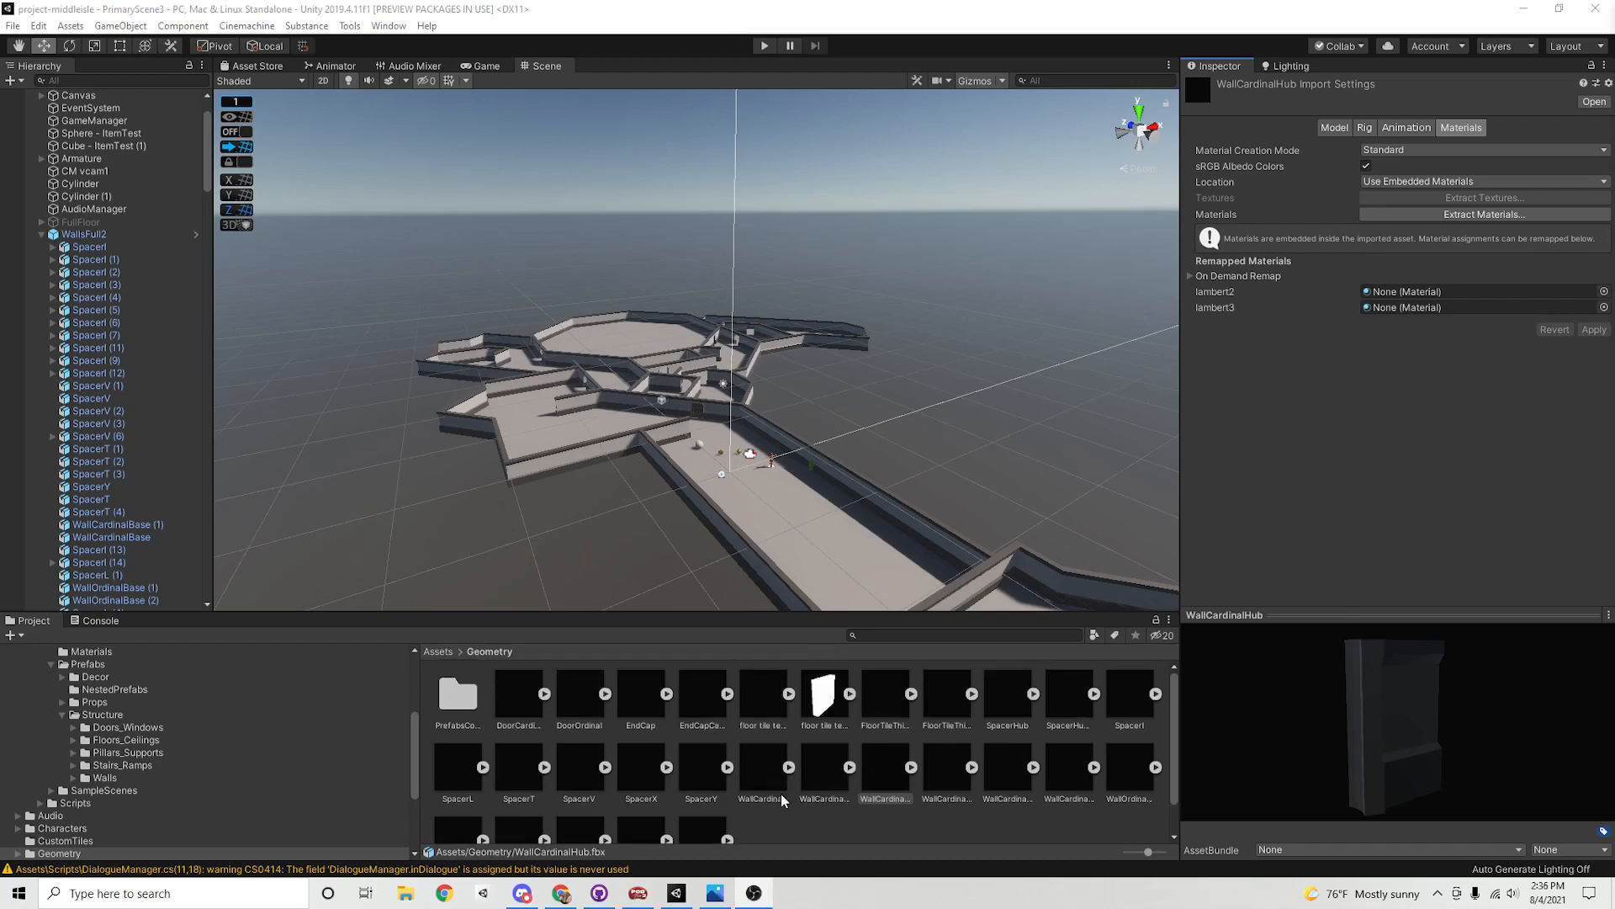
Examine the modular wall layout from above and at low angles, from the octagonal room to the door near the test items
alt+drag(777, 332, 759, 502)
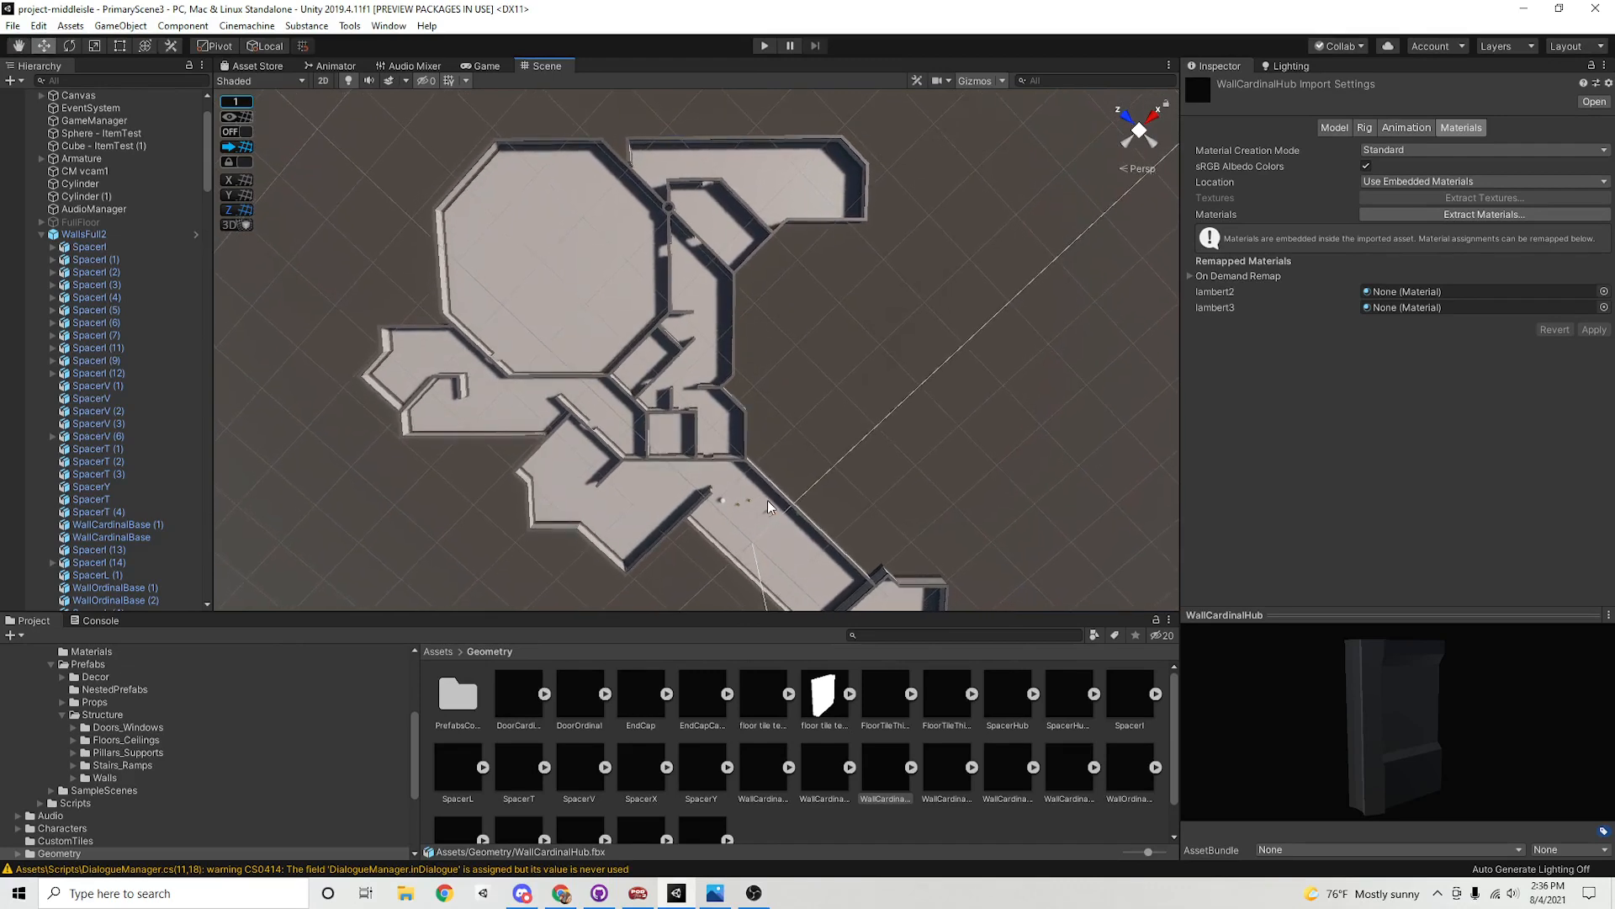
alt+drag(667, 456, 850, 450)
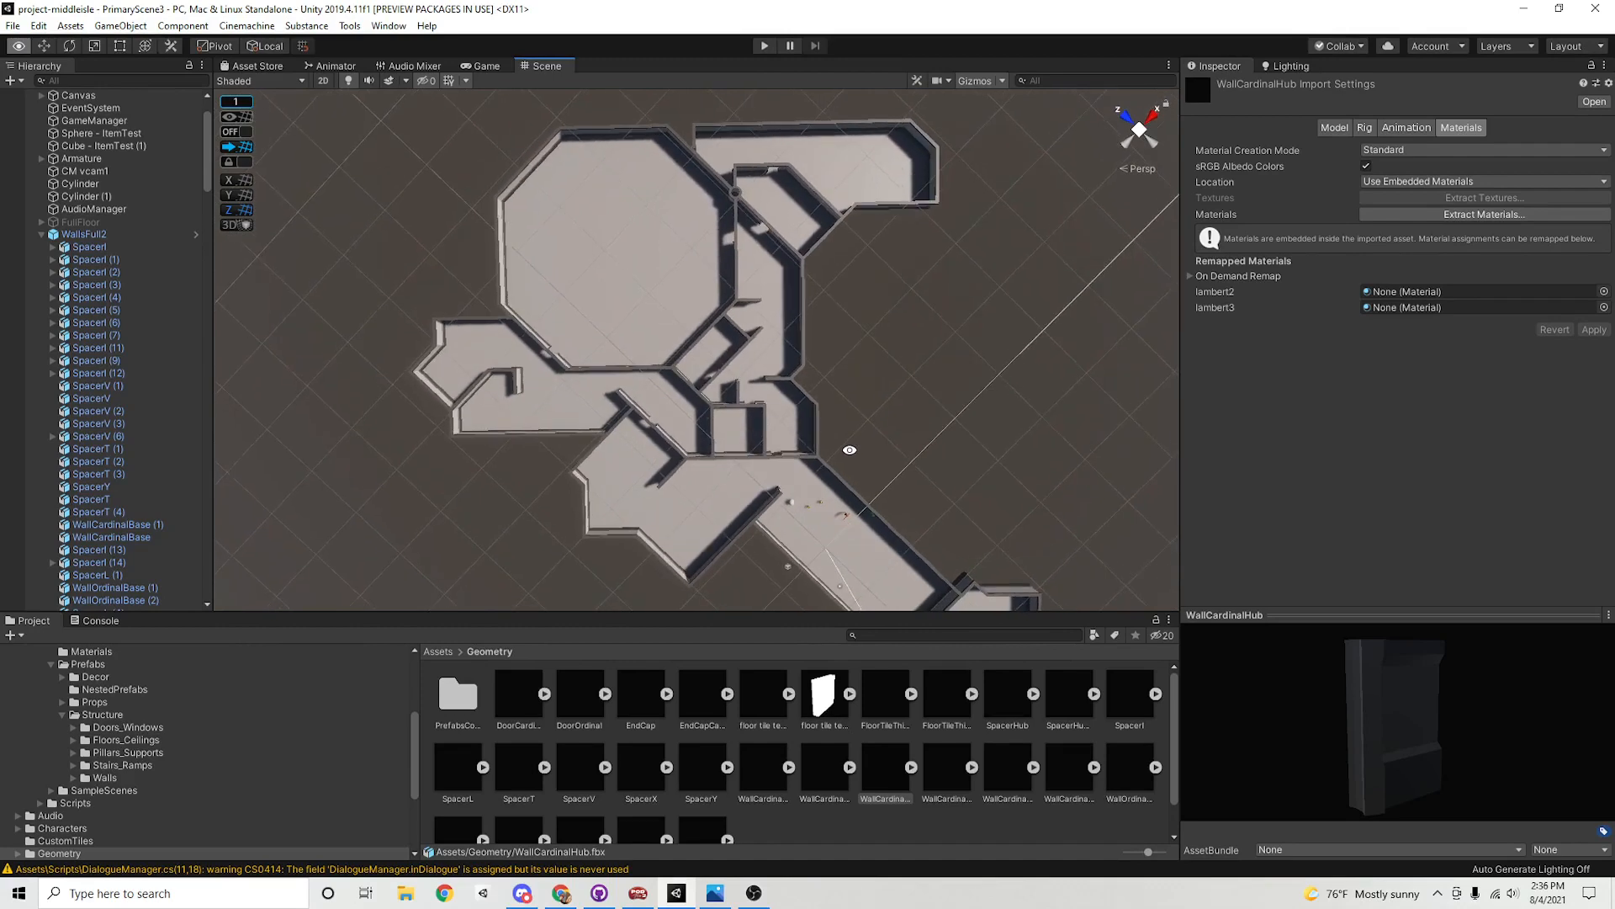
middle_drag(850, 450, 692, 463)
alt+drag(693, 463, 687, 342)
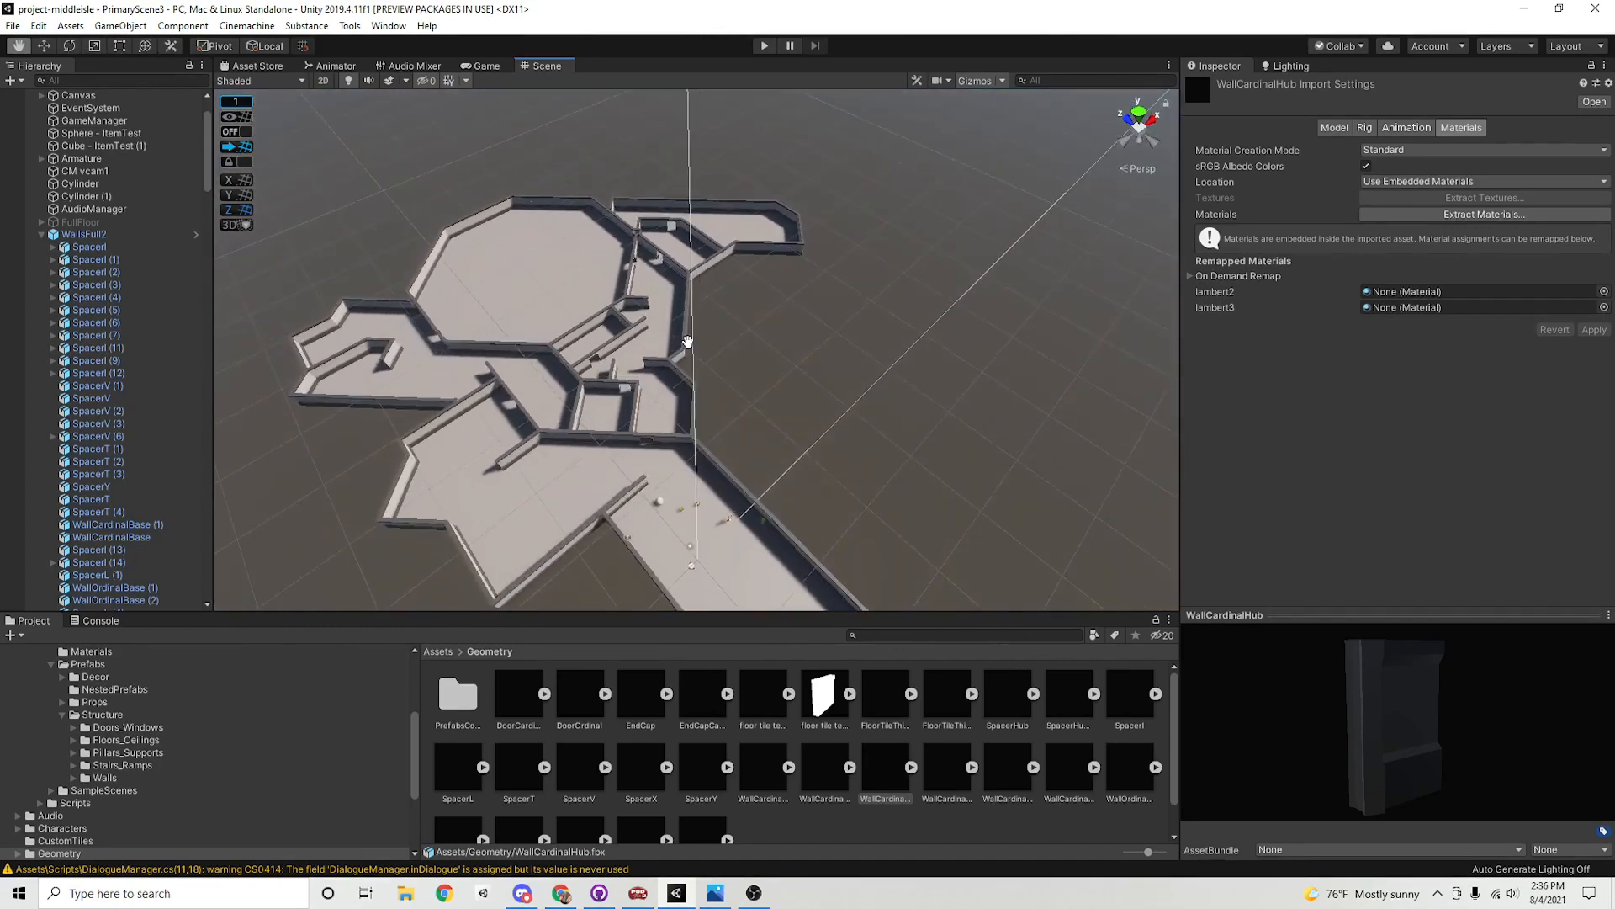
middle_drag(687, 342, 707, 346)
alt+drag(707, 347, 710, 371)
alt+right_drag(709, 371, 865, 396)
middle_drag(865, 396, 929, 500)
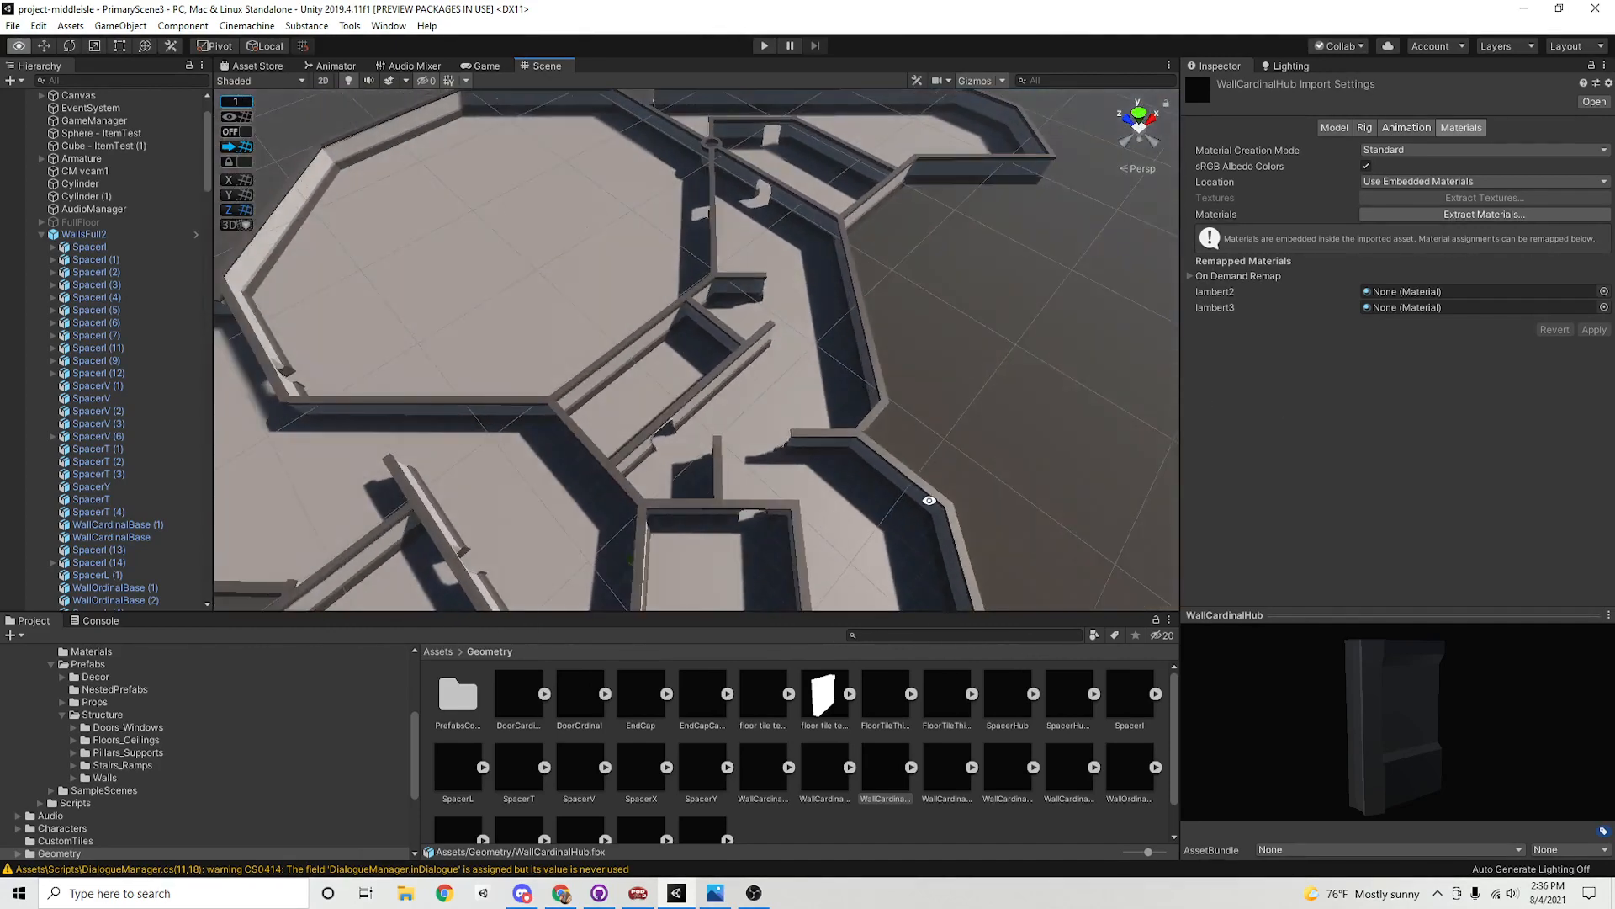
alt+drag(929, 500, 977, 361)
alt+drag(573, 383, 747, 538)
middle_drag(746, 538, 751, 456)
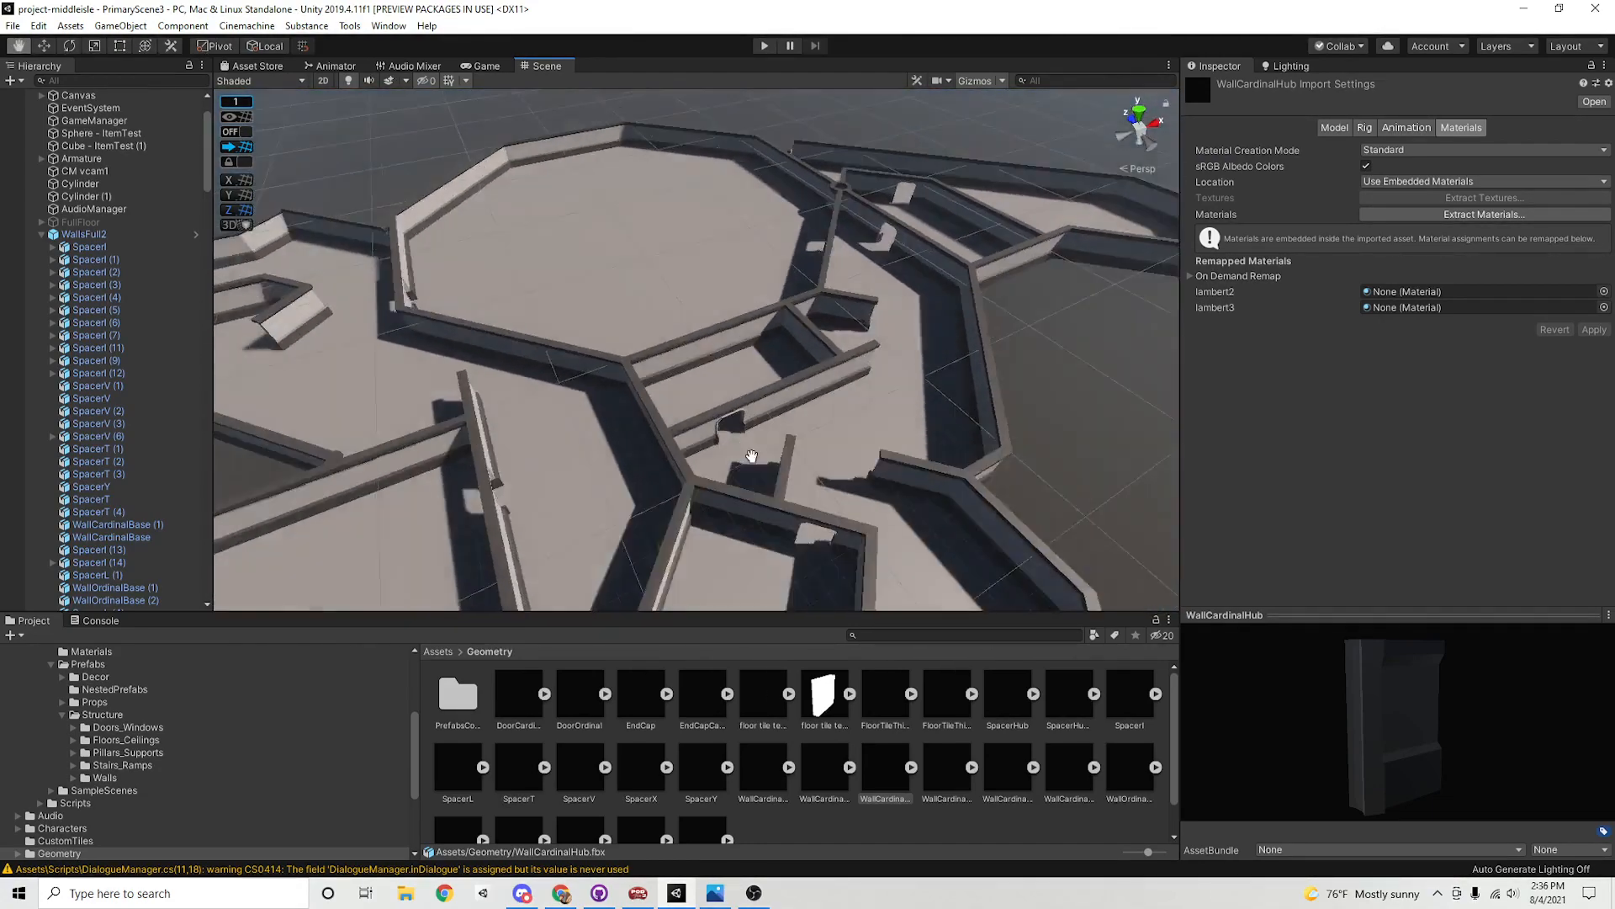
alt+drag(752, 456, 658, 253)
alt+scroll(760, 472, down, 6)
scroll(840, 442, up, 3)
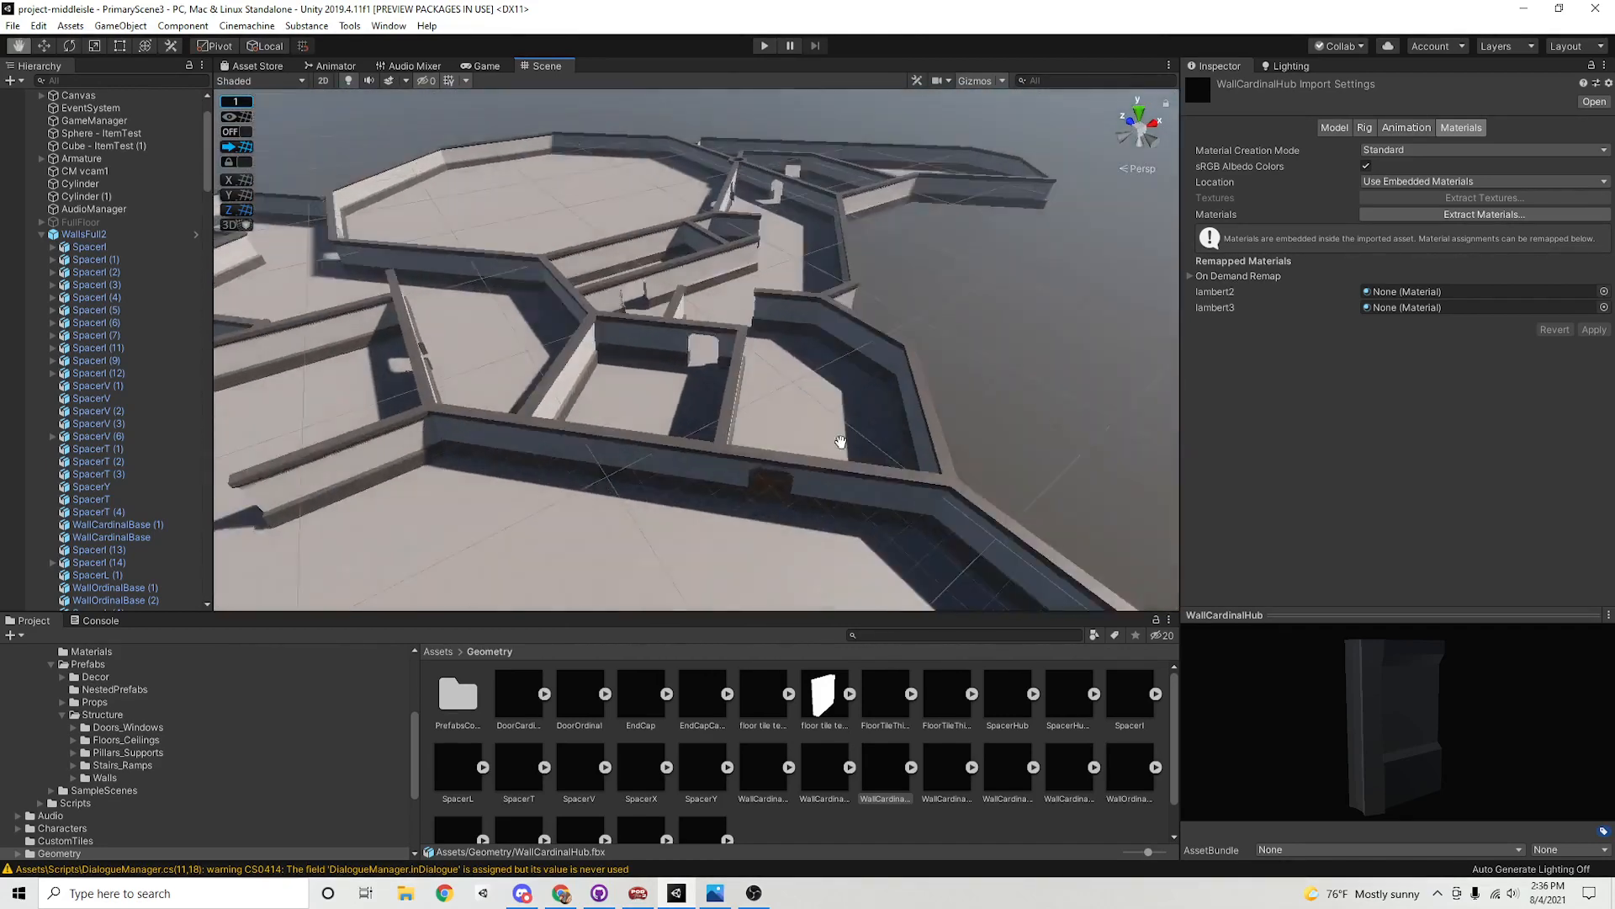
alt+drag(841, 442, 700, 415)
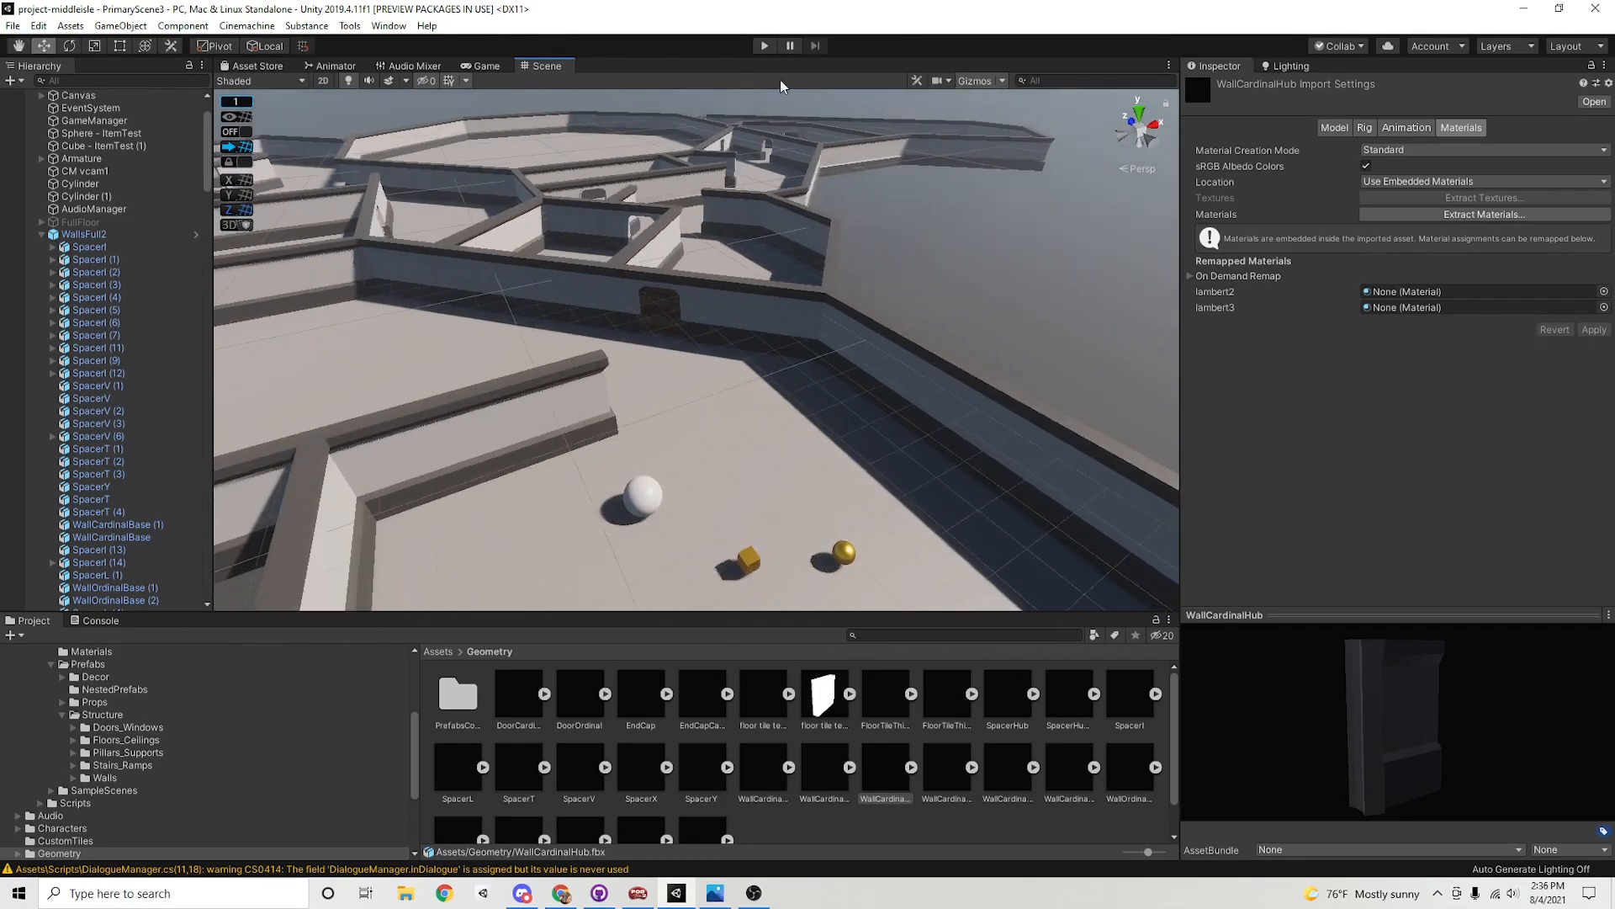
Start playing the scene, run the character past the test items to the closed door, interact with it and head away
click(764, 46)
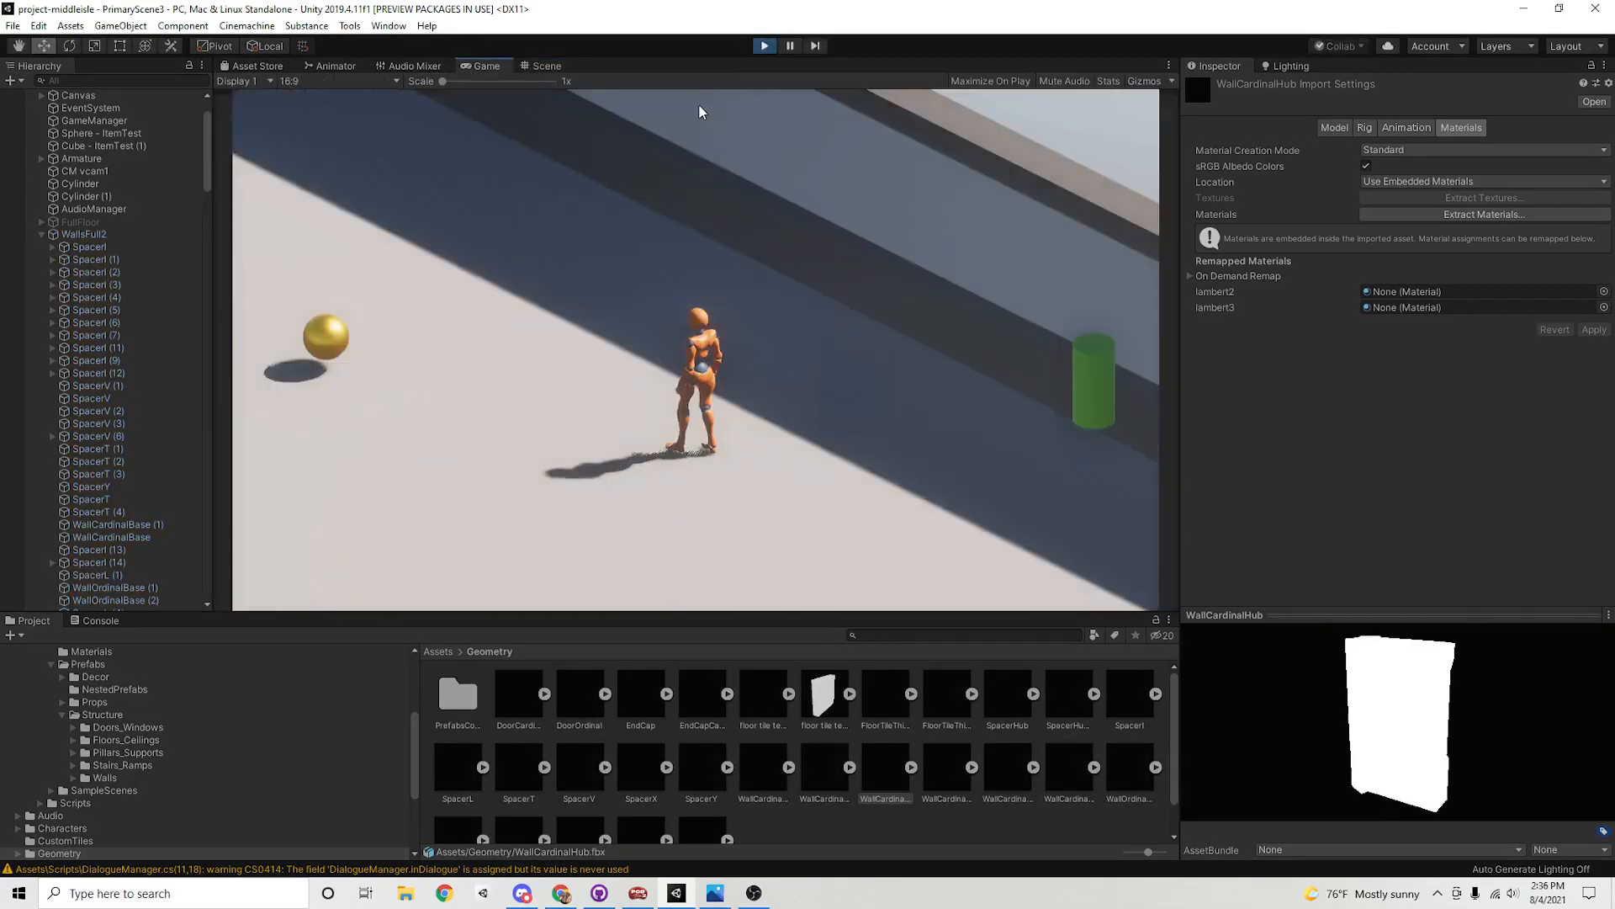
key(a)
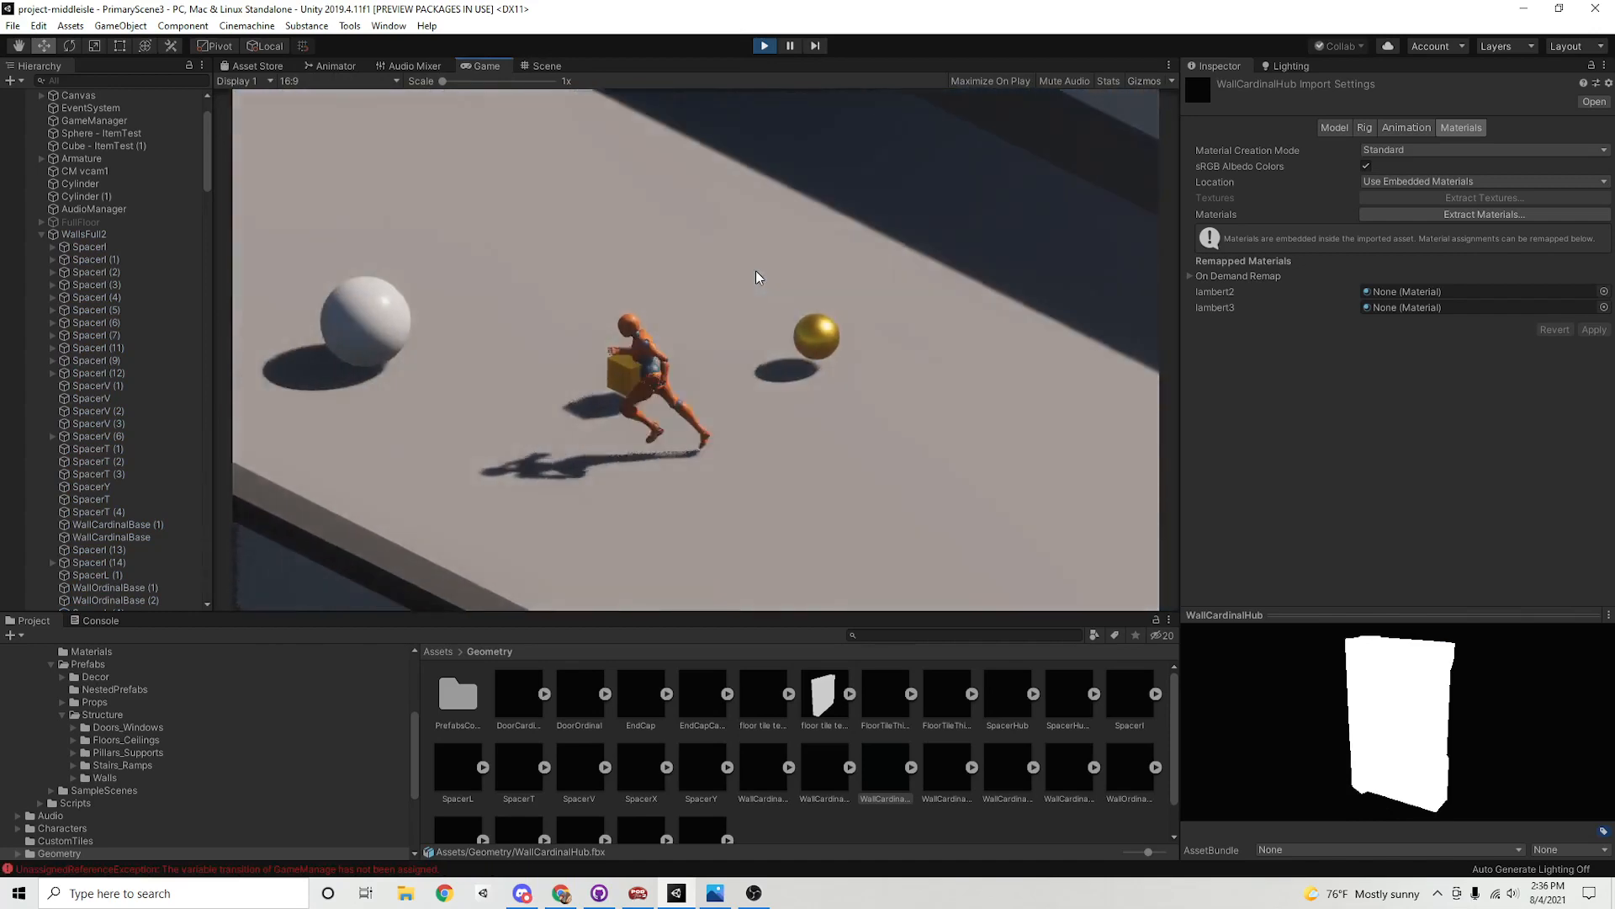
key(w)
key(a)
key(d)
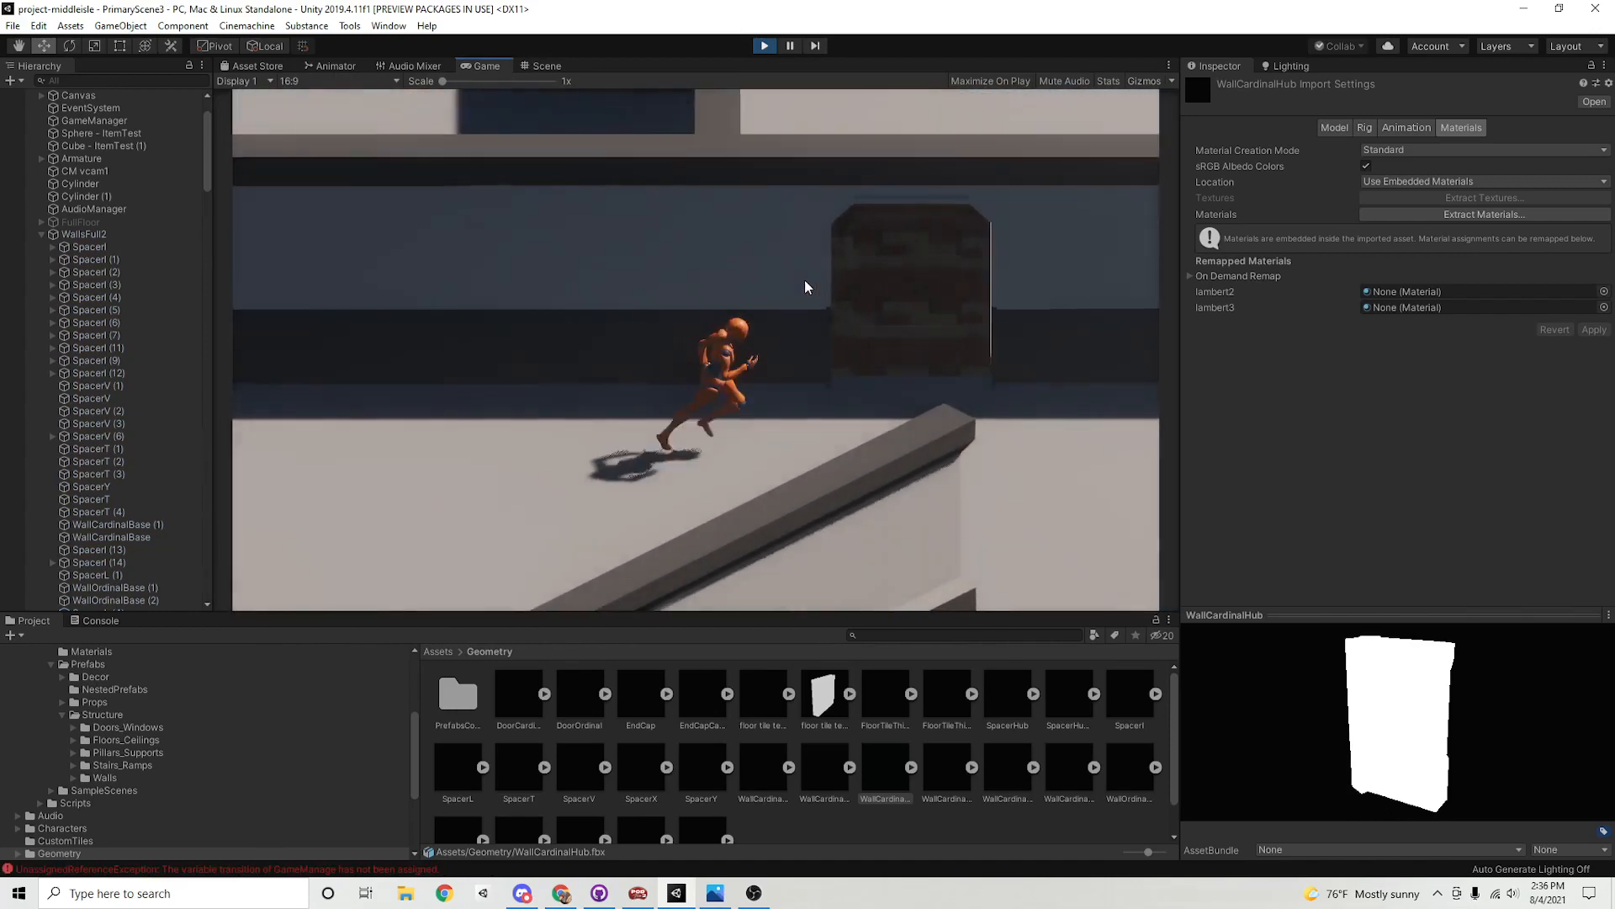
key(w)
click(648, 321)
key(s)
key(a)
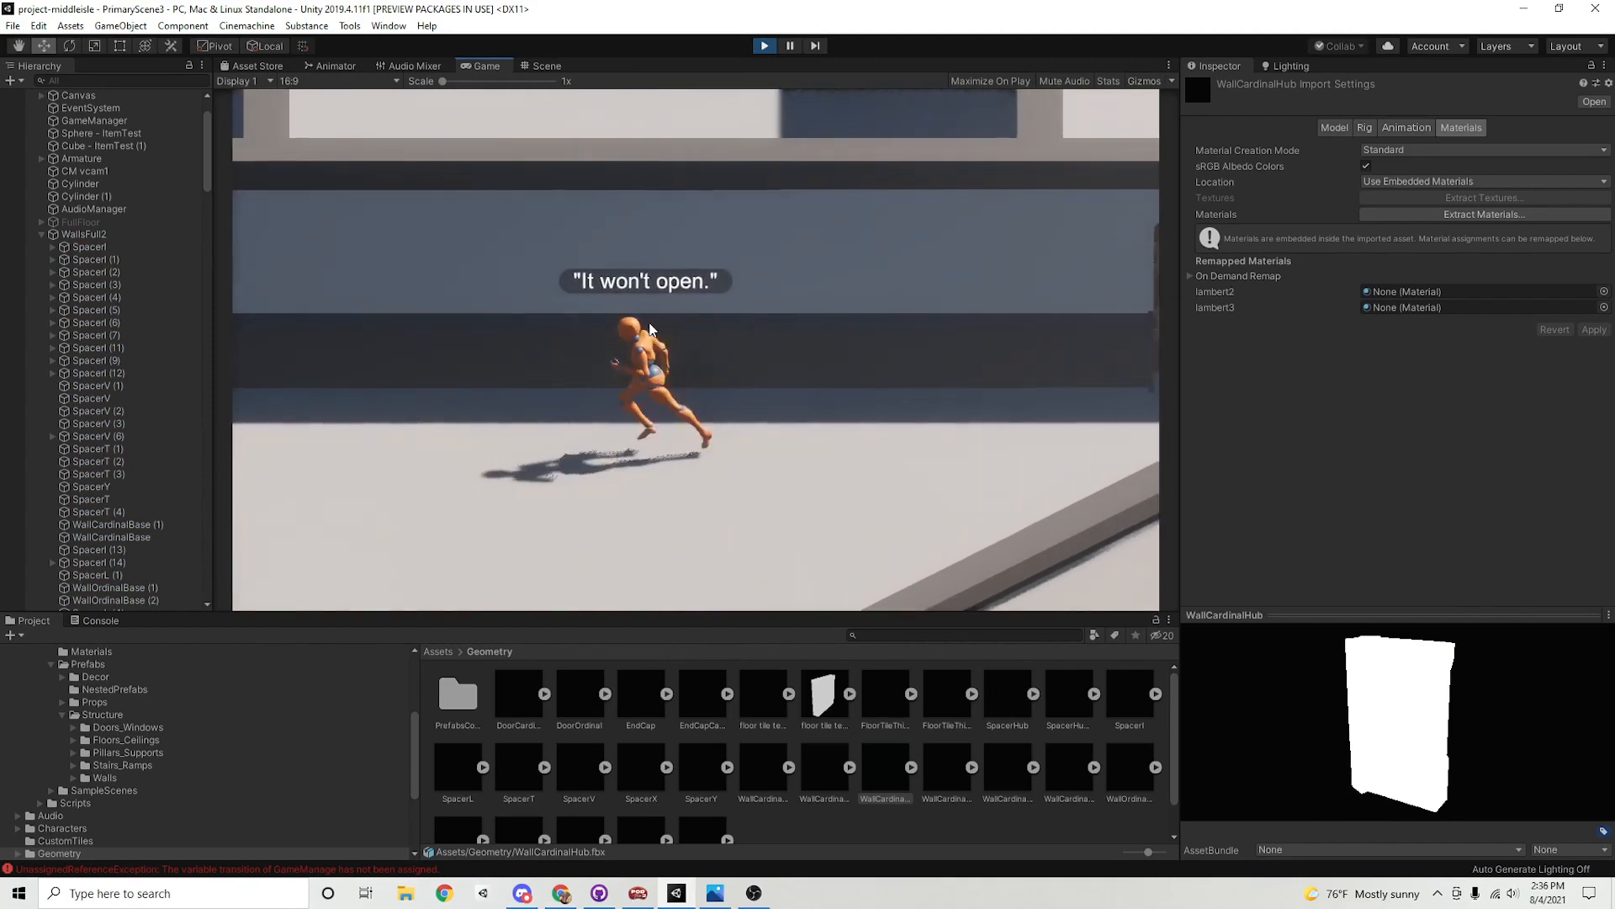
key(a)
key(s)
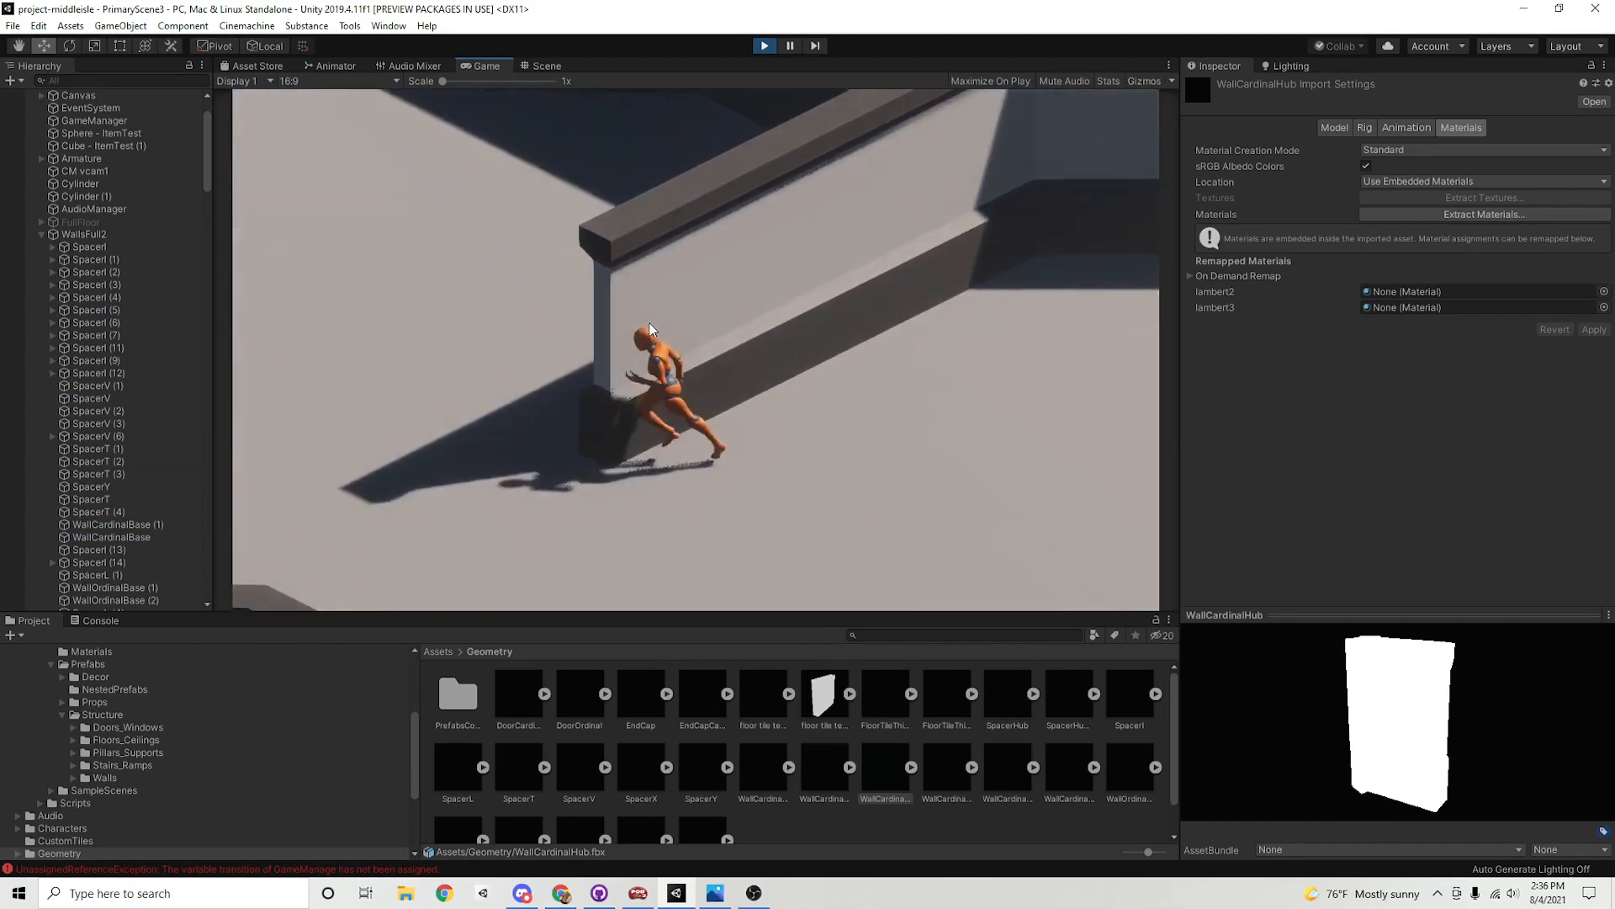
Run the character through the interior doorways and corridors toward the large octagonal room to test the wall layout
key(w)
key(d)
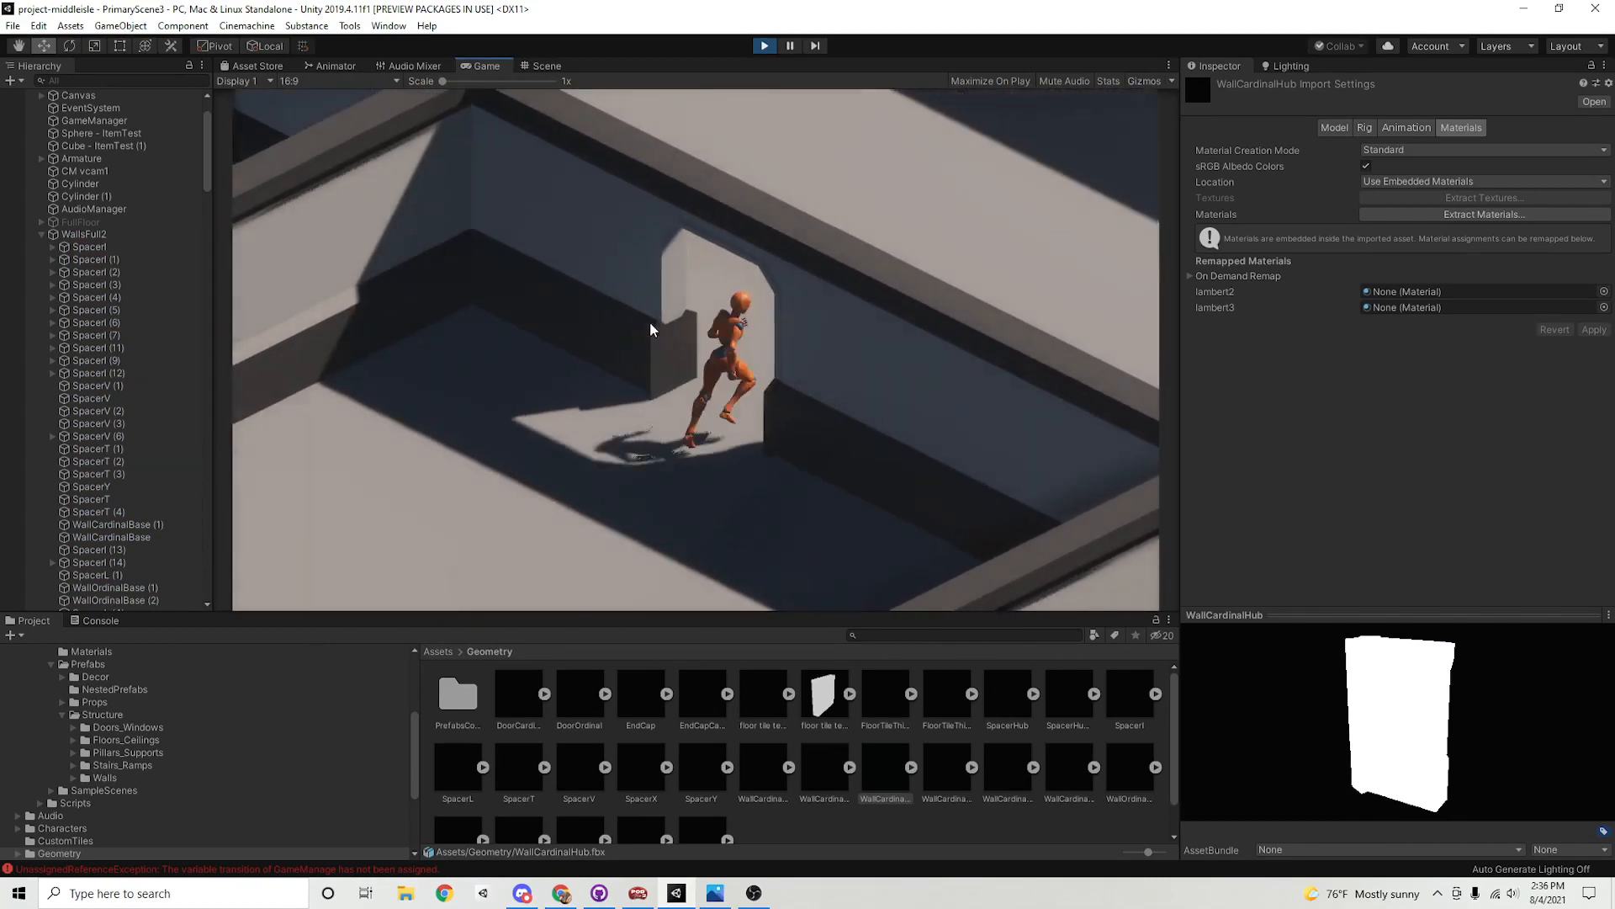
key(d)
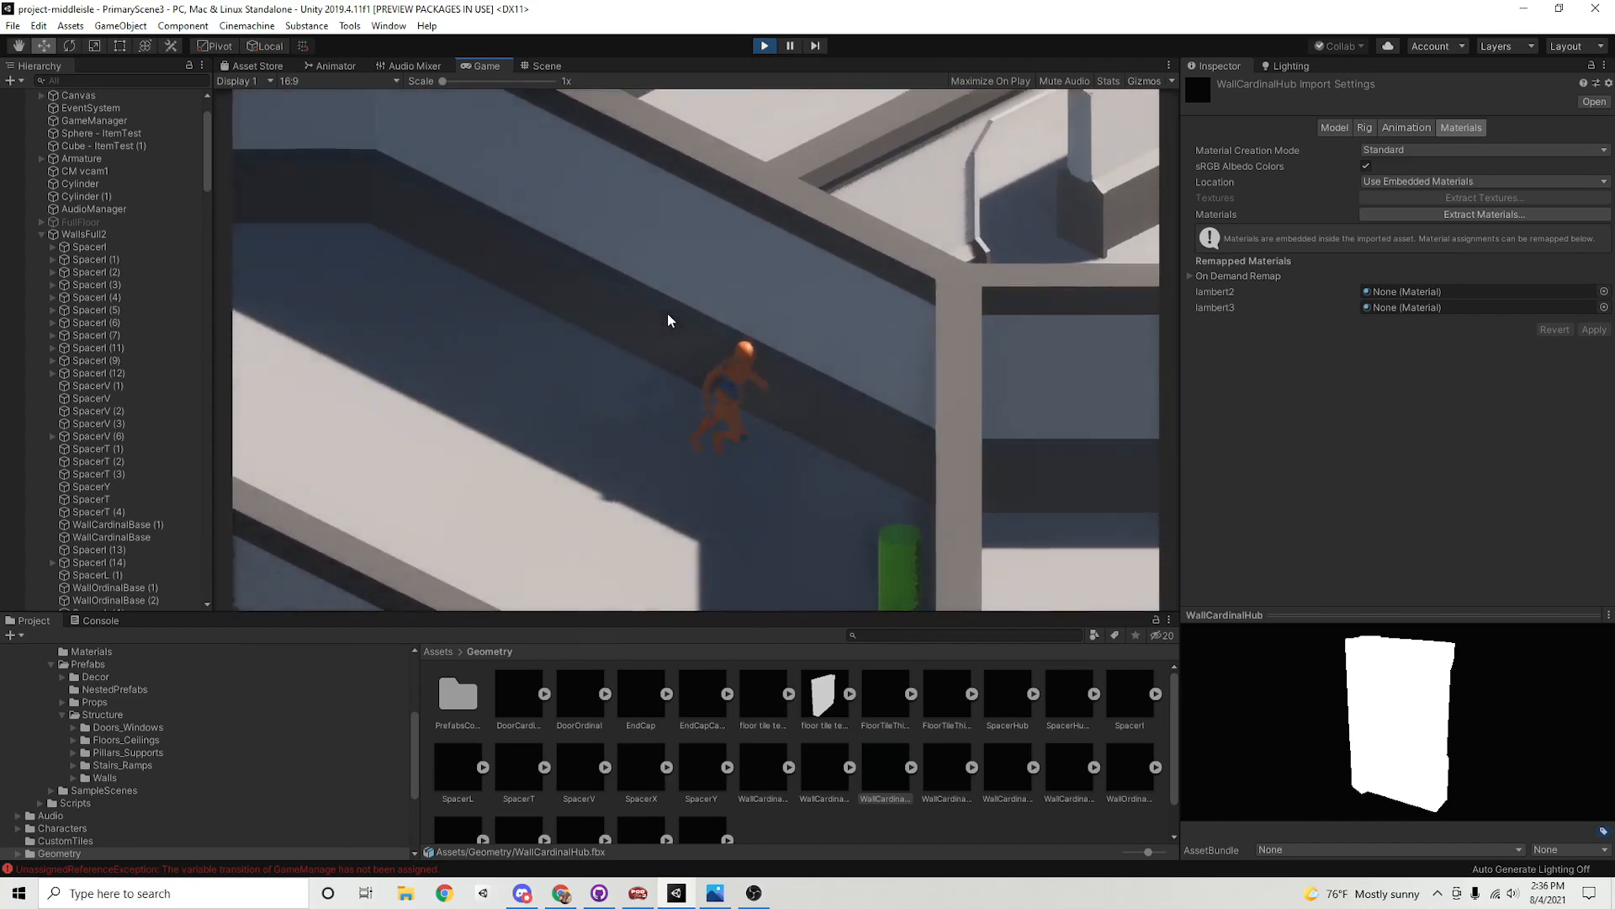
key(s)
key(a)
key(w)
key(a)
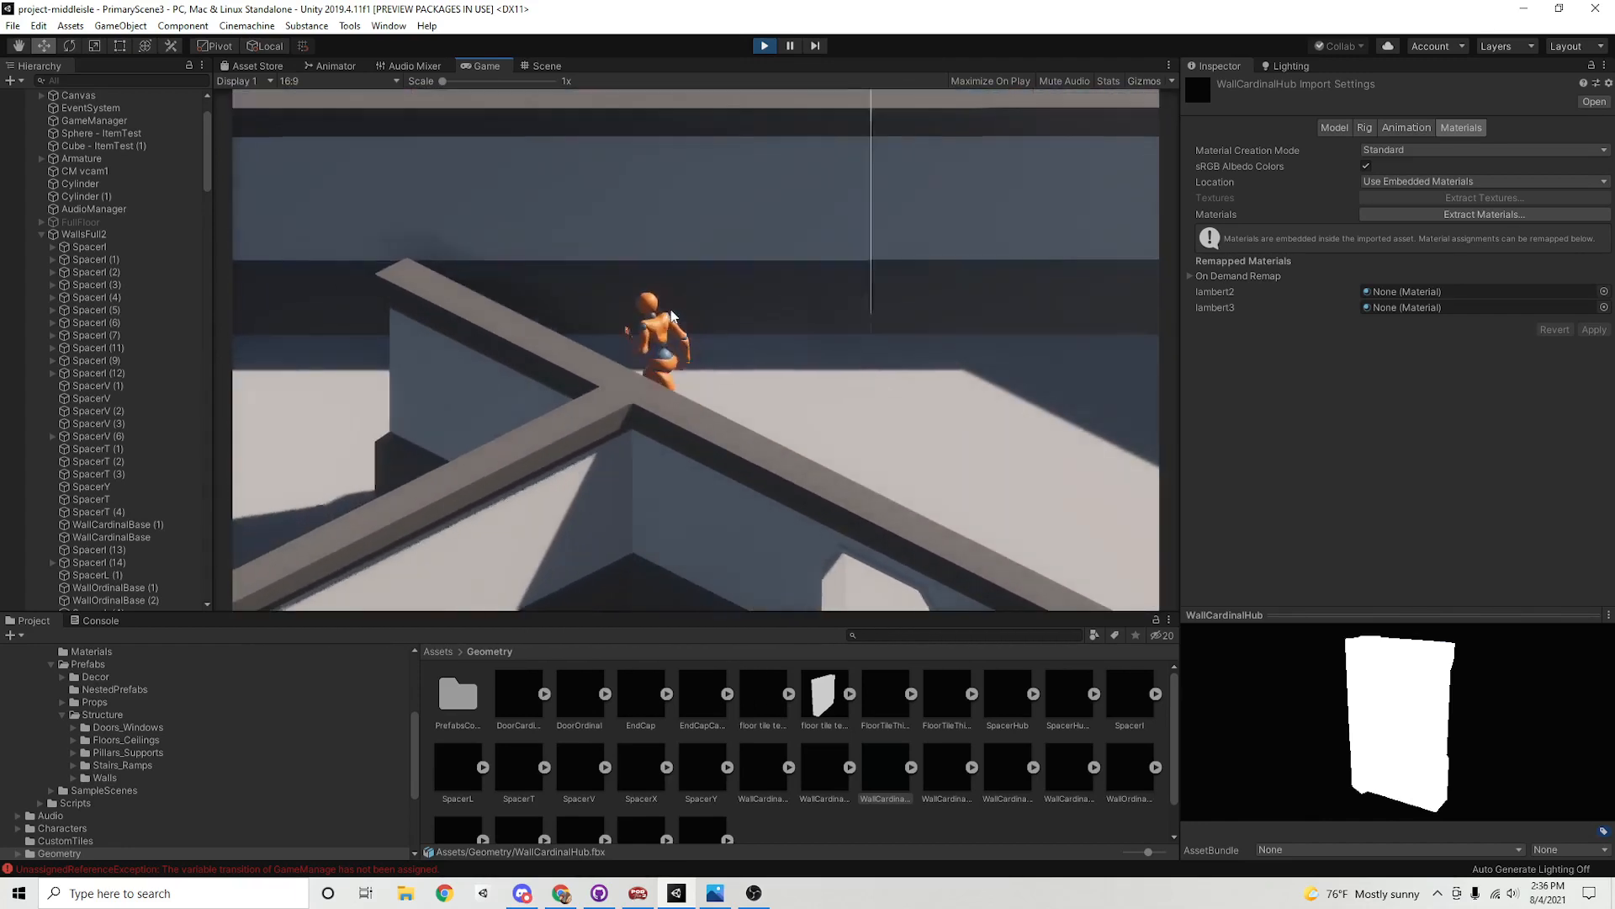
key(w)
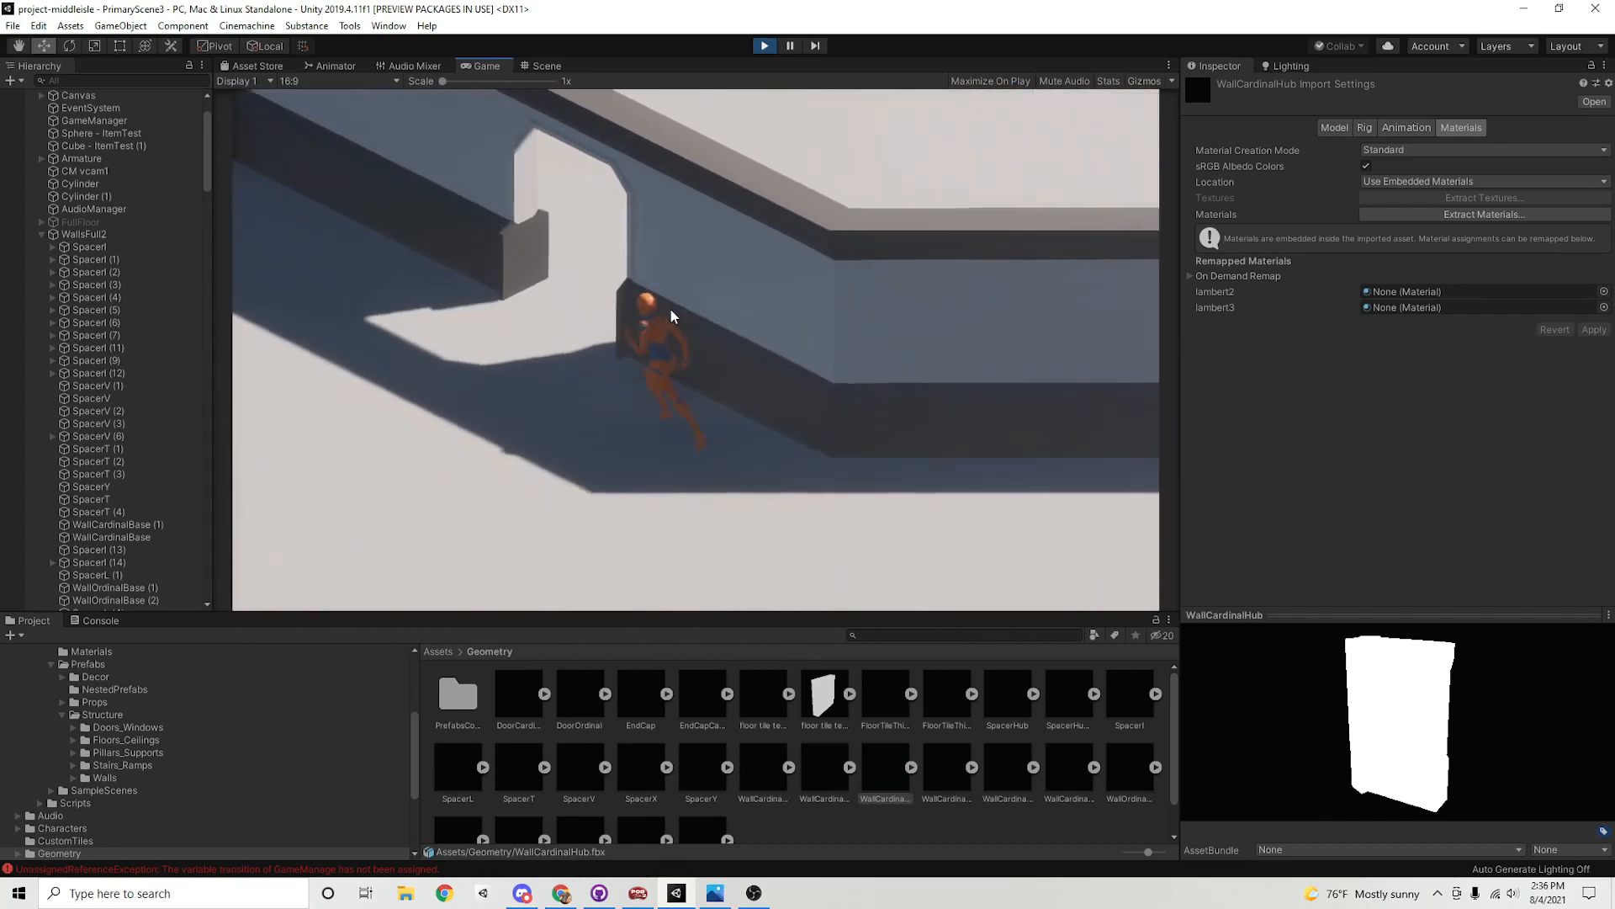
key(d)
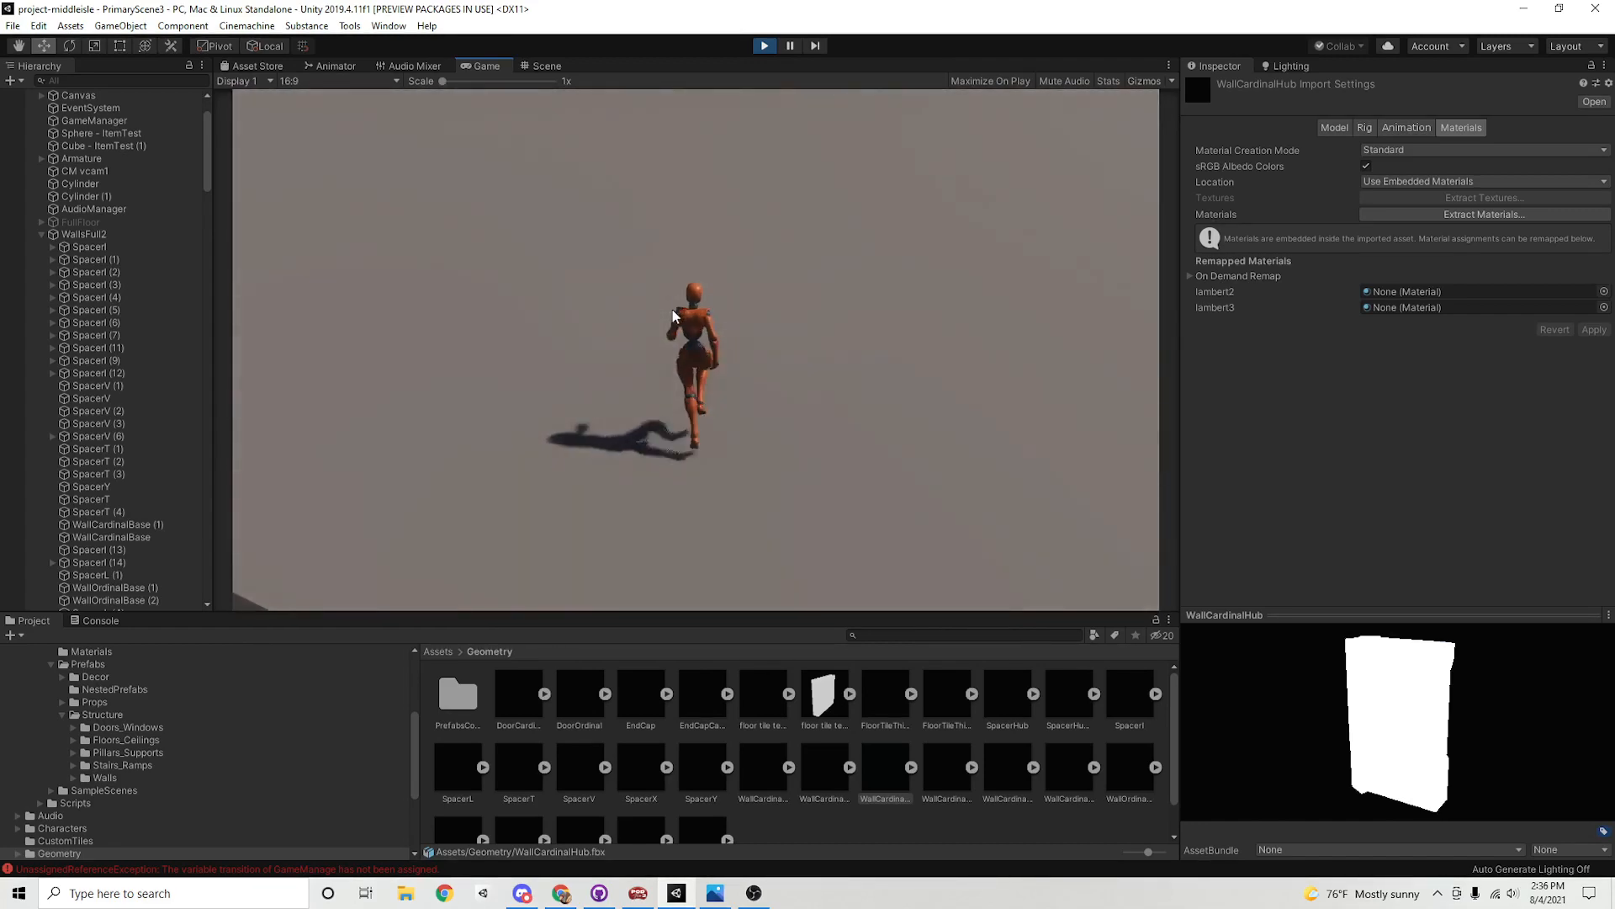
Run the character across the large open room and along its walls, and stop playing the scene
key(d)
key(w)
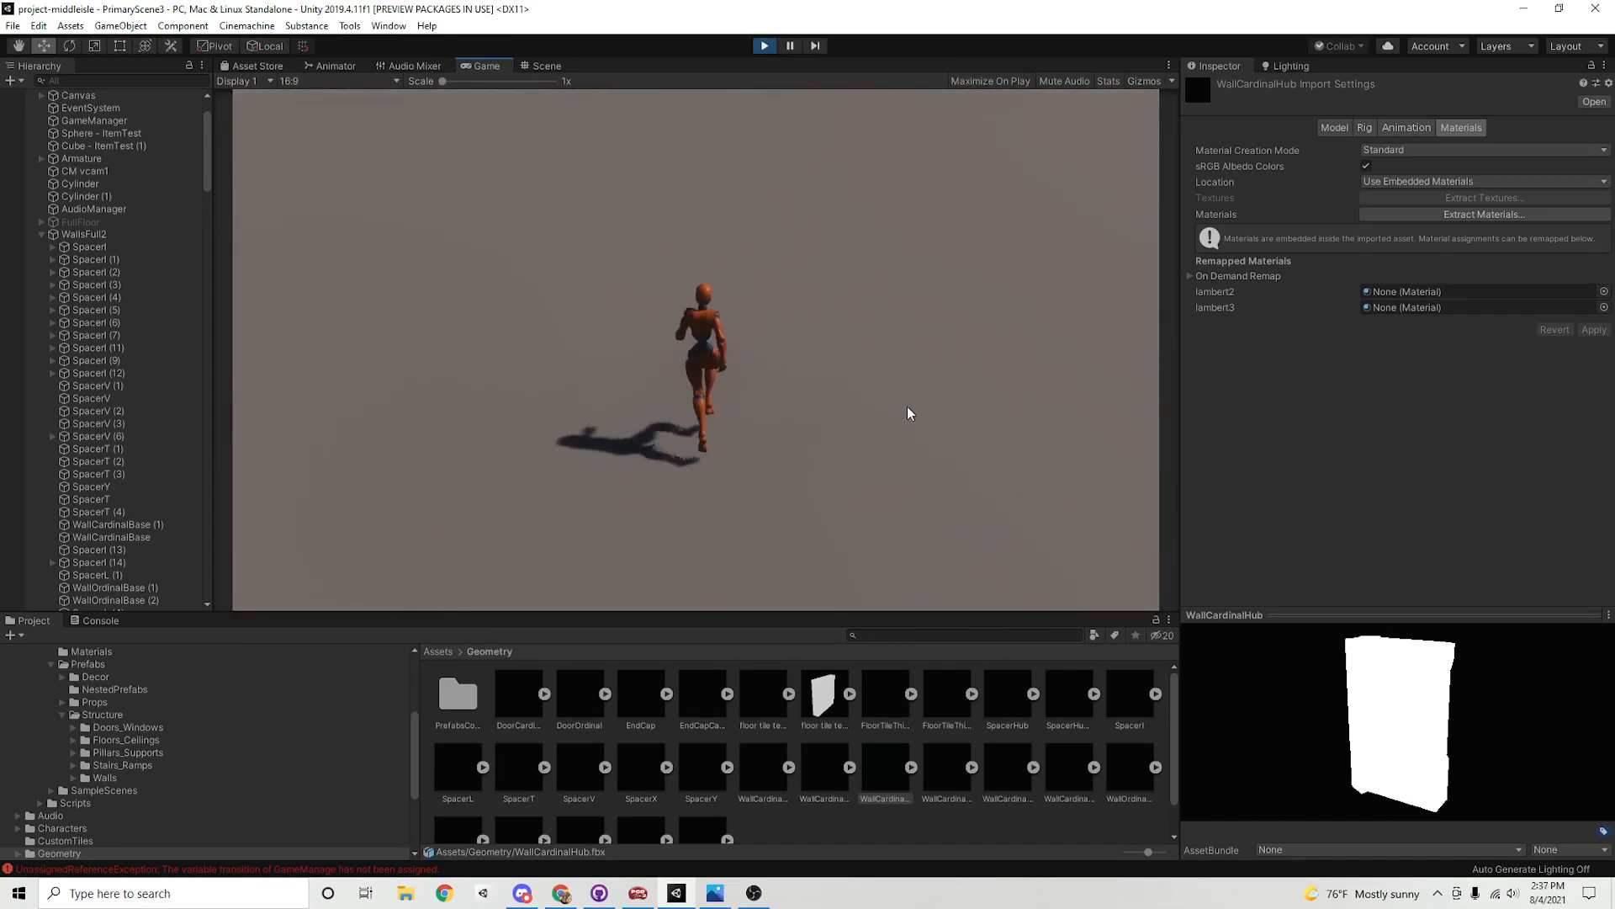
key(d)
key(w)
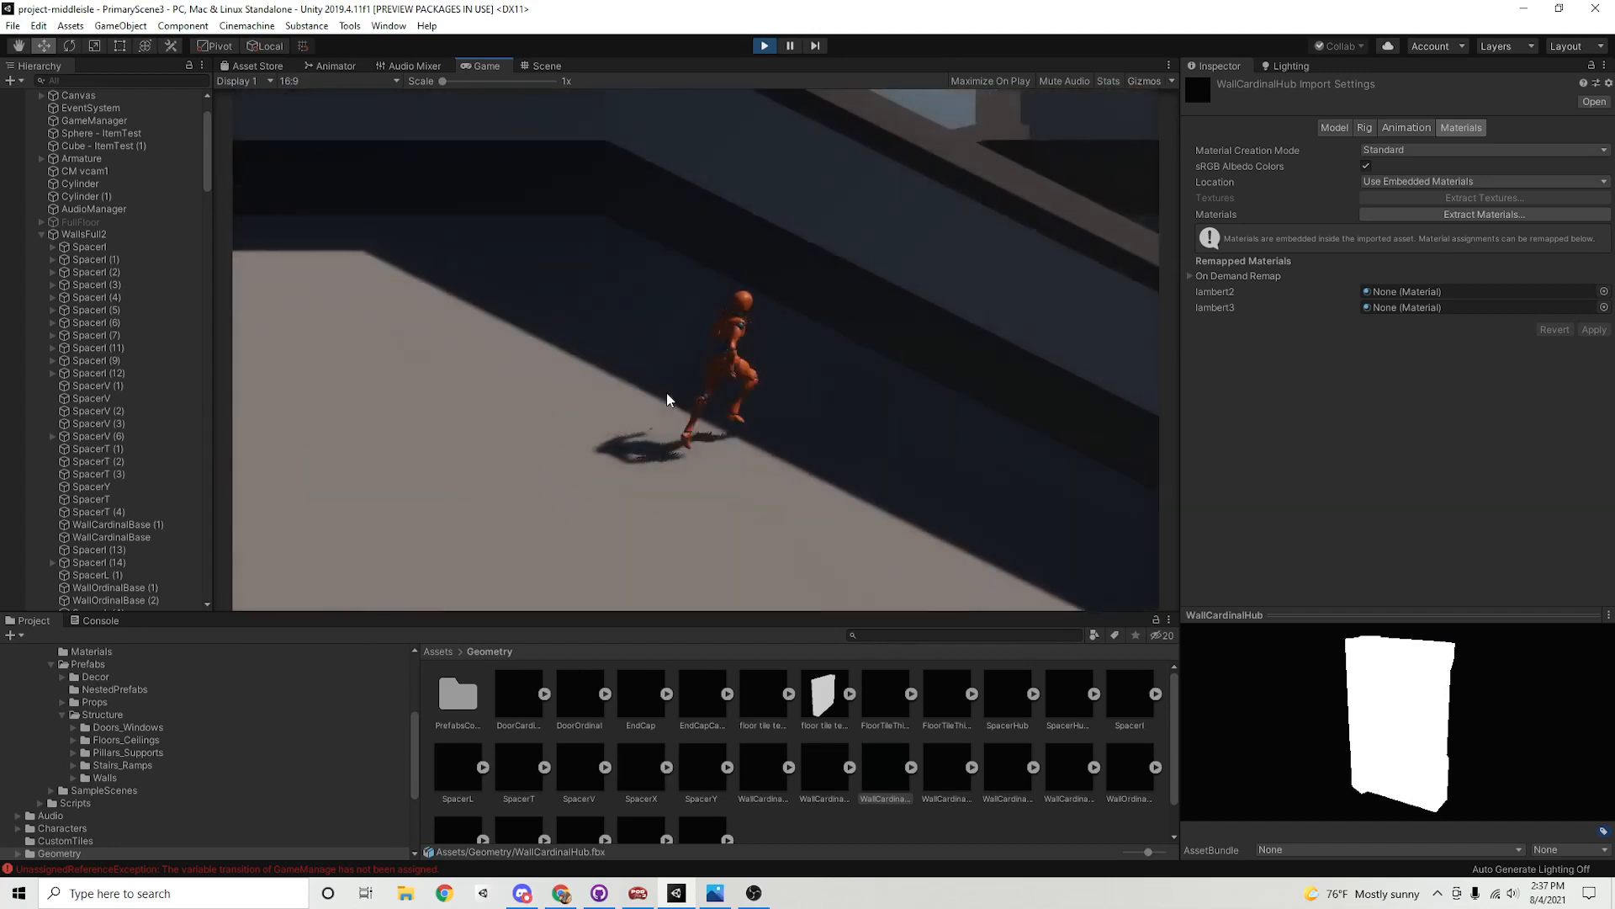
key(a)
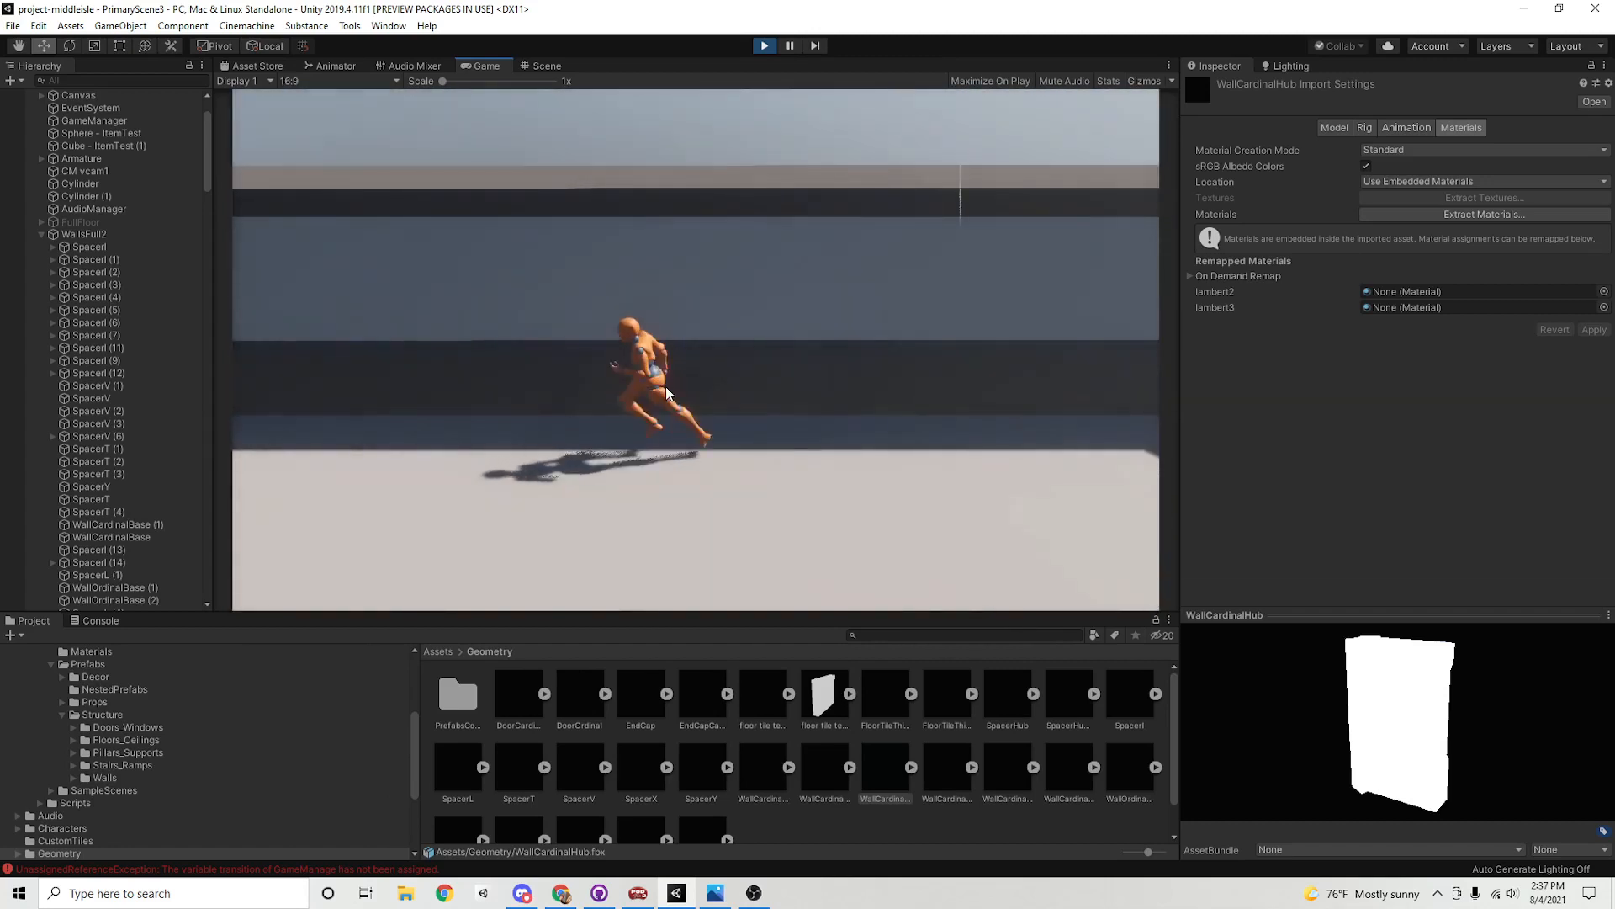
key(s)
key(d)
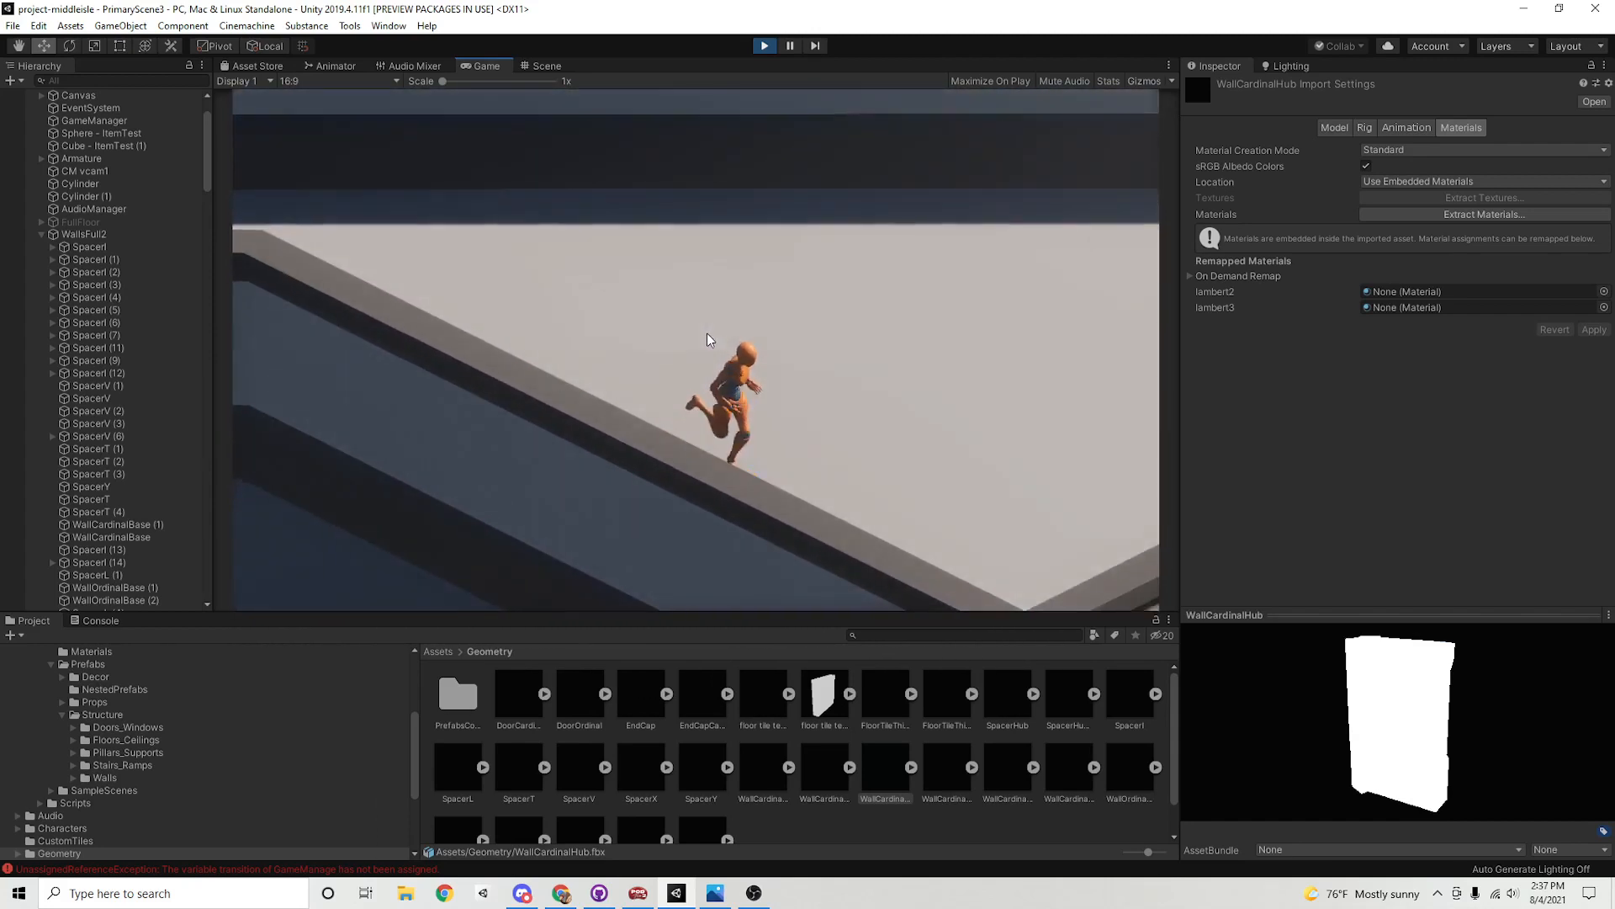
key(ctrl+p)
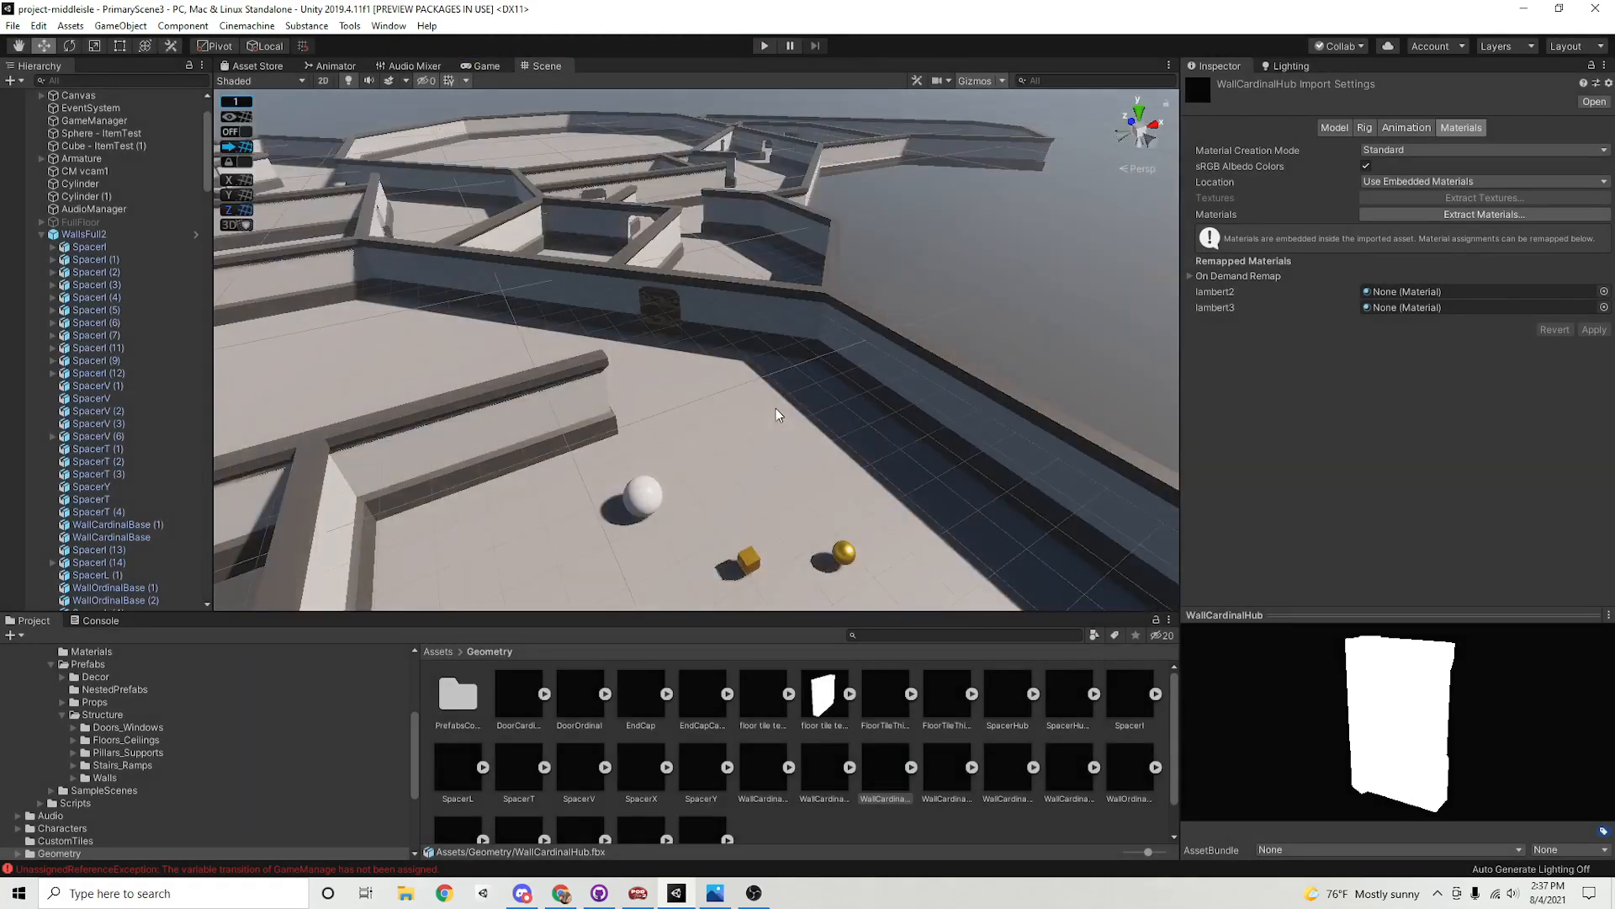
Inspect the full wall layout from above and the small rooms behind the closed door up close
alt+drag(776, 409, 688, 479)
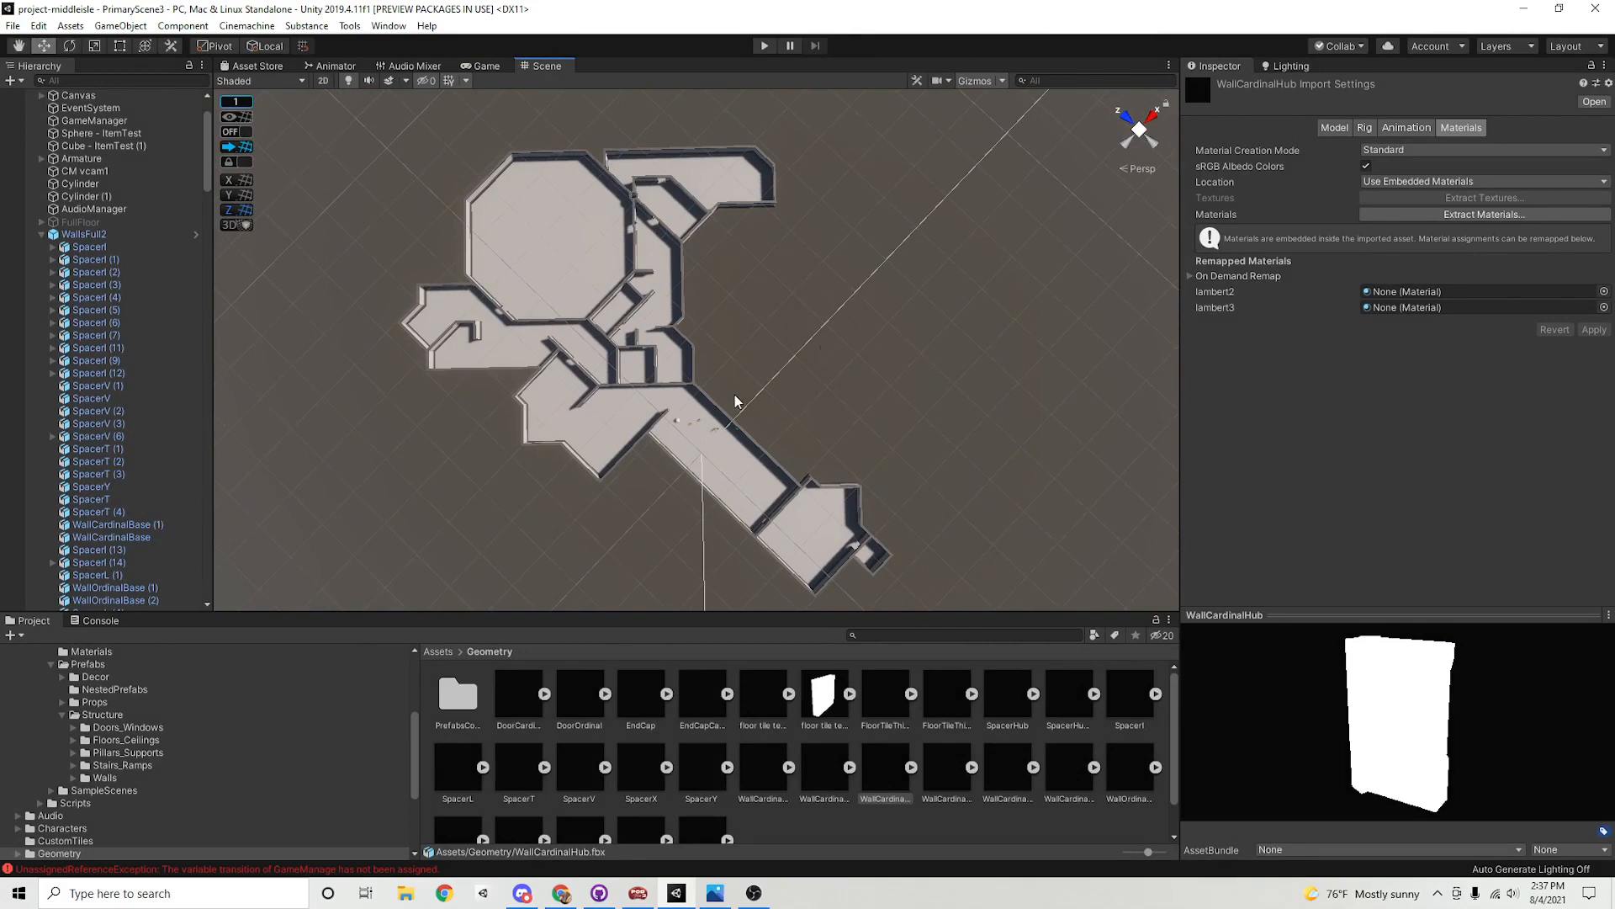
alt+drag(730, 390, 720, 402)
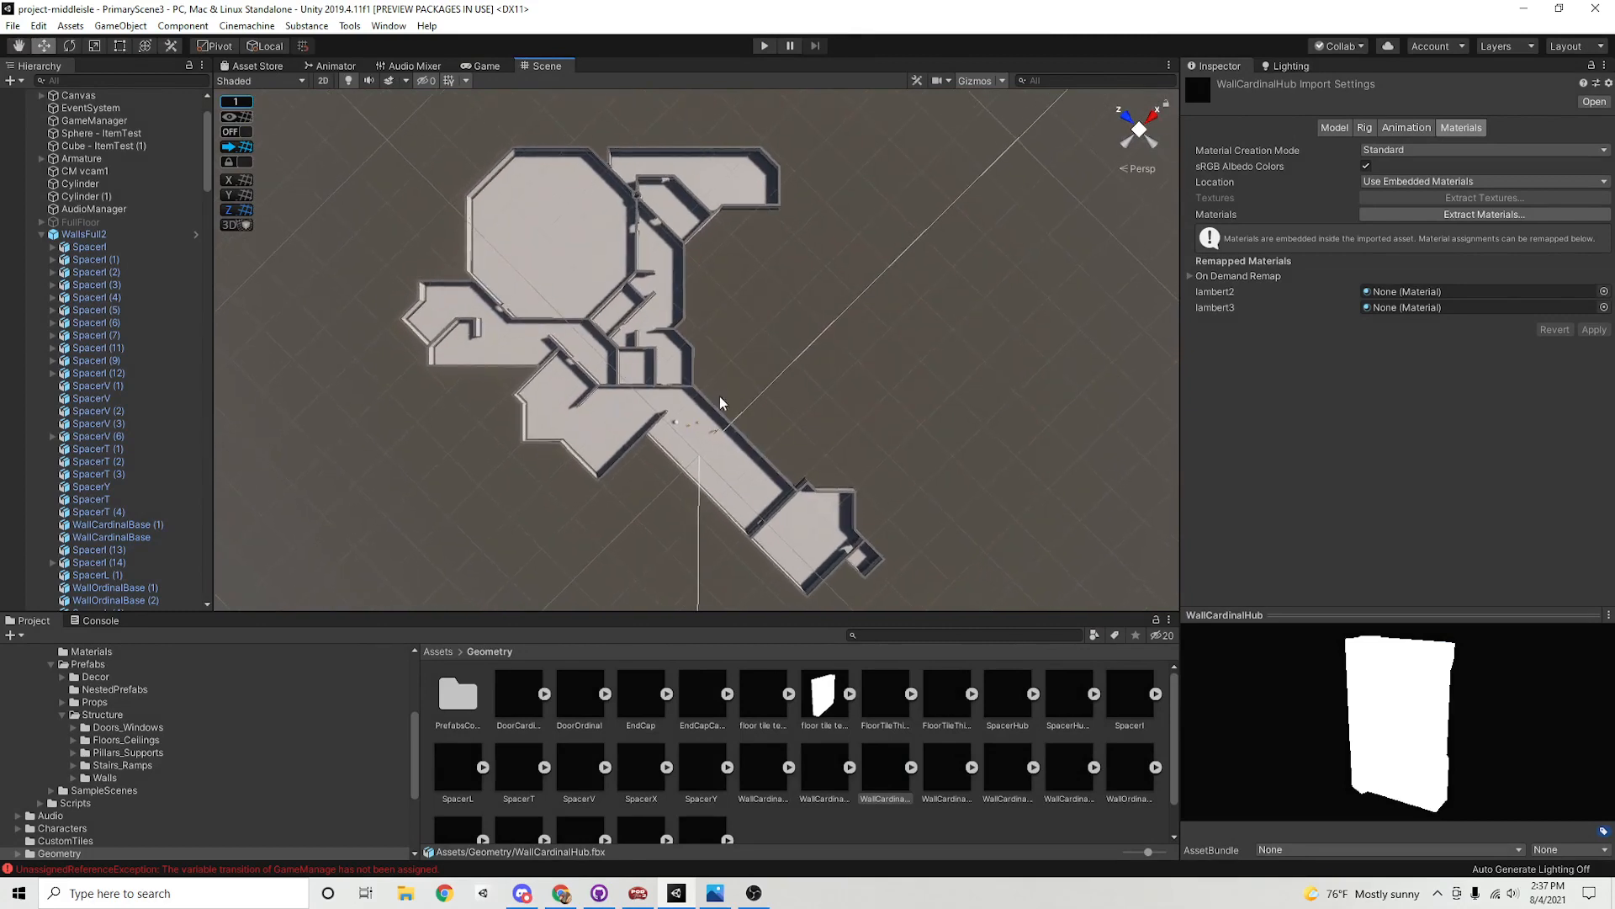
alt+right_drag(576, 361, 1290, 408)
middle_drag(772, 341, 771, 462)
alt+drag(771, 462, 811, 263)
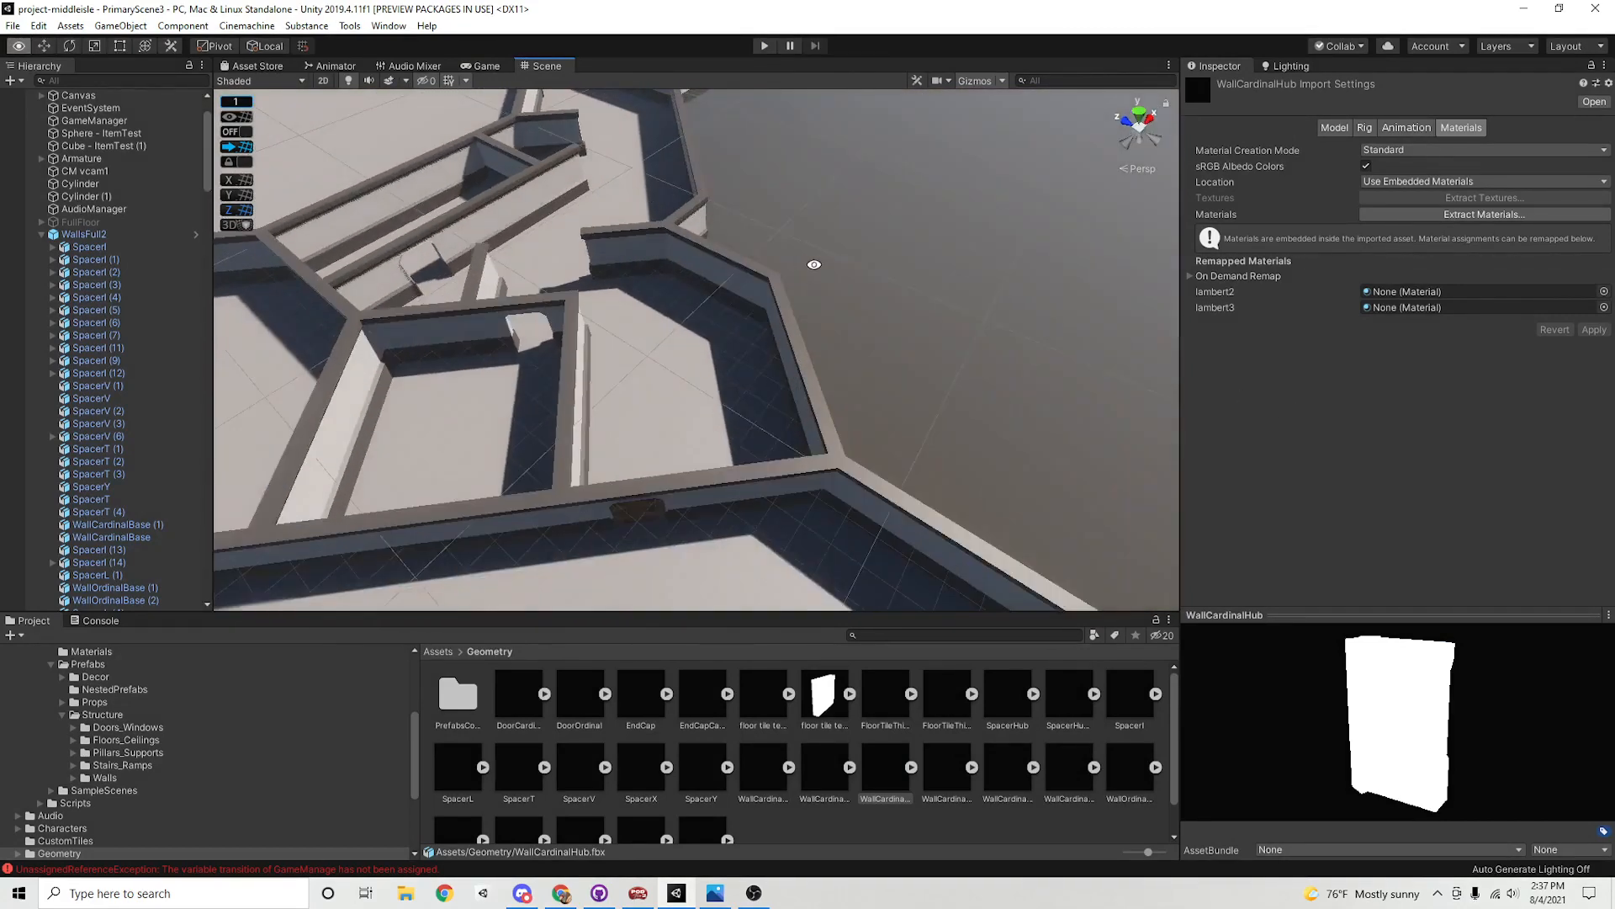
middle_drag(811, 264, 866, 426)
alt+drag(865, 426, 684, 339)
alt+right_drag(966, 436, 876, 480)
middle_drag(876, 480, 639, 242)
alt+drag(639, 241, 823, 475)
alt+right_drag(823, 475, 547, 485)
middle_drag(673, 484, 588, 483)
alt+drag(588, 482, 564, 477)
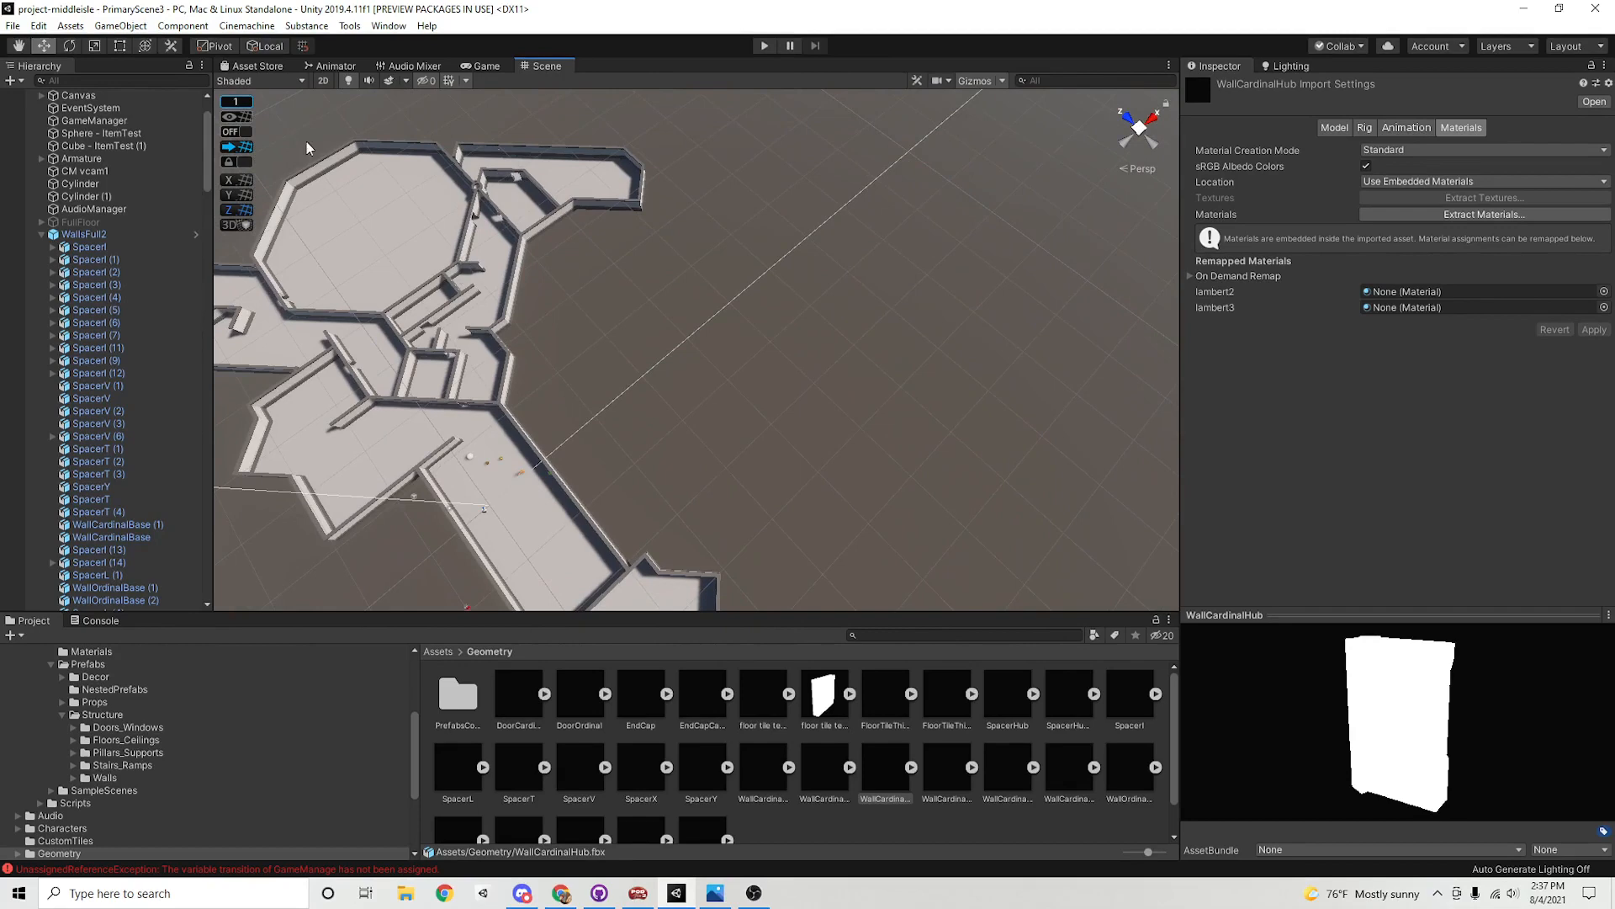
Turn on grid snapping and frame the empty grid area beside the existing walls from above
click(238, 134)
alt+drag(541, 252, 907, 412)
alt+drag(572, 364, 665, 361)
middle_drag(665, 362, 471, 395)
scroll(471, 395, down, 5)
alt+drag(472, 395, 488, 458)
alt+right_drag(488, 458, 703, 390)
alt+drag(703, 389, 703, 446)
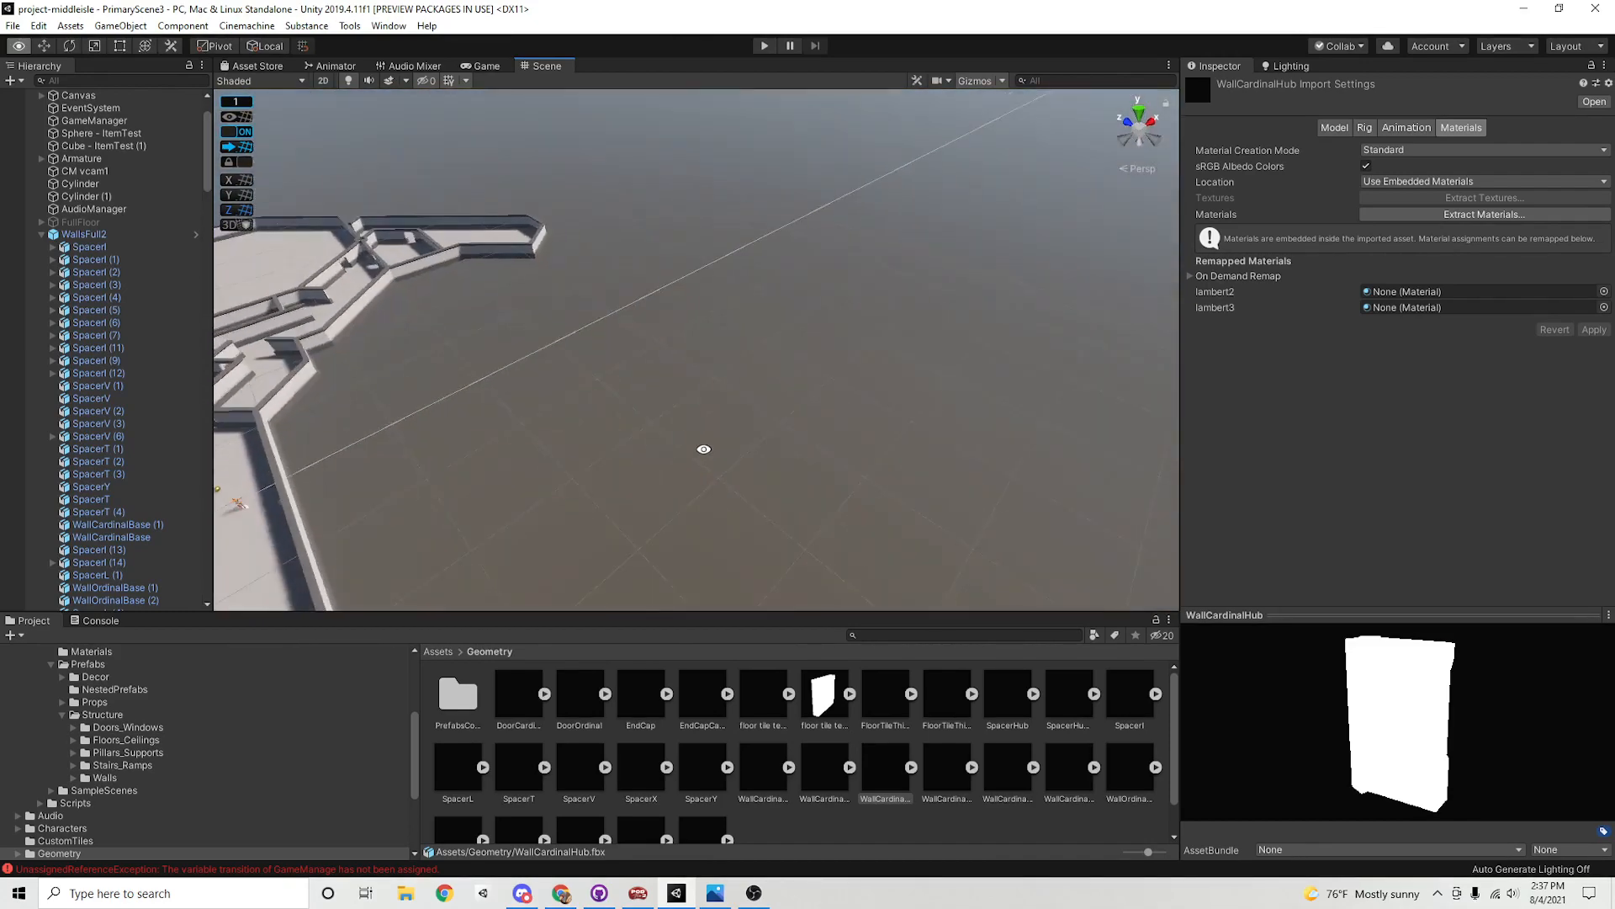
alt+right_drag(703, 447, 737, 447)
middle_drag(737, 447, 703, 332)
alt+drag(703, 331, 732, 508)
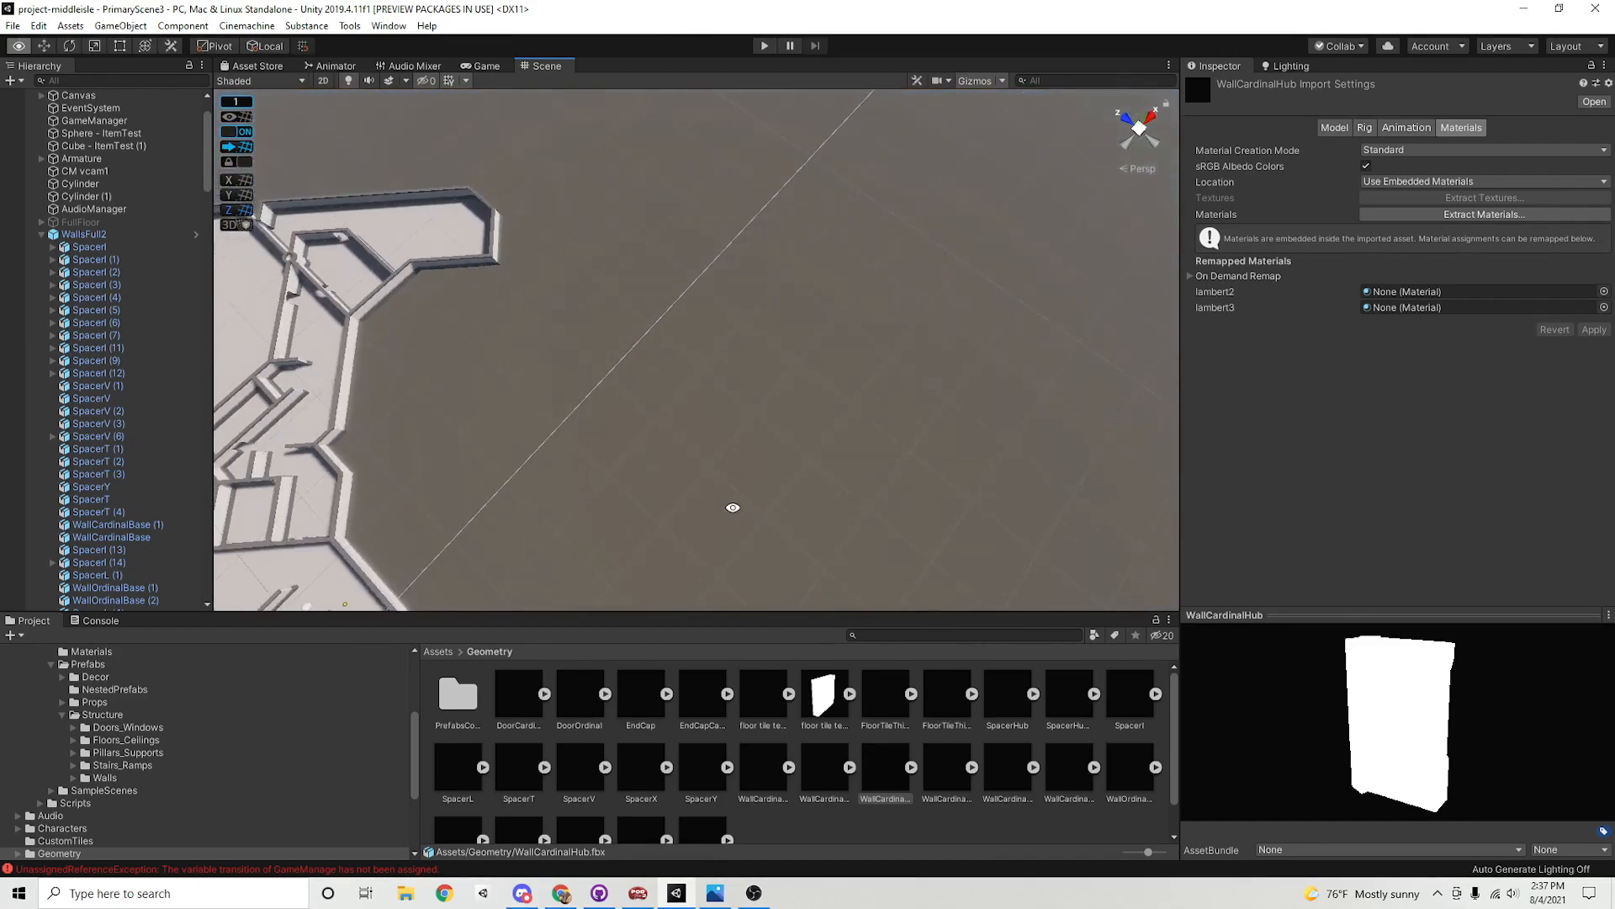
middle_drag(732, 508, 757, 423)
alt+drag(757, 424, 750, 461)
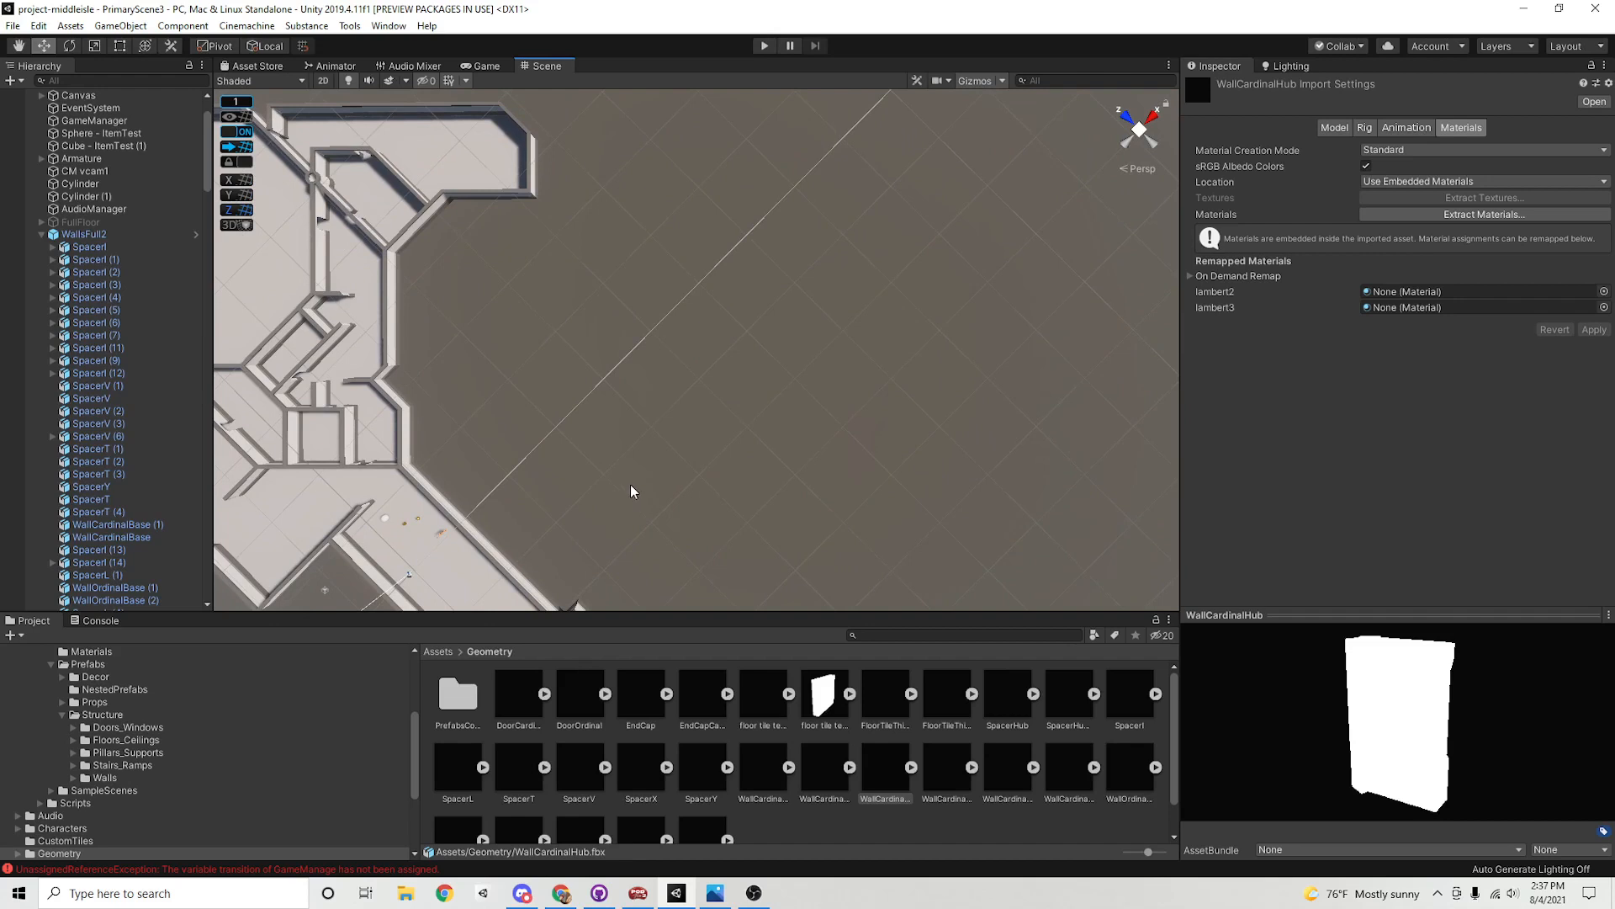
Switch to Photos to study both floor plans in ModEnviroGridTest2.jpg, move the image aside and return to Unity's empty grid area
key(alt+Tab)
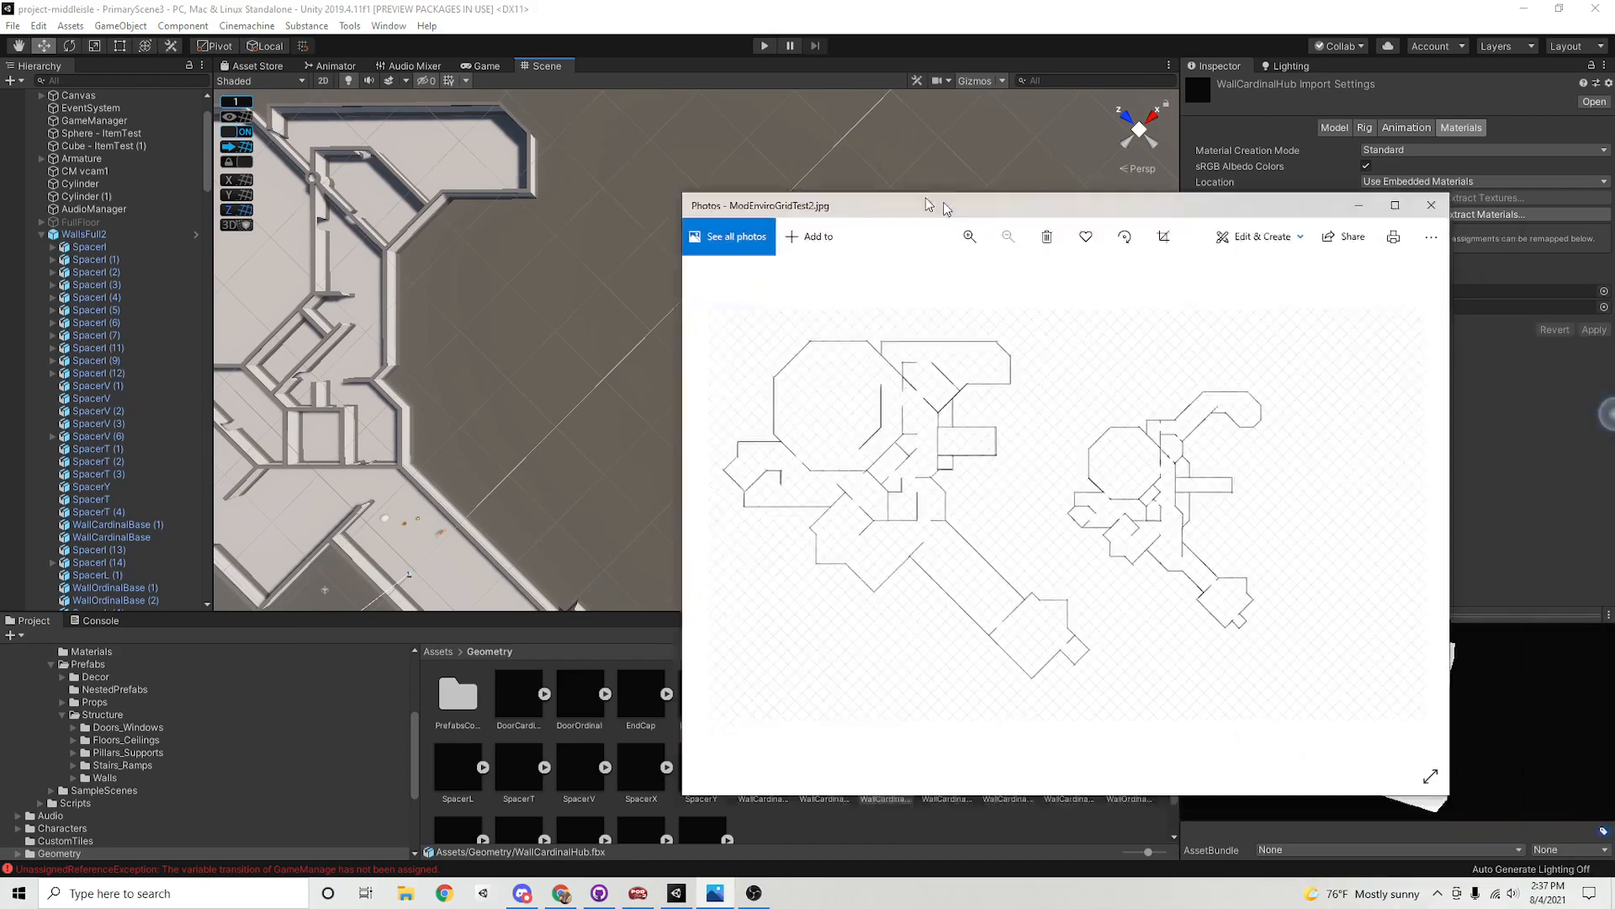
drag(953, 205, 574, 112)
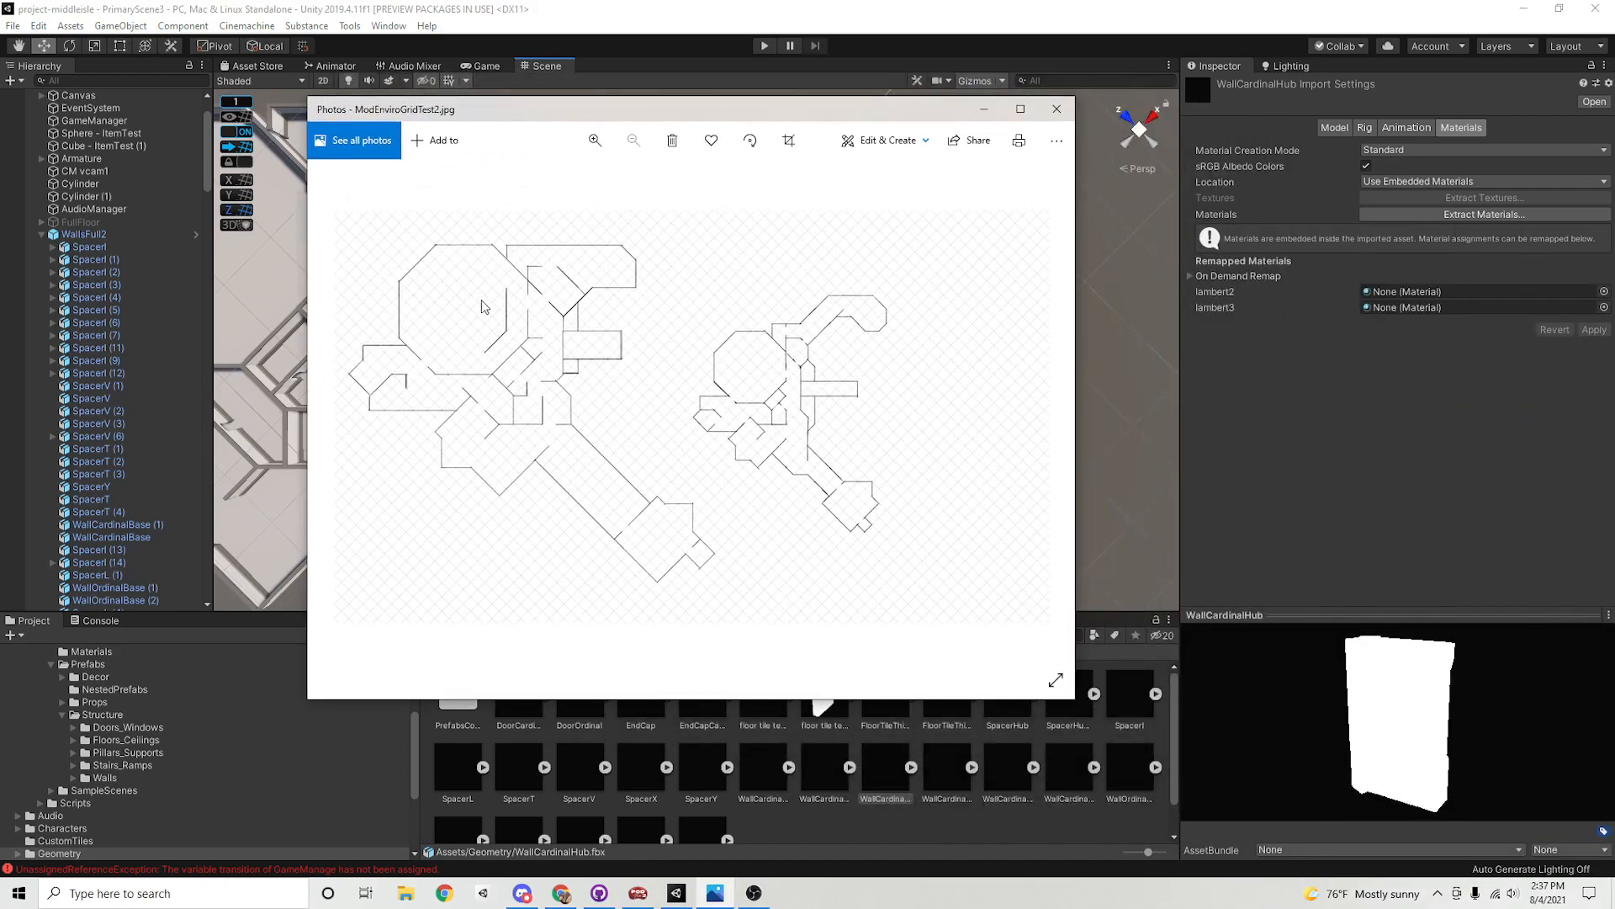
scroll(810, 400, up, 5)
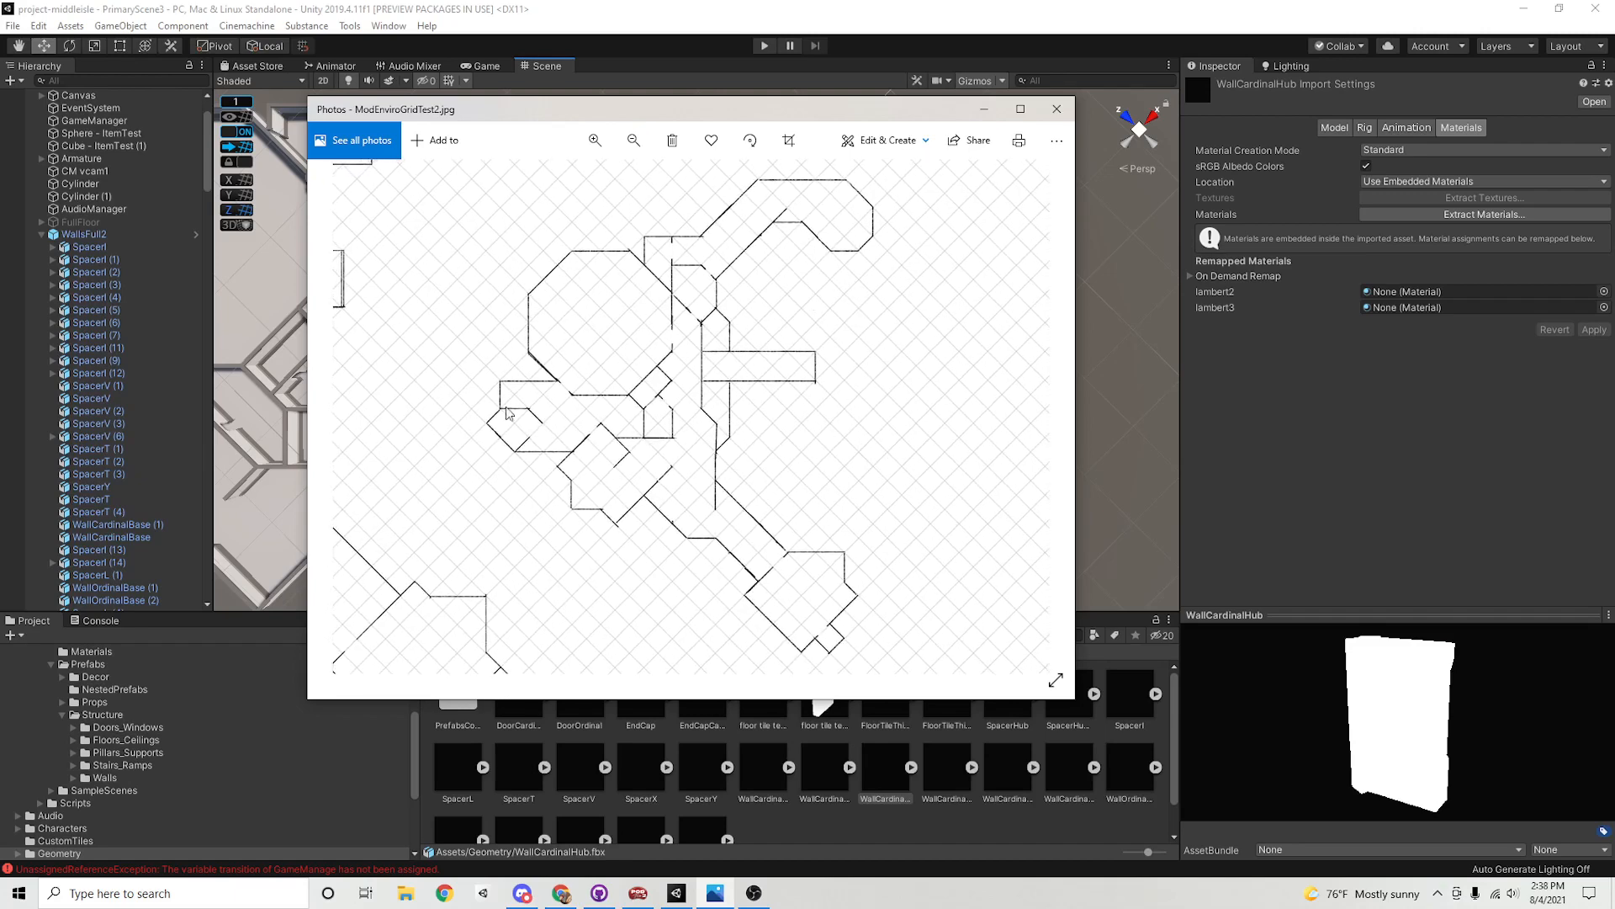
drag(937, 327, 928, 348)
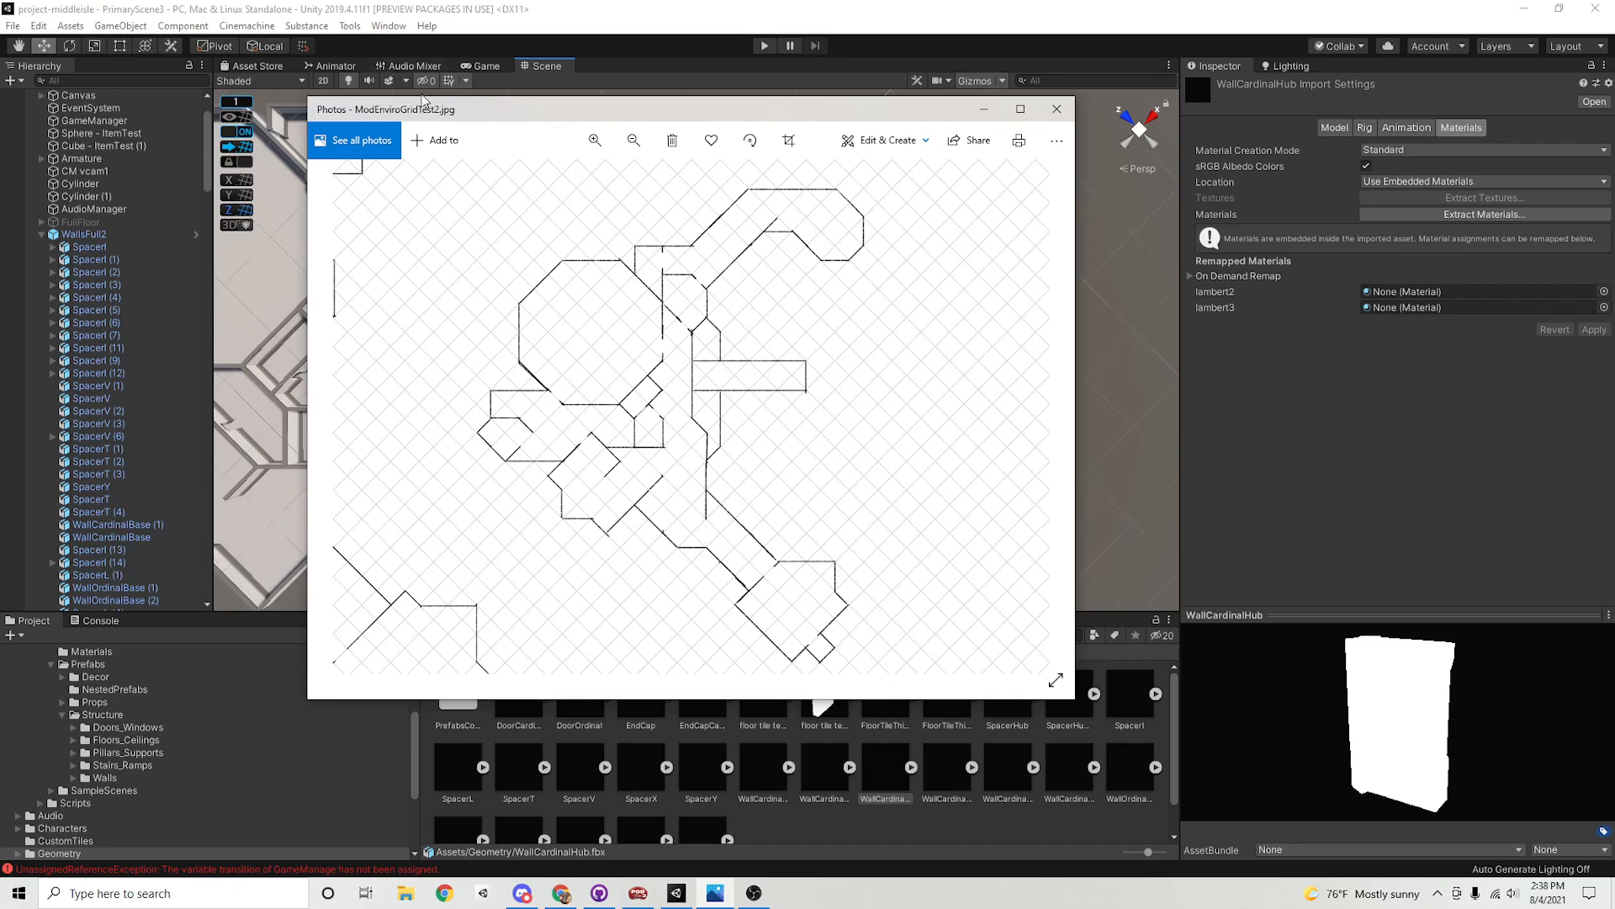
drag(486, 110, 1614, 572)
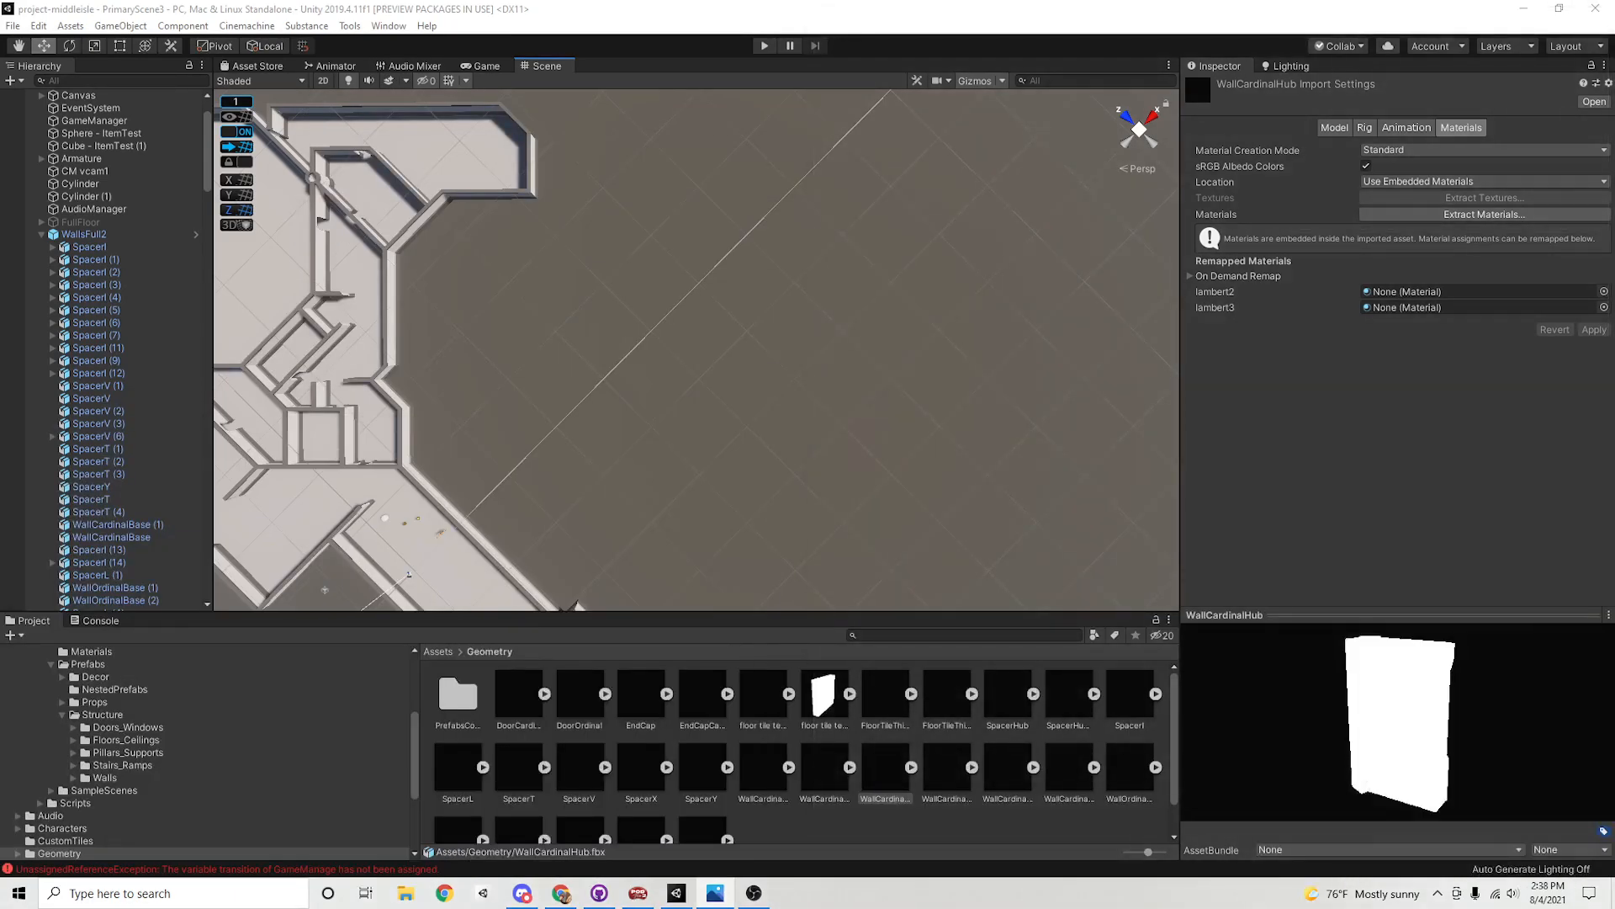
right_drag(965, 369, 811, 512)
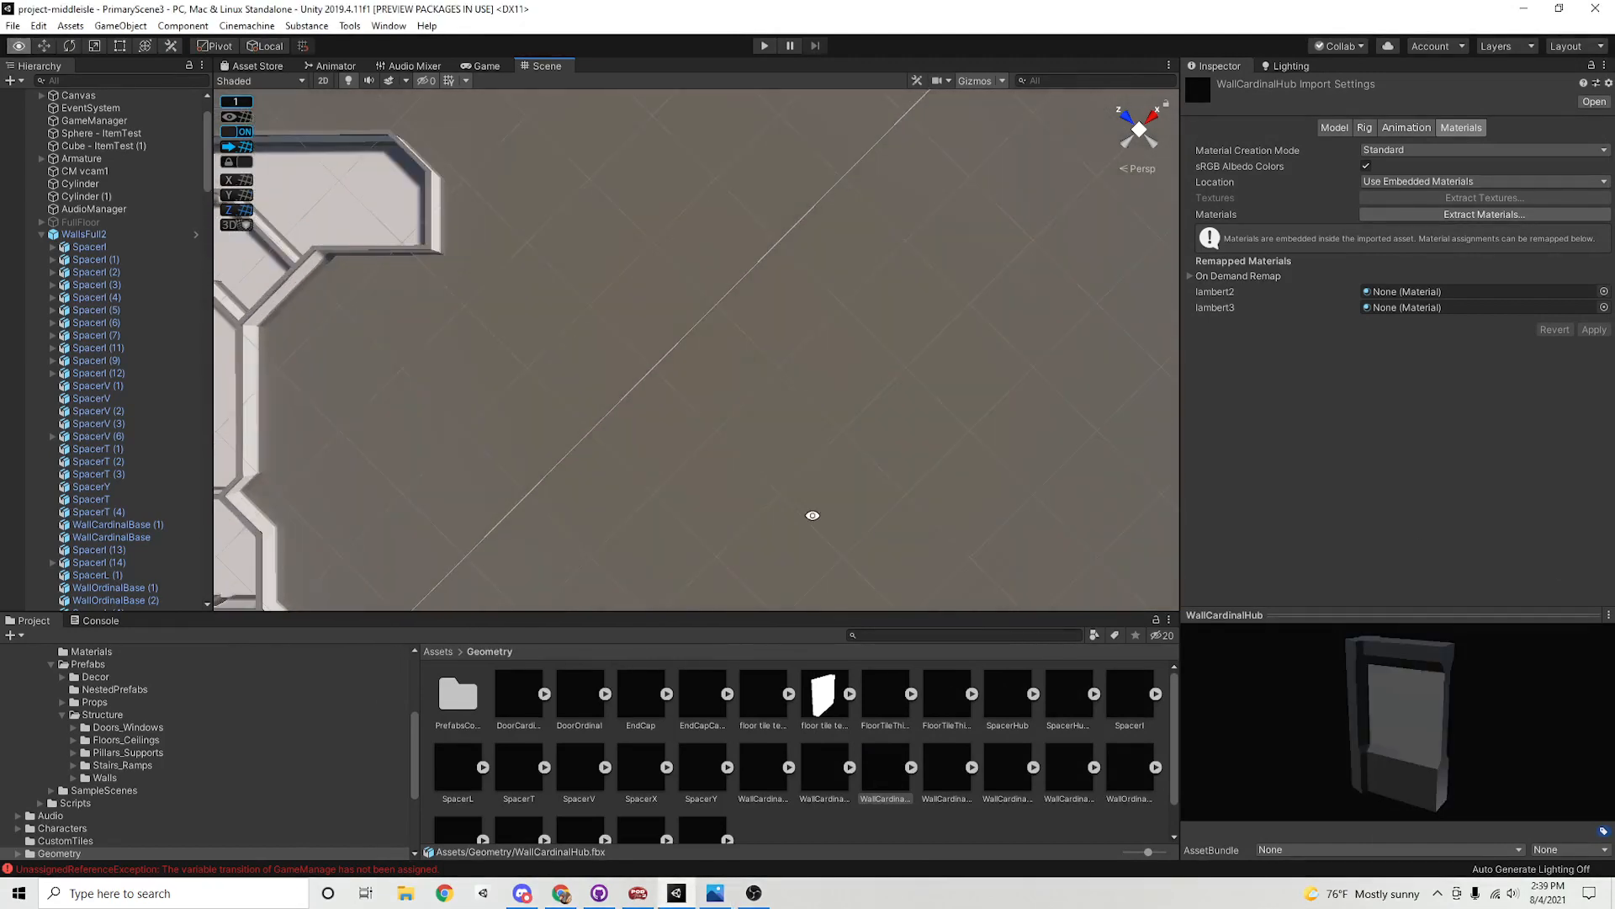
Collapse the WallsFull2 and Floor2 groups in the object hierarchy and frame Floor2 in the scene view
middle_drag(790, 503, 790, 443)
right_drag(790, 444, 806, 442)
middle_drag(806, 442, 791, 483)
right_drag(791, 484, 801, 330)
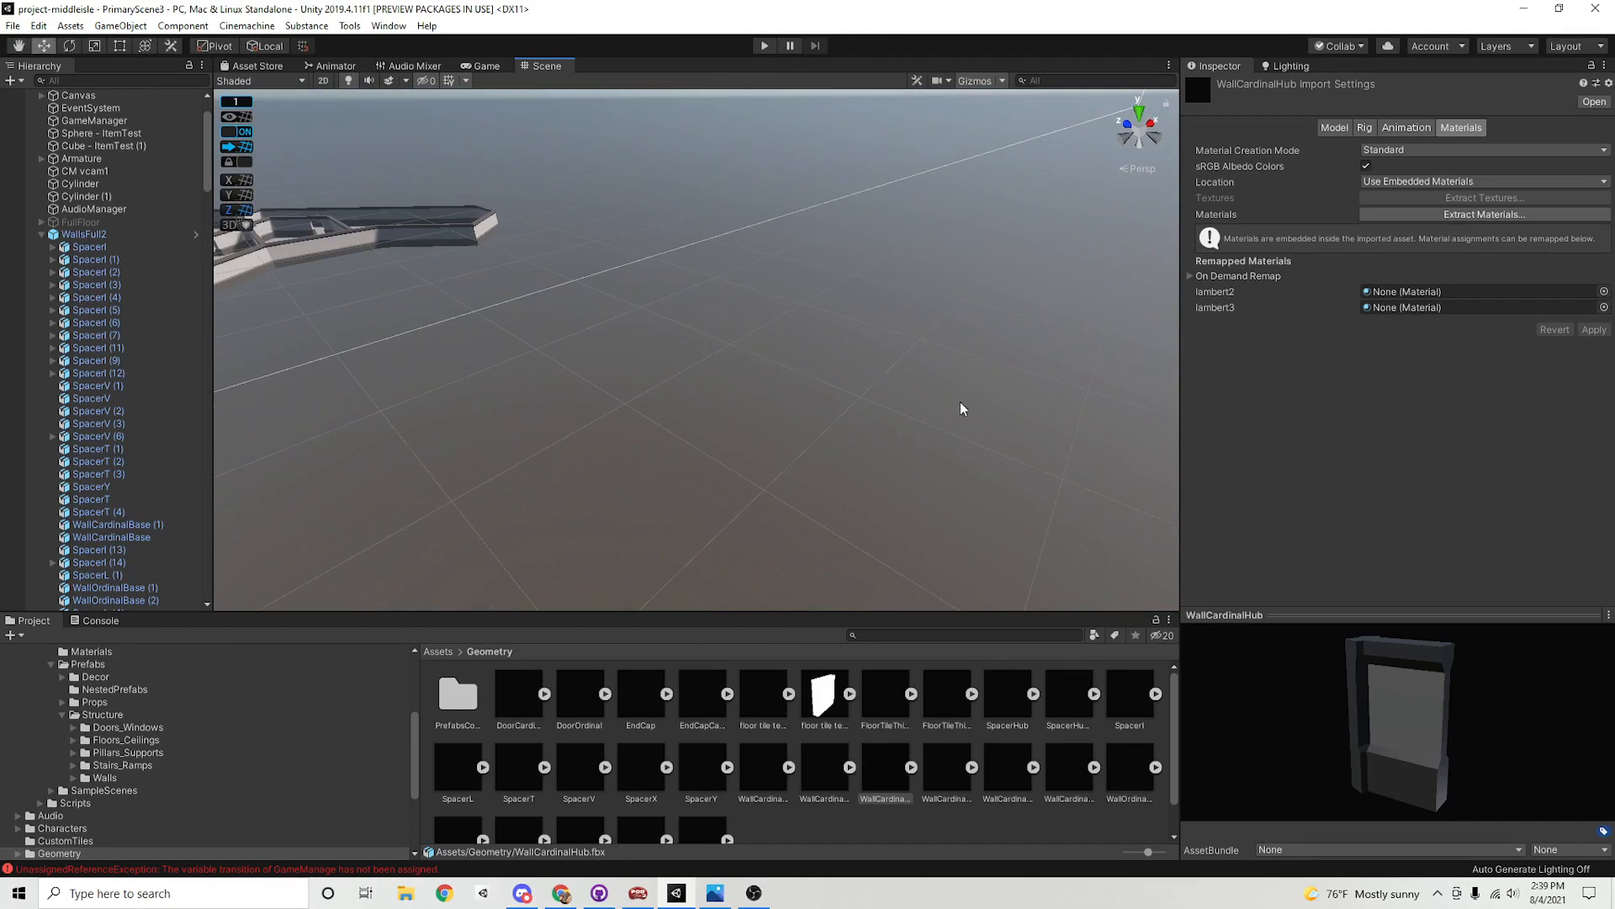
mouse_move(729, 375)
middle_down()
mouse_move(840, 377)
mouse_move(767, 395)
mouse_move(732, 379)
middle_up()
click(41, 234)
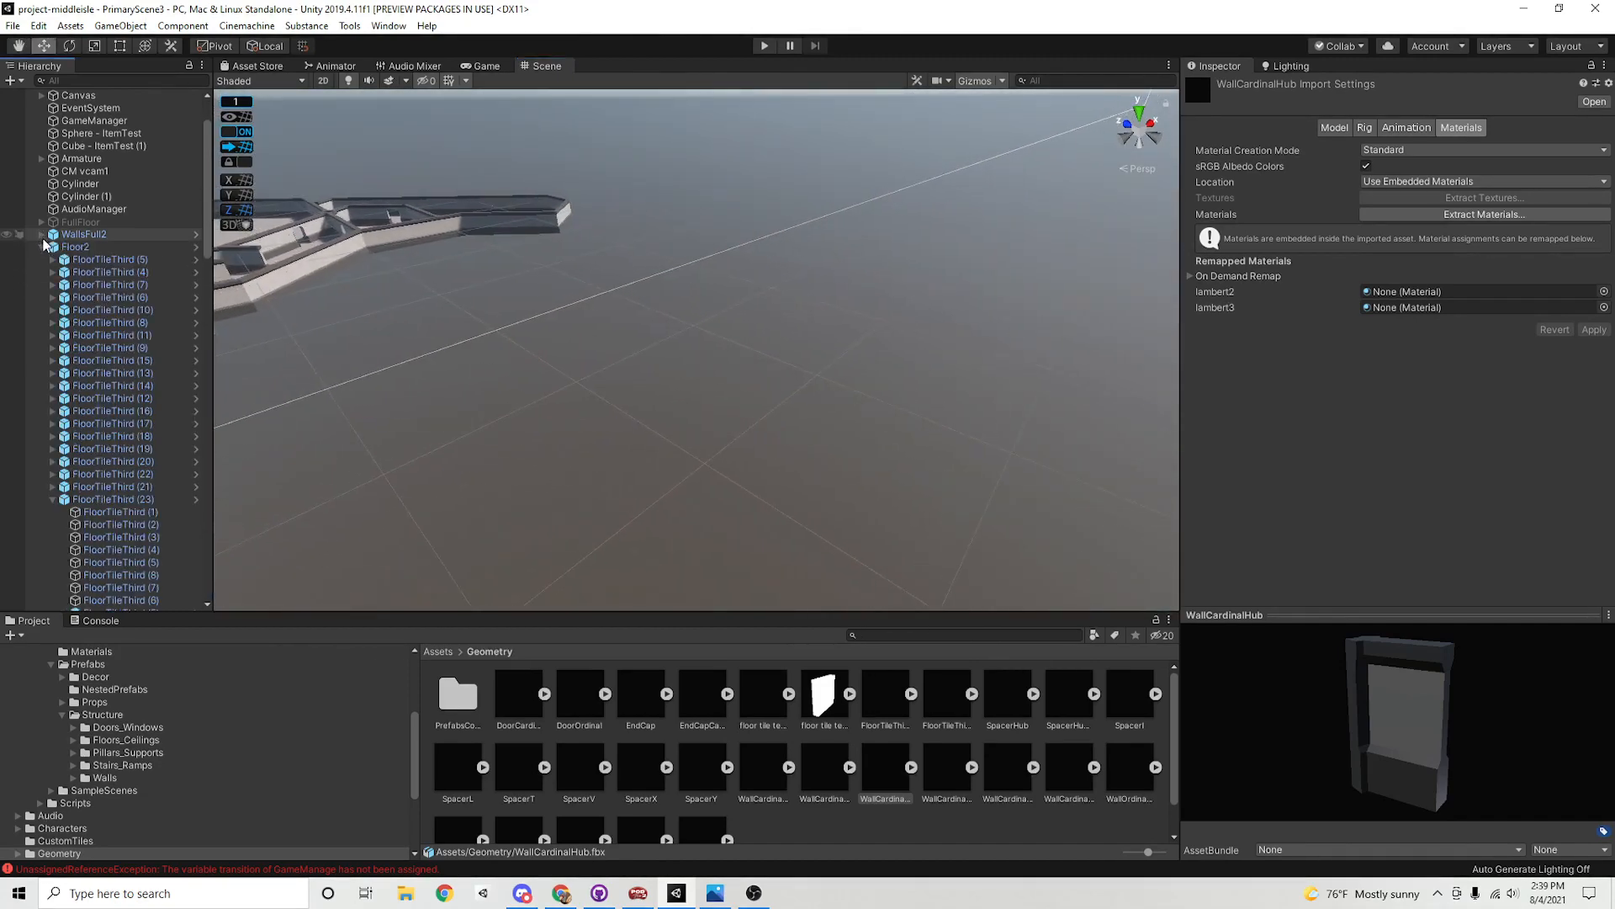
click(52, 247)
click(39, 247)
key(f)
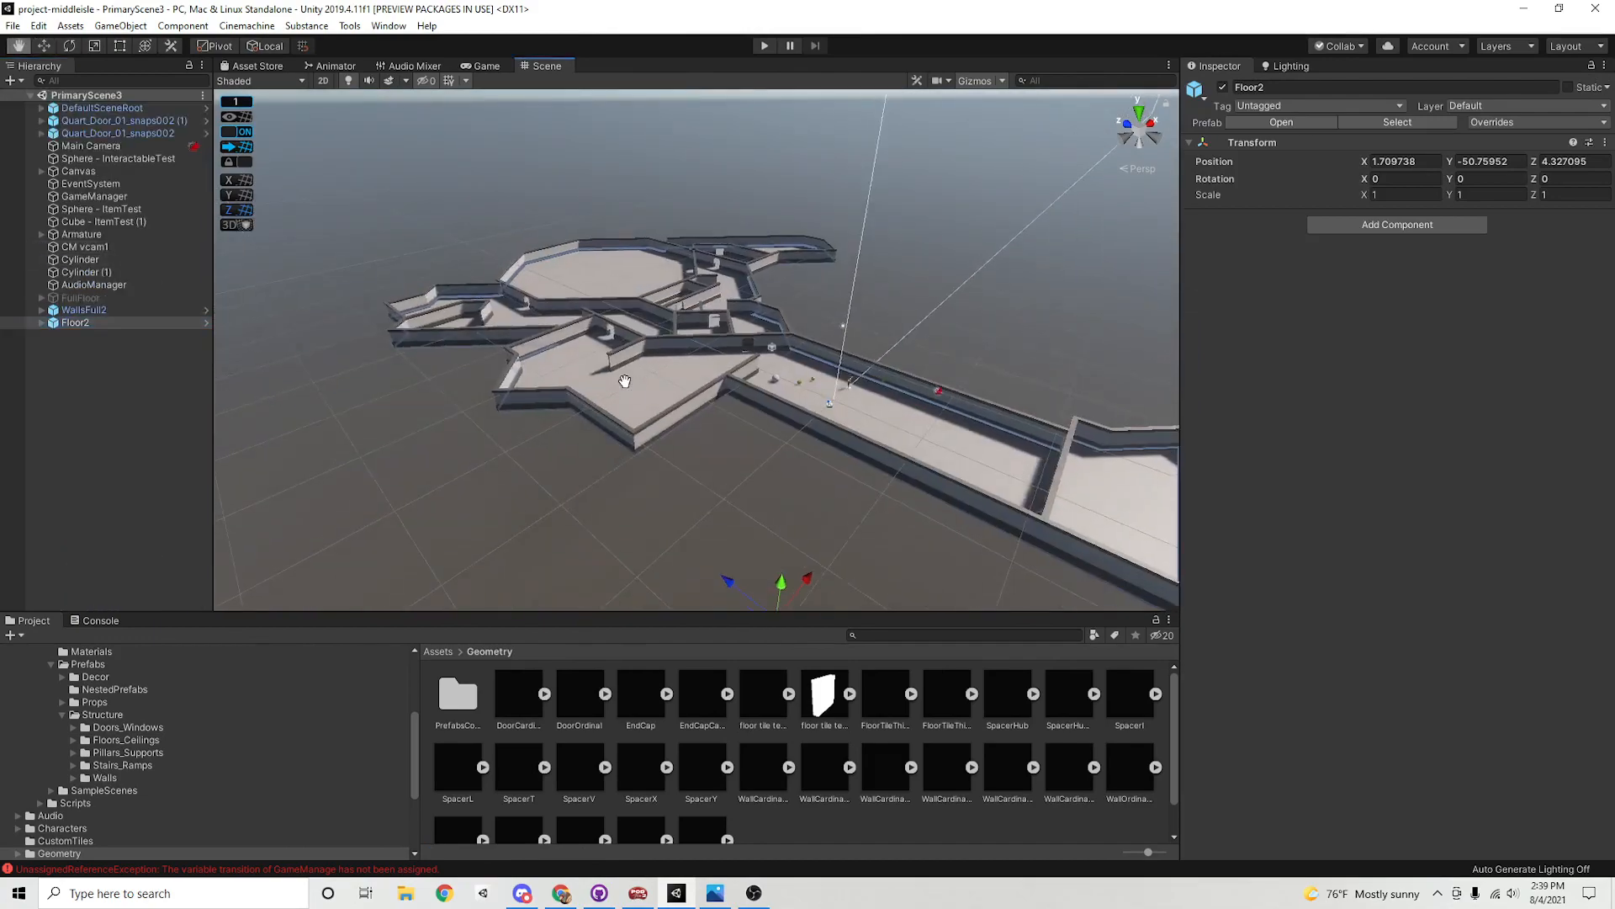
Examine the existing level from above and at an angle, selecting WallsFull2 and Floor2 in turn to see what each group covers
alt+drag(624, 381, 636, 402)
click(125, 310)
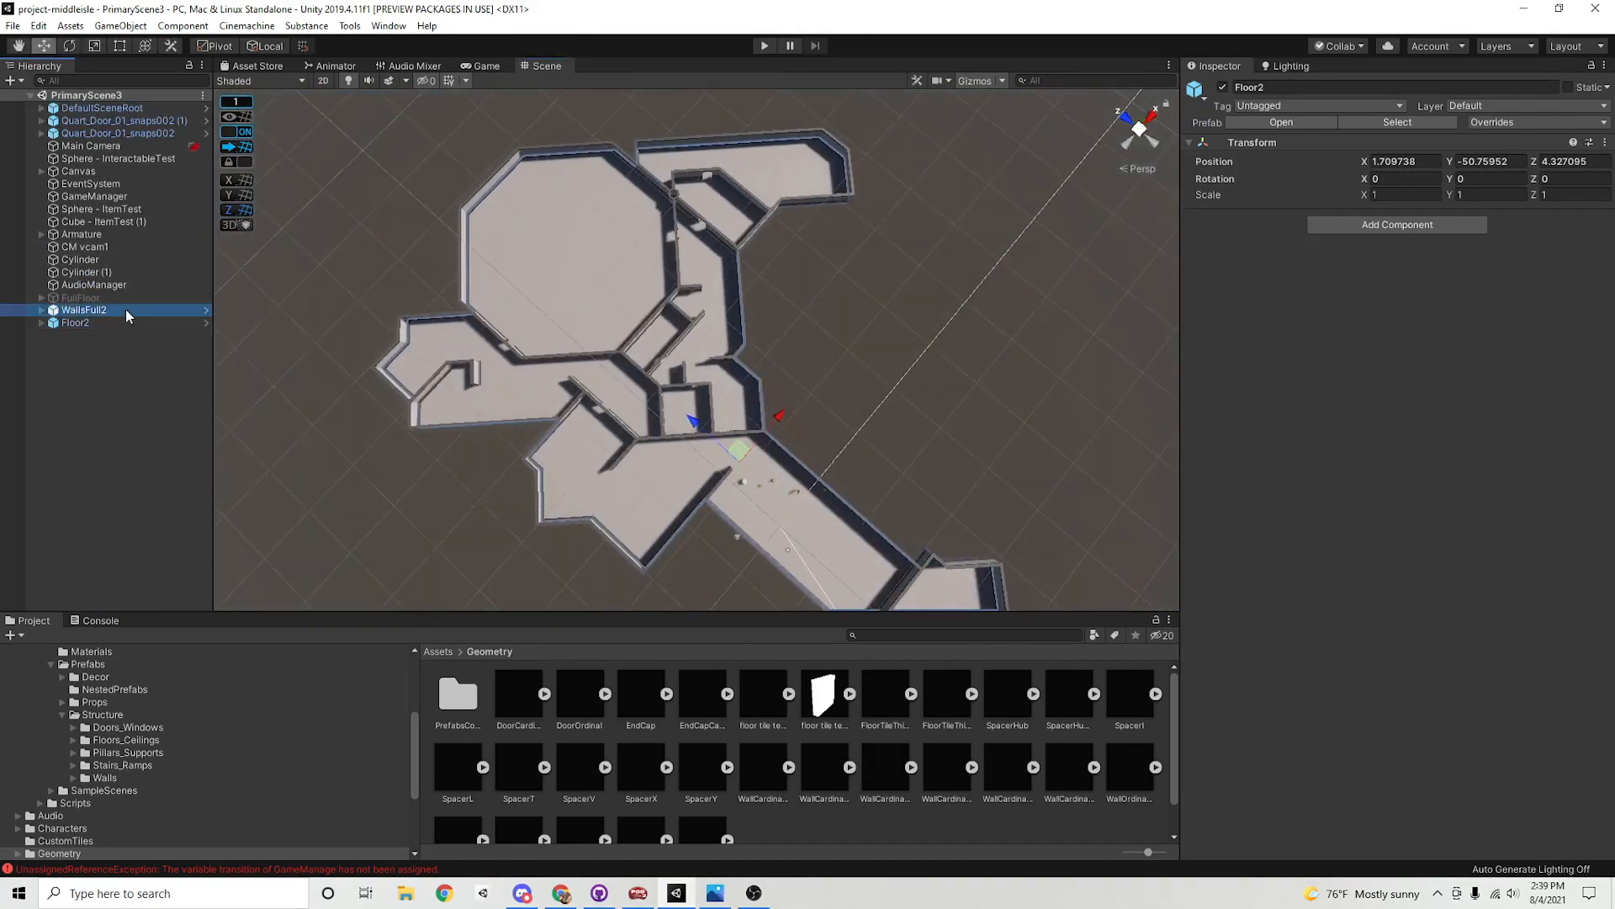
alt+drag(820, 564, 859, 326)
middle_drag(859, 326, 880, 497)
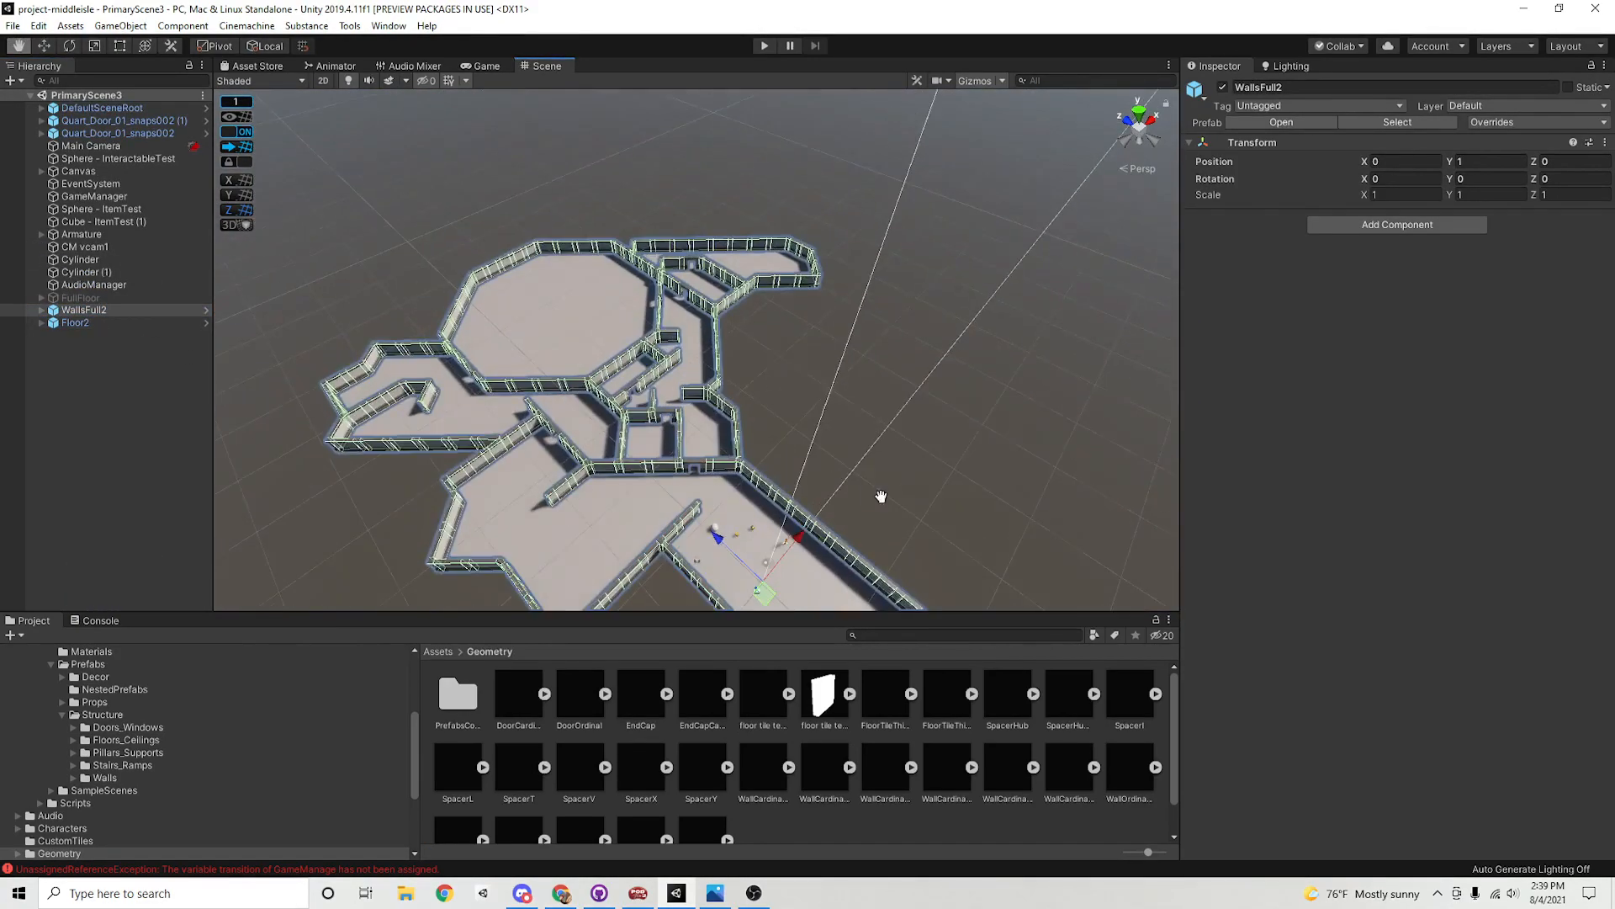
alt+drag(880, 497, 866, 416)
click(99, 322)
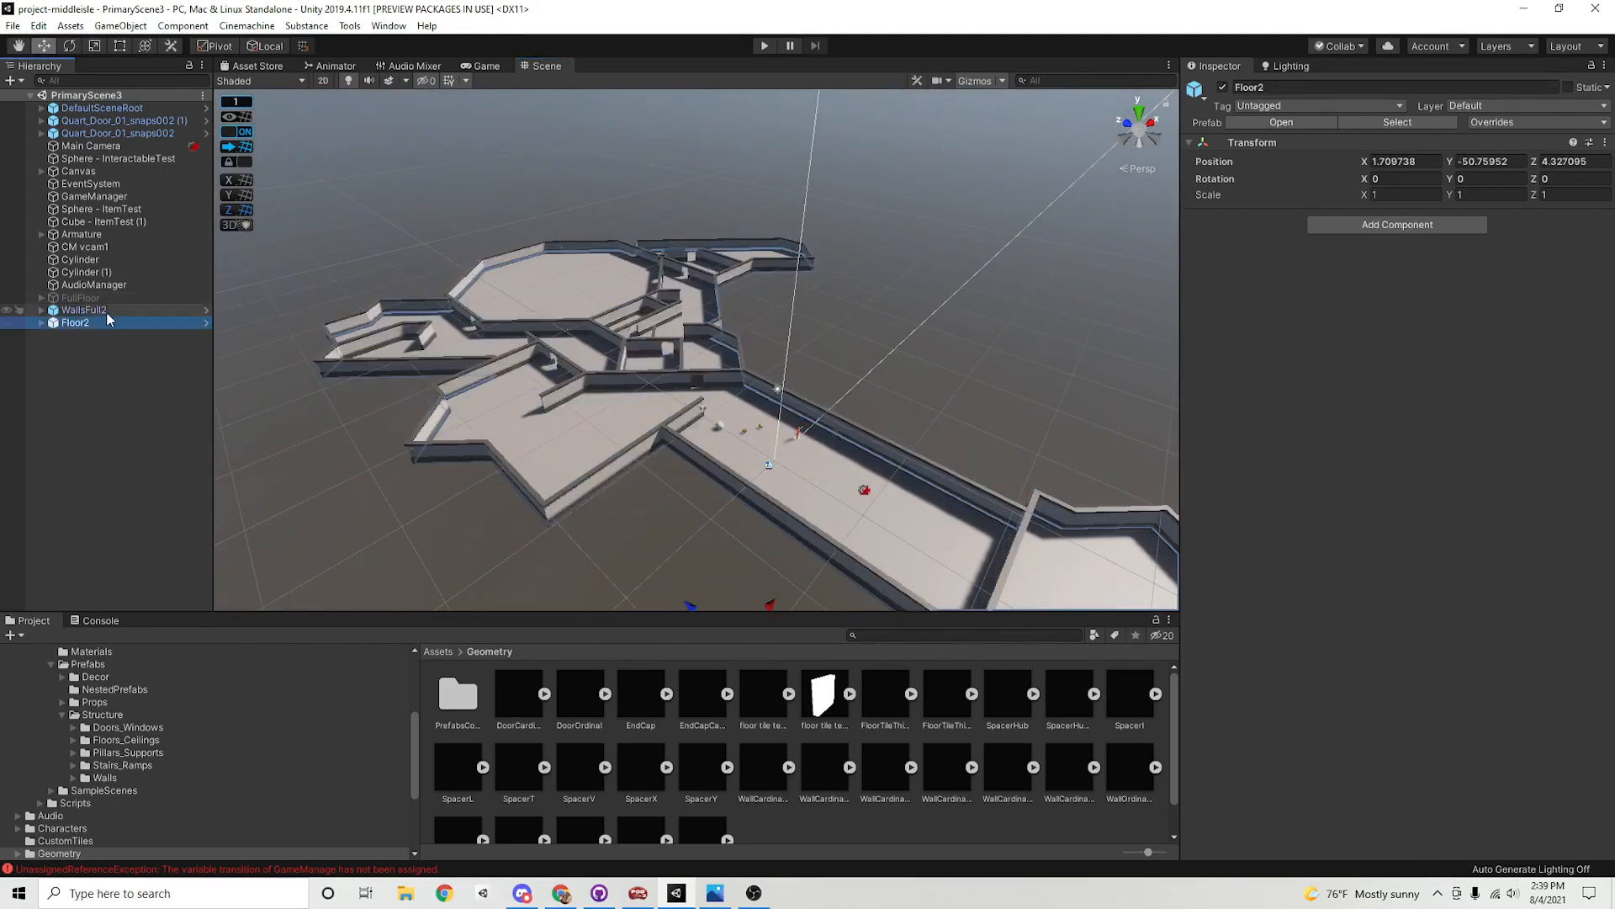
click(106, 311)
click(108, 324)
Preview the WallsFull prefab in the PrefabsConglomerates folder from another angle and return to the Geometry folder
double_click(458, 695)
click(877, 697)
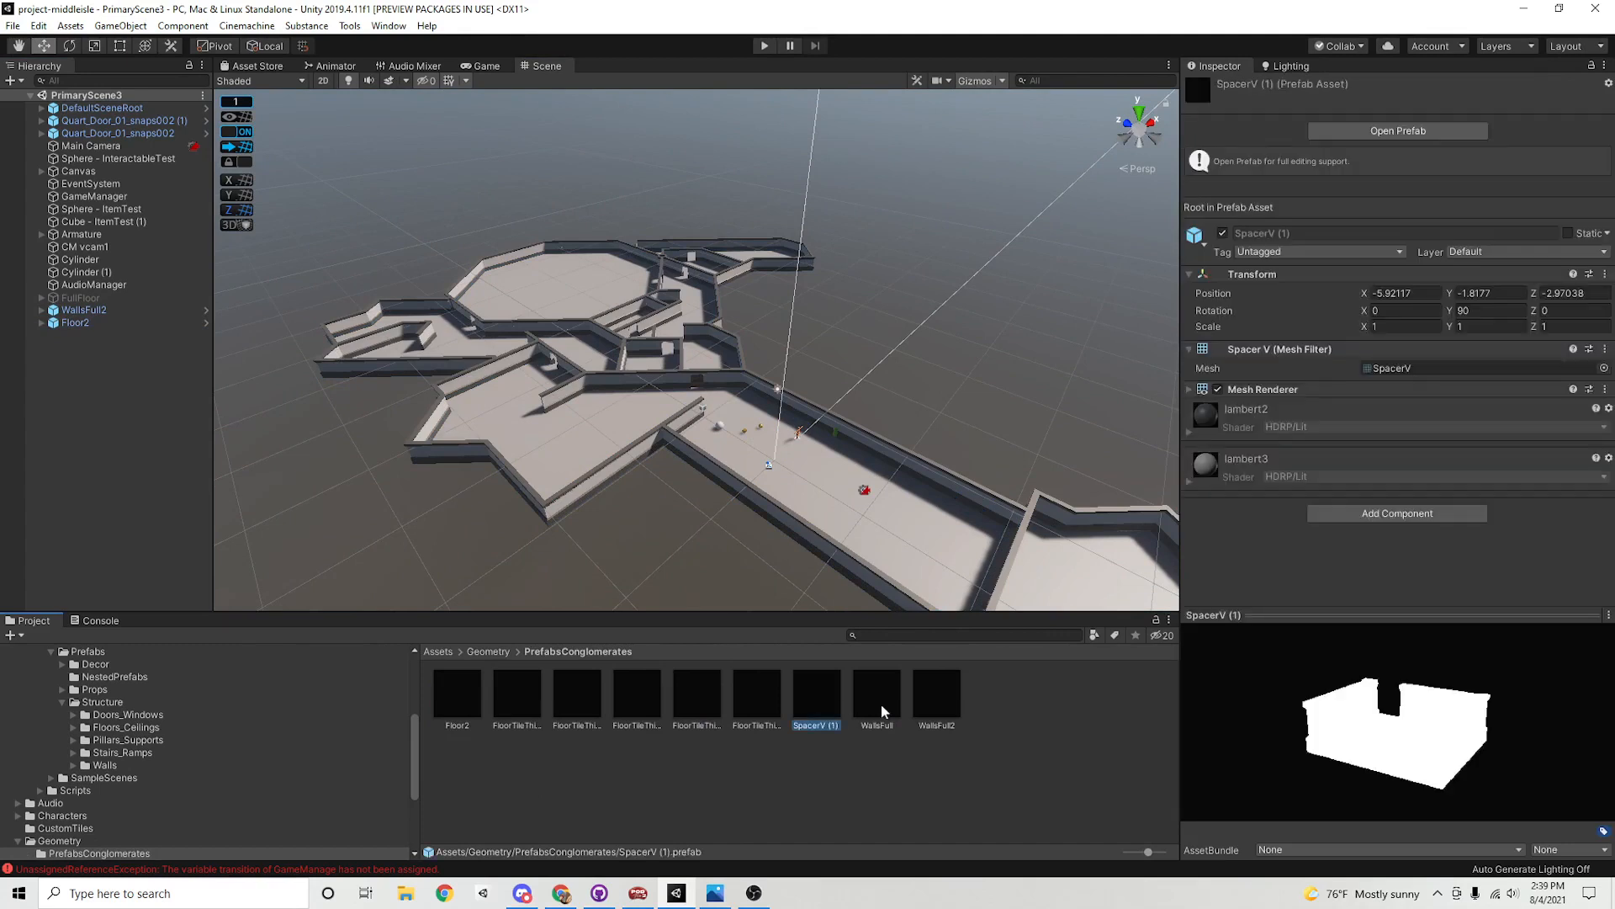
drag(1459, 747, 1353, 665)
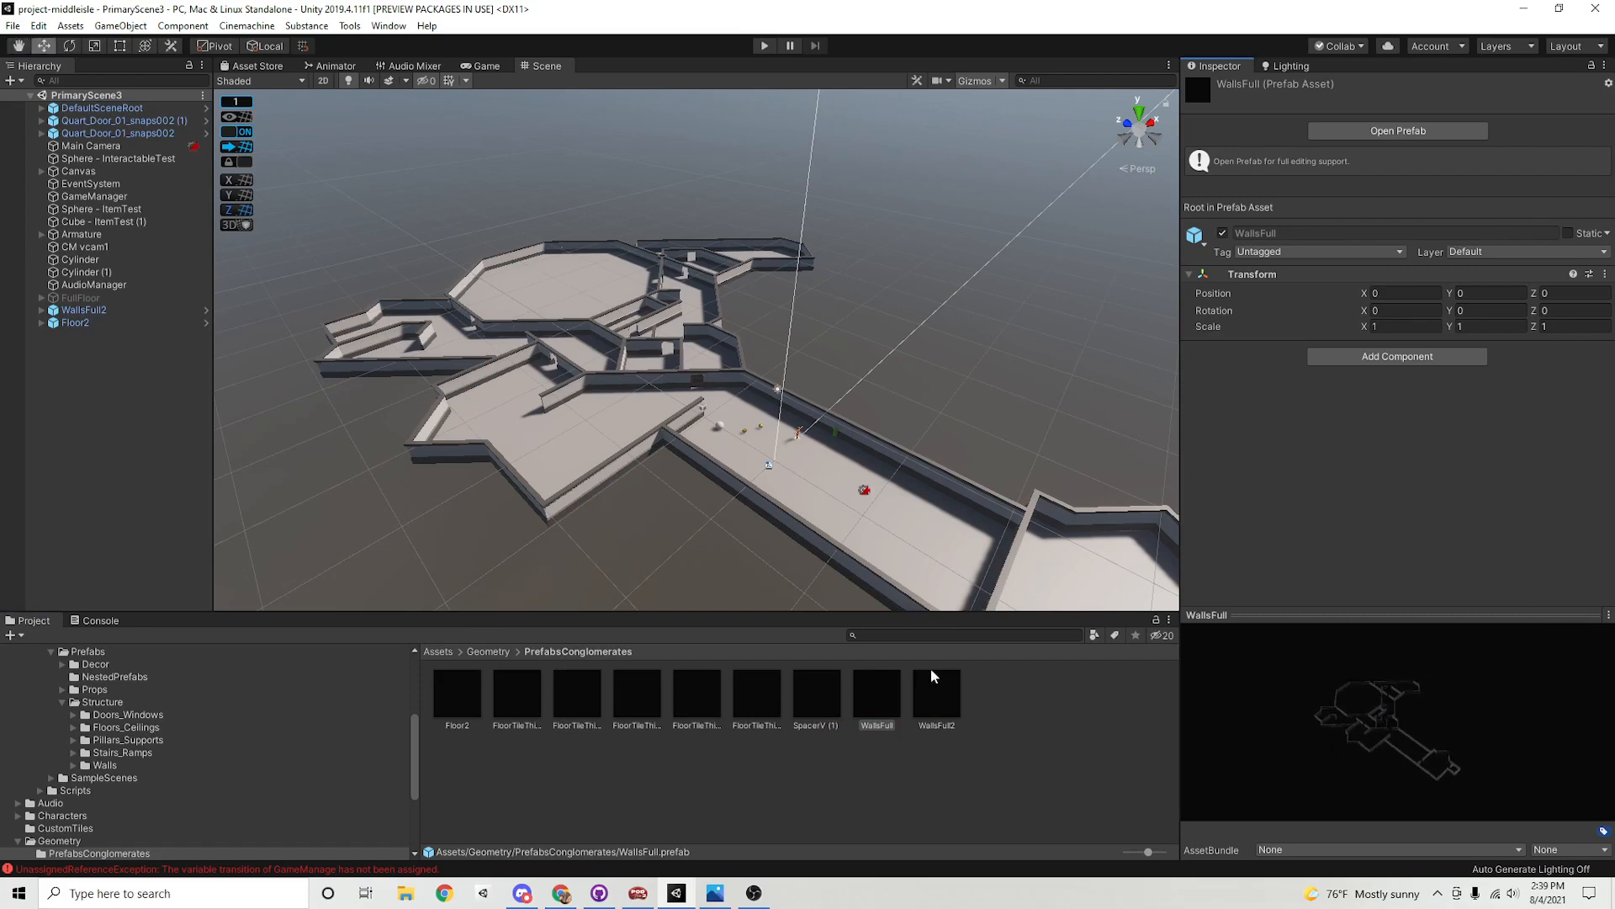
click(488, 652)
Create an empty object at the root of the scene and name it WallsFull3
right_click(103, 388)
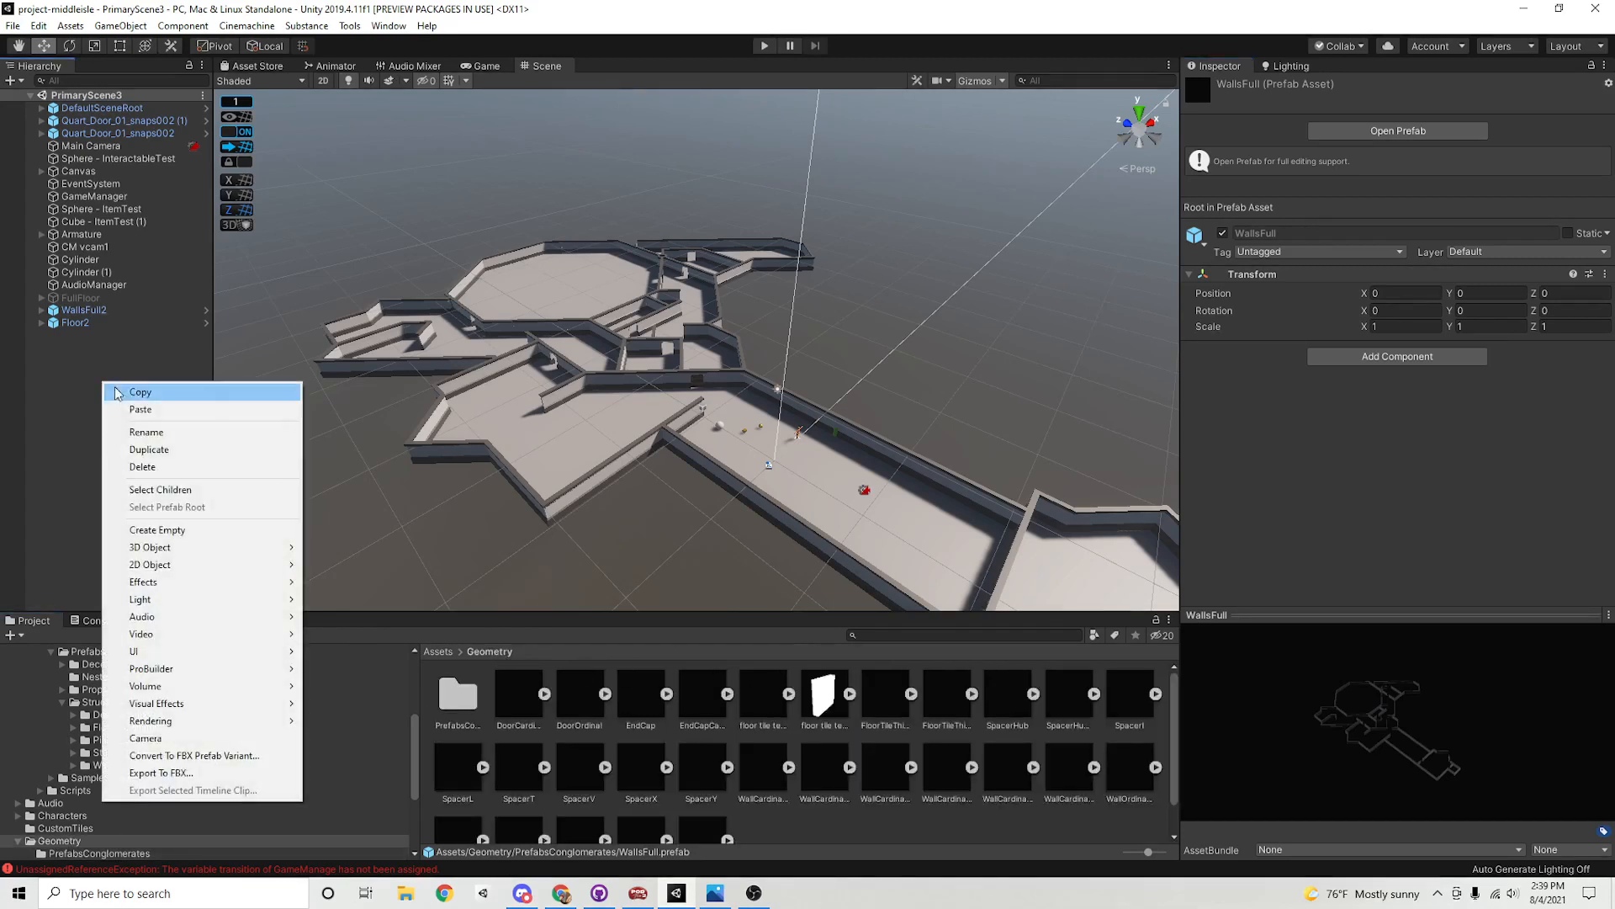
click(186, 535)
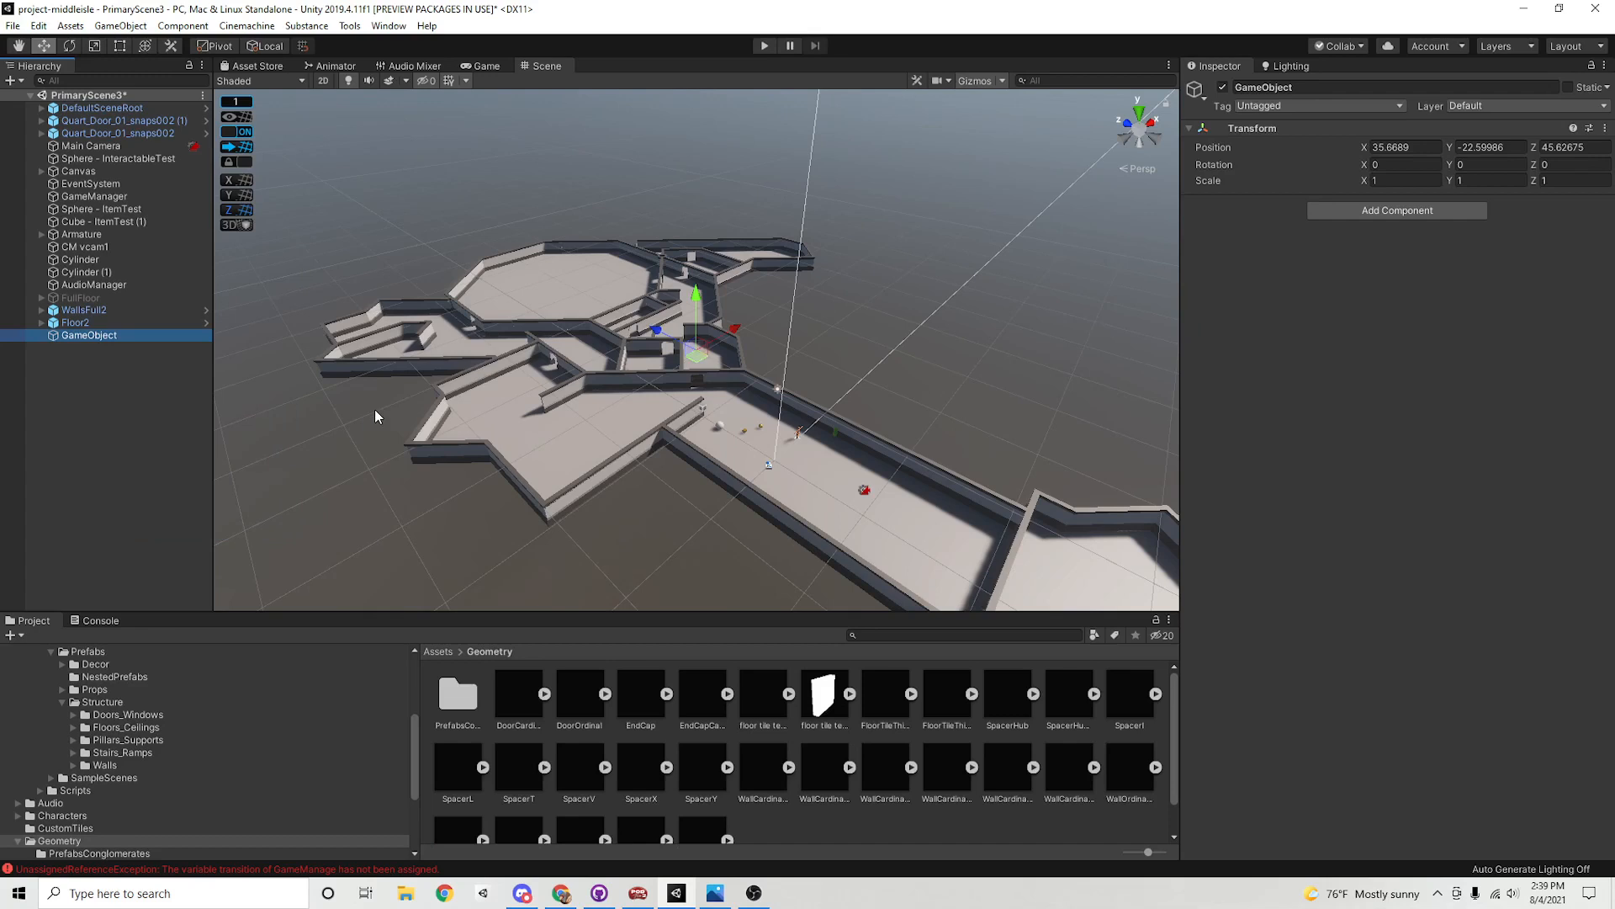
click(1347, 87)
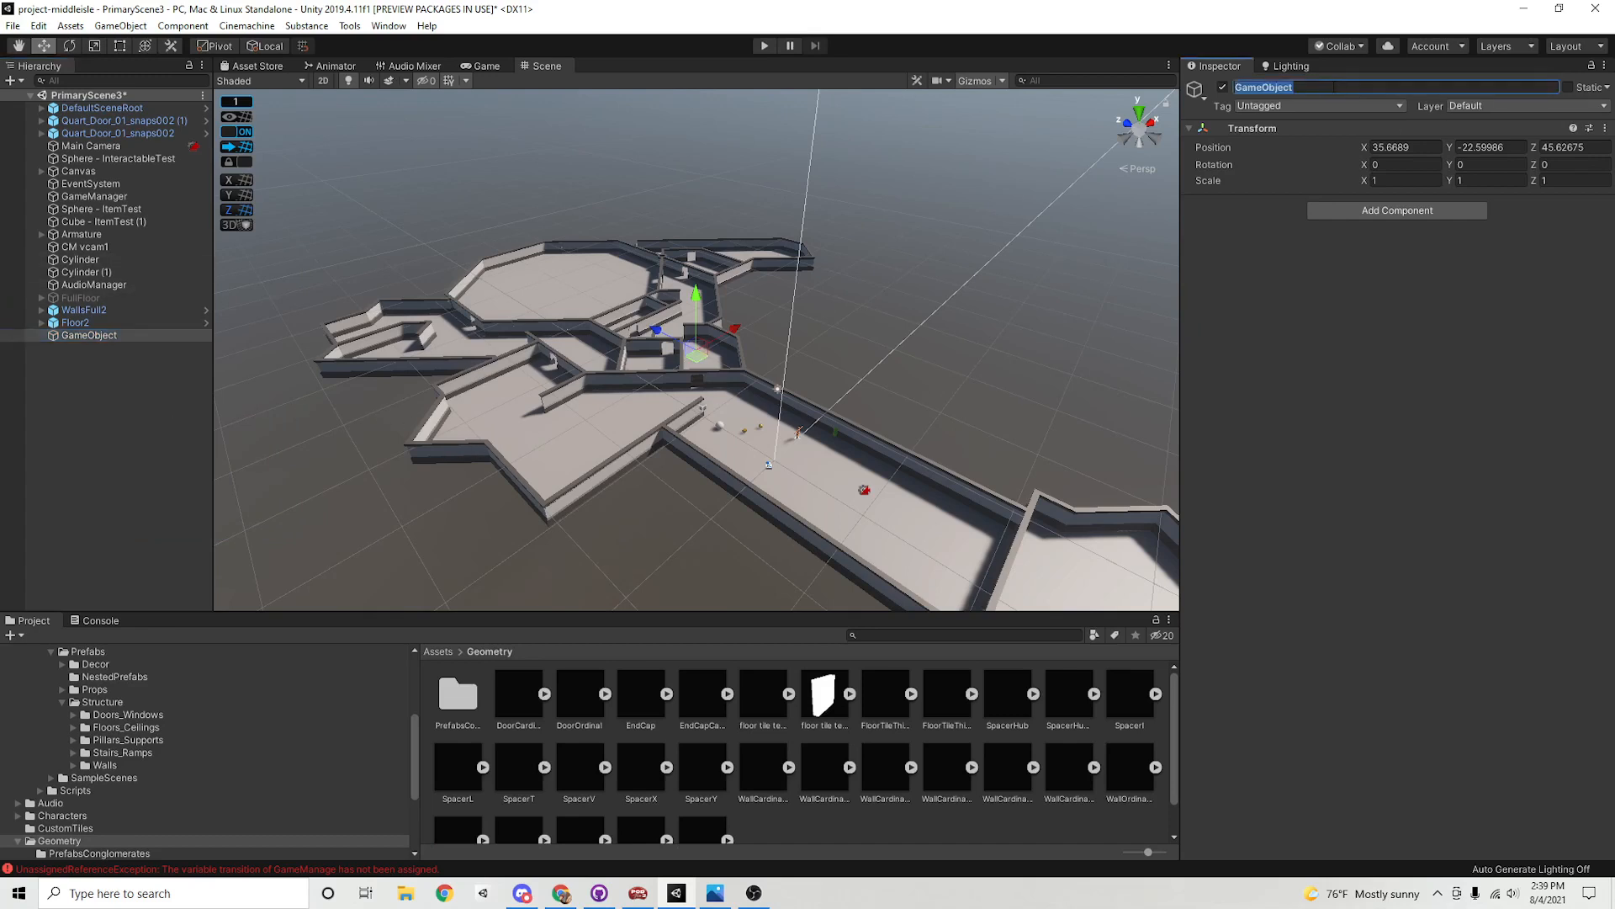
text(WallsFull3)
click(89, 362)
Create another empty object at the root of the scene and name it Floor3
right_click(87, 361)
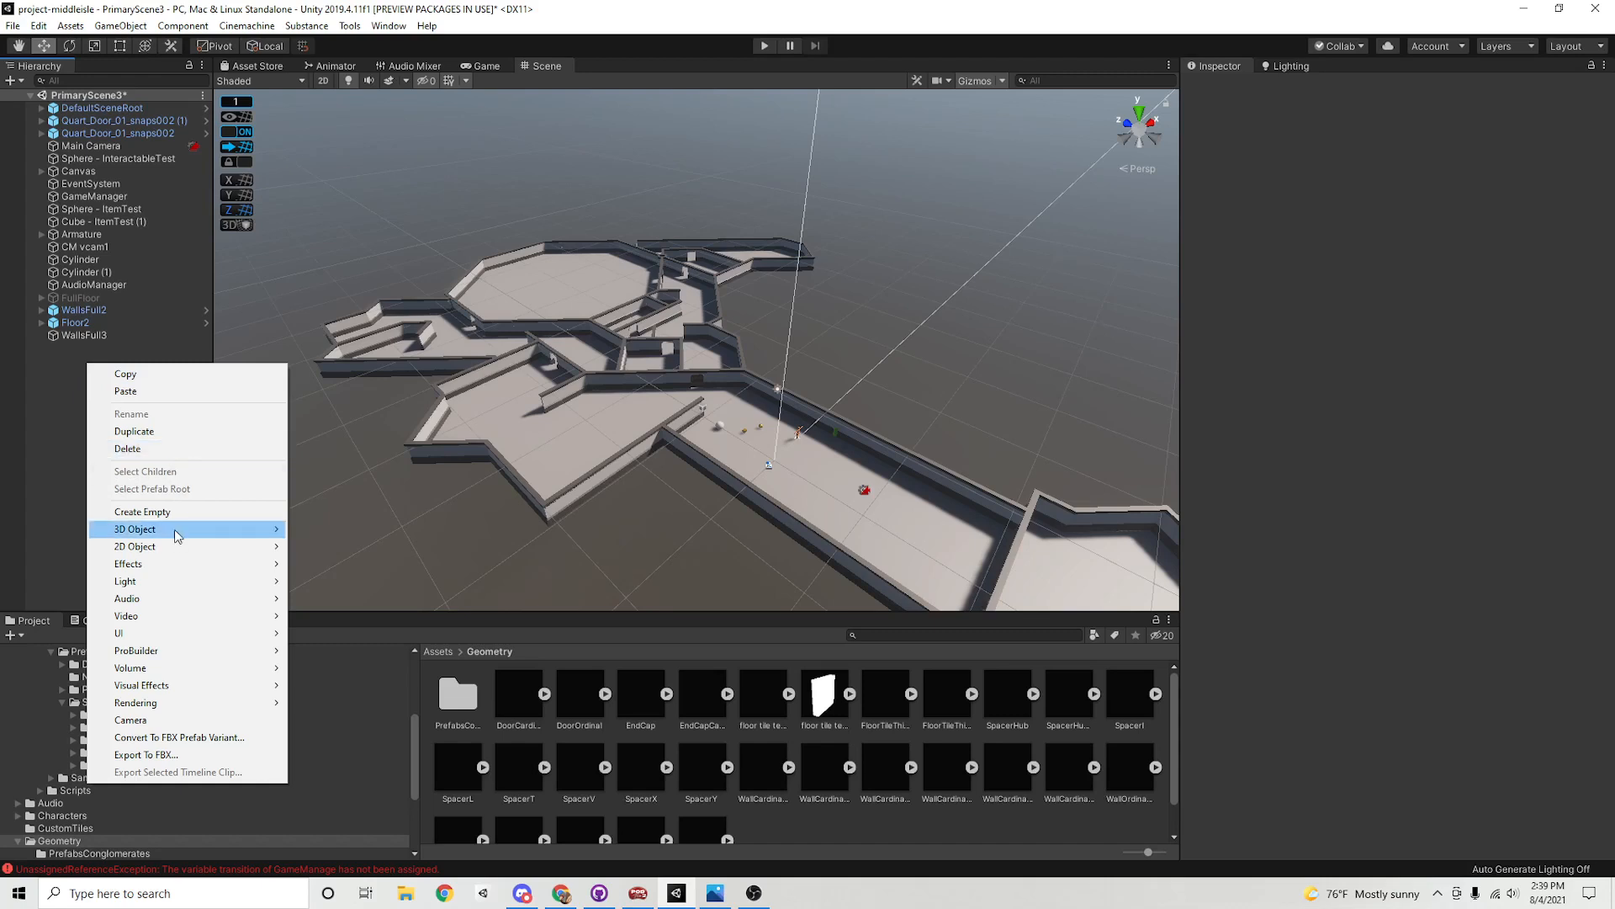
click(143, 511)
click(1384, 89)
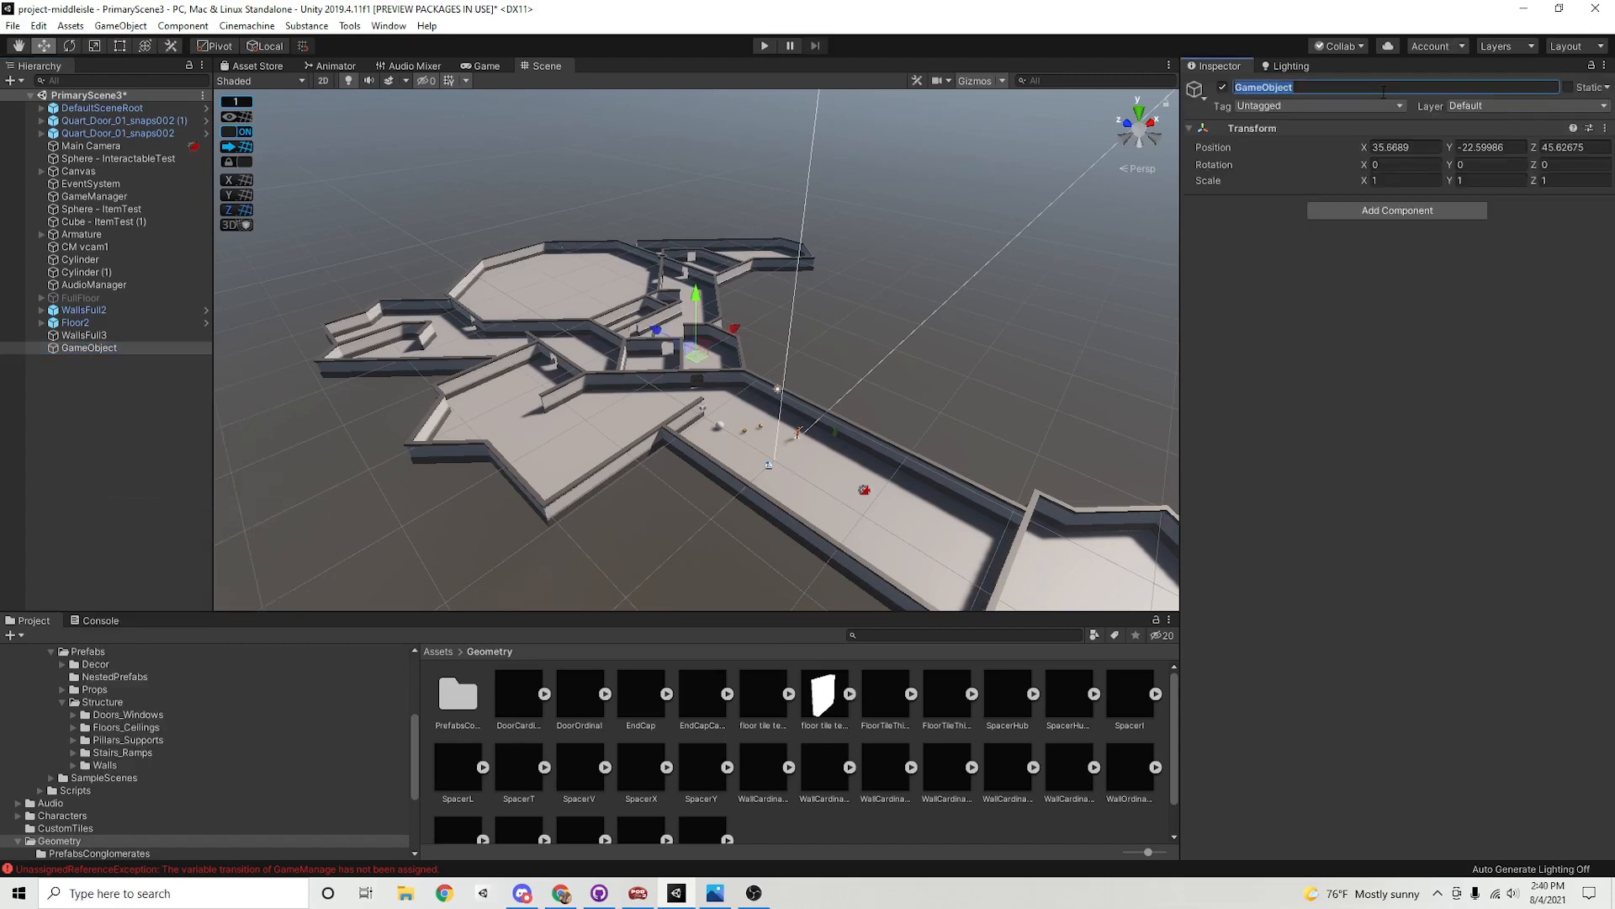
text(Floor3)
key(Return)
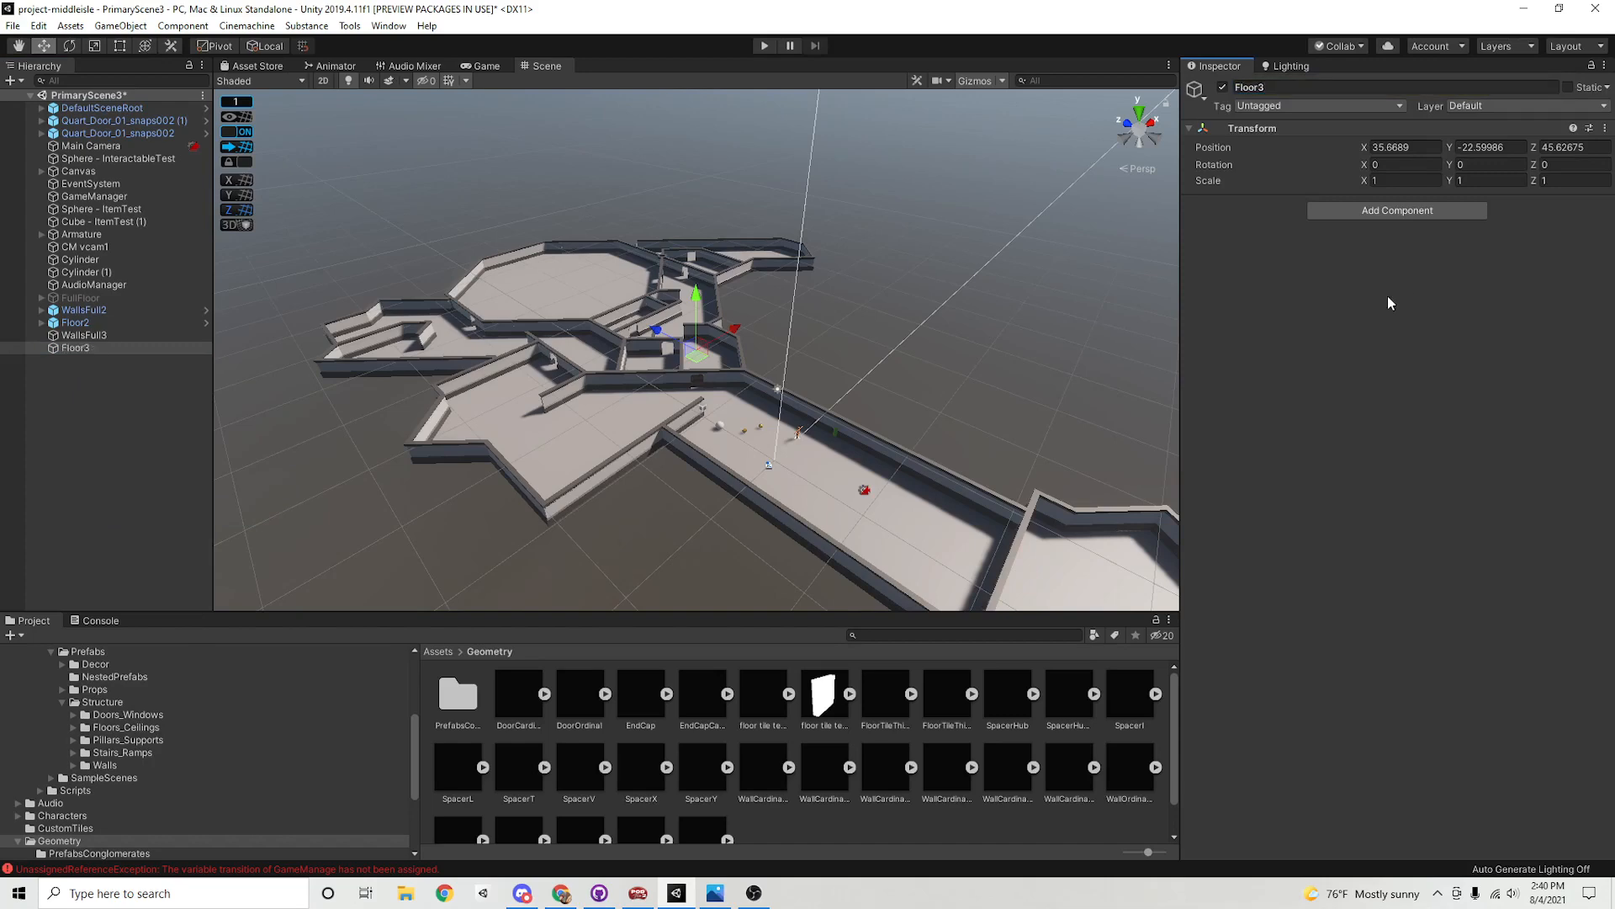
Set the position of WallsFull3 to 0, 0, 0
click(93, 335)
middle_drag(976, 398, 775, 382)
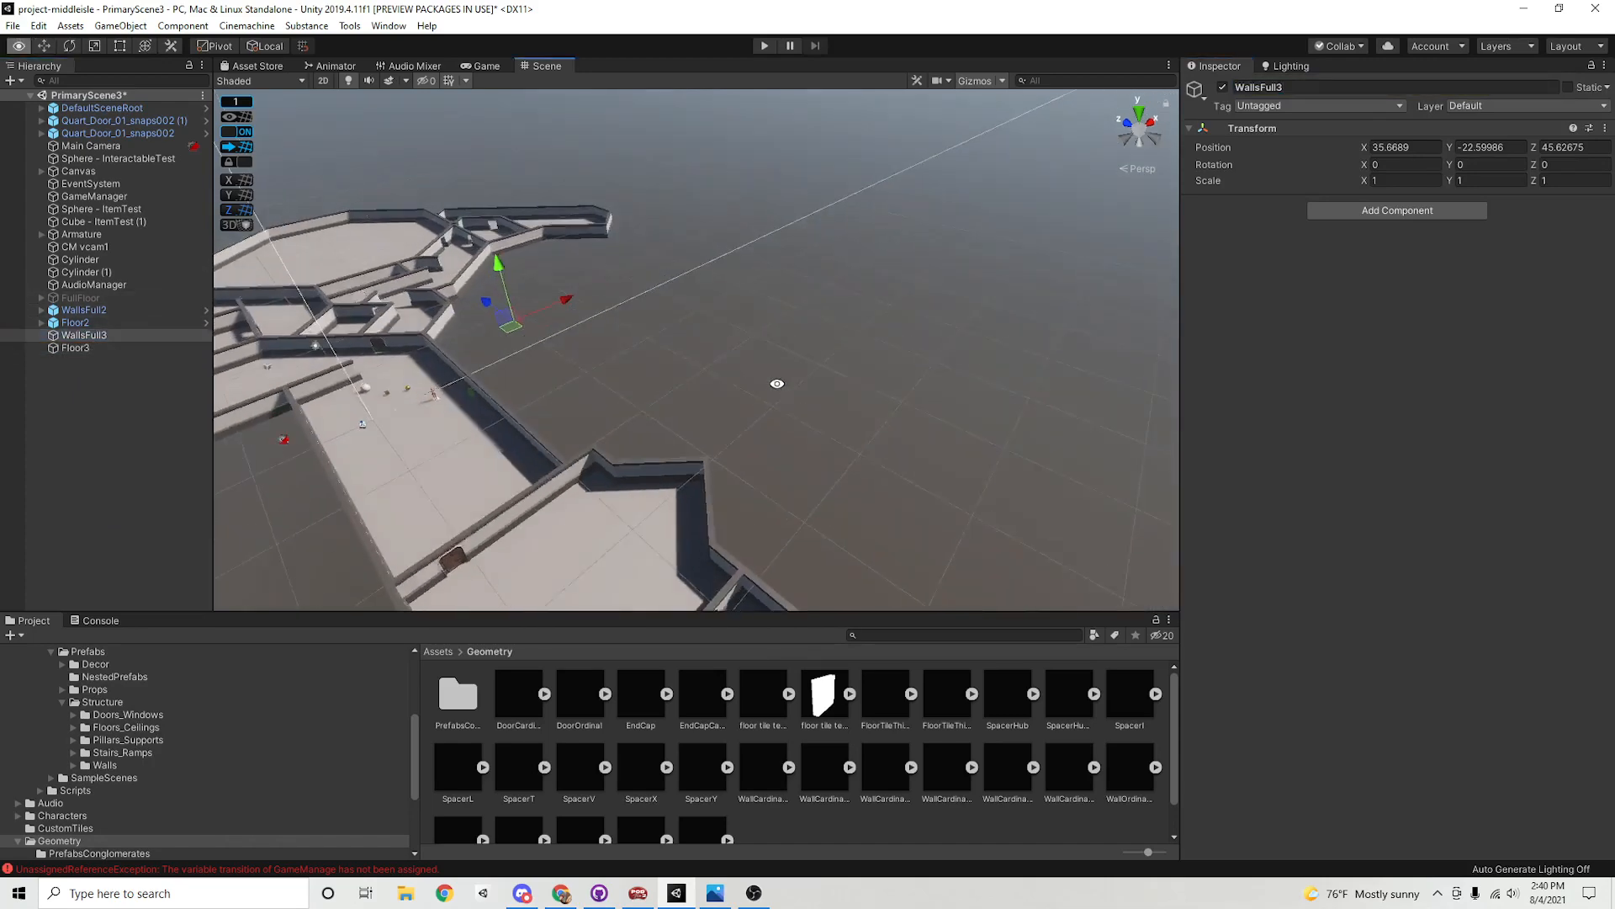
alt+drag(775, 382, 781, 455)
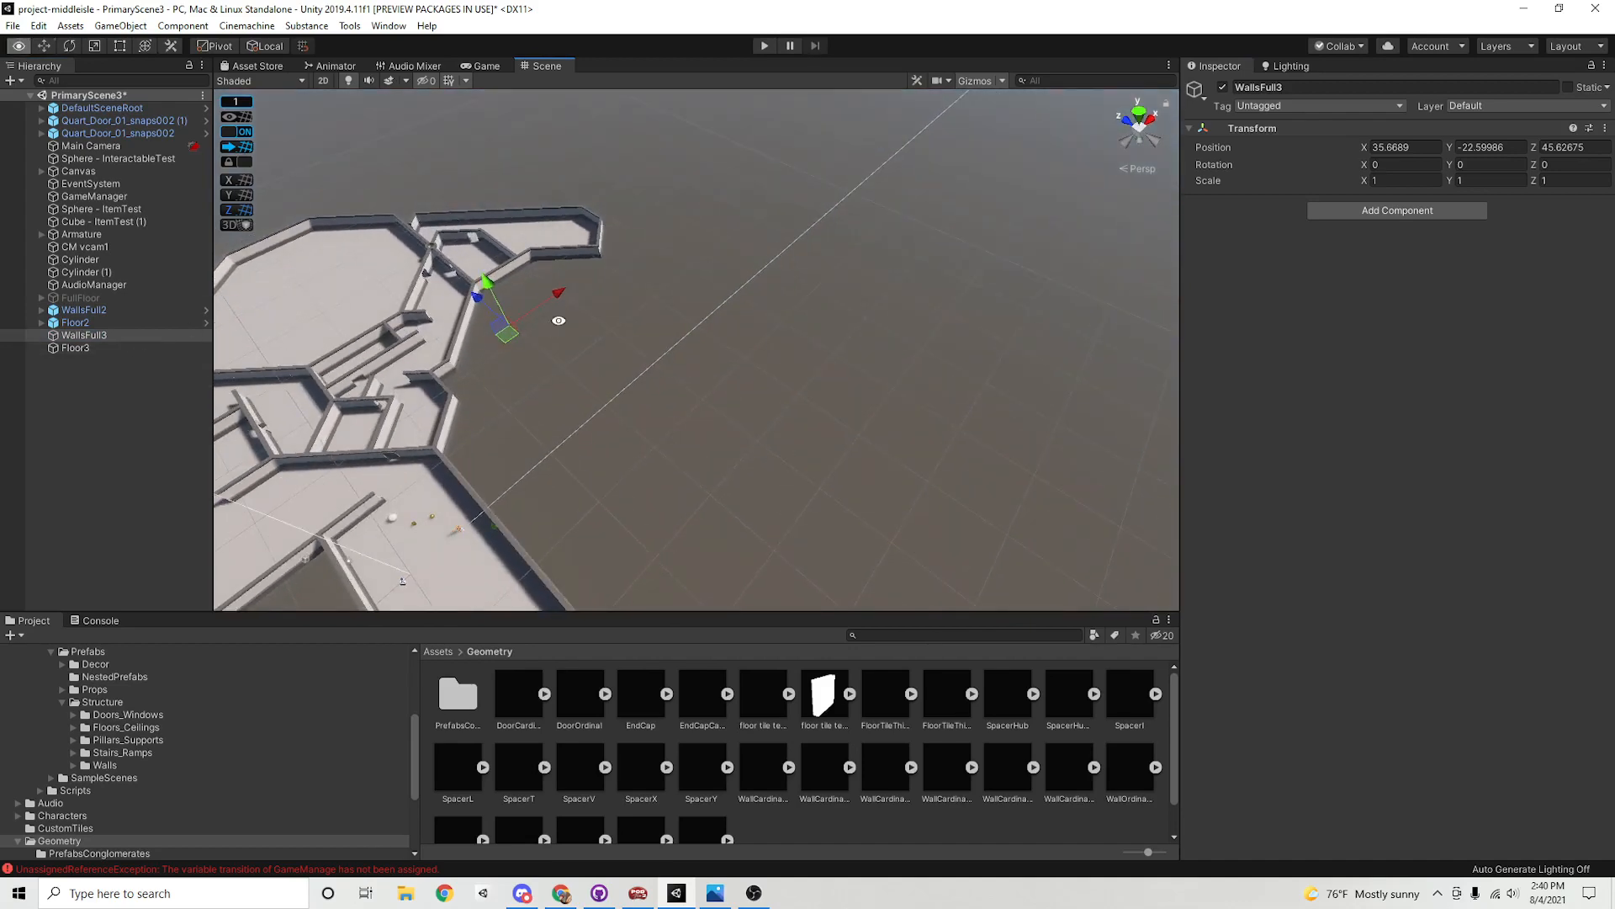
key(f)
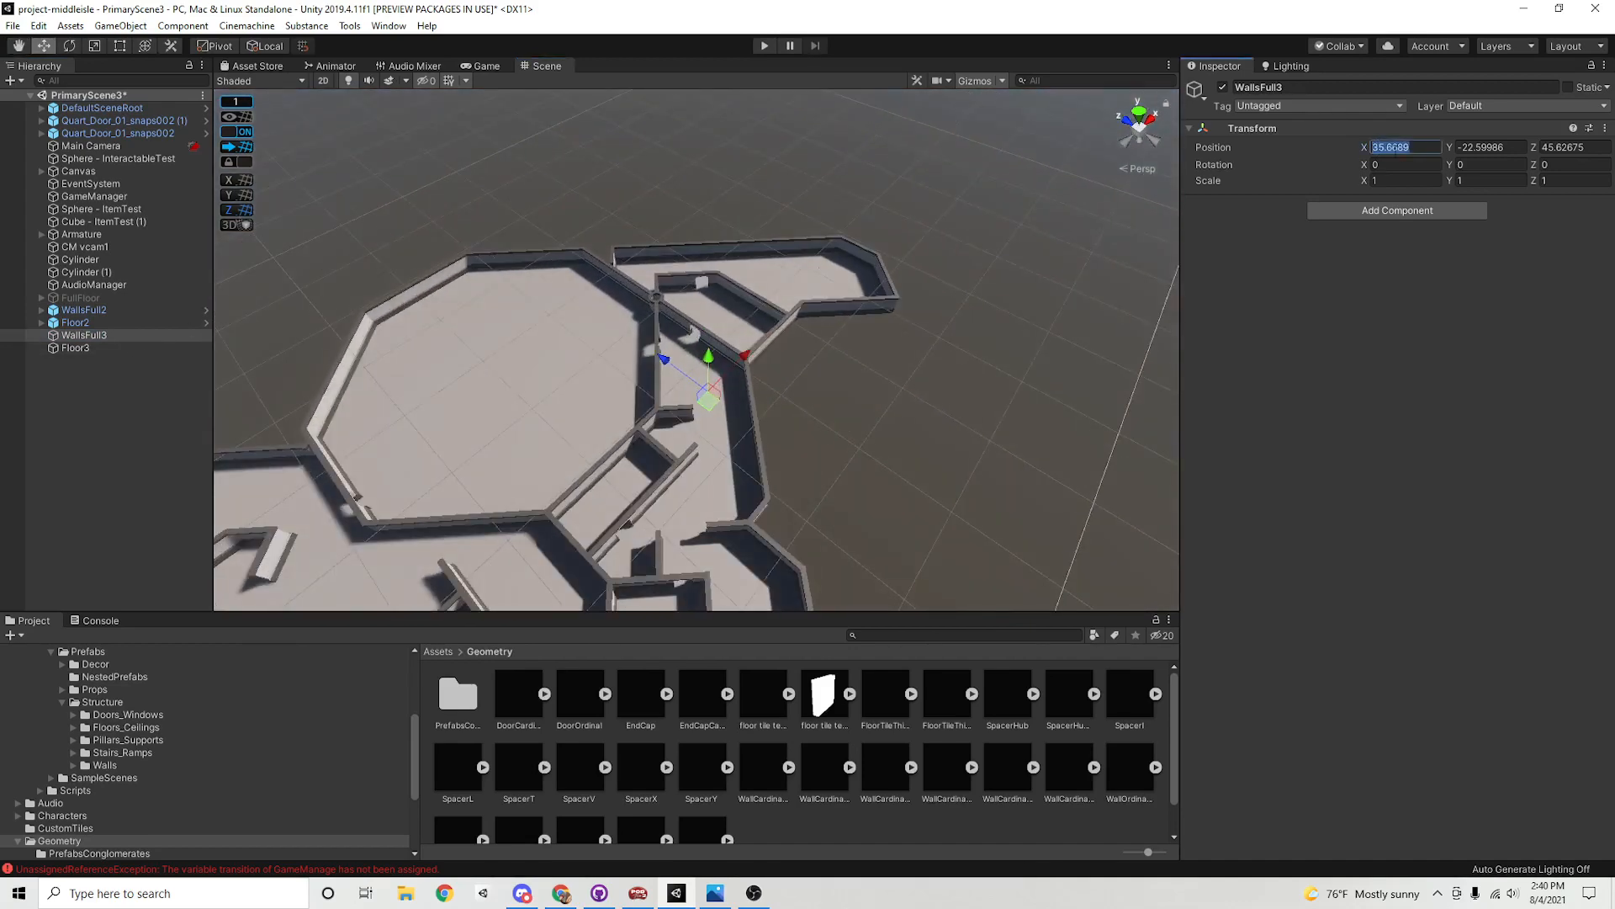
text(0)
key(Tab)
text(0)
click(1573, 149)
text(0)
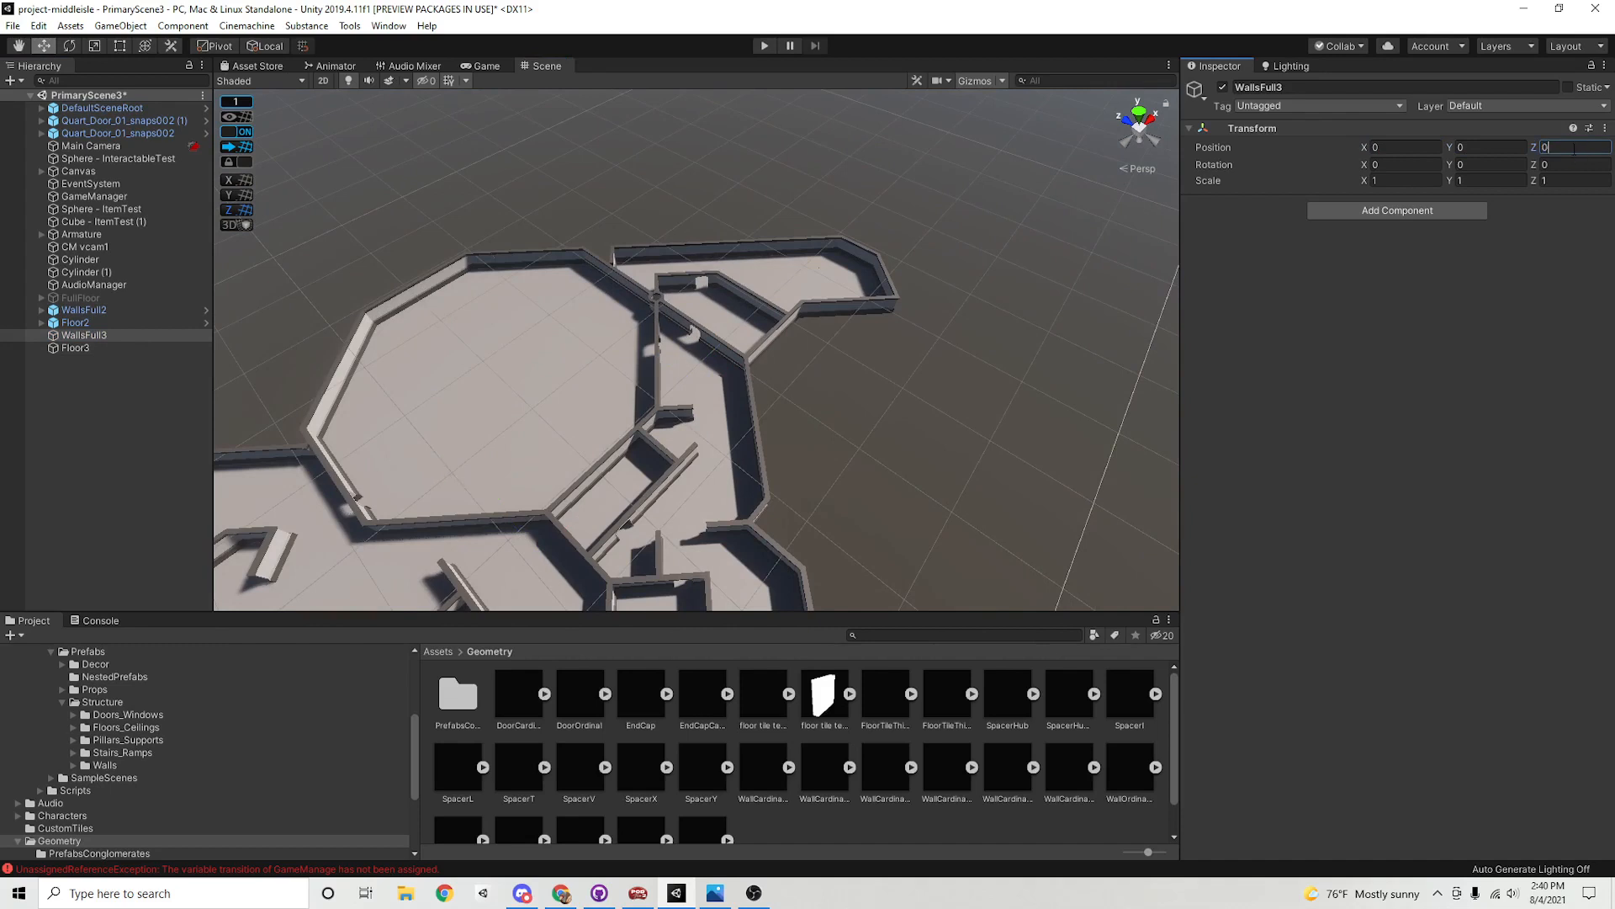
Set the position of Floor3 to 0, 0, 0
click(118, 347)
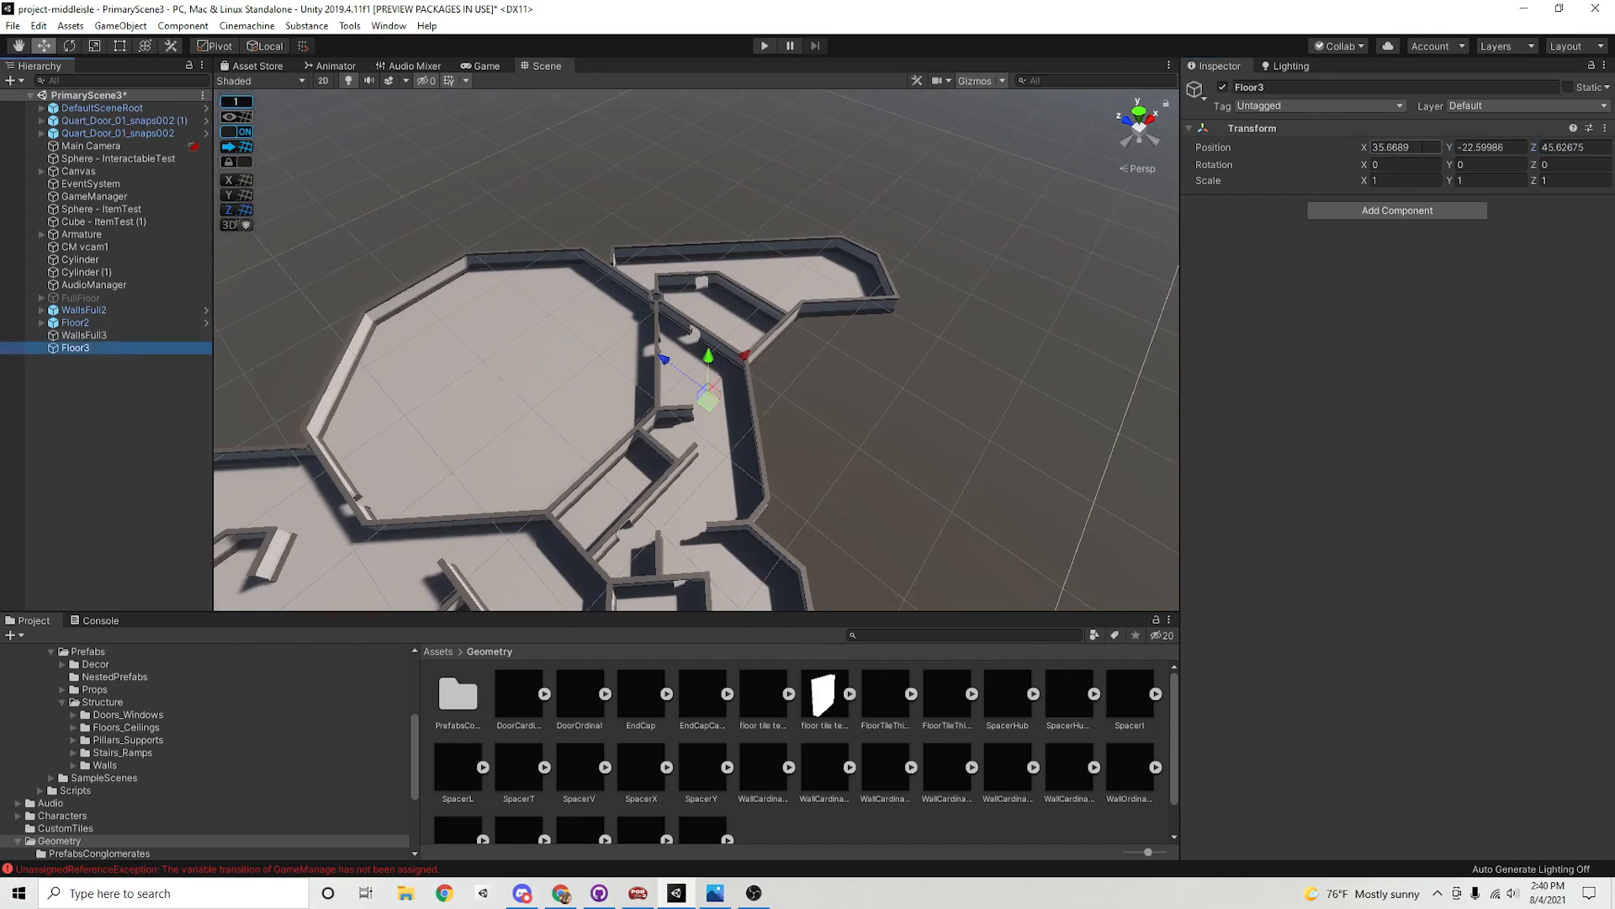
click(1422, 147)
text(0)
key(Tab)
text(0)
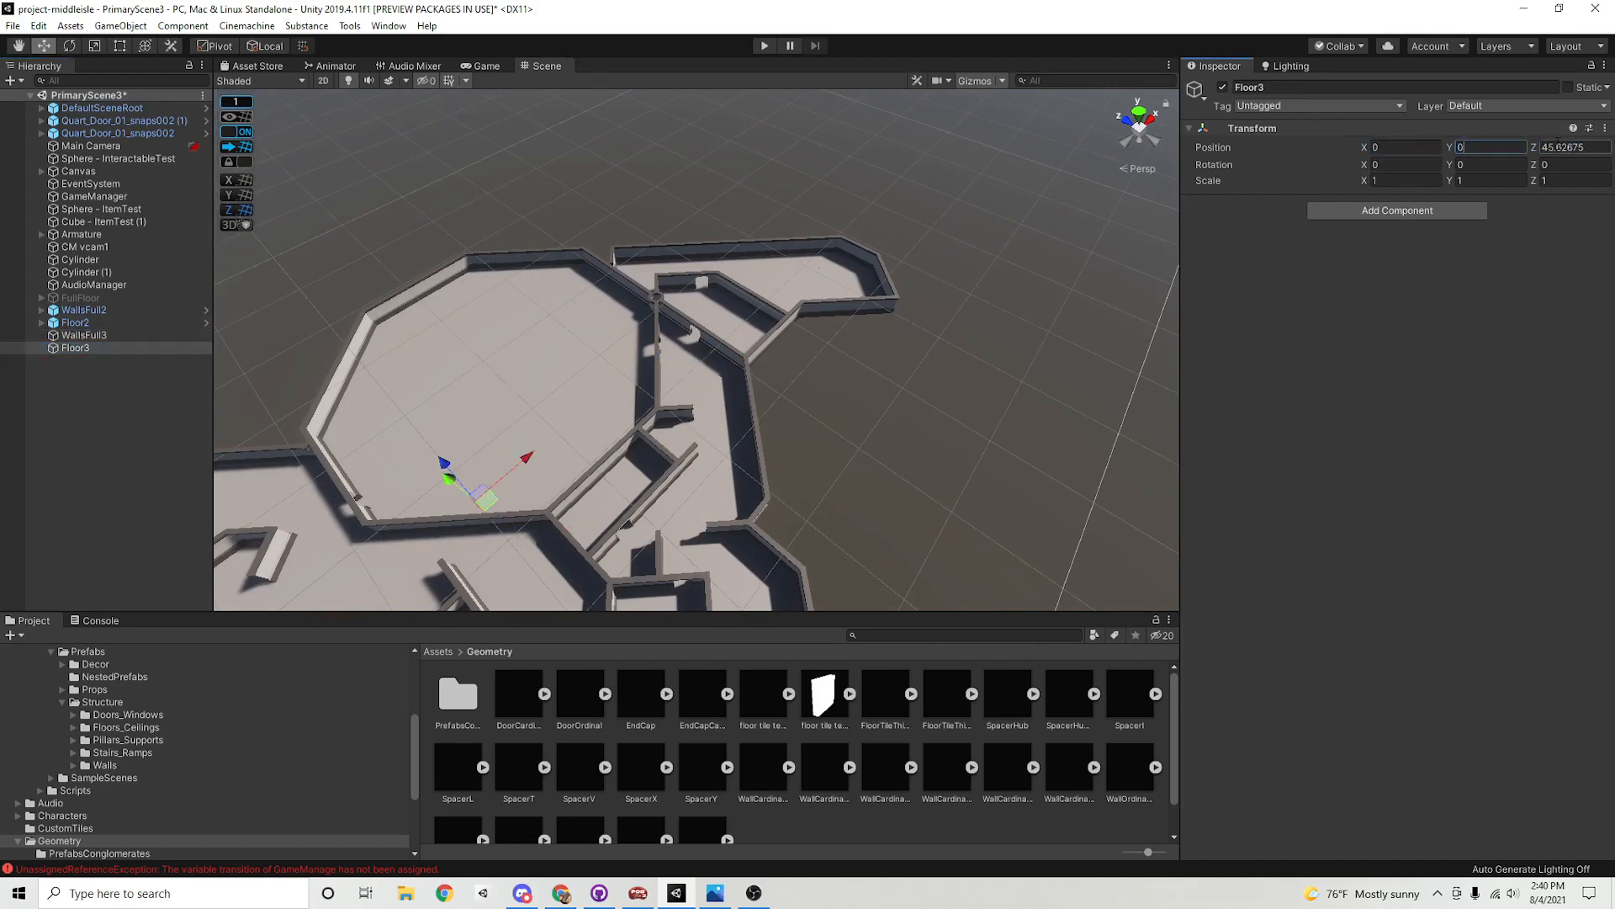
click(1563, 148)
text(0)
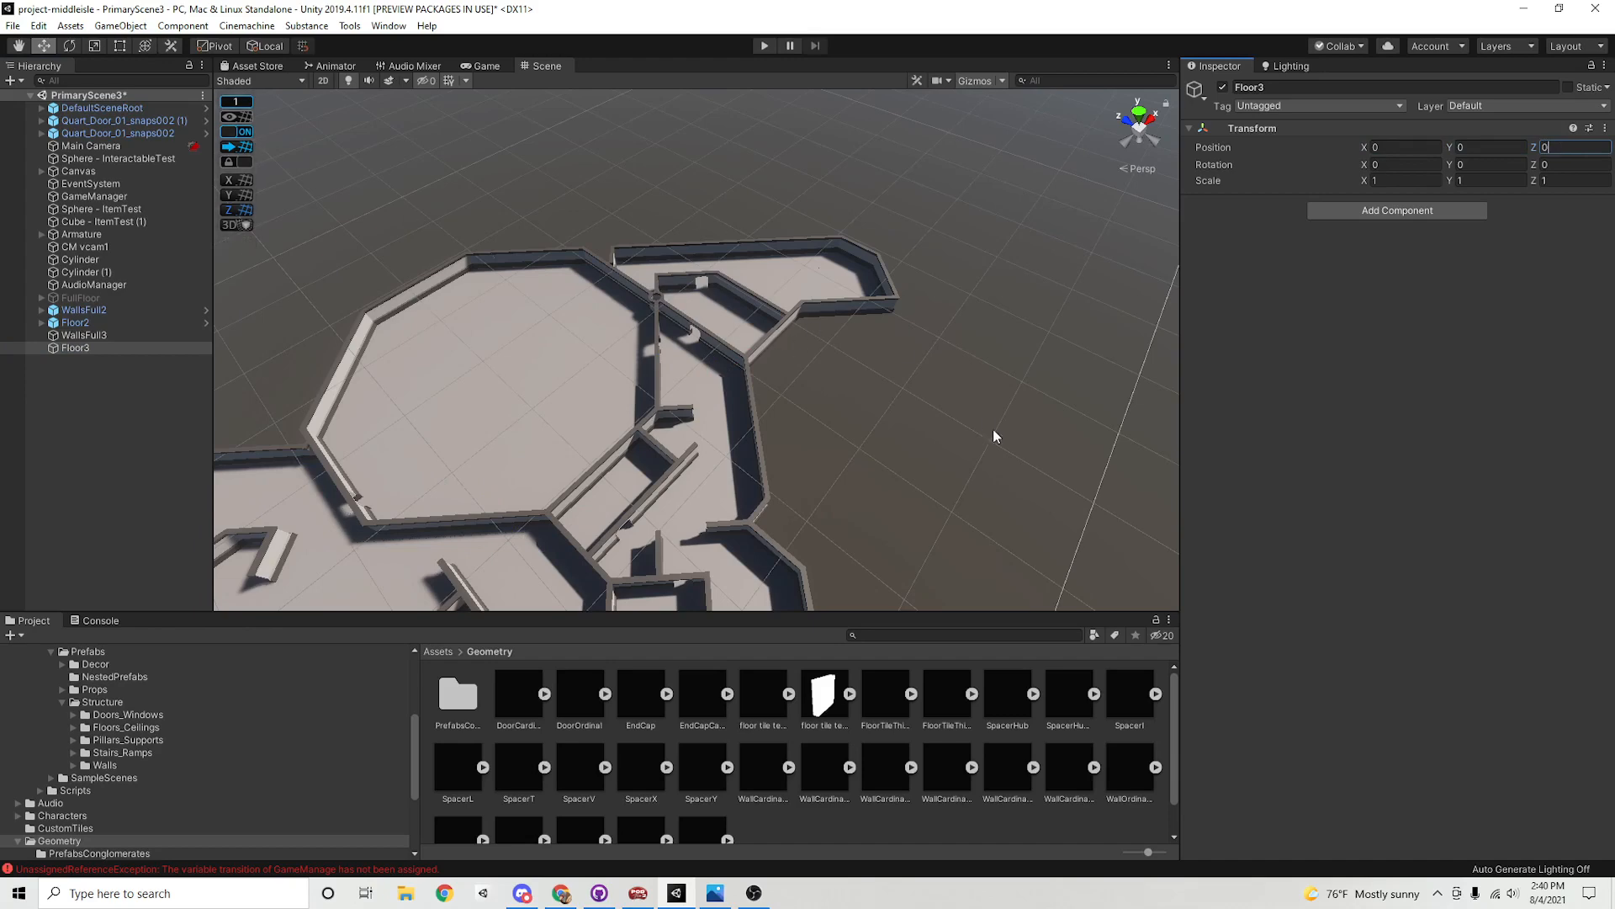
Check where the WallsFull3 and Floor3 origins sit relative to the existing level from several angles
middle_drag(1018, 474, 757, 375)
scroll(646, 364, down, 3)
alt+drag(642, 364, 634, 415)
middle_drag(651, 404, 652, 321)
click(110, 335)
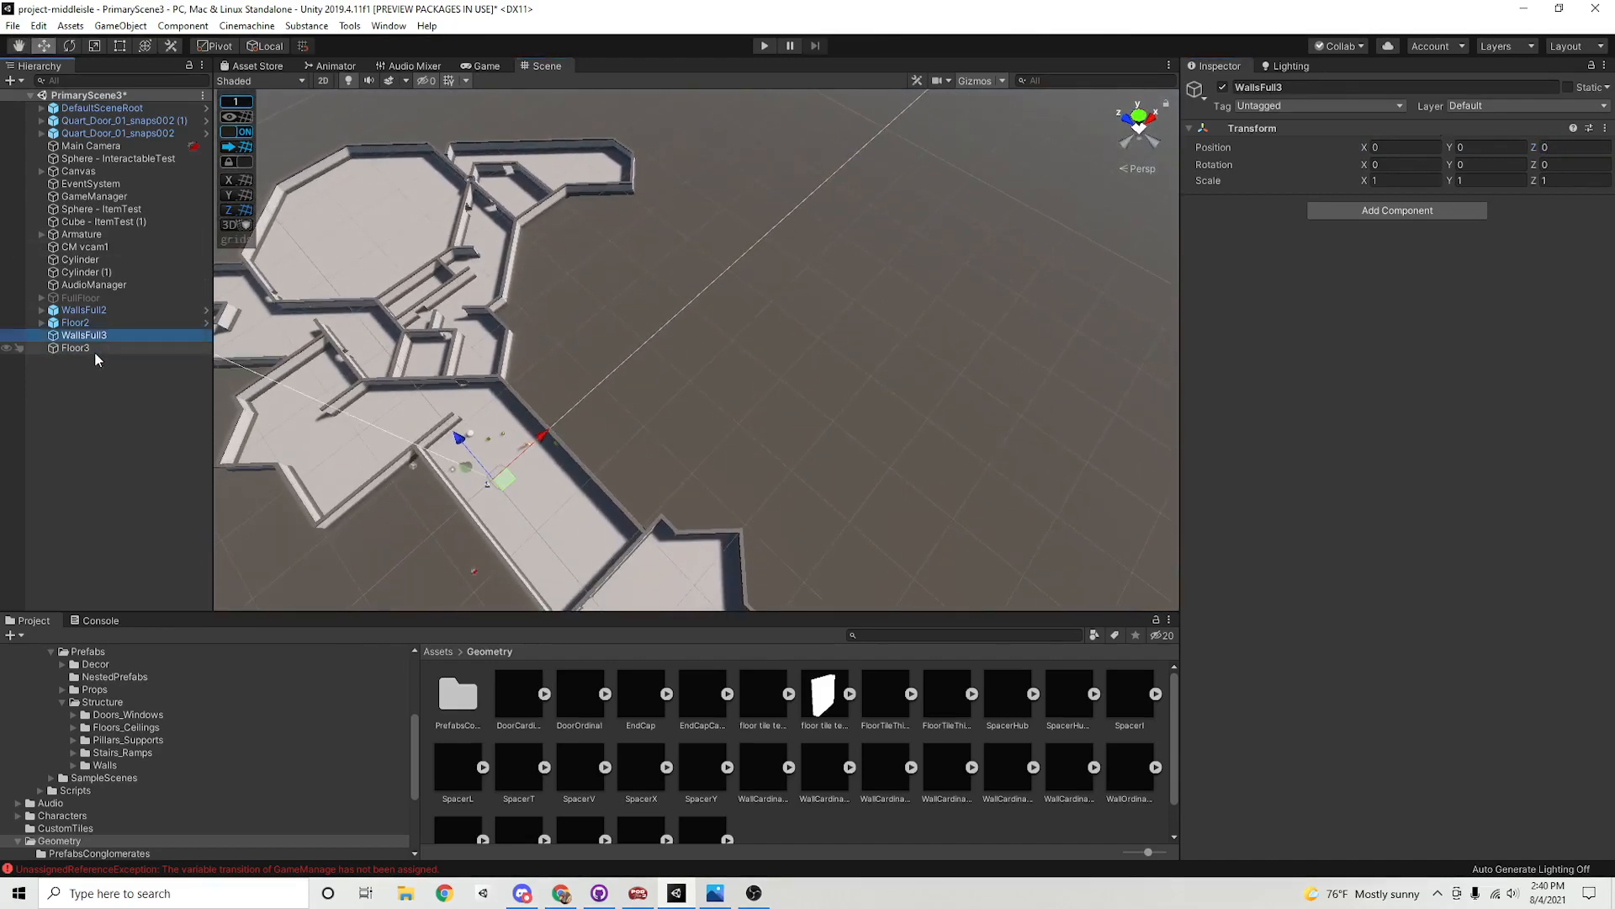
click(101, 346)
click(110, 336)
scroll(760, 375, up, 3)
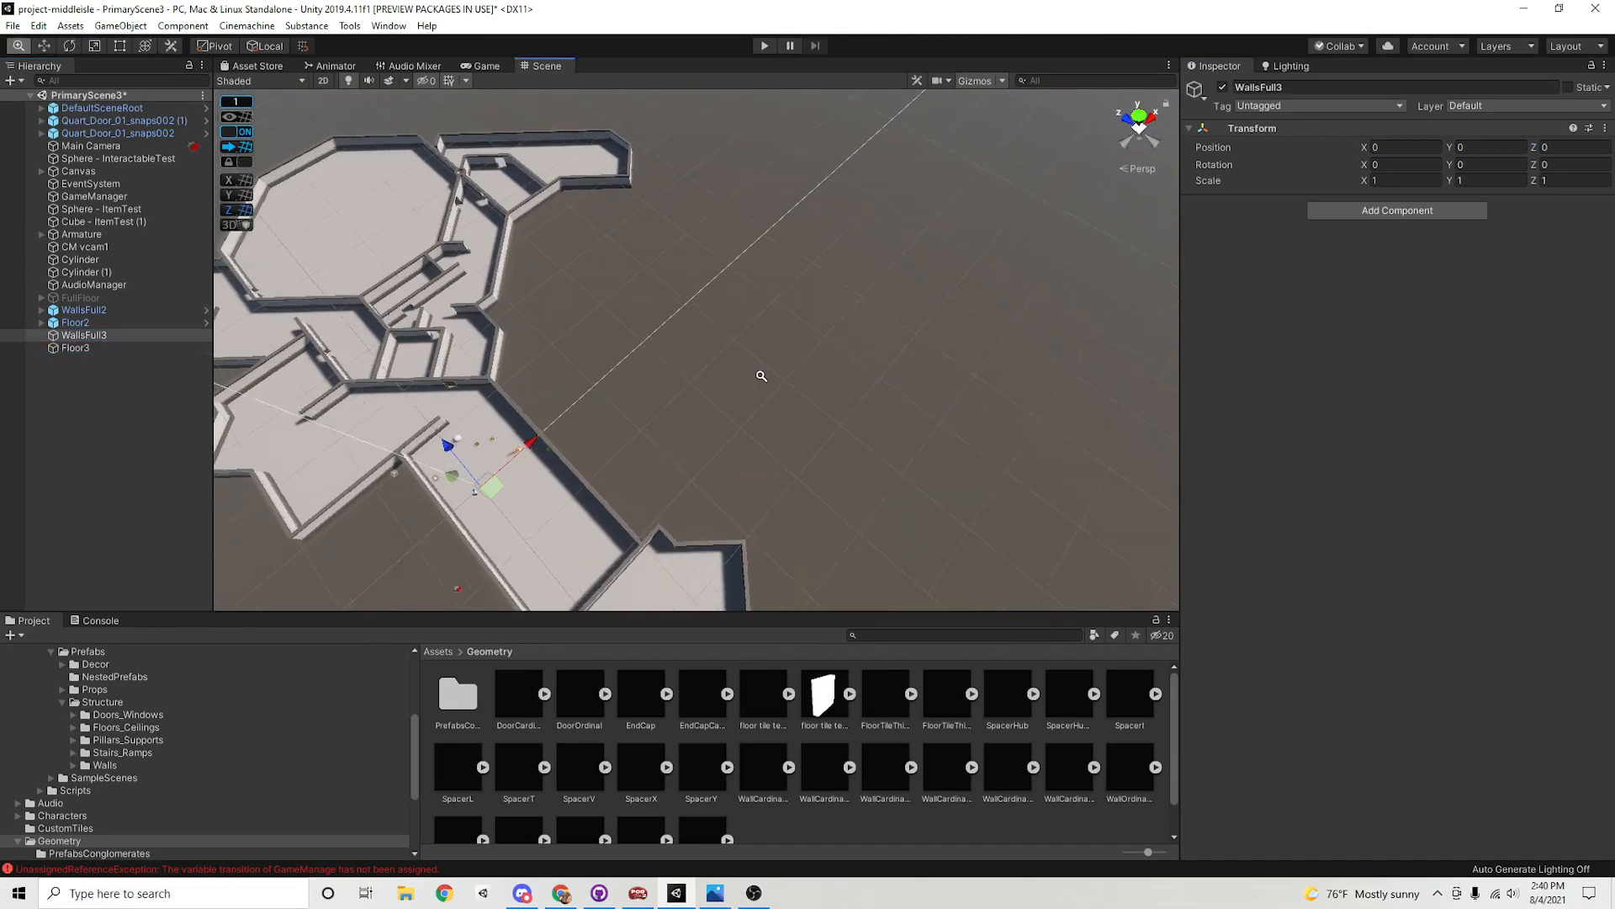
middle_drag(804, 476, 720, 457)
alt+right_drag(721, 457, 636, 459)
alt+drag(636, 459, 649, 321)
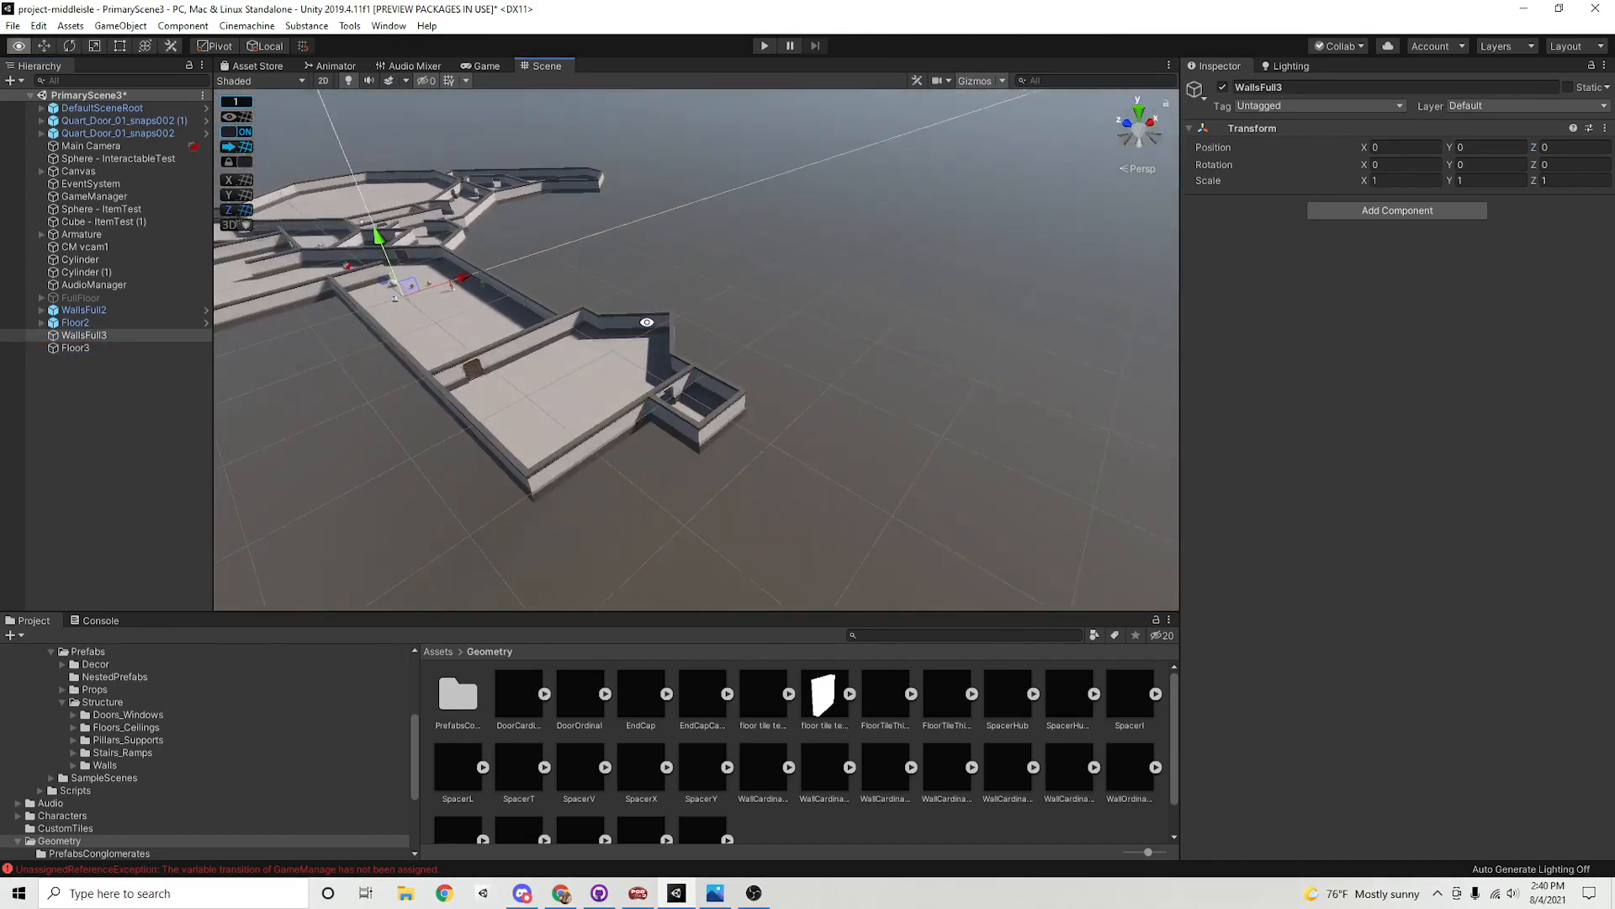
alt+right_drag(649, 321, 773, 339)
alt+middle_drag(772, 339, 794, 393)
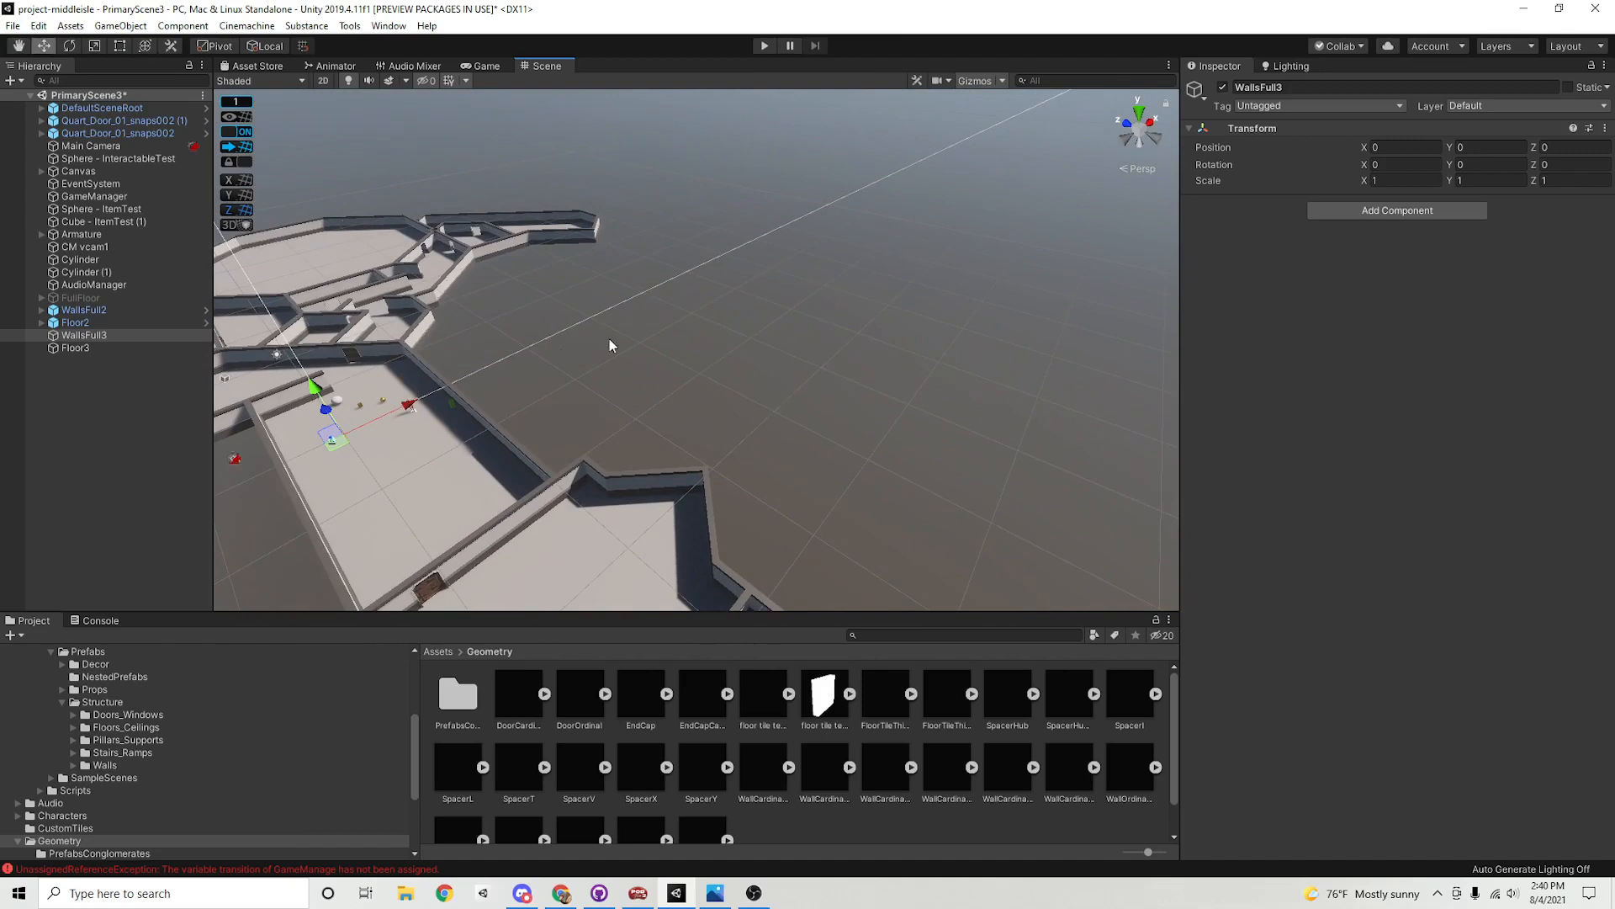
Look through the nested floor tiles inside the Floor2 group and collapse it again
click(41, 322)
click(51, 410)
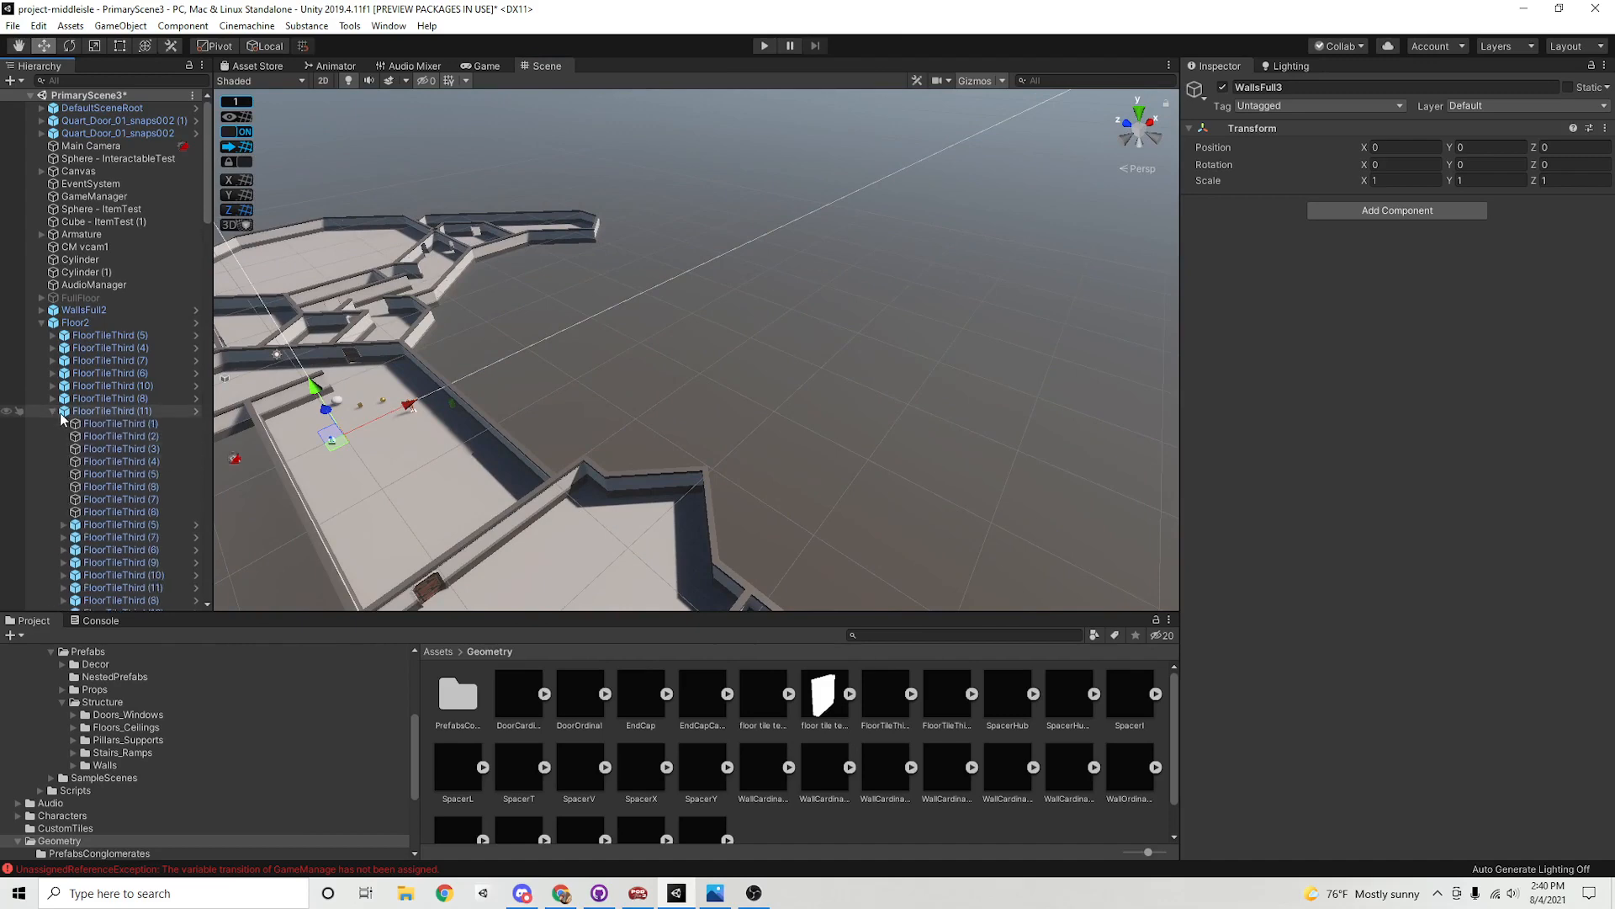
click(53, 411)
click(41, 323)
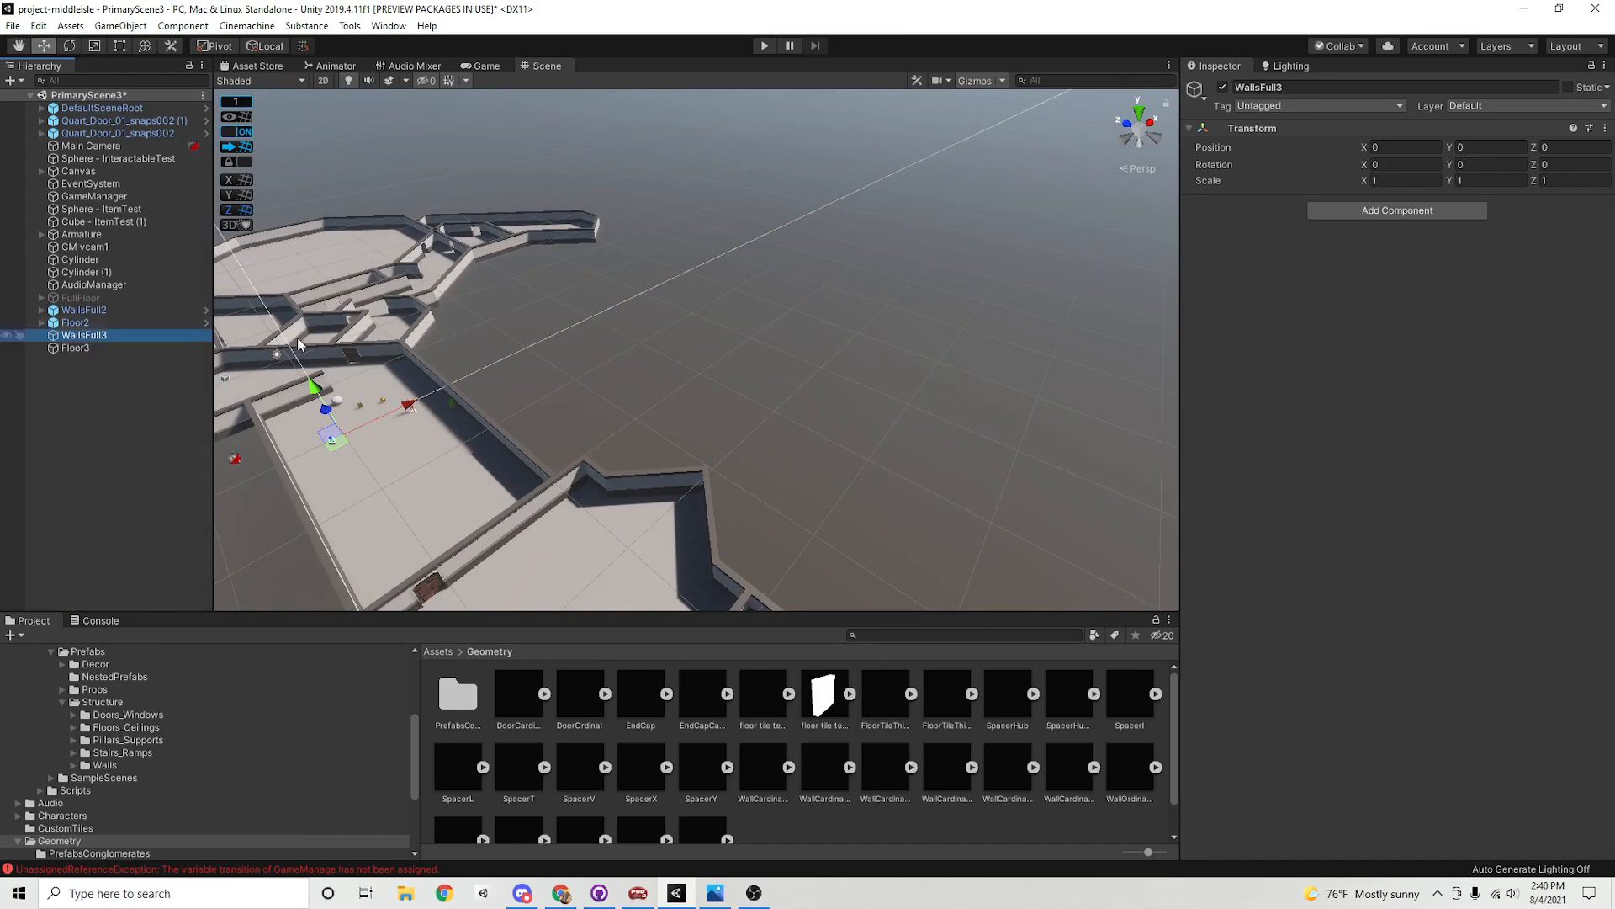
Frame the empty grid area beside the existing walls in a close view from directly above
alt+drag(690, 373, 665, 500)
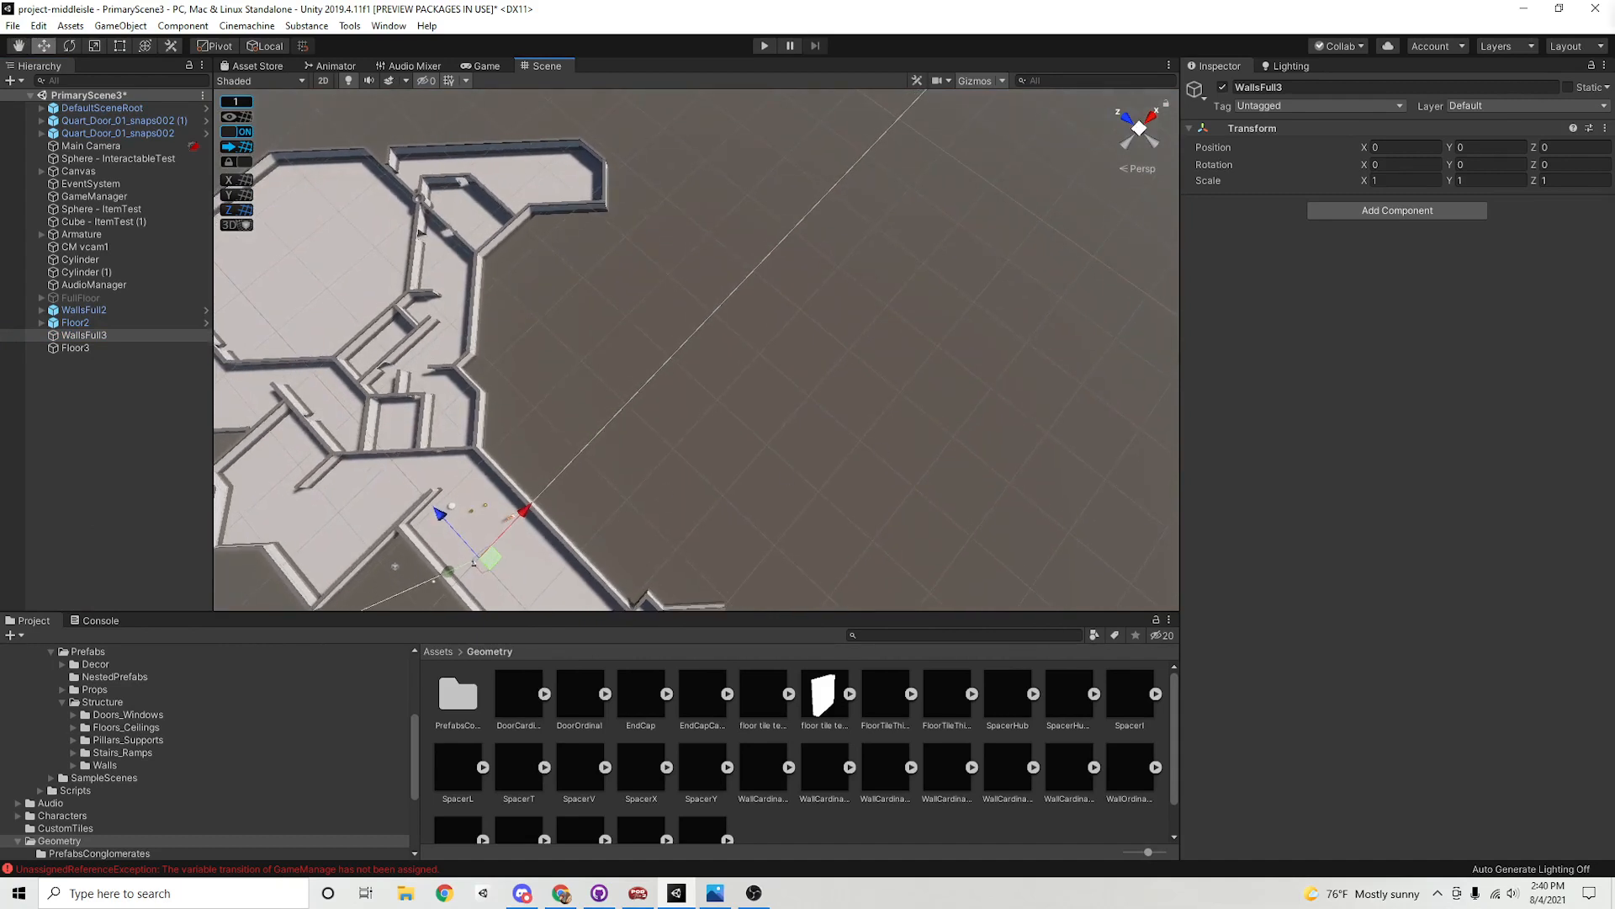
key(alt+Tab)
click(763, 473)
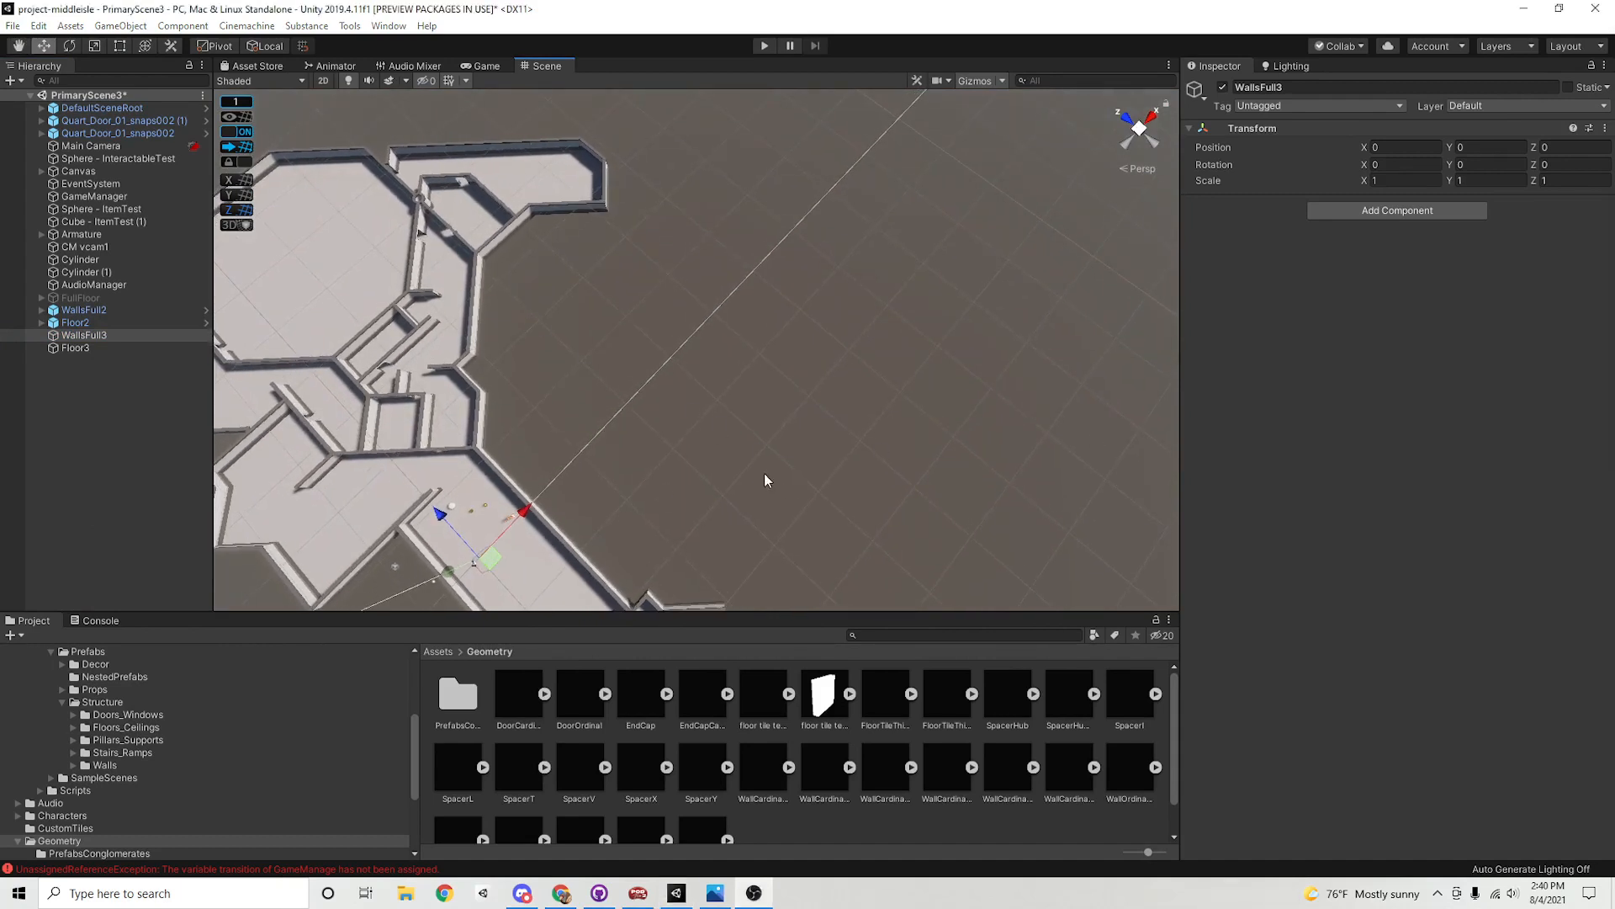
scroll(851, 487, up, 3)
middle_drag(833, 448, 750, 458)
scroll(790, 443, down, 1)
scroll(734, 461, down, 3)
right_drag(728, 462, 720, 486)
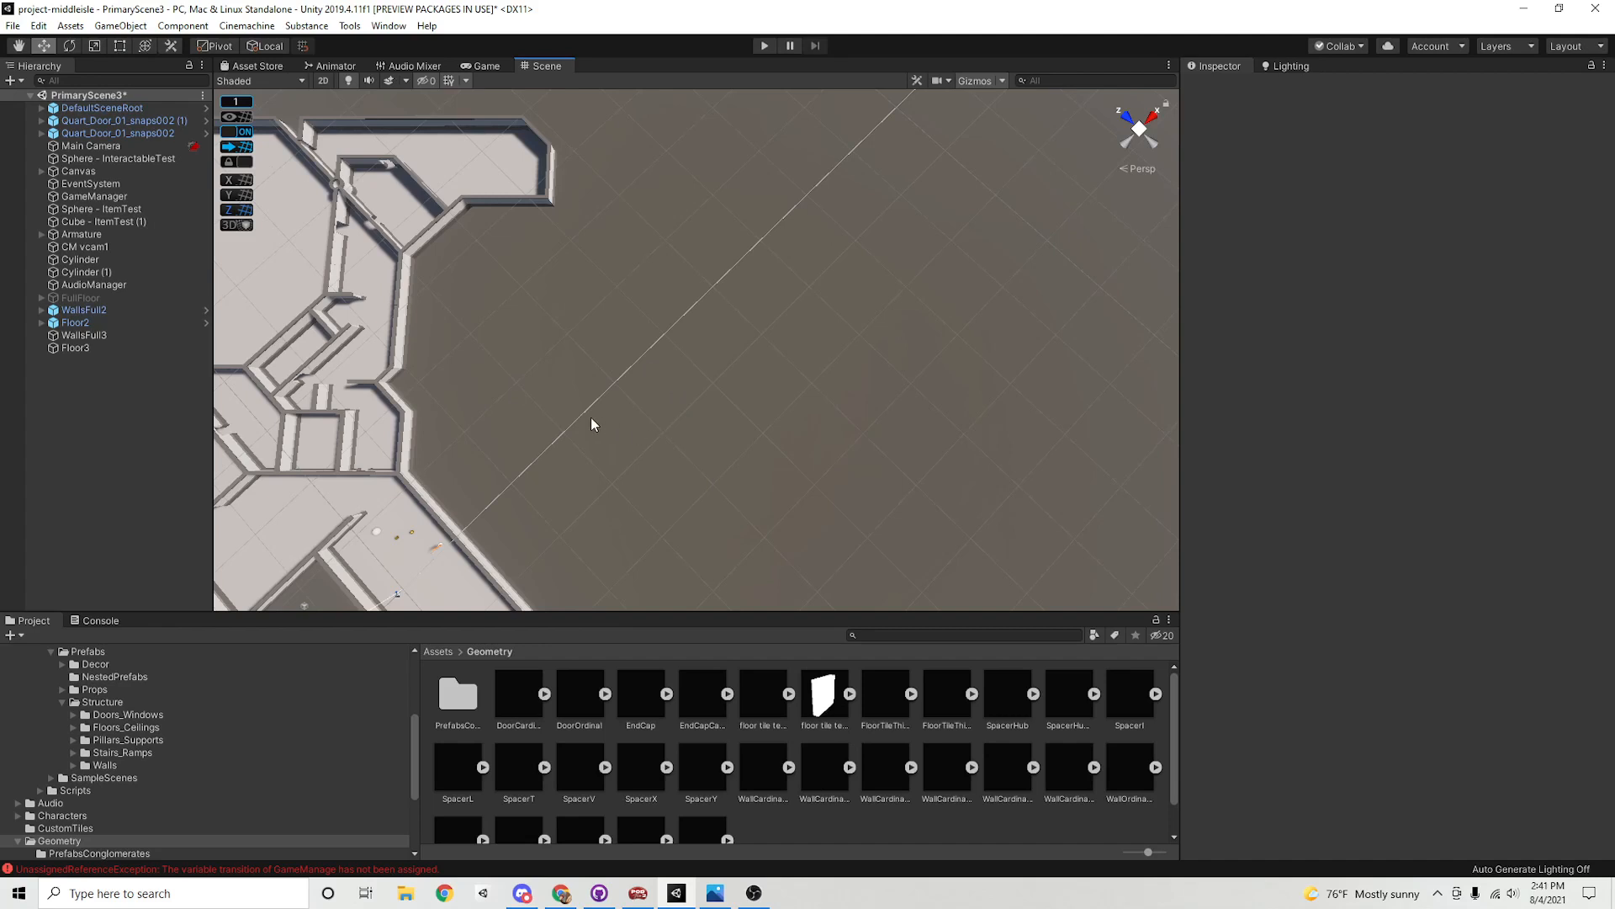
right_drag(592, 424, 752, 476)
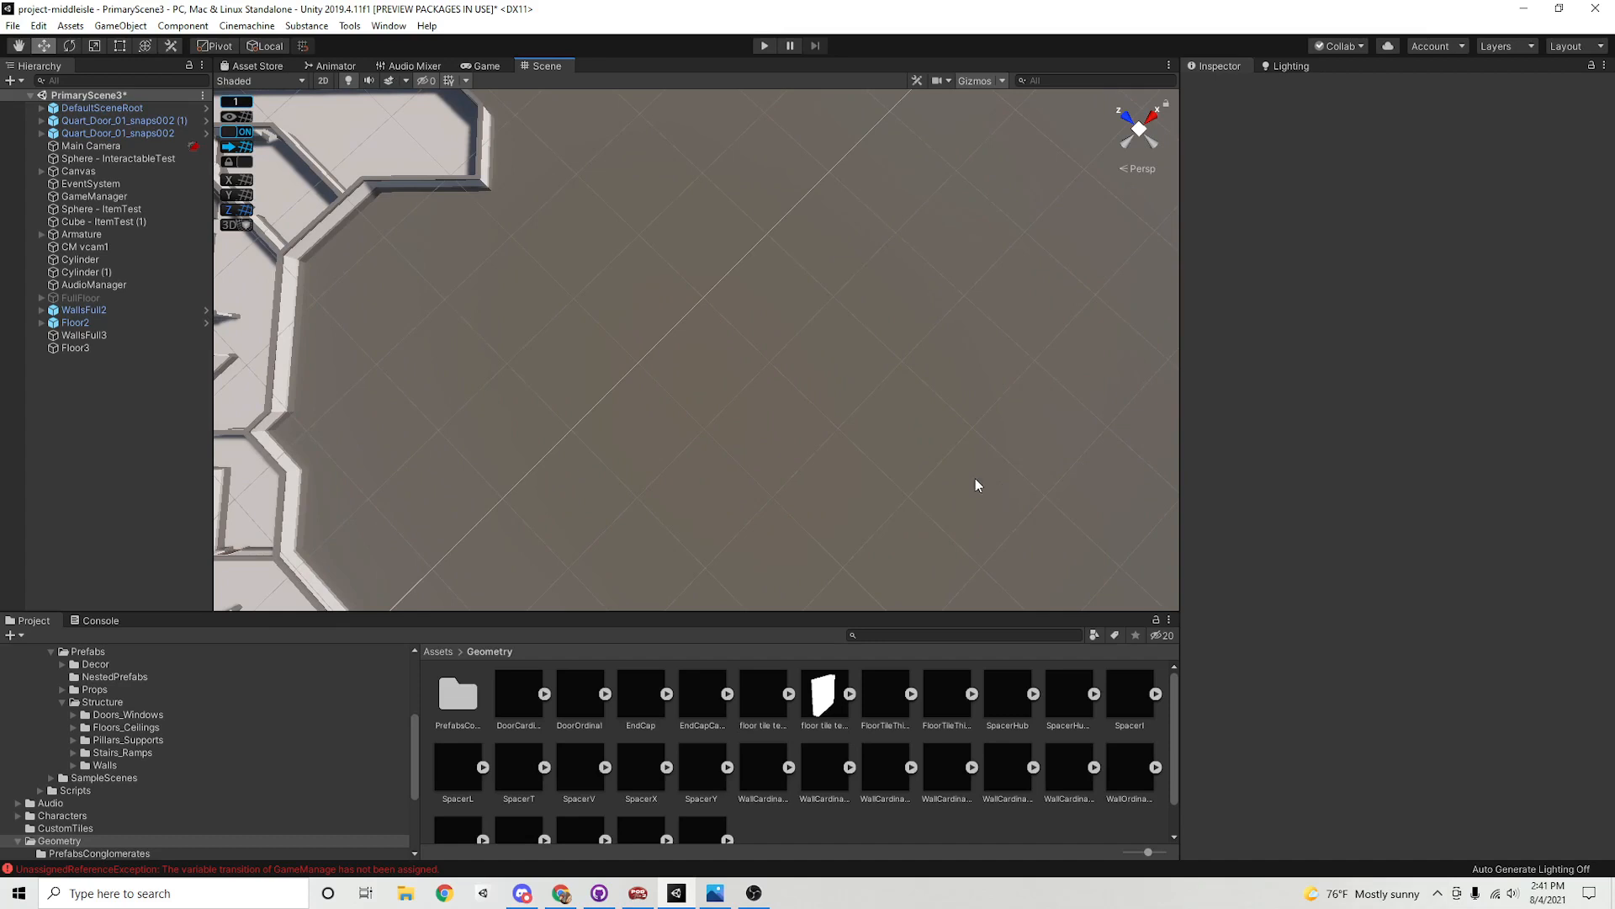
Look through the wall pieces in the Geometry folder and preview WallCardinalBase and WallCardinalEdge
scroll(730, 713, down, 1)
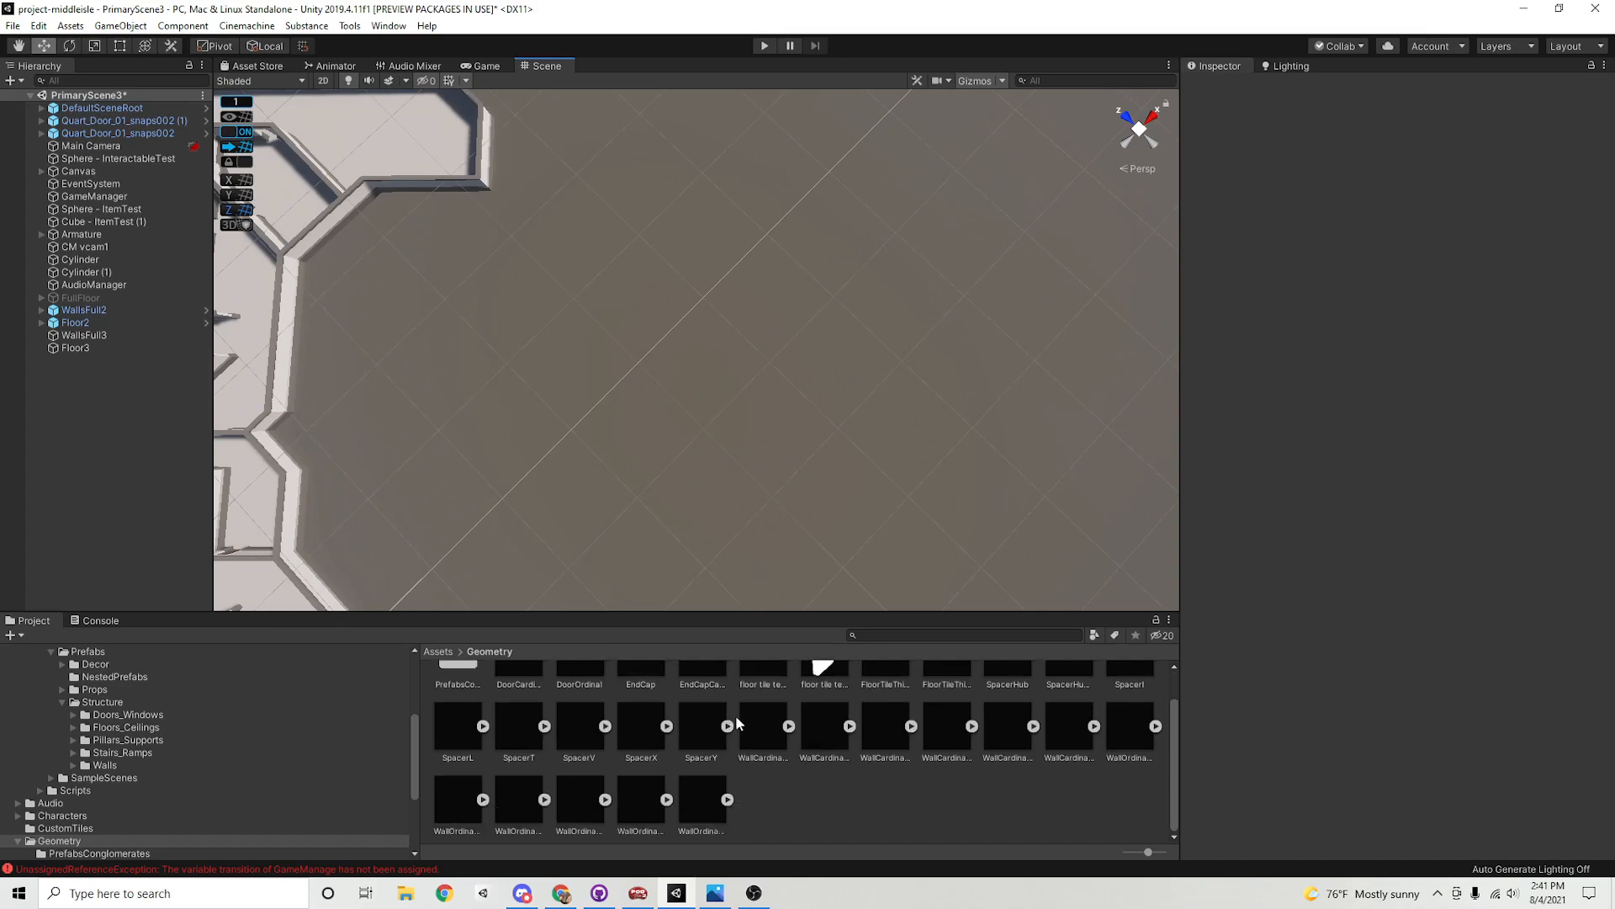
scroll(797, 787, up, 1)
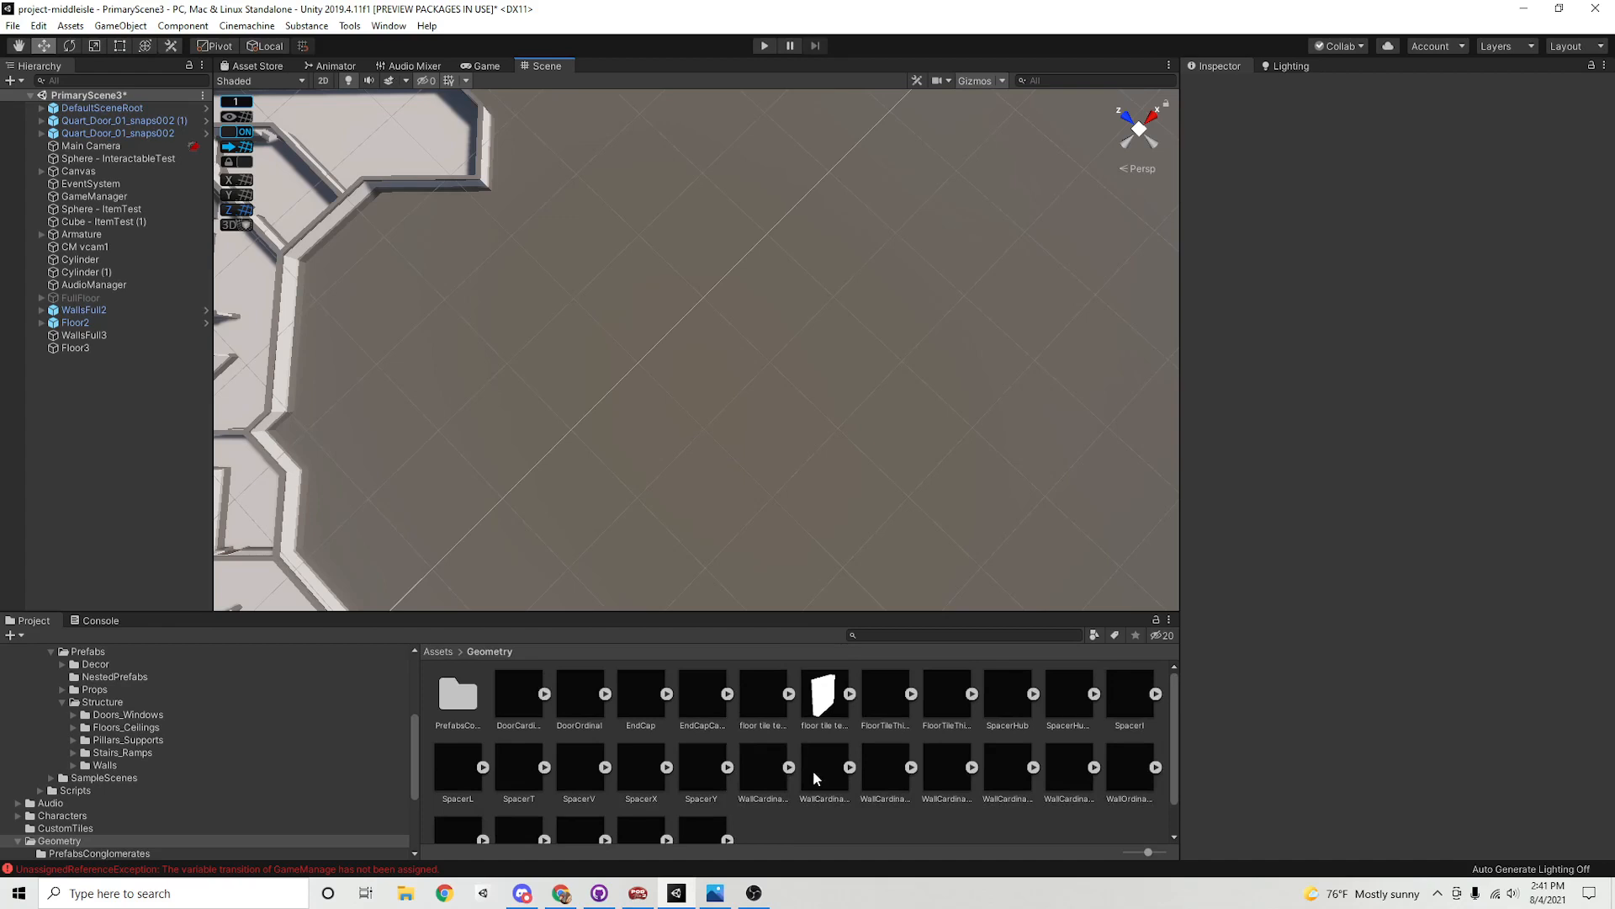
scroll(804, 770, down, 1)
click(766, 739)
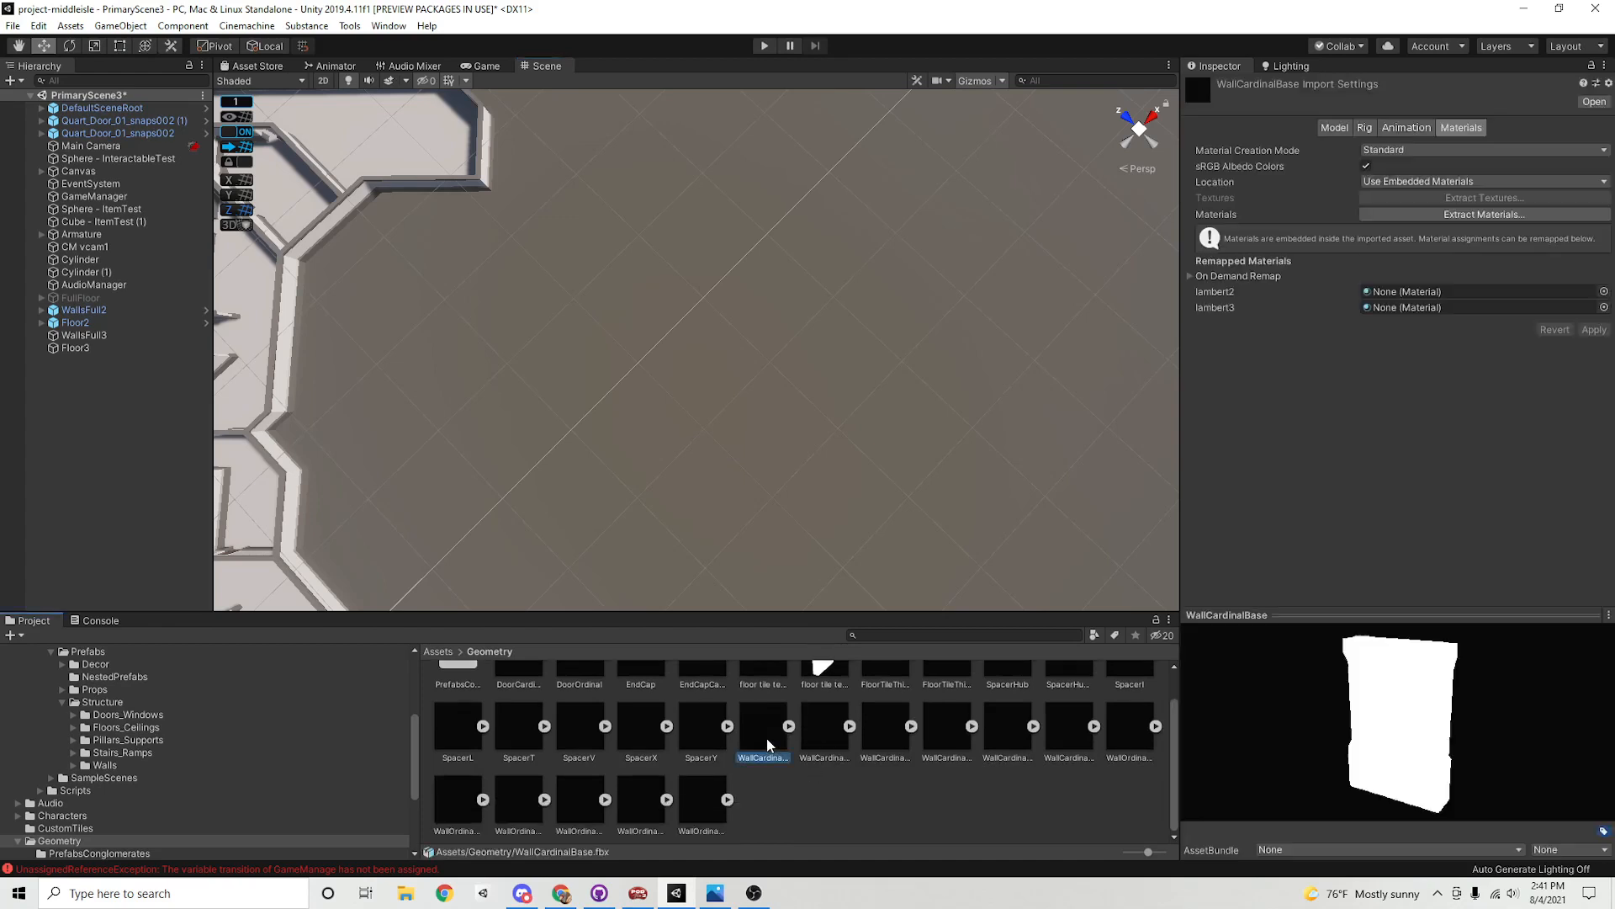
click(822, 734)
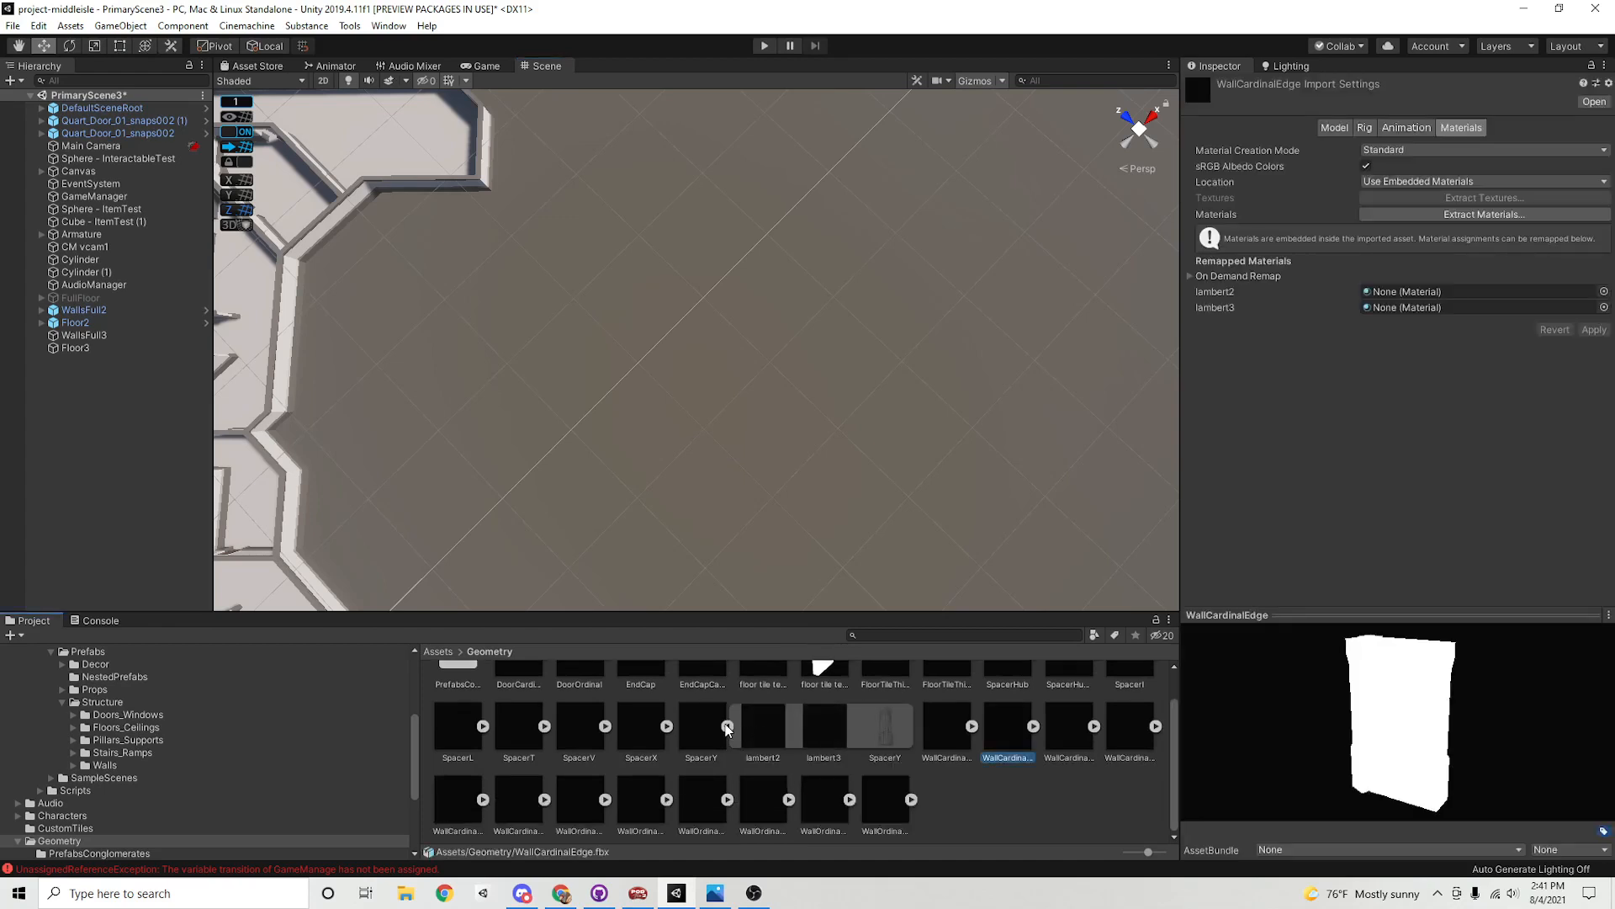
click(766, 730)
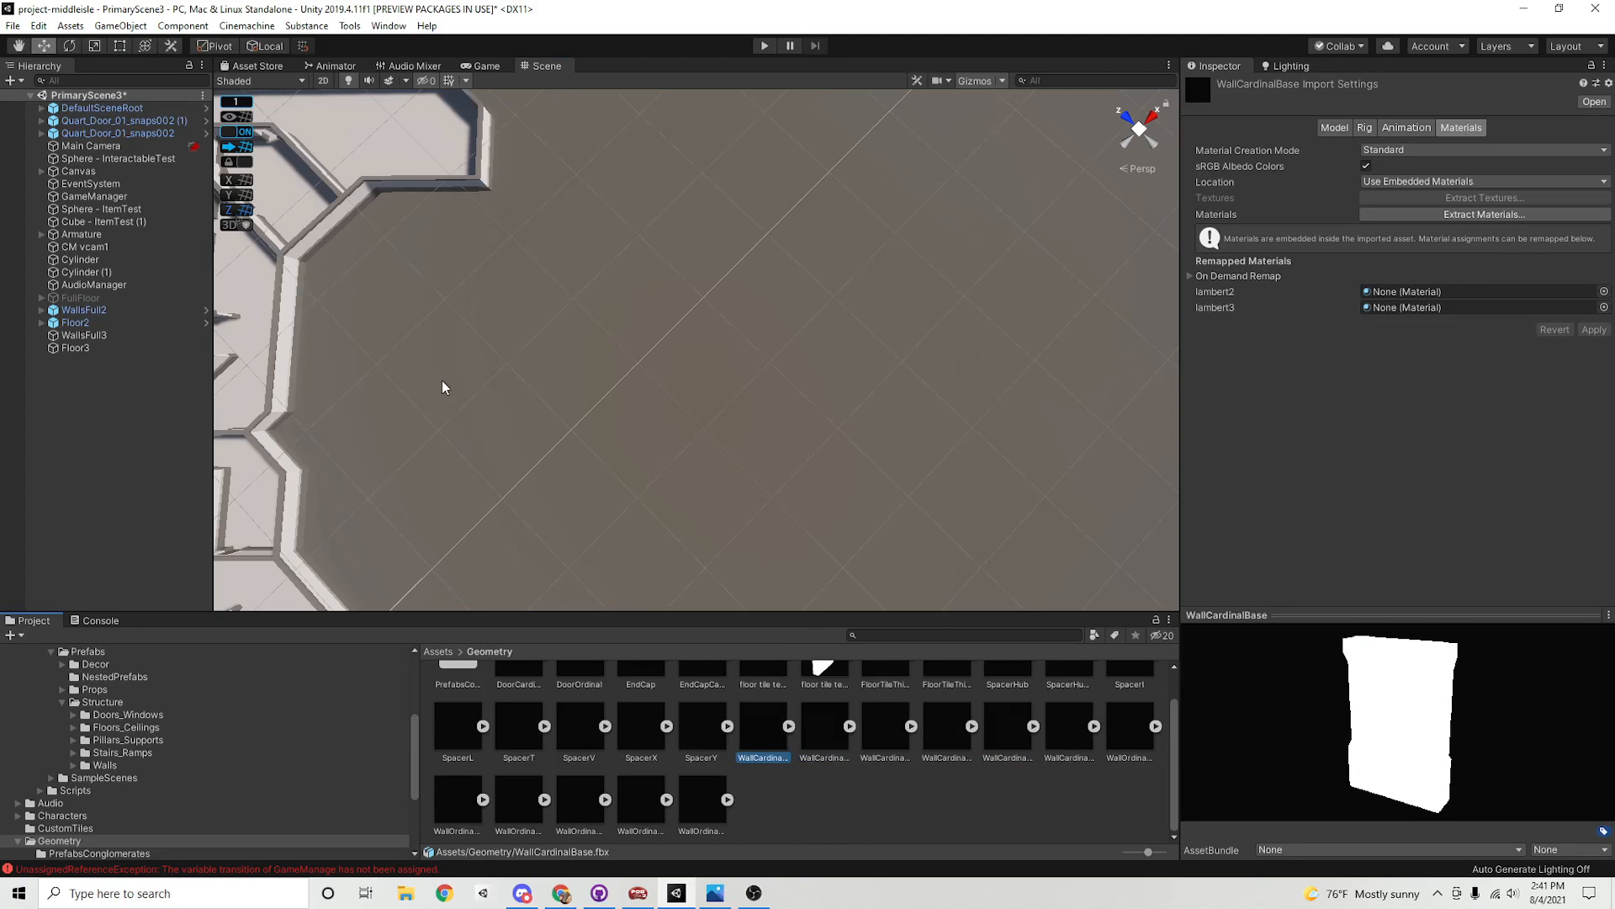
Check which piece an existing diagonal wall segment uses, collapse WallsFull2 again and select WallsFull3
middle_drag(443, 385, 542, 423)
click(477, 330)
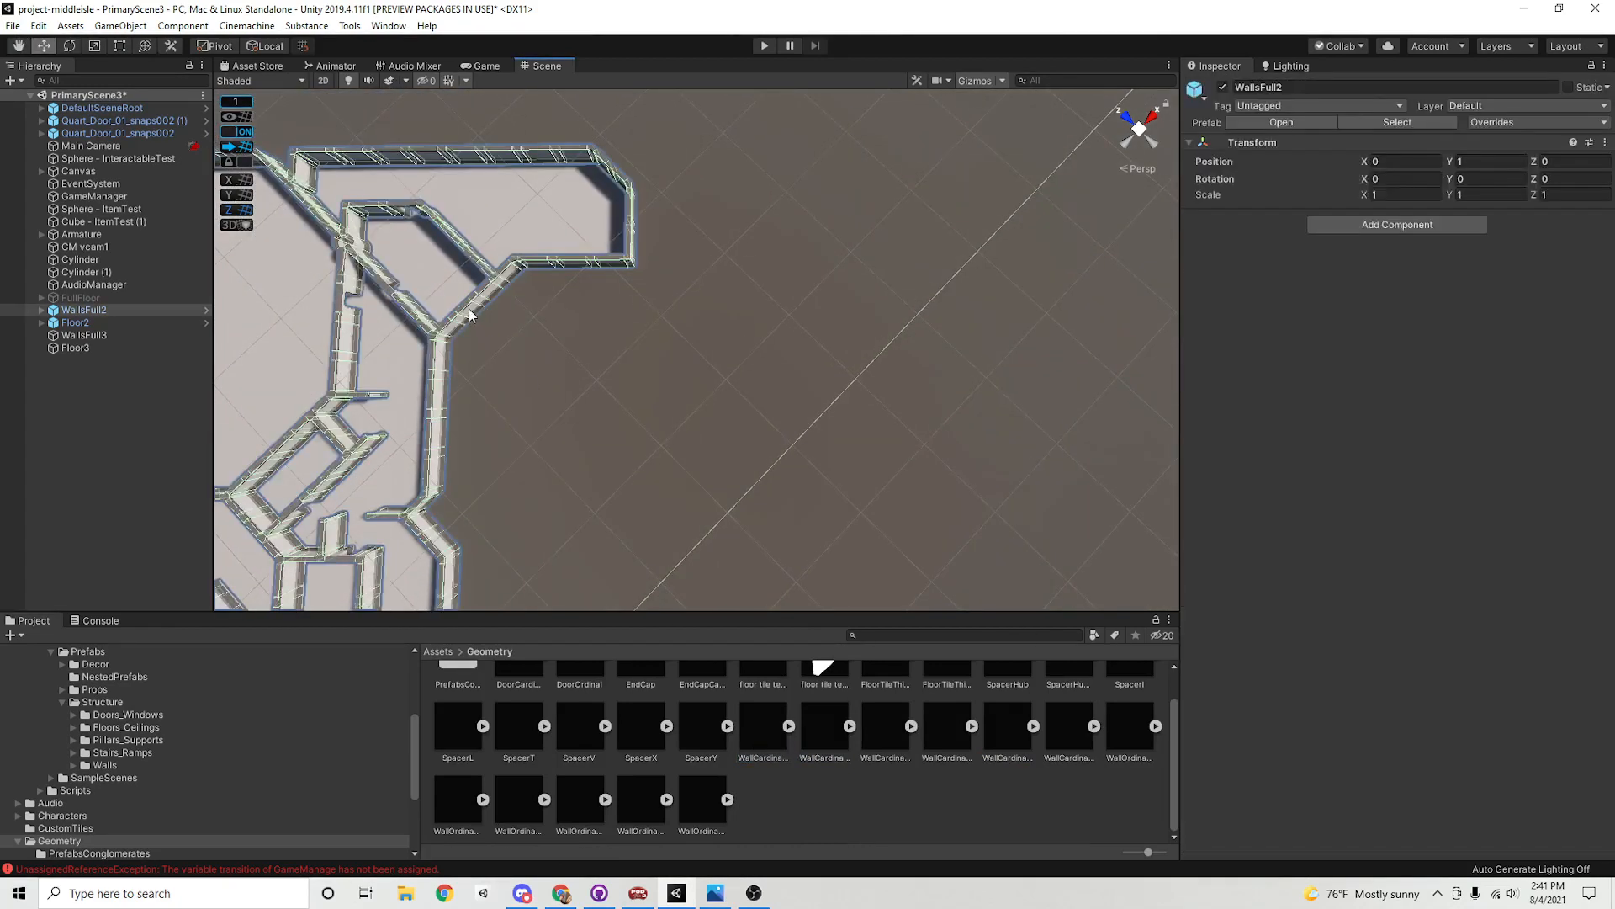
click(470, 315)
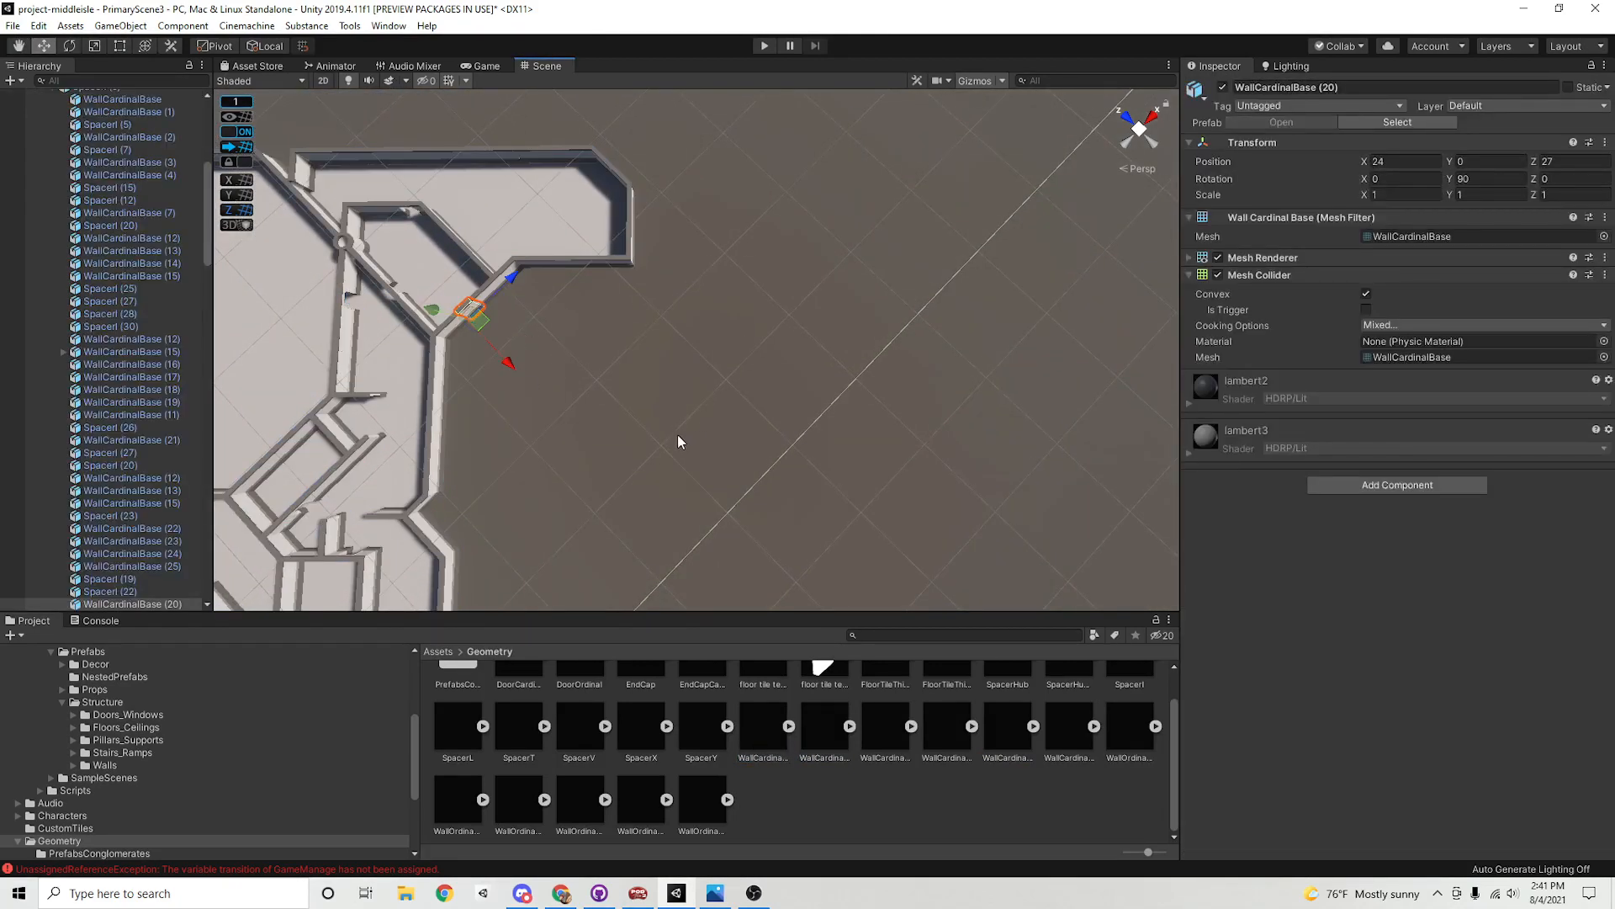
click(629, 427)
scroll(101, 336, up, 8)
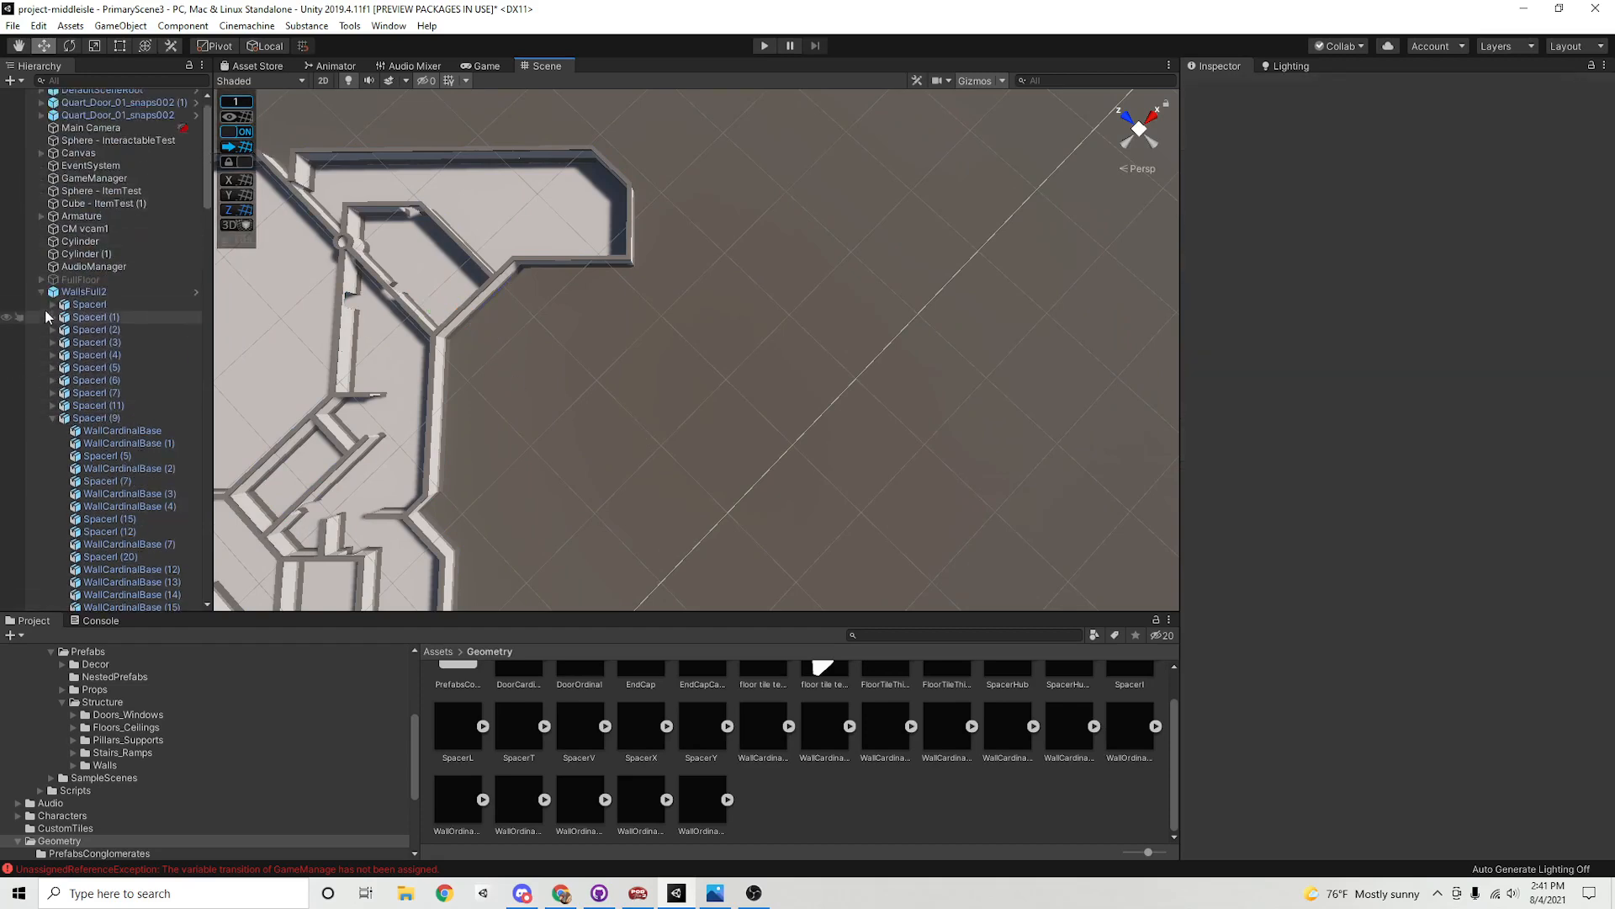
click(40, 292)
click(84, 335)
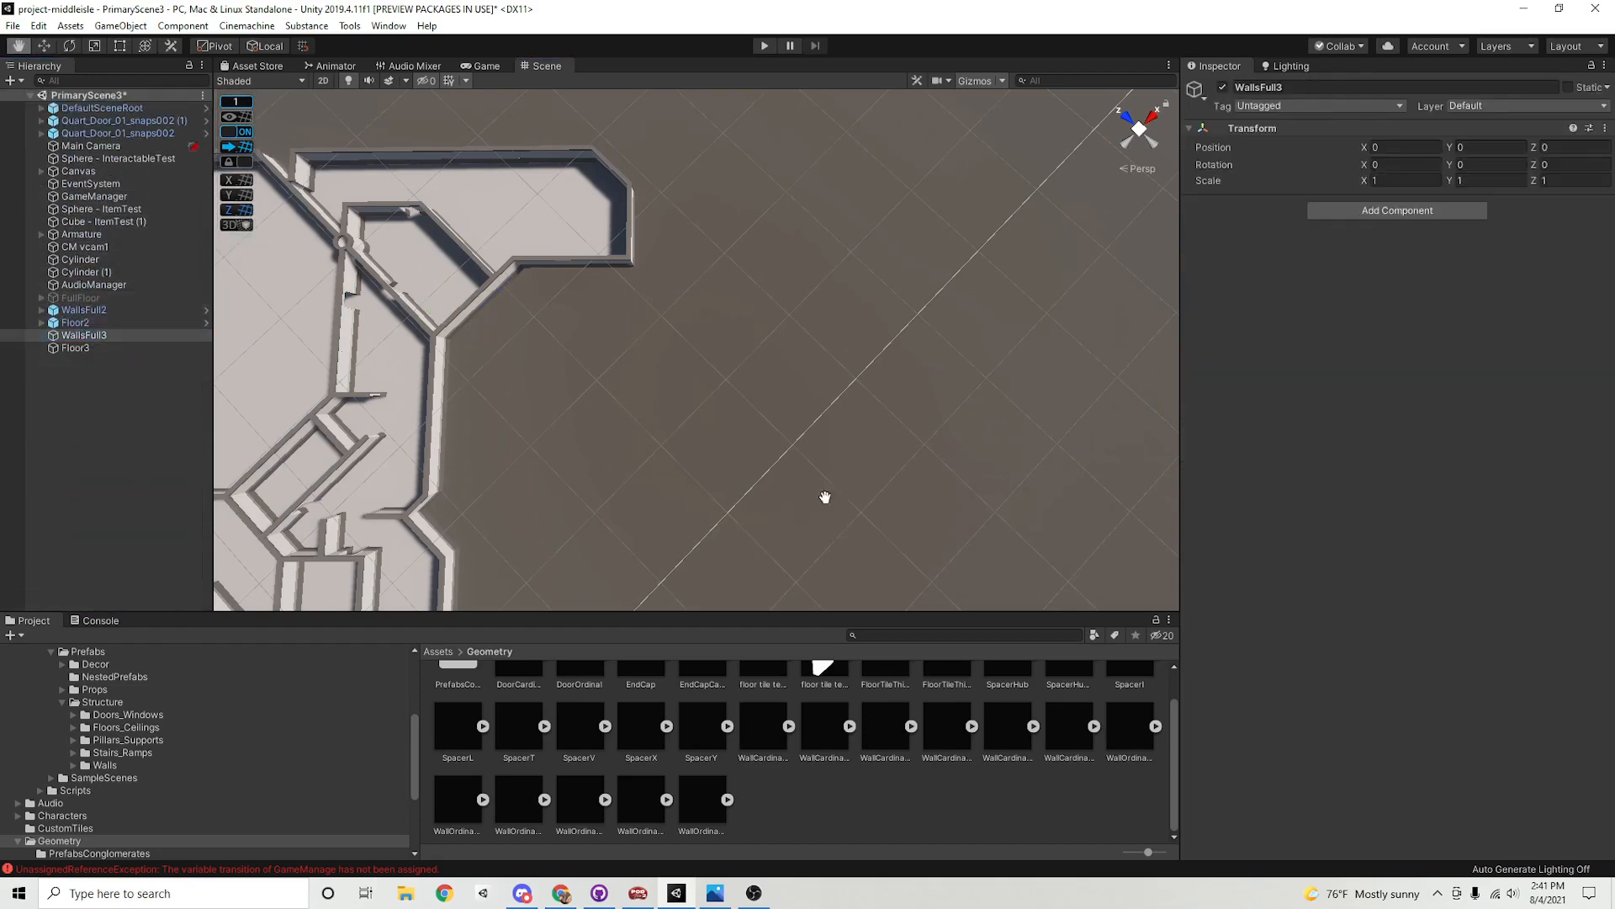
Place a WallCardinalBase piece on the empty grid beside the level and snap it to position 54, -4, -16
middle_drag(825, 493, 705, 428)
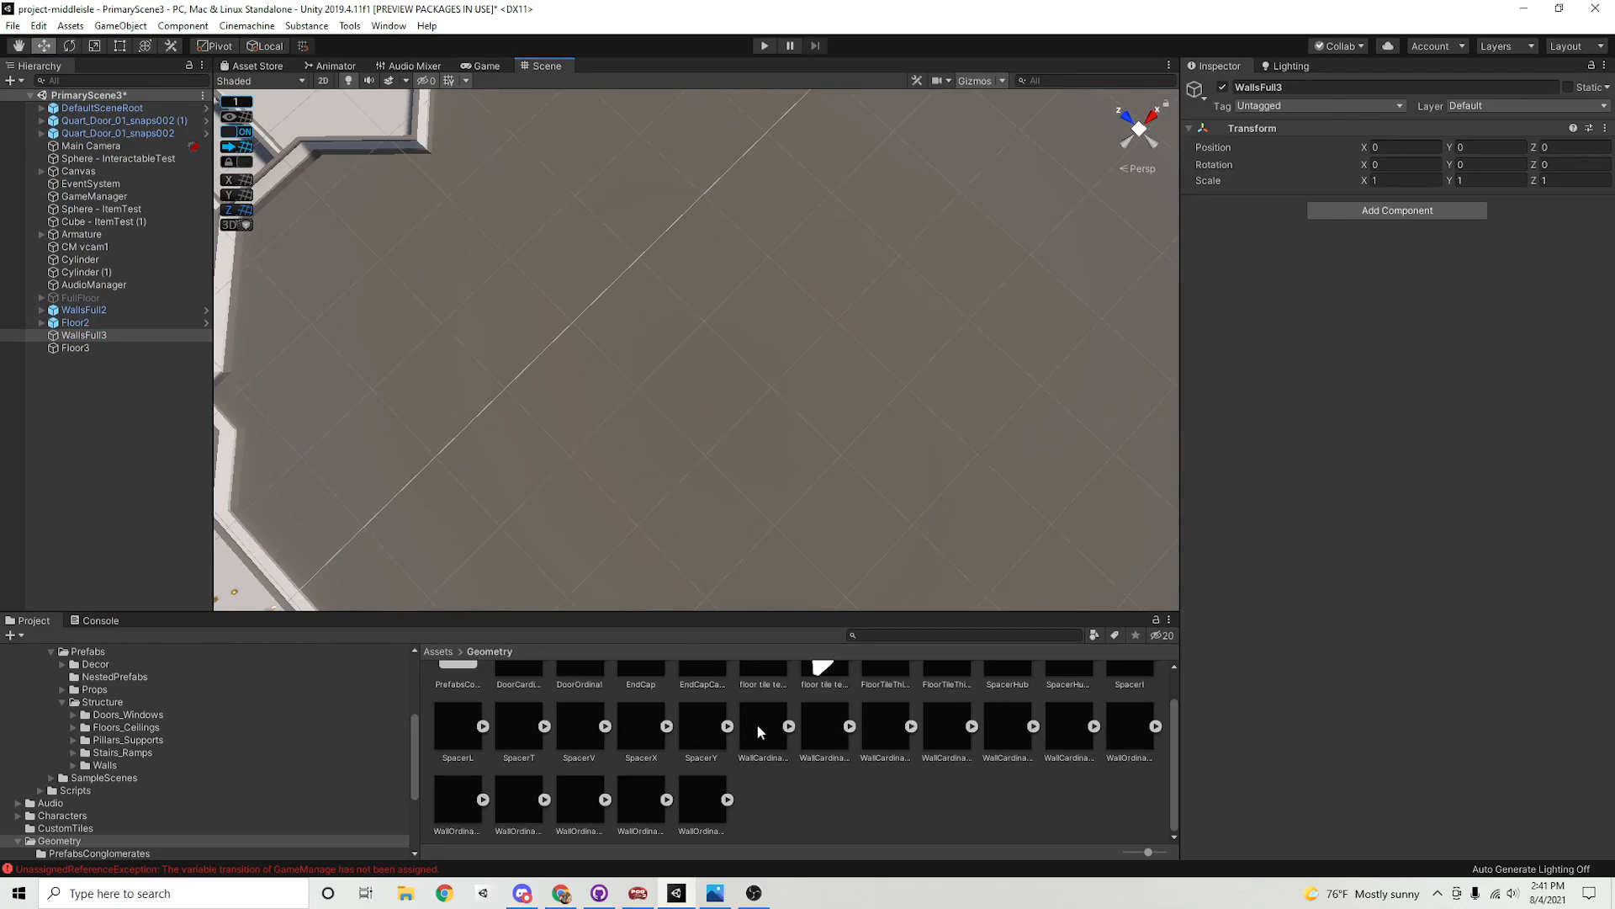
drag(757, 730, 702, 412)
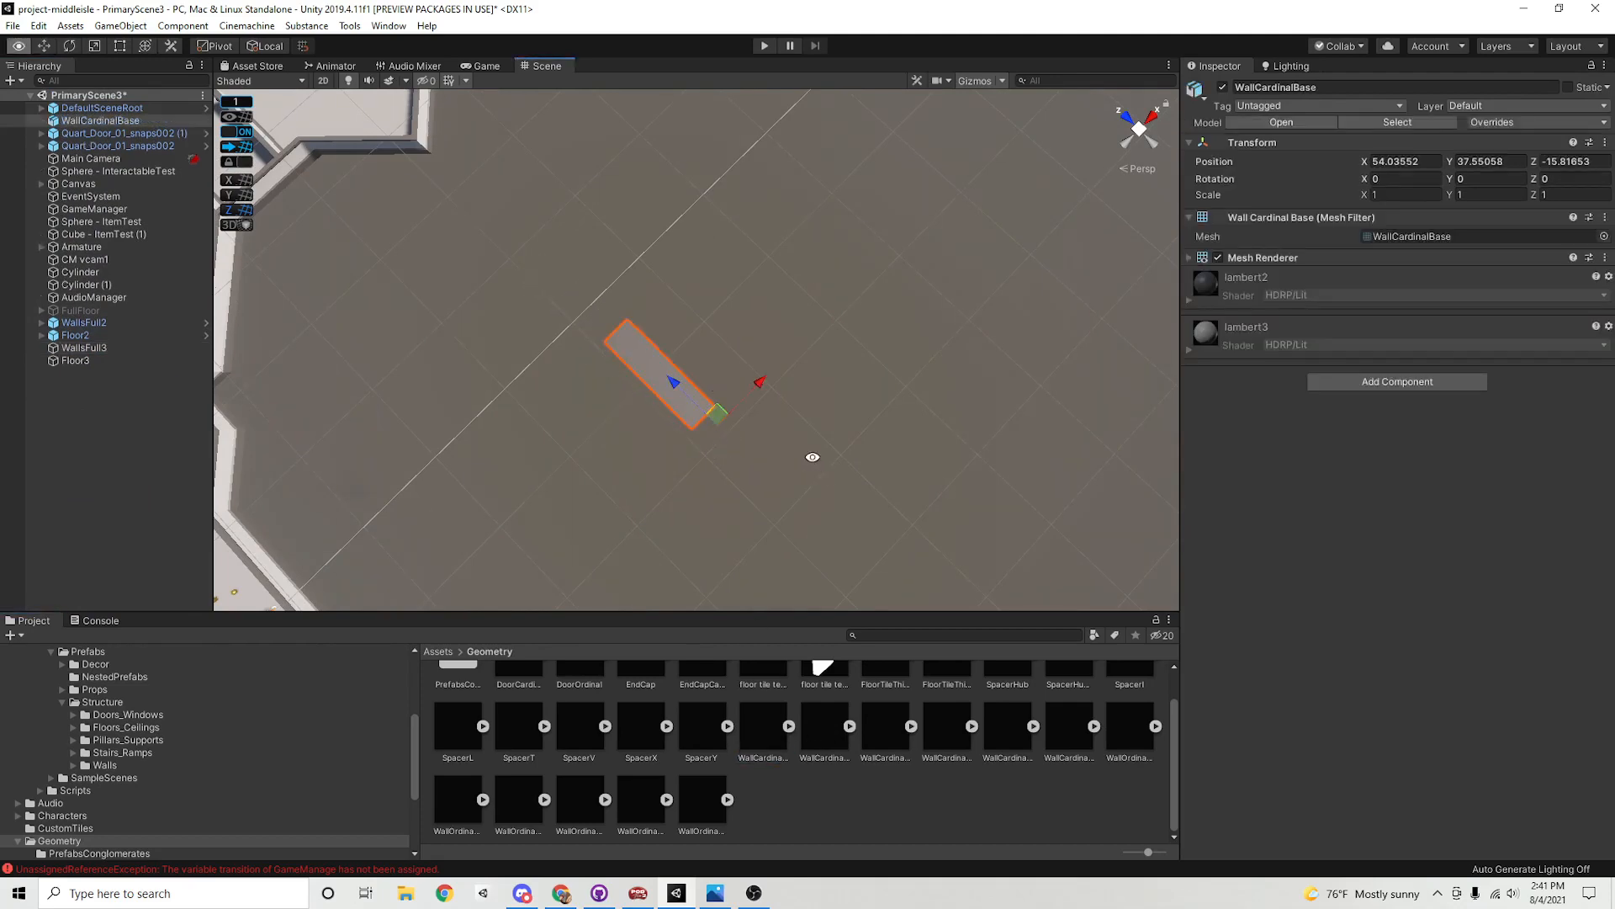
alt+drag(813, 457, 753, 286)
scroll(659, 396, down, 3)
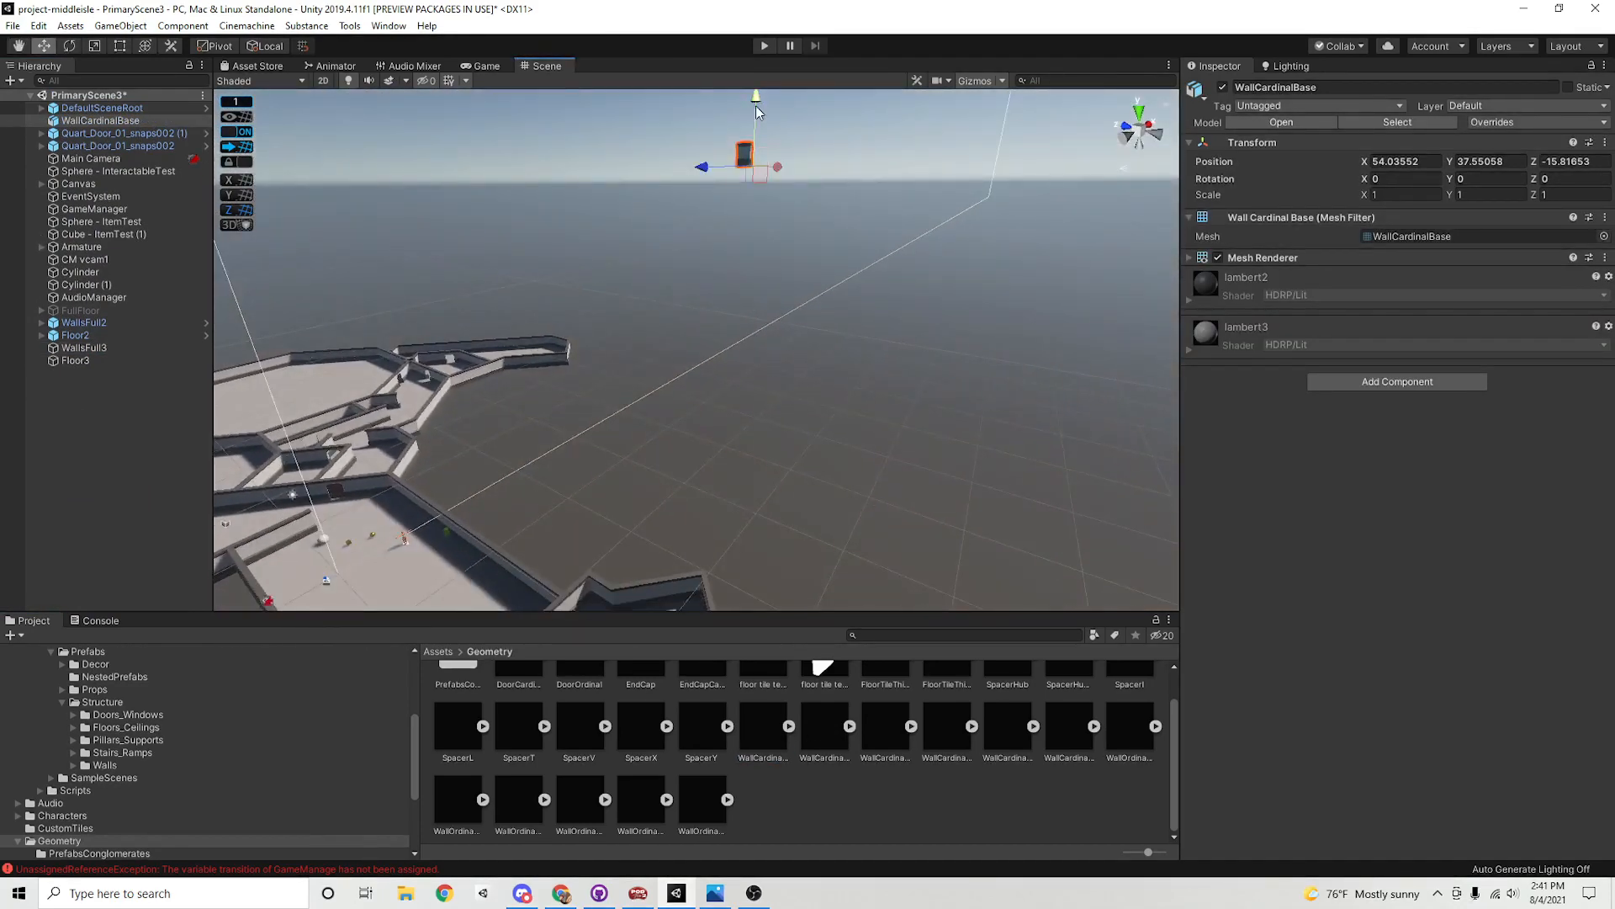
drag(757, 112, 744, 367)
alt+drag(678, 451, 654, 421)
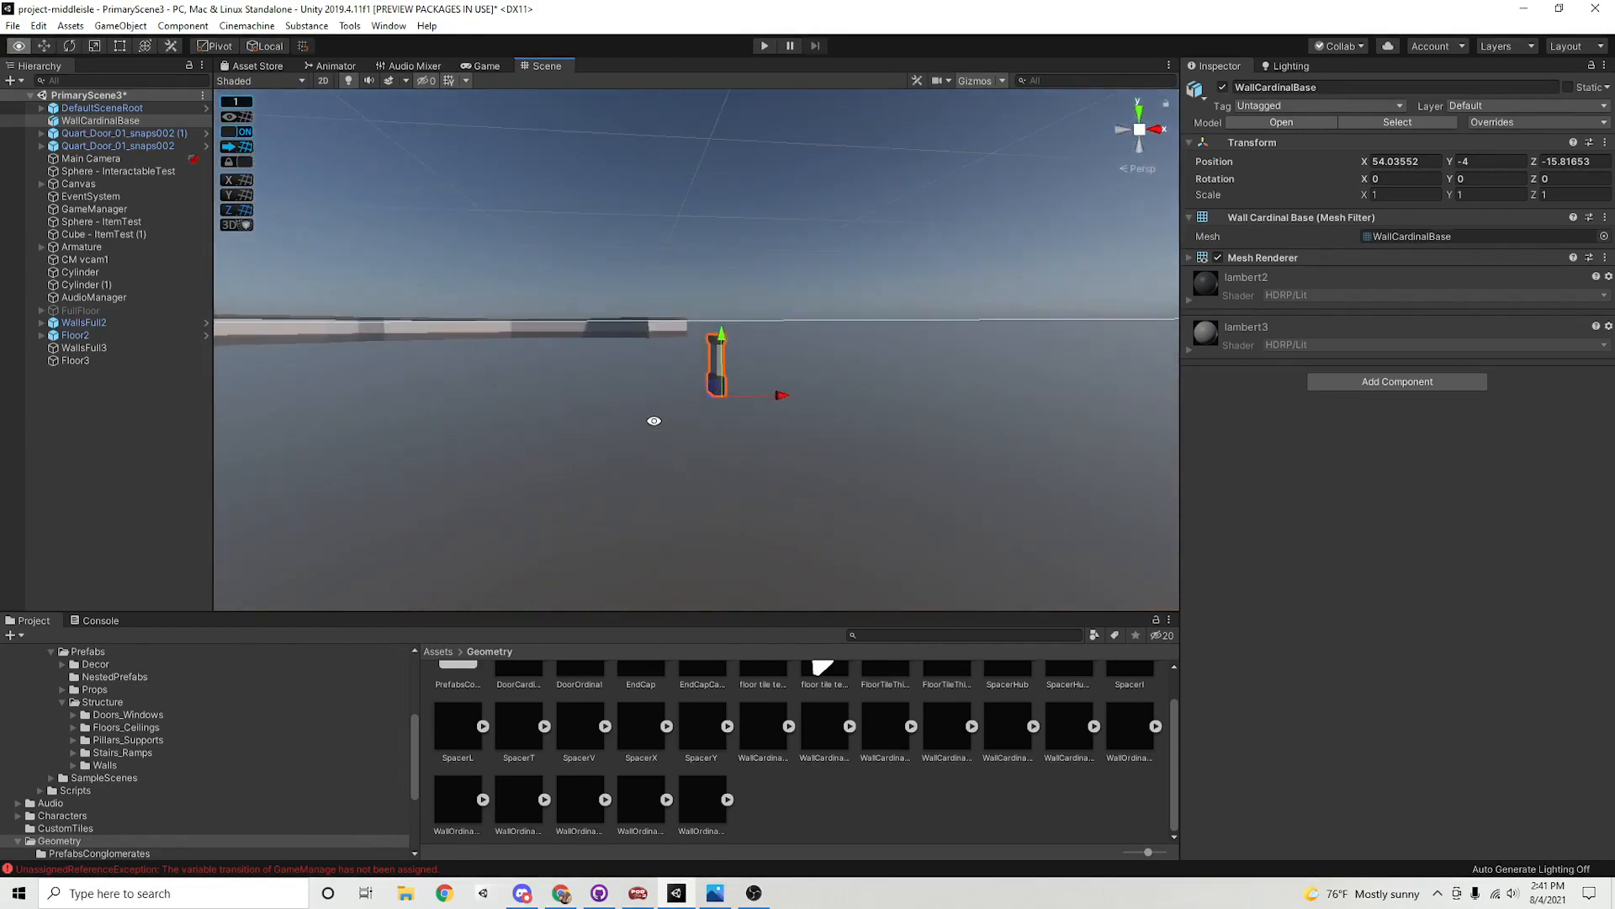
click(239, 148)
right_drag(639, 396, 667, 413)
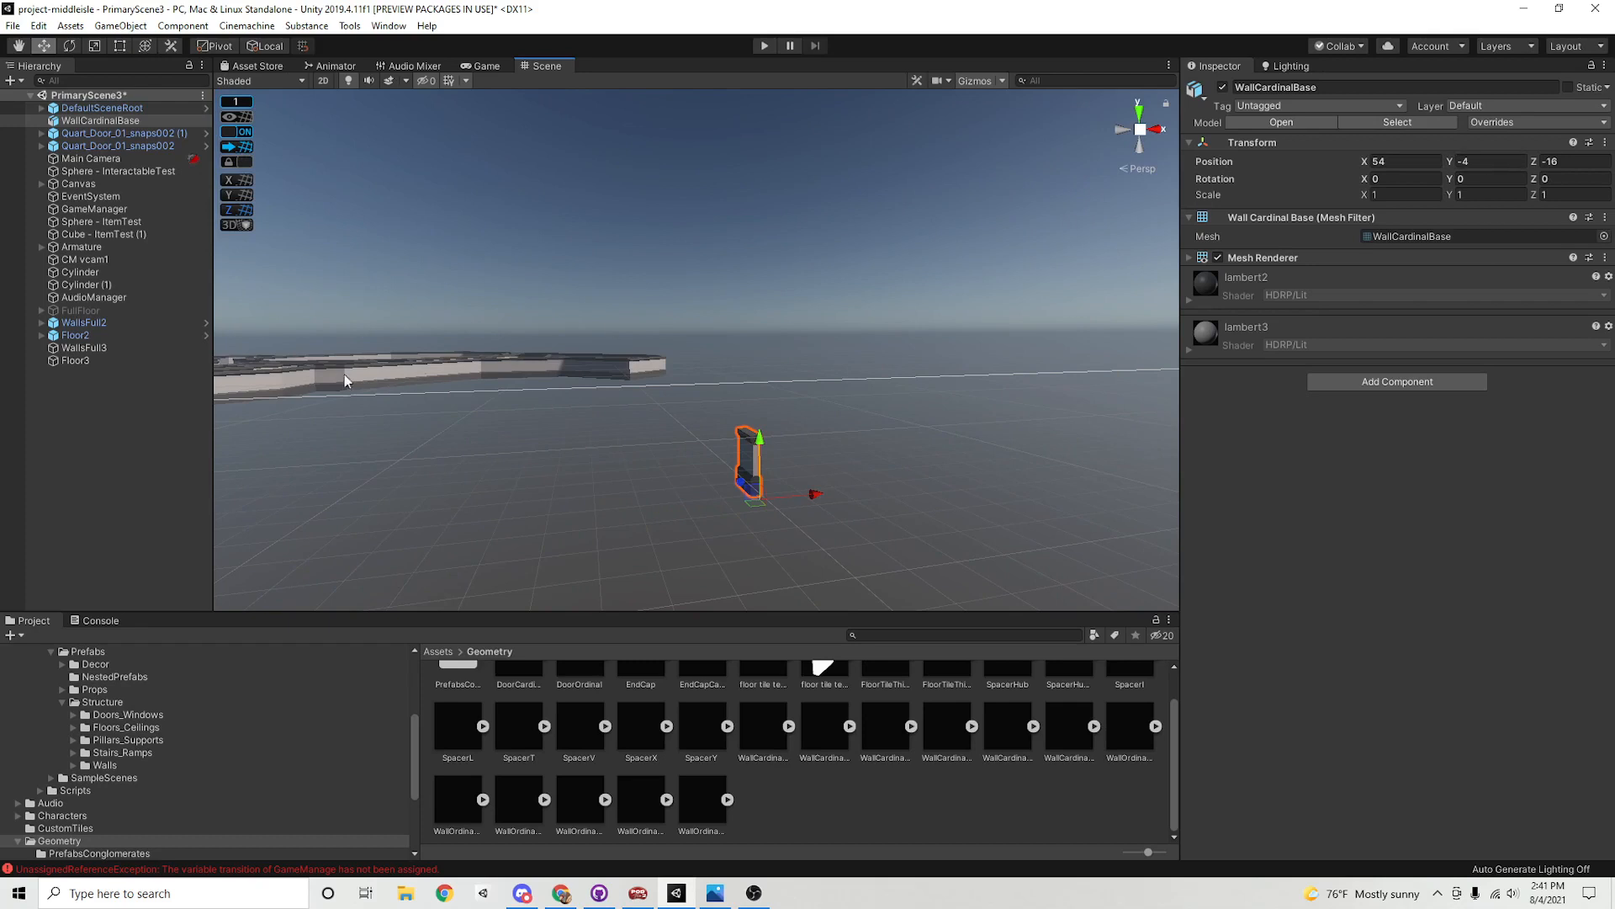
Raise the new wall piece to Y -2, comparing it with the existing walls in an isometric front view
click(390, 373)
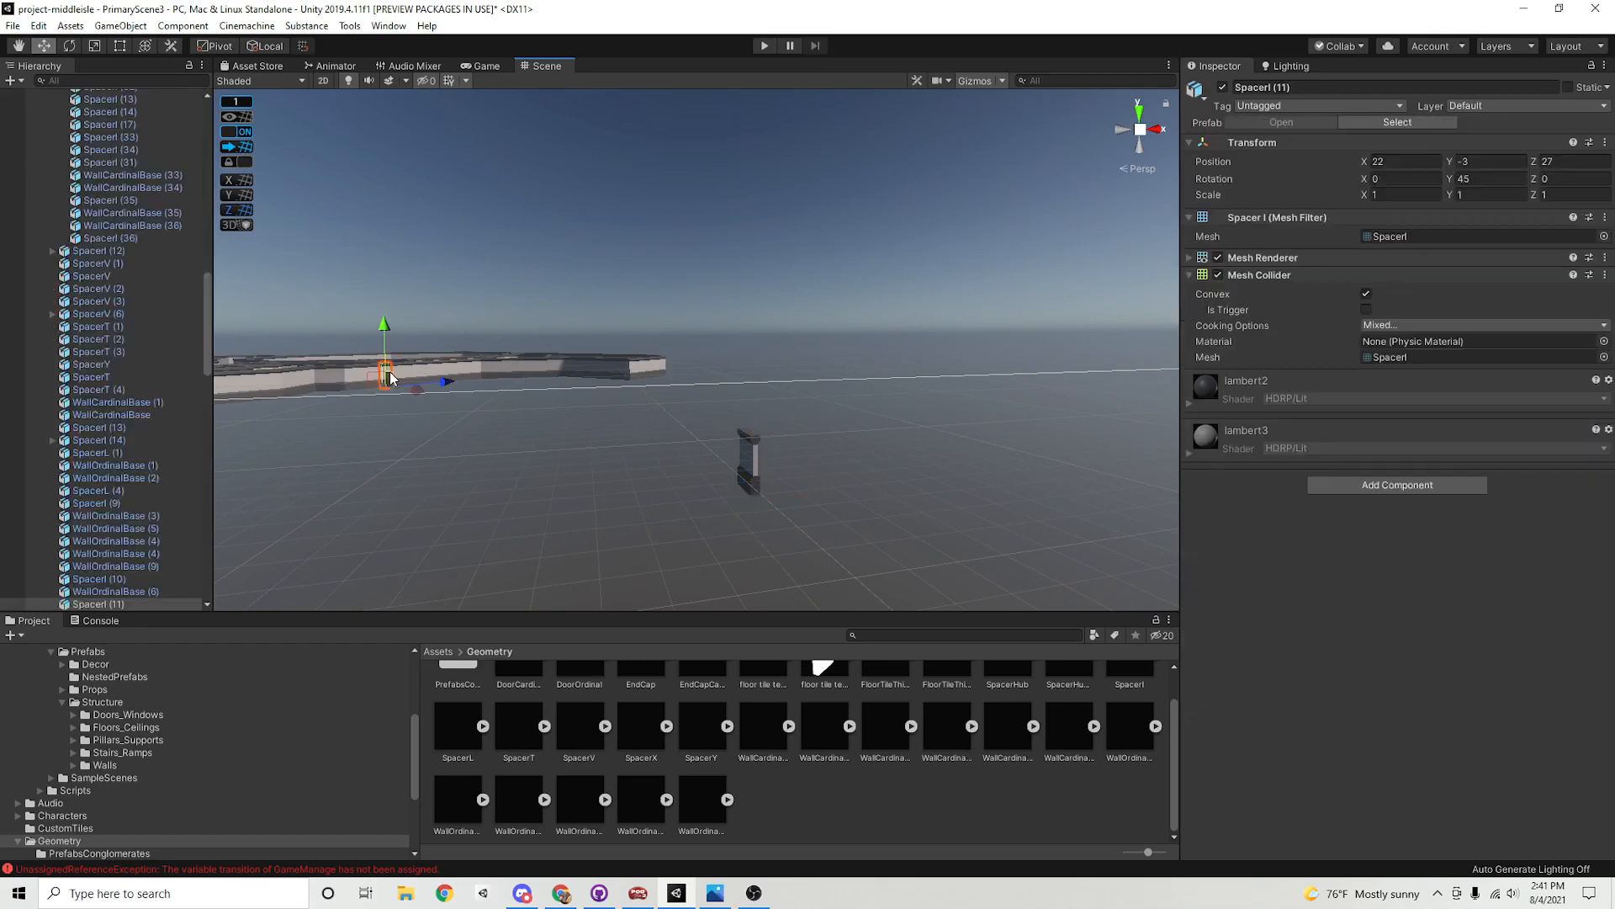
click(750, 458)
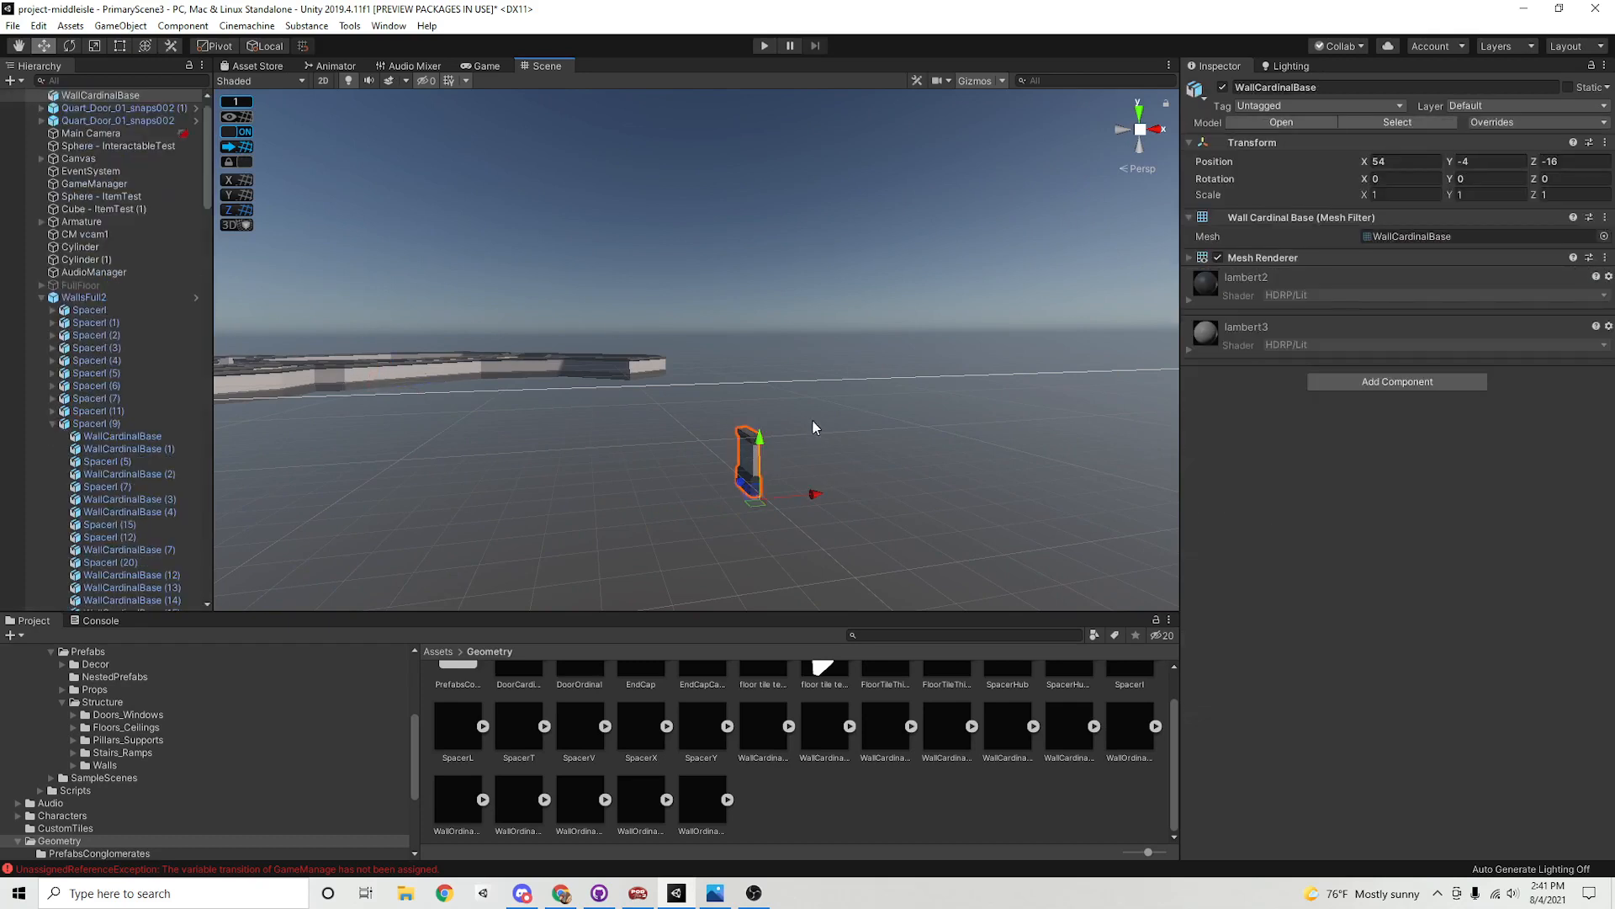
drag(753, 438, 390, 437)
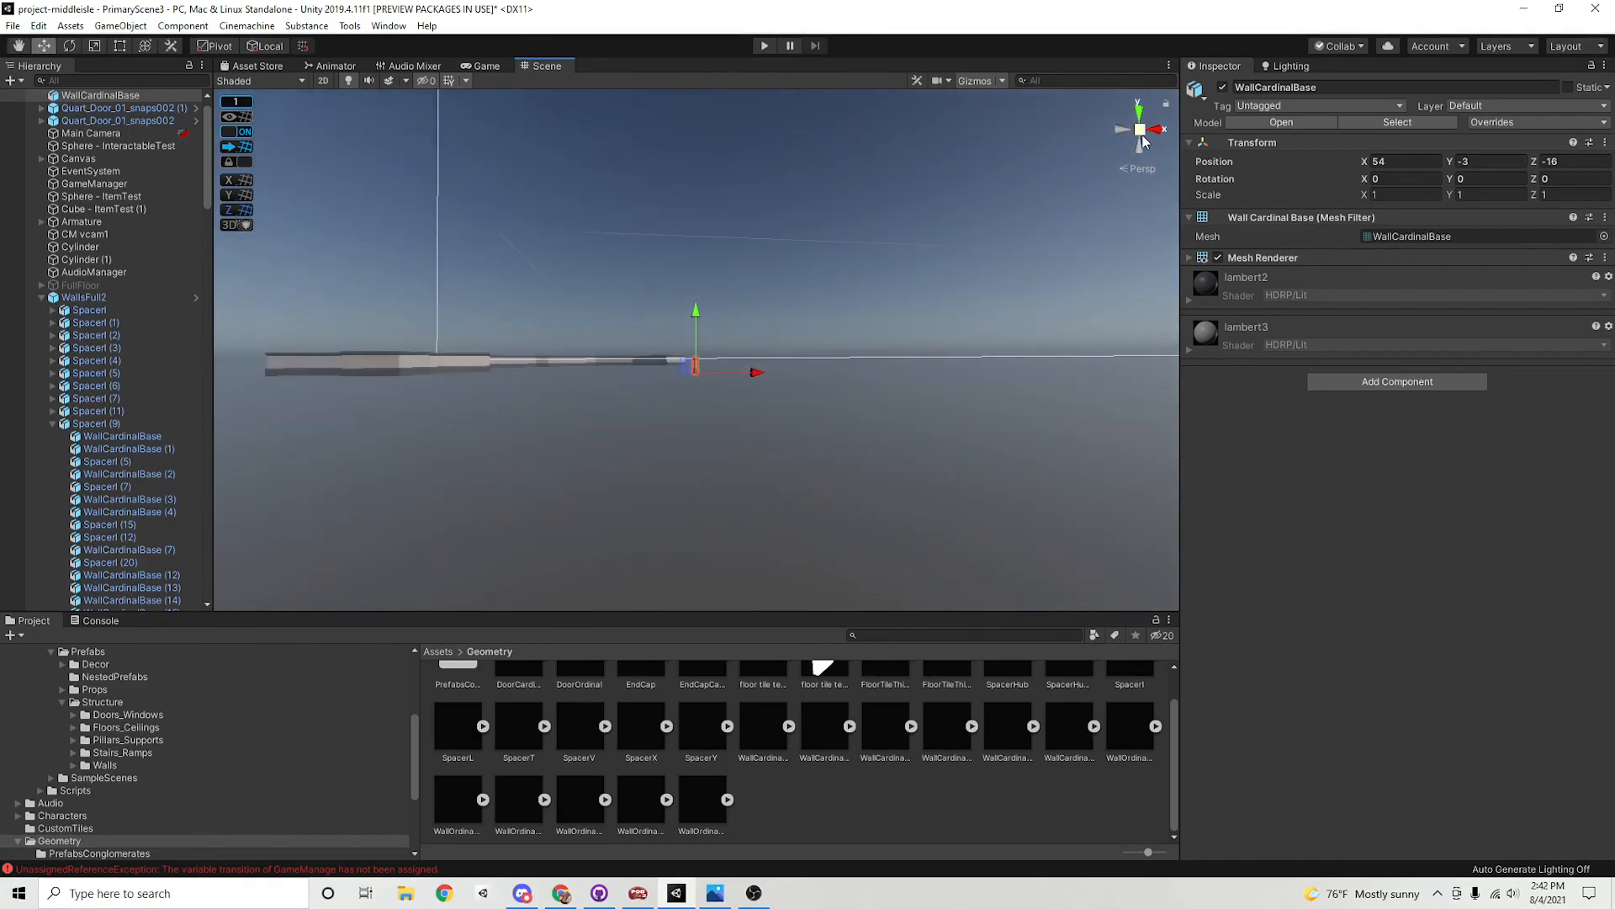
click(1139, 170)
click(1139, 133)
click(1140, 128)
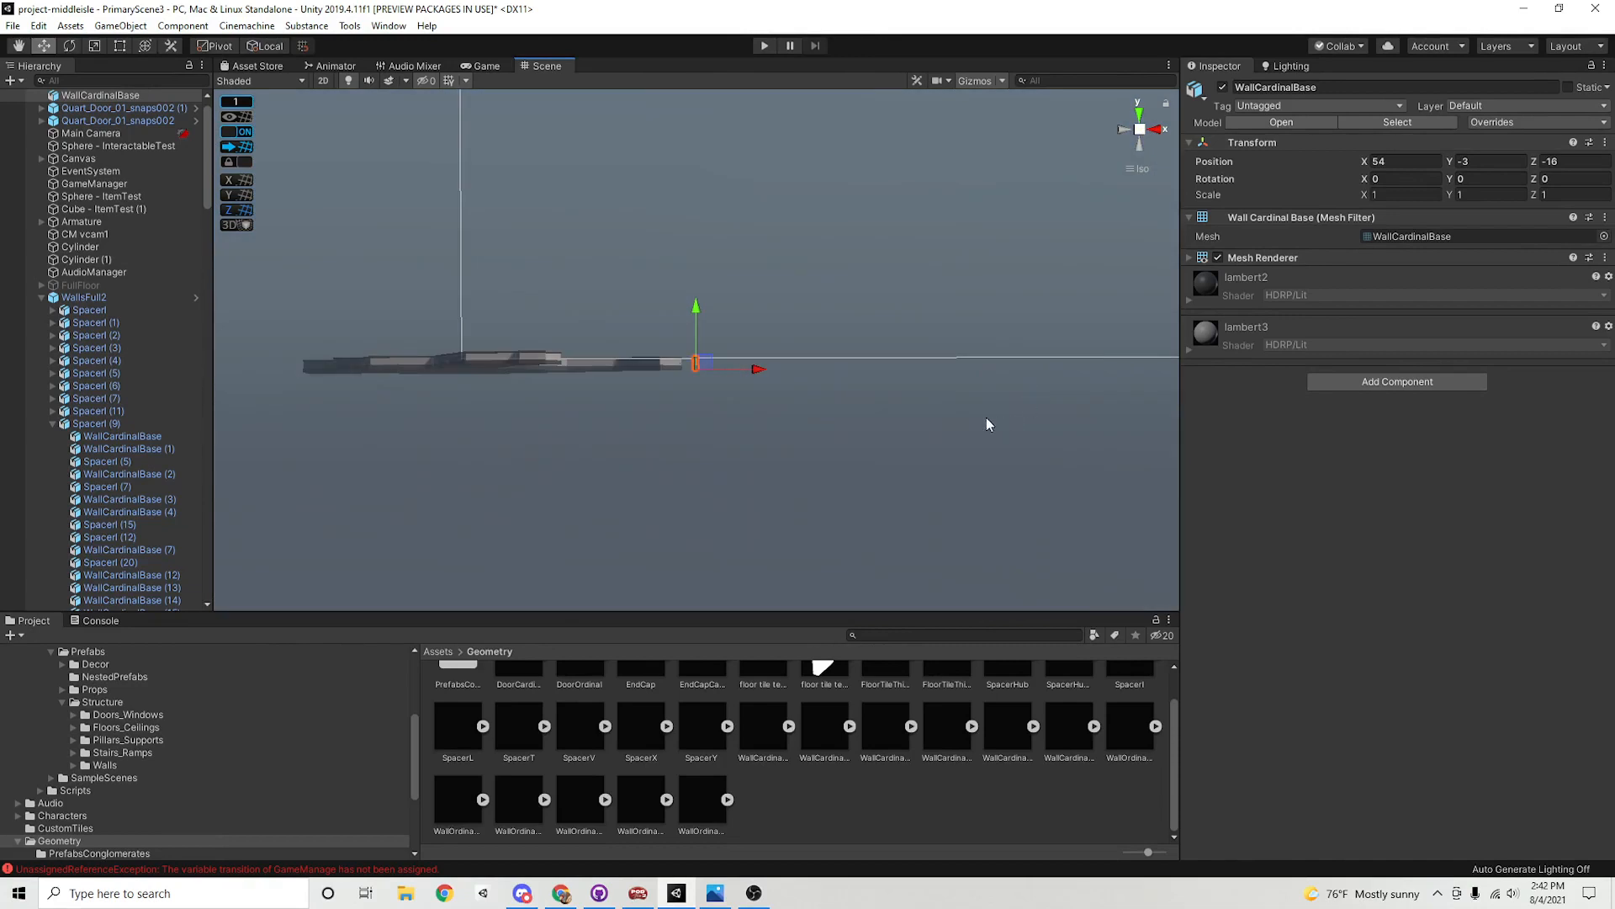
alt+right_drag(595, 380, 1237, 447)
alt+drag(1032, 298, 1018, 302)
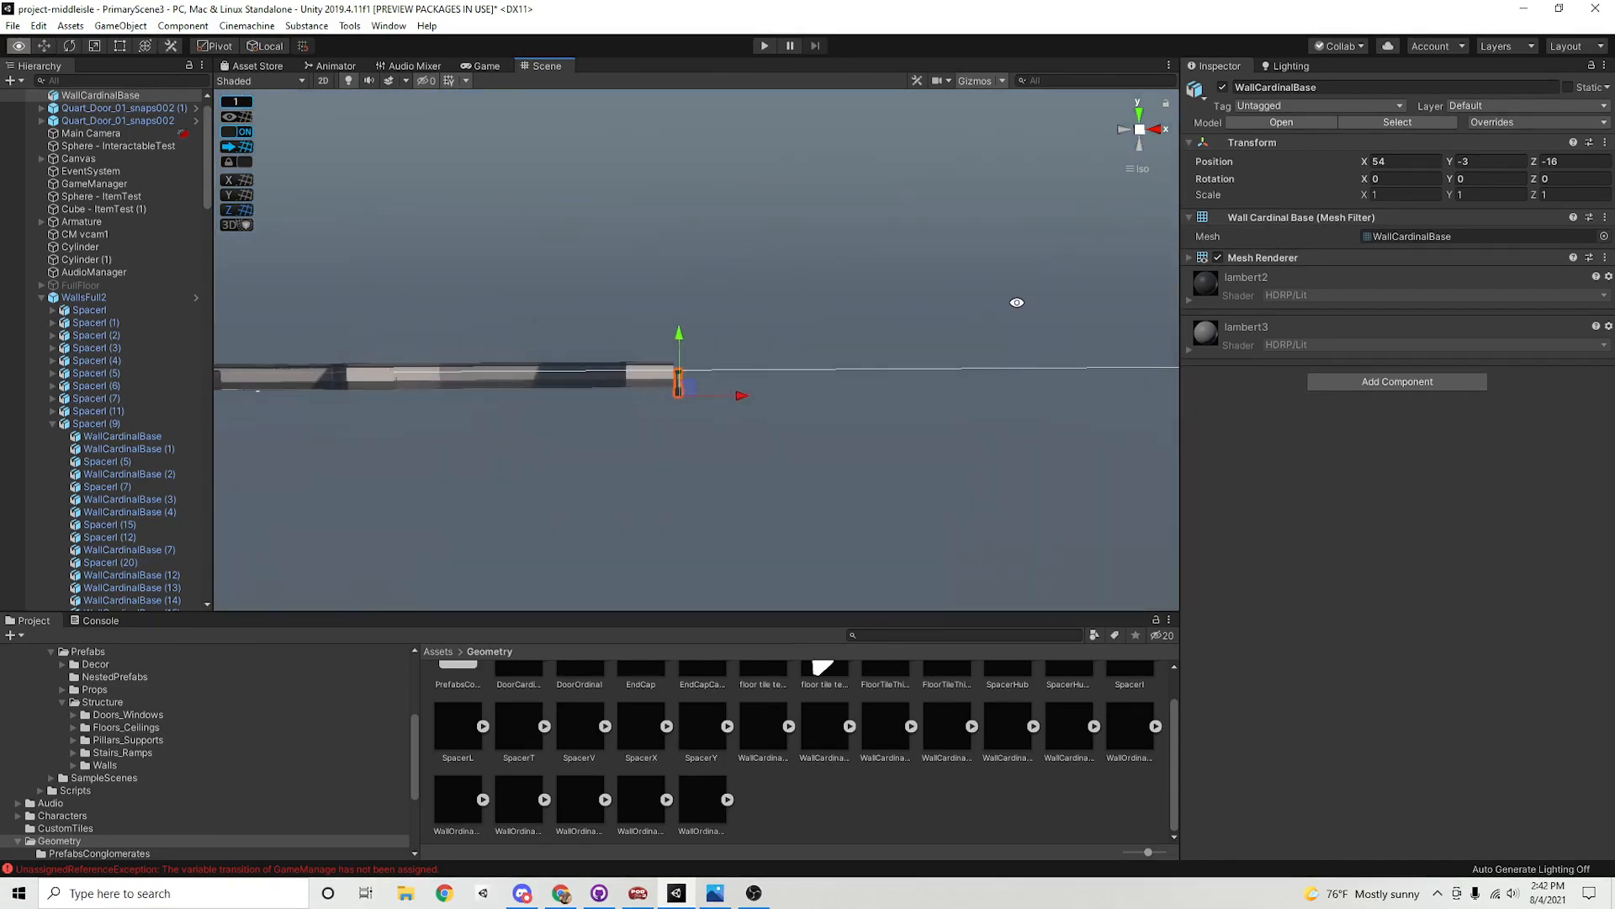
alt+right_drag(653, 350, 1119, 373)
drag(673, 354, 674, 338)
alt+drag(770, 421, 849, 396)
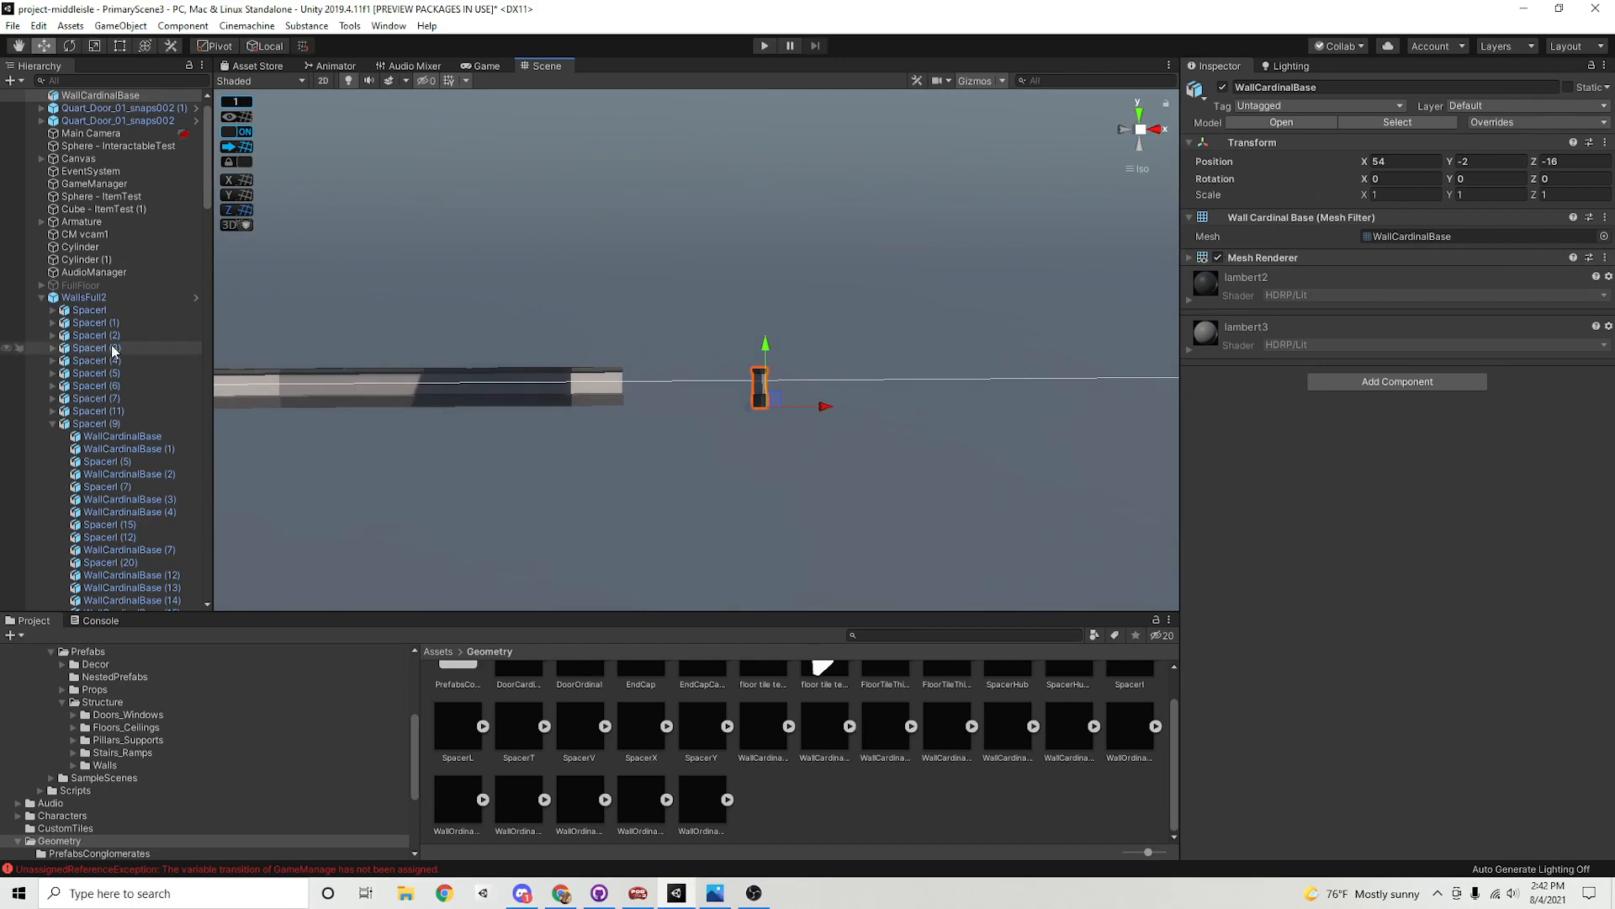
Collapse WallsFull2 and make the new WallCardinalBase piece a child of WallsFull3
click(42, 297)
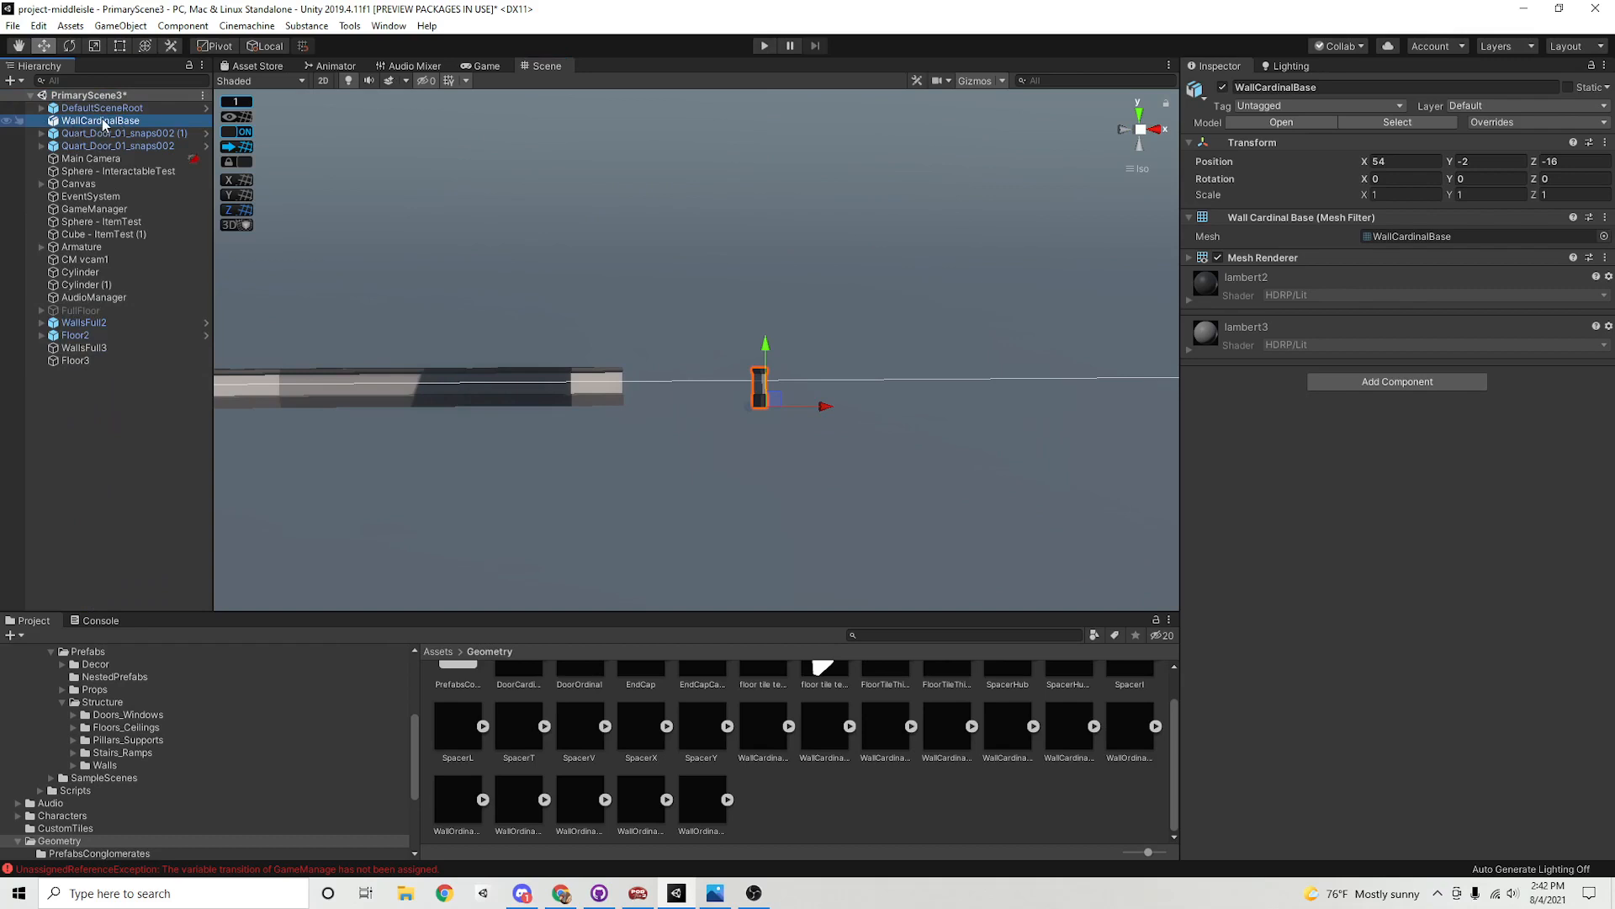
drag(102, 123, 103, 351)
click(837, 346)
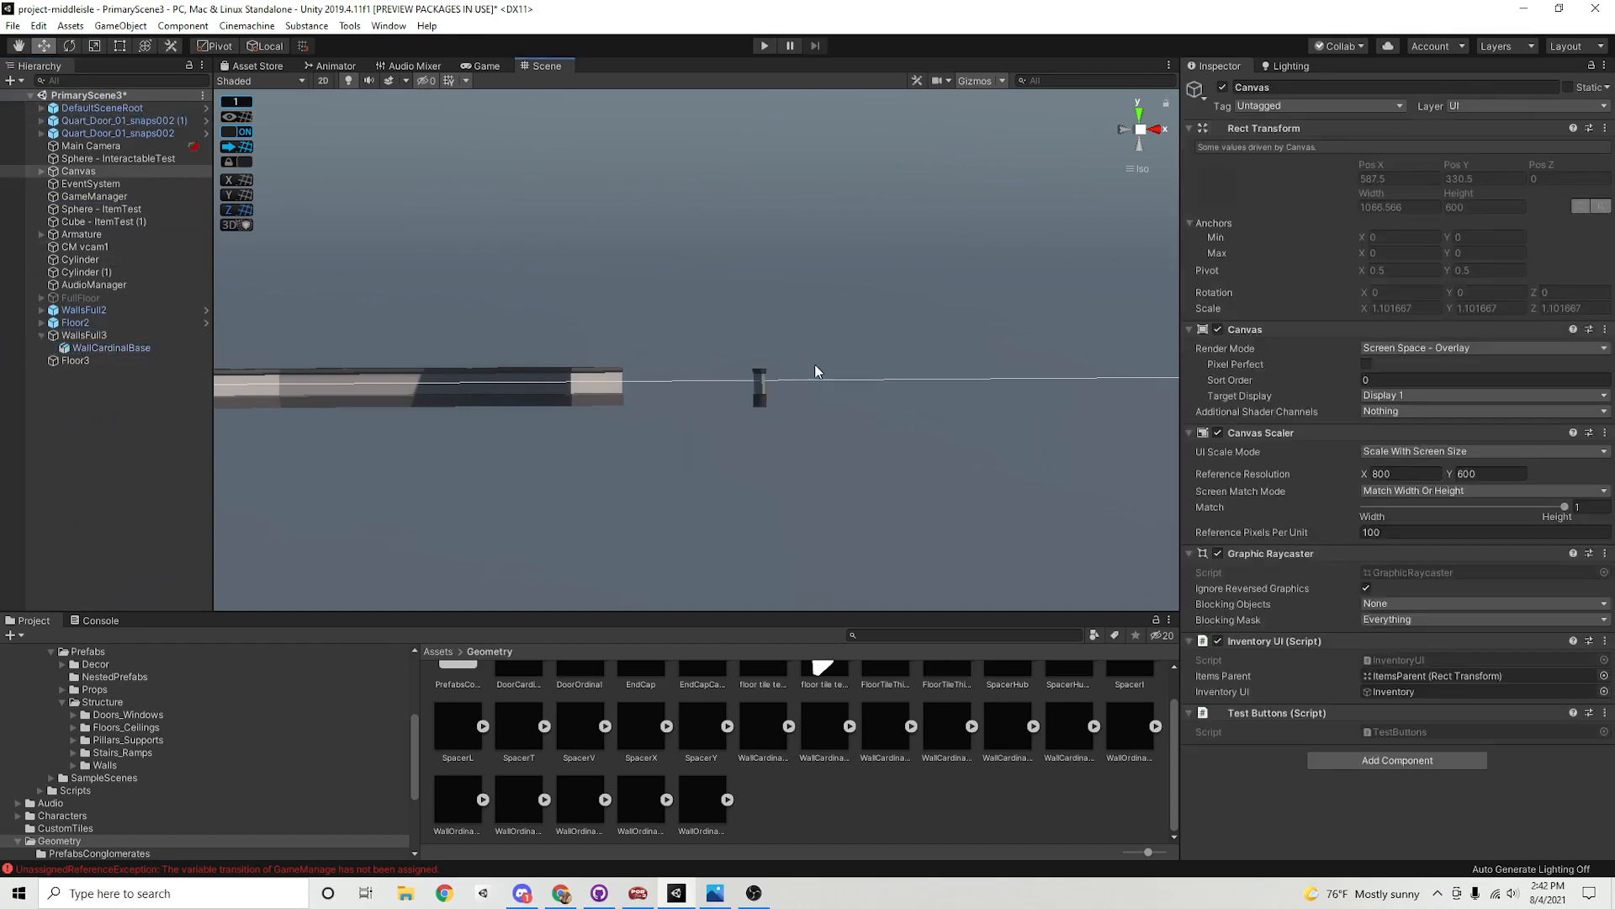
Return the scene view to perspective and frame the new WallCardinalBase piece up close
alt+drag(815, 371, 703, 487)
middle_drag(704, 487, 663, 360)
alt+right_drag(781, 456, 892, 461)
middle_drag(784, 468, 775, 368)
alt+drag(732, 412, 475, 437)
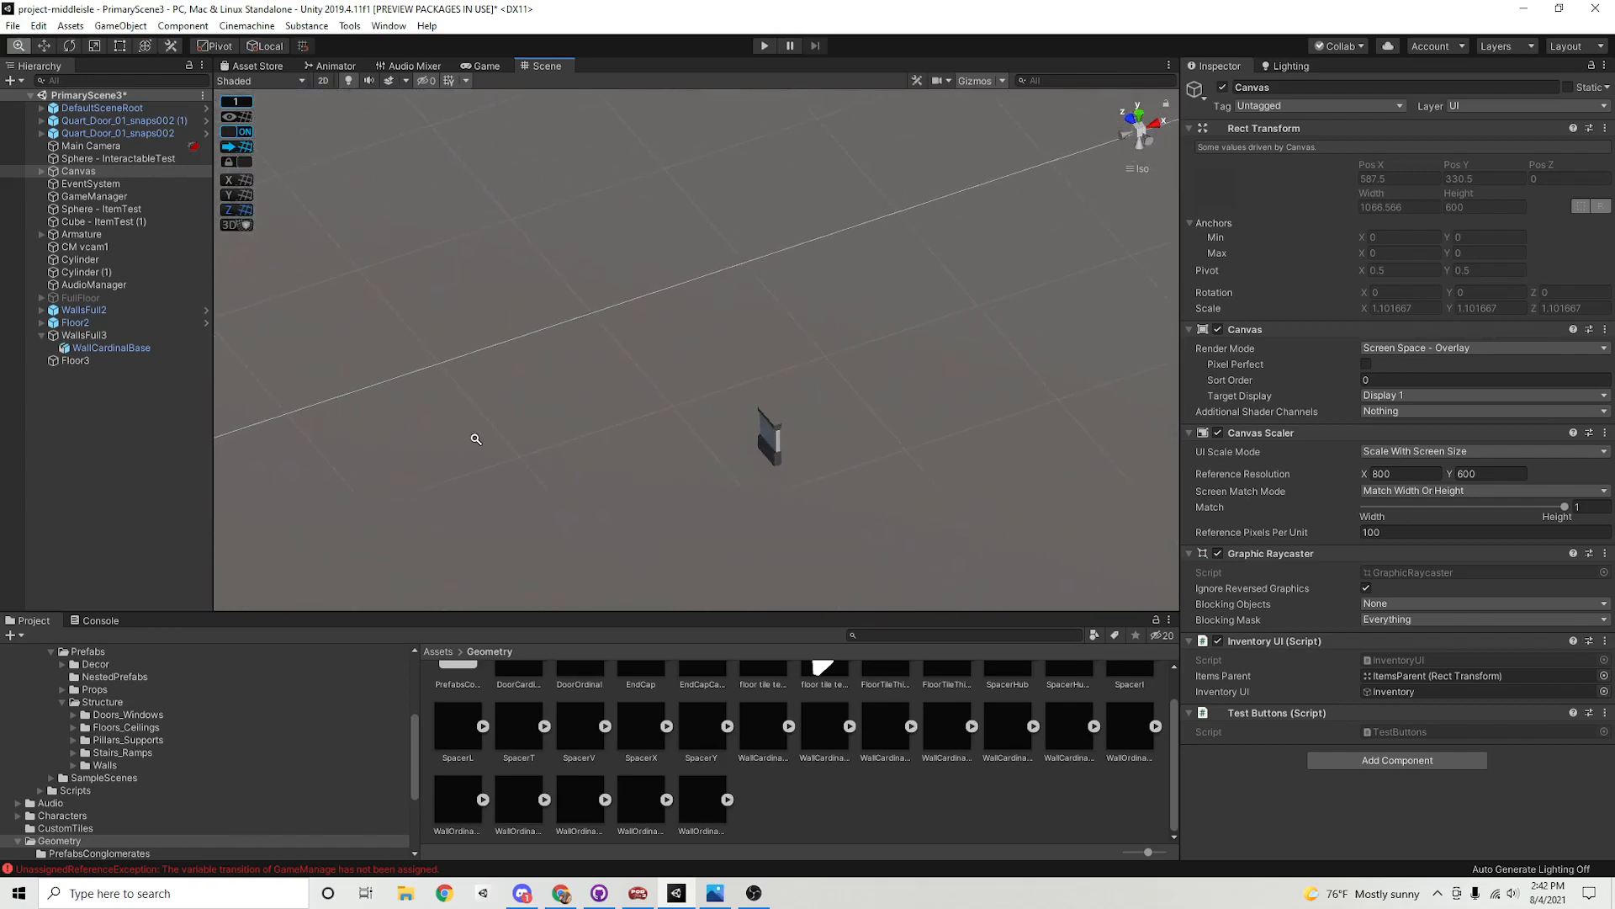
click(1142, 141)
alt+drag(598, 159, 745, 375)
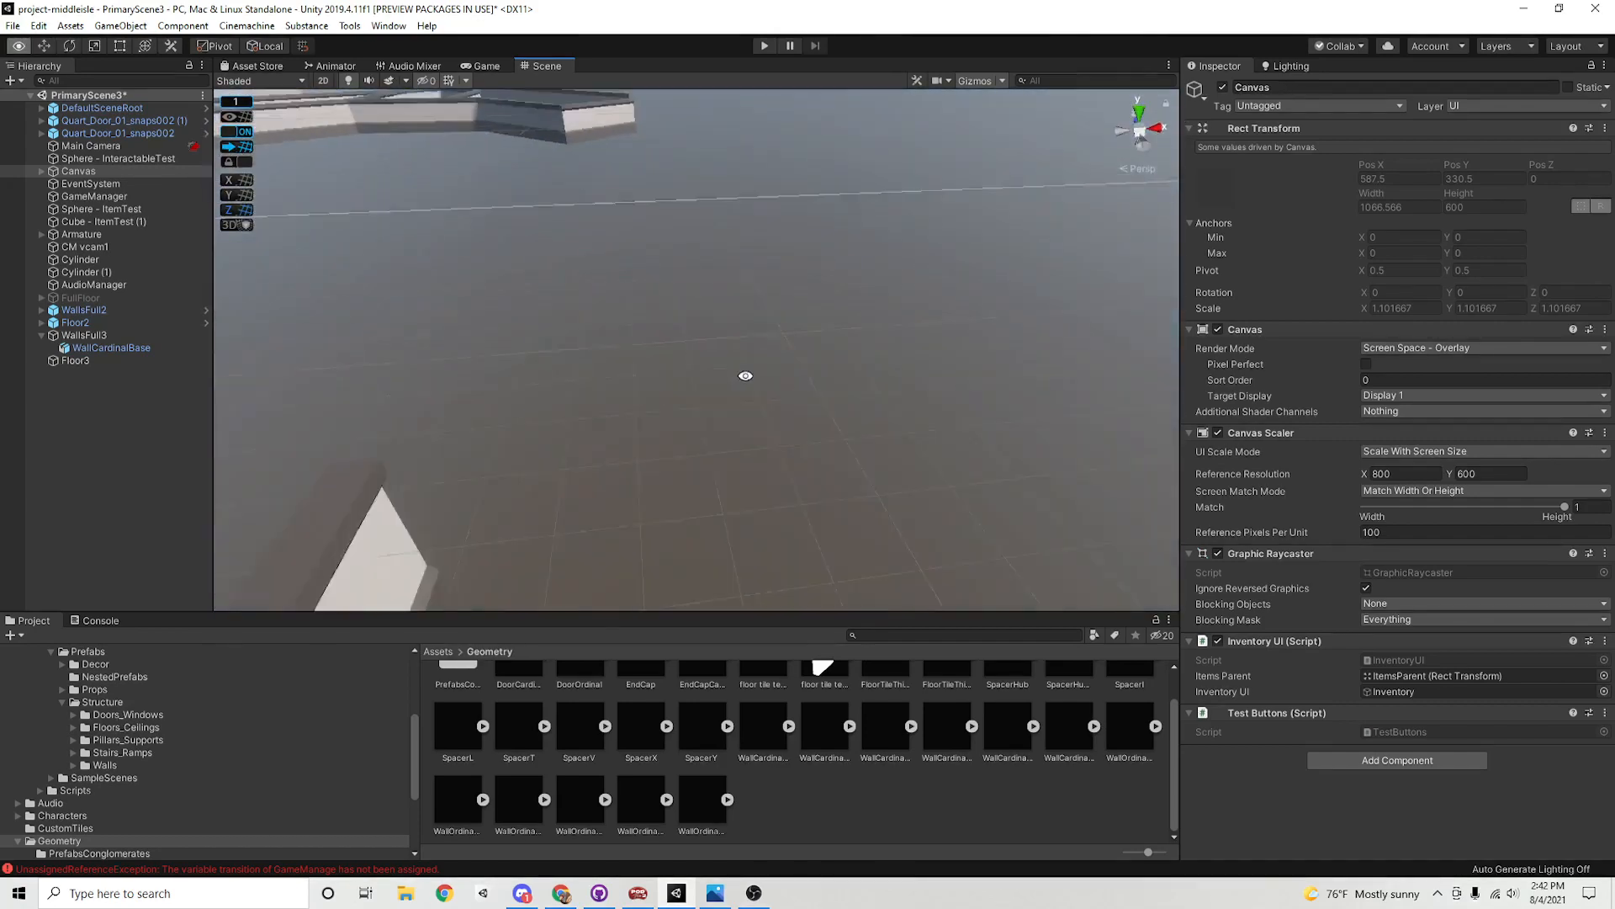
alt+right_drag(746, 375, 588, 386)
alt+drag(588, 386, 645, 310)
alt+right_drag(645, 310, 790, 376)
click(728, 368)
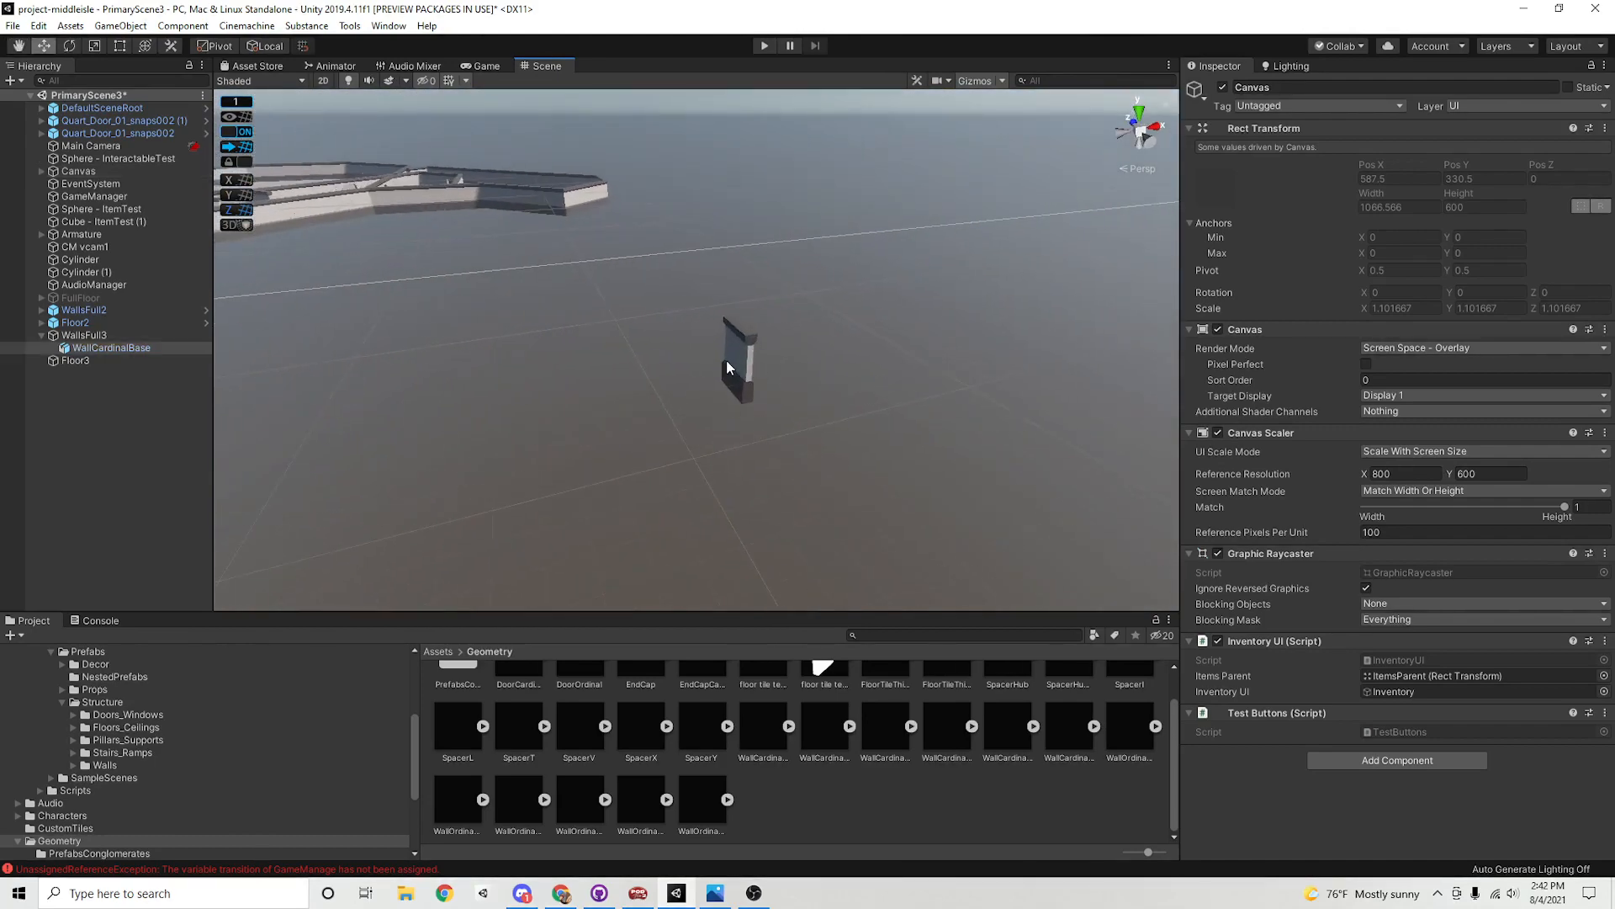
key(f)
alt+right_drag(937, 457, 793, 414)
alt+drag(793, 415, 890, 422)
Try a convex Mesh Collider on the wall piece, inspect its fit and remove the component
click(1432, 384)
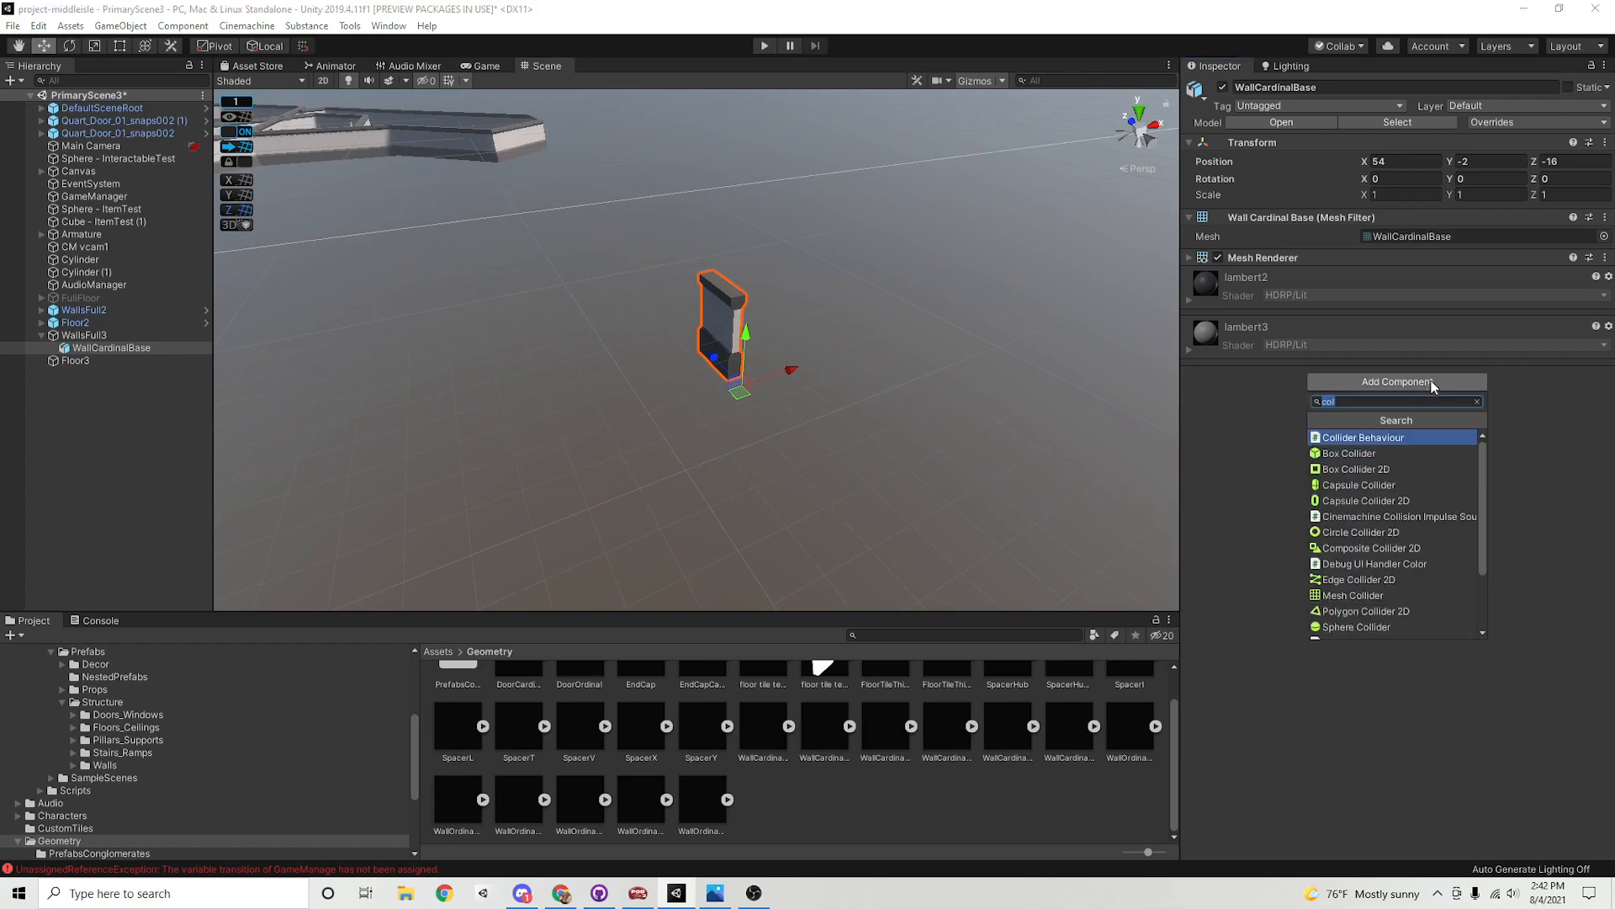
click(1356, 595)
click(1365, 293)
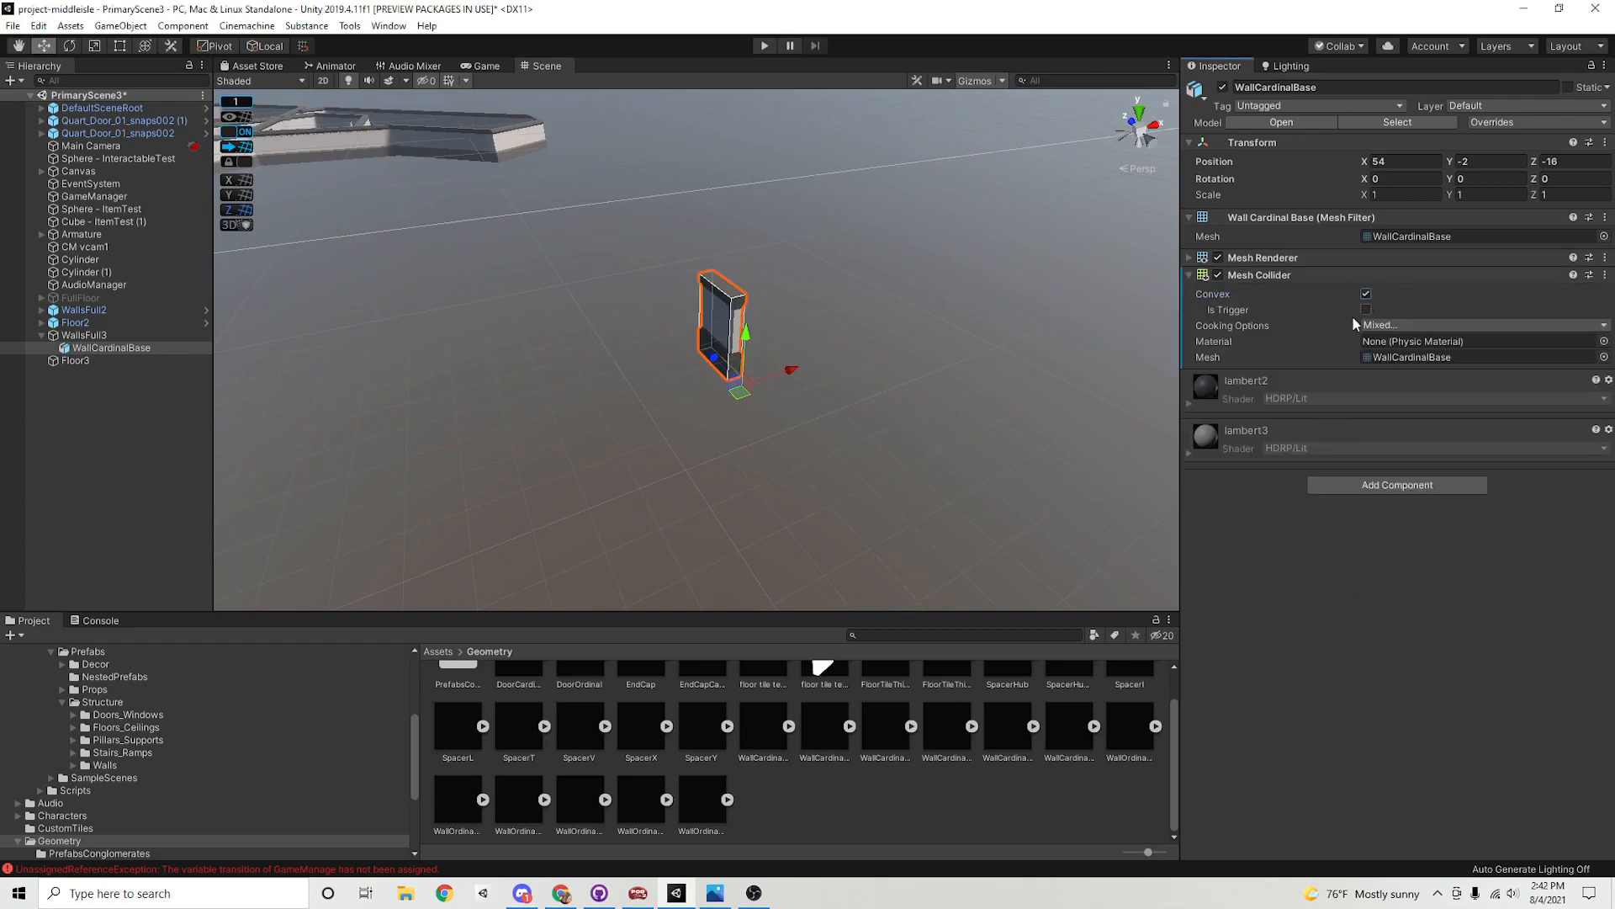
middle_drag(891, 421, 949, 503)
alt+drag(949, 503, 689, 328)
right_click(1319, 277)
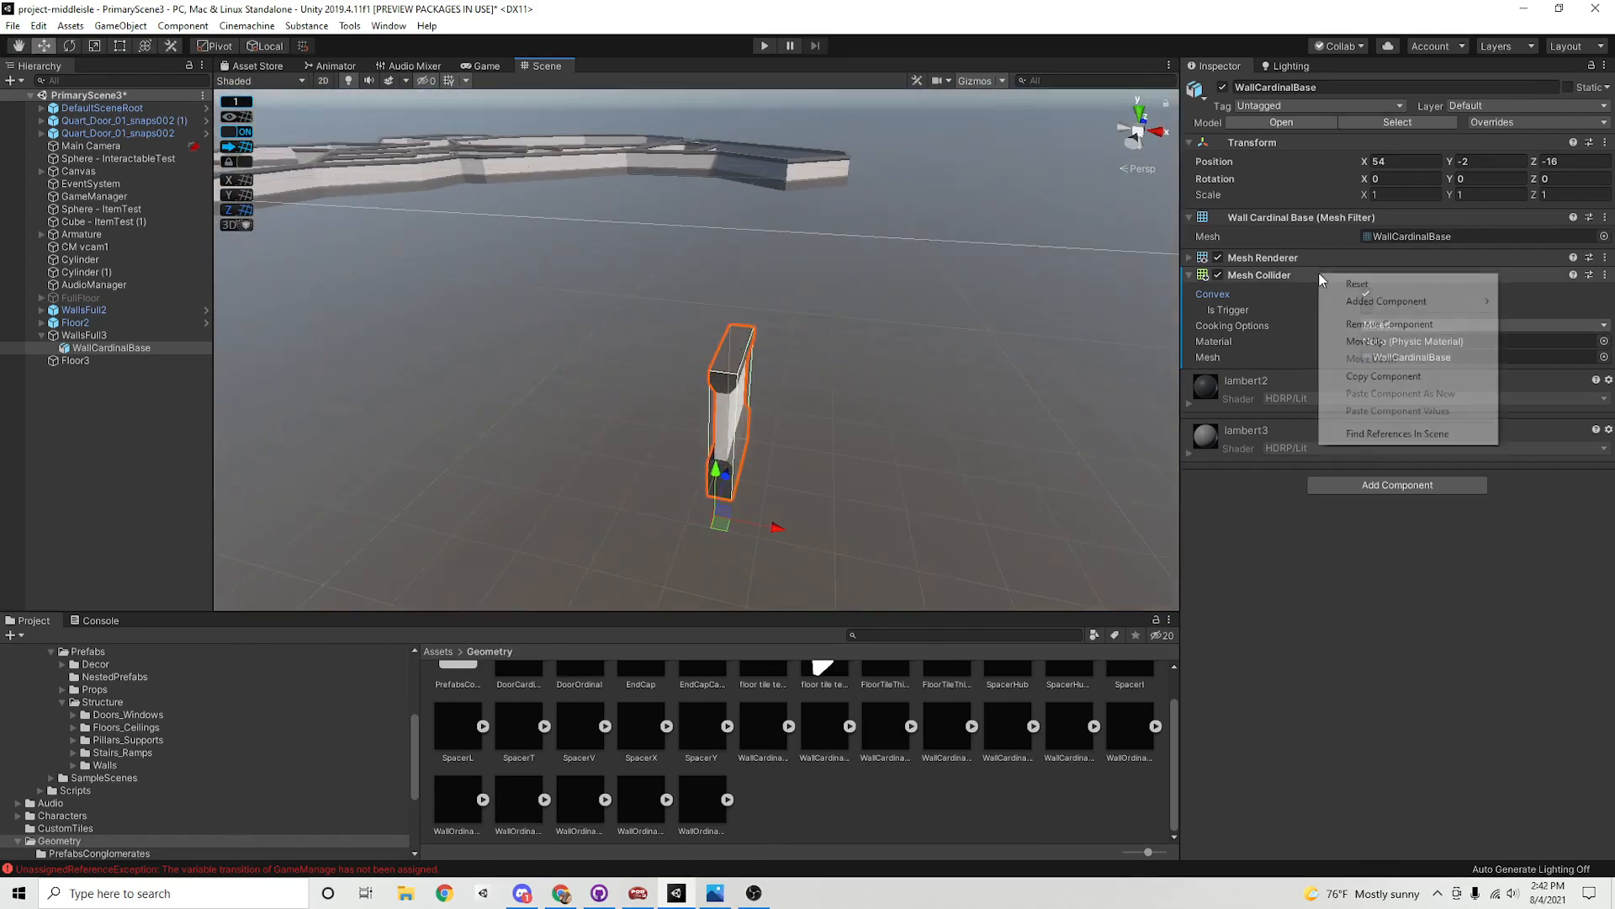
click(1389, 324)
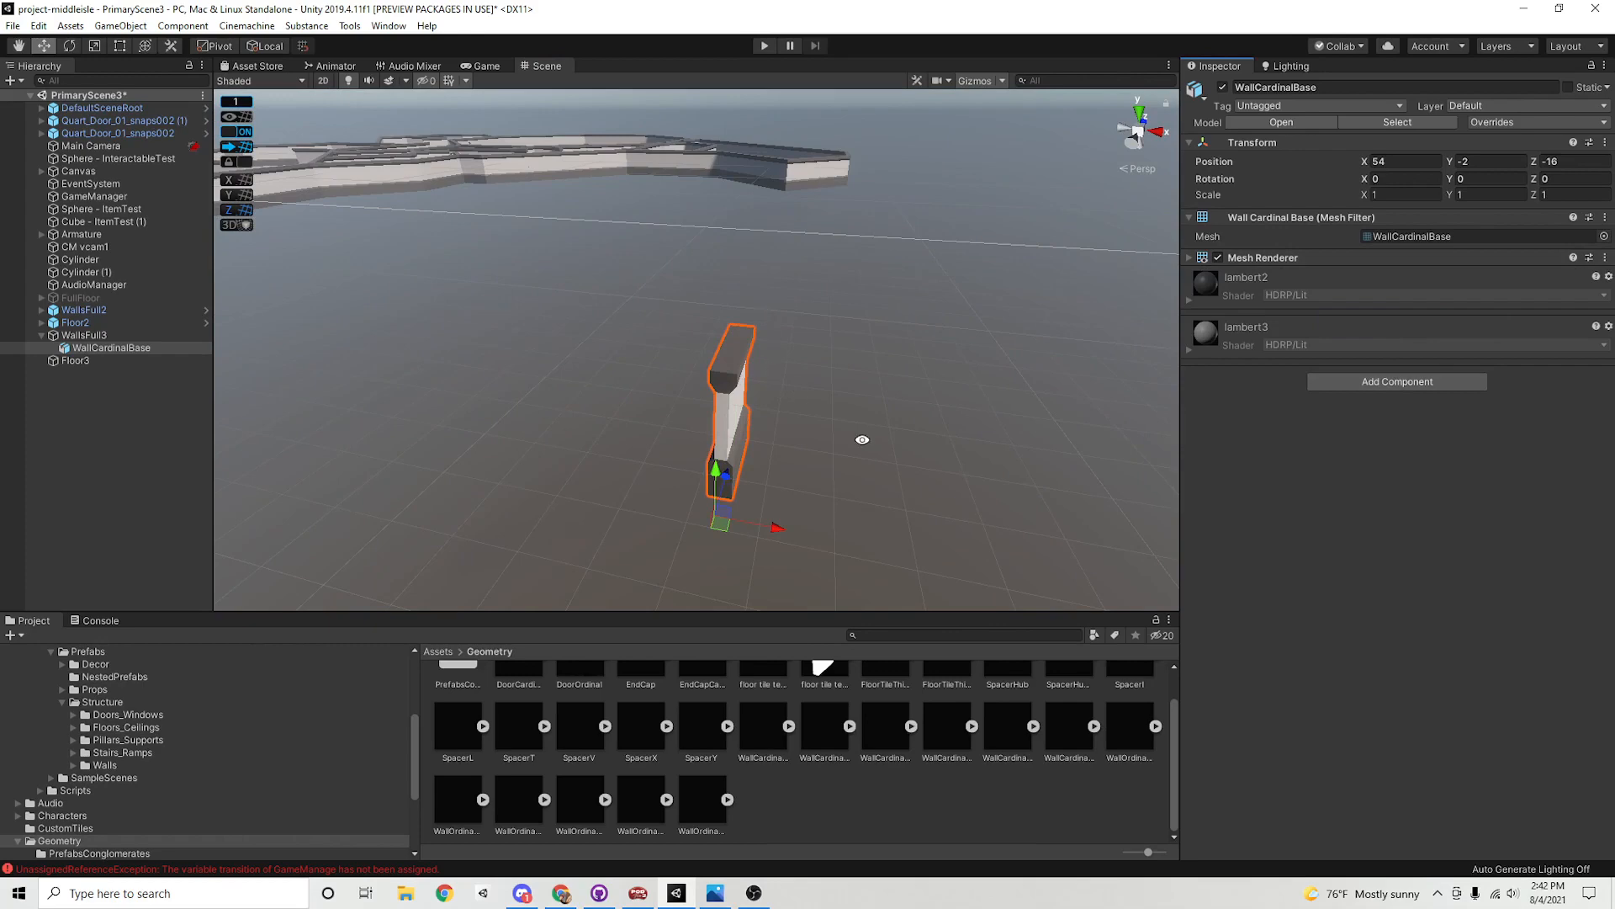
Add a Box Collider to the new WallCardinalBase piece
alt+drag(861, 443, 903, 409)
click(1397, 381)
click(1392, 457)
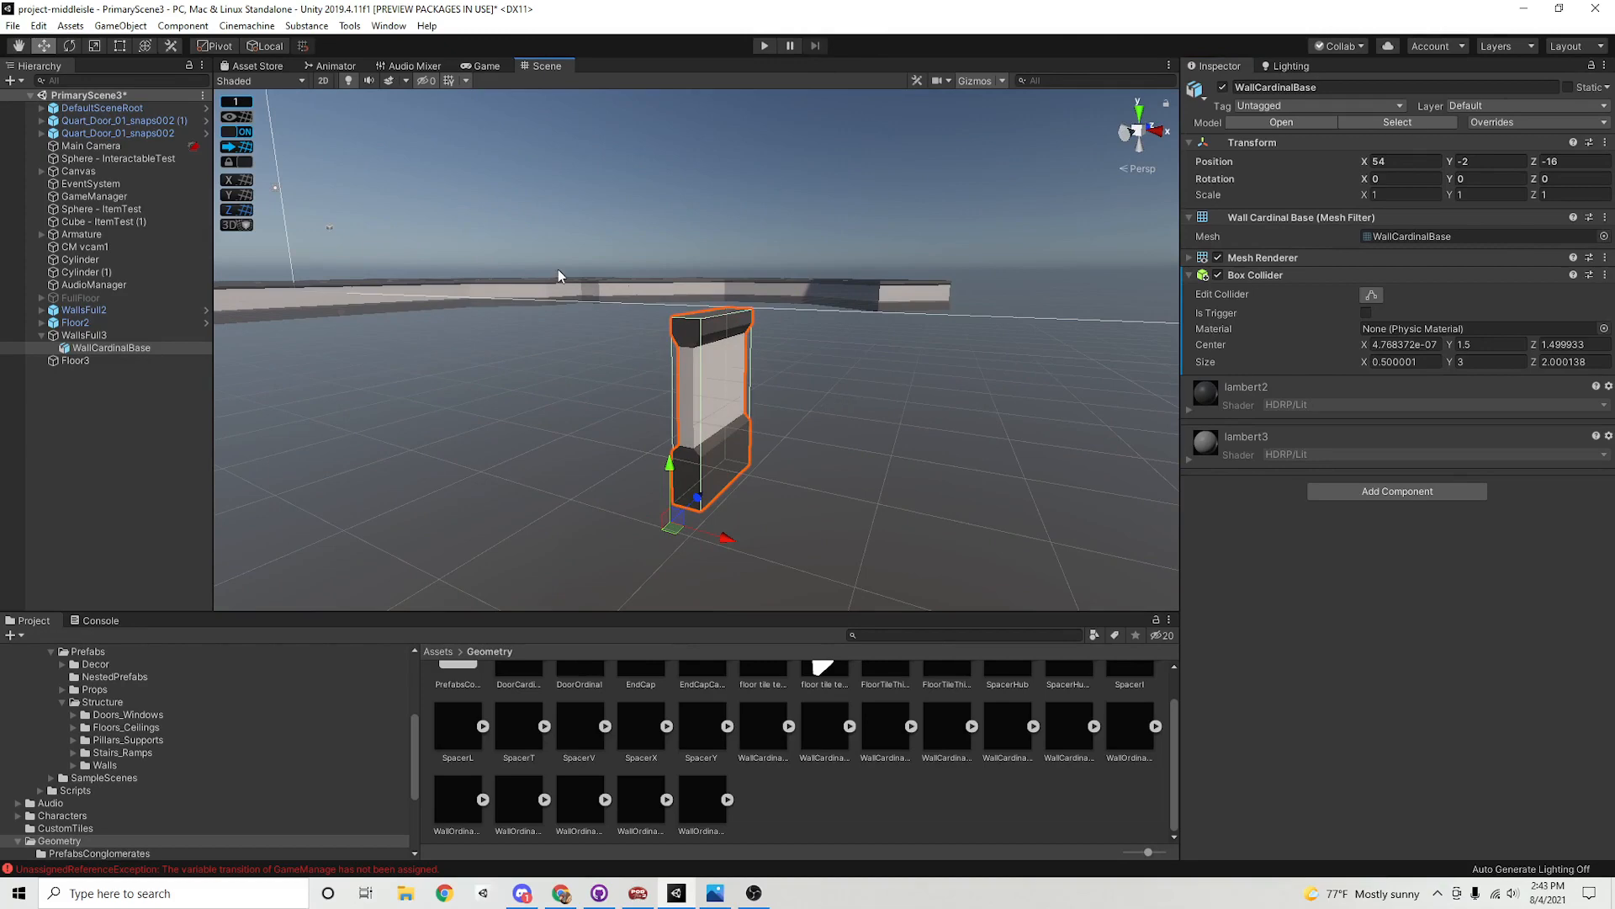
Frame the new wall piece from directly above and consult the floor plan image ModEnviroGridTest2.jpg
alt+drag(890, 439, 1107, 526)
alt+right_drag(1107, 526, 505, 432)
alt+drag(505, 433, 725, 422)
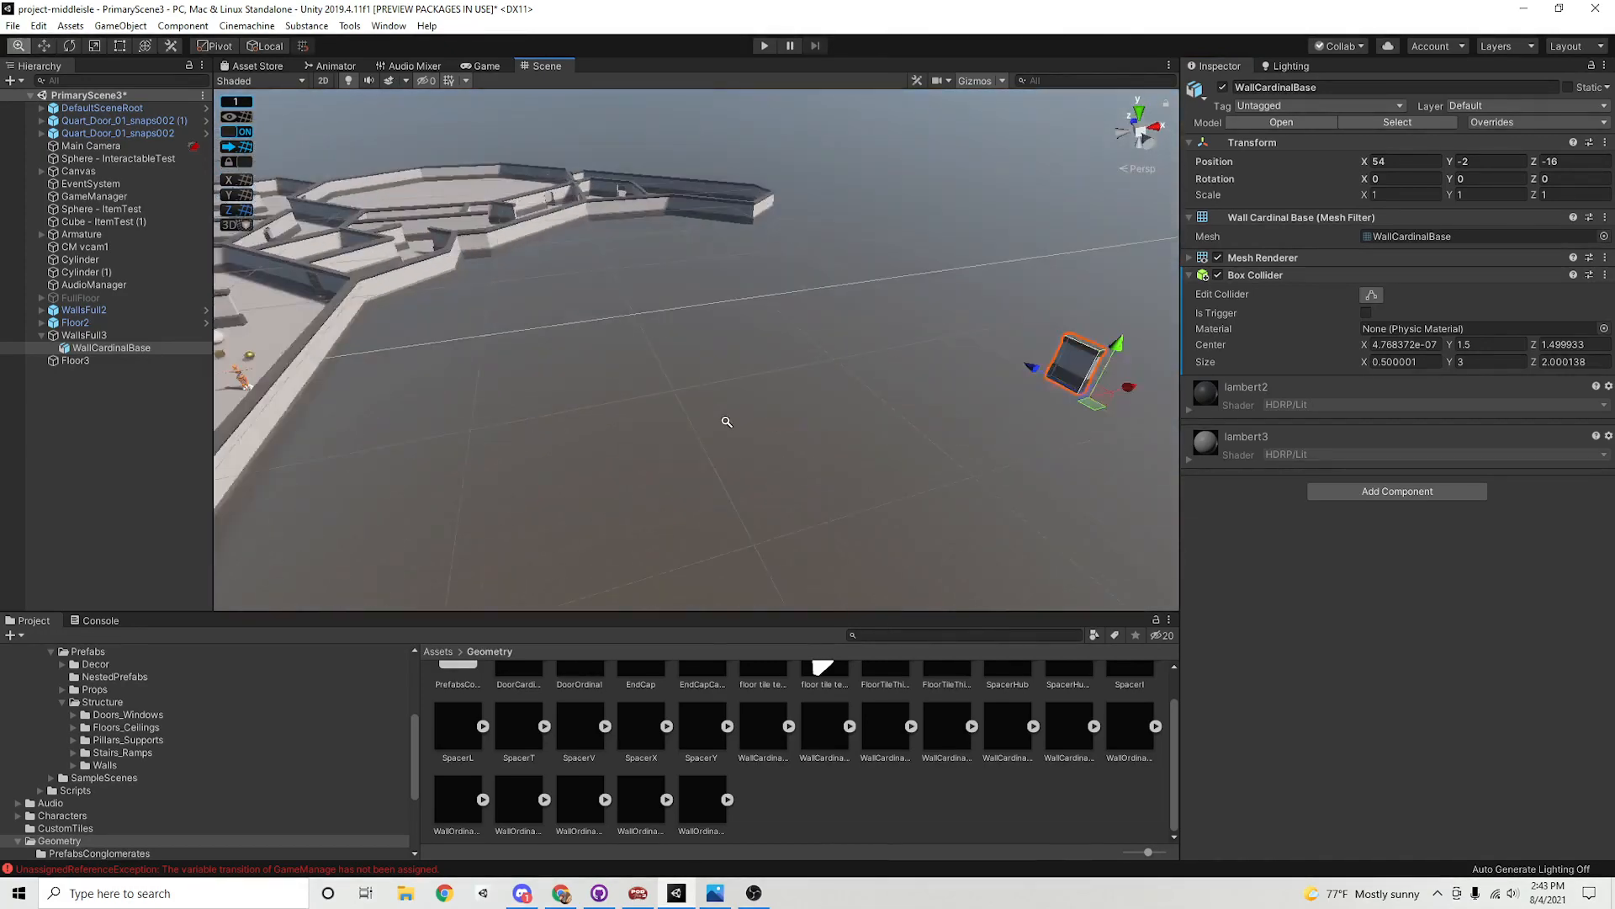
middle_drag(724, 422, 631, 444)
alt+drag(631, 445, 850, 479)
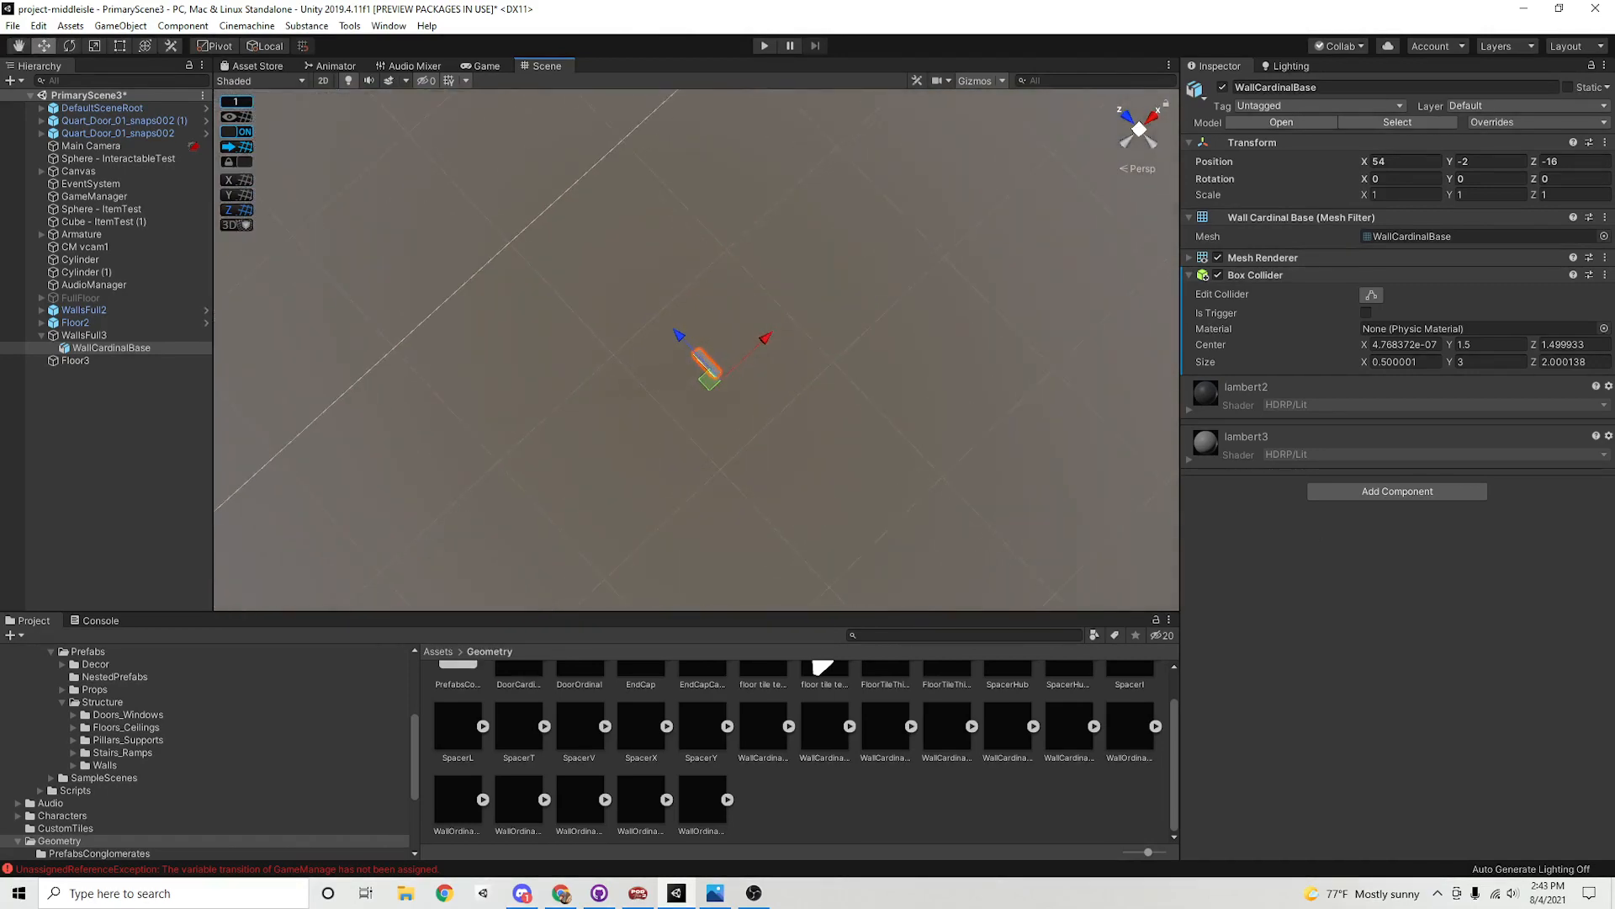
drag(1614, 439, 1154, 112)
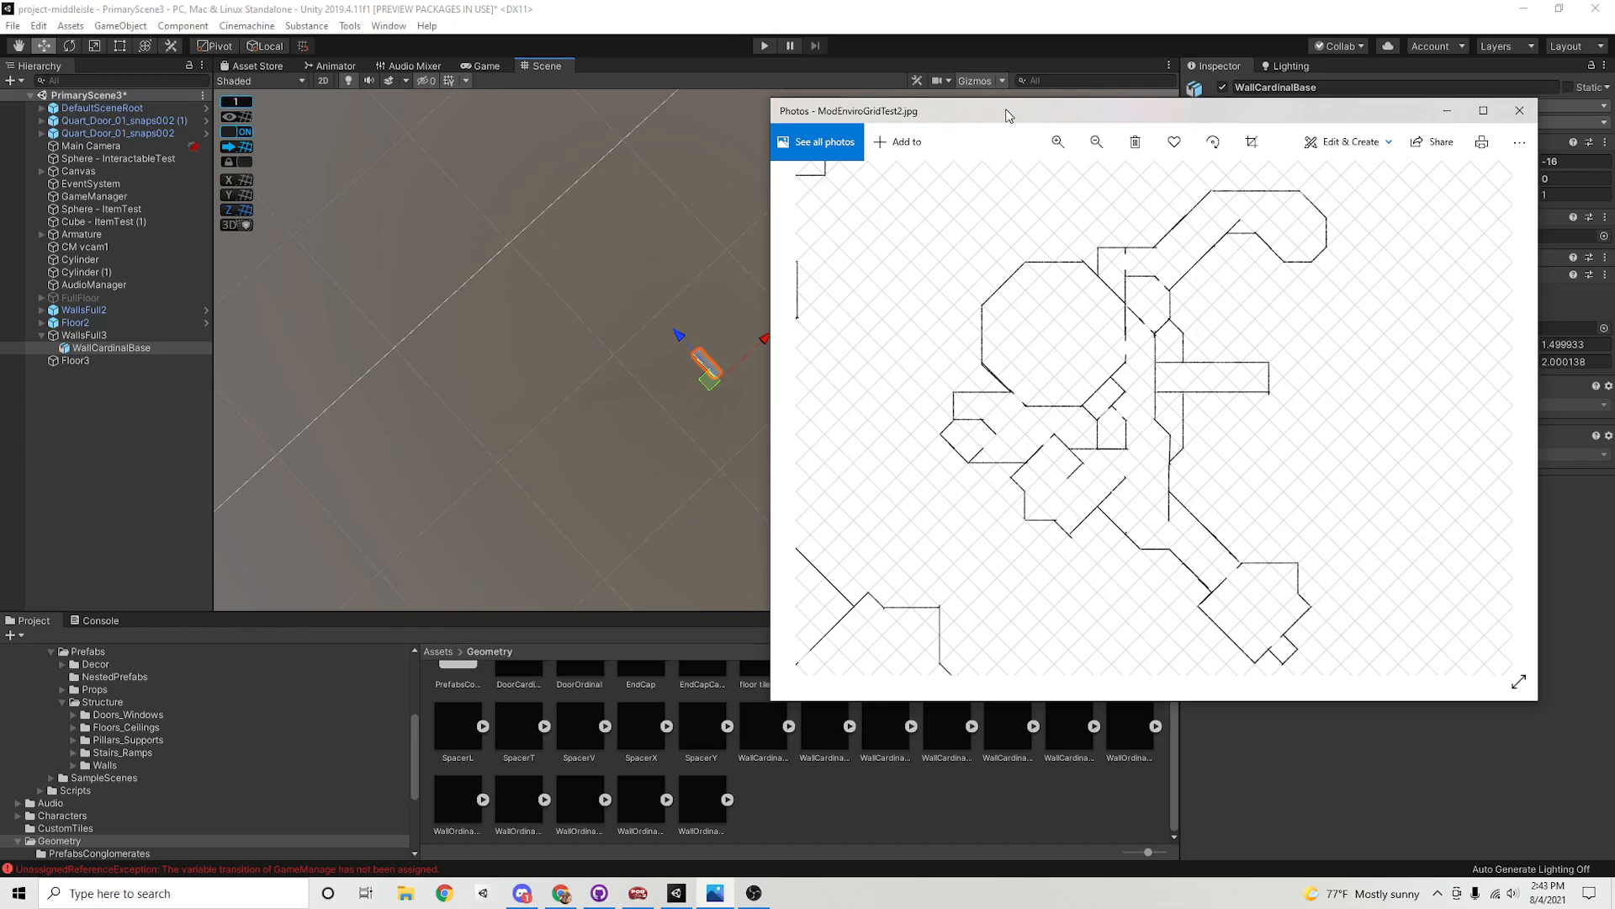
drag(1007, 115, 1614, 109)
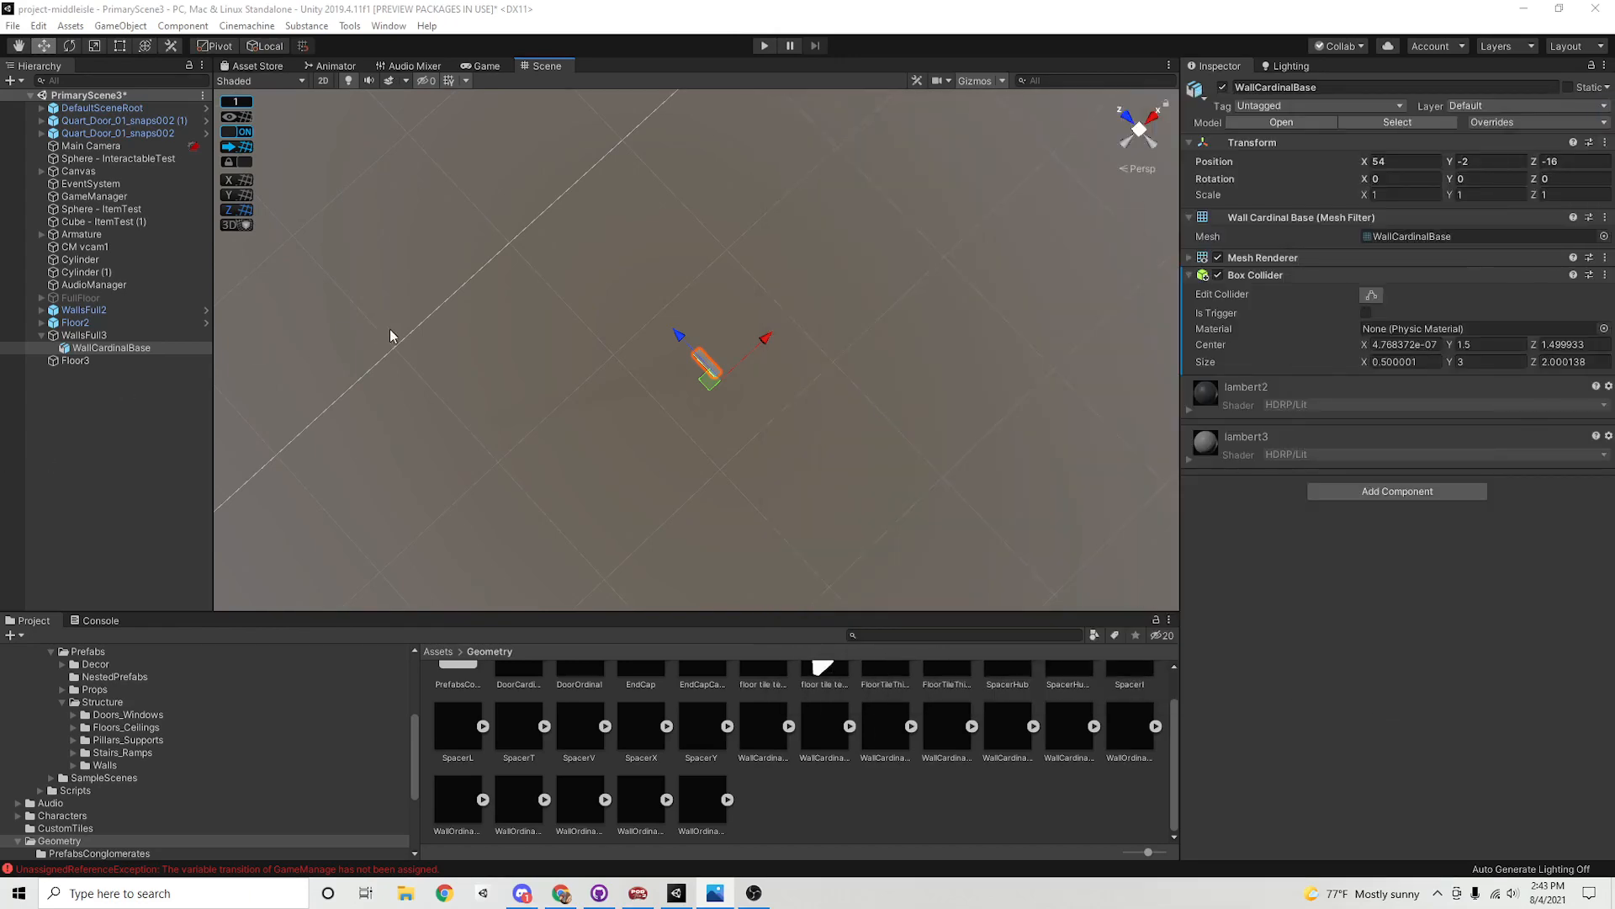
key(w)
right_drag(877, 401, 985, 473)
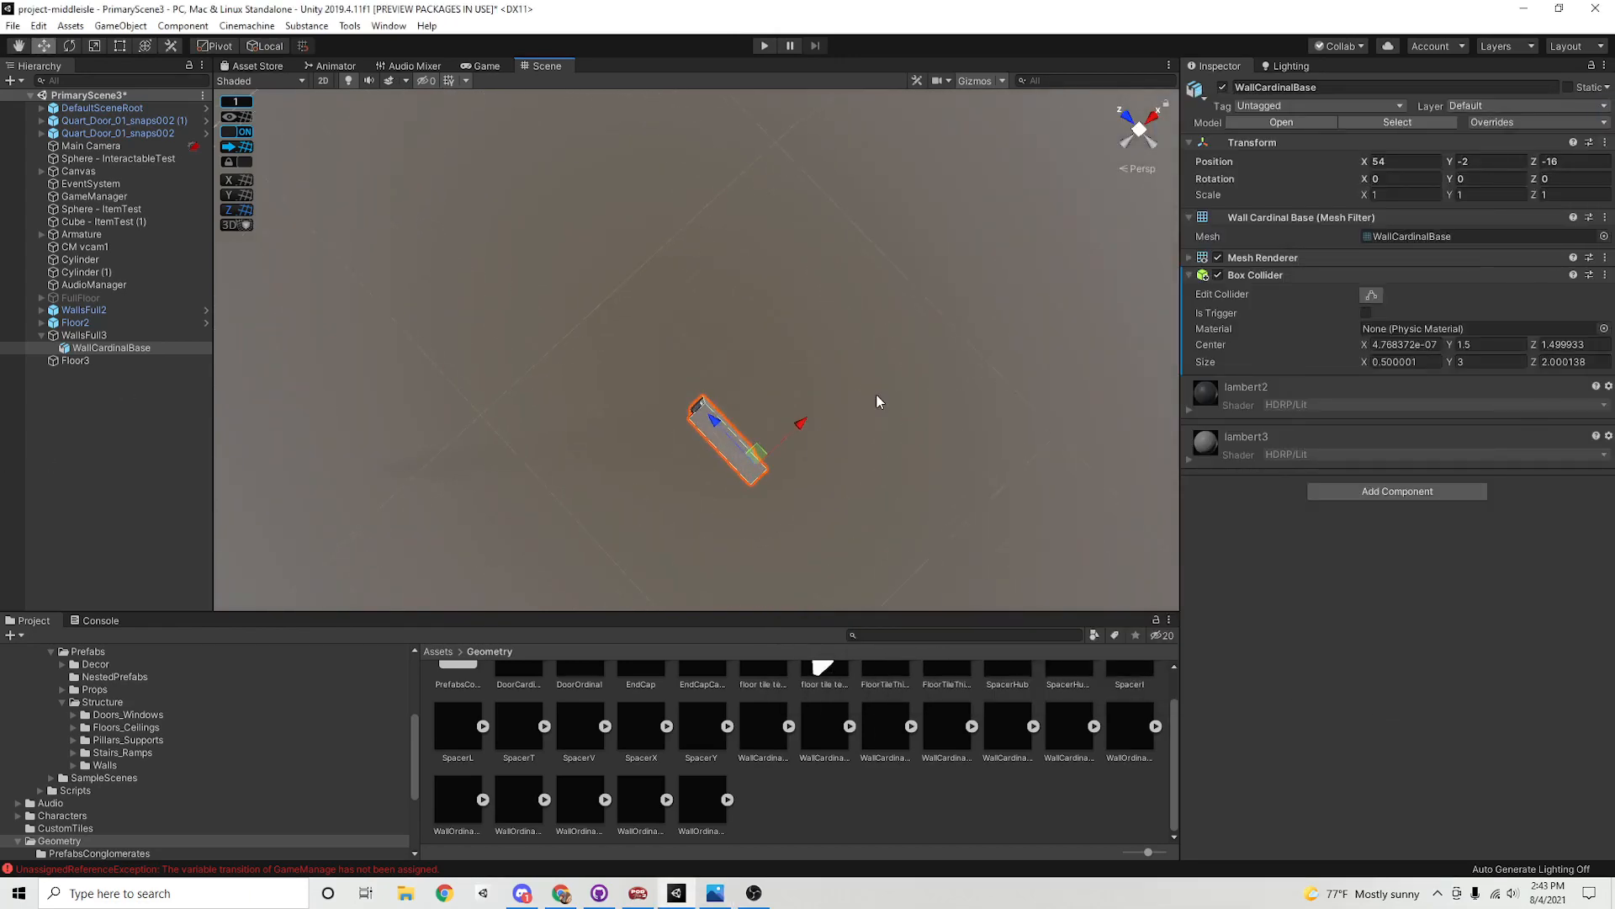
Duplicate the WallCardinalBase piece and move the copy along the wall's length to Z -13
click(877, 401)
click(745, 446)
alt+drag(745, 446, 648, 350)
key(ctrl+d)
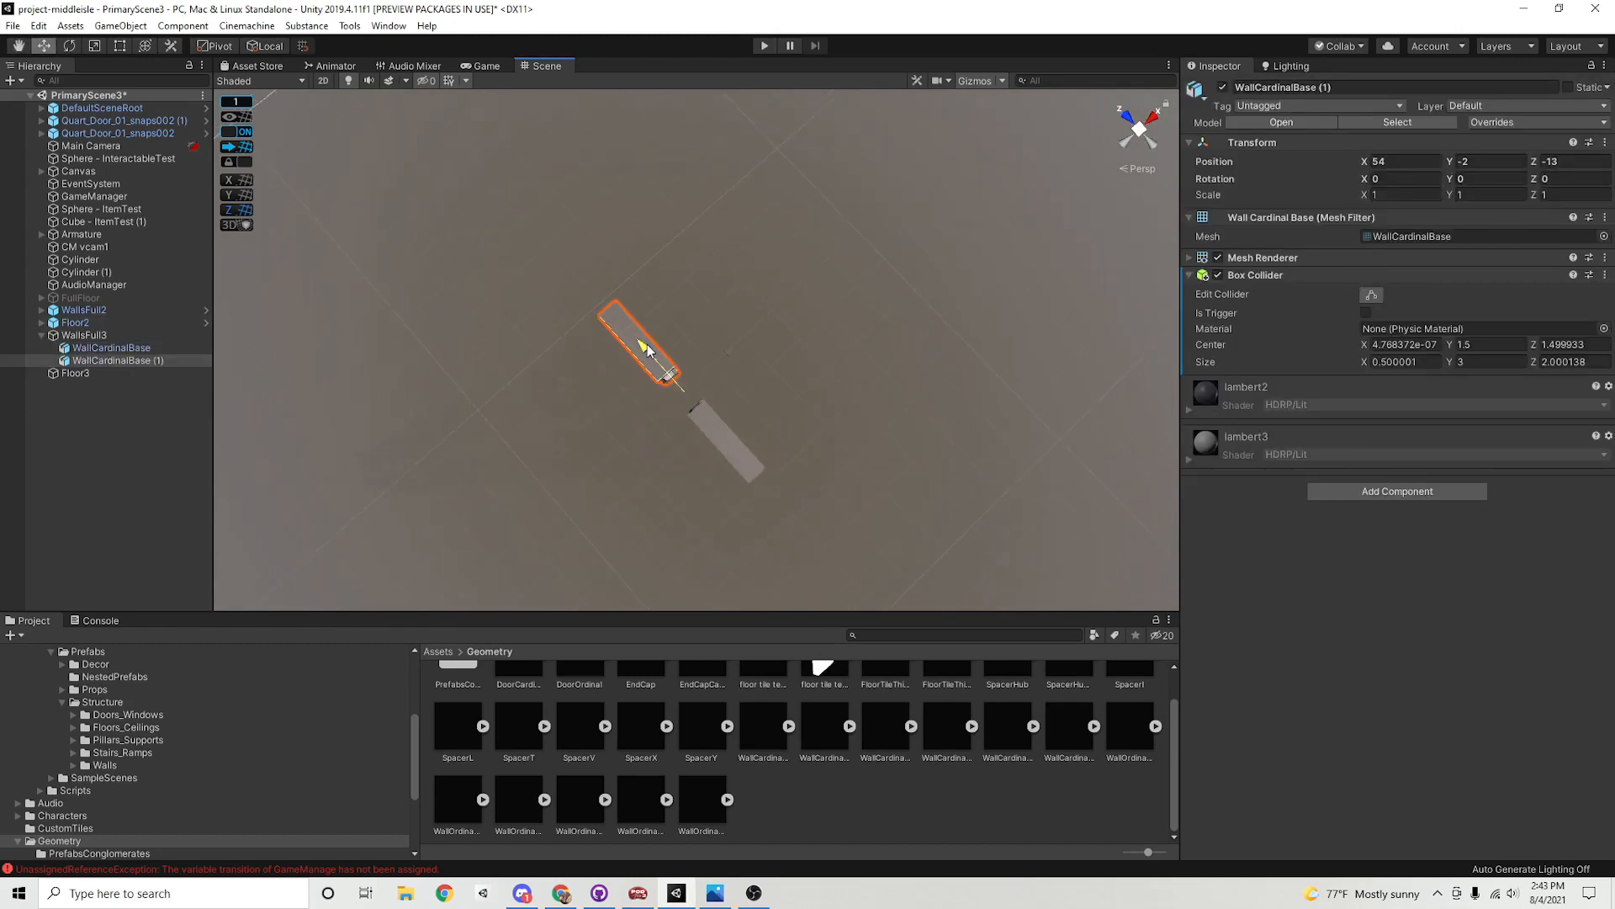
alt+drag(746, 394, 926, 224)
scroll(1002, 451, up, 7)
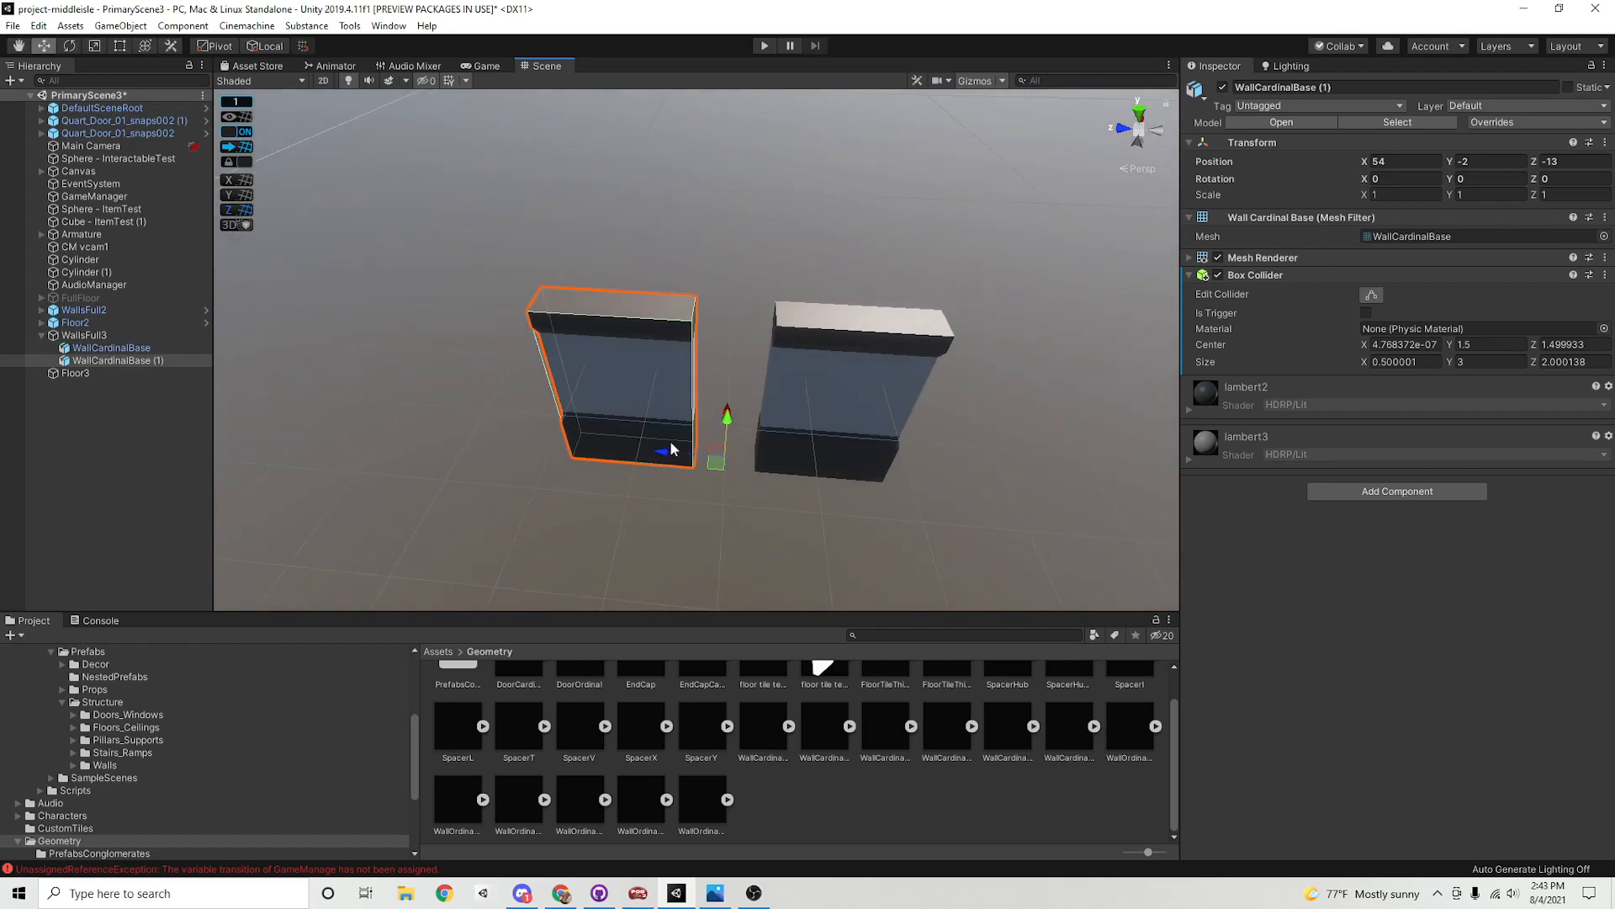
Try the duplicate wall piece flush against the first at Z -14, then return it to Z -13
drag(671, 450, 721, 458)
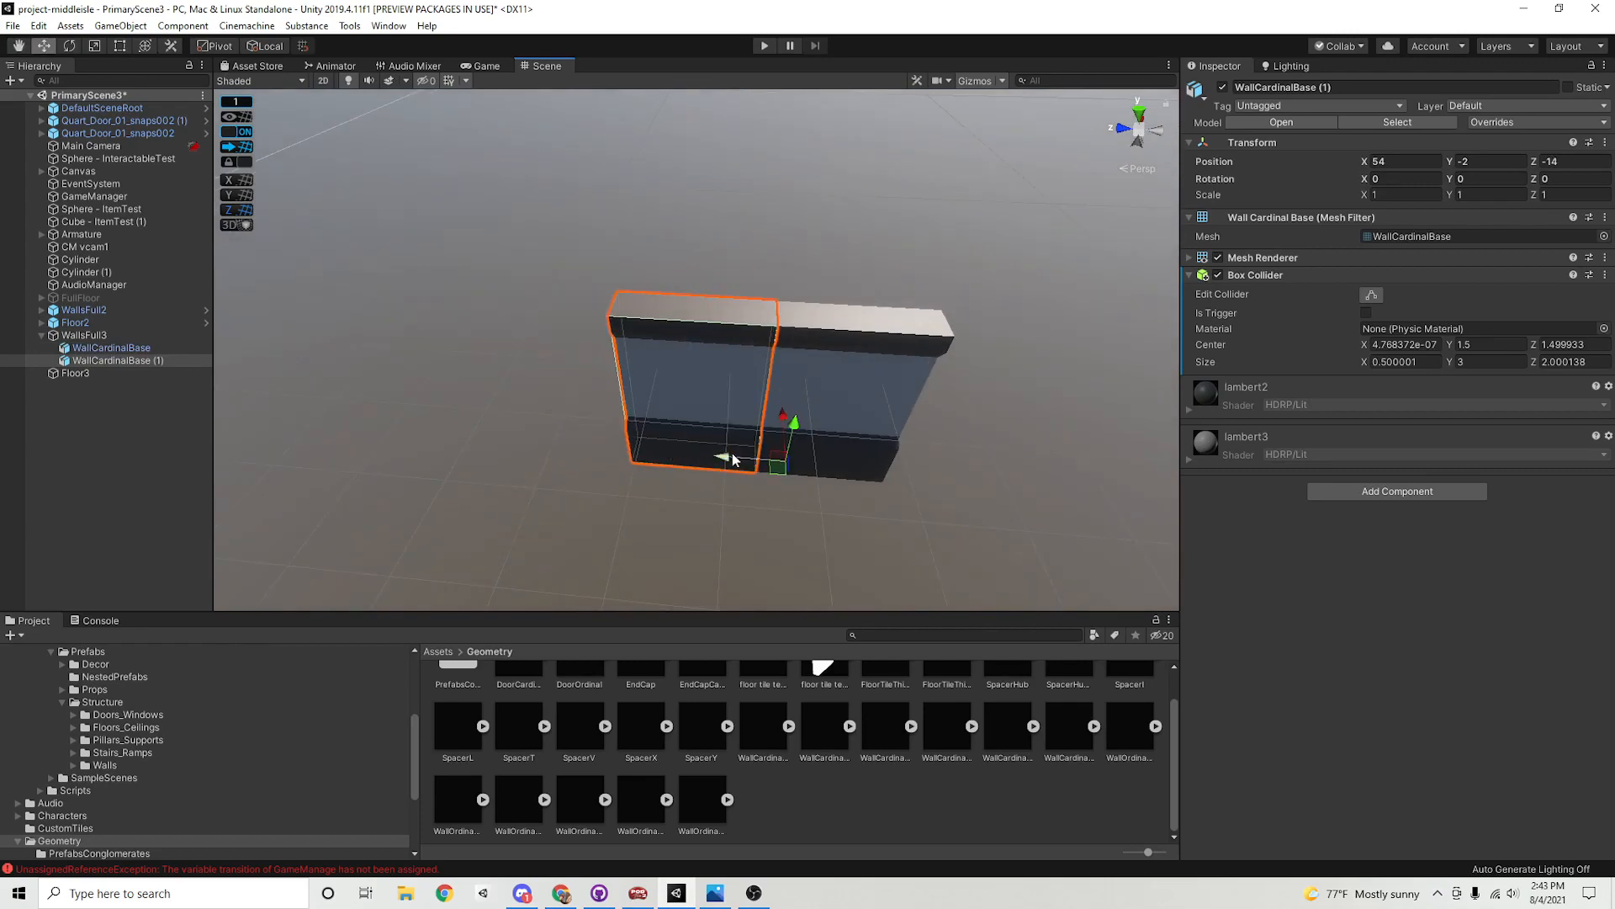
middle_drag(862, 381, 825, 421)
alt+drag(825, 421, 852, 377)
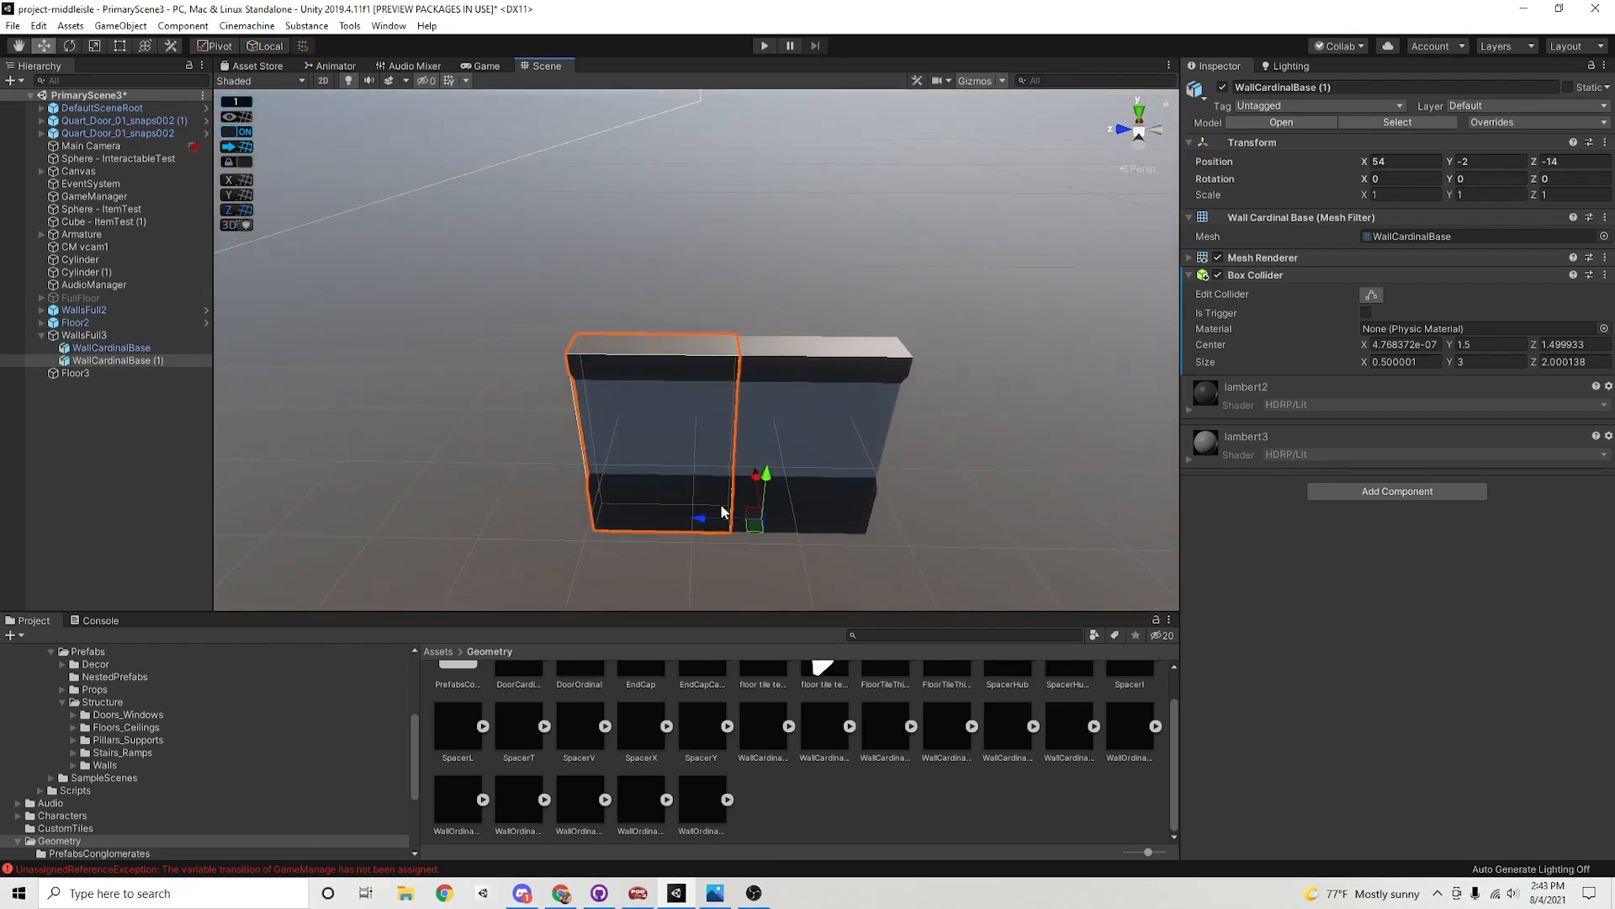
drag(721, 515, 631, 513)
middle_drag(730, 490, 856, 457)
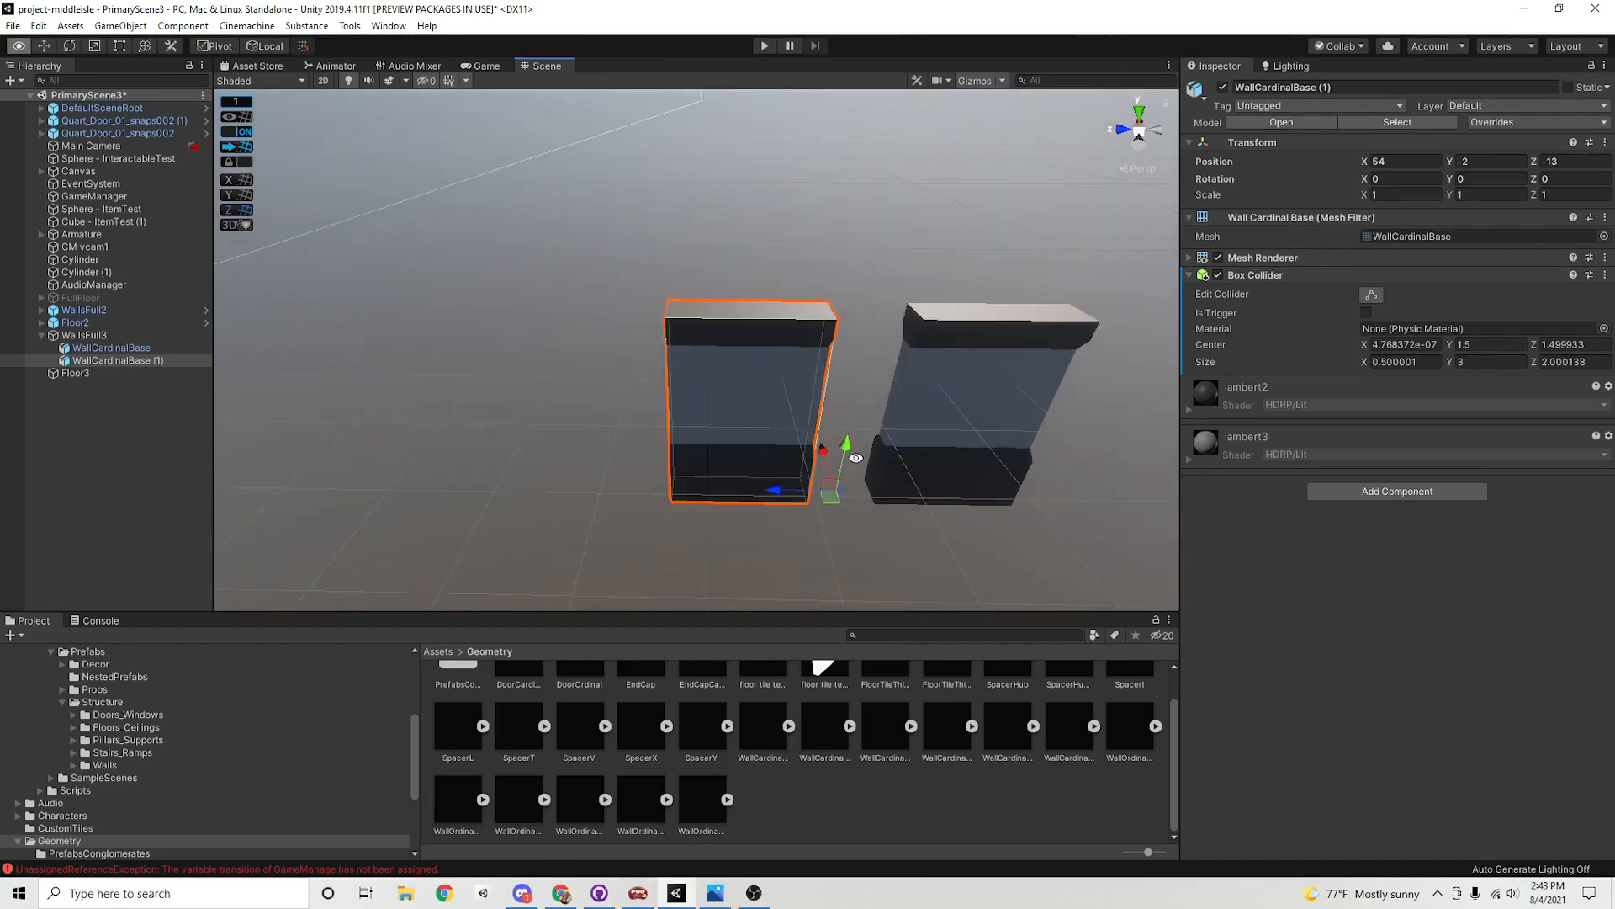
alt+drag(855, 457, 689, 405)
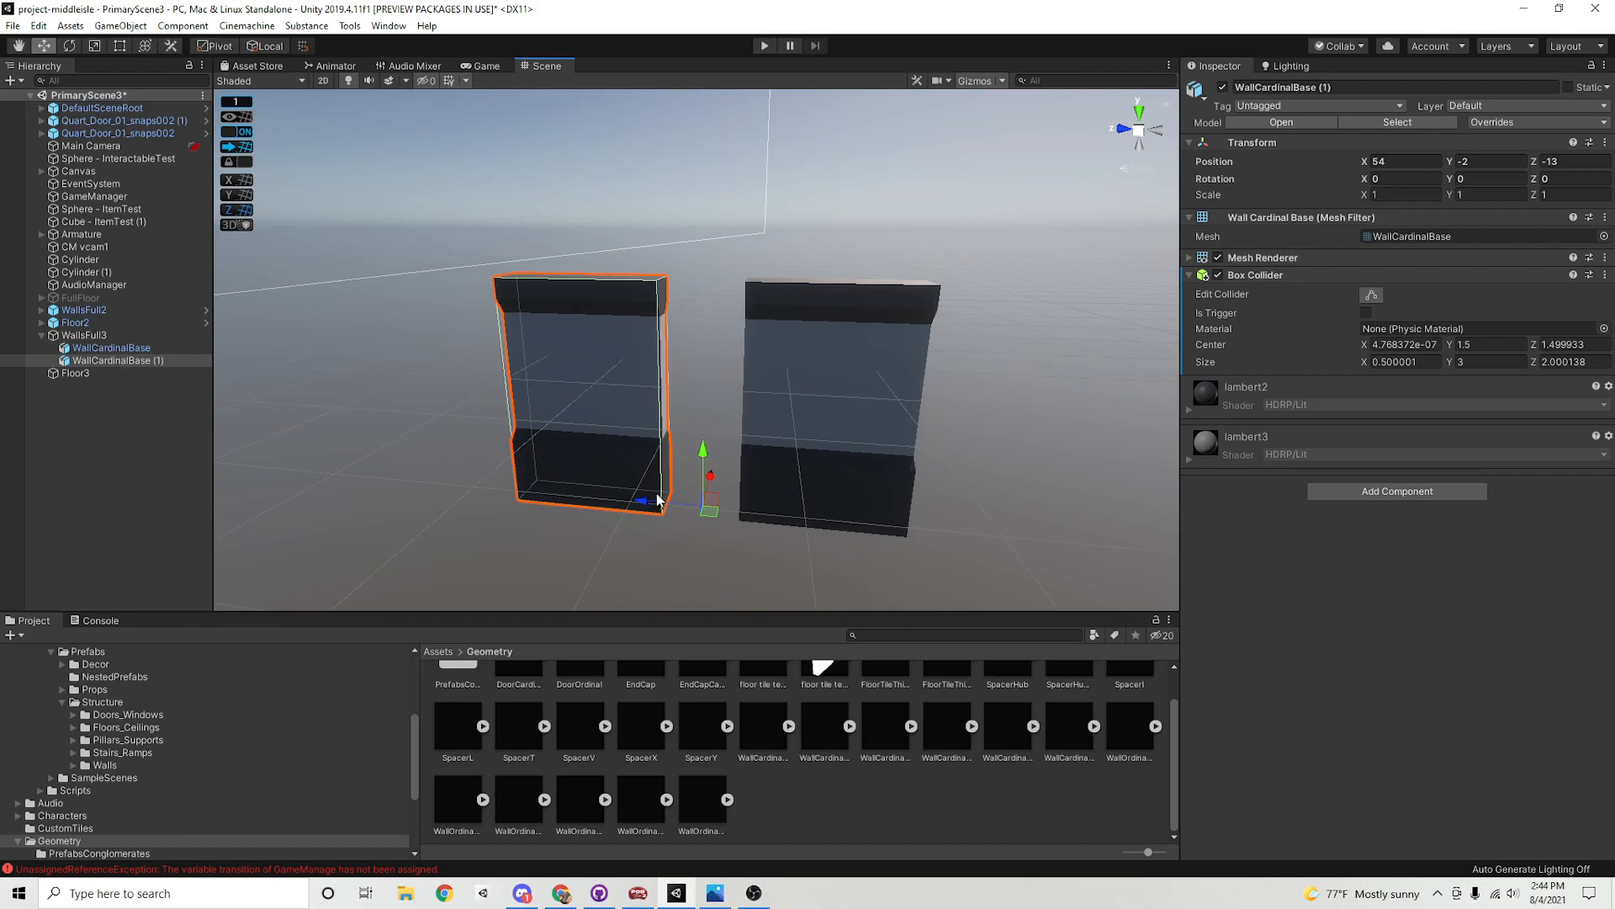
Examine the gap between the two wall pieces and look through the Geometry assets for a matching spacer
scroll(711, 837, up, 1)
scroll(717, 762, down, 1)
scroll(708, 797, up, 1)
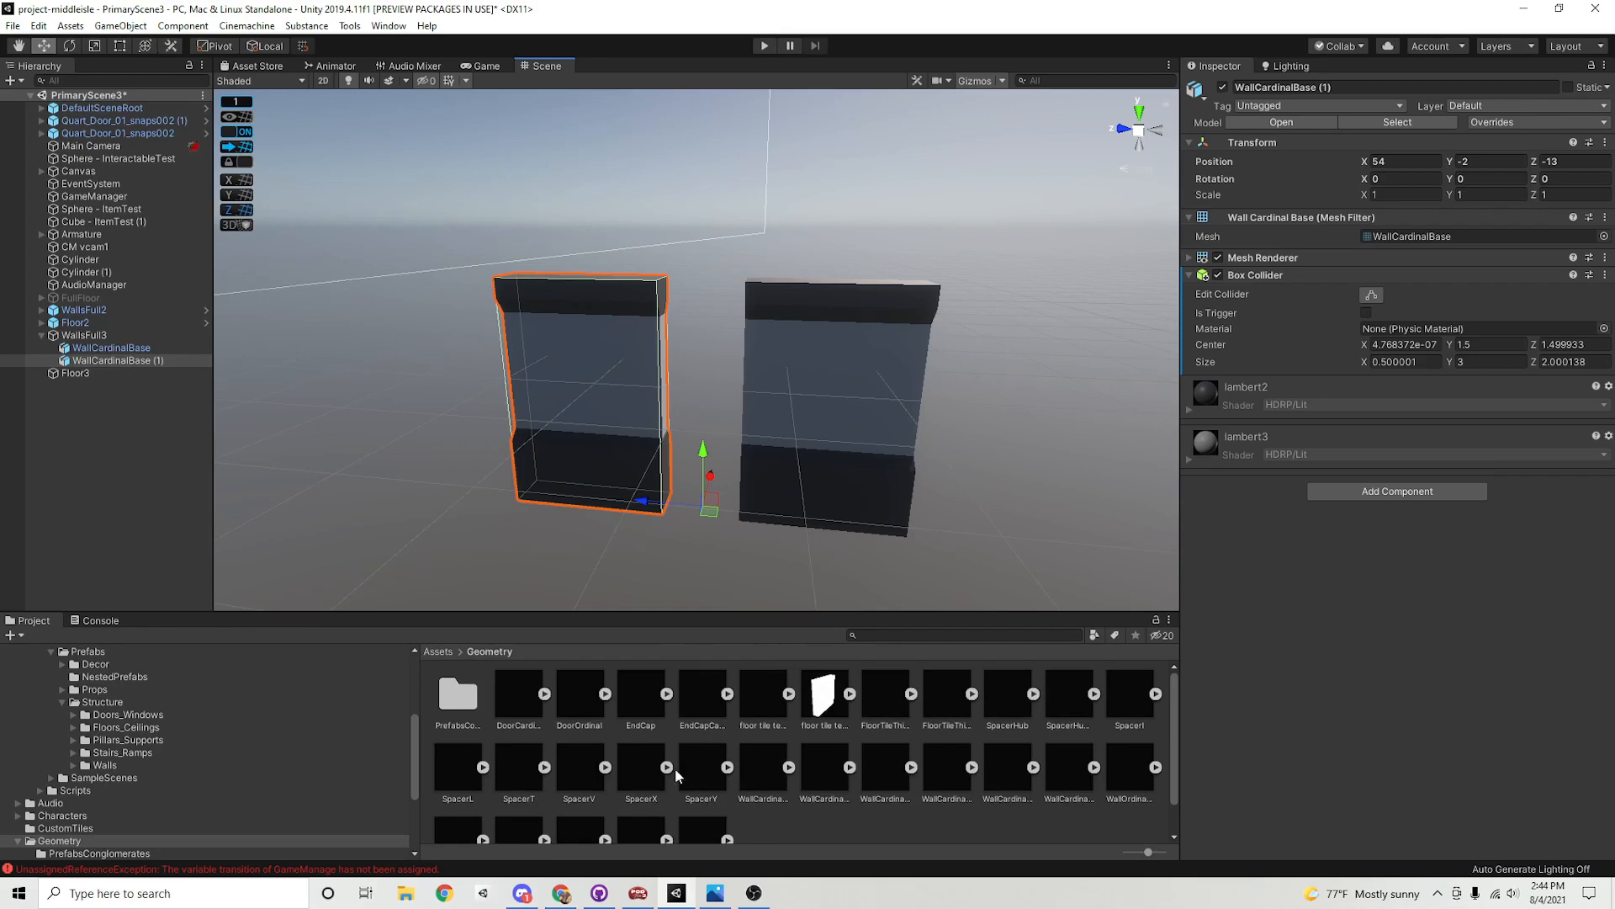
scroll(673, 764, down, 1)
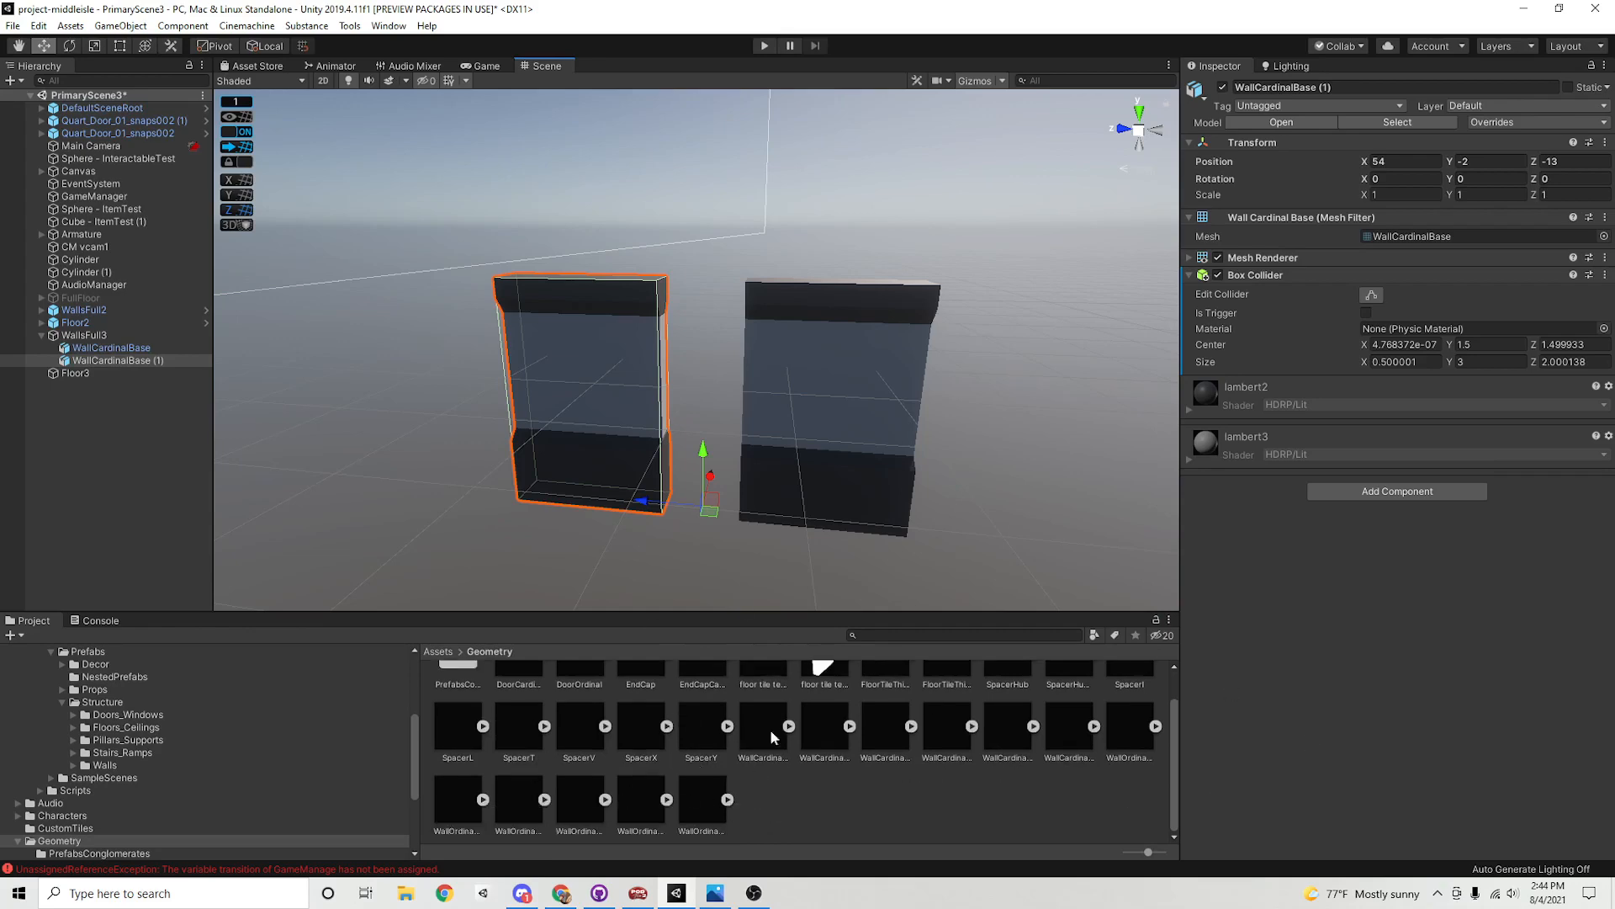
alt+drag(1023, 513, 984, 498)
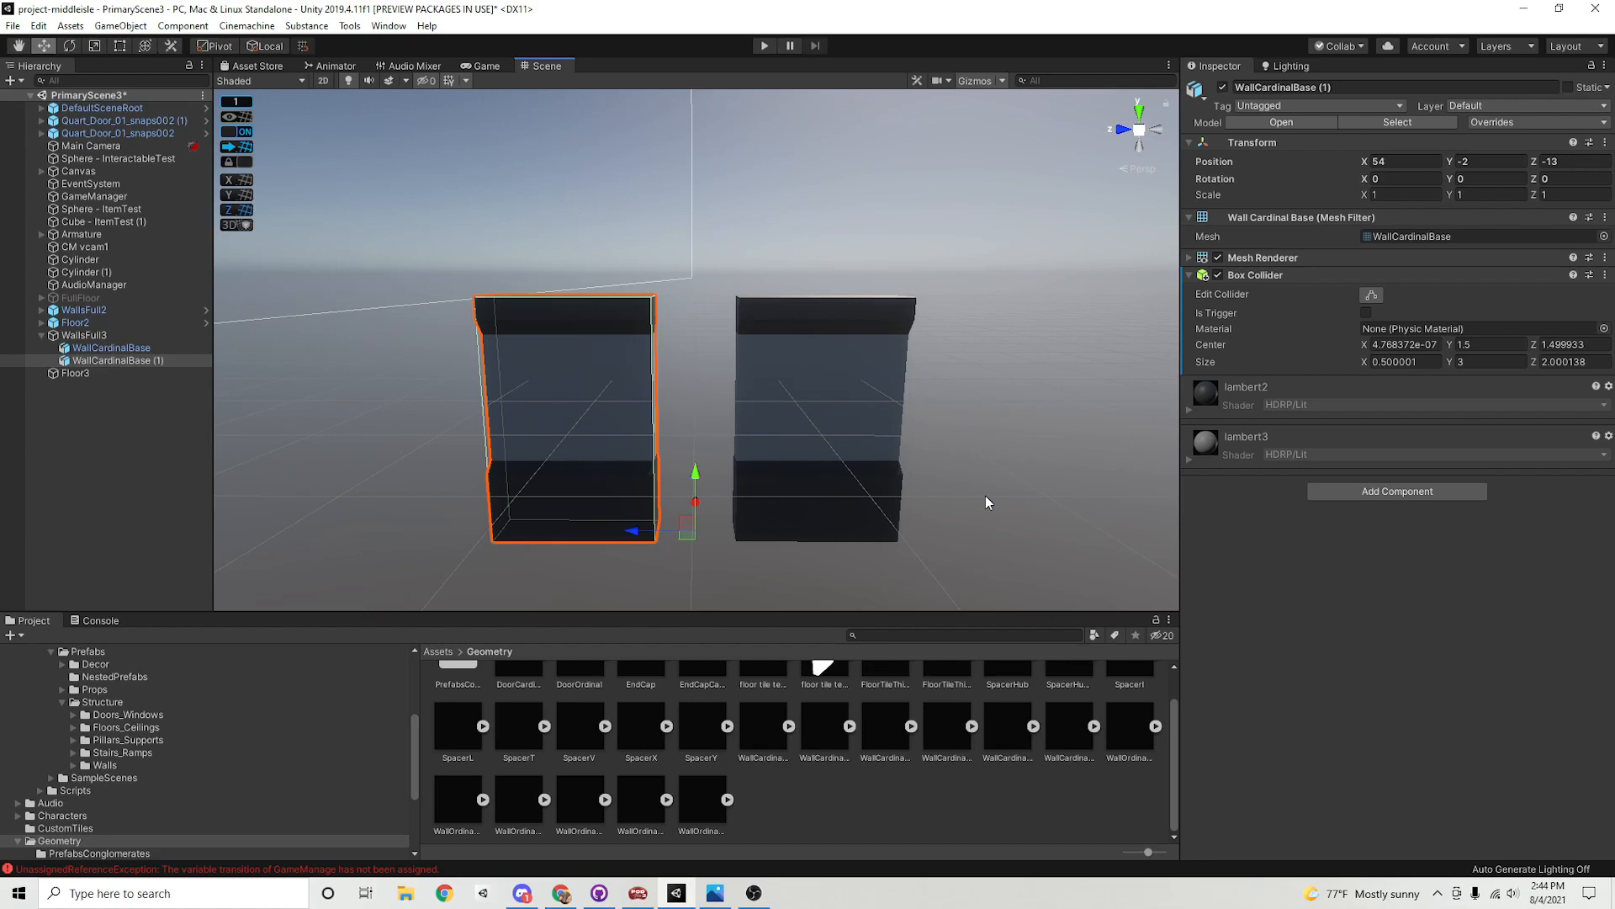
click(819, 446)
click(643, 422)
click(836, 376)
click(588, 396)
alt+drag(620, 469, 700, 464)
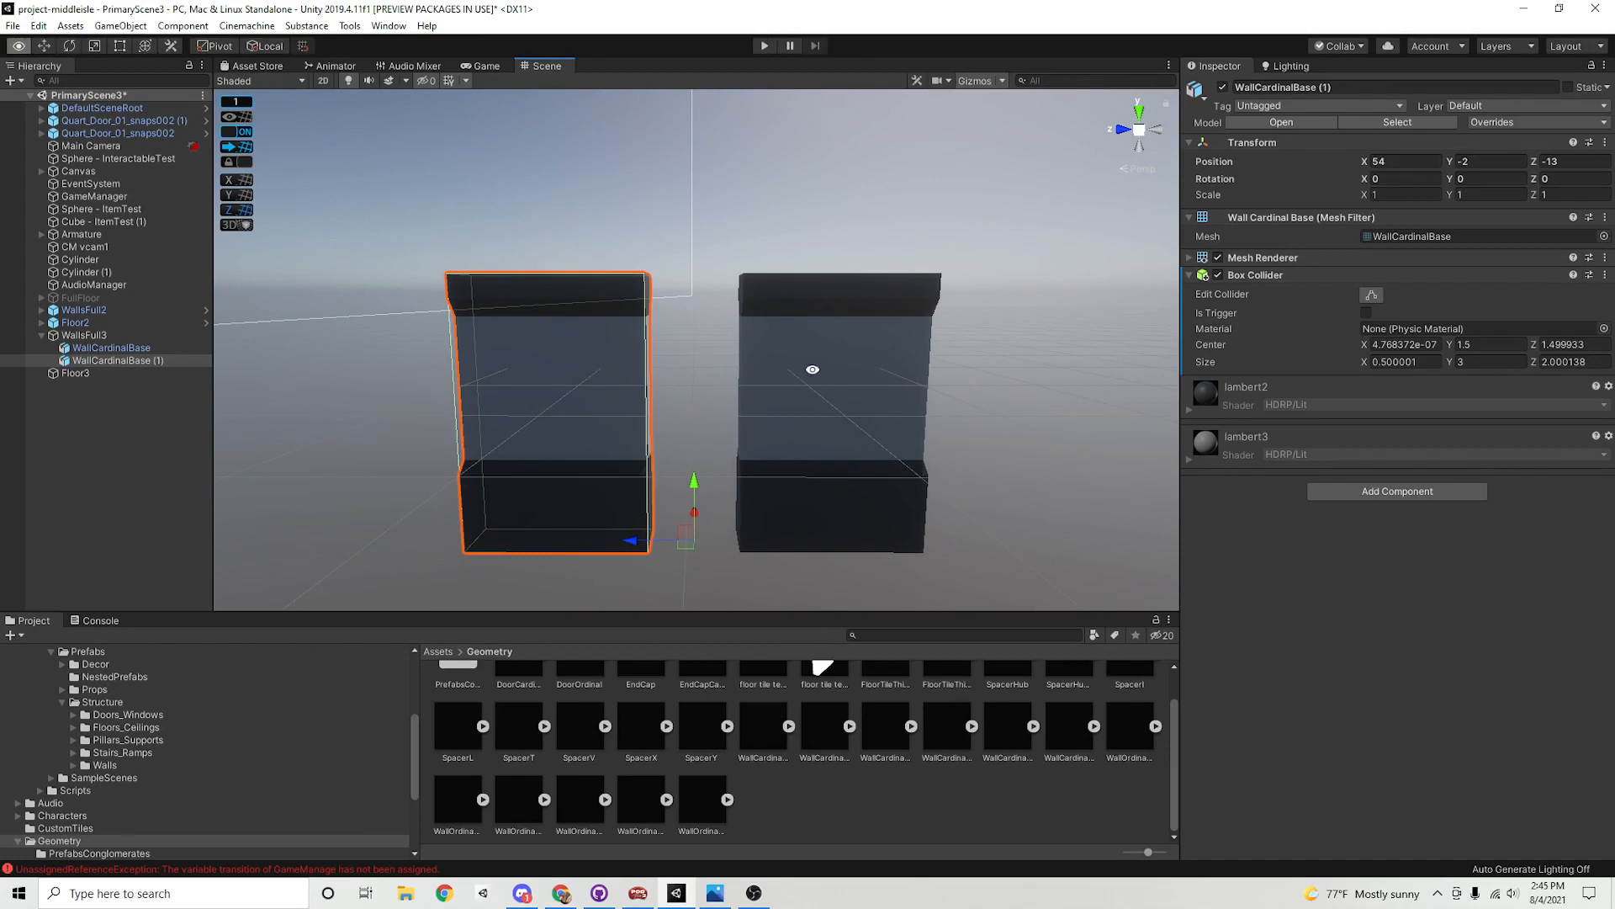
mouse_move(811, 368)
alt+mouse_down()
mouse_move(750, 365)
mouse_move(819, 364)
mouse_move(801, 364)
alt+mouse_up()
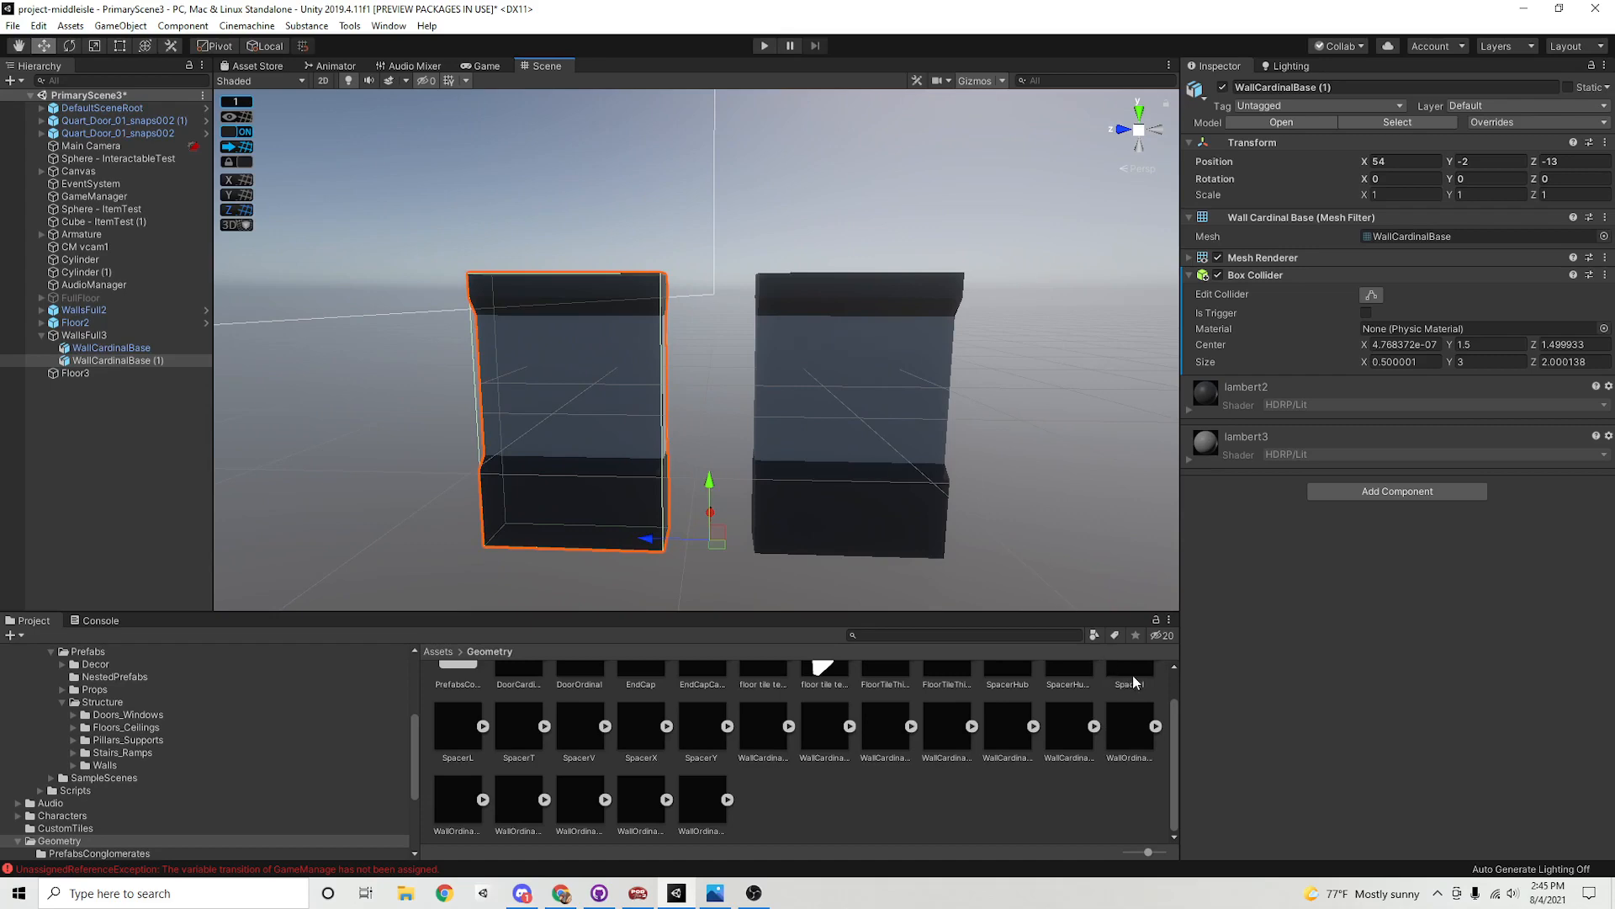
Place a SpacerI piece in the gap between the two walls, snapped to position 54, -2, -13
drag(1133, 682, 722, 446)
alt+drag(810, 493, 475, 502)
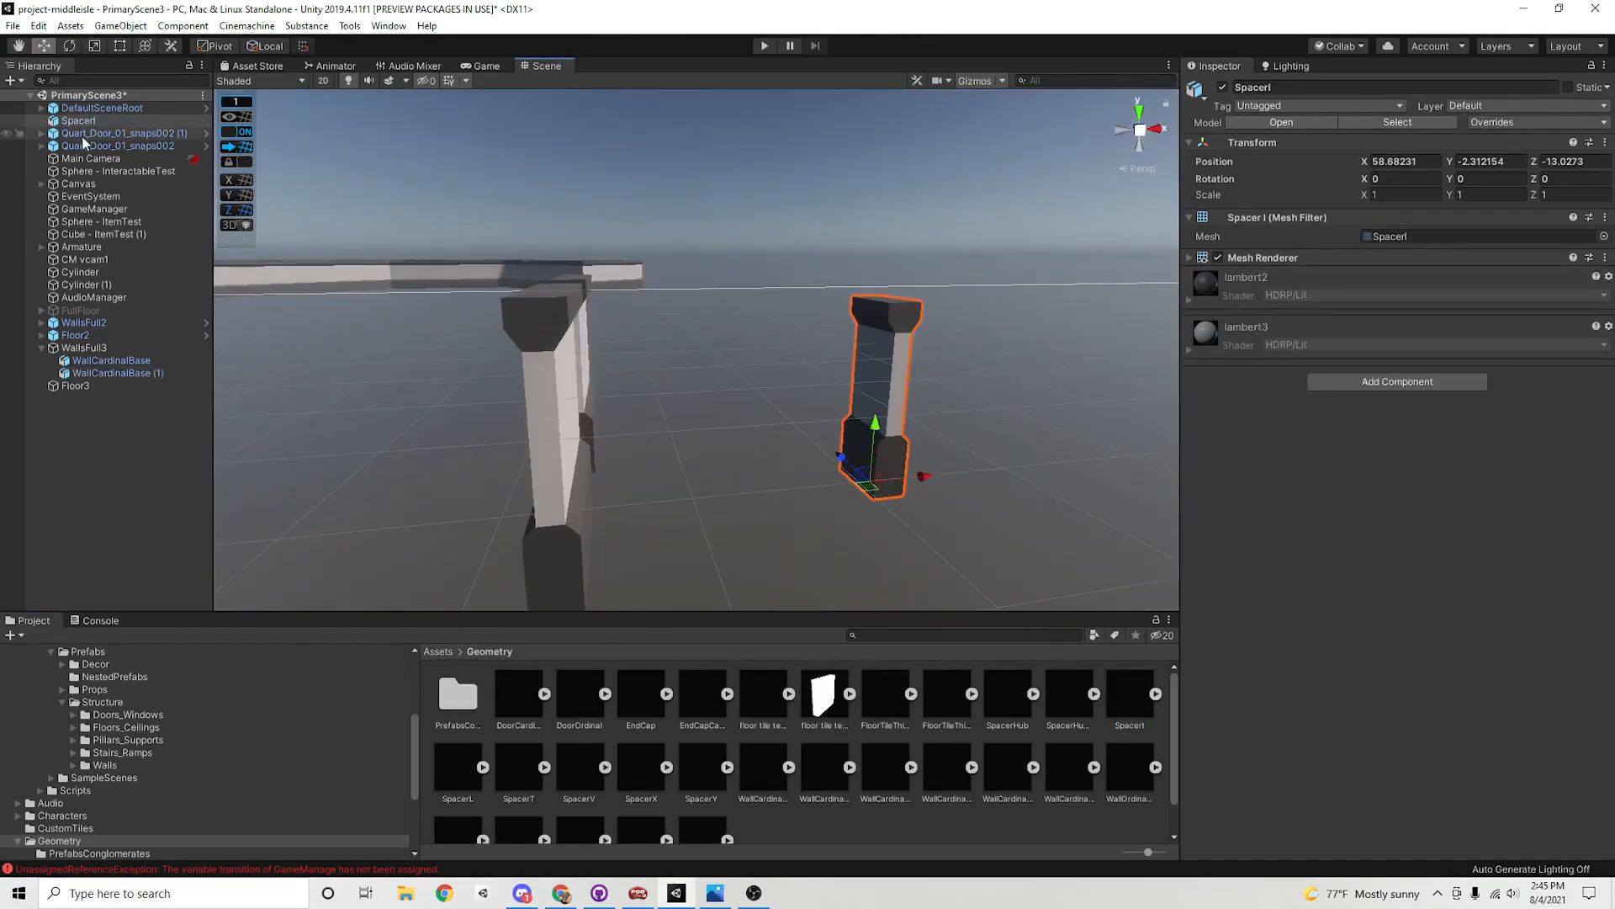
click(237, 148)
alt+drag(985, 505, 770, 429)
click(770, 421)
click(639, 346)
click(623, 336)
click(684, 350)
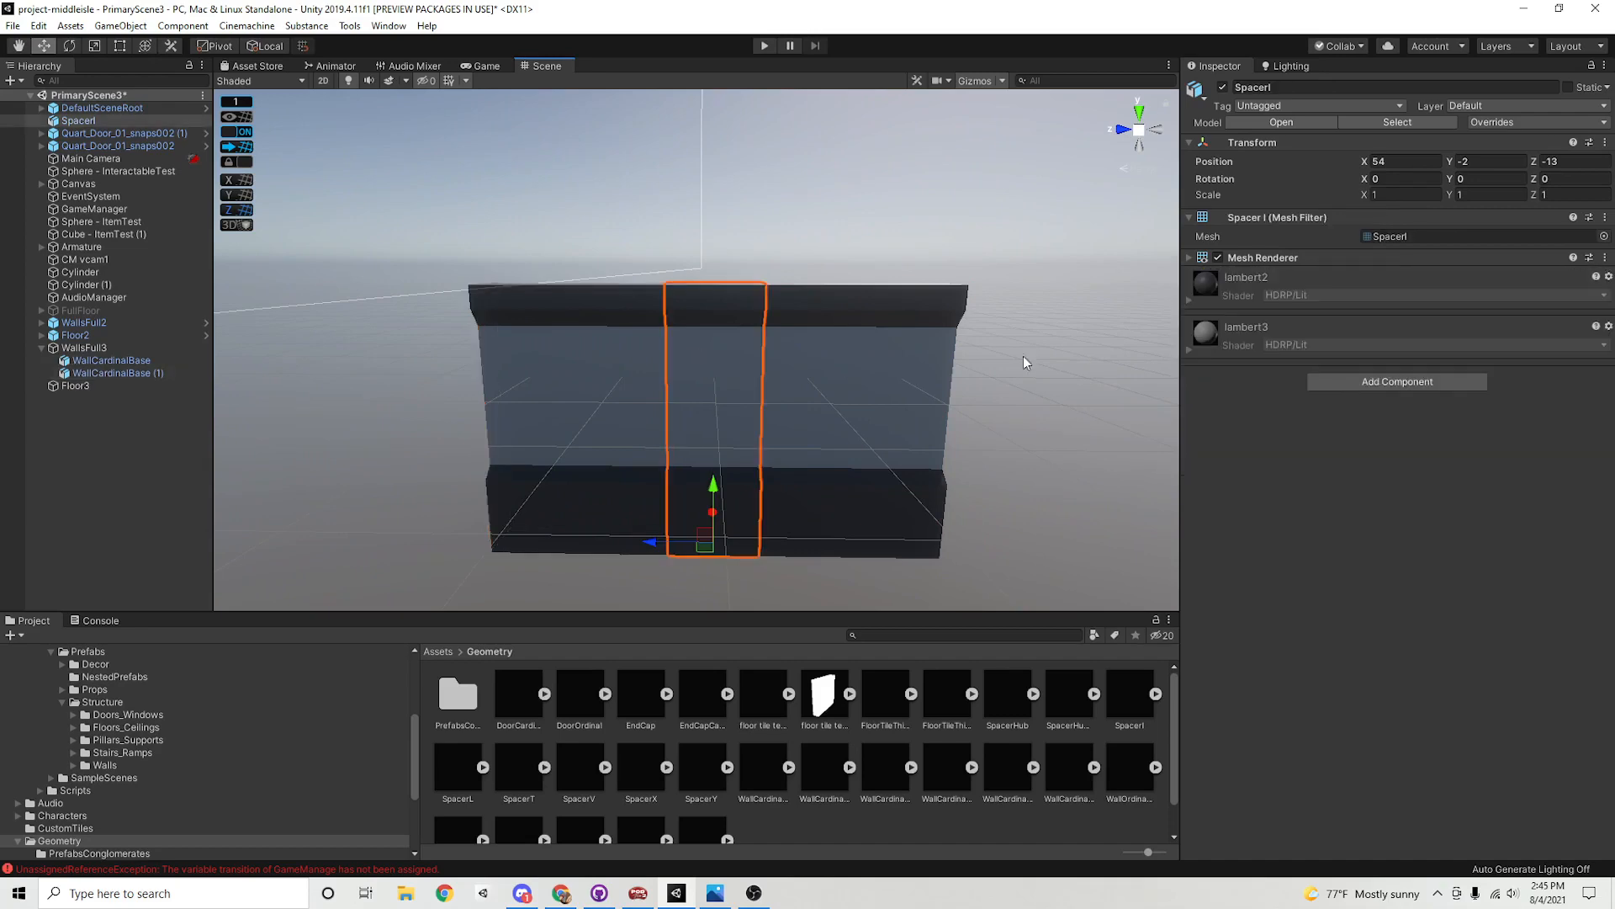
Try a Box Collider on the SpacerI piece and undo it
click(1361, 382)
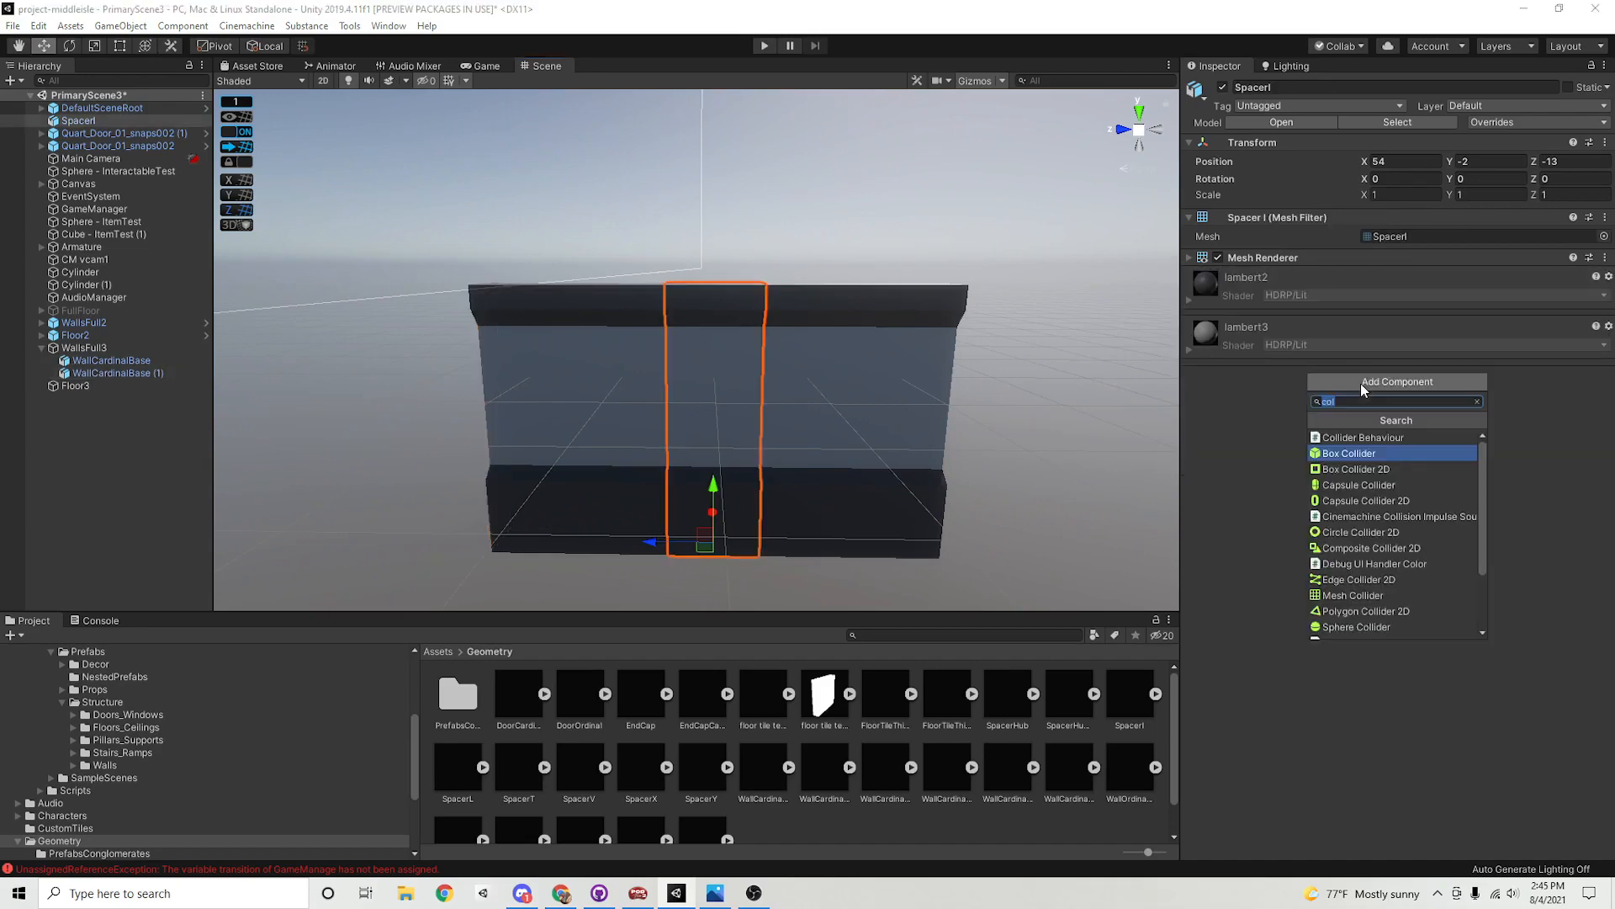
click(1380, 451)
alt+drag(970, 418, 885, 454)
key(ctrl+z)
alt+drag(779, 480, 861, 425)
click(842, 205)
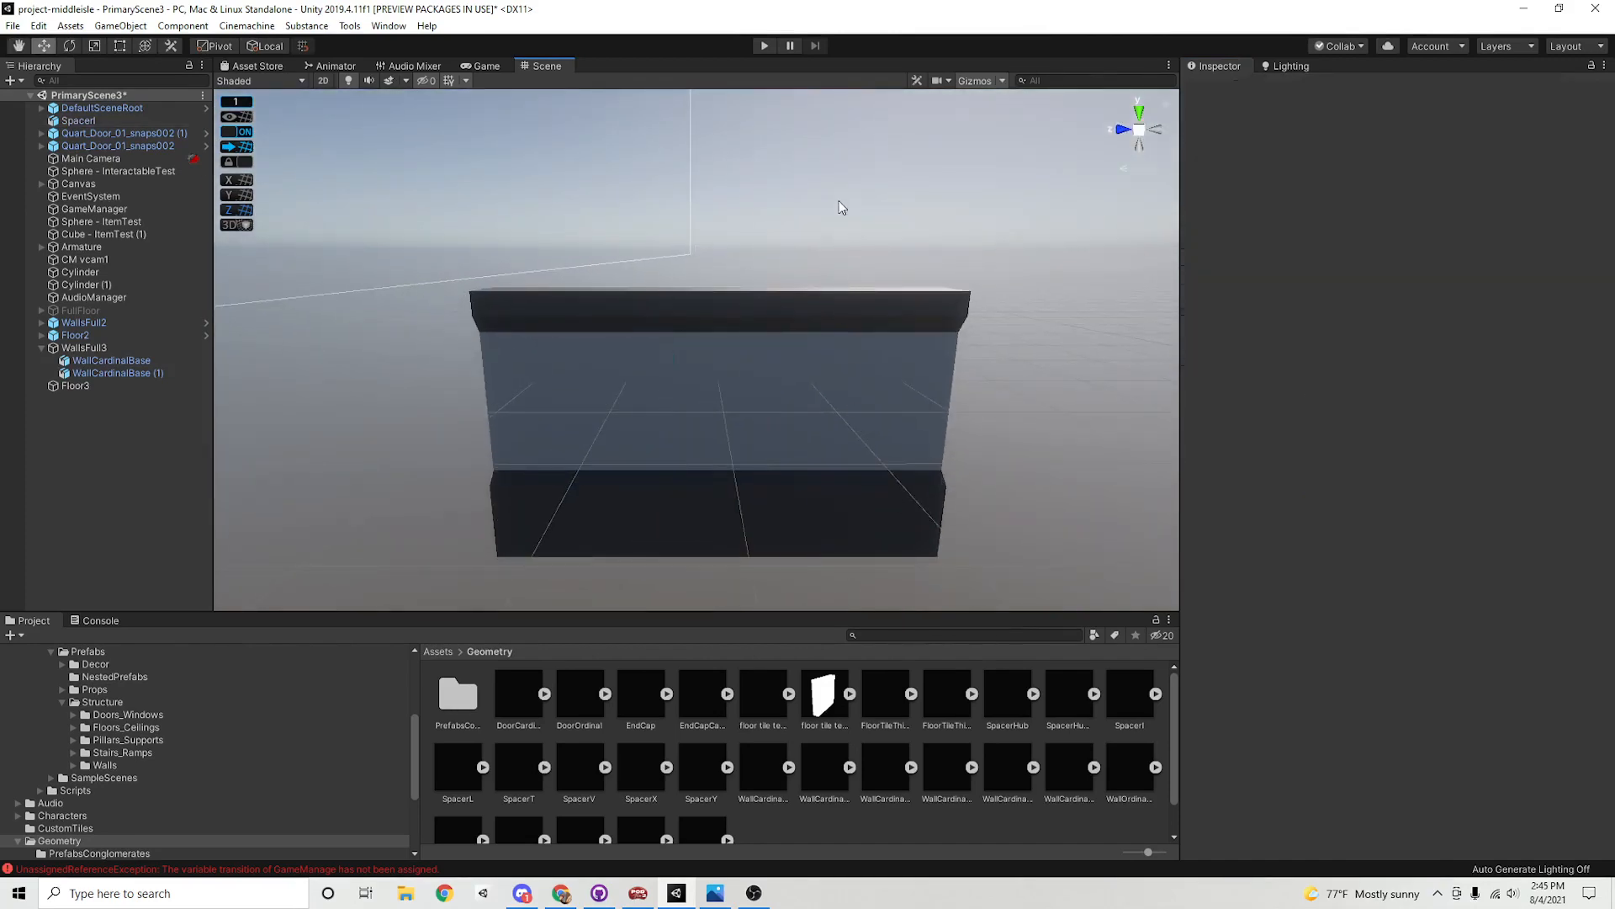
Add a Mesh Collider to the SpacerI piece and make it convex
click(694, 360)
alt+drag(772, 380, 986, 382)
click(1353, 383)
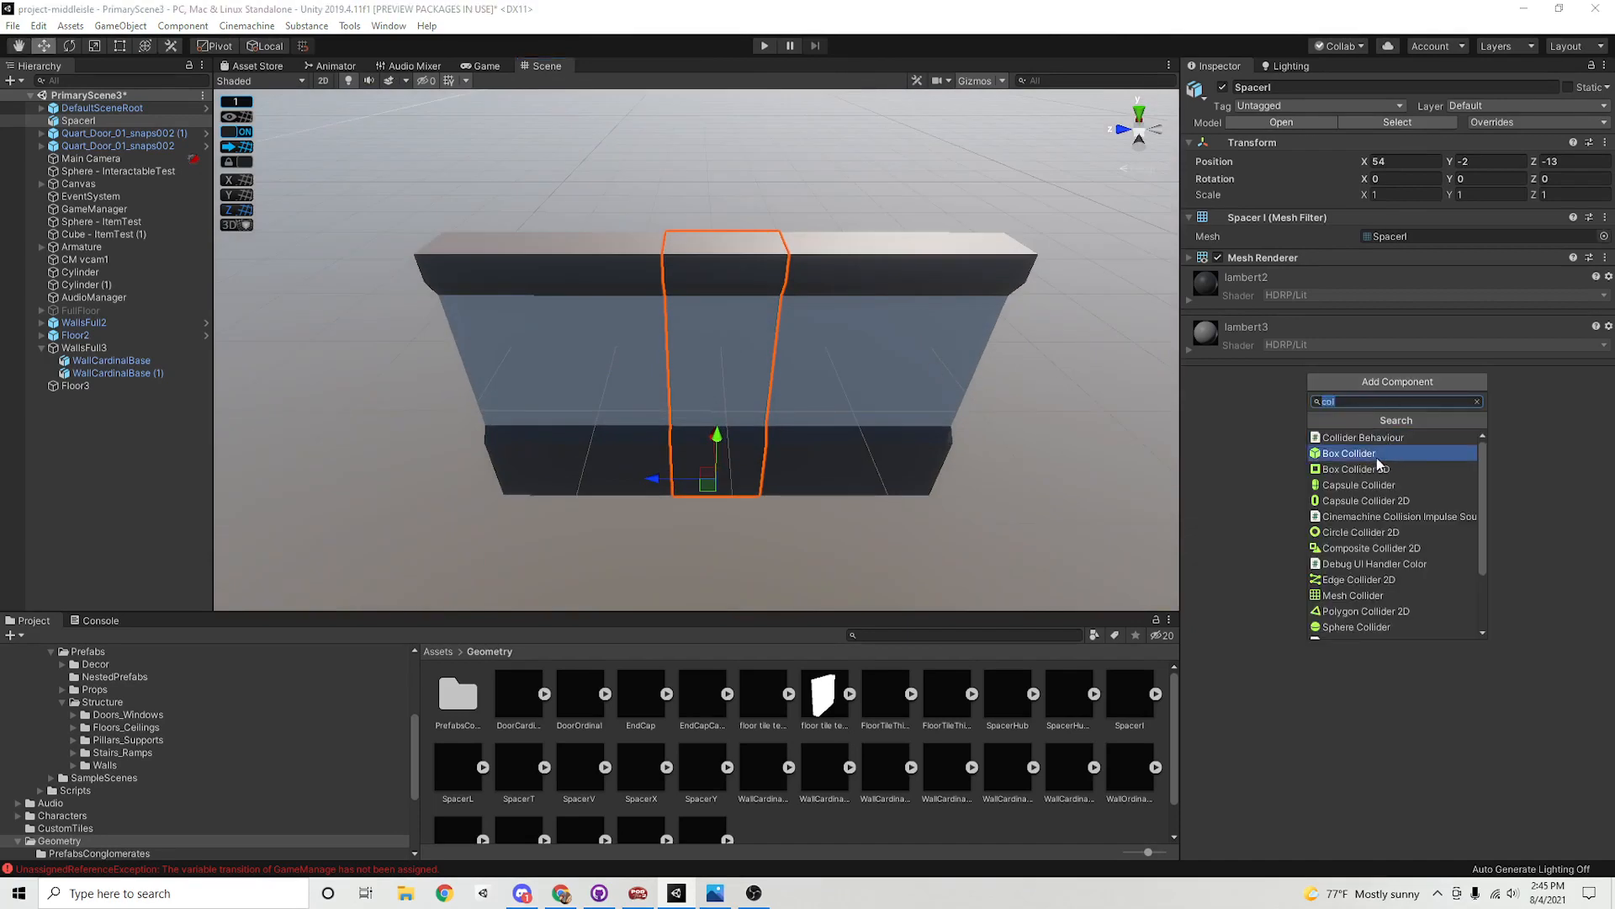
click(1353, 599)
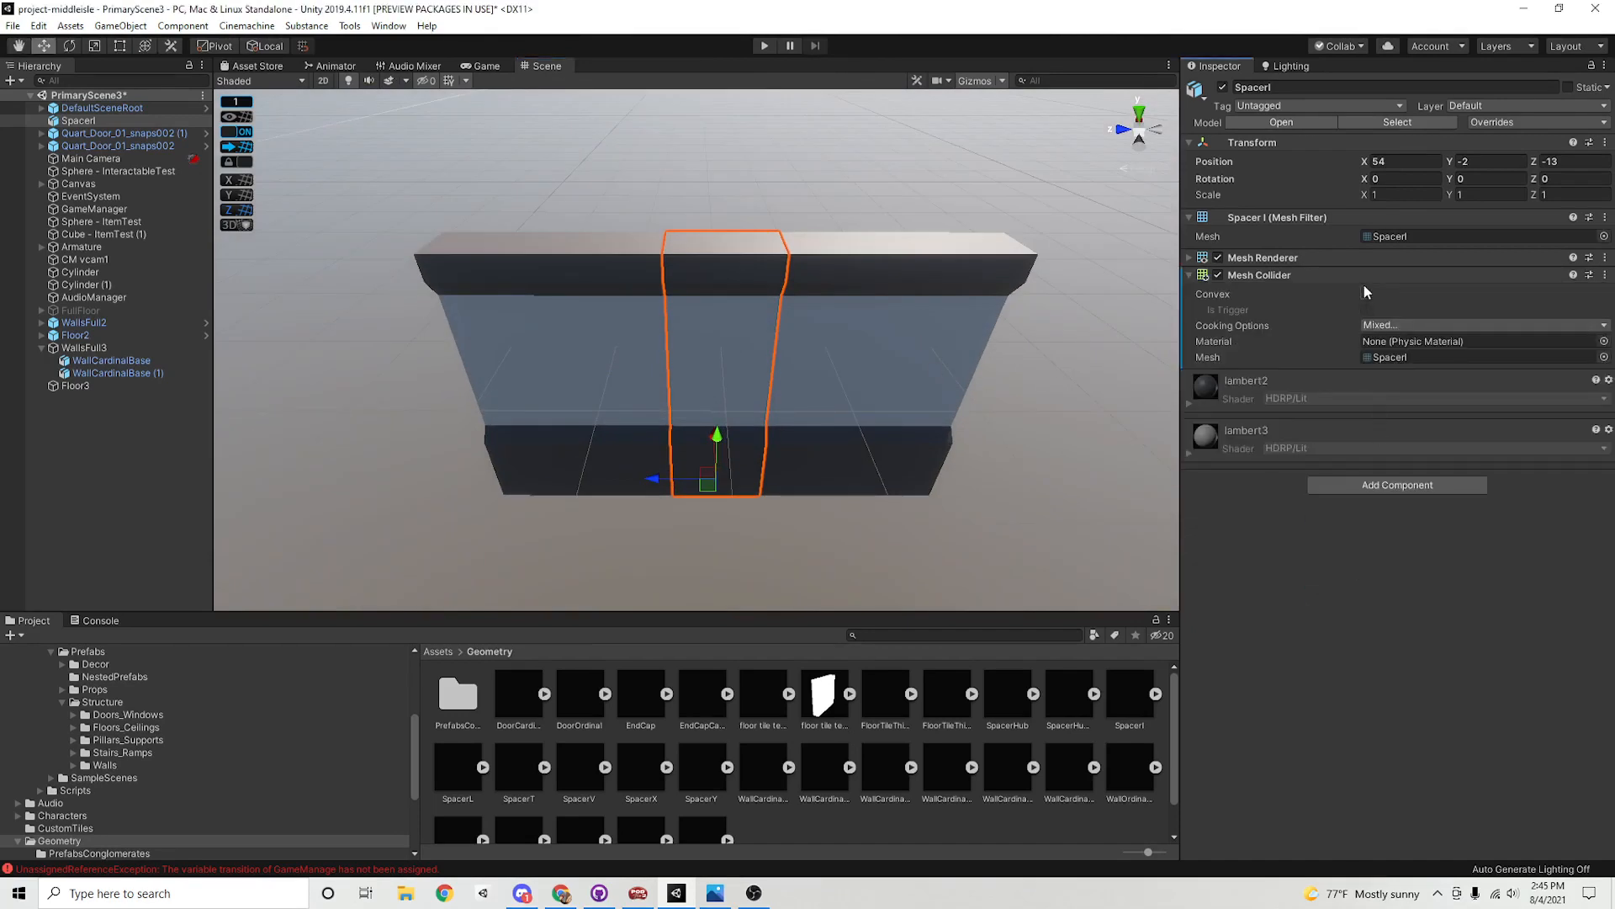
click(1371, 292)
click(1036, 173)
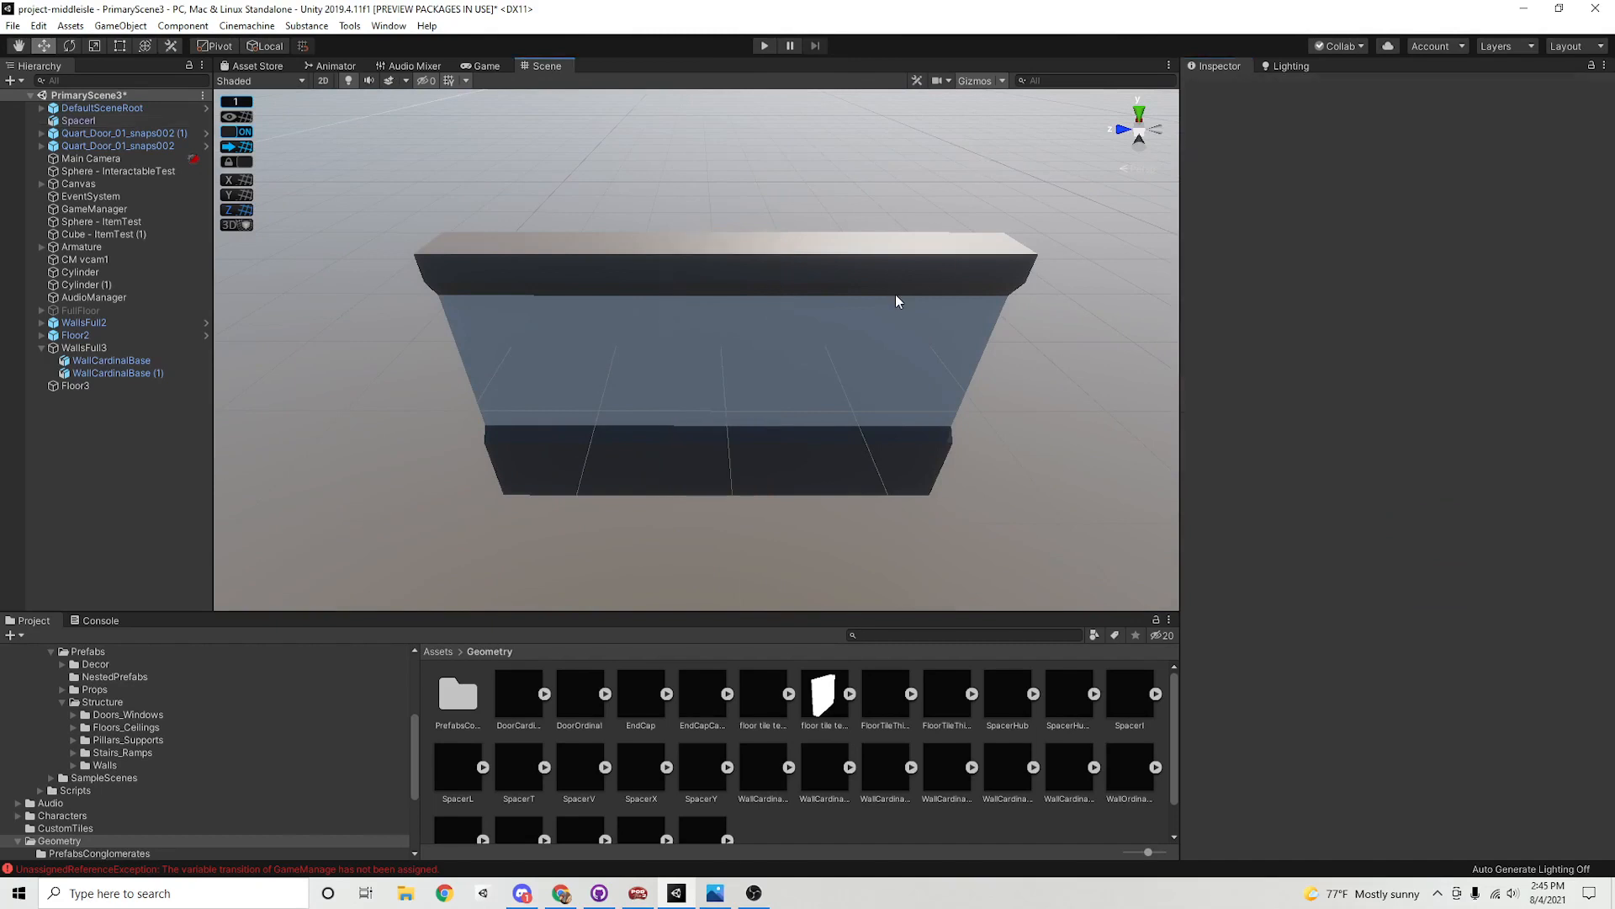
Parent the SpacerI piece under WallsFull3 alongside the two wall pieces
click(893, 294)
shift+click(748, 284)
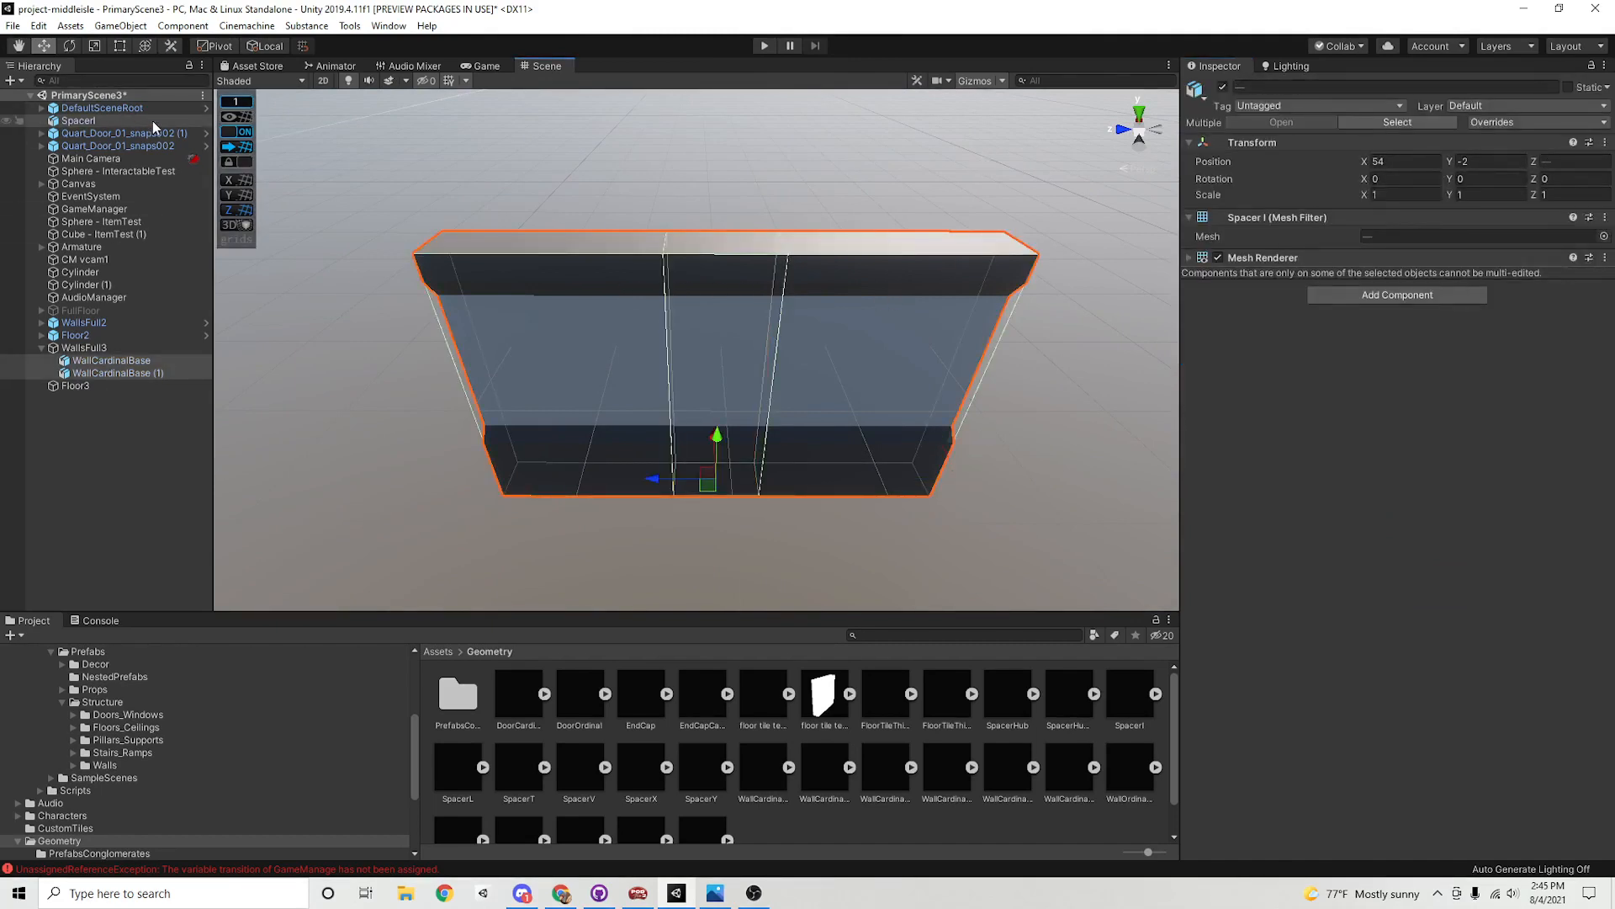
drag(105, 122, 116, 337)
click(850, 193)
click(342, 441)
Consult the floor plan image ModEnviroGridTest2.jpg and compare it with the wall run viewed from above
alt+right_drag(976, 447, 723, 454)
alt+drag(723, 455, 698, 404)
alt+right_drag(698, 404, 904, 393)
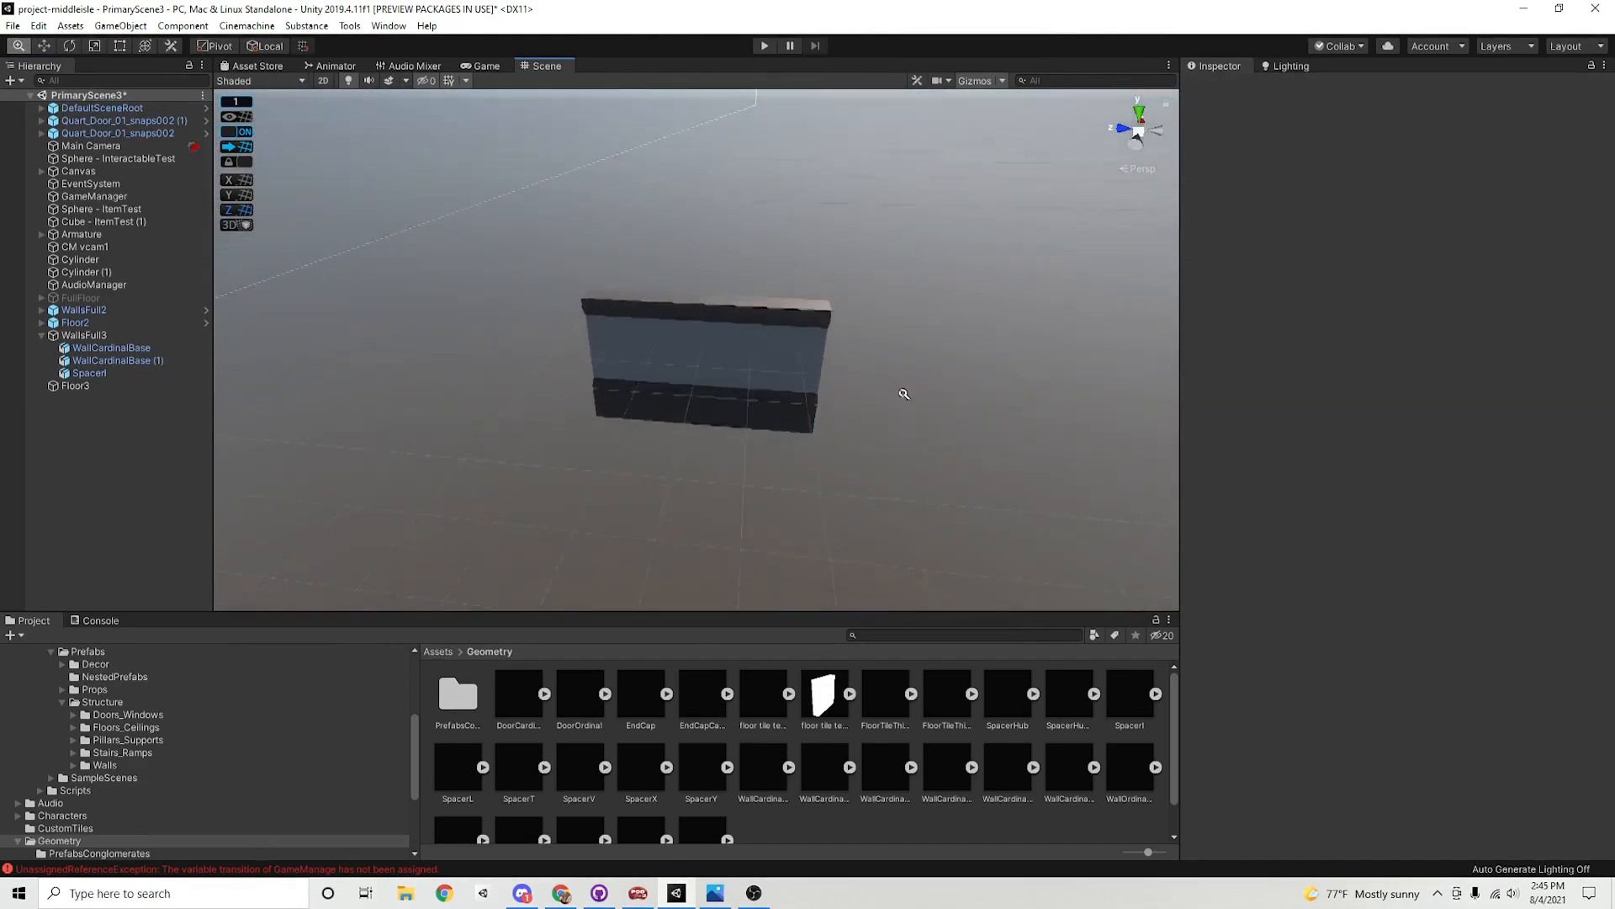
alt+drag(904, 394, 768, 548)
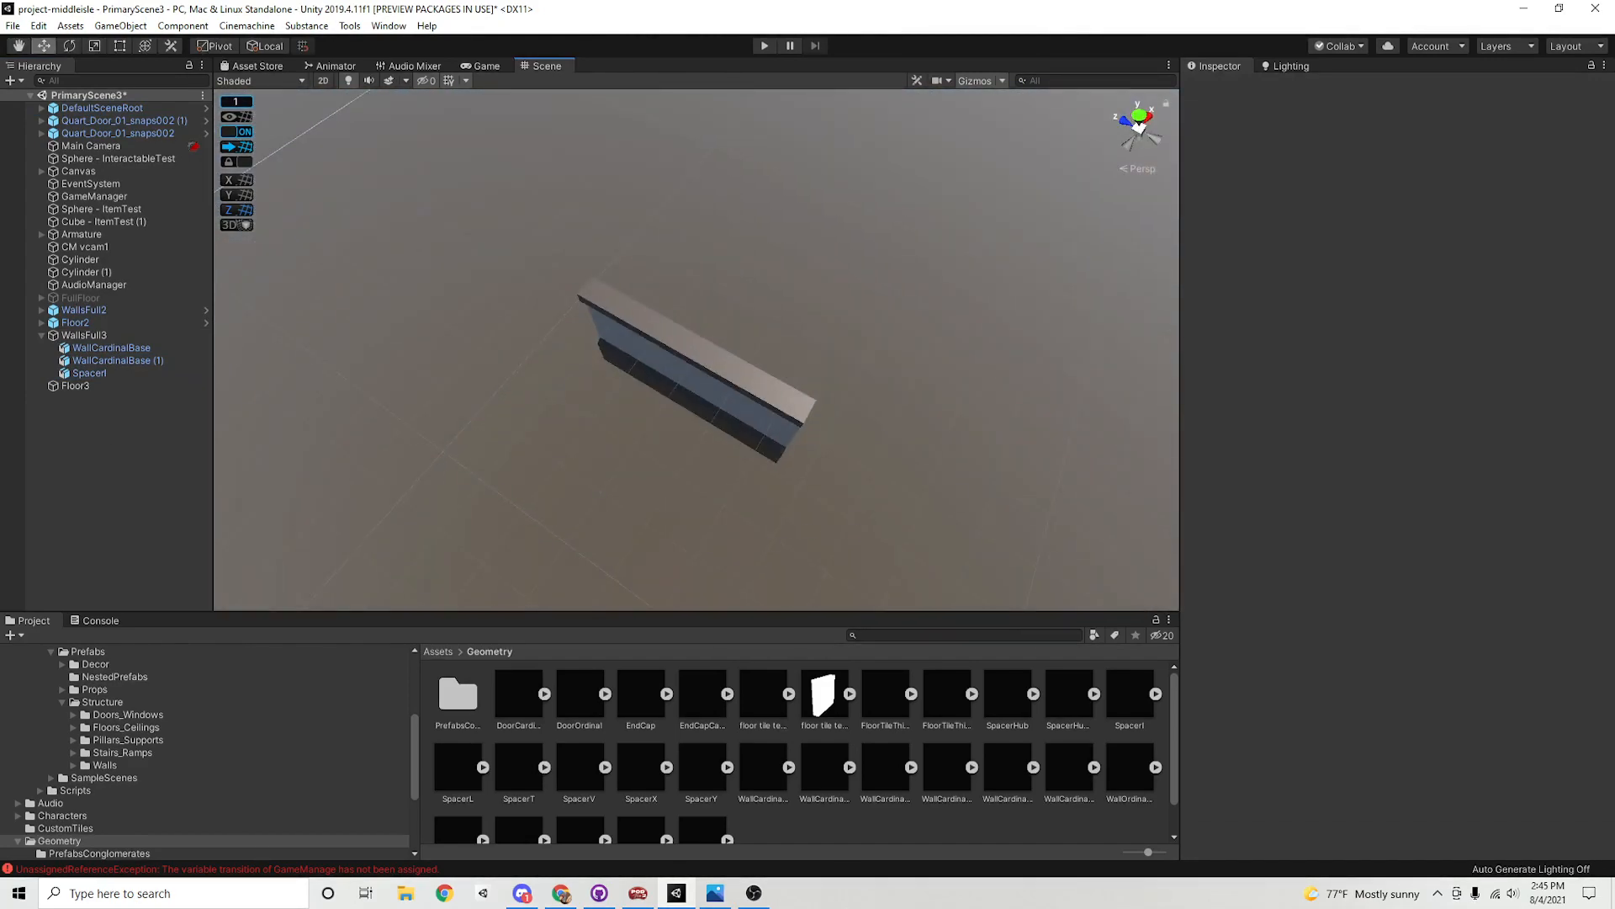
drag(1614, 335, 1062, 221)
drag(977, 475, 983, 481)
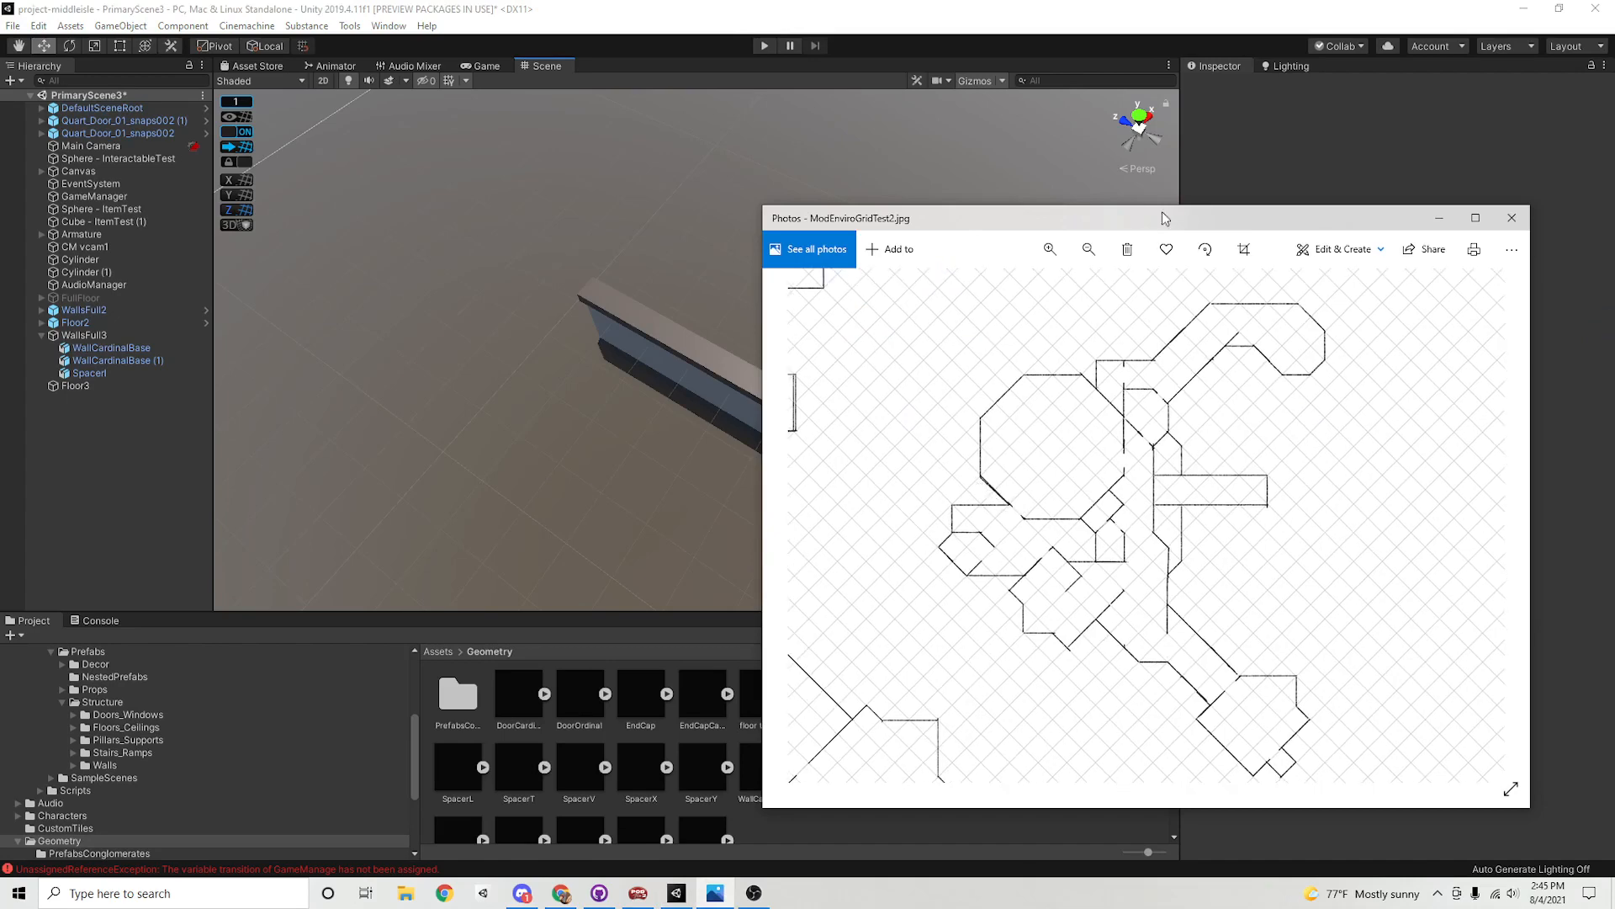
drag(1085, 231, 1611, 108)
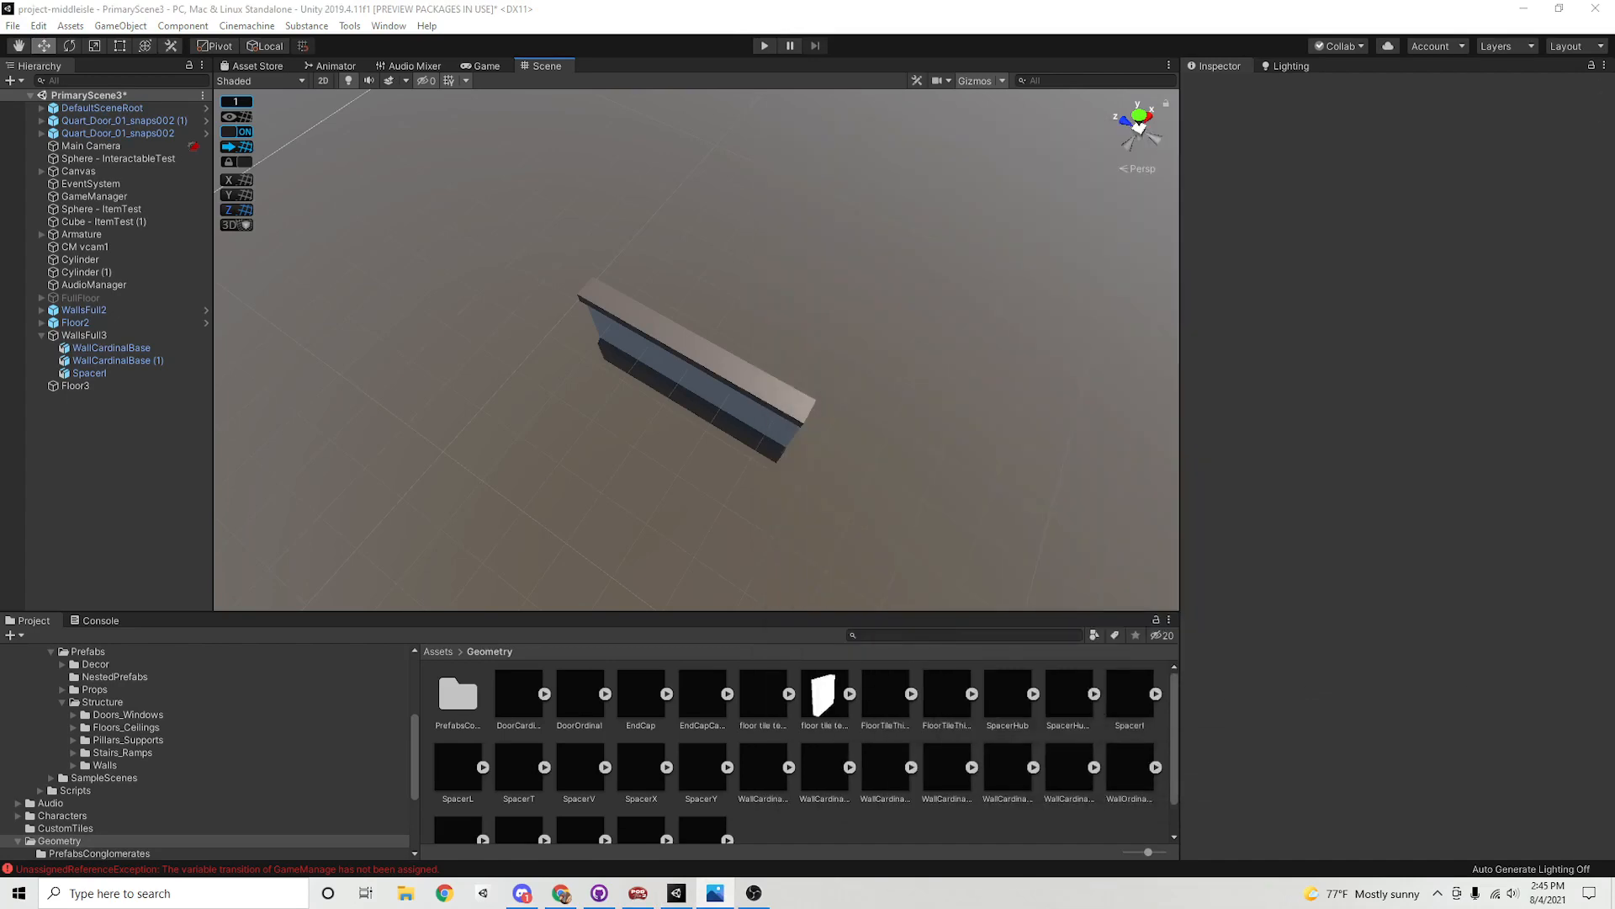
alt+drag(885, 371, 790, 455)
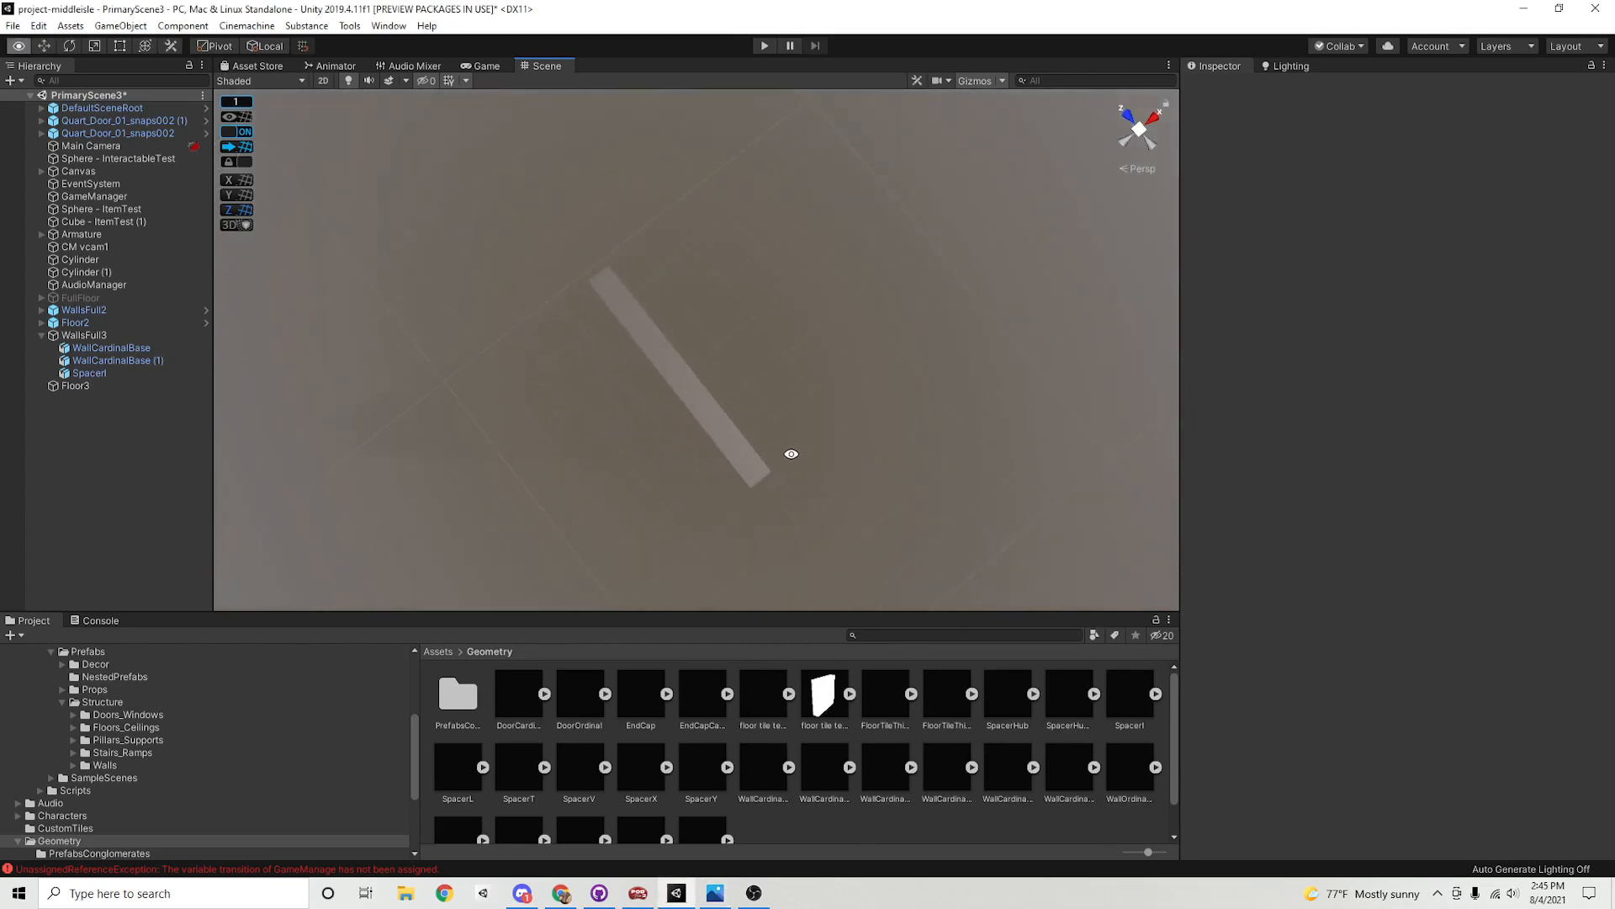
alt+right_drag(790, 454, 482, 375)
alt+right_drag(496, 370, 794, 415)
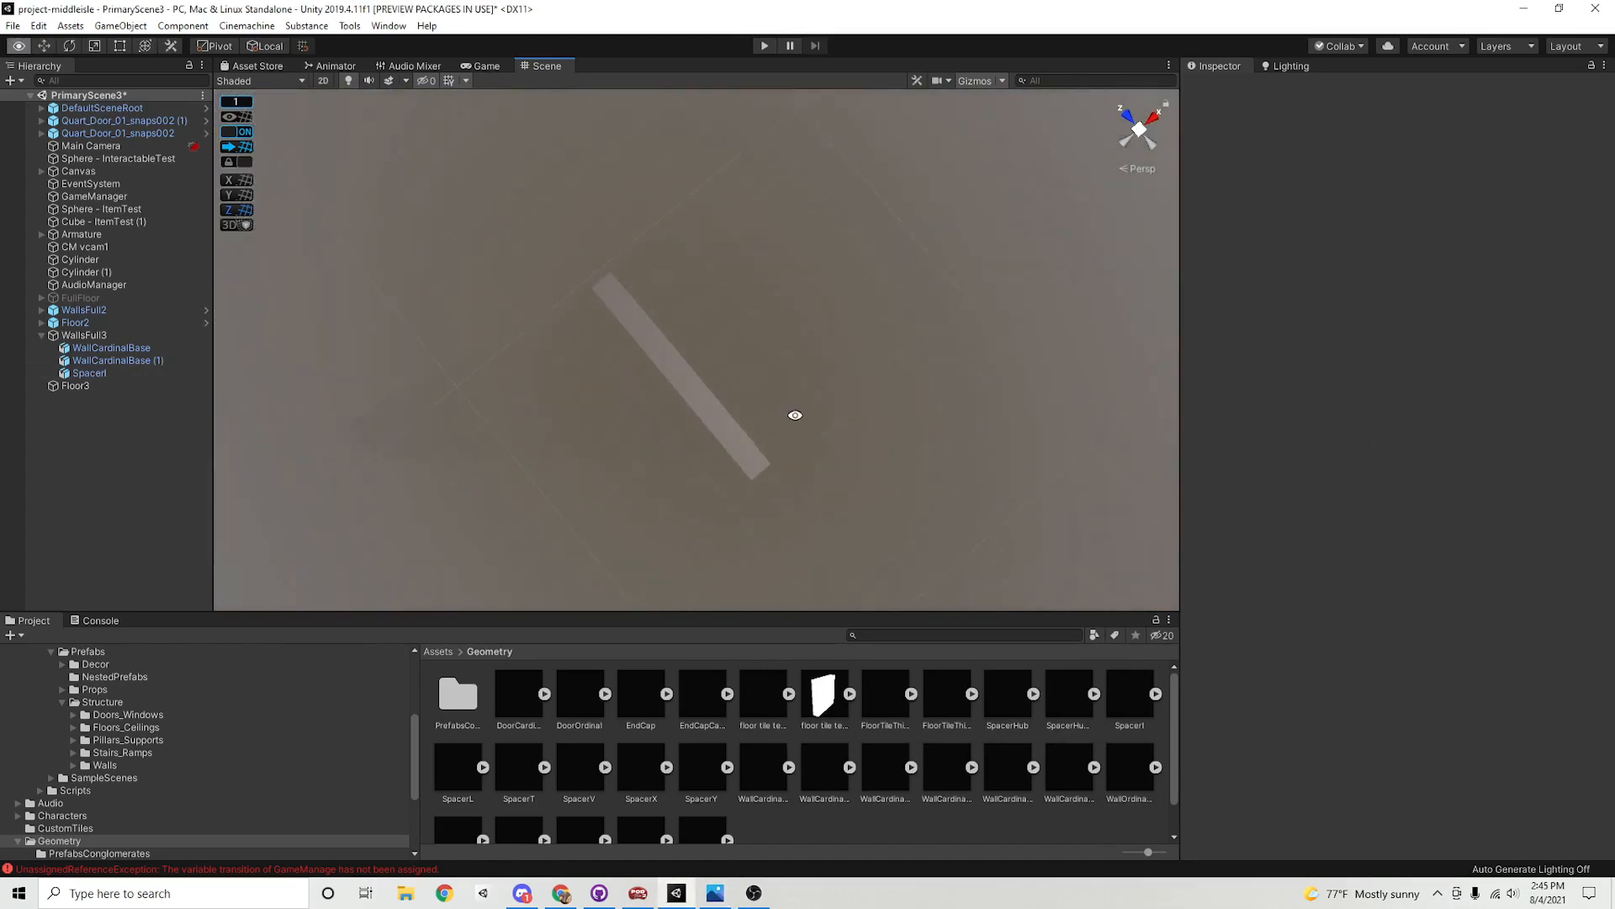
alt+drag(820, 416, 852, 418)
mouse_move(852, 417)
alt+middle_down()
mouse_move(909, 472)
mouse_move(848, 449)
alt+middle_up()
alt+drag(848, 449, 855, 417)
mouse_move(731, 324)
alt+mouse_down()
mouse_move(744, 336)
mouse_move(735, 315)
alt+mouse_up()
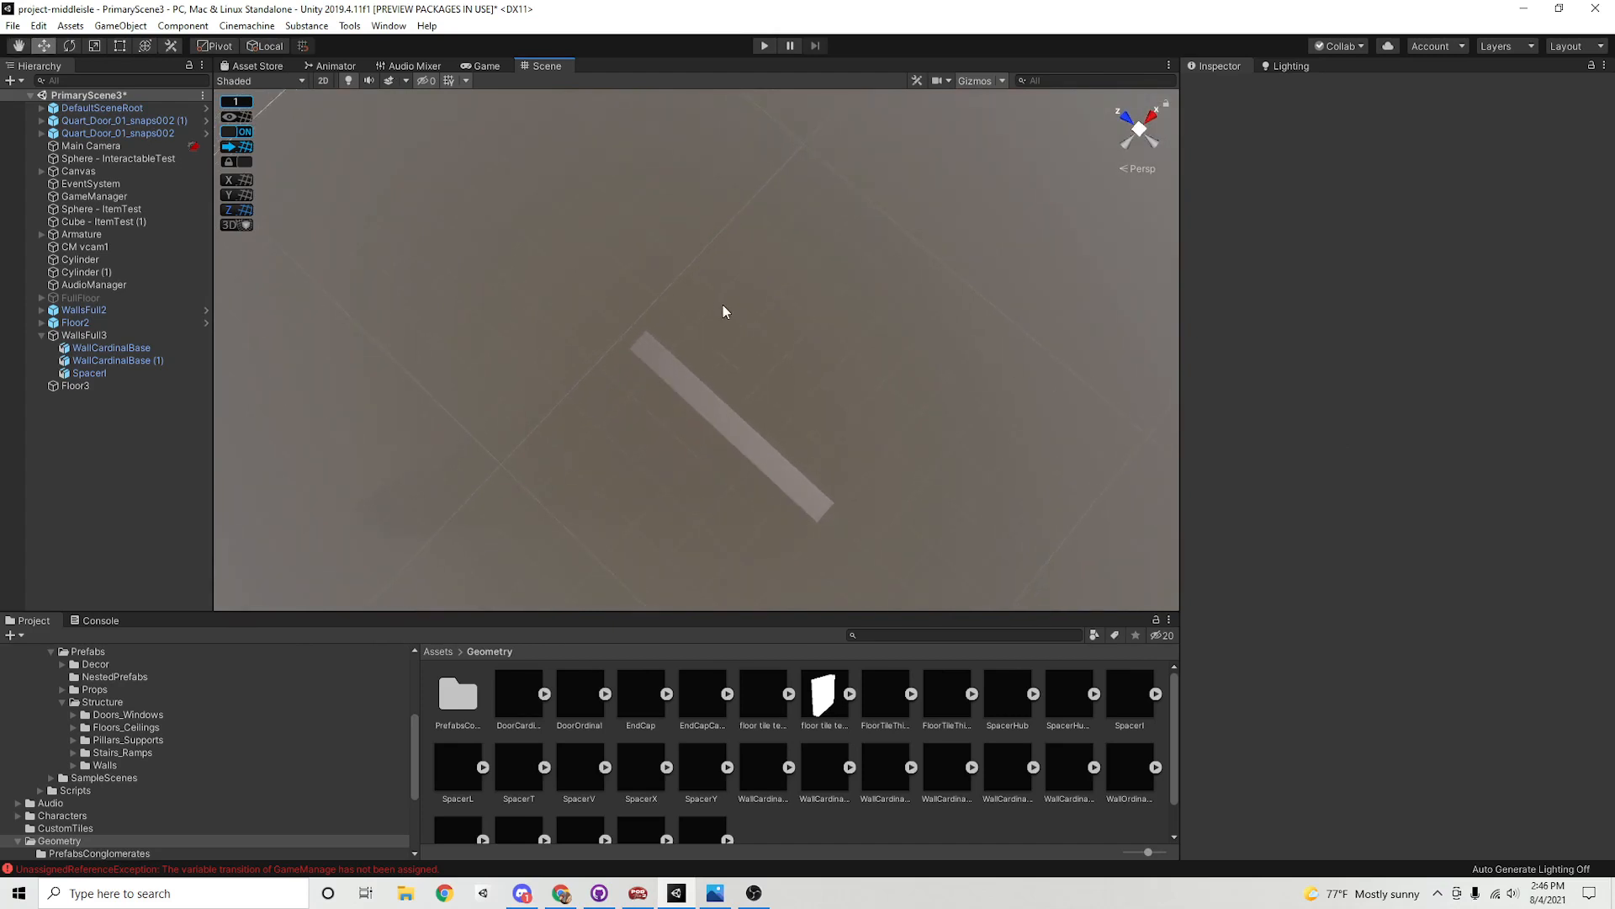
Place a SpacerL corner piece at the free end of the duplicated wall, snapped to position 54, -2, -10
click(446, 758)
mouse_move(705, 374)
middle_down()
mouse_move(749, 371)
mouse_move(728, 376)
middle_up()
alt+drag(734, 375, 754, 401)
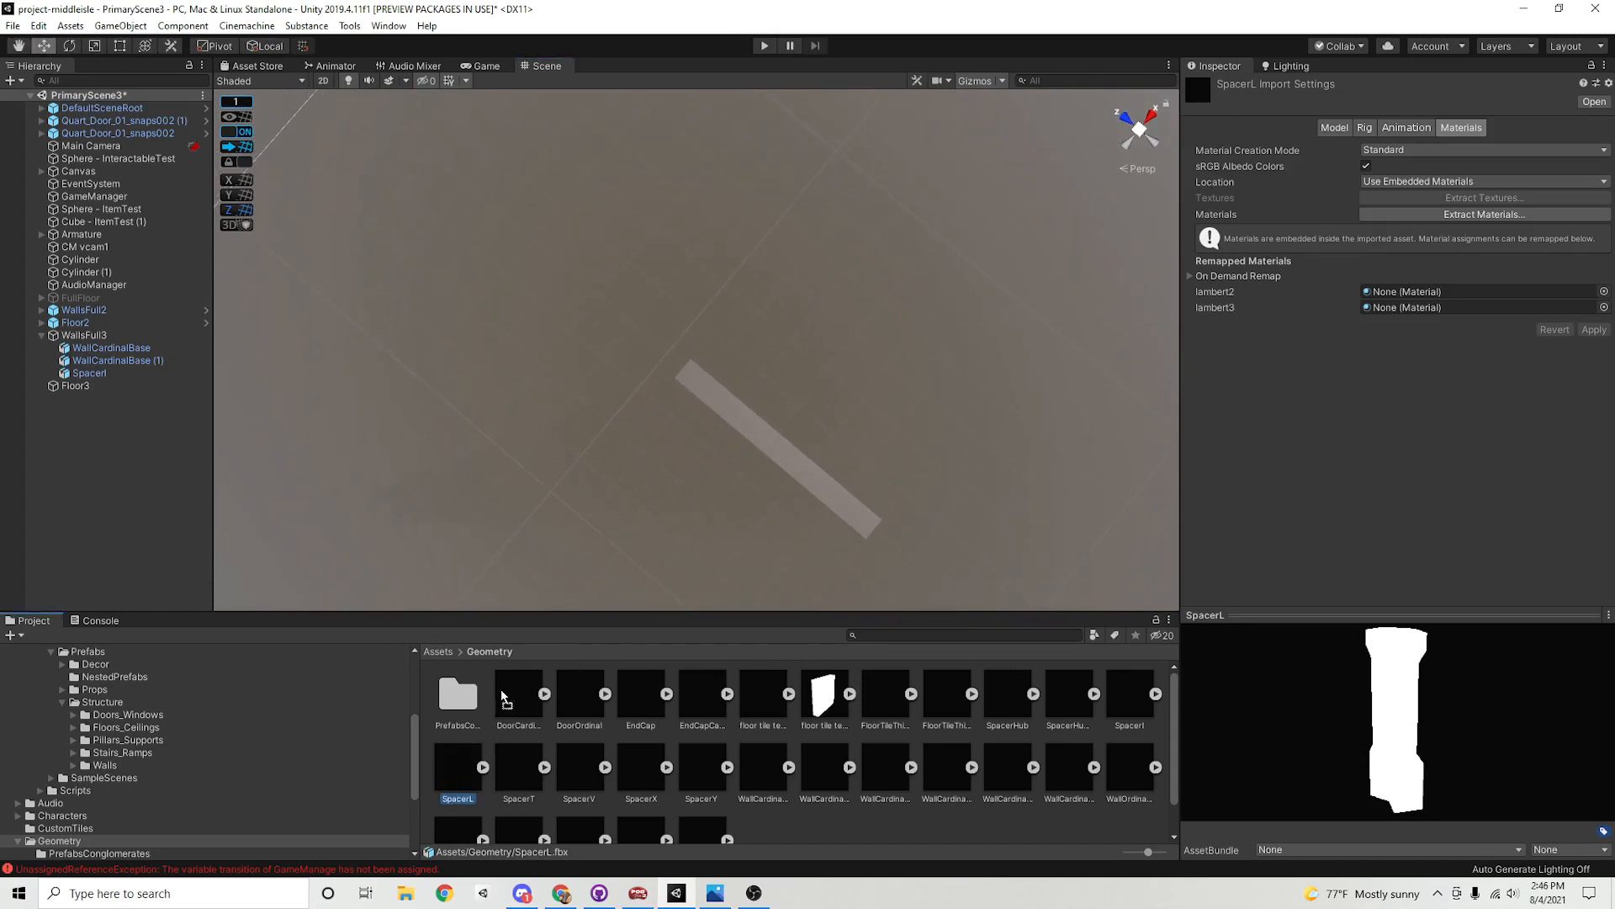
drag(506, 699, 670, 368)
alt+drag(670, 367, 791, 288)
middle_drag(791, 288, 829, 362)
alt+drag(828, 361, 696, 324)
scroll(830, 418, up, 6)
alt+drag(830, 418, 875, 383)
click(248, 146)
drag(678, 321, 692, 405)
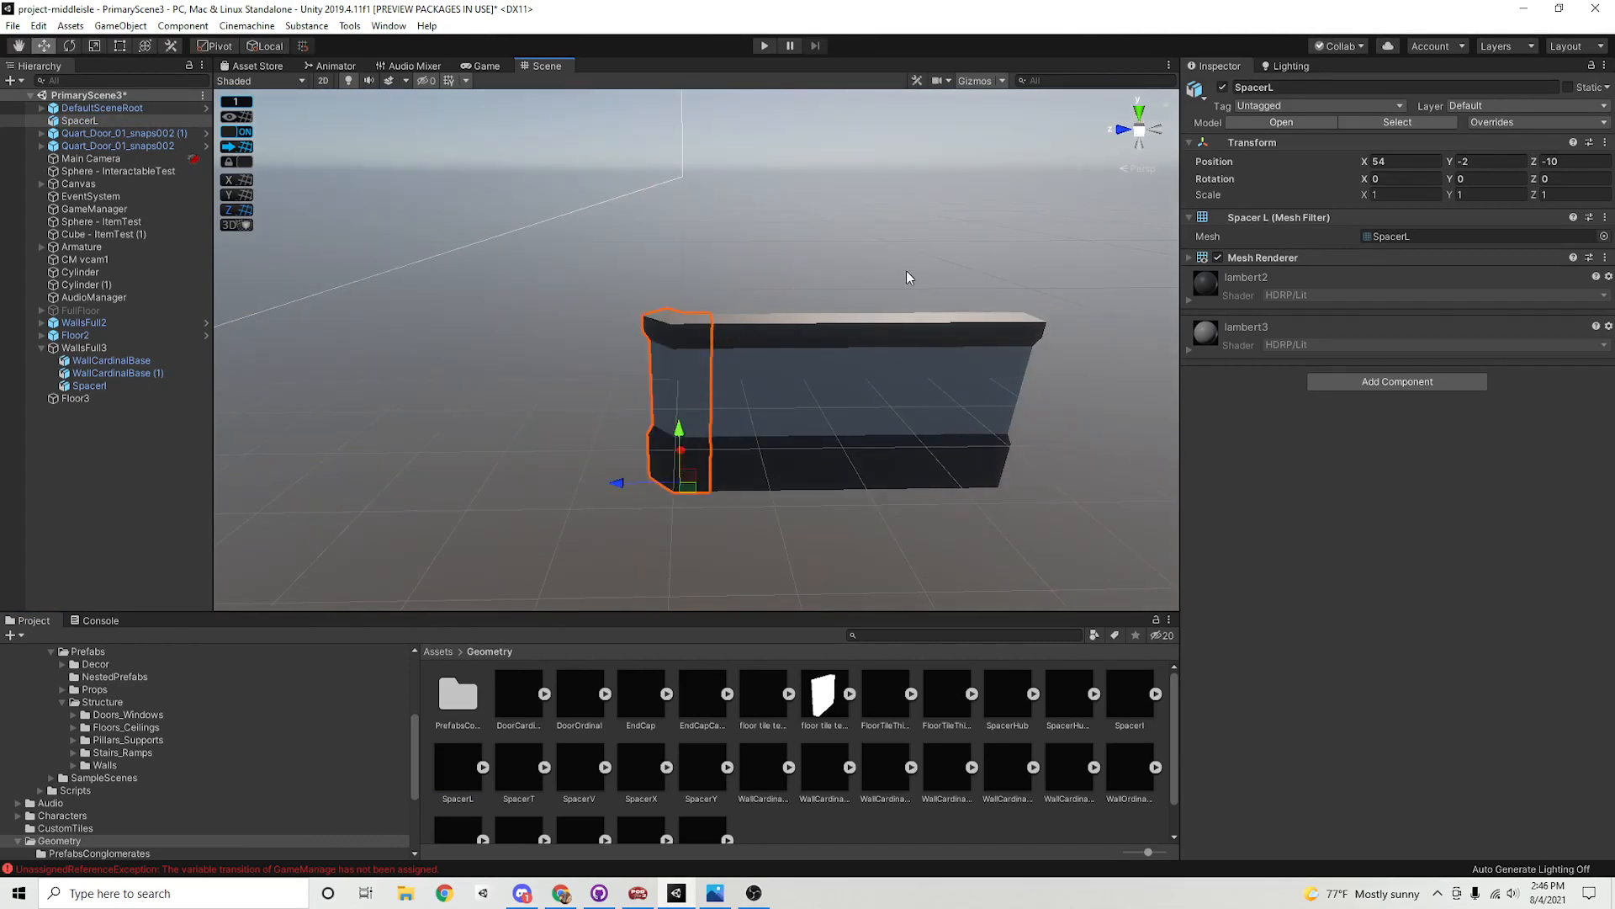
Add a convex Mesh Collider to the SpacerL piece and parent it under WallsFull3
alt+drag(906, 270, 934, 282)
click(1397, 381)
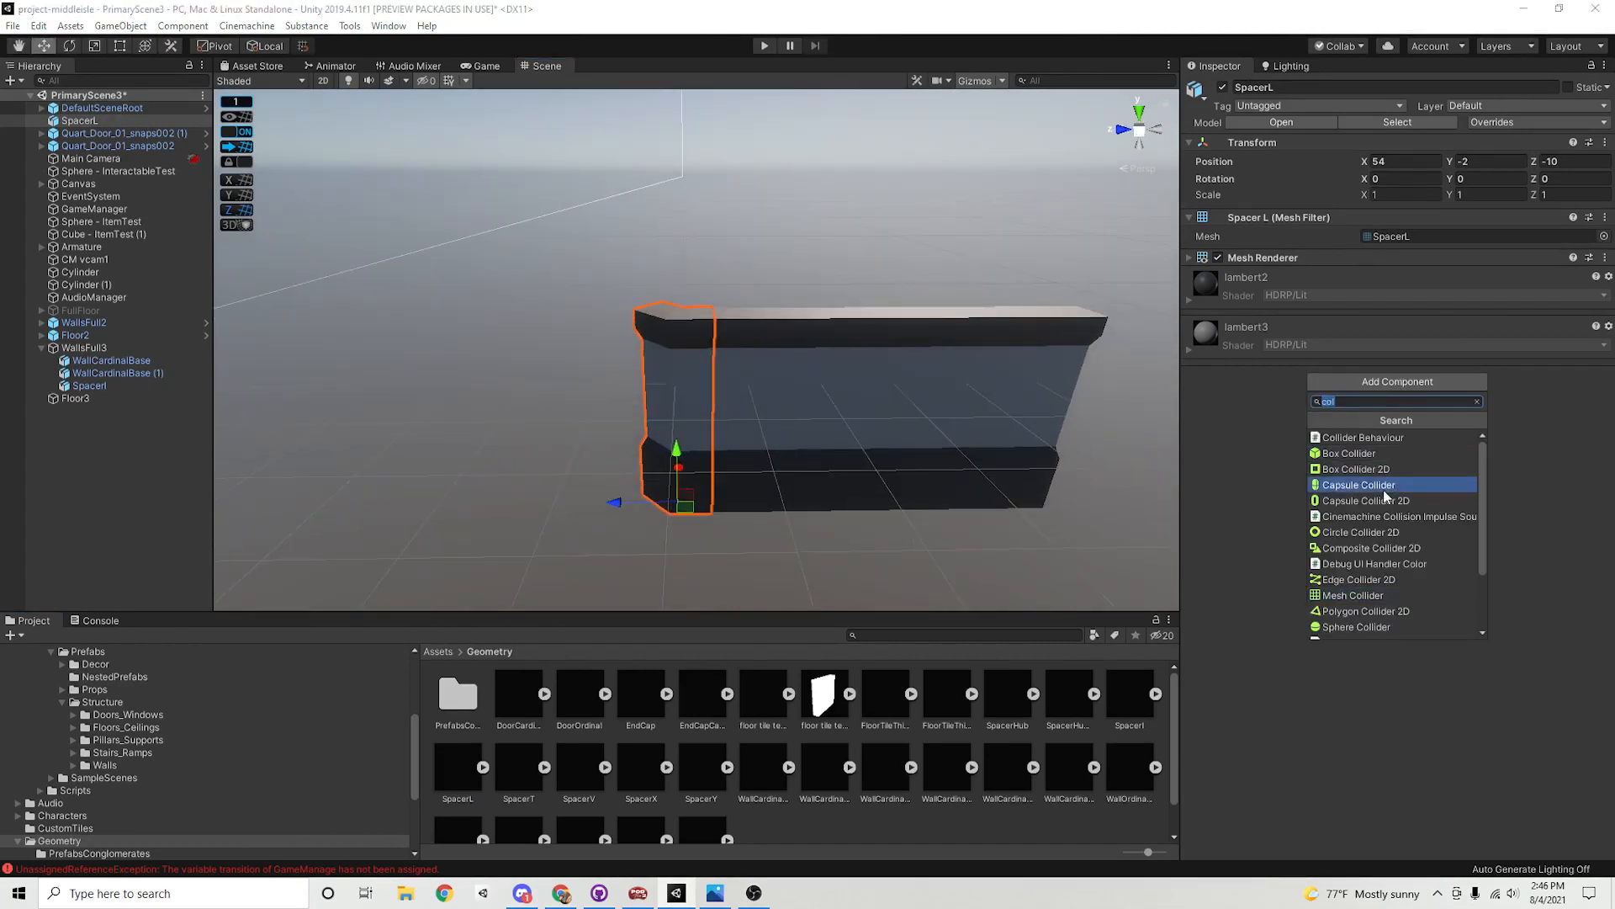
click(1363, 595)
click(1366, 294)
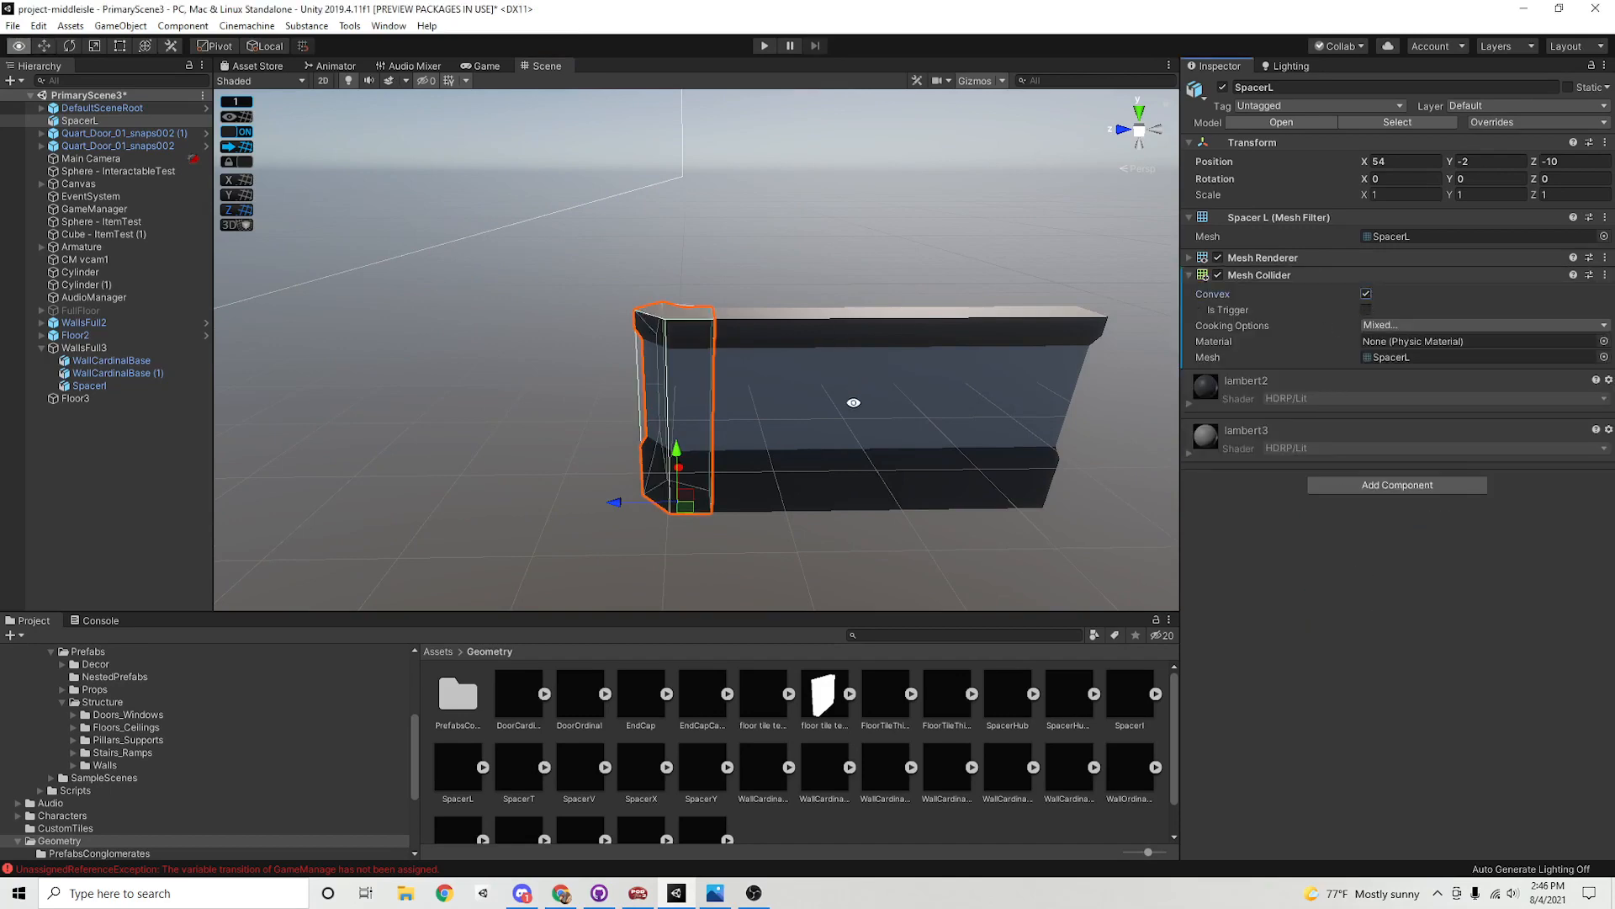
alt+drag(853, 403, 471, 395)
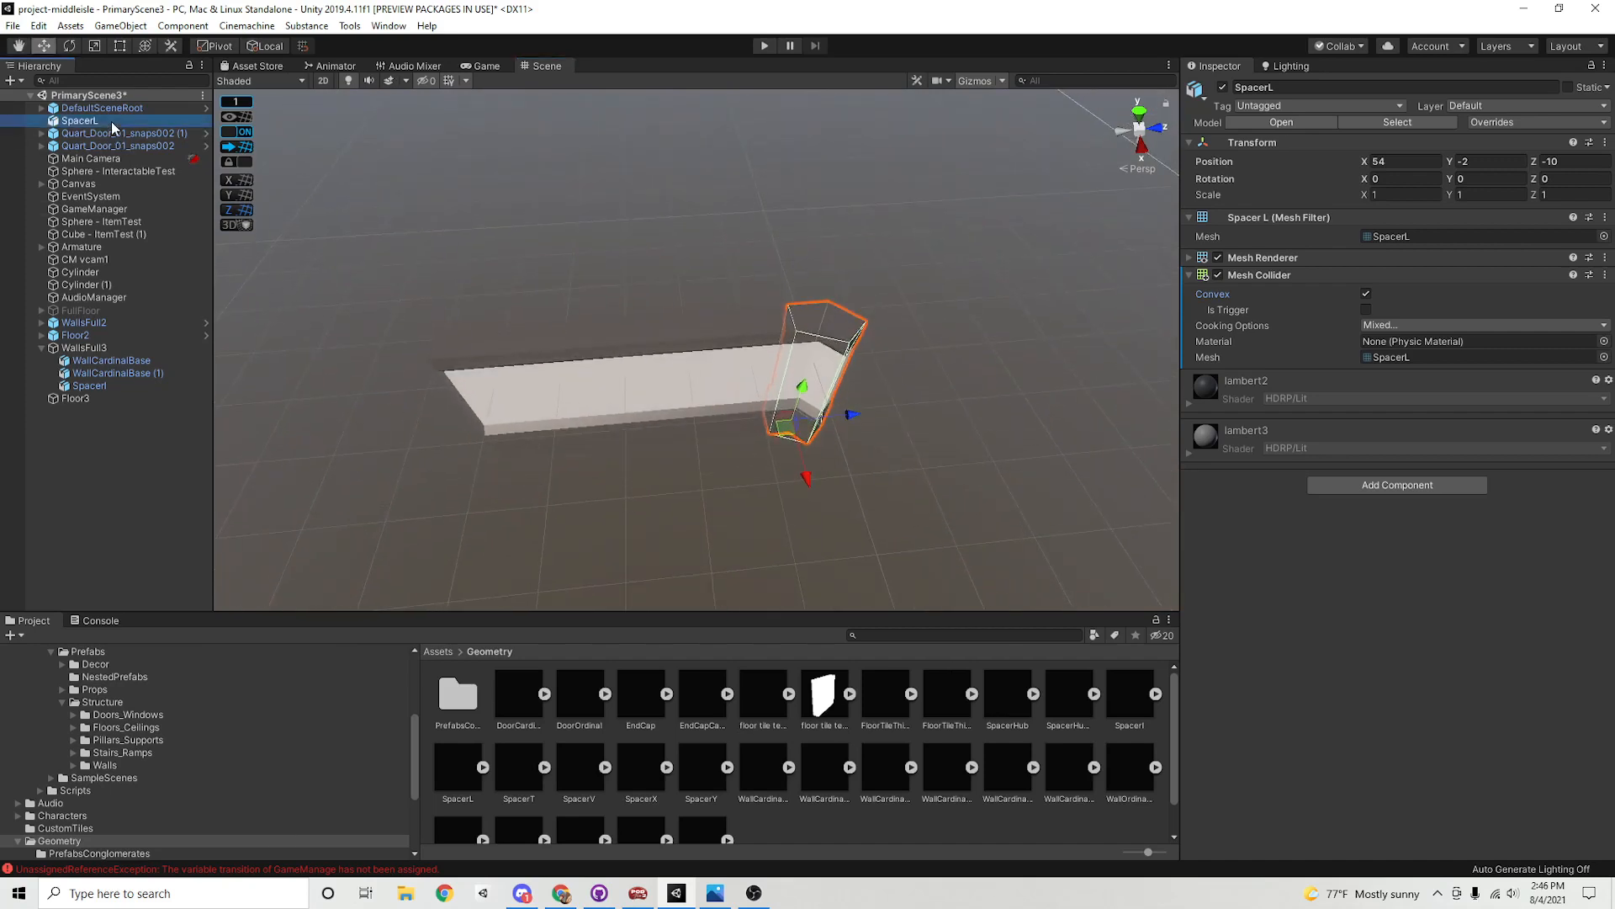
drag(106, 360, 105, 357)
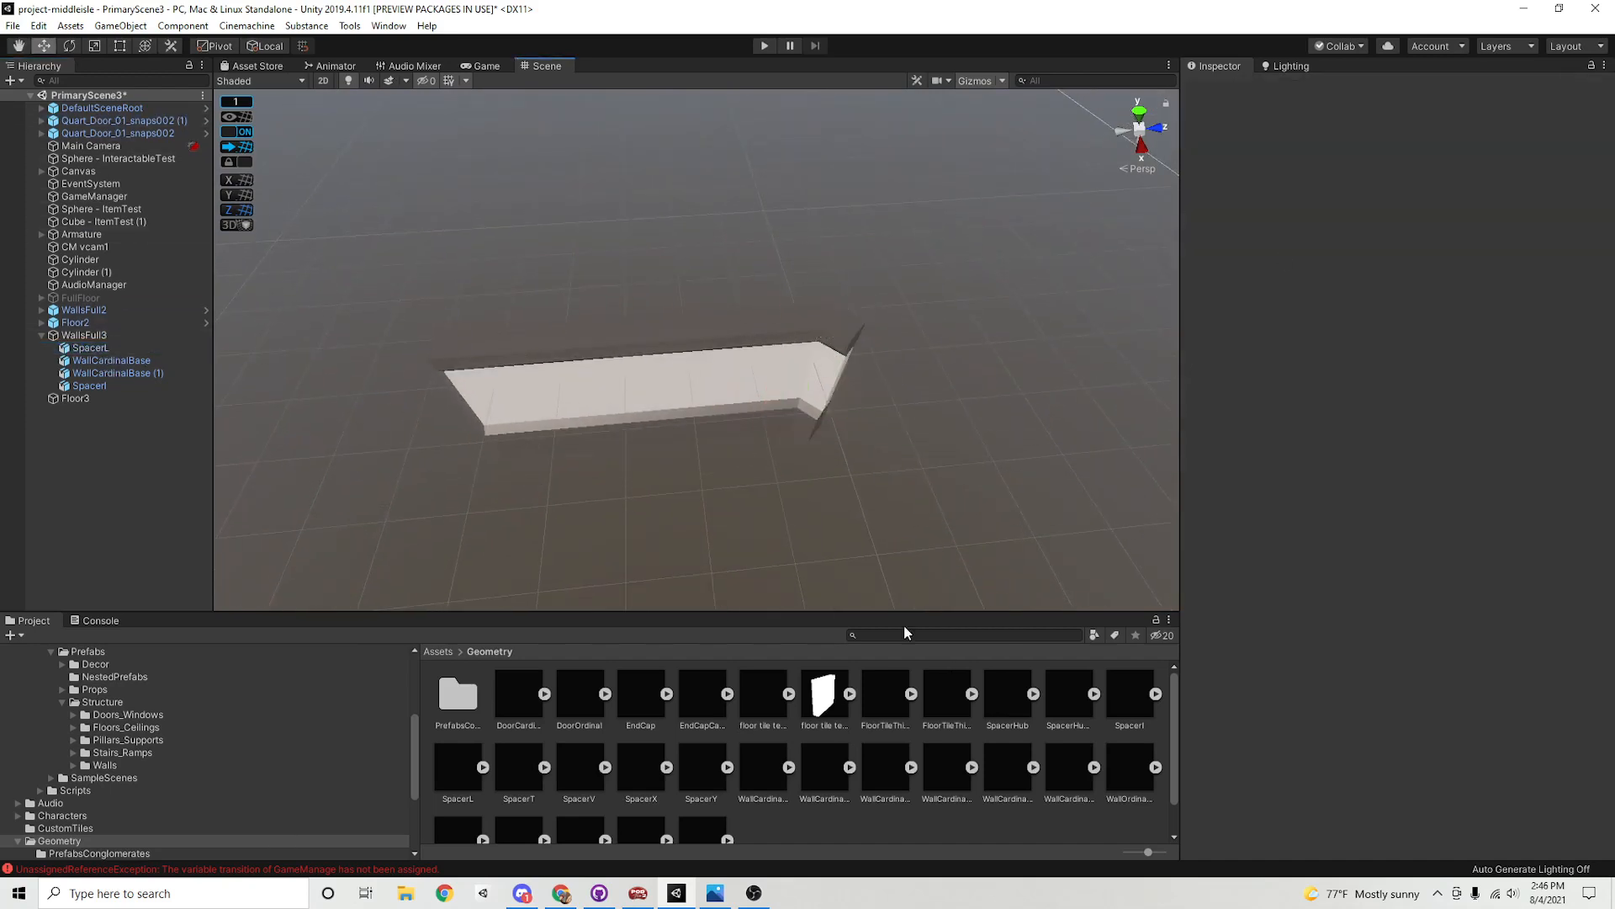
Inspect the wall and spacer pieces one by one to check how their colliders fit along the run
alt+drag(759, 453, 747, 332)
click(708, 432)
alt+drag(708, 433, 850, 409)
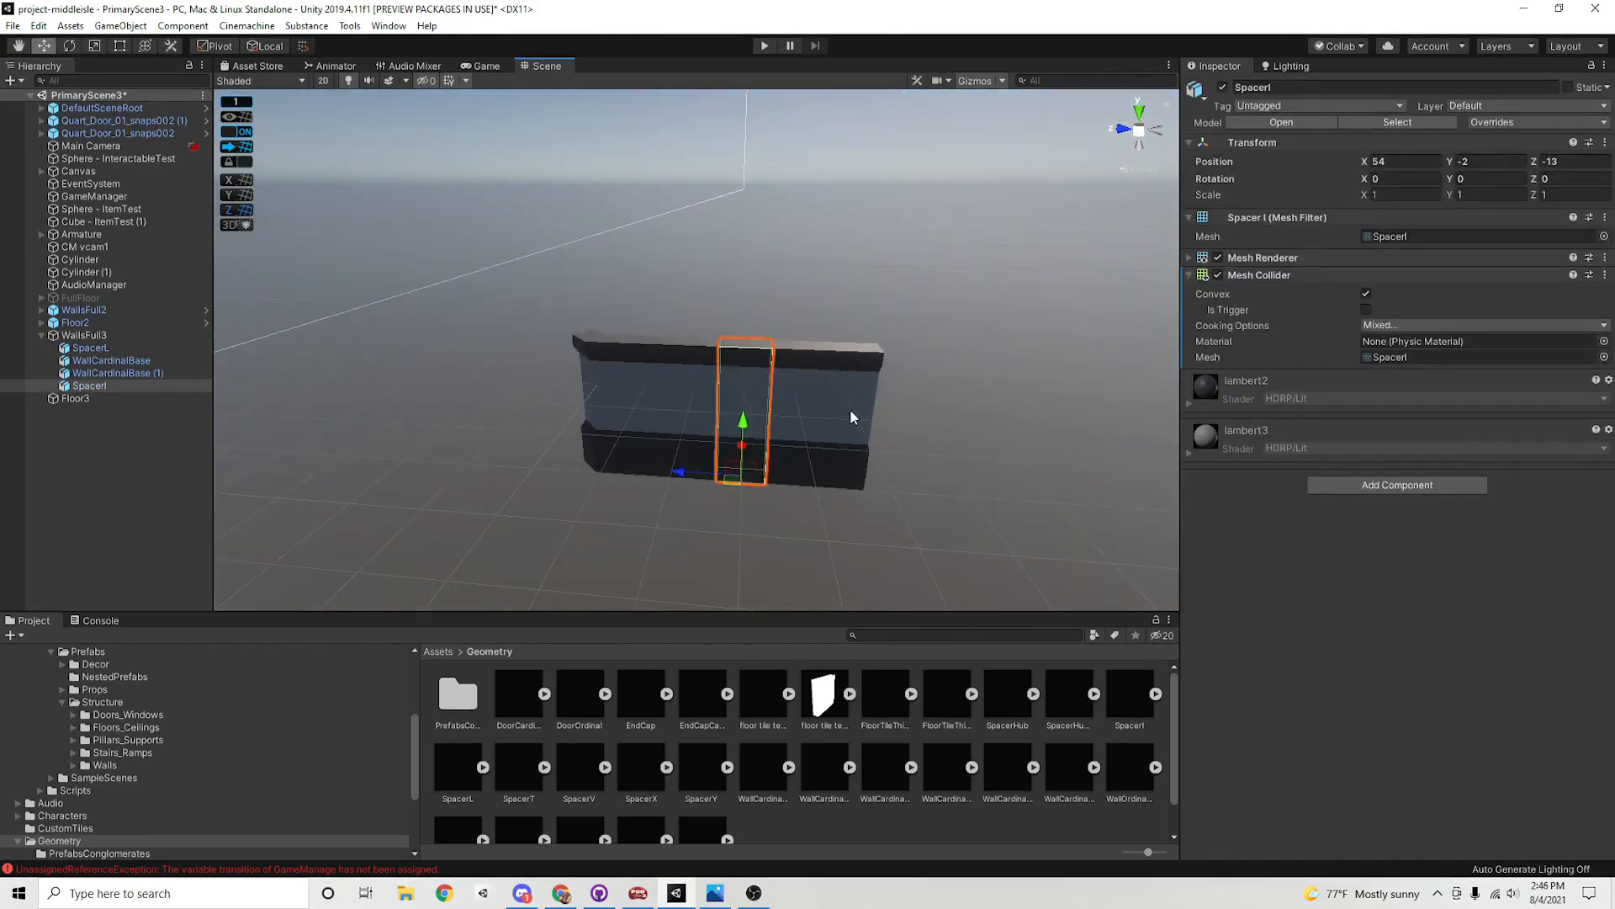
click(849, 409)
click(661, 376)
alt+drag(633, 429, 815, 402)
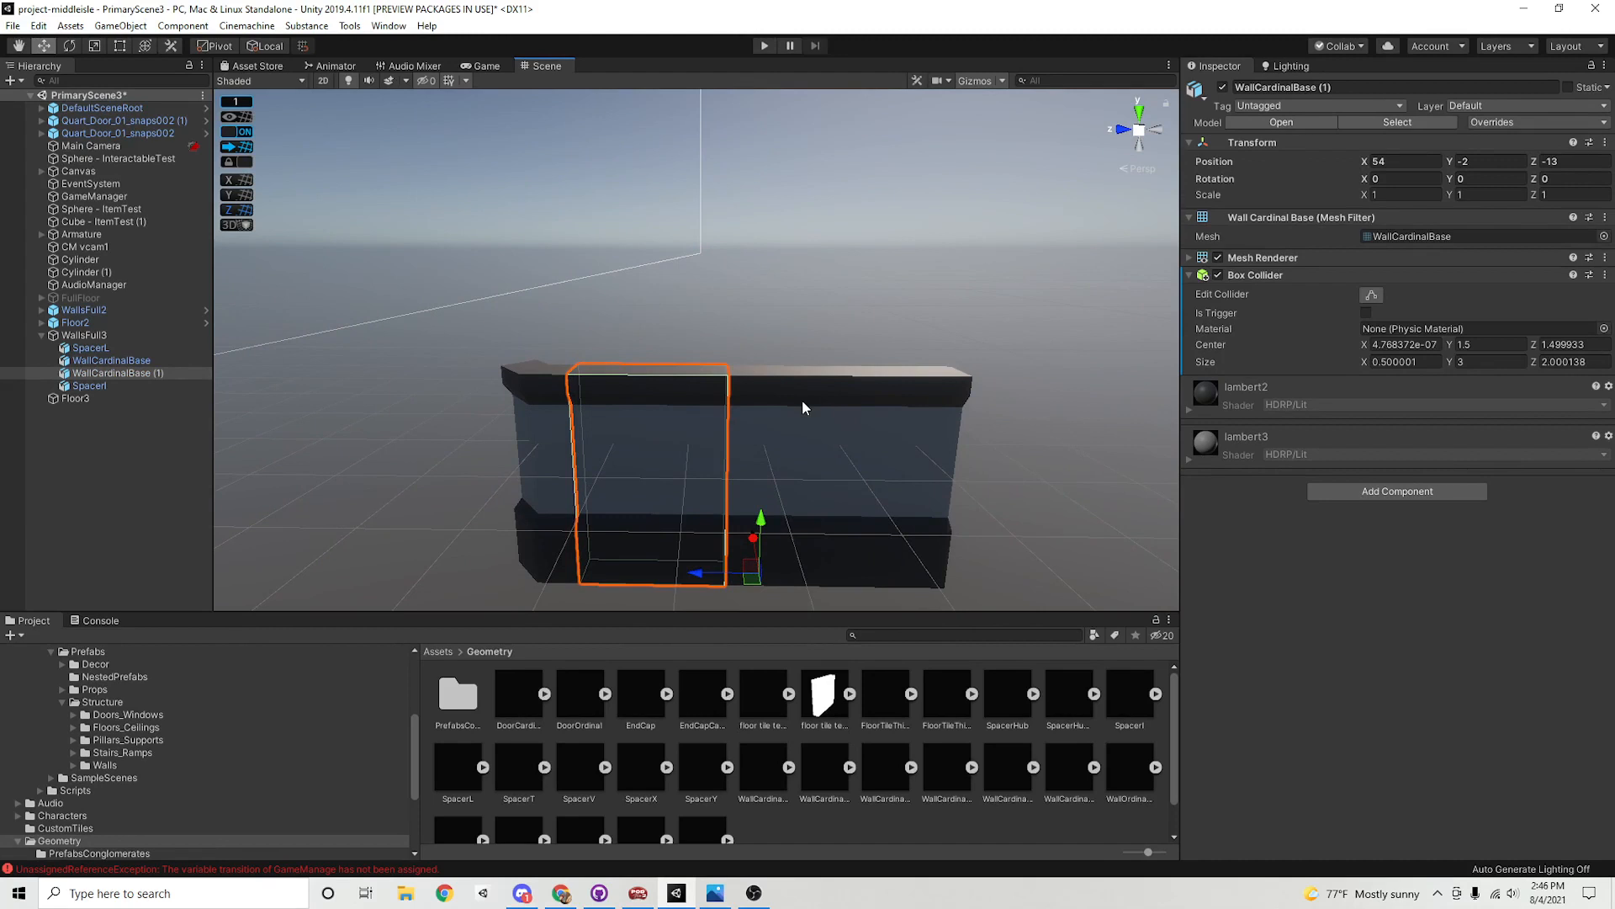
click(761, 385)
click(863, 406)
click(749, 405)
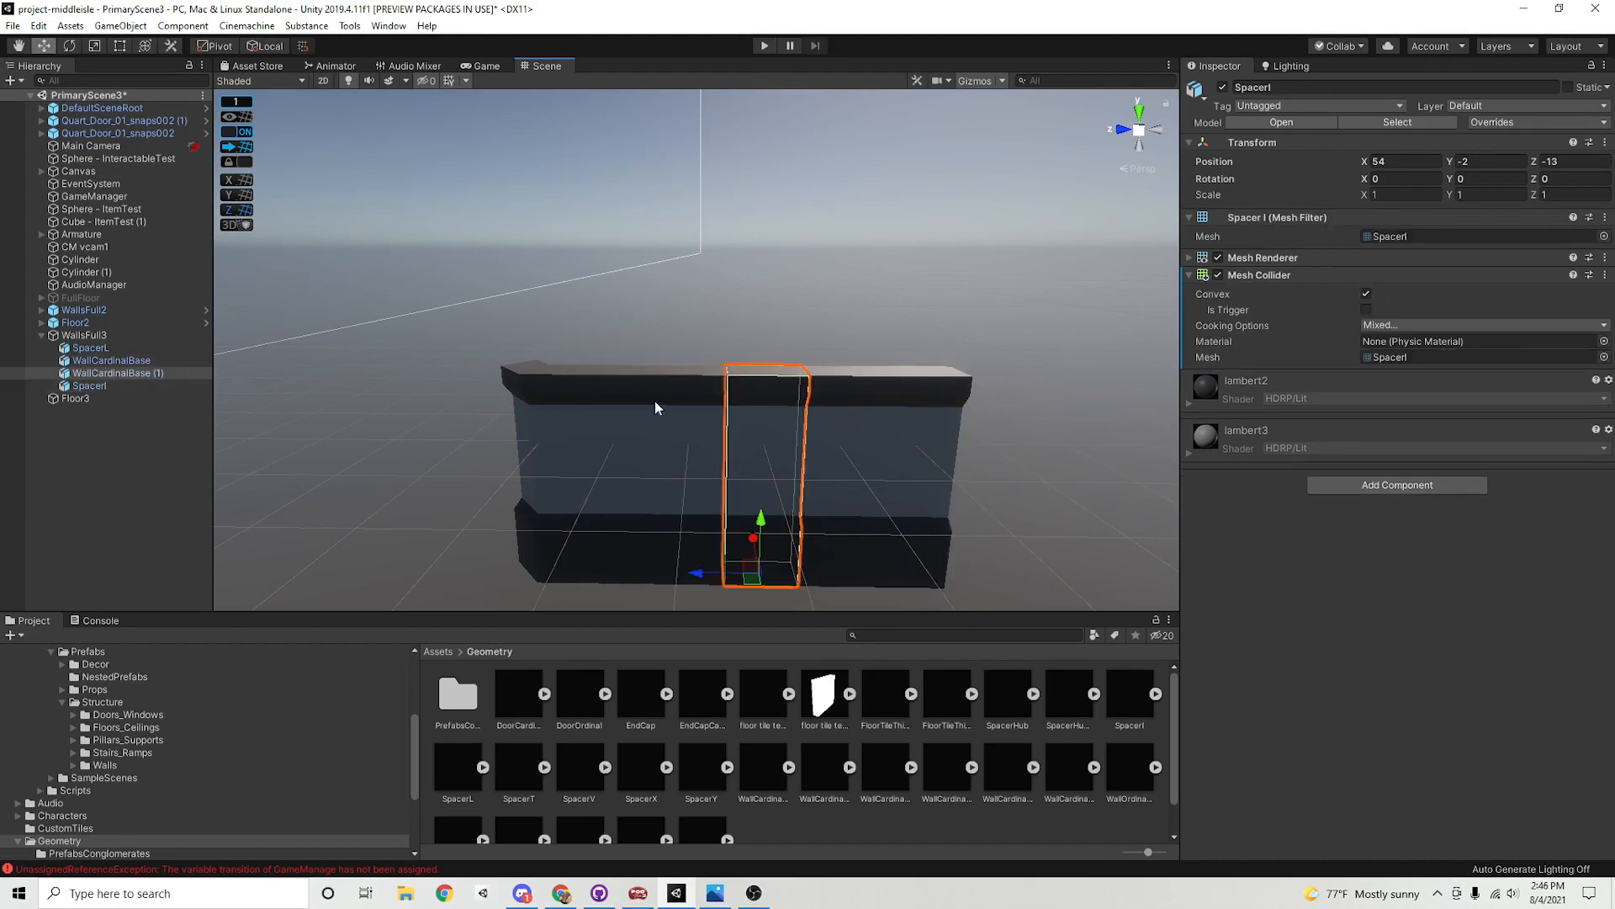
Duplicate the four wall and spacer pieces under WallsFull3 and move the copies along X to 56
click(656, 402)
alt+drag(656, 461, 776, 487)
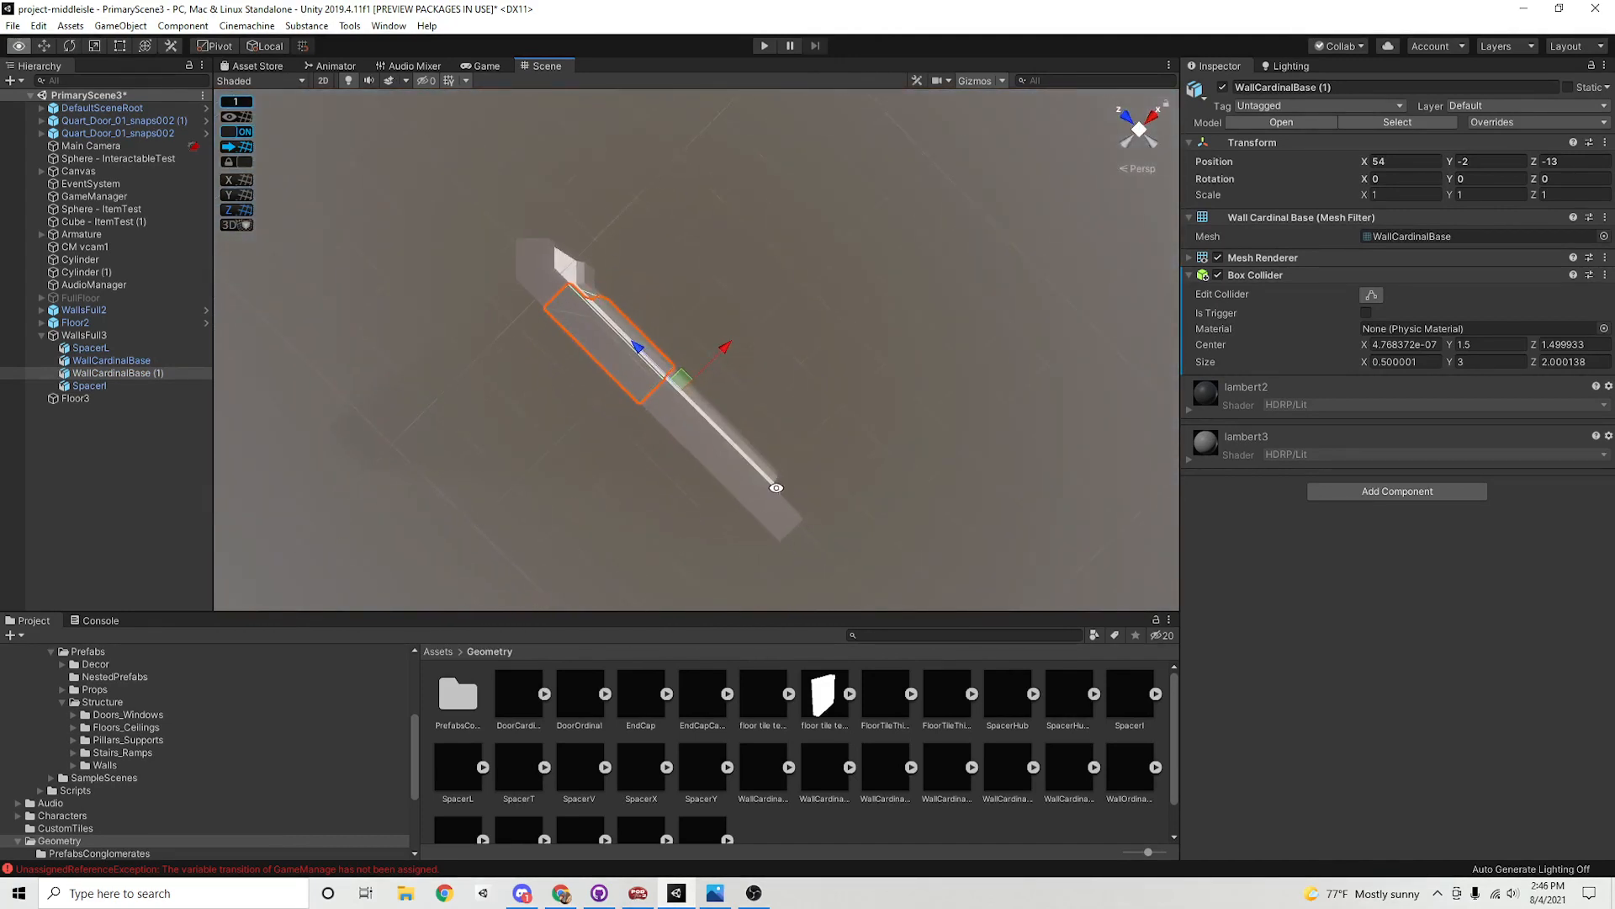
middle_drag(770, 436, 801, 438)
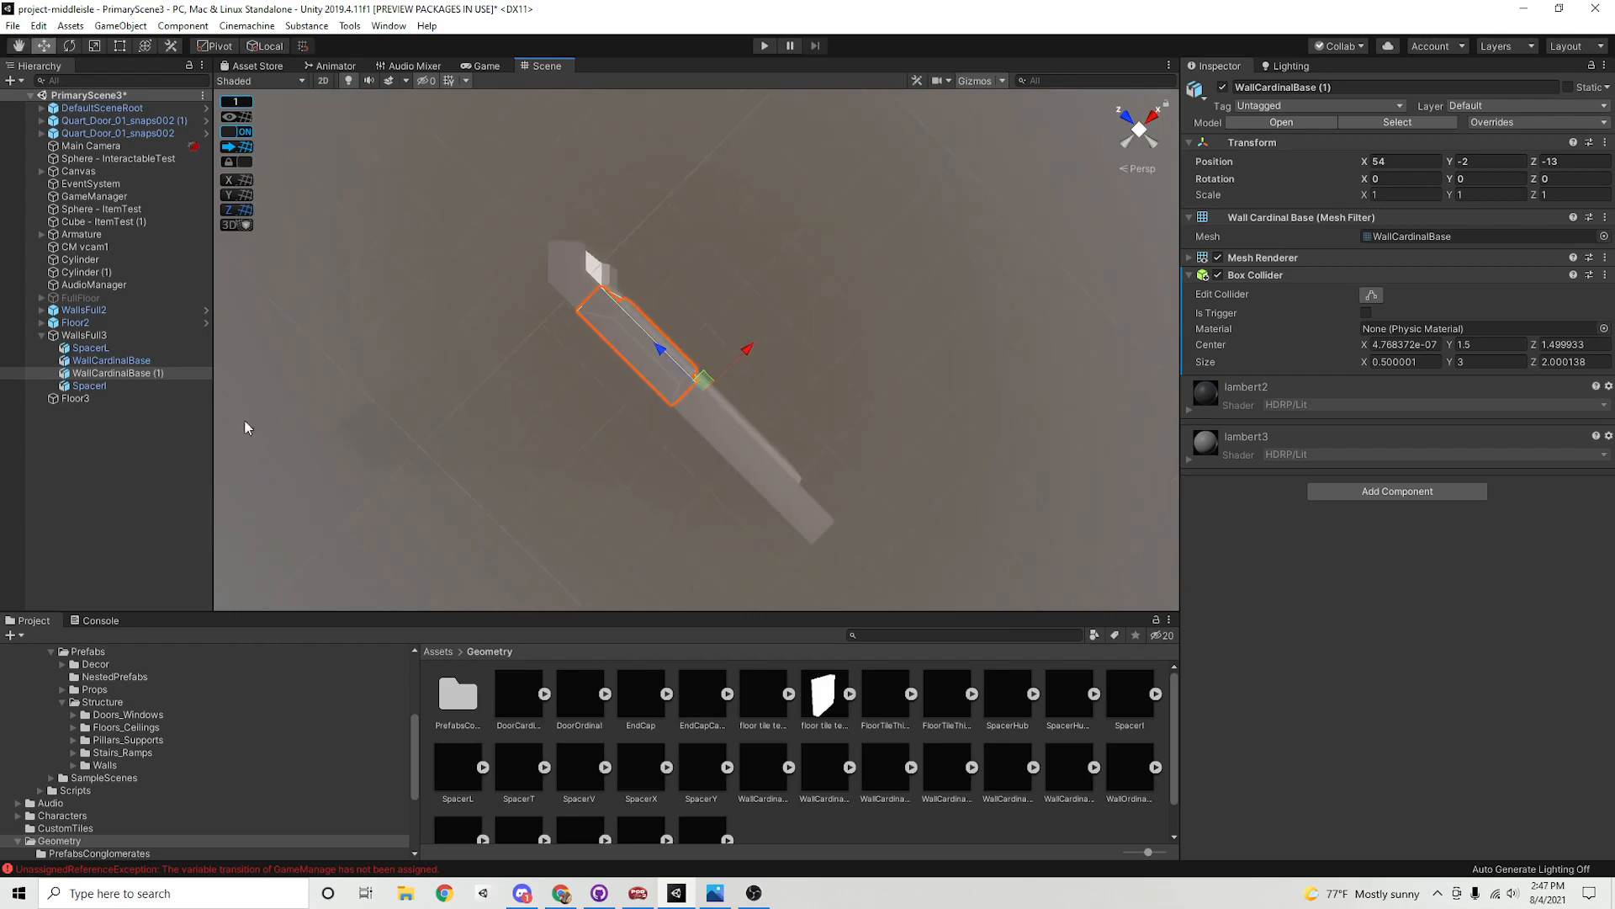
alt+drag(742, 379, 761, 387)
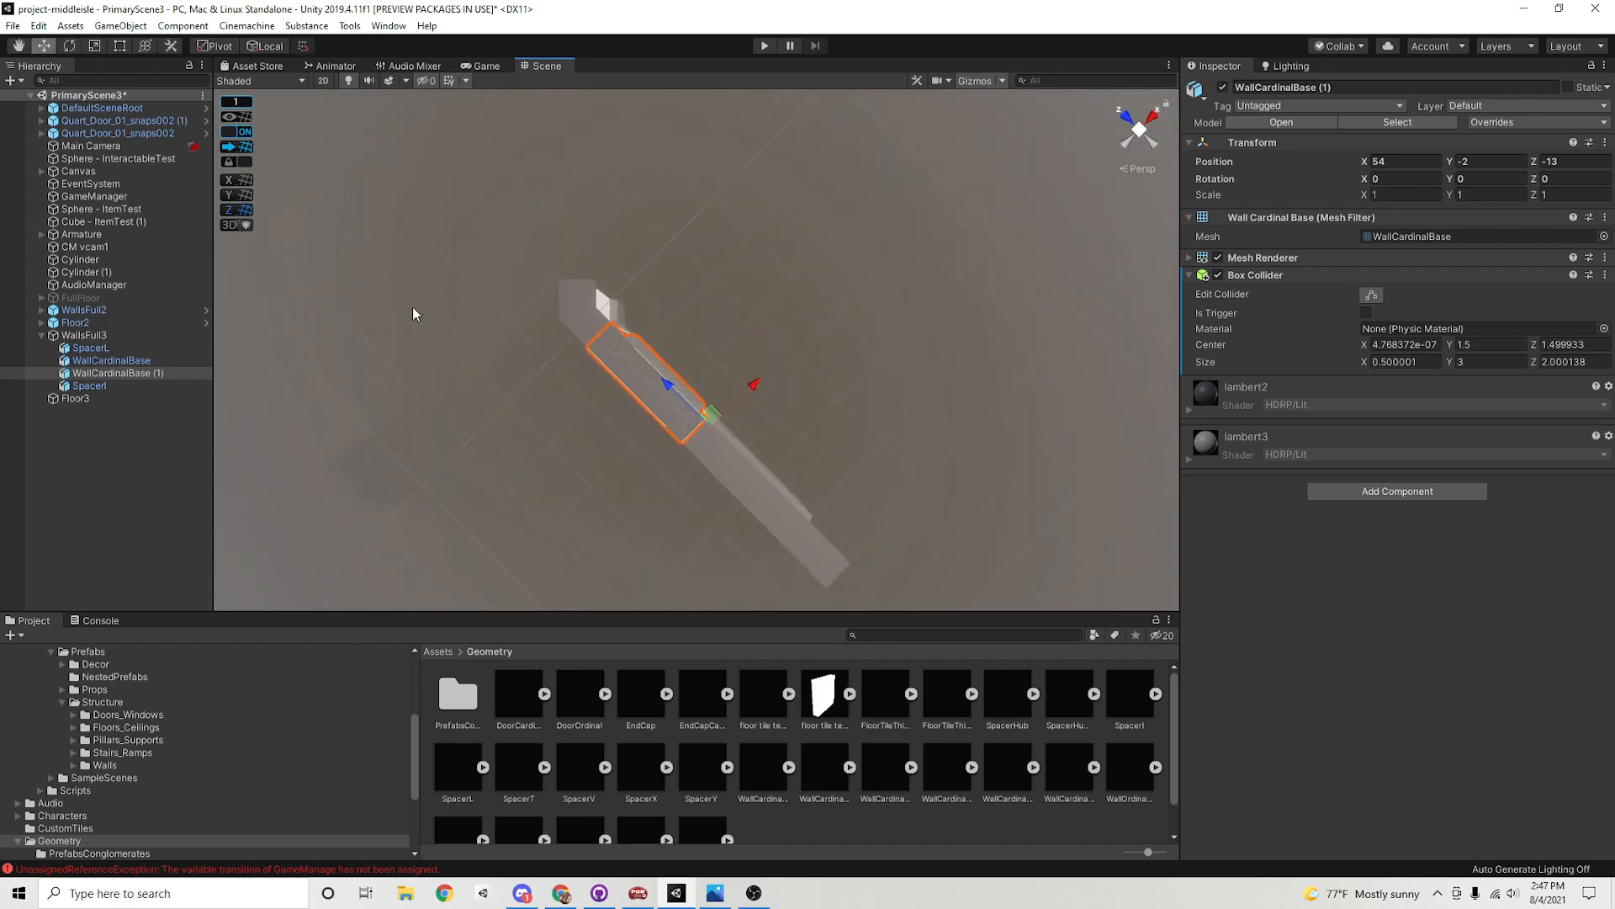
click(169, 352)
shift+click(145, 401)
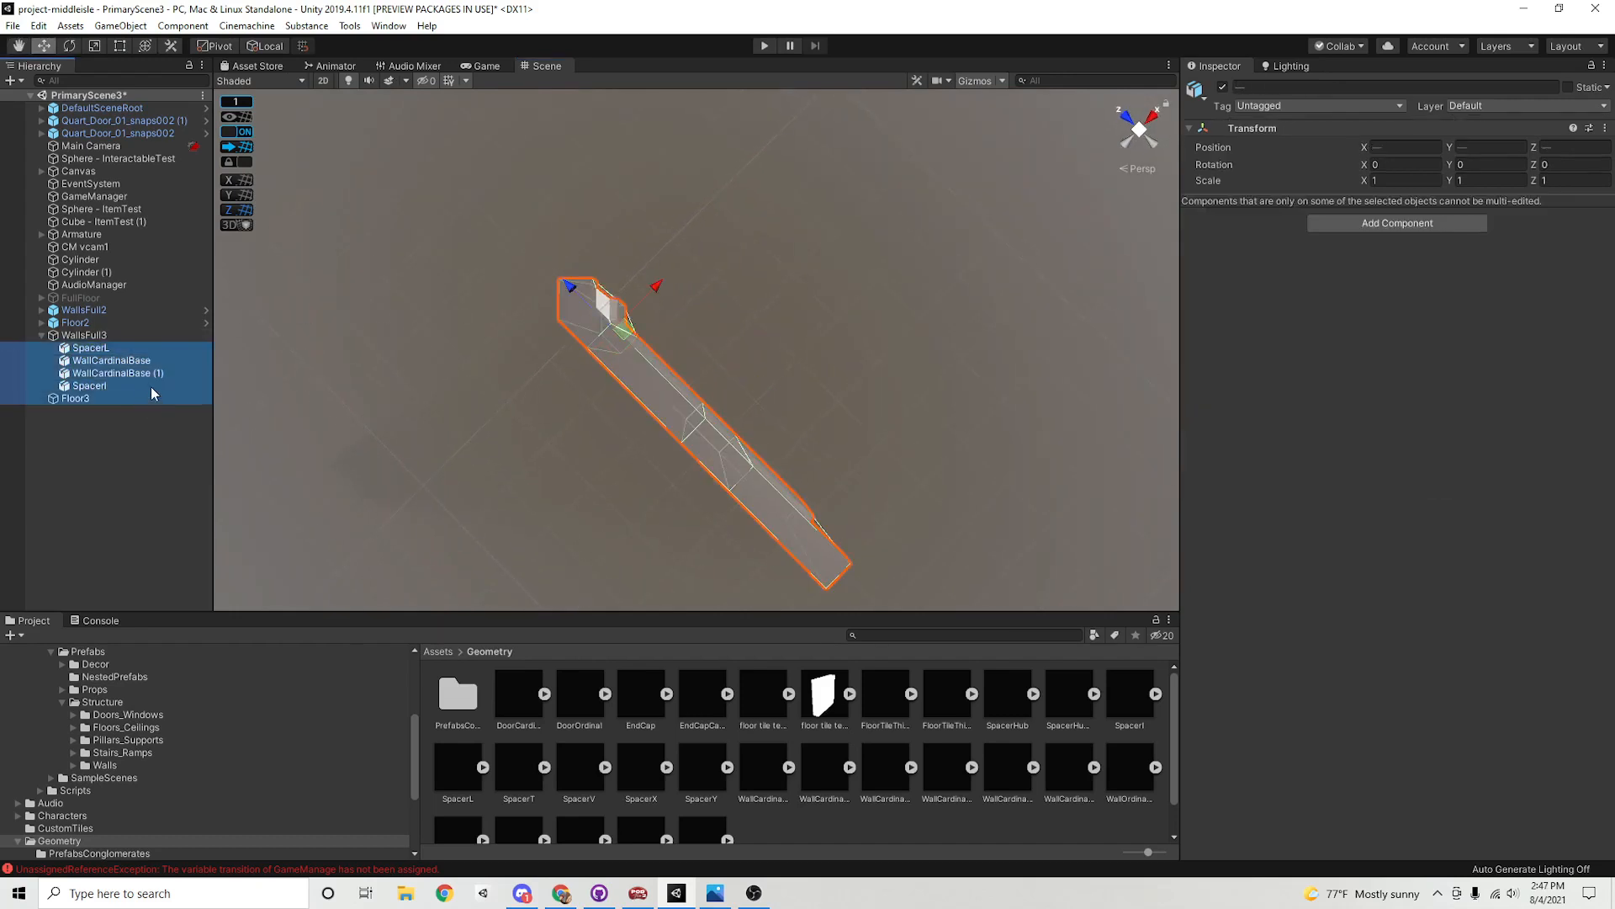
click(150, 386)
shift+click(166, 346)
key(ctrl+d)
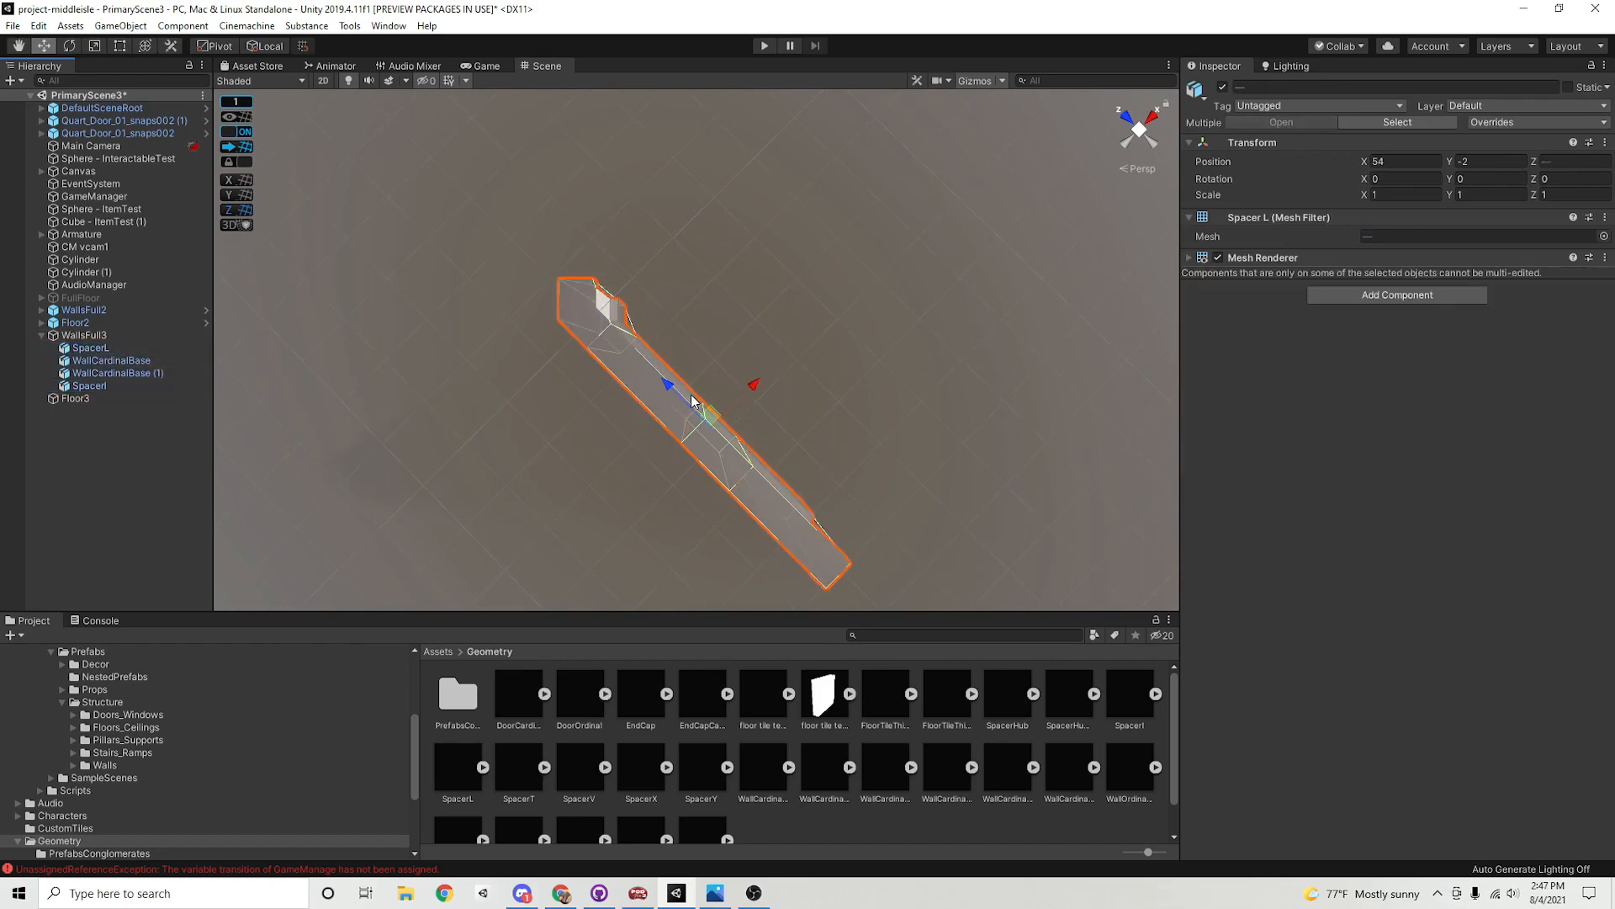
drag(753, 387, 878, 456)
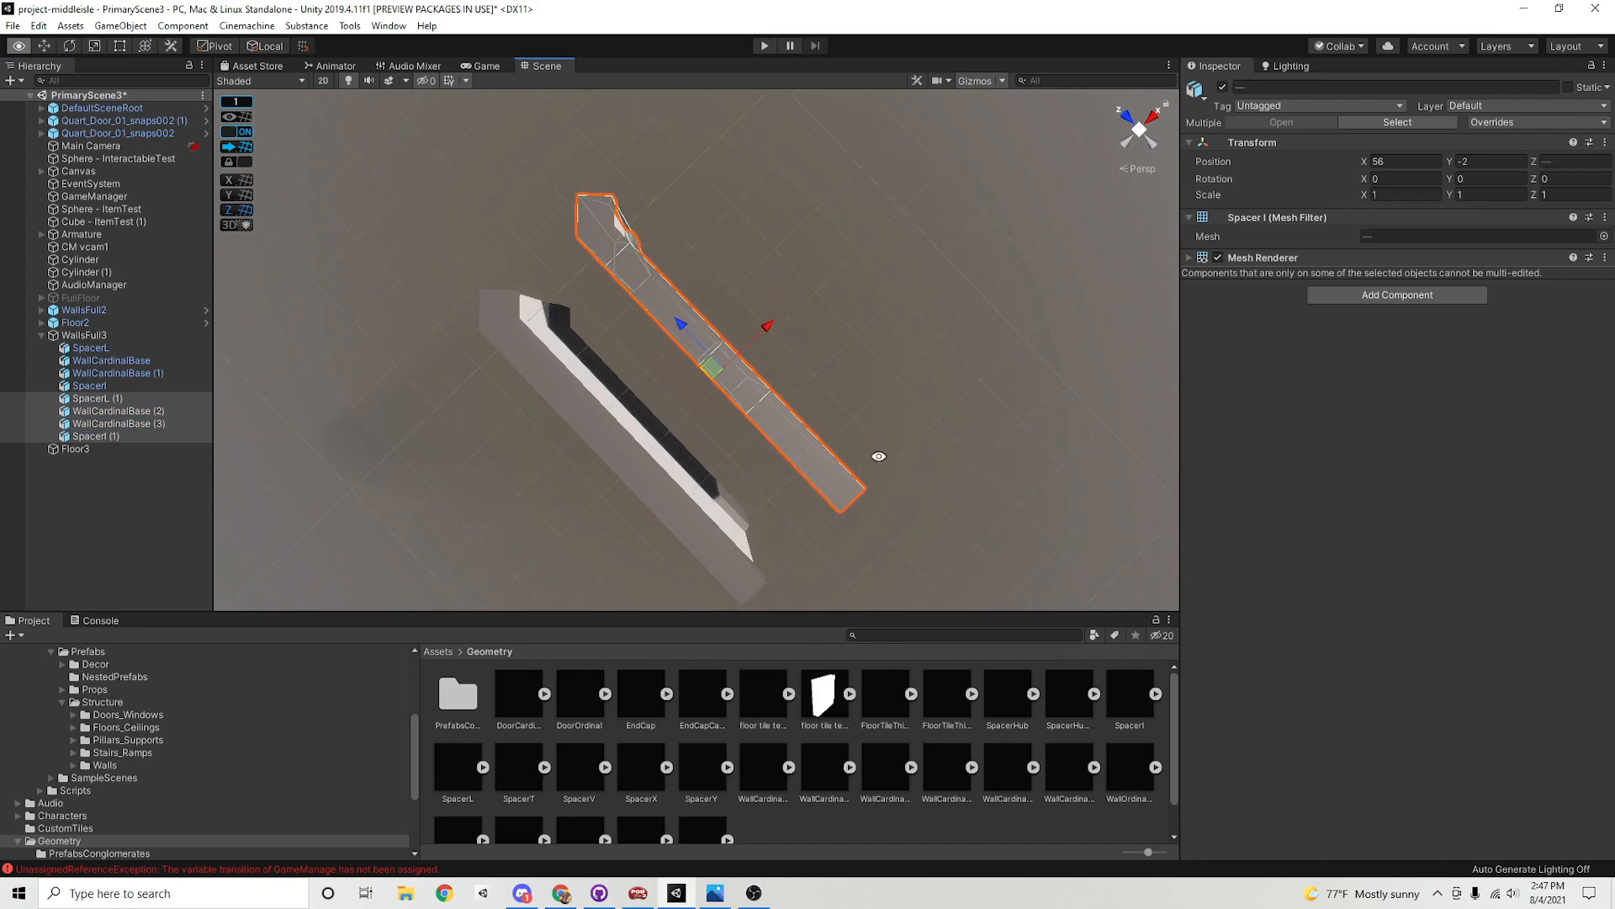
Parent the duplicated walls WallCardinalBase (2) and (3) and SpacerI (1) under SpacerL (1)
click(108, 414)
shift+click(117, 435)
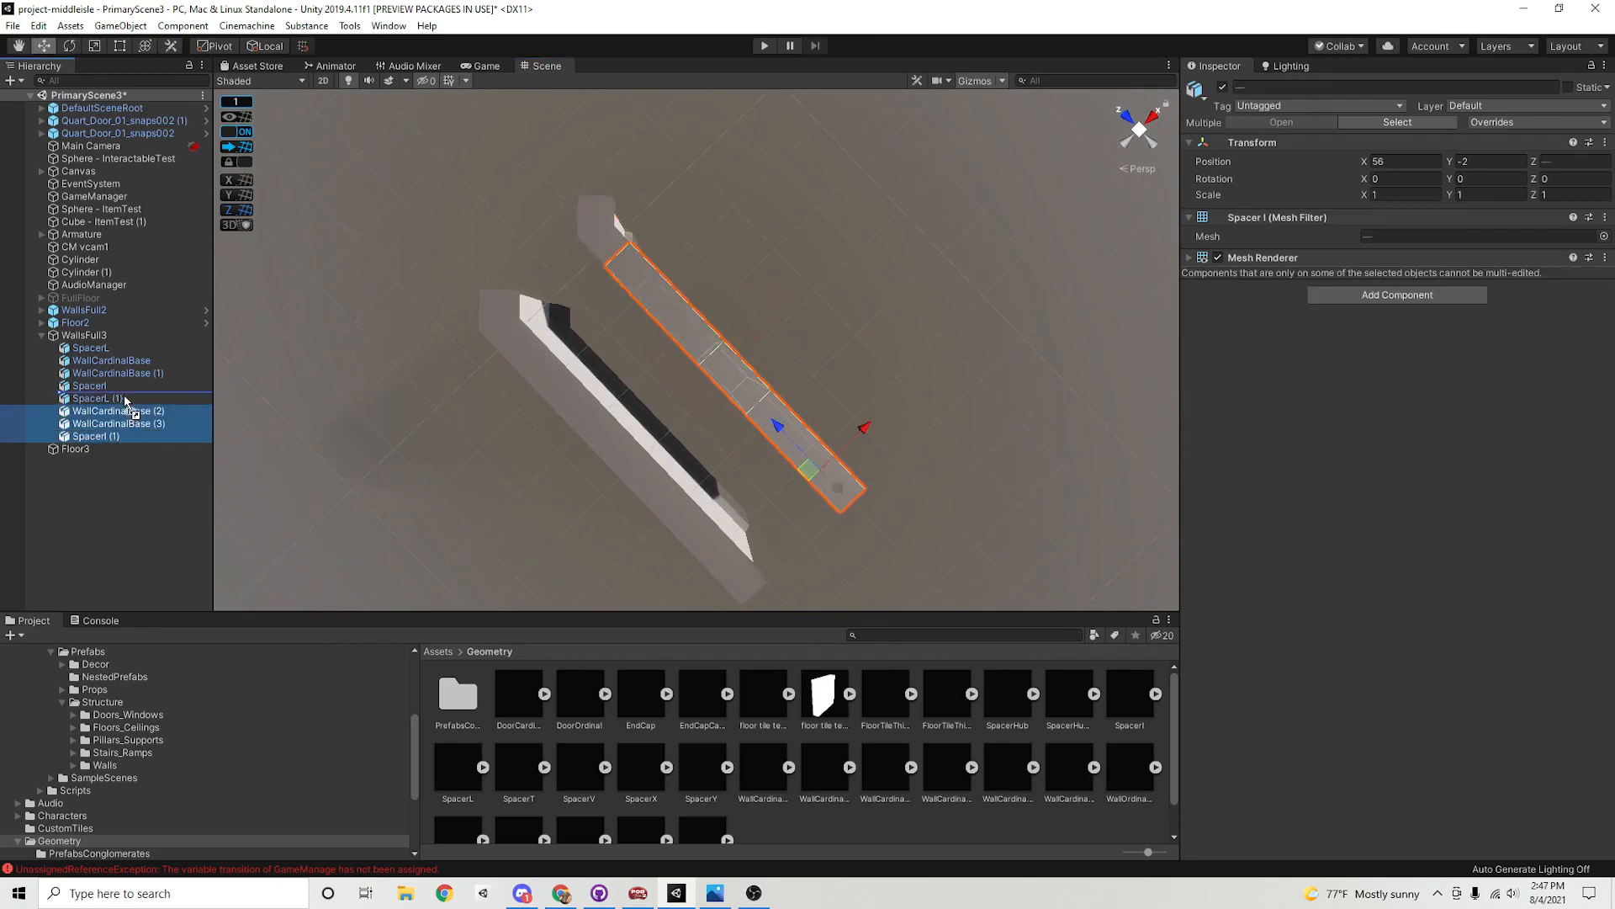
click(124, 399)
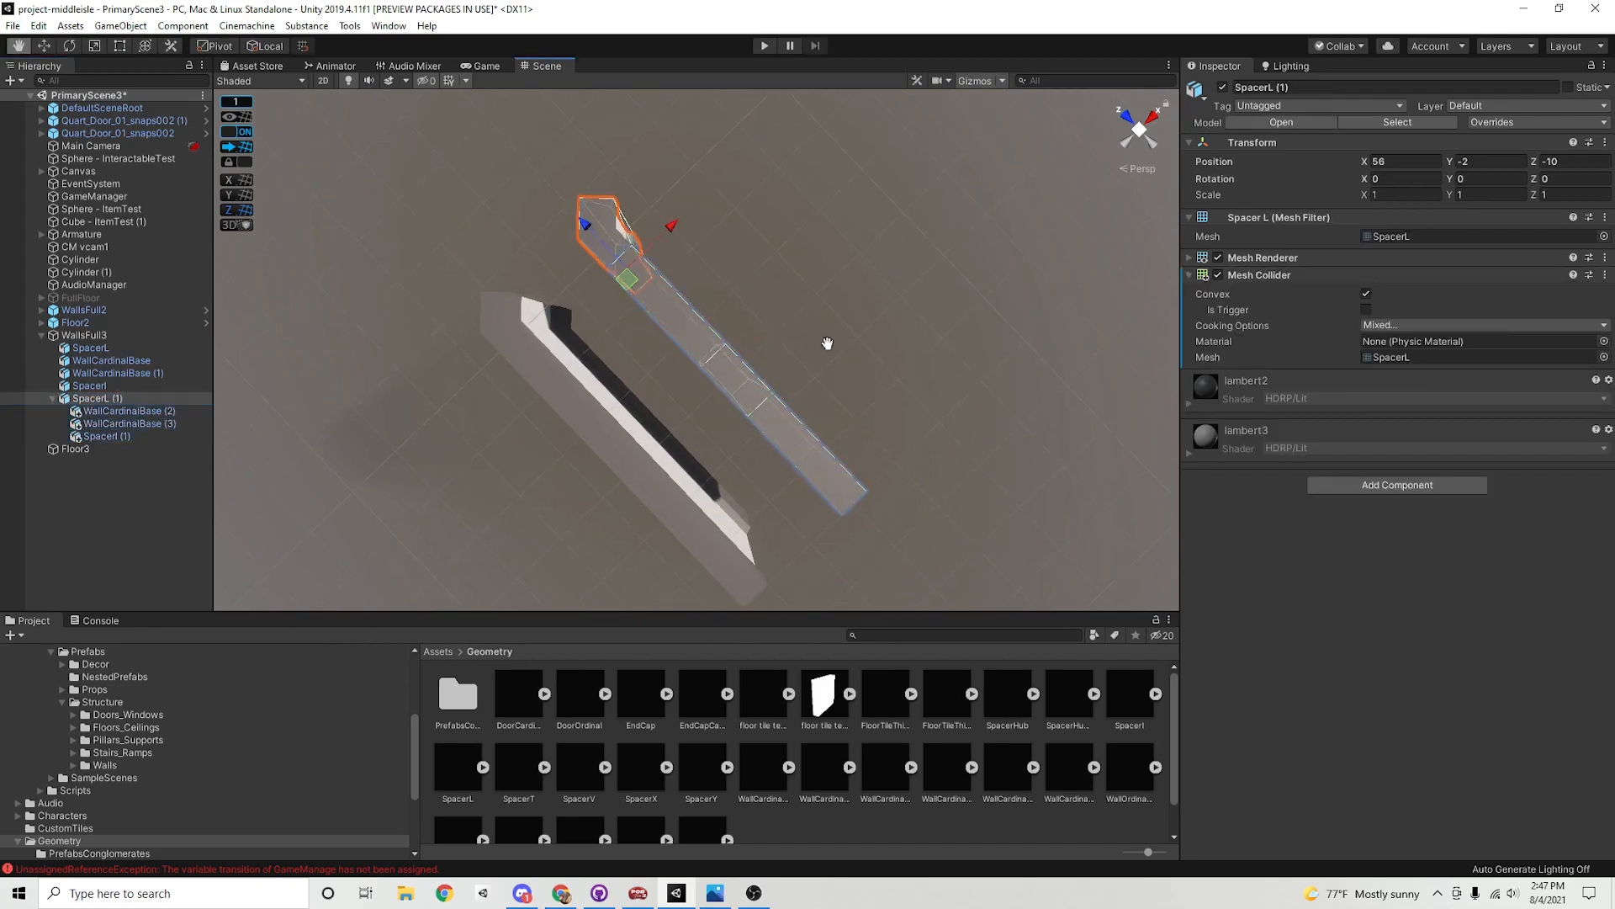
Set the Y rotation of the SpacerL (1) wall group to 90
alt+drag(826, 342, 887, 447)
click(739, 378)
click(653, 353)
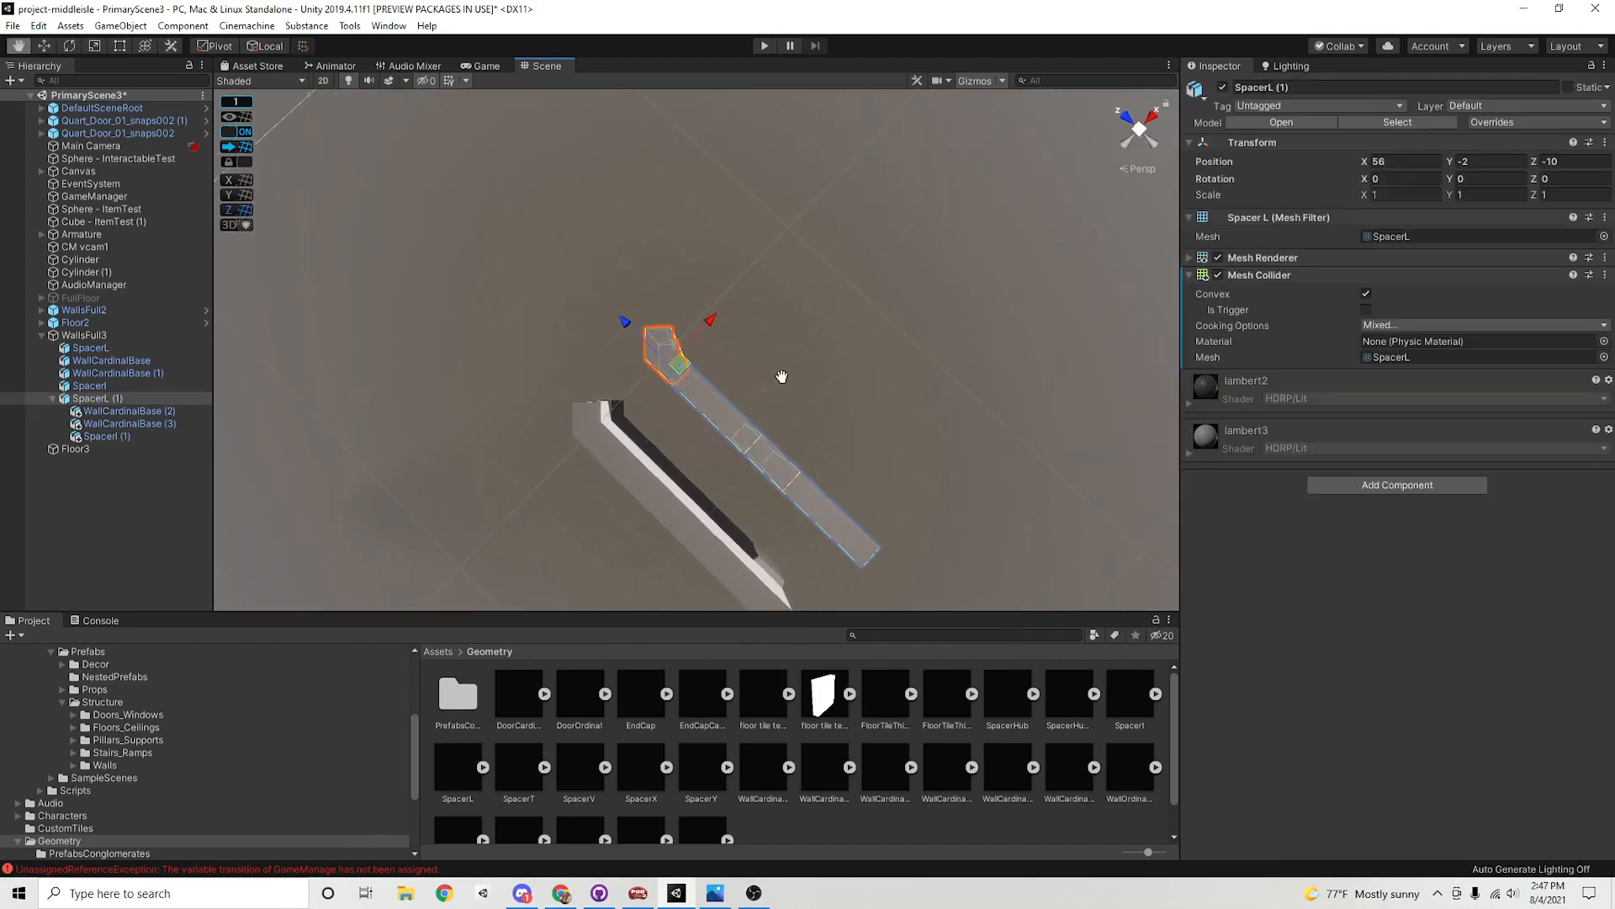
middle_drag(653, 354, 938, 380)
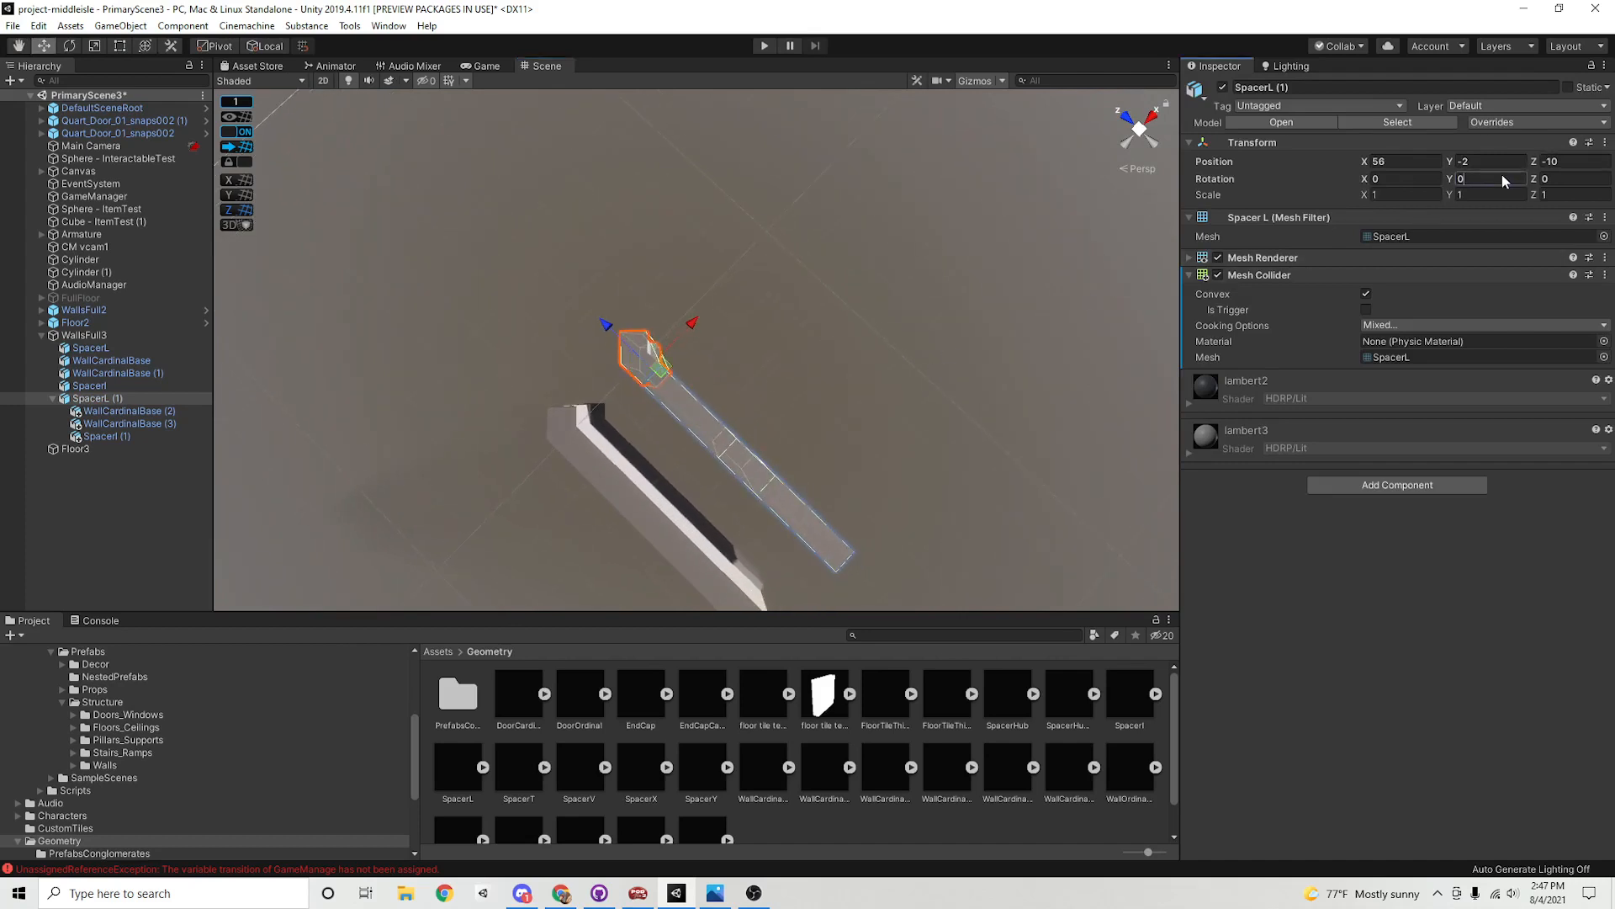
text(90)
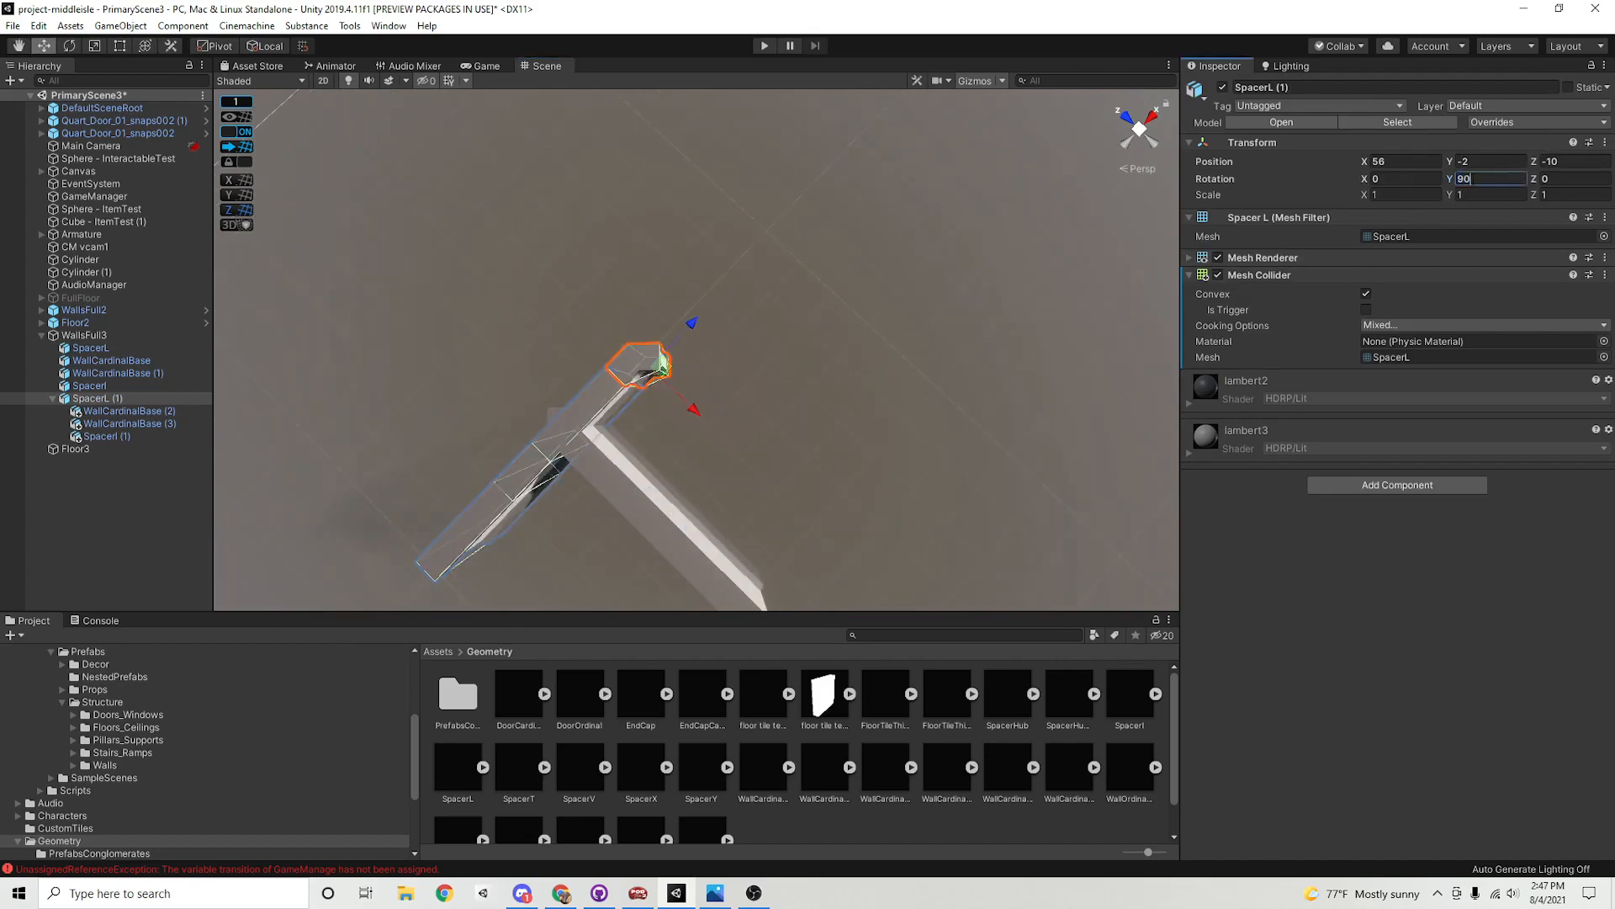
Move the SpacerL (1) wall group away from the first run to position 64, -2, -6
click(932, 275)
right_drag(932, 275, 902, 410)
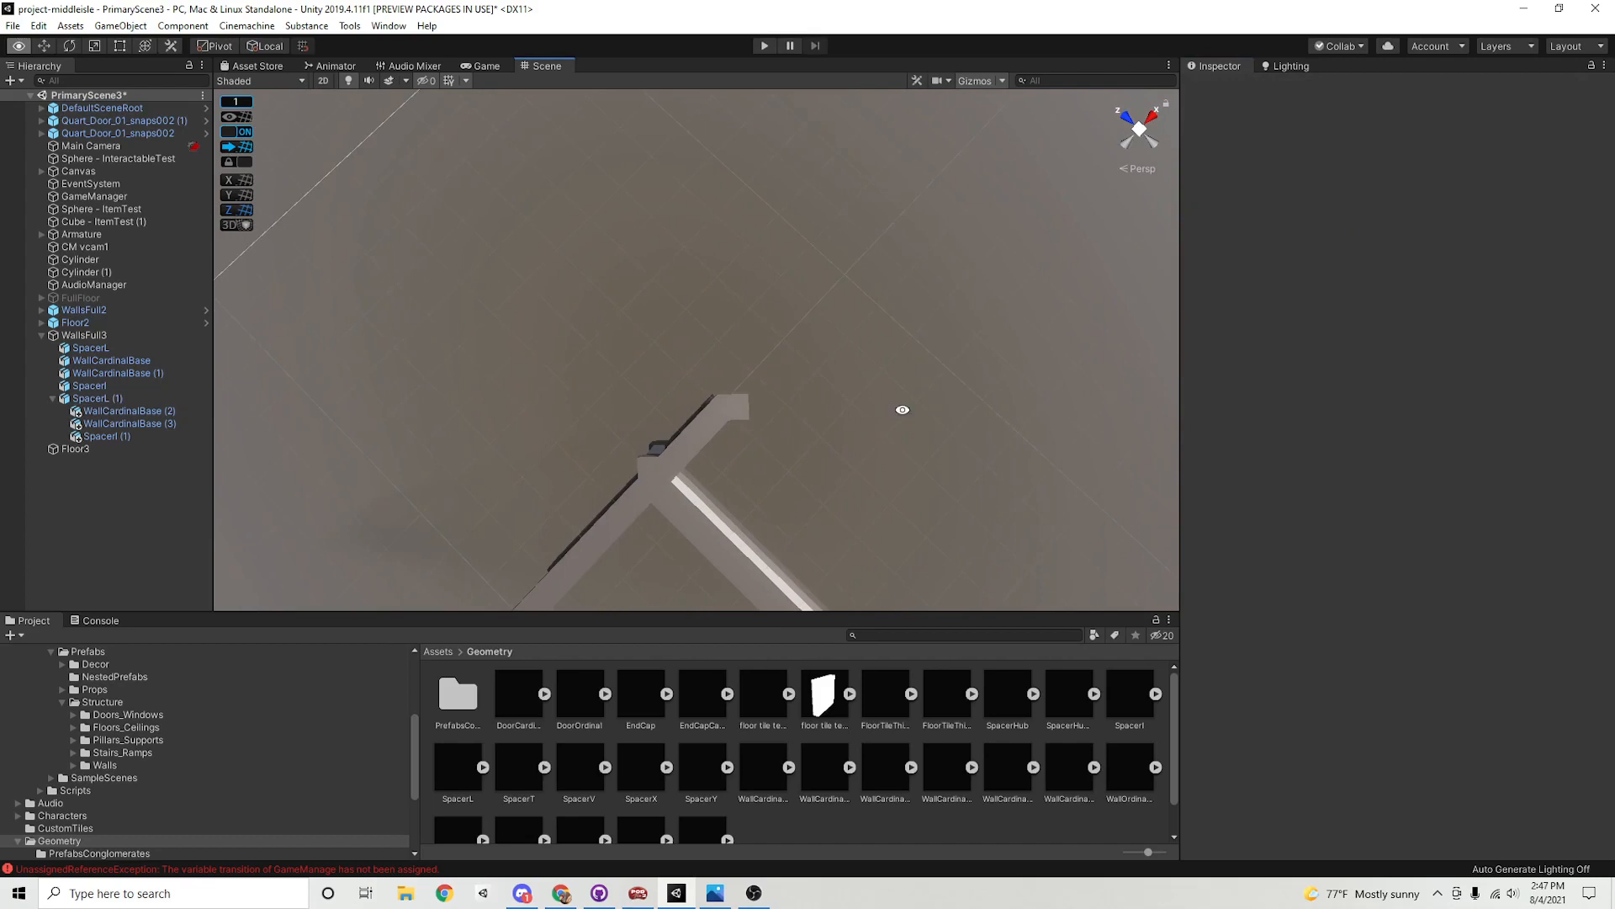
click(737, 407)
drag(717, 394, 789, 169)
right_drag(794, 312, 756, 519)
key(s)
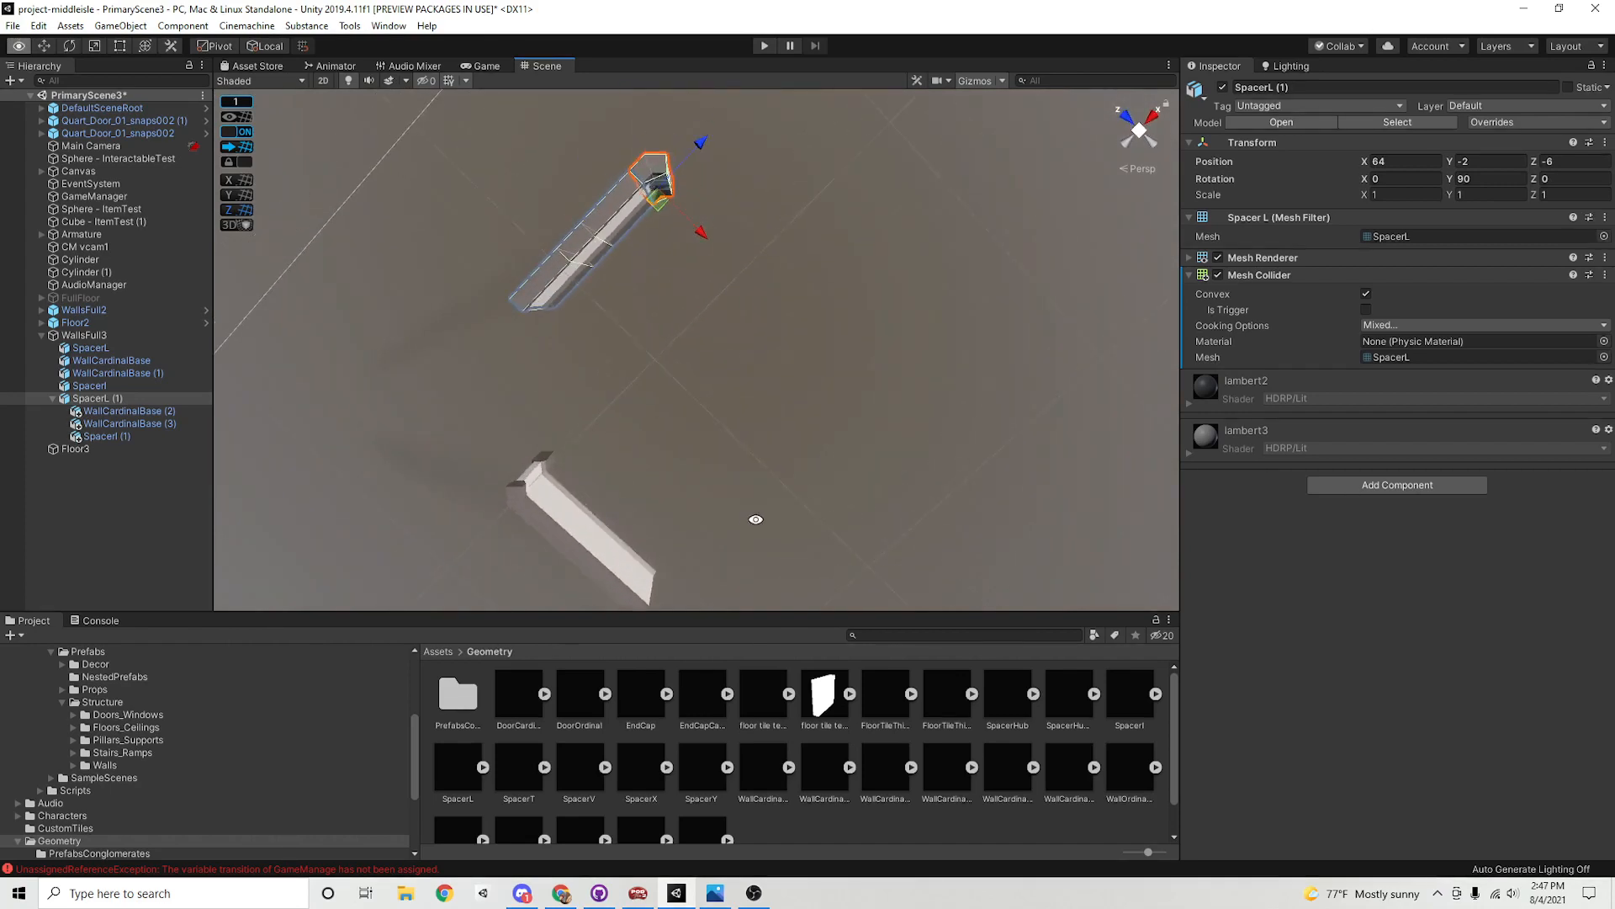
Duplicate the SpacerL (1) wall group, shift the copy across the room, and set its Y rotation to 180
middle_drag(794, 486, 736, 475)
key(ctrl+d)
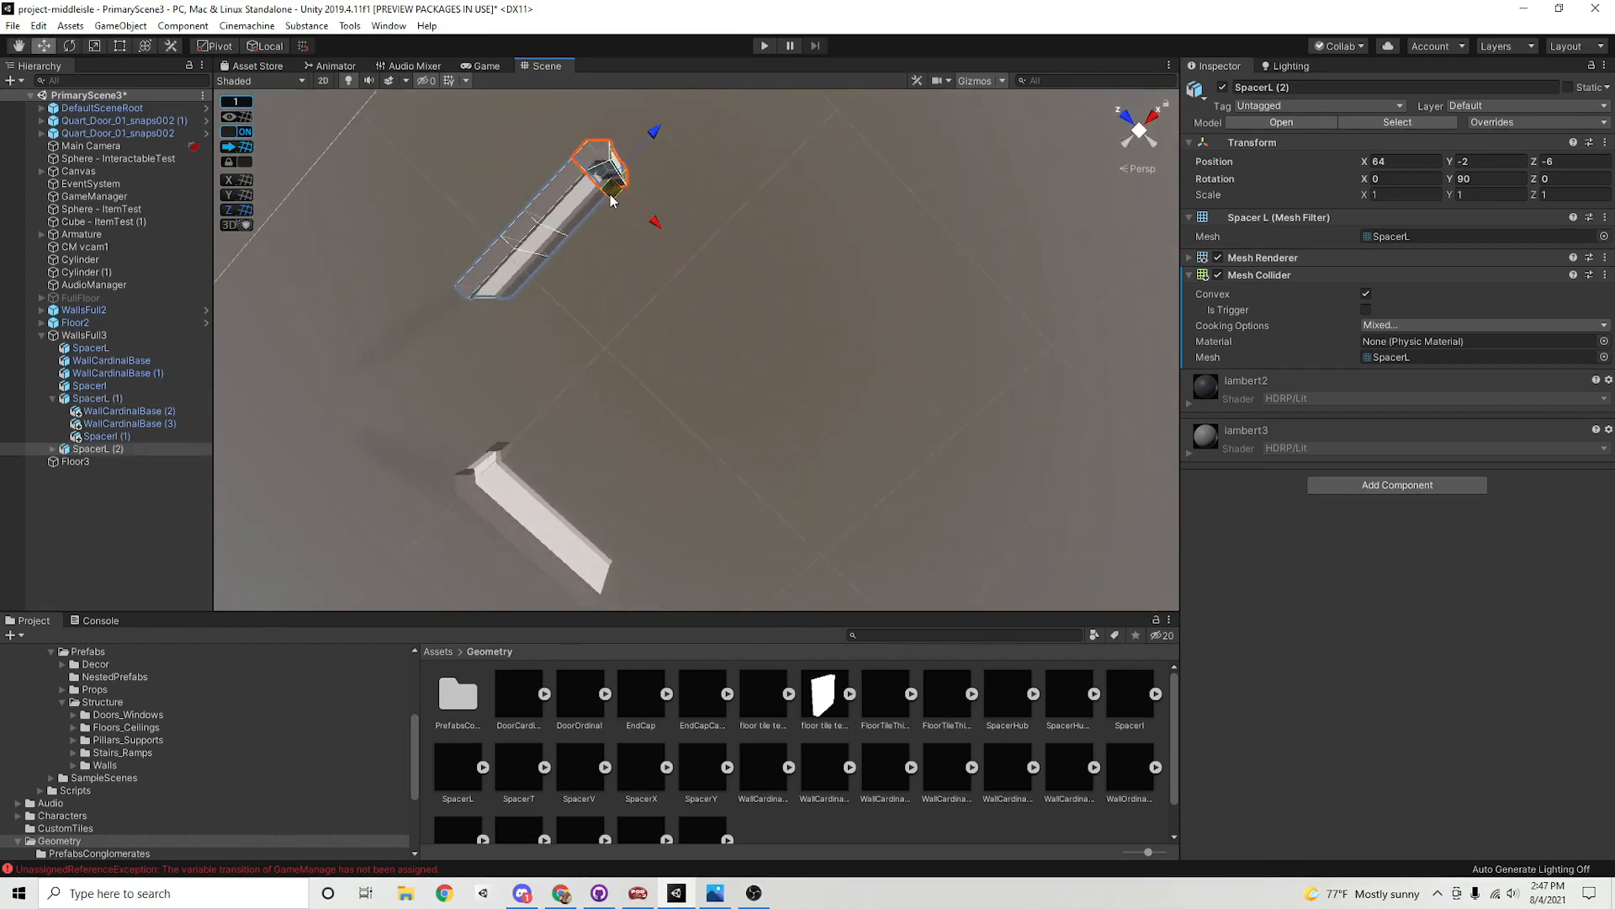
drag(611, 200, 863, 202)
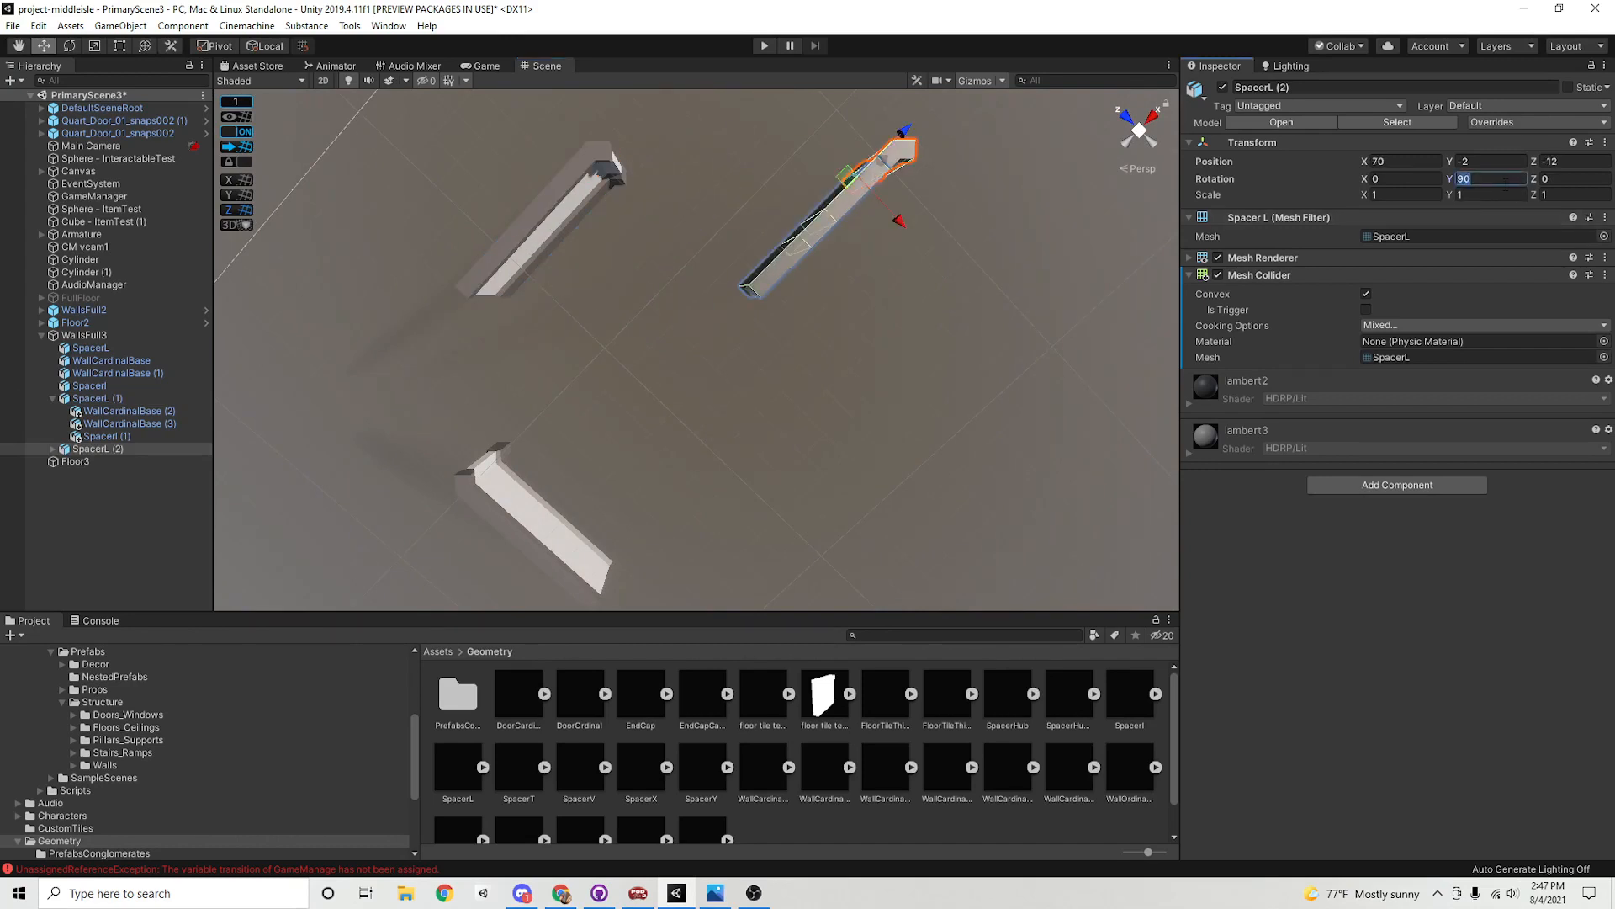
text(180)
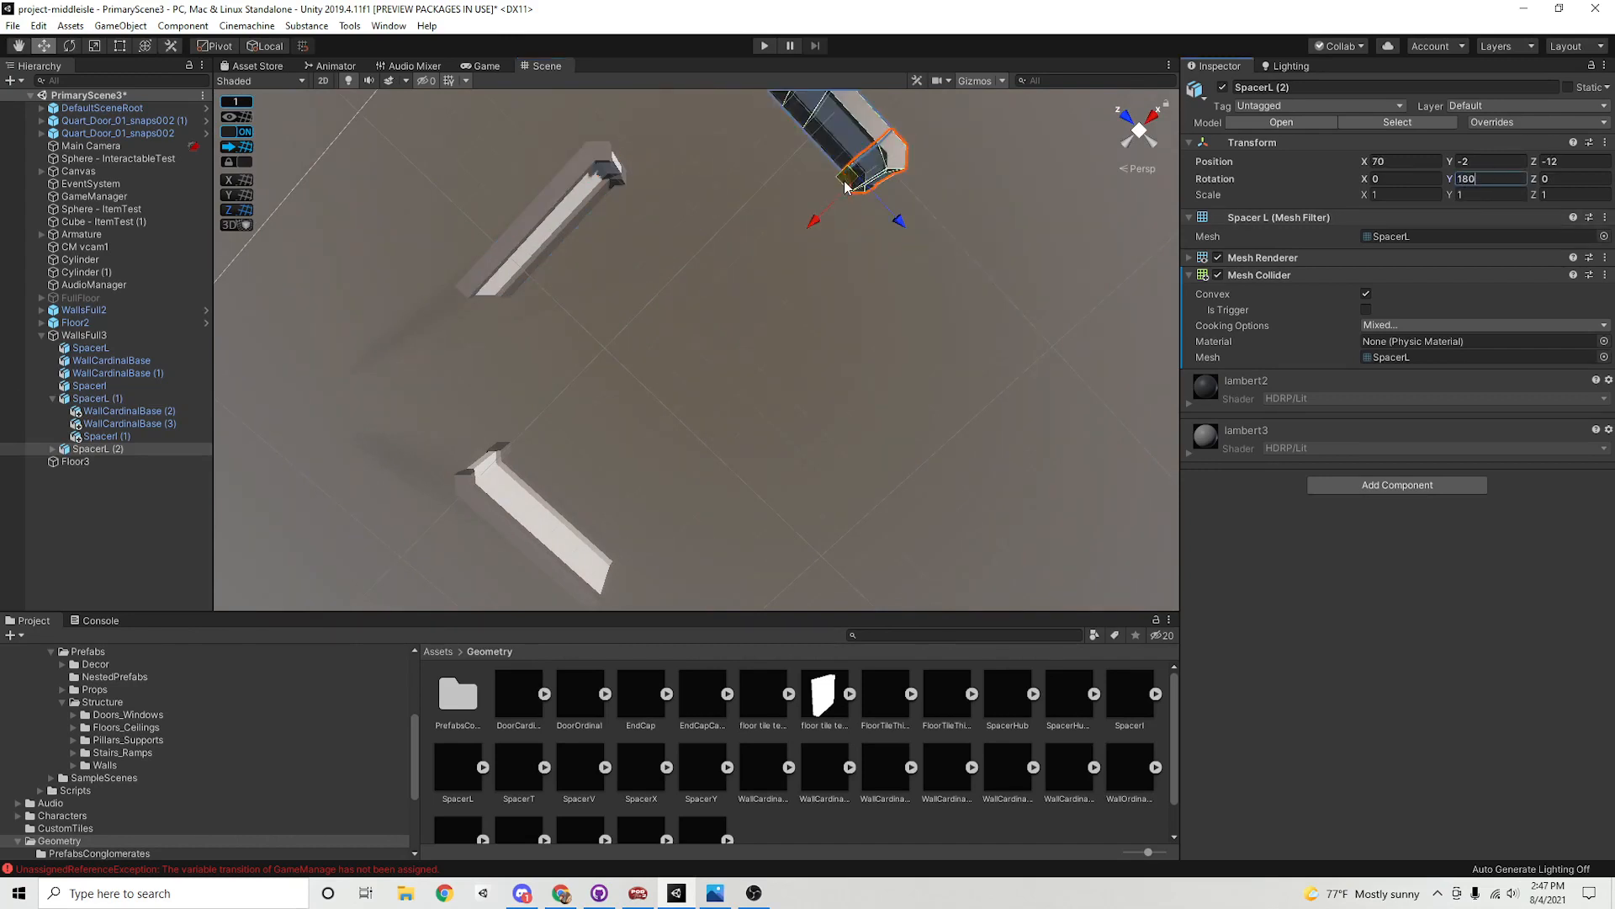
Move the SpacerL (2) wall group to position 68, -2, -15
drag(845, 181, 902, 285)
alt+drag(845, 336, 794, 294)
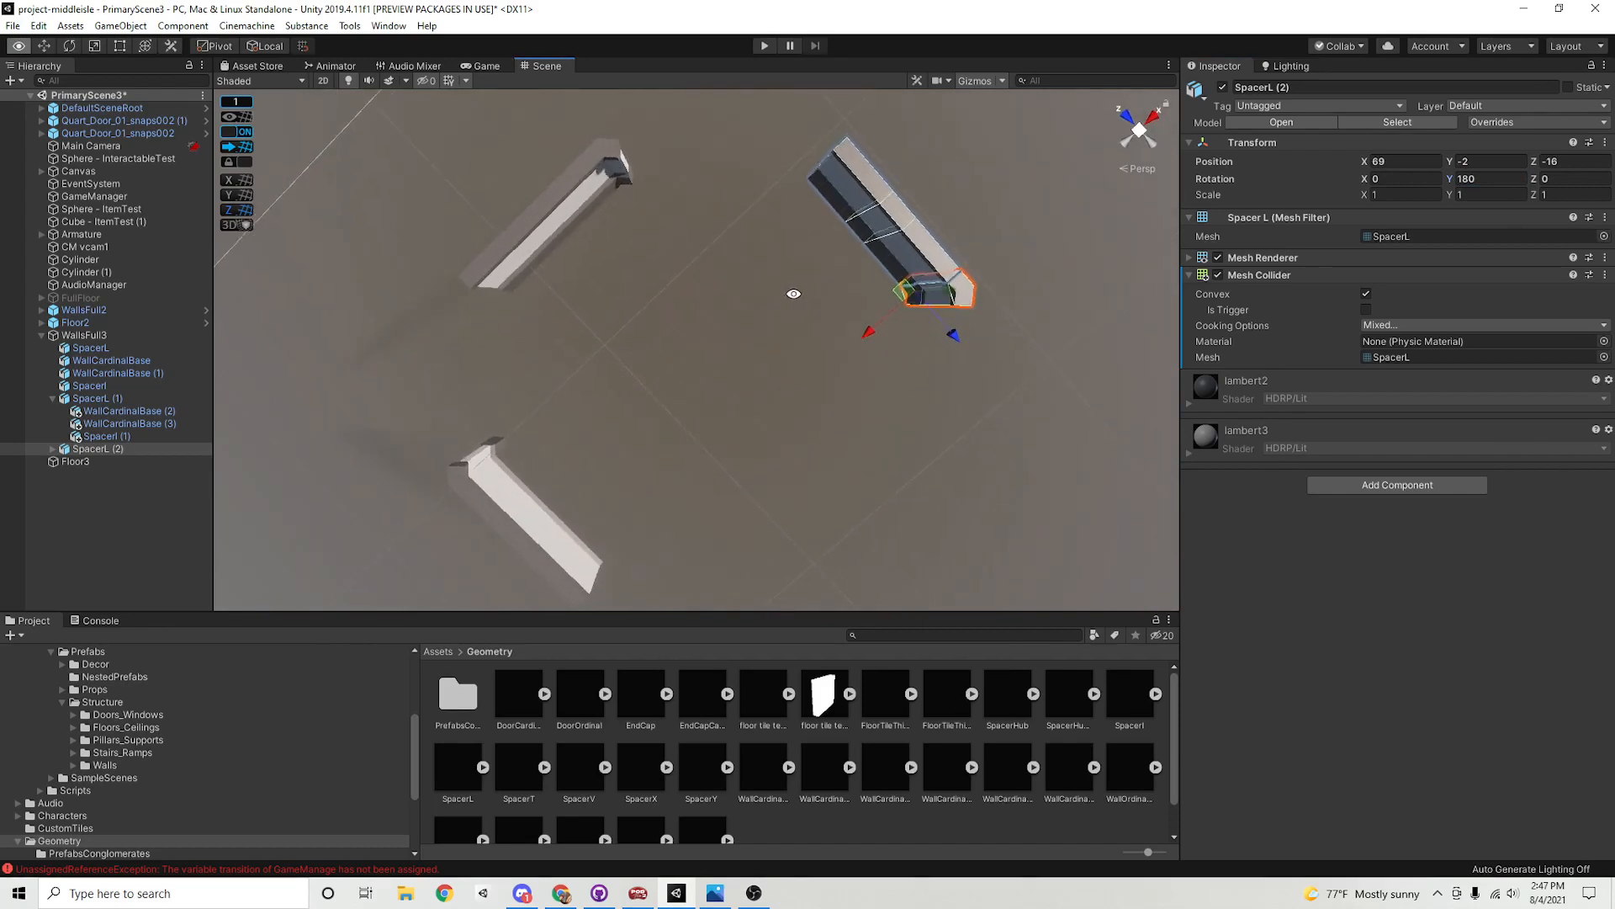
drag(902, 289, 863, 294)
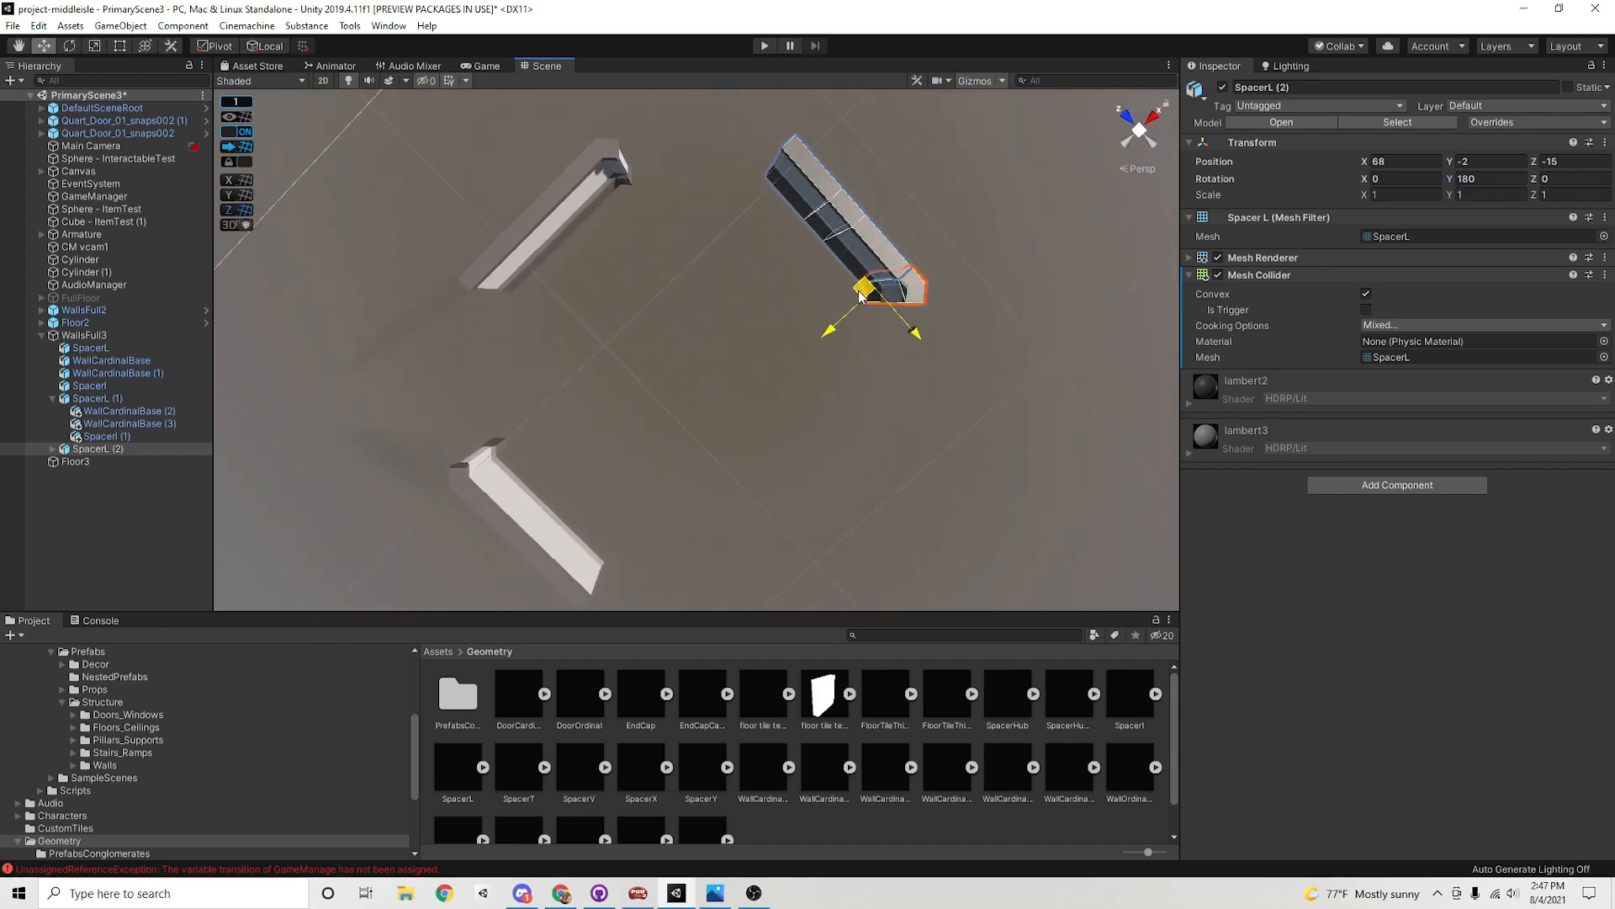
Duplicate the SpacerL (2) wall group toward the remaining open side and set the copy's Y rotation to 270
alt+drag(765, 280, 763, 342)
scroll(764, 343, down, 7)
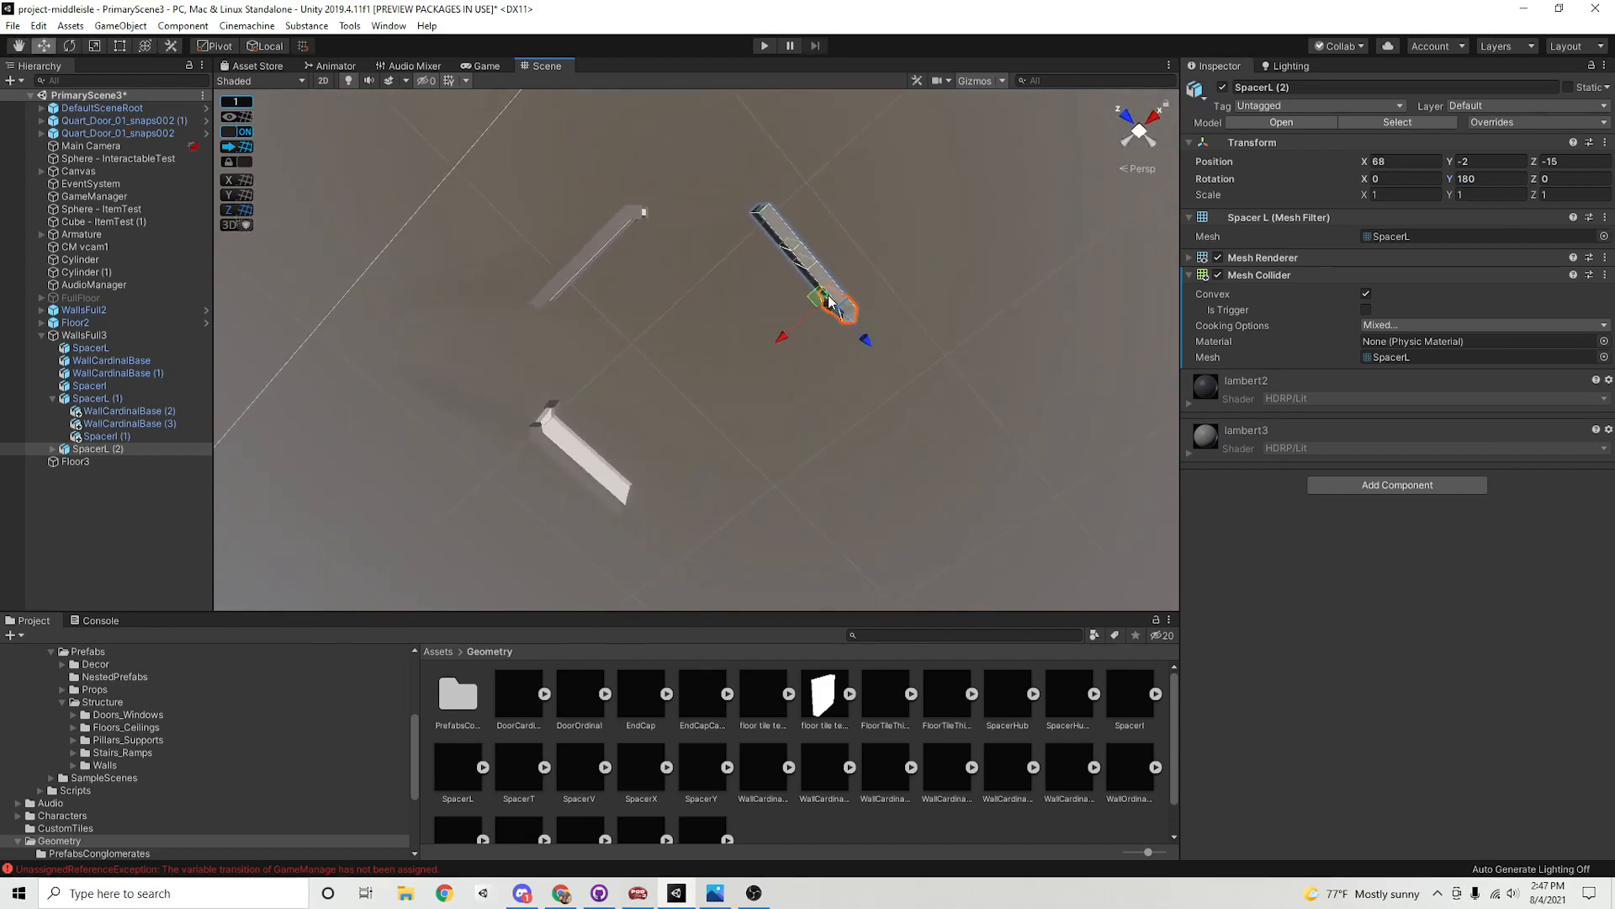
alt+drag(758, 276, 760, 213)
middle_drag(729, 266, 693, 233)
scroll(721, 264, up, 3)
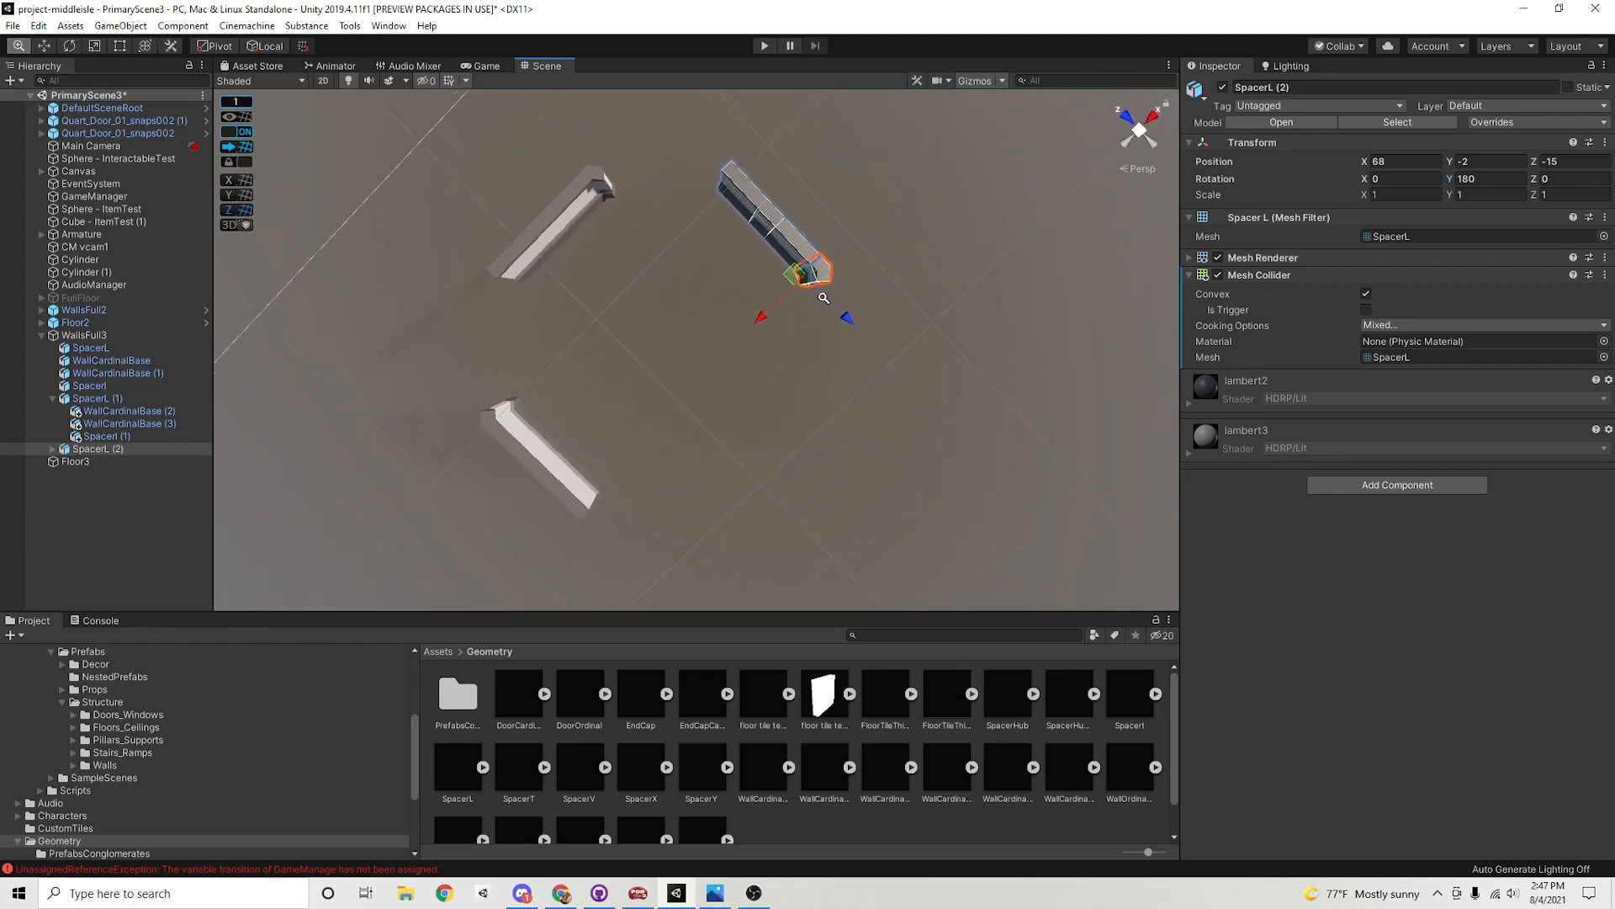
key(ctrl+d)
drag(800, 275, 777, 450)
click(1476, 179)
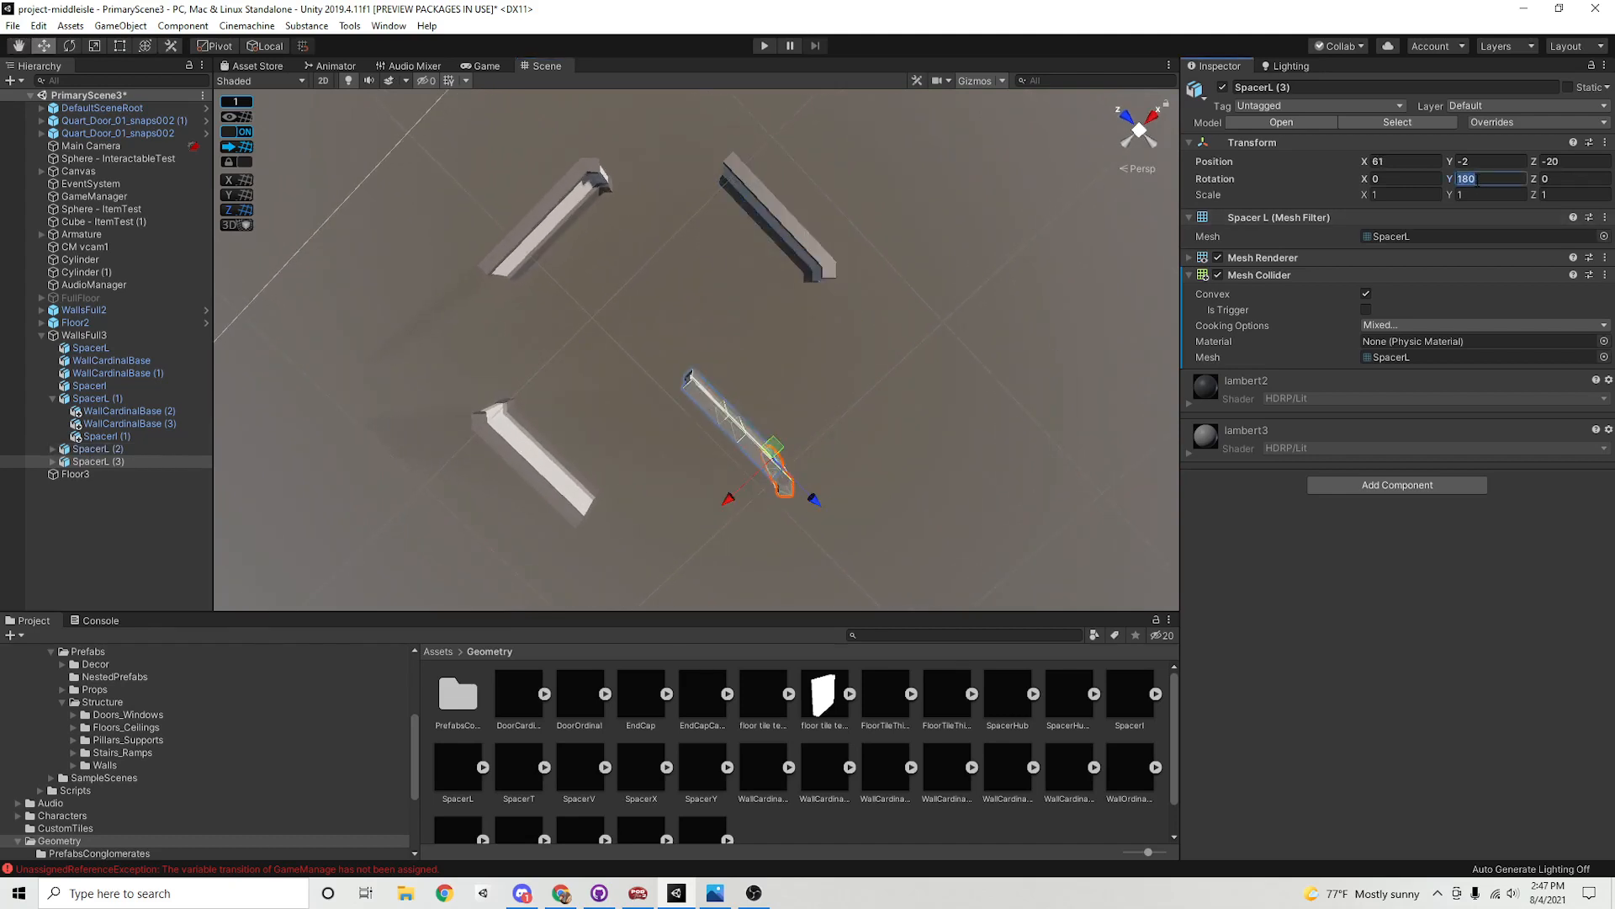
text(270)
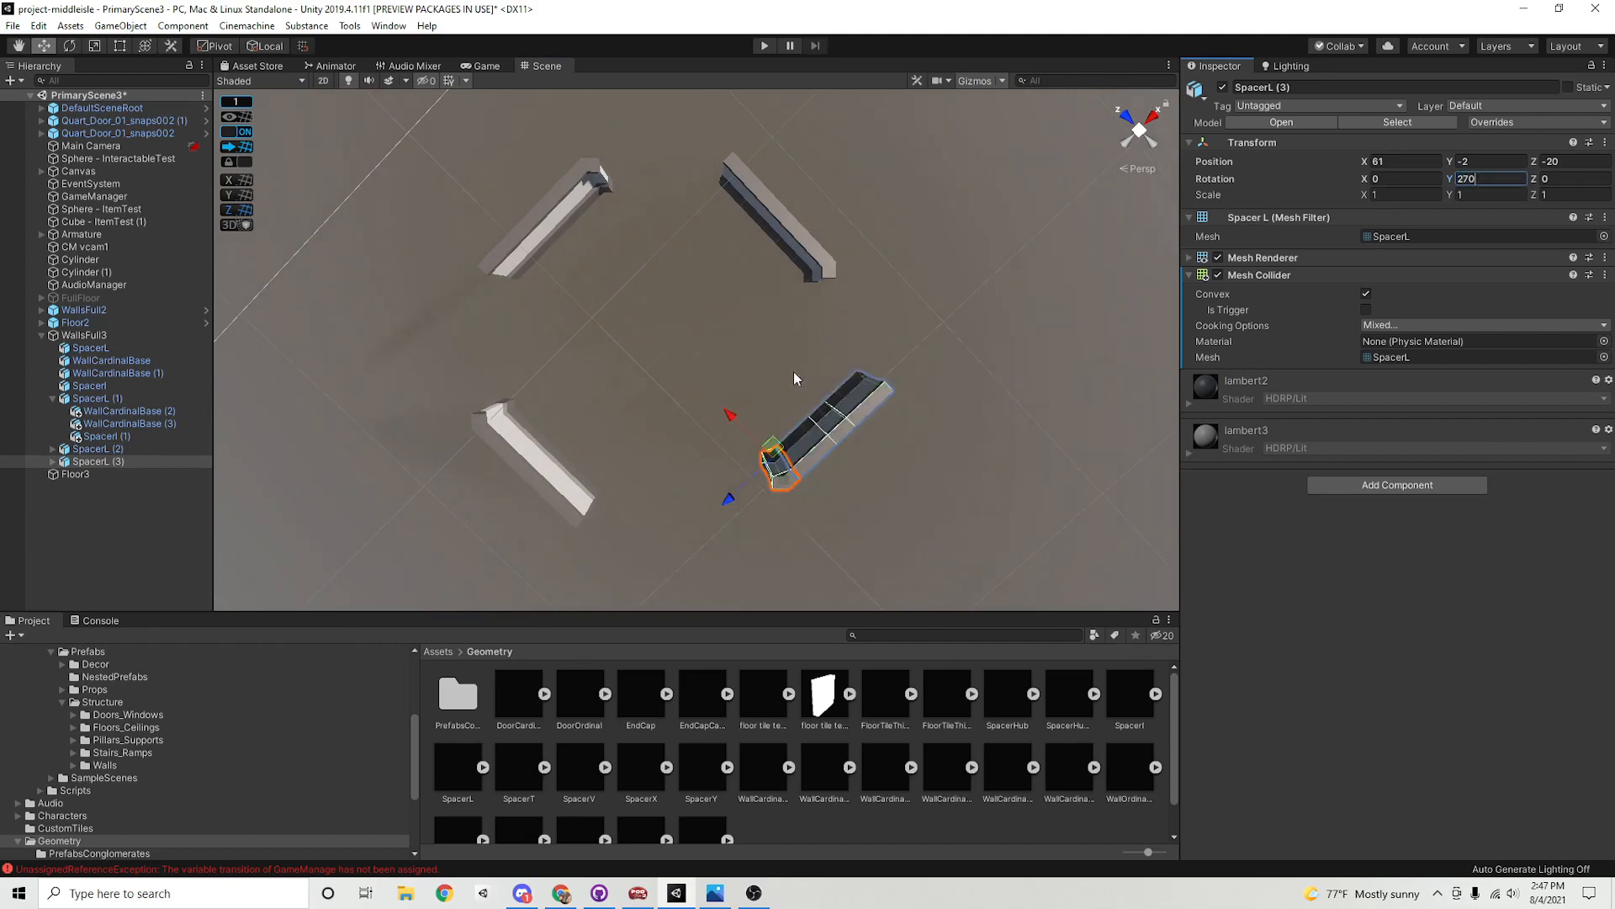
Move the SpacerL (3) wall group to position 59, -2, -20 to complete the four-sided layout
drag(771, 459, 721, 477)
alt+drag(737, 416, 825, 425)
drag(770, 476, 707, 357)
scroll(699, 466, up, 5)
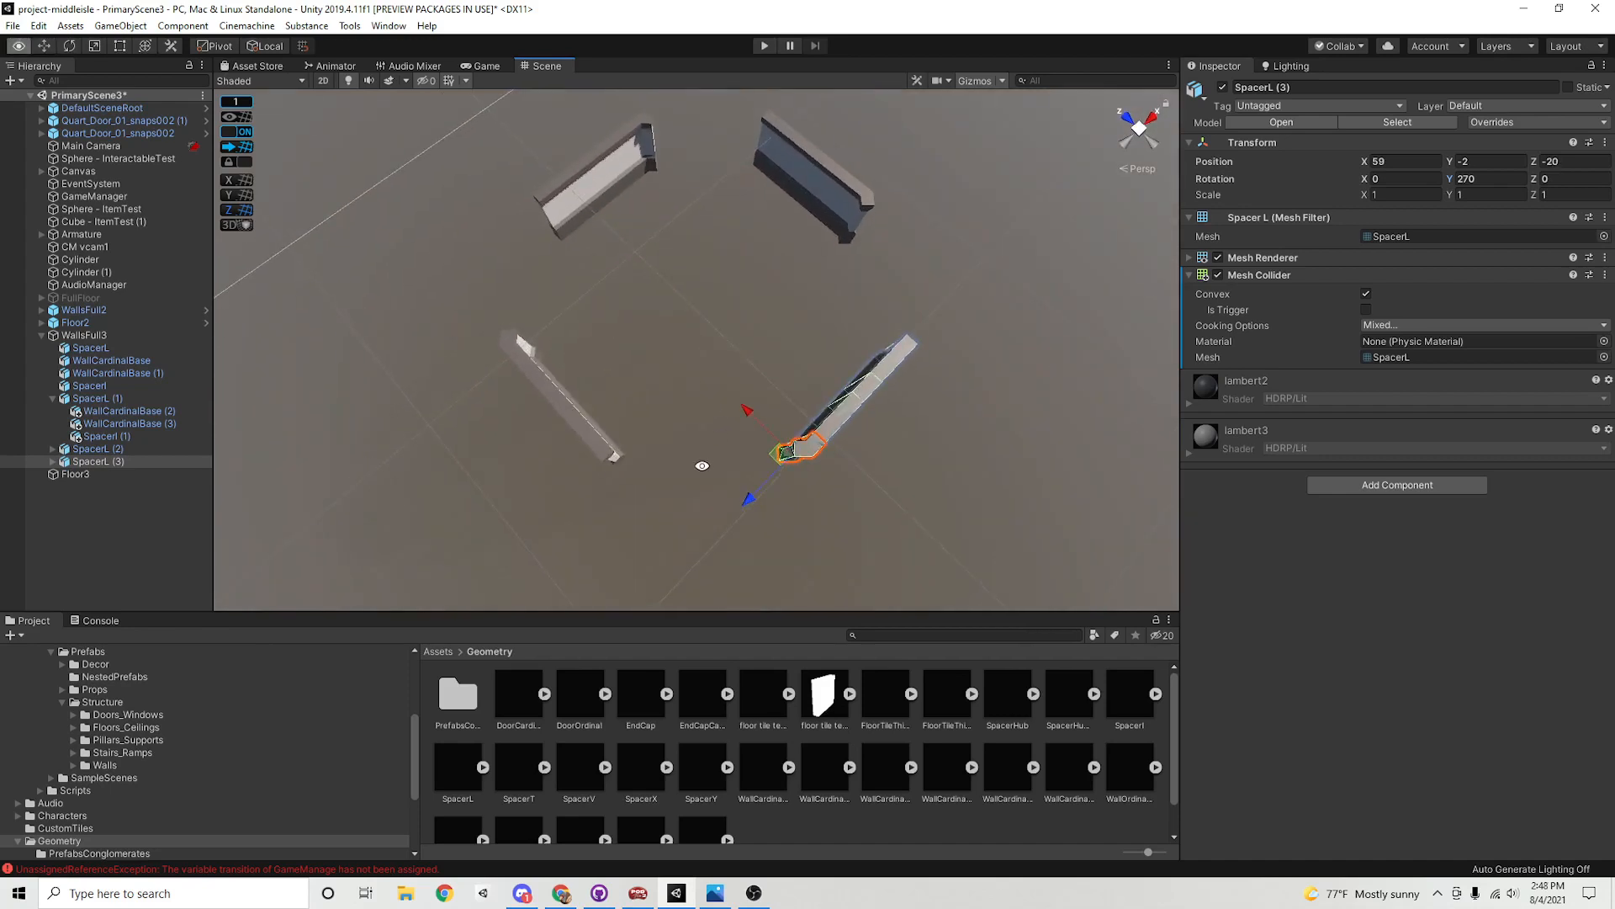
Examine the four wall runs from above, including the open corner at the first run's SpacerL end
middle_drag(799, 398, 795, 325)
click(769, 254)
alt+drag(822, 127, 811, 458)
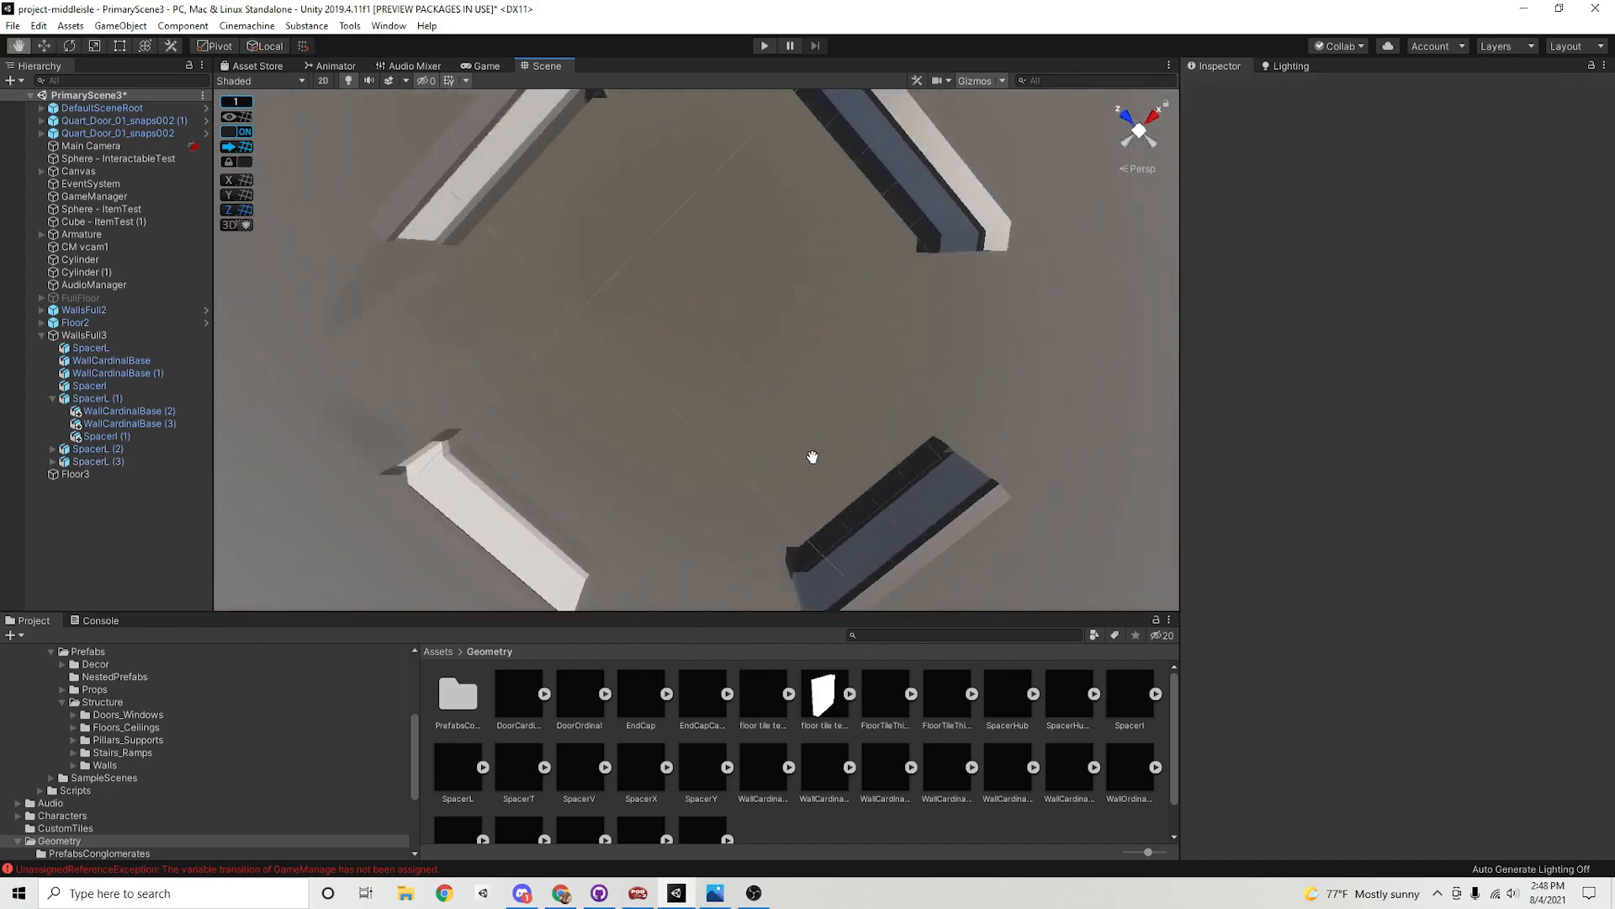
scroll(825, 456, down, 3)
middle_drag(836, 455, 858, 494)
alt+drag(858, 494, 616, 402)
alt+scroll(825, 430, up, 6)
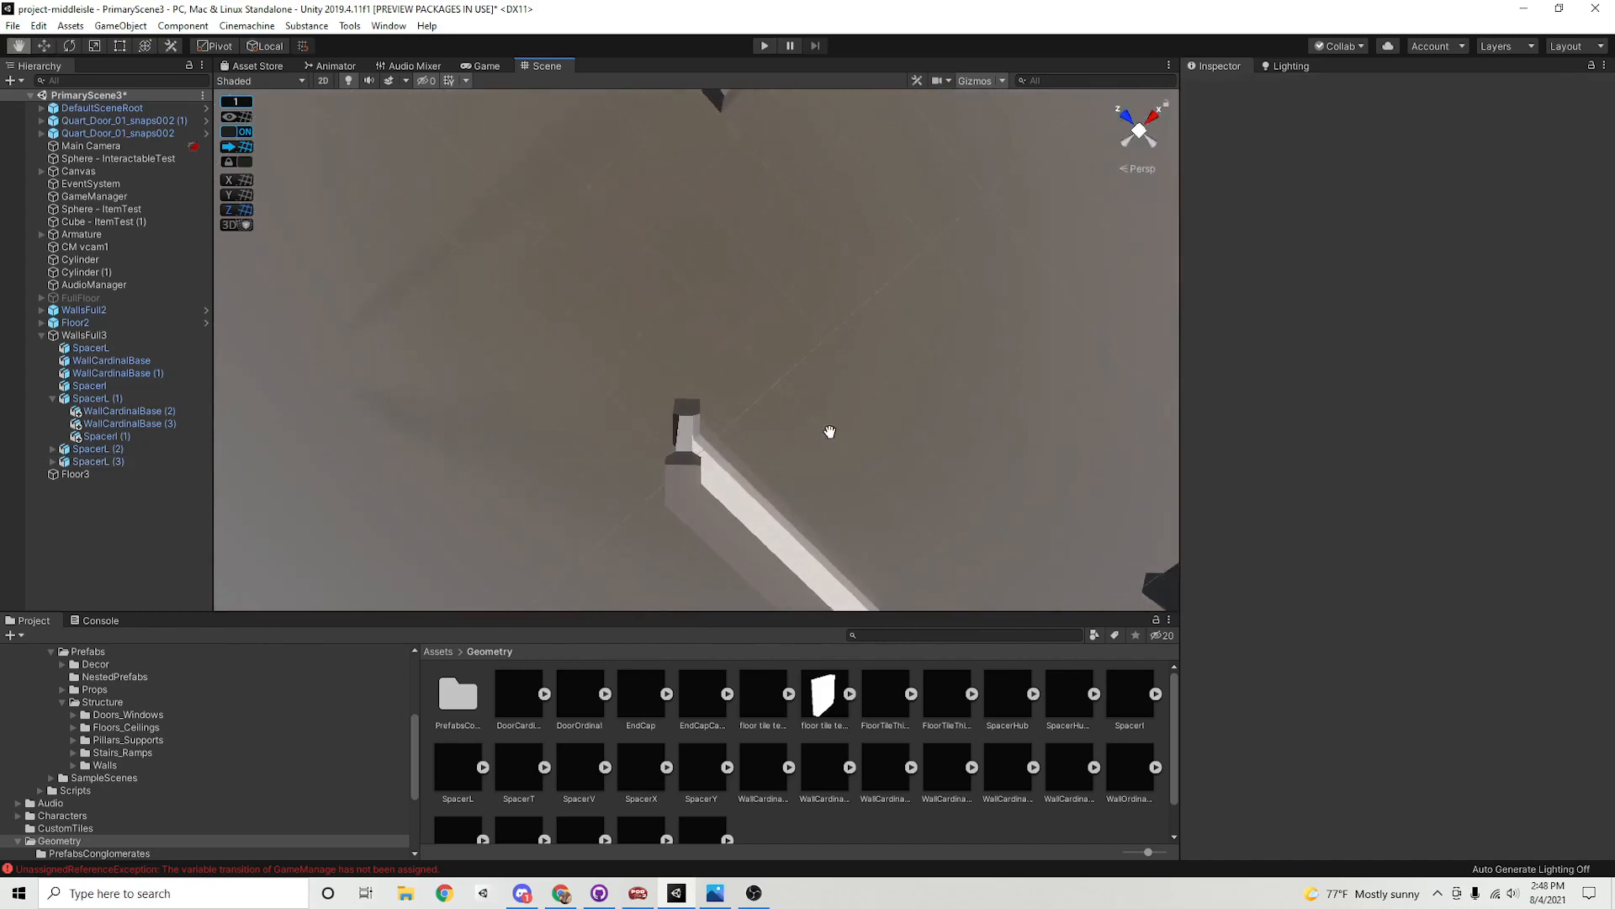
middle_drag(831, 439, 782, 408)
scroll(912, 698, down, 1)
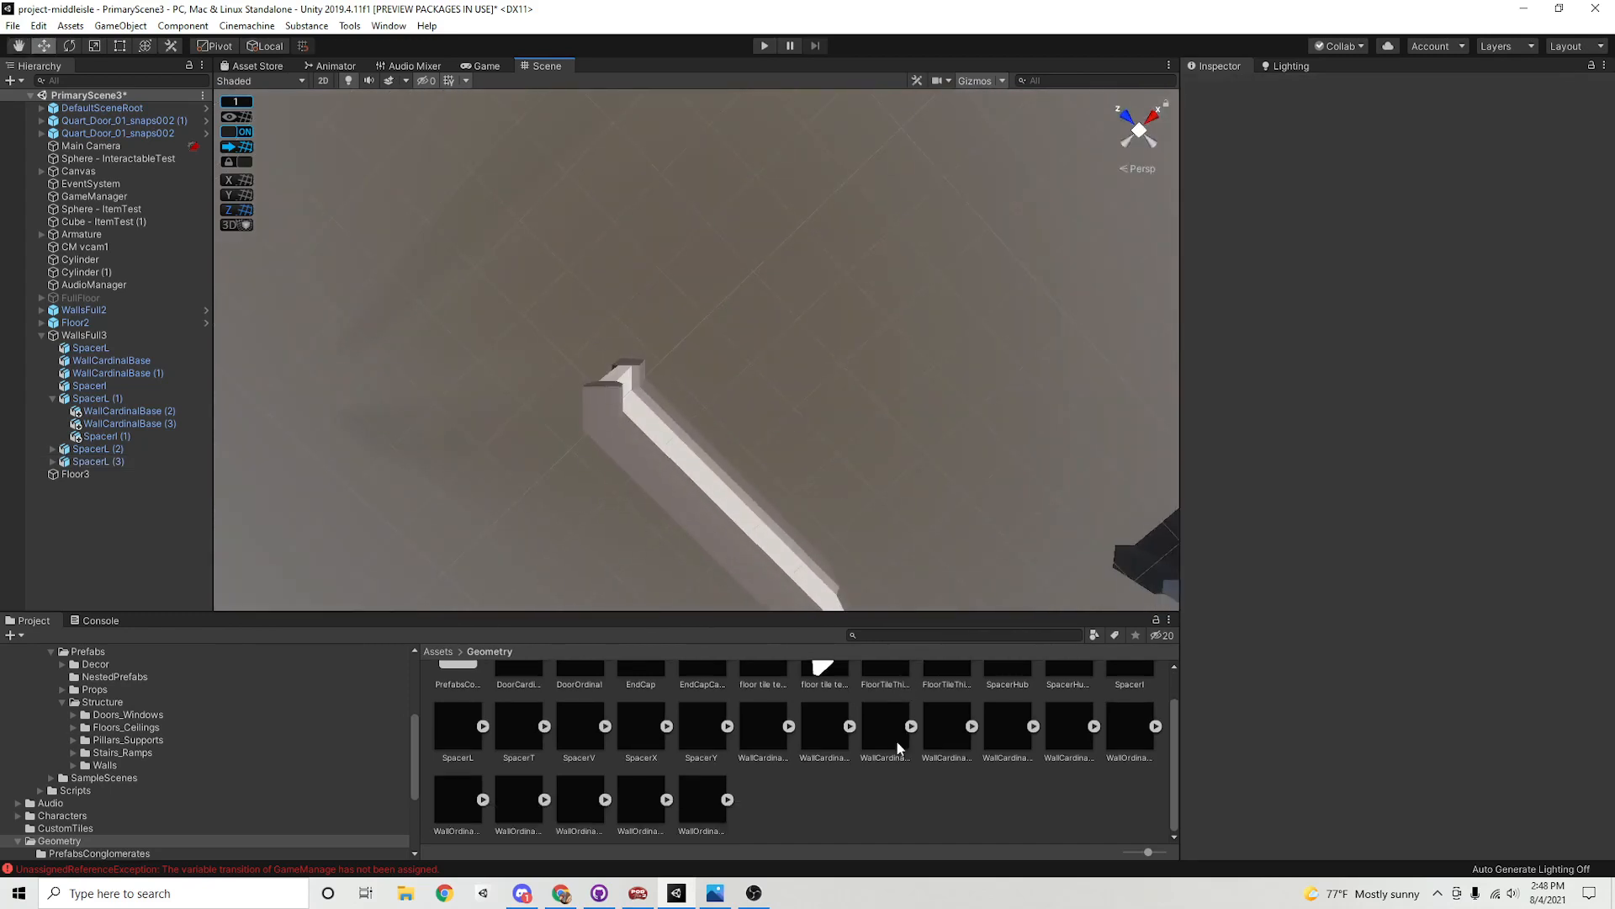
Consult the octagonal room in the floor plan image ModEnviroGridTest2.jpg and move the image out of the way
click(715, 893)
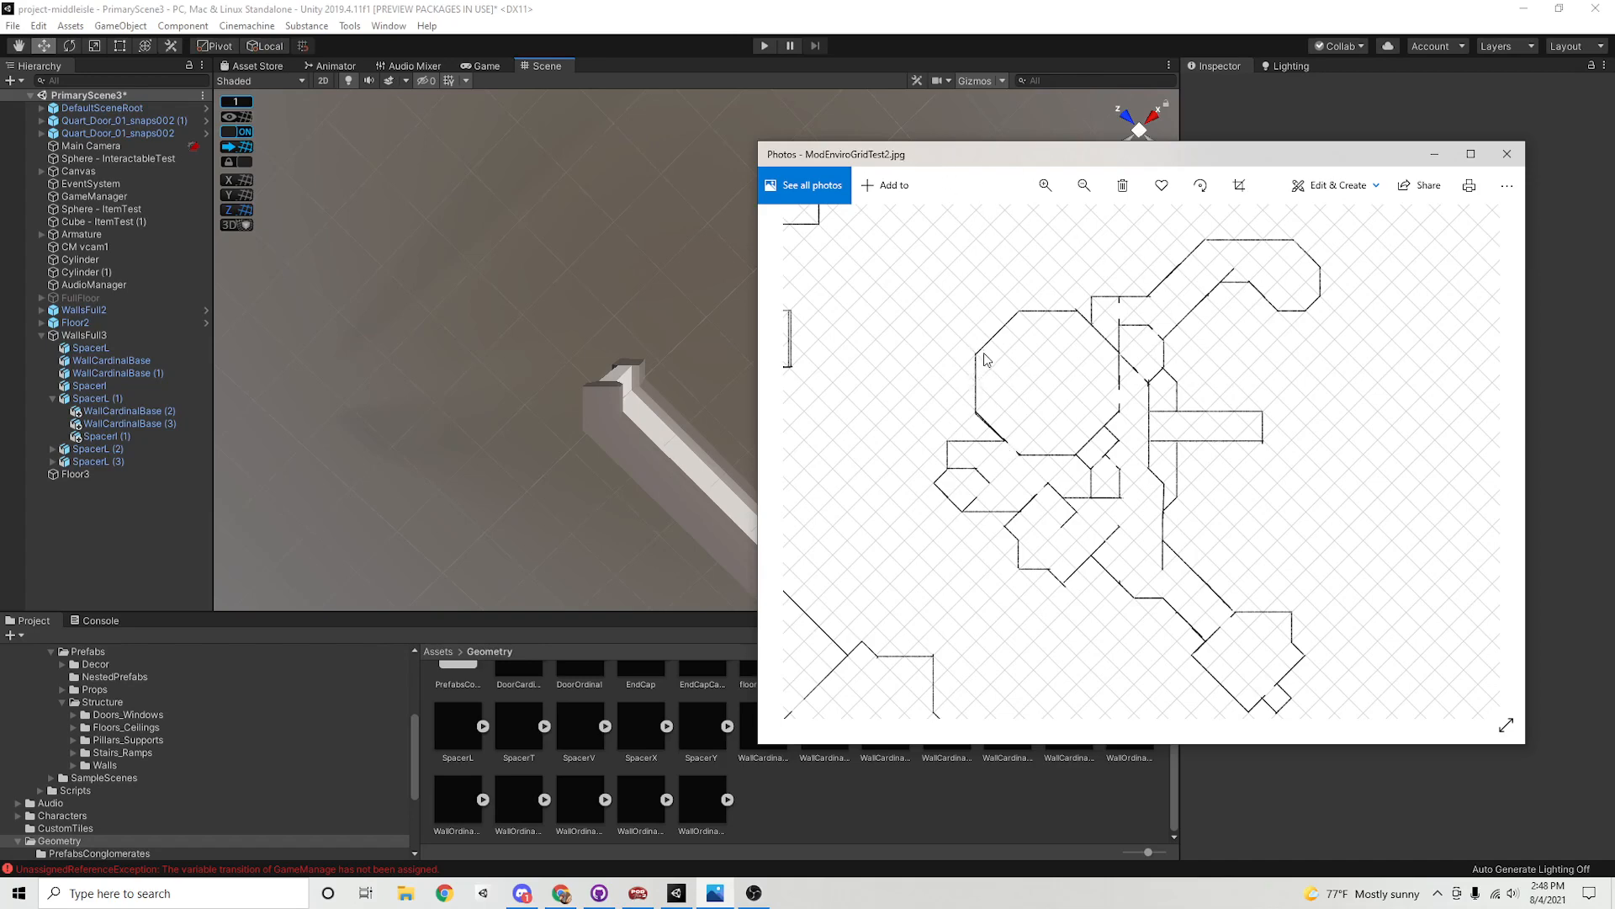
scroll(979, 373, down, 2)
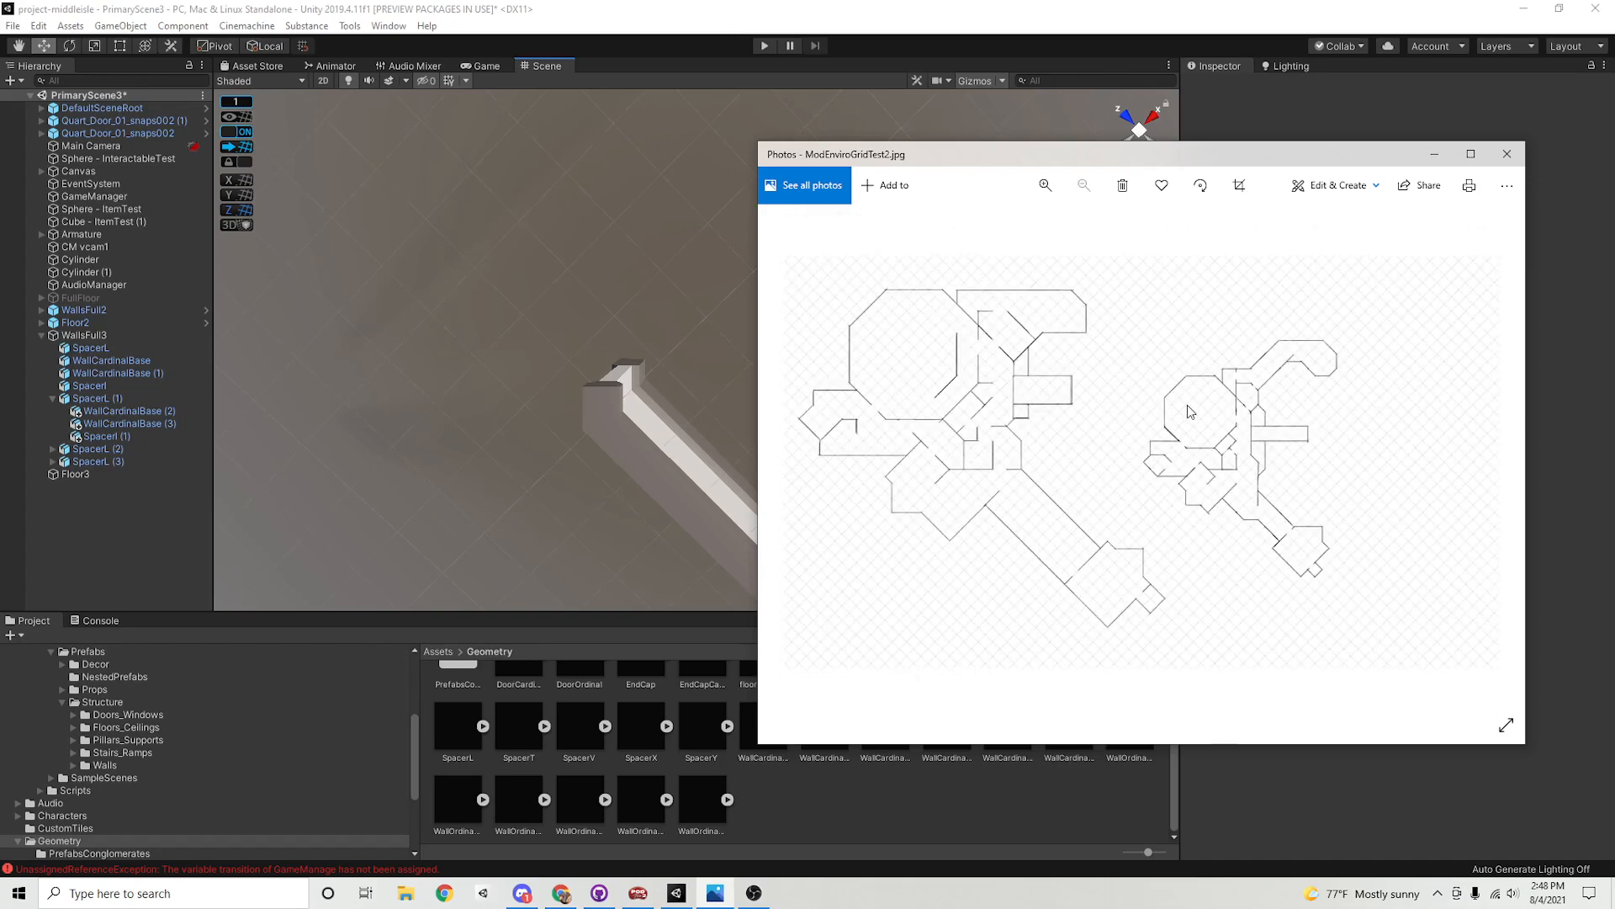
scroll(1189, 420, up, 2)
drag(1189, 441, 1020, 399)
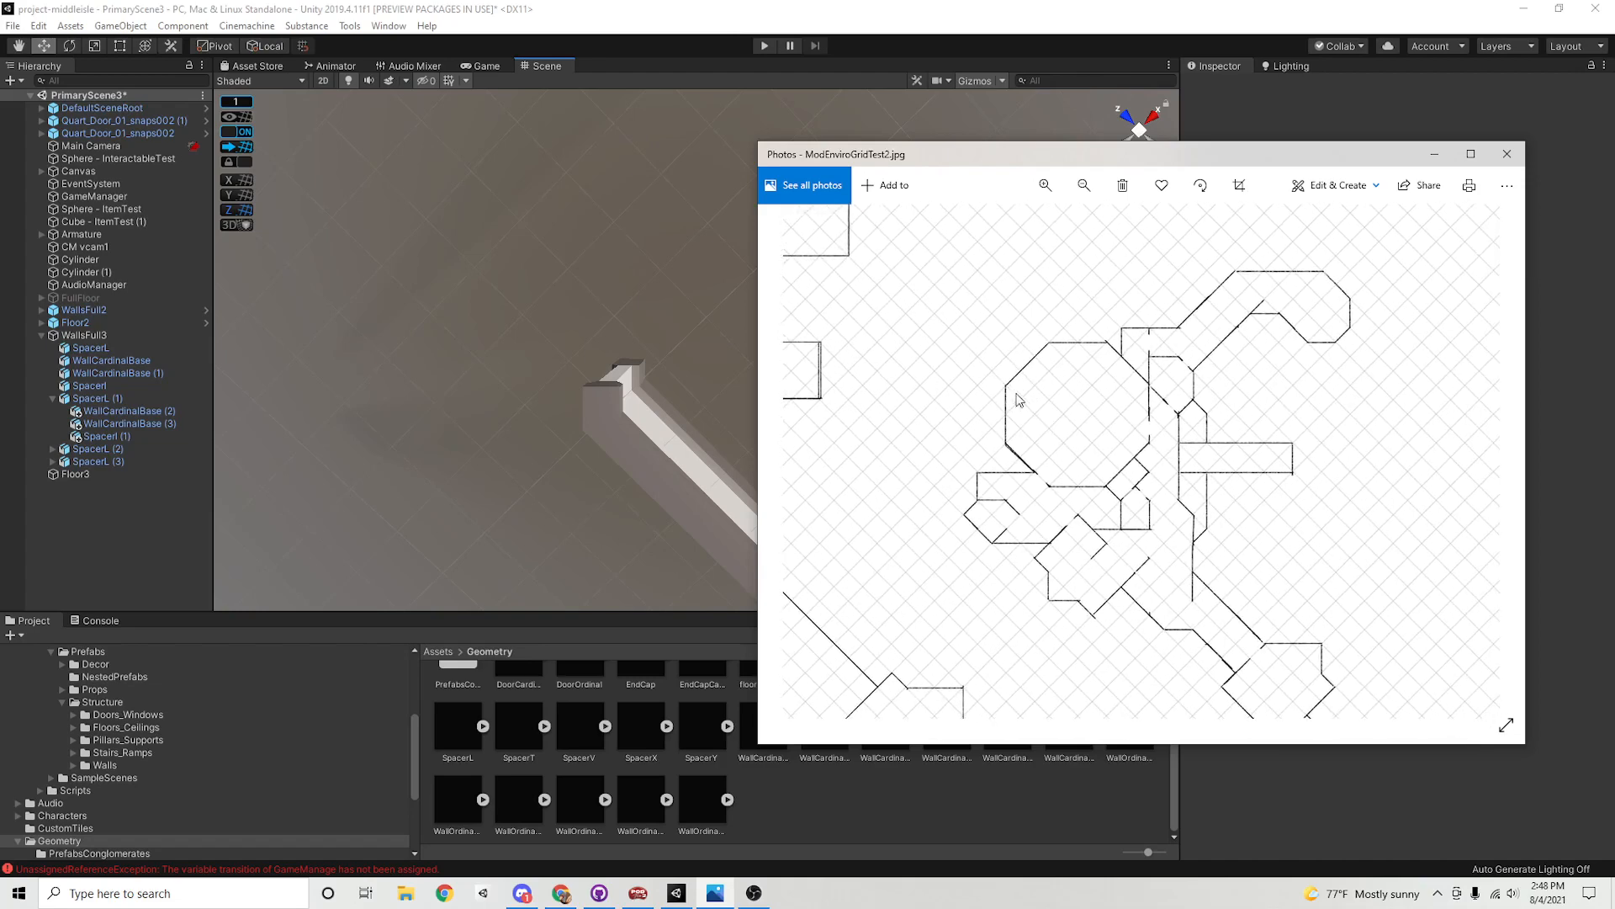
drag(925, 165, 1614, 210)
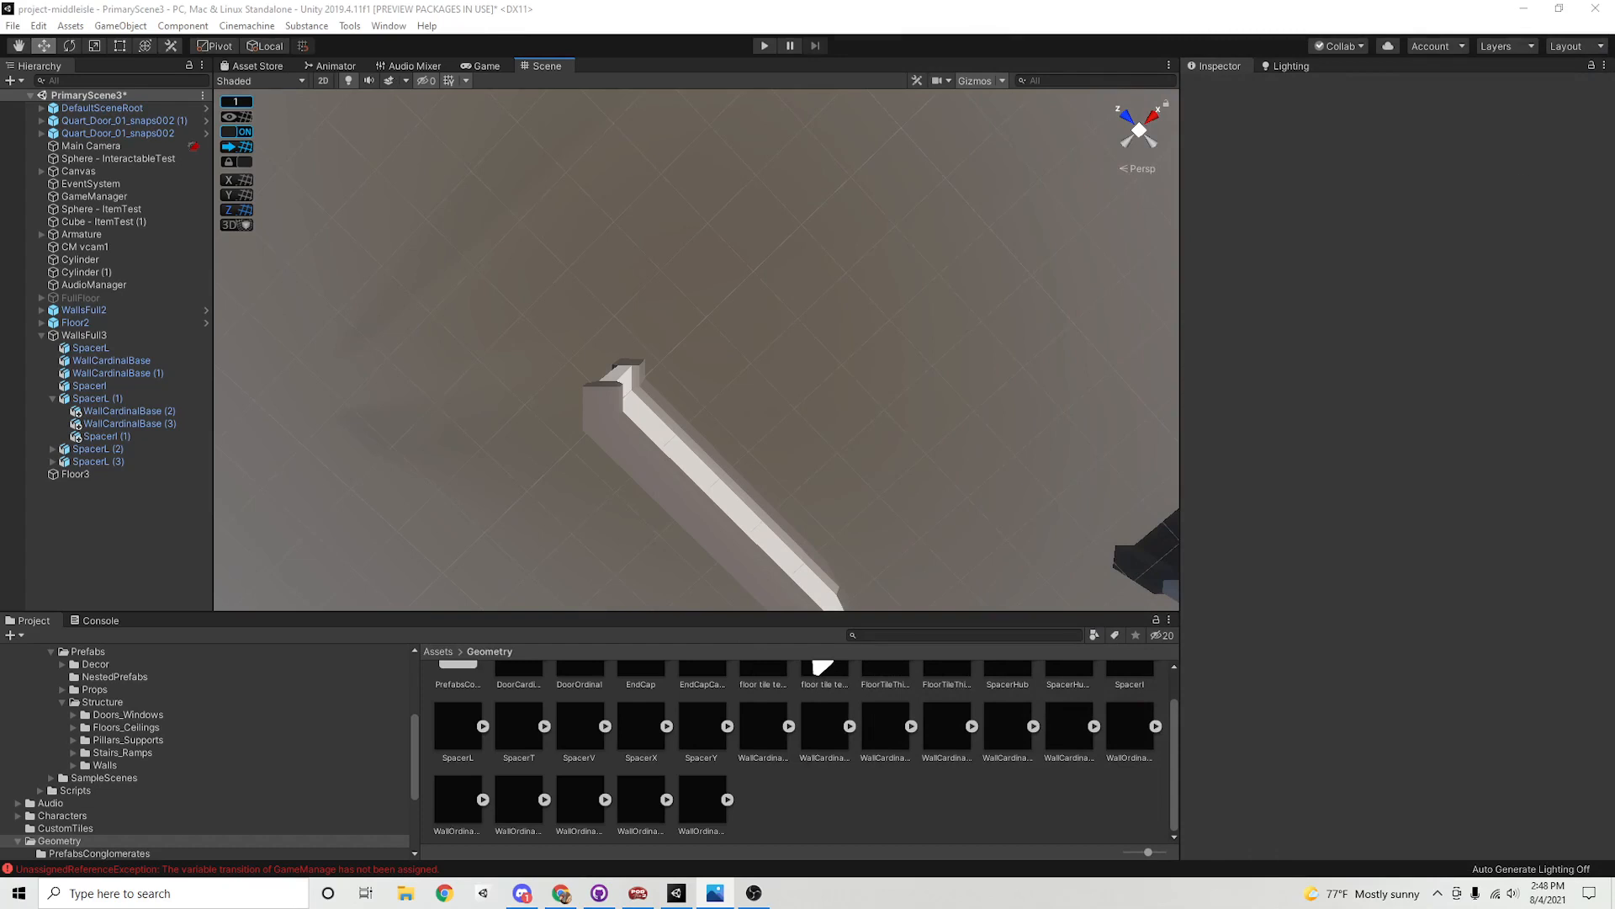
Find the WallOrdinalBase model in the Geometry folder and place it in the scene near the first wall run's SpacerL end
middle_drag(850, 440, 873, 479)
scroll(736, 483, down, 5)
mouse_move(761, 448)
middle_down()
mouse_move(771, 440)
mouse_move(776, 469)
middle_up()
alt+drag(775, 469, 740, 469)
middle_drag(740, 469, 772, 457)
mouse_move(772, 458)
alt+mouse_down()
mouse_move(822, 469)
mouse_move(785, 471)
alt+mouse_up()
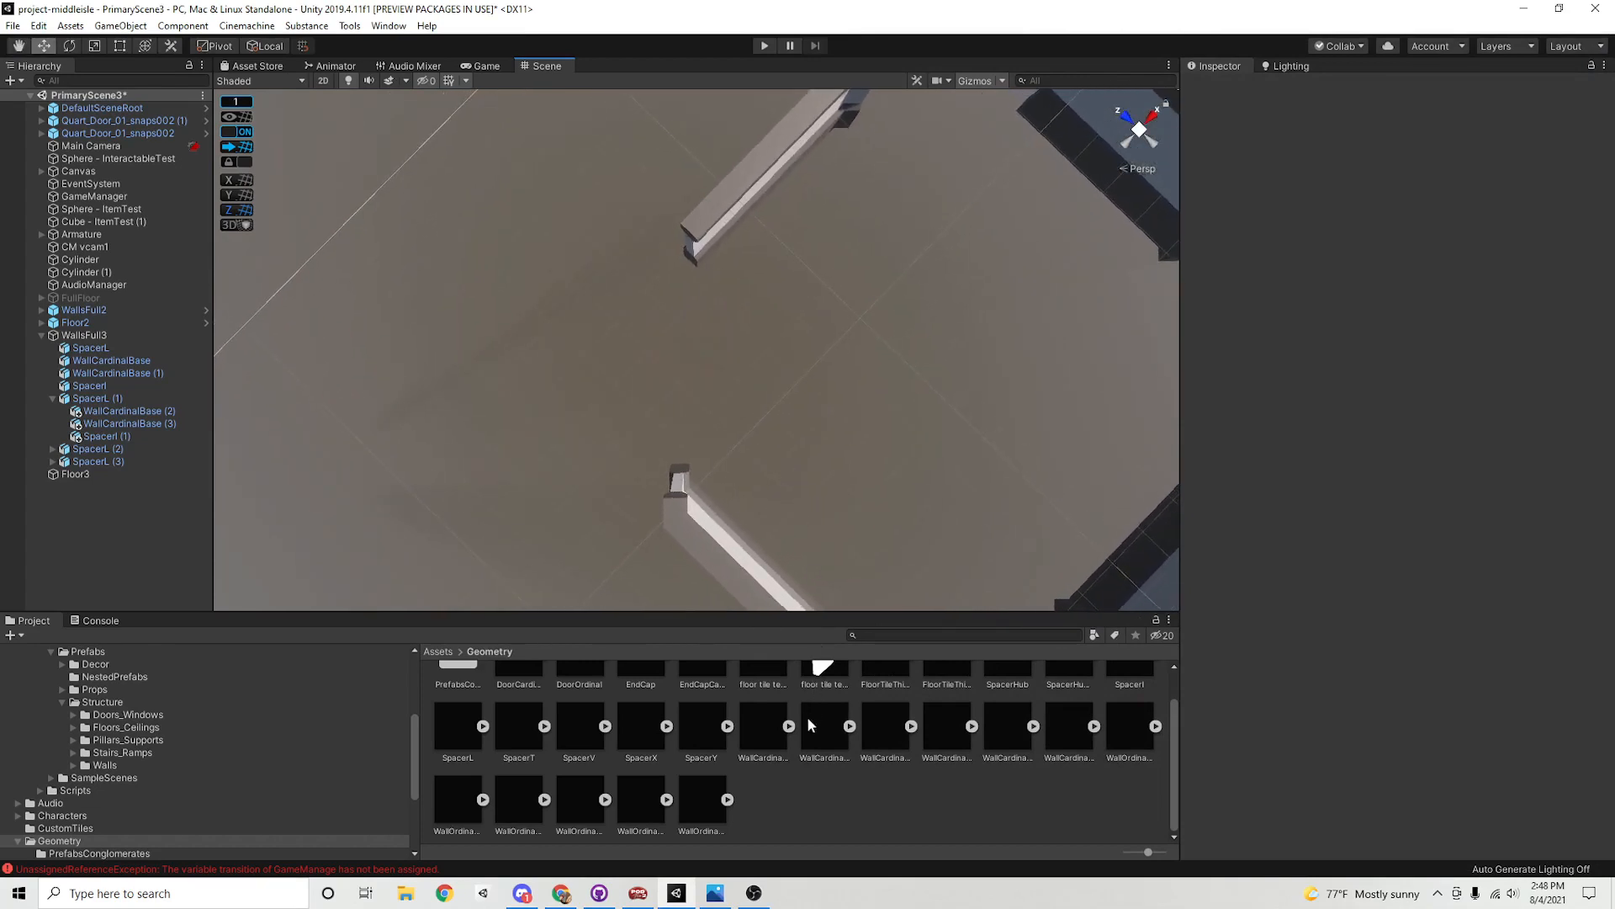
scroll(810, 725, up, 1)
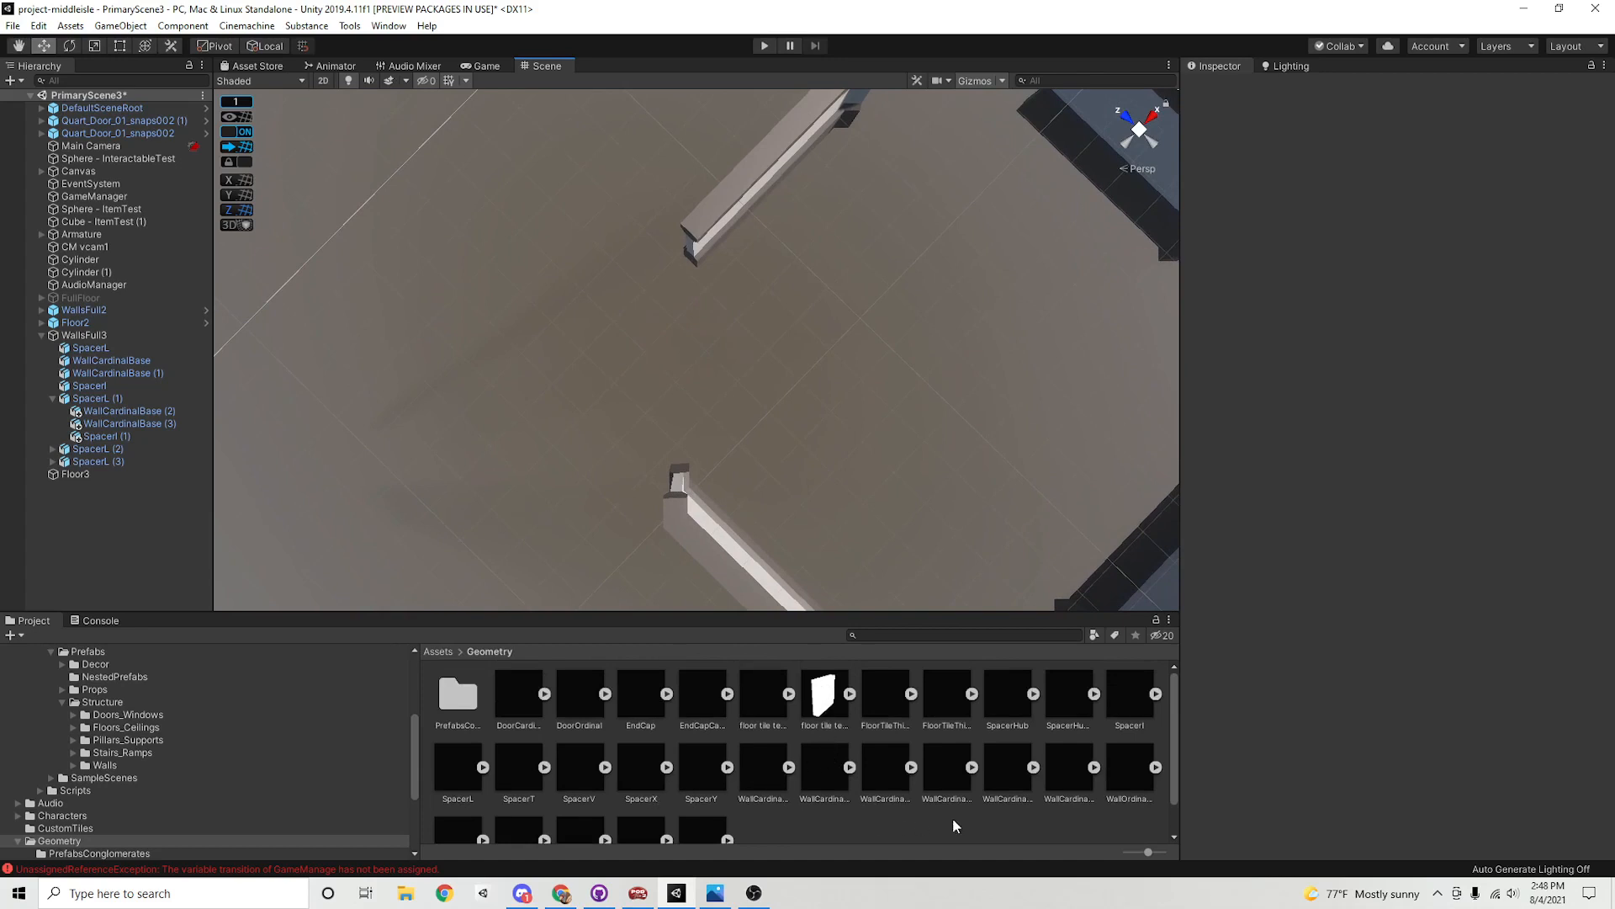
scroll(1006, 753, down, 1)
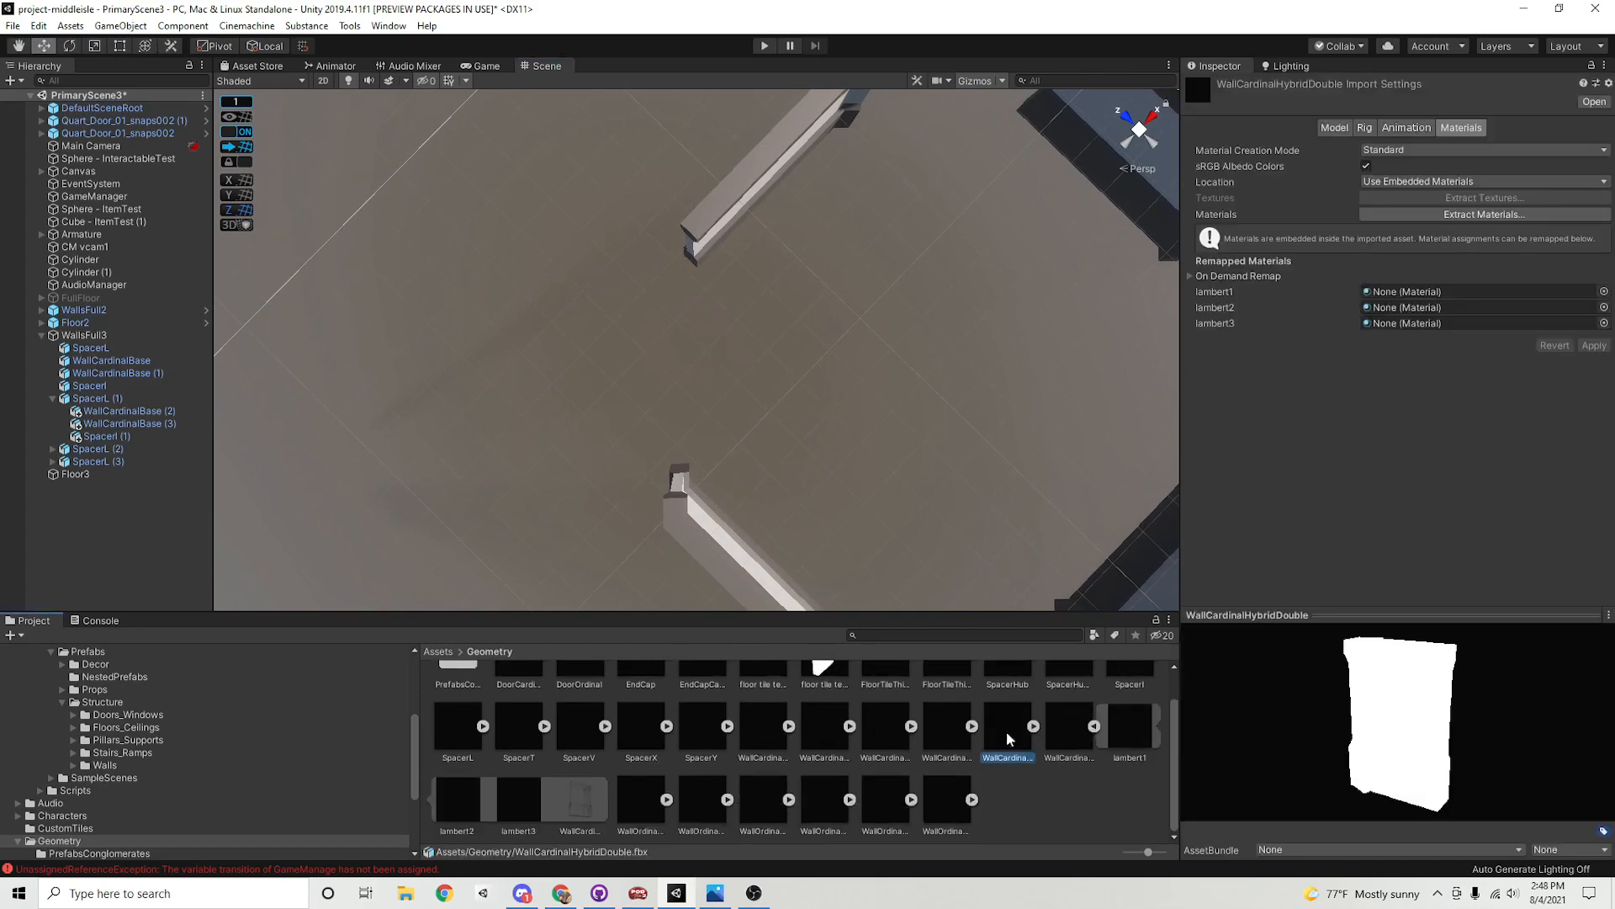
click(1093, 727)
click(1134, 732)
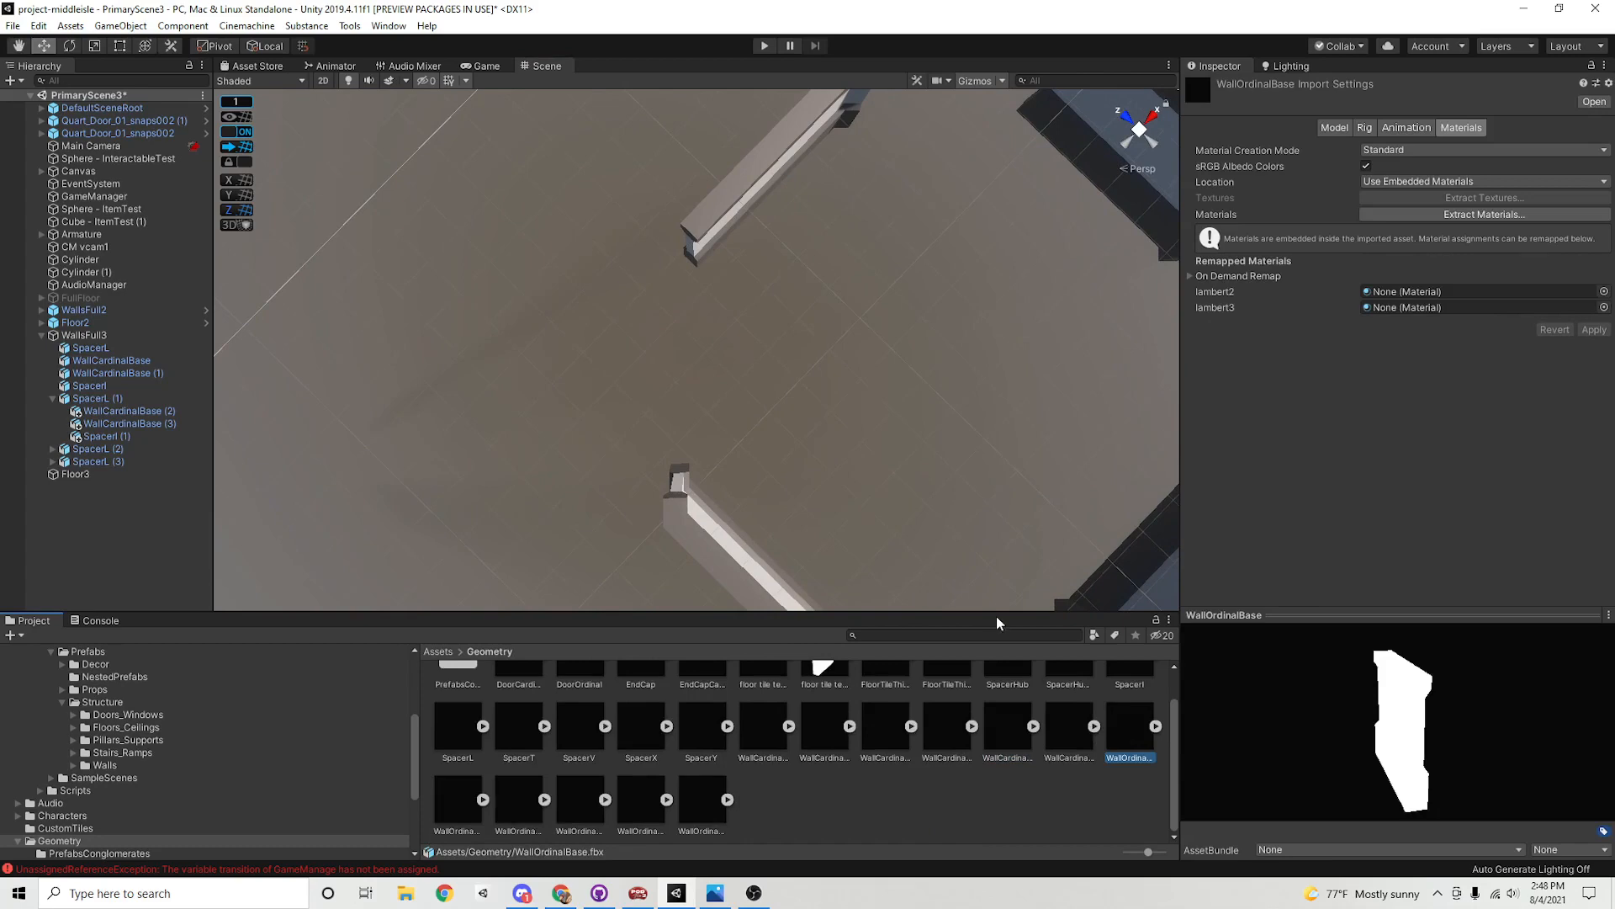
drag(1129, 728, 680, 479)
alt+drag(786, 478, 1217, 256)
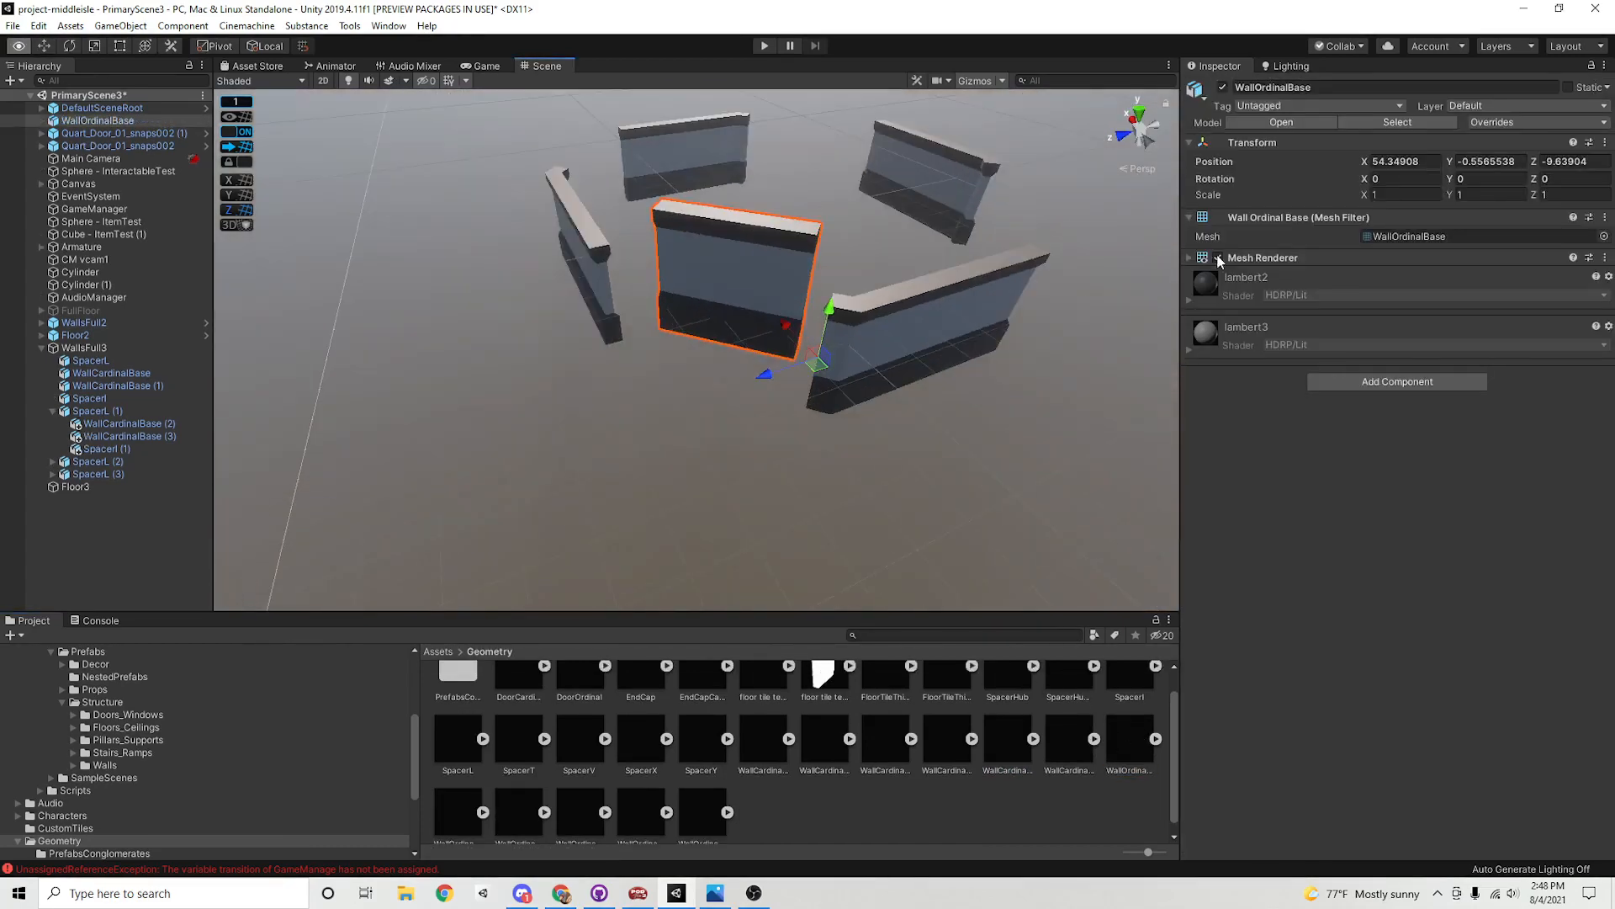
Try a Mesh Collider and a Box Collider on the WallOrdinalBase wall, removing each again
click(1355, 381)
click(1371, 608)
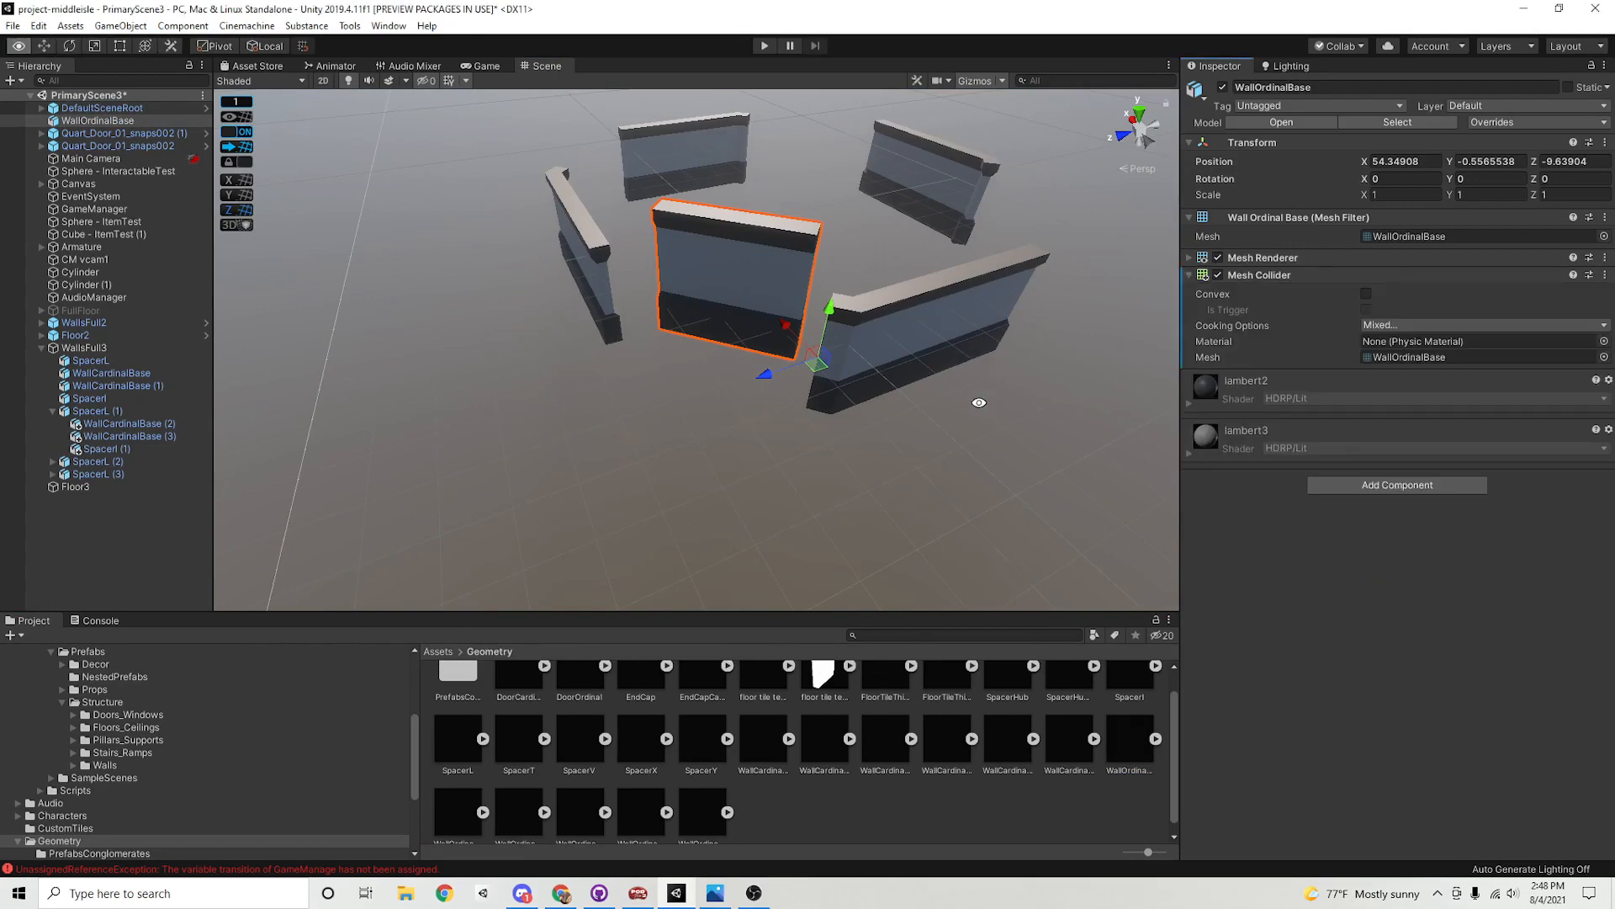
alt+drag(978, 402, 1321, 341)
right_click(1364, 284)
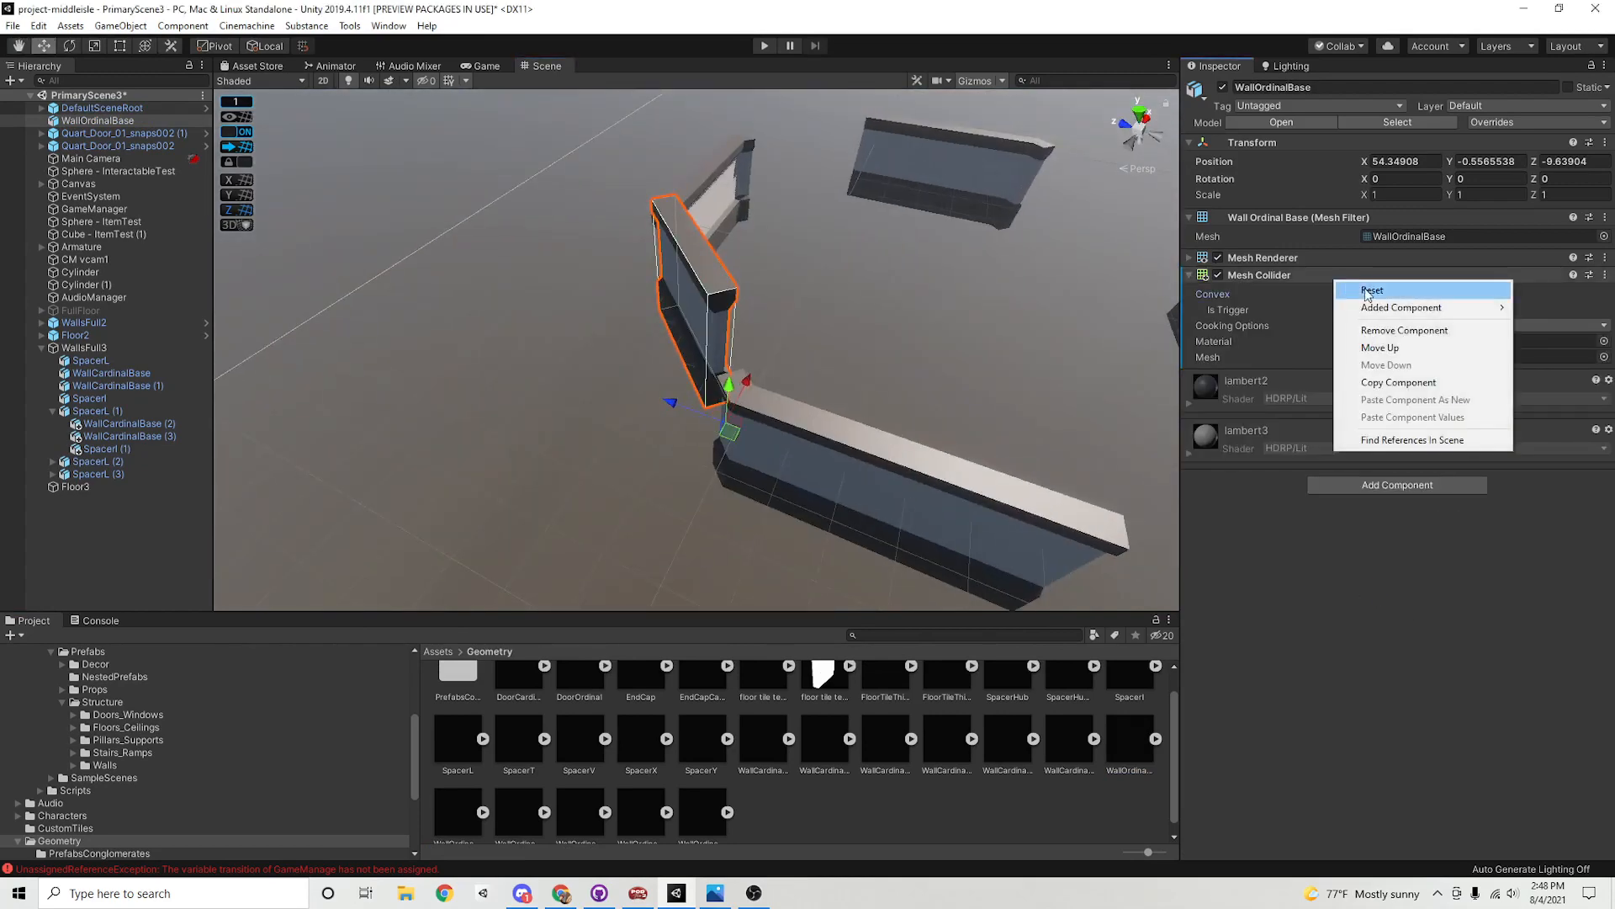
click(1387, 335)
alt+drag(797, 336, 1178, 370)
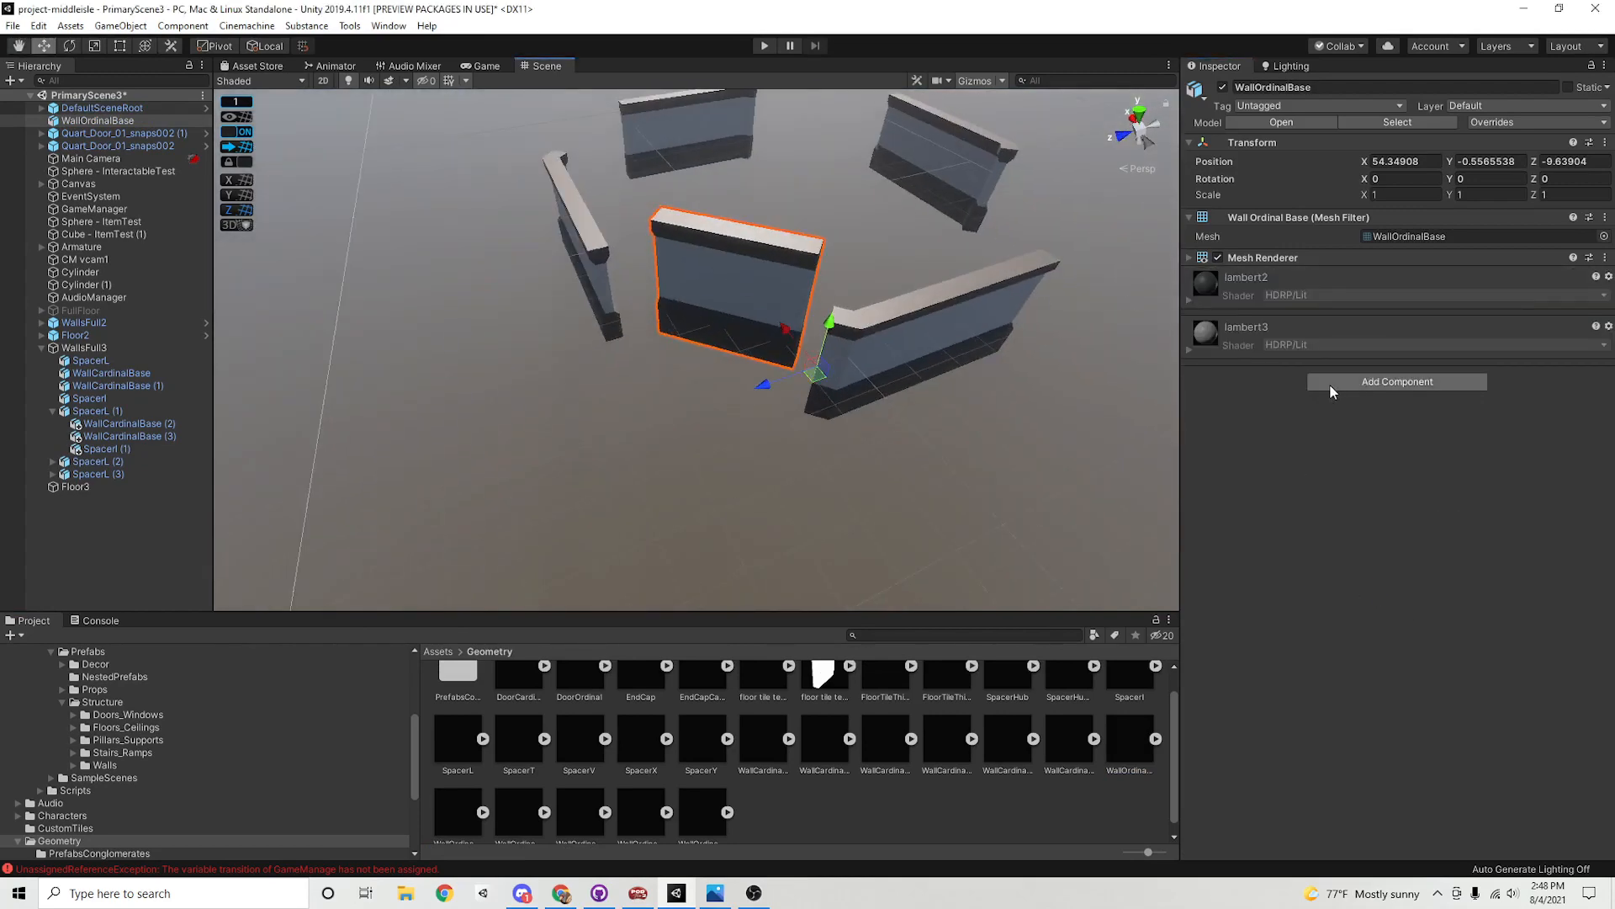
click(1333, 385)
click(1363, 457)
alt+drag(926, 404, 664, 425)
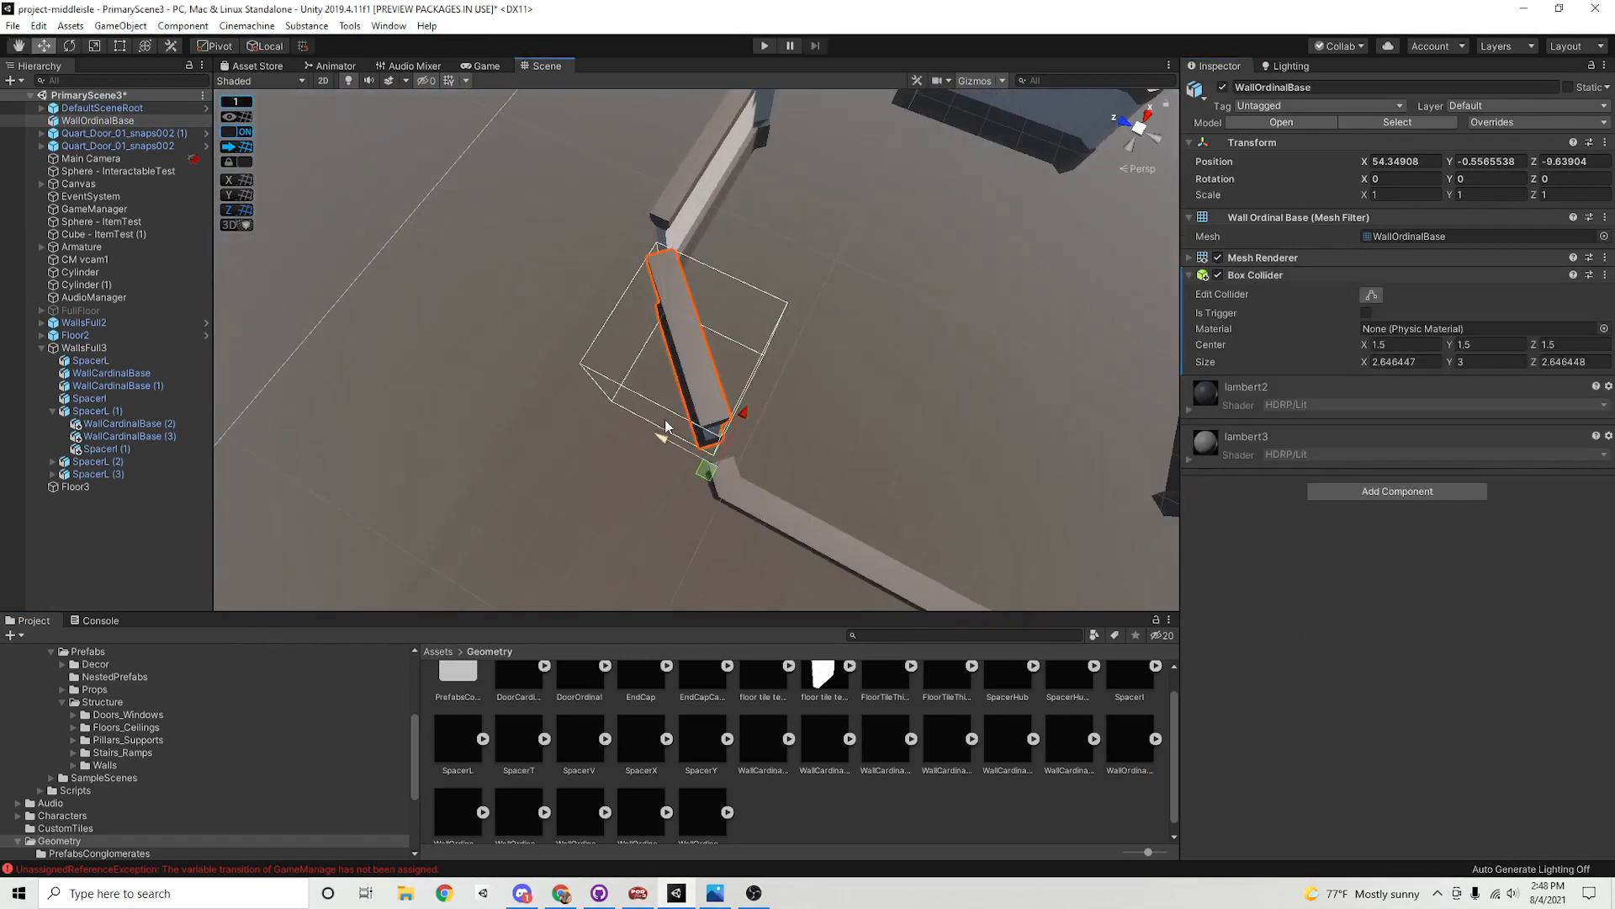
right_click(1294, 276)
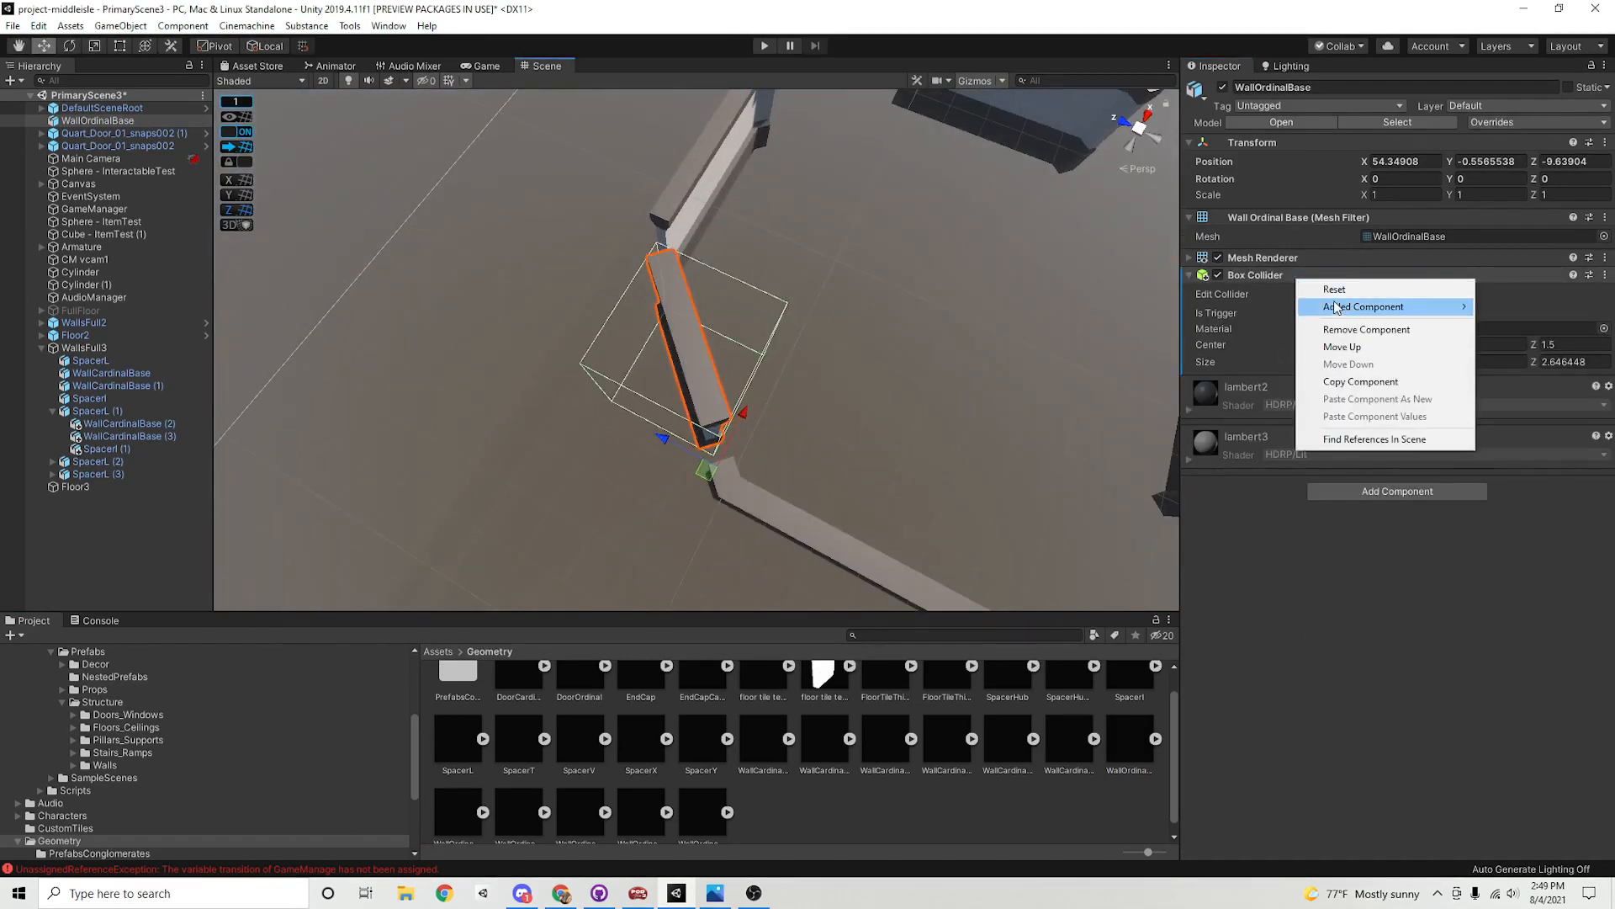
click(1362, 328)
Add a Mesh Collider to the WallOrdinalBase wall and make it convex
click(1356, 385)
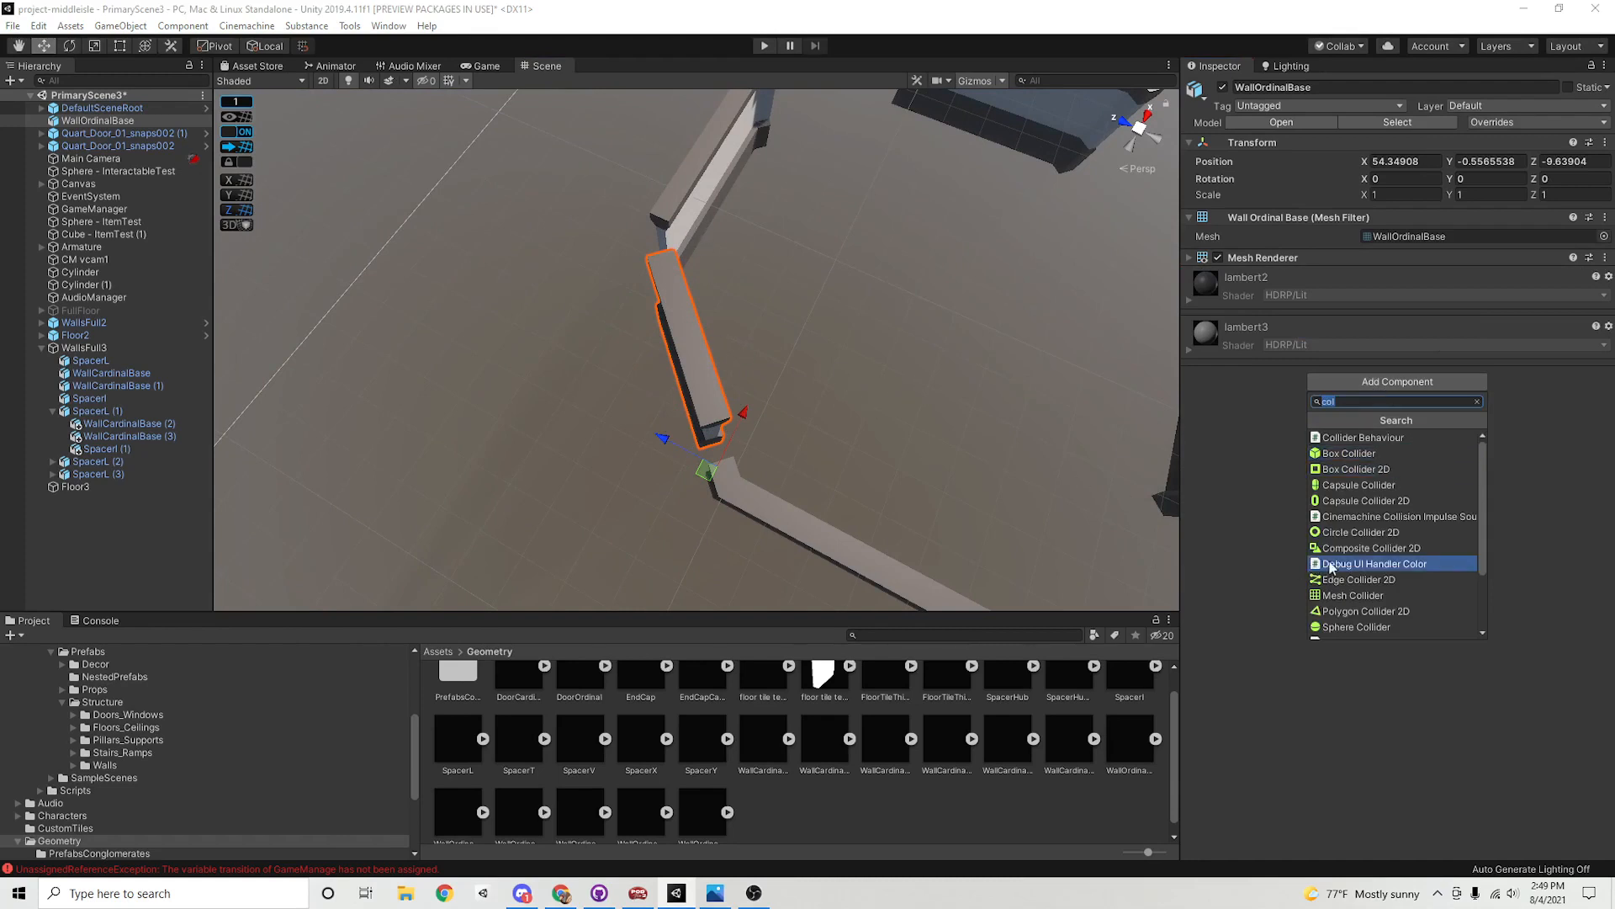
click(1347, 598)
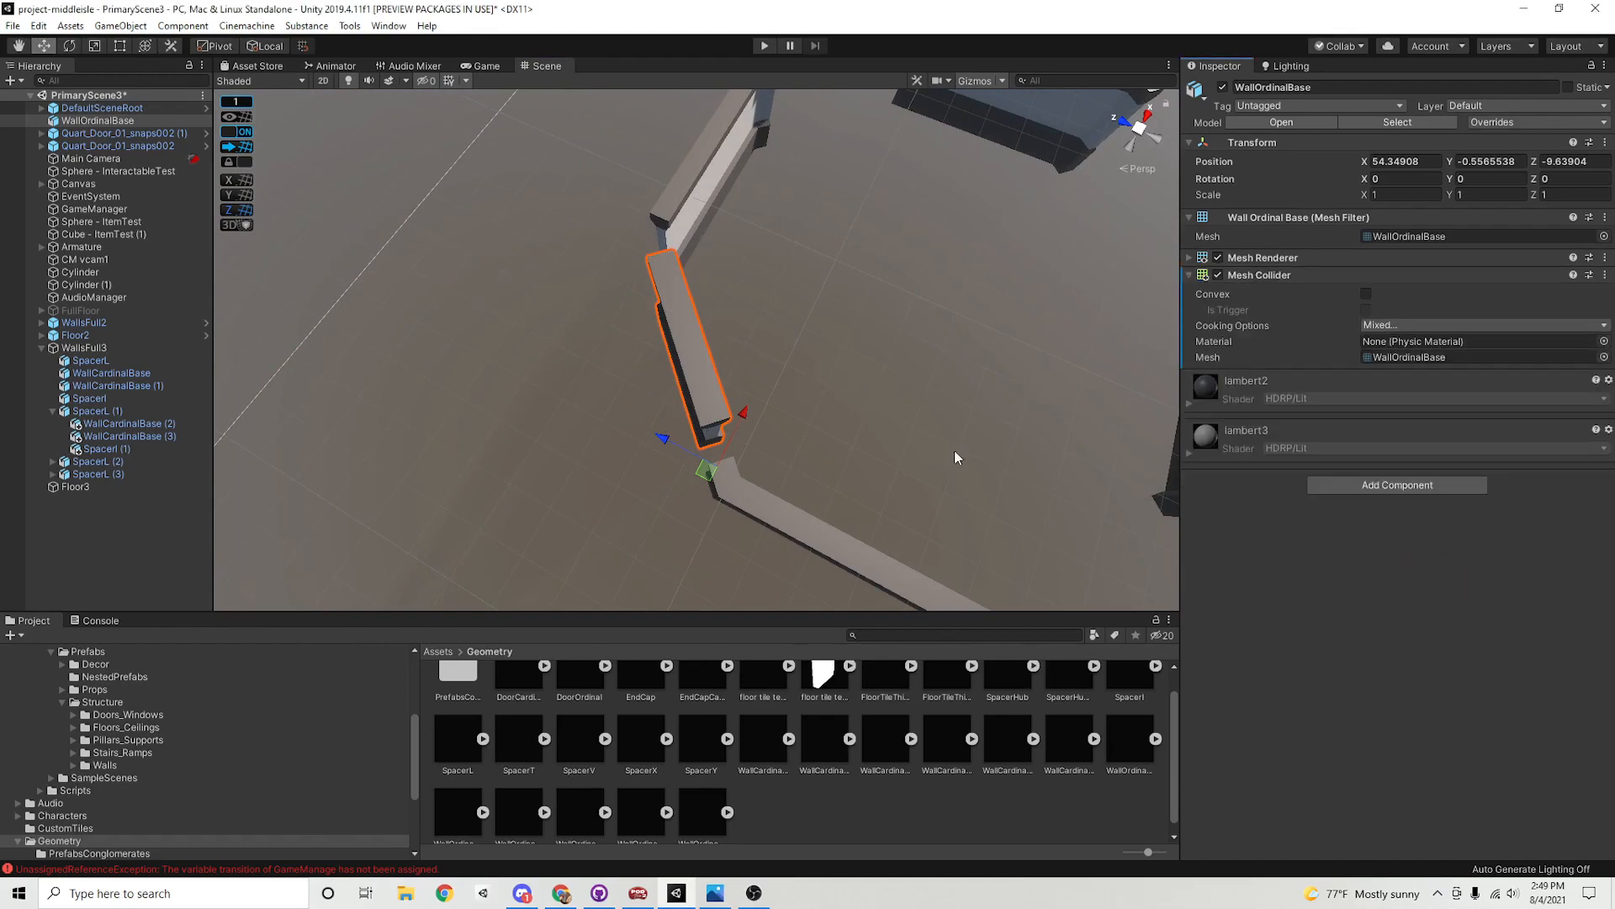
alt+drag(955, 458, 1039, 441)
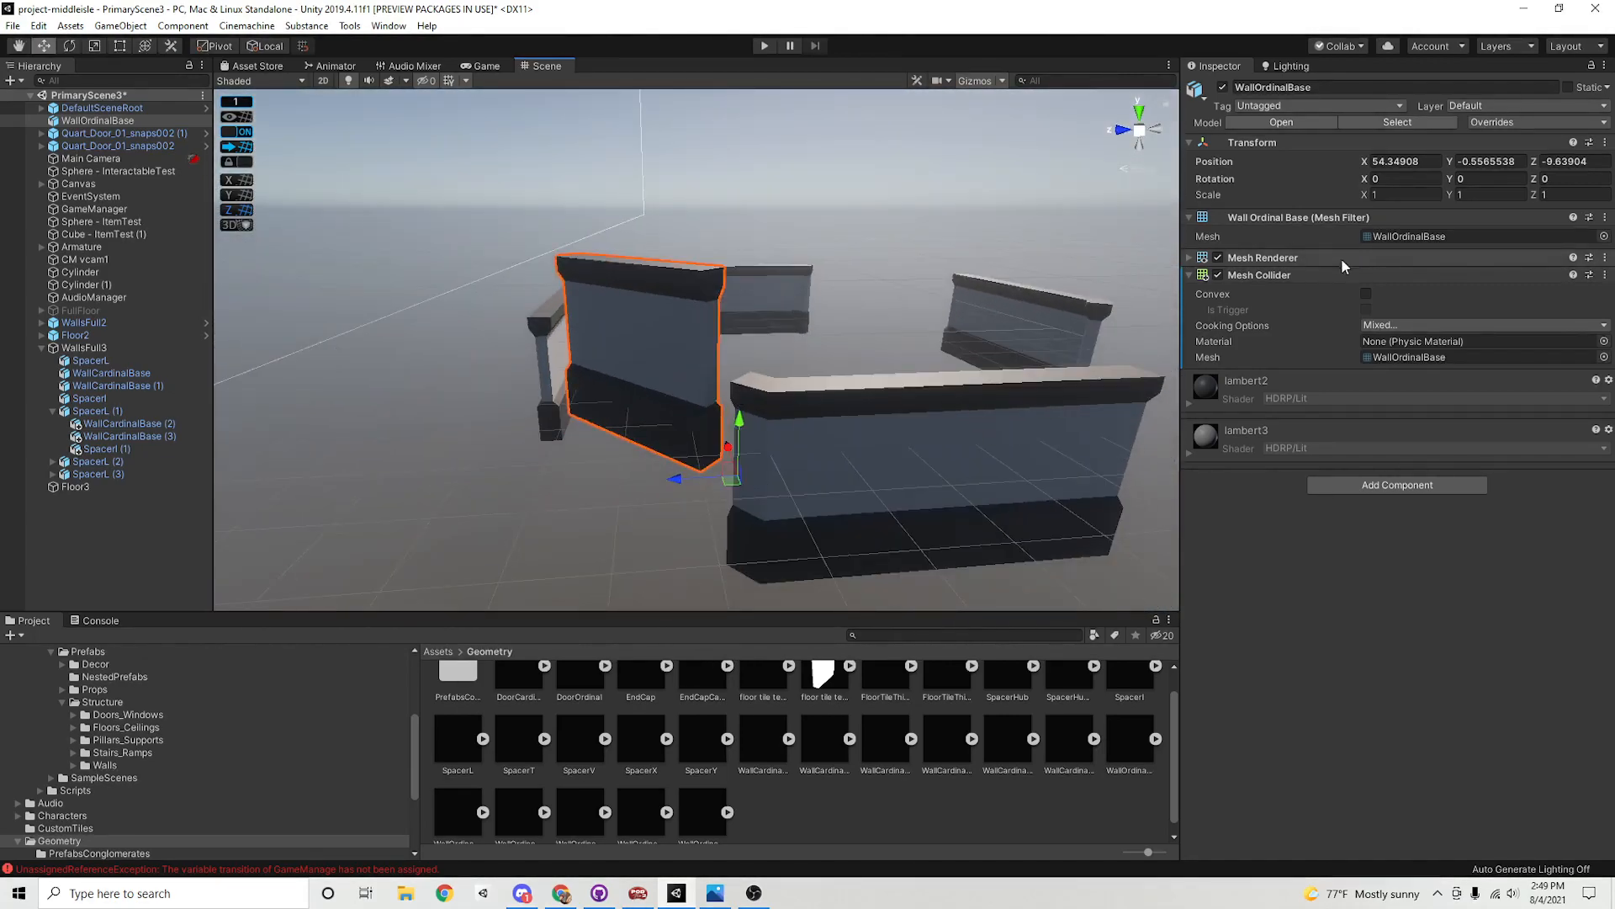
click(1366, 294)
Snap the WallOrdinalBase wall to the grid and move it to position 54, -2, -10 against the first run's SpacerL corner
alt+drag(667, 387, 728, 354)
click(238, 148)
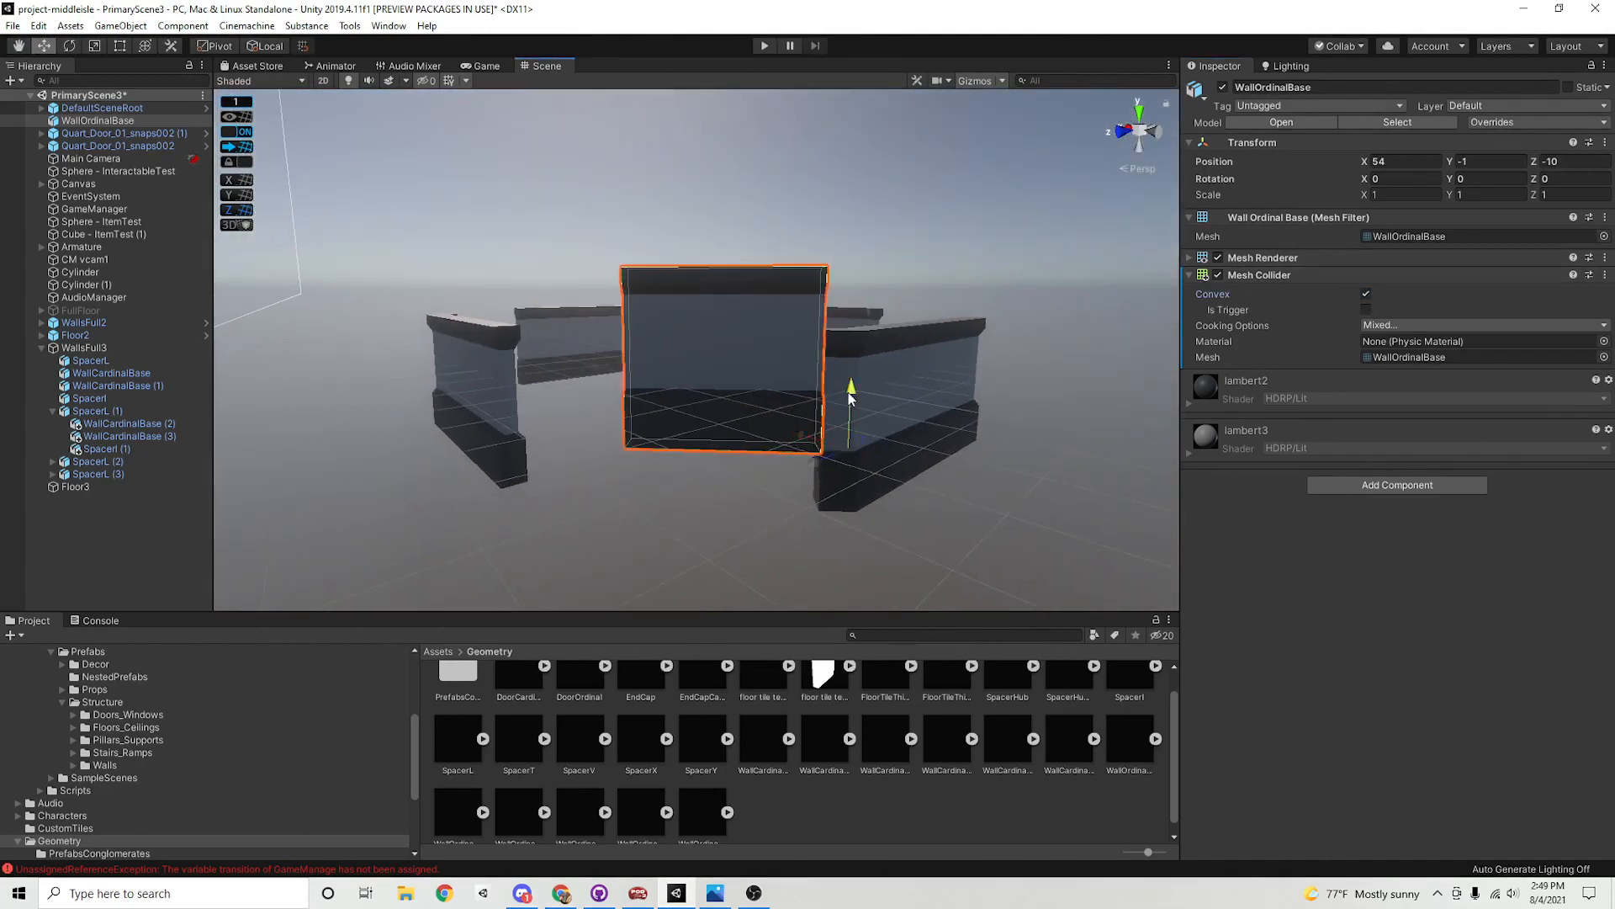
drag(849, 394, 705, 419)
Check the ordinal wall's join with the first run and move the SpacerL (1) wall group to position 66, -2, -4
click(761, 434)
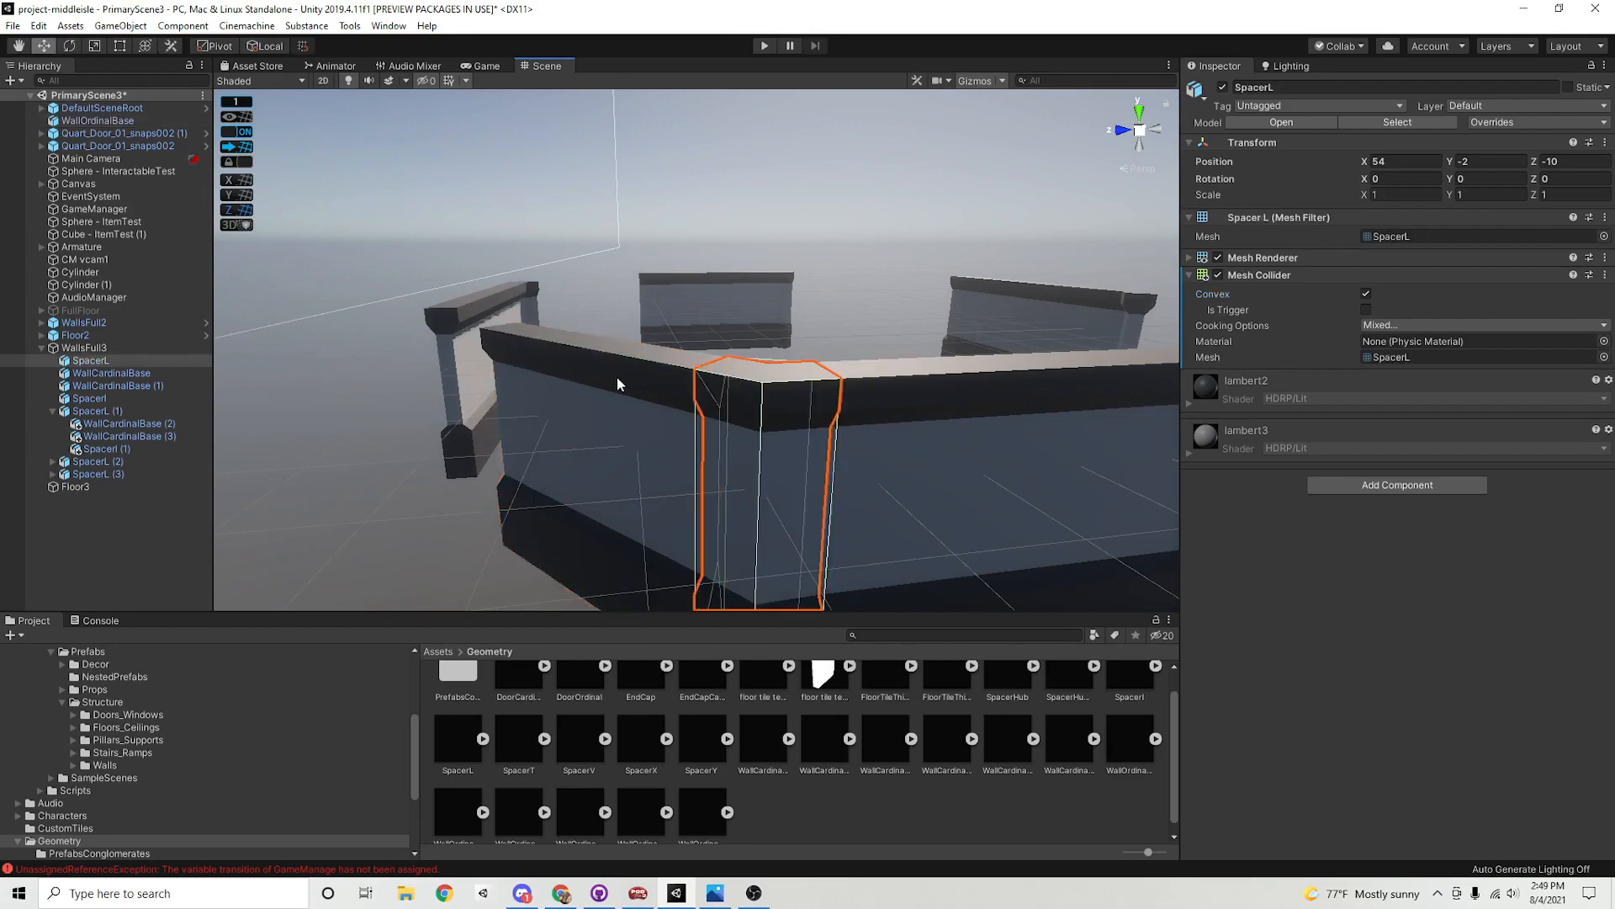
shift+click(617, 382)
middle_drag(744, 426, 680, 433)
alt+drag(680, 434, 850, 466)
shift+click(644, 408)
alt+right_drag(850, 465, 678, 425)
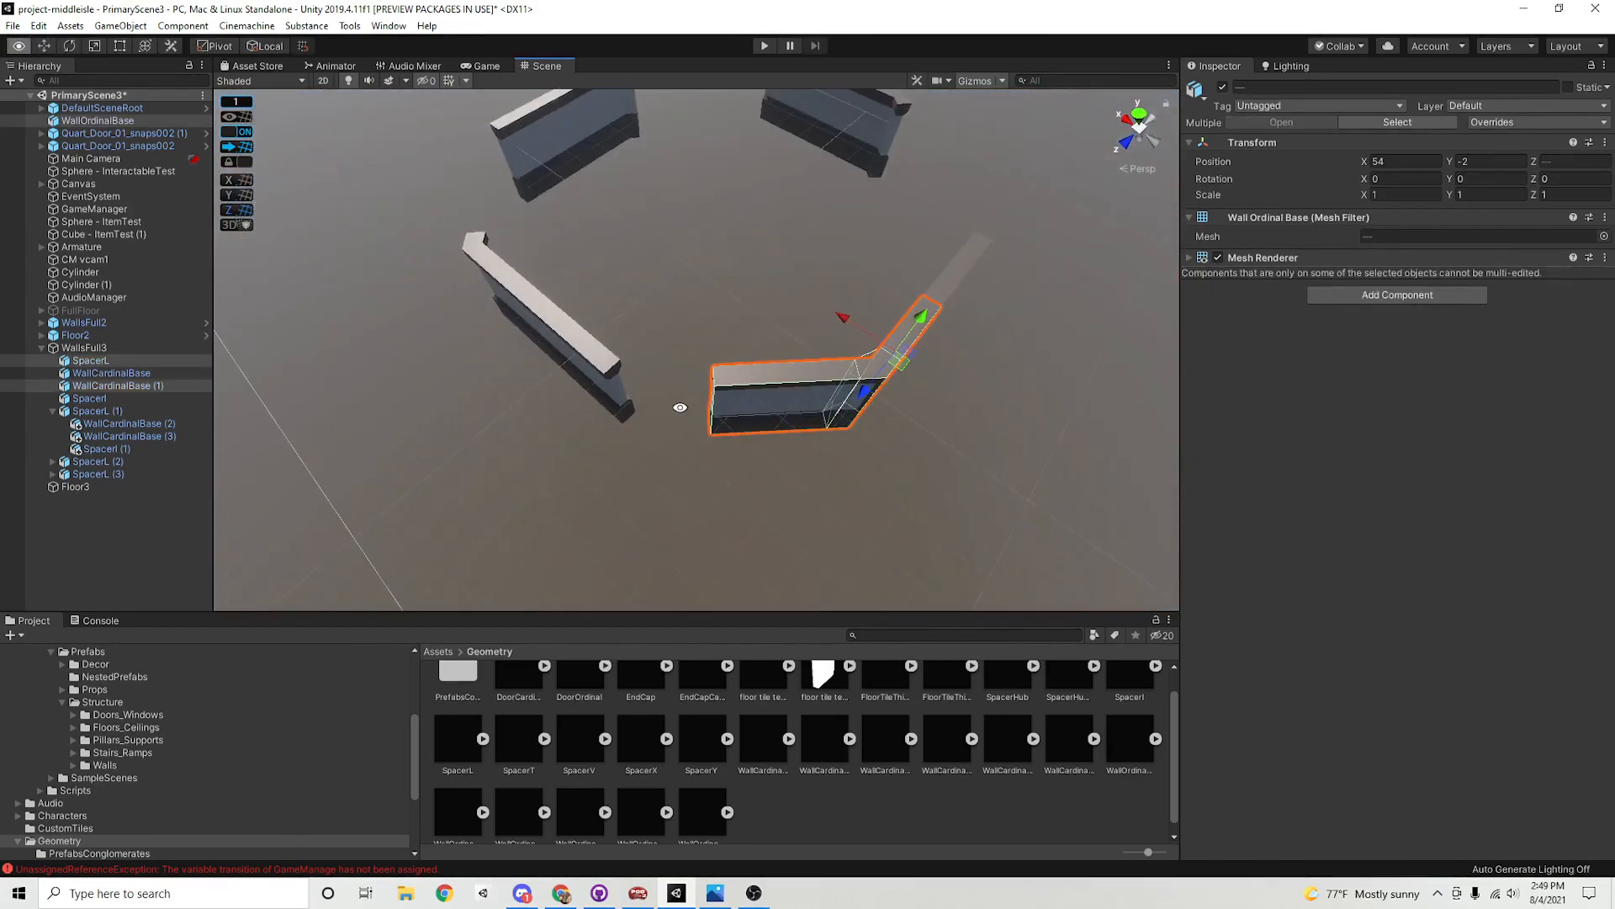
alt+drag(680, 407, 728, 383)
click(583, 313)
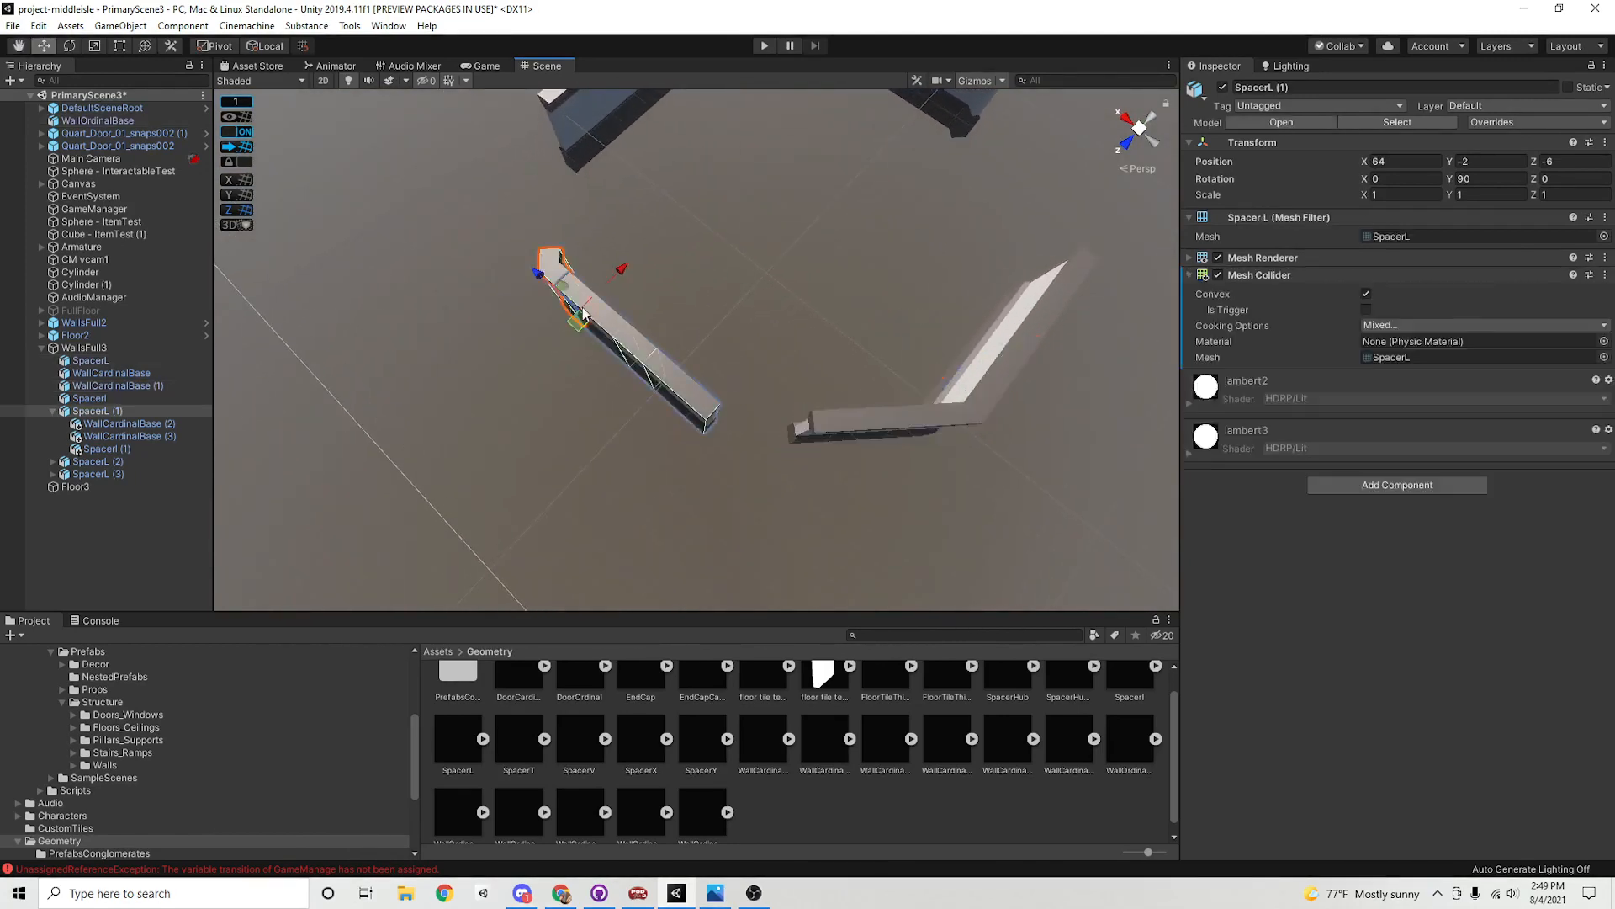
alt+drag(583, 313, 545, 362)
middle_drag(745, 428, 609, 415)
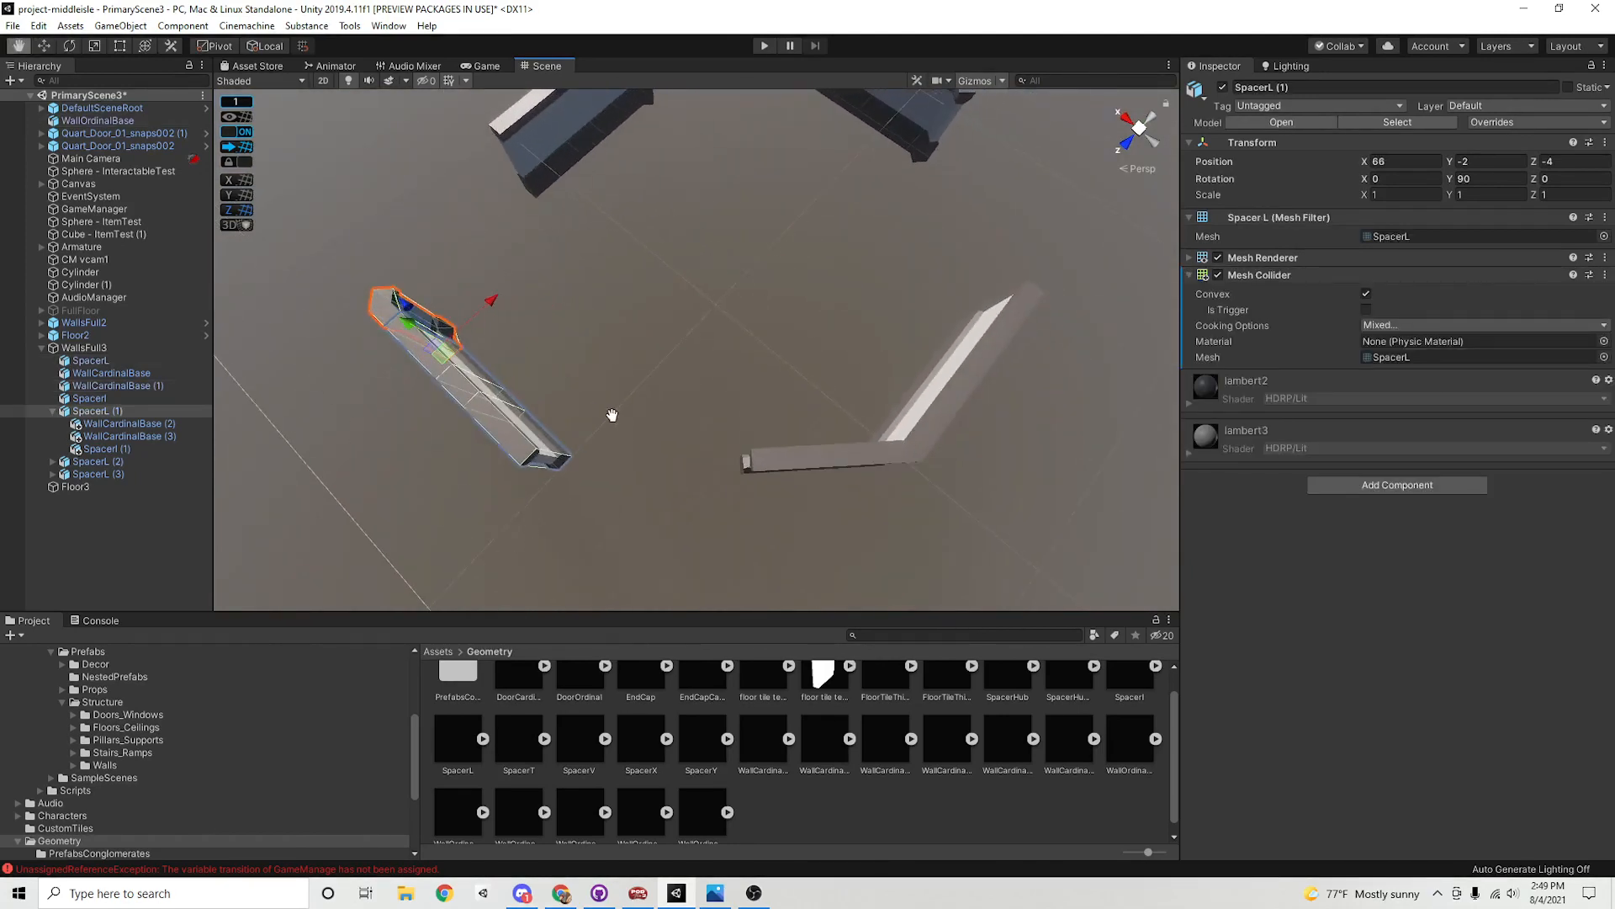
Duplicate the WallOrdinalBase wall and place the copy in line with it, next to the SpacerL (1) run
click(799, 466)
key(ctrl+d)
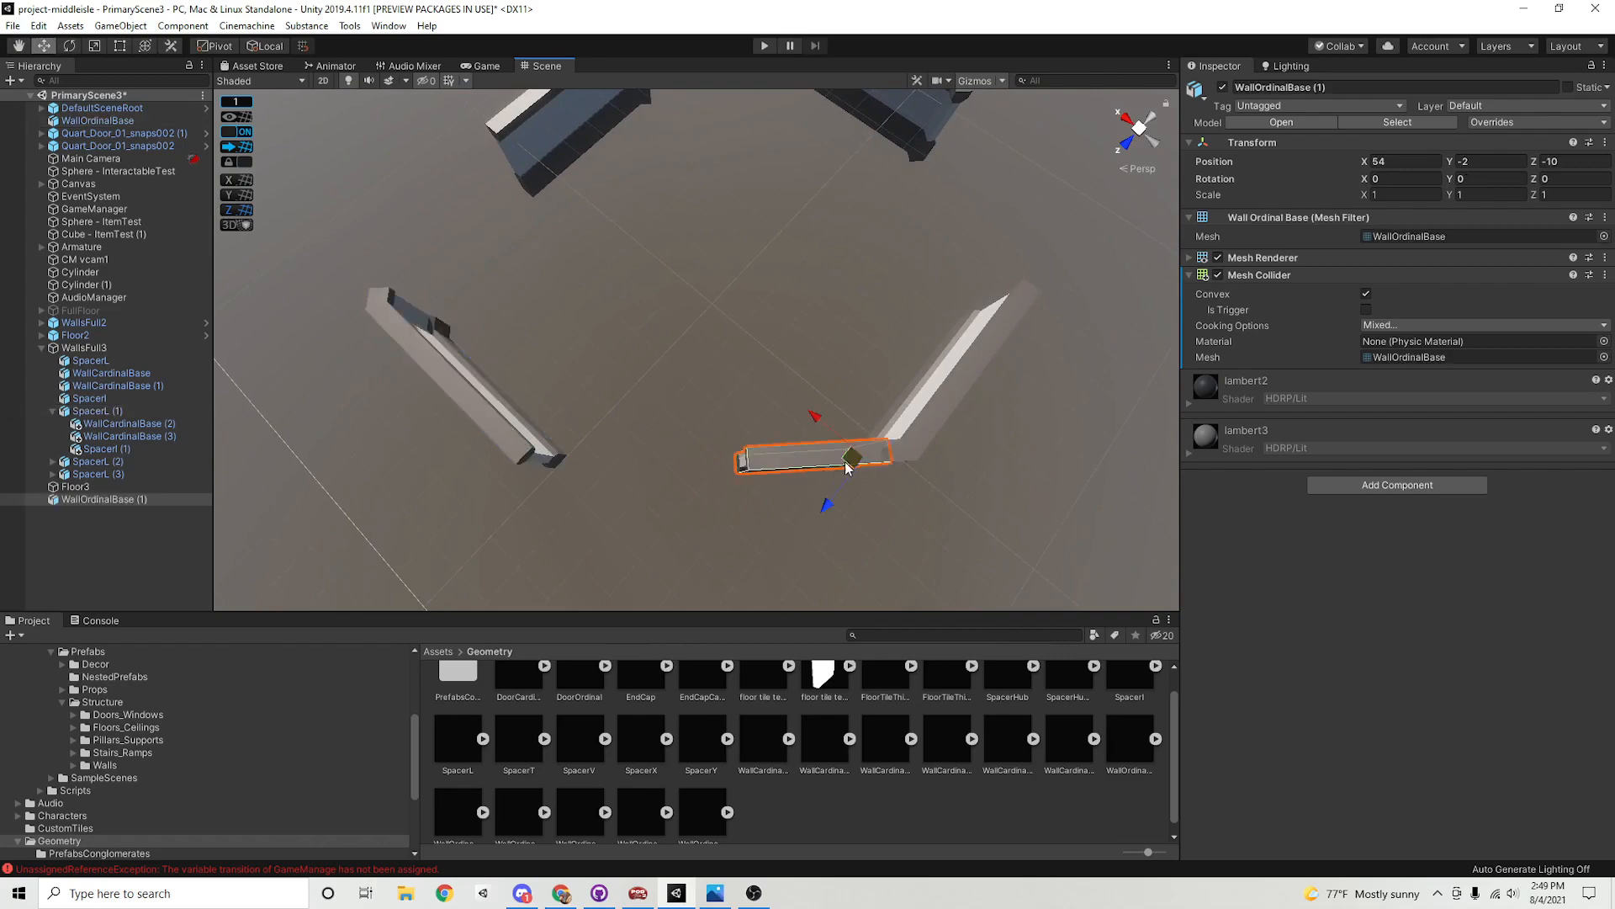
drag(846, 468, 219, 486)
Duplicate the SpacerI piece into the gap between the two ordinal walls at 57, -2, -7, with a Y rotation of 45
click(720, 415)
key(ctrl+d)
alt+drag(951, 420, 946, 564)
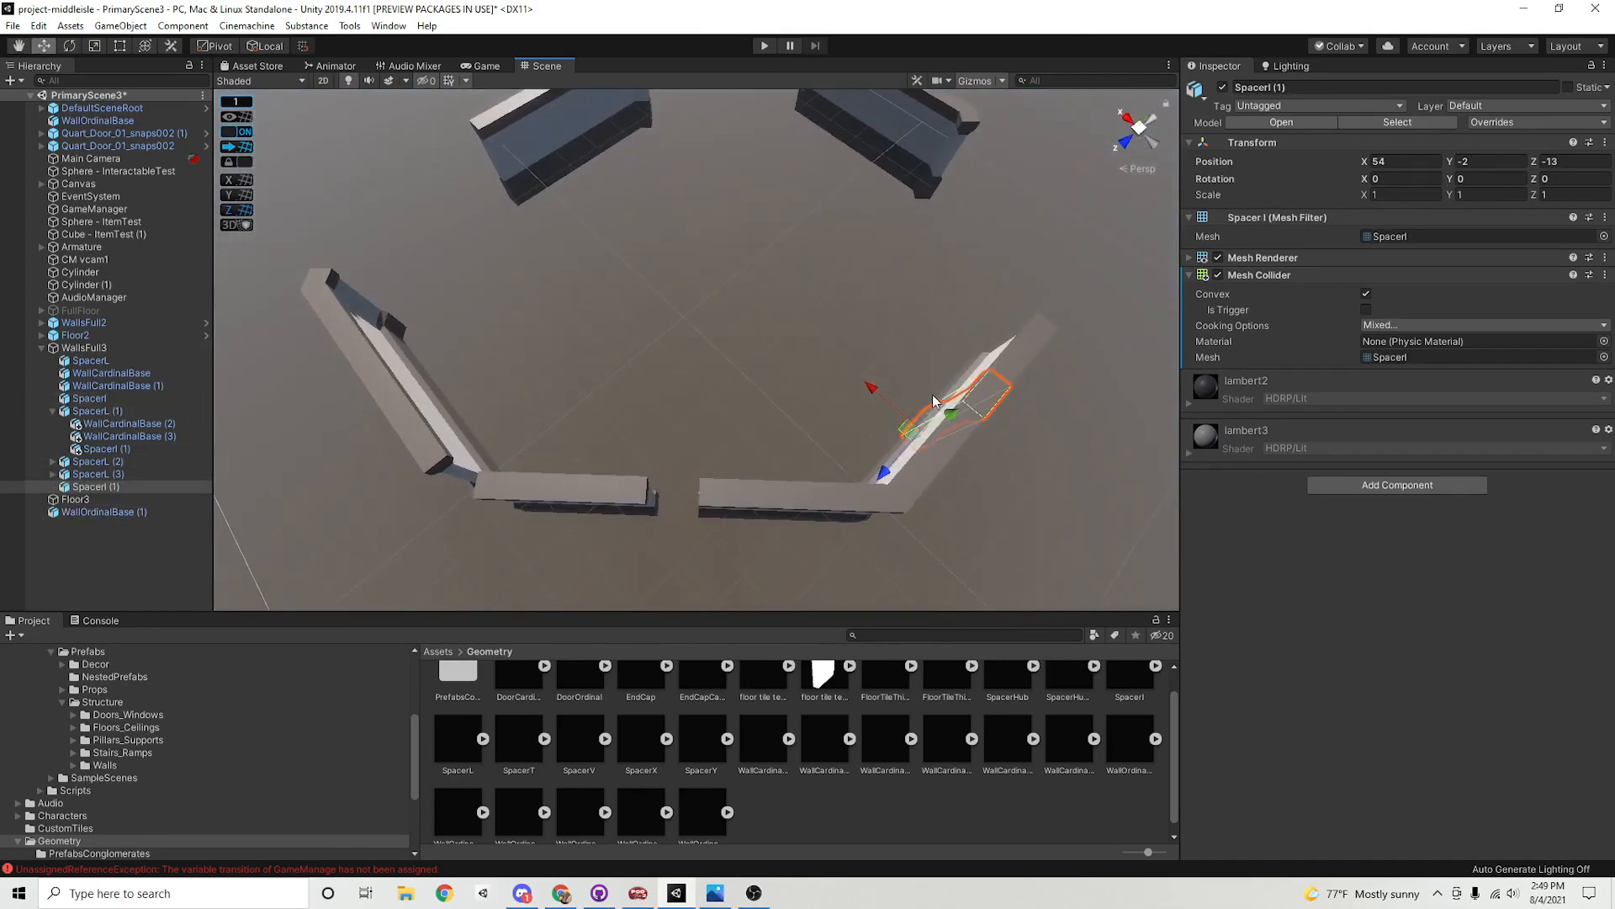
drag(902, 433, 757, 294)
text(45)
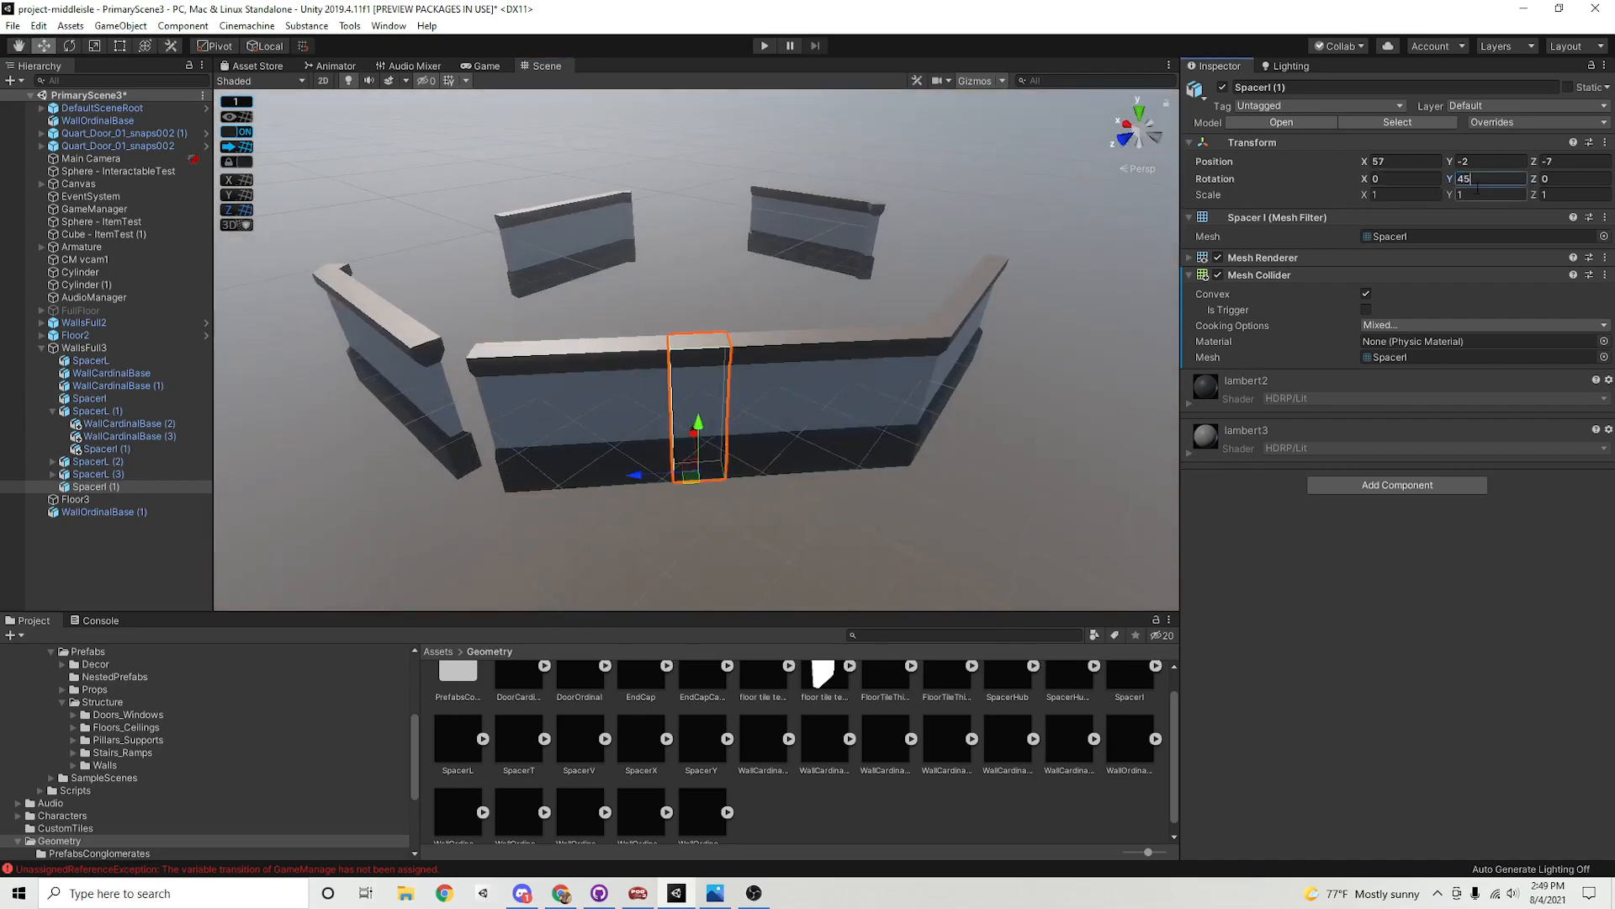
click(758, 380)
Duplicate the SpacerL corner to the far end of the ordinal run at 60, -2, -4, with a Y rotation of 45
alt+drag(699, 367, 715, 422)
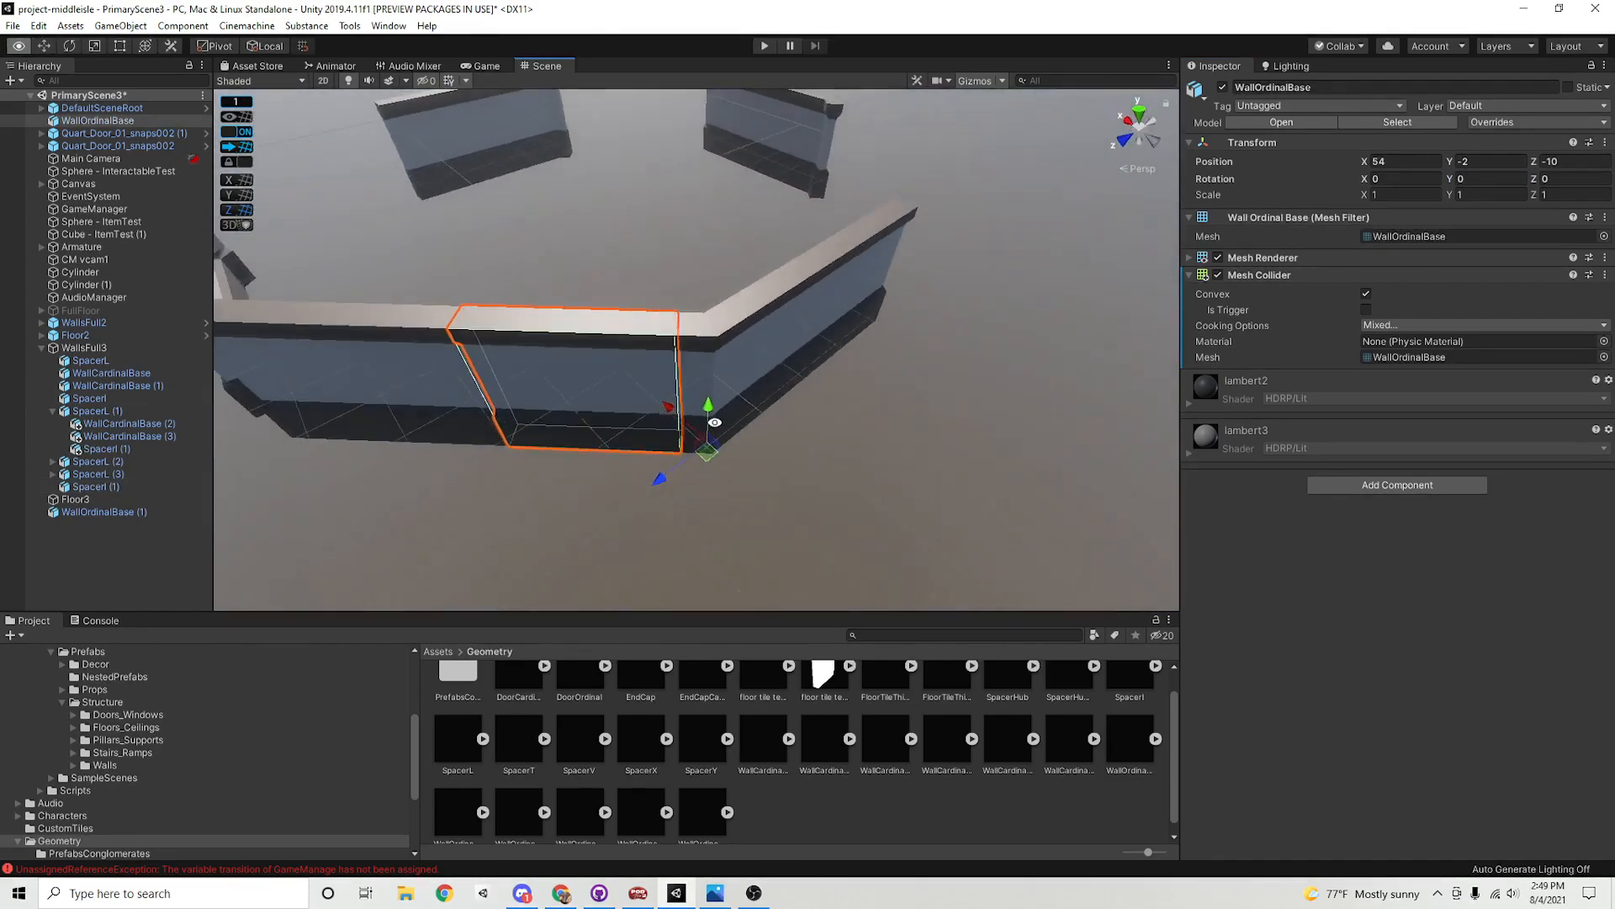
click(711, 350)
alt+drag(712, 350, 703, 417)
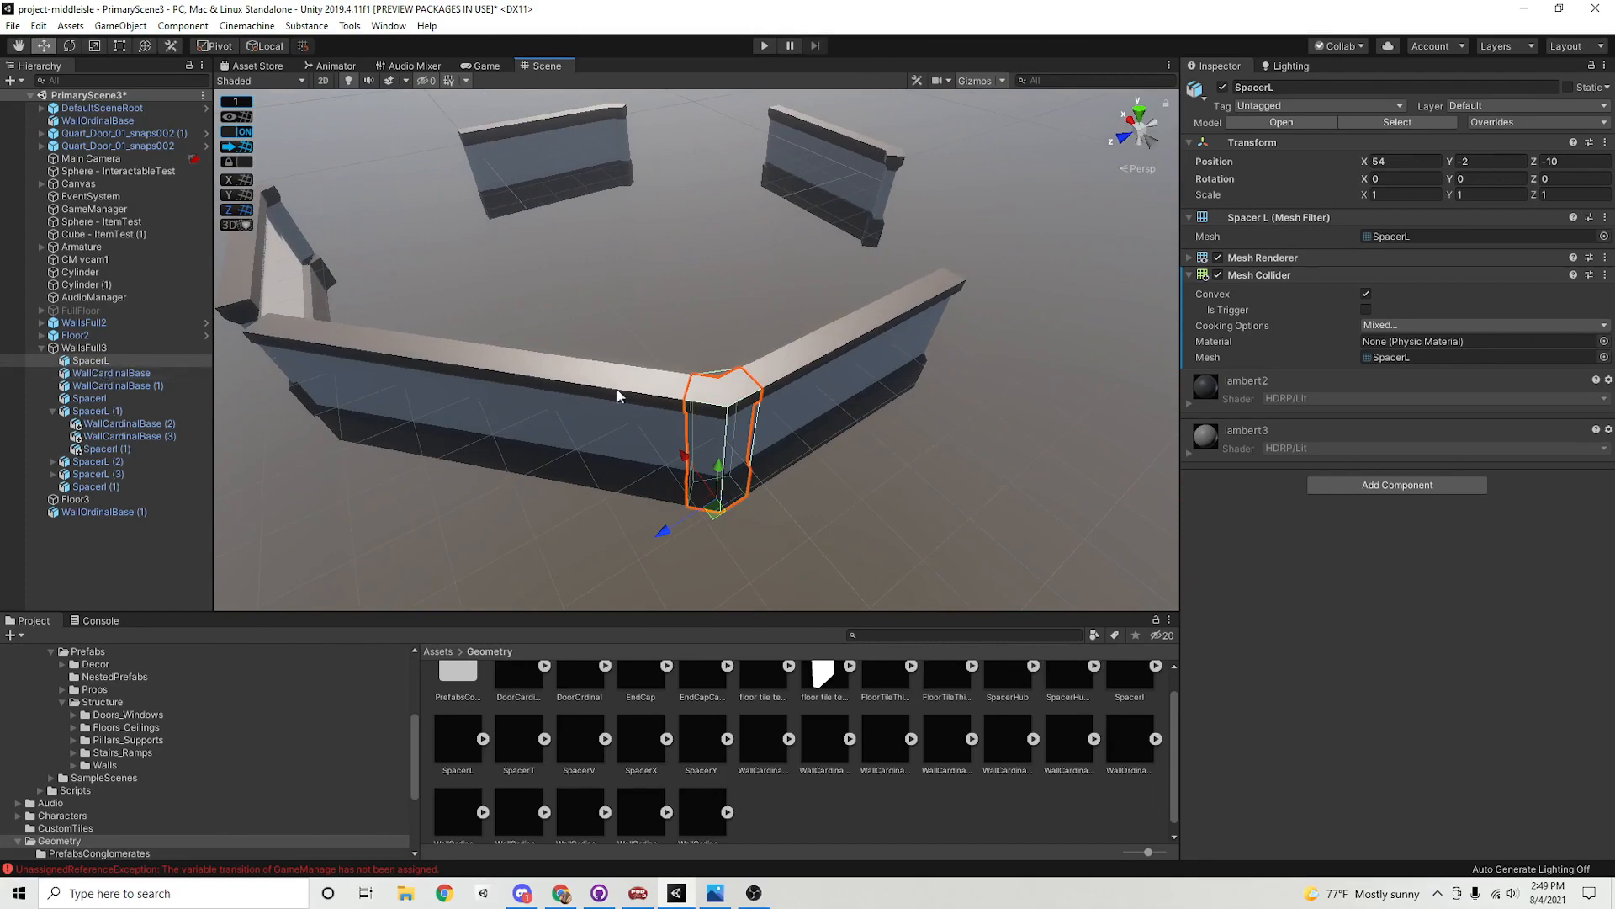
alt+drag(618, 389, 664, 440)
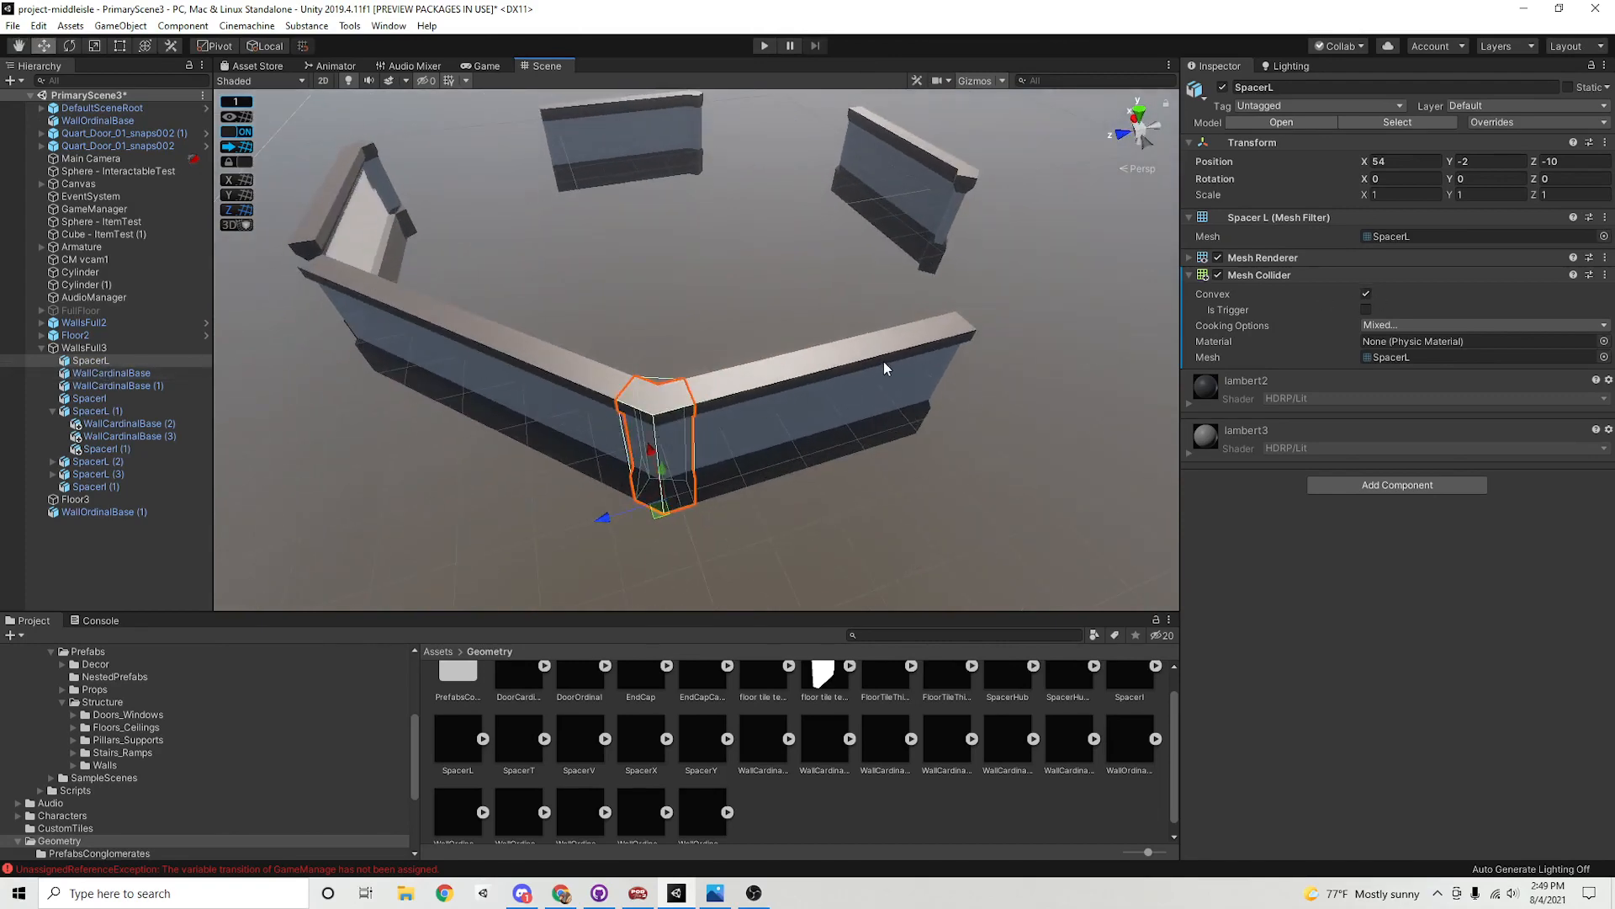
key(ctrl+d)
alt+drag(883, 361, 740, 589)
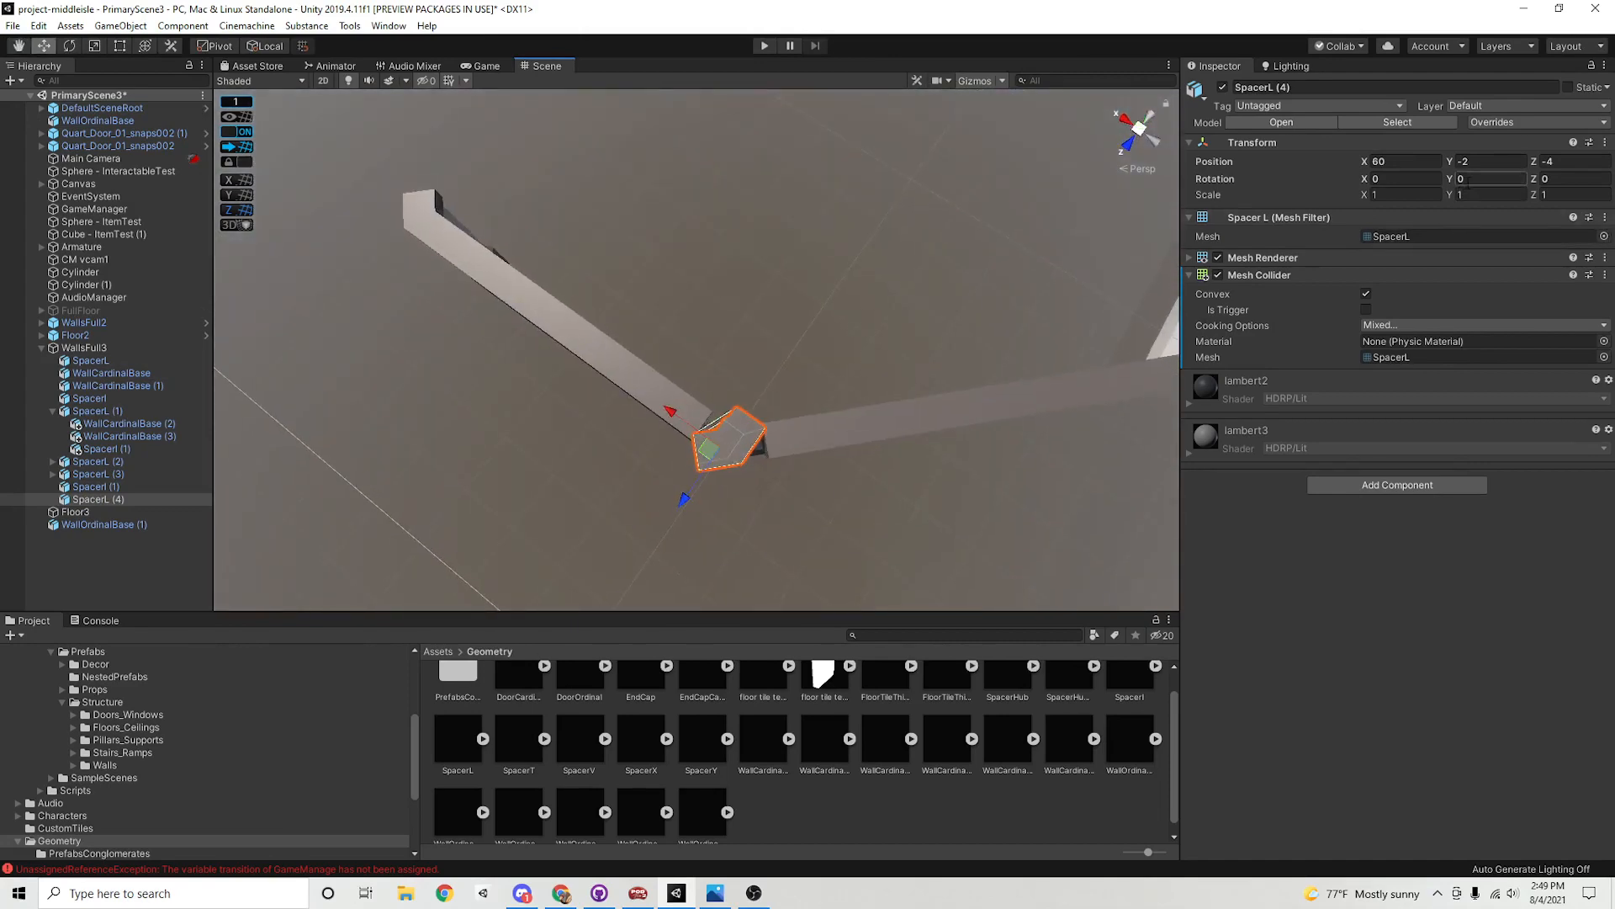
text(45)
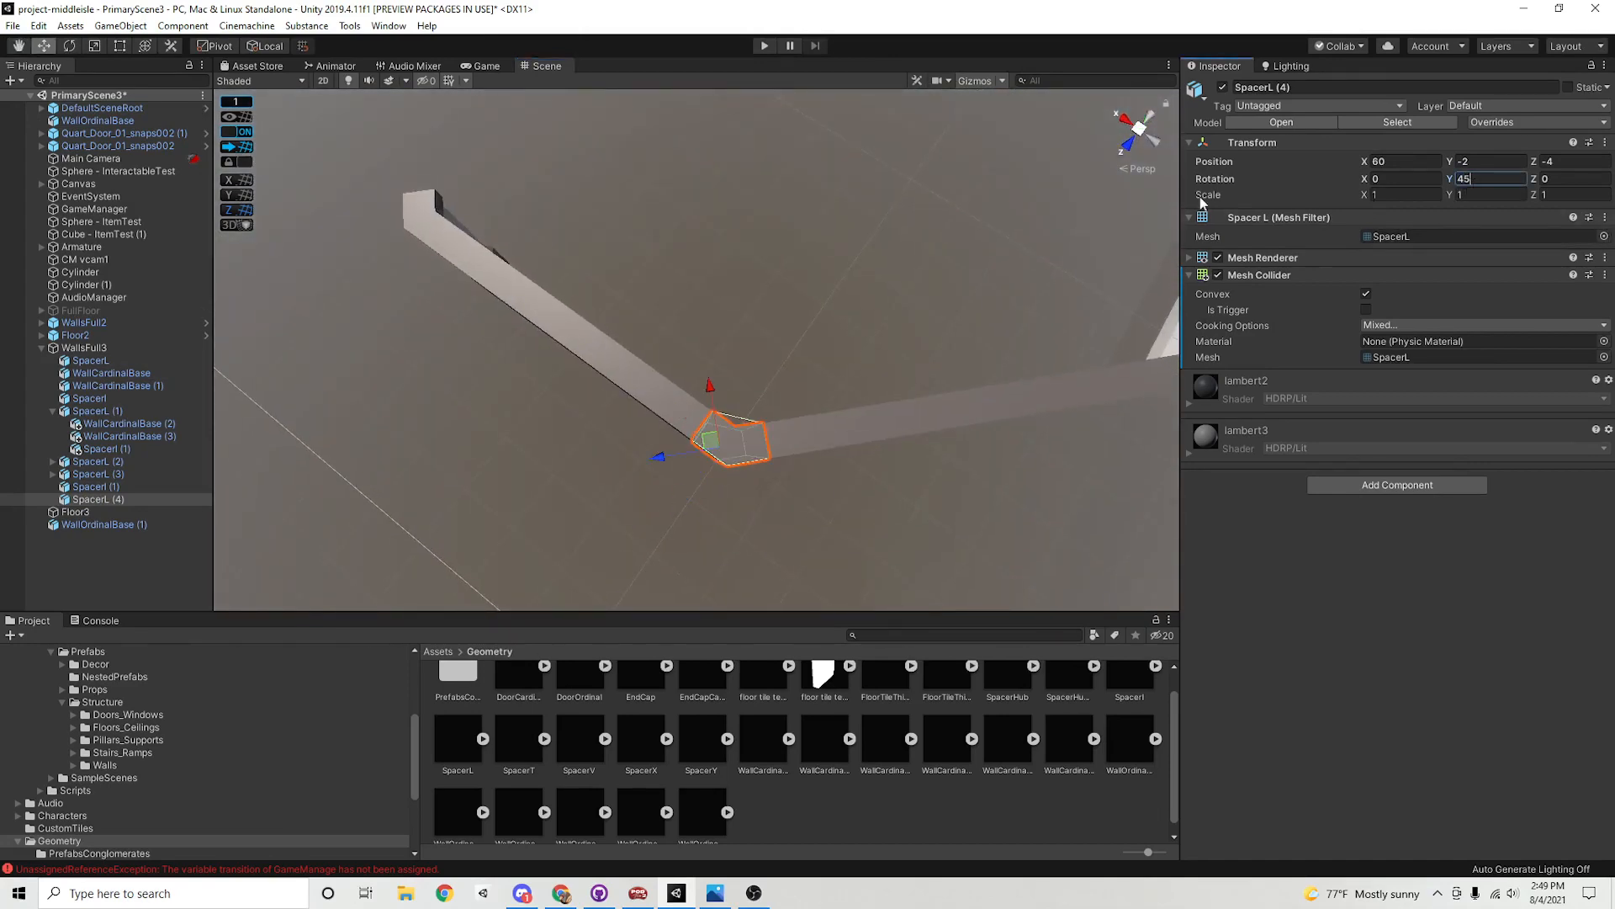
click(803, 320)
Select the two ordinal walls with their SpacerI and SpacerL pieces, check their alignment from above, and parent them under WallsFull3
alt+drag(803, 538, 592, 351)
click(716, 362)
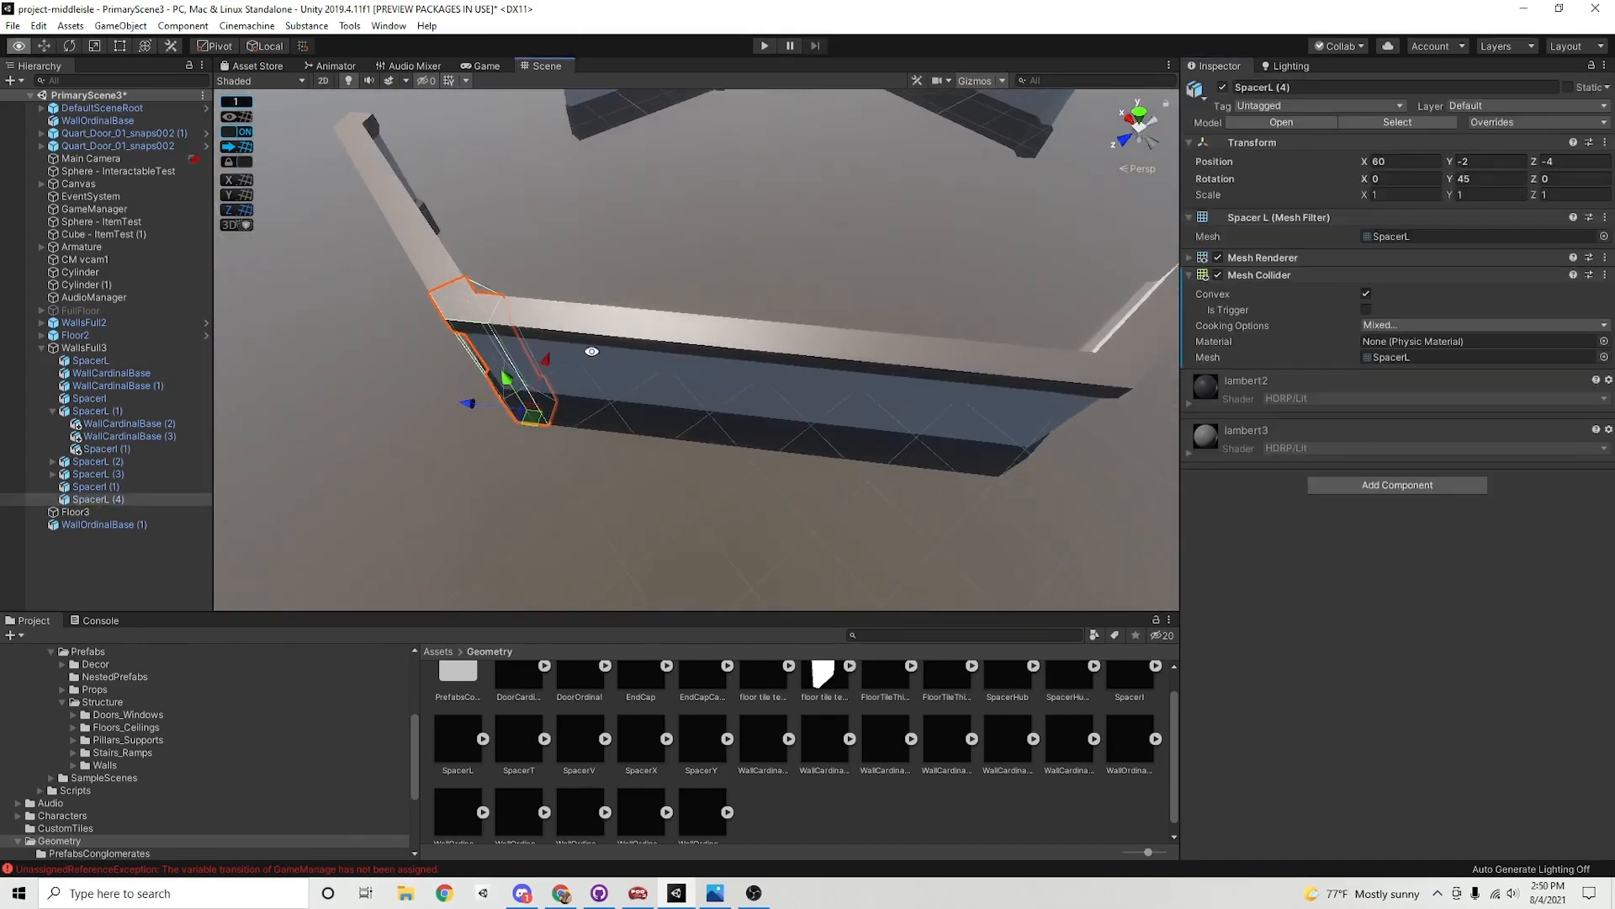
shift+click(752, 358)
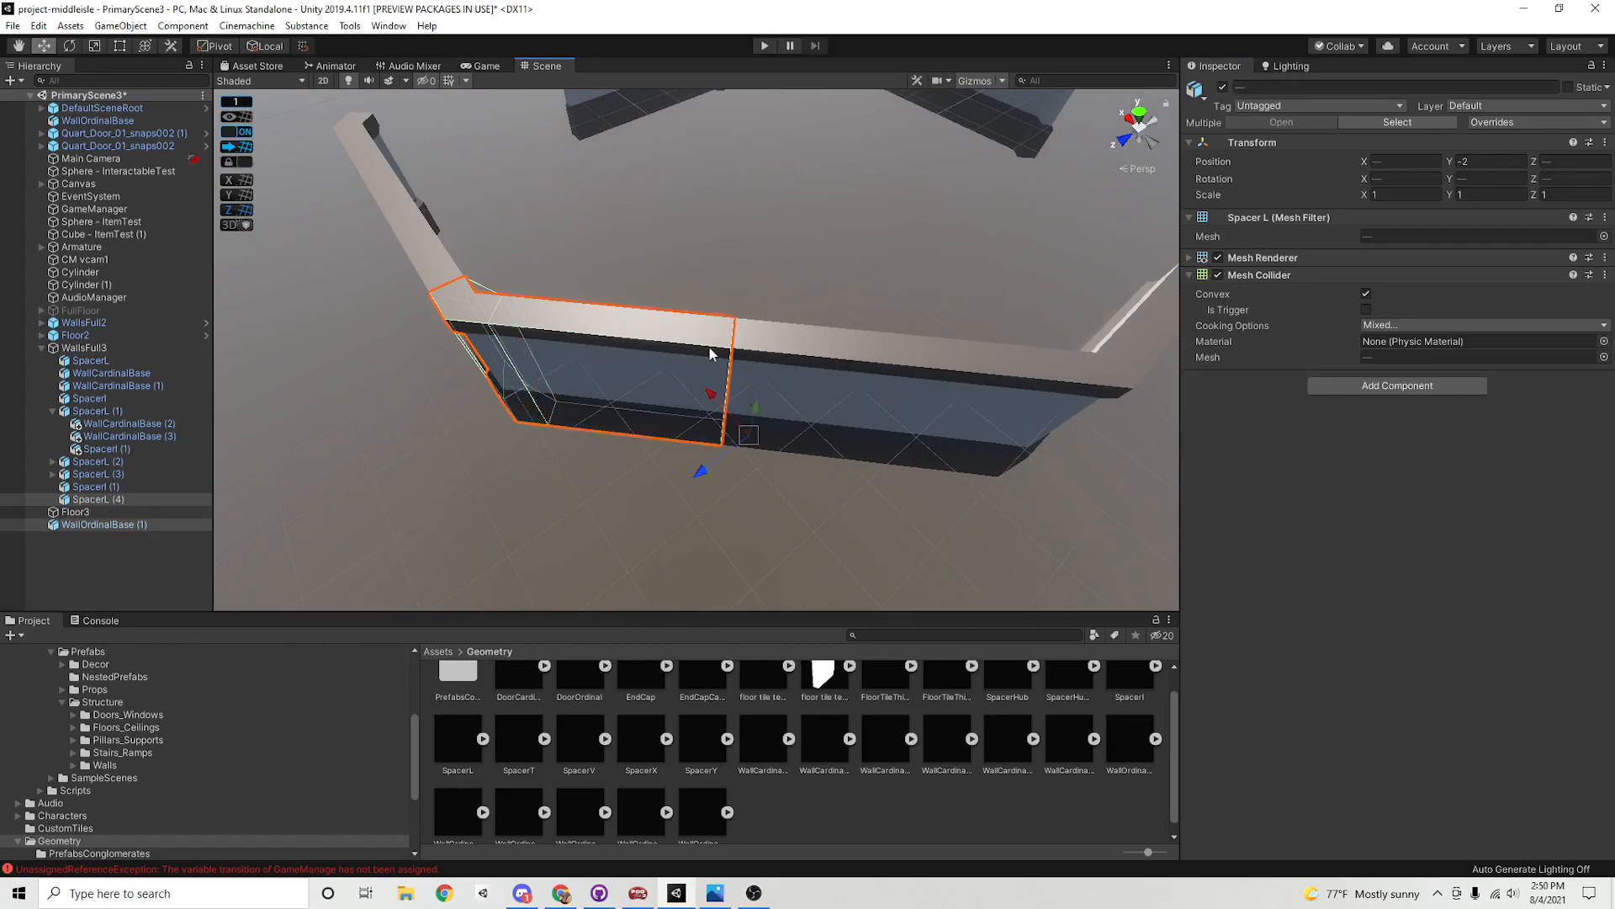
shift+click(665, 345)
shift+click(905, 368)
alt+drag(906, 367, 505, 407)
alt+right_drag(505, 408, 238, 407)
alt+drag(707, 412, 696, 506)
alt+drag(673, 379, 652, 341)
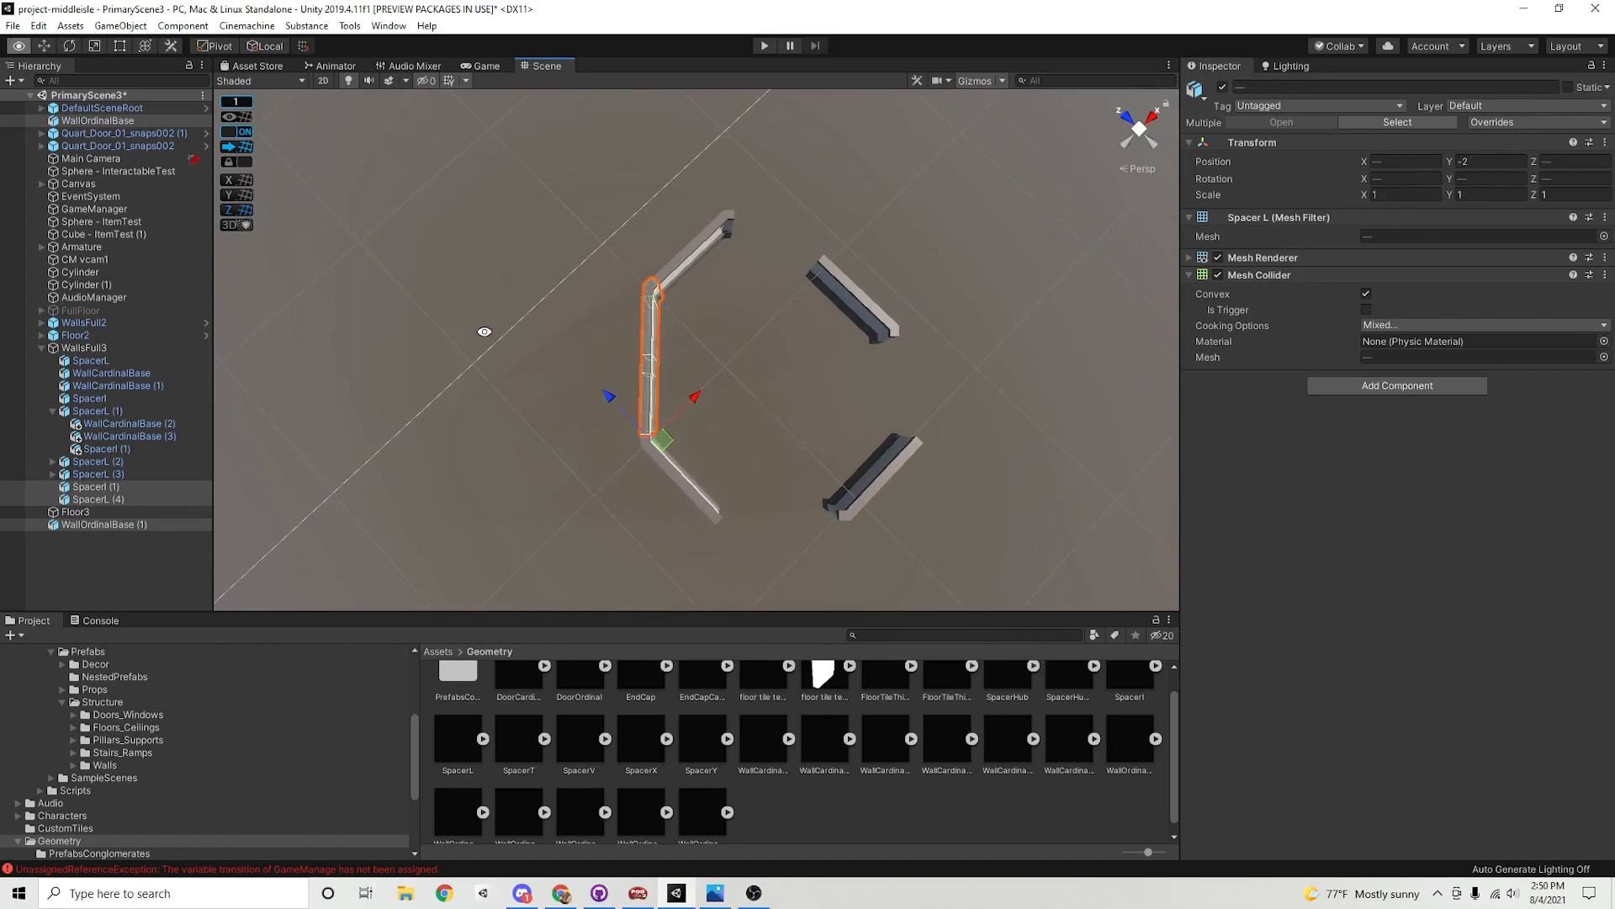
alt+right_drag(485, 332, 1118, 413)
alt+middle_drag(965, 411, 880, 284)
alt+middle_drag(646, 300, 831, 451)
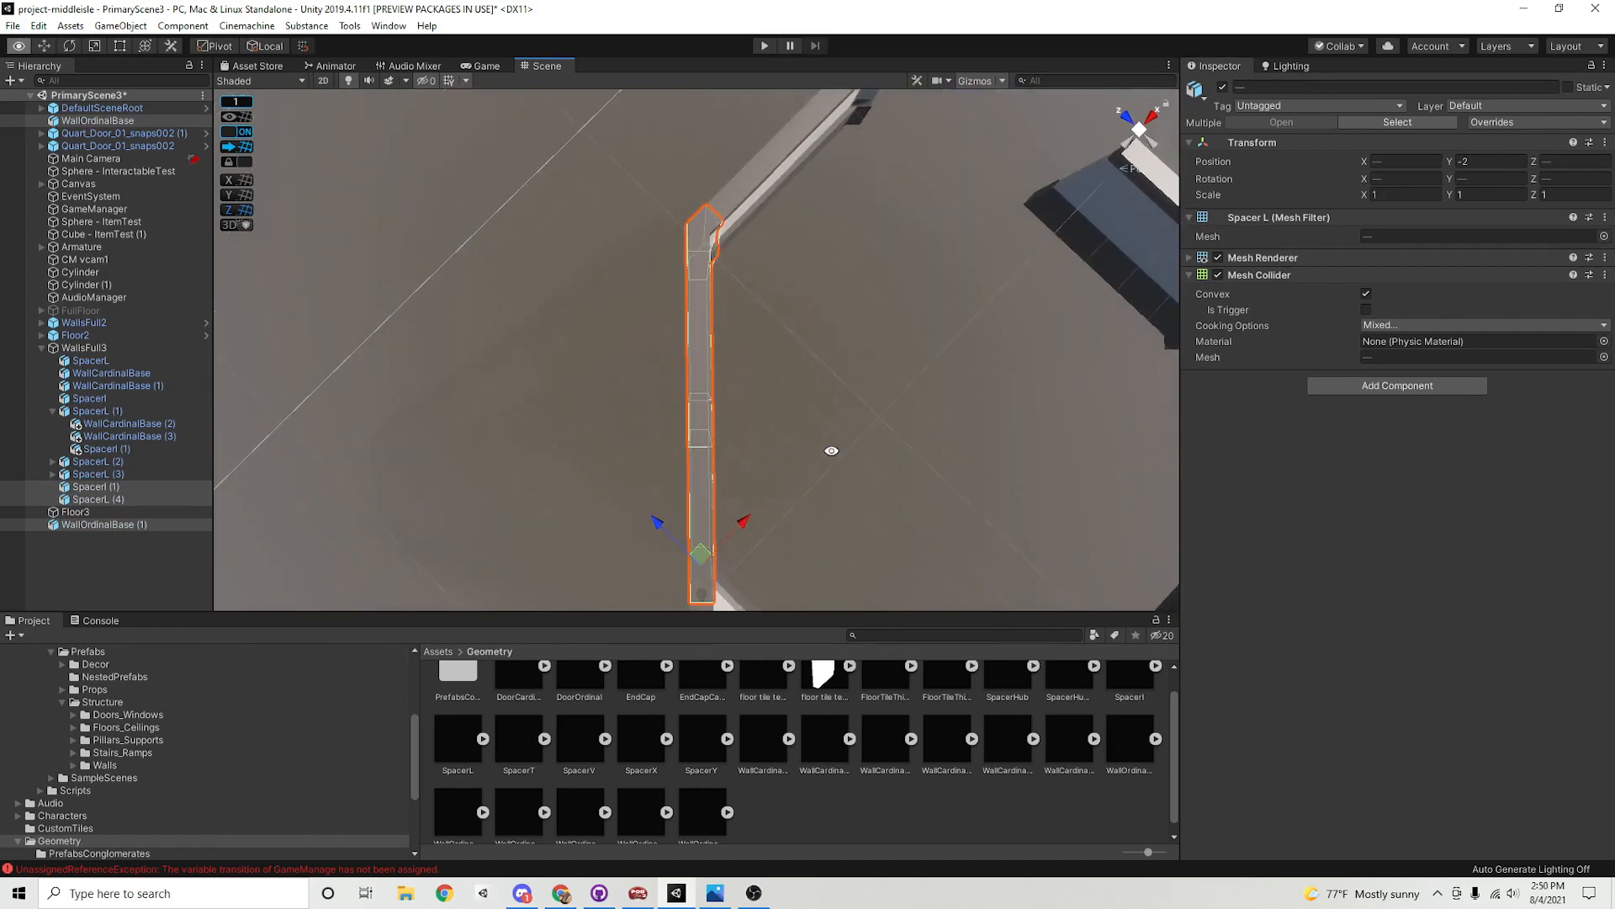
alt+drag(832, 450, 758, 400)
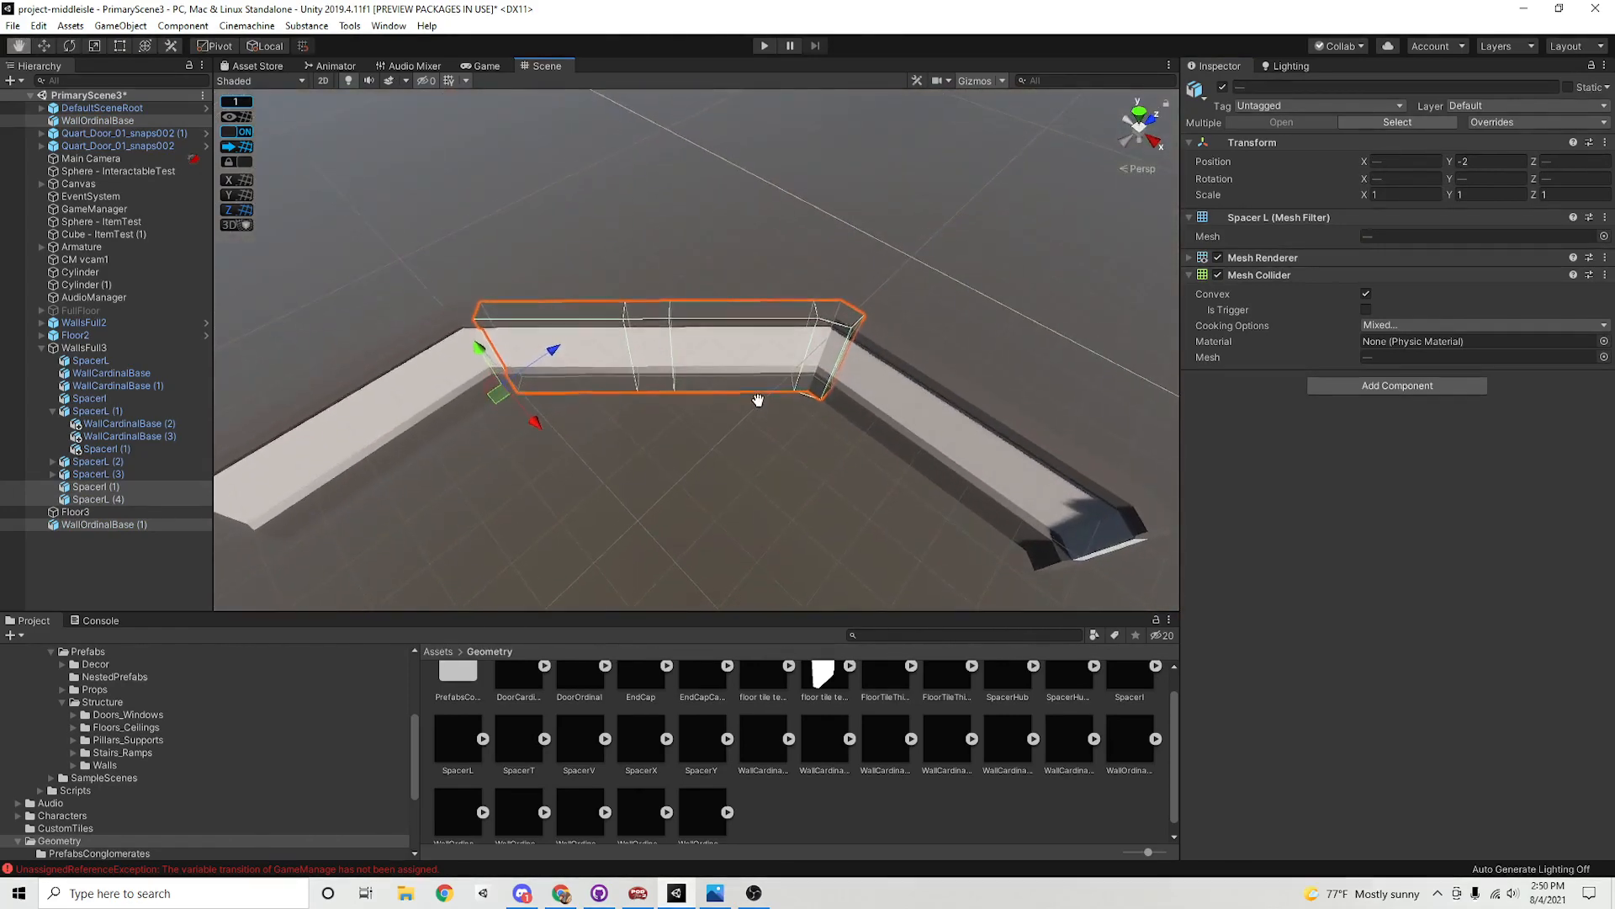
middle_drag(758, 399, 753, 401)
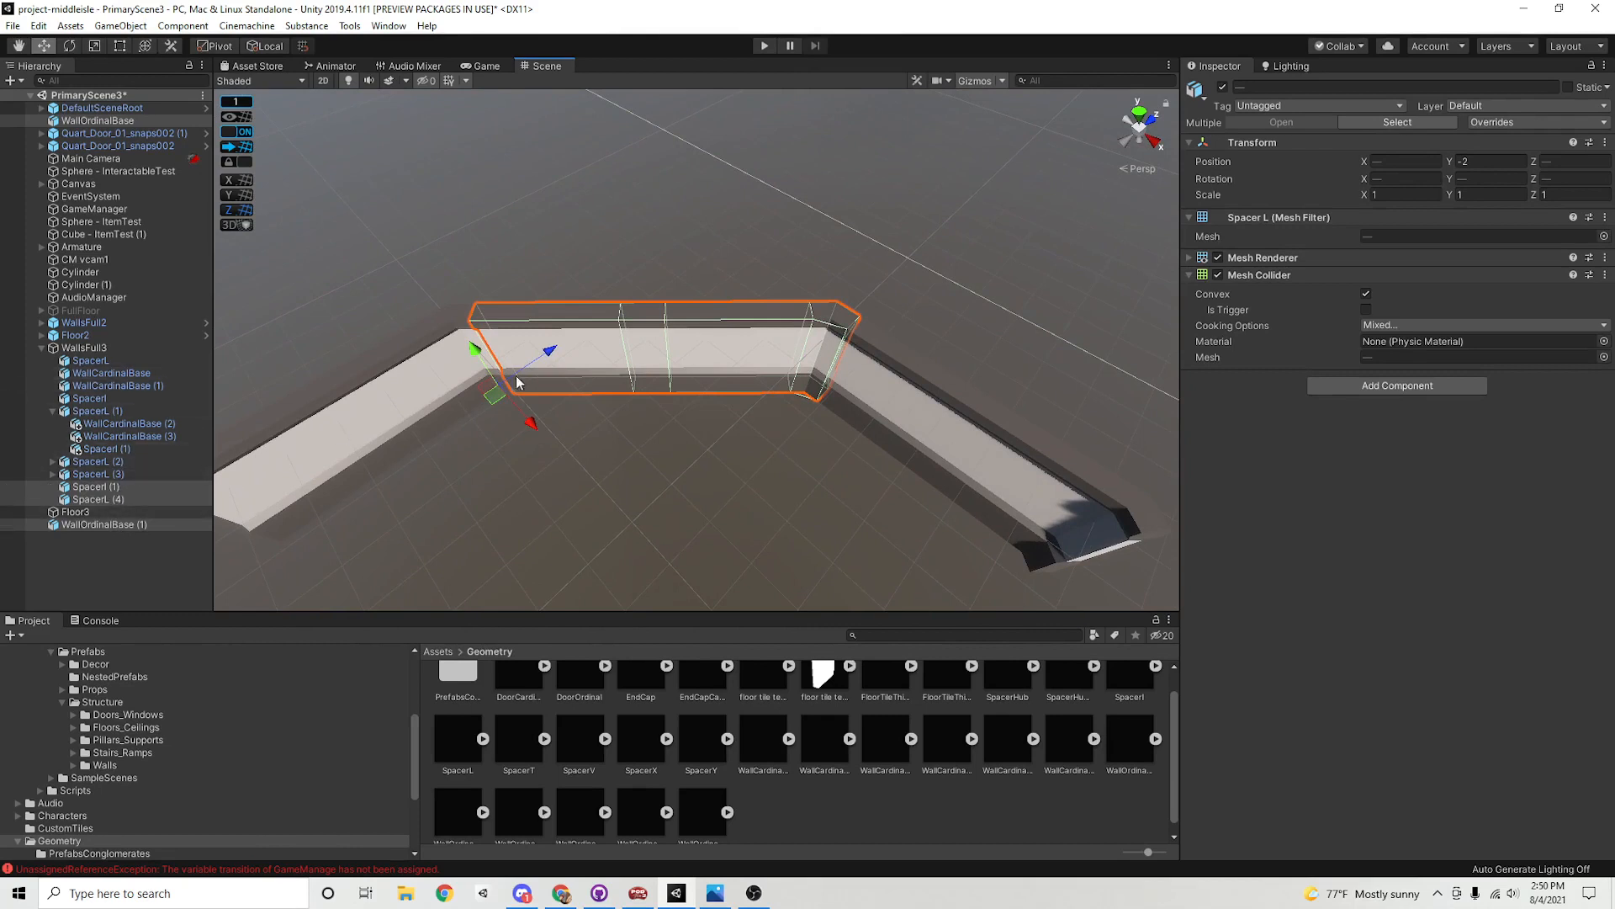
drag(127, 124, 111, 511)
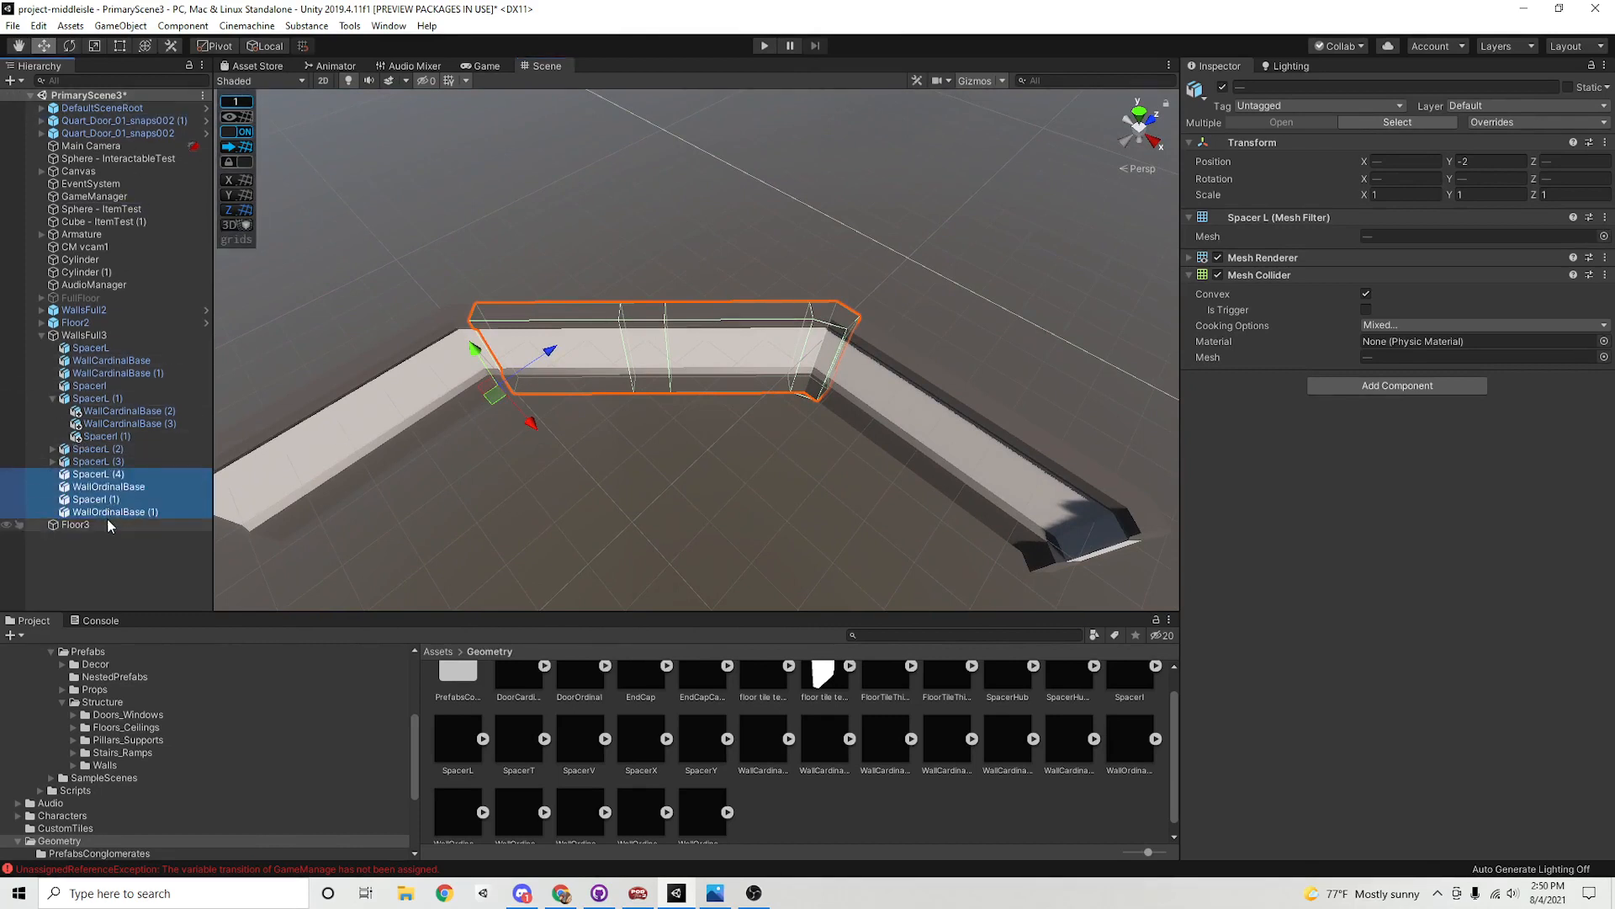
Duplicate the four ordinal run pieces and offset the copies inside the room, with the SpacerL copy at 61, -2, -6
mouse_move(740, 417)
alt+mouse_down()
mouse_move(775, 412)
mouse_move(759, 424)
alt+mouse_up()
key(ctrl+d)
alt+drag(595, 503, 901, 581)
drag(719, 412, 777, 469)
middle_drag(846, 467, 787, 421)
alt+drag(787, 420, 389, 493)
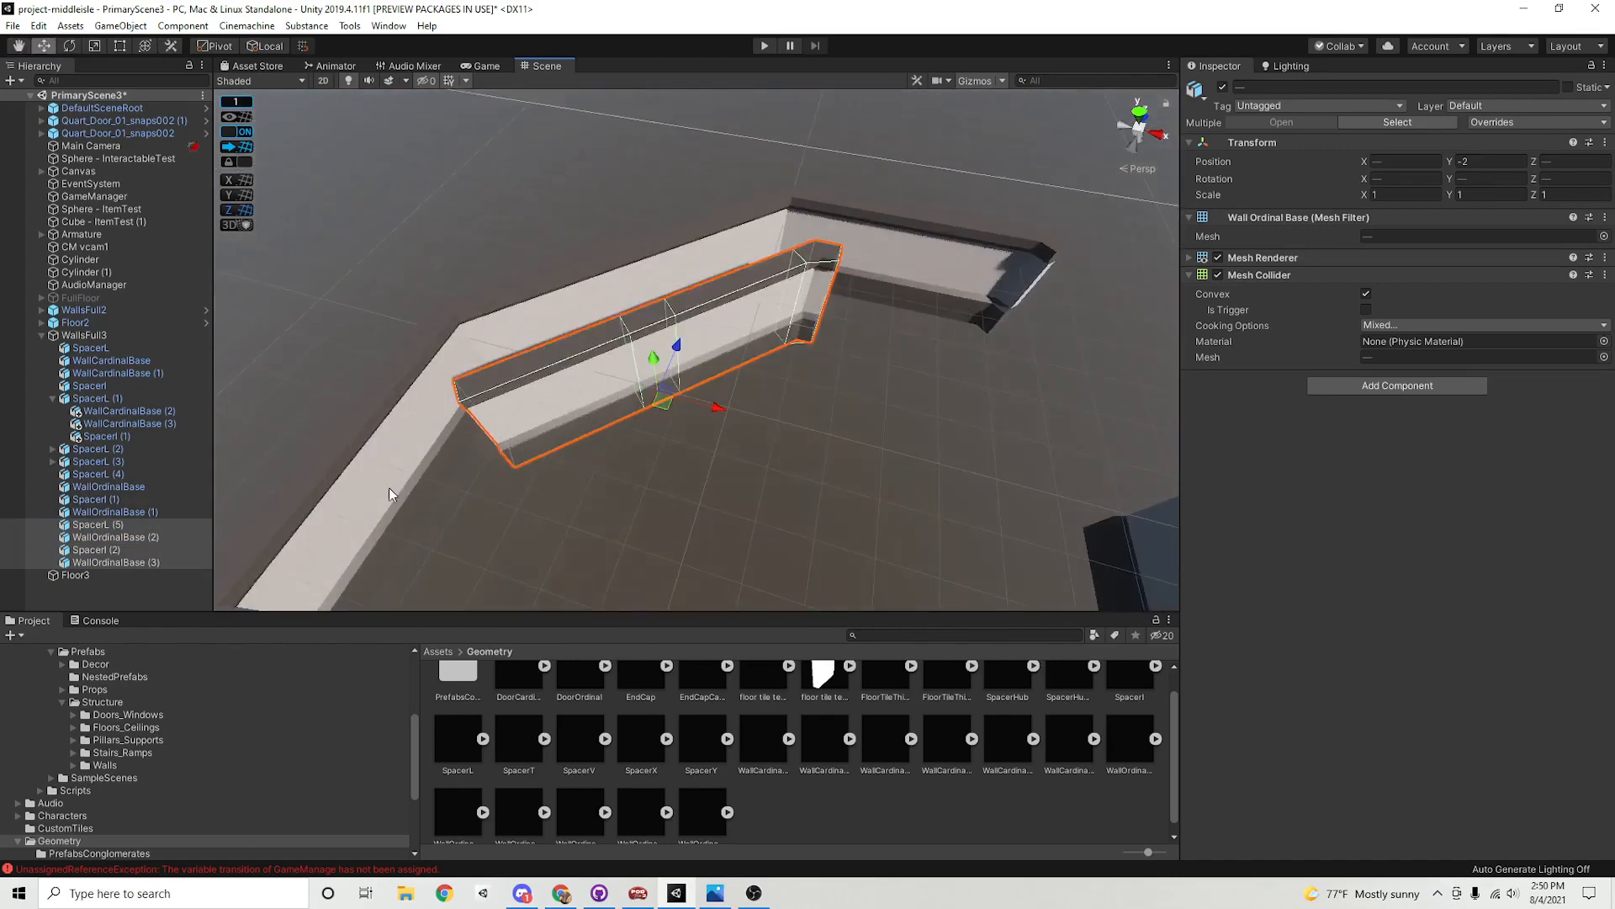
Parent the duplicated ordinal walls and SpacerI (2) under SpacerL (5)
click(154, 538)
shift+click(159, 560)
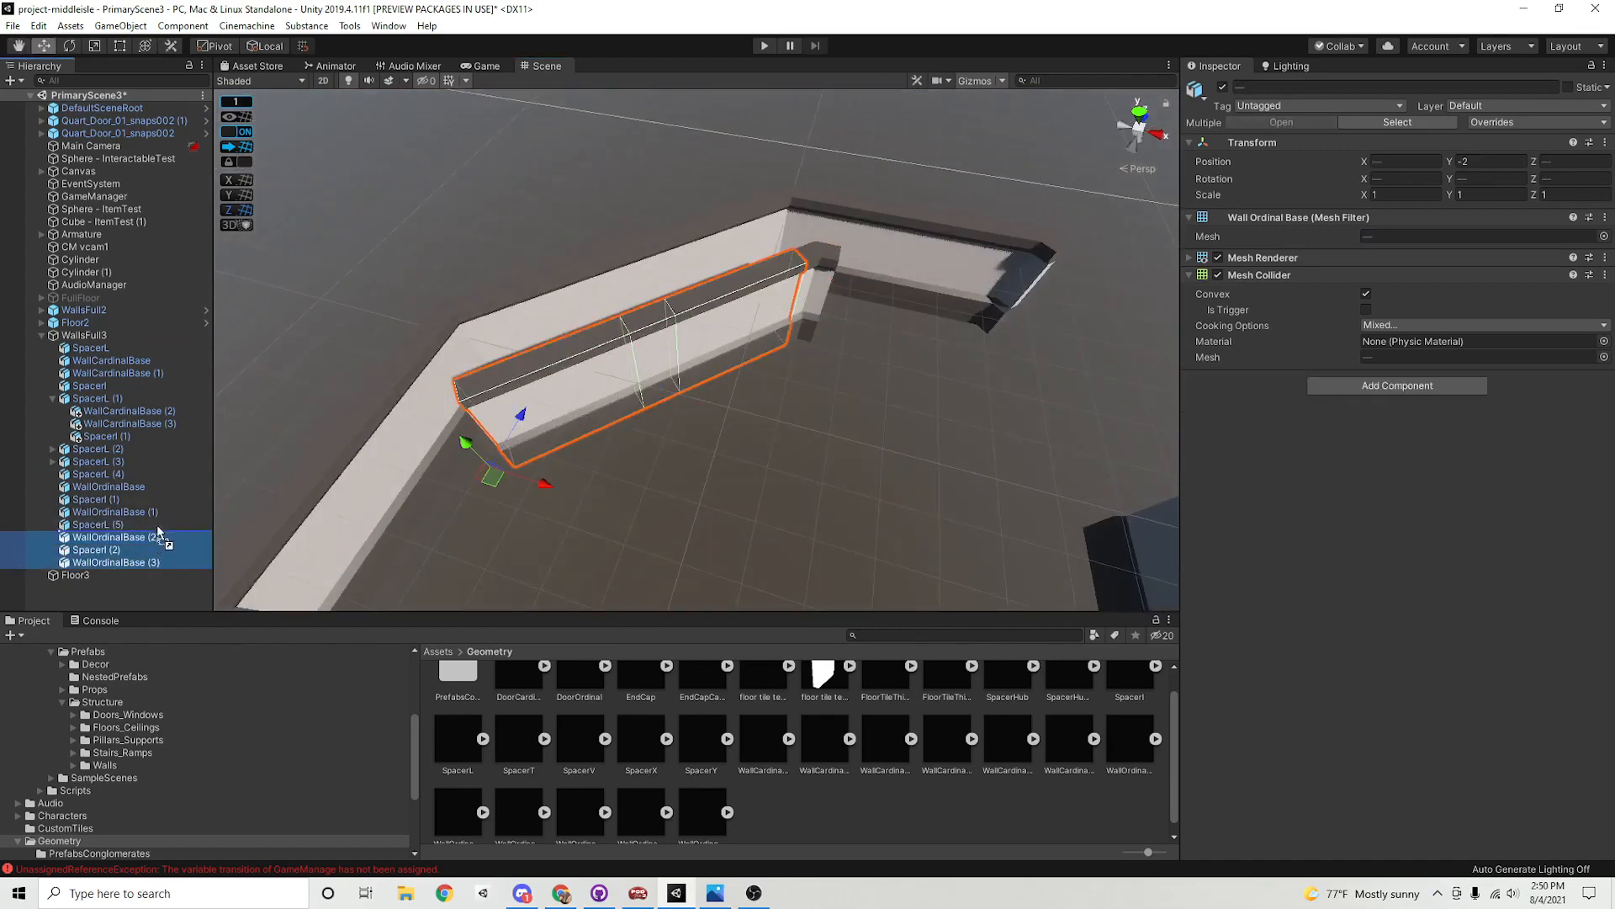
drag(159, 536, 97, 524)
middle_drag(793, 469, 869, 381)
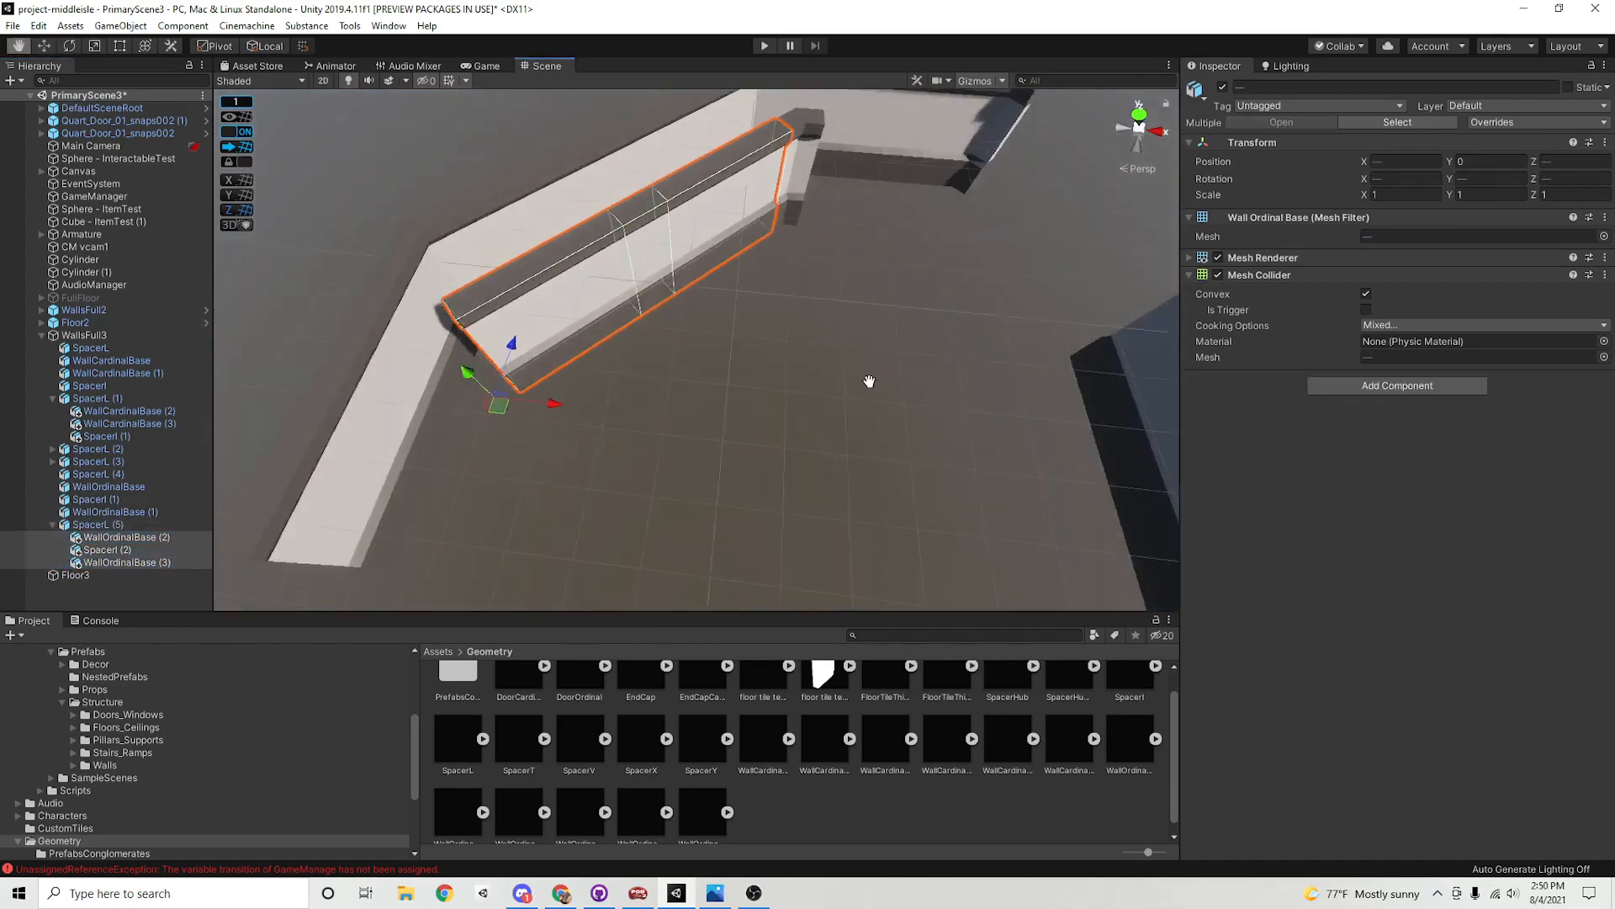
scroll(869, 381, down, 10)
alt+drag(731, 429, 699, 447)
middle_drag(699, 447, 673, 435)
Collapse the spacer groups, rotate the SpacerL (5) wall group to Y 135 and move it to position 72, -2, -10
click(115, 526)
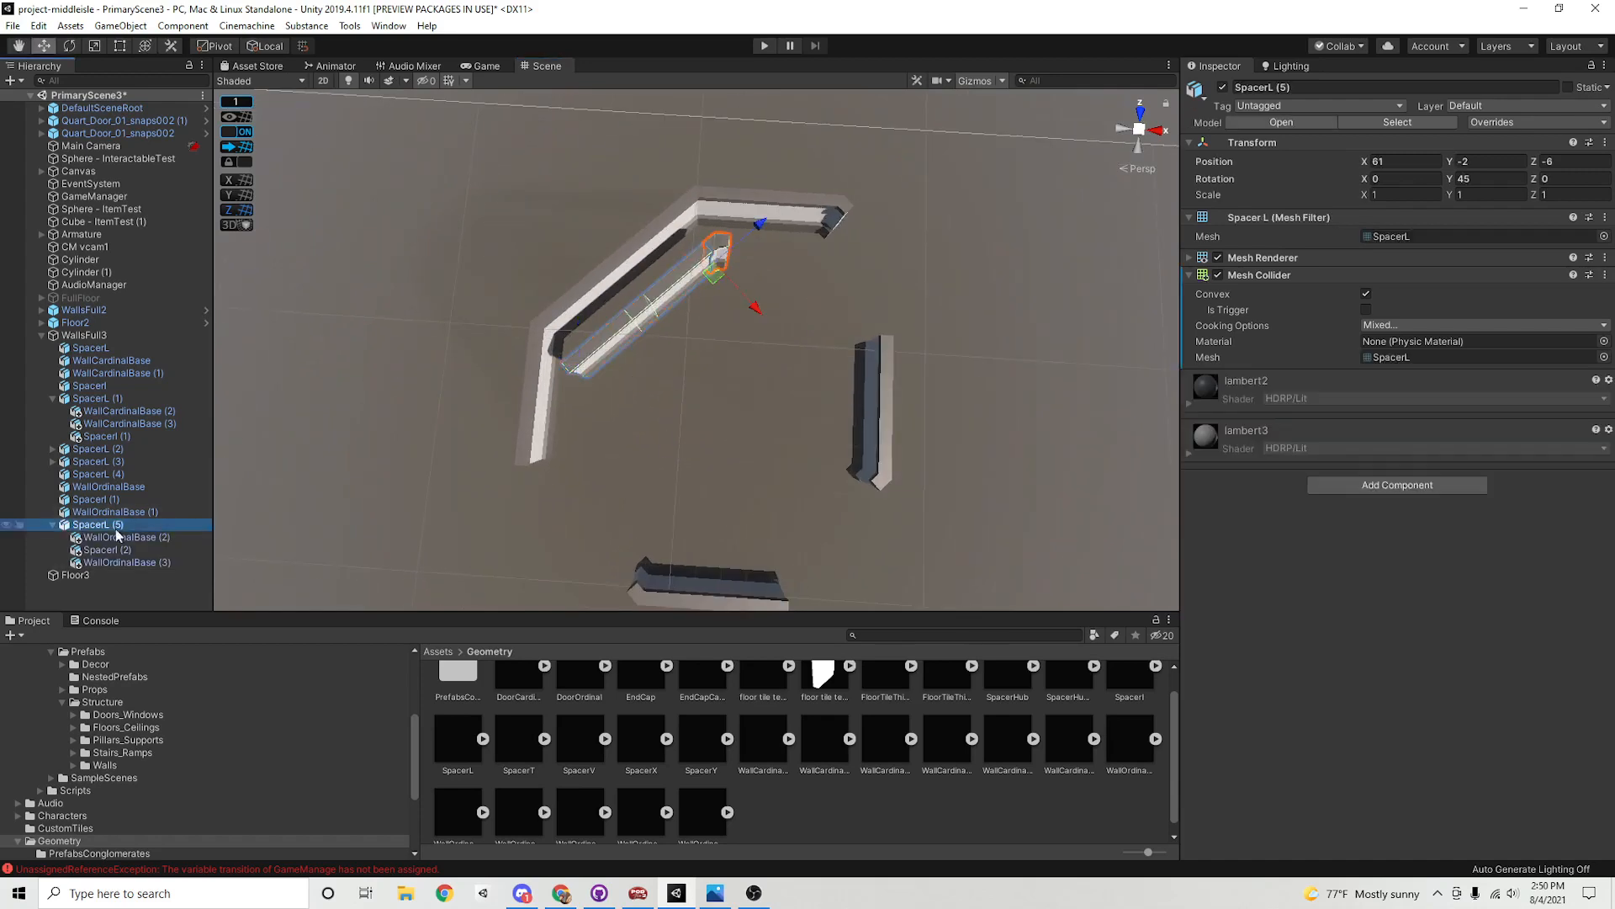
click(54, 525)
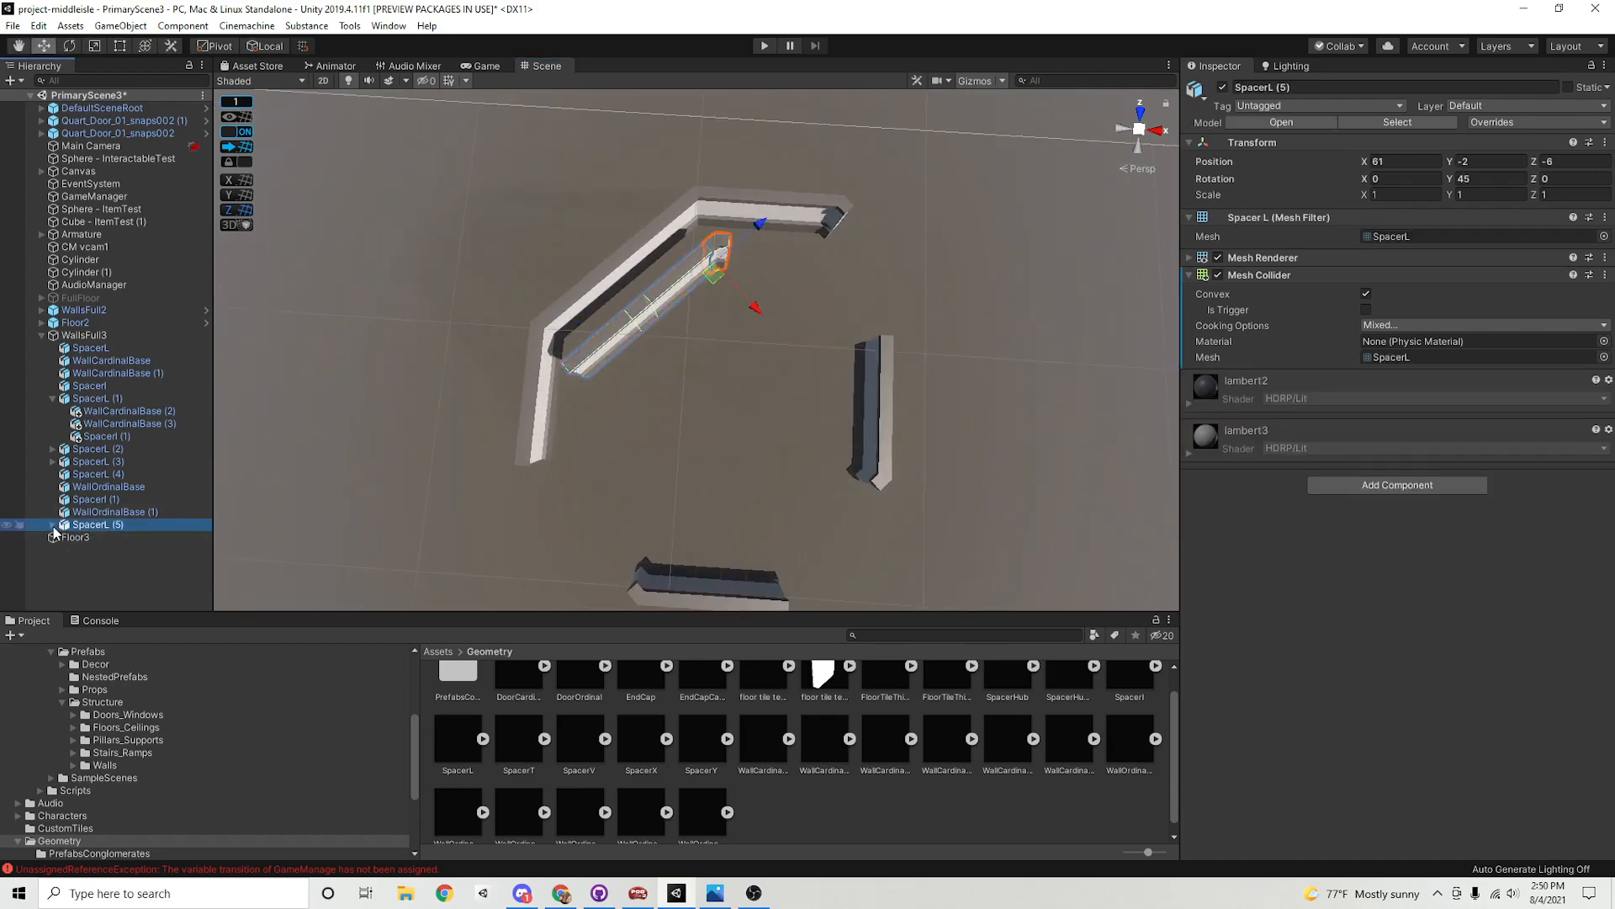
click(53, 398)
middle_drag(696, 505, 655, 503)
scroll(861, 412, up, 8)
middle_drag(803, 353, 739, 410)
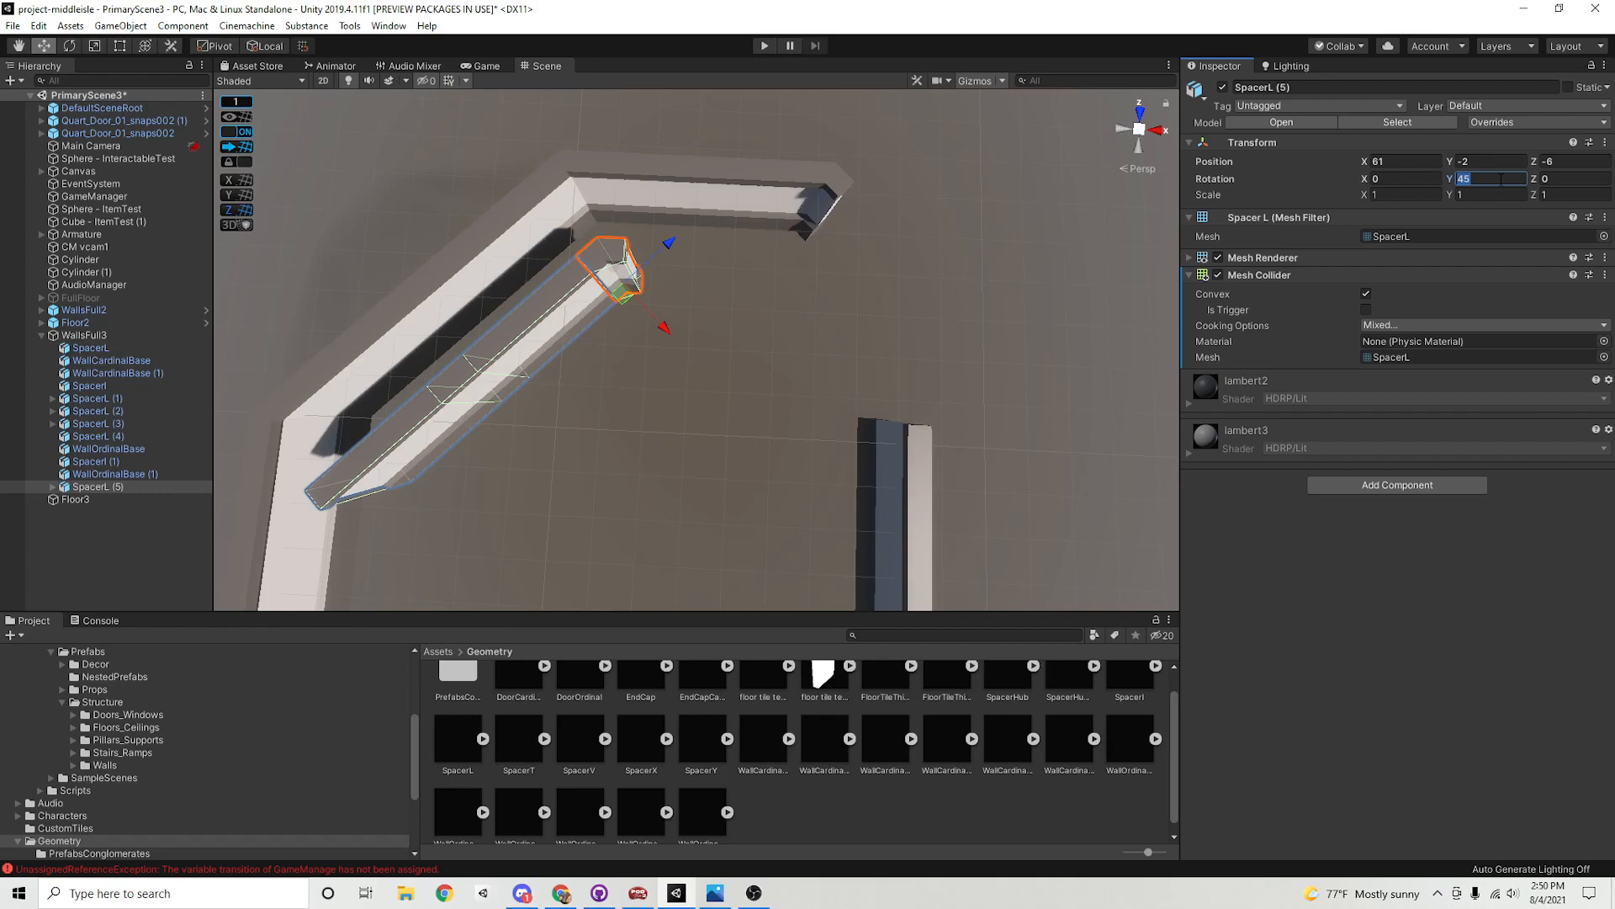
text(135)
alt+right_drag(640, 327, 619, 358)
drag(653, 358, 889, 451)
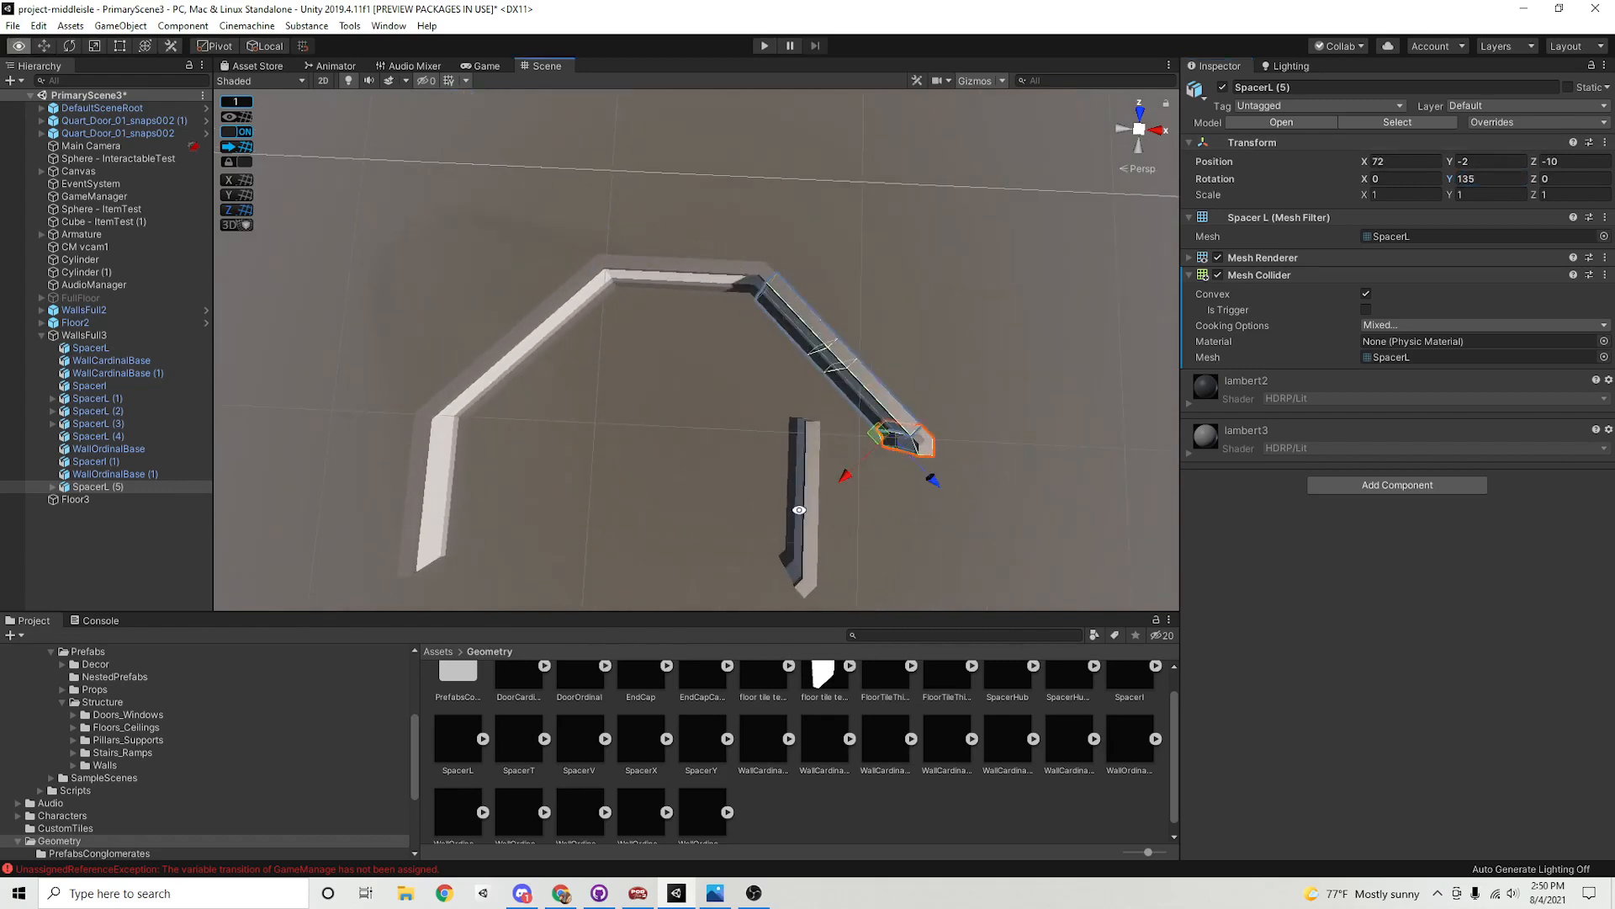
Move the SpacerL (2) wall group to 72, -2, -16 so it joins the lower end of the SpacerL (5) run
middle_drag(799, 510, 710, 346)
alt+drag(710, 346, 710, 382)
middle_drag(710, 382, 787, 487)
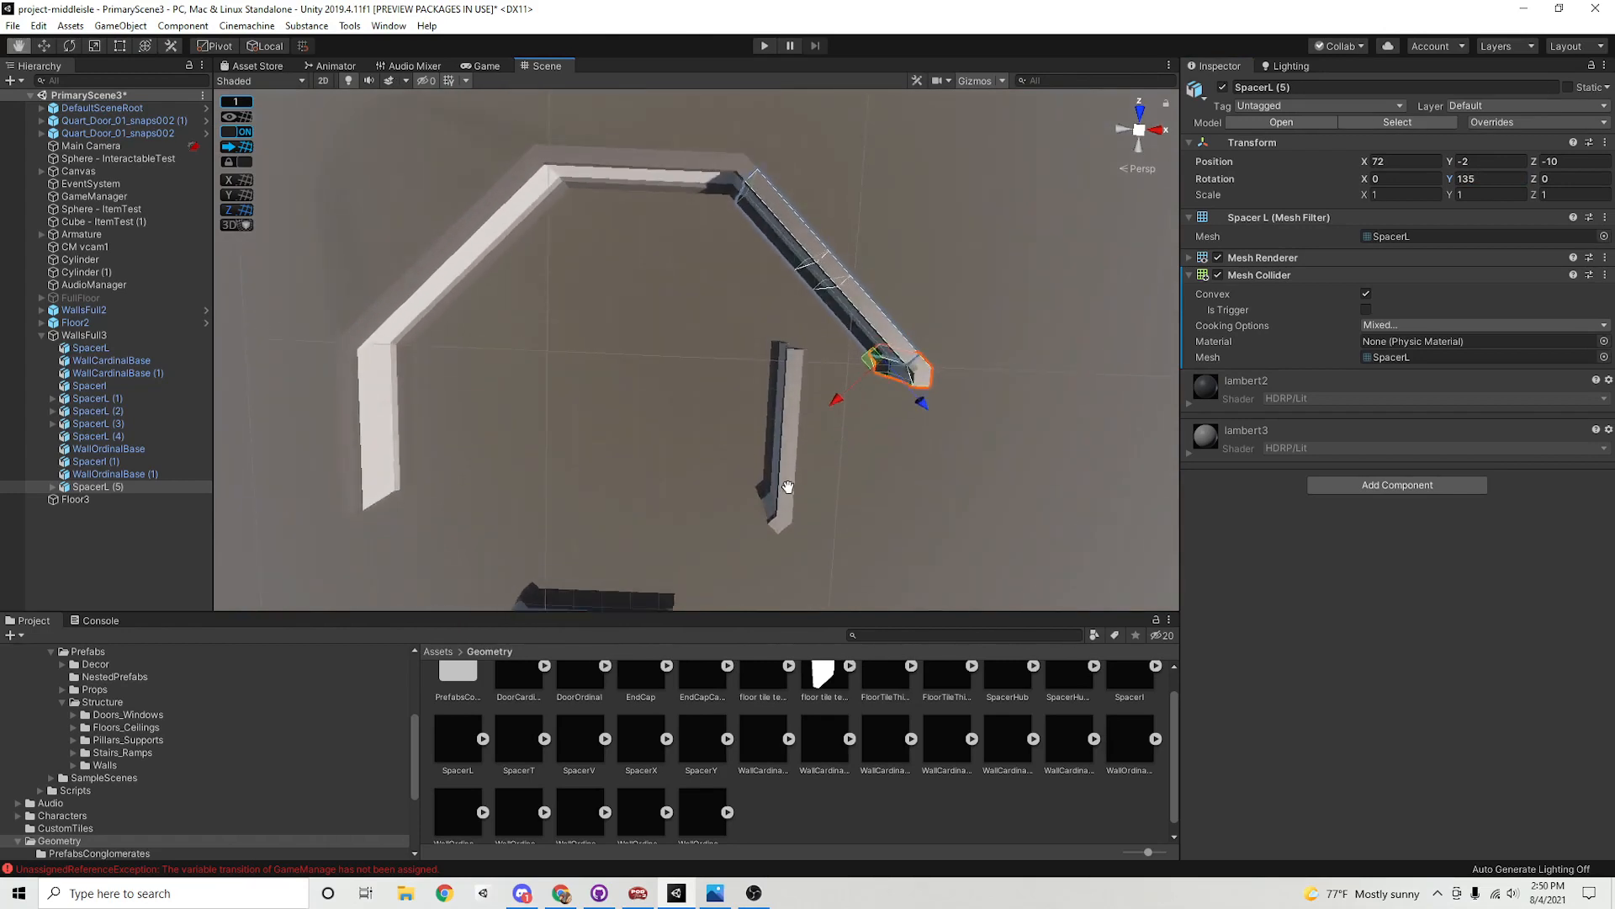
alt+drag(788, 487, 822, 455)
middle_drag(822, 454, 689, 350)
alt+drag(689, 350, 703, 393)
middle_drag(623, 371, 757, 433)
alt+drag(758, 433, 707, 425)
click(776, 425)
middle_drag(776, 425, 731, 451)
drag(745, 430, 855, 461)
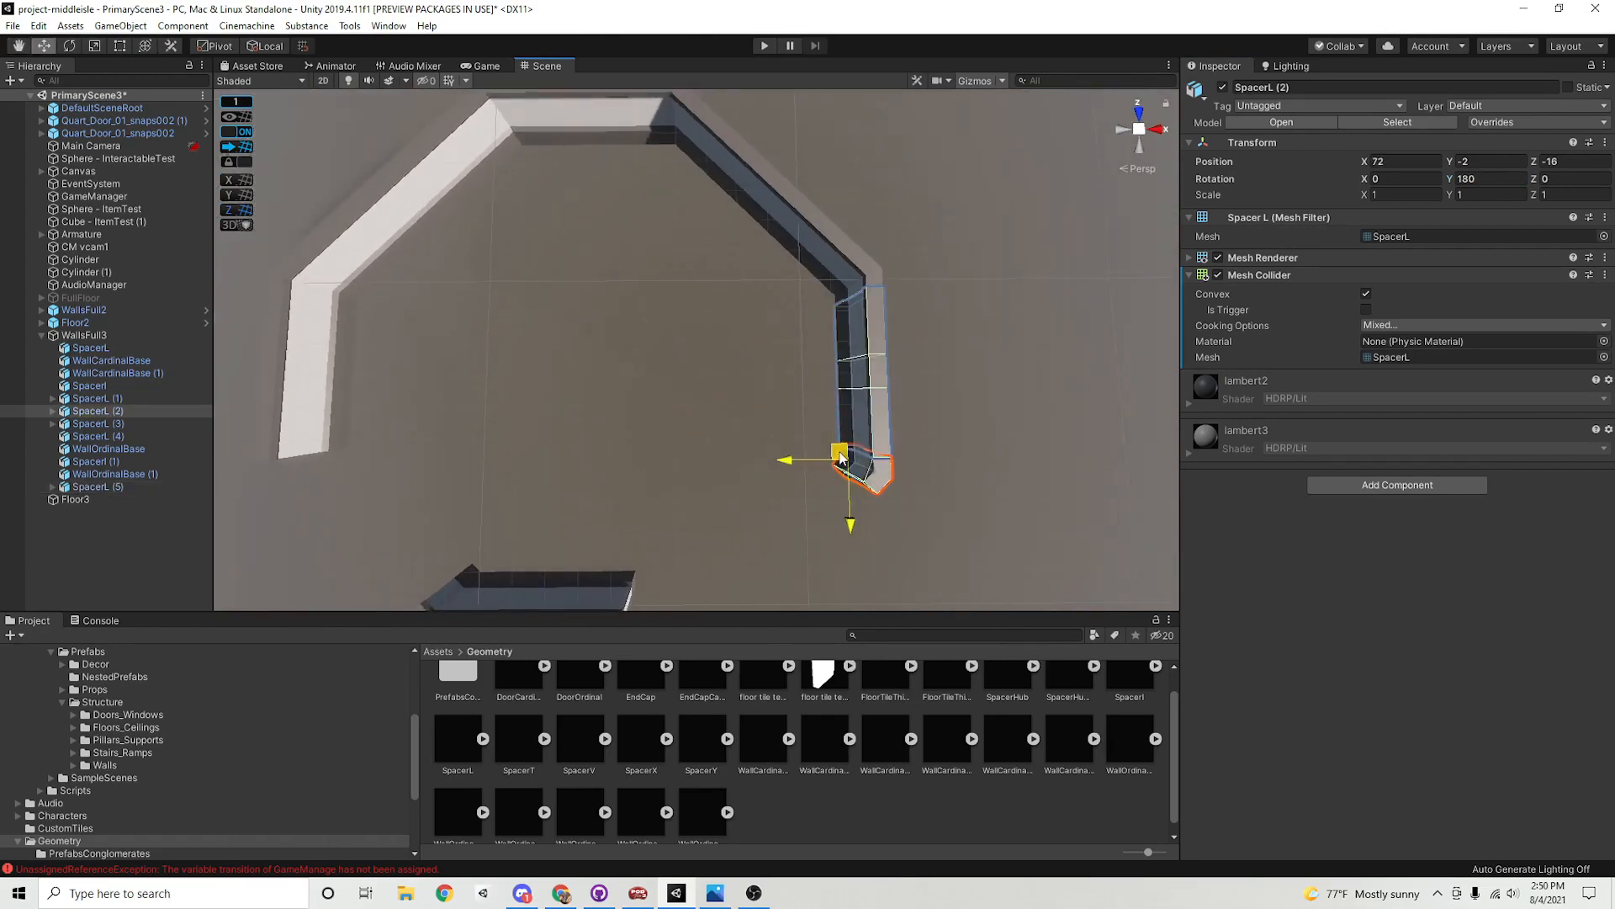
Move the separate horizontal SpacerL (3) wall group to 60, -2, -21 on the octagon's south side
middle_drag(755, 402, 772, 228)
click(463, 407)
middle_drag(463, 407, 545, 412)
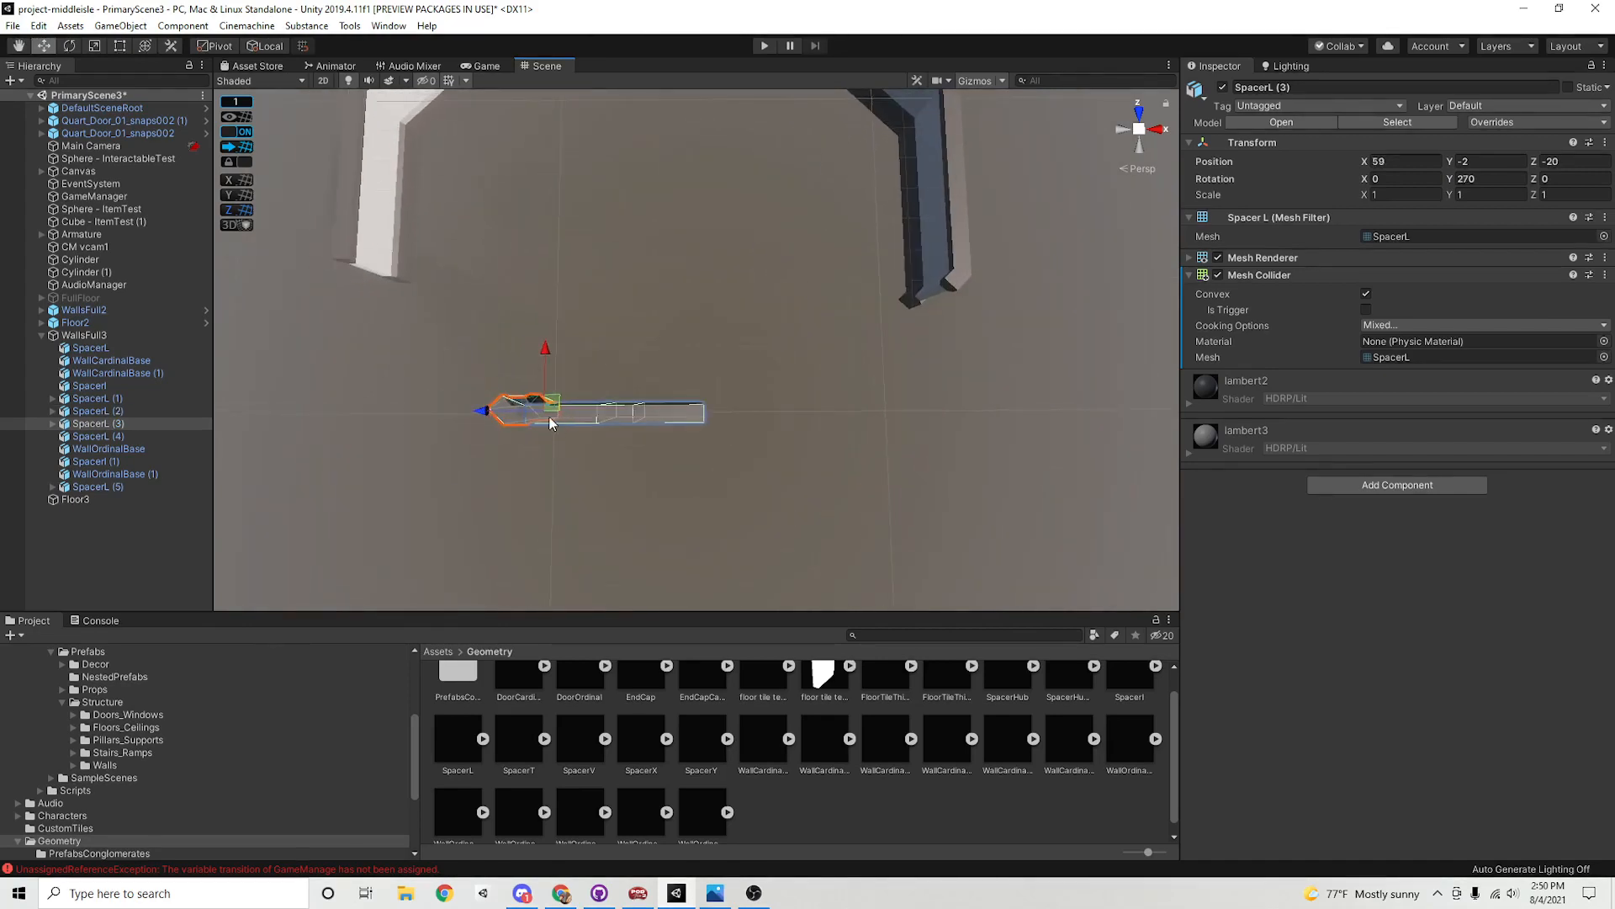
drag(550, 400, 764, 443)
Duplicate the SpacerL (5) wall group and move the copy to 66, -2, -21 at the end of the south wall
click(885, 271)
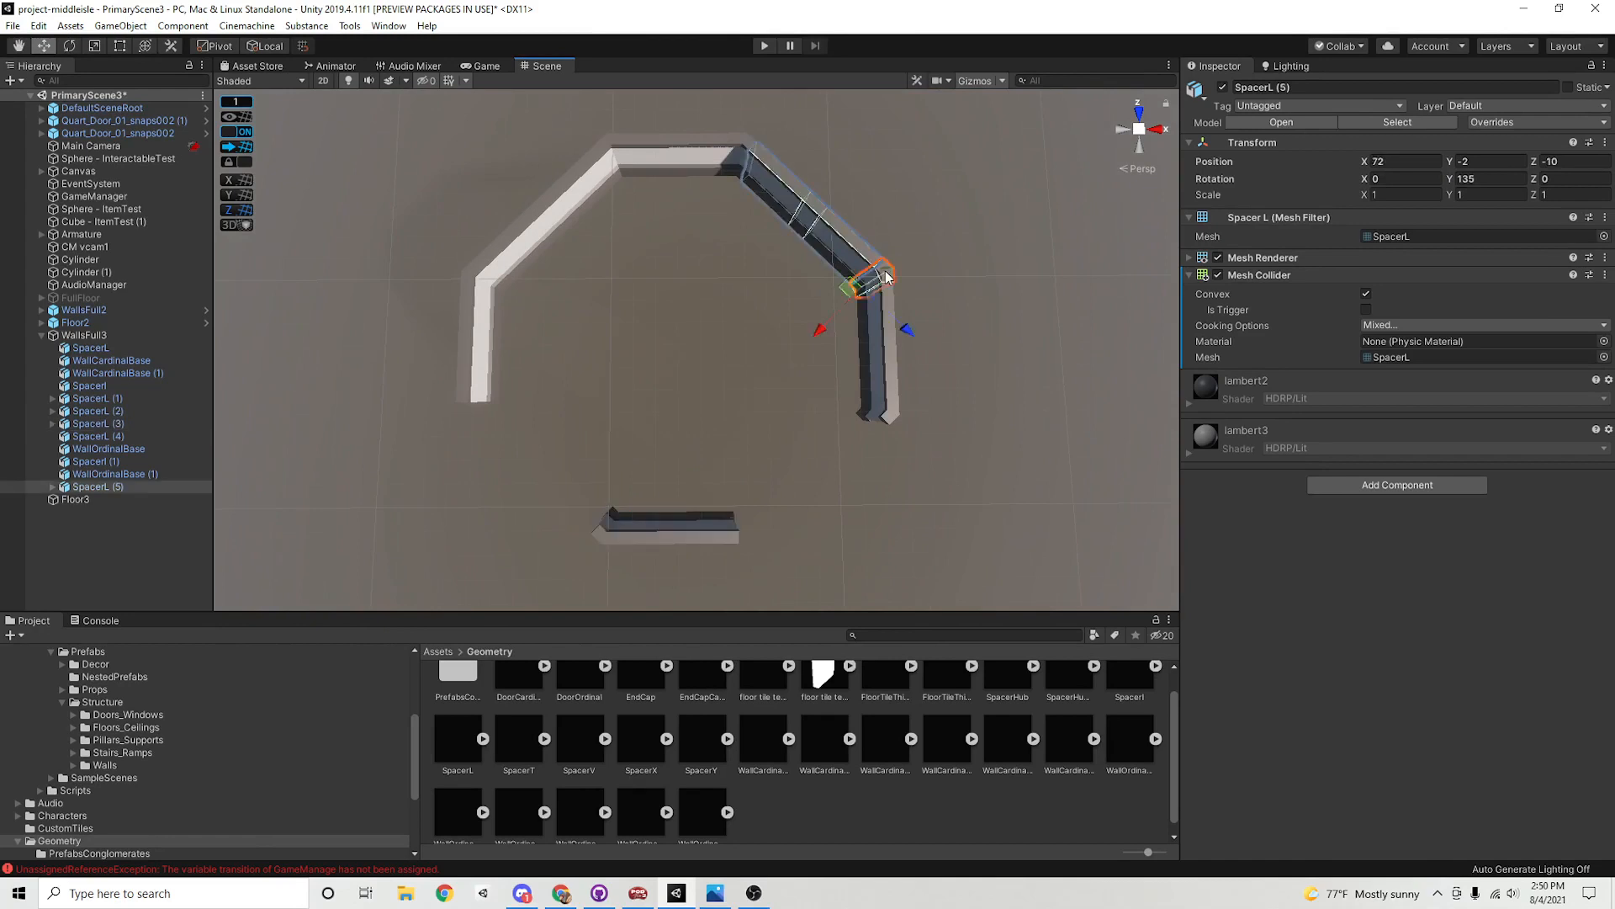
key(ctrl+d)
drag(847, 295, 734, 522)
alt+right_drag(740, 523, 1119, 532)
alt+middle_drag(837, 534, 727, 394)
alt+drag(727, 395, 670, 456)
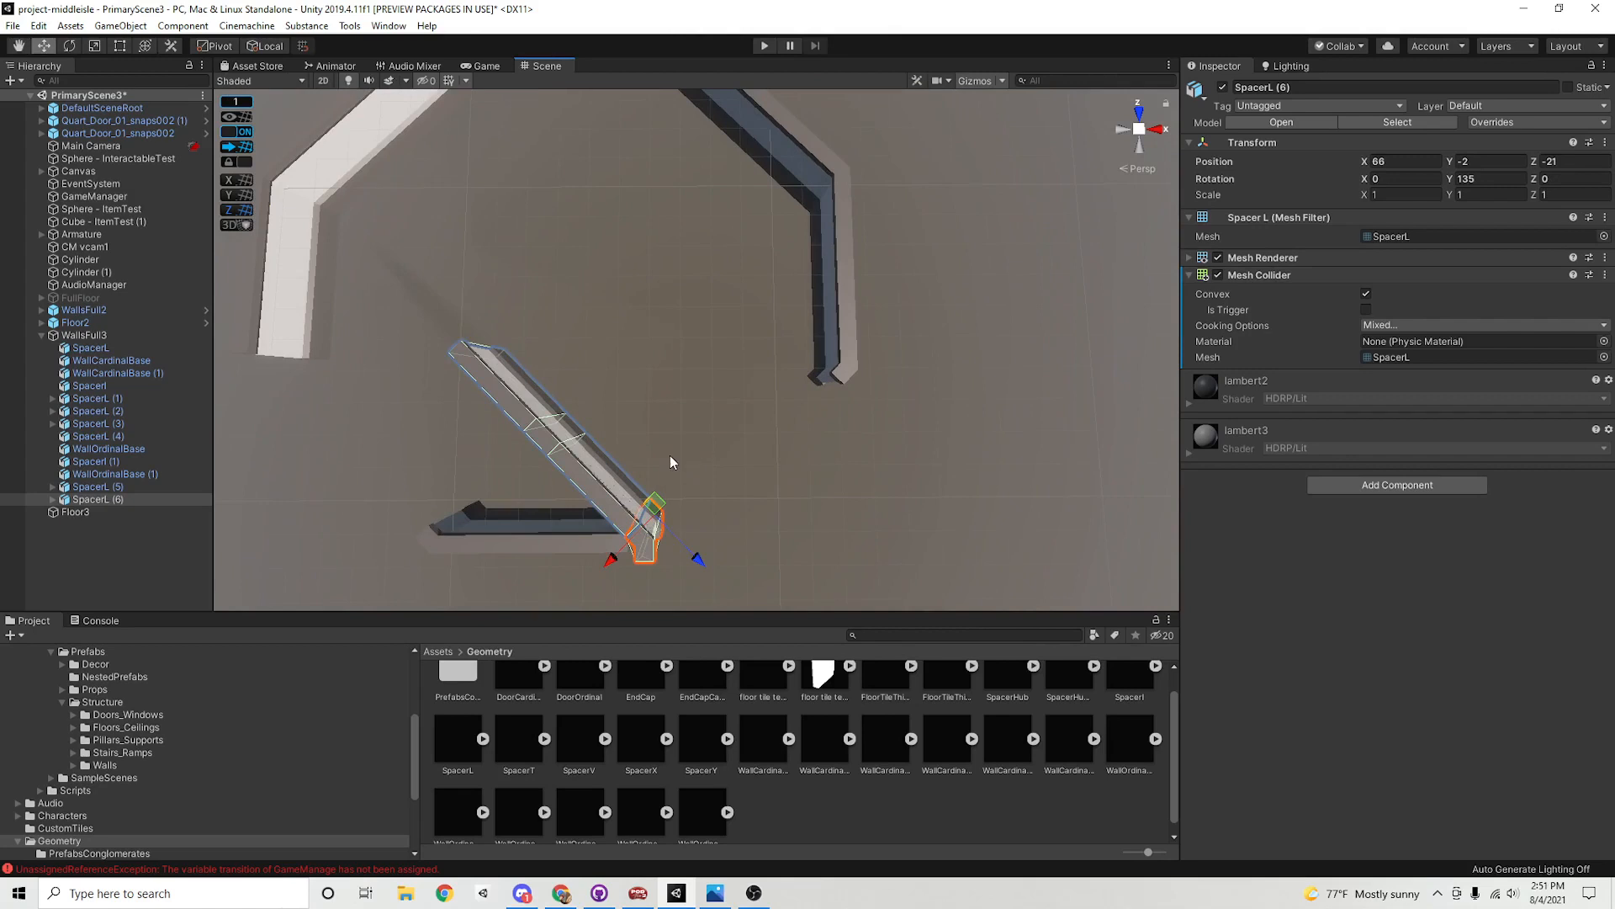
middle_drag(674, 401, 724, 350)
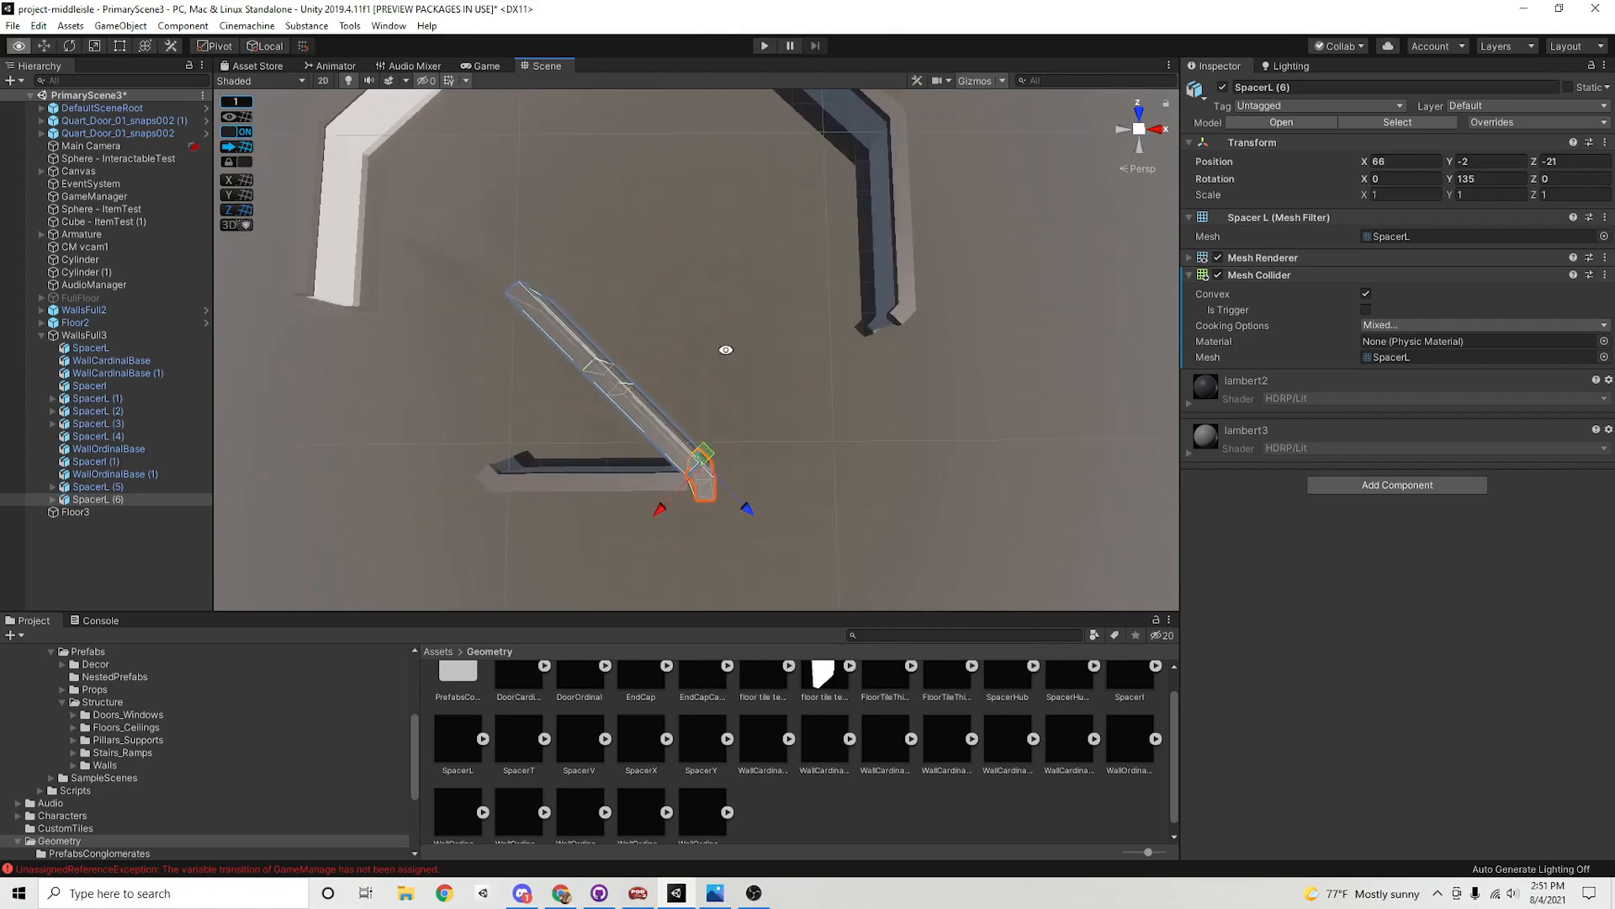
Set the SpacerL (6) wall group's Y rotation to -135 and check its joint with the SpacerL (2) run
text(-45)
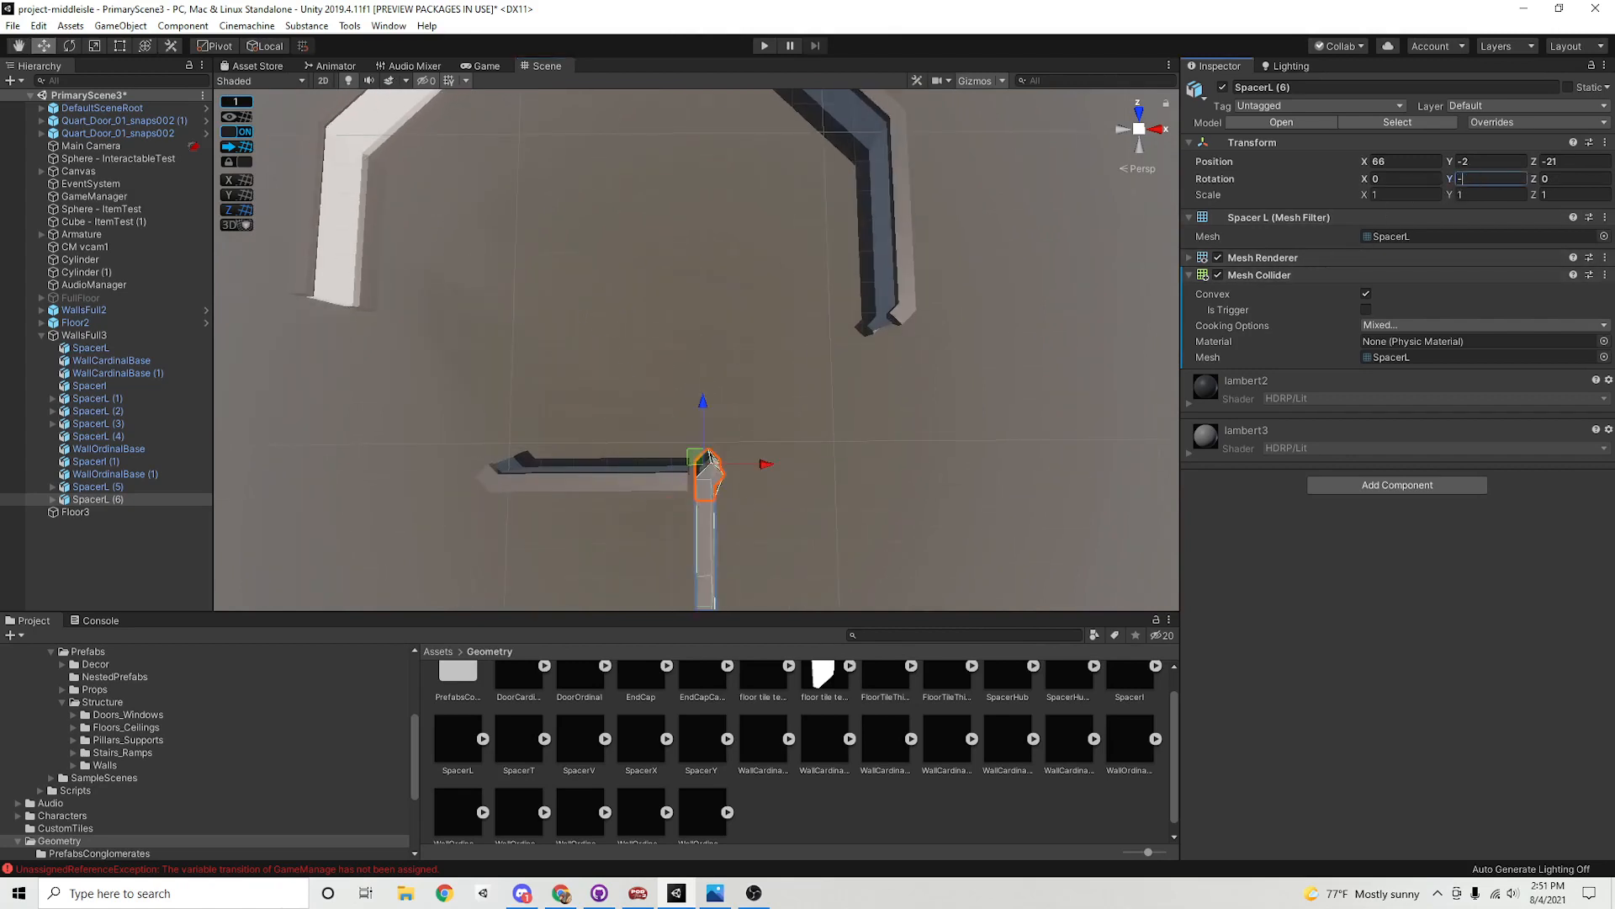
key(BackSpace)
key(BackSpace)
text(135)
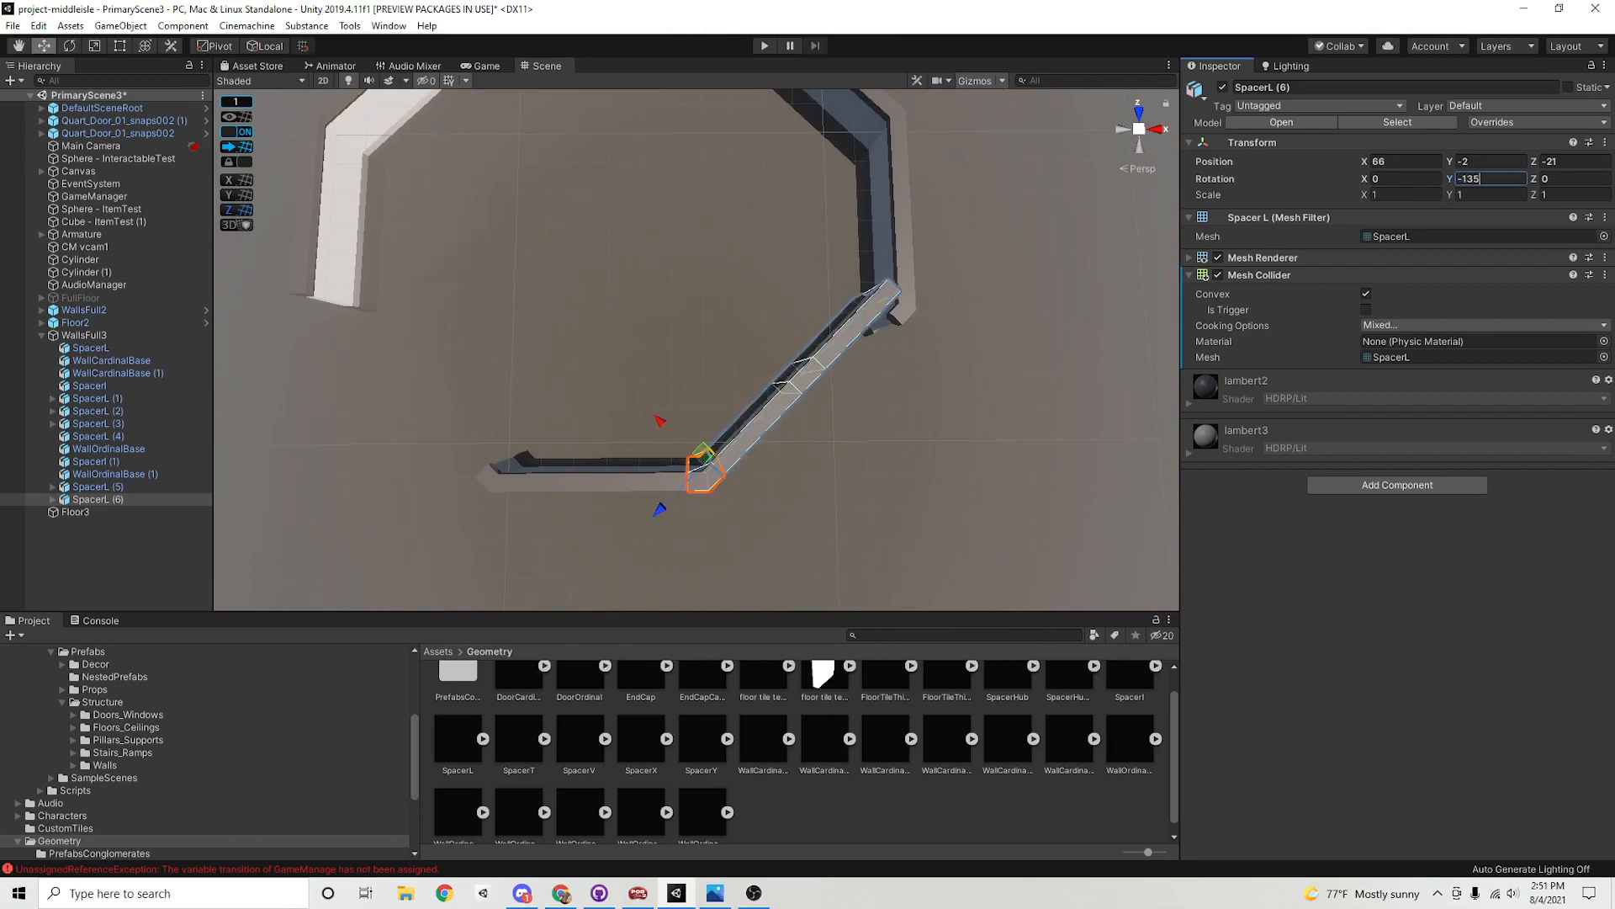
middle_drag(948, 328, 920, 432)
click(876, 439)
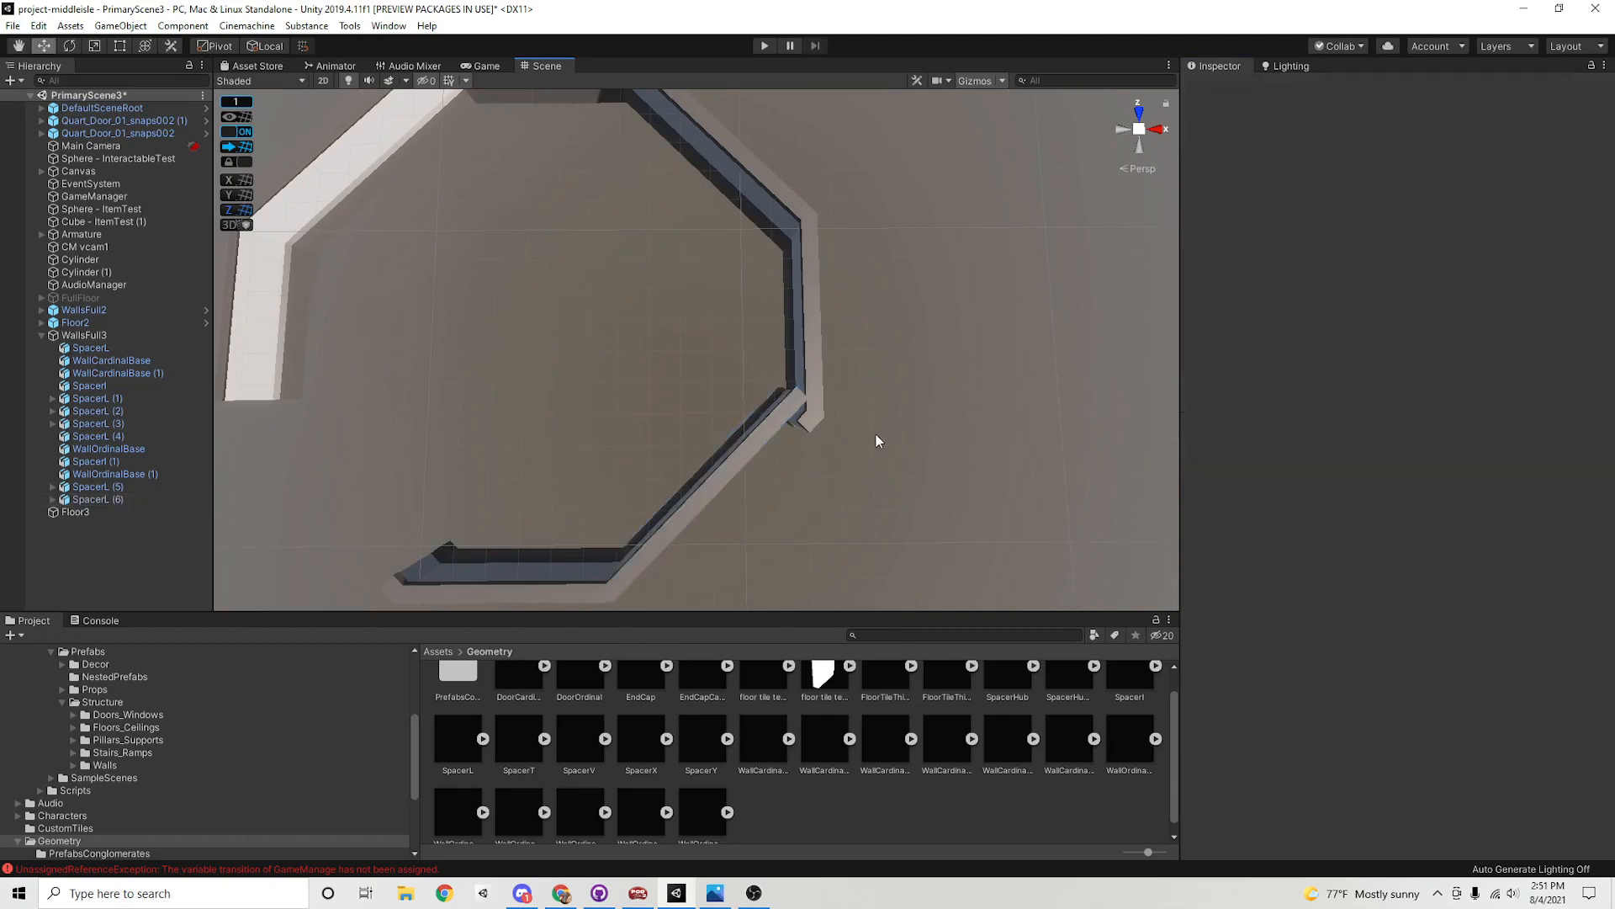
Shift the SpacerL (6) wall group to 66, -2, -22 and the SpacerL (3) wall group to 60, -2, -22
middle_drag(656, 580, 683, 426)
click(683, 426)
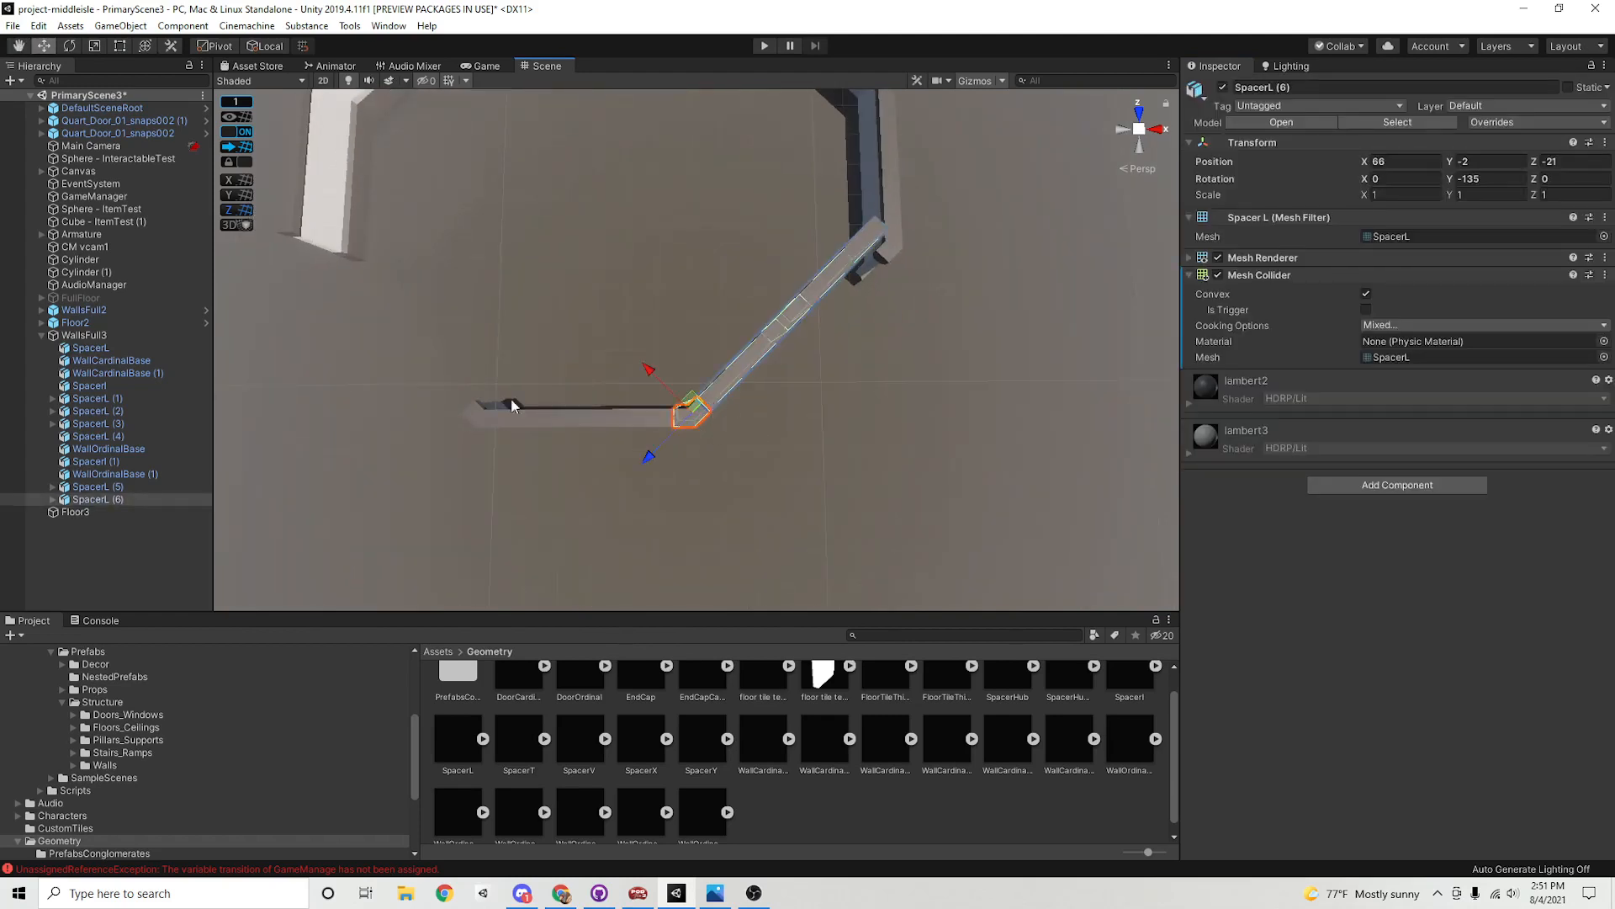
drag(692, 405, 1025, 465)
click(638, 469)
middle_drag(637, 468, 730, 397)
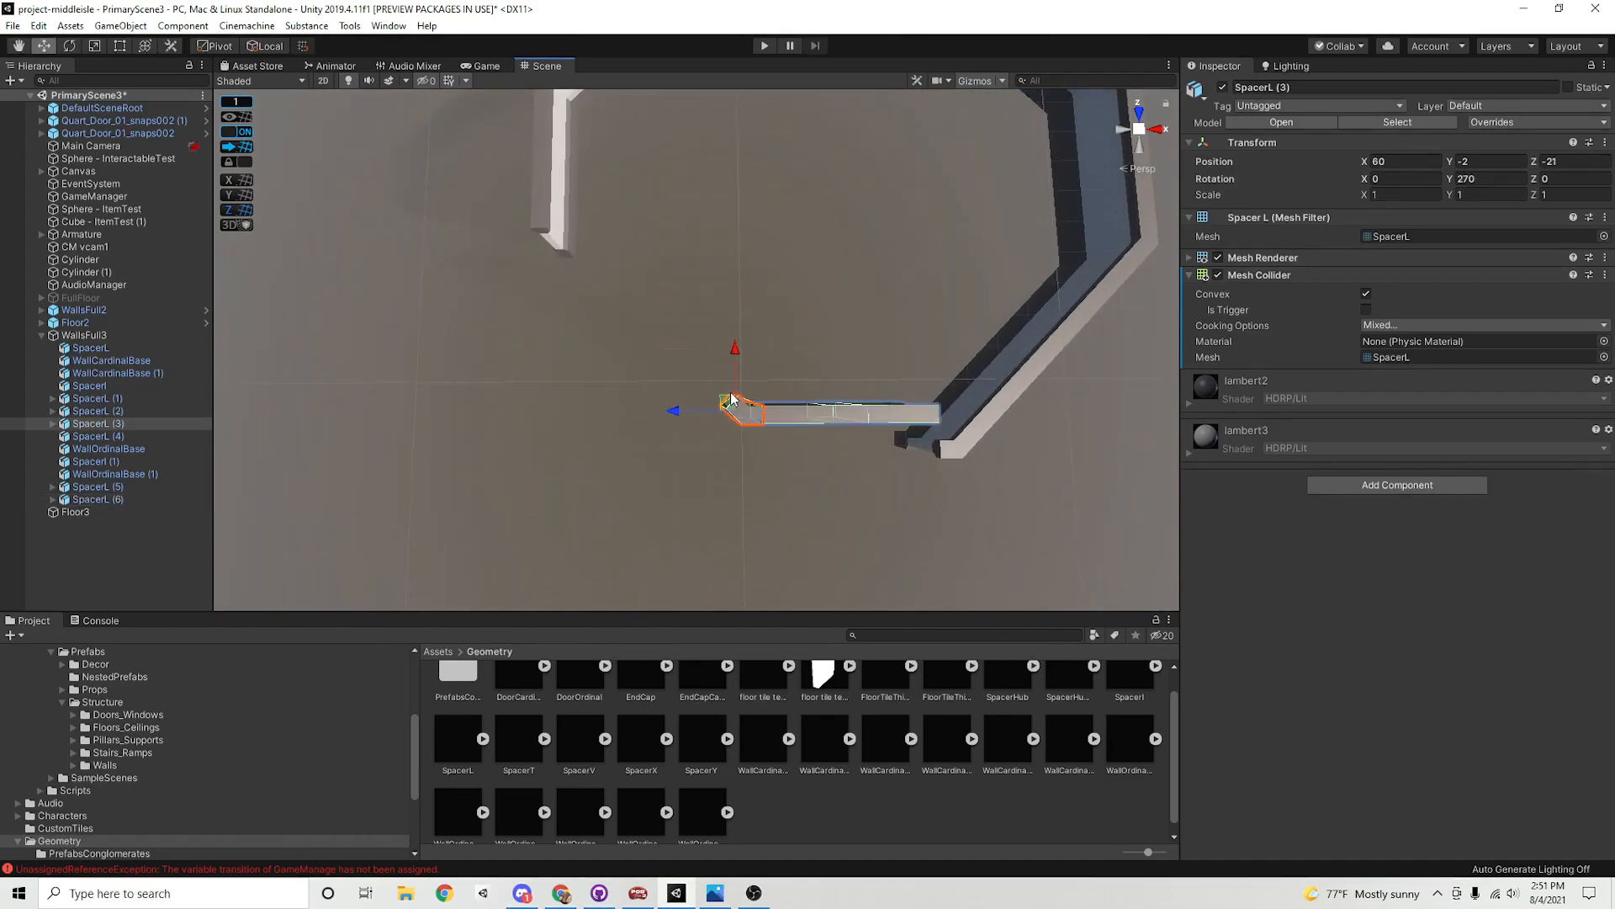
drag(730, 408, 731, 436)
middle_drag(800, 411, 663, 529)
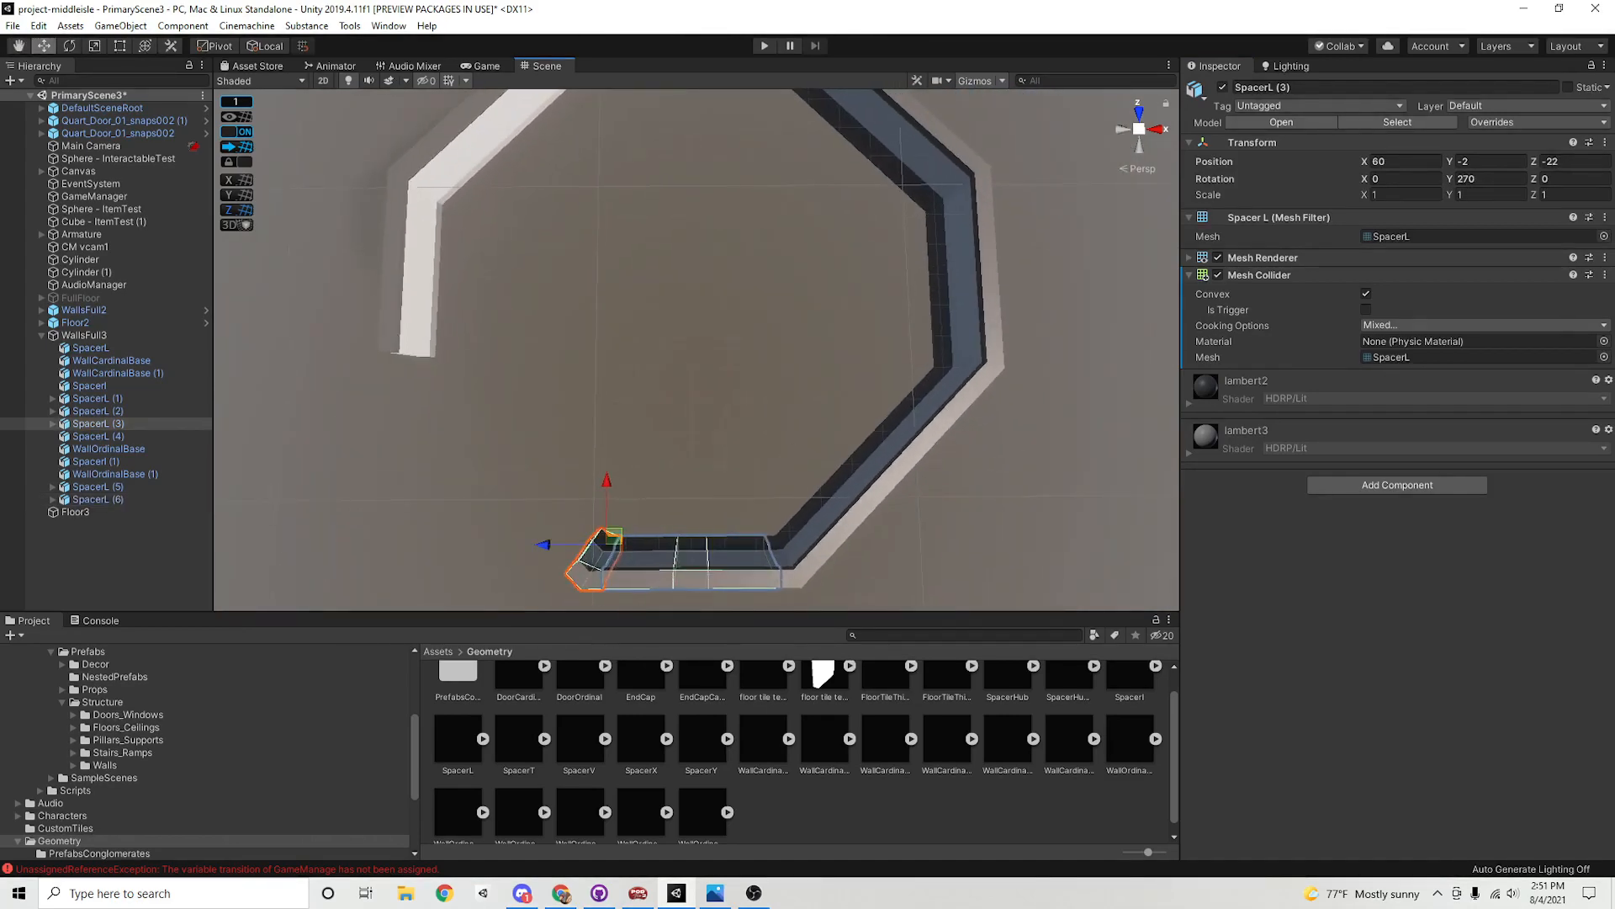
drag(1614, 188, 1614, 45)
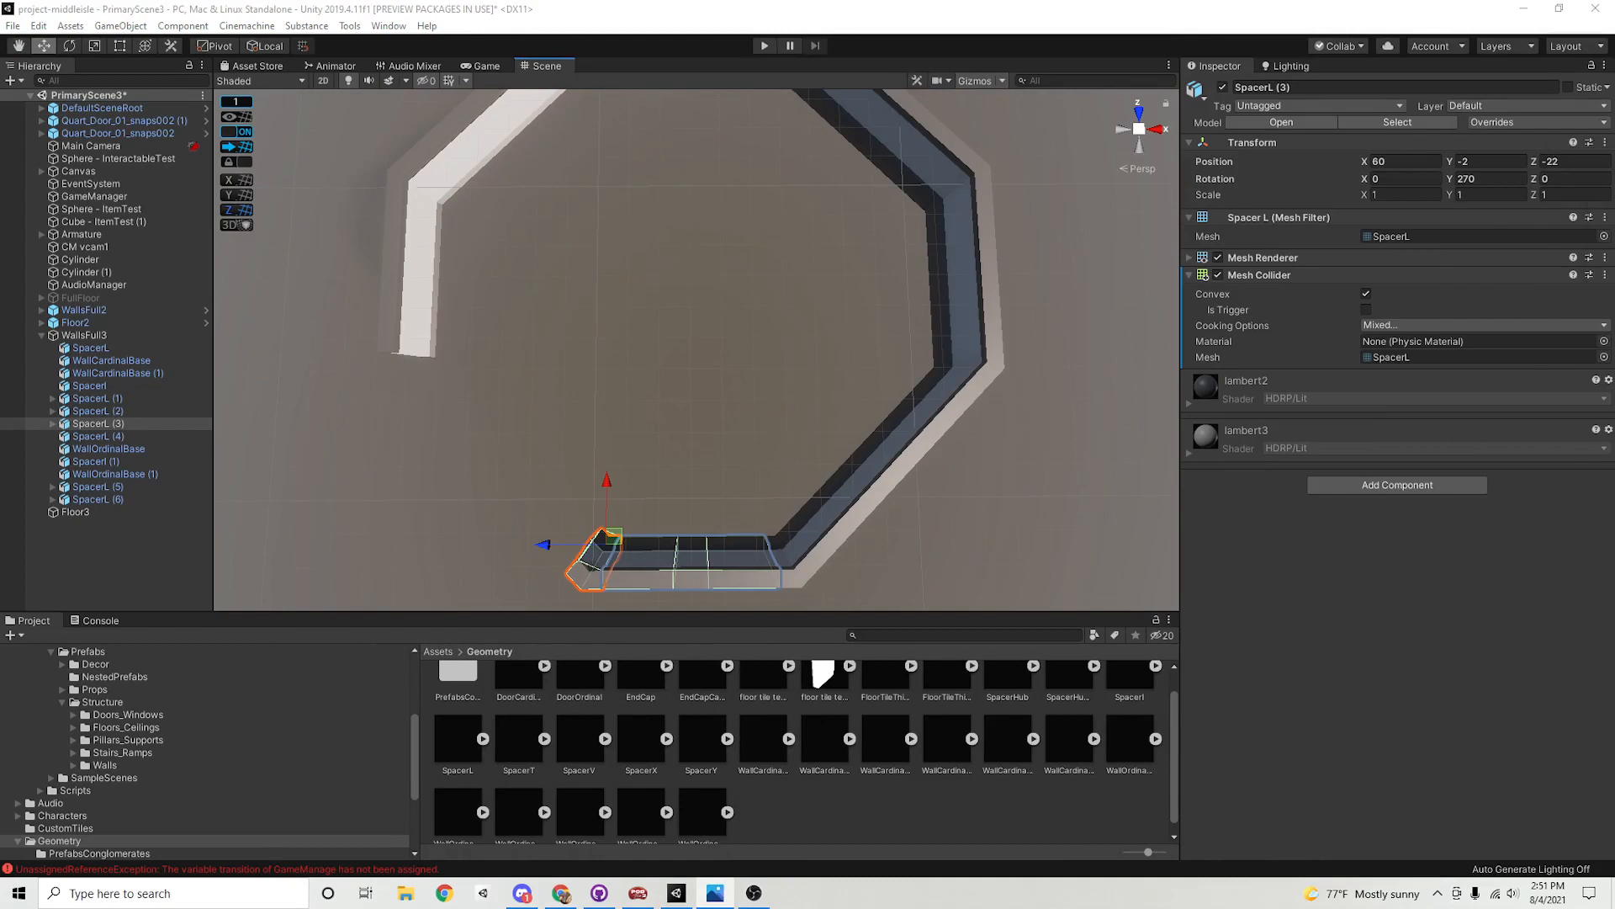
Duplicate the SpacerL (6) wall group, rotate the copy to Y -45 and place it at 54, -2, -16 to close the octagon
middle_click(787, 316)
click(1001, 372)
middle_drag(762, 465, 779, 413)
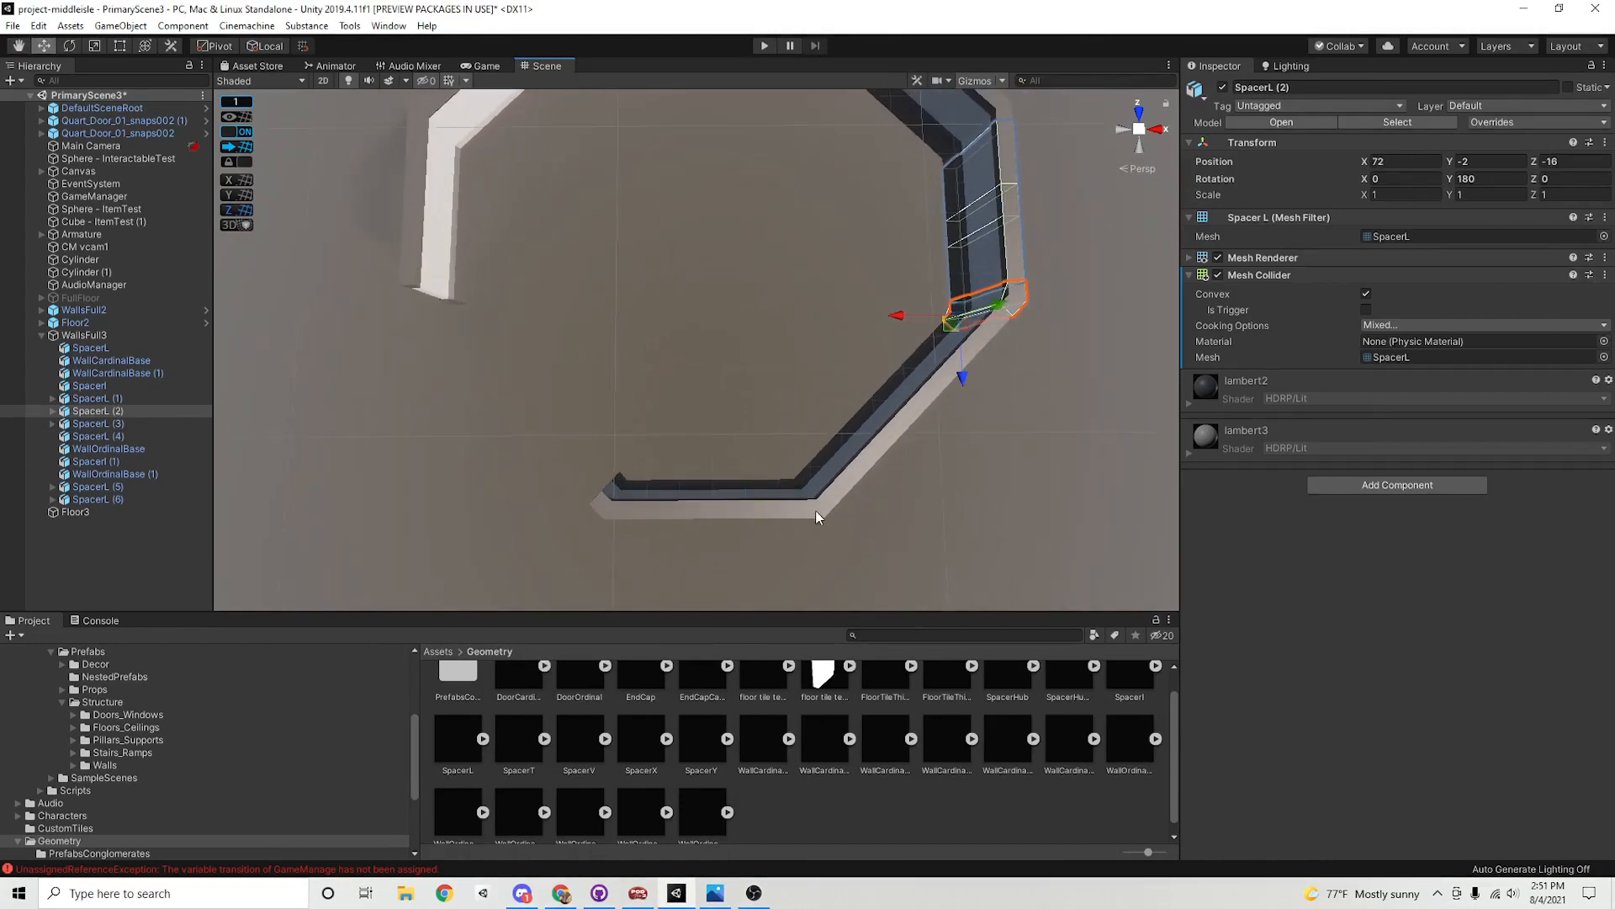
click(816, 508)
key(ctrl+d)
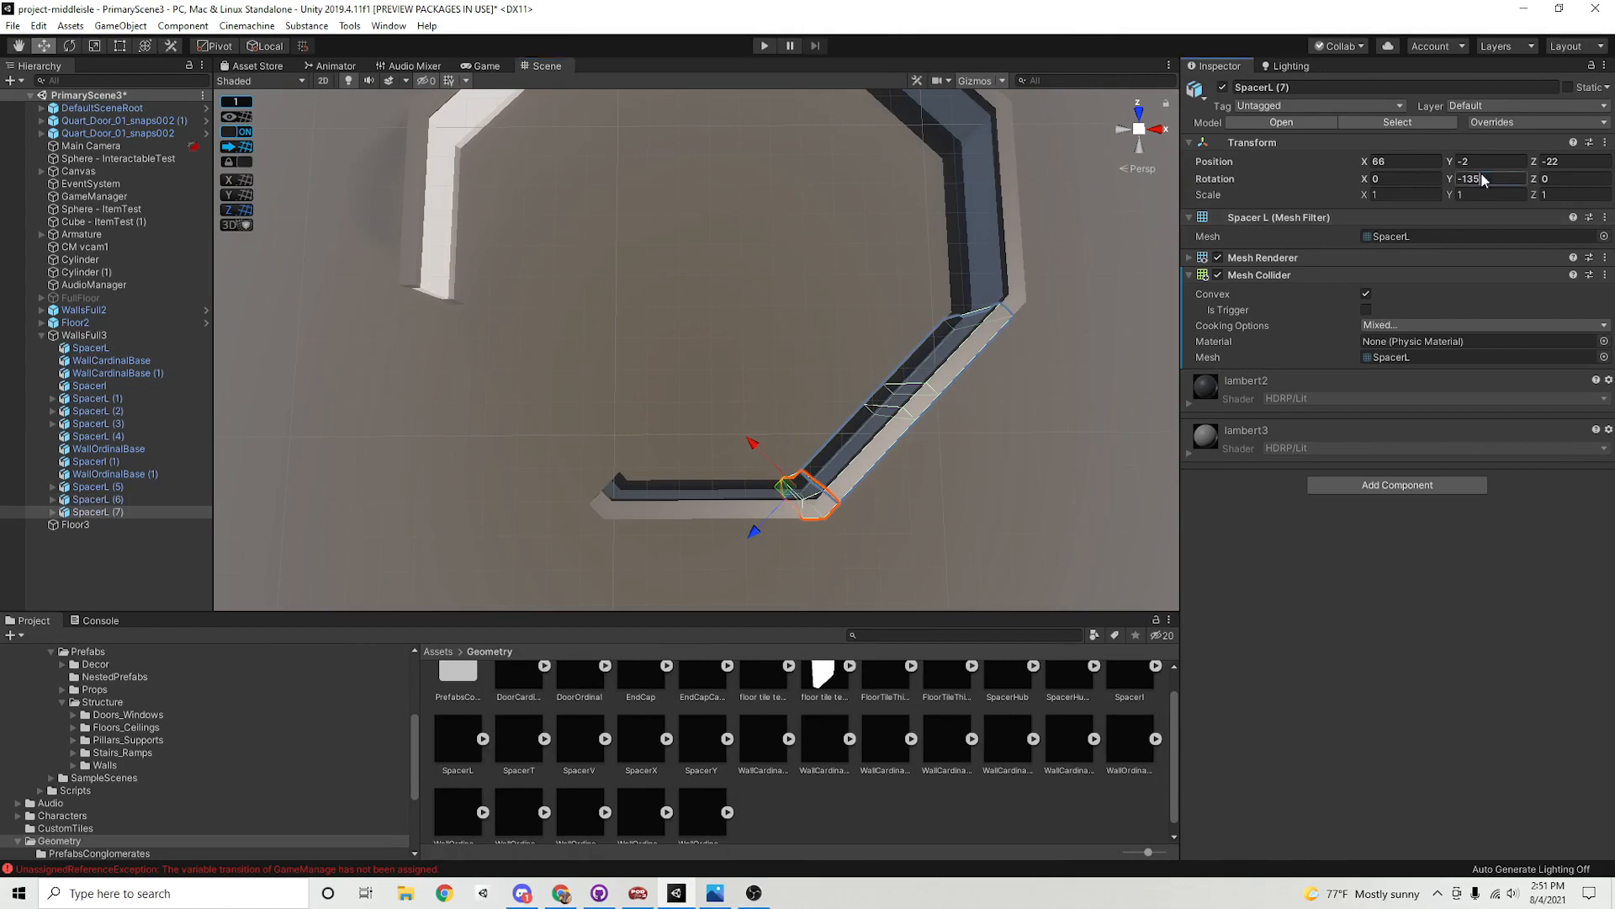
text(-45)
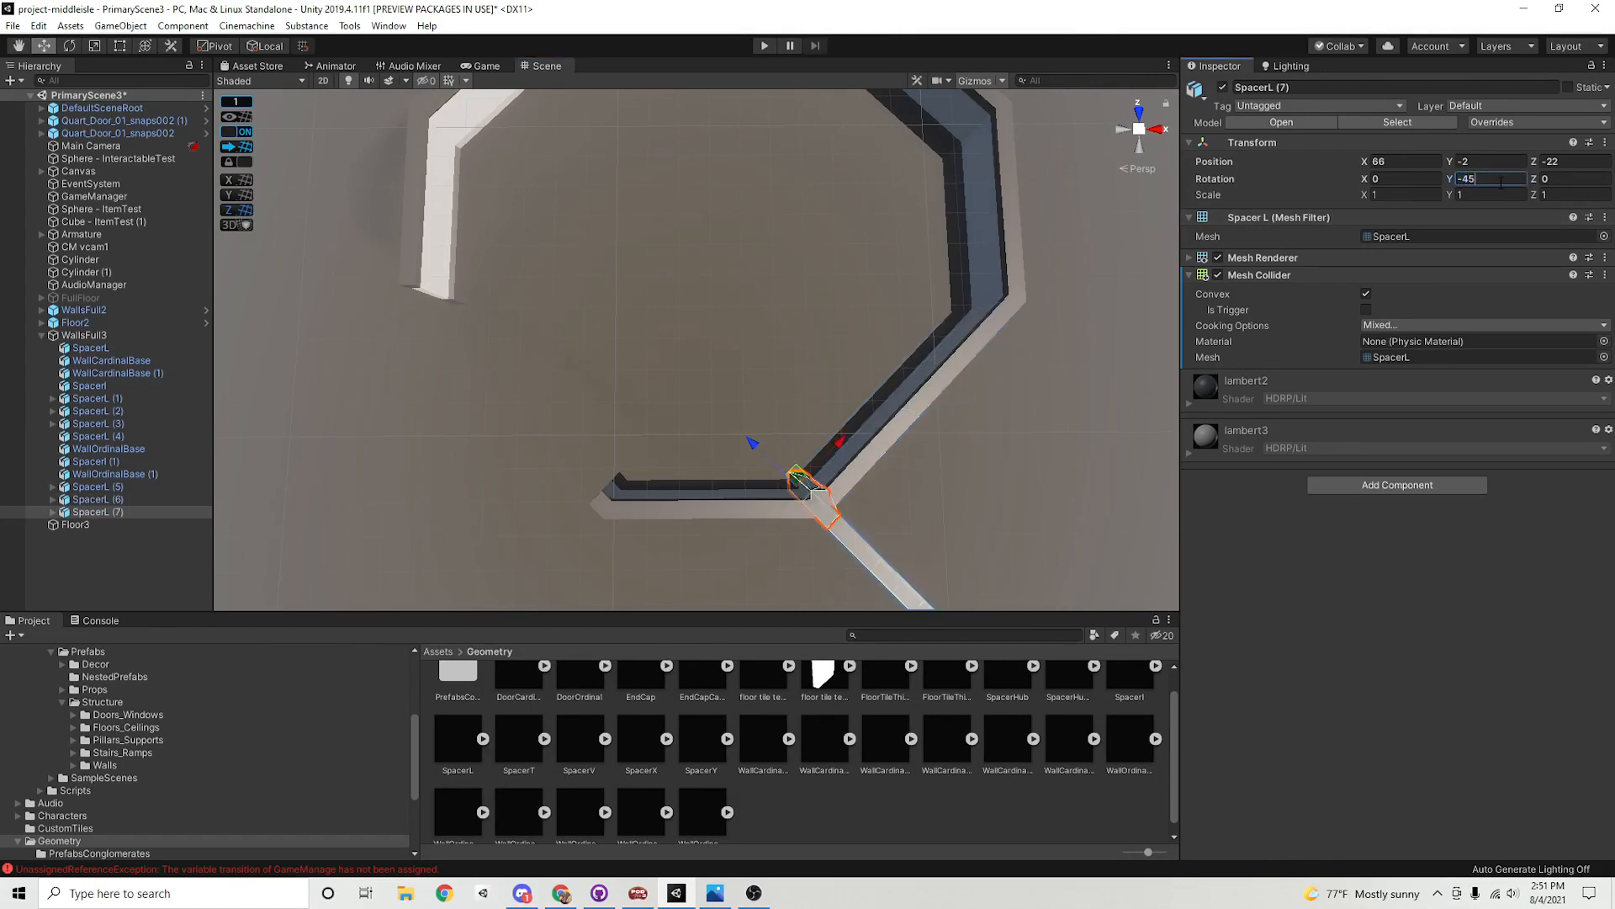
drag(794, 476, 457, 303)
click(674, 274)
middle_drag(816, 232, 856, 297)
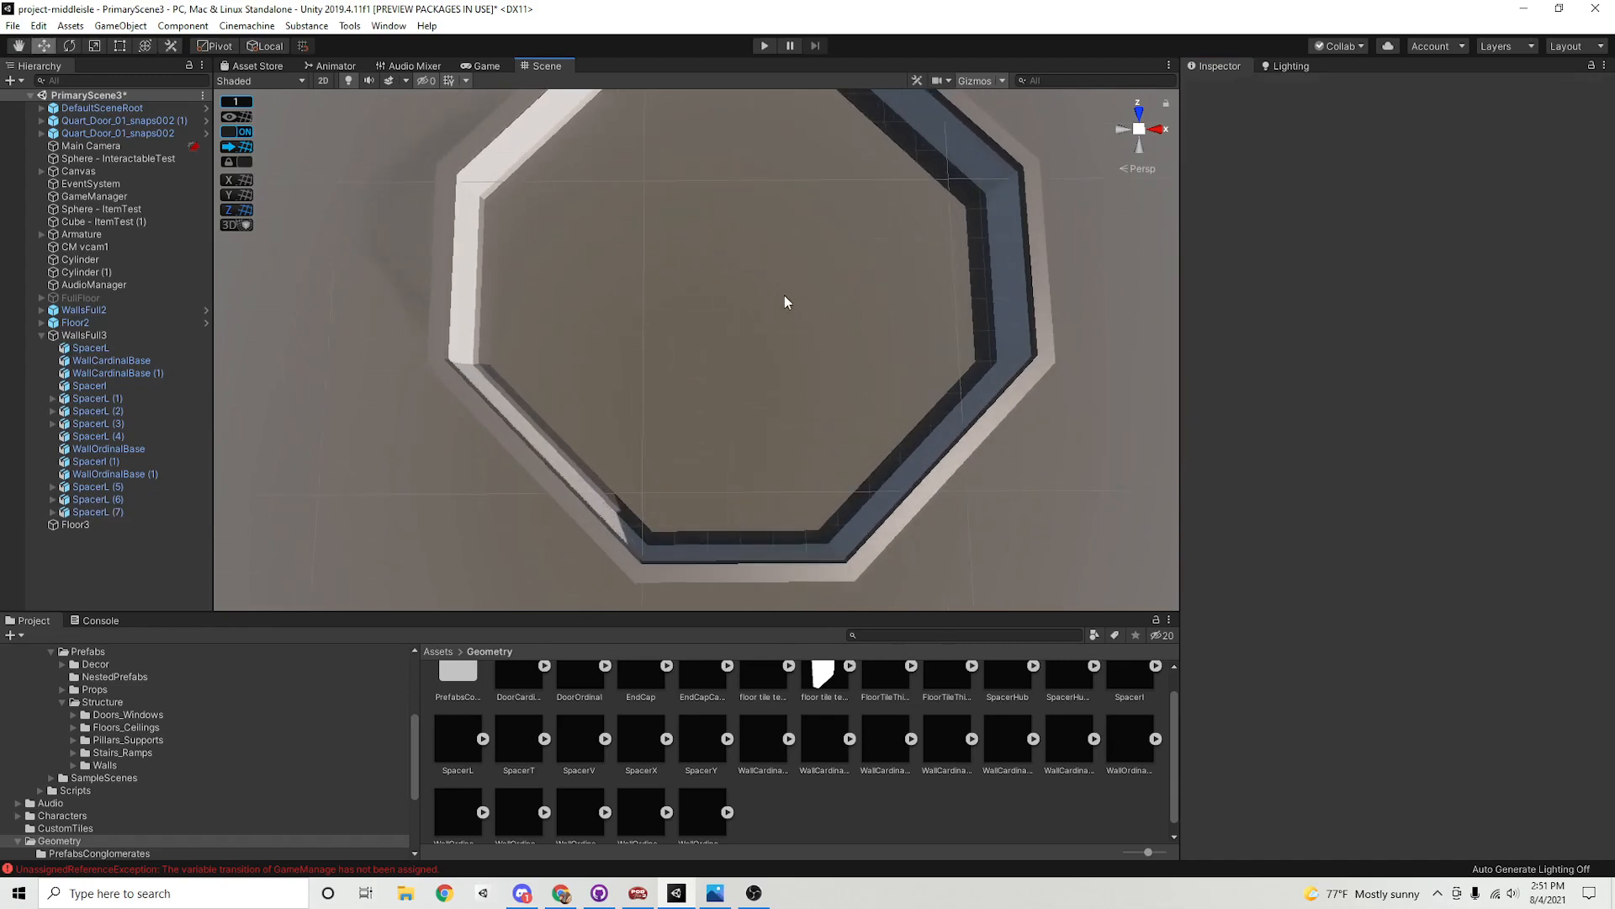
alt+right_drag(945, 339, 573, 367)
alt+drag(573, 368, 634, 458)
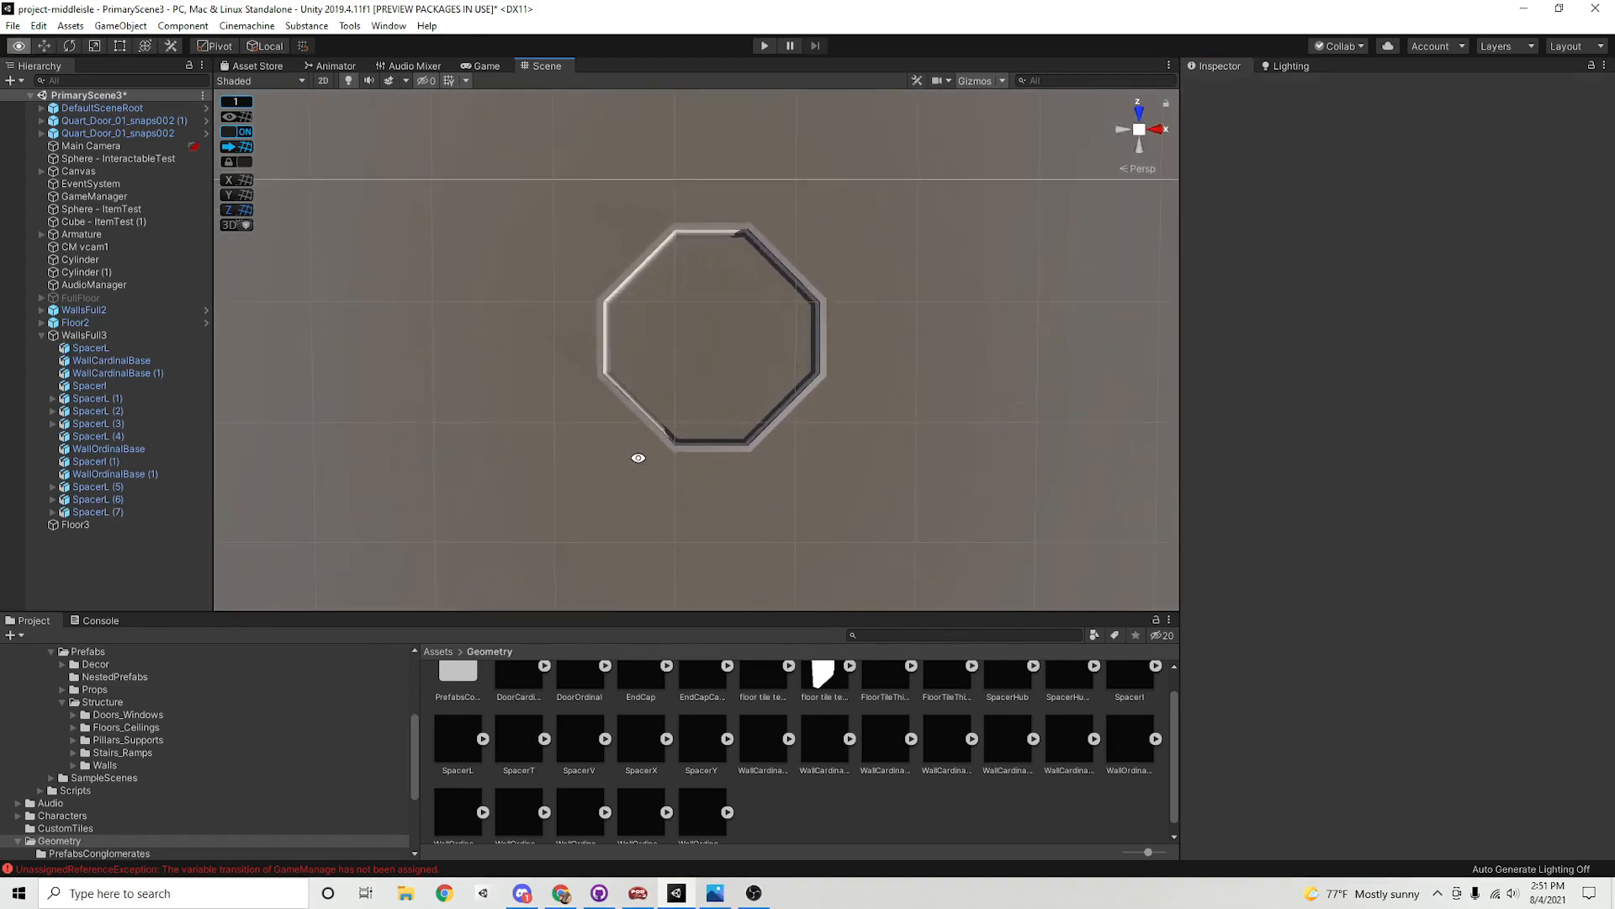
Create an empty object named Octagon and parent it under WallsFull3
scroll(626, 433, up, 3)
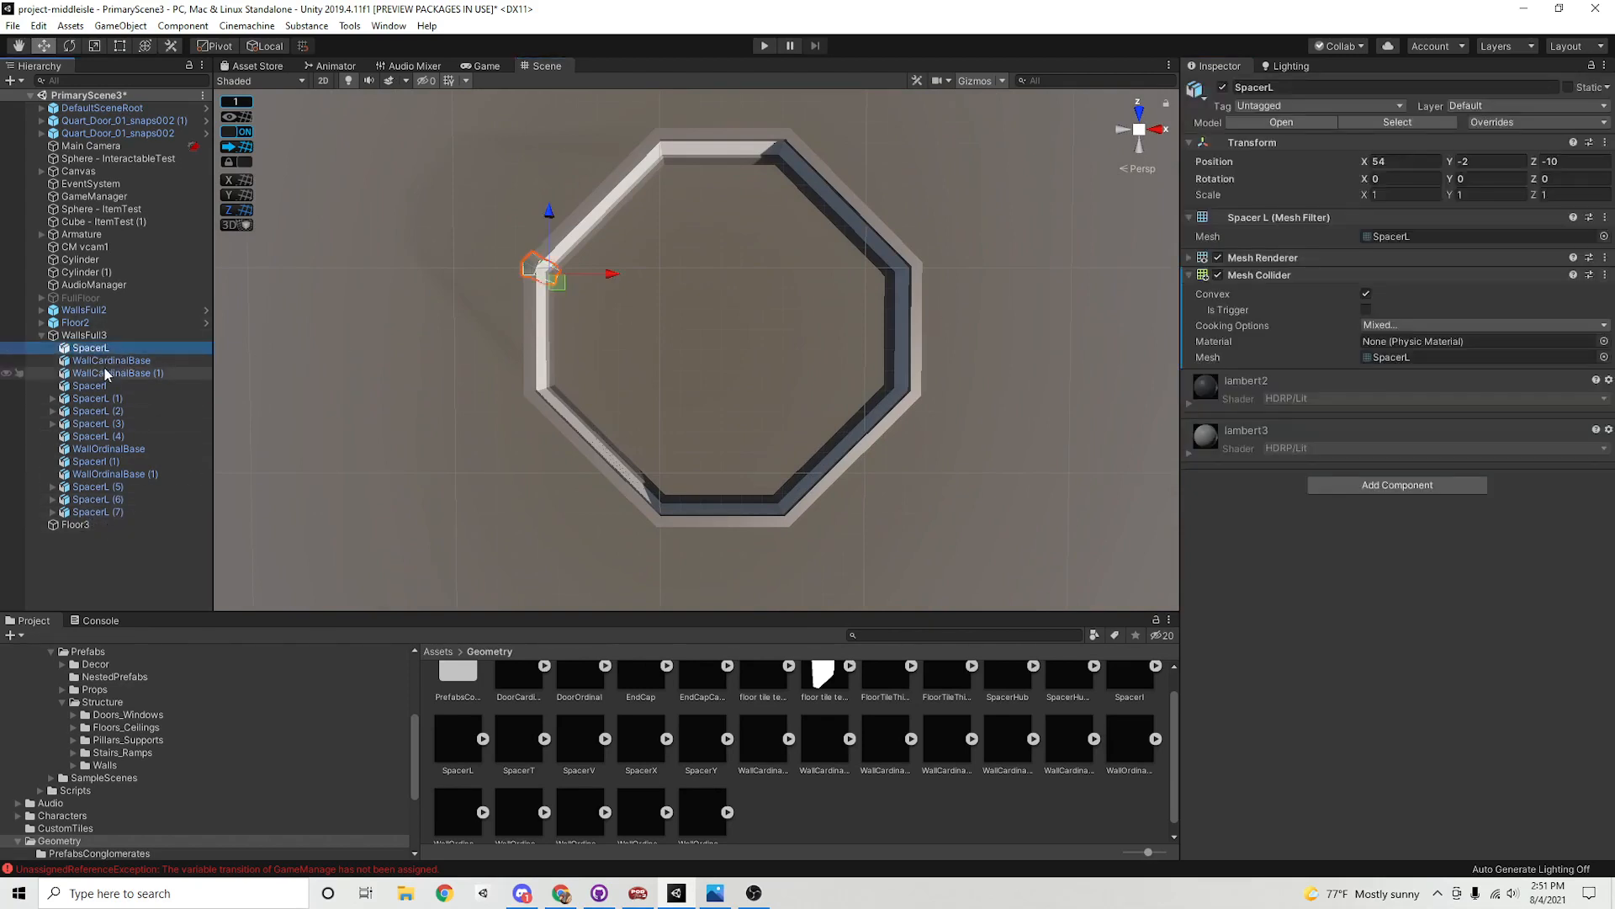
right_click(110, 559)
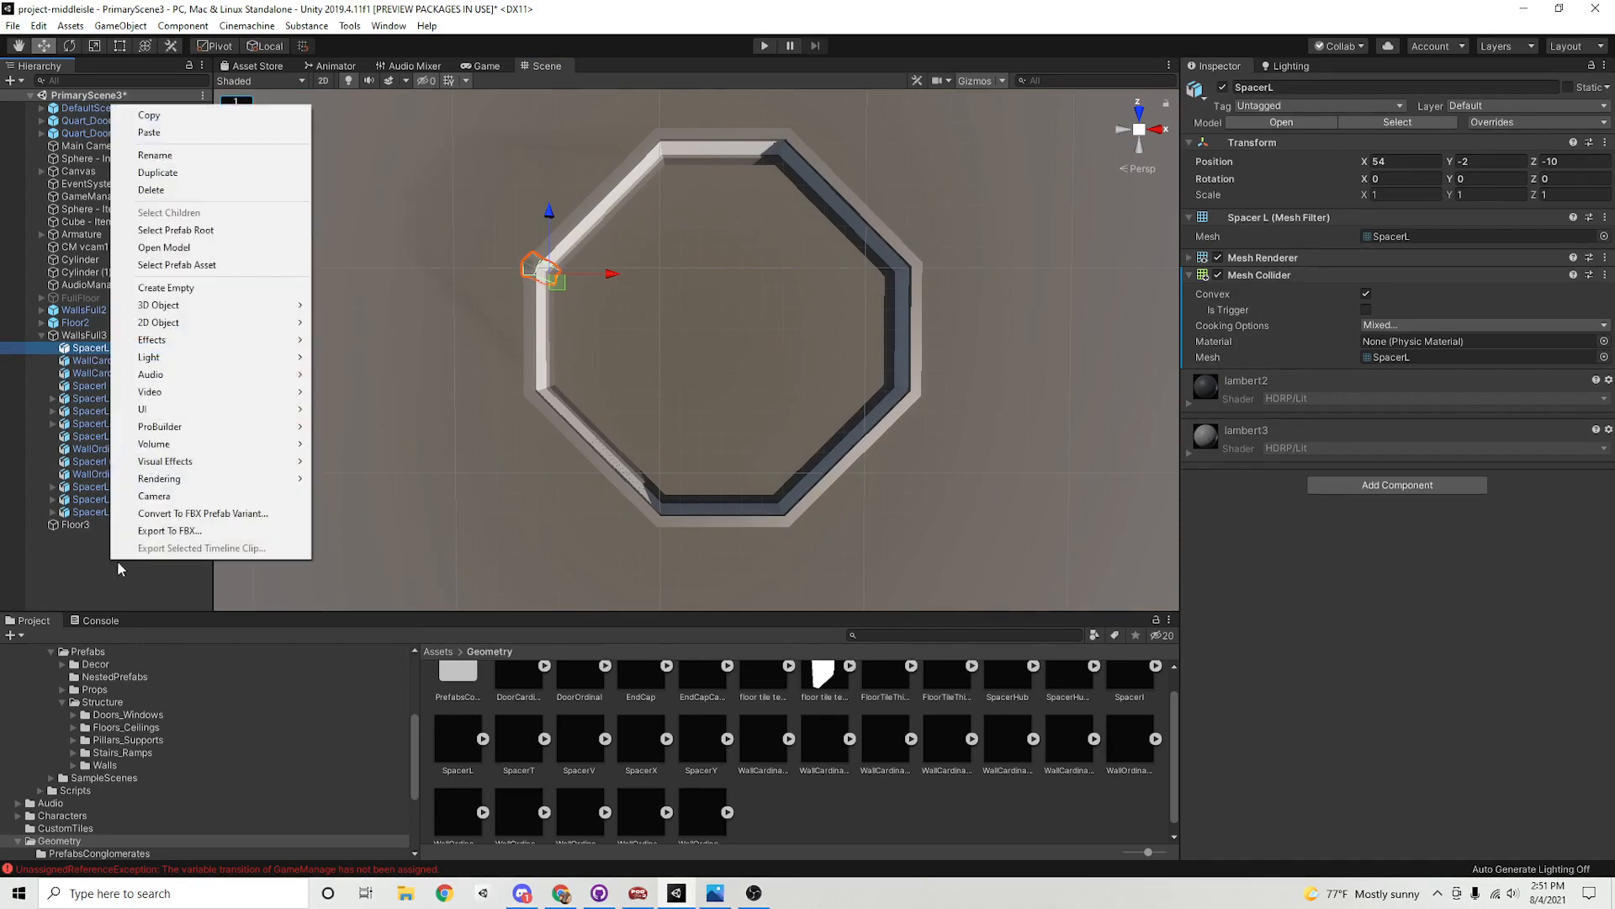
click(185, 288)
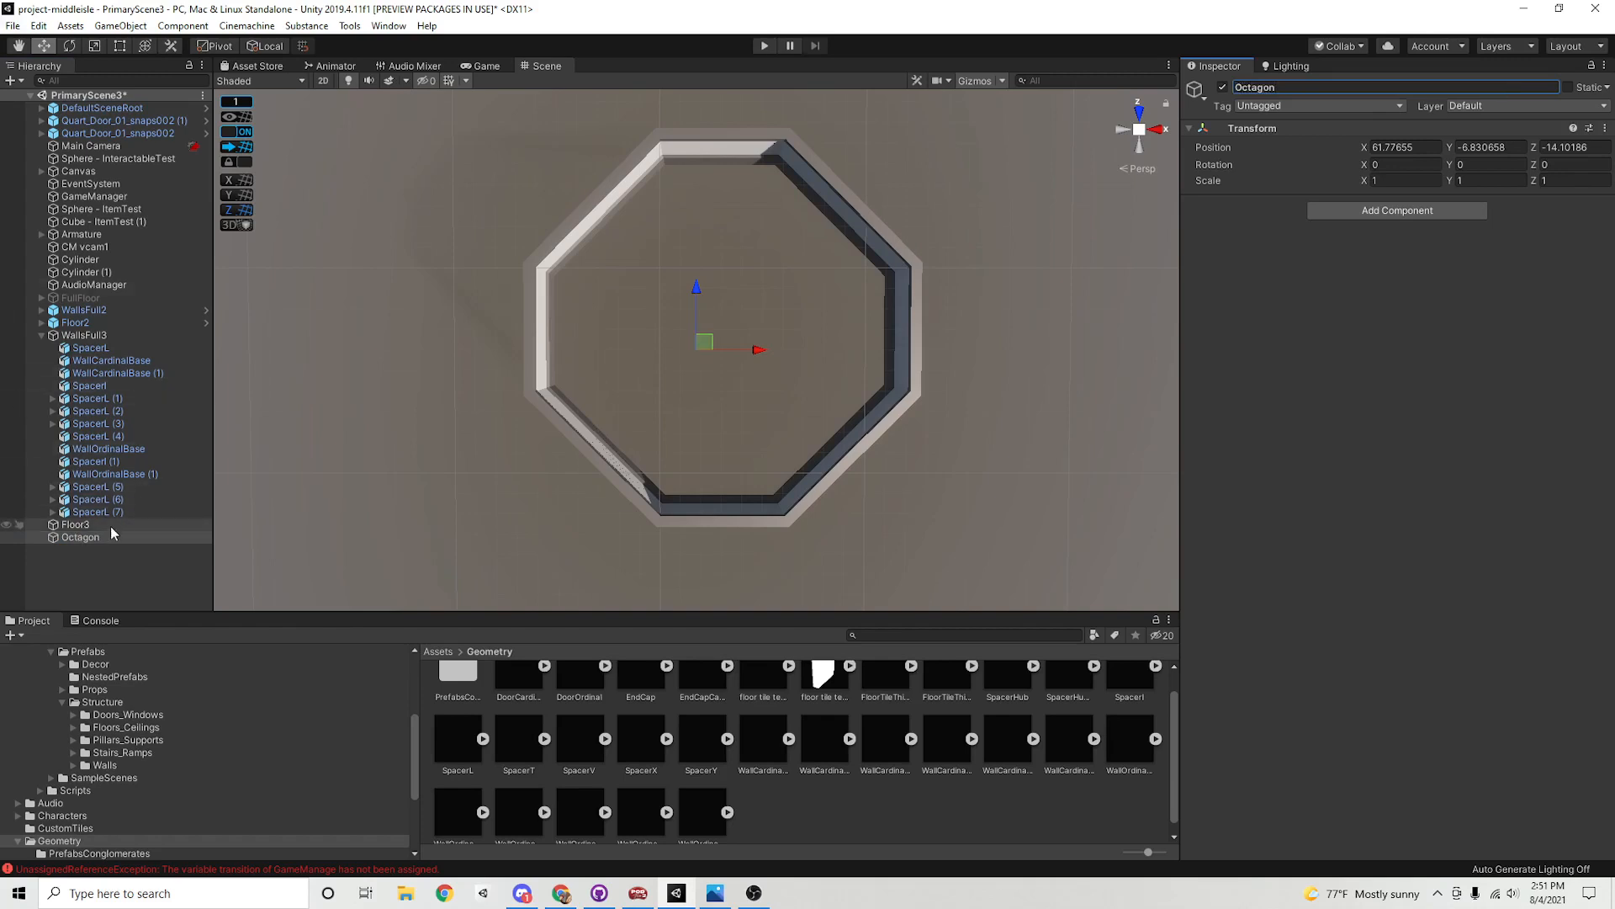
drag(84, 543, 109, 339)
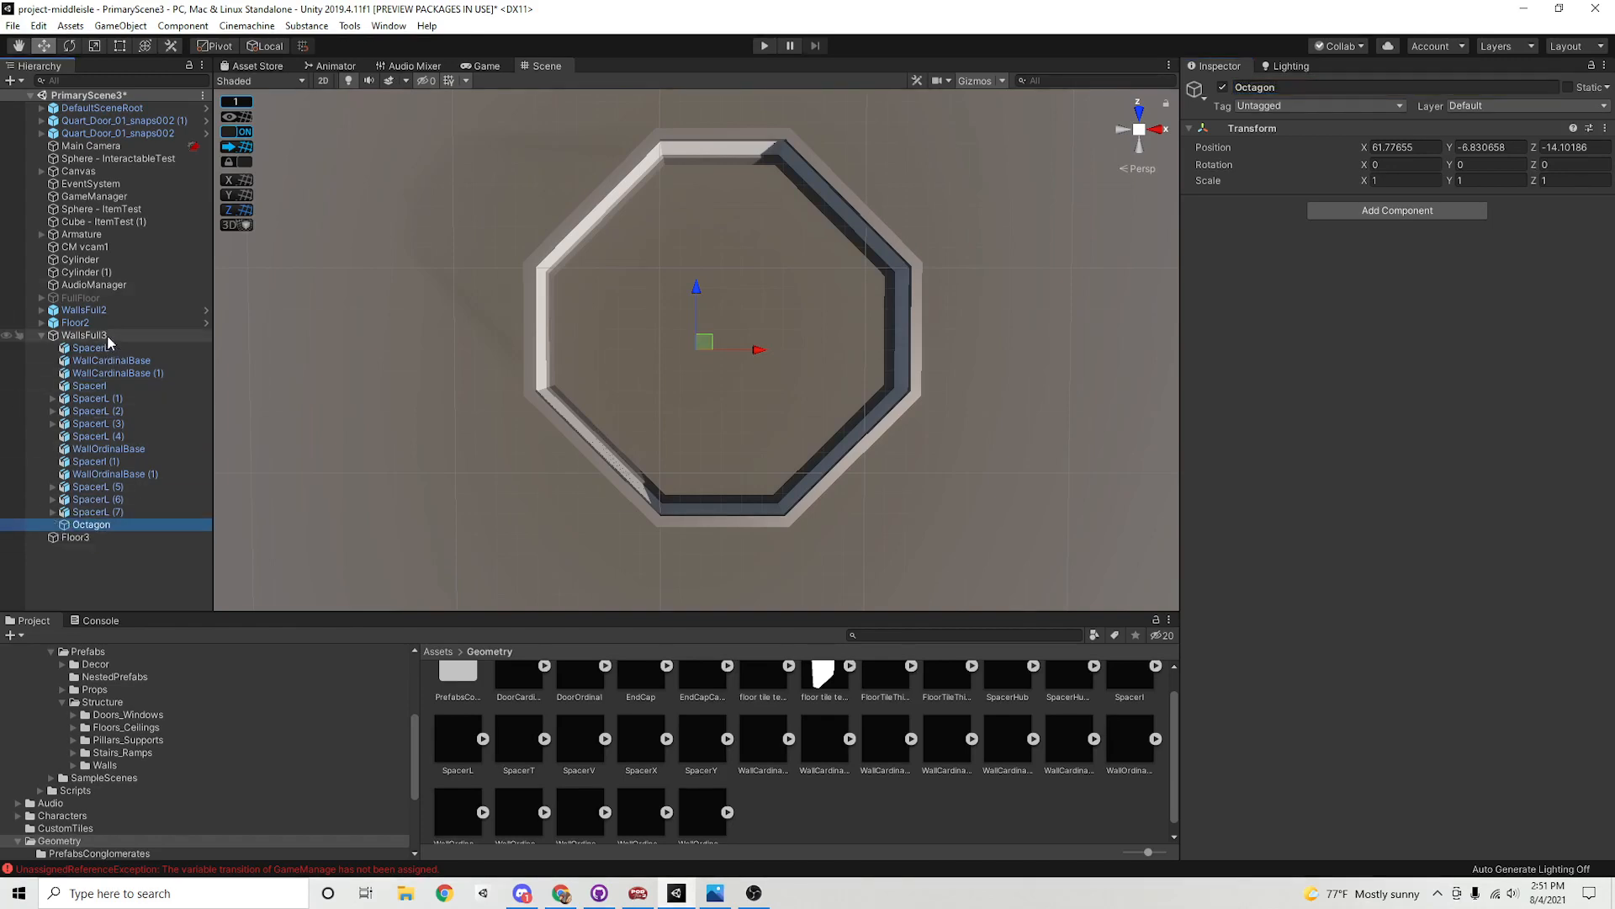
Parent all wall and spacer pieces from SpacerL through SpacerL (7) under Octagon and collapse the group
click(92, 512)
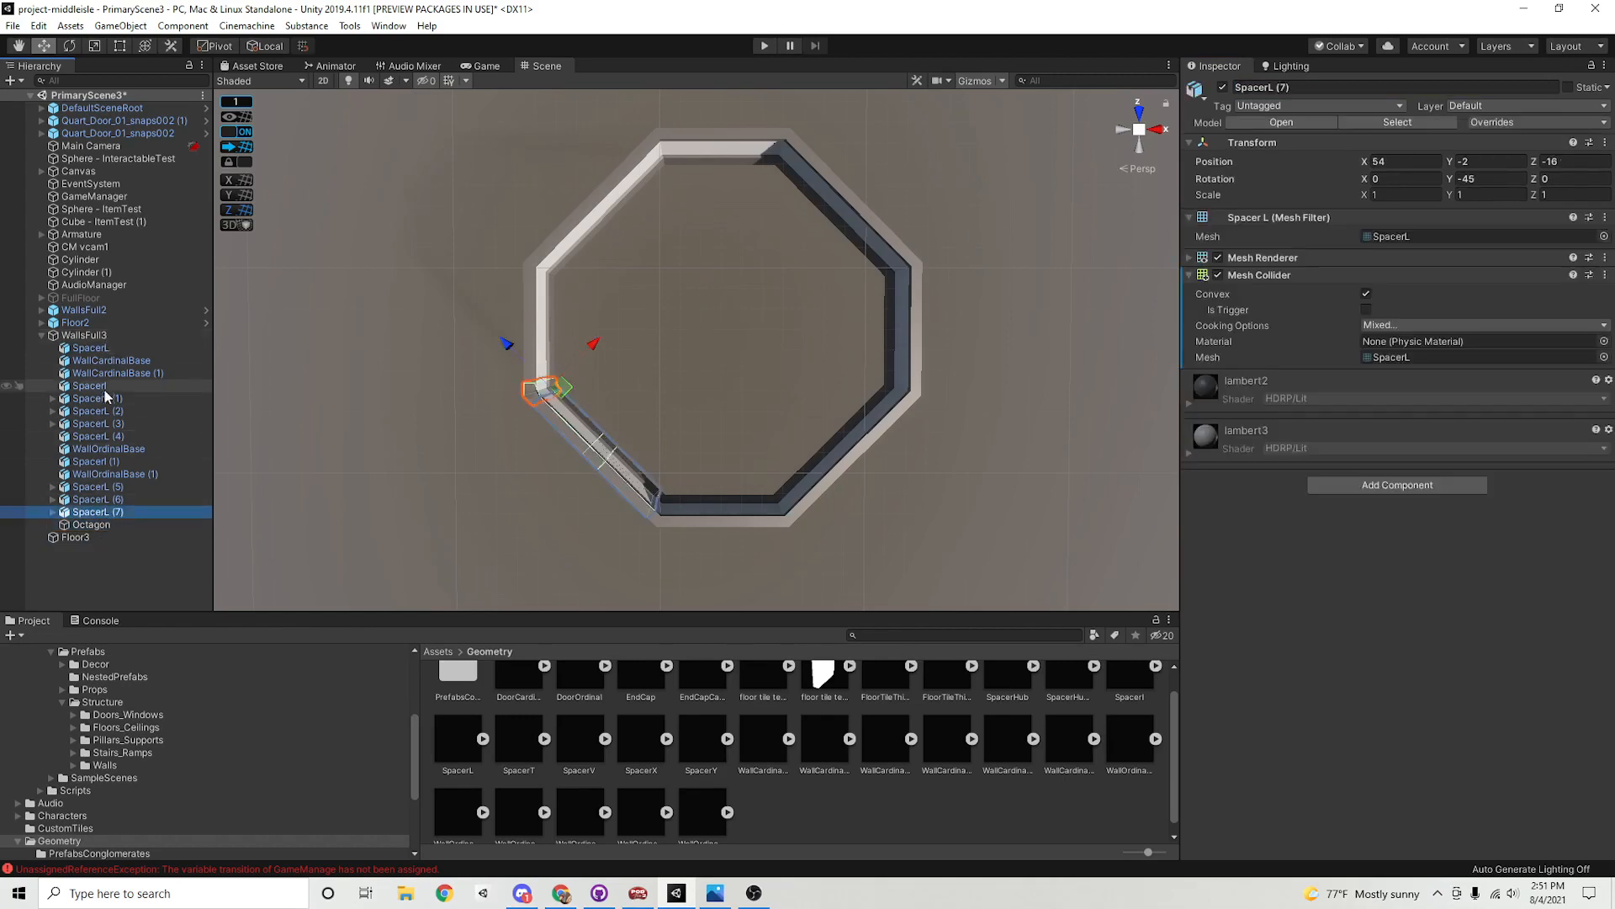
shift+click(102, 348)
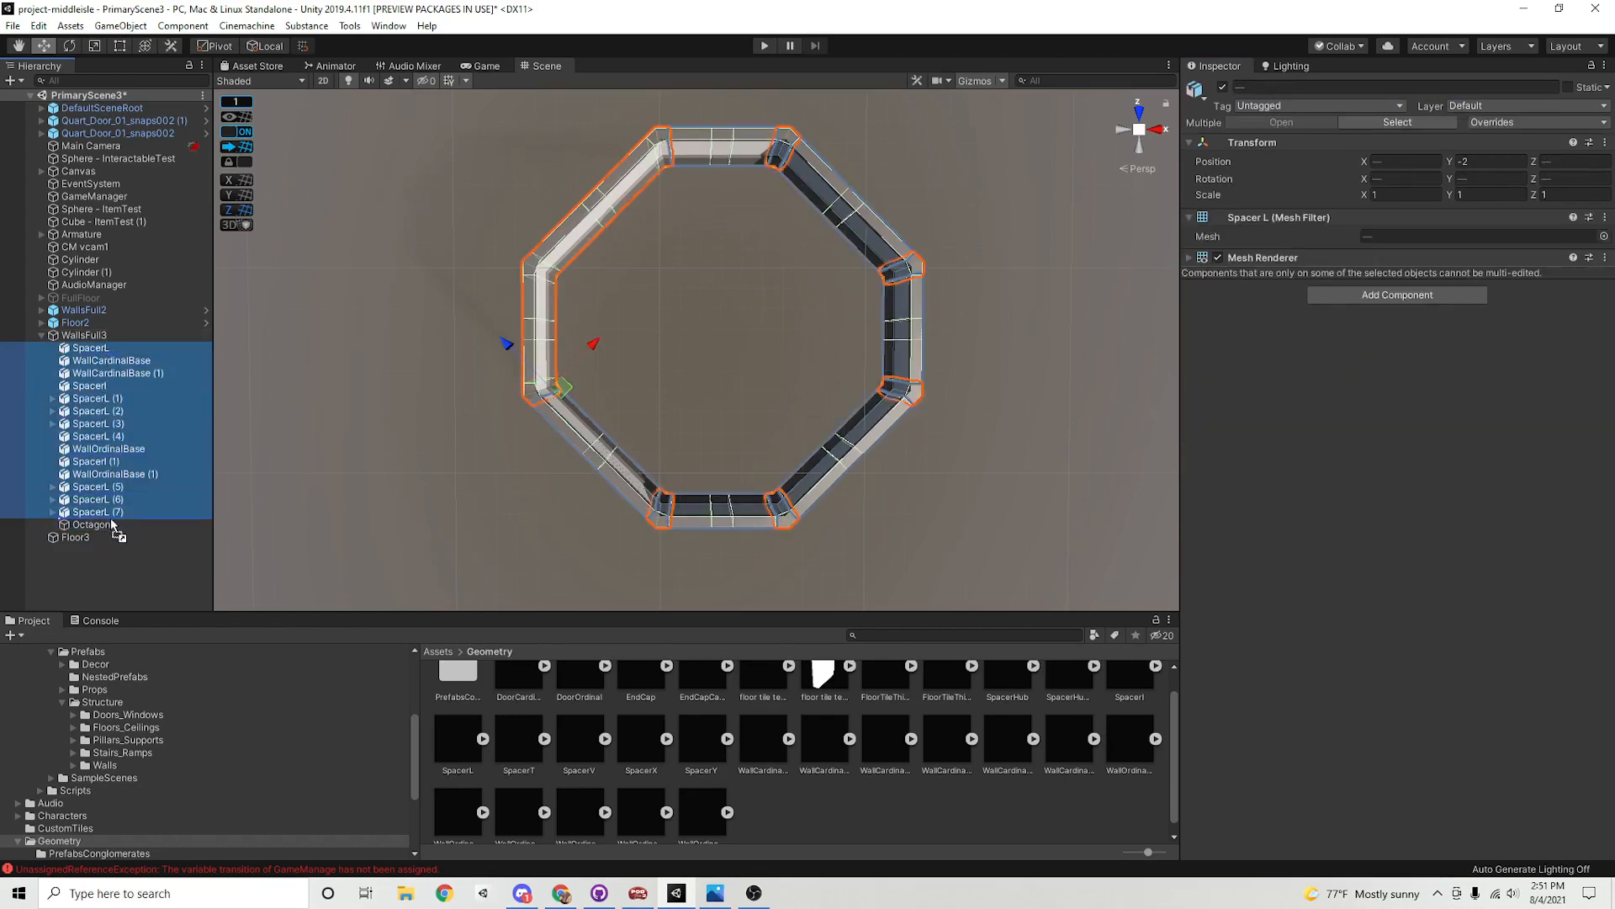
drag(112, 523, 113, 522)
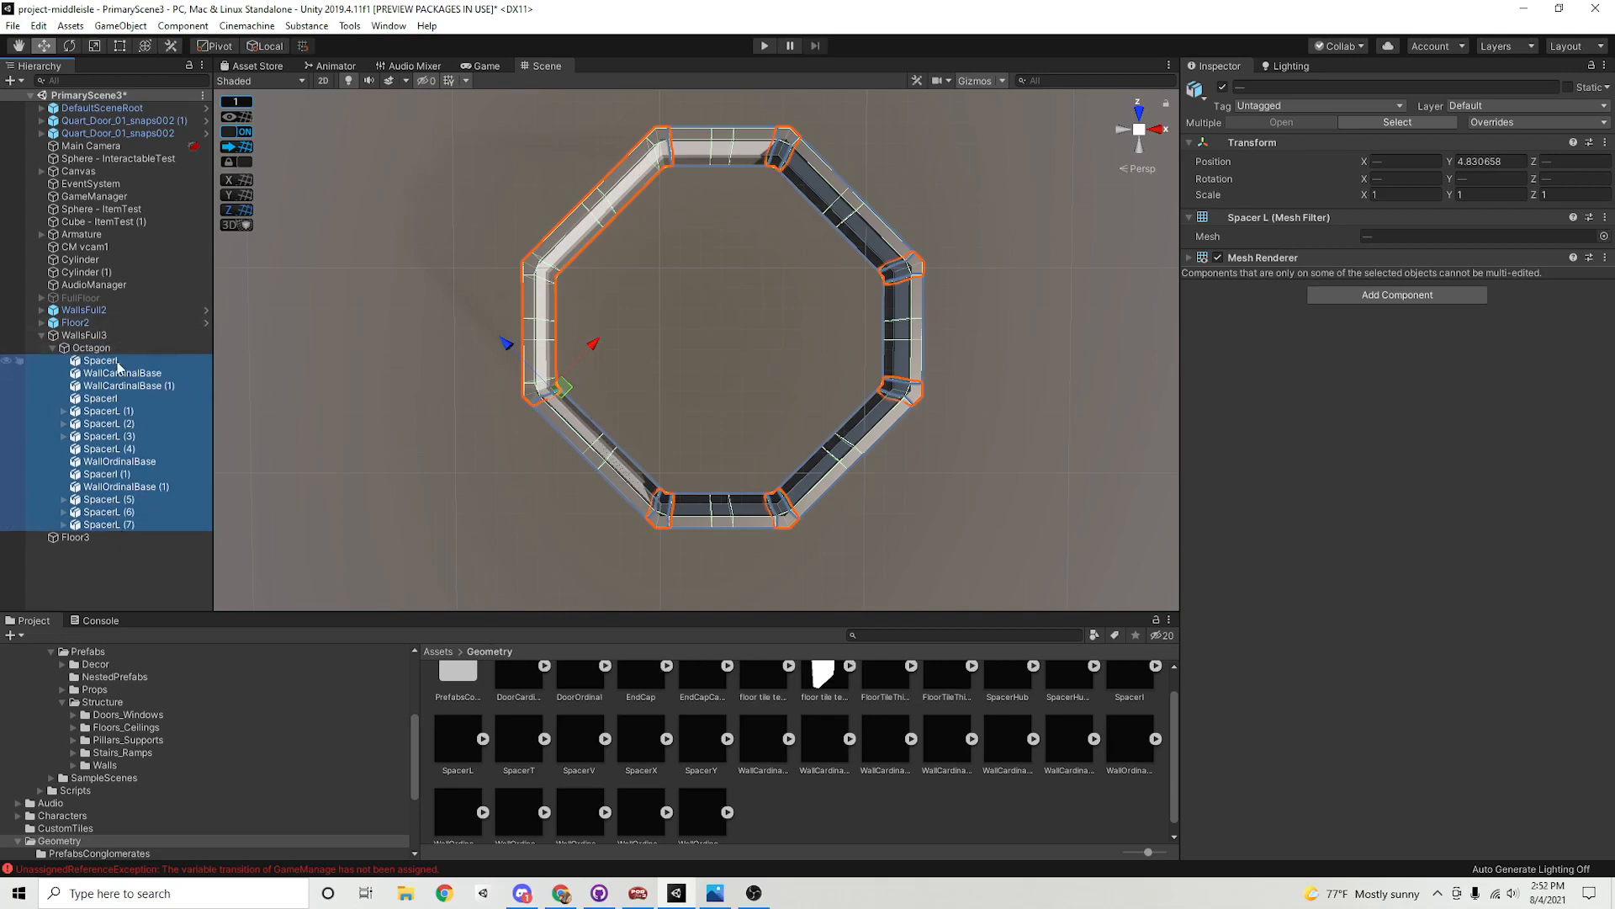
mouse_move(716, 352)
middle_down()
mouse_move(729, 382)
mouse_move(705, 362)
middle_up()
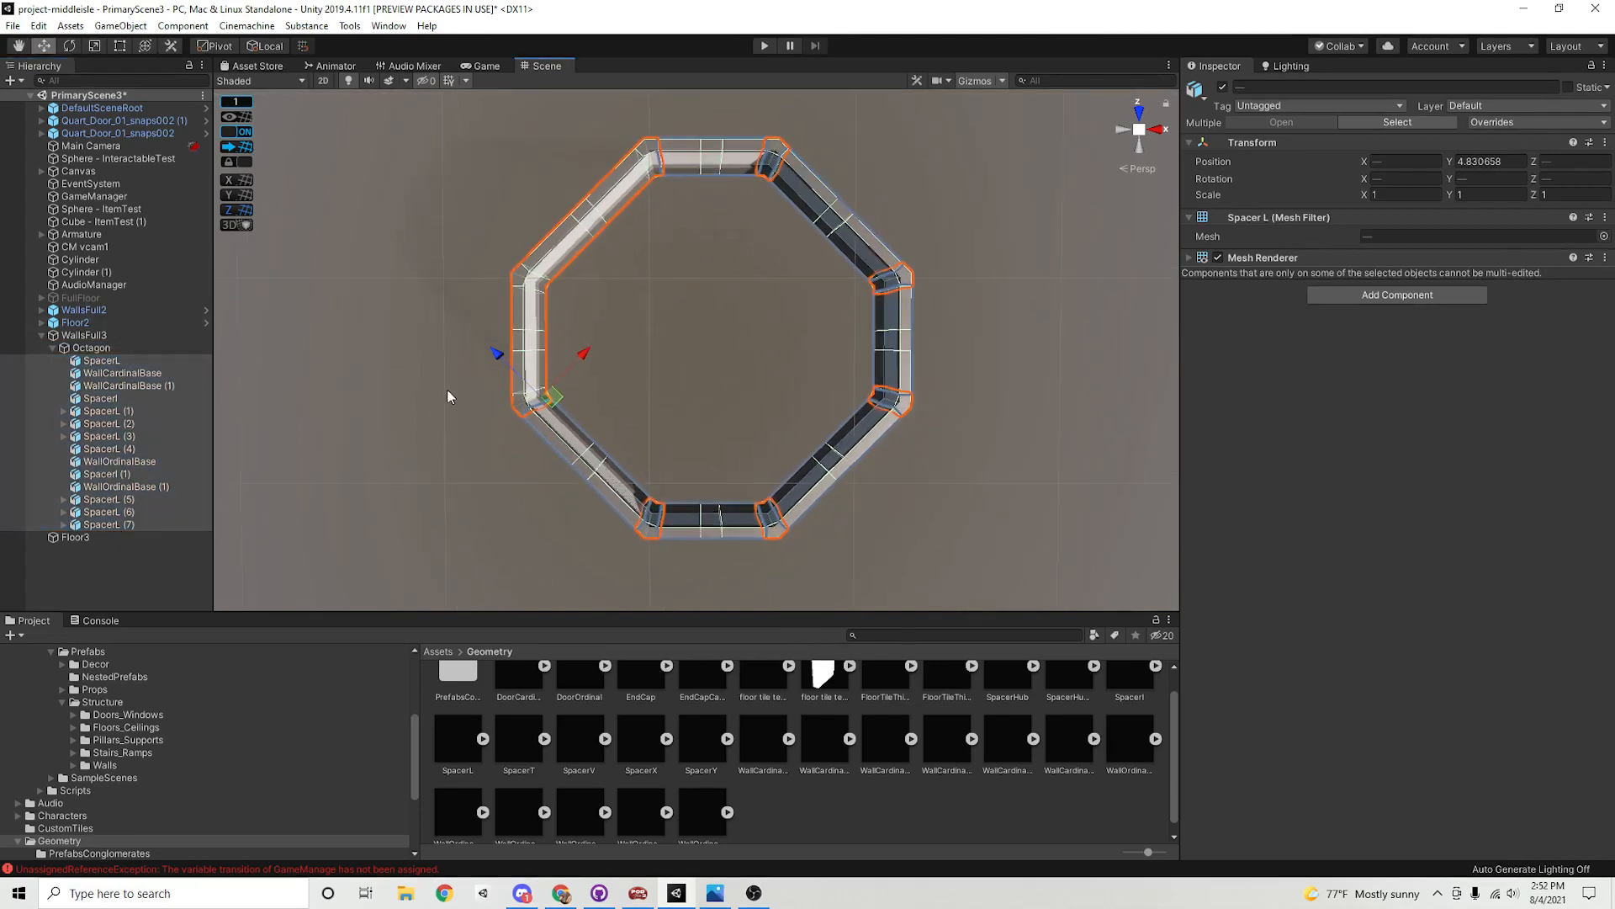
click(447, 388)
click(50, 347)
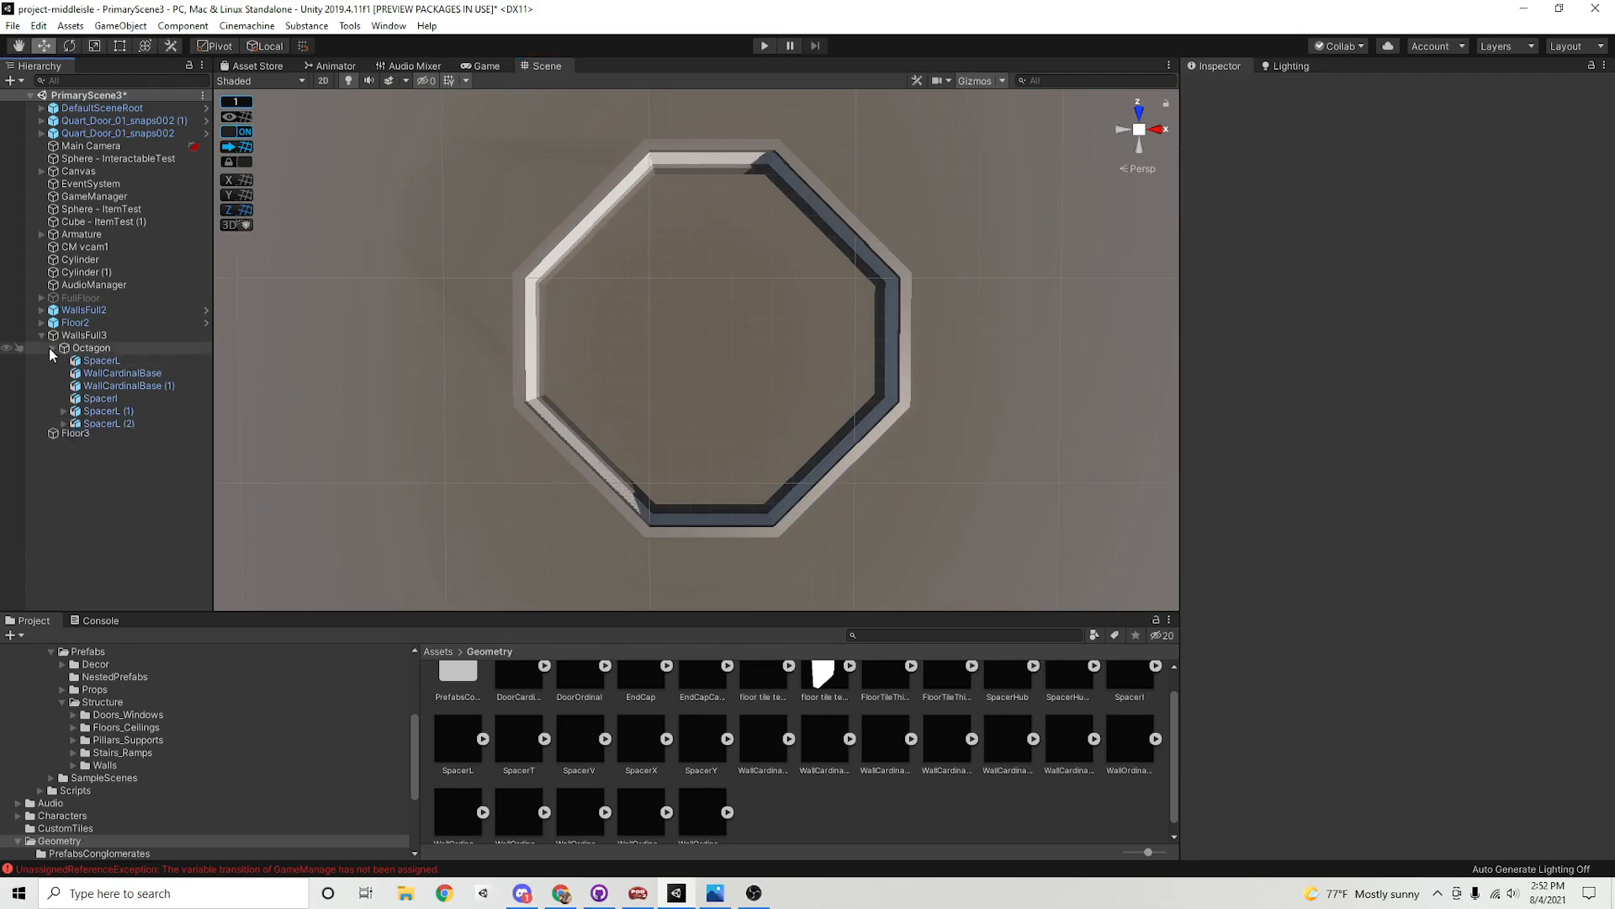
Select the Octagon group and examine its size and placement beside the existing level
click(83, 348)
alt+drag(666, 244, 727, 371)
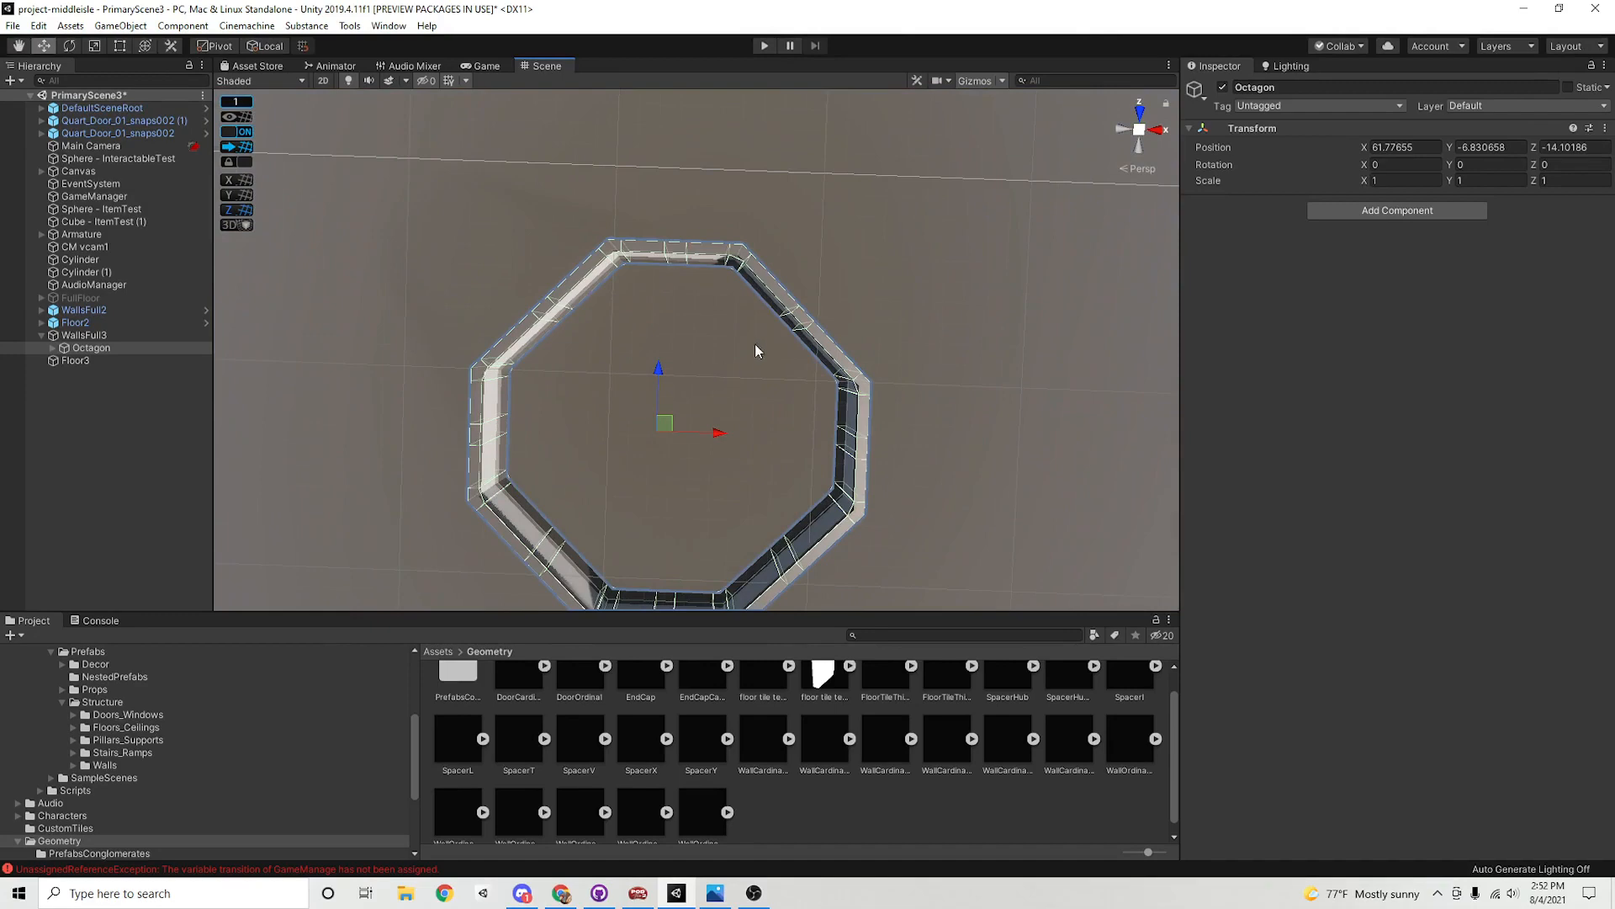
scroll(755, 343, down, 3)
middle_drag(754, 343, 688, 473)
alt+drag(689, 473, 791, 307)
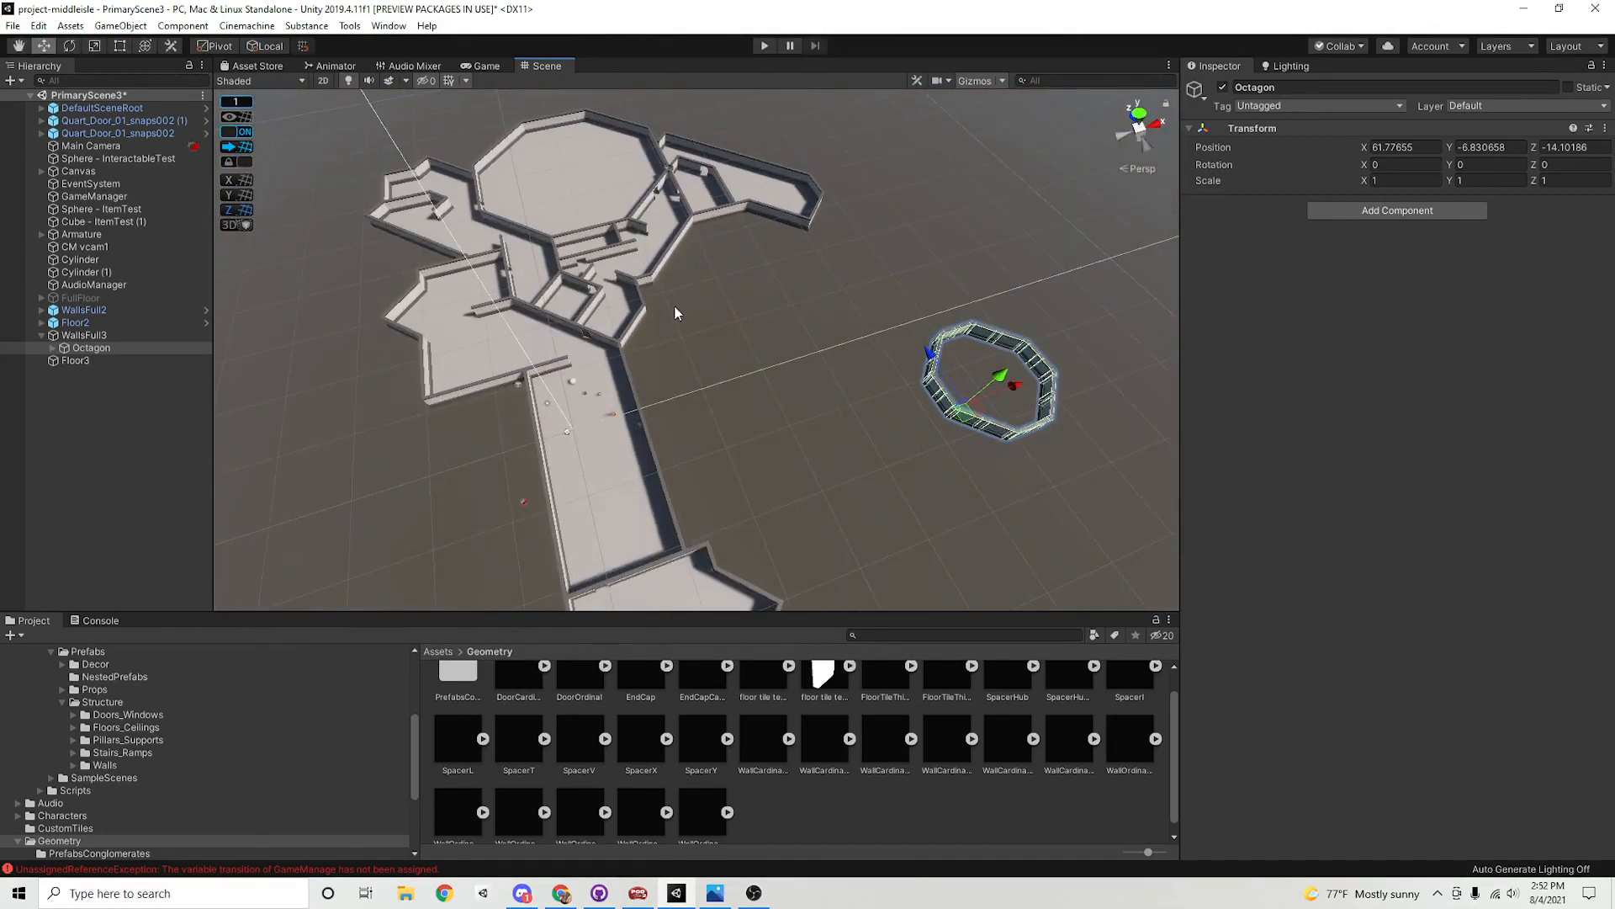
Select a SpacerY piece in the existing level, look through the WallsFull2 children and collapse that group
click(632, 290)
click(633, 290)
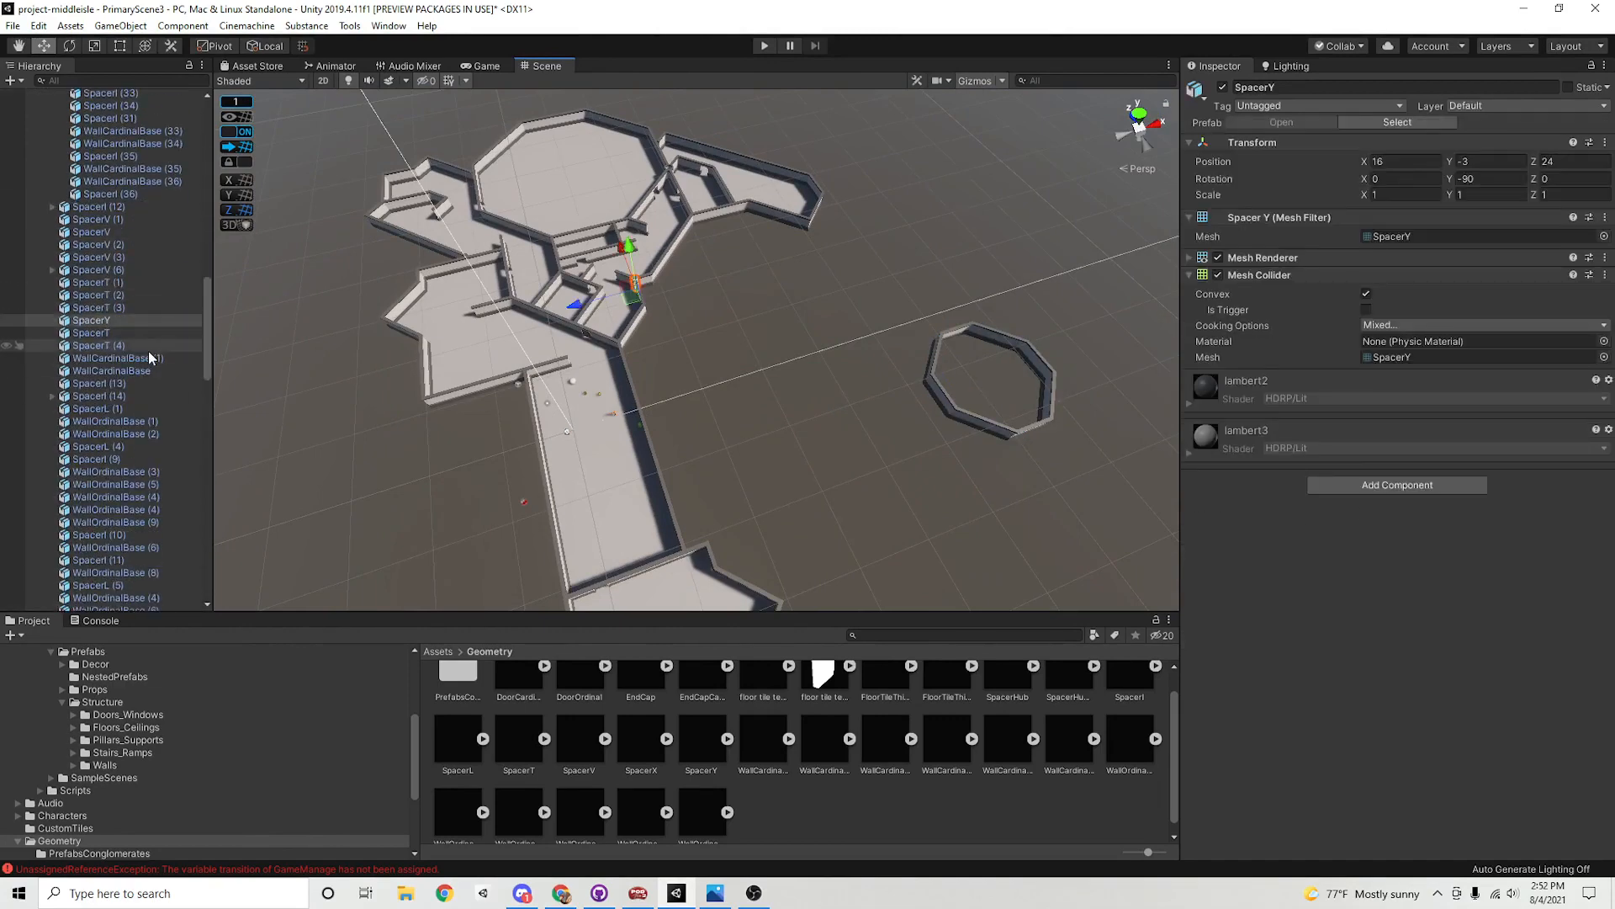
scroll(149, 358, down, 15)
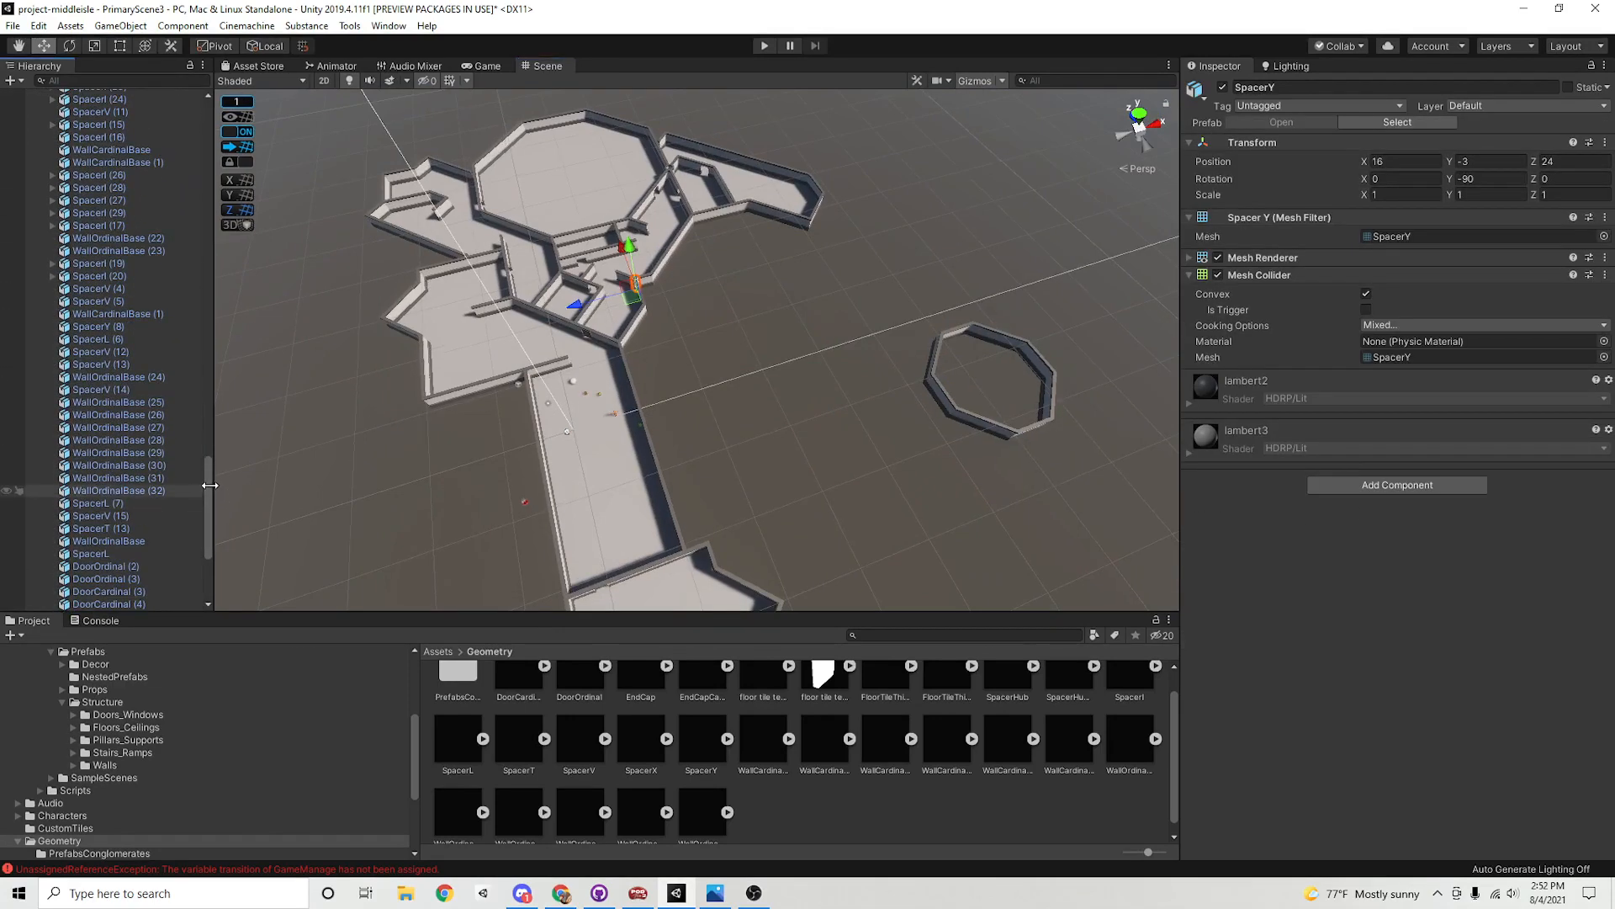
drag(209, 489, 208, 134)
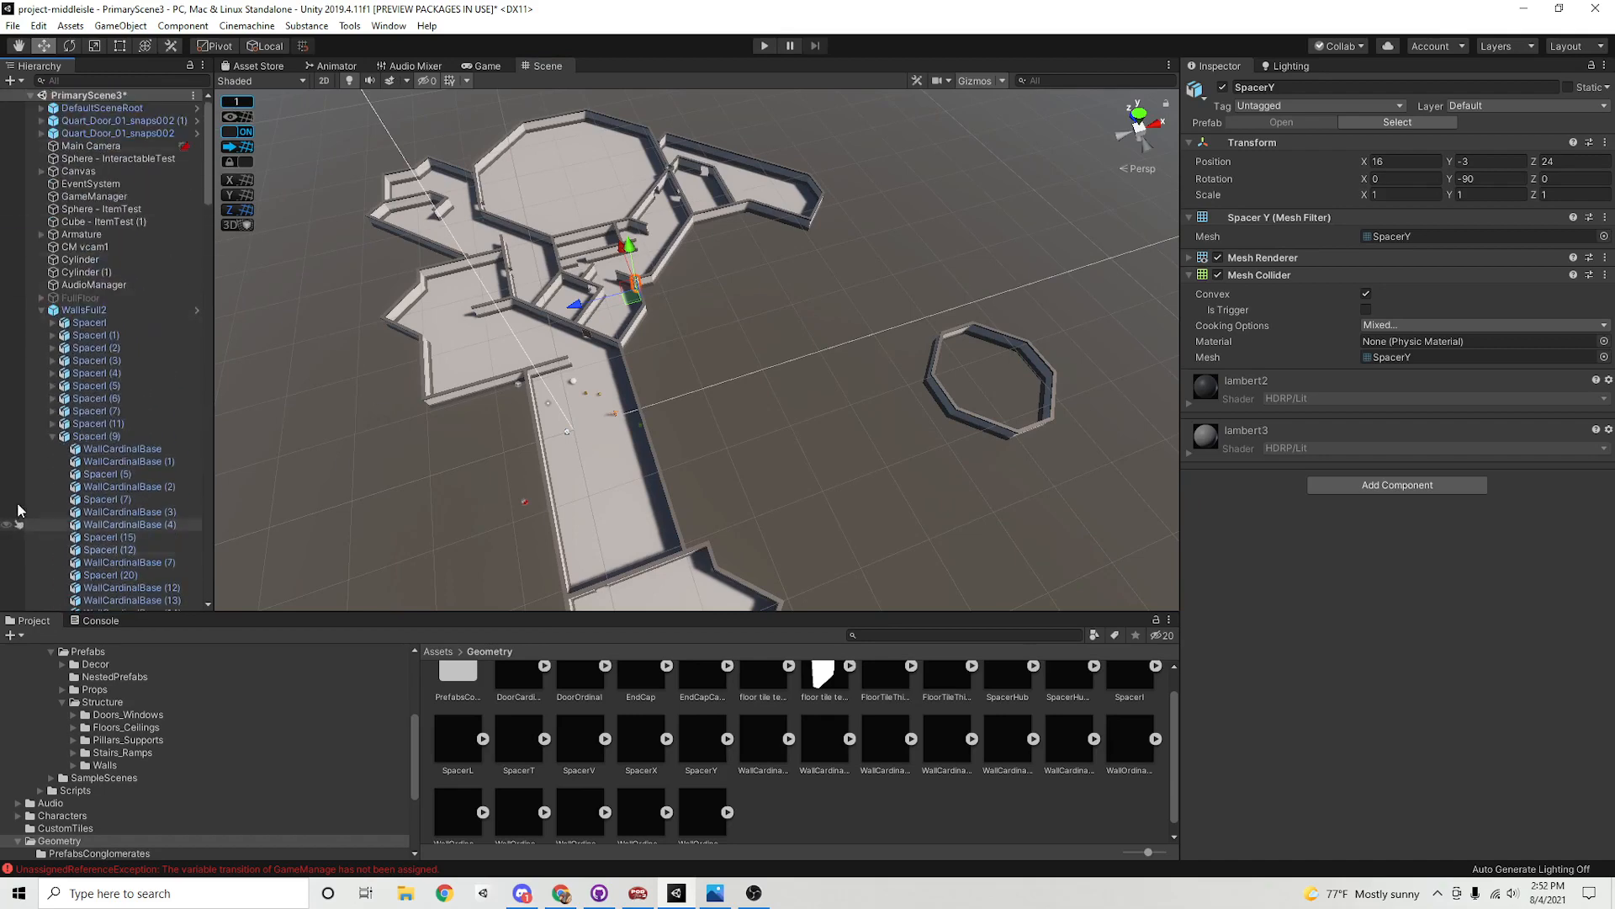
click(41, 310)
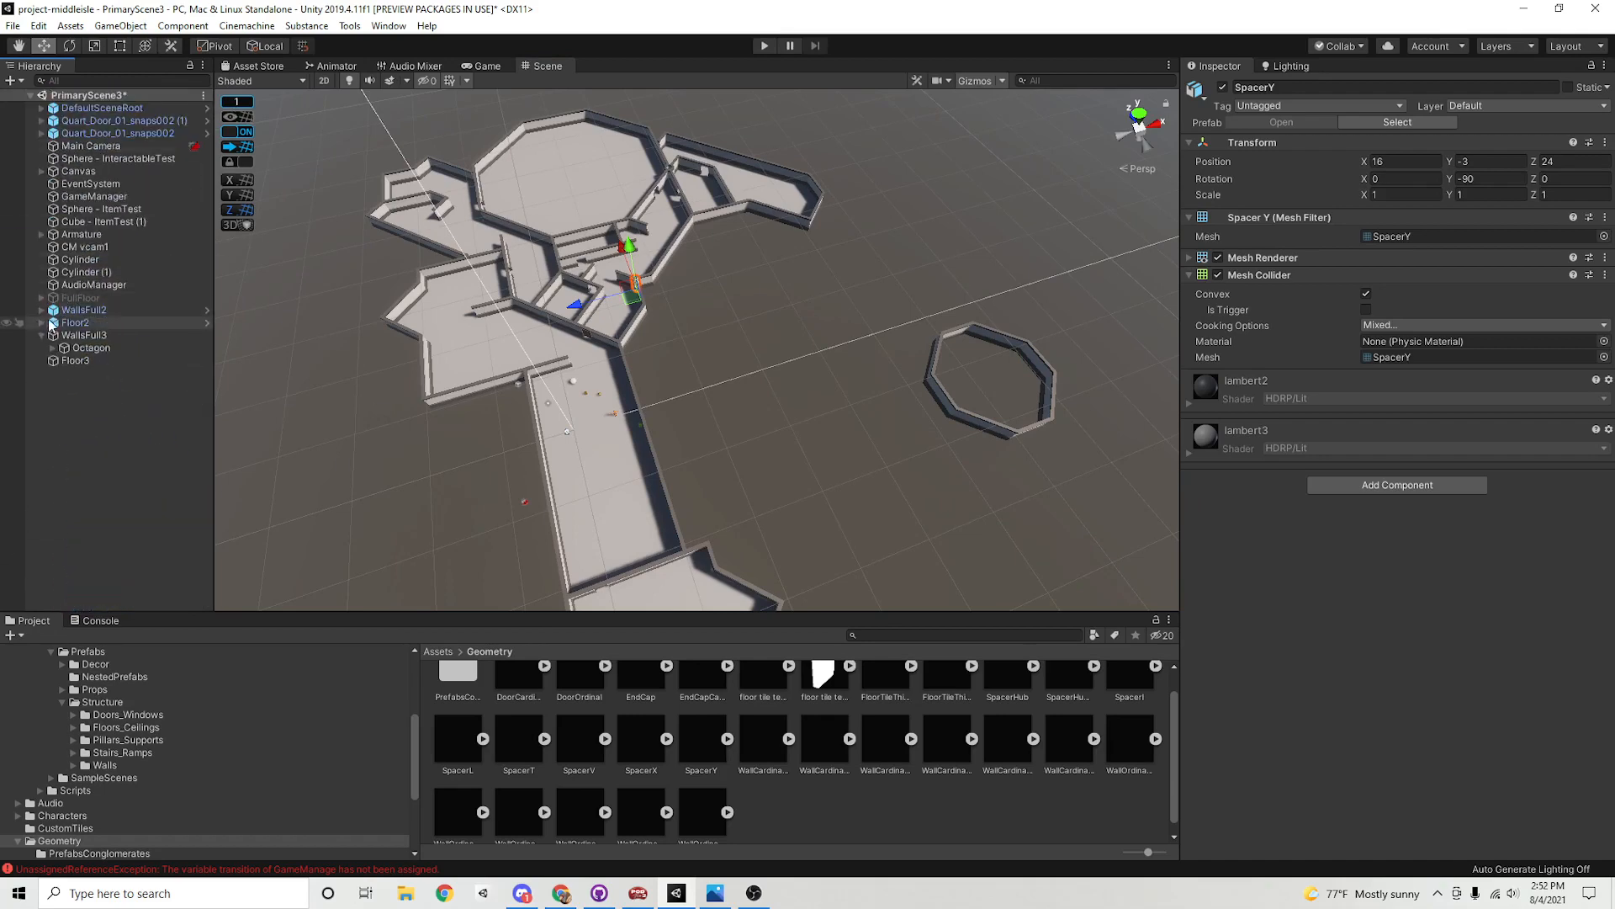
Examine the Octagon group from a low side angle against the existing level and undo the last selection changes
click(105, 348)
middle_drag(1105, 449, 884, 407)
alt+drag(883, 407, 724, 319)
scroll(724, 320, up, 4)
middle_drag(723, 320, 611, 476)
alt+drag(611, 475, 589, 429)
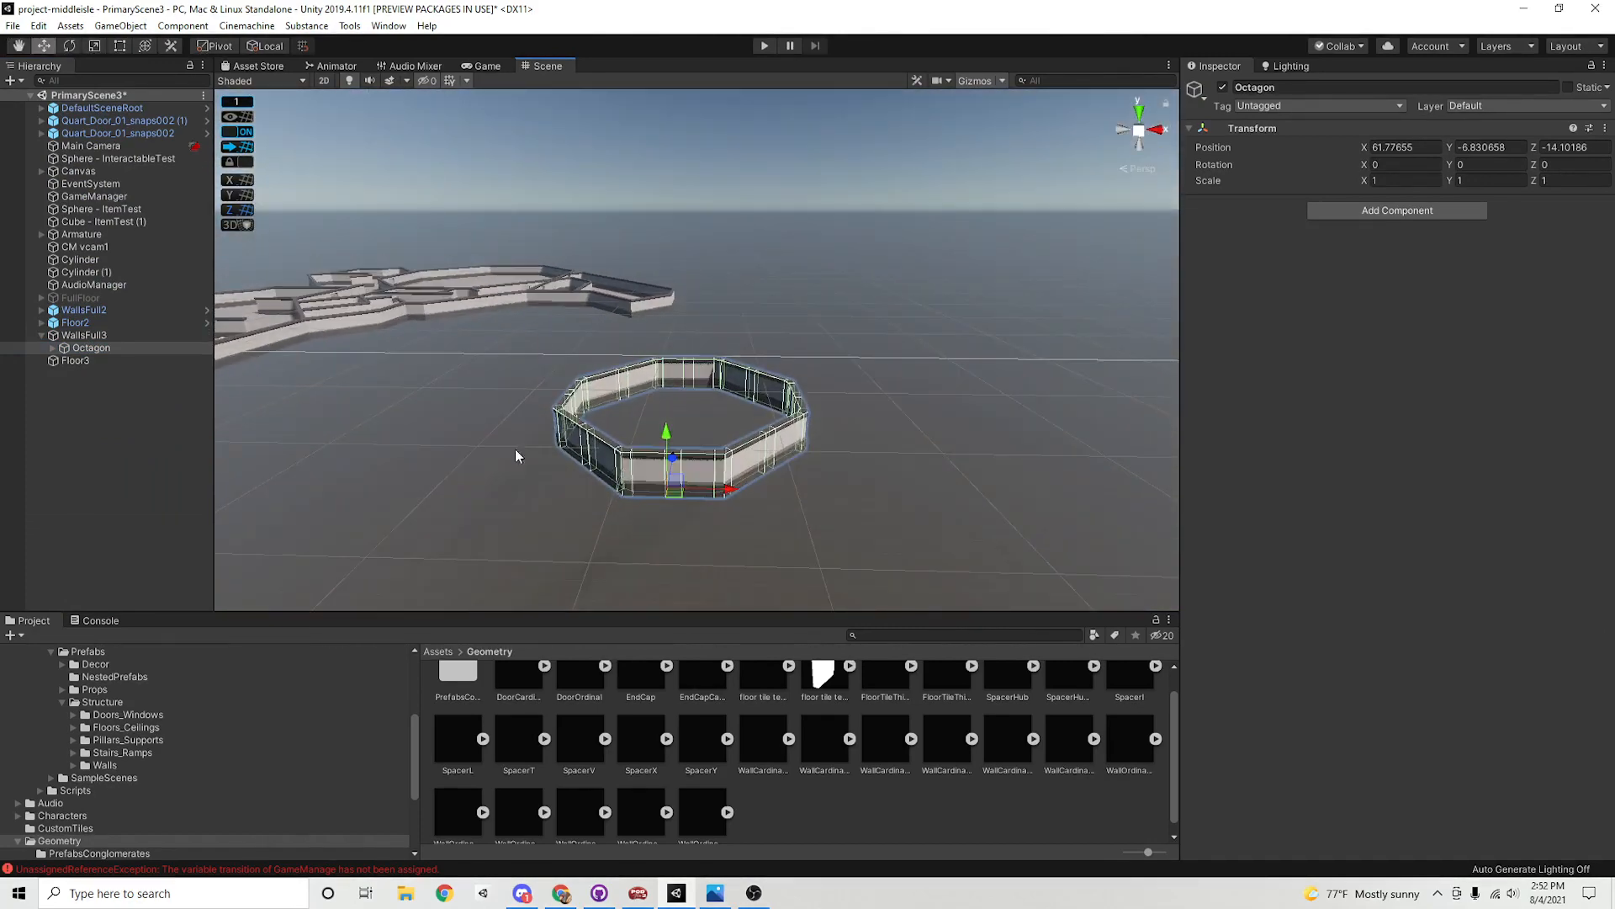
click(87, 335)
key(ctrl+z)
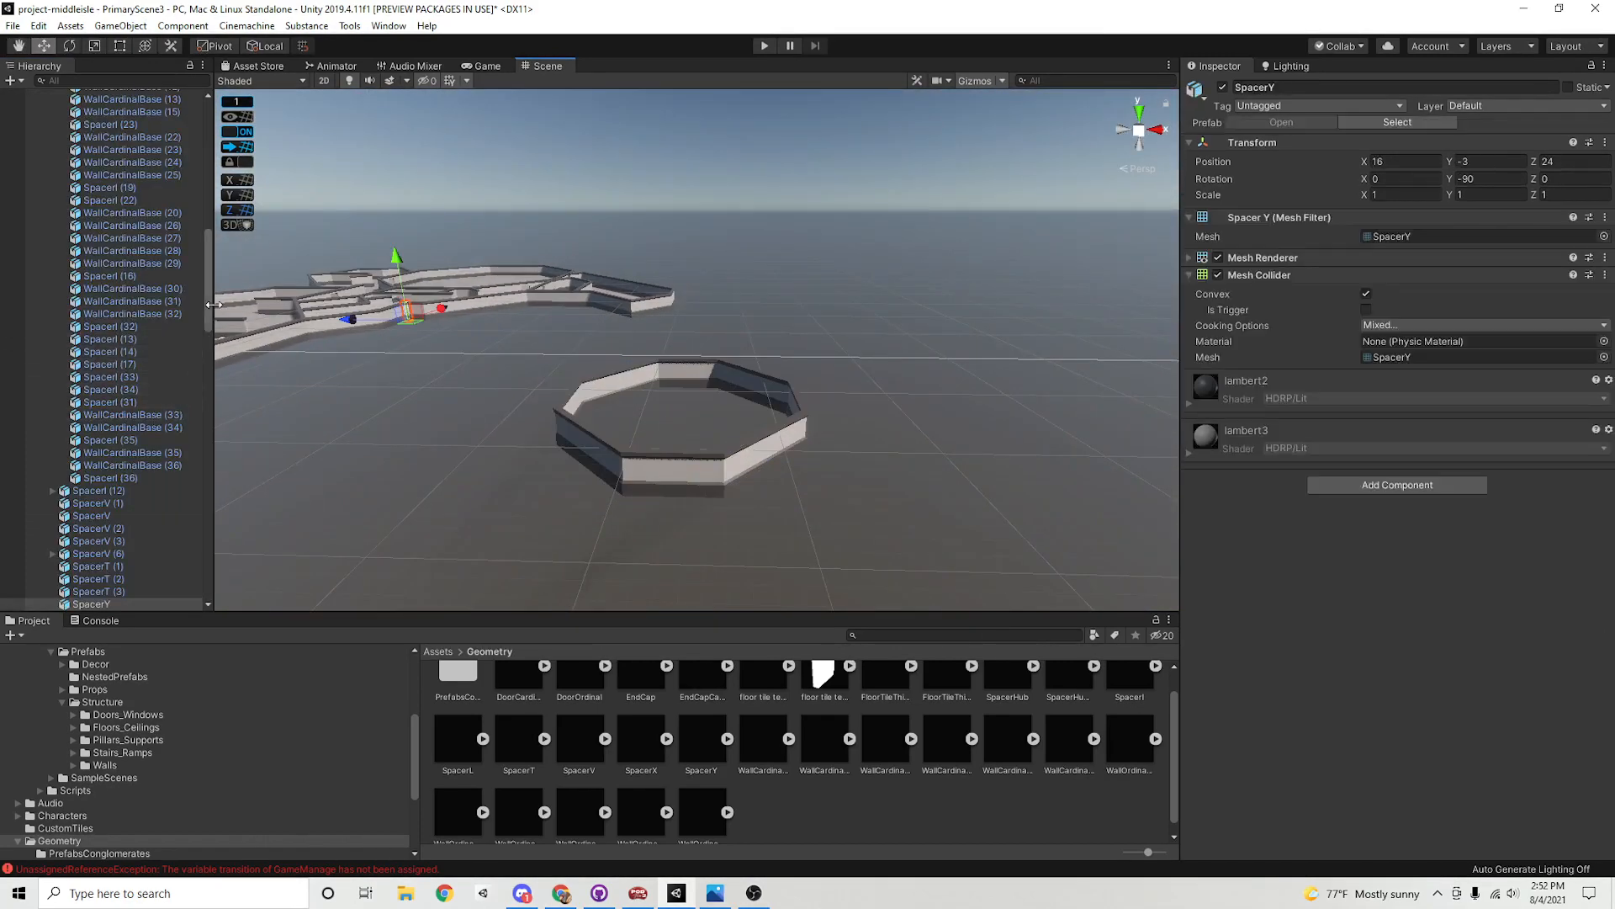
Undo the earlier grouping so the wall and spacer pieces sit directly under WallsFull3 beside Octagon
key(ctrl+z)
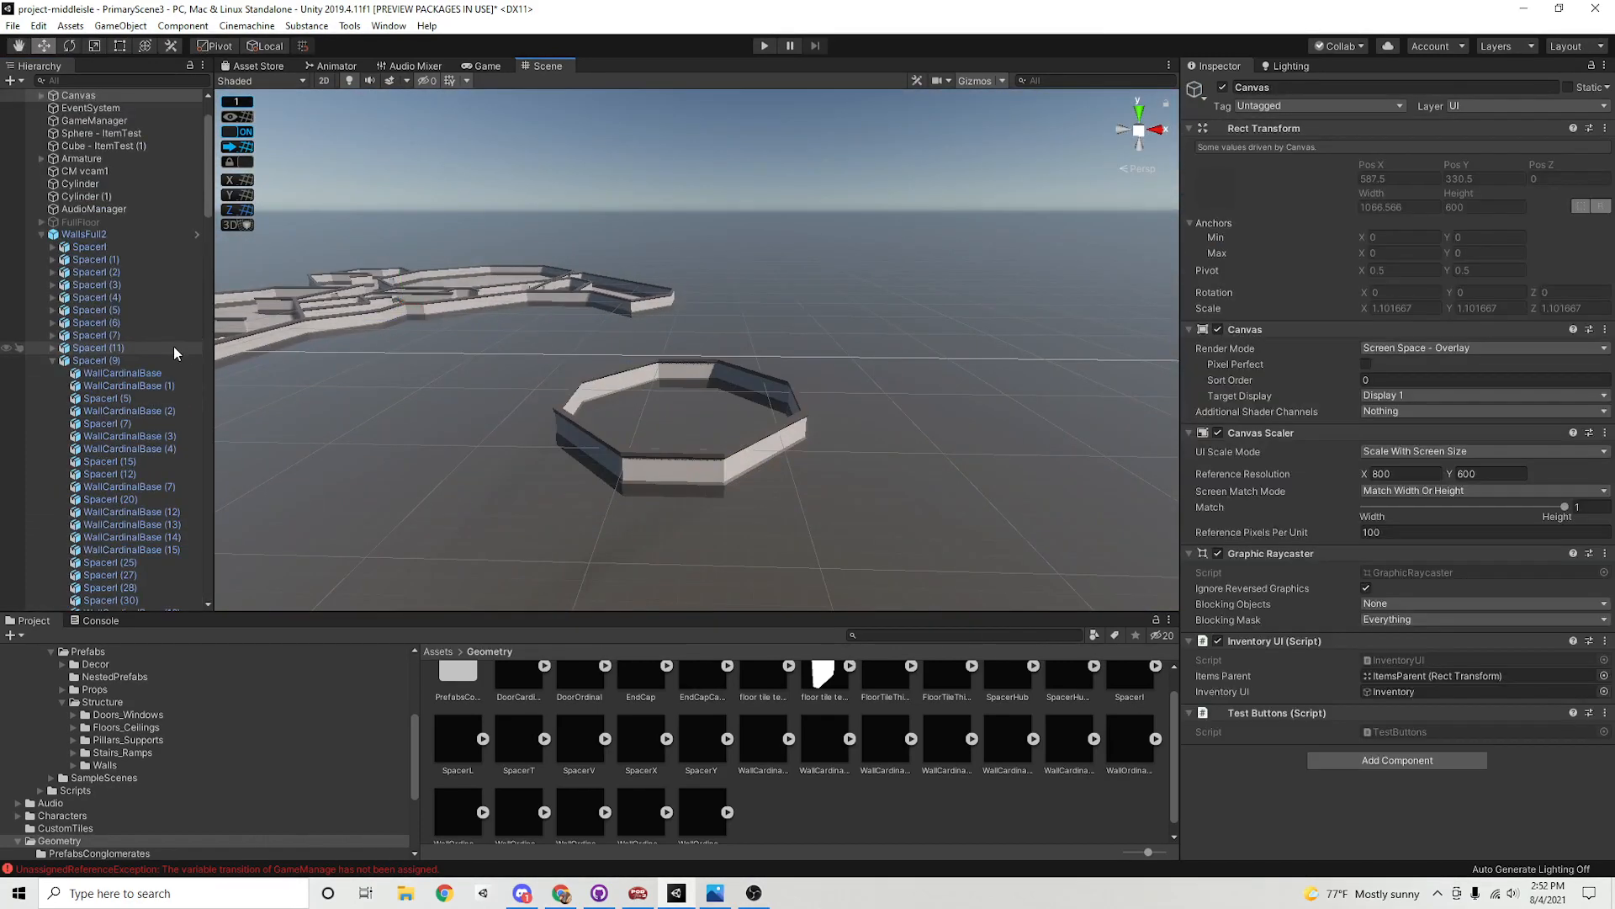
click(41, 234)
key(ctrl+z)
key(ctrl+z)
key(ctrl+z)
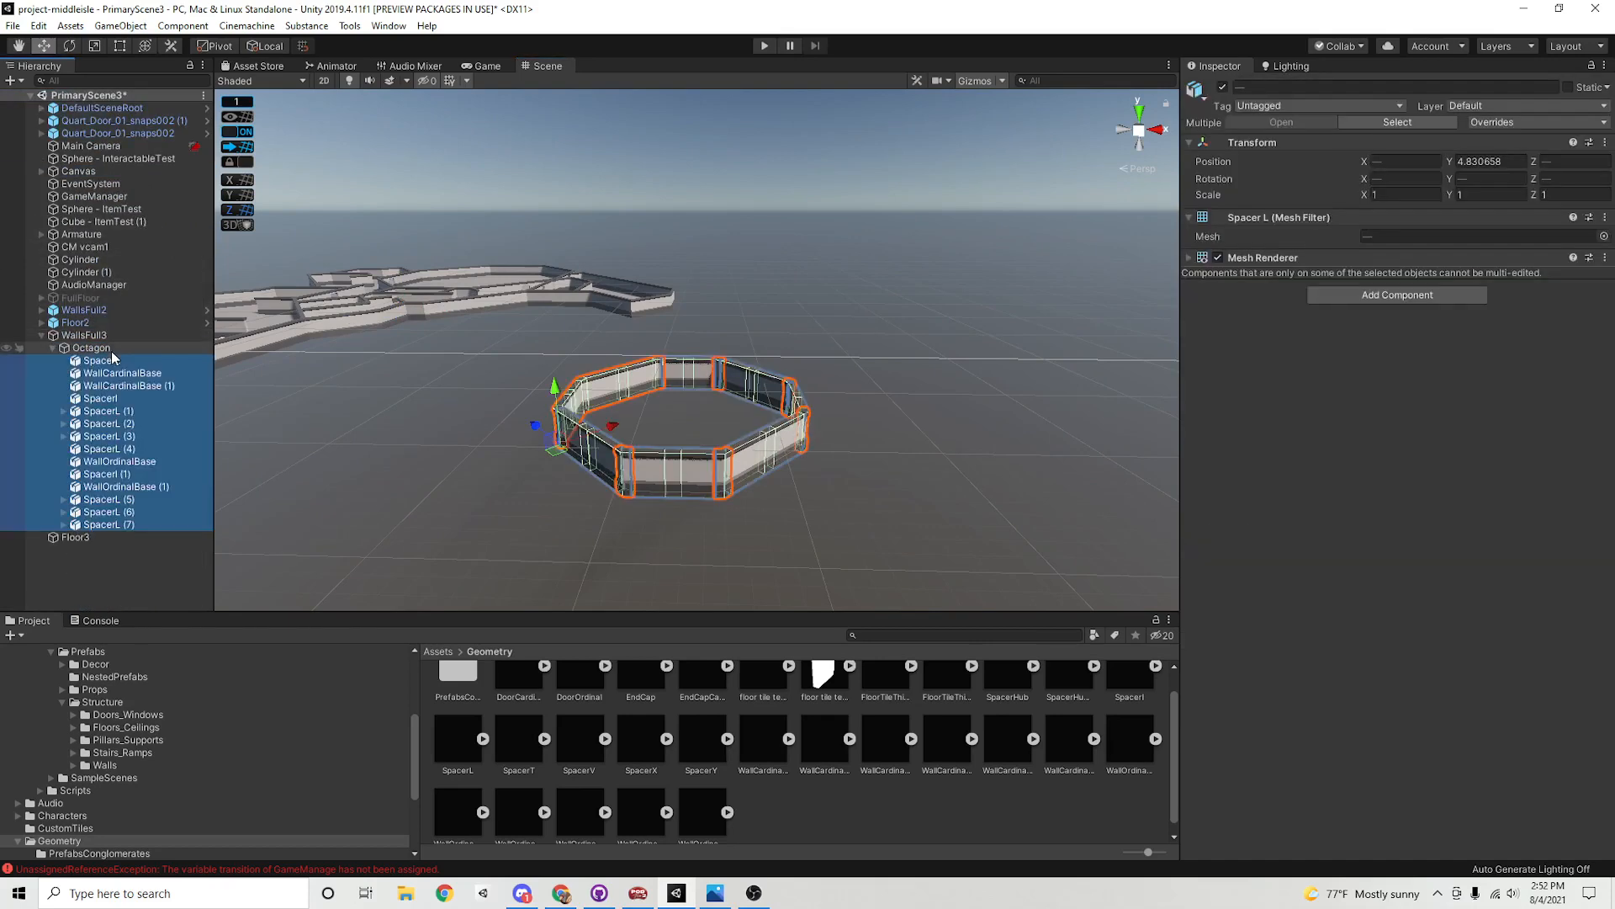
key(ctrl+z)
Set the empty Octagon object's position to 0, 0, 0
click(91, 525)
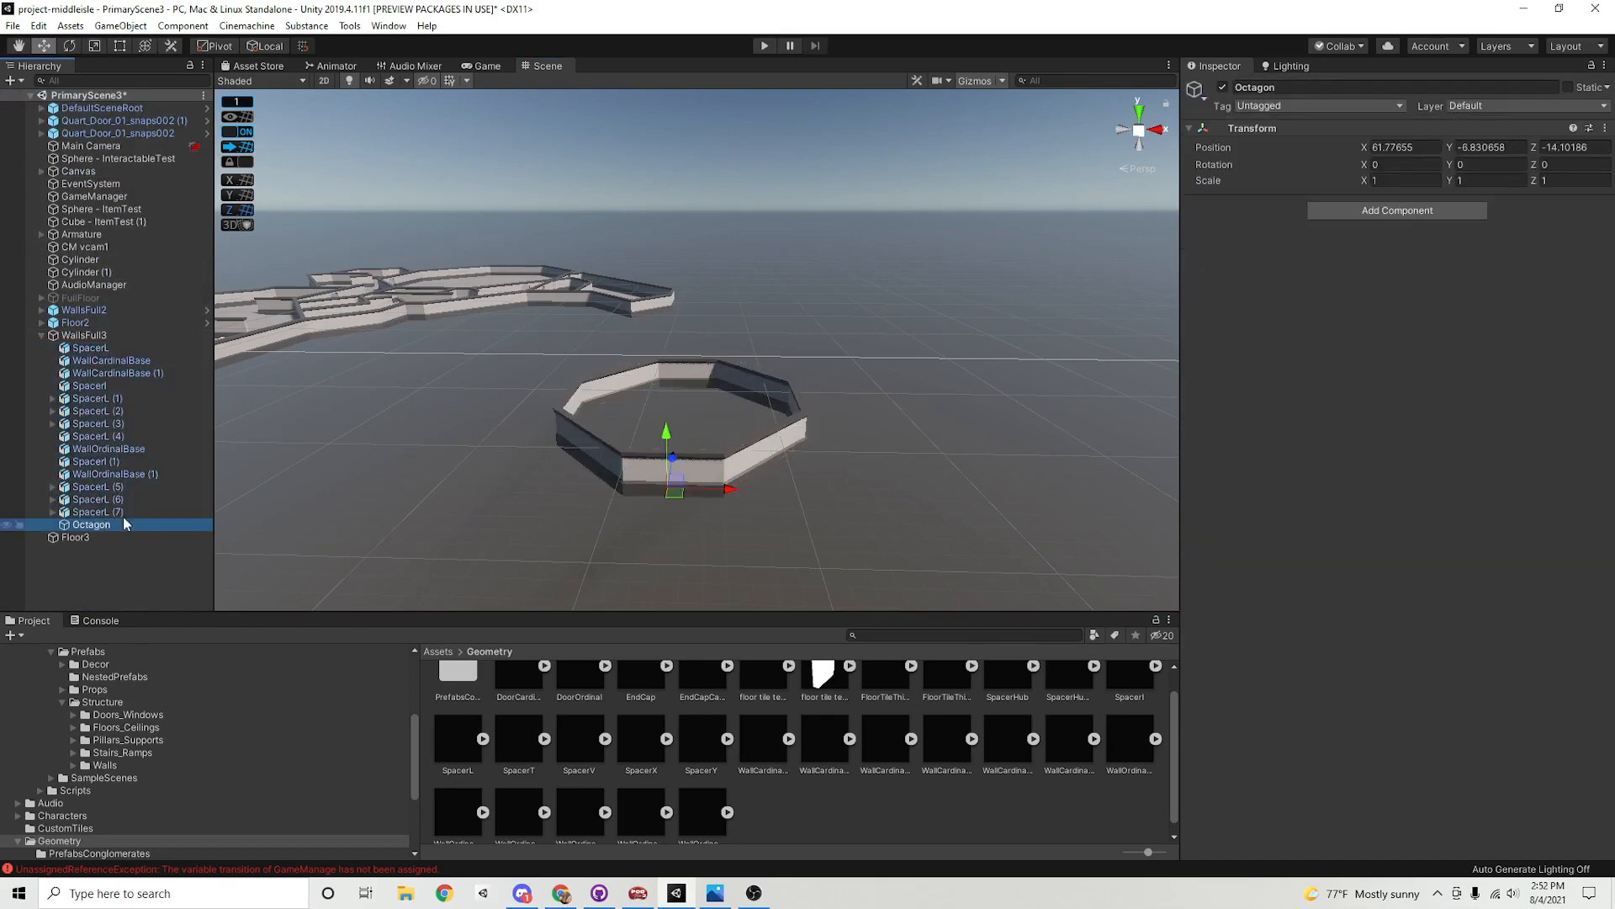
click(1403, 149)
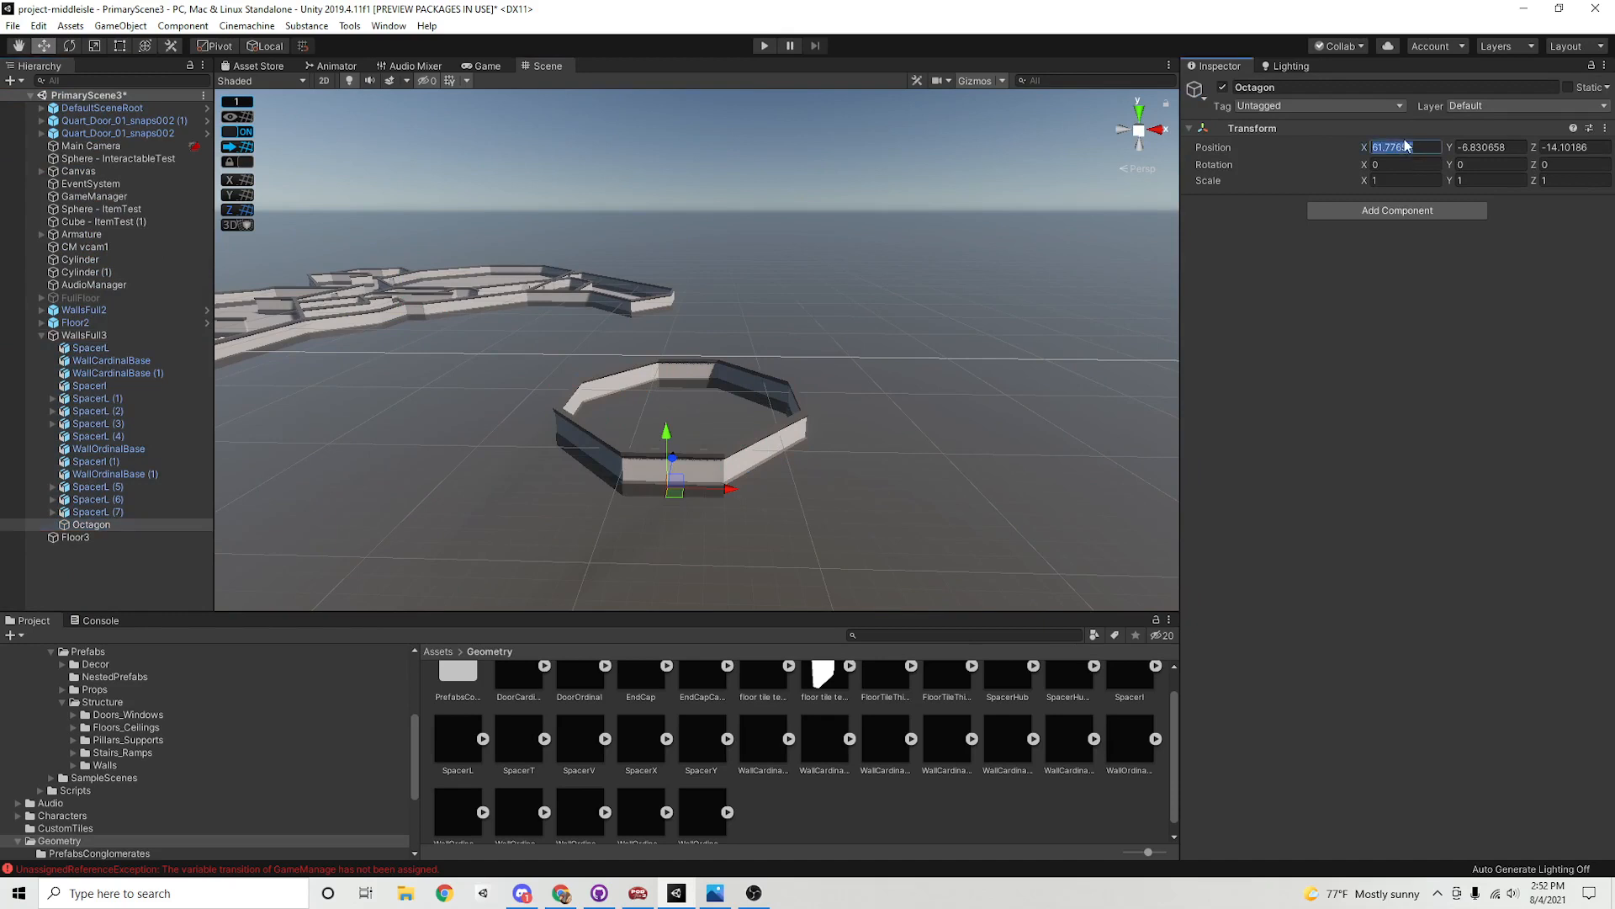
text(0)
click(1473, 148)
text(0)
text(0)
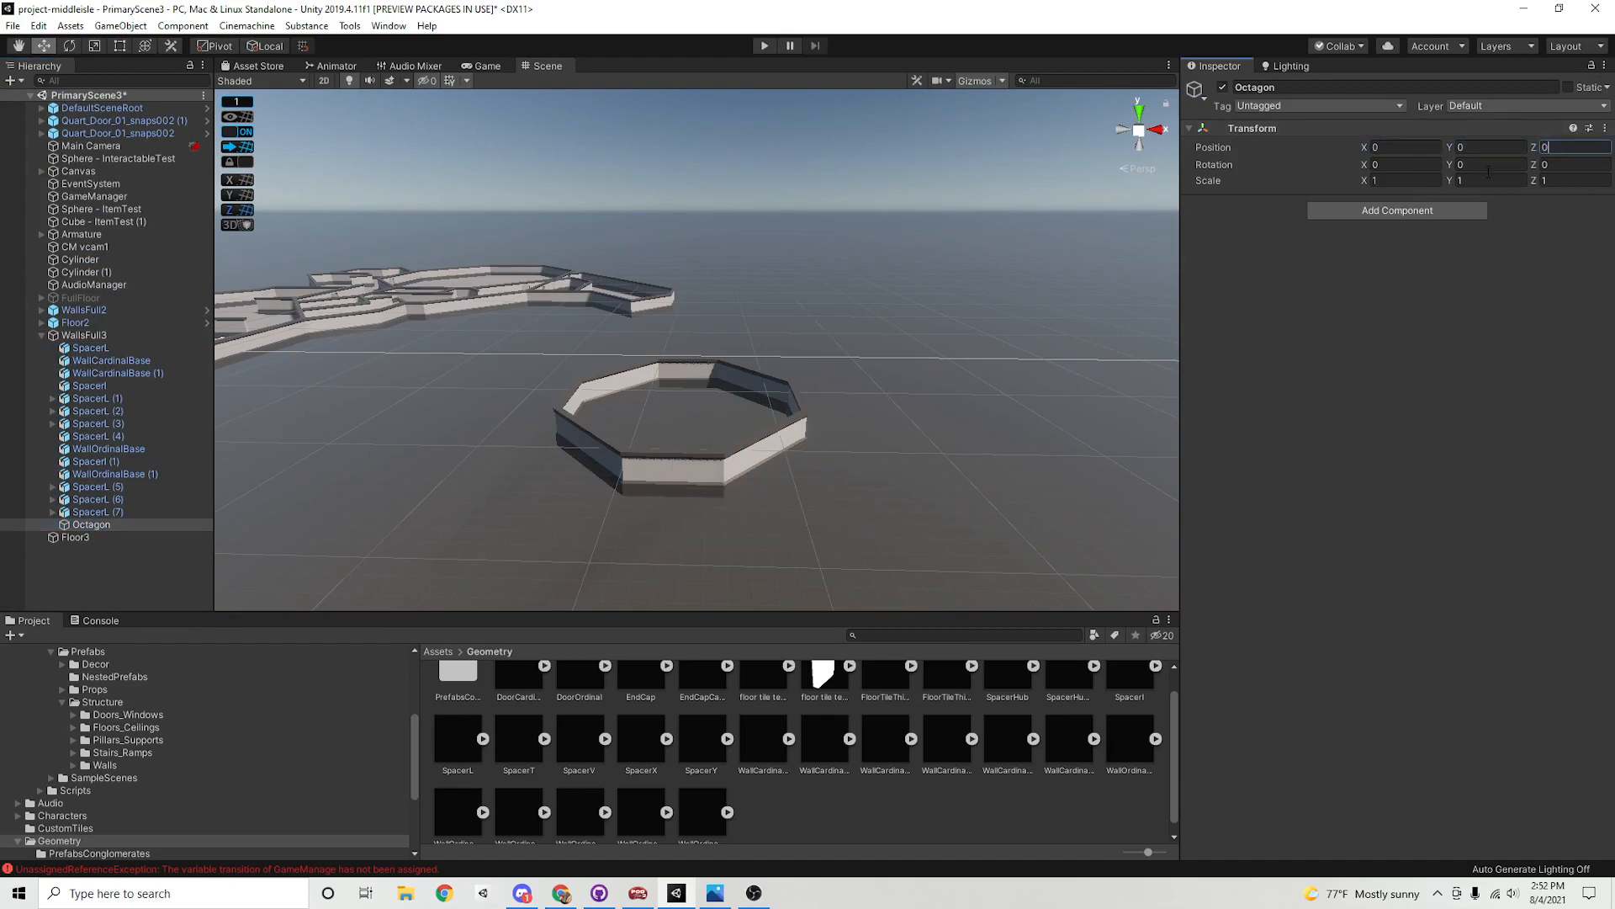
click(938, 352)
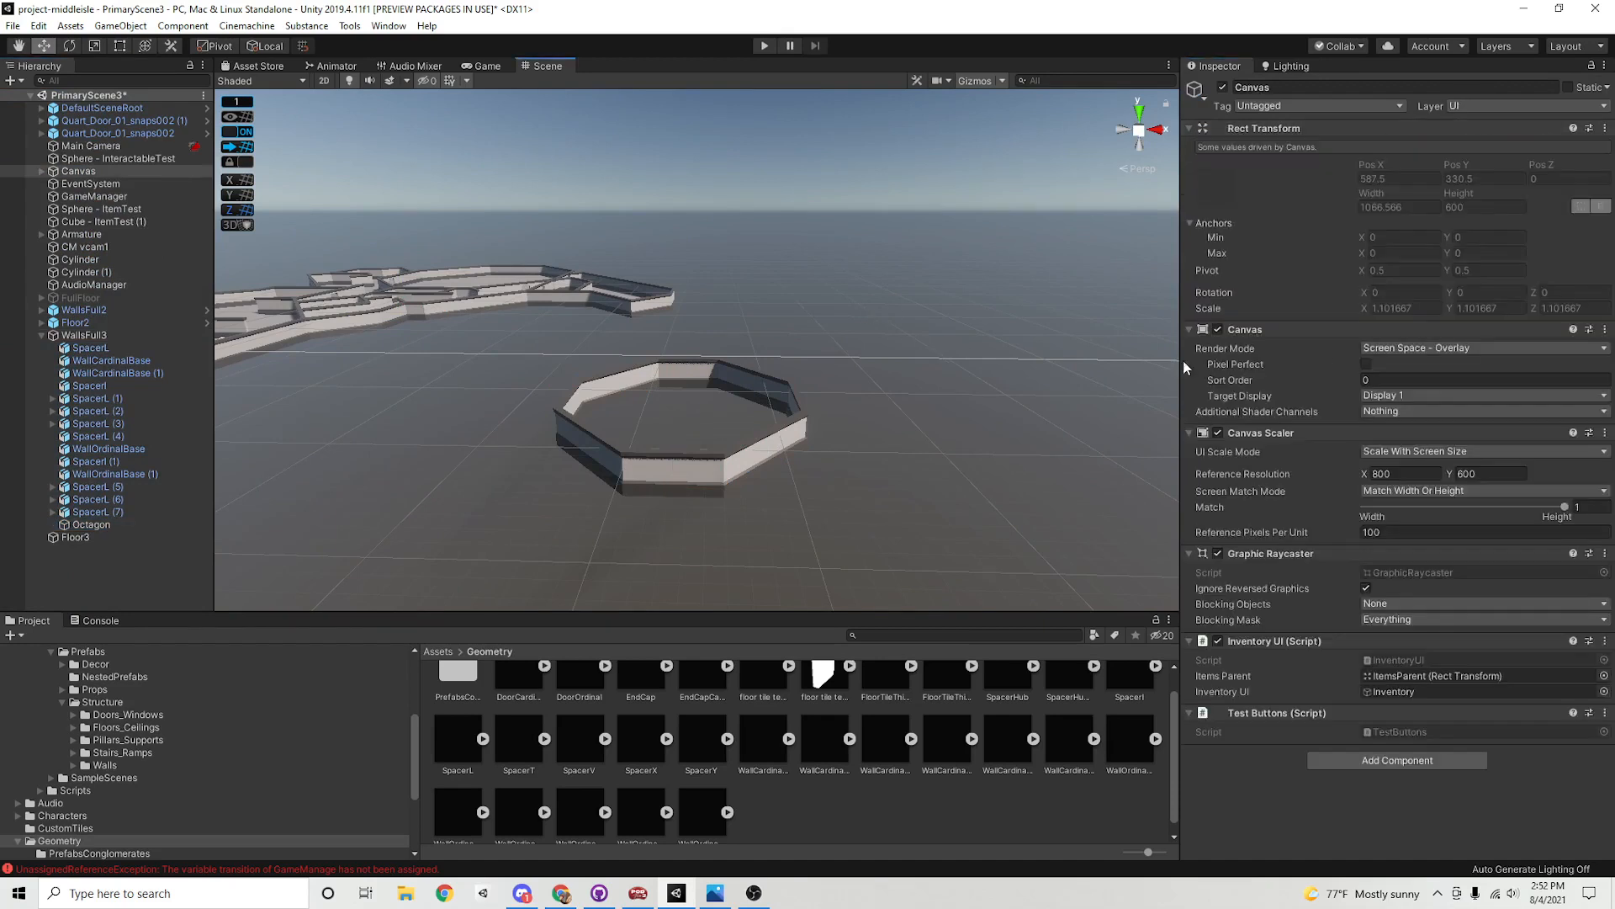
Parent all wall and spacer pieces from SpacerL through SpacerL (7) under the repositioned Octagon object
click(91, 524)
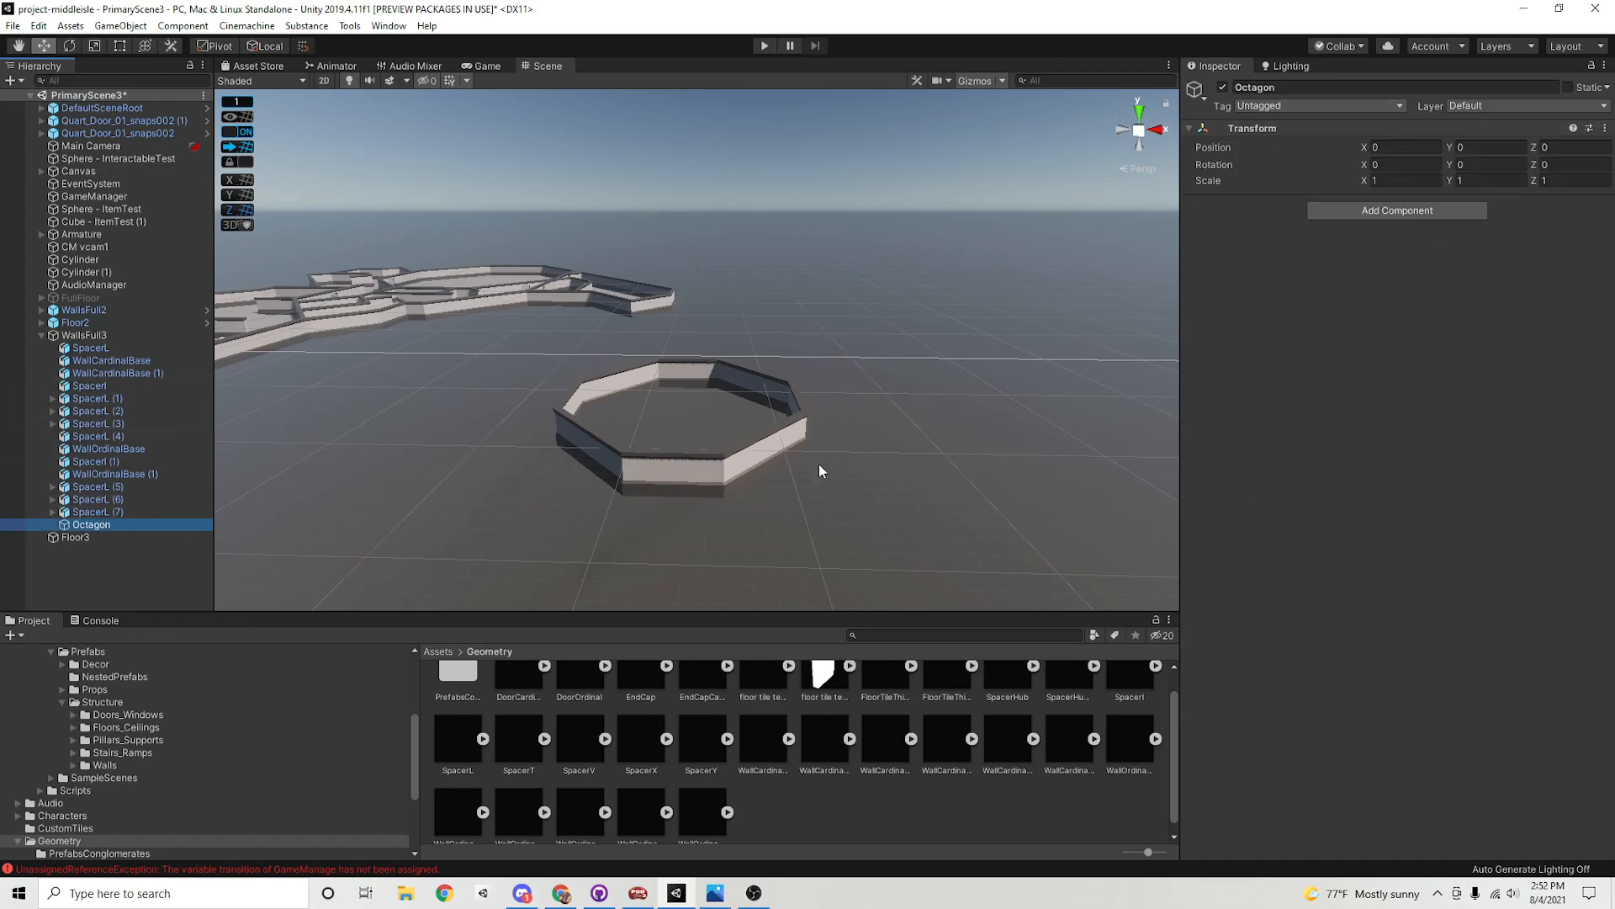
right_drag(822, 465, 779, 445)
key(f)
click(144, 512)
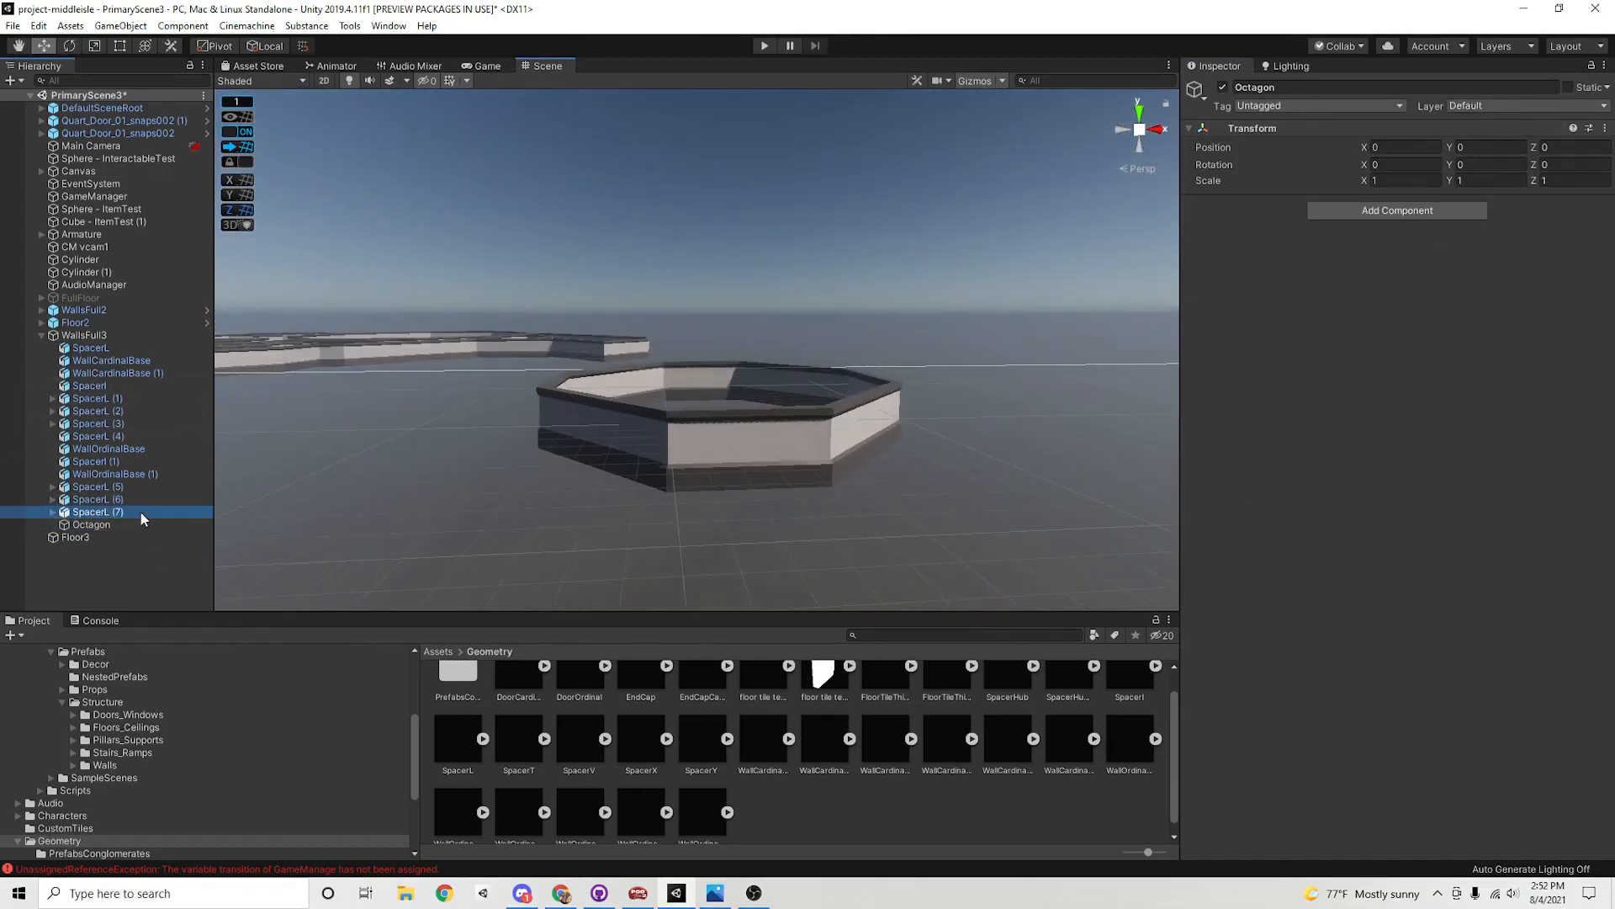
shift+click(133, 350)
drag(104, 355, 106, 525)
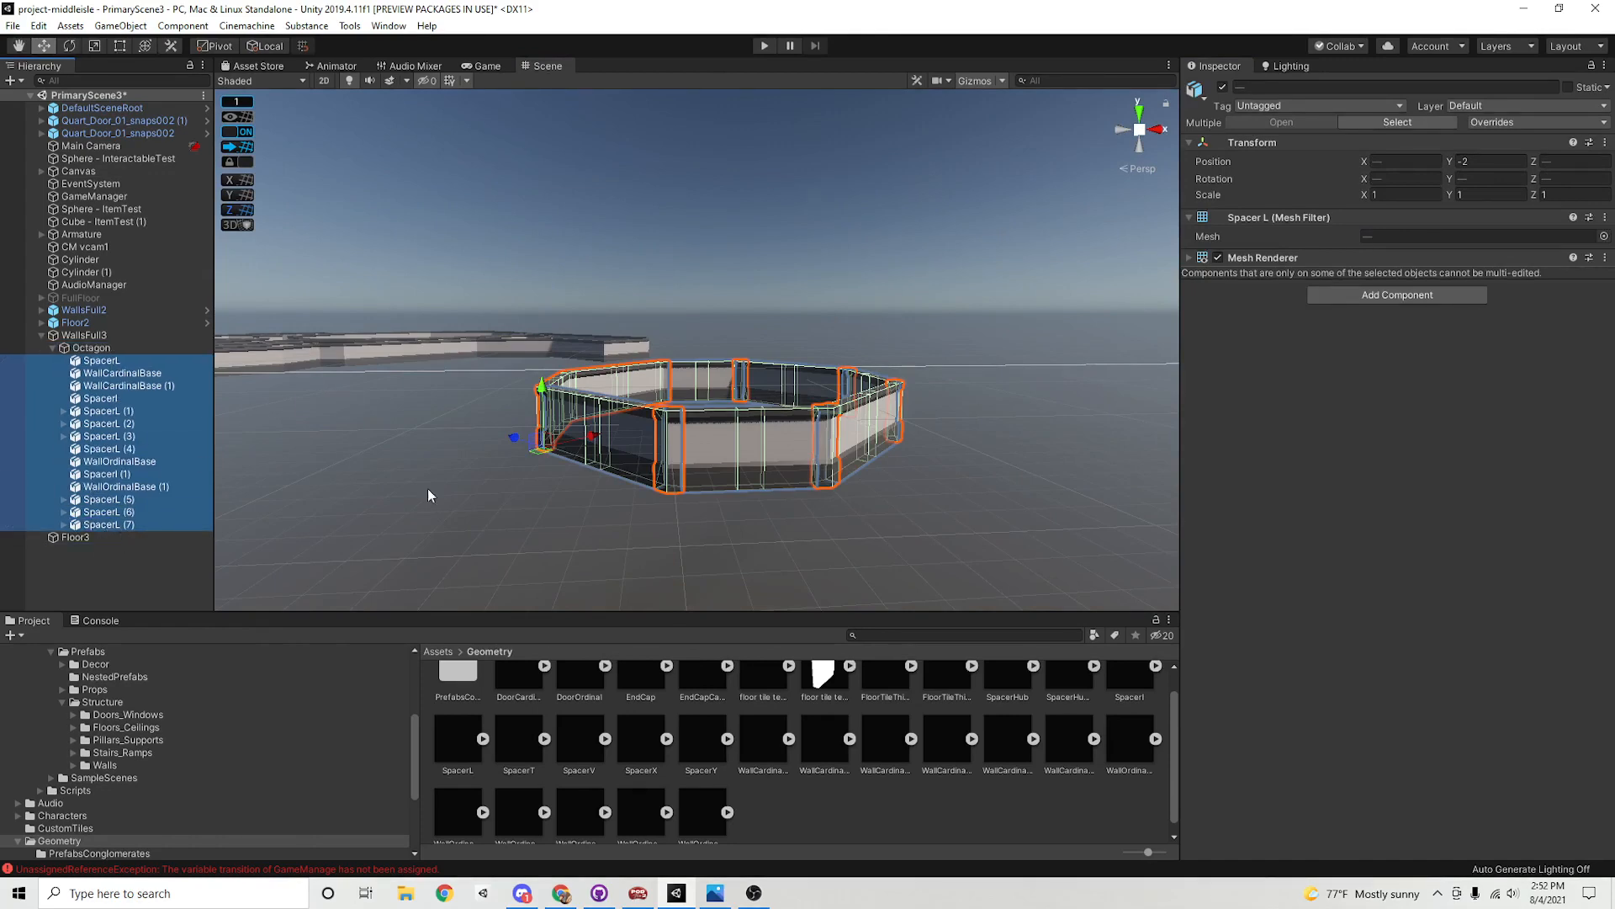
Examine the octagon's walls and corners from several angles, including the WallOrdinalBase (1) segment
alt+right_drag(388, 461, 548, 483)
alt+drag(548, 483, 581, 516)
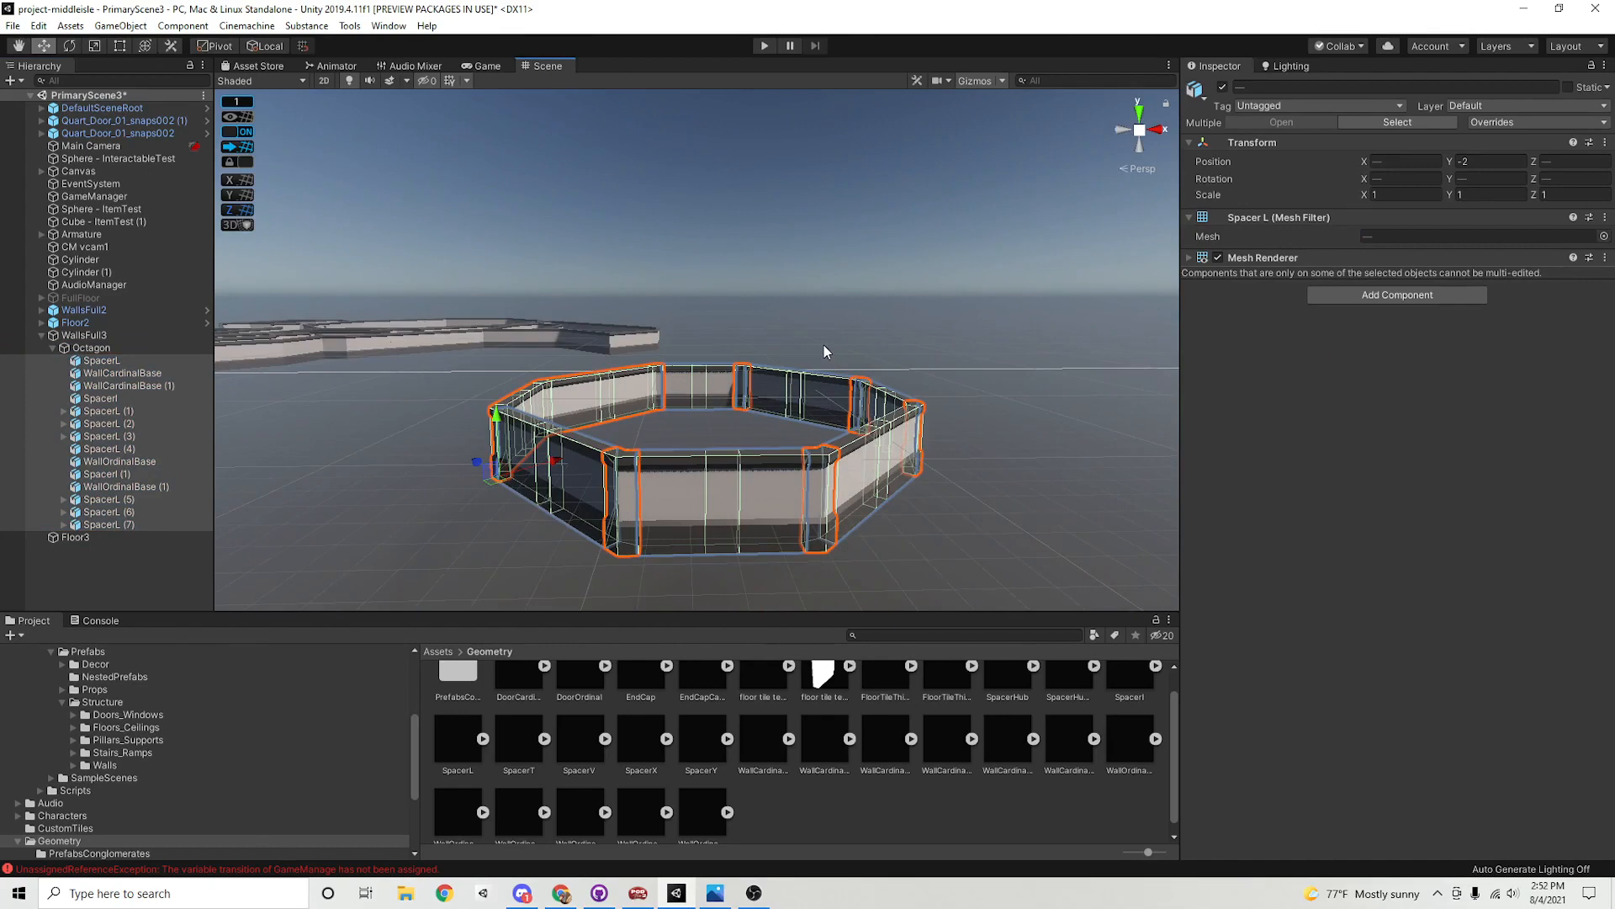
alt+drag(865, 529, 604, 552)
alt+right_drag(601, 552, 788, 431)
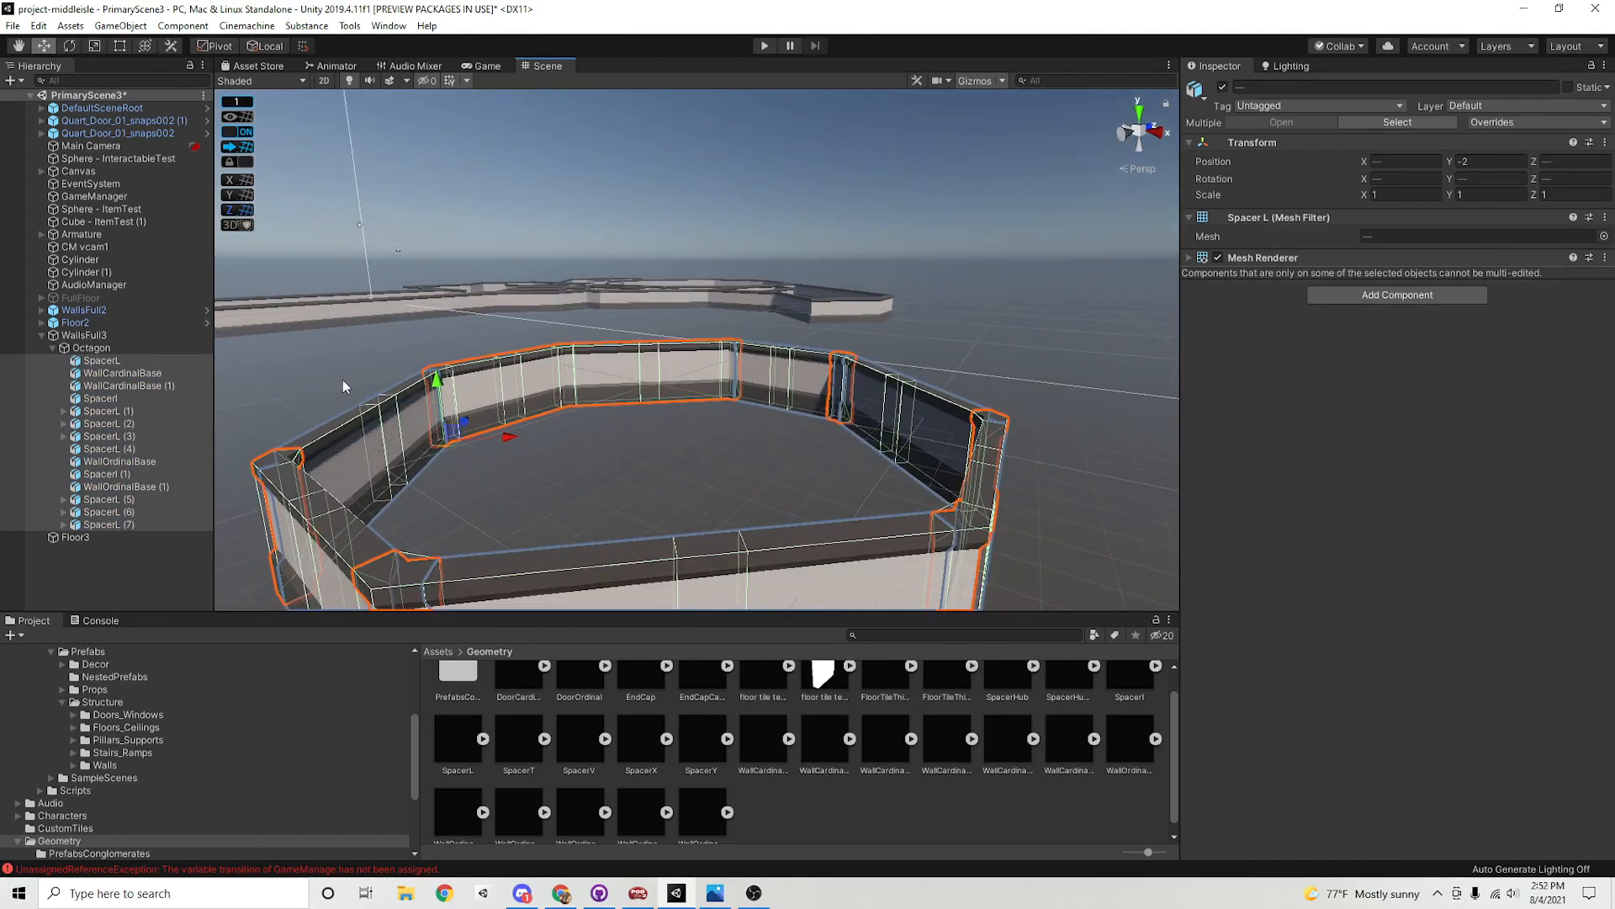
mouse_move(740, 425)
alt+mouse_down()
mouse_move(840, 415)
mouse_move(642, 407)
mouse_move(756, 414)
alt+mouse_up()
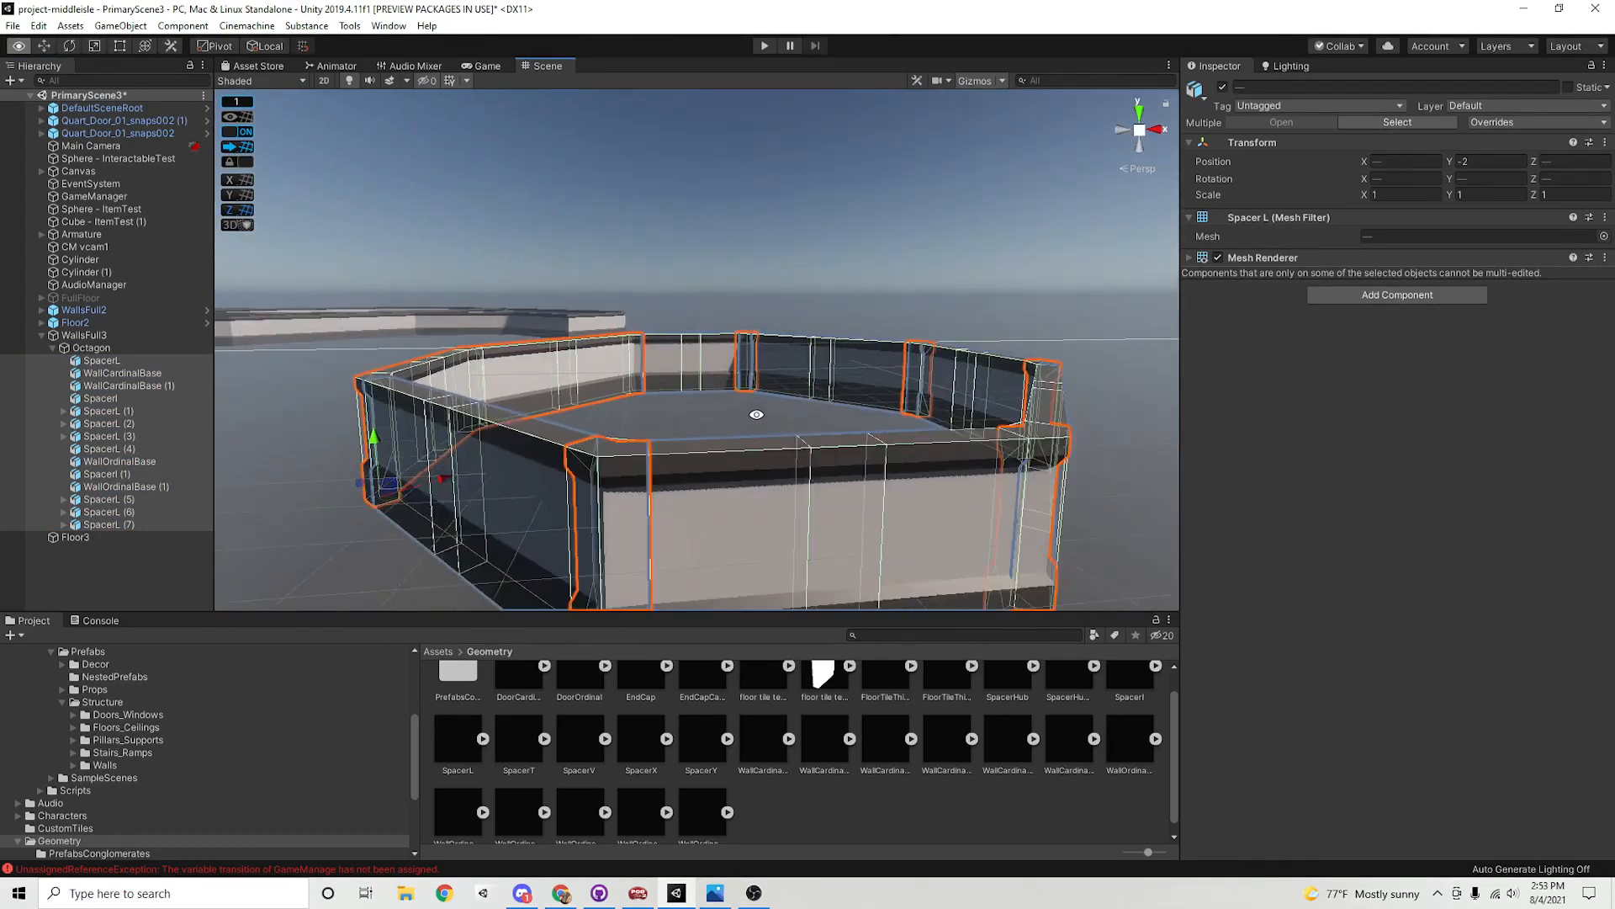
alt+right_drag(756, 414, 672, 437)
alt+drag(672, 436, 688, 479)
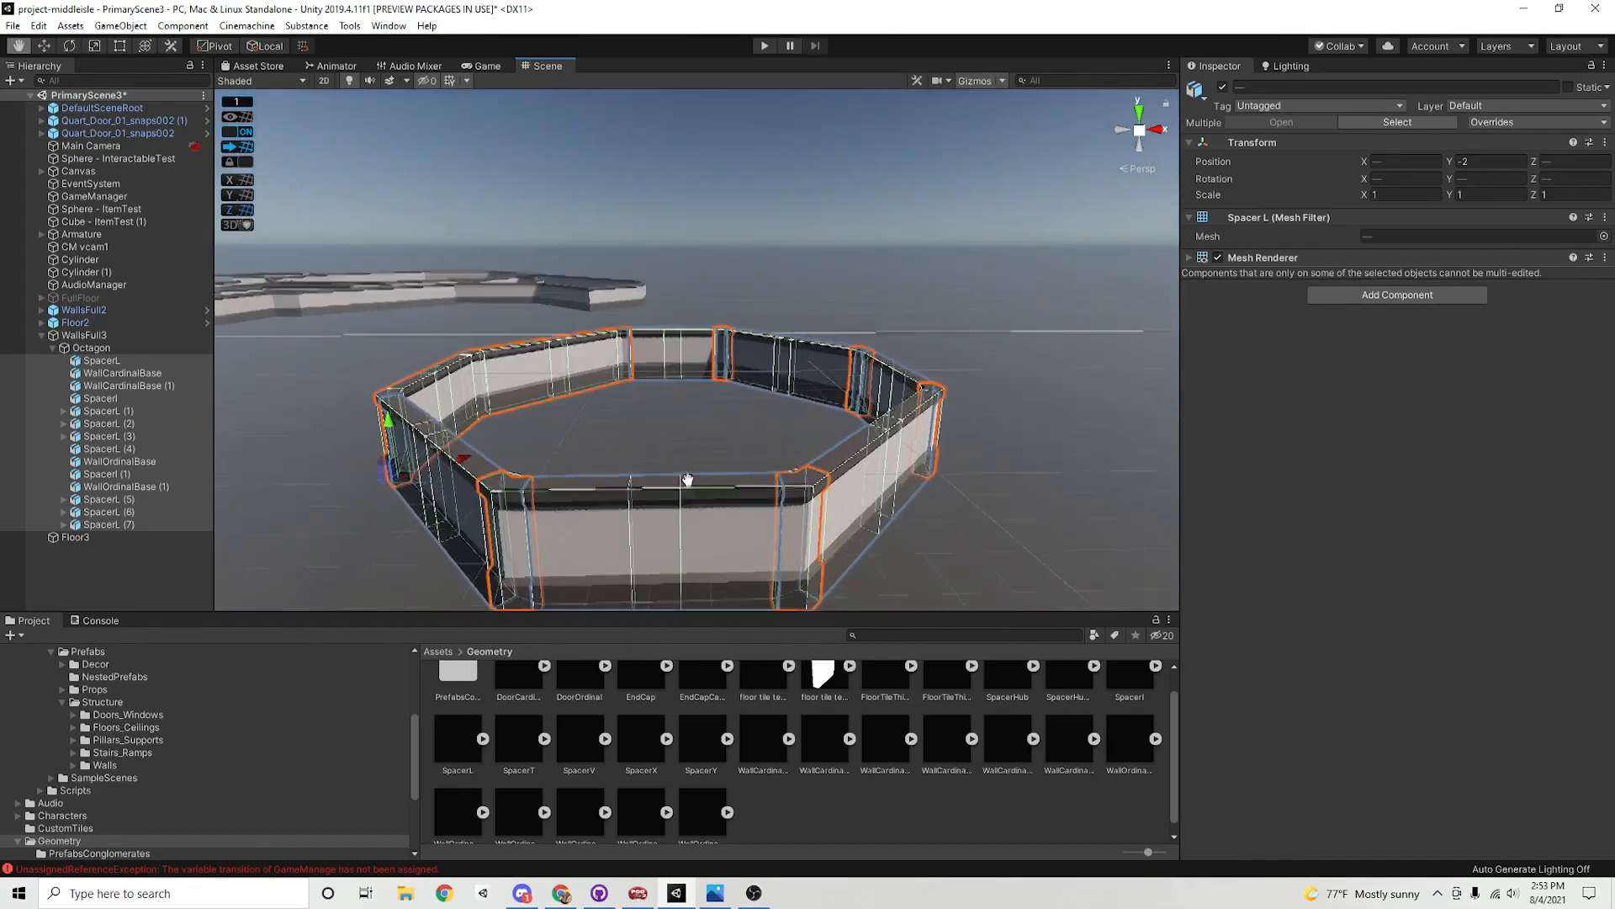
middle_drag(688, 479, 647, 415)
scroll(663, 451, up, 3)
click(570, 333)
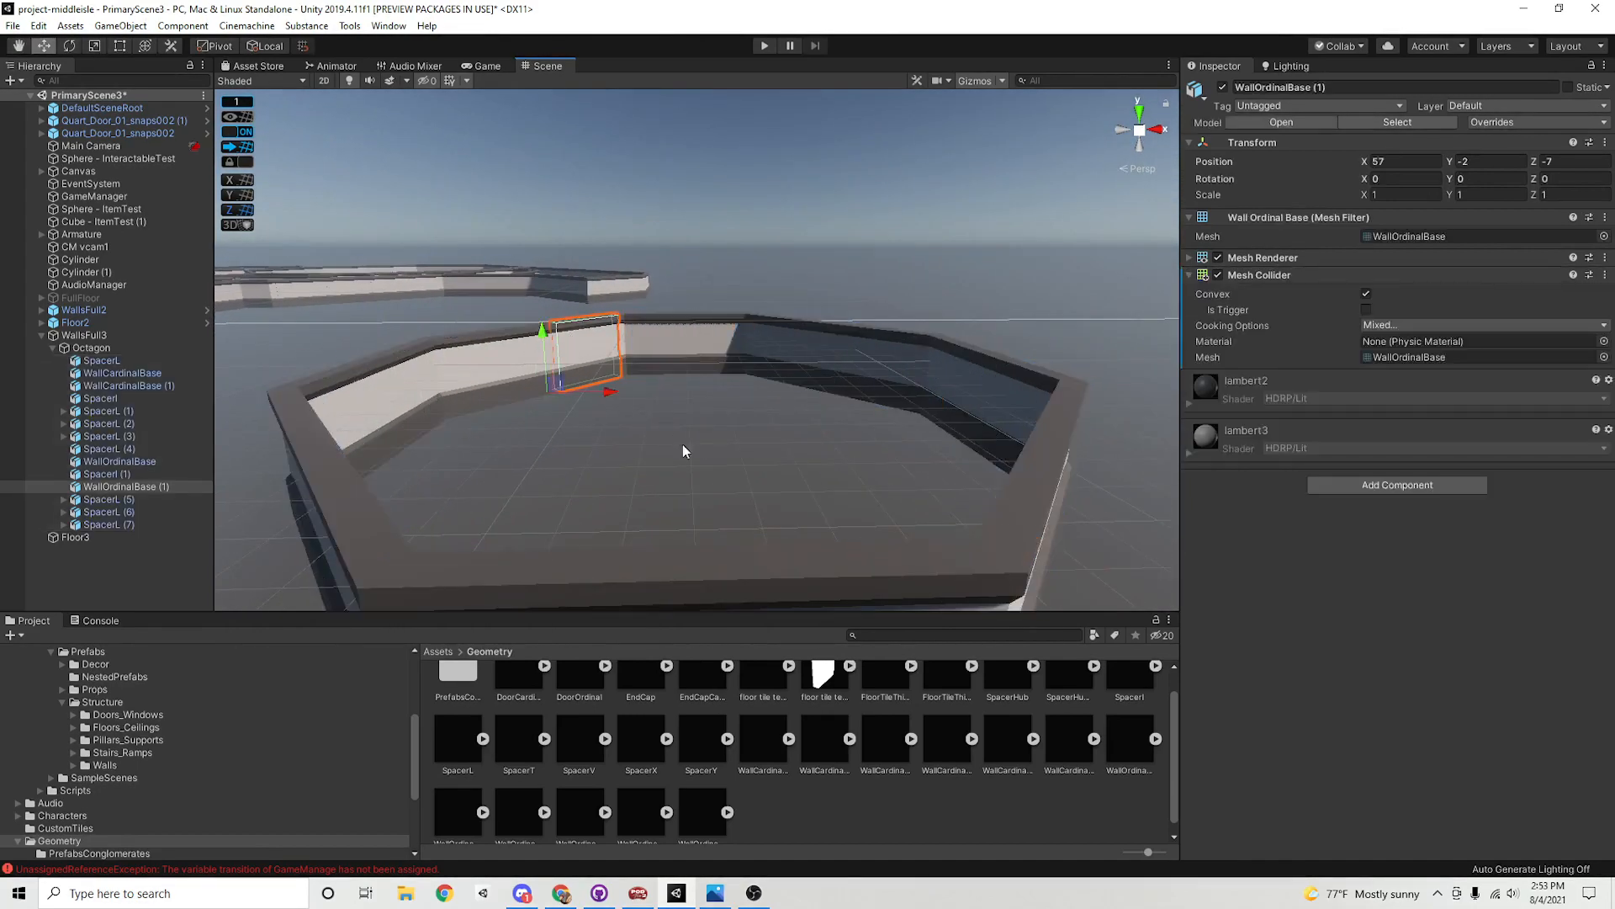
key(s)
right_drag(976, 490, 976, 490)
key(q)
Check the octagon room's openings in the ModEnviroGridTest2.jpg floor plan in Photos and move the image aside
click(714, 893)
drag(679, 114, 543, 147)
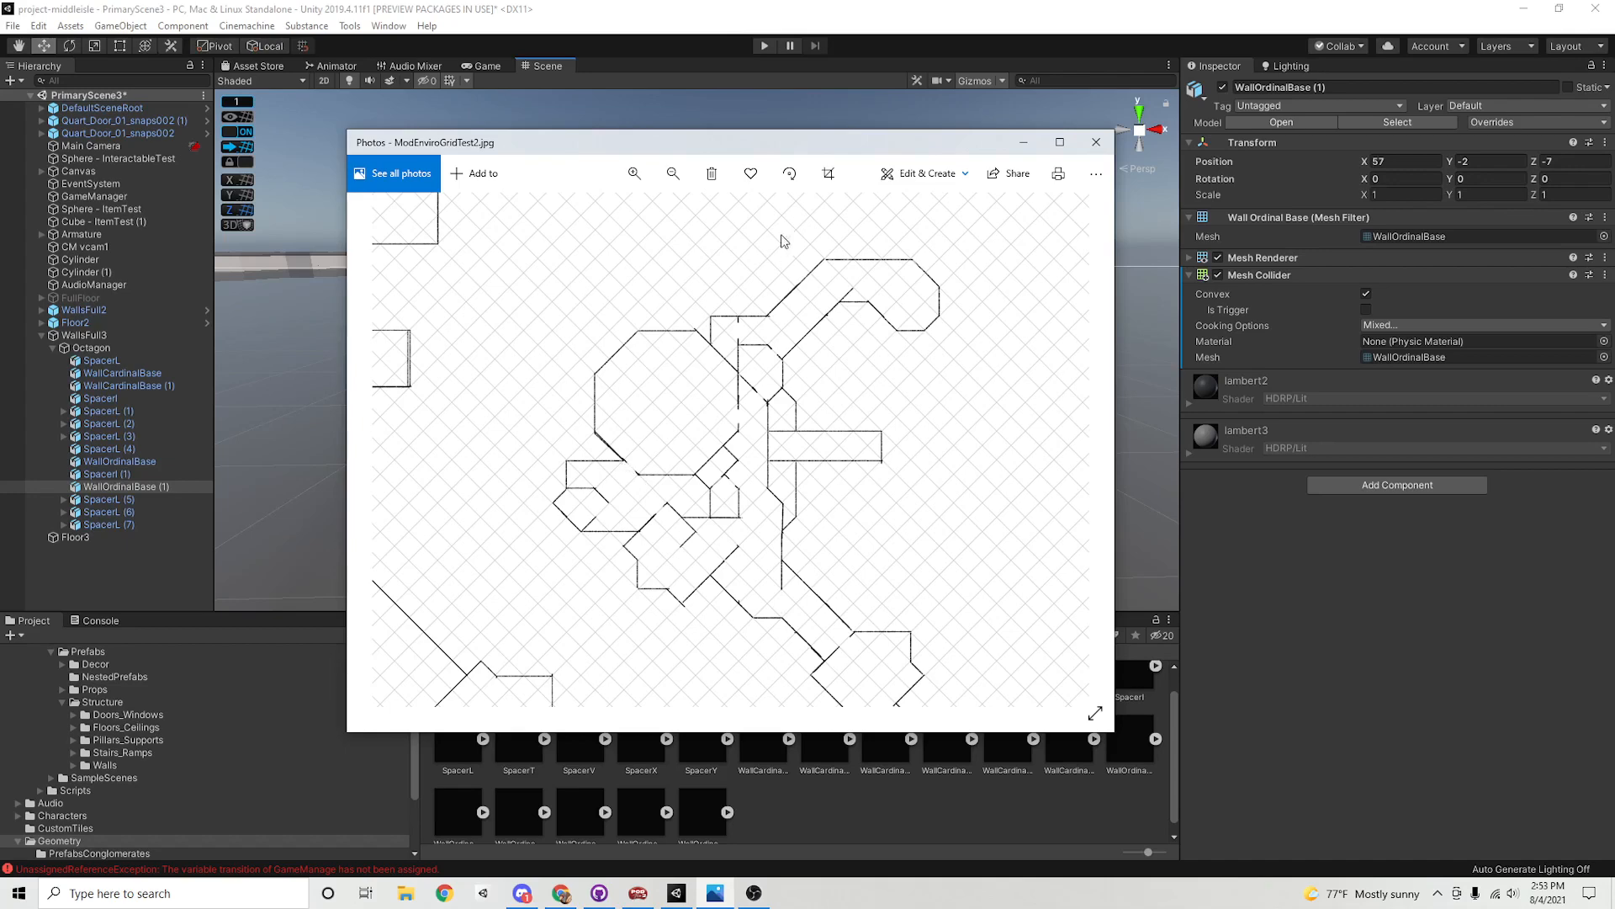
drag(938, 148, 1614, 178)
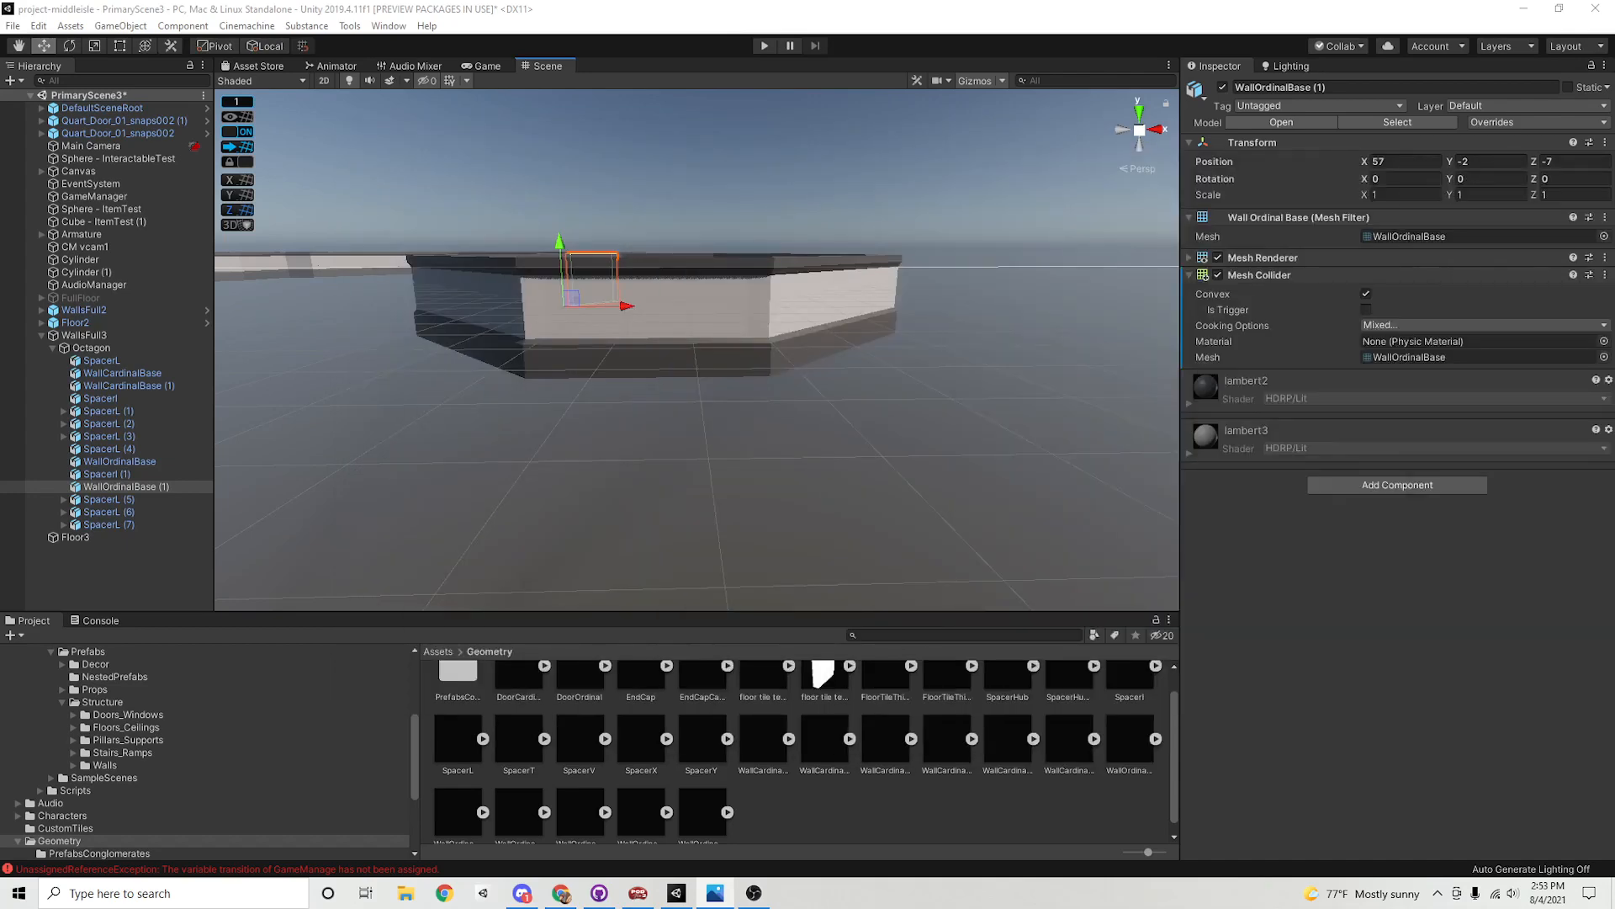
Delete the WallOrdinalBase (2) and WallOrdinalBase (3) segments under SpacerL (7), leaving the SpacerI (2) between them
alt+drag(693, 401, 696, 493)
middle_drag(695, 494, 779, 456)
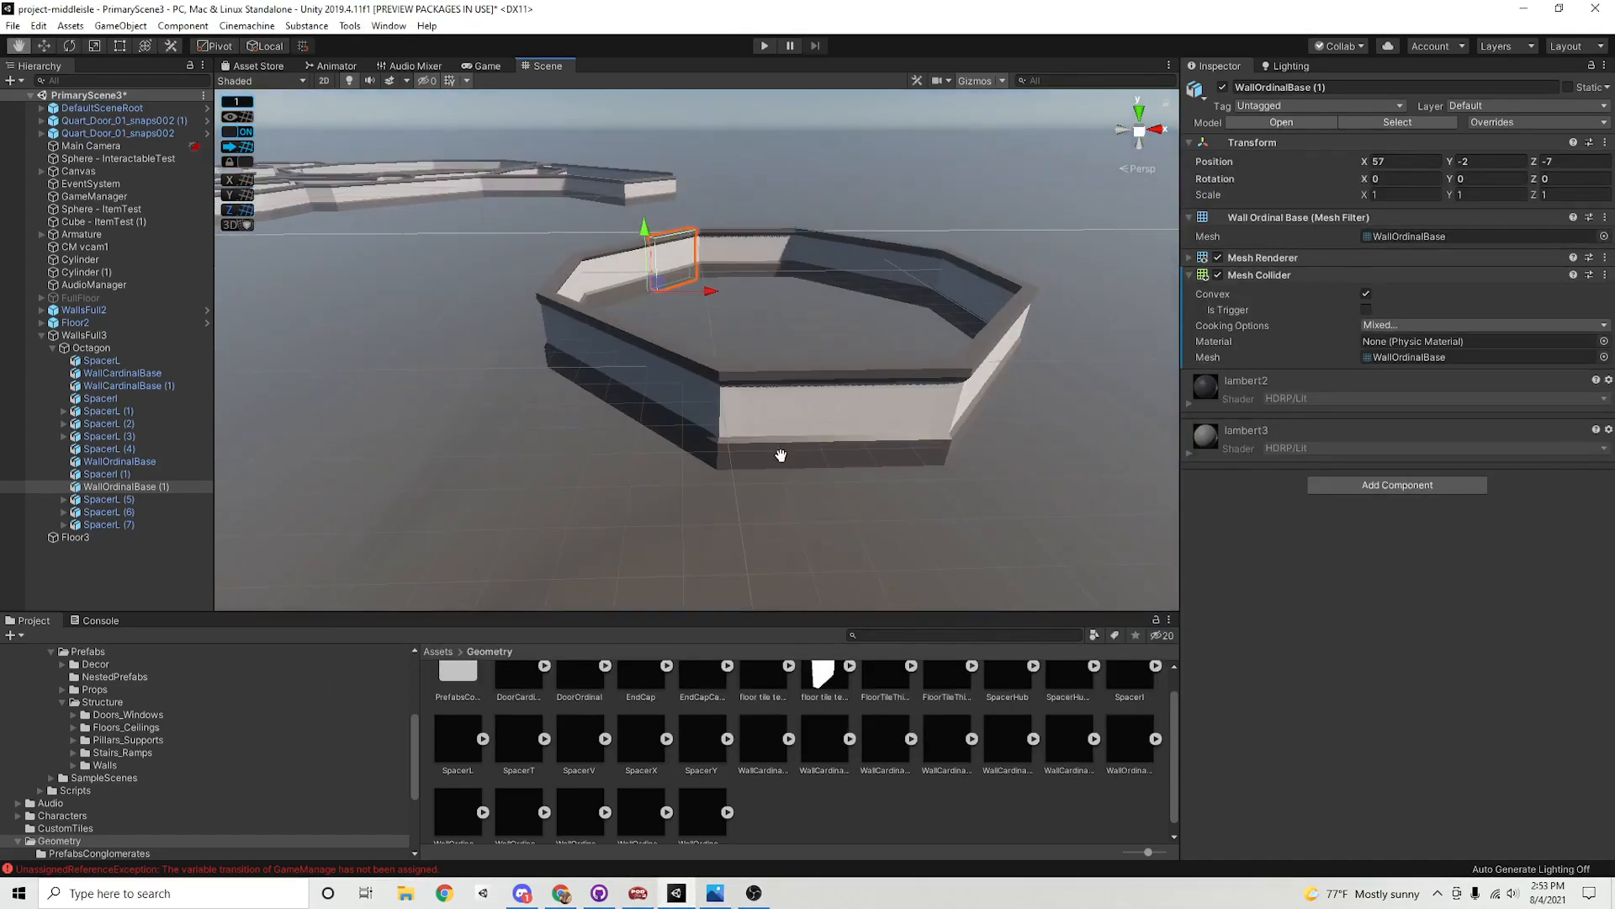
click(671, 368)
alt+drag(625, 416, 613, 421)
alt+right_drag(613, 421, 631, 447)
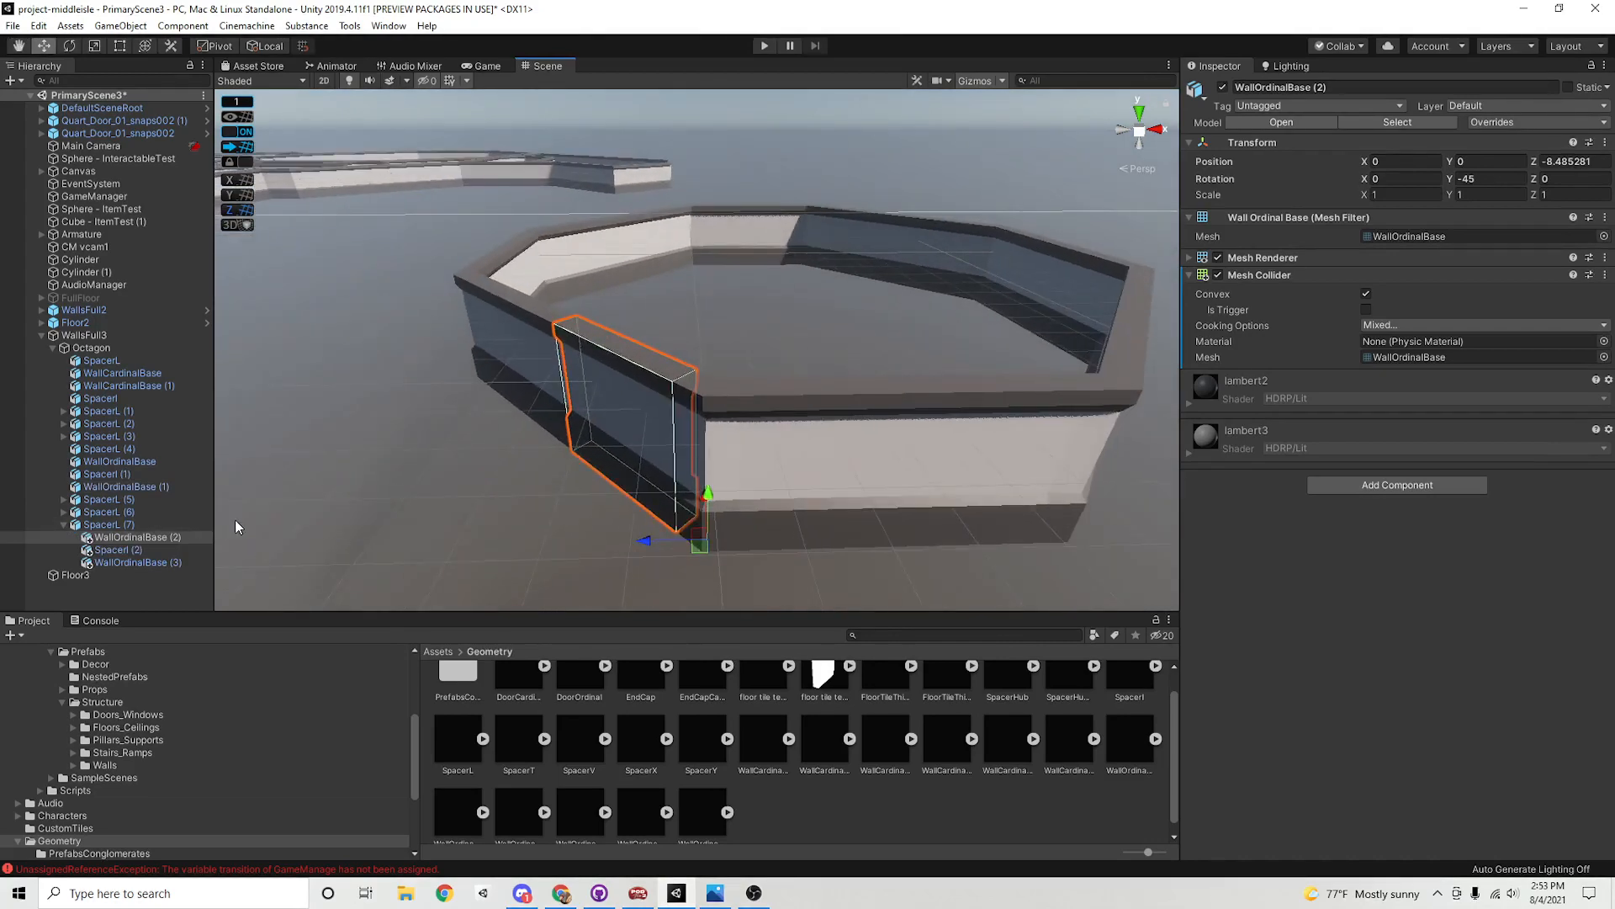
key(Delete)
click(542, 403)
alt+drag(542, 402, 743, 376)
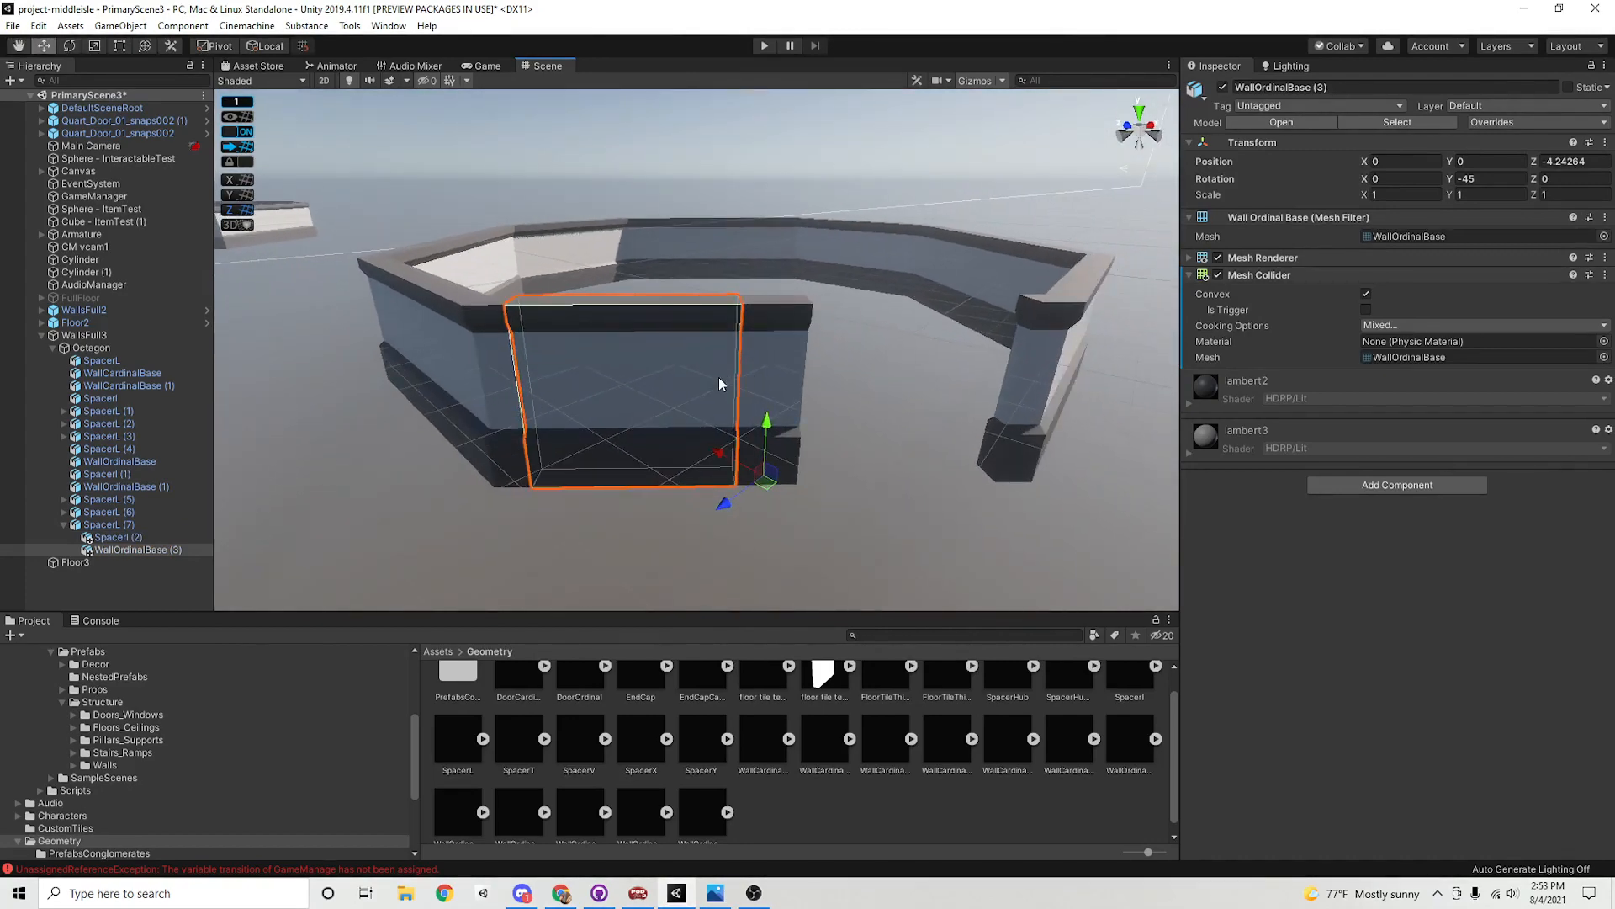
key(Delete)
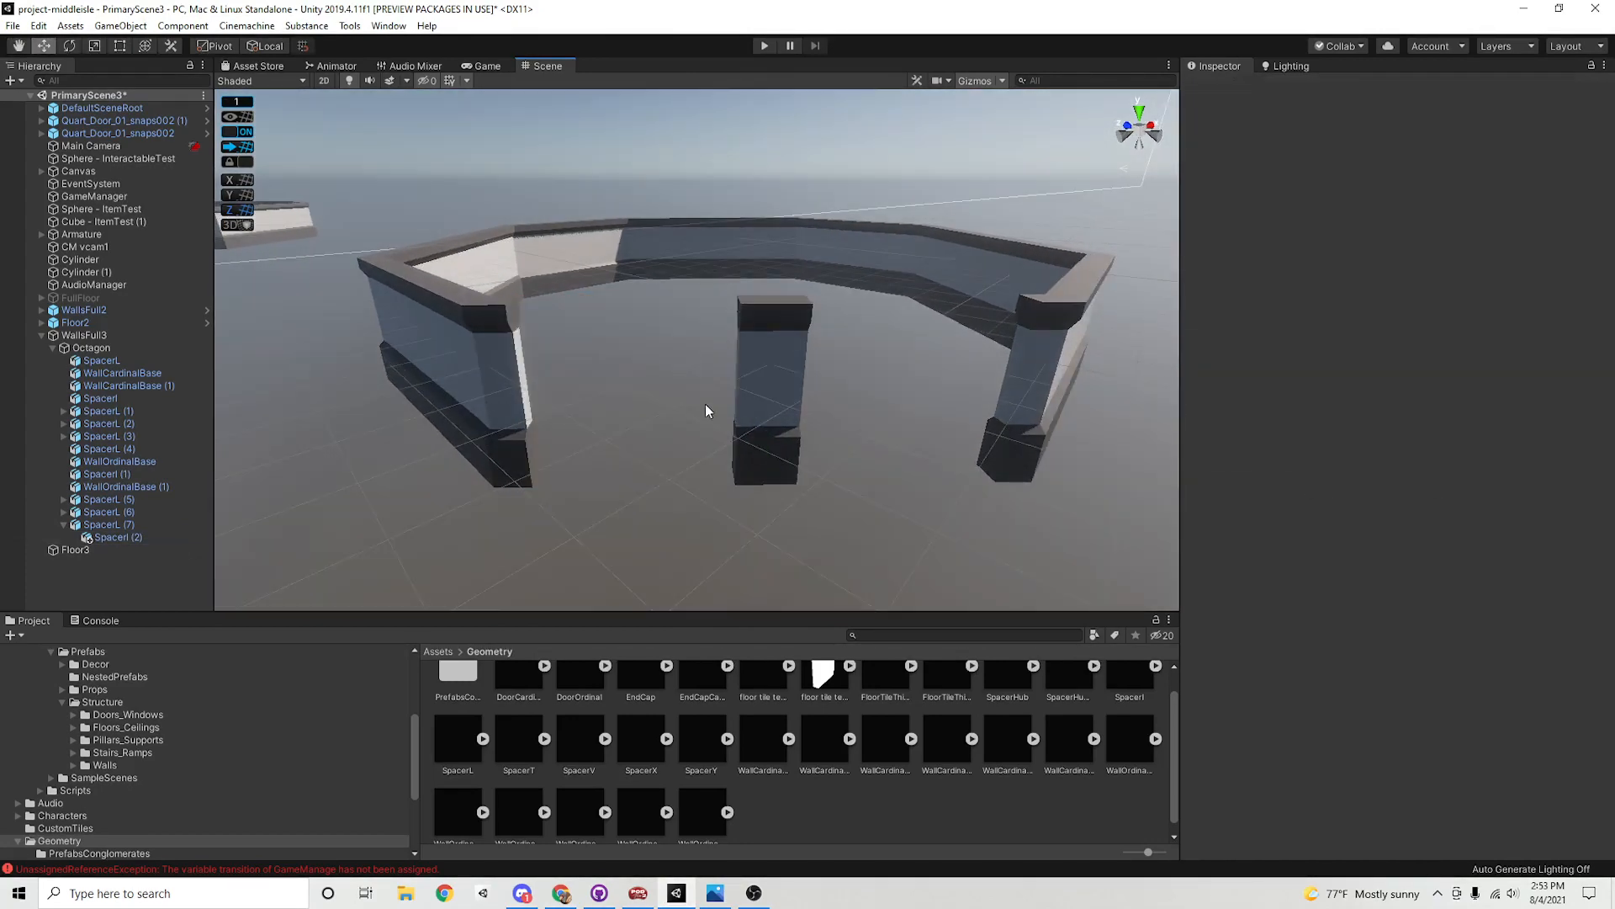
Compare the opened side of the Octagon group with the floor plan image from several viewing angles
click(129, 347)
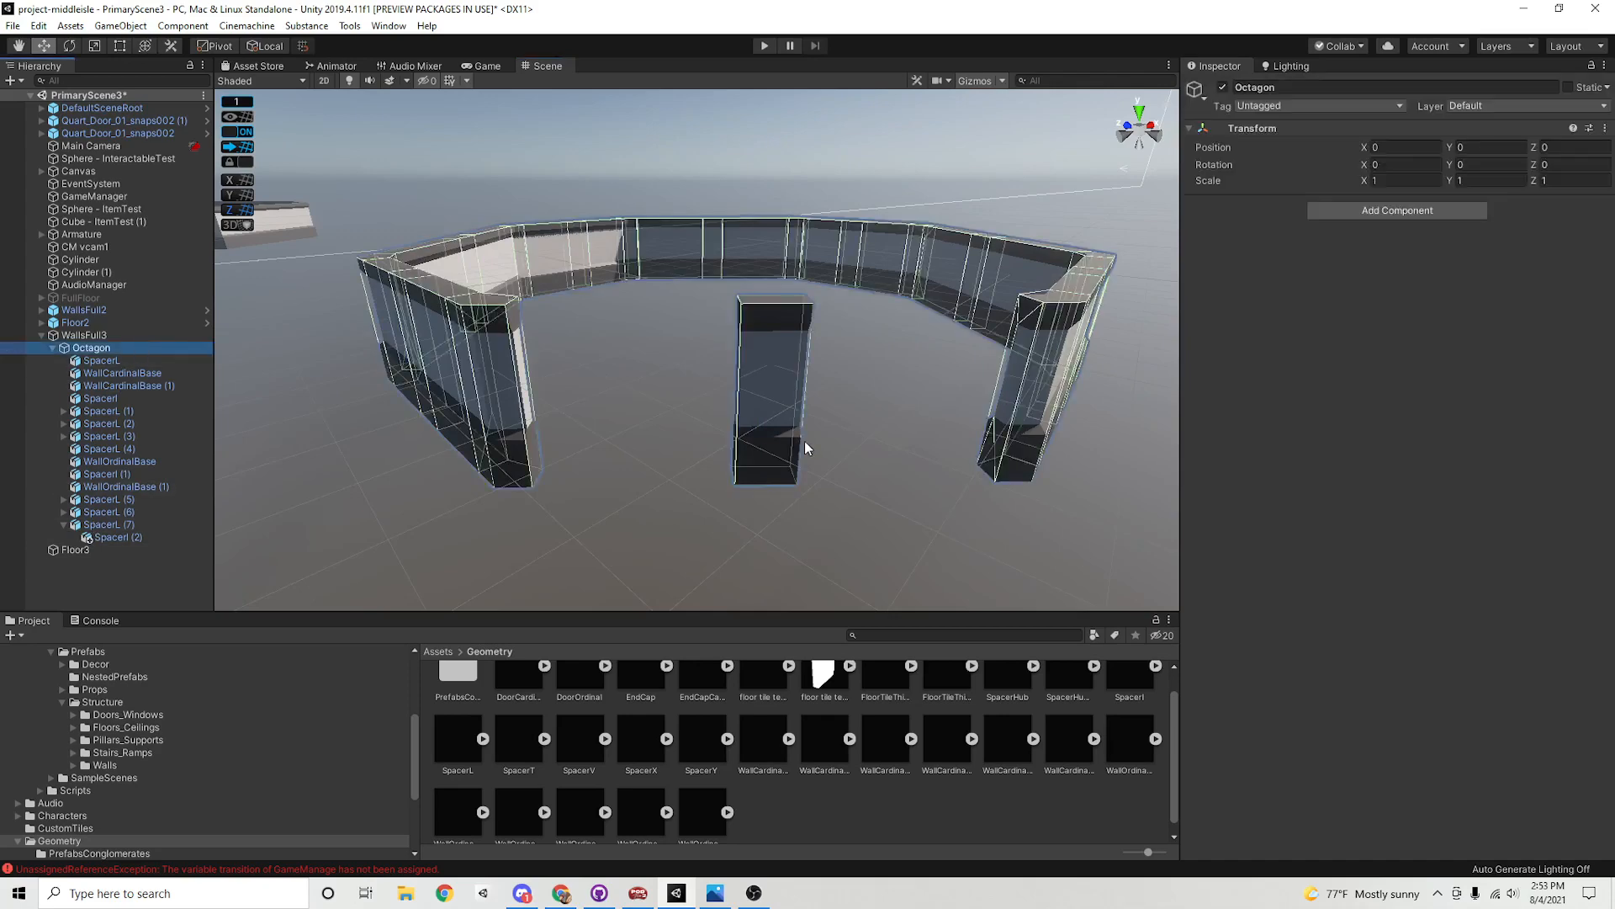
alt+drag(739, 447, 715, 445)
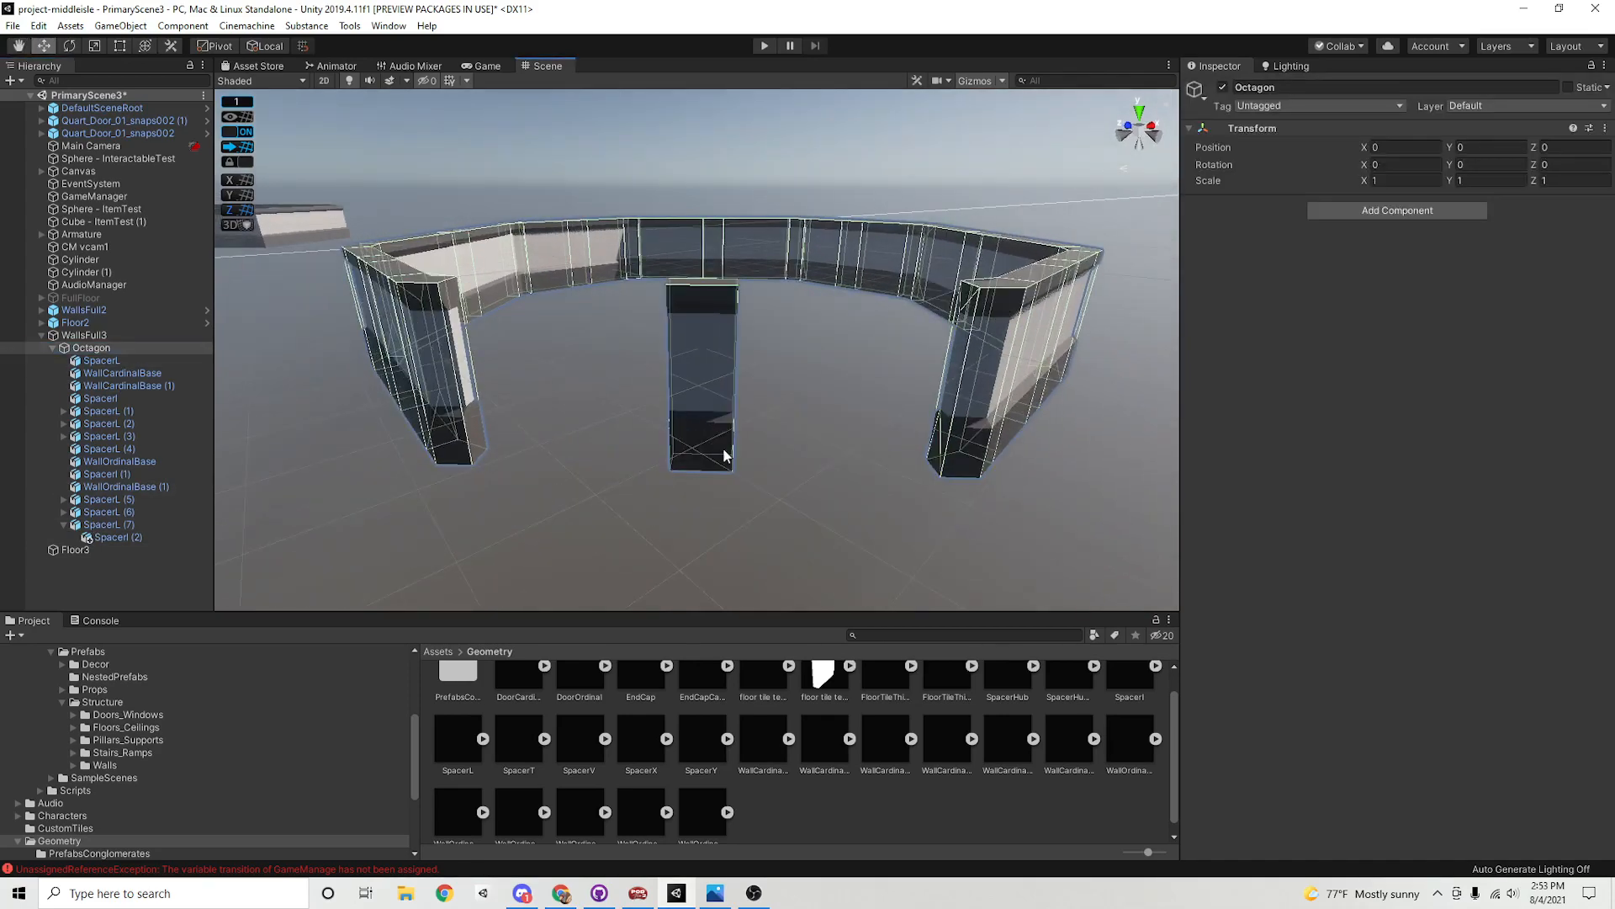
click(714, 893)
drag(966, 231, 1614, 112)
alt+drag(785, 339, 706, 434)
middle_drag(708, 436, 767, 448)
alt+drag(766, 447, 706, 451)
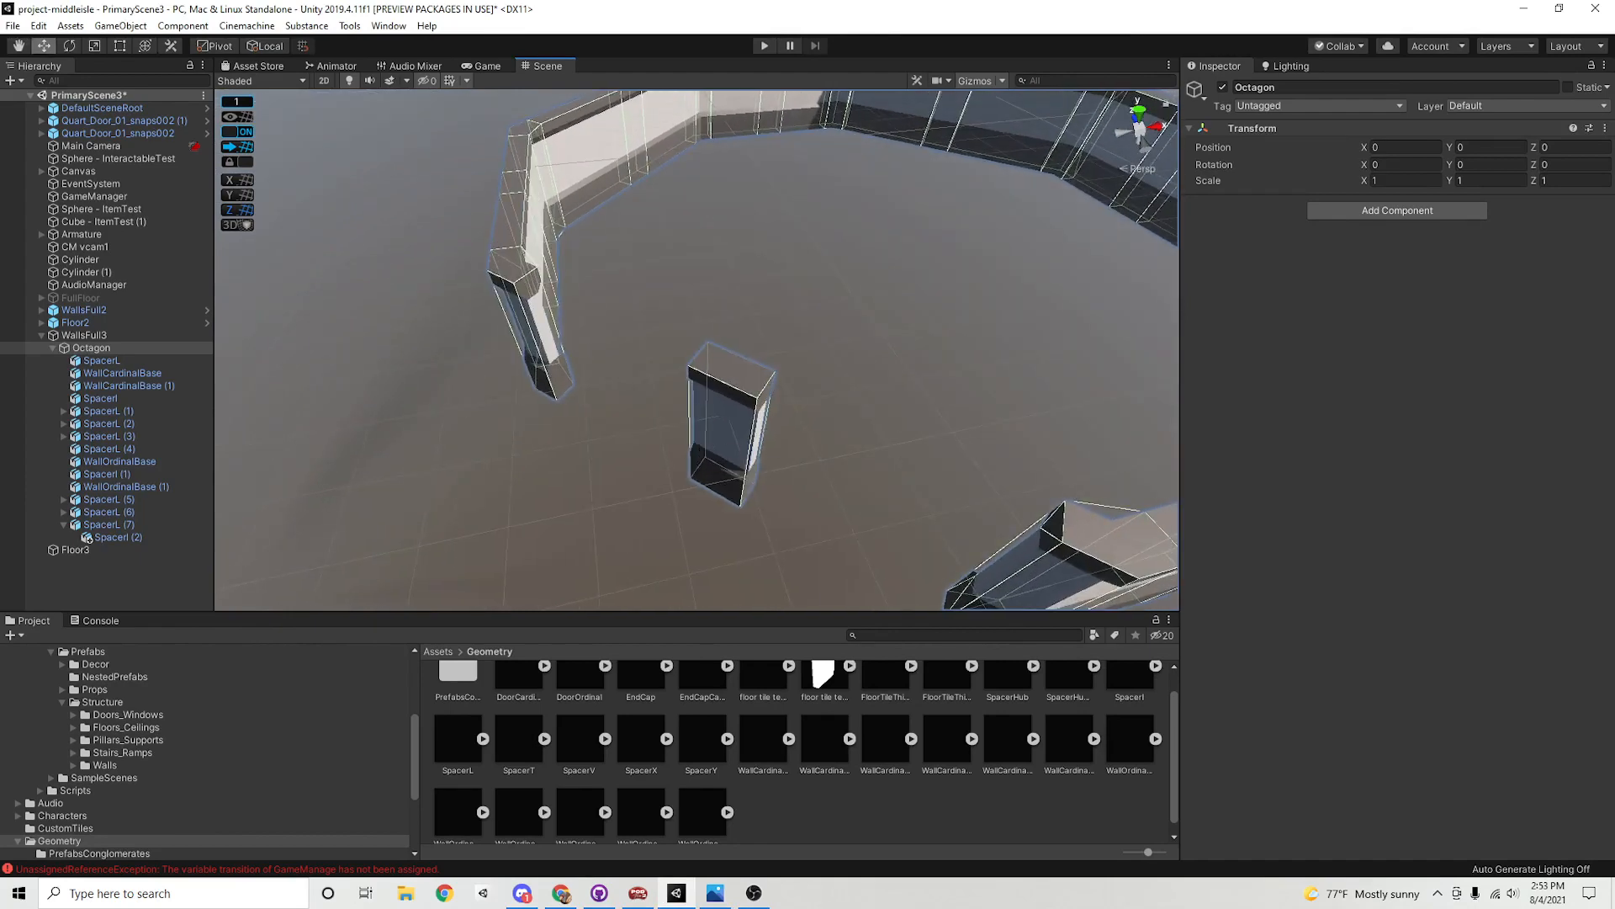
drag(1614, 55, 701, 132)
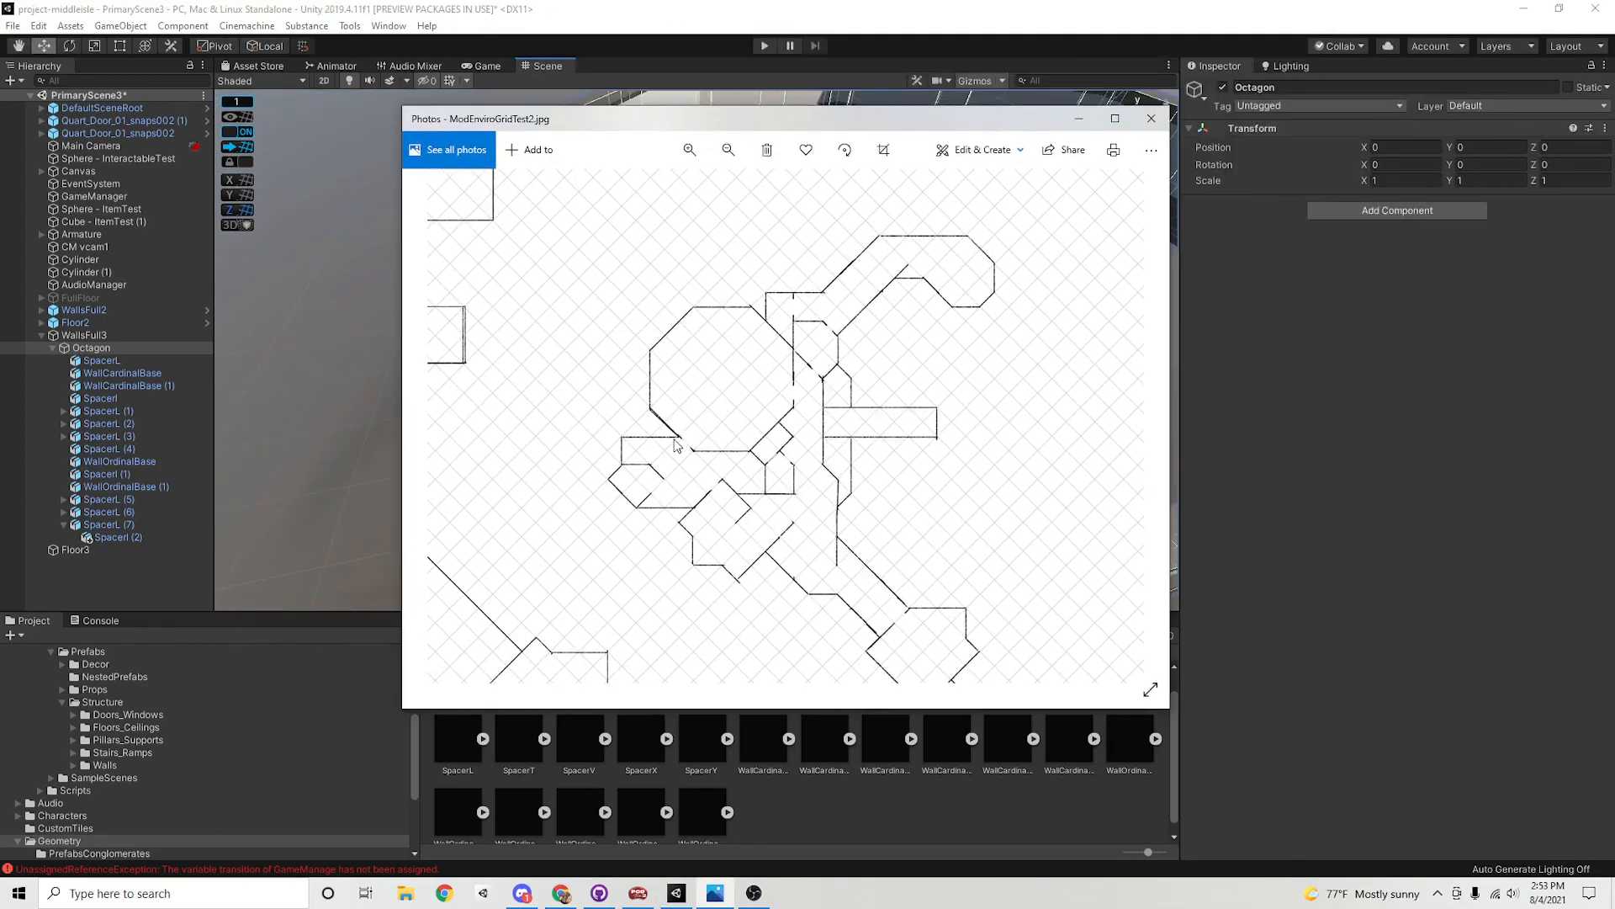
drag(624, 127, 1614, 109)
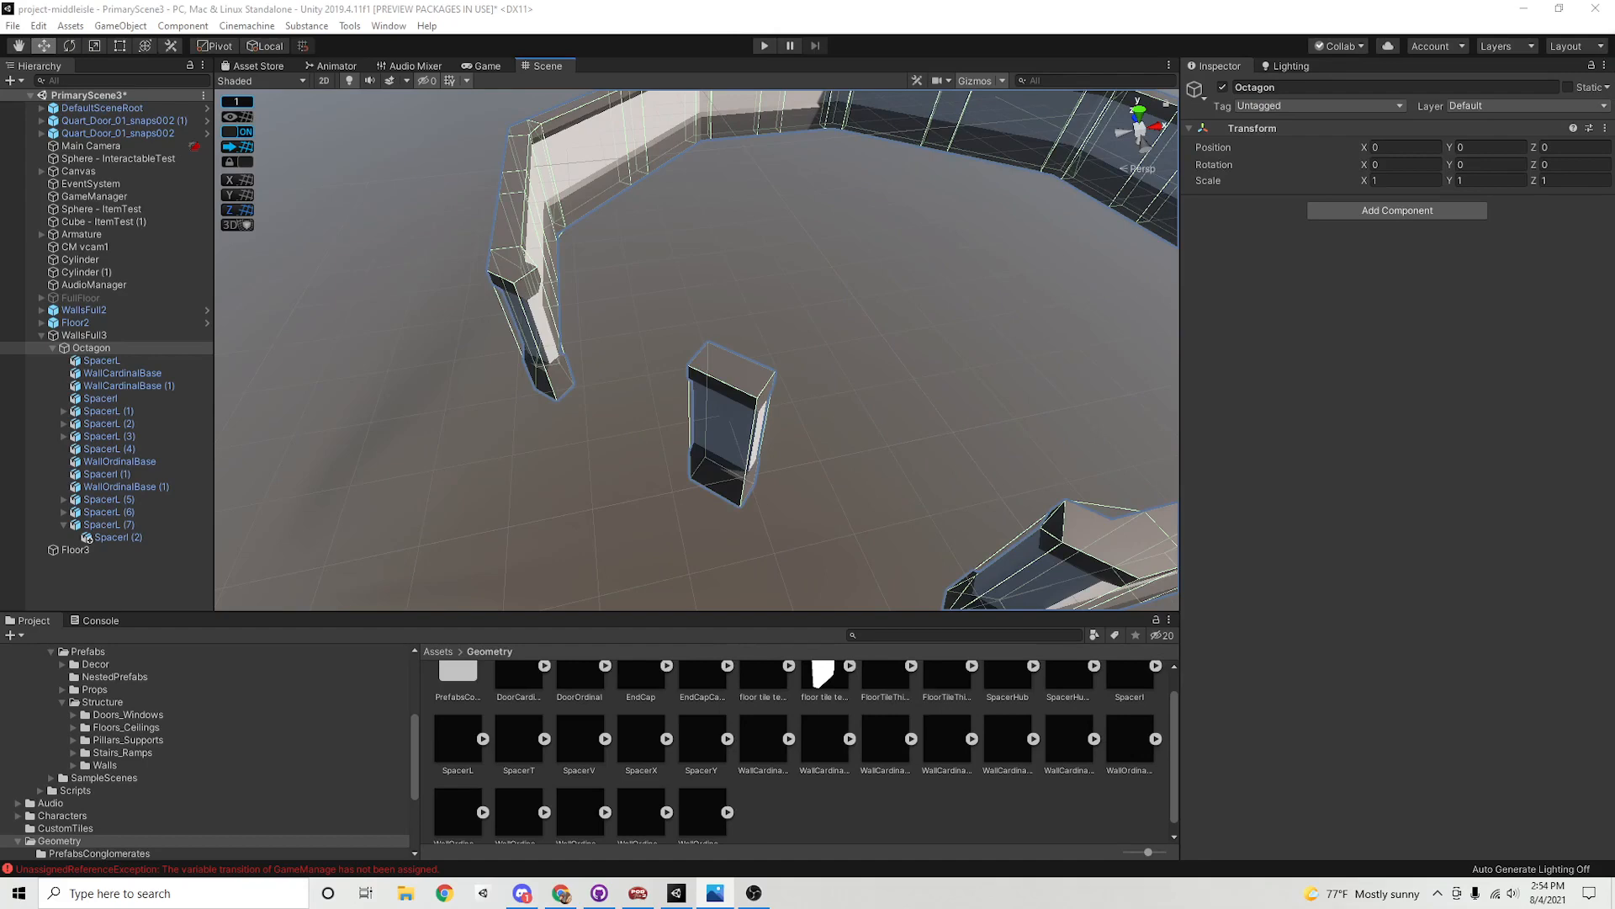
Inspect the SpacerI (2) and SpacerL (7) pieces at the octagon's open side
scroll(737, 429, down, 3)
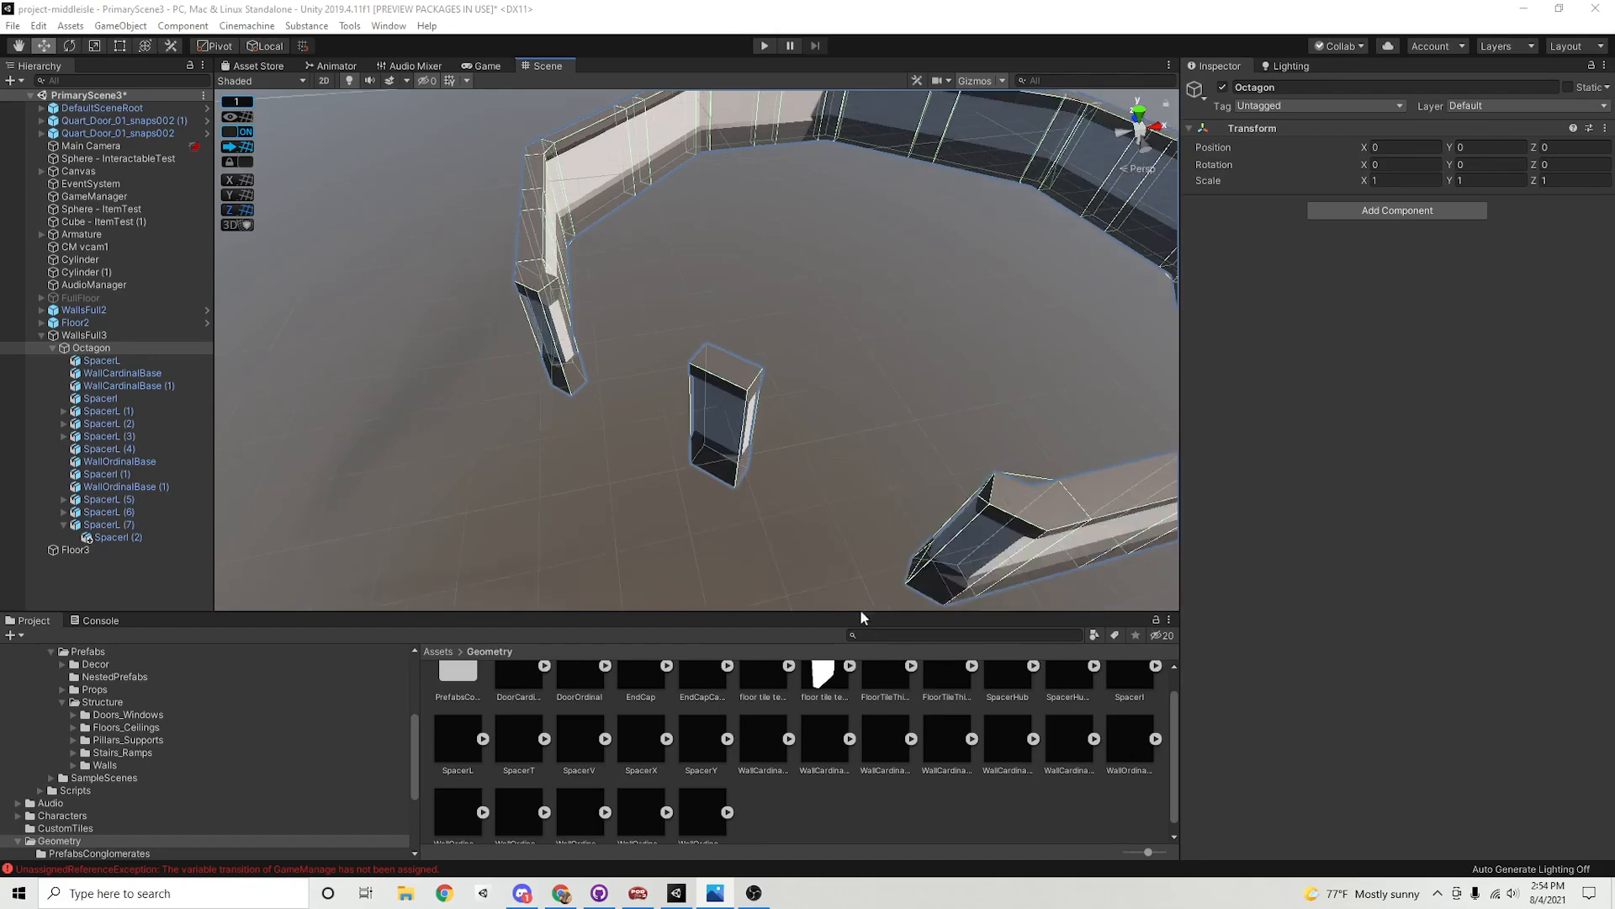
click(951, 749)
click(718, 427)
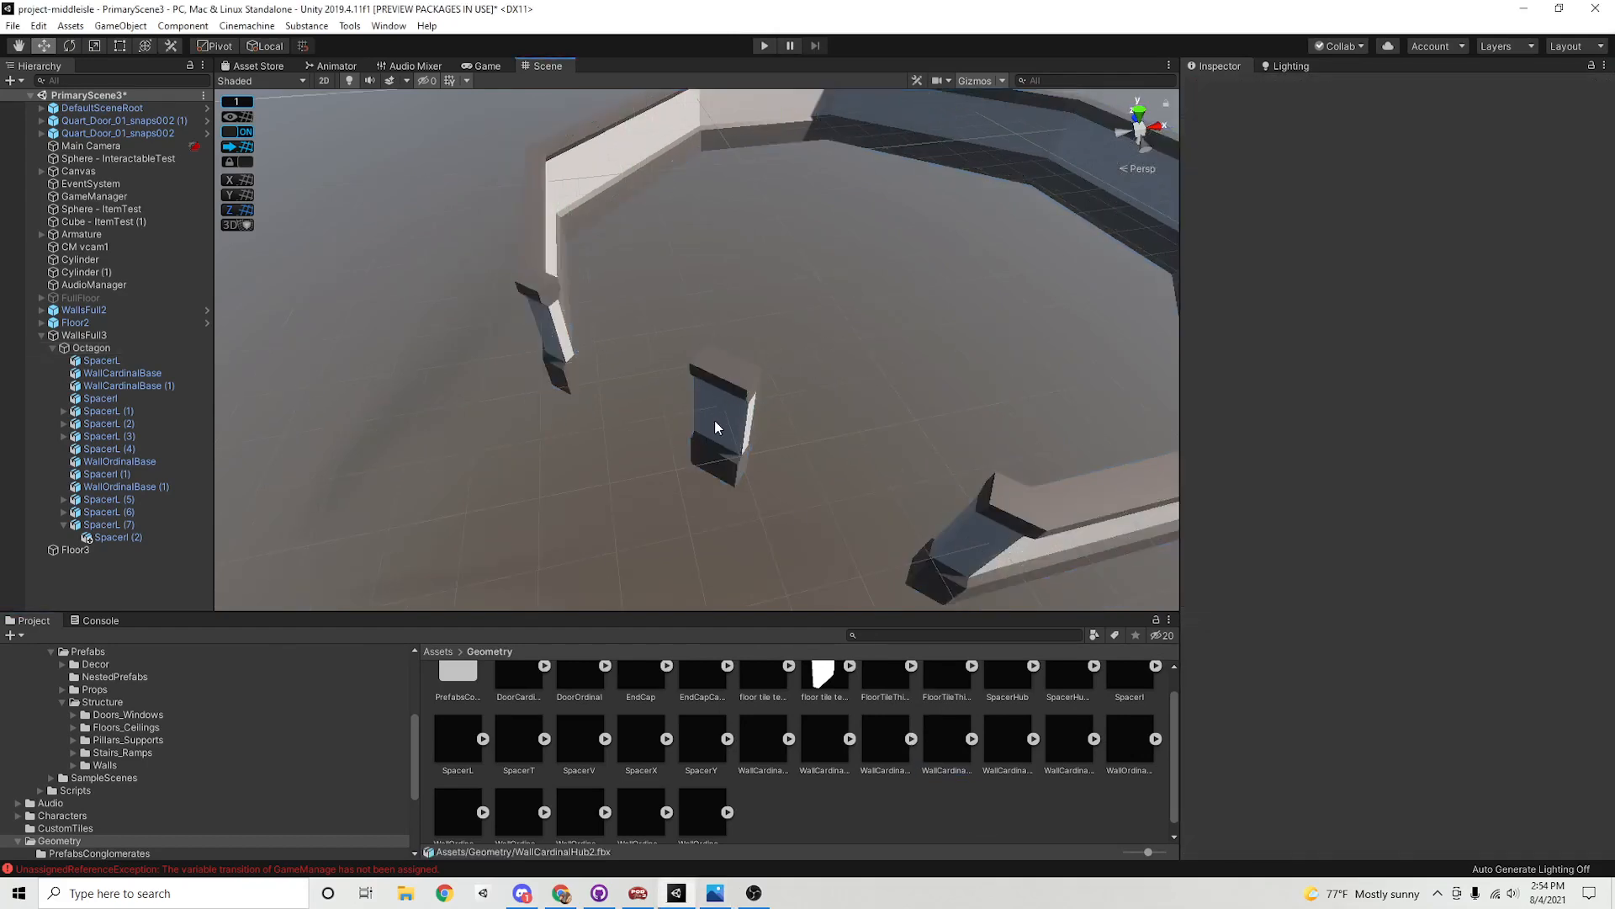
alt+drag(765, 504, 725, 488)
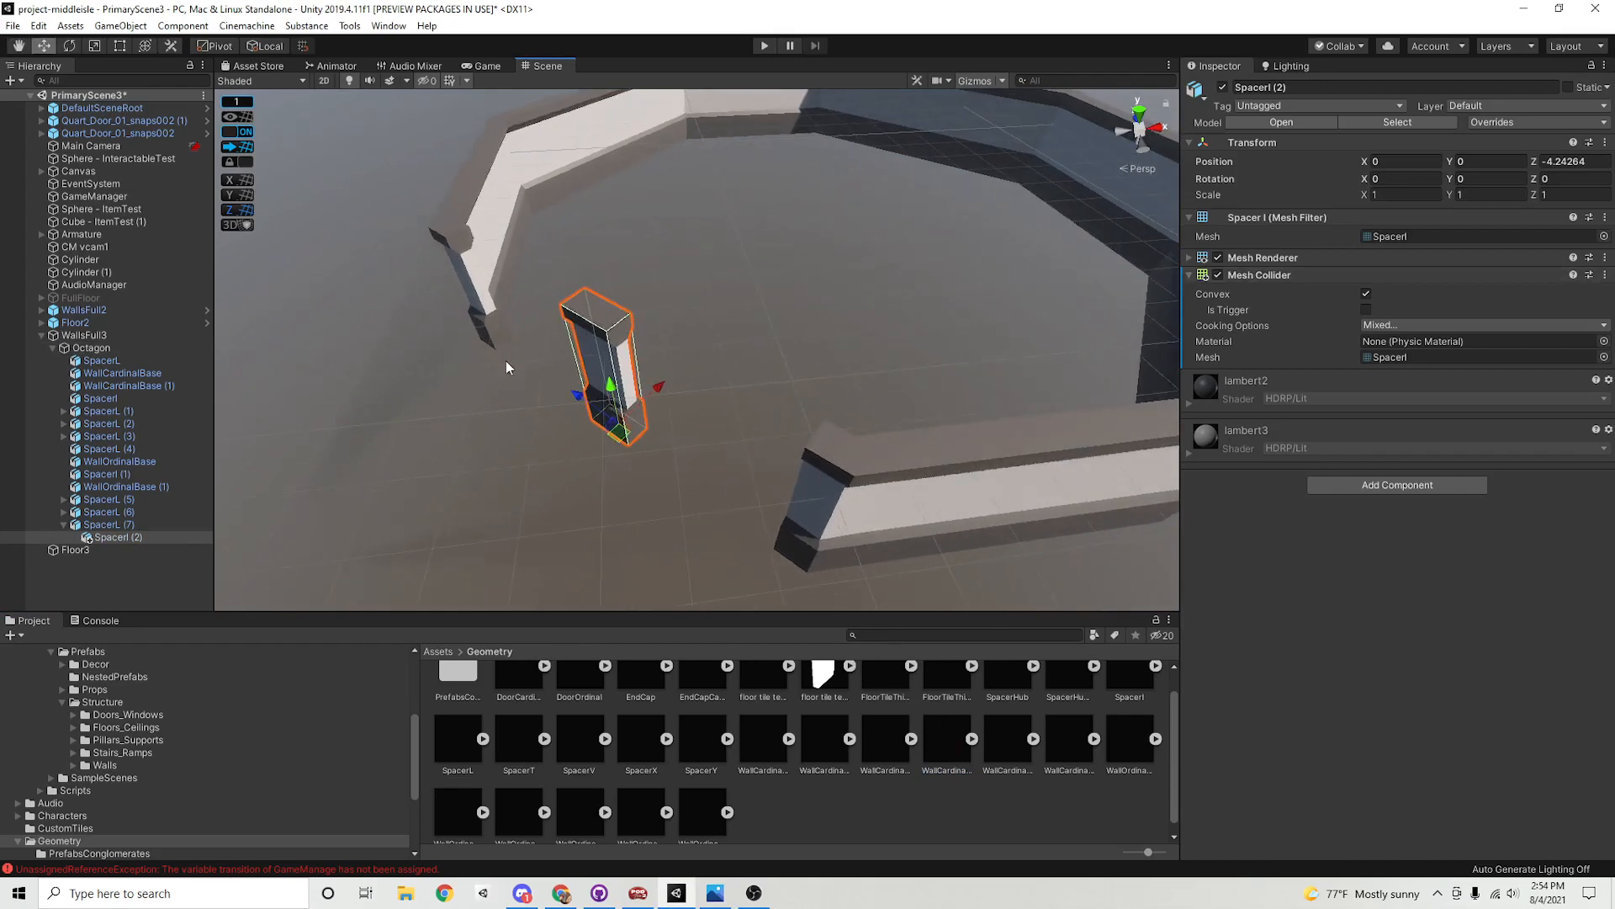
click(468, 260)
middle_drag(522, 315, 559, 317)
alt+drag(652, 447, 638, 448)
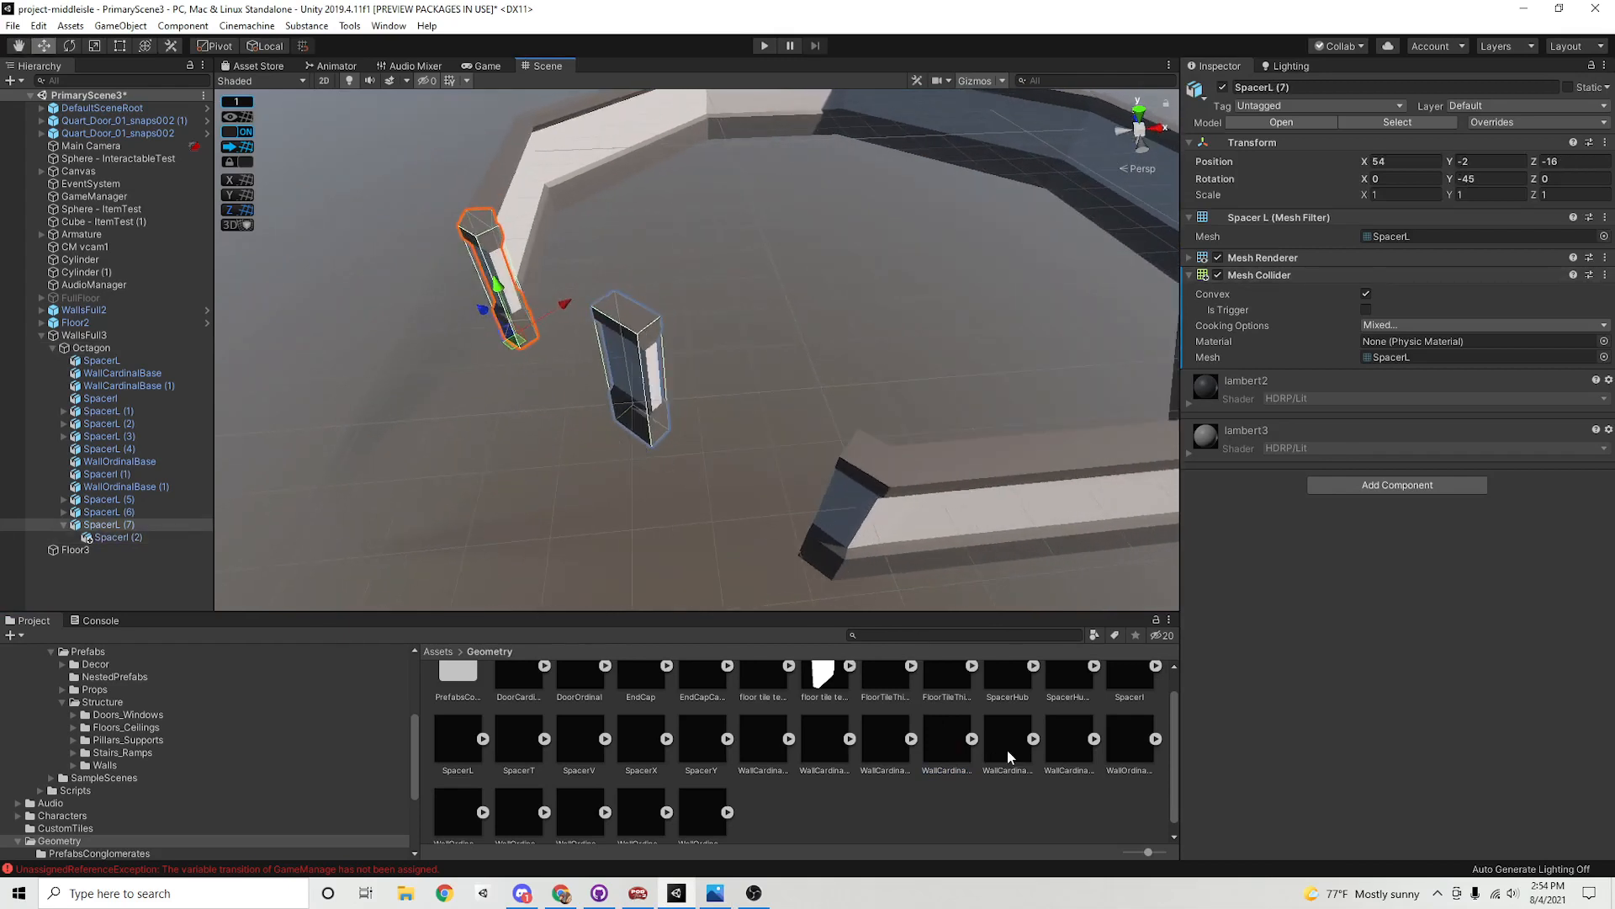
Preview the hybrid wall models in the Geometry folder and place a WallOrdinalHybridSingle at the octagon's open side
click(1007, 749)
click(1072, 739)
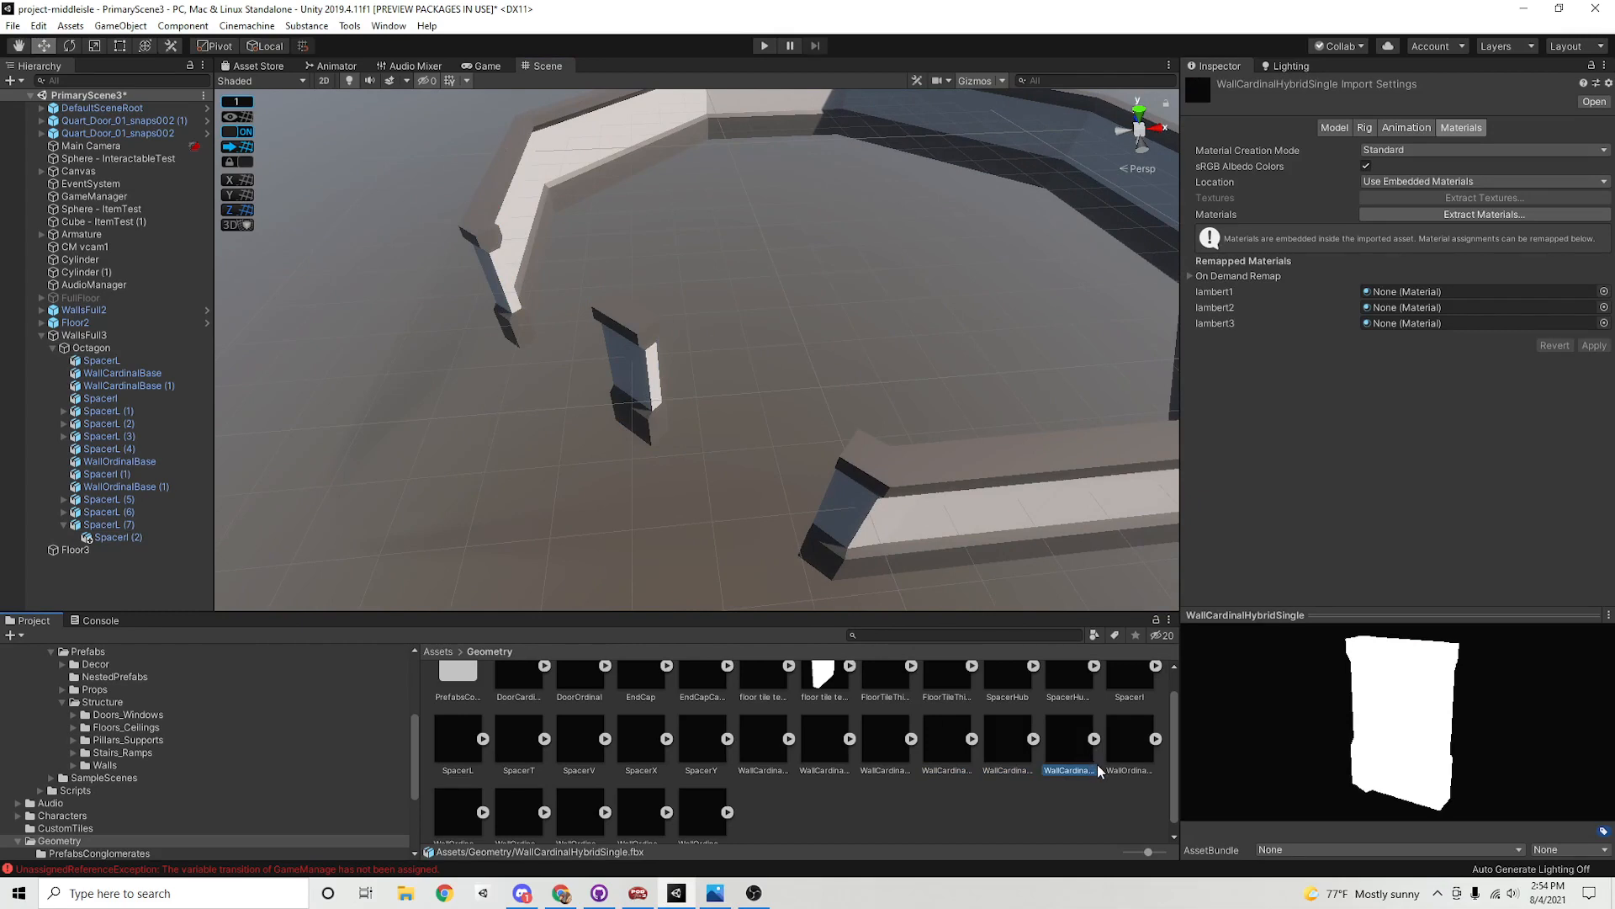
scroll(964, 780, down, 1)
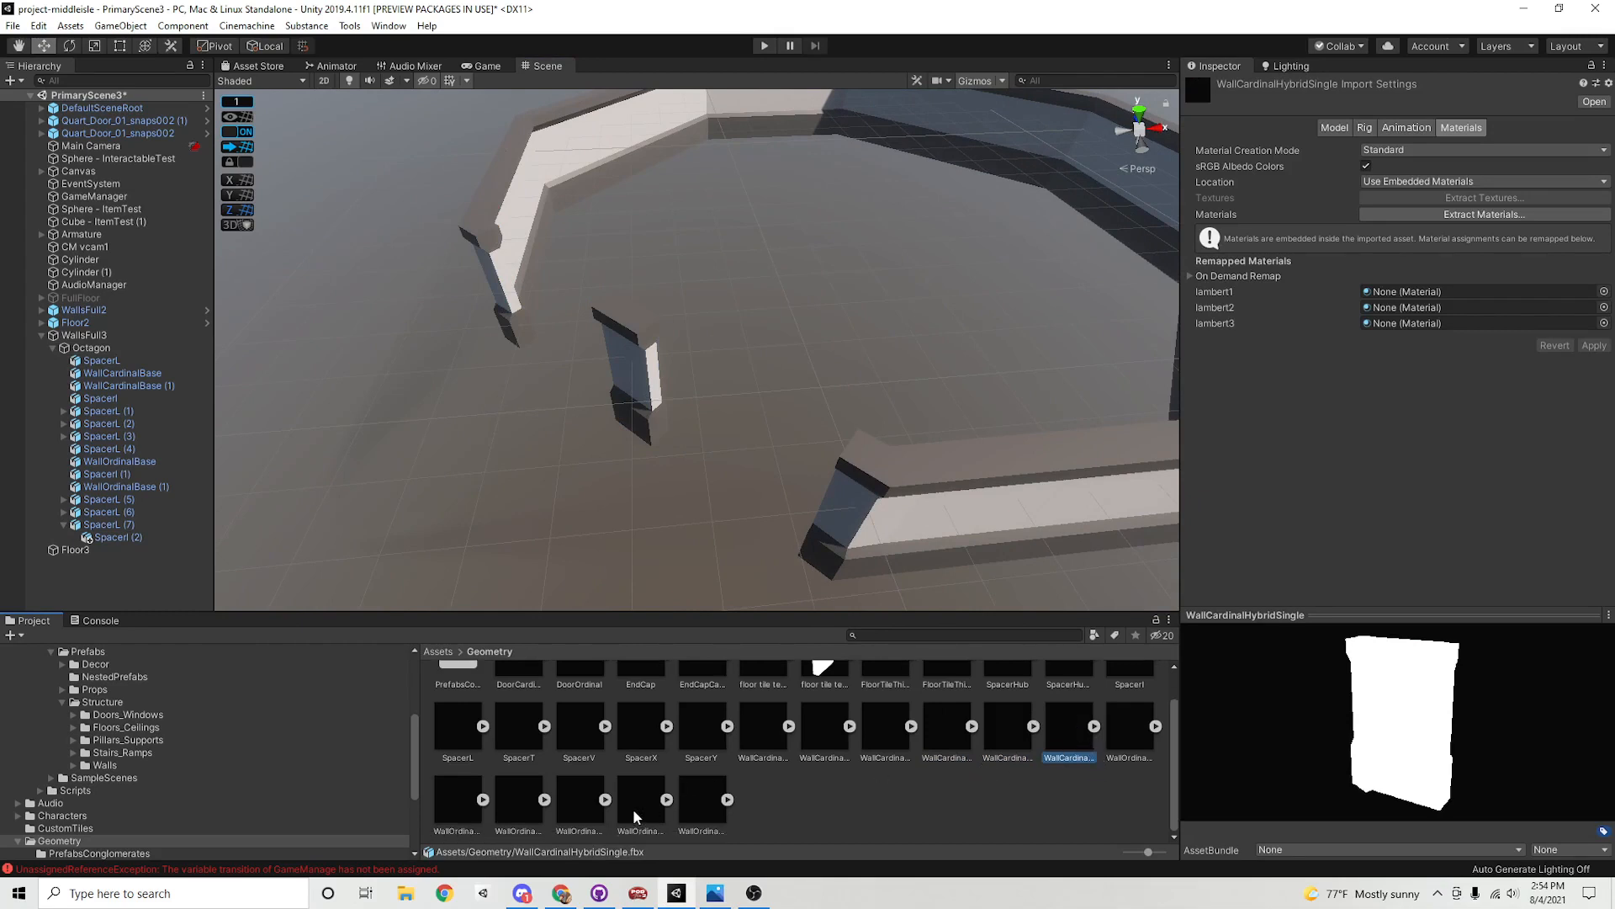
click(702, 820)
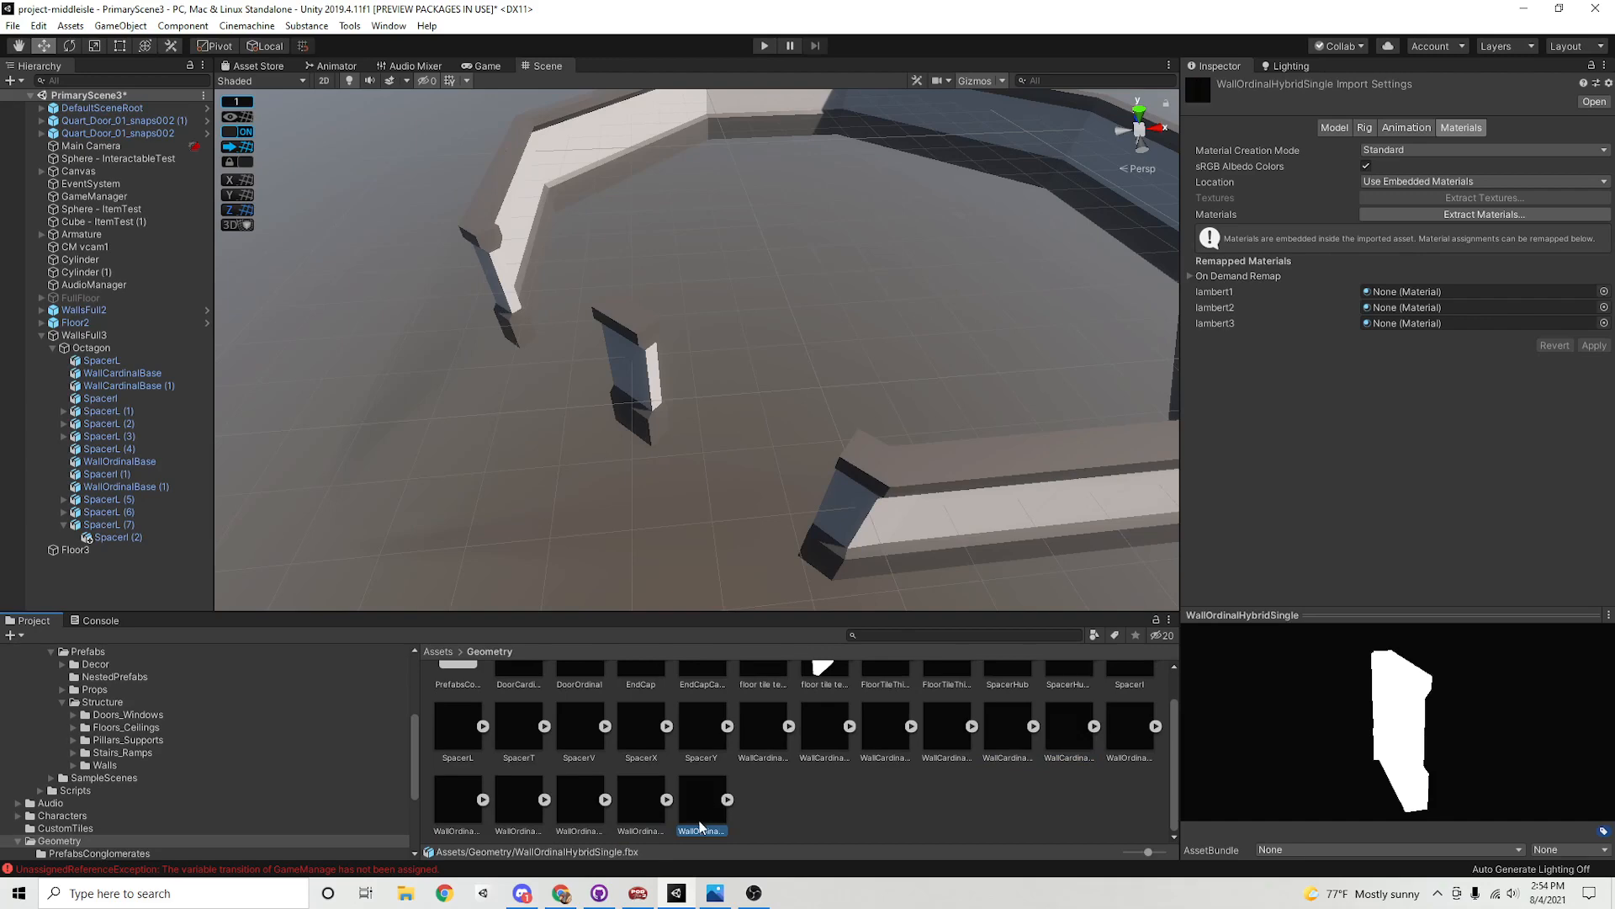
drag(702, 820, 538, 395)
alt+right_drag(538, 396, 821, 498)
Set the WallOrdinalHybridSingle wall's Y rotation to -90 and snap it to the grid at 55, -2, -18
click(1484, 179)
text(9)
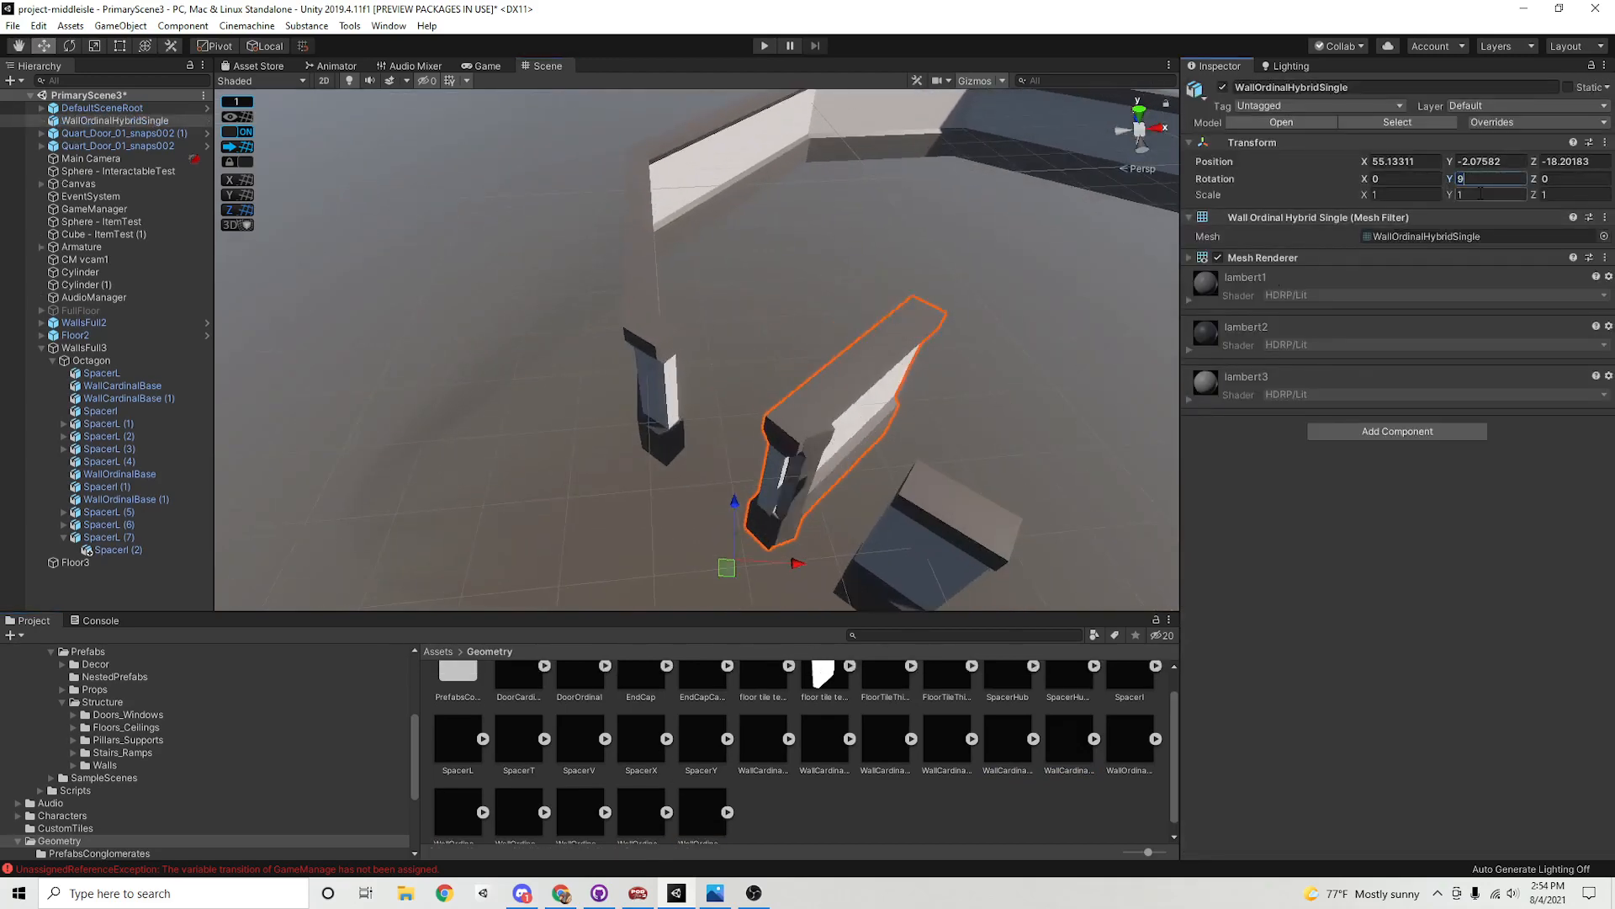
text(0)
key(BackSpace)
key(BackSpace)
text(9-90)
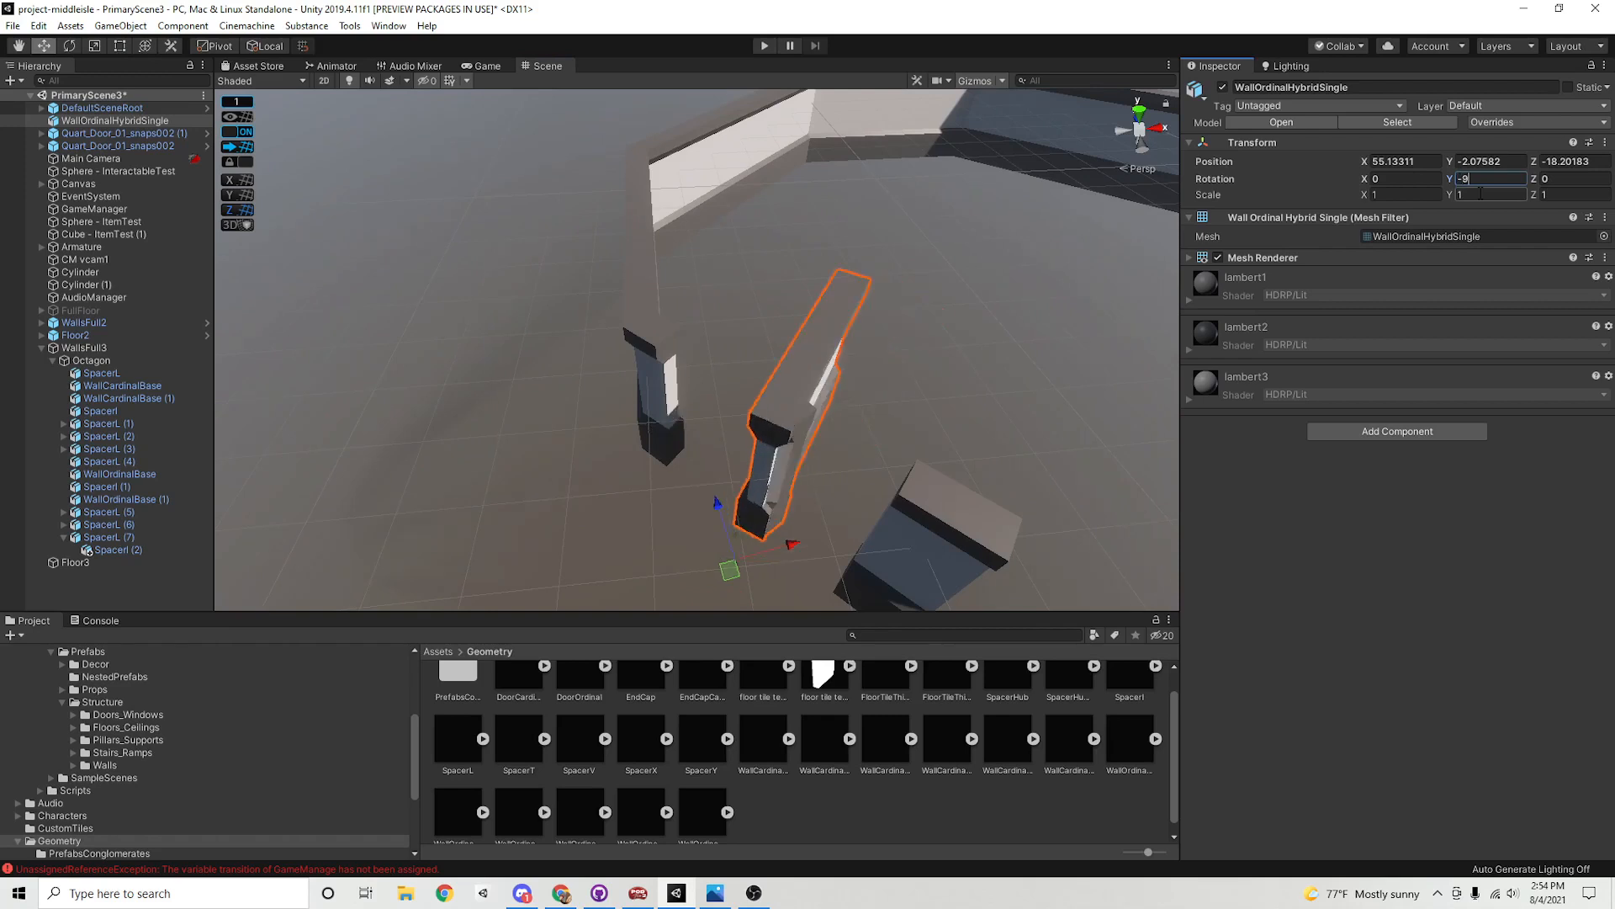
click(236, 147)
Mirror the WallOrdinalHybridSingle wall by setting its X scale to -1
click(1380, 195)
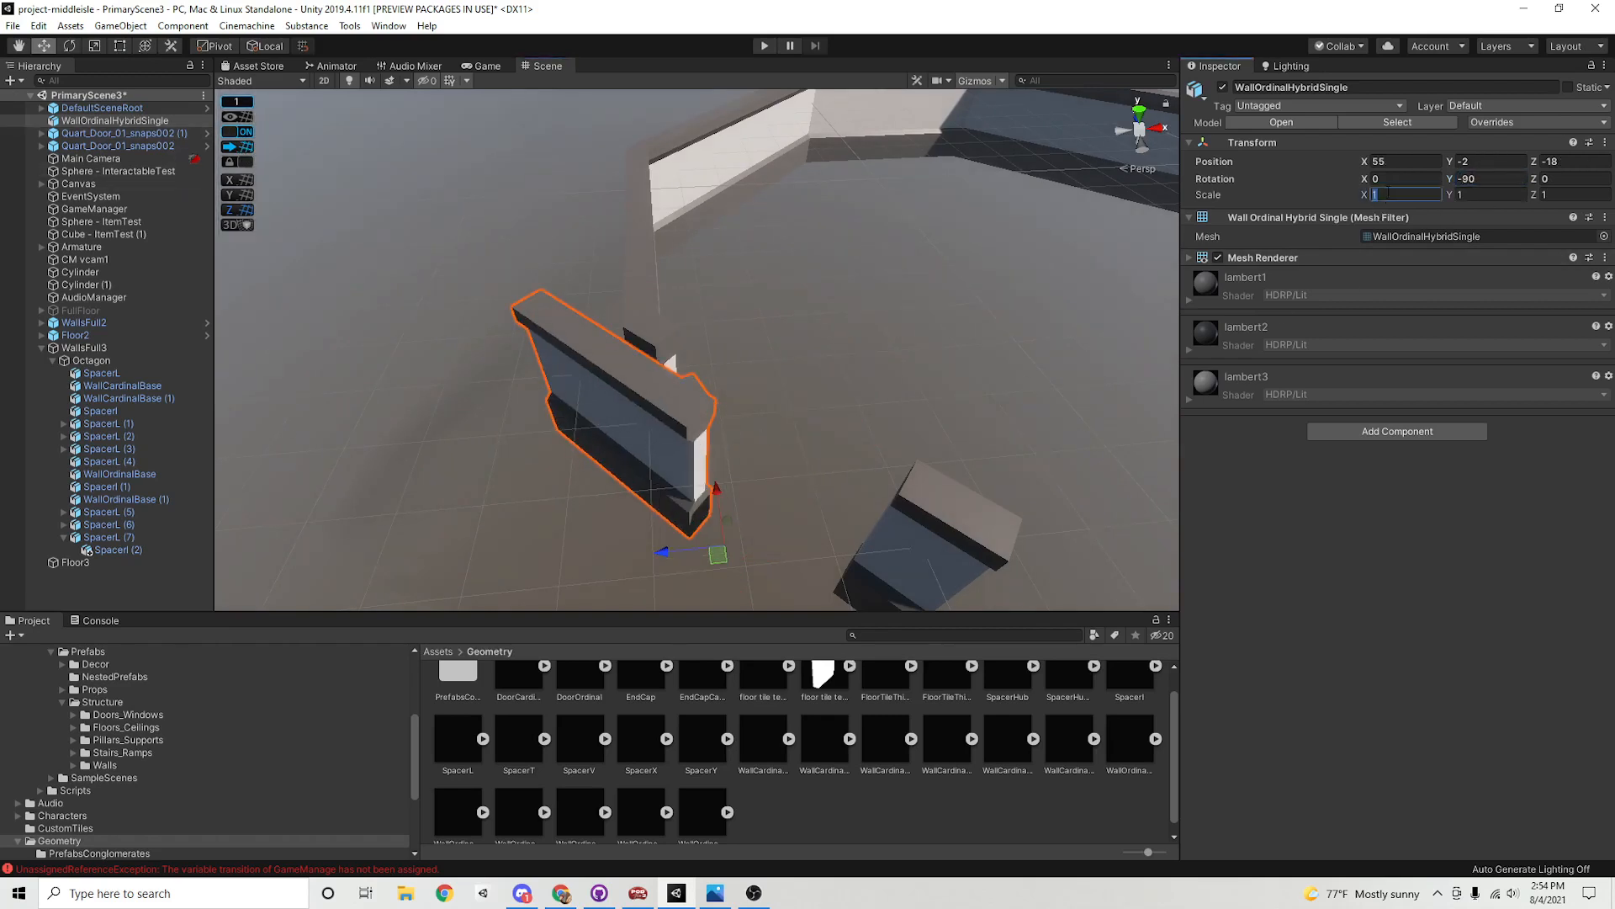
text(-1)
key(Tab)
key(Tab)
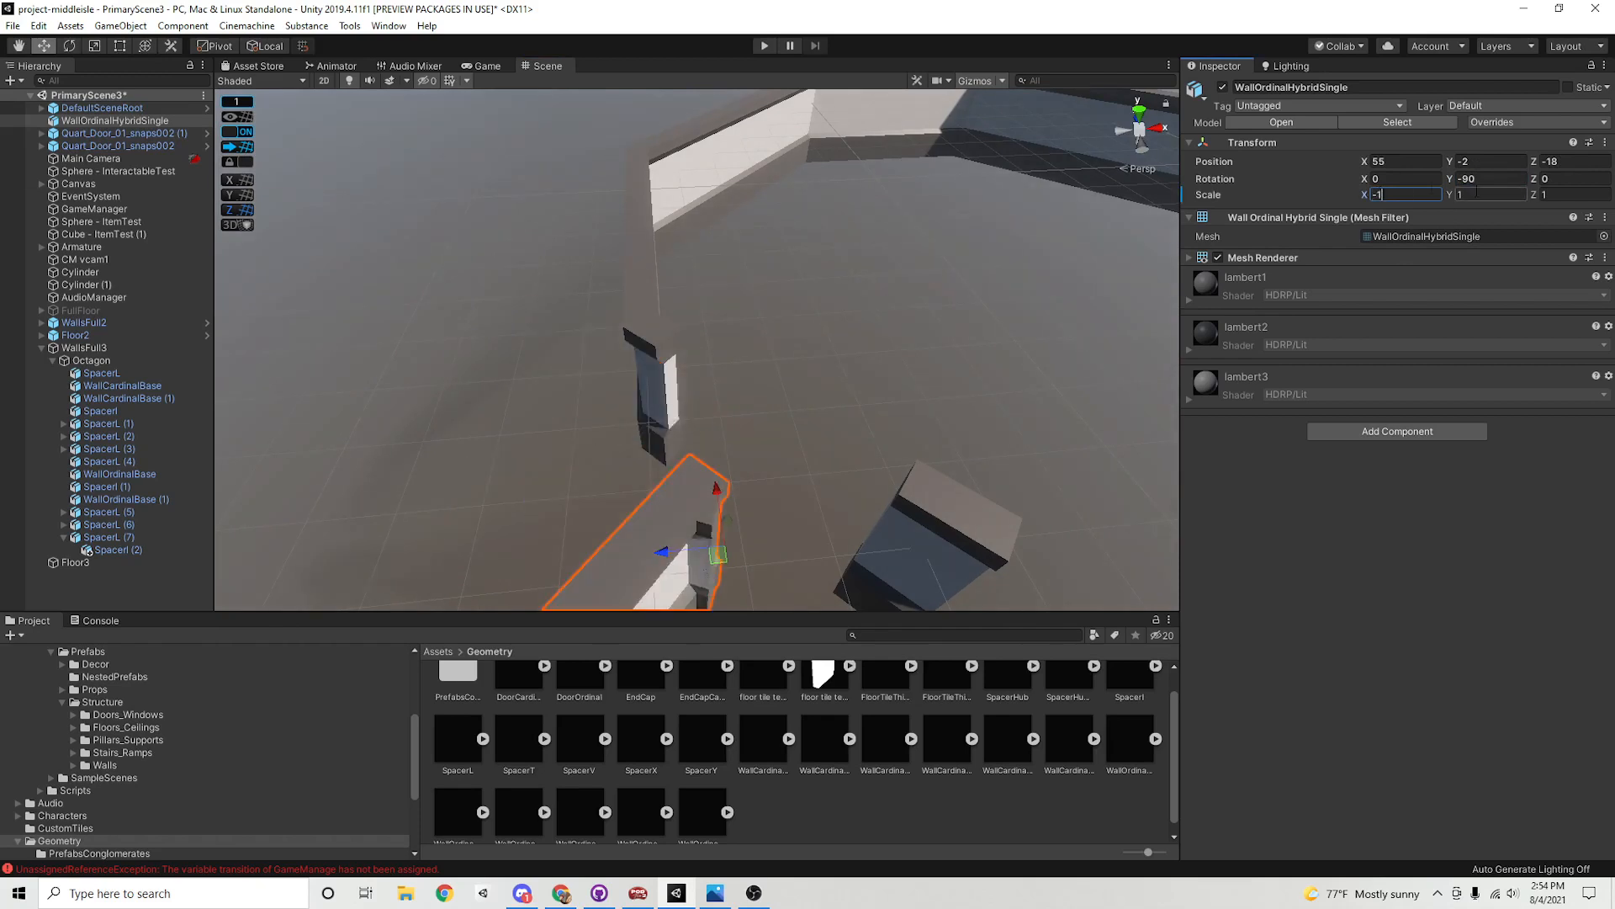
Try a Z scale of -1 combined with a Y rotation of 90 on the hybrid wall
text(-1)
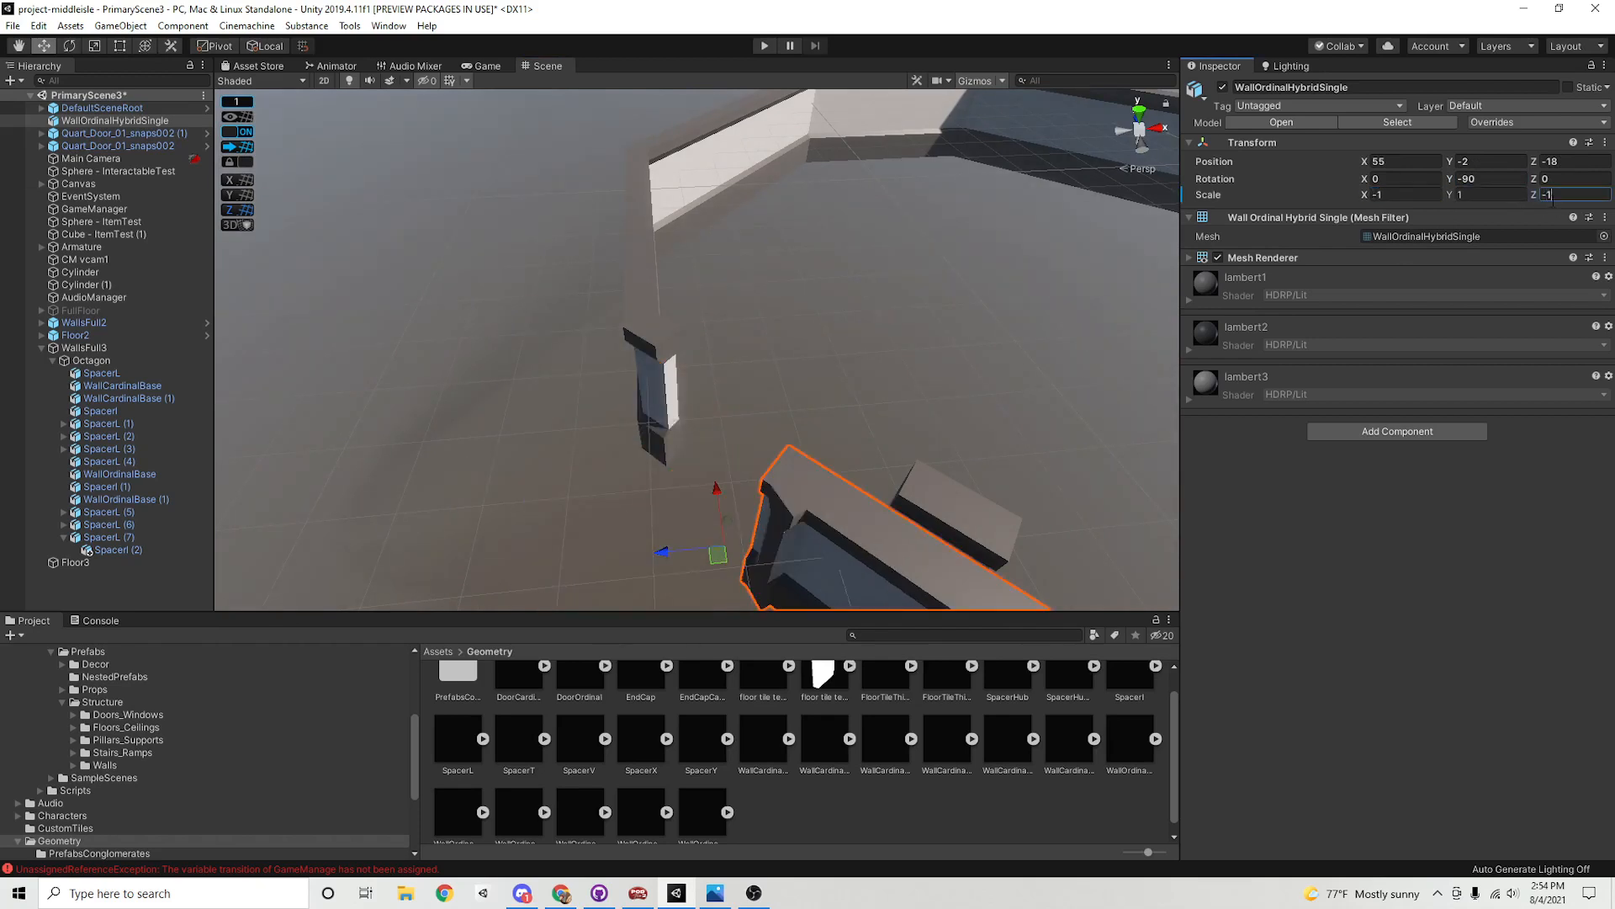
click(1490, 179)
text(0)
key(BackSpace)
text(90)
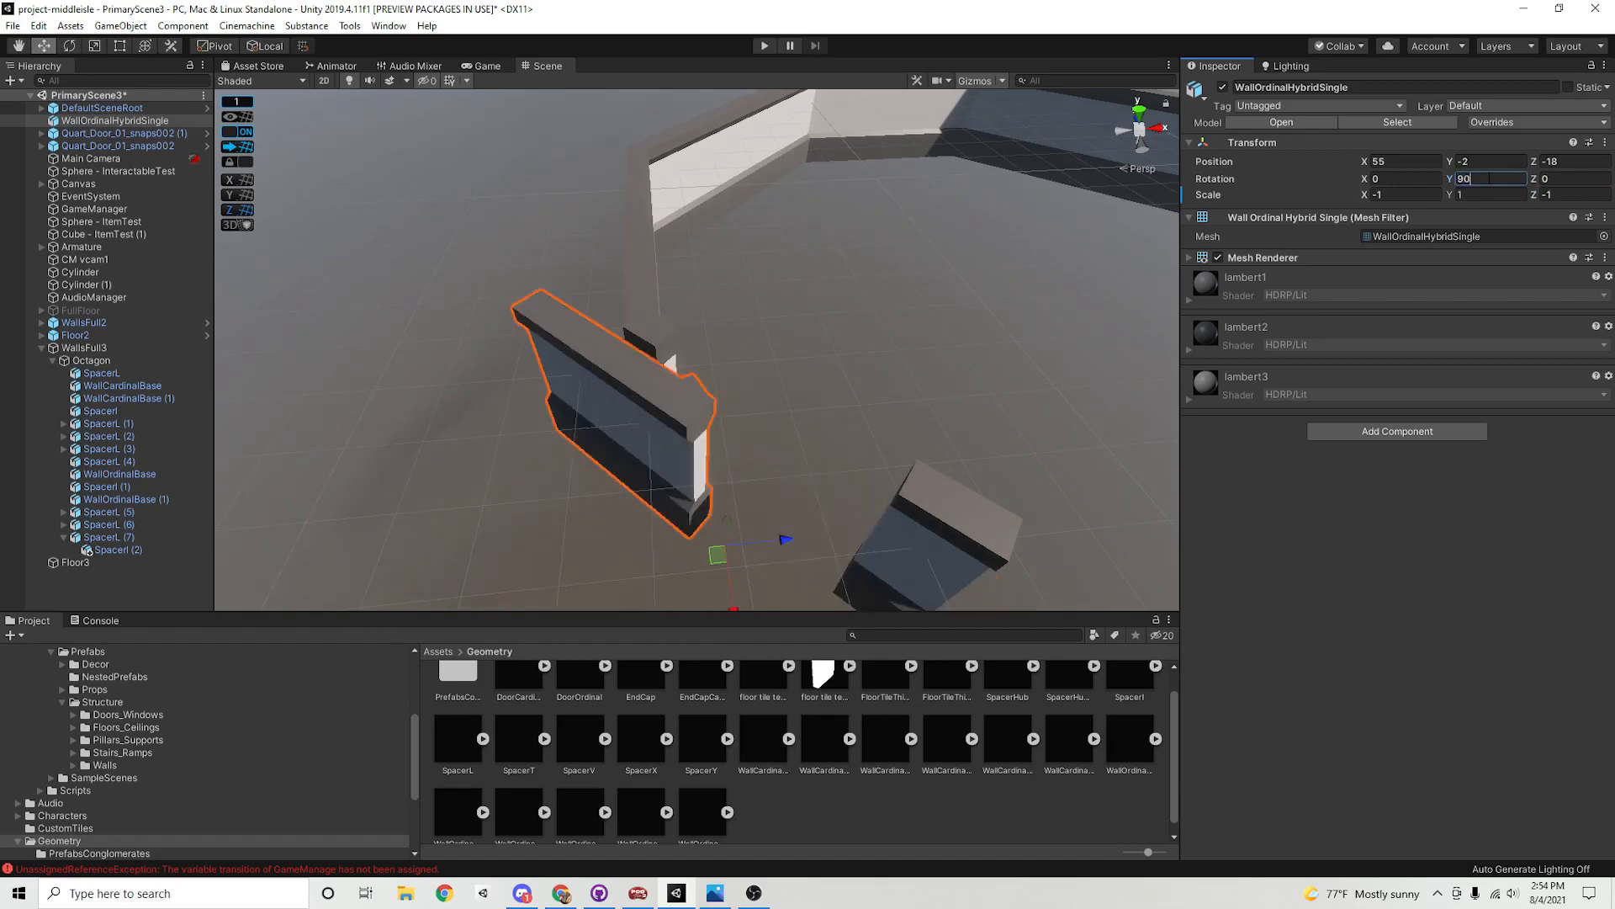
Return the hybrid wall's Z scale to 1 and check its orientation against the neighbouring pieces
click(1562, 196)
text(0)
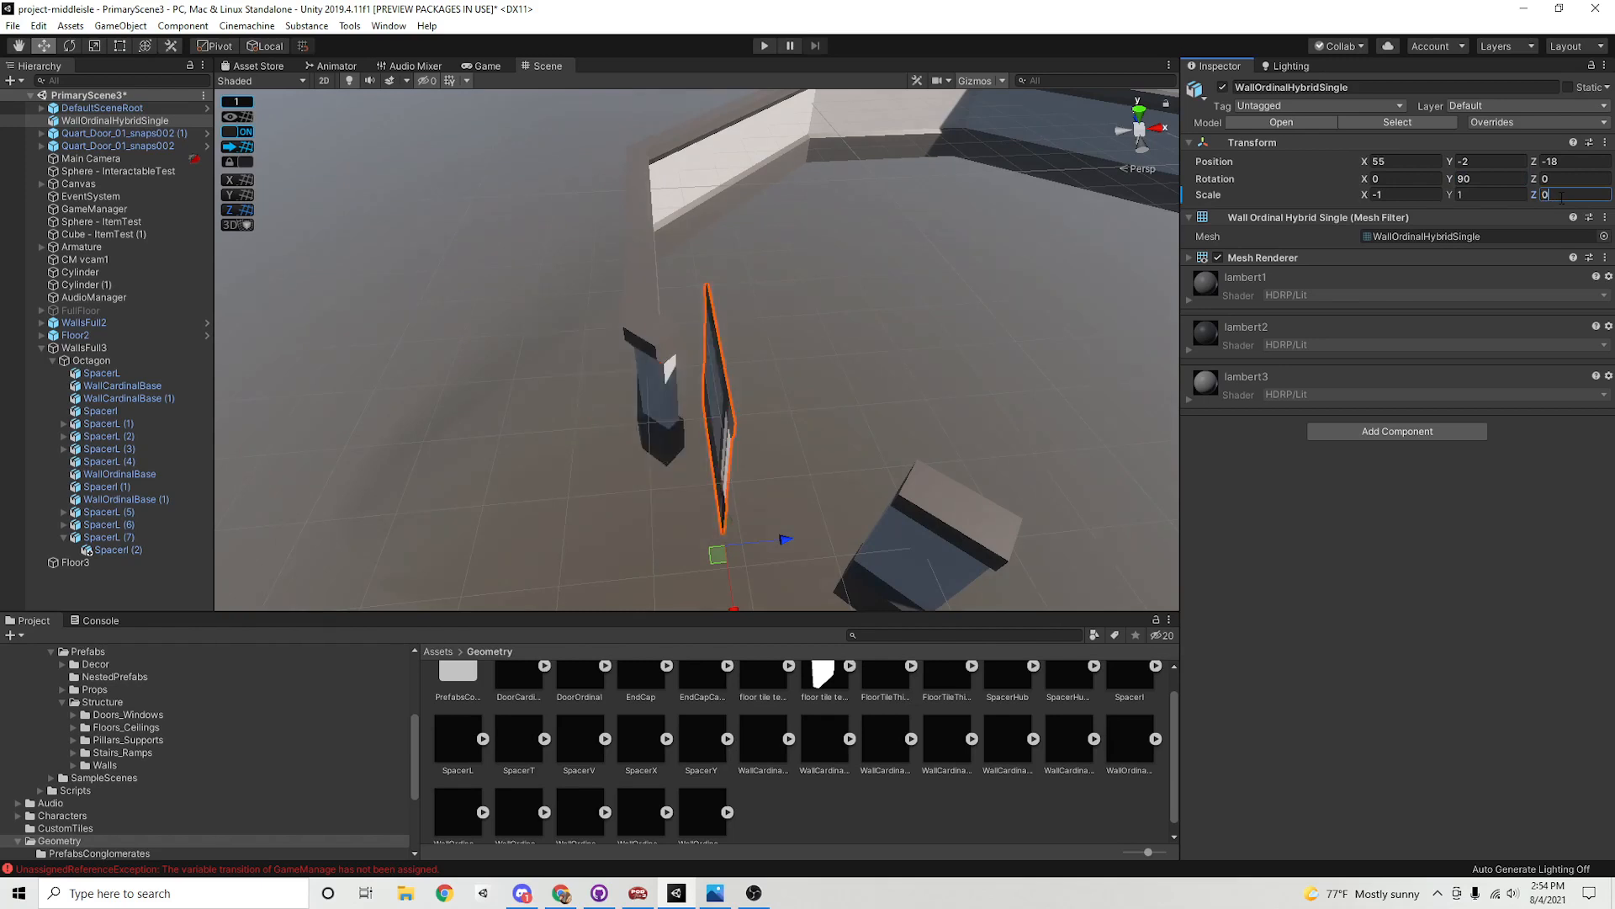
key(BackSpace)
text(1)
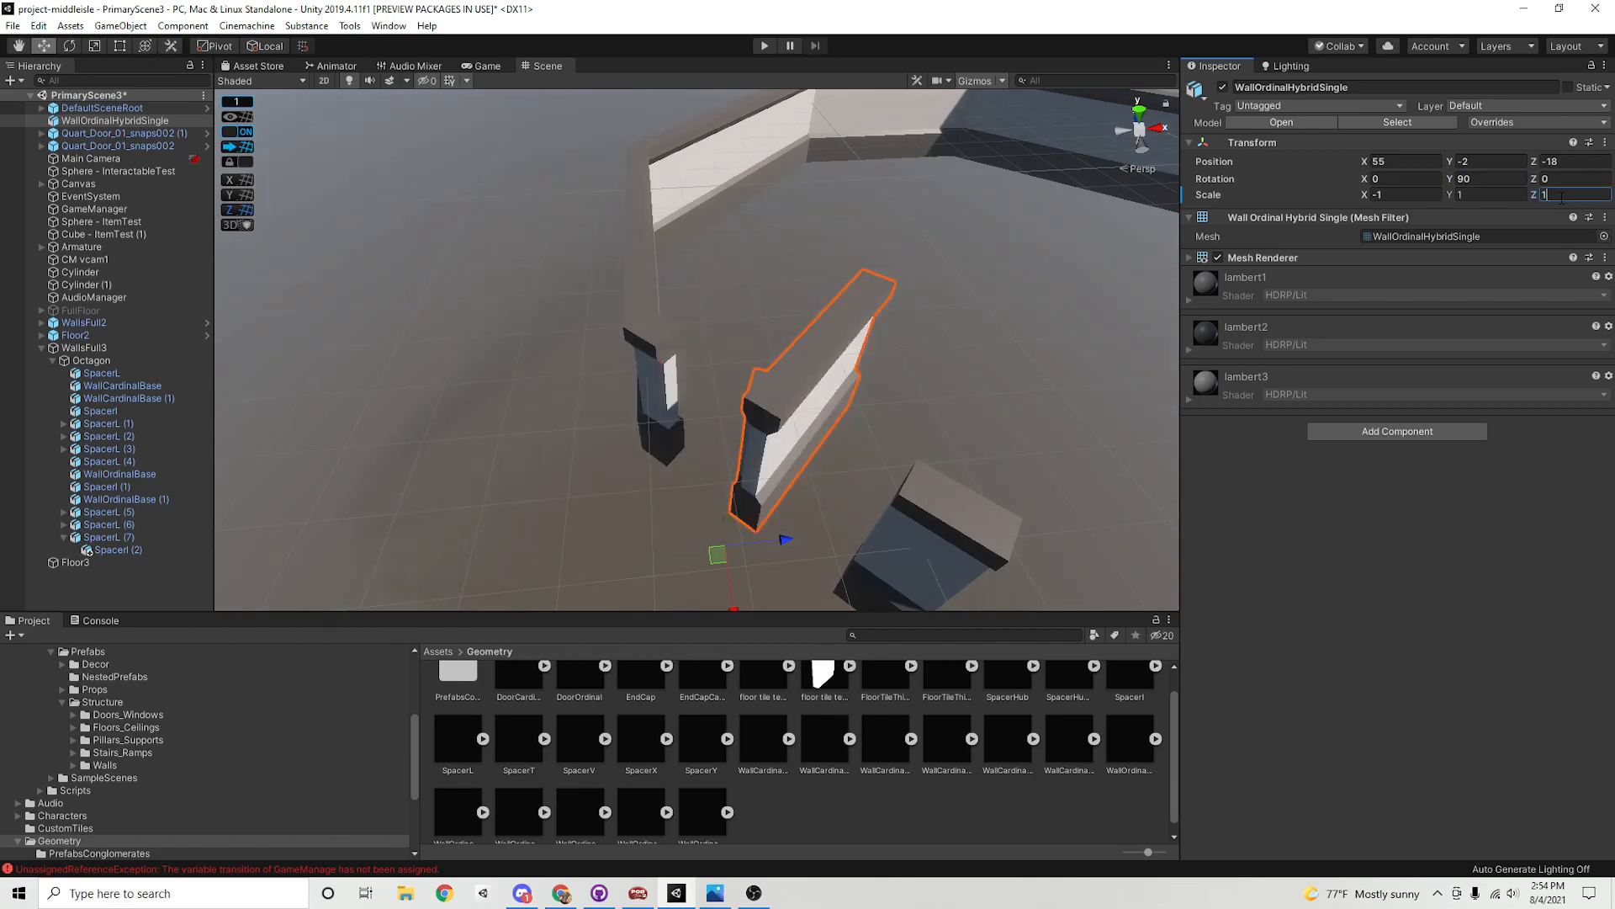
middle_drag(931, 440, 778, 378)
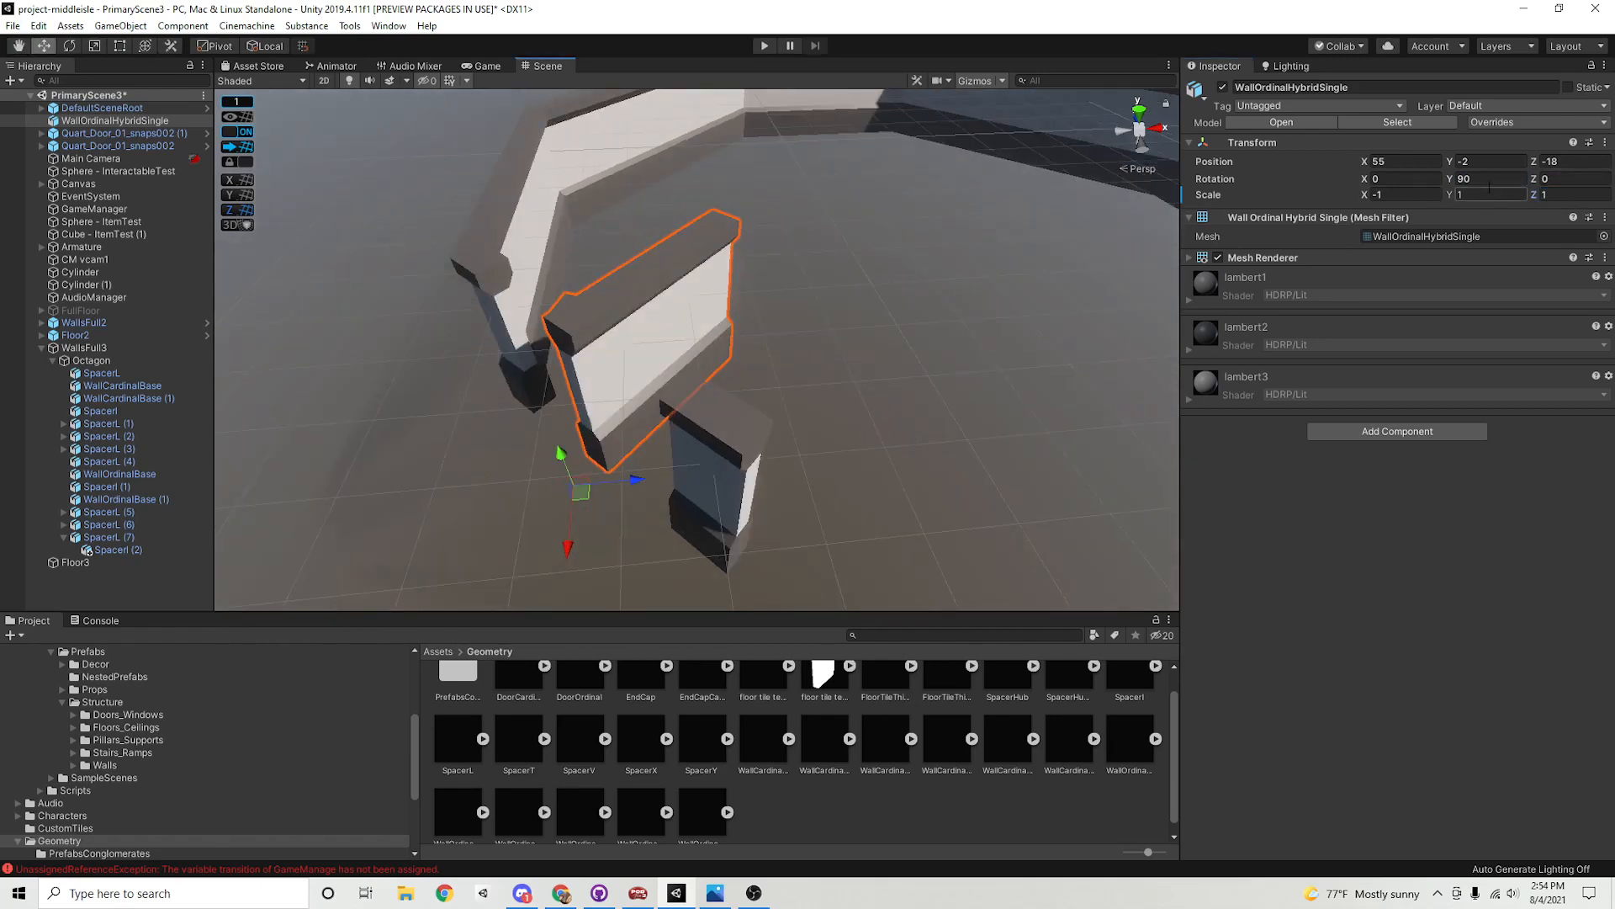
middle_drag(752, 307, 866, 327)
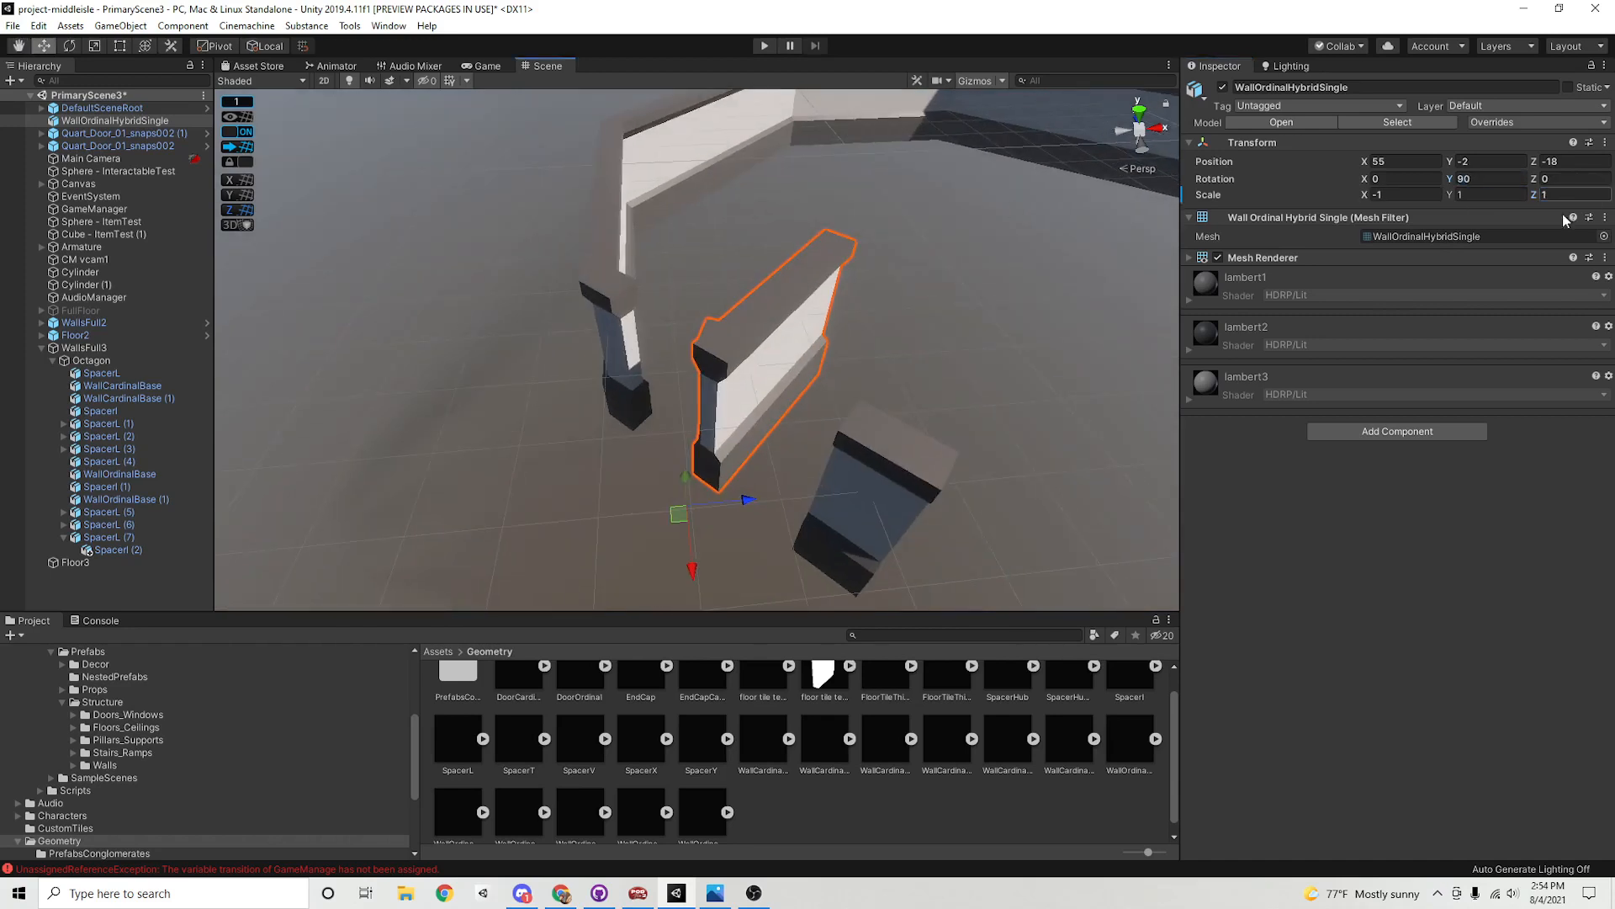
Set the hybrid wall's Y rotation to 0 and move it to 57, -2, -19 at the octagon's open side
click(1486, 180)
text(0)
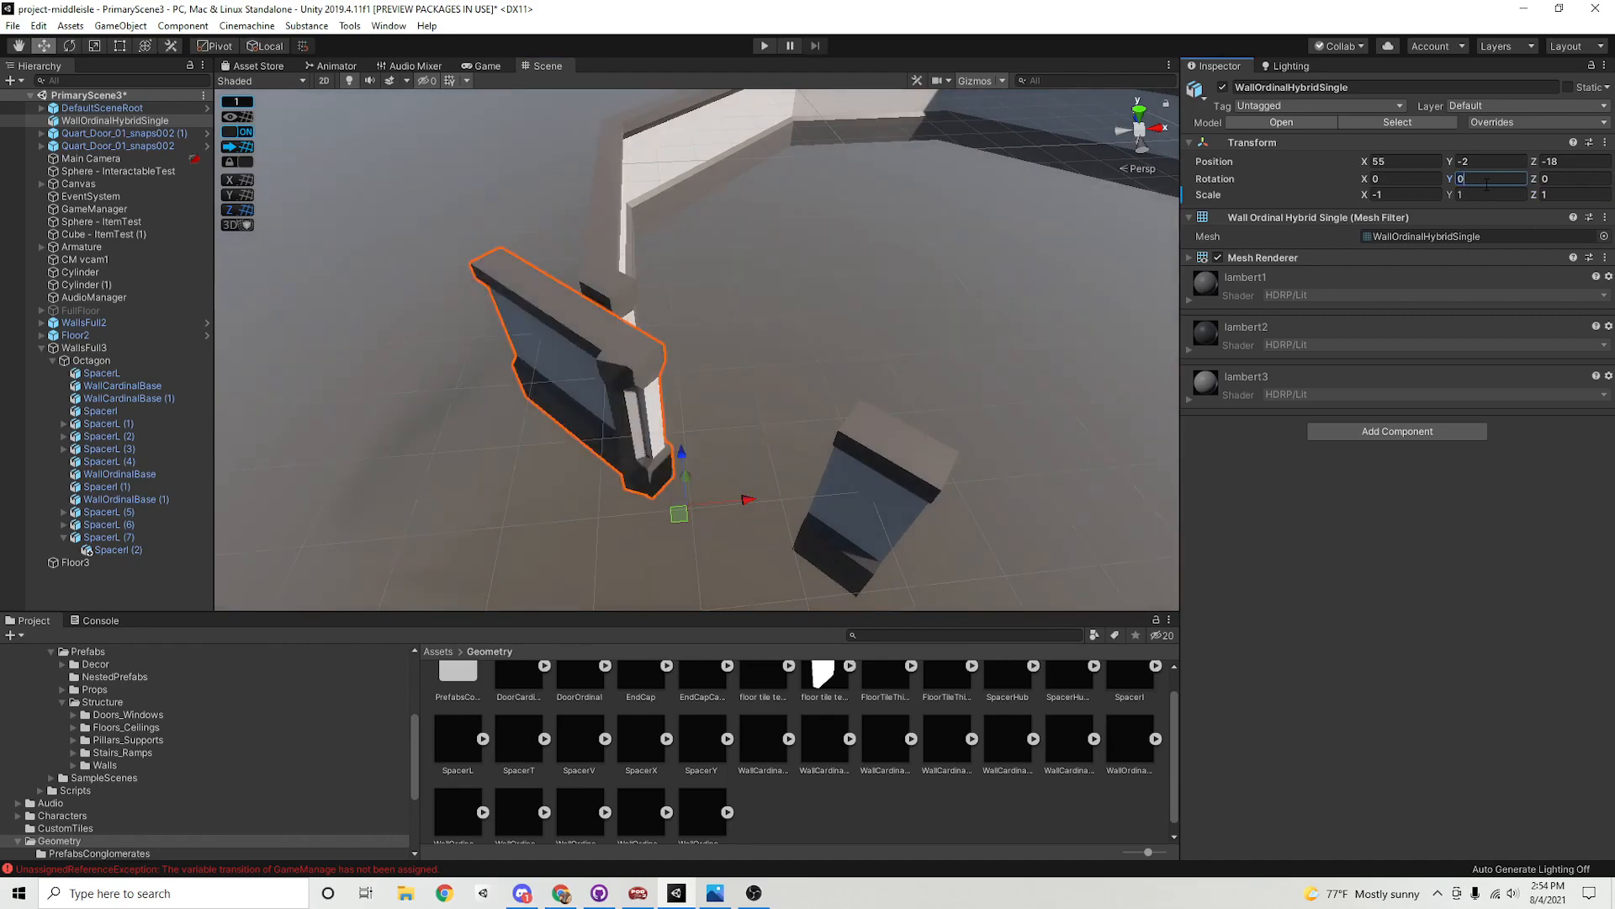
alt+drag(812, 440, 793, 472)
middle_drag(793, 472, 756, 508)
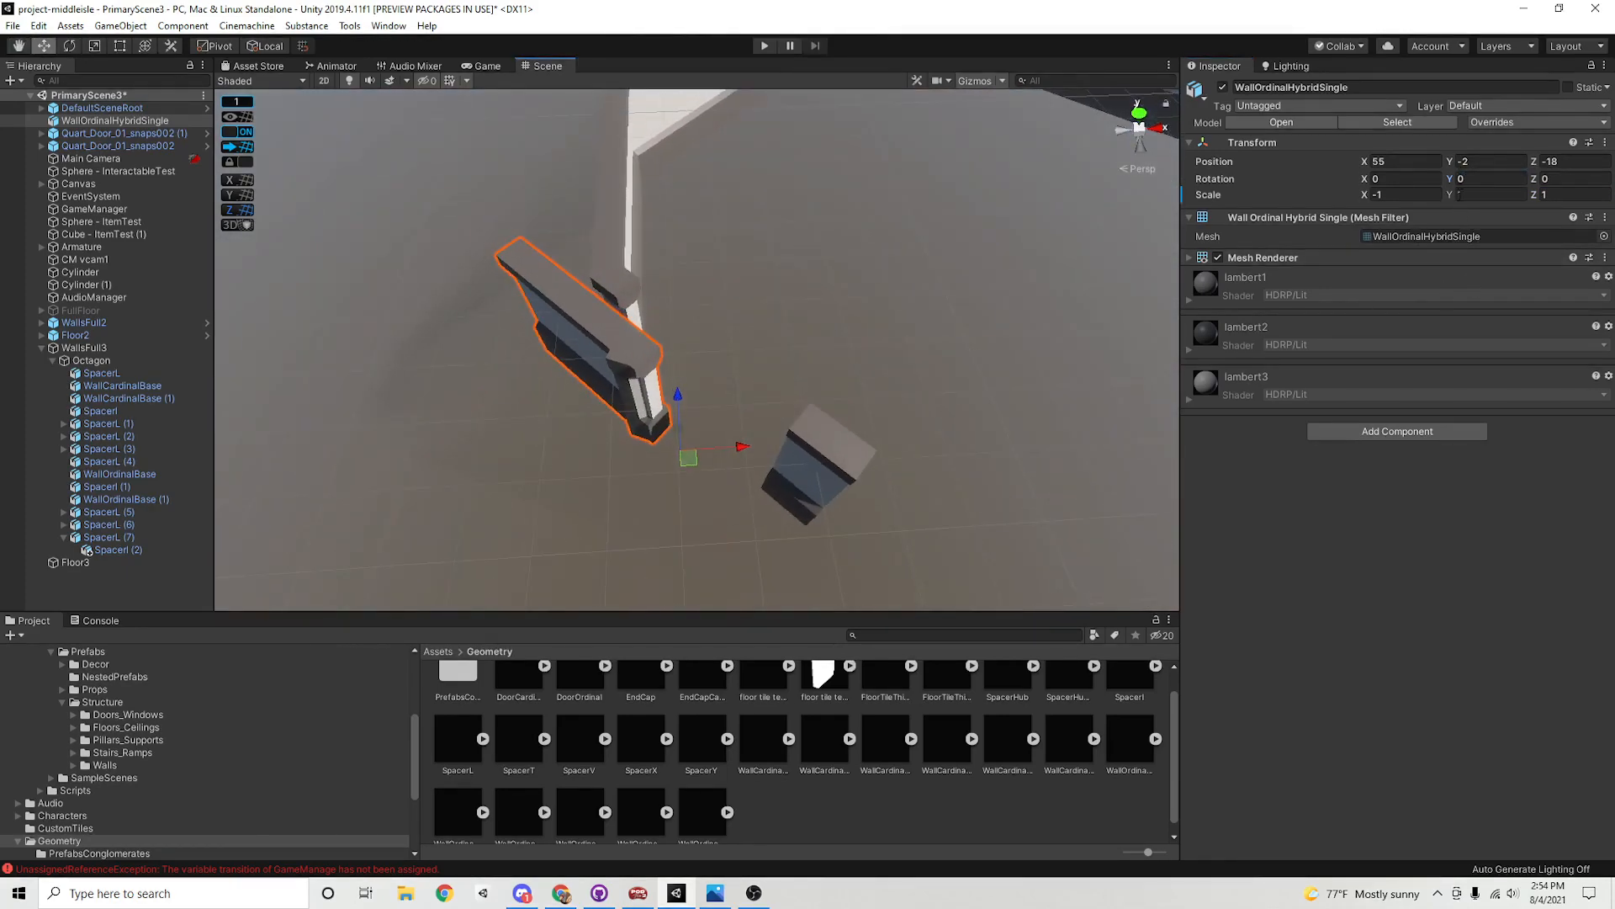
alt+drag(713, 376, 775, 457)
drag(691, 515, 881, 381)
Examine how the hybrid wall meets the SpacerI (2) piece at the octagon's open side
scroll(692, 791, down, 1)
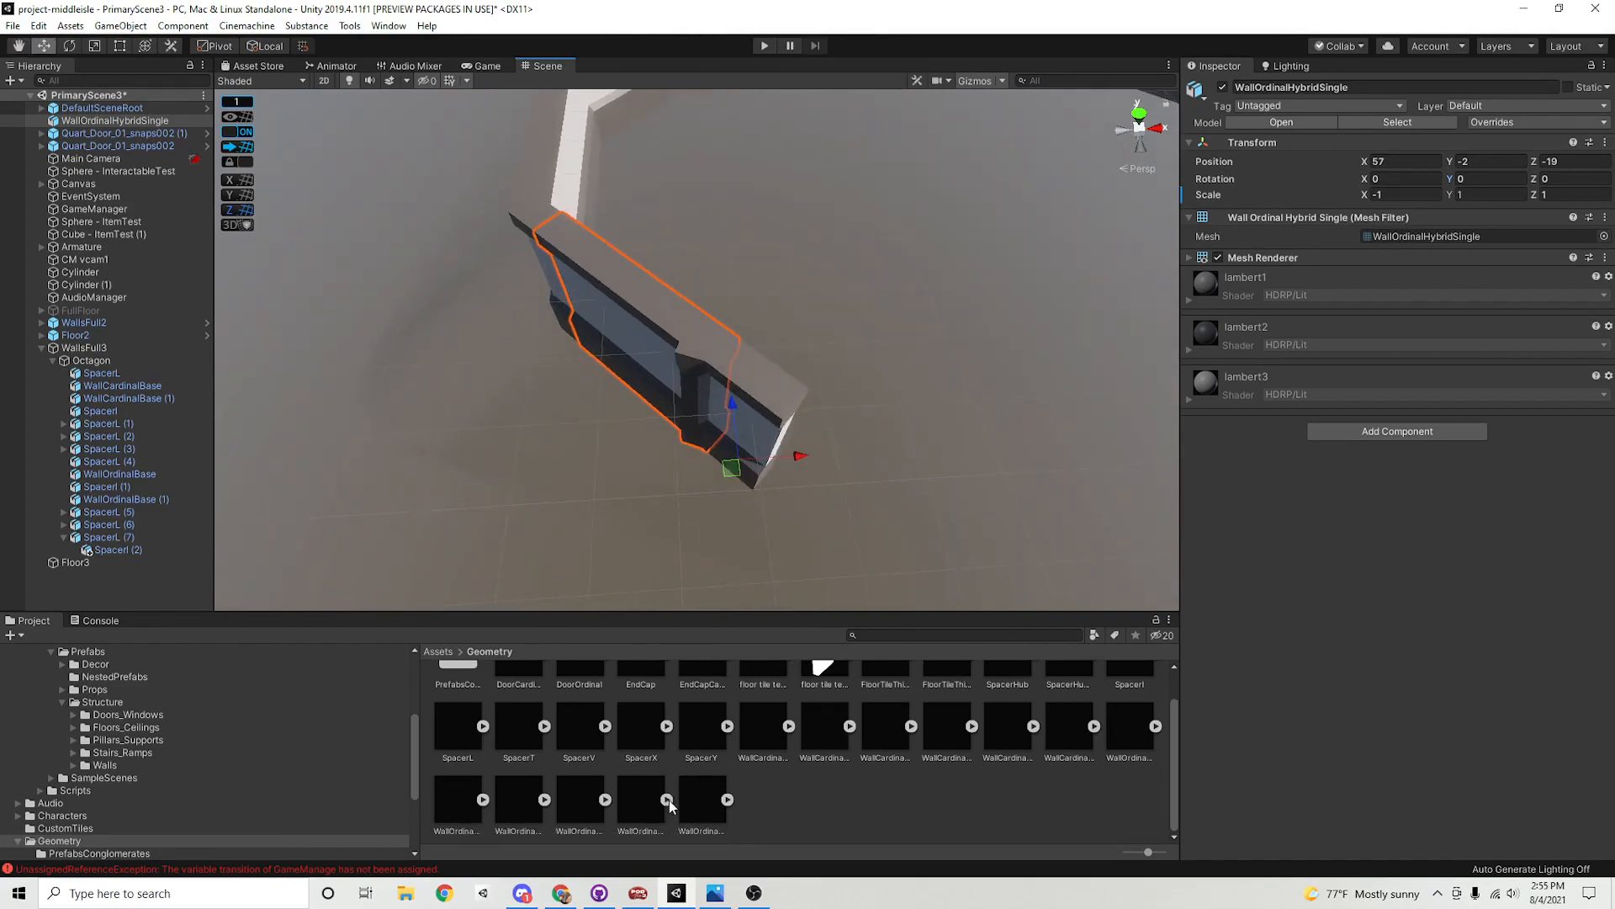
alt+drag(652, 557, 795, 533)
click(890, 351)
alt+drag(891, 351, 749, 429)
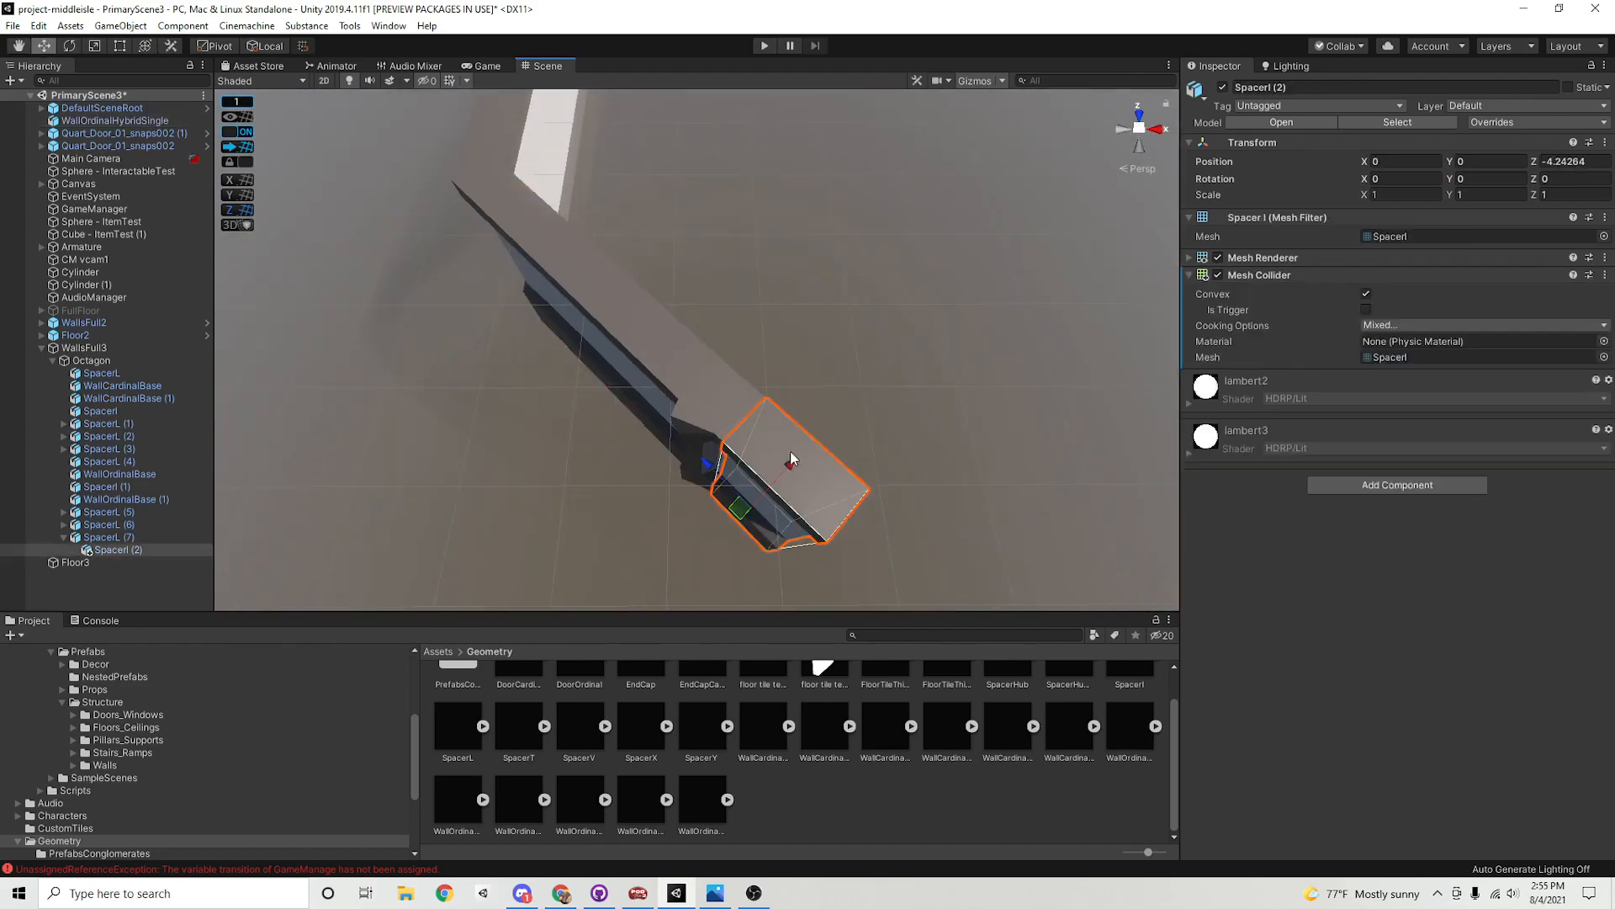
click(730, 405)
alt+right_drag(730, 405, 751, 426)
alt+drag(751, 427, 816, 529)
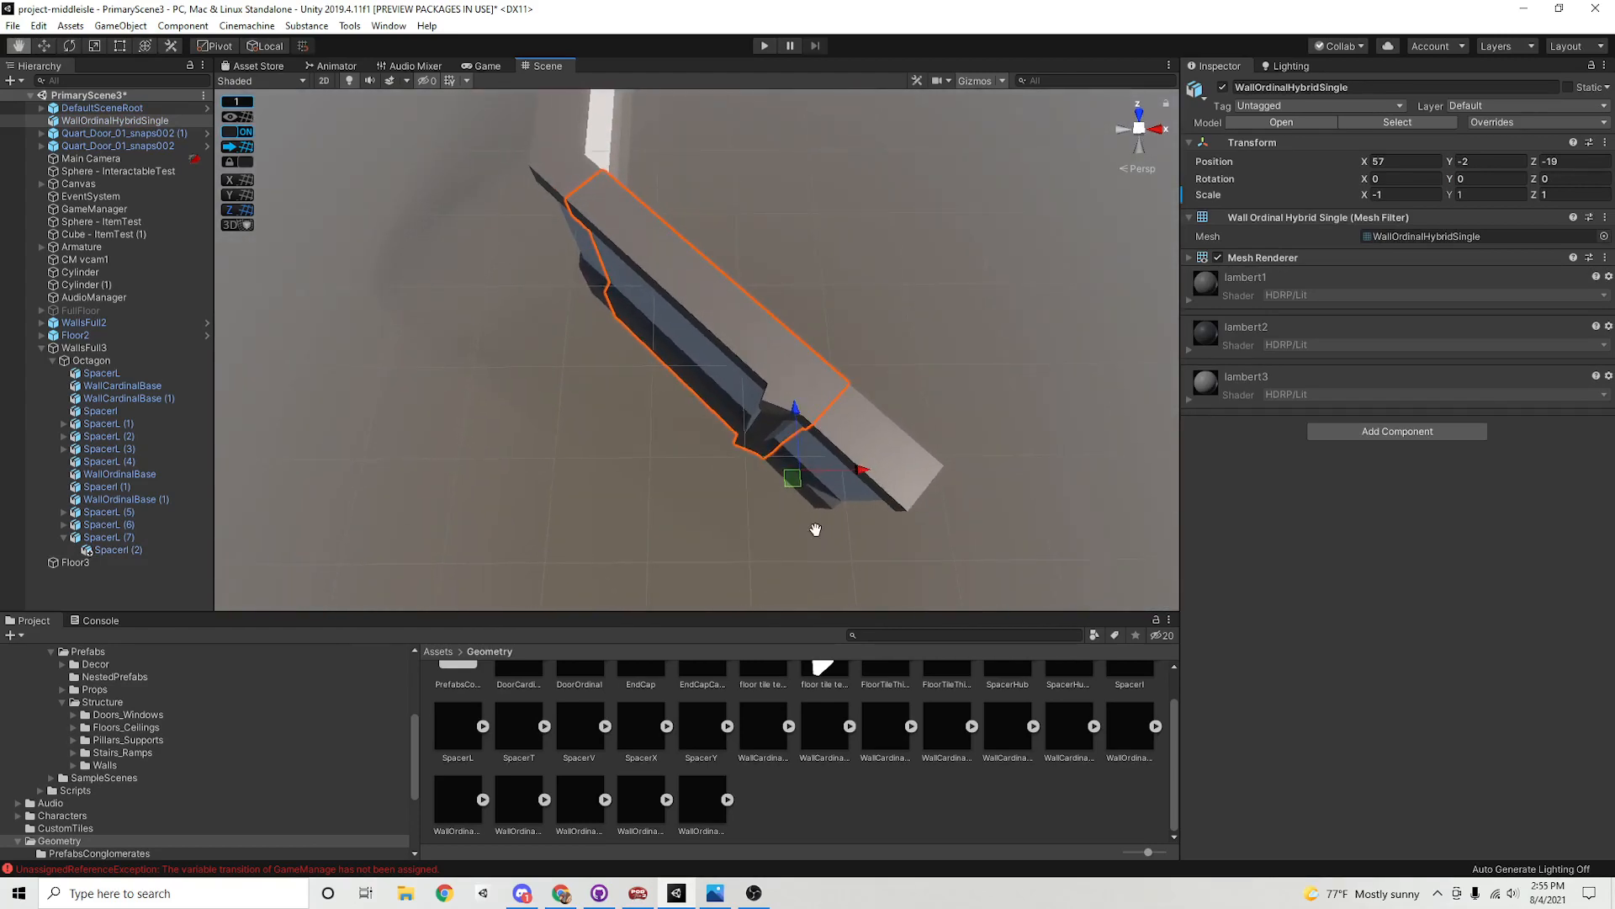
Preview the WallCardinal models in the Geometry folder and place a WallCardinalEdge beside the hybrid wall
click(1069, 744)
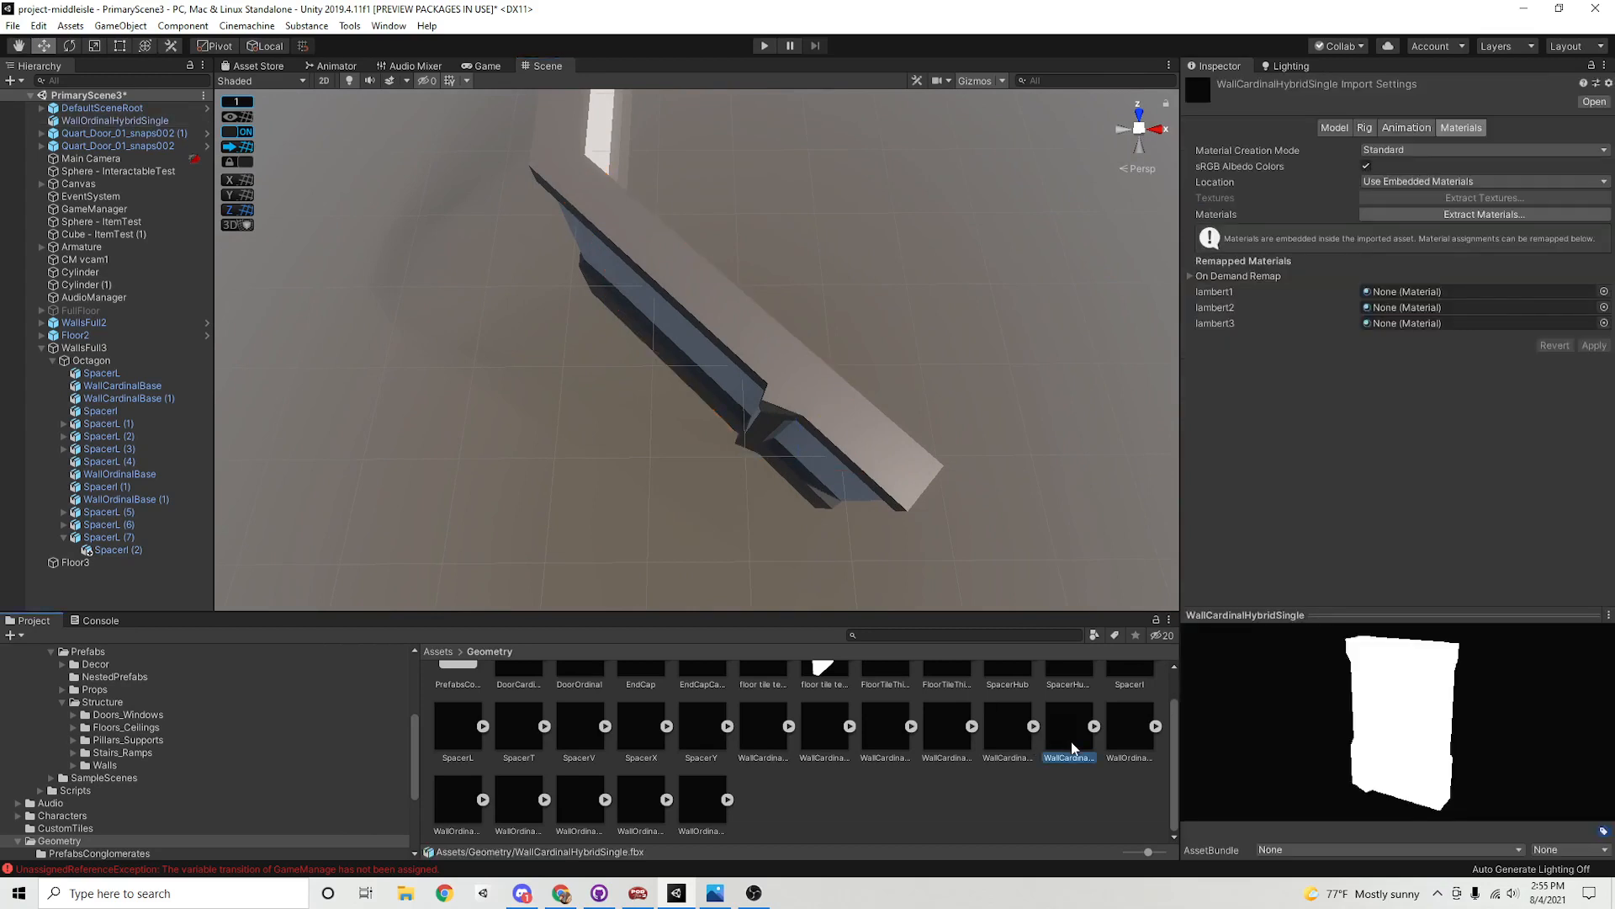
click(1010, 727)
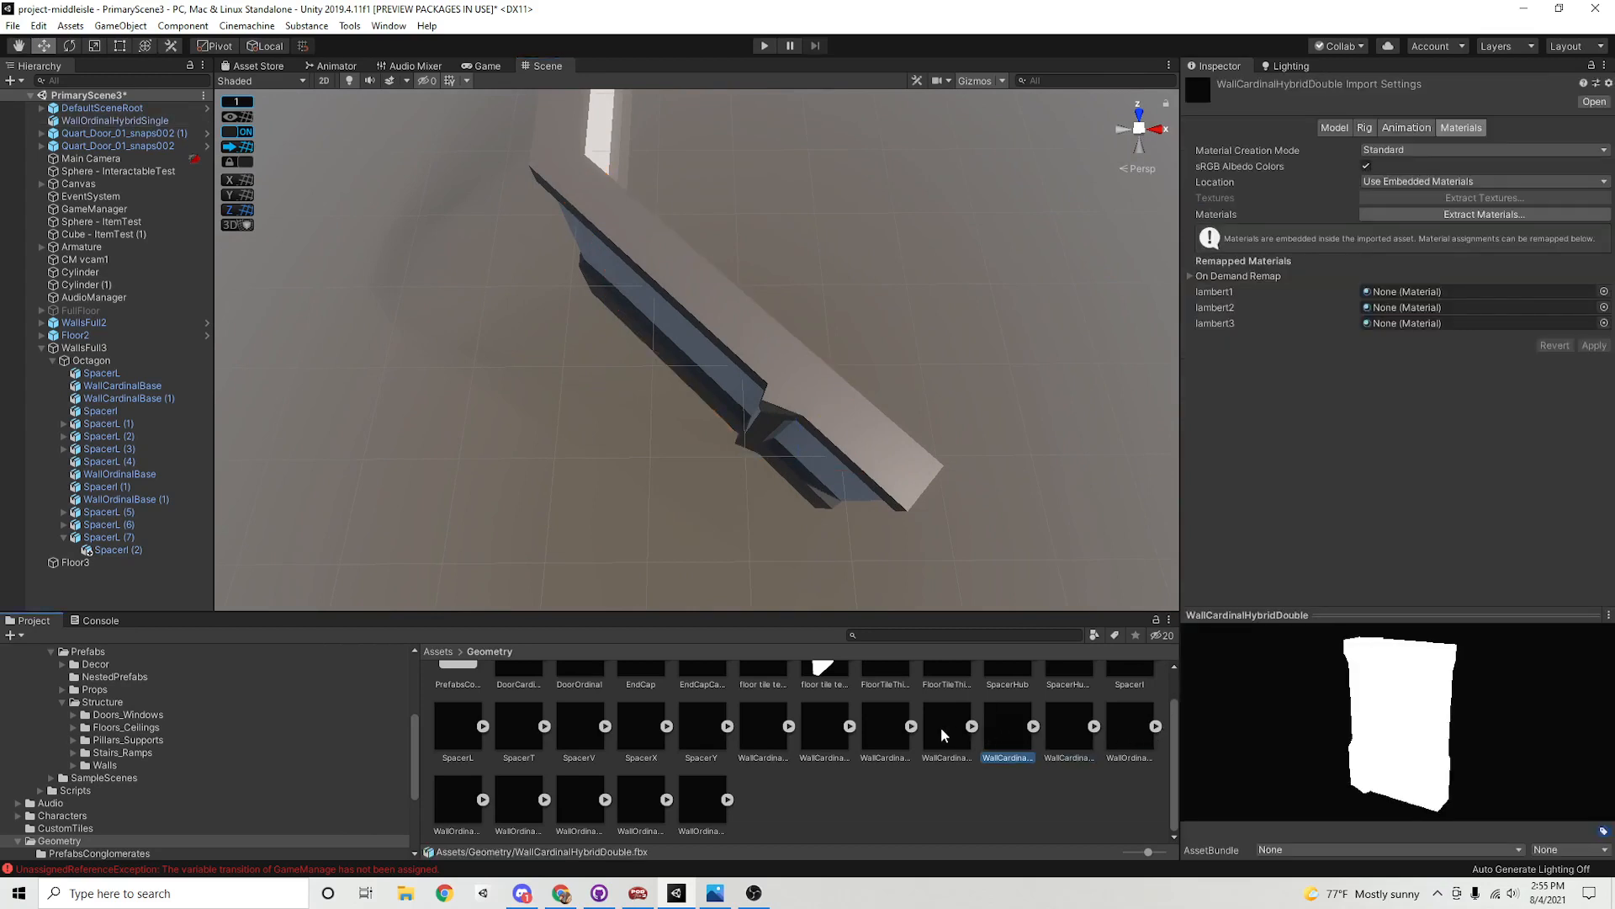
click(941, 727)
click(875, 731)
click(816, 727)
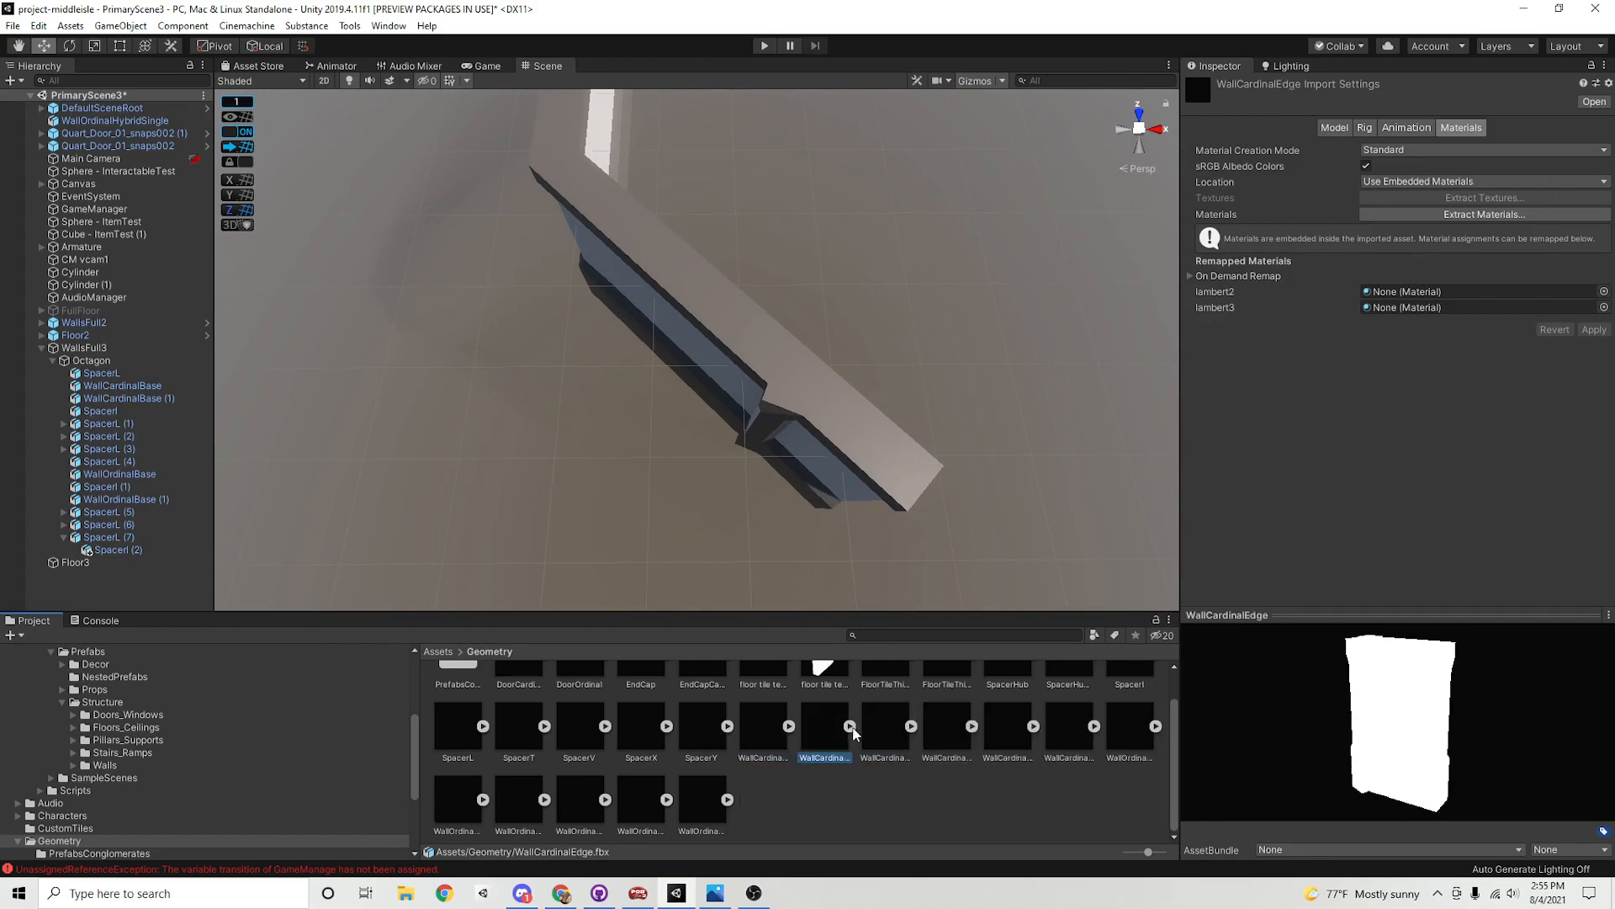
drag(823, 712, 685, 491)
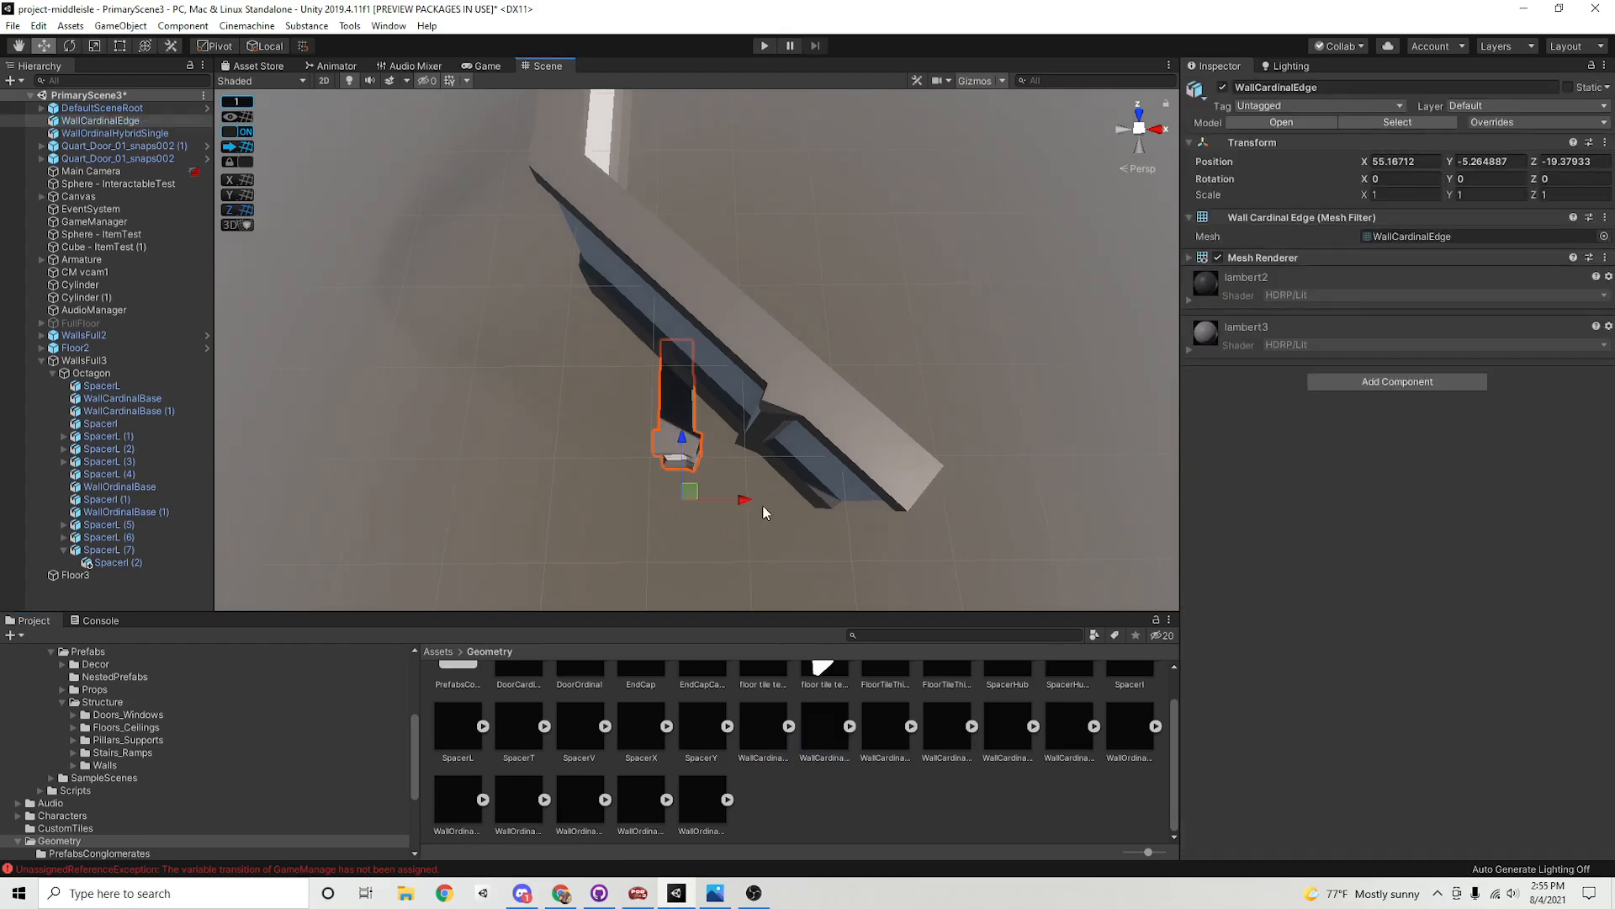
Add a convex Mesh Collider to WallOrdinalHybridSingle and parent the wall to the Octagon group
click(755, 360)
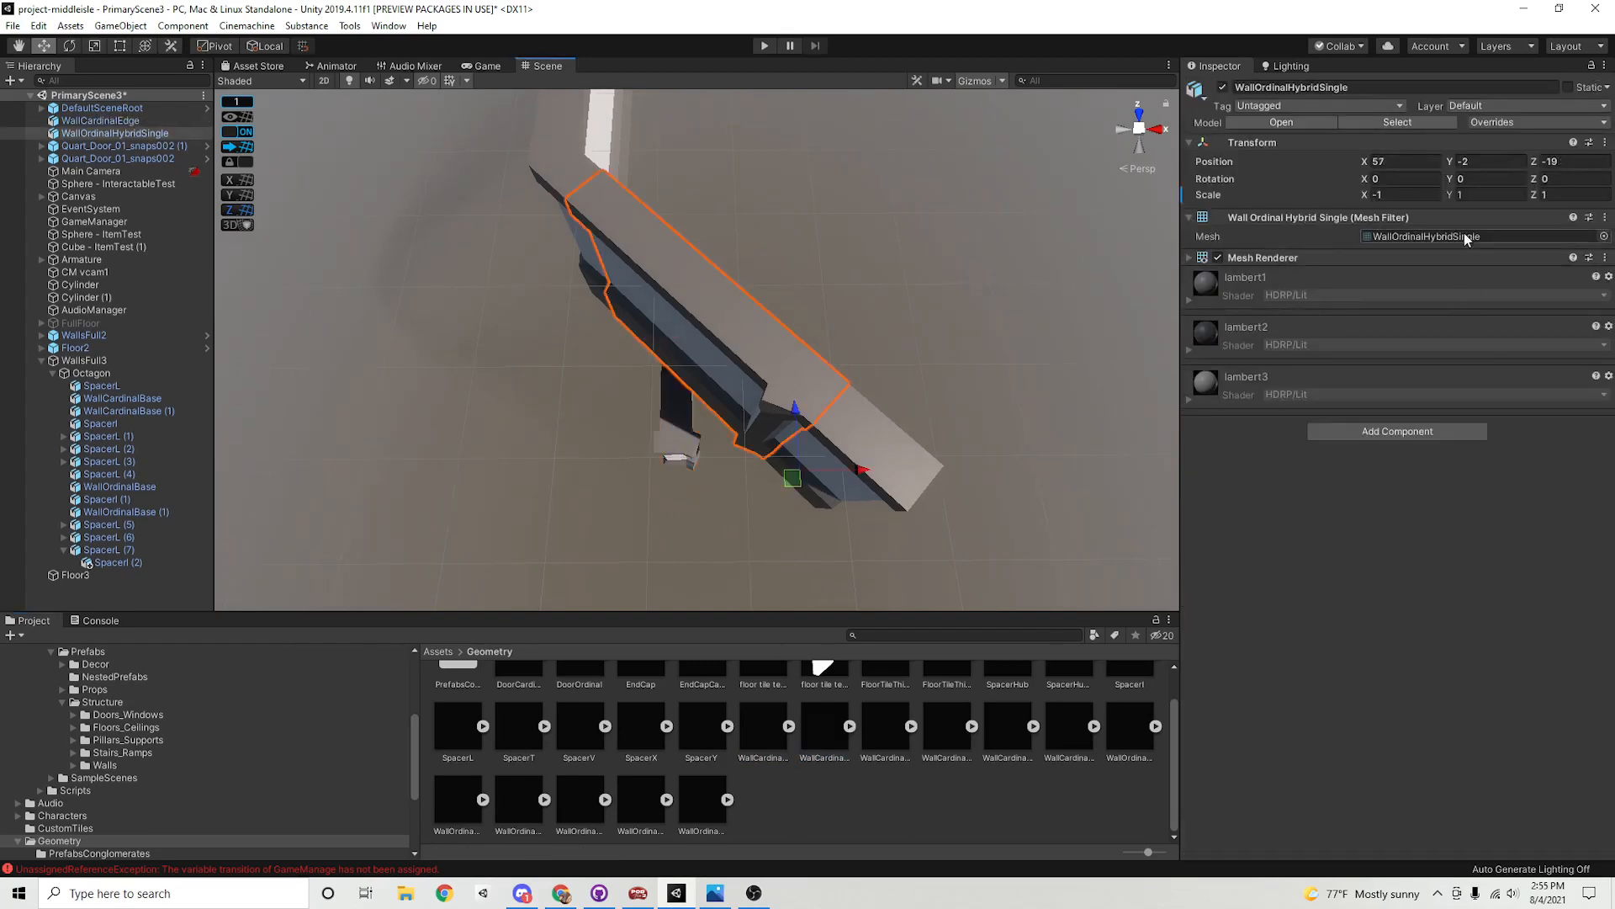
click(1396, 431)
click(1371, 644)
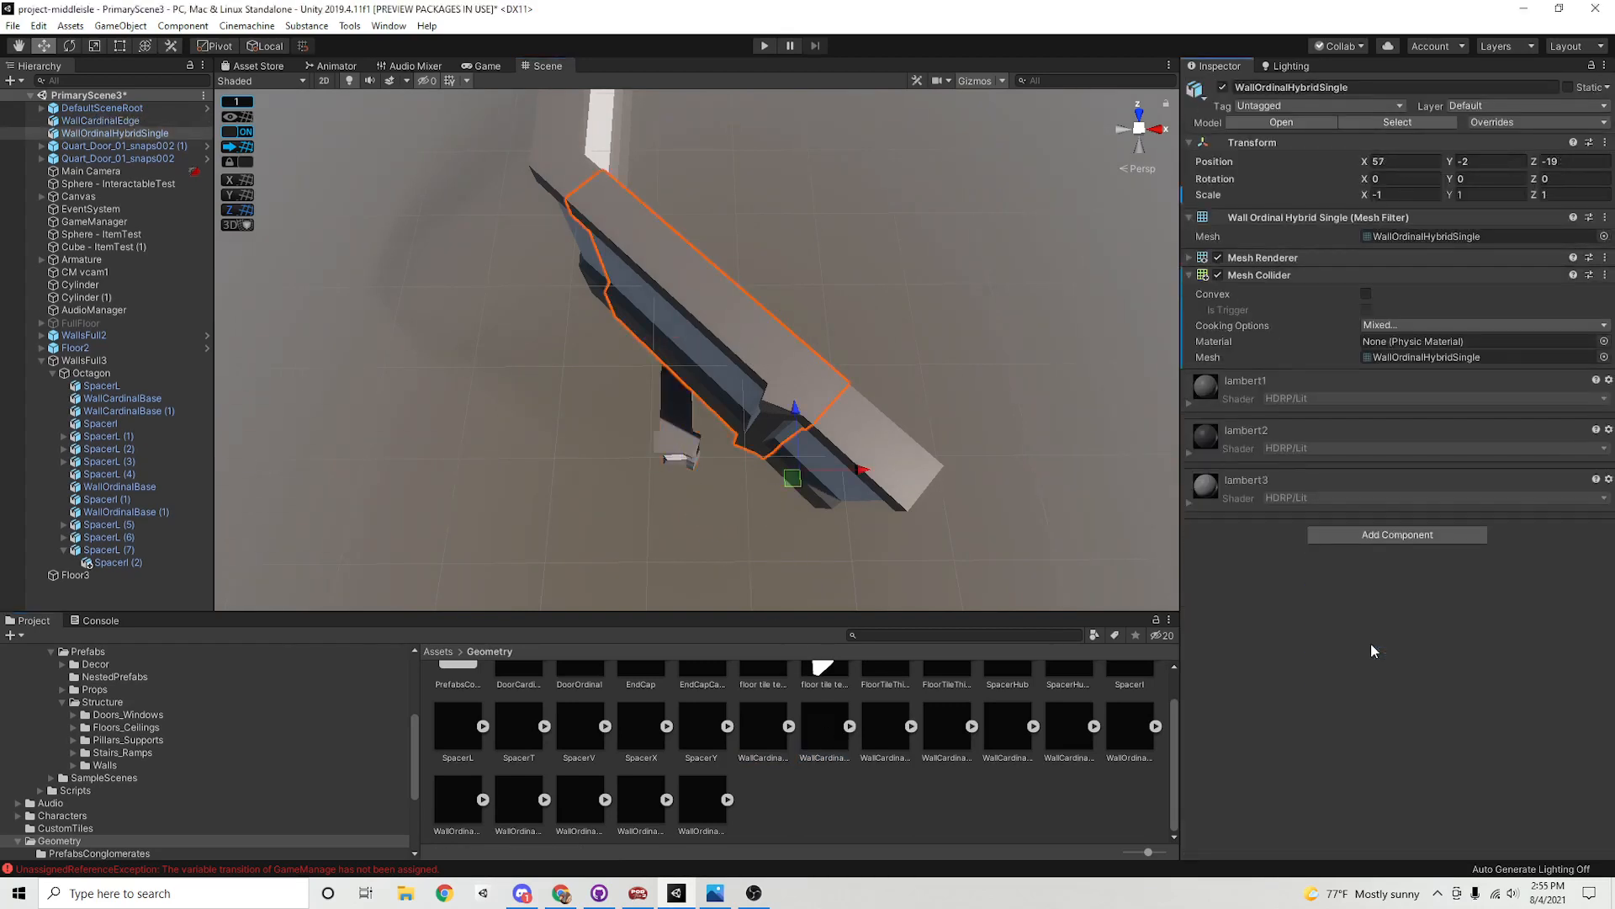
click(1366, 293)
drag(114, 132, 119, 385)
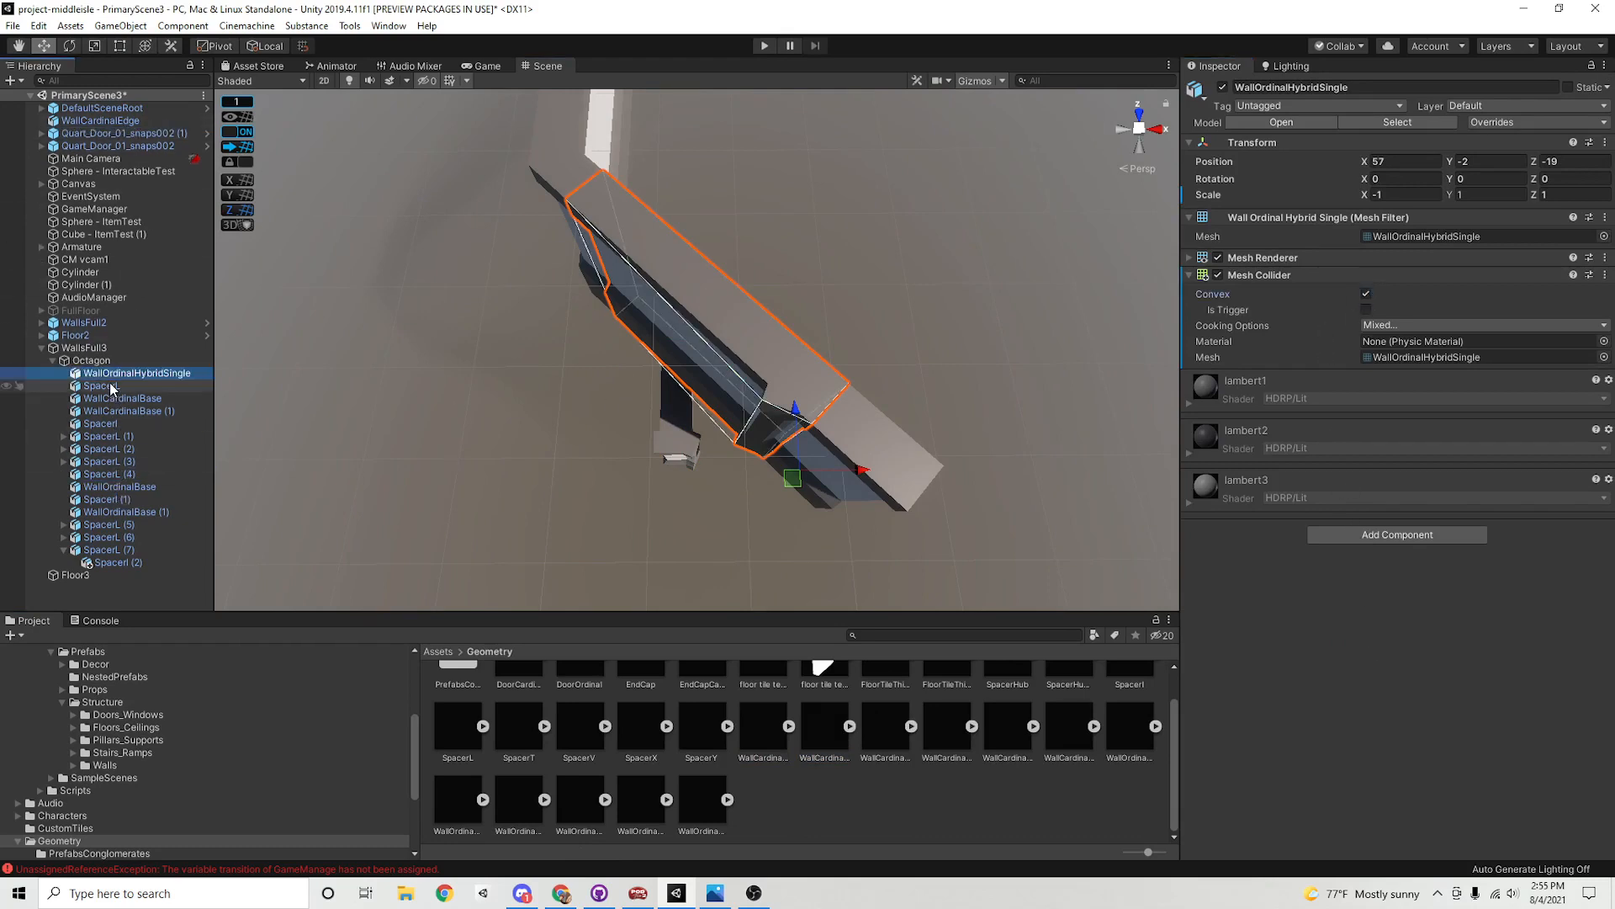
Parent WallCardinalEdge directly to WallsFull3 and add a convex Mesh Collider to it
click(673, 412)
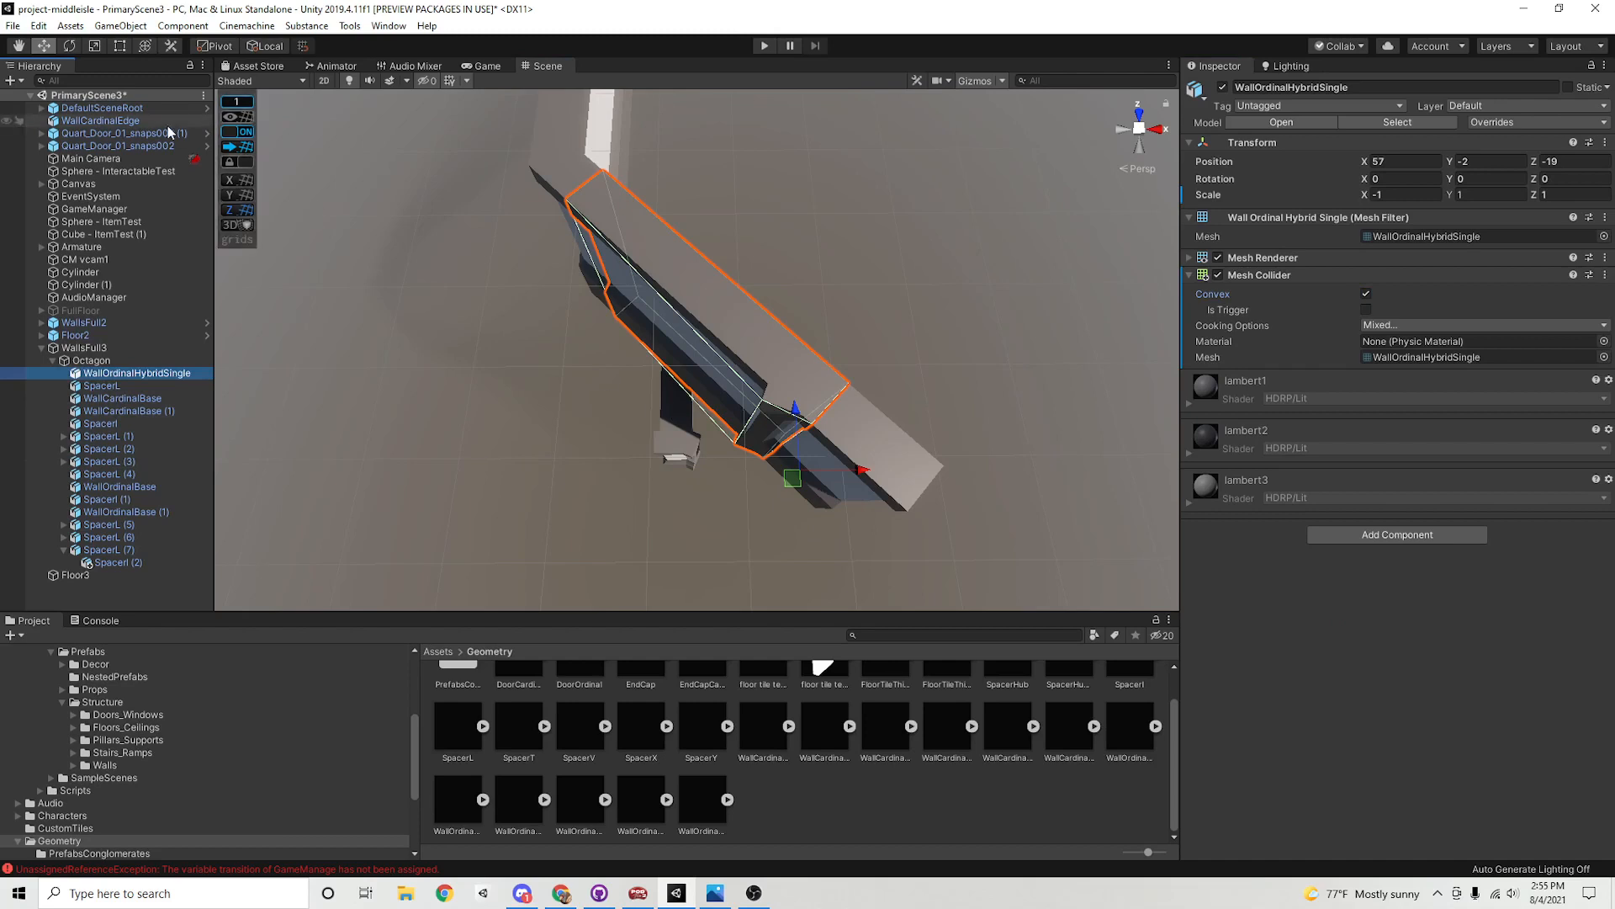
drag(130, 125, 131, 349)
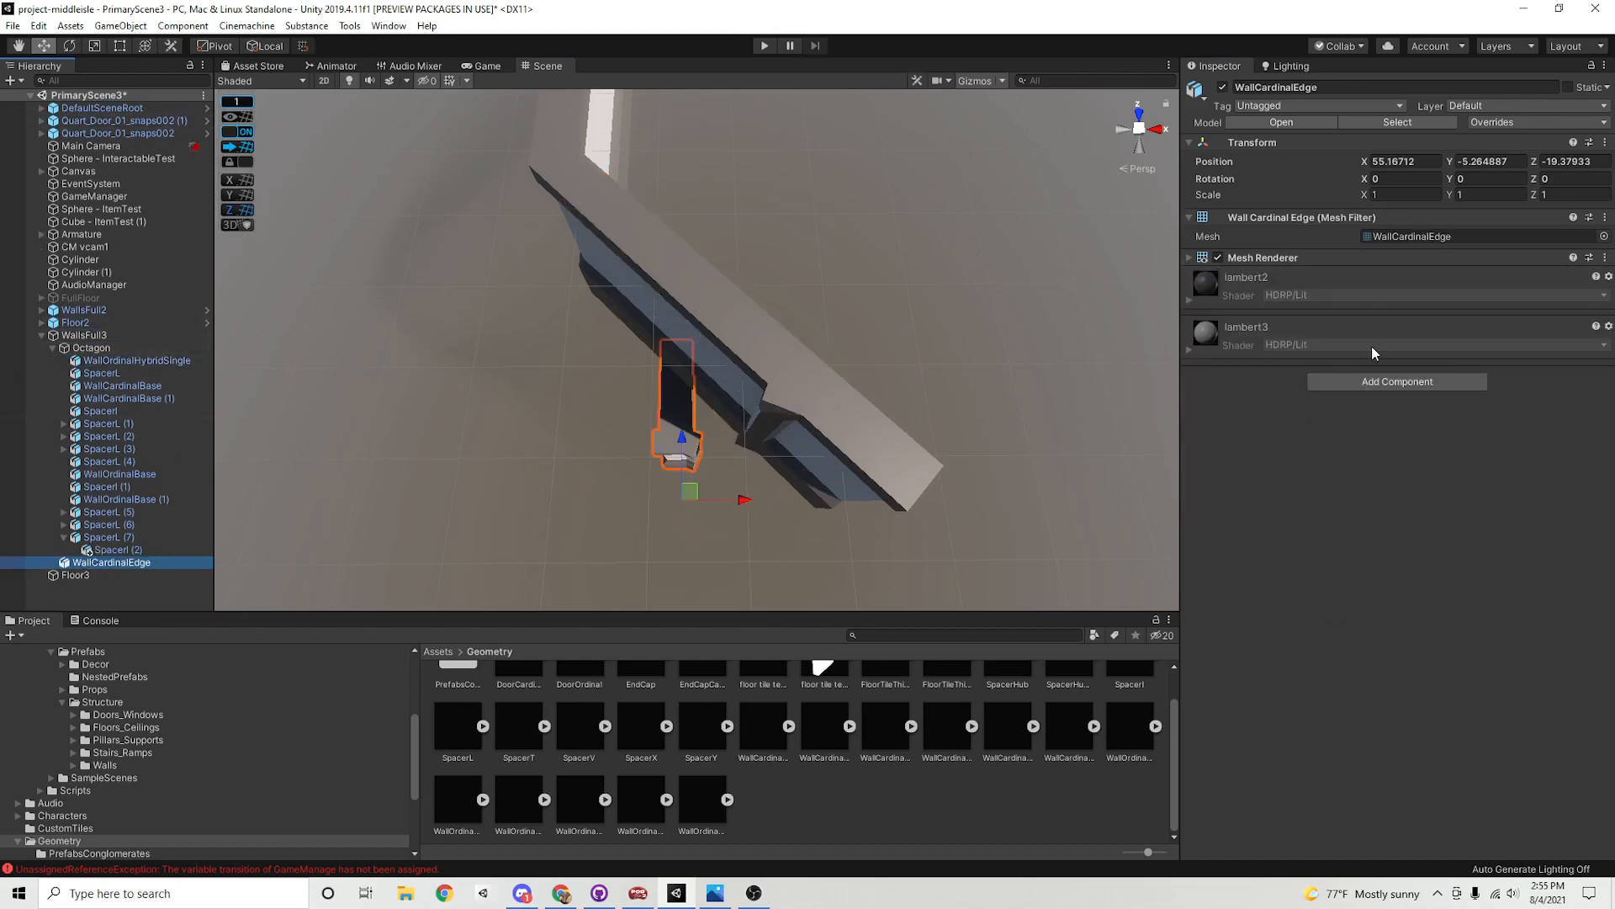
click(1385, 383)
click(1351, 598)
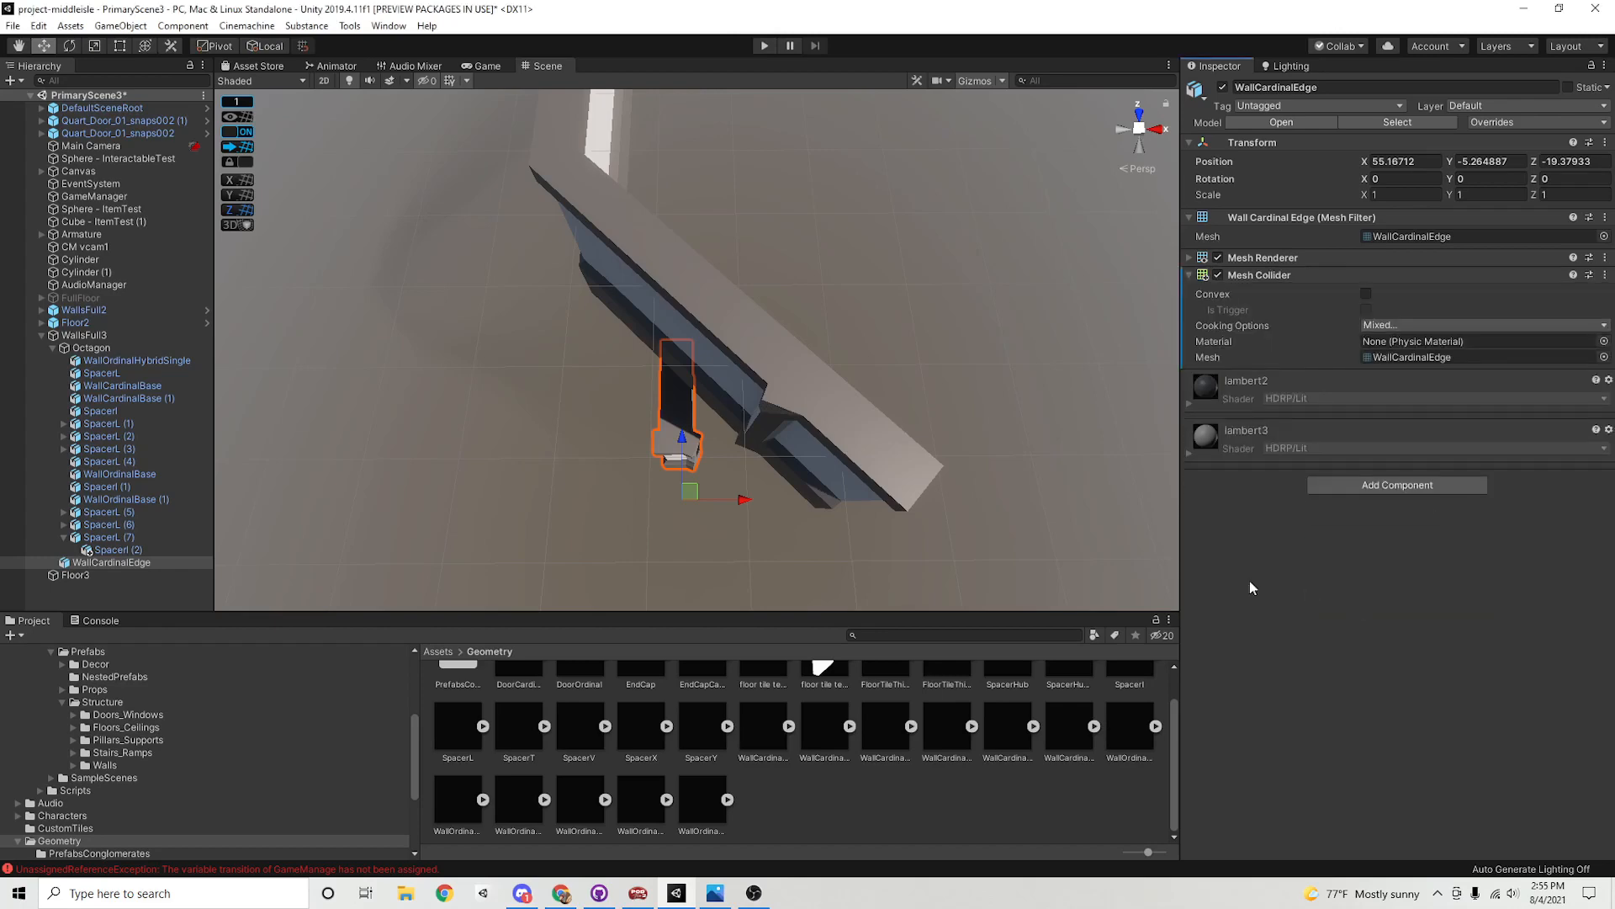
click(1366, 293)
Set the WallCardinalEdge wall's Y rotation to -90 so its angled end faces the hybrid wall
alt+drag(1088, 346, 789, 433)
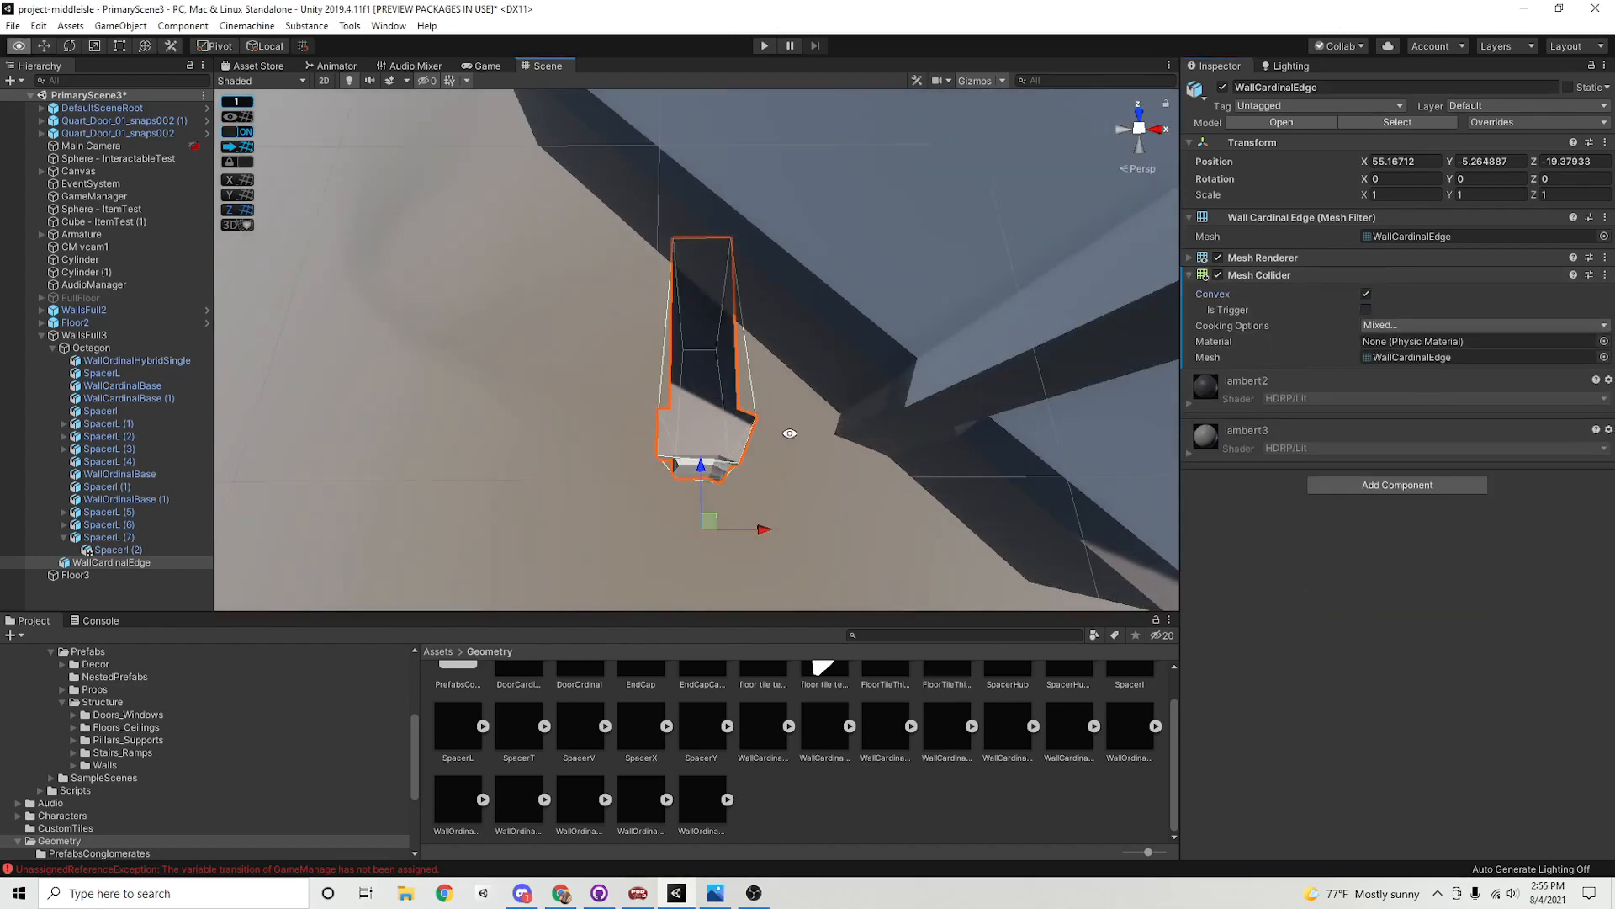
alt+right_drag(894, 513, 786, 491)
alt+drag(756, 453, 742, 463)
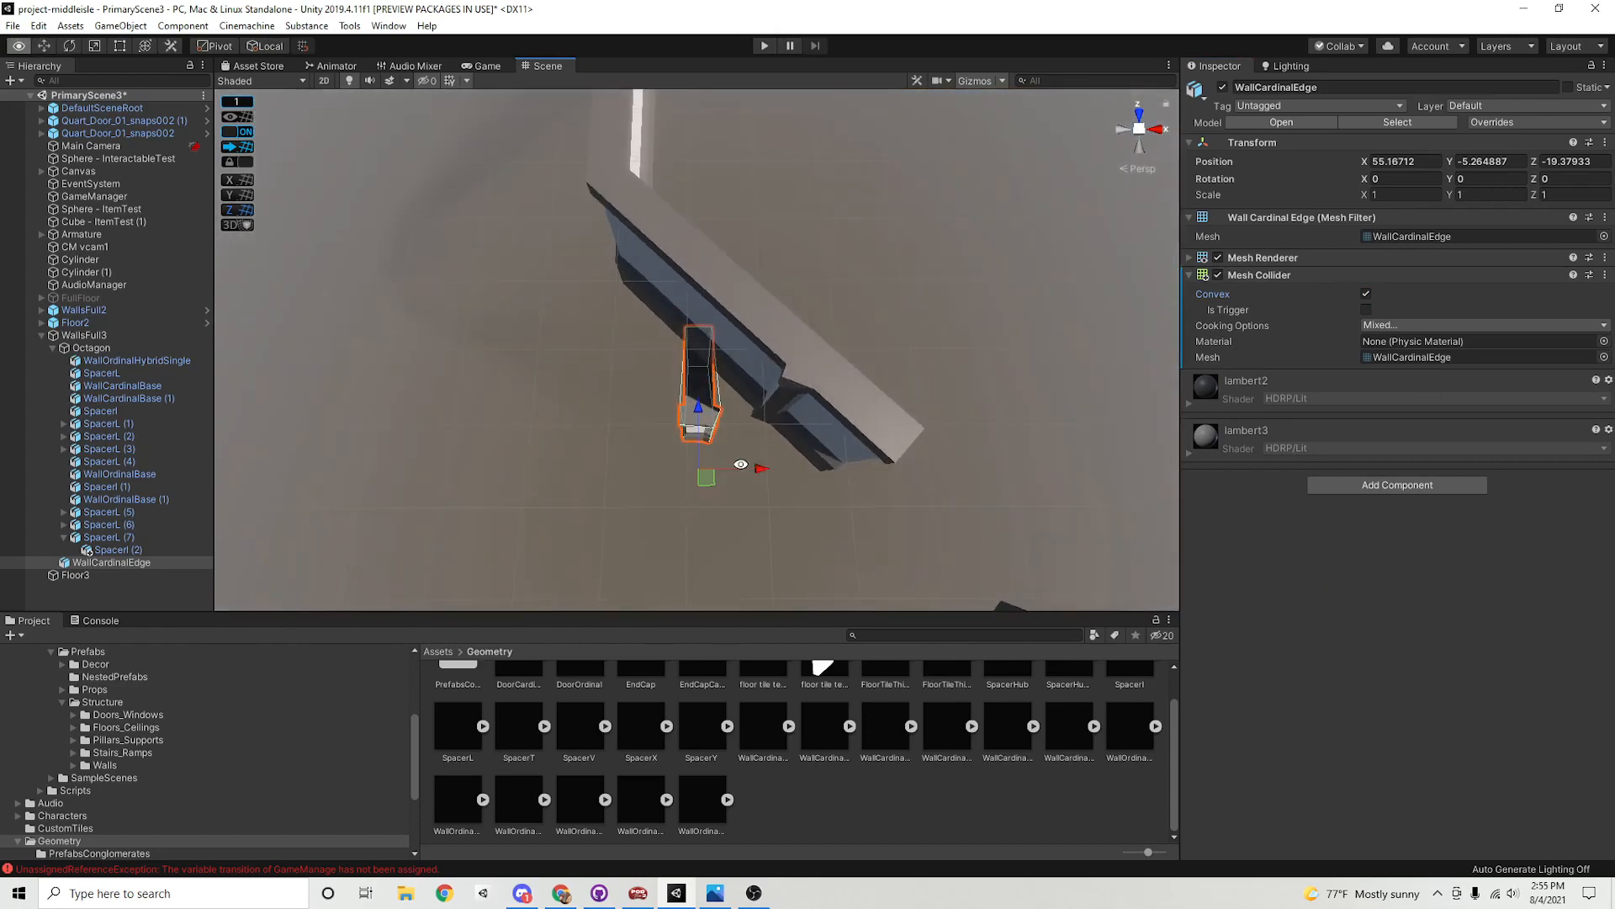
alt+right_drag(687, 434, 1013, 478)
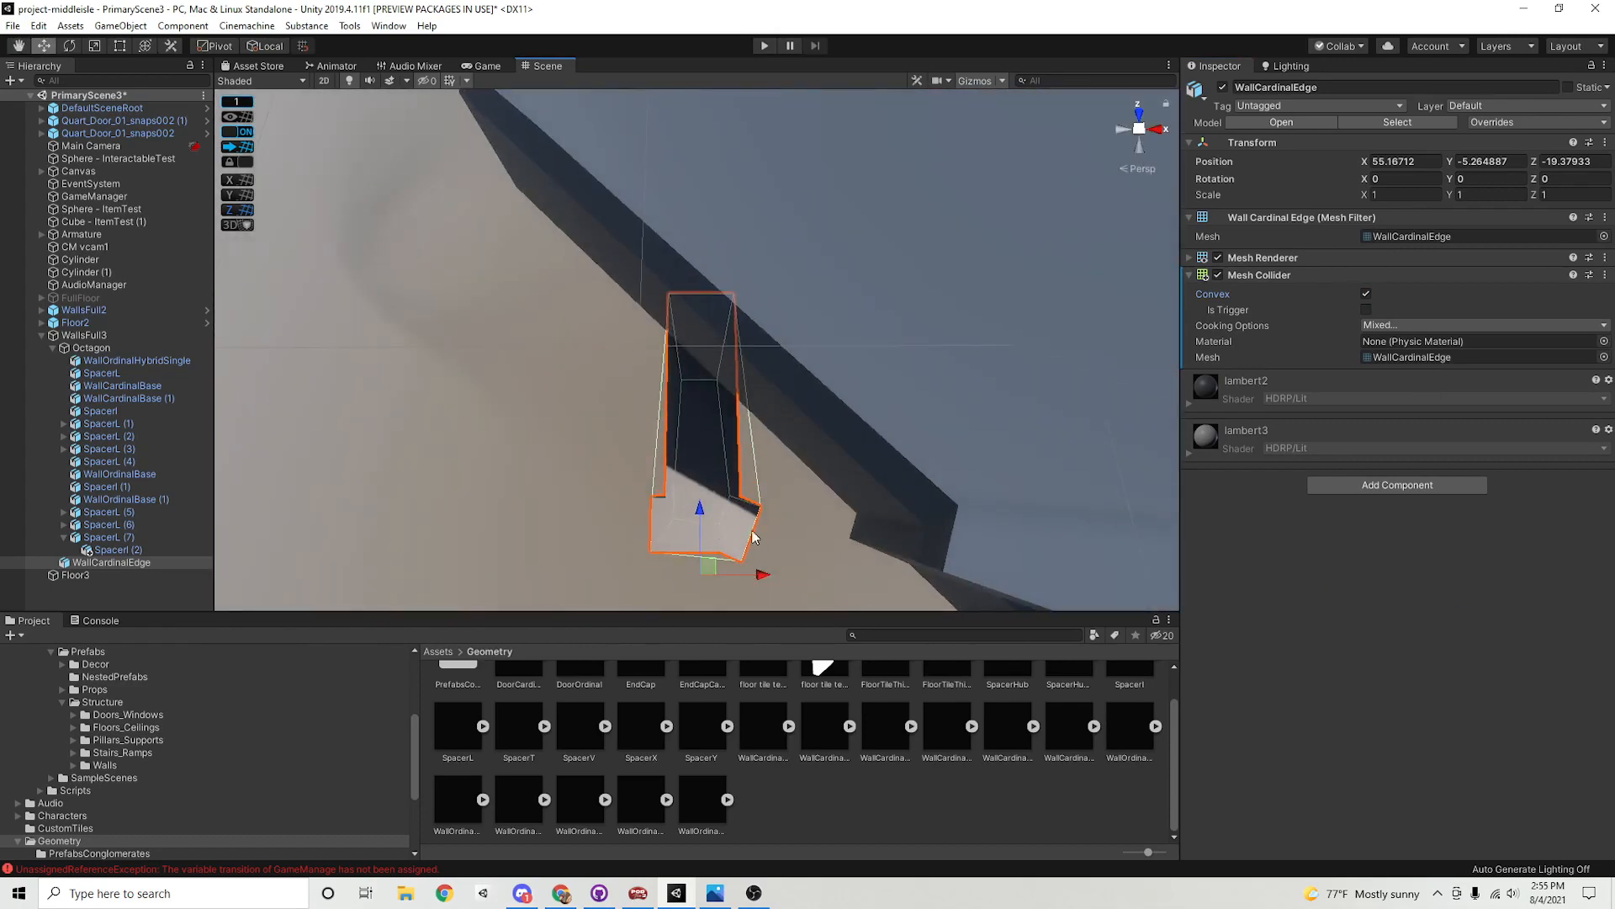
alt+drag(753, 537, 707, 476)
alt+drag(818, 444, 810, 461)
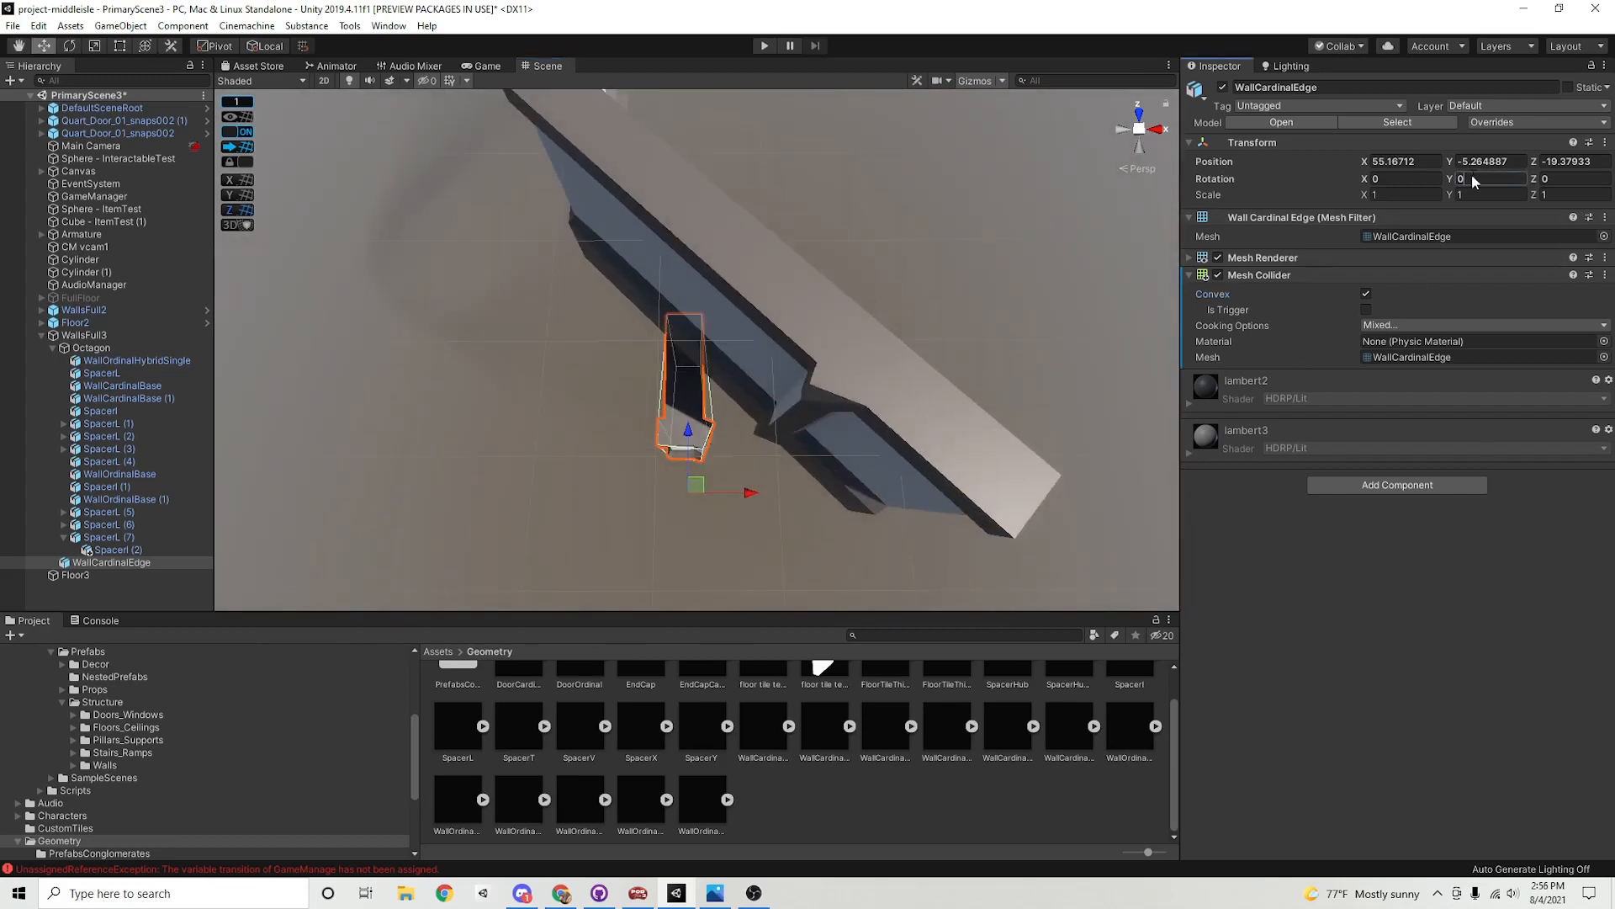
text(90)
key(BackSpace)
key(BackSpace)
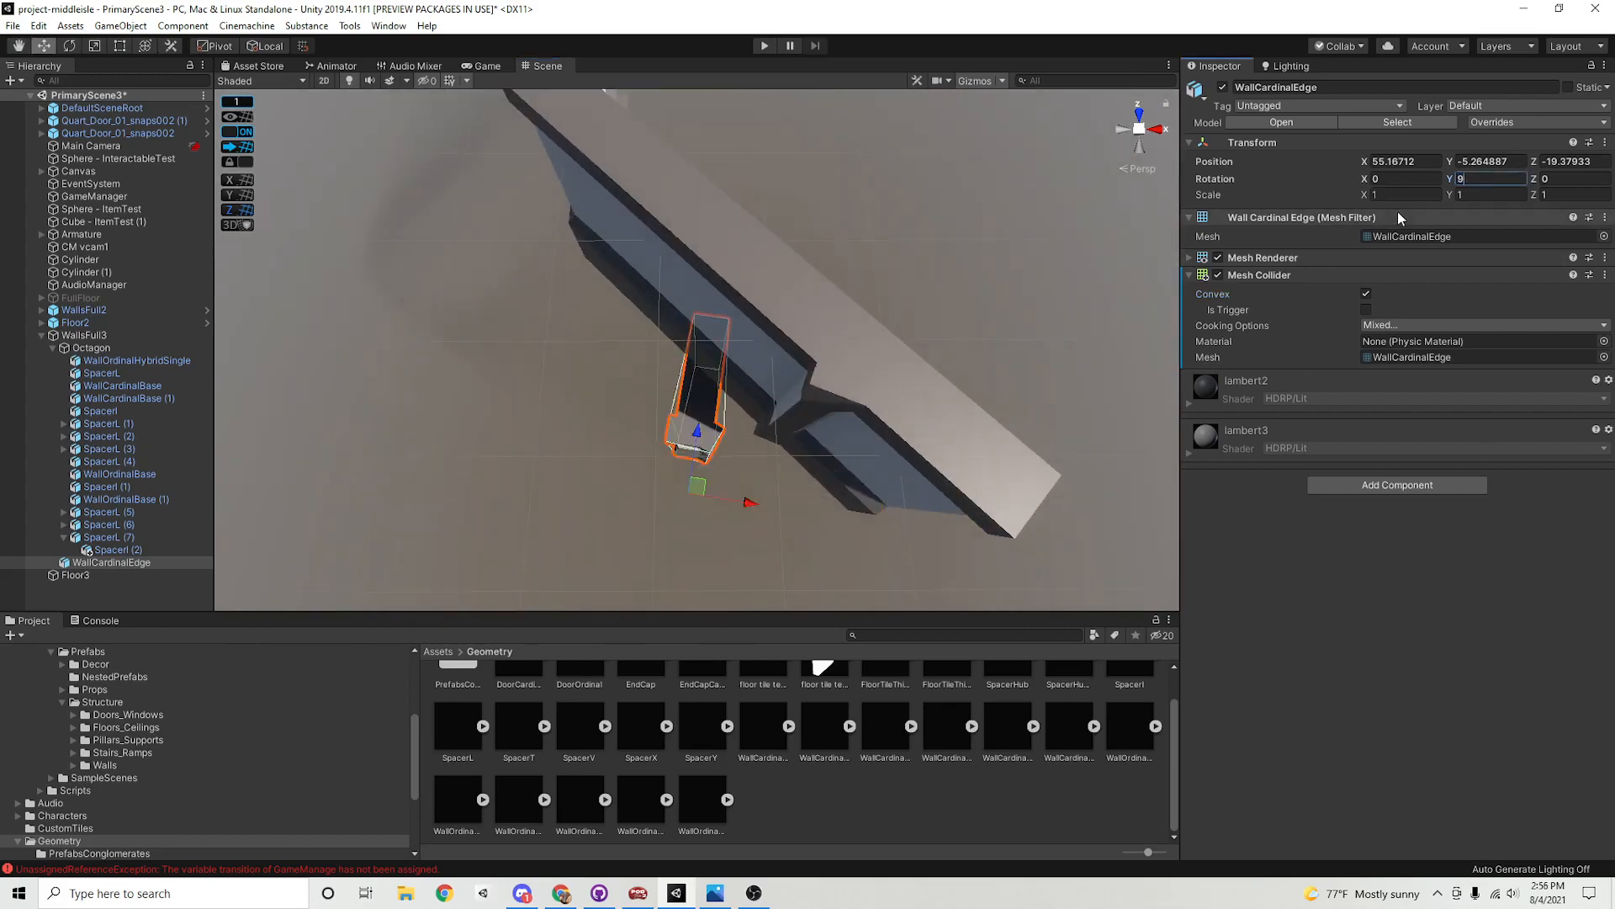
text(-90)
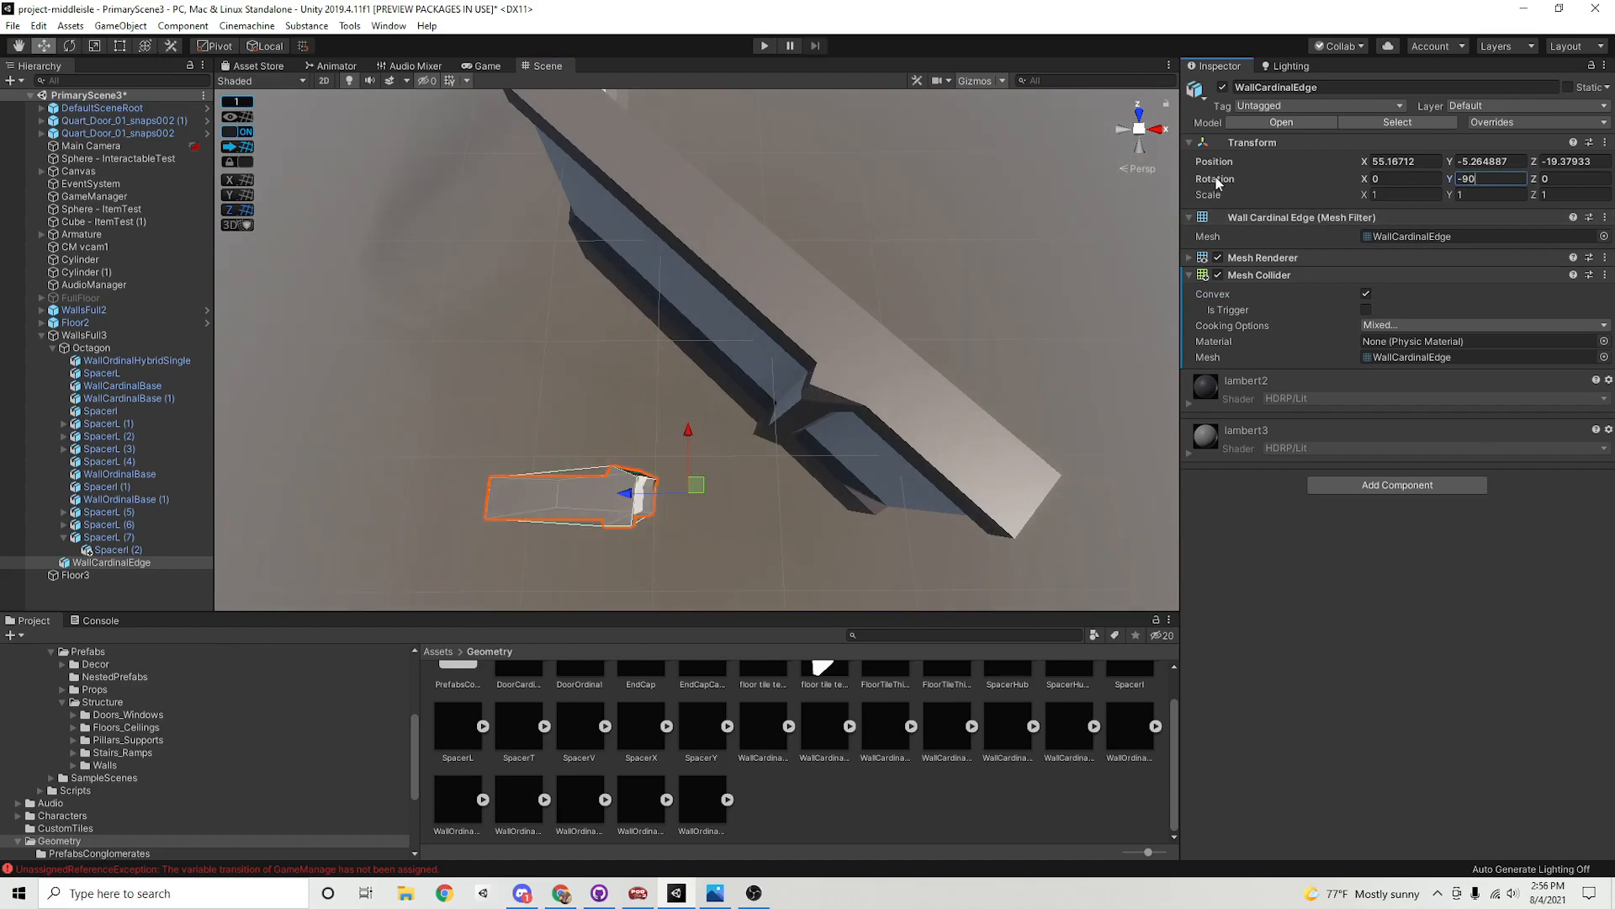
Snap WallCardinalEdge to the grid and move it to 57, -2, -19 against the hybrid wall
click(249, 150)
scroll(728, 462, down, 6)
alt+drag(729, 462, 747, 370)
key(f)
alt+right_drag(746, 375, 497, 386)
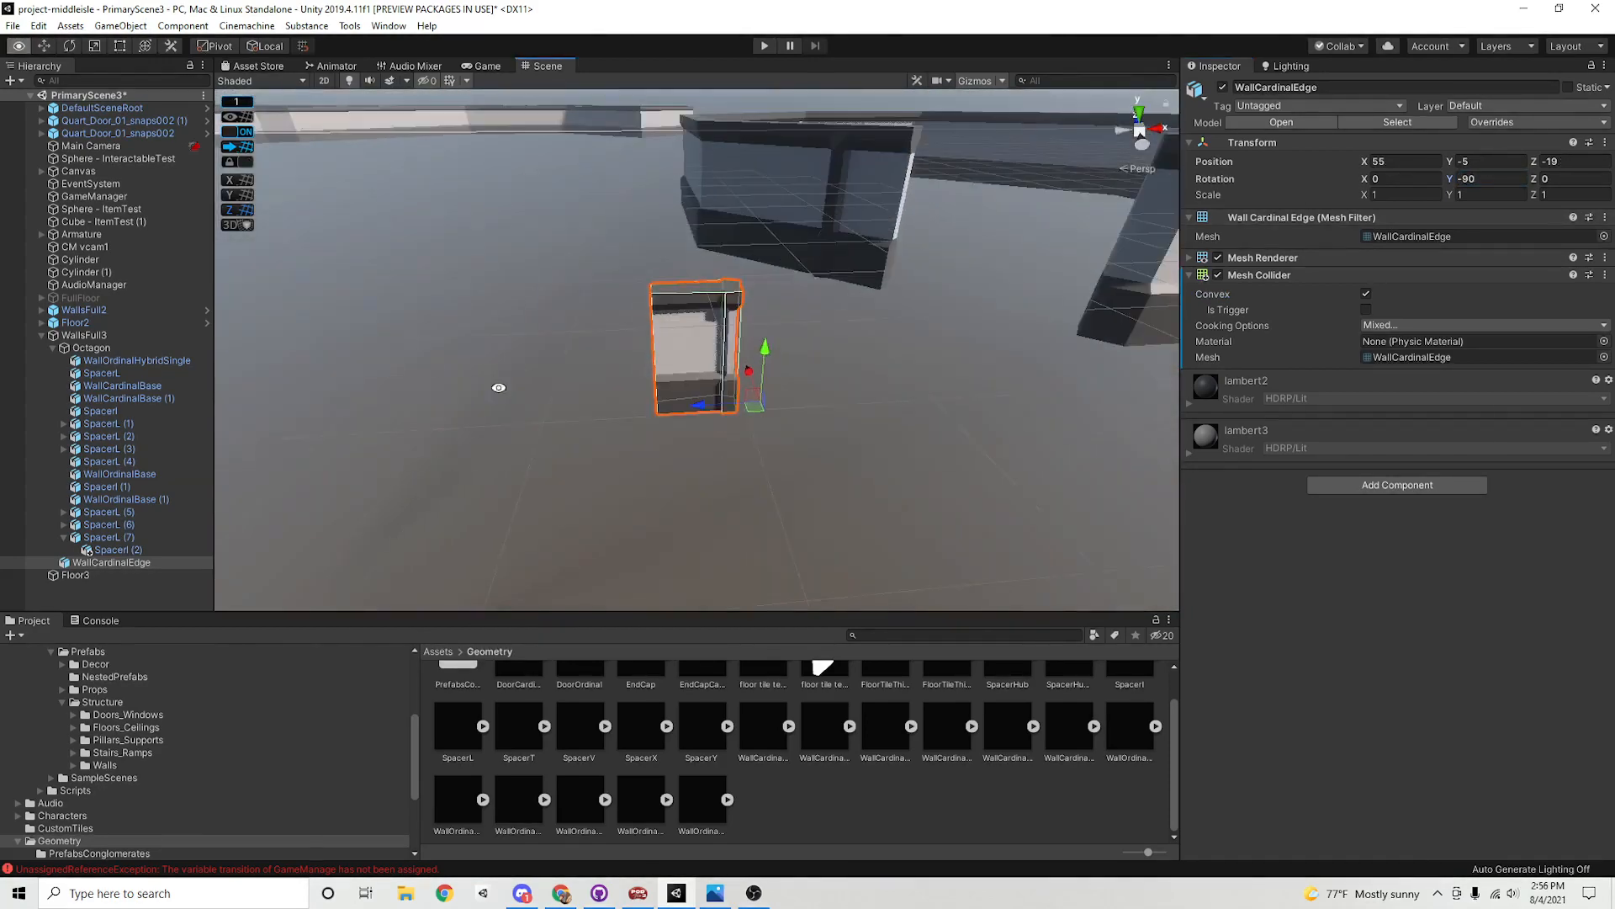
middle_drag(757, 383, 710, 448)
drag(721, 393, 690, 518)
drag(660, 387, 748, 385)
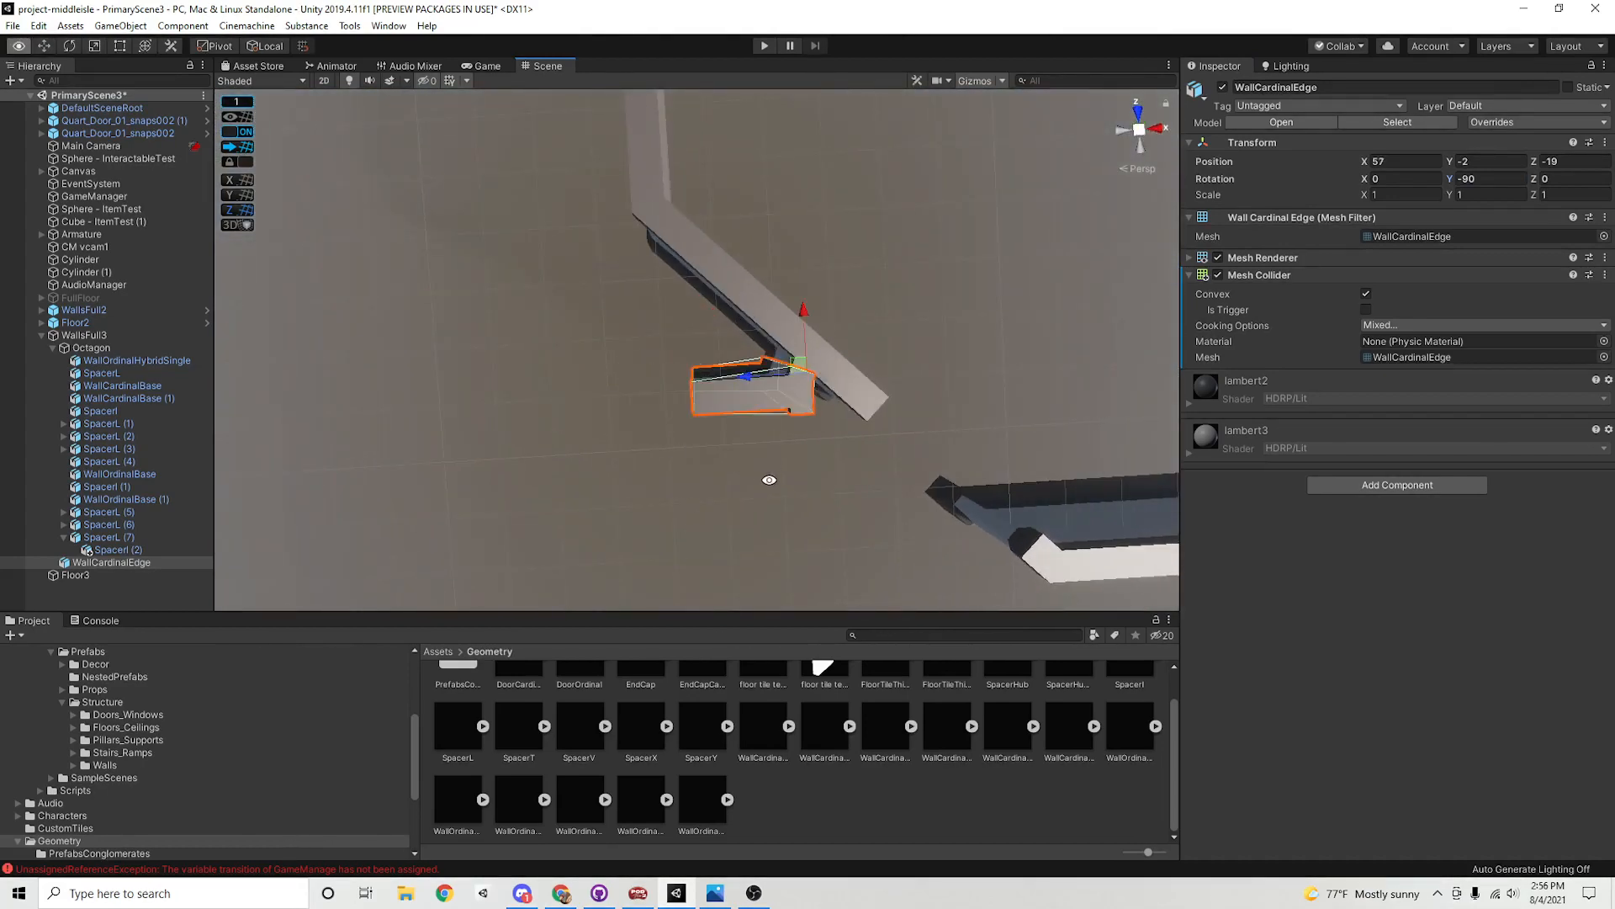
Select the hybrid wall, WallCardinalEdge and SpacerI (2) together to compare how their outlines meet
alt+drag(769, 480, 795, 317)
click(855, 284)
shift+click(688, 340)
shift+click(865, 409)
alt+drag(867, 413, 628, 495)
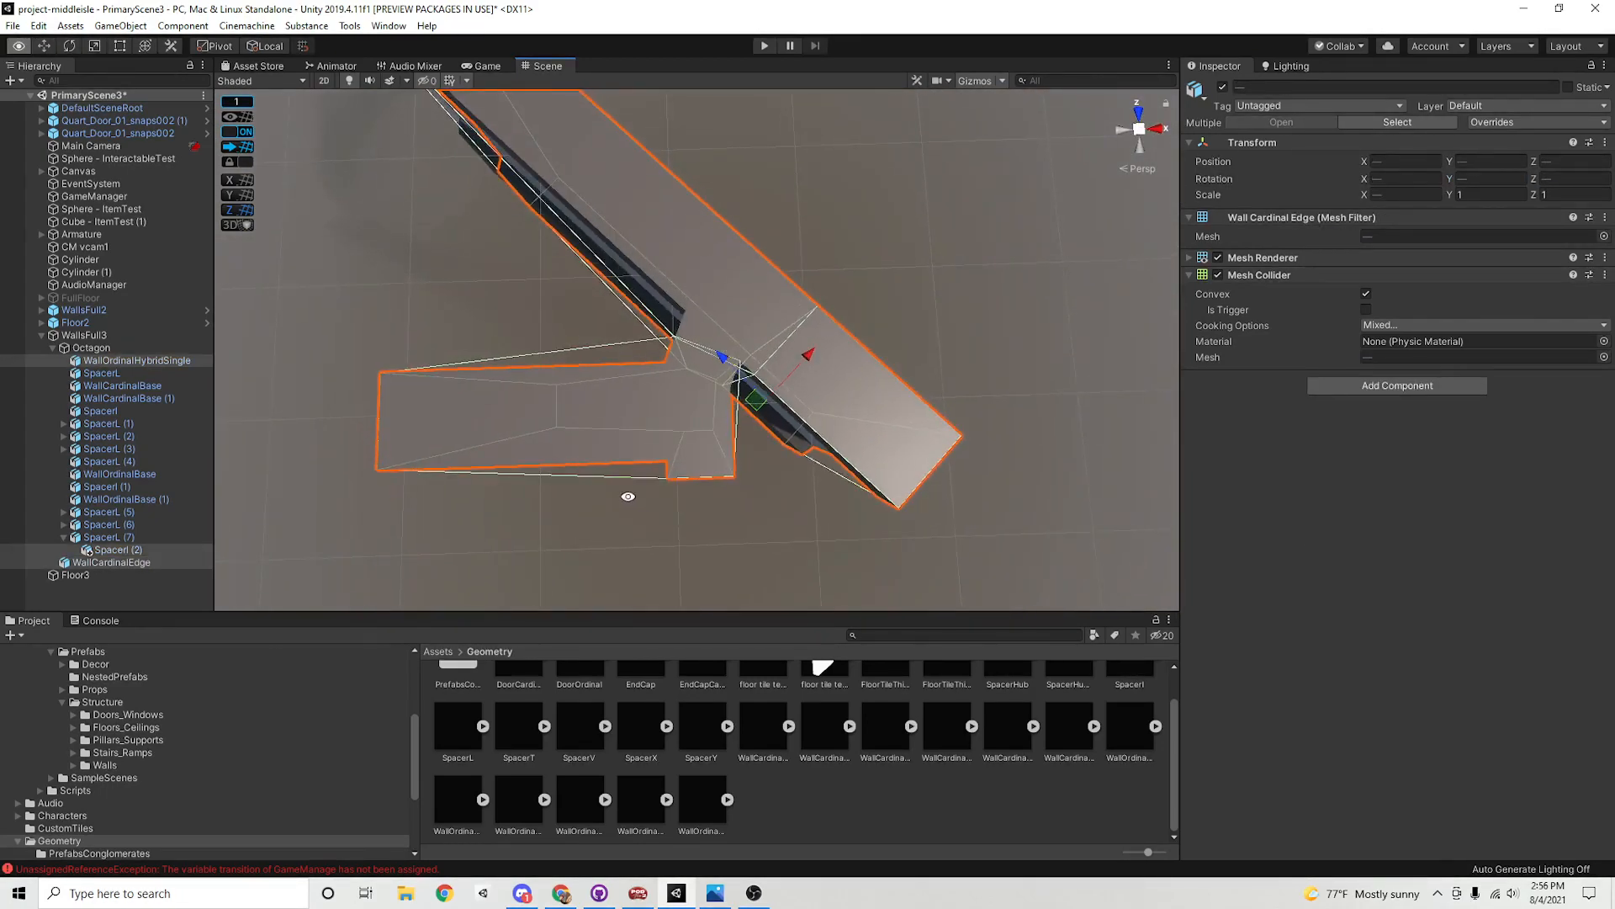
Inspect up close the corner where WallCardinalEdge joins the hybrid wall, checking each piece's outline
alt+right_drag(627, 496, 800, 518)
click(800, 518)
middle_drag(711, 478, 707, 483)
click(706, 482)
alt+right_drag(707, 483, 795, 485)
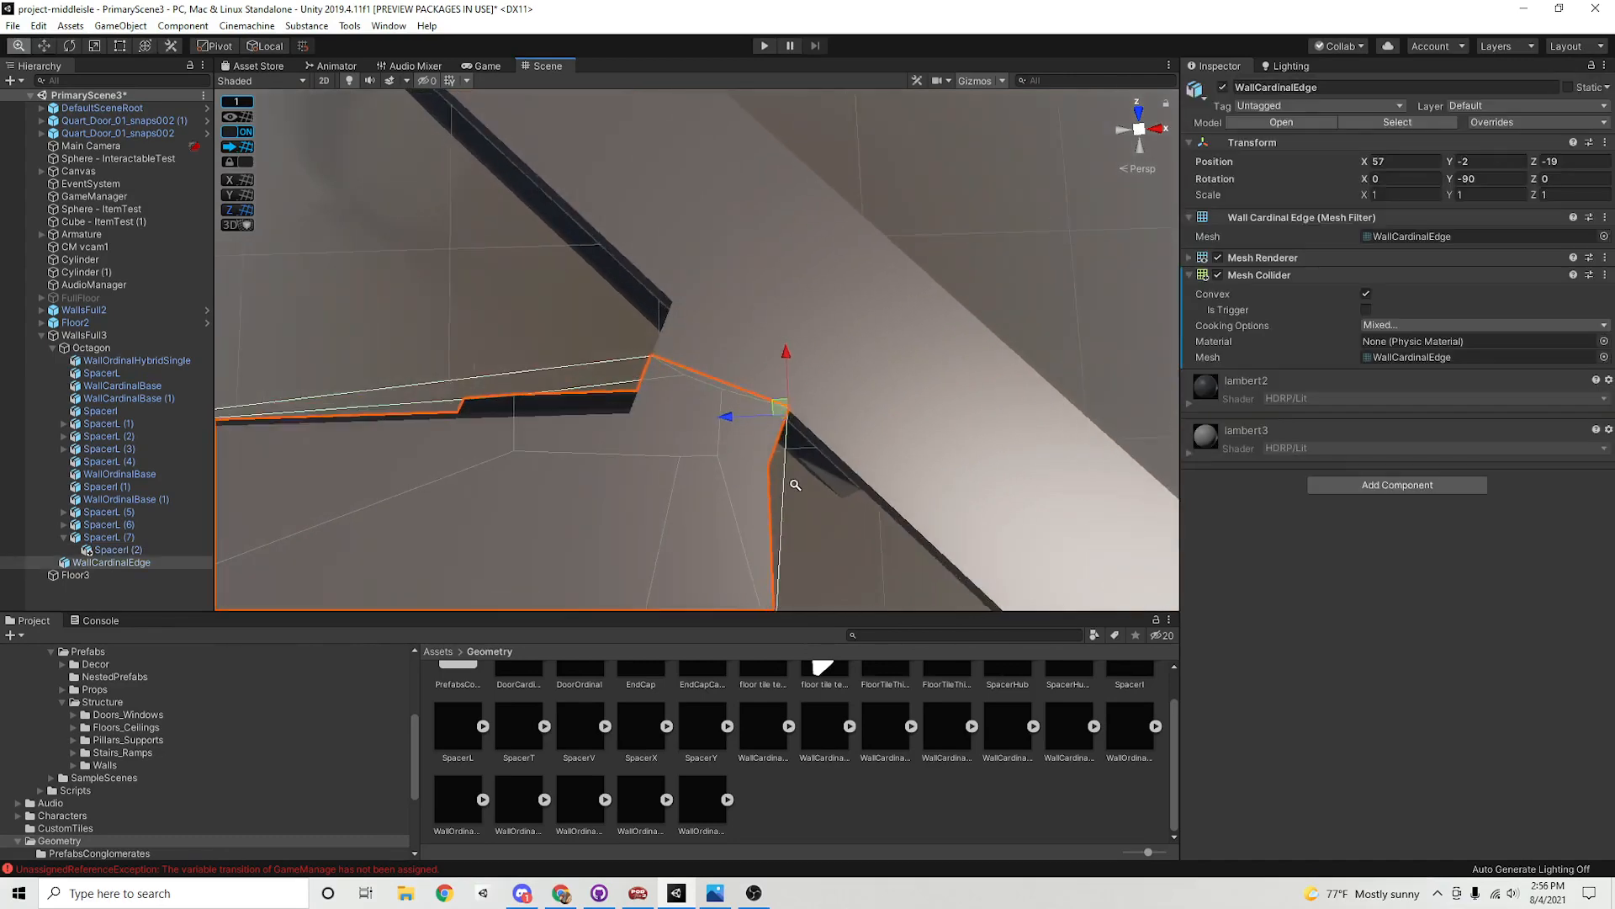
click(705, 294)
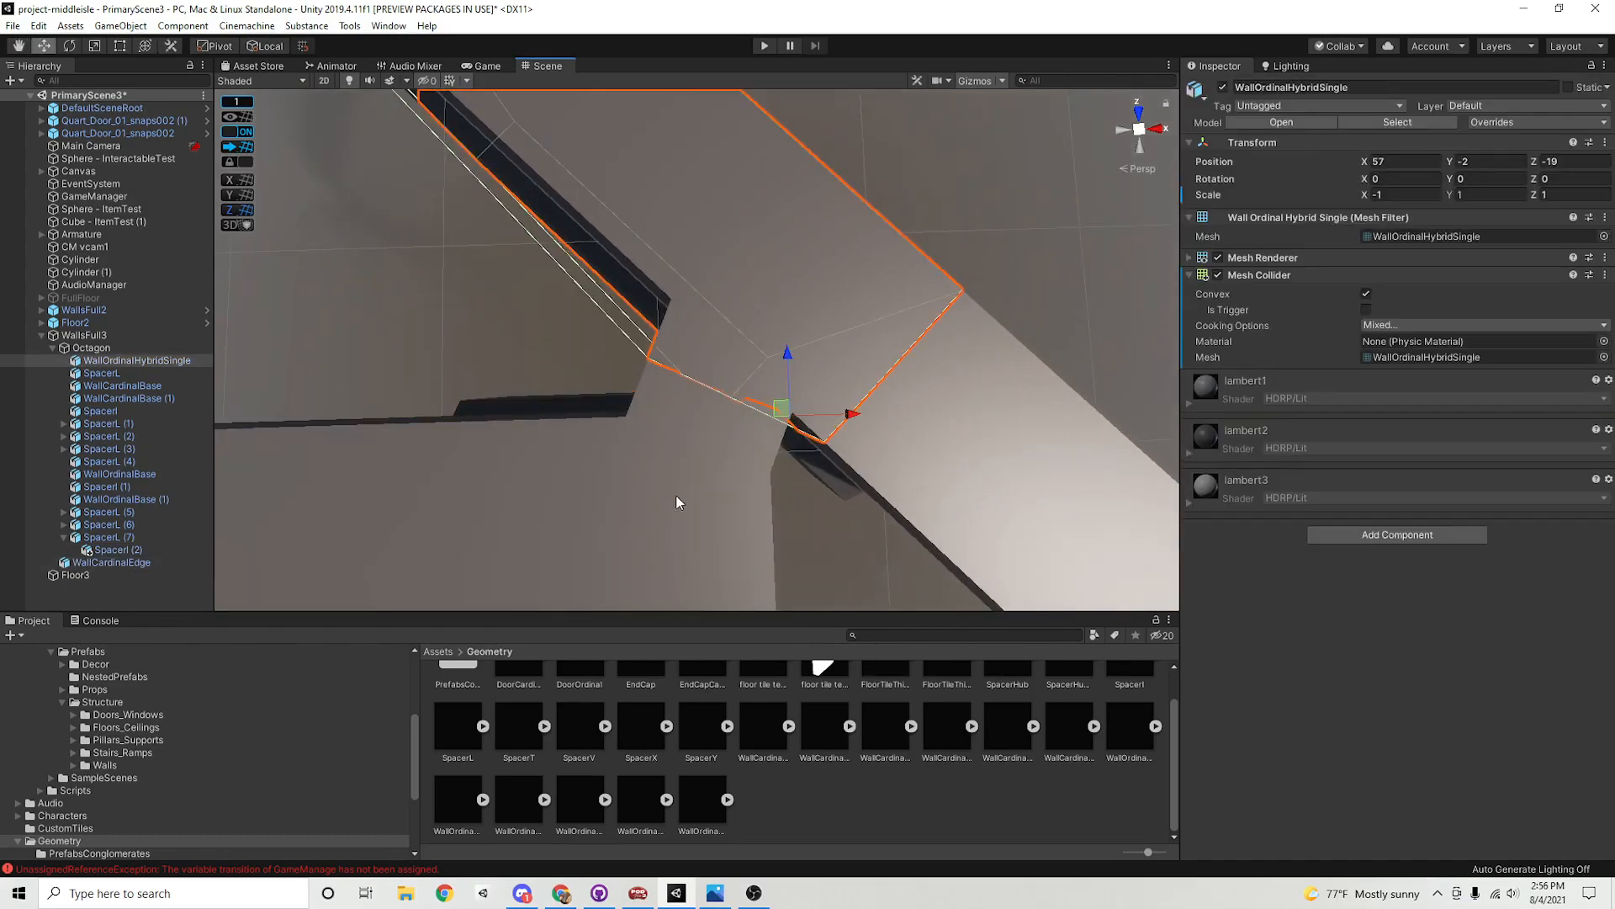
alt+drag(678, 503, 496, 501)
click(588, 428)
click(740, 330)
key(ctrl+z)
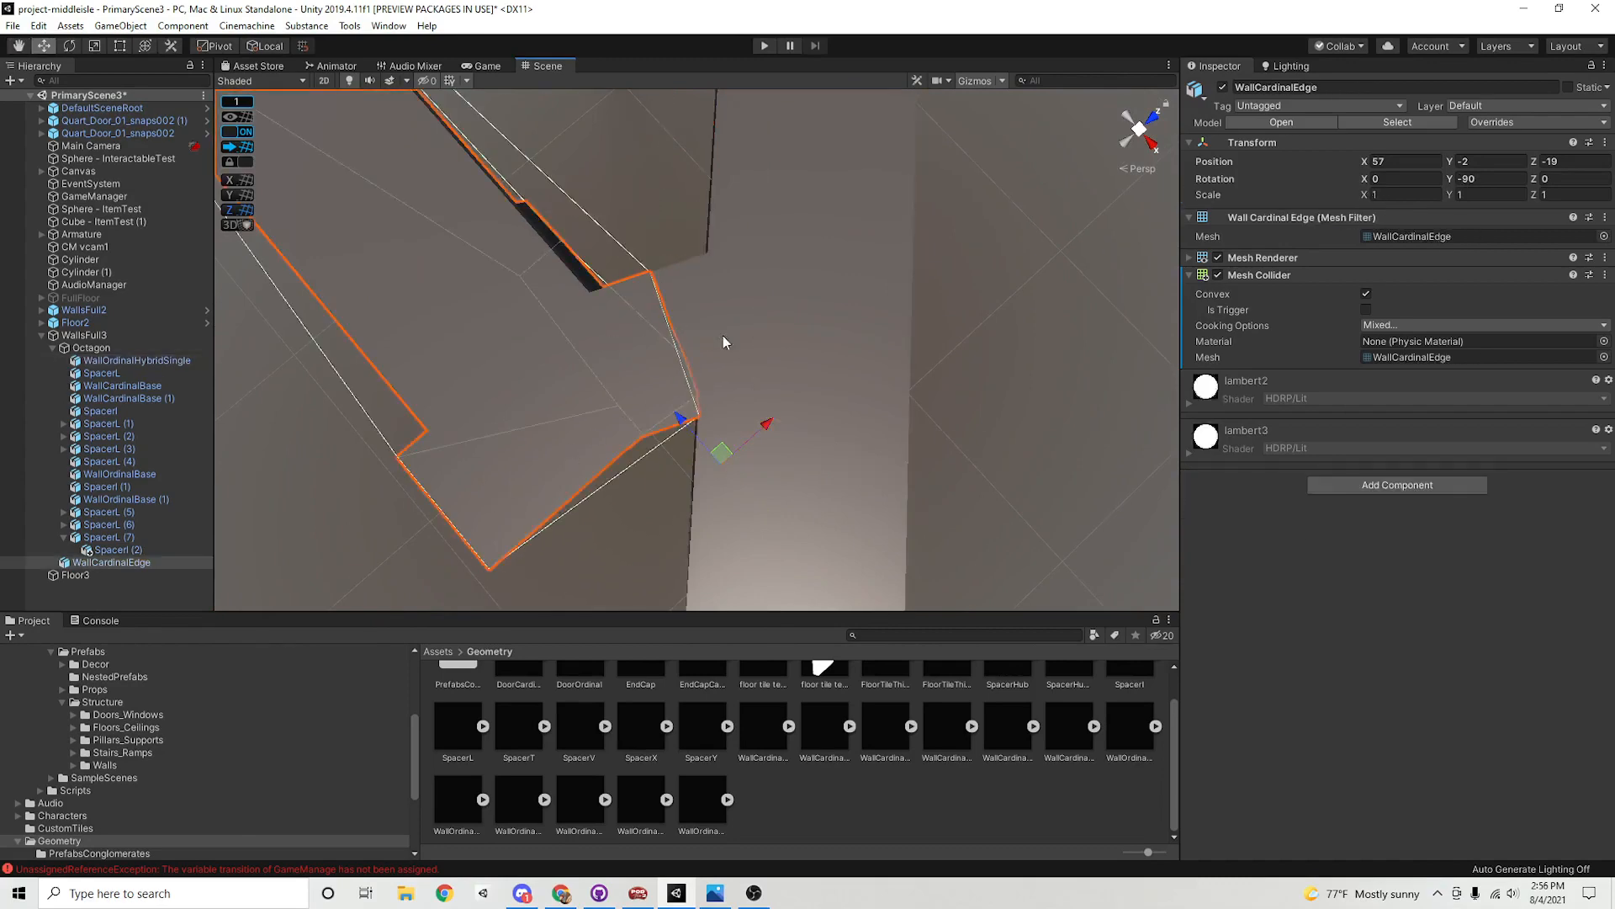
Select the hybrid wall and WallCardinalEdge alternately to compare their outlines where the two pieces meet
click(732, 336)
click(583, 360)
click(811, 321)
click(597, 357)
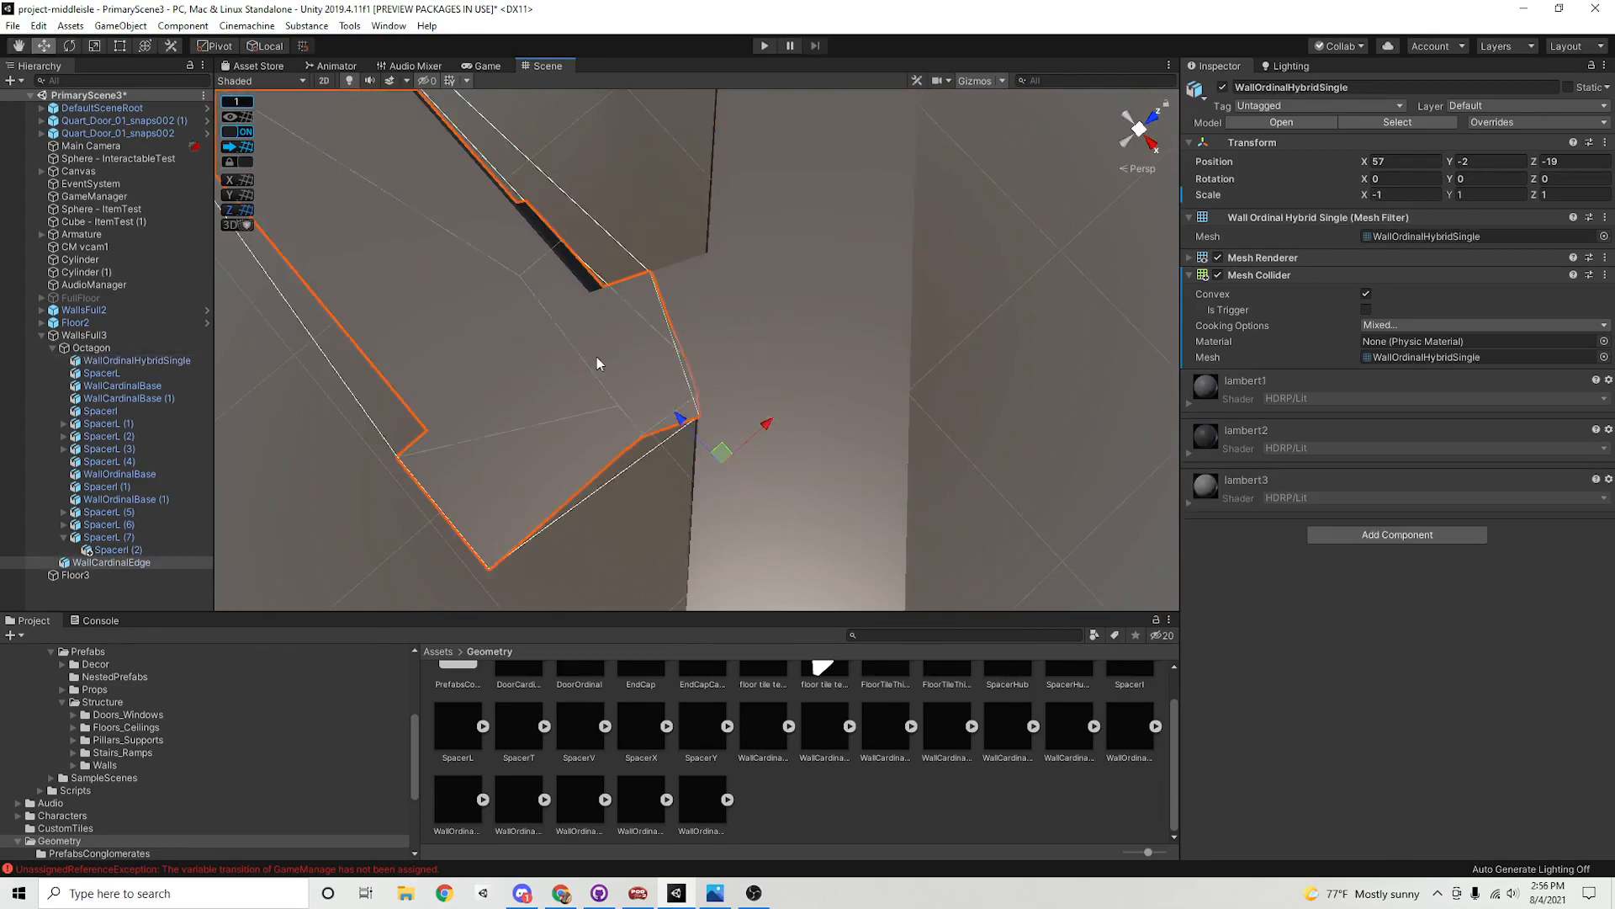
click(724, 355)
alt+drag(558, 422, 748, 305)
click(747, 298)
click(931, 307)
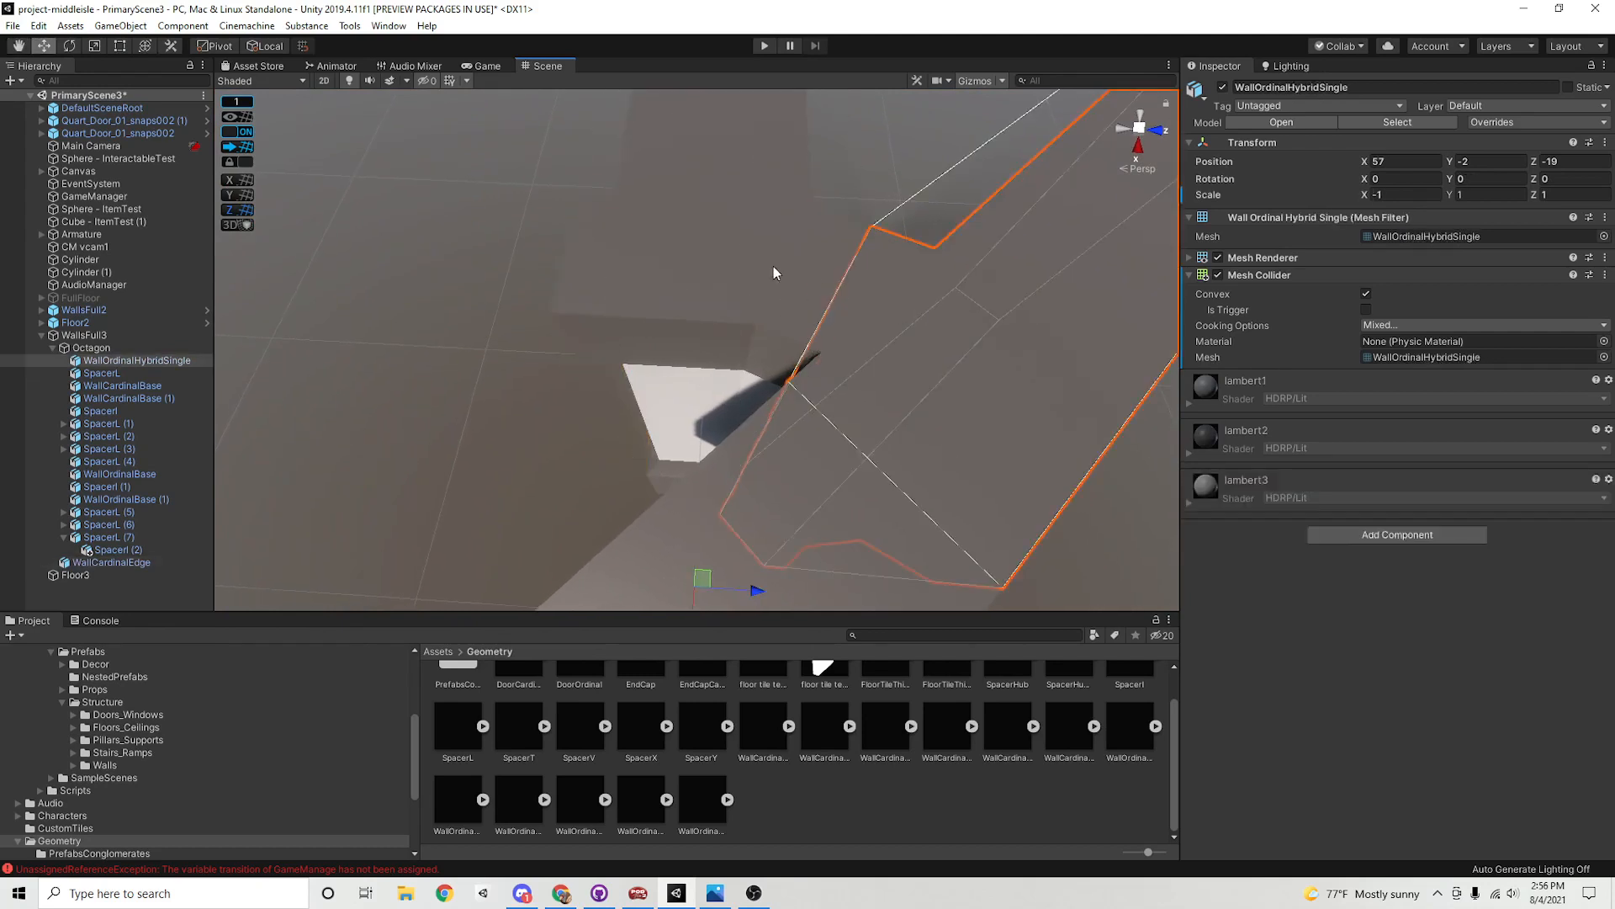
click(774, 266)
click(863, 316)
click(791, 303)
Examine the joint between WallCardinalEdge and the hybrid wall from directly above
alt+drag(926, 329, 728, 485)
alt+right_drag(728, 485, 1110, 518)
alt+drag(823, 459, 838, 446)
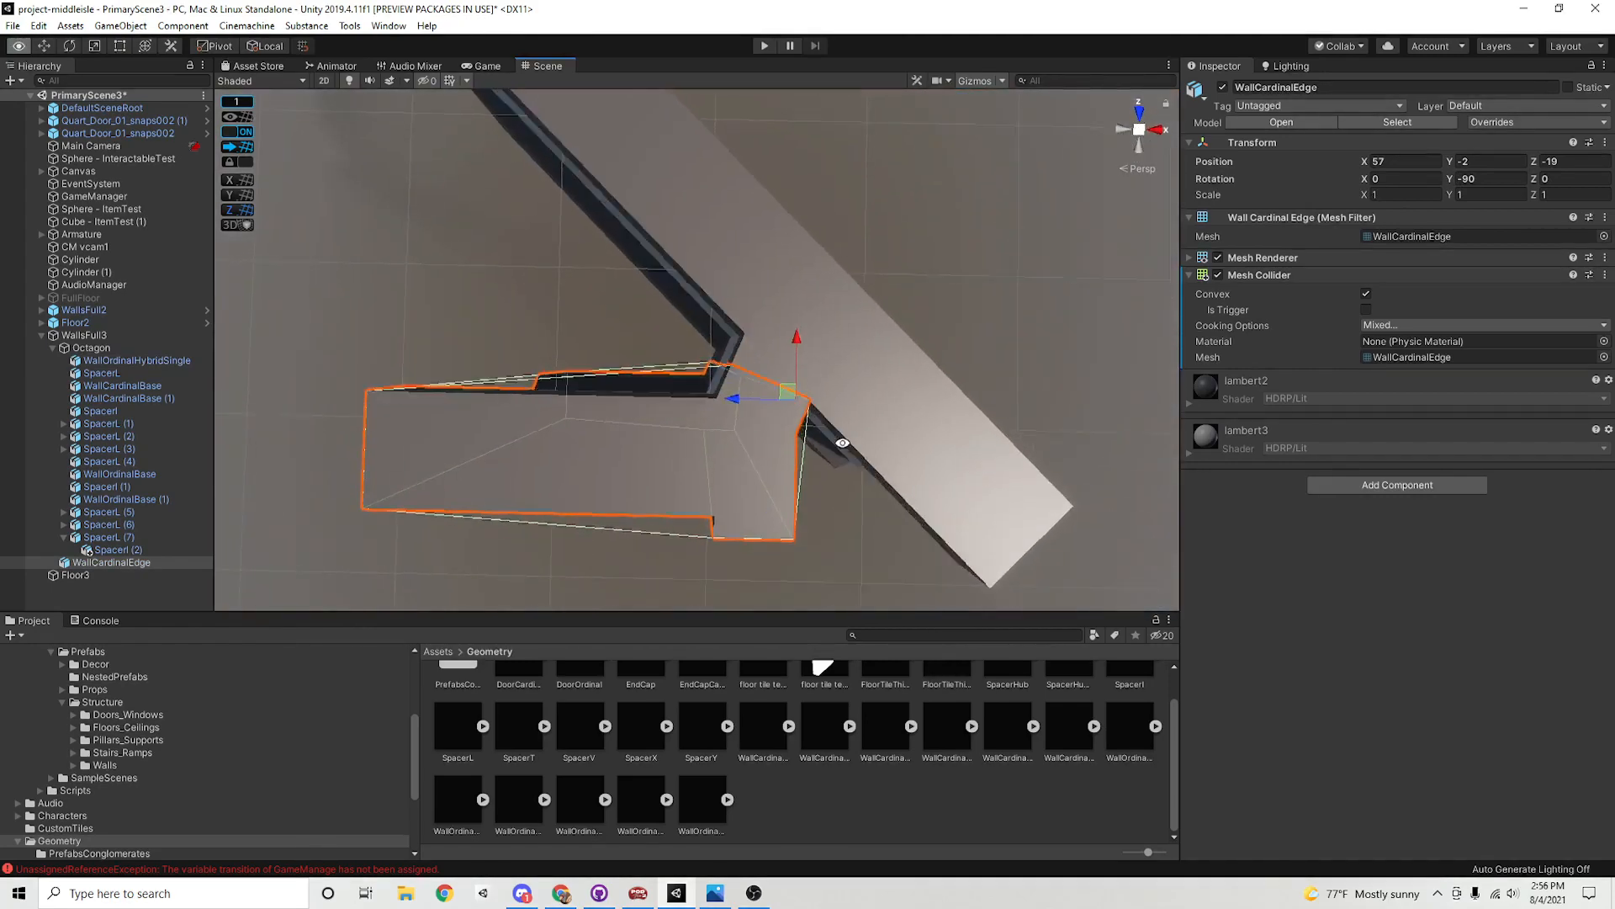
alt+right_drag(838, 446, 663, 472)
alt+drag(718, 472, 721, 457)
alt+right_drag(721, 463, 1111, 496)
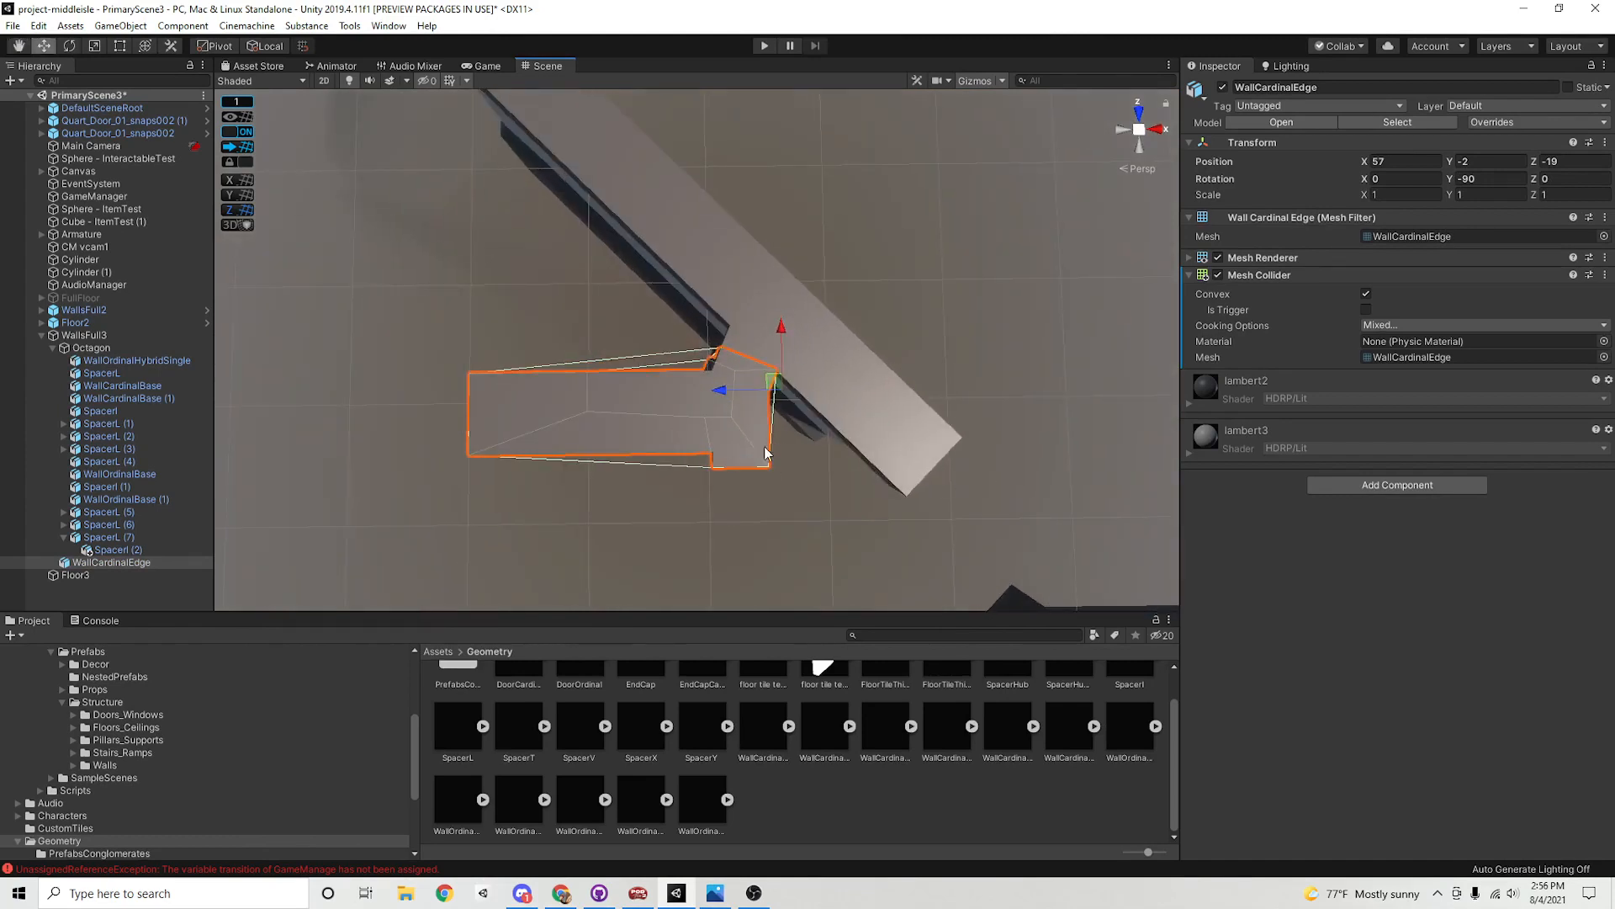
click(875, 419)
middle_drag(831, 421, 681, 424)
click(635, 349)
middle_drag(635, 353, 790, 443)
alt+right_drag(790, 443, 1031, 471)
middle_drag(1030, 472, 883, 464)
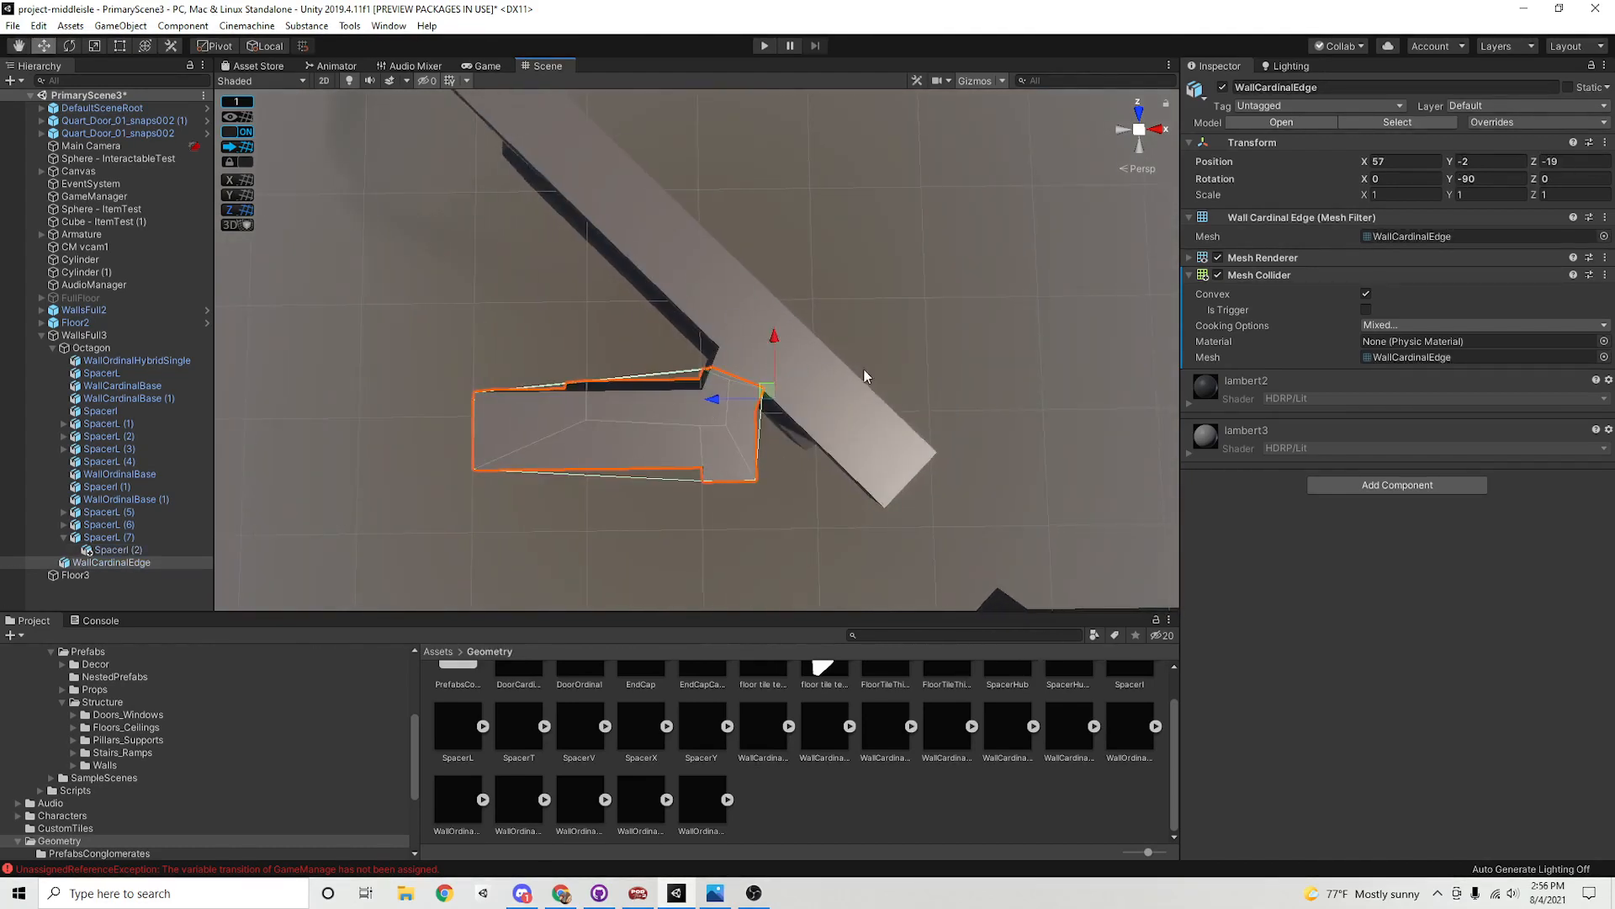
Check the hybrid wall and WallCardinalEdge joint from oblique angles around the outside of the octagon
alt+drag(865, 370, 764, 299)
click(780, 311)
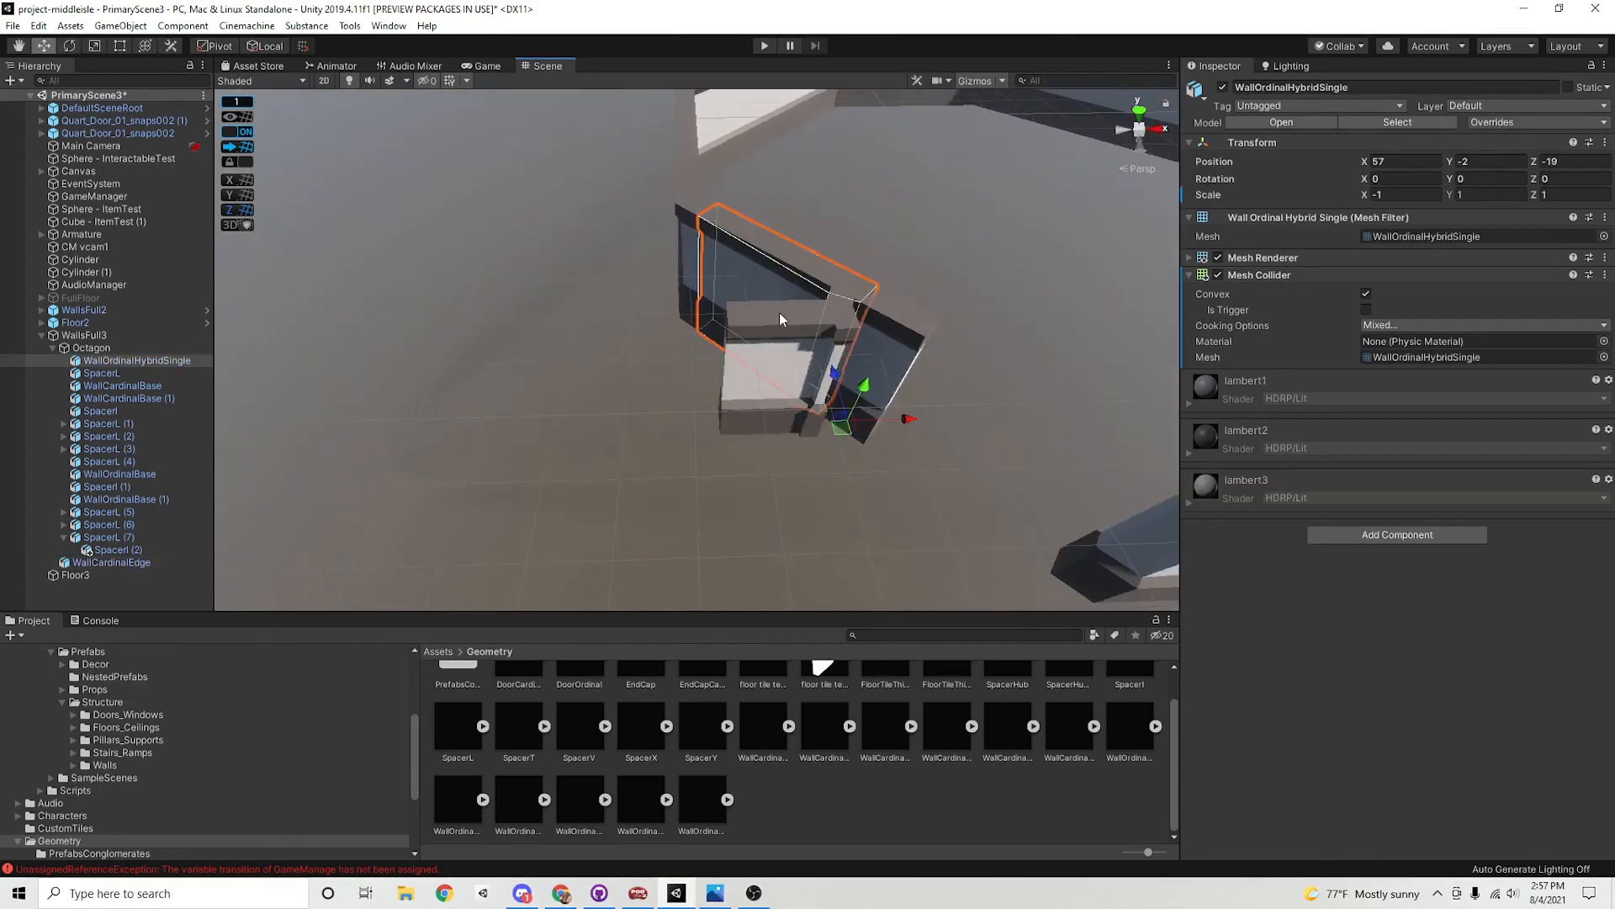
click(779, 315)
scroll(779, 315, up, 3)
middle_drag(888, 276, 823, 274)
middle_drag(951, 378, 714, 342)
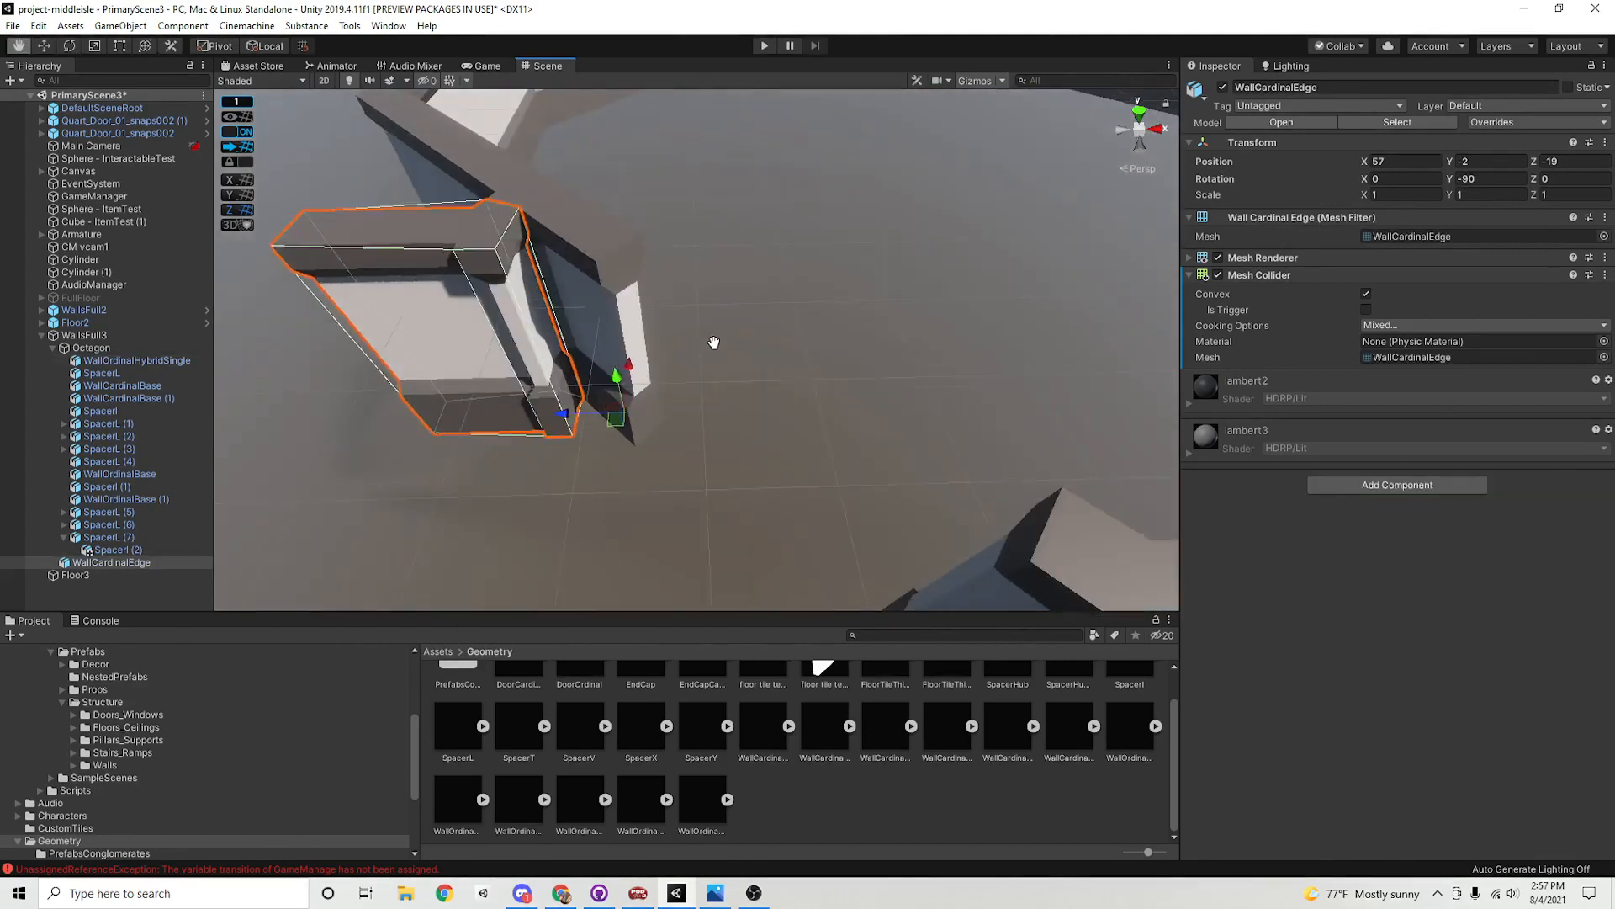
alt+drag(714, 342, 805, 411)
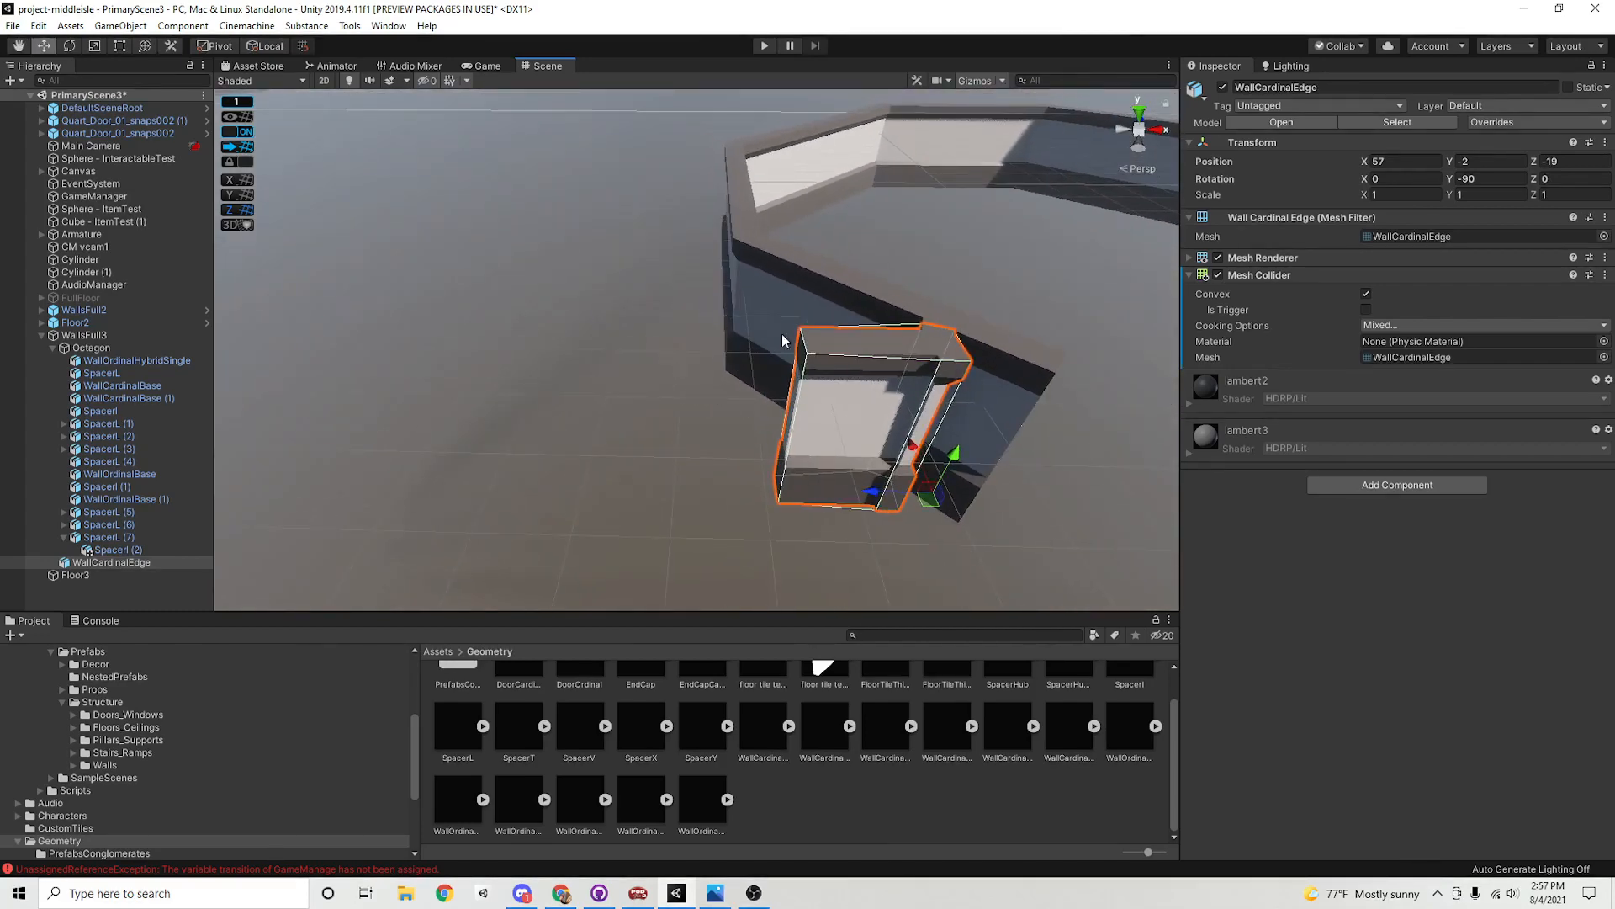
Duplicate the octagon's straight SpacerI piece and move the copy out of Octagon to sit directly under WallsFull3
click(786, 256)
alt+drag(786, 257, 757, 296)
key(ctrl+d)
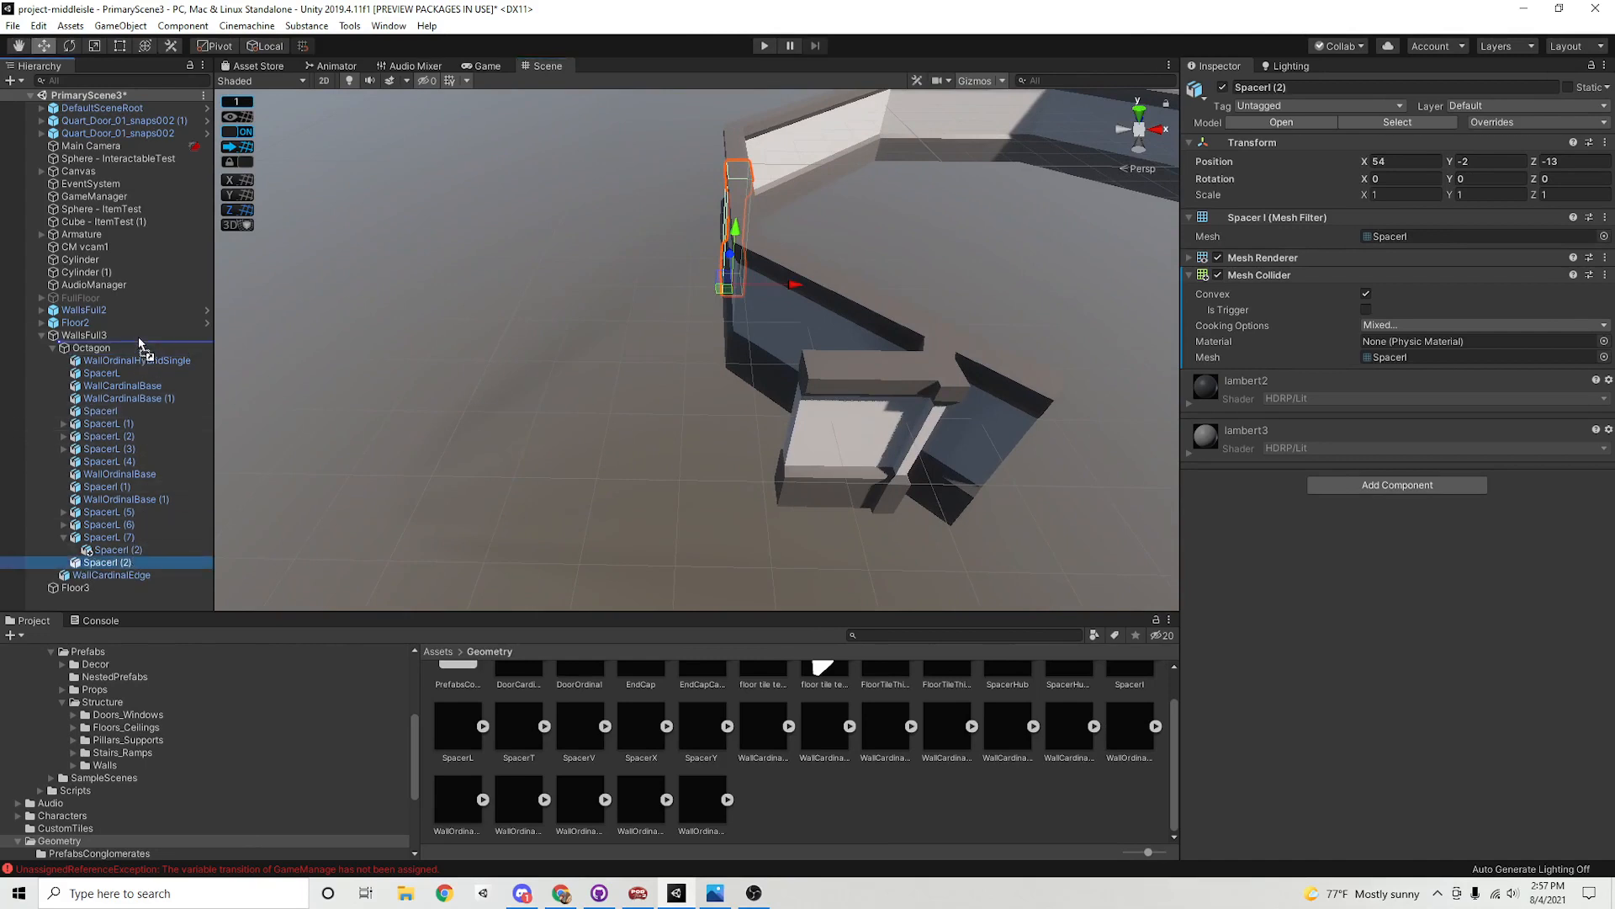
drag(130, 347, 130, 345)
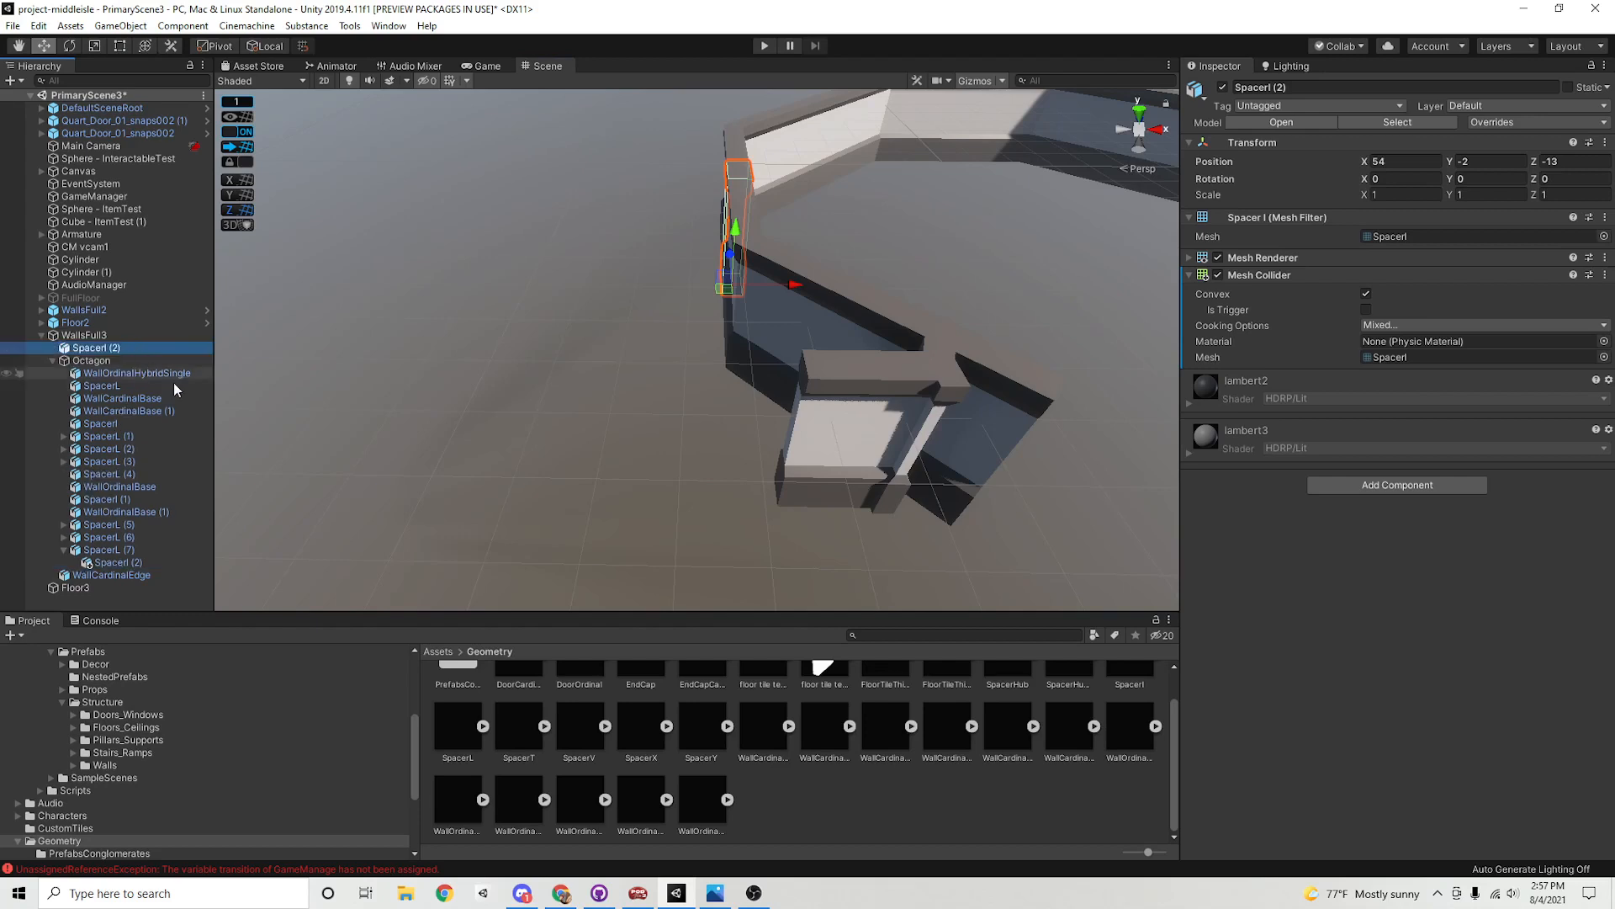
Position the spacer copy at 54, -2, -19 with a Y rotation of 90, in line with WallCardinalEdge
drag(728, 256, 724, 380)
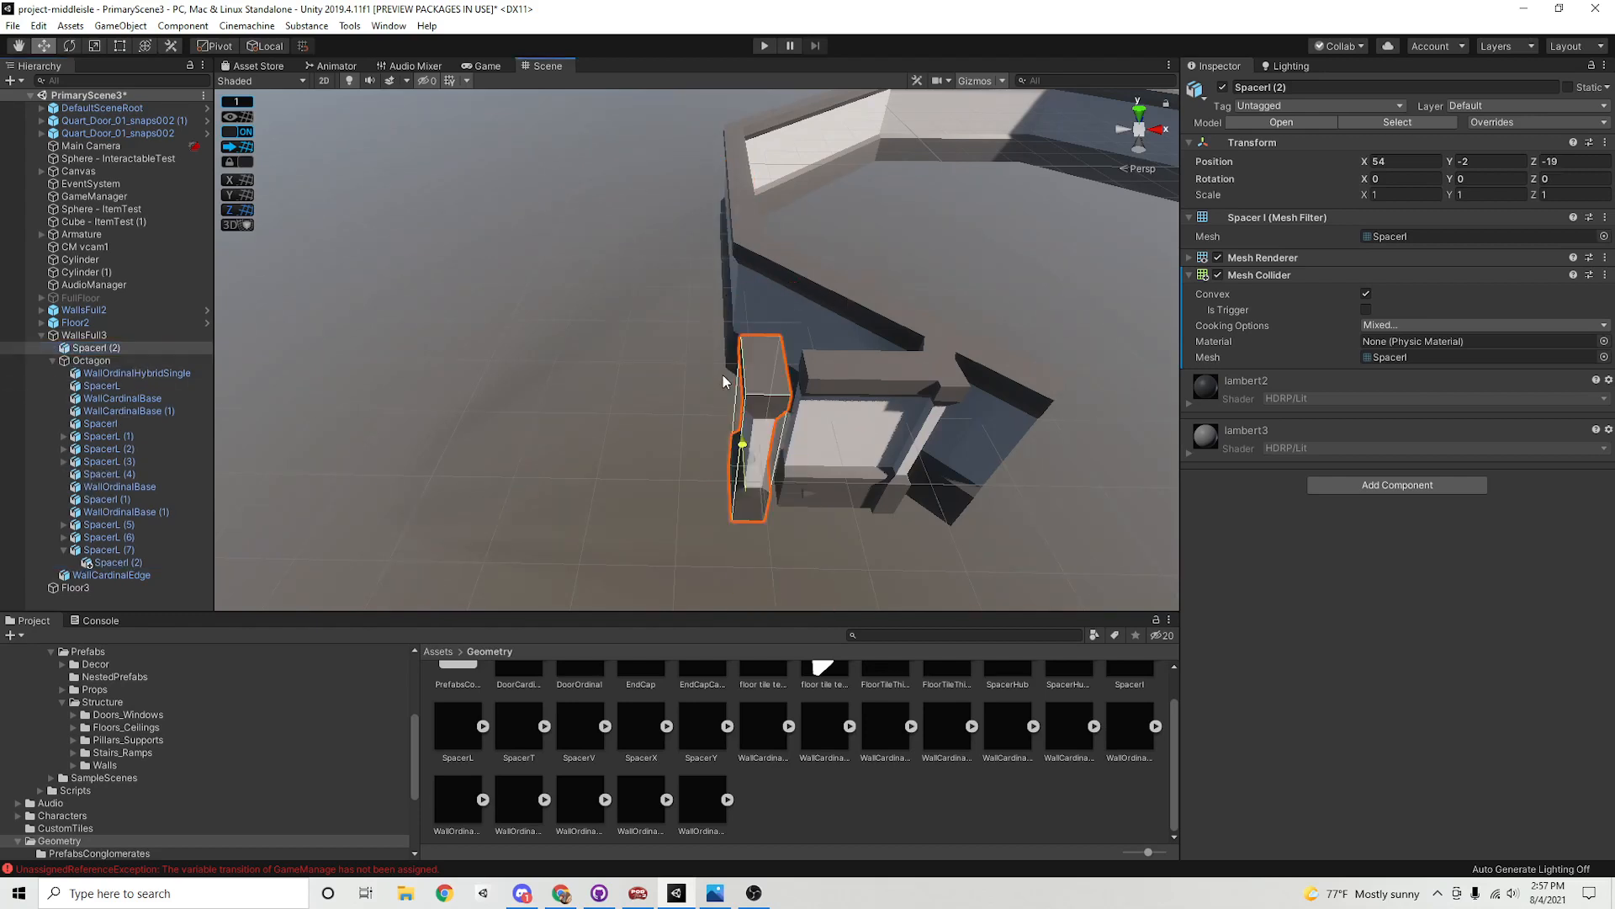
text(90)
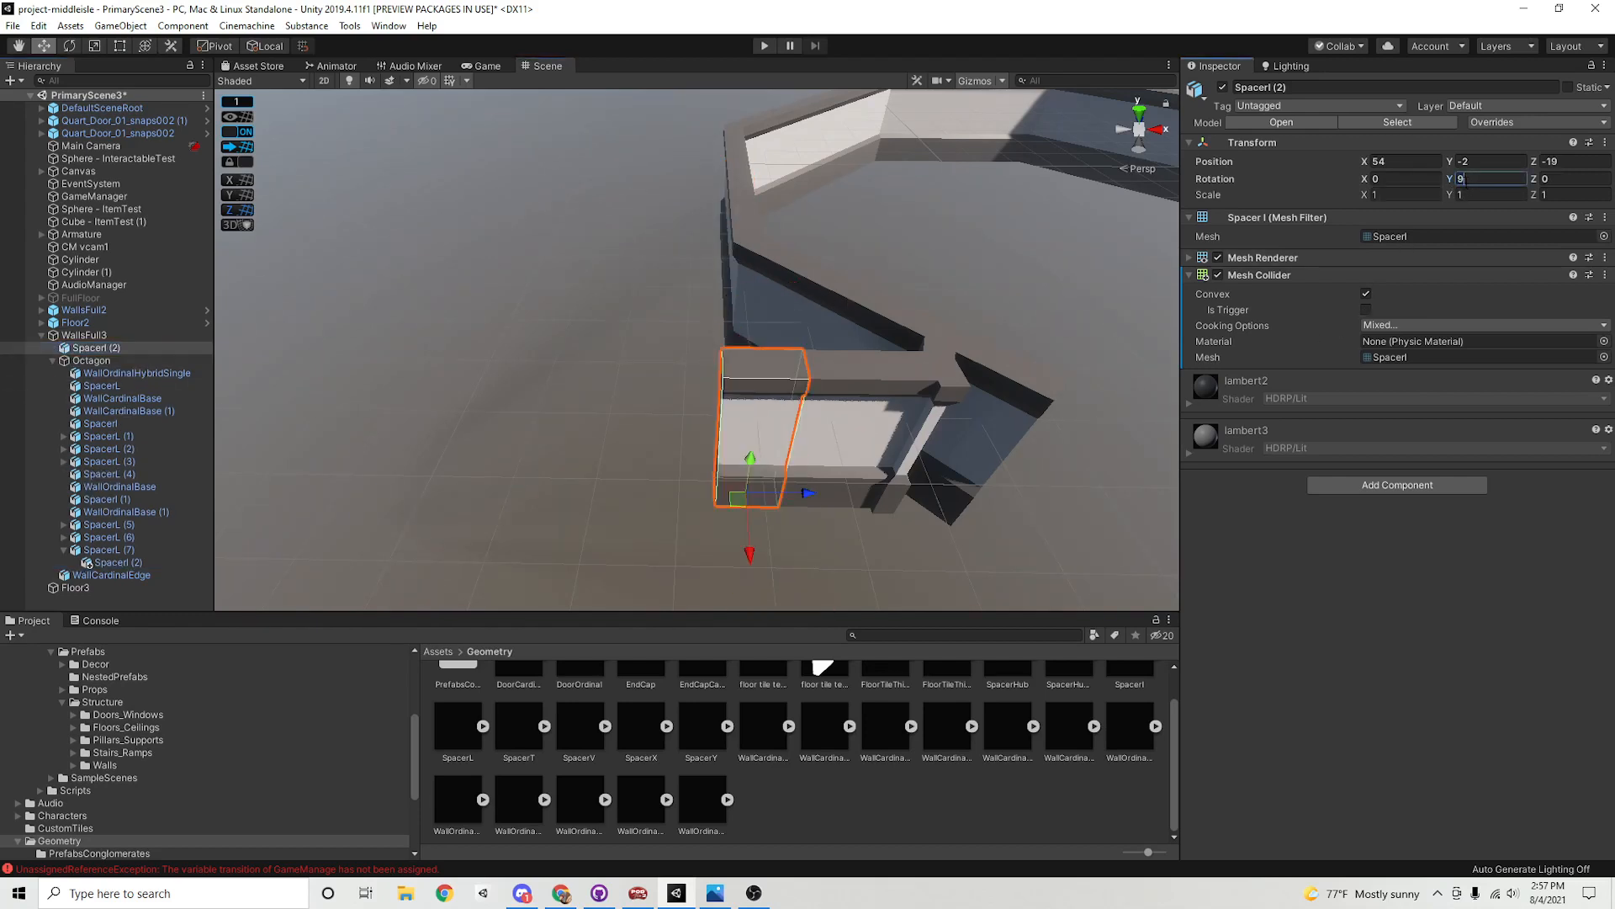
shift+click(871, 414)
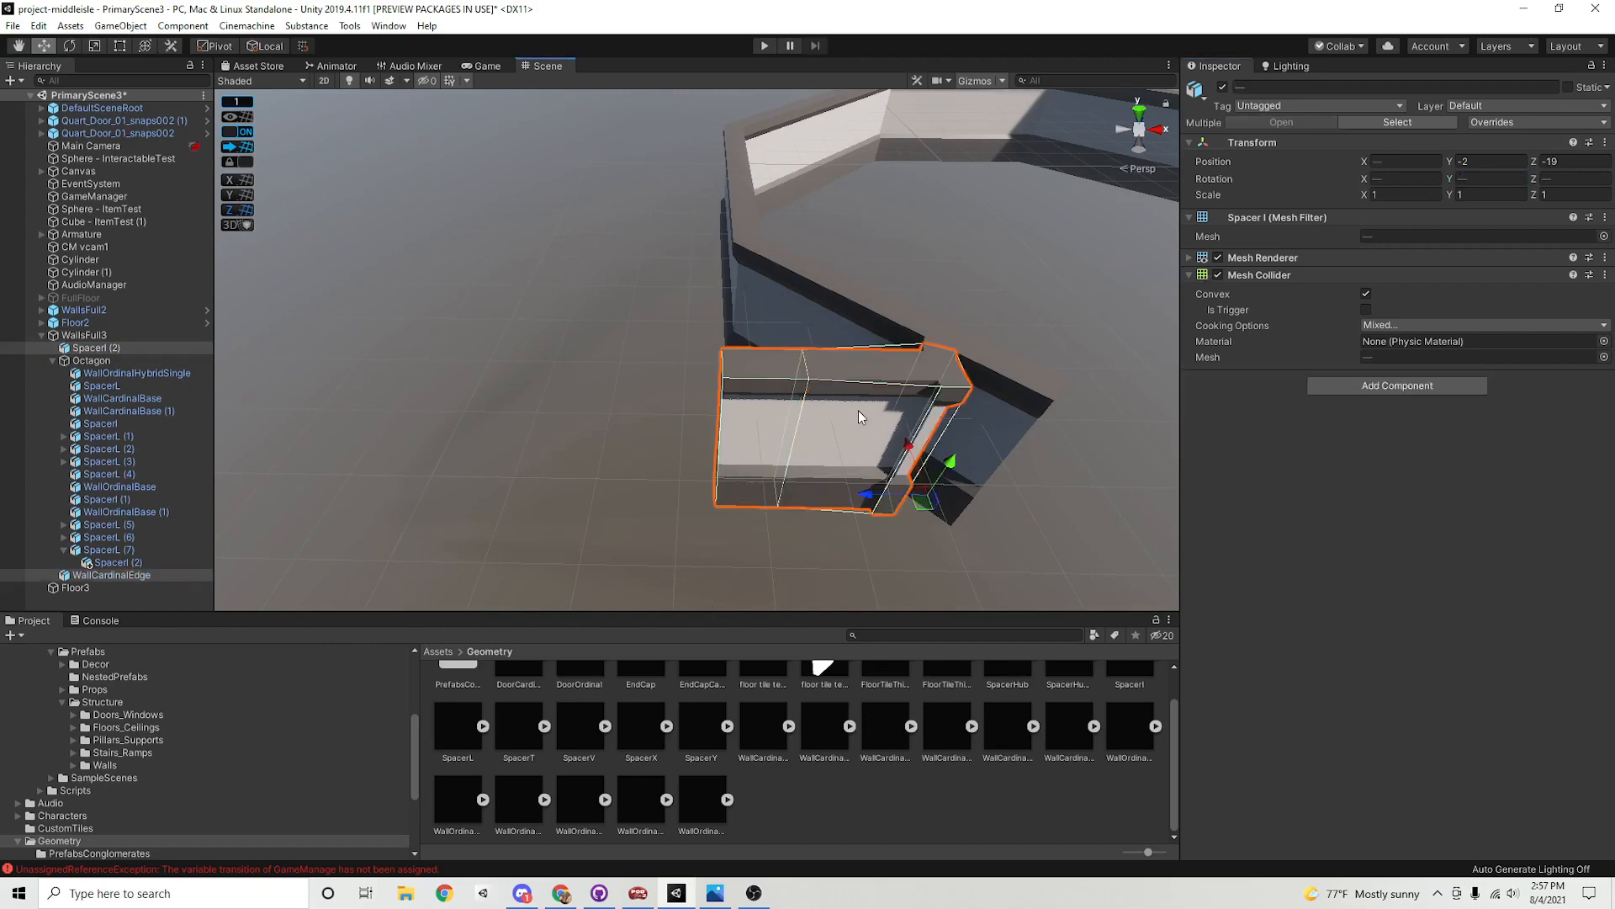
right_drag(966, 364, 952, 473)
click(532, 410)
click(796, 436)
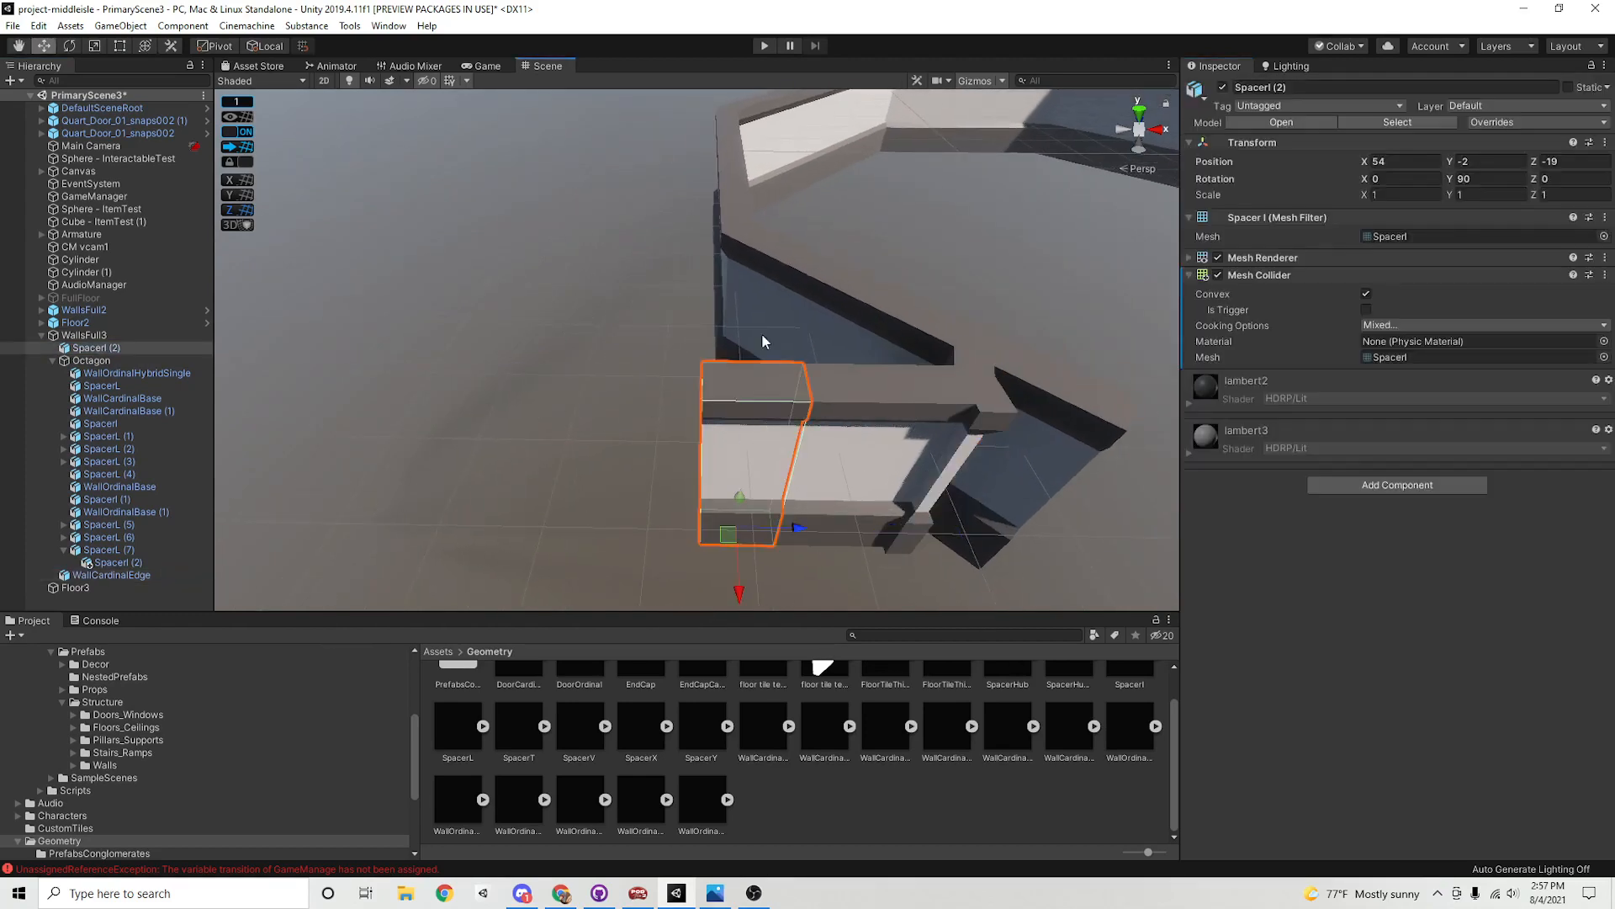
Duplicate WallCardinalBase, place the copy and WallCardinalEdge directly under WallsFull3 above Octagon, and collapse the Octagon group
click(737, 198)
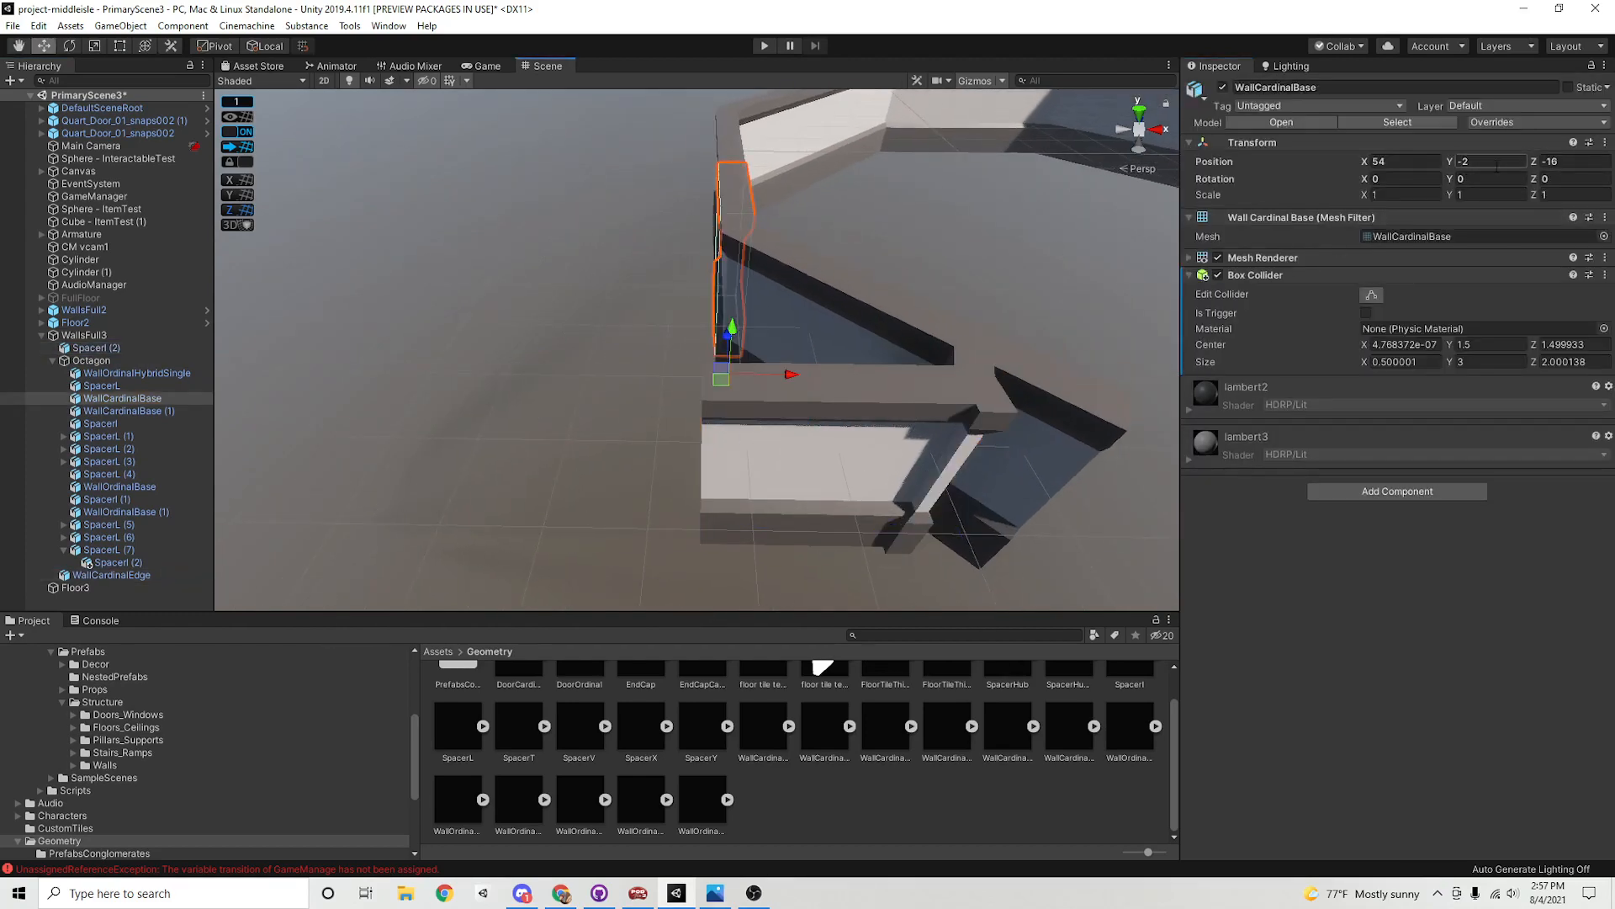
key(ctrl+d)
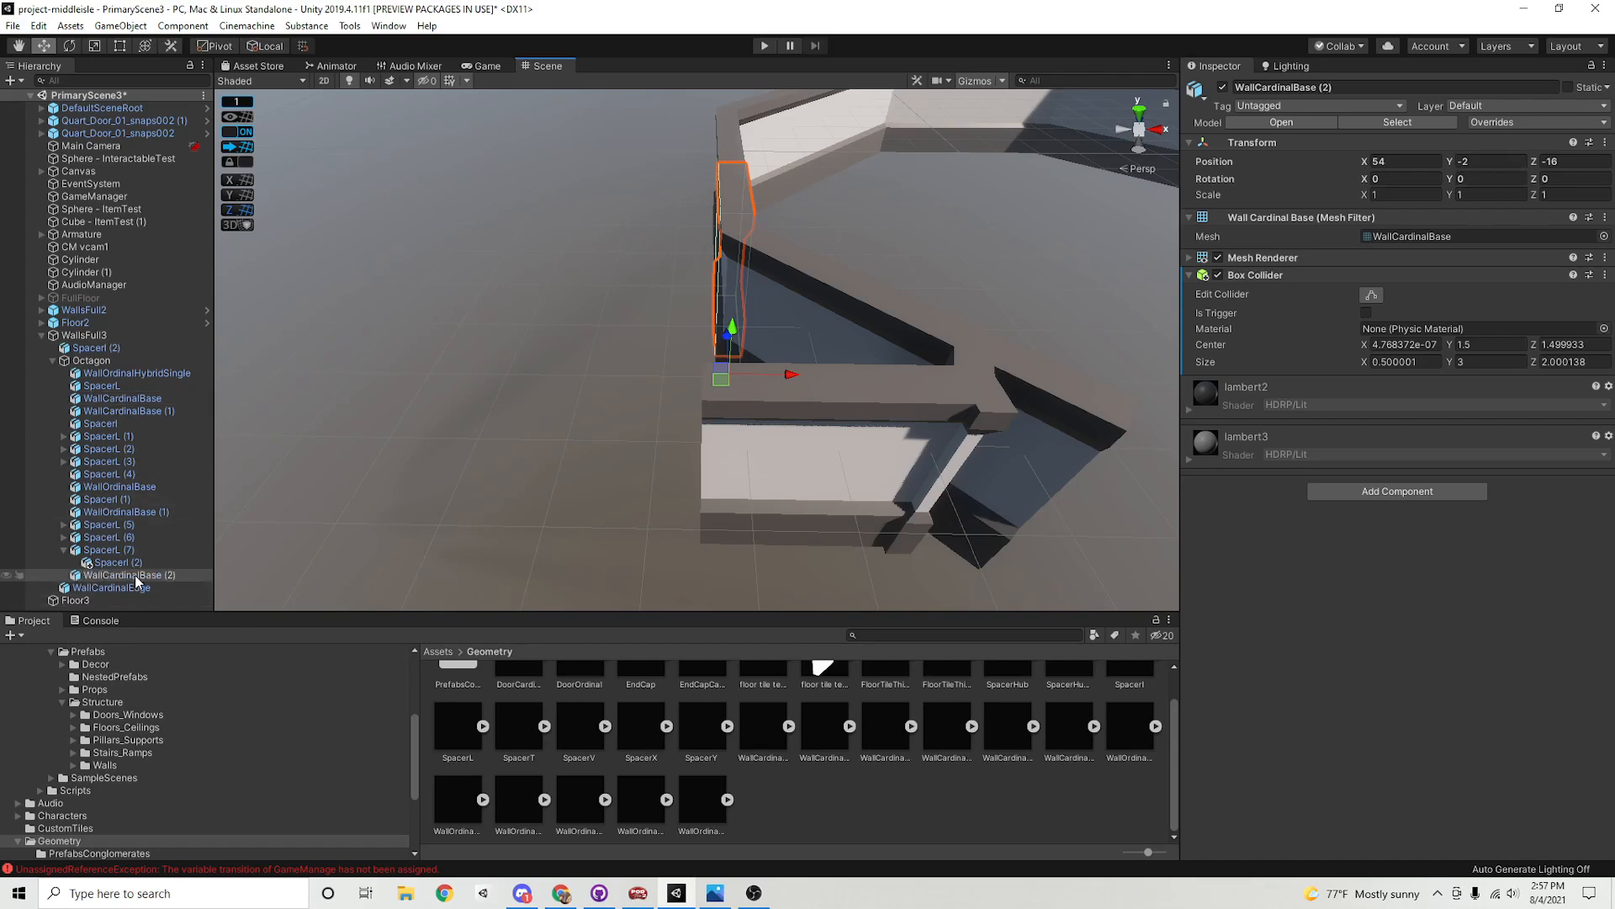
drag(136, 581, 124, 370)
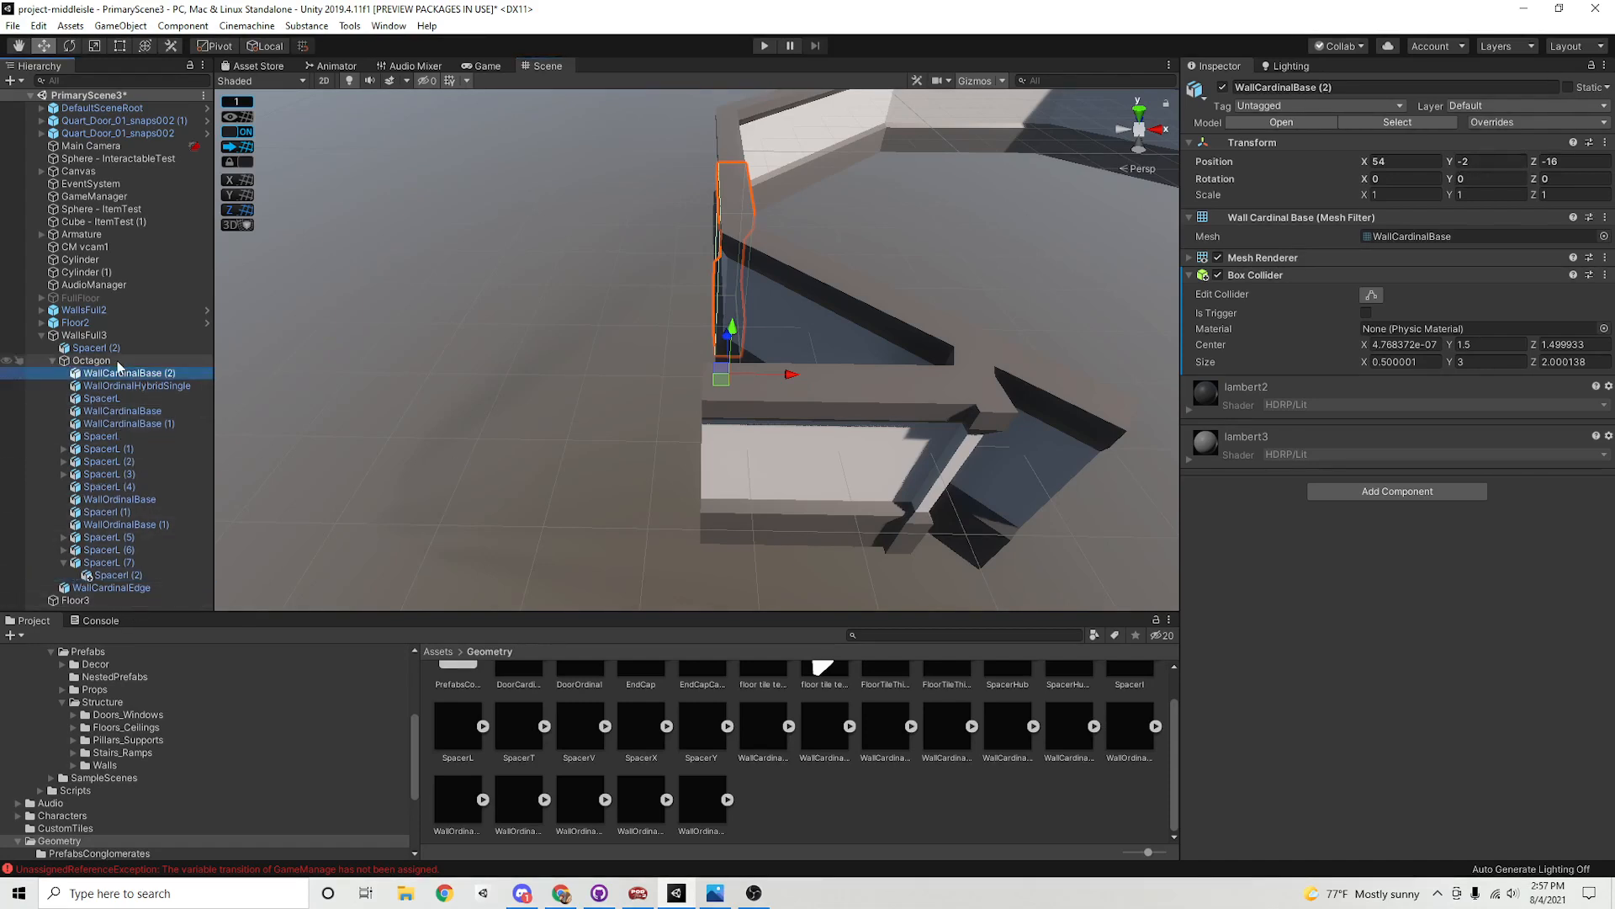
key(ctrl+z)
drag(124, 575, 107, 353)
drag(120, 586, 105, 378)
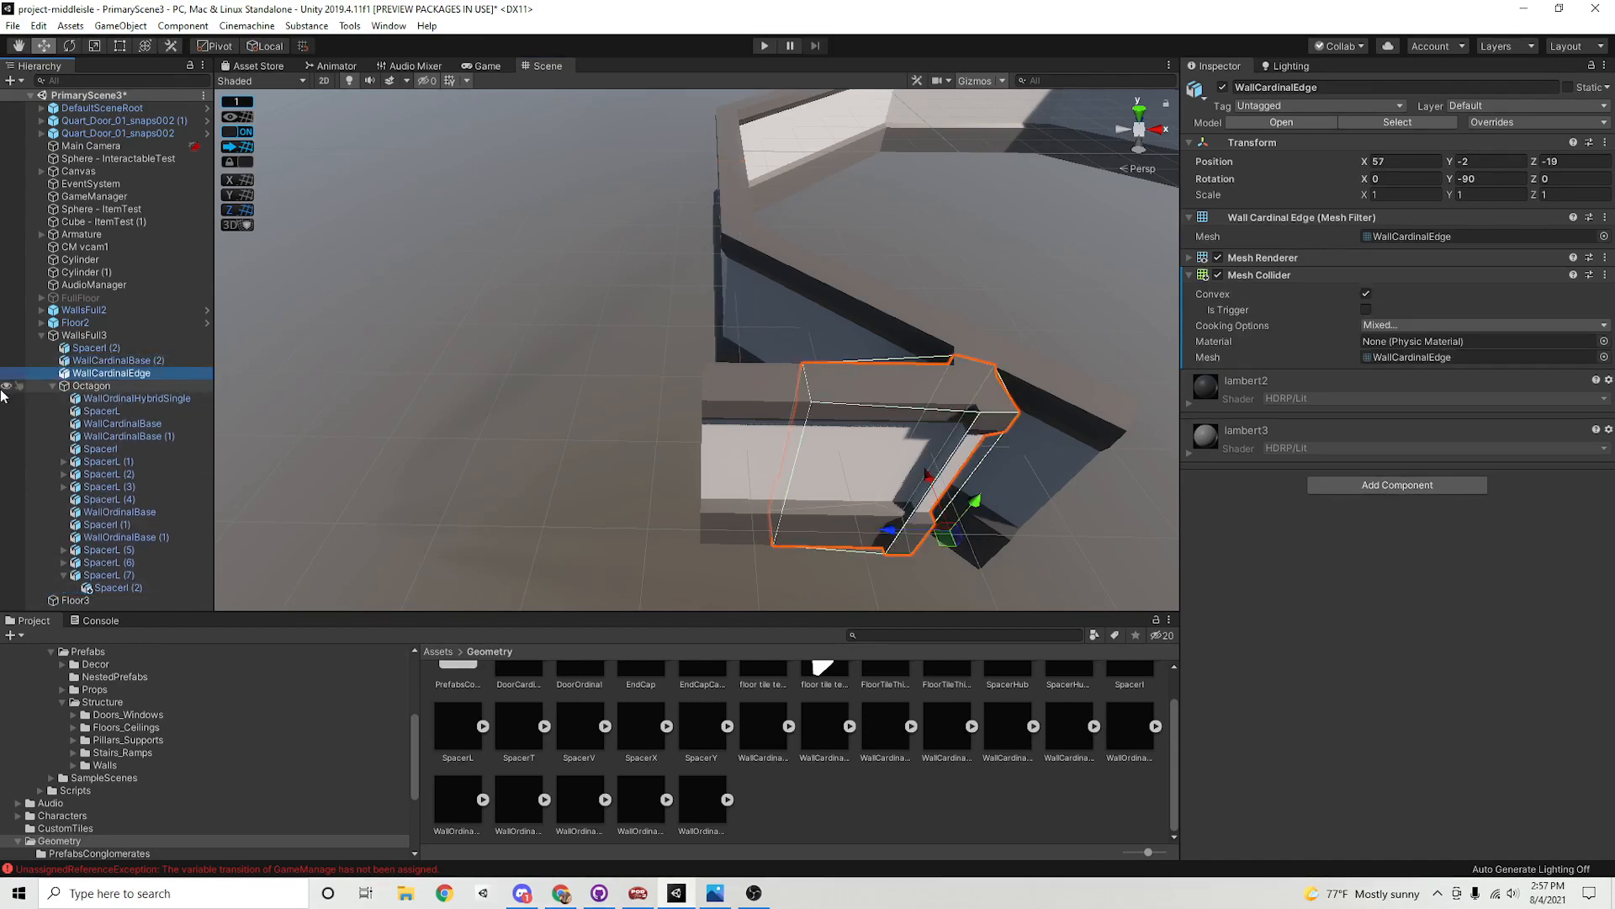
click(53, 387)
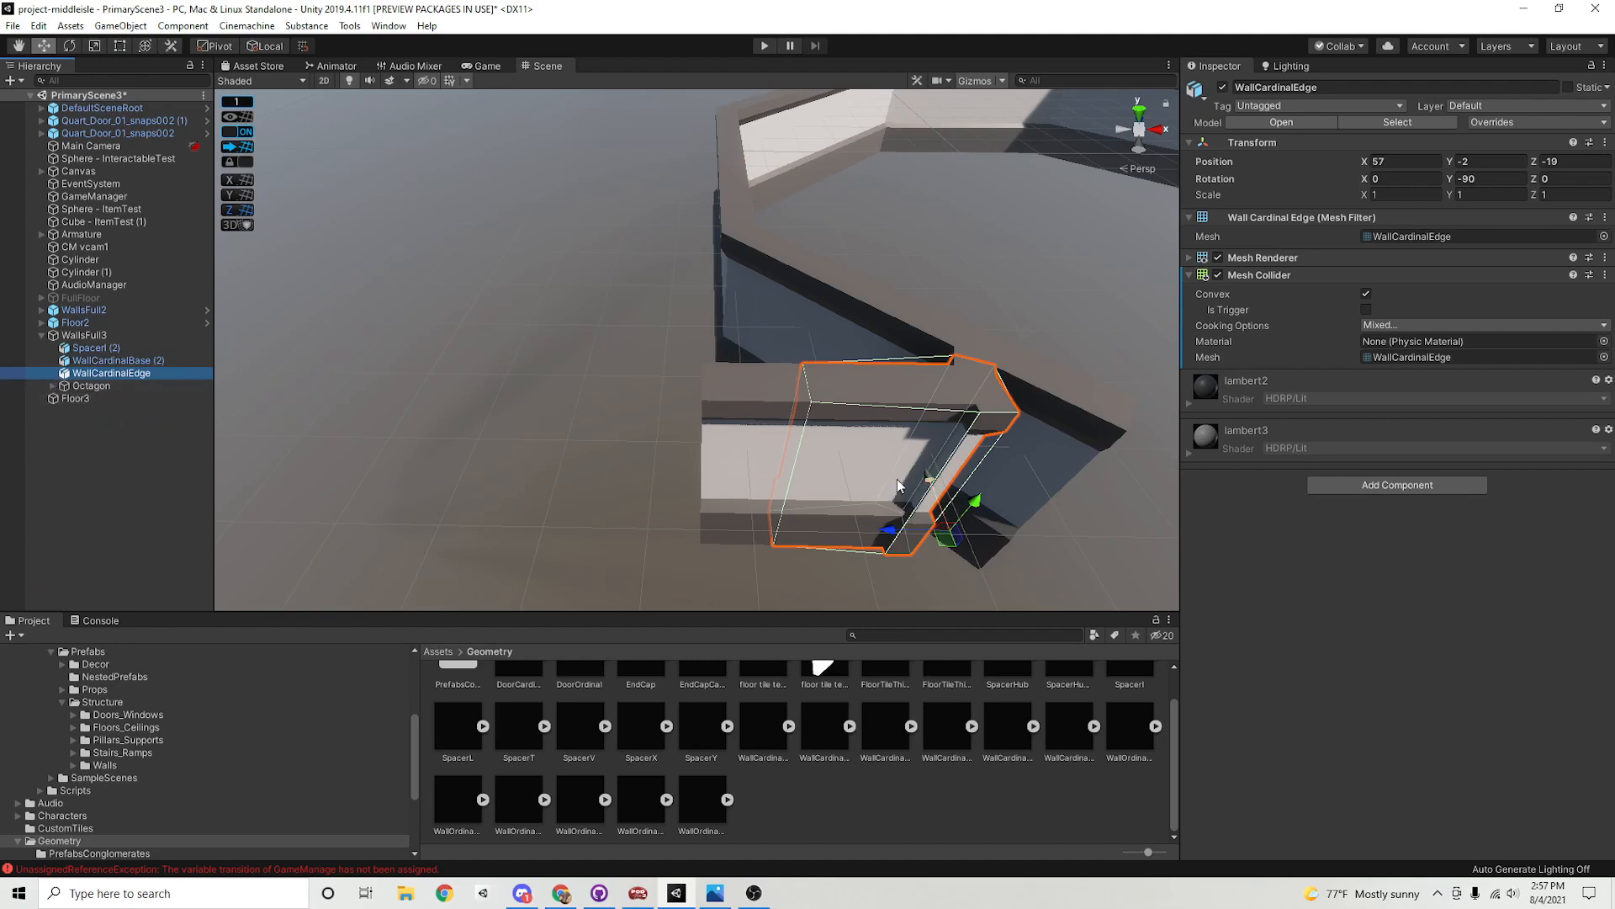
Rotate WallCardinalBase (2) to 90 on Y and move it to 51, -2, -19 to extend the wall past the spacer
click(40, 362)
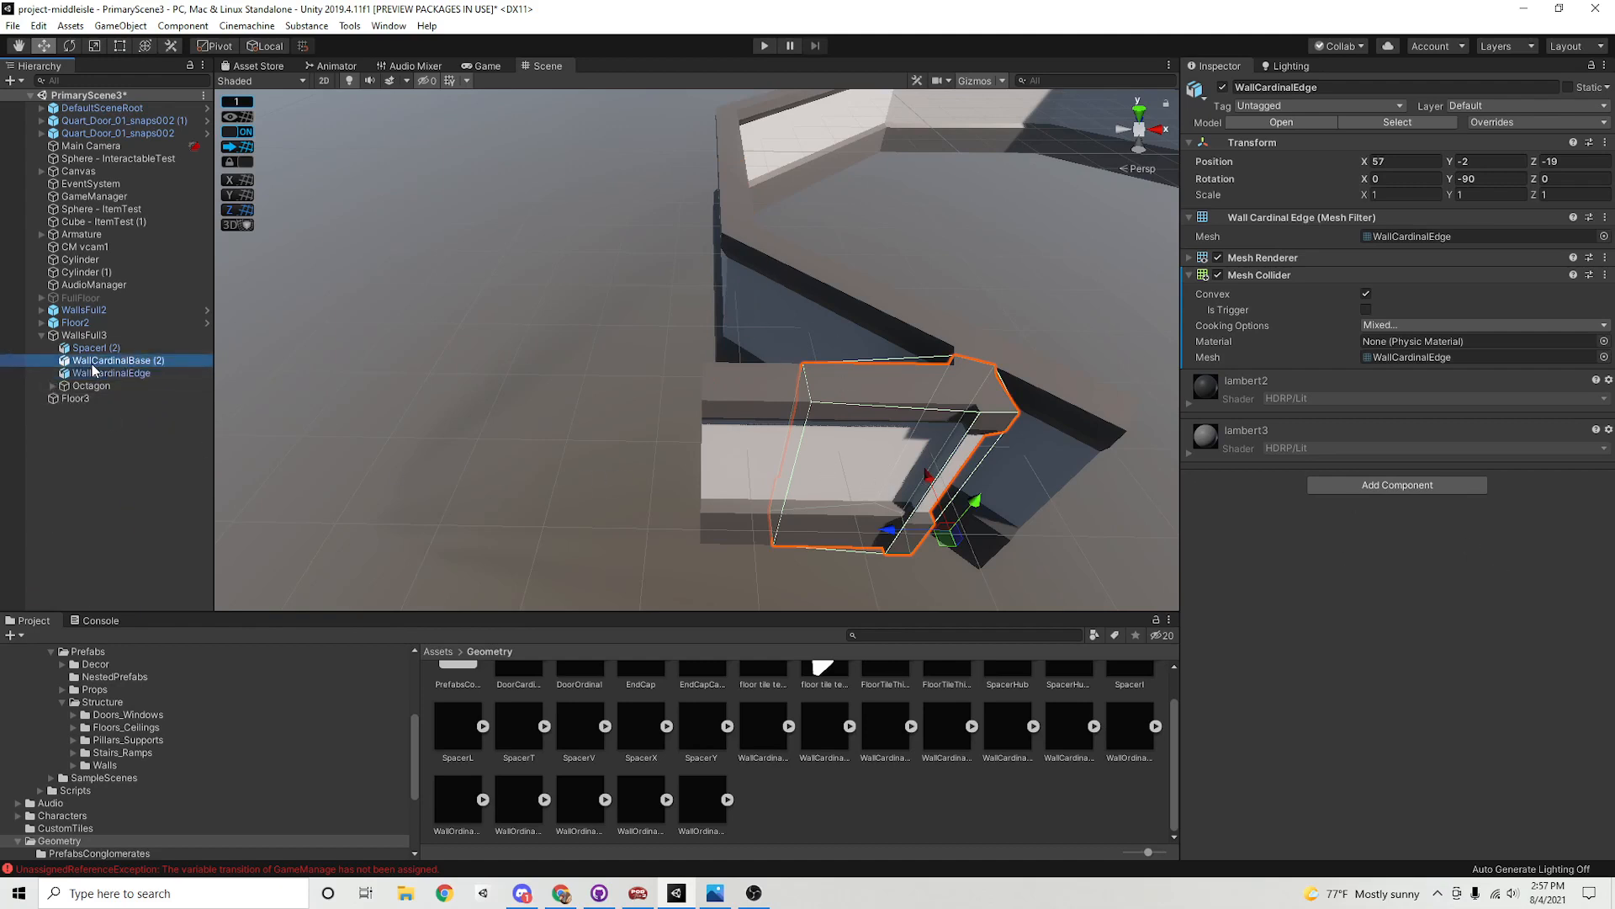
alt+drag(763, 376, 754, 463)
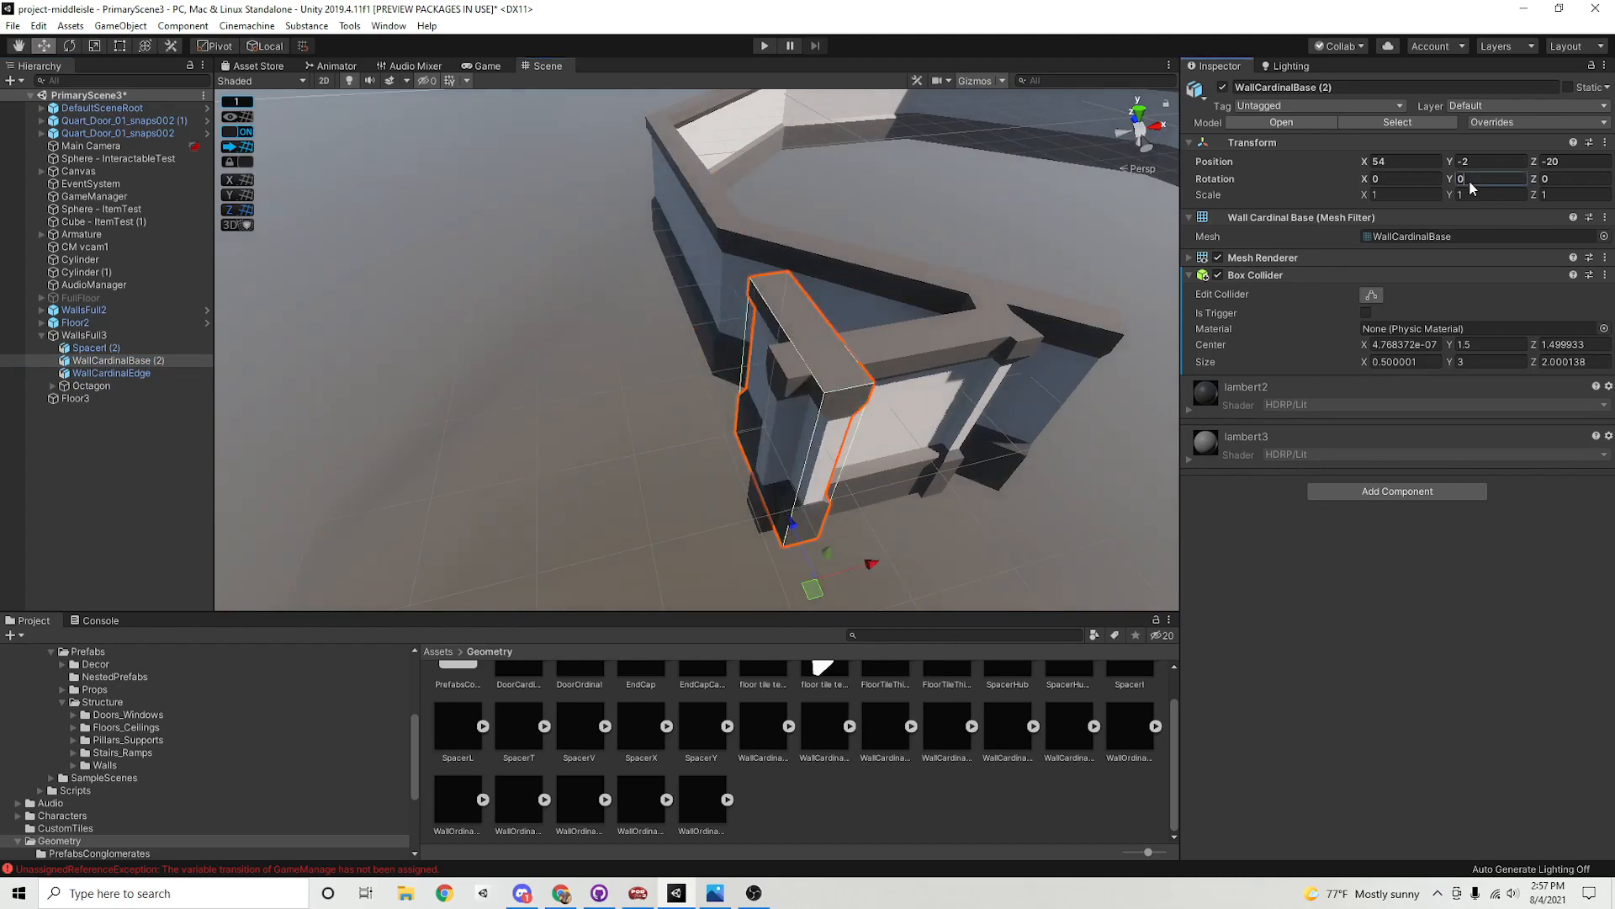
text(90)
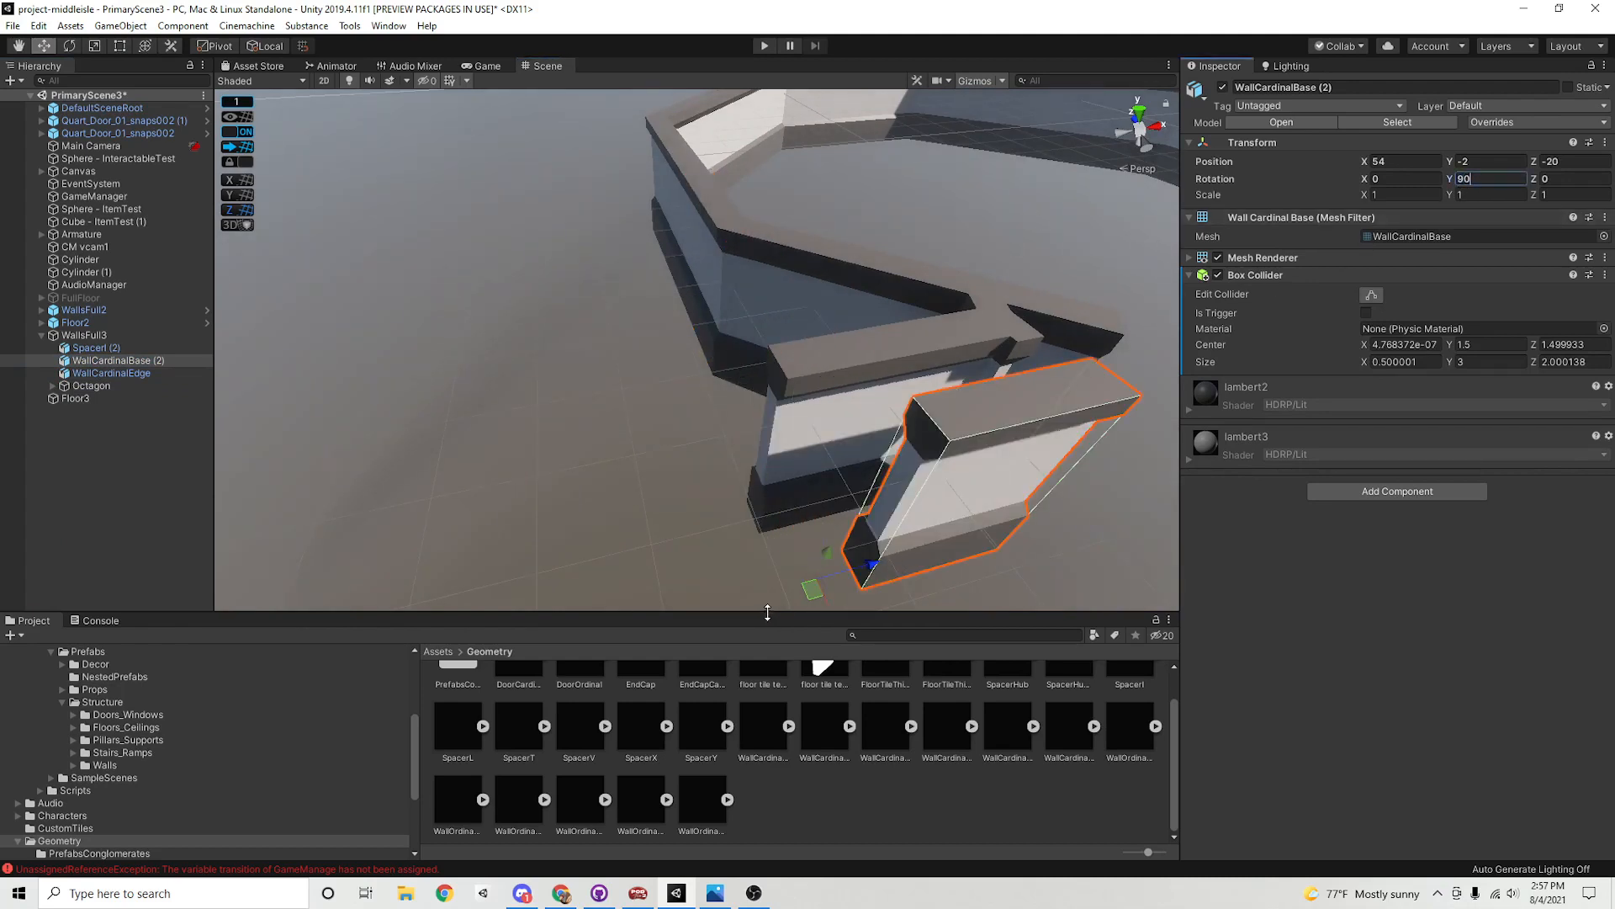
drag(812, 589, 560, 567)
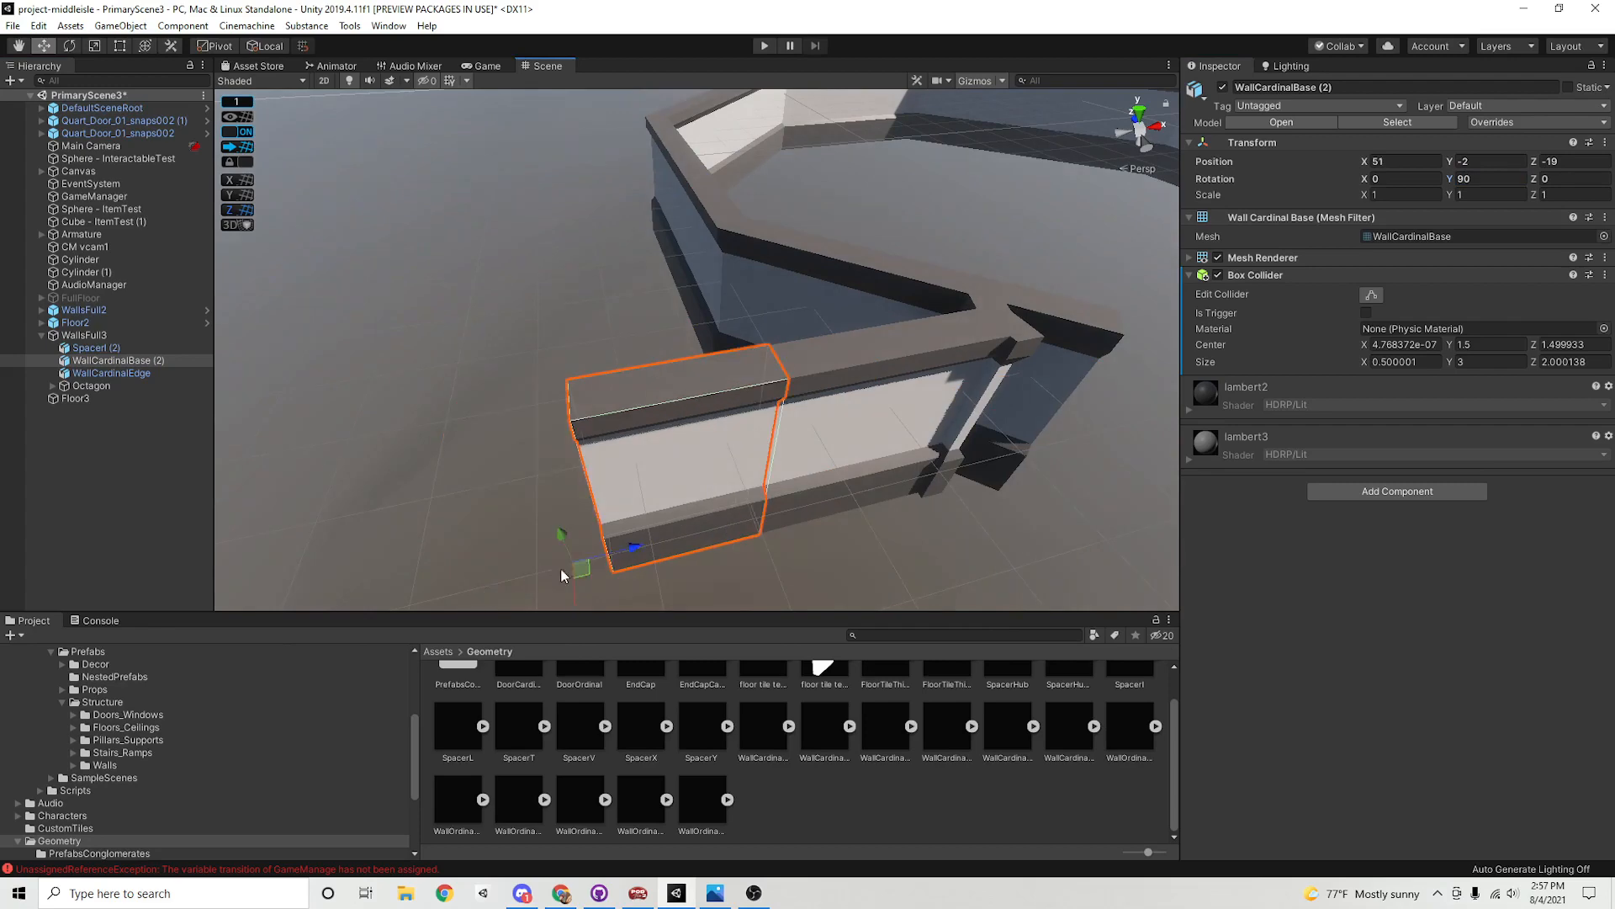
scroll(771, 489, down, 5)
click(777, 467)
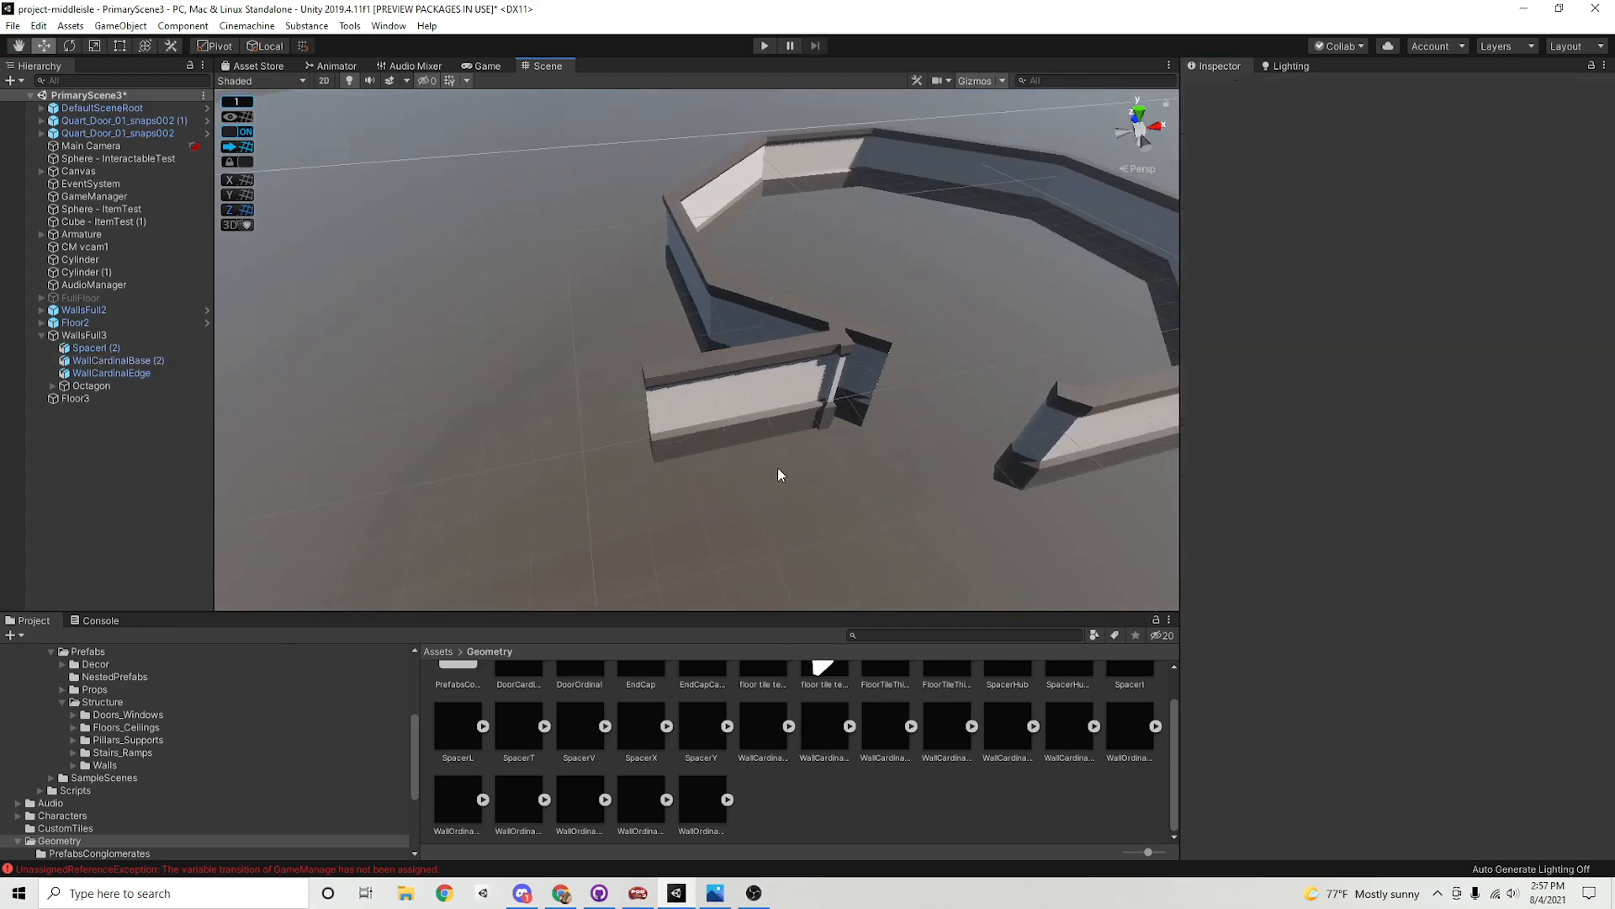
Examine the wall pieces at the octagon's opening and compare the room layout with the floor plan image ModEnviroGridTest2.jpg
scroll(782, 421, up, 5)
click(795, 368)
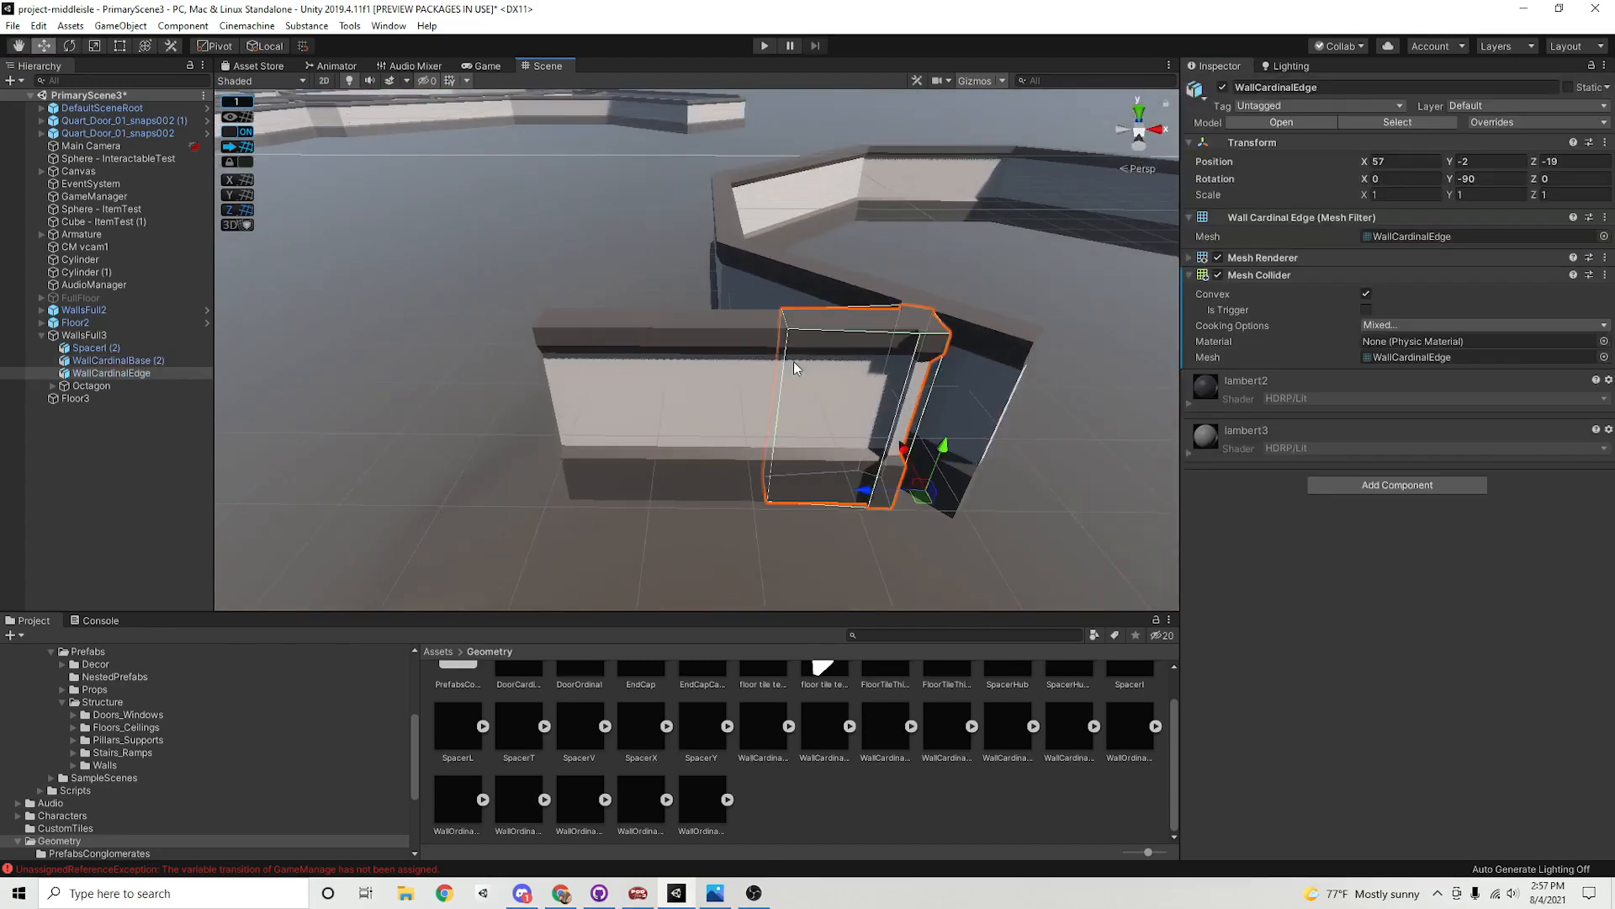
click(611, 355)
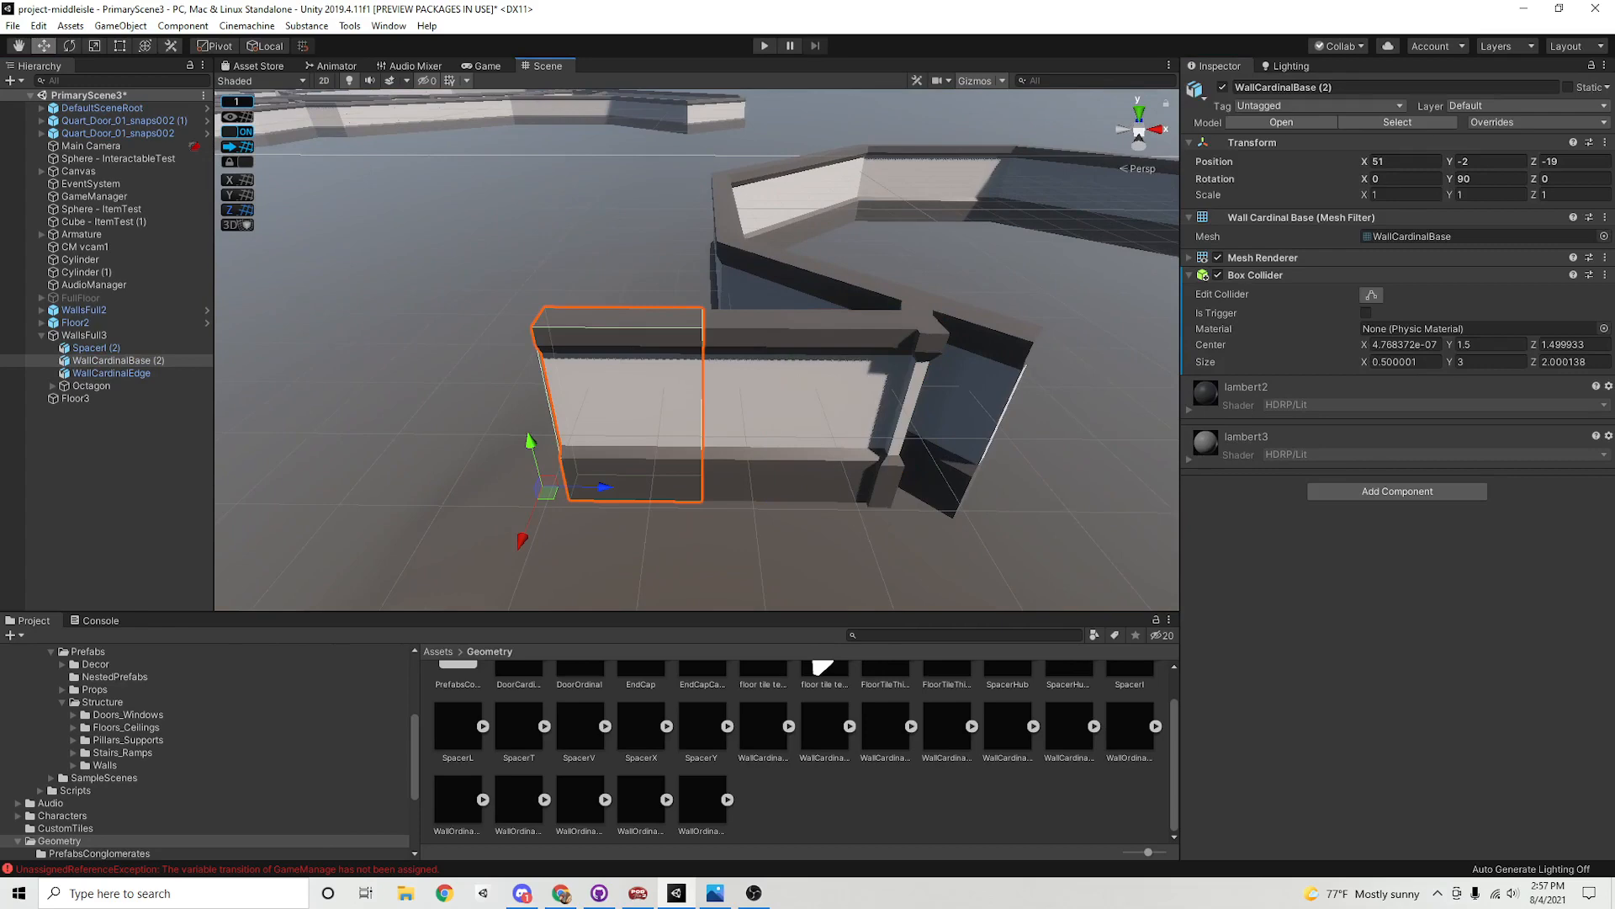
alt+drag(1000, 281, 945, 512)
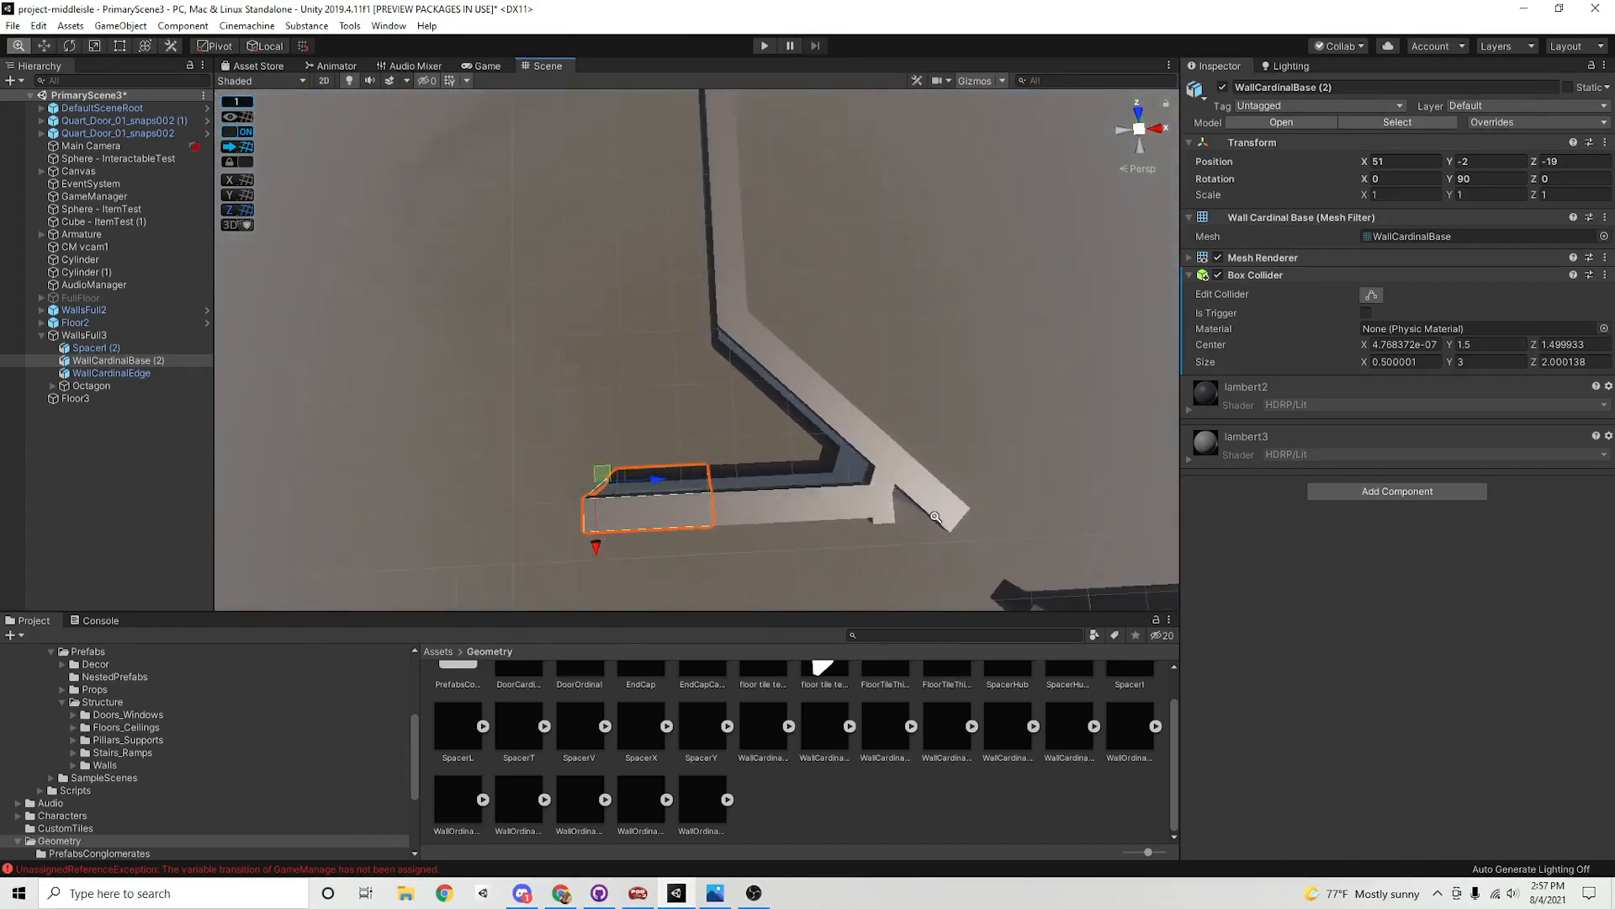
scroll(750, 494, down, 5)
alt+drag(750, 494, 959, 559)
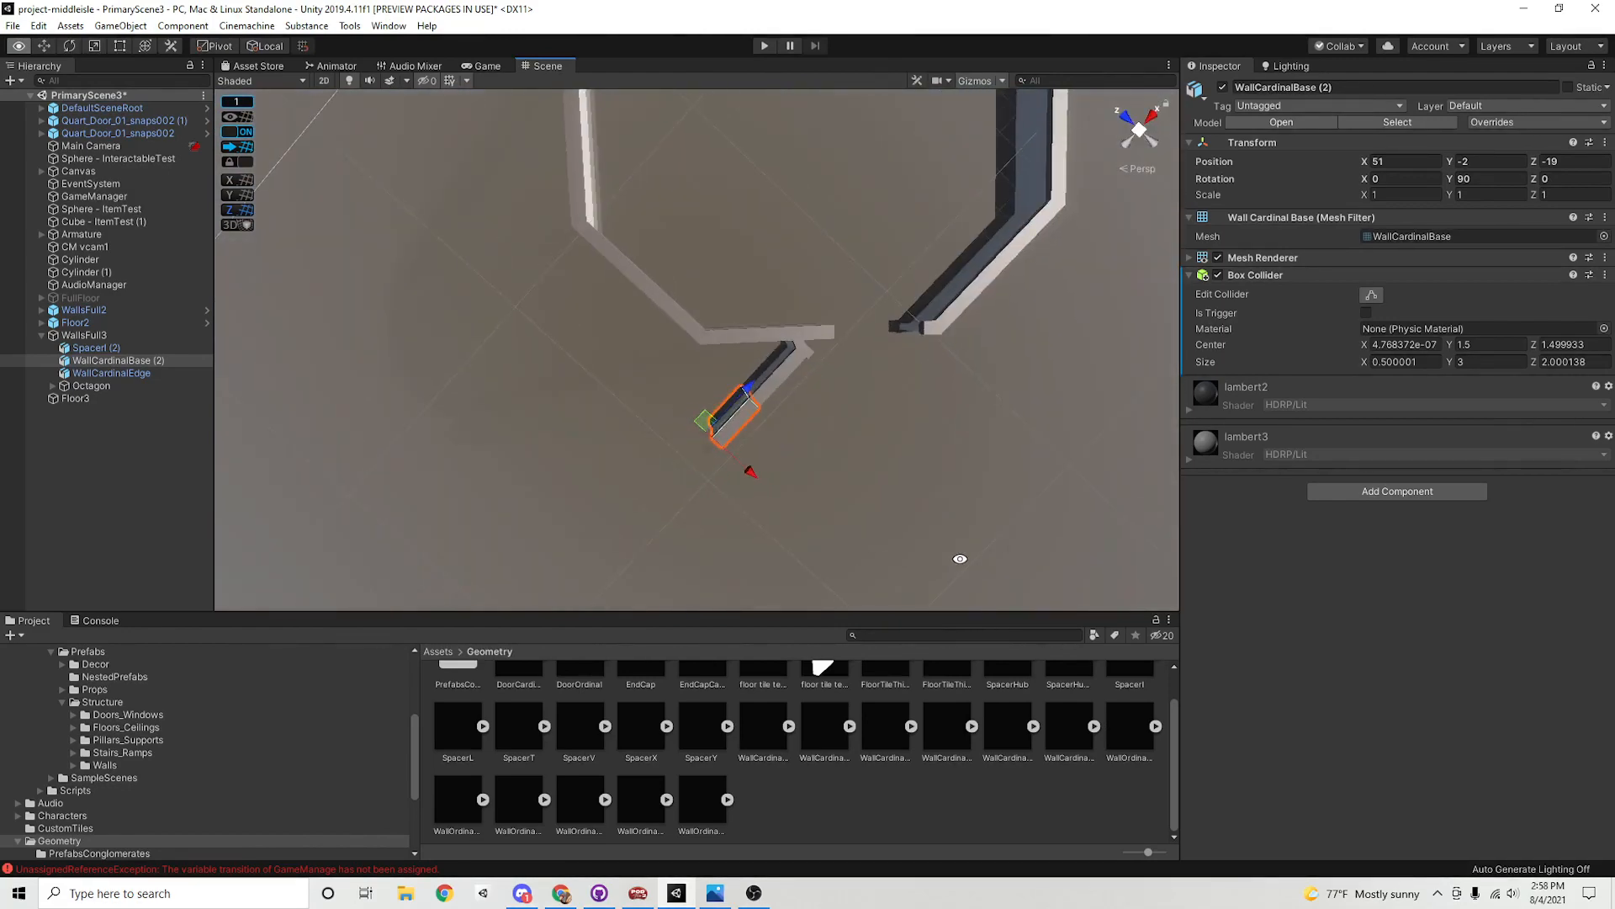
alt+right_drag(959, 559, 343, 426)
alt+drag(685, 461, 962, 476)
scroll(992, 501, down, 6)
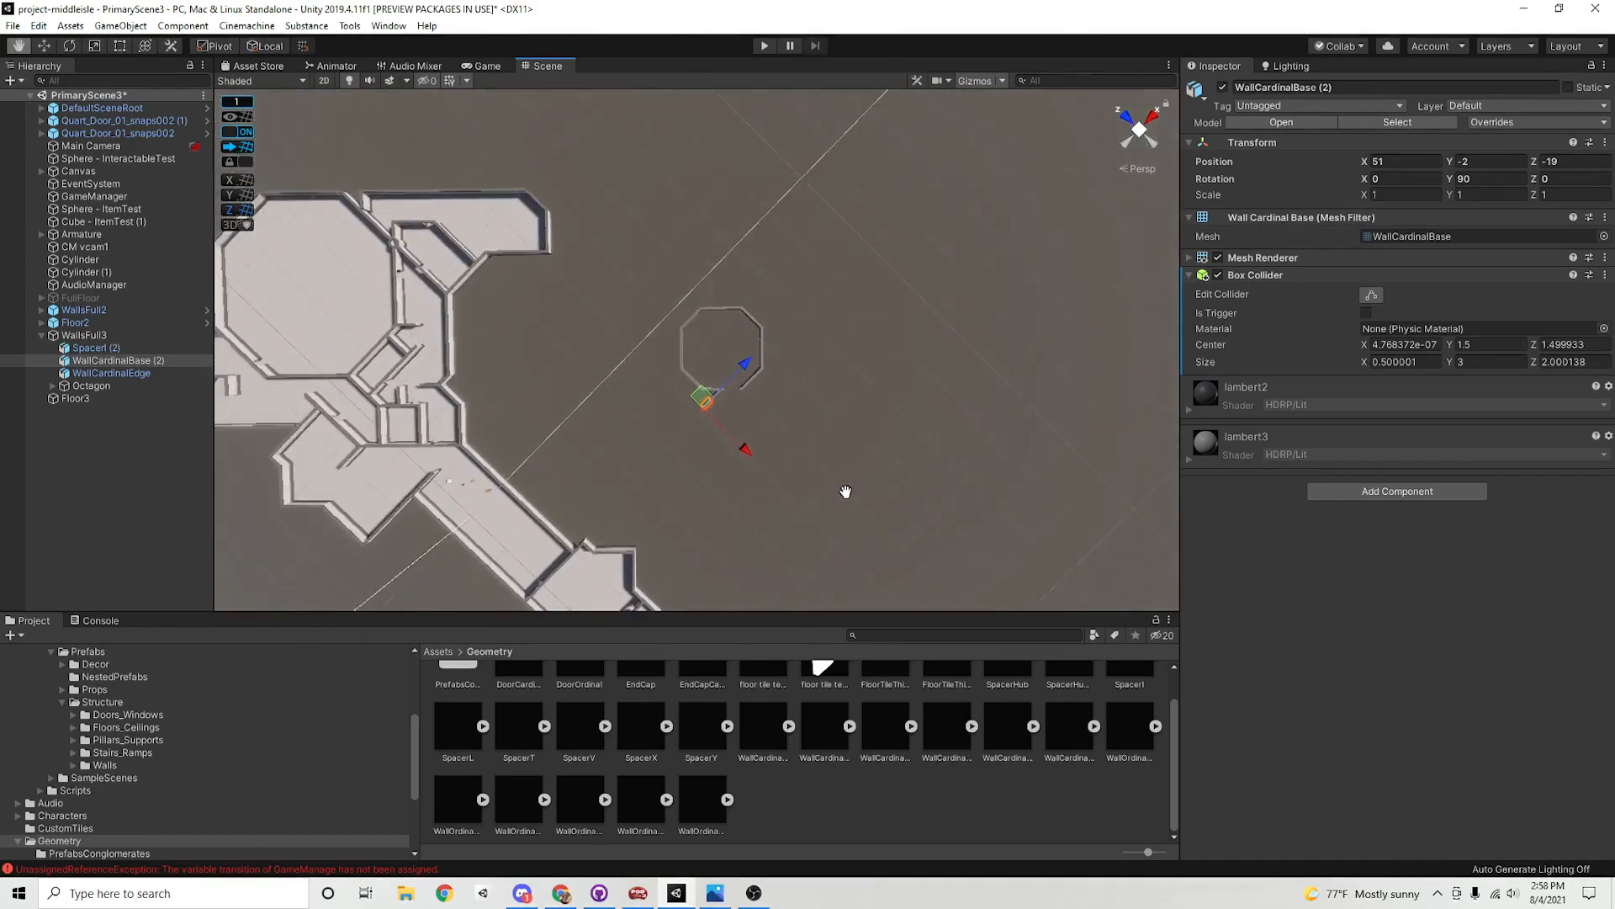
middle_drag(789, 488, 1051, 471)
scroll(1018, 514, up, 6)
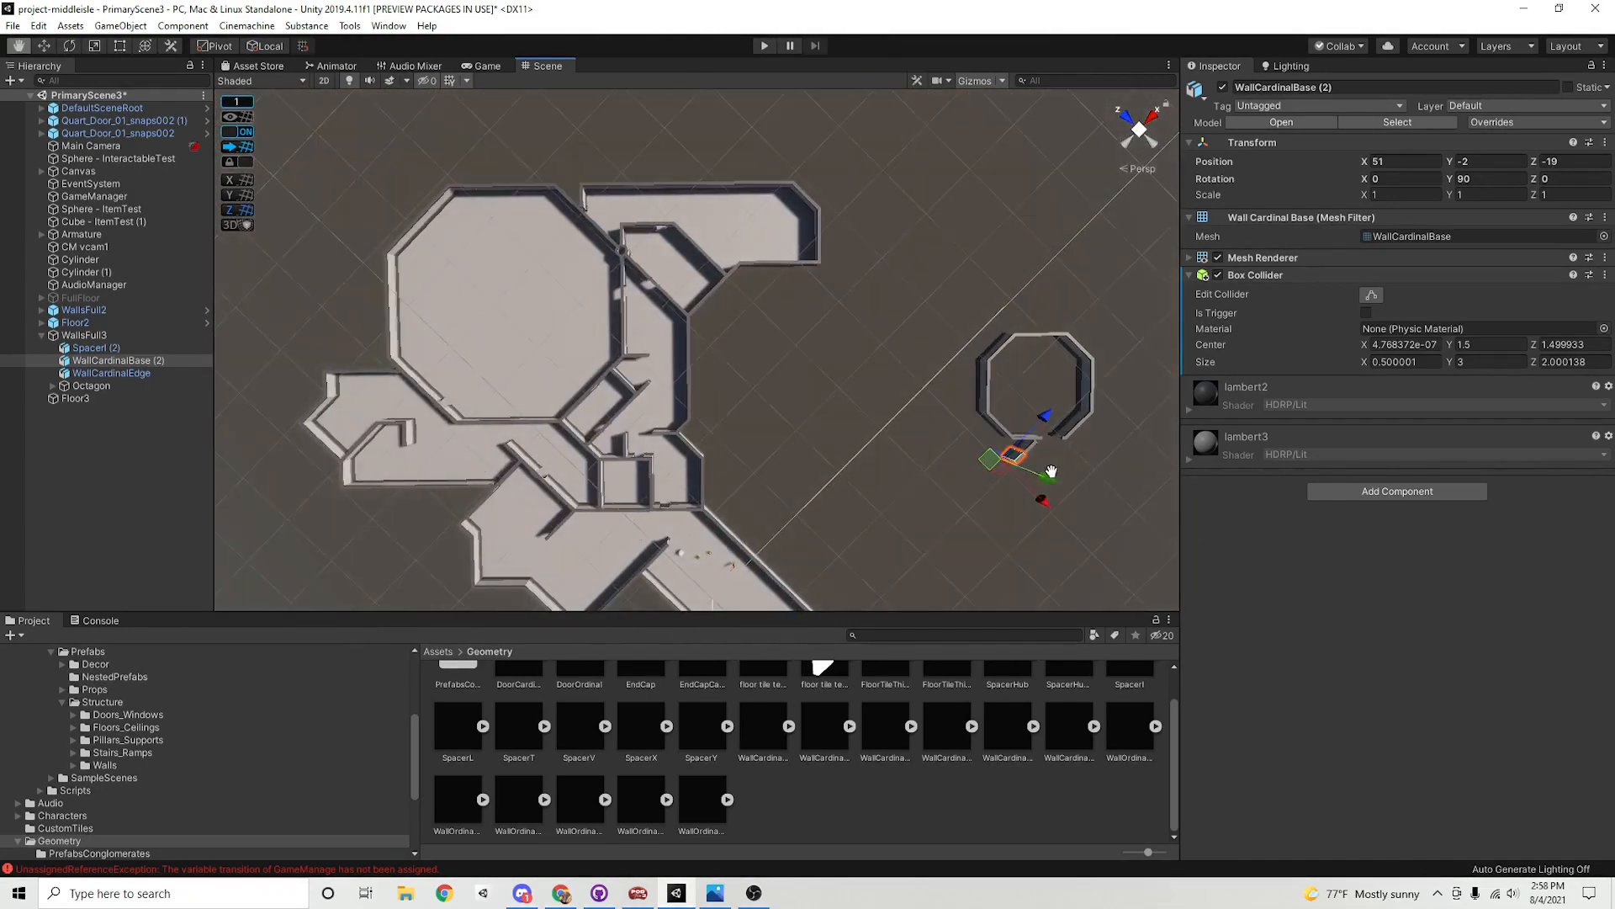
alt+drag(1051, 471, 1018, 458)
middle_drag(1018, 458, 843, 431)
scroll(855, 469, up, 6)
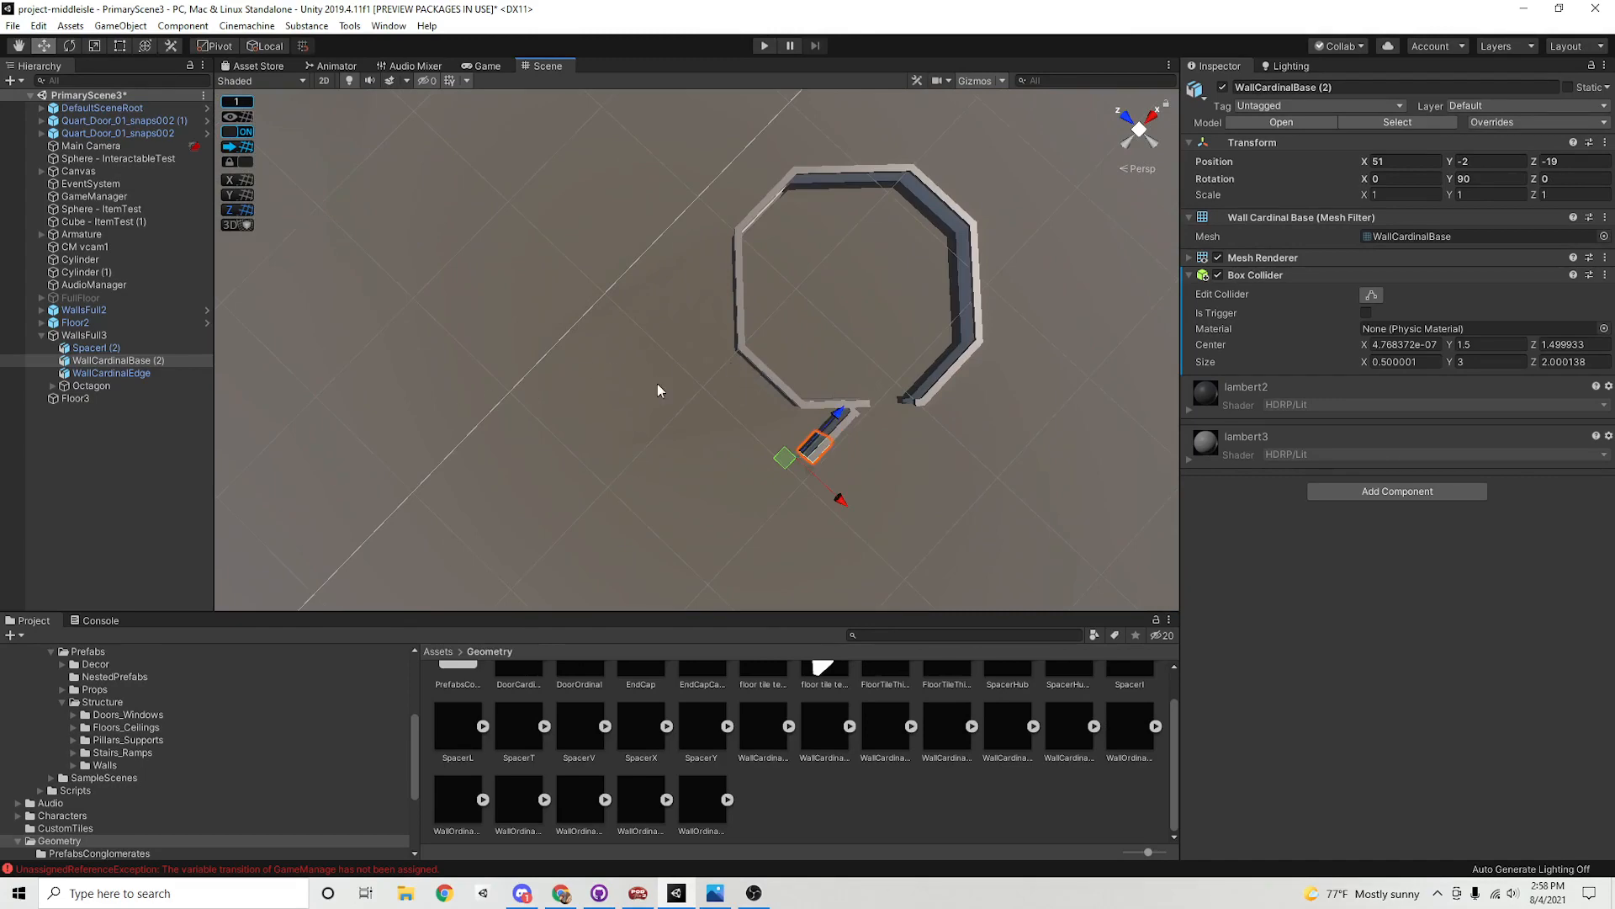
drag(1614, 67, 932, 34)
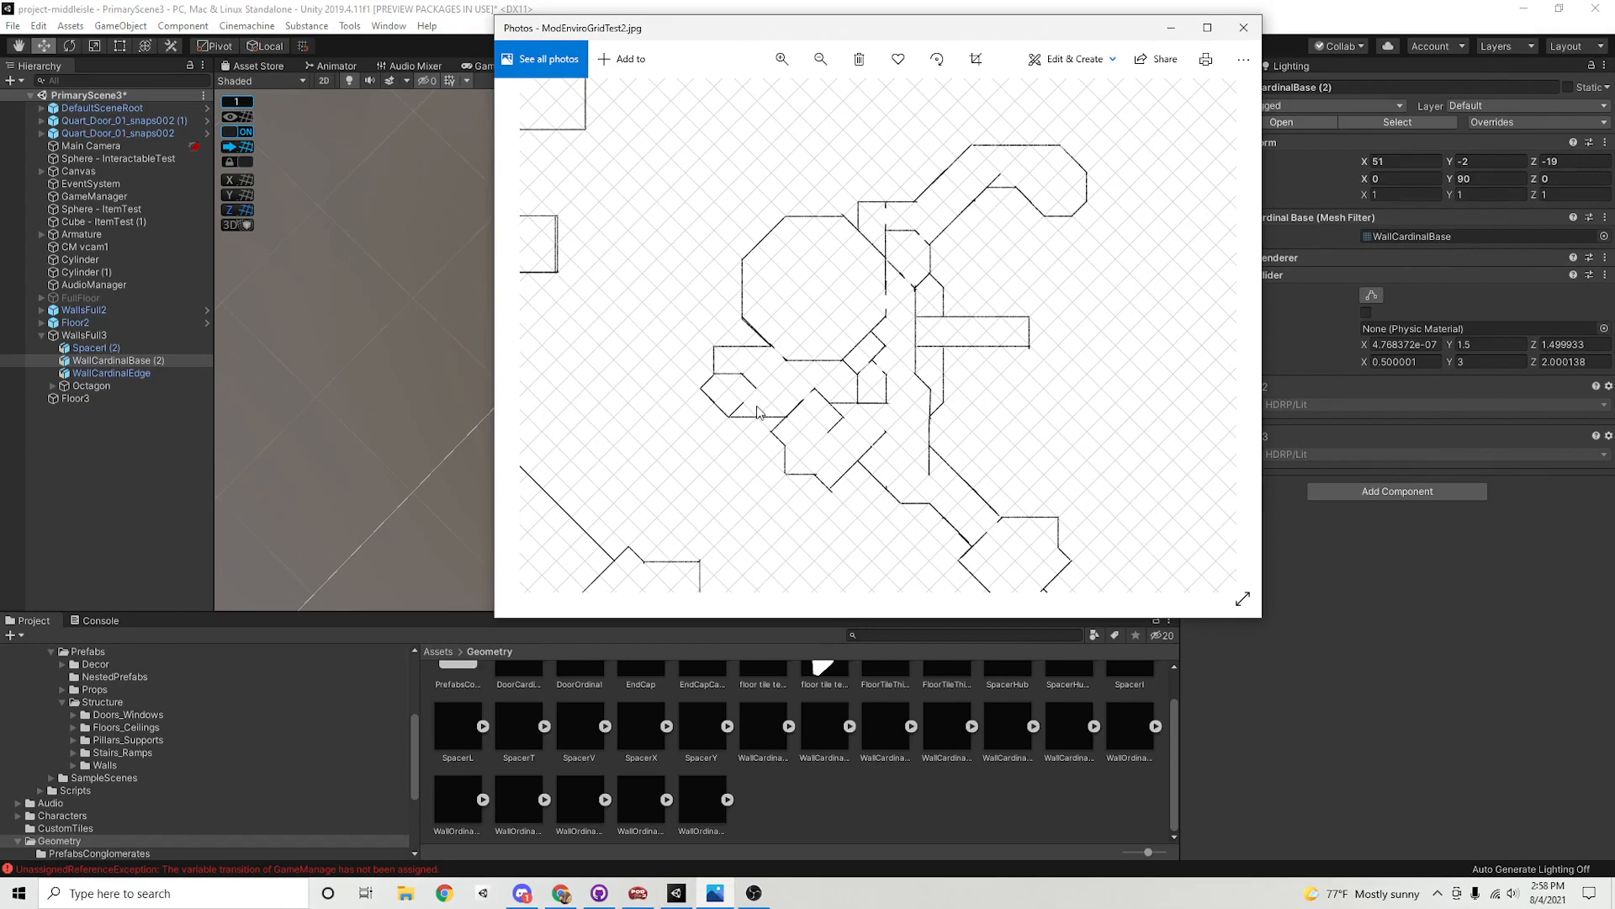
drag(1018, 40, 1614, 37)
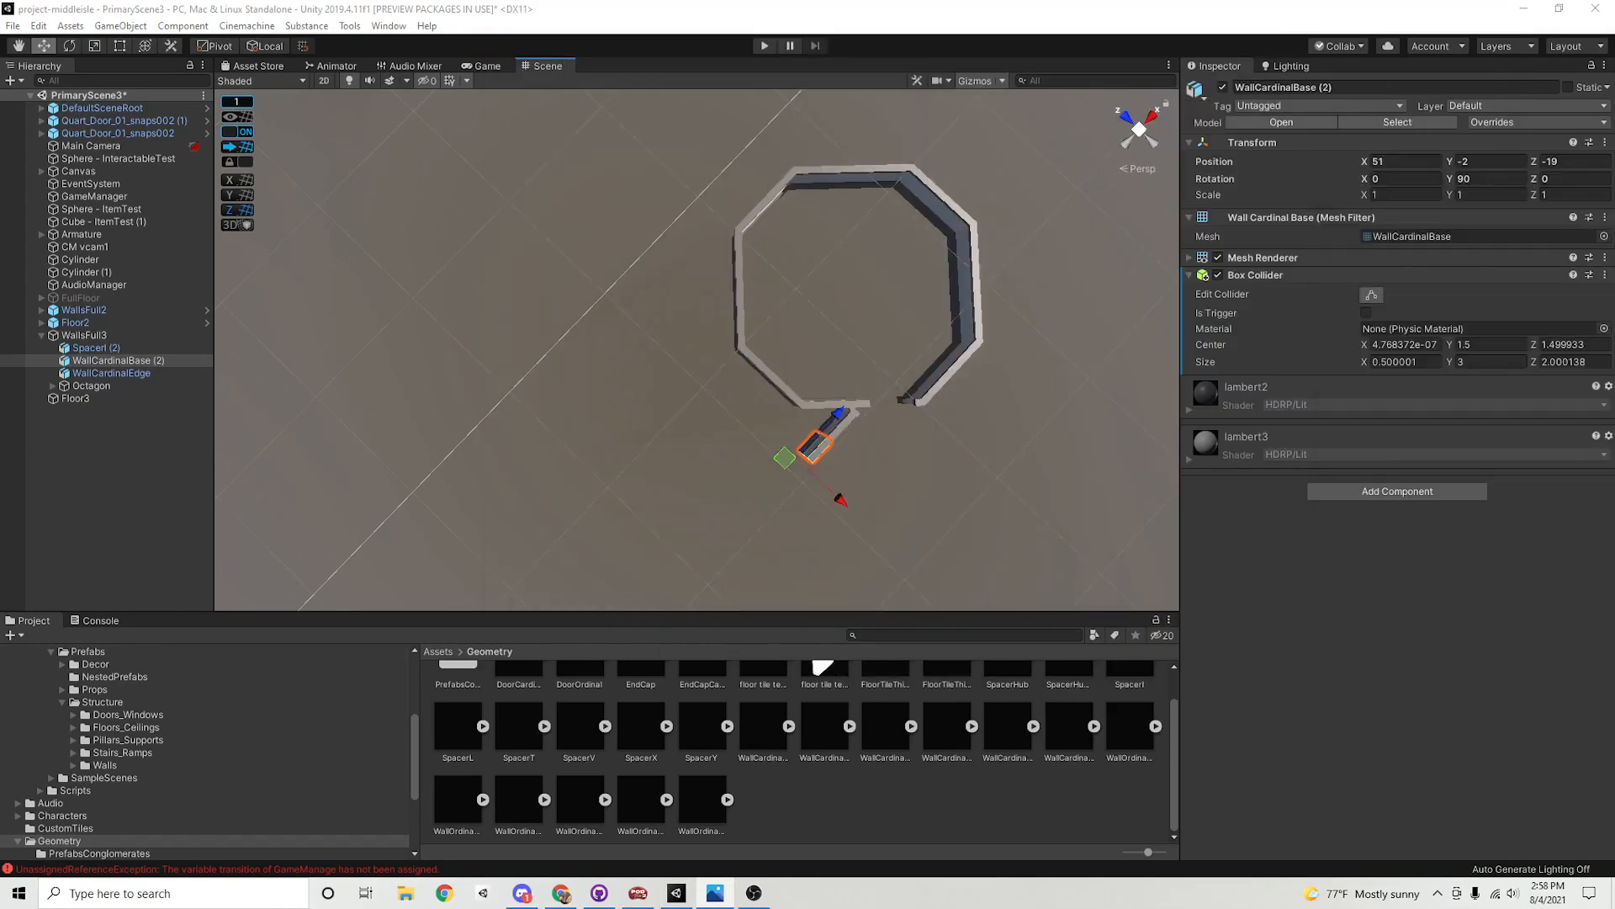
Move WallOrdinalHybridSingle together with WallCardinalEdge, SpacerI (2) and WallCardinalBase (2) away from the octagon, to Z -21
middle_drag(949, 434, 846, 386)
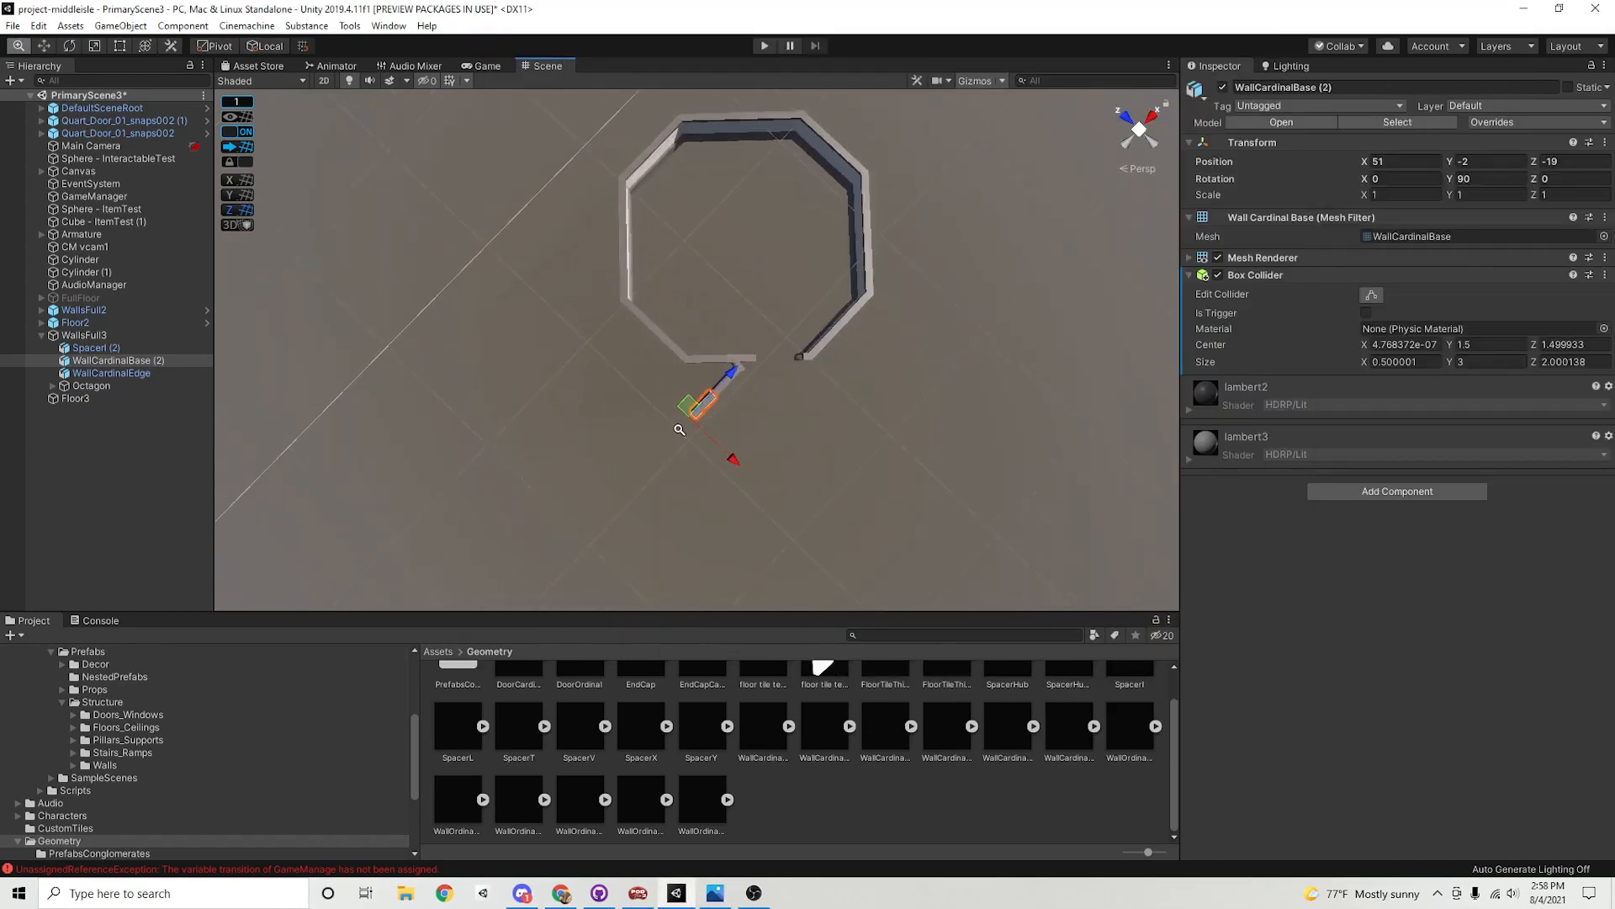
alt+right_drag(846, 386, 880, 429)
middle_drag(880, 429, 848, 374)
alt+right_drag(848, 374, 728, 412)
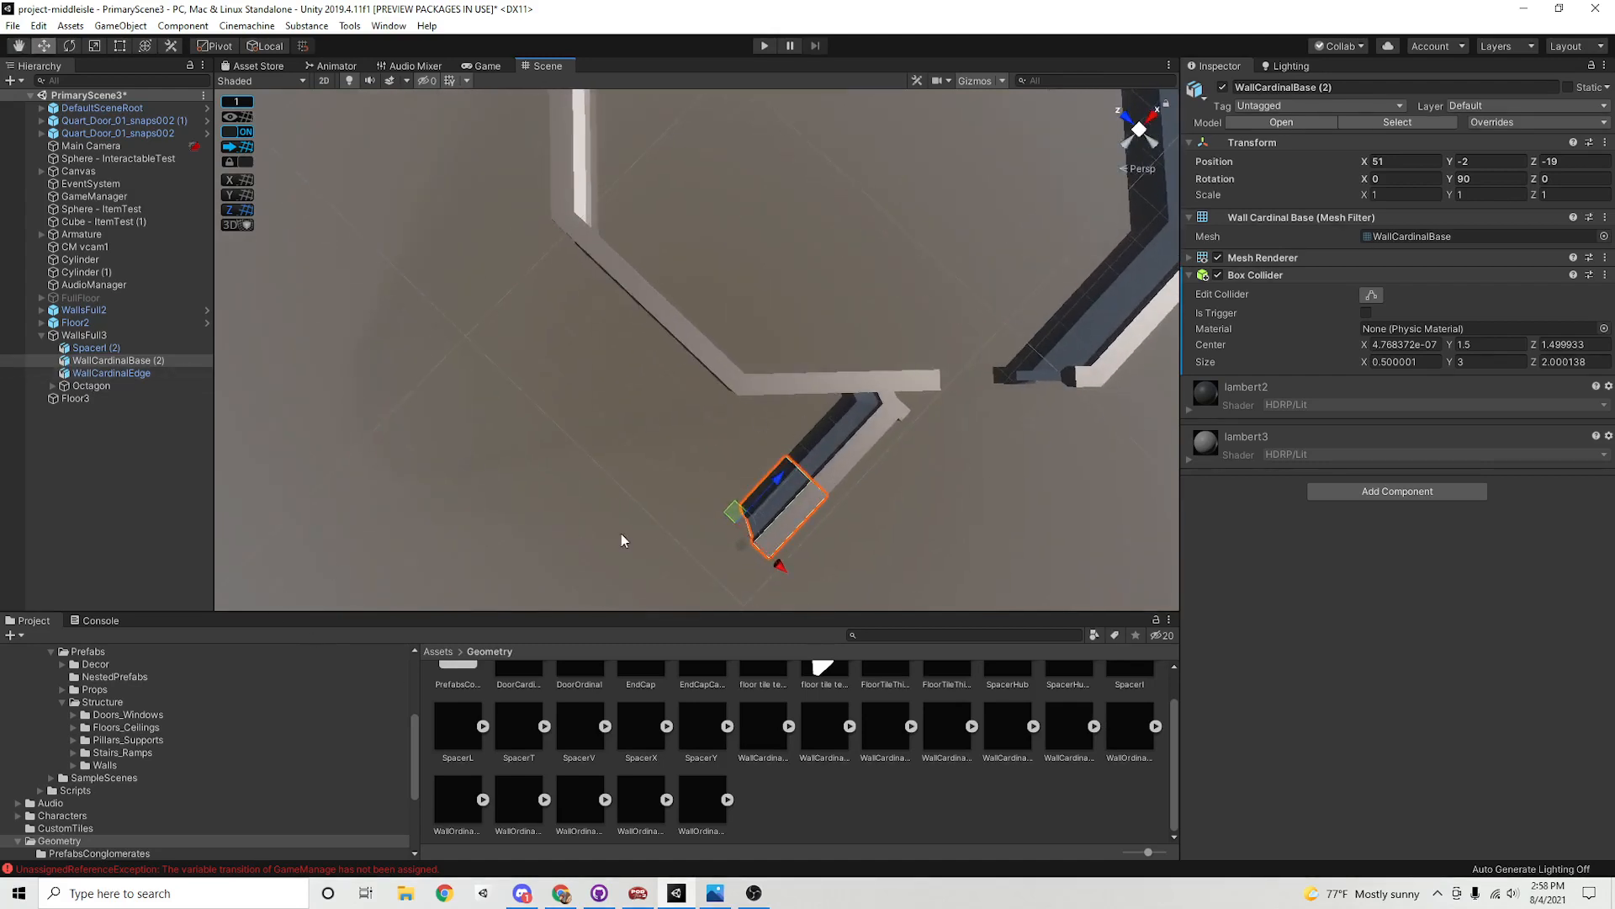
middle_drag(972, 413, 871, 414)
middle_drag(714, 439, 747, 404)
click(739, 356)
shift+click(755, 400)
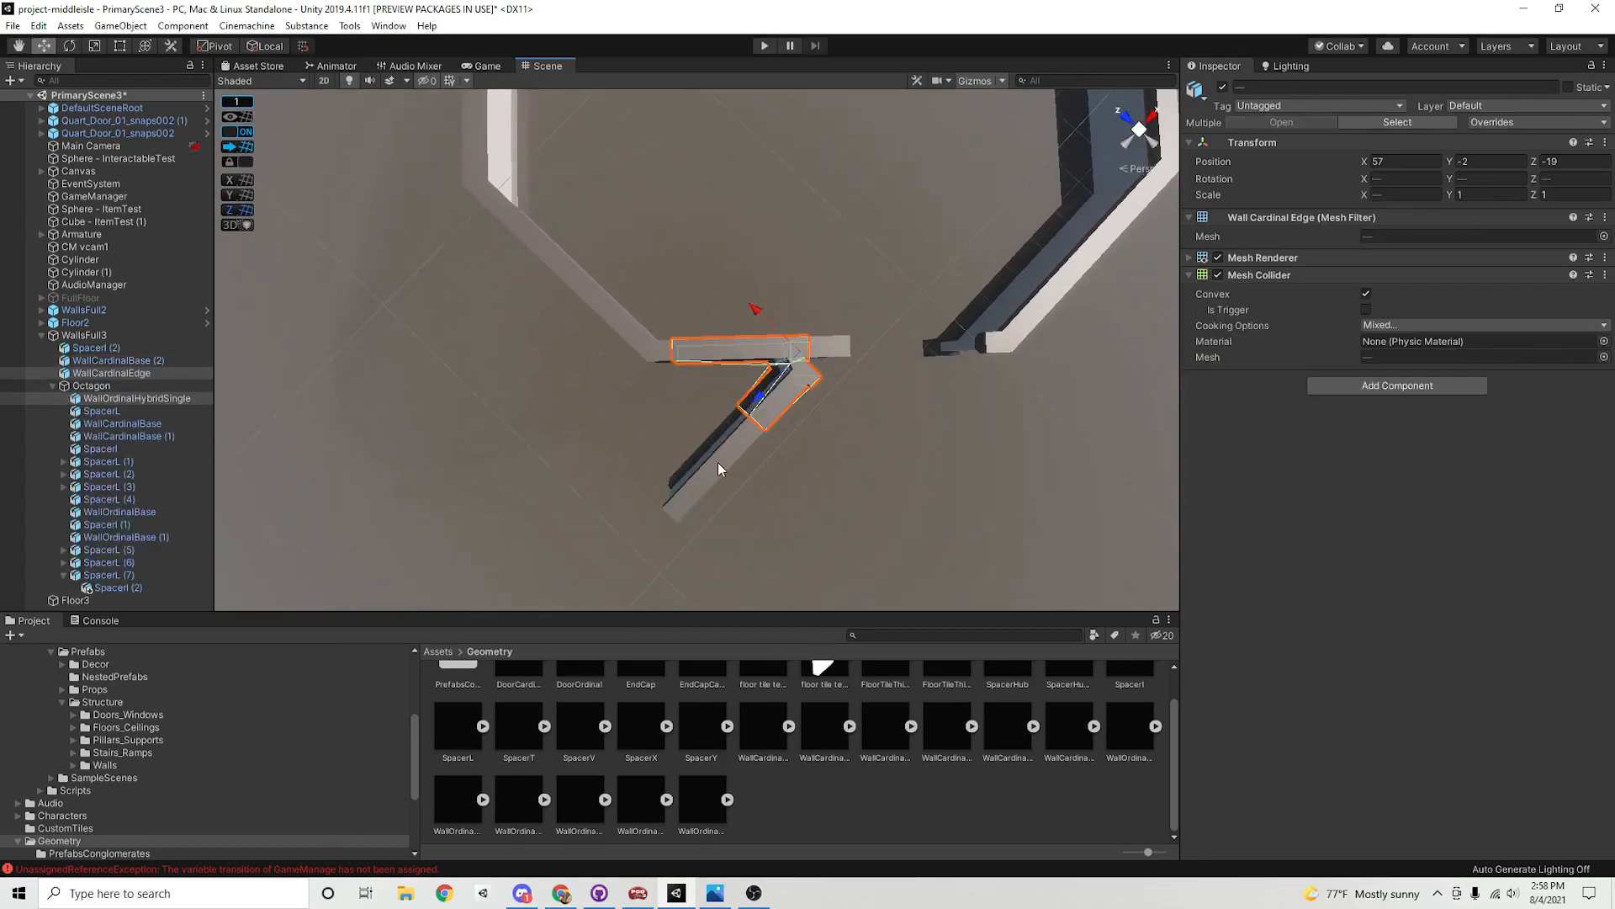
shift+click(718, 462)
shift+click(743, 435)
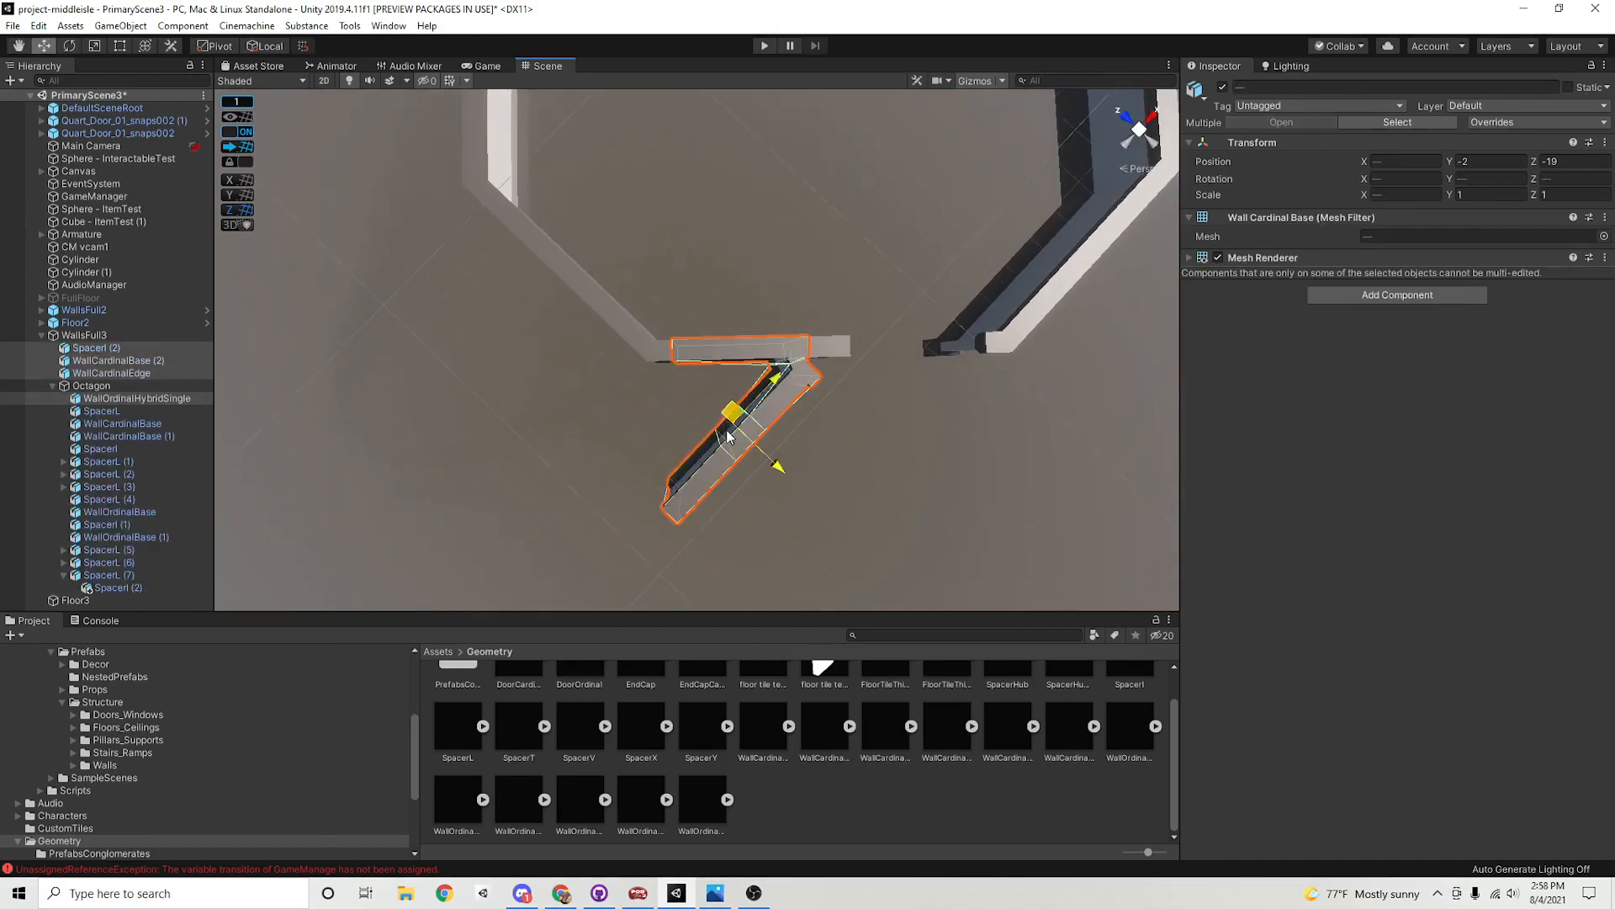
drag(729, 437, 718, 542)
right_drag(721, 515, 683, 489)
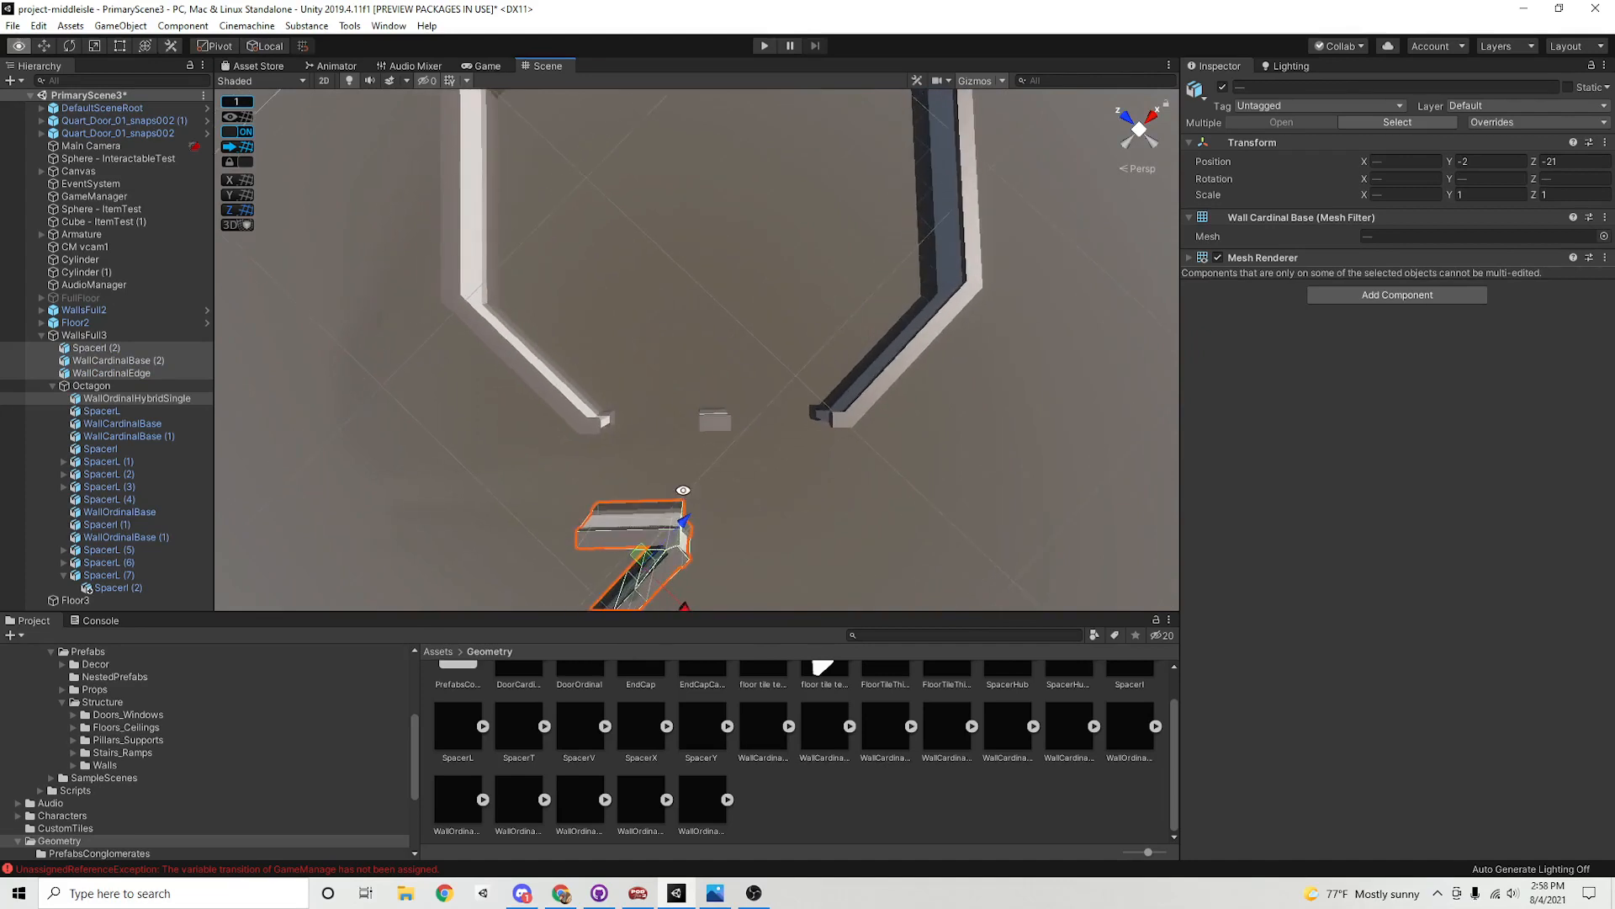
Duplicate the two WallOrdinalBase segments opposite the octagon's opening and place the copies directly under Octagon in the hierarchy, outside SpacerL (5)
click(720, 199)
scroll(732, 218, down, 5)
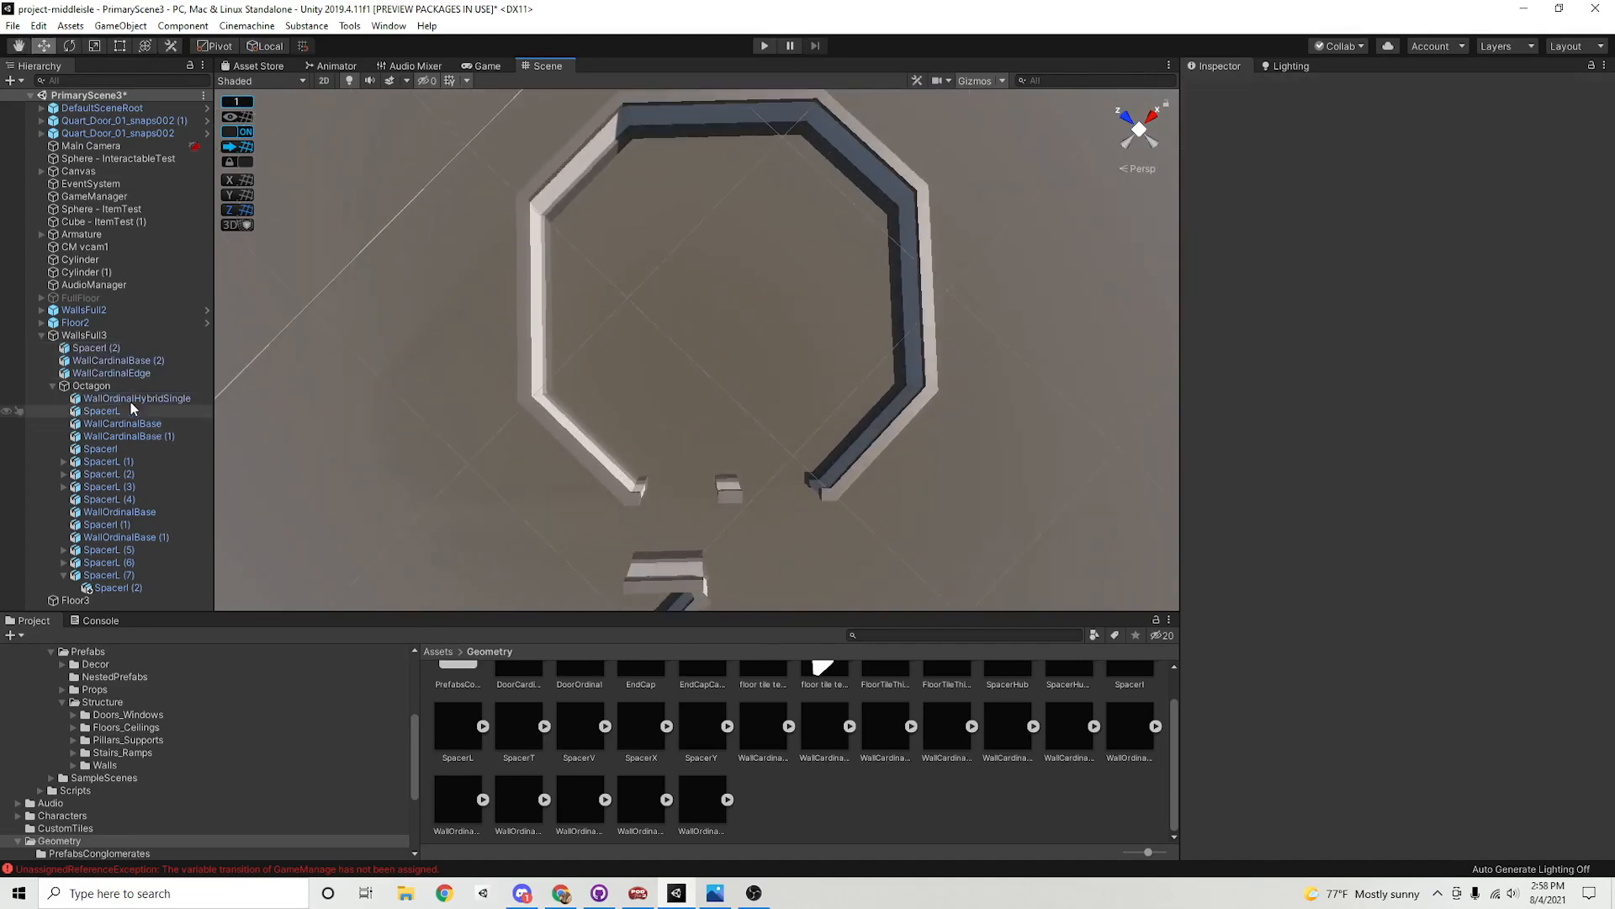
click(671, 115)
shift+click(766, 135)
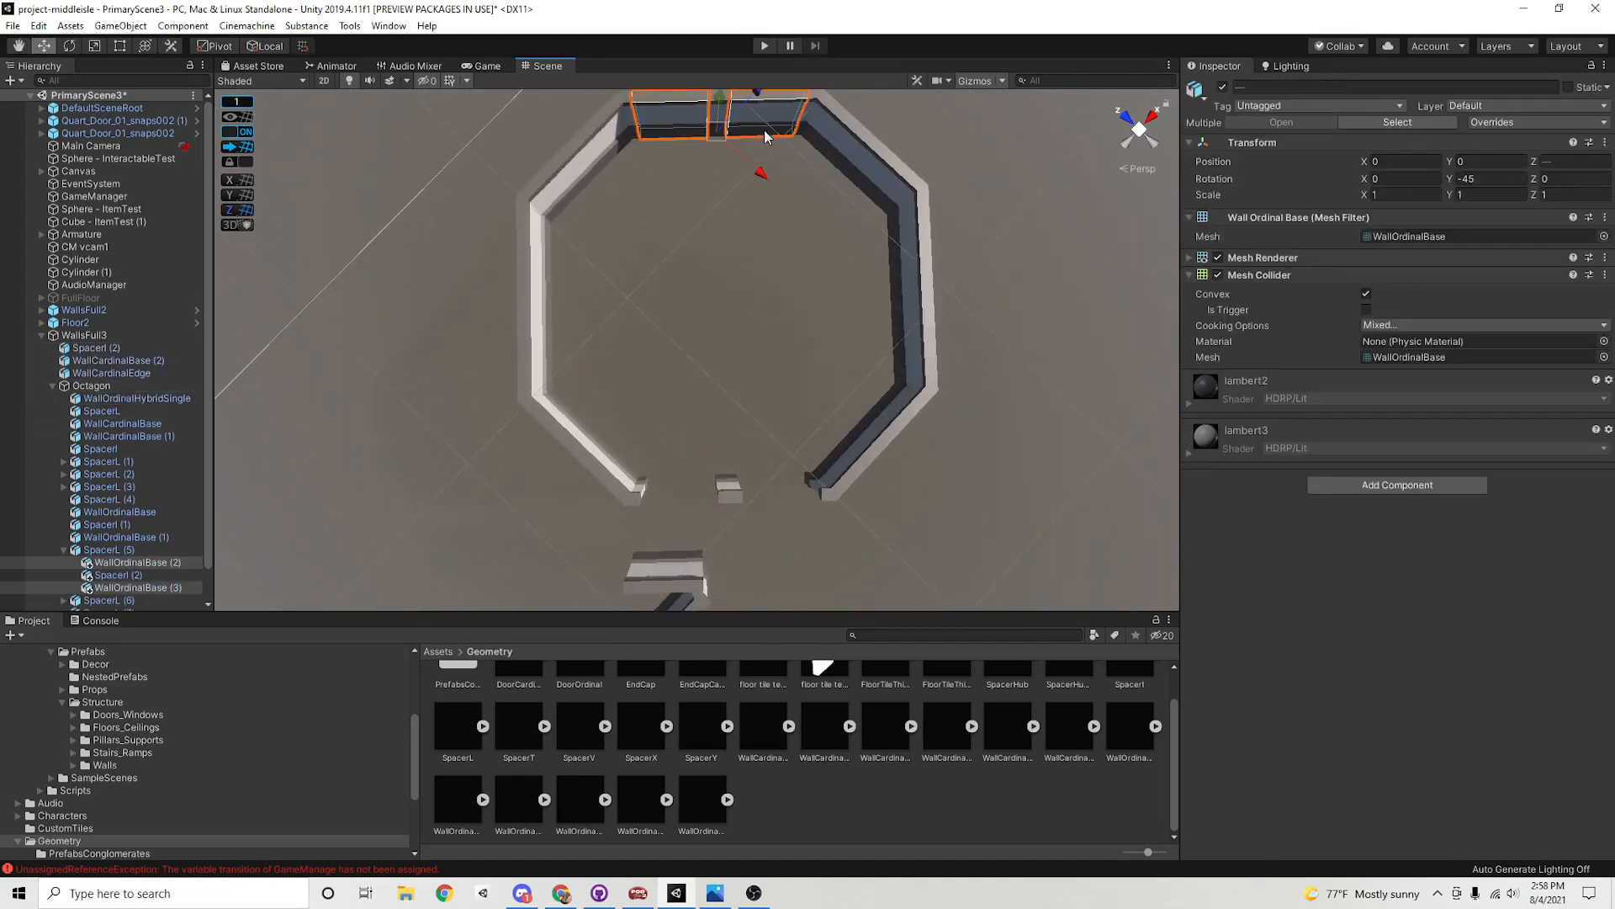
scroll(113, 483, down, 2)
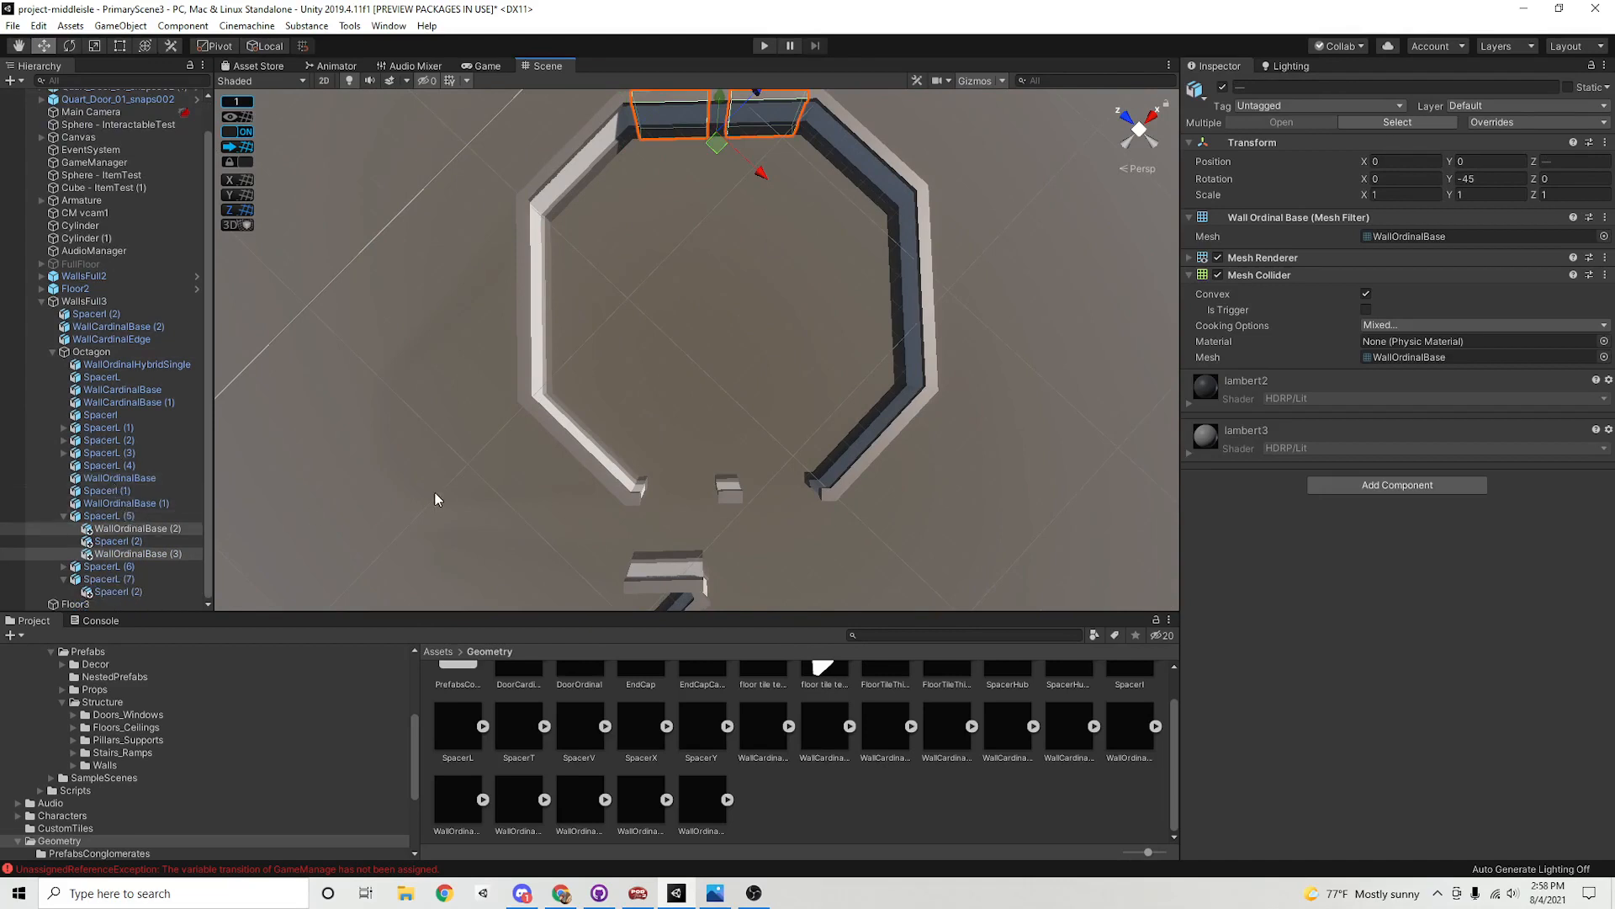
key(ctrl+d)
drag(133, 573, 147, 515)
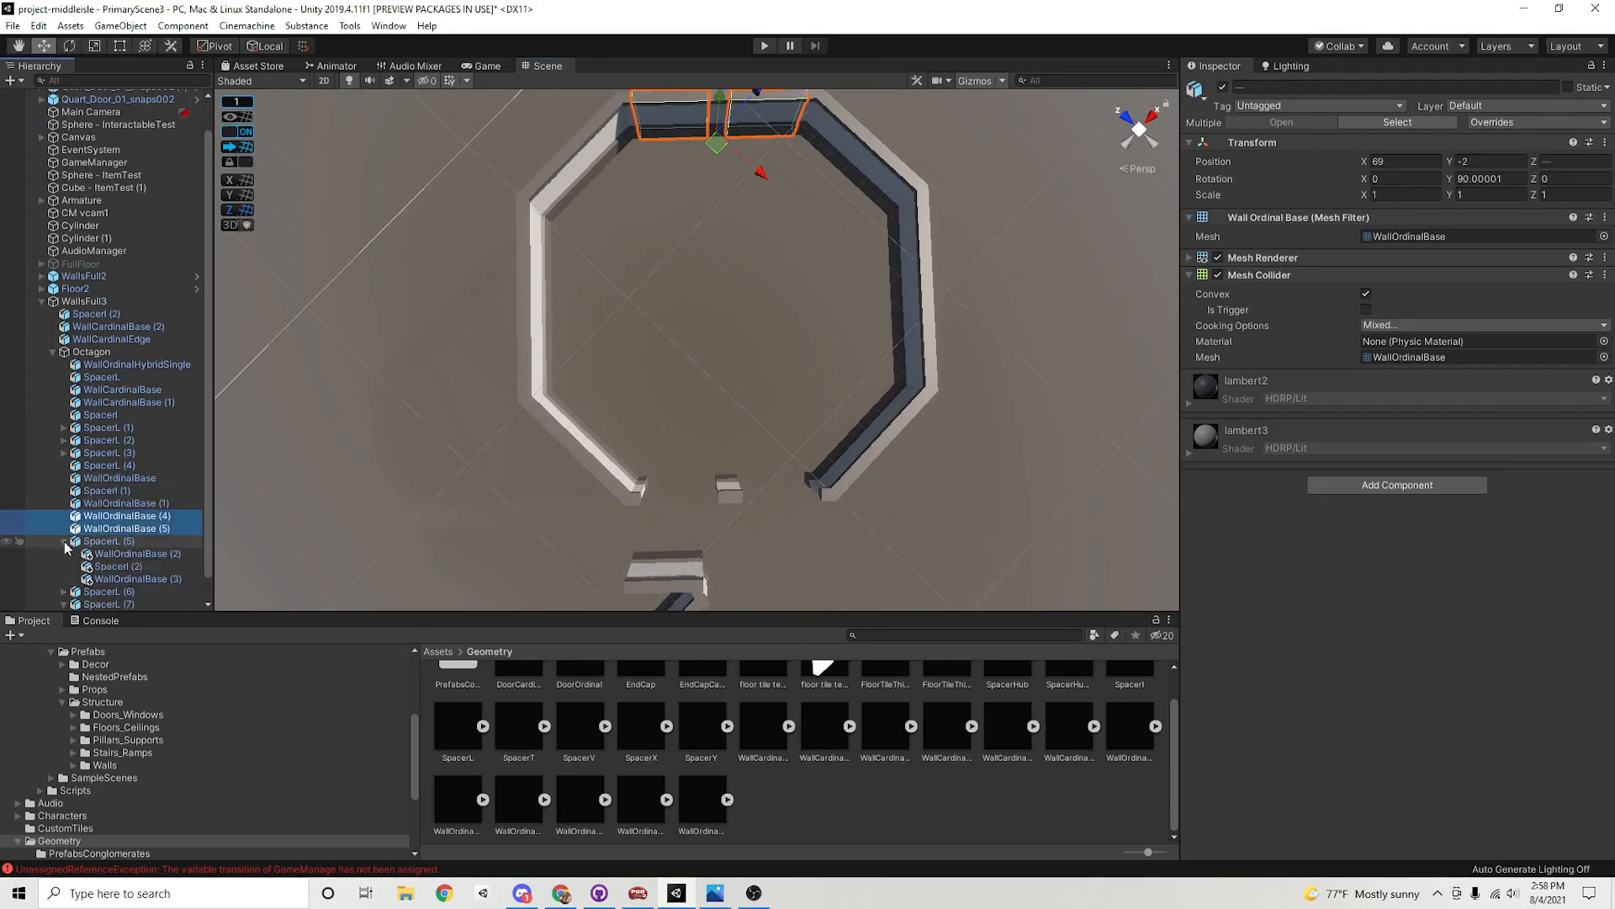
click(64, 543)
Move the two duplicated wall segments across the octagon to X 57 so they fill its opening on both sides of the spacer
drag(720, 155, 727, 500)
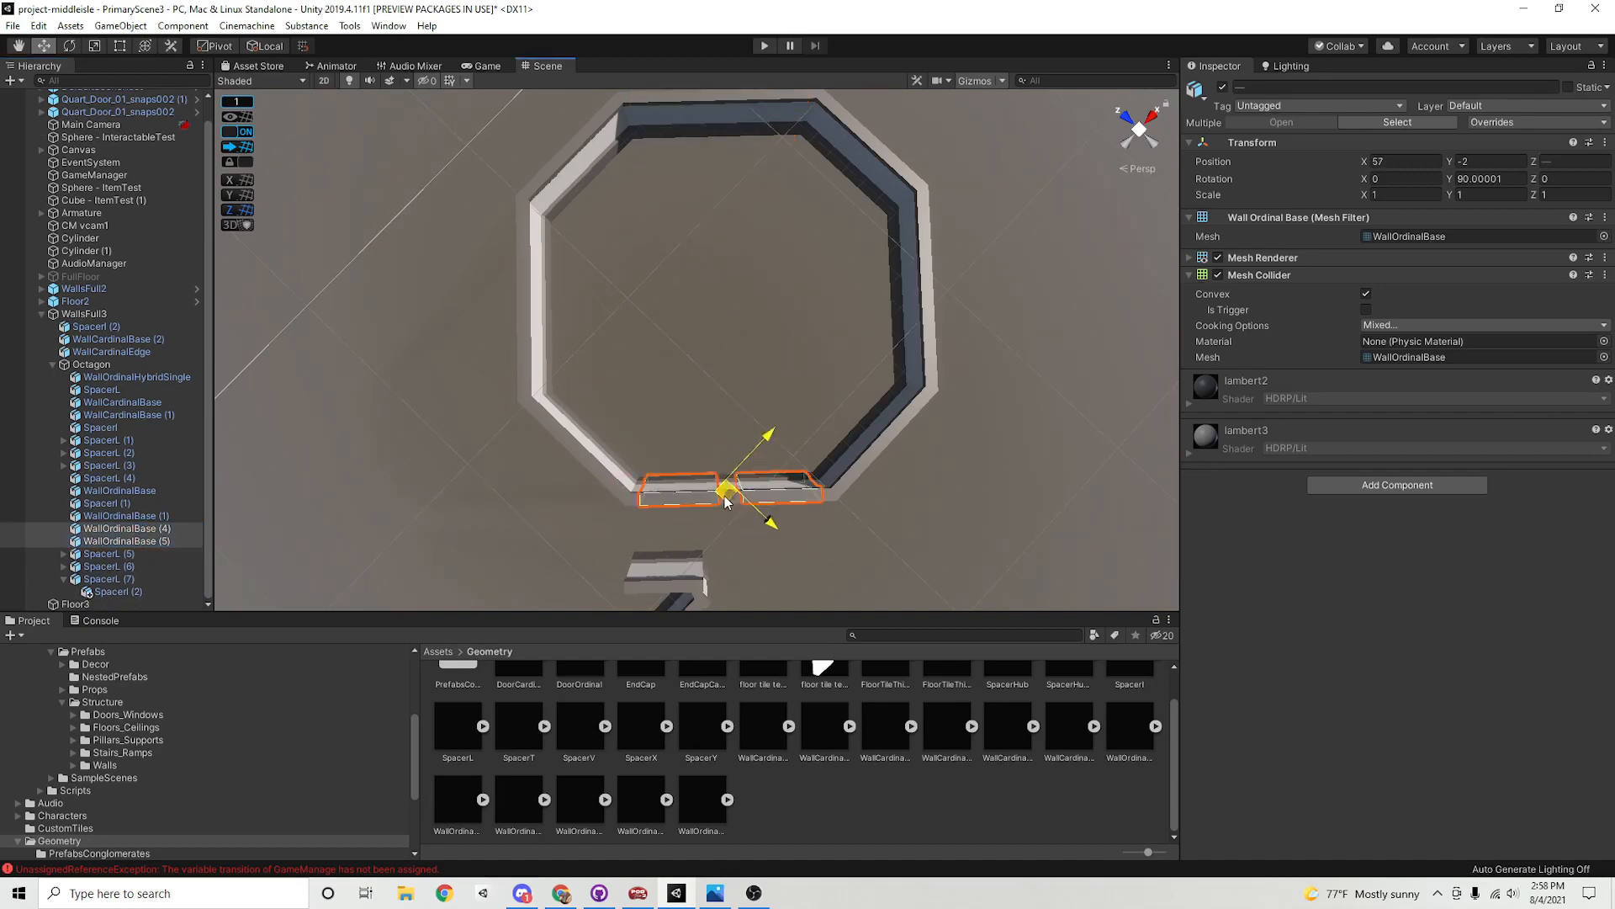
middle_drag(661, 459, 648, 342)
scroll(694, 366, up, 10)
middle_drag(732, 387, 888, 279)
scroll(711, 331, down, 4)
middle_drag(711, 331, 747, 317)
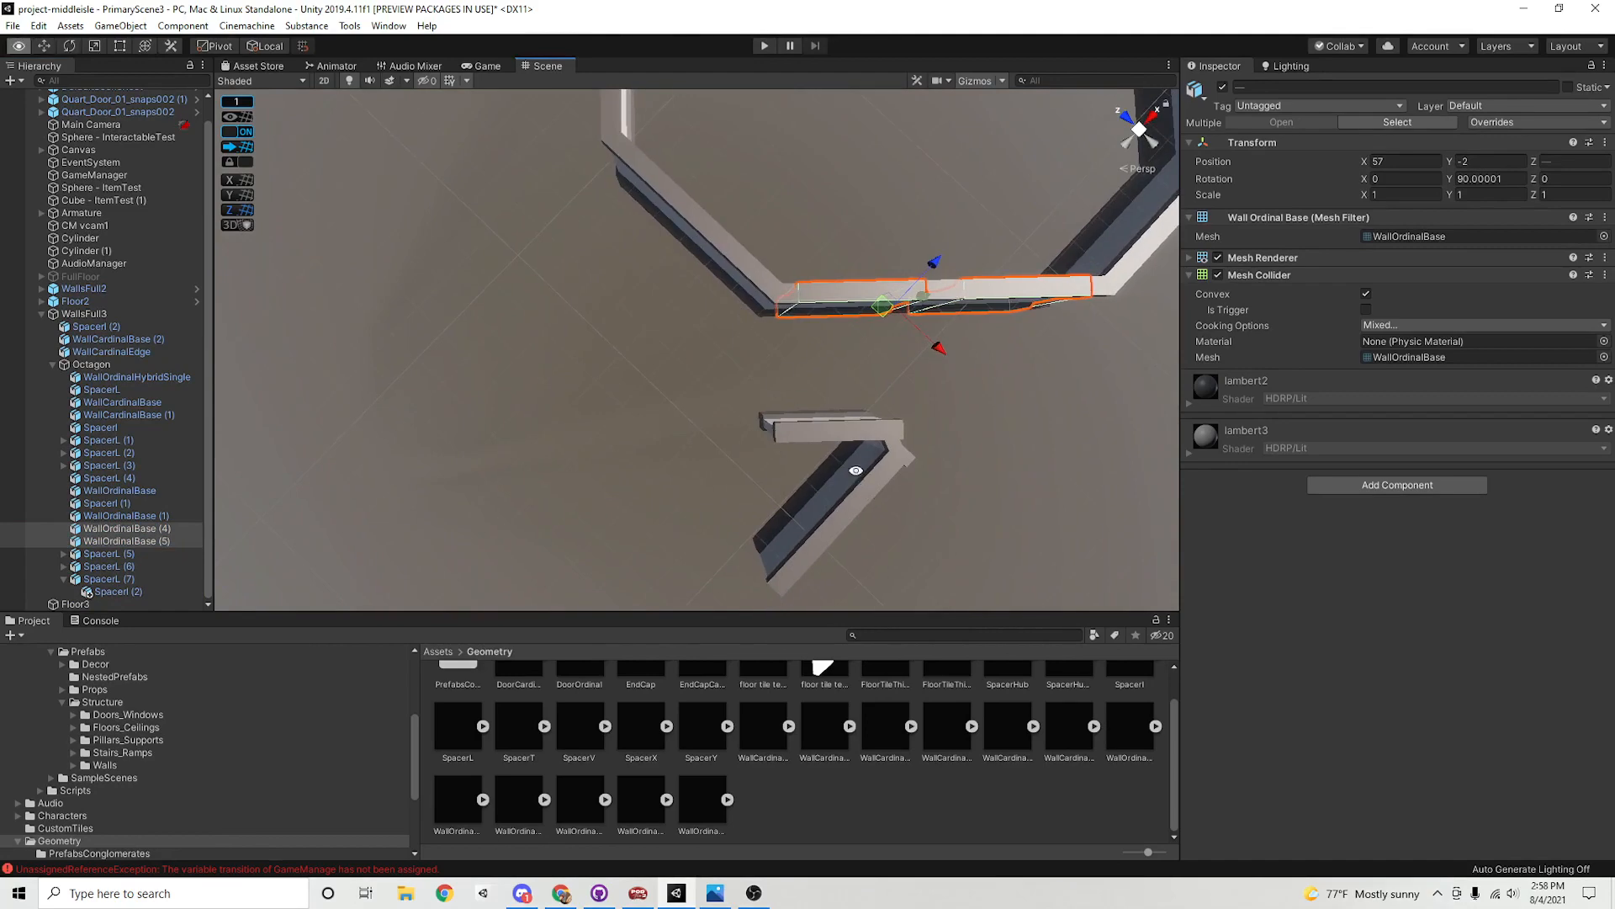
Delete WallCardinalEdge and WallOrdinalHybridSingle from the detached wall group outside the octagon
alt+drag(855, 472, 615, 265)
click(843, 432)
click(685, 437)
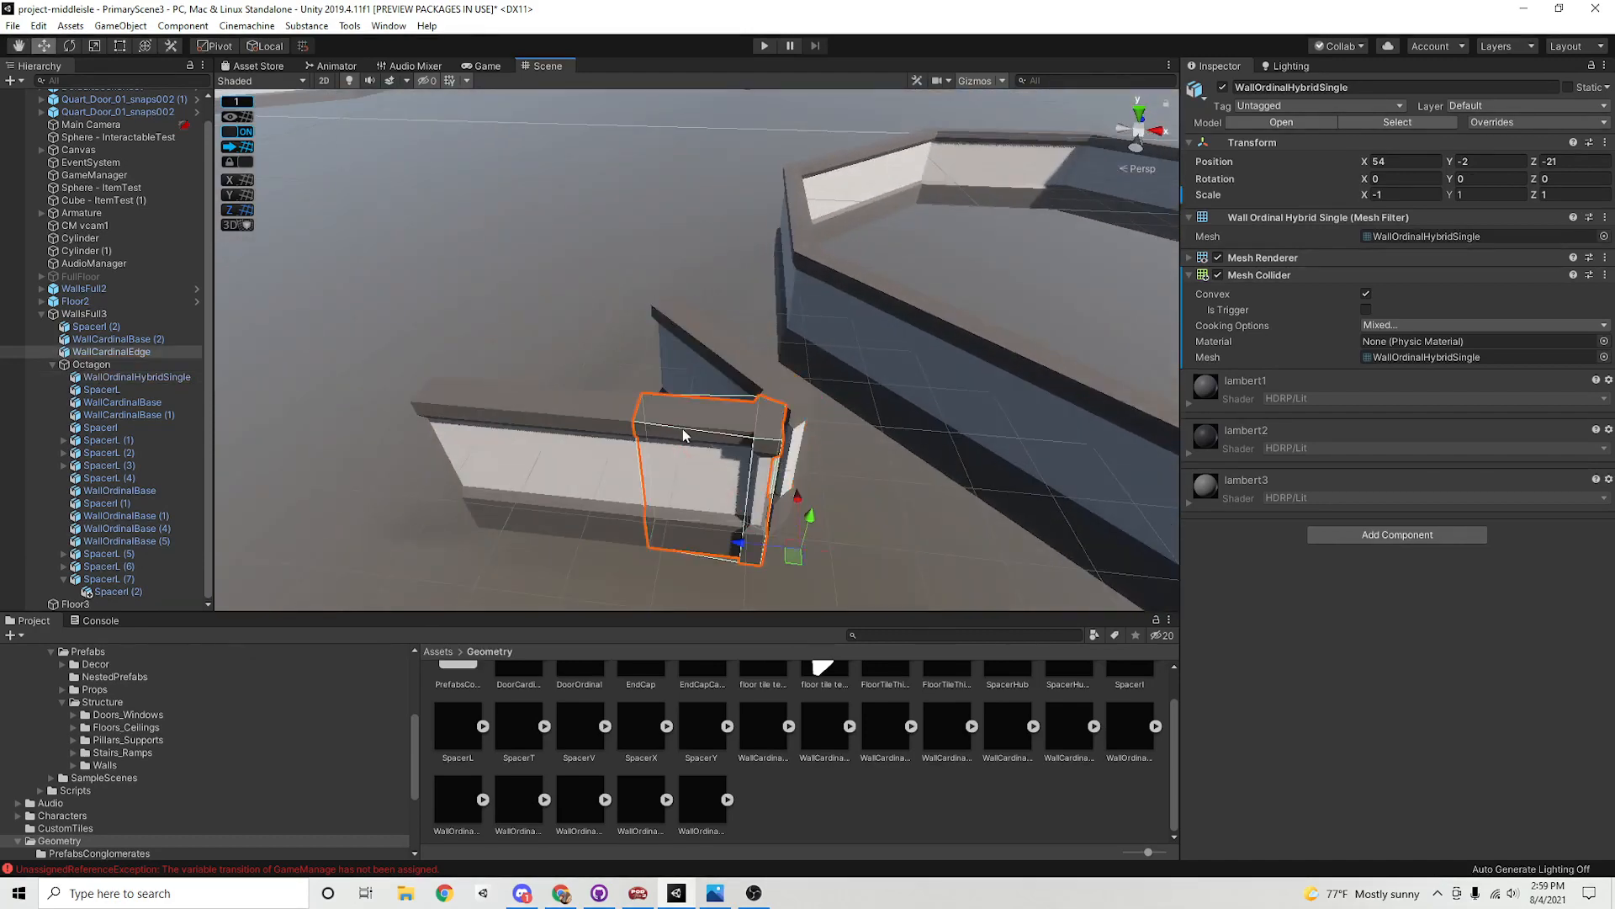
alt+drag(685, 436, 659, 451)
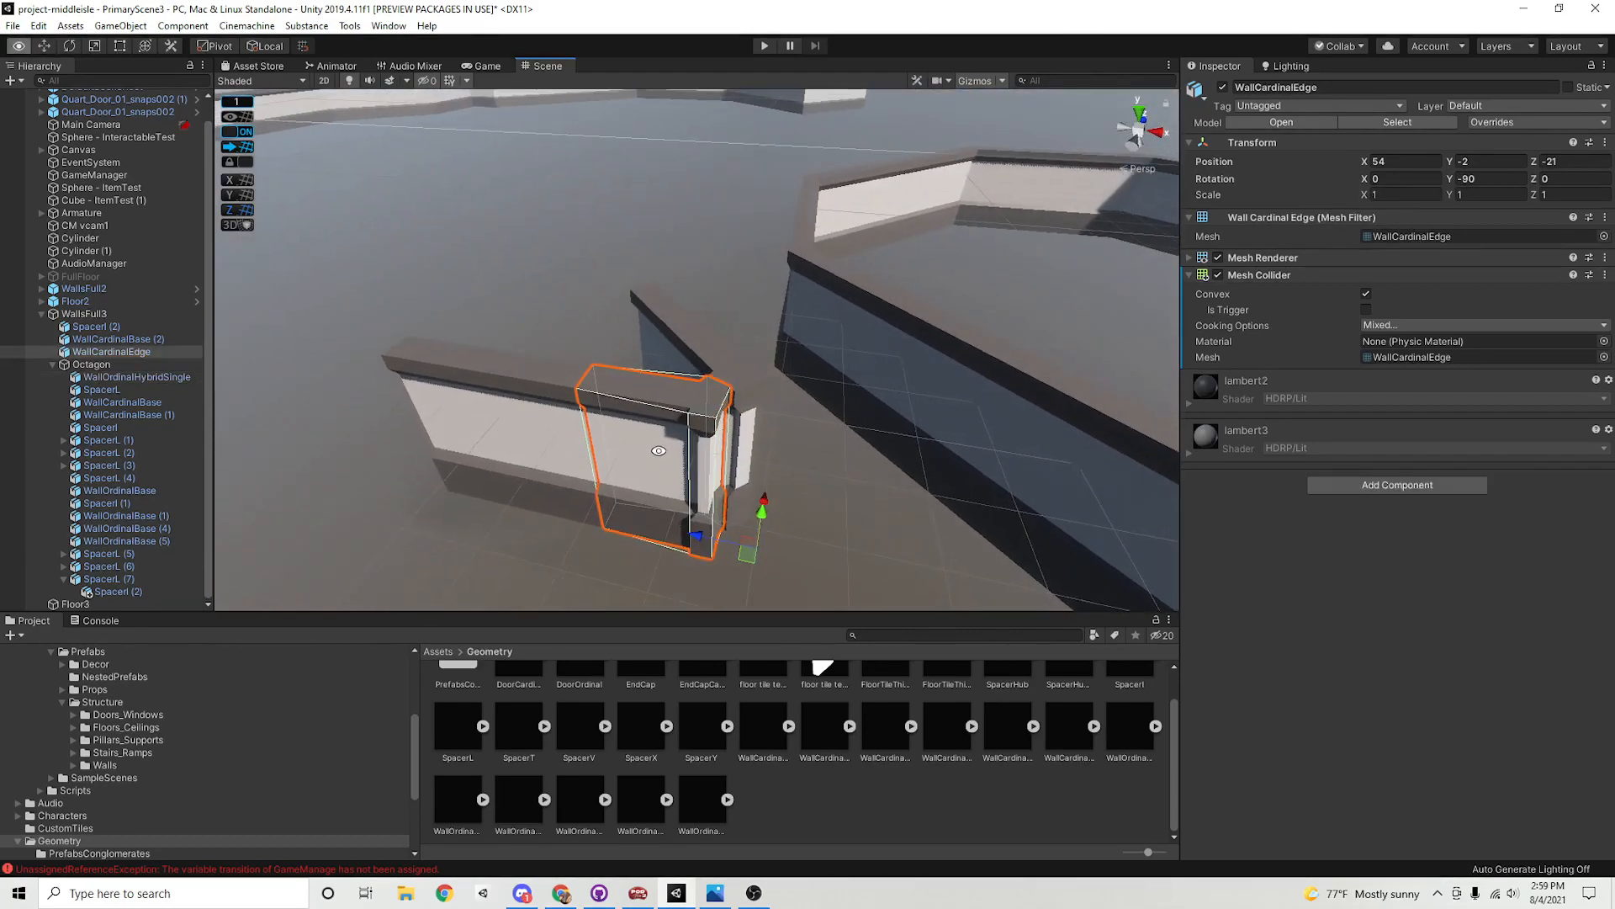
click(690, 352)
click(657, 426)
alt+scroll(721, 438, up, 2)
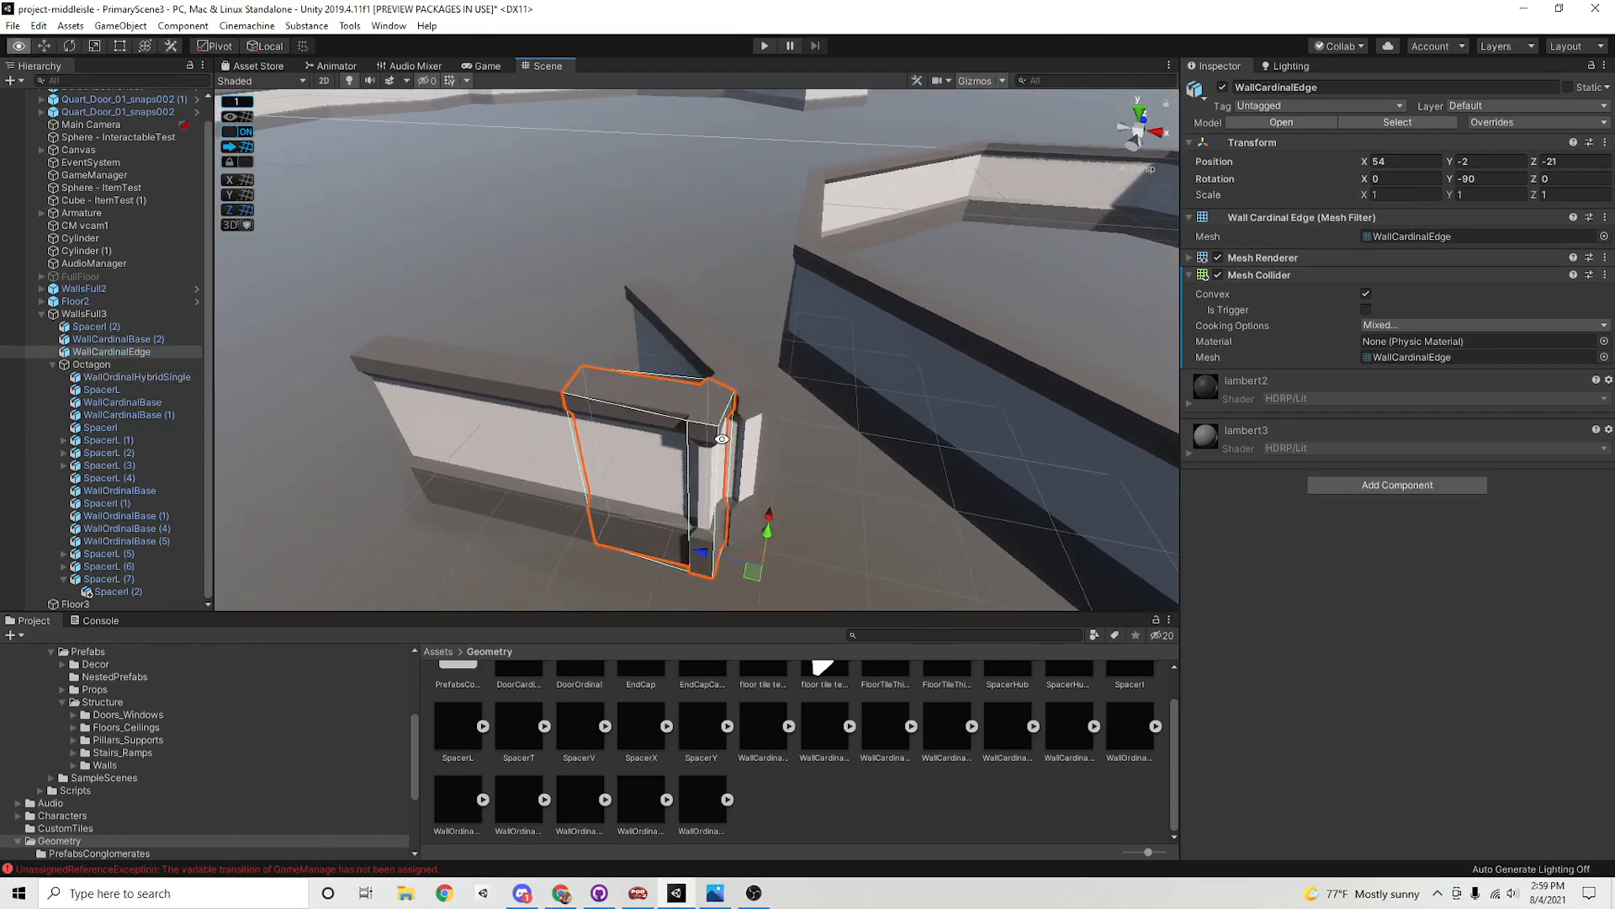
alt+drag(721, 438, 796, 466)
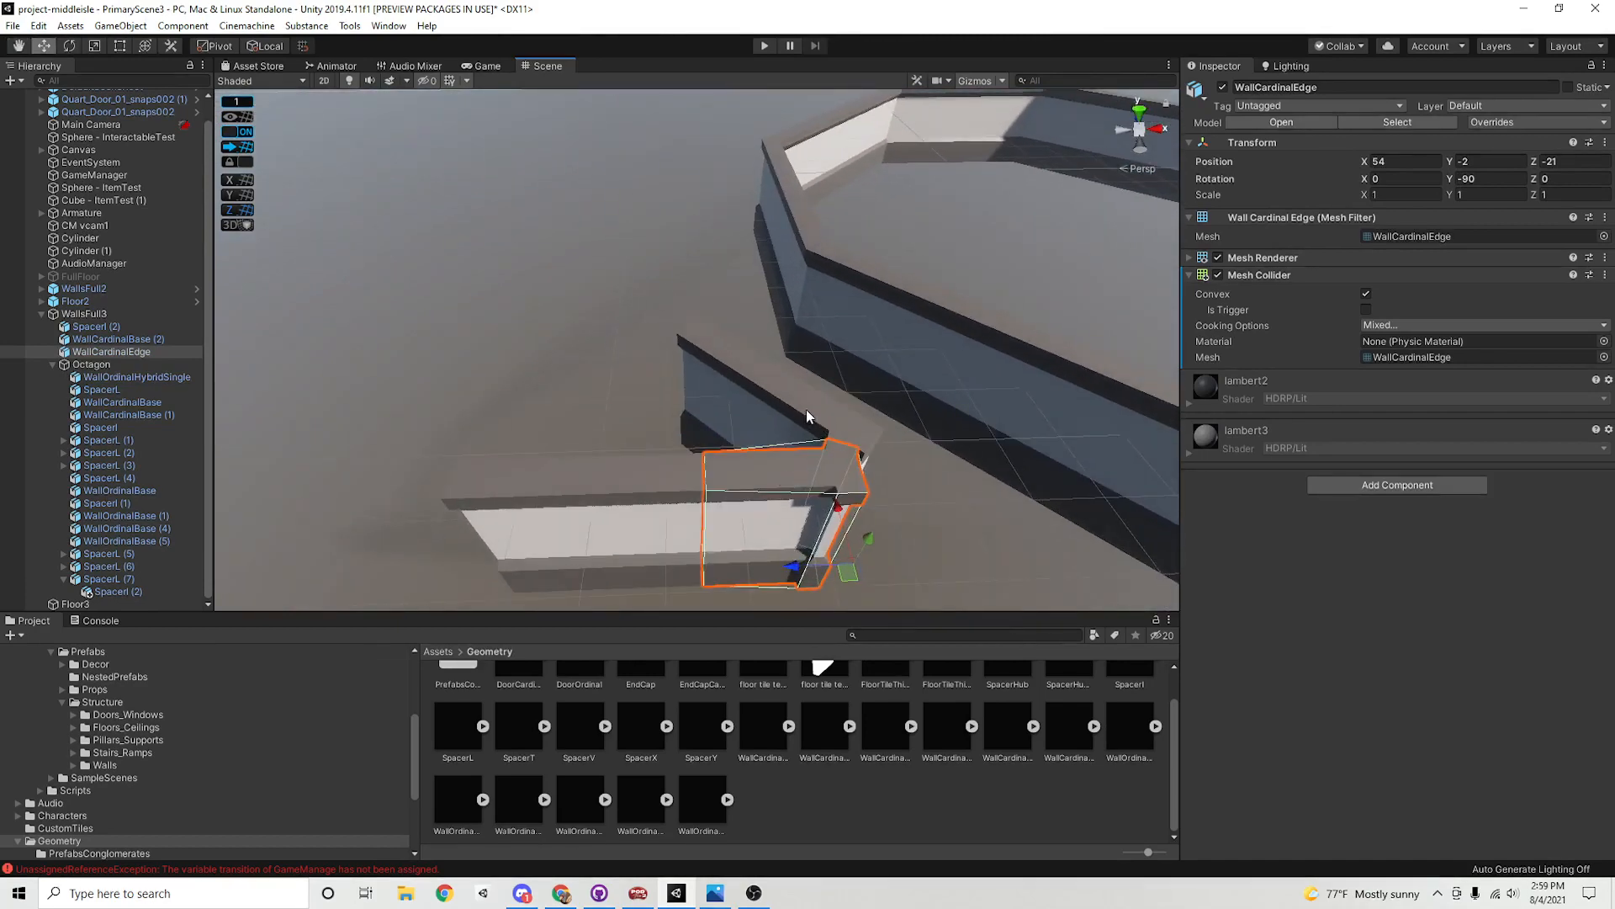
key(Delete)
click(784, 410)
key(Delete)
Delete the remaining detached pieces outside the octagon, SpacerI (2) and WallCardinalBase (2)
click(691, 503)
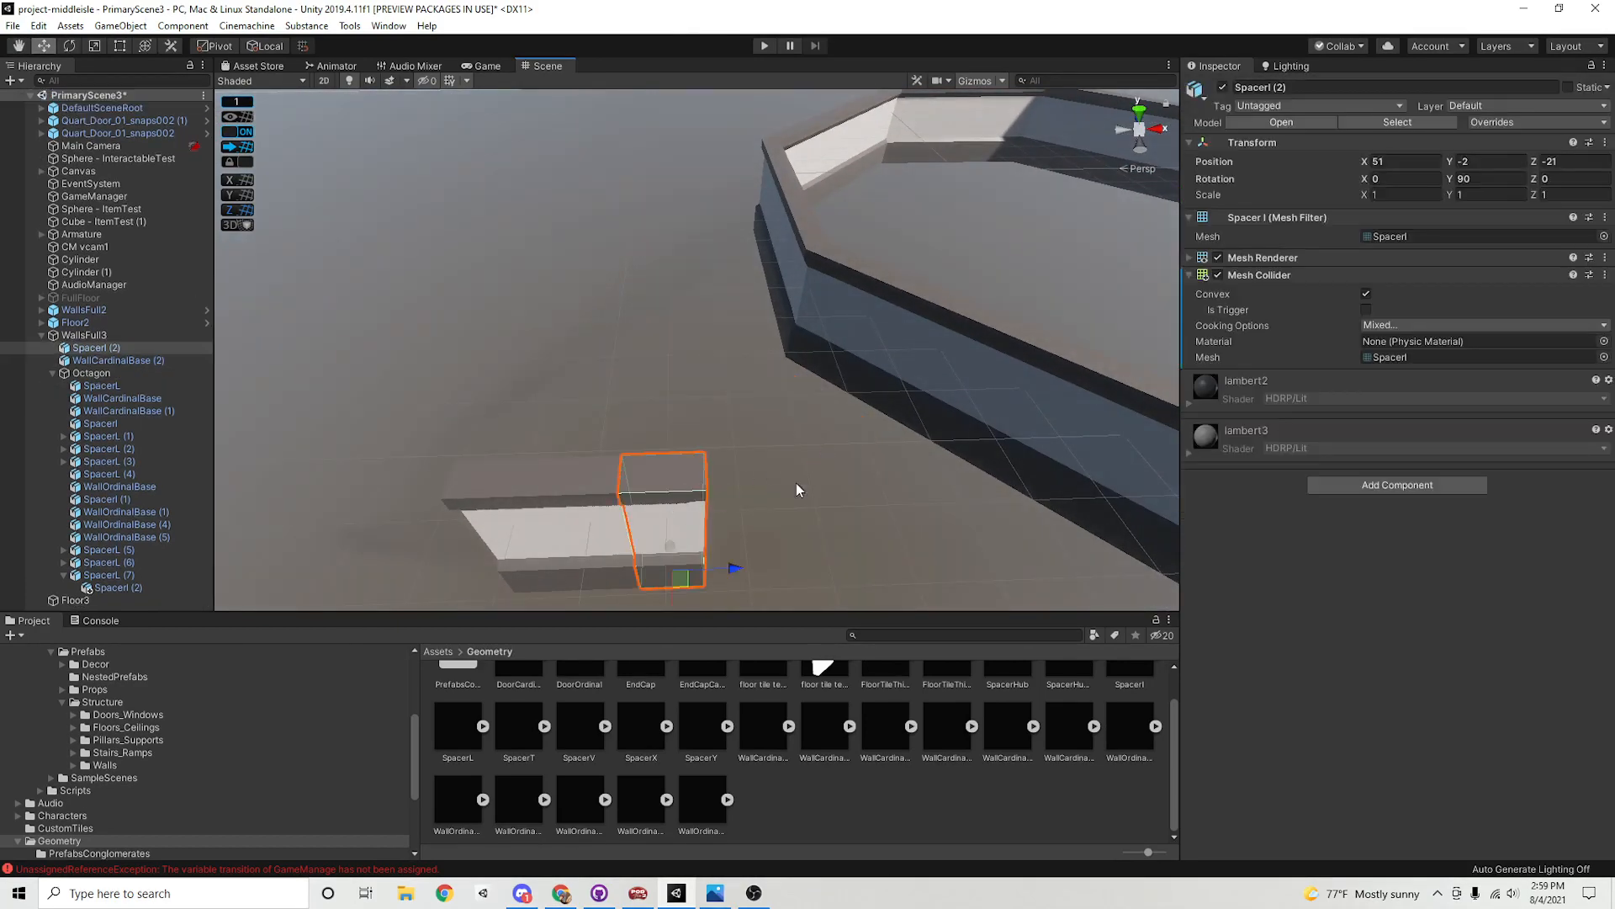
alt+scroll(761, 428, down, 4)
alt+drag(762, 428, 846, 437)
key(Delete)
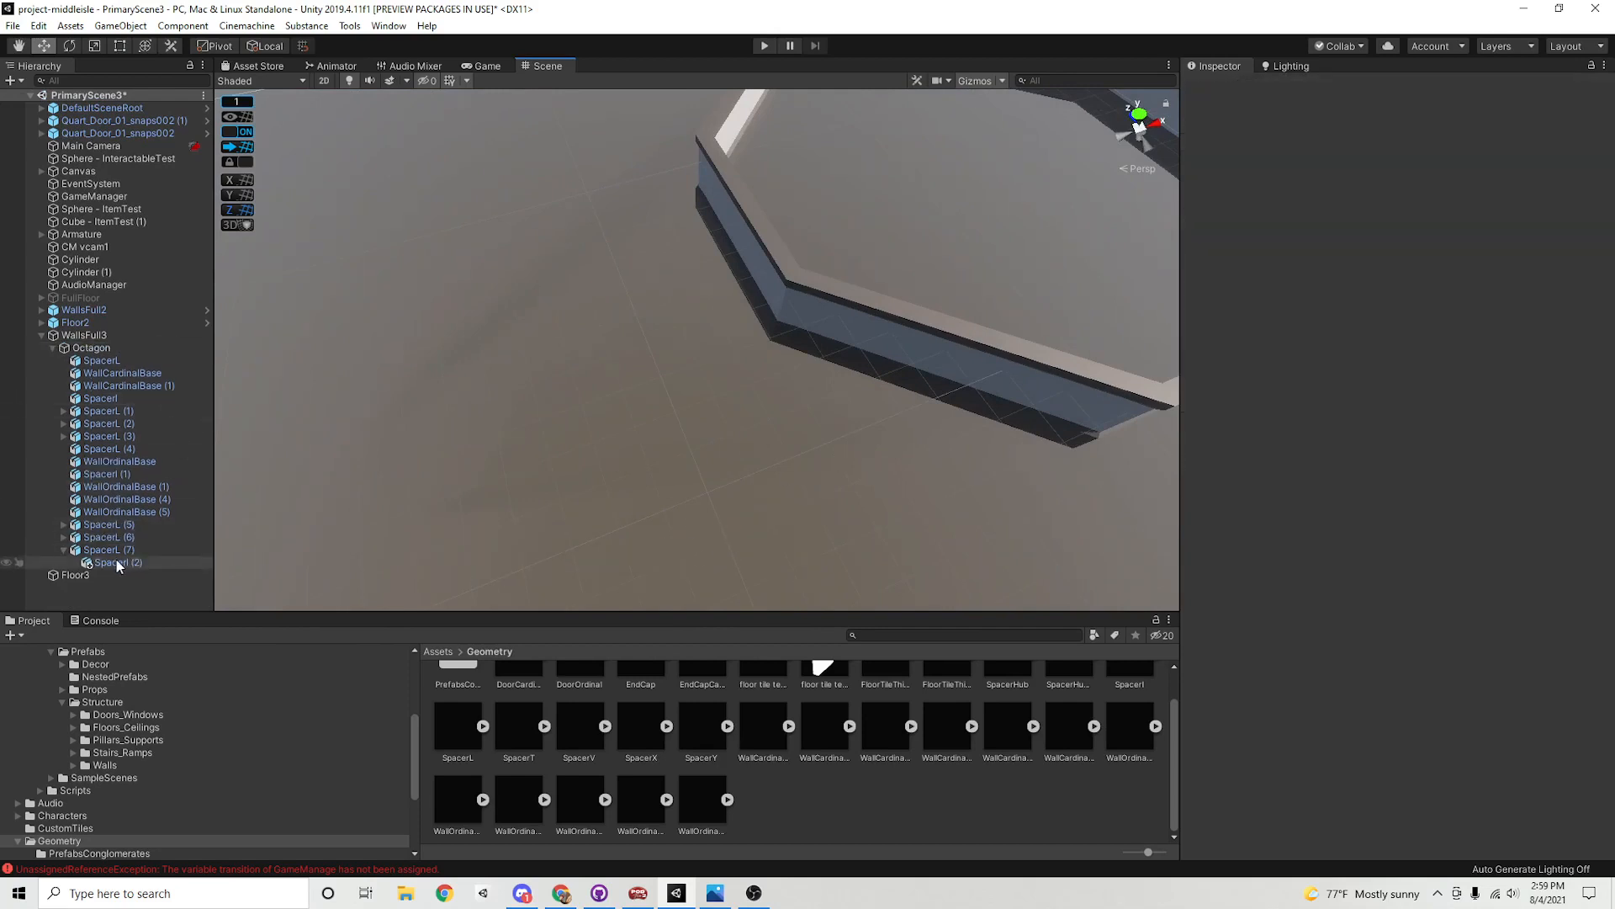
Collapse SpacerL (7) and the Octagon group in the hierarchy
click(63, 549)
alt+drag(913, 261, 913, 383)
middle_drag(913, 383, 541, 393)
click(53, 348)
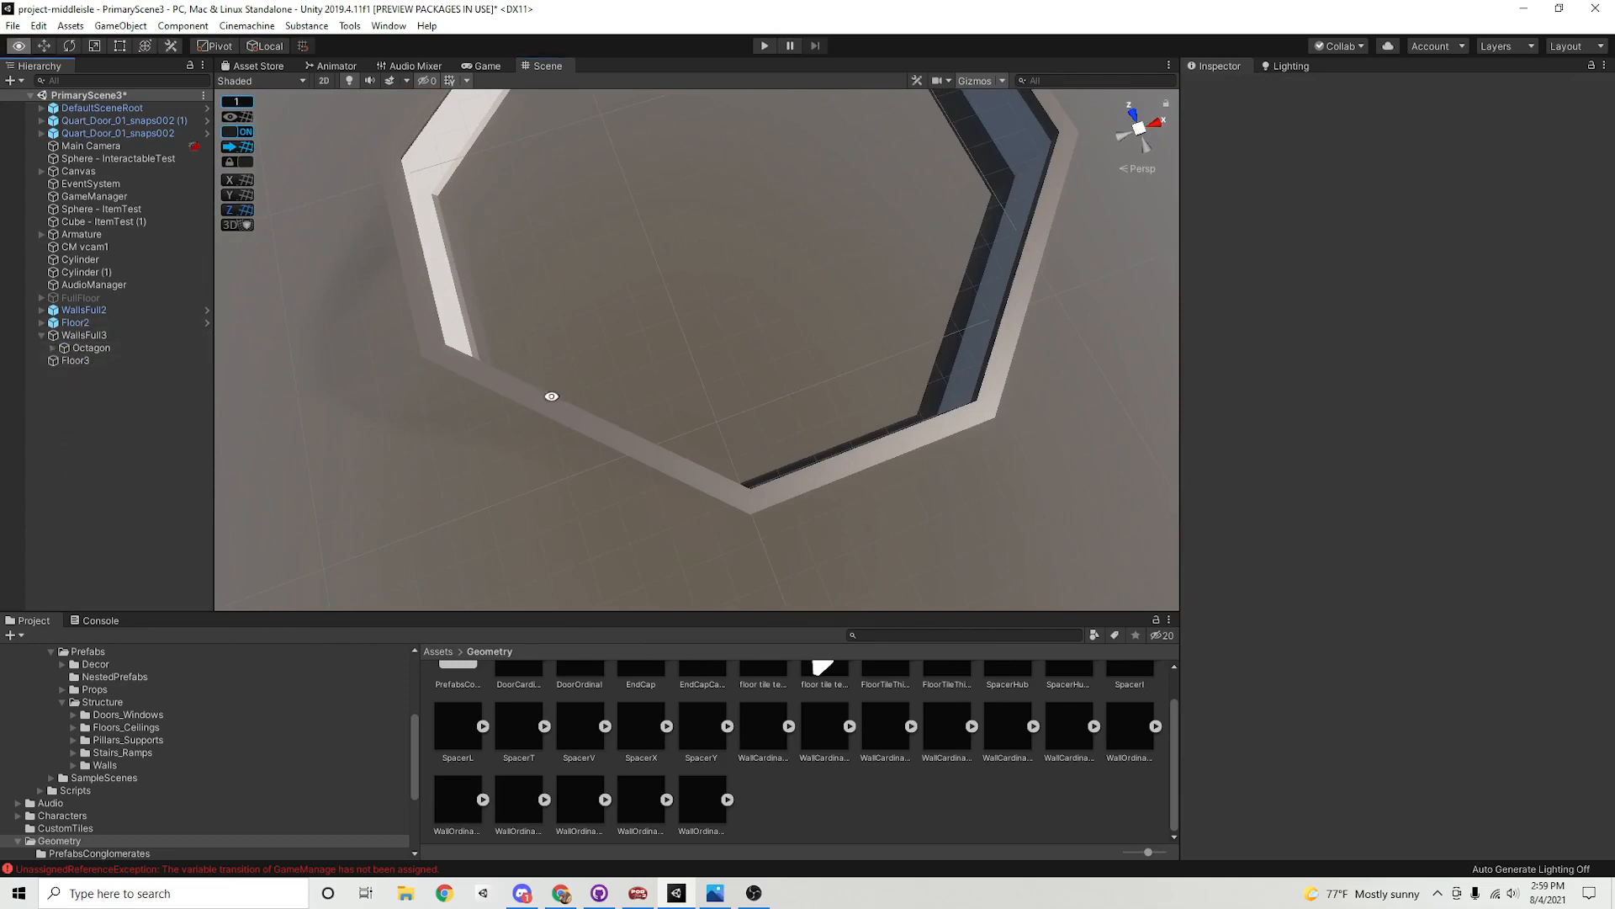
Examine the closed octagon from above and at an angle, including its position relative to the existing rooms
mouse_move(547, 393)
alt+mouse_down()
mouse_move(606, 440)
mouse_move(550, 400)
alt+mouse_up()
alt+right_drag(816, 505, 483, 436)
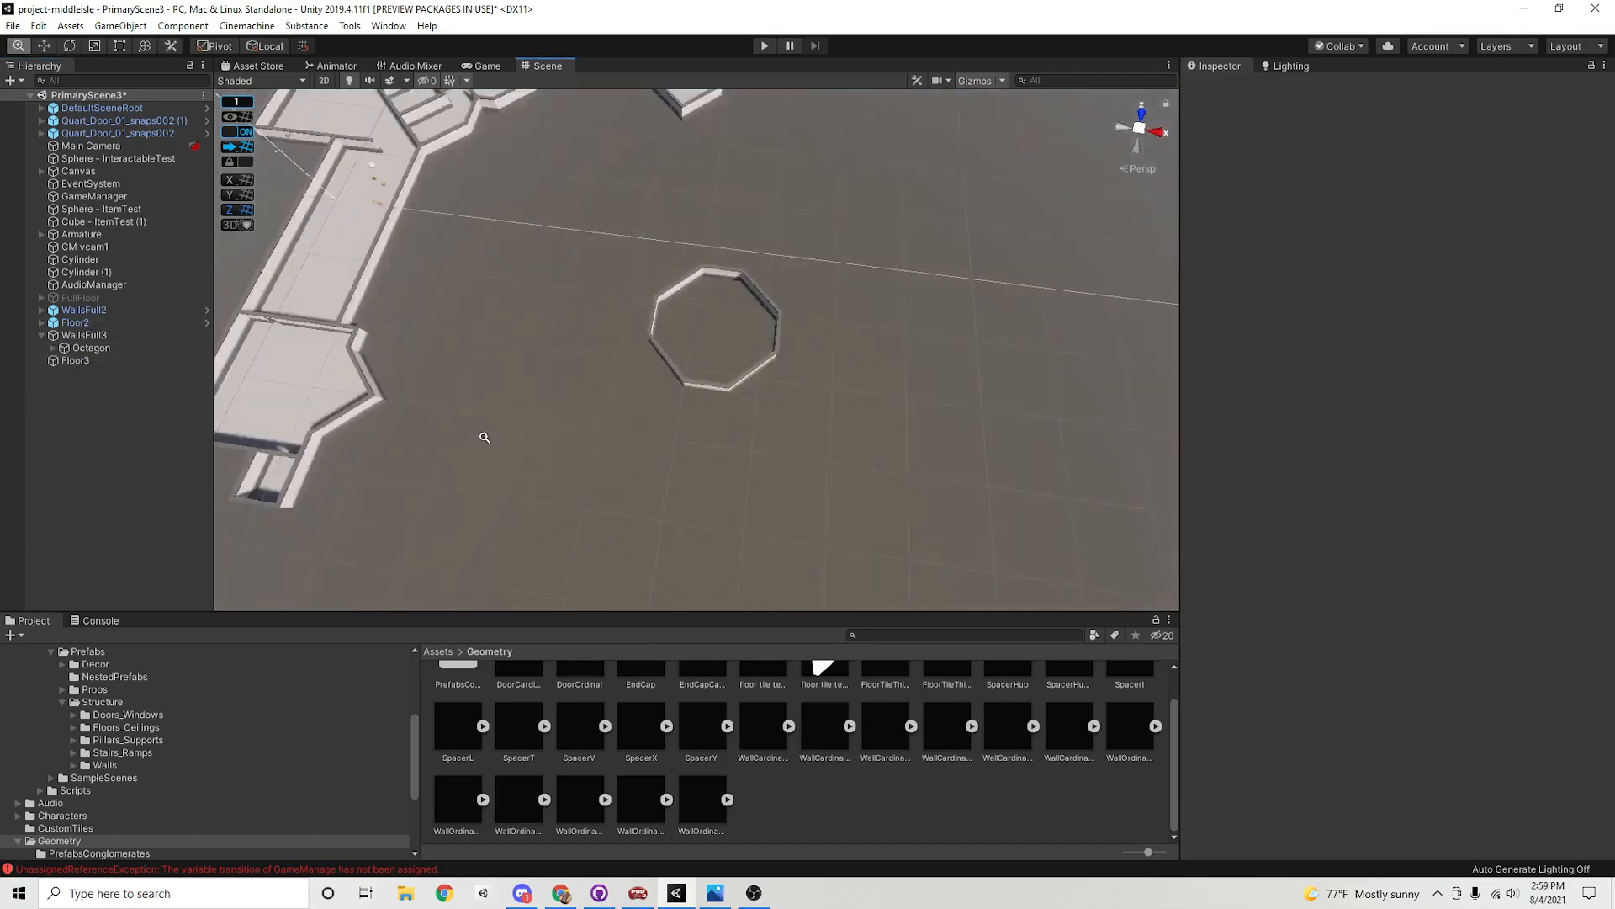
alt+drag(483, 436, 783, 508)
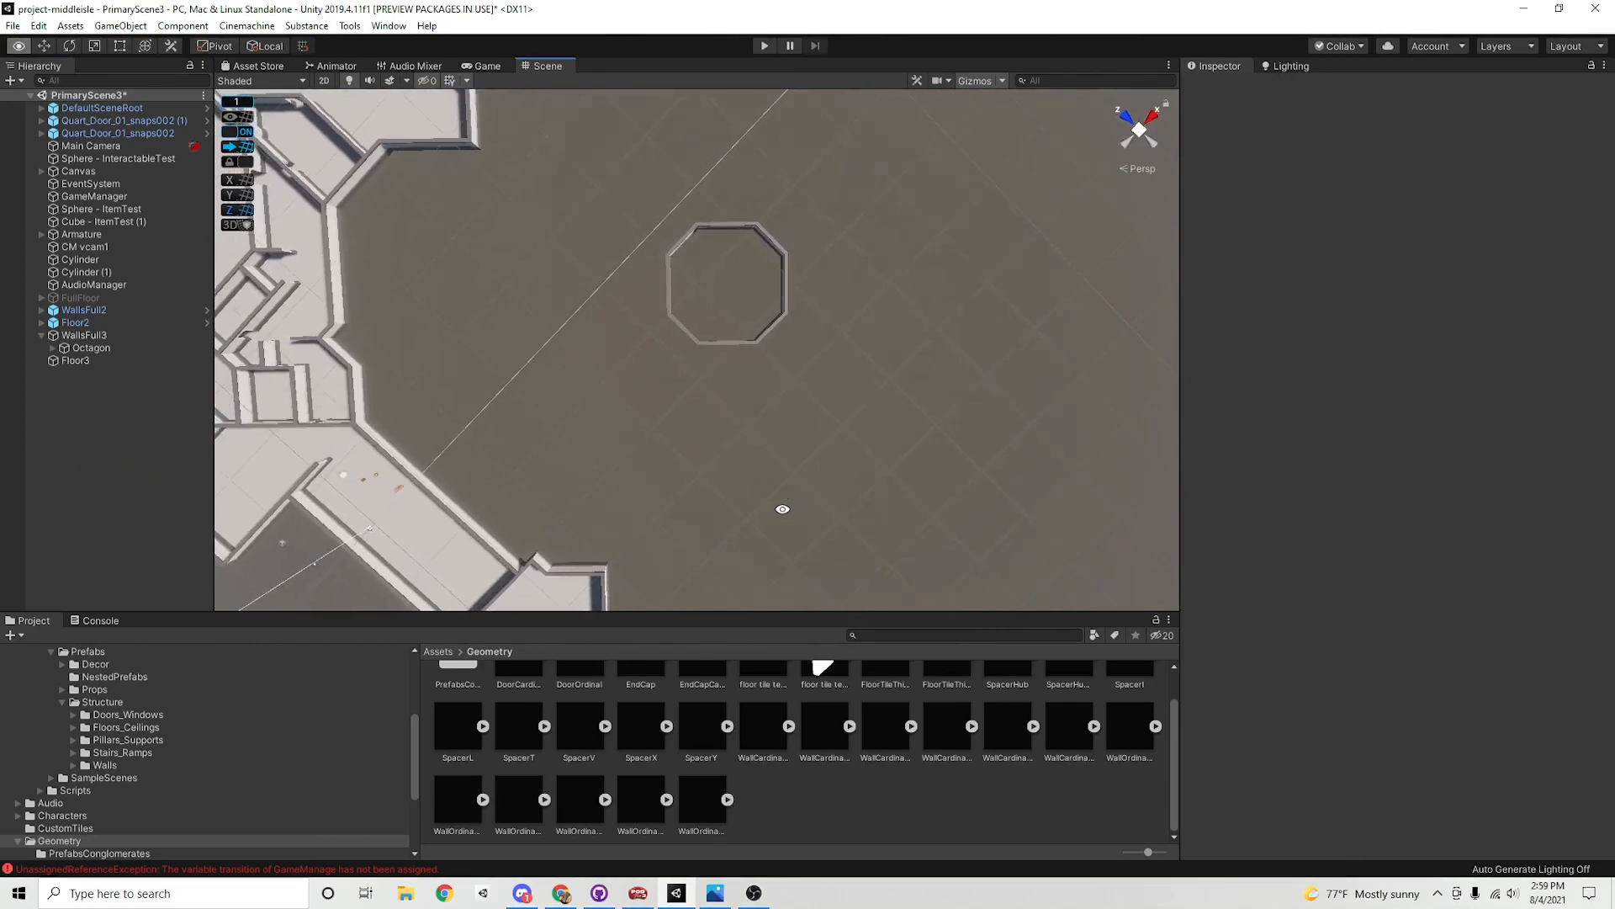
alt+right_drag(680, 369, 931, 340)
alt+middle_drag(763, 333, 680, 476)
alt+right_drag(680, 476, 843, 483)
alt+middle_drag(843, 483, 909, 448)
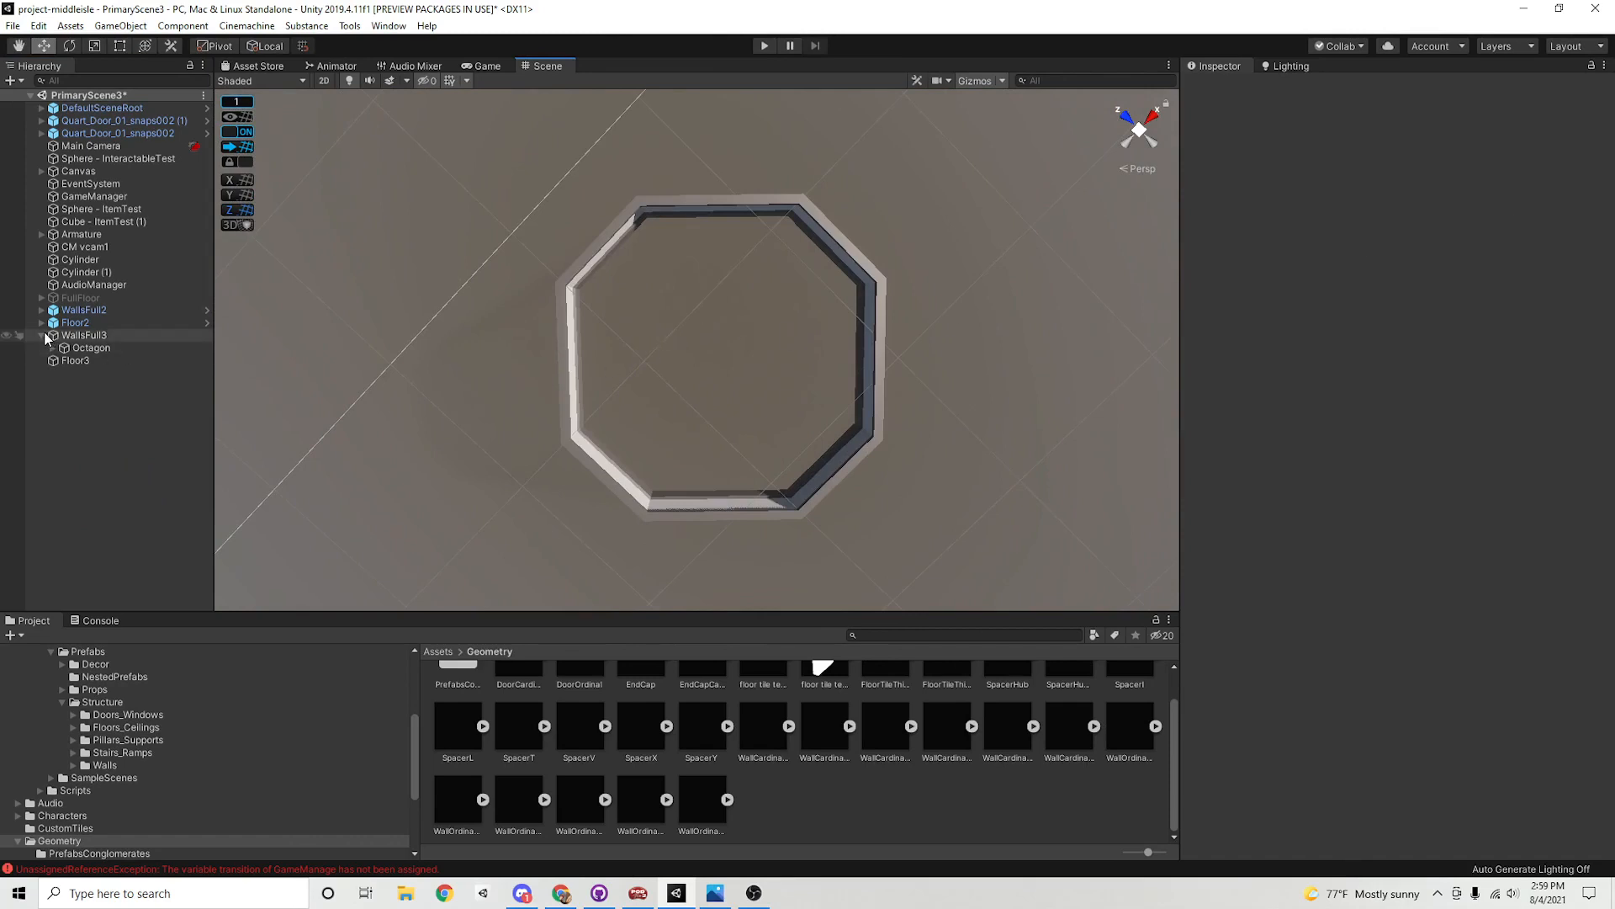
alt+right_drag(1147, 460, 660, 383)
alt+drag(660, 383, 737, 342)
alt+right_drag(736, 342, 933, 336)
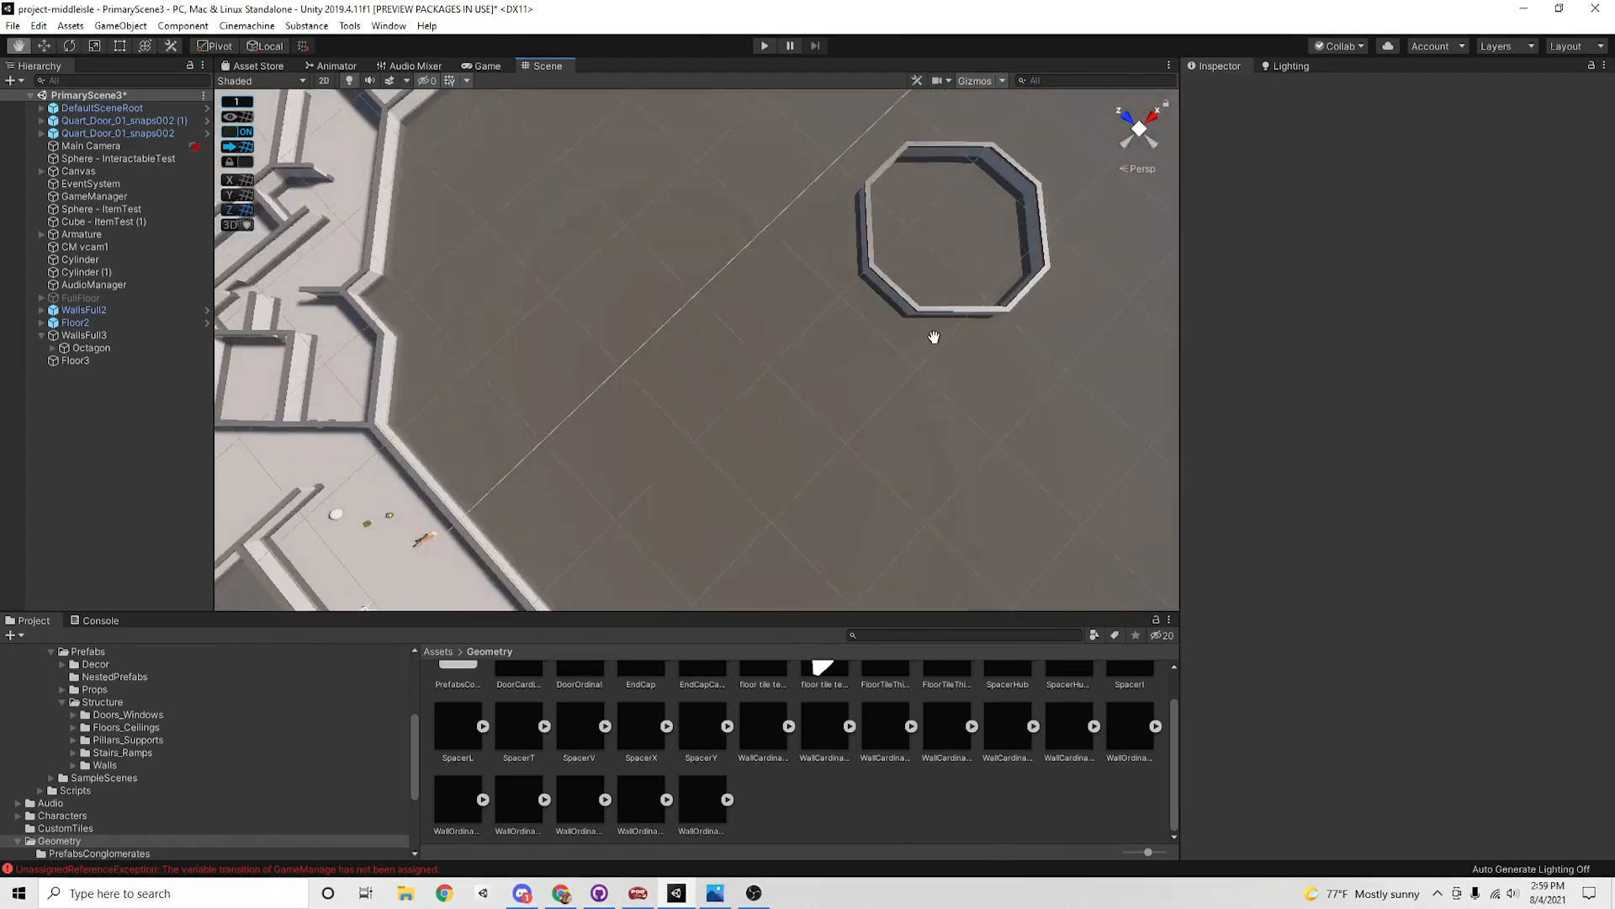
alt+middle_drag(934, 336, 880, 454)
alt+drag(880, 455, 887, 483)
alt+middle_drag(759, 430, 663, 406)
alt+right_drag(664, 405, 1017, 364)
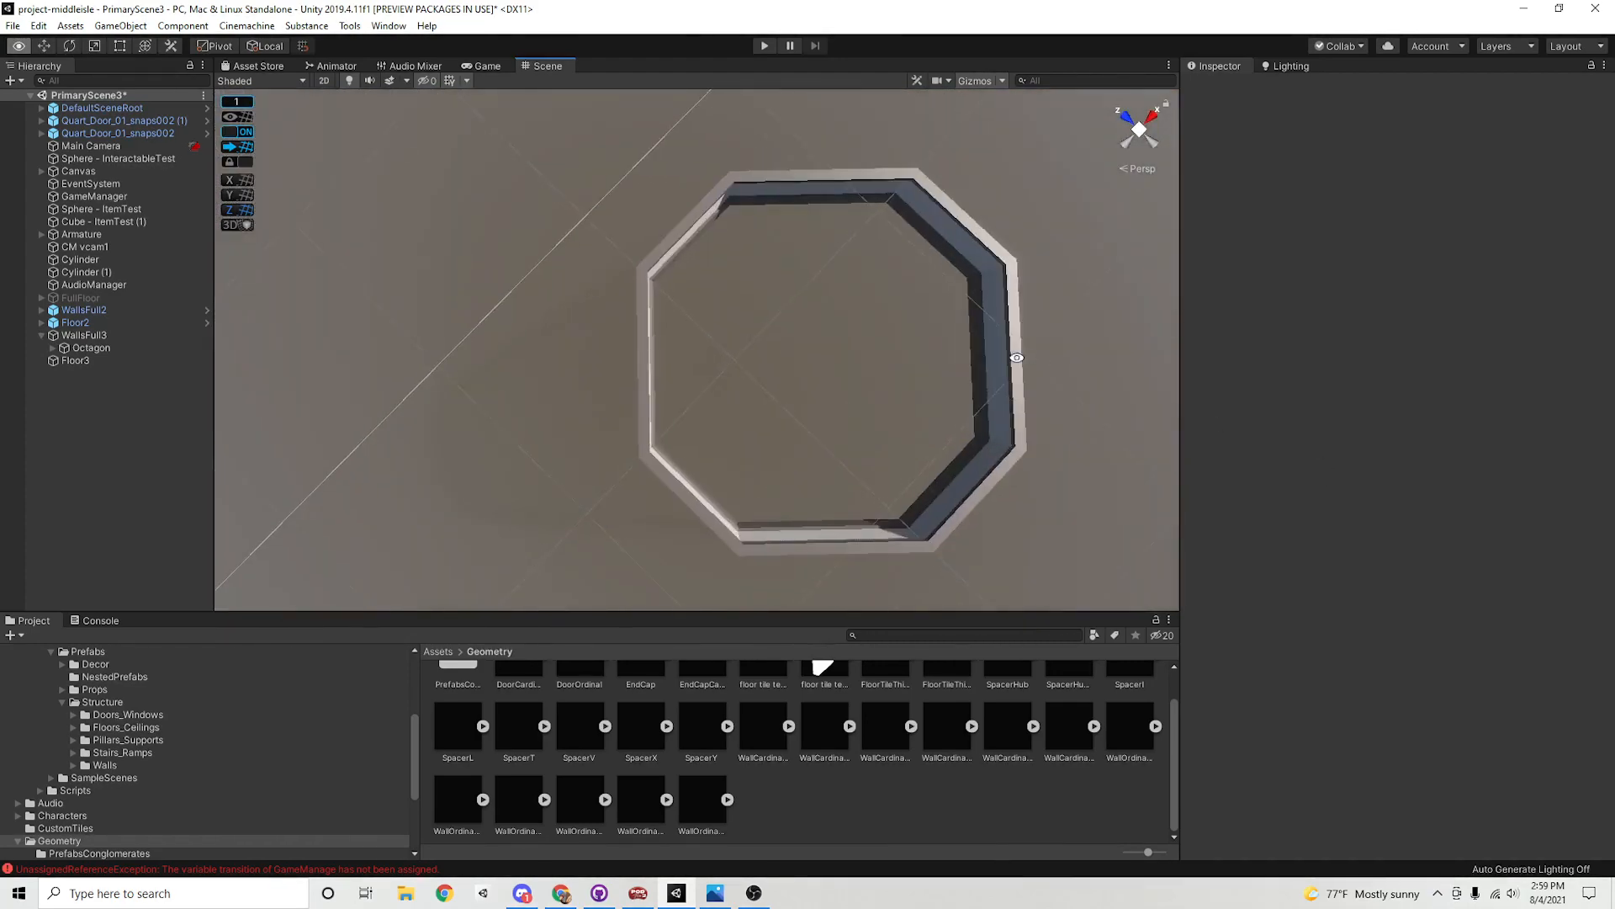
alt+middle_drag(1017, 364, 897, 393)
alt+drag(898, 393, 894, 235)
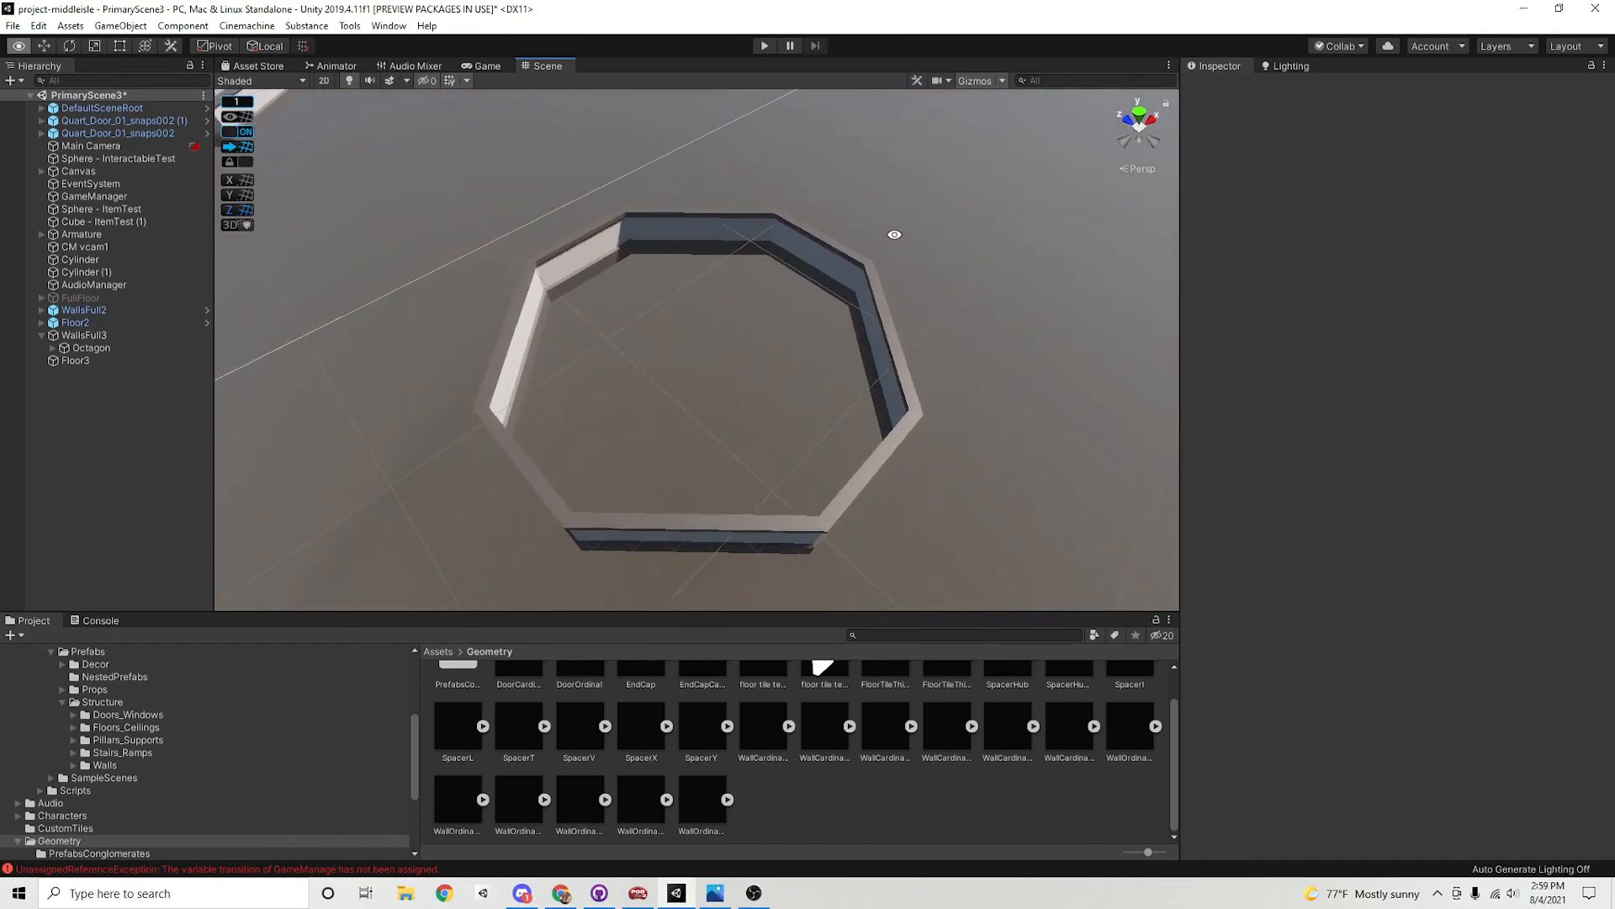
Compare the wall pieces of the octagon's SpacerL (1) side with the floor plan image ModEnviroGridTest2.jpg
click(614, 239)
click(551, 267)
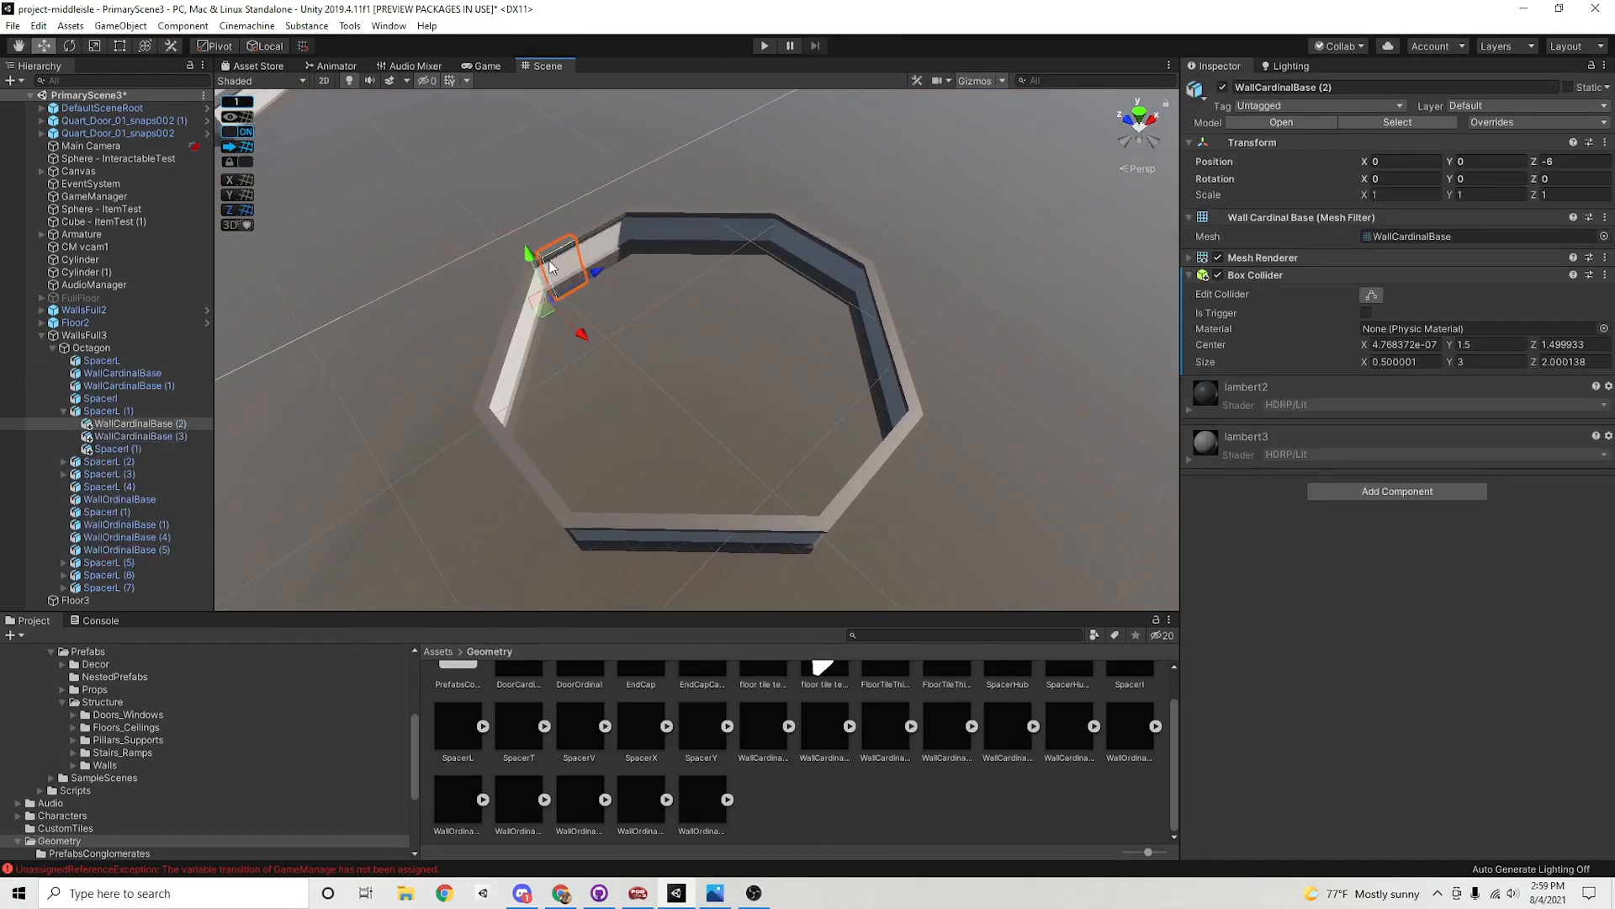
click(606, 234)
click(612, 234)
click(613, 234)
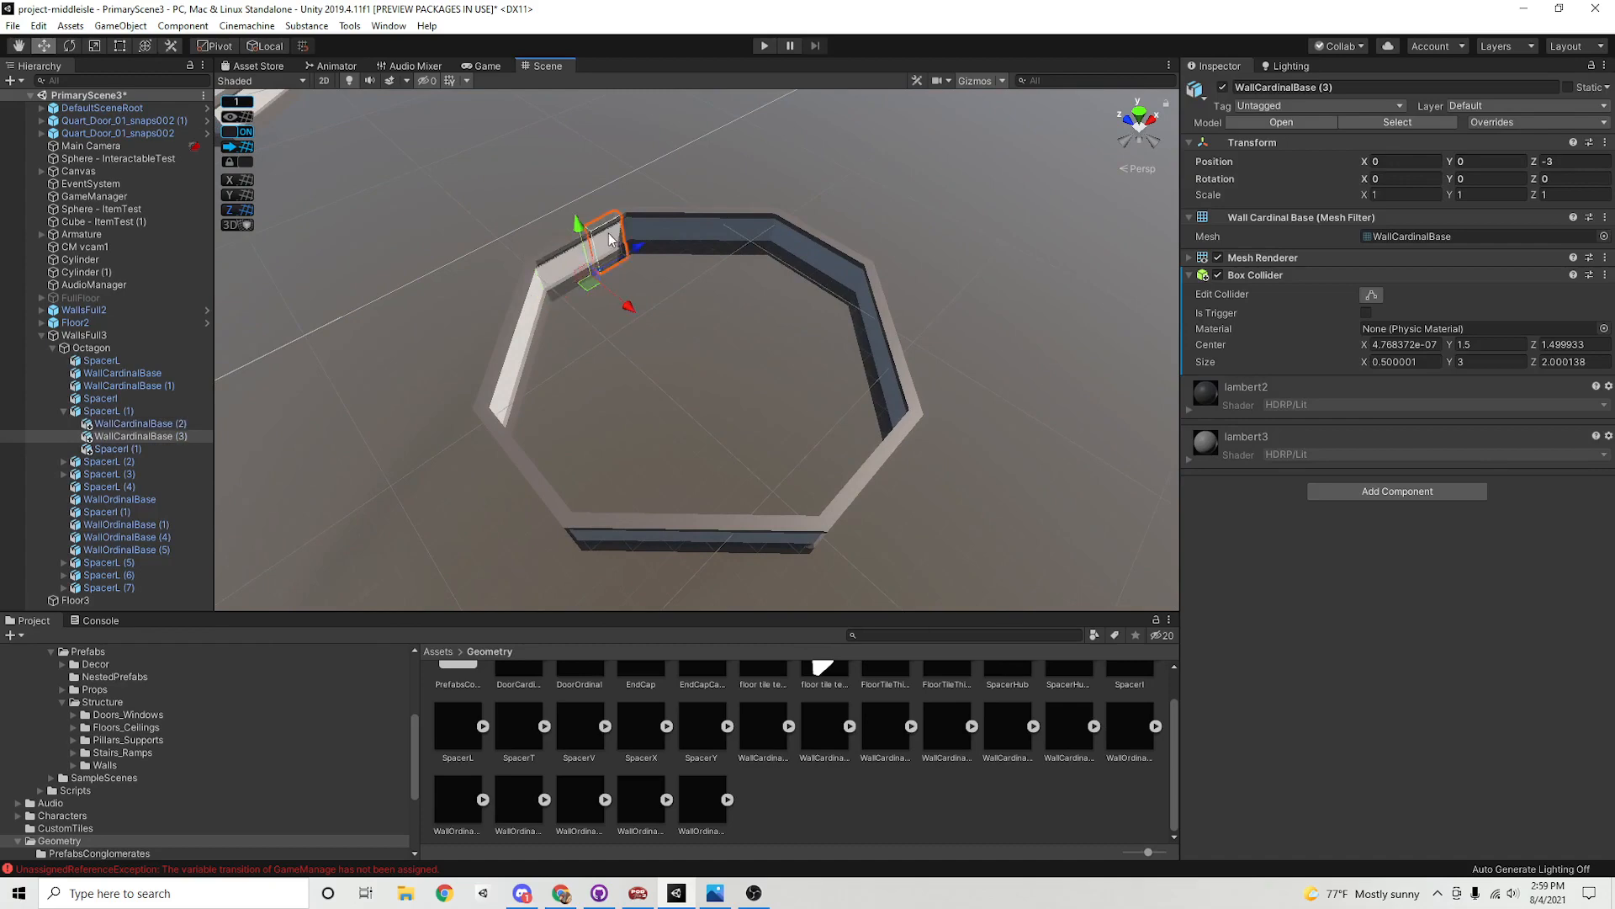
drag(1614, 95, 846, 52)
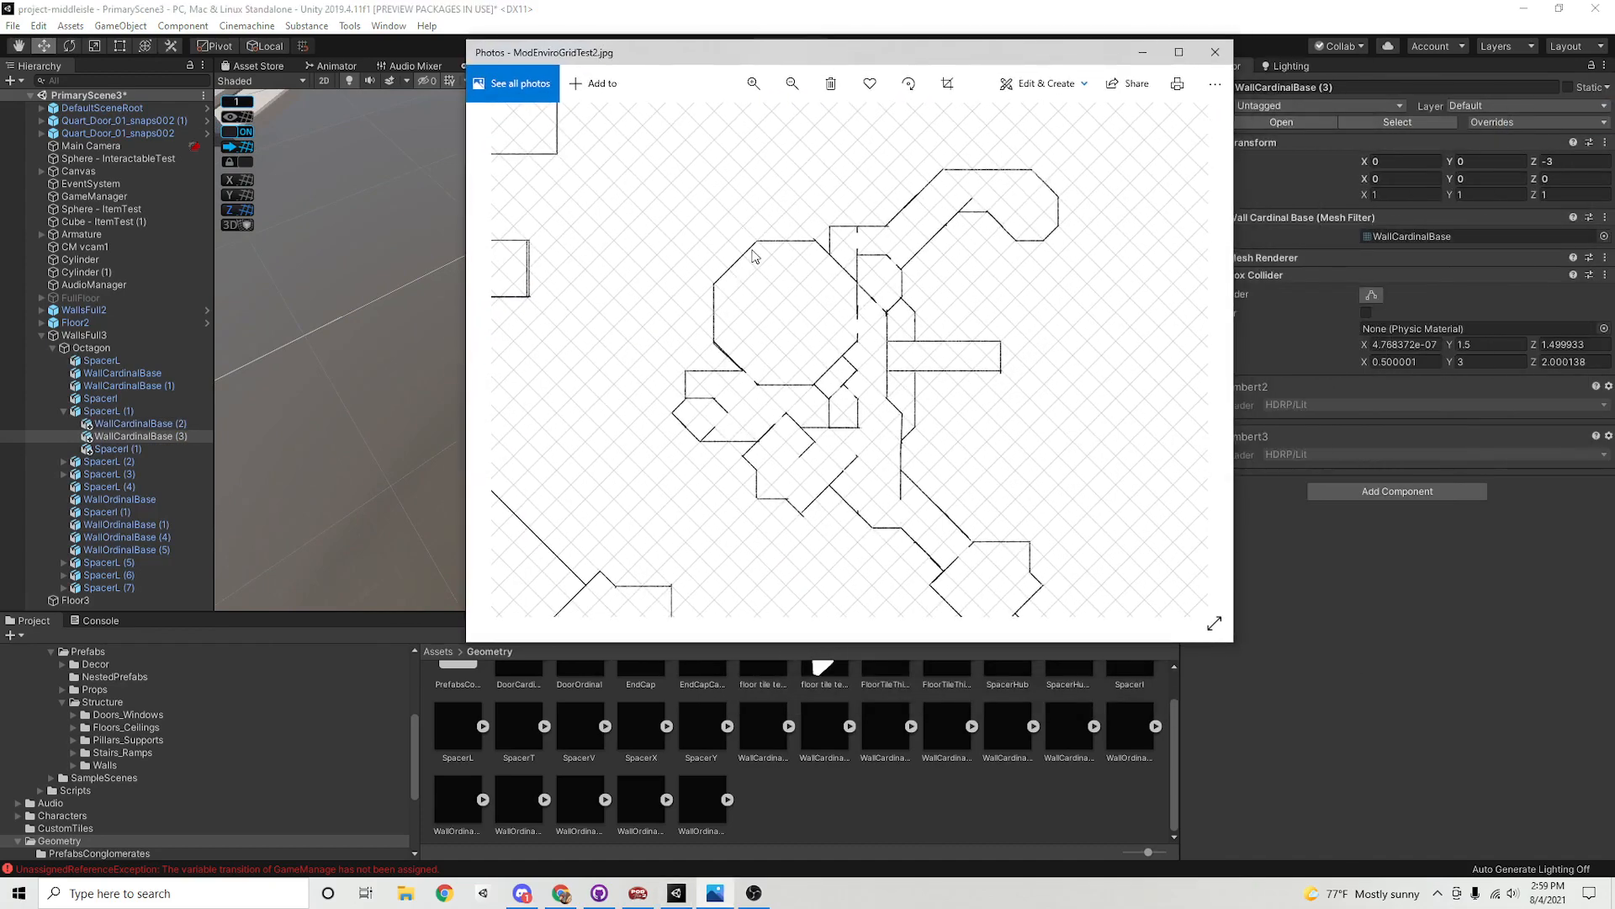
drag(659, 60, 1420, 184)
drag(1613, 188, 1614, 50)
alt+drag(704, 299, 768, 394)
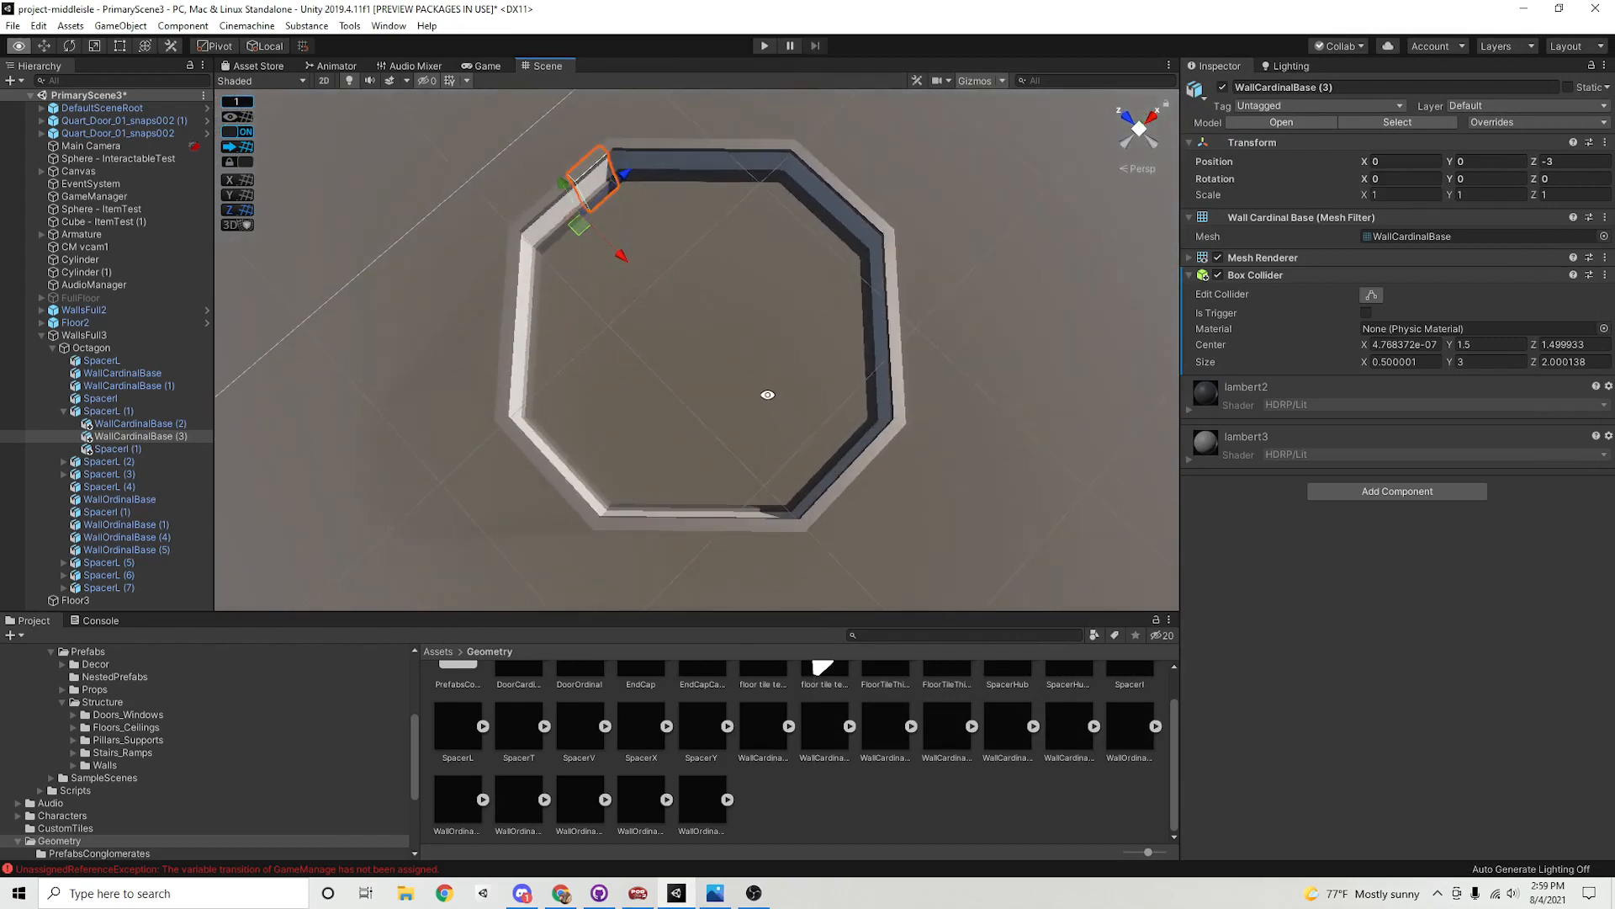
Move the SpacerL (5) side of the octagon outward to X 74, Z -10, leaving a gap beside SpacerL (1)
click(64, 411)
alt+drag(701, 295, 710, 370)
click(115, 412)
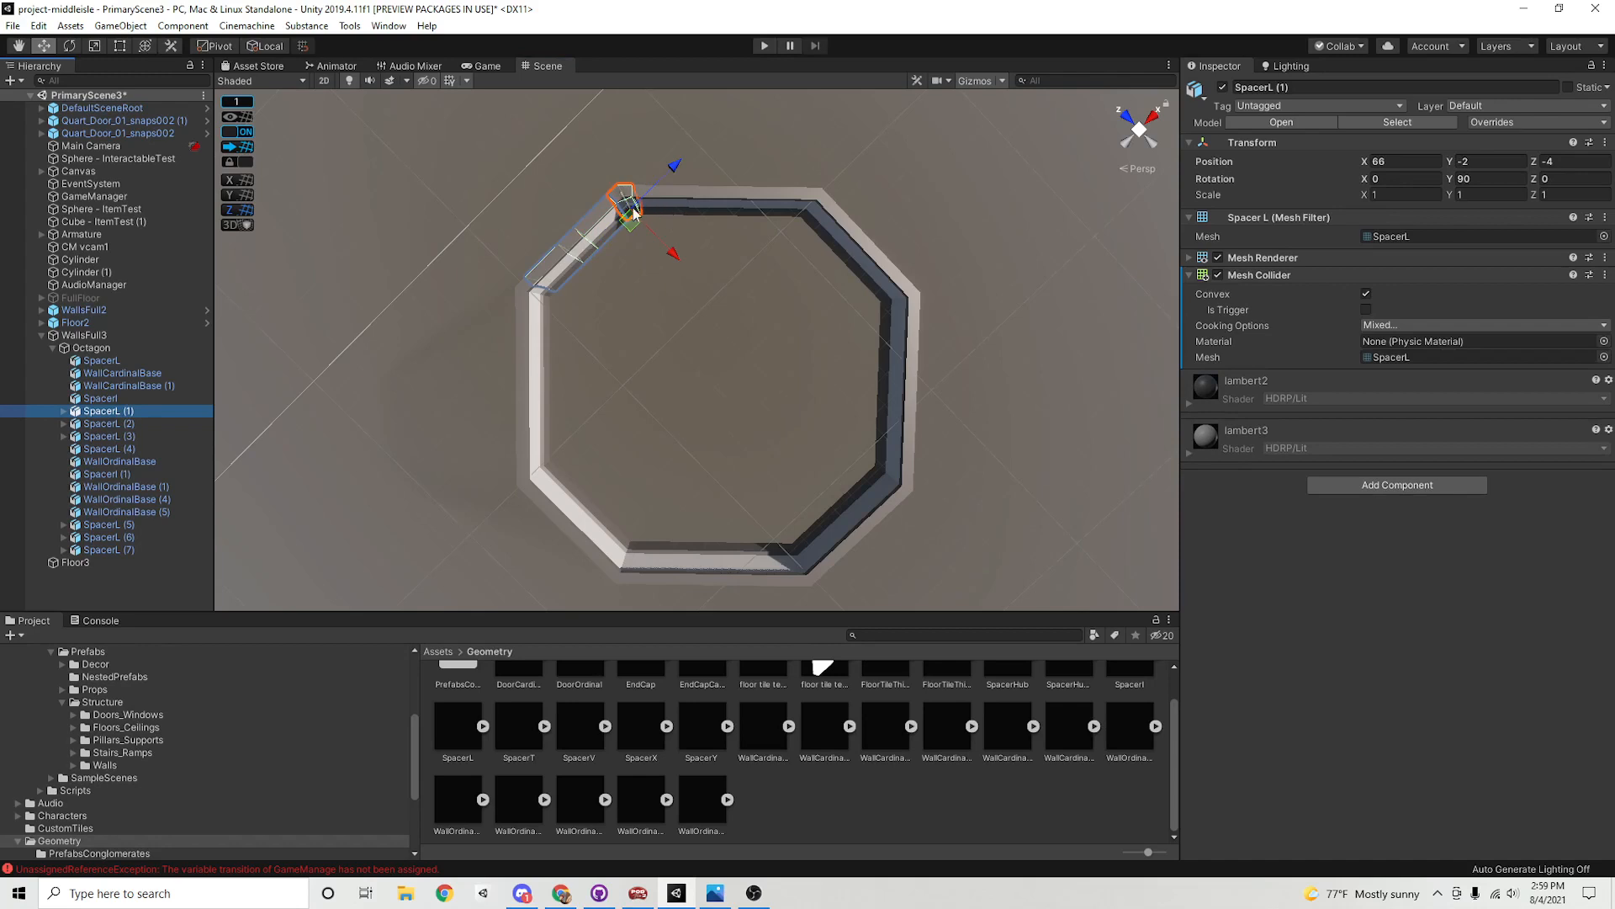
scroll(635, 215, up, 8)
middle_drag(852, 208, 838, 376)
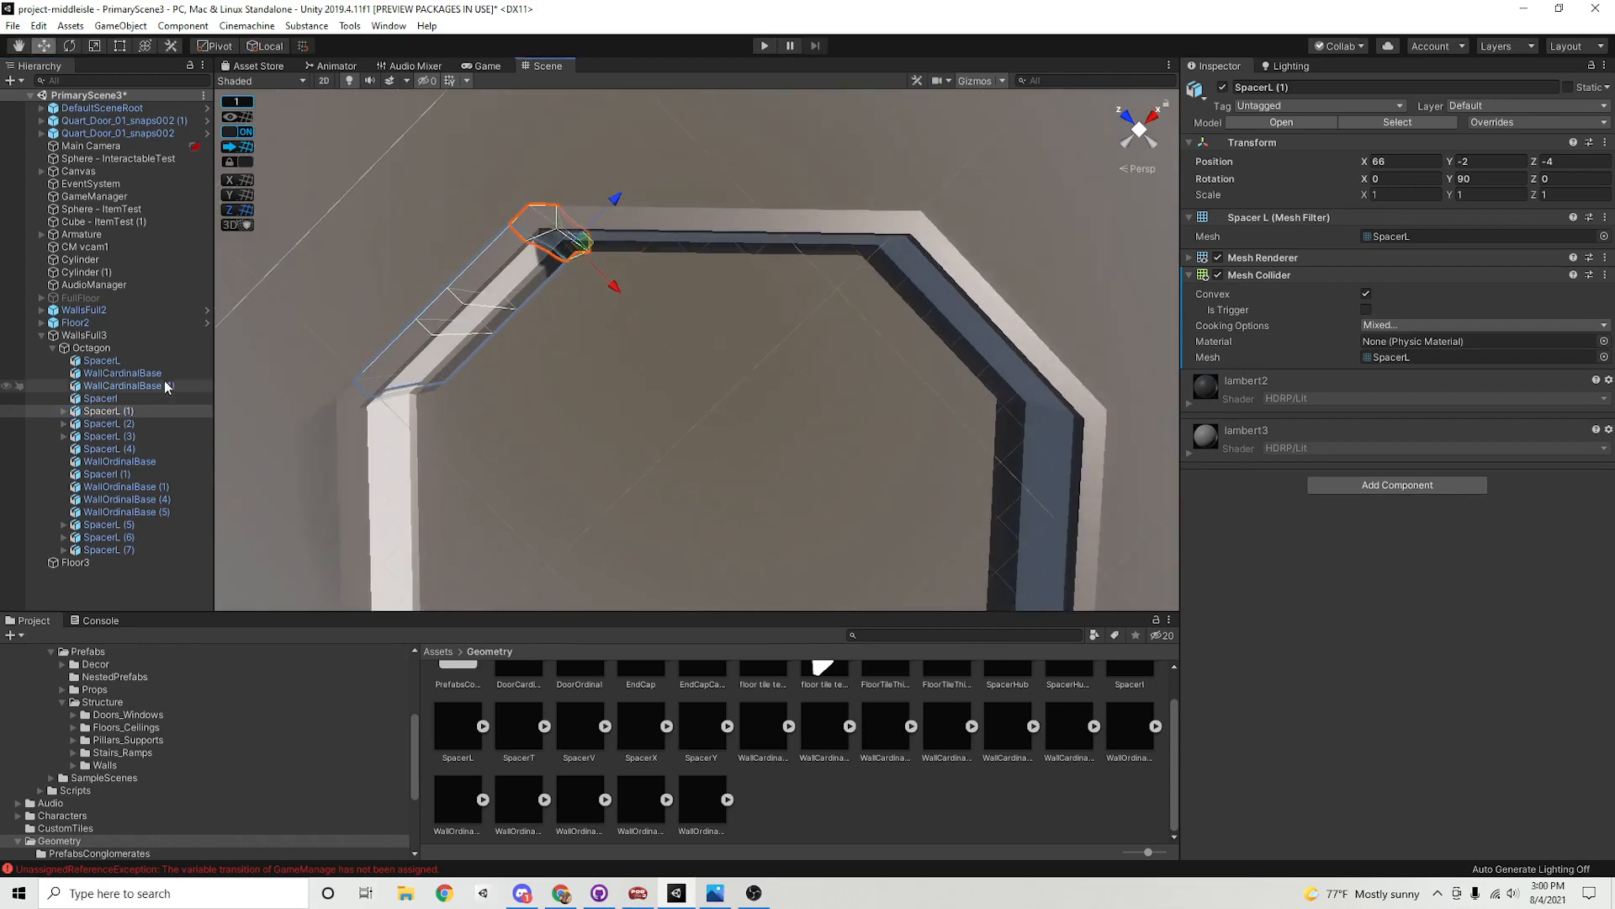
click(146, 523)
drag(857, 263, 915, 213)
alt+drag(665, 284, 638, 314)
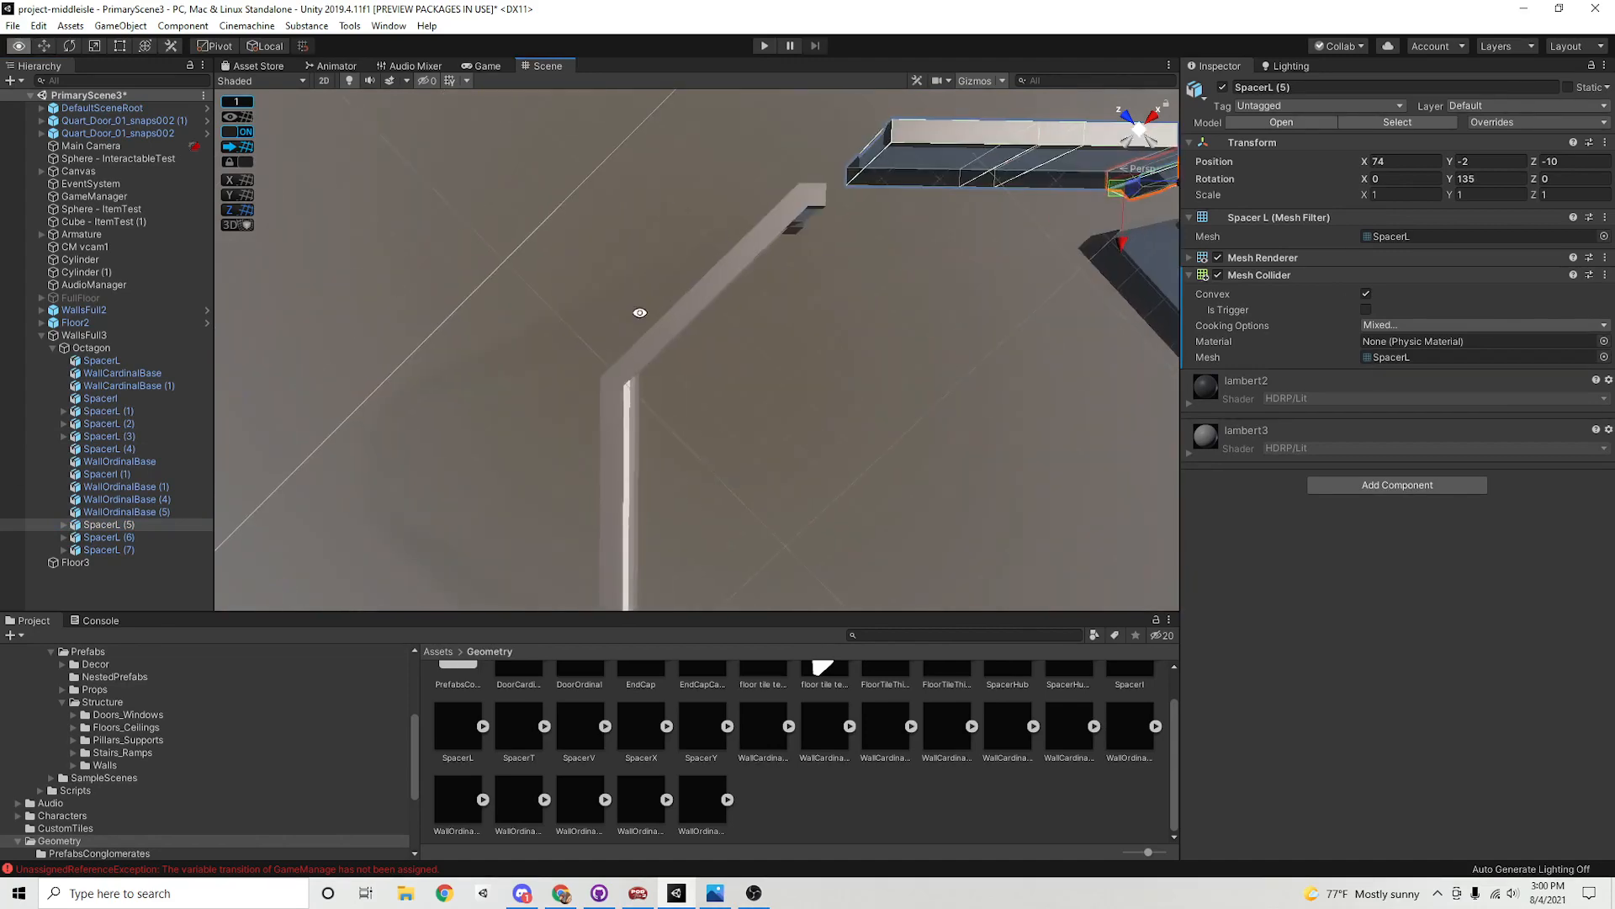
Duplicate a WallCardinalBase piece inside SpacerL (1) and shift the SpacerL (1) side to X 68
click(134, 362)
alt+drag(488, 350, 611, 359)
click(663, 270)
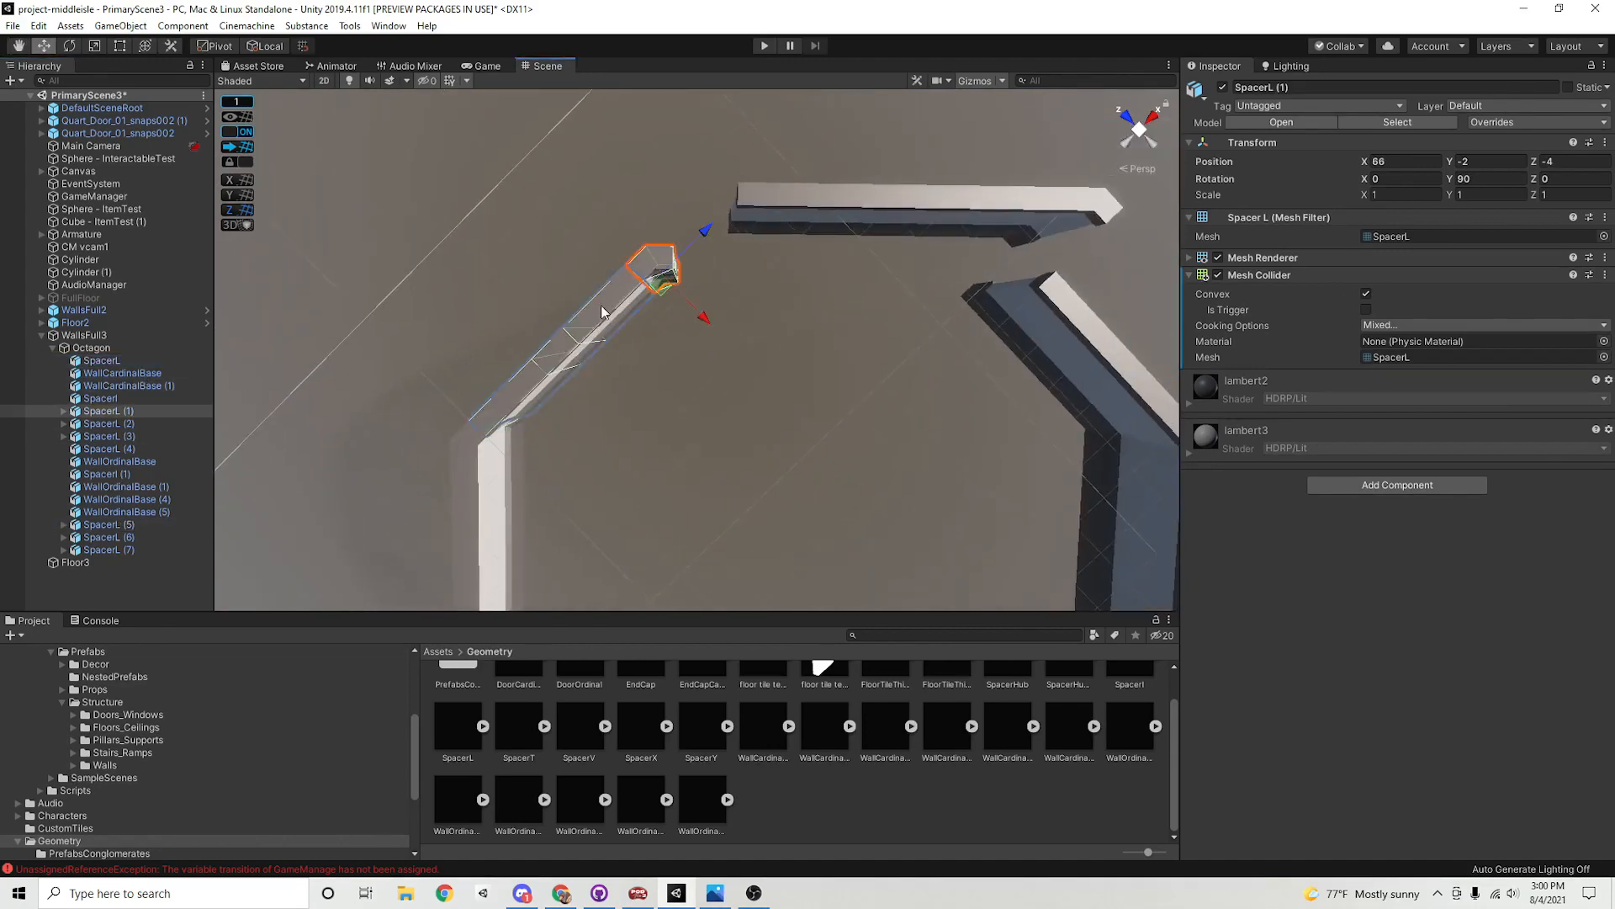
alt+drag(600, 305, 705, 296)
click(708, 264)
key(ctrl+d)
click(565, 300)
click(743, 275)
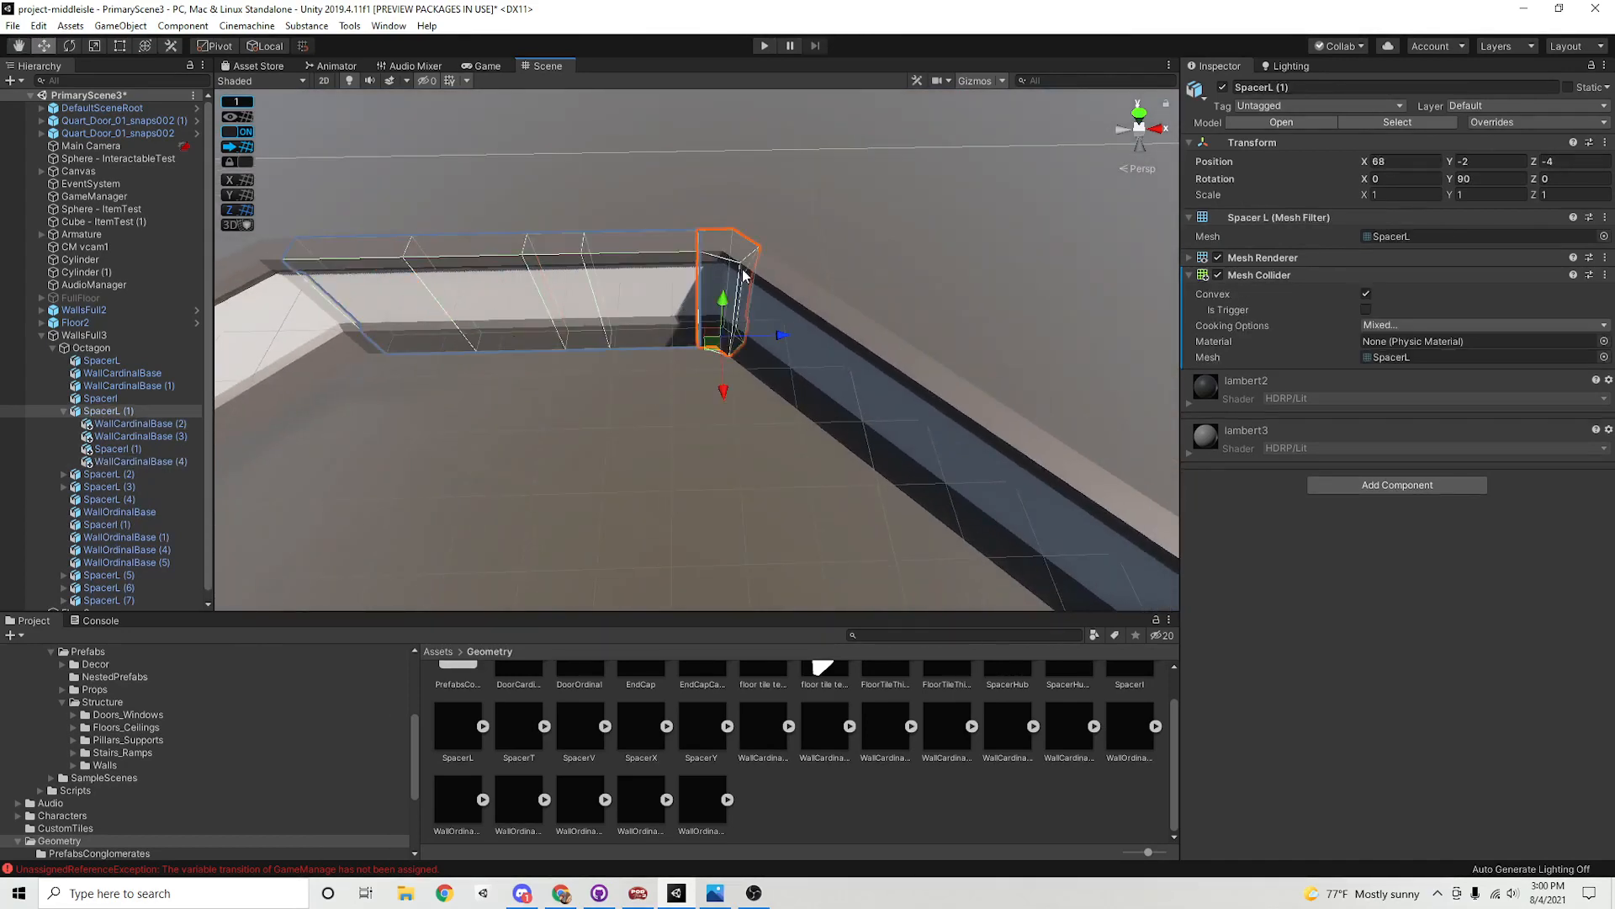
Shift SpacerL (1) and SpacerL (5) together to X 69 and X 75, and slide WallCardinalBase (4) against the adjacent side
alt+right_drag(1012, 411, 711, 342)
shift+click(1041, 511)
middle_drag(858, 483, 912, 422)
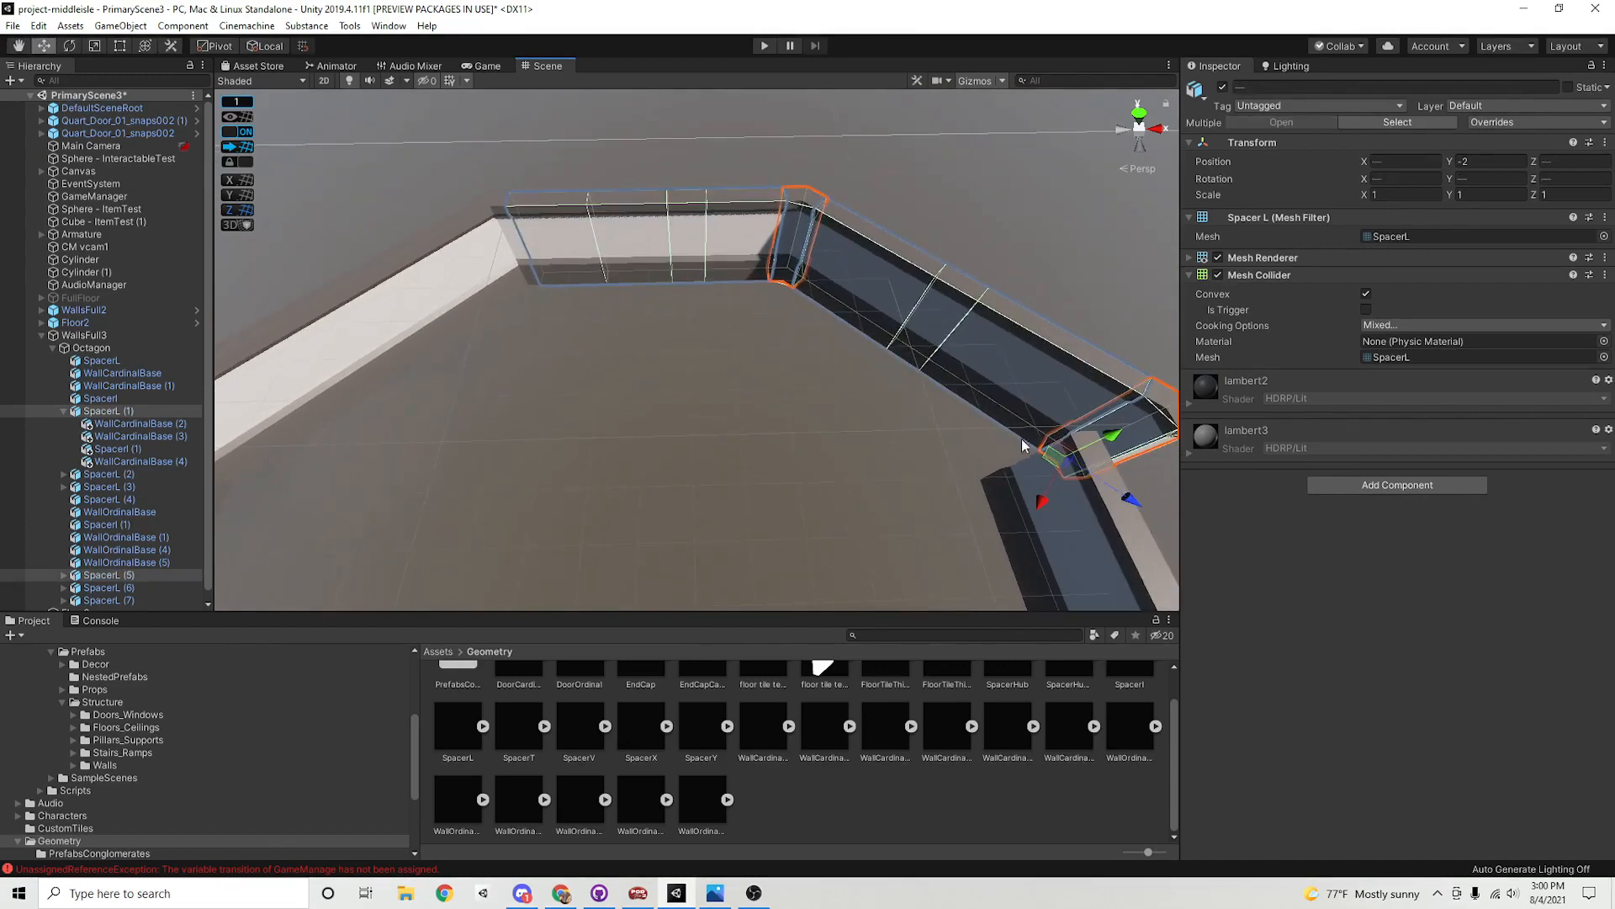
alt+drag(1047, 450, 855, 376)
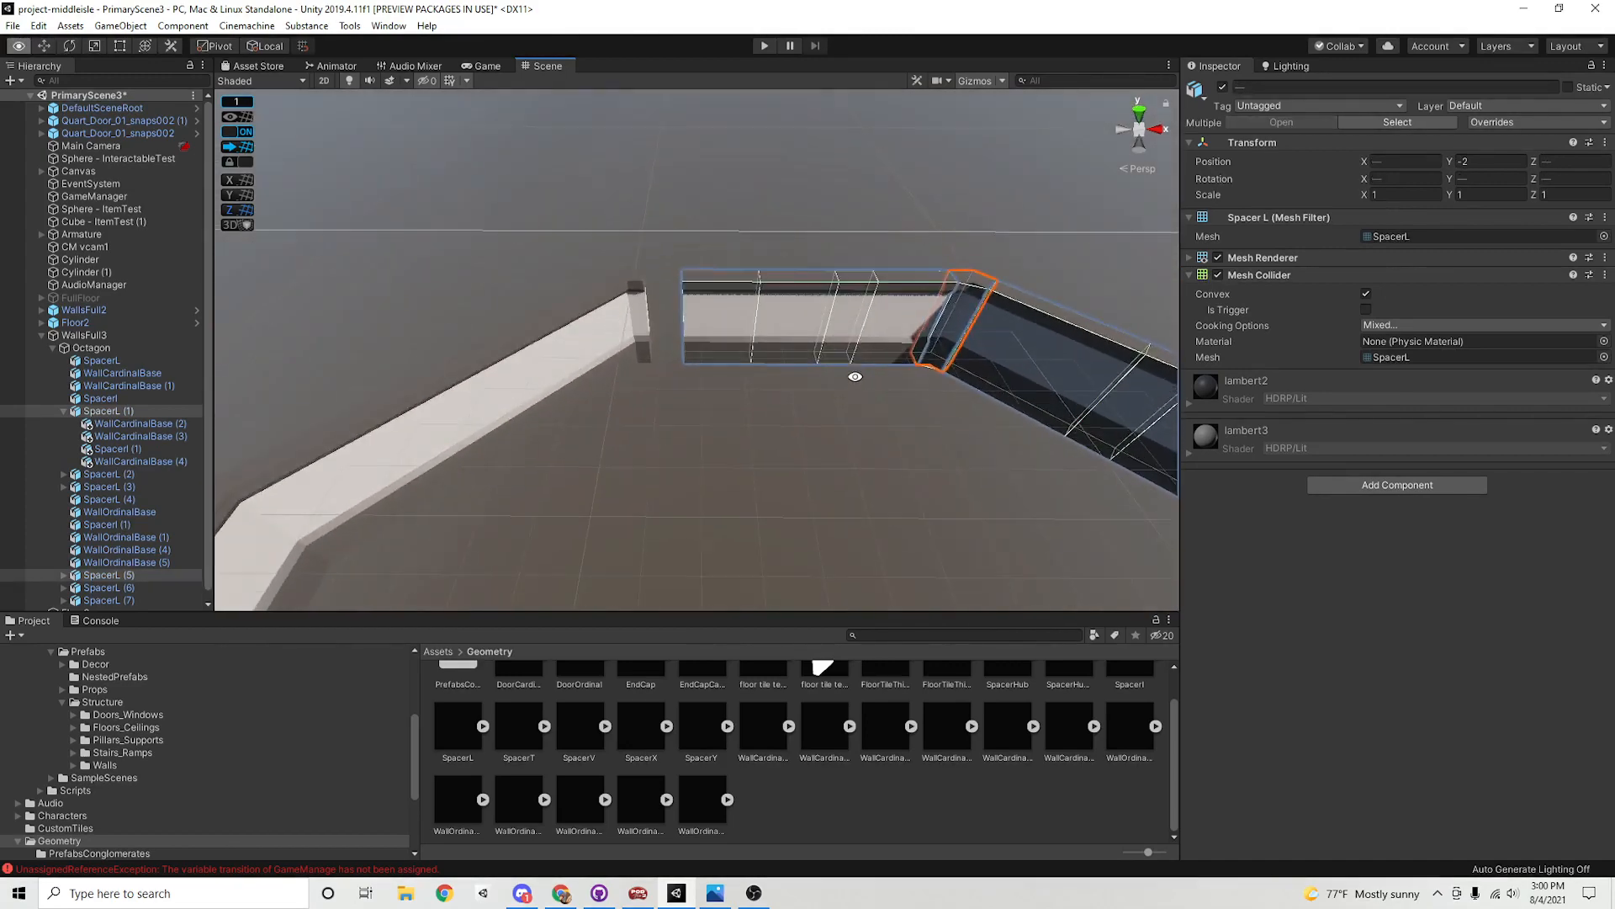
click(741, 321)
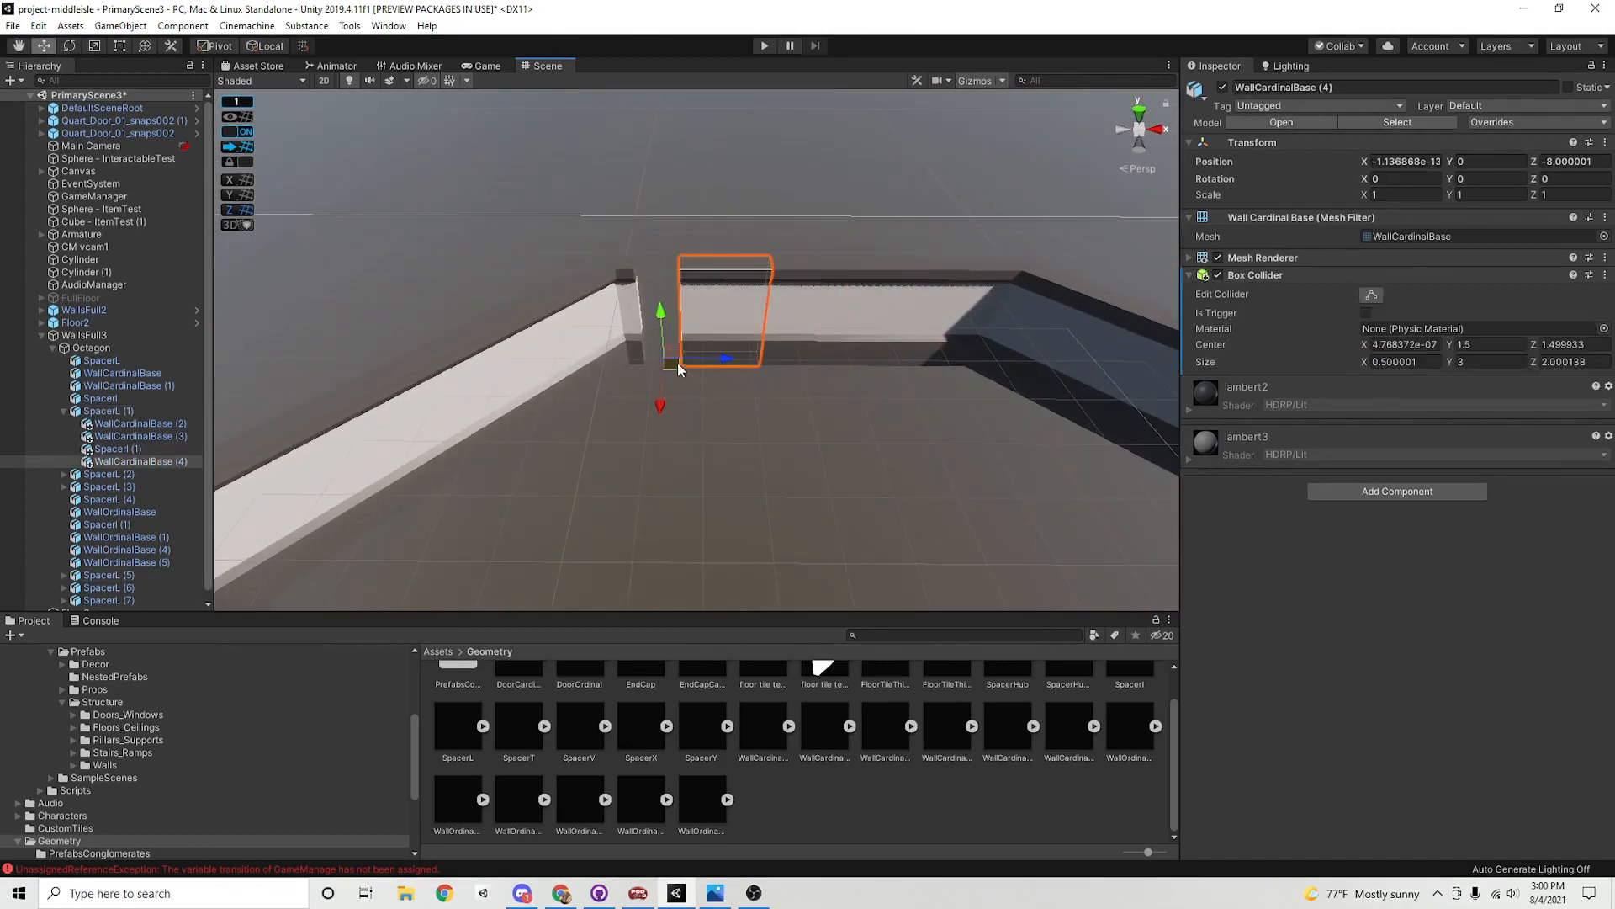
drag(707, 362, 688, 360)
Duplicate SpacerI (1) and place the copy at Z -6 to fill the gap between WallCardinalBase (2) and WallCardinalBase (4)
click(845, 309)
middle_drag(866, 311, 764, 295)
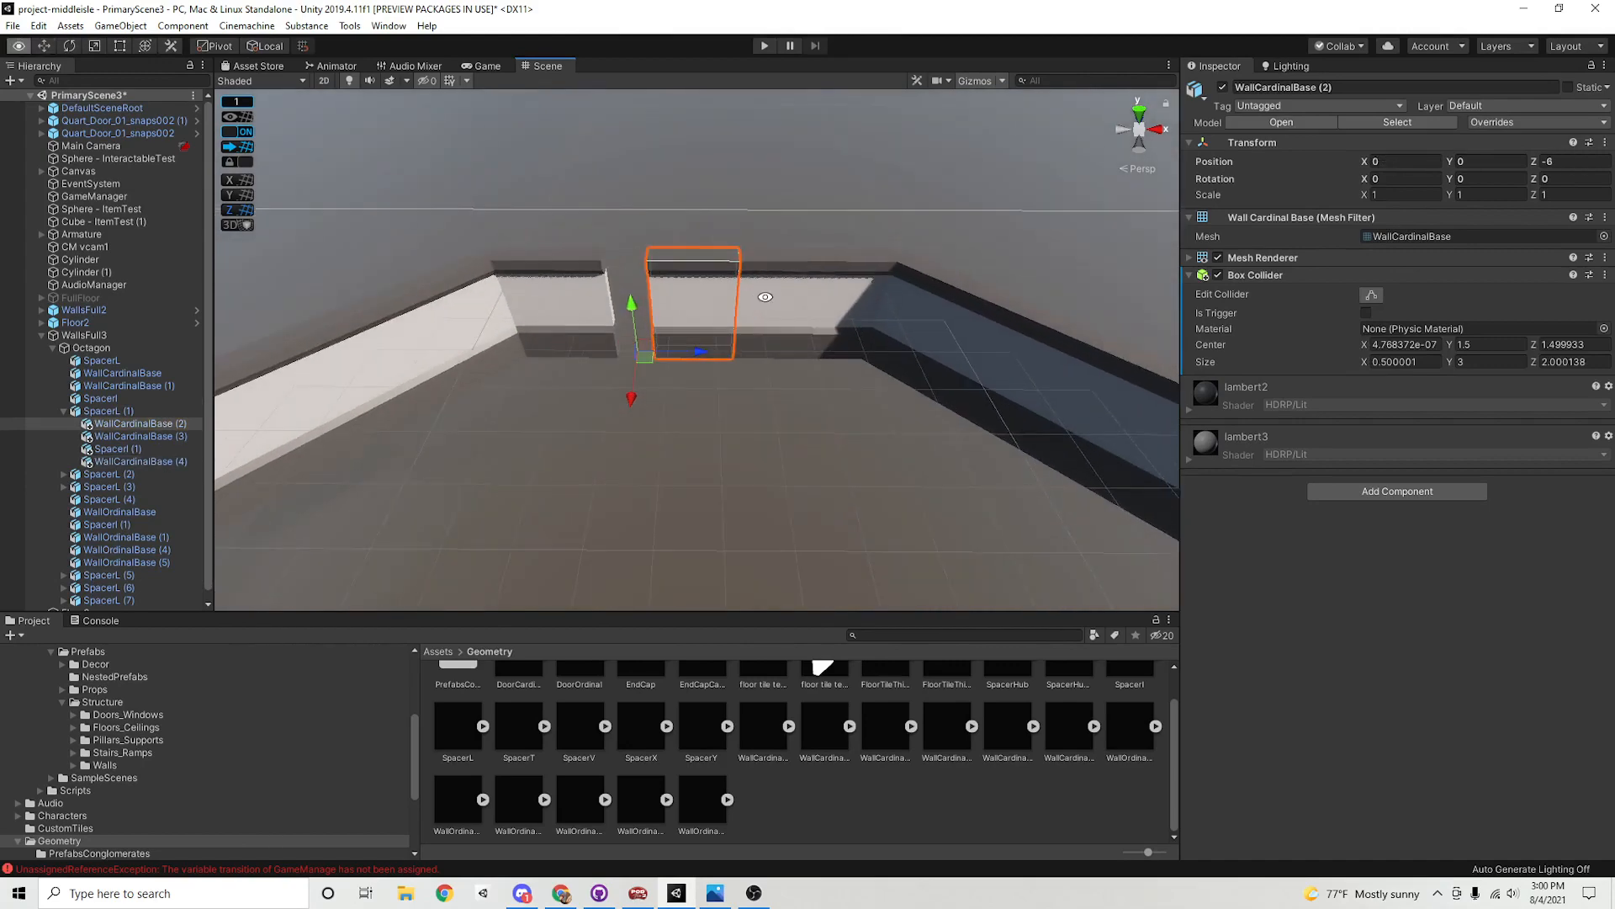
click(766, 292)
key(ctrl+d)
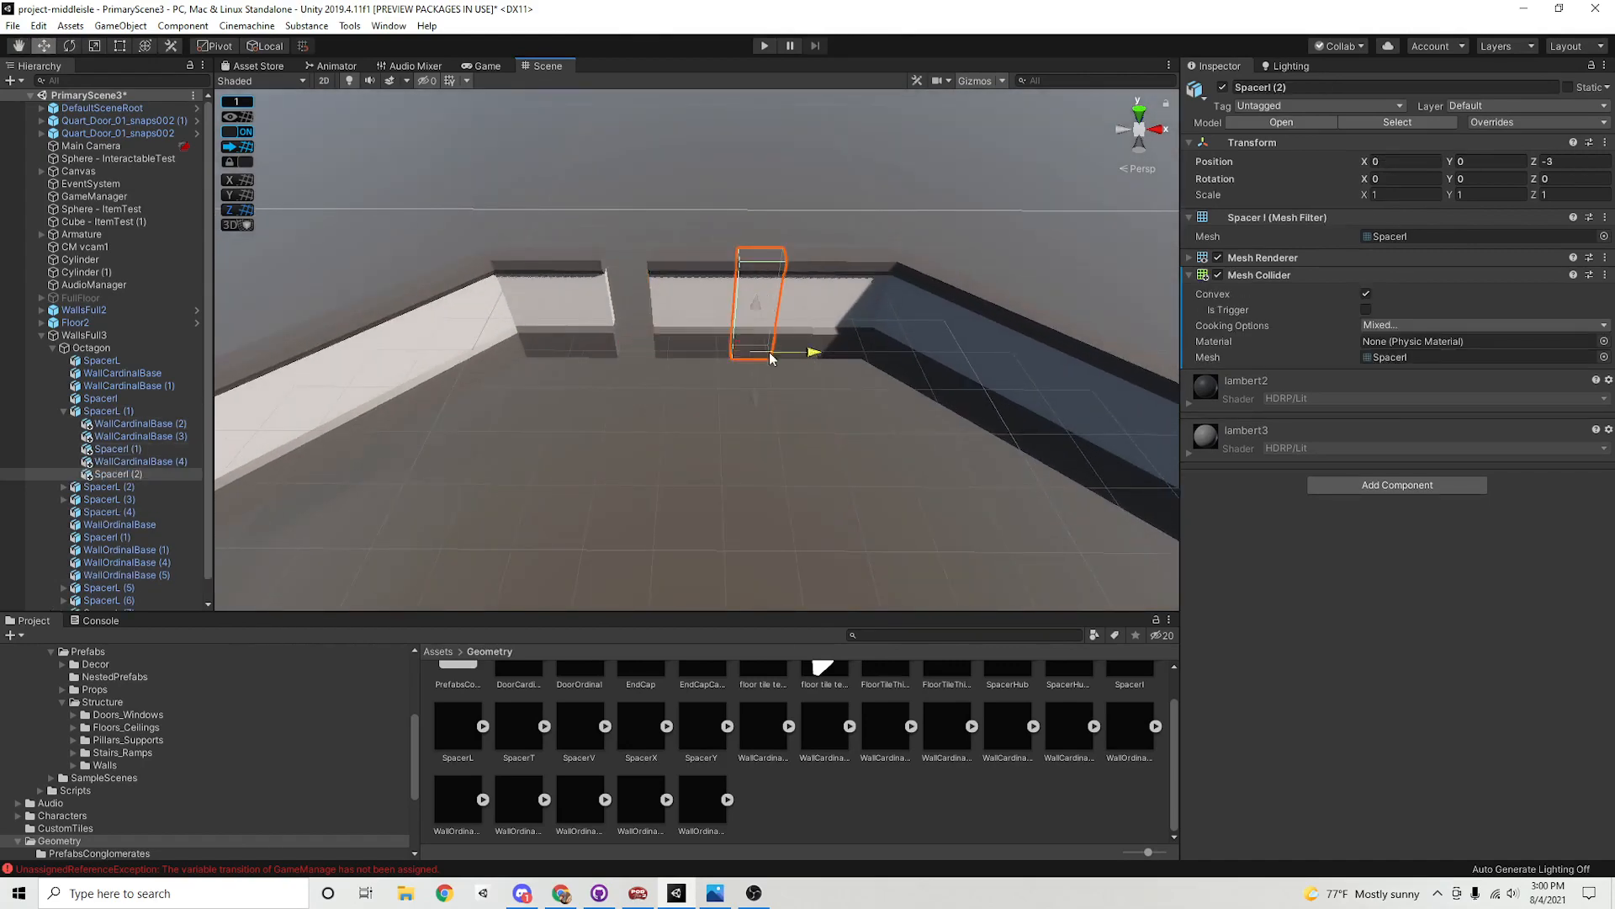
drag(769, 352, 646, 356)
scroll(696, 350, down, 8)
alt+drag(884, 336, 1102, 541)
alt+middle_drag(1102, 540, 753, 352)
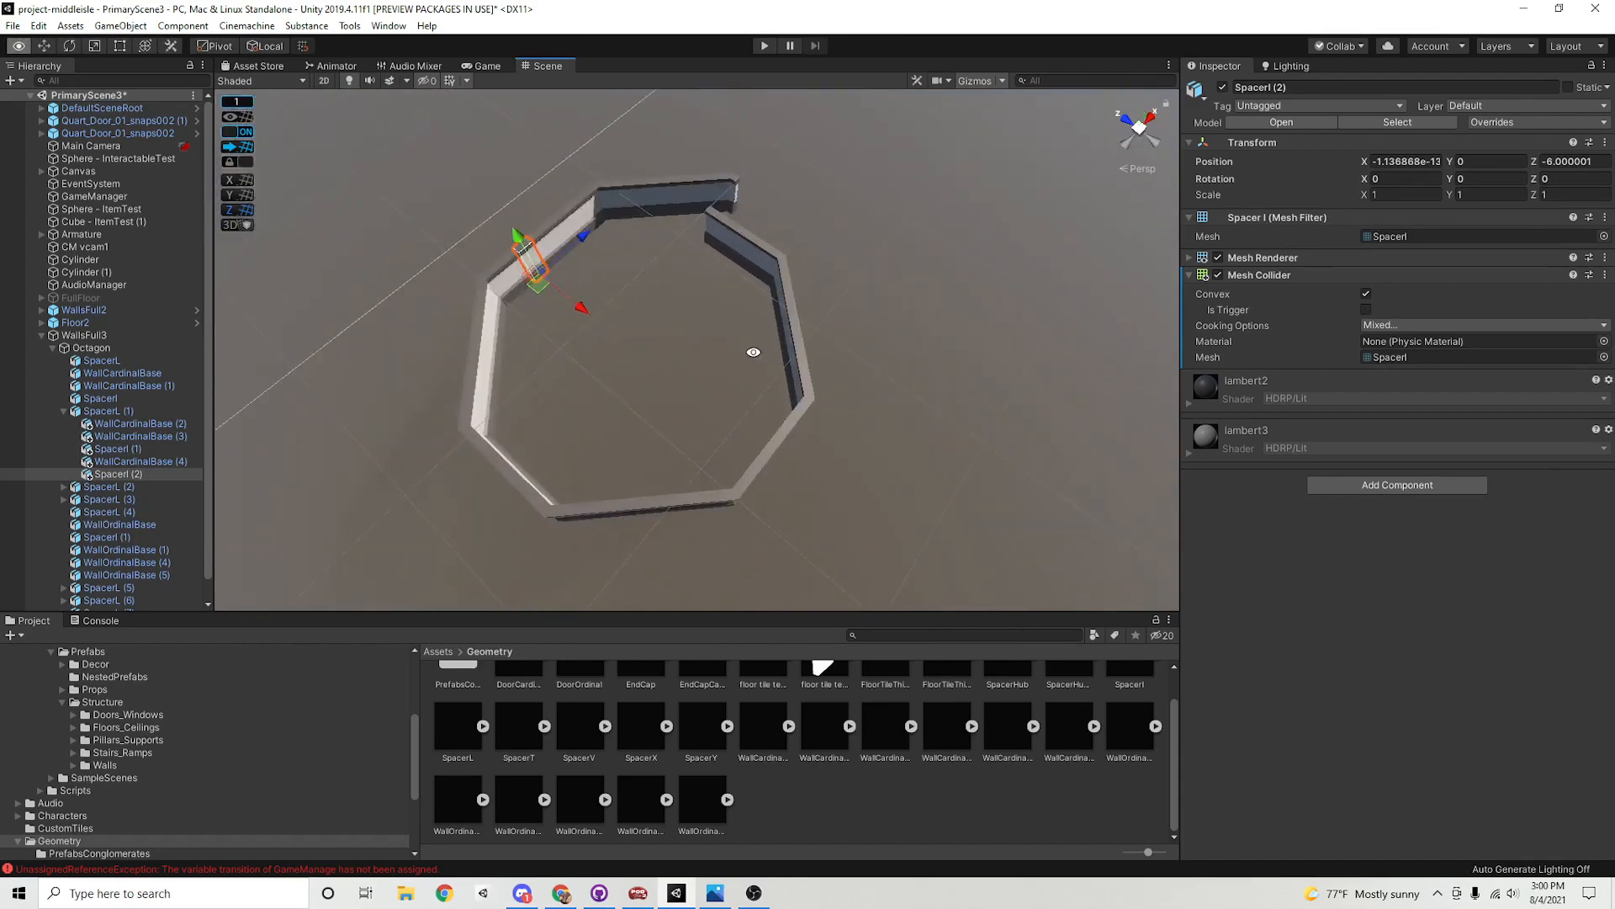
Inspect the lengthened SpacerL (1) side from above and collapse it in the hierarchy
alt+drag(753, 352, 757, 457)
scroll(862, 429, up, 9)
middle_drag(631, 316, 729, 407)
click(734, 392)
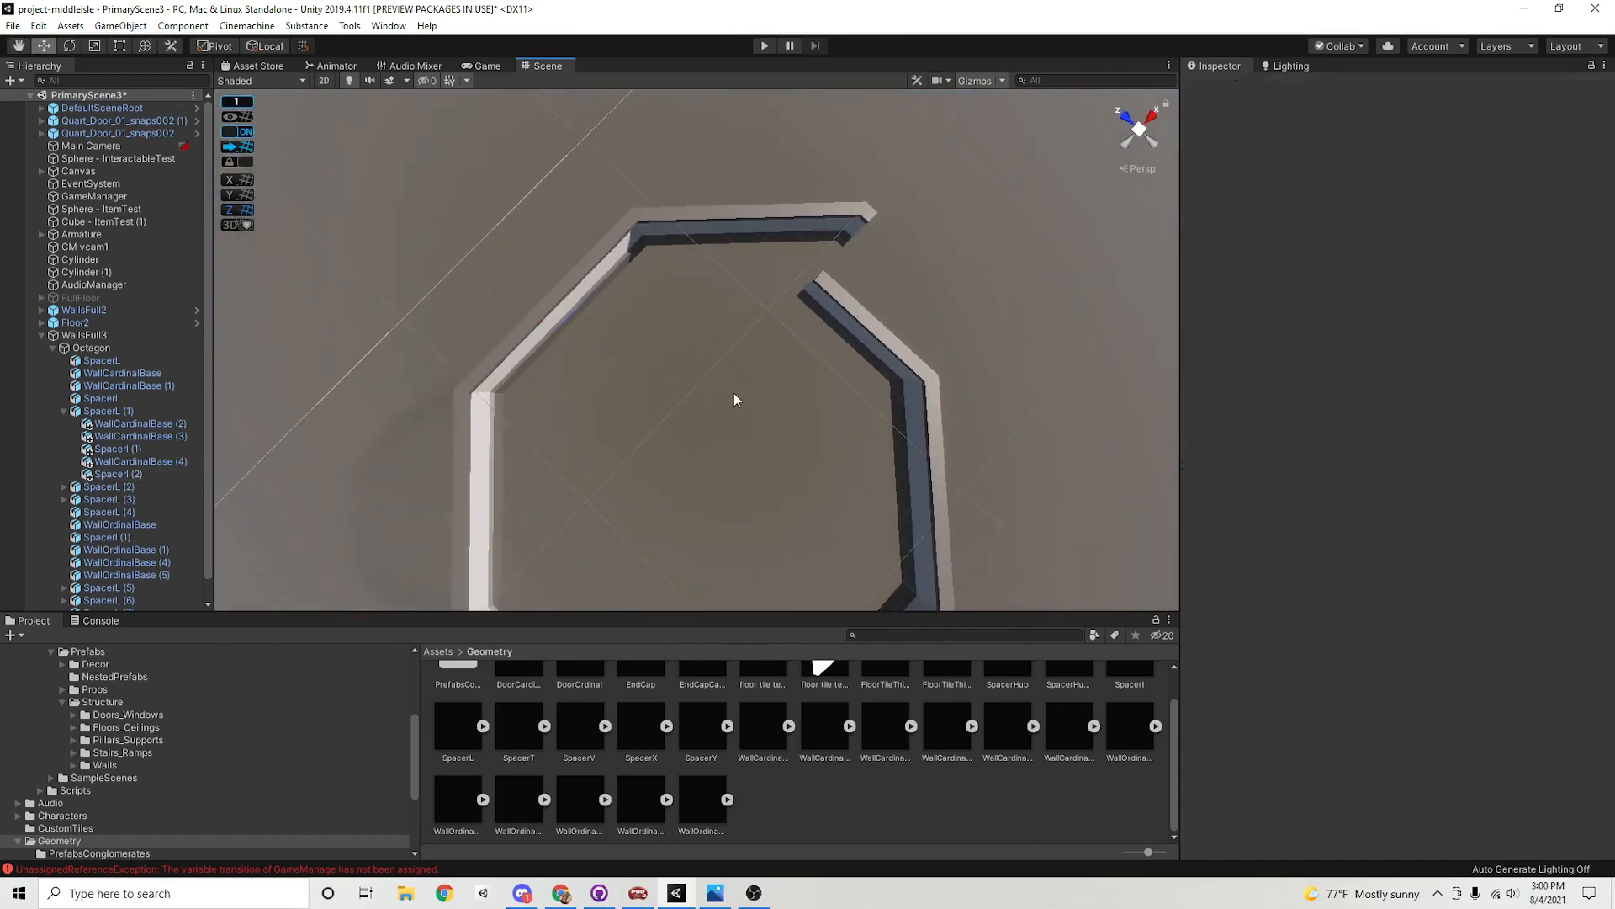
click(638, 253)
scroll(710, 466, down, 2)
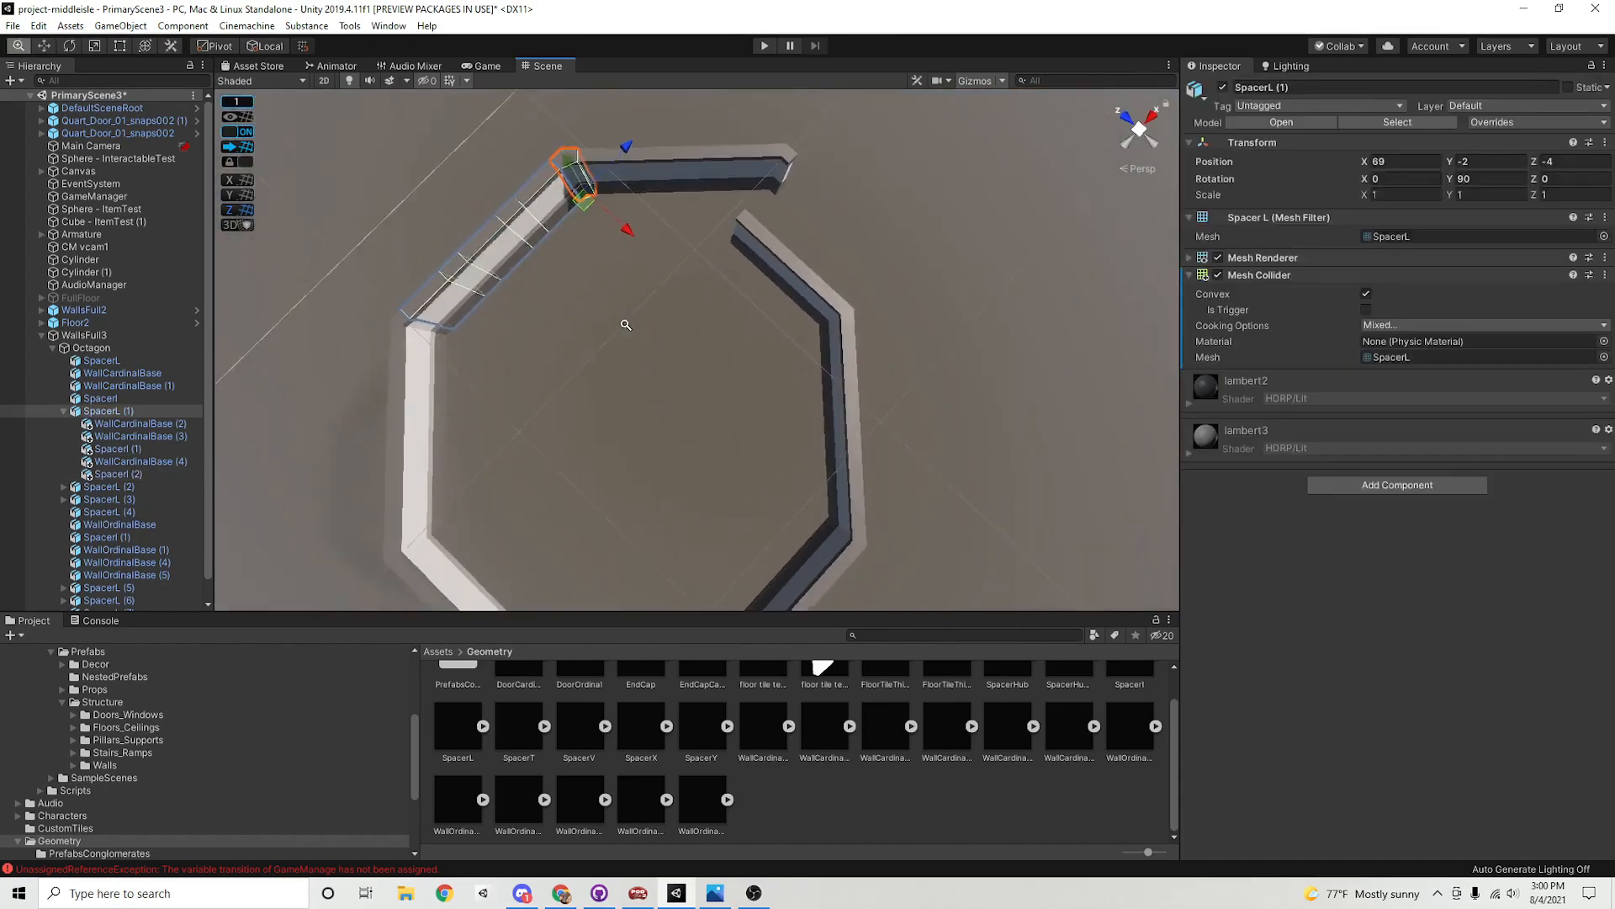
click(63, 410)
alt+drag(723, 210, 721, 325)
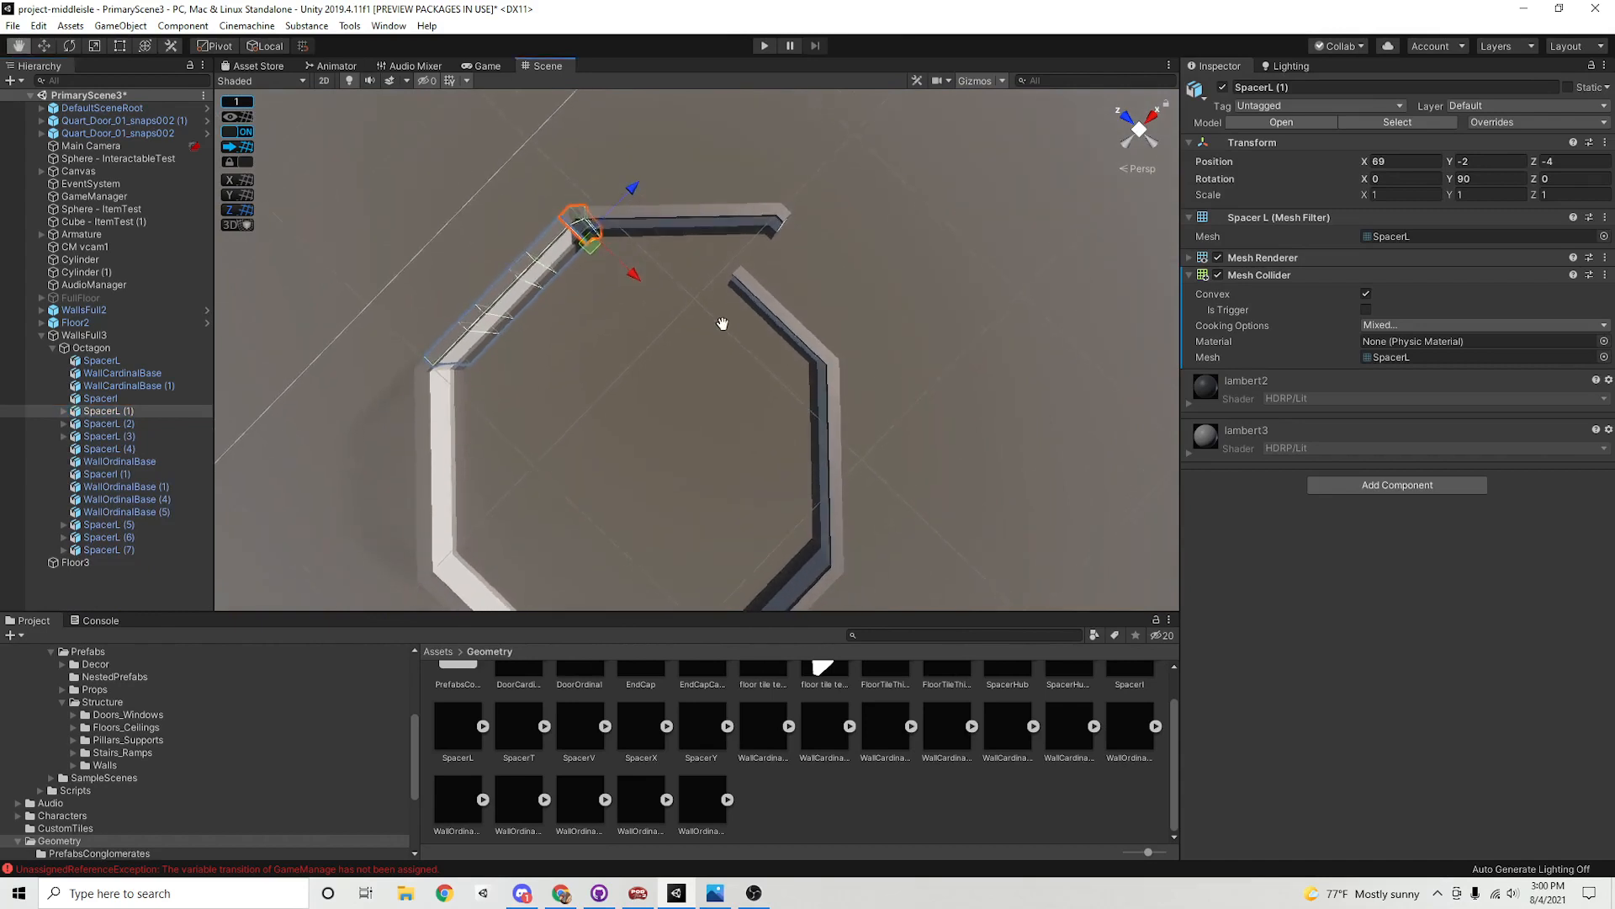
Delete the old short octagon sides SpacerL (2) and SpacerL (3)
middle_drag(721, 324, 720, 238)
click(792, 240)
alt+drag(792, 240, 788, 289)
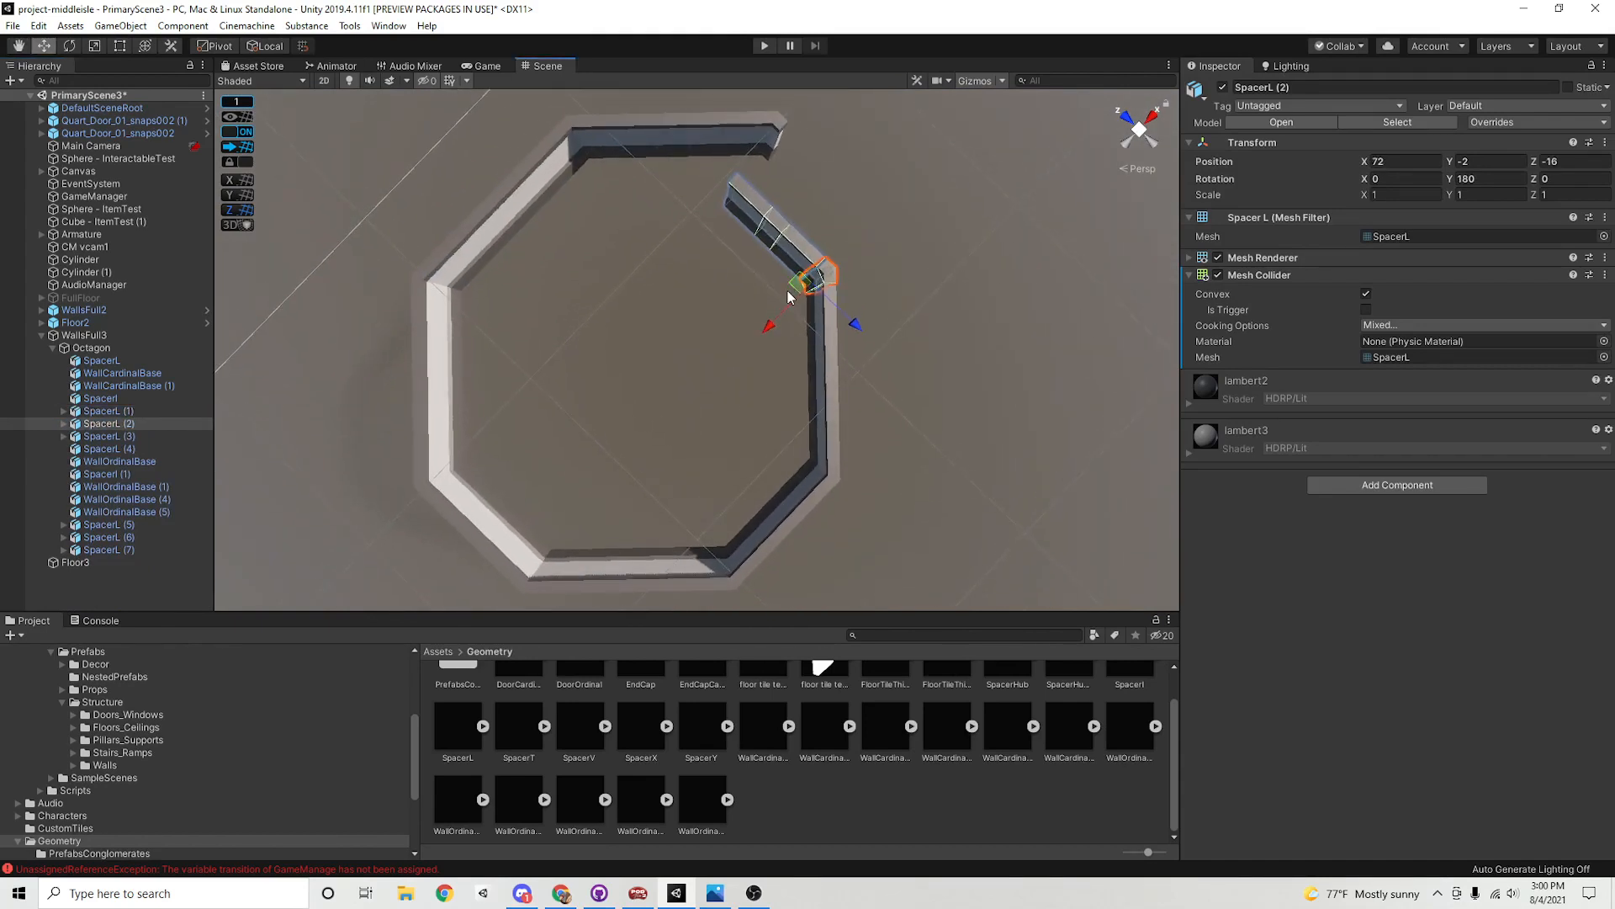
key(Delete)
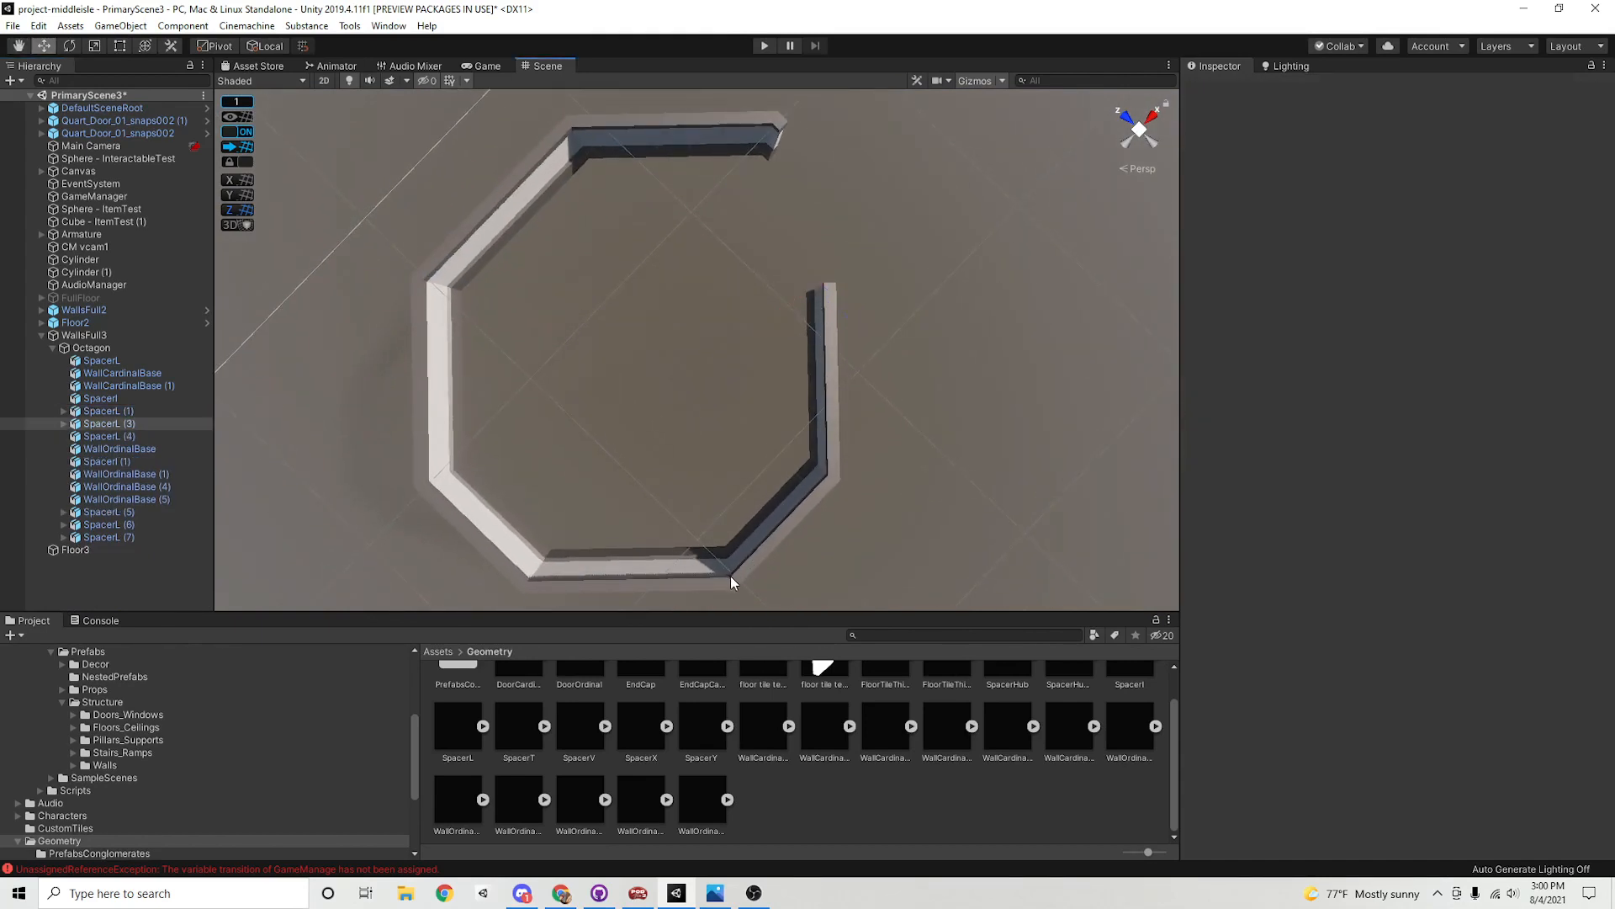
click(731, 575)
key(Delete)
Move WallCardinalBase, WallCardinalBase (1) and SpacerI away from the octagon and reparent them from Octagon to WallsFull3
click(430, 490)
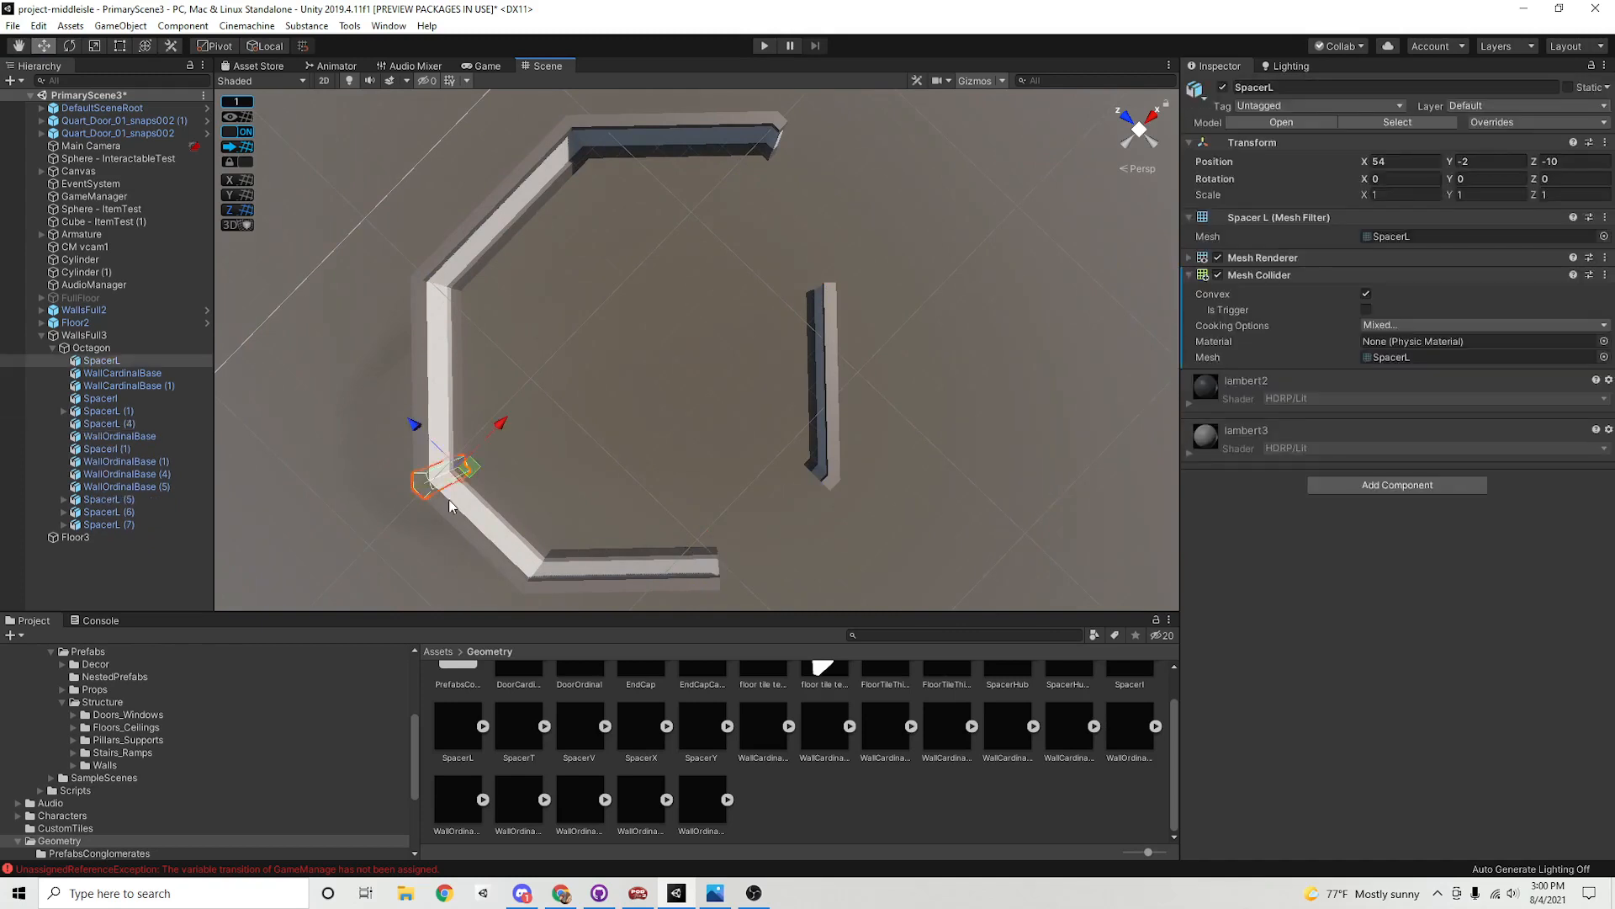
click(525, 580)
click(509, 581)
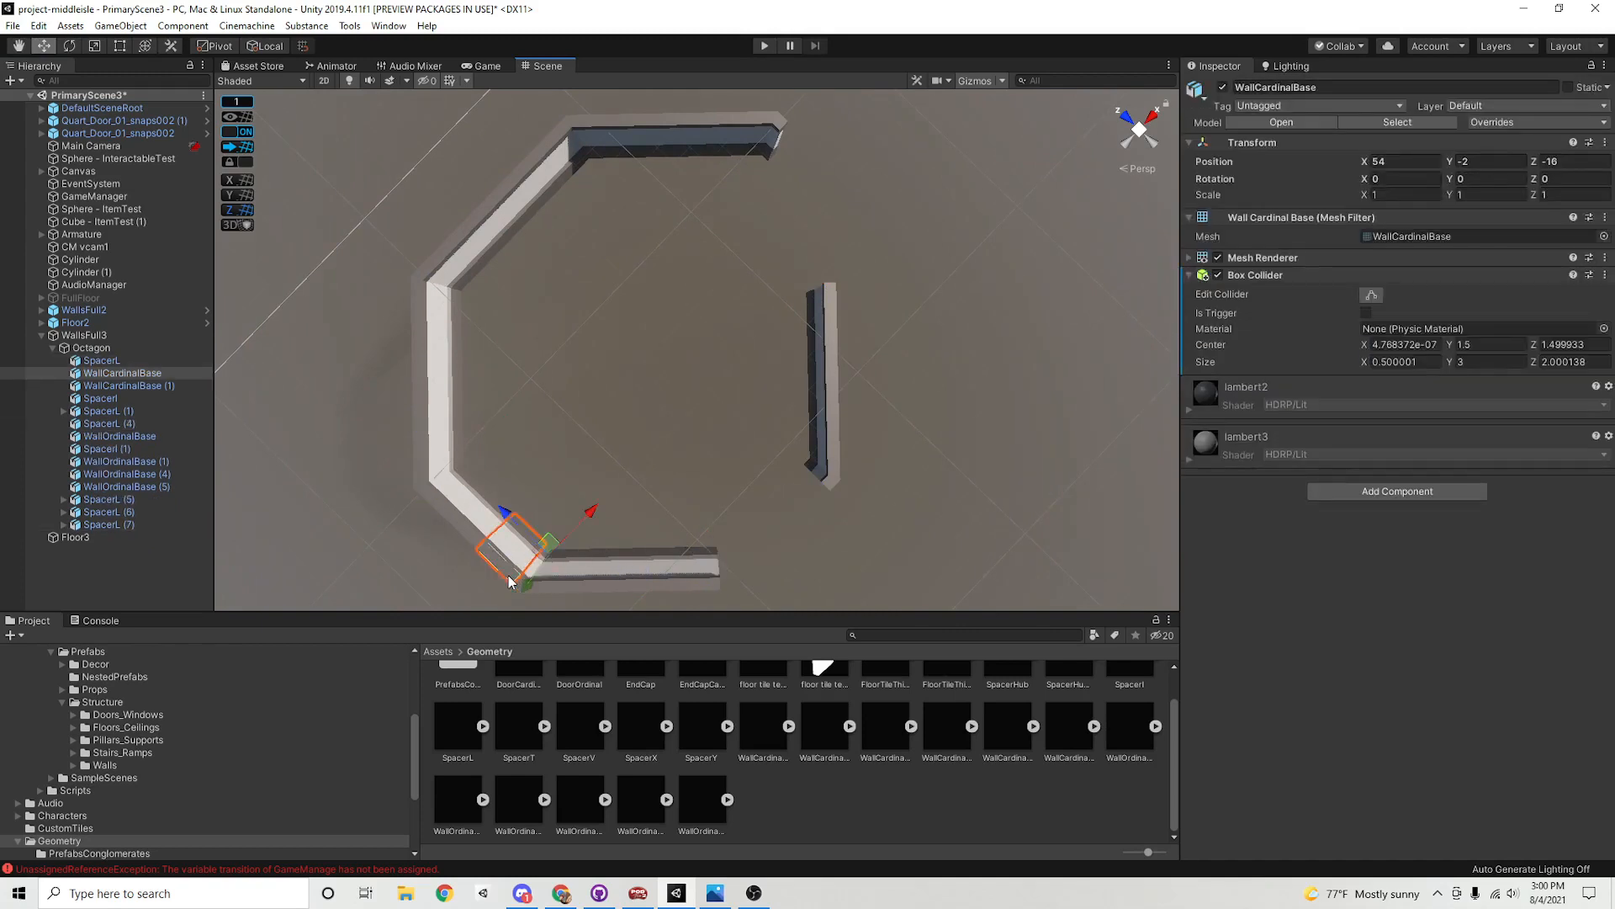
scroll(717, 465, up, 6)
middle_drag(718, 465, 869, 335)
scroll(639, 325, down, 7)
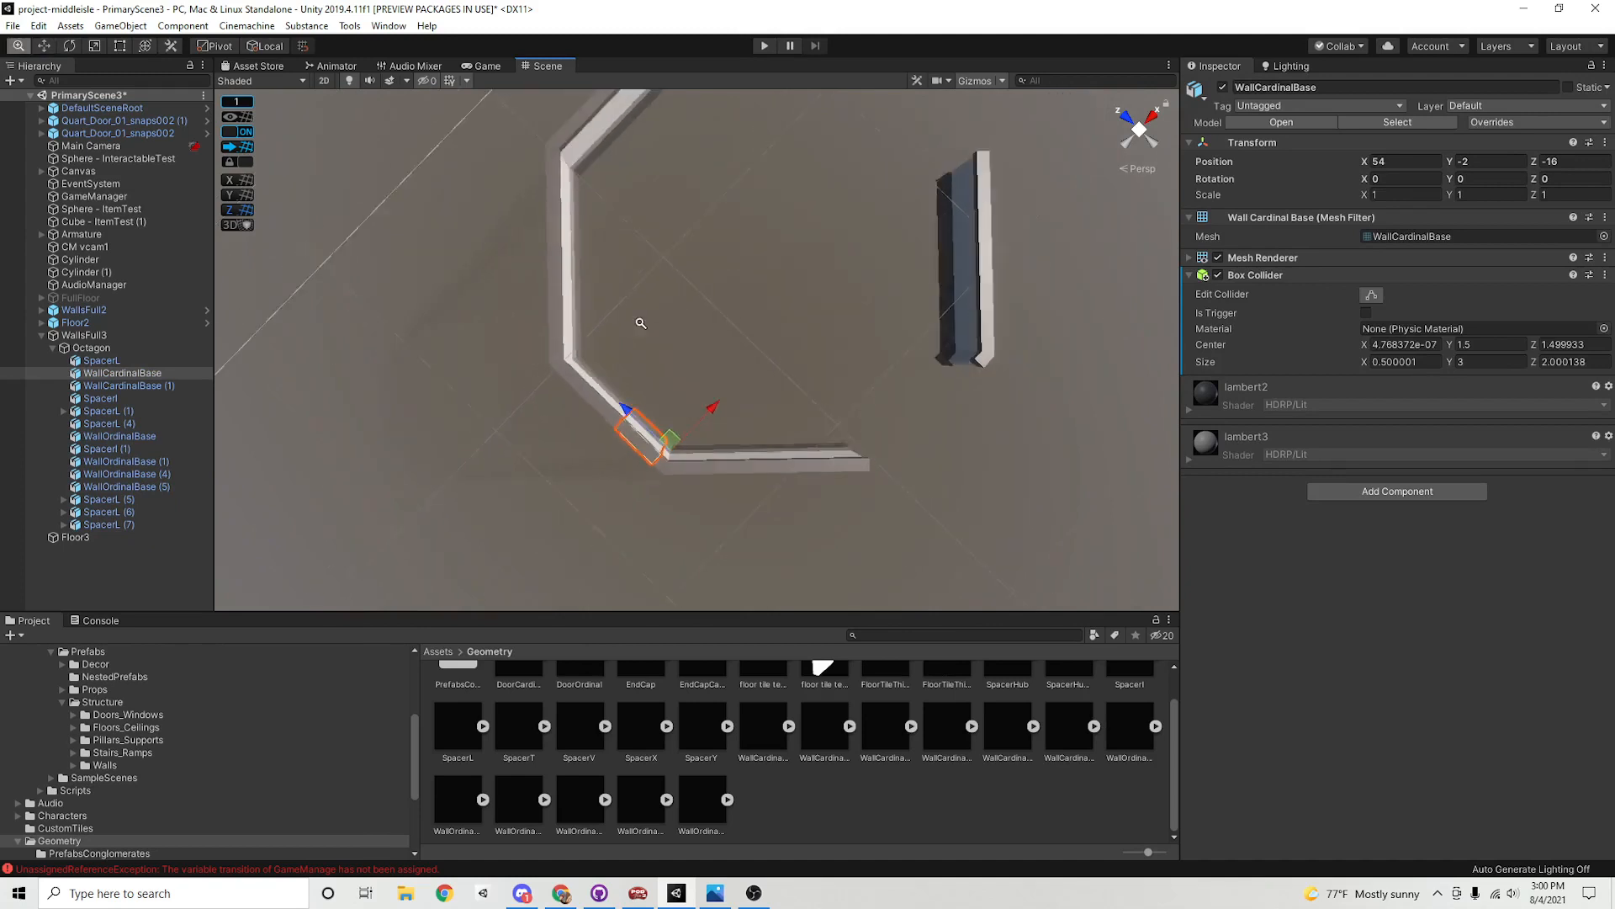
middle_drag(587, 407, 590, 438)
scroll(766, 467, up, 2)
click(560, 442)
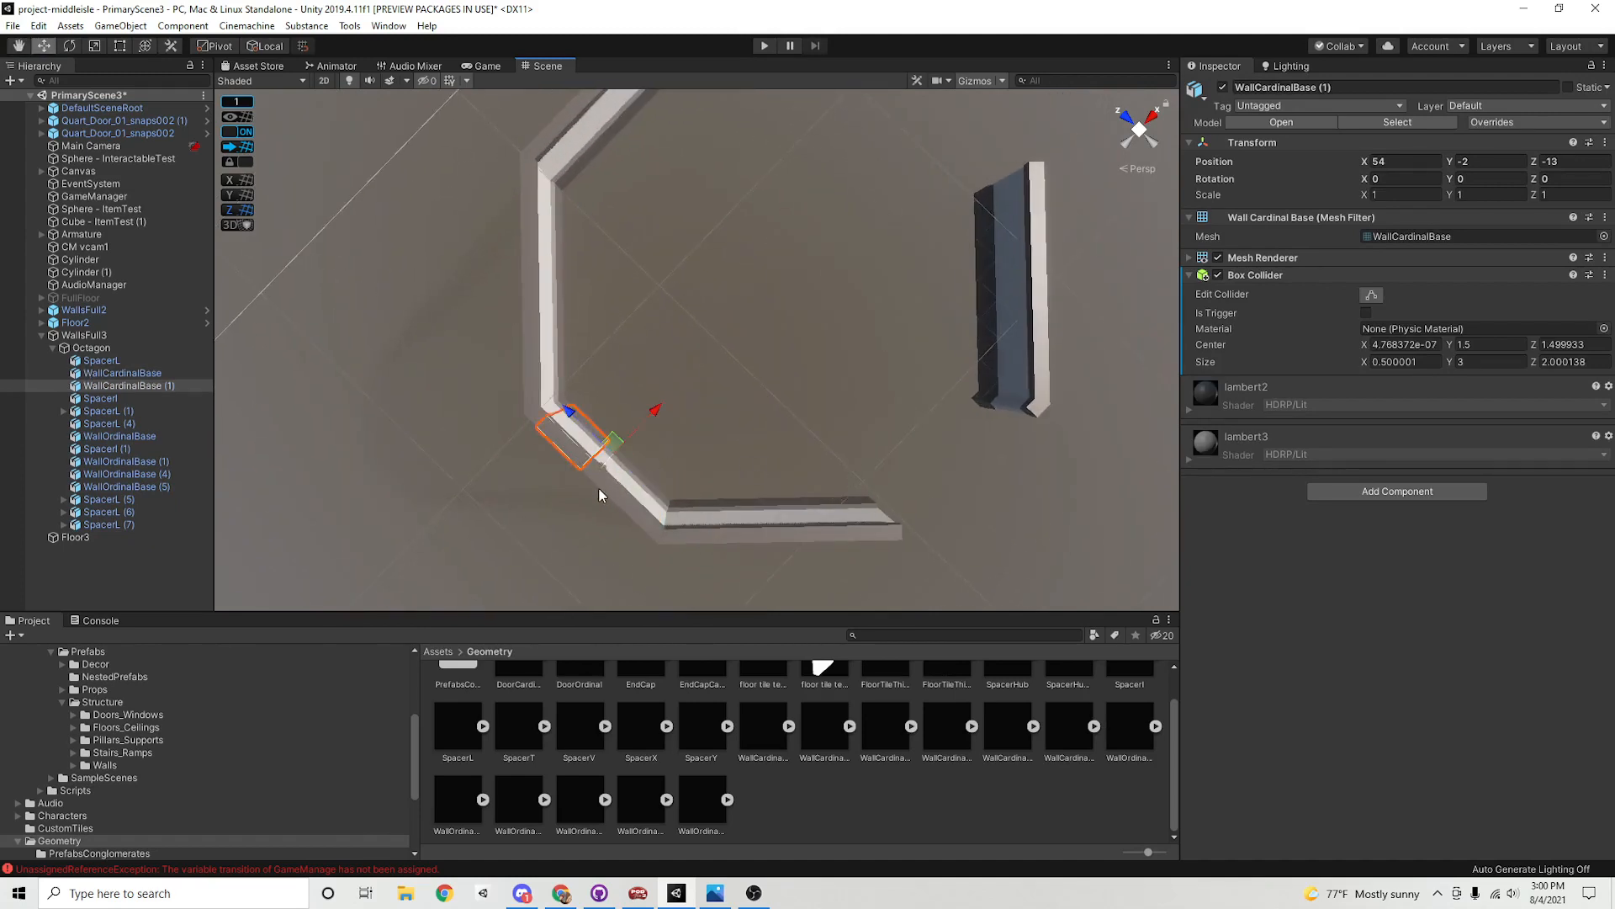
shift+click(613, 490)
shift+click(579, 477)
scroll(707, 438, up, 3)
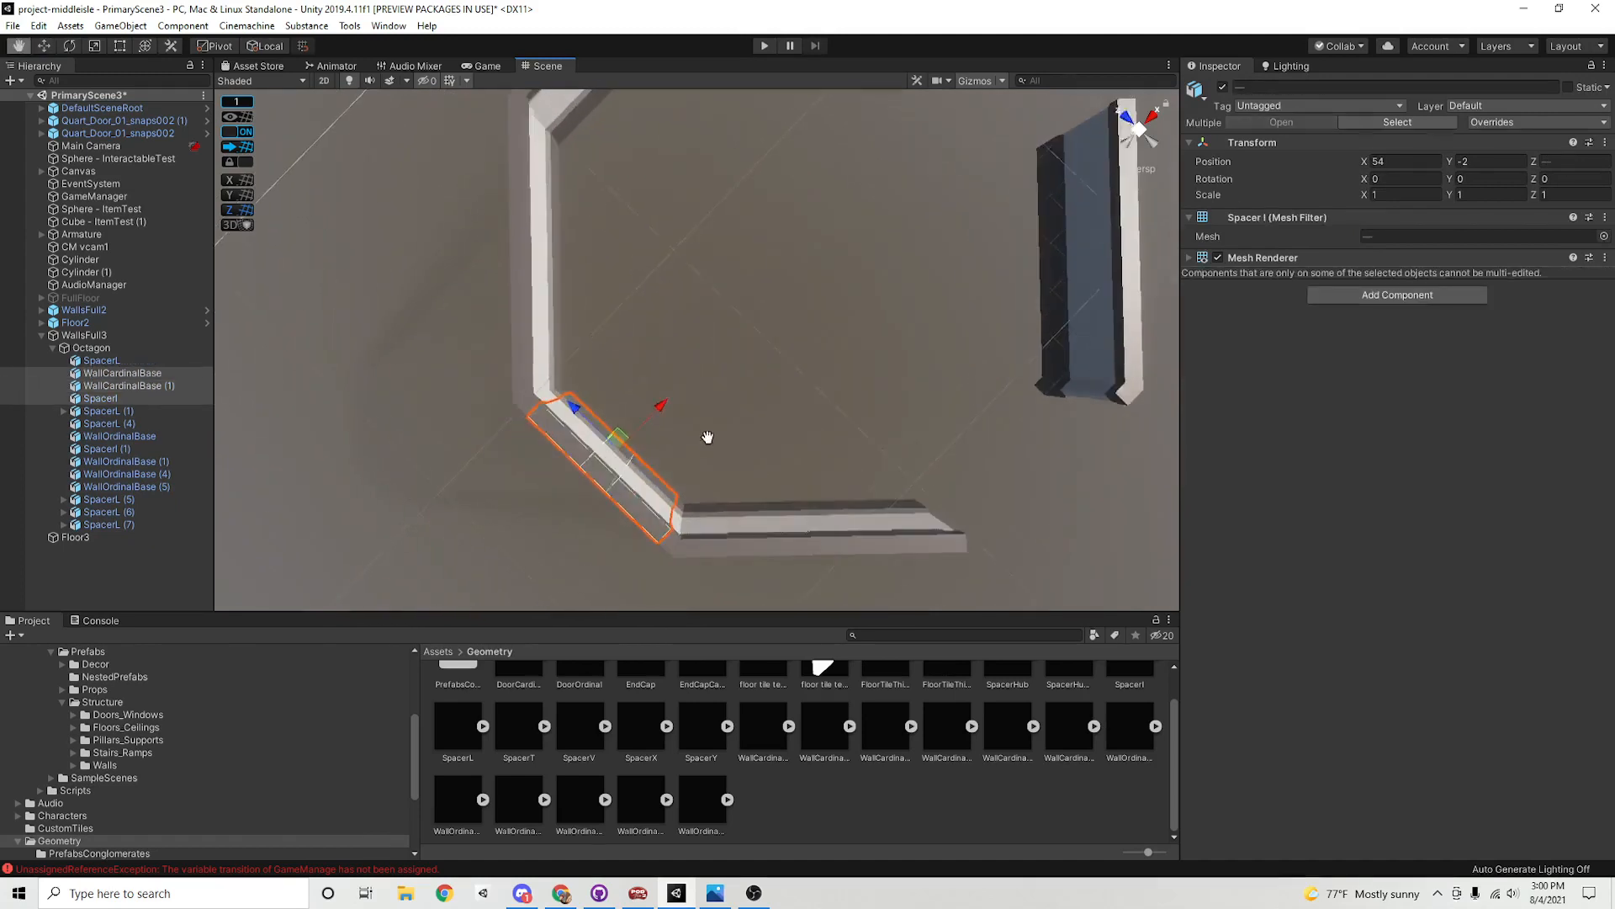
drag(714, 360, 513, 564)
drag(154, 390, 92, 336)
Reparent SpacerL from Octagon to WallsFull3 and move it to X 44, Z -10 beside the detached wall pieces
middle_drag(600, 373, 590, 379)
alt+drag(589, 379, 717, 427)
click(530, 410)
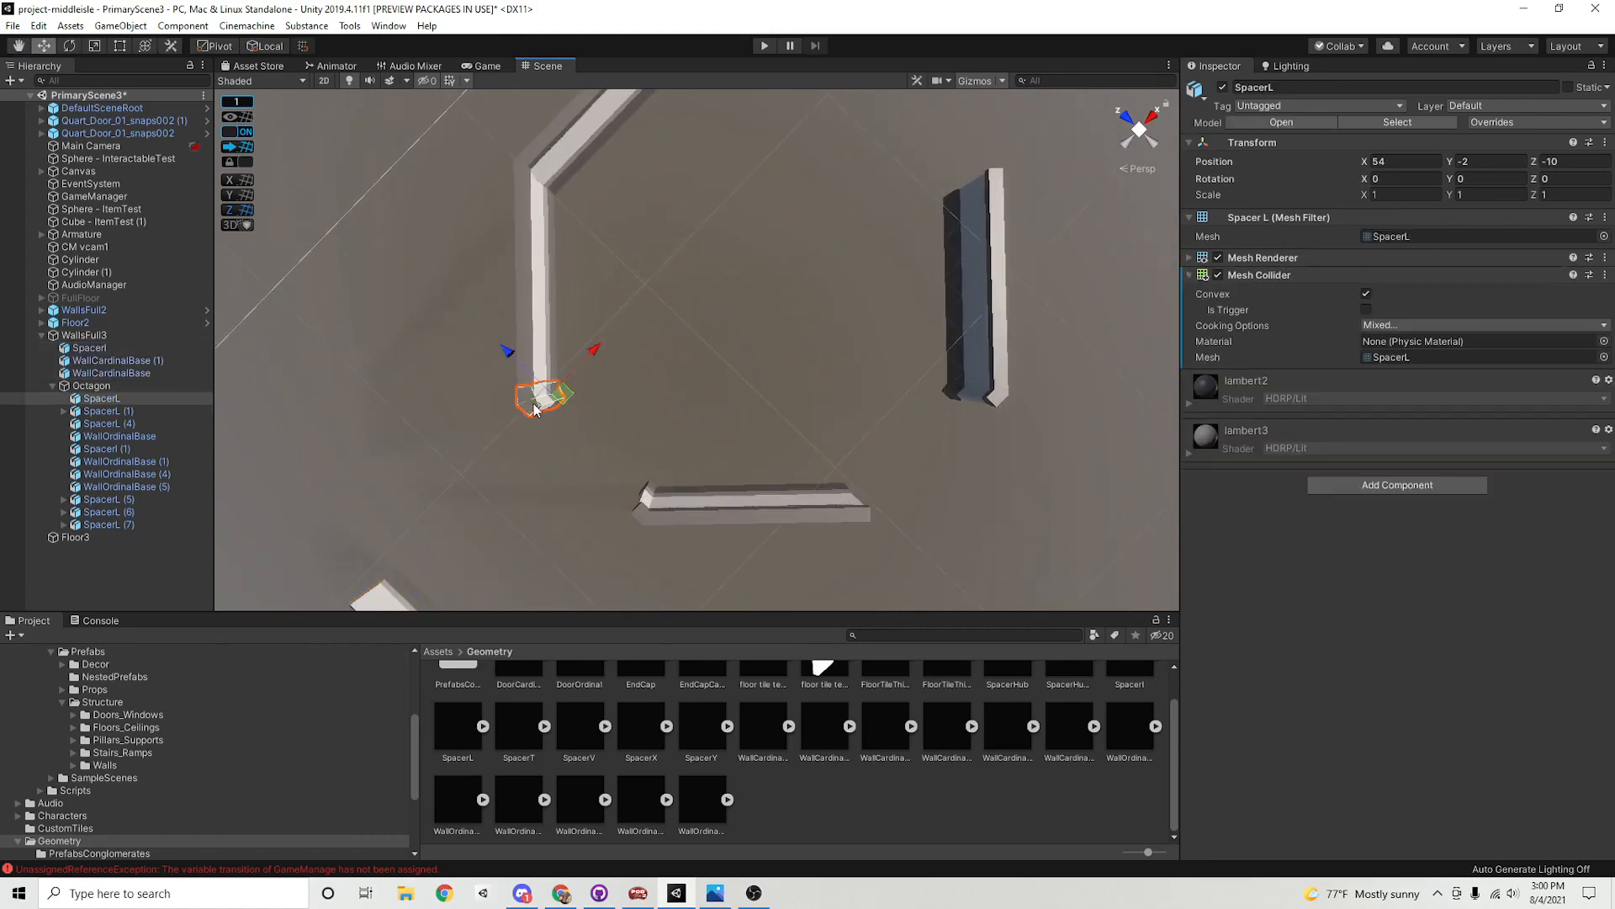
drag(122, 402, 132, 380)
drag(412, 479, 389, 502)
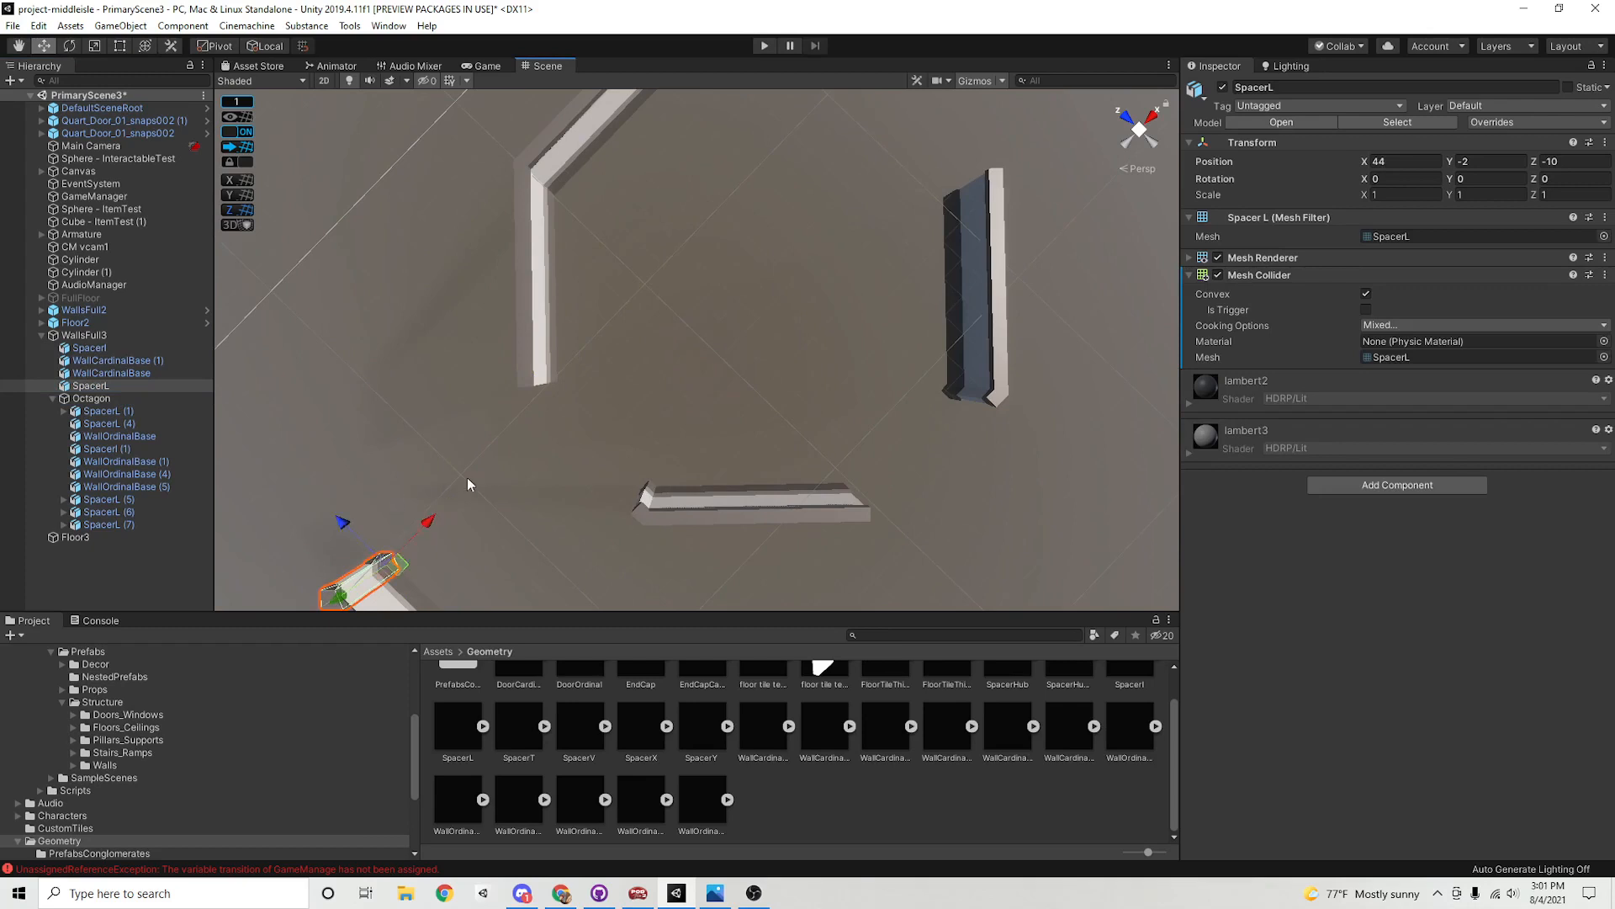
middle_drag(758, 417, 586, 495)
scroll(631, 467, down, 8)
alt+right_drag(587, 494, 777, 438)
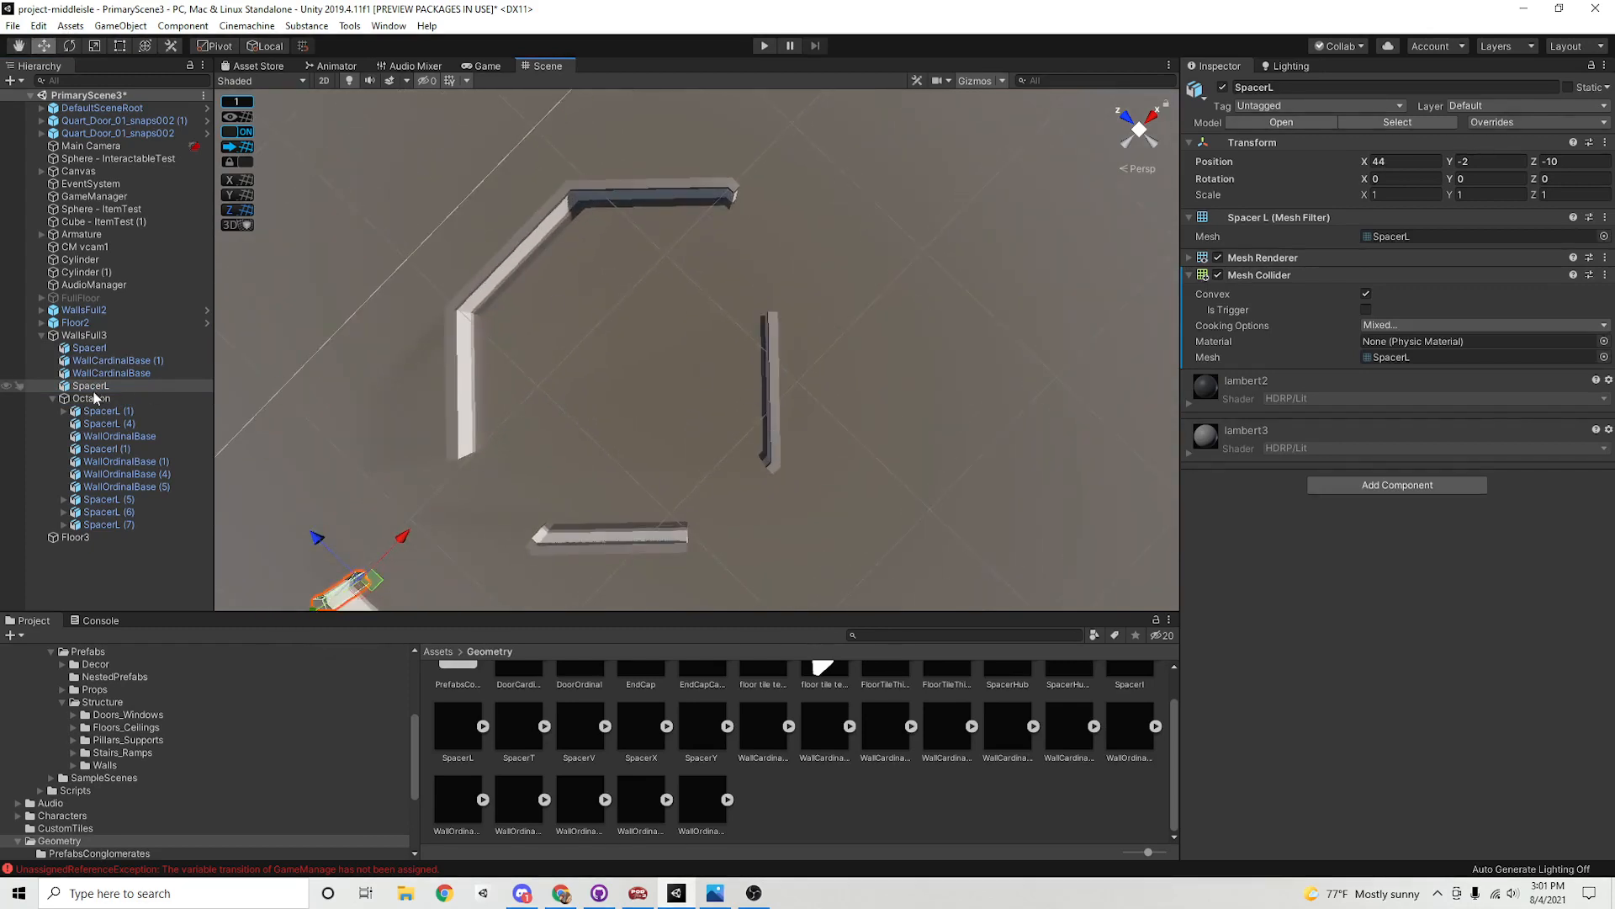
click(52, 398)
click(54, 398)
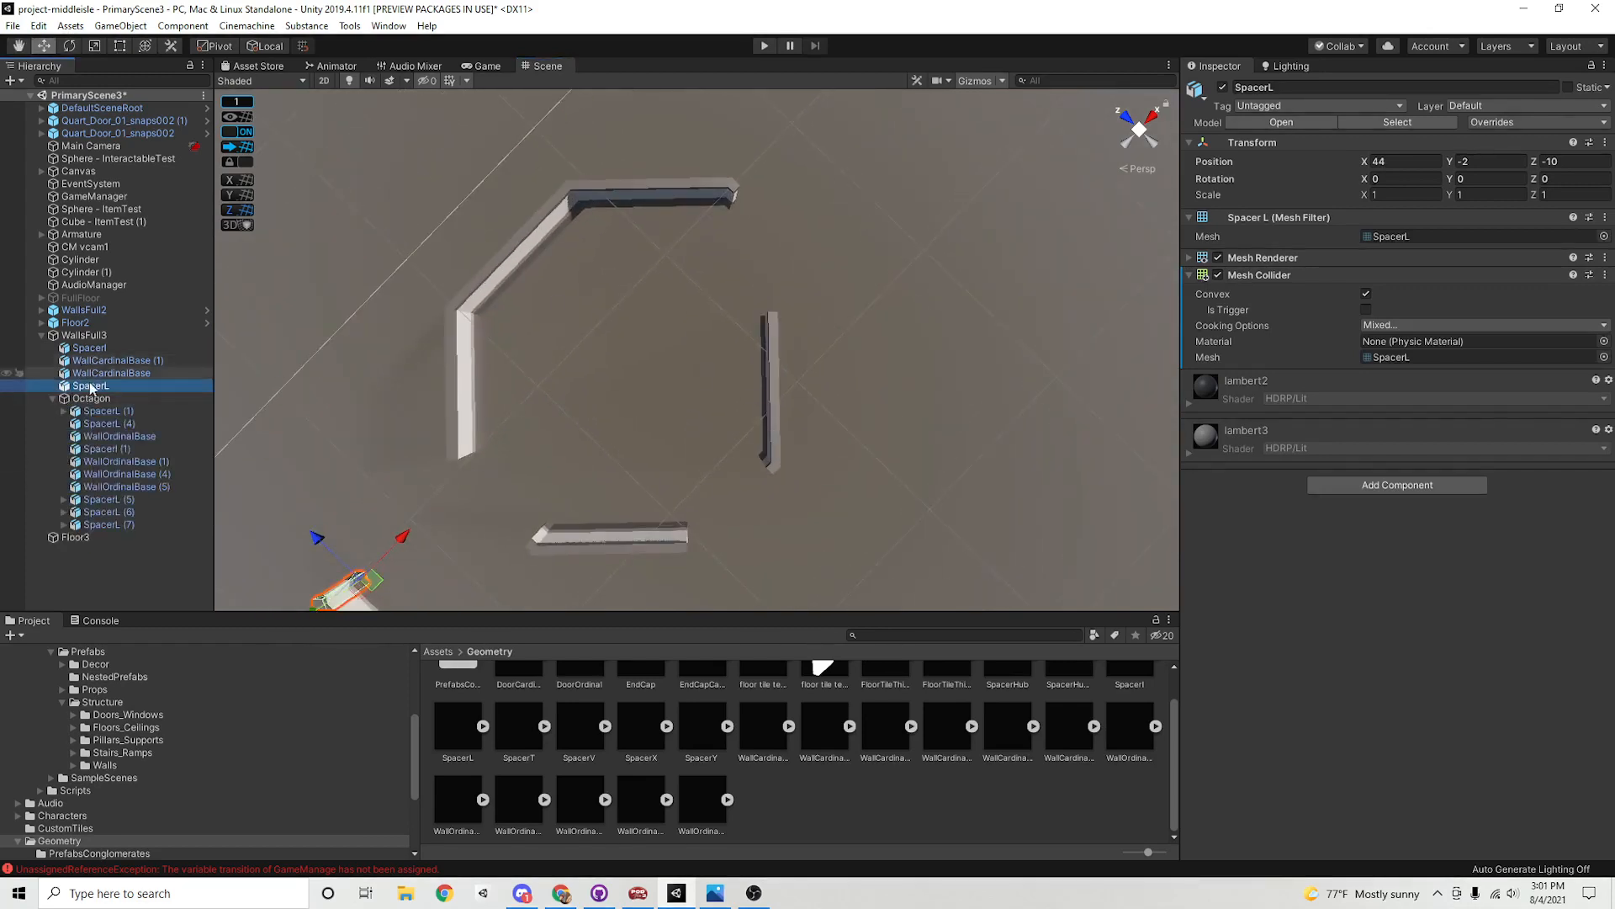
click(105, 423)
click(118, 499)
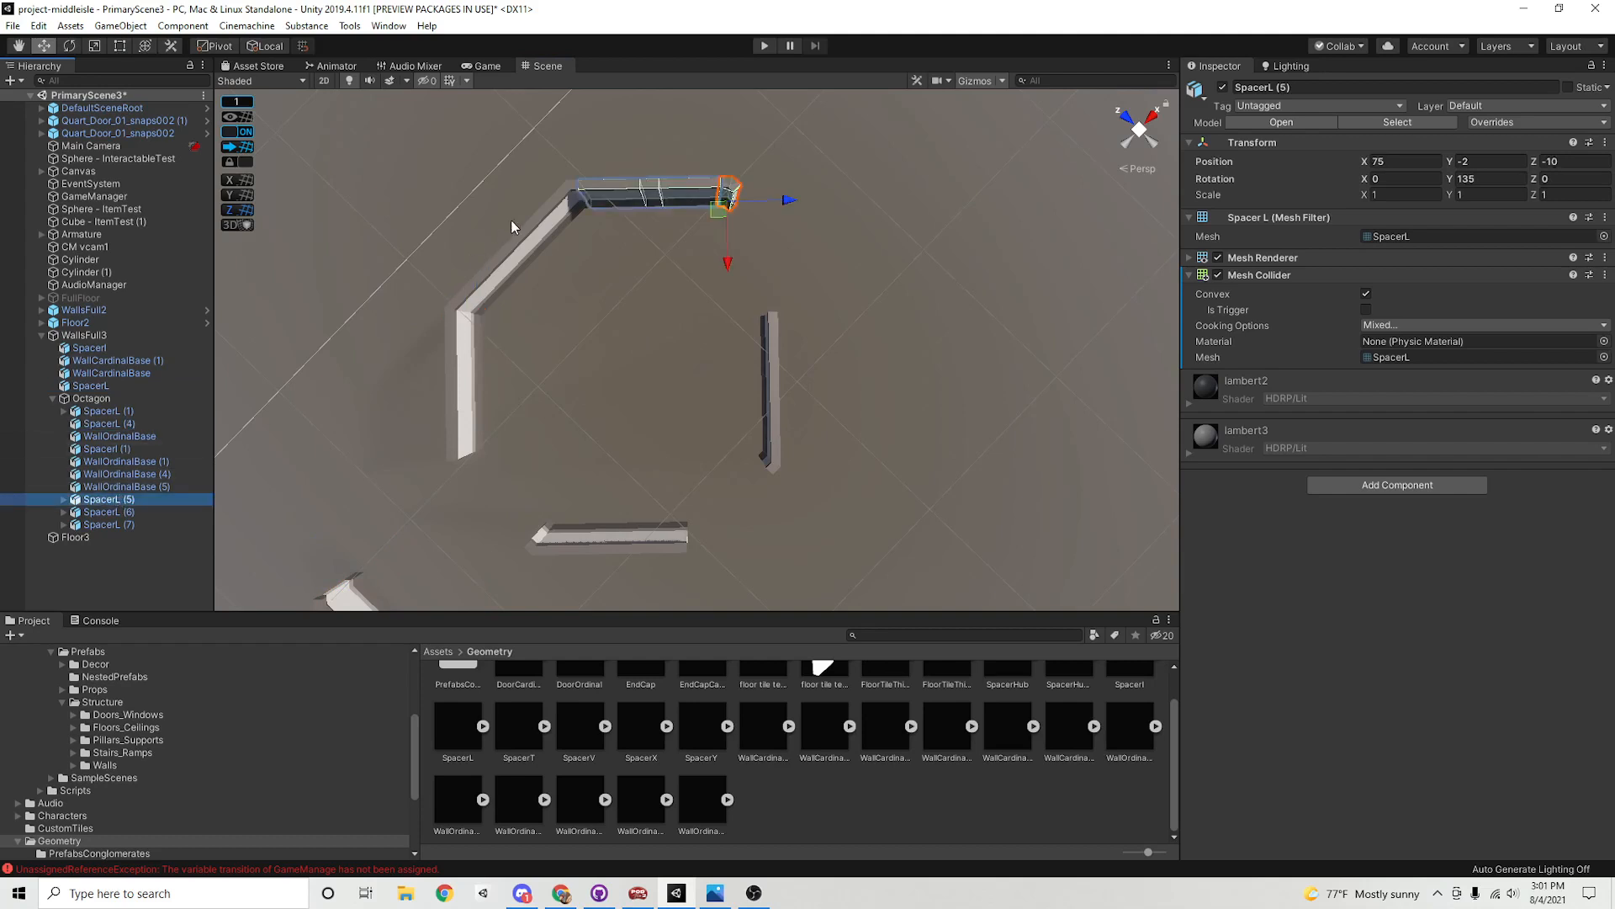
Duplicate the lengthened SpacerL (1) side and move the copy across the octagon to X 74, Z -17
click(567, 184)
middle_drag(581, 256, 631, 247)
scroll(715, 310, up, 3)
middle_drag(730, 309, 720, 318)
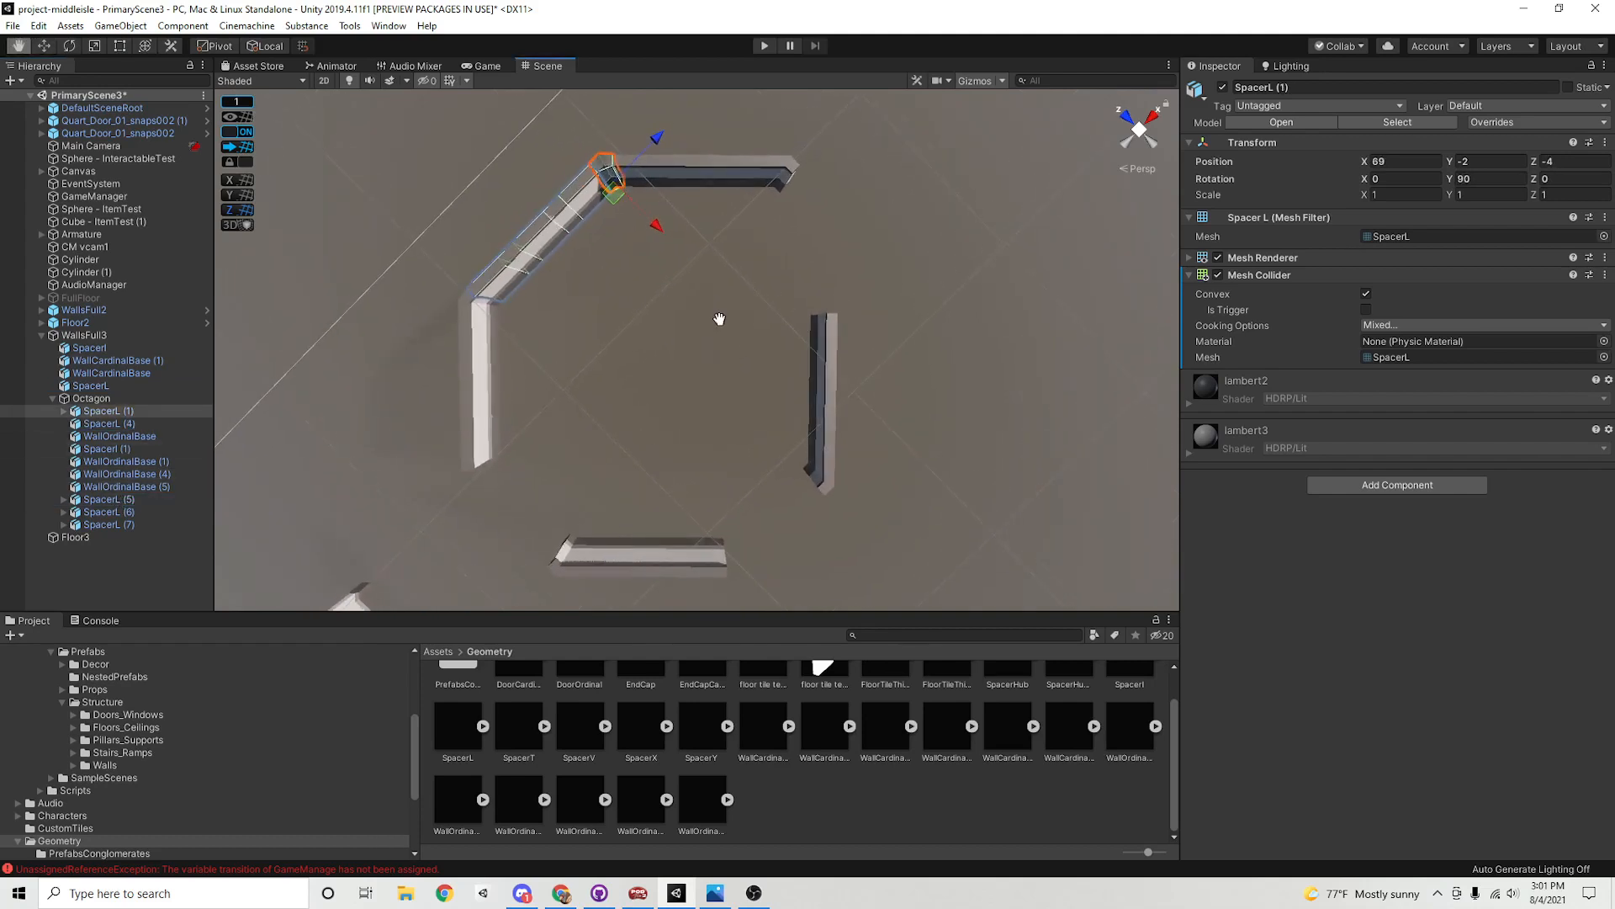
key(ctrl+d)
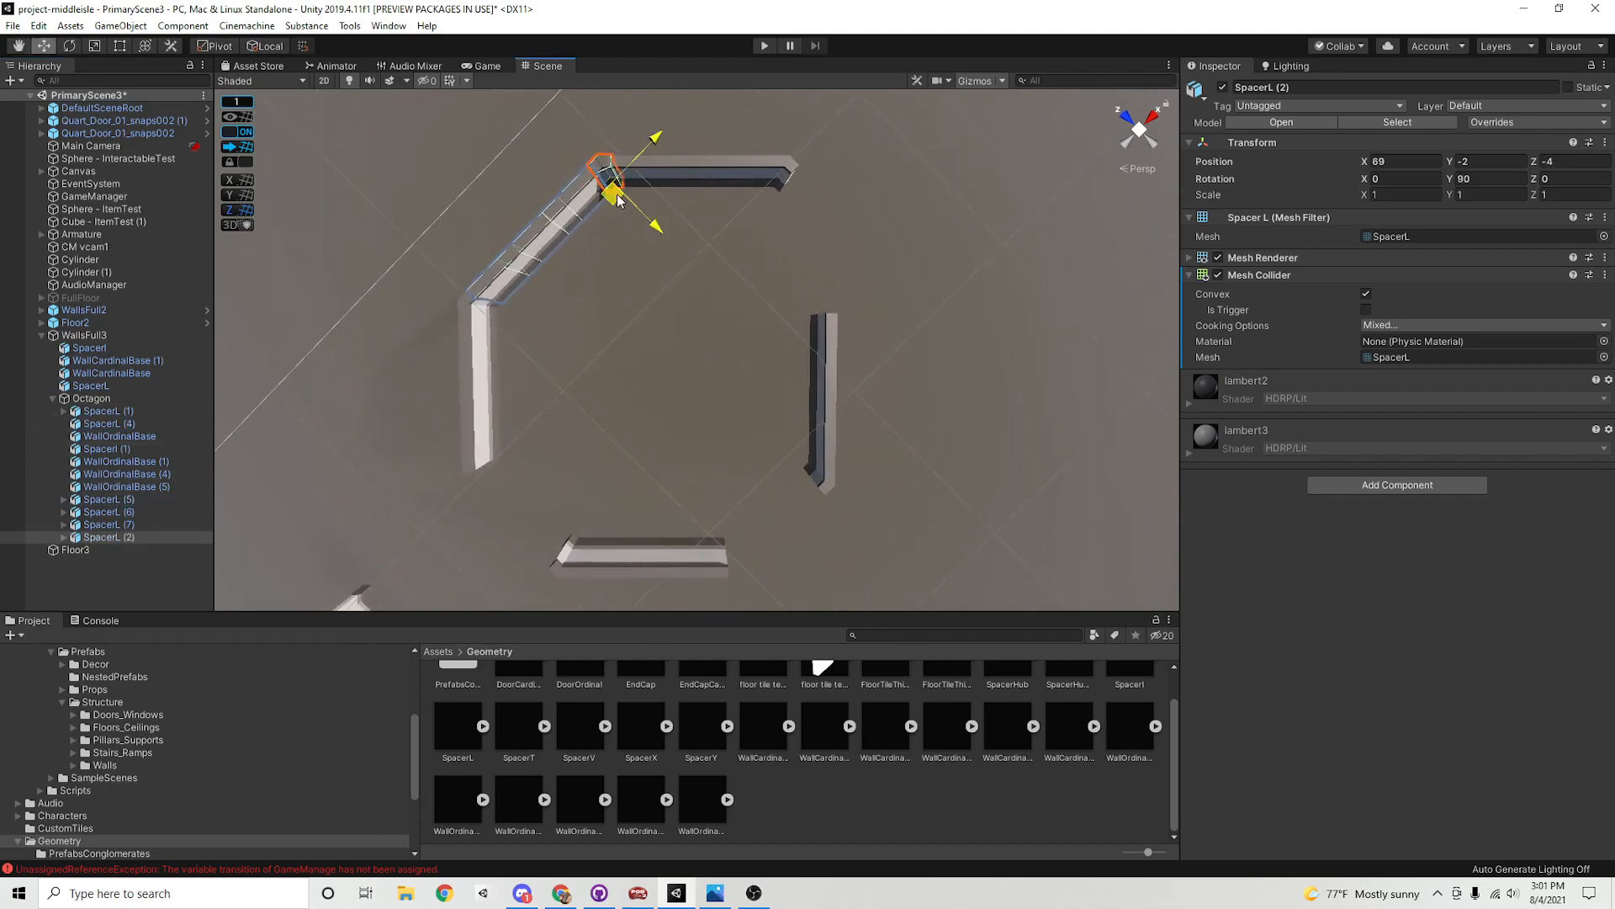
drag(618, 199, 848, 297)
Set the copied side's Y rotation to 180 and move it to X 75, Z -19, joining the SpacerL (5) side
click(1496, 179)
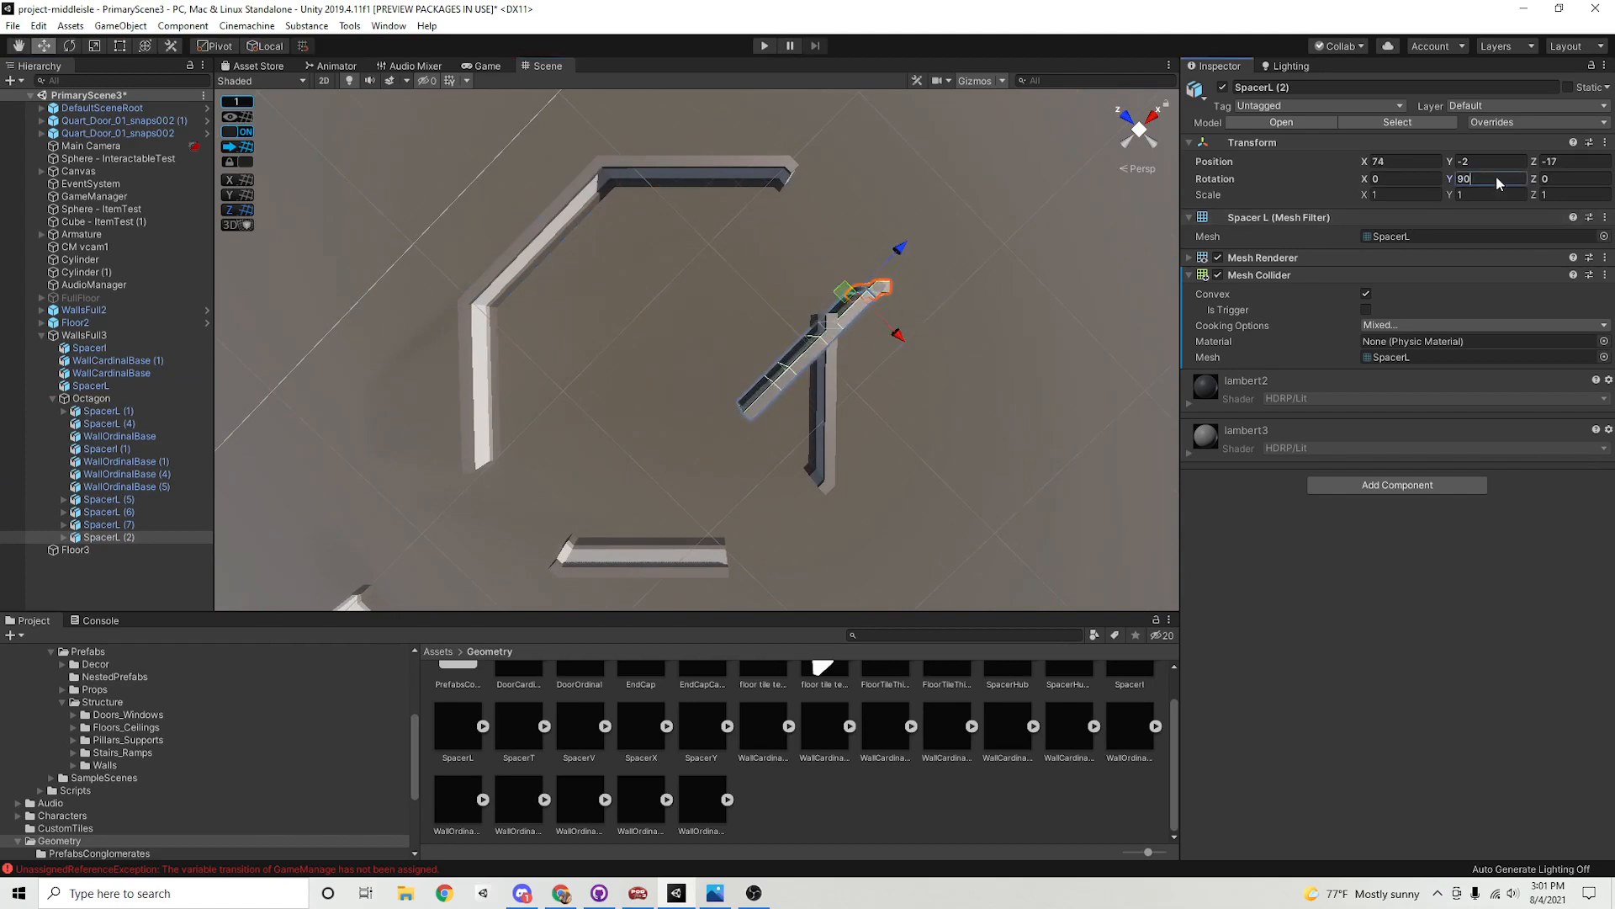
text(180)
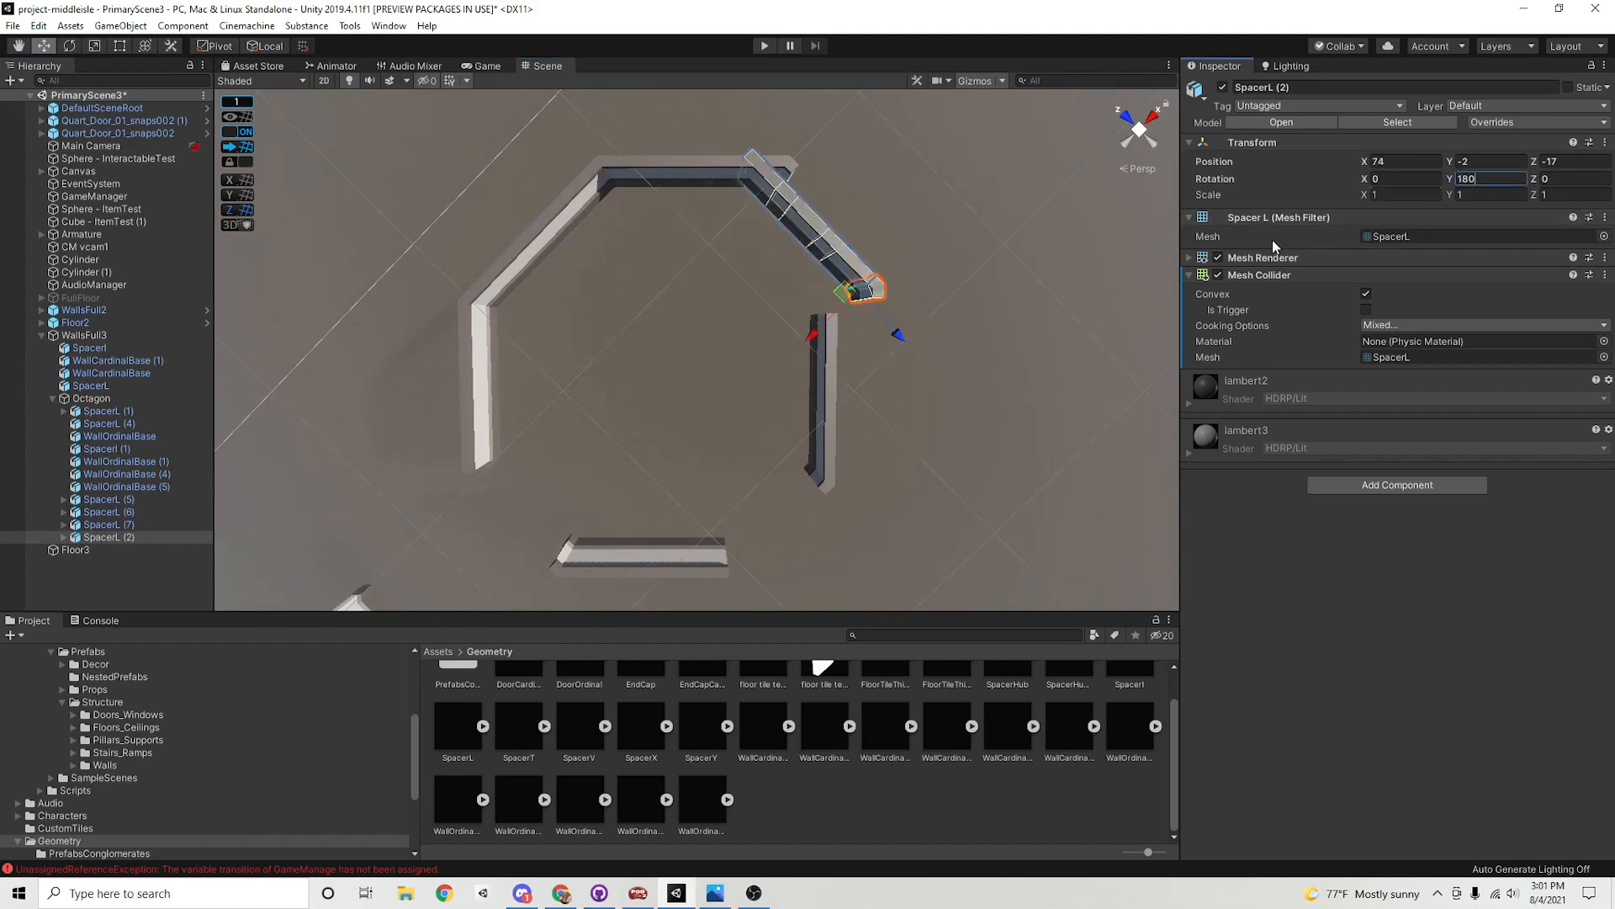
drag(848, 295, 891, 309)
middle_drag(888, 448, 811, 402)
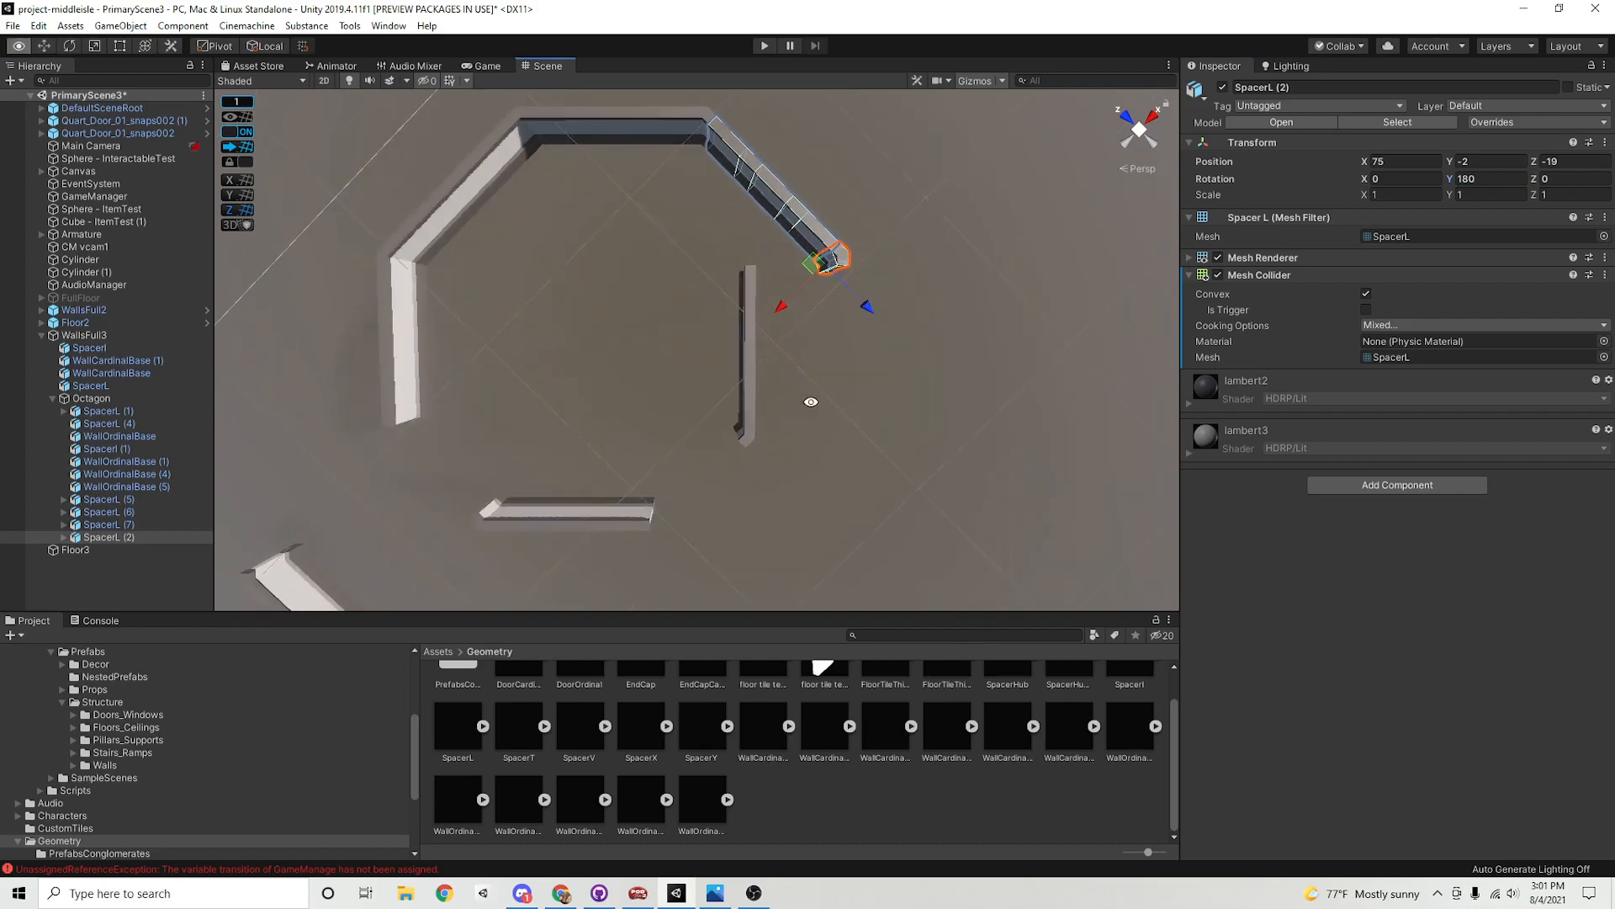
Move the SpacerL (6) side to X 69, Z -25 so it joins the end of the SpacerL (2) side
click(748, 442)
drag(740, 420, 814, 425)
middle_drag(884, 433, 924, 384)
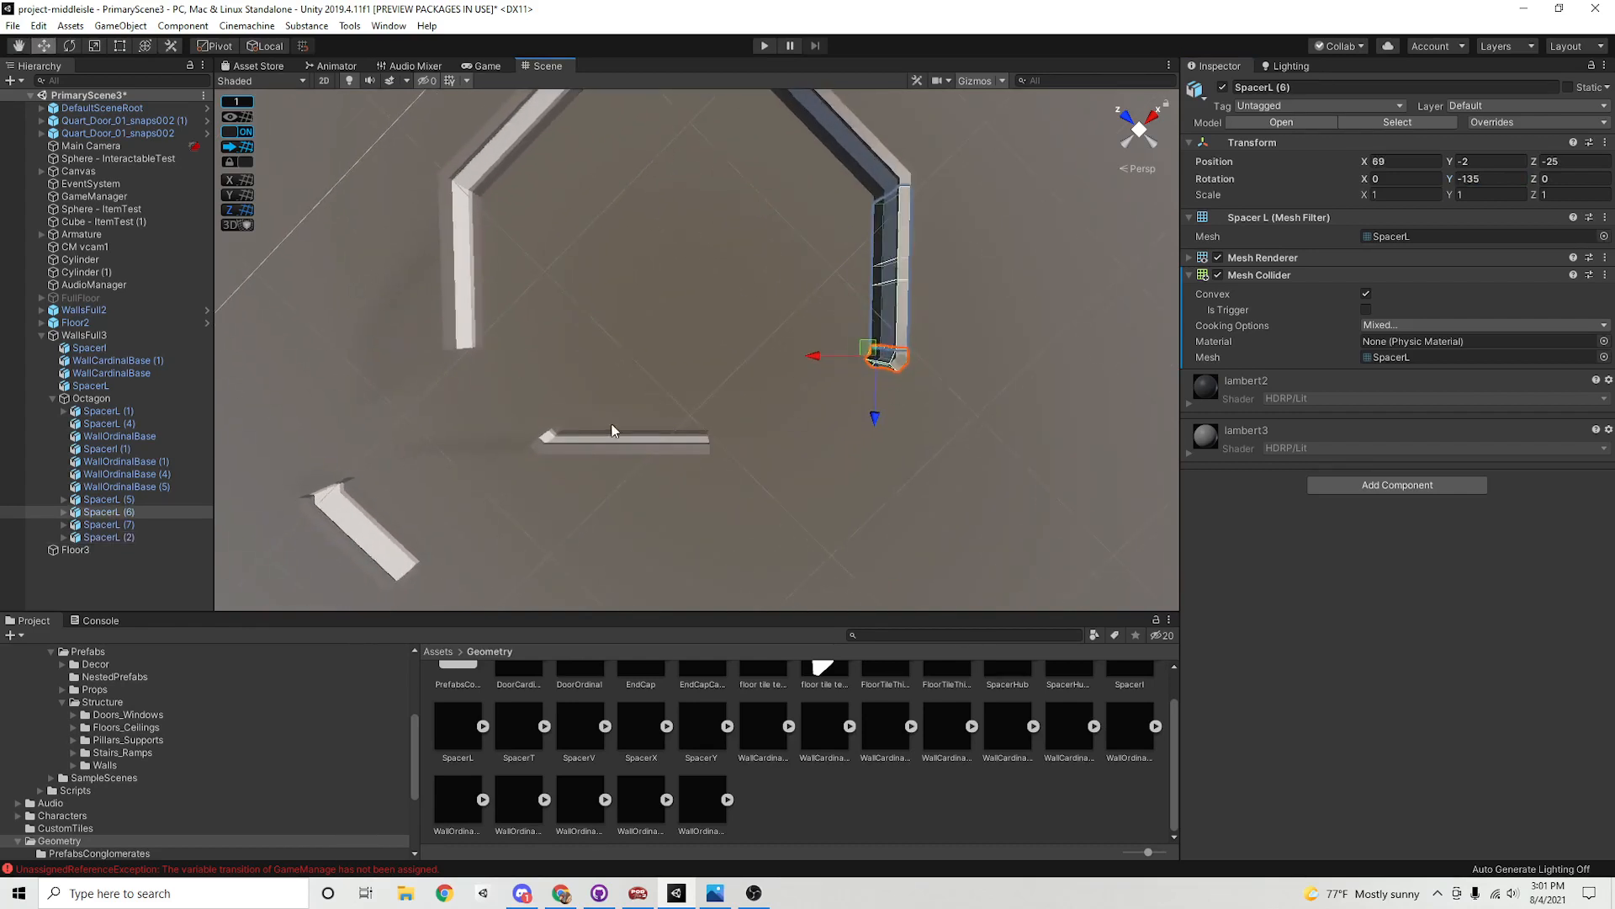
Move SpacerL (7) together with its adjoining wall pieces closer to the centre of the octagon's open end
click(541, 438)
drag(548, 431, 615, 476)
key(ctrl+z)
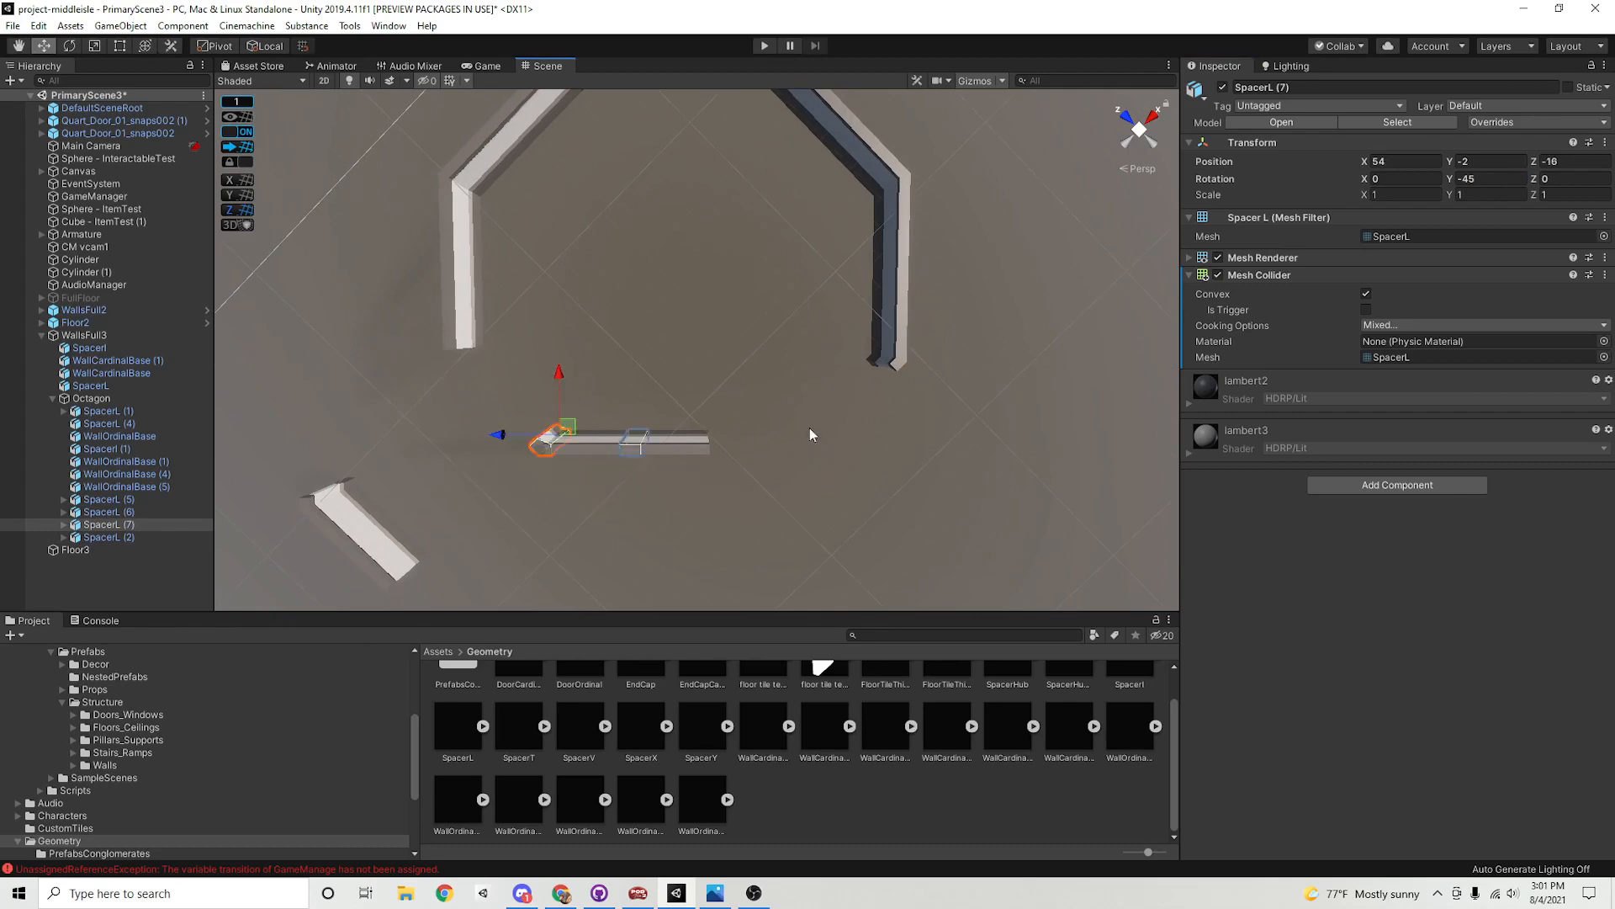
shift+click(603, 442)
drag(646, 429, 688, 456)
click(856, 369)
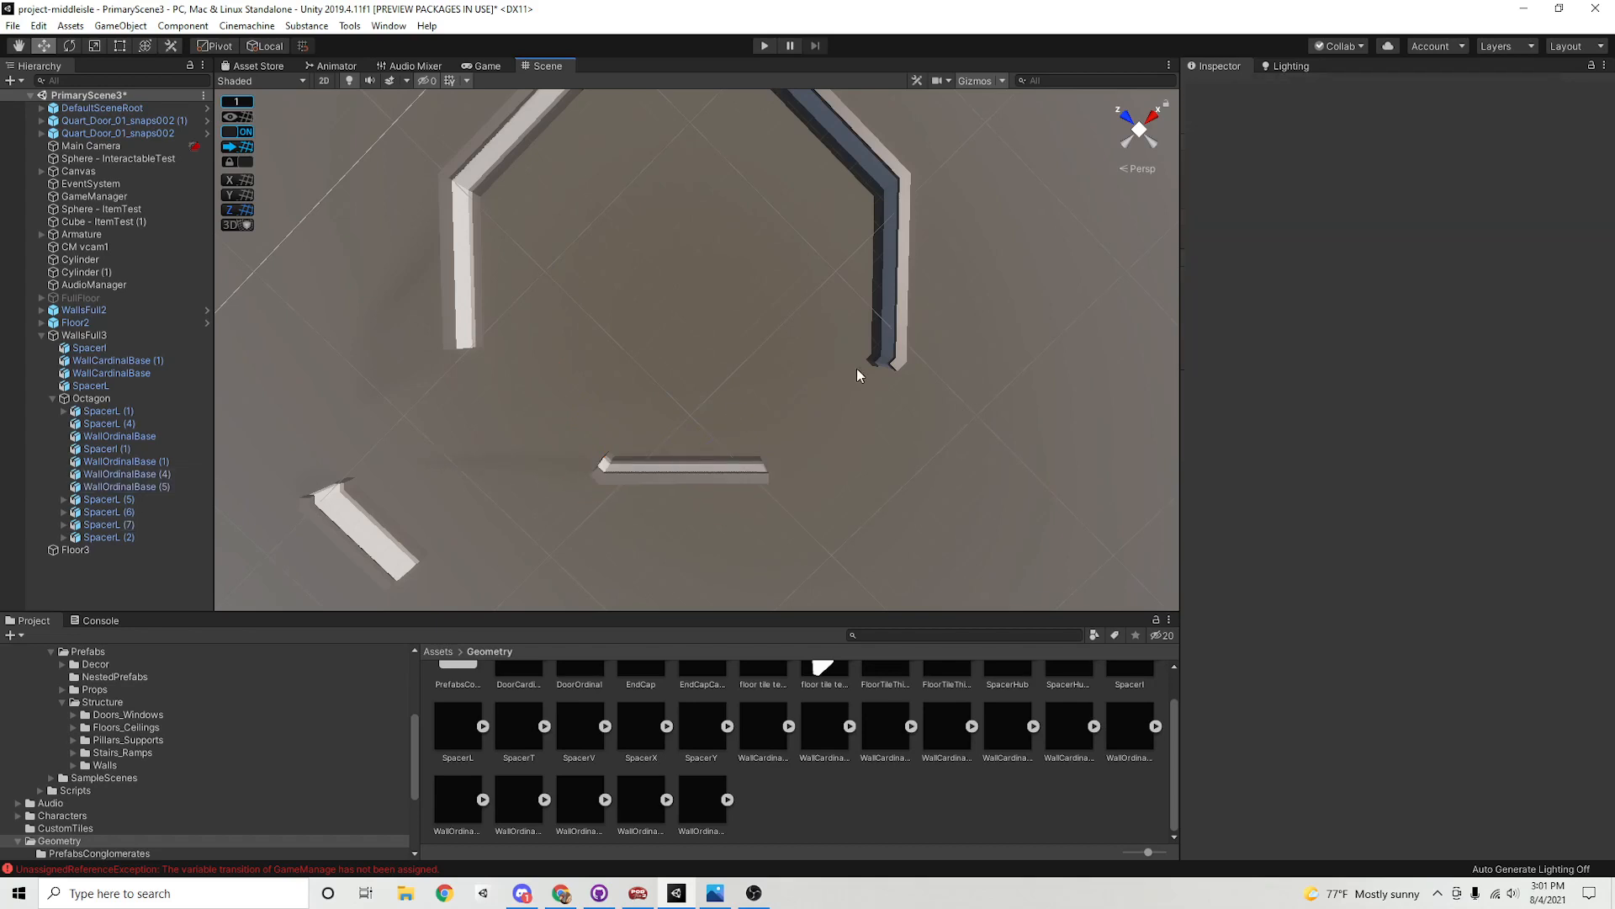
Duplicate the SpacerL (1) side, set its Y rotation to 270 and move it to X 60, Z -25 at the end of SpacerL (6)
click(108, 499)
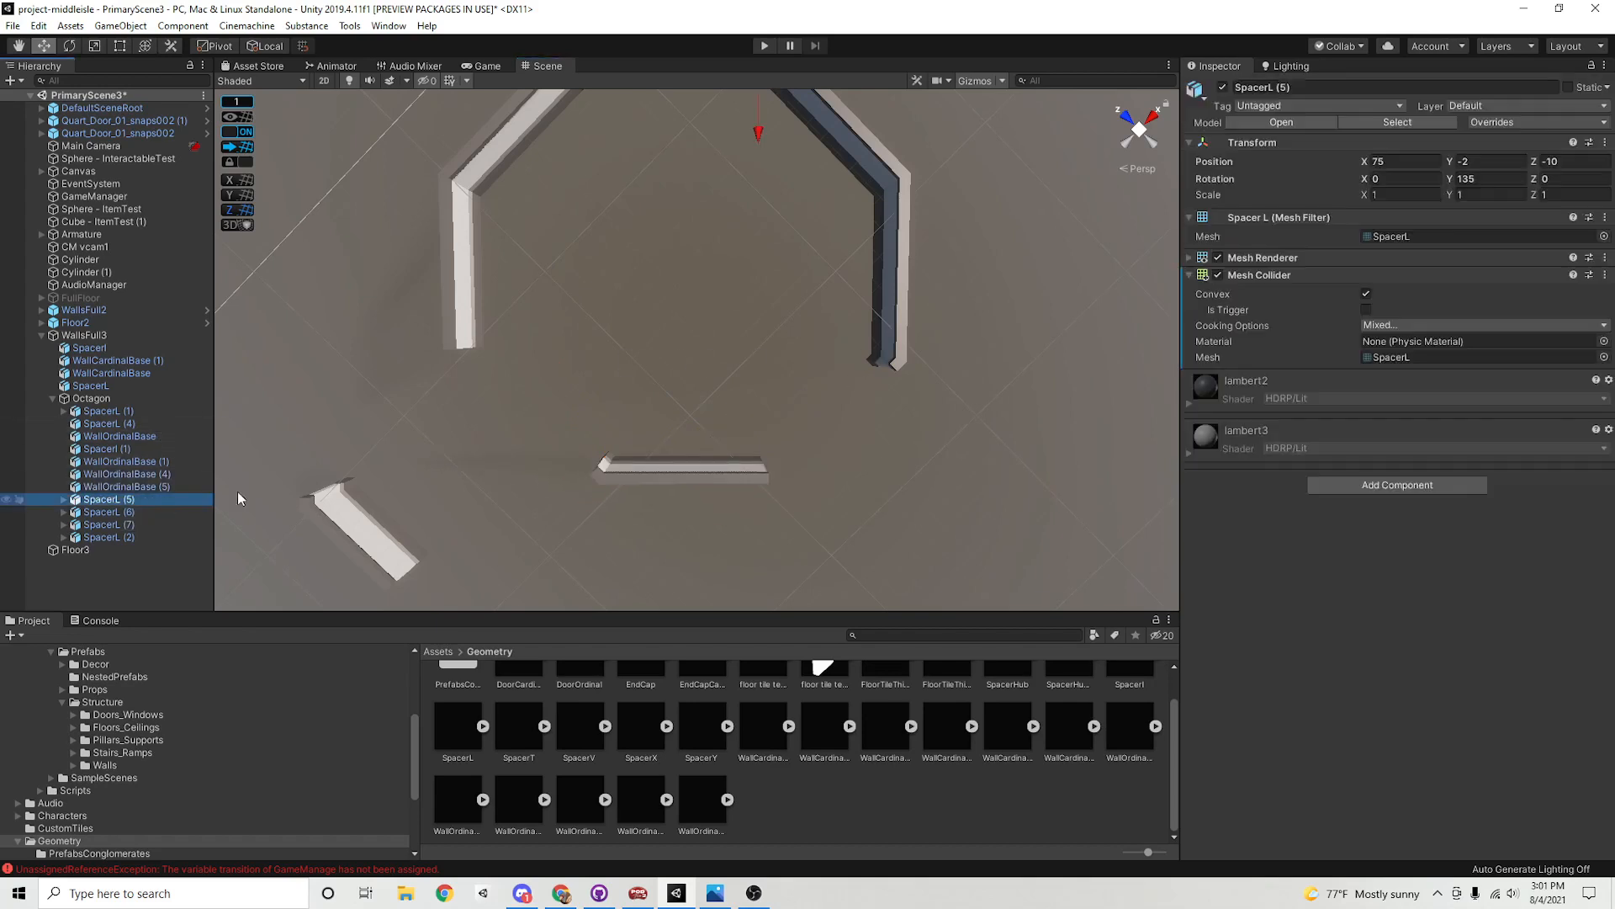
key(f)
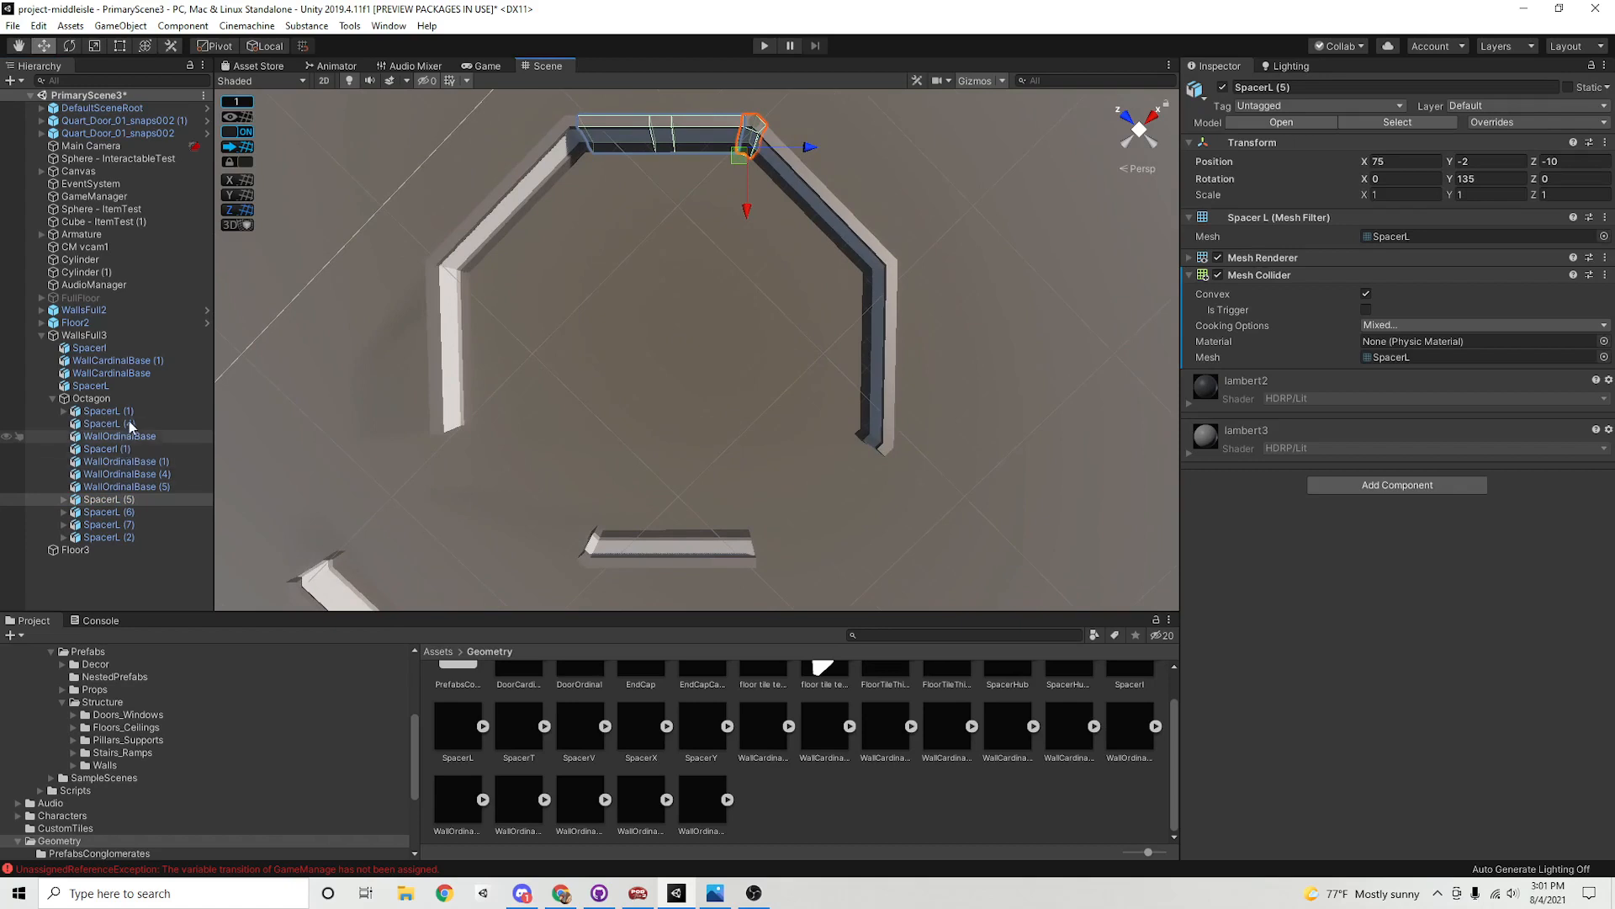
click(127, 412)
key(ctrl+d)
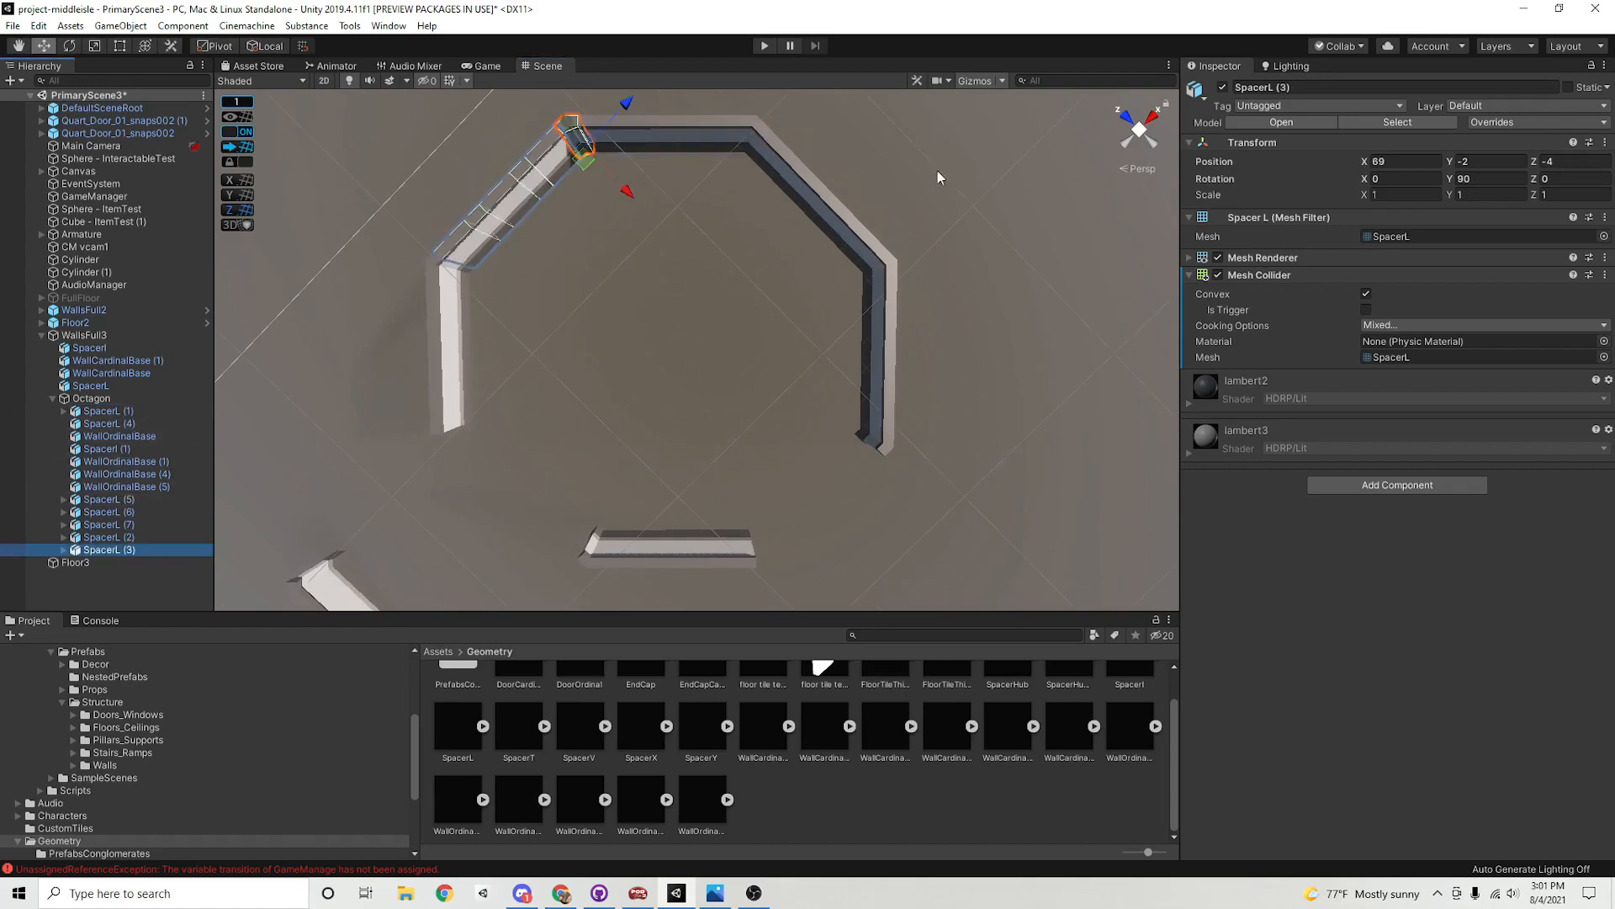
click(1485, 179)
text(270)
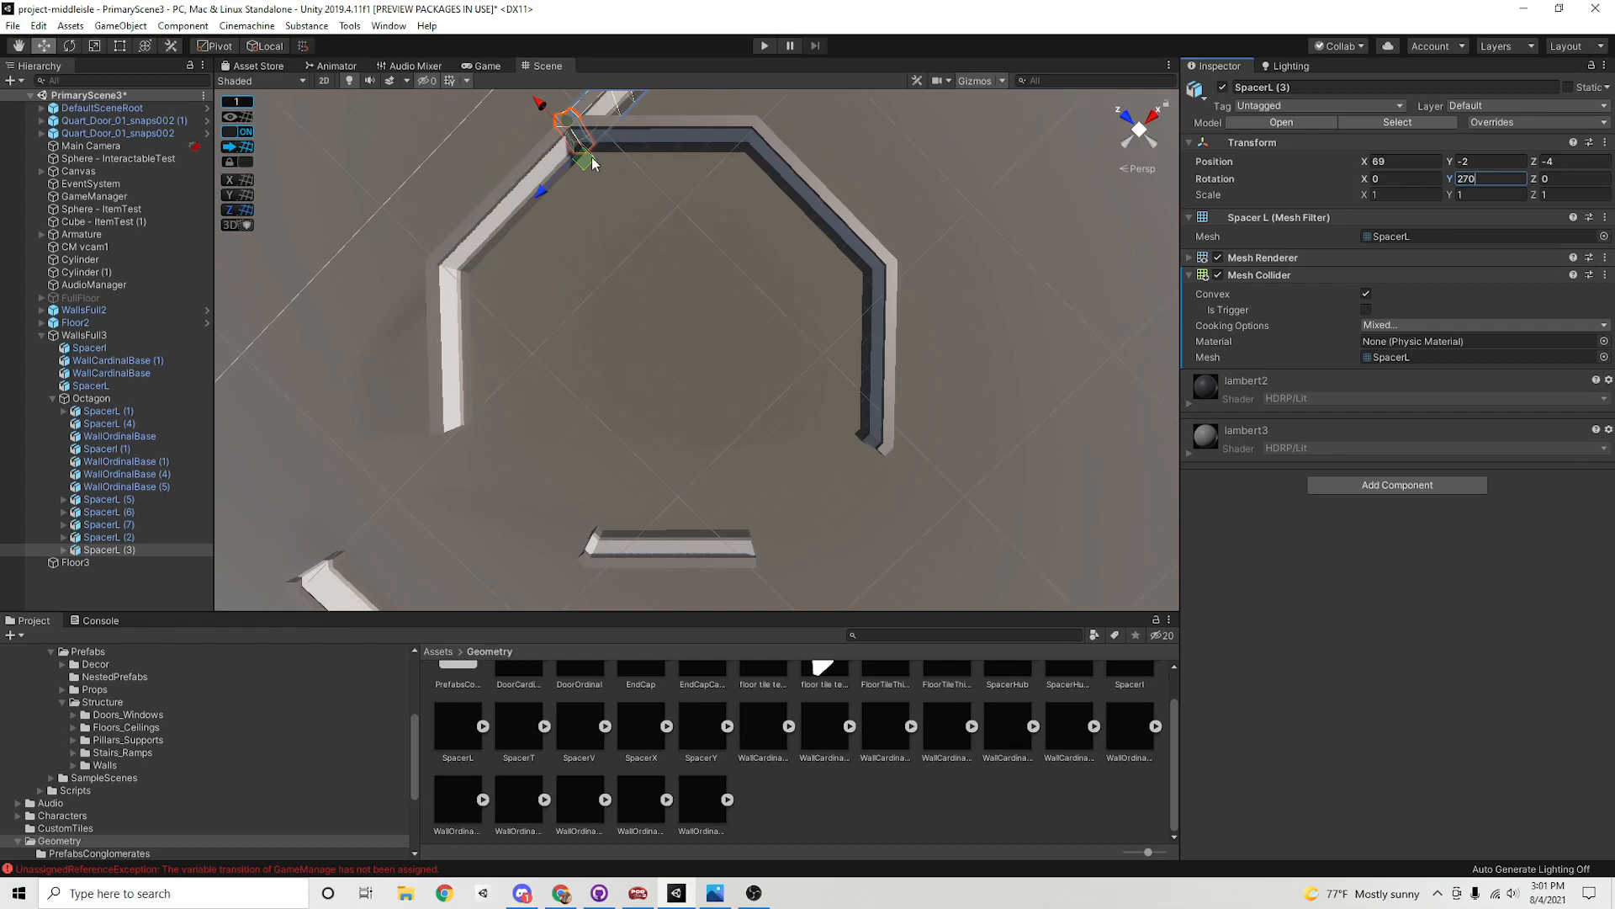
drag(593, 163, 741, 552)
middle_drag(741, 552, 803, 371)
scroll(714, 393, up, 5)
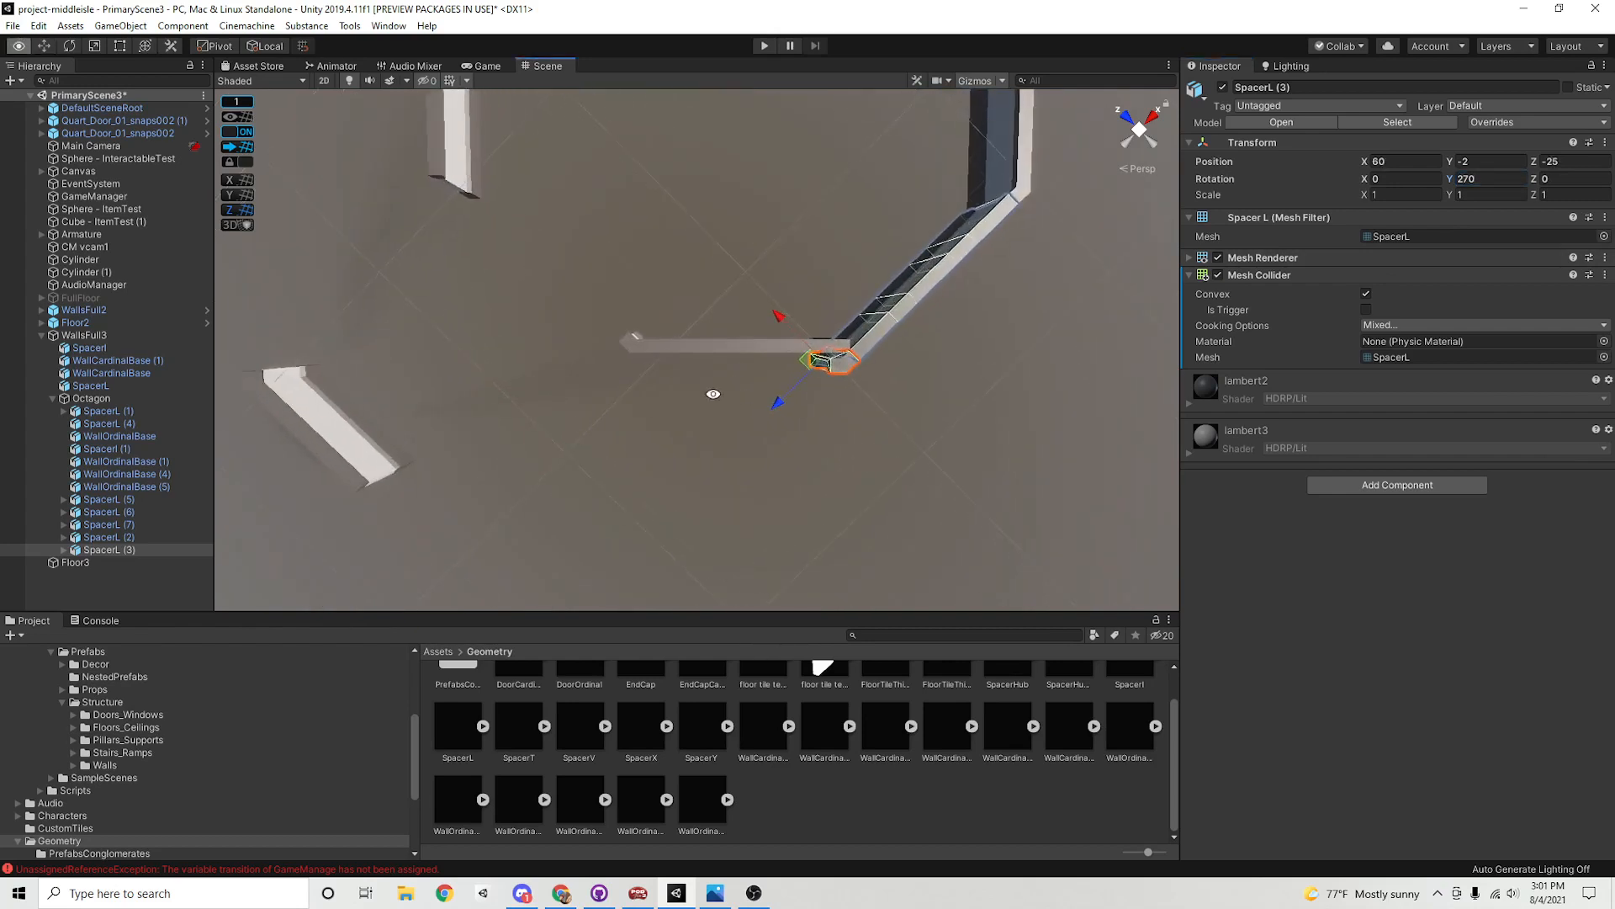
Move SpacerL (7), WallOrdinalBase (4) and WallOrdinalBase (5) together so they join the end of the SpacerL (3) side
click(628, 342)
drag(648, 335, 628, 361)
key(ctrl+z)
shift+click(781, 339)
shift+click(715, 344)
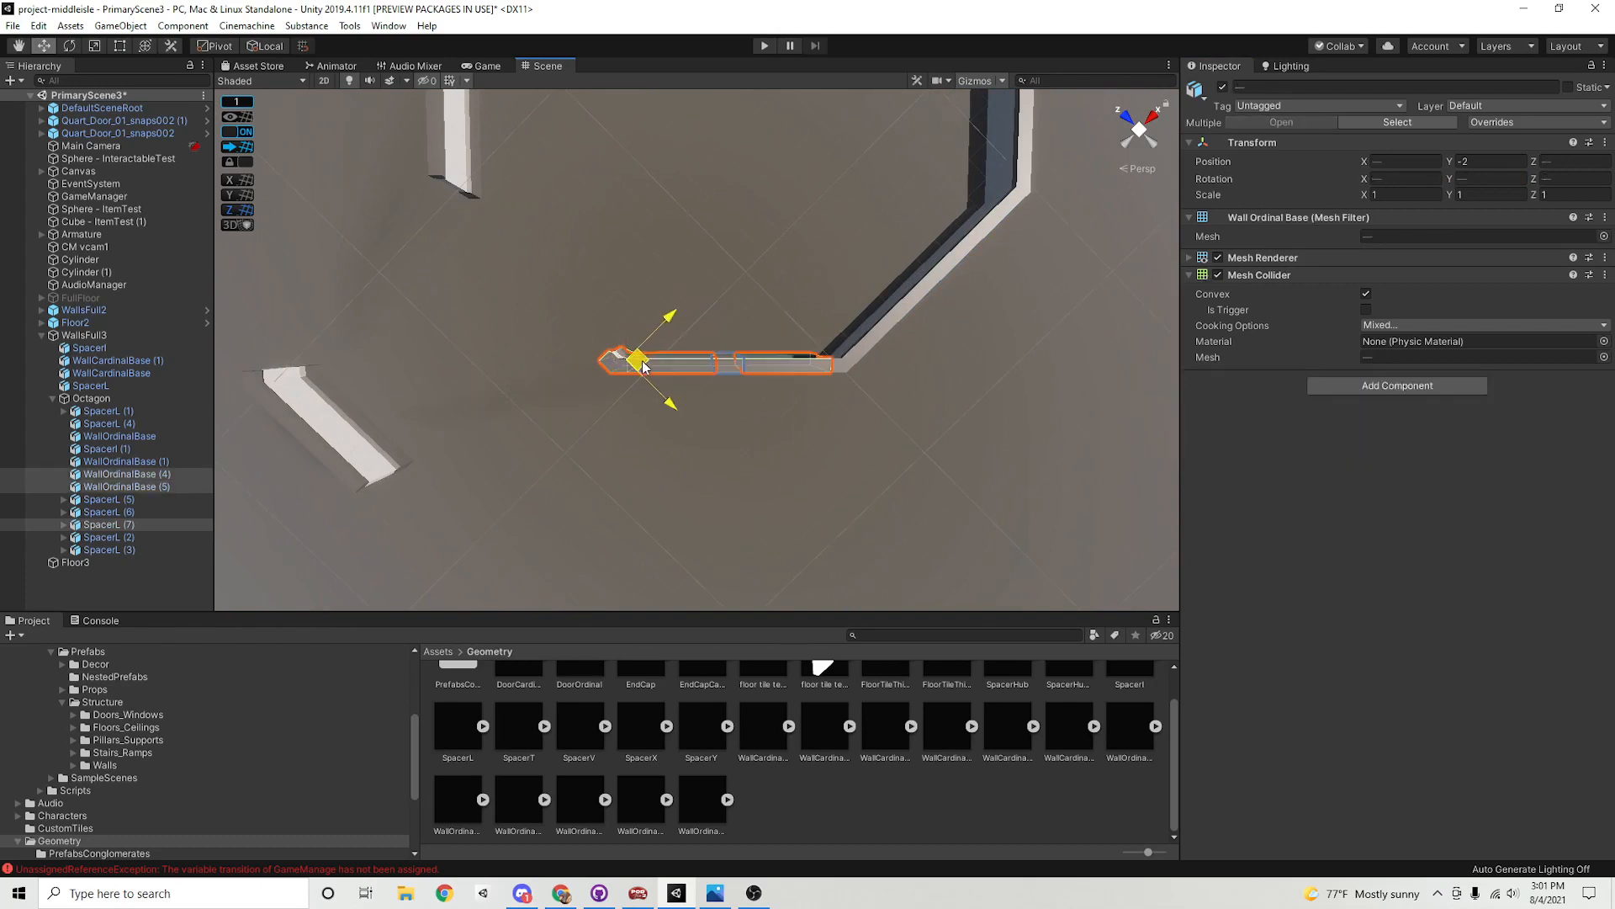
middle_drag(685, 329, 725, 412)
Duplicate the SpacerL (3) side, set its Y rotation to 0 and move it to X 54, Z -10 to close the octagon
click(880, 457)
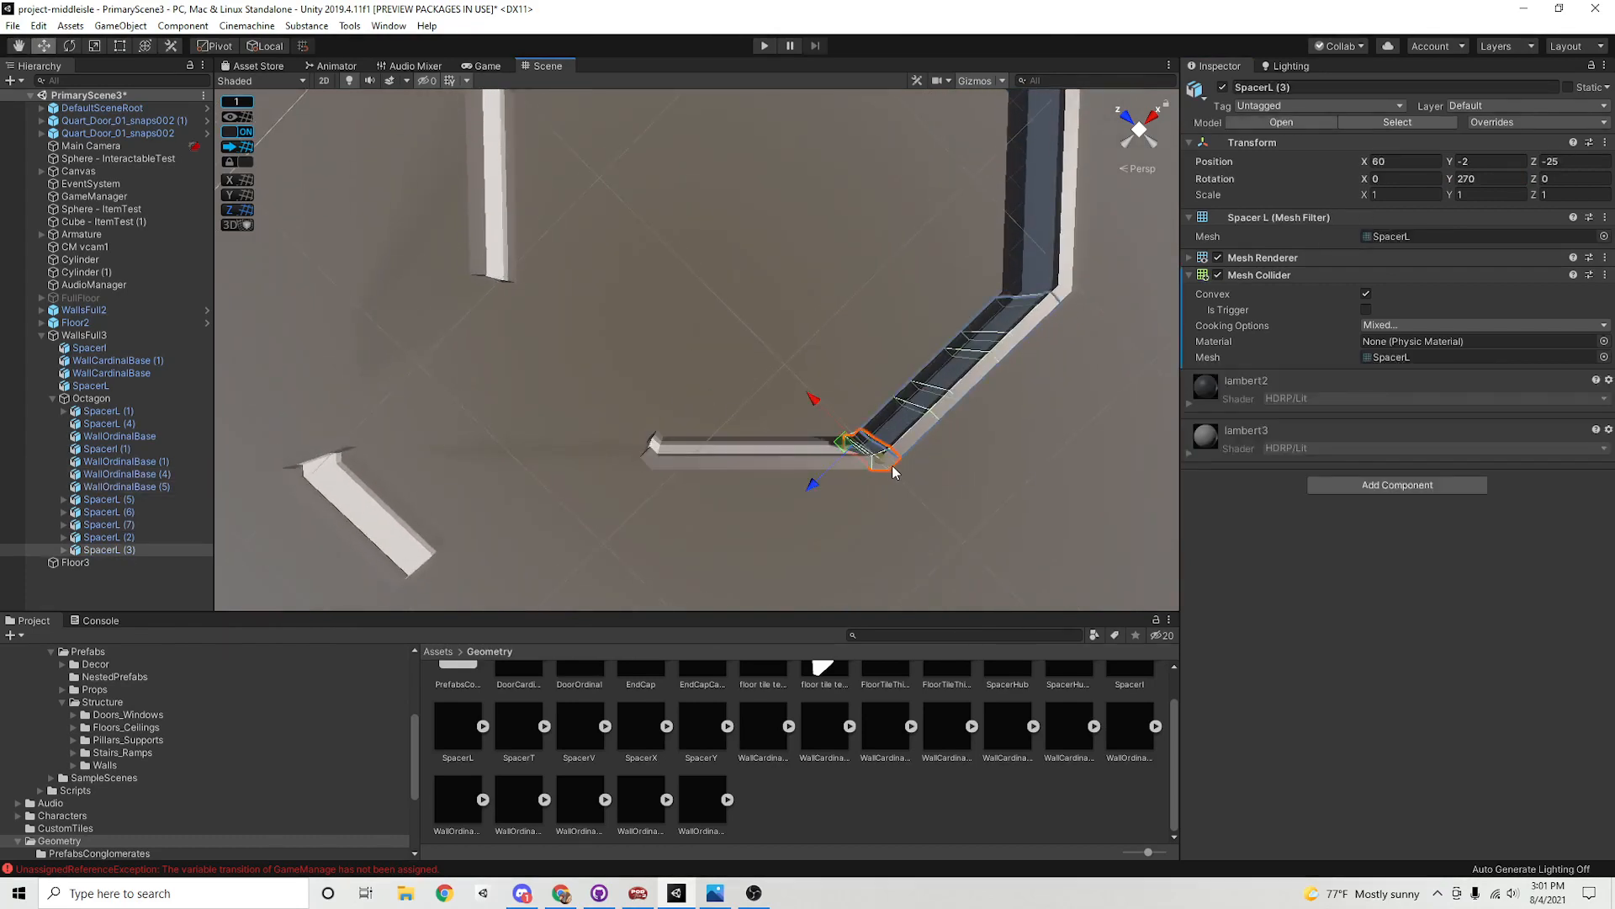
key(ctrl+d)
click(1499, 180)
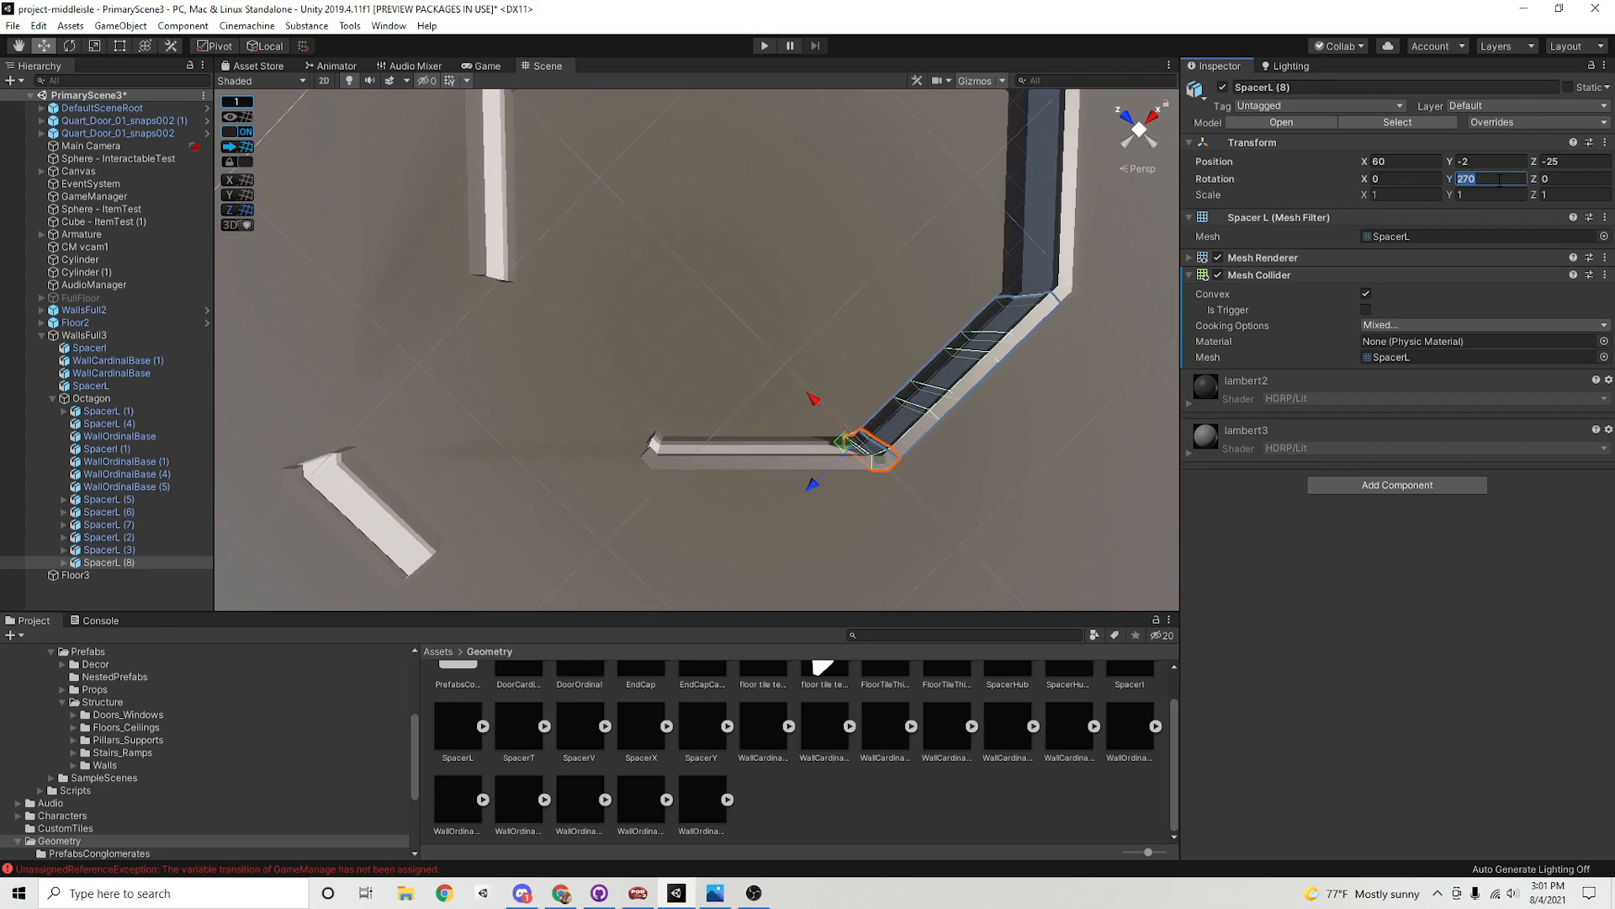
text(0)
drag(848, 452, 496, 294)
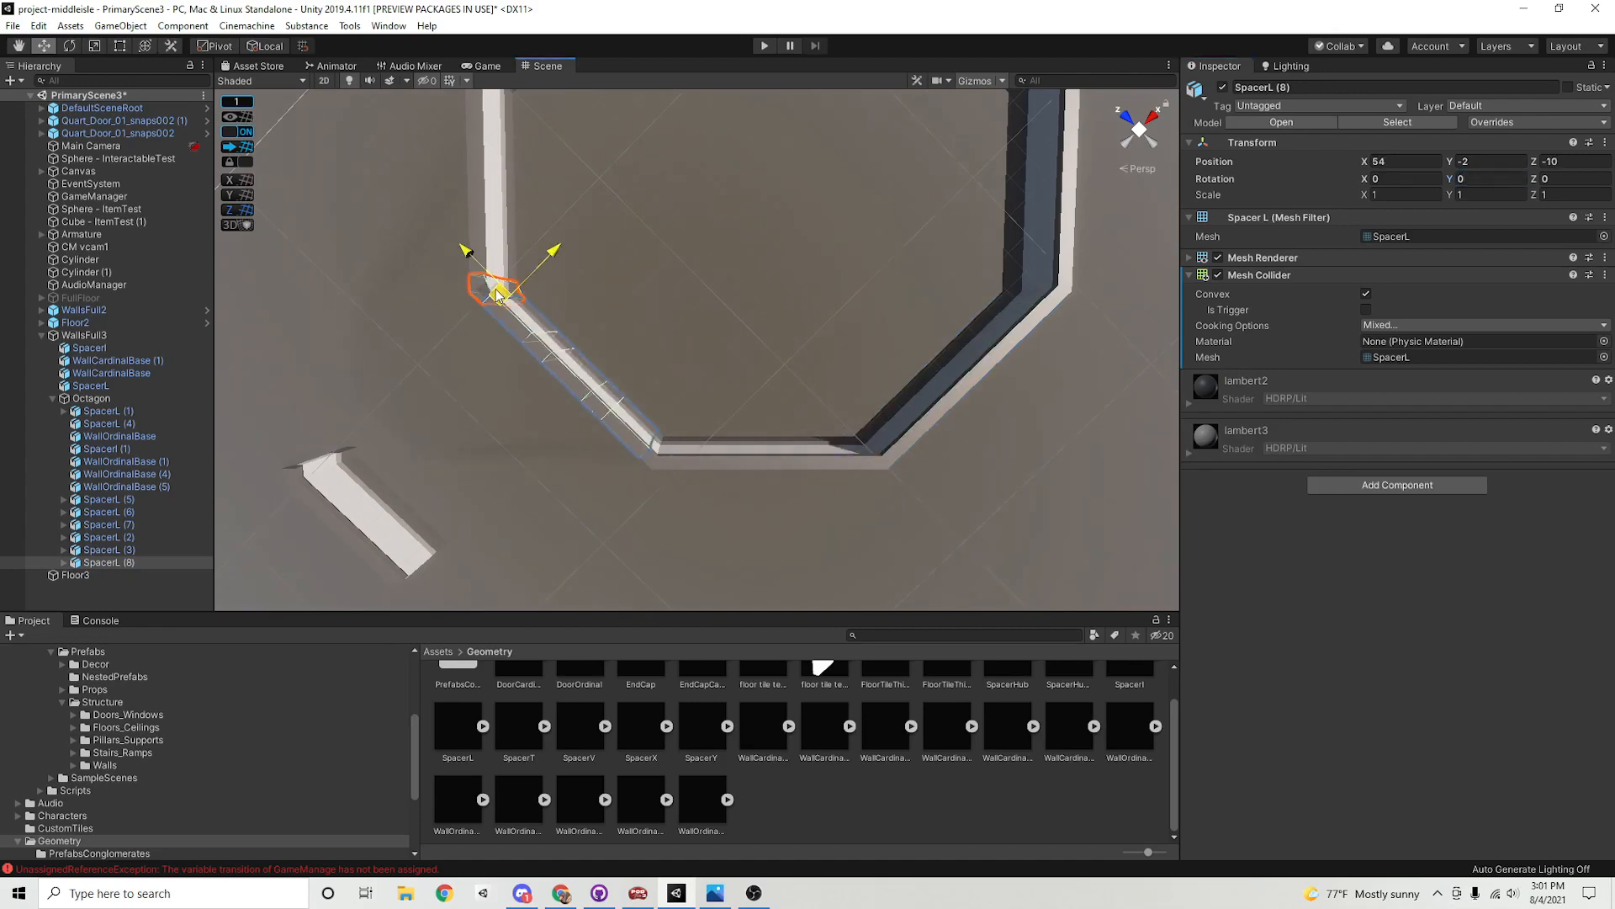
Inspect the closed octagon from above and at low angles, checking its corners and its overall shape
click(737, 317)
middle_drag(804, 209, 808, 299)
alt+right_drag(808, 299, 577, 396)
alt+drag(671, 438, 684, 439)
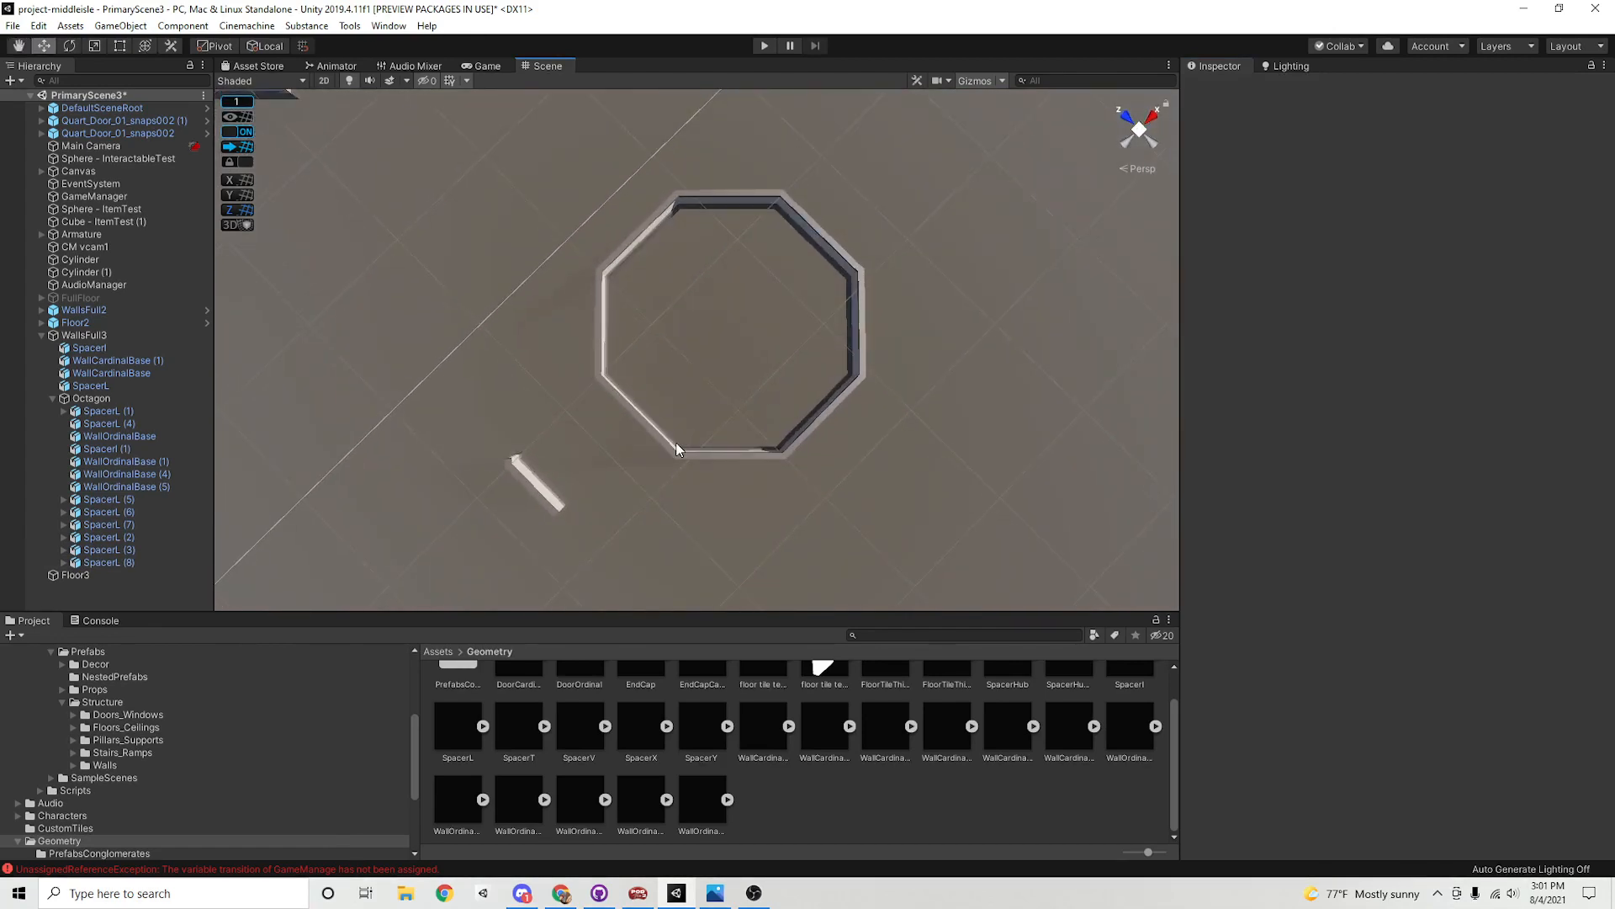
alt+right_drag(755, 203, 765, 408)
alt+drag(766, 408, 880, 383)
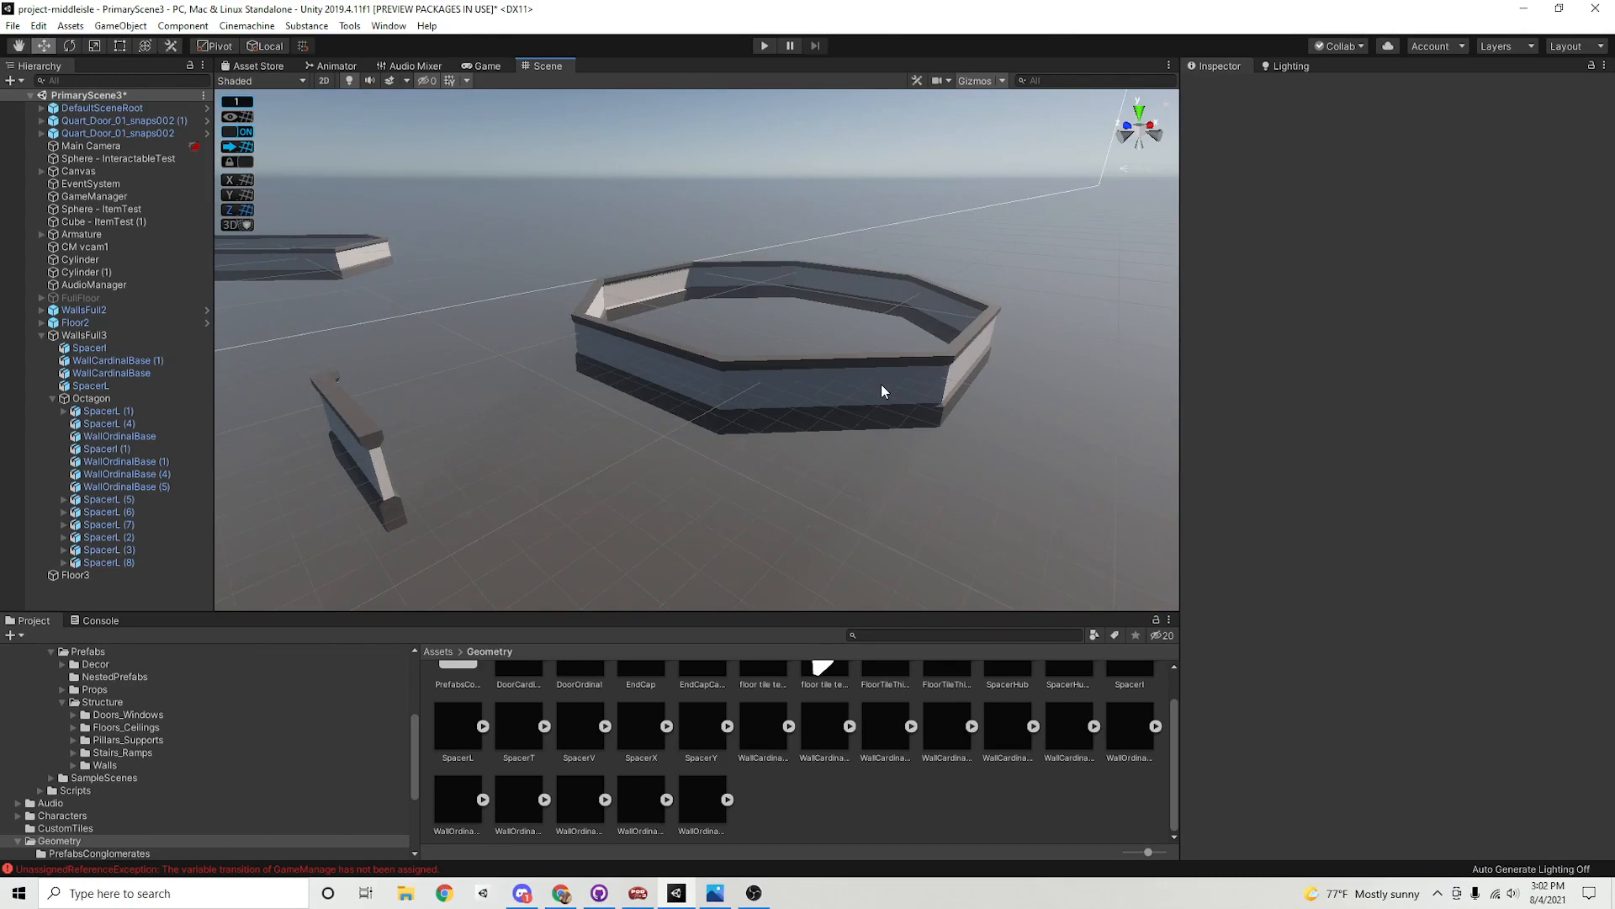
alt+drag(766, 359, 648, 482)
scroll(785, 407, up, 10)
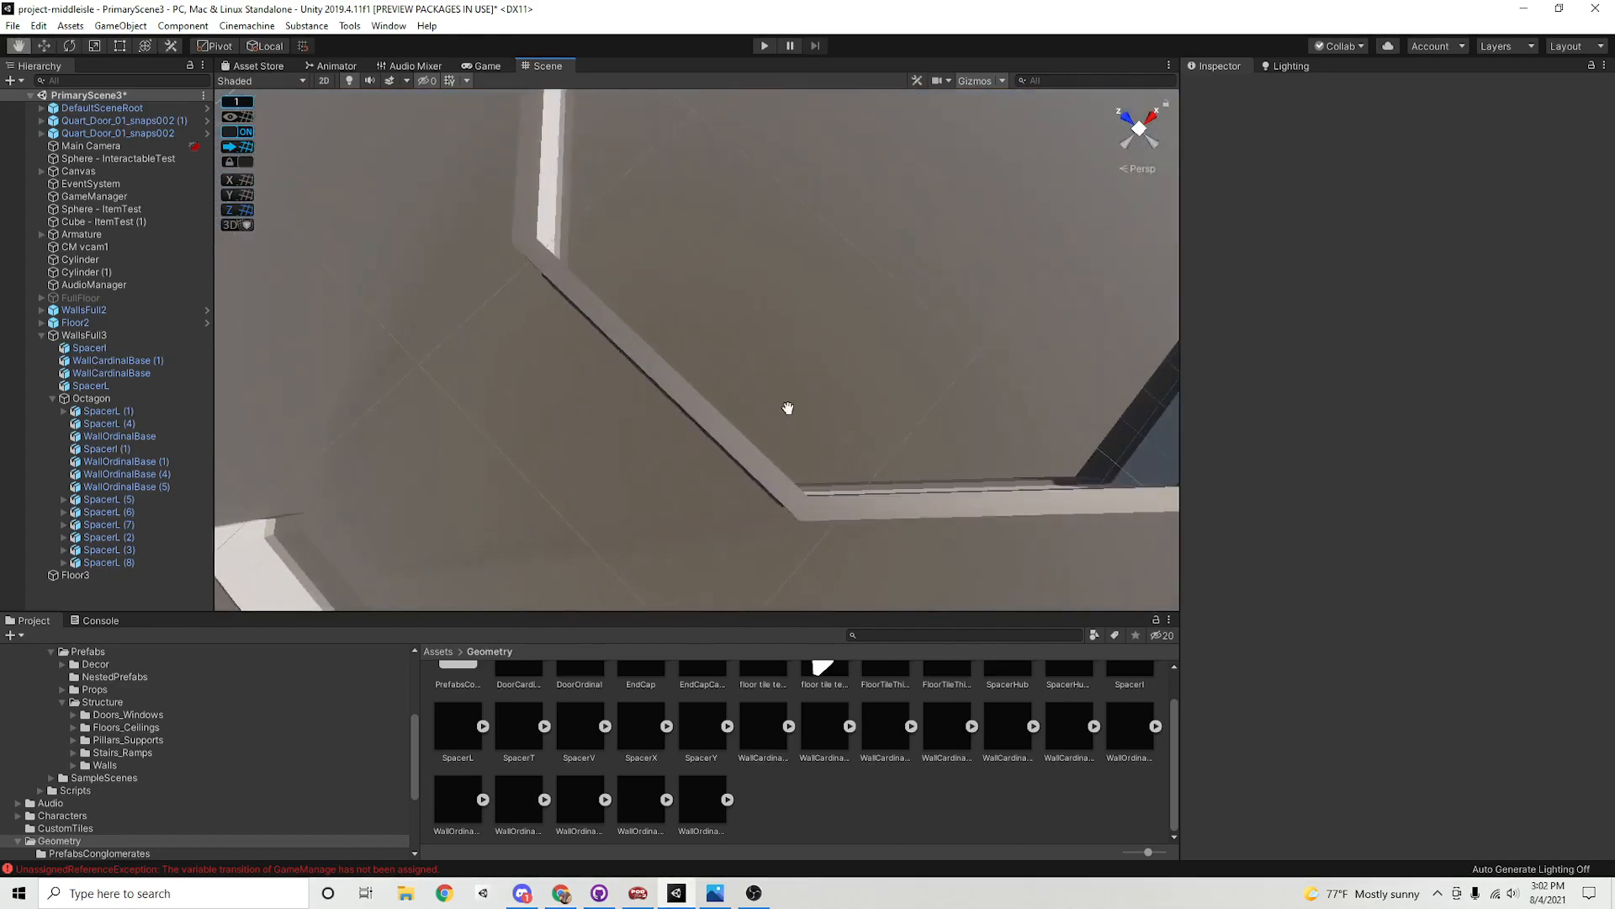
scroll(652, 365, down, 20)
alt+drag(725, 375, 674, 422)
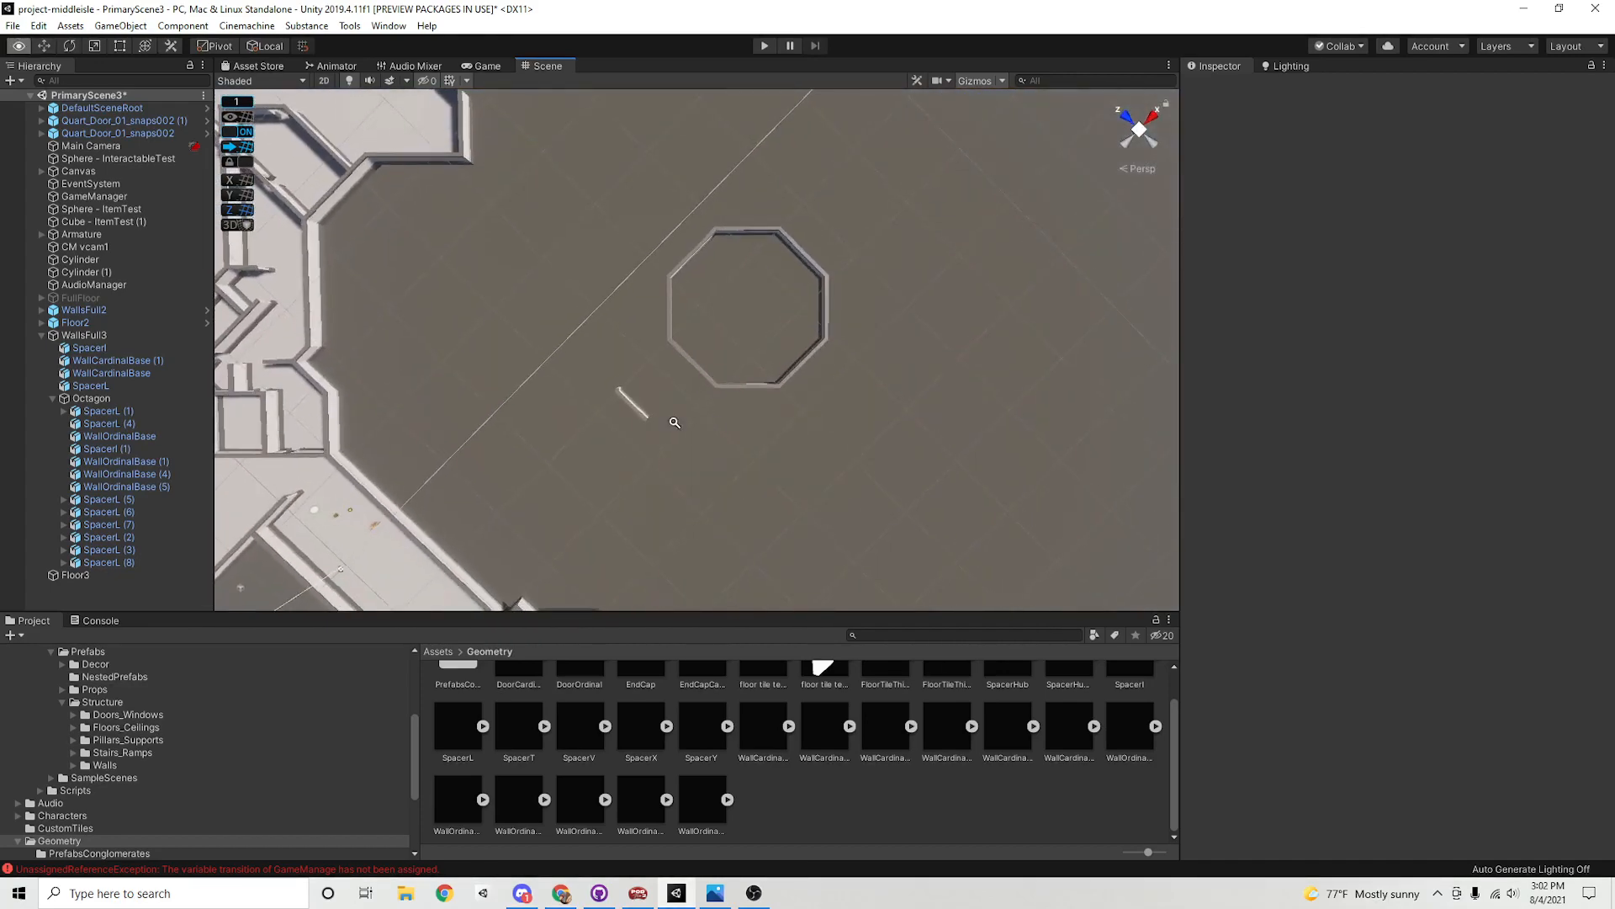
alt+right_drag(674, 422, 609, 472)
alt+drag(610, 472, 522, 457)
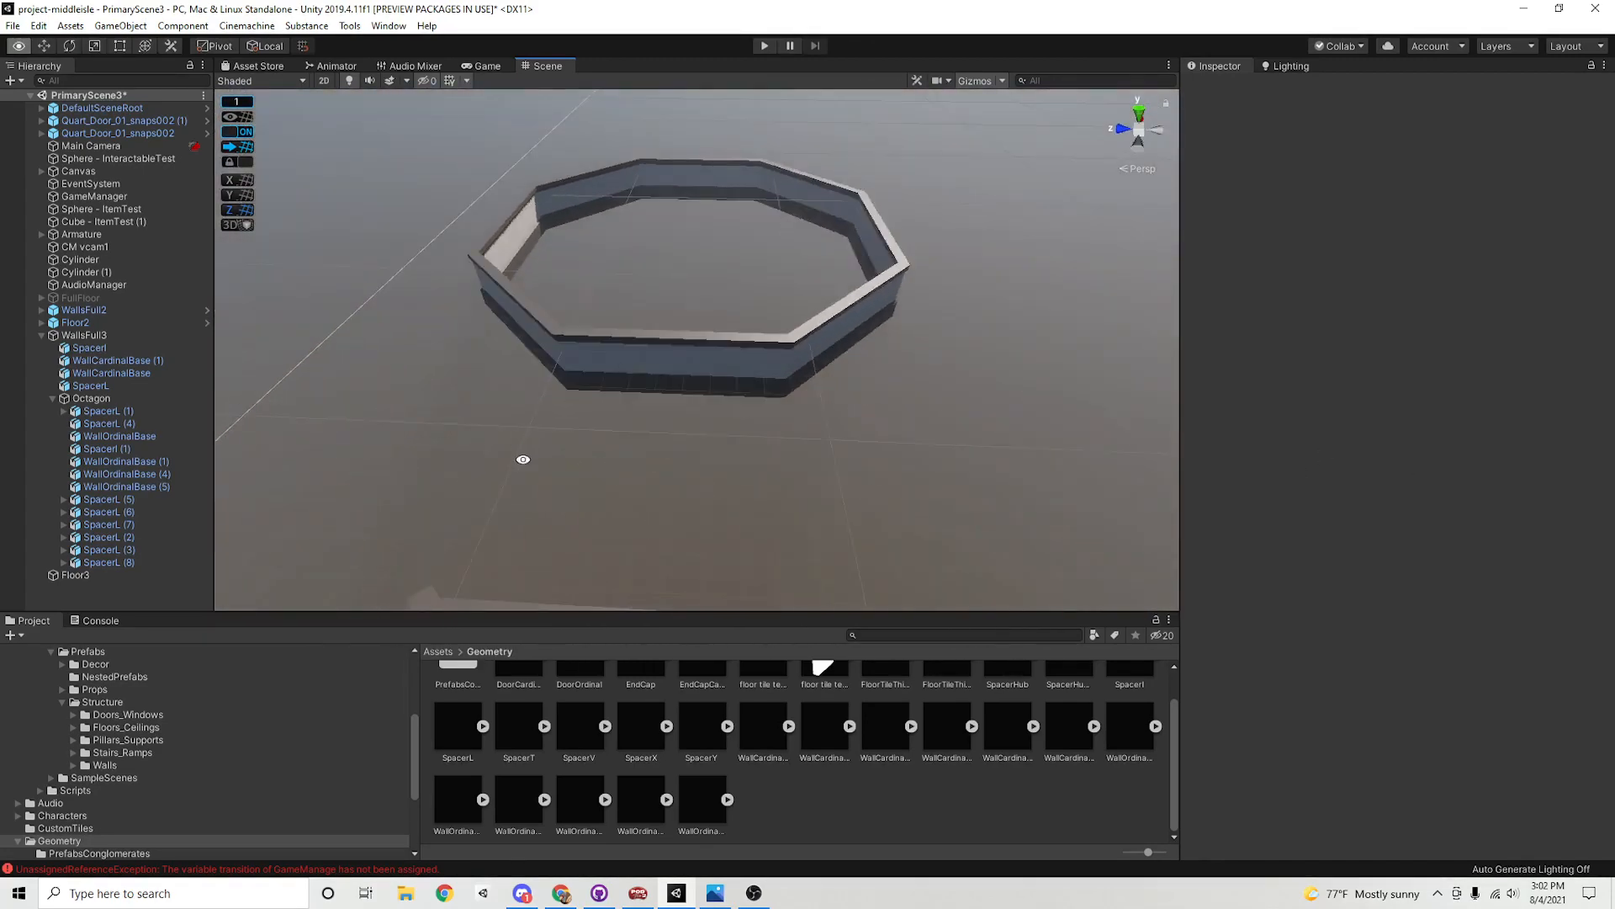
Delete the two WallCardinalBase segments on either side of the narrow spacer in the SpacerL (8) side
alt+right_drag(522, 458, 695, 363)
click(695, 362)
alt+drag(695, 362, 785, 323)
shift+click(785, 322)
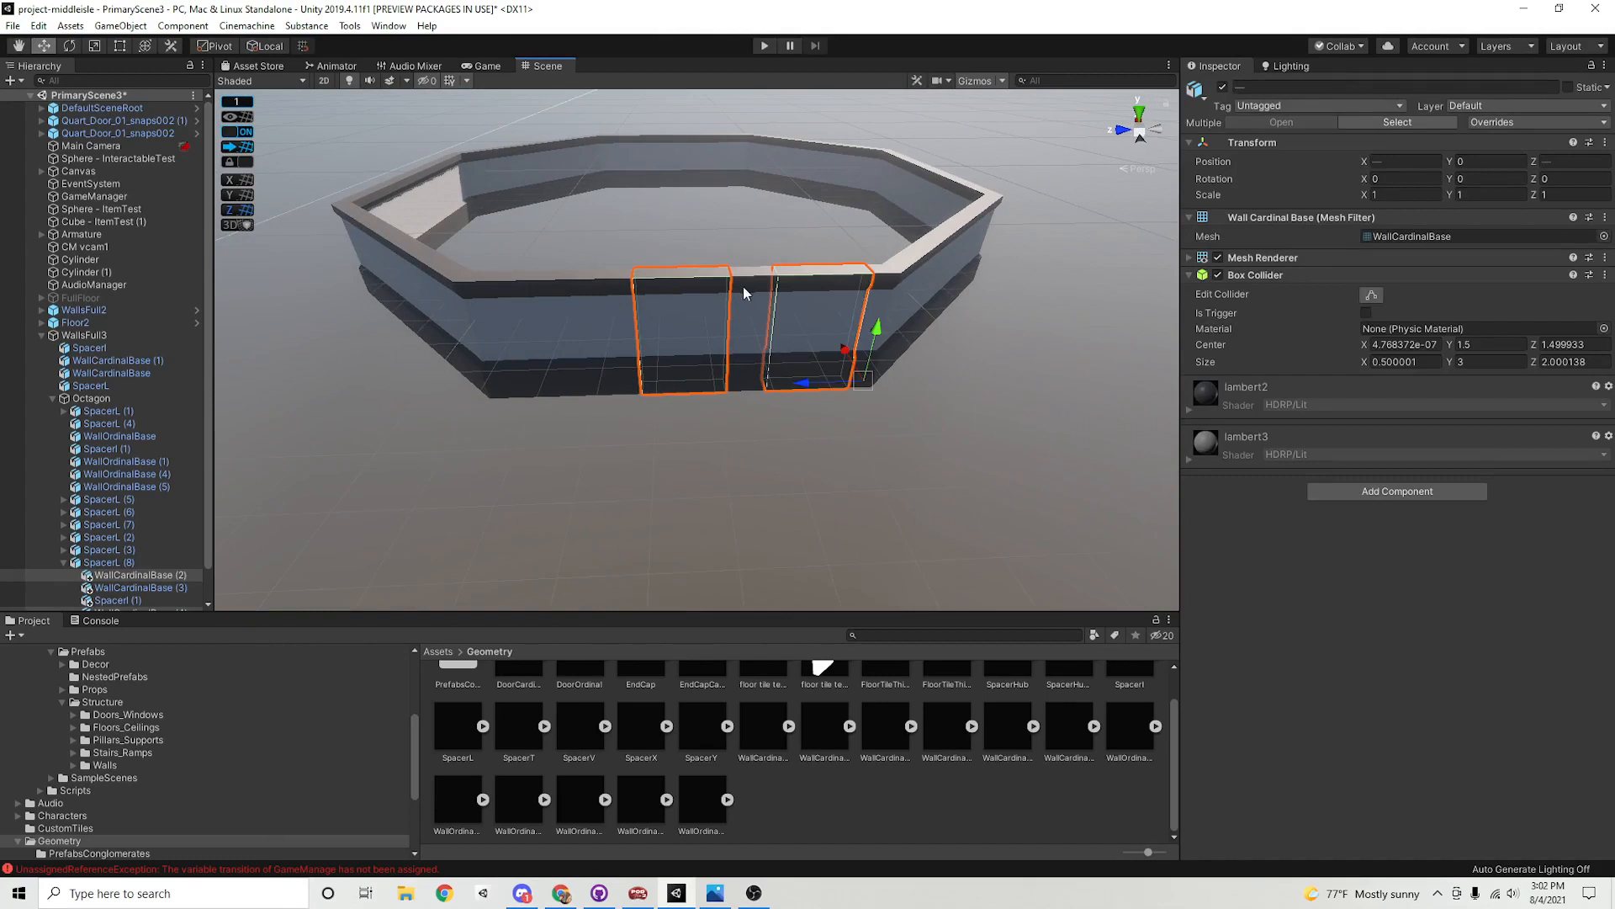
key(Delete)
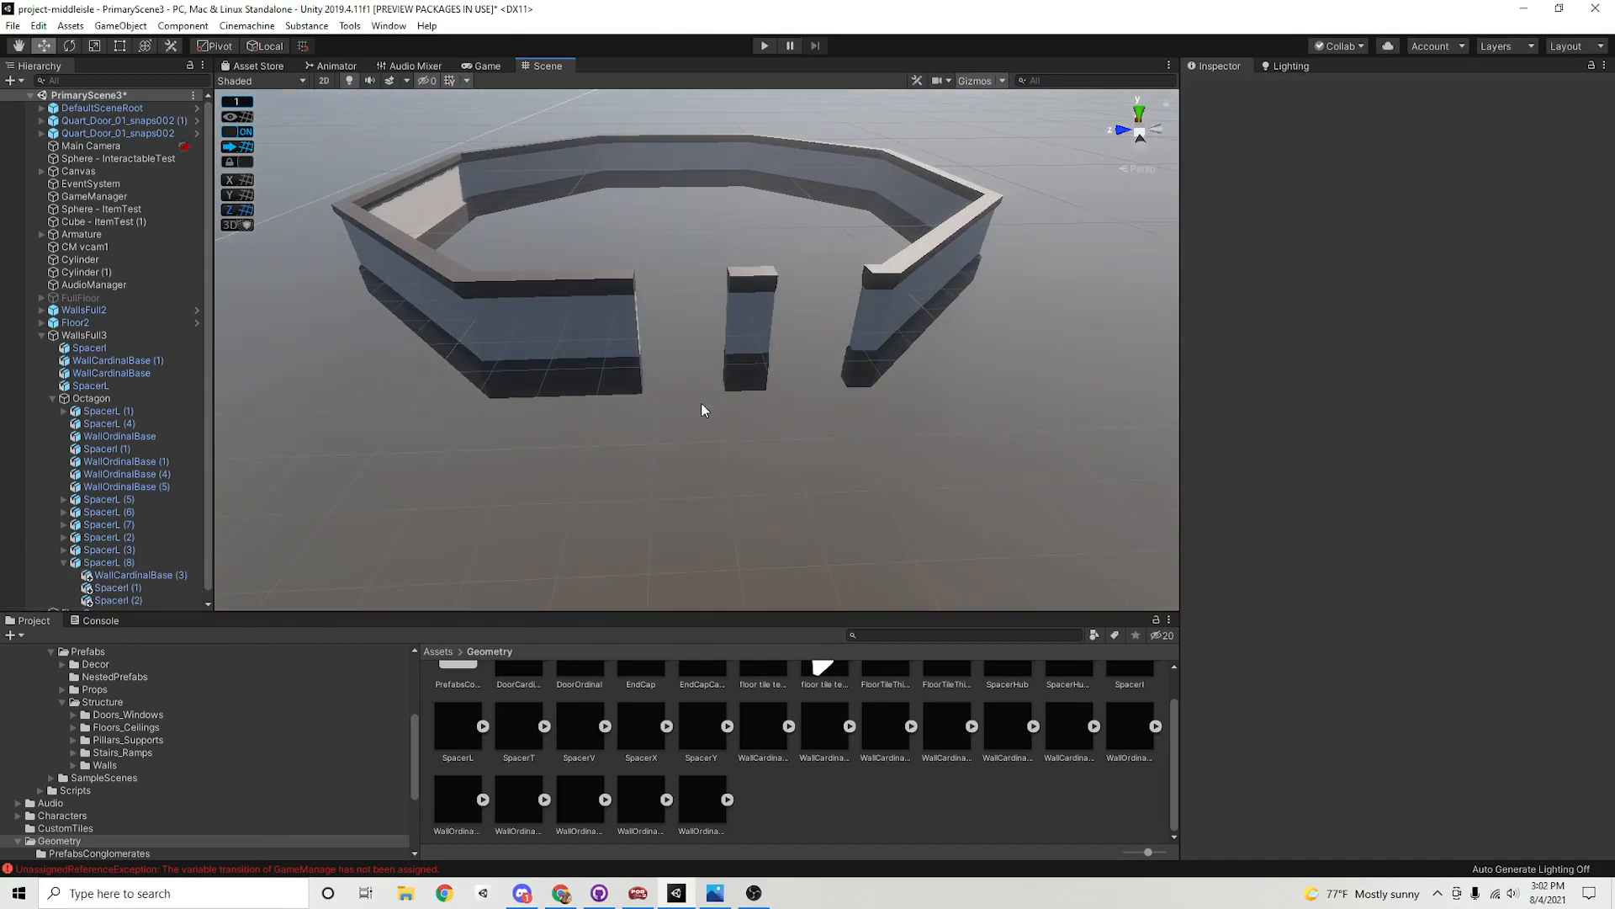
click(64, 562)
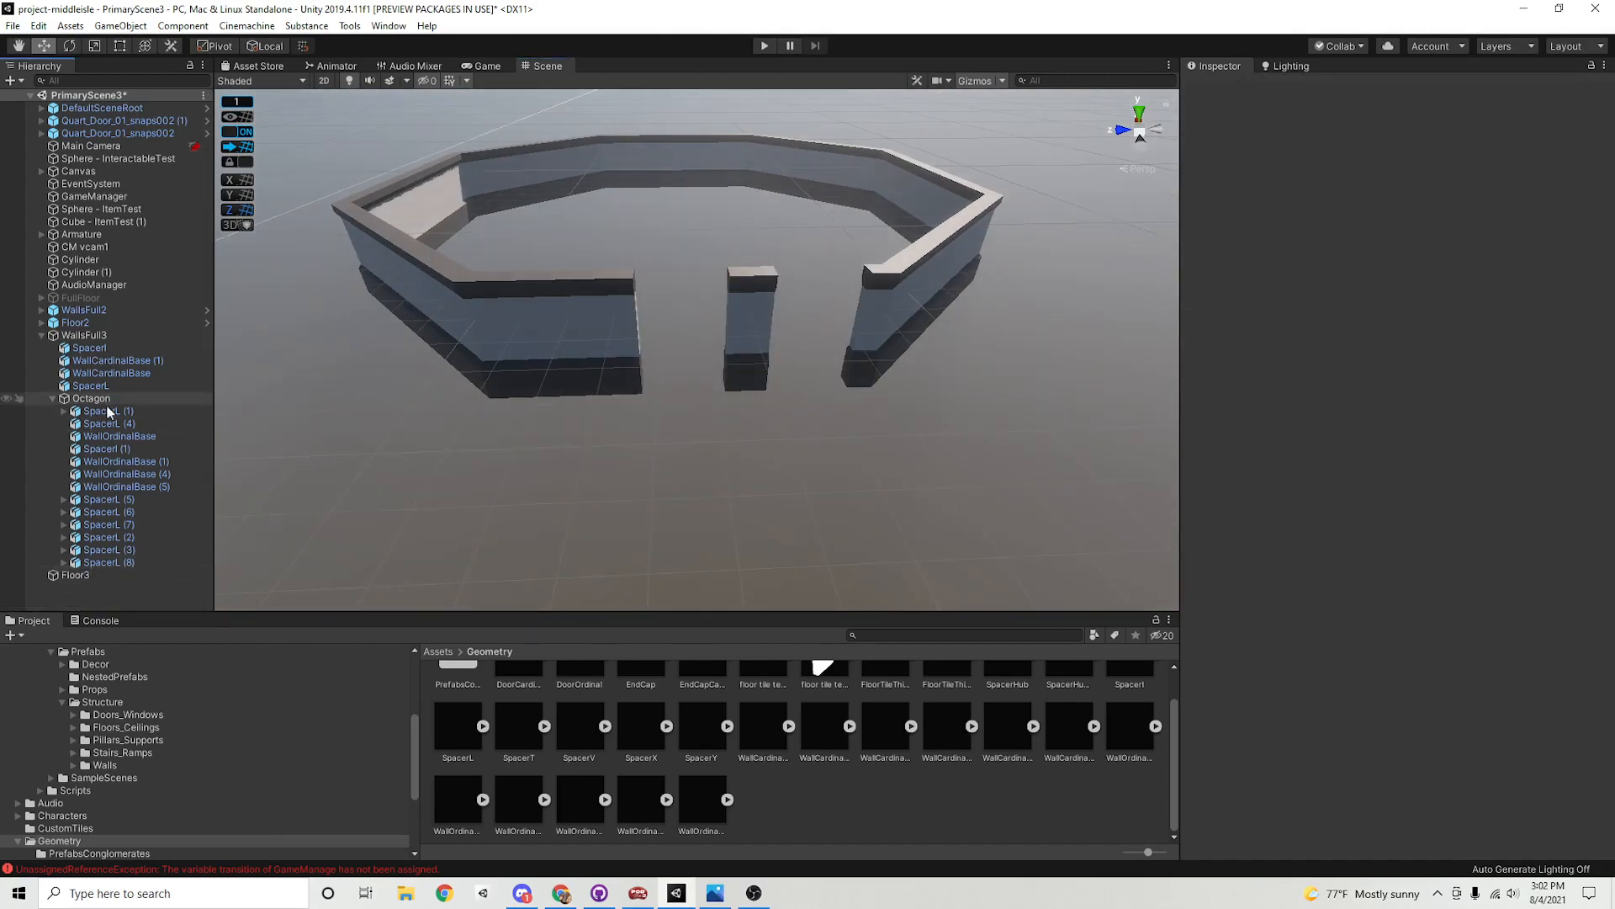
Place WallCardinalHybridSingle in the opened side at X 54, Y -2, Z -16 and mirror it with an X scale of -1
alt+drag(861, 391, 745, 490)
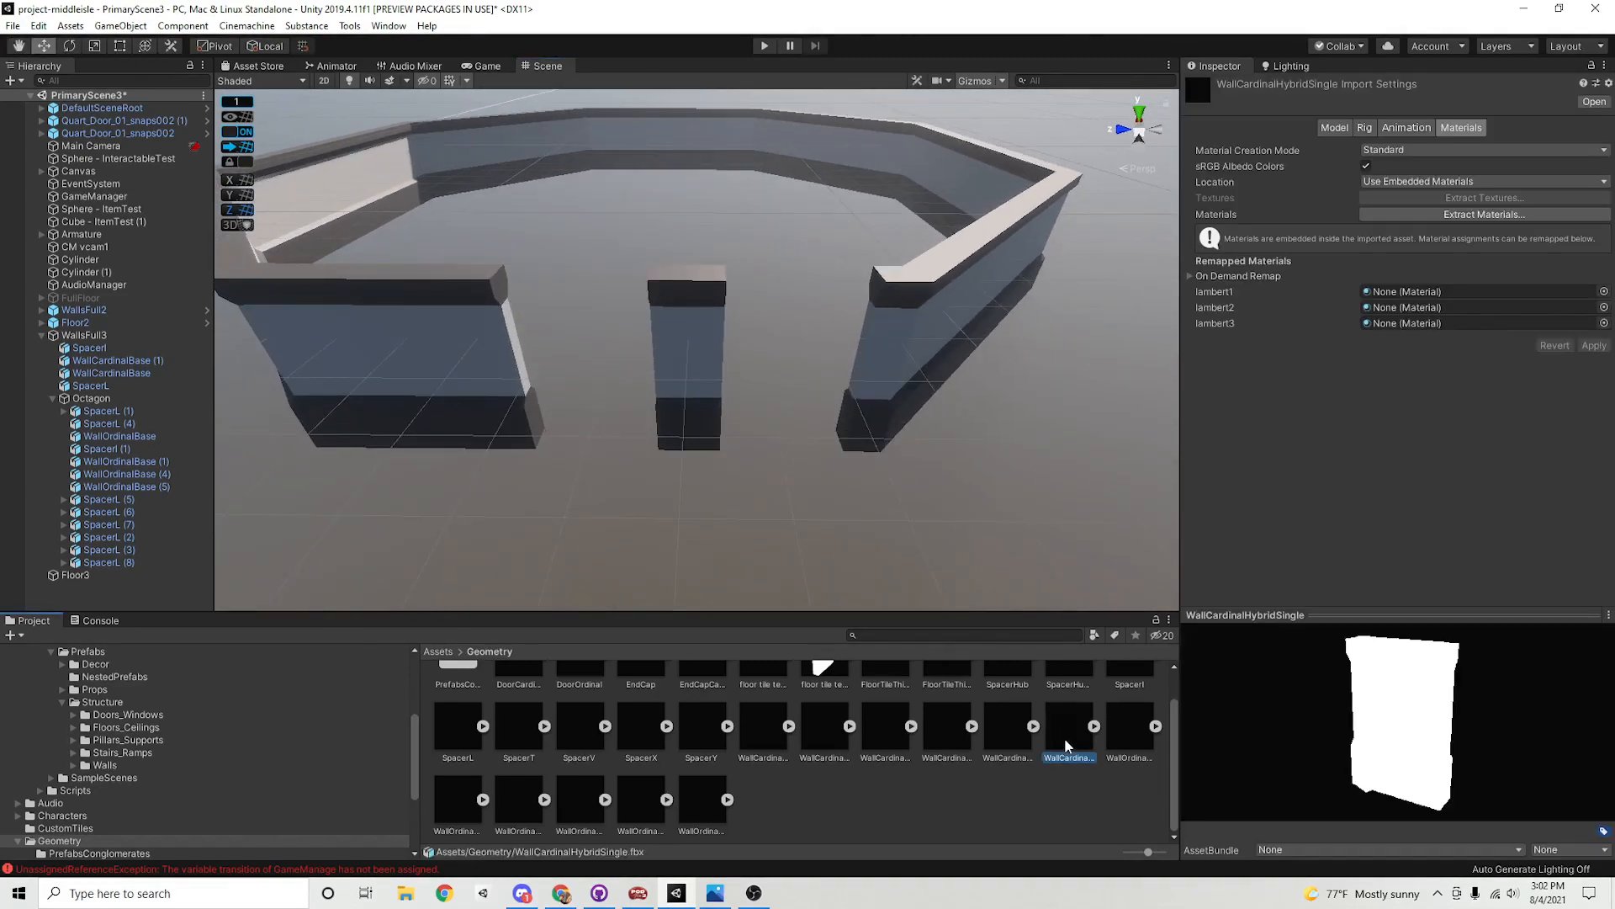
drag(1065, 745, 696, 378)
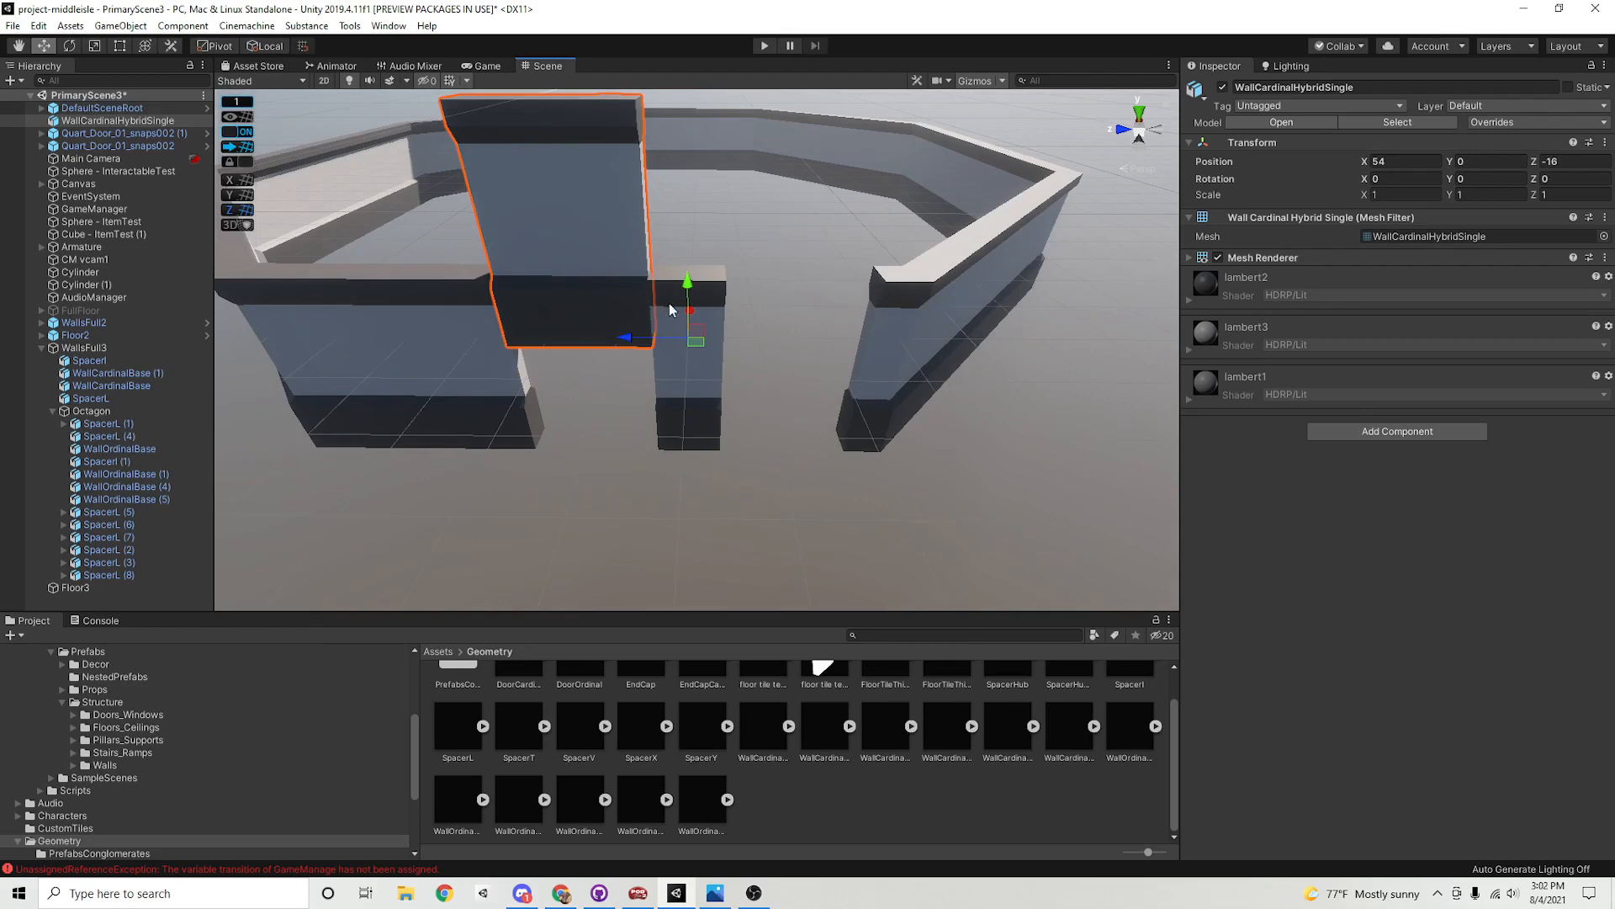
drag(687, 280, 685, 390)
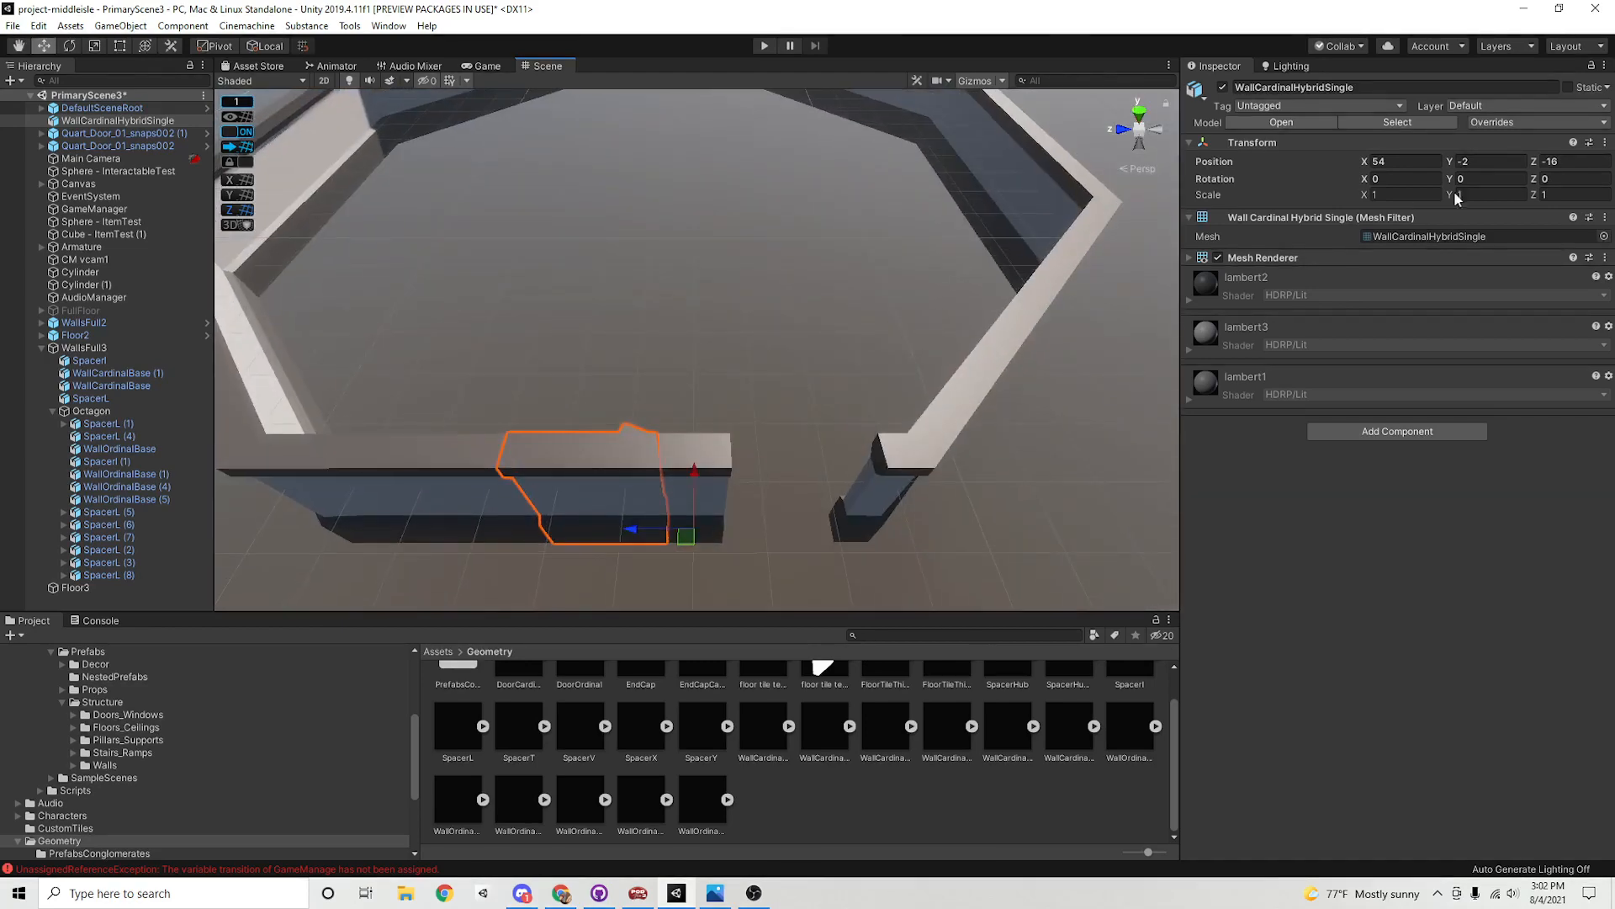
text(-1)
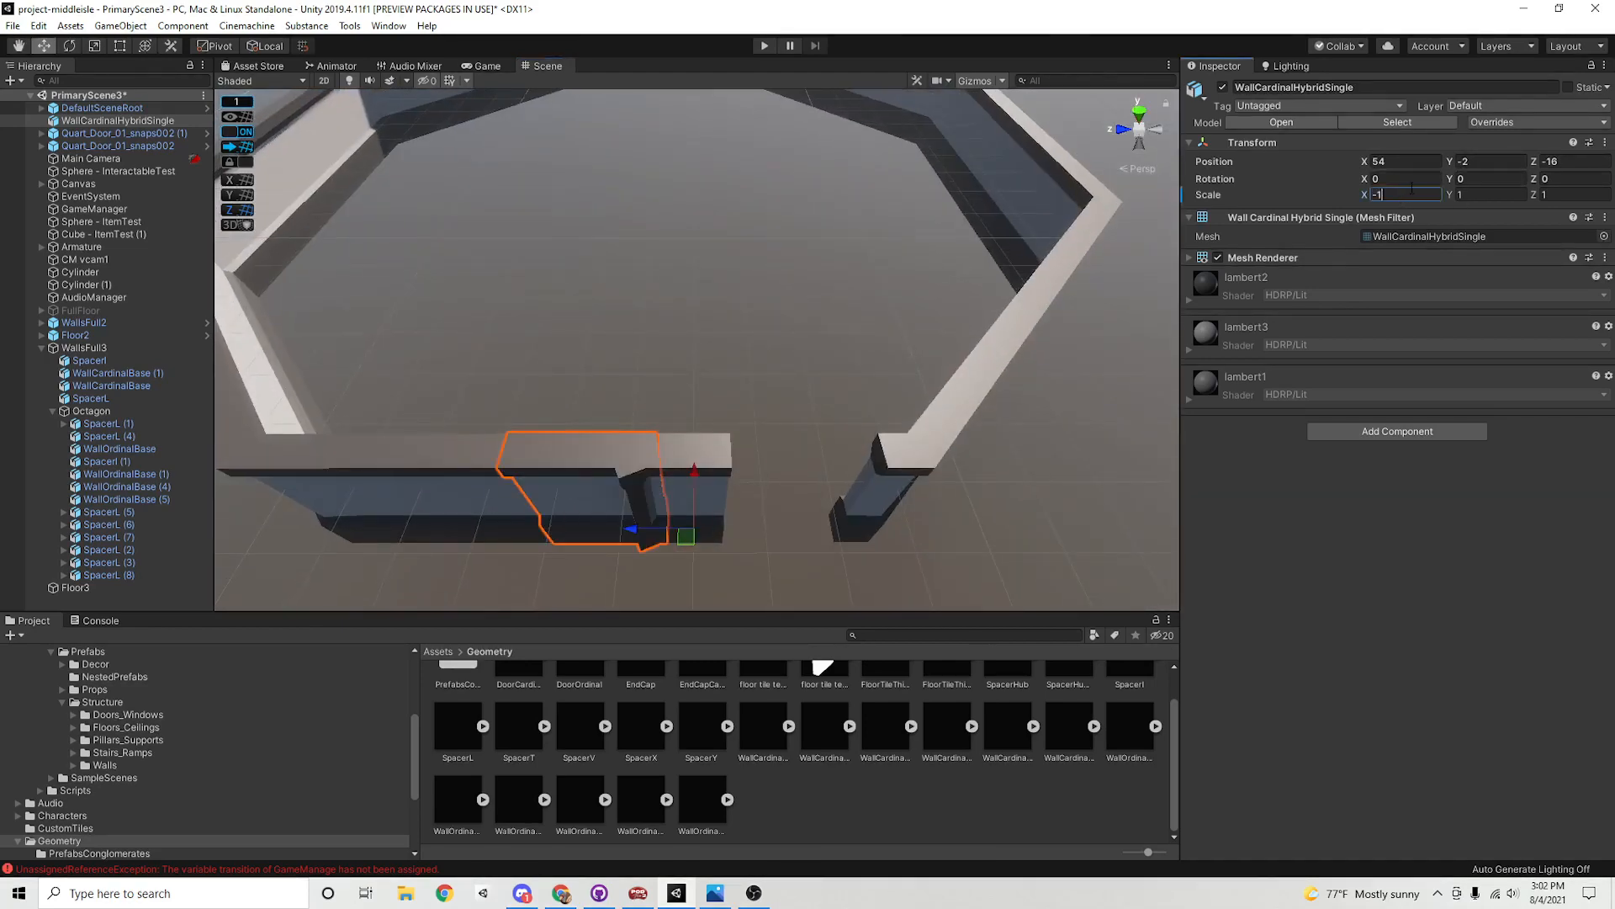
Add a Mesh Collider to WallCardinalHybridSingle and make it convex
alt+drag(709, 570, 833, 454)
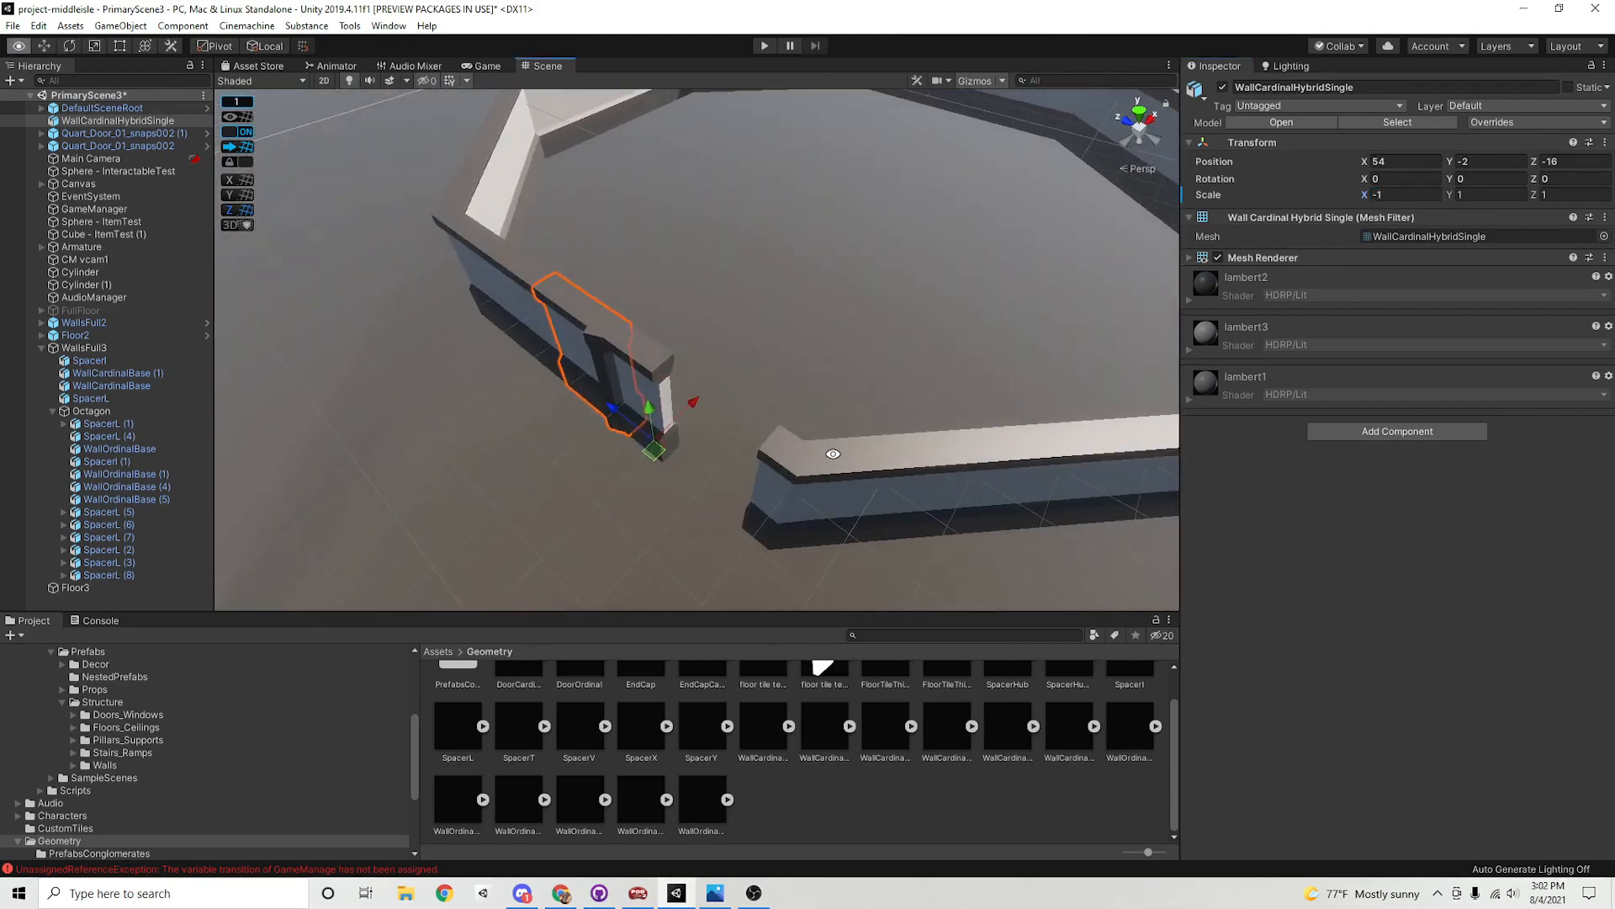
click(638, 320)
click(596, 354)
alt+drag(559, 364, 542, 473)
alt+right_drag(542, 473, 858, 483)
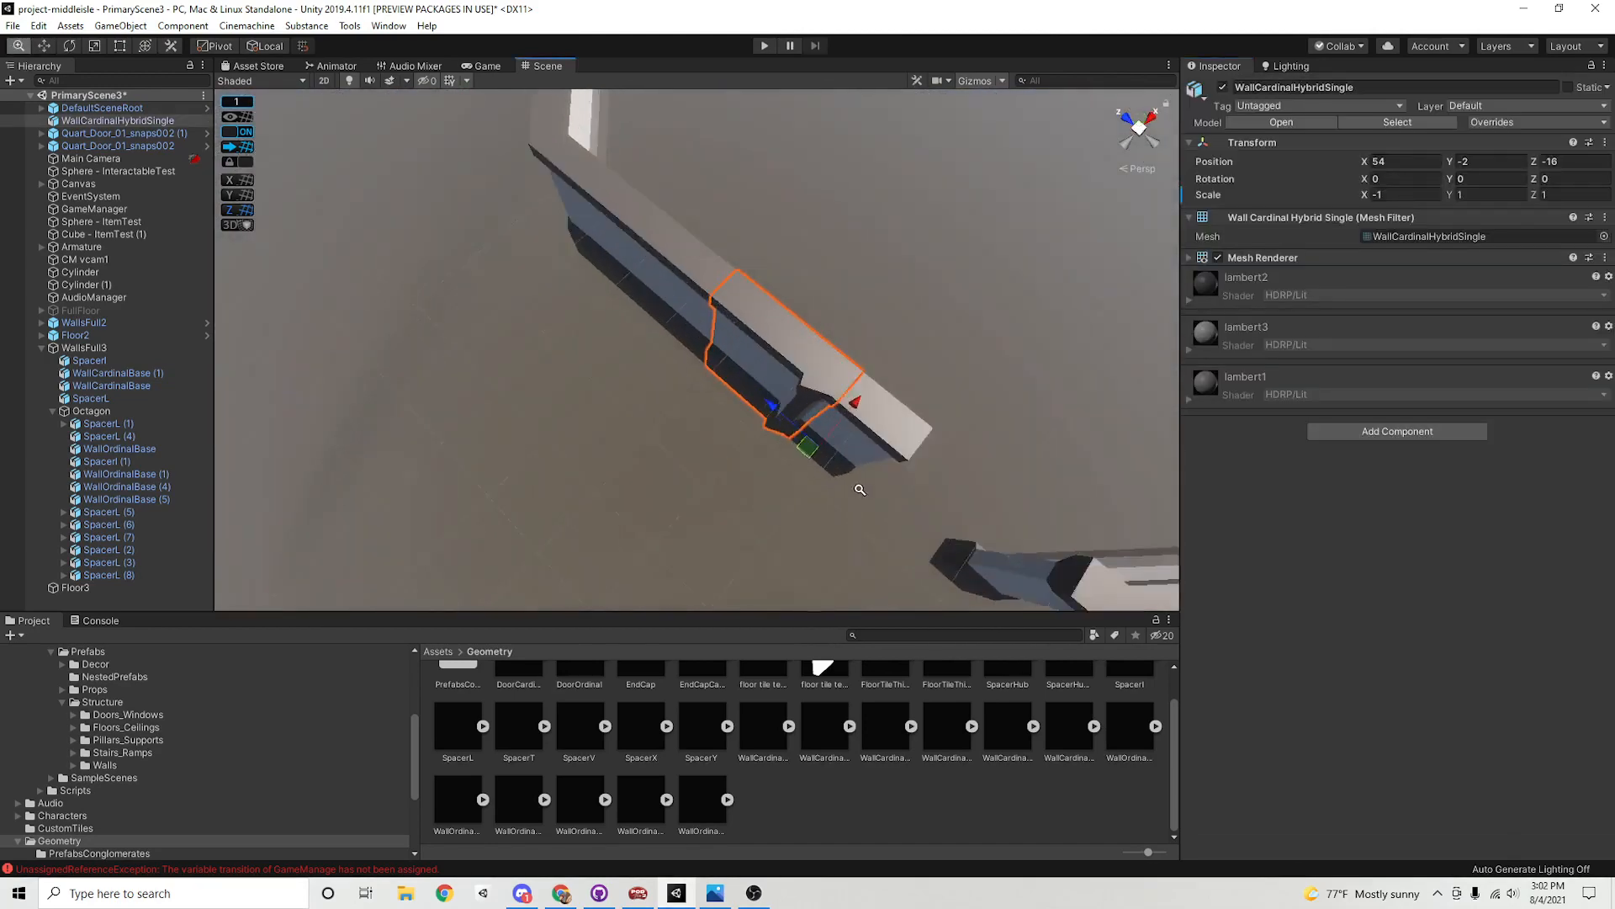
alt+drag(859, 483, 822, 490)
alt+right_drag(822, 491, 858, 499)
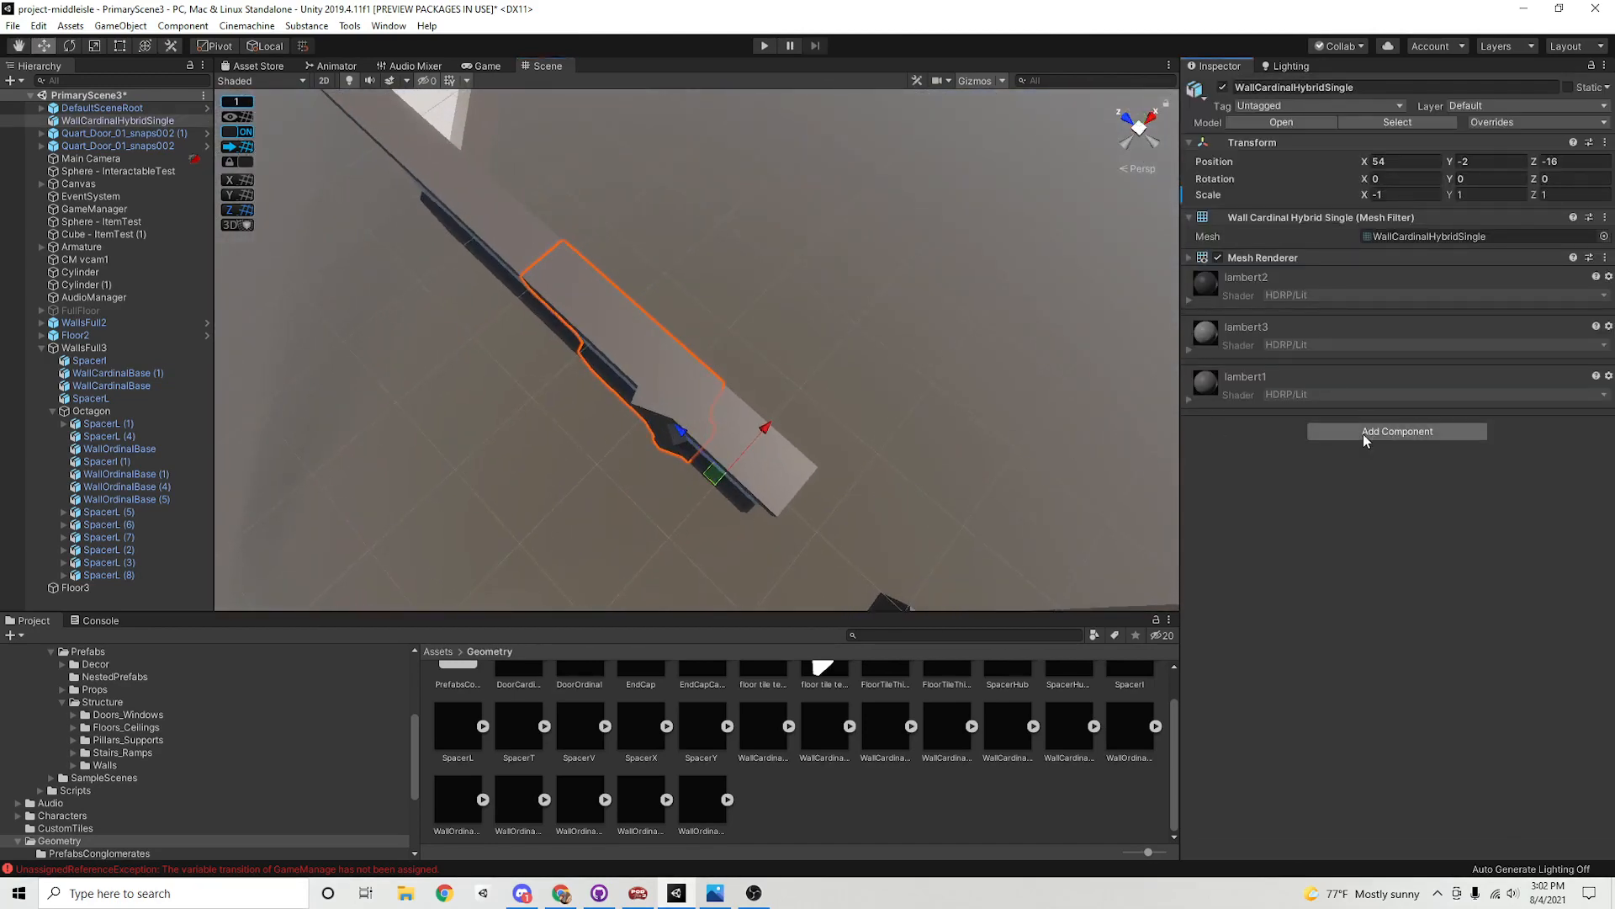
click(1398, 431)
click(1358, 644)
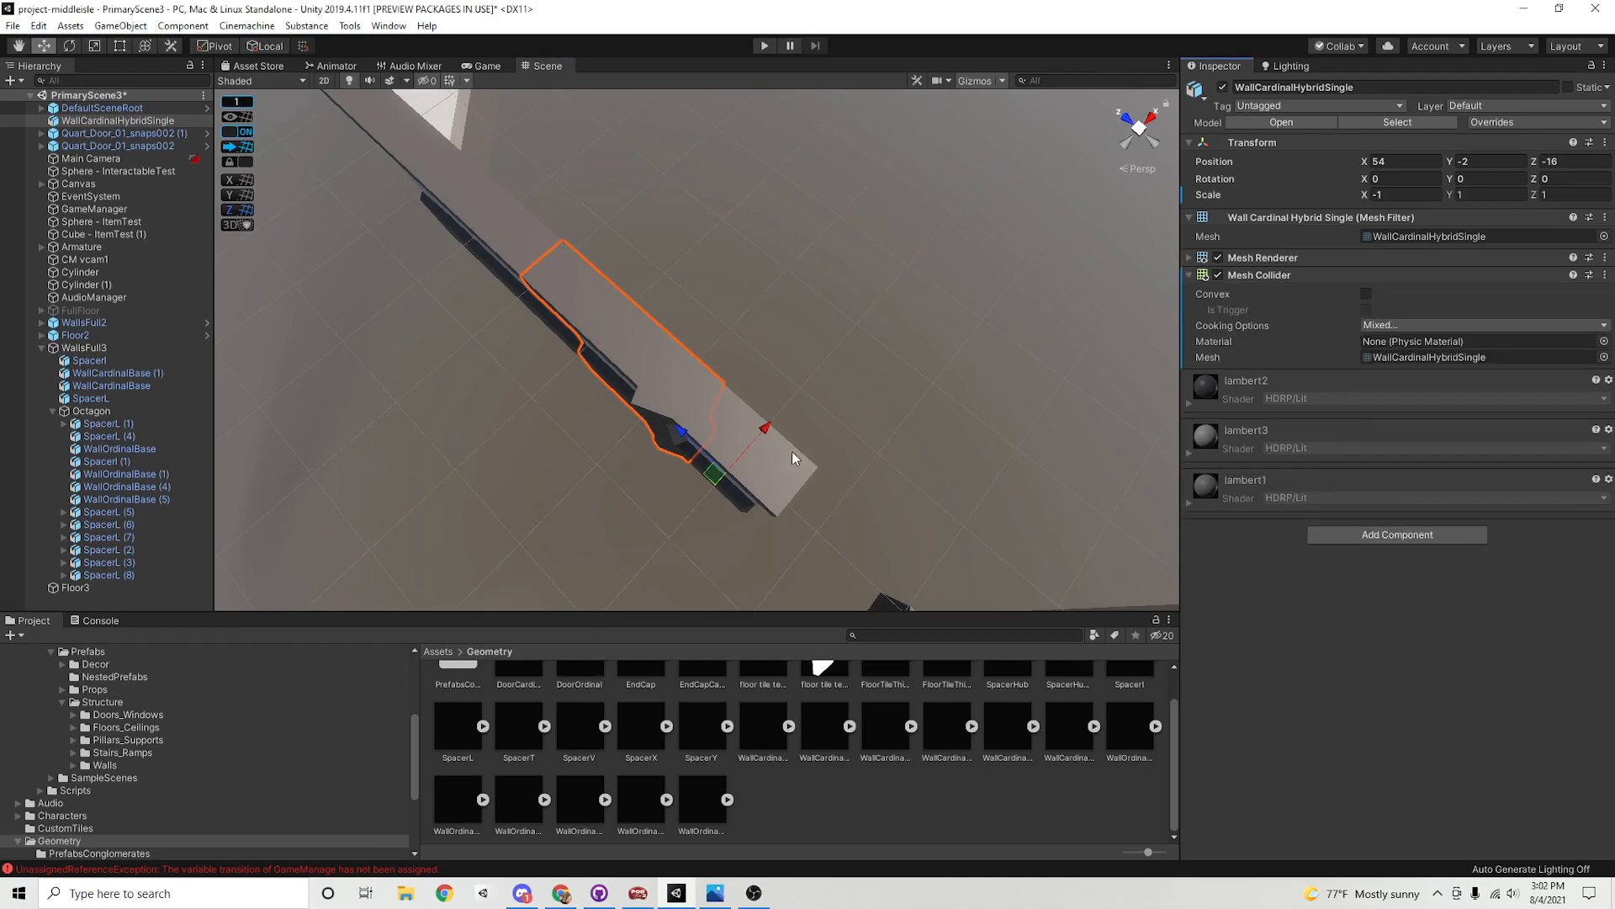
click(1364, 295)
click(853, 318)
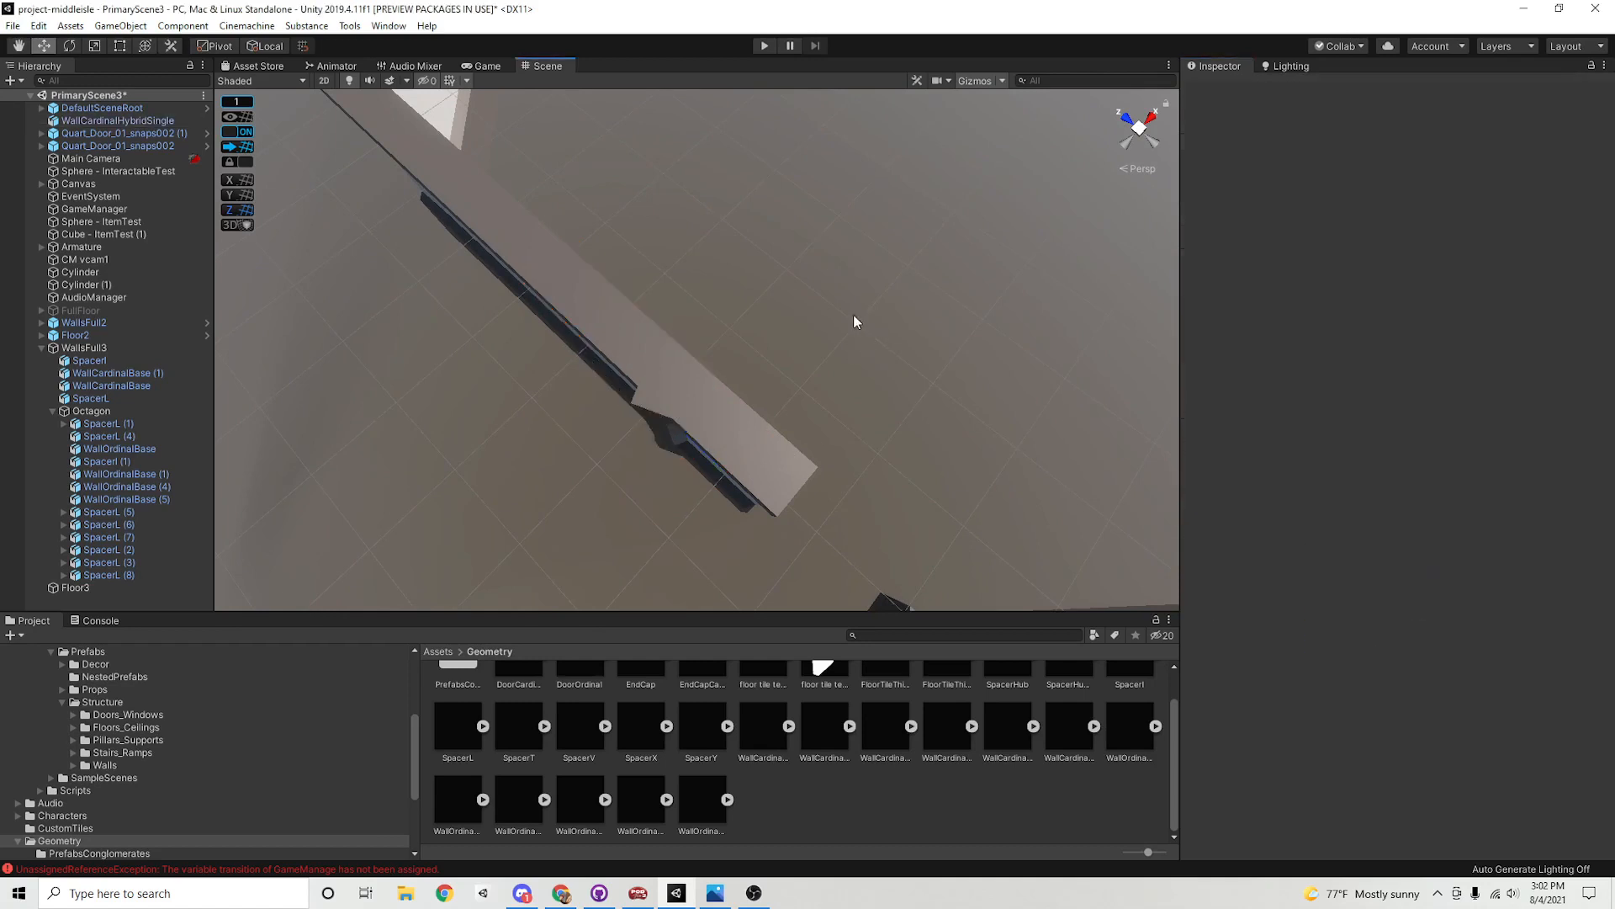
Reparent WallCardinalHybridSingle from the scene root to Octagon
click(121, 119)
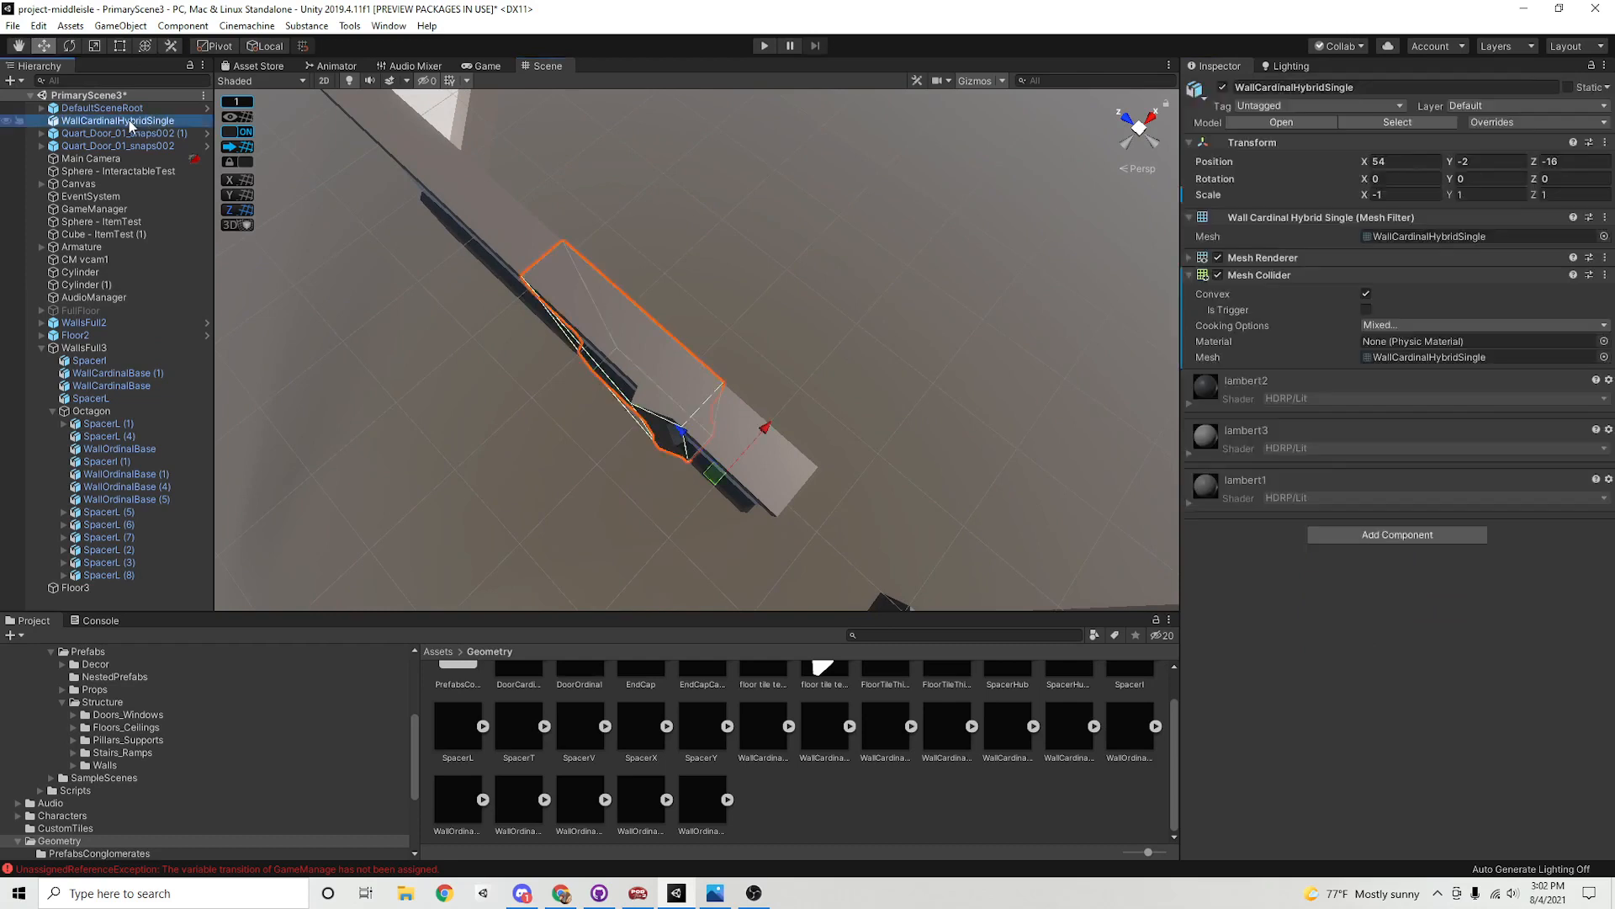
drag(121, 119, 158, 419)
alt+drag(838, 393, 926, 371)
click(850, 318)
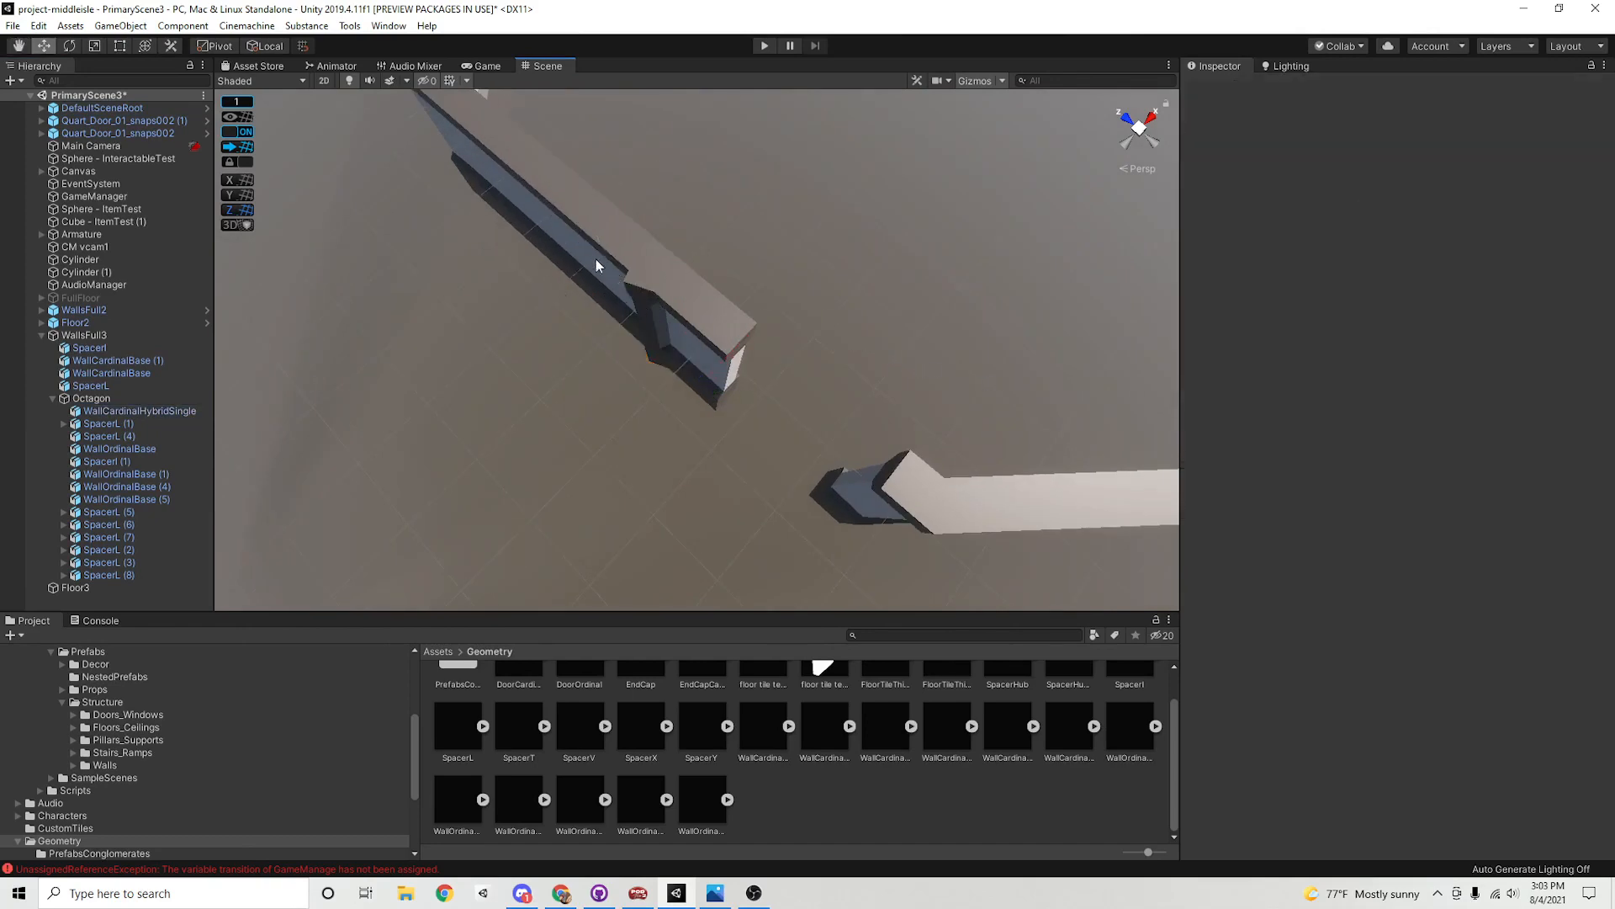
Preview the WallOrdinalHub and WallOrdinalEdge models and compare them with the hybrid wall piece in the opened side
click(631, 263)
alt+drag(631, 262, 682, 621)
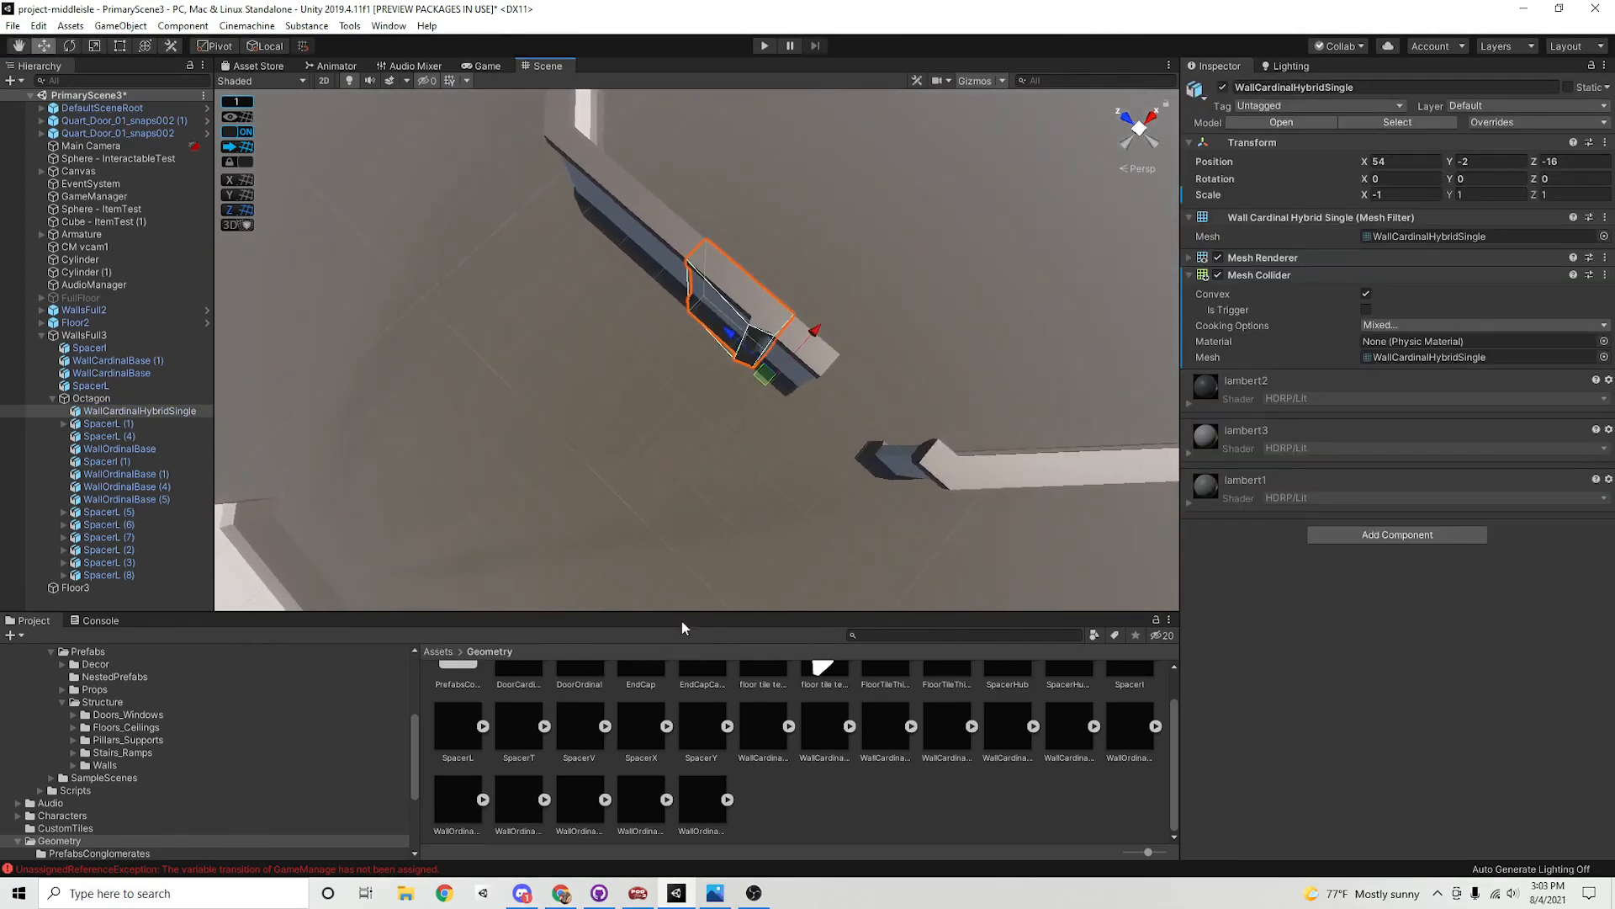
click(523, 806)
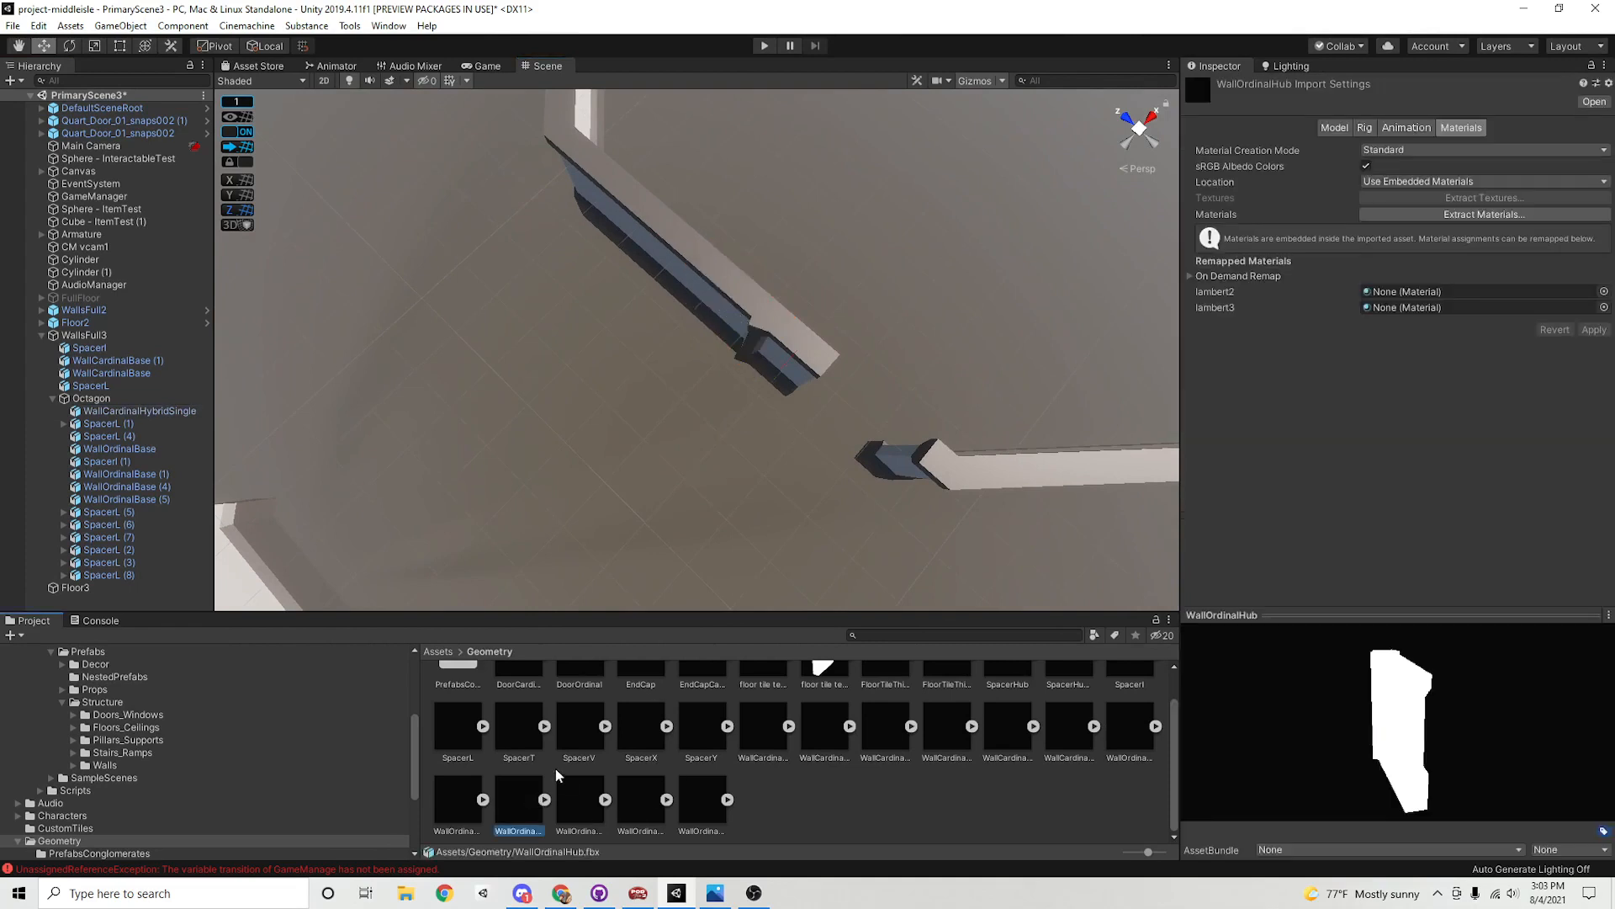
click(439, 803)
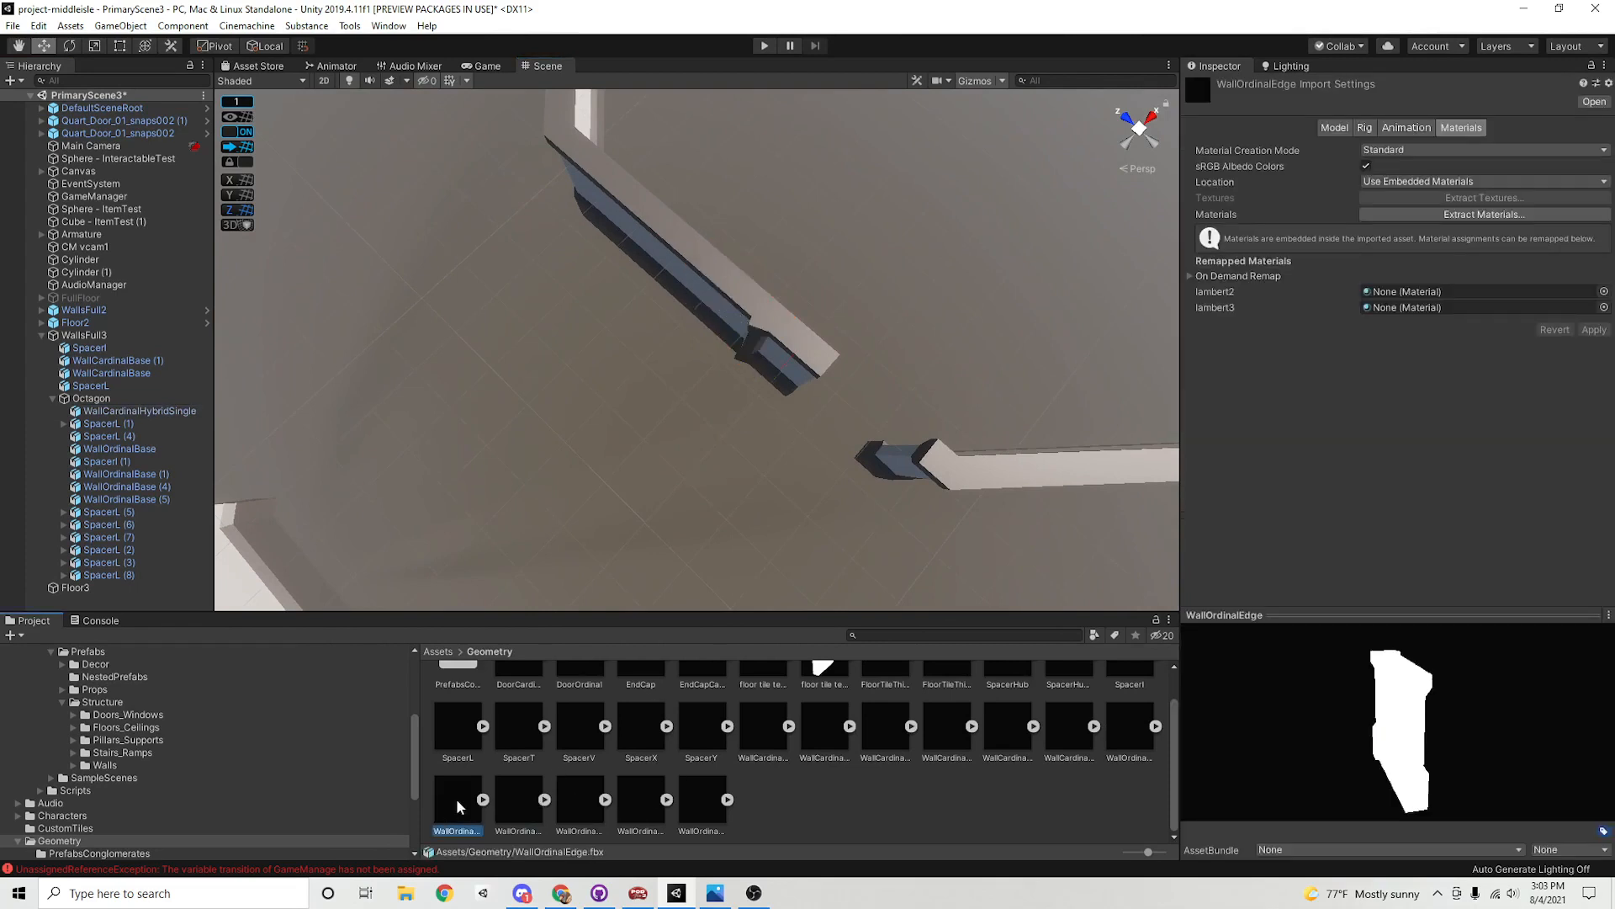
middle_drag(803, 450, 805, 473)
alt+right_drag(805, 473, 892, 531)
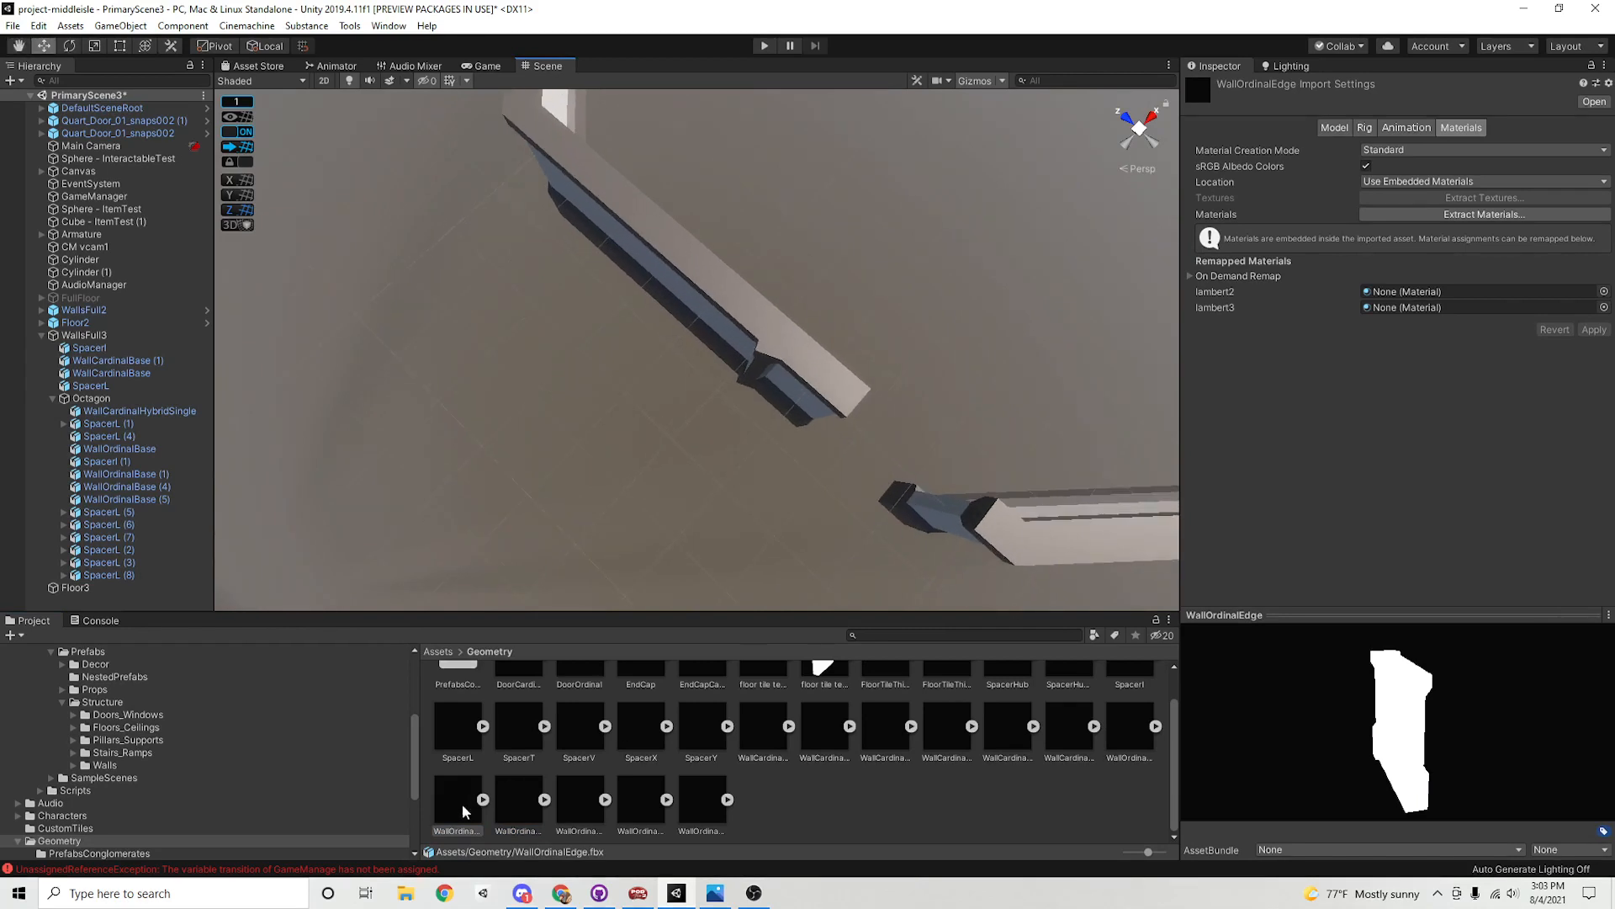
Add WallOrdinalEdge near the hybrid wall piece, snapped to the grid at X 52, Y -3, Z -16, and parent it to WallsFull3
drag(490, 744, 732, 392)
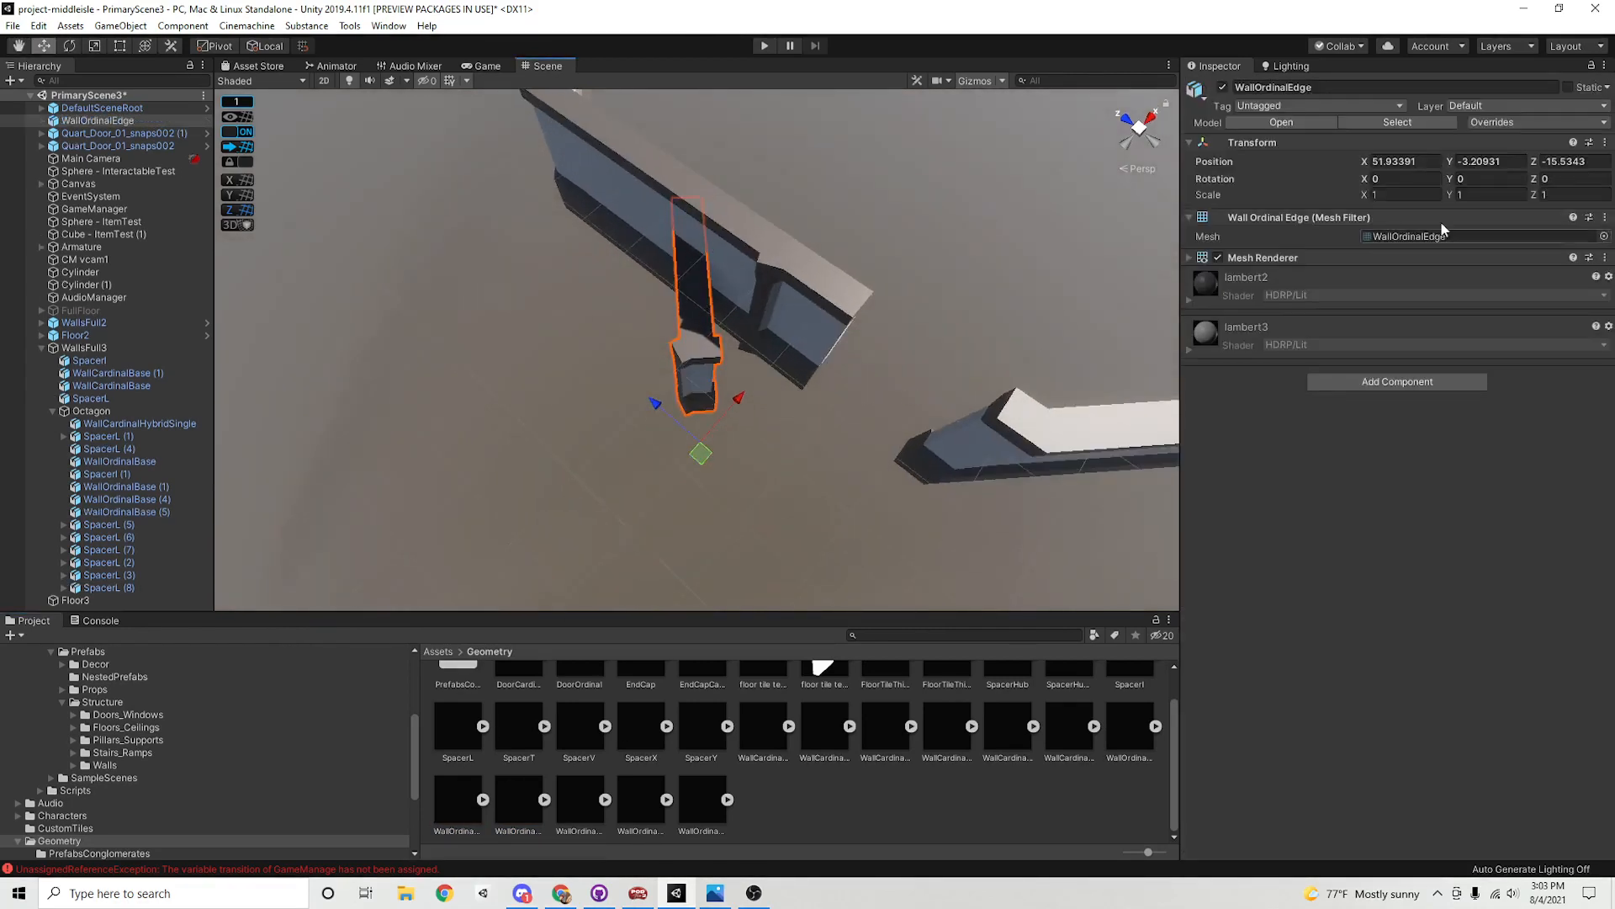
click(236, 147)
alt+drag(955, 443, 945, 513)
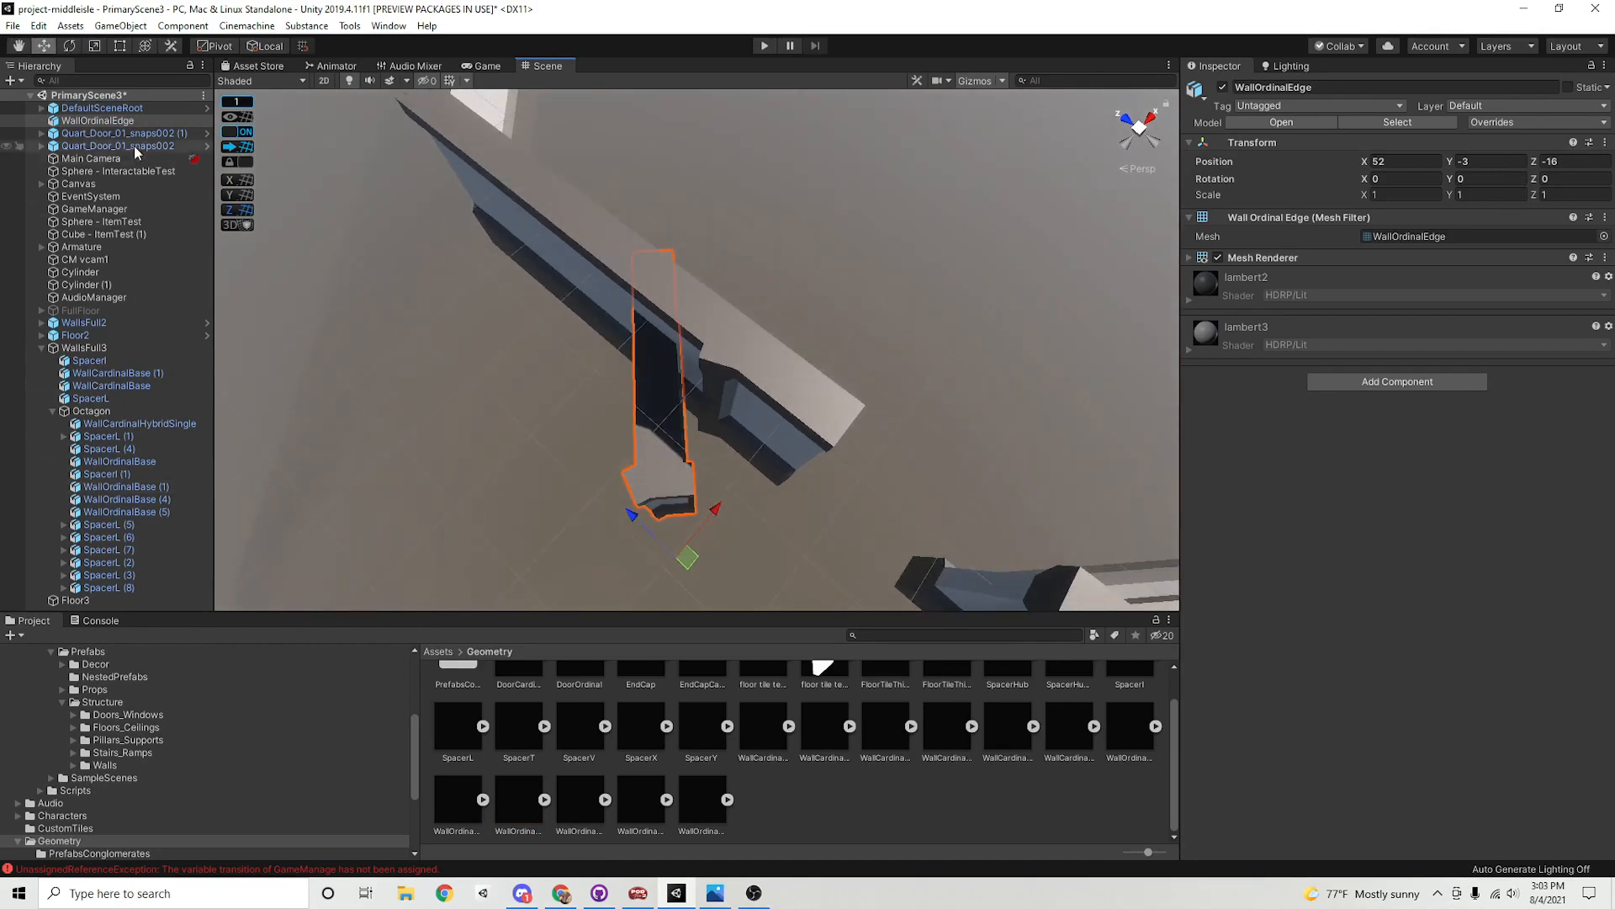
drag(127, 120, 124, 176)
drag(127, 380, 125, 355)
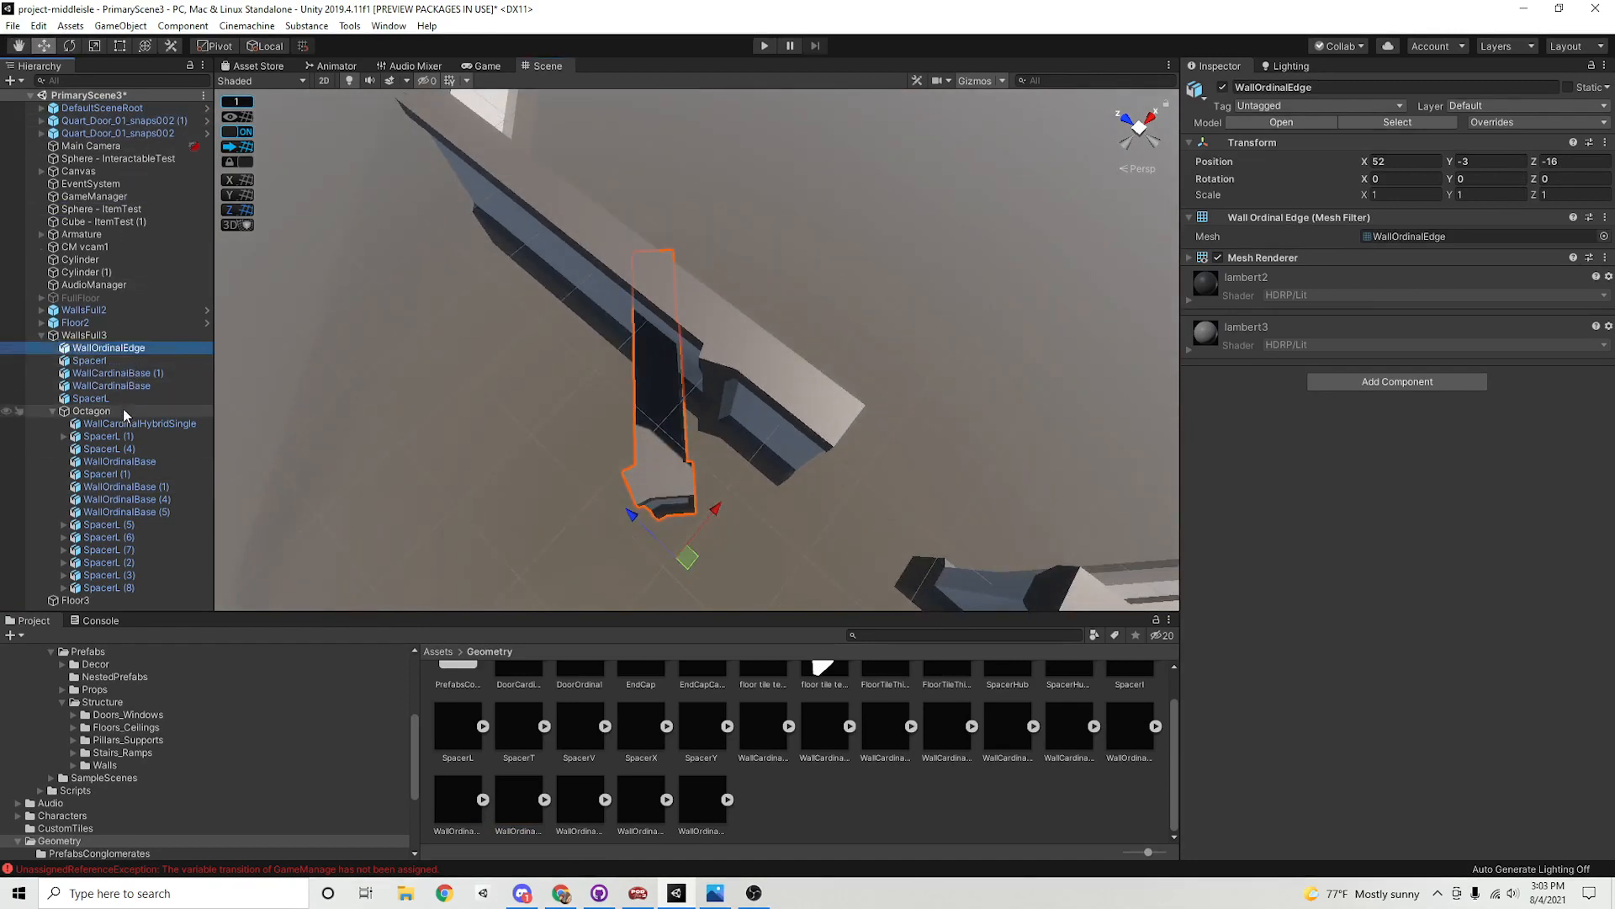
click(52, 412)
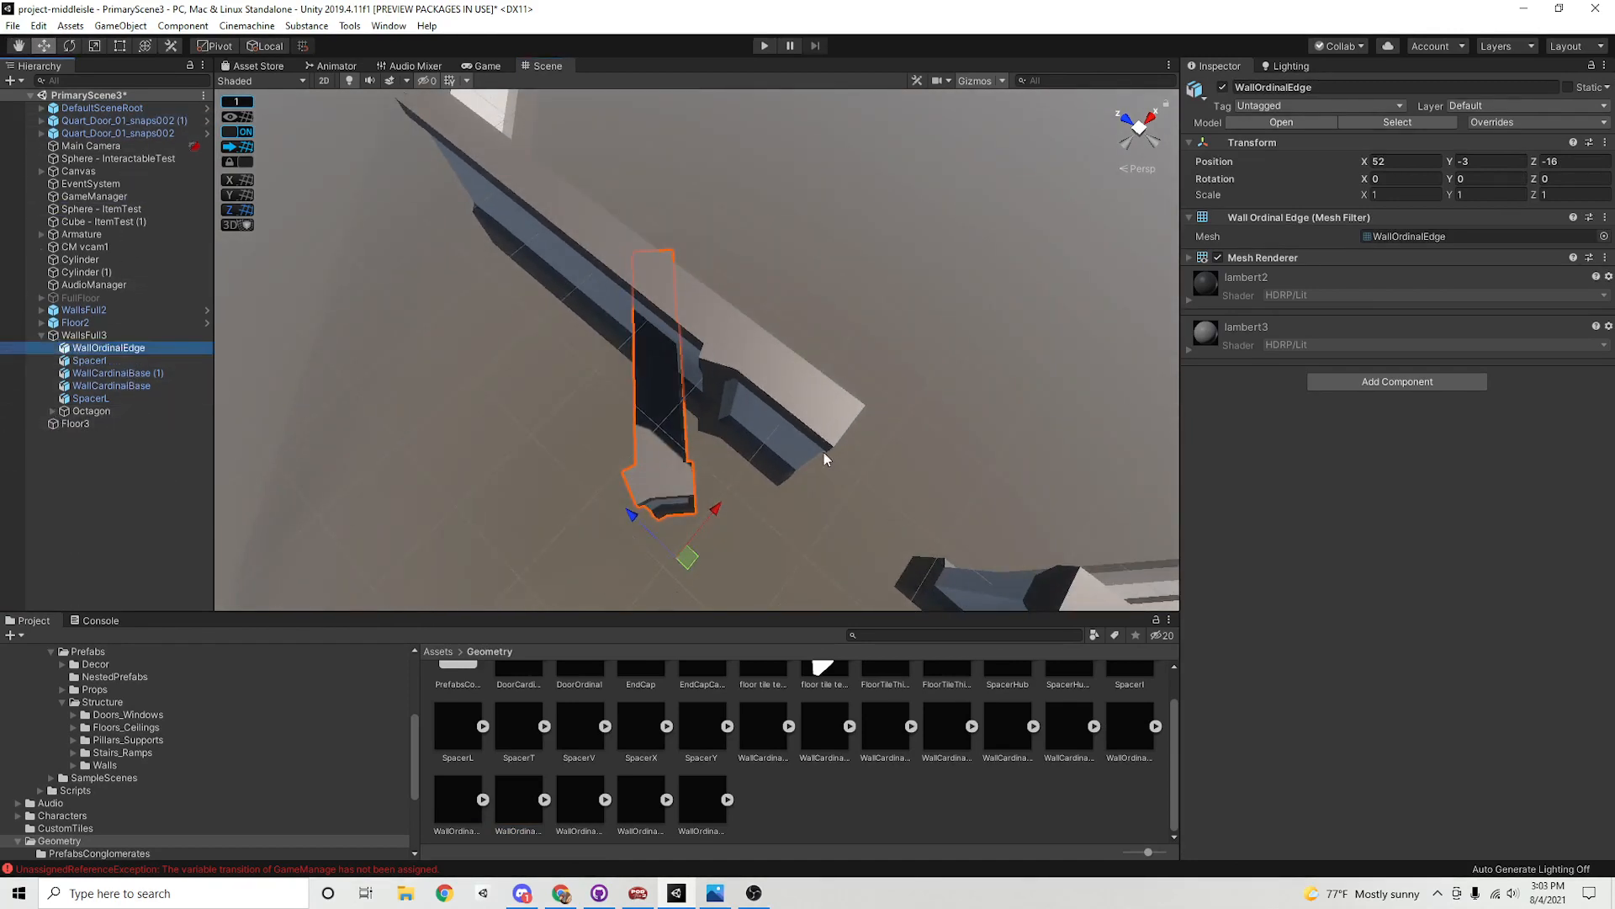
Add a Mesh Collider to WallOrdinalEdge and make it convex
alt+drag(824, 451, 829, 368)
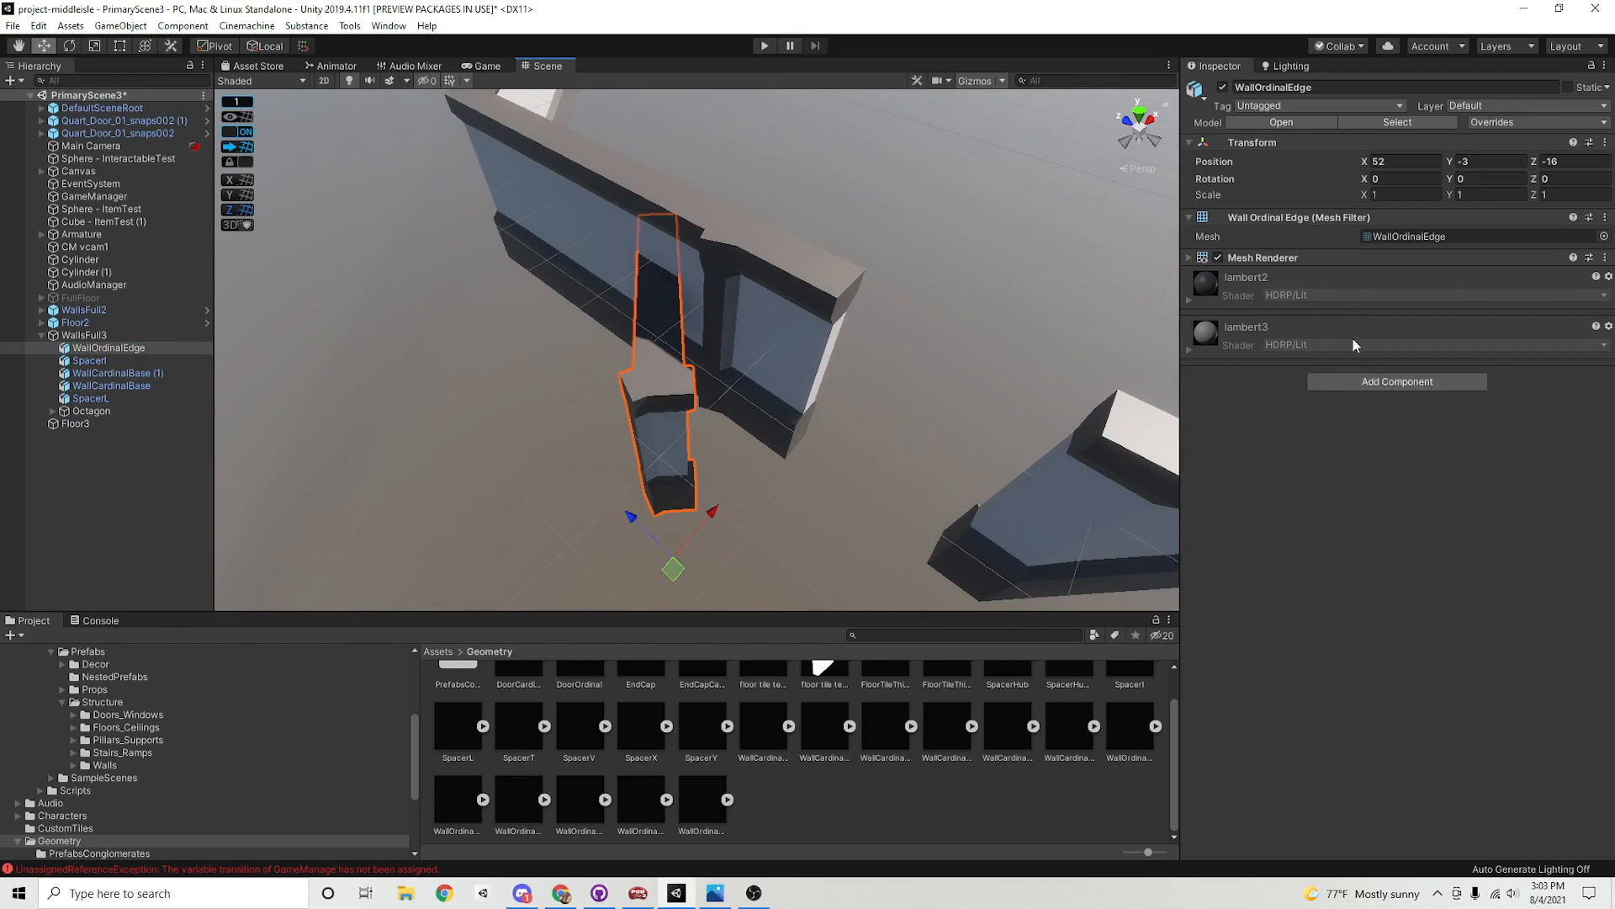
click(1355, 381)
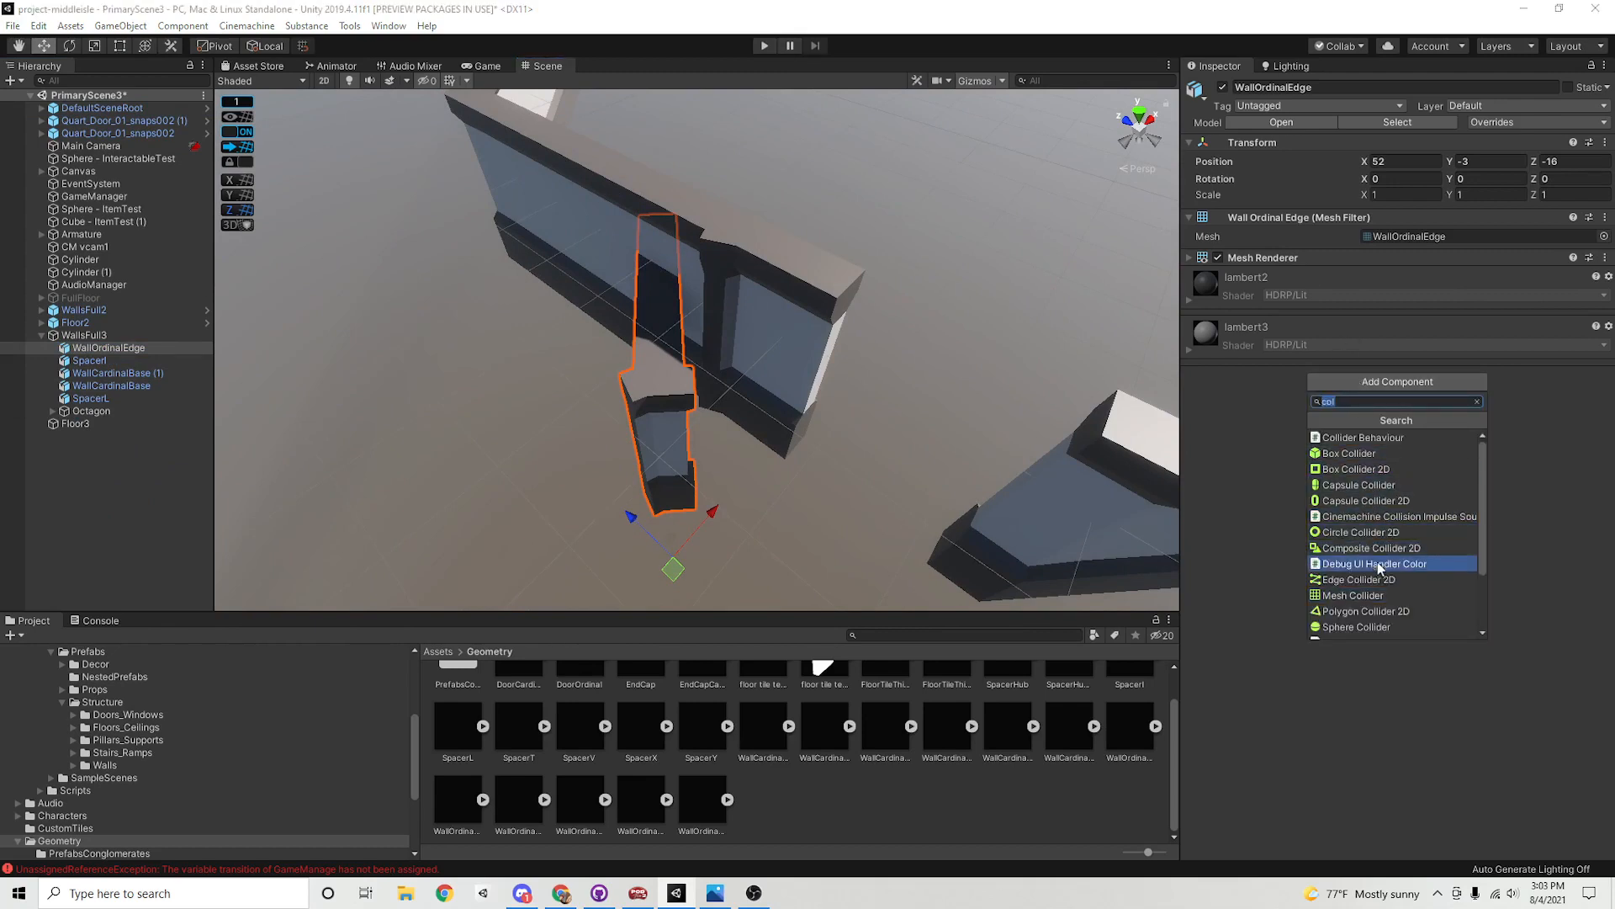
click(1377, 597)
click(1366, 294)
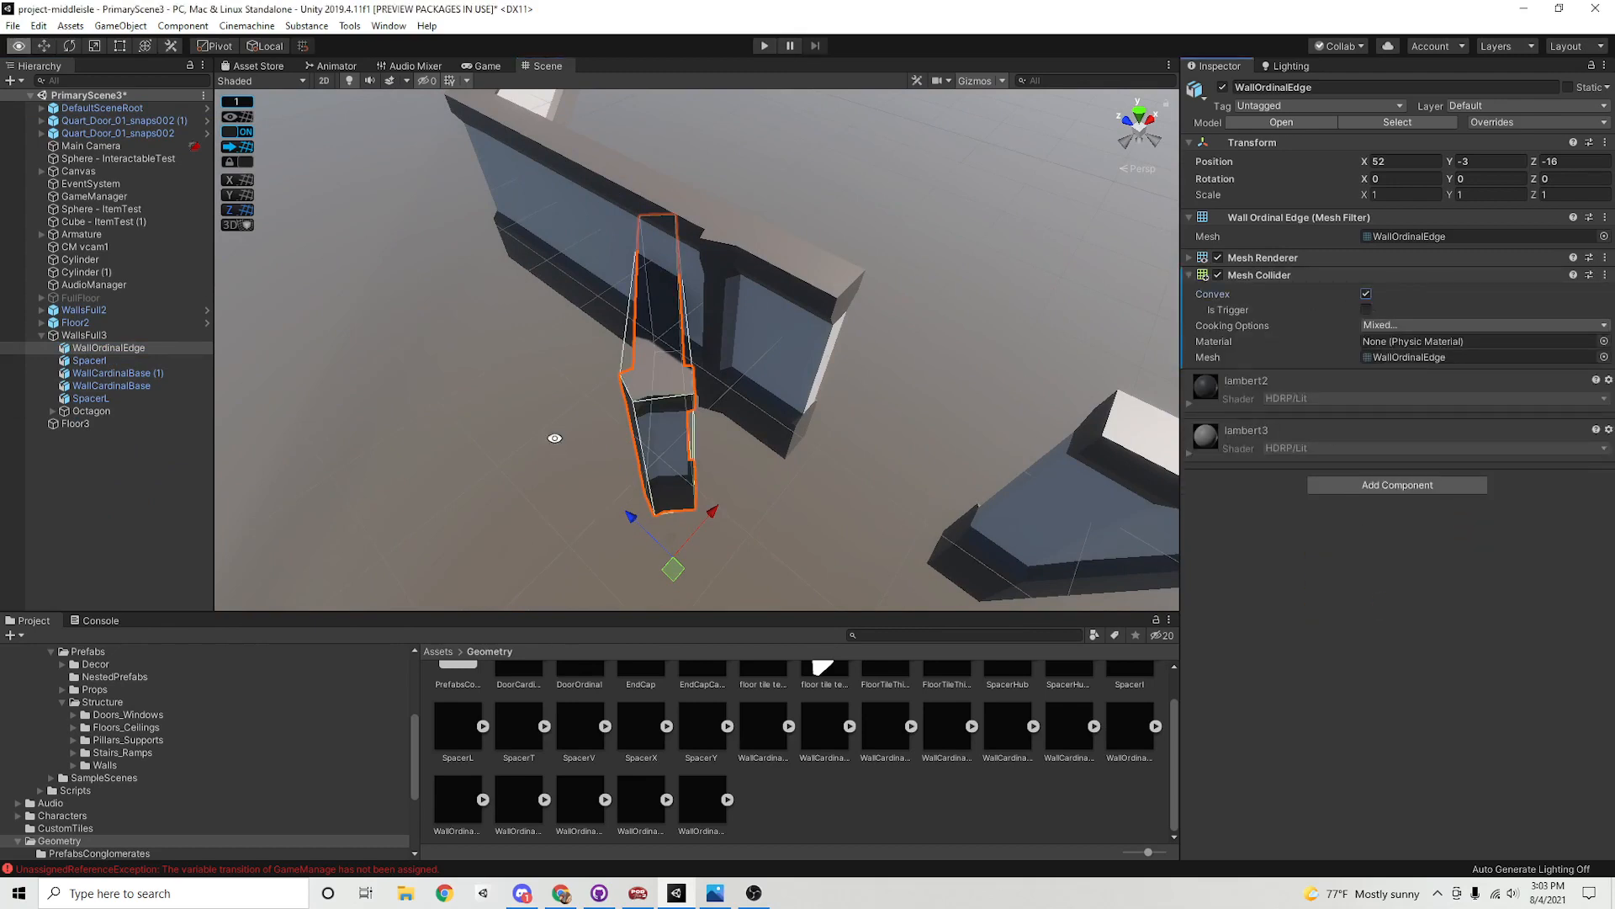
alt+drag(552, 436, 593, 427)
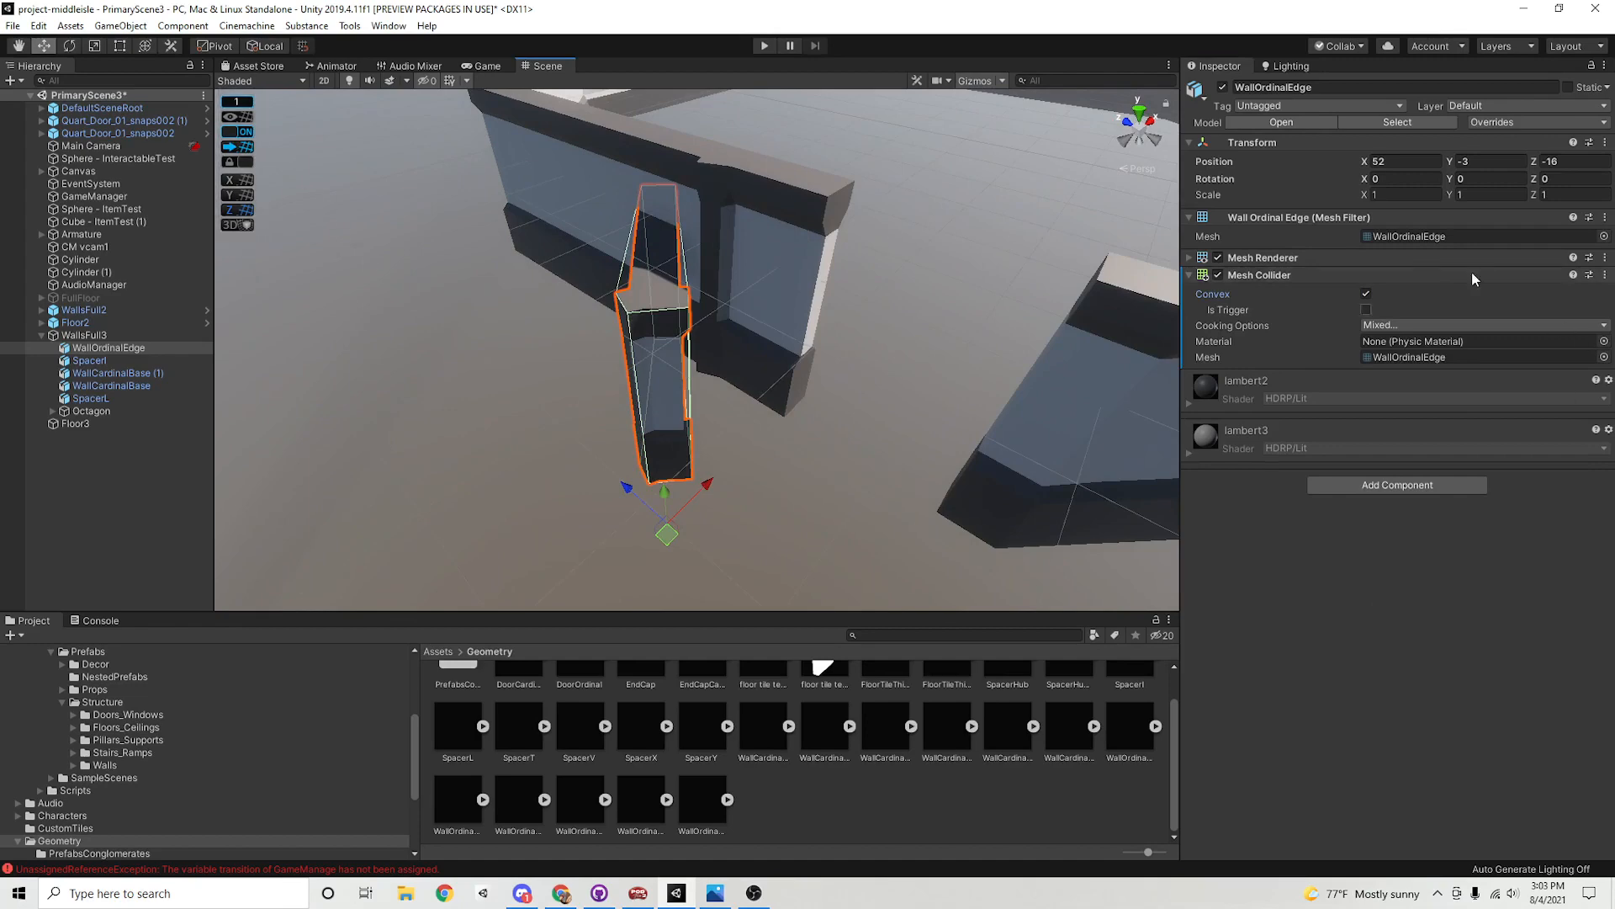
alt+drag(660, 336, 1425, 379)
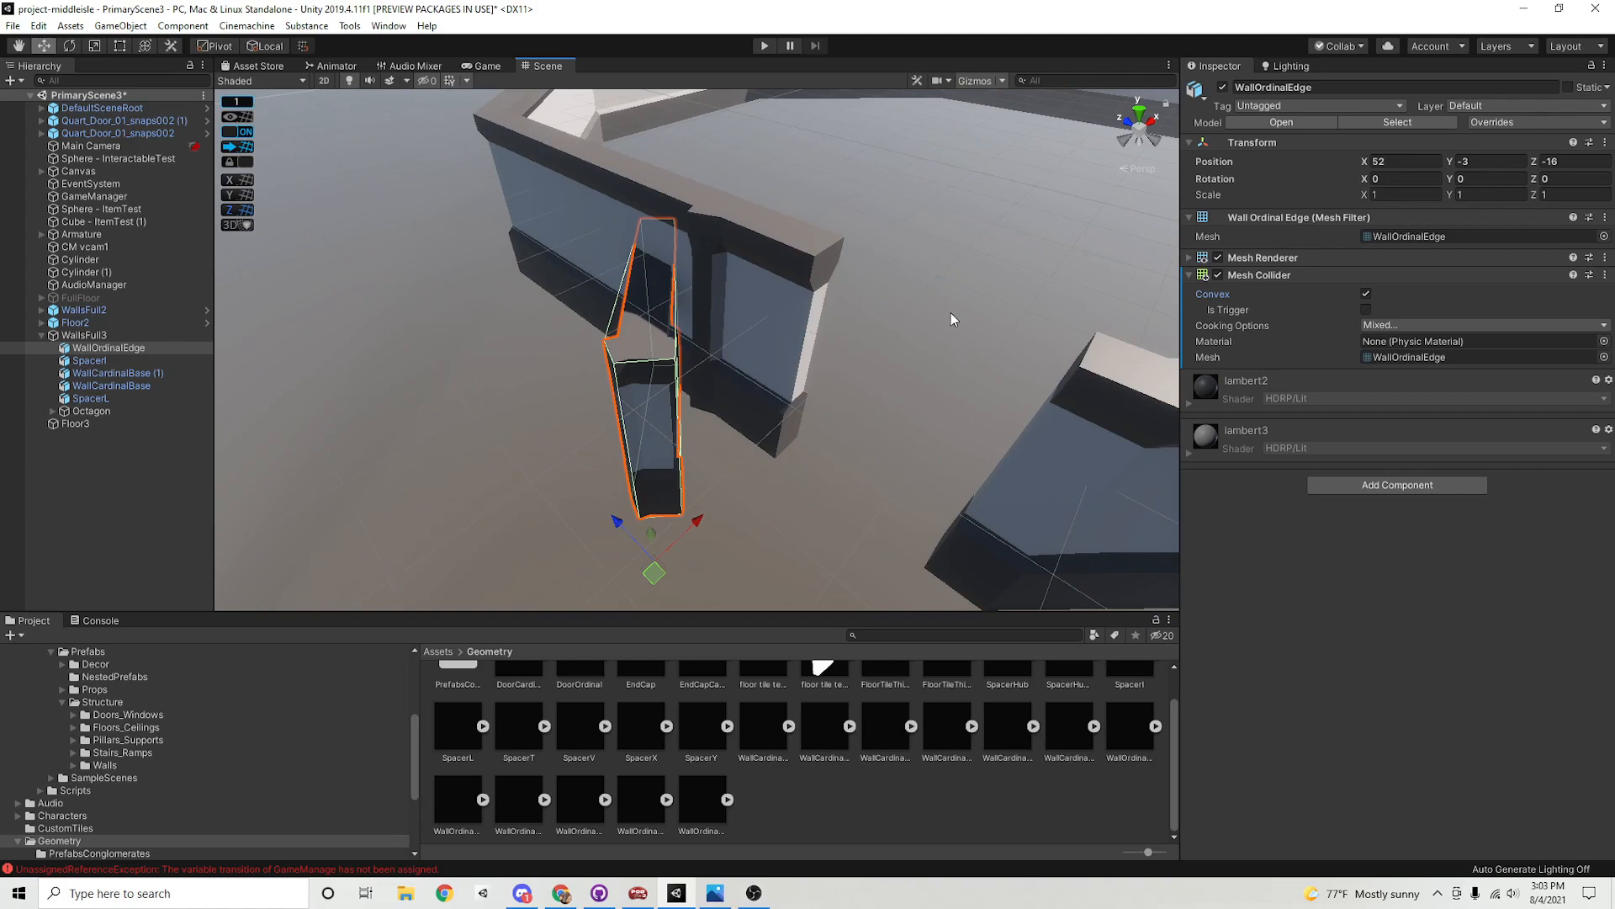
Mirror WallOrdinalEdge with an X scale of -1 and position it against the hybrid wall at X 54, Y -2, Z -16 with zero Y rotation
alt+drag(843, 321, 934, 343)
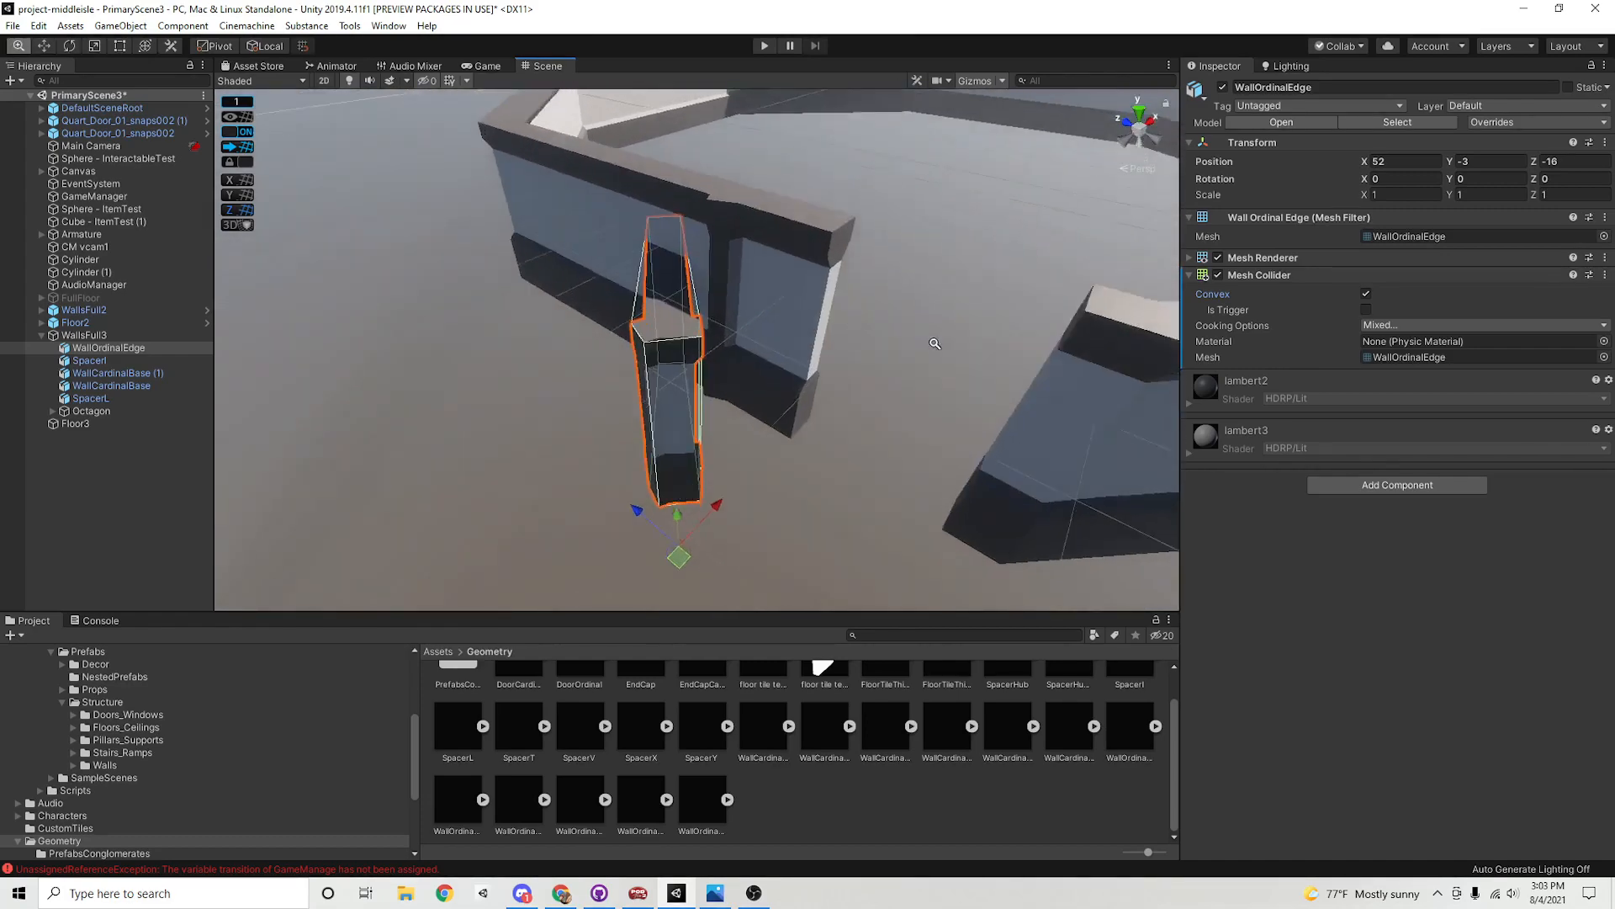
middle_drag(934, 343, 916, 398)
alt+drag(916, 398, 866, 399)
drag(715, 493, 764, 504)
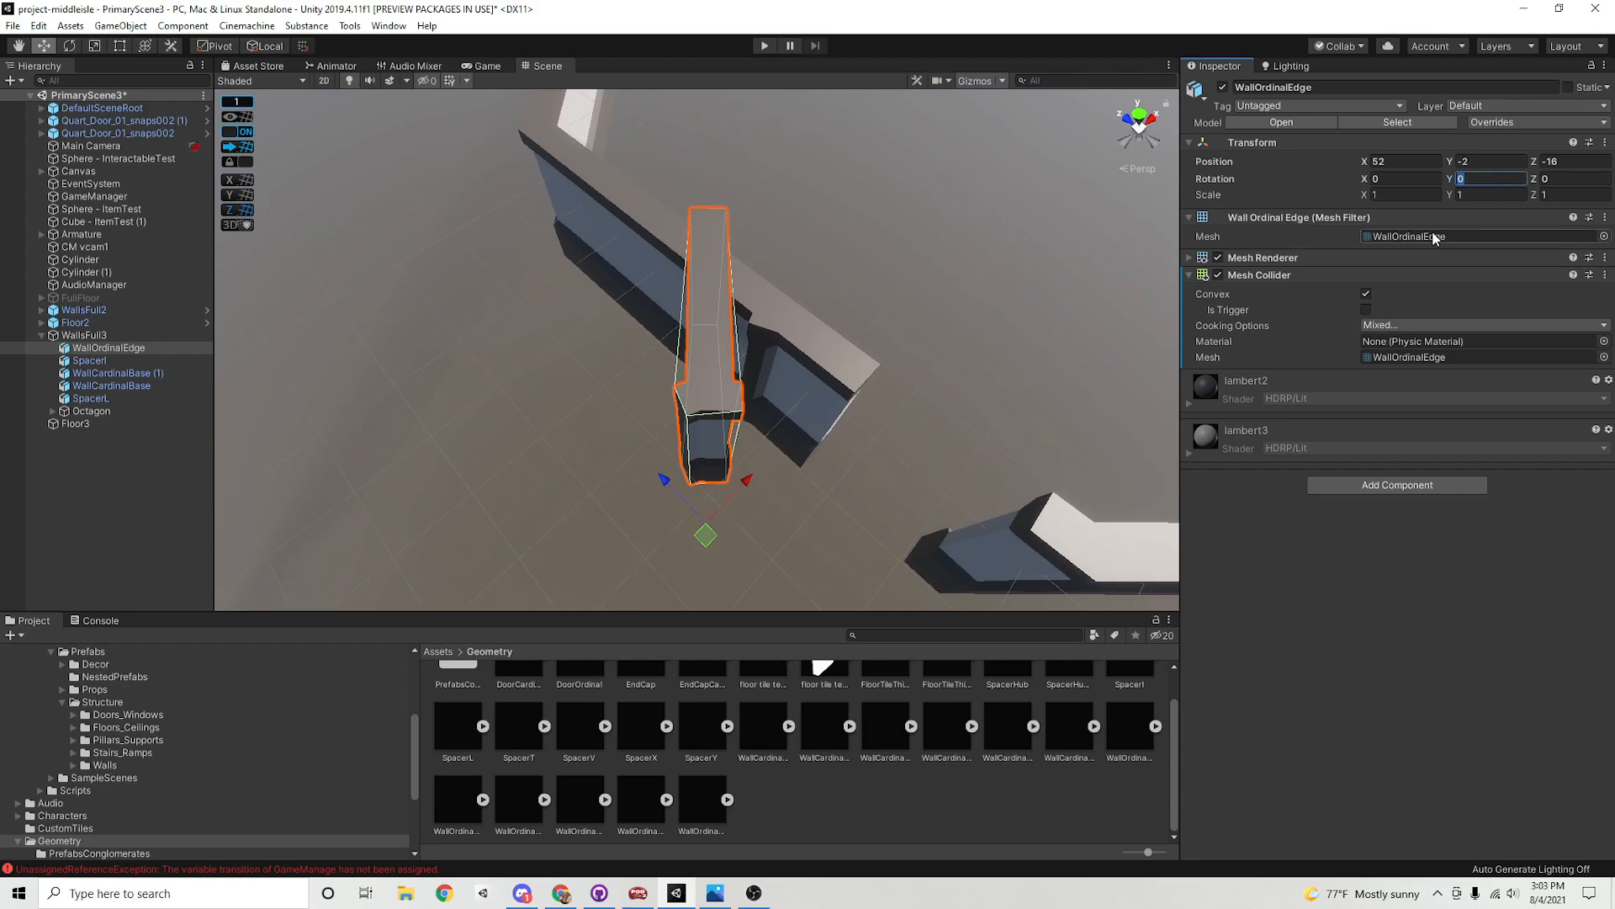
text(90)
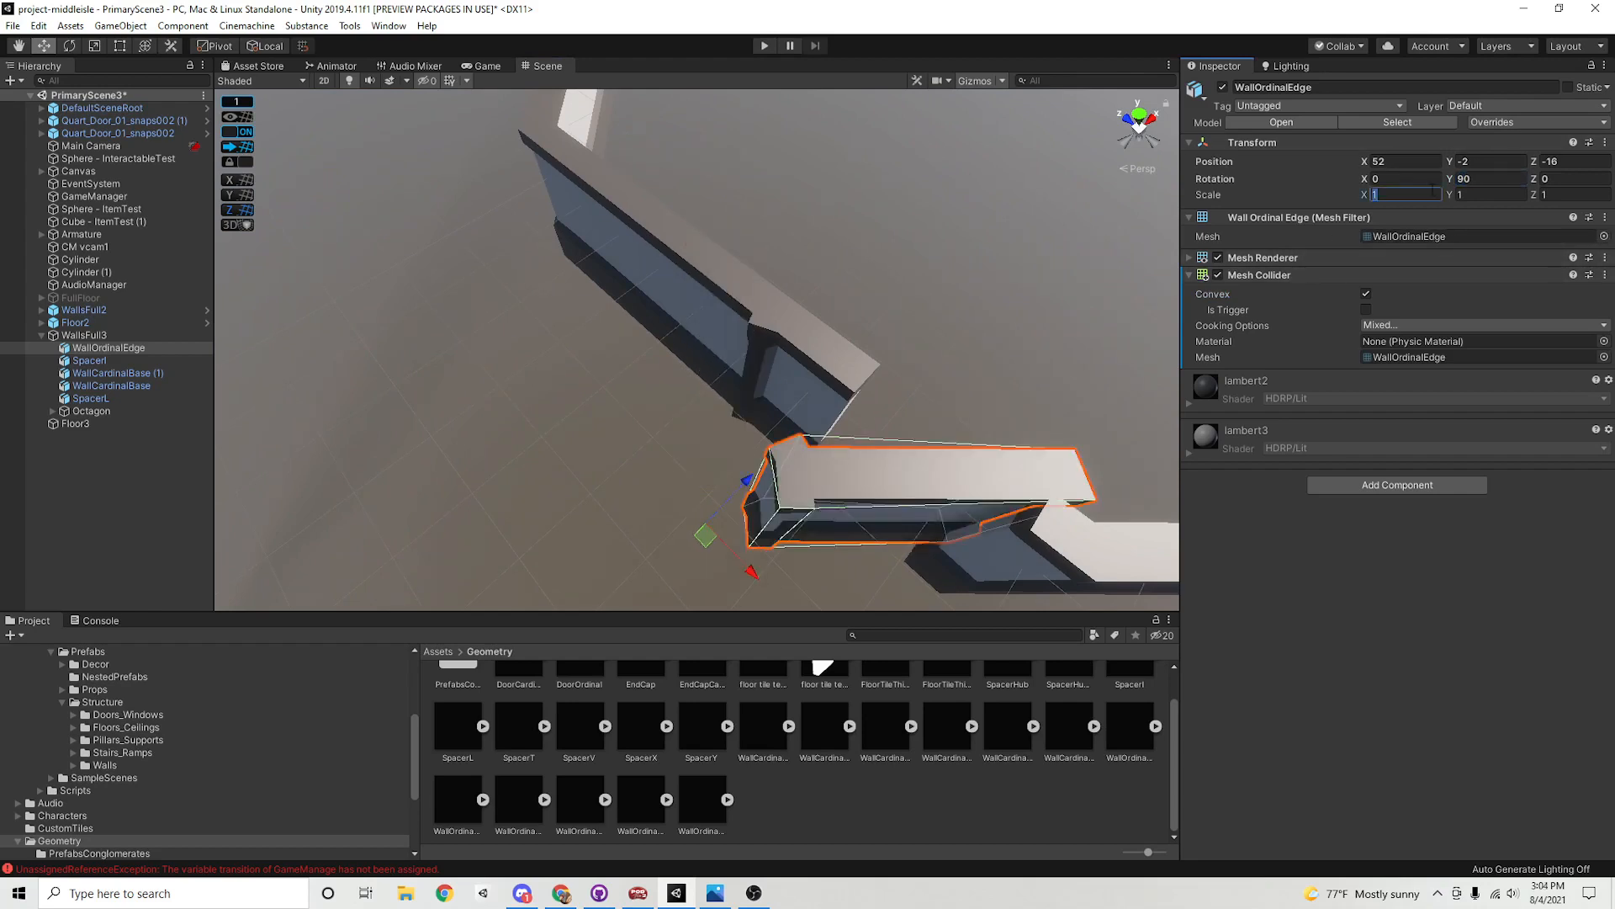
text(-1)
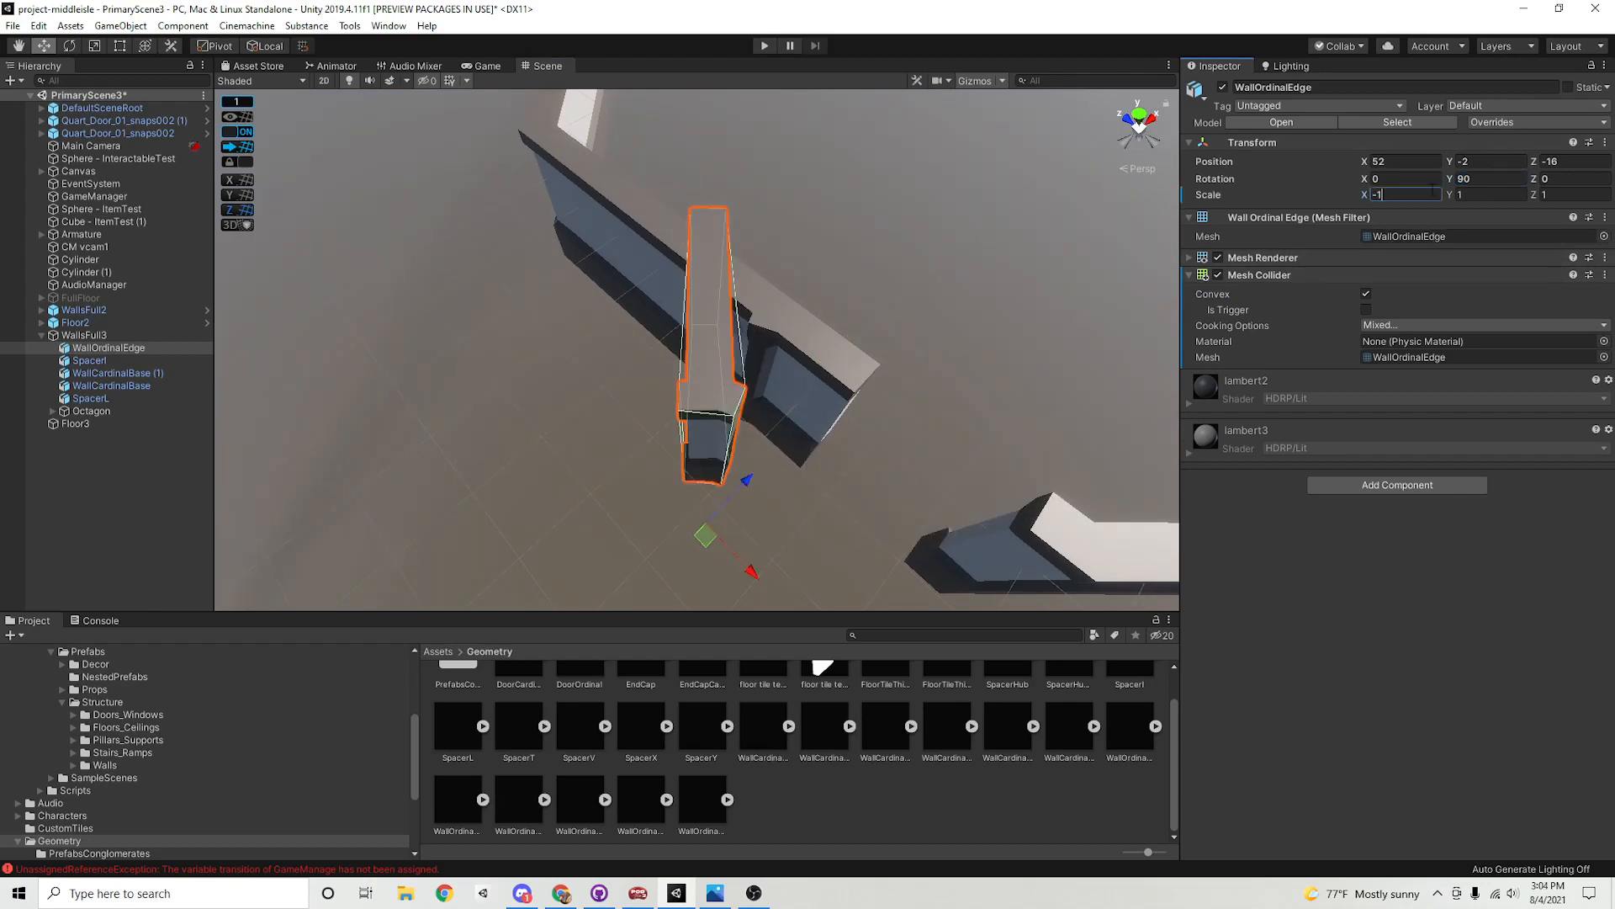
text(-90)
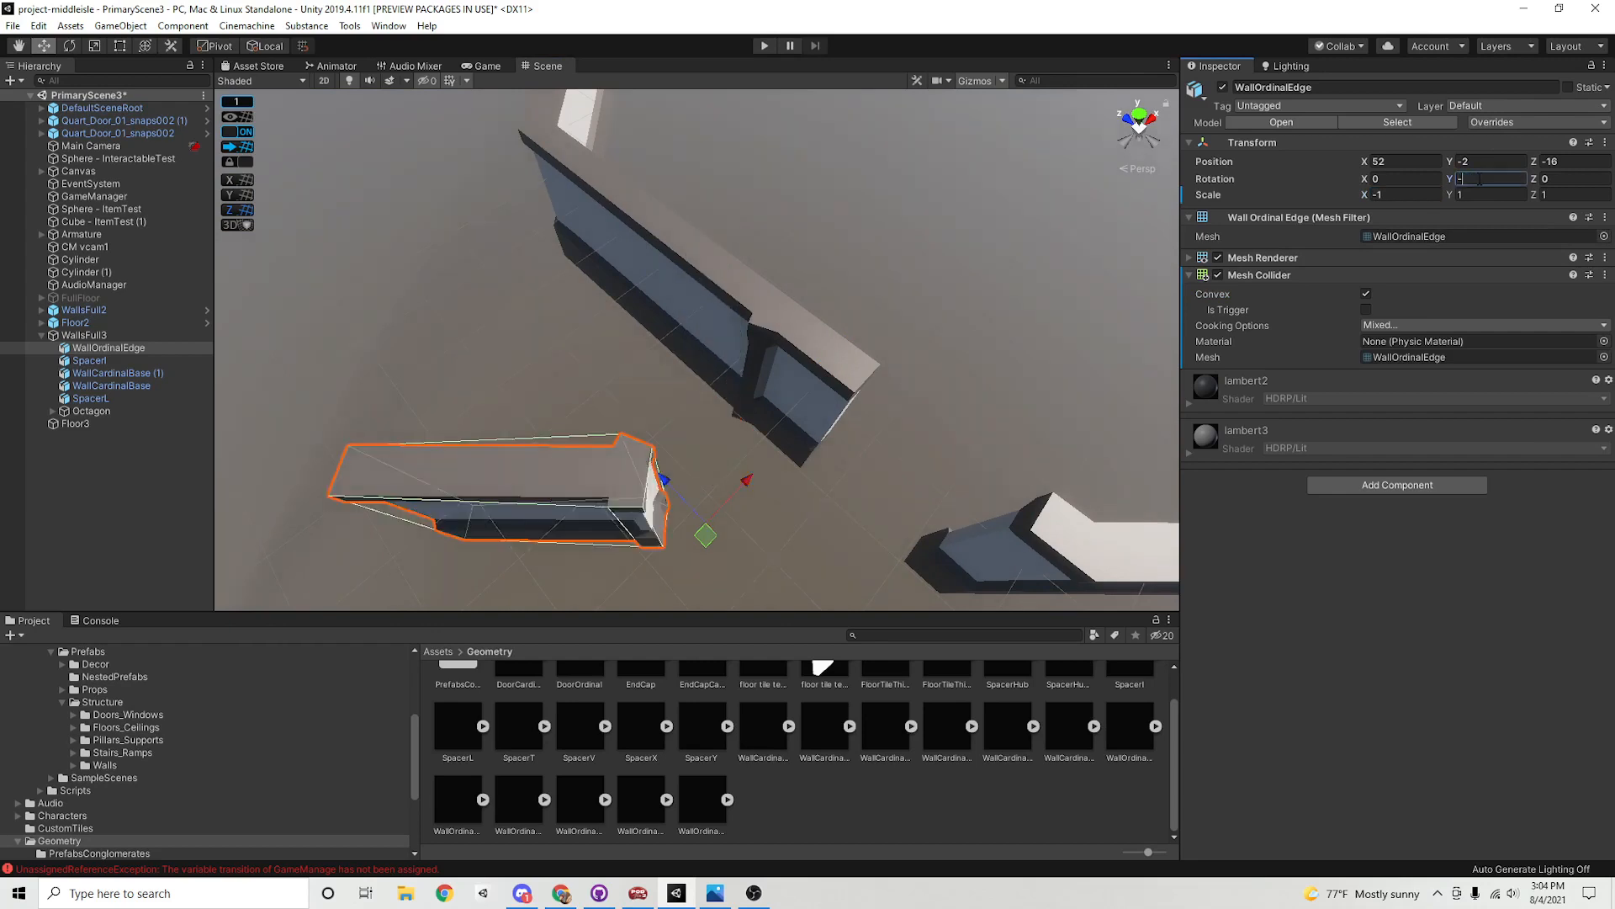
key(BackSpace)
key(BackSpace)
alt+drag(956, 316, 795, 496)
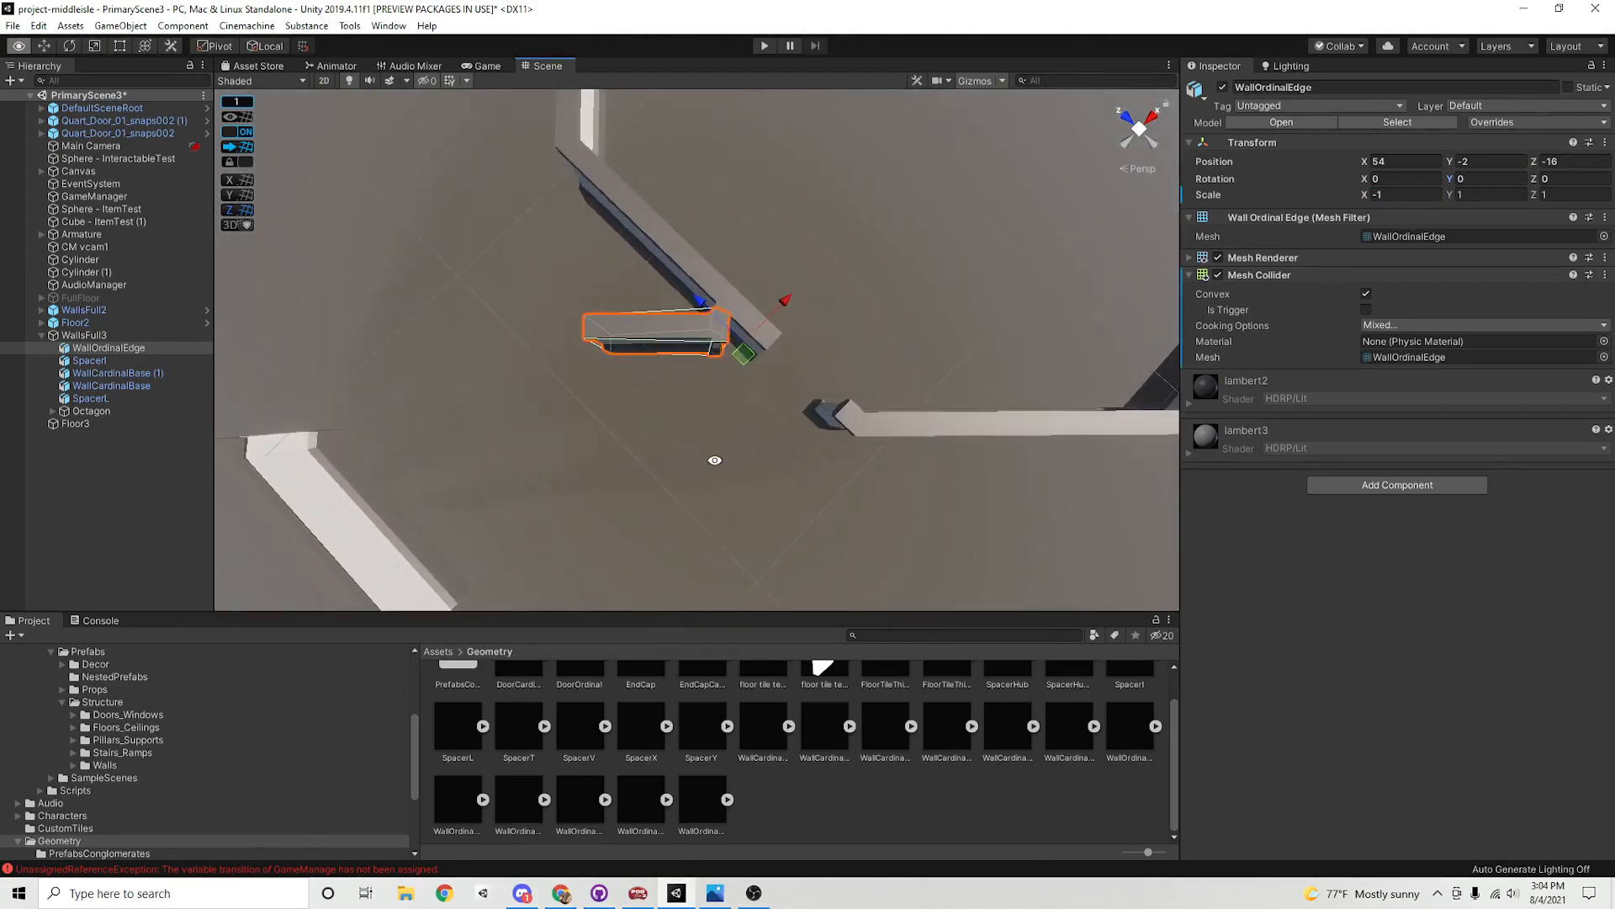
Examine the joint between WallOrdinalEdge and WallCardinalHybridSingle from several angles for gaps or overlaps
alt+right_drag(714, 461, 858, 382)
alt+drag(858, 382, 578, 450)
click(736, 343)
shift+click(602, 379)
alt+right_drag(602, 379, 775, 440)
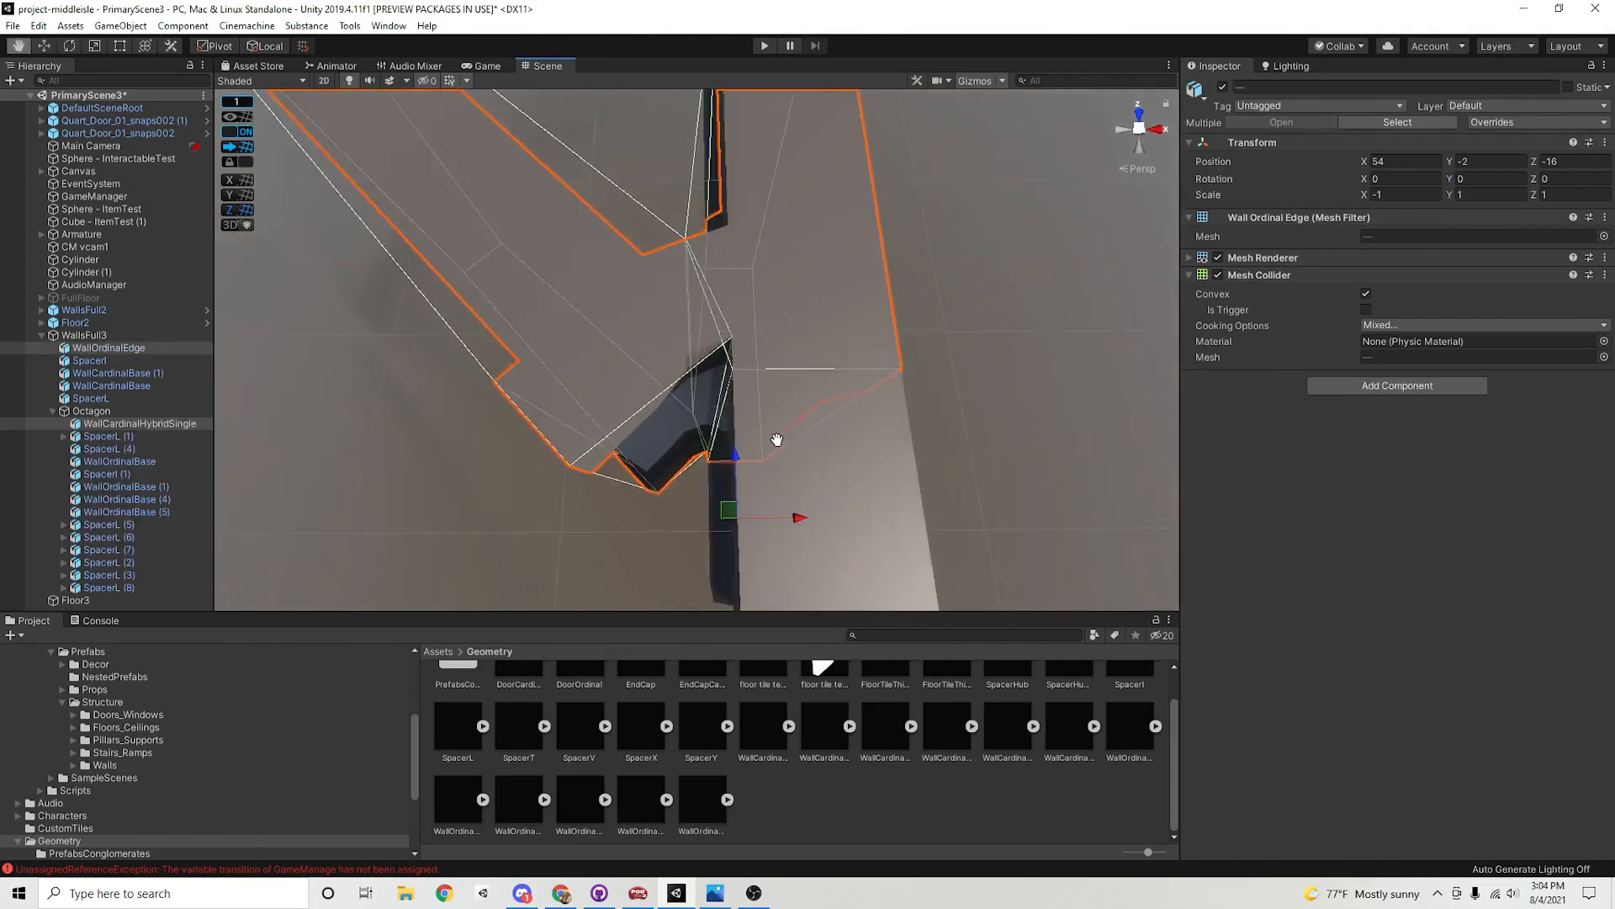
alt+drag(774, 440, 658, 481)
middle_drag(658, 481, 726, 462)
alt+drag(726, 462, 660, 482)
middle_drag(660, 483, 648, 502)
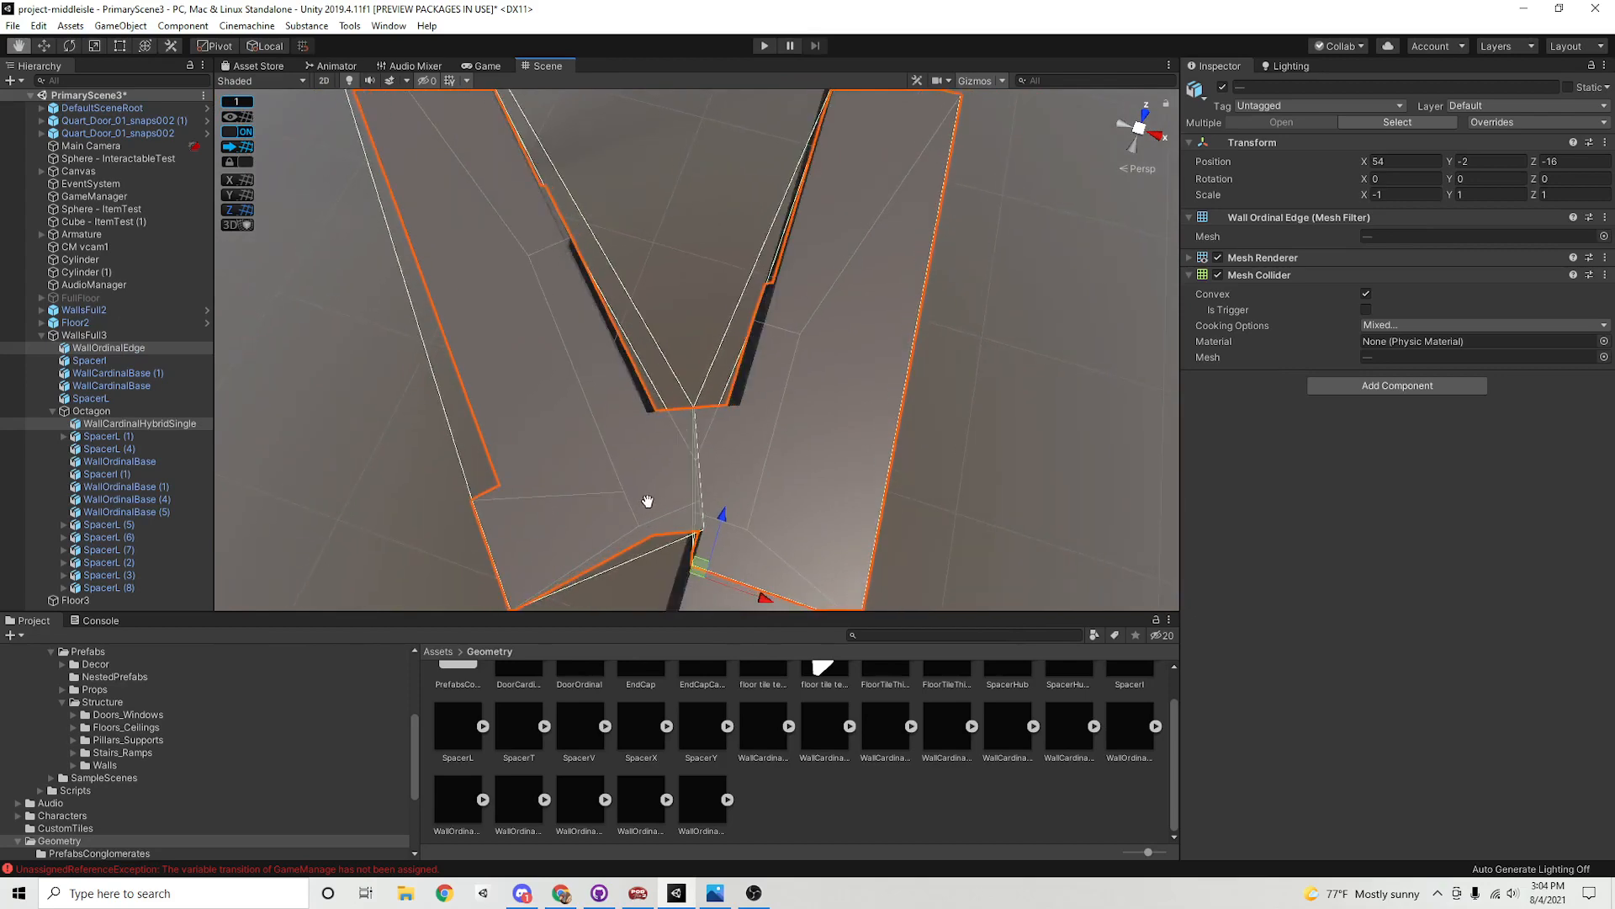
click(813, 458)
click(623, 469)
click(740, 467)
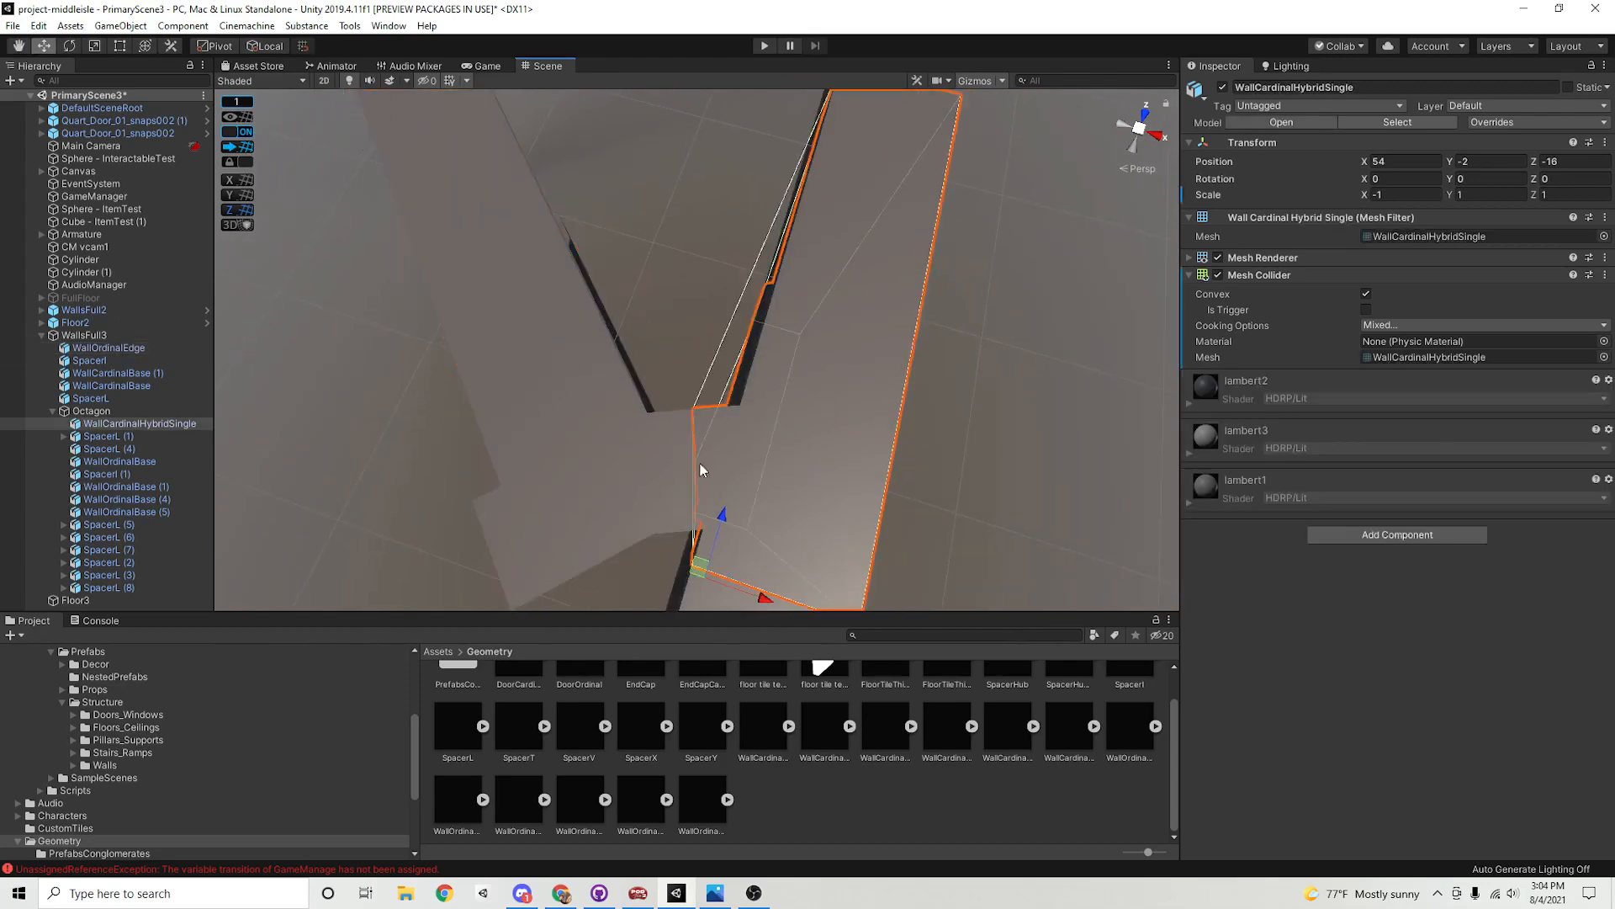
click(648, 475)
alt+drag(745, 476, 844, 320)
click(725, 447)
click(740, 458)
click(638, 453)
shift+click(705, 234)
middle_drag(820, 308, 796, 336)
scroll(833, 402, up, 3)
alt+drag(832, 402, 821, 440)
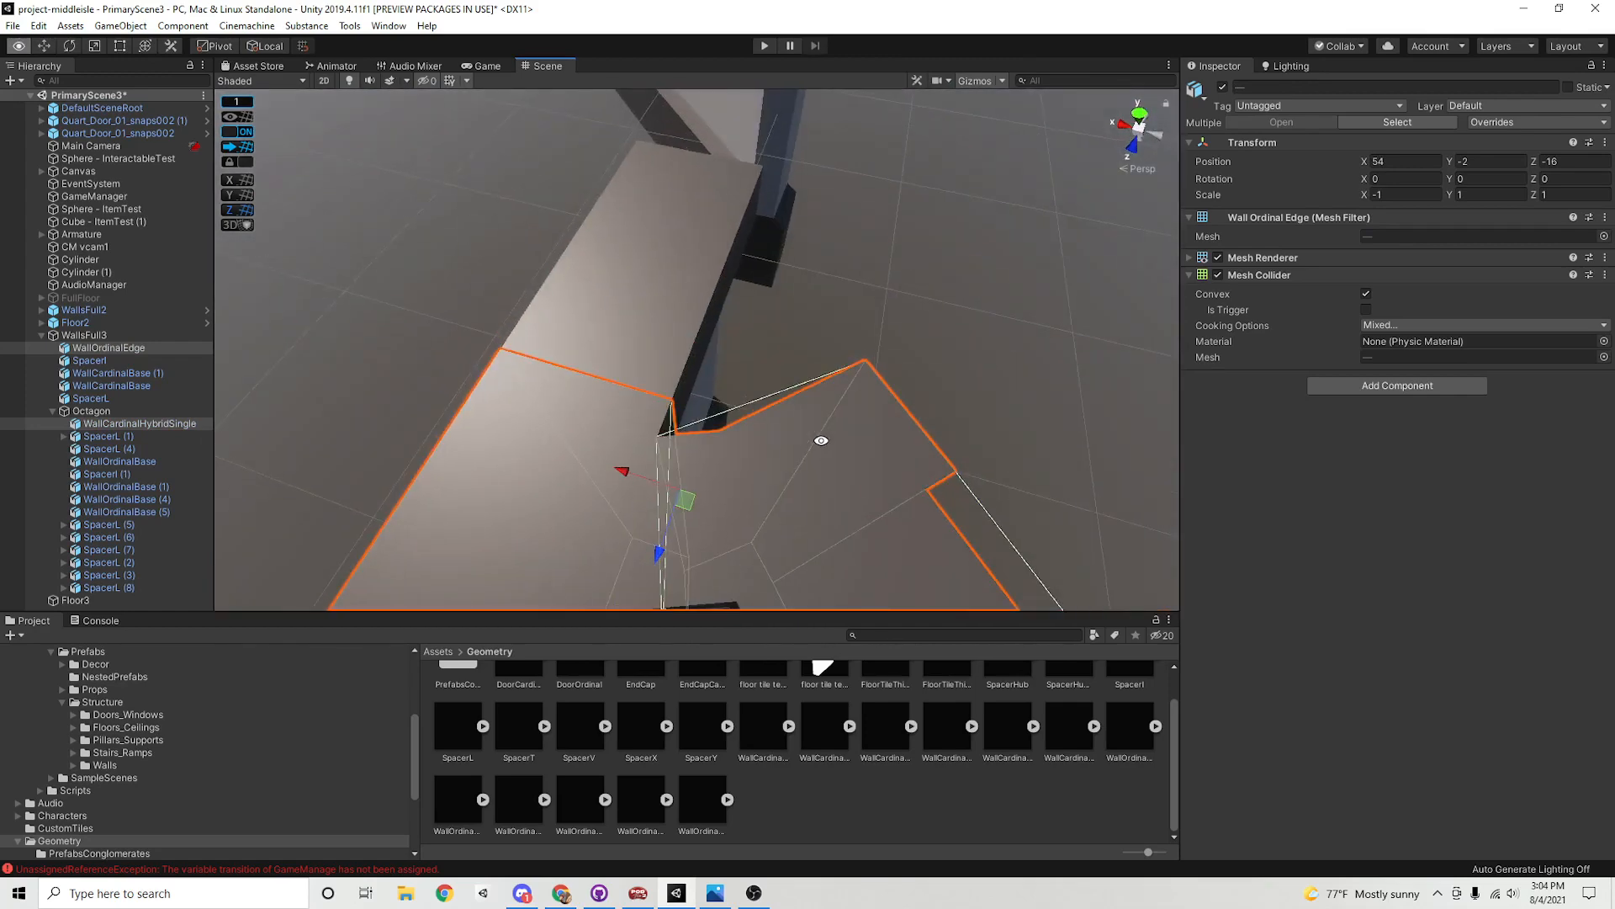
alt+drag(1066, 389, 741, 492)
click(1018, 281)
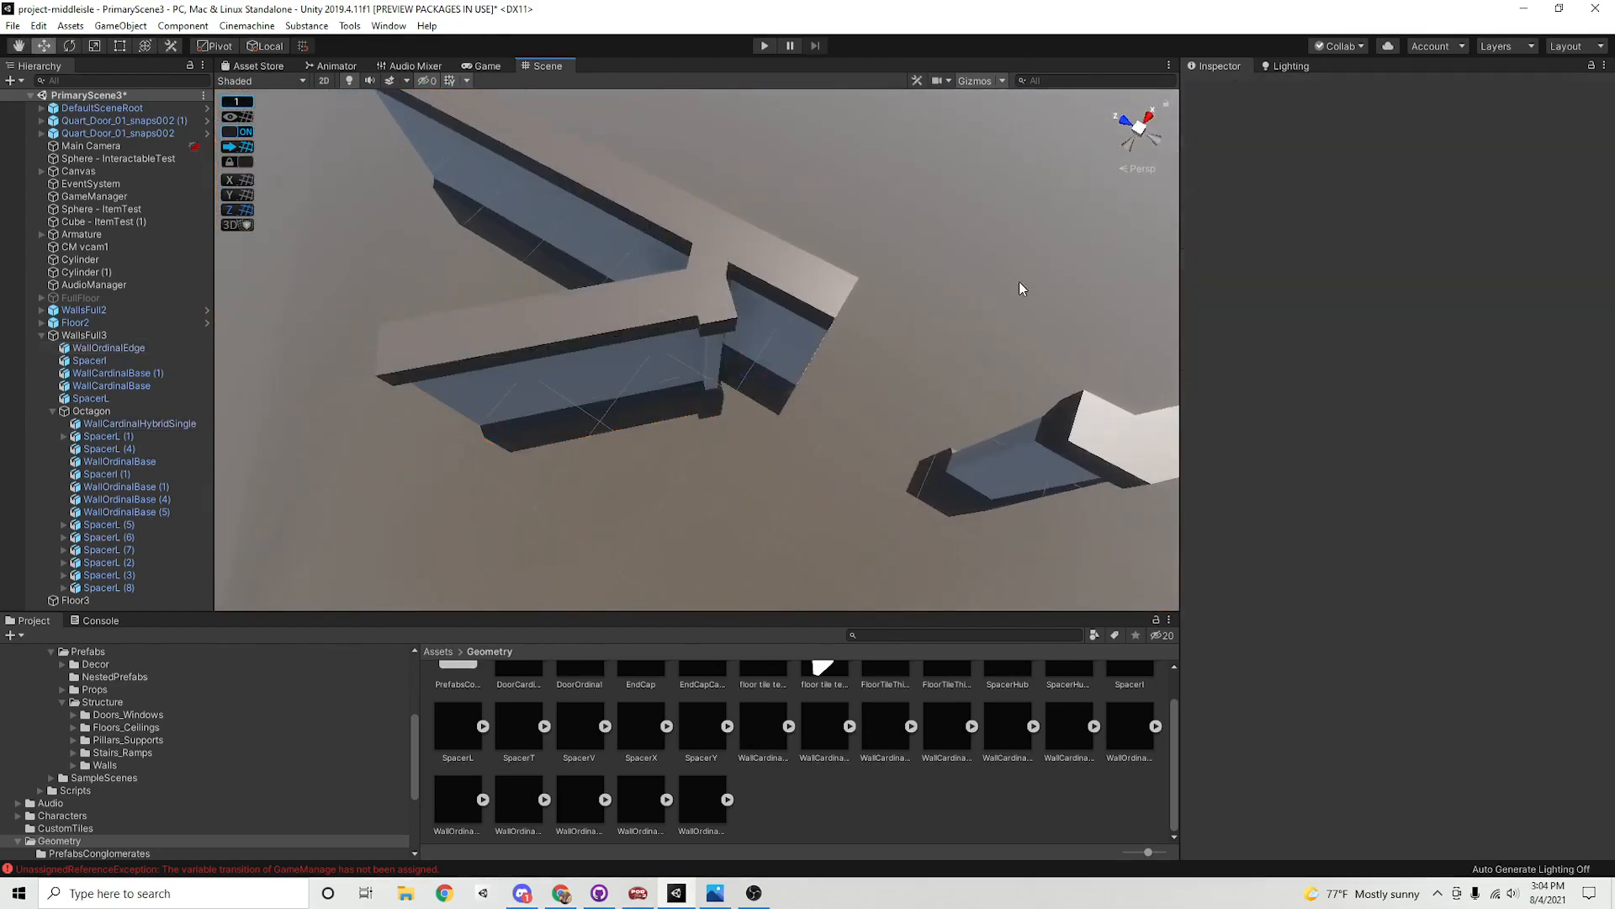
Examine how WallOrdinalEdge lines up with the surrounding walls of the octagonal room
scroll(1018, 281, down, 5)
middle_drag(648, 336, 767, 398)
alt+drag(766, 397, 659, 498)
alt+right_drag(660, 498, 570, 499)
scroll(498, 433, up, 10)
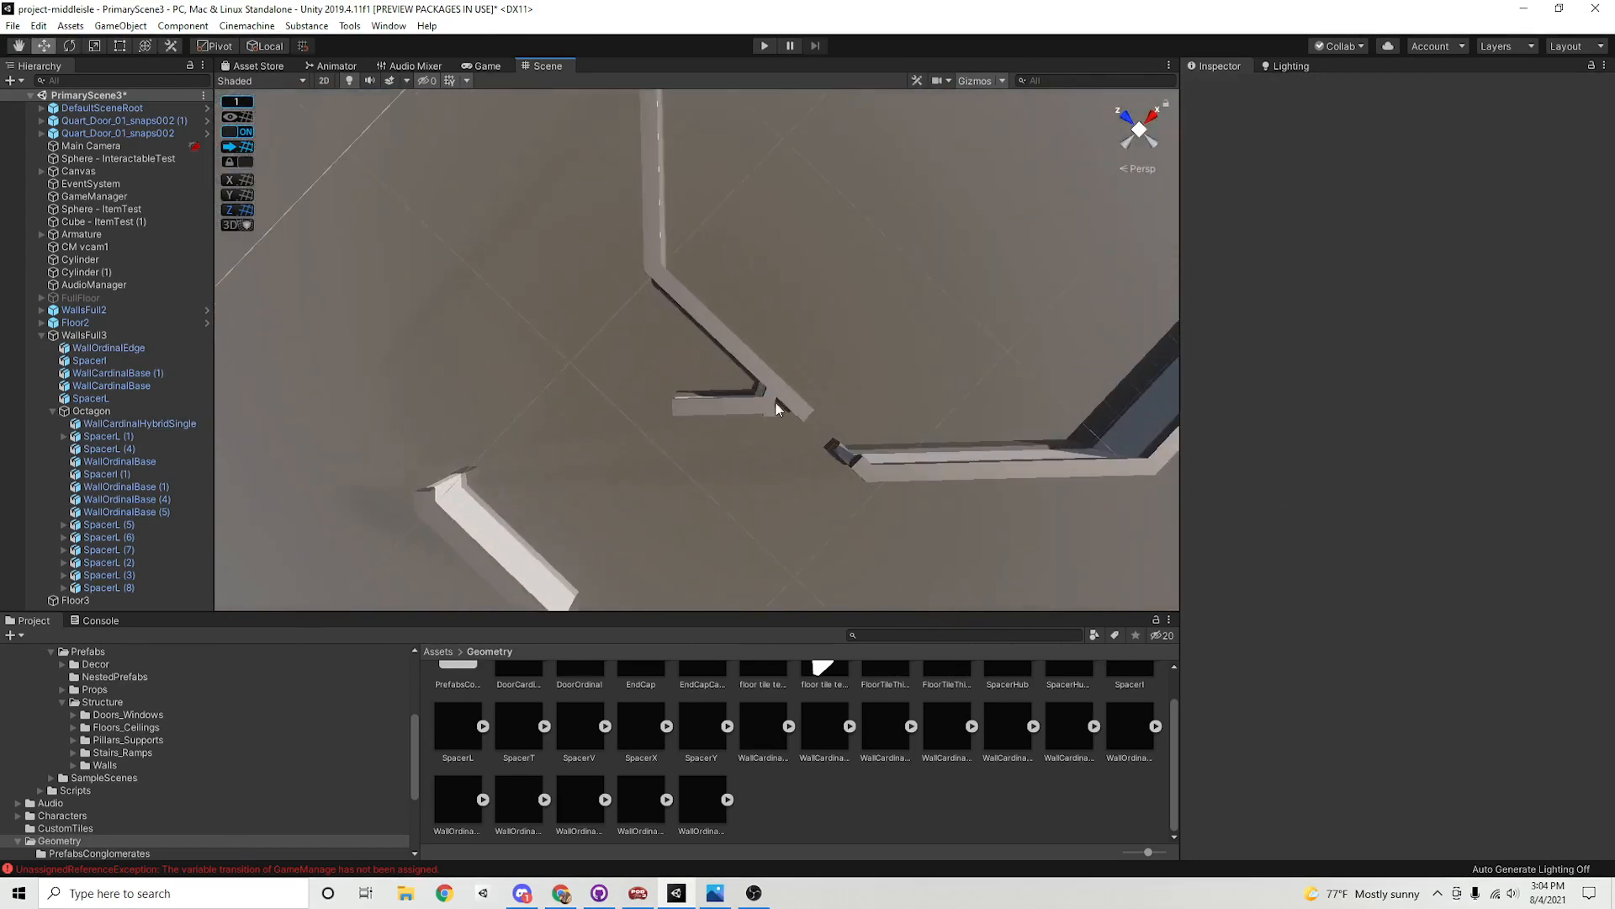
click(770, 410)
middle_drag(724, 451, 719, 459)
scroll(558, 432, up, 2)
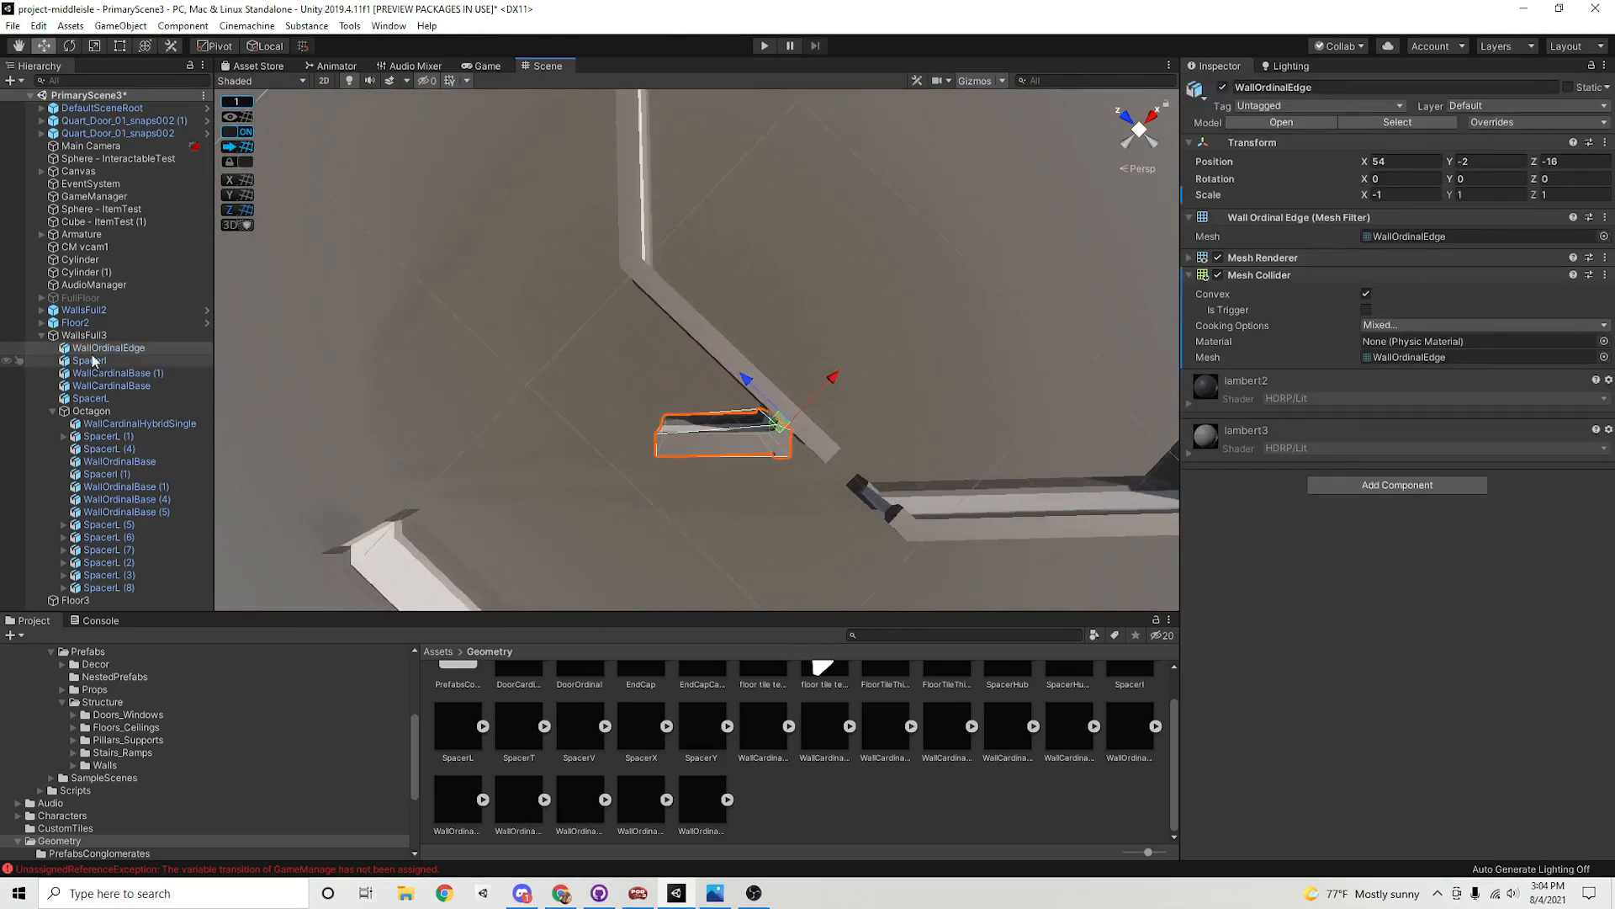
click(53, 410)
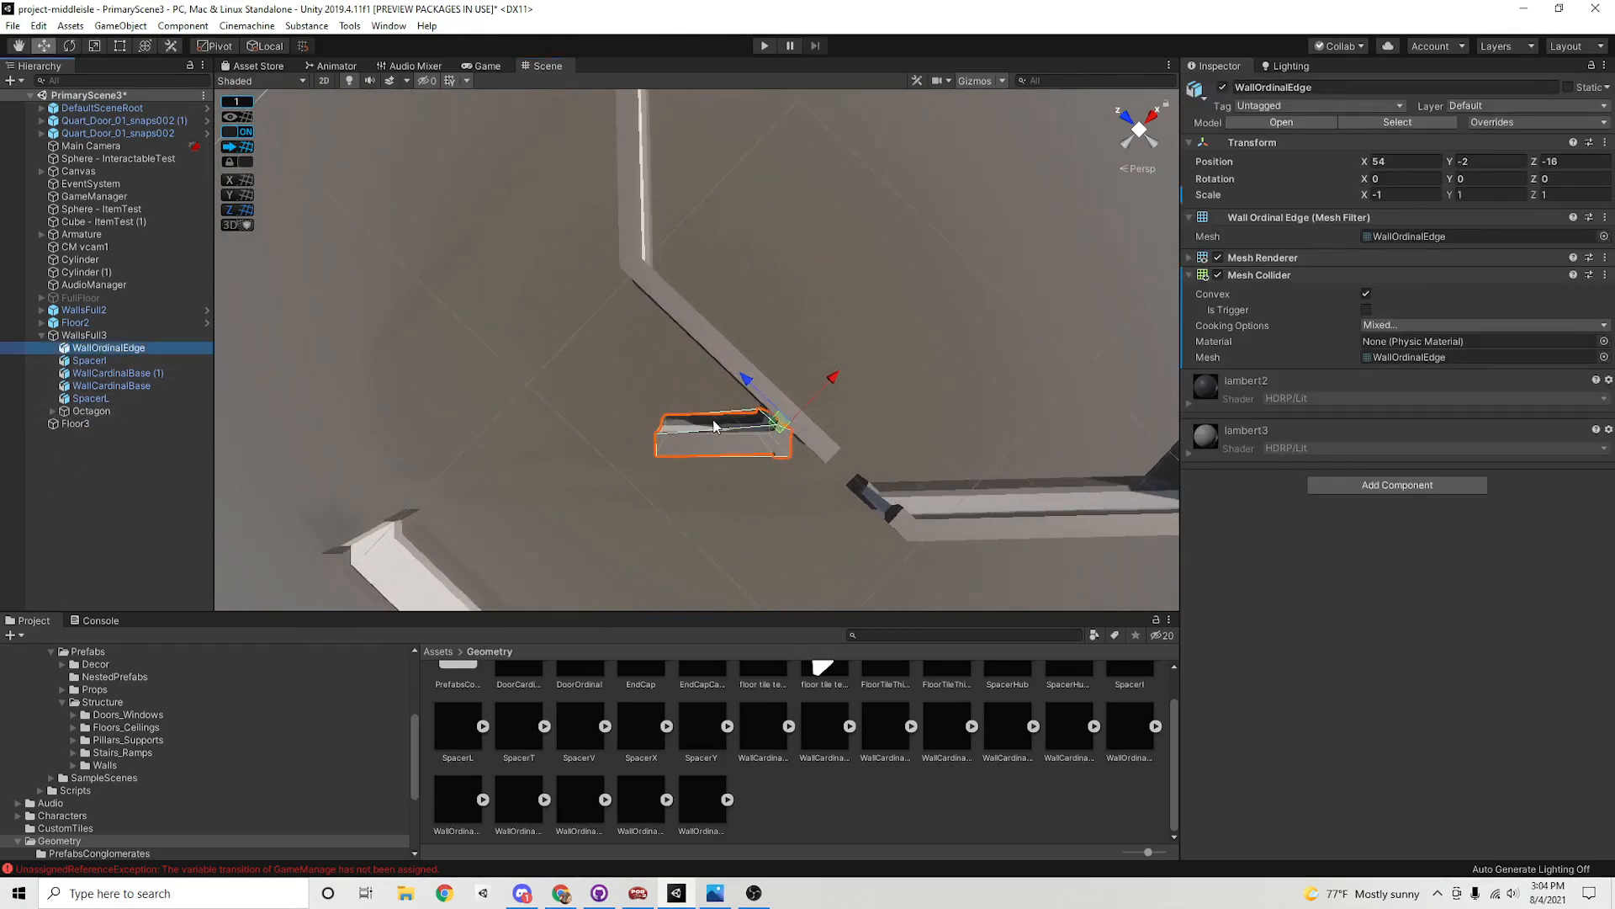
alt+drag(713, 426, 725, 340)
Duplicate WallOrdinalBase (4) and the adjacent SpacerI (2) in the octagon's wall
middle_drag(851, 369, 711, 303)
alt+drag(715, 397, 757, 437)
click(856, 389)
click(660, 404)
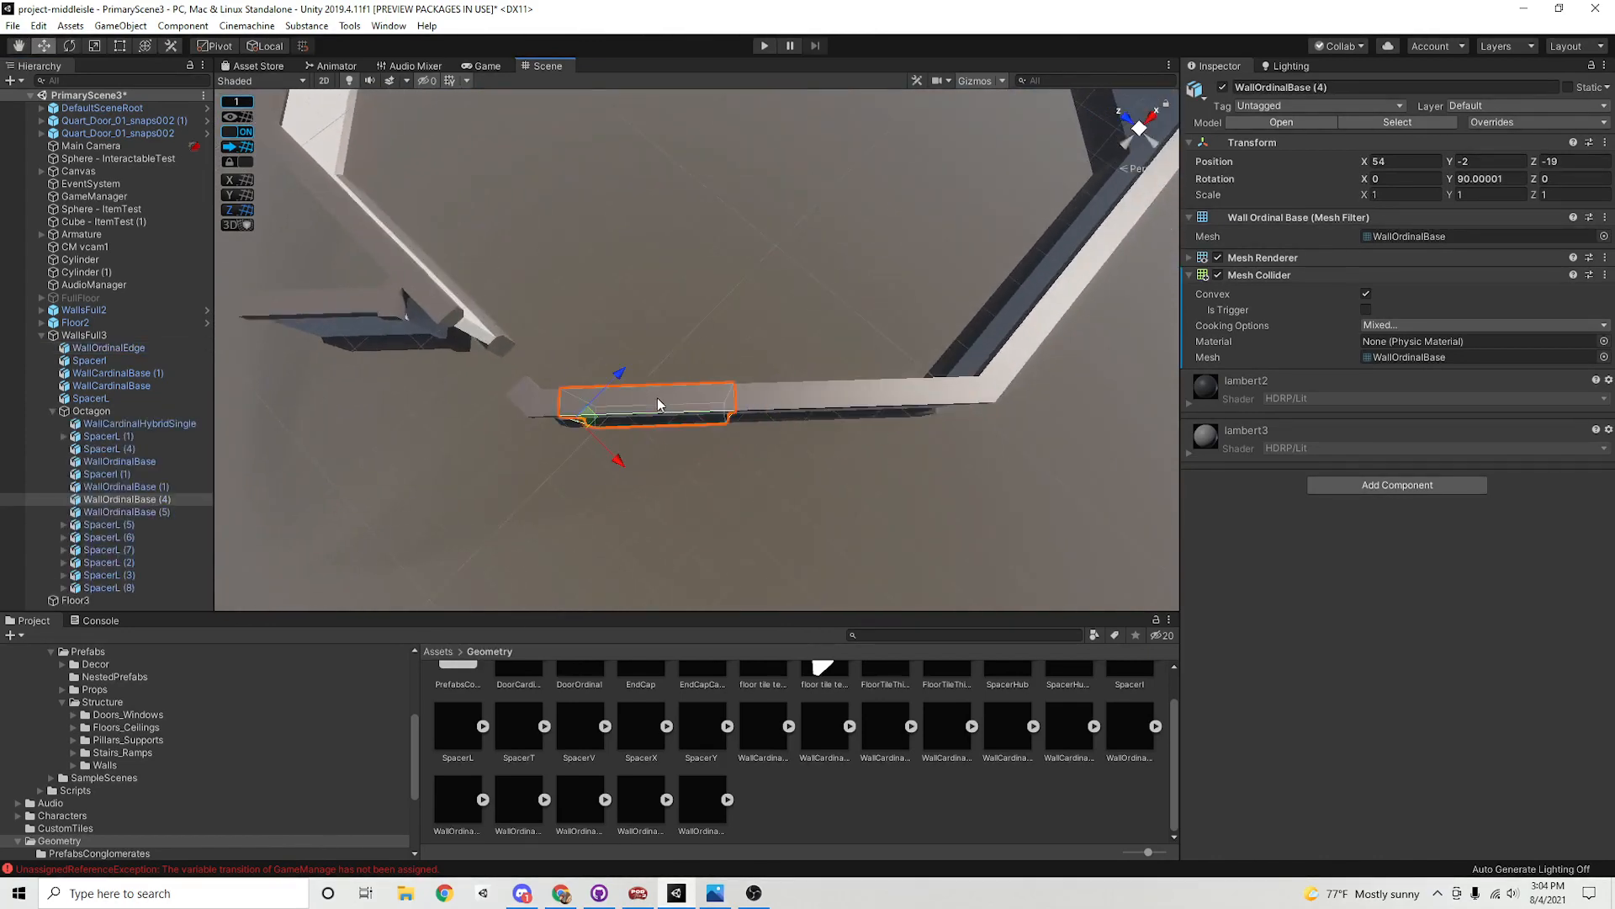
shift+click(763, 404)
middle_drag(764, 407, 883, 418)
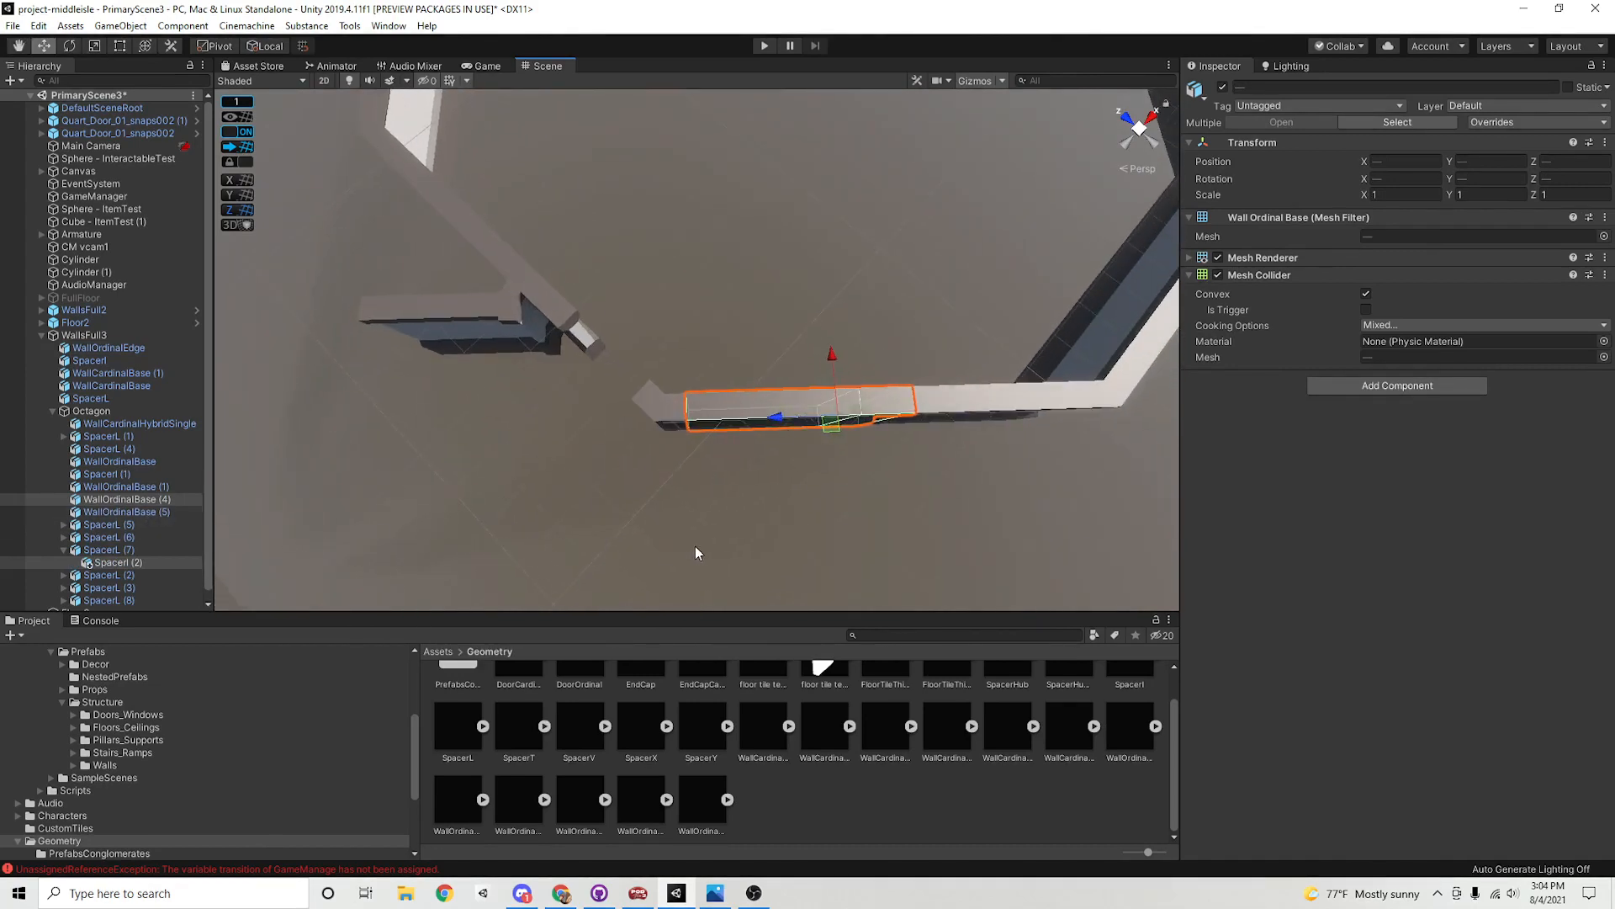
key(ctrl+d)
Reparent the duplicated spacer and ordinal wall from Octagon to WallsFull3
middle_drag(732, 496, 984, 482)
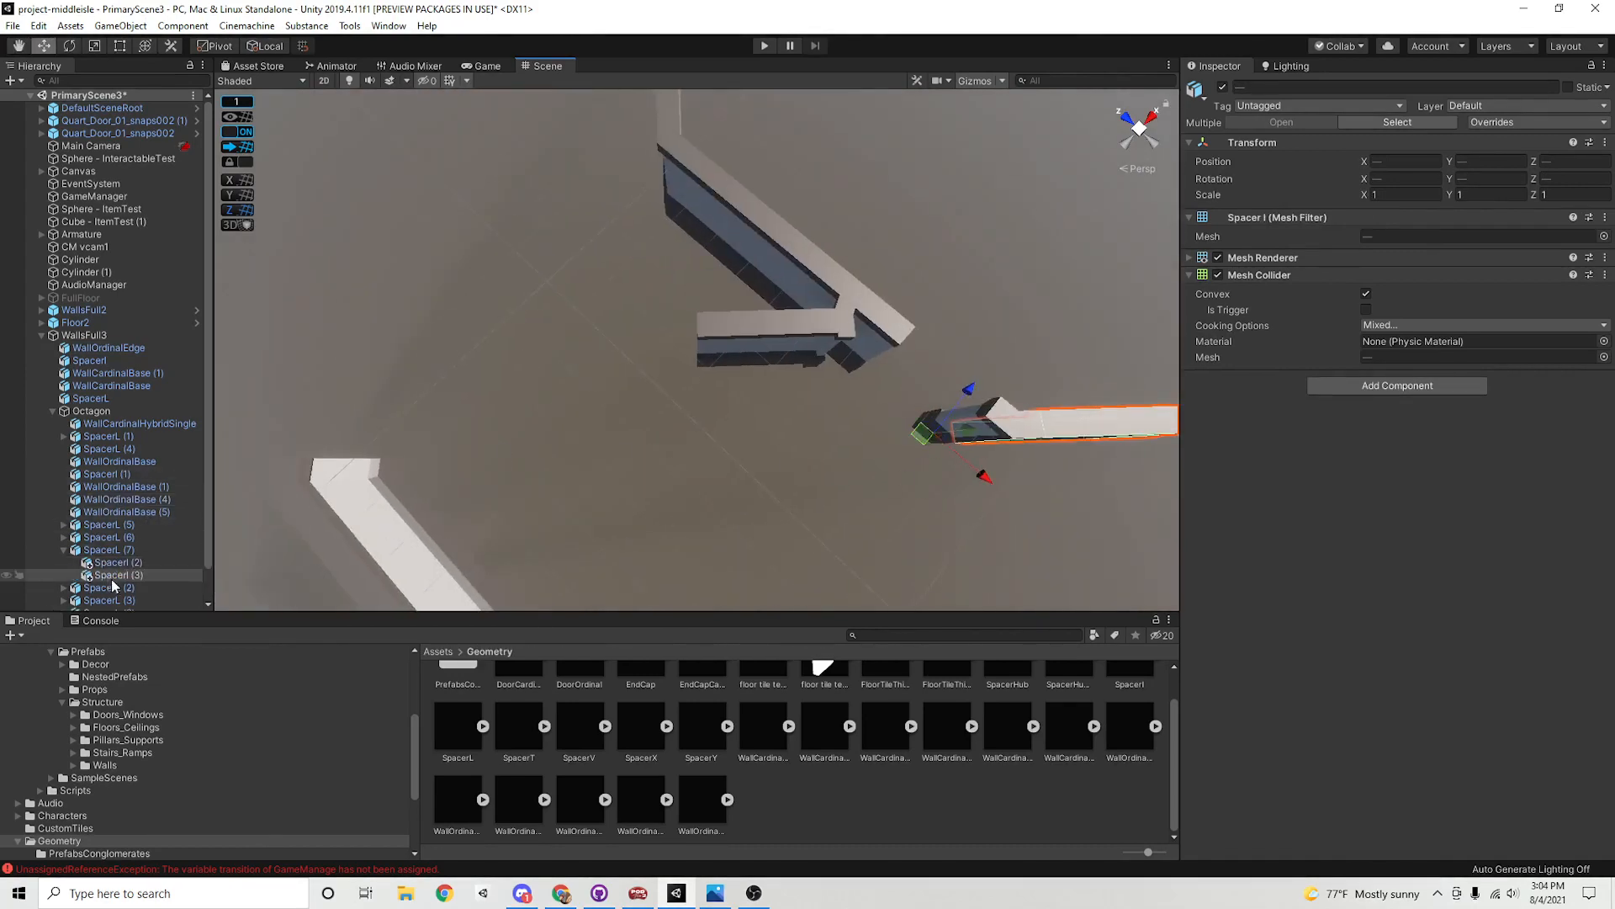
drag(144, 574, 49, 419)
click(50, 437)
Move the duplicated spacer and ordinal wall to the free end of WallOrdinalEdge so they continue its line outward from the octagon
middle_drag(845, 429, 646, 418)
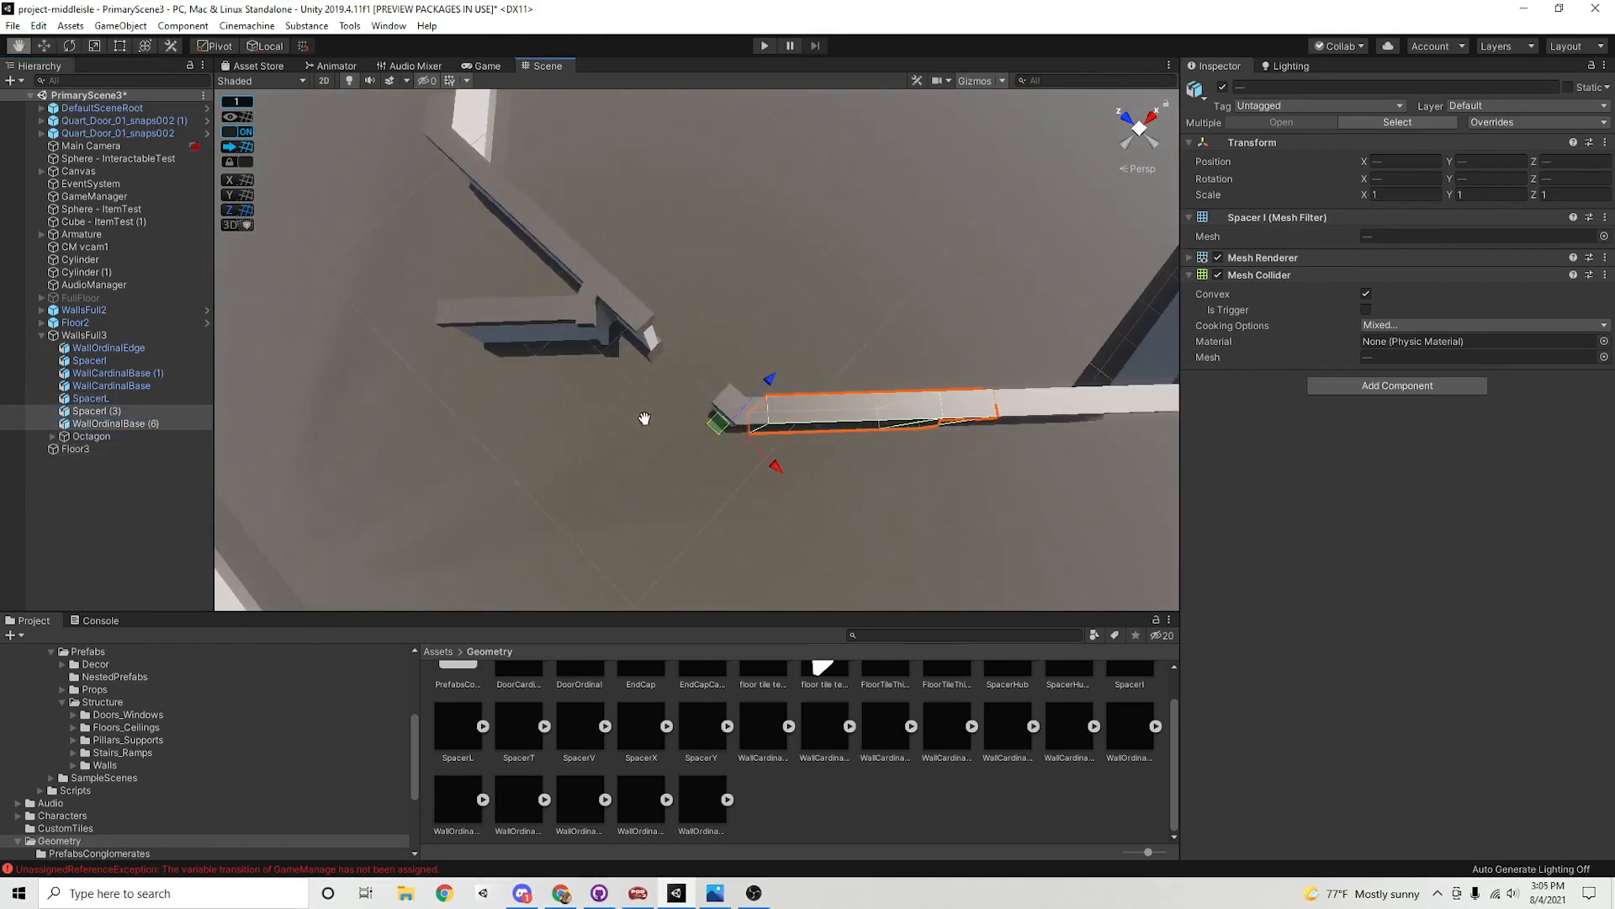
drag(729, 432, 301, 350)
middle_drag(355, 388, 949, 447)
scroll(948, 447, up, 4)
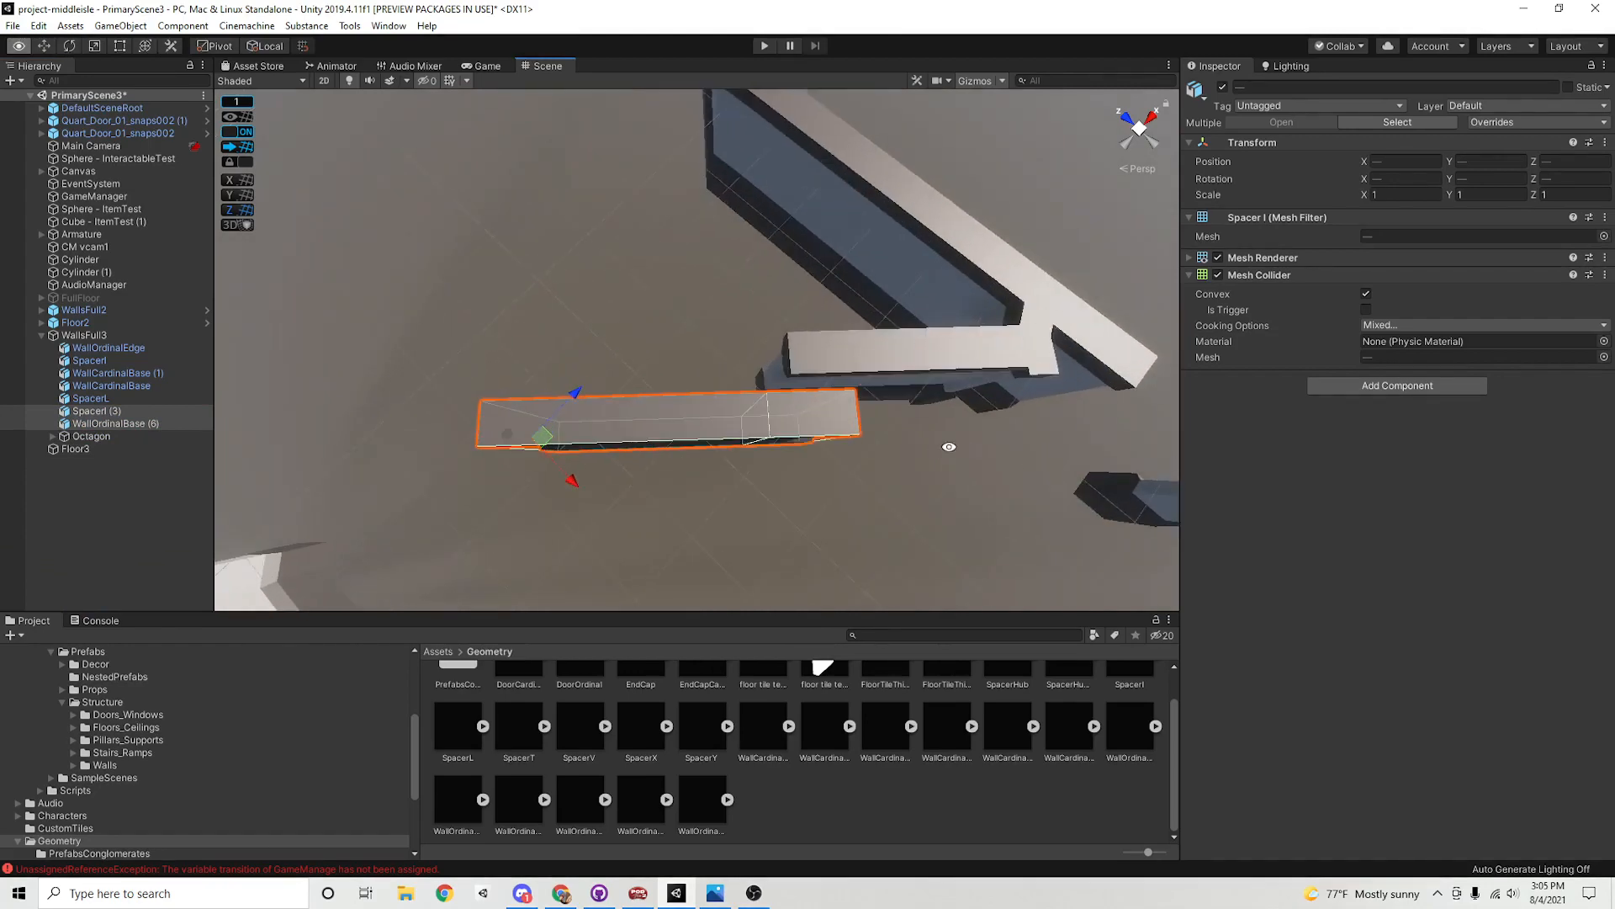
click(839, 370)
click(756, 427)
shift+click(641, 440)
alt+drag(643, 443, 697, 385)
drag(546, 439, 513, 427)
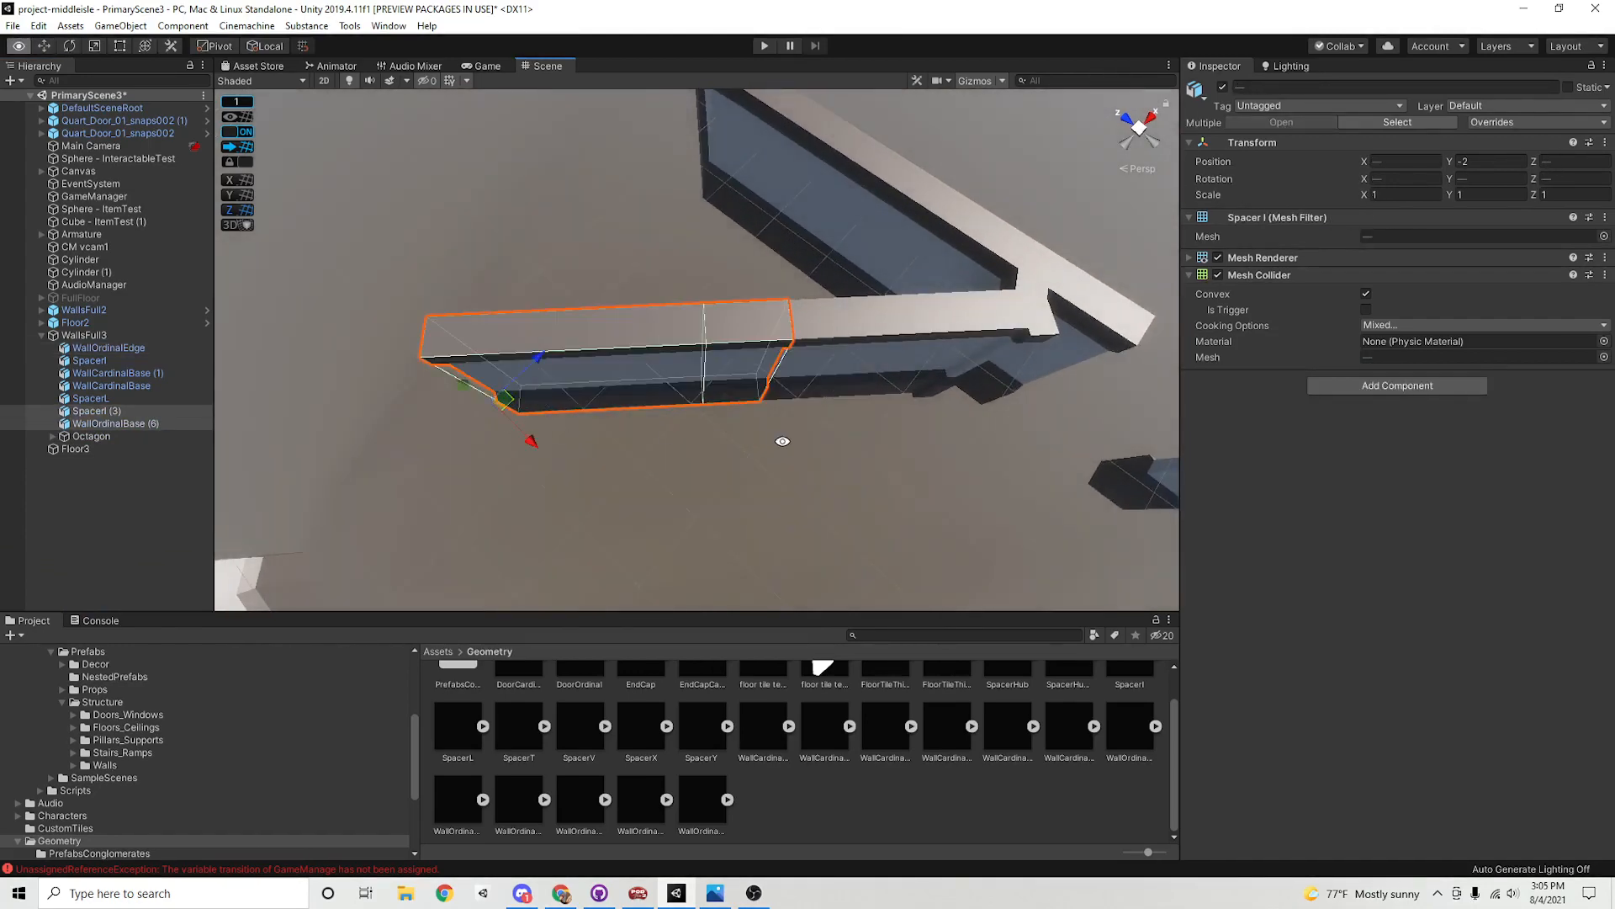
Add a SpacerV model to the scene at the free end of the extended ordinal wall
alt+drag(783, 440, 761, 252)
alt+right_drag(761, 252, 682, 315)
alt+drag(682, 315, 781, 429)
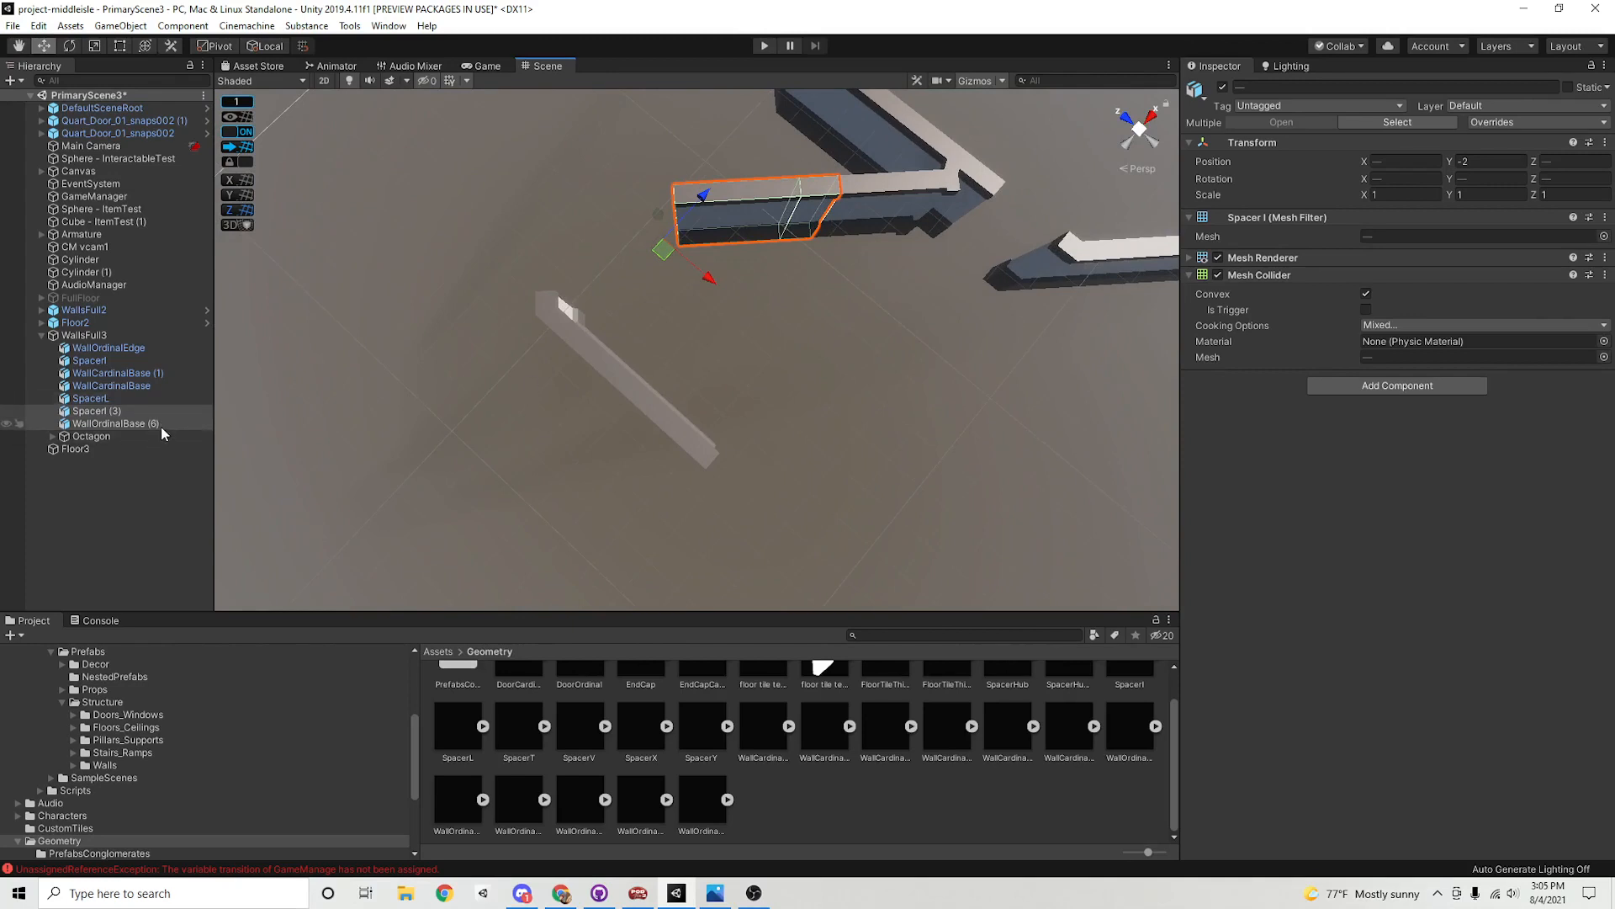
alt+right_drag(781, 236, 954, 249)
middle_drag(954, 249, 860, 466)
alt+drag(859, 466, 957, 471)
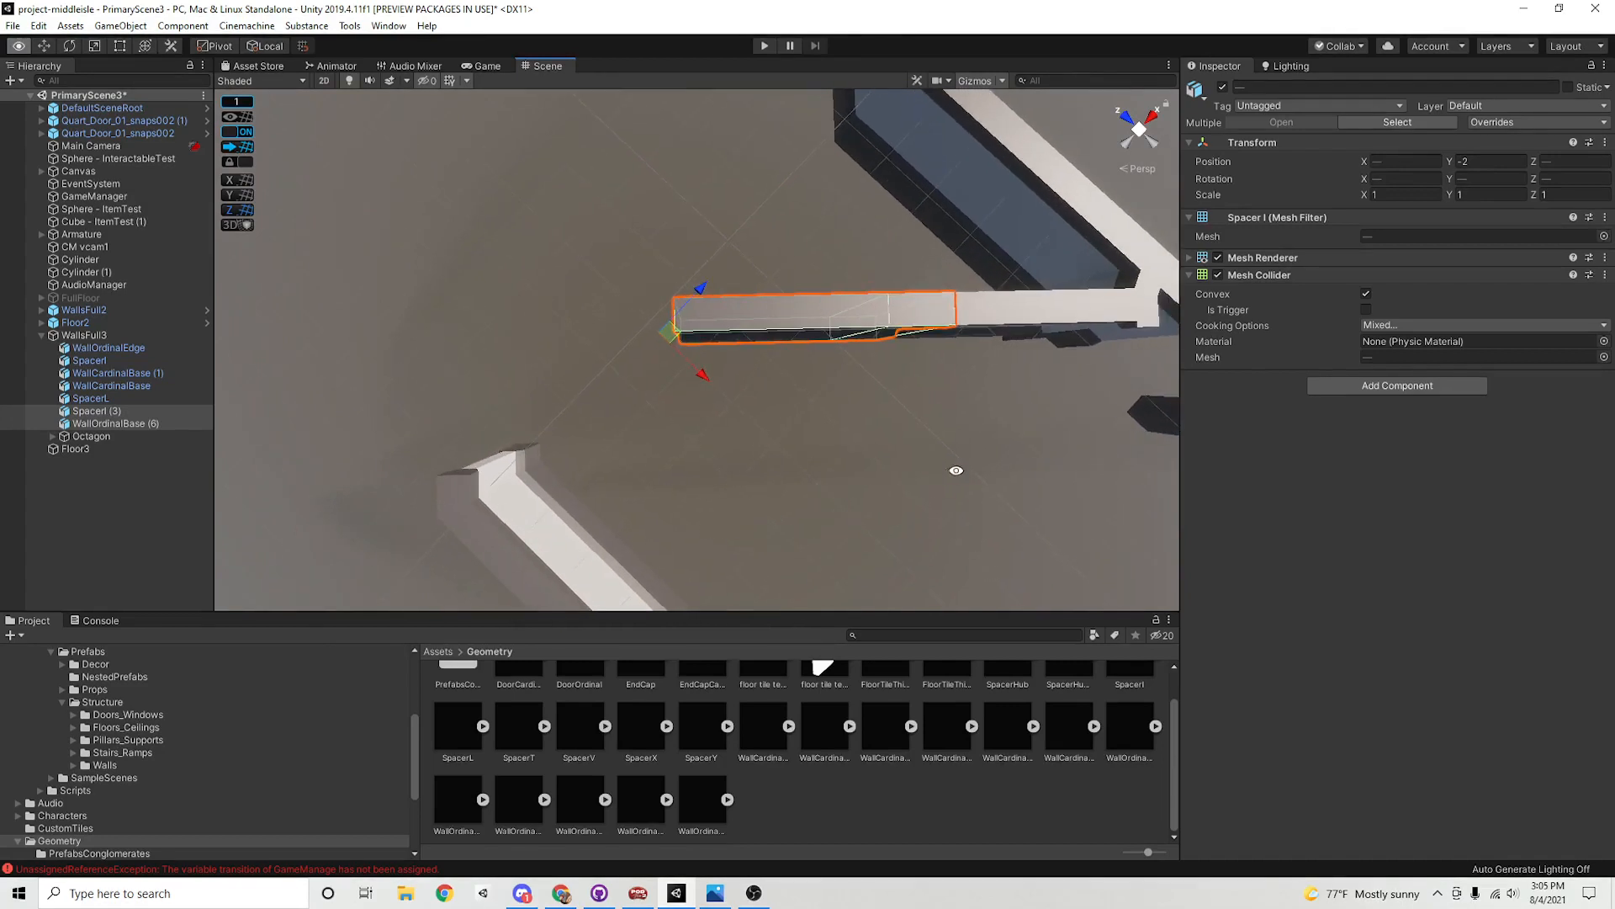
click(578, 731)
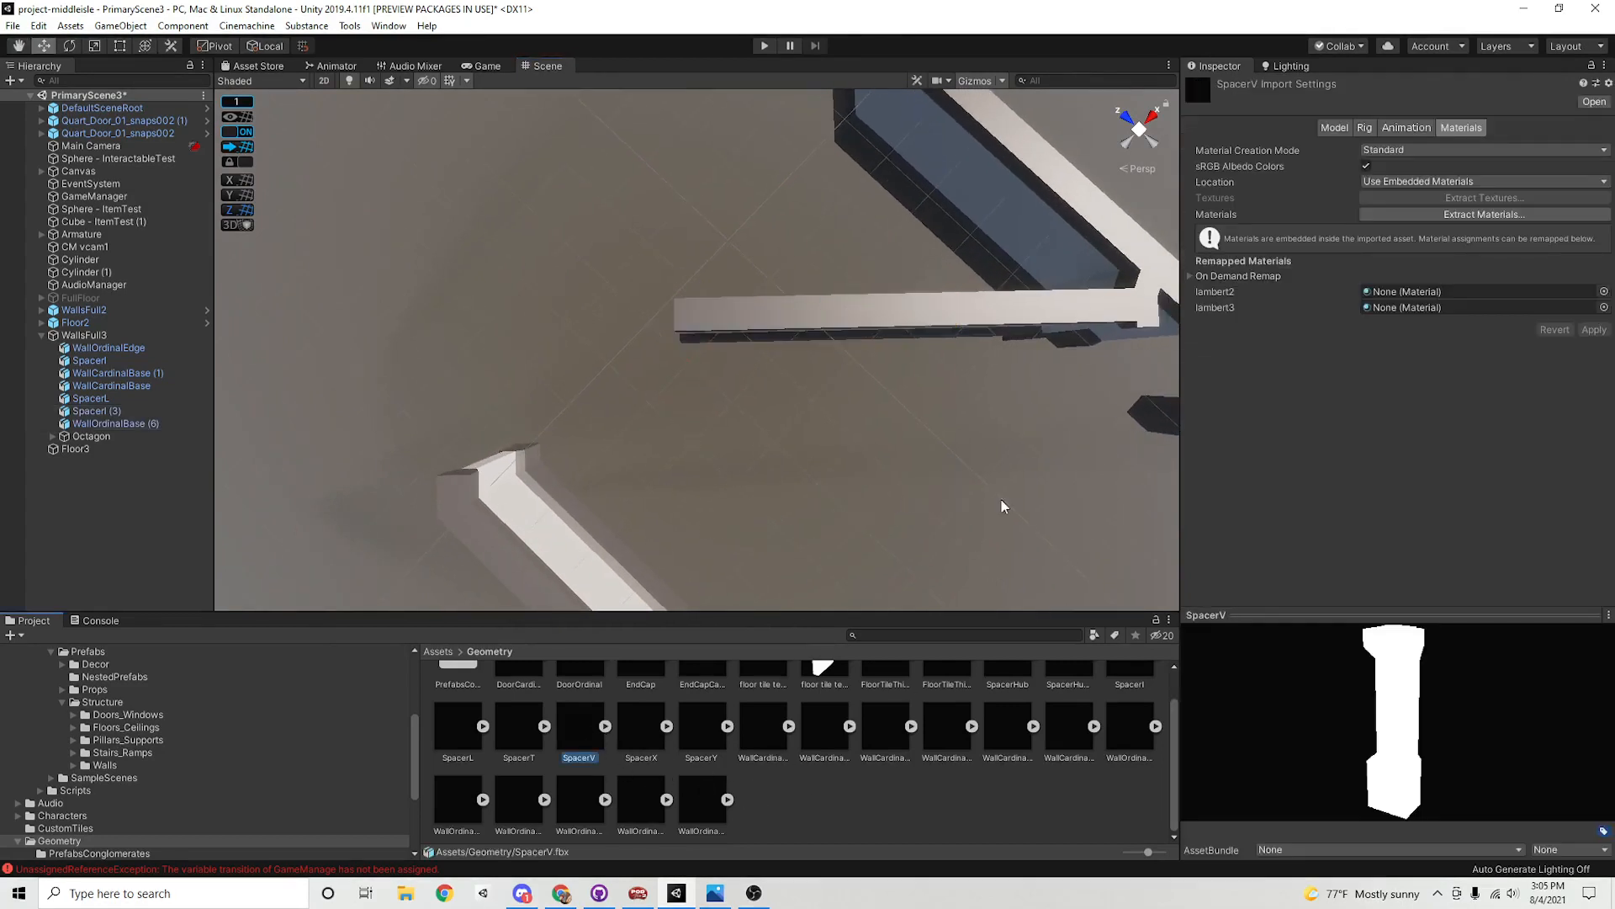
middle_drag(918, 367, 983, 413)
drag(588, 715, 944, 479)
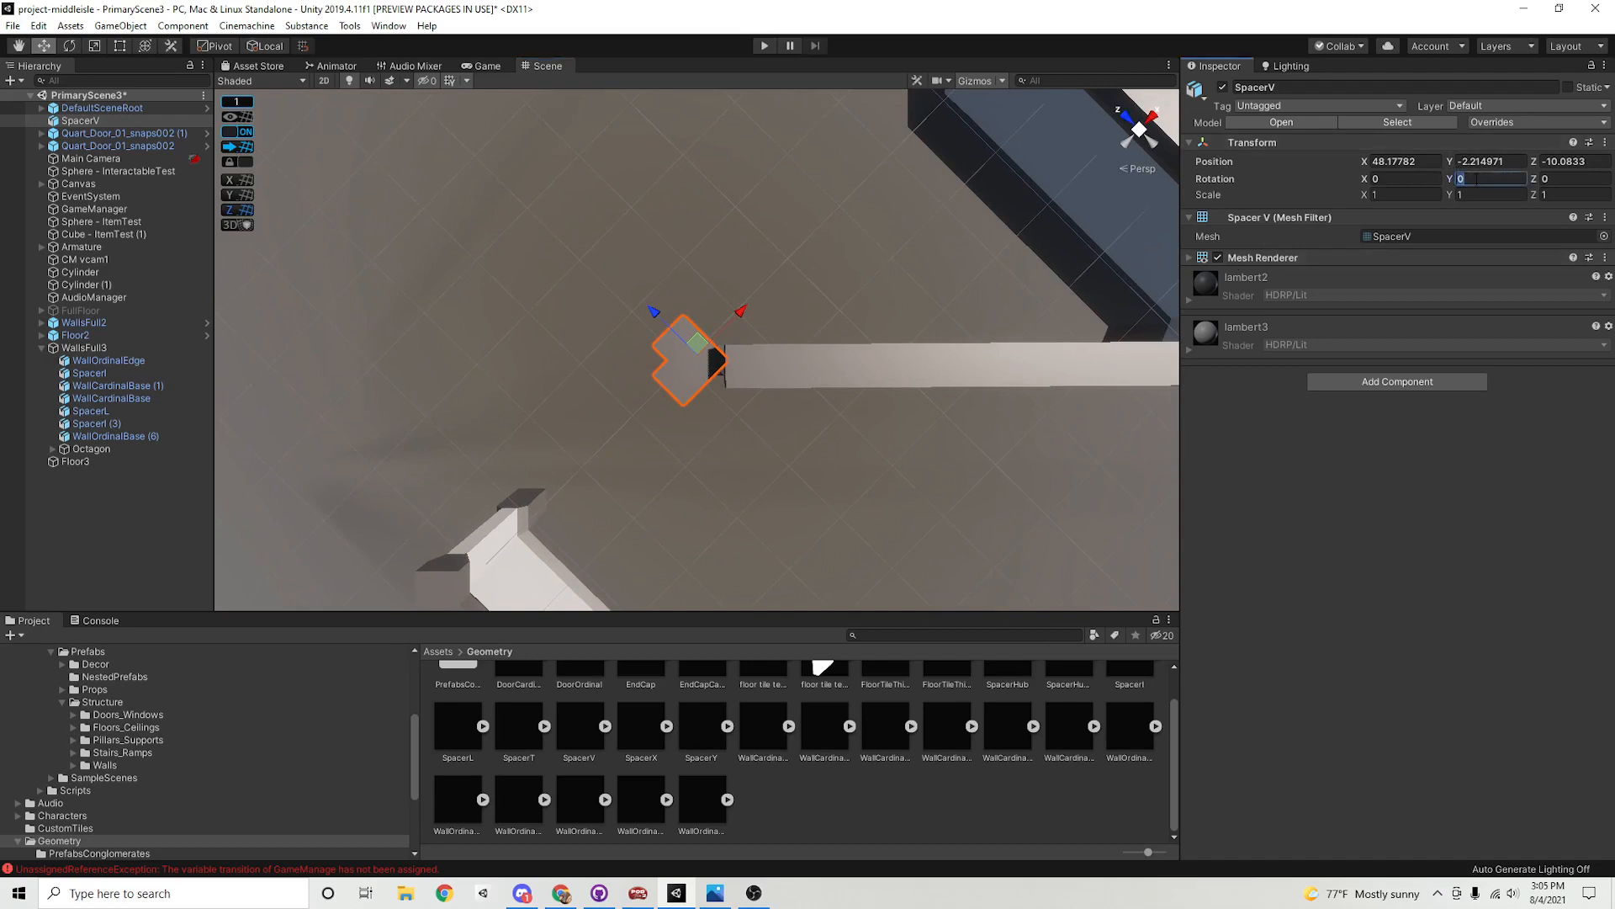
Set SpacerV's Y rotation to -45 degrees
text(45)
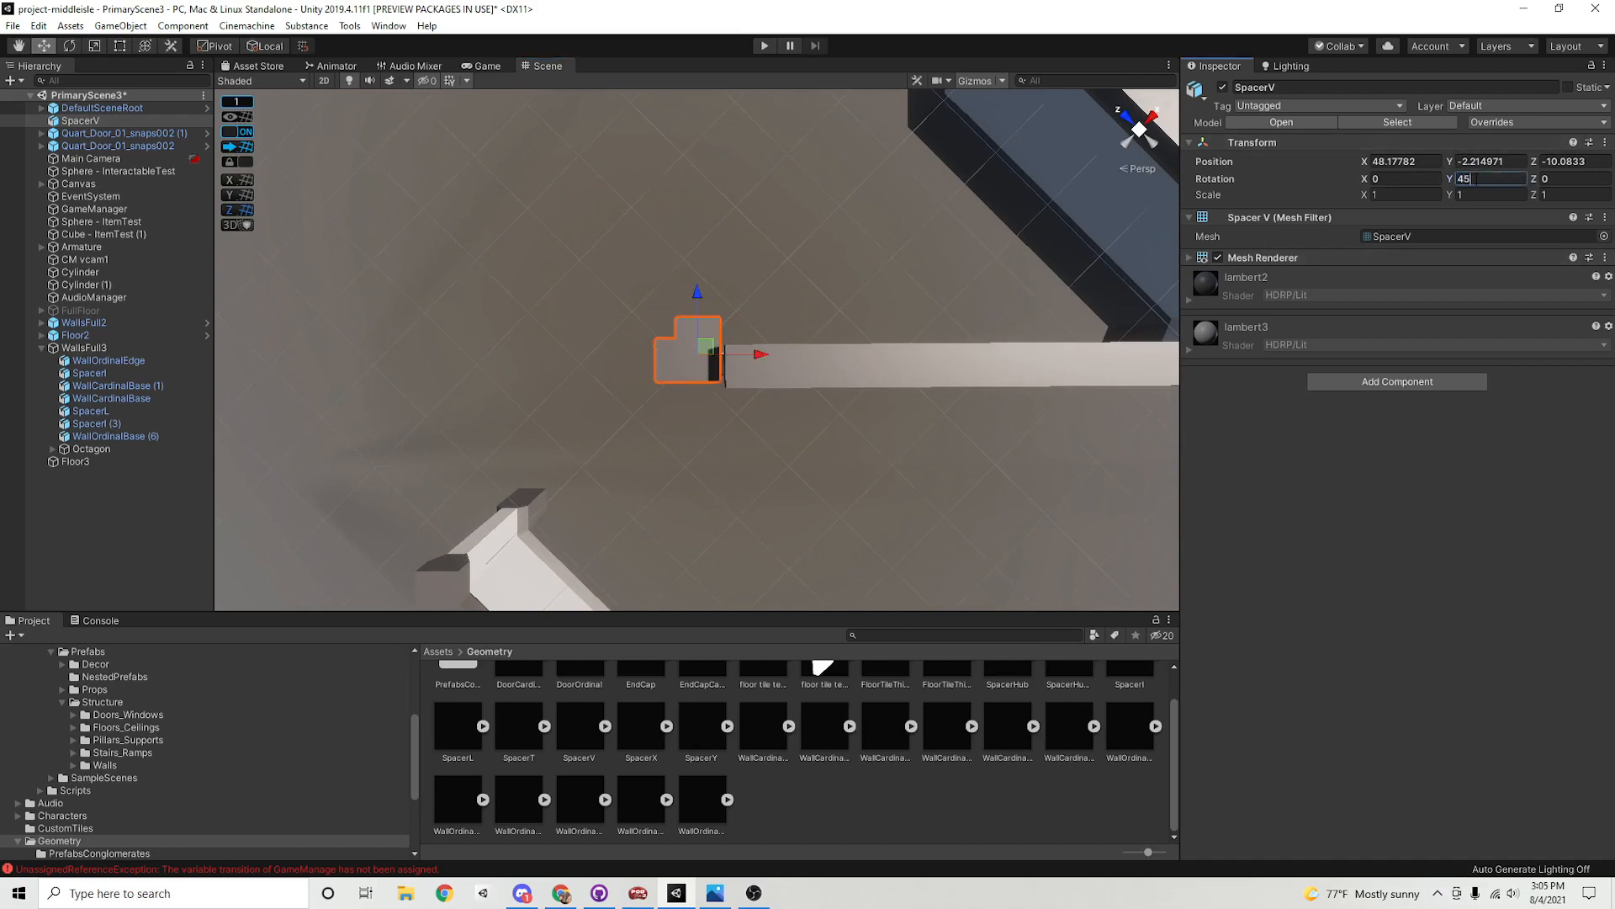
key(BackSpace)
text(-45)
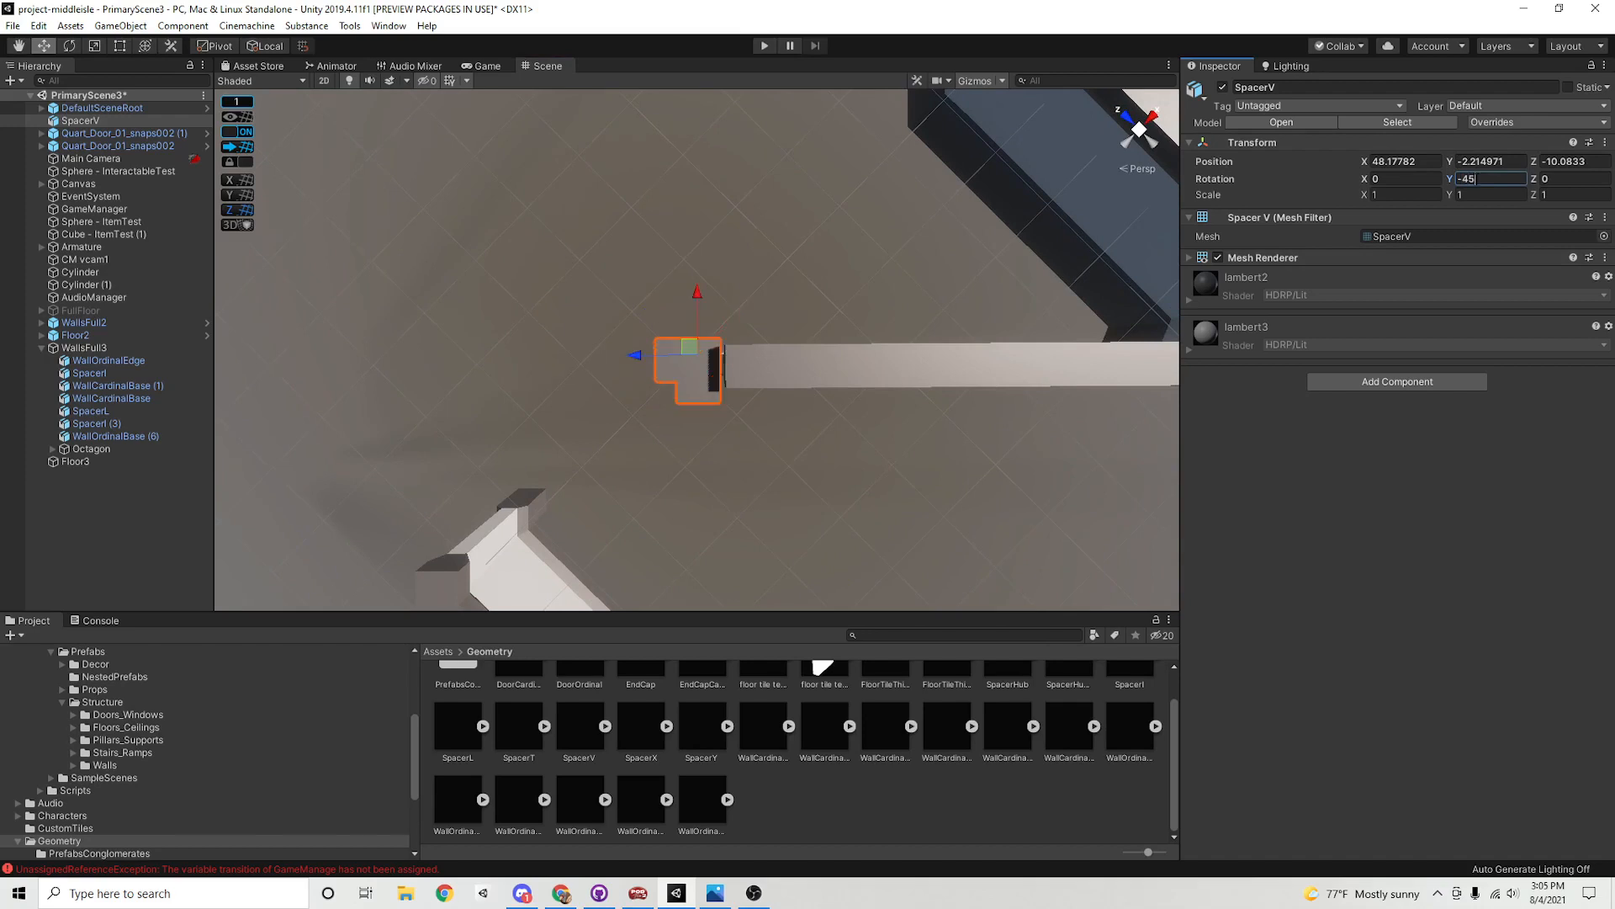
Place SpacerV at 48, -2, -10 with a Y rotation of -135 degrees and add a Mesh Collider to it
key(BackSpace)
key(BackSpace)
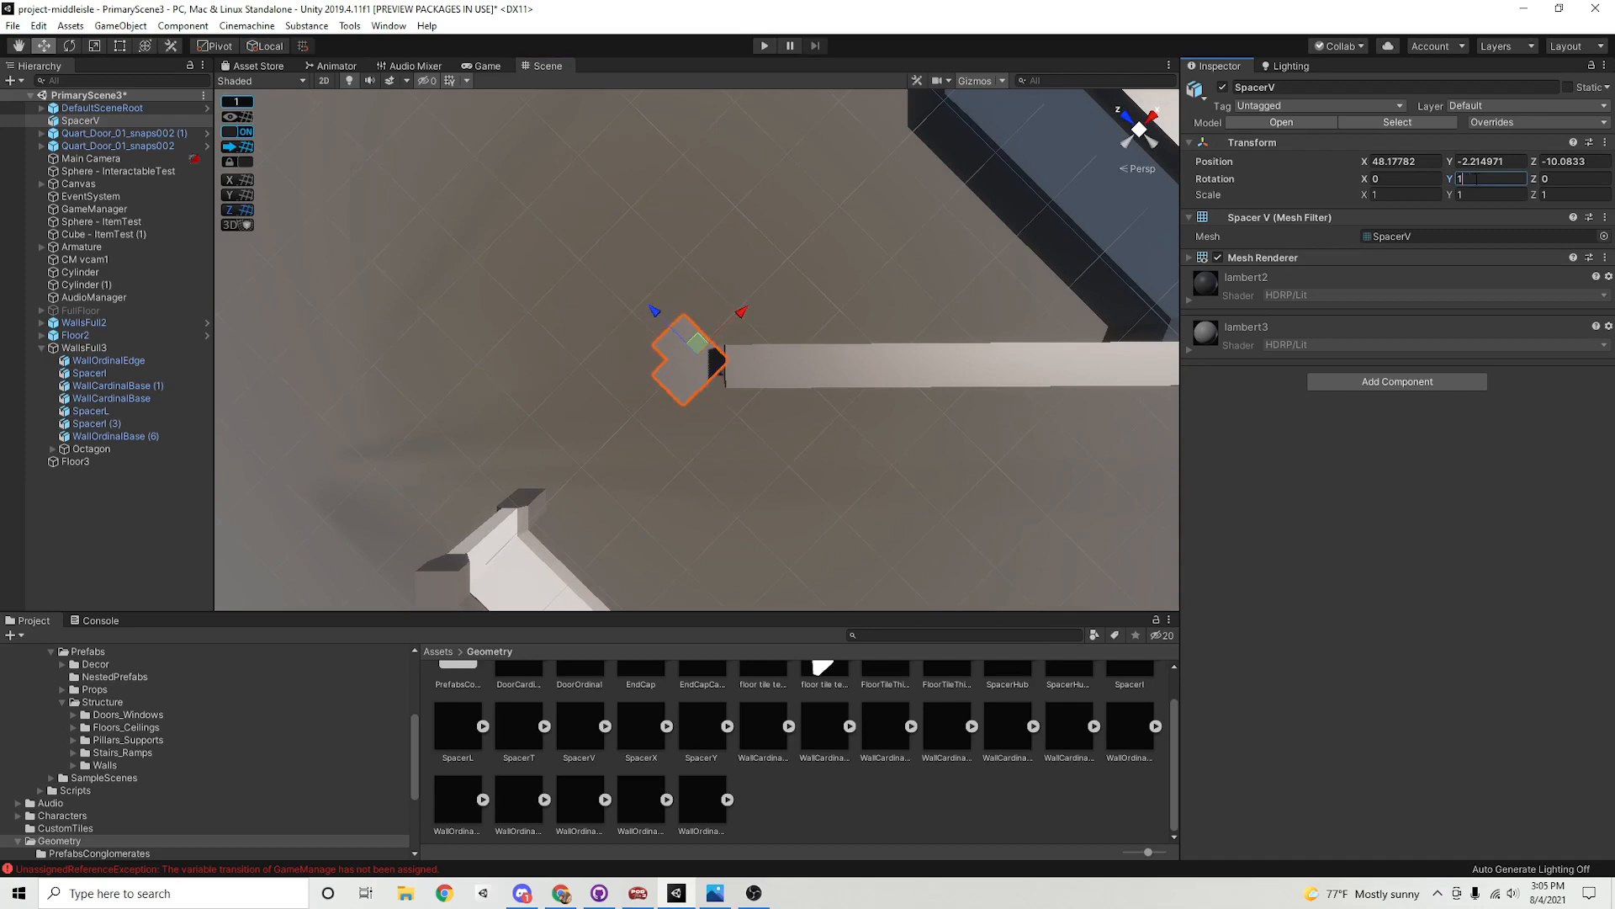
text(35)
key(BackSpace)
key(BackSpace)
text(135)
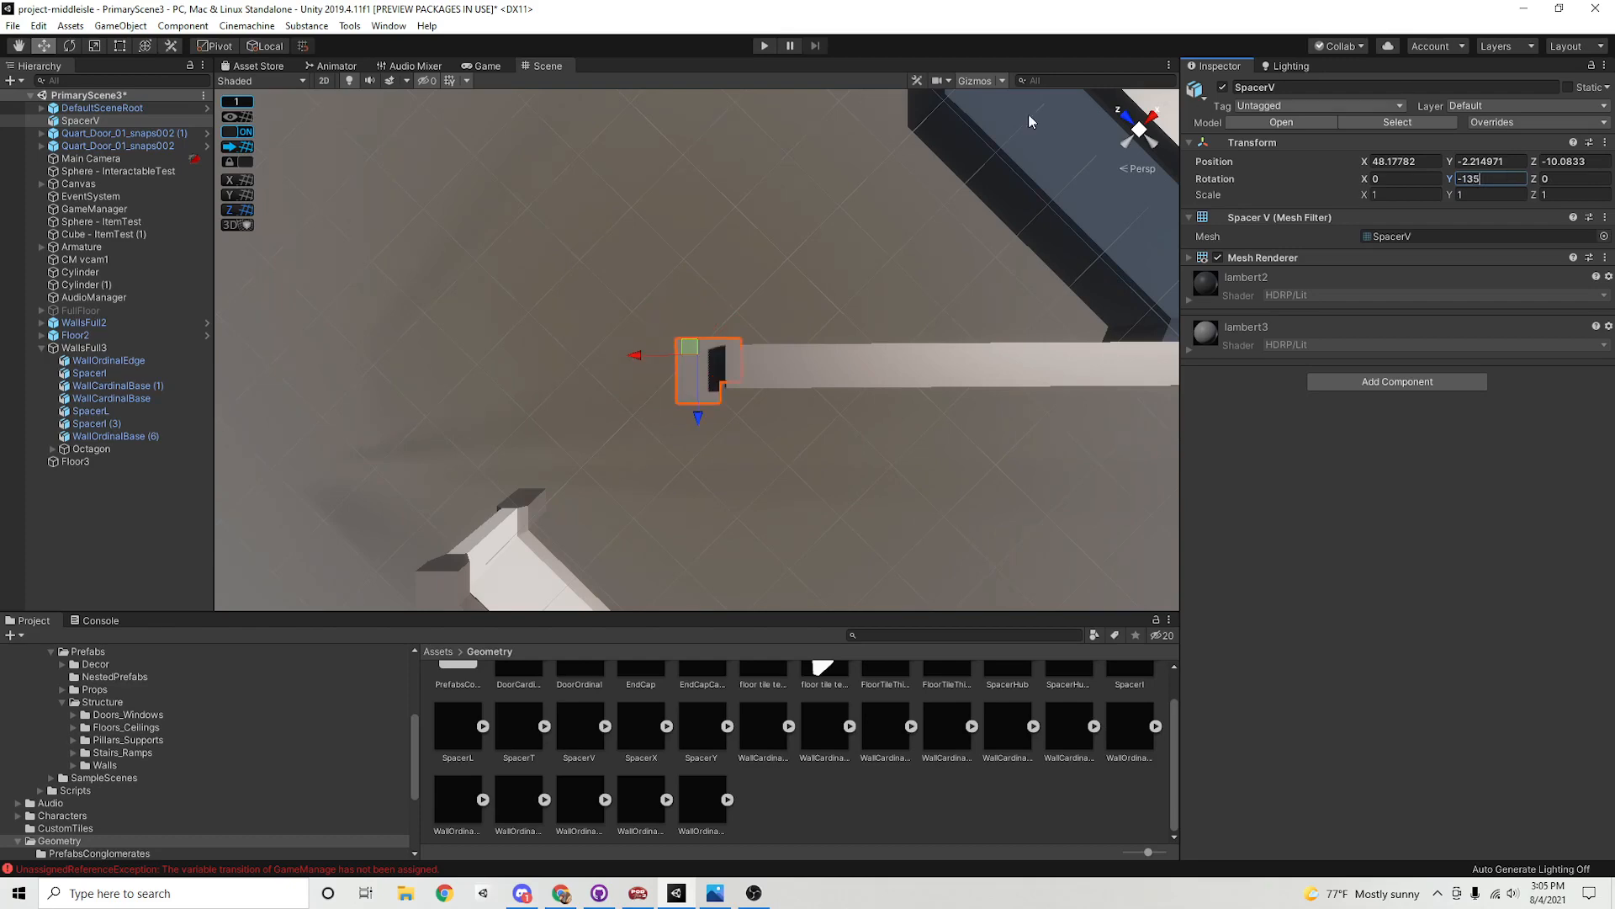
alt+drag(824, 421, 698, 475)
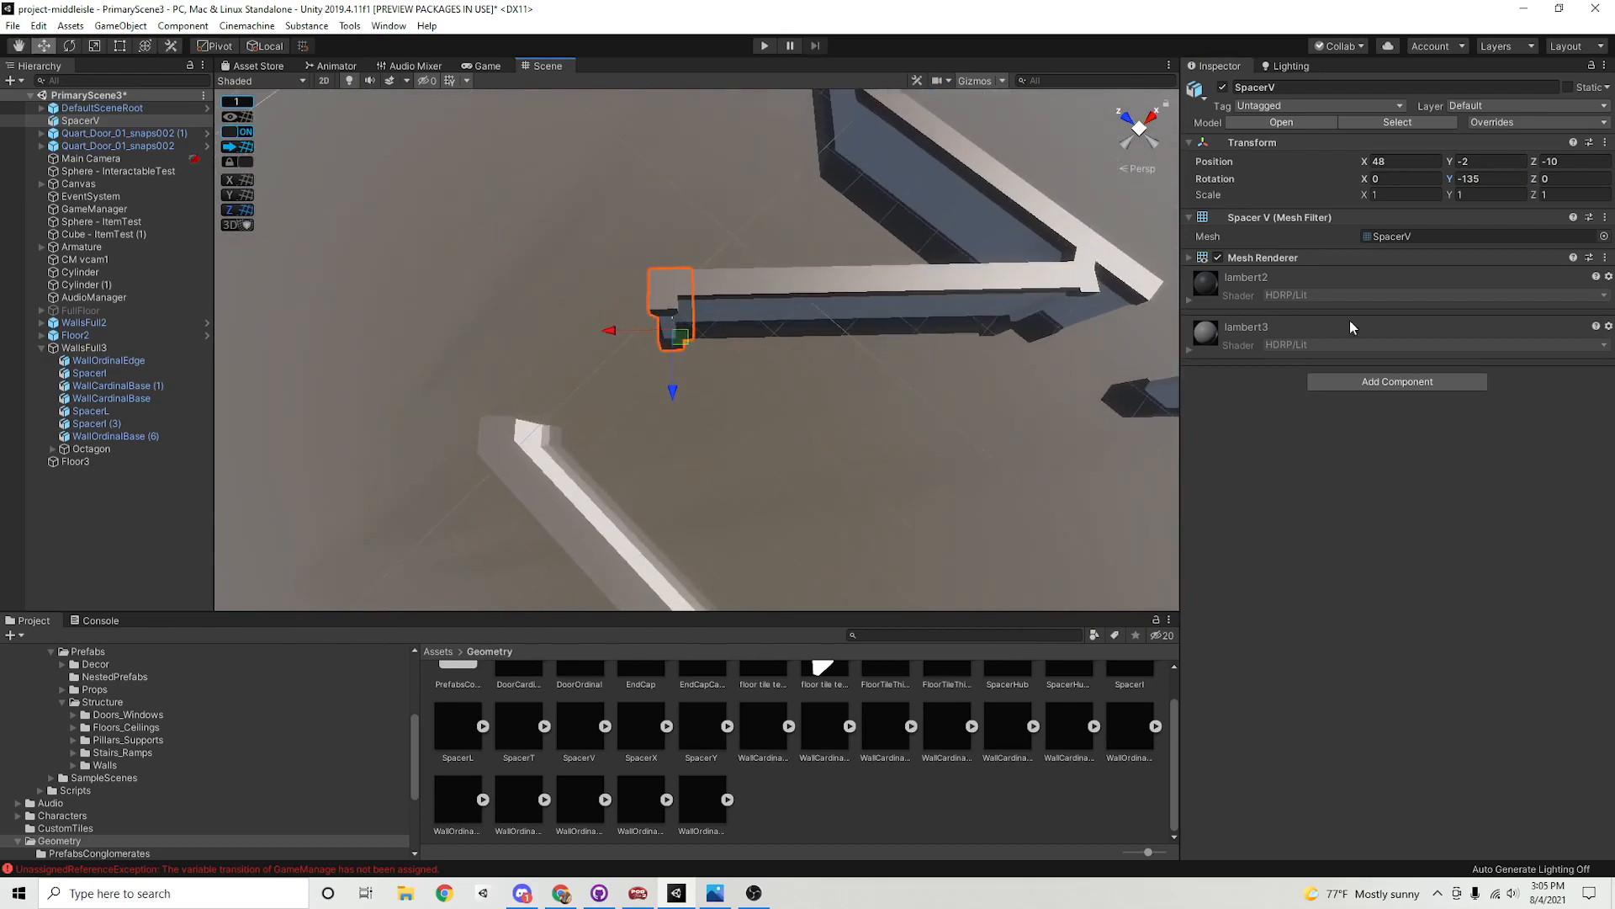
click(1402, 379)
click(1380, 594)
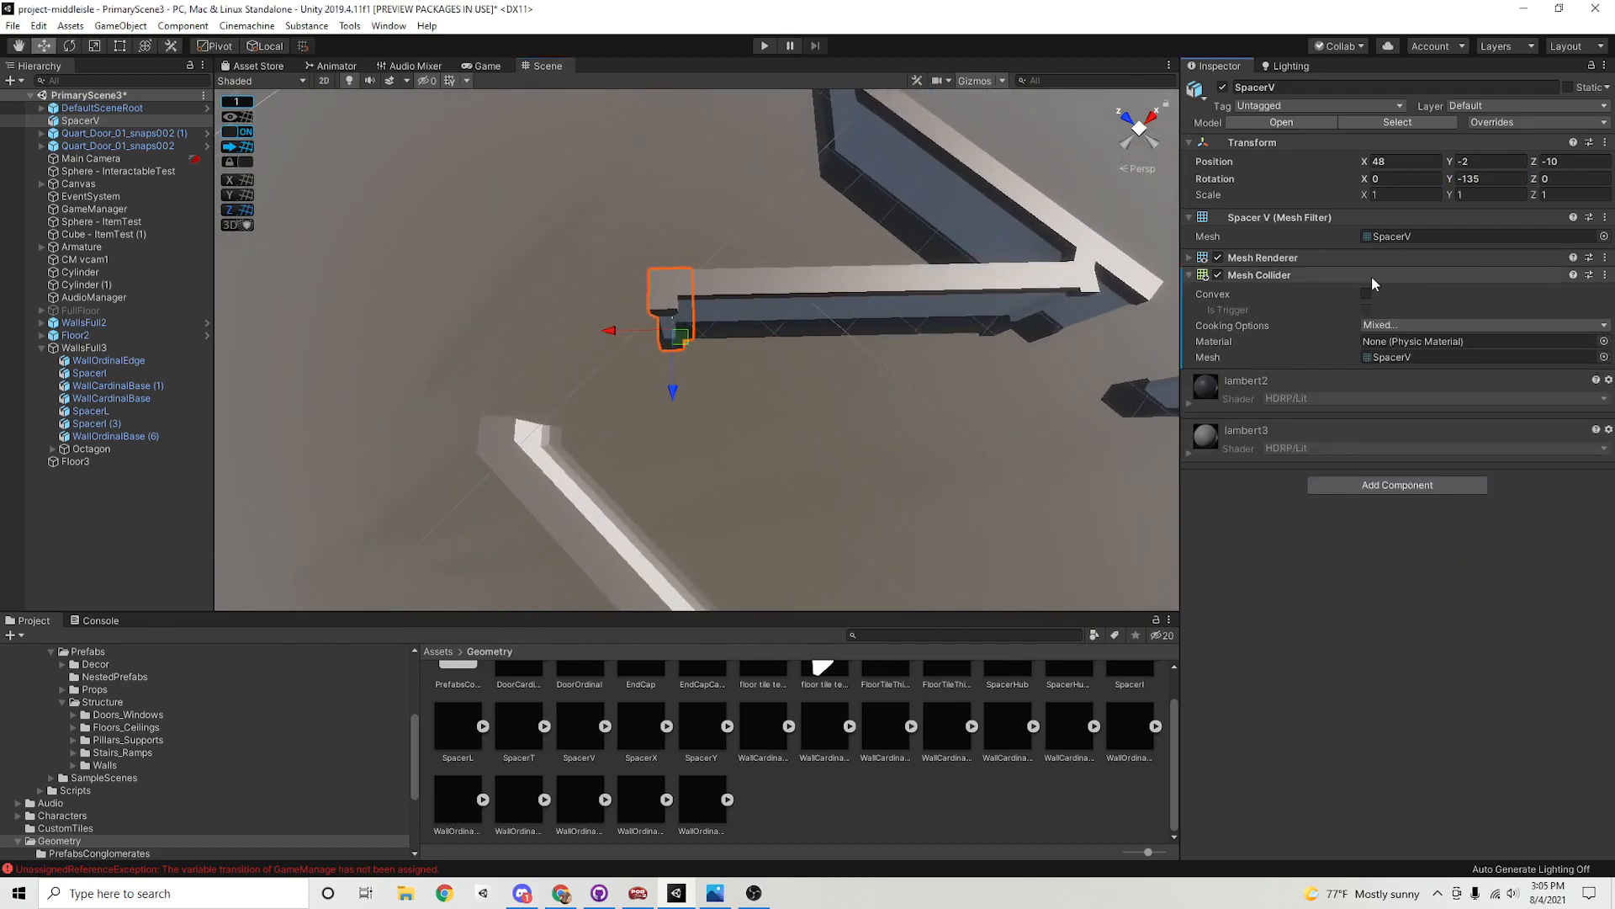
Duplicate WallOrdinalBase (6), set the copy's Y rotation to 0, and move it to 45, -2, -13 so it runs from SpacerV
scroll(607, 385, up, 5)
click(757, 347)
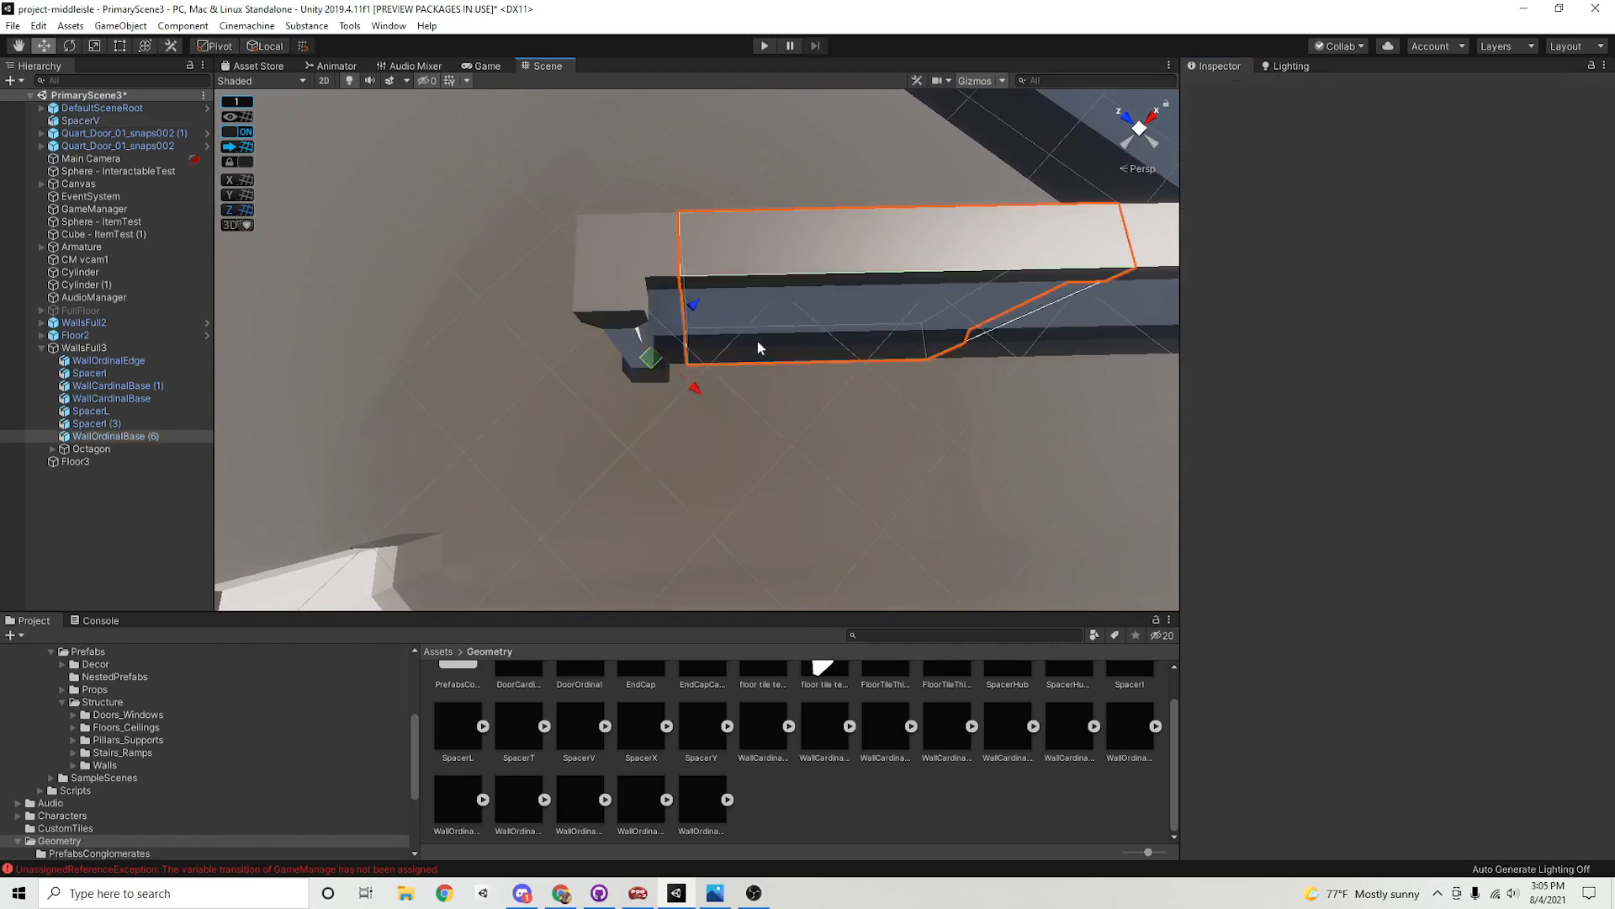
alt+drag(757, 346, 692, 378)
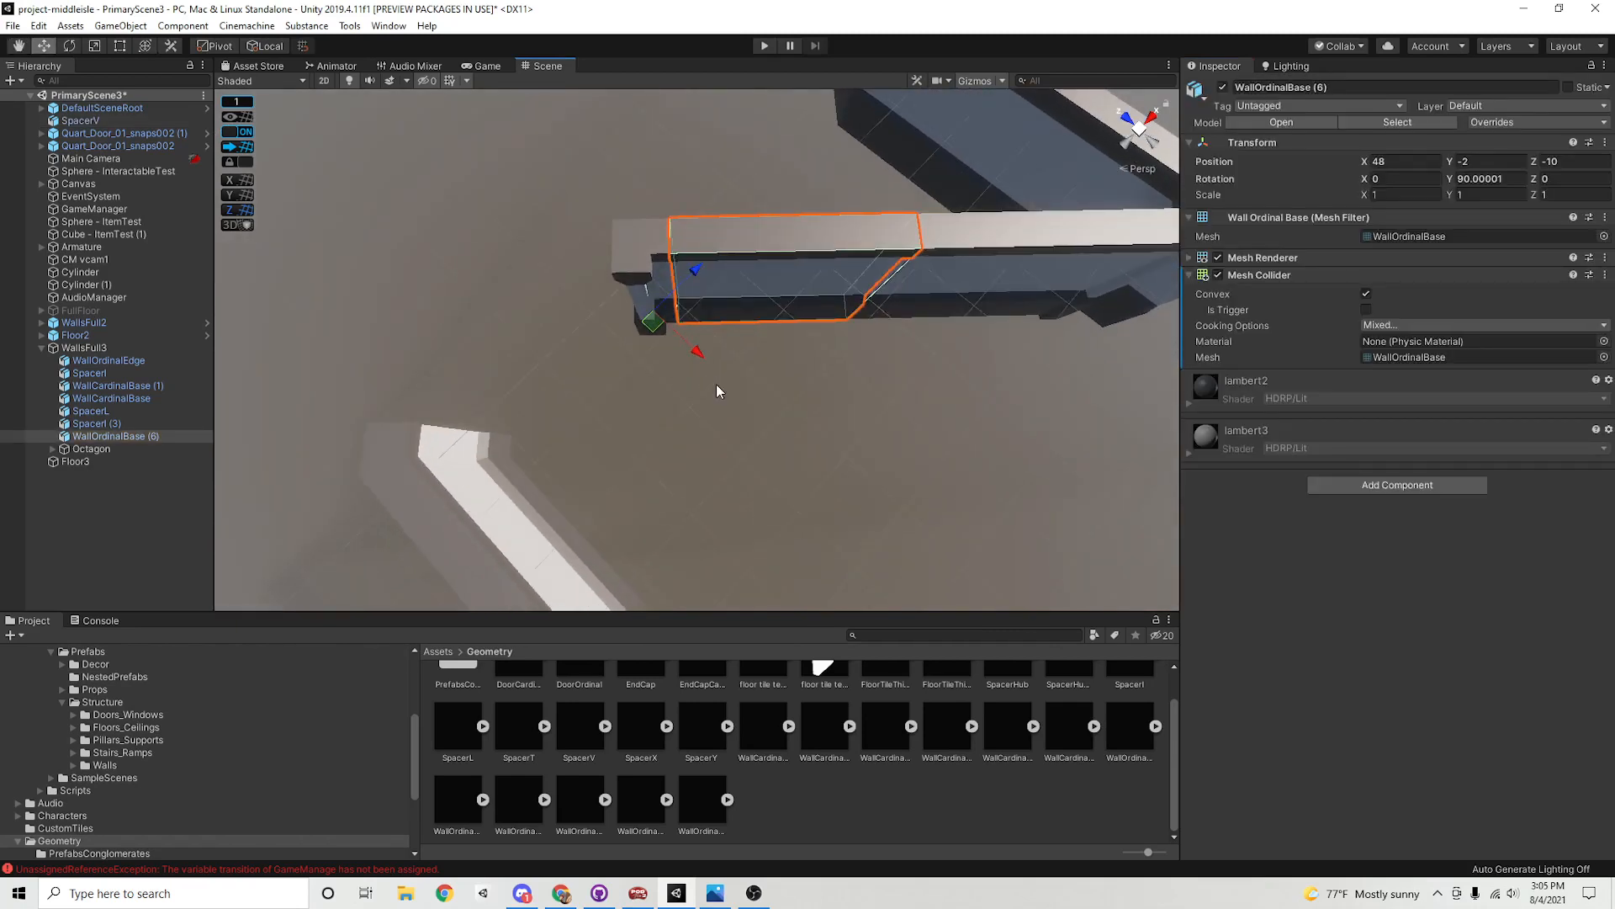
key(ctrl+d)
click(1485, 178)
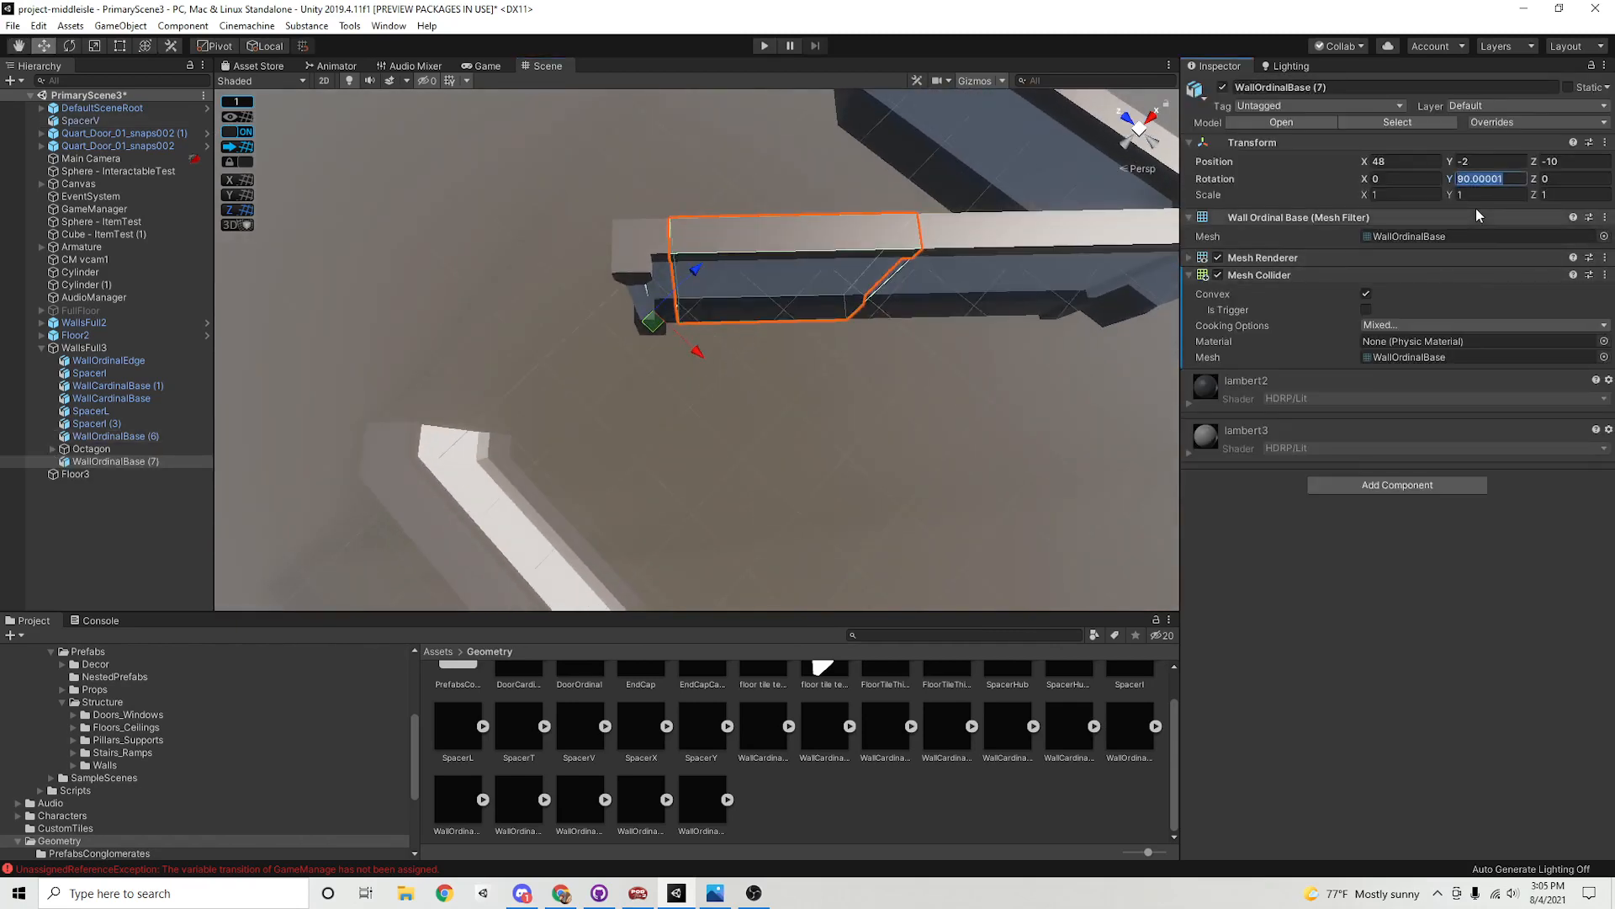
text(0)
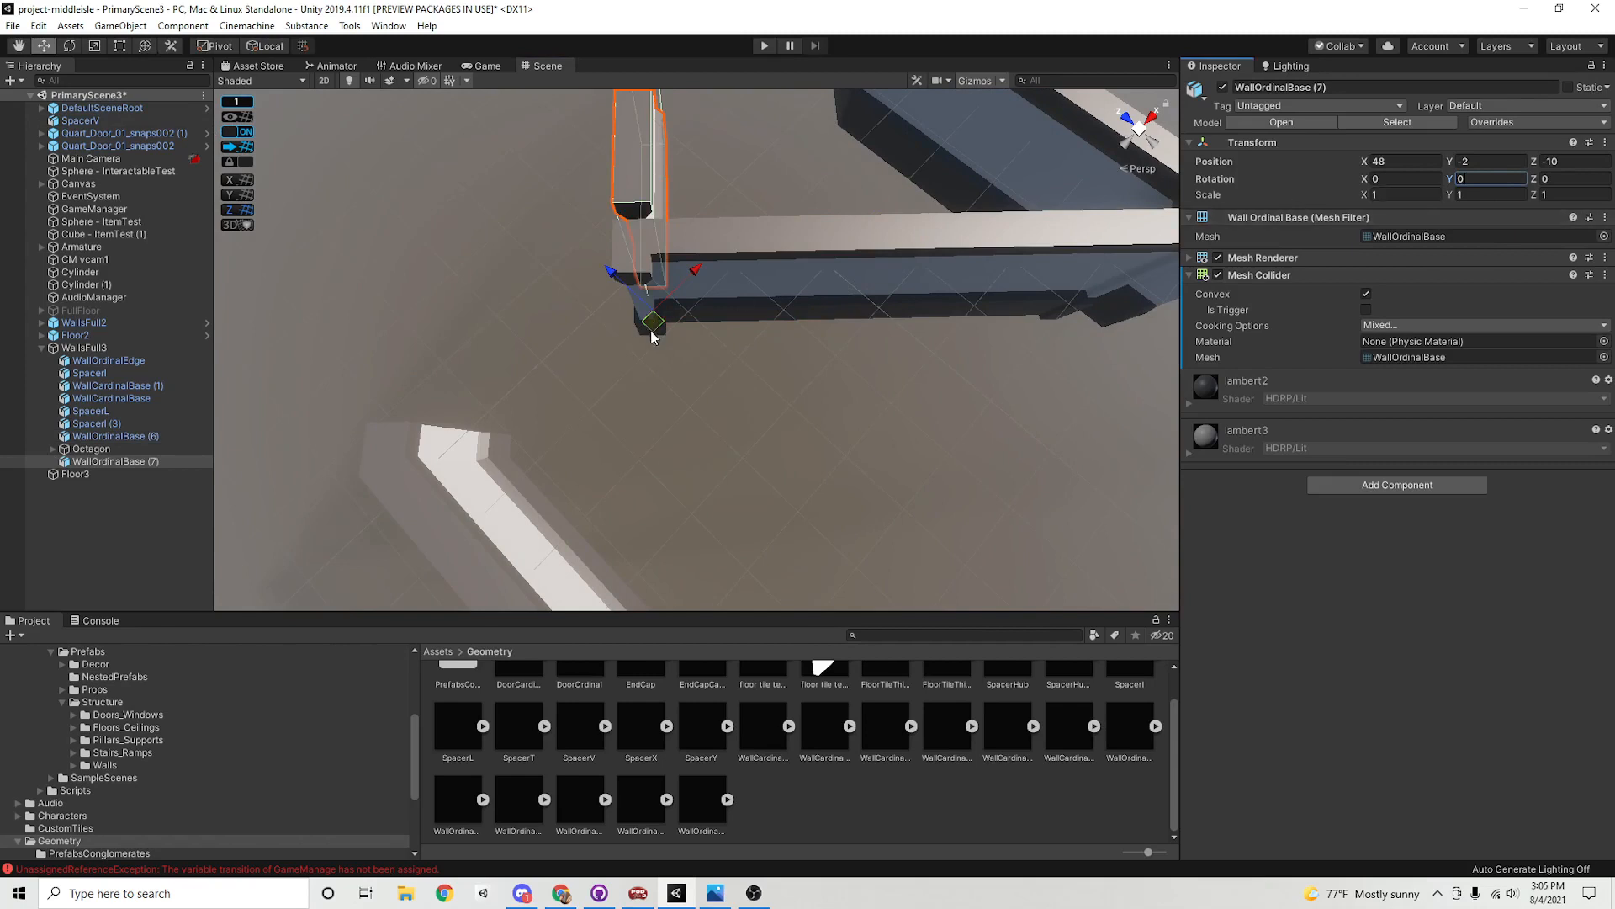
drag(652, 322, 650, 543)
middle_drag(743, 482, 763, 424)
alt+drag(762, 371, 747, 383)
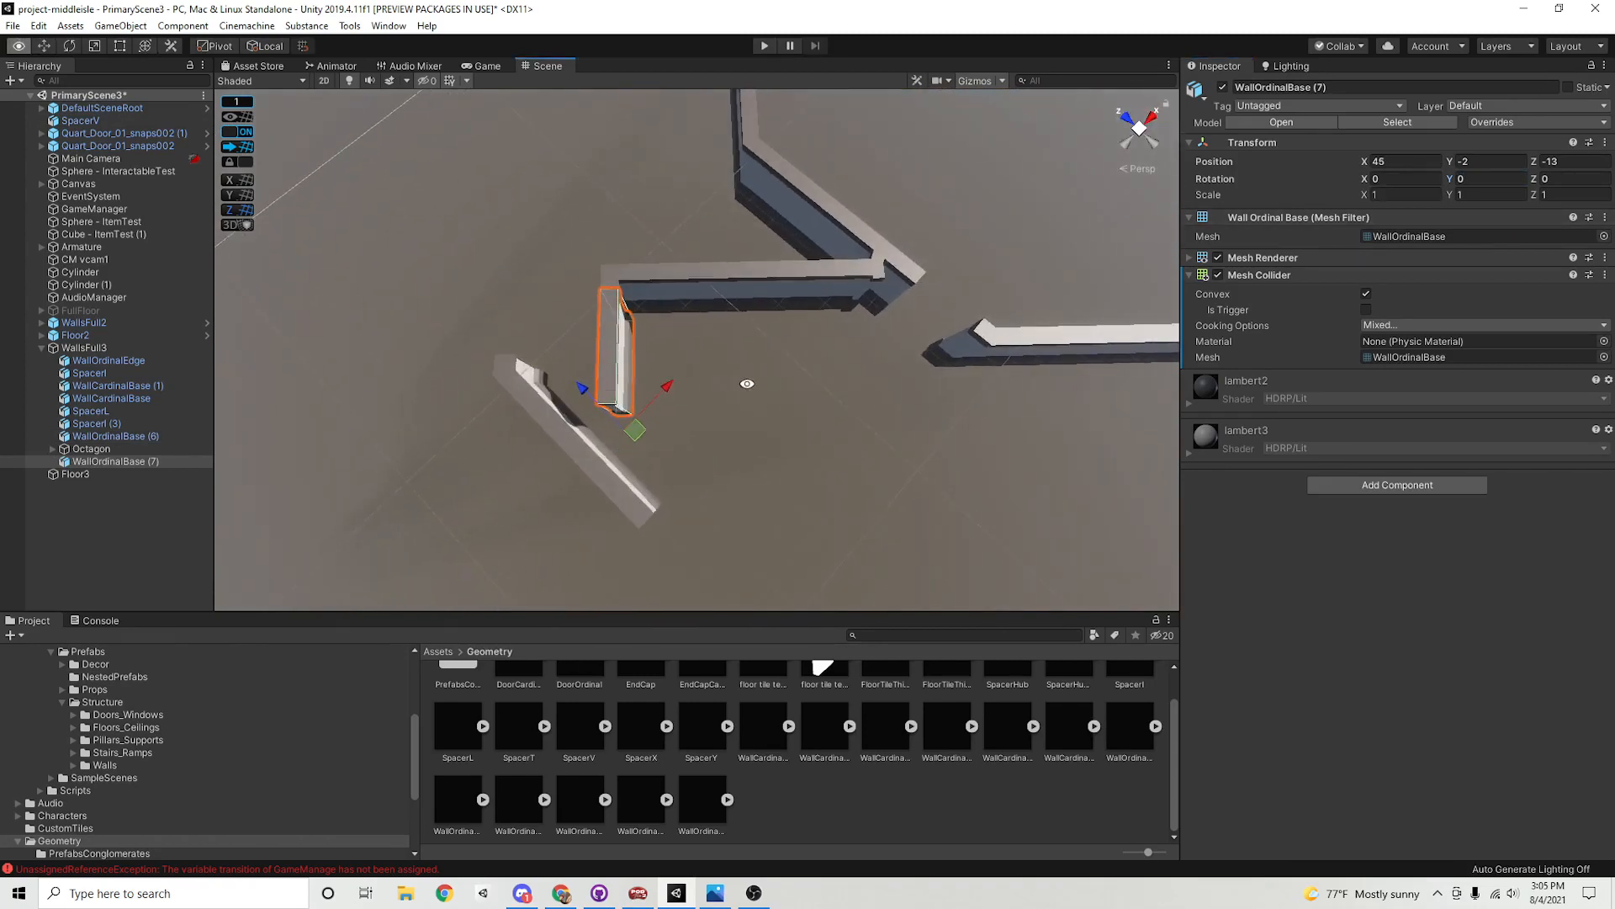
Inspect the connecting wall and the octagon's wall and spacer pieces, checking how their corners and segments are put together
click(728, 366)
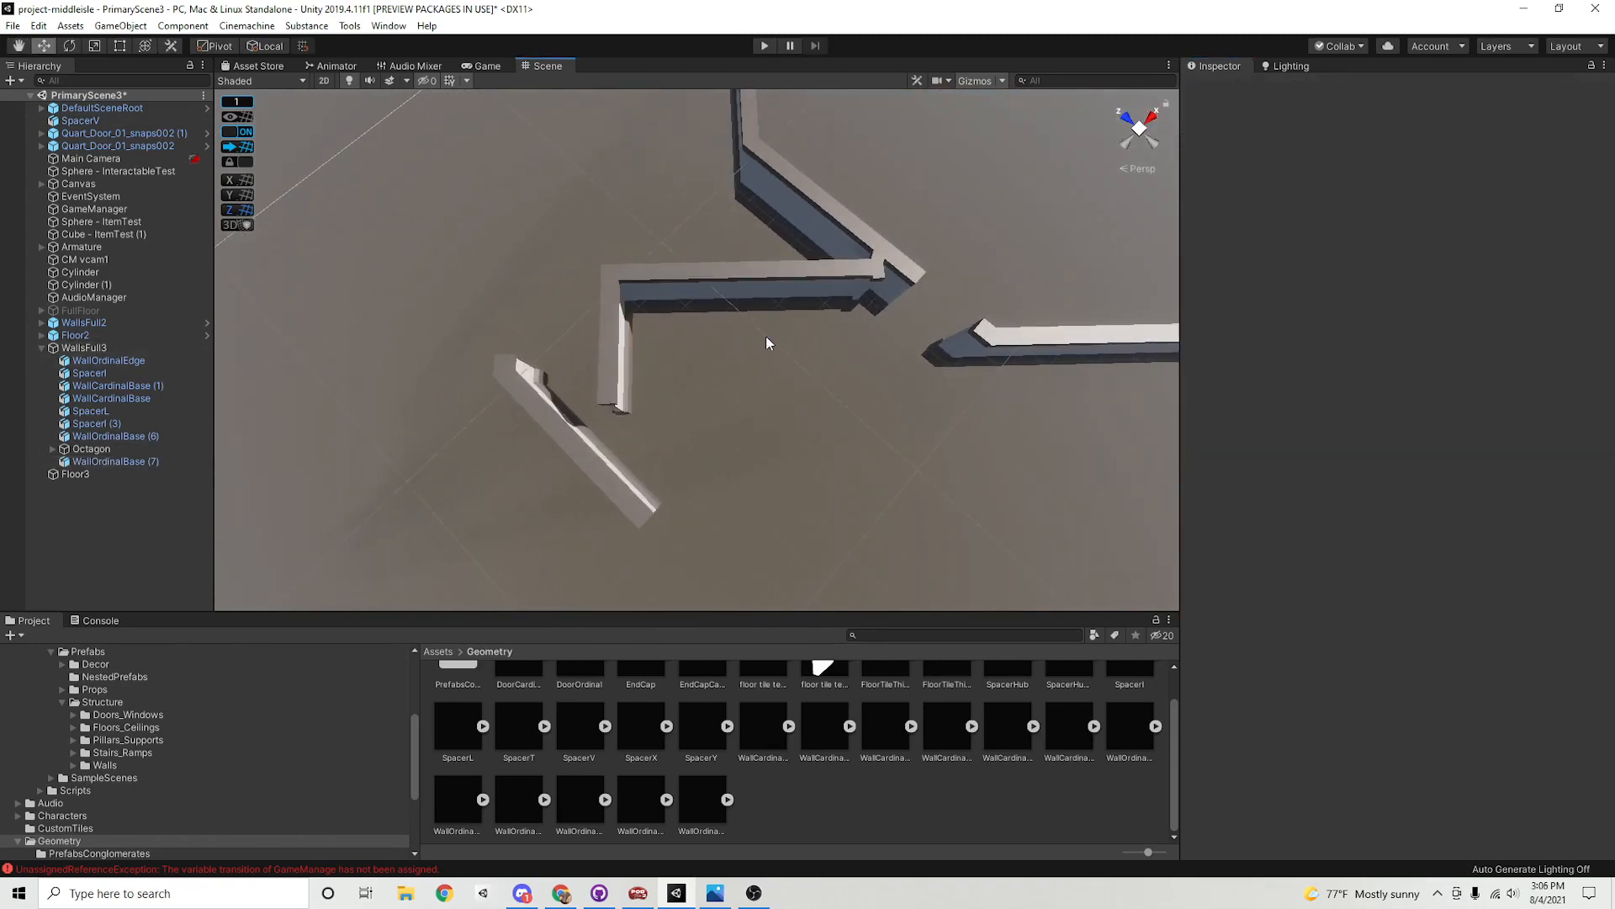
click(651, 274)
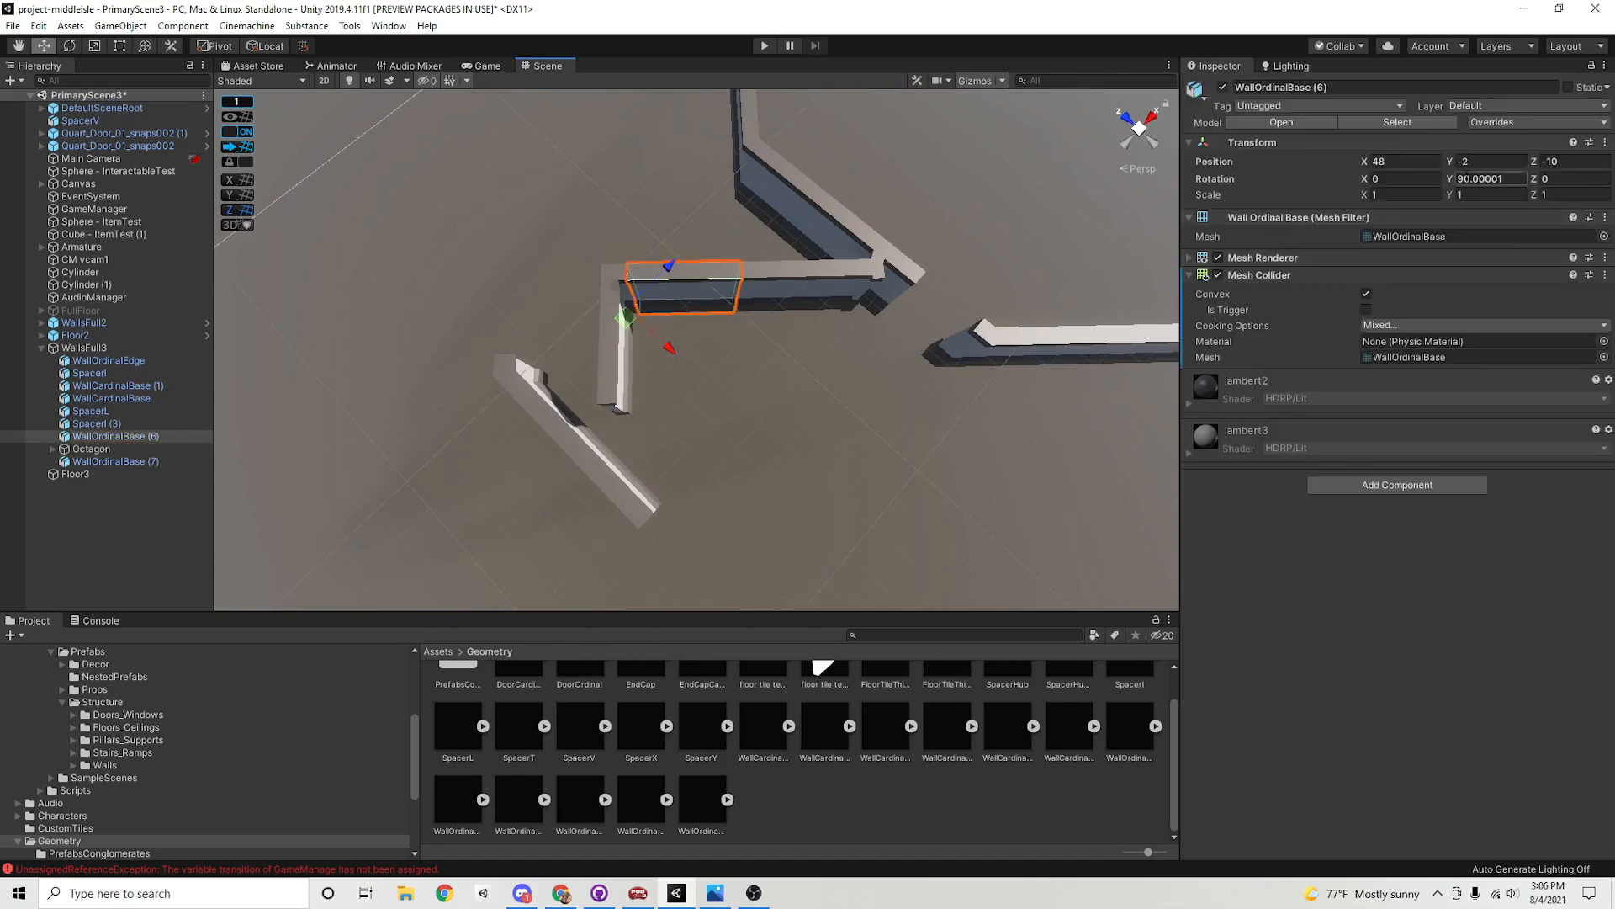
click(815, 271)
middle_drag(1015, 327, 780, 358)
click(922, 372)
click(814, 378)
scroll(909, 381, up, 1)
middle_drag(1001, 382, 901, 398)
click(641, 385)
scroll(1066, 435, up, 3)
middle_drag(1067, 436, 932, 457)
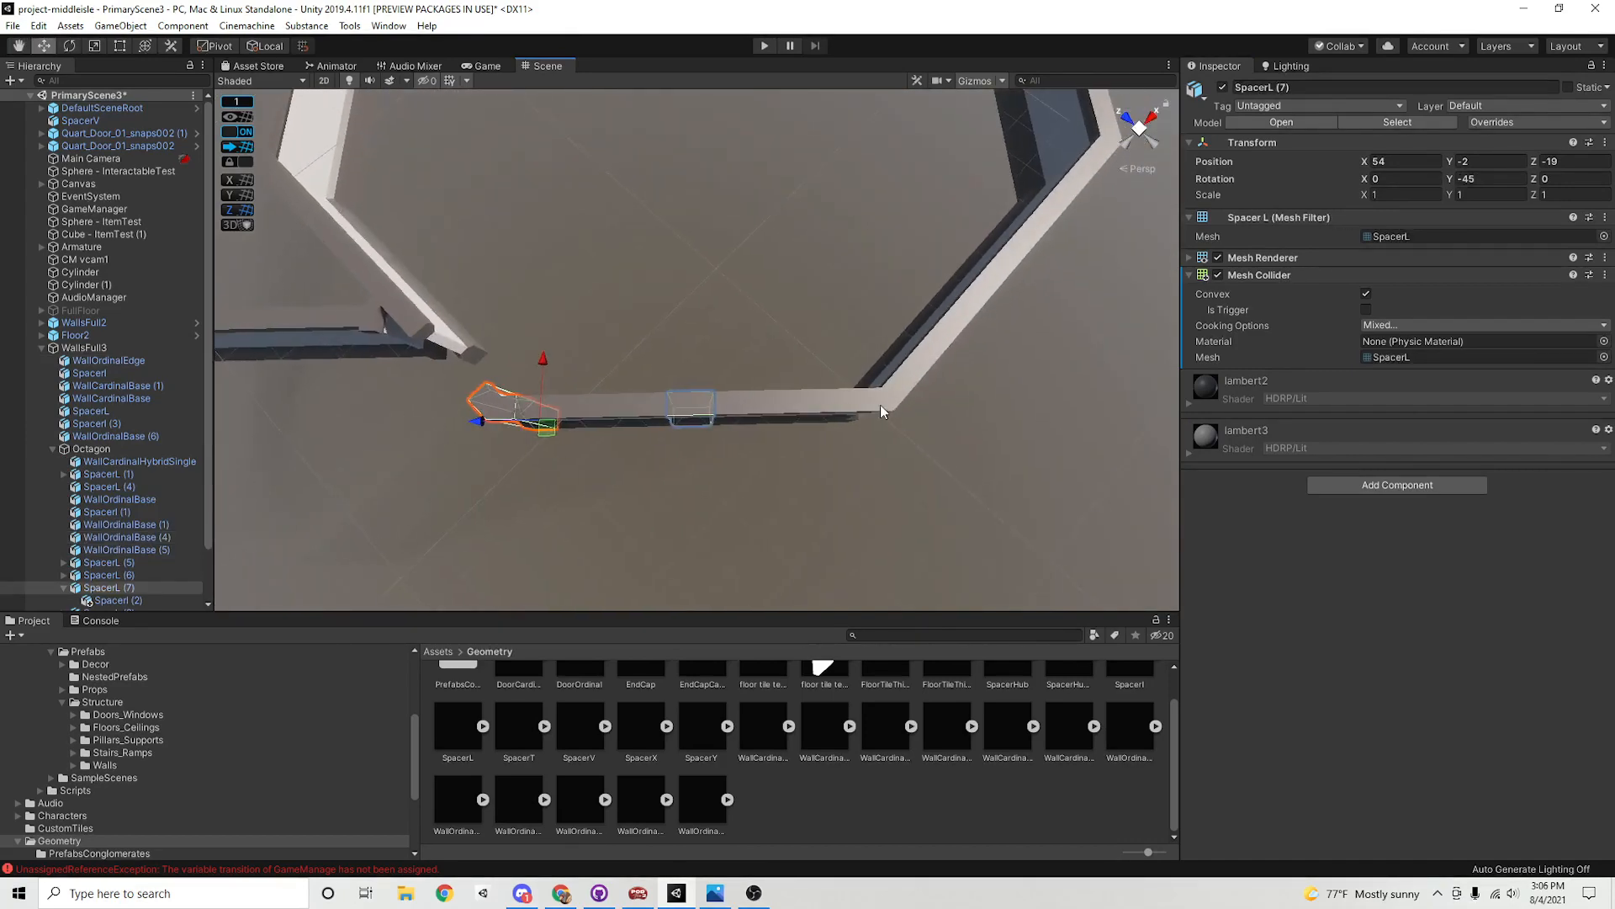
click(882, 403)
Move the loose cardinal wall run of SpacerL, both WallCardinalBase pieces and SpacerI outward to X 40, away from the new ordinal wall
alt+drag(599, 411, 604, 308)
click(570, 232)
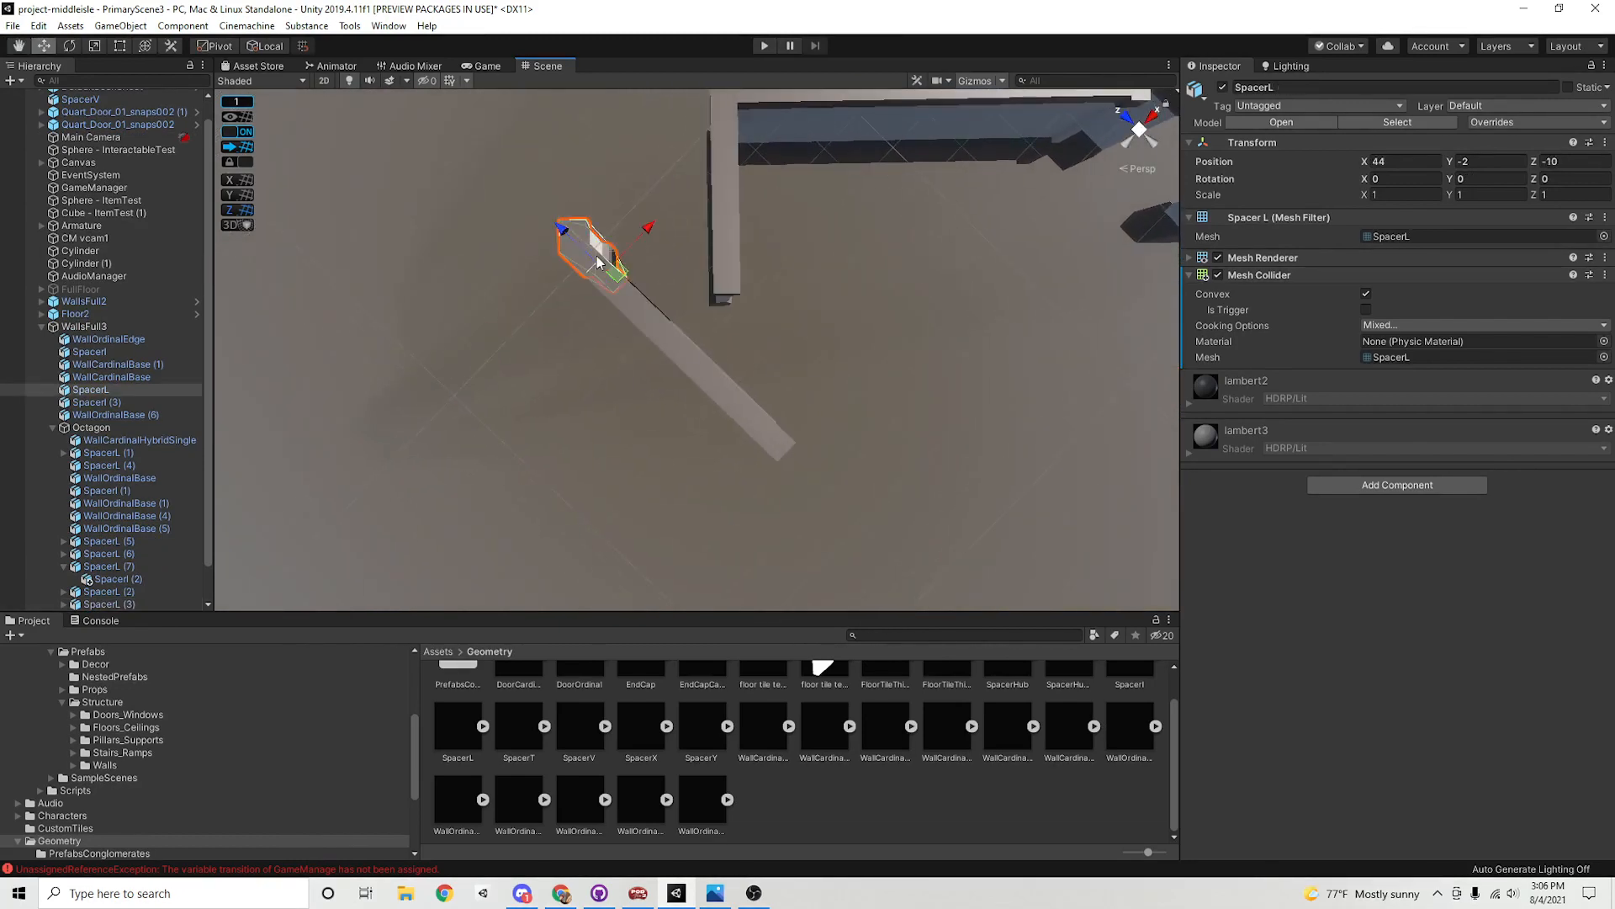
shift+click(653, 335)
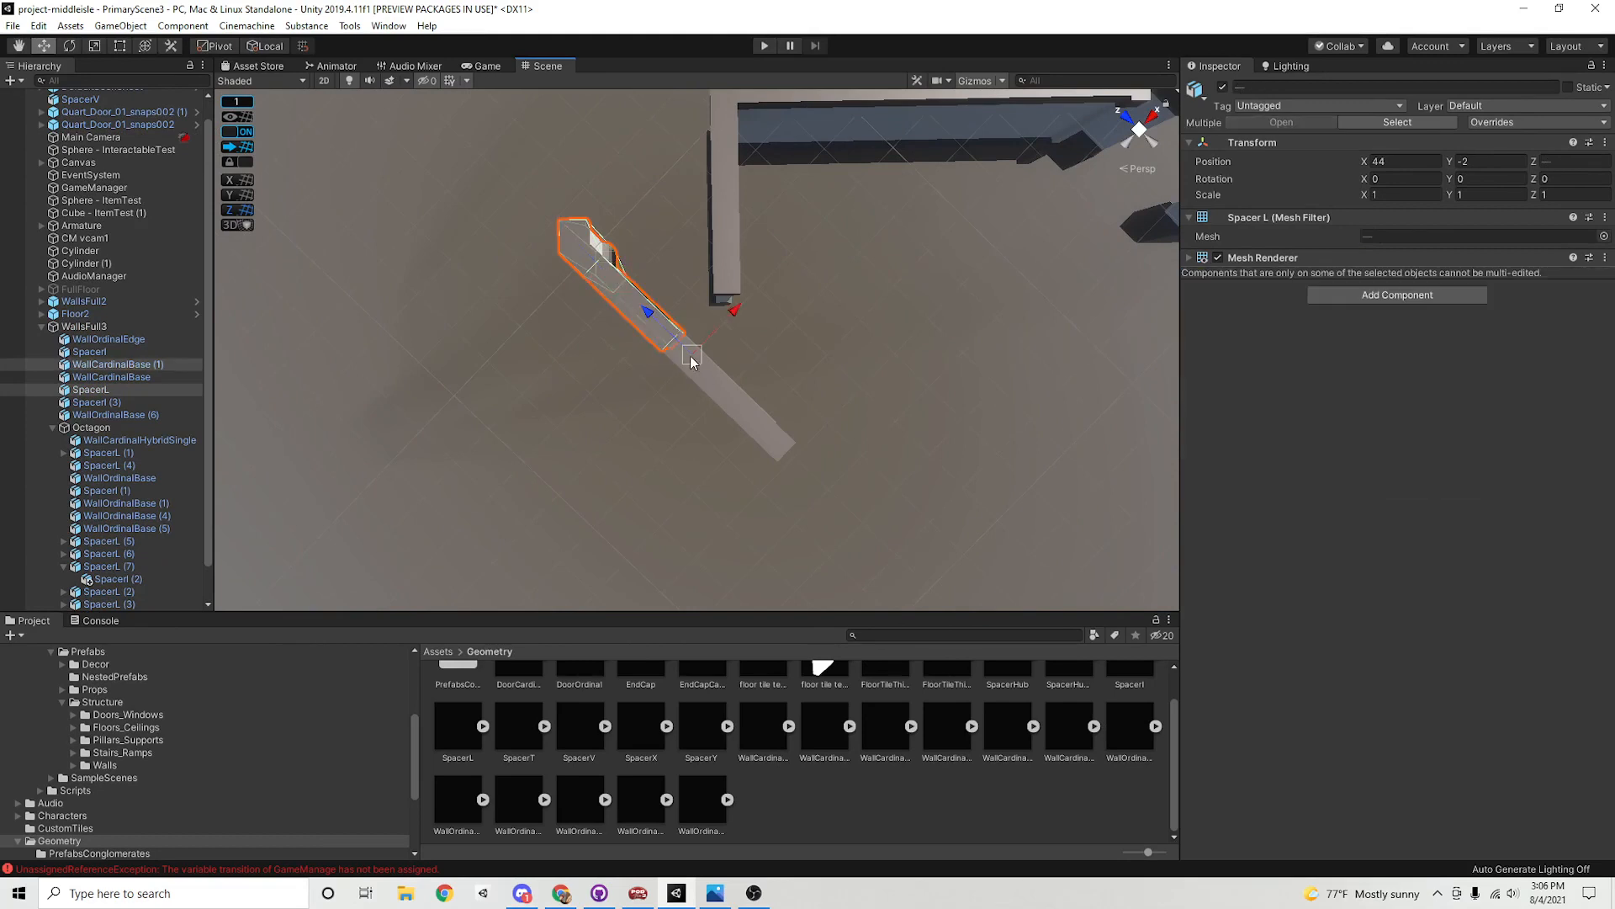
click(51, 428)
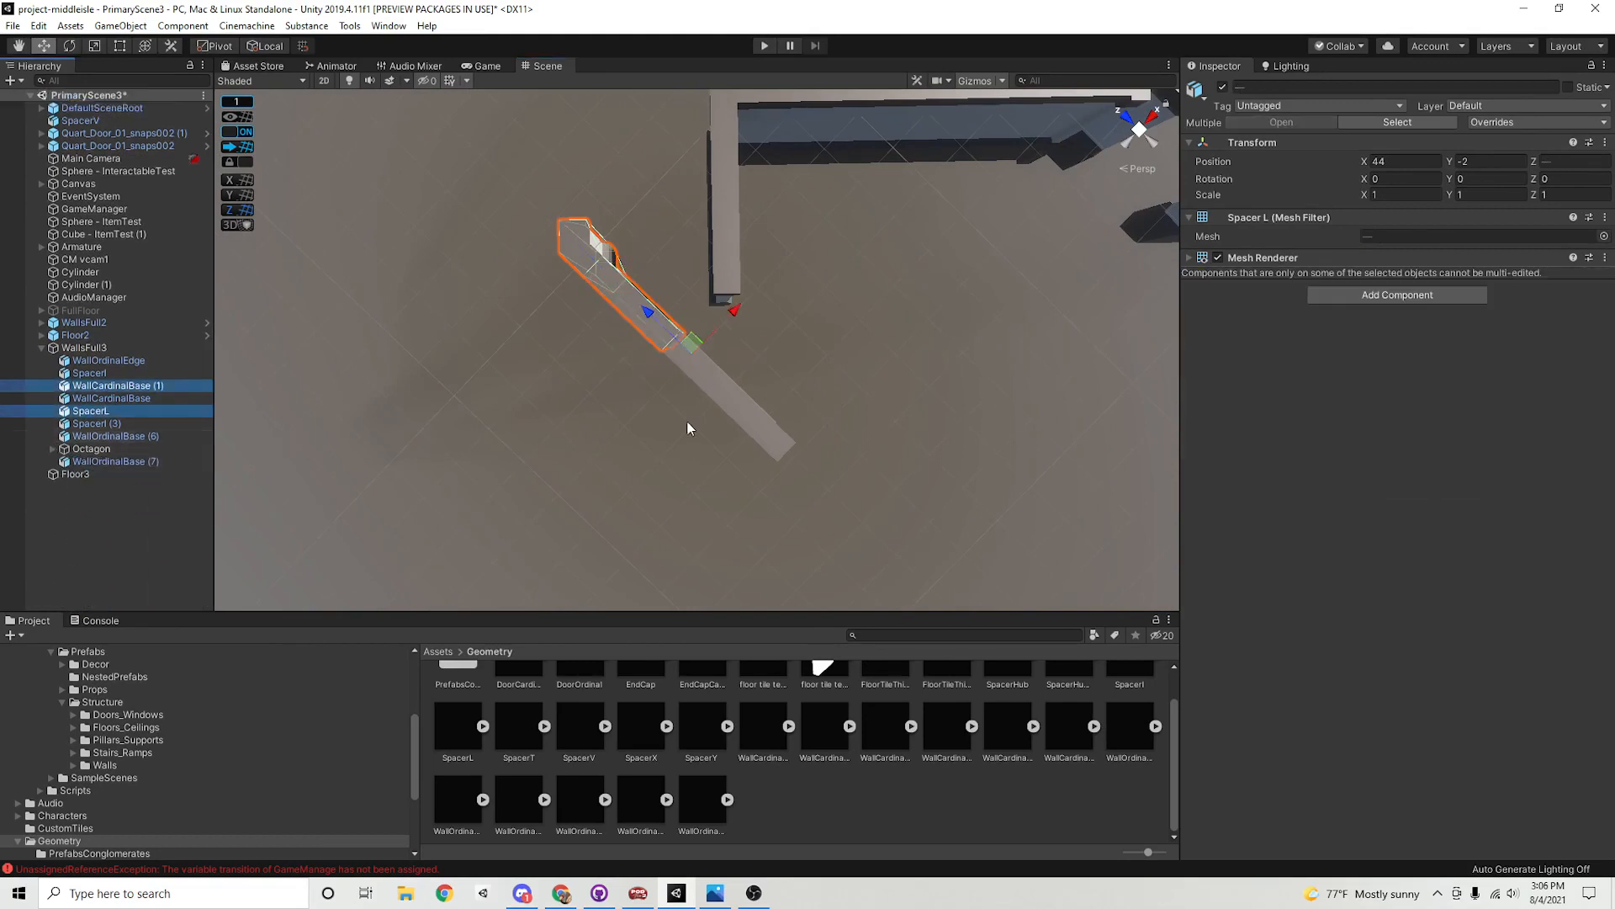
shift+click(744, 402)
shift+click(685, 364)
drag(688, 345, 595, 492)
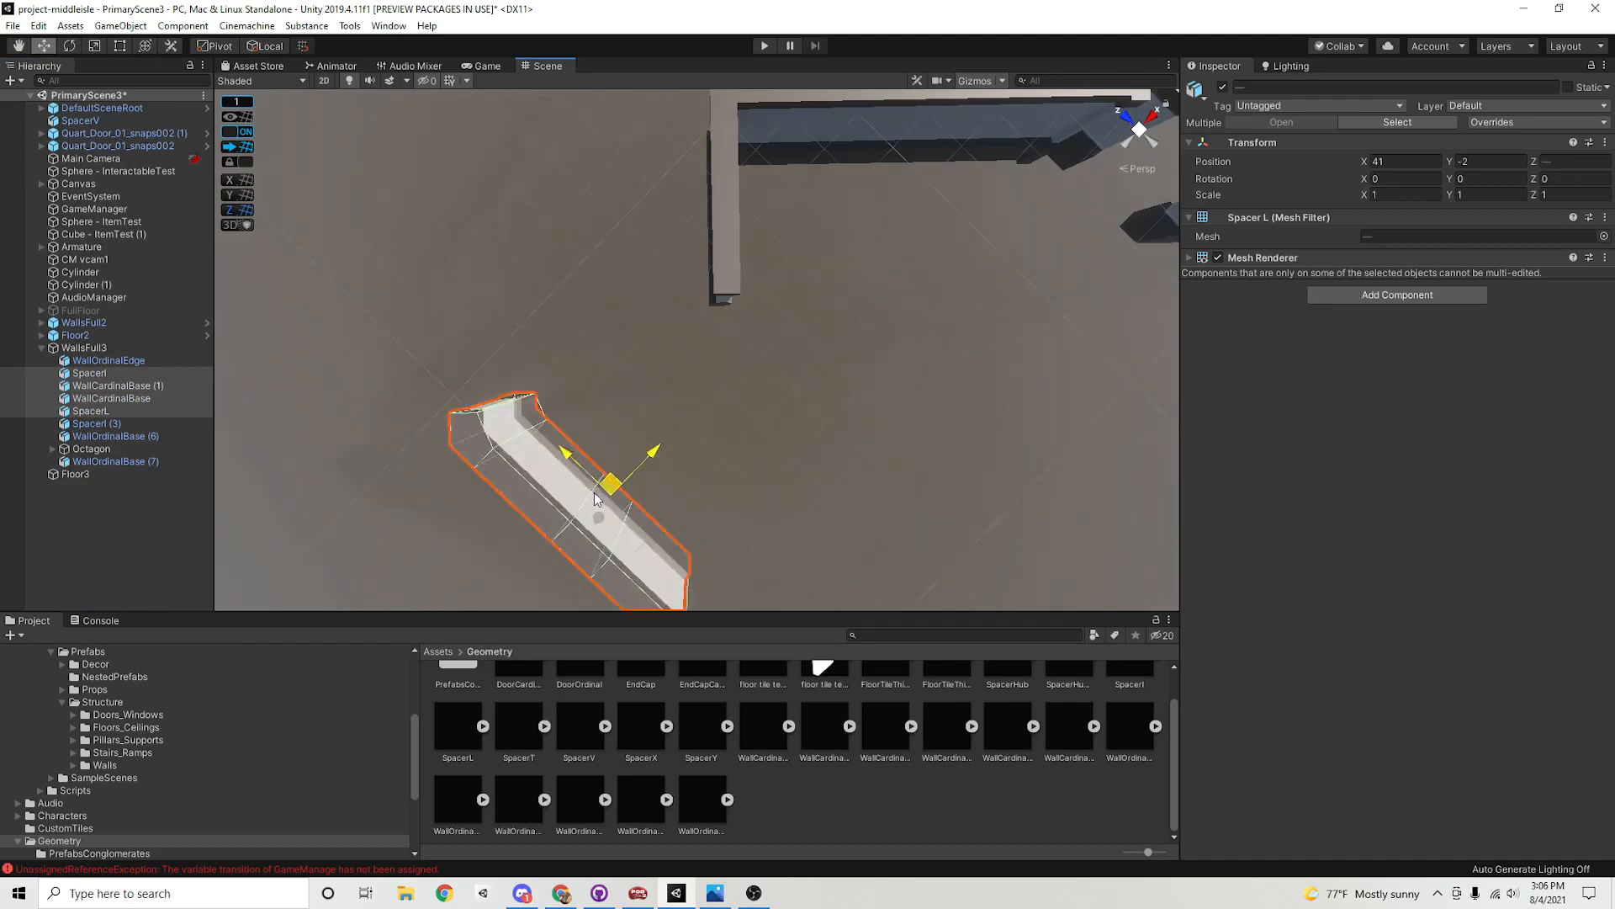
Check the floor plan image ModEnviroGridTest2.jpg for the layout of the small rooms beside the octagon
middle_drag(871, 440, 775, 403)
alt+right_drag(775, 404, 930, 387)
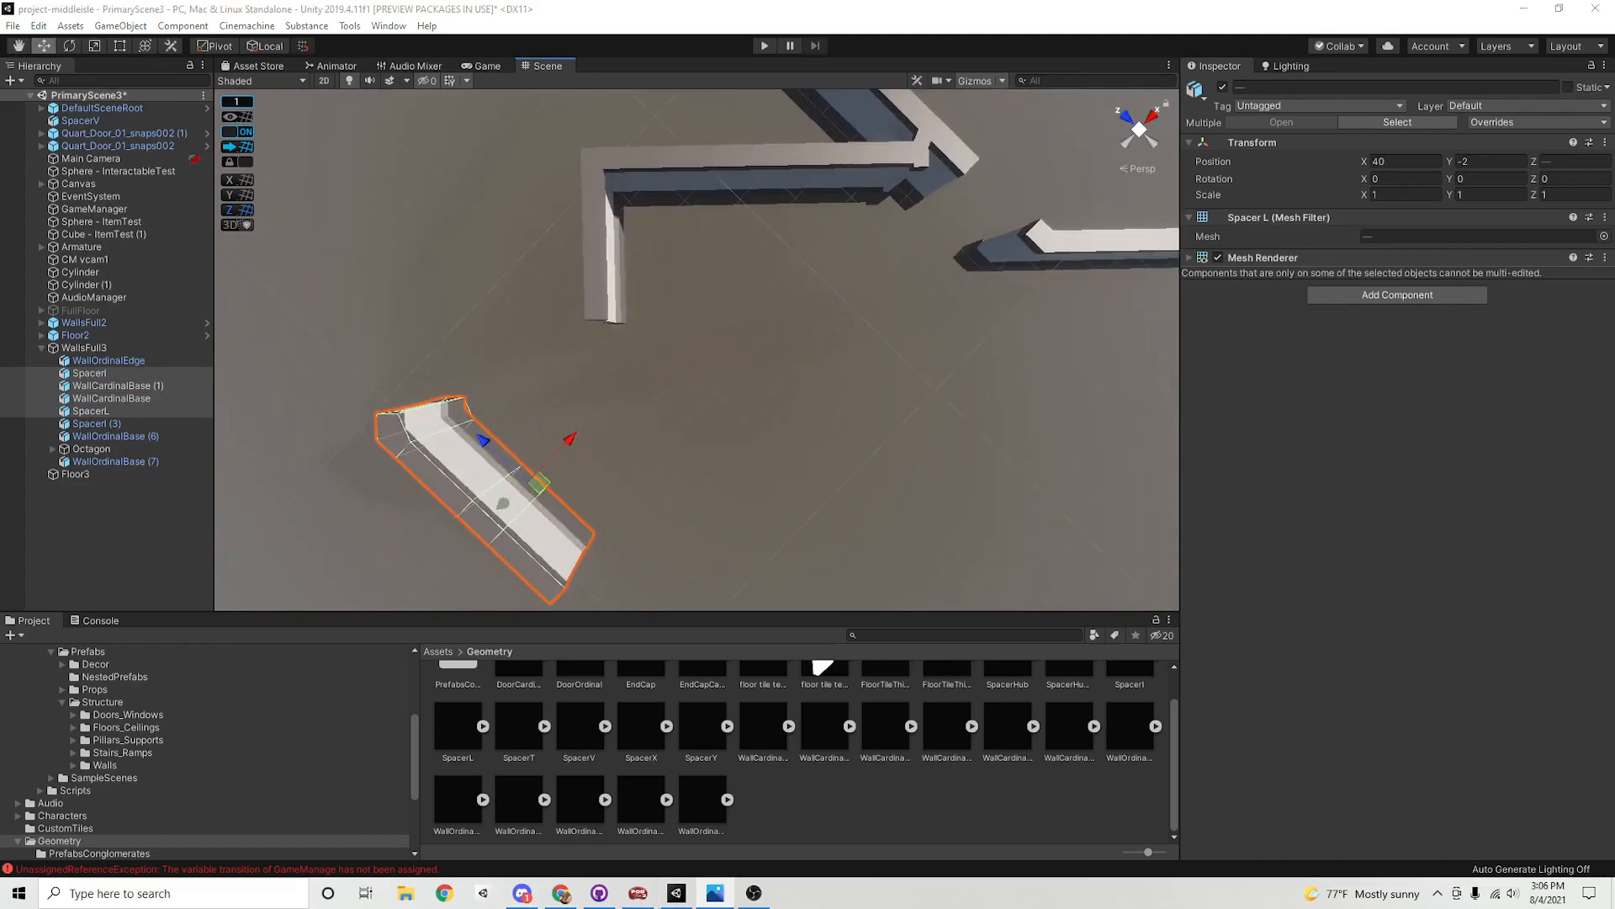
key(alt+Tab)
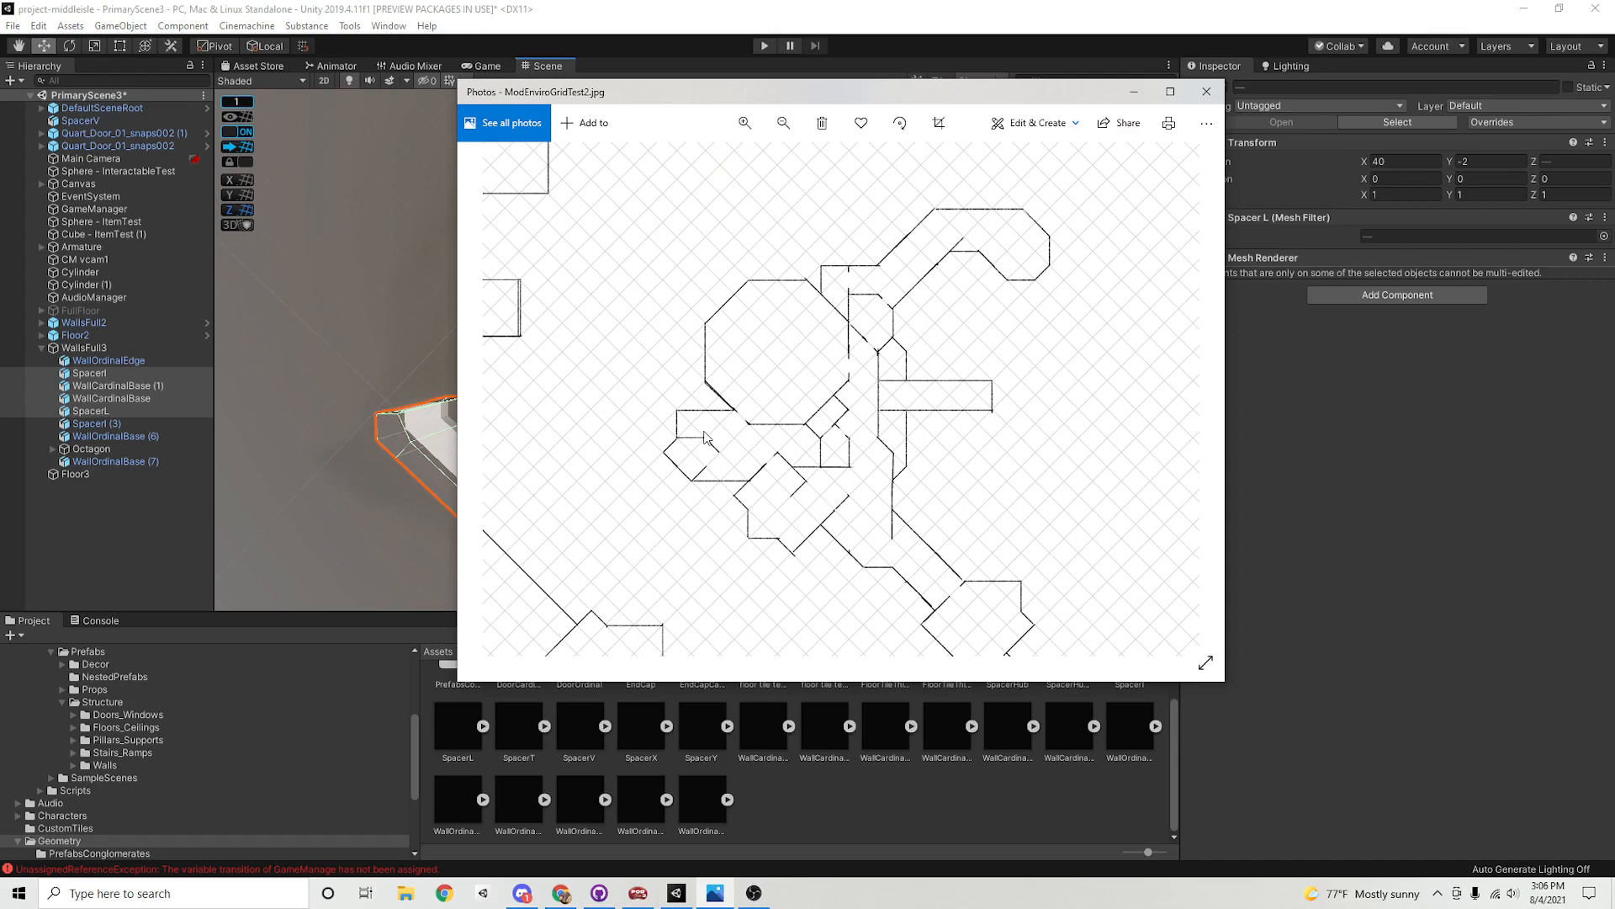
drag(652, 84, 968, 65)
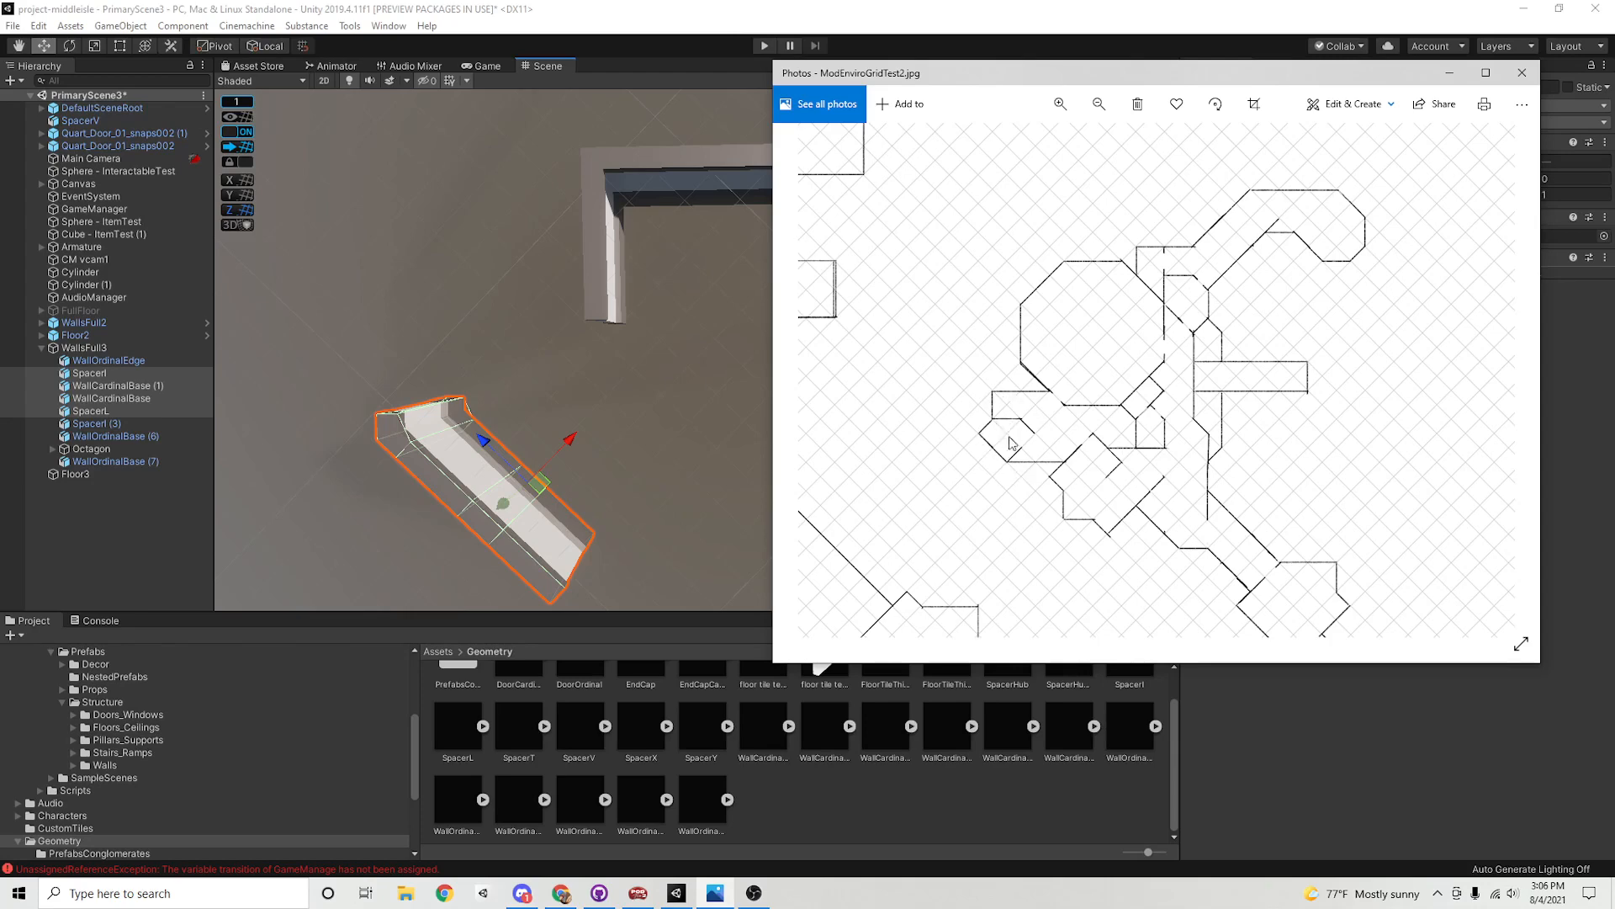
drag(963, 82, 1614, 82)
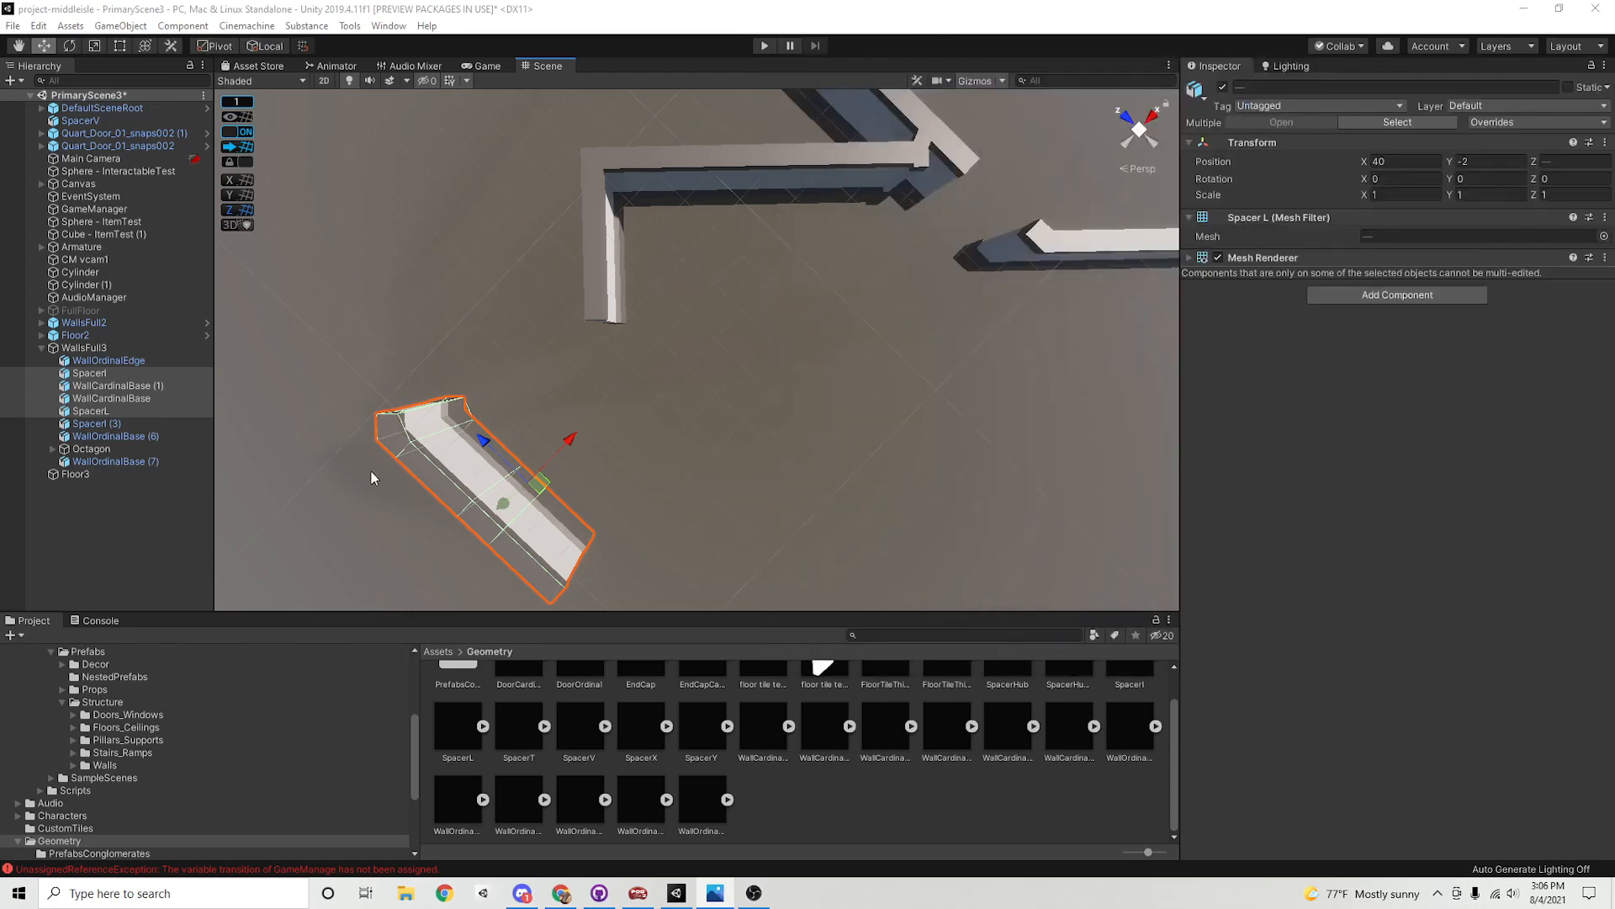
Add a SpacerY model at the free end of WallOrdinalBase (7) and give it a convex Mesh Collider
key(w)
mouse_move(694, 440)
right_down()
mouse_move(685, 418)
mouse_move(695, 433)
right_up()
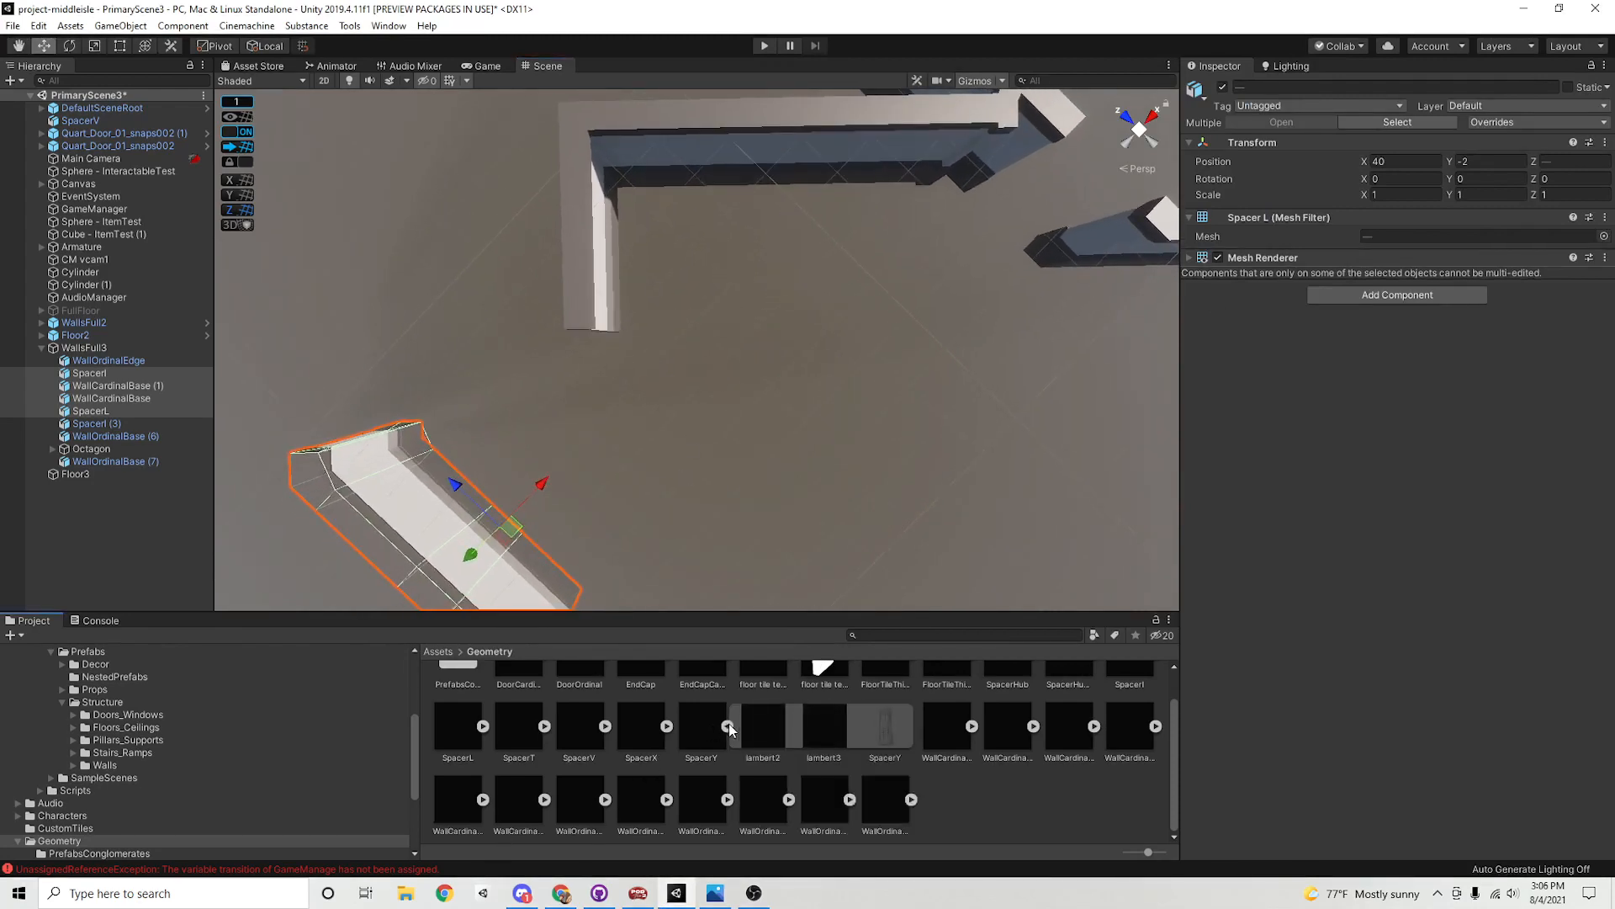
click(704, 731)
drag(711, 741, 593, 347)
click(1373, 381)
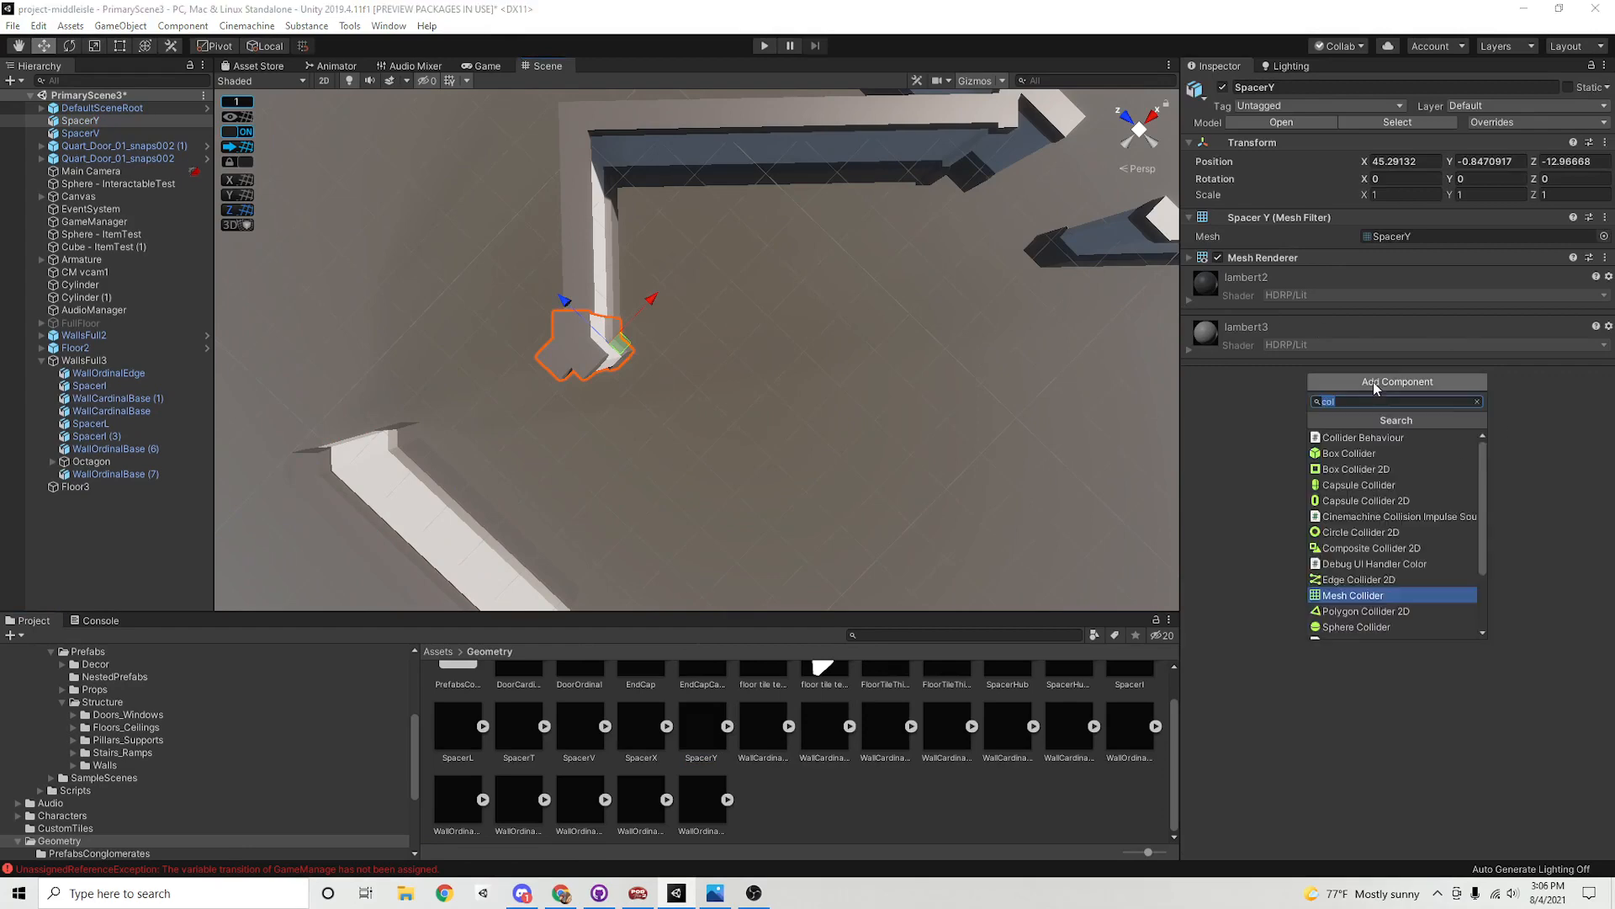
click(1363, 595)
click(1366, 293)
alt+drag(656, 421, 582, 229)
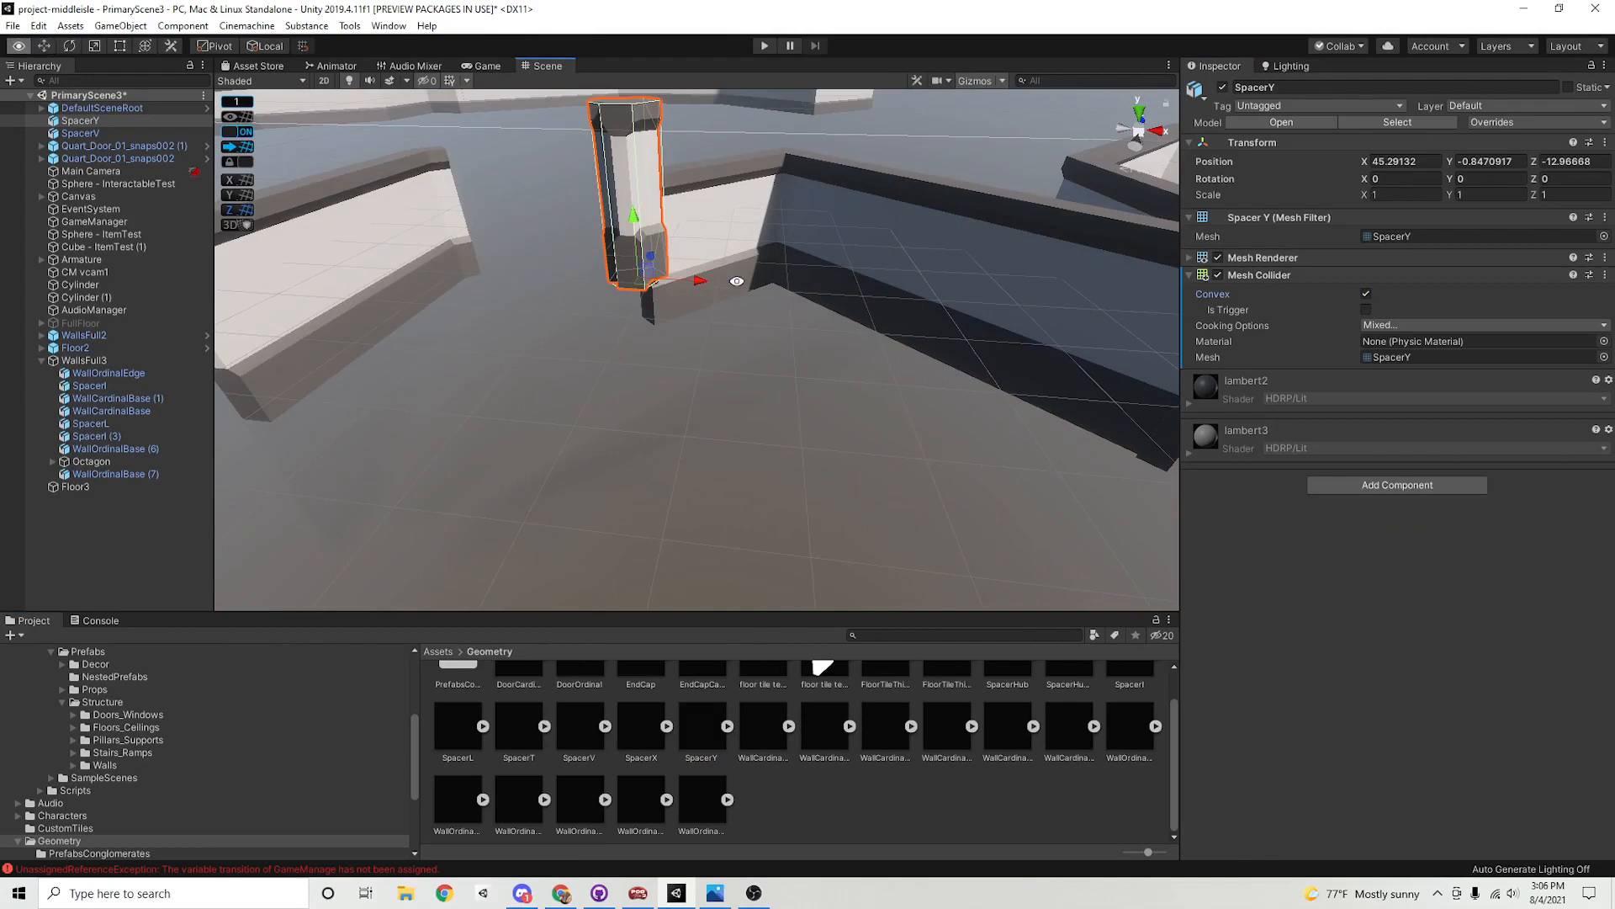
middle_drag(735, 281, 779, 368)
click(243, 136)
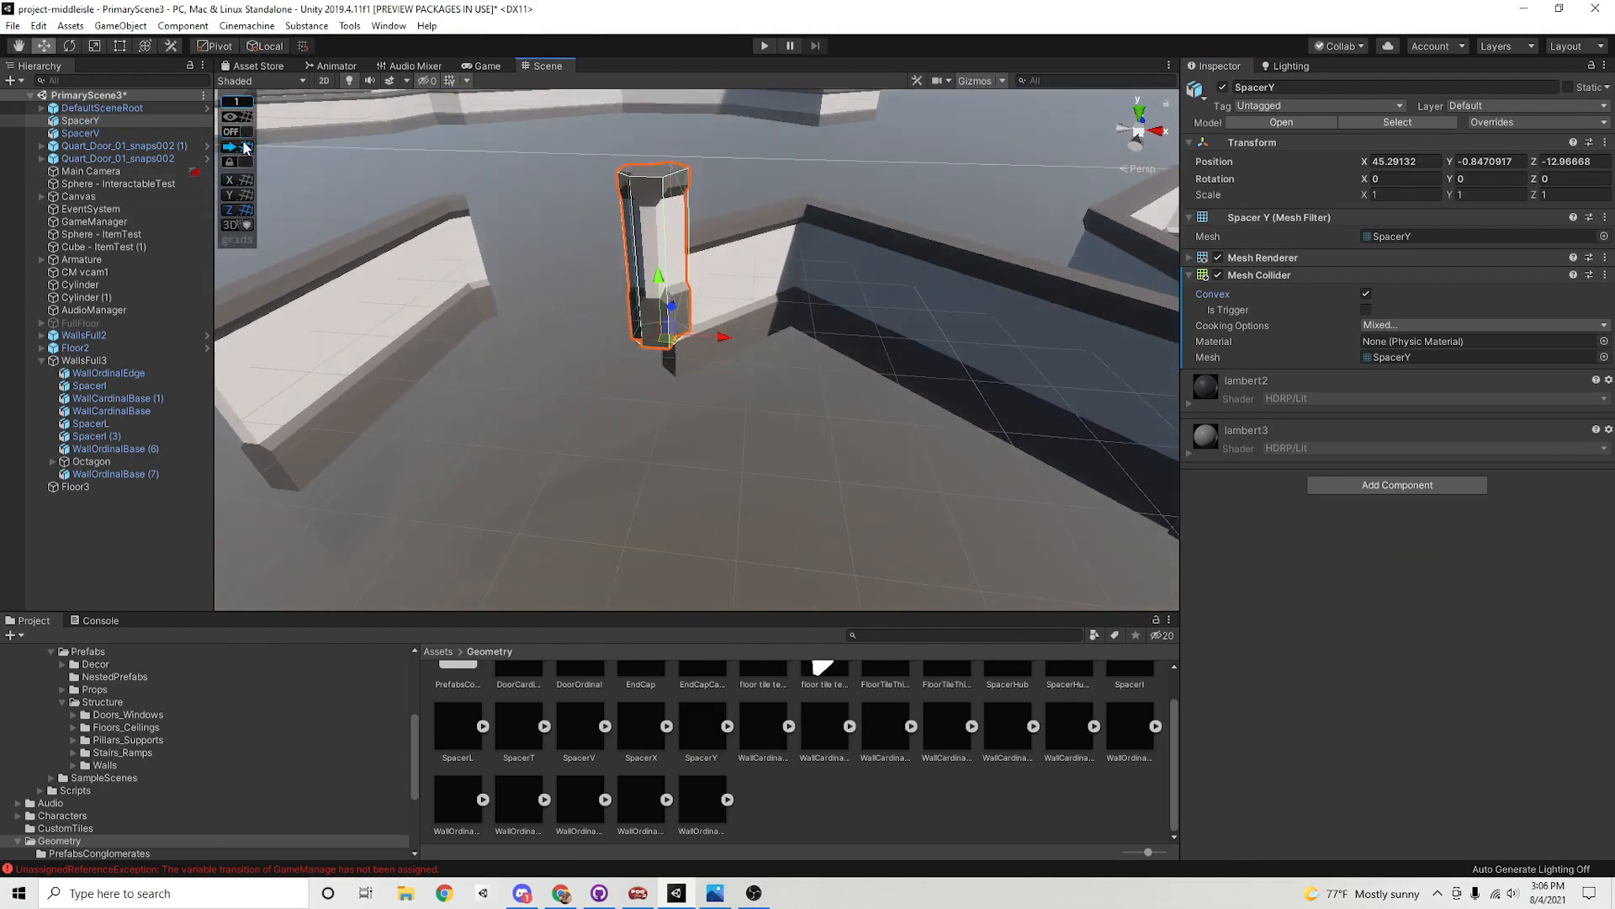
click(244, 147)
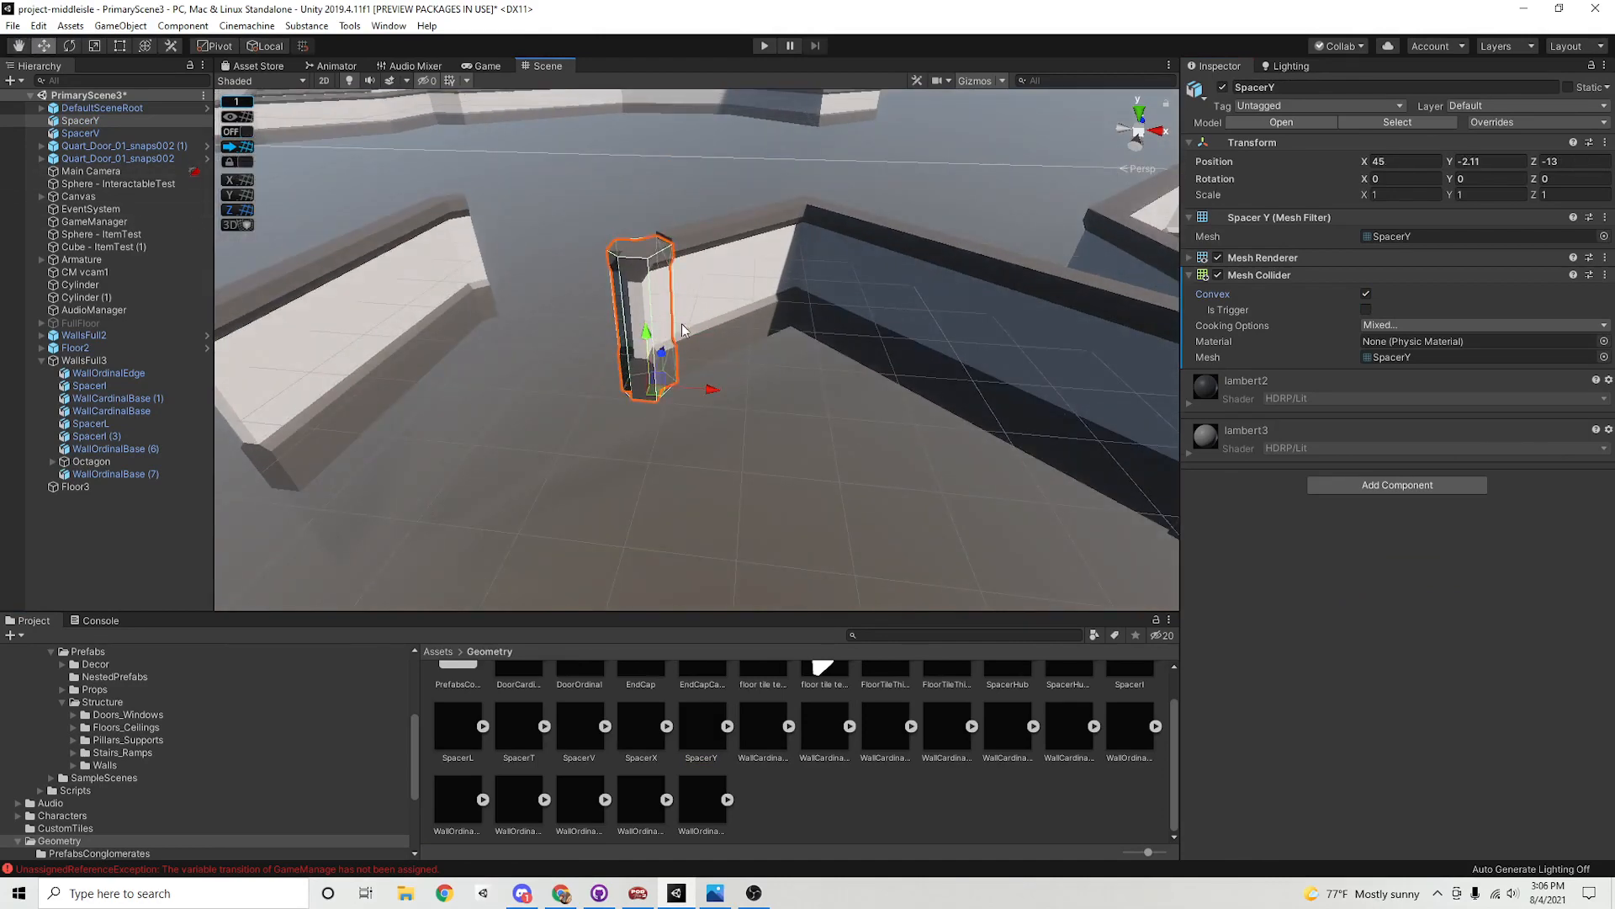
key(ctrl+z)
click(244, 133)
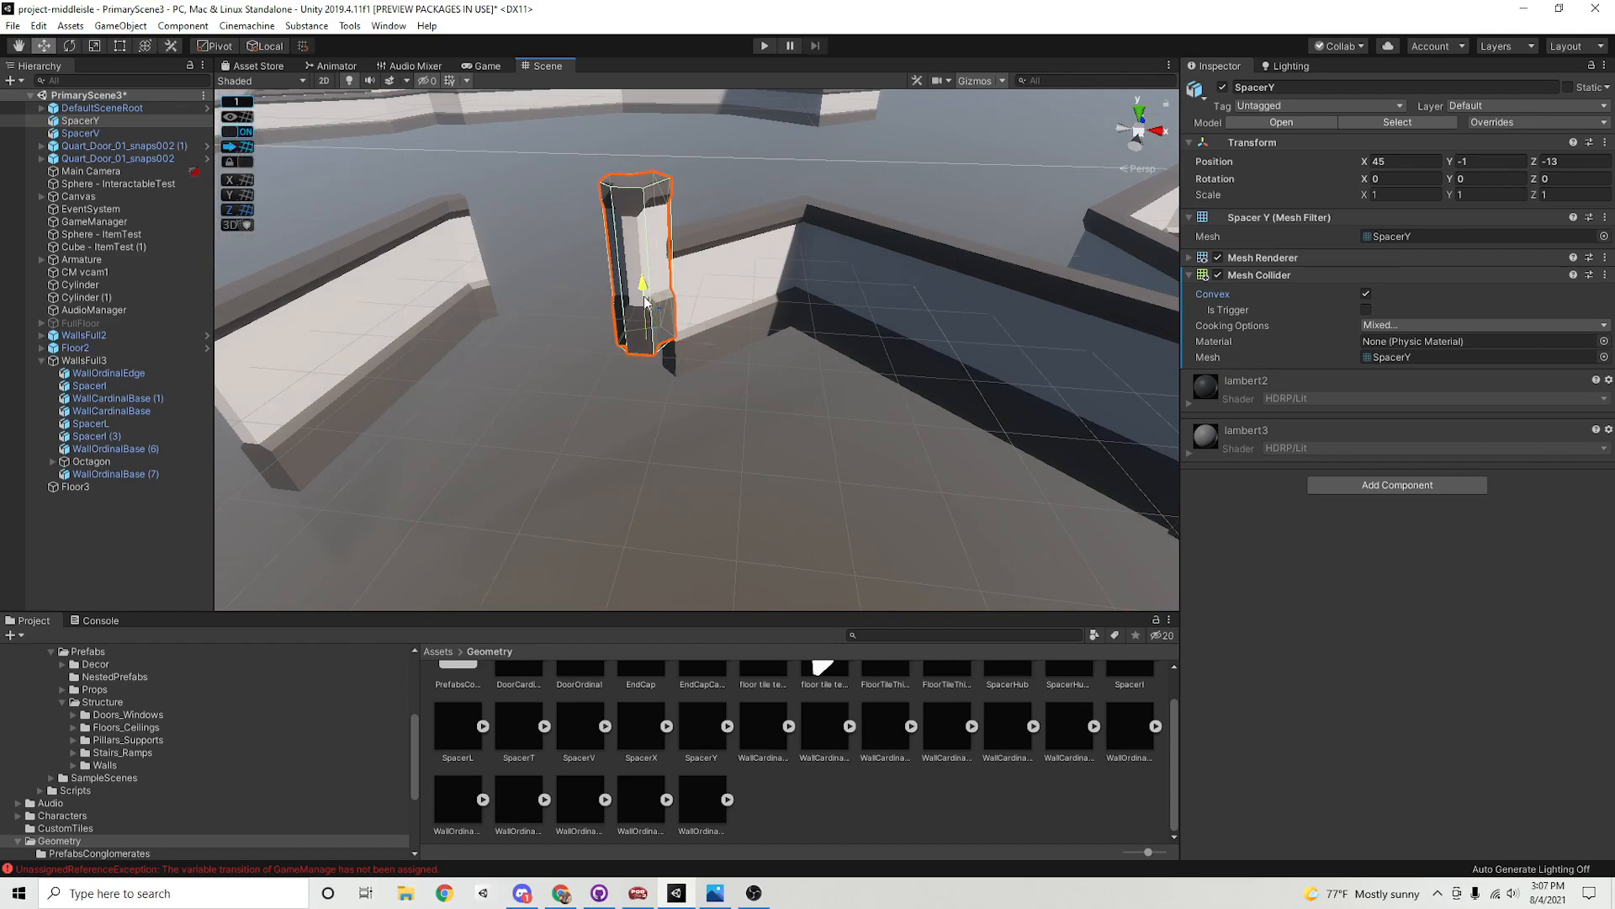
Lower SpacerY to 45, -2, -13 so it sits at the same height as the walls
drag(644, 300, 646, 360)
click(592, 288)
alt+drag(593, 288, 815, 508)
click(698, 395)
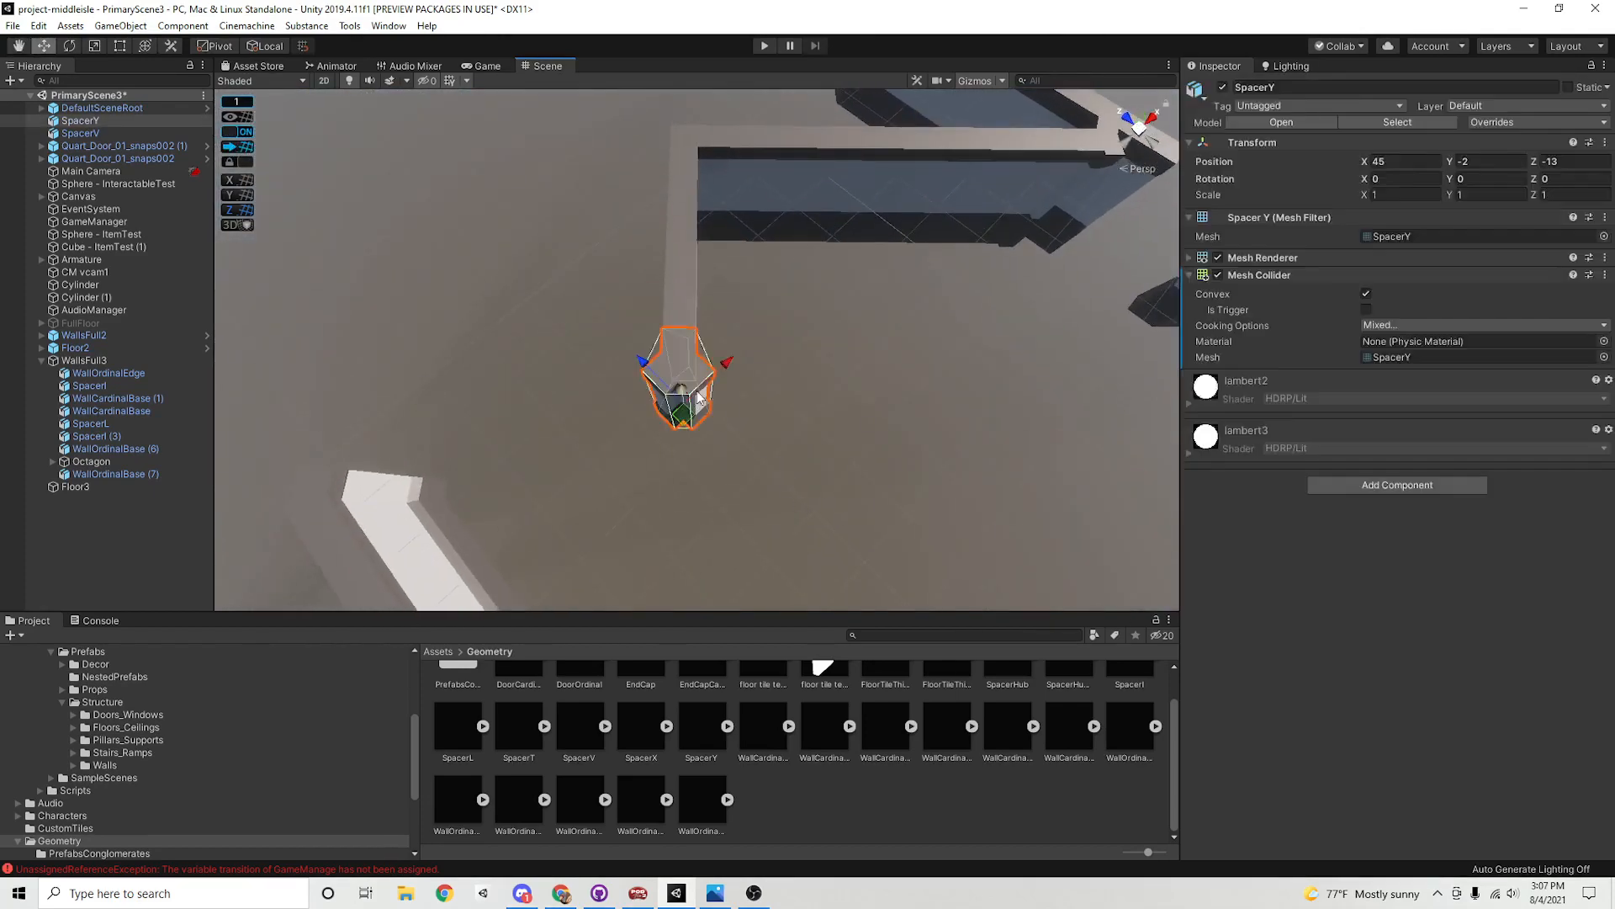
Set SpacerY's Y rotation to -135 degrees
mouse_move(698, 398)
alt+mouse_down()
mouse_move(681, 508)
mouse_move(732, 462)
mouse_move(729, 404)
alt+mouse_up()
scroll(732, 462, up, 3)
middle_drag(729, 404, 716, 355)
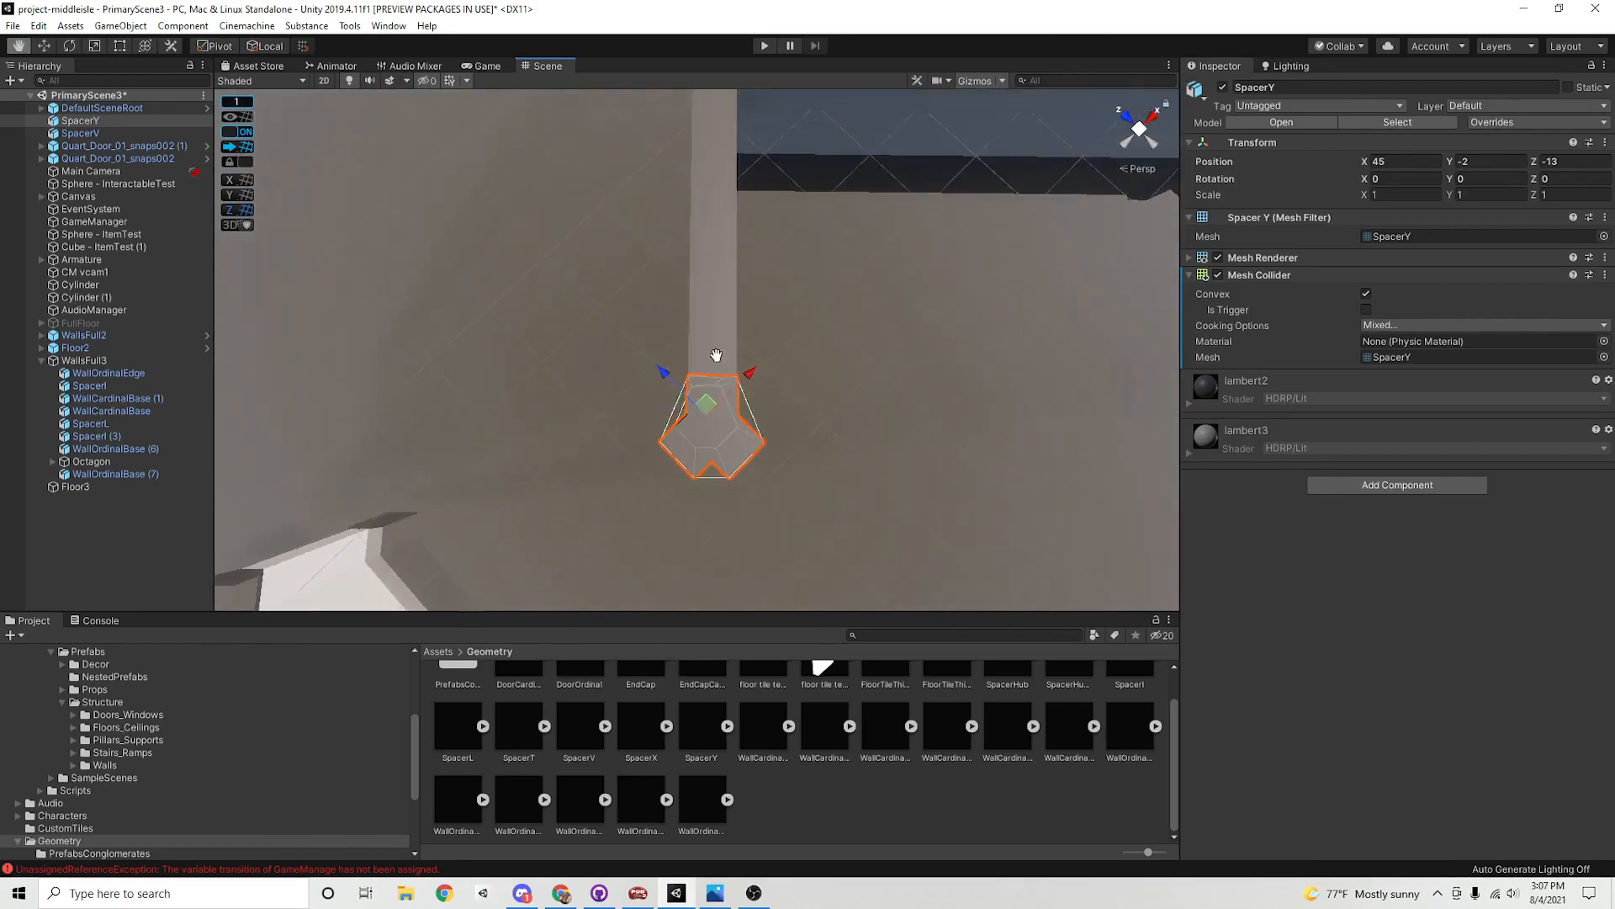
alt+drag(716, 355, 767, 412)
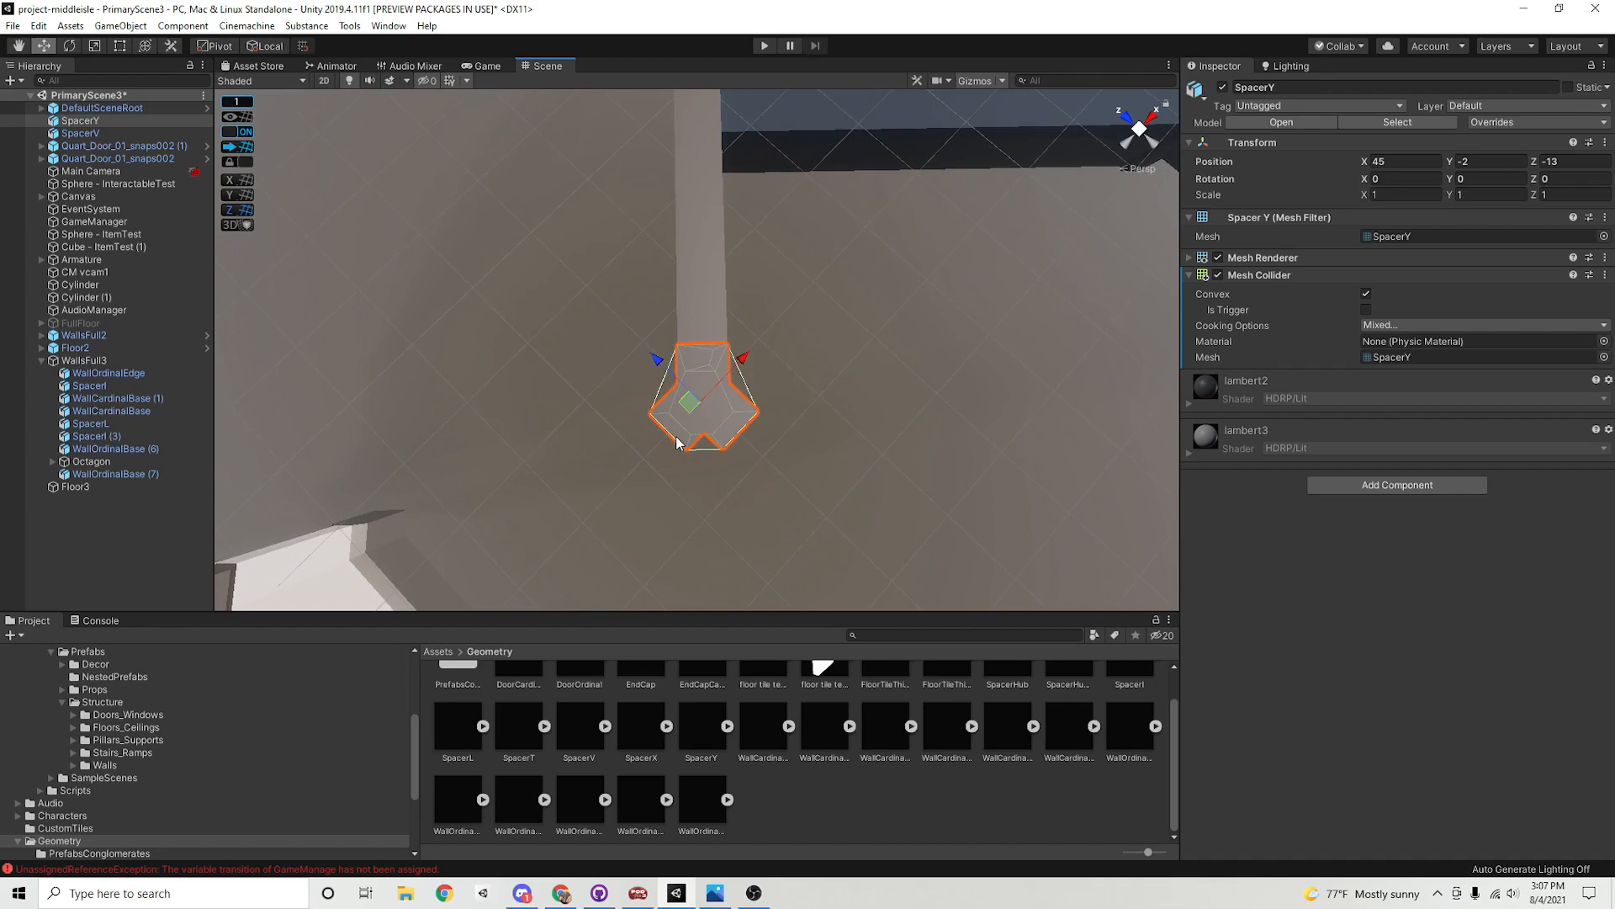
click(1478, 180)
text(135)
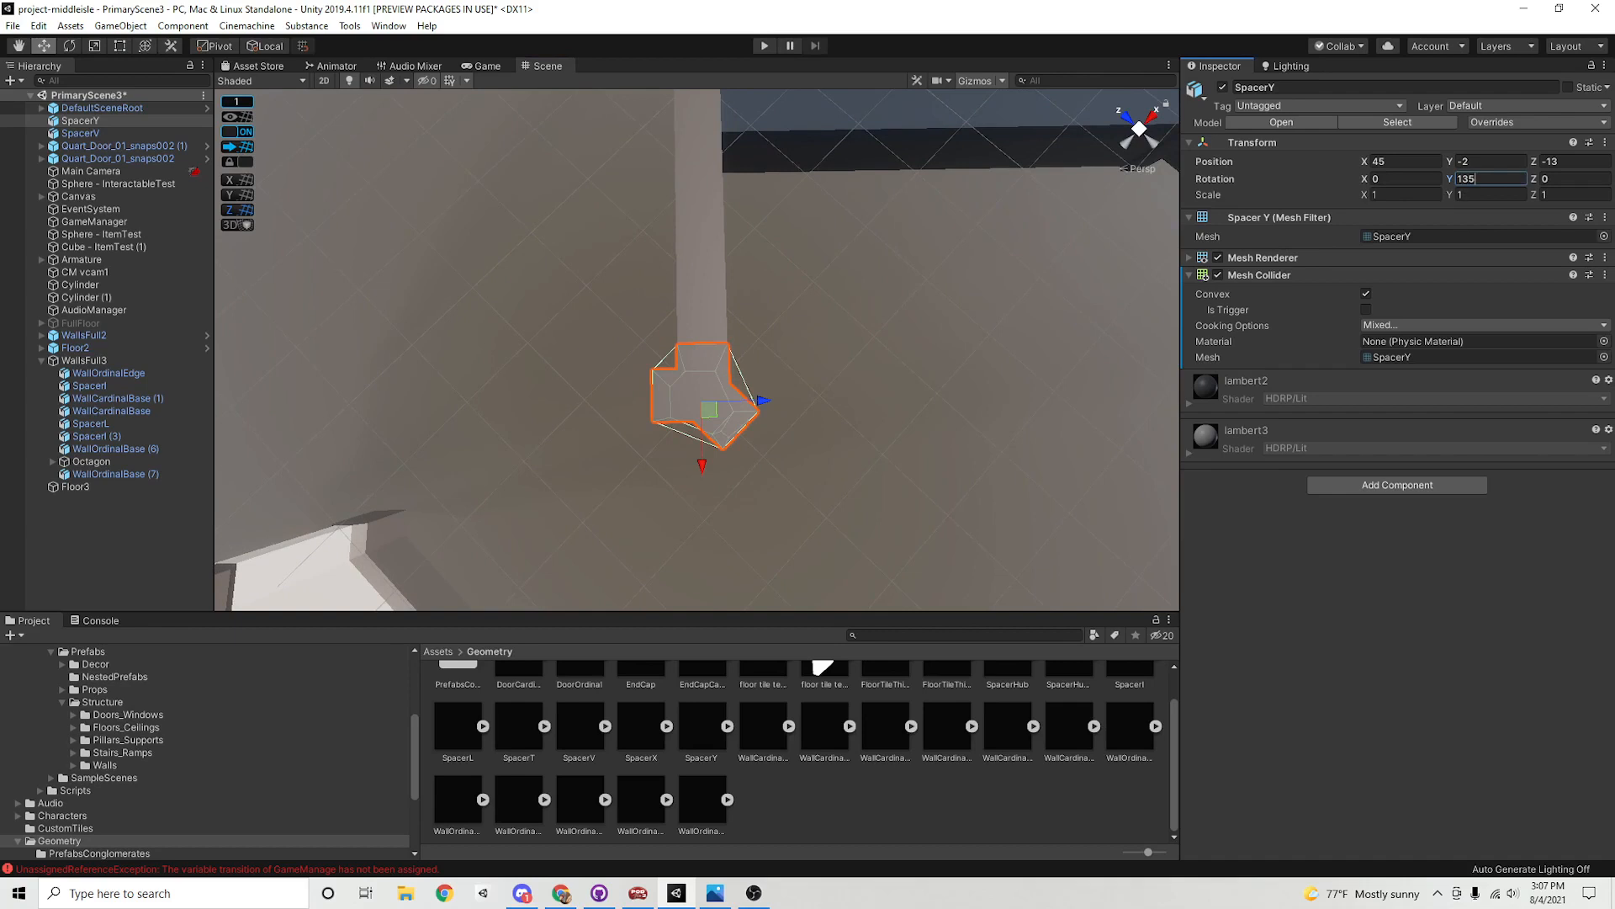
key(BackSpace)
key(BackSpace)
key(BackSpace)
text(-)
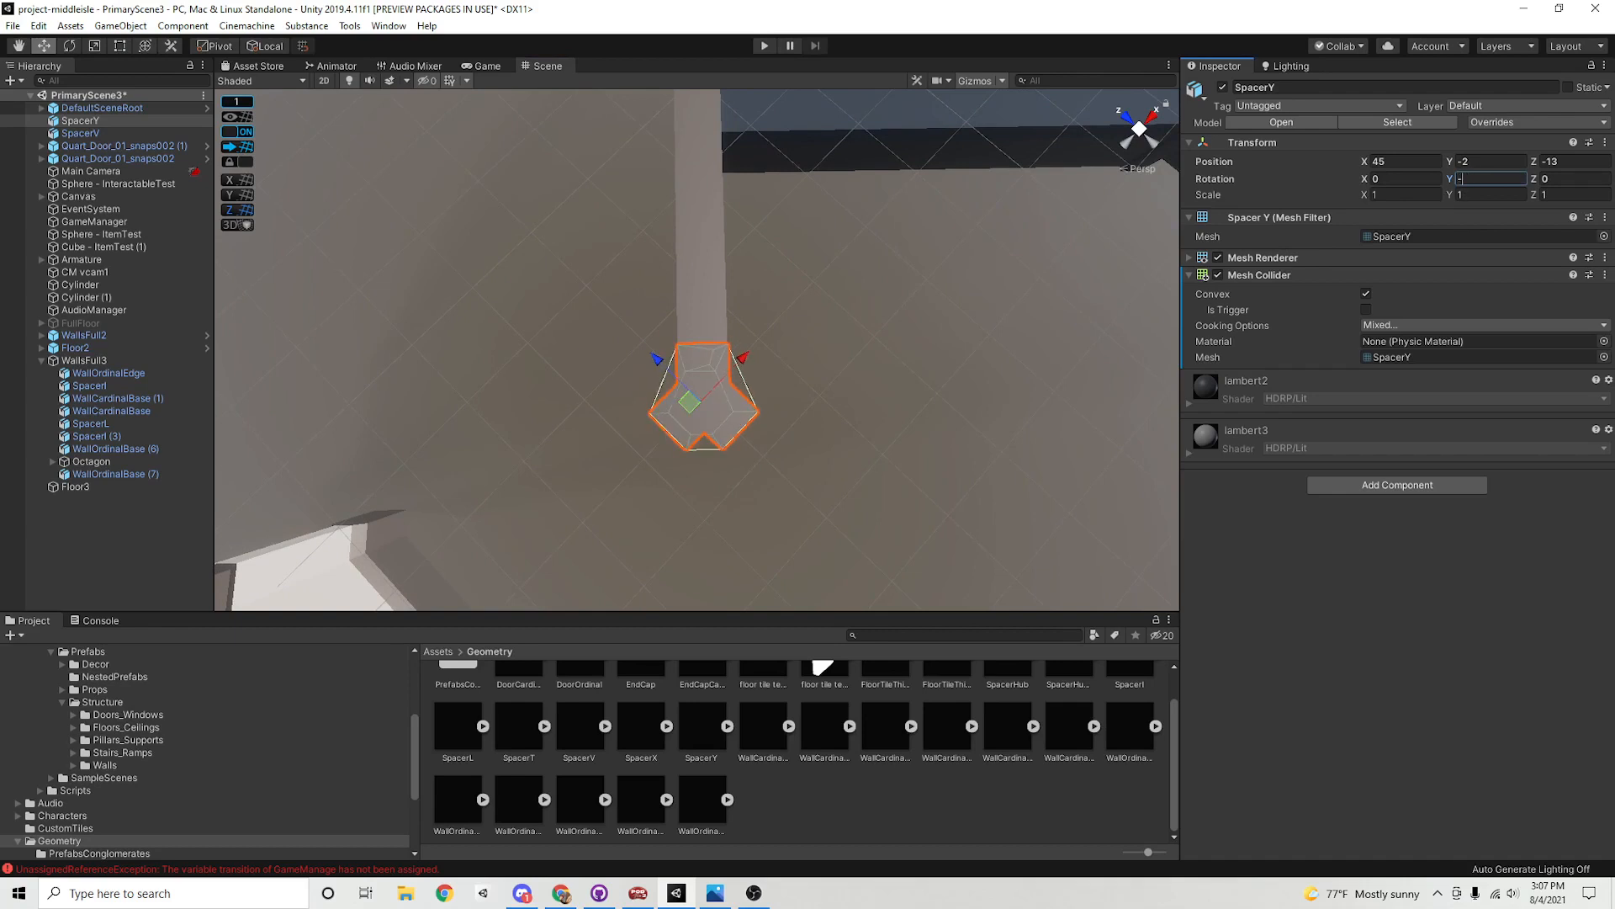
text(135)
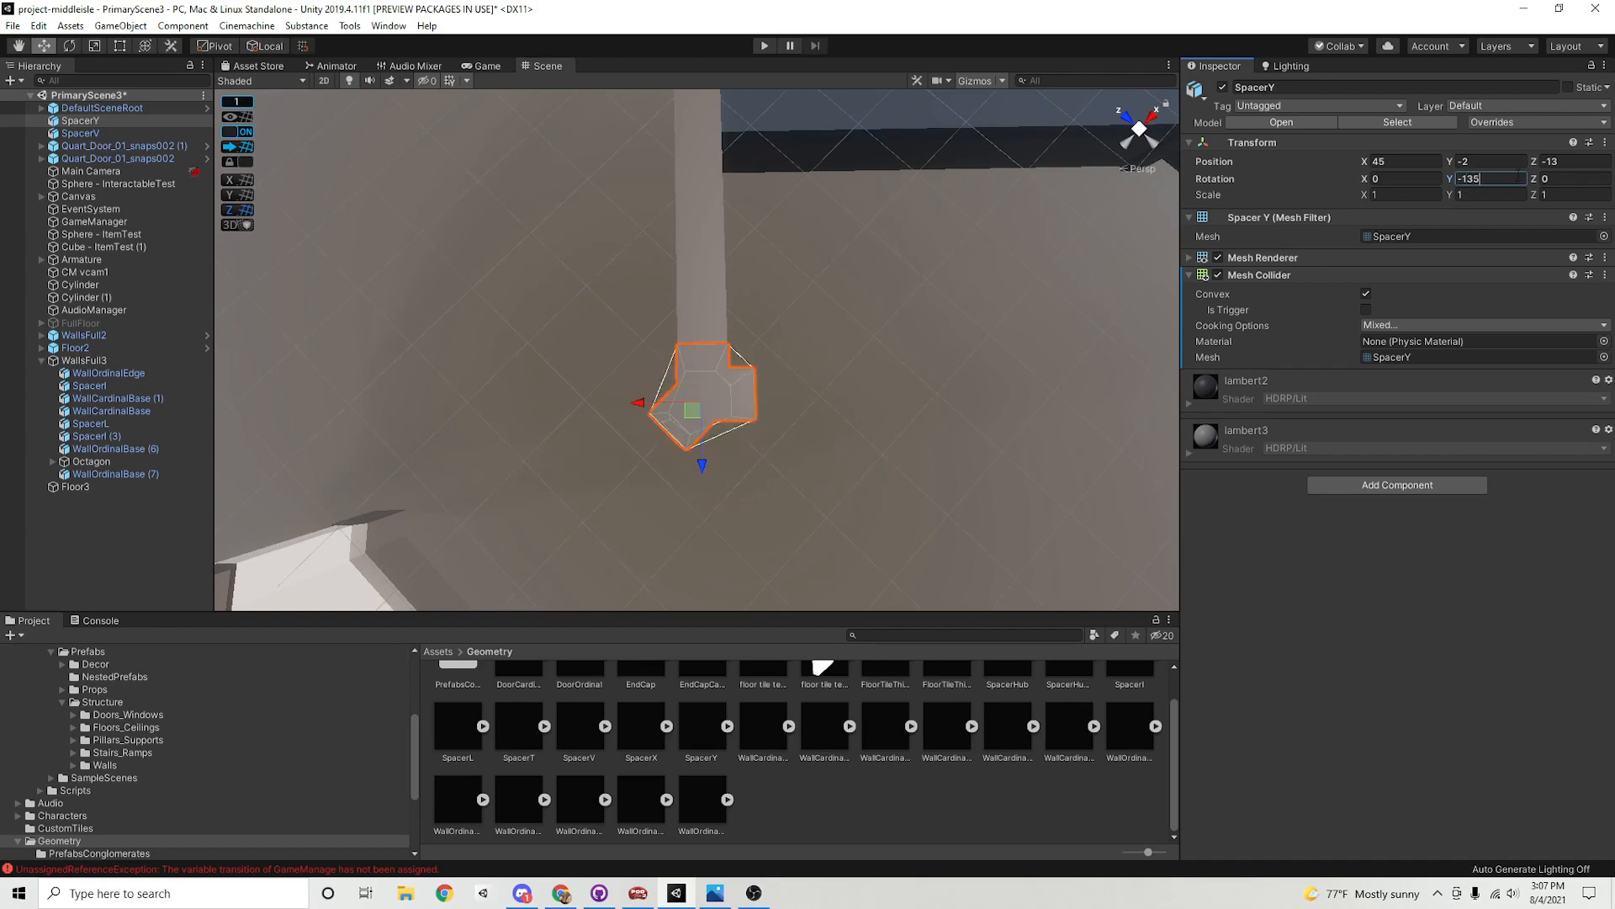
Duplicate the ordinal wall that has a 90-degree Y rotation and move the copy to 45, -2, -14, against SpacerY's side arm
click(871, 492)
scroll(710, 461, down, 5)
middle_drag(710, 461, 707, 308)
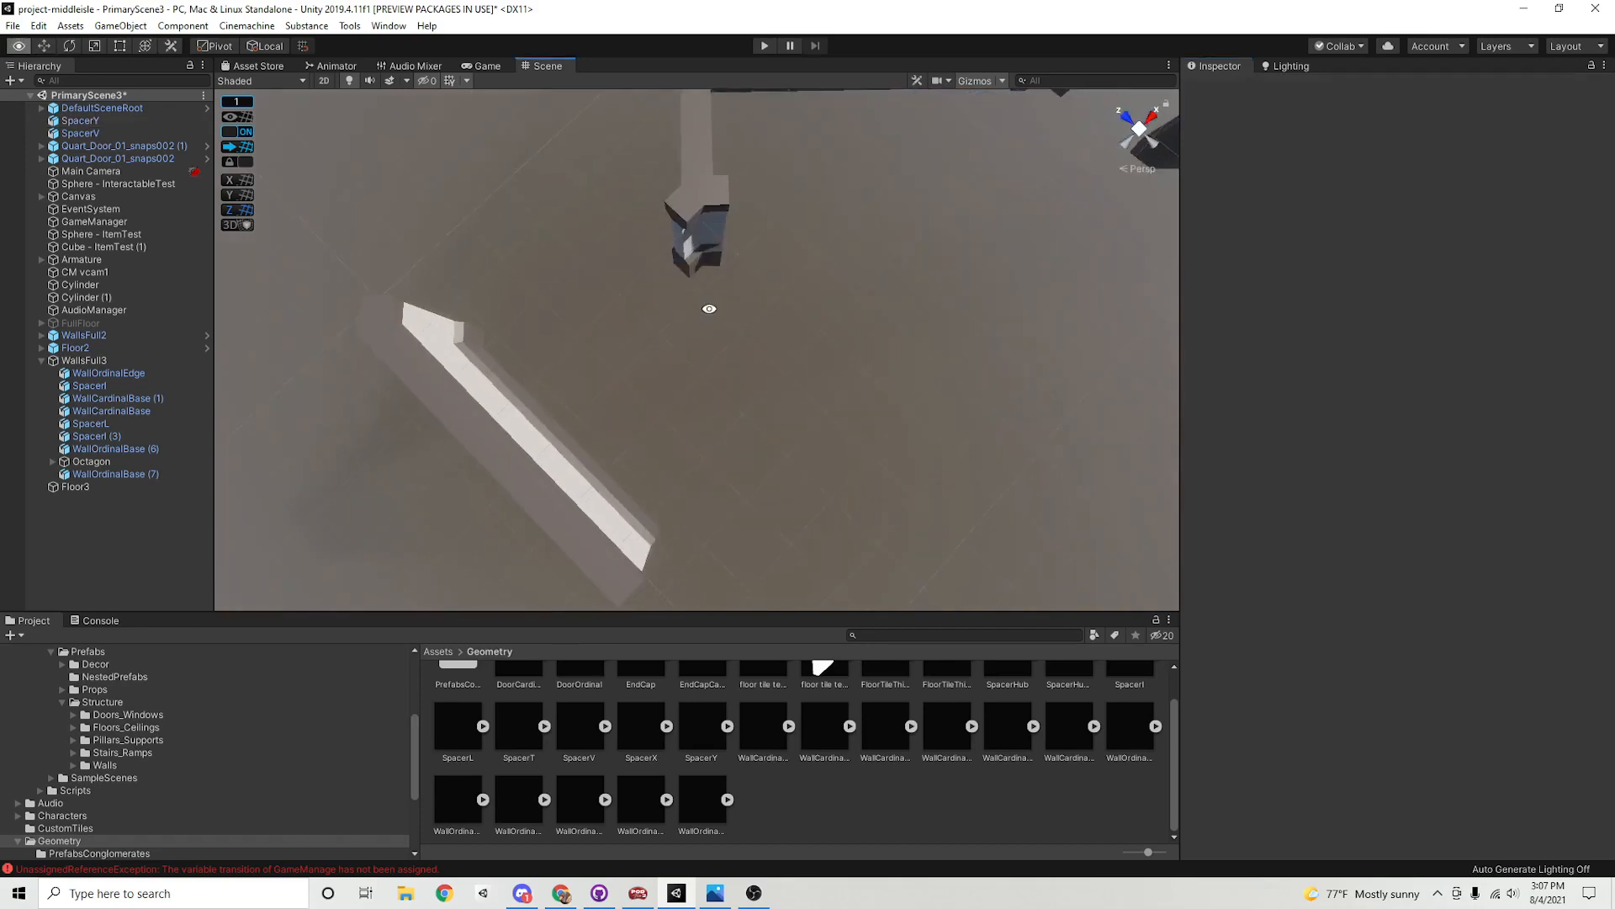
scroll(732, 231, down, 2)
middle_drag(732, 230, 668, 358)
scroll(668, 358, up, 5)
click(740, 187)
middle_drag(738, 222, 693, 244)
key(ctrl+d)
drag(596, 239, 599, 428)
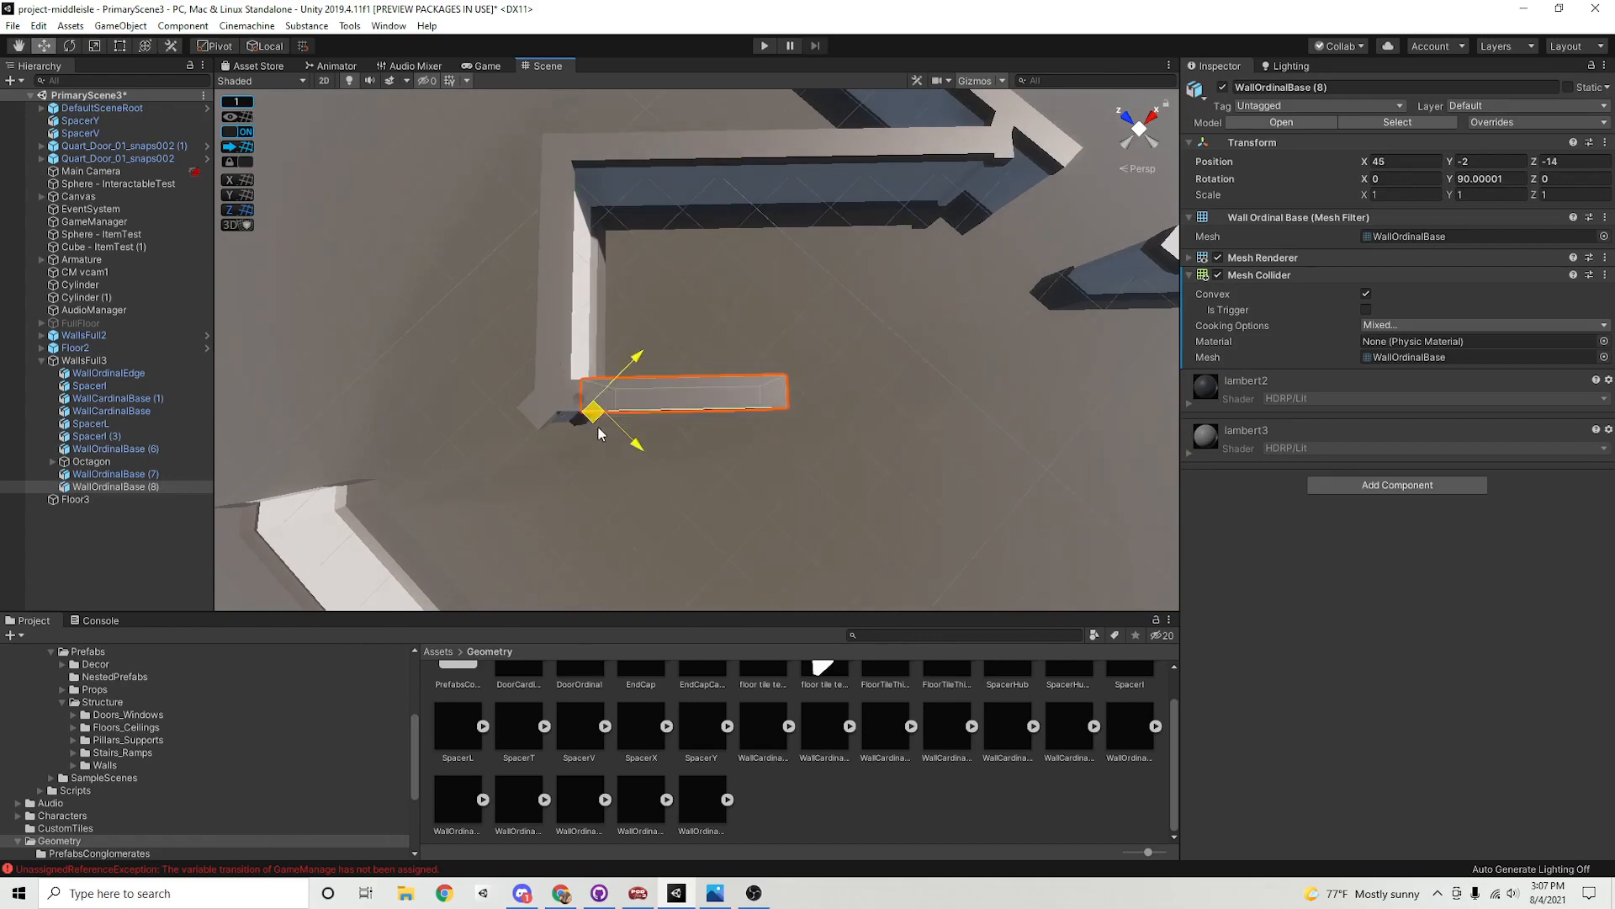
Select SpacerL, SpacerI, WallCardinalBase and WallCardinalBase (1) and move the group to X 41, closer to SpacerY
middle_drag(632, 492, 746, 383)
alt+drag(747, 385, 782, 404)
click(438, 340)
shift+click(516, 433)
shift+click(595, 501)
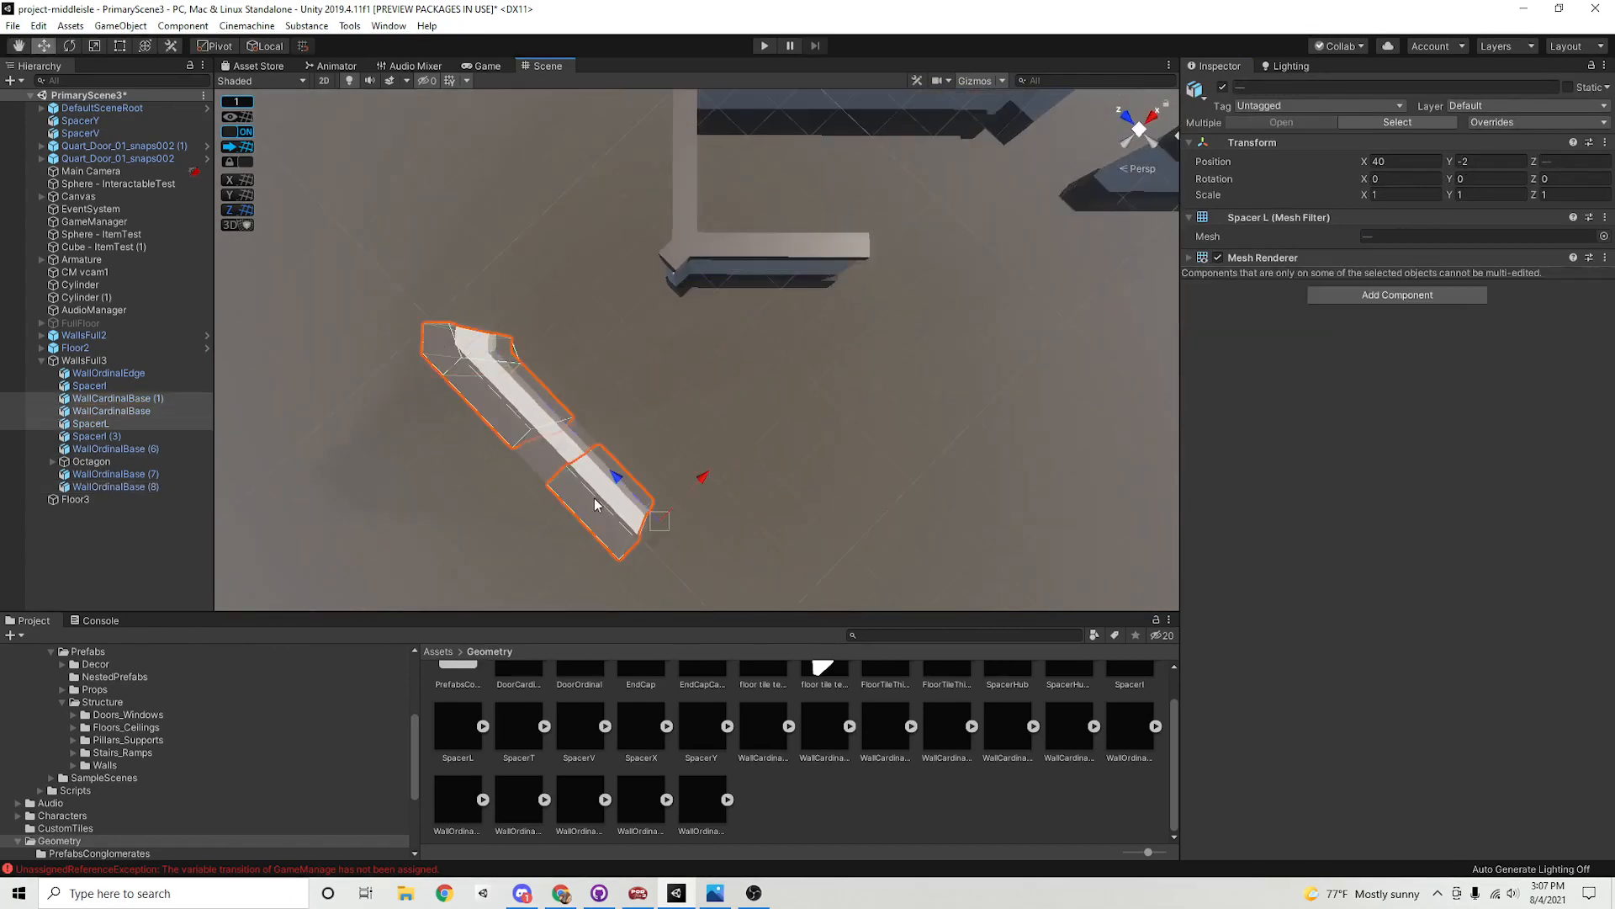
shift+click(533, 452)
alt+drag(738, 472, 765, 426)
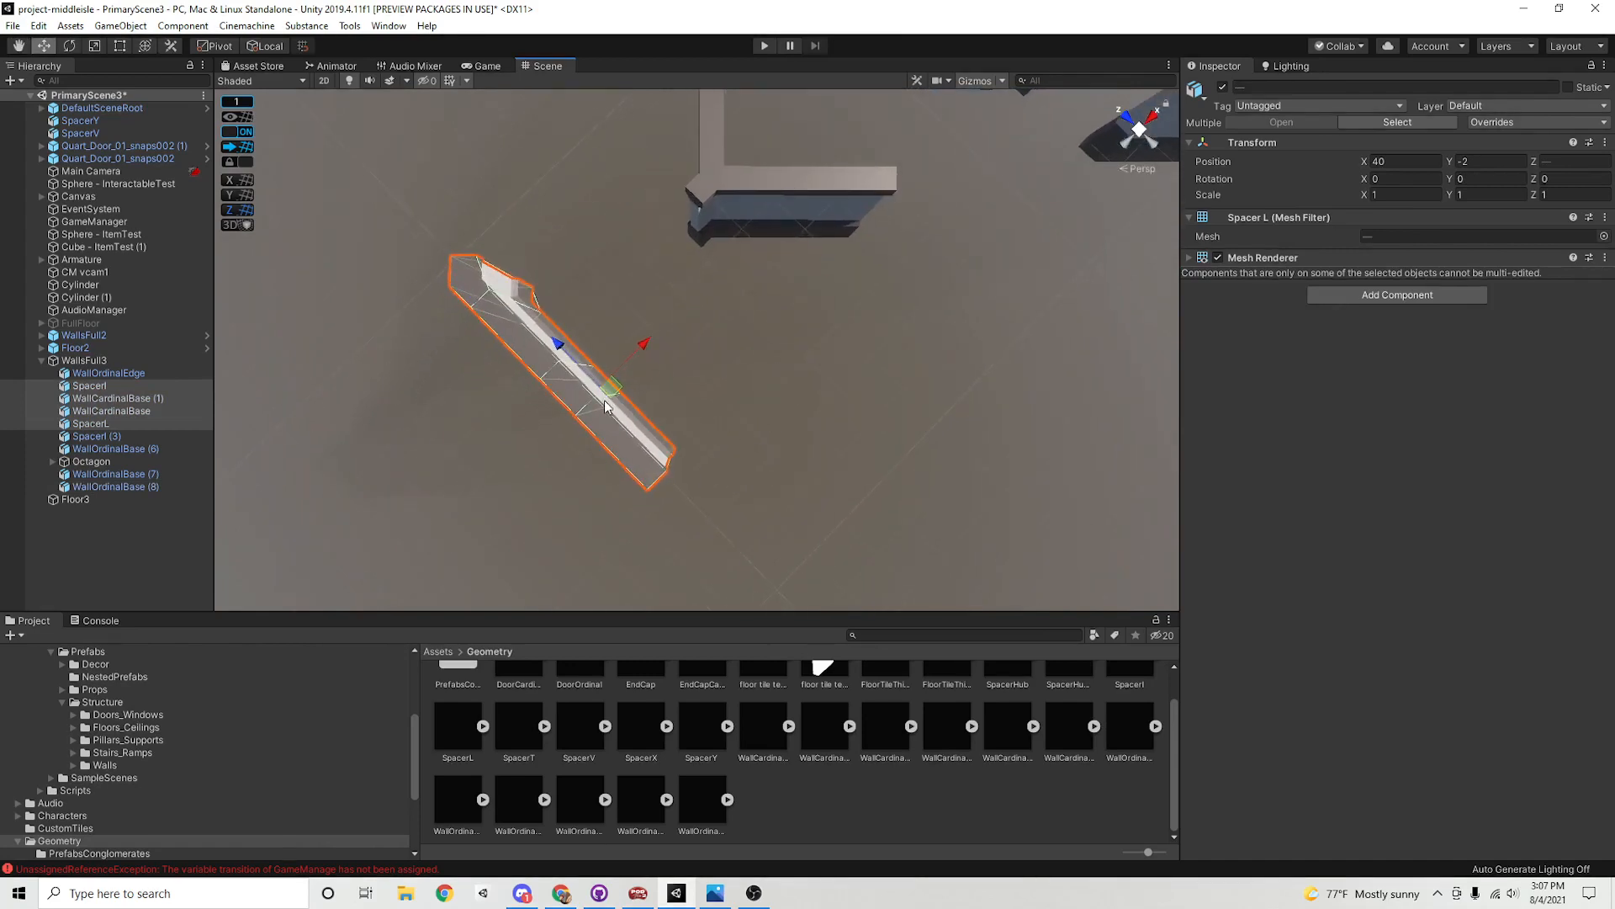
drag(604, 380, 797, 462)
Move SpacerL away from the end of the wall run to 41, -2, -8
click(642, 396)
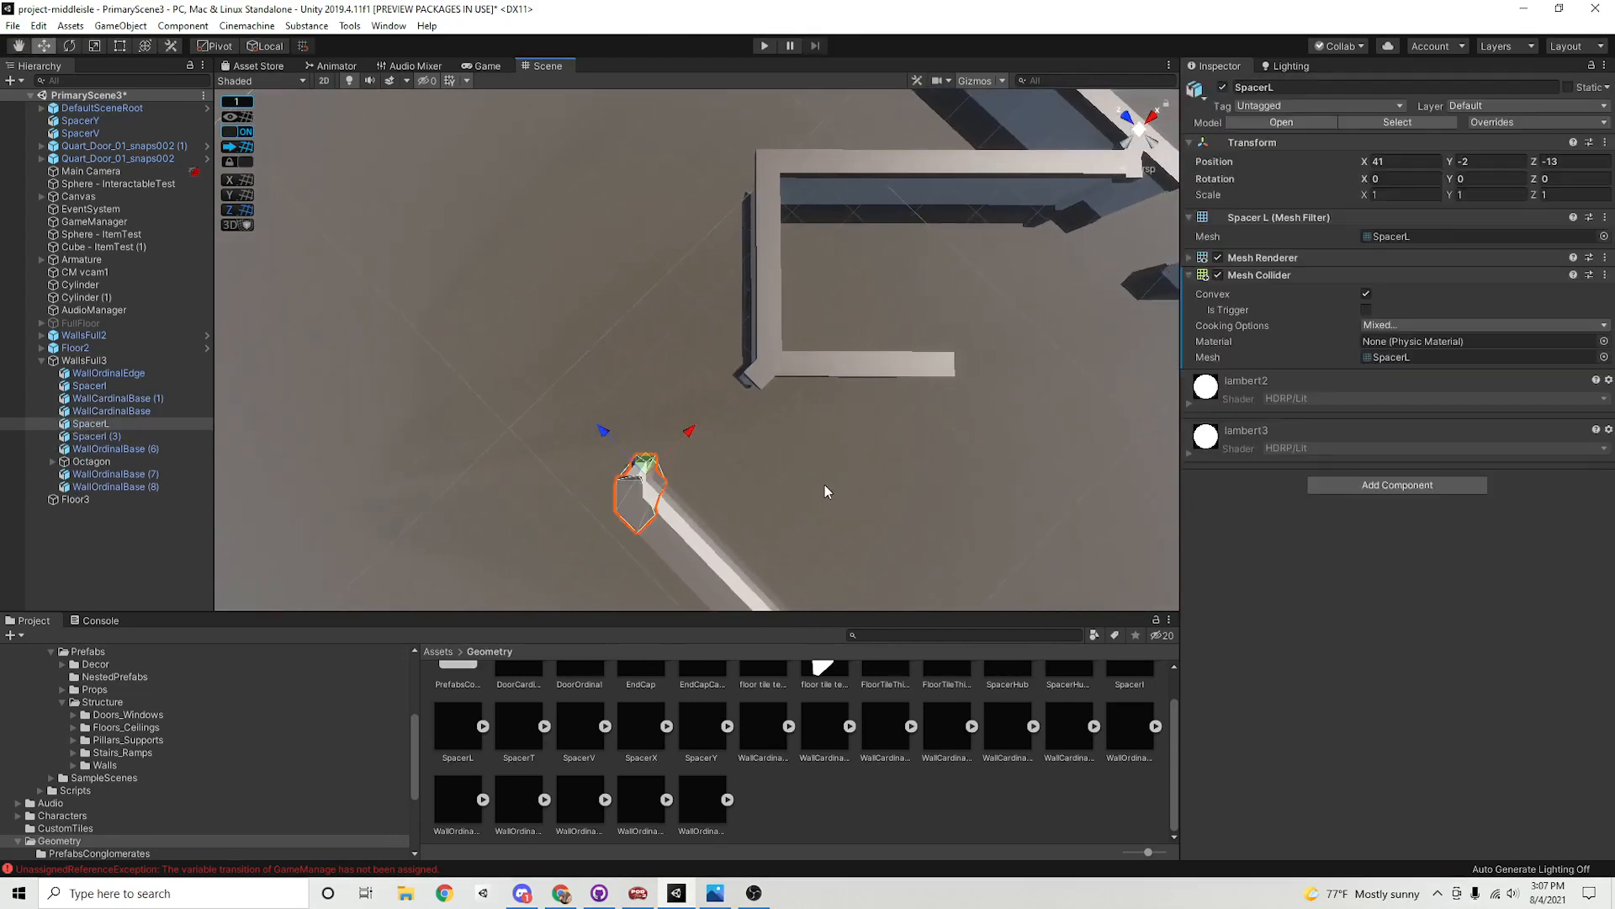
middle_drag(699, 471, 685, 353)
drag(636, 355, 499, 210)
middle_drag(577, 259, 604, 379)
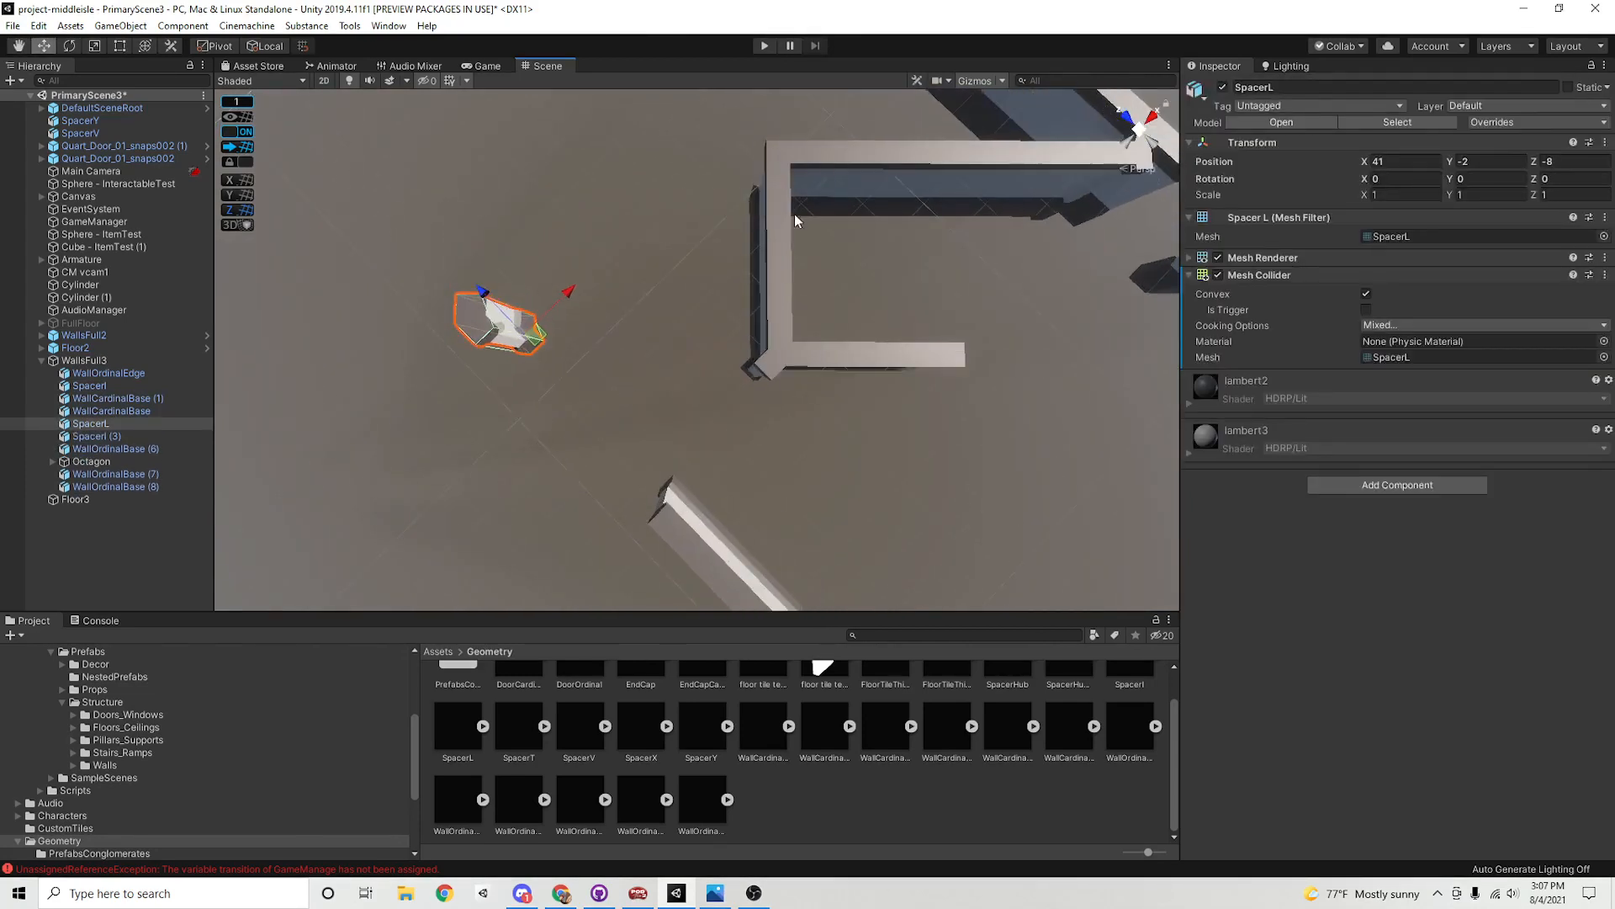
Duplicate SpacerV, move the copy to 41, -2, -13 at the wall run's end, and set its Y rotation to 180 degrees
click(799, 196)
key(ctrl+d)
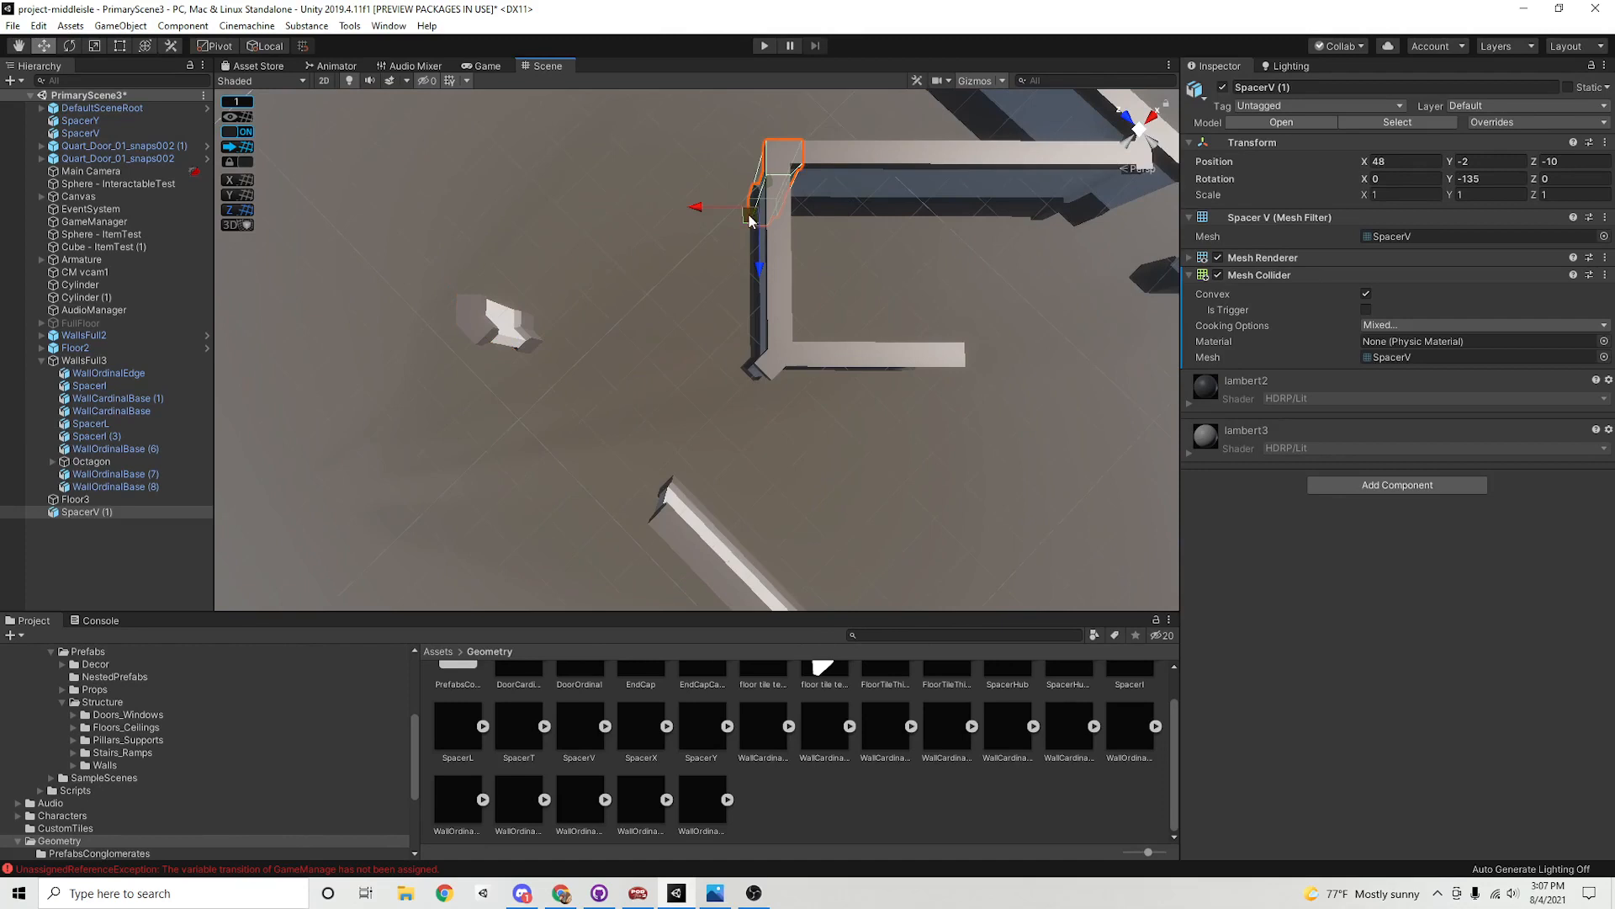
drag(754, 217, 655, 458)
alt+right_drag(654, 459, 911, 507)
middle_drag(911, 507, 892, 402)
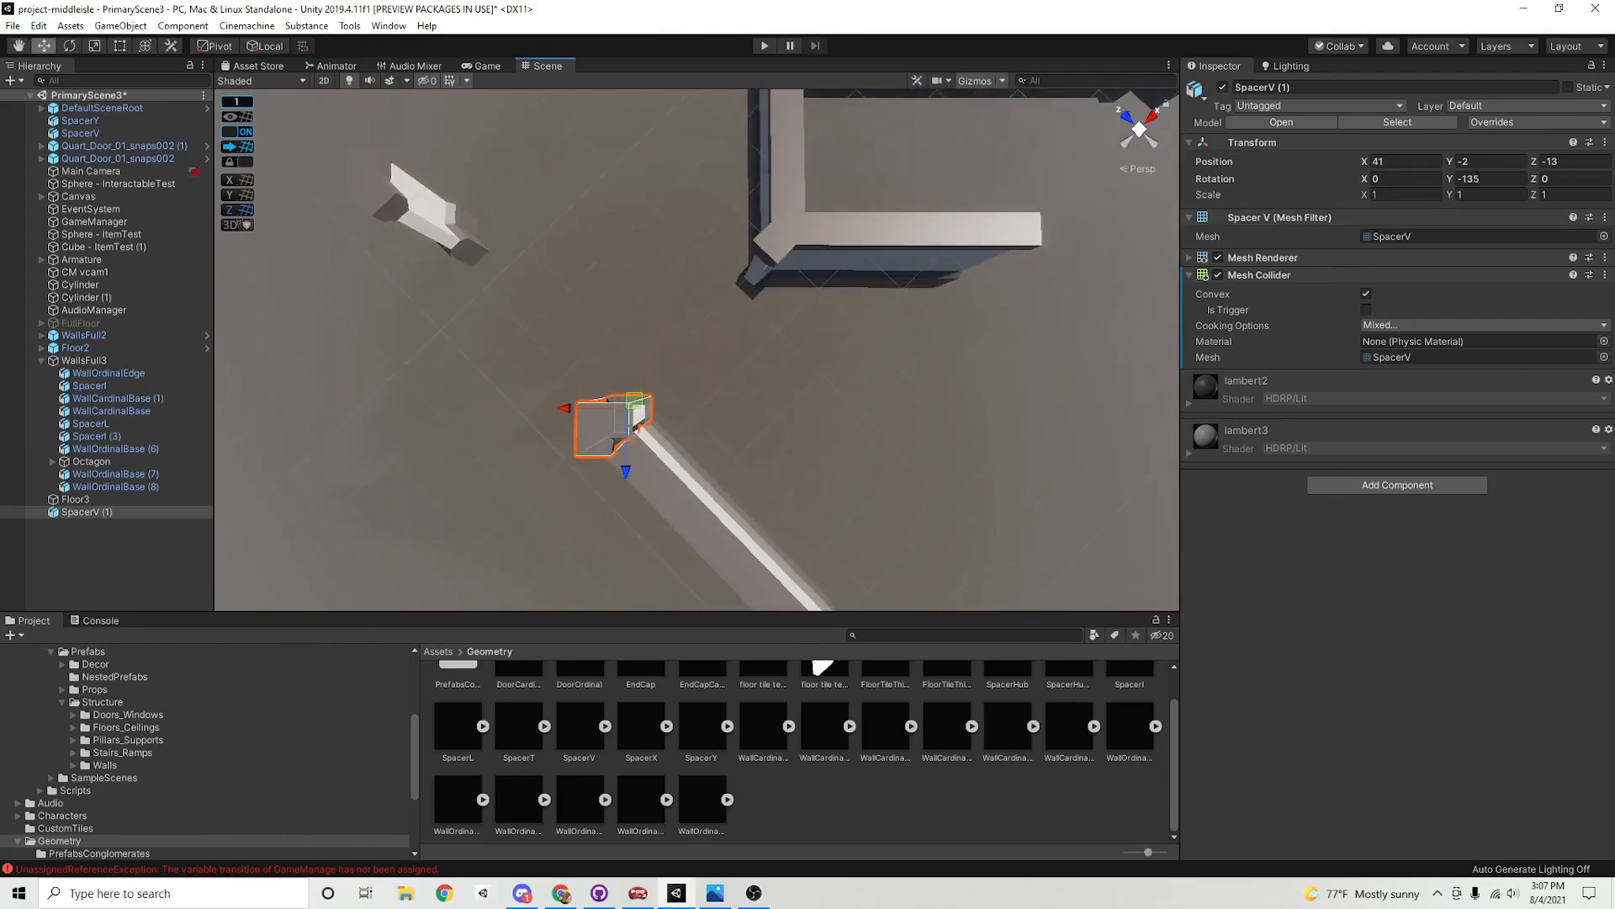
click(1478, 178)
text(0)
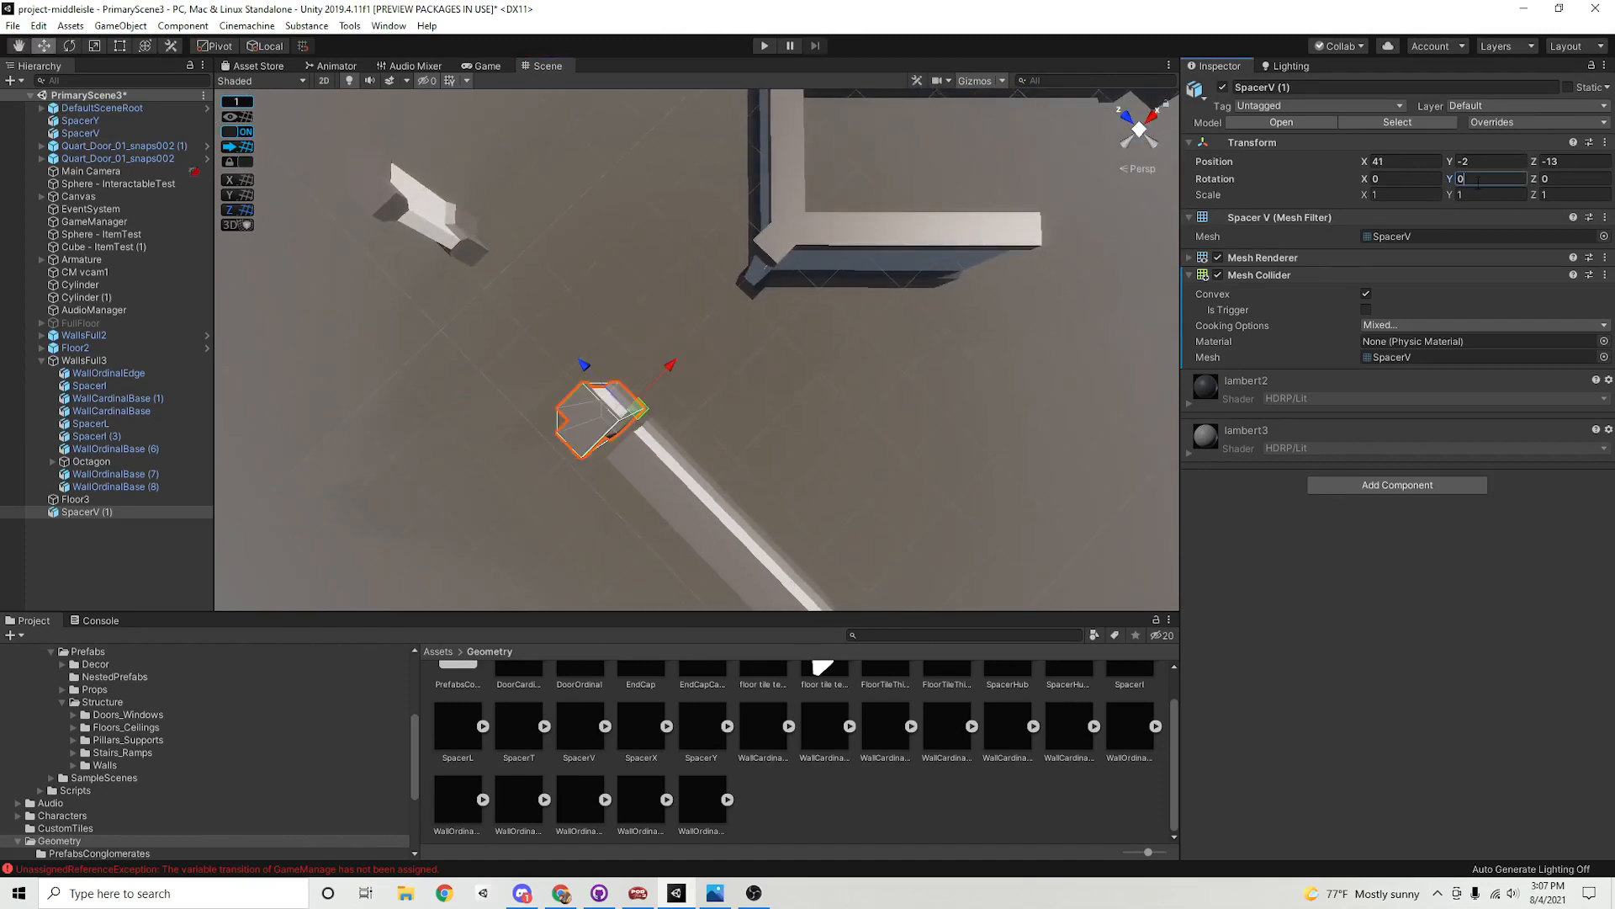
text(180)
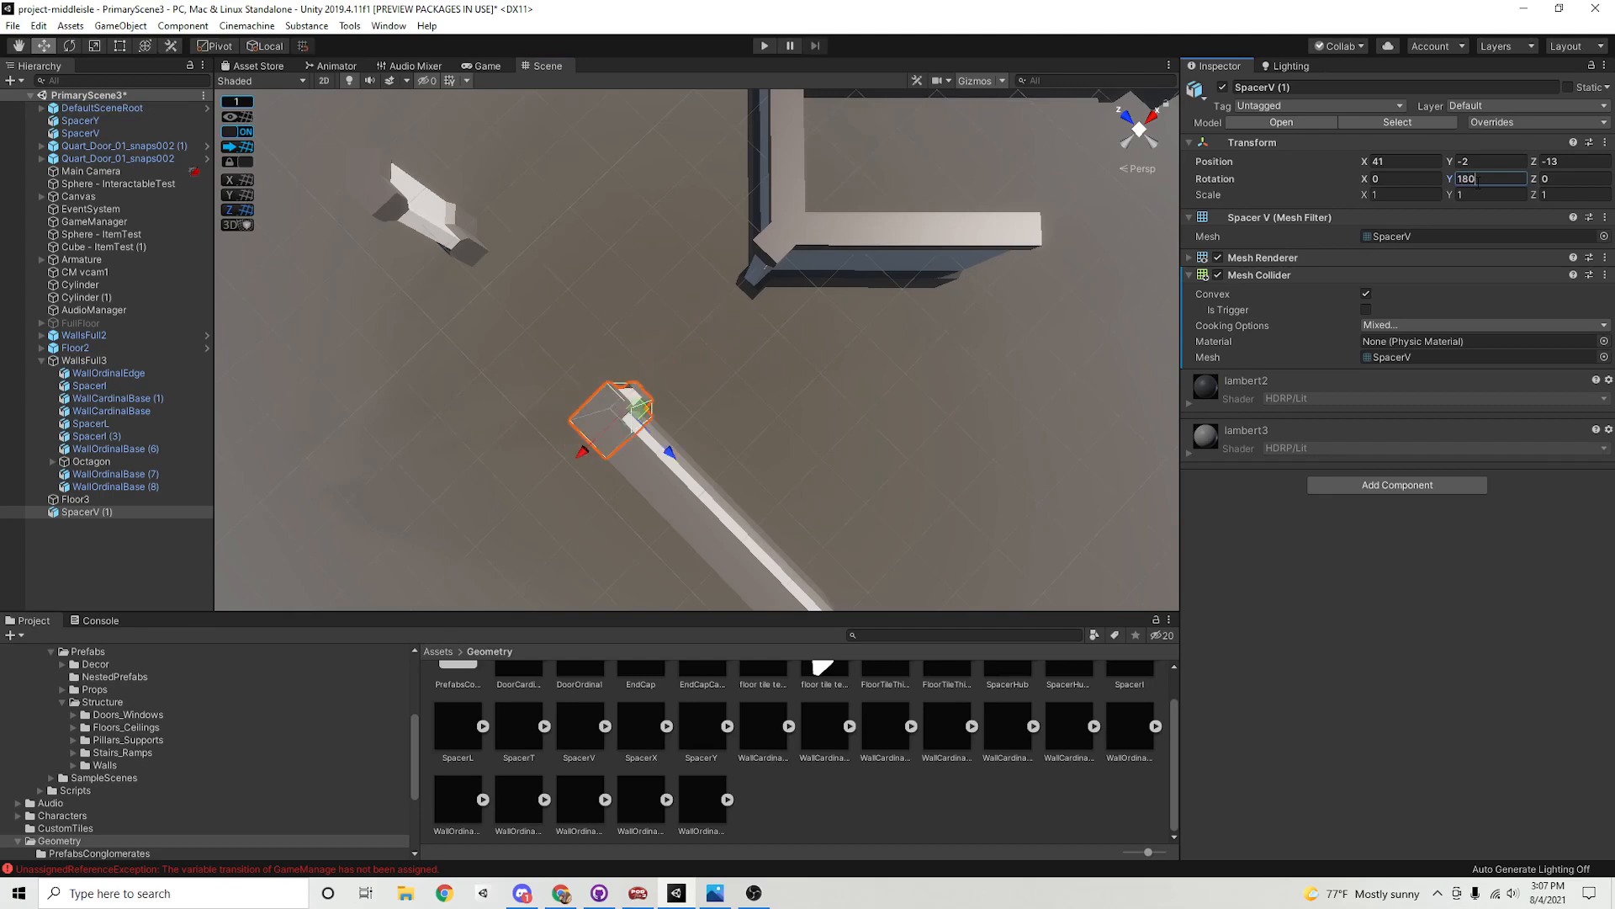
Duplicate WallCardinalBase (1), set the copy's Y rotation to 90 degrees and place it between SpacerV (1) and SpacerY
click(692, 501)
key(ctrl+d)
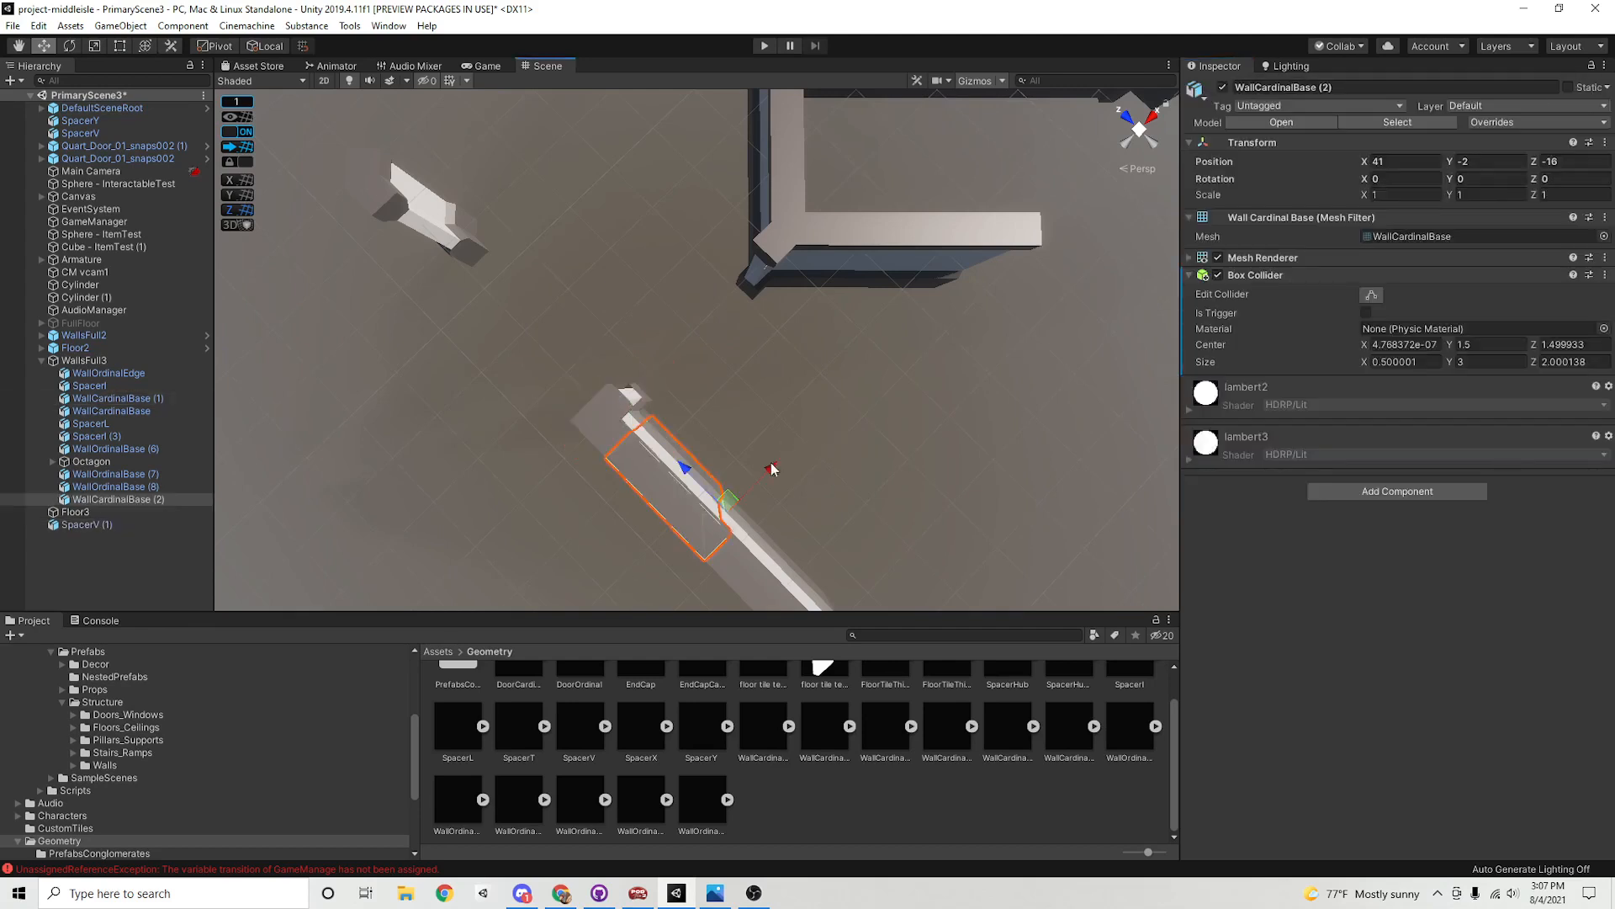
drag(730, 508, 719, 377)
click(1474, 178)
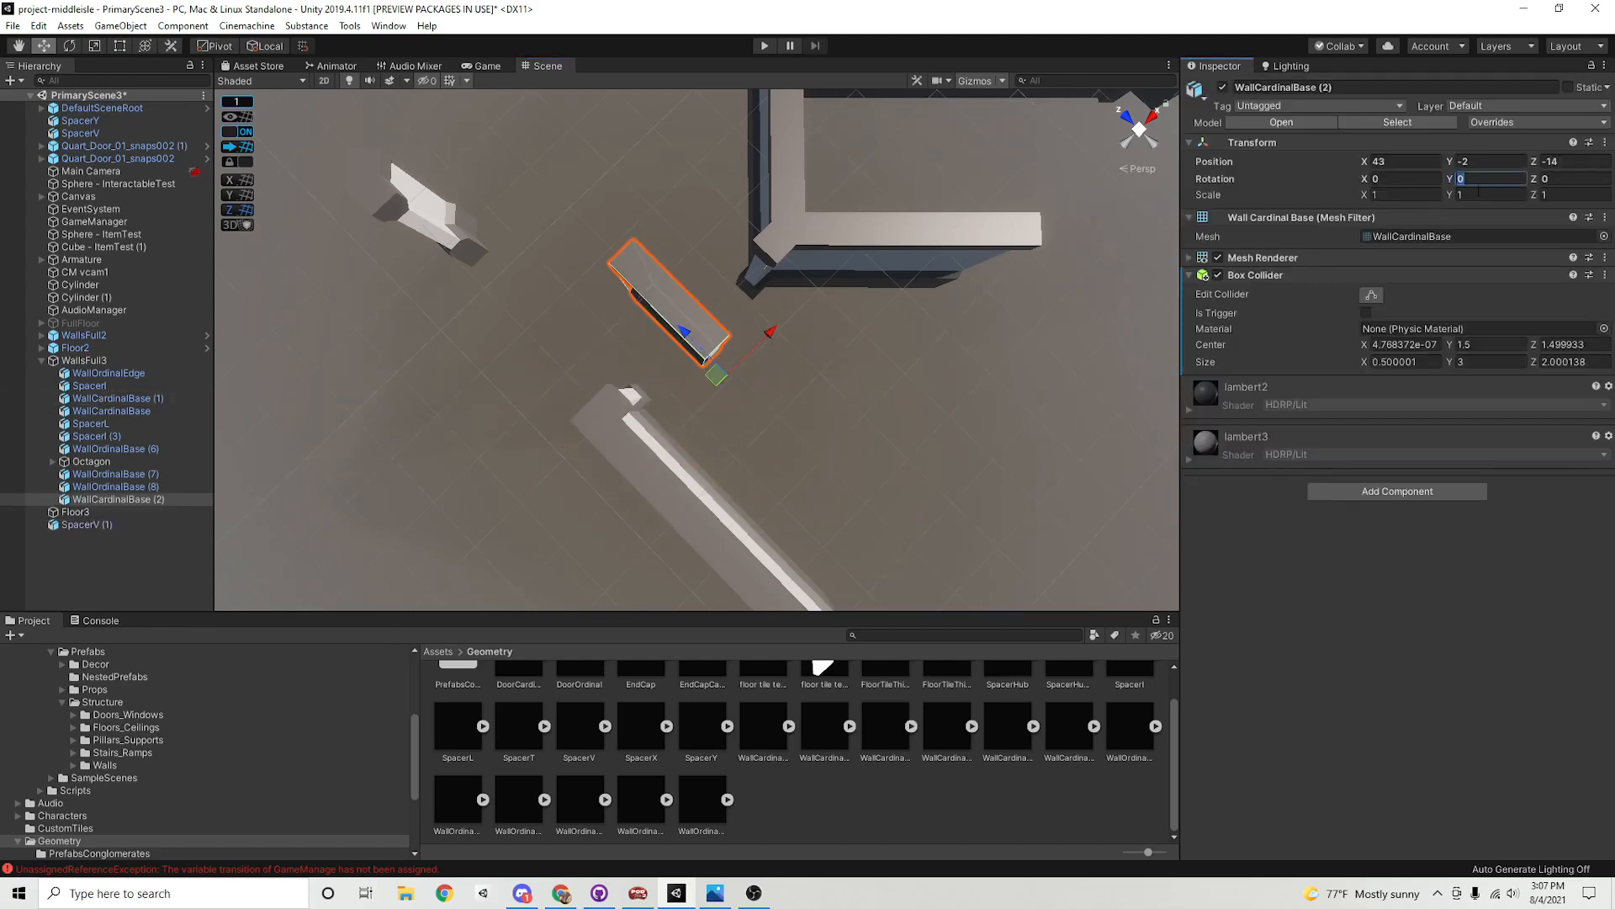
text(90)
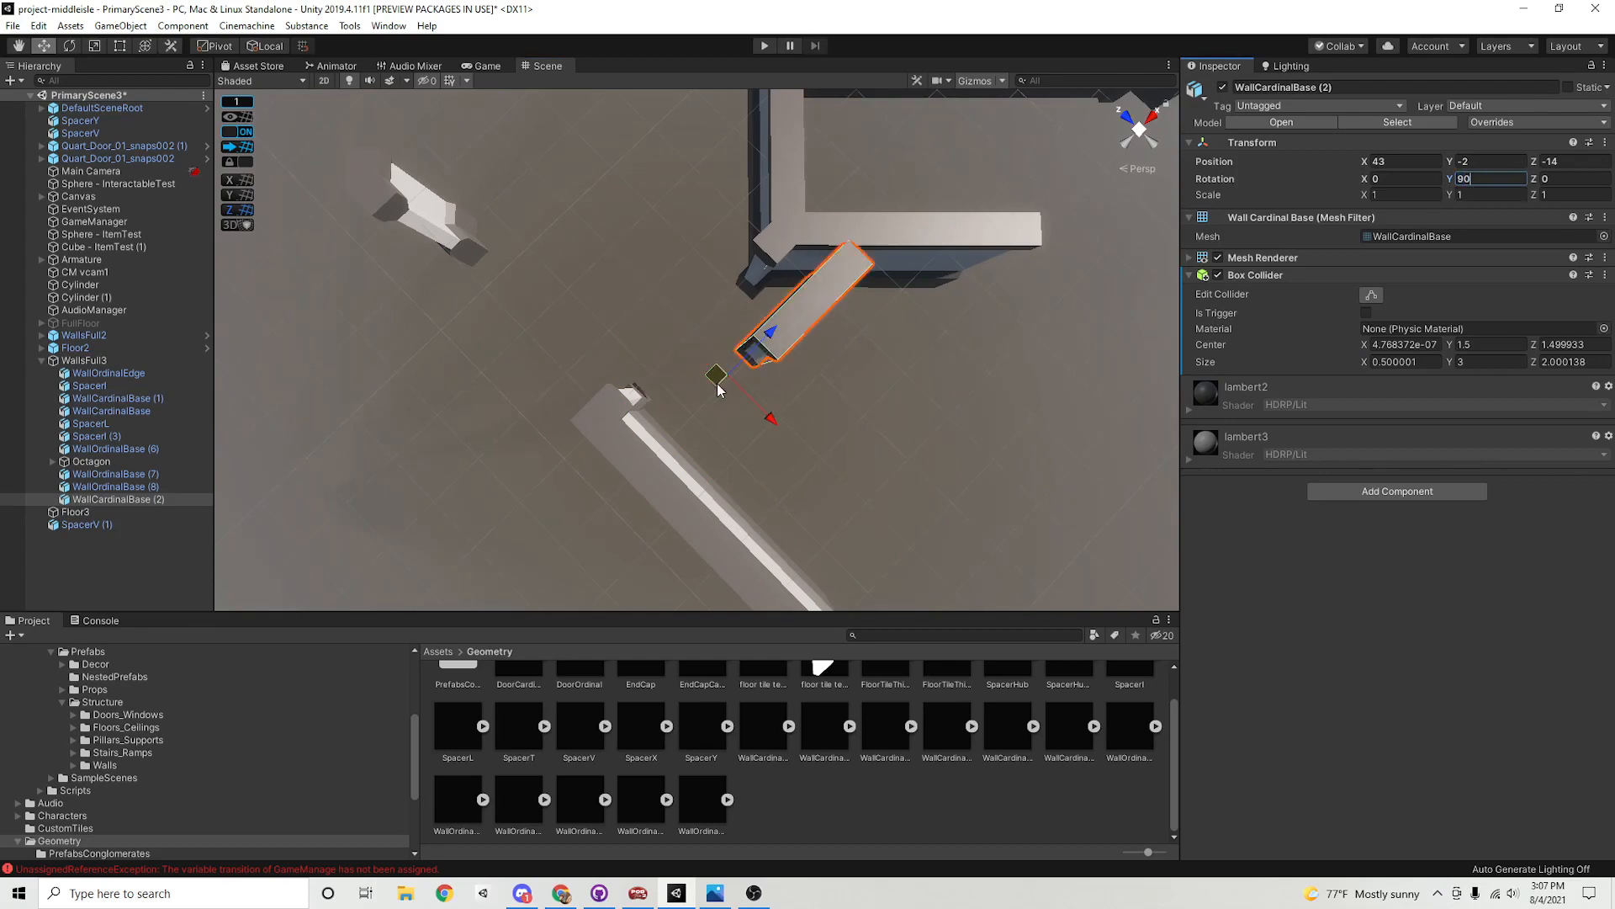
drag(718, 384, 634, 377)
Select SpacerV (1), SpacerI and the two cardinal walls in line with it and move them to X 42, closing the corner
click(612, 450)
middle_drag(754, 478, 675, 364)
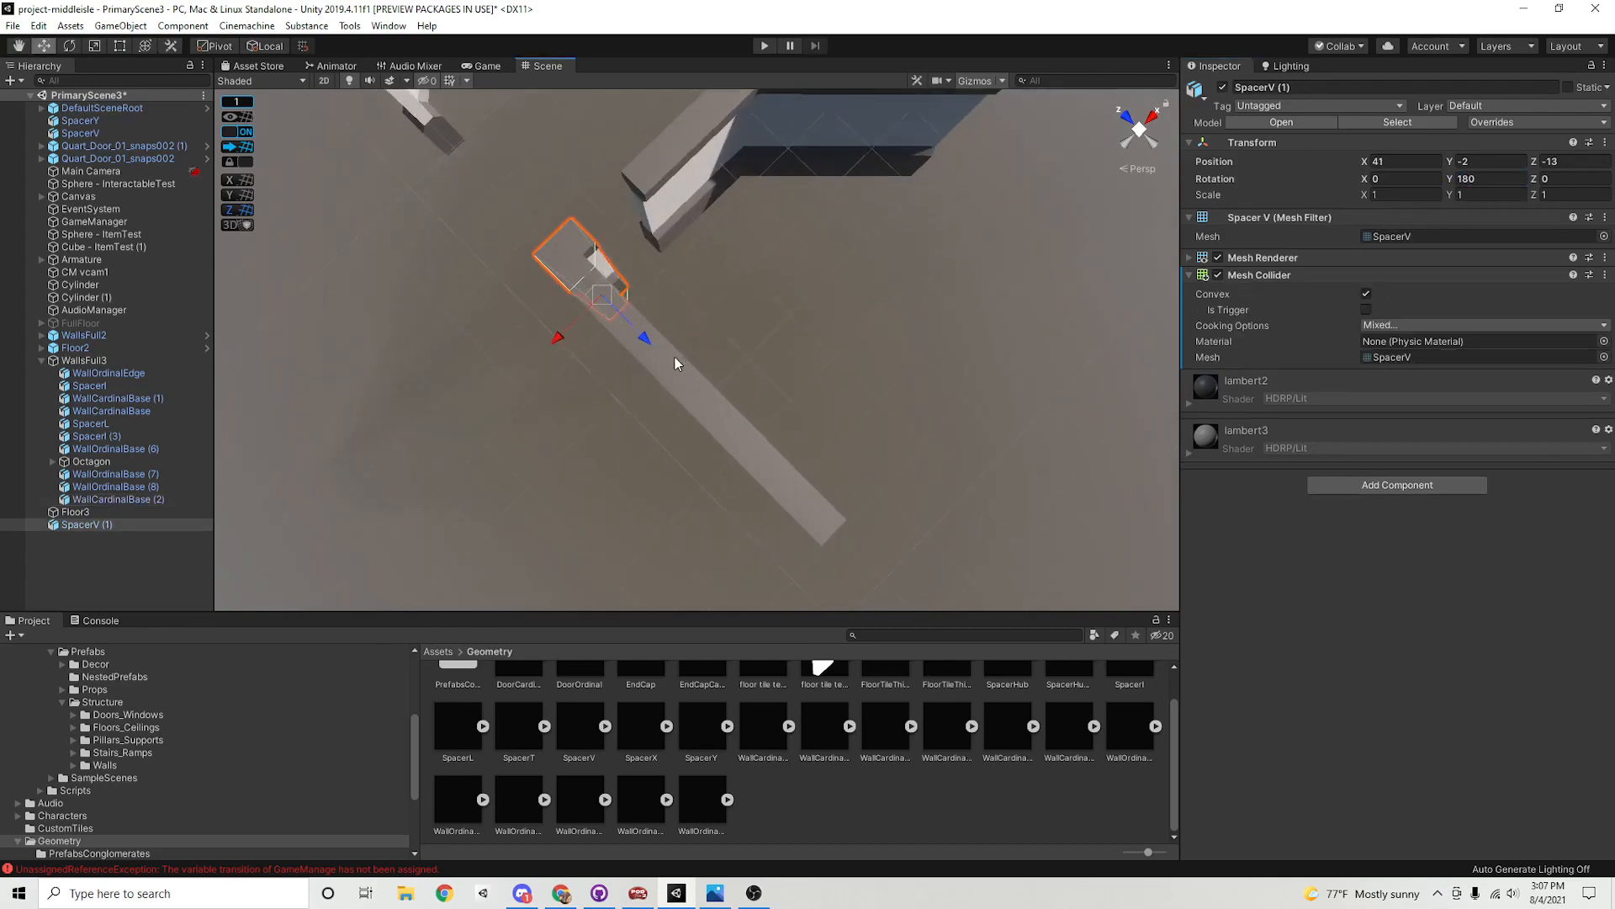
shift+click(676, 360)
shift+click(725, 418)
shift+click(787, 463)
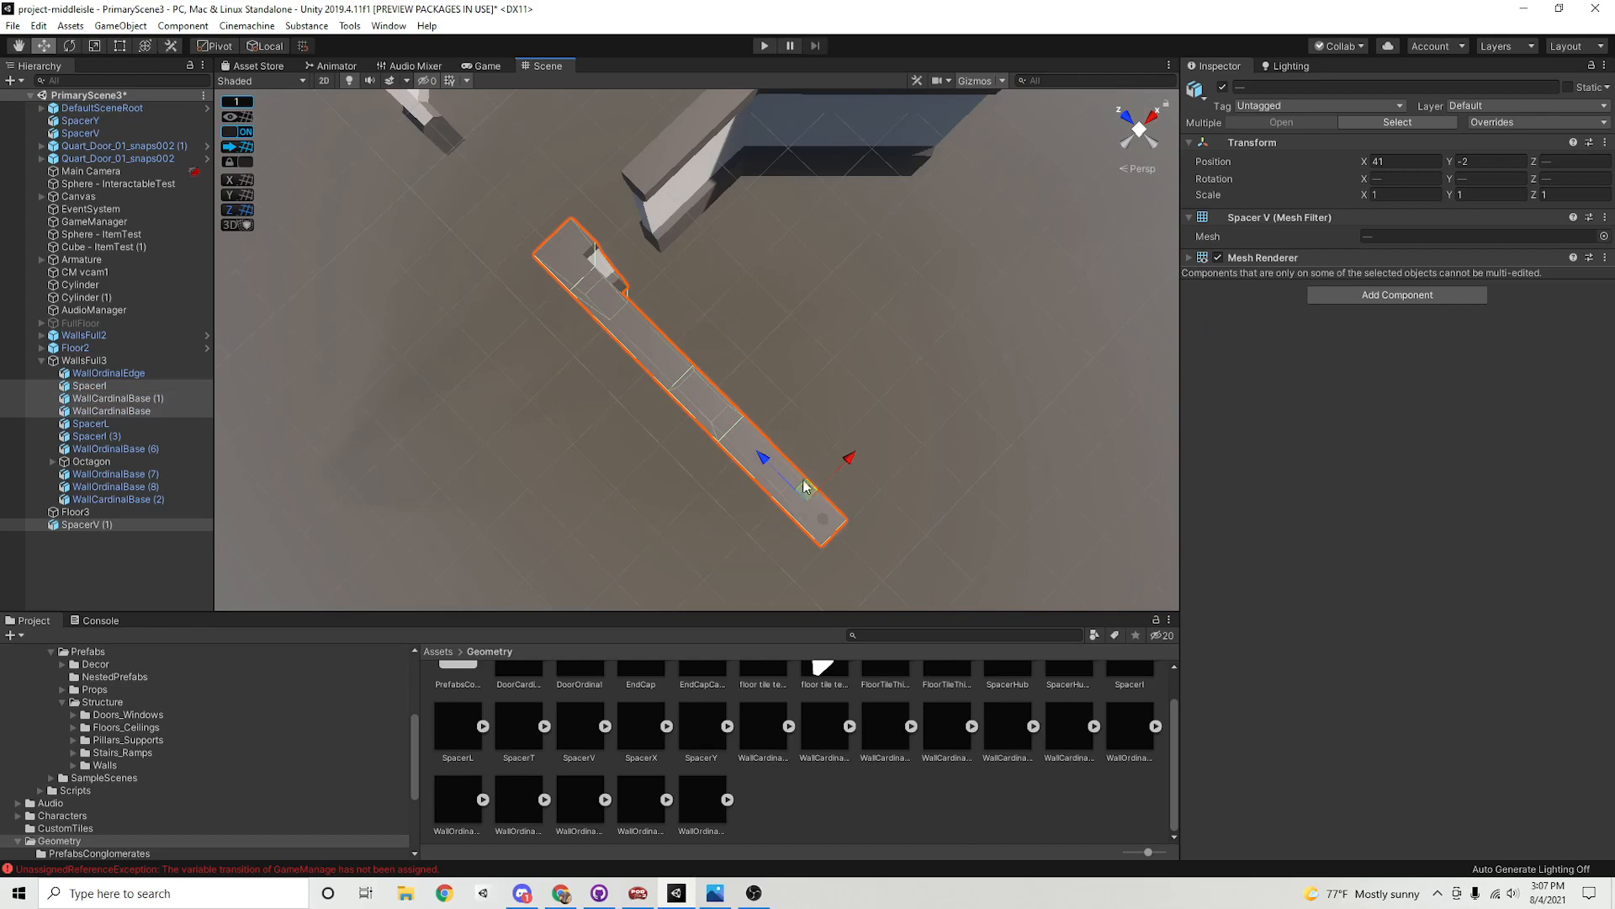
drag(806, 485, 827, 463)
middle_drag(830, 257, 800, 369)
click(638, 298)
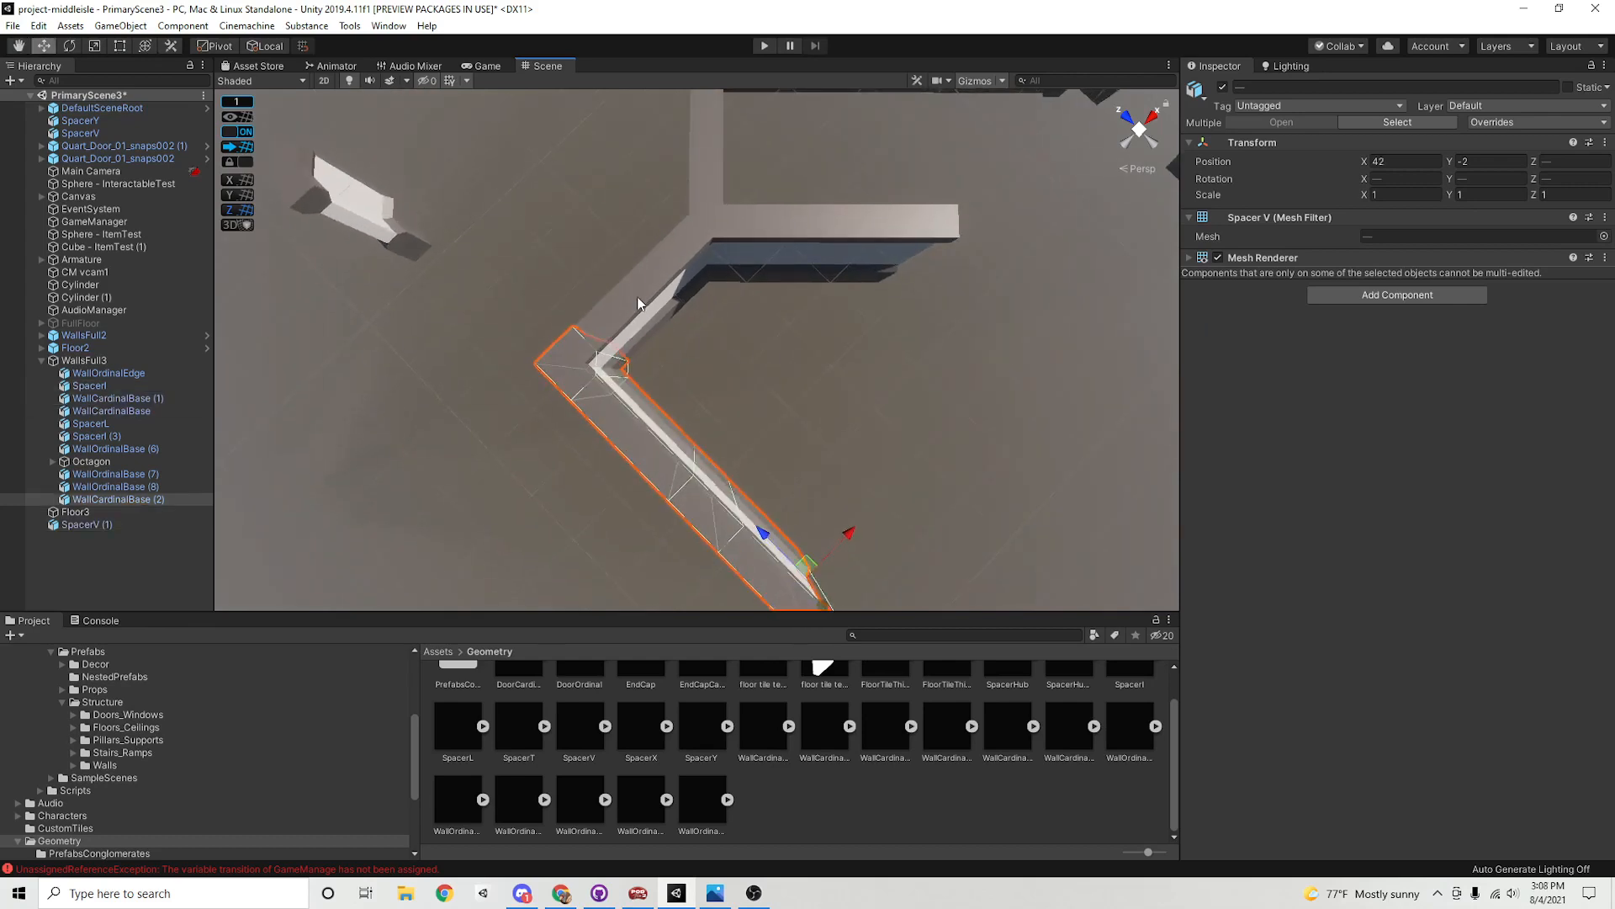
click(567, 362)
click(633, 428)
click(746, 542)
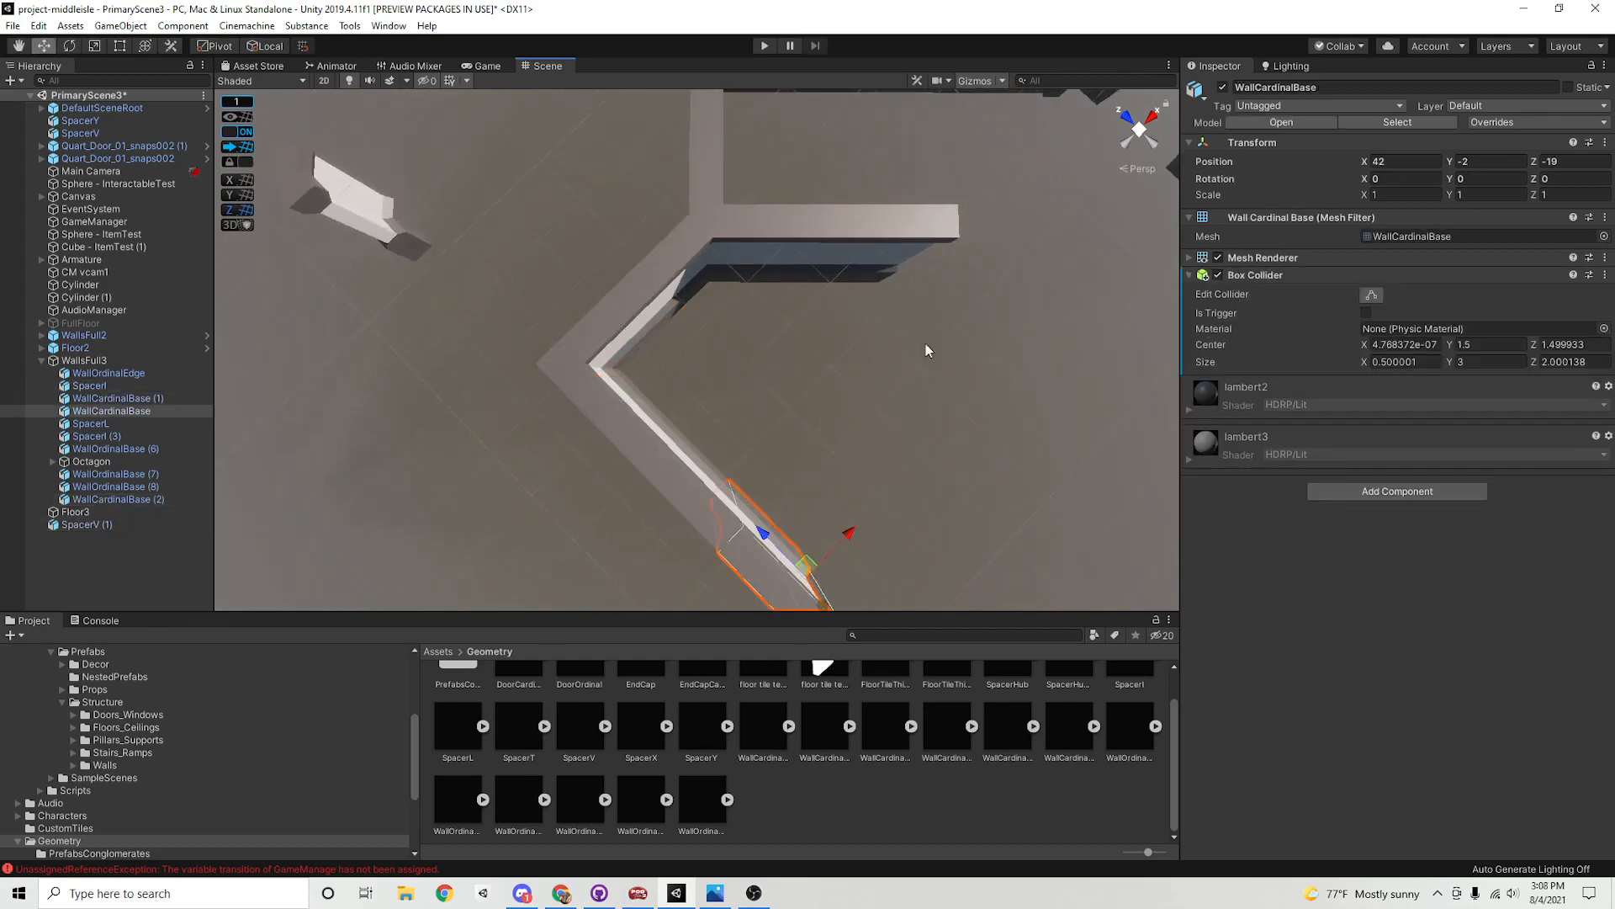
Move the detached SpacerL to 48, -2, -16 at the free end of WallOrdinalBase (8)
middle_drag(926, 350, 824, 413)
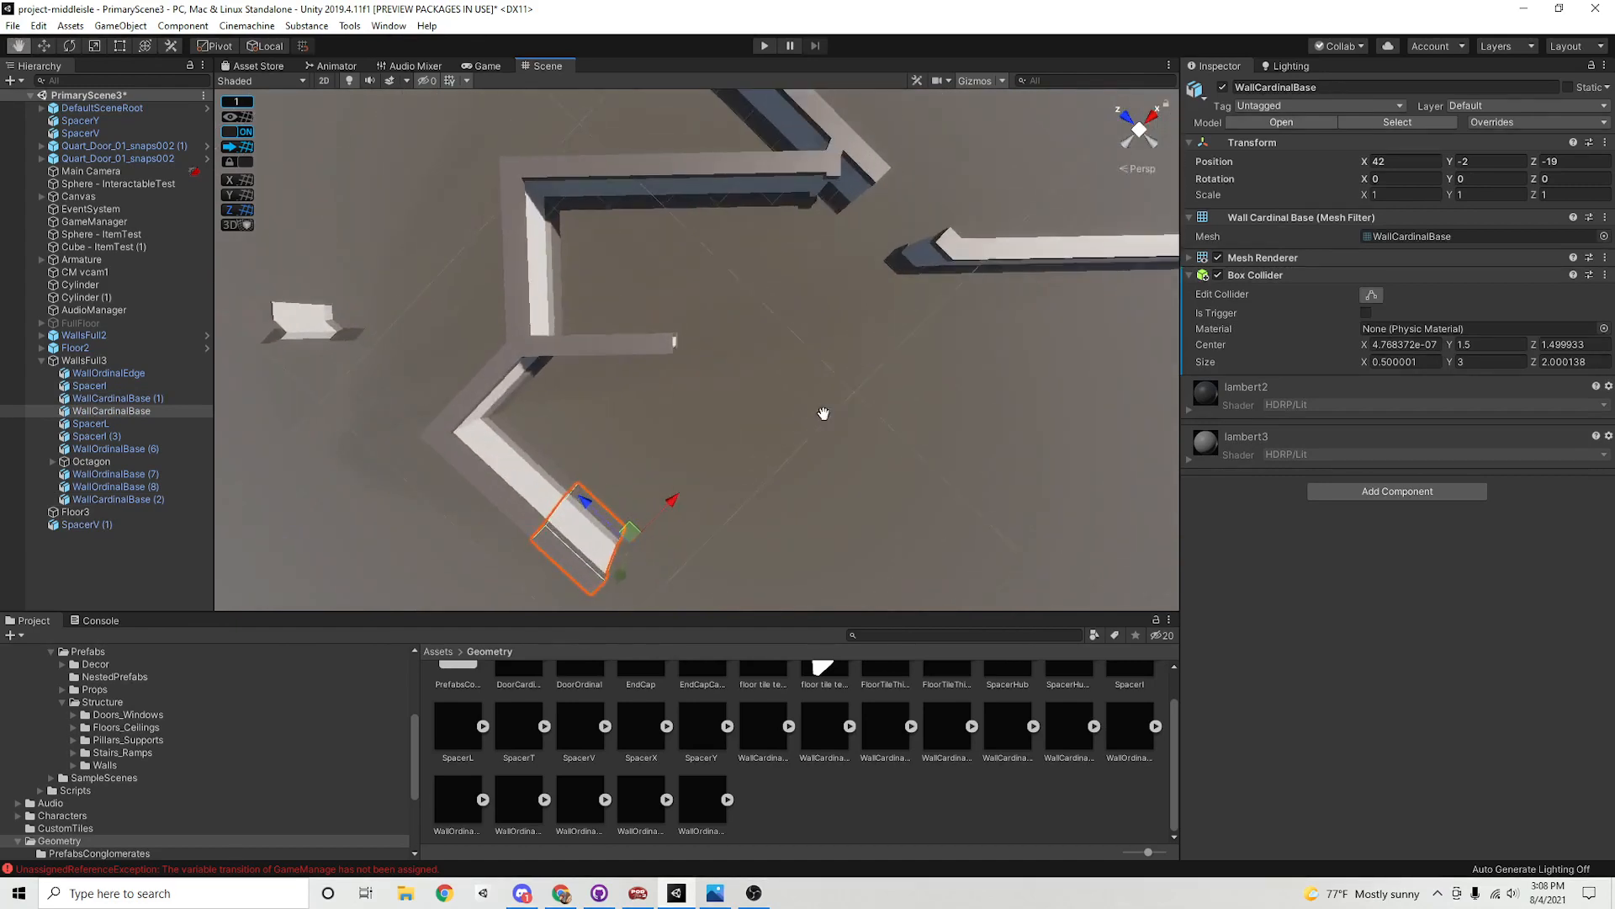
alt+drag(823, 413, 549, 341)
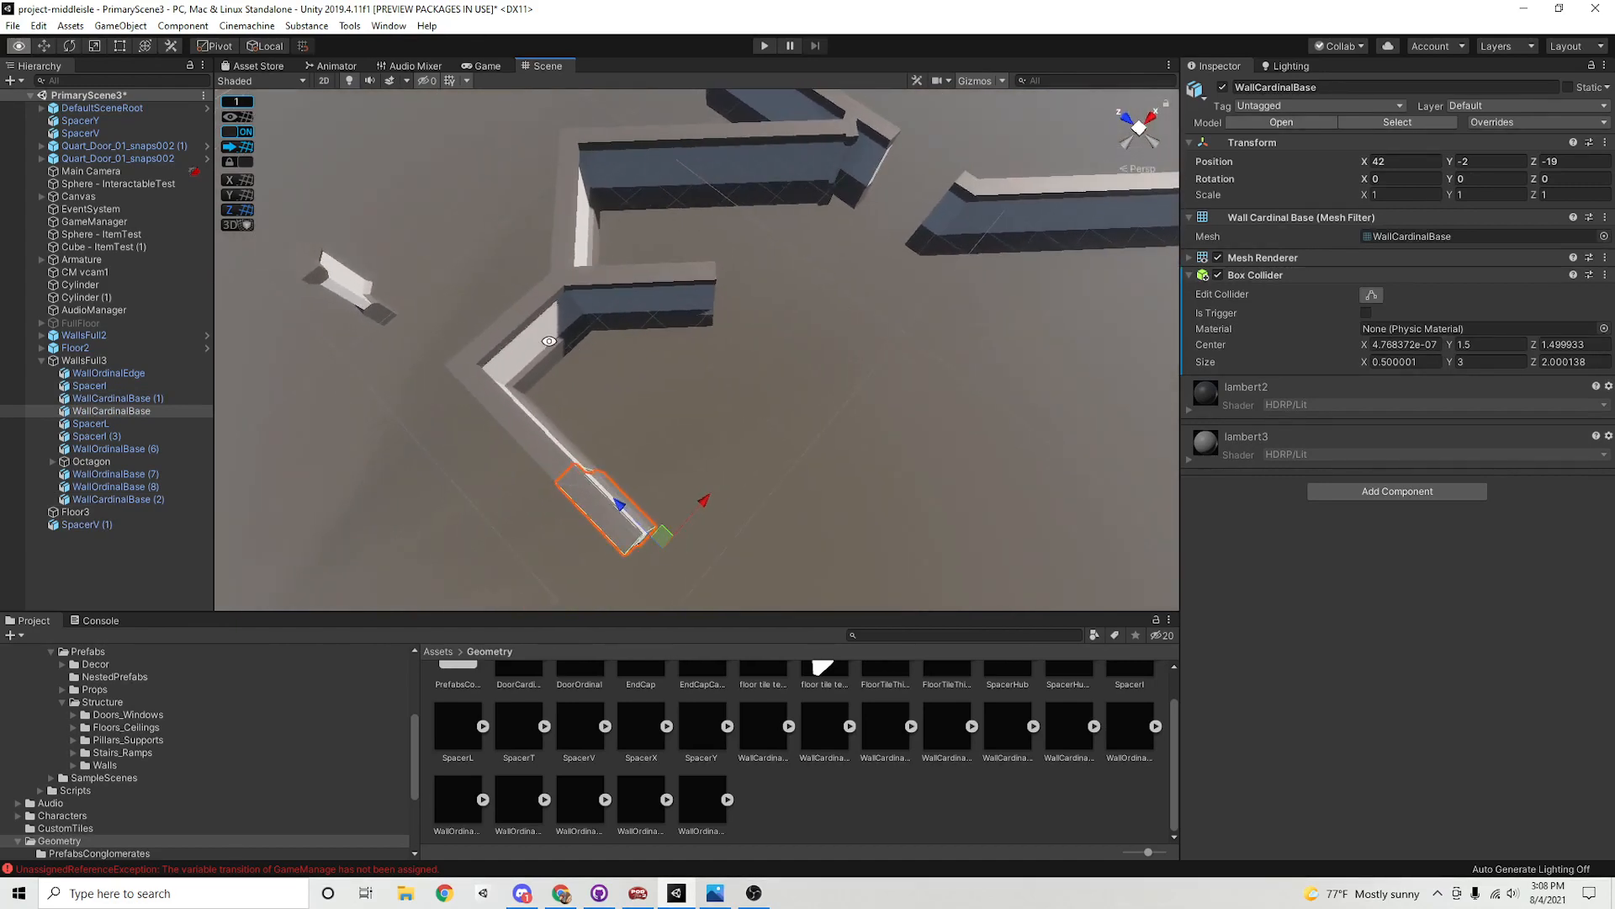
click(347, 282)
middle_drag(783, 374, 855, 415)
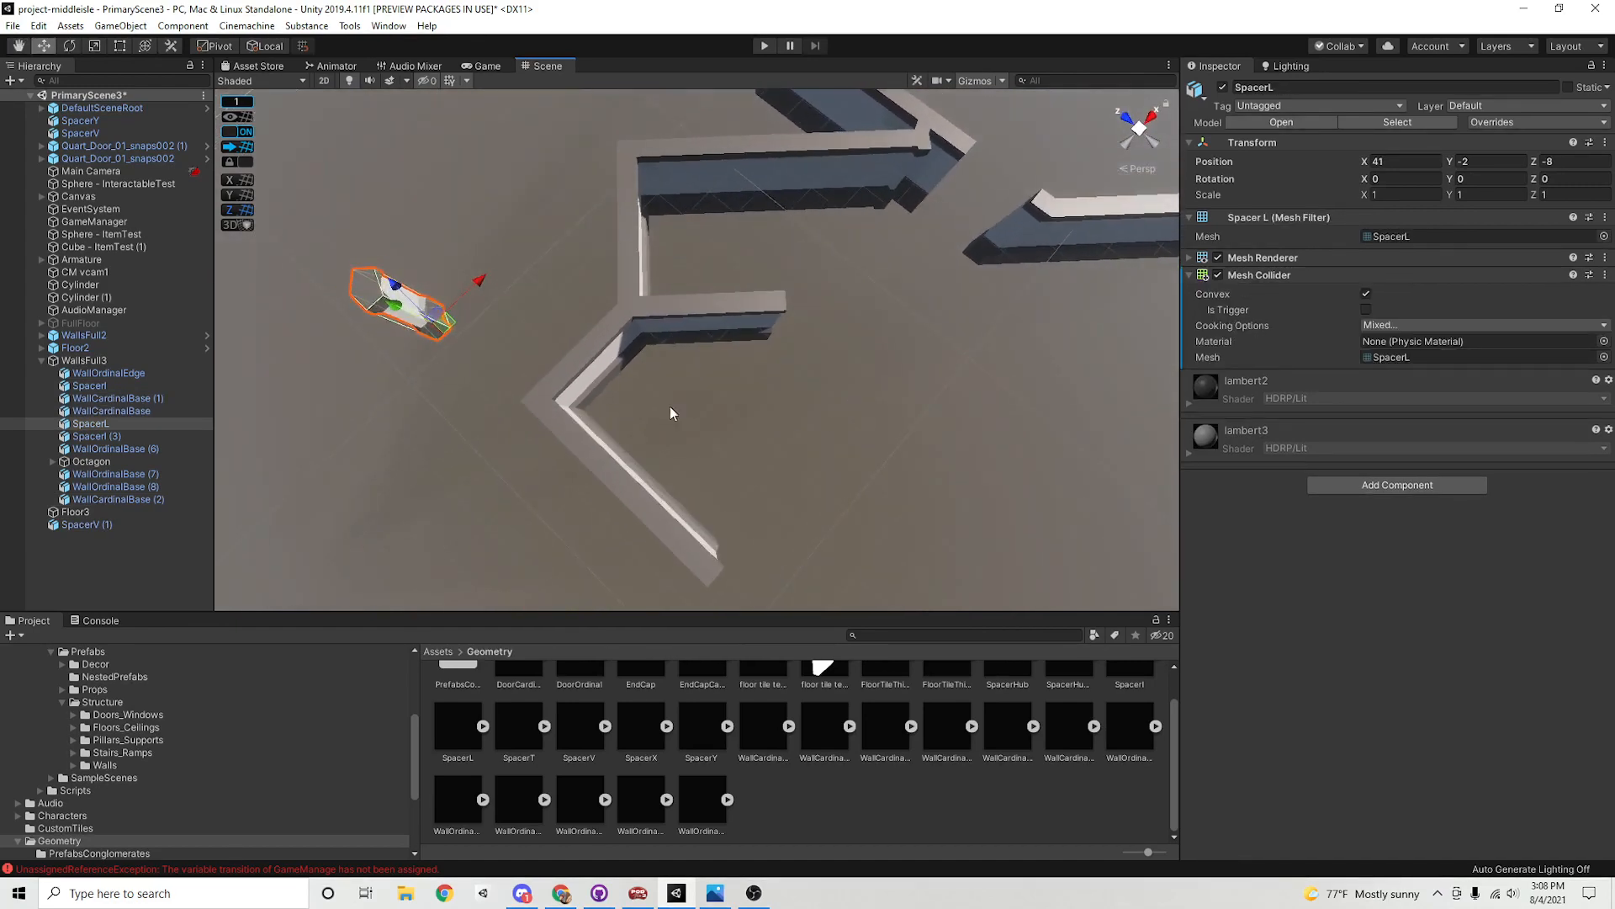
drag(440, 313, 808, 445)
Set SpacerL's Y rotation to 135 degrees
click(1477, 179)
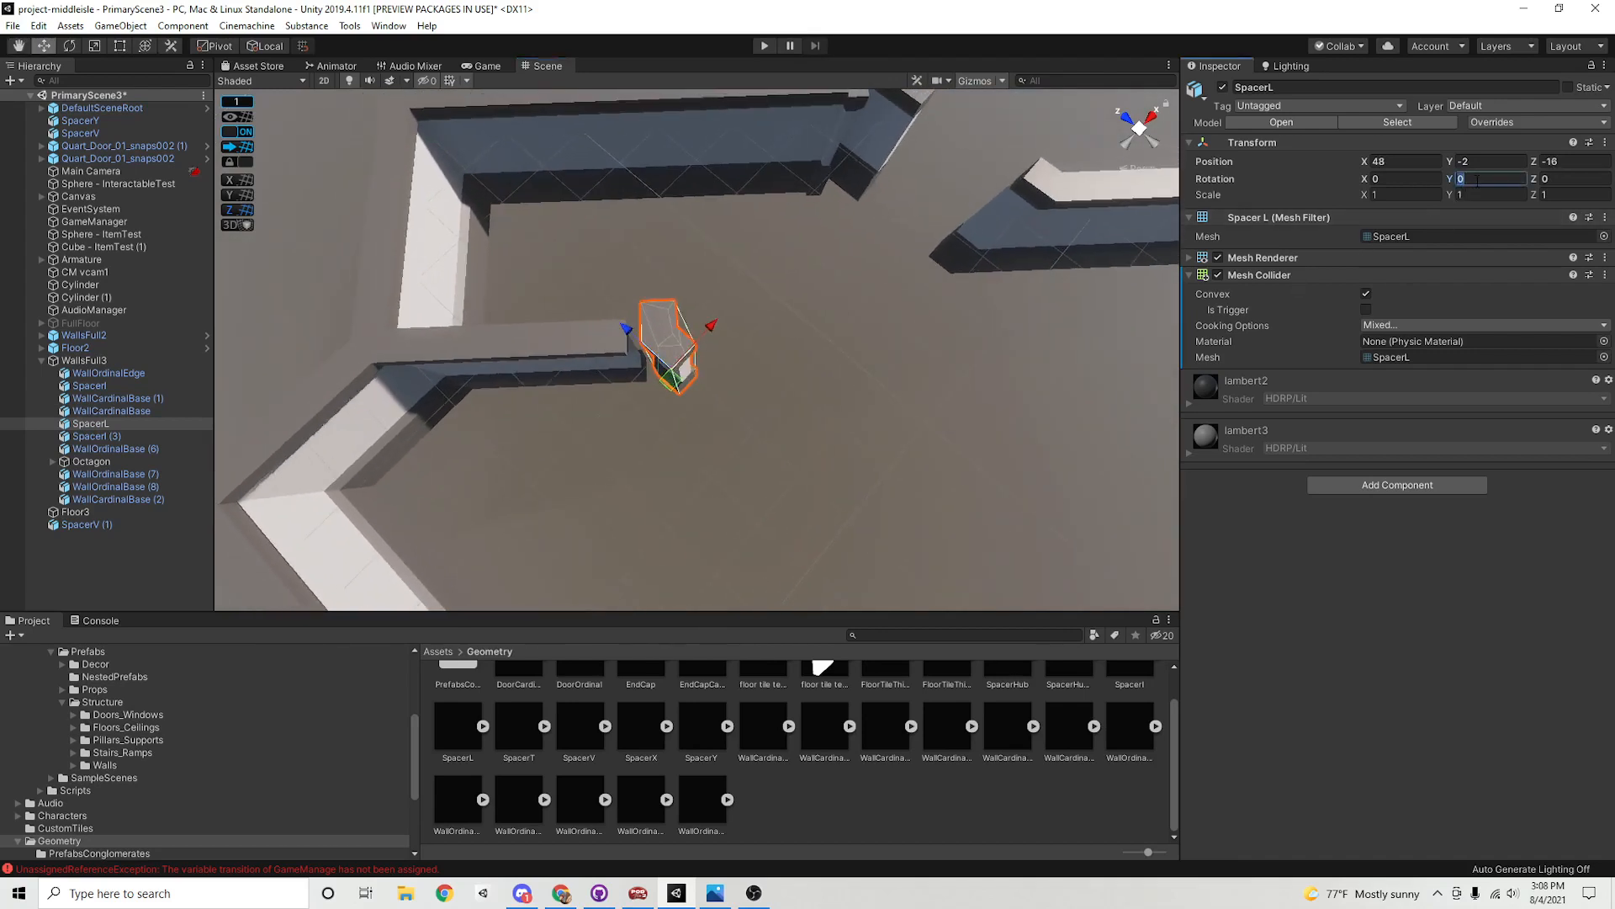
text(90)
key(BackSpace)
key(BackSpace)
text(135)
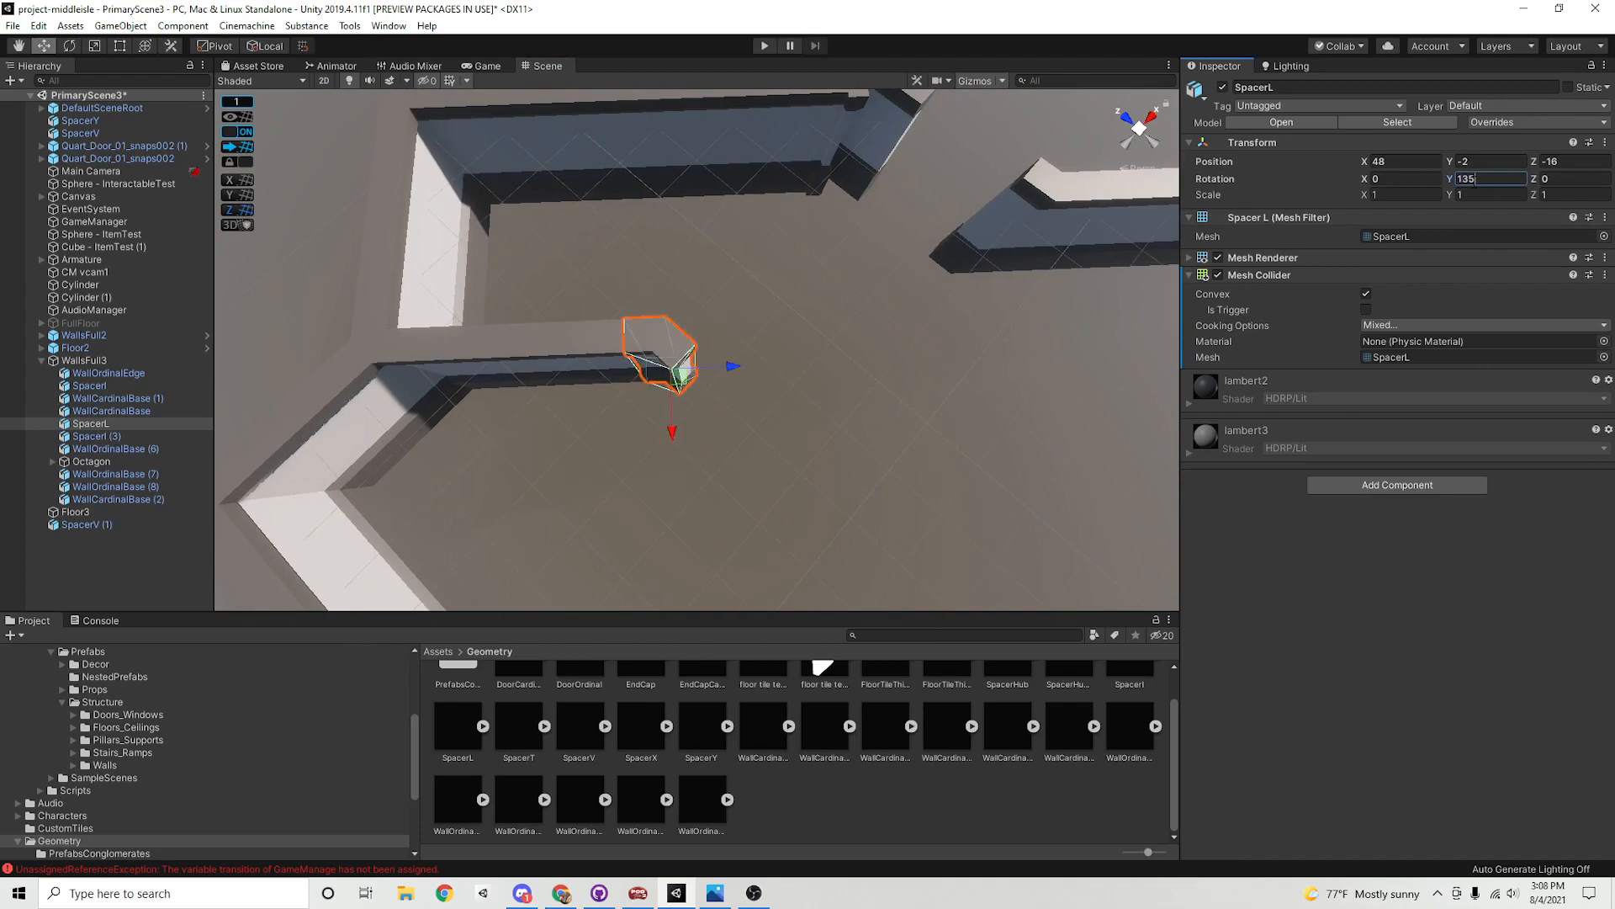
click(866, 473)
scroll(721, 440, down, 7)
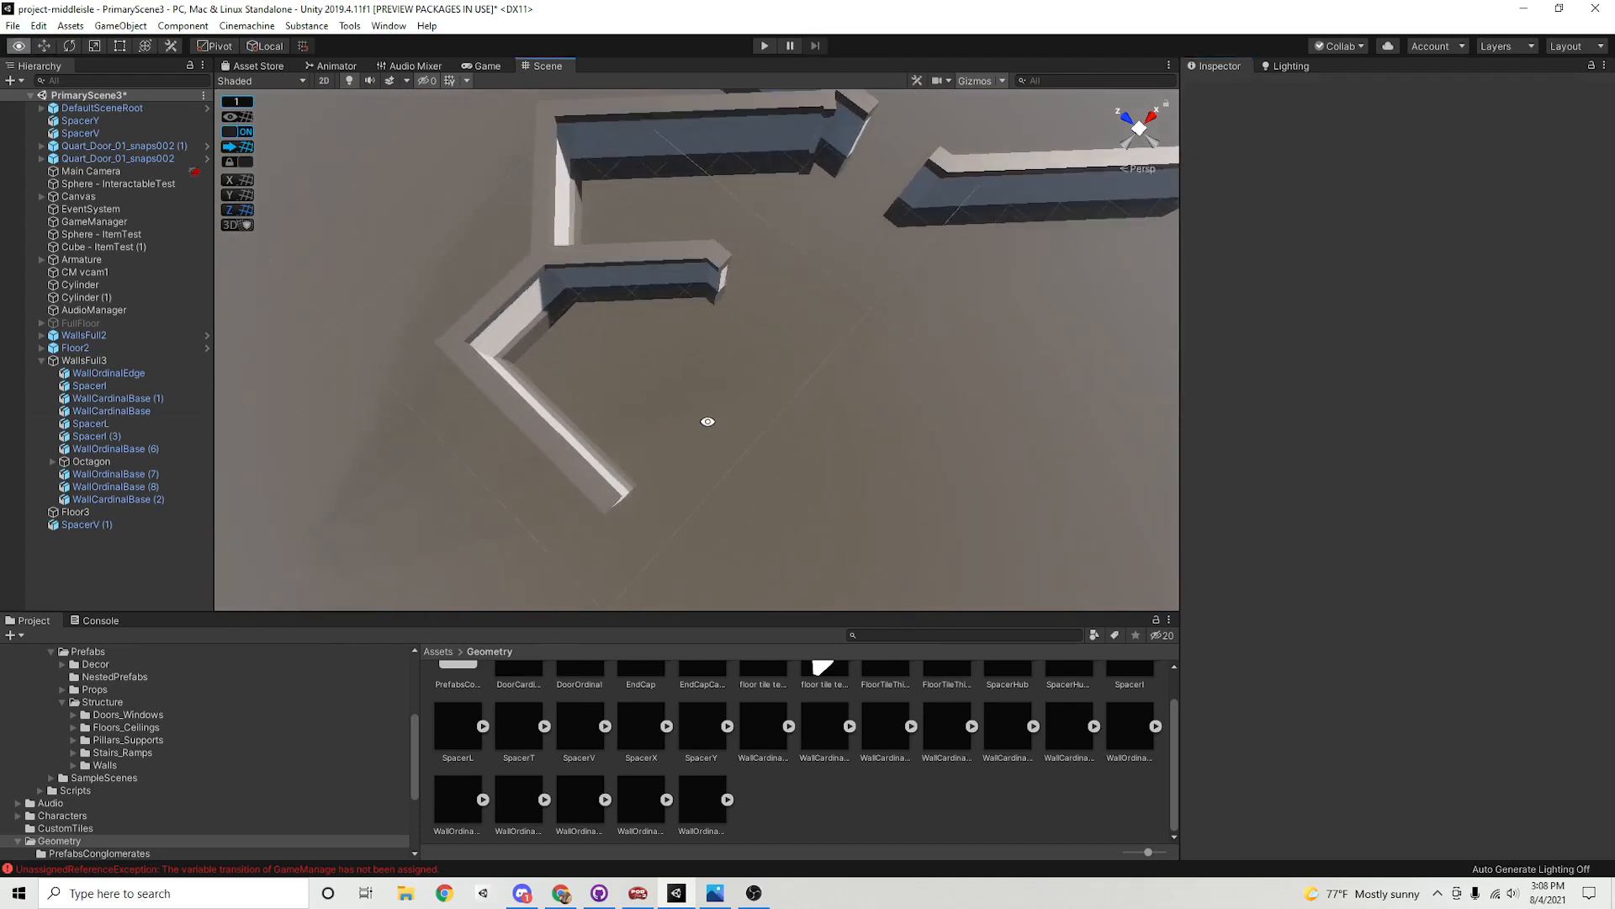
Duplicate WallCardinalBase and move the copy to 48, -2, -19 so it continues from SpacerL
click(608, 477)
key(ctrl+d)
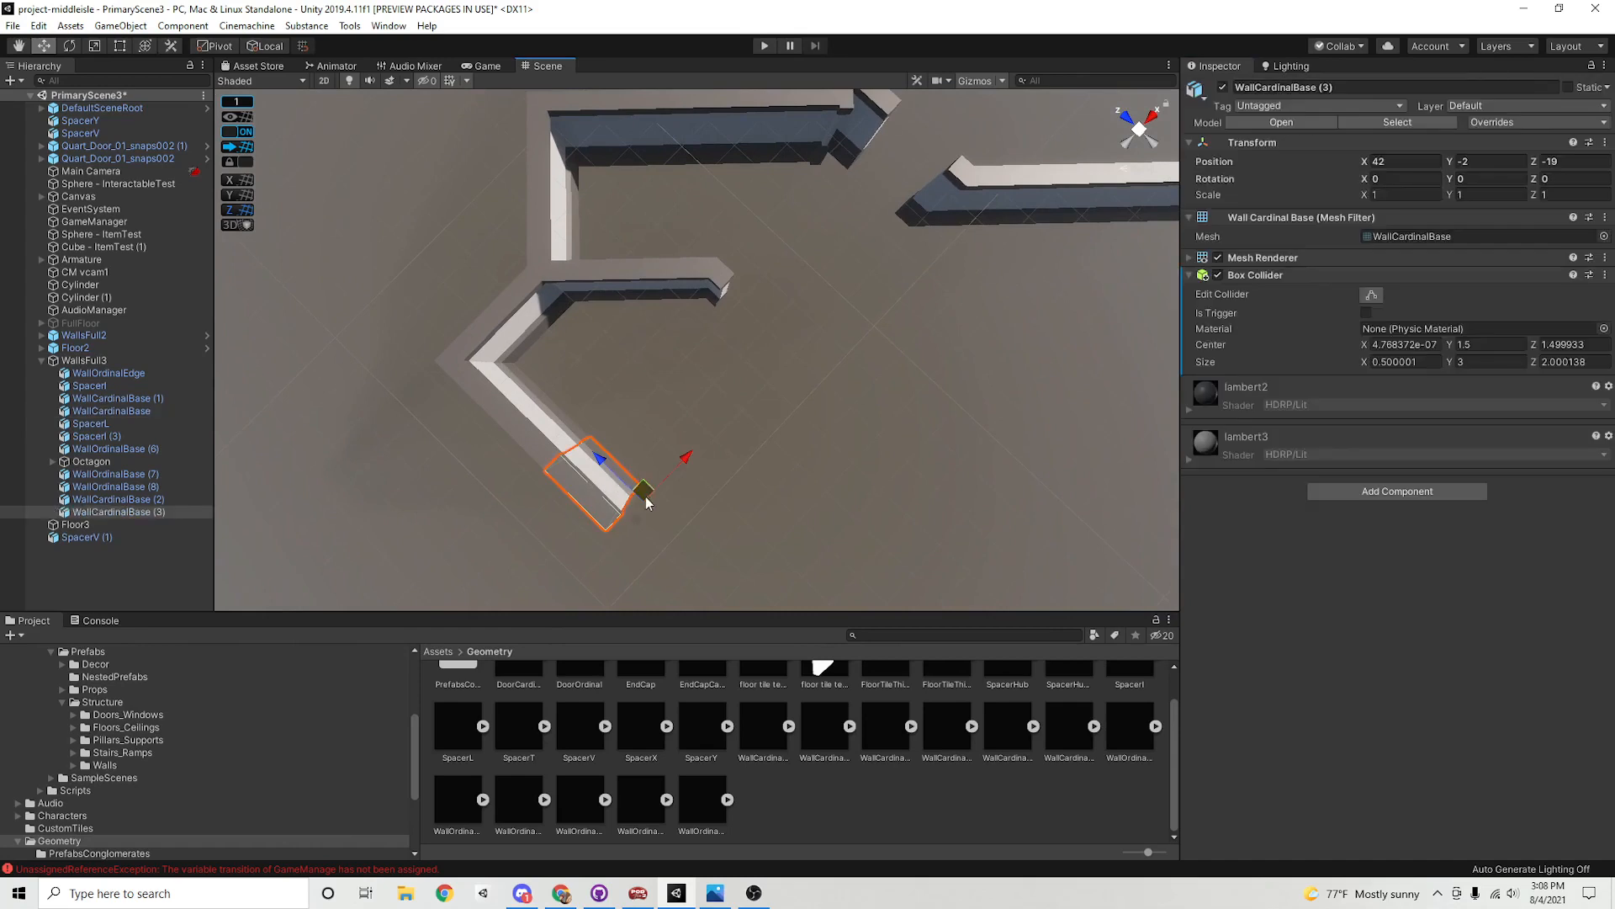
key(w)
drag(707, 409, 771, 356)
click(921, 459)
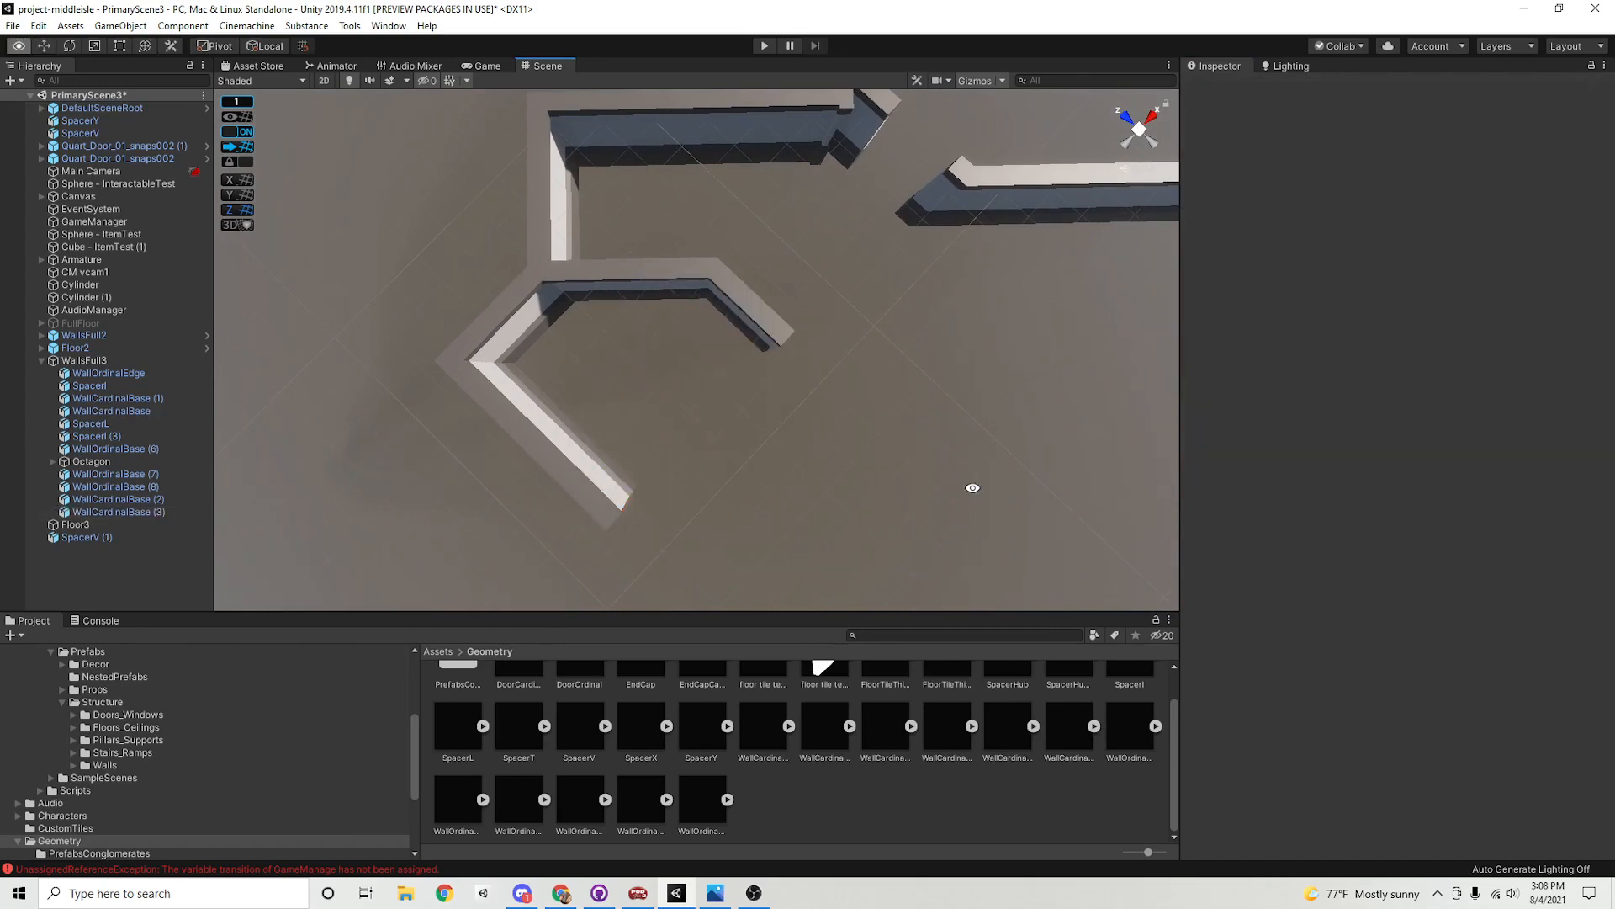
alt+drag(971, 487, 668, 285)
click(587, 257)
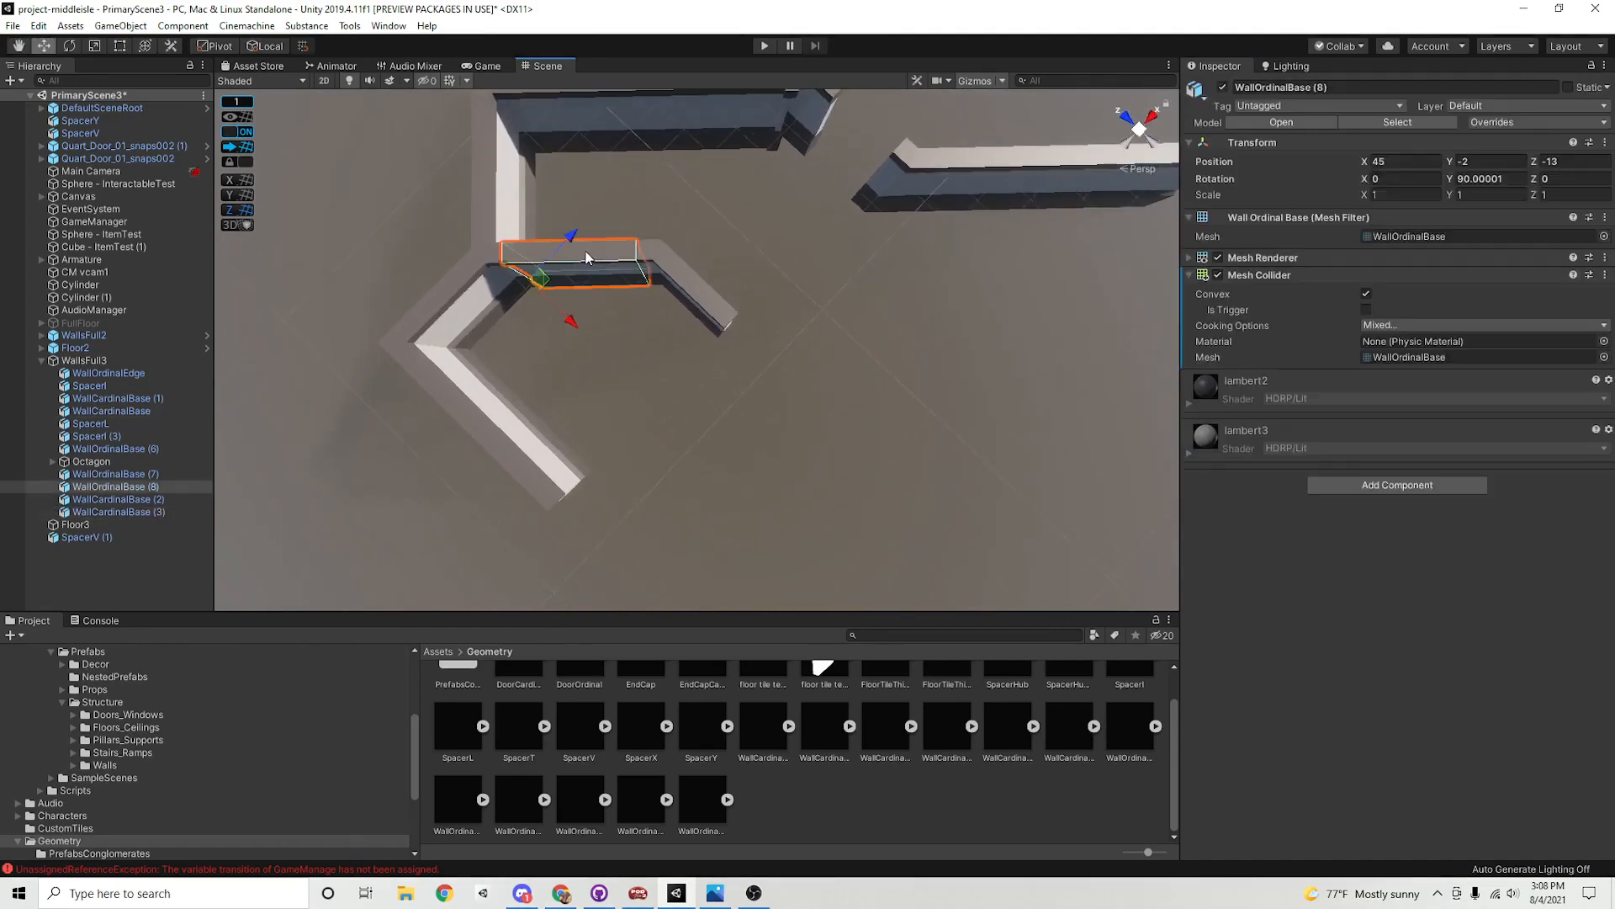
click(683, 300)
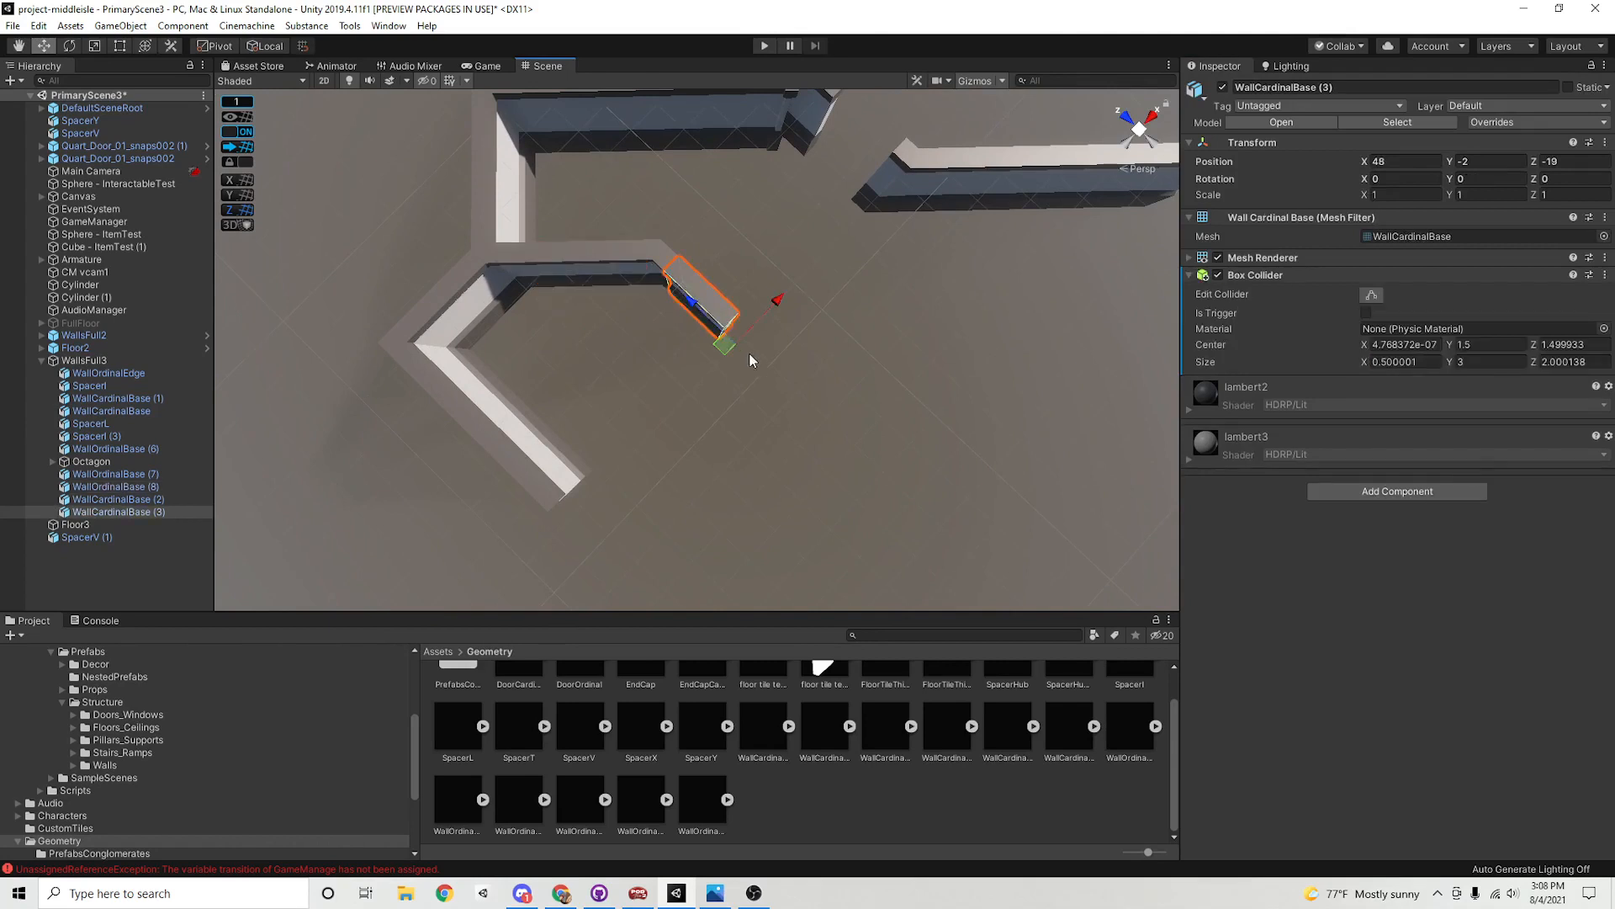
click(551, 471)
alt+drag(551, 471, 881, 406)
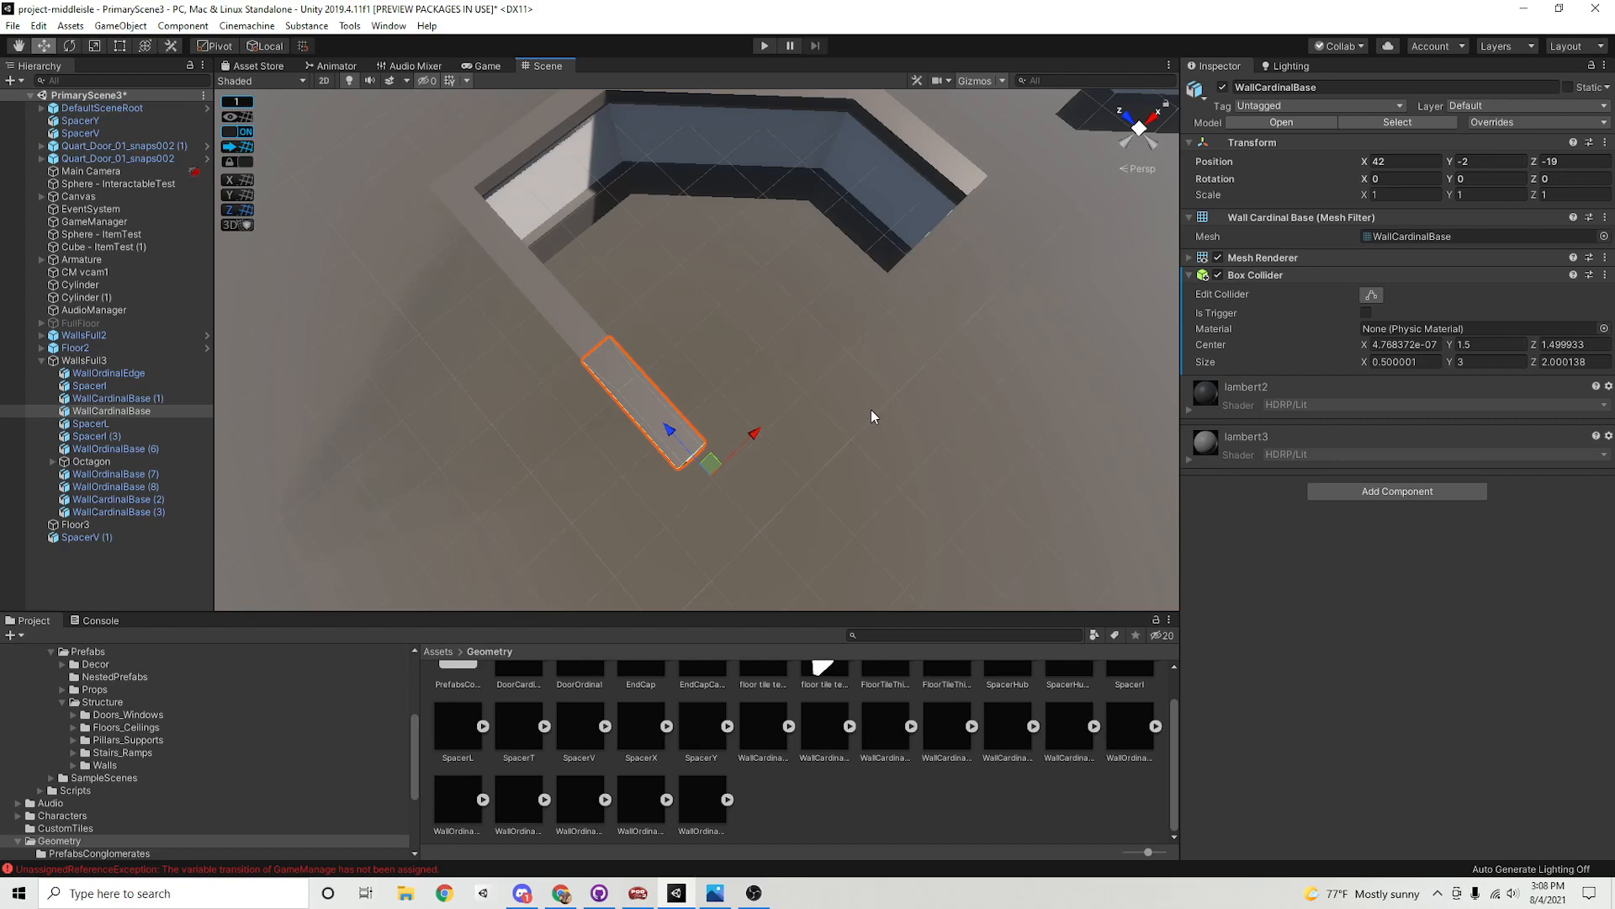
Check the small room's remaining outline in the ModEnviroGridTest2.jpg floor plan and compare it with the built walls
mouse_move(1614, 126)
mouse_down()
mouse_move(795, 99)
mouse_move(797, 123)
mouse_up()
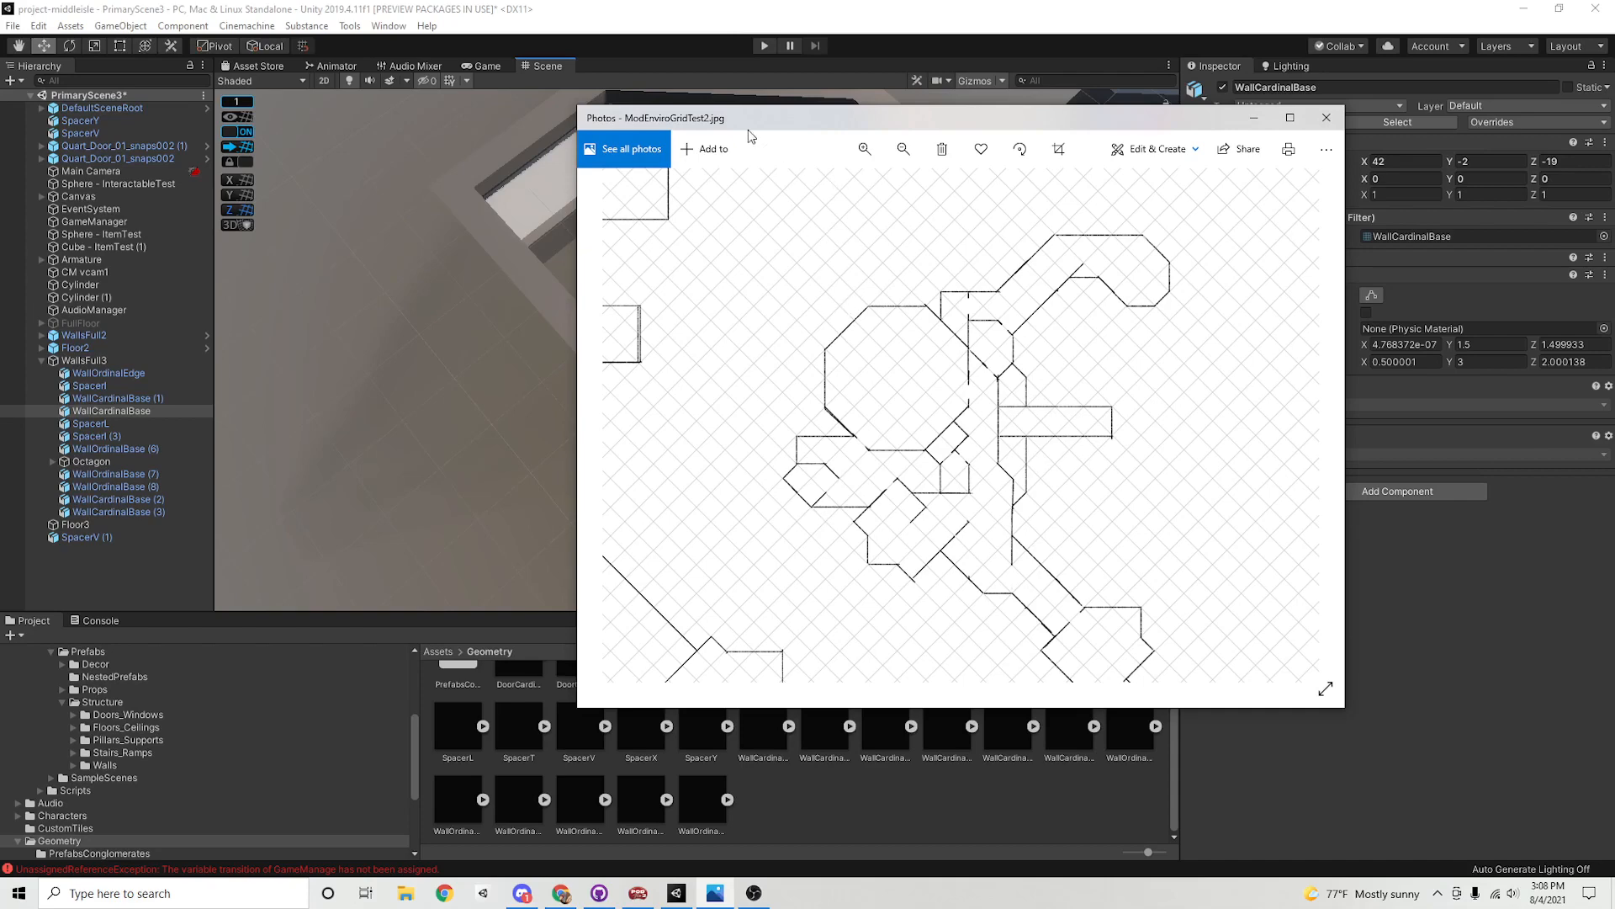
drag(749, 129, 1614, 126)
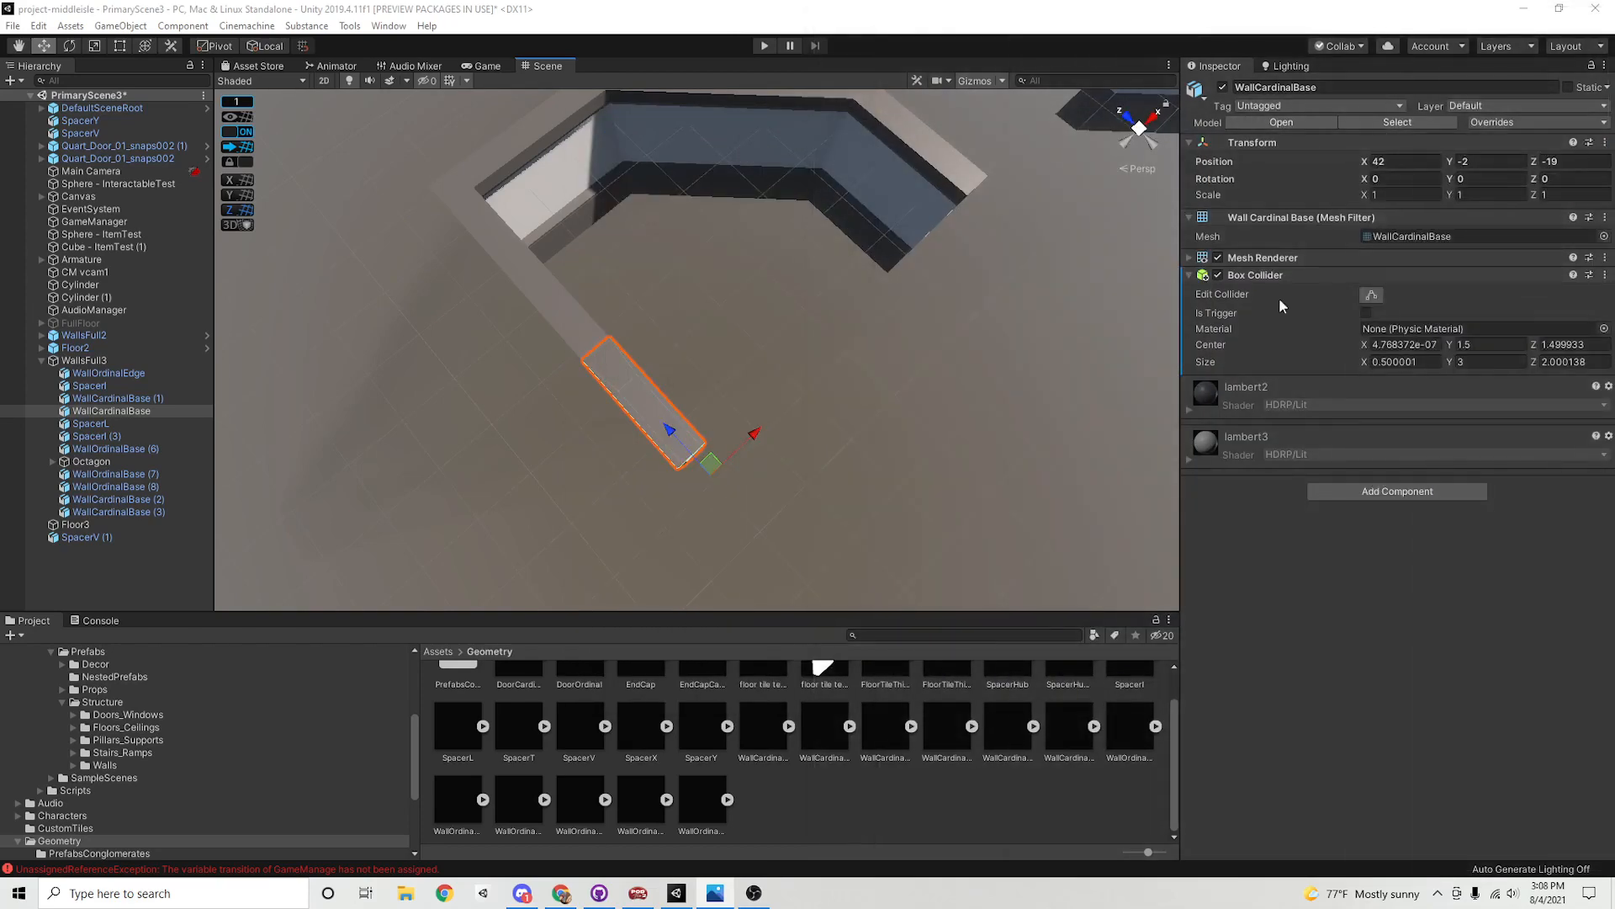
middle_drag(730, 410, 628, 421)
alt+drag(628, 421, 692, 483)
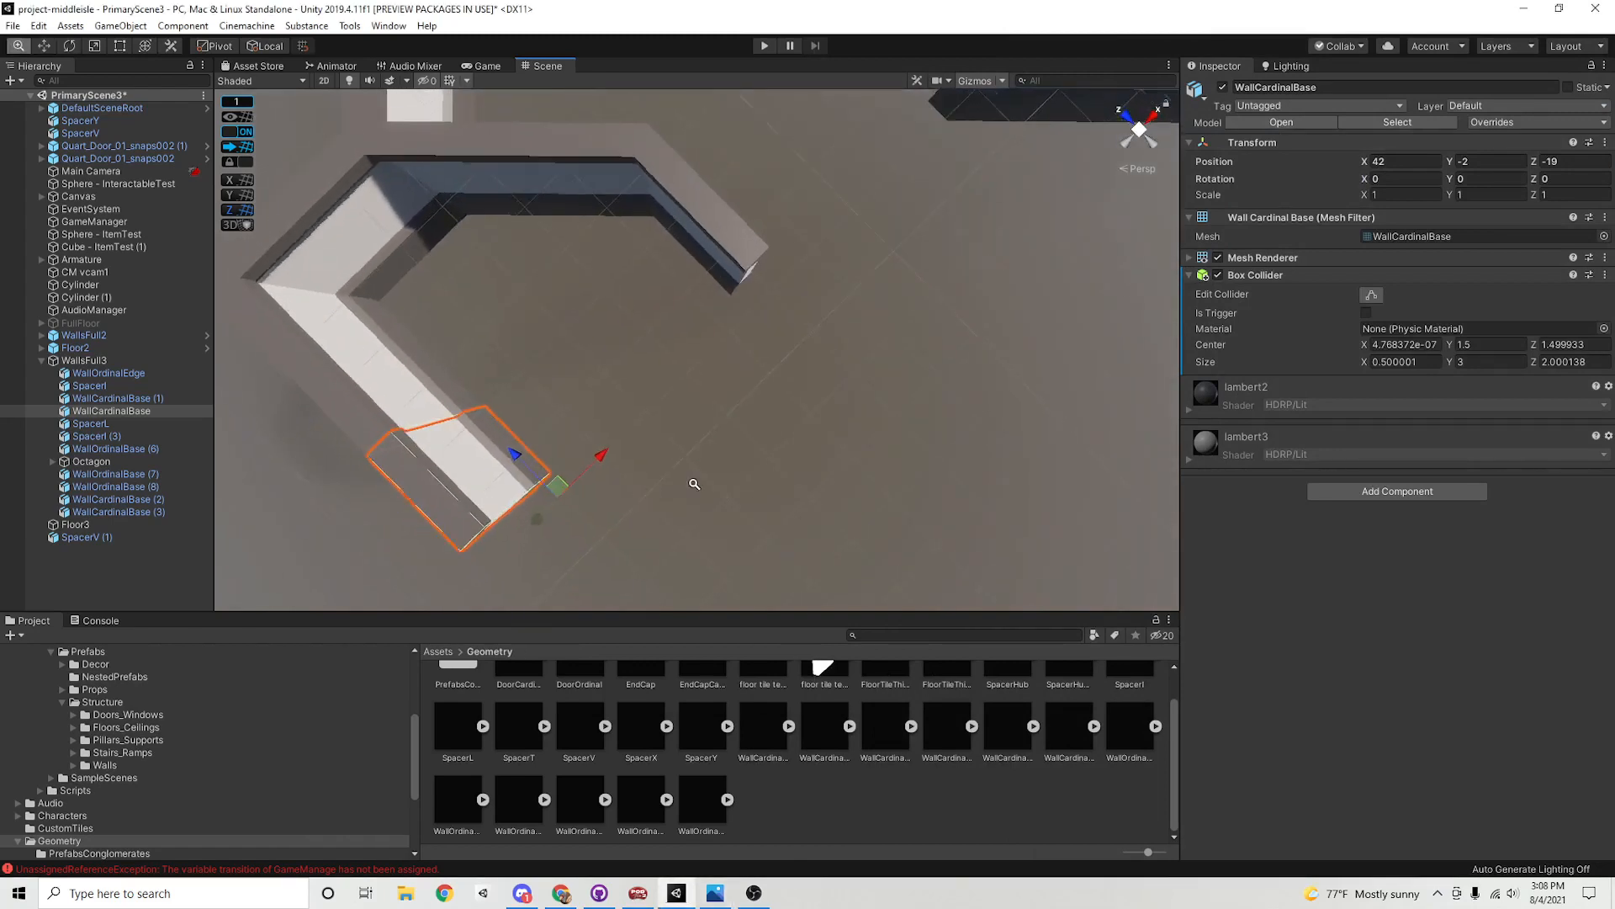
scroll(692, 483, down, 10)
mouse_move(912, 489)
middle_down()
mouse_move(885, 463)
mouse_move(882, 481)
middle_up()
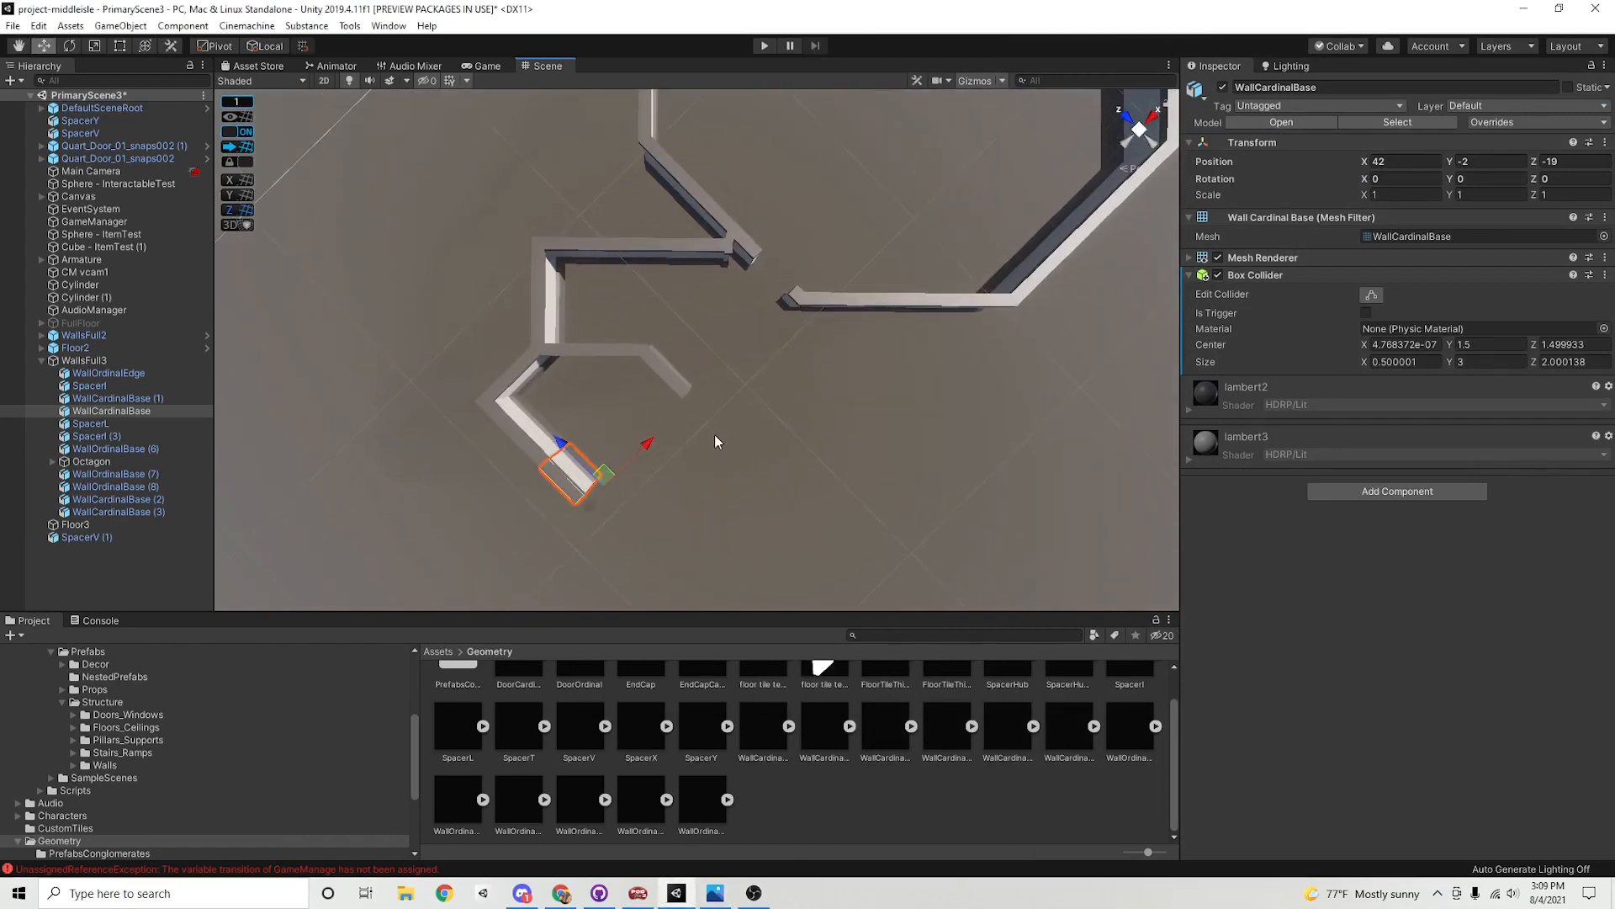
middle_drag(719, 434, 768, 286)
scroll(948, 415, up, 5)
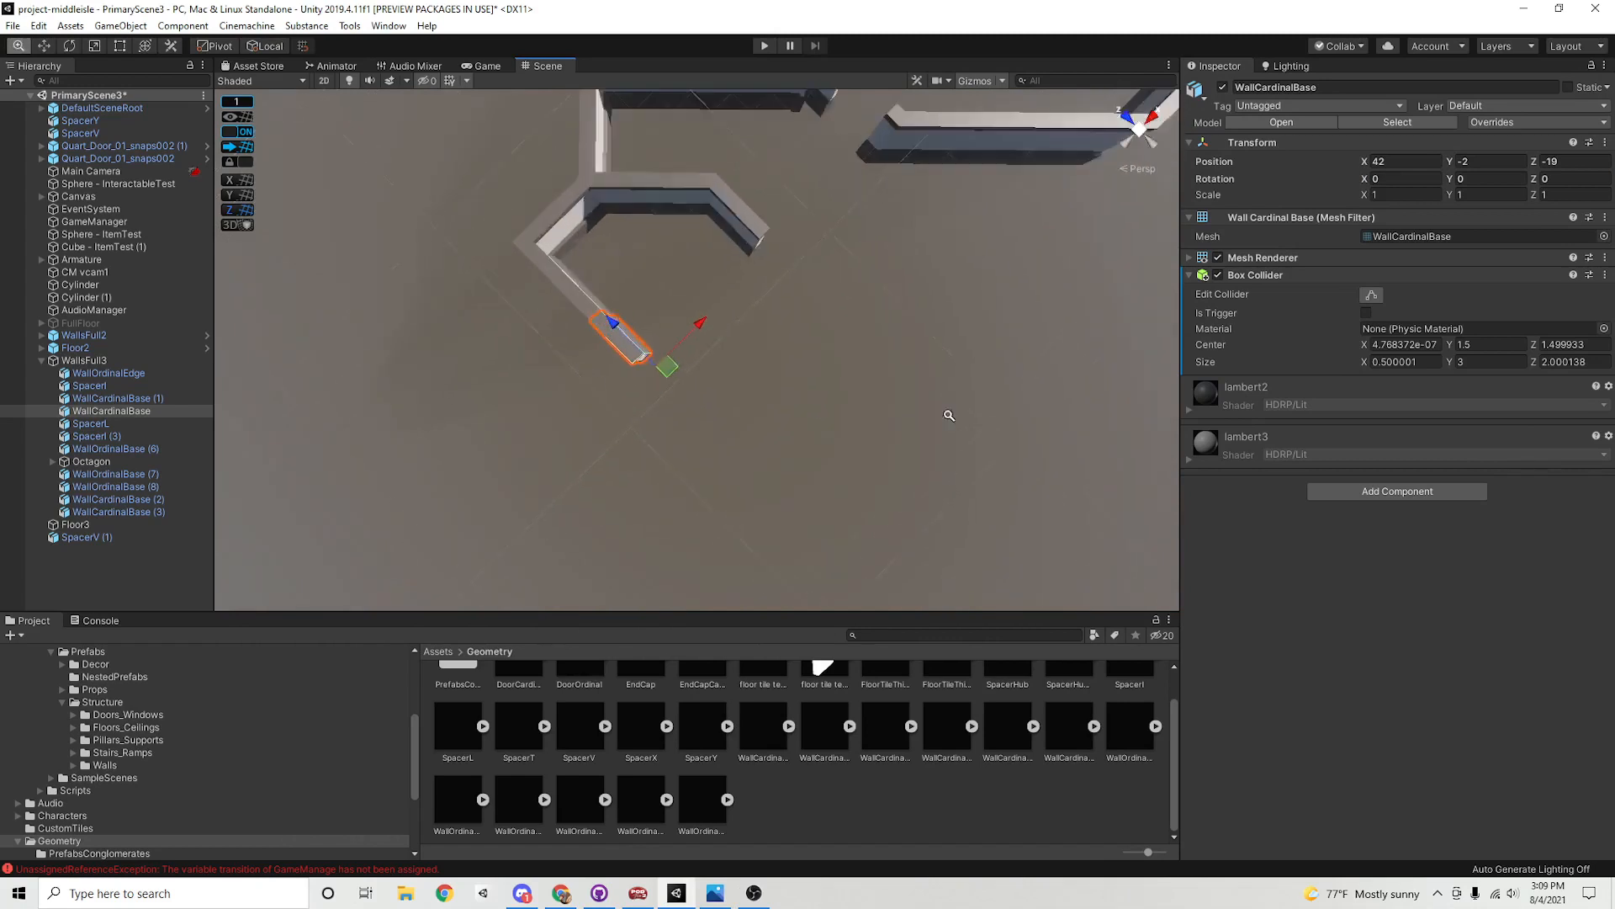
middle_drag(832, 370, 885, 394)
alt+right_drag(788, 425, 800, 408)
middle_drag(800, 408, 842, 391)
Duplicate SpacerL and move the copy to 42, -2, -19 at the free end of WallCardinalBase
click(789, 136)
key(ctrl+d)
drag(745, 186, 667, 452)
alt+middle_drag(910, 264, 808, 572)
alt+right_drag(808, 572, 703, 452)
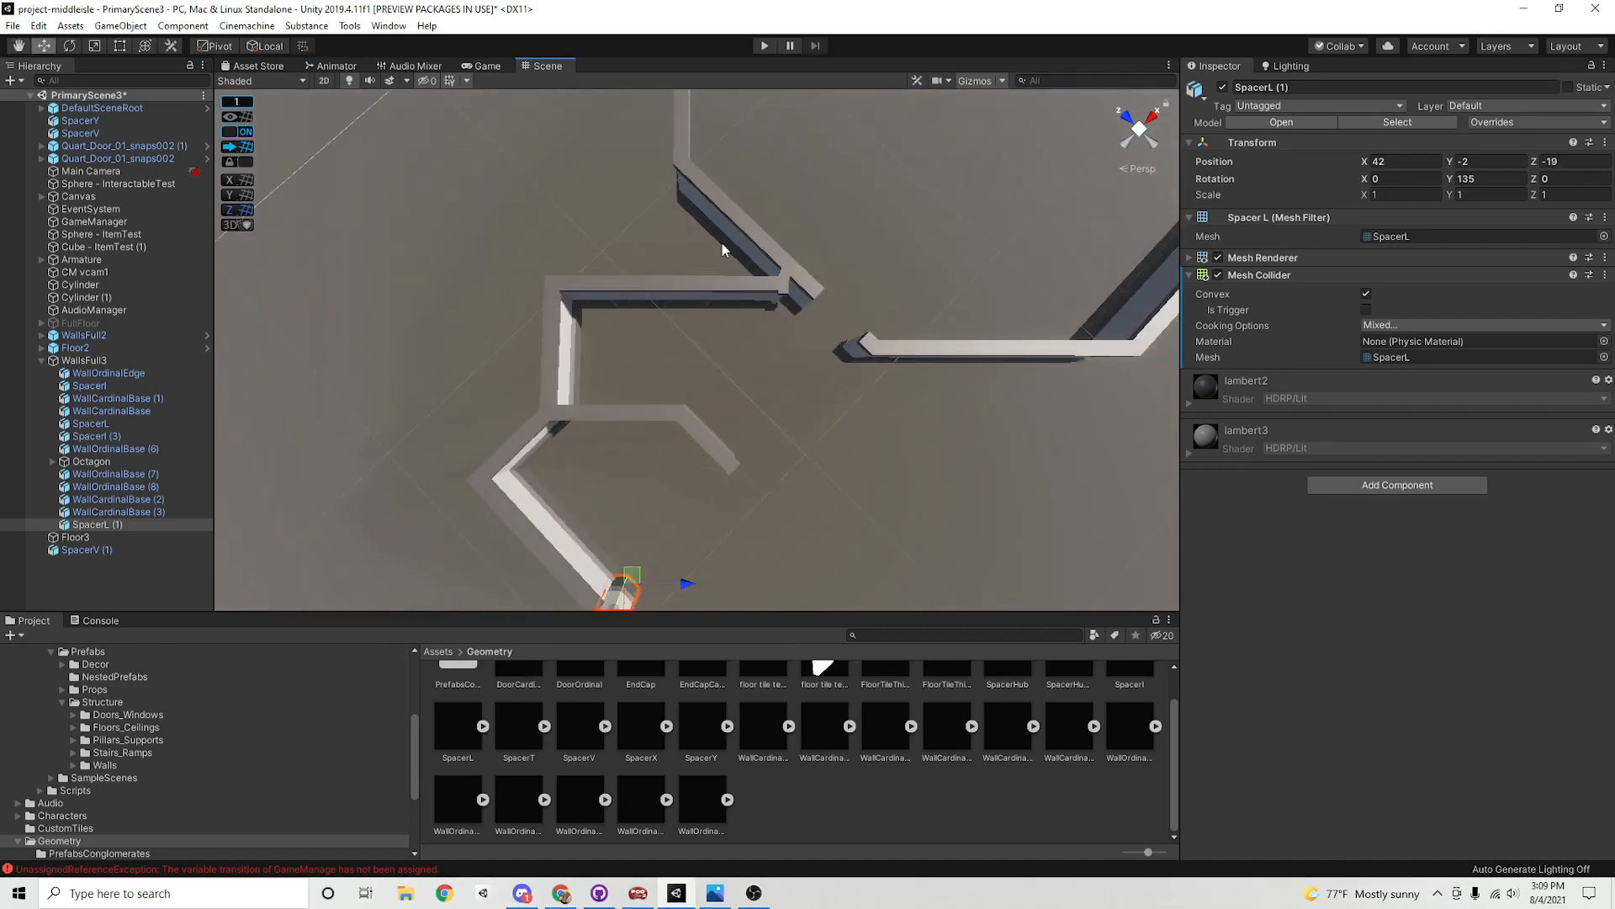
Mirror SpacerL (1) by setting its X scale to -1
middle_drag(771, 415, 795, 269)
alt+right_drag(729, 469, 768, 446)
alt+middle_drag(768, 446, 814, 405)
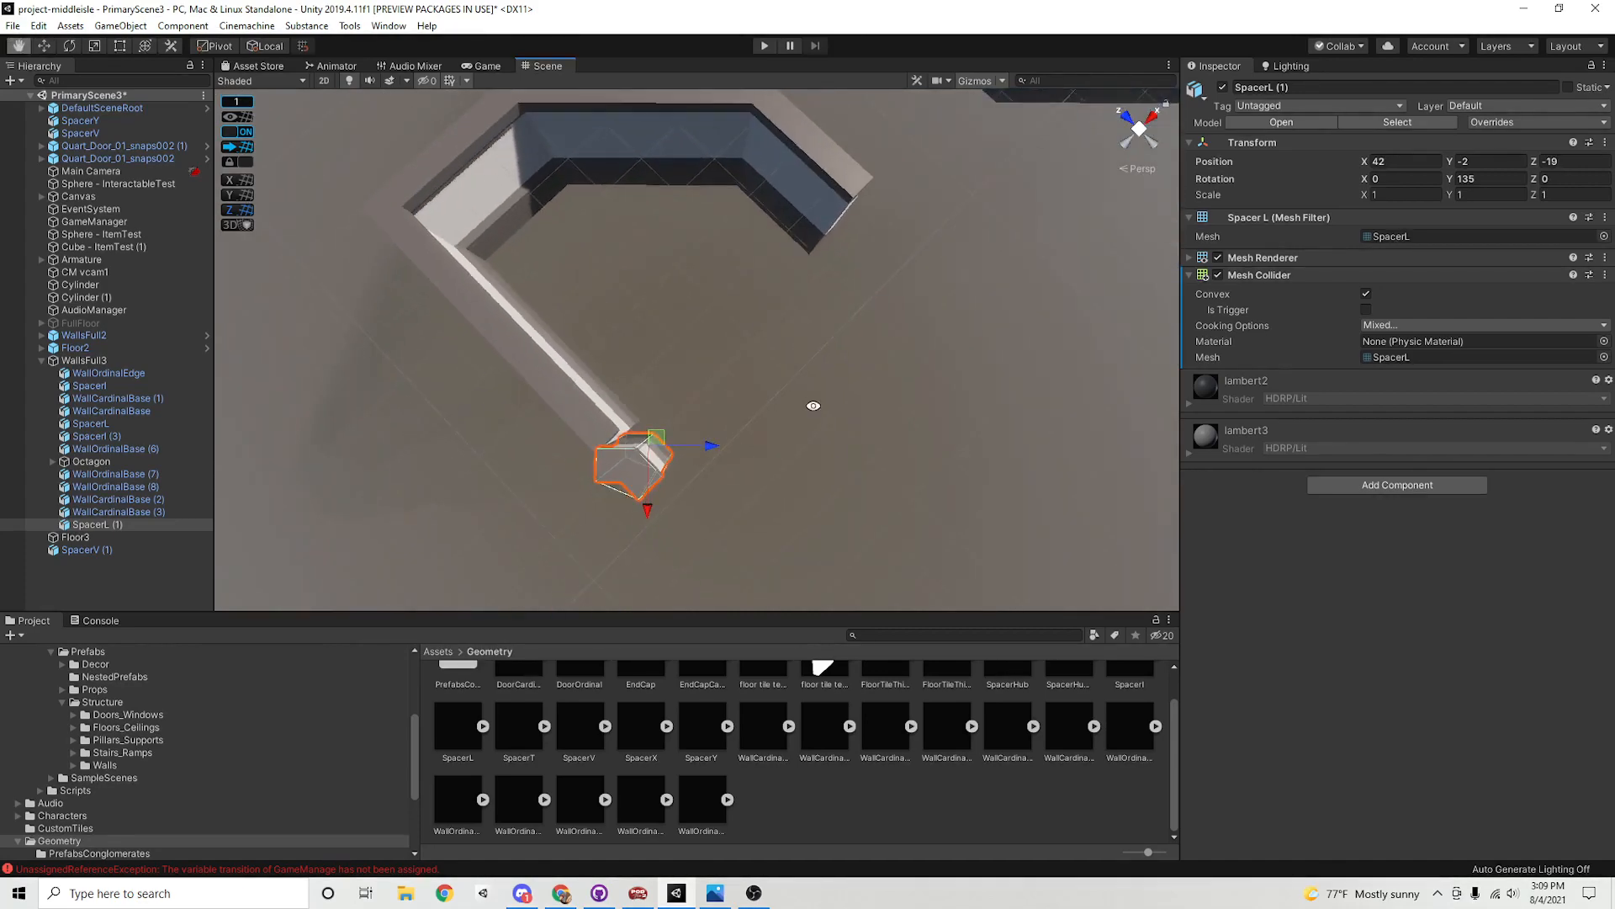
alt+right_drag(772, 424, 813, 430)
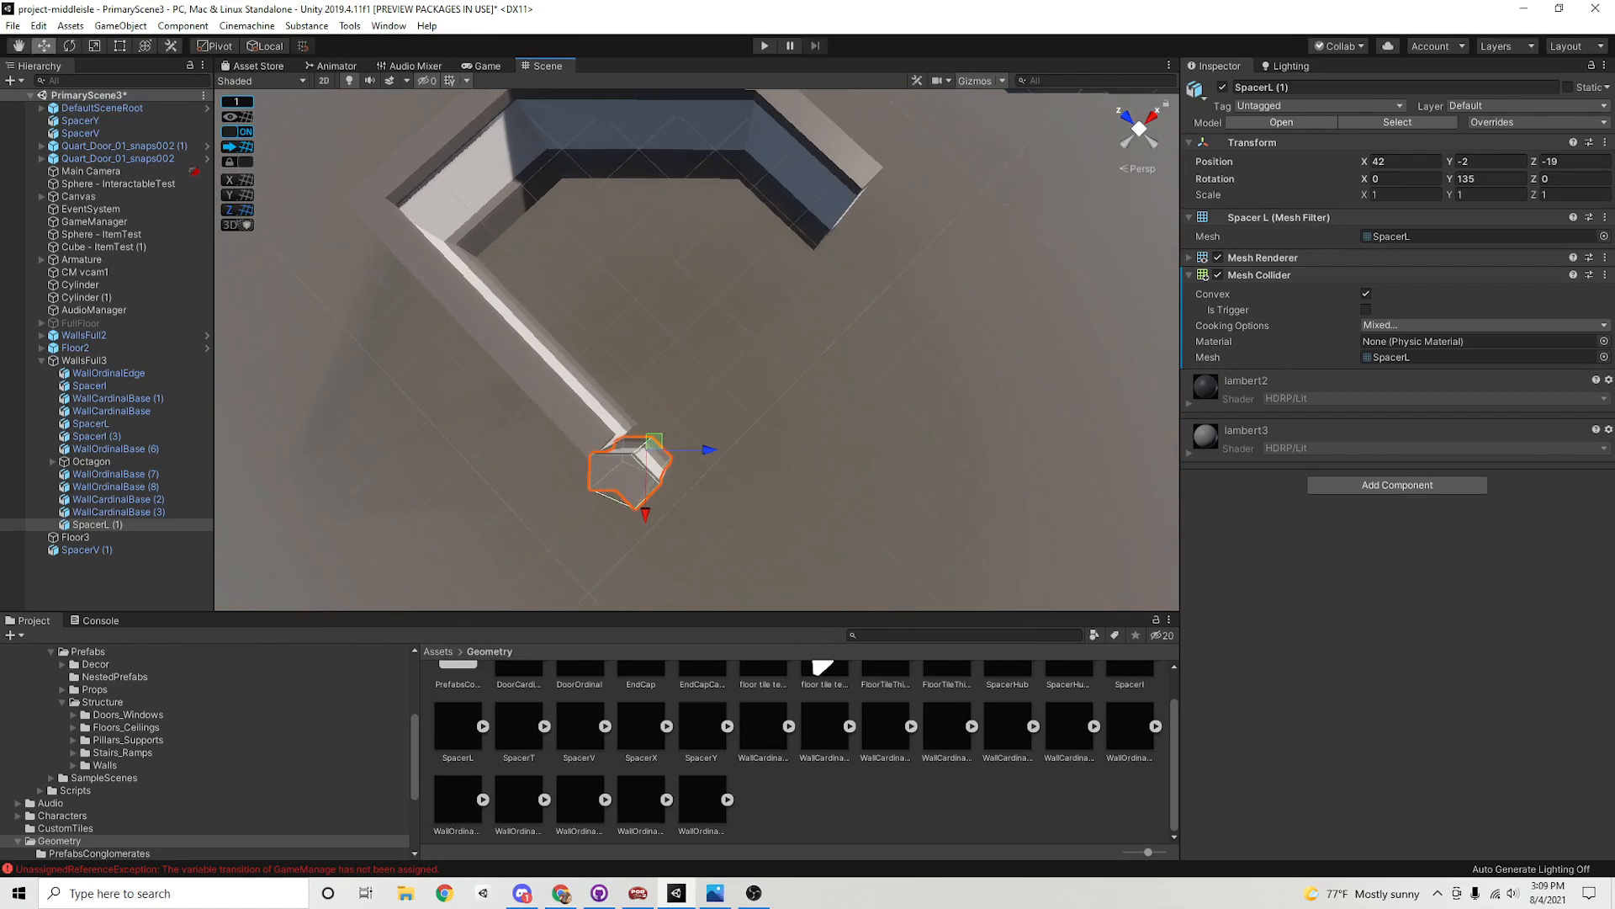
click(1426, 194)
text(-1)
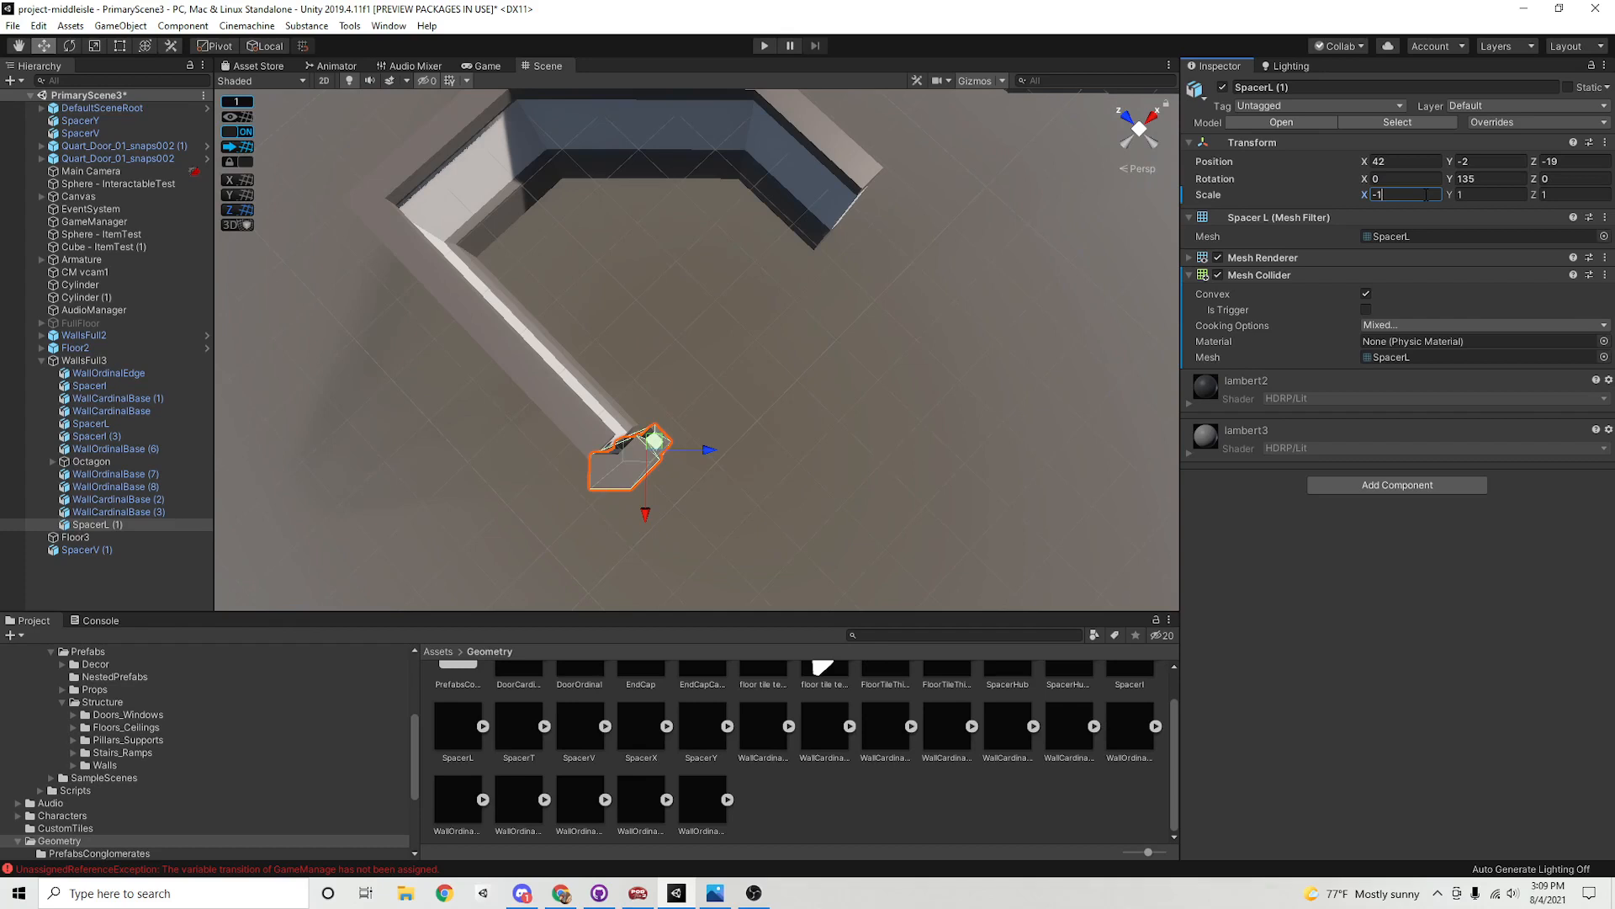
Restore SpacerL (1)'s X scale to 1 and set its Y rotation to -45 at the wall's free end
key(BackSpace)
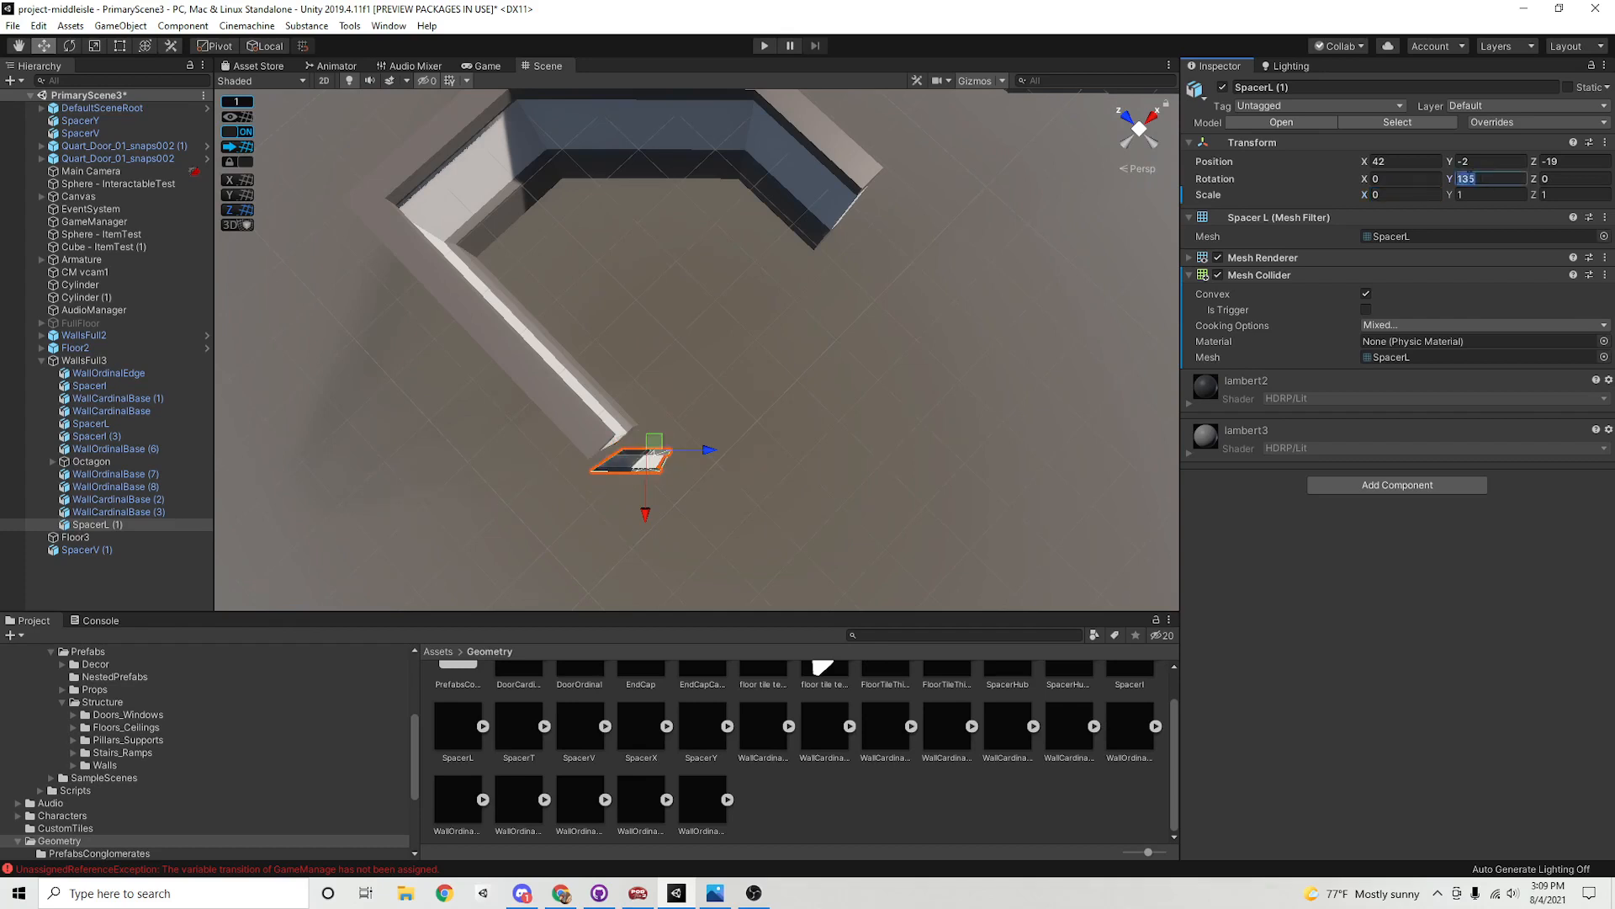
text(1)
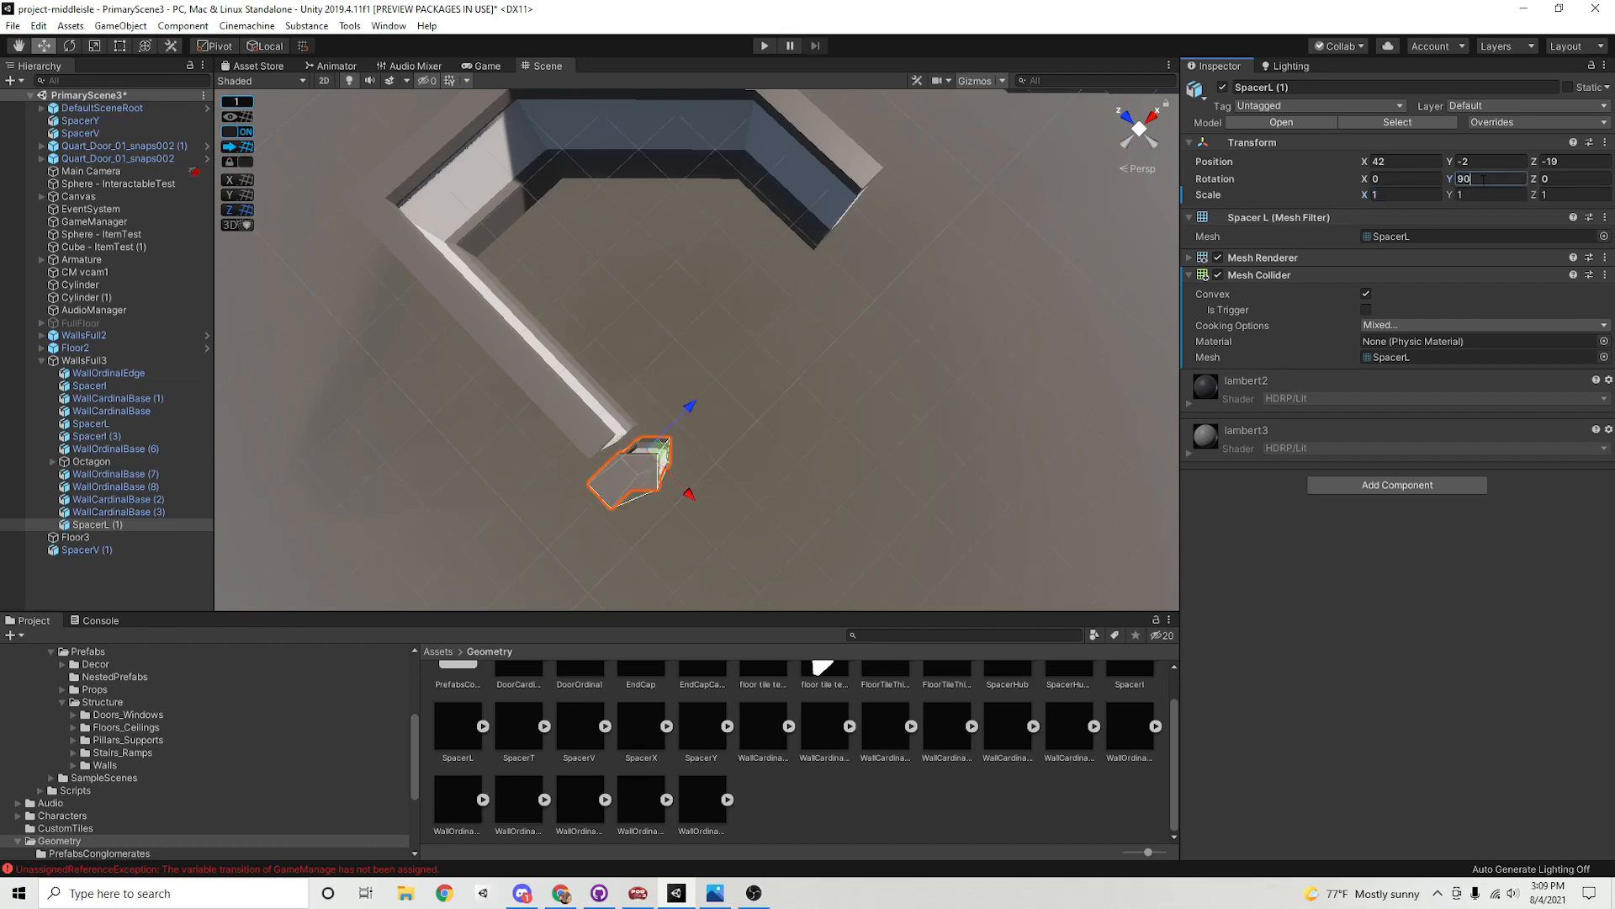
key(BackSpace)
key(BackSpace)
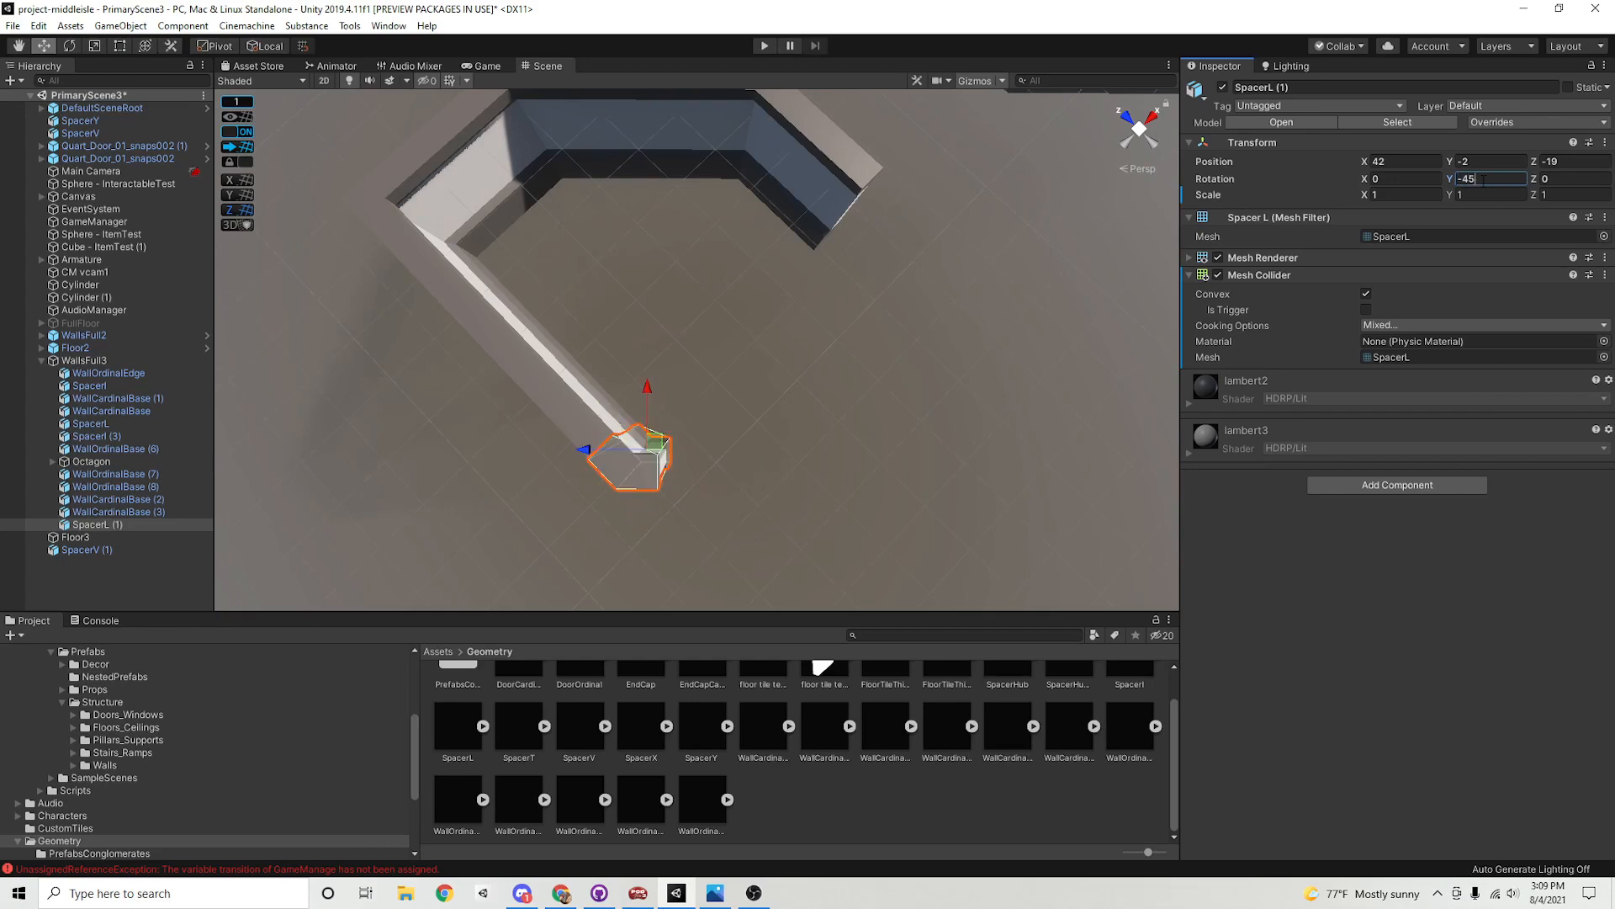
middle_drag(898, 428, 850, 440)
click(840, 393)
Move the loose SpacerY and SpacerV objects into the WallsFull3 group
scroll(841, 393, down, 8)
middle_drag(875, 353, 859, 535)
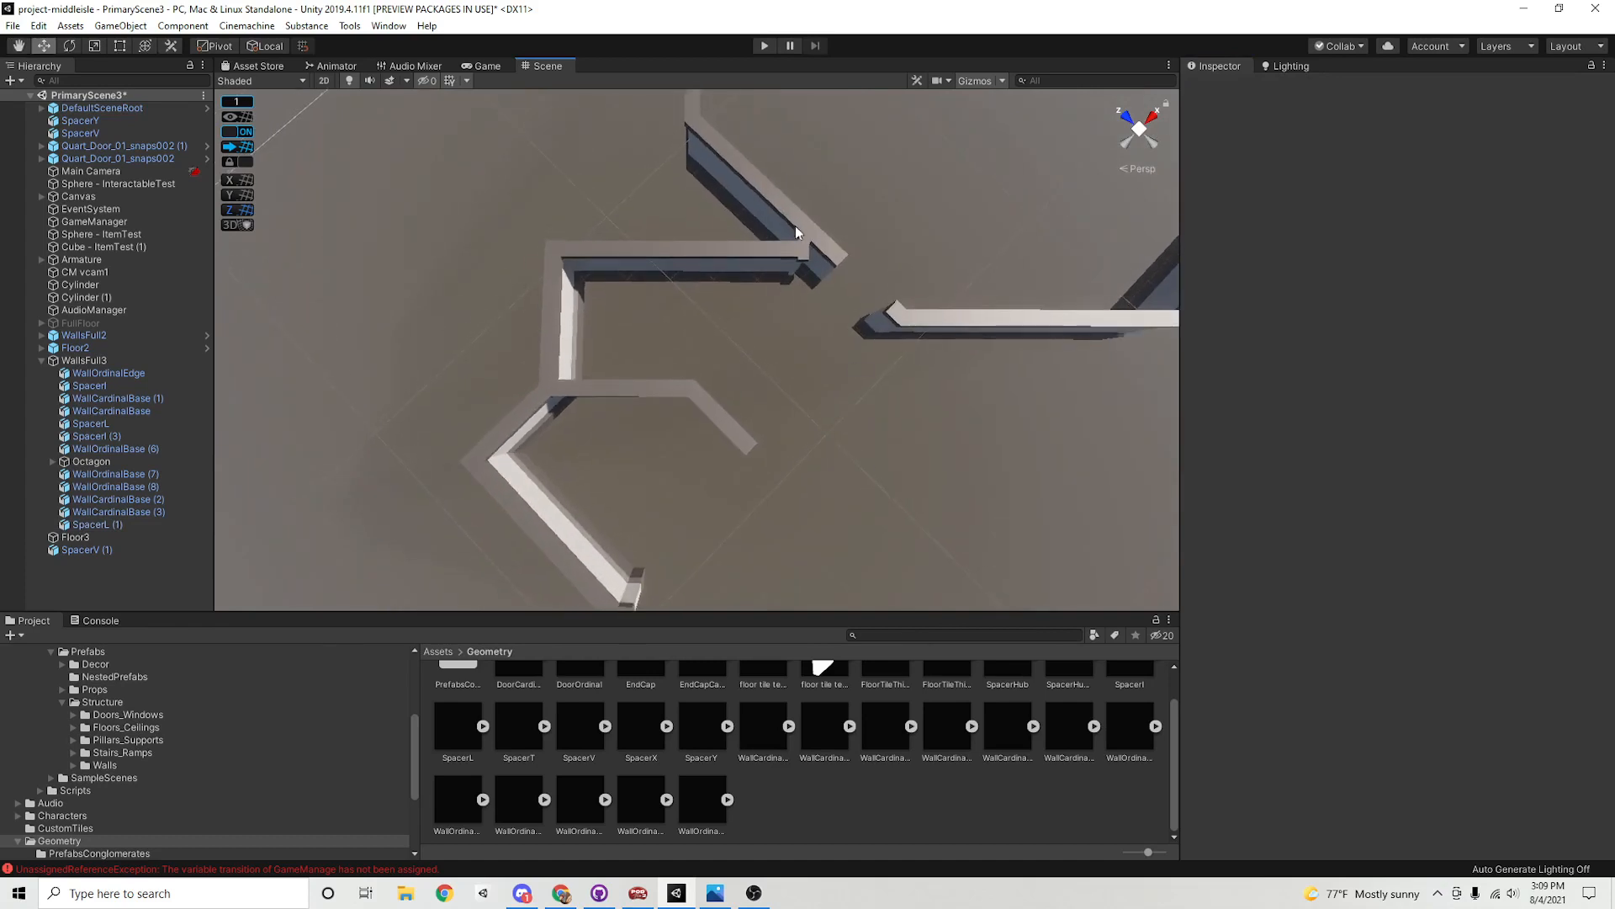
click(772, 257)
middle_drag(800, 357, 784, 424)
scroll(785, 425, down, 3)
scroll(833, 466, up, 3)
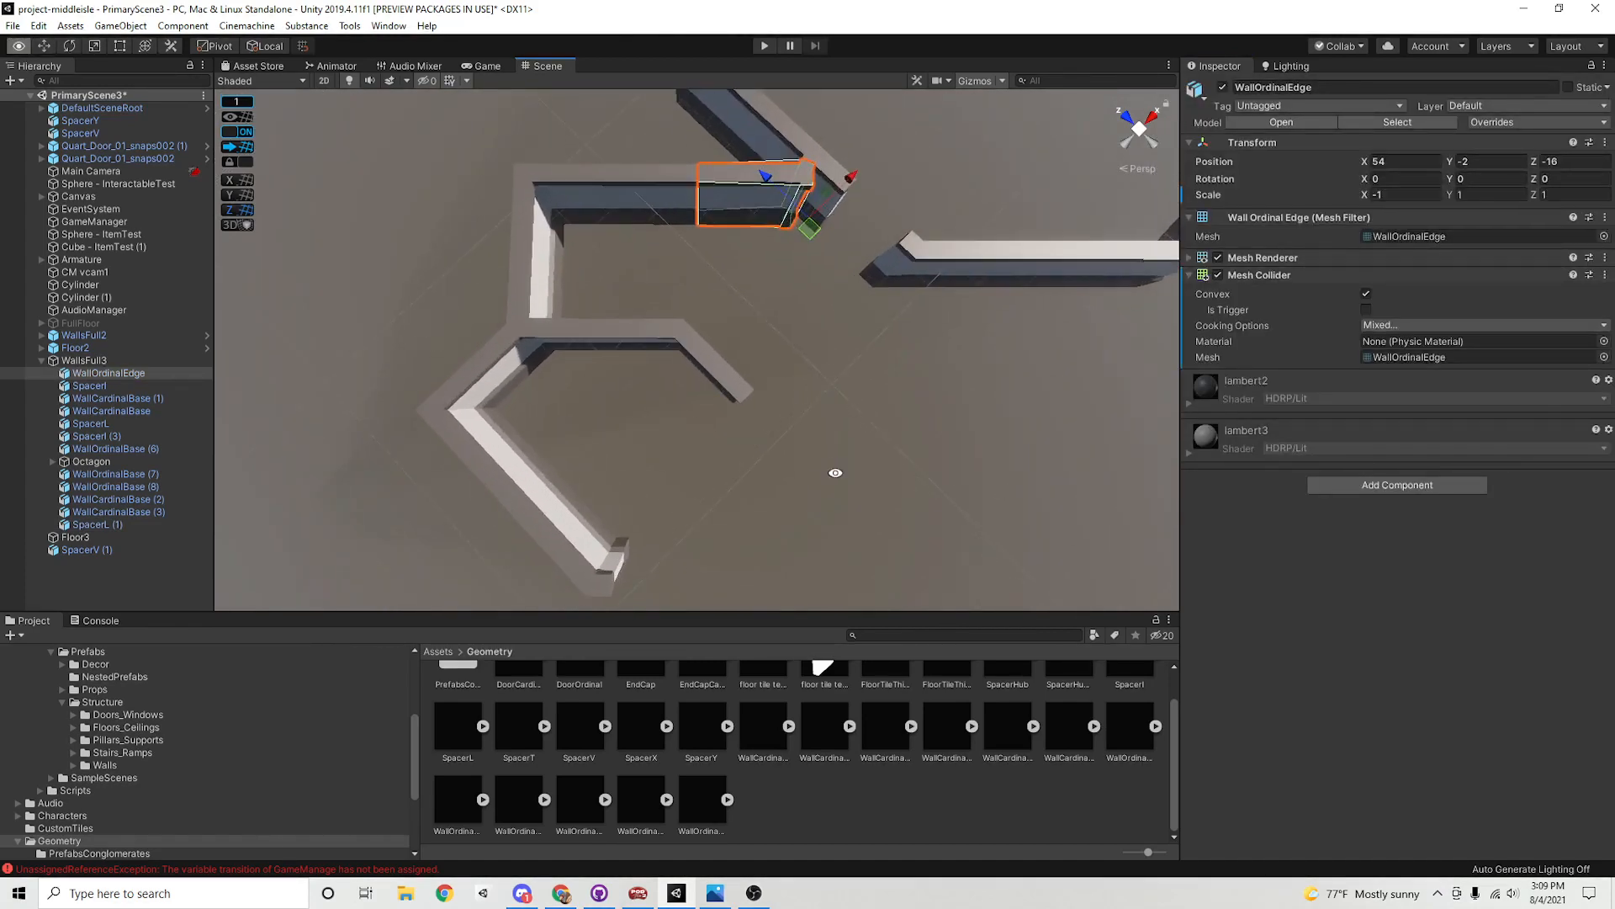
click(114, 130)
ctrl+click(115, 122)
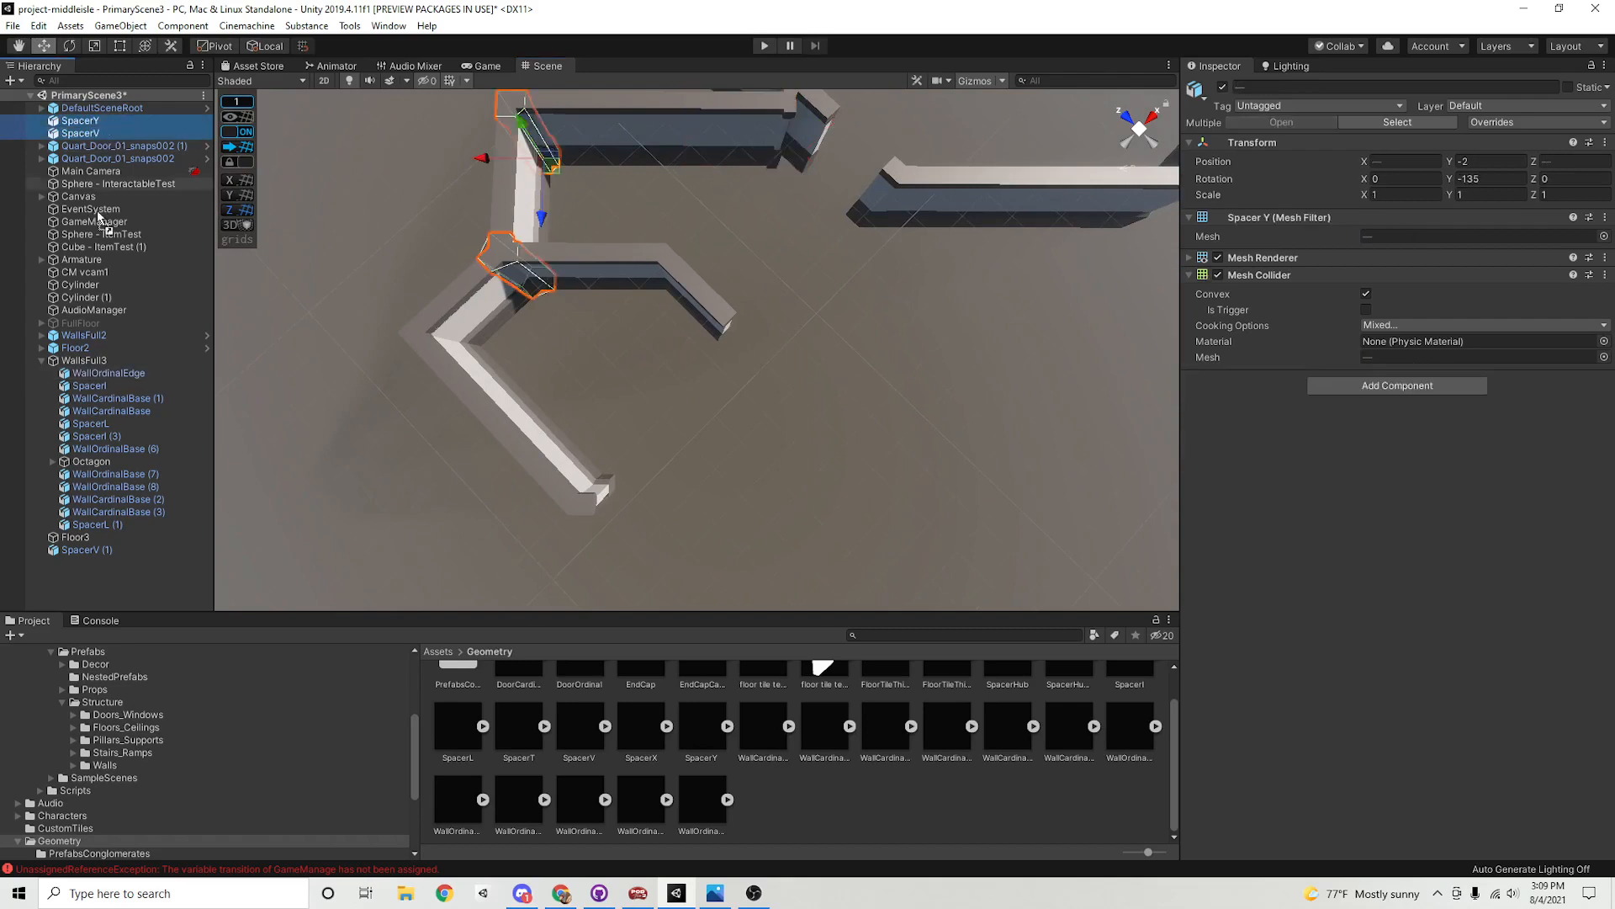
drag(94, 370, 95, 372)
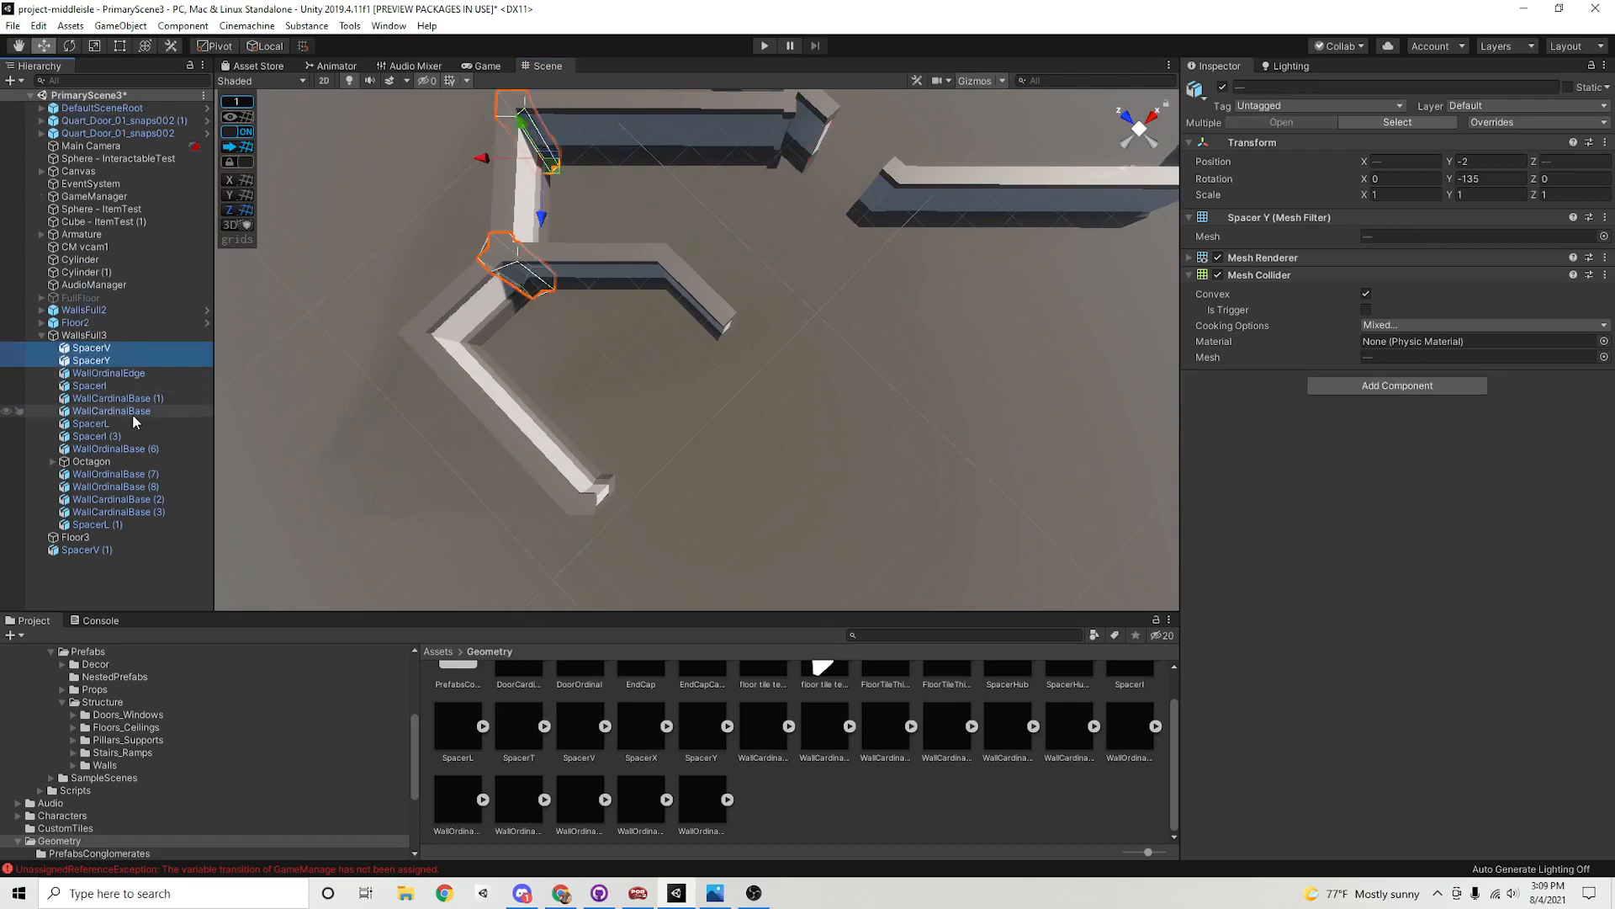
Reorder WallOrdinalBase (7) through SpacerL (1) so they sit above Octagon within WallsFull3
click(103, 473)
shift+click(114, 522)
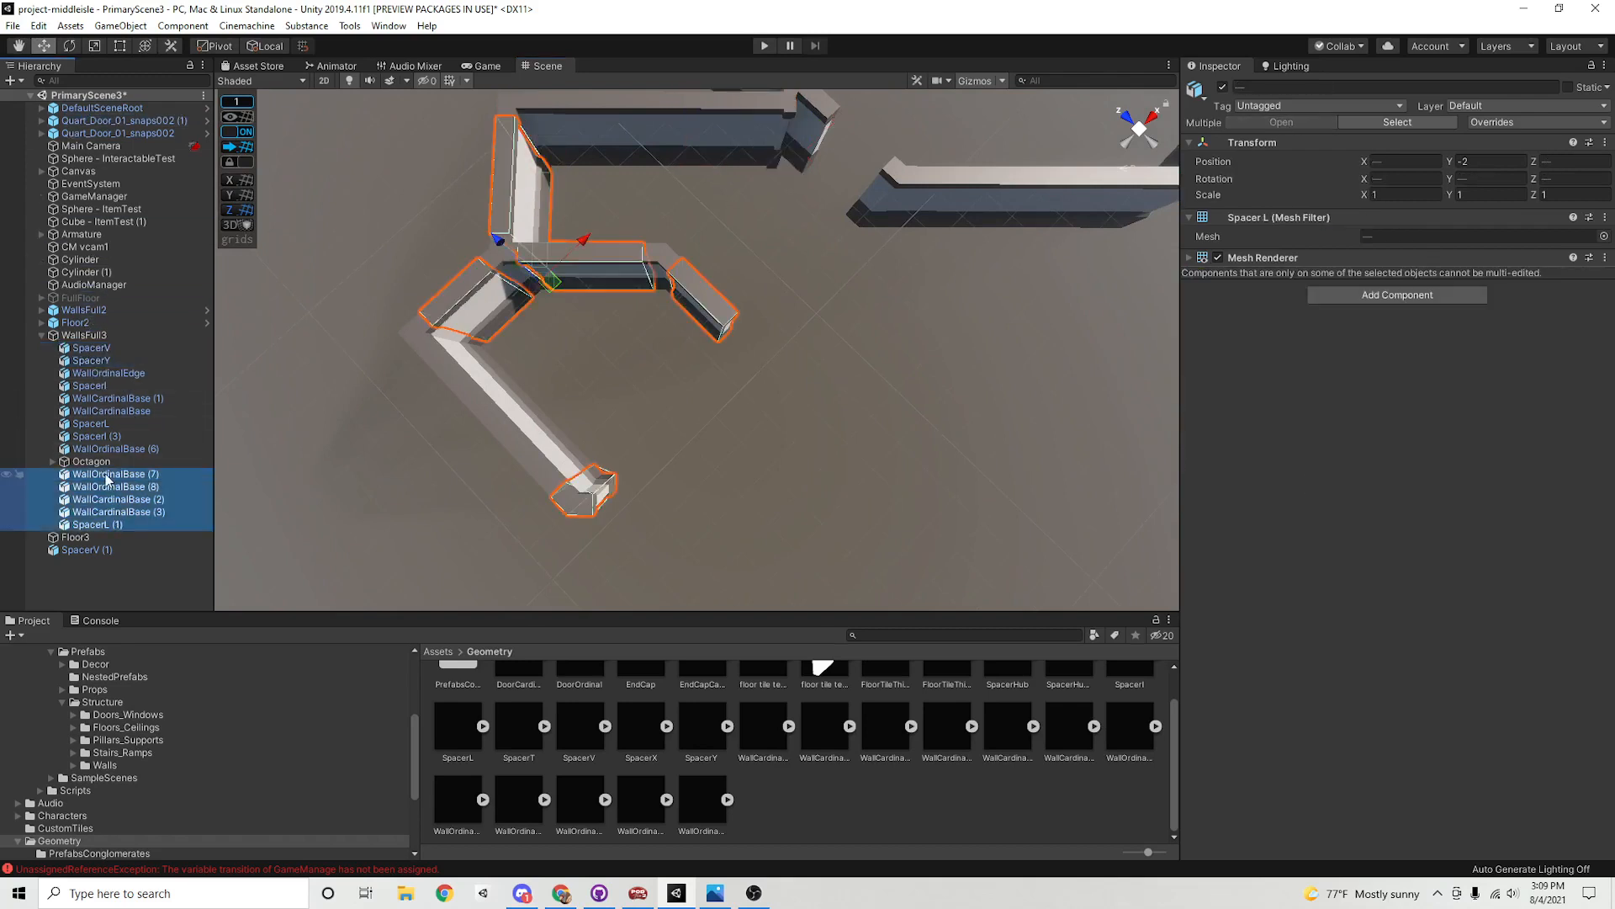
drag(106, 474, 108, 456)
click(700, 396)
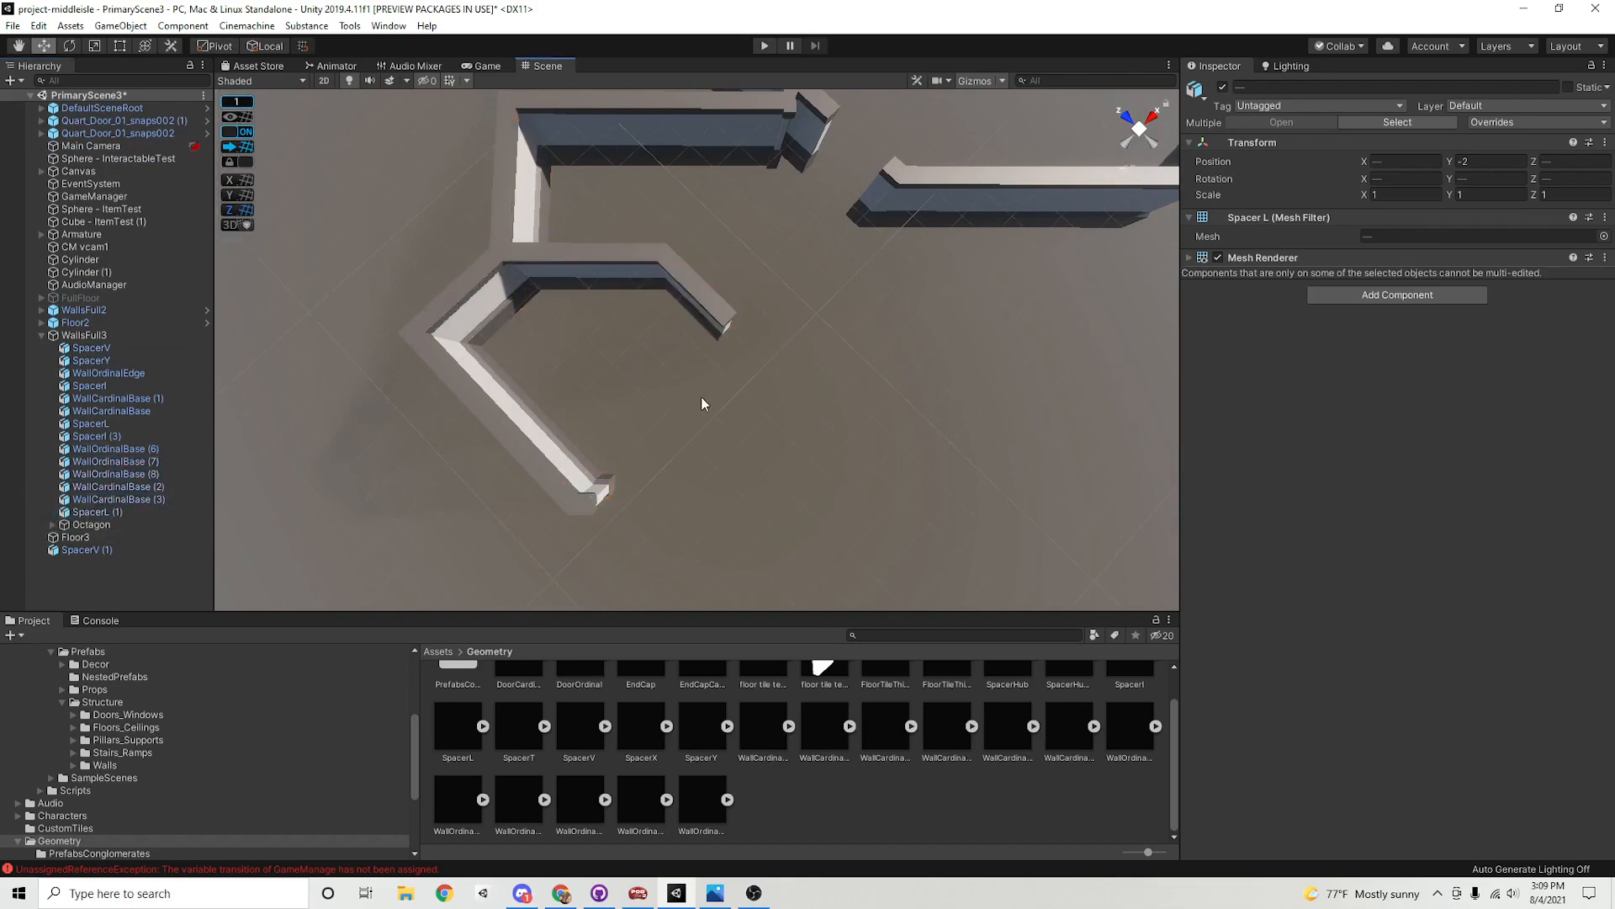
Add a WallOrdinalHybridSingle piece to the scene near SpacerL (1) and snap it to position 43, -2, -21
alt+drag(739, 352, 595, 468)
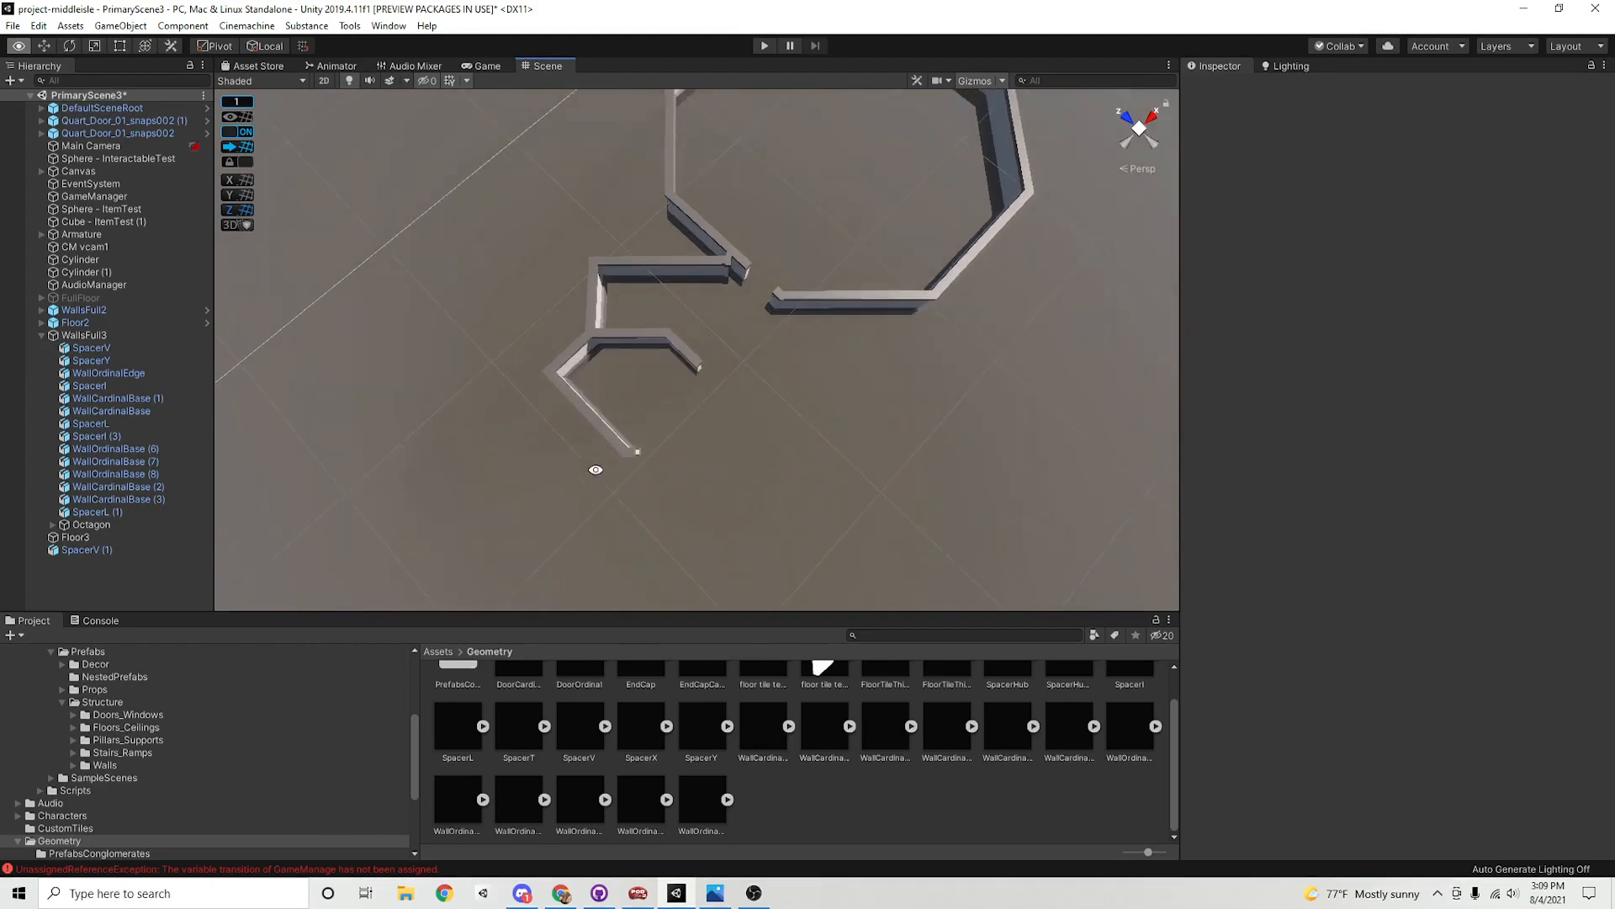
alt+right_drag(595, 469, 811, 476)
alt+middle_drag(811, 476, 811, 397)
alt+scroll(678, 478, up, 5)
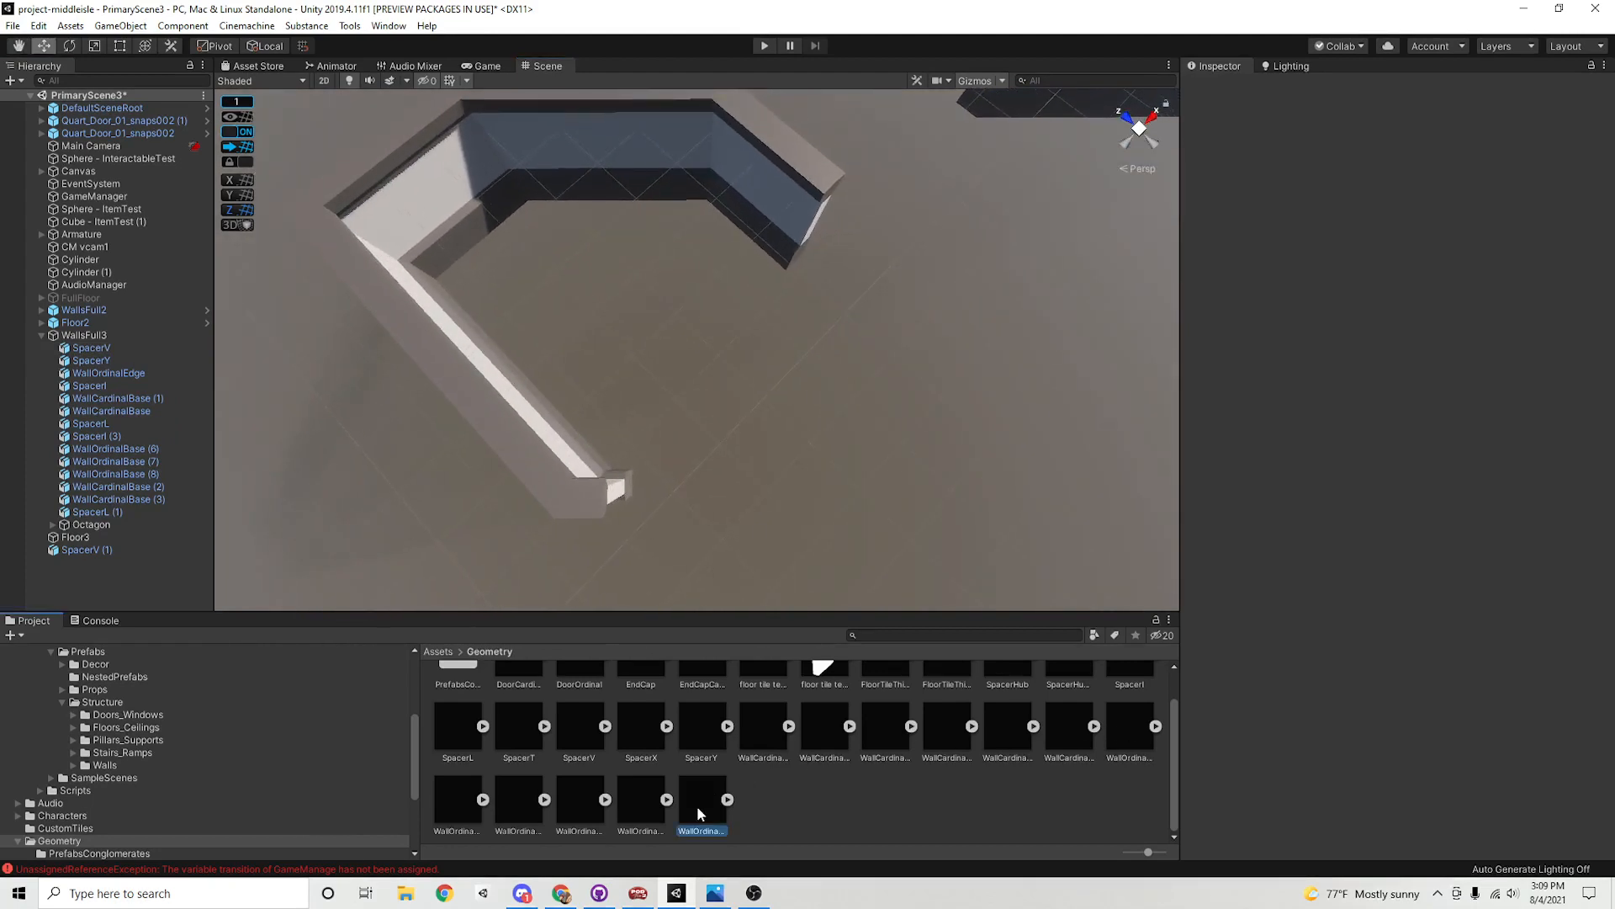
drag(698, 811, 721, 523)
key(f)
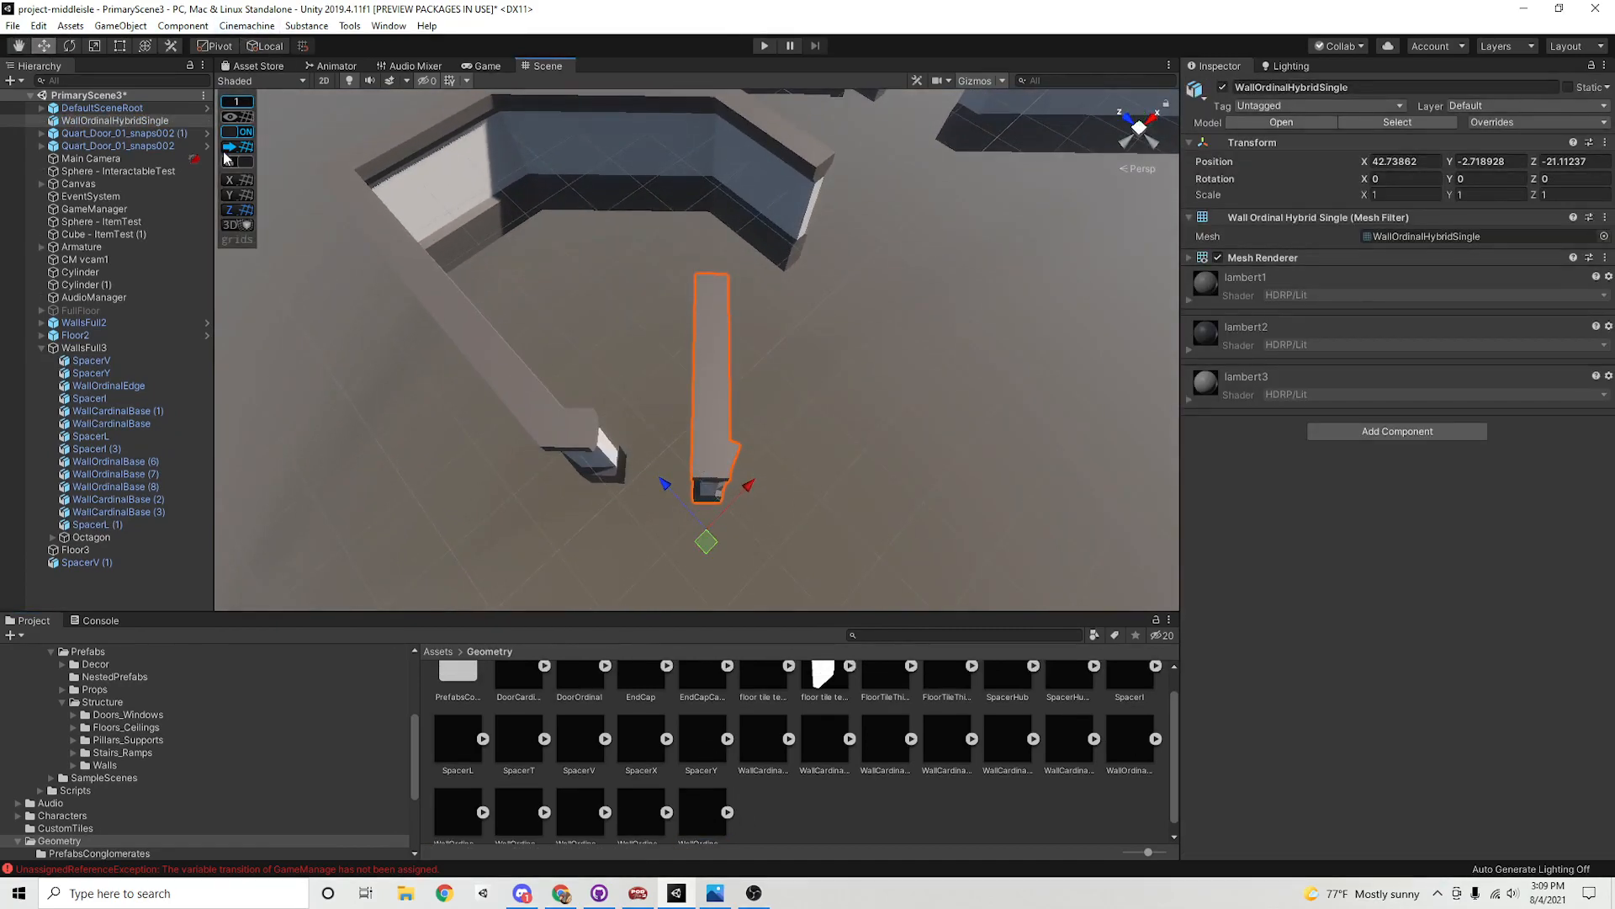
click(229, 149)
alt+drag(747, 425, 726, 196)
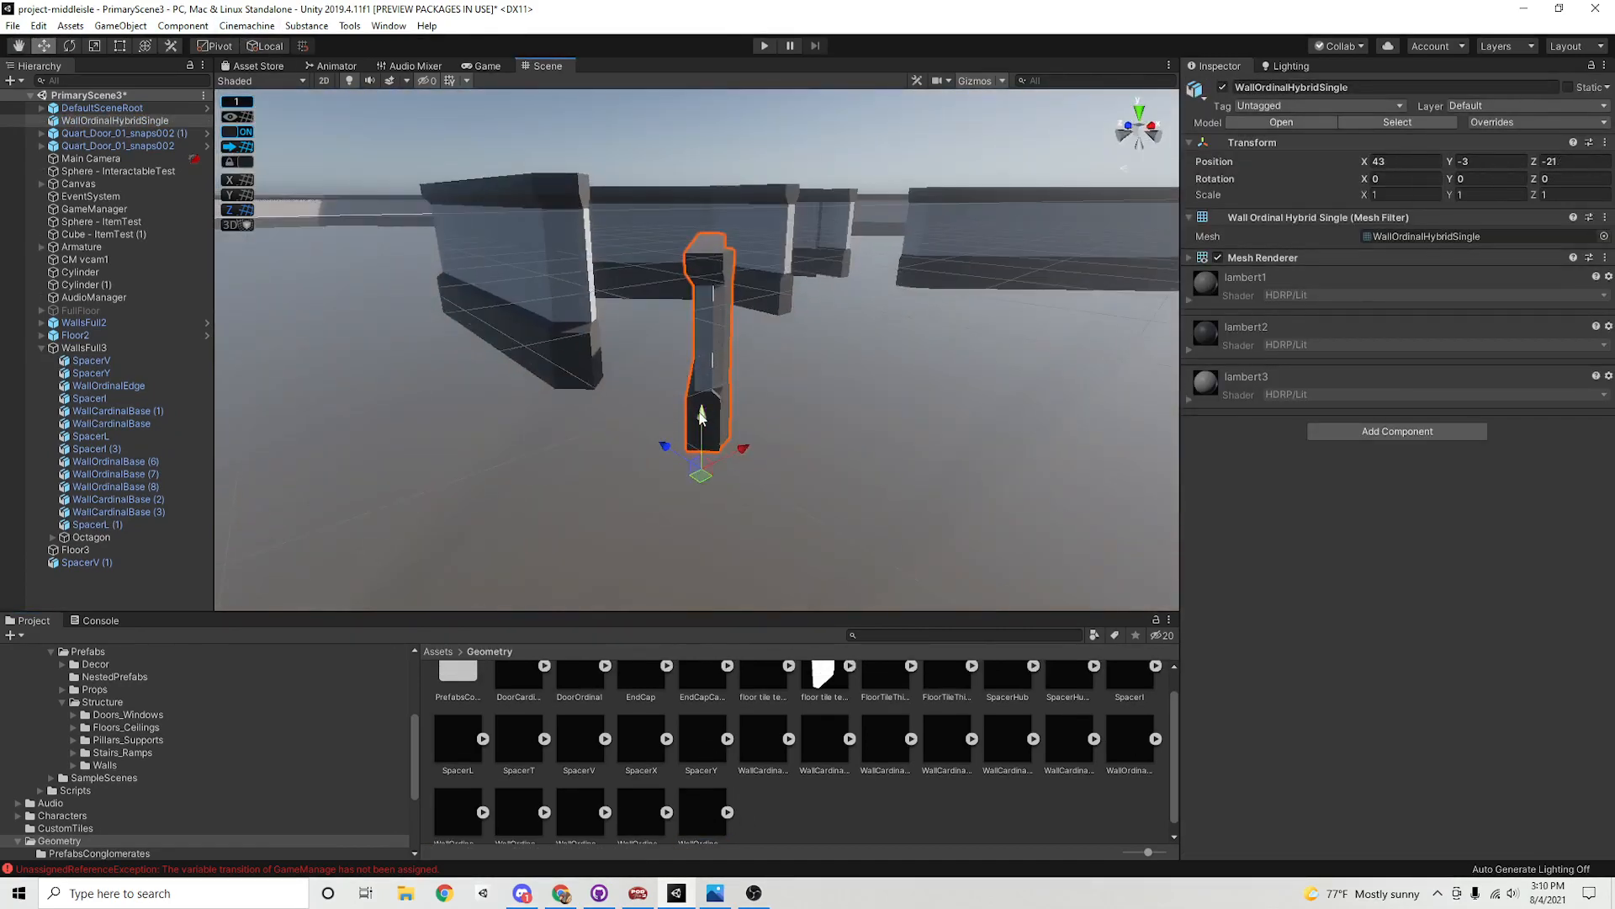
drag(701, 417, 812, 518)
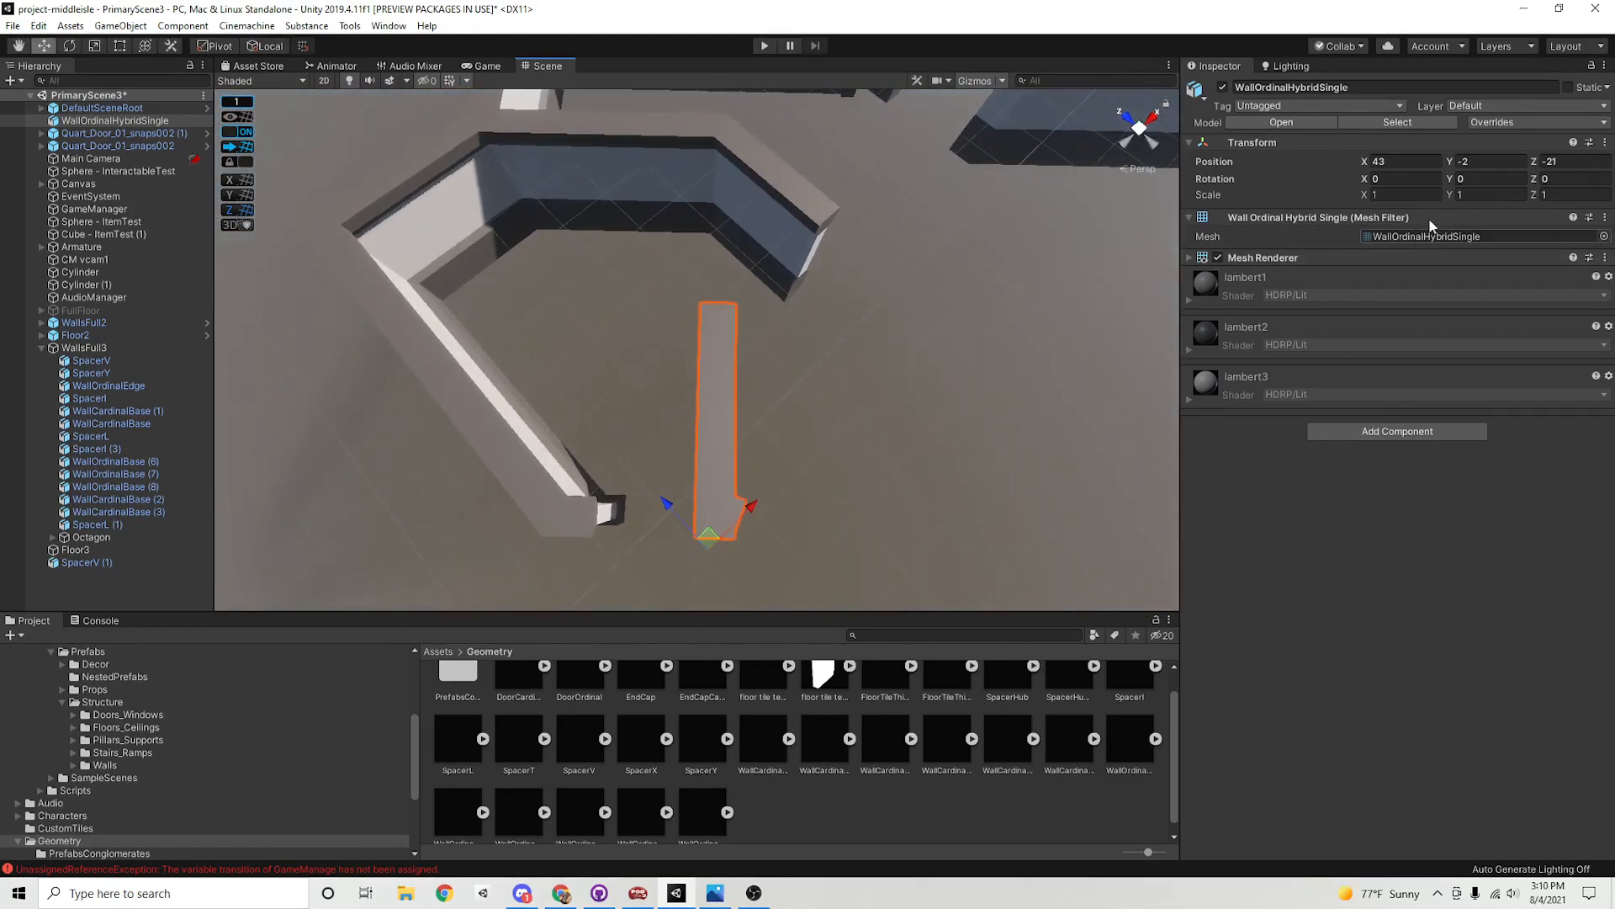
Mirror WallOrdinalHybridSingle with X scale -1, rotate it to Y 180, and move it to 42, -2, -19 against SpacerL (1)
text(90)
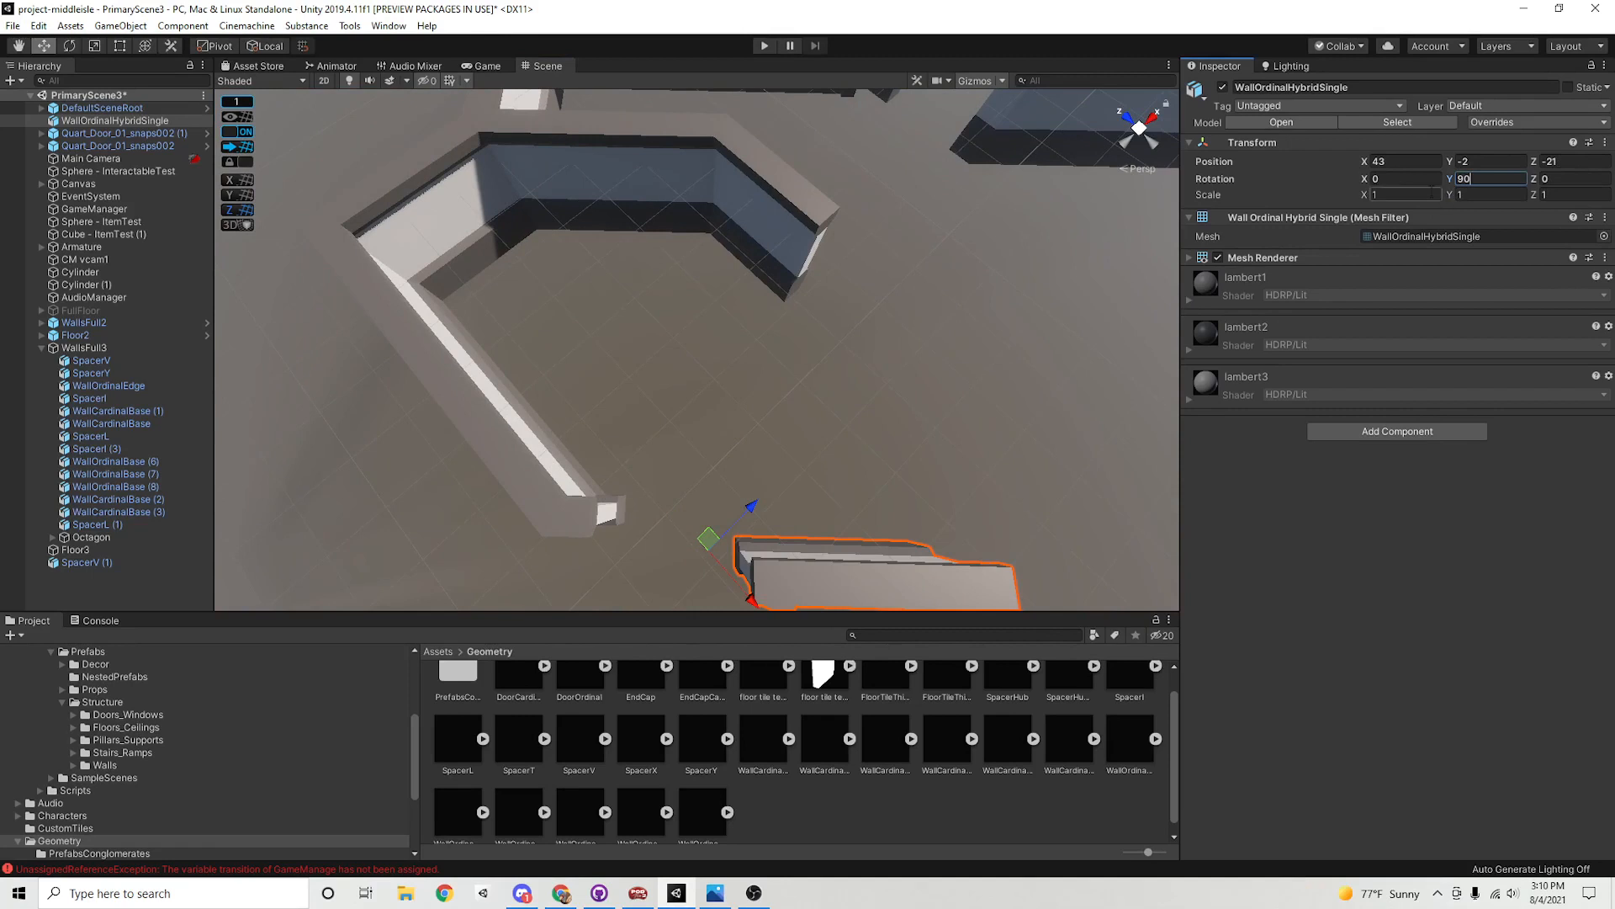
text(-1)
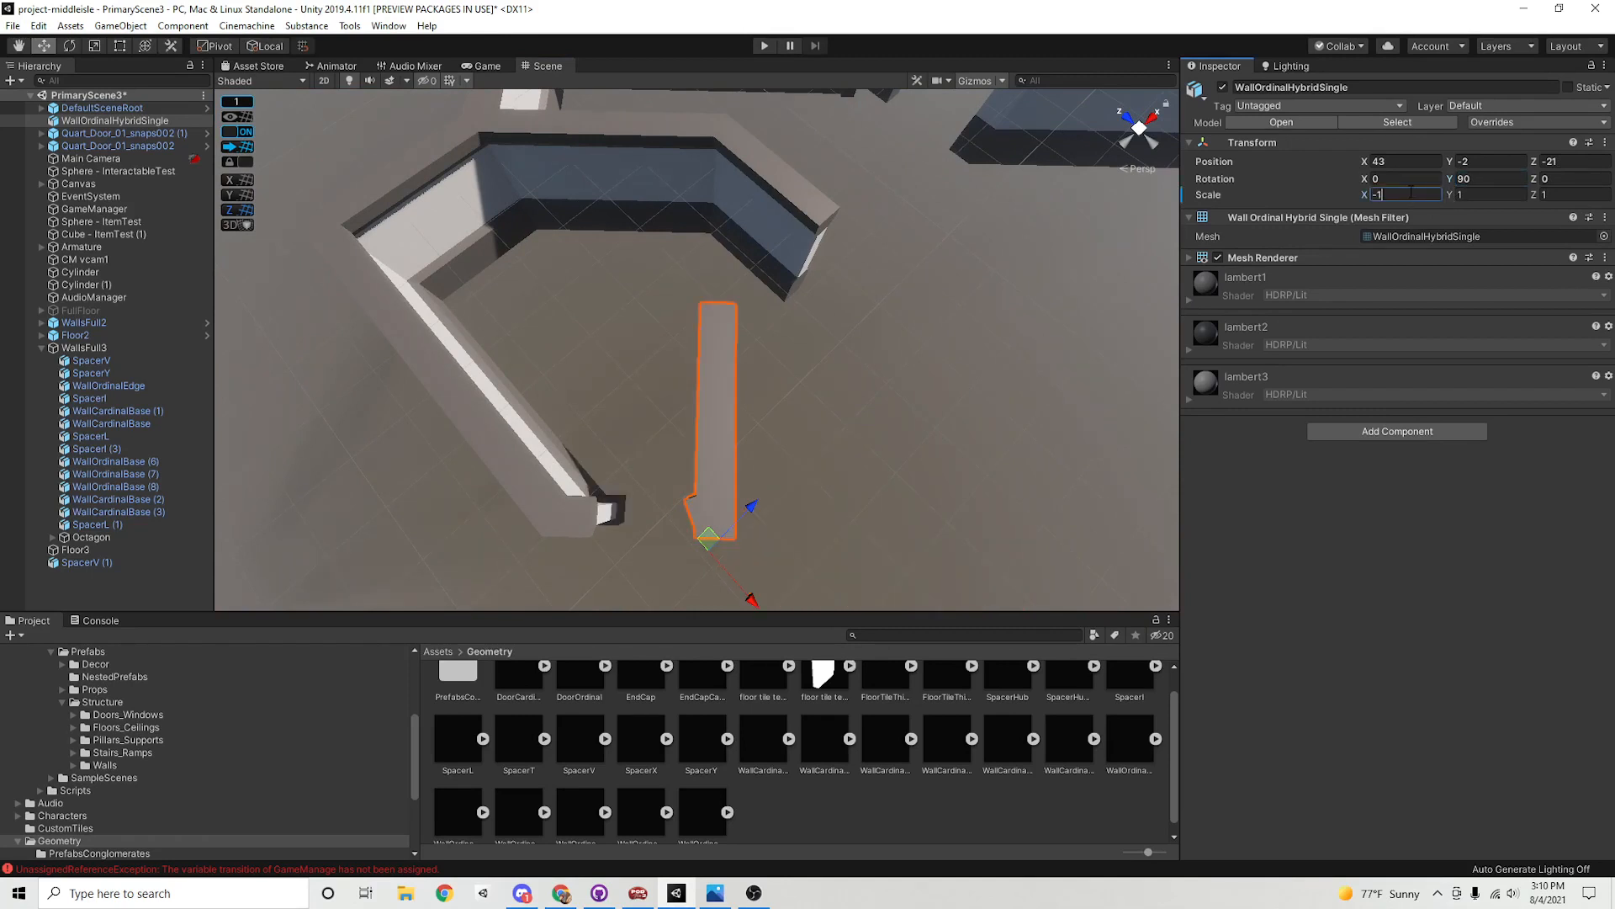
text(0)
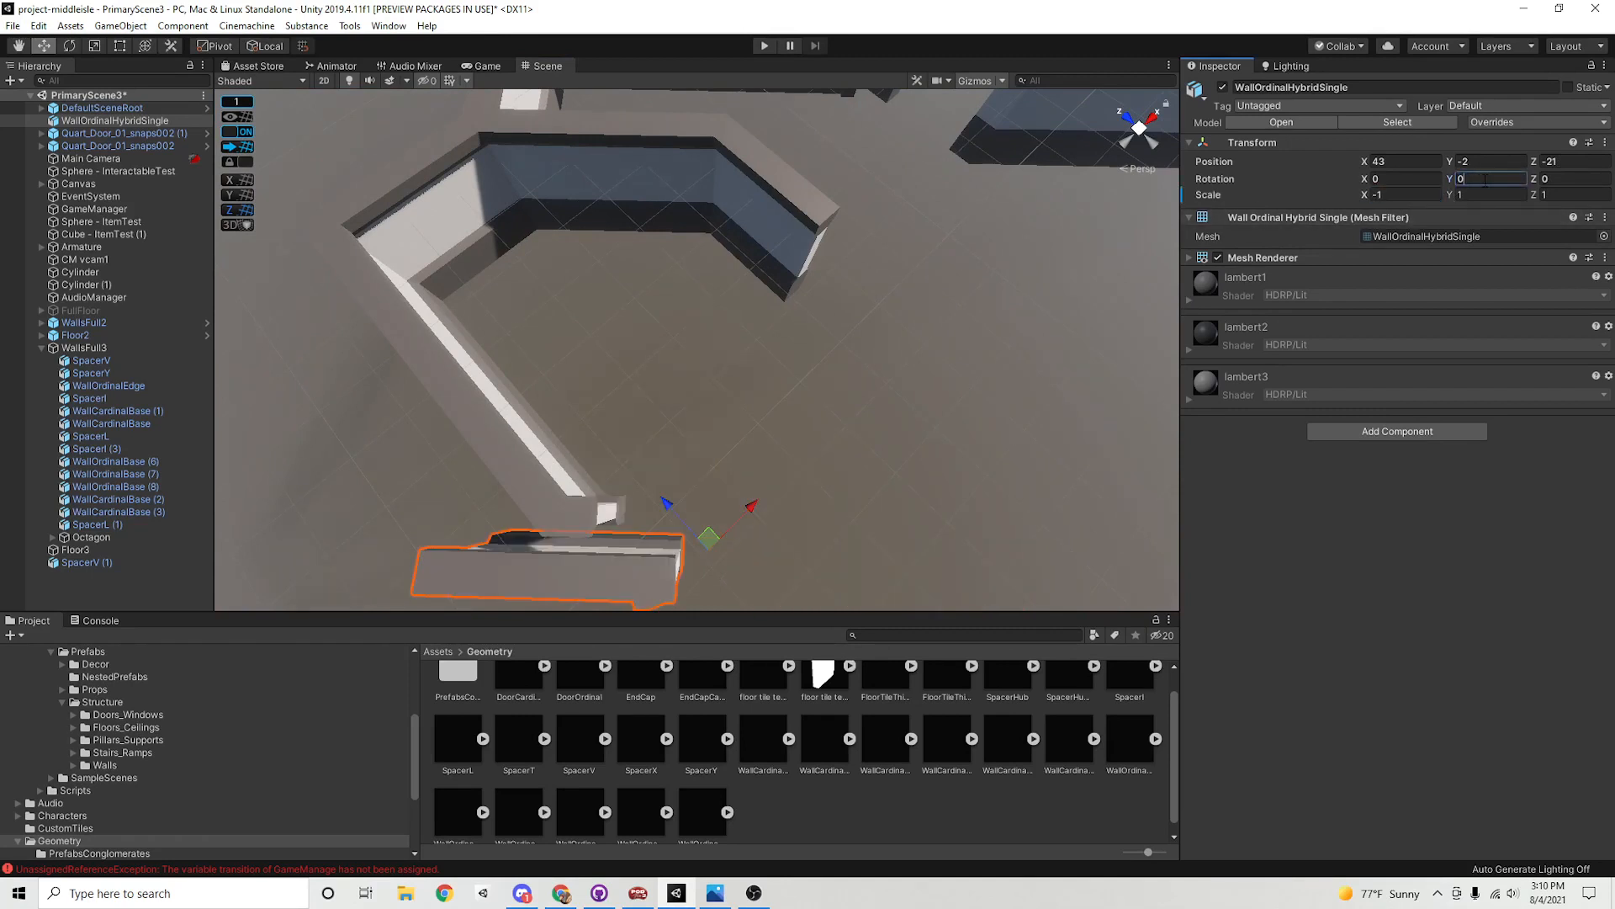
text(180)
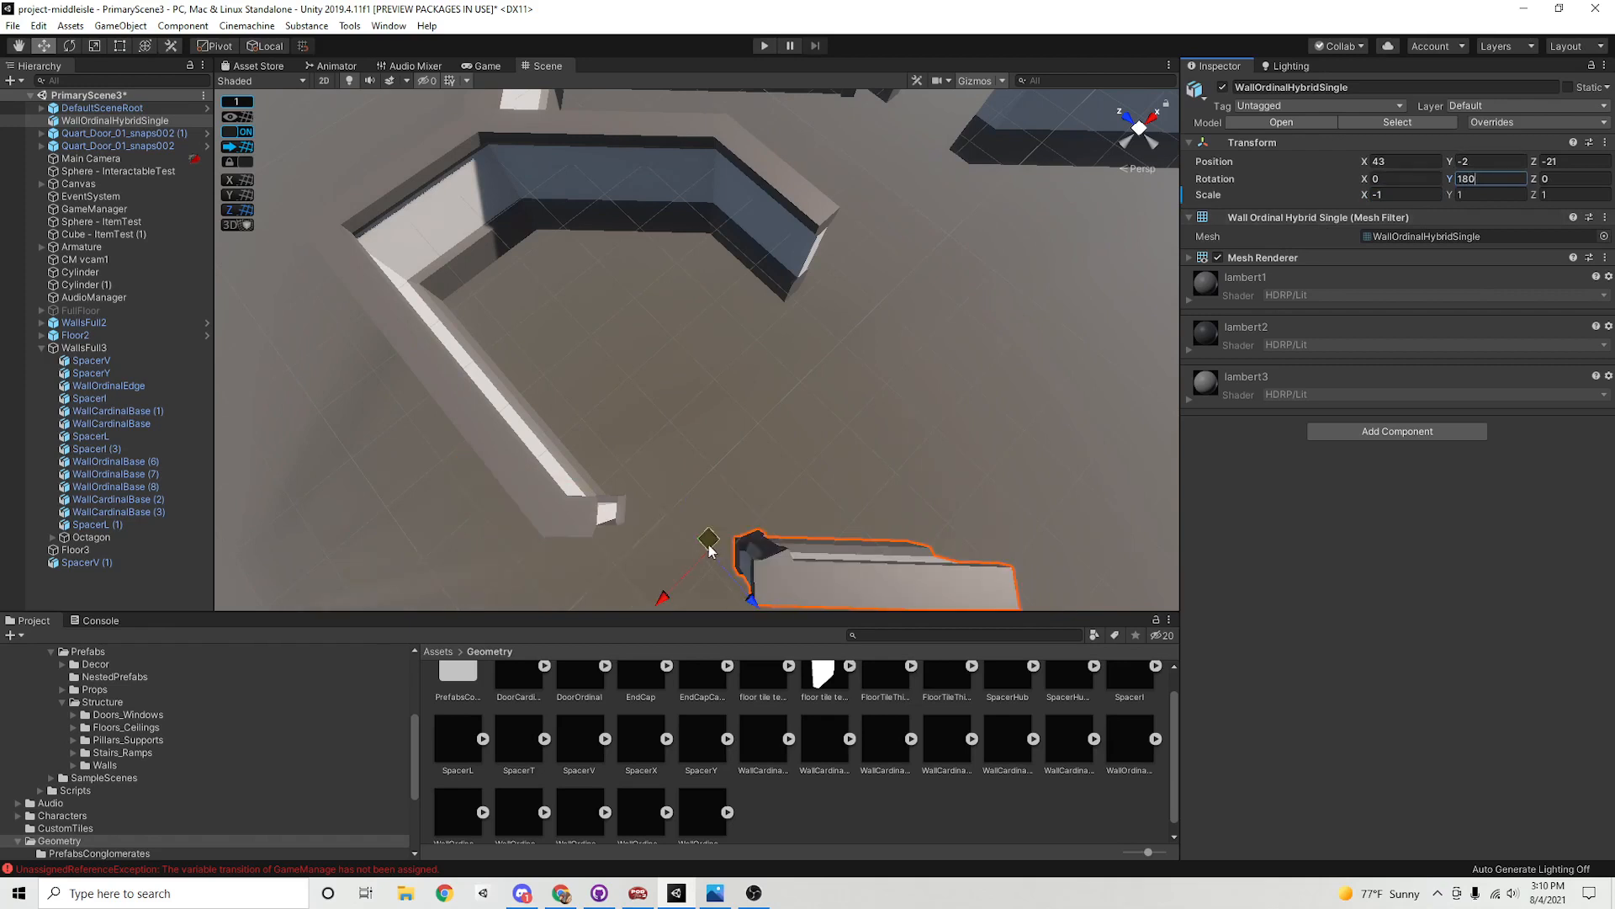
drag(708, 545, 627, 502)
alt+right_drag(631, 499, 1018, 497)
shift+click(684, 460)
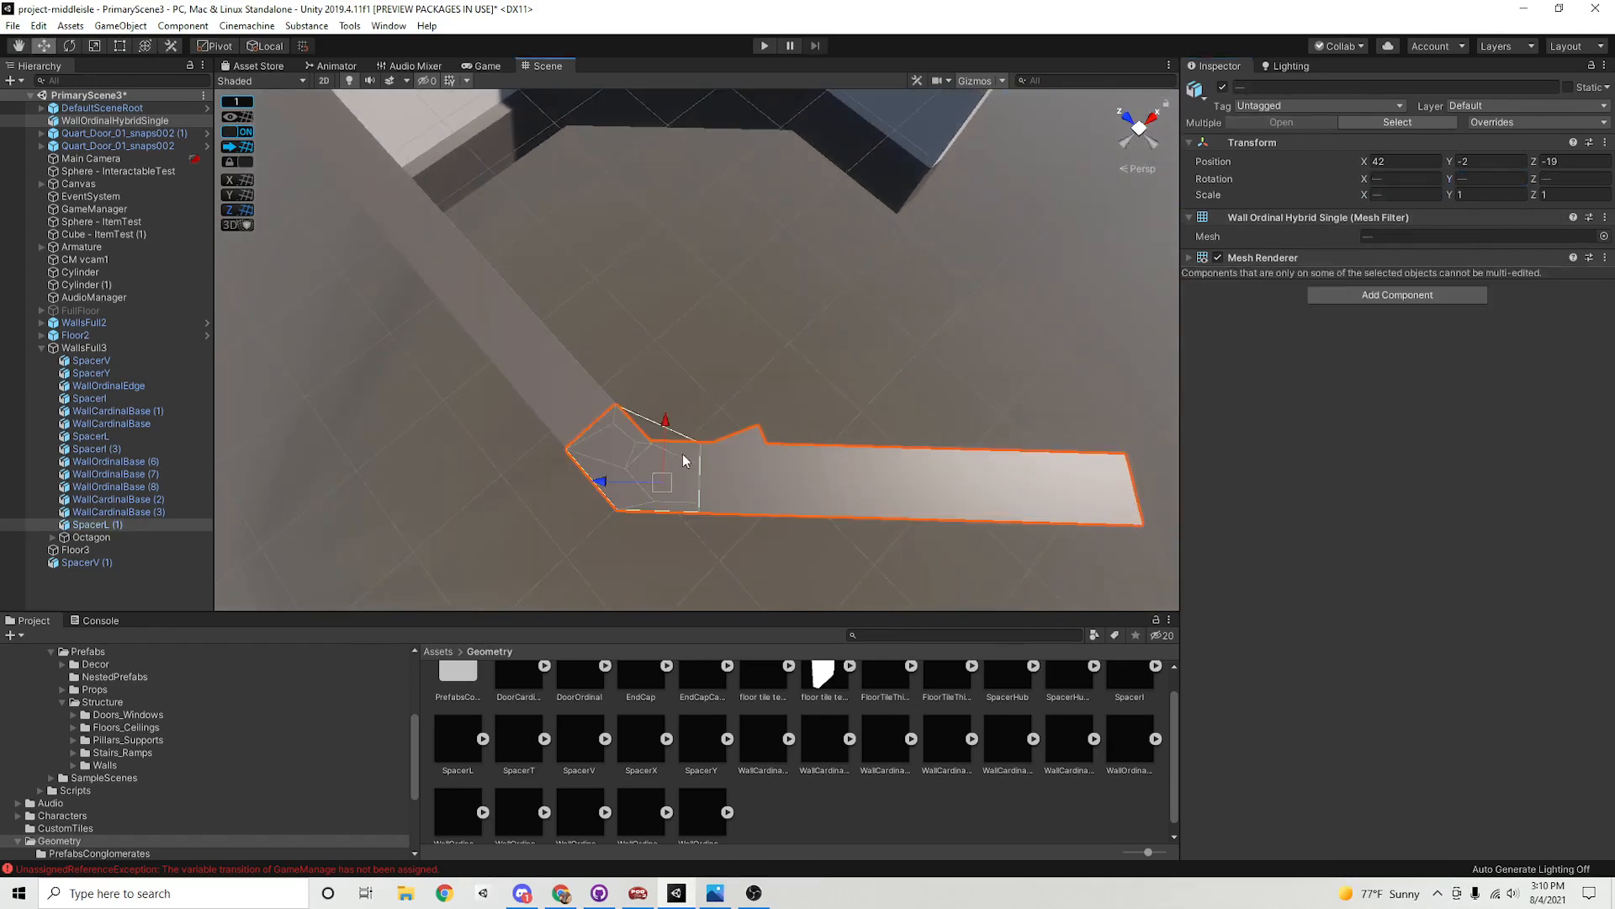
click(833, 437)
click(673, 478)
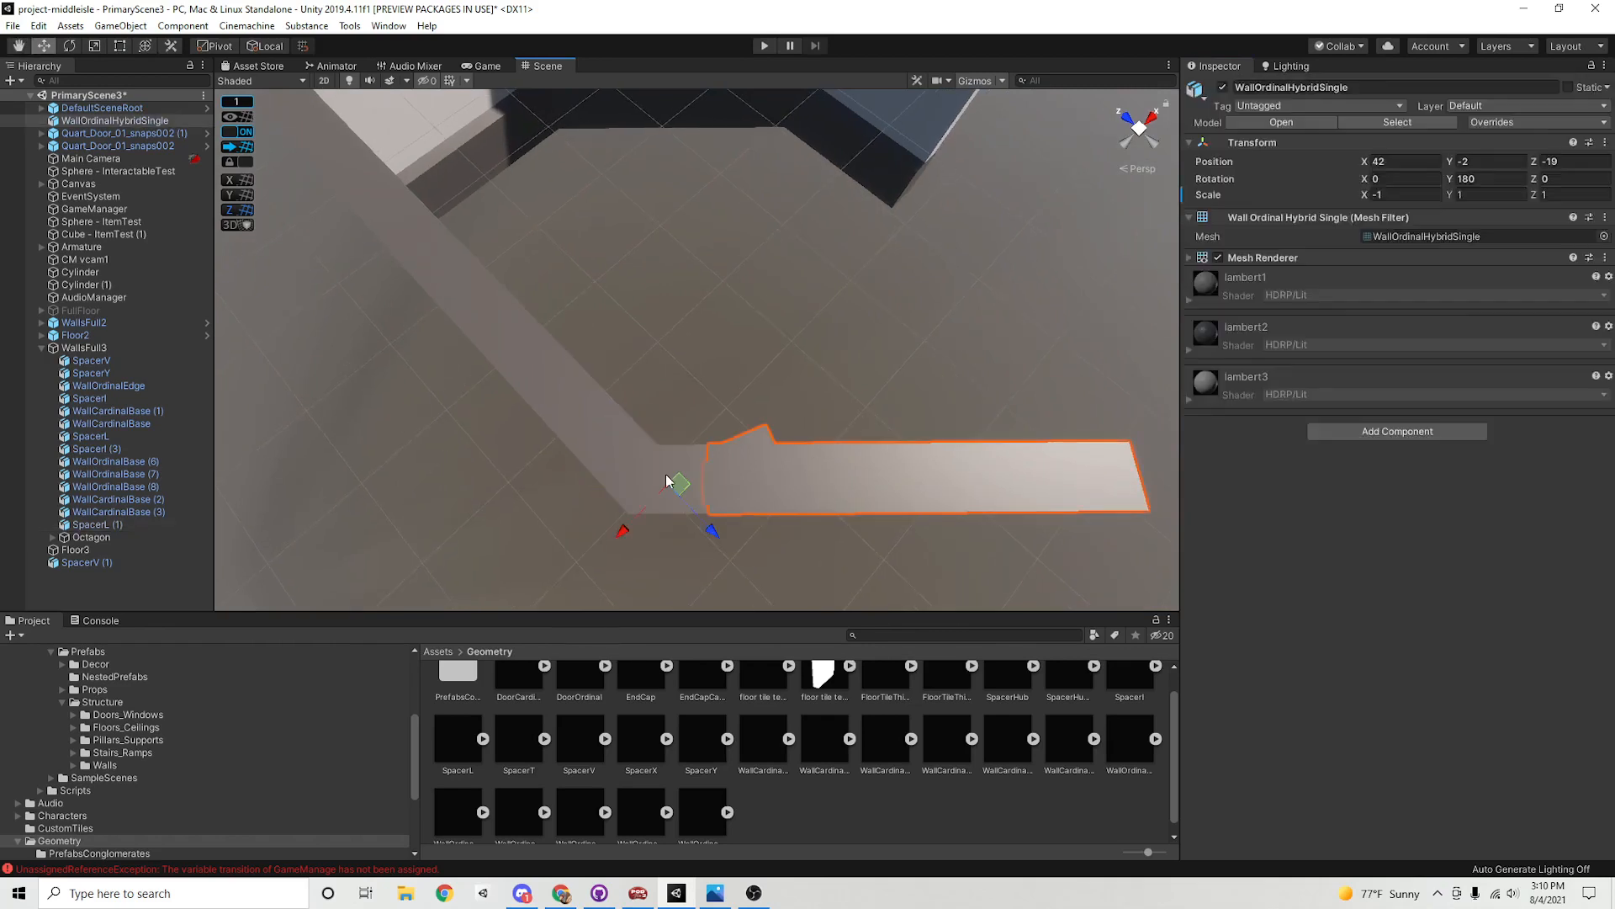
click(760, 467)
click(1396, 431)
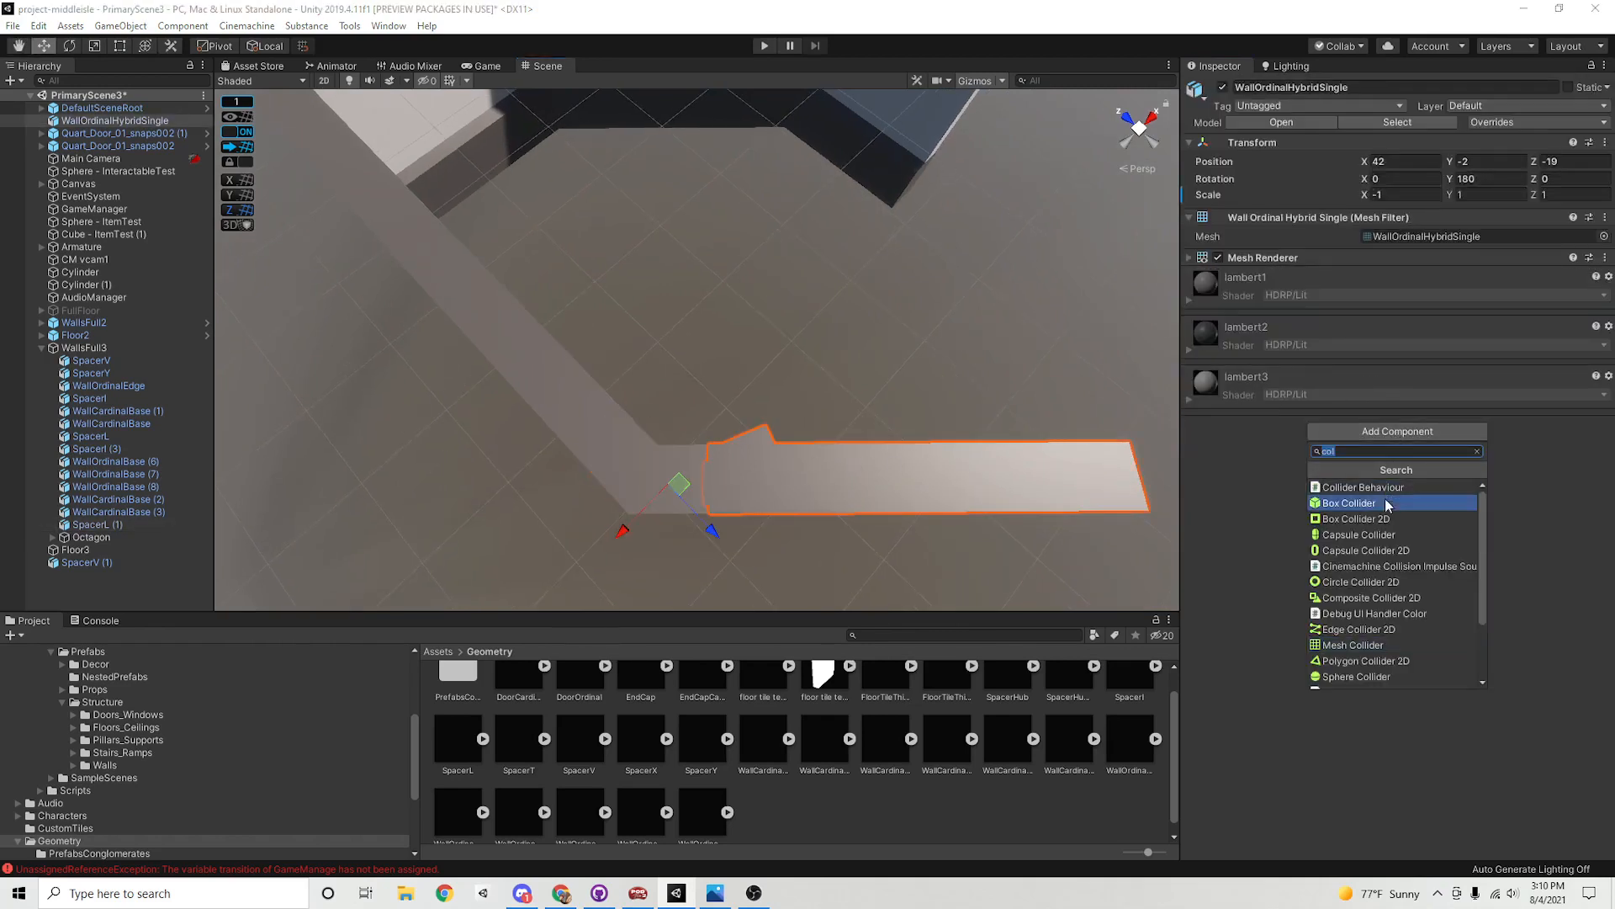
click(1363, 640)
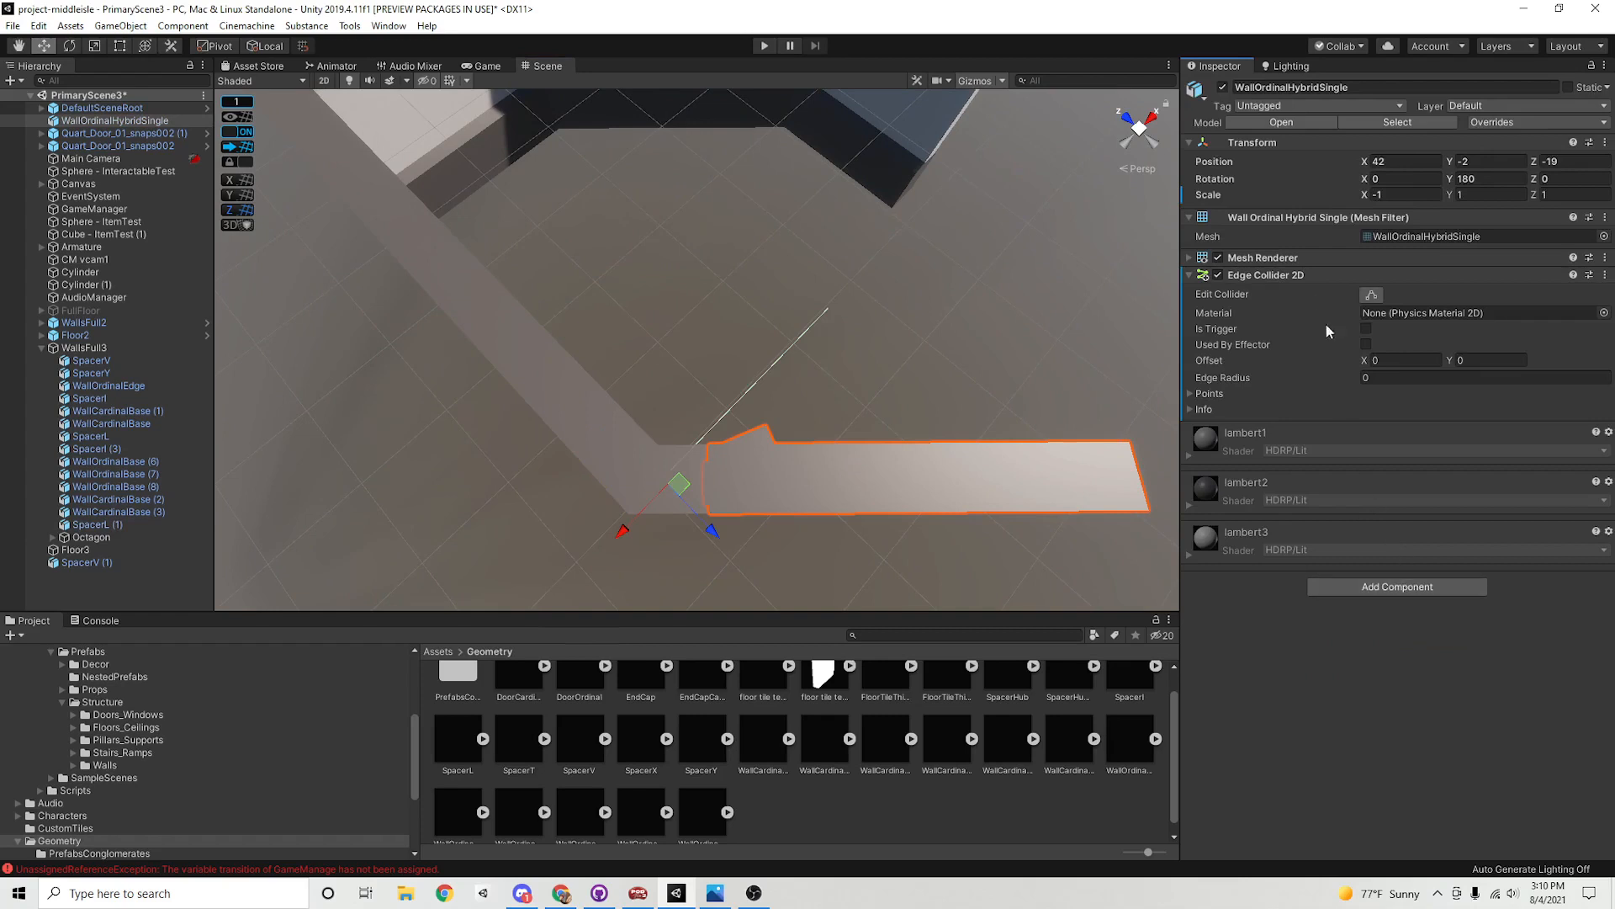
right_click(1317, 275)
click(1367, 326)
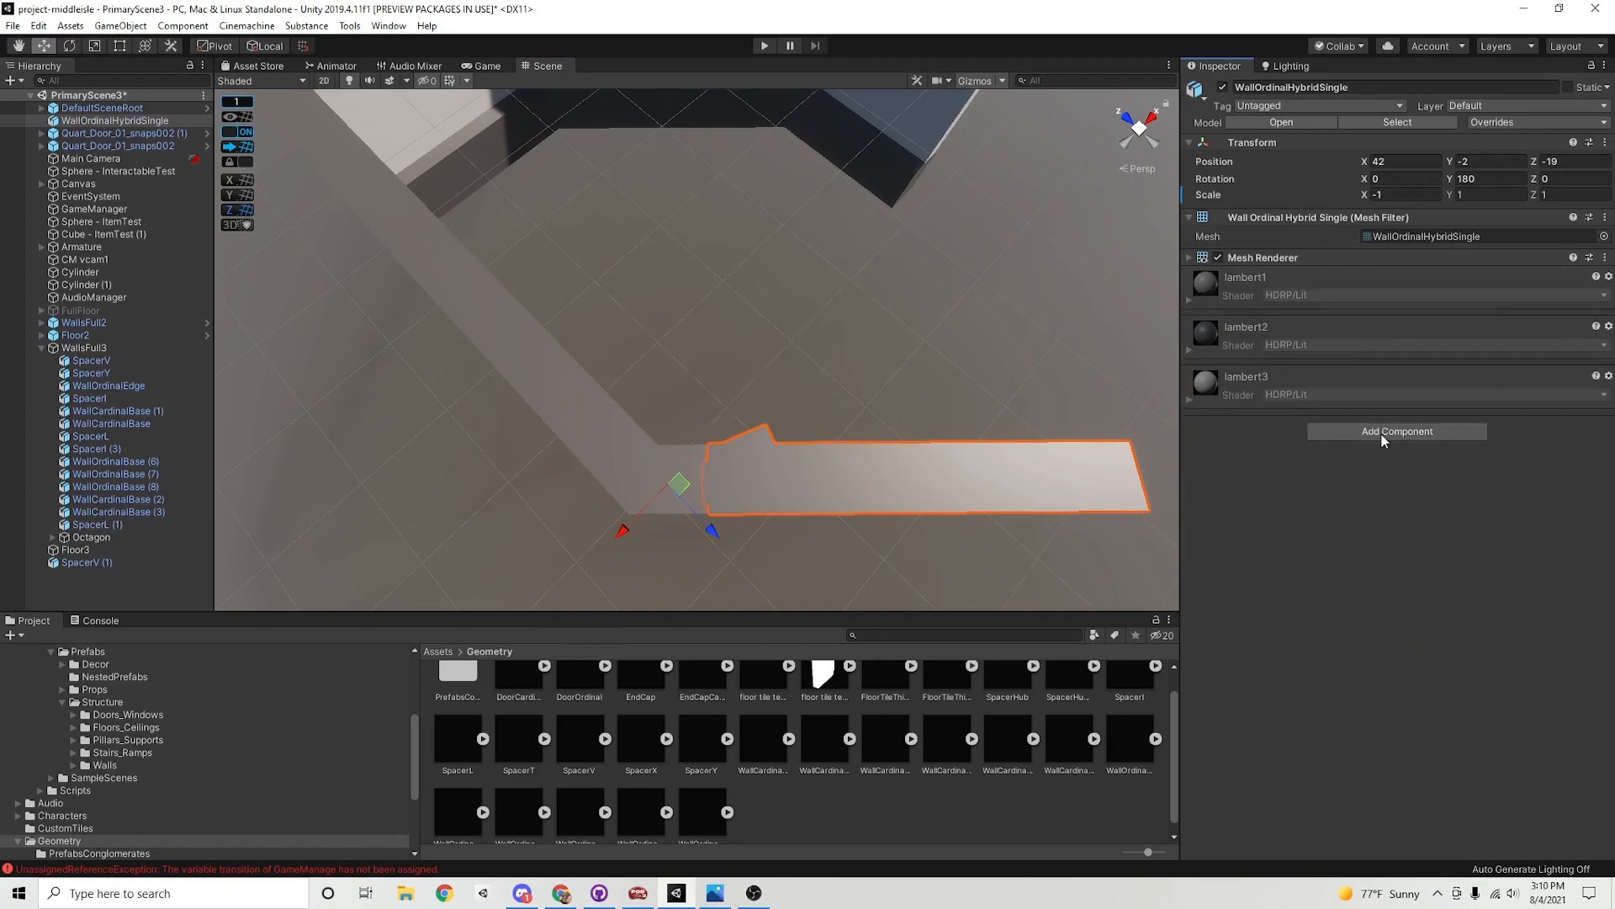
Add a convex Mesh Collider to WallOrdinalHybridSingle and check its fit against SpacerL (1)
click(1384, 436)
click(1375, 648)
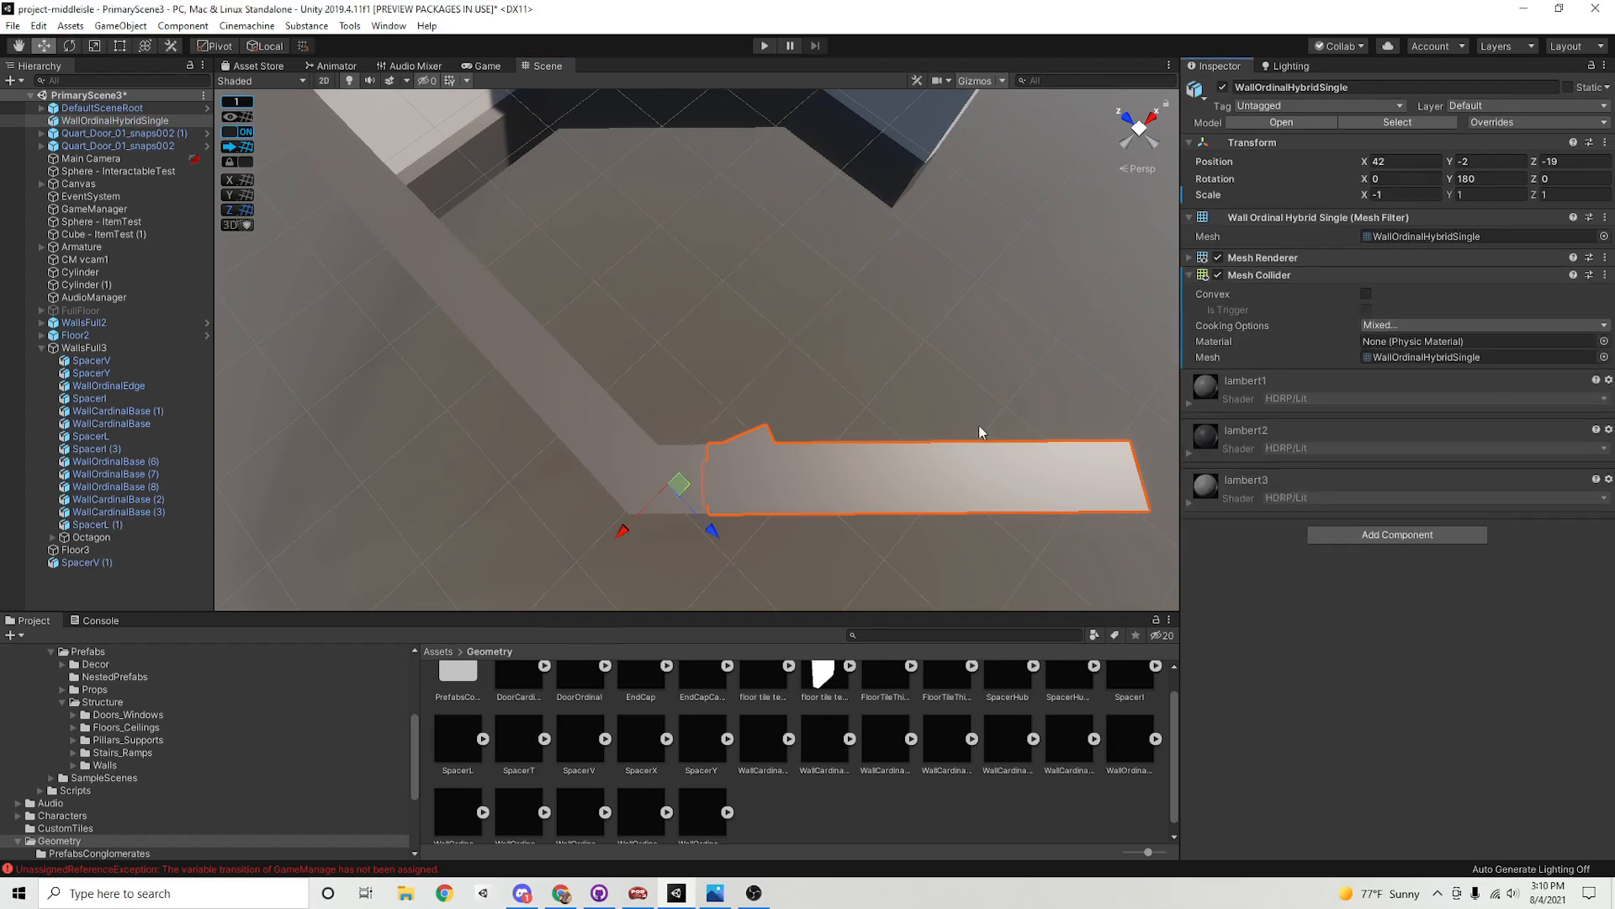
middle_drag(1104, 426, 1024, 436)
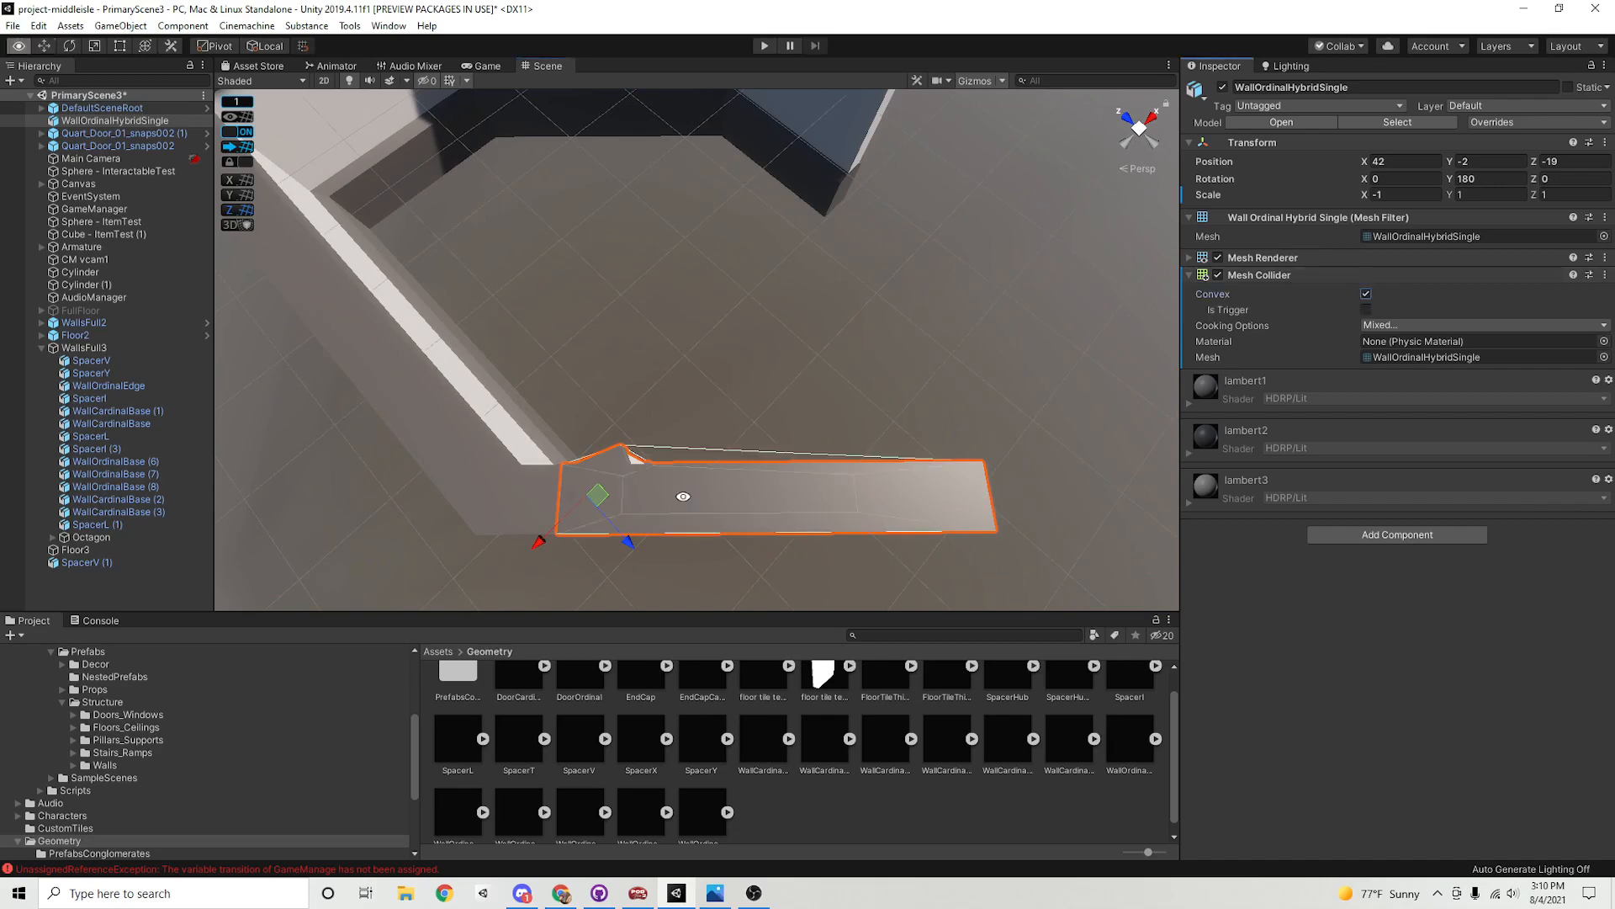
right_drag(683, 496, 745, 483)
shift+click(744, 484)
right_drag(890, 522, 768, 485)
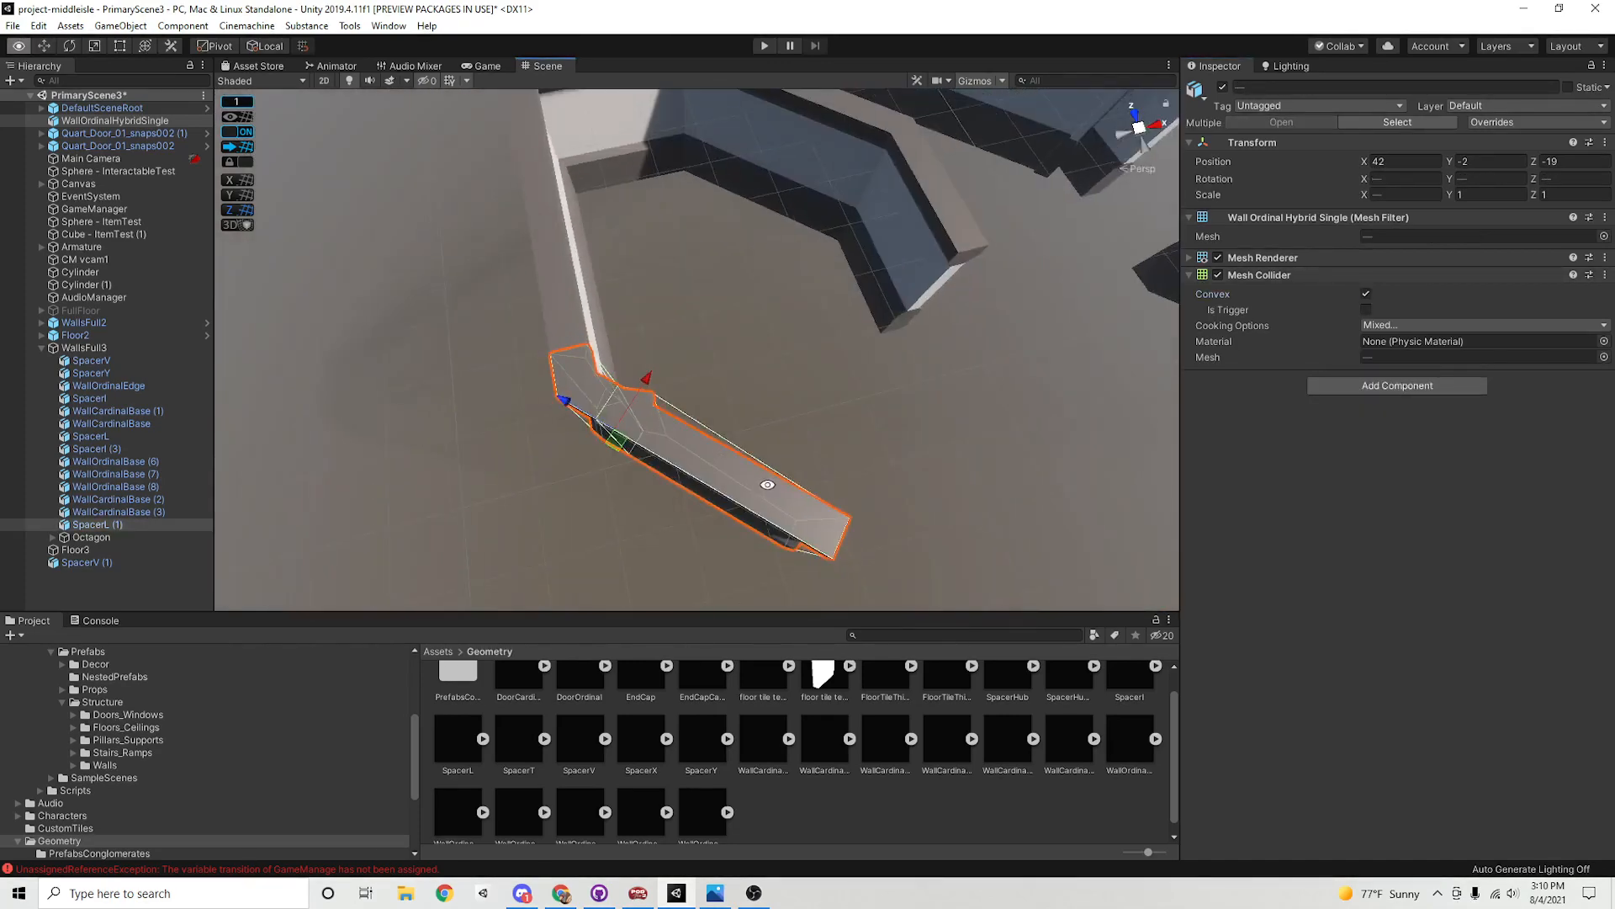
click(783, 429)
alt+drag(783, 430, 864, 545)
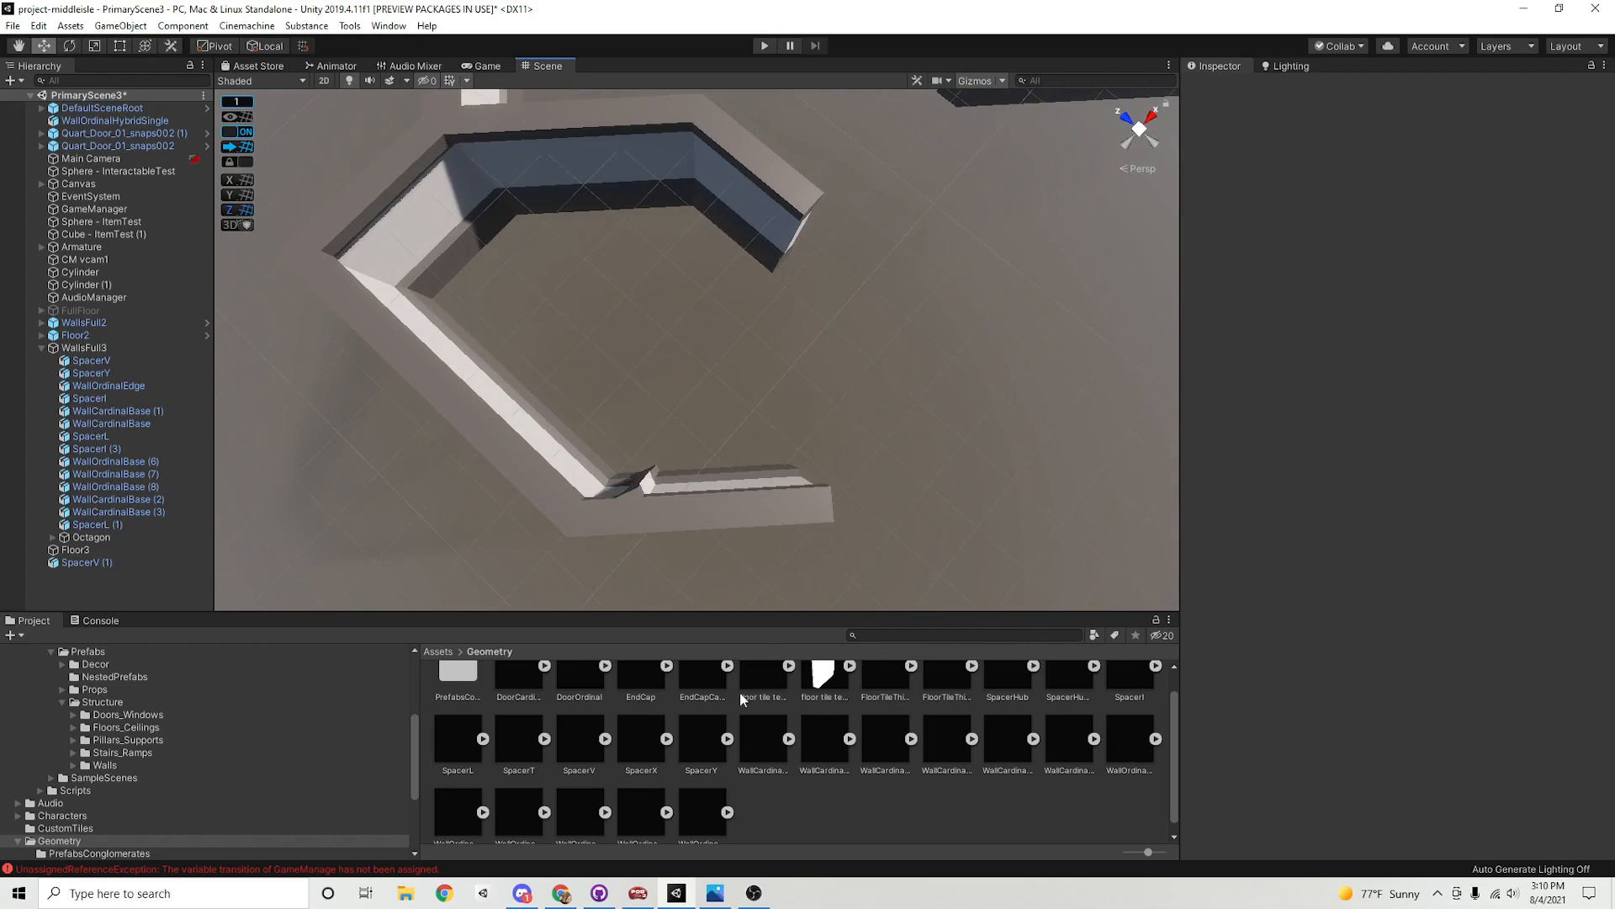
Add a WallCardinalEdge piece inside the small room and snap it to position 44, -2, -19, keeping its X scale at 1
scroll(757, 731, down, 1)
click(946, 728)
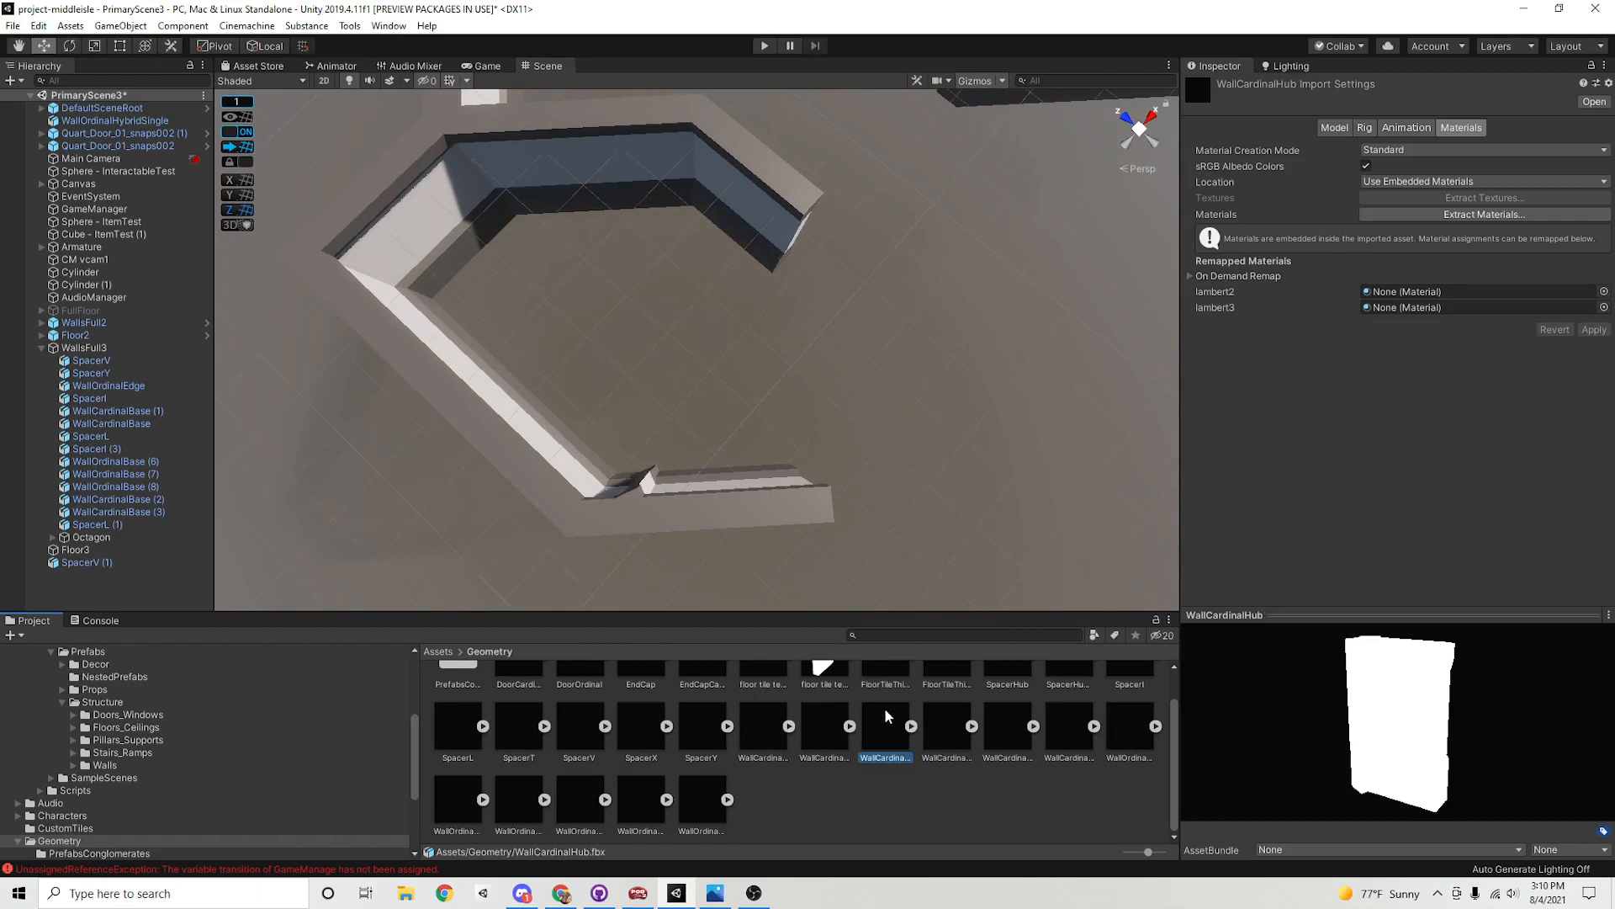
click(811, 720)
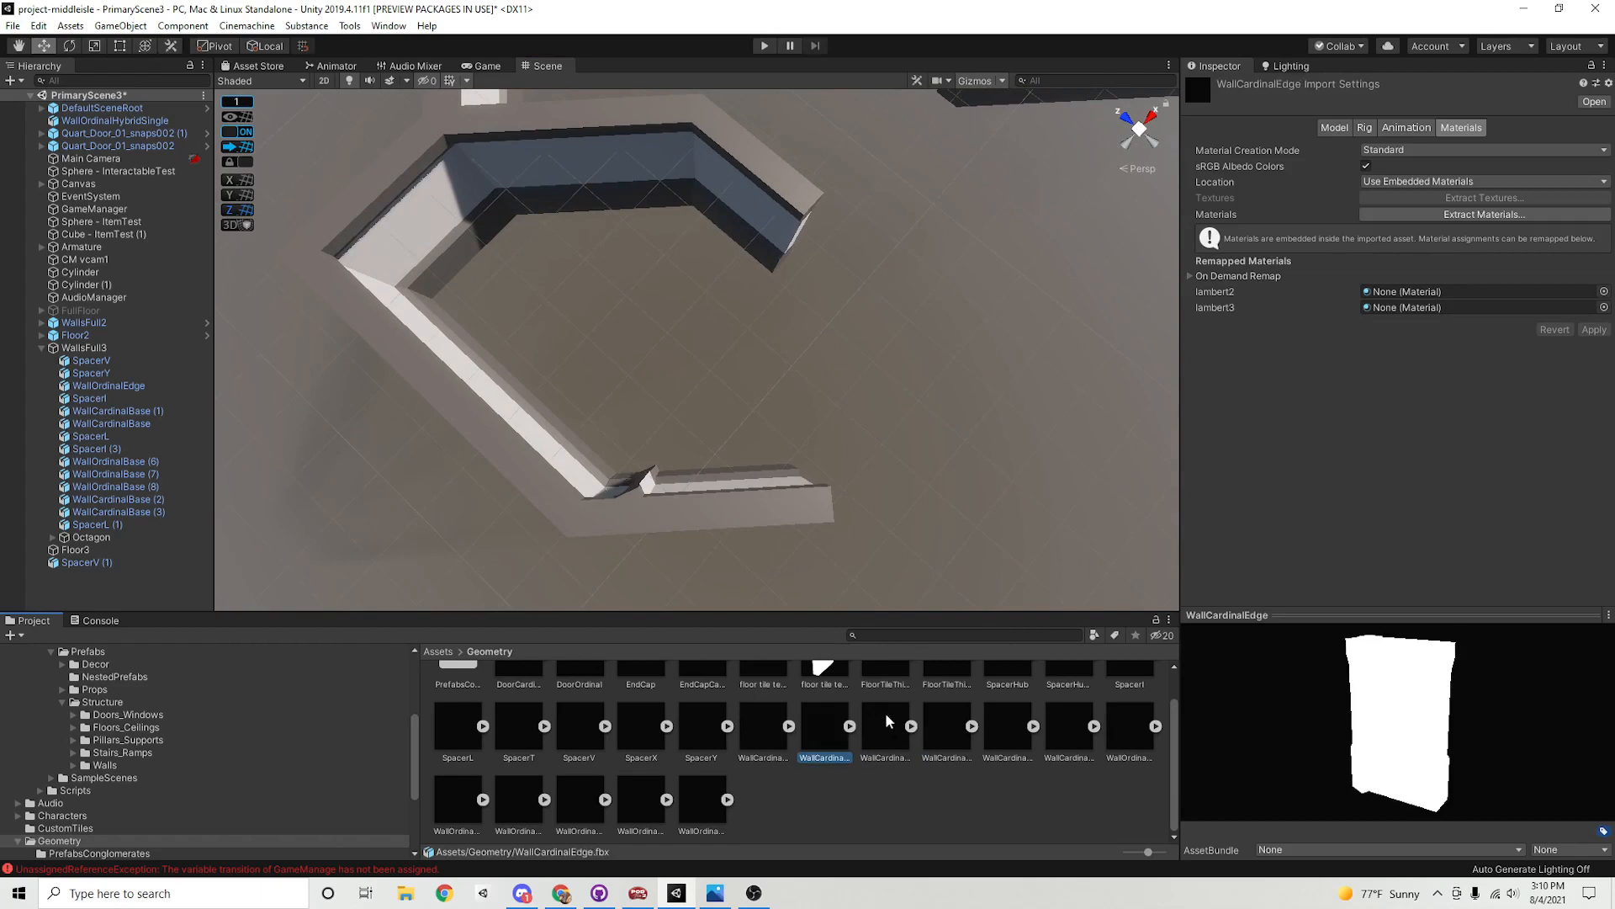
drag(886, 721, 648, 370)
scroll(723, 459, up, 3)
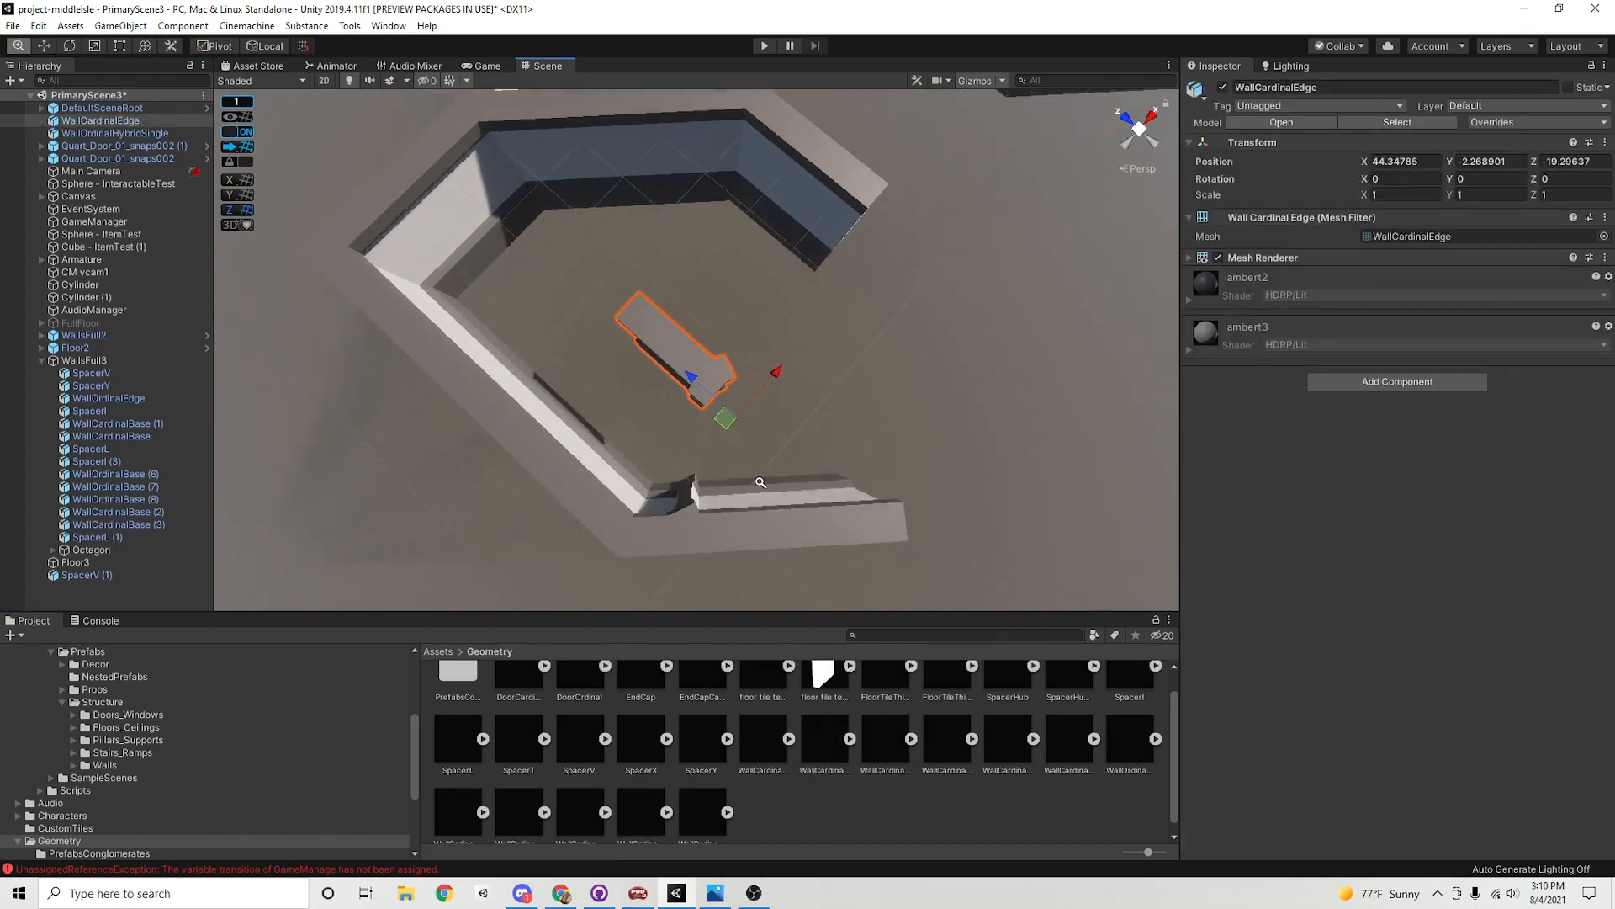
mouse_move(761, 482)
alt+mouse_down()
mouse_move(649, 472)
mouse_move(743, 487)
alt+mouse_up()
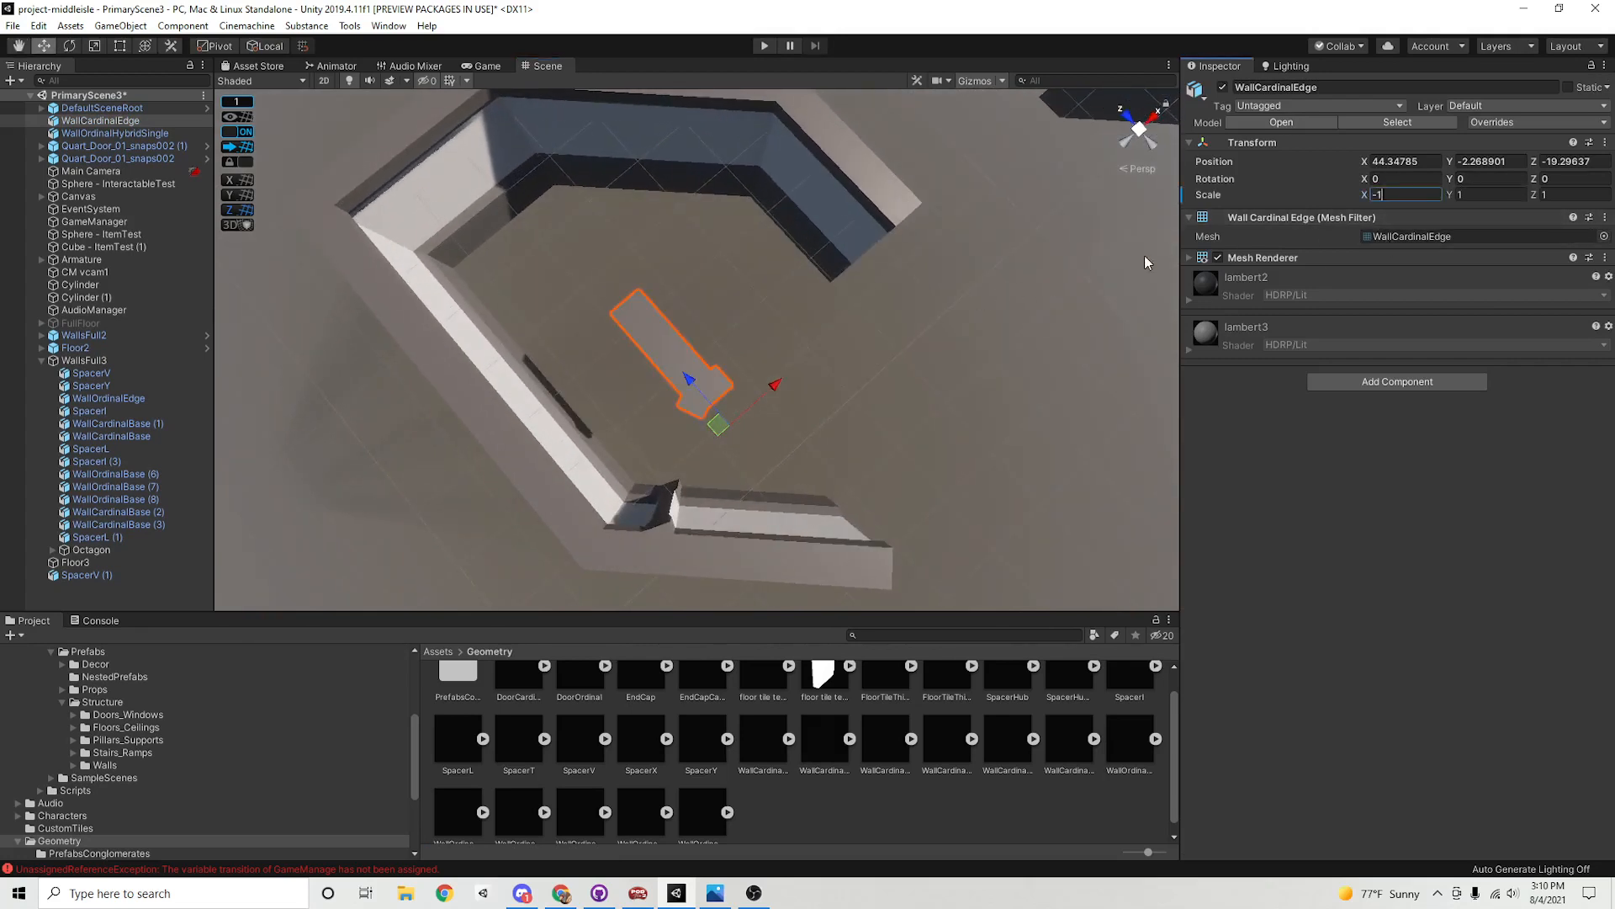
click(233, 150)
alt+drag(761, 395, 899, 423)
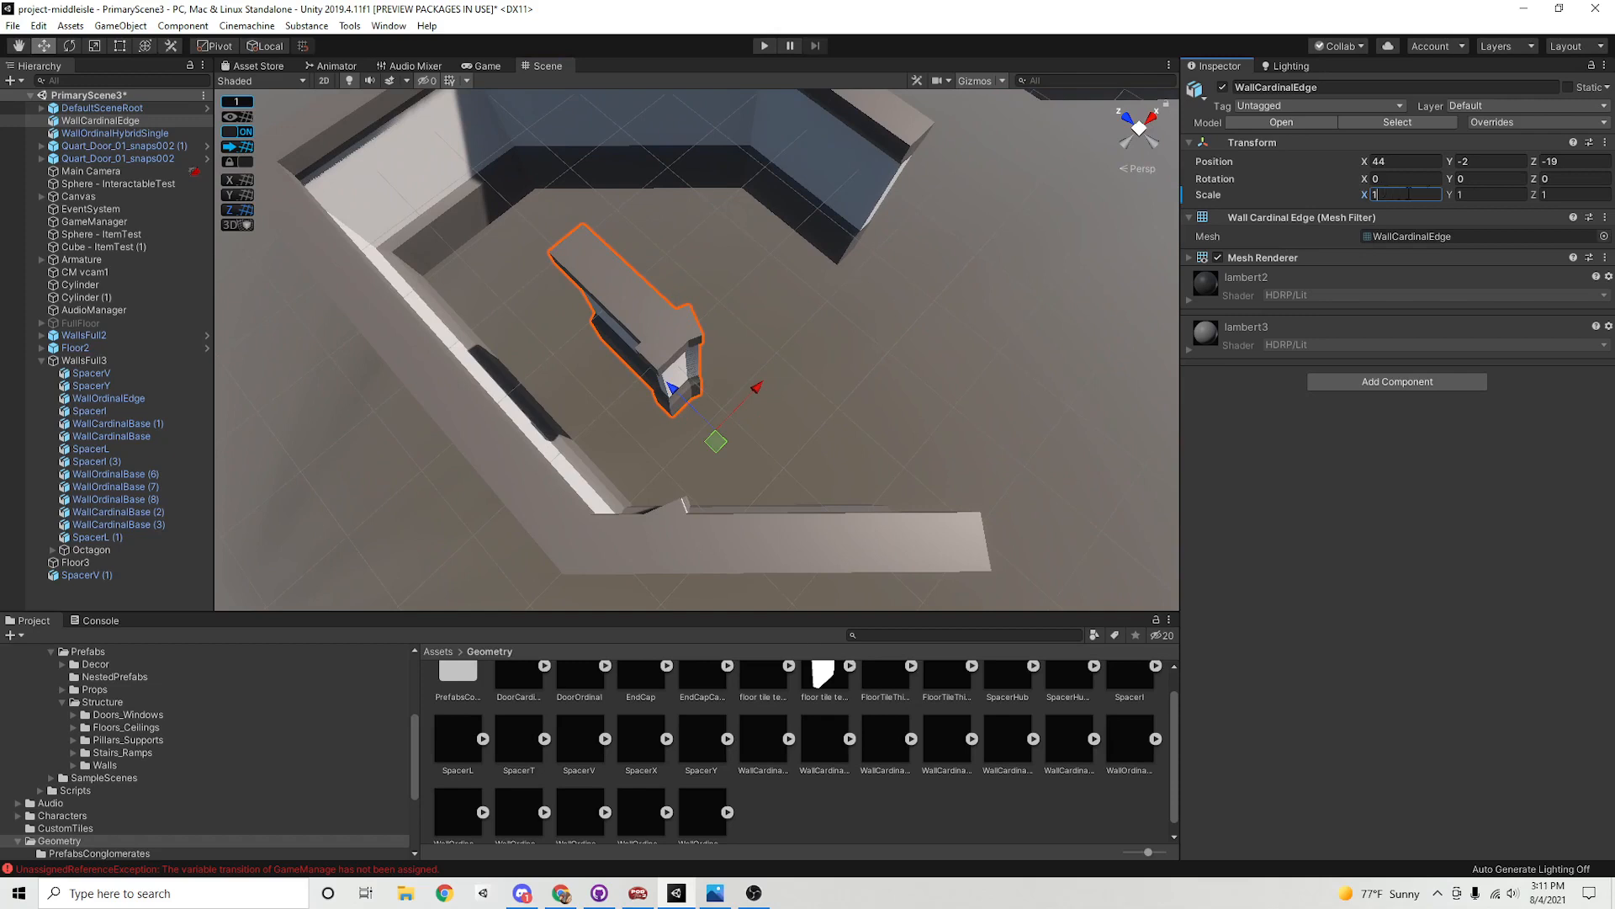
Rotate WallCardinalEdge to Y 90 and move it to 42, -2, -19 at the corner with WallOrdinalHybridSingle
text(90)
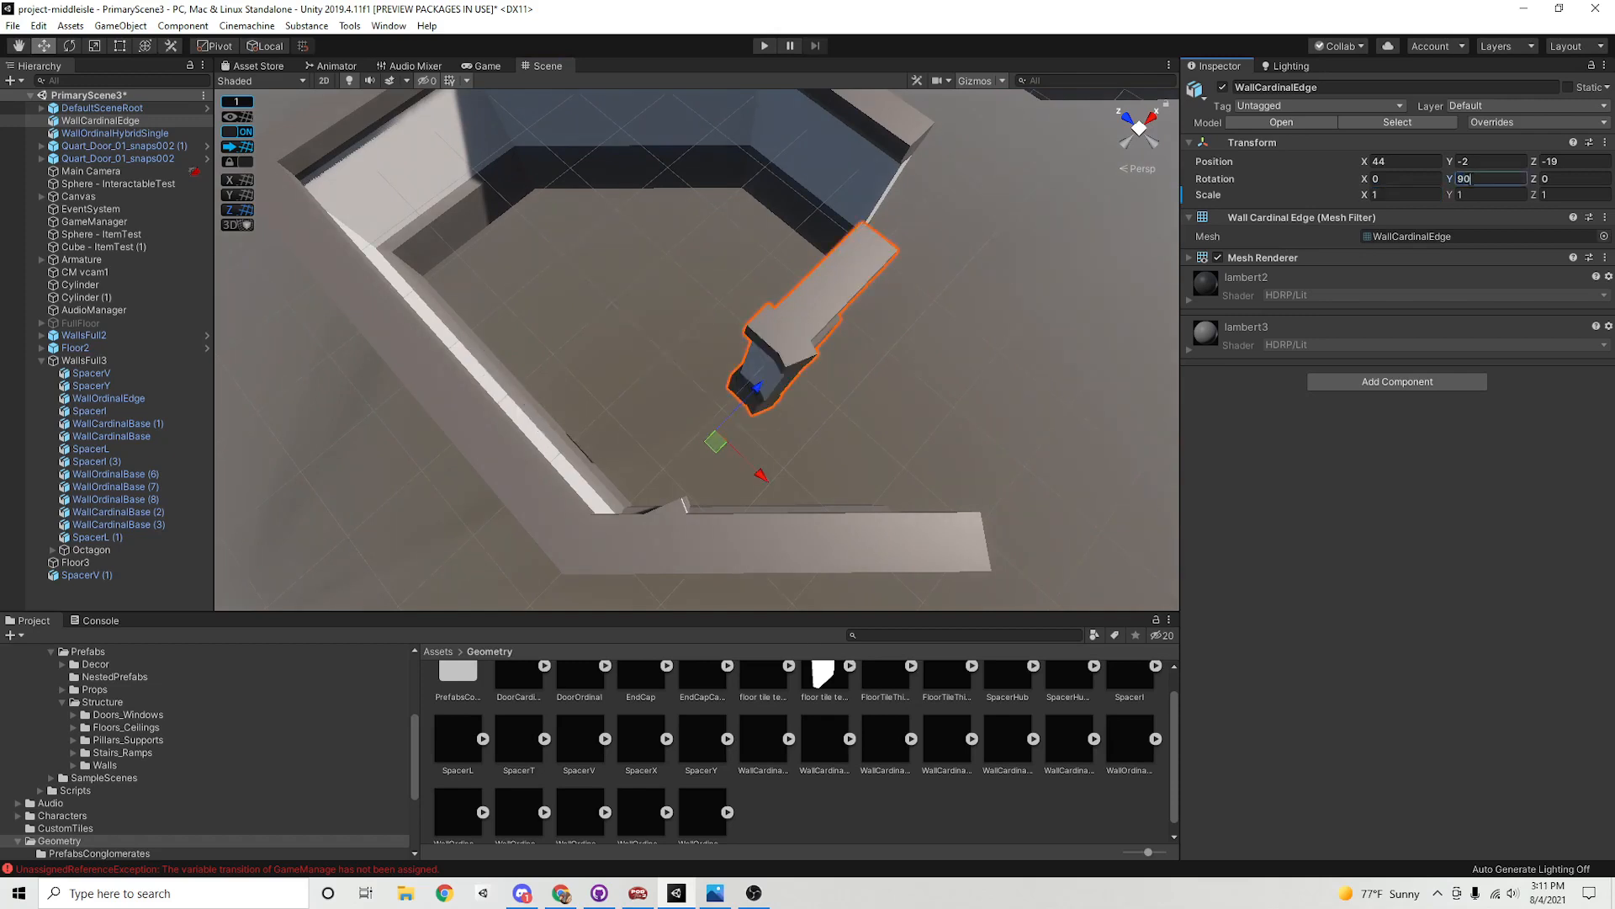
drag(761, 387, 665, 464)
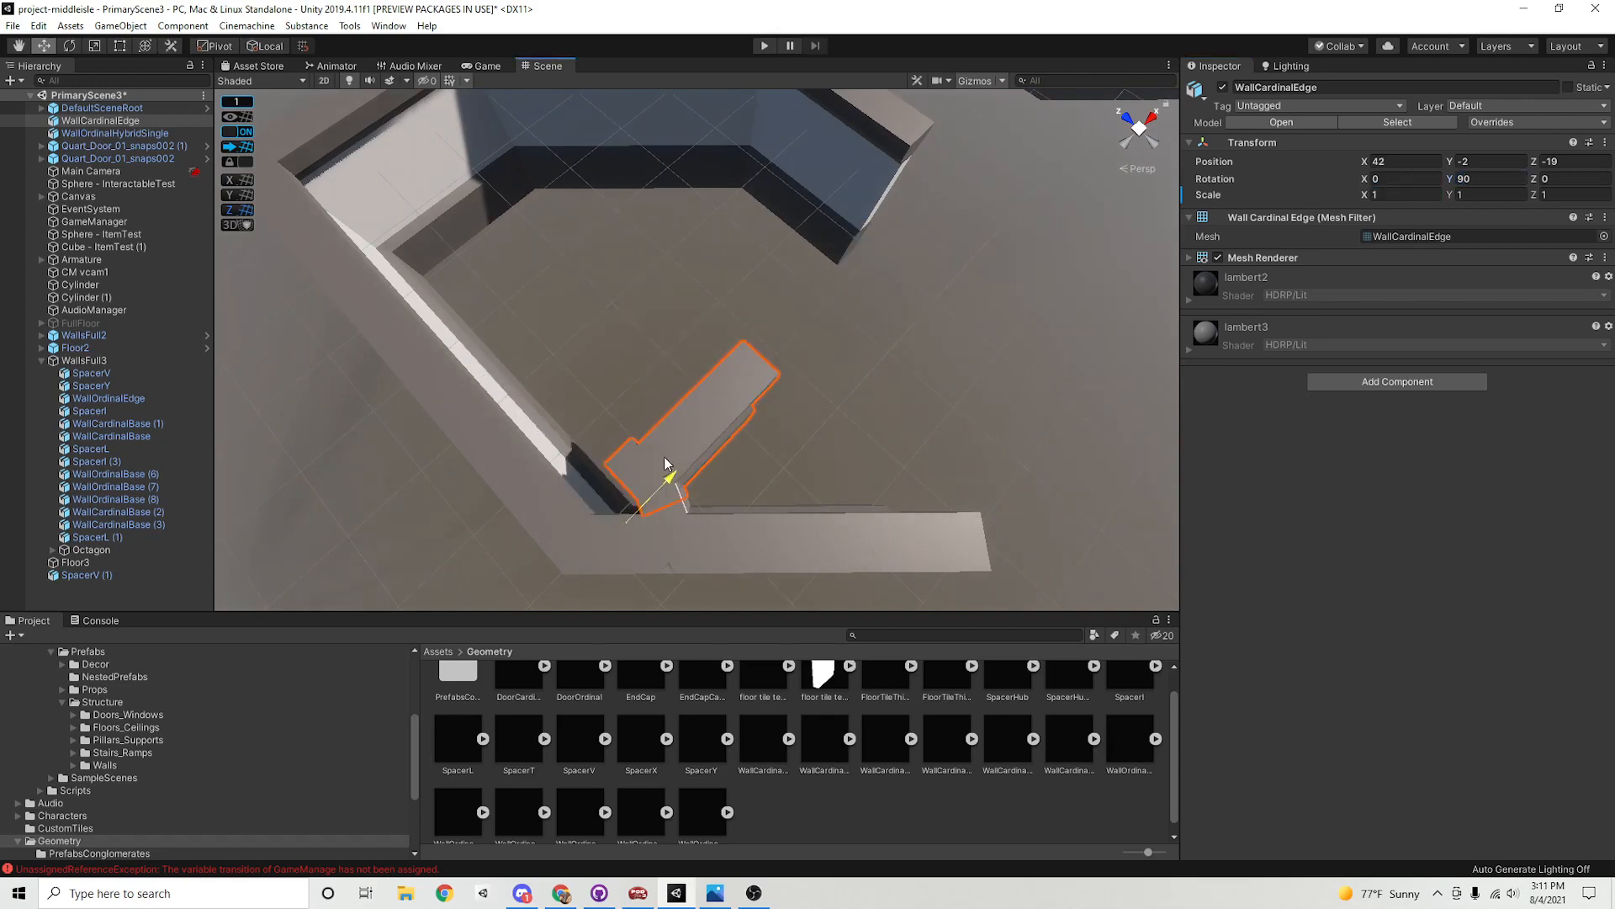
click(728, 543)
shift+click(711, 446)
scroll(991, 487, up, 10)
middle_drag(905, 537, 938, 398)
Add a convex Mesh Collider to WallCardinalEdge and check how it wraps the piece
click(812, 328)
click(1396, 381)
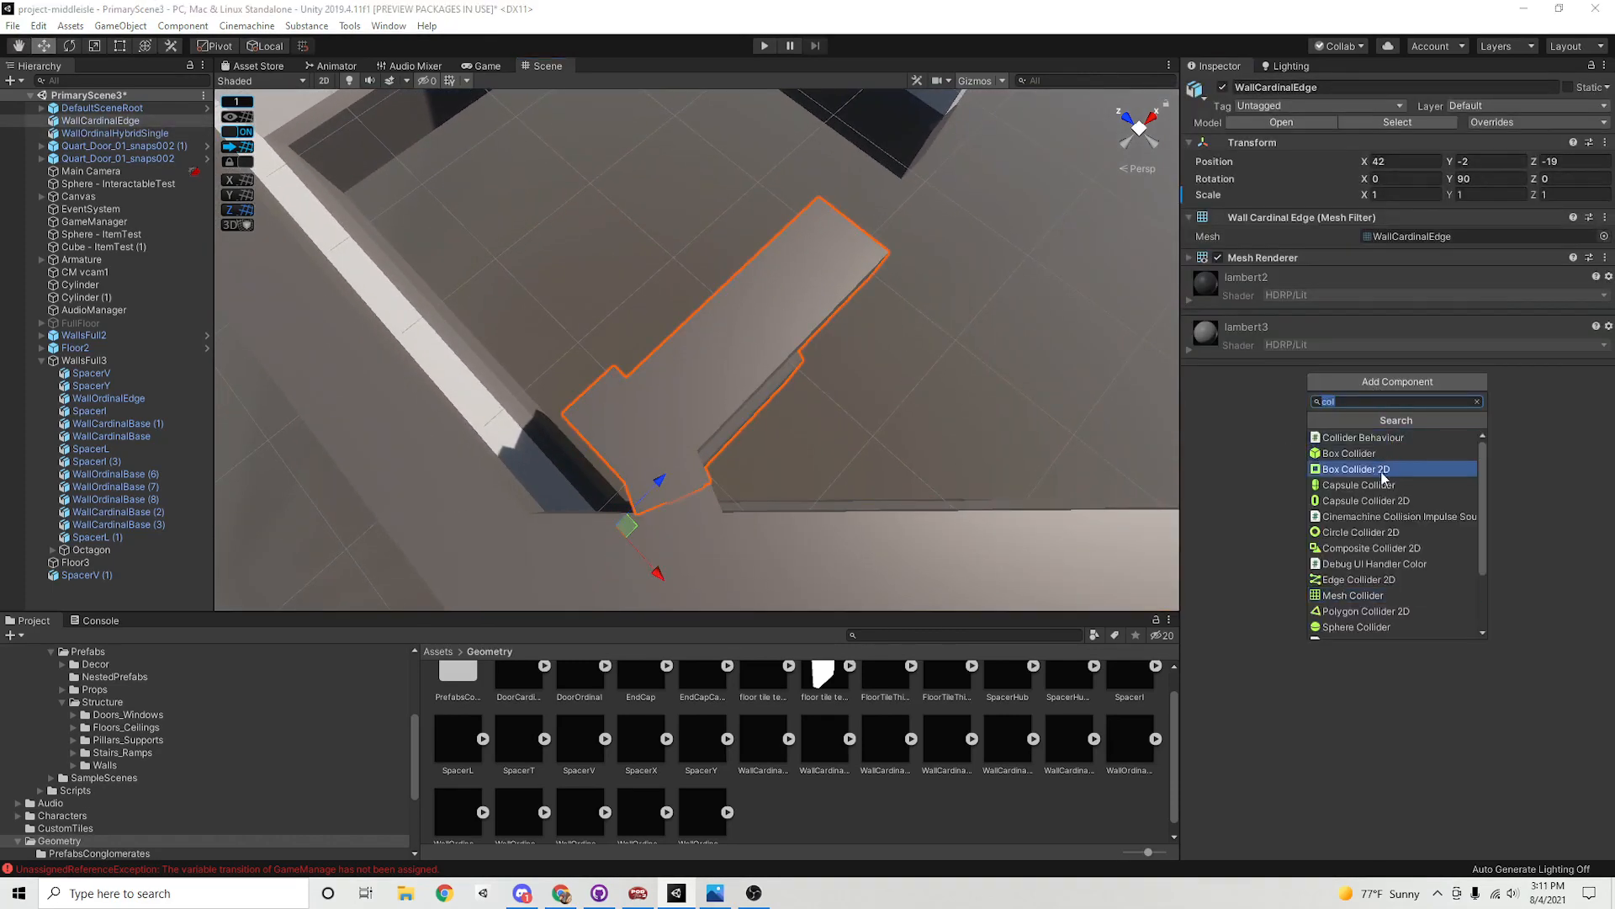
click(1374, 598)
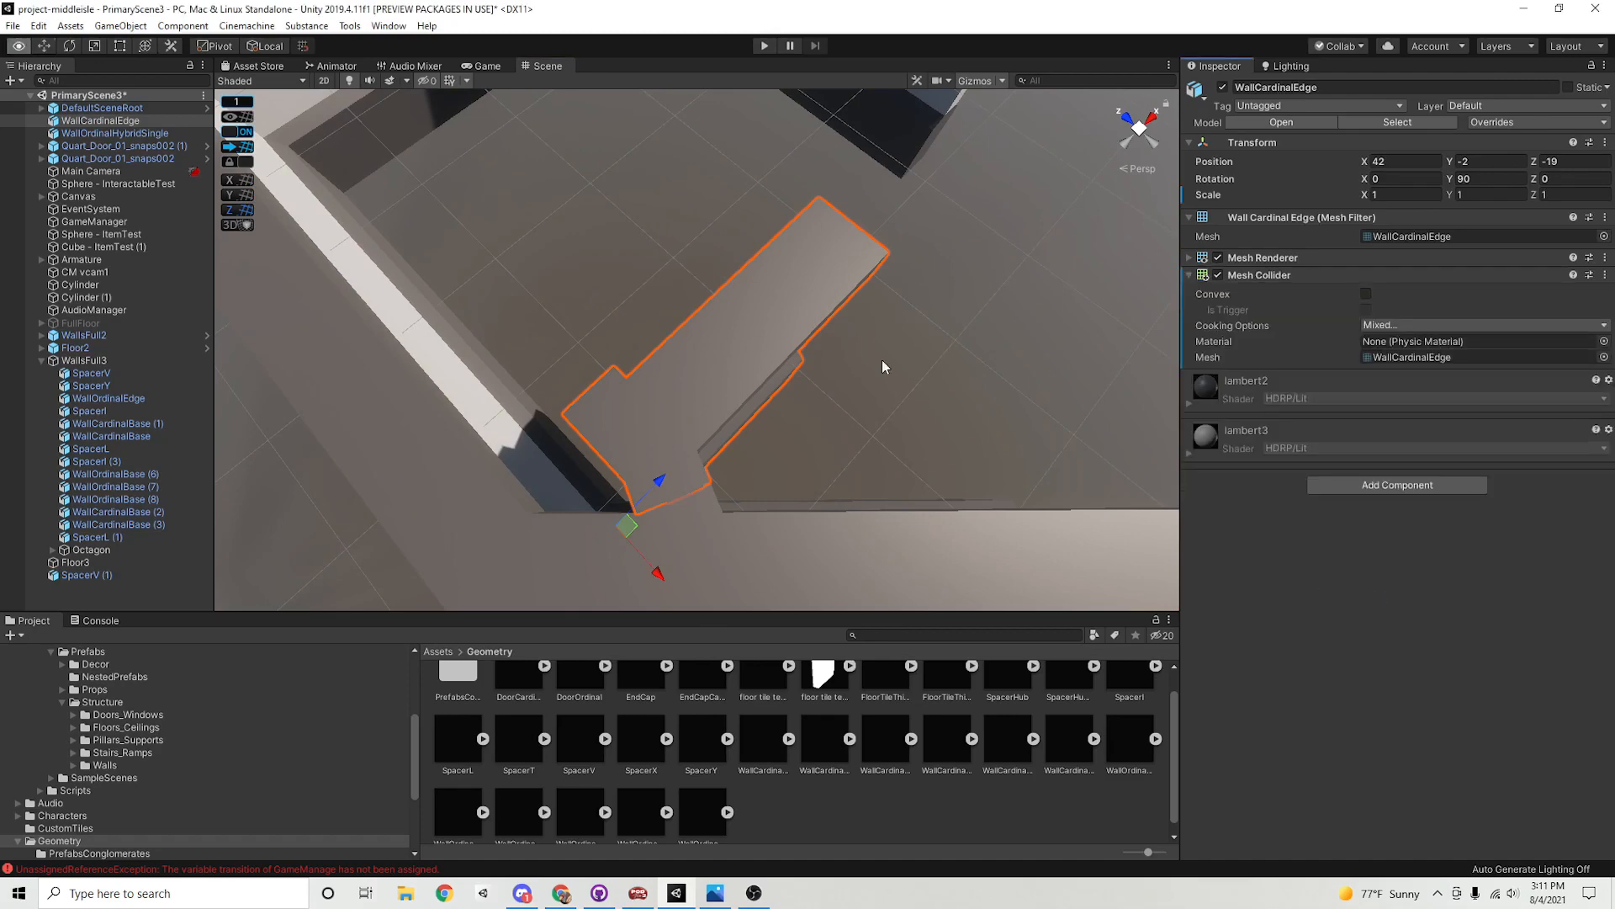
click(1366, 294)
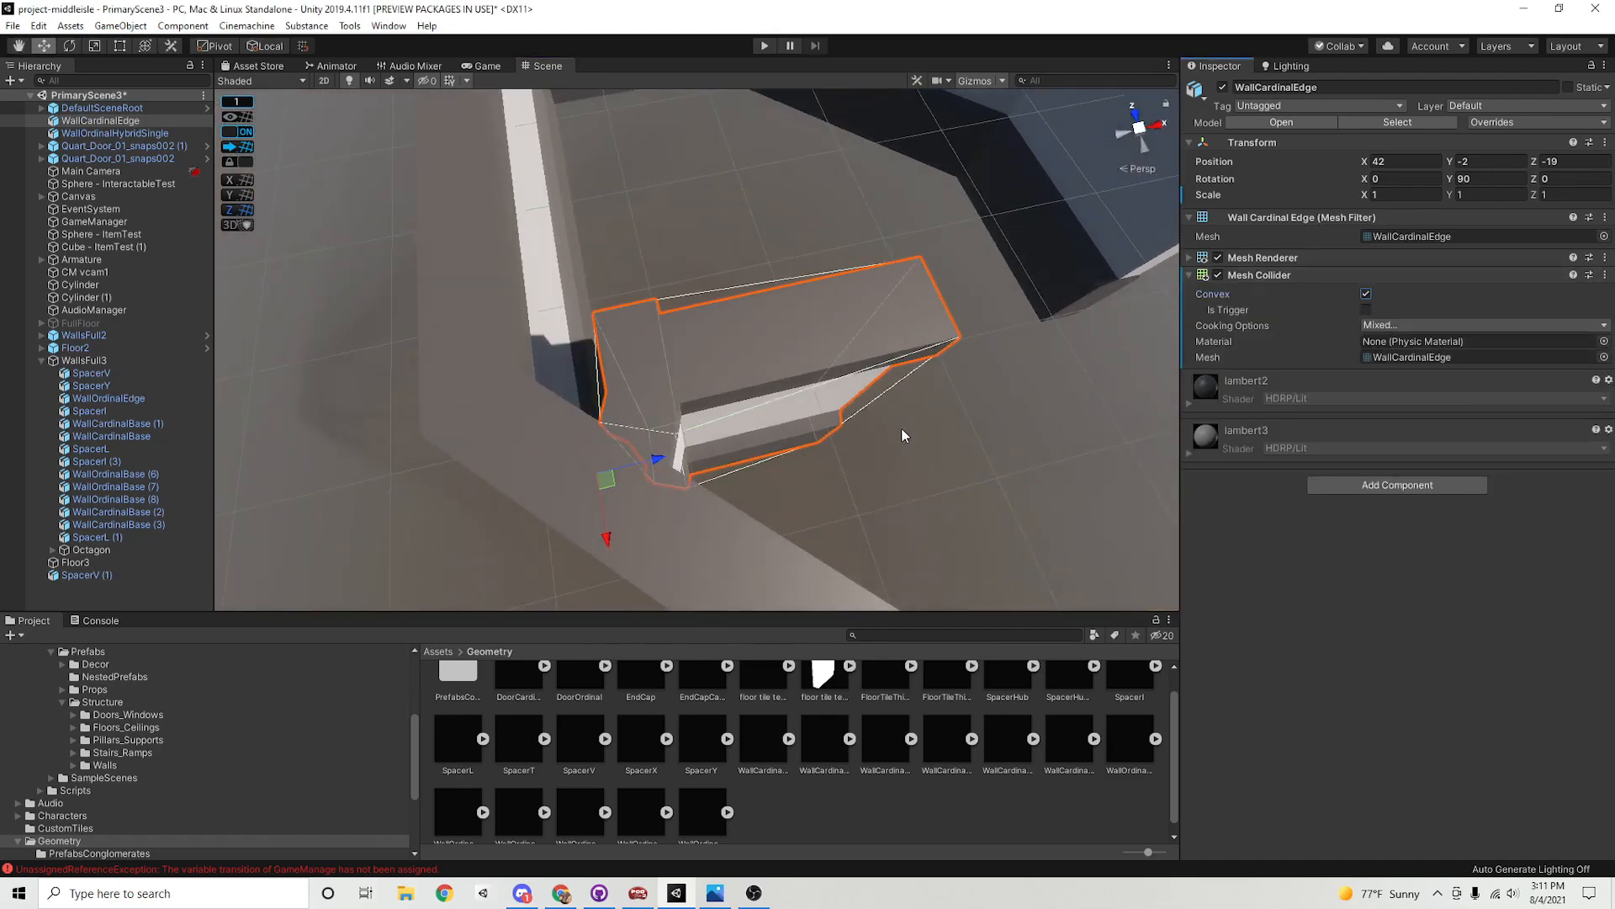
alt+drag(901, 432, 721, 472)
Examine the small angled room's walls and the opening in the octagonal room from several angles
alt+right_drag(721, 472, 865, 498)
shift+click(762, 508)
alt+drag(762, 508, 699, 523)
scroll(916, 523, down, 5)
alt+drag(934, 527, 1061, 522)
alt+right_drag(1061, 522, 878, 490)
alt+drag(878, 490, 853, 551)
click(995, 497)
alt+right_drag(995, 498, 642, 451)
alt+drag(642, 451, 523, 371)
alt+right_drag(522, 371, 775, 434)
alt+drag(775, 434, 816, 440)
alt+right_drag(815, 440, 949, 449)
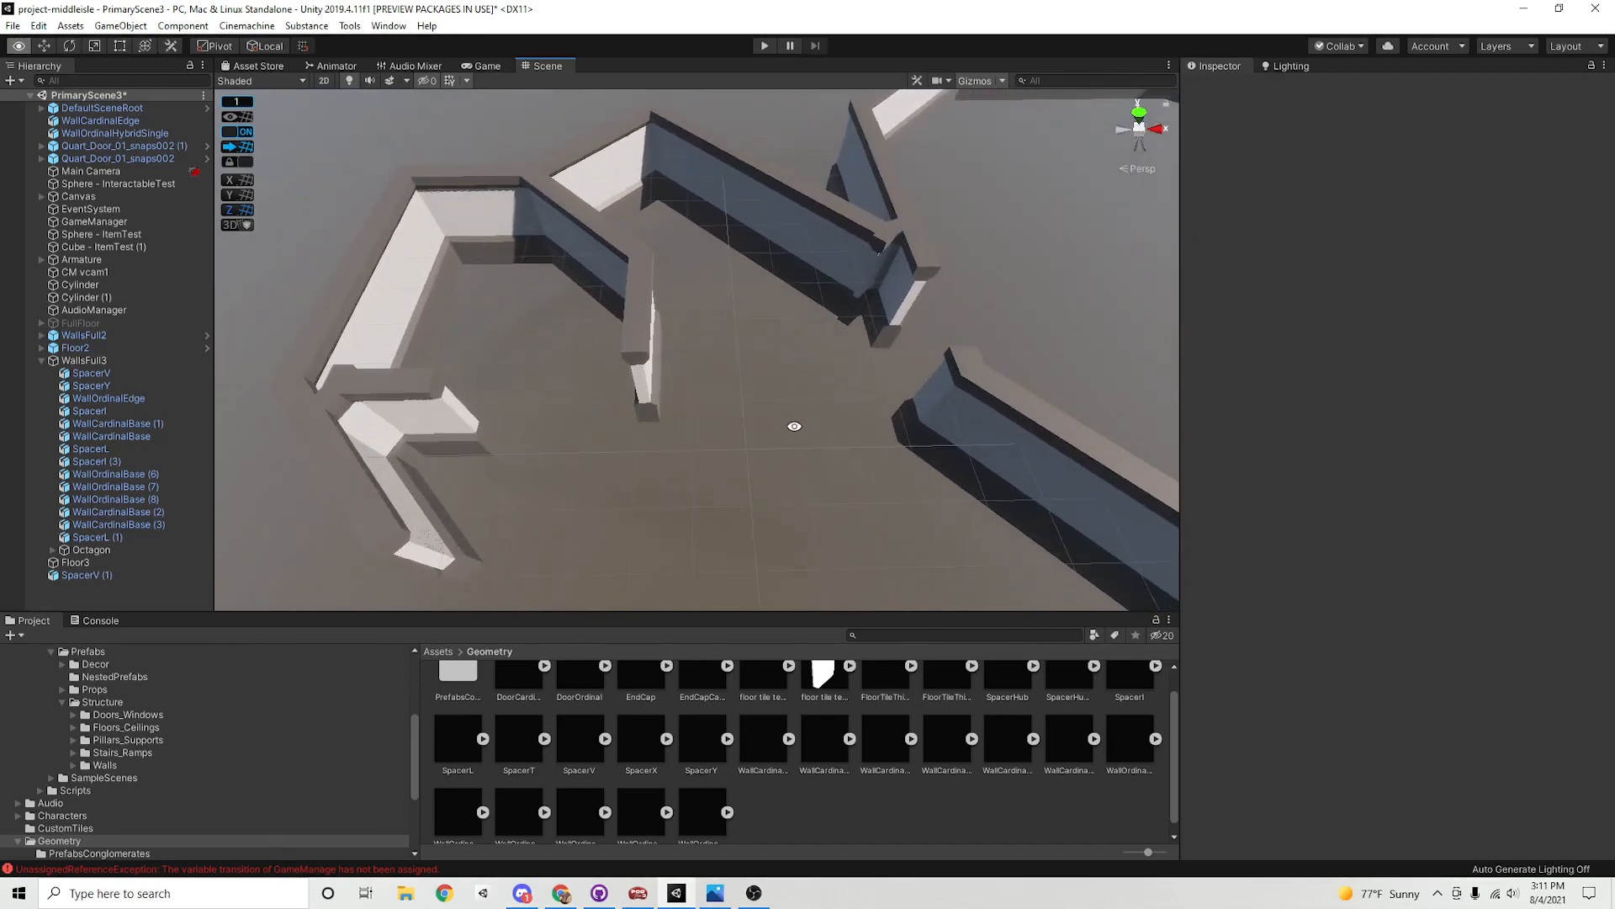
alt+drag(814, 389, 1002, 455)
alt+drag(718, 460, 628, 402)
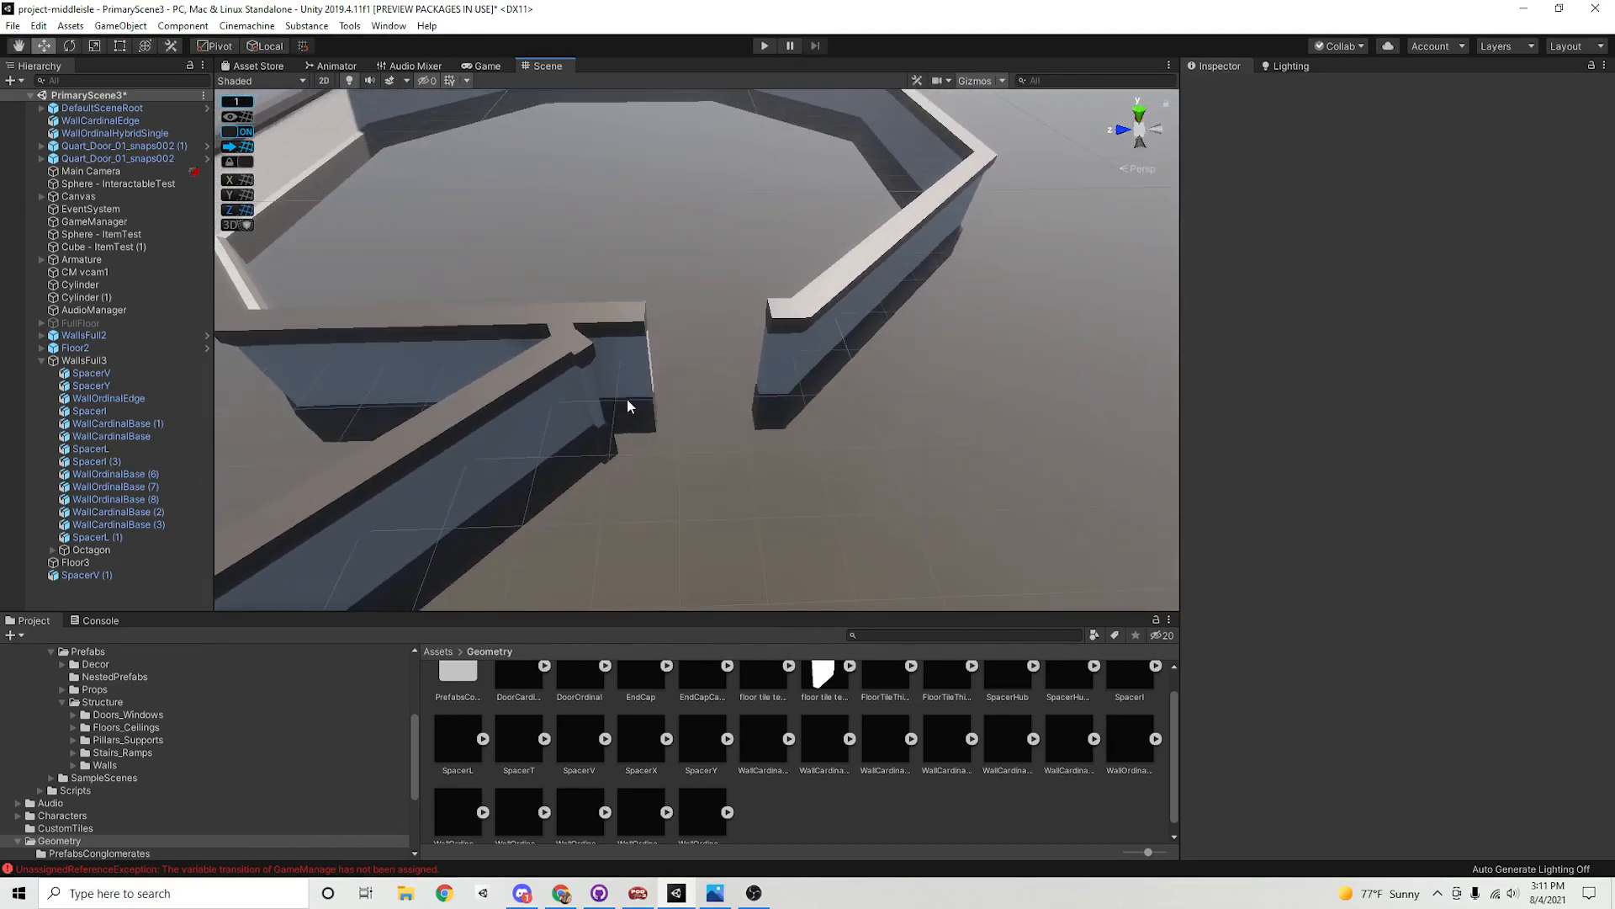
Delete the SpacerI (2) under SpacerL (8) that juts into the octagonal room's opening
scroll(628, 402, up, 10)
middle_drag(565, 367, 548, 403)
scroll(617, 355, up, 1)
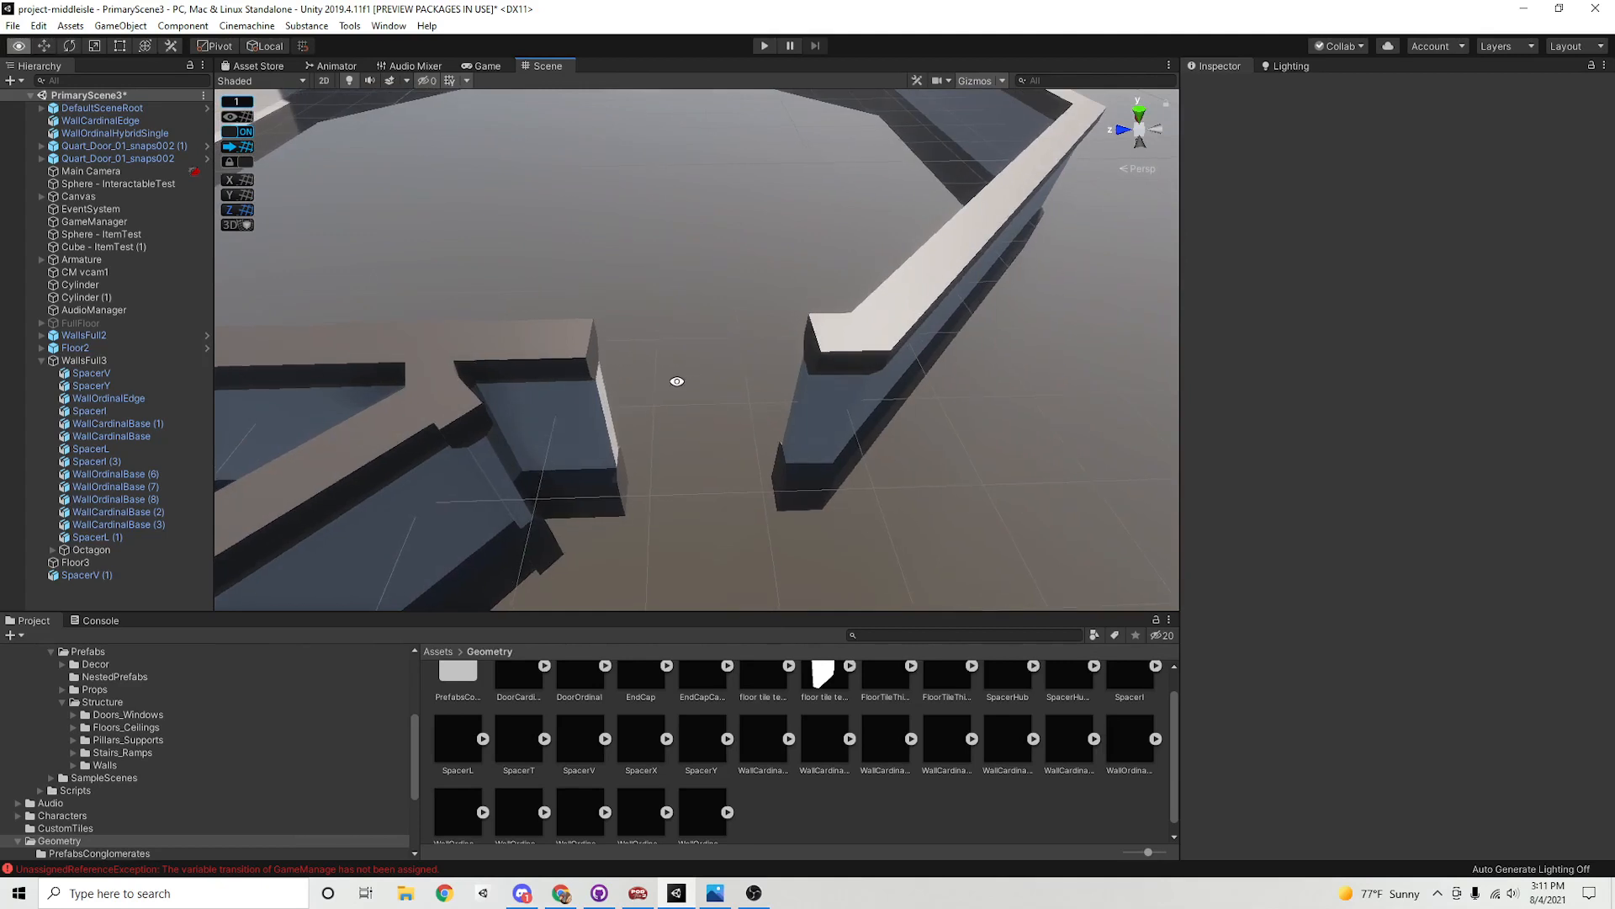
alt+drag(674, 382, 674, 346)
alt+drag(522, 380, 576, 375)
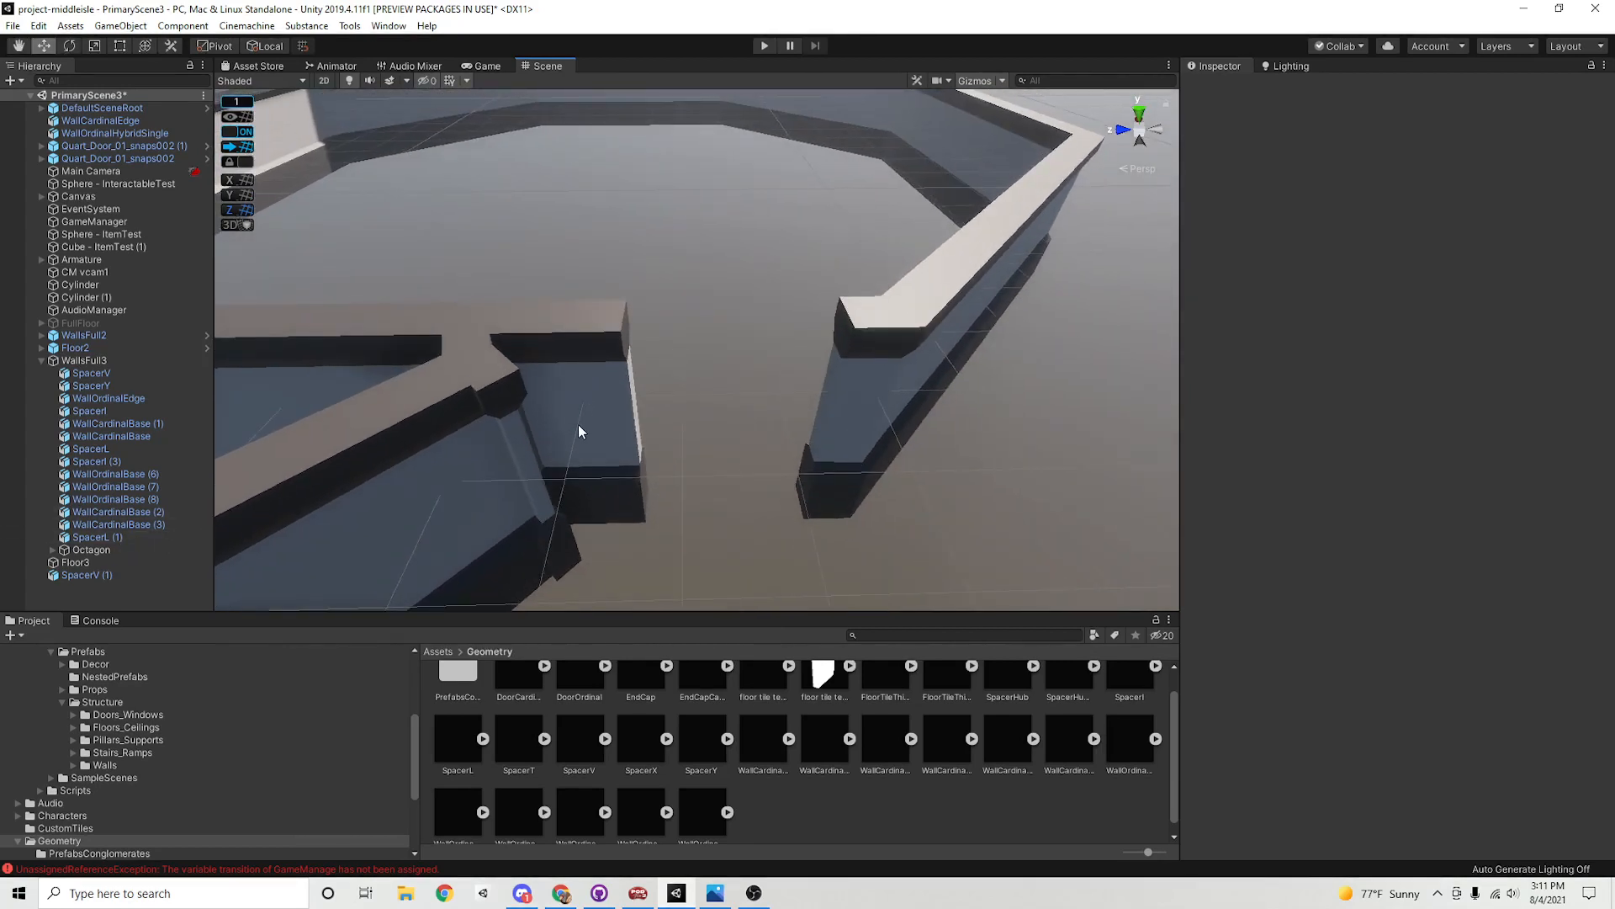
scroll(614, 426, down, 5)
click(655, 382)
click(792, 373)
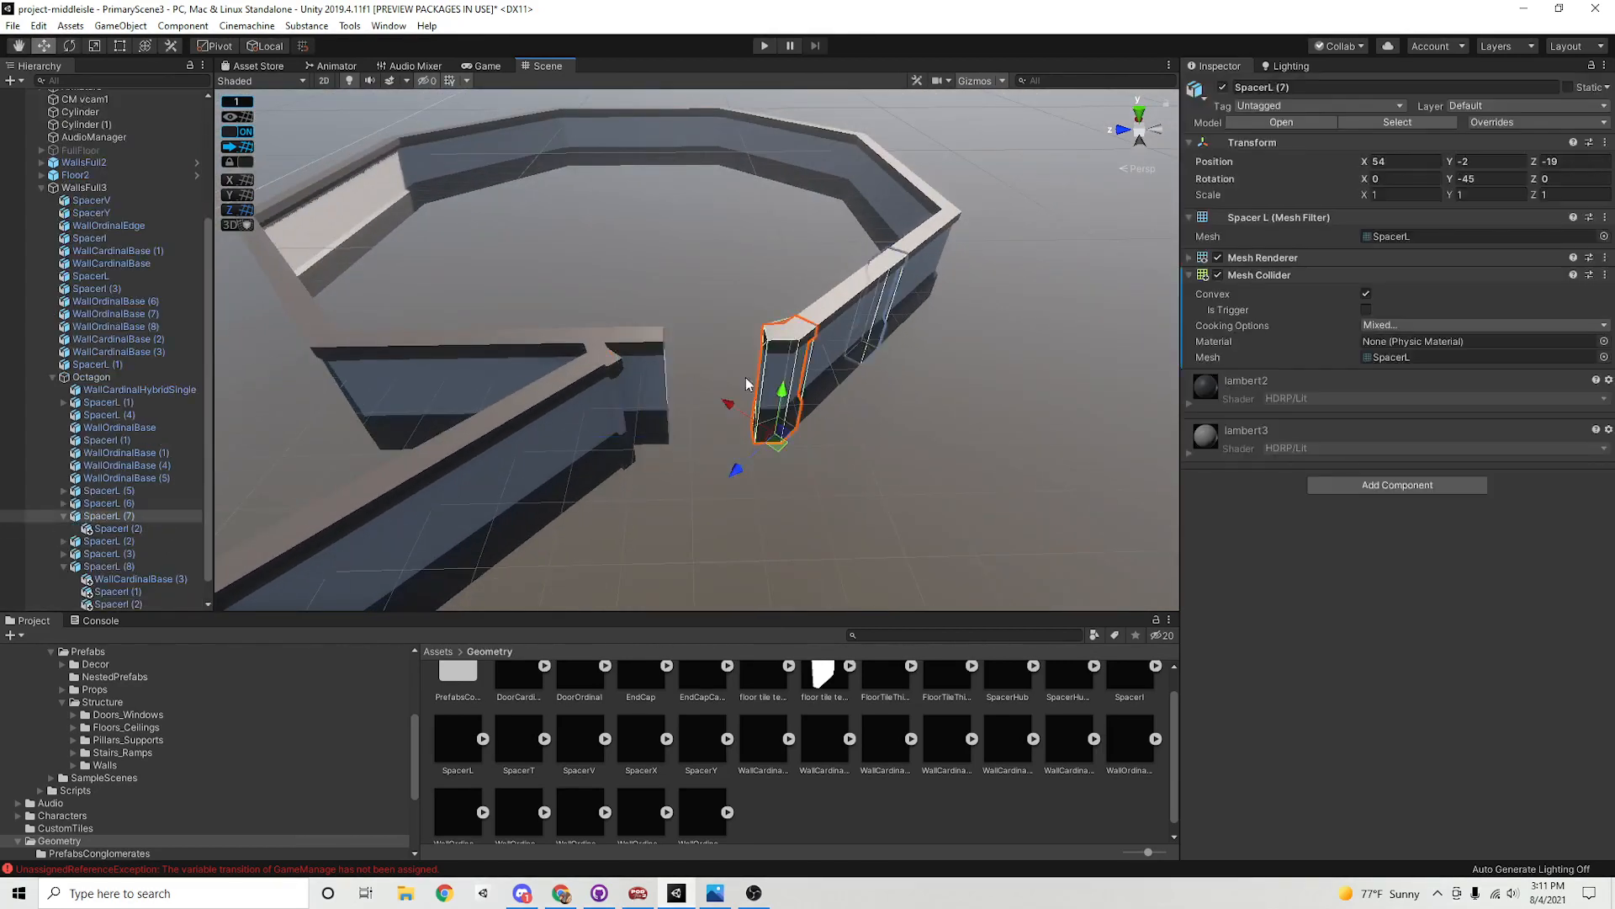
scroll(745, 378, up, 5)
mouse_move(698, 408)
alt+mouse_down()
mouse_move(699, 347)
mouse_move(682, 382)
mouse_move(673, 332)
mouse_move(680, 435)
alt+mouse_up()
click(617, 403)
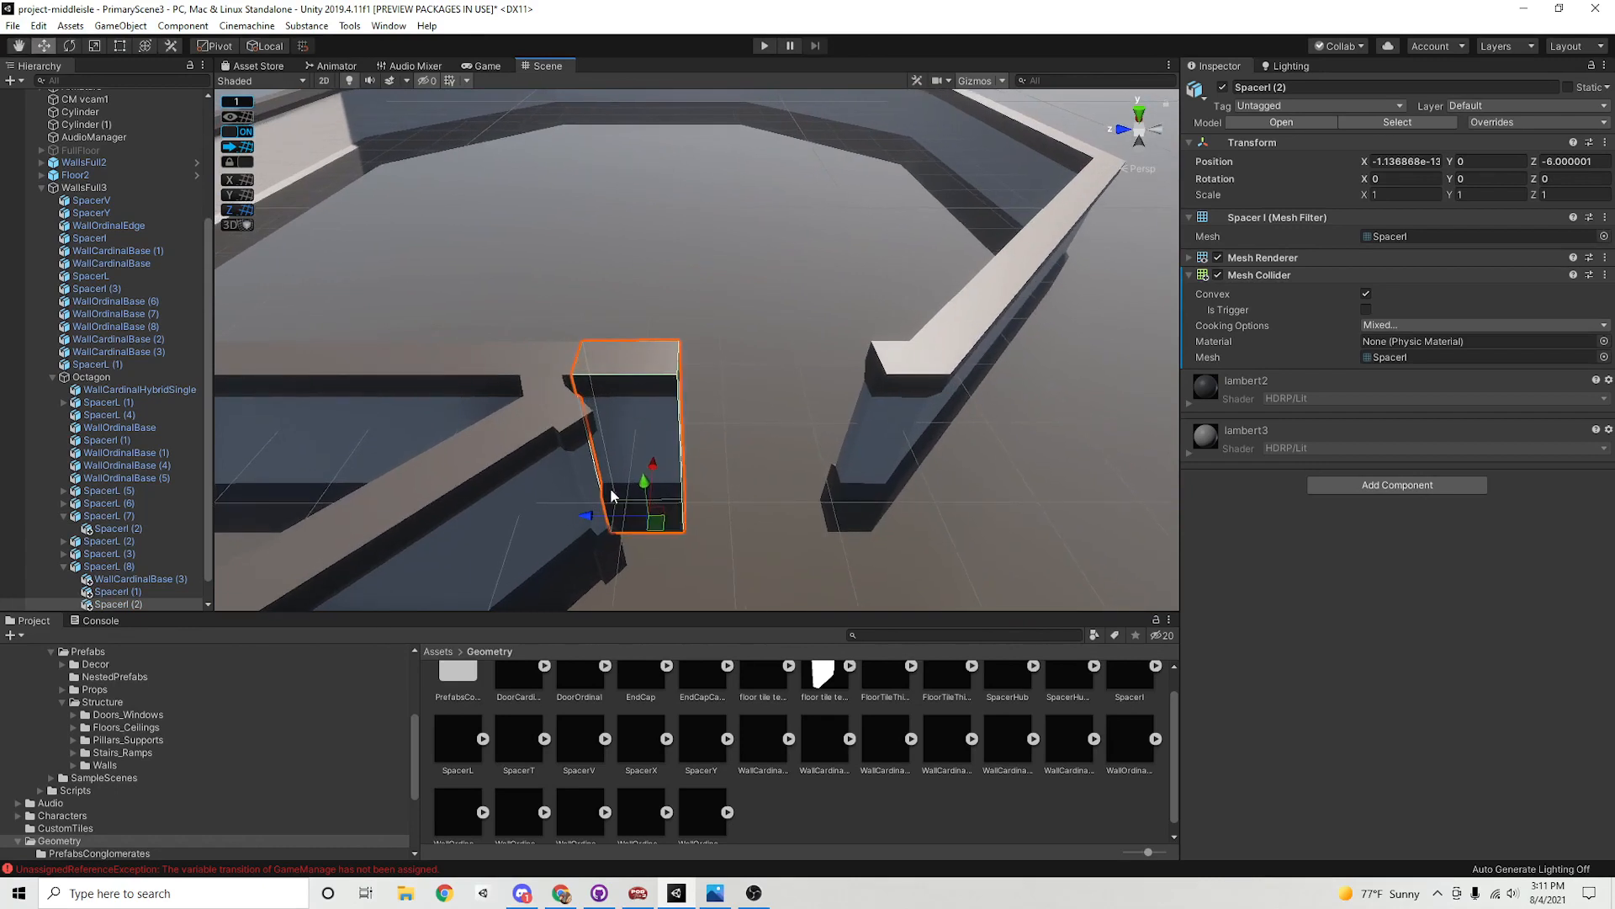
key(Delete)
scroll(101, 496, down, 1)
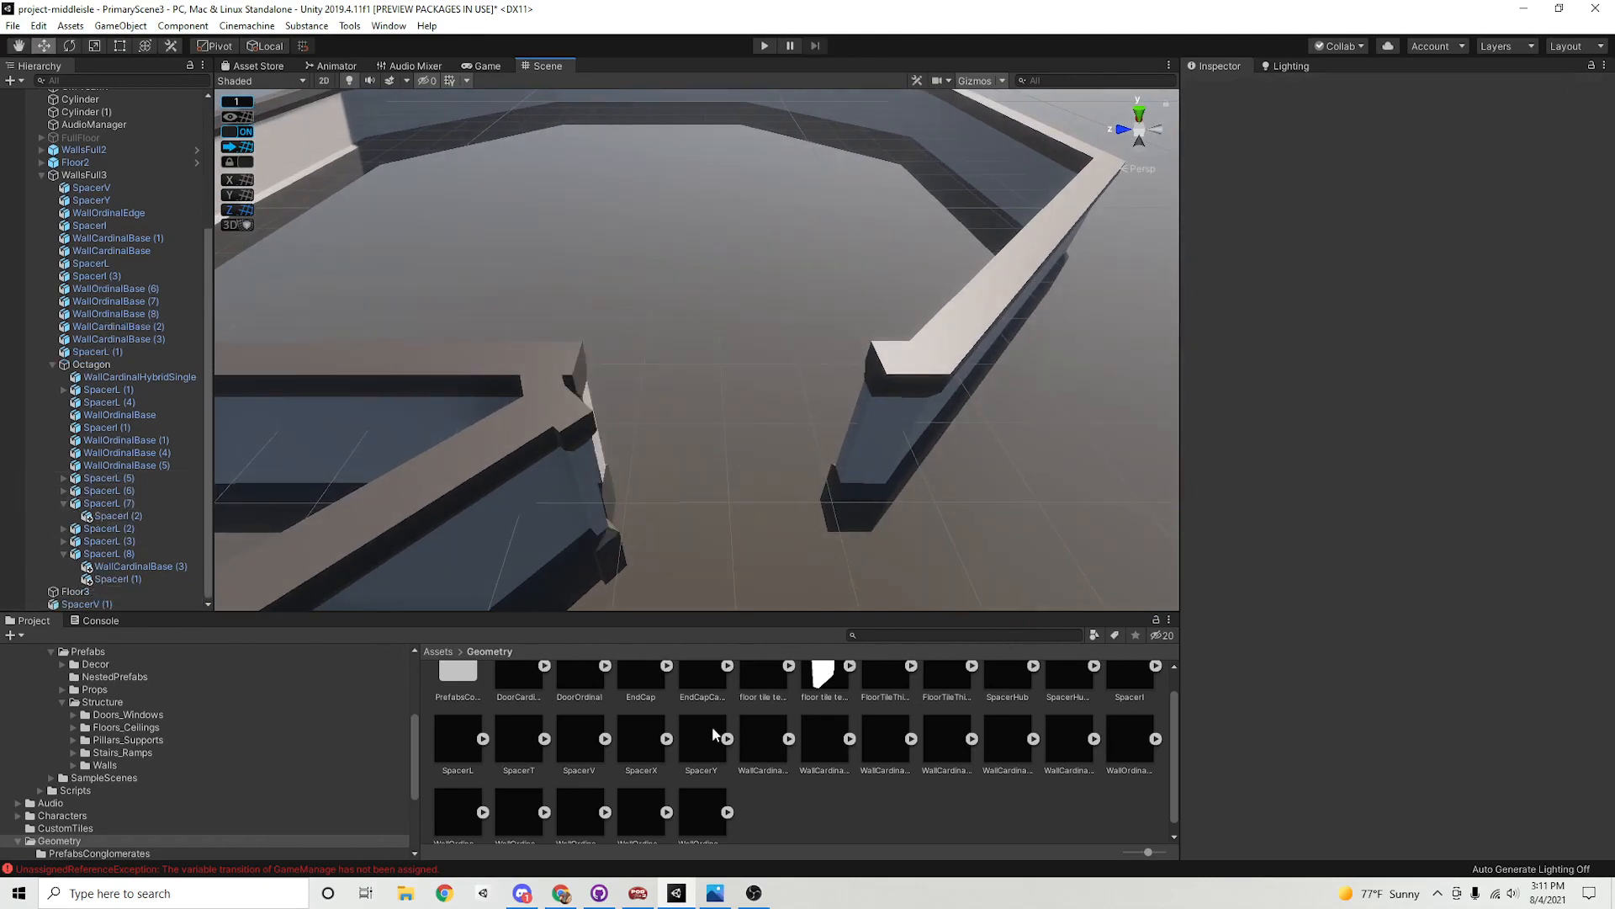
Add a DoorCardinal piece near the octagonal room's opening and snap it to position 58, -3, -18
scroll(811, 747, down, 1)
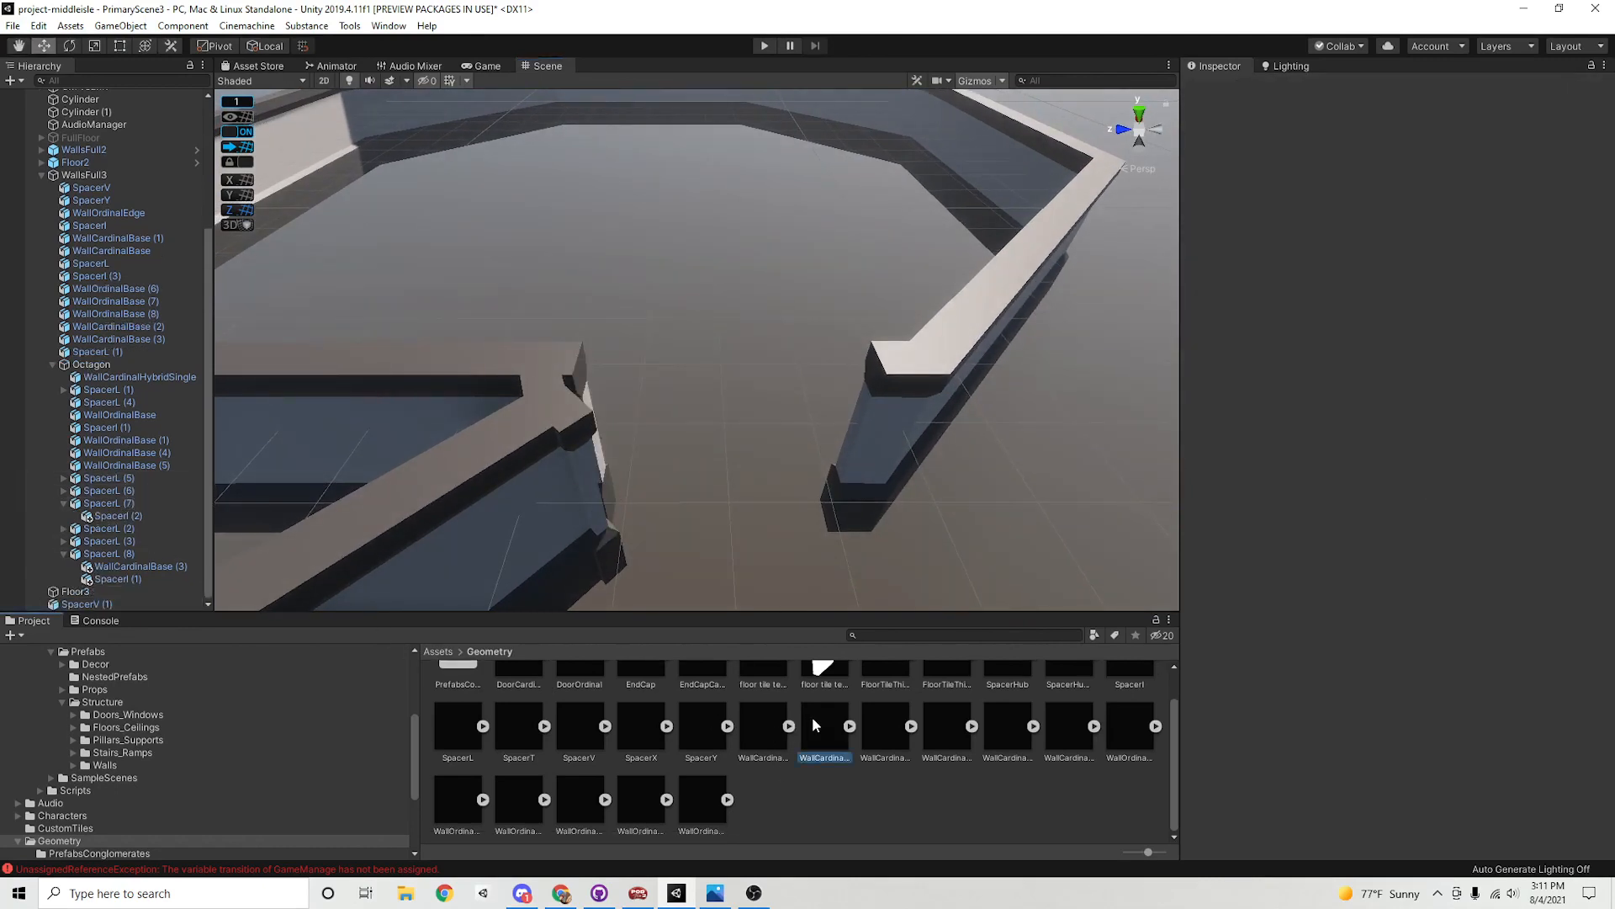
scroll(816, 772, up, 1)
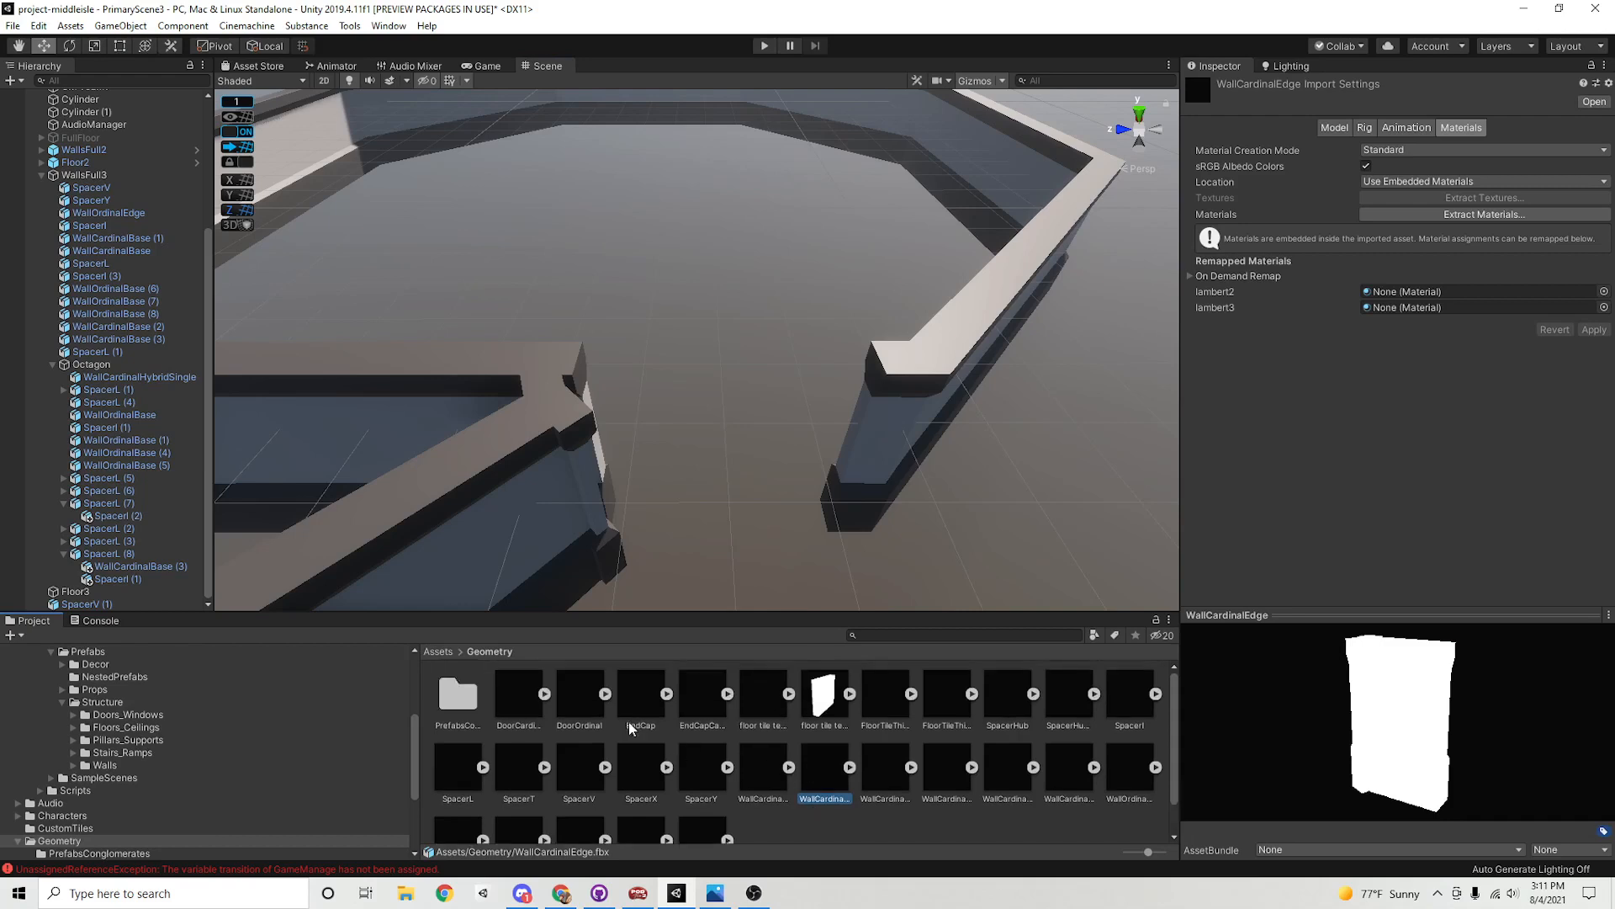
click(519, 698)
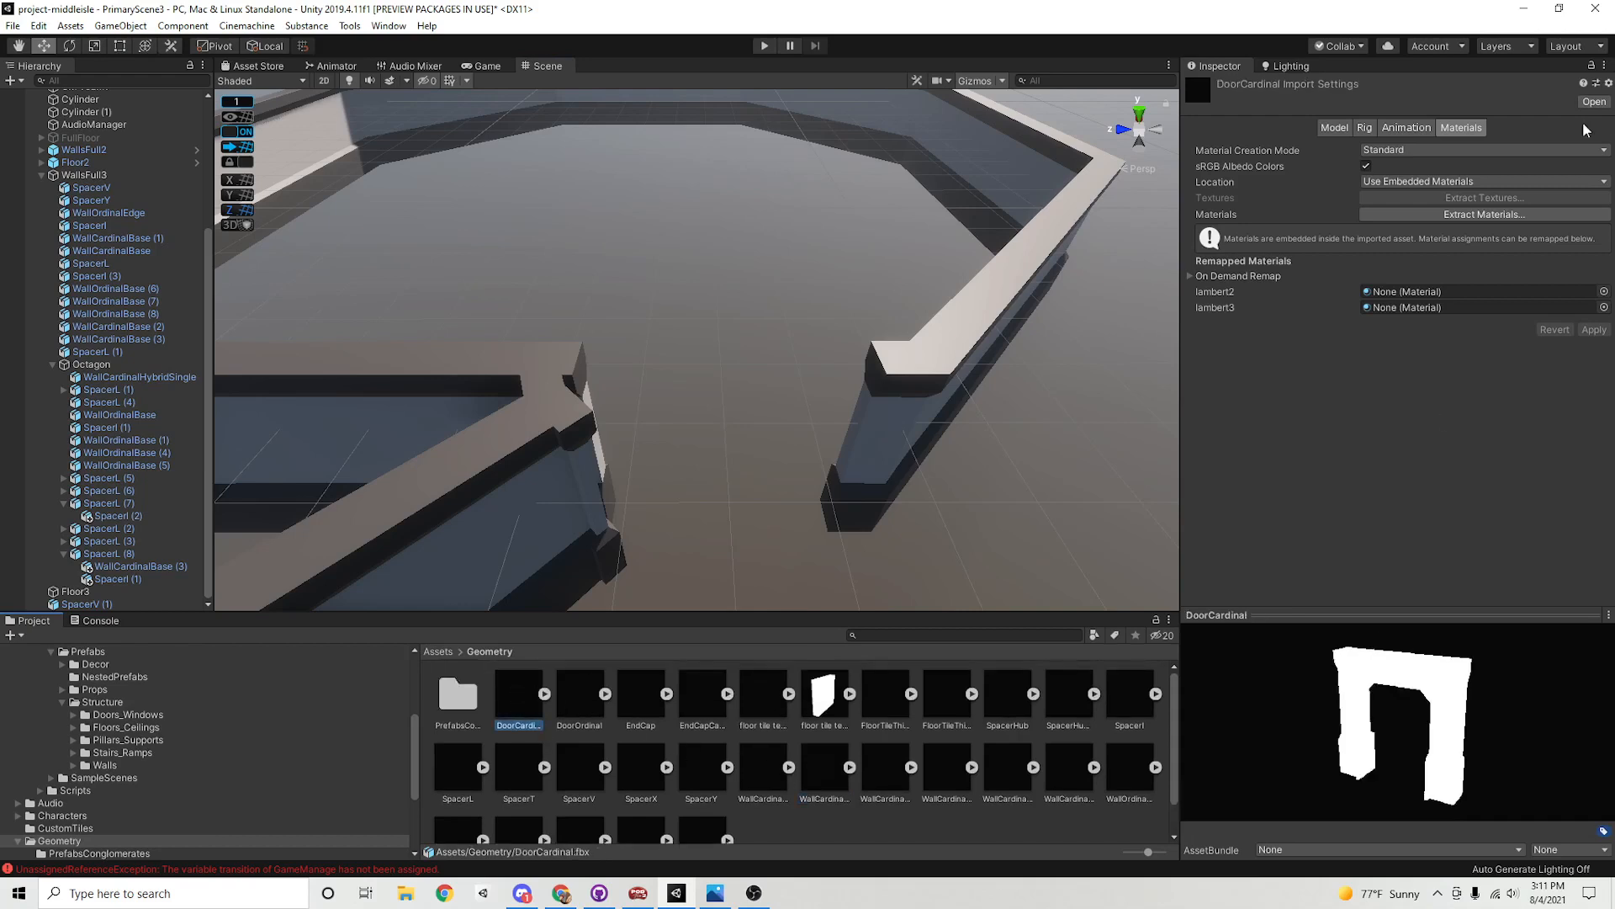
drag(516, 678, 757, 401)
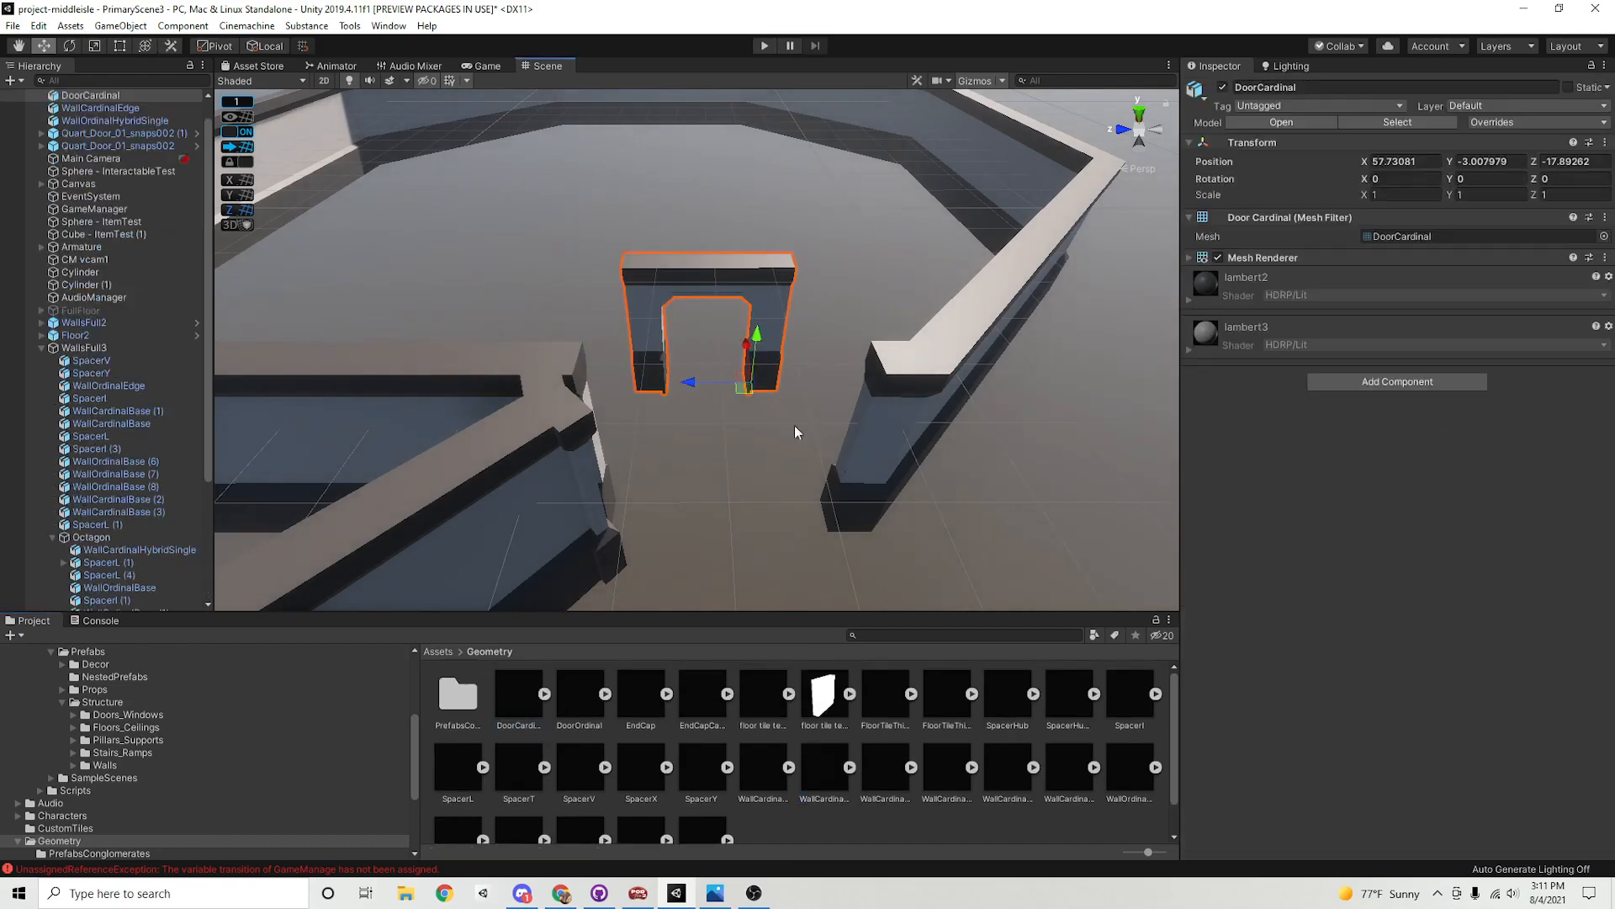
click(241, 150)
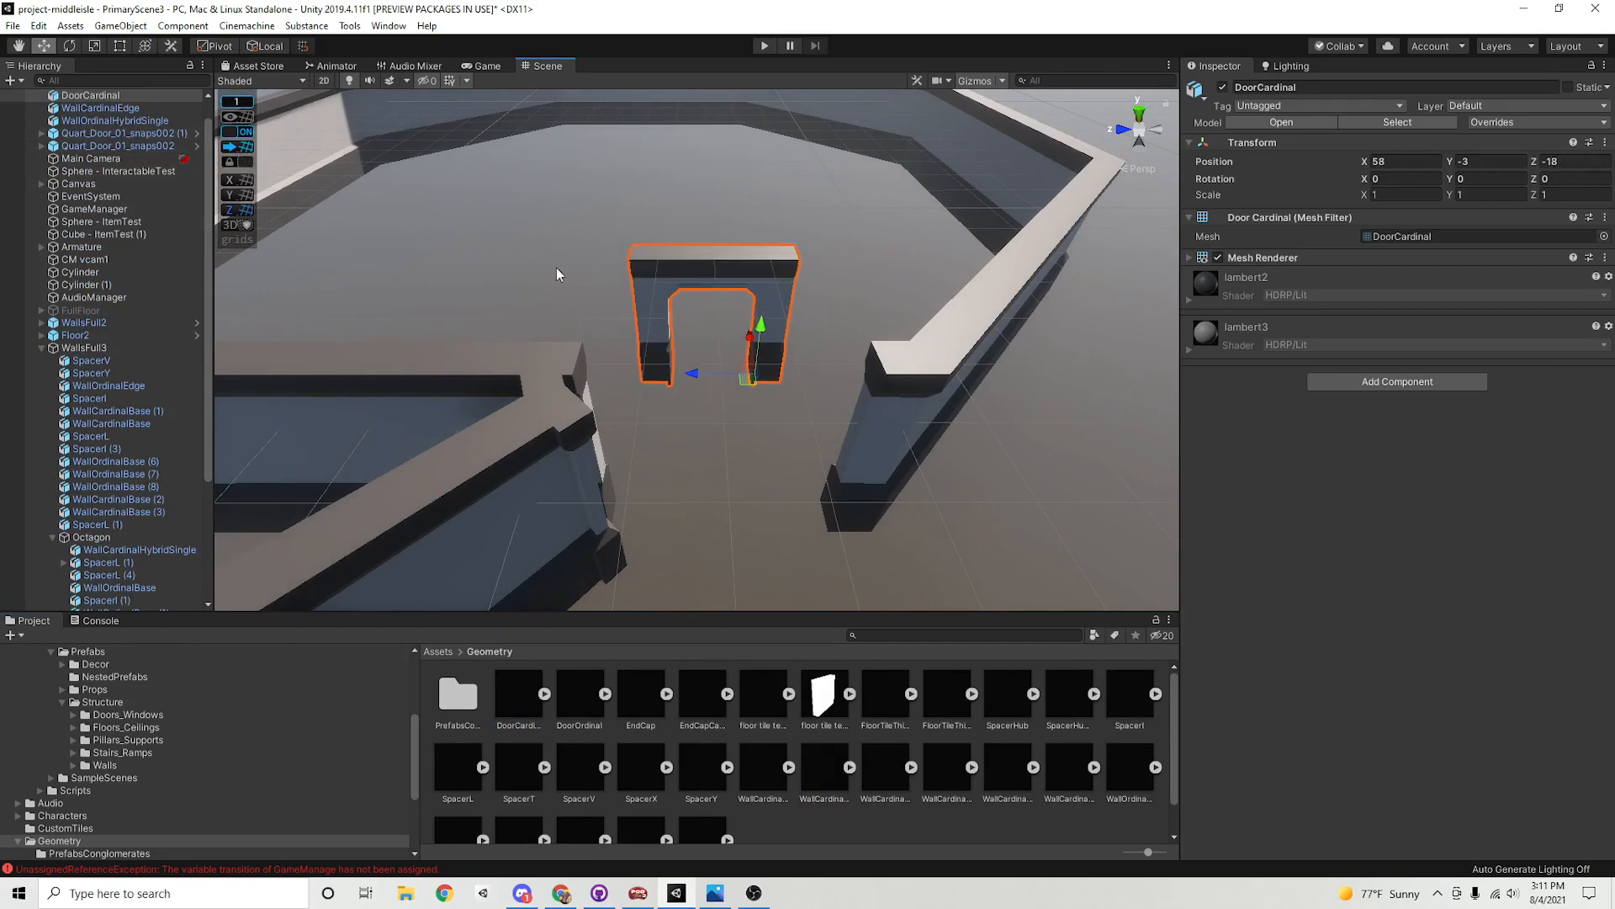
Move DoorCardinal to 54, -2, -18 so it fills the opening between WallCardinalHybridSingle and SpacerL (7)
alt+drag(559, 274, 761, 294)
drag(782, 394, 806, 348)
alt+drag(806, 348, 404, 493)
drag(912, 519, 1093, 513)
click(903, 370)
click(718, 364)
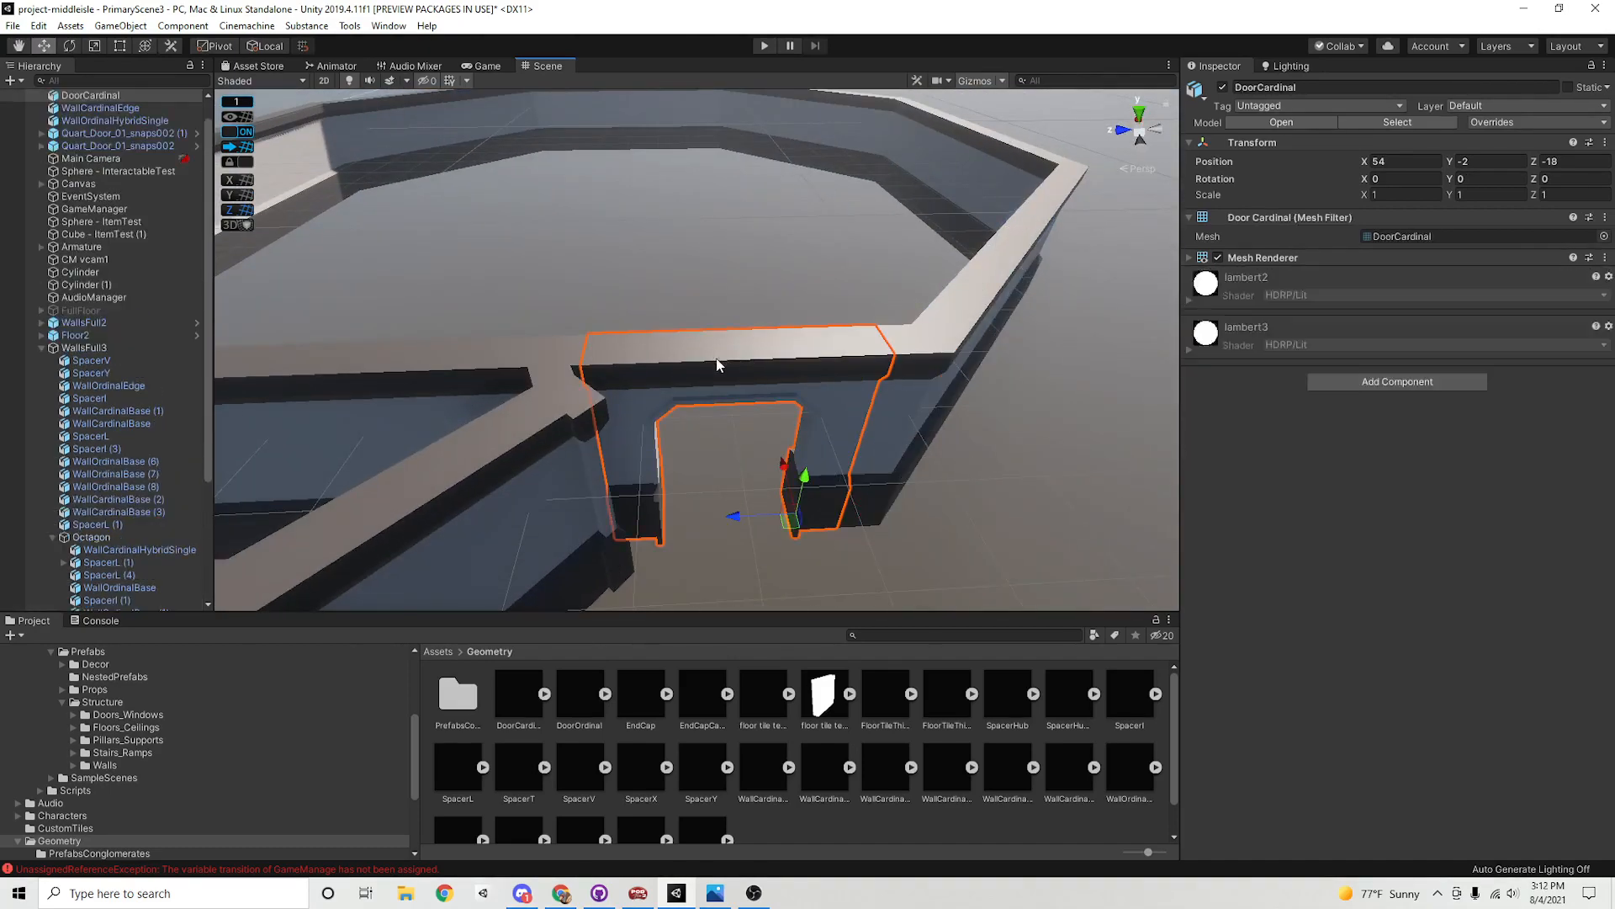
click(511, 358)
alt+drag(745, 392, 703, 360)
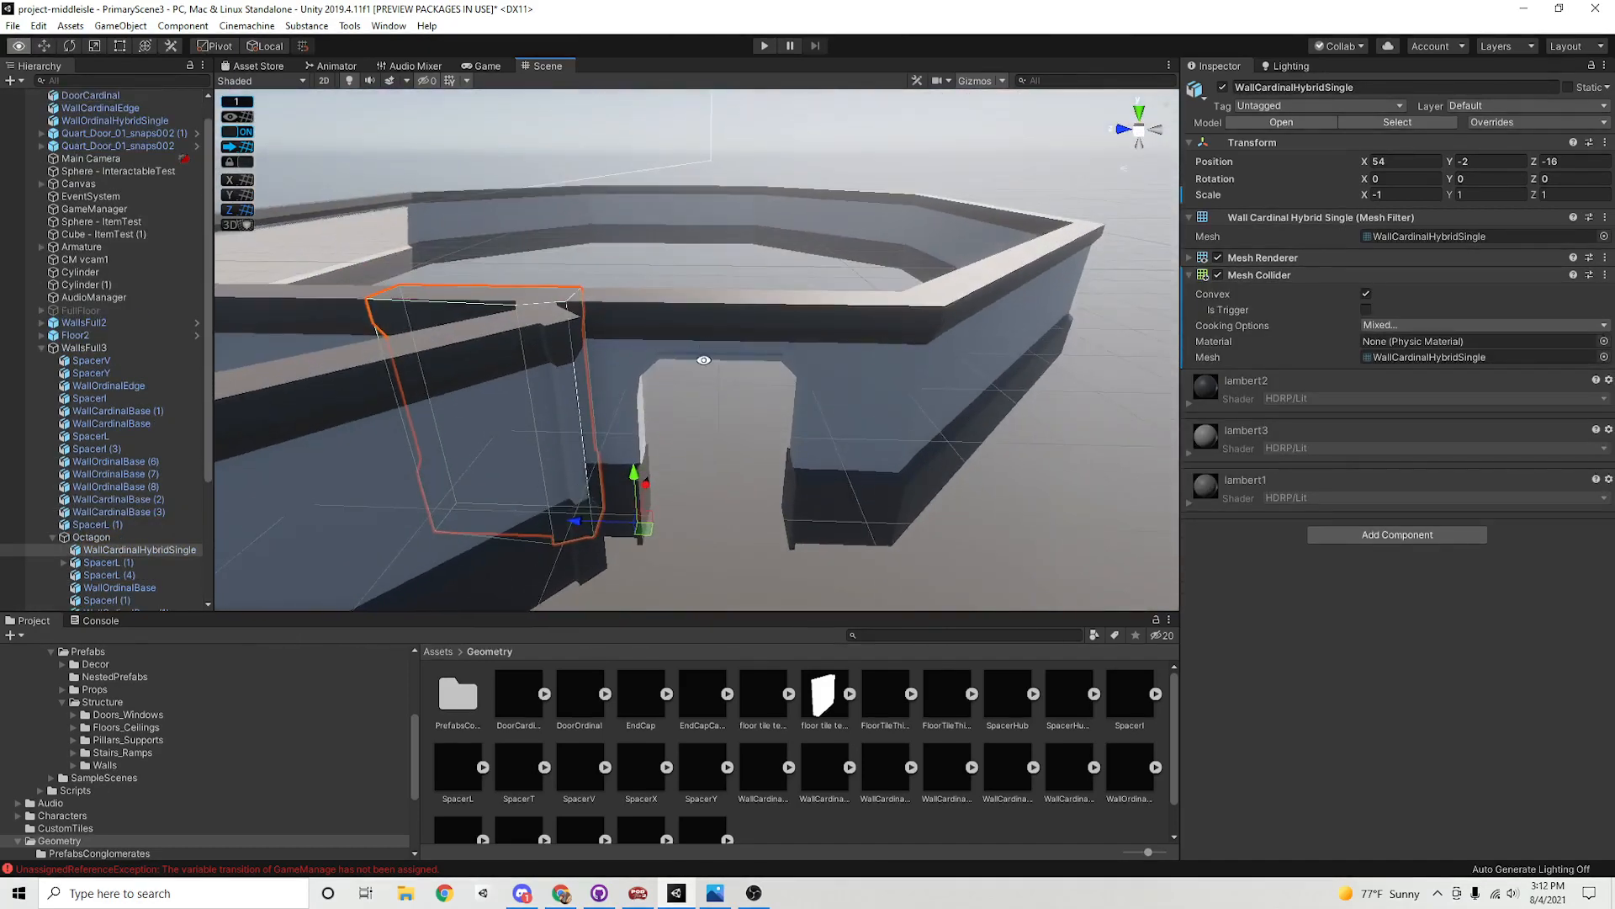
Add a Mesh Collider to DoorCardinal, try its Convex option, and leave Convex disabled
click(712, 332)
key(f)
click(1391, 383)
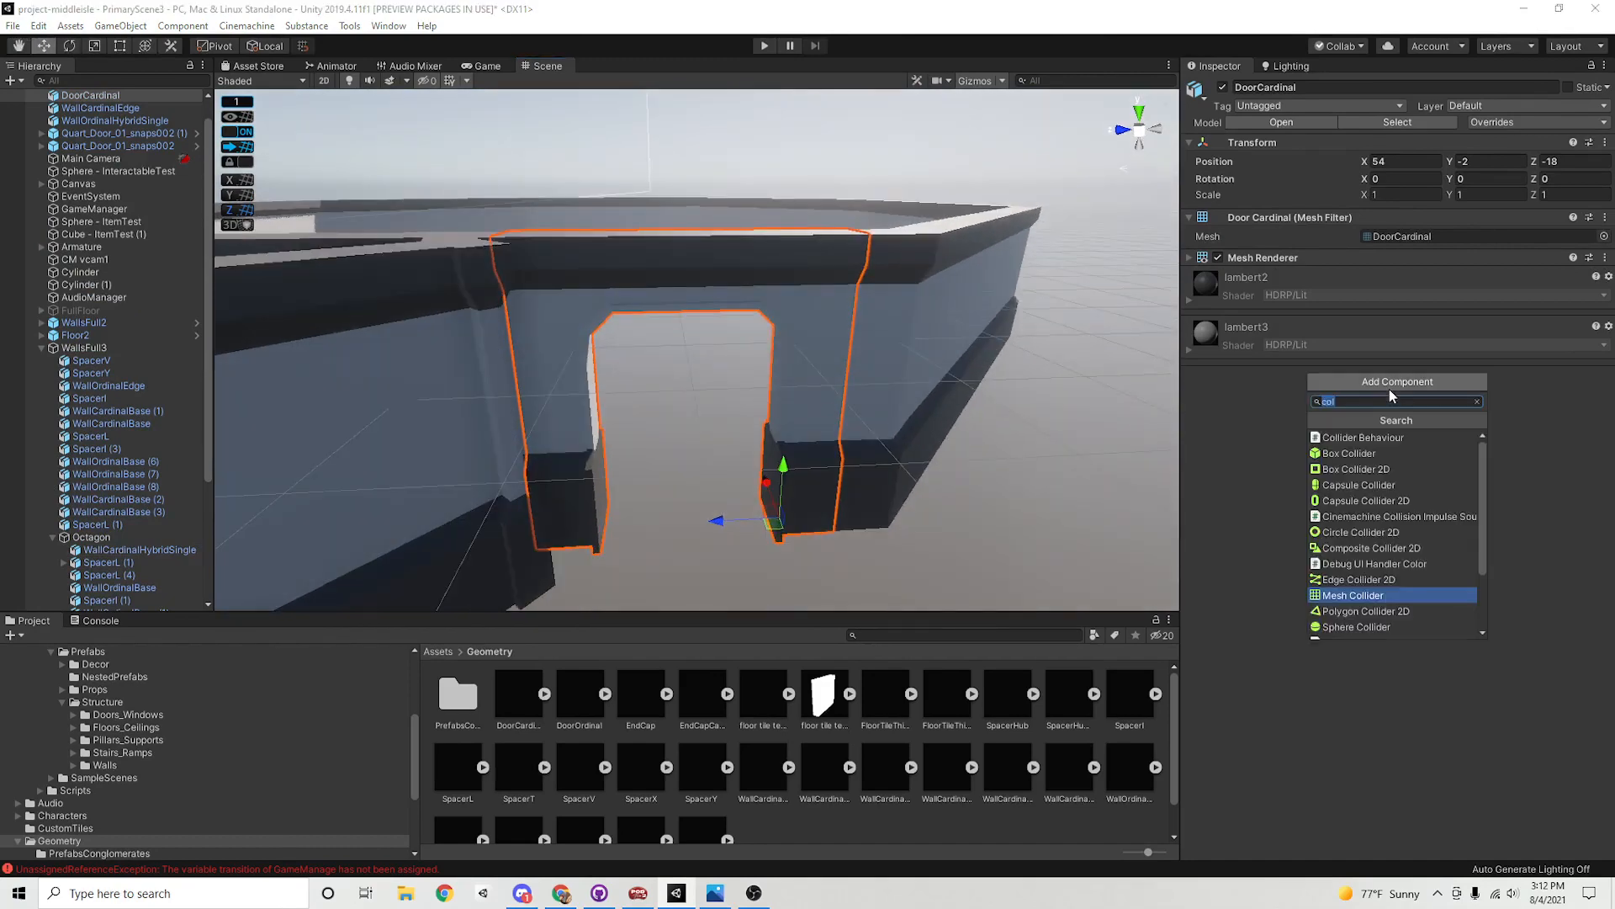
click(1381, 595)
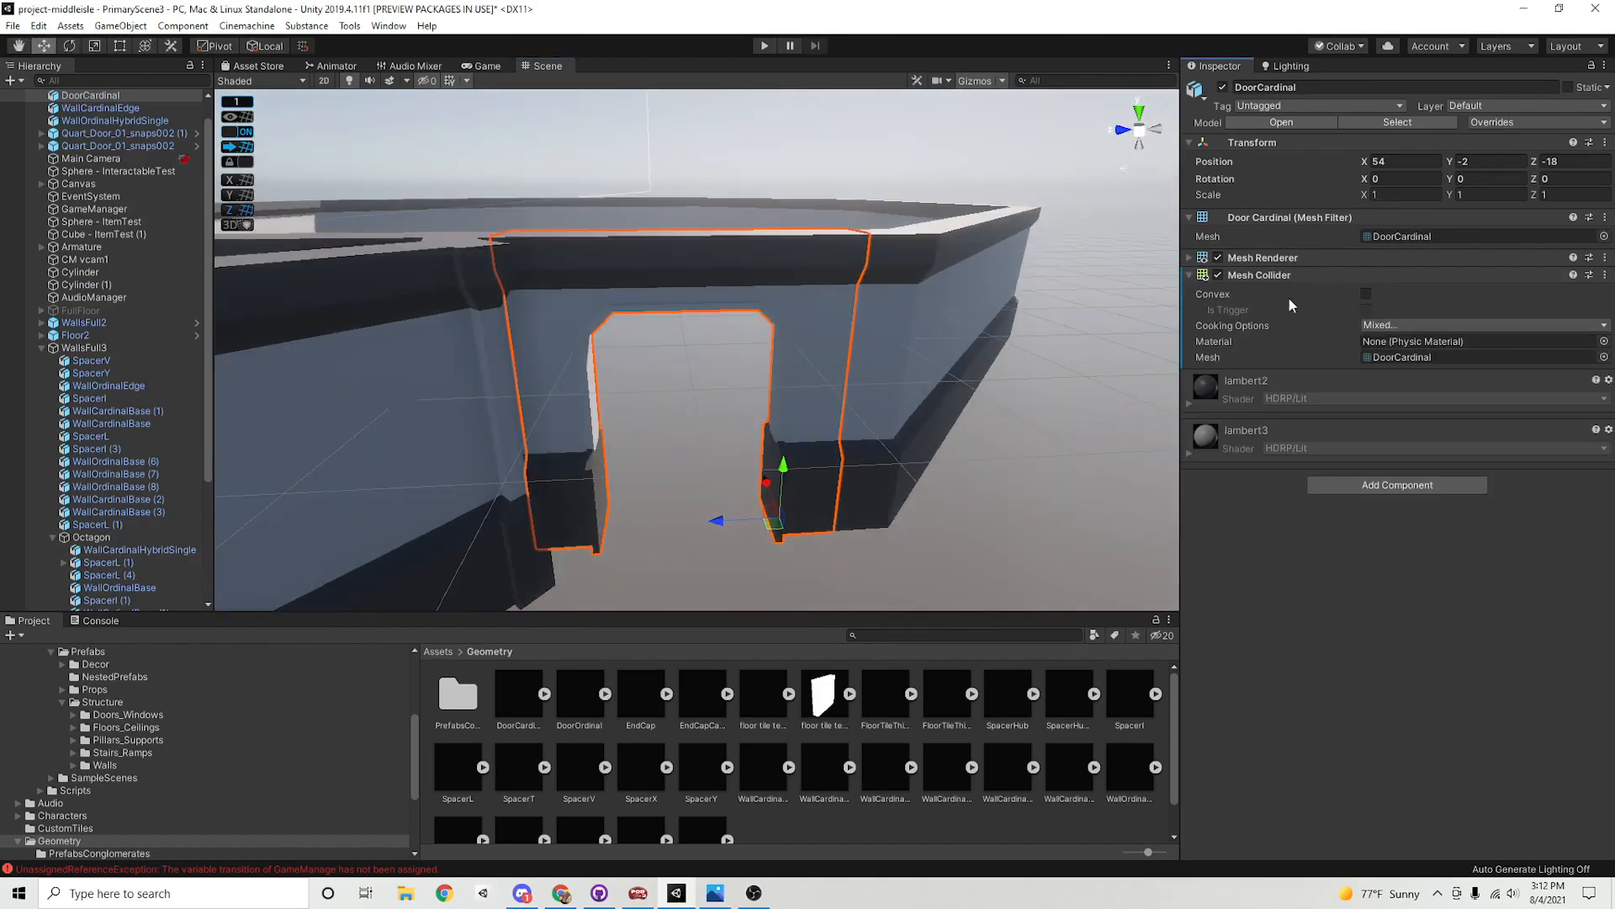
click(1365, 295)
alt+drag(850, 437, 815, 426)
alt+drag(719, 407, 942, 396)
click(1365, 293)
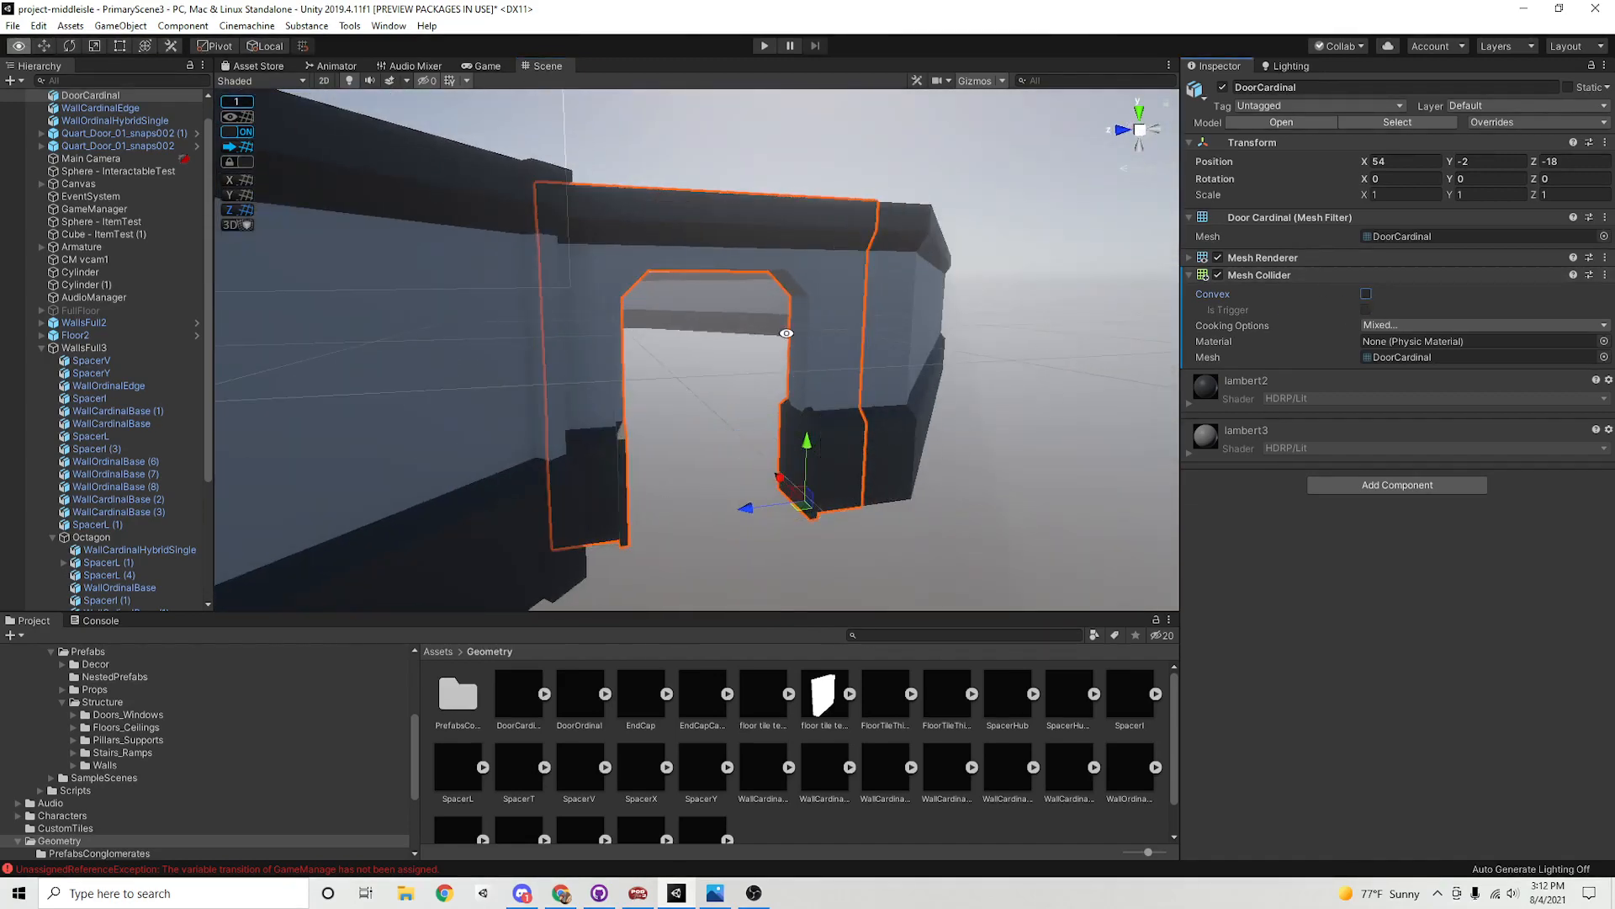
alt+drag(724, 471, 642, 438)
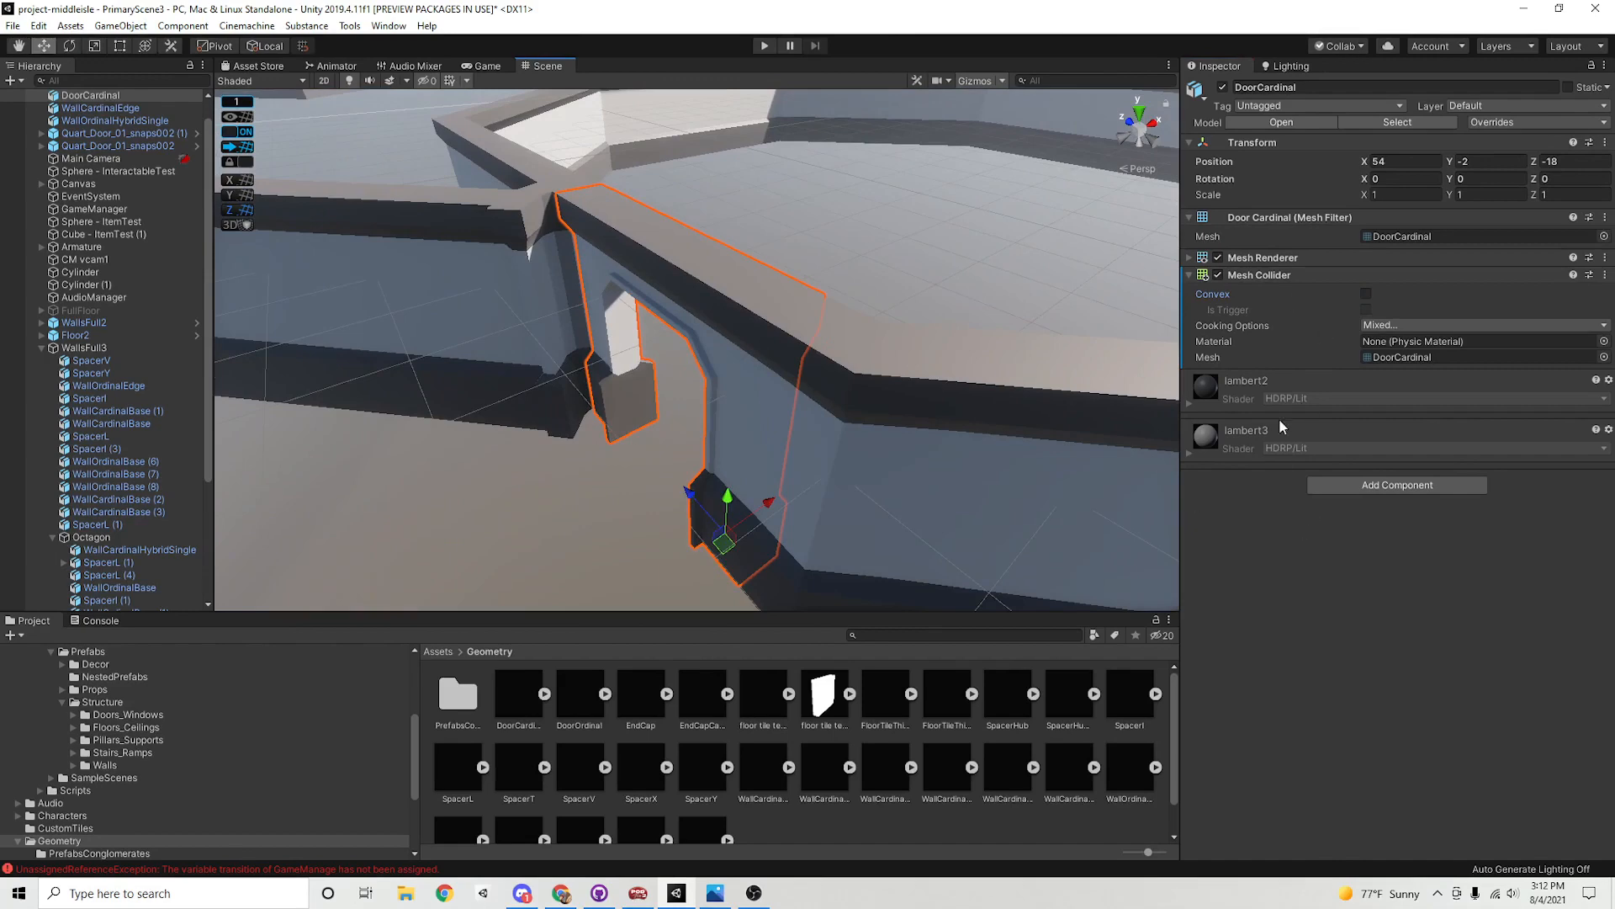
Examine the octagon walls beside the doorway and the open wall end of the small angled room
click(941, 236)
alt+drag(804, 420, 621, 430)
click(750, 429)
alt+drag(744, 376, 744, 450)
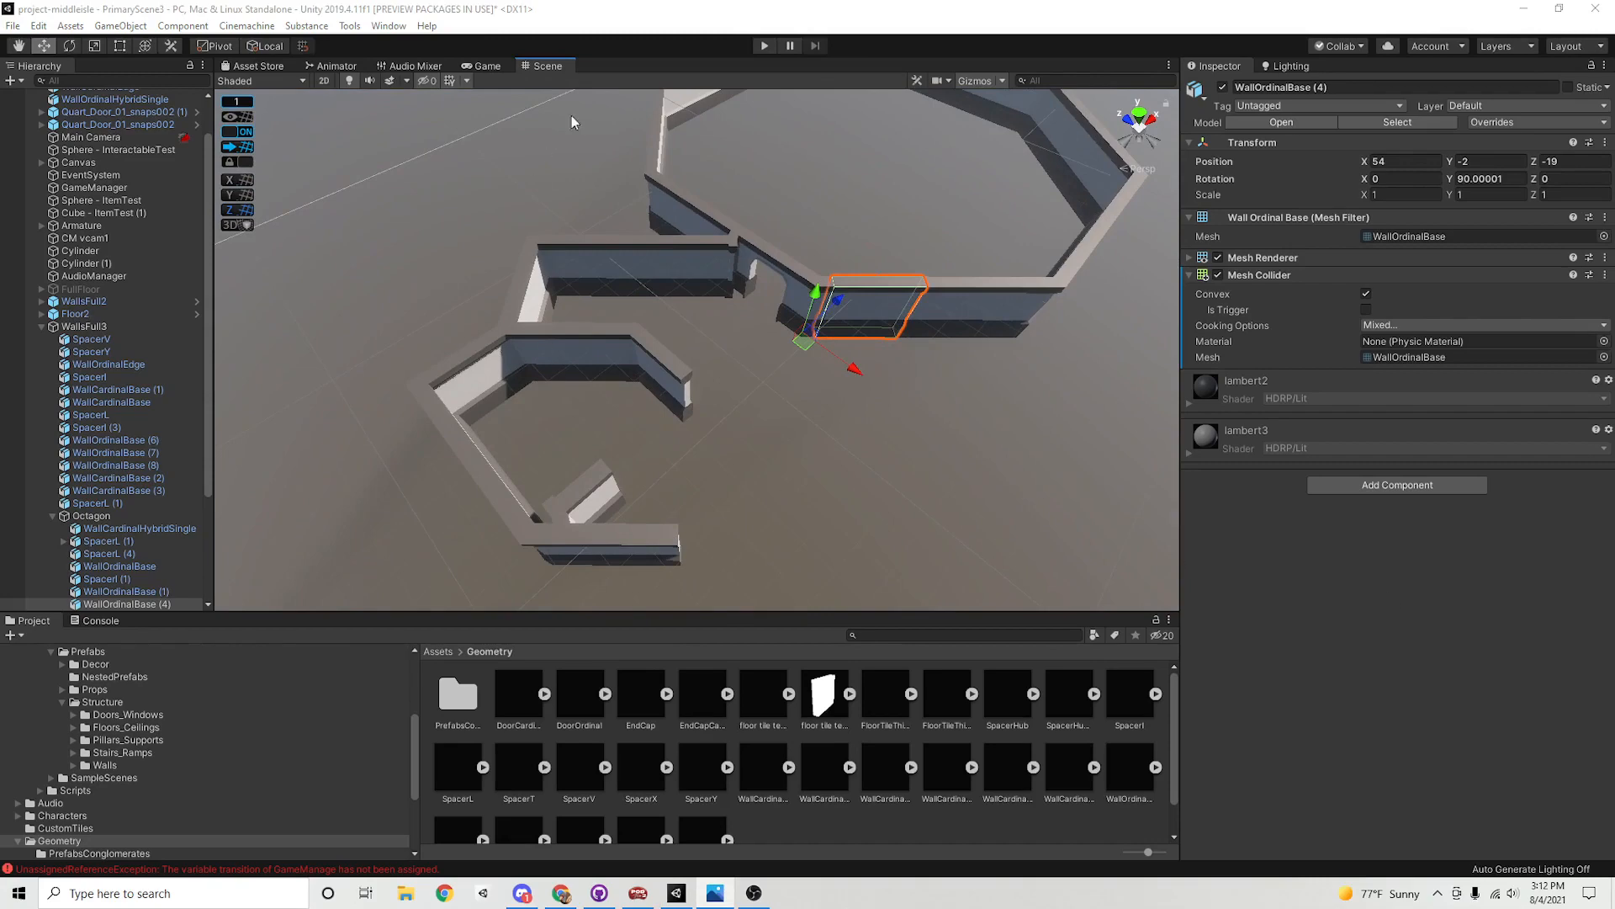
click(703, 469)
alt+drag(703, 468, 766, 419)
alt+right_drag(767, 418, 757, 471)
scroll(807, 744, down, 1)
Add an EndCap piece at the small room's open wall end and snap it to position 48, -2, -19
click(705, 808)
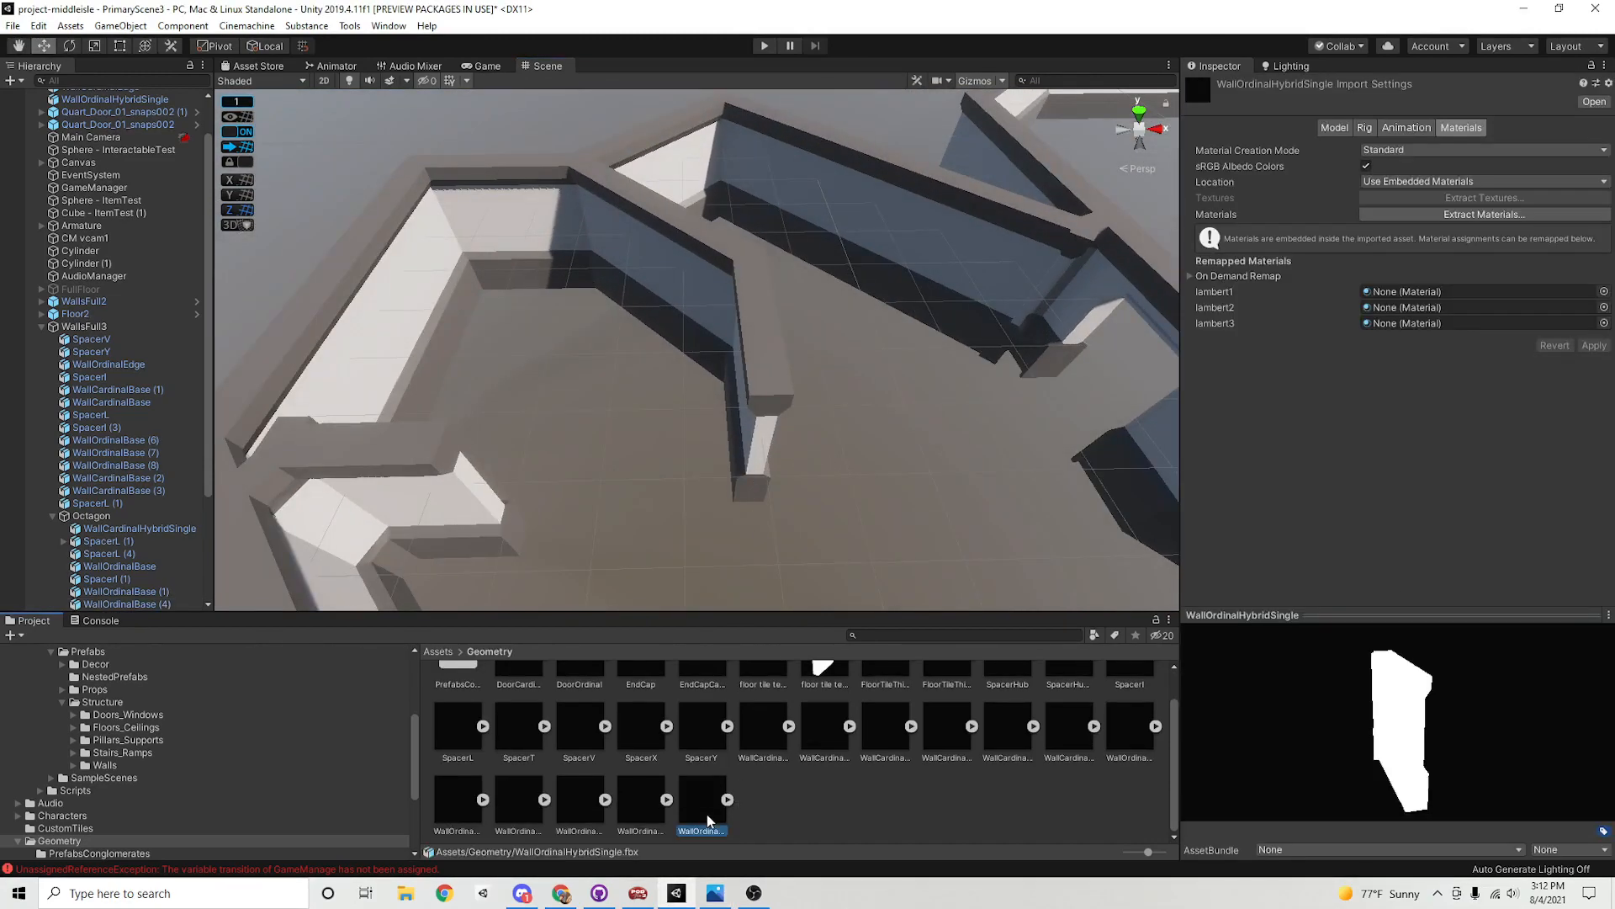
scroll(641, 678, up, 1)
click(646, 711)
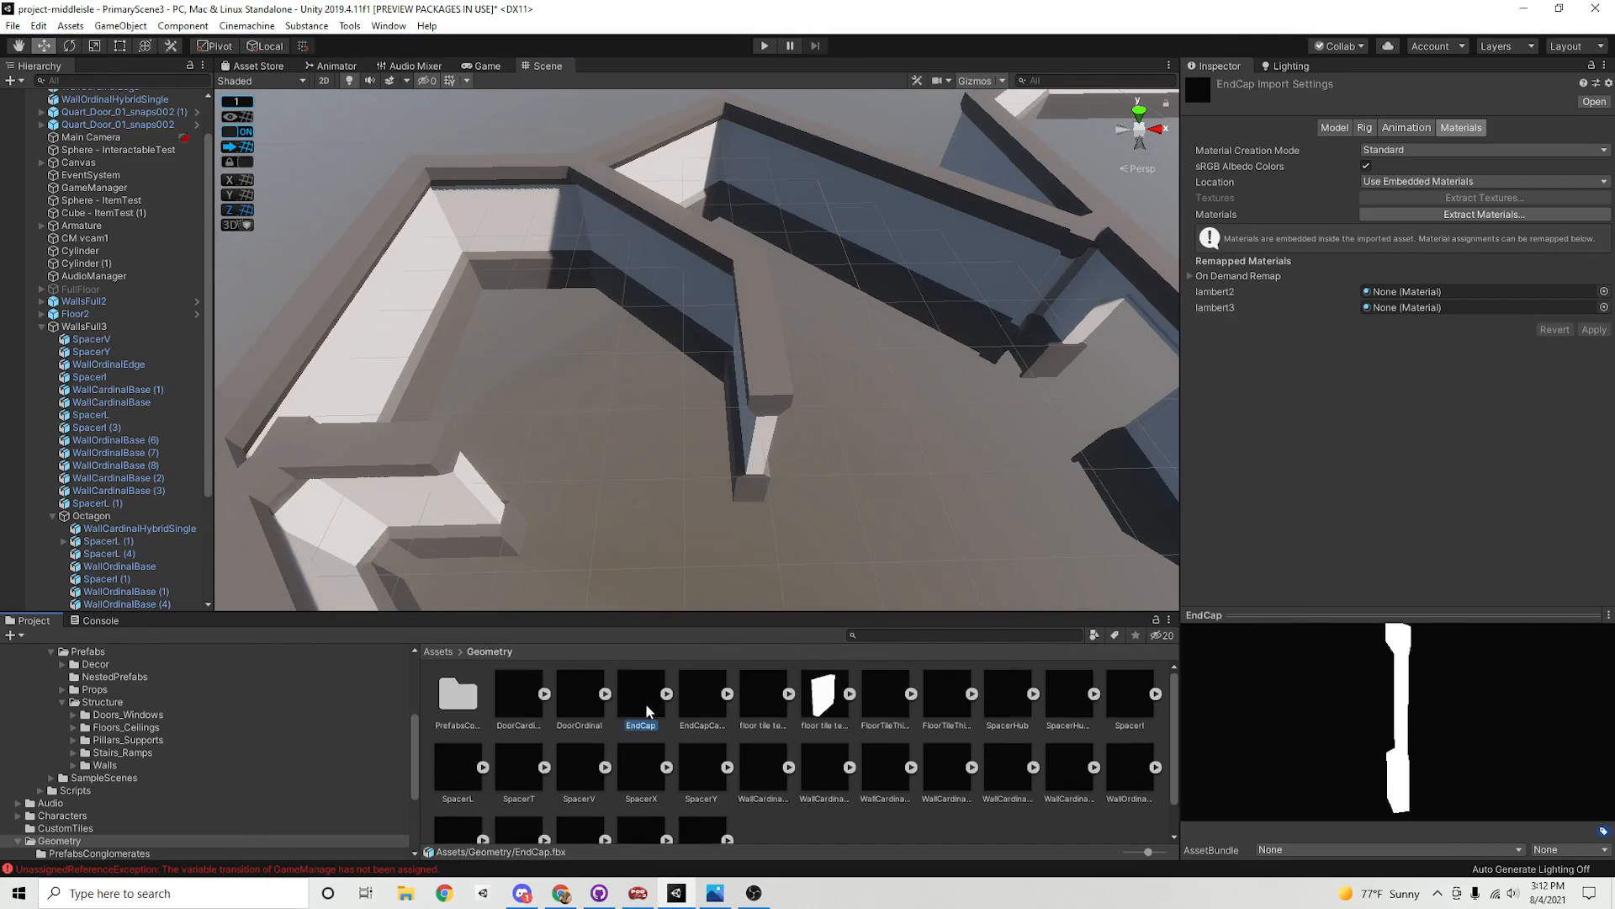
drag(634, 689, 756, 477)
key(f)
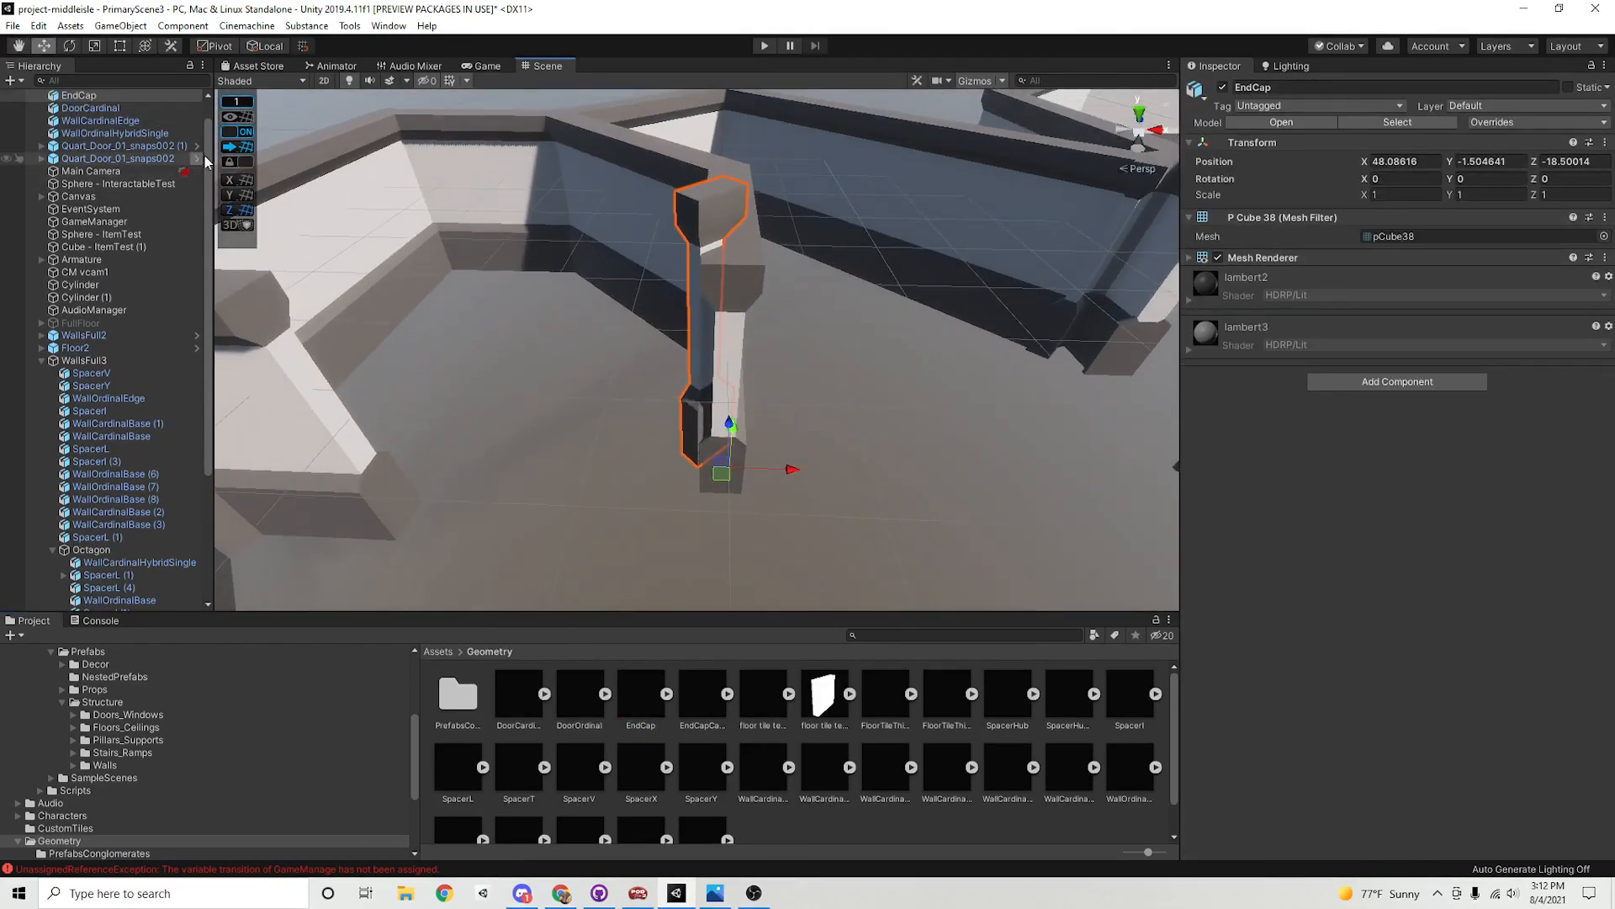
click(238, 147)
Add a Mesh Collider to EndCap and make it convex
click(1406, 382)
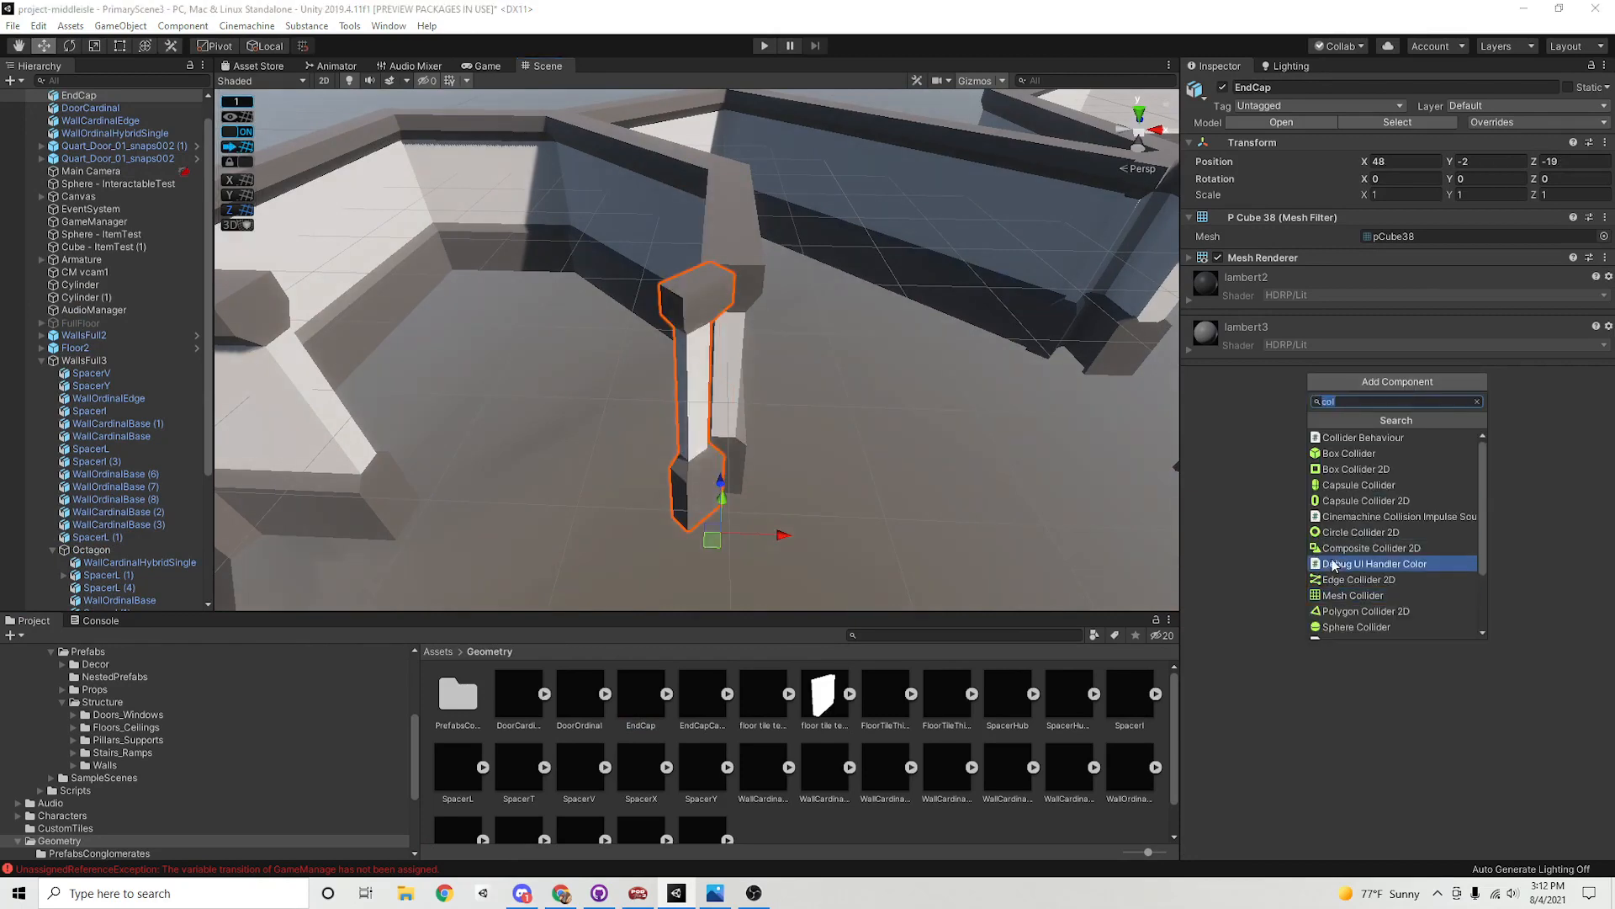
click(1353, 597)
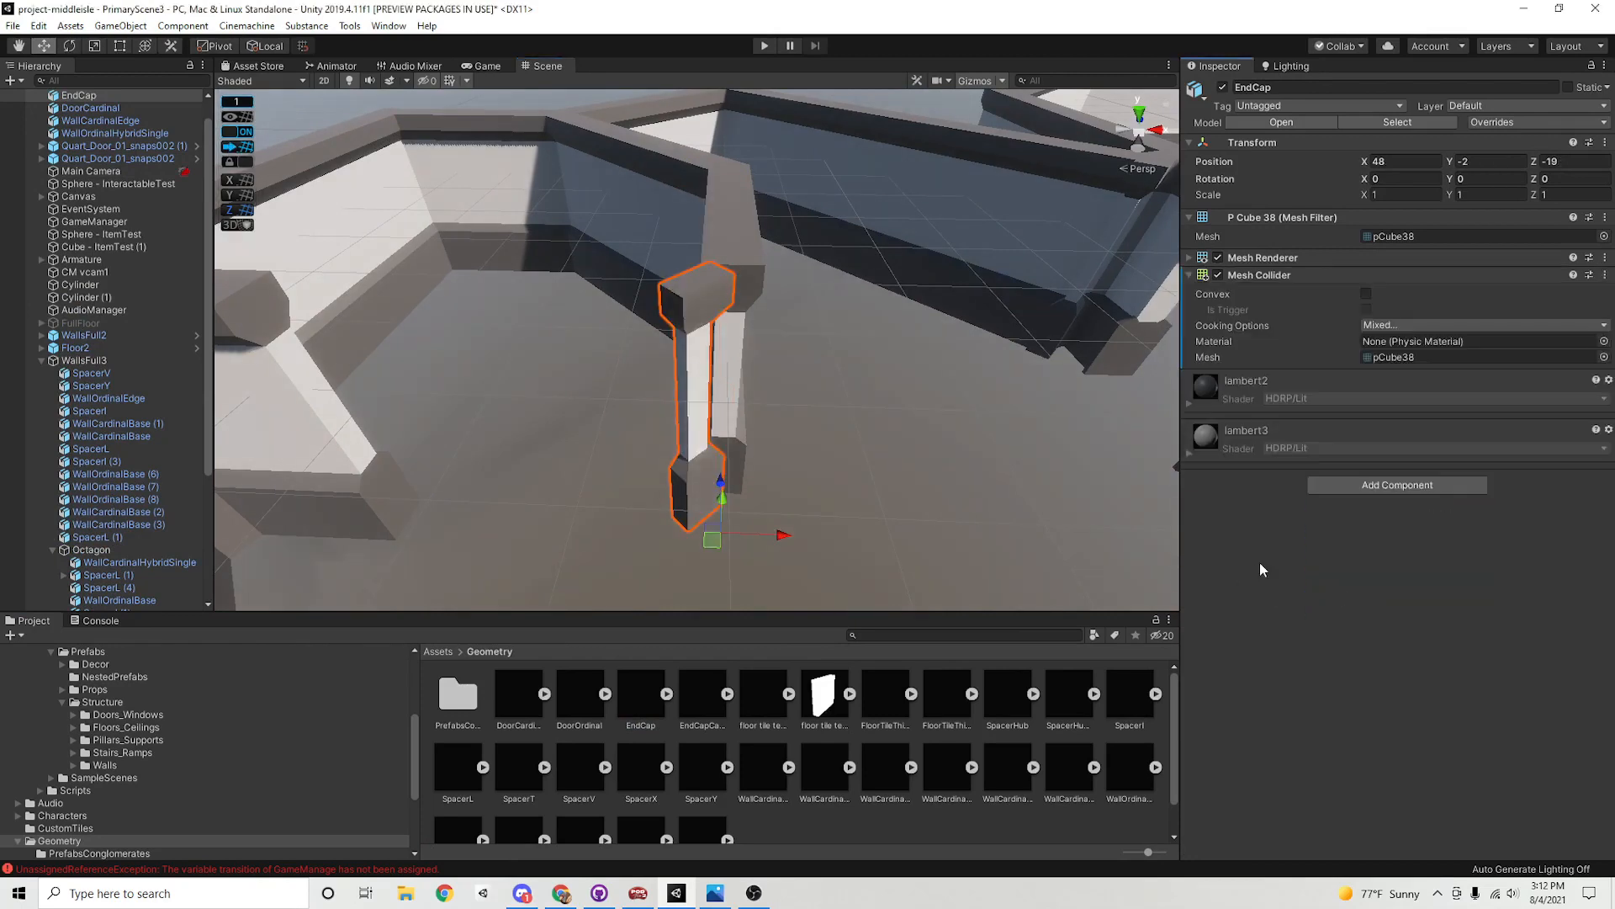
click(1365, 294)
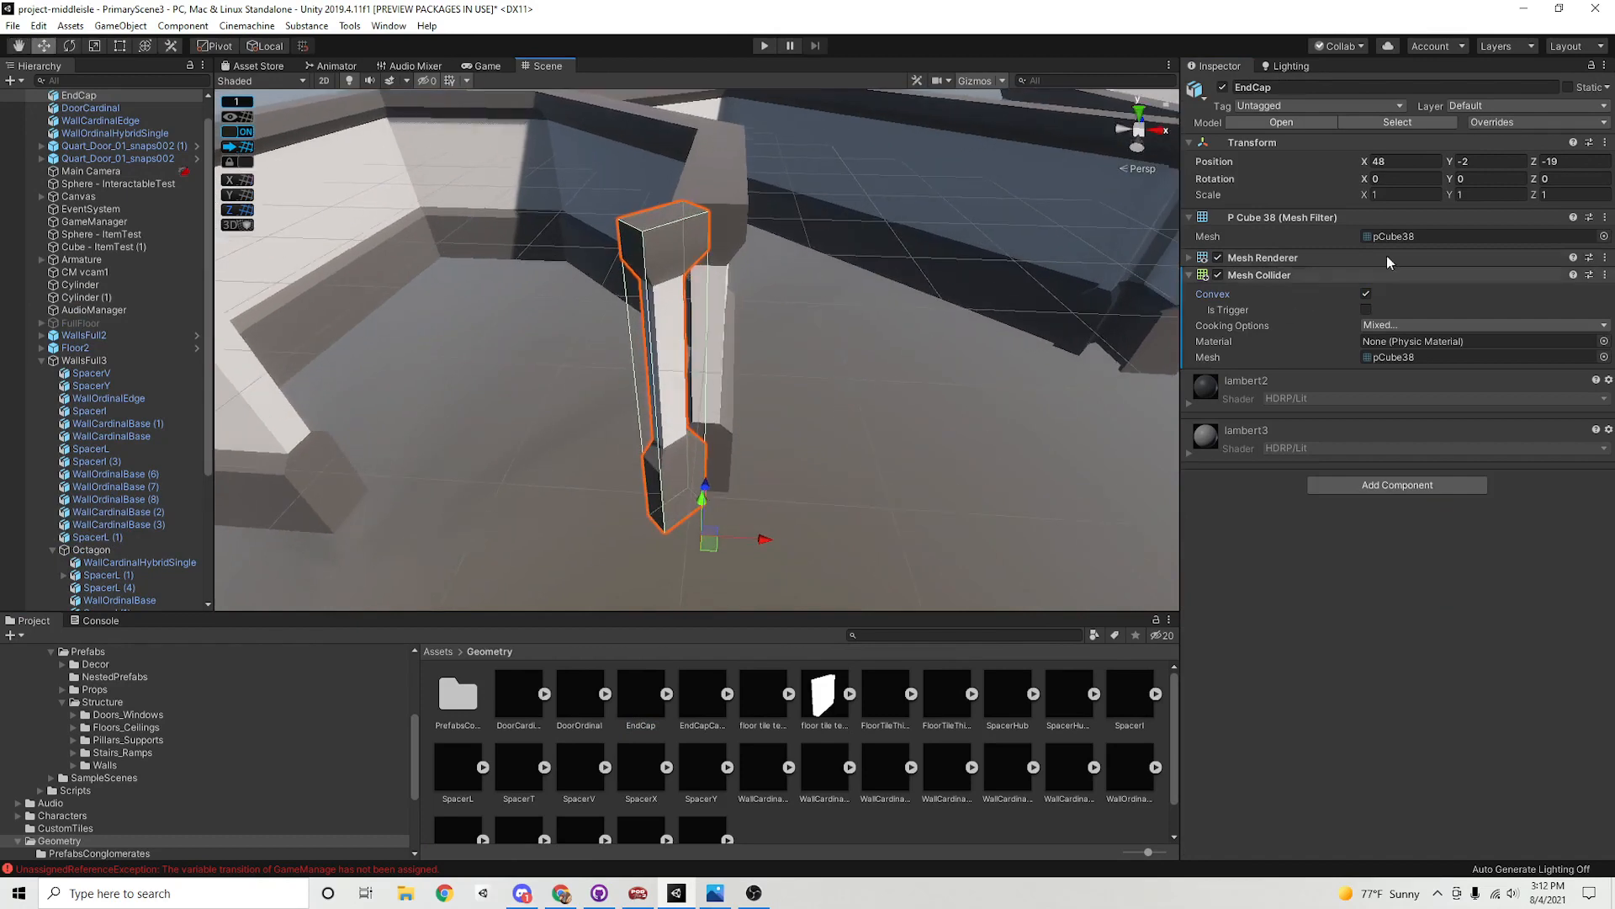
Rotate EndCap to Y 45 and check its fit against the end of WallCardinalBase (3)
click(1493, 181)
text(45)
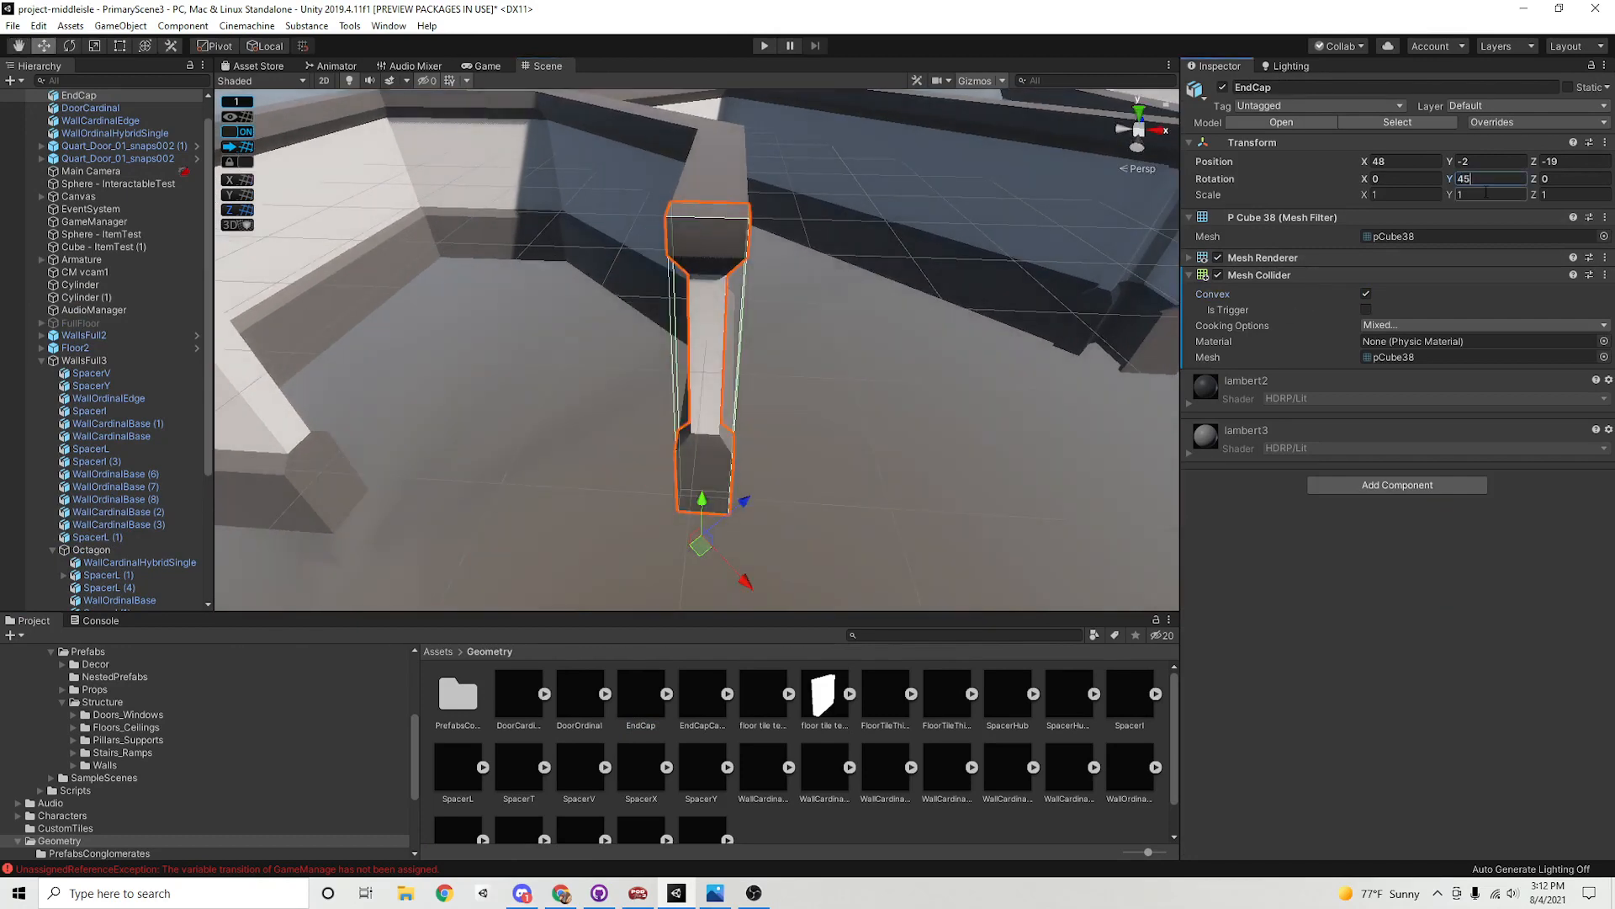
mouse_move(701, 548)
mouse_down()
mouse_move(769, 556)
mouse_move(712, 557)
mouse_up()
alt+drag(712, 557, 600, 439)
click(447, 371)
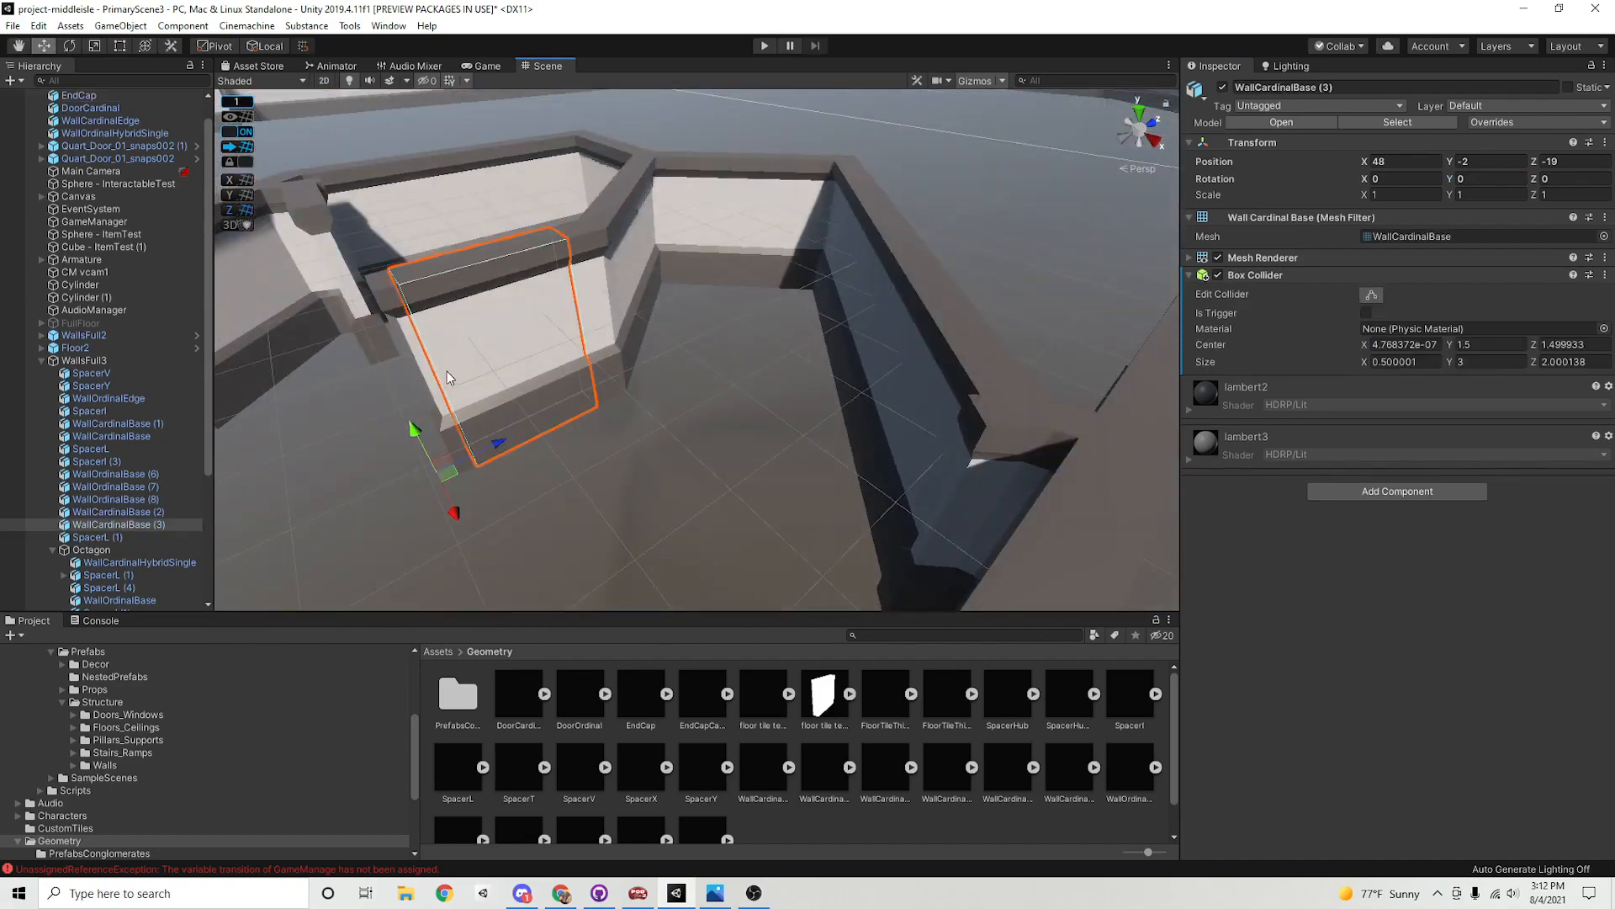
click(393, 311)
alt+drag(394, 313, 768, 512)
mouse_move(768, 513)
middle_down()
mouse_move(616, 492)
mouse_move(749, 497)
middle_up()
alt+drag(749, 496, 593, 509)
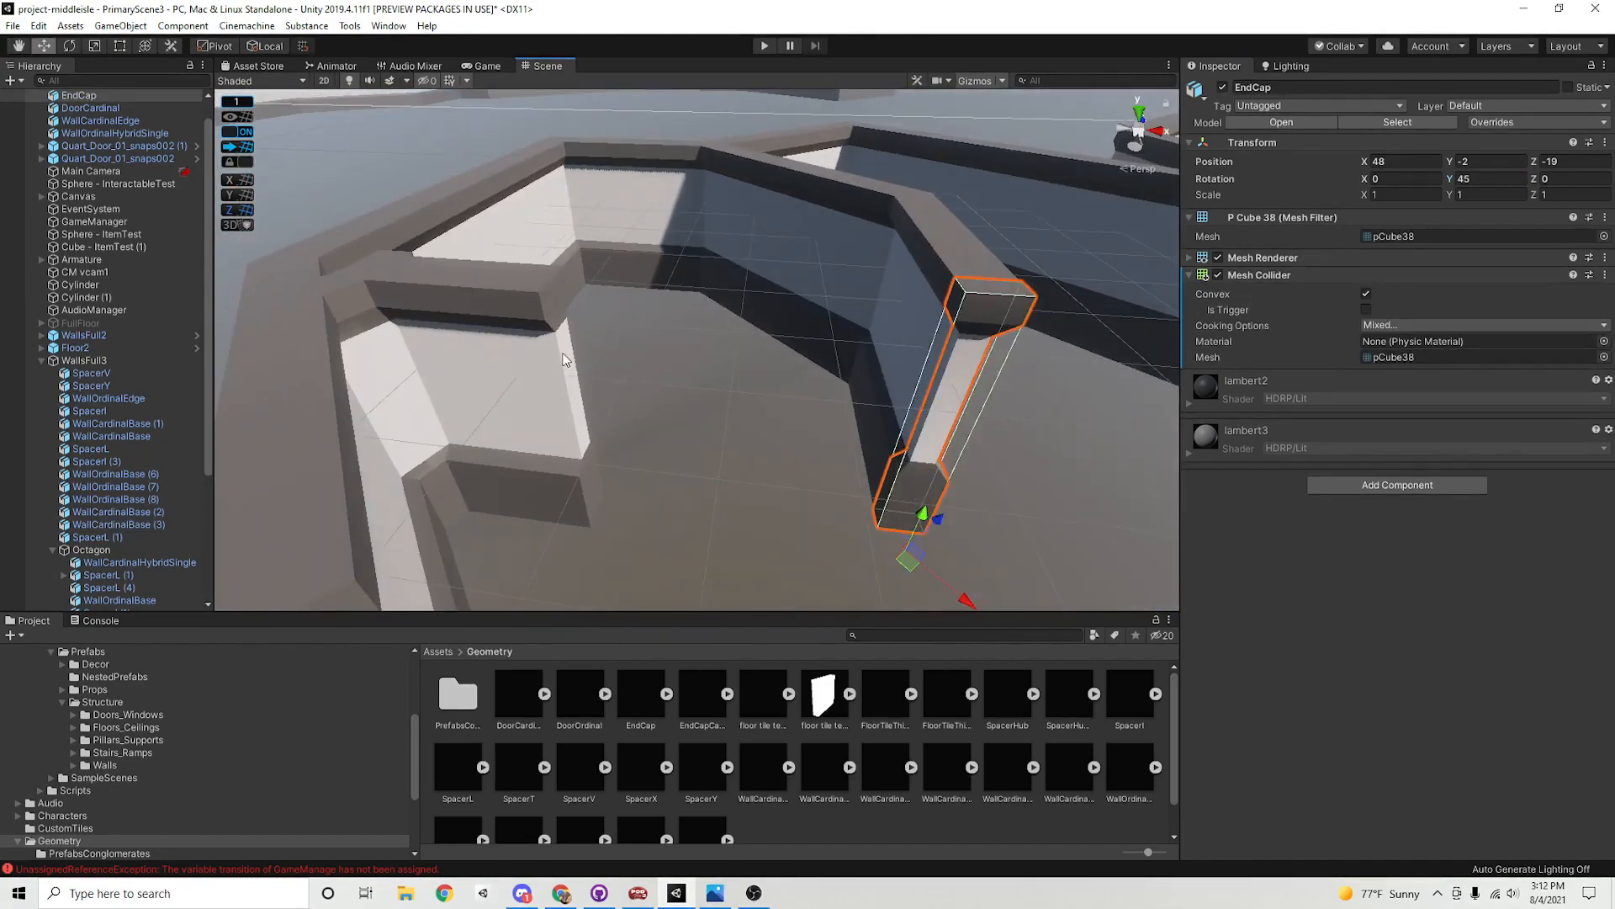
Duplicate EndCap at the end of the small room's wall
click(790, 446)
click(932, 482)
key(ctrl+d)
Parent EndCap, DoorCardinal, WallCardinalEdge and WallOrdinalHybridSingle under WallsFull3
scroll(138, 347, up, 5)
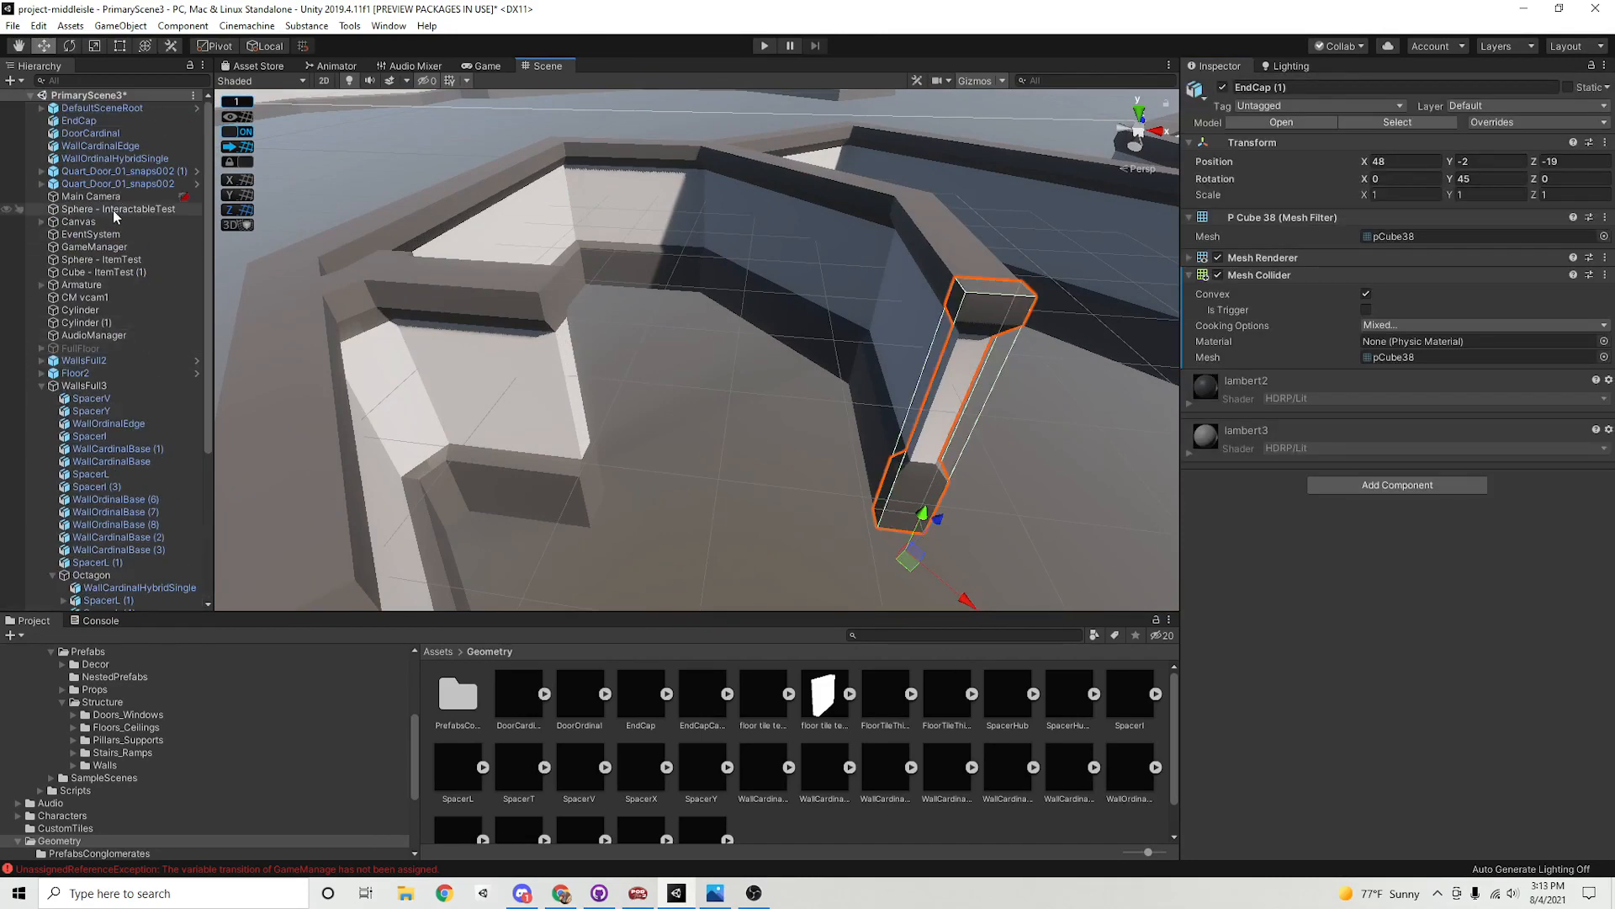
click(114, 158)
shift+click(80, 120)
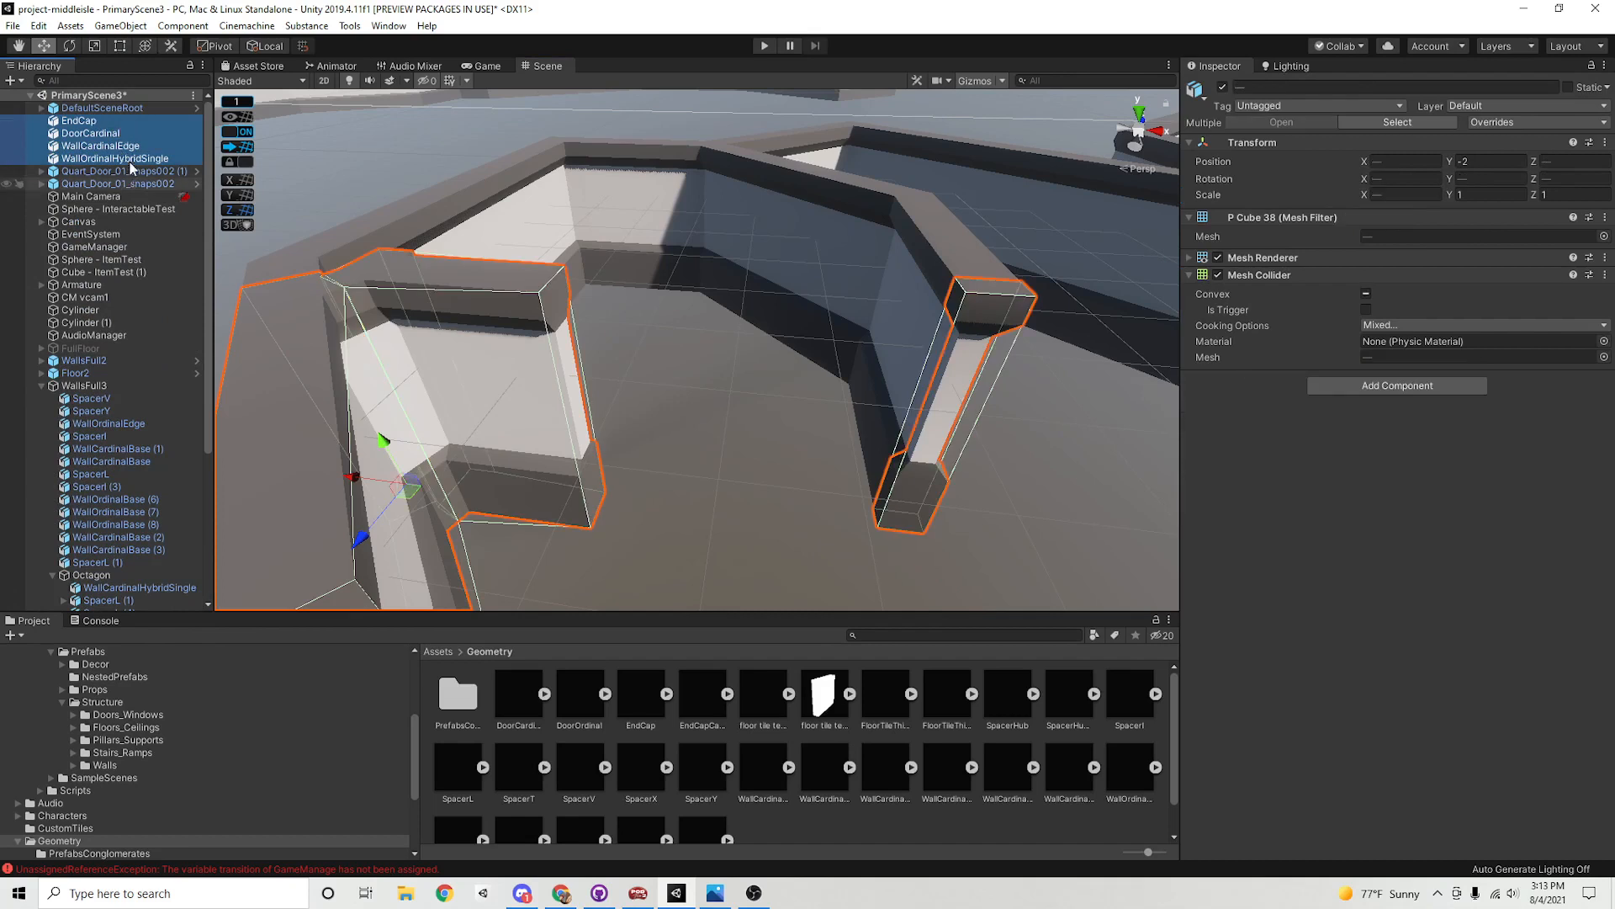
drag(108, 126, 112, 394)
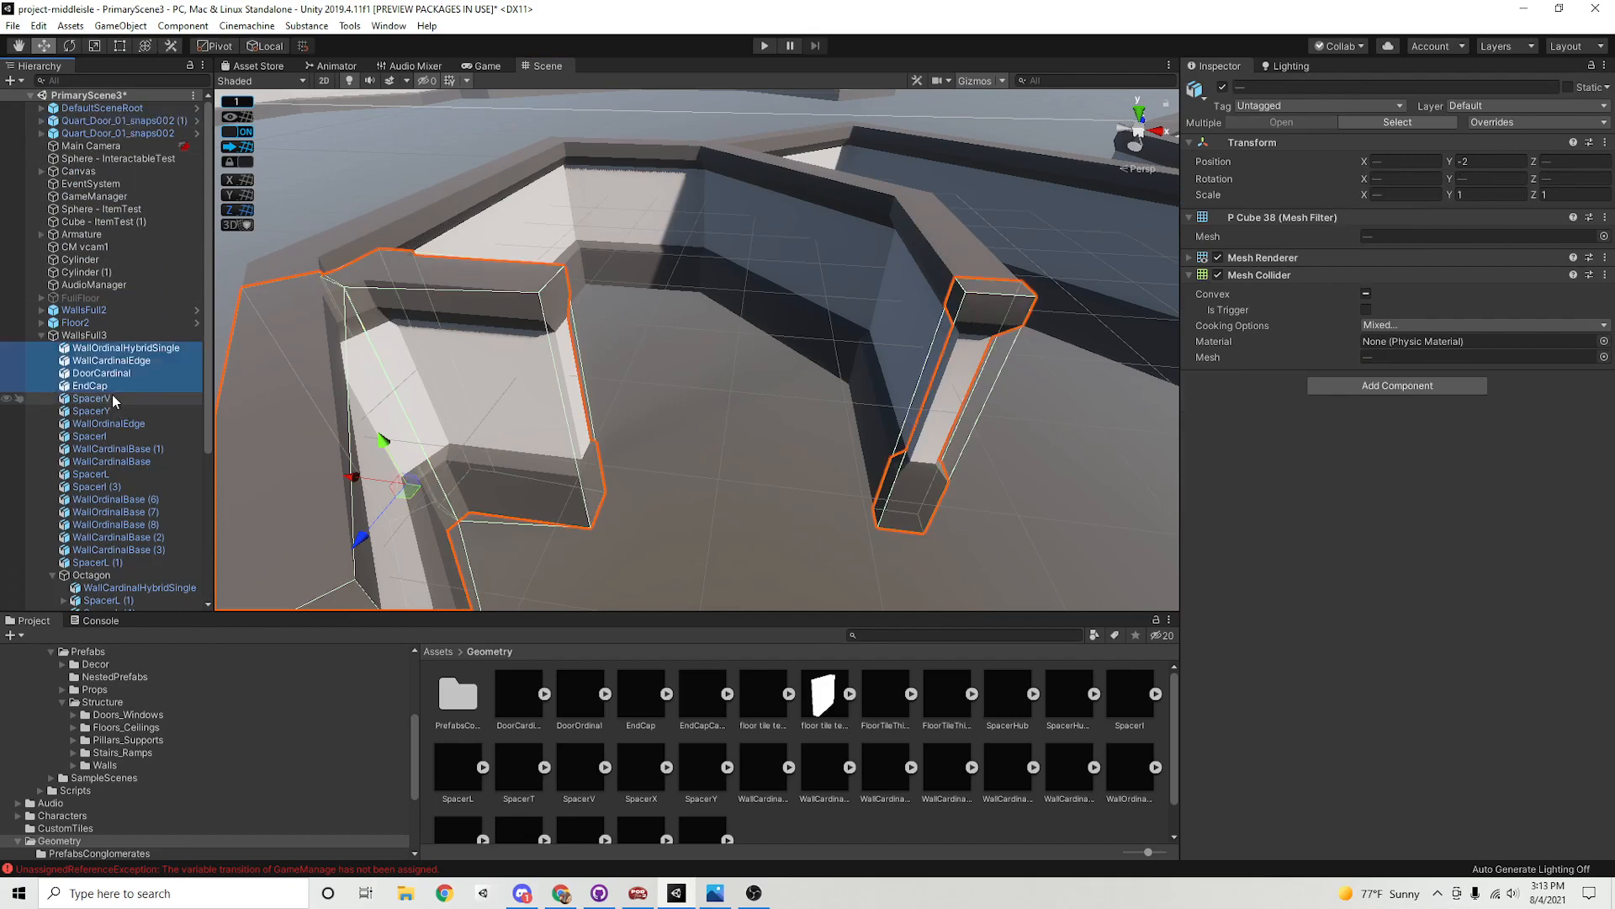
scroll(84, 345, down, 5)
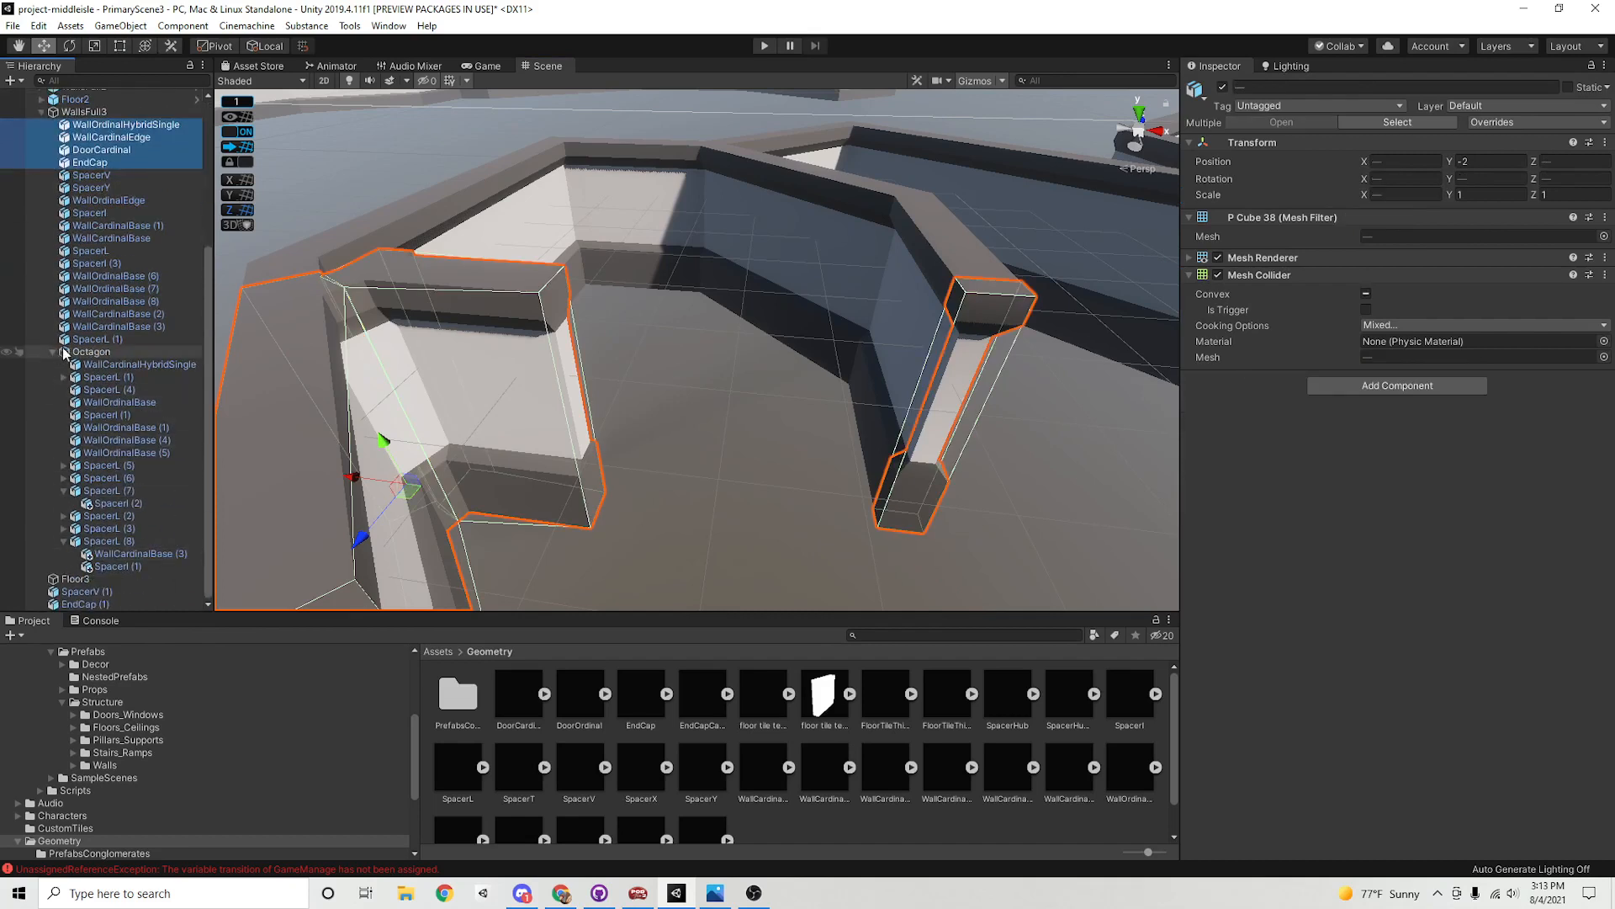
Move DoorCardinal into the Octagon group and collapse that group in the hierarchy
click(134, 152)
drag(135, 152, 138, 368)
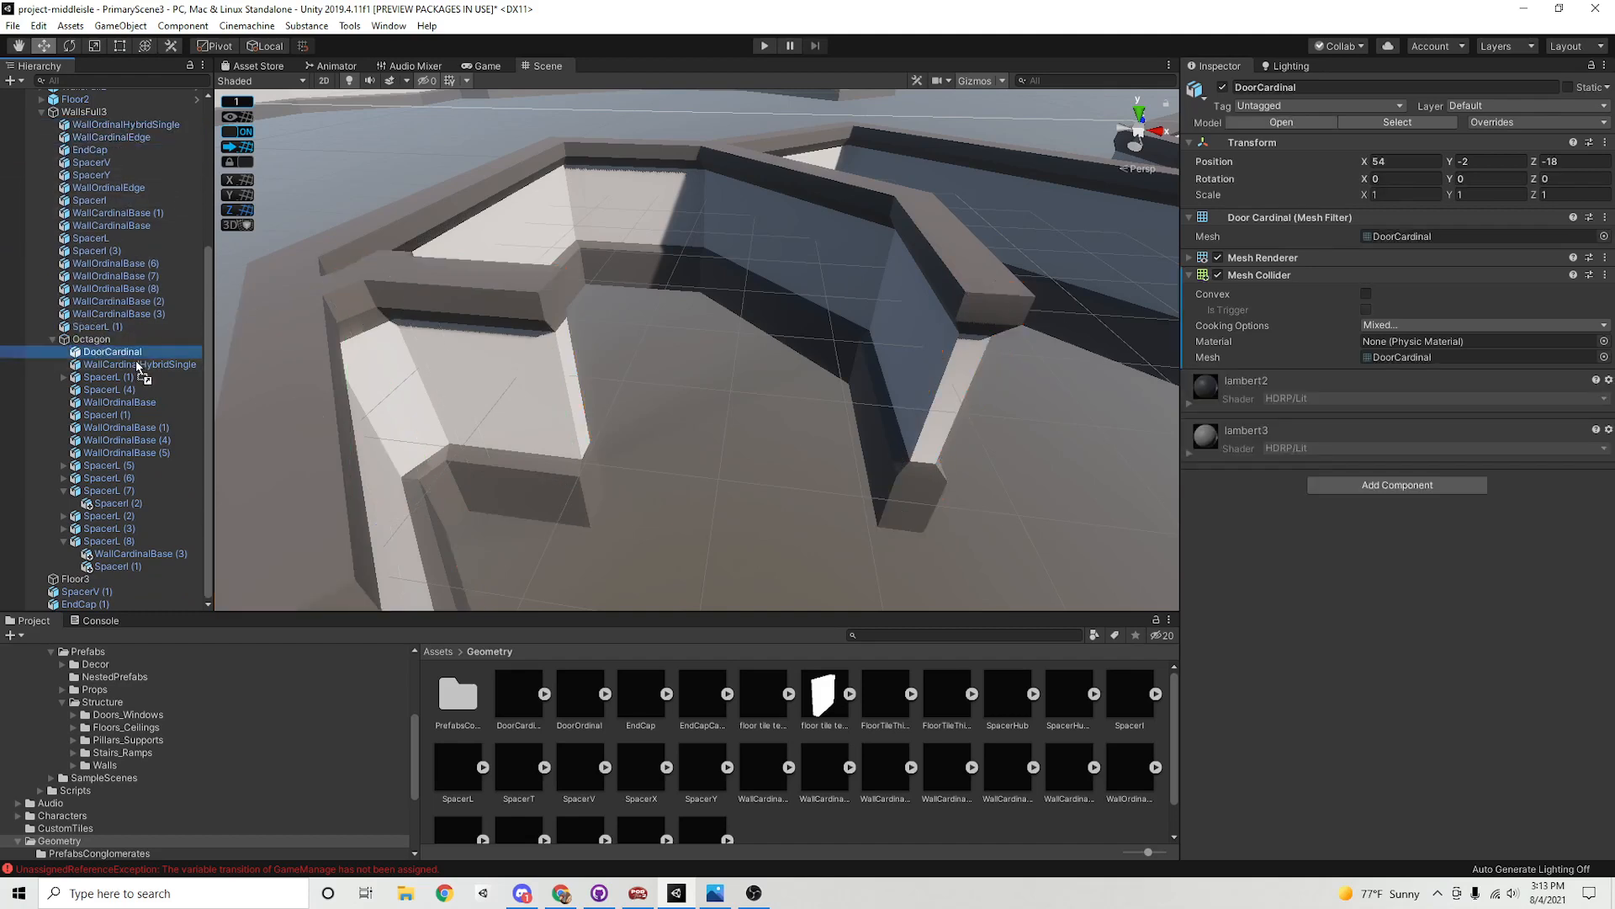
click(71, 339)
click(52, 338)
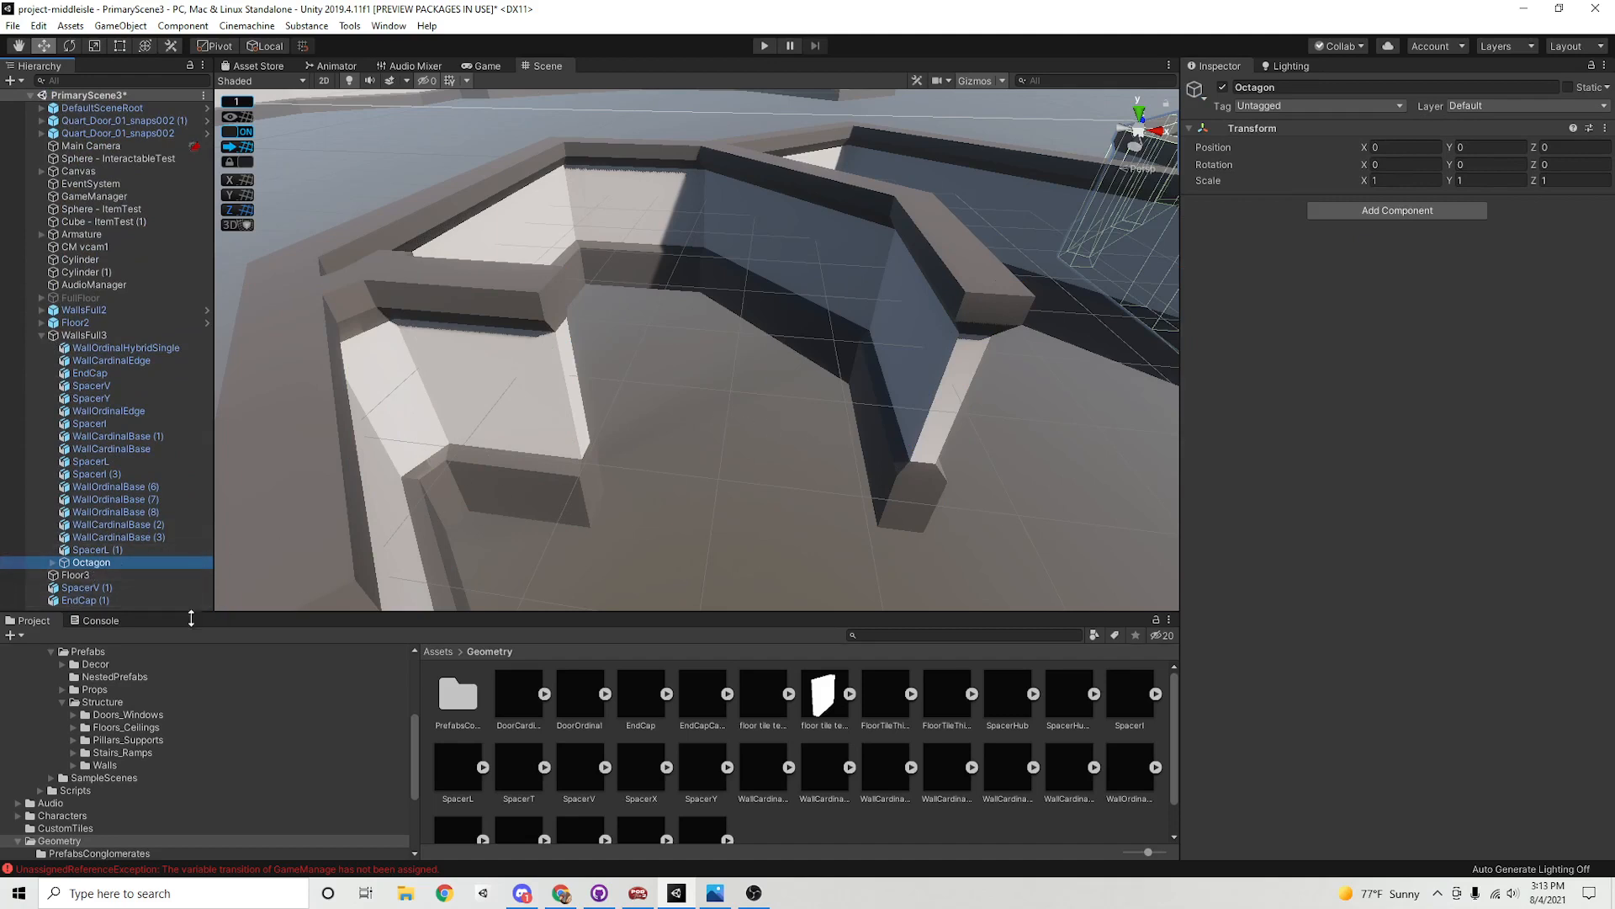
Parent SpacerV (1) and EndCap (1) under WallsFull3
click(84, 588)
shift+click(102, 597)
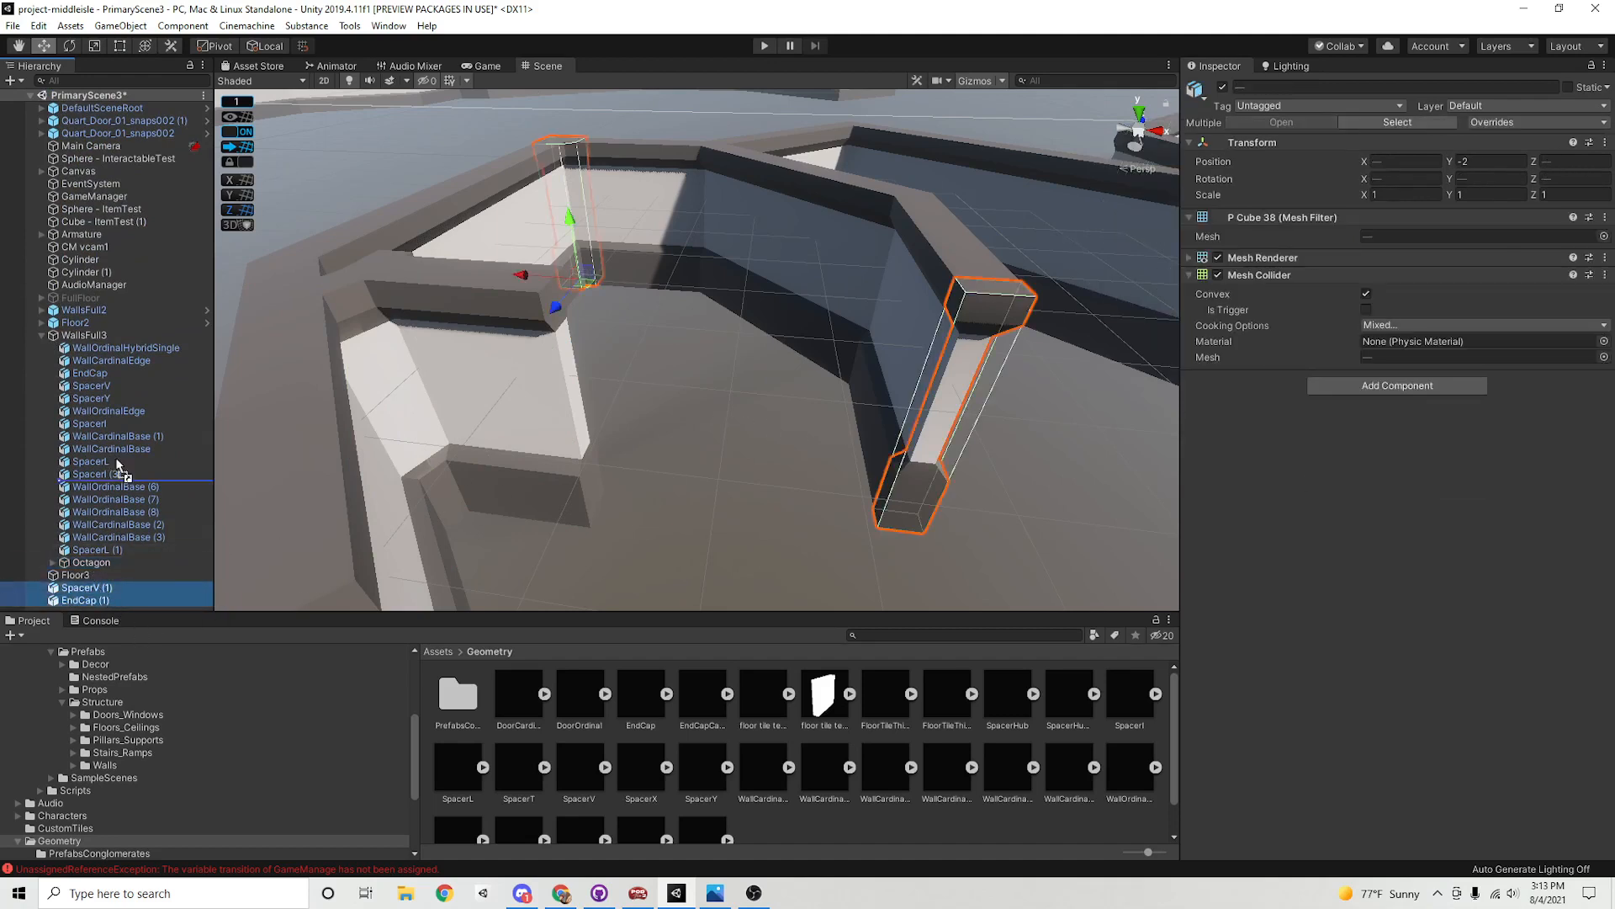
drag(118, 462, 112, 352)
click(768, 454)
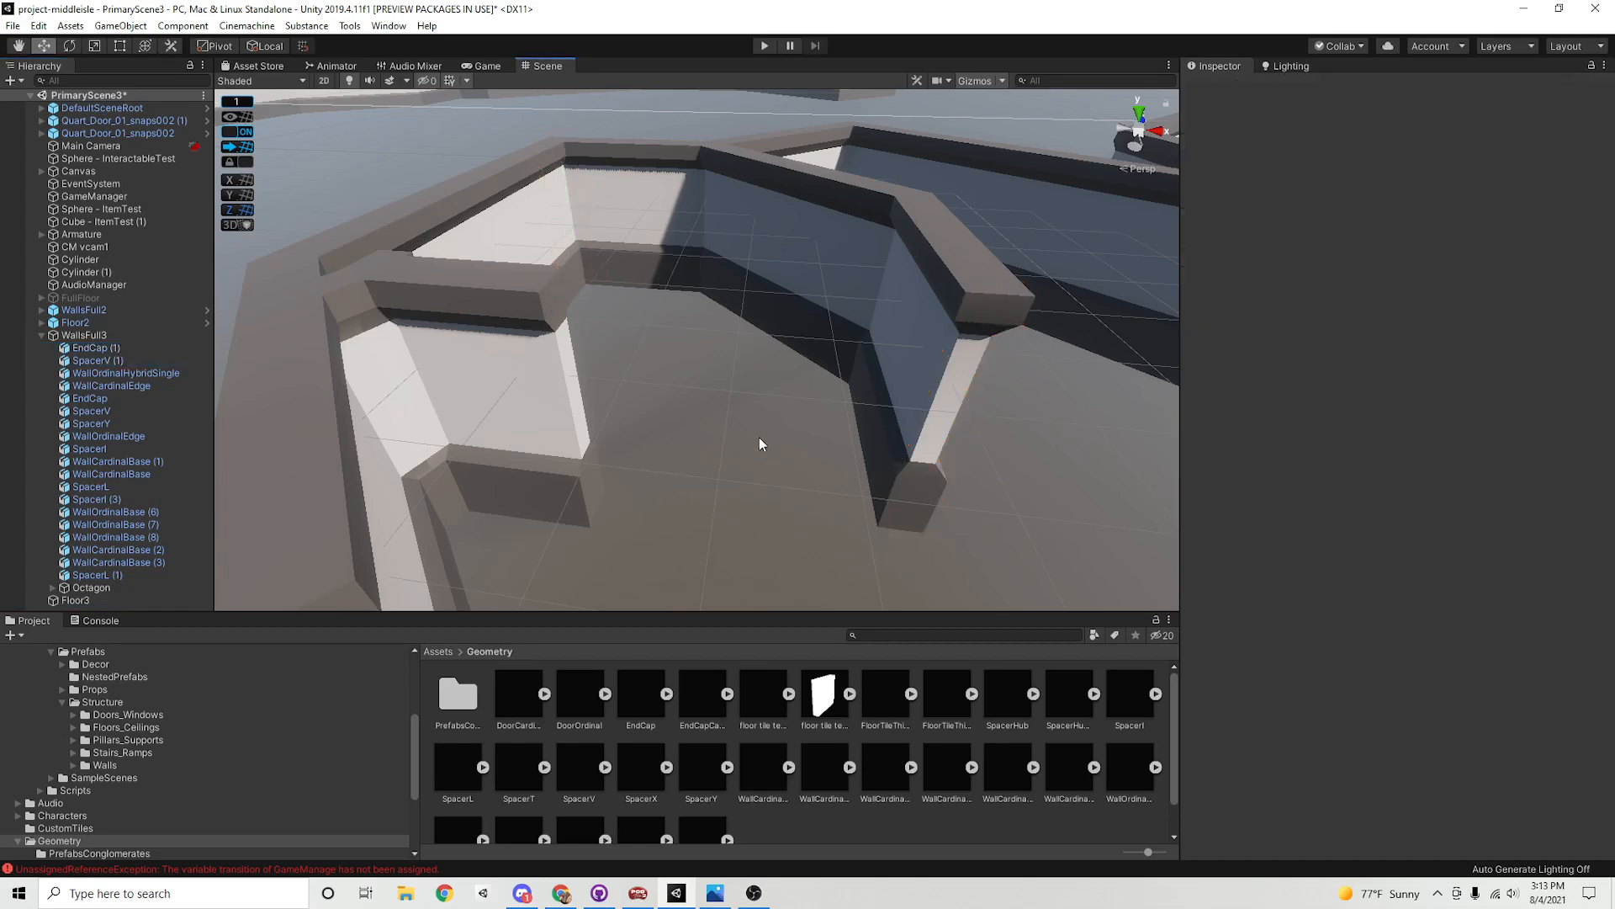
Duplicate the end cap on the small room's wall and move the copy to X 45, Z -20 by the short inner wall
middle_drag(759, 437, 675, 422)
mouse_move(675, 421)
alt+mouse_down()
mouse_move(761, 405)
mouse_move(705, 425)
alt+mouse_up()
click(831, 377)
key(ctrl+d)
drag(827, 562, 517, 559)
Rotate EndCap (2) to Y -45 and fit it onto the short inner wall's end at Z -19
click(1485, 179)
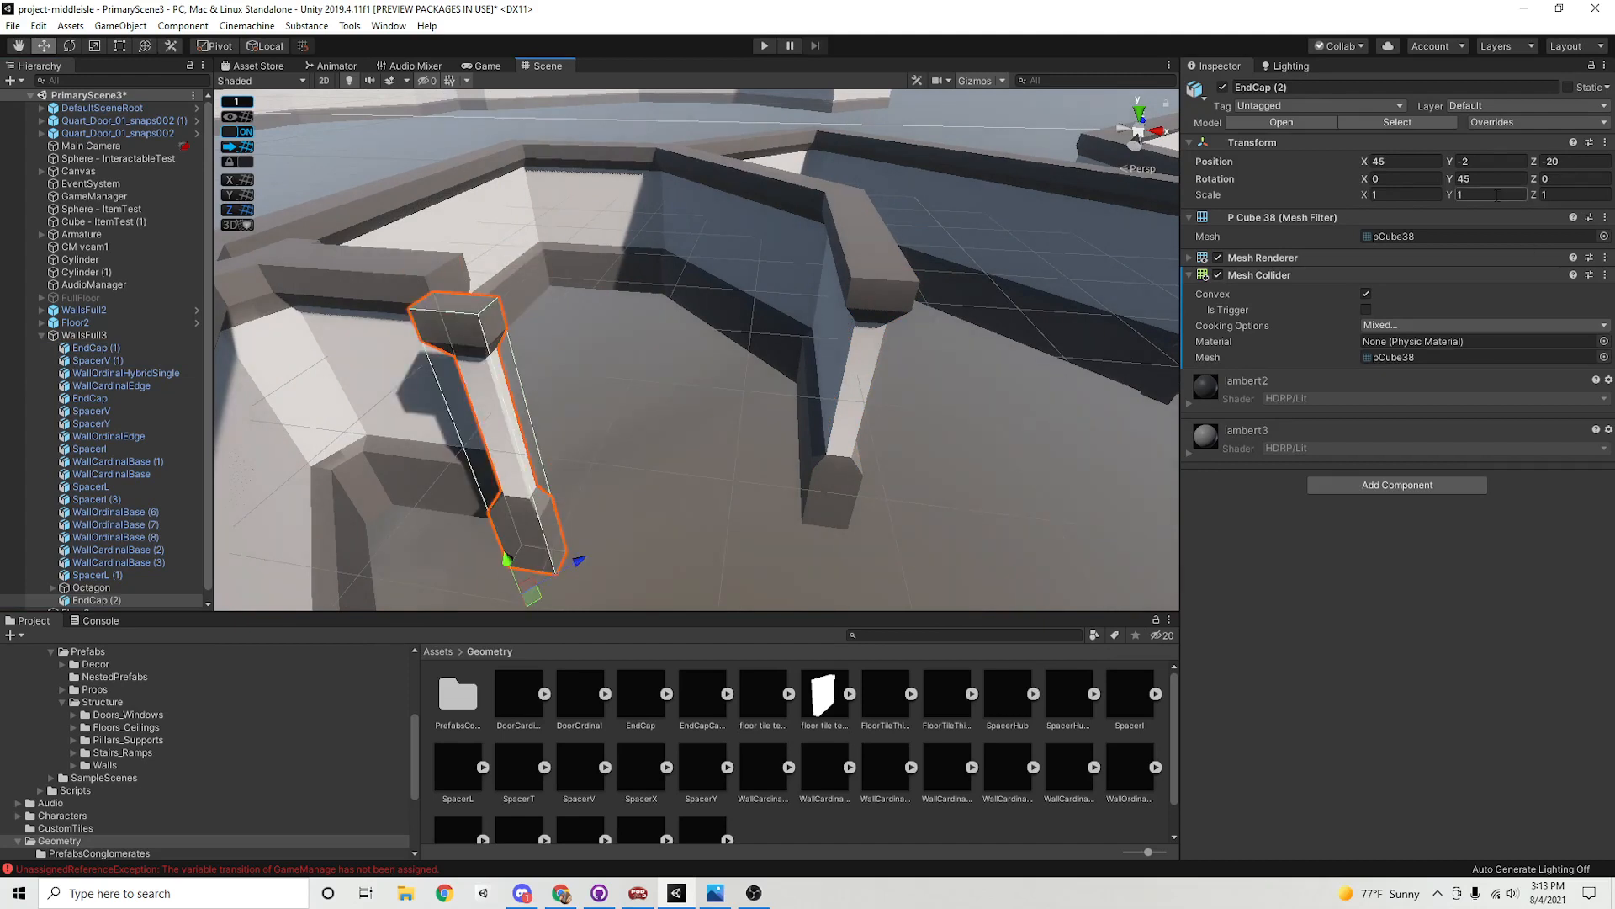
text(90)
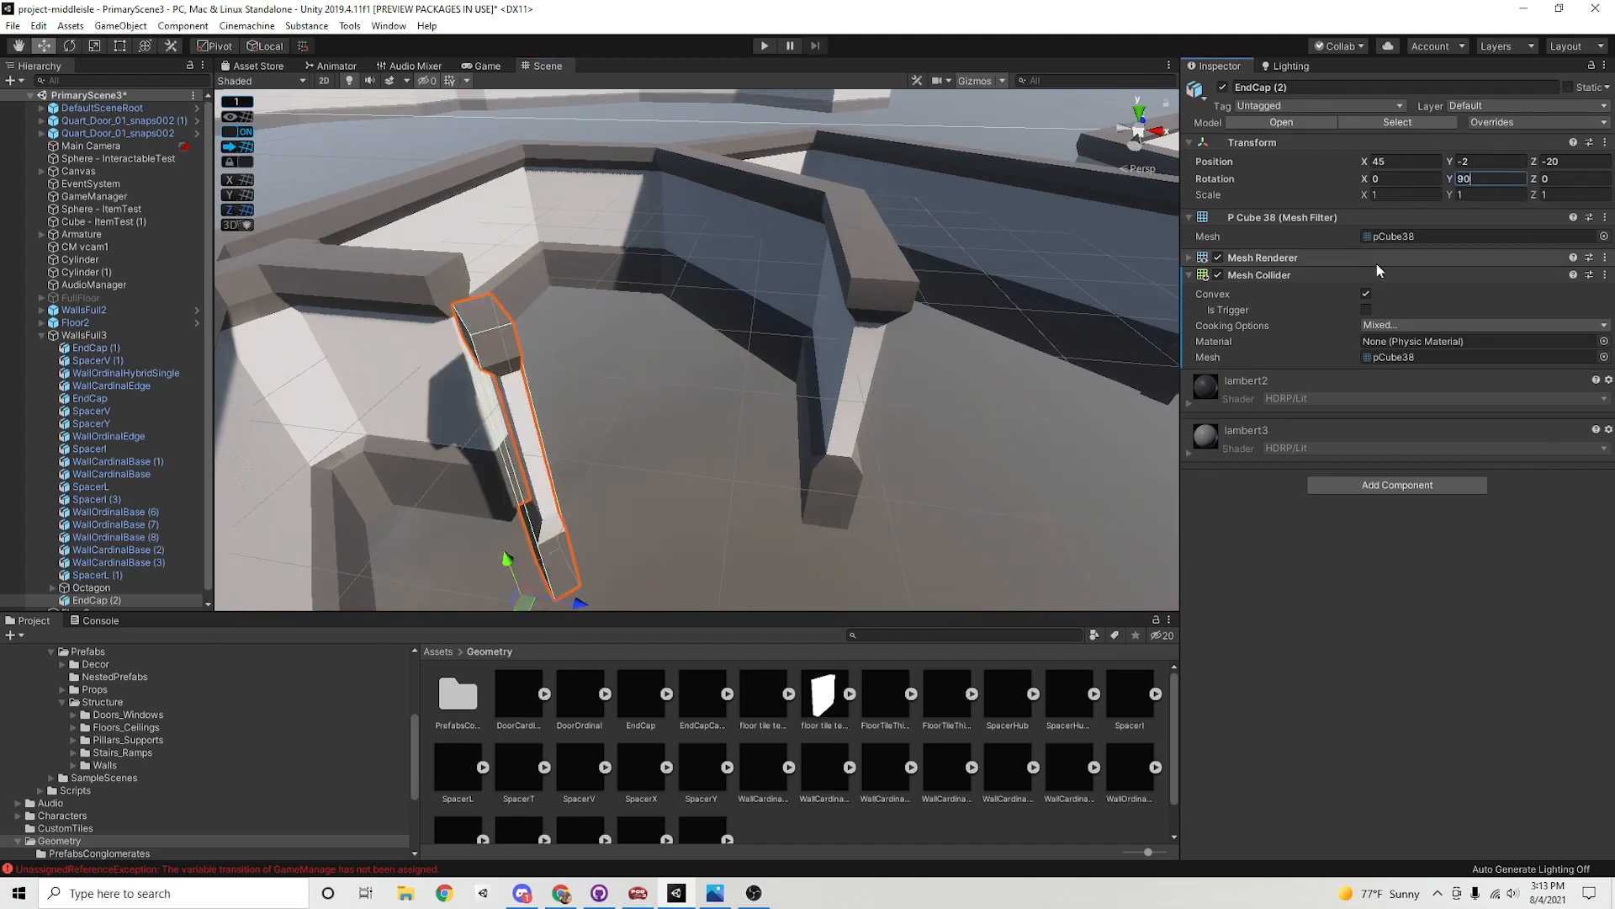
key(BackSpace)
key(BackSpace)
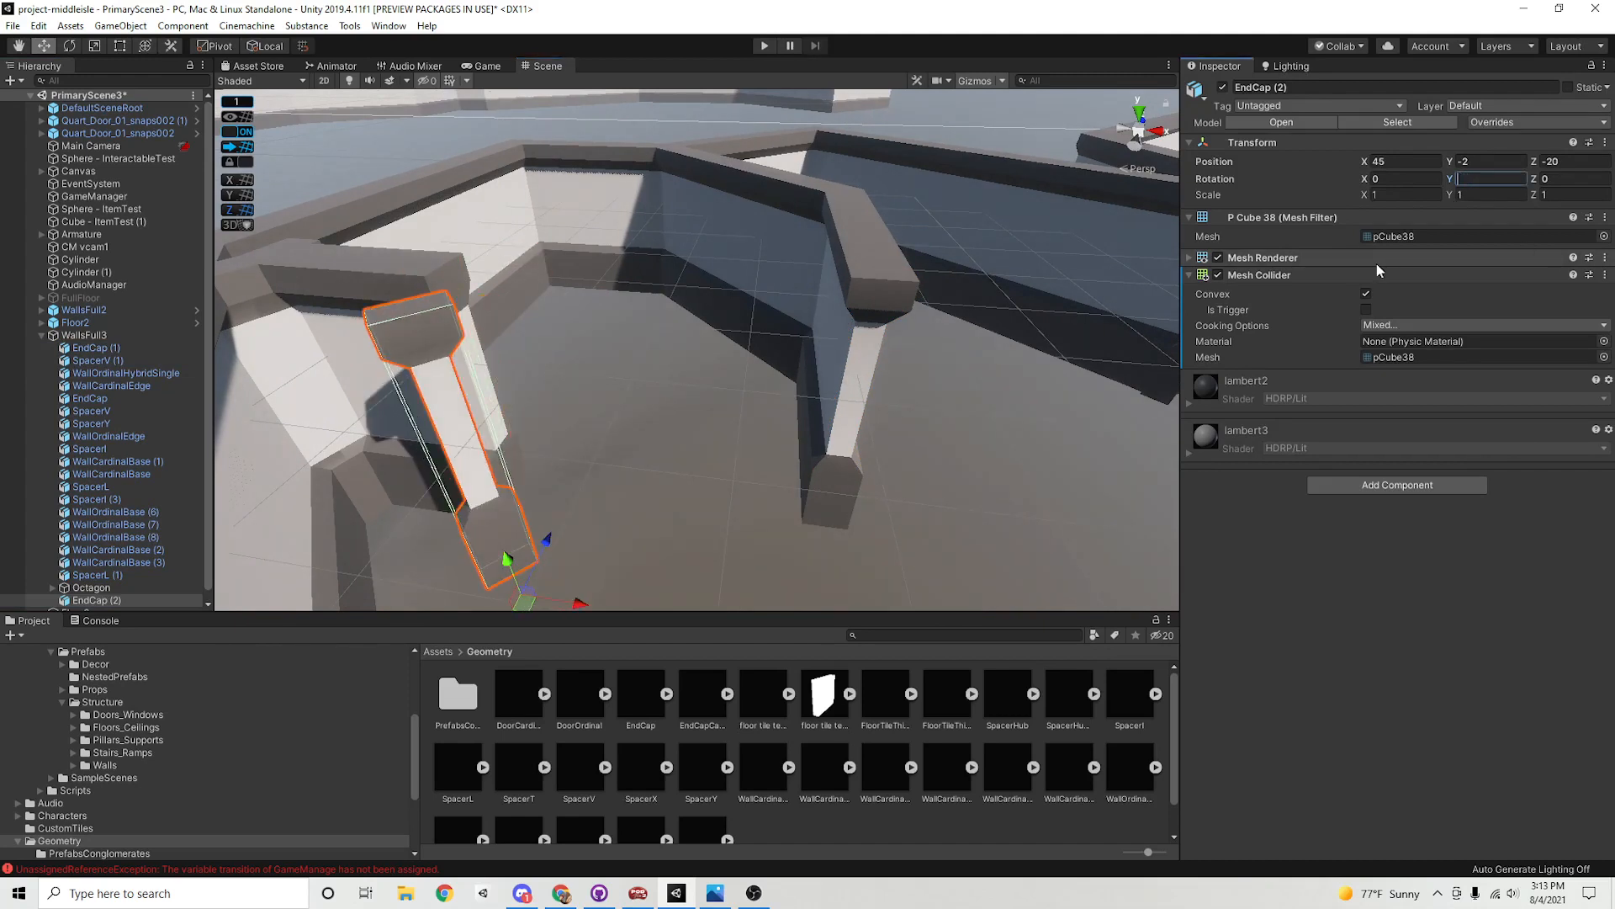
text(45)
key(BackSpace)
key(BackSpace)
text(-45)
alt+drag(287, 533, 736, 506)
alt+drag(713, 328, 674, 481)
click(627, 421)
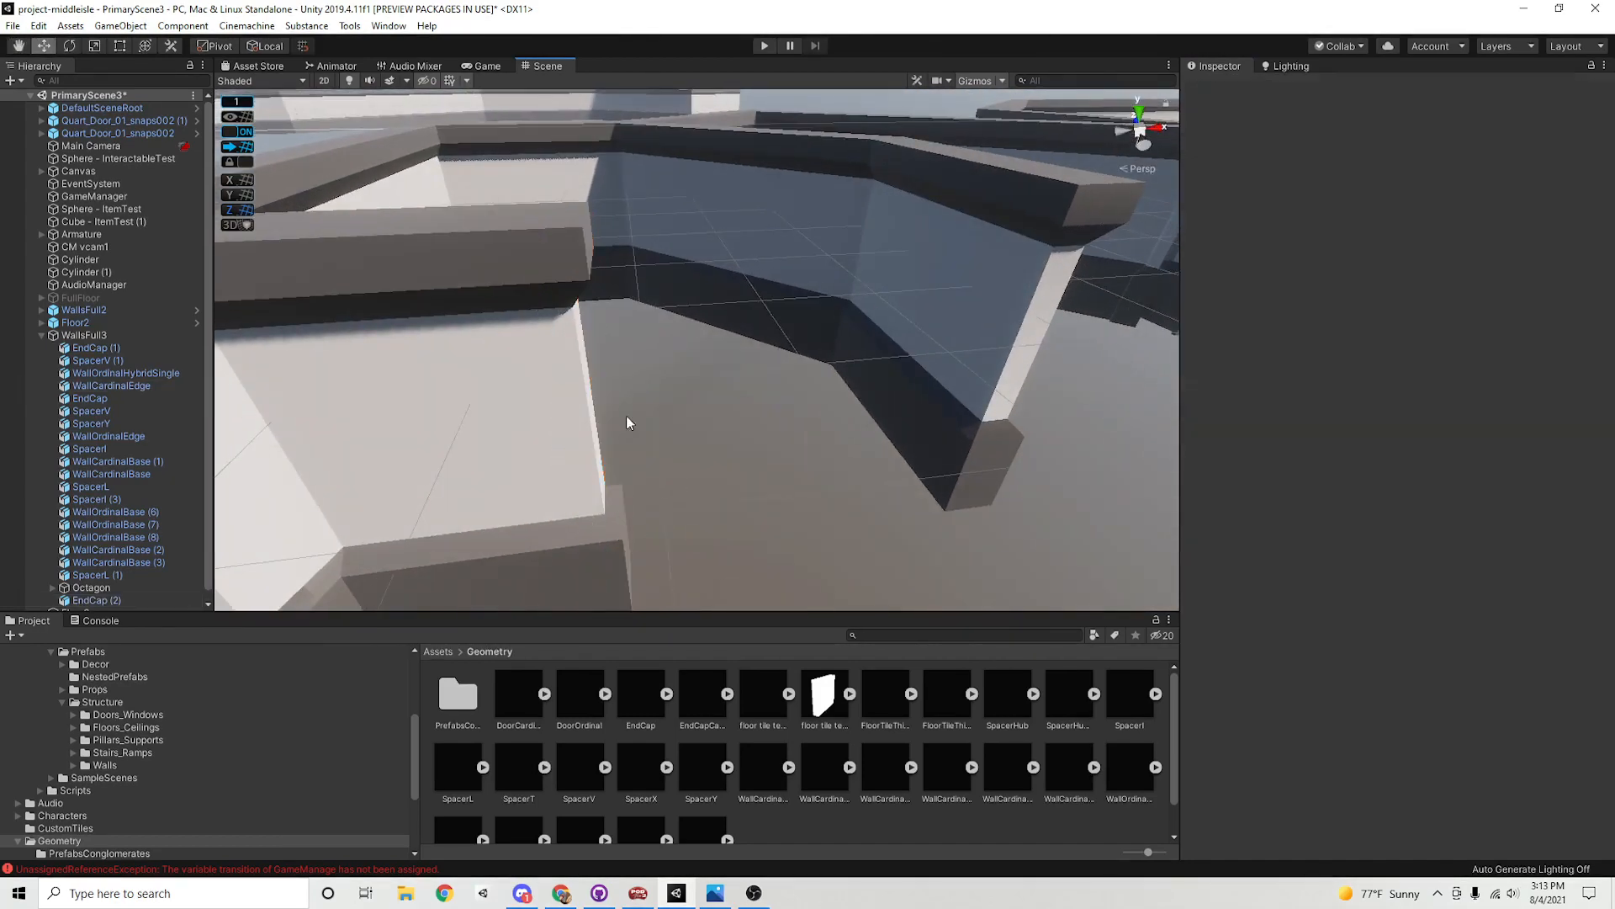
Examine the capped wall ends and compare the room's layout with the floor plan image ModEnviroGridTest2.jpg in Photos
click(527, 275)
alt+drag(527, 274, 656, 500)
click(767, 349)
click(981, 376)
click(768, 429)
alt+drag(768, 429, 852, 488)
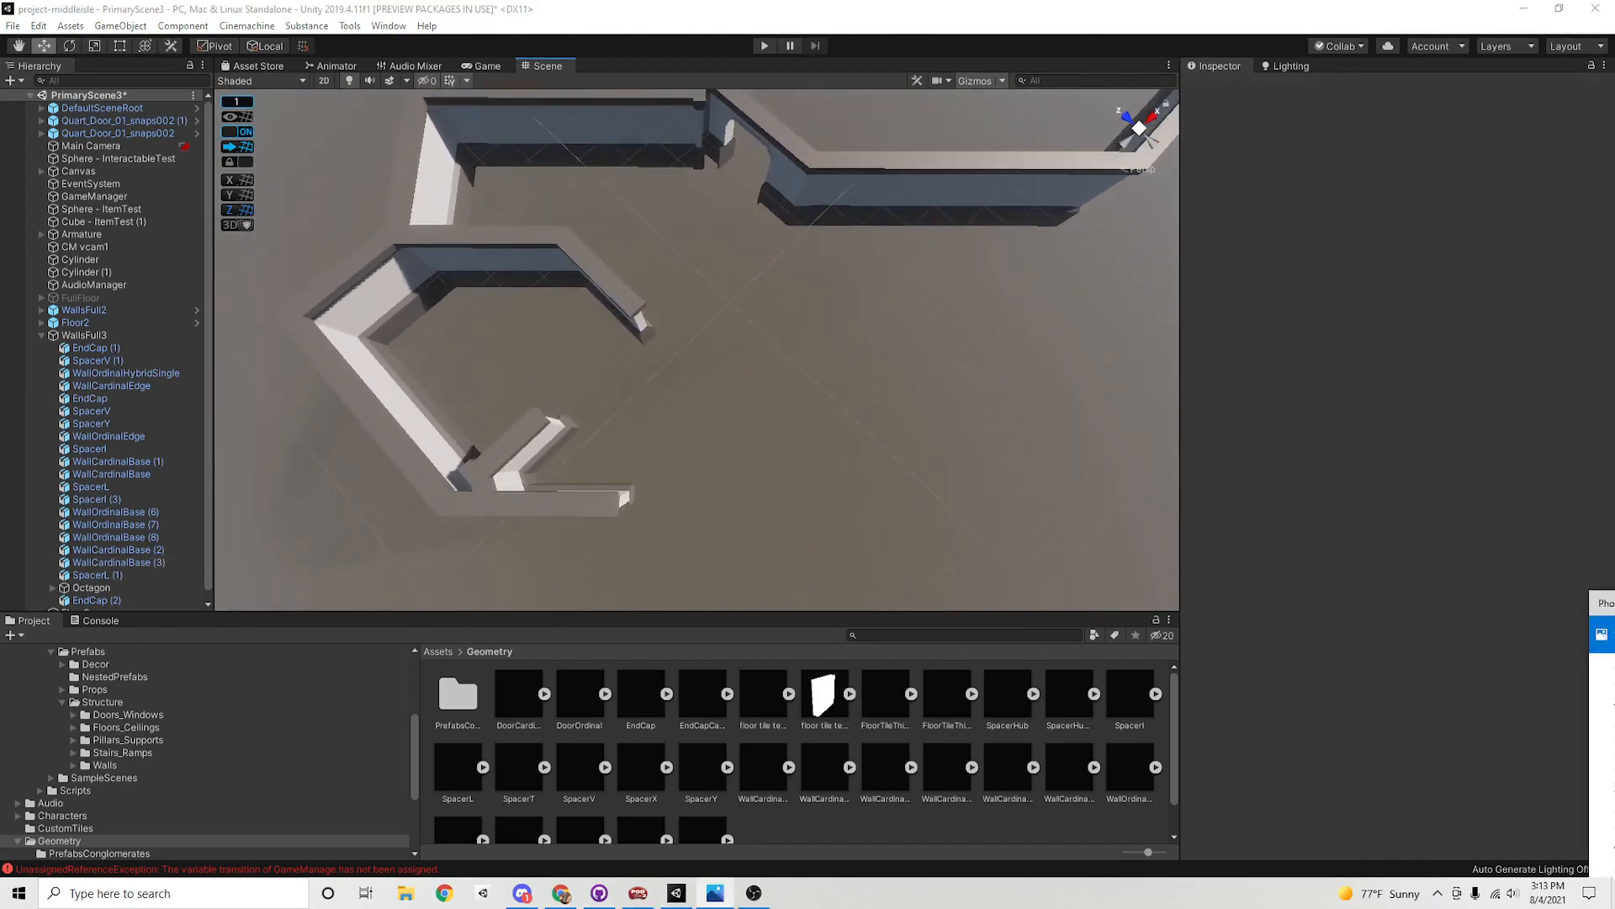
click(715, 893)
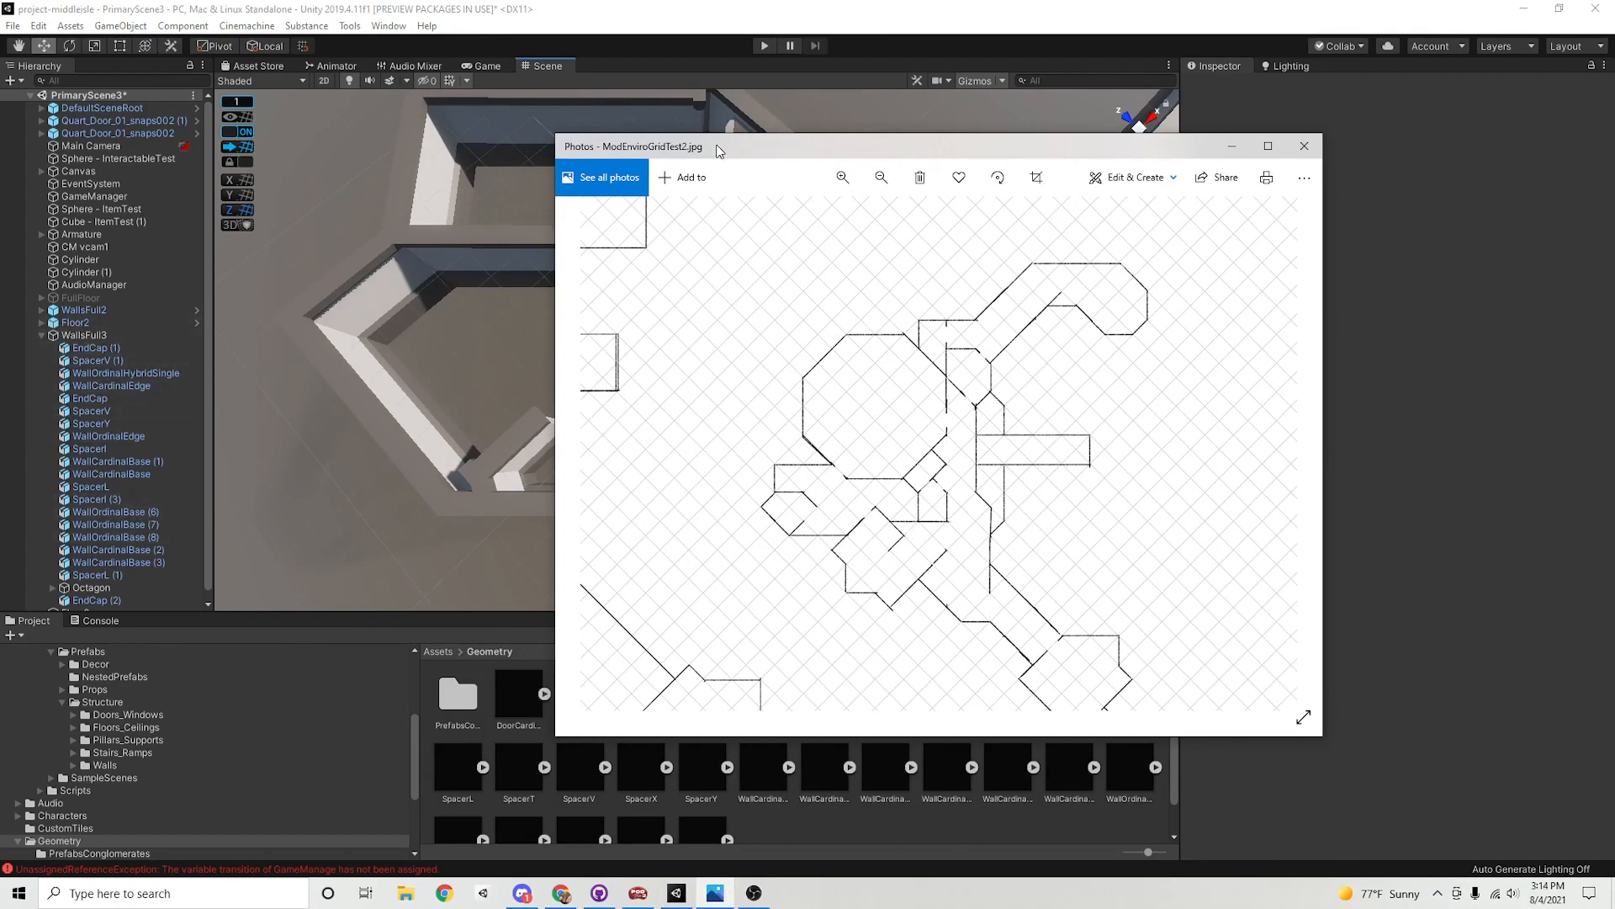
drag(722, 152, 1614, 168)
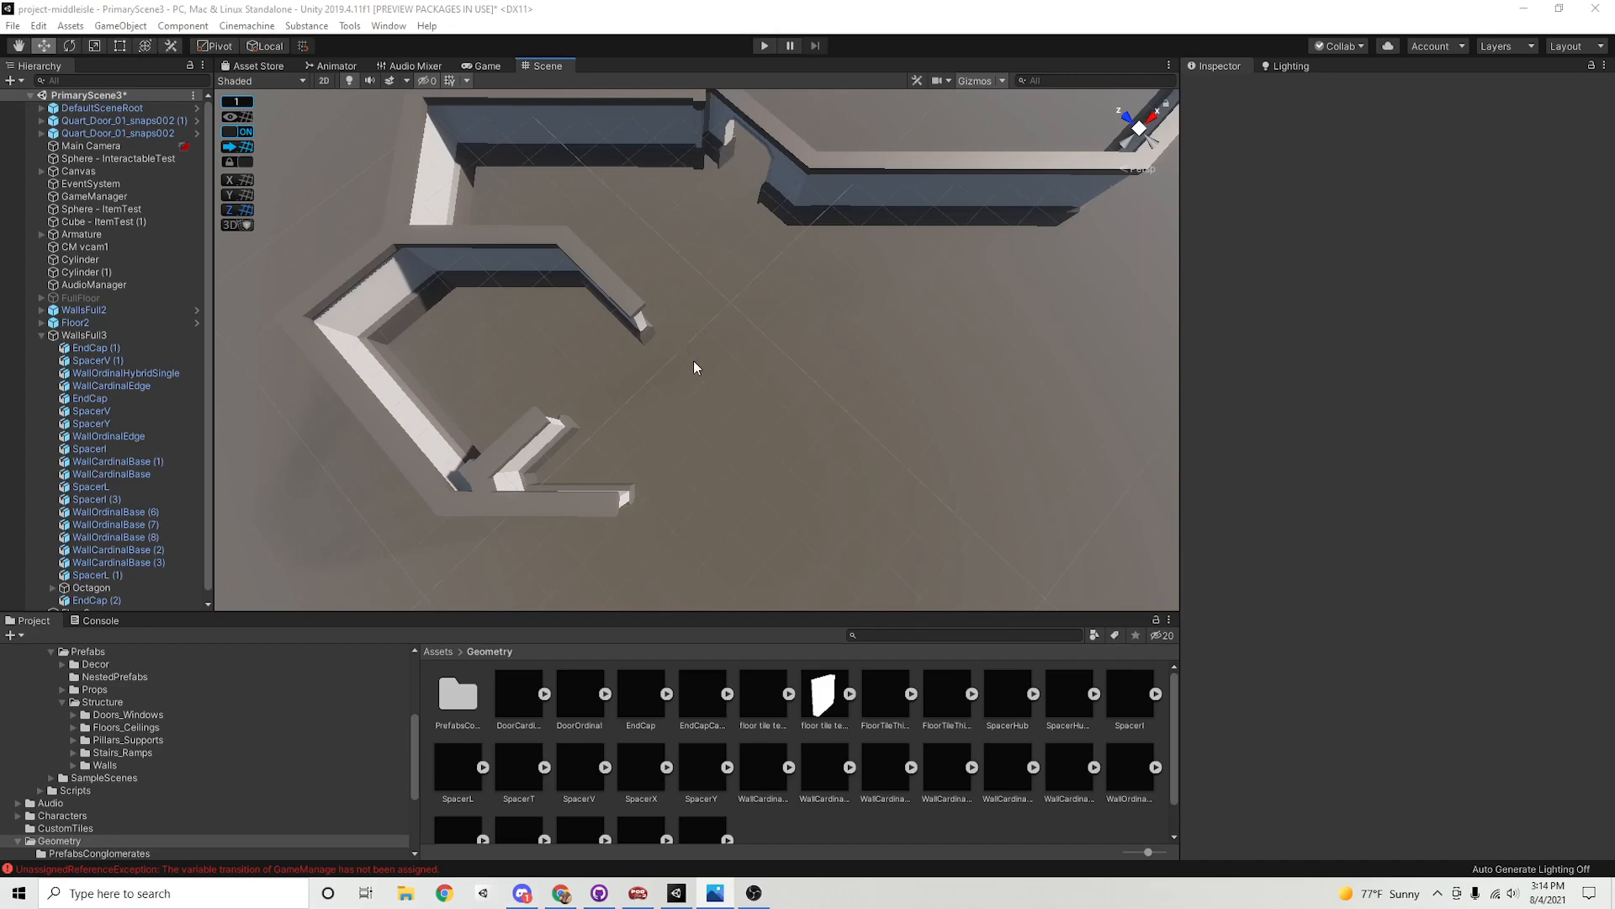
Duplicate WallOrdinalBase (8) and place the copy at X 45, Z -22 to extend the small room's outer wall
right_drag(693, 362, 703, 394)
scroll(639, 432, down, 2)
middle_drag(638, 432, 649, 426)
scroll(656, 483, up, 3)
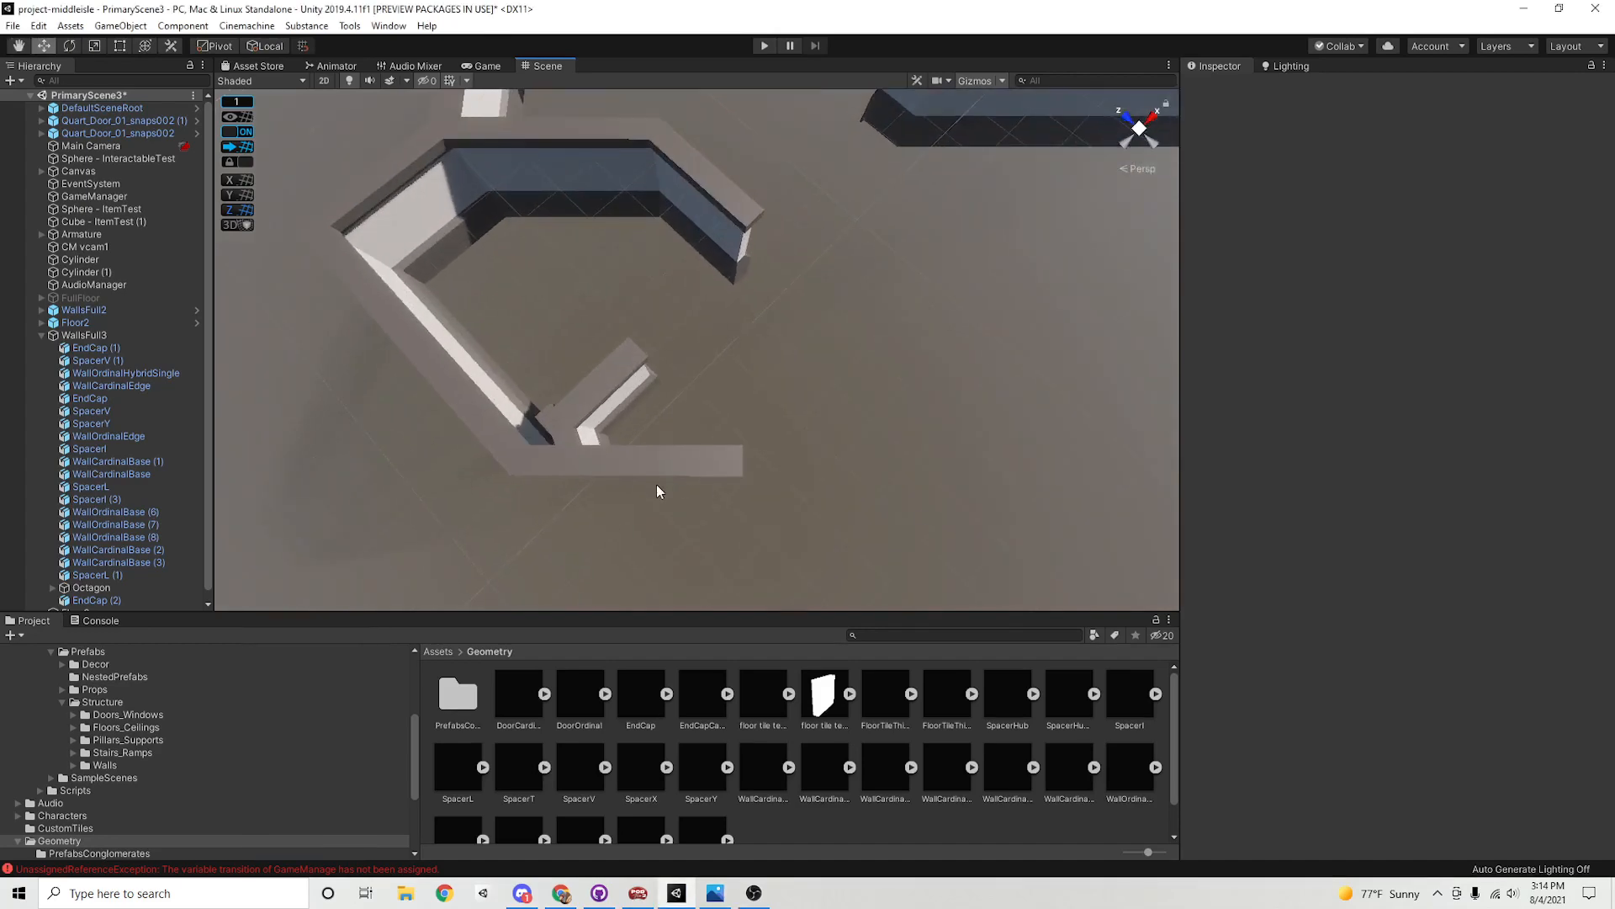
click(664, 467)
alt+right_drag(740, 473, 833, 493)
alt+drag(833, 493, 826, 429)
middle_drag(825, 429, 757, 514)
alt+right_drag(757, 513, 671, 364)
click(574, 250)
alt+drag(731, 409, 851, 491)
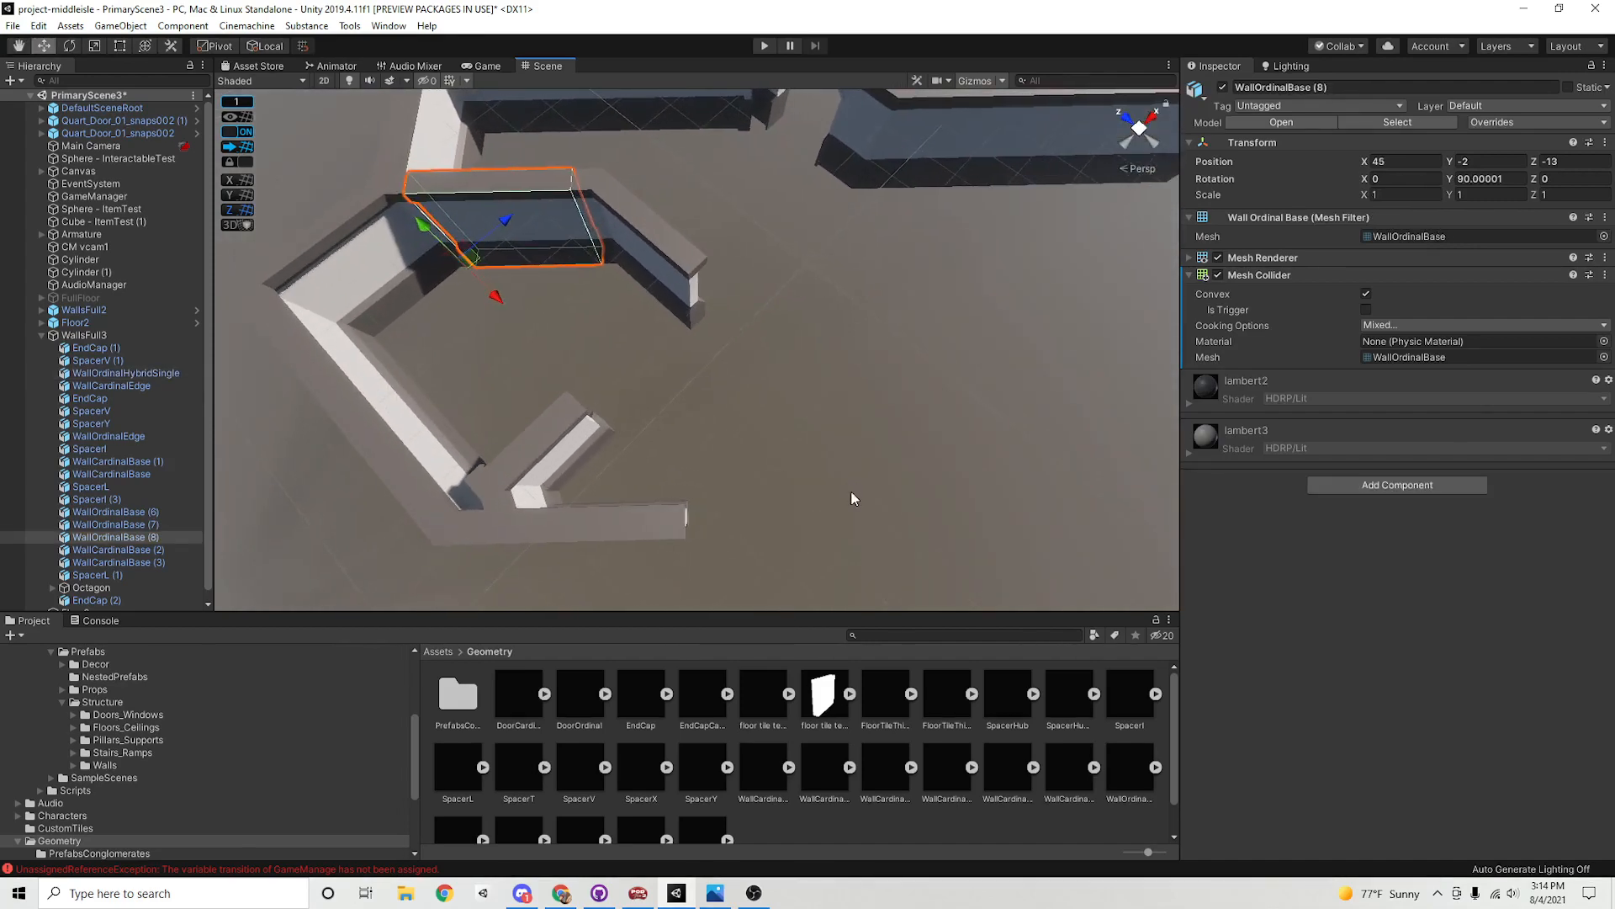
key(ctrl+d)
drag(461, 253, 594, 311)
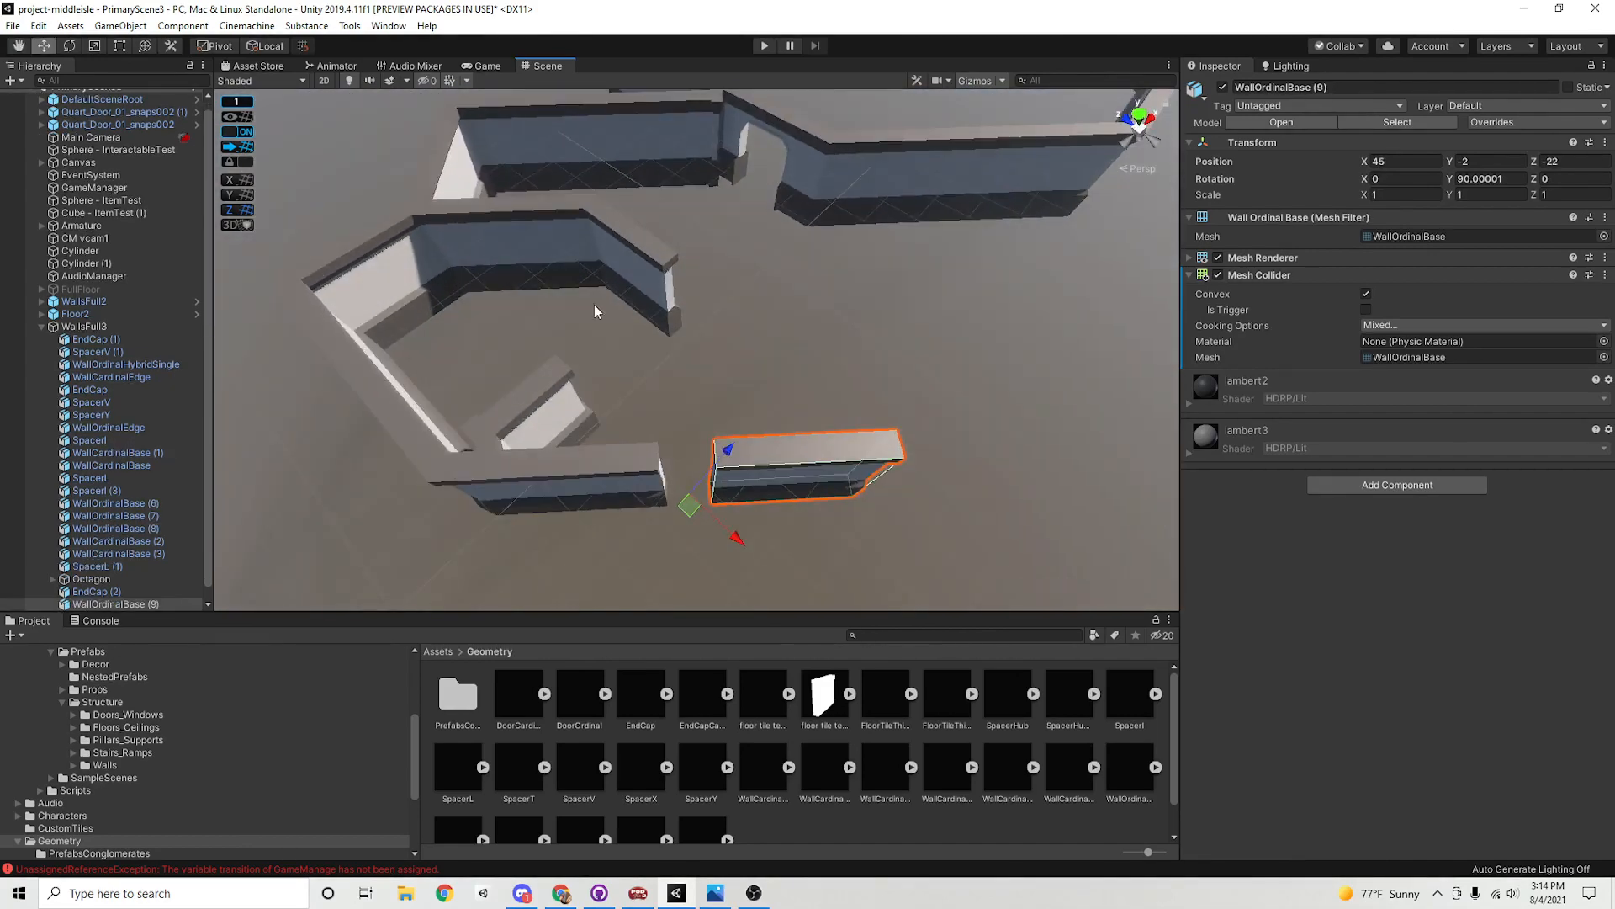
Duplicate the SpacerI in the upper wall and place the copy at X 45, Z -22, at the small room's outer wall end
middle_drag(600, 122, 623, 168)
click(627, 197)
key(ctrl+d)
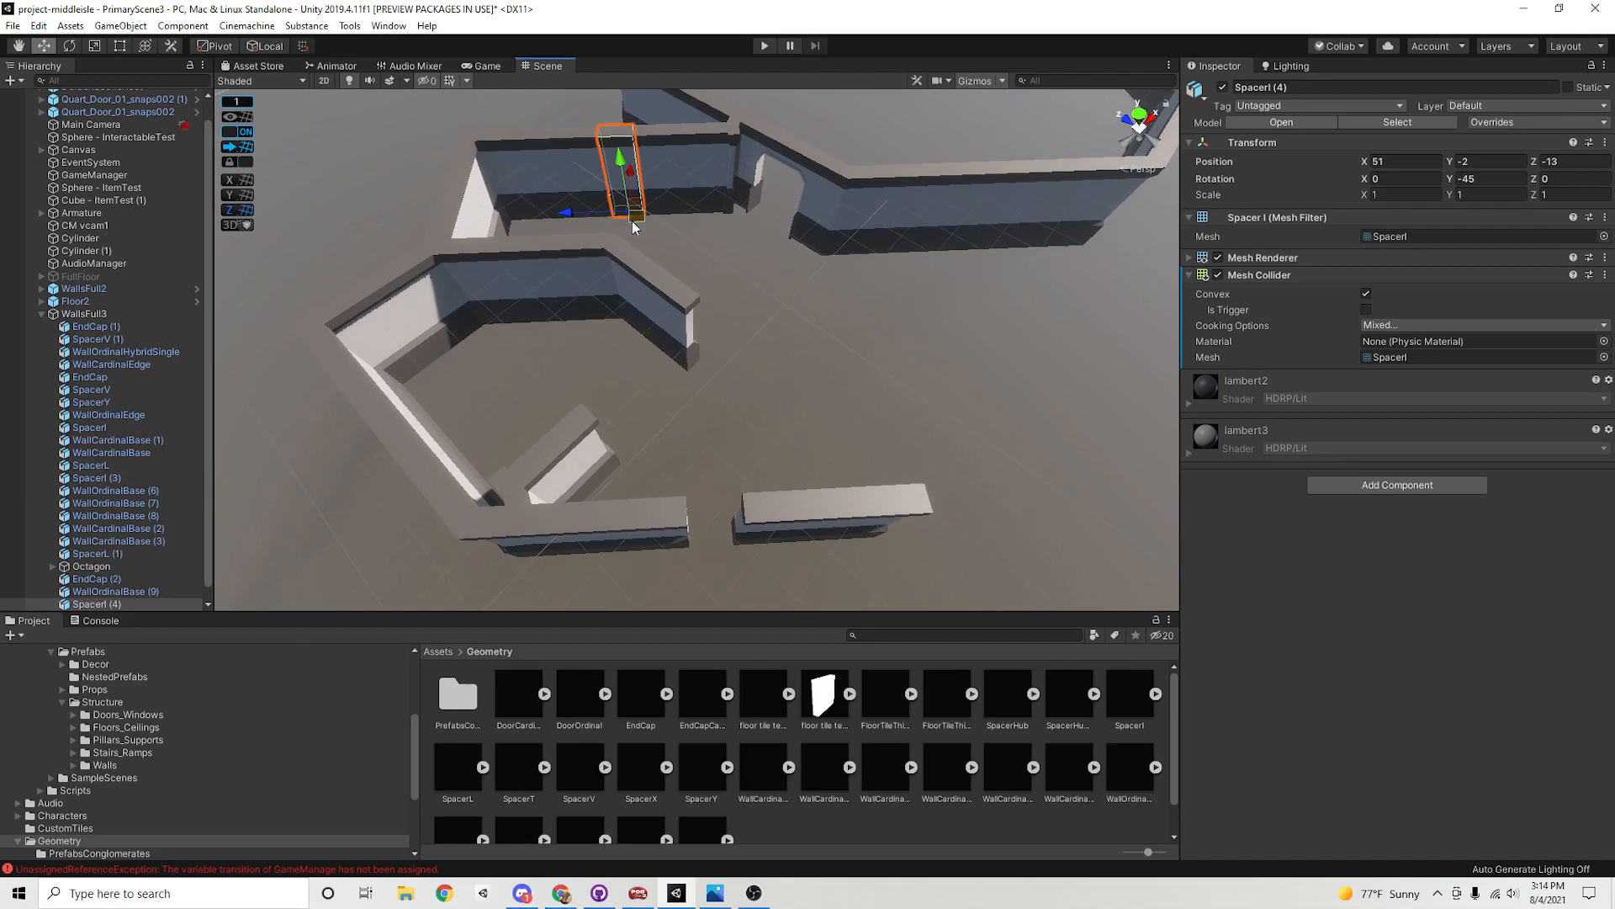
drag(635, 221, 743, 545)
click(811, 512)
alt+drag(658, 498, 708, 413)
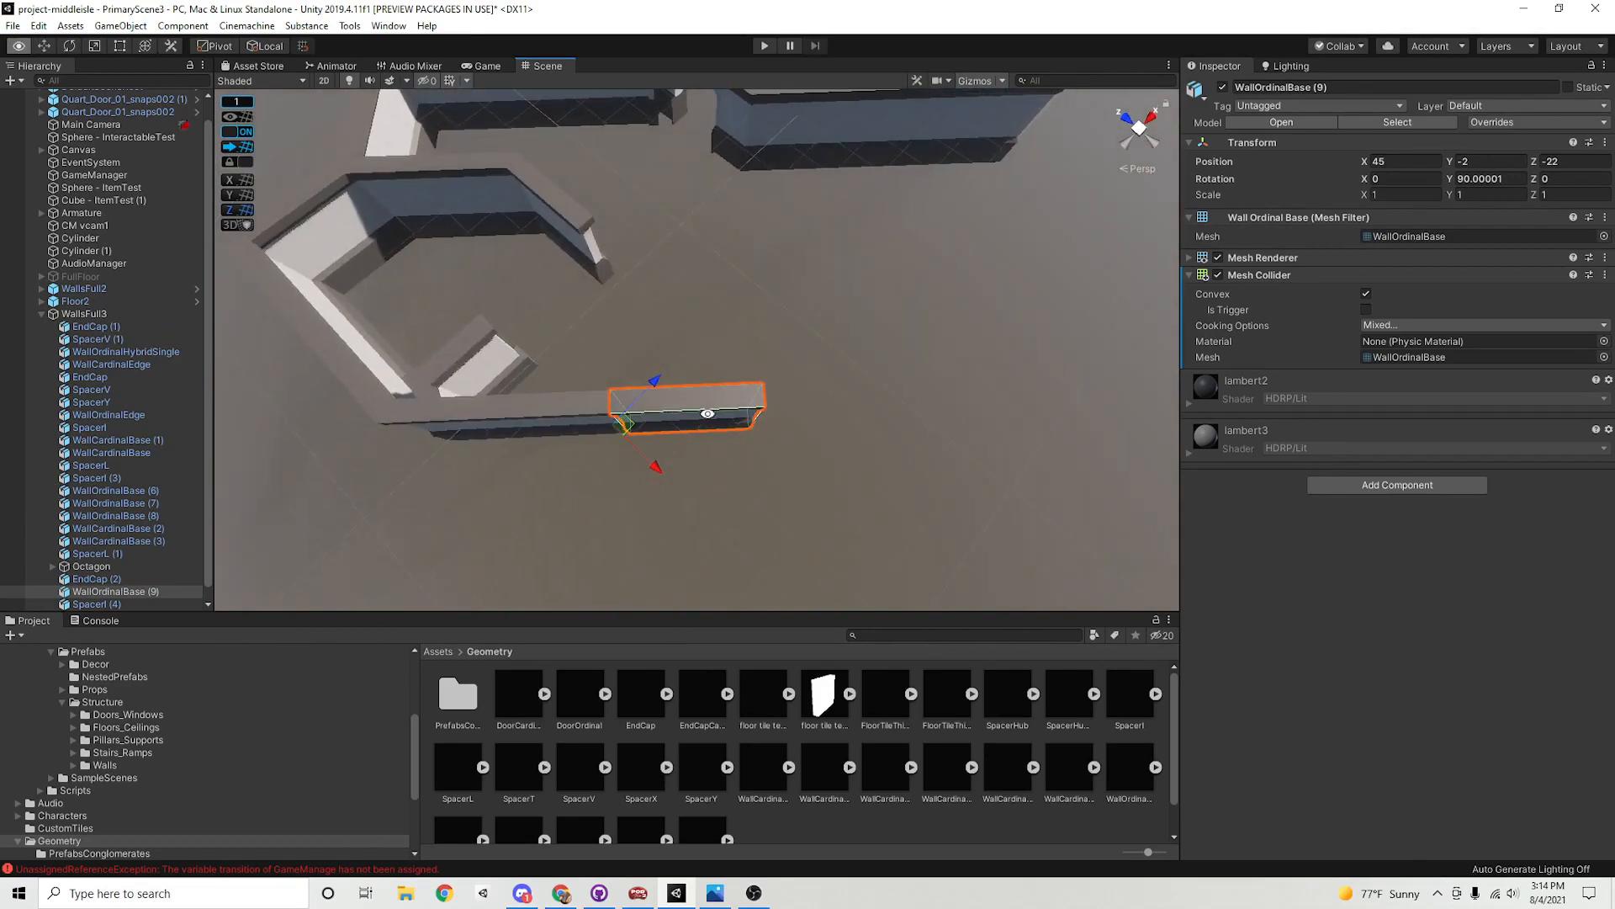
scroll(74, 561, down, 1)
middle_drag(487, 250, 517, 339)
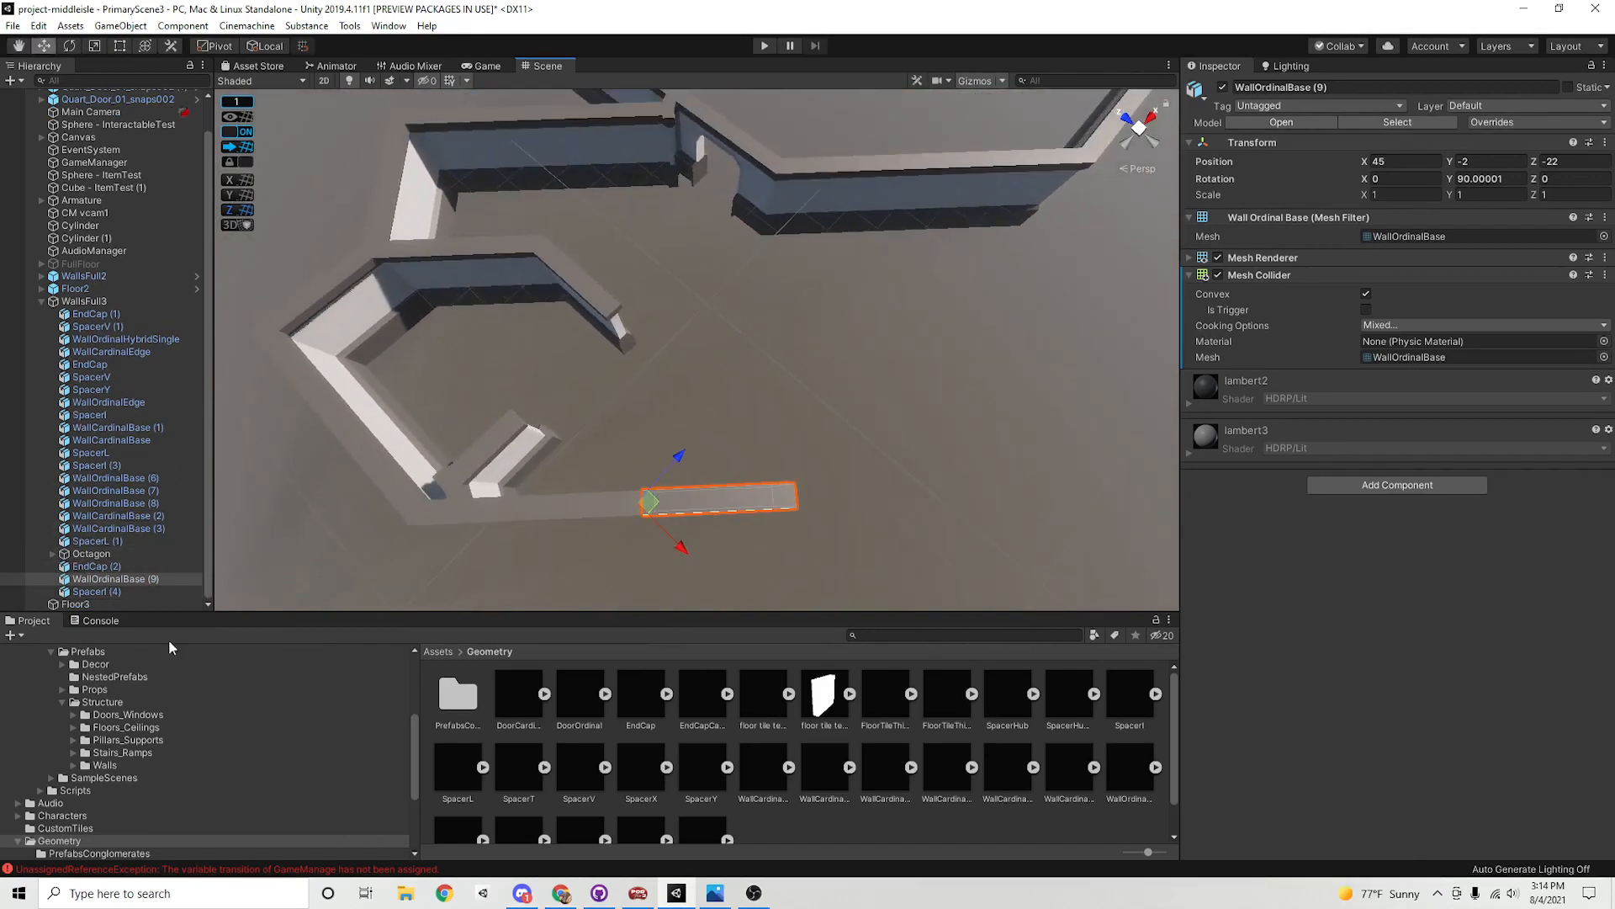
Reorder EndCap (2), WallOrdinalBase (9) and SpacerI (4) above Octagon within WallsFull3
click(505, 164)
click(612, 143)
click(614, 144)
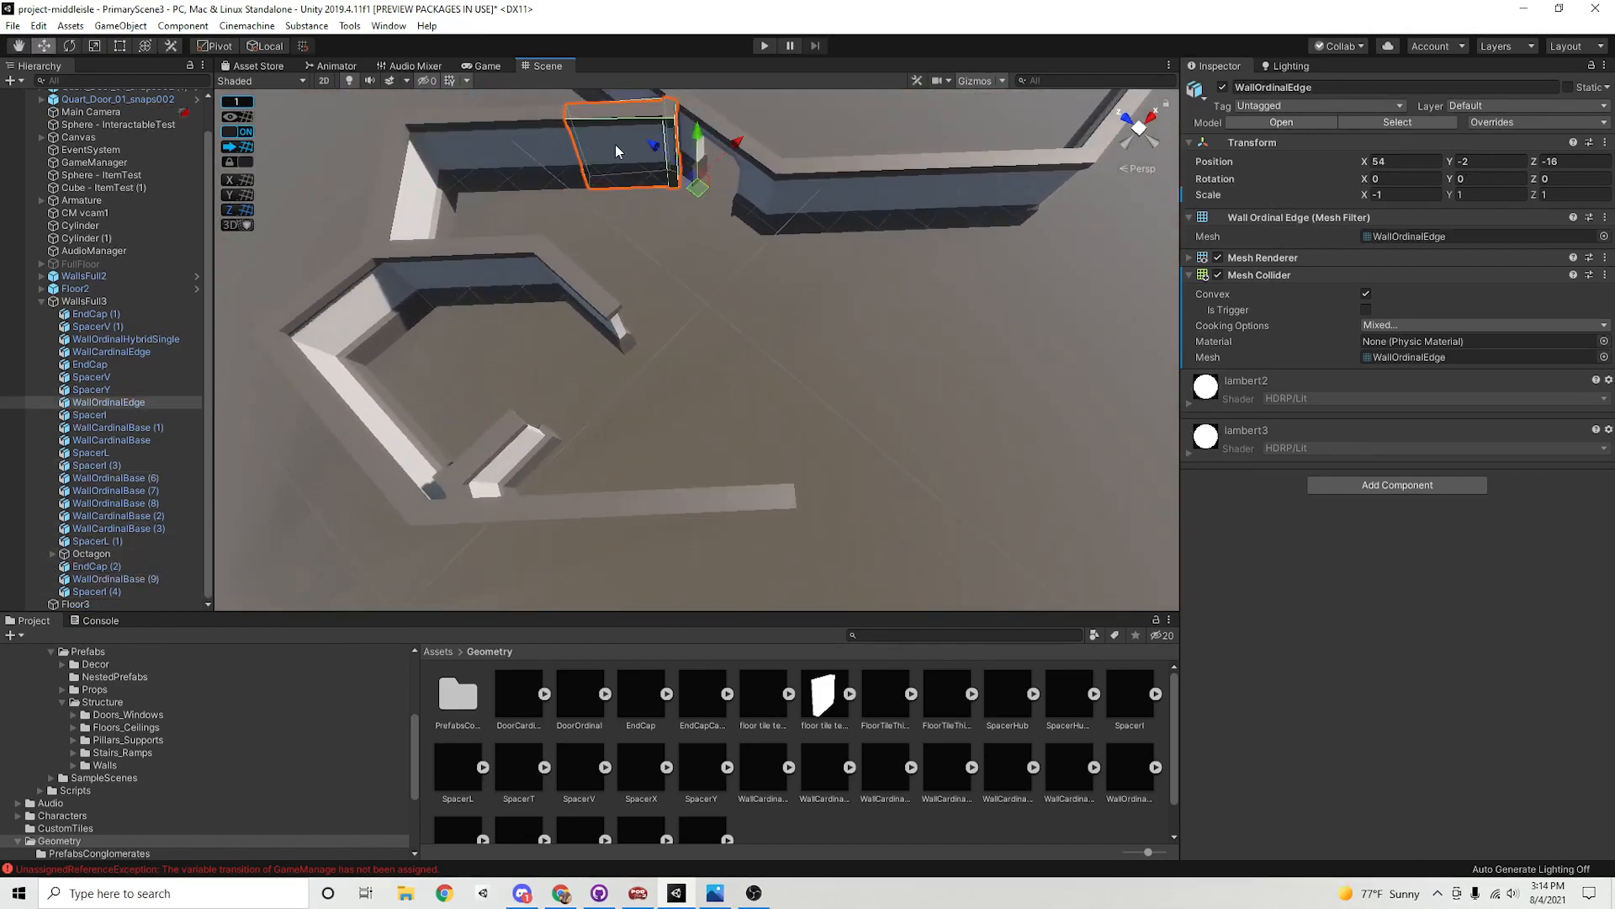
click(554, 138)
click(113, 557)
click(115, 568)
shift+click(117, 594)
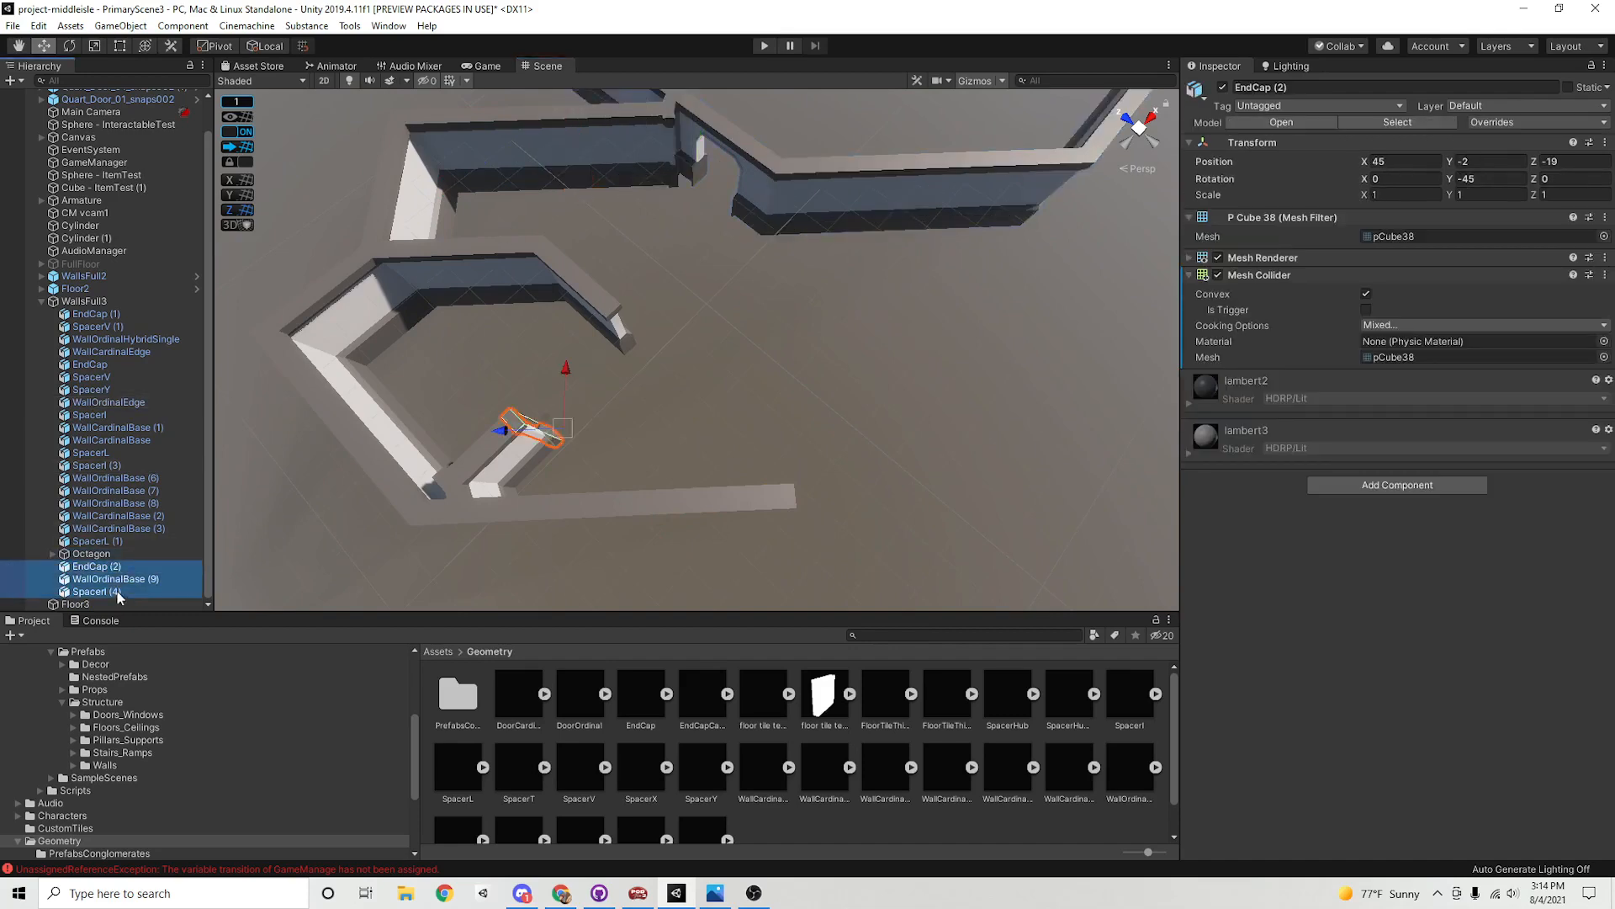
drag(135, 551, 136, 549)
click(969, 436)
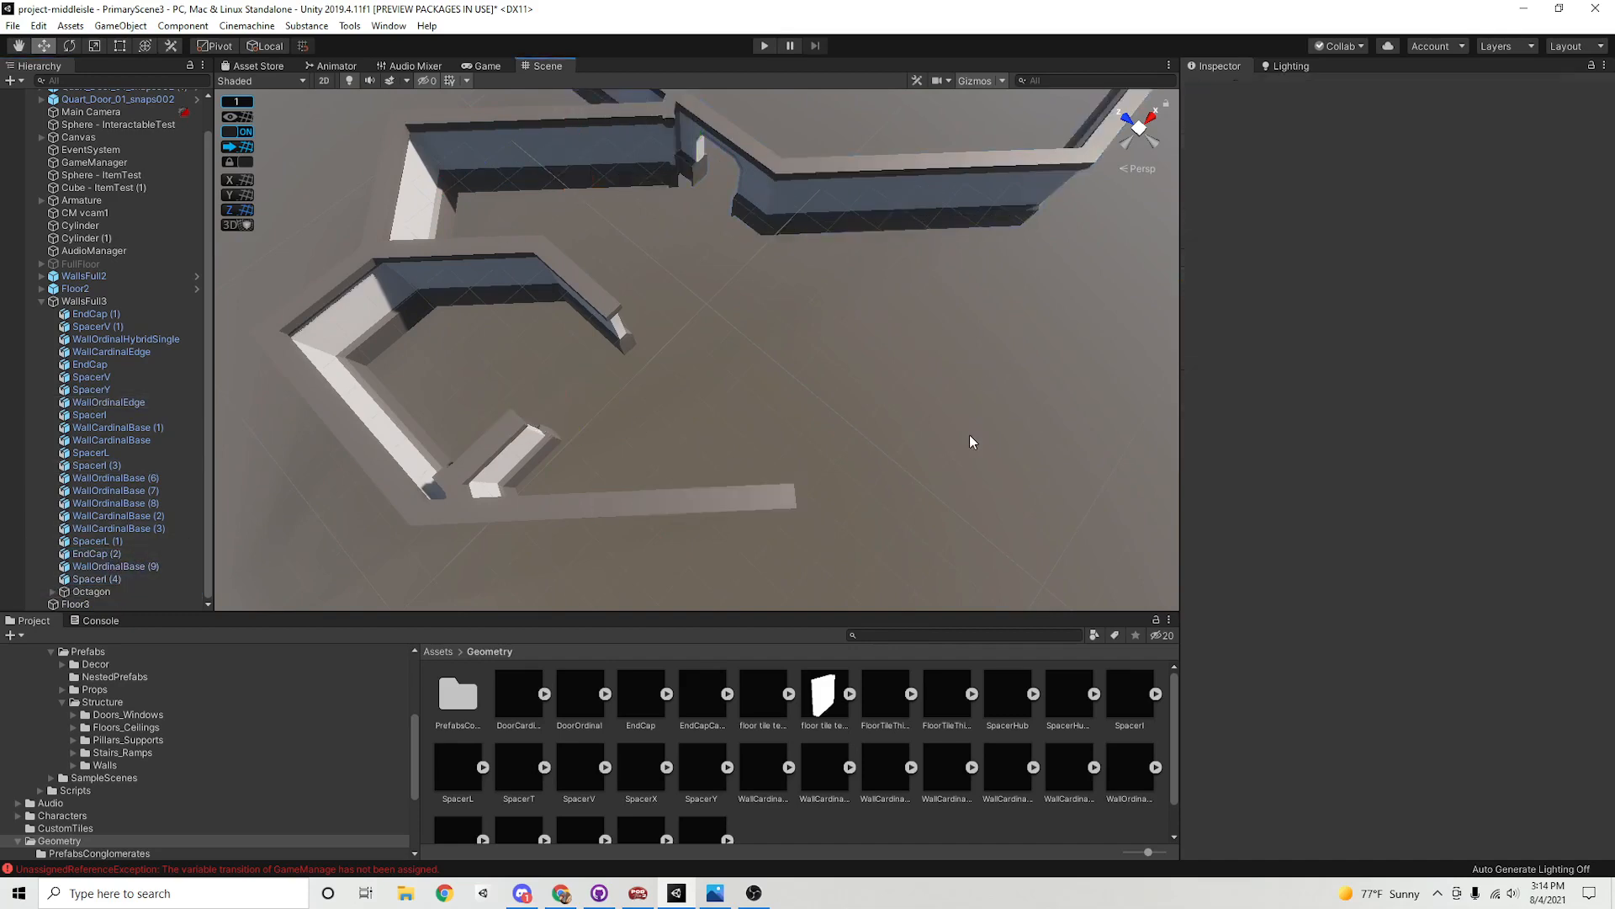
Delete WallOrdinalBase (9) from the end of the small room's outer wall
mouse_move(734, 491)
alt+mouse_down()
mouse_move(725, 370)
mouse_move(711, 477)
alt+mouse_up()
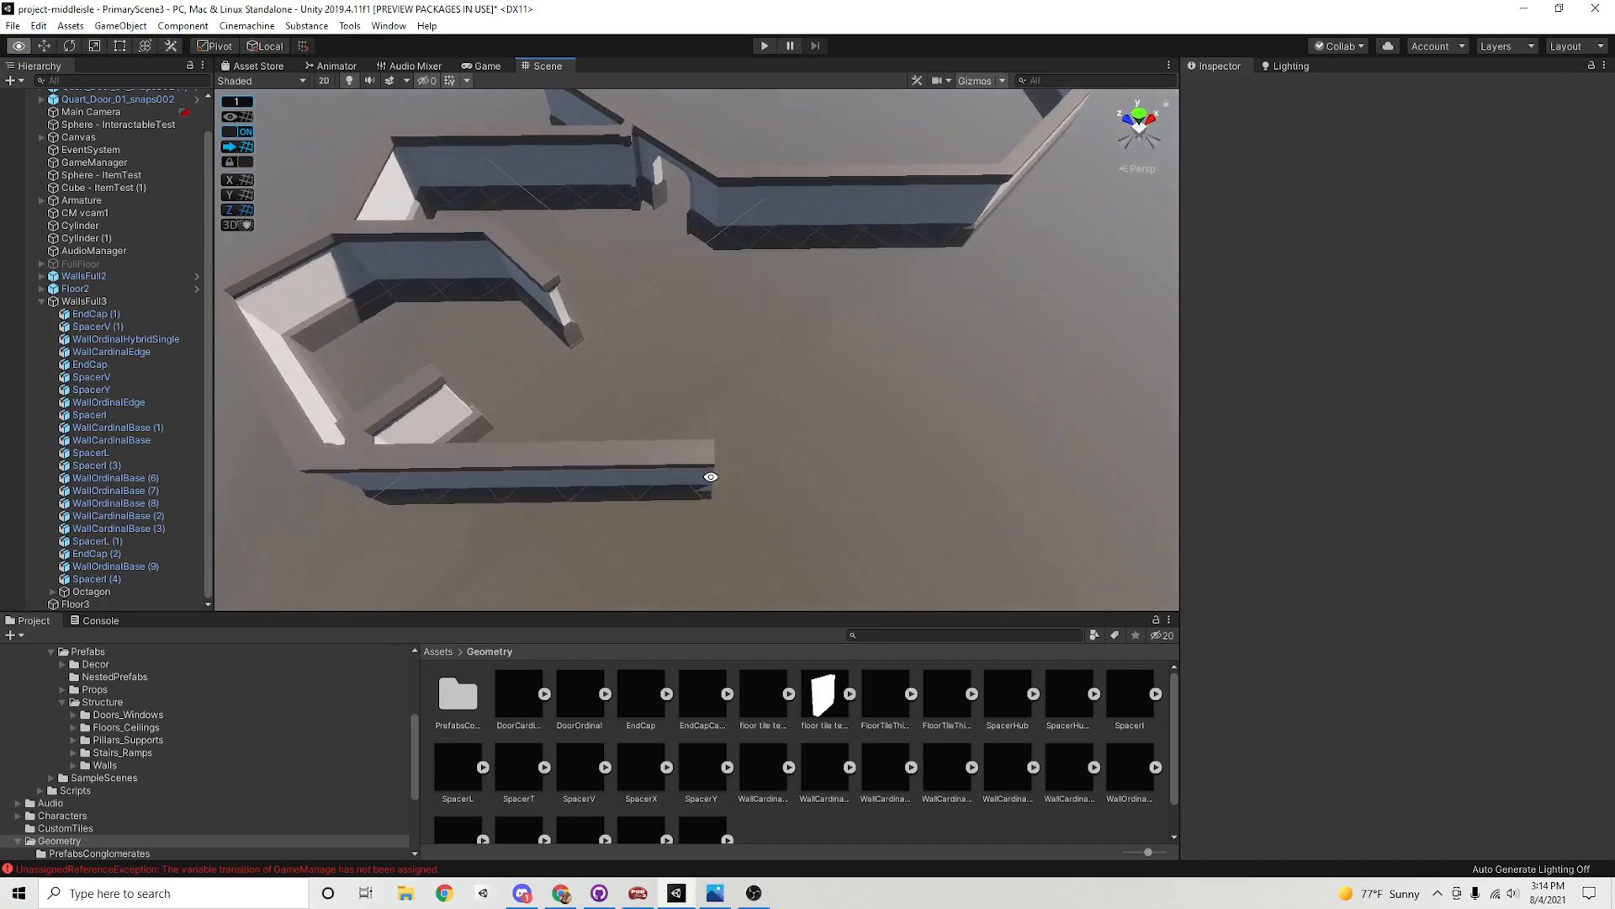
click(657, 483)
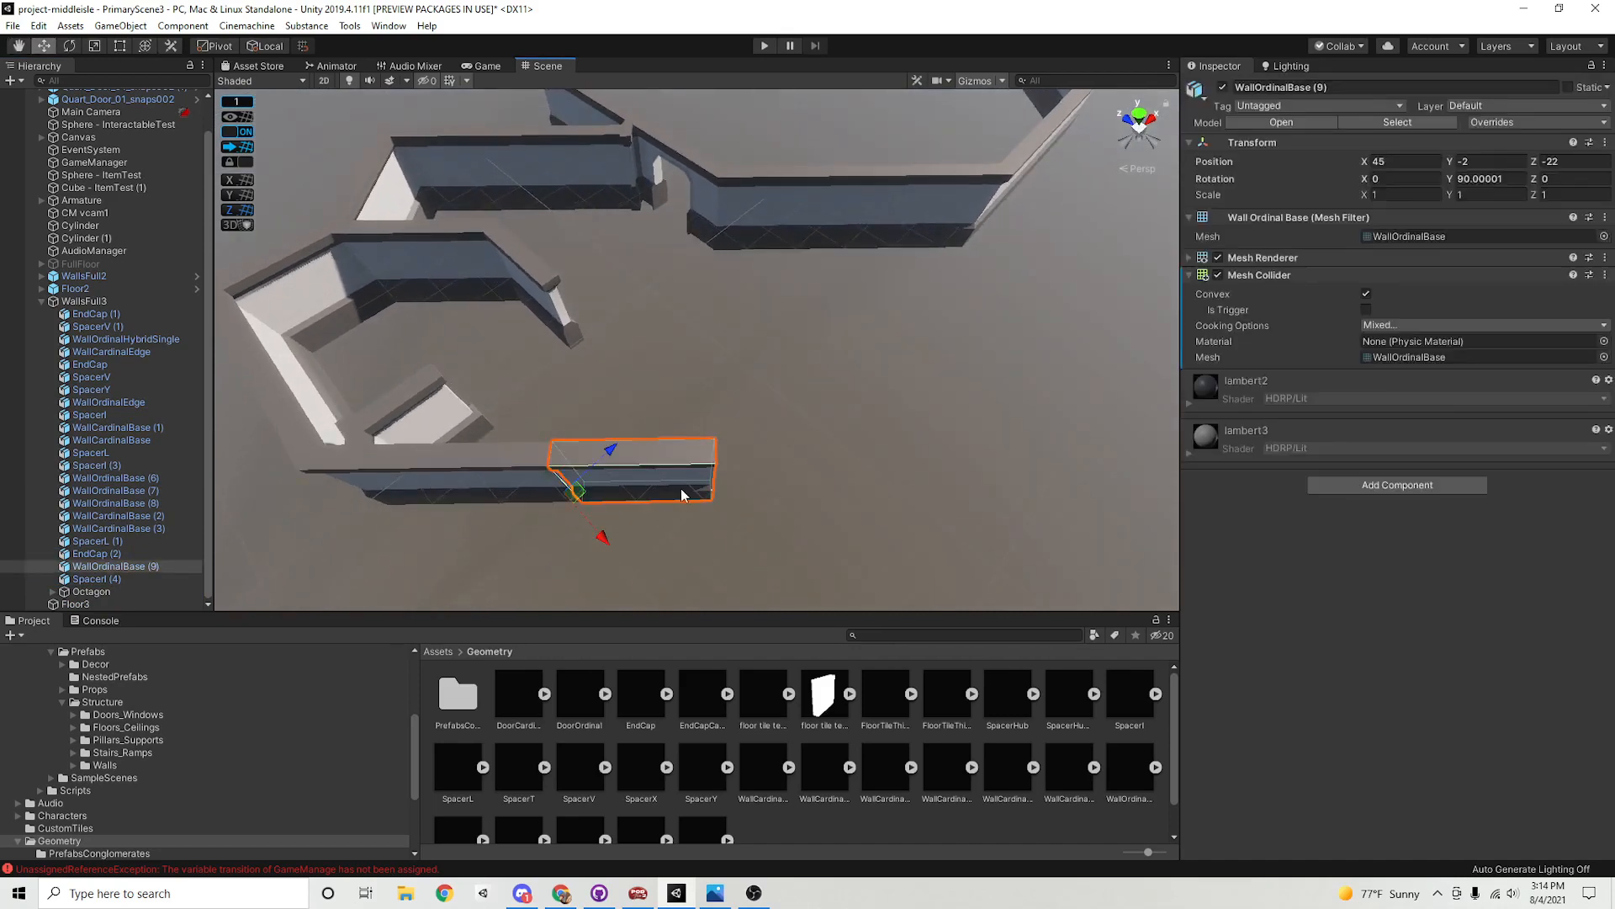
key(Delete)
scroll(540, 498, up, 2)
mouse_move(760, 479)
middle_down()
mouse_move(736, 498)
mouse_move(777, 476)
mouse_move(771, 508)
mouse_move(768, 493)
middle_up()
scroll(657, 479, up, 2)
mouse_move(768, 493)
alt+mouse_down()
mouse_move(732, 483)
mouse_move(771, 469)
alt+mouse_up()
middle_drag(772, 468, 743, 456)
alt+drag(743, 456, 801, 516)
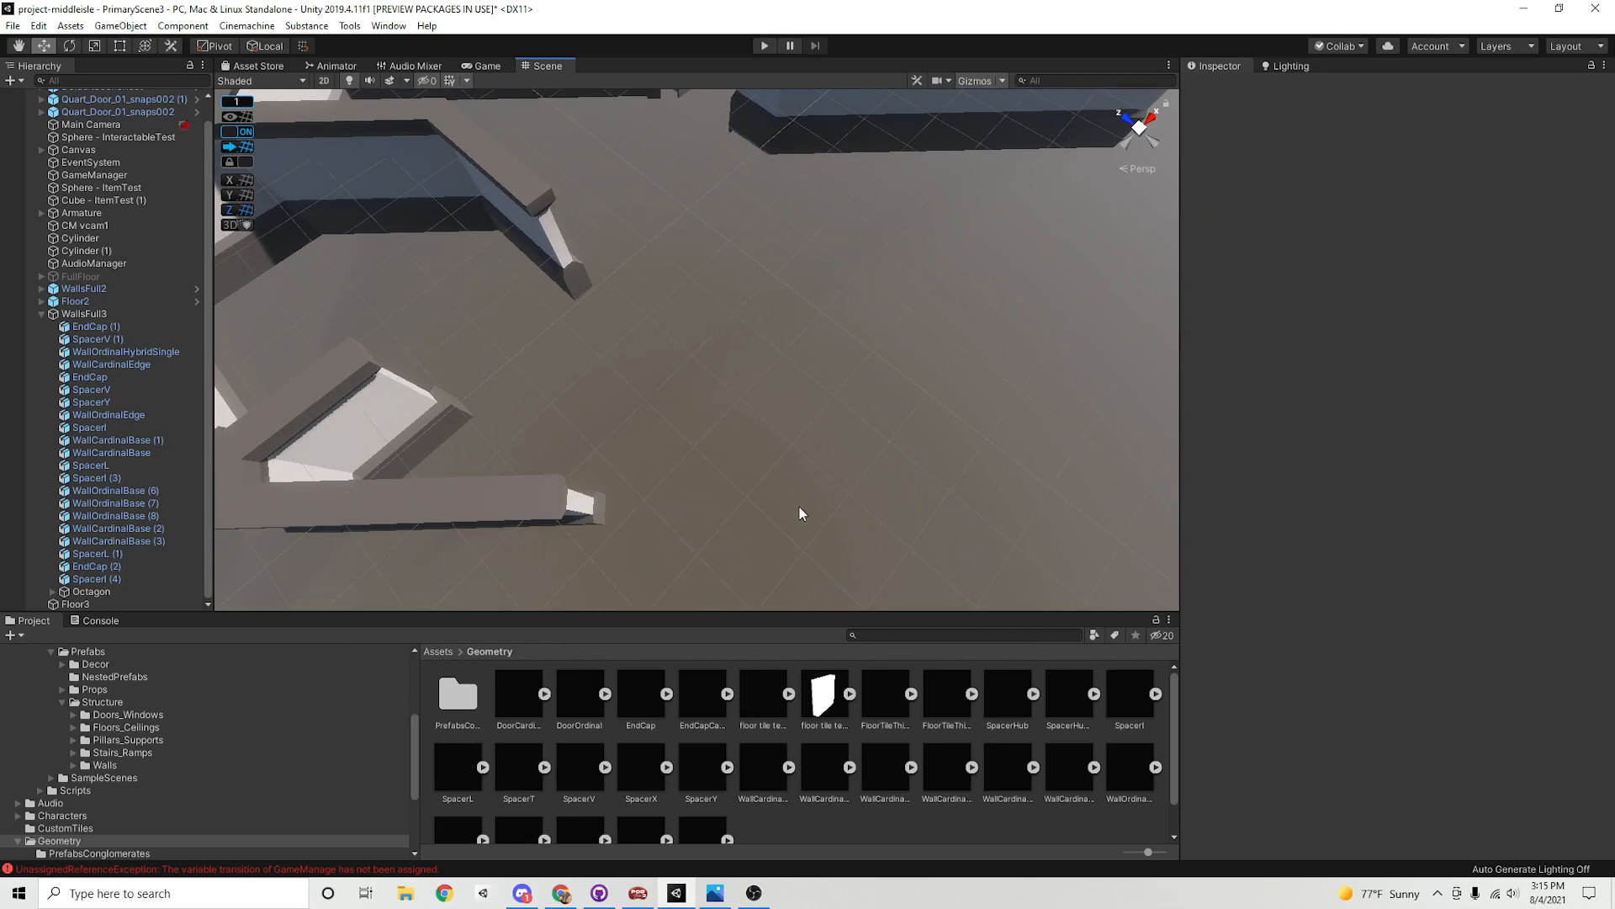
alt+drag(706, 469, 763, 469)
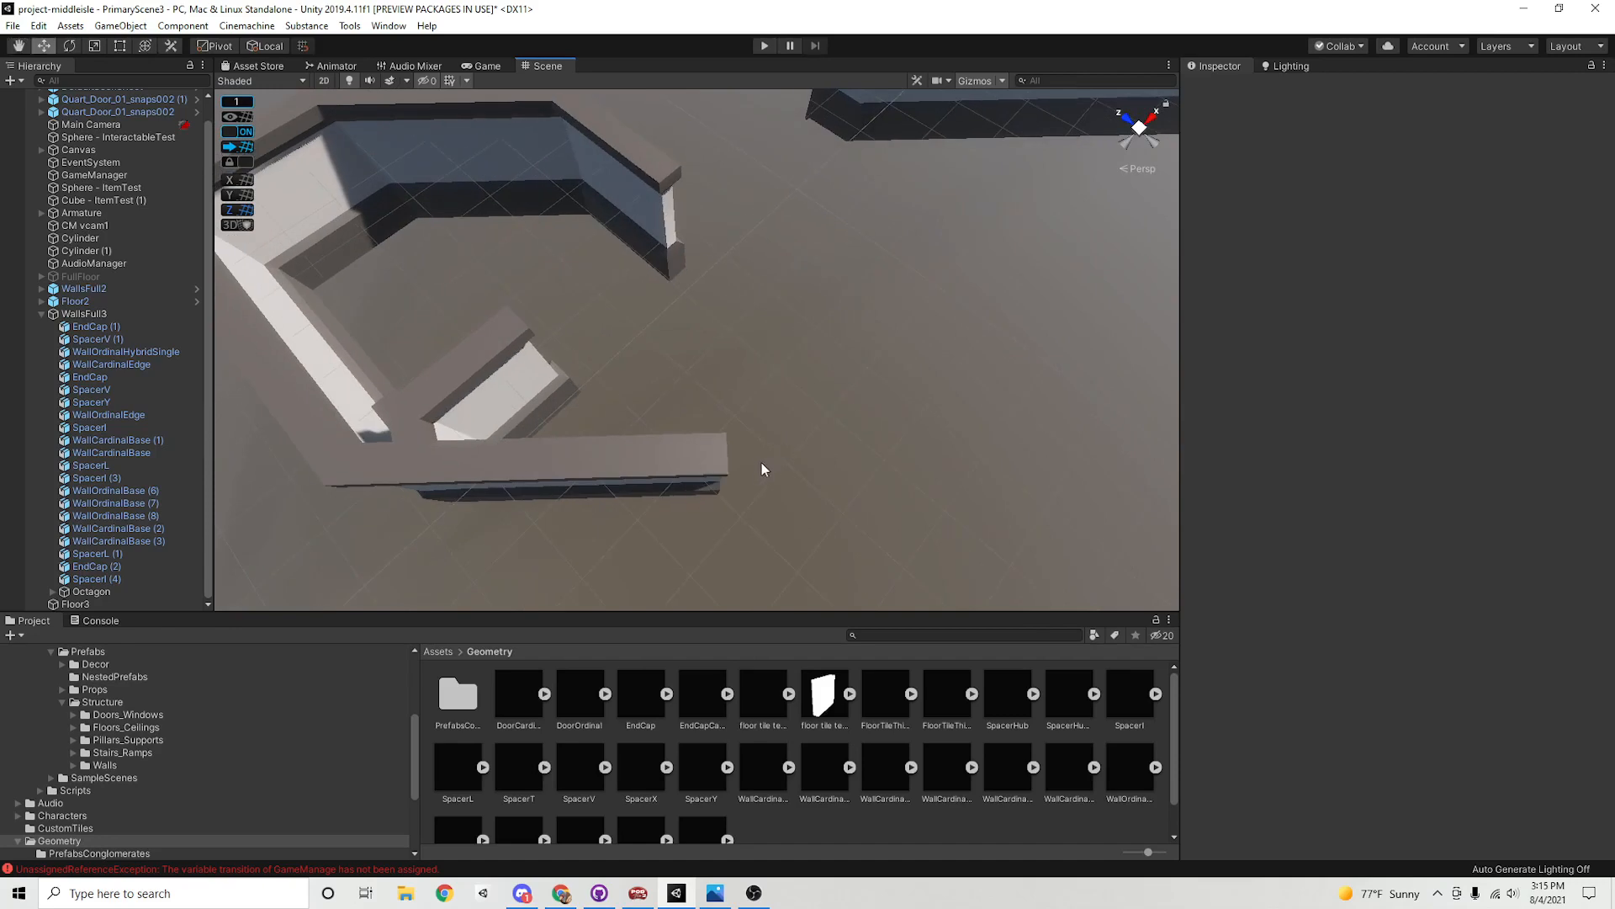
Duplicate WallCardinalHybridSingle and move the copy out of Octagon to sit directly under WallsFull3, above SpacerI (4)
middle_drag(762, 469, 674, 462)
scroll(681, 463, down, 4)
middle_drag(748, 226, 756, 396)
click(664, 180)
alt+drag(744, 320, 750, 446)
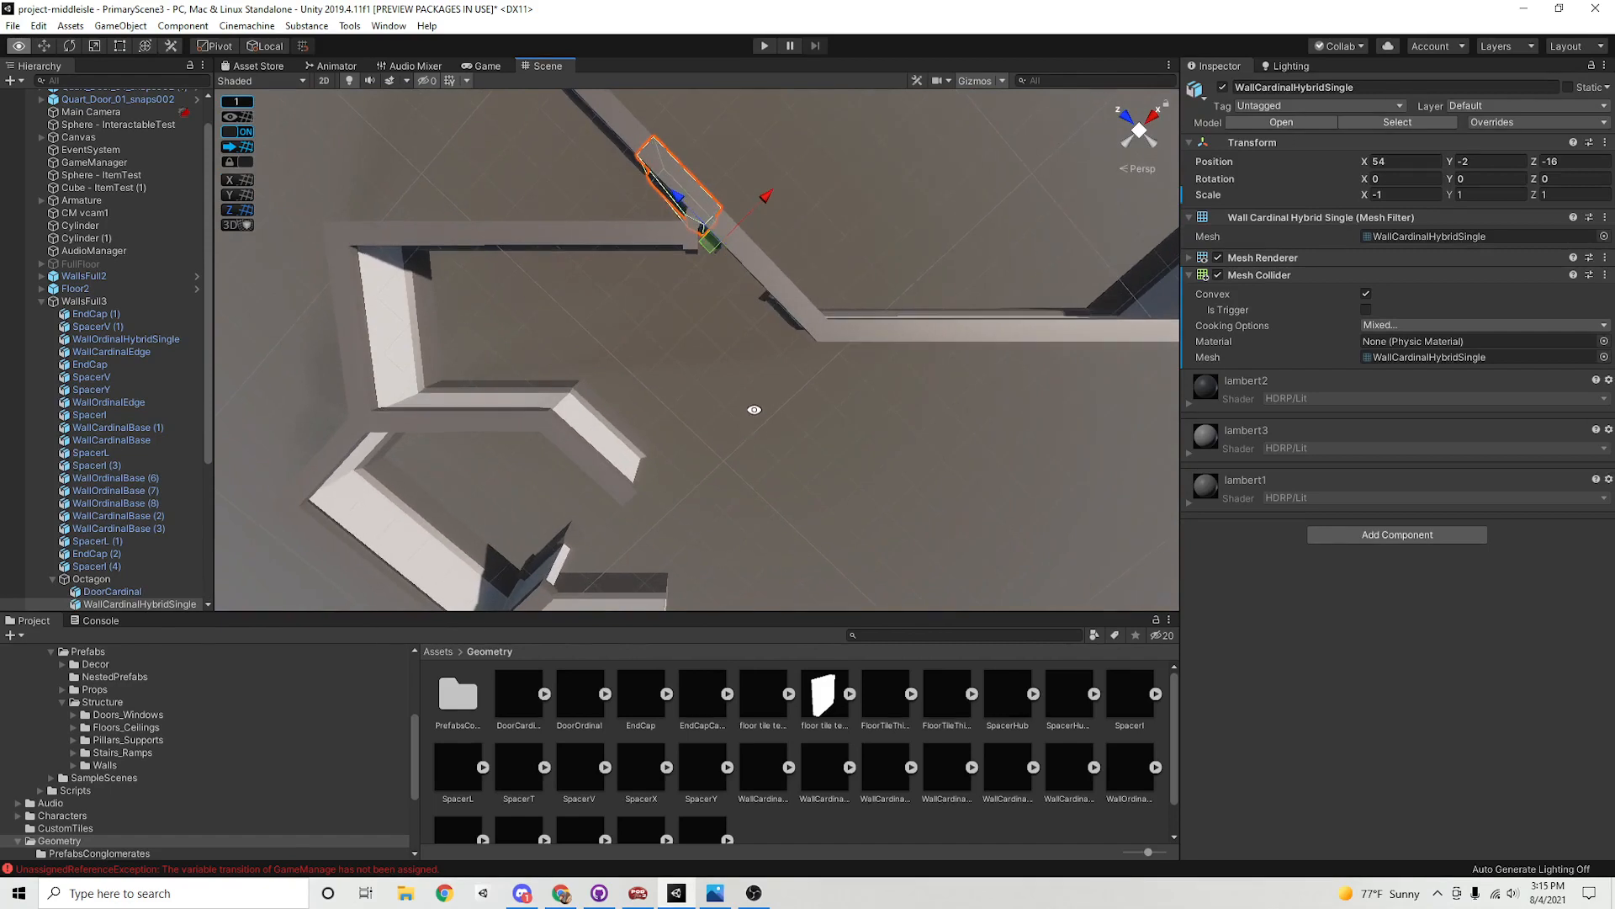
key(ctrl+d)
drag(140, 604, 129, 342)
click(129, 342)
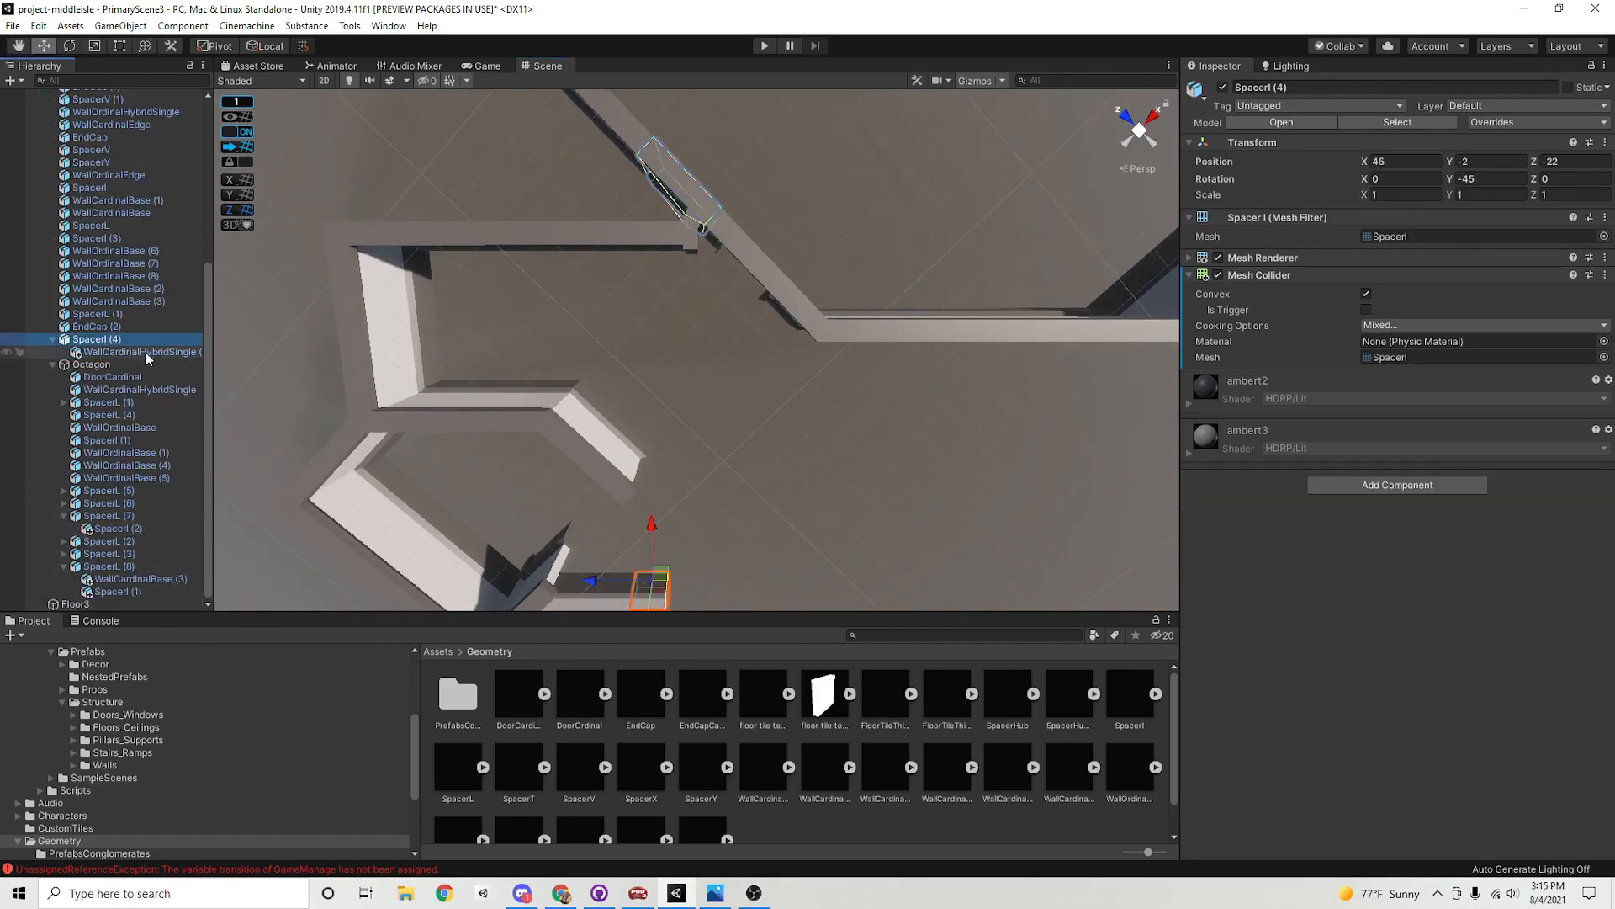
click(135, 350)
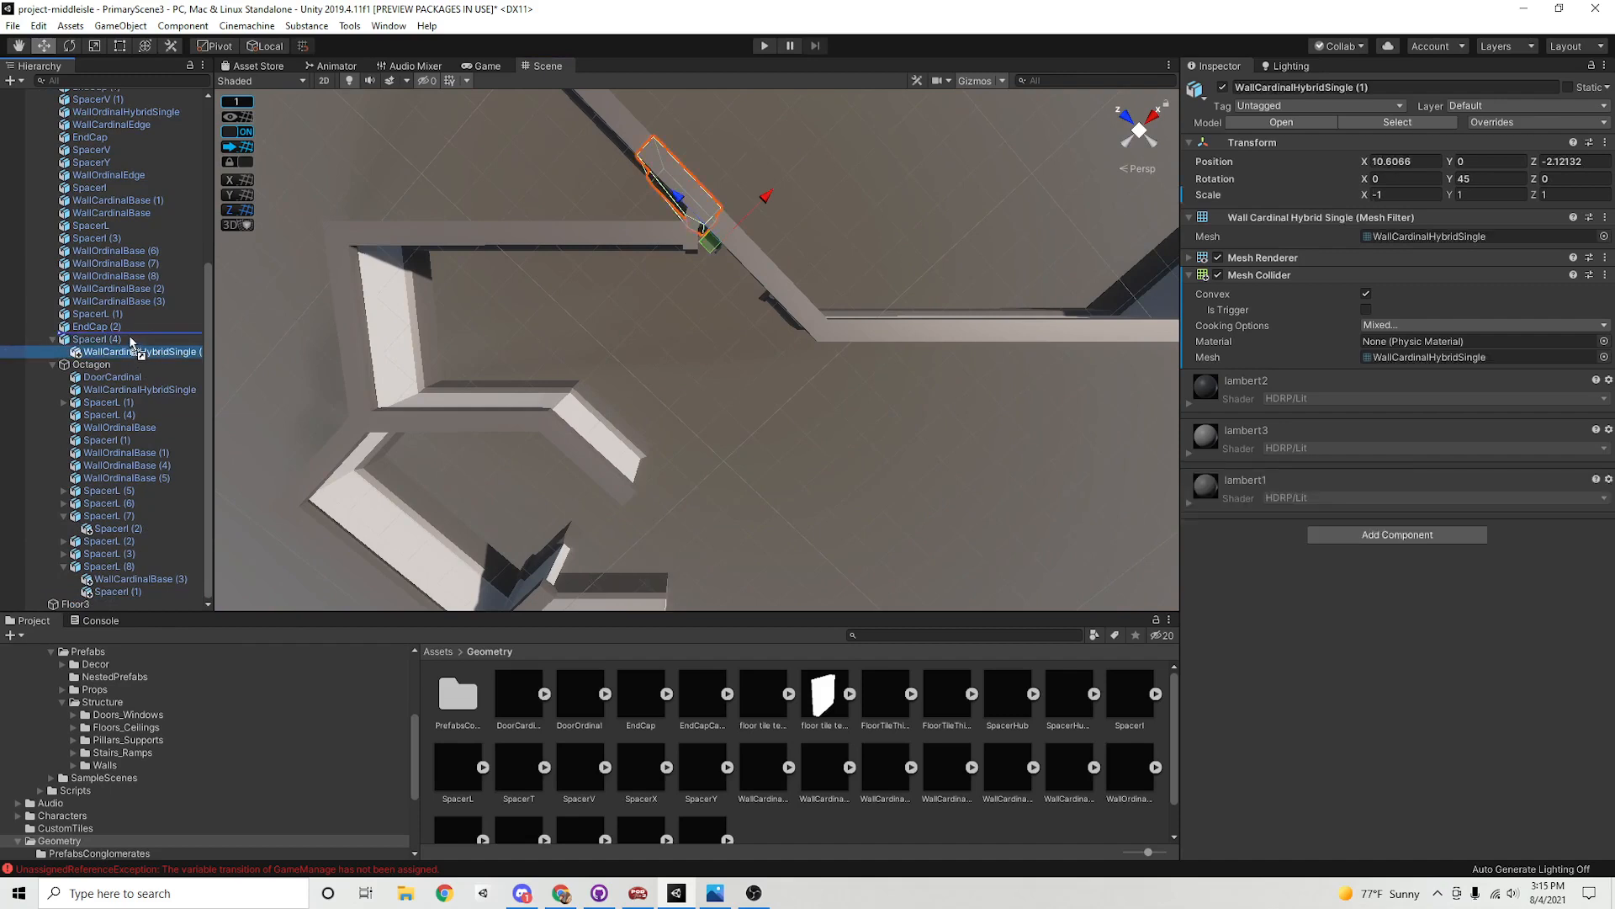
drag(130, 339, 131, 335)
Move WallCardinalHybridSingle (1) to X 45, Z -24, near the spacer ending the small room's outer wall
drag(714, 245, 713, 520)
middle_drag(714, 471, 710, 331)
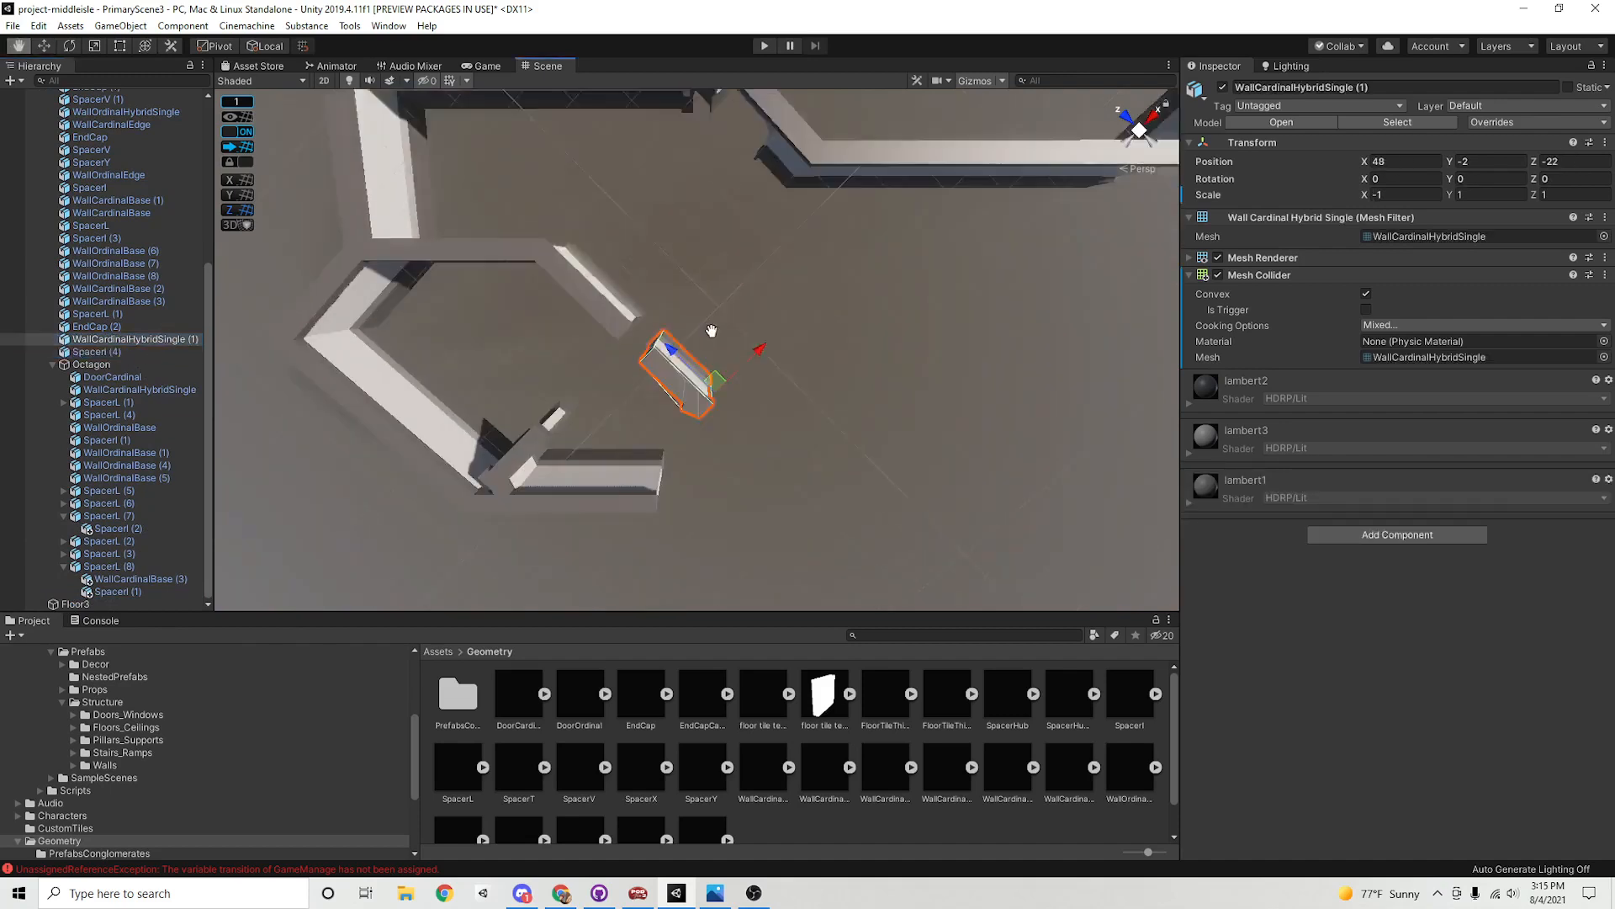
middle_drag(750, 446, 750, 371)
drag(715, 320, 646, 408)
Set WallCardinalHybridSingle (1) to X scale 1 and Y rotation -90
click(1411, 197)
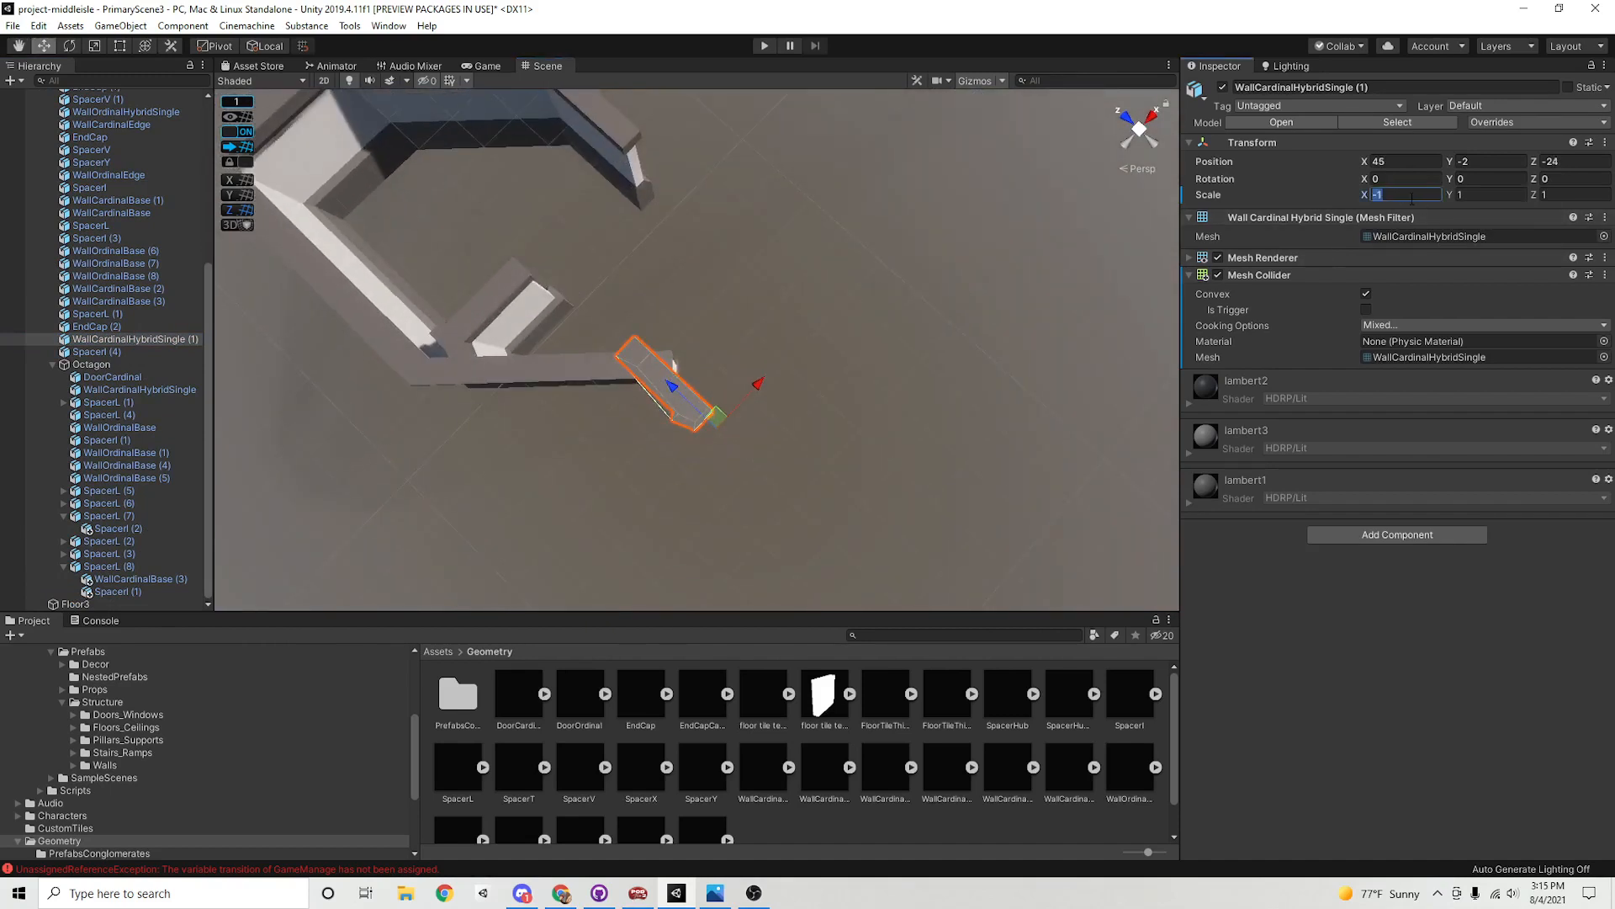
text(1)
scroll(454, 500, up, 1)
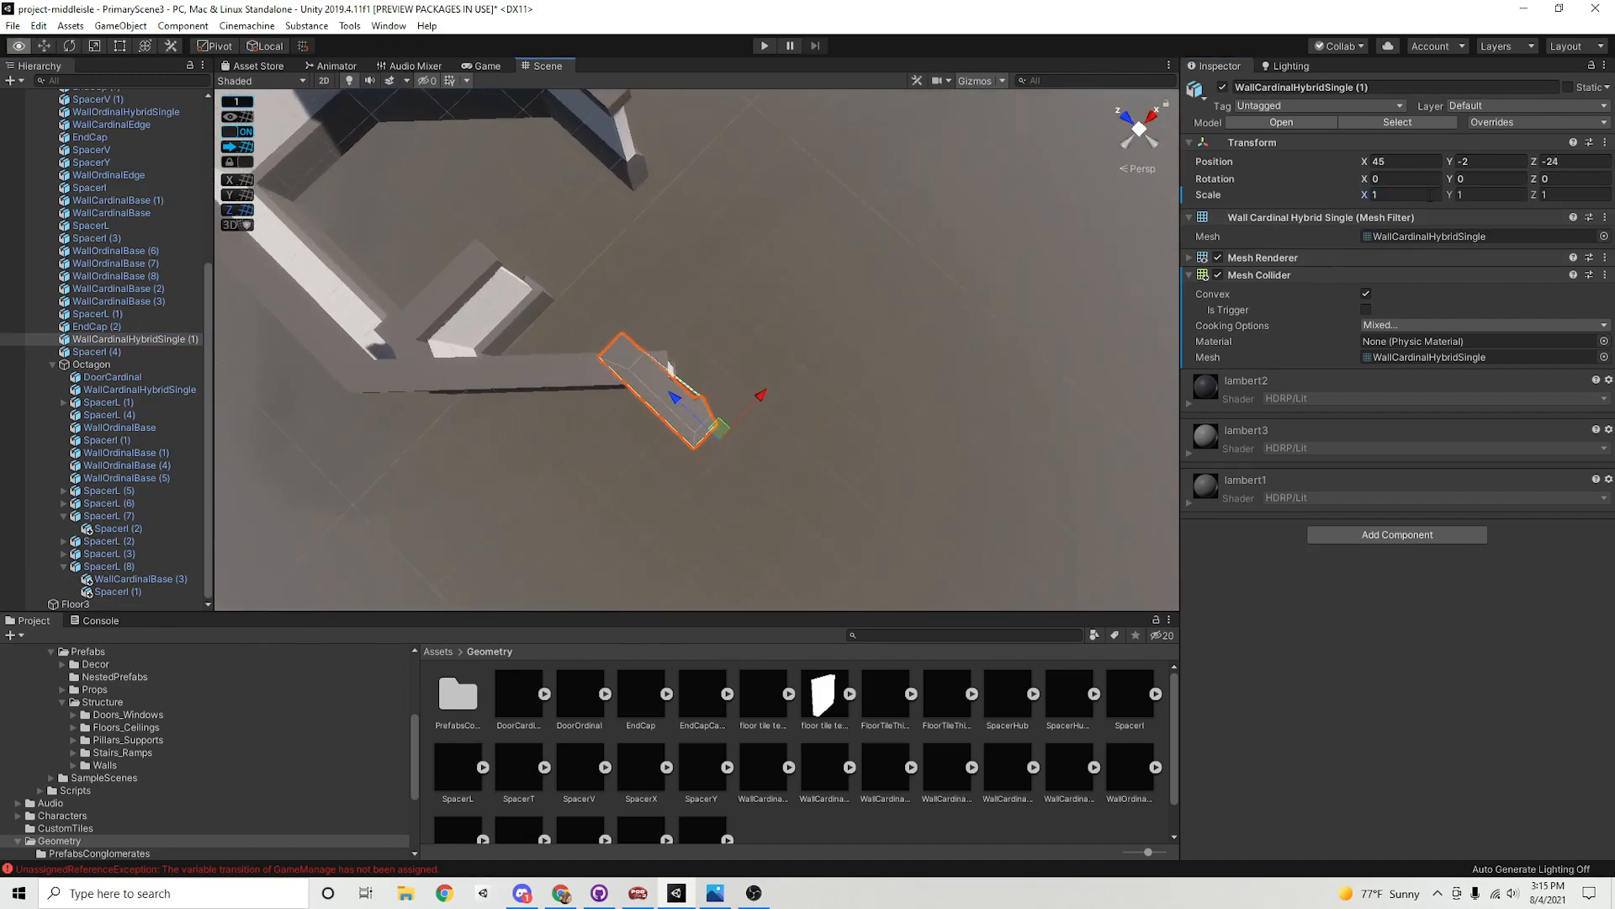
text(8)
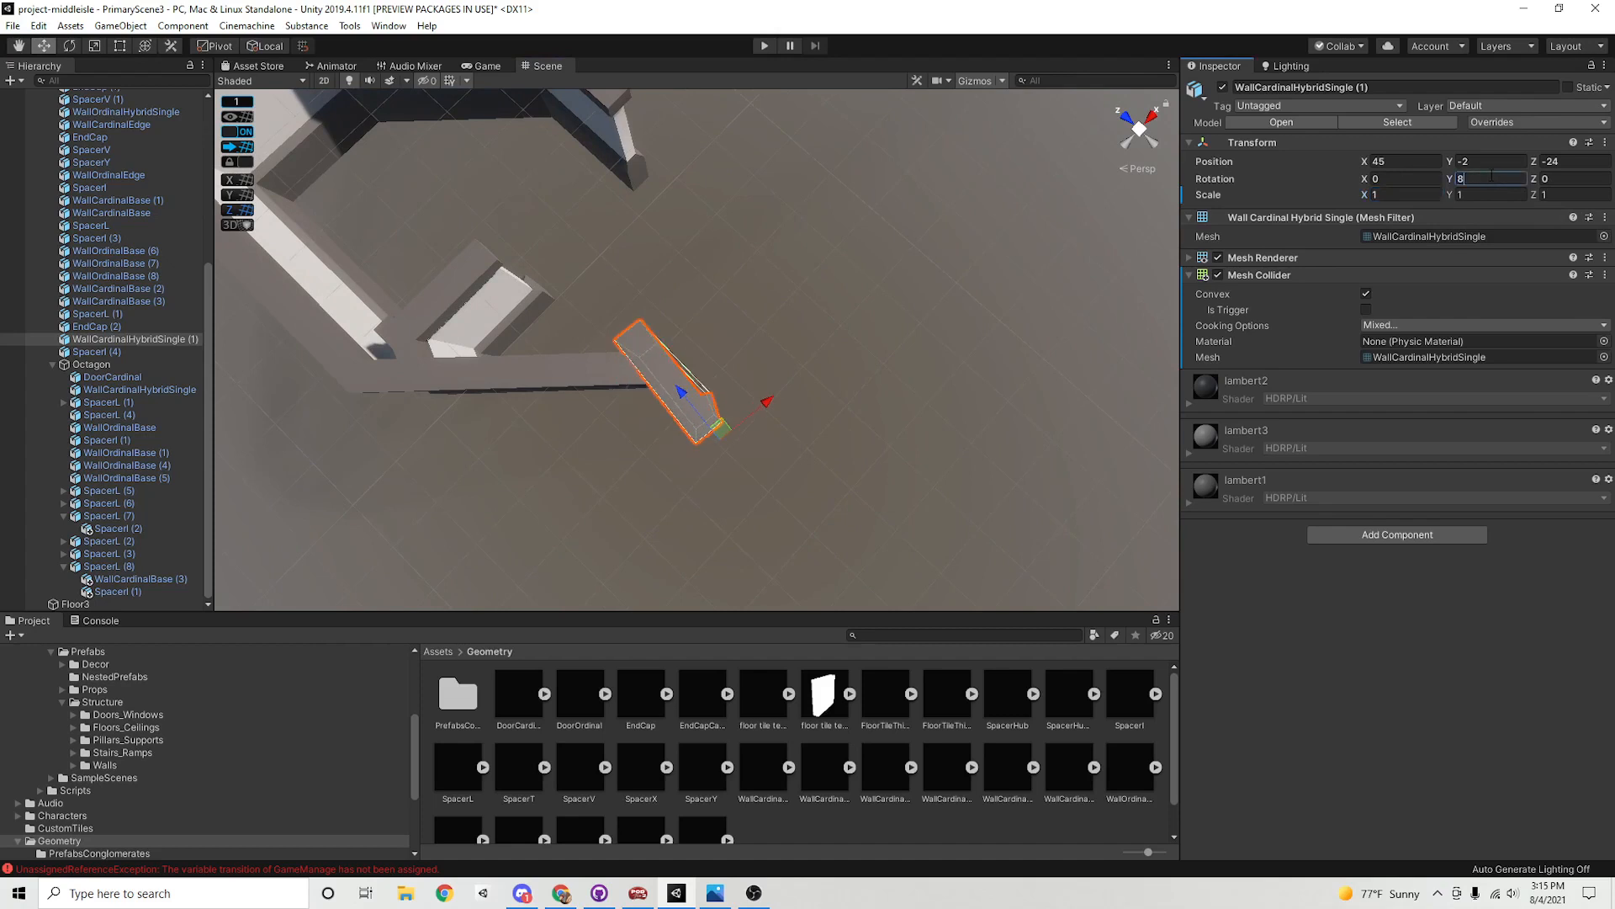
text(0)
key(BackSpace)
key(BackSpace)
text(-90)
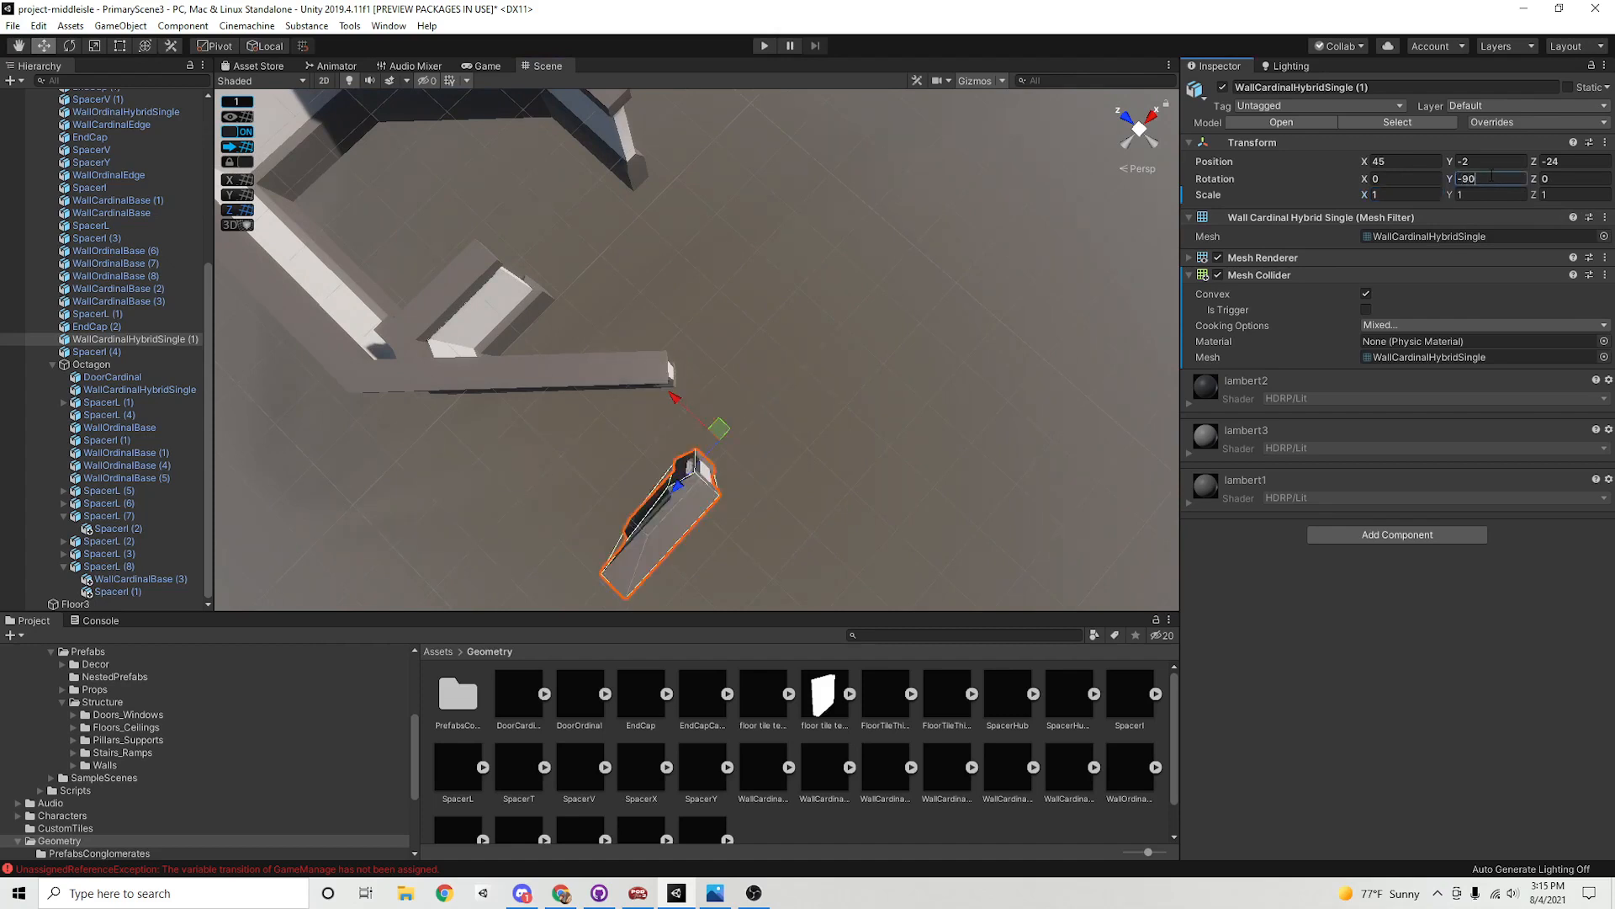
Reposition WallCardinalHybridSingle (1) to X 48, Z -25, beyond the end of the small room's outer wall
drag(722, 429, 707, 373)
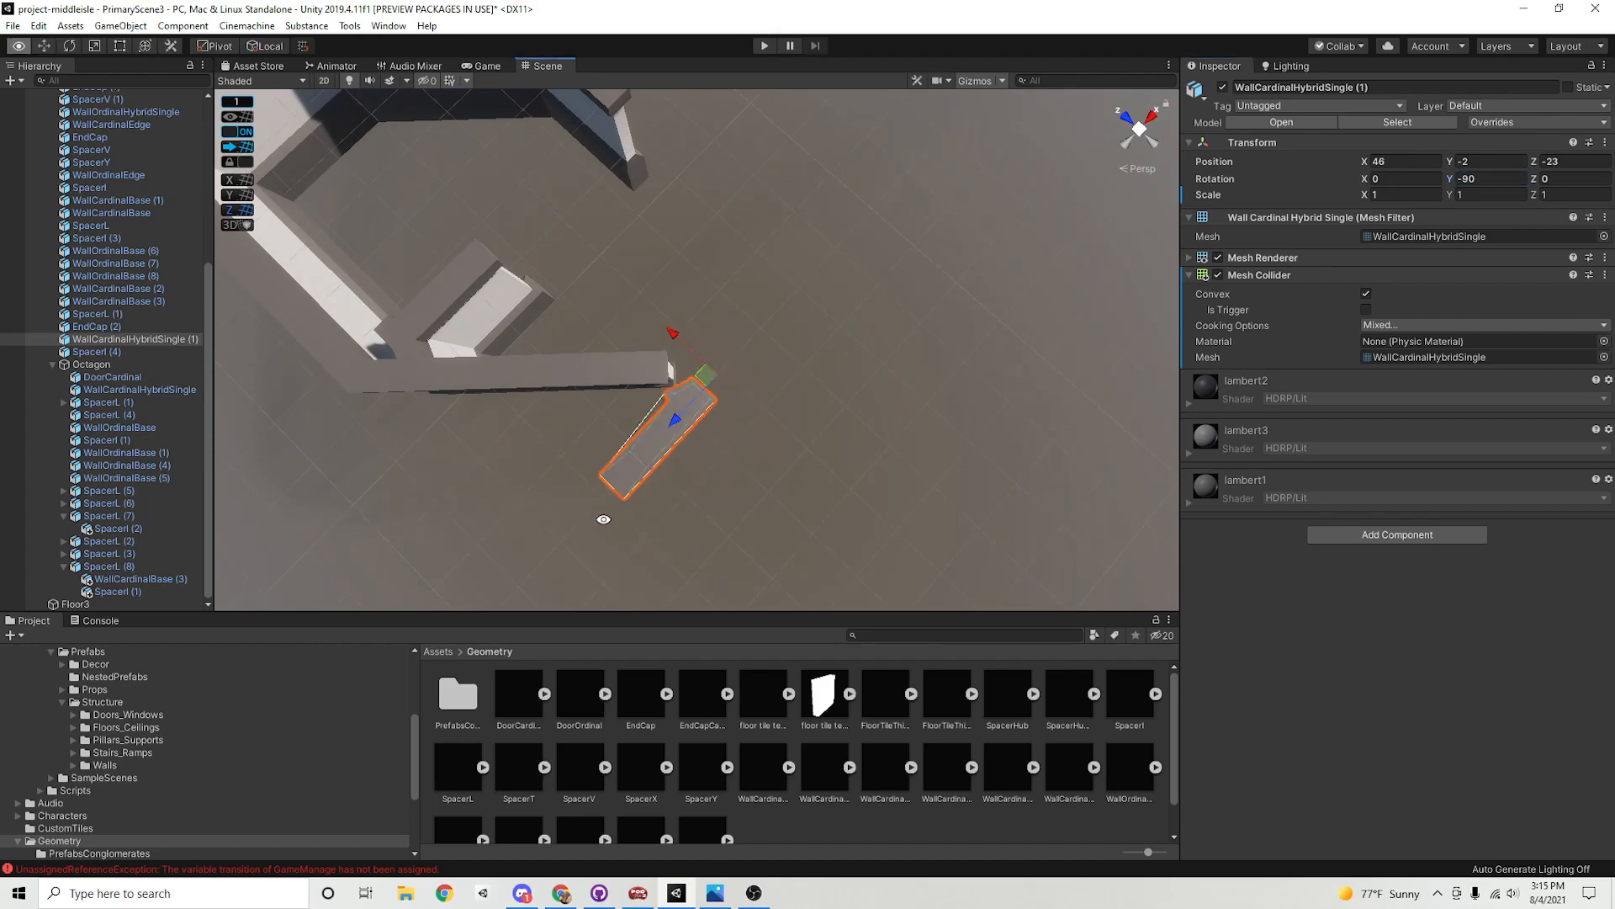
alt+right_drag(531, 490, 934, 495)
alt+drag(934, 495, 688, 353)
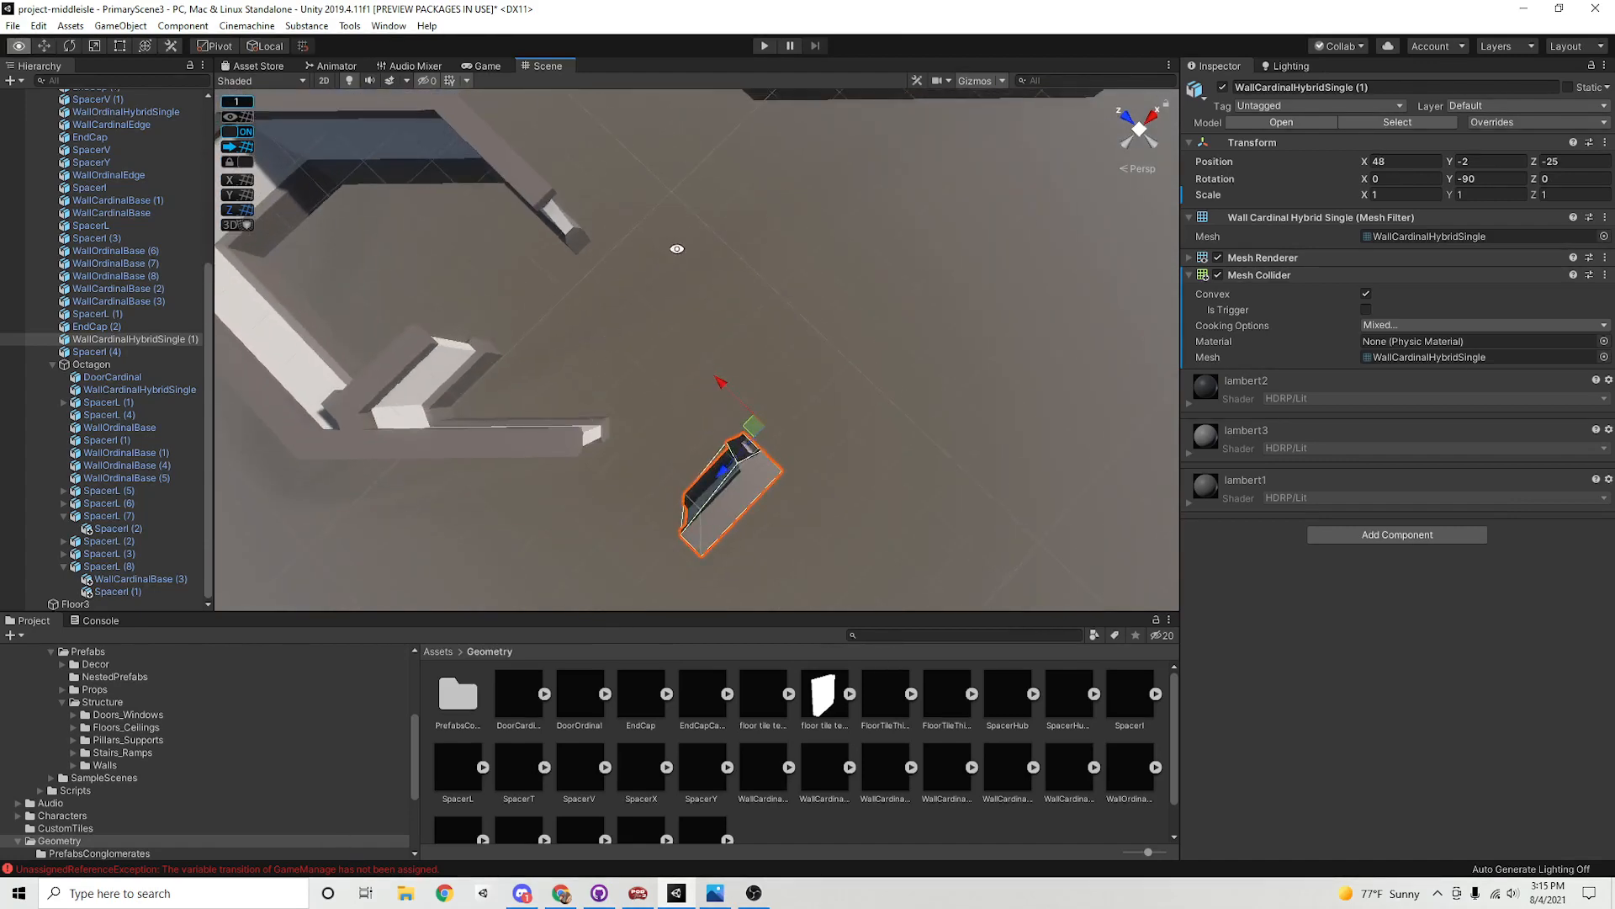
alt+middle_drag(677, 249, 775, 609)
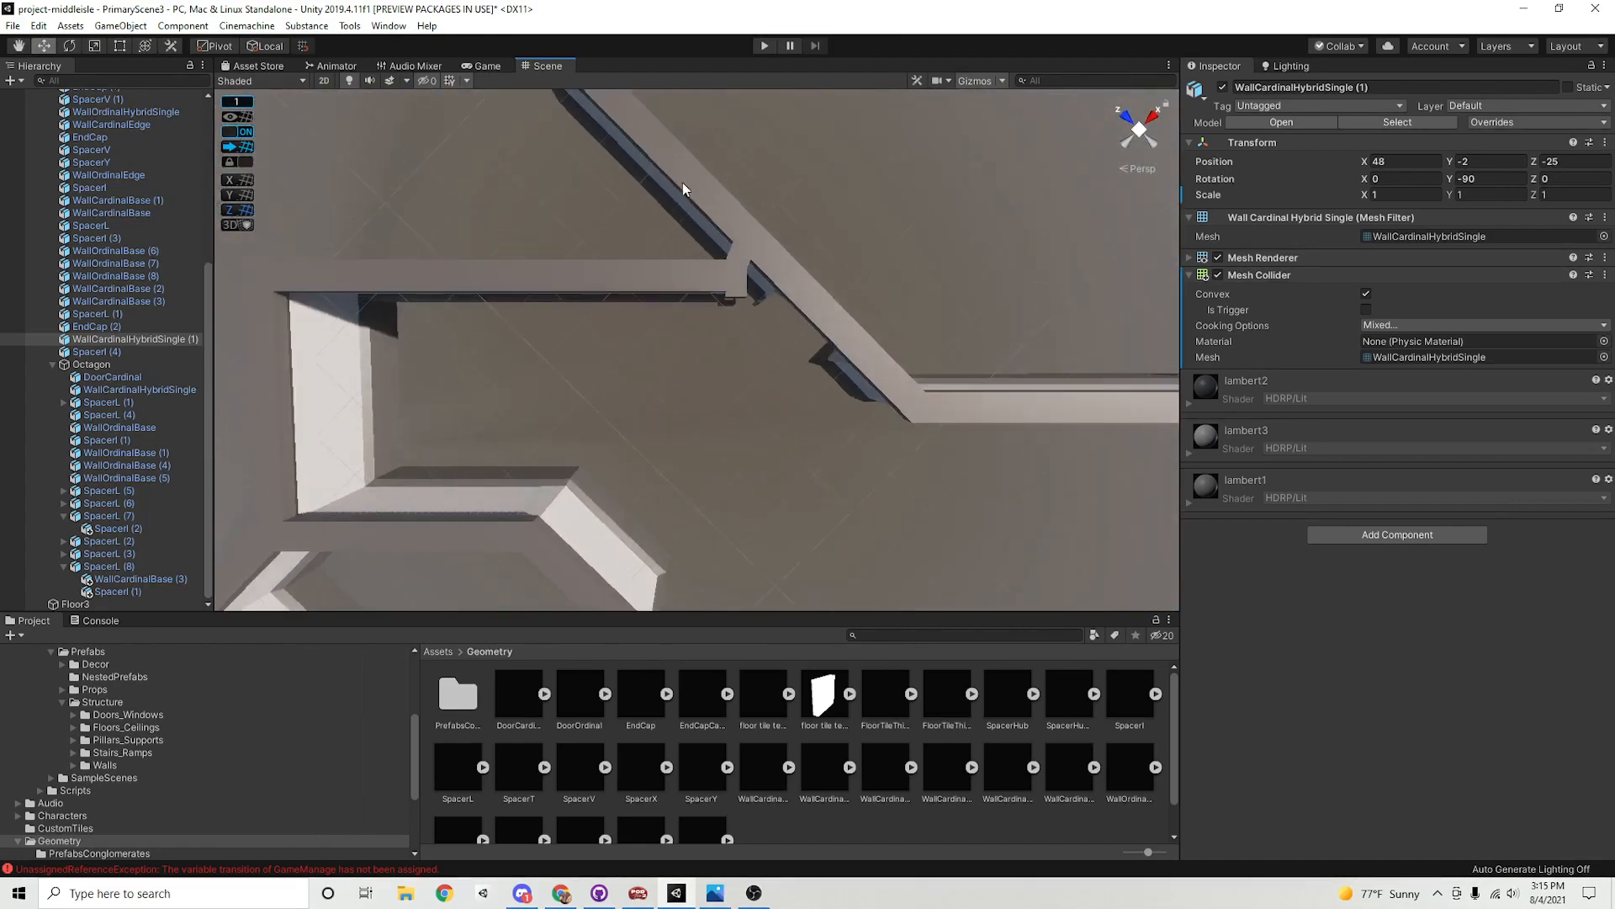
Duplicate the WallOrdinalEdge piece beside the octagonal room's door and place the copy in WallsFull3 directly above Octagon
click(683, 184)
middle_drag(683, 183, 670, 262)
click(870, 446)
middle_drag(870, 446, 932, 428)
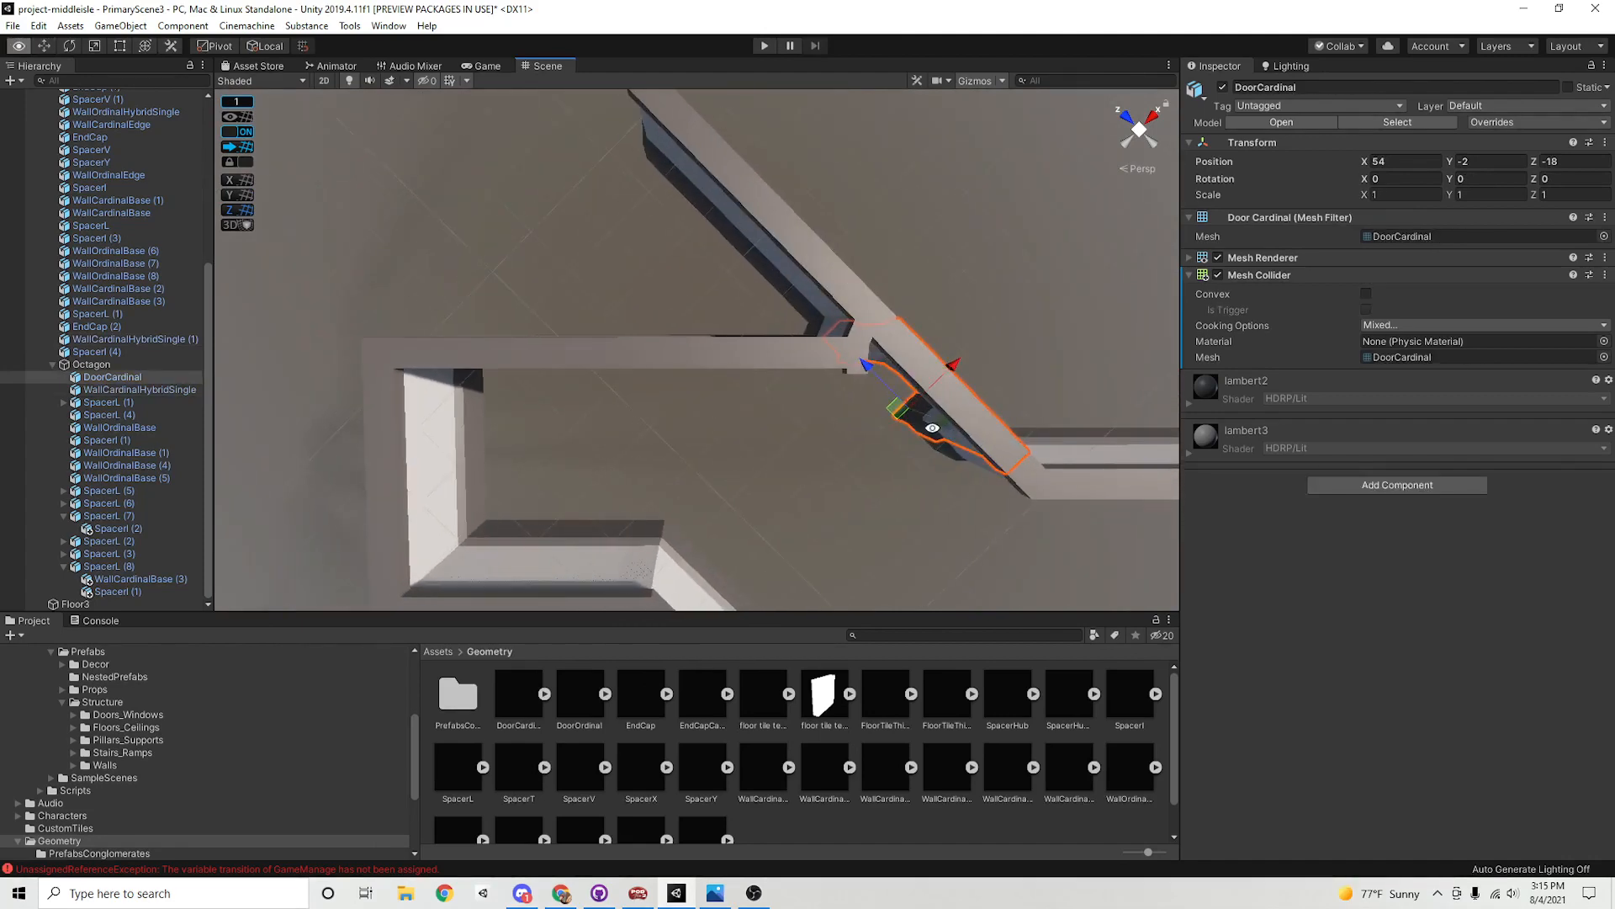
click(732, 352)
middle_drag(732, 351, 588, 126)
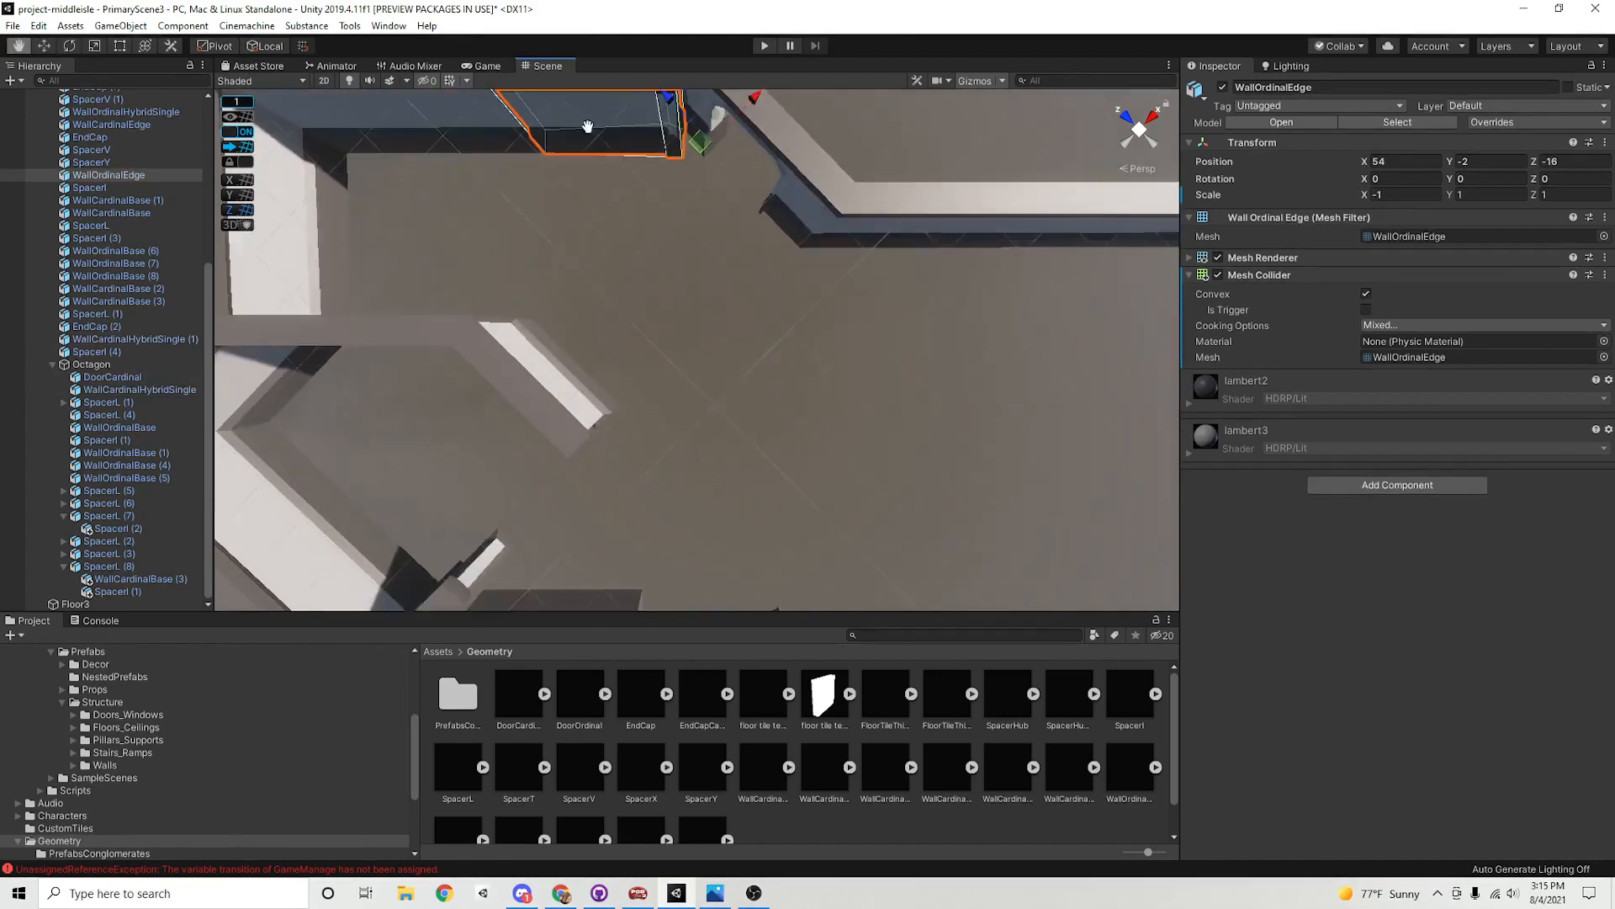
scroll(635, 432, down, 4)
middle_drag(635, 432, 651, 301)
middle_drag(654, 330, 679, 519)
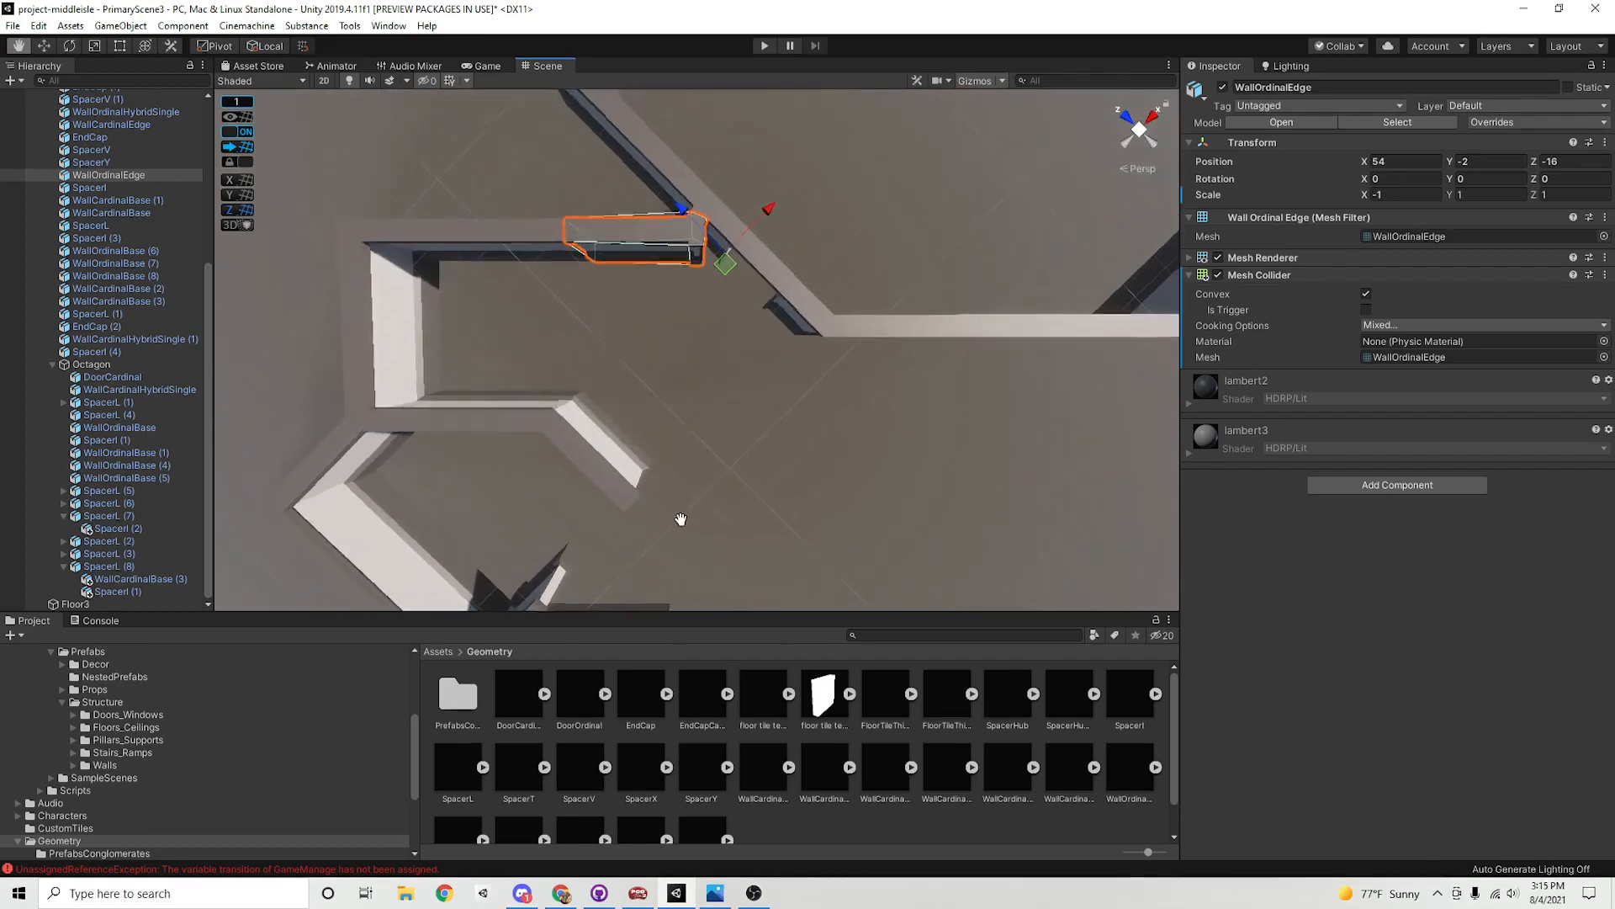
key(ctrl+d)
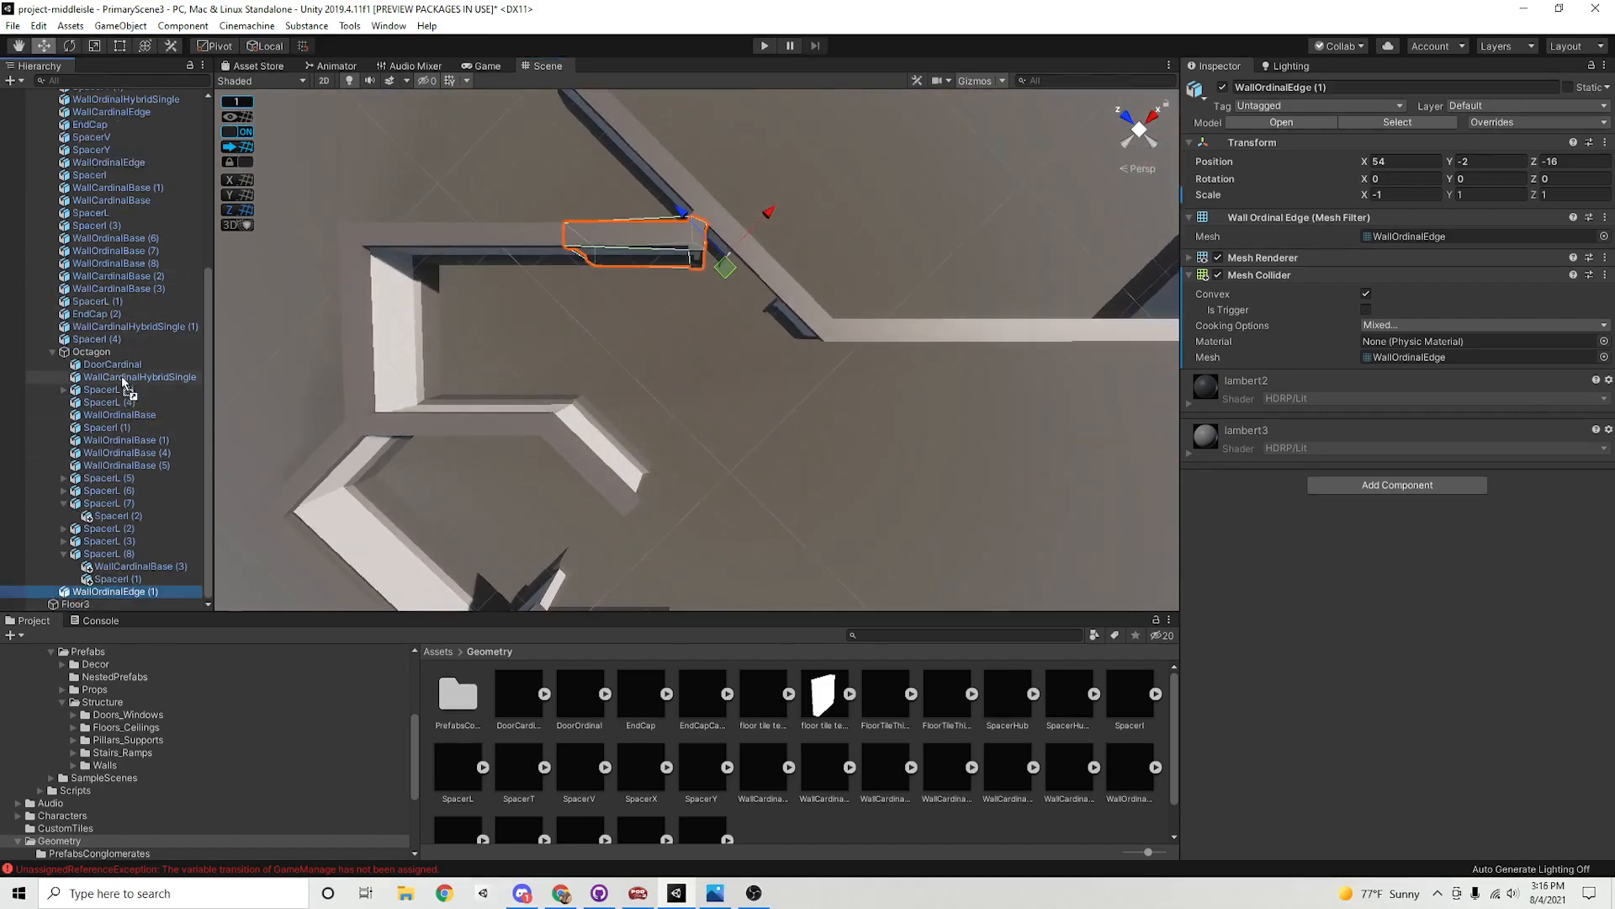
drag(122, 349, 122, 350)
click(52, 364)
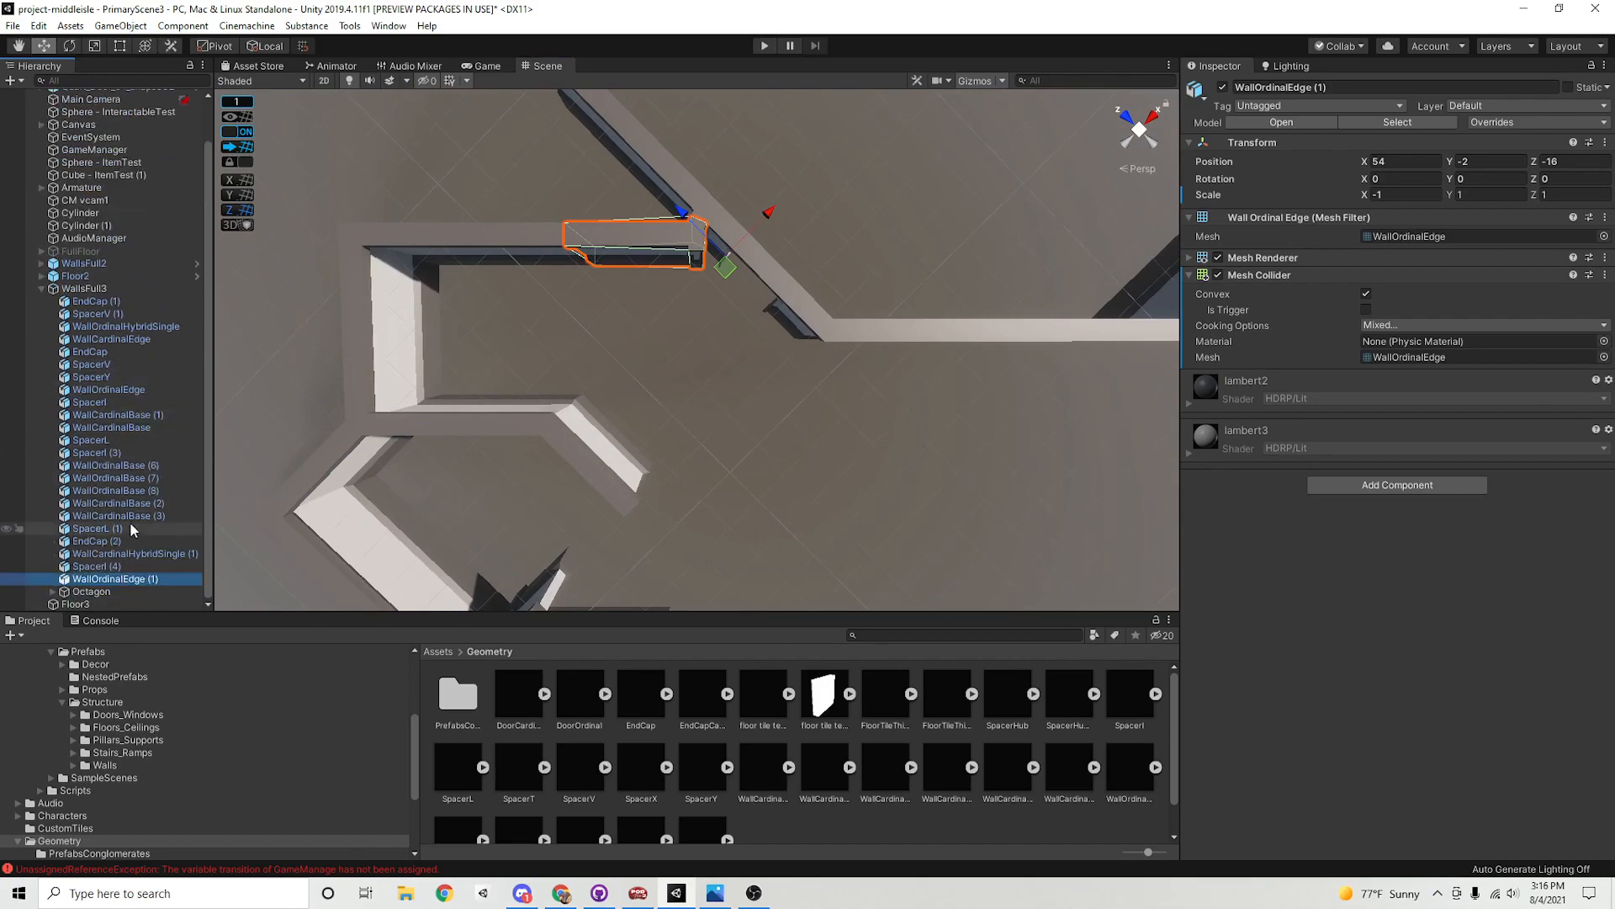
Move WallOrdinalEdge (1) to X 50, Z -22, near the open end of the small octagon's wall
drag(722, 268, 769, 529)
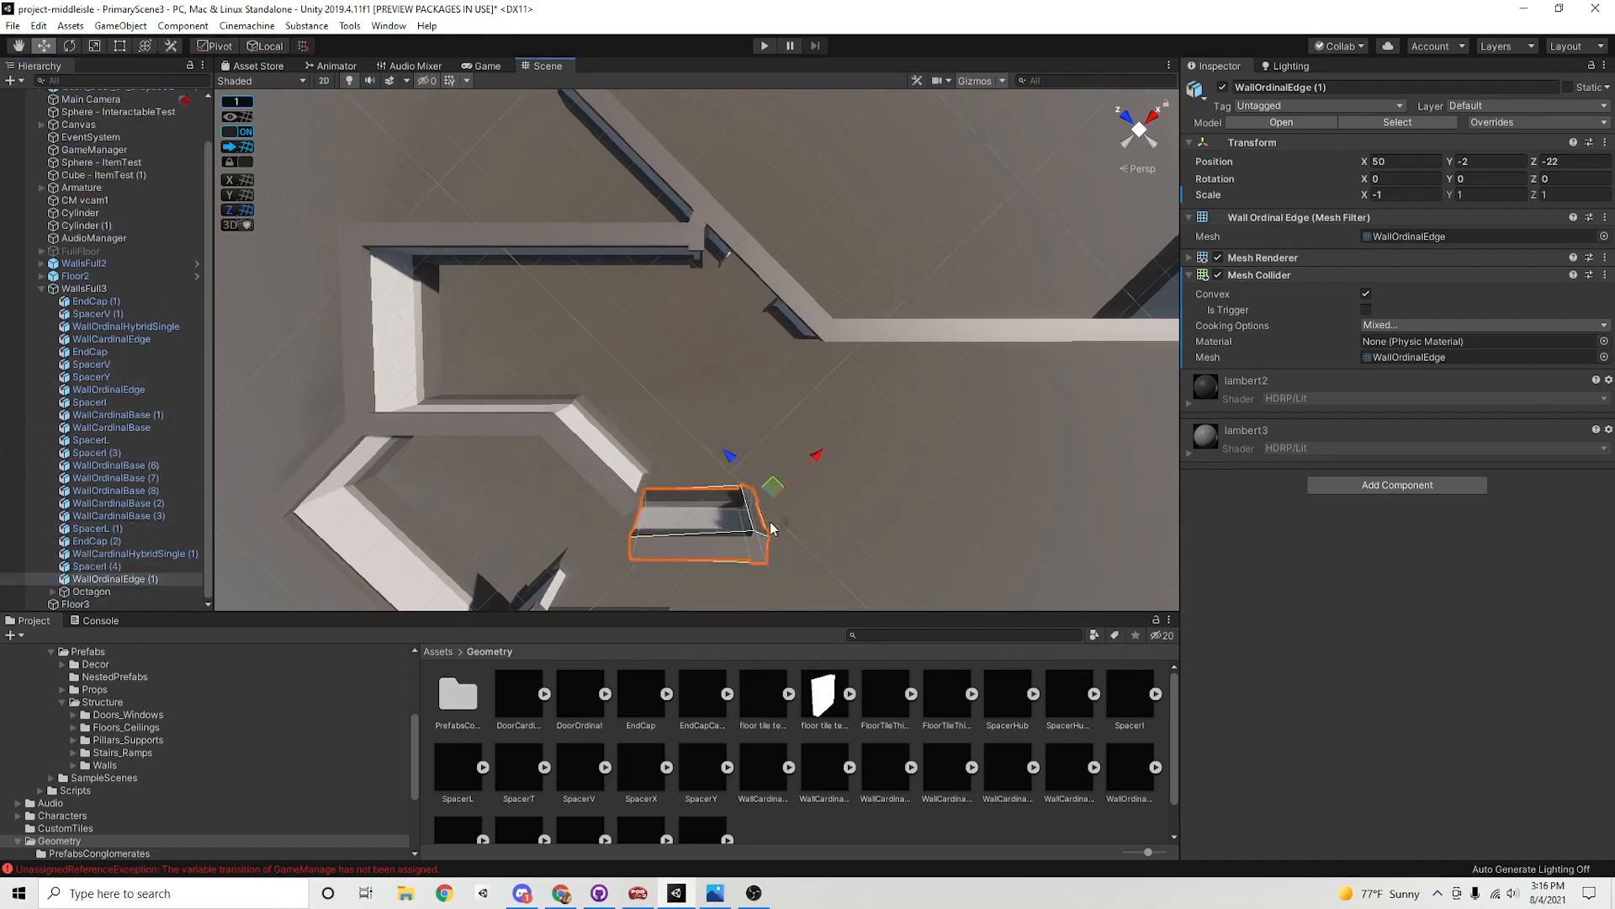
middle_drag(770, 528, 795, 305)
scroll(869, 393, up, 3)
middle_drag(869, 393, 801, 390)
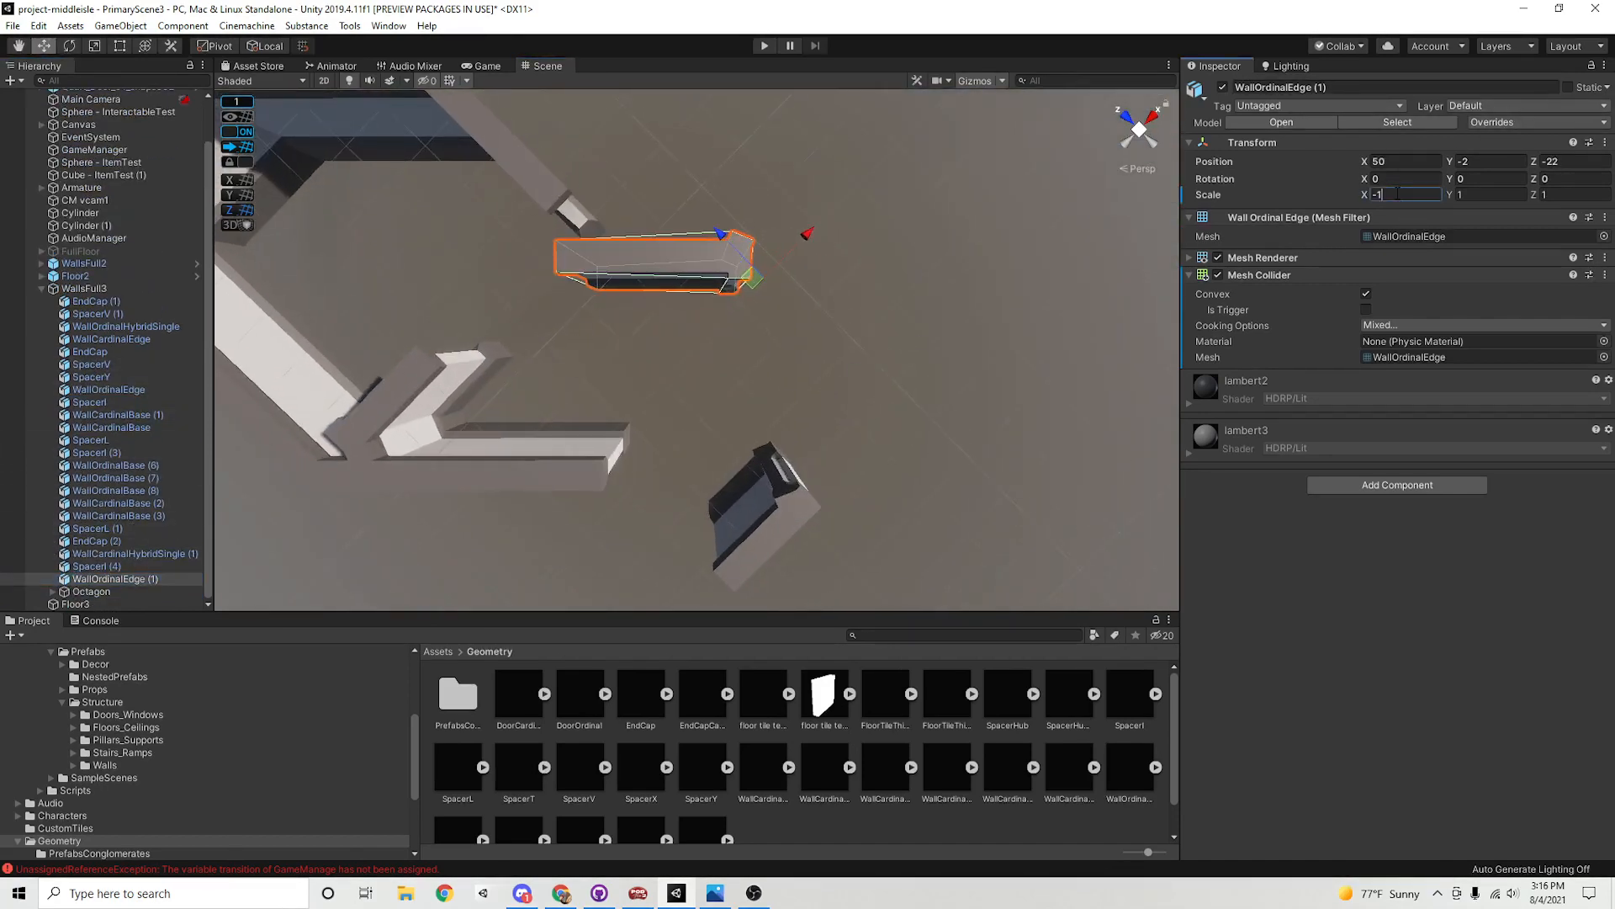
Set WallOrdinalEdge (1) to X scale 1 and Y rotation -90, and position it at X 48, Z -25 against the outer wall's end
text(1)
click(1496, 180)
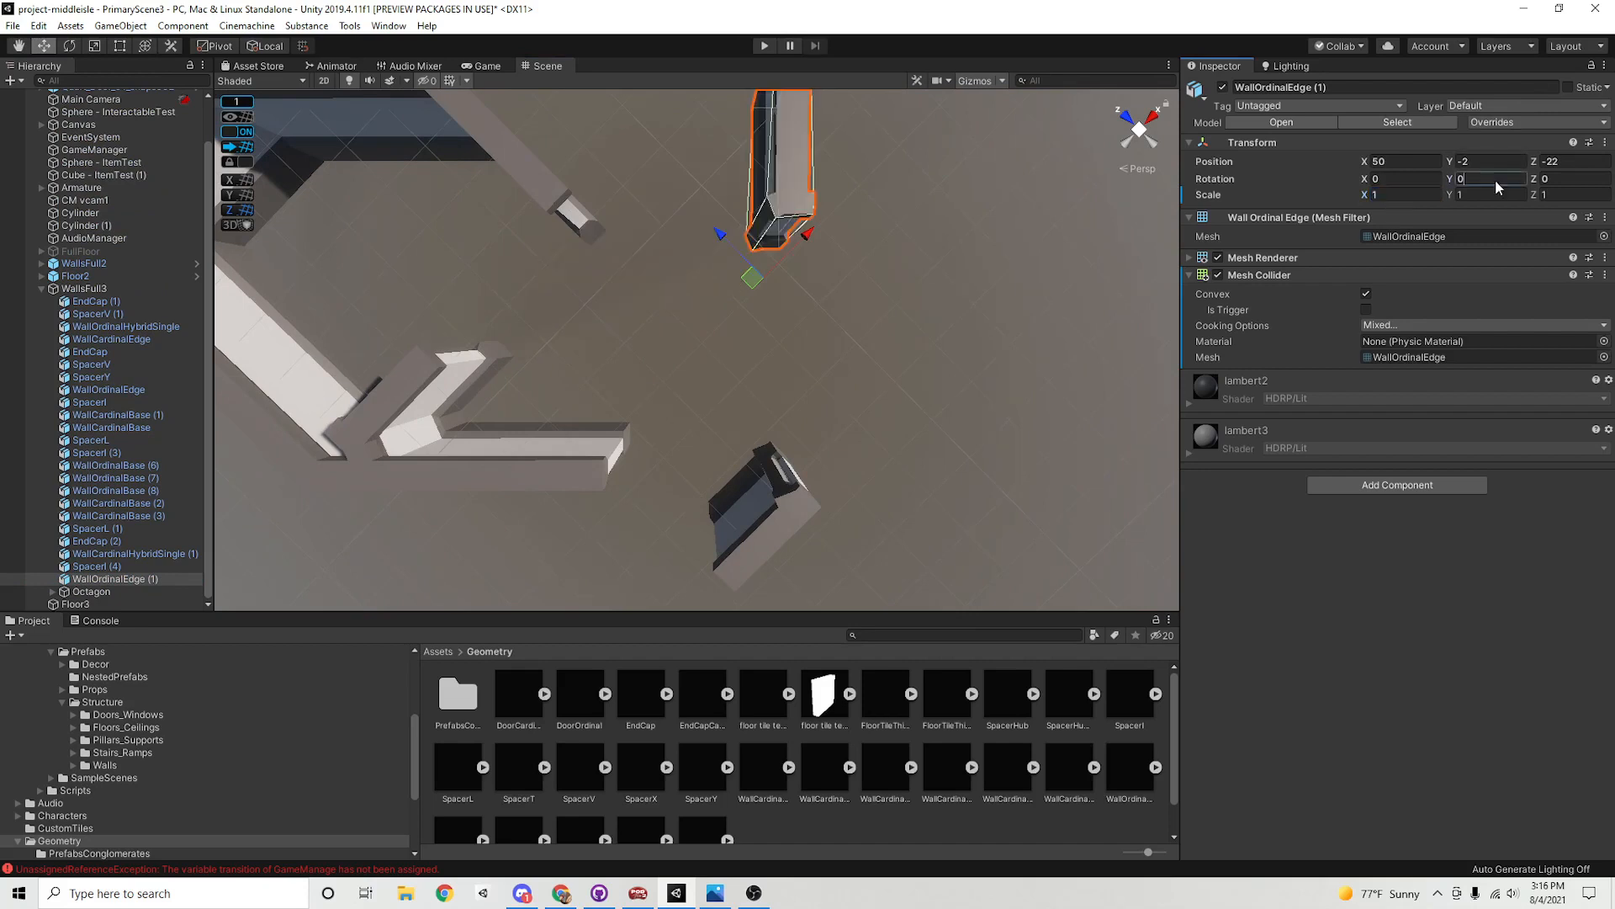
text(-90)
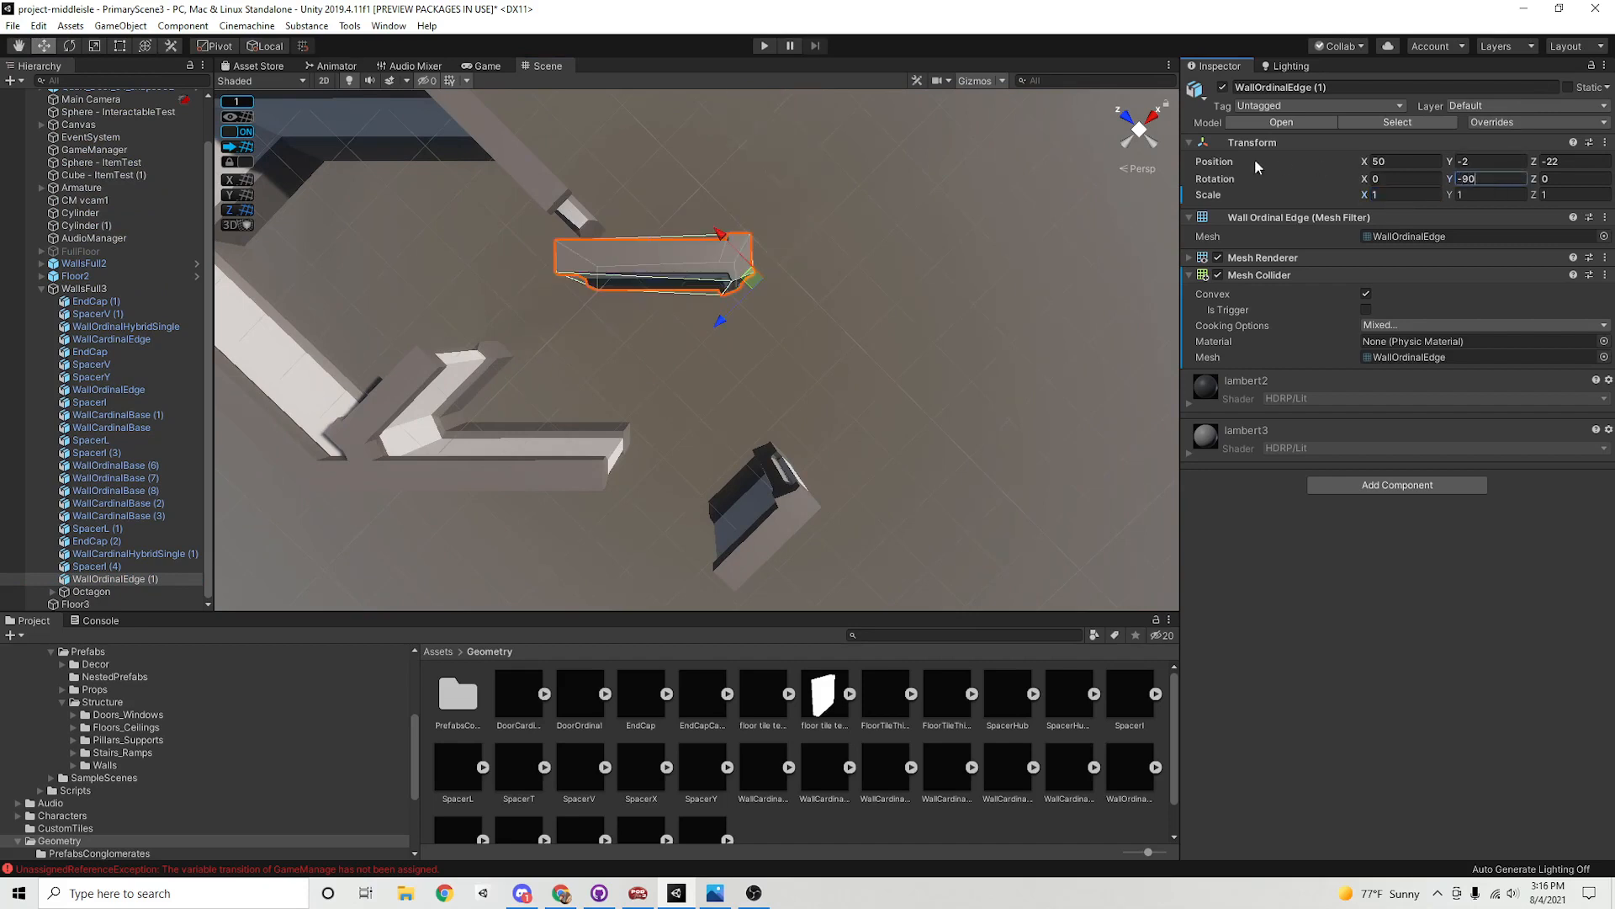
drag(753, 284, 768, 436)
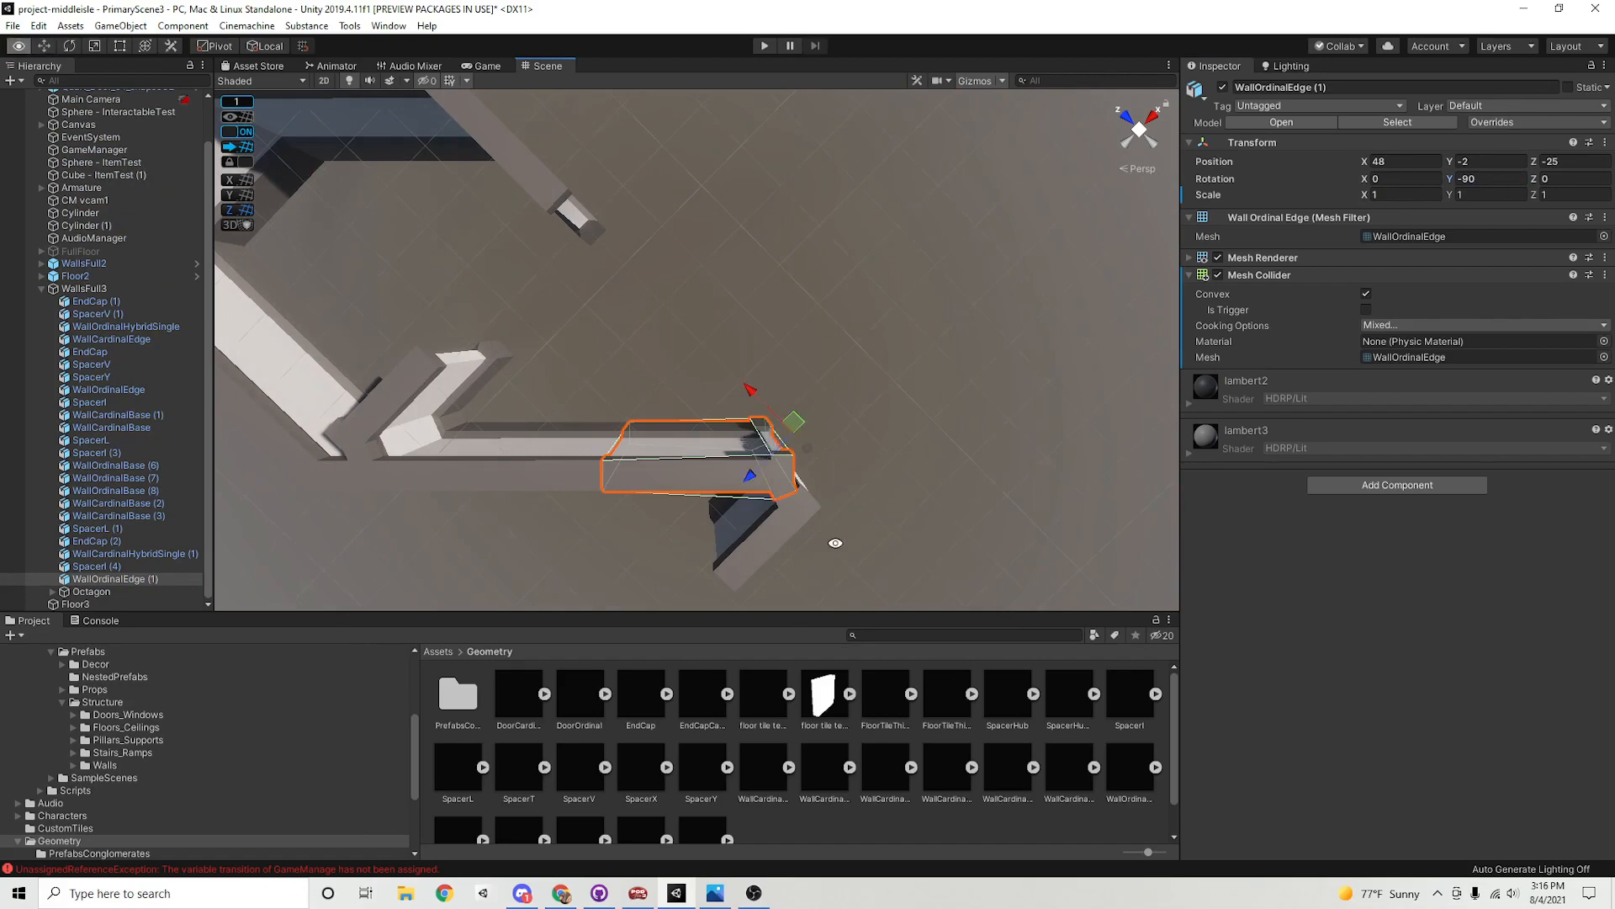
alt+drag(836, 547, 866, 518)
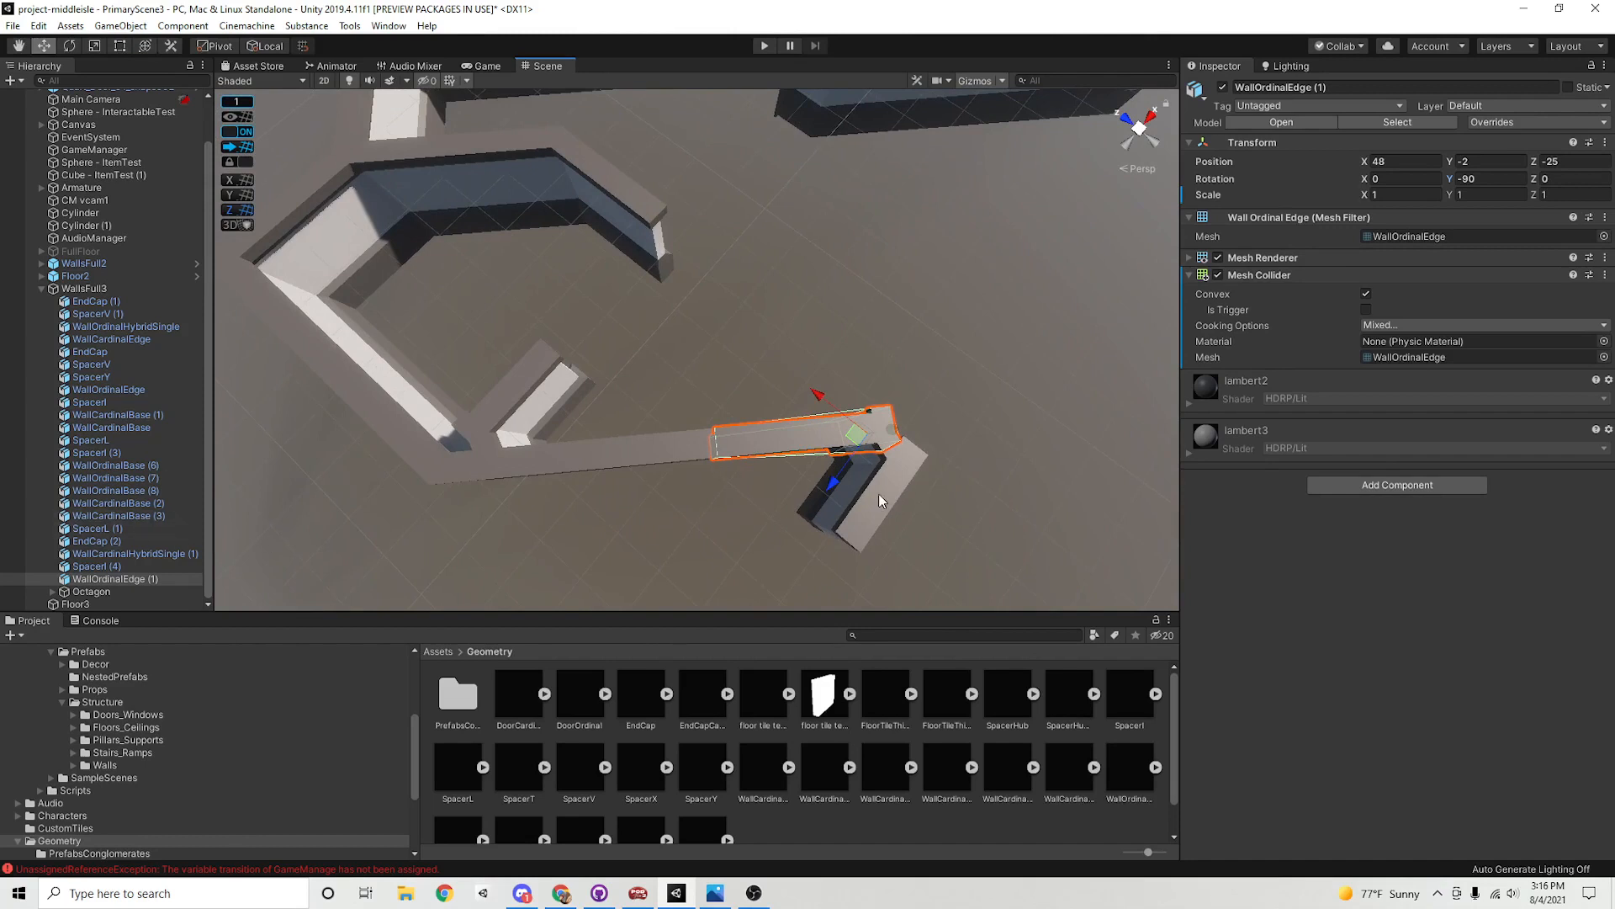
Reorder WallCardinalHybridSingle (1) in WallsFull3 so it sits between WallOrdinalEdge (1) and Octagon
click(879, 493)
drag(126, 554, 116, 586)
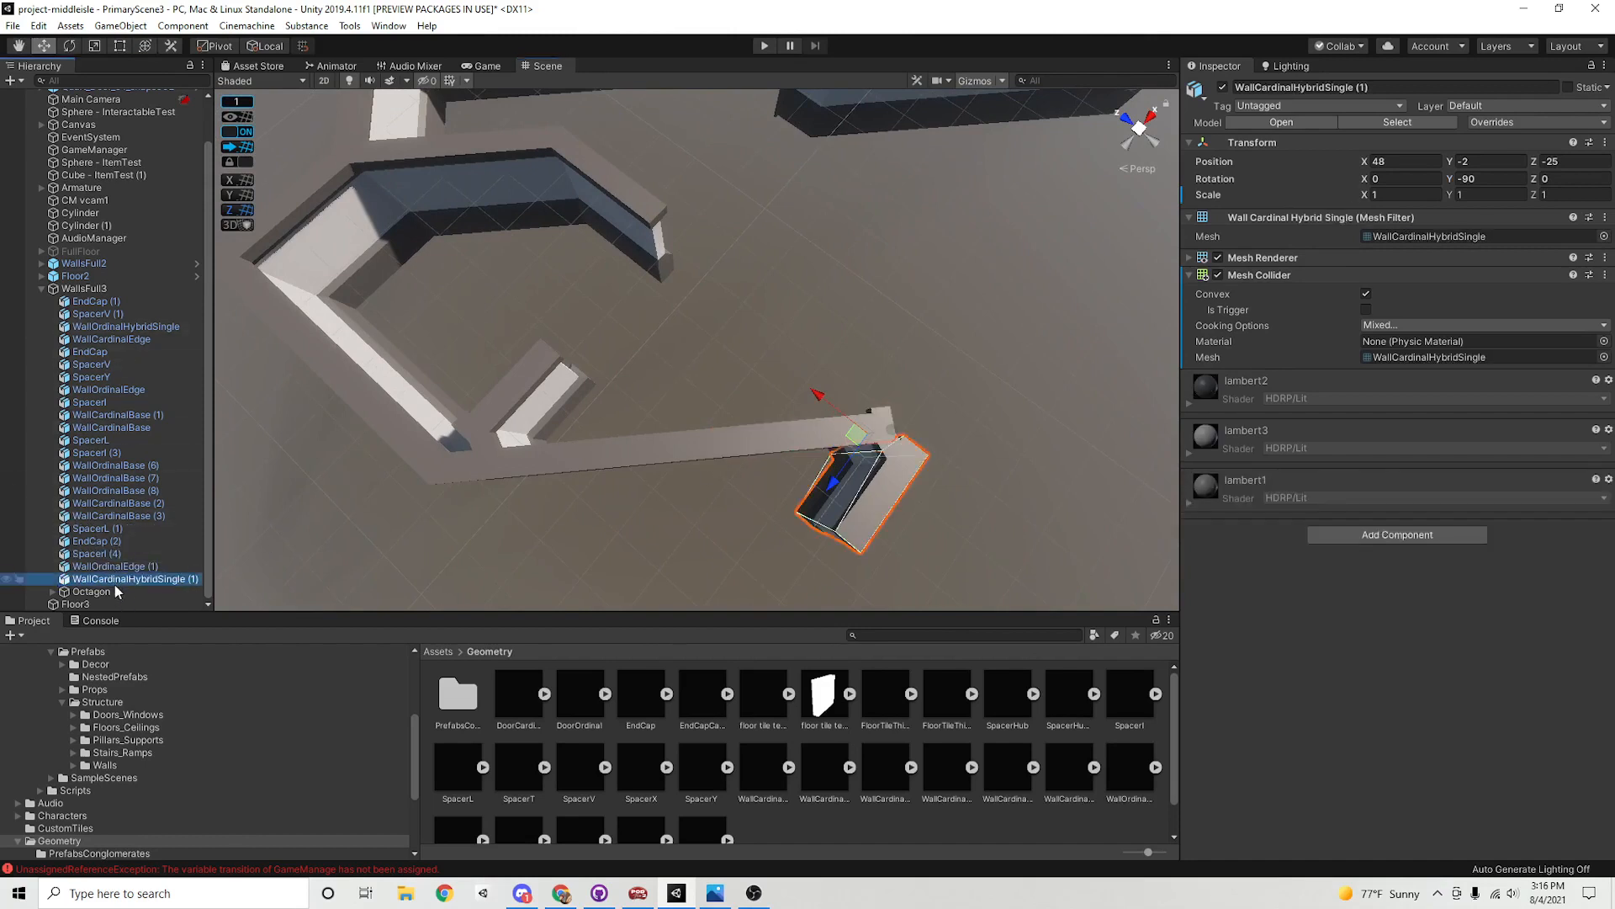
click(117, 567)
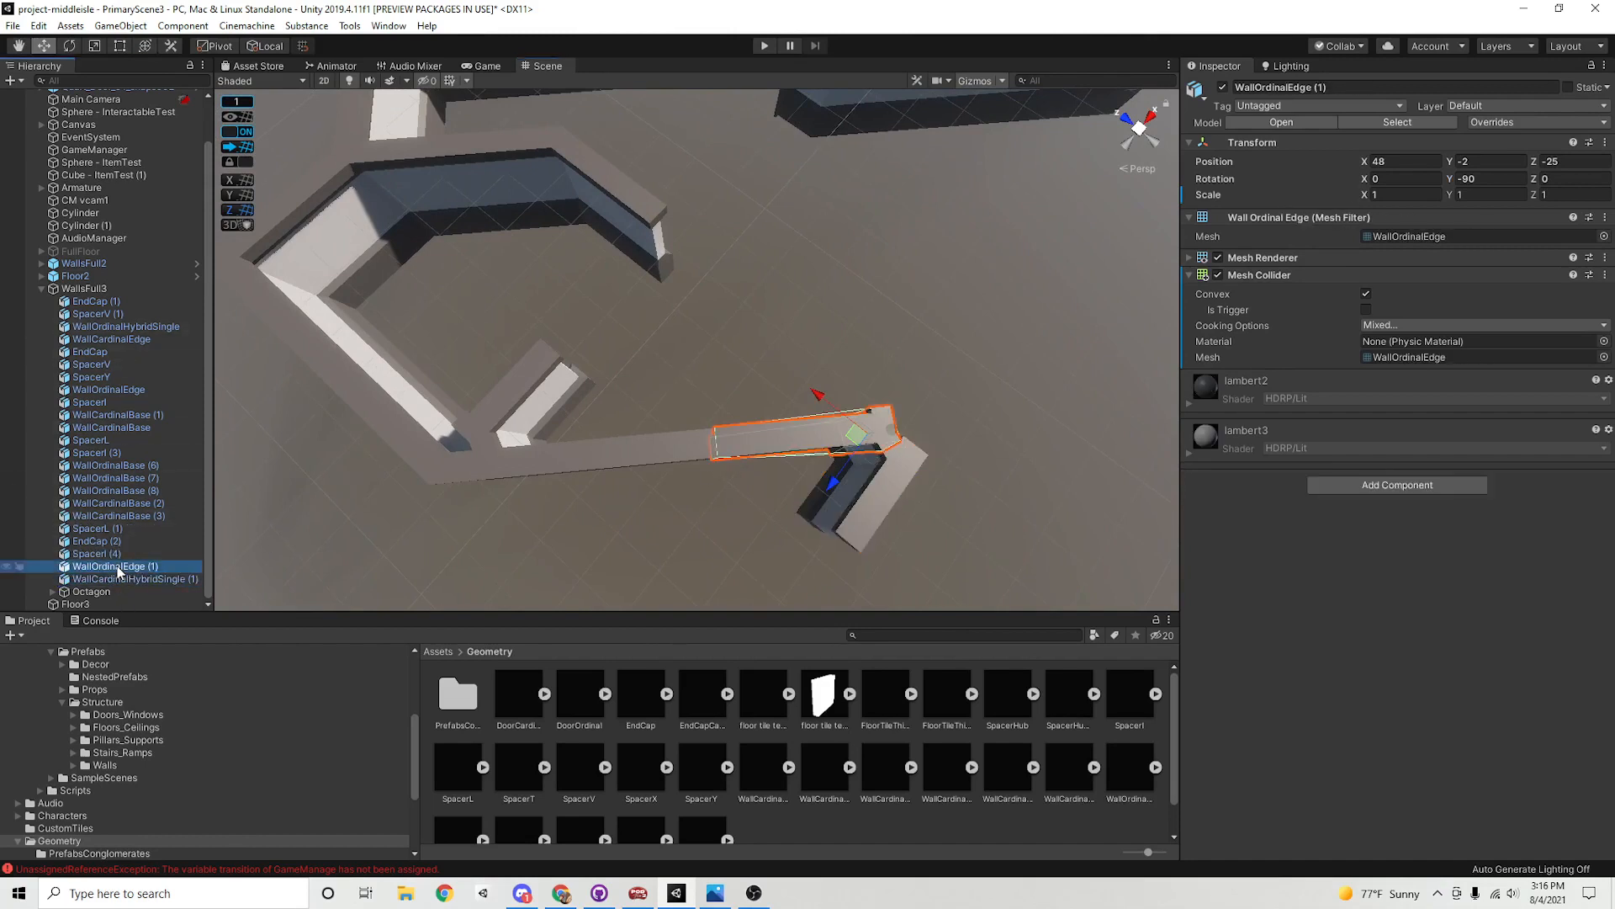
Create an empty object named westernmostwing and set its position to 0, 0, 0
click(42, 289)
right_click(74, 420)
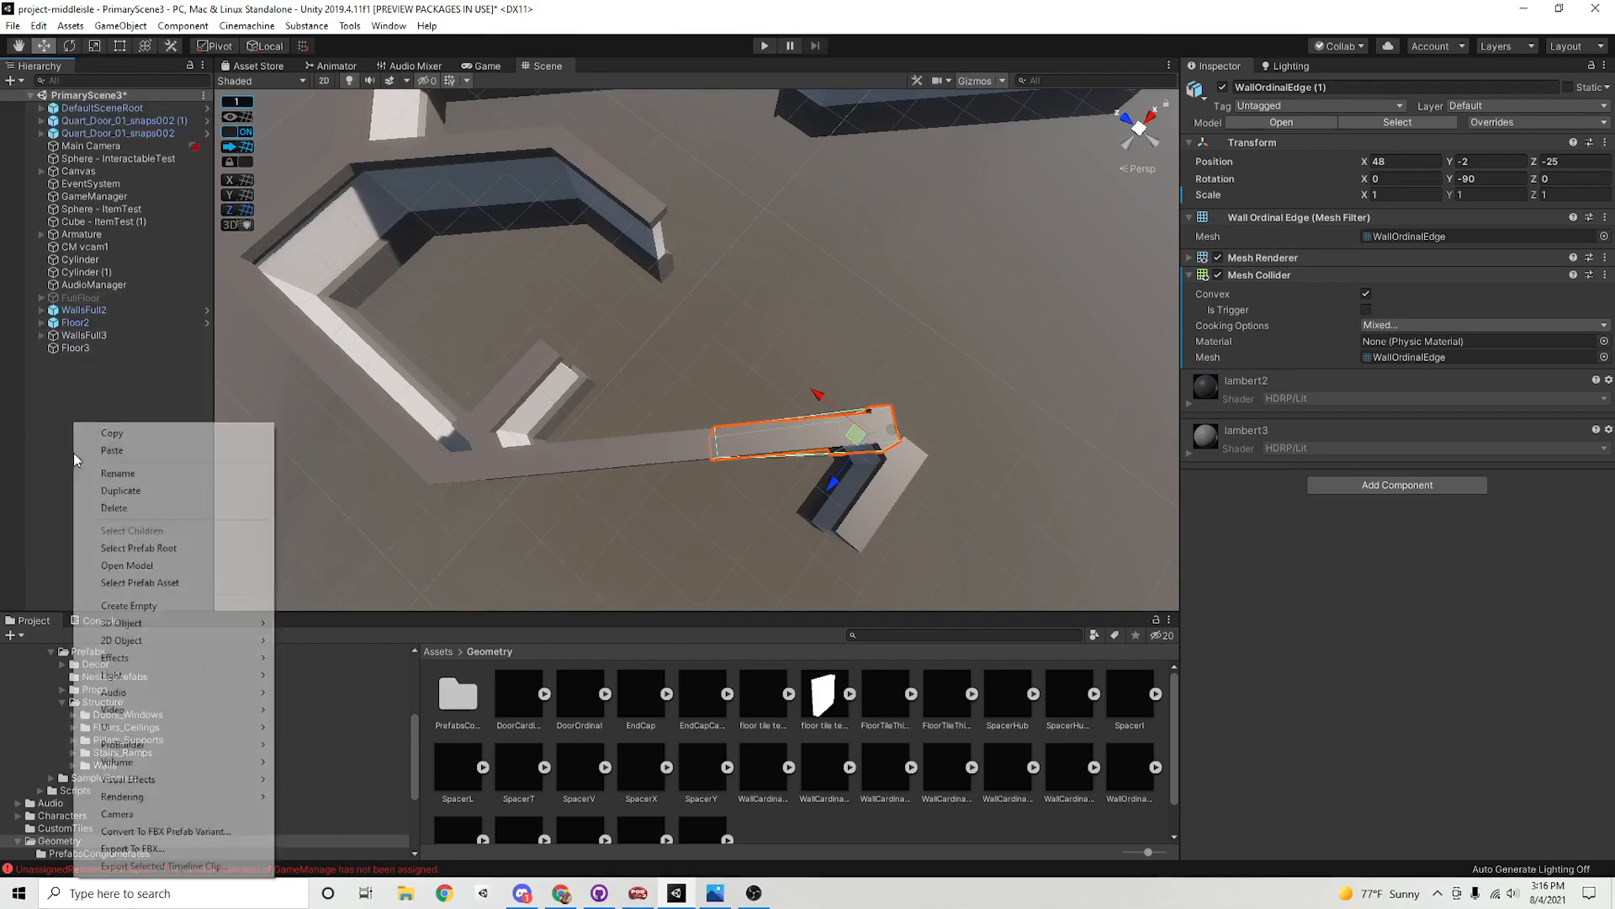
click(160, 605)
click(1405, 87)
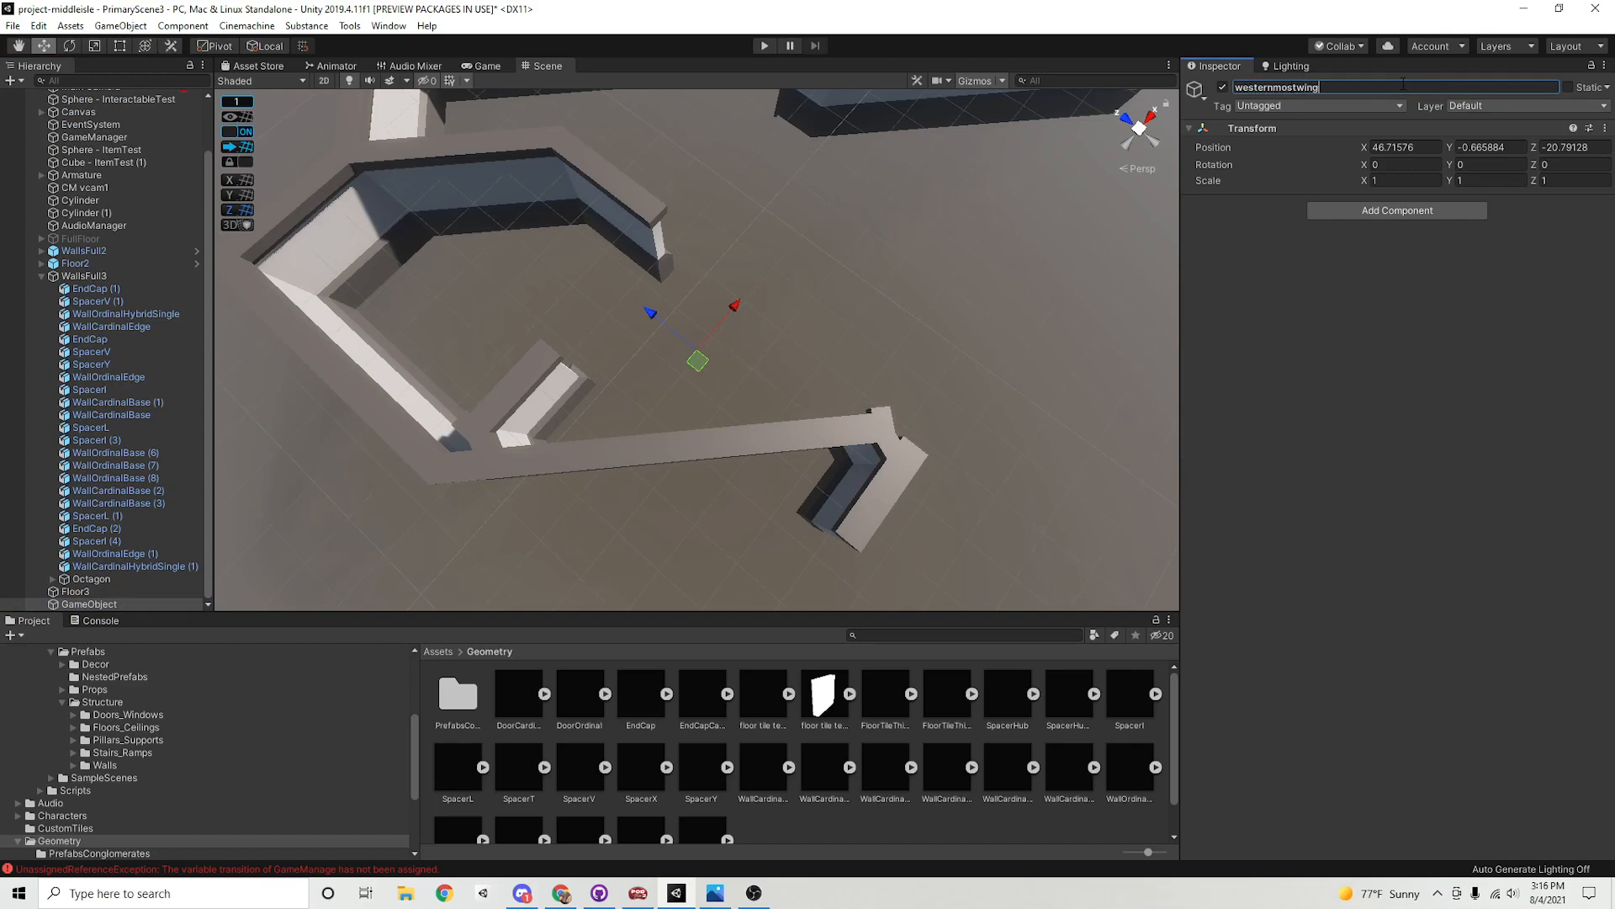
click(1373, 147)
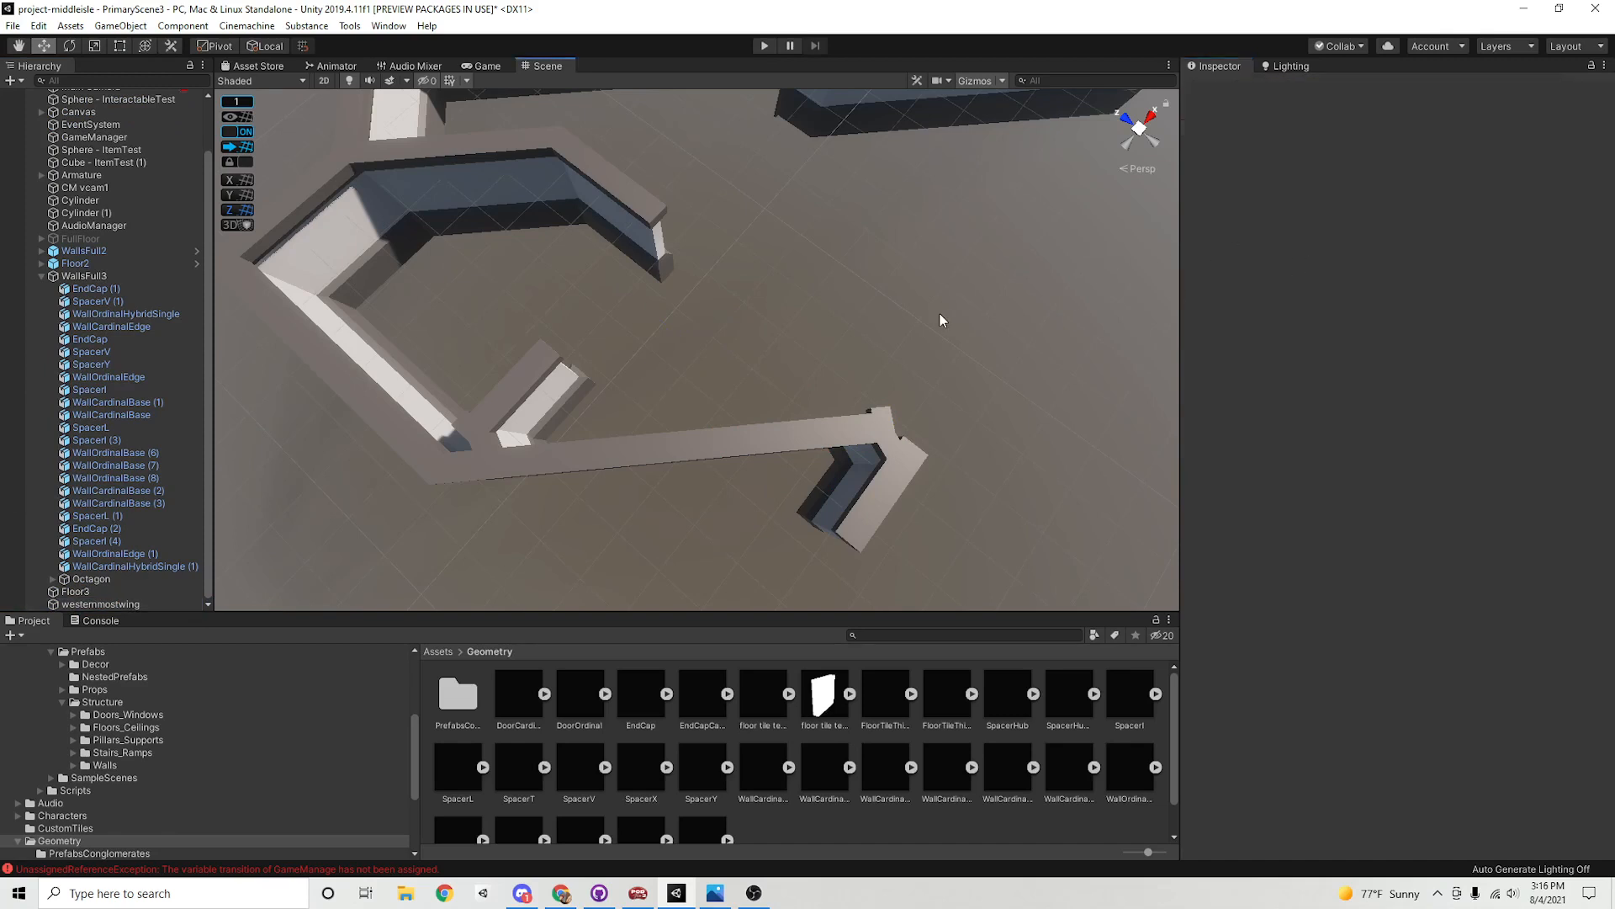
Make westernmostwing a child of WallsFull3, placed directly below Octagon
click(94, 604)
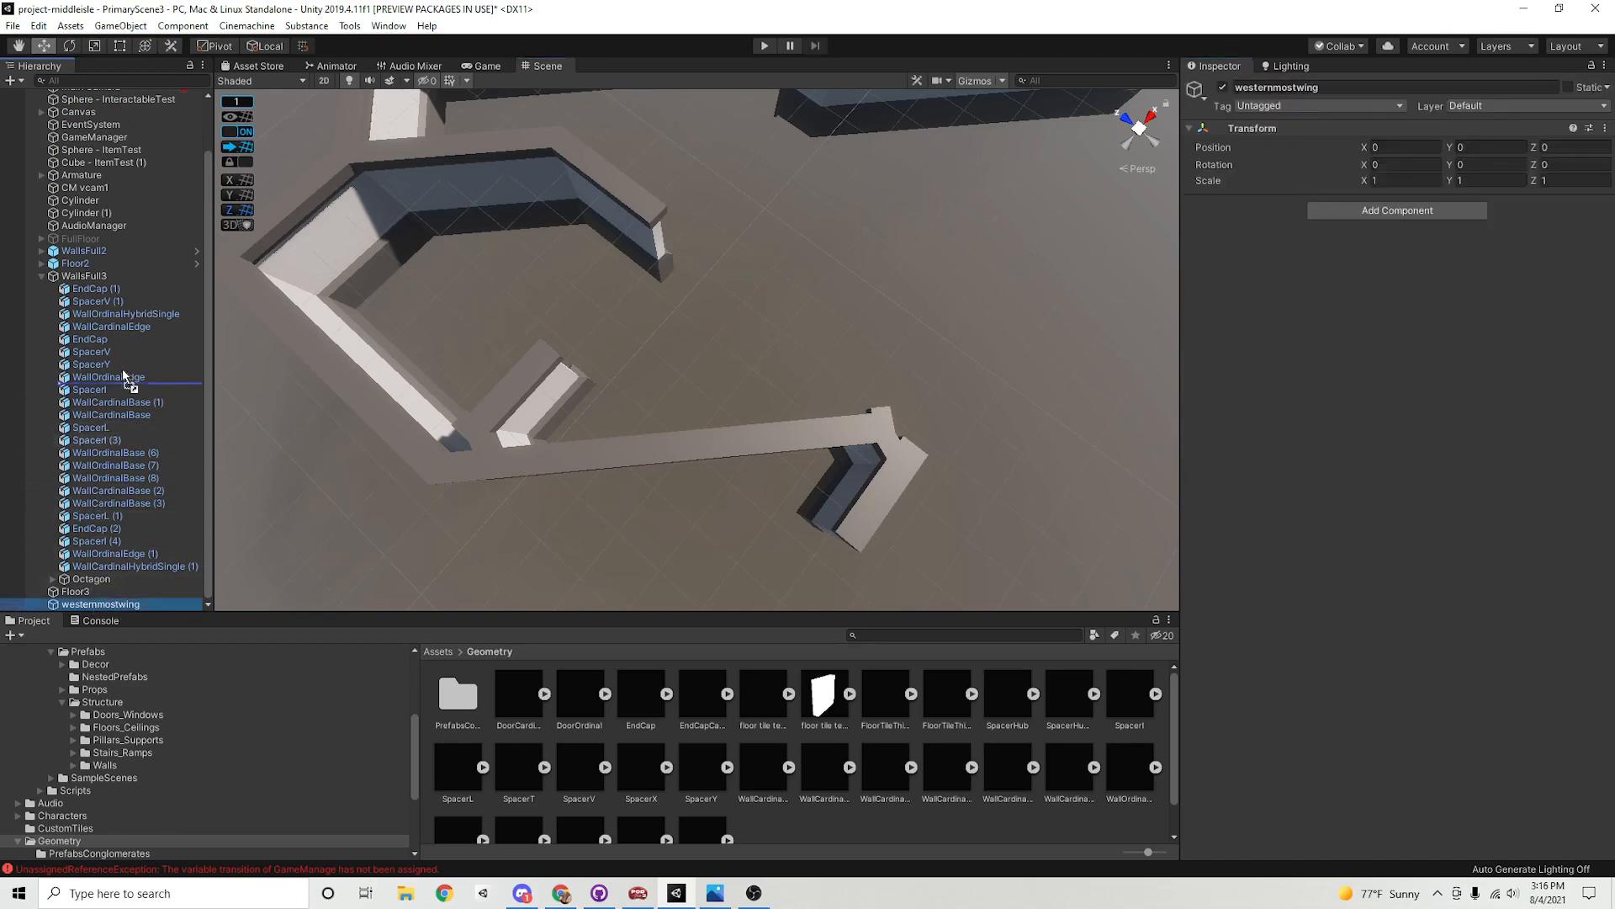
drag(116, 261, 11, 391)
key(ctrl+z)
click(42, 175)
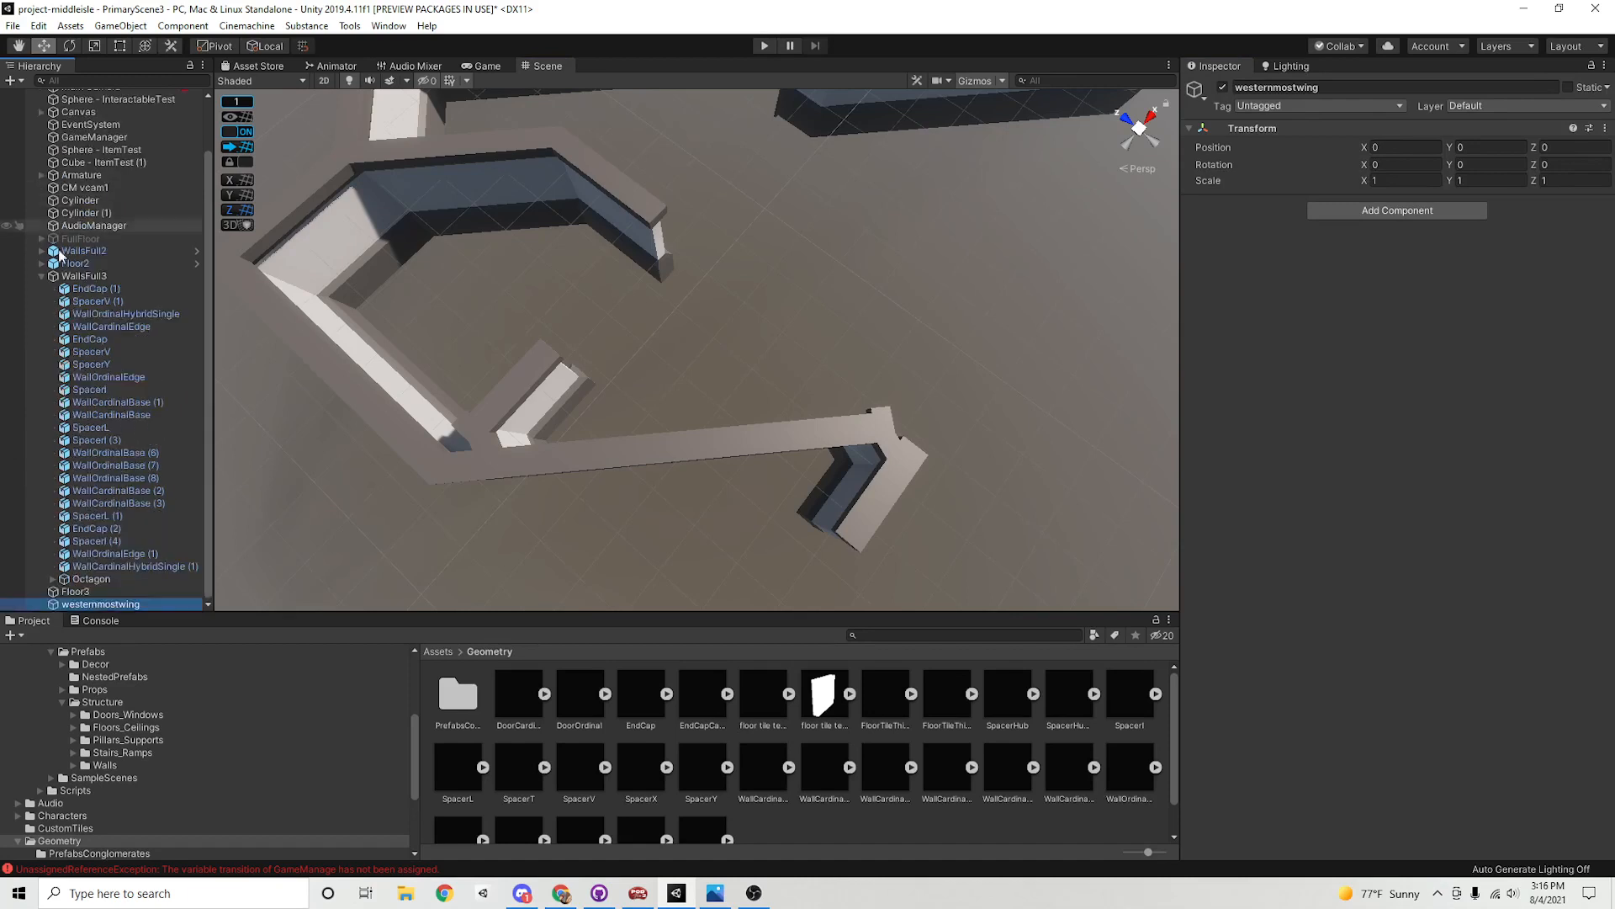
drag(86, 331, 101, 586)
Move all WallsFull3 pieces from EndCap (1) through WallOrdinalEdge (1) into westernmostwing and collapse that group
click(114, 567)
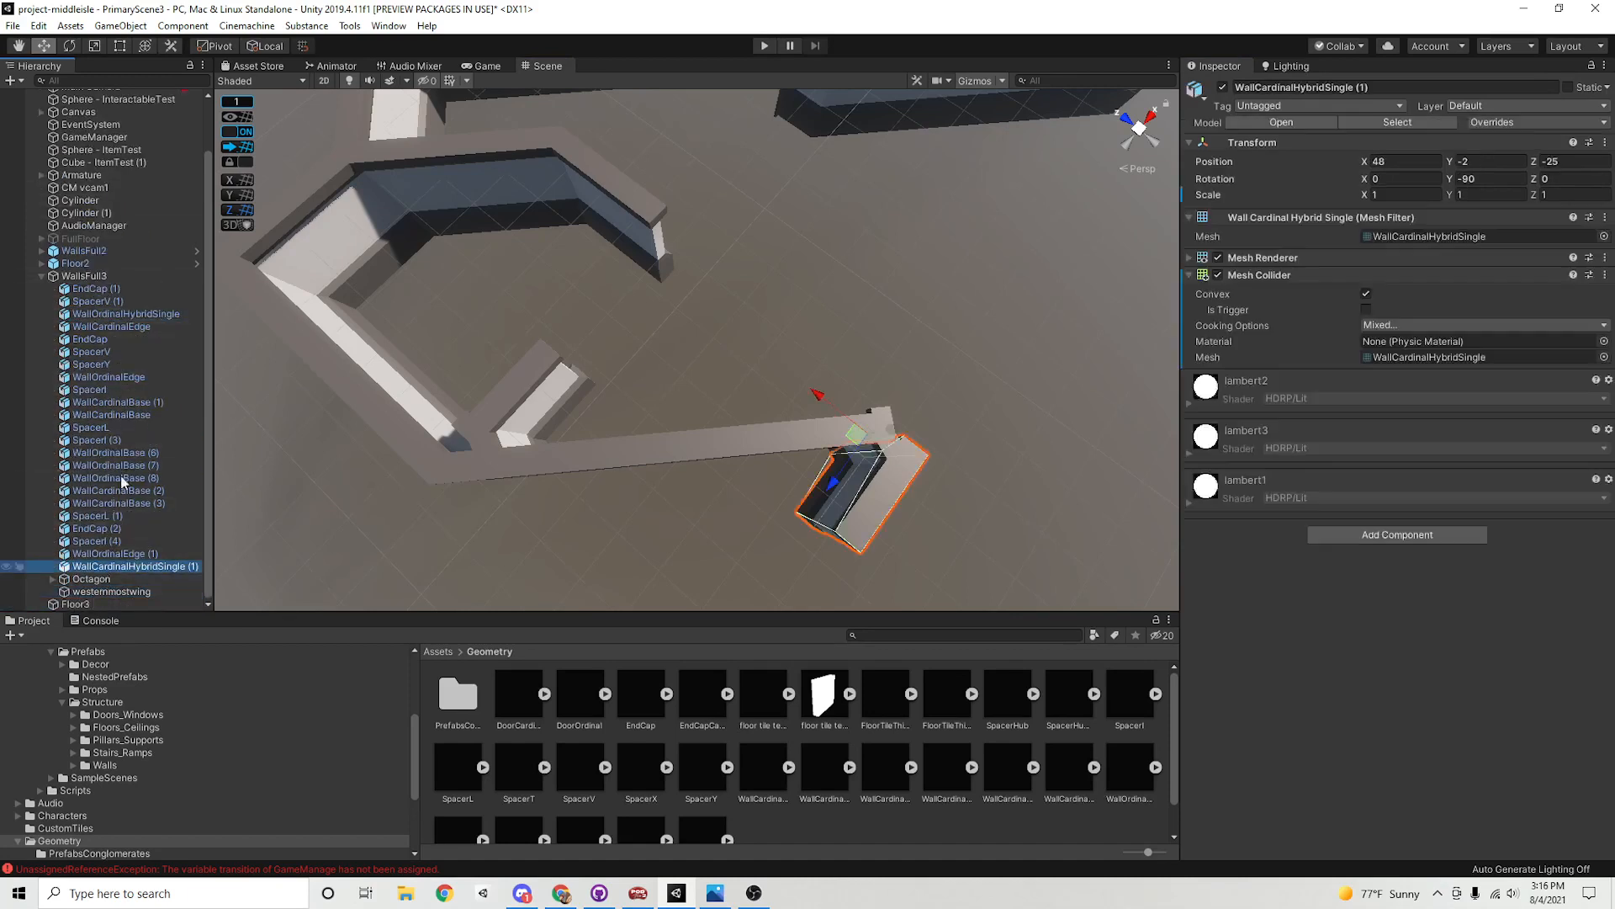
click(114, 554)
shift+click(95, 292)
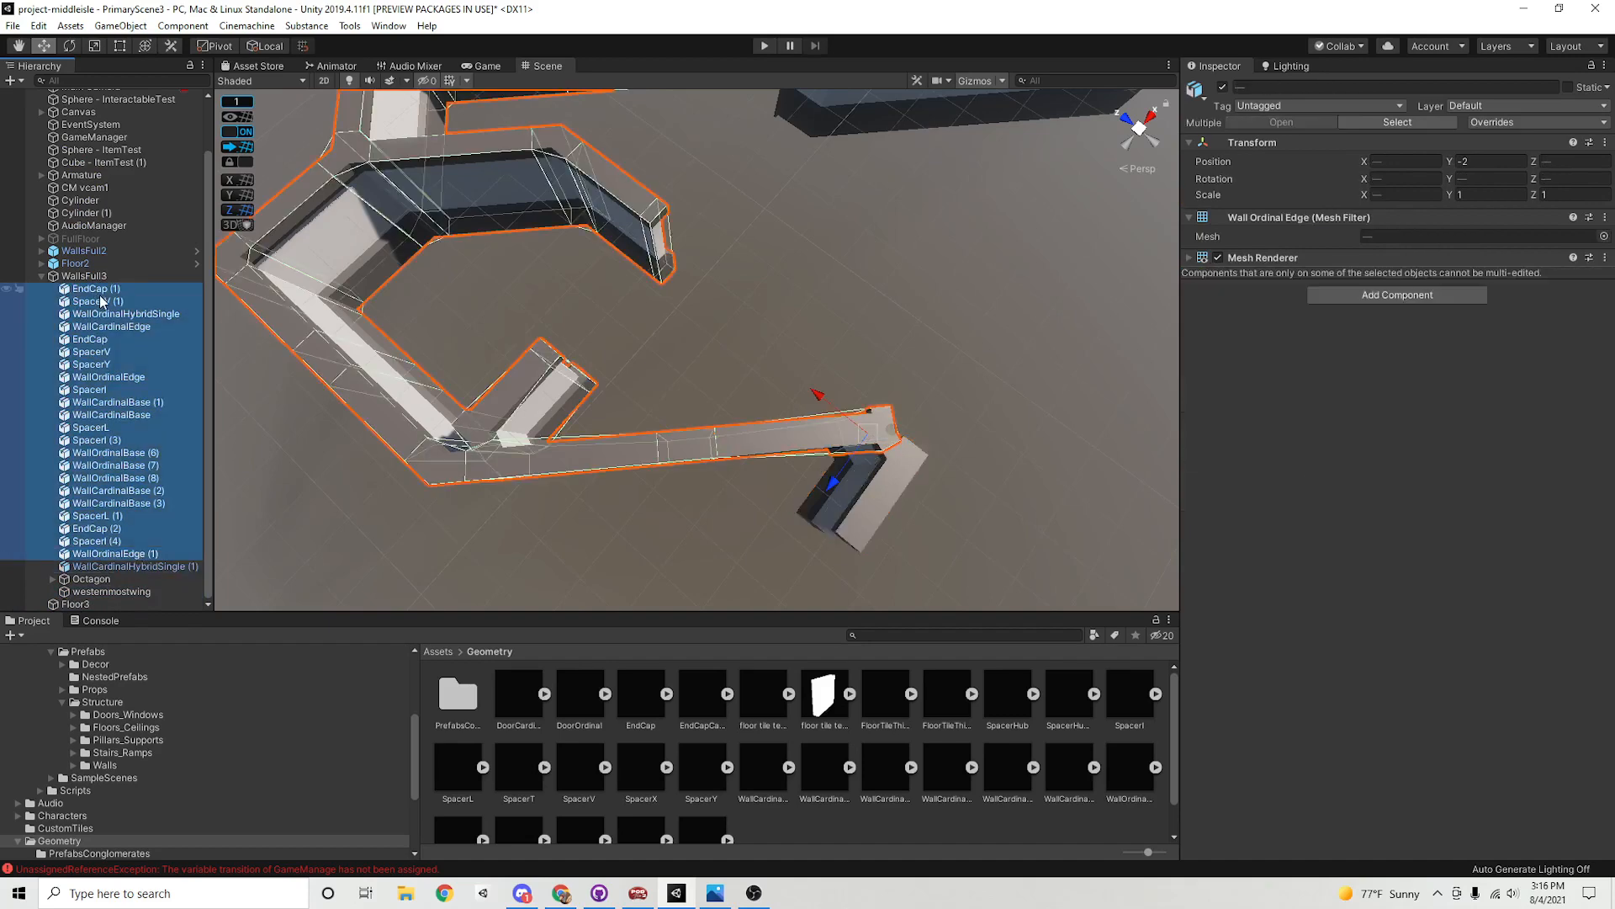
drag(120, 572, 122, 593)
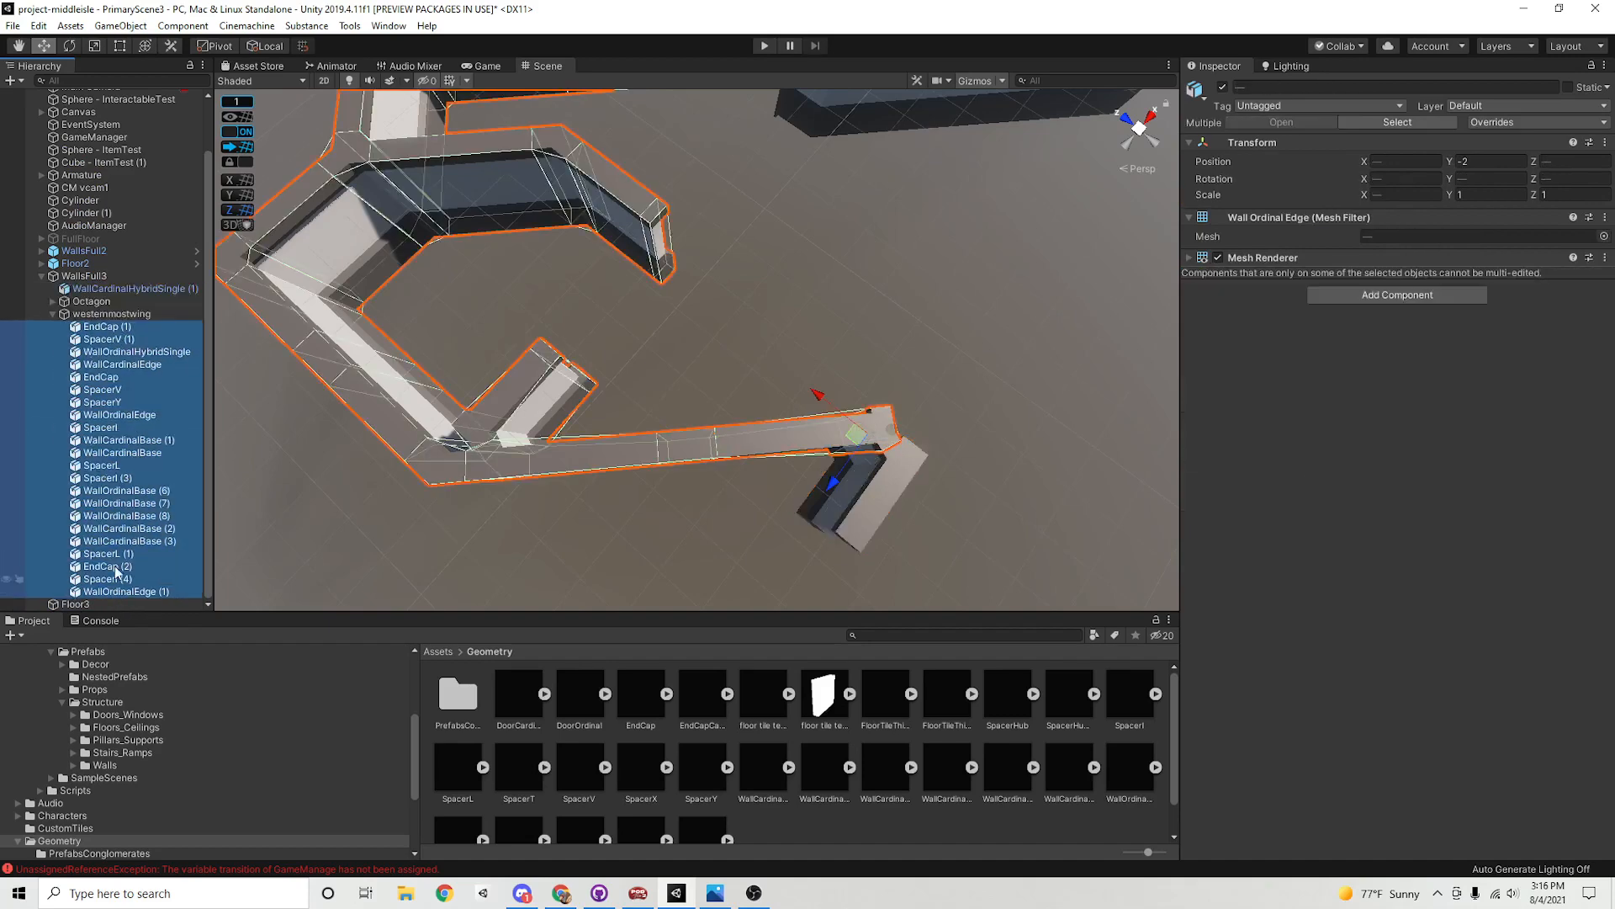
click(53, 316)
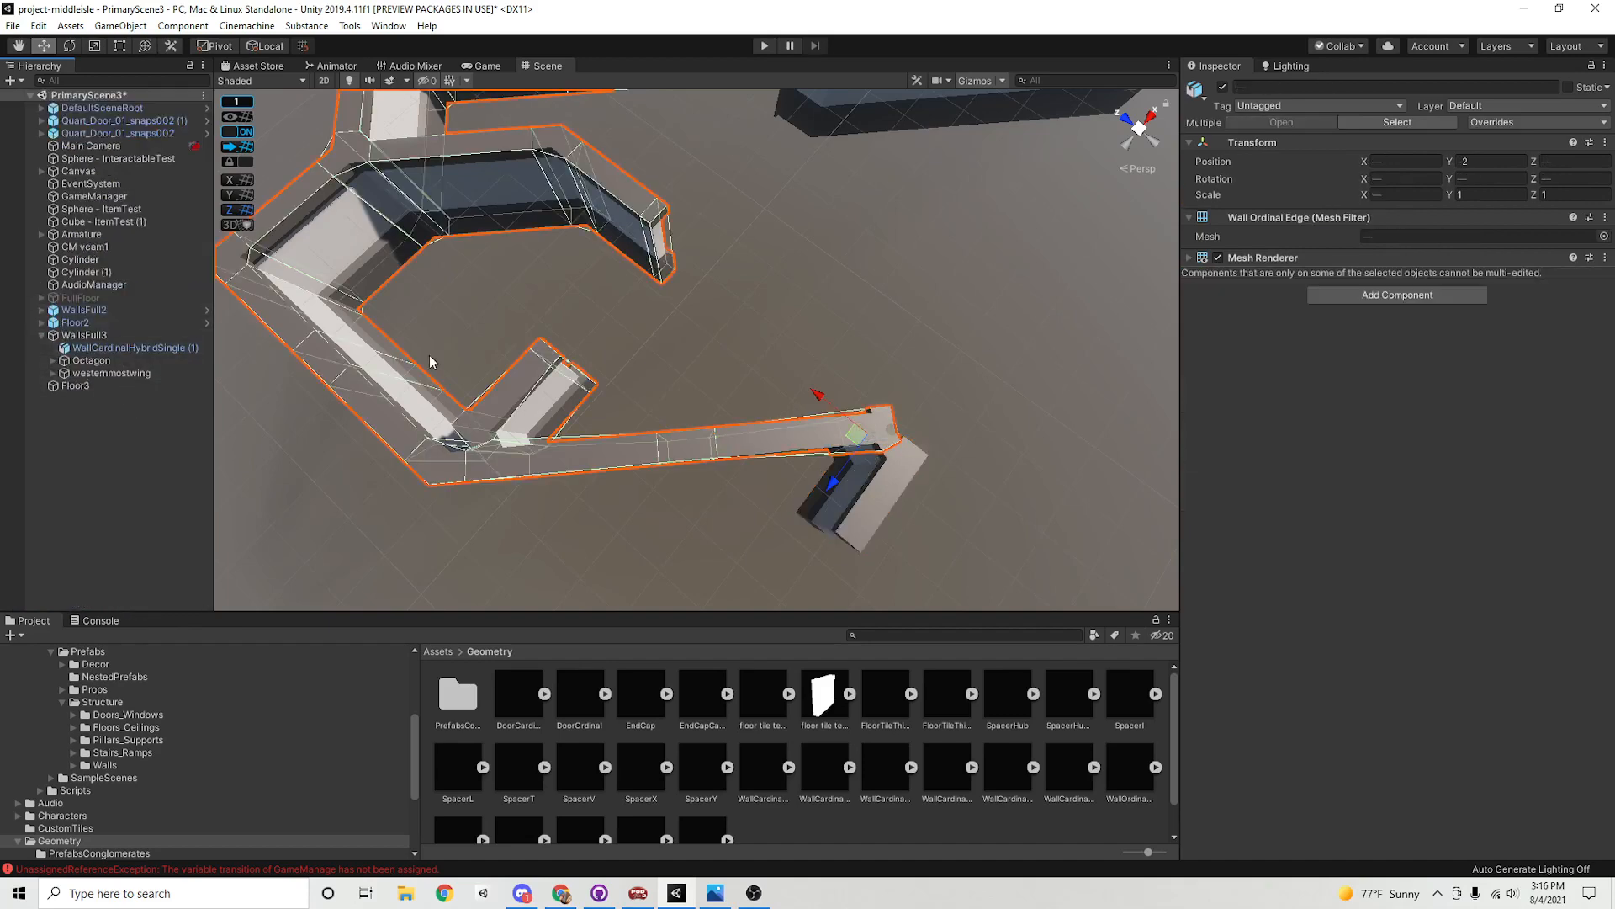
alt+drag(867, 340, 668, 440)
alt+right_drag(875, 328, 660, 393)
alt+drag(660, 393, 652, 467)
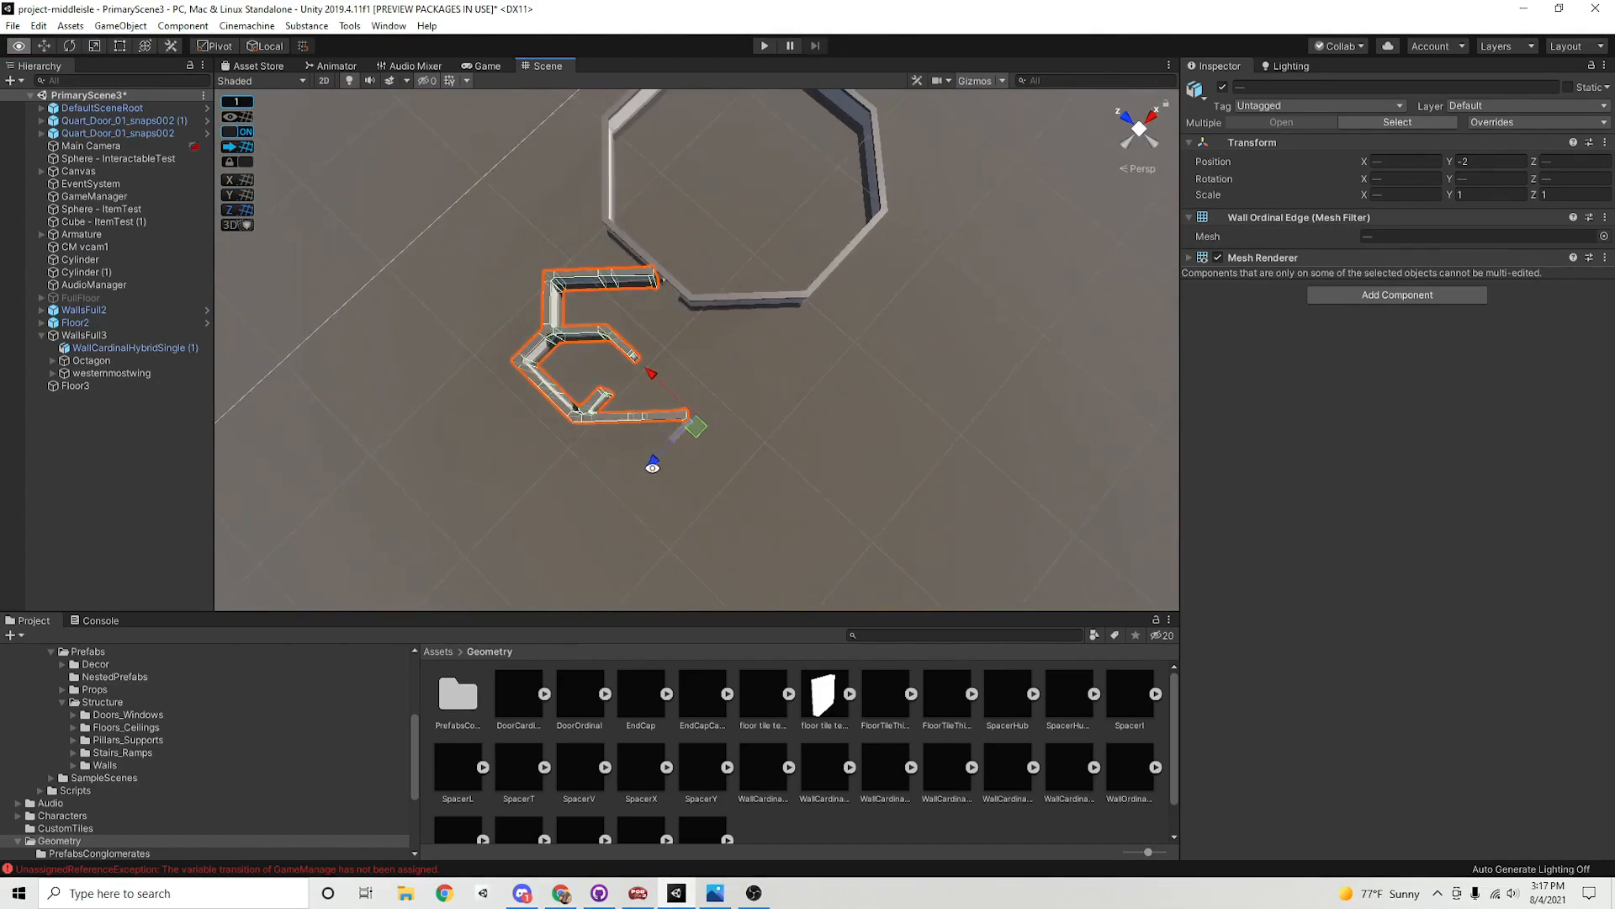
alt+right_drag(611, 481, 1278, 569)
middle_drag(995, 491, 948, 483)
alt+right_drag(948, 483, 670, 458)
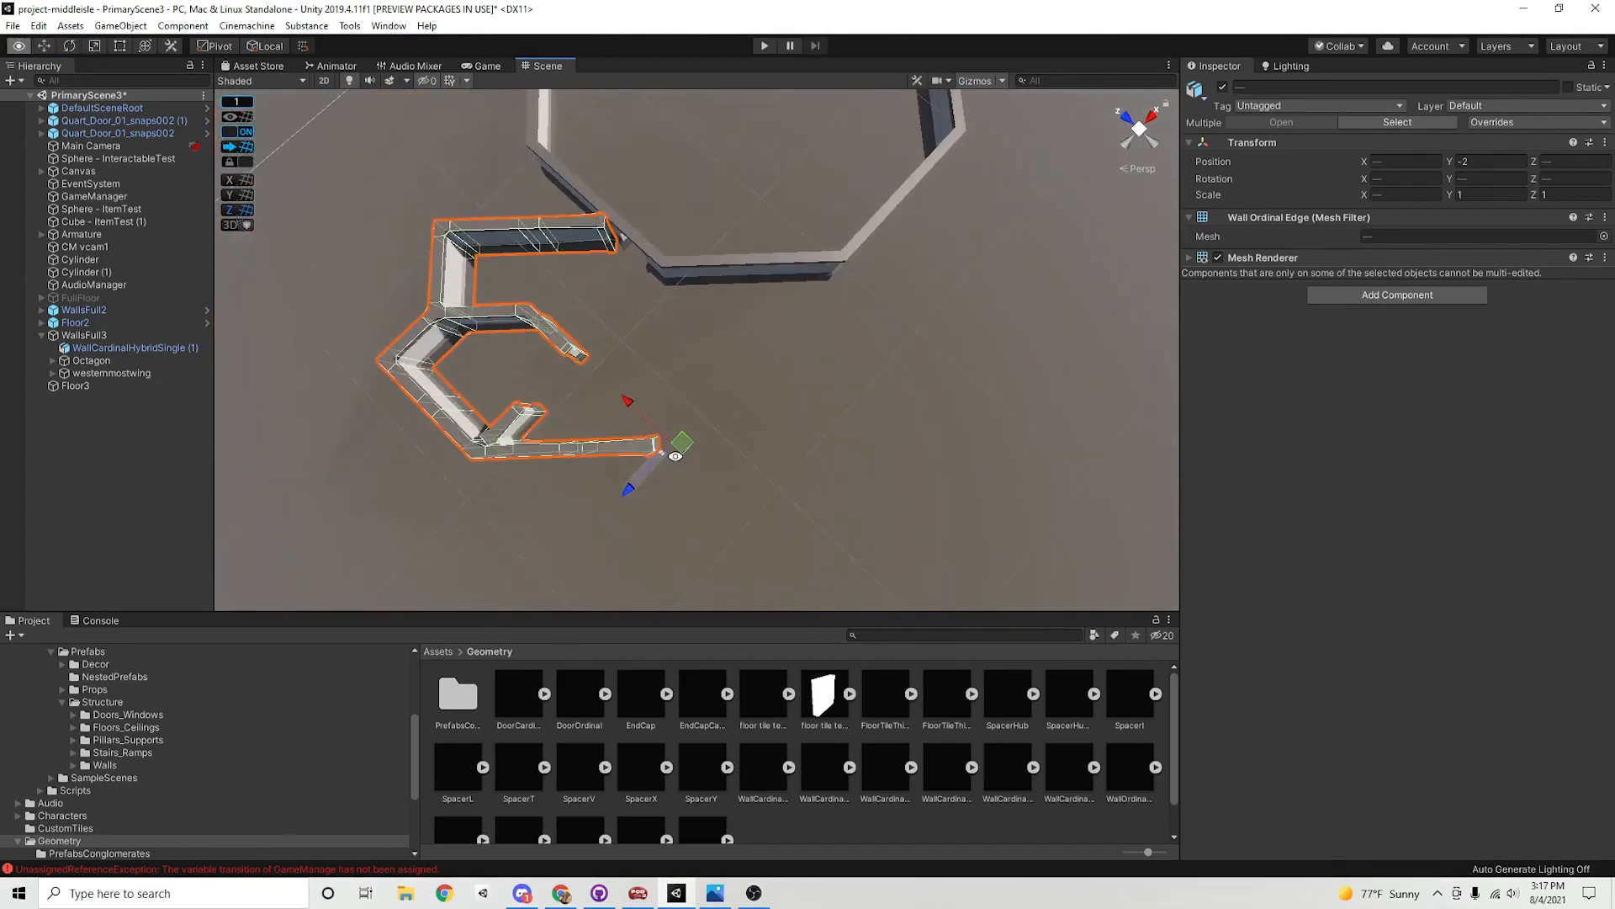
Examine the open end of the western wing's walls against the floor plan image ModEnviroGridTest2.jpg
middle_drag(670, 458, 720, 440)
alt+right_drag(721, 440, 926, 457)
alt+drag(927, 458, 682, 413)
alt+right_drag(683, 414, 719, 413)
middle_drag(720, 413, 749, 472)
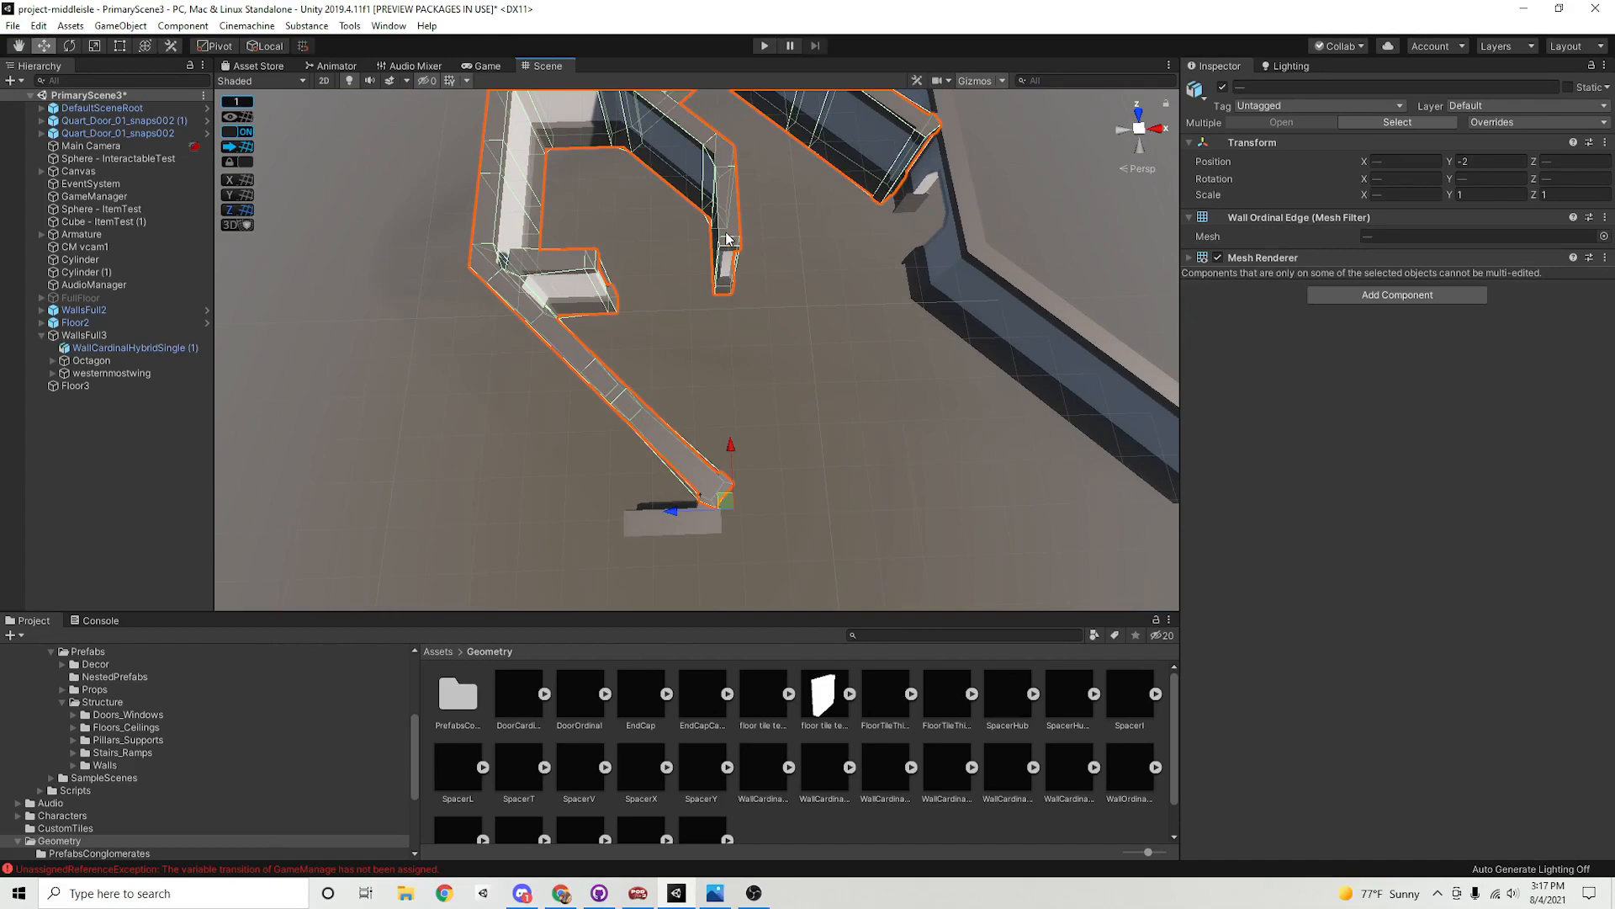
alt+drag(859, 373, 774, 356)
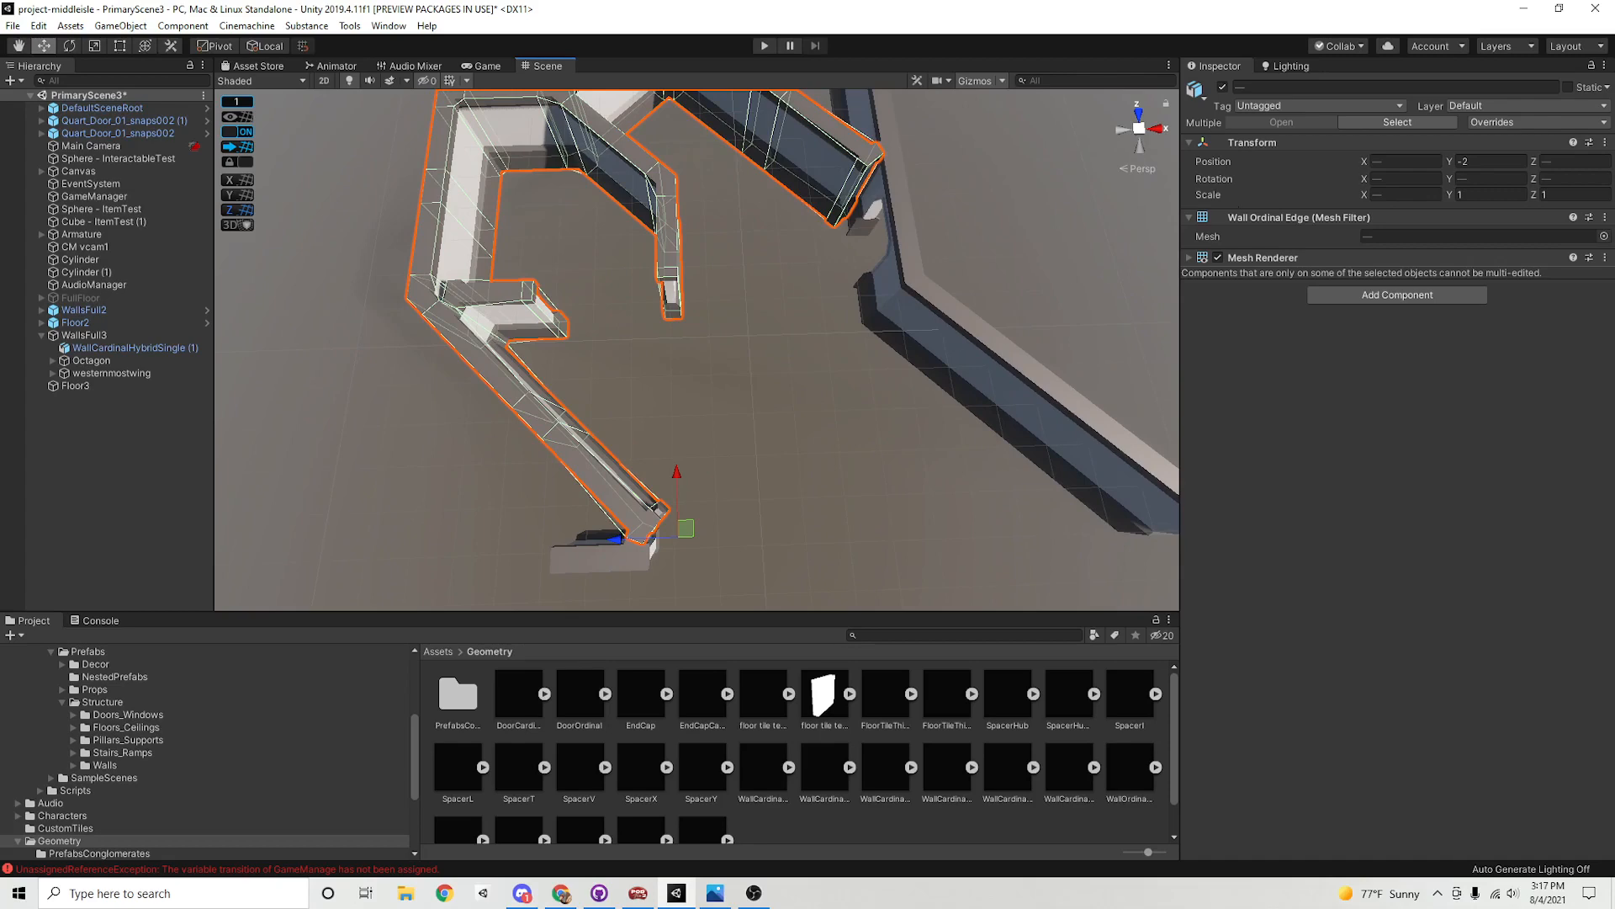
drag(1614, 428, 847, 139)
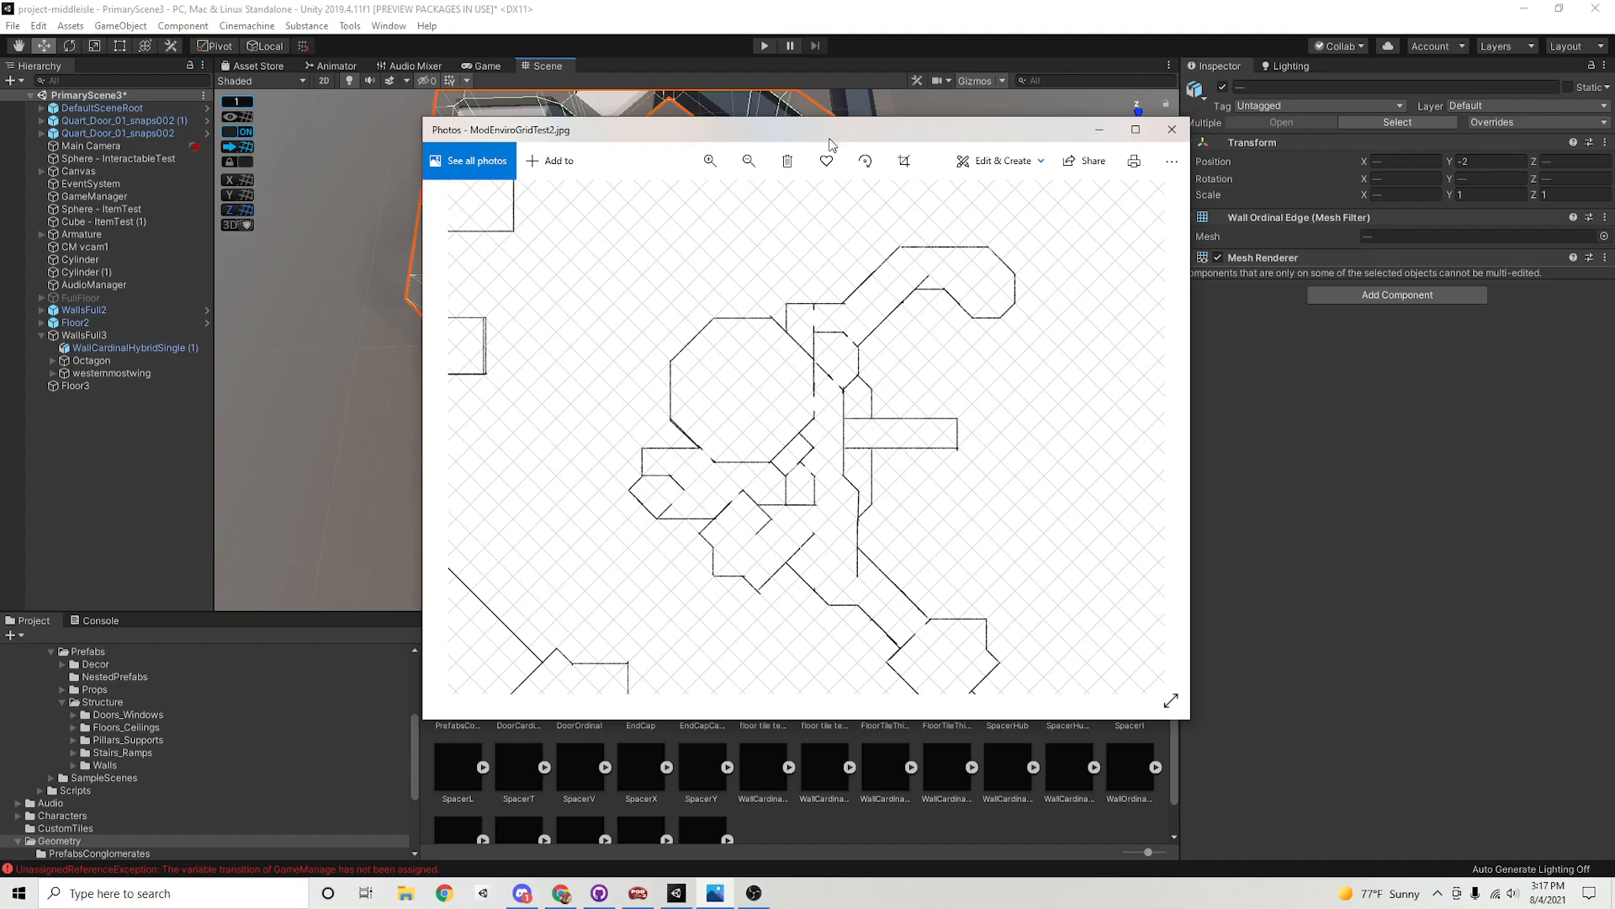
drag(593, 135, 1614, 318)
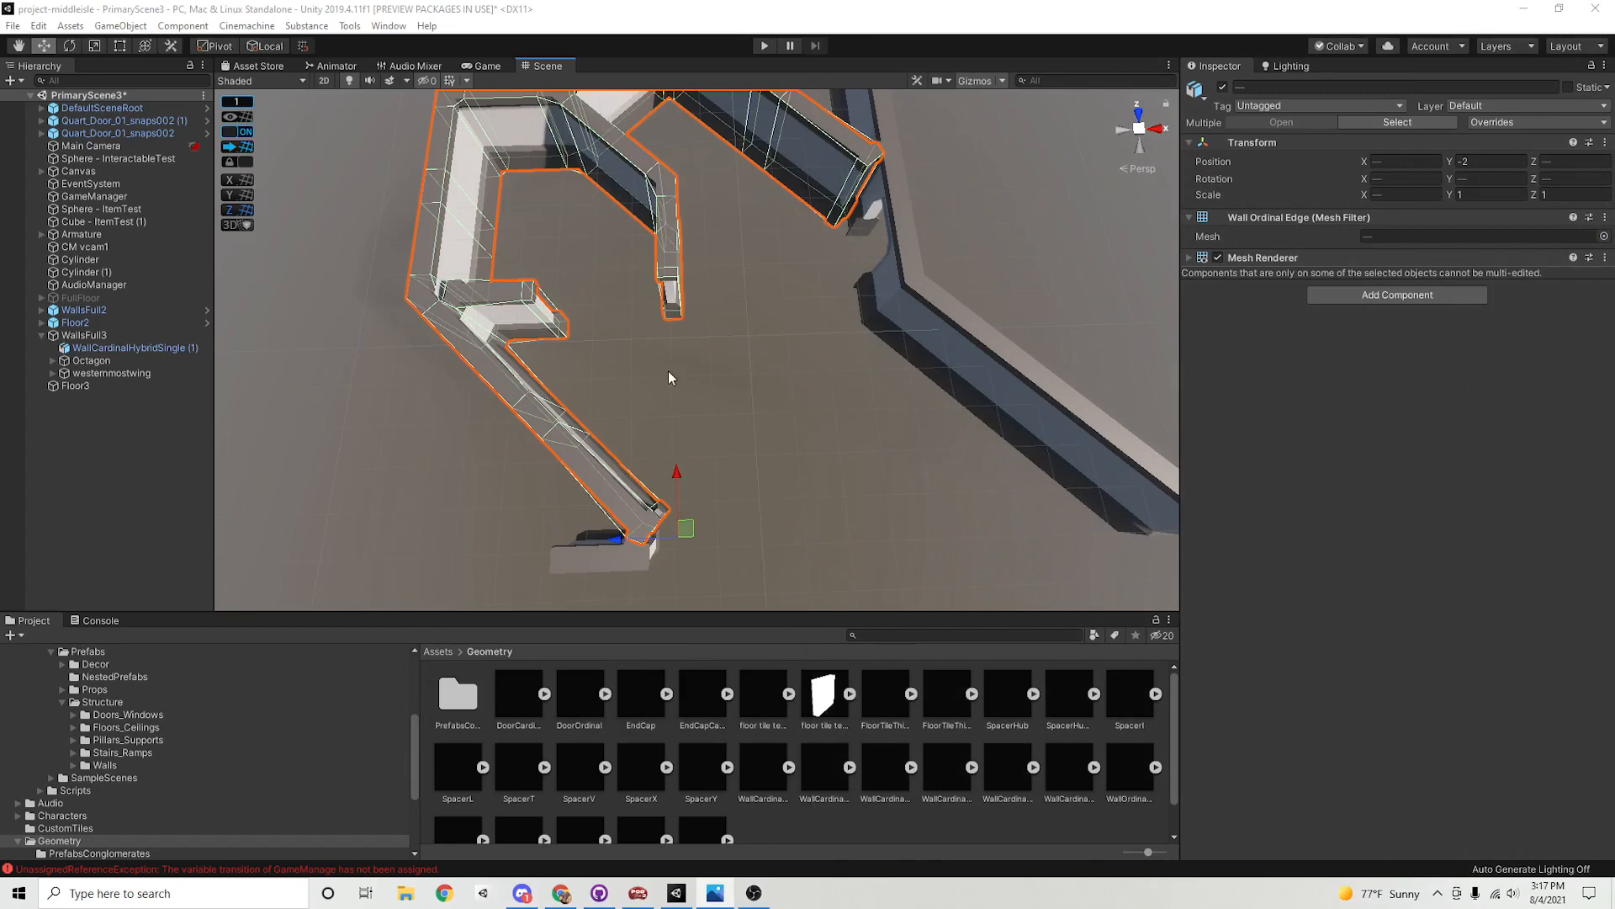
alt+drag(770, 398, 725, 393)
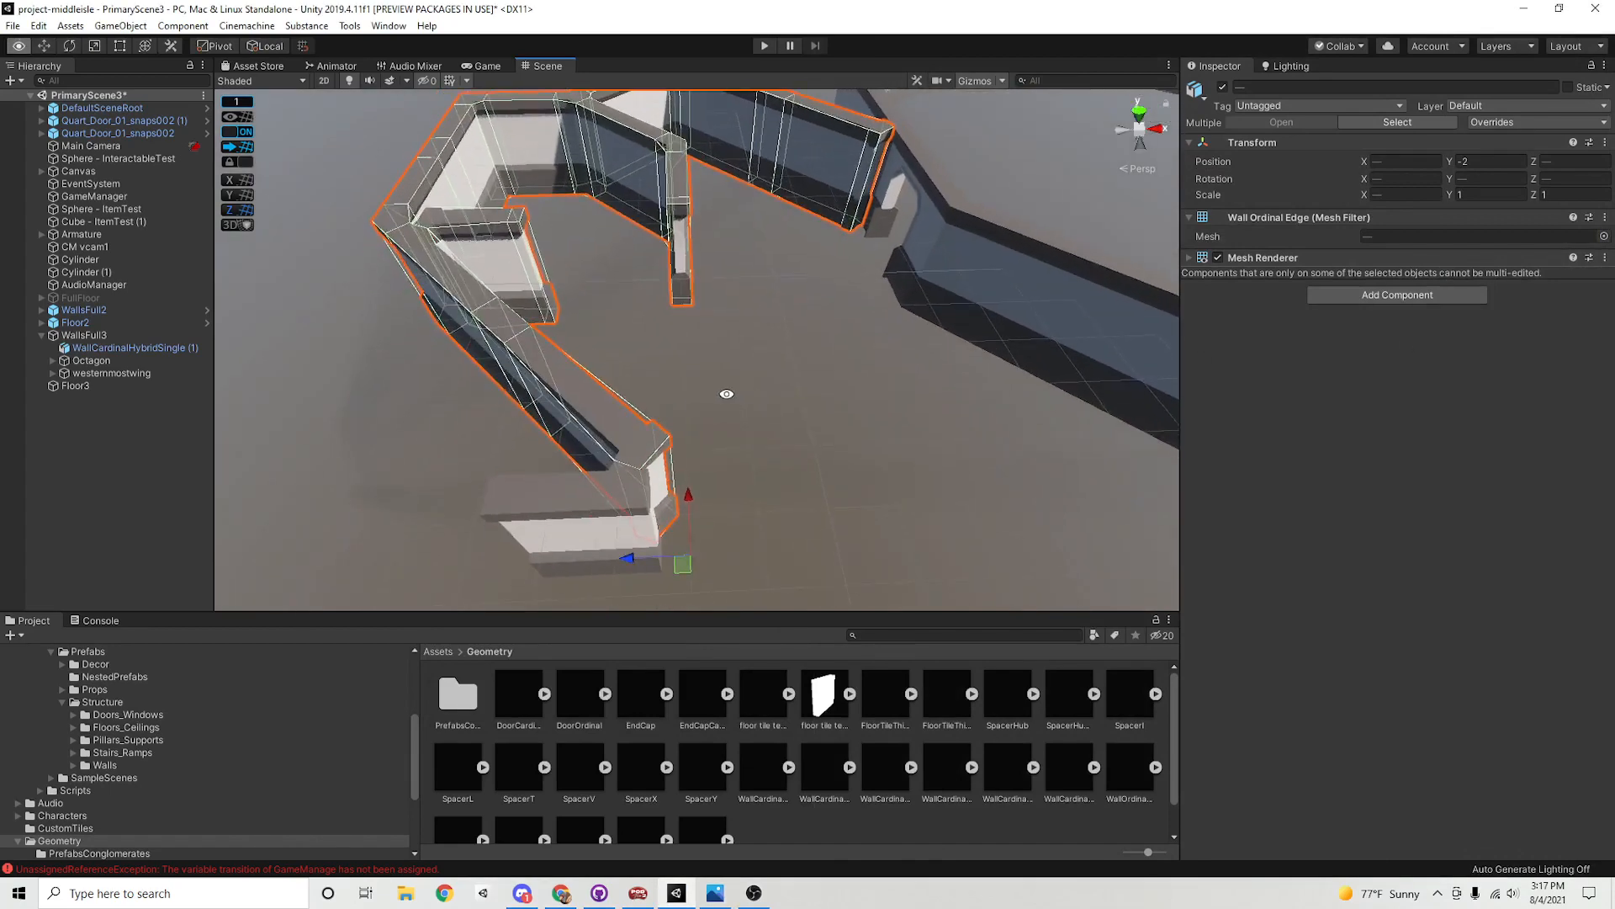
middle_drag(724, 393, 879, 335)
click(775, 431)
middle_drag(775, 431, 691, 437)
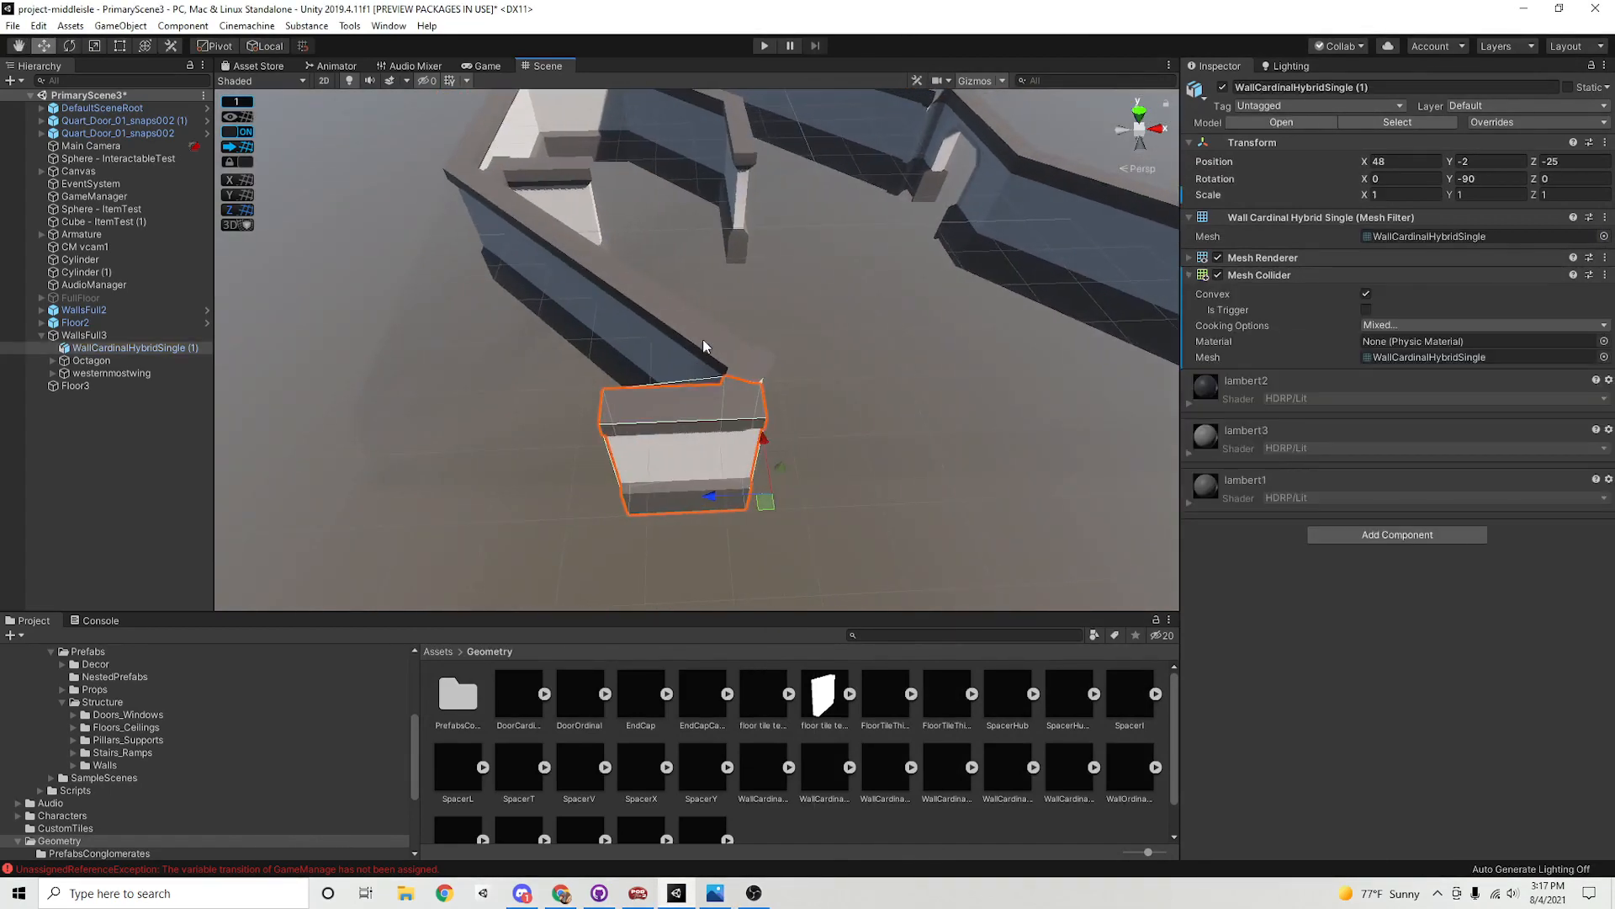
Duplicate the straight cardinal wall beside the western wing's inner end cap and move the copy to X 48, Z -25
click(704, 340)
alt+drag(709, 429, 751, 488)
click(669, 471)
click(715, 195)
scroll(719, 252, down, 2)
alt+drag(725, 294, 733, 465)
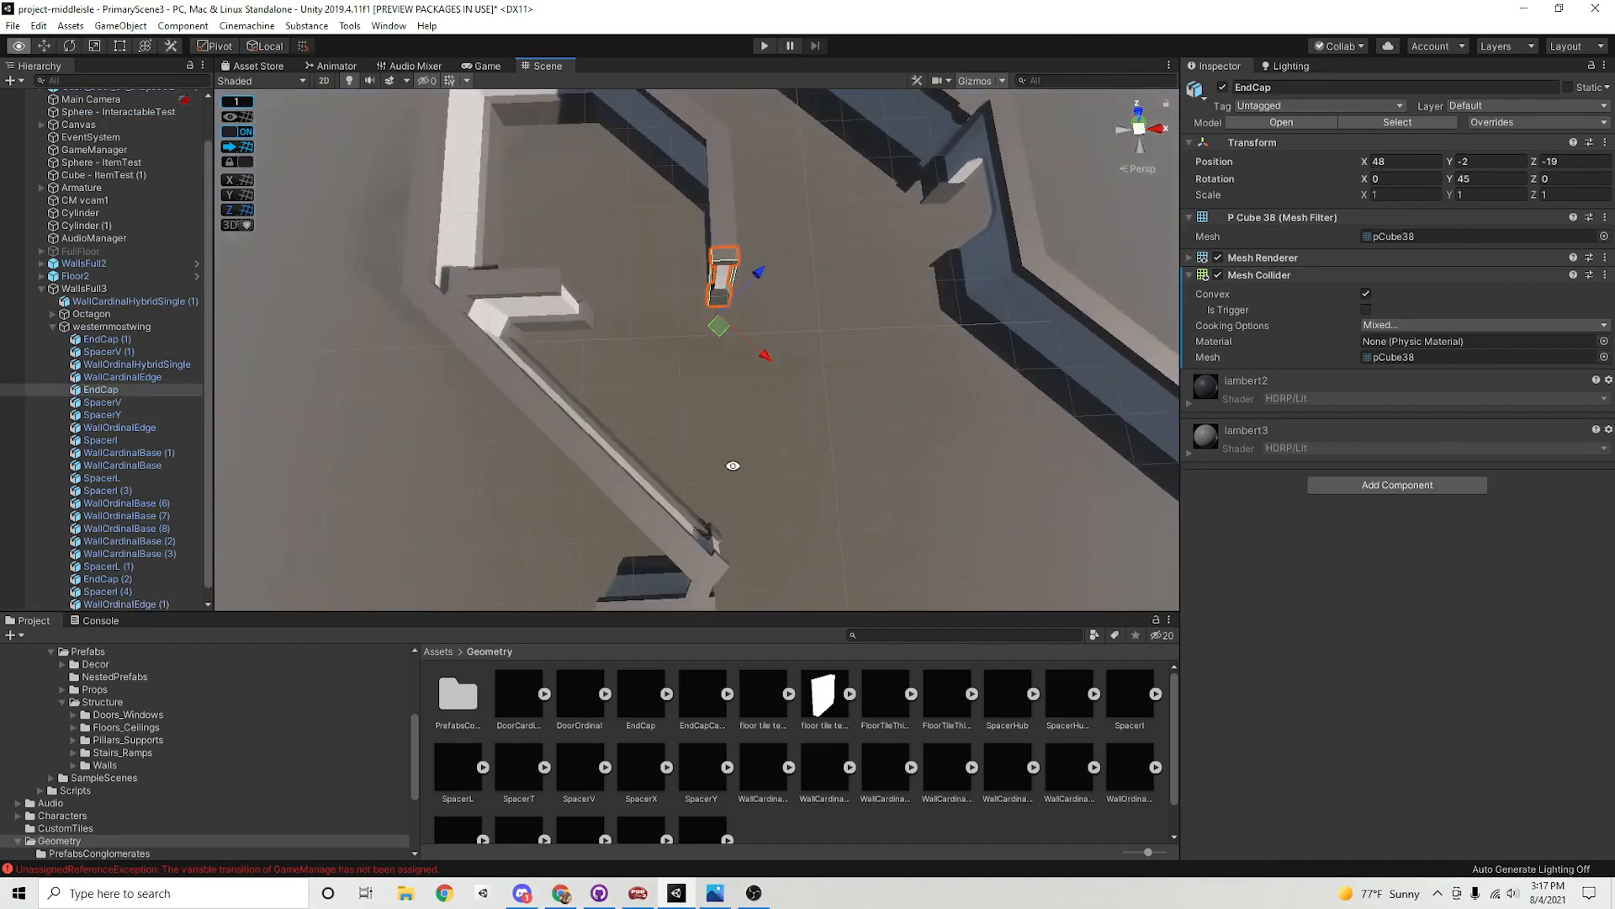
click(730, 215)
scroll(779, 307, down, 3)
middle_drag(825, 396, 768, 332)
key(ctrl+d)
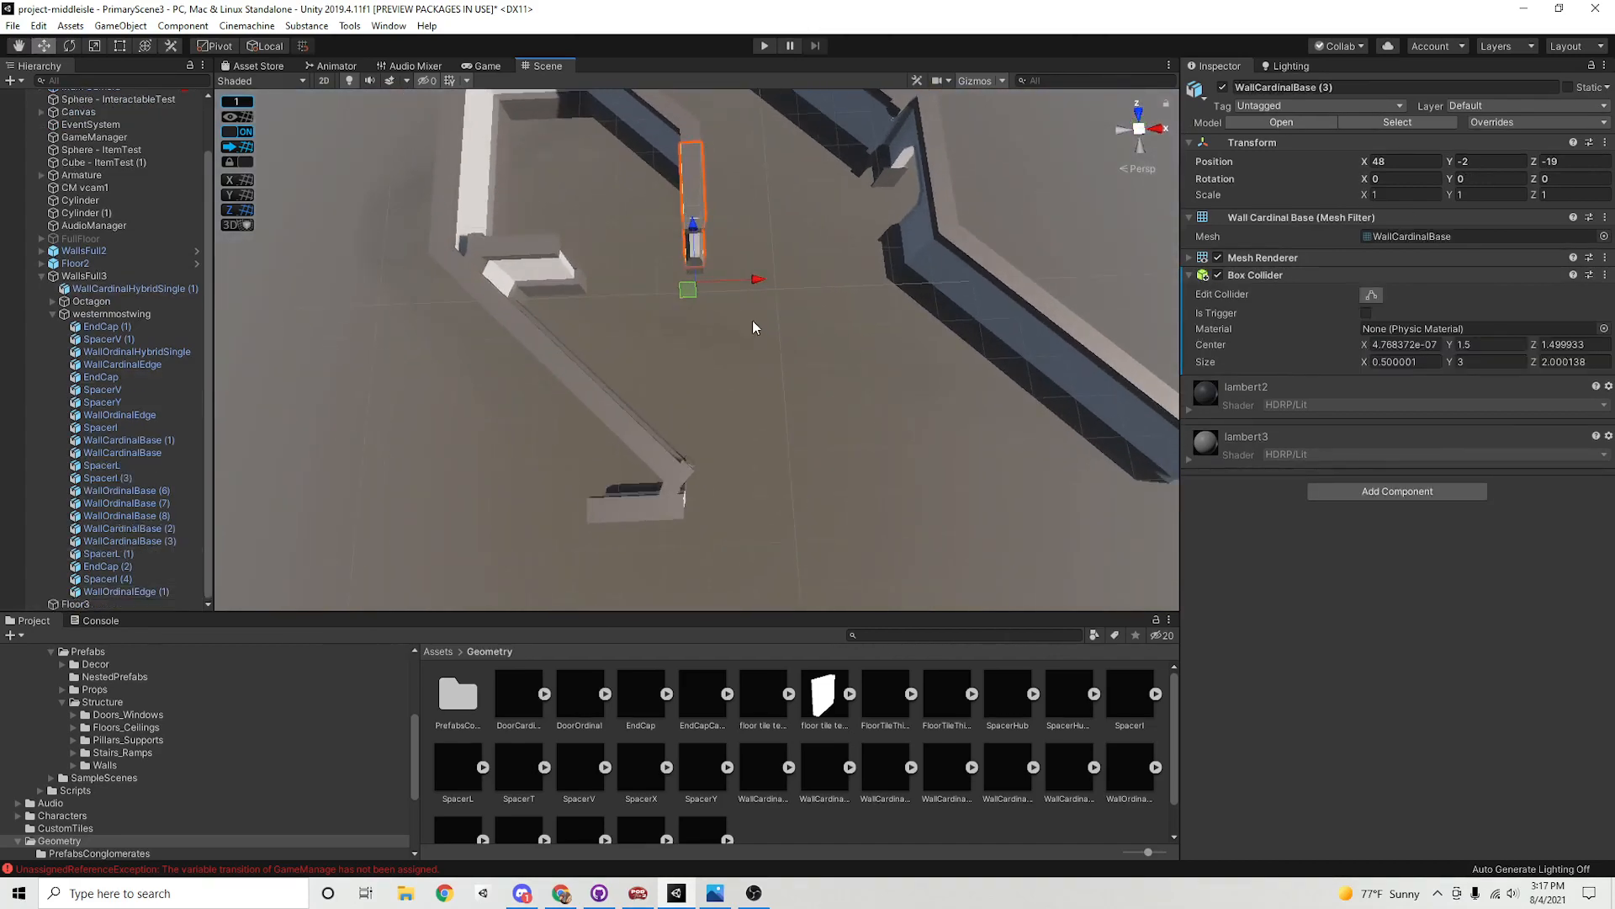
drag(684, 292, 692, 513)
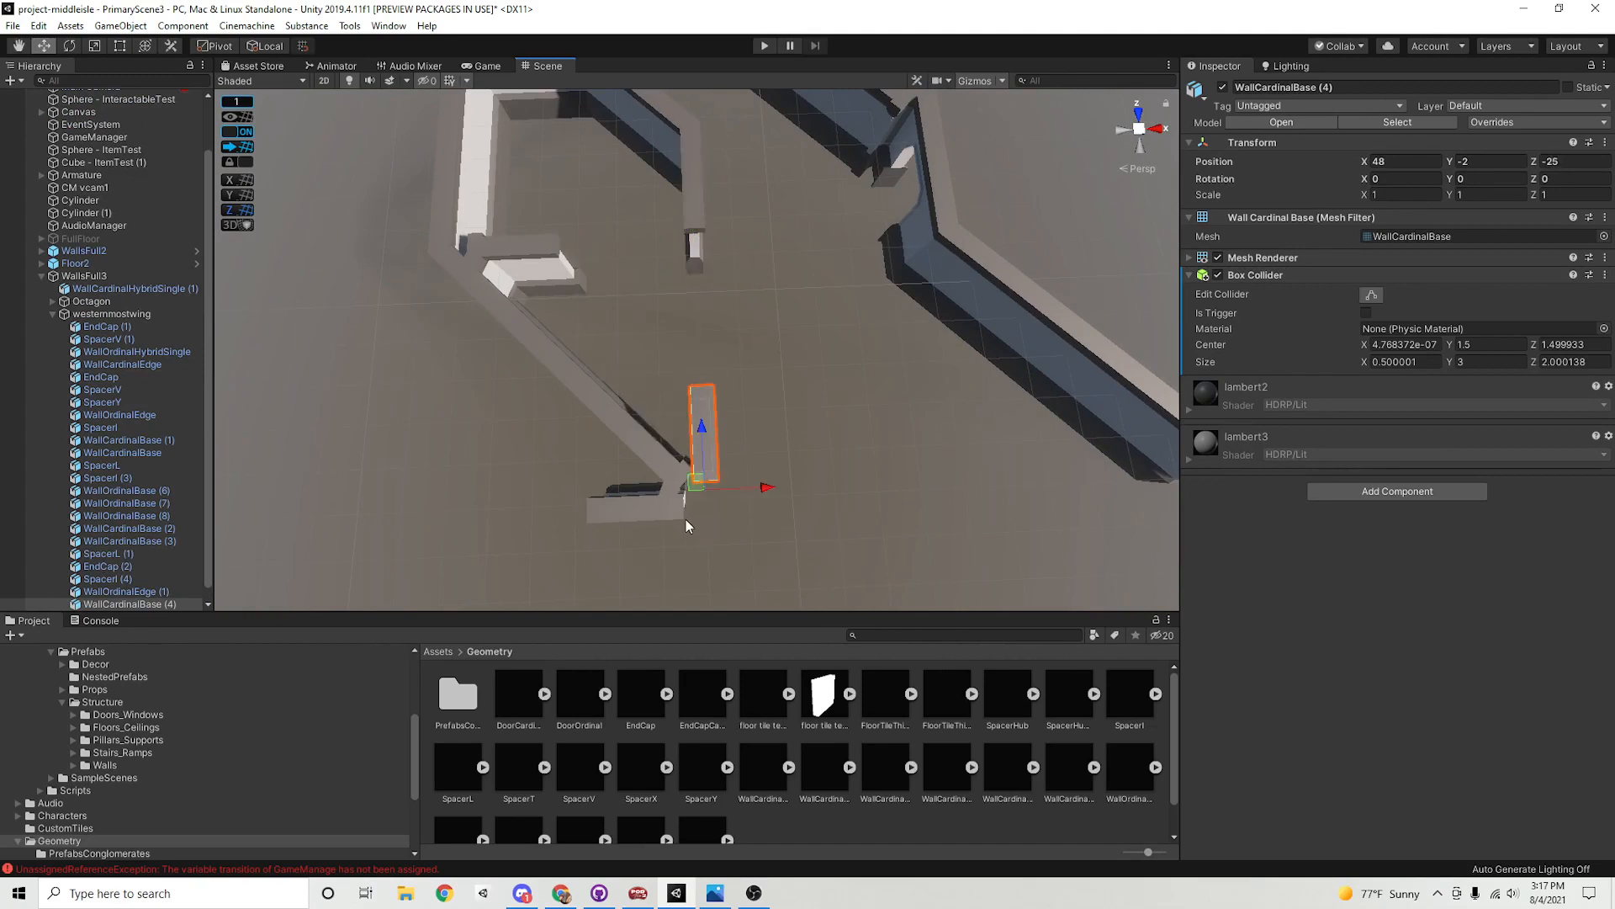
Move the copied cardinal wall directly under WallsFull3 in the hierarchy and set its Y rotation to 90
drag(115, 603, 123, 295)
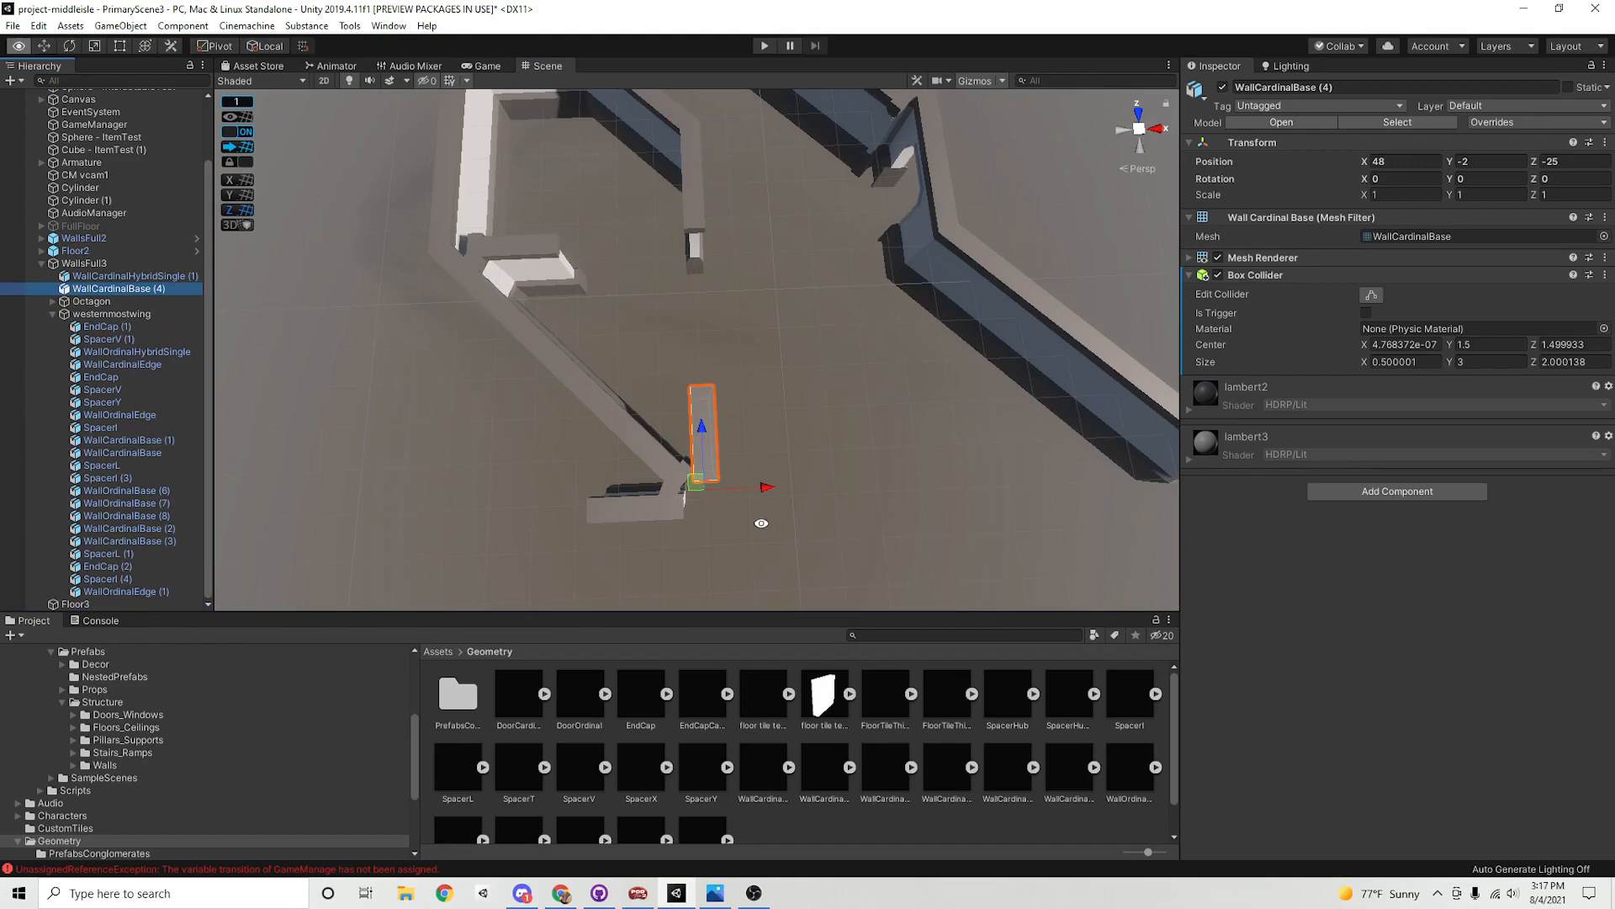
key(w)
right_drag(762, 524, 799, 519)
click(1483, 178)
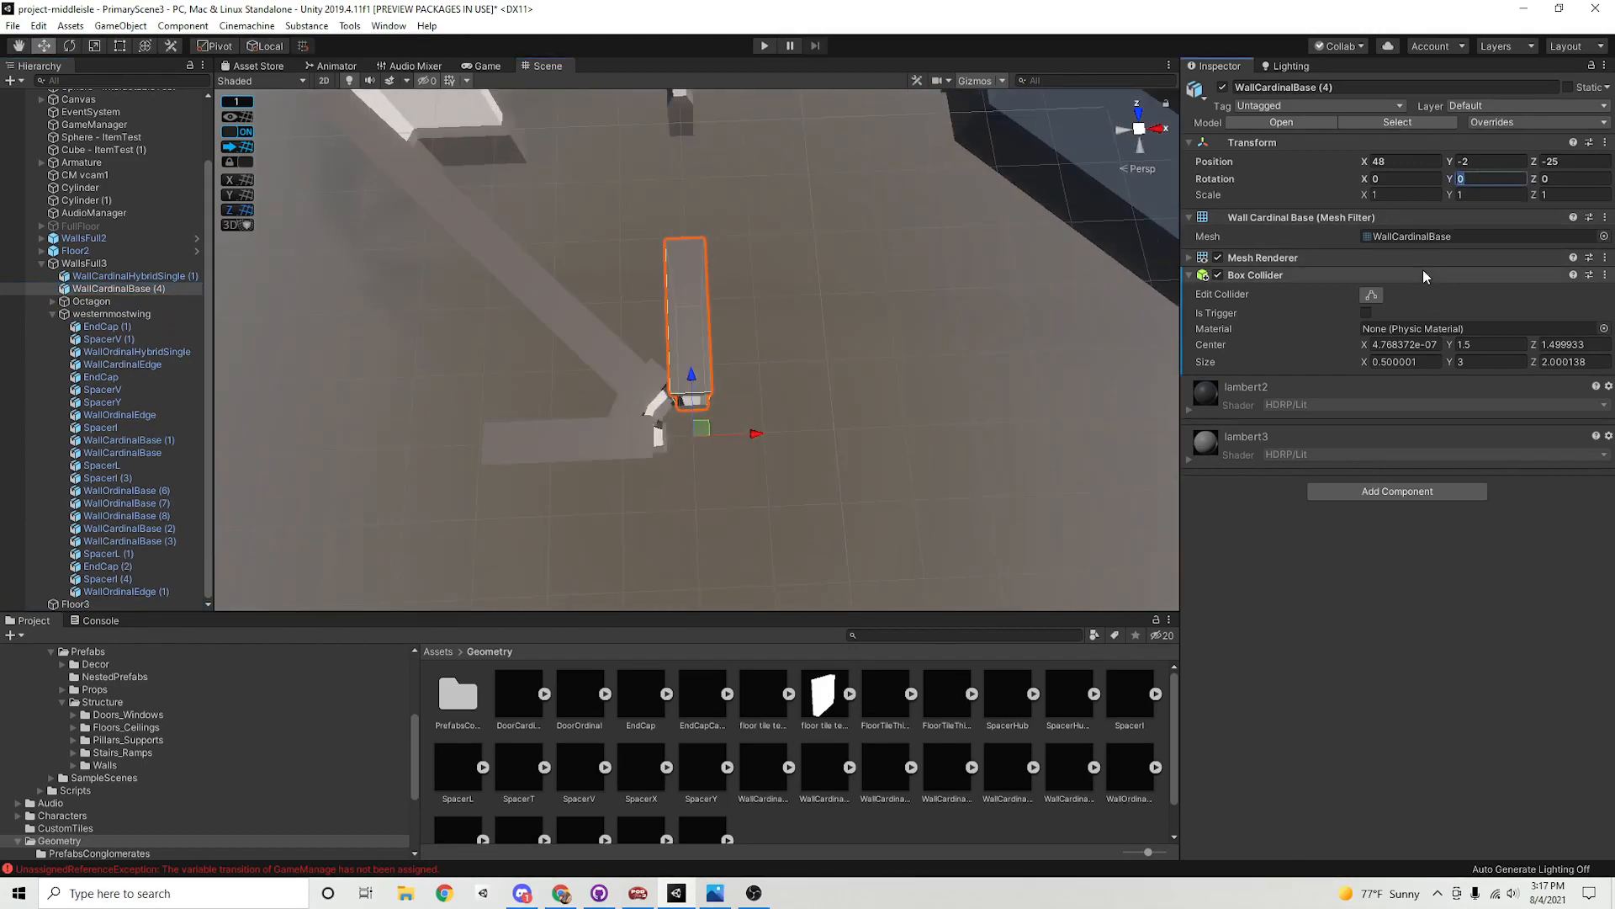
text(90)
key(Return)
Duplicate the western wing's SpacerI at X 42, Z -16 and place the copy directly under WallsFull3
right_drag(882, 210, 720, 192)
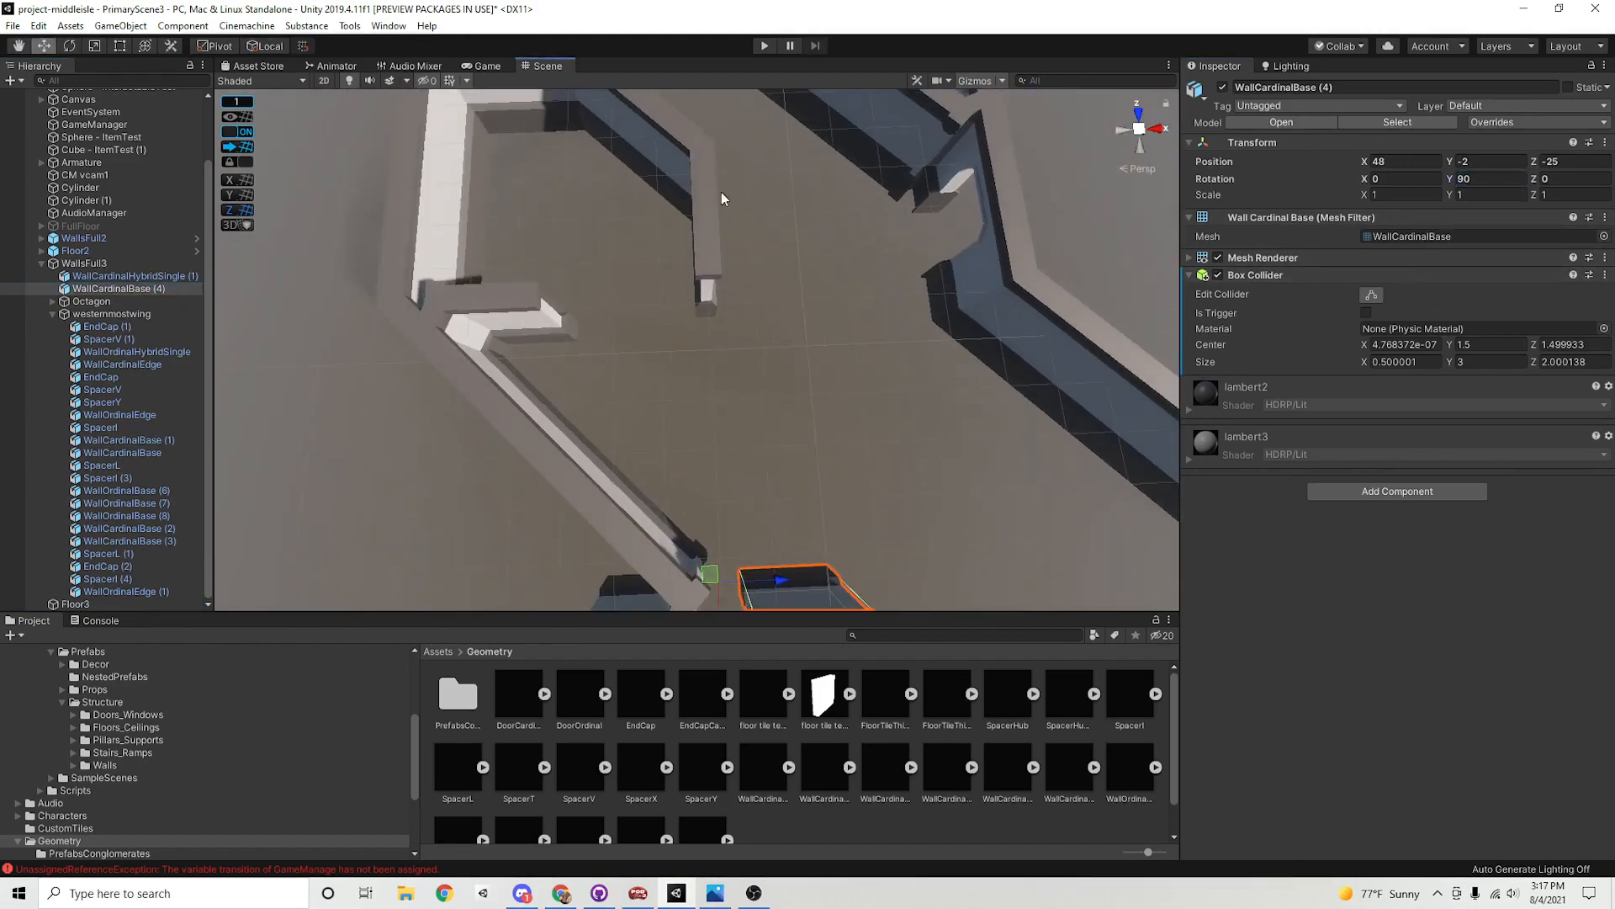
right_drag(648, 135, 670, 256)
click(642, 171)
right_drag(710, 366, 723, 383)
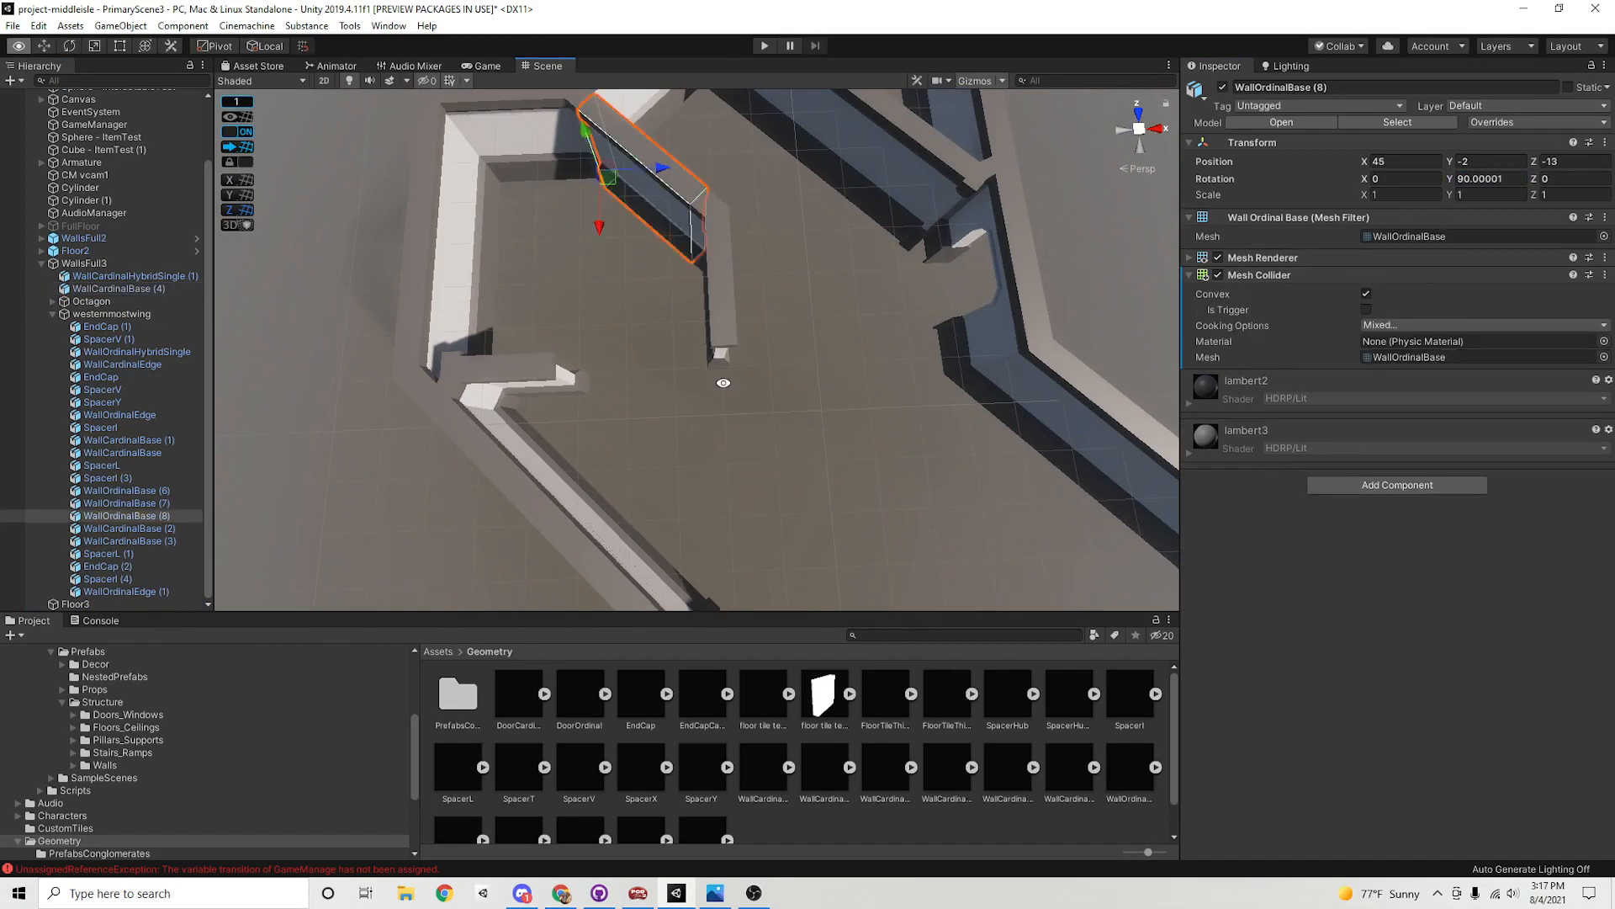
click(721, 293)
click(426, 234)
right_drag(898, 535, 882, 354)
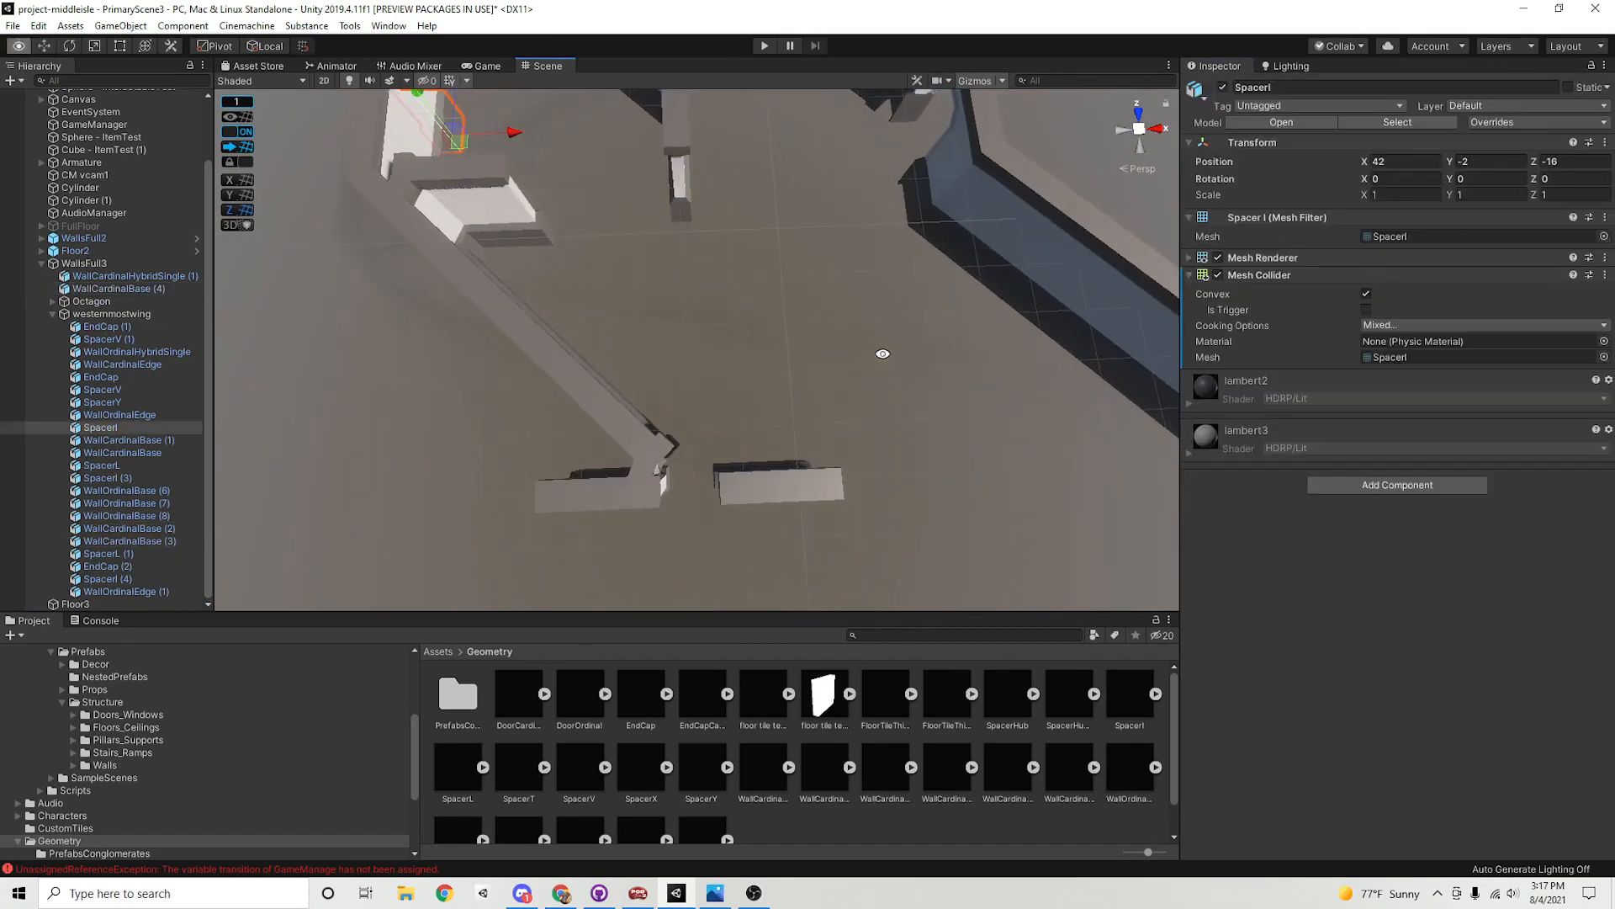
key(ctrl+d)
drag(135, 603, 123, 296)
Move the copied SpacerI into the wall gap at X 48, Z -25 and set its Y rotation to 90
middle_drag(617, 254, 643, 307)
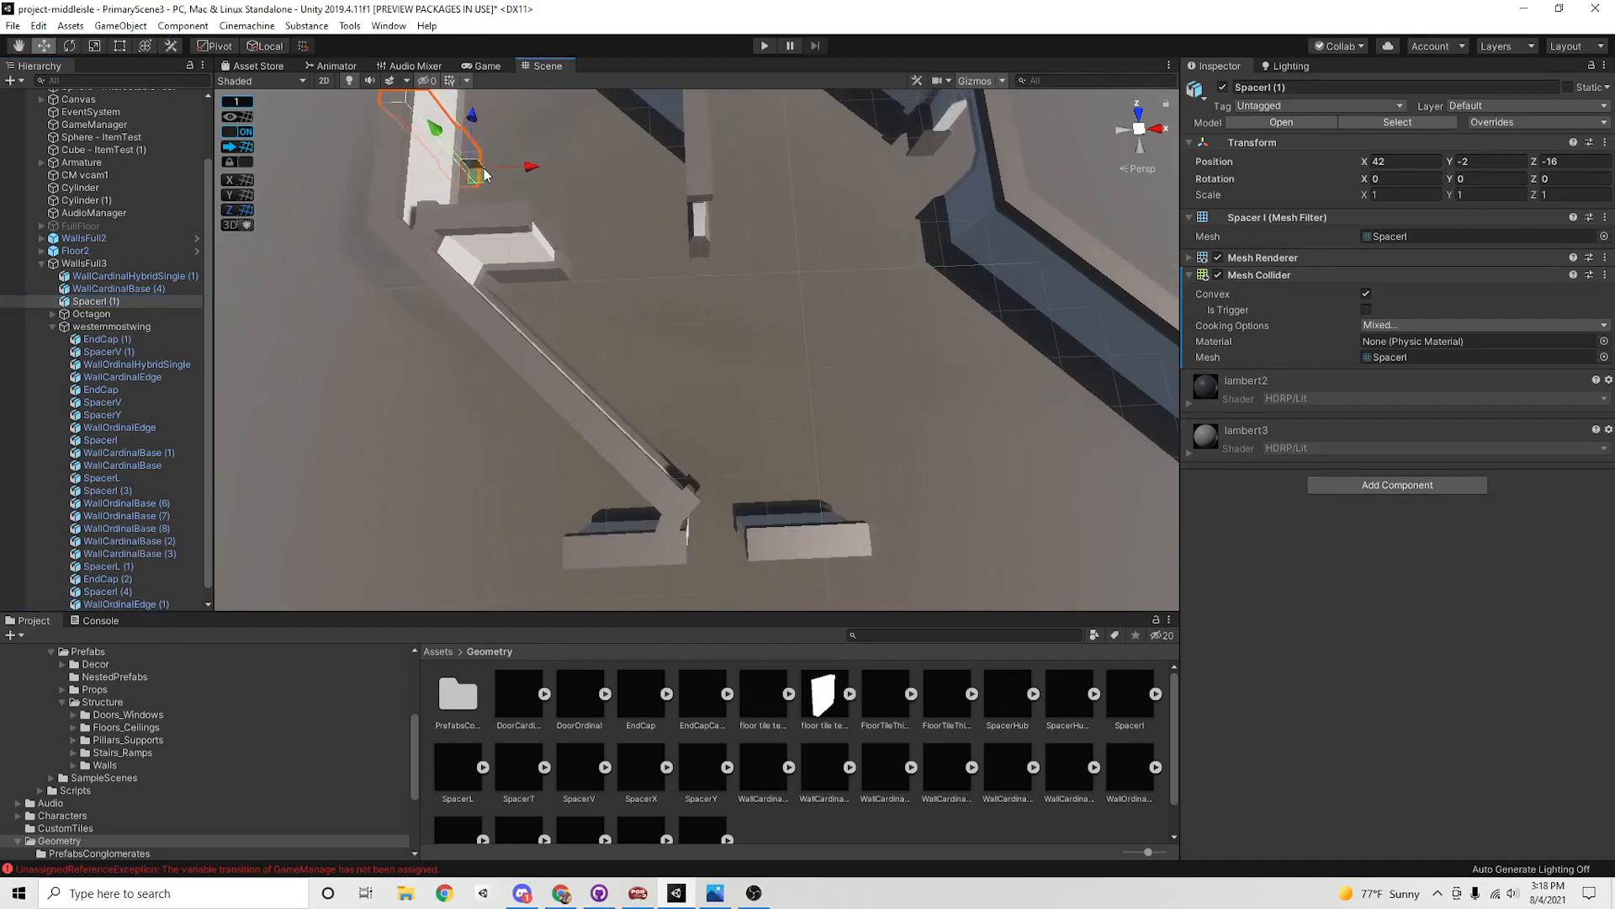
drag(479, 176, 757, 559)
right_drag(758, 559, 1086, 389)
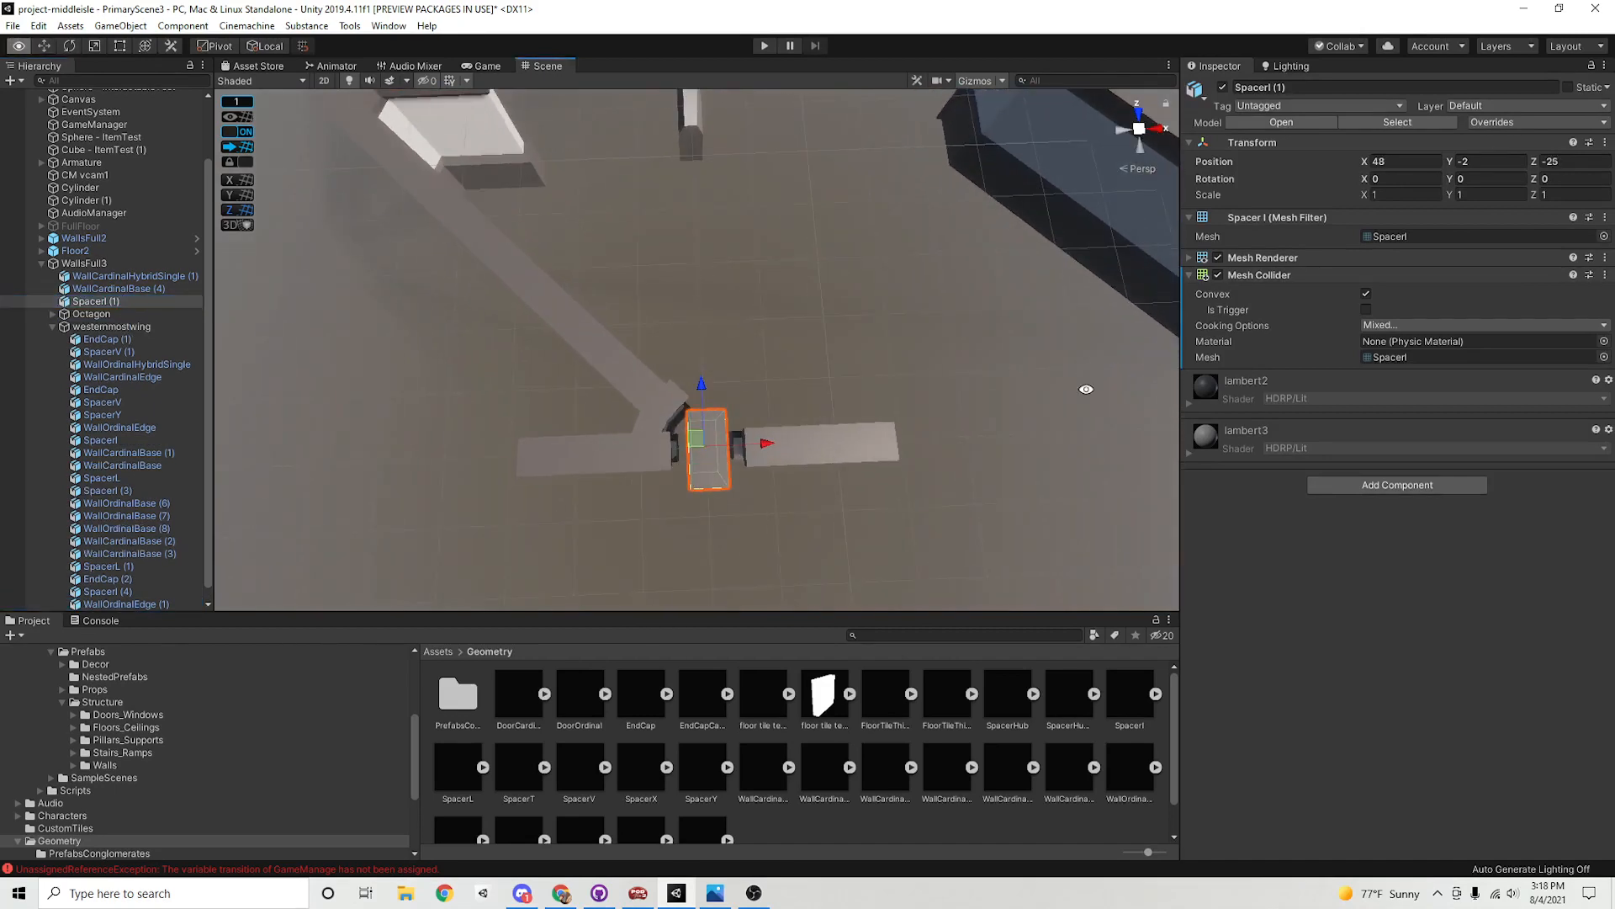
click(1495, 178)
text(90)
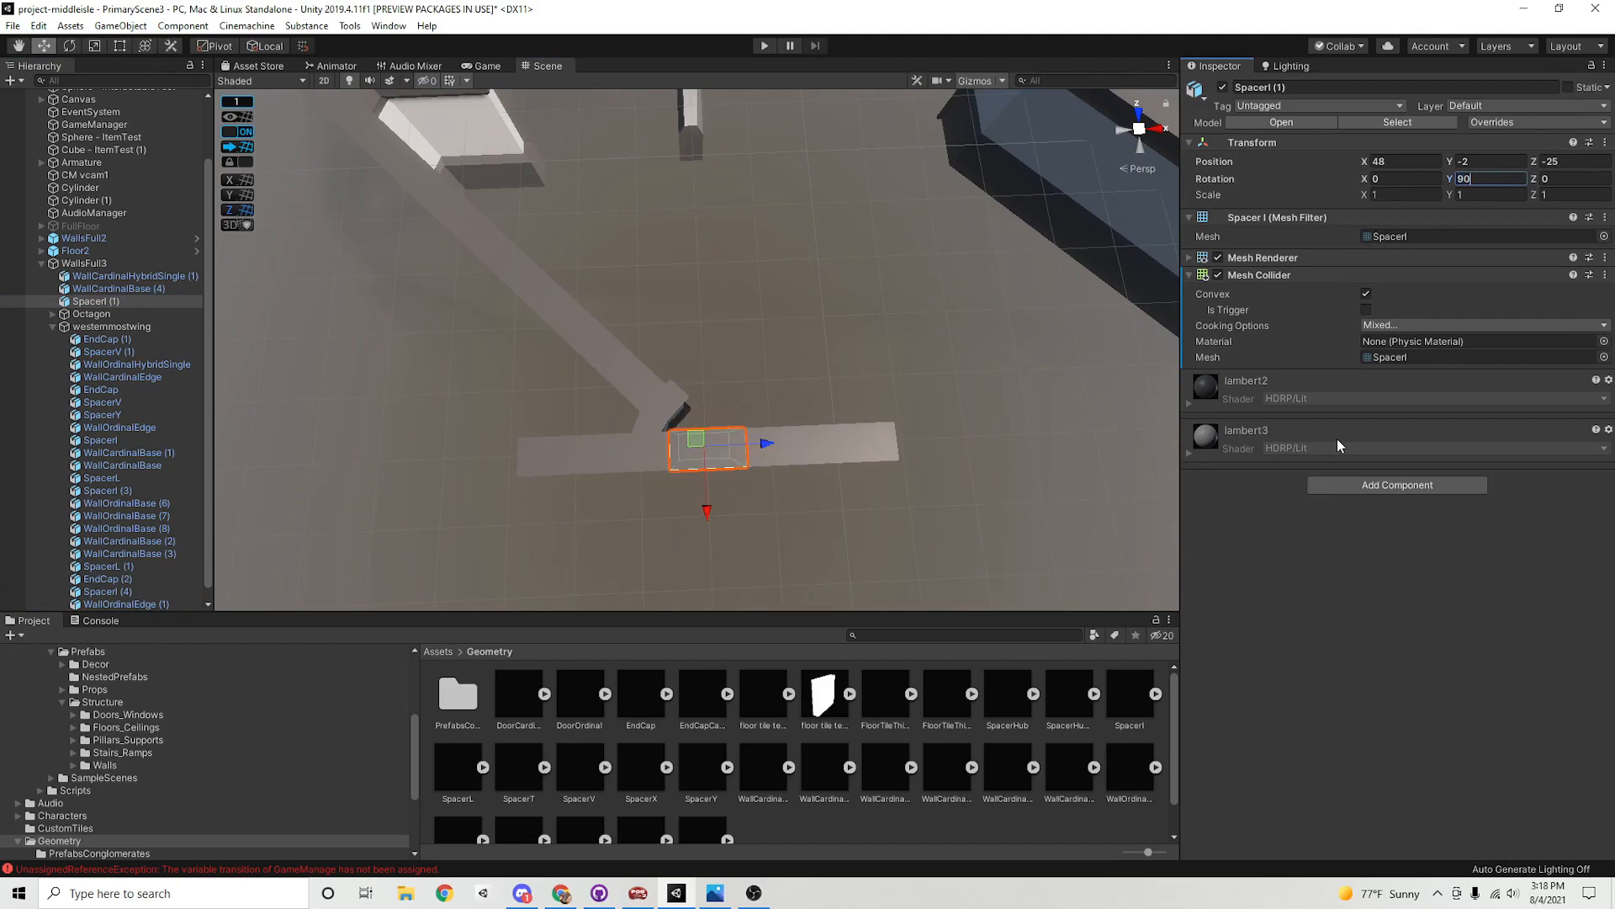
Inspect how the spacer and the cardinal wall pieces meet along the new straight wall row
middle_drag(782, 460, 725, 475)
alt+drag(725, 475, 645, 339)
middle_drag(635, 411, 707, 450)
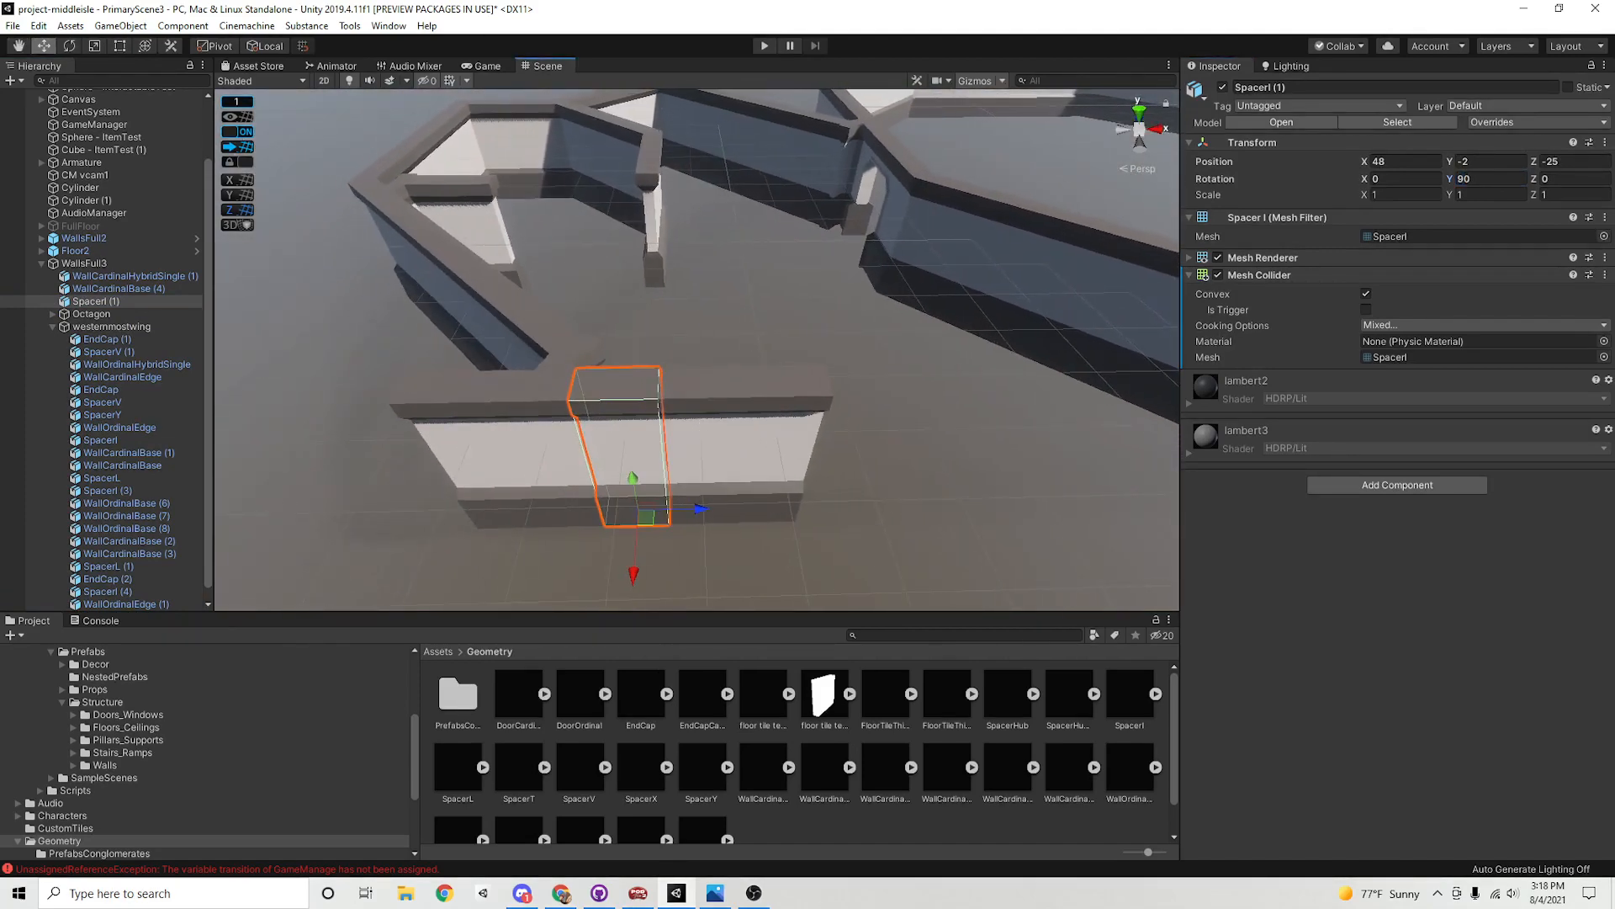
alt+drag(917, 513, 768, 466)
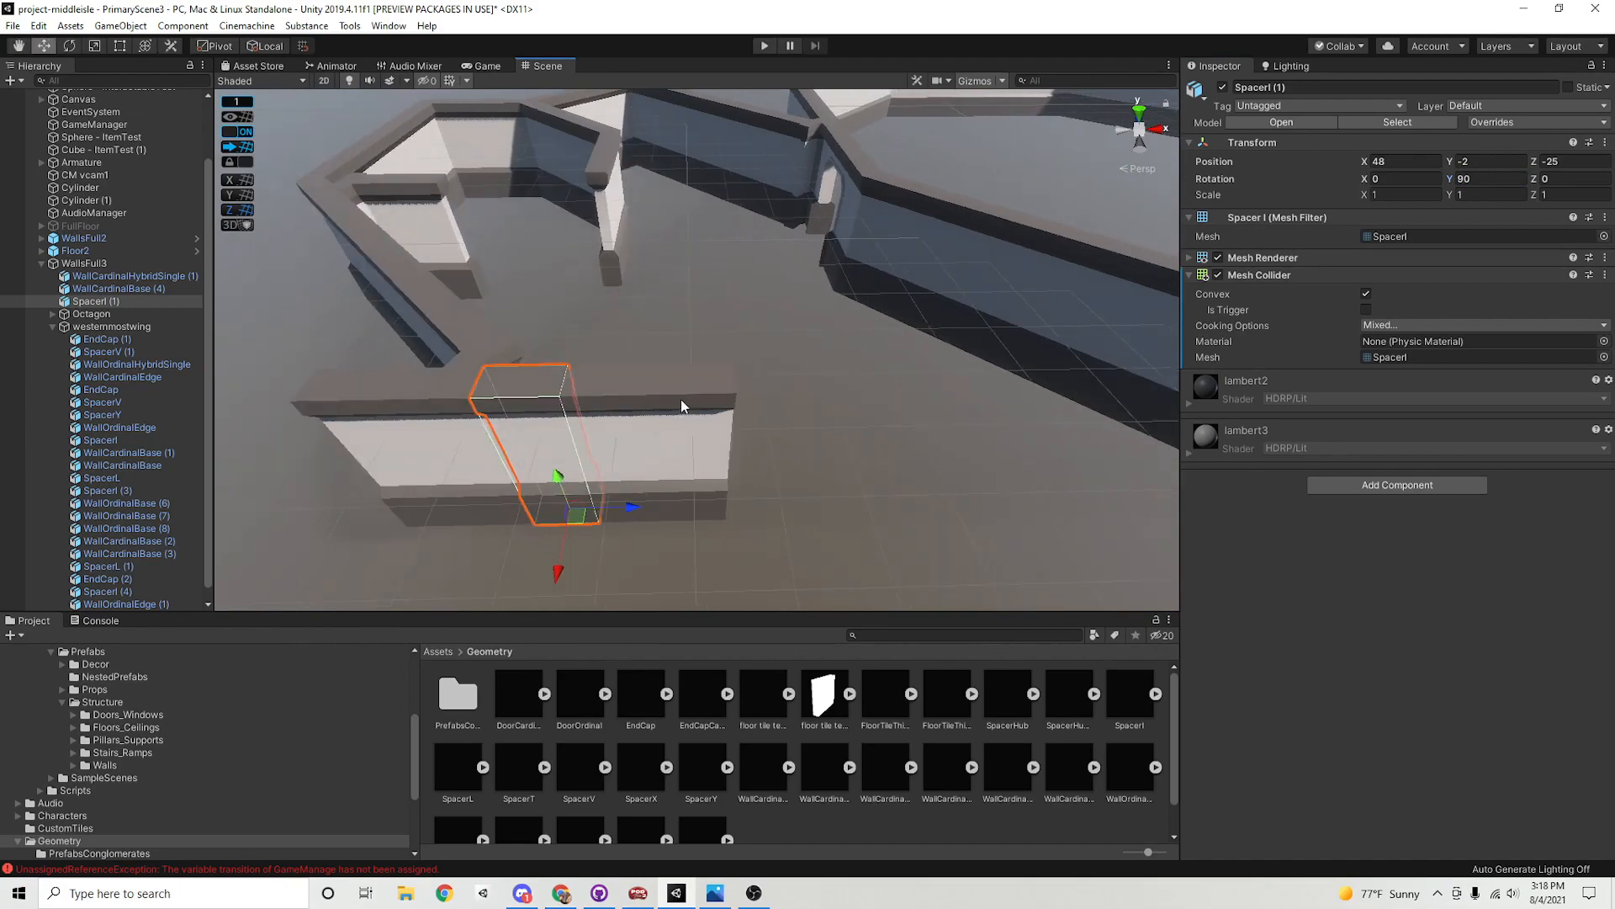
click(682, 404)
alt+drag(705, 416, 678, 437)
click(499, 399)
middle_drag(496, 412, 557, 412)
click(653, 412)
click(732, 411)
click(686, 413)
click(686, 413)
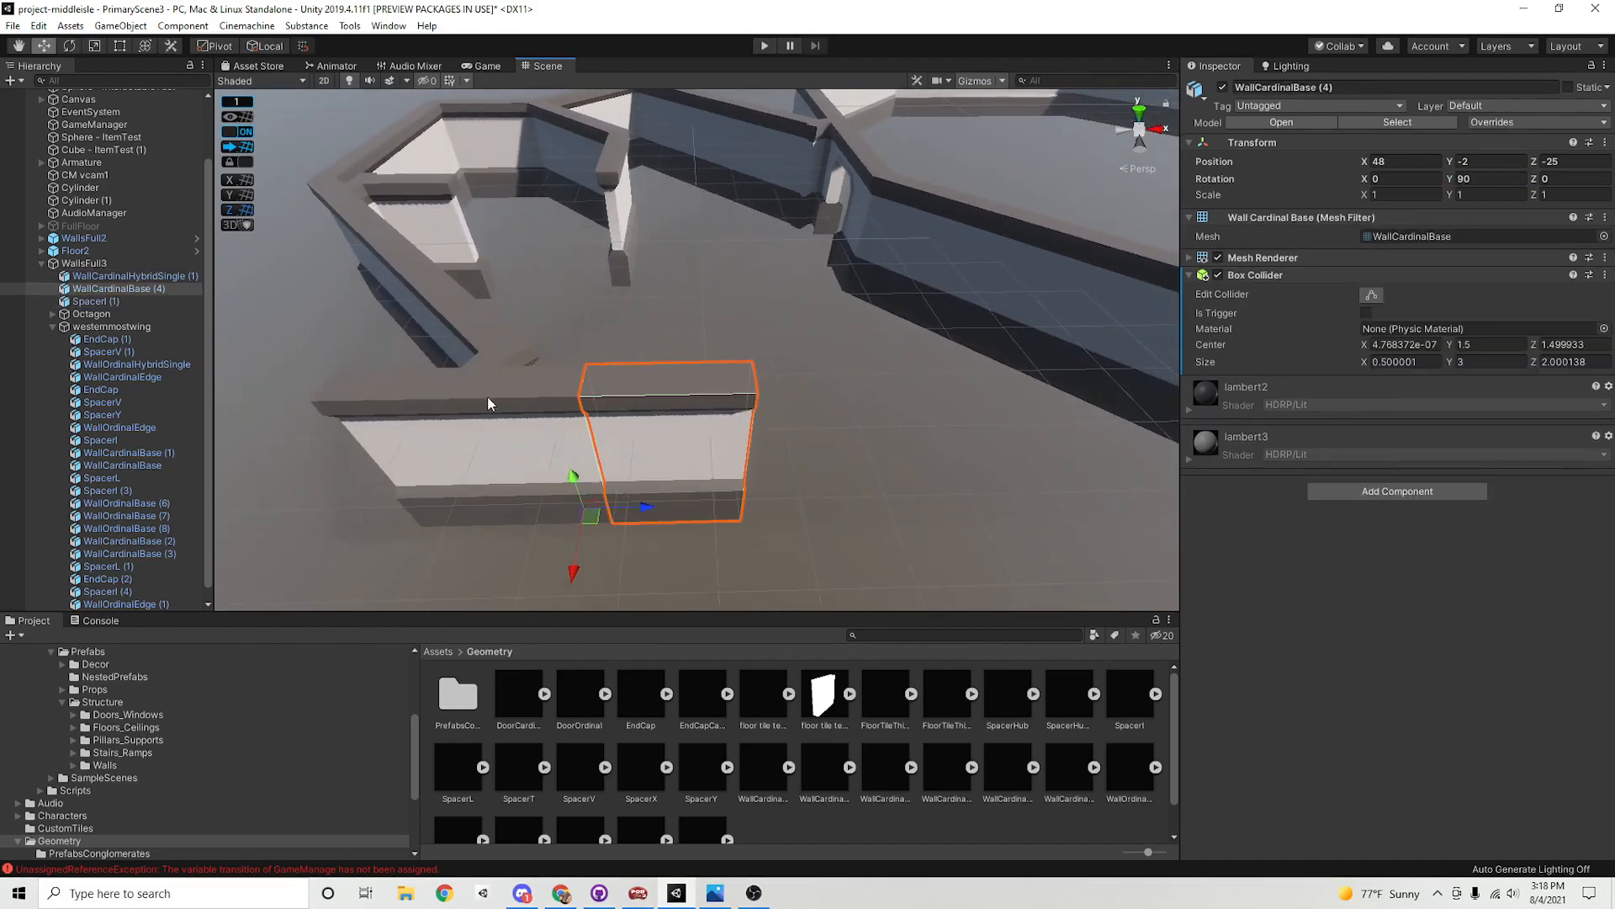
click(536, 396)
click(668, 395)
middle_drag(668, 396, 652, 425)
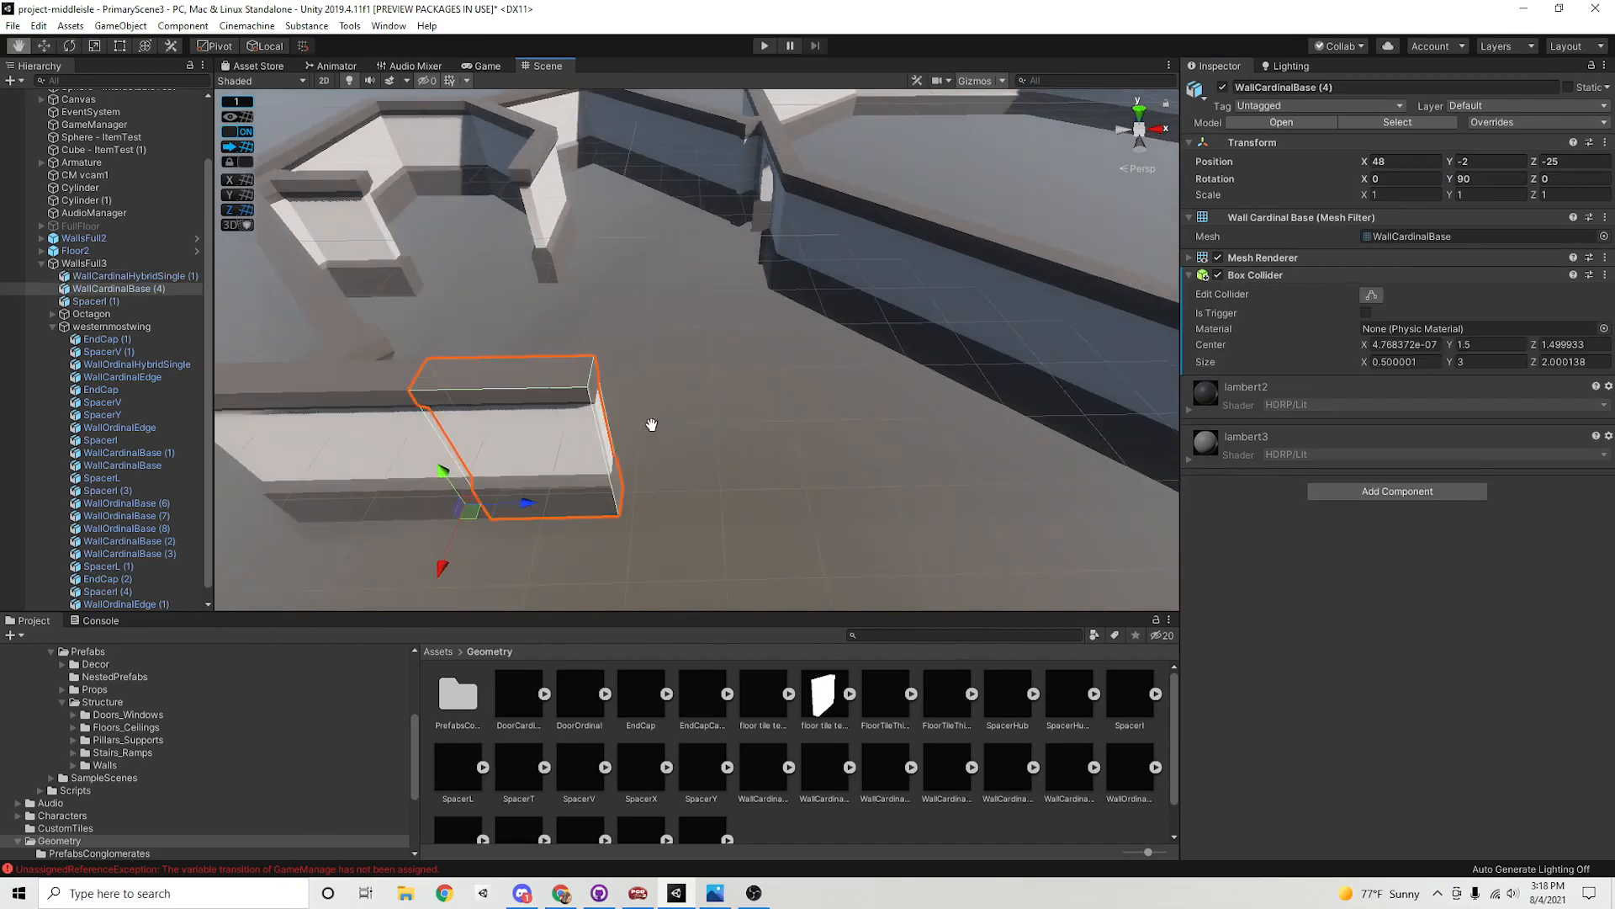
right_drag(738, 370, 869, 353)
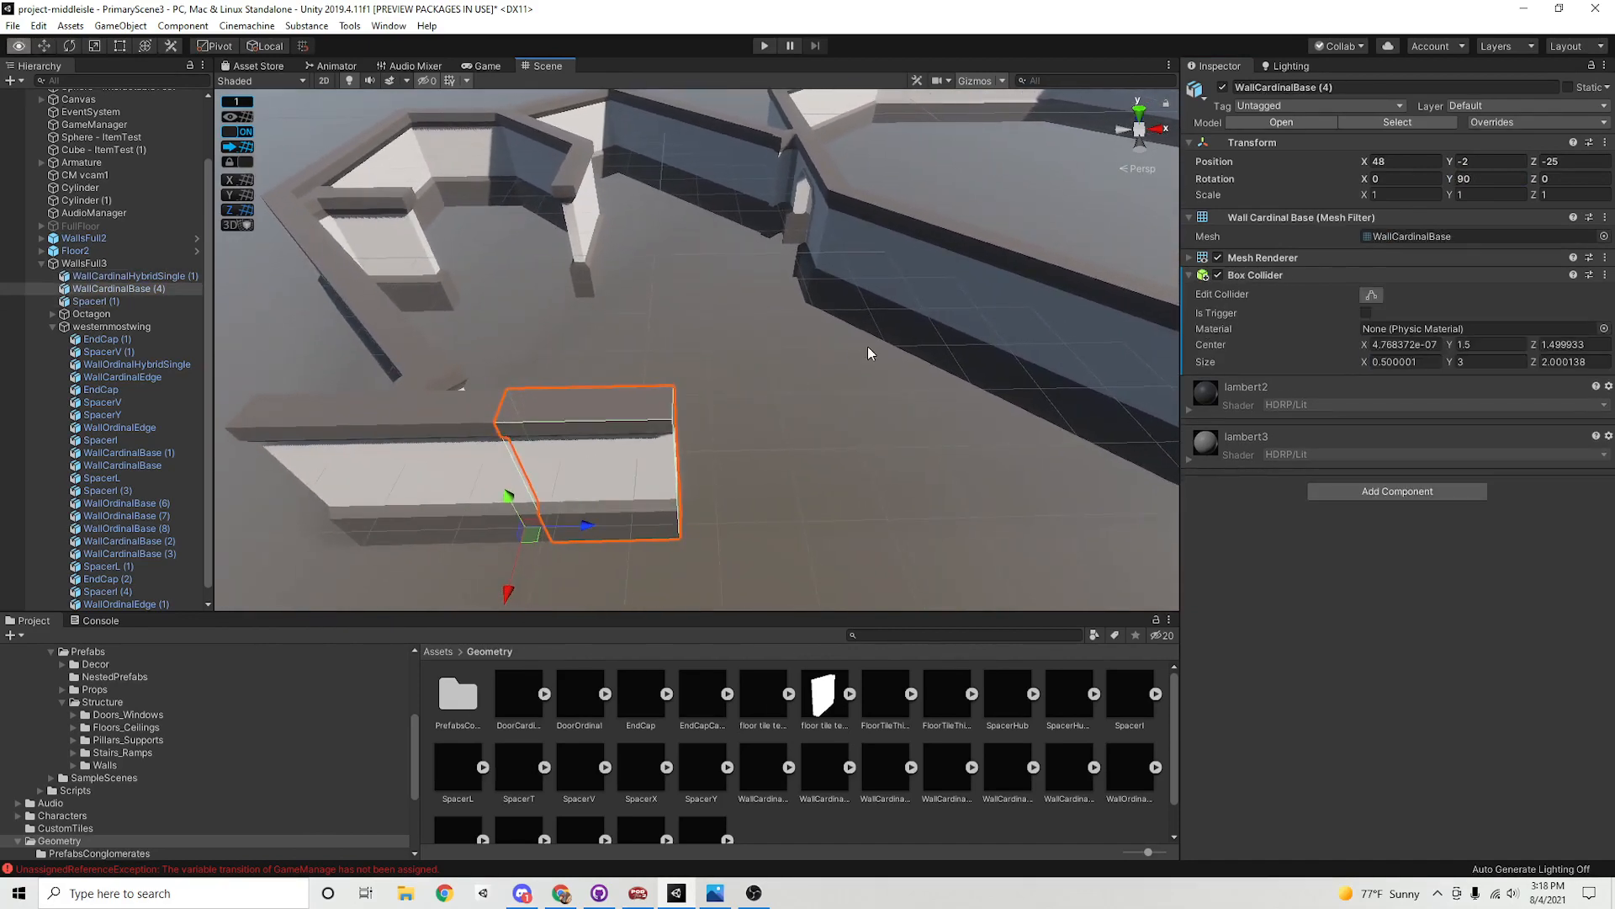
Duplicate the octagon's DoorCardinal, place the copy directly under WallsFull3, and collapse the Octagon and westernmostwing groups
click(824, 152)
key(ctrl+d)
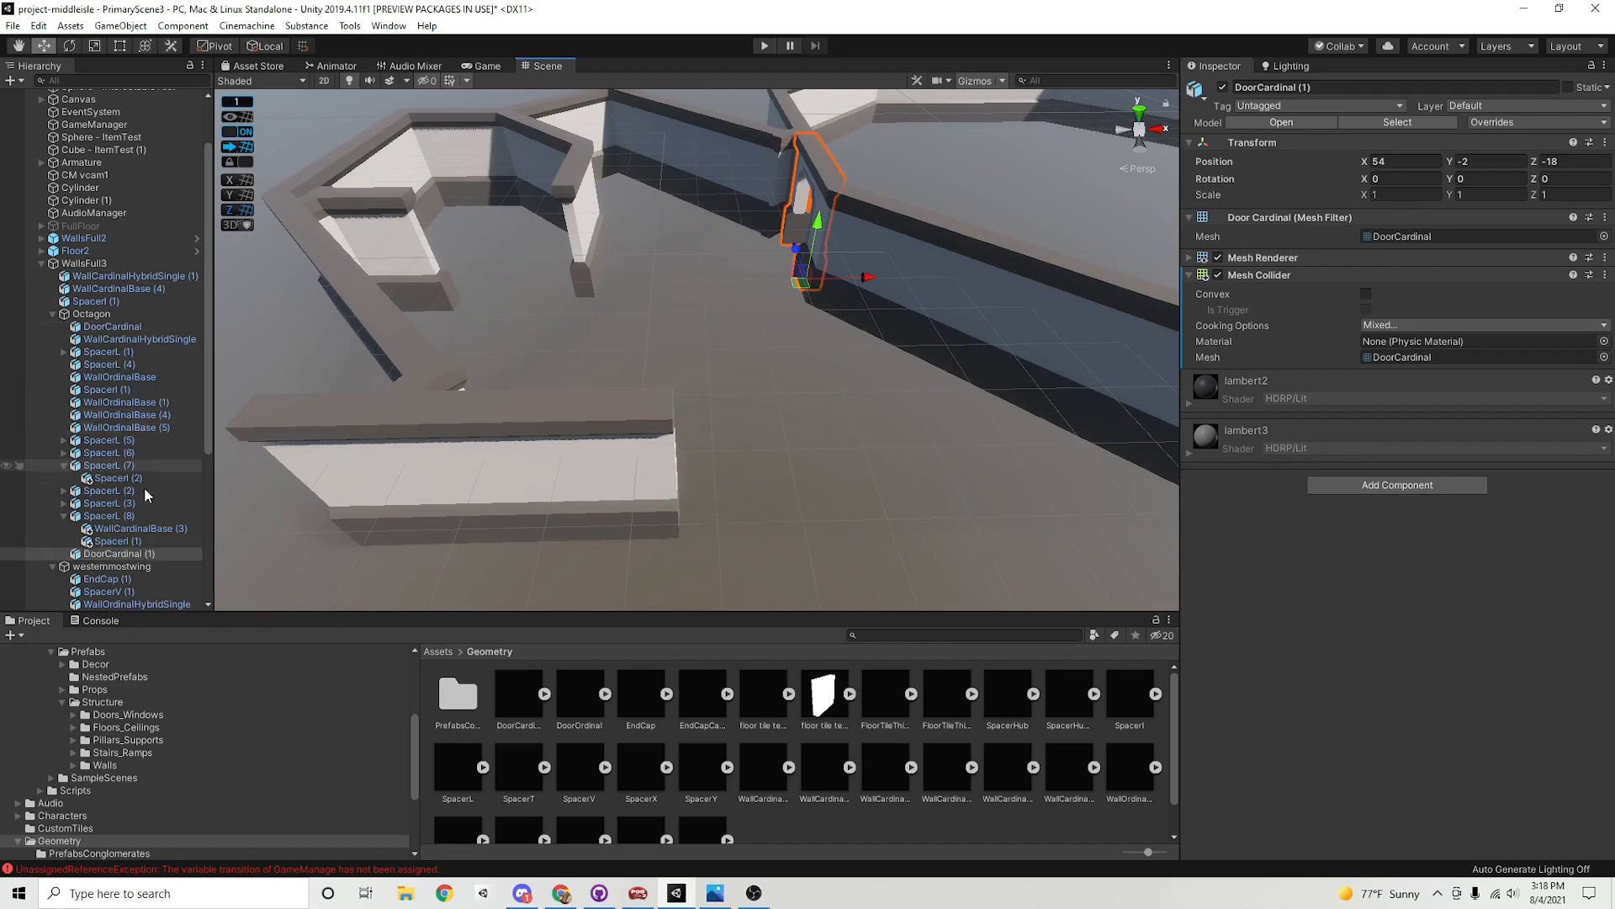
drag(126, 555, 114, 309)
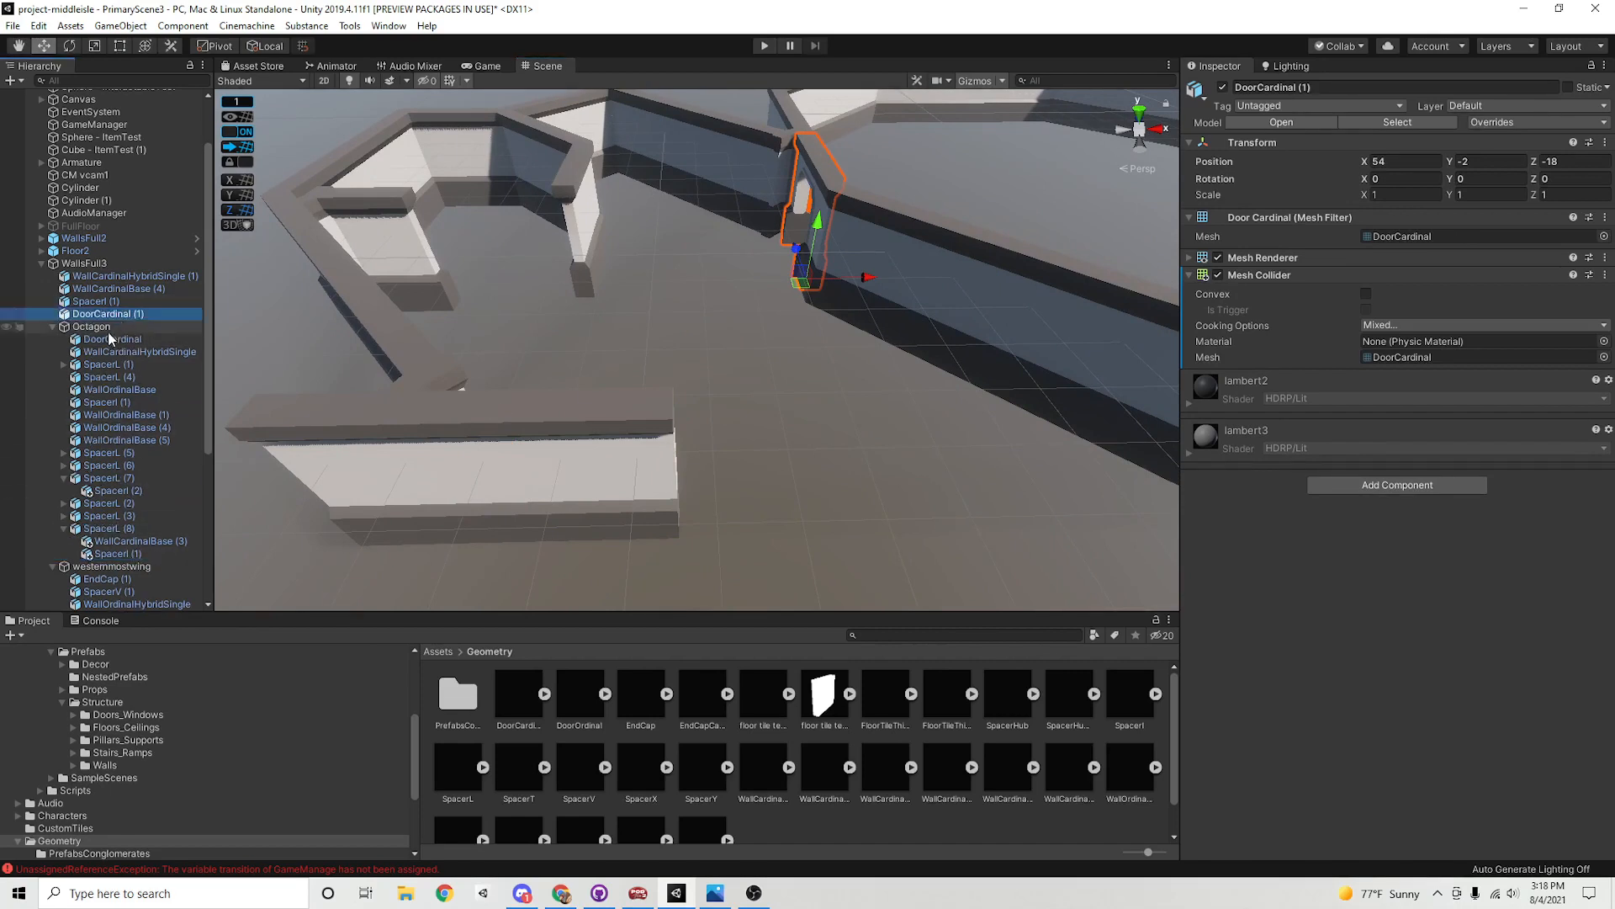
click(52, 326)
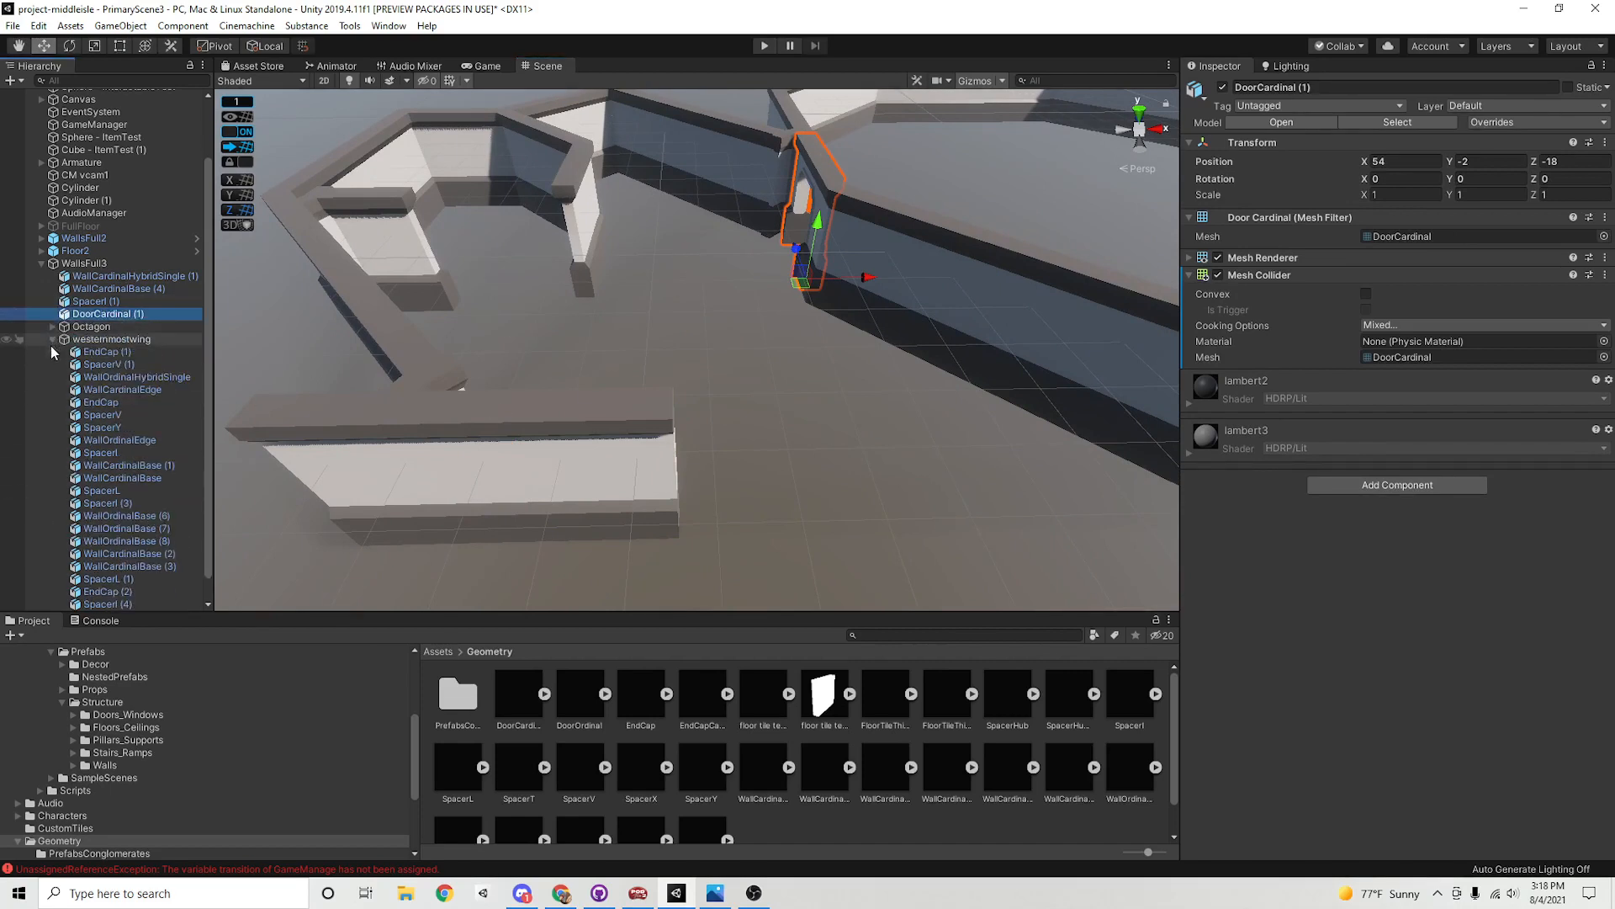
click(51, 340)
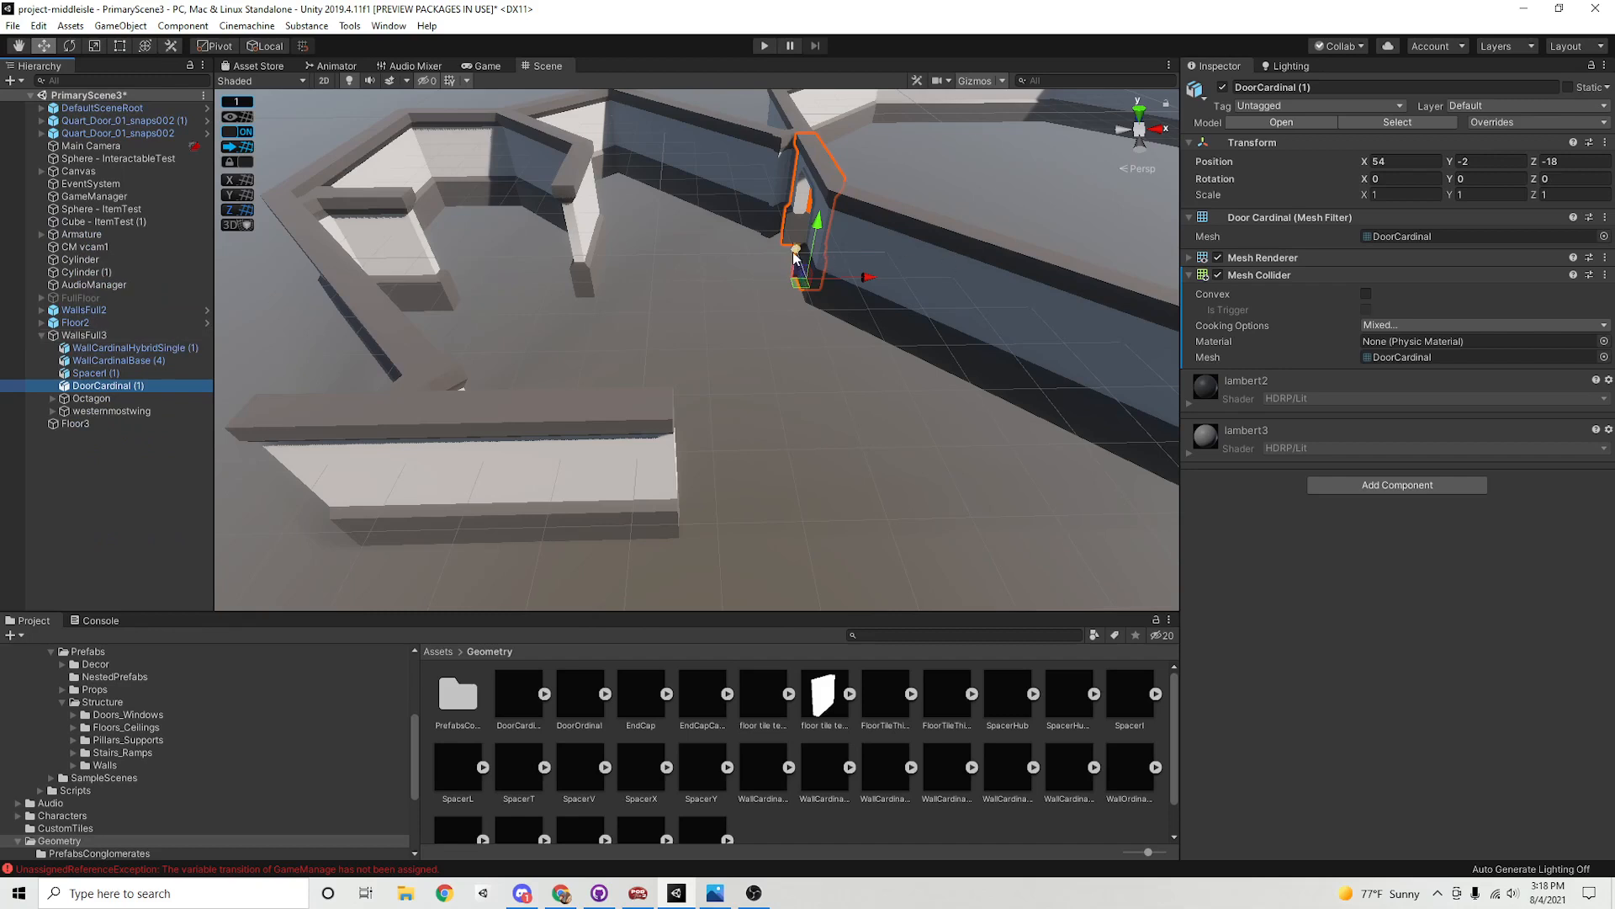
Set the copied door's Y rotation to 90 and move it to X 51, Z -25 at the end of the wall row
drag(794, 253, 792, 402)
middle_drag(792, 402, 720, 385)
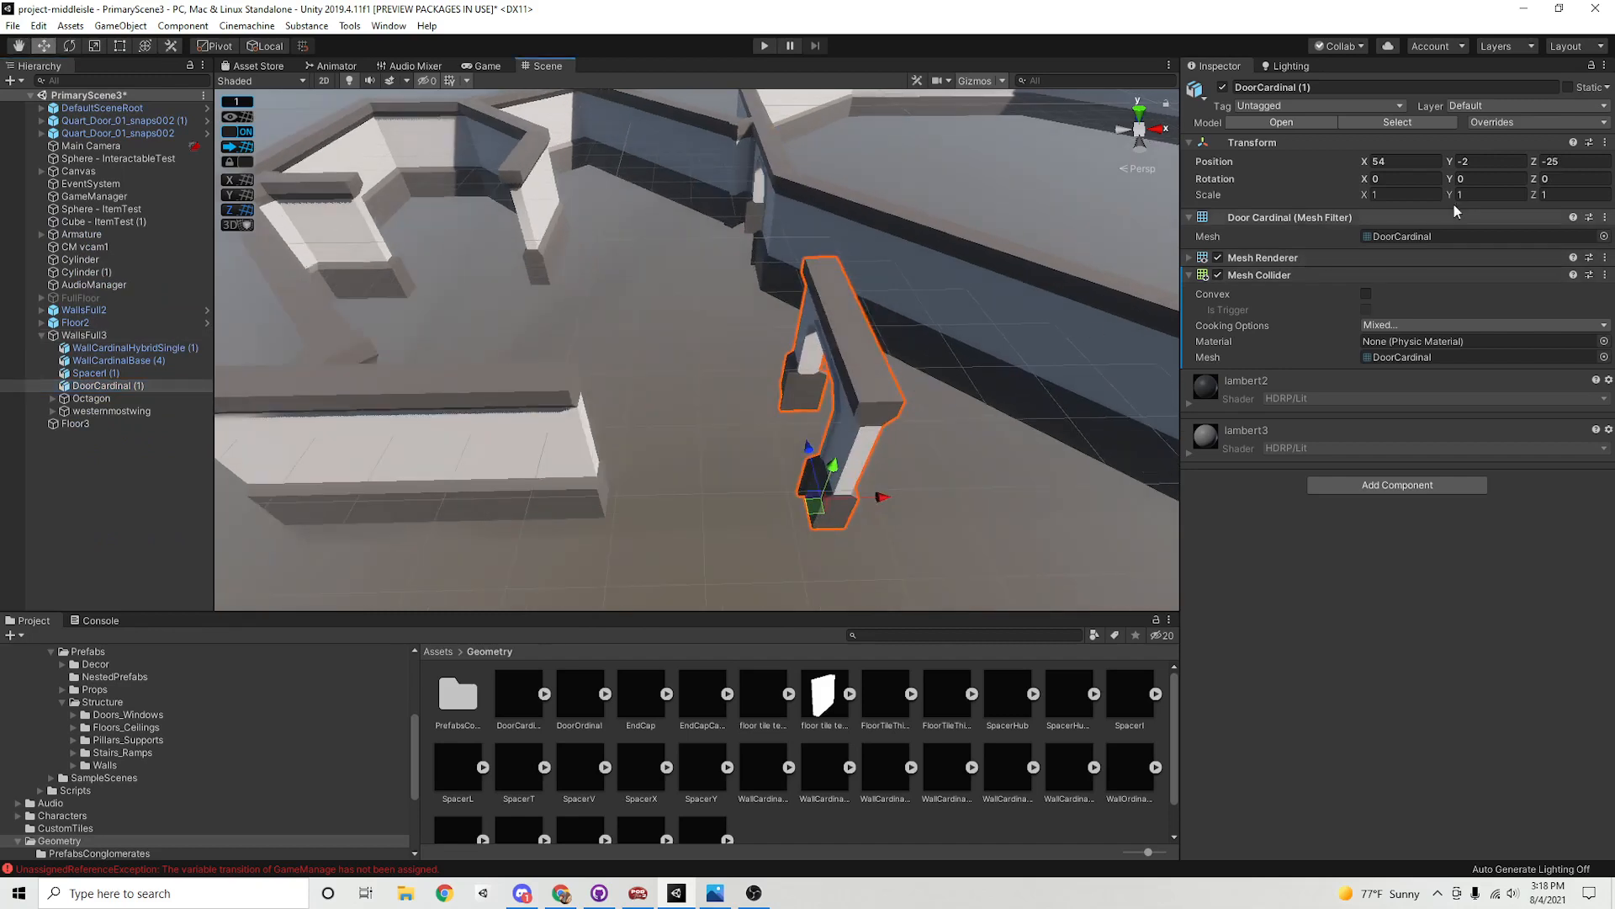
click(1484, 179)
text(90)
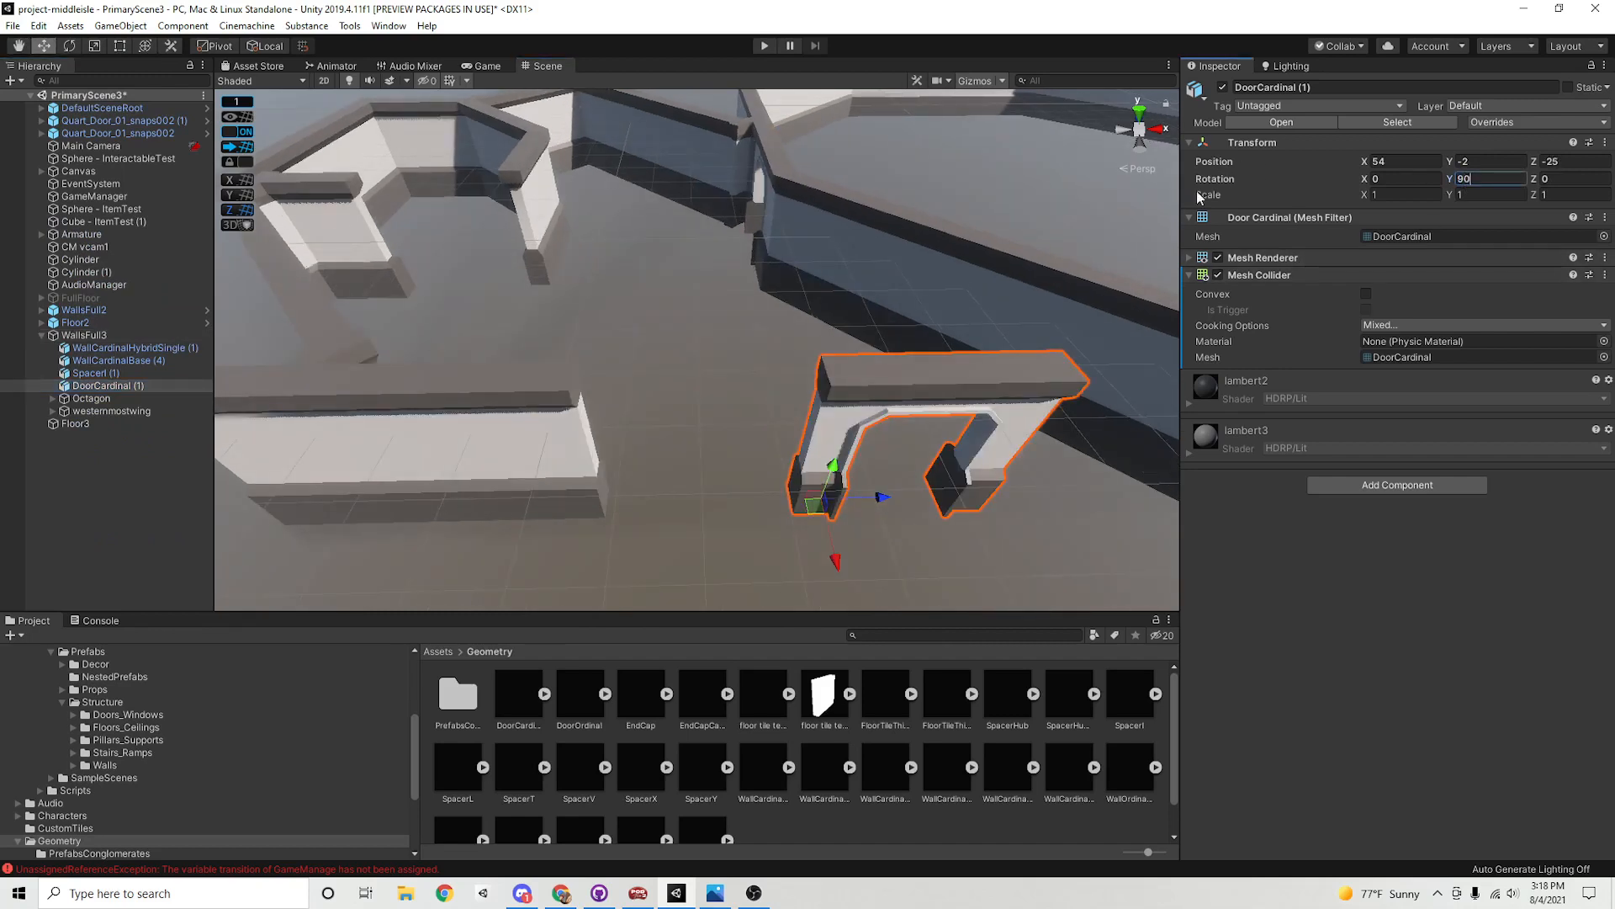
drag(877, 505, 699, 497)
Inspect the seam between the new doorway and the adjoining cardinal wall from close up
middle_drag(699, 497, 822, 465)
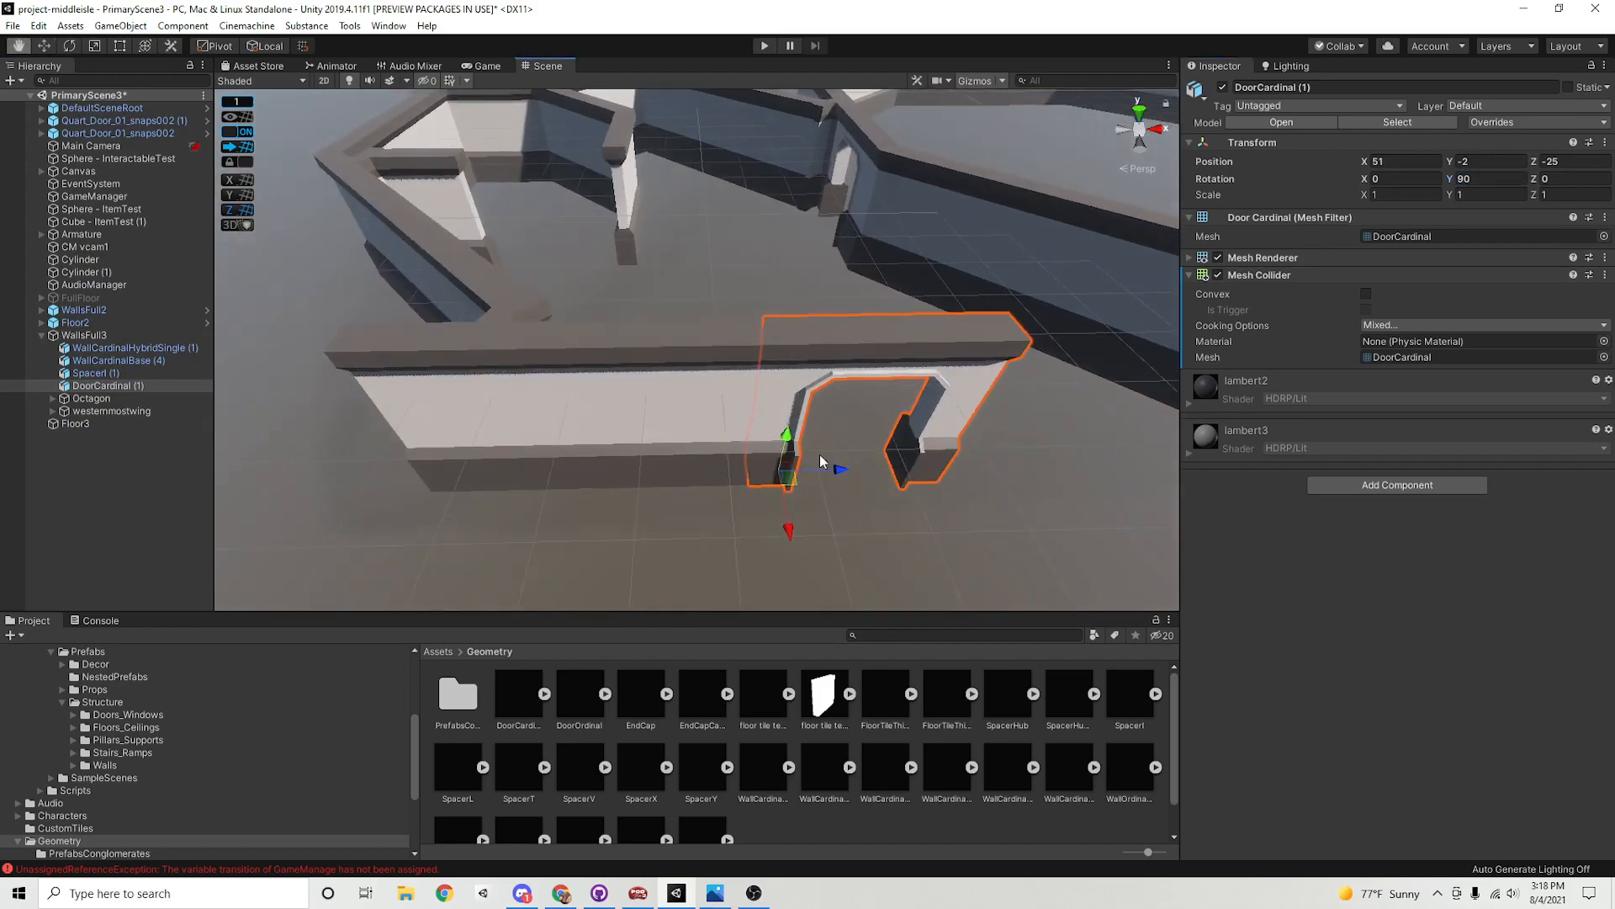
alt+right_drag(941, 439, 960, 438)
middle_drag(961, 438, 833, 452)
alt+drag(695, 513, 663, 295)
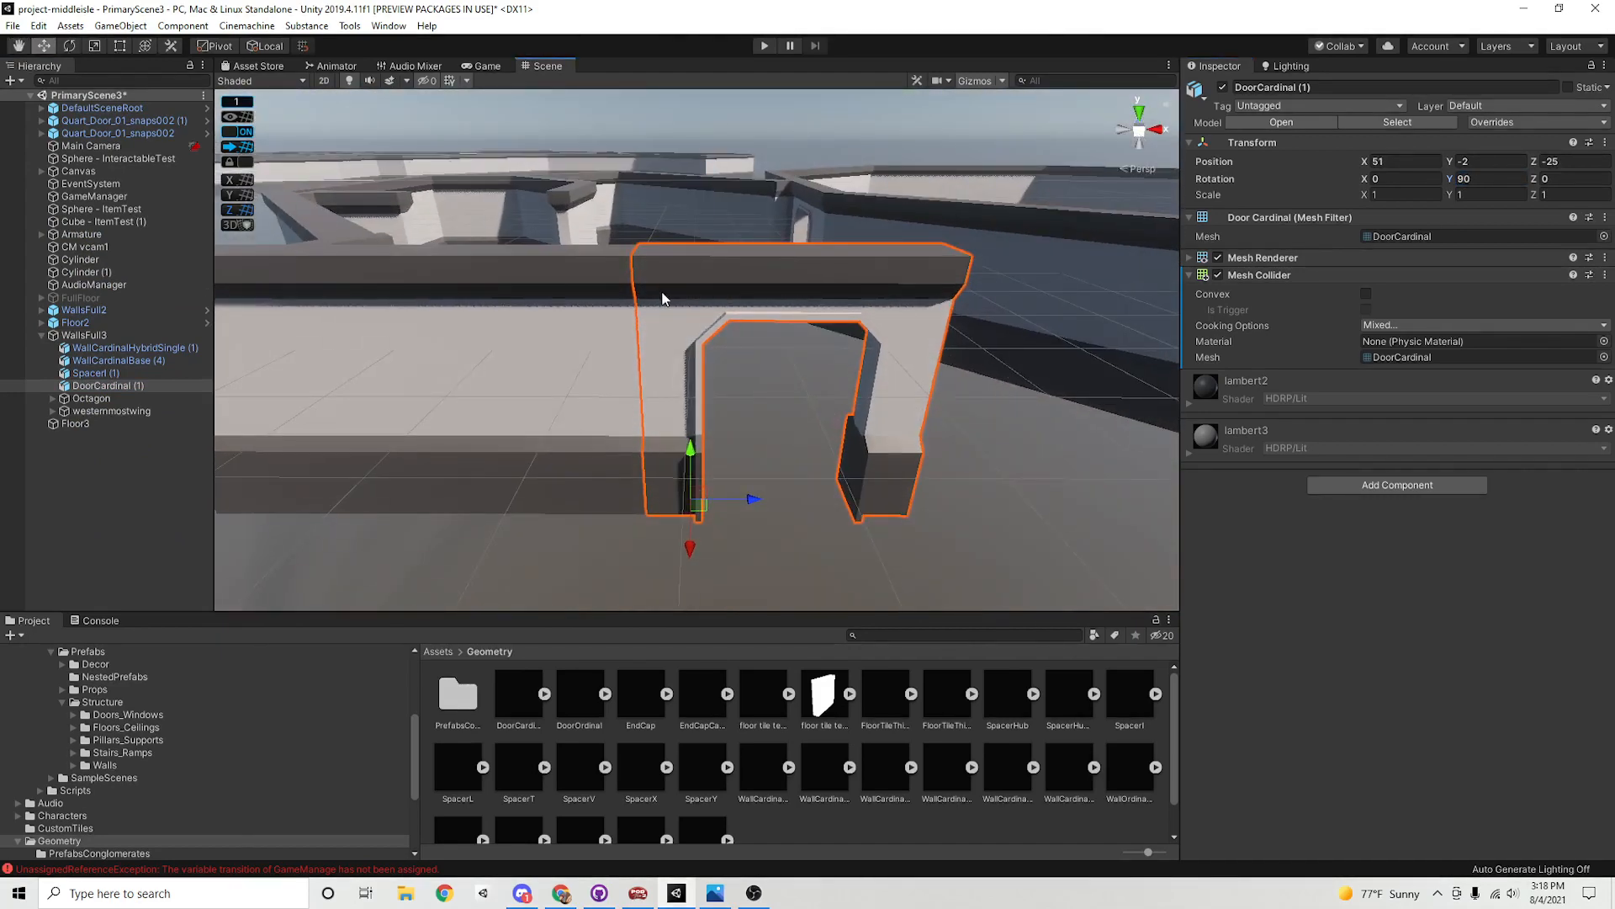
click(623, 302)
middle_drag(685, 300, 689, 345)
click(689, 345)
click(589, 320)
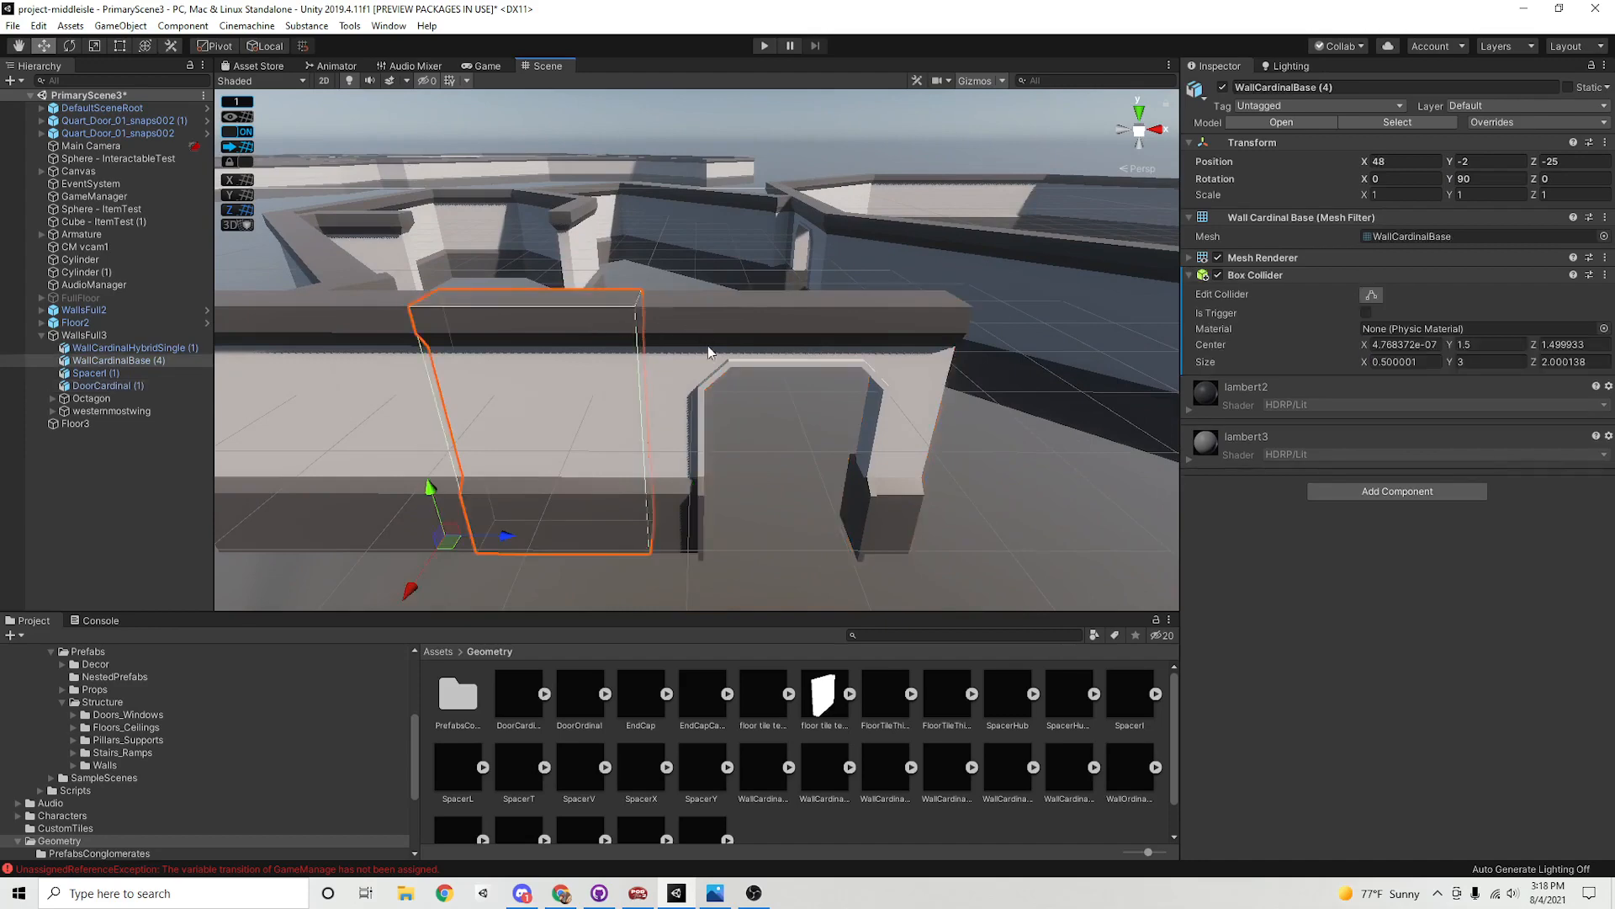
click(766, 361)
alt+drag(766, 361, 672, 342)
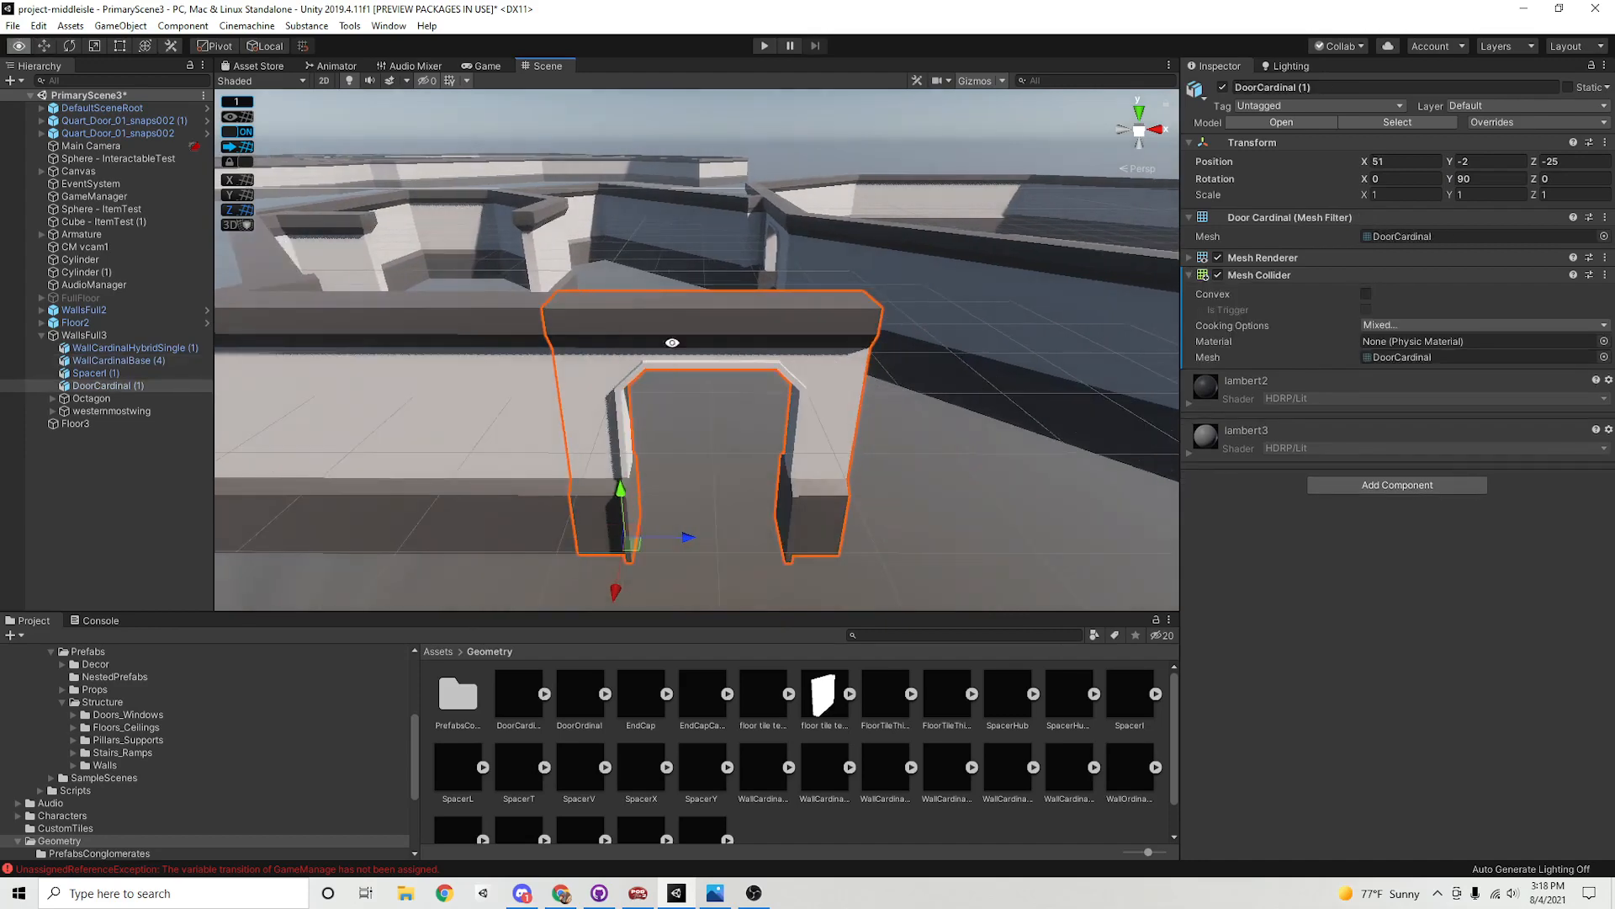
alt+right_drag(840, 438, 721, 415)
alt+drag(721, 415, 797, 442)
click(548, 372)
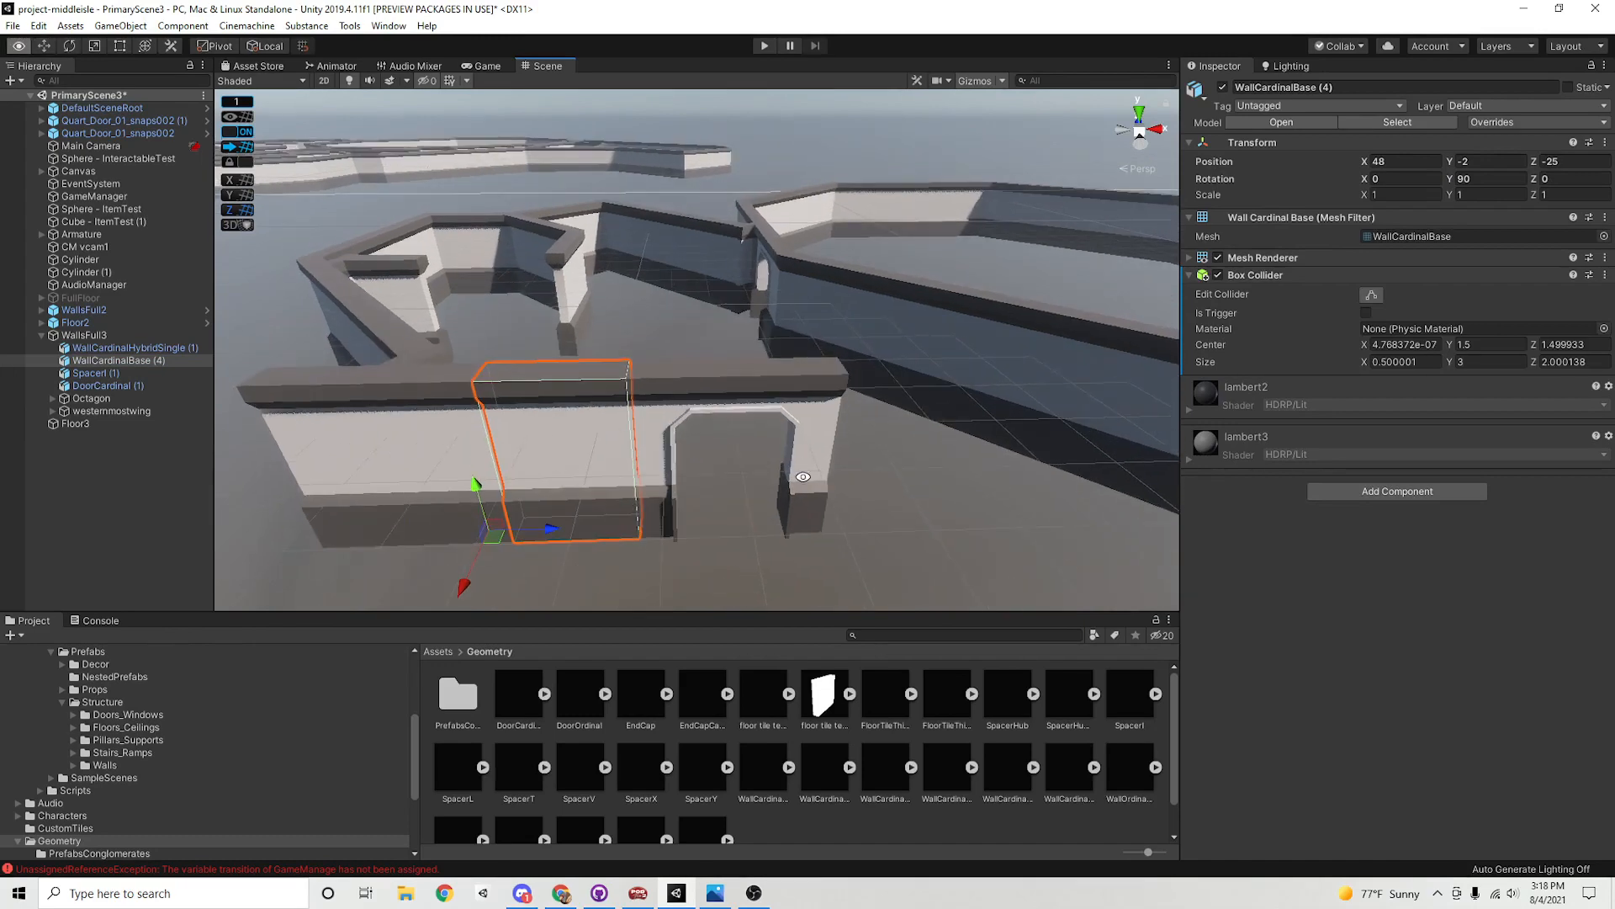
Examine the new wall row and the western wing from above, including the wing's SpacerV corner piece
alt+middle_drag(803, 476, 757, 416)
alt+drag(757, 417, 765, 462)
alt+right_drag(764, 462, 541, 404)
alt+drag(541, 404, 632, 496)
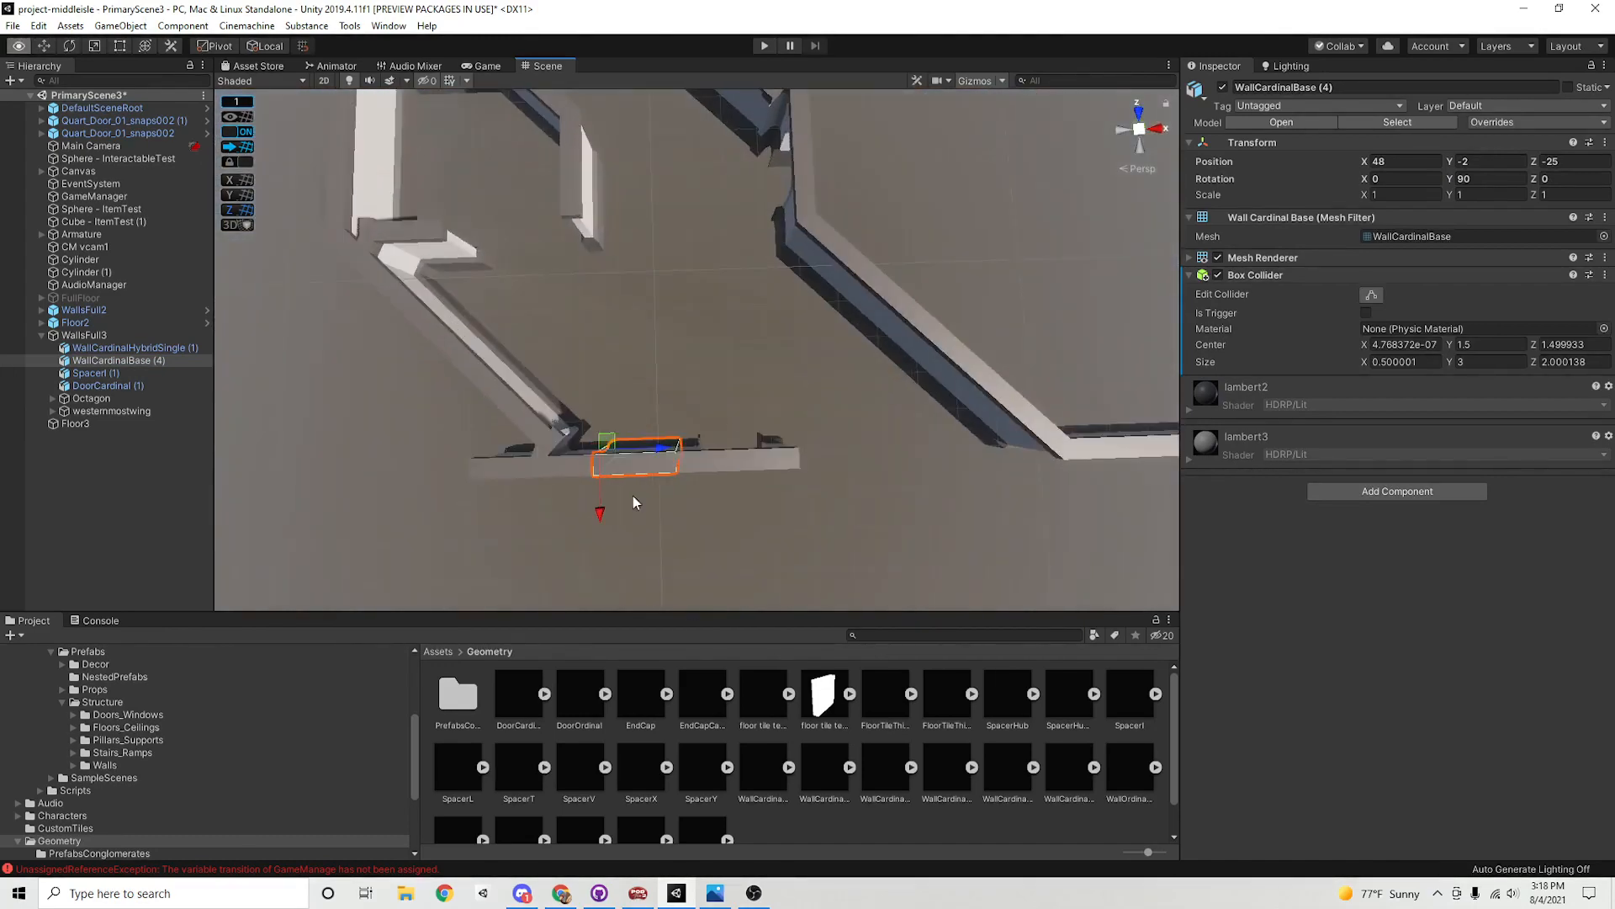
alt+right_drag(633, 497, 528, 370)
alt+middle_drag(528, 370, 617, 503)
click(535, 254)
middle_drag(606, 387, 569, 342)
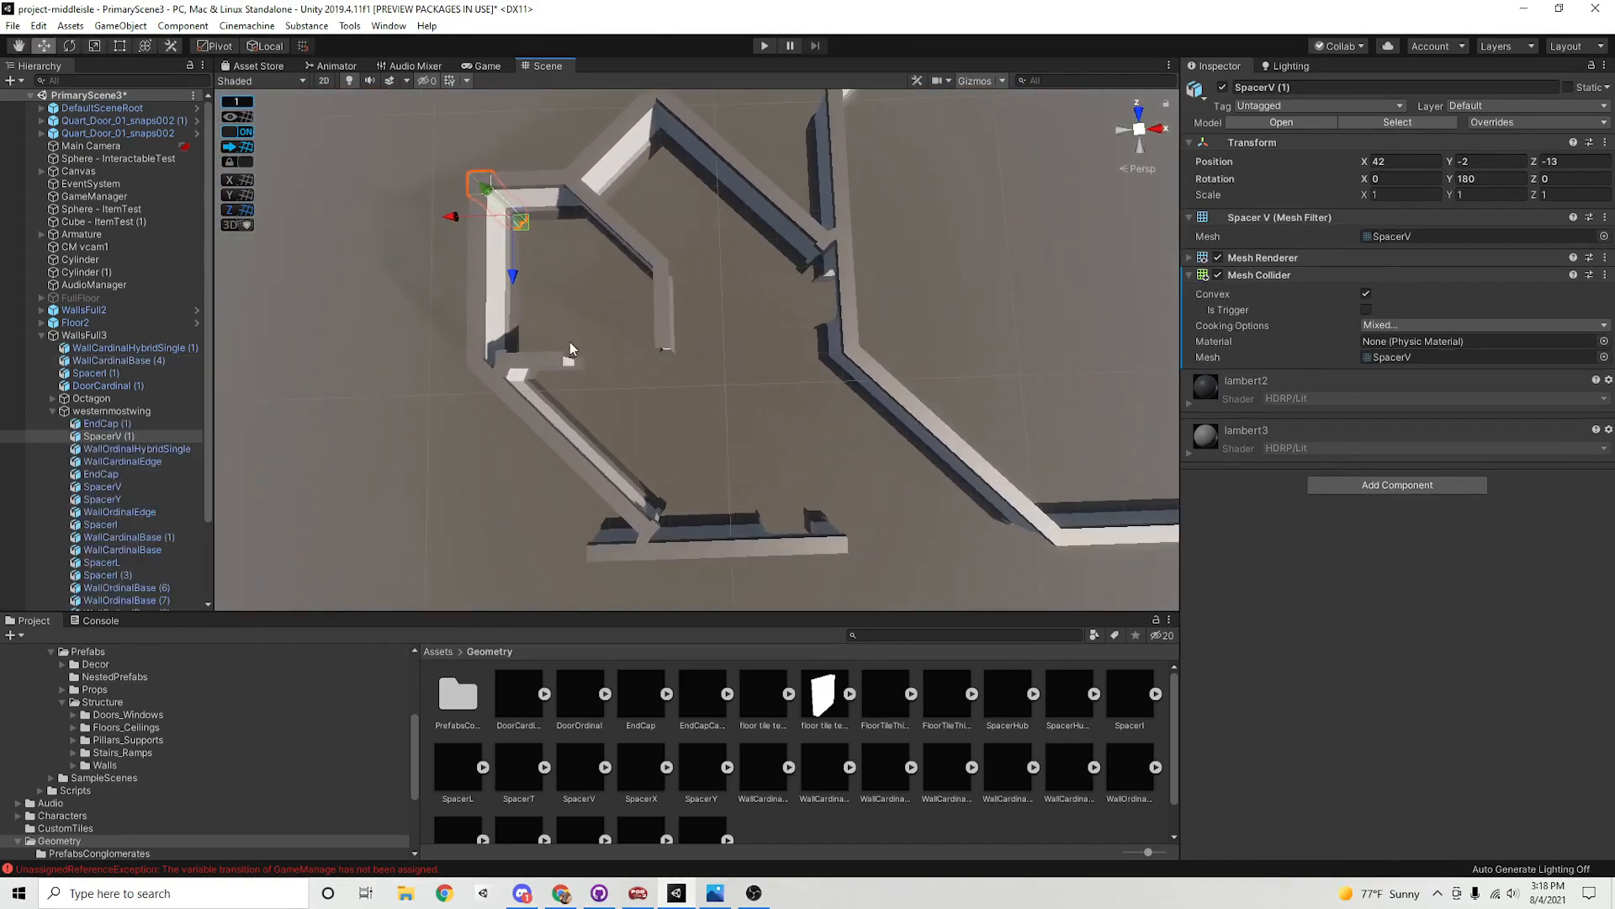
Duplicate the western wing's SpacerV corner piece, move the copy to X 54, Z -25 beyond the doorway, and place it directly under WallsFull3
key(ctrl+d)
drag(522, 223, 826, 532)
alt+middle_drag(627, 566, 479, 371)
alt+right_drag(480, 371, 1052, 382)
alt+middle_drag(652, 307, 654, 341)
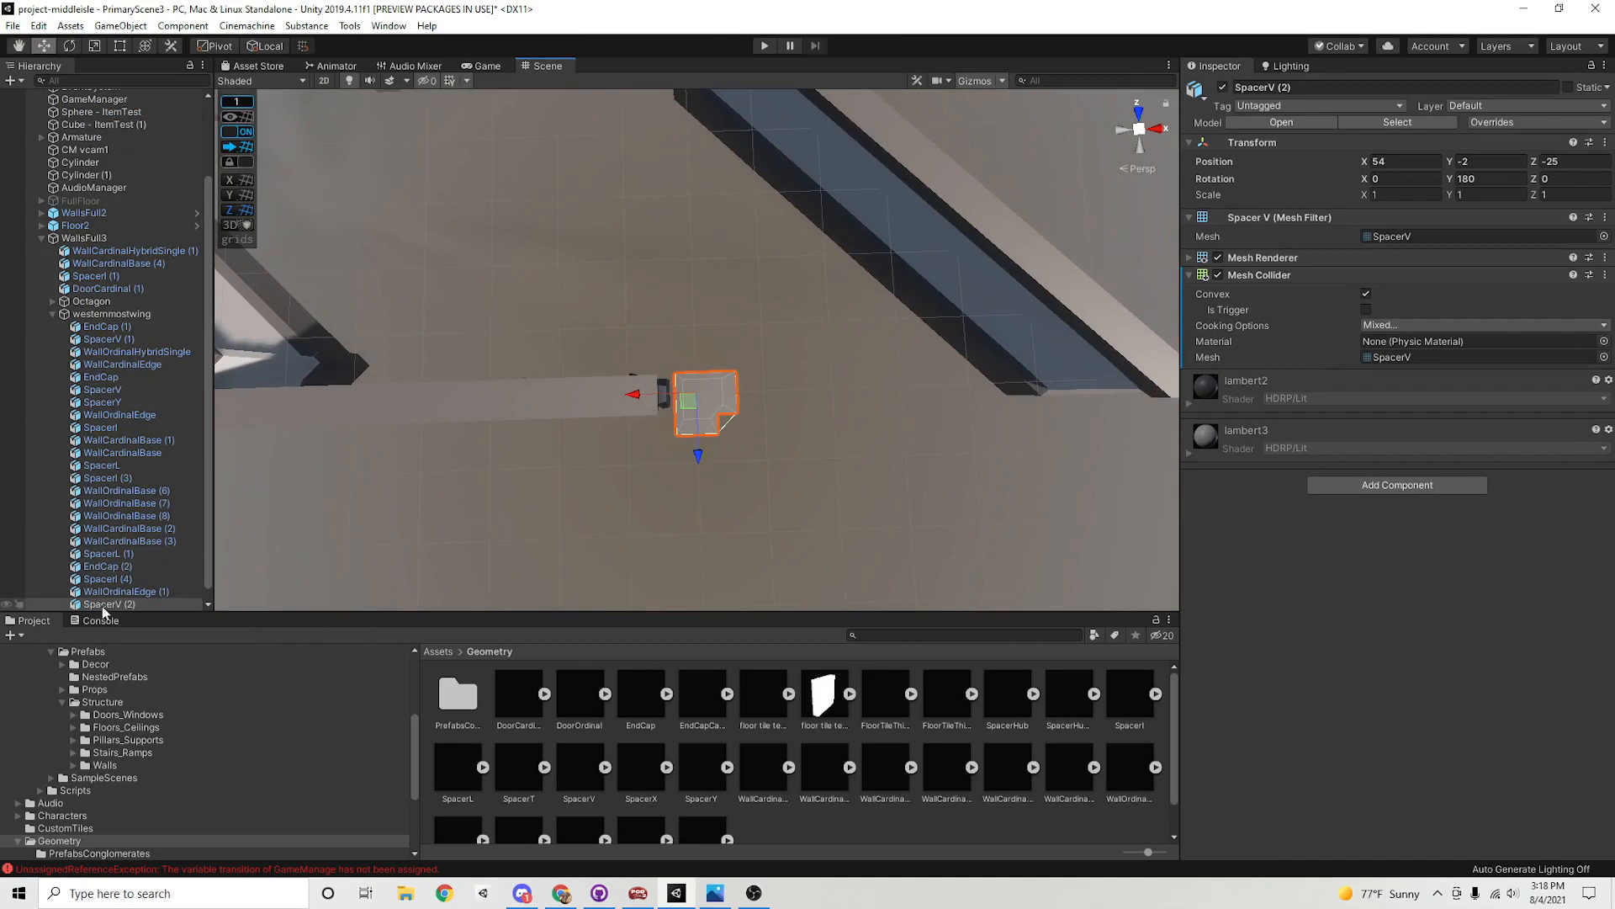
drag(102, 607, 83, 371)
drag(81, 299, 81, 302)
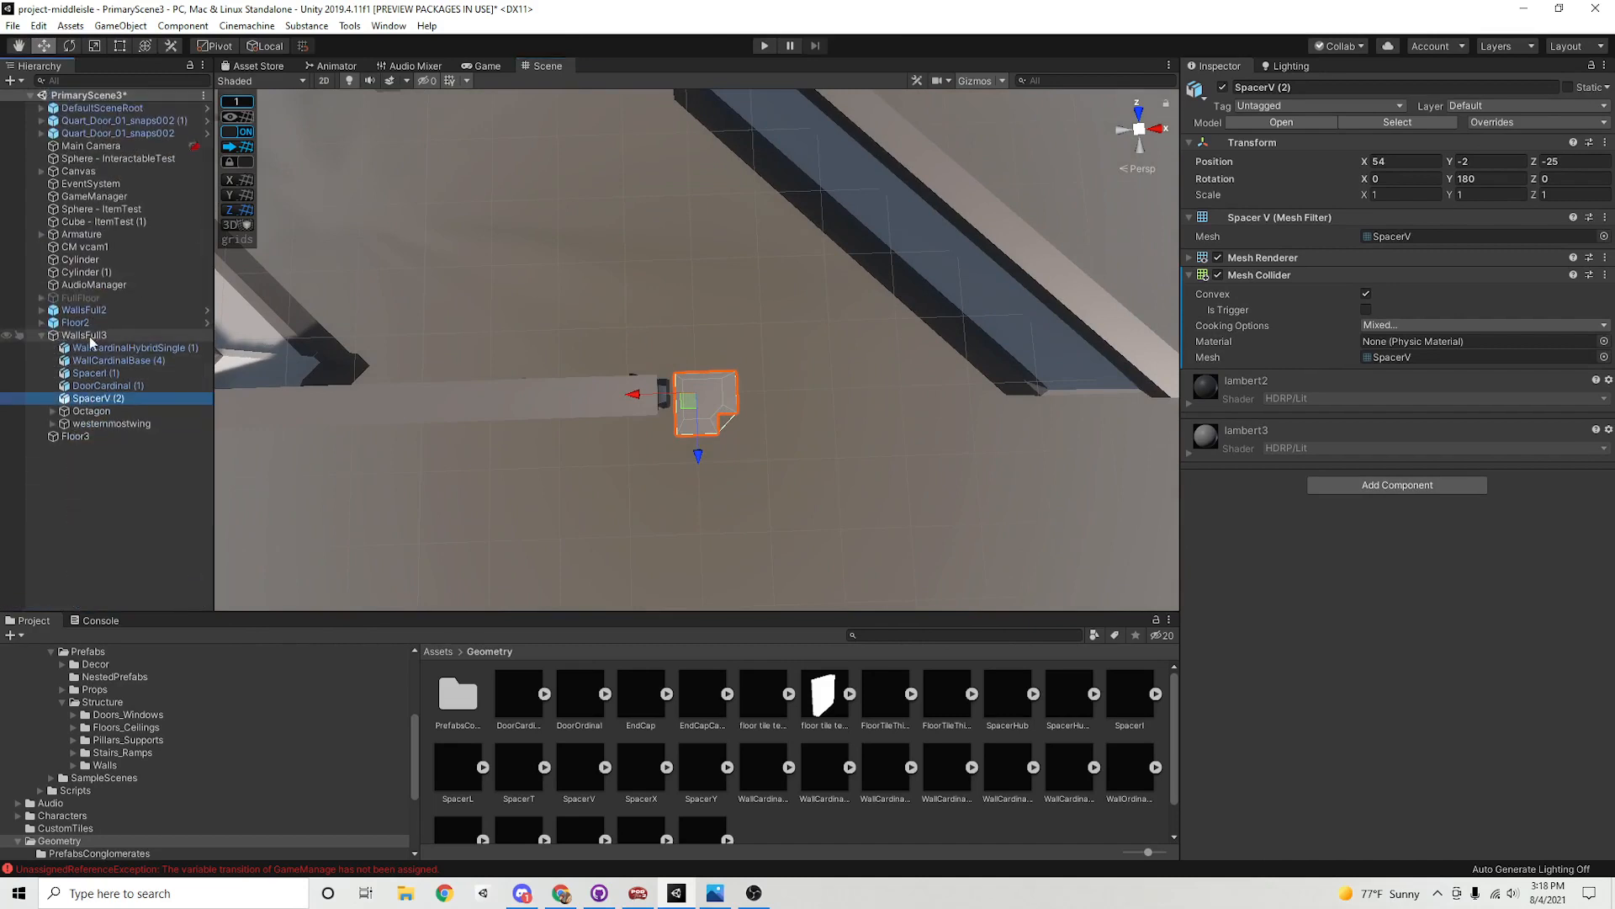
Set the copied SpacerV's Y rotation to 0 and its Z scale to -1
click(1498, 181)
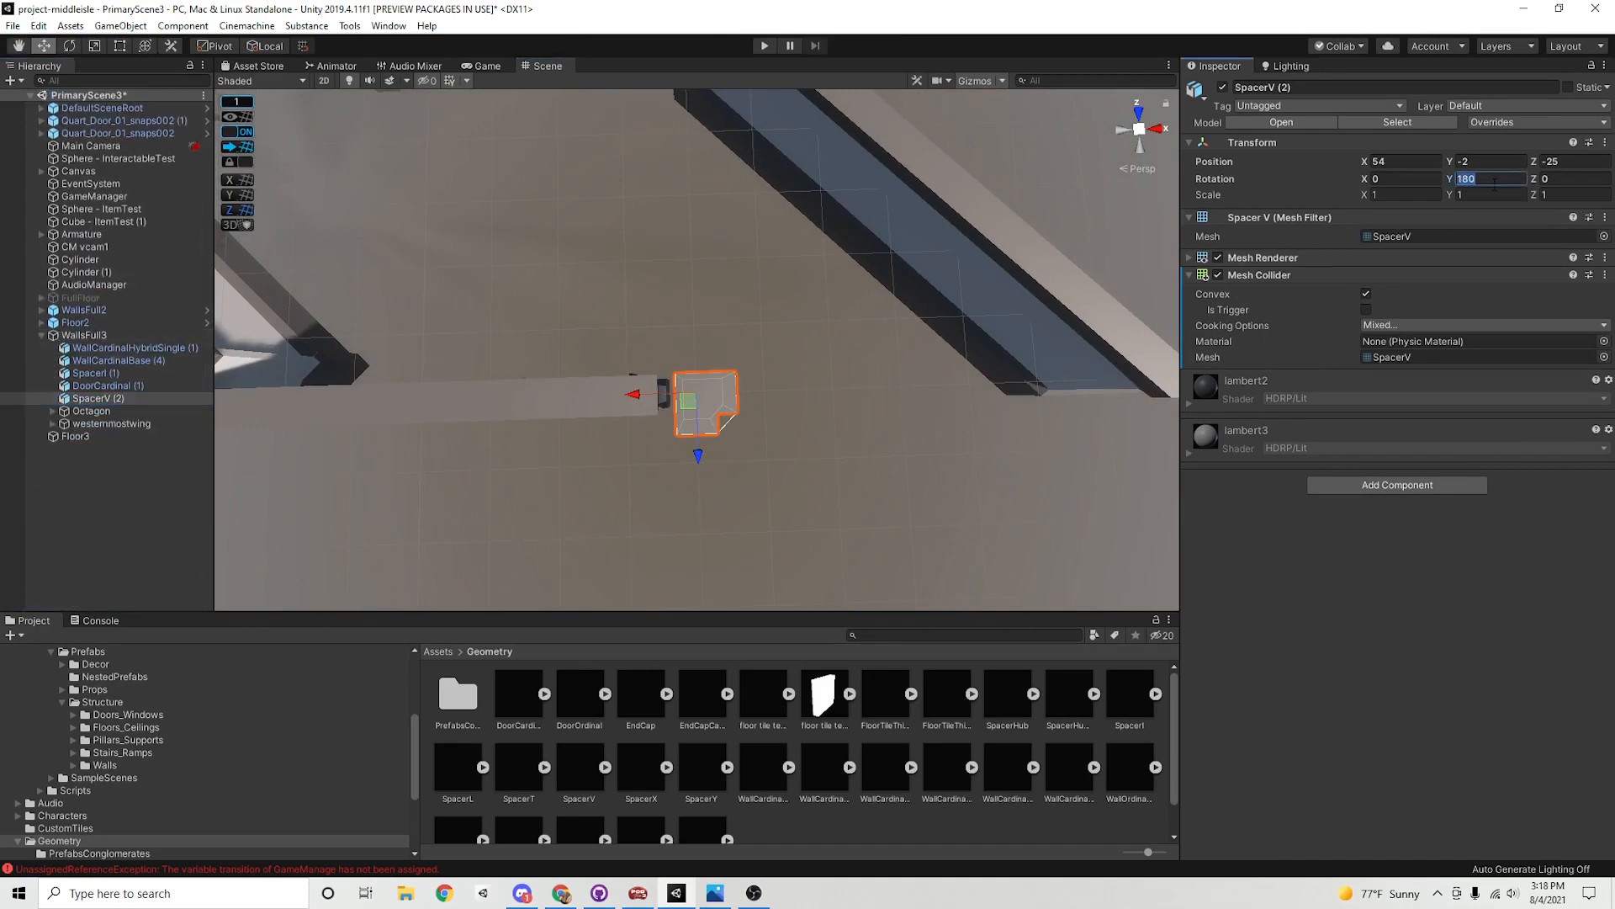
text(90)
key(BackSpace)
key(BackSpace)
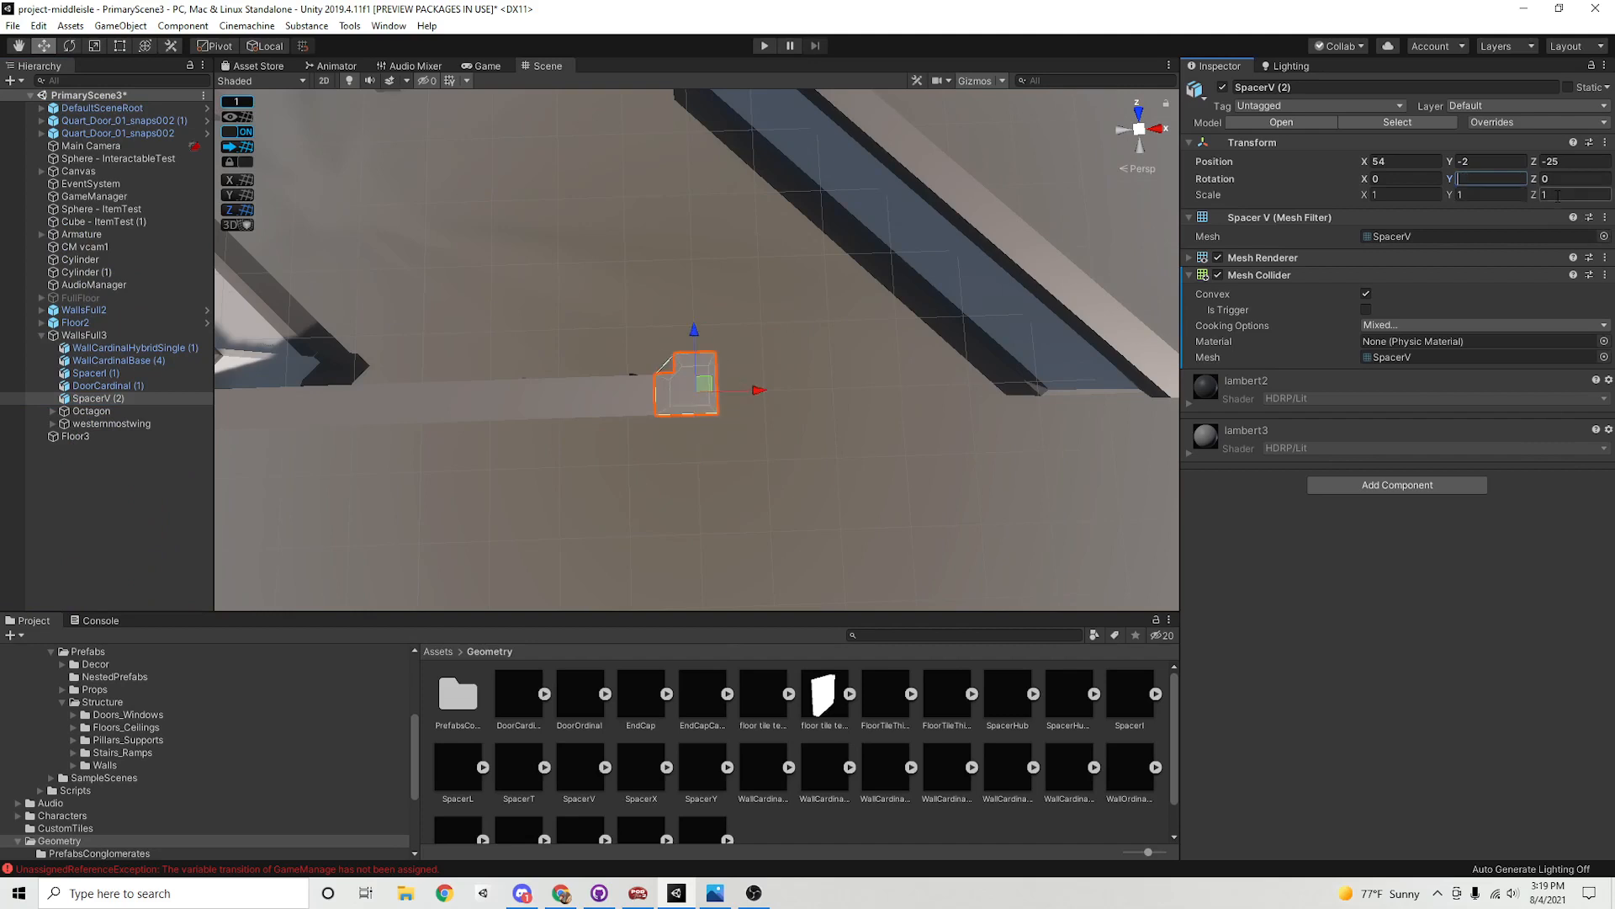
text(-1)
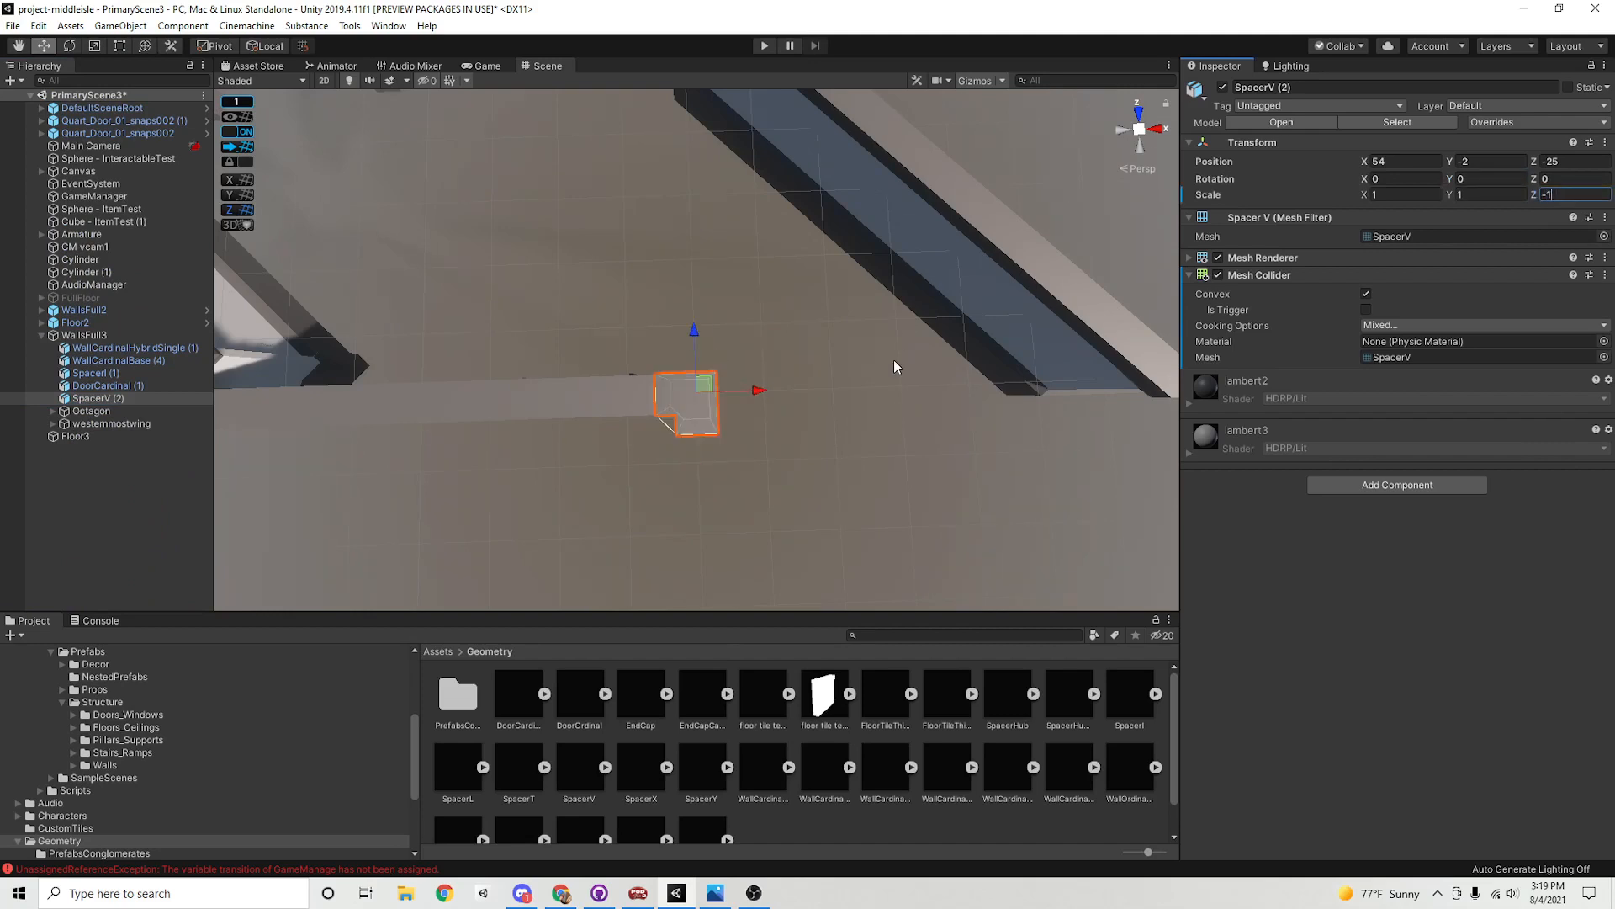
Inspect the joint between the new doorway and the SpacerV corner piece from several angles
alt+drag(881, 559, 934, 404)
click(765, 382)
alt+drag(765, 382, 834, 335)
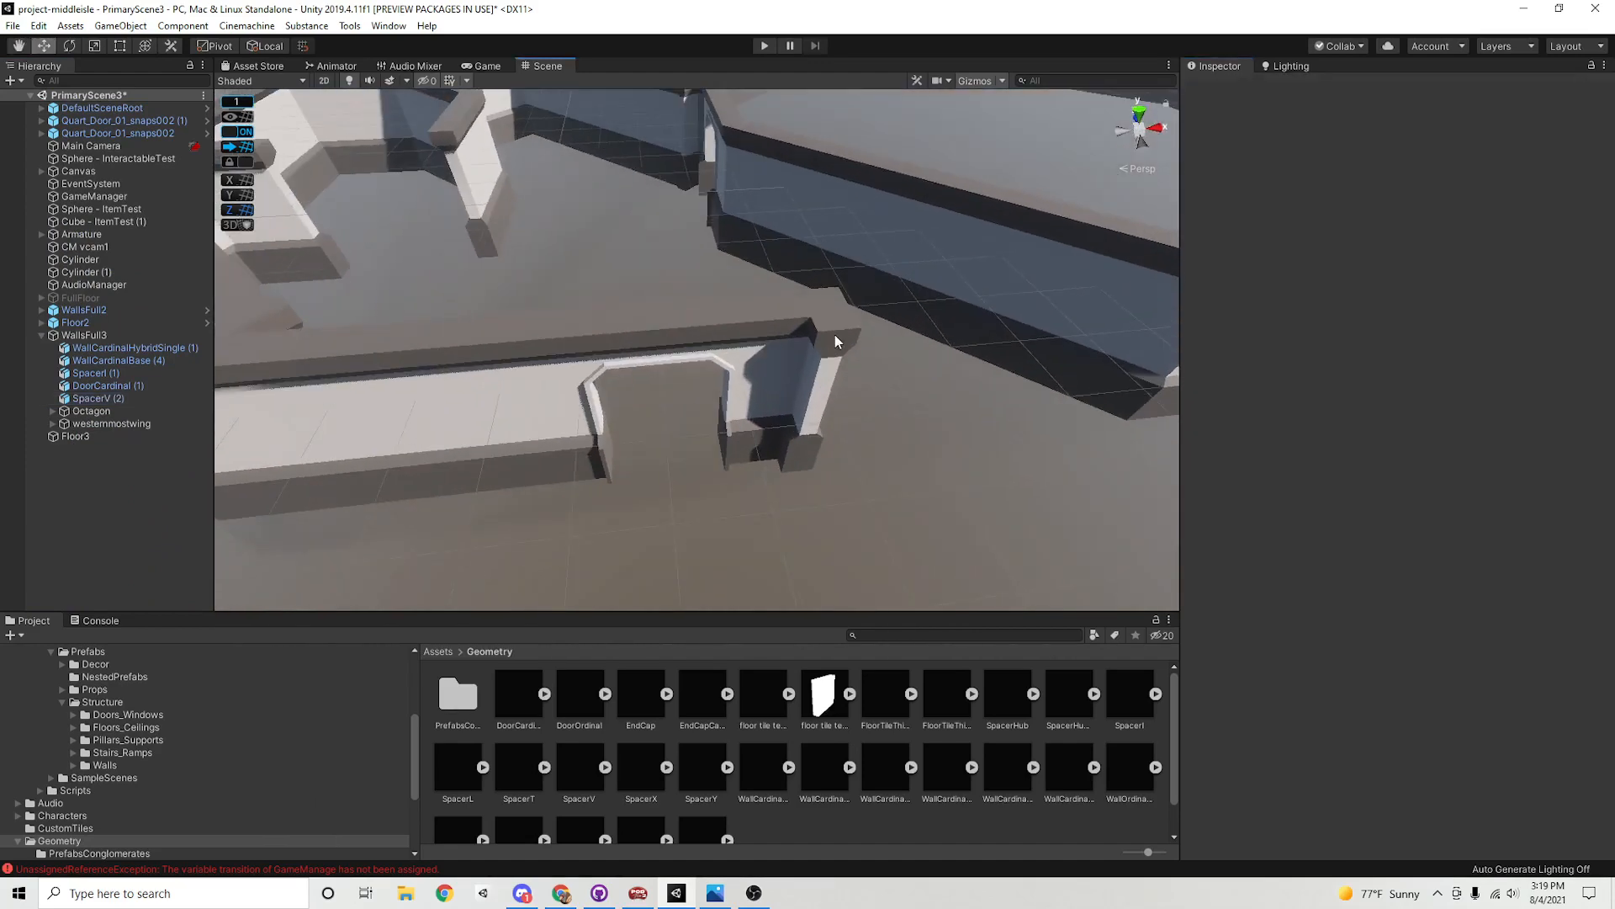
click(834, 334)
click(732, 316)
alt+drag(732, 316, 740, 223)
scroll(923, 365, up, 4)
middle_drag(923, 364, 907, 380)
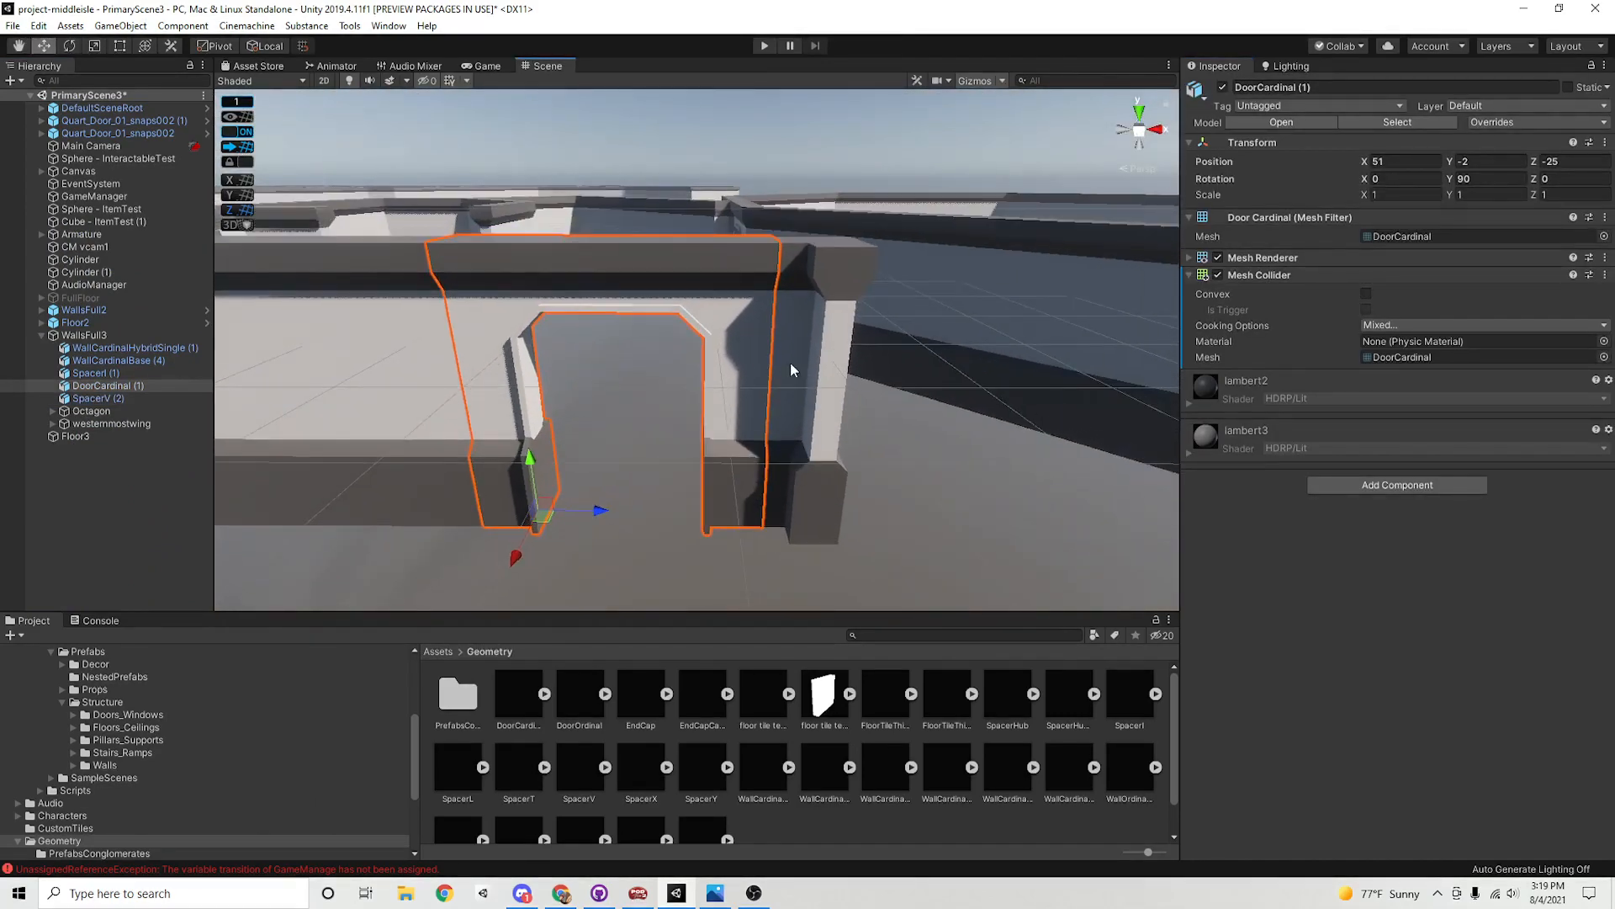
alt+drag(790, 369, 774, 409)
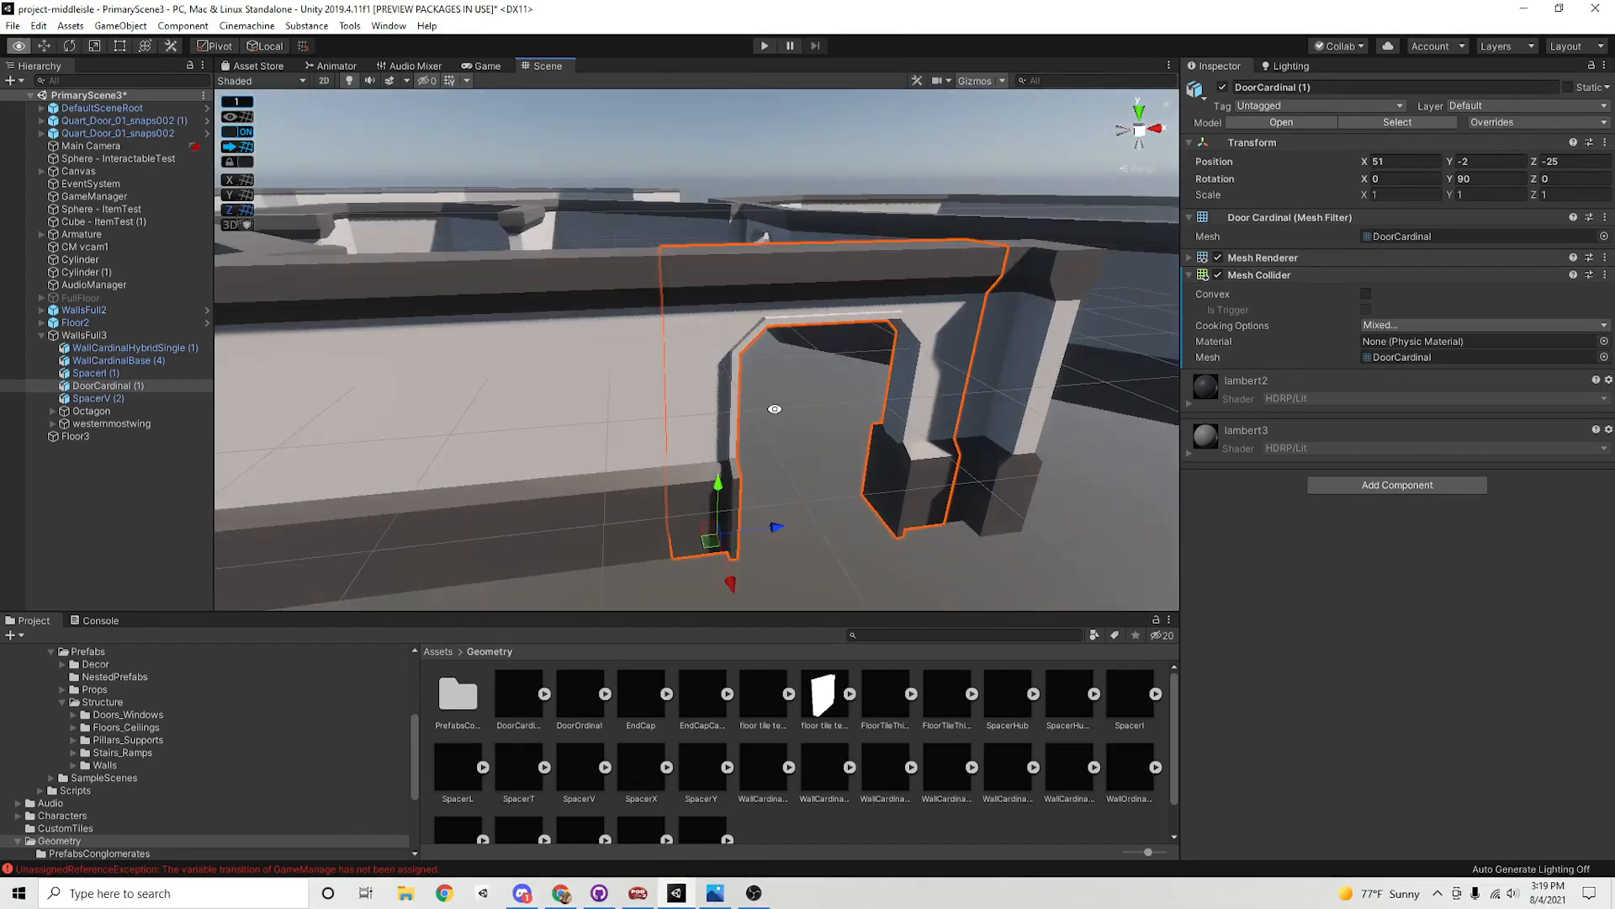
Duplicate the cardinal wall beside the doorway, set the copy's Y rotation to 0, and attach it to the SpacerV corner at X 54
click(615, 472)
alt+drag(614, 471, 639, 451)
key(ctrl+d)
drag(474, 439, 764, 479)
click(1490, 179)
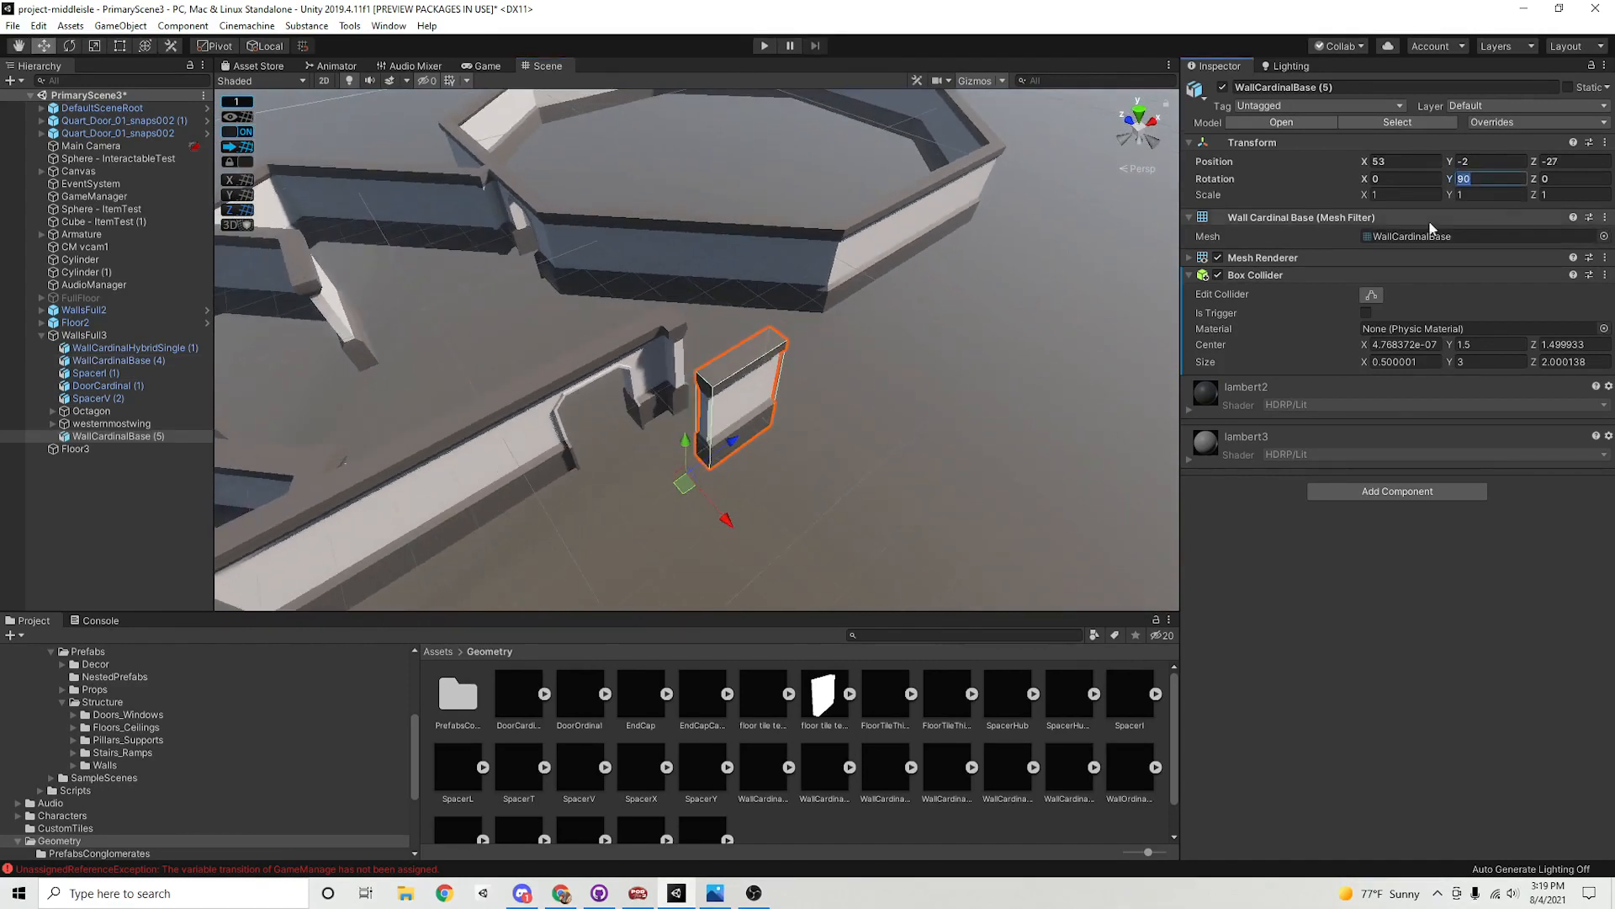
text(0)
drag(684, 486, 749, 493)
Duplicate the SpacerV corner together with its attached cardinal wall, move the copies to X 45, and set their X scale to -1
alt+drag(839, 471, 640, 406)
scroll(829, 375, up, 3)
shift+click(969, 393)
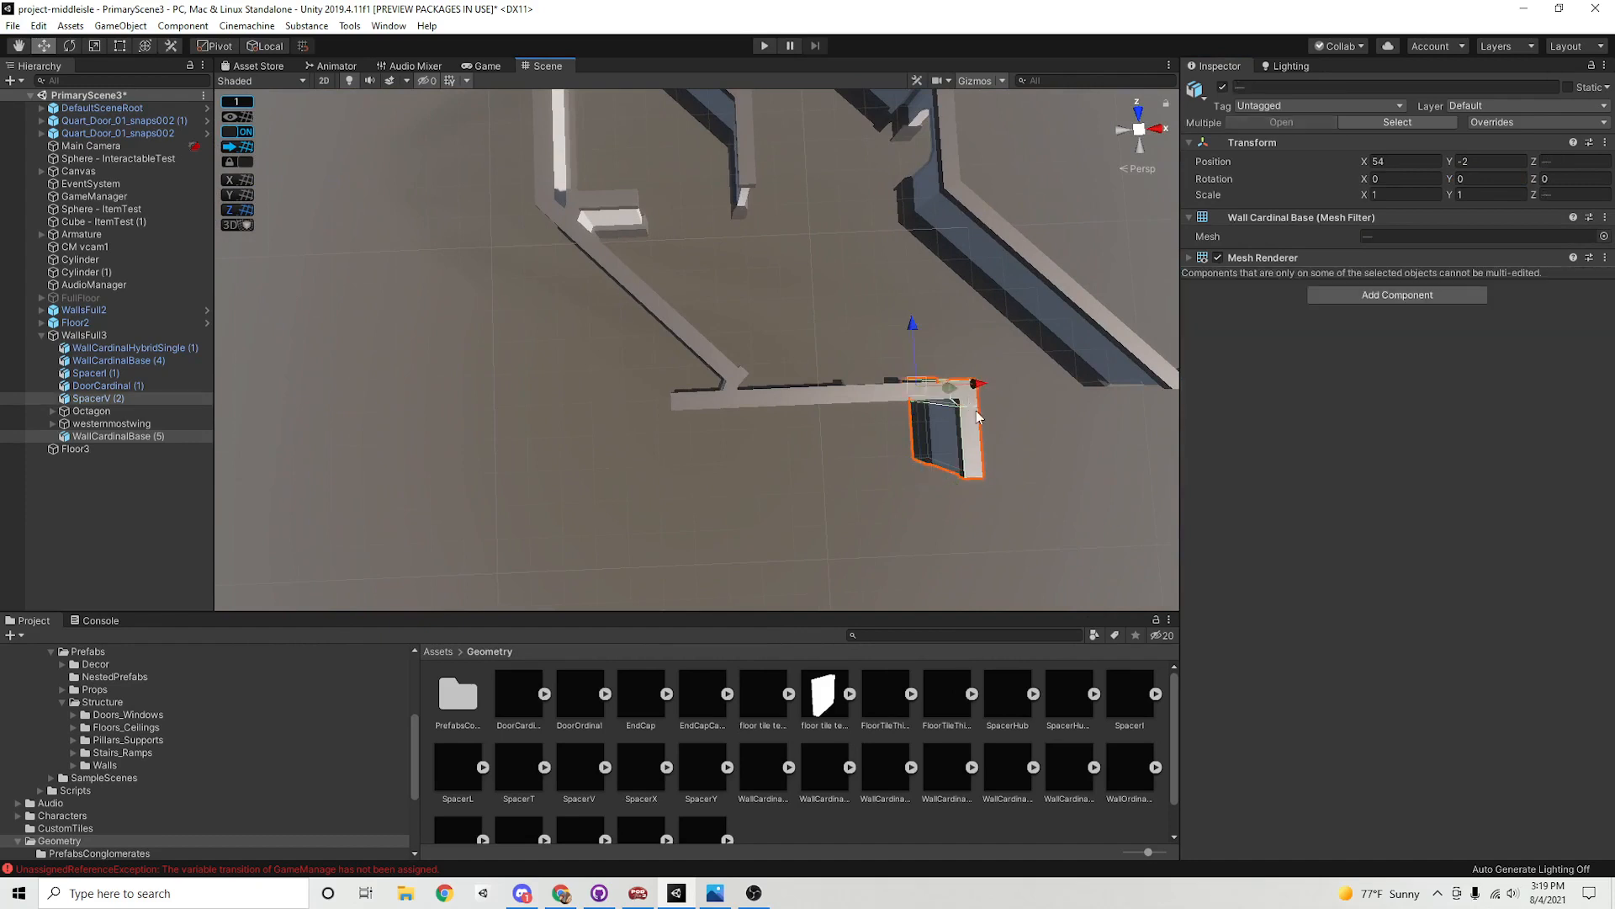
key(ctrl+d)
drag(911, 383, 682, 401)
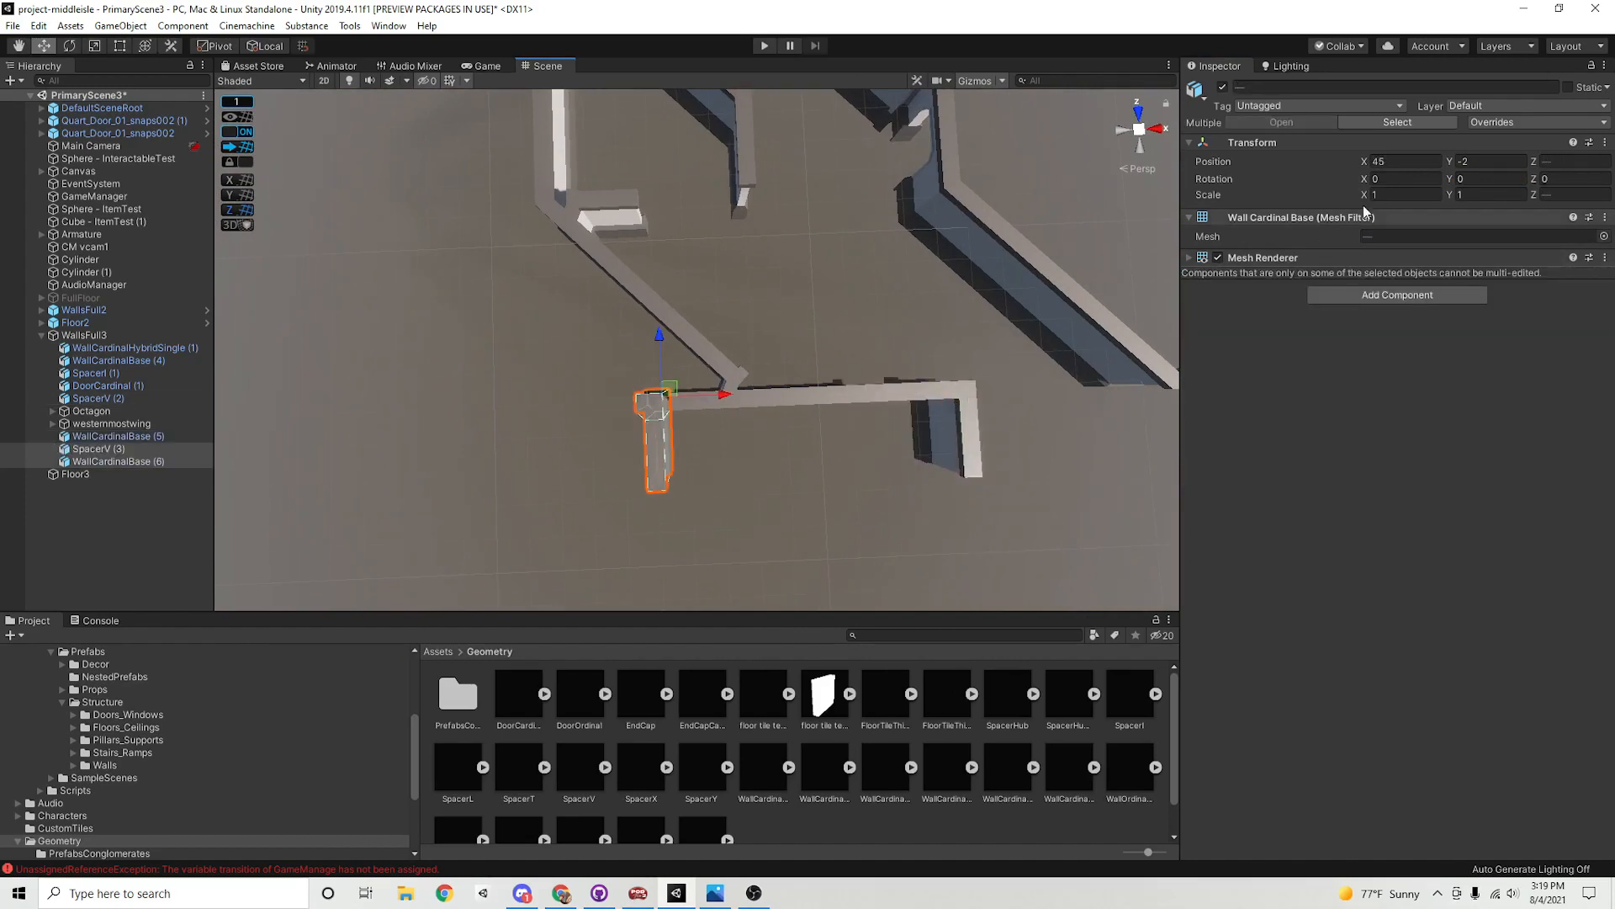
click(1413, 196)
text(-1)
key(Return)
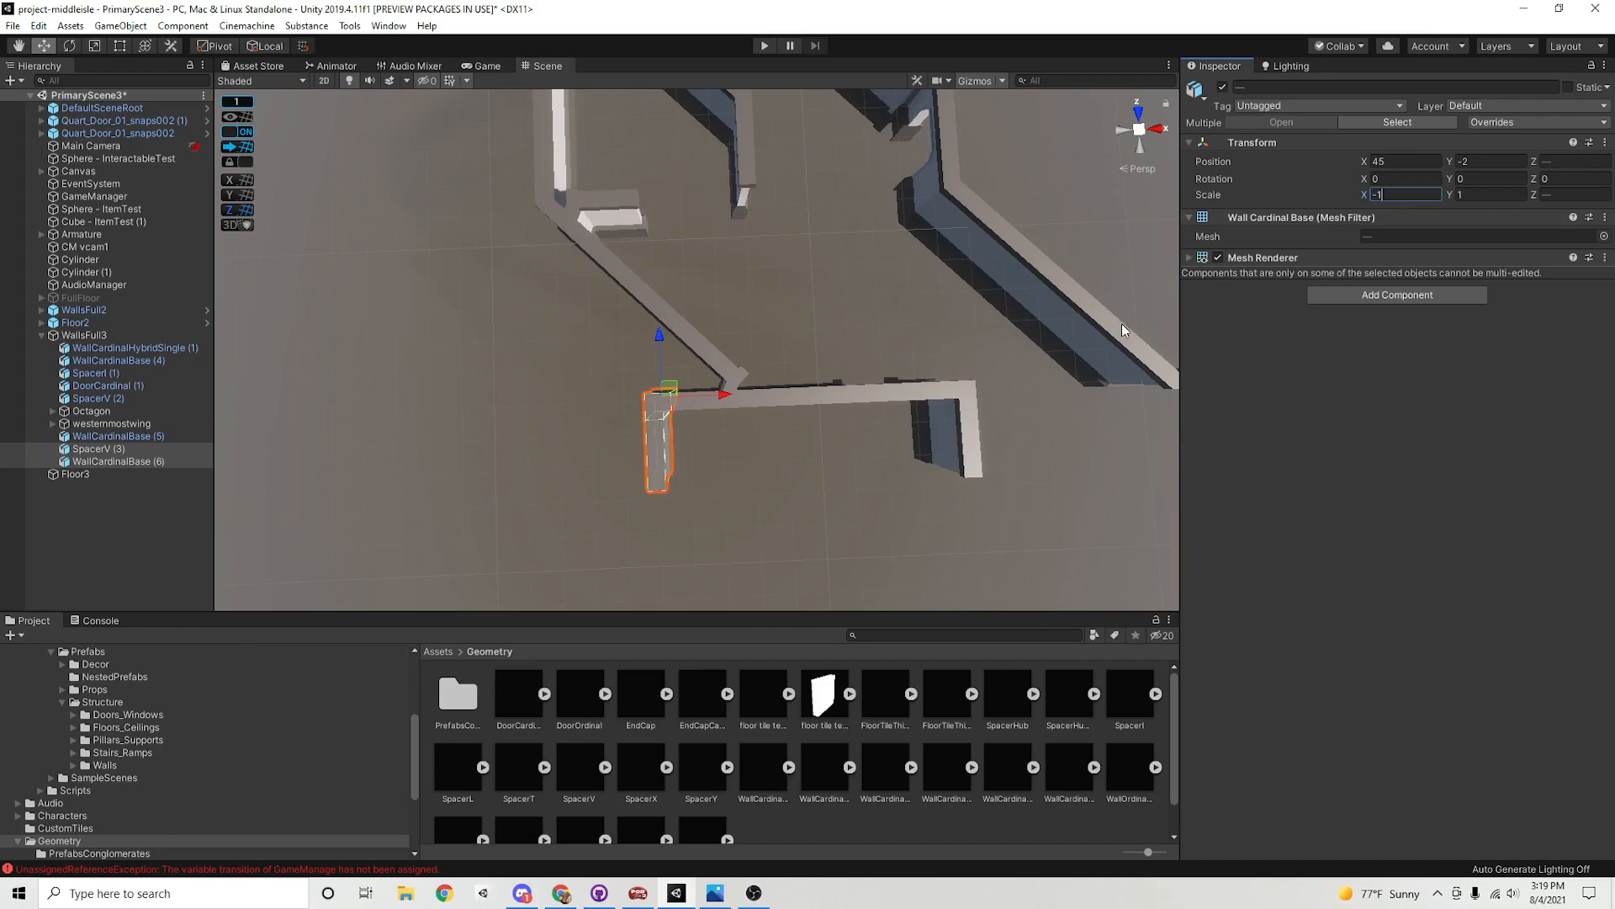
Duplicate the western wing's SpacerL (1) and WallOrdinalBase (8), move the copies near the new short wall, and place them directly under WallsFull3
alt+drag(1123, 323, 774, 500)
click(498, 338)
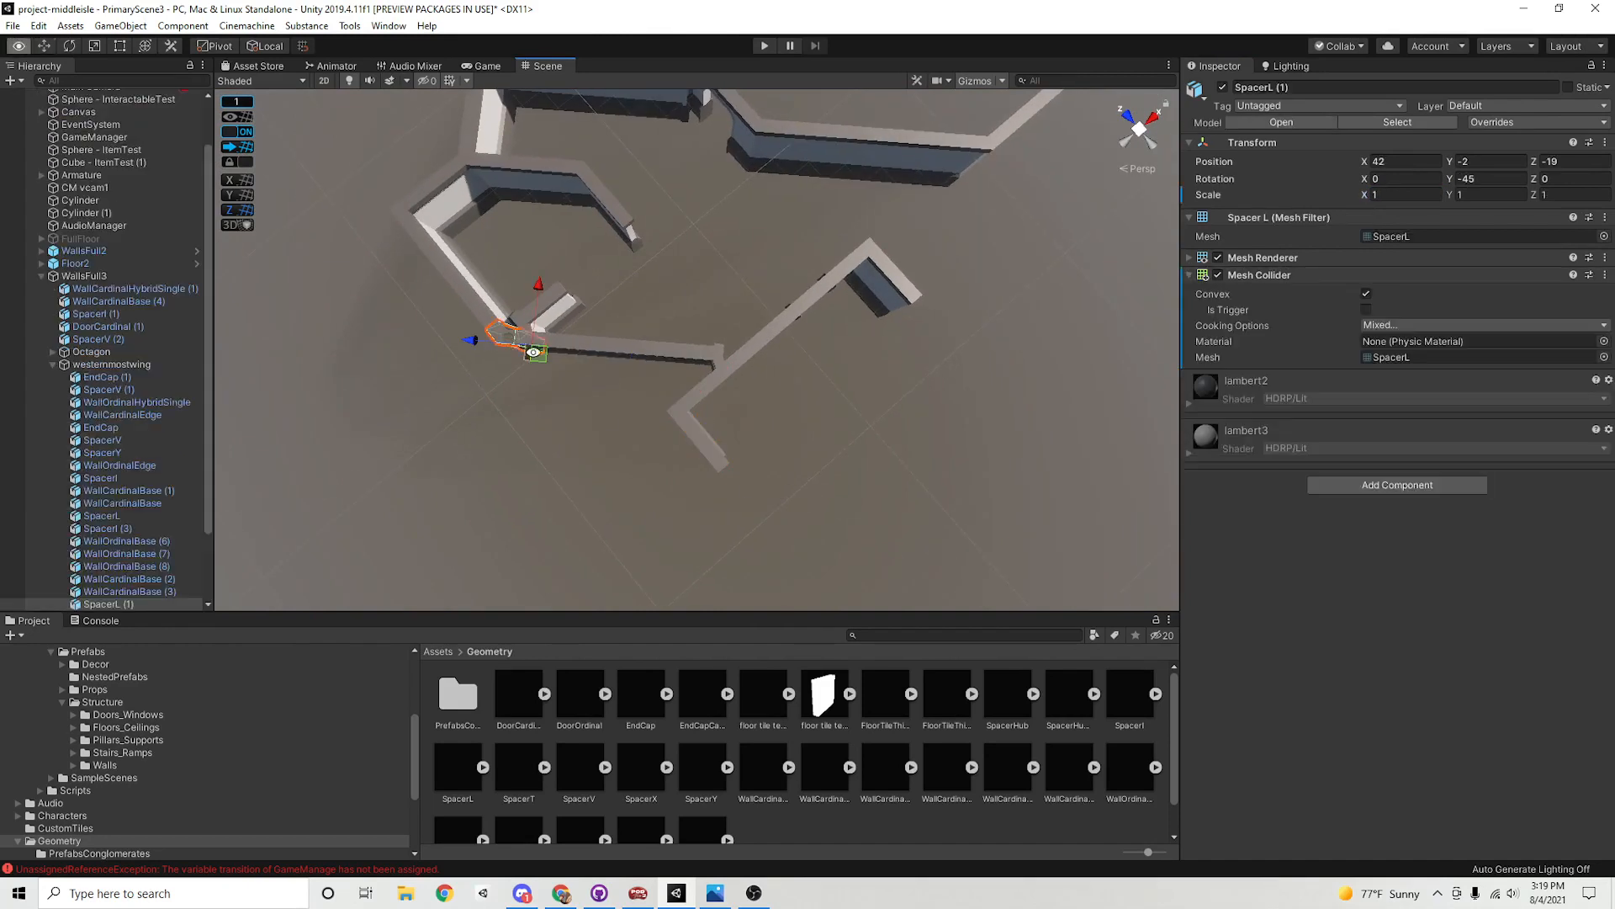
alt+drag(572, 379, 605, 384)
shift+click(653, 352)
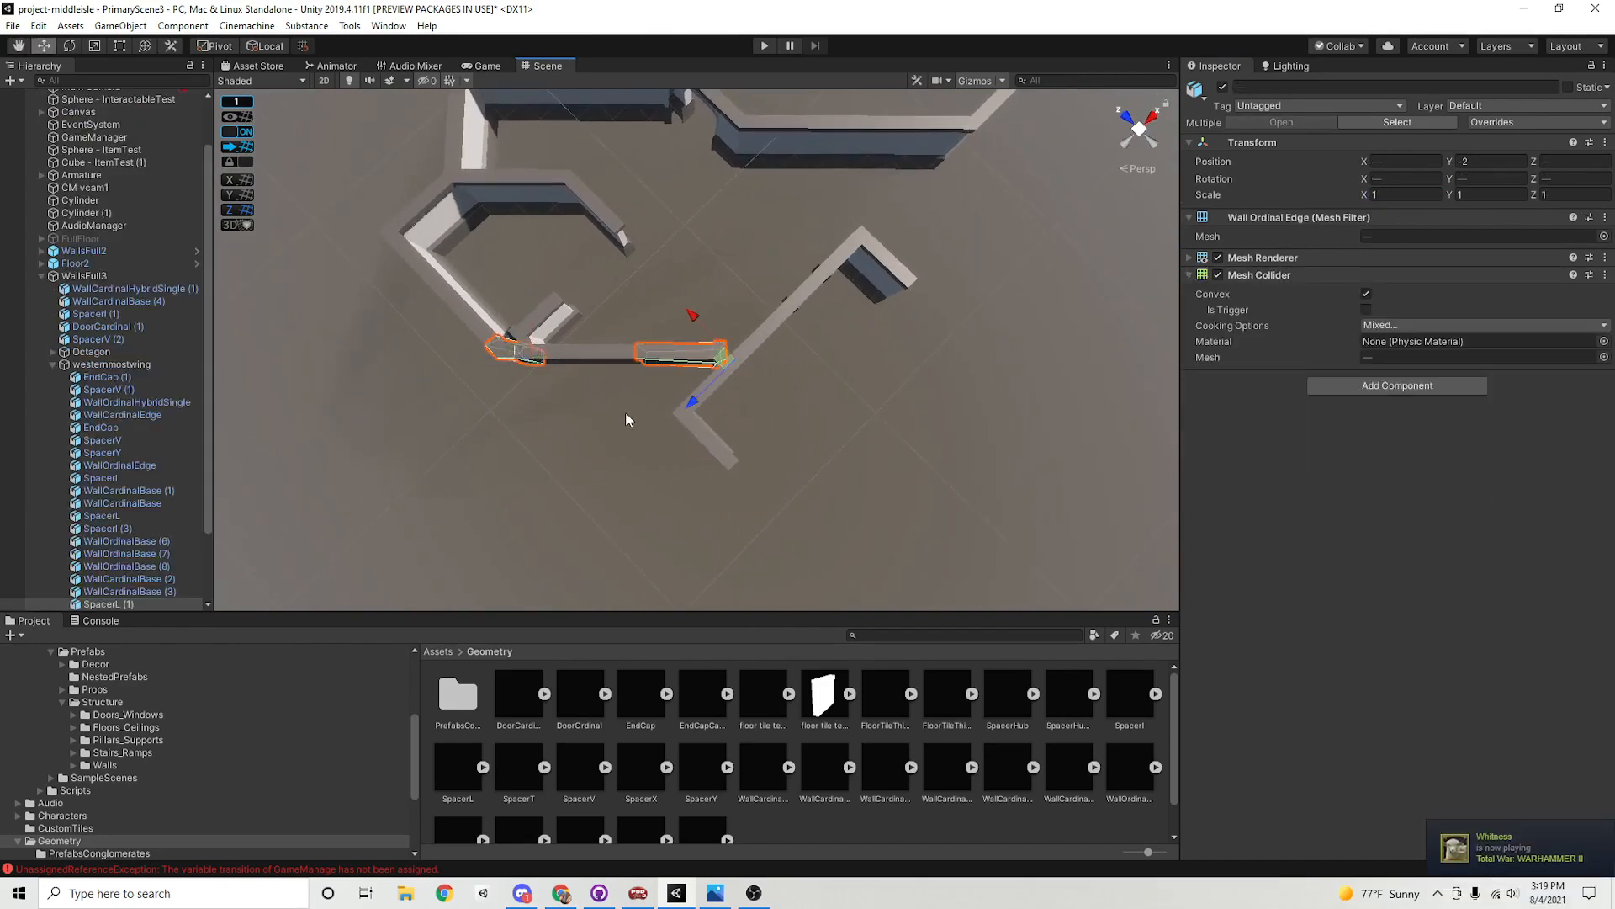
middle_drag(625, 412, 766, 488)
key(ctrl+z)
shift+click(649, 267)
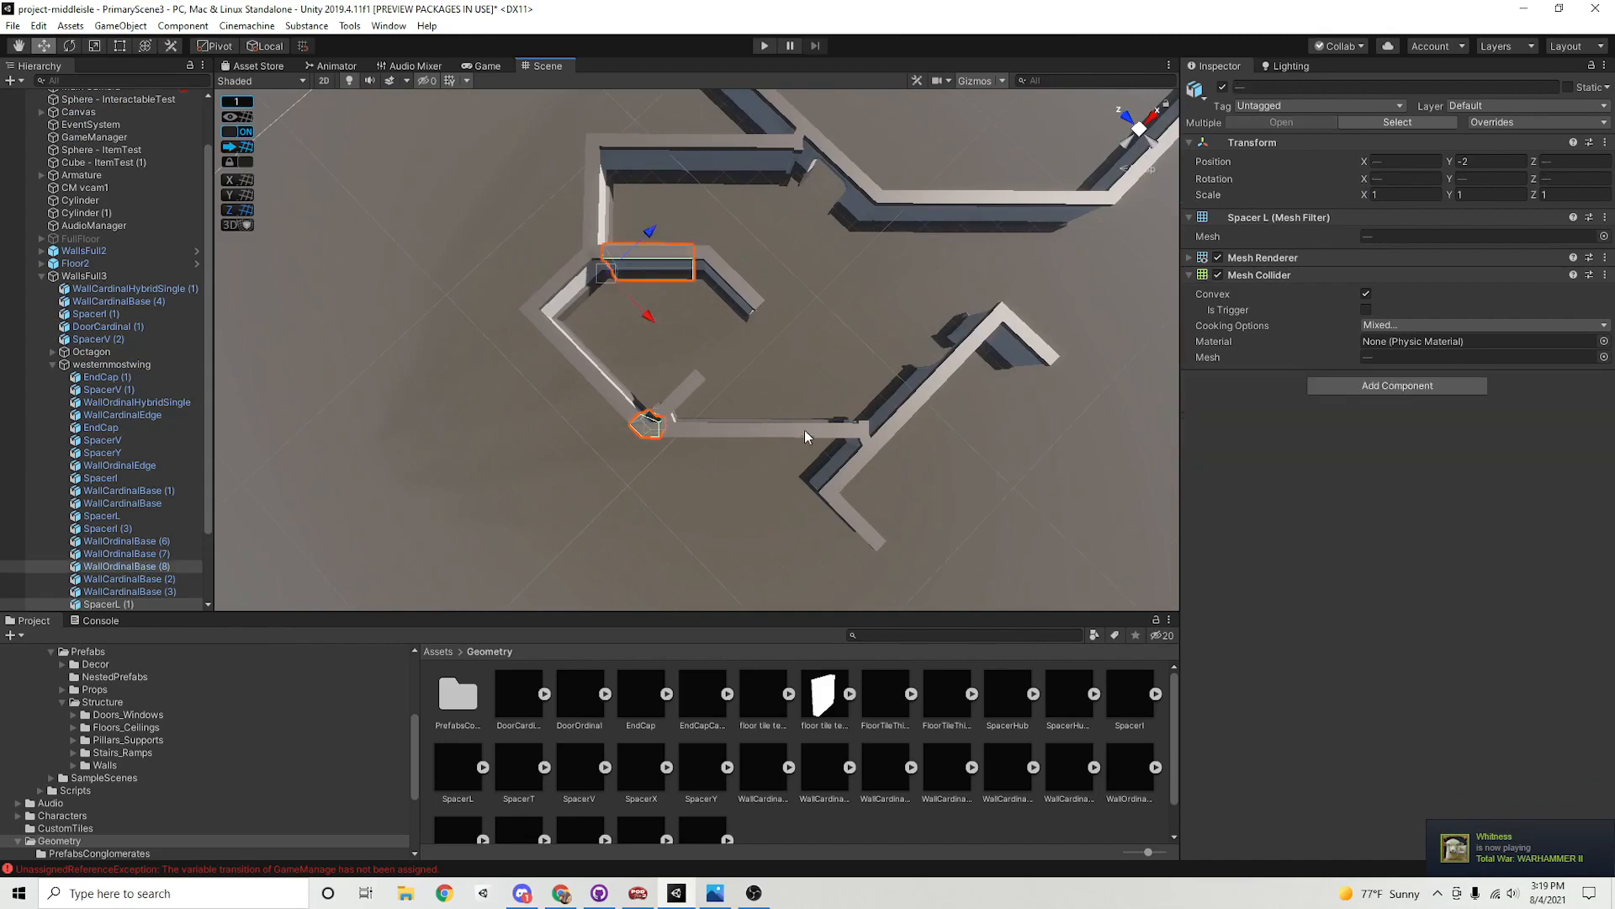
middle_drag(804, 433, 696, 335)
key(ctrl+d)
drag(566, 300, 681, 528)
drag(153, 604, 126, 296)
click(52, 339)
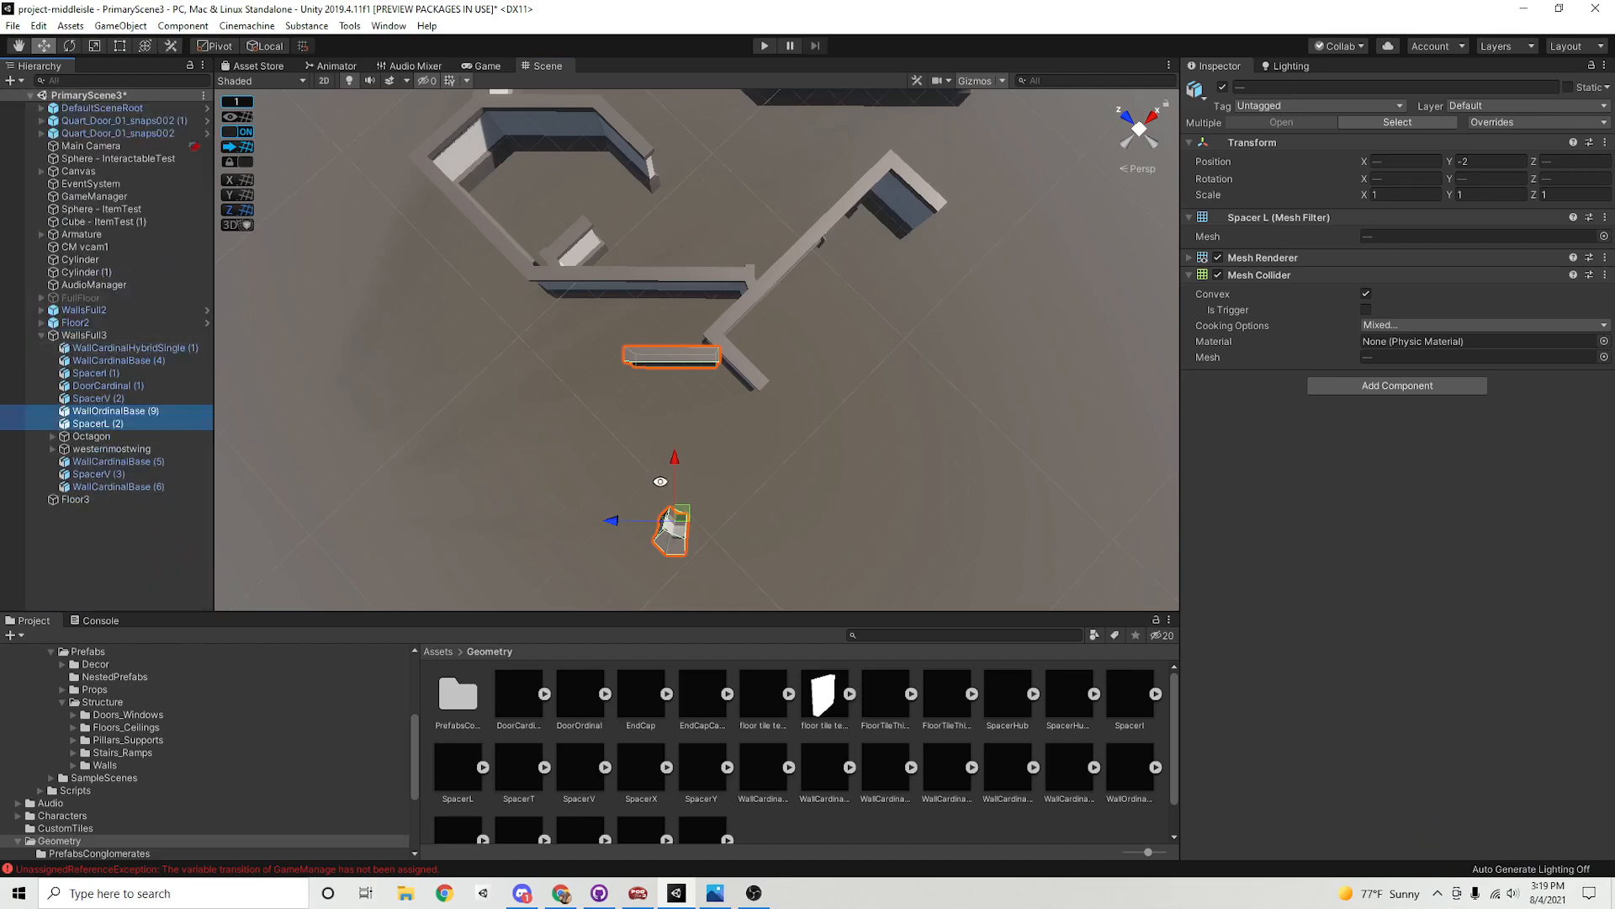
Move the copied SpacerL to X 45, Z -28 at the free end of the short cardinal wall
scroll(669, 545, up, 1)
click(707, 557)
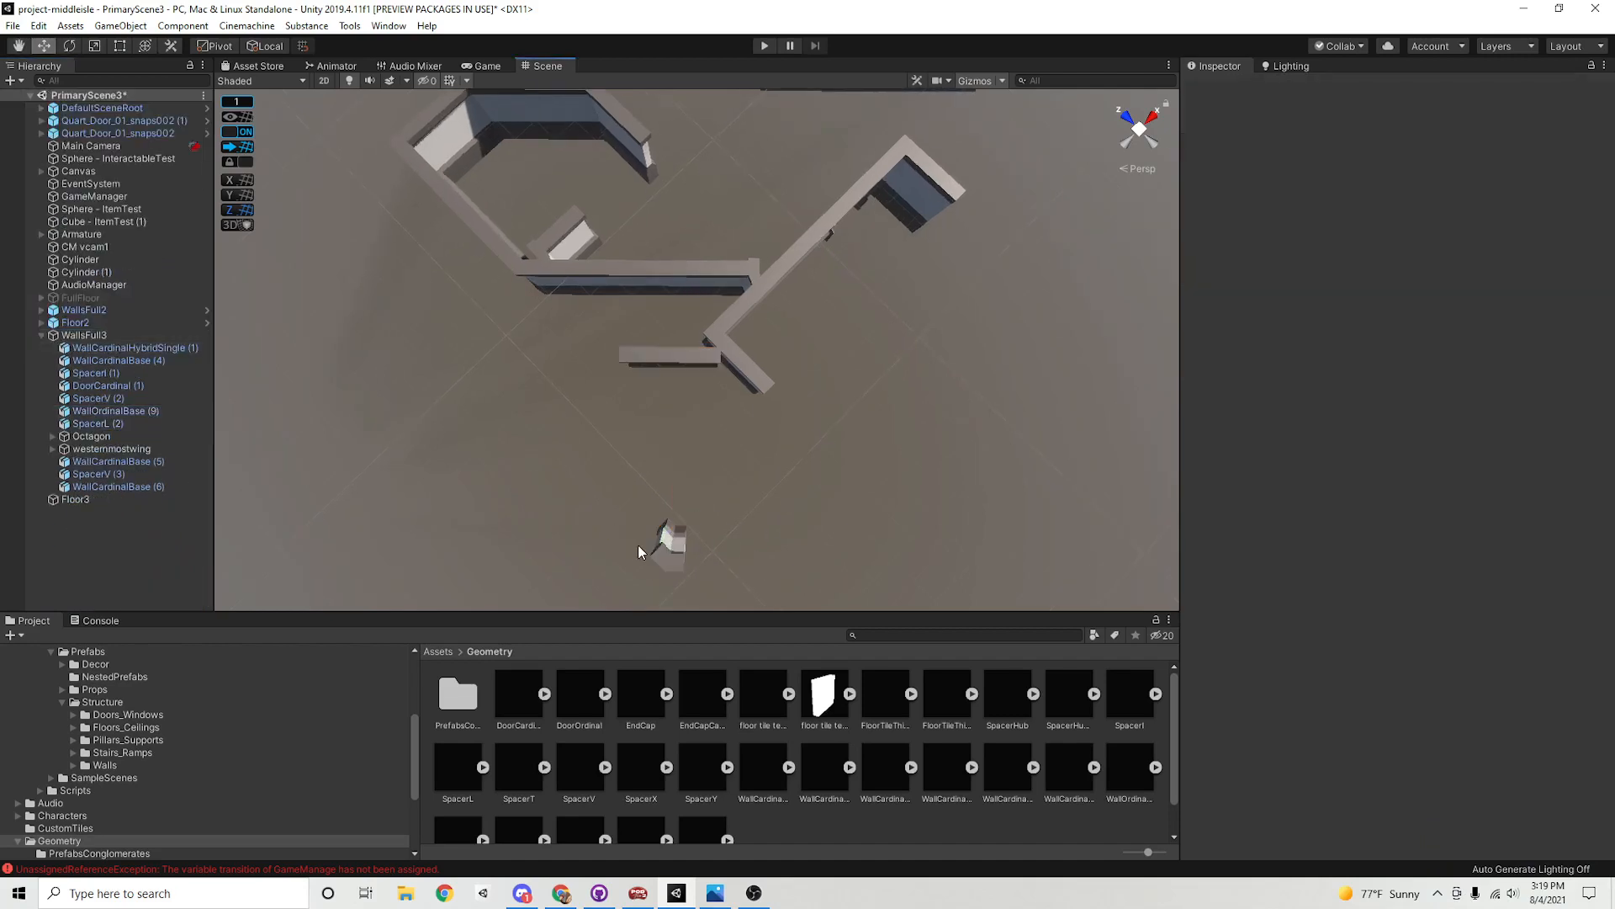
click(669, 545)
drag(675, 536, 774, 411)
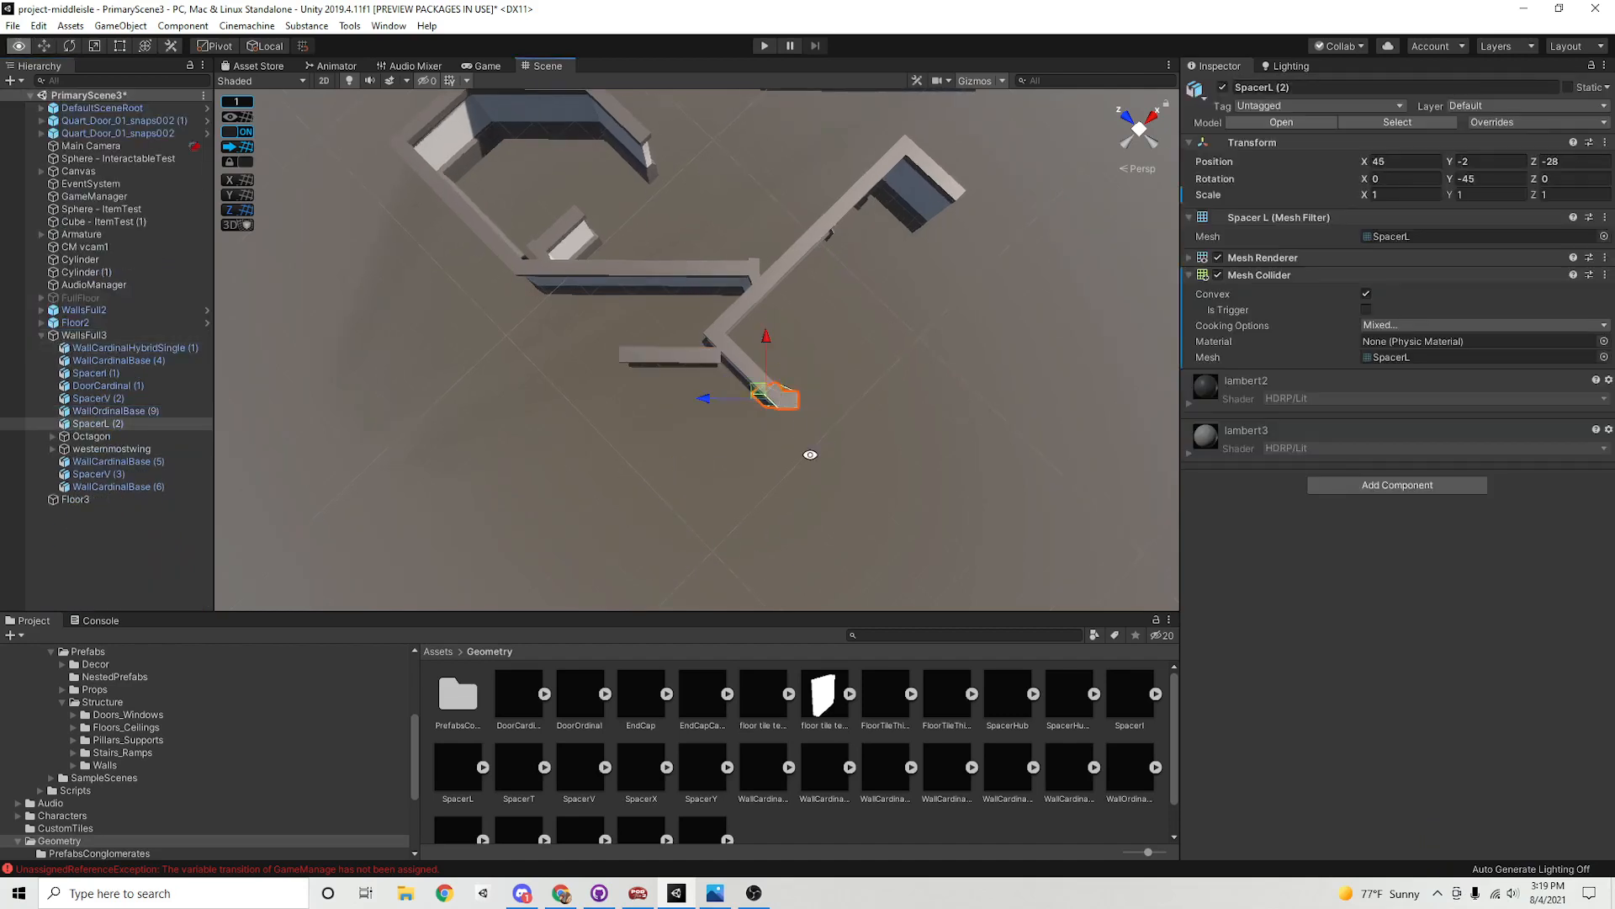
Set the copied SpacerL's Y rotation to 180
alt+middle_drag(762, 472, 617, 469)
alt+right_drag(617, 469, 721, 458)
alt+middle_drag(728, 459, 839, 424)
alt+right_drag(776, 425, 892, 408)
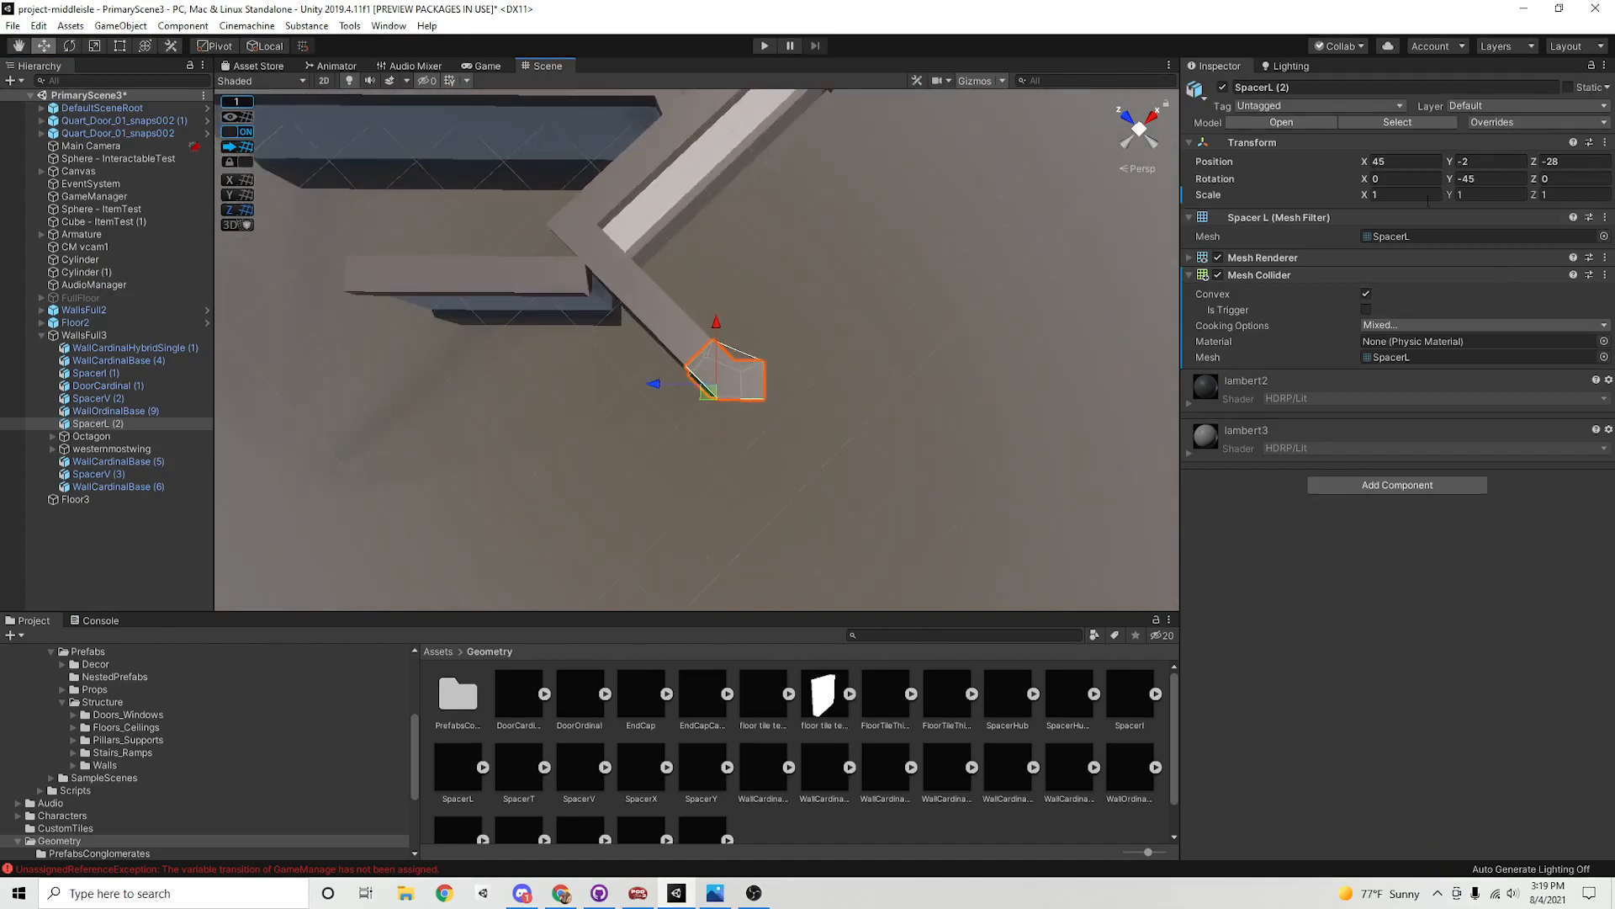
click(1477, 179)
text(45)
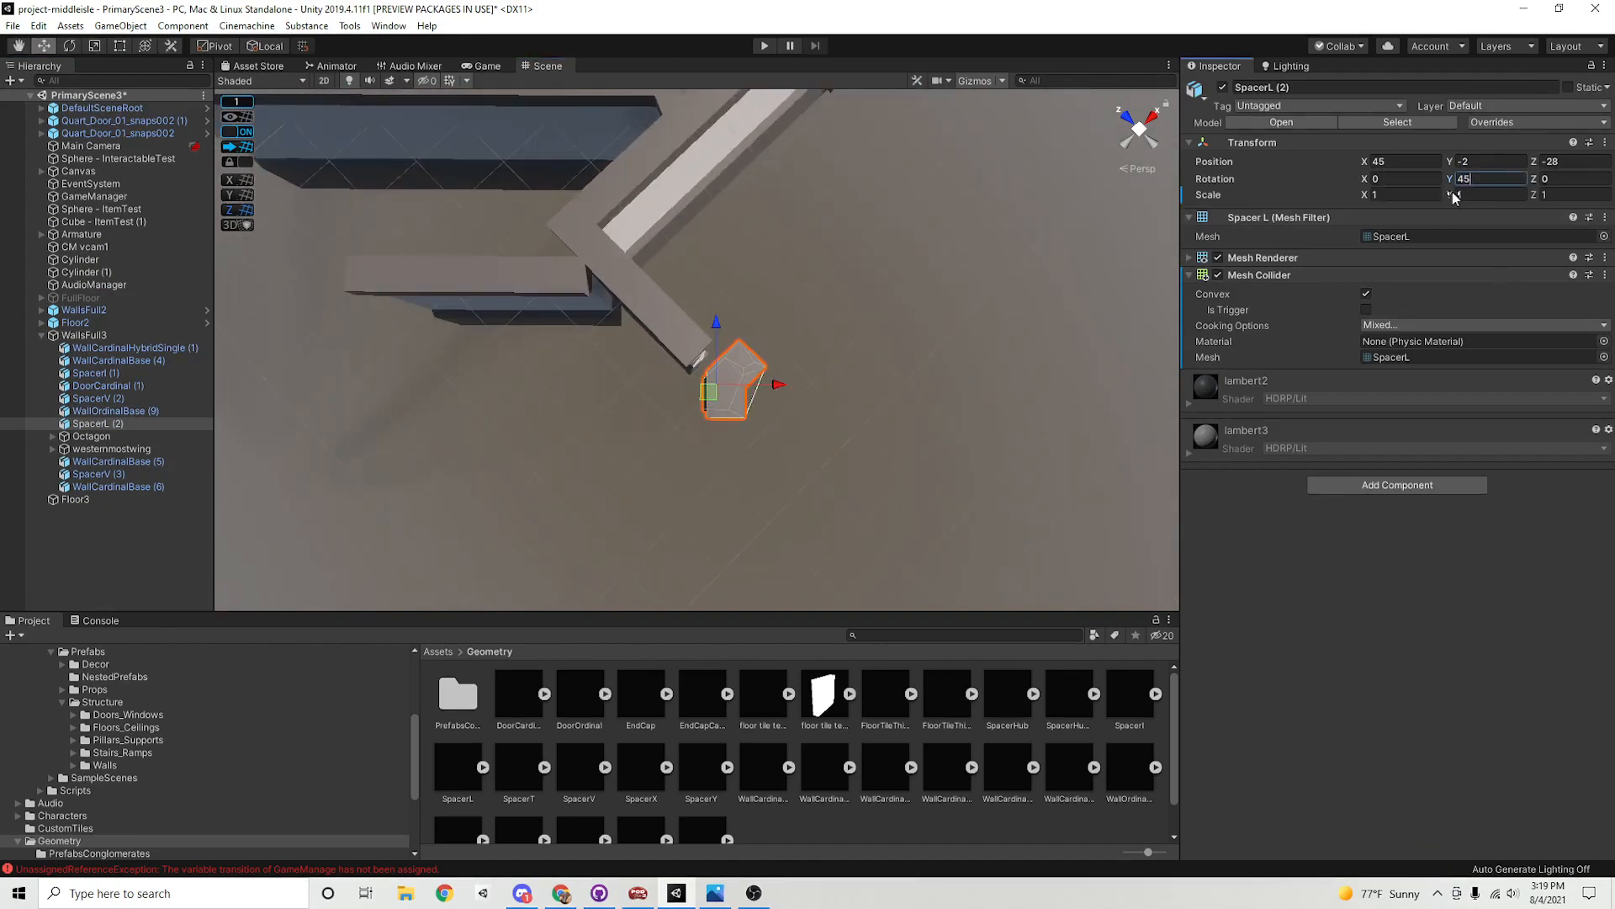
key(BackSpace)
key(BackSpace)
text(1)
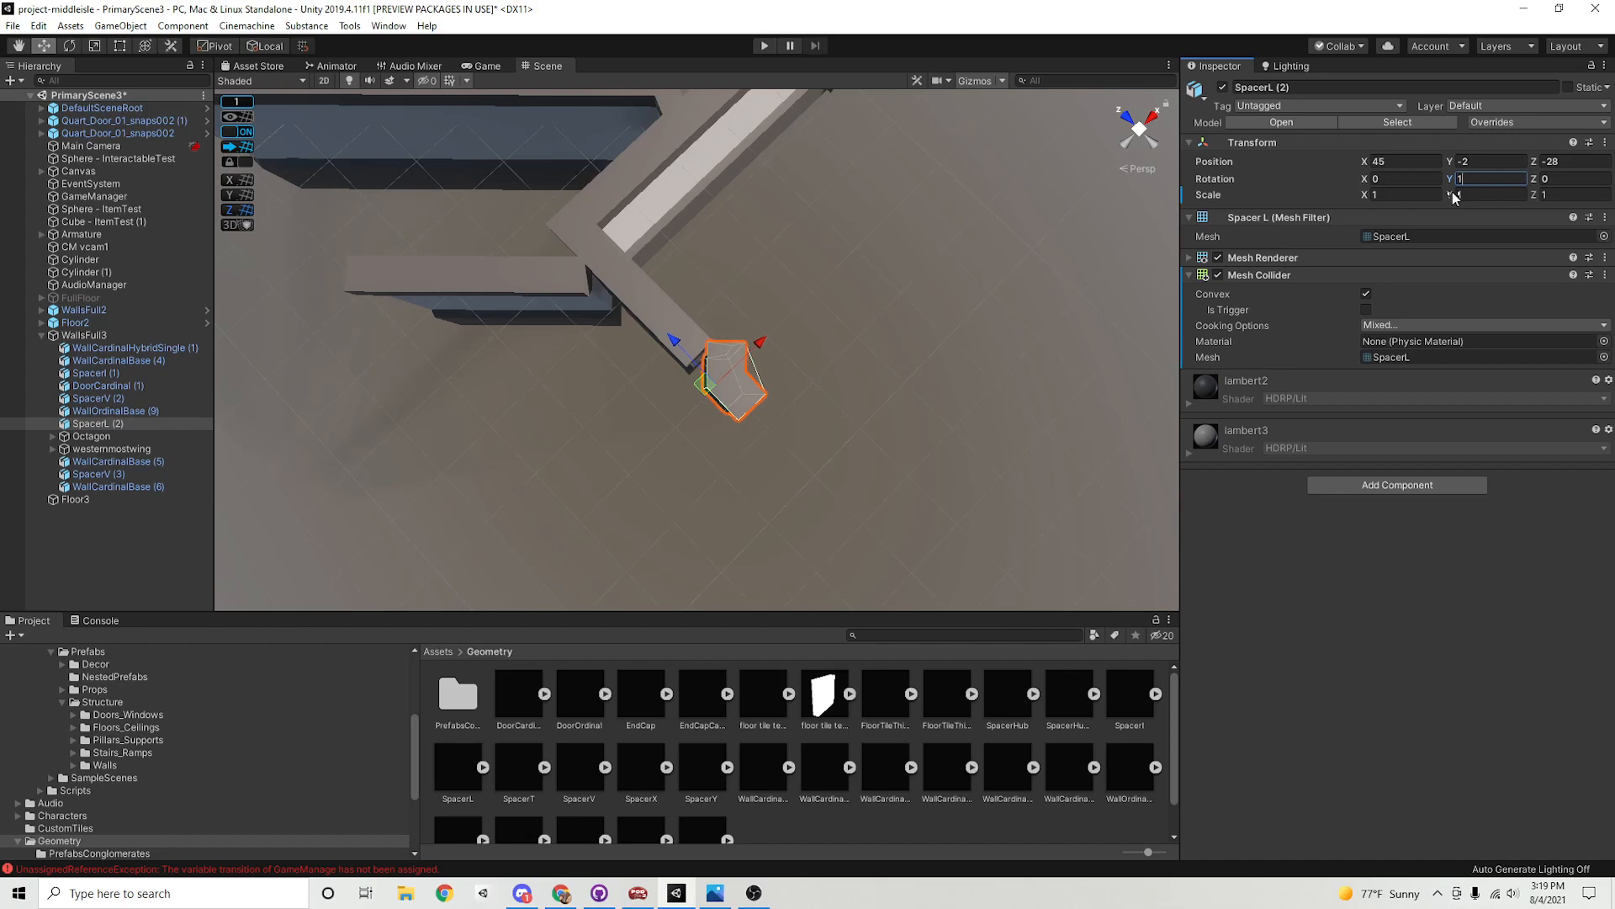
text(35)
key(BackSpace)
key(BackSpace)
key(BackSpace)
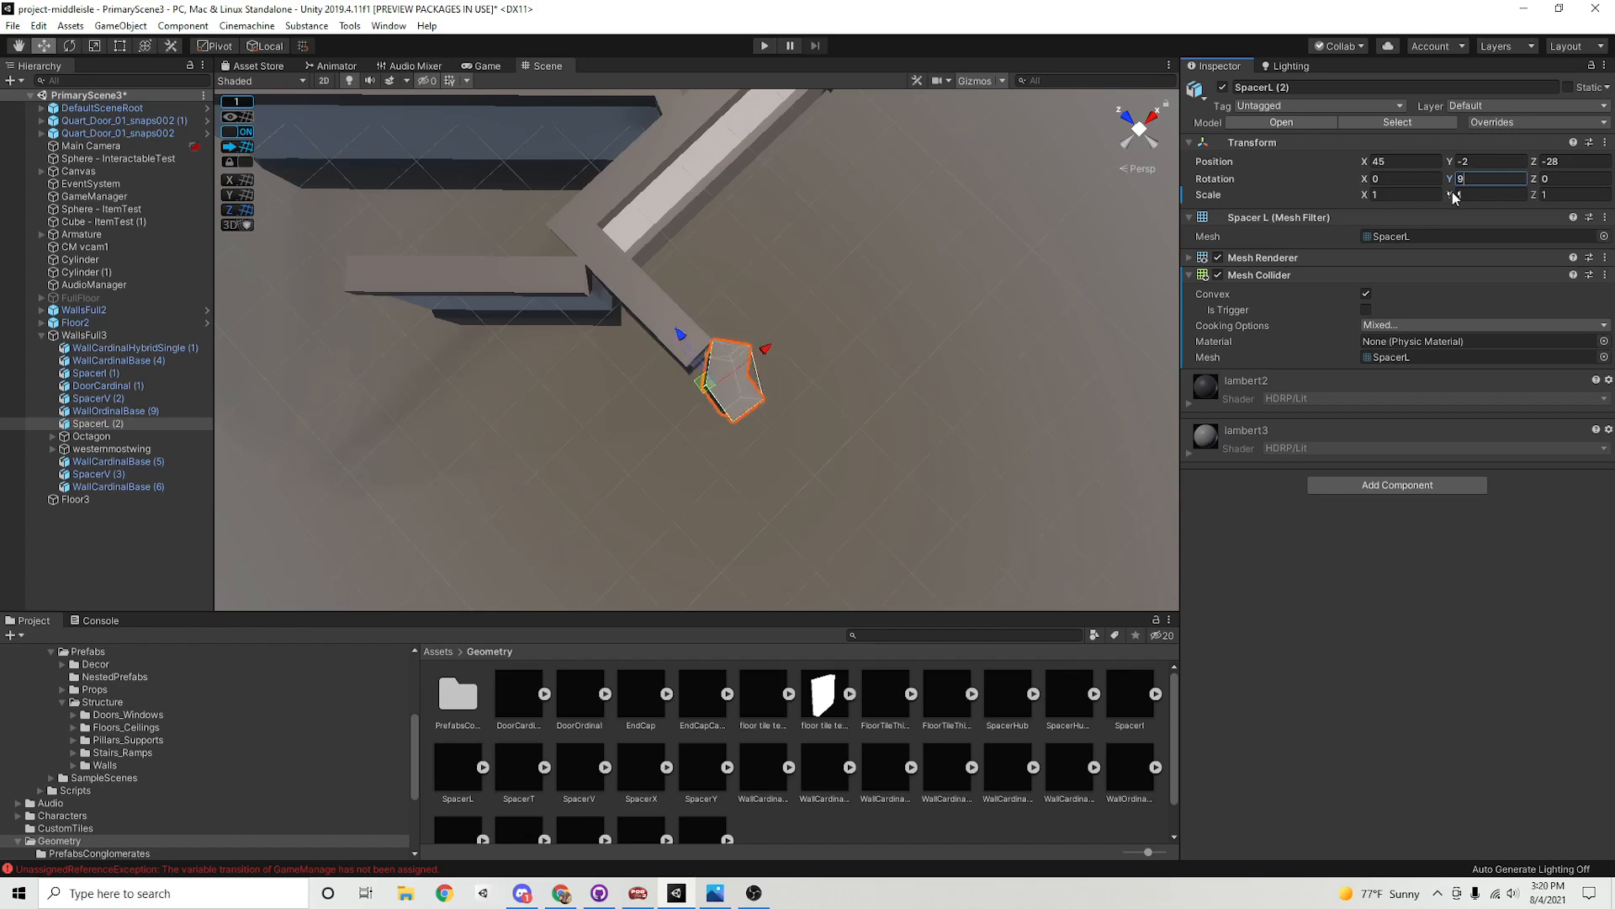
text(9)
text(180)
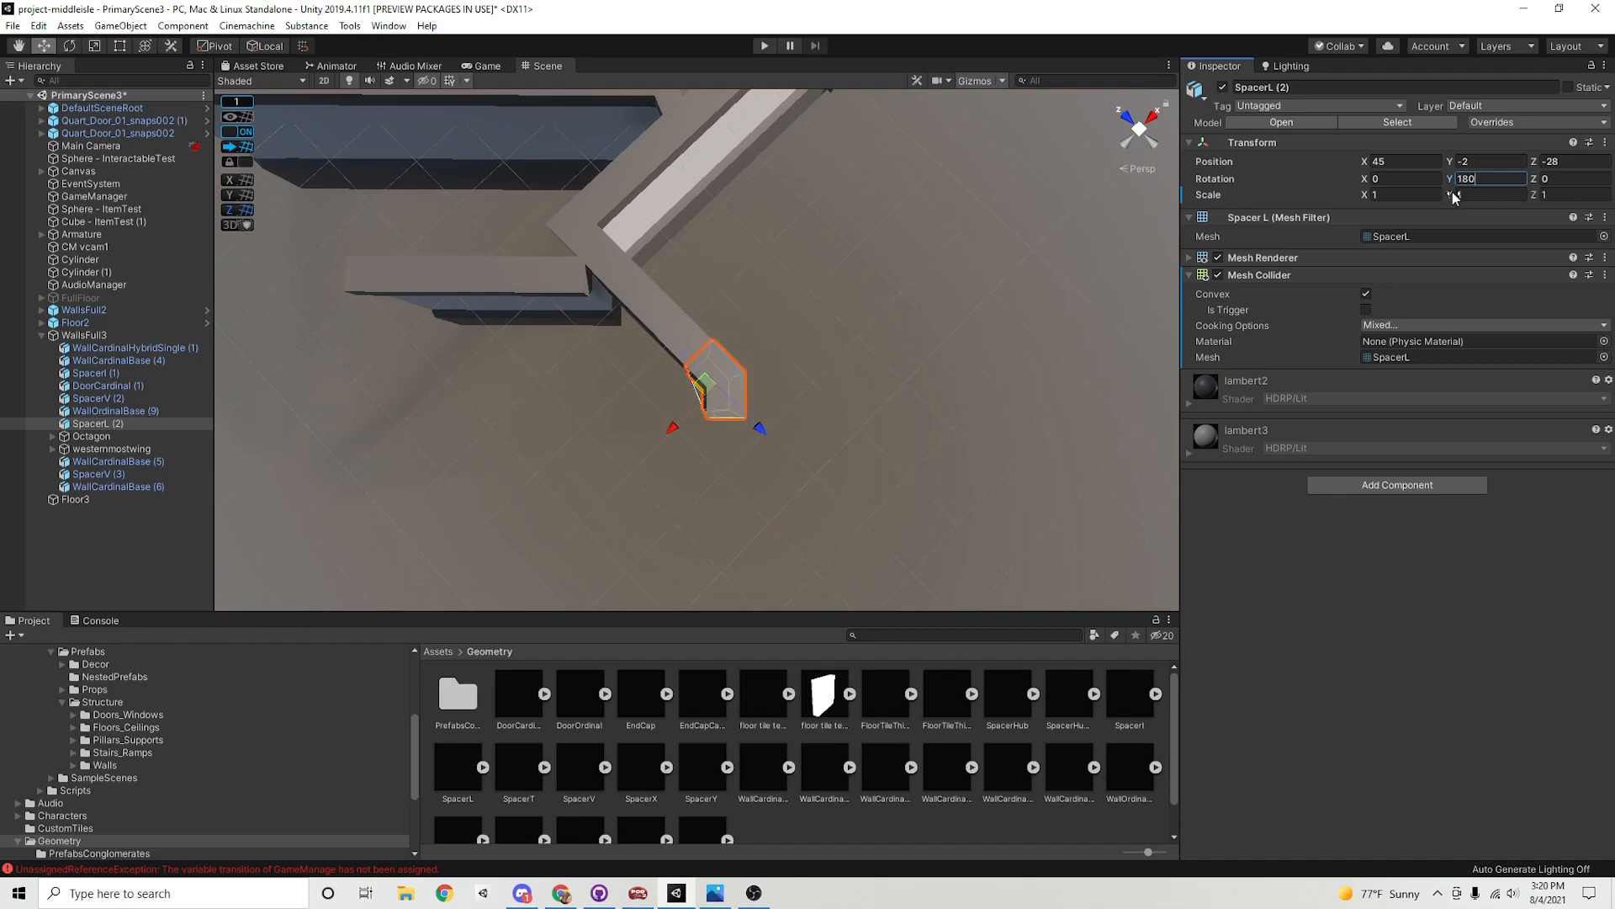
Set the copied WallOrdinalBase's Y rotation to 0 and move it to X 42, Z -31 so it continues from the SpacerL
click(905, 402)
click(558, 295)
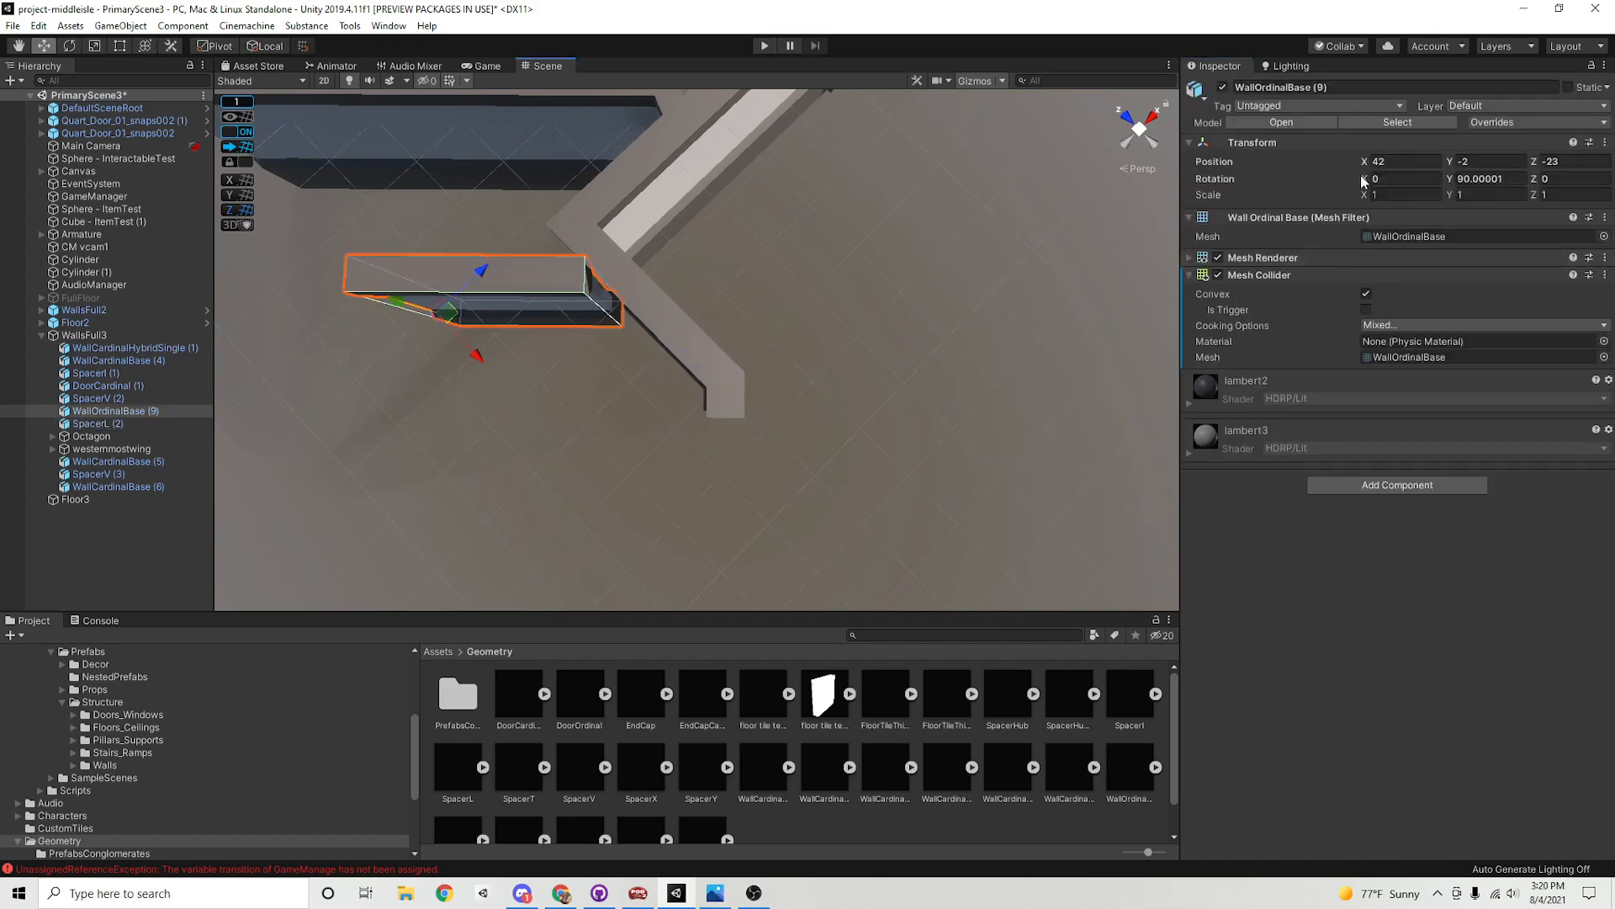
click(1510, 179)
text(0)
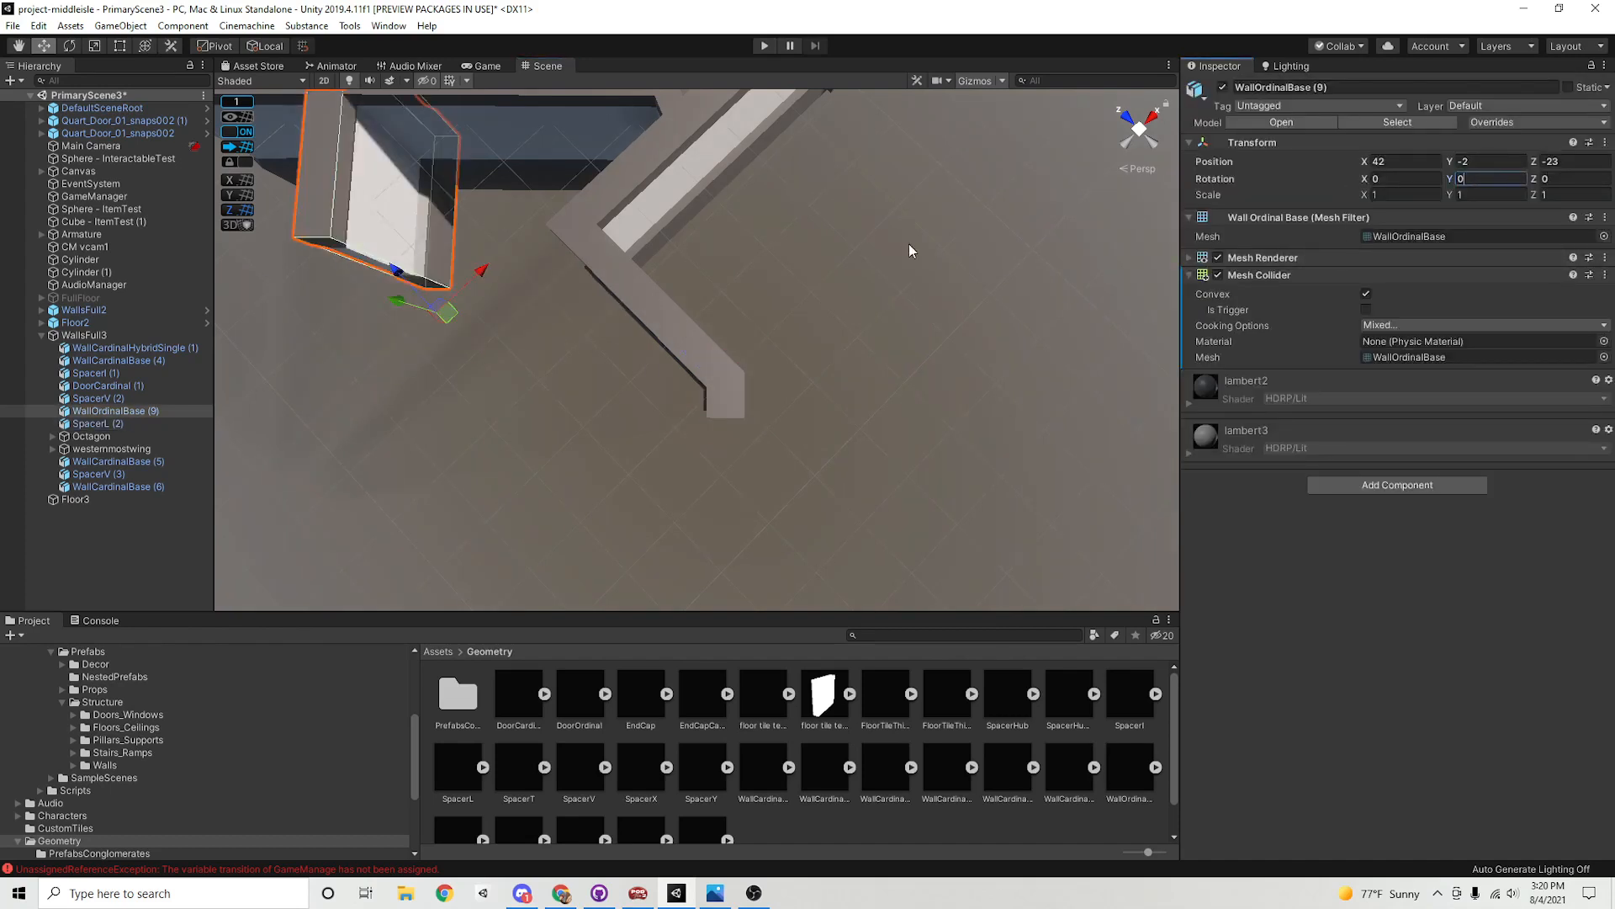
drag(456, 312, 716, 612)
middle_drag(851, 424, 775, 303)
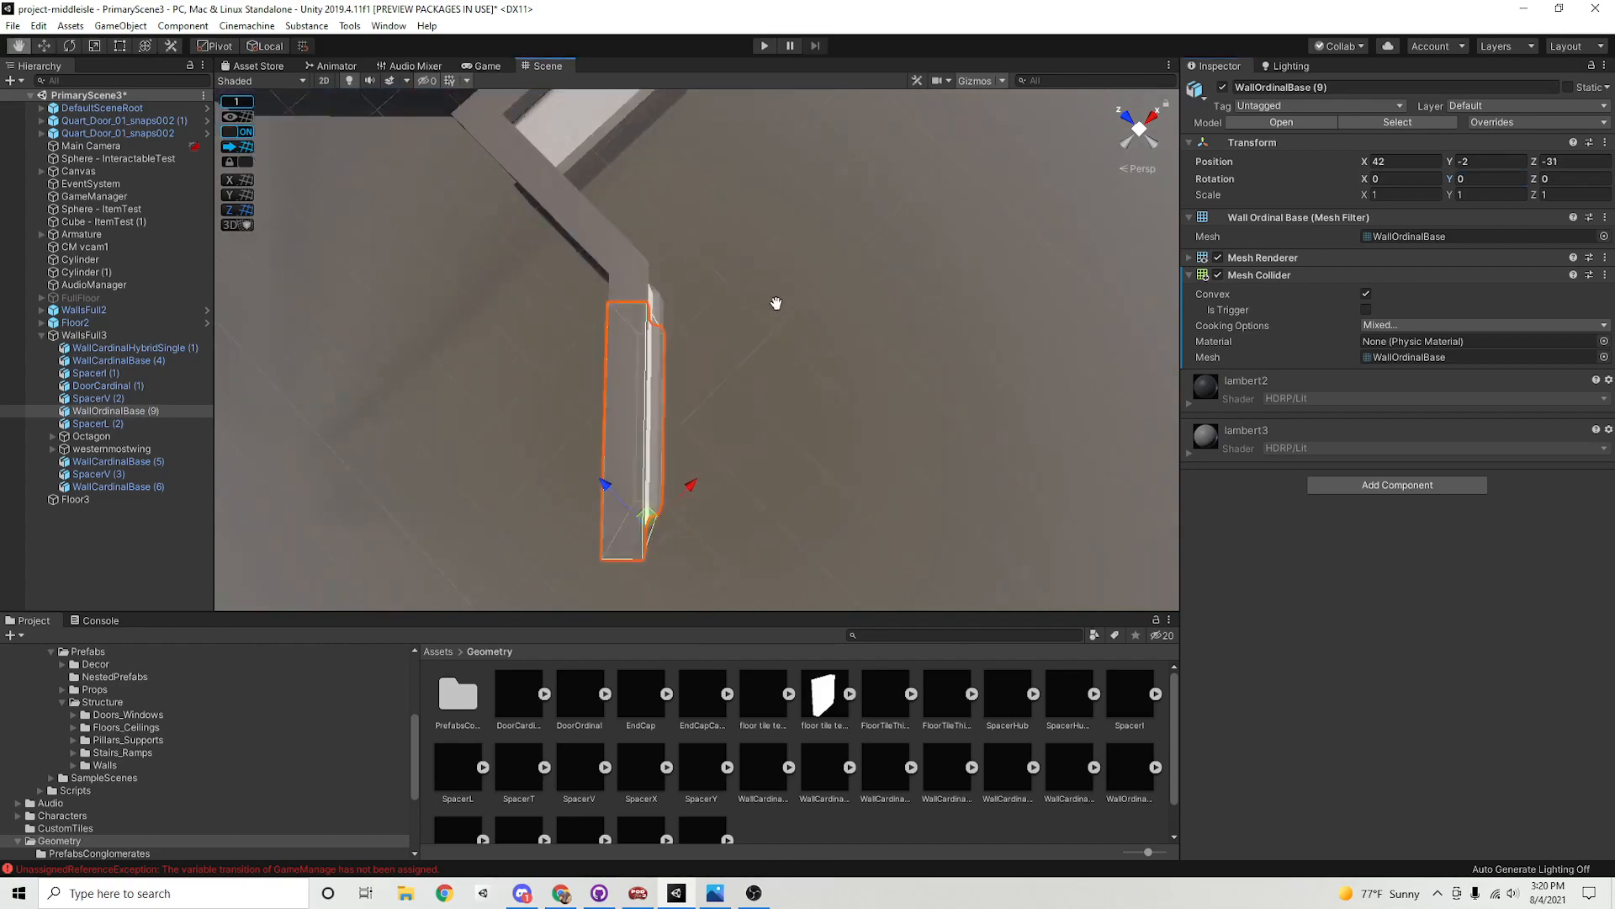
Duplicate the mirrored SpacerV corner, move the copy to X 42, Z -31 at the ordinal wall's end, and set its Y rotation to -45
scroll(776, 378, down, 5)
right_drag(777, 458, 644, 347)
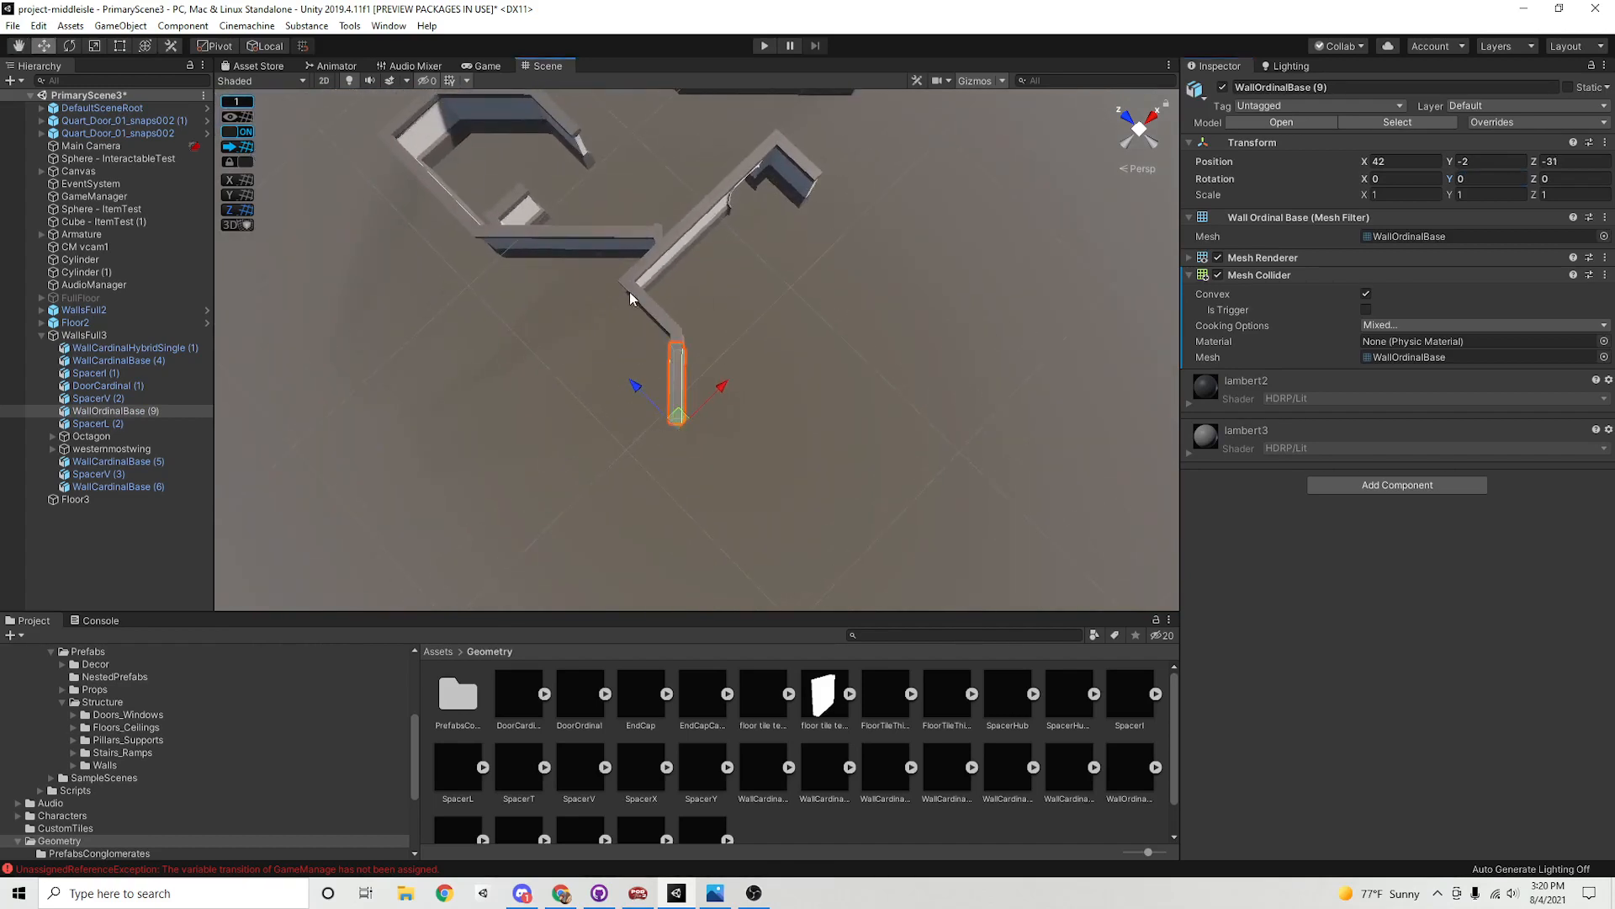
click(629, 291)
key(ctrl+d)
drag(639, 302, 685, 436)
scroll(753, 490, up, 6)
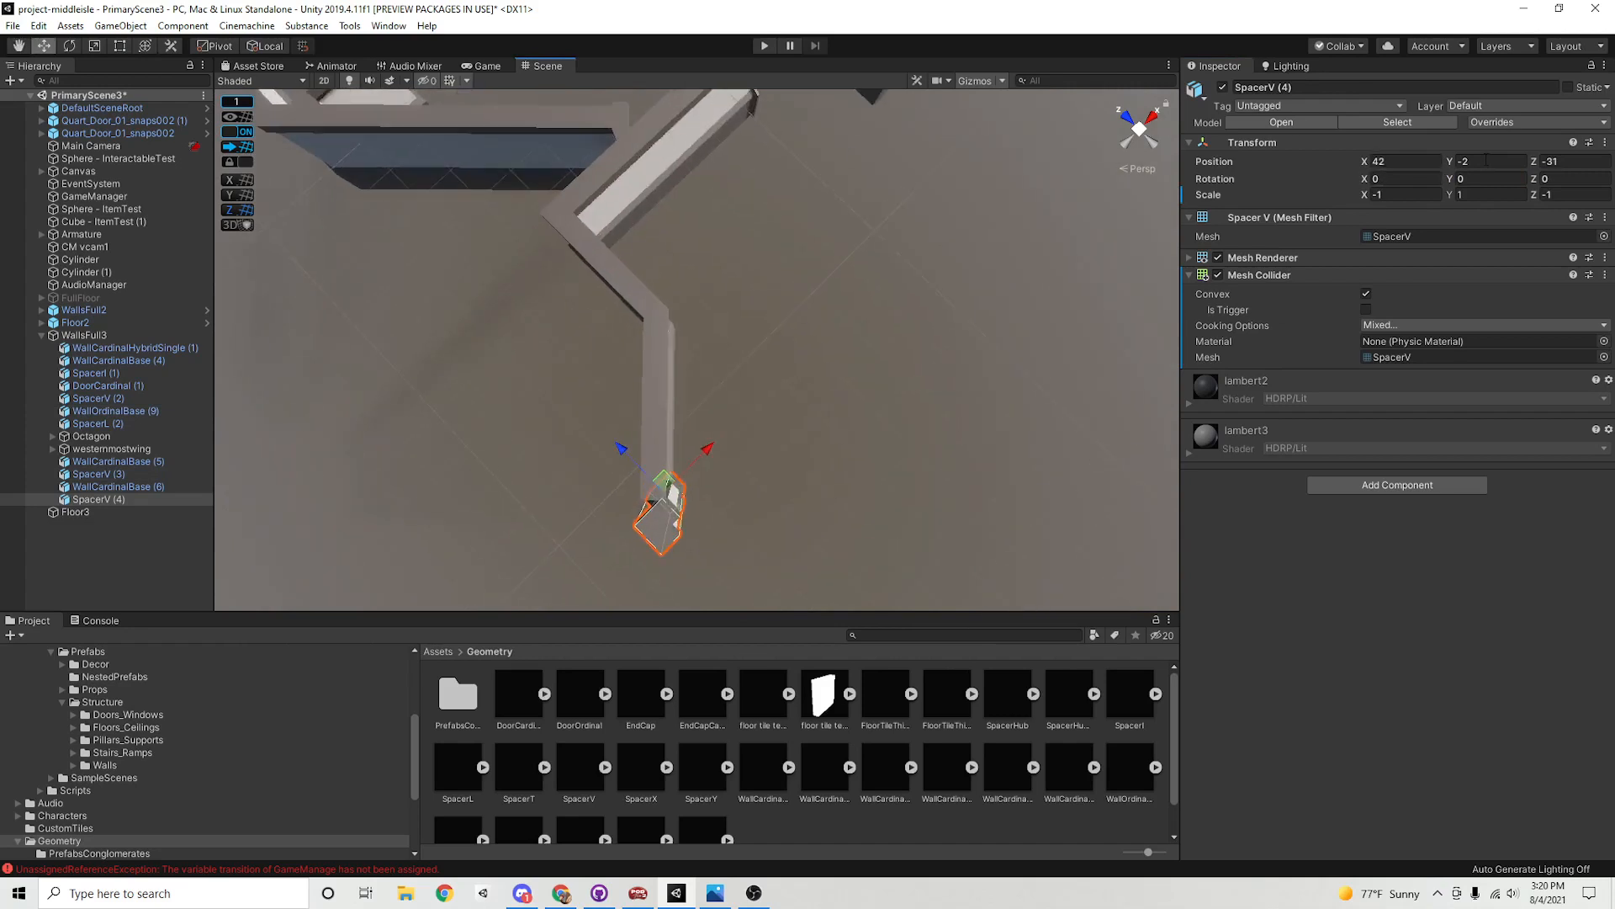
click(1500, 180)
text(45)
key(Return)
text(-45)
Duplicate the ordinal wall, set the copy's Y rotation to 90, and place it at X 42, Z -31 against the new SpacerV corner
click(660, 382)
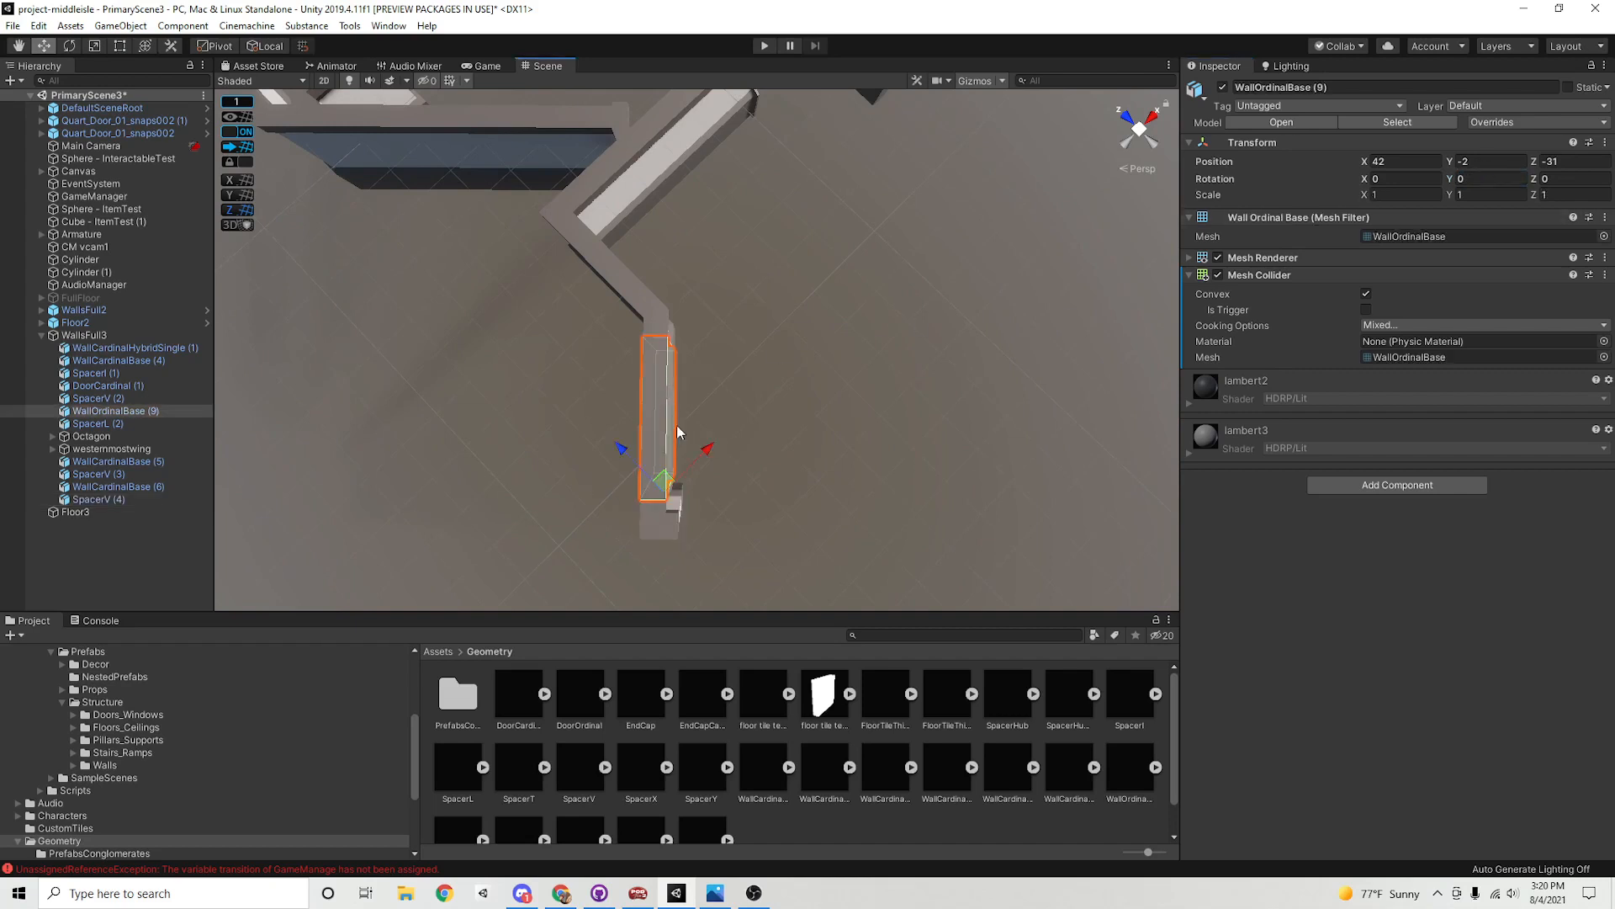
key(ctrl+d)
drag(671, 493, 731, 547)
click(1489, 180)
text(90)
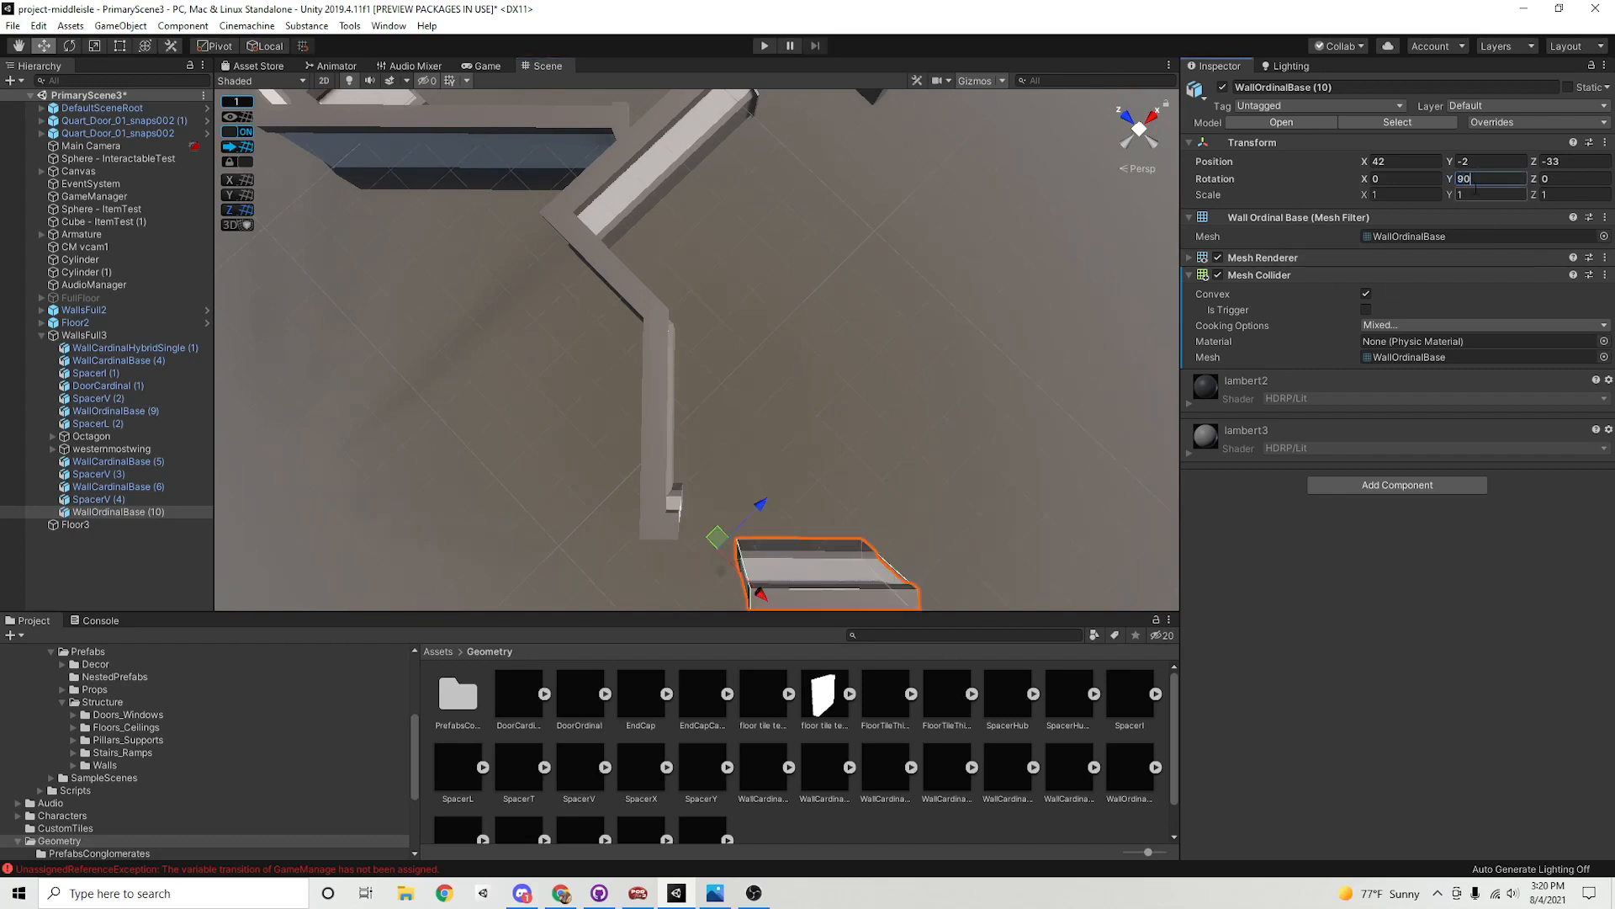
drag(707, 549, 656, 475)
alt+drag(944, 438, 749, 431)
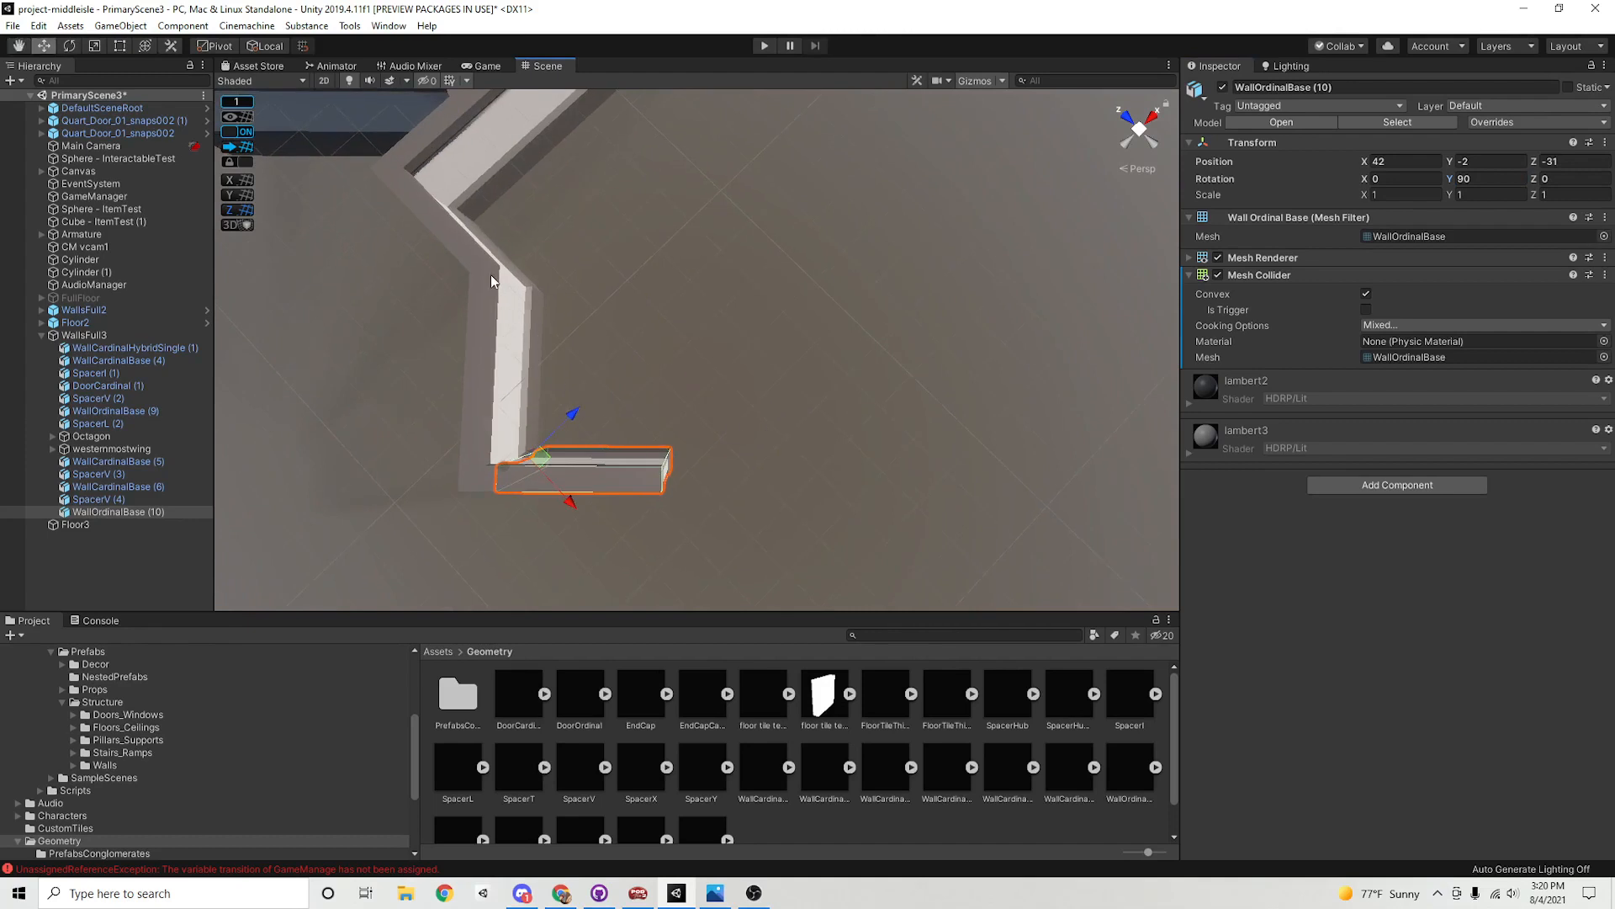
Duplicate the SpacerL connector and move the copy to X 45, Z -34 at the free end of the new ordinal wall
click(492, 274)
key(ctrl+d)
drag(525, 327, 684, 488)
Set the copied SpacerL's Y rotation to 135 so it joins the end of the ordinal wall
click(1480, 180)
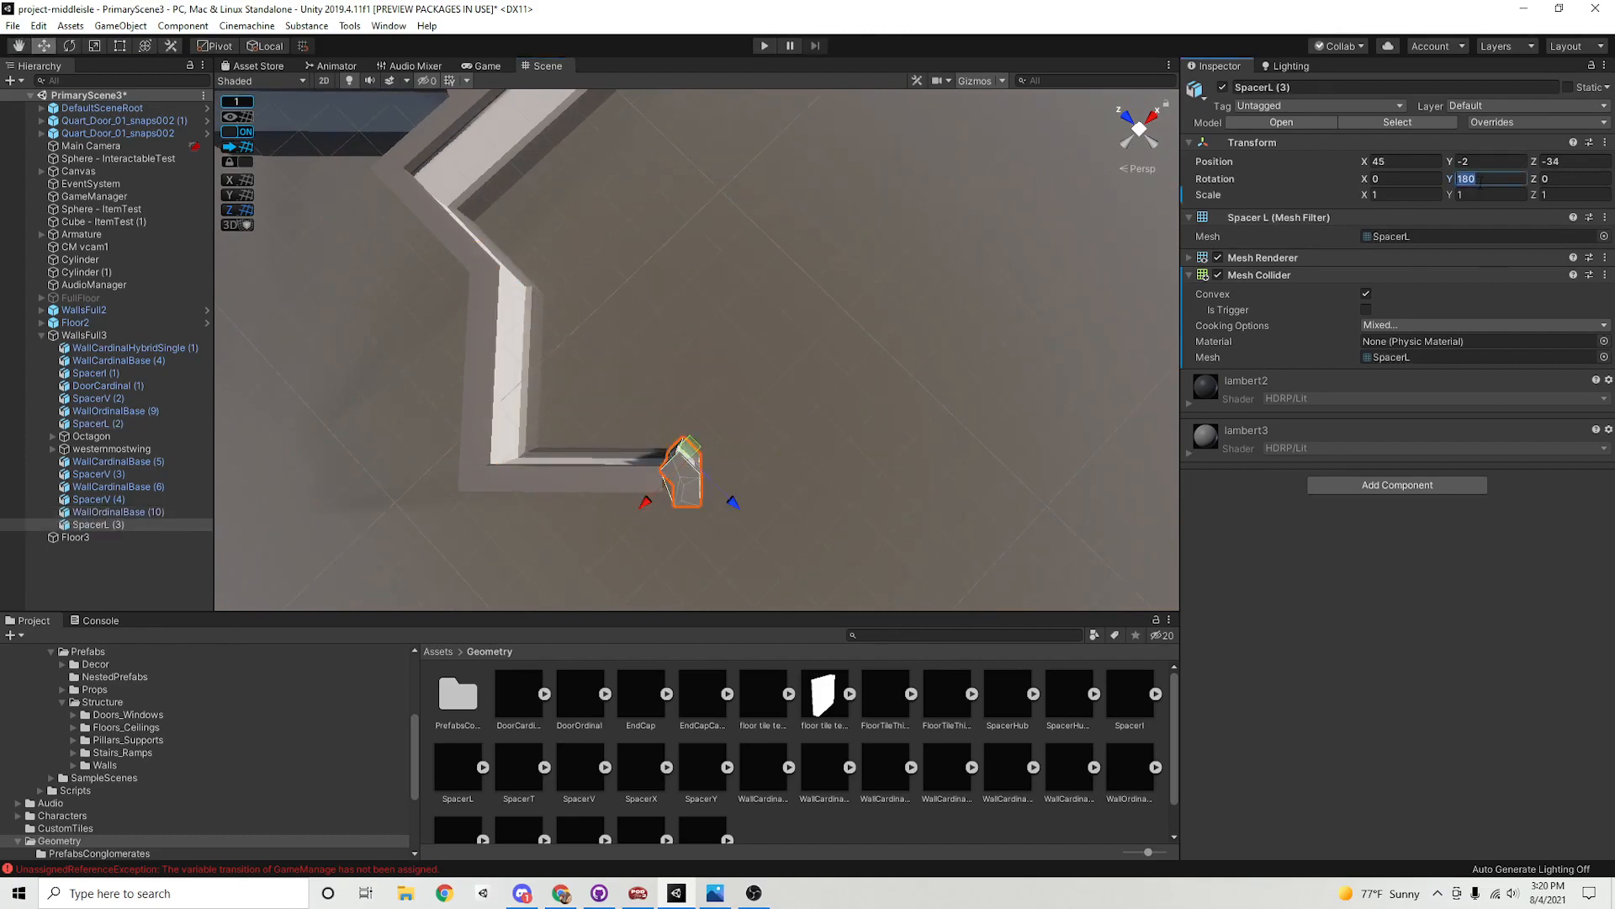
text(45)
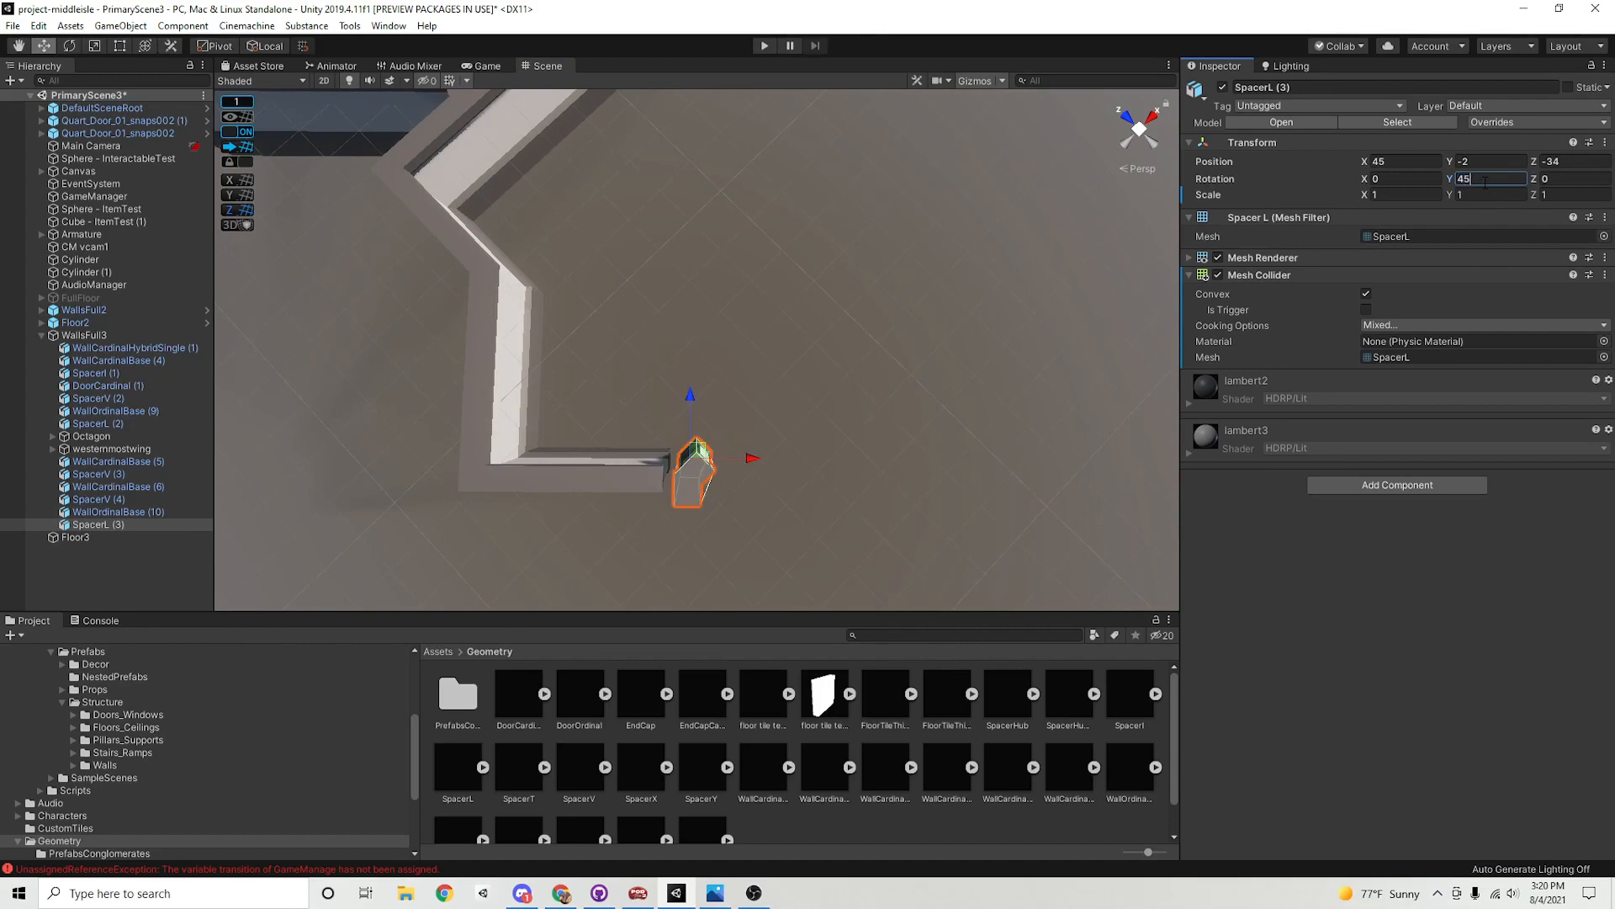
key(Return)
text(-)
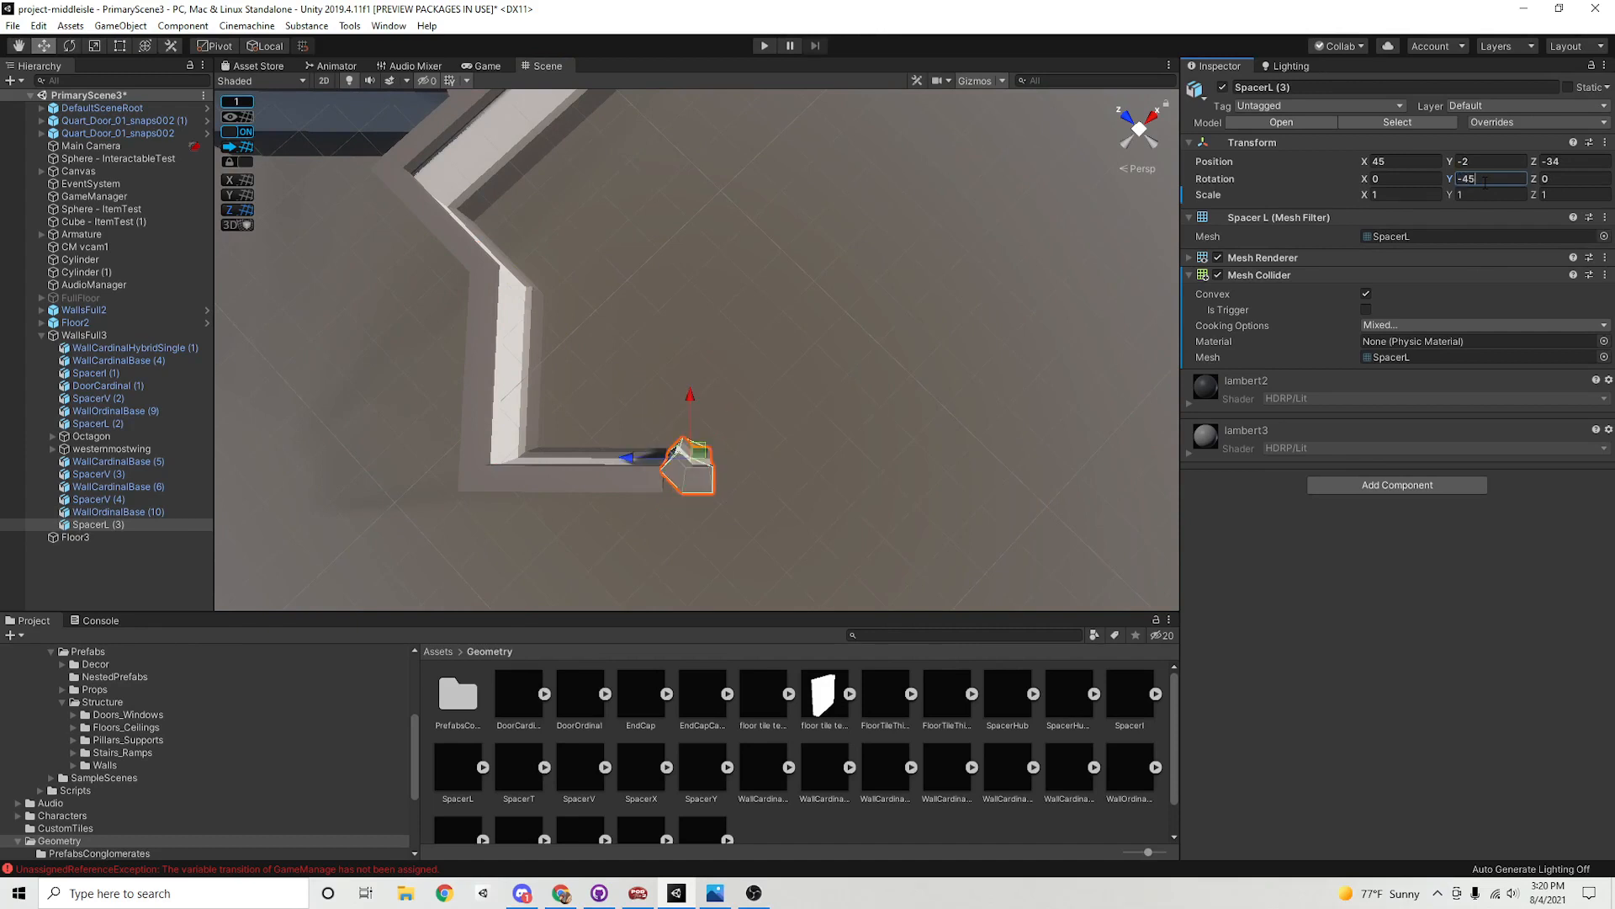
text(13)
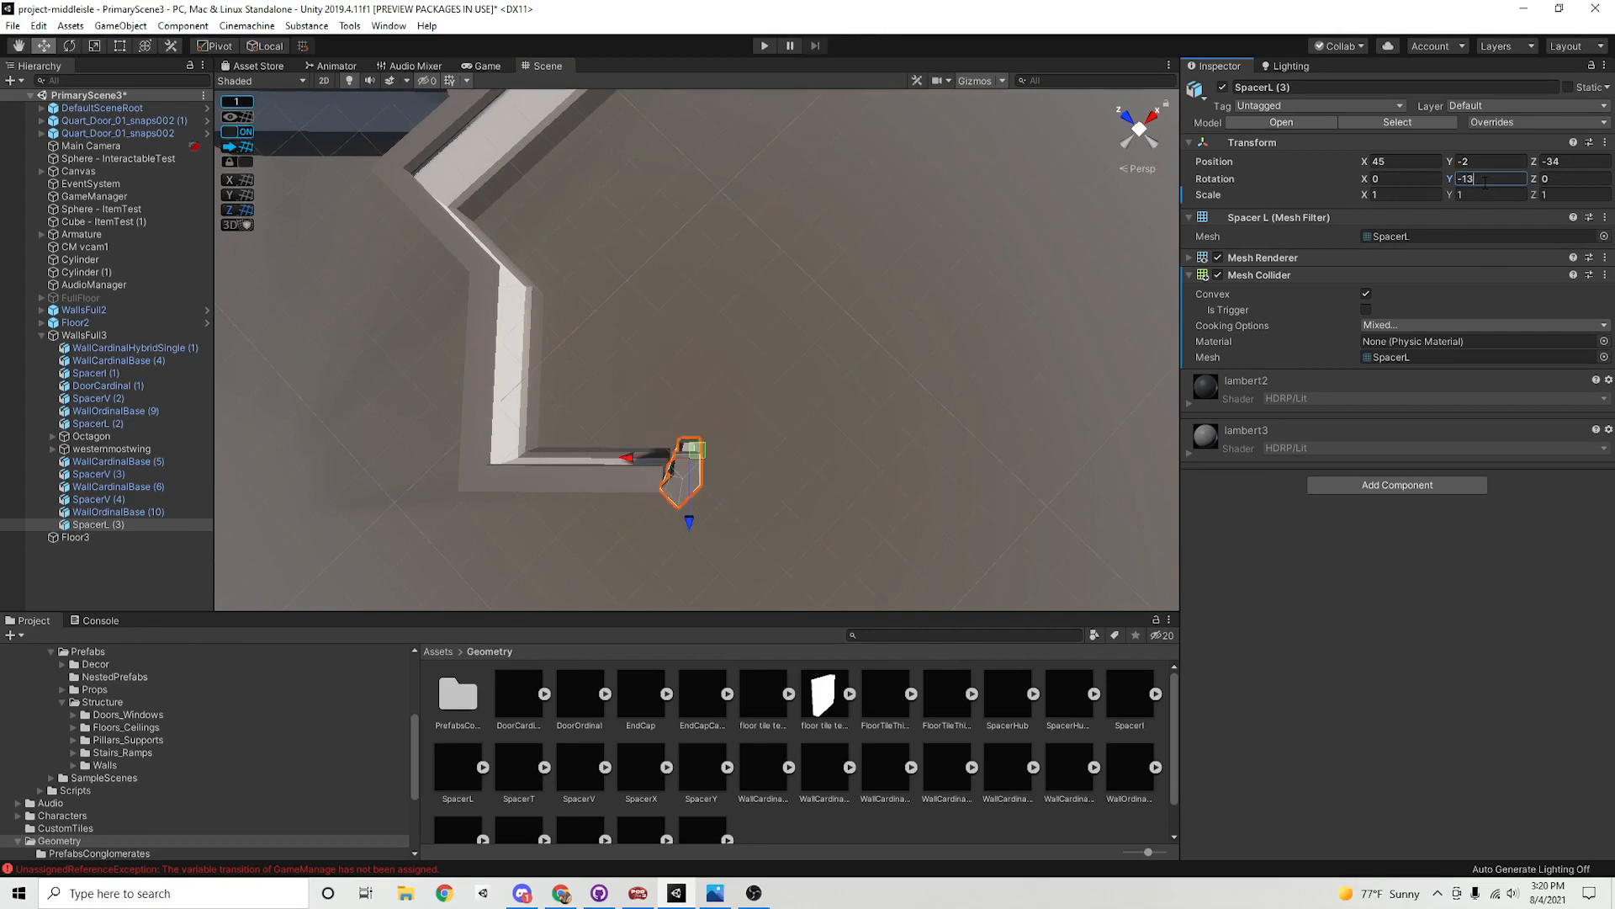
key(BackSpace)
key(BackSpace)
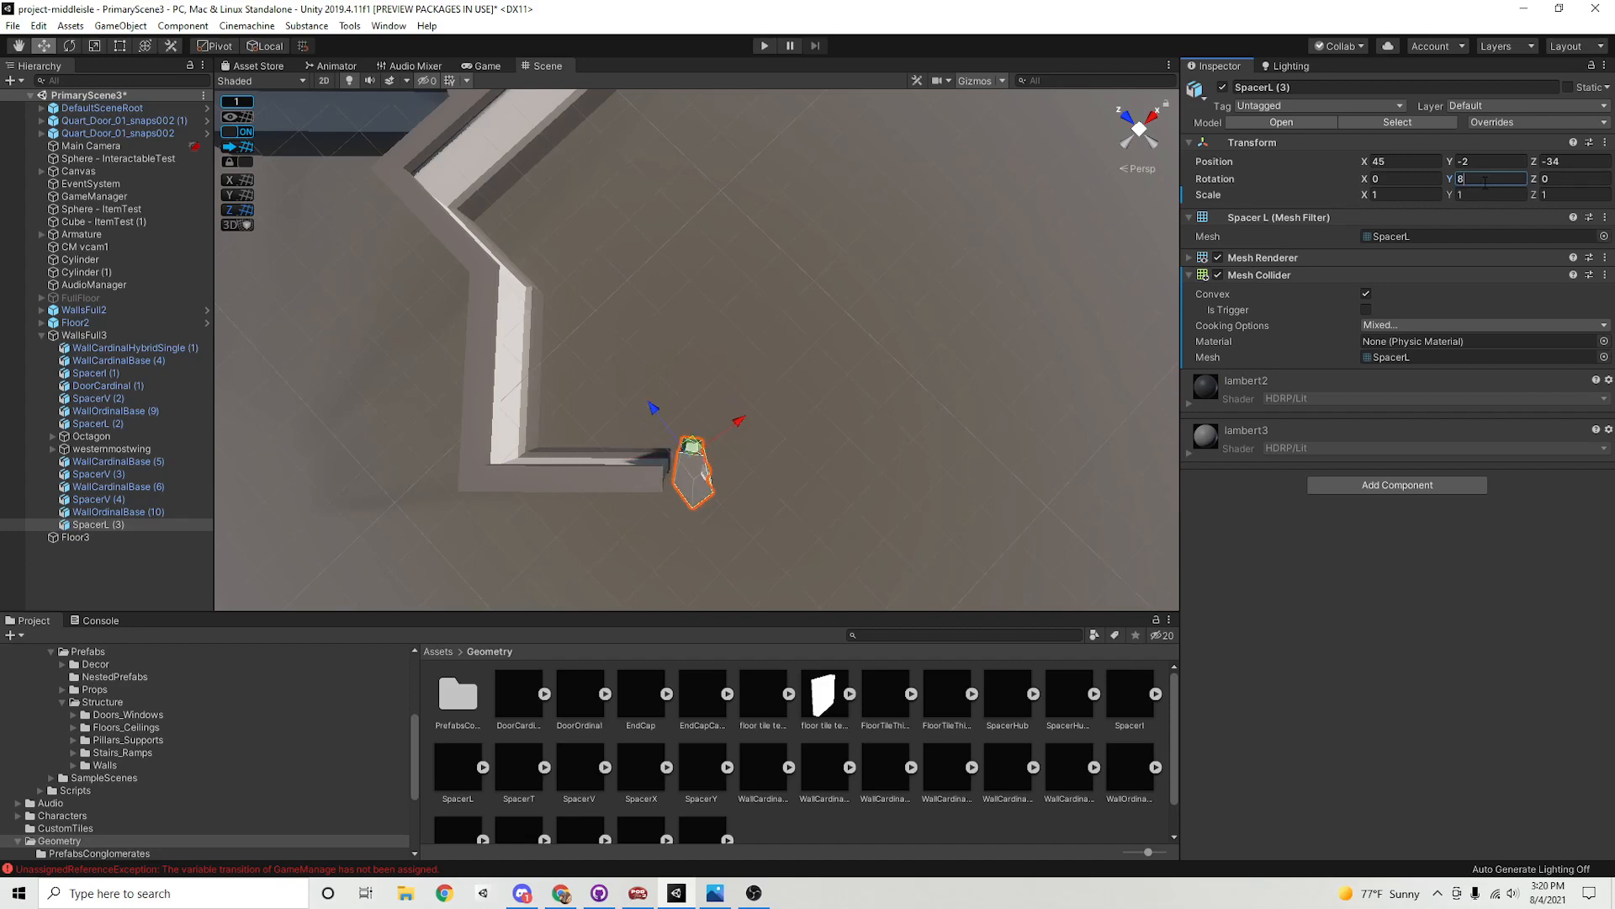
text(180)
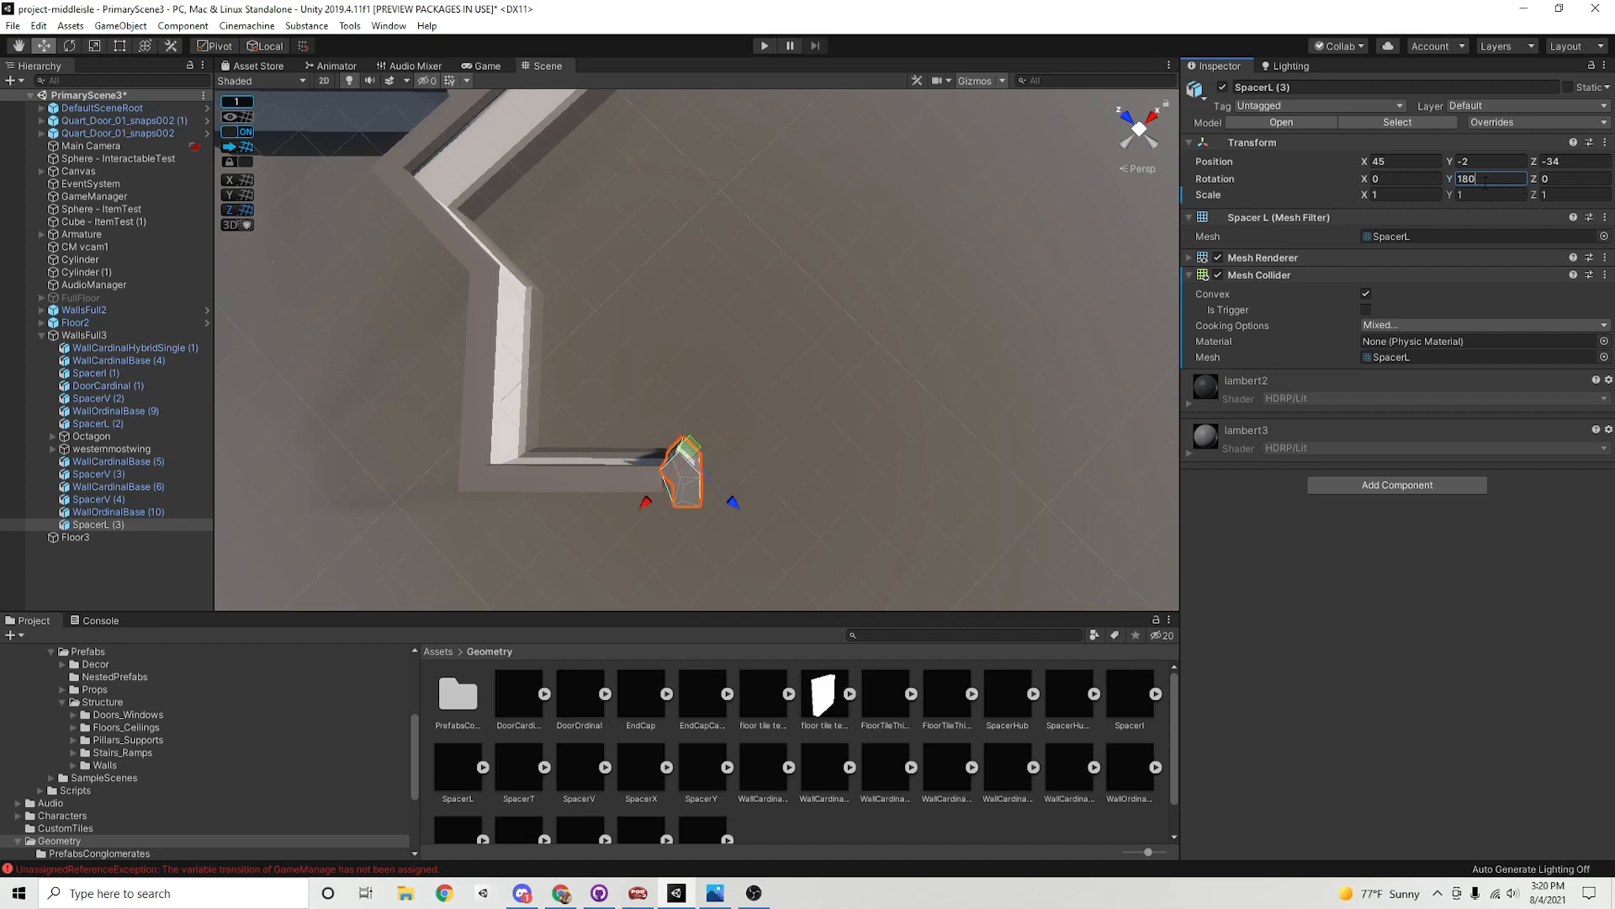
key(BackSpace)
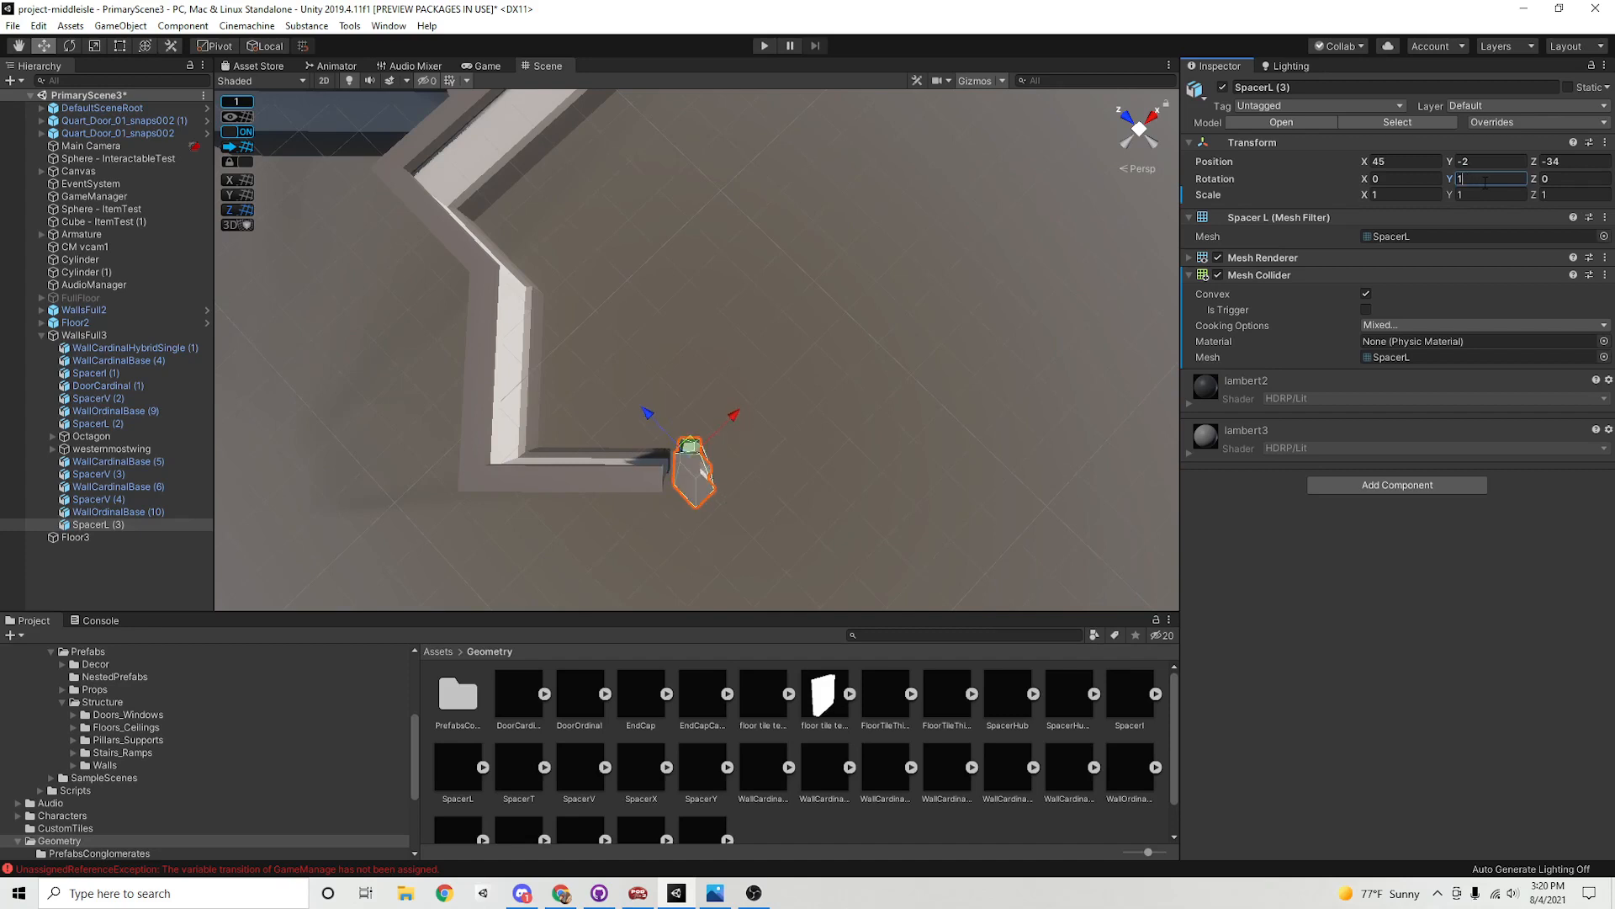
text(35)
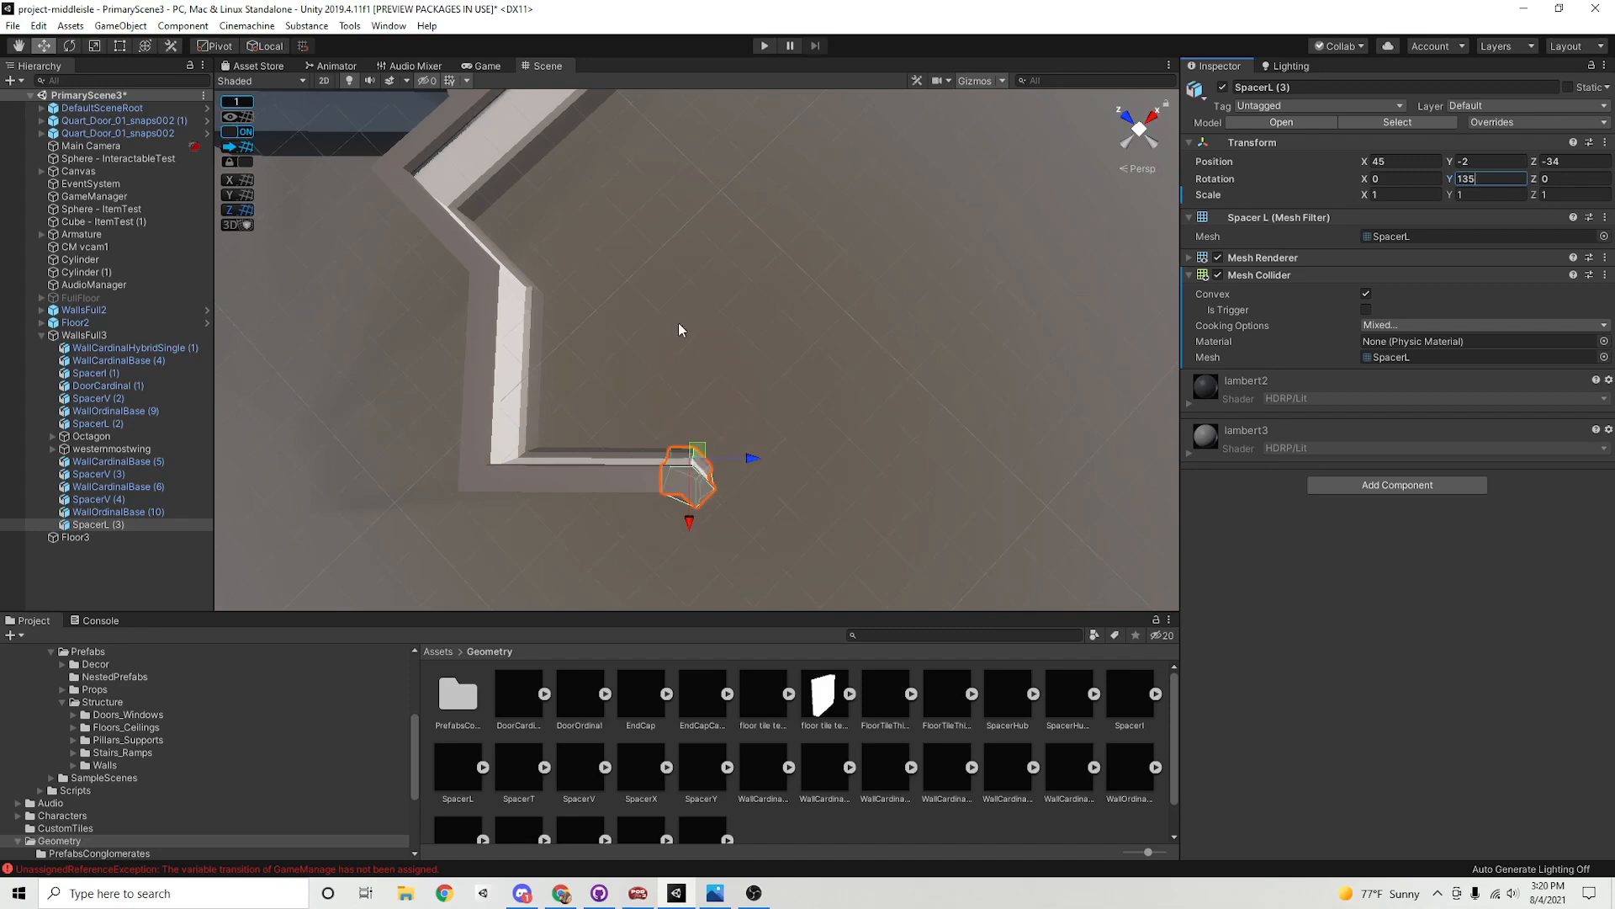
Duplicate the earlier cardinal wall together with its SpacerV corner, and move the copies to X 45 at the free end of the new SpacerL
alt+right_drag(803, 475, 721, 465)
alt+drag(721, 465, 805, 473)
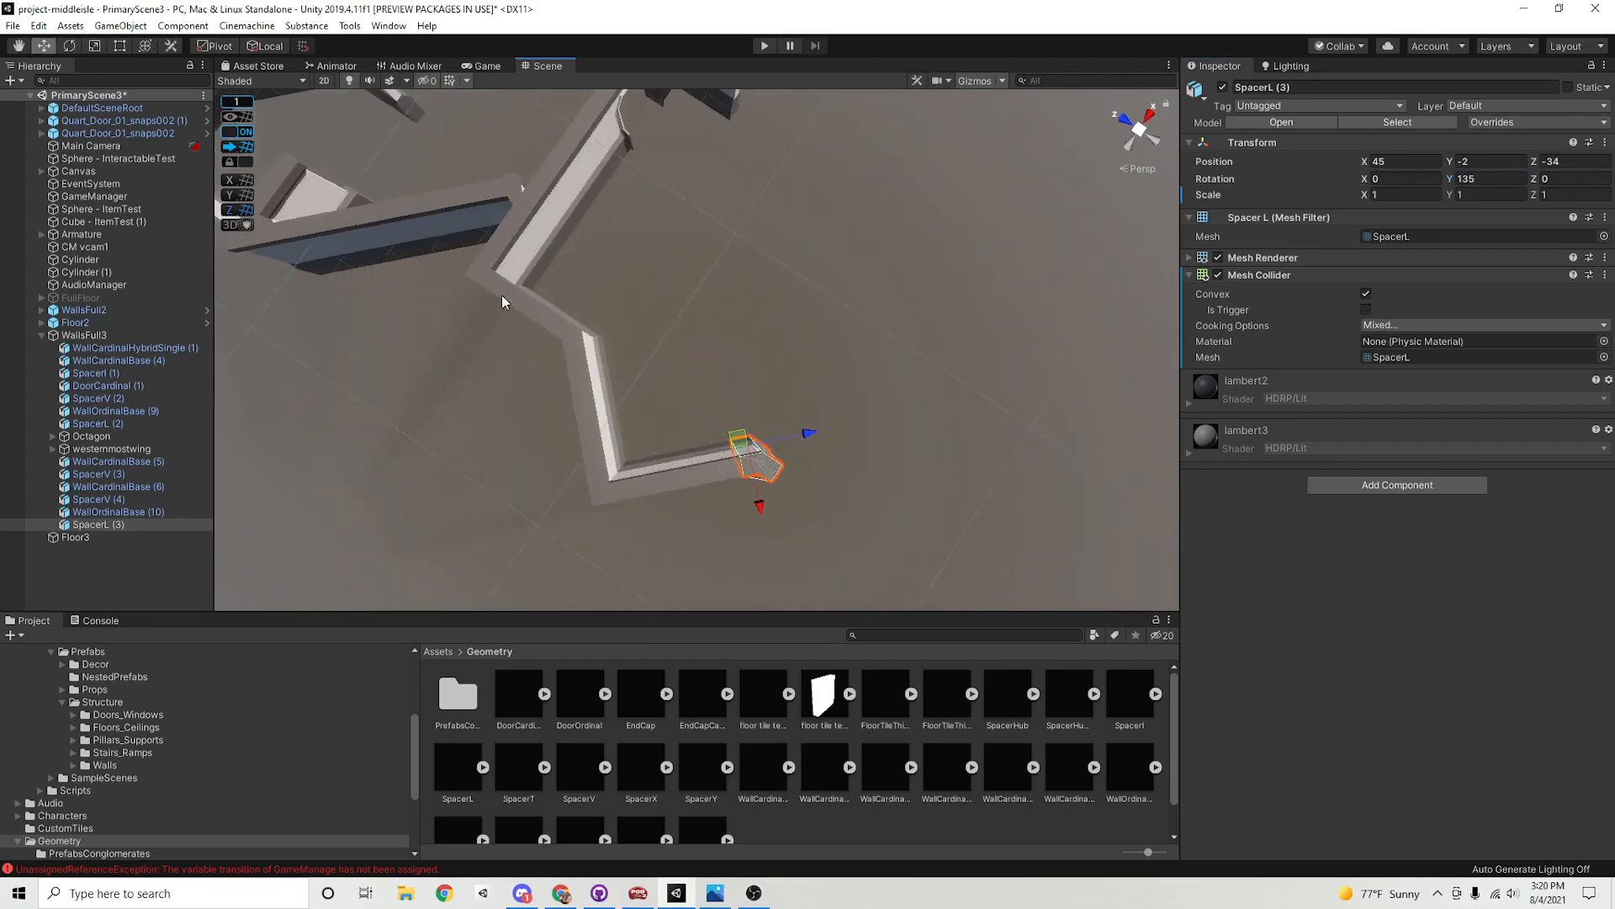
click(501, 292)
shift+click(470, 278)
middle_drag(732, 406, 650, 371)
key(ctrl+d)
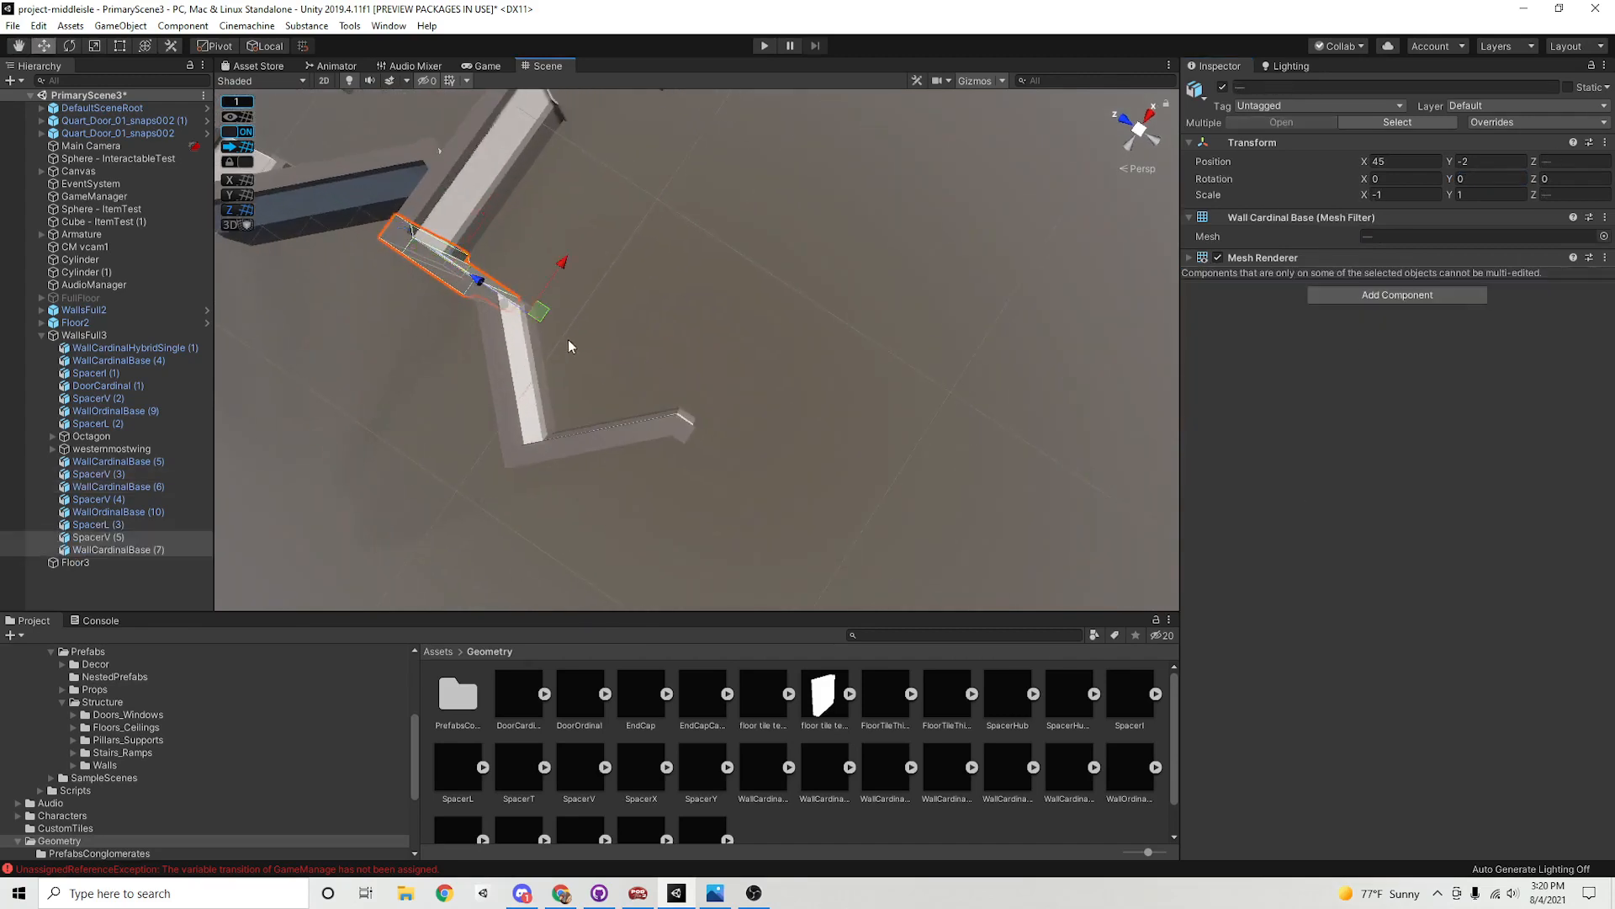
drag(539, 322, 768, 449)
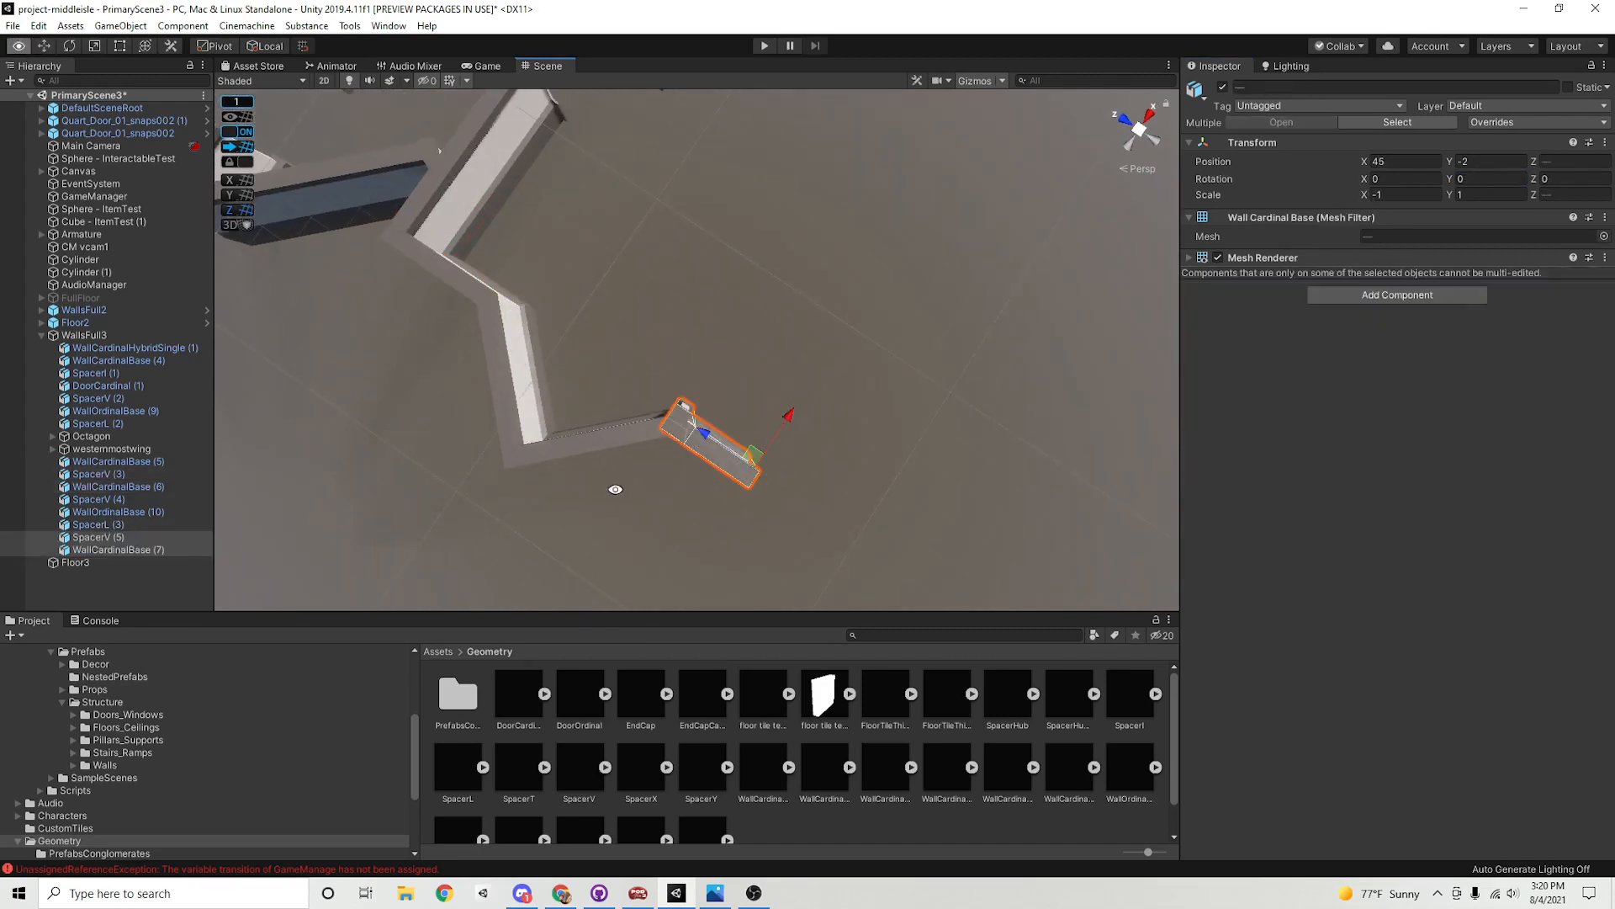
Set the X scale to 1 and the Y rotation to 90 on both copied pieces
alt+drag(614, 490, 739, 460)
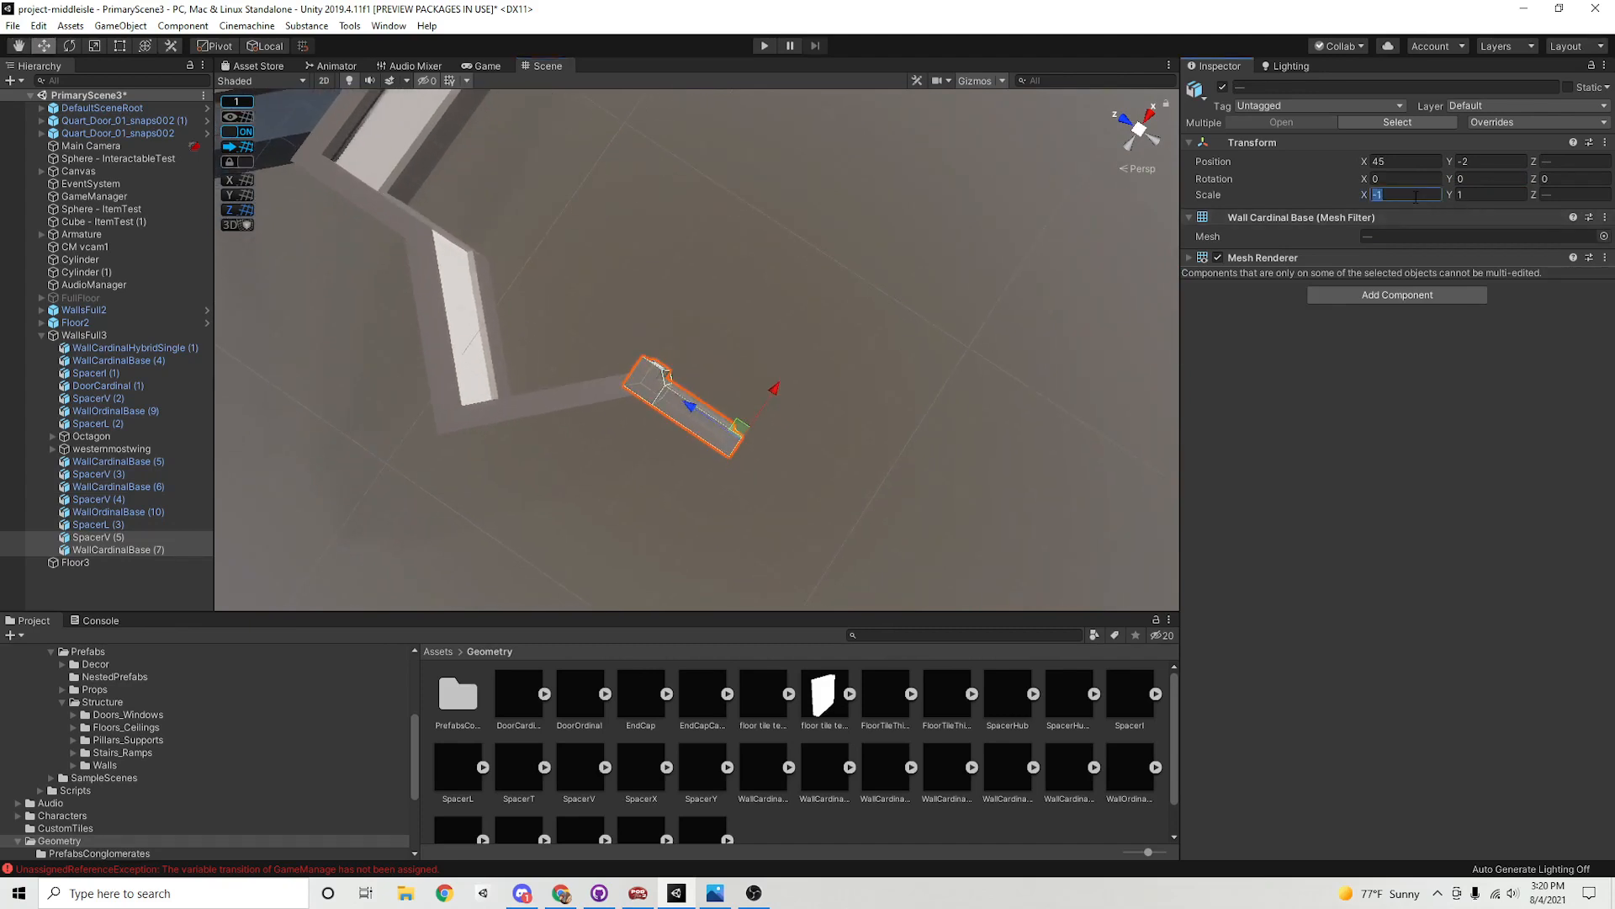
text(1)
click(1490, 178)
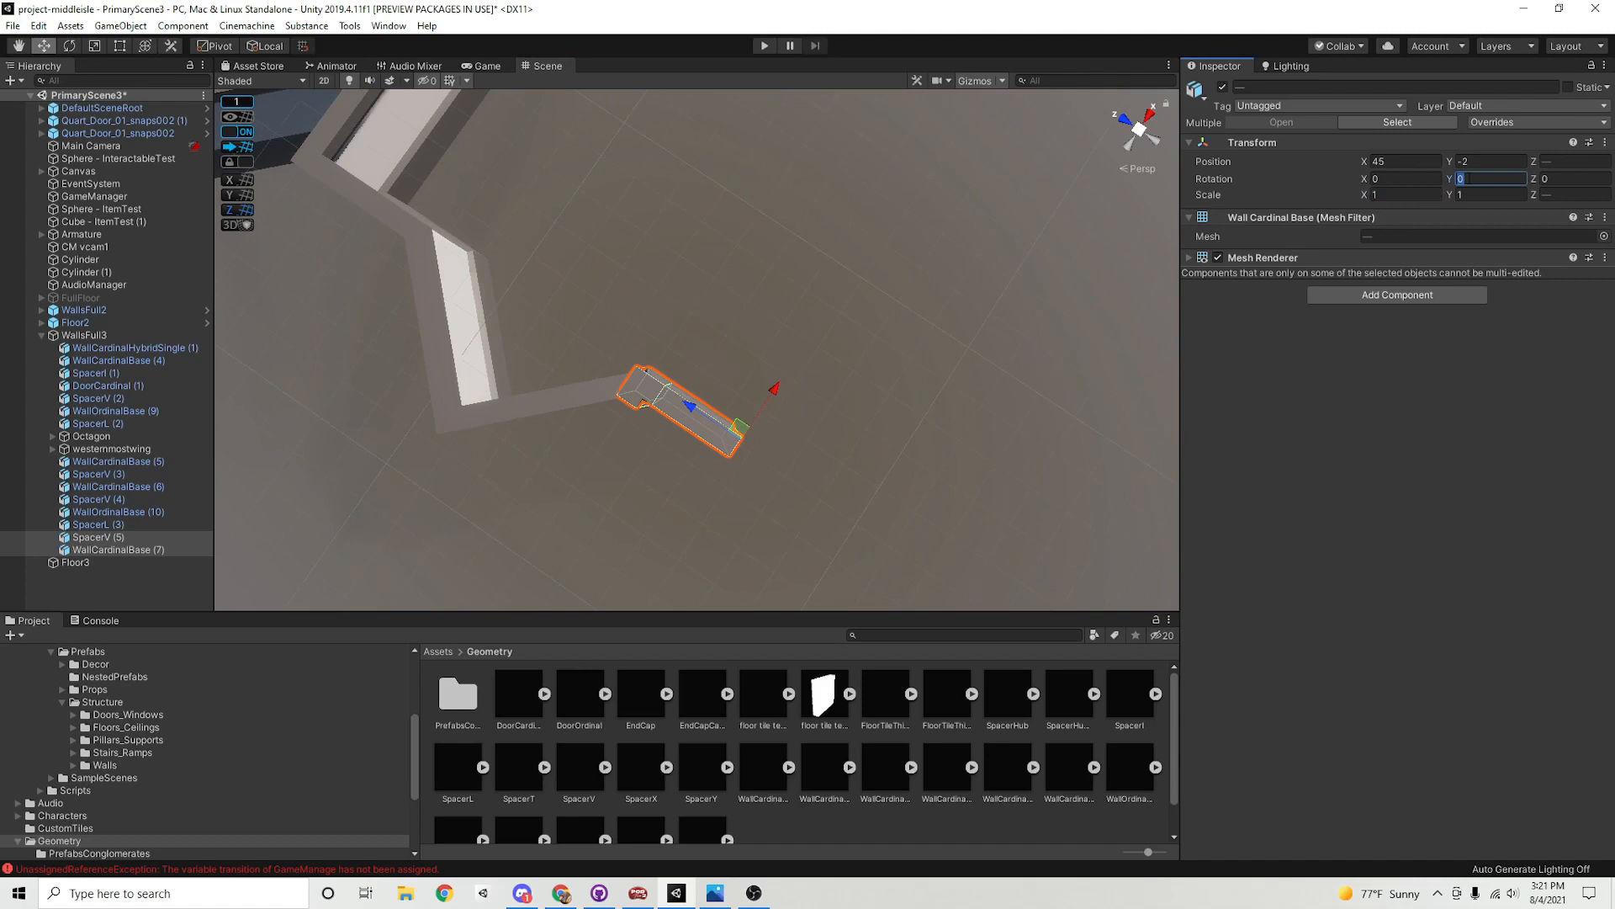
text(90)
Set the copied cardinal wall's Y rotation to 0 and place it at X 45, Z -37 against the SpacerL
drag(737, 430, 687, 438)
click(900, 498)
click(1486, 176)
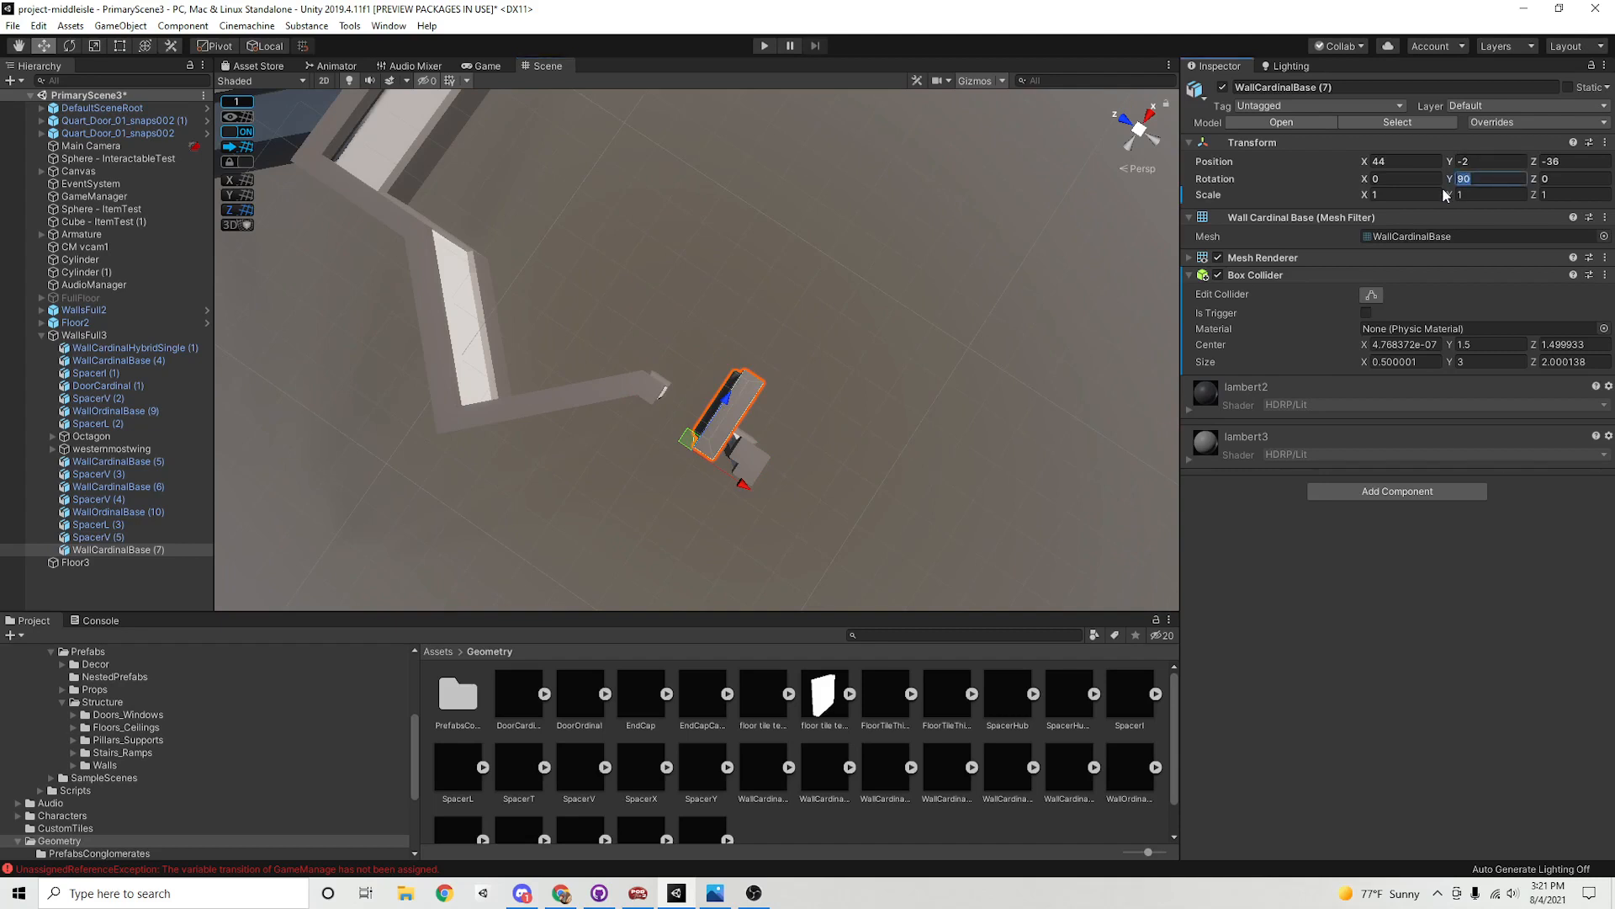
text(0)
key(Return)
drag(707, 458, 763, 423)
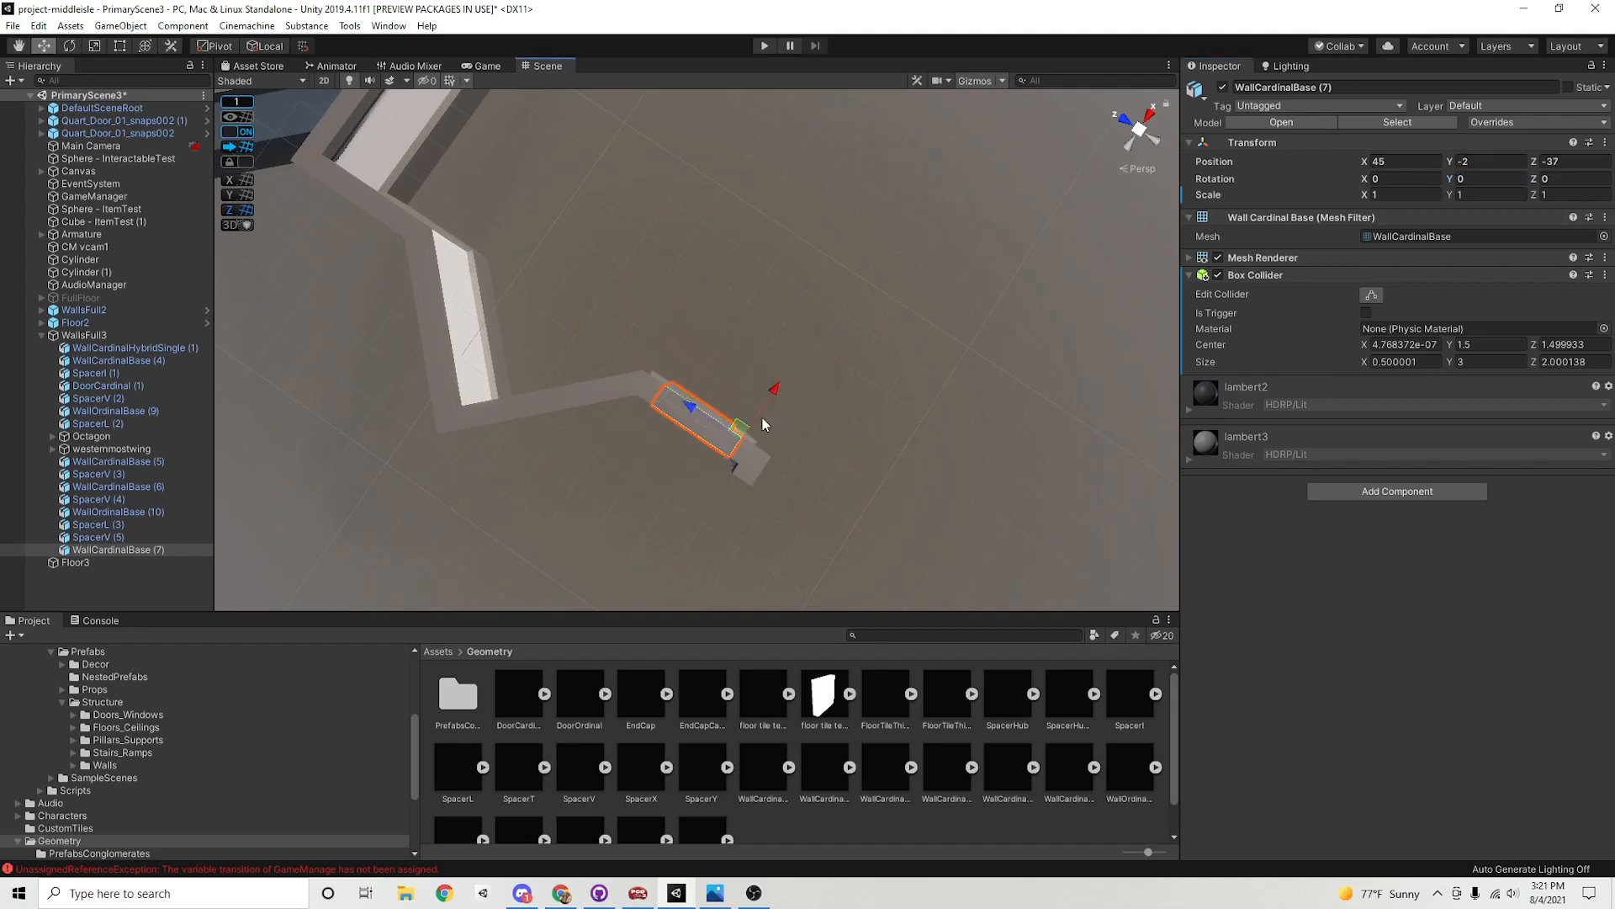
Set the copied SpacerV's Y rotation to 180 at the end of the new cardinal wall
click(865, 459)
scroll(792, 440, down, 5)
click(721, 425)
scroll(917, 443, up, 10)
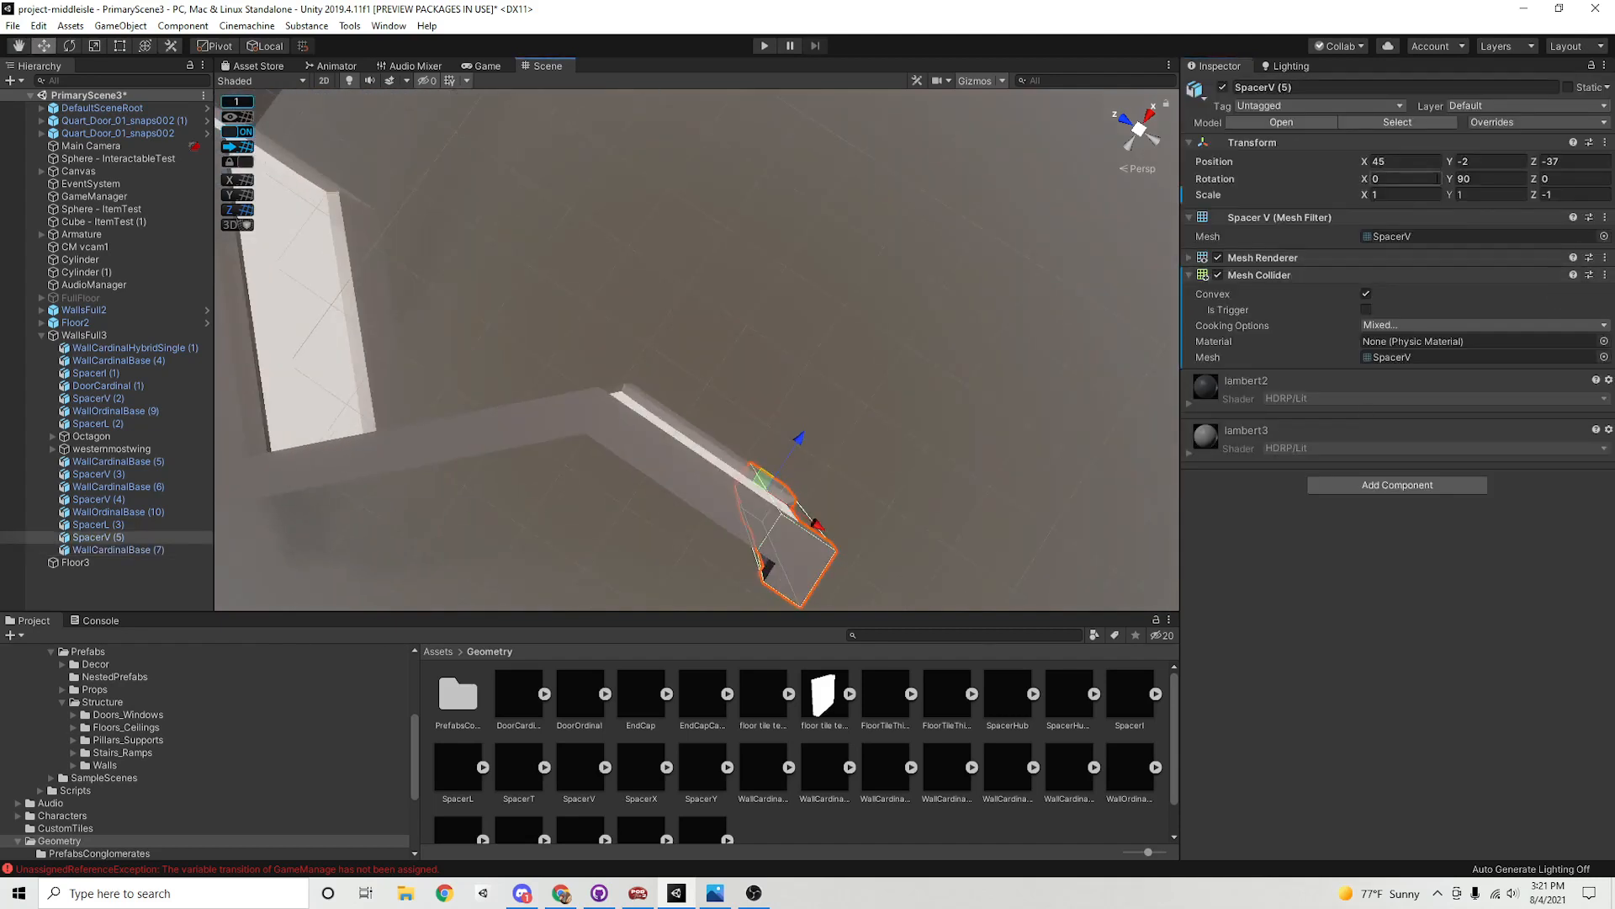
click(1482, 178)
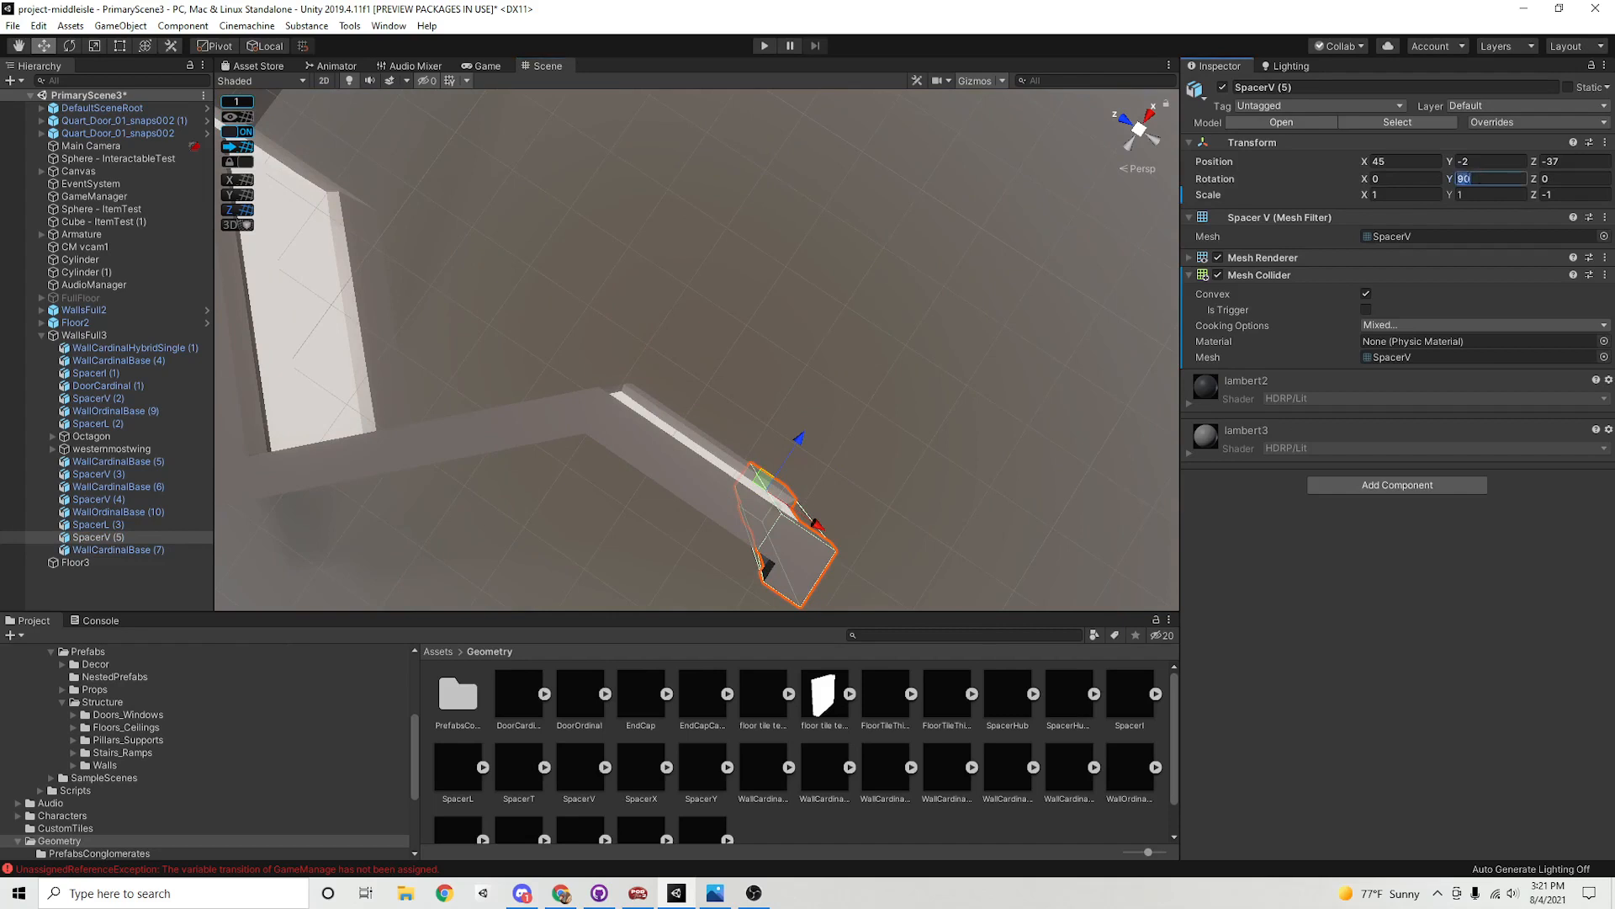
key(BackSpace)
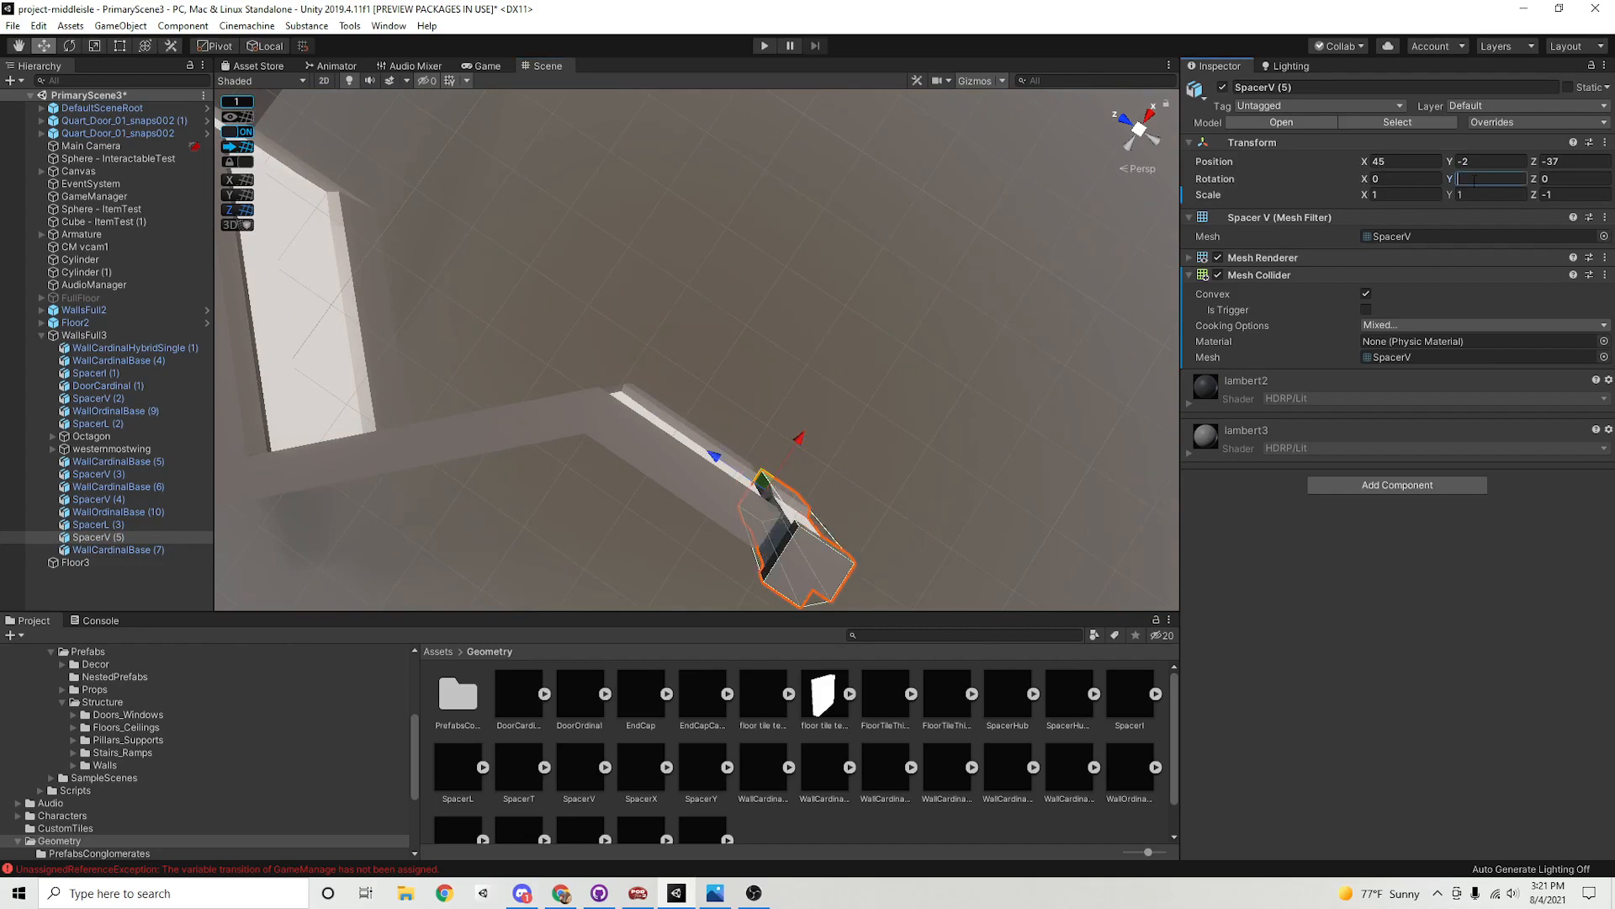
text(180)
click(958, 315)
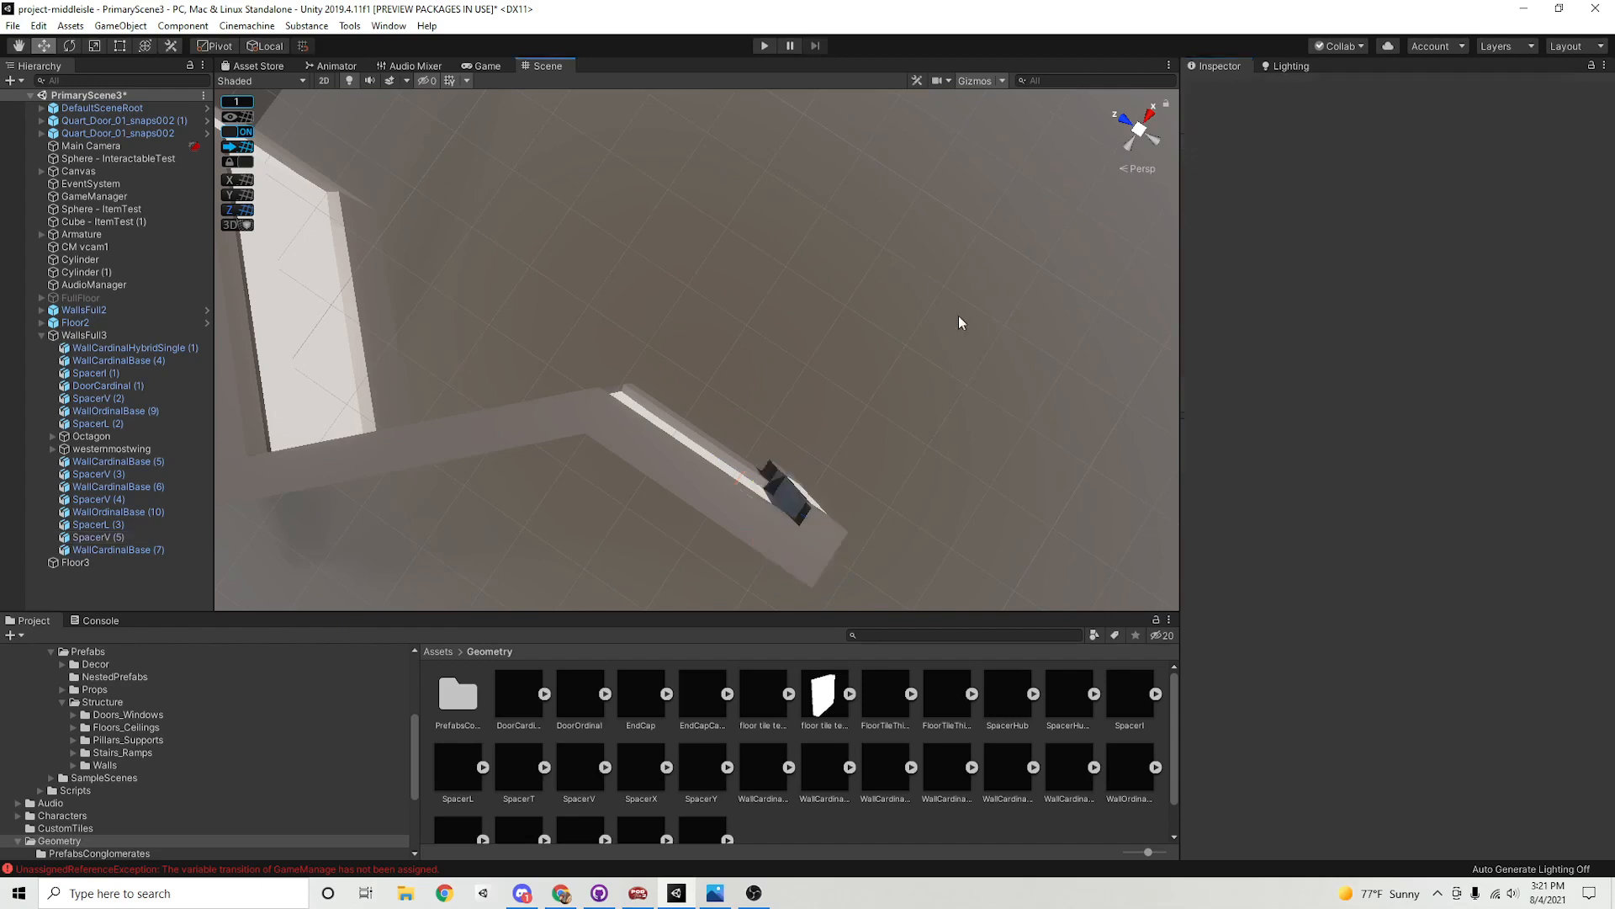
Duplicate the cardinal wall and SpacerI beside the doorway, and move the copies to X 46, Z -37 at the new SpacerV corner
alt+right_drag(958, 316, 713, 465)
alt+right_drag(926, 395, 884, 462)
alt+drag(884, 462, 582, 440)
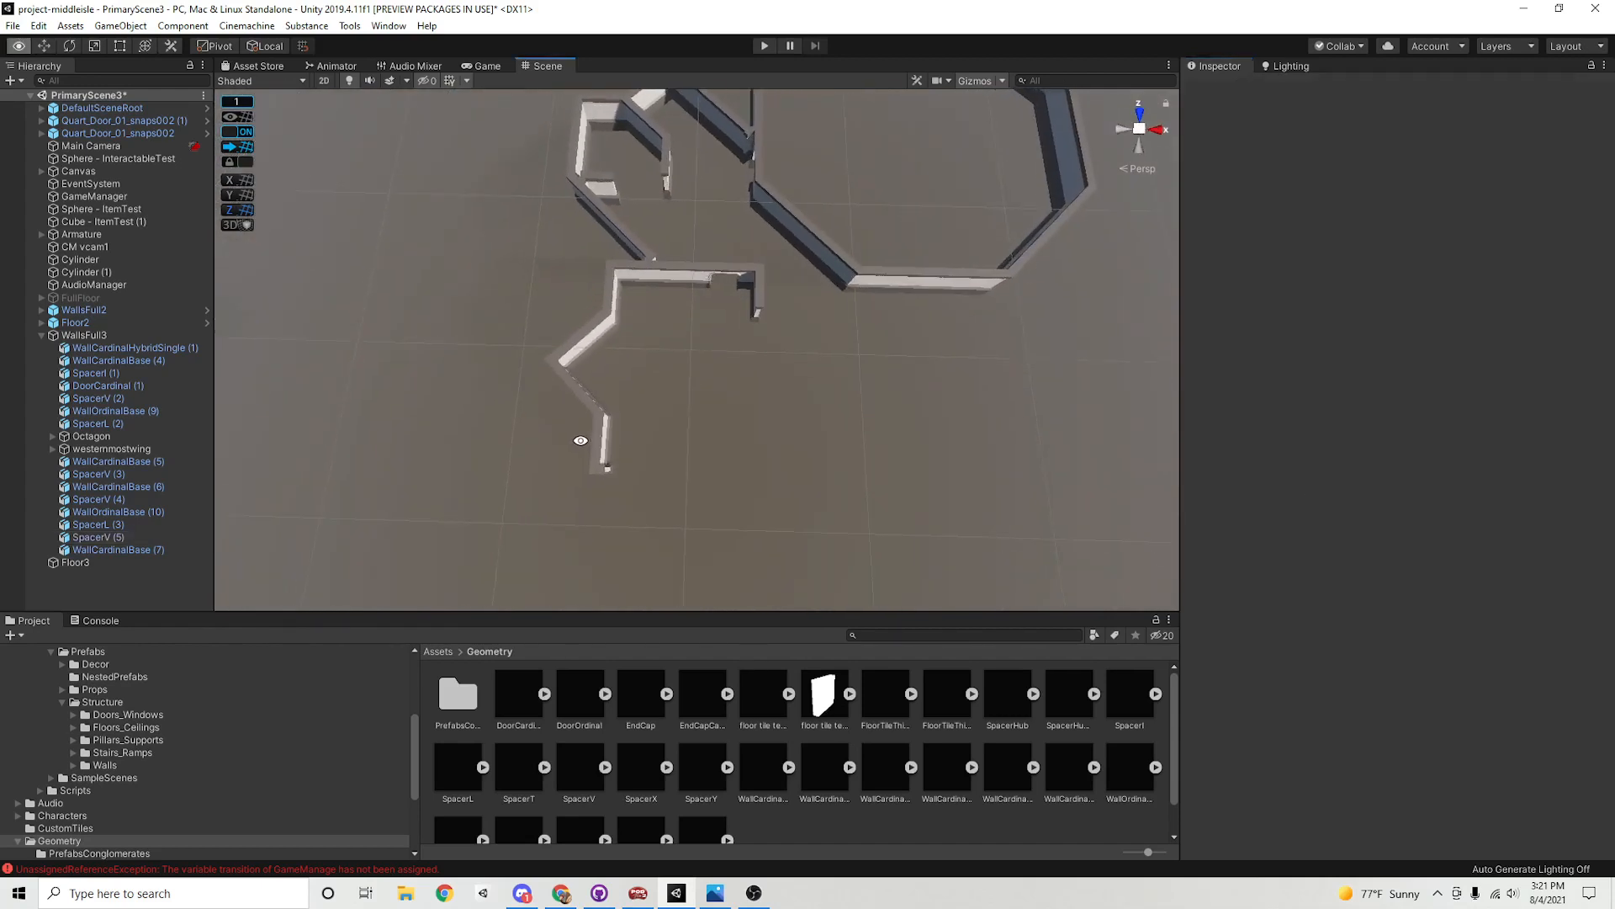
alt+right_drag(629, 281, 867, 384)
alt+drag(678, 396, 684, 370)
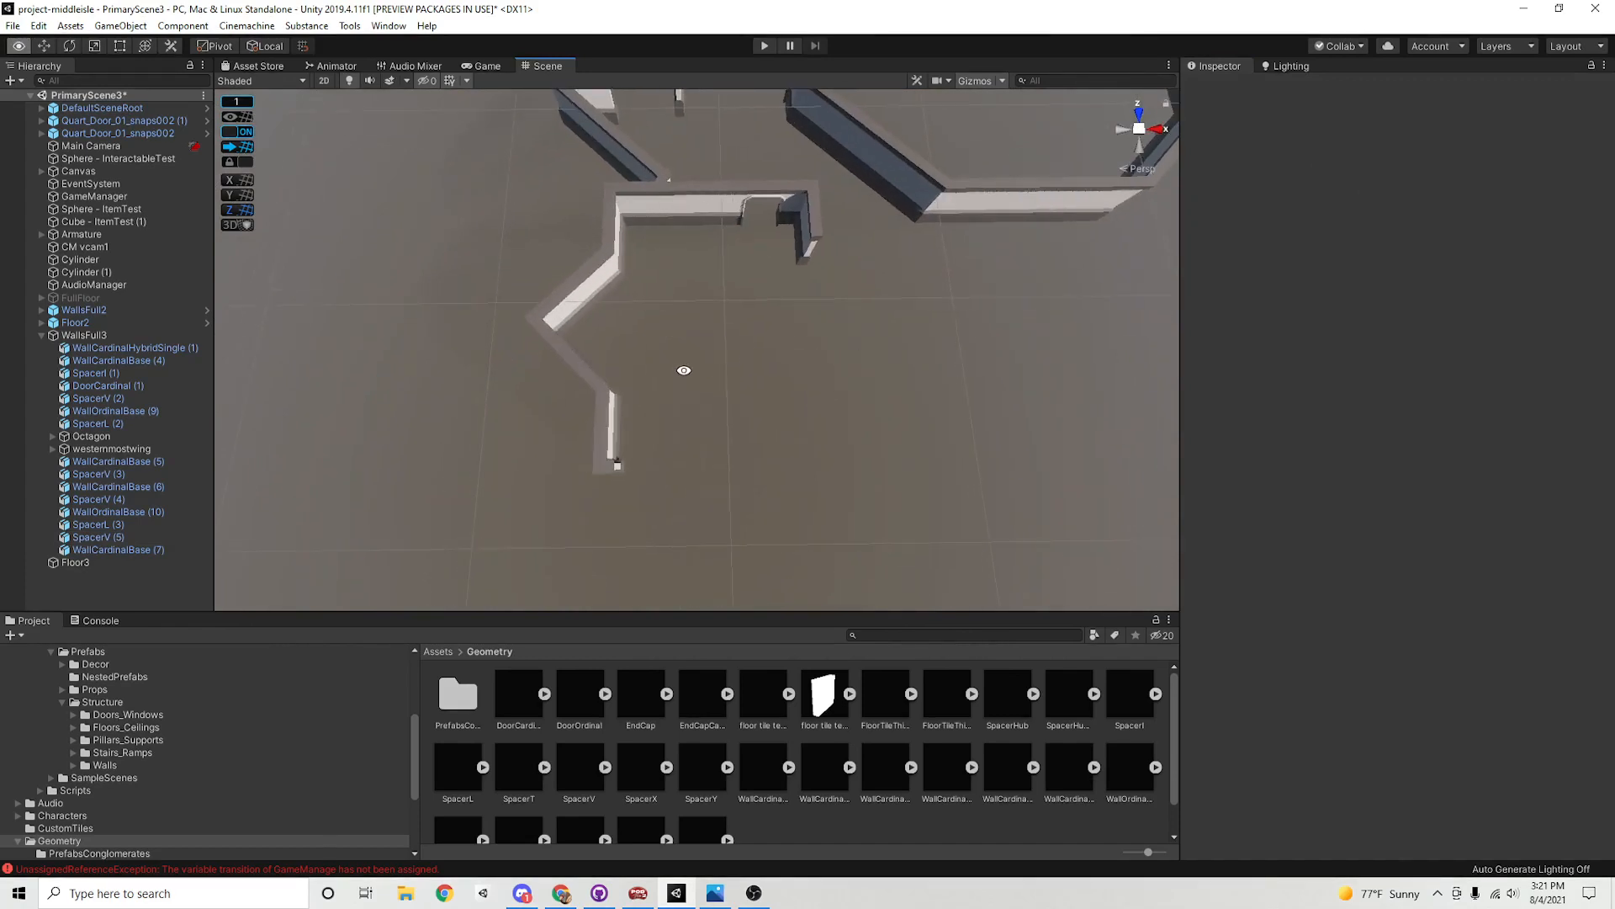
click(702, 198)
alt+right_drag(697, 197, 827, 223)
middle_drag(827, 223, 847, 412)
shift+click(673, 248)
middle_drag(797, 360, 826, 221)
alt+right_drag(826, 221, 667, 328)
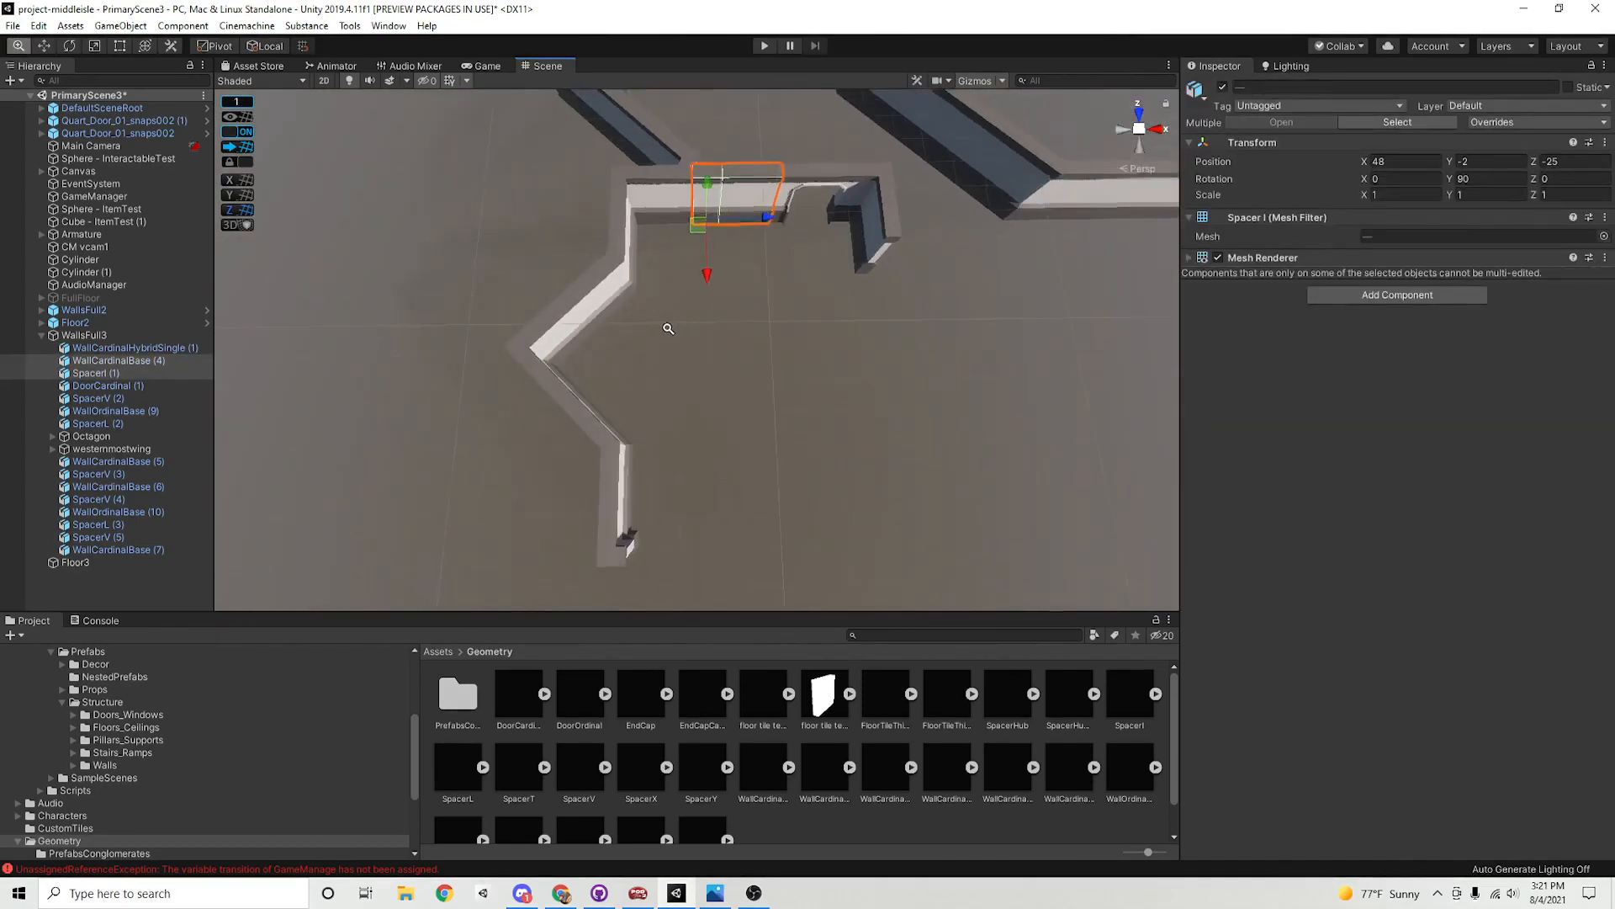
middle_drag(711, 387, 710, 335)
key(ctrl+d)
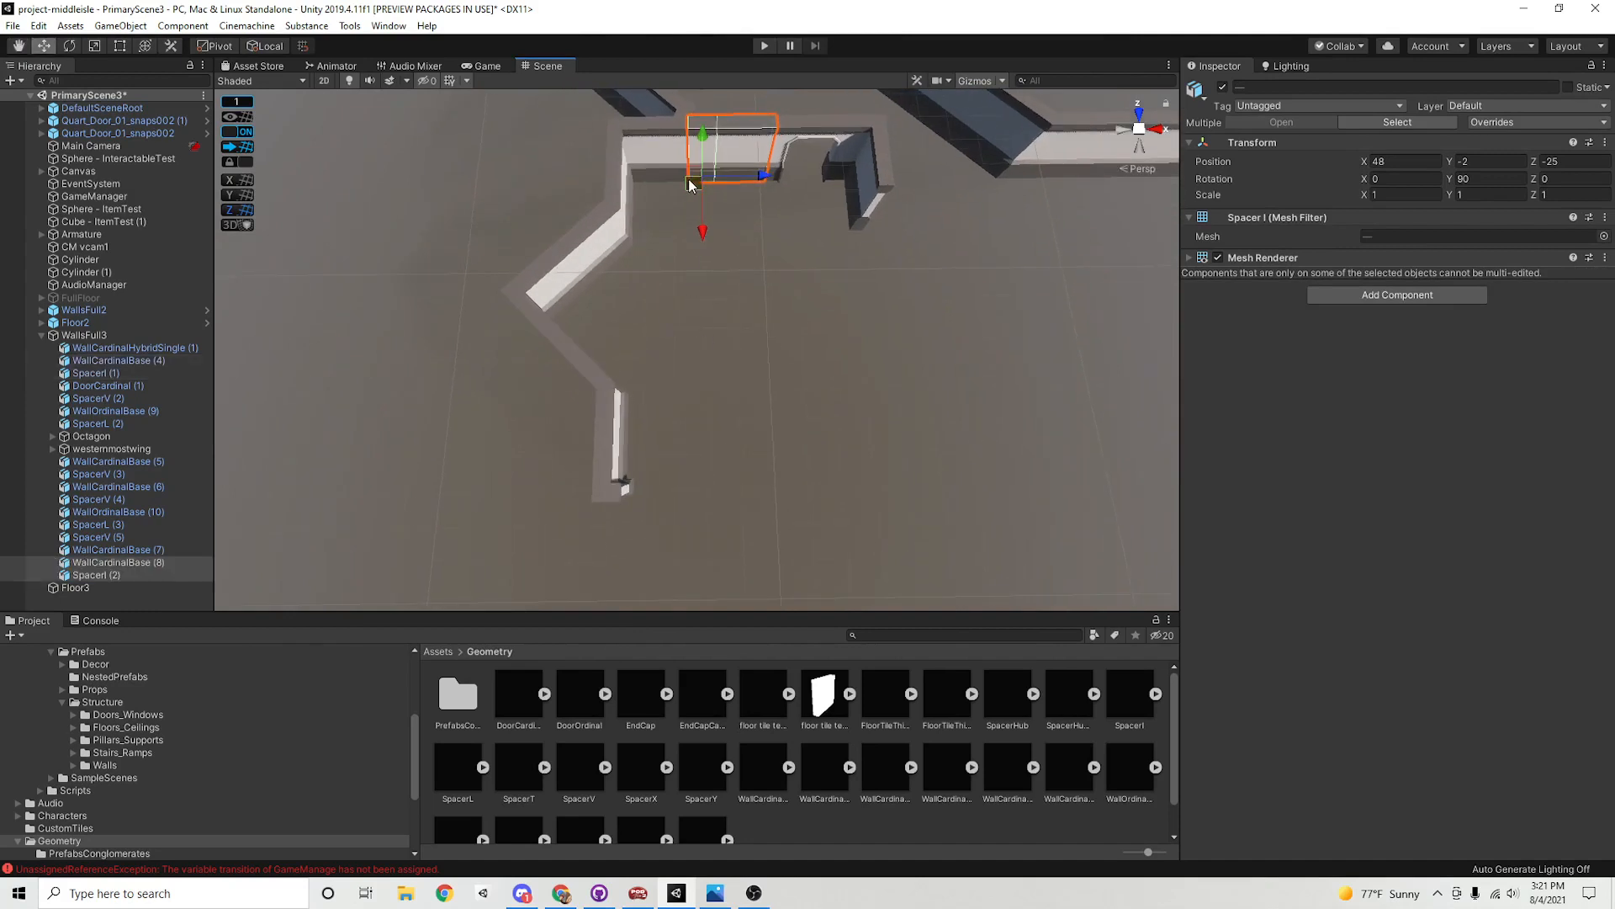
drag(688, 183, 639, 501)
Set the copied wall and SpacerI's Y rotation to 270 and move them to X 48, Z -37 so they continue from the corner
alt+right_drag(638, 500, 1249, 251)
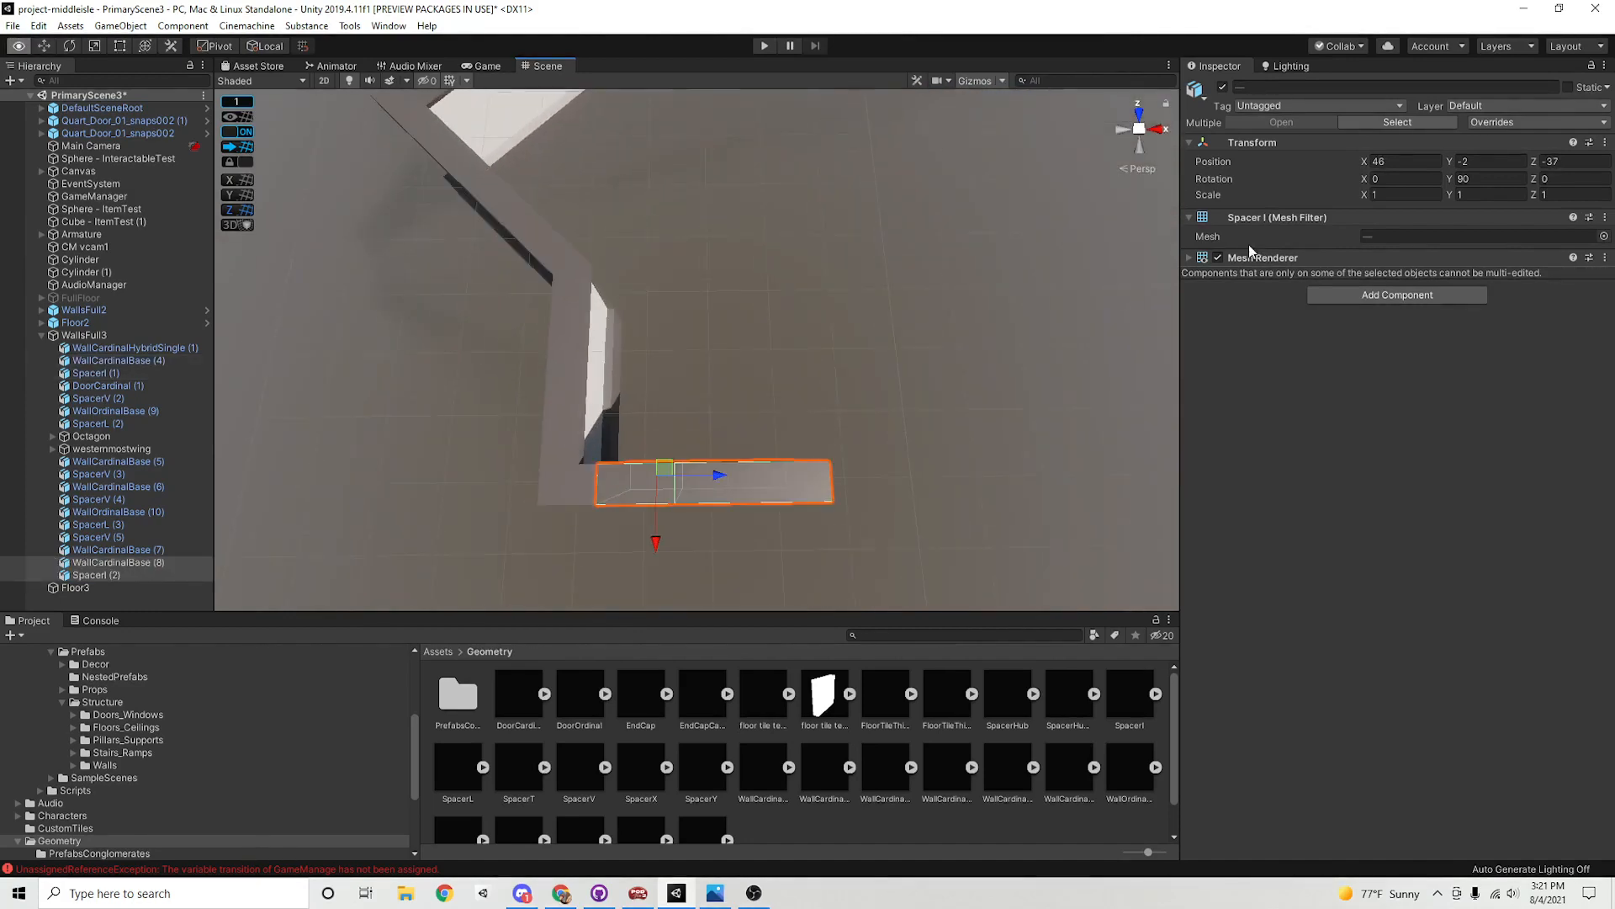
click(1483, 178)
text(270)
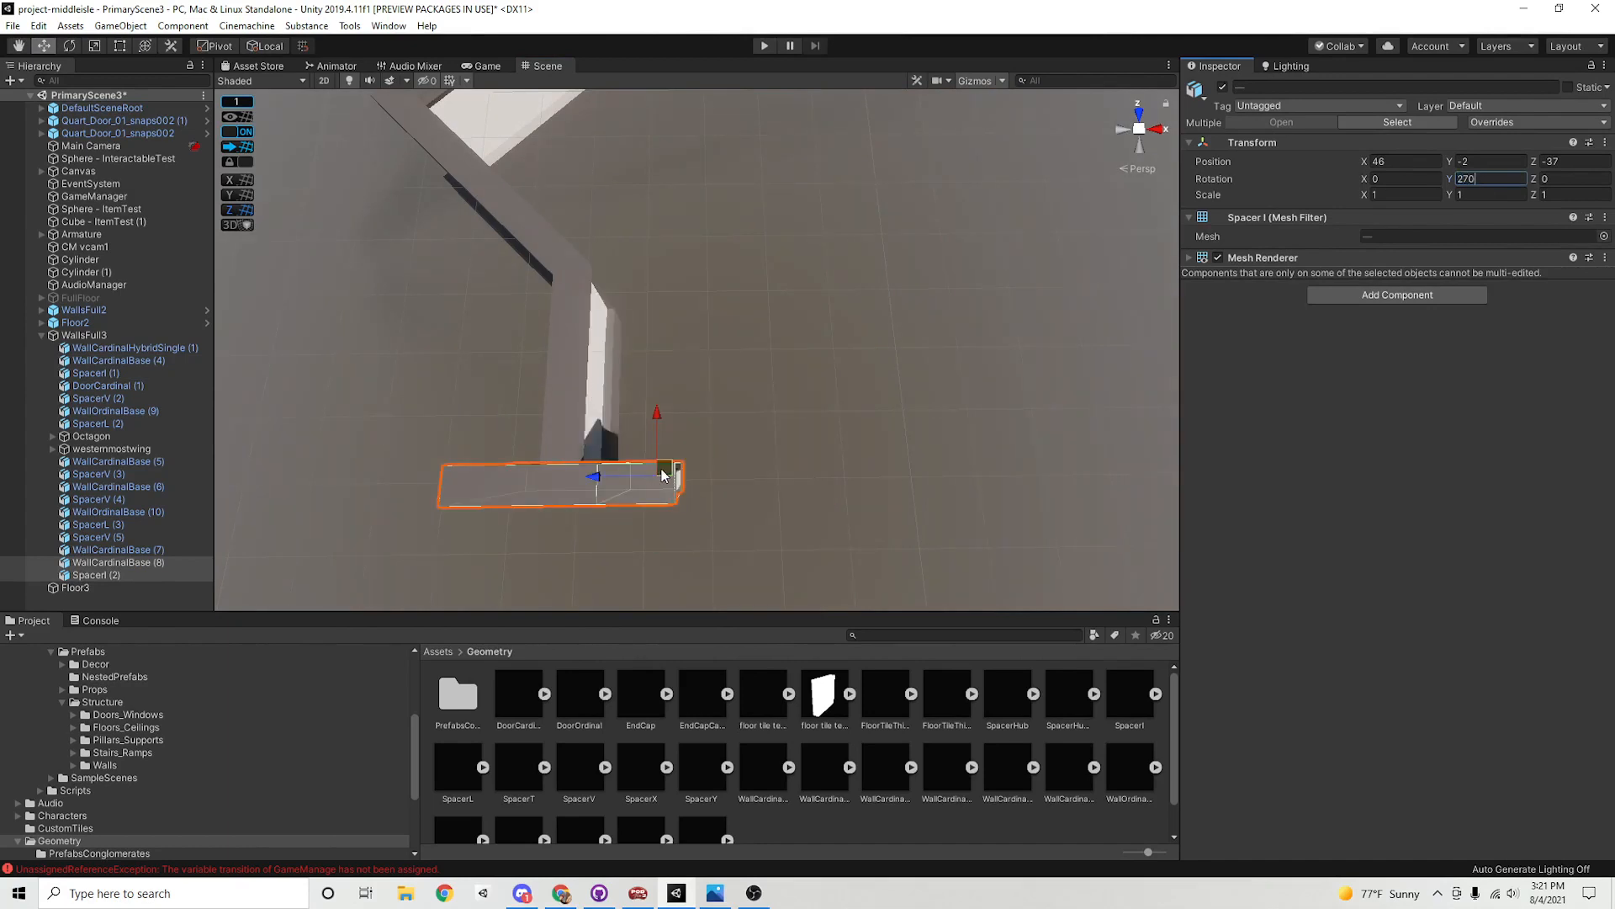
drag(601, 476, 779, 483)
click(581, 493)
click(744, 492)
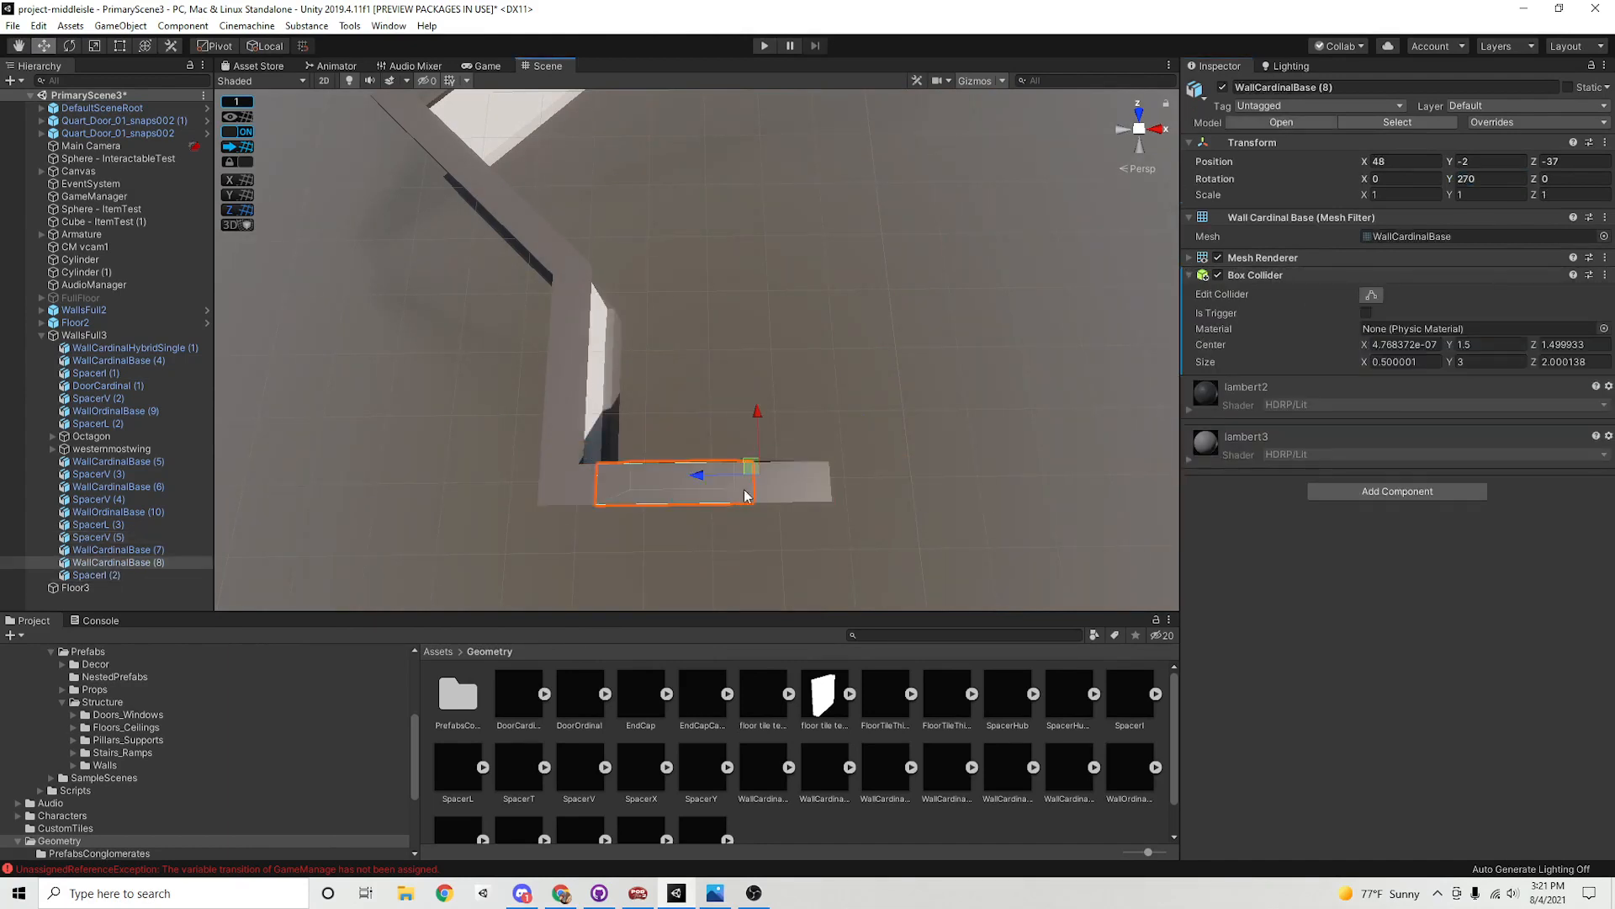
click(789, 489)
Duplicate the new cardinal wall and move the copy to X 51, Z -37, beyond the SpacerI
alt+right_drag(1035, 454, 960, 454)
alt+drag(959, 454, 879, 490)
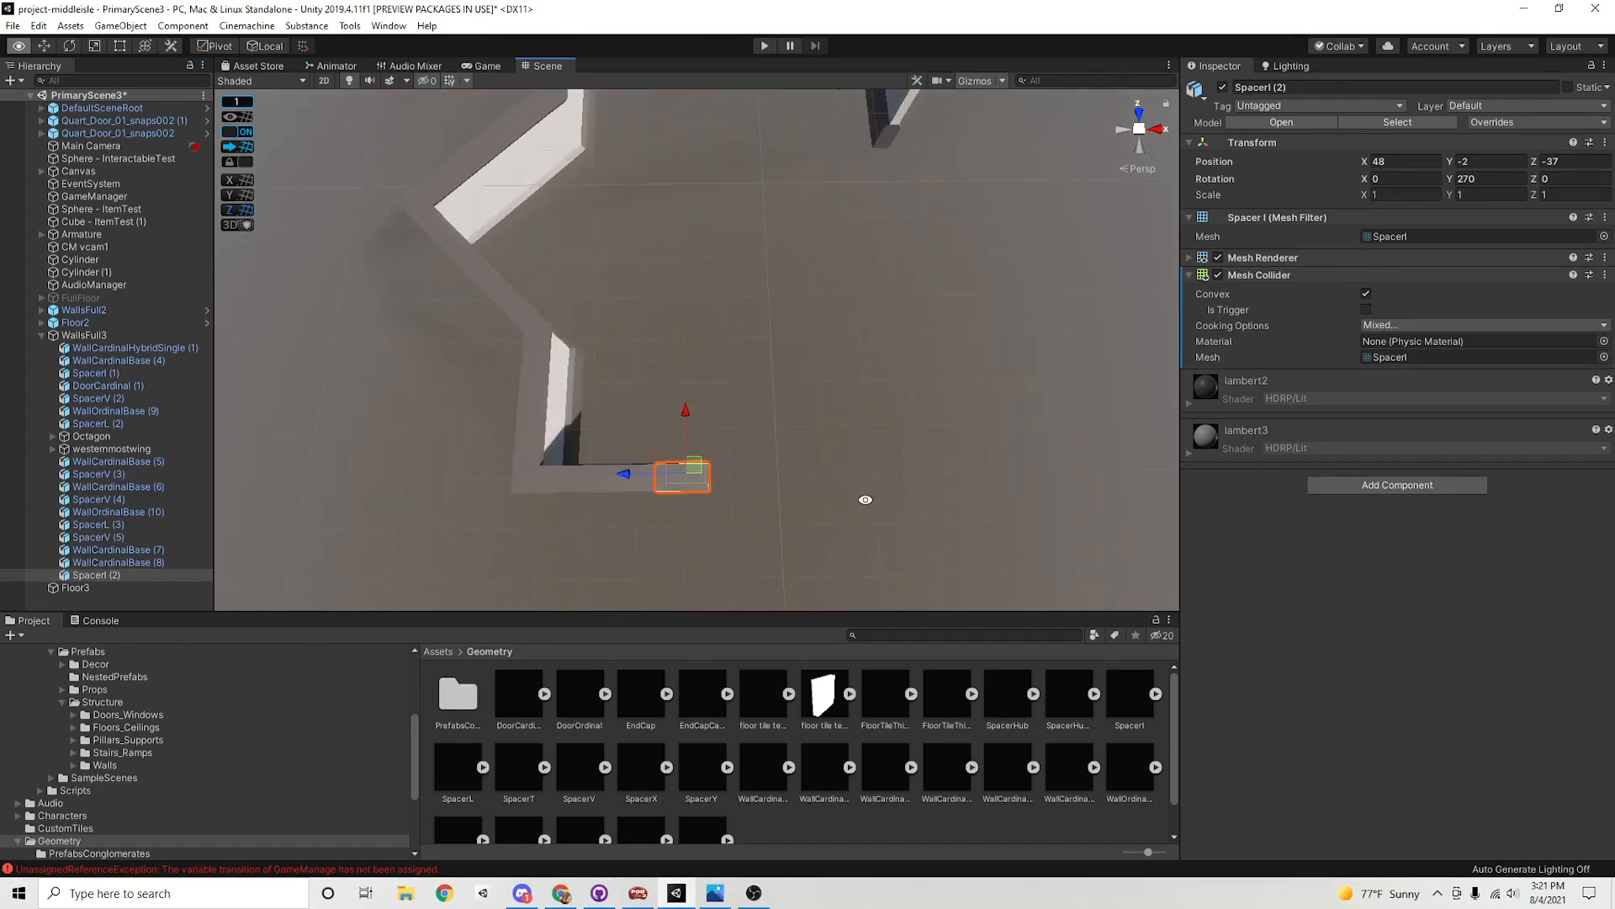
click(587, 481)
key(ctrl+d)
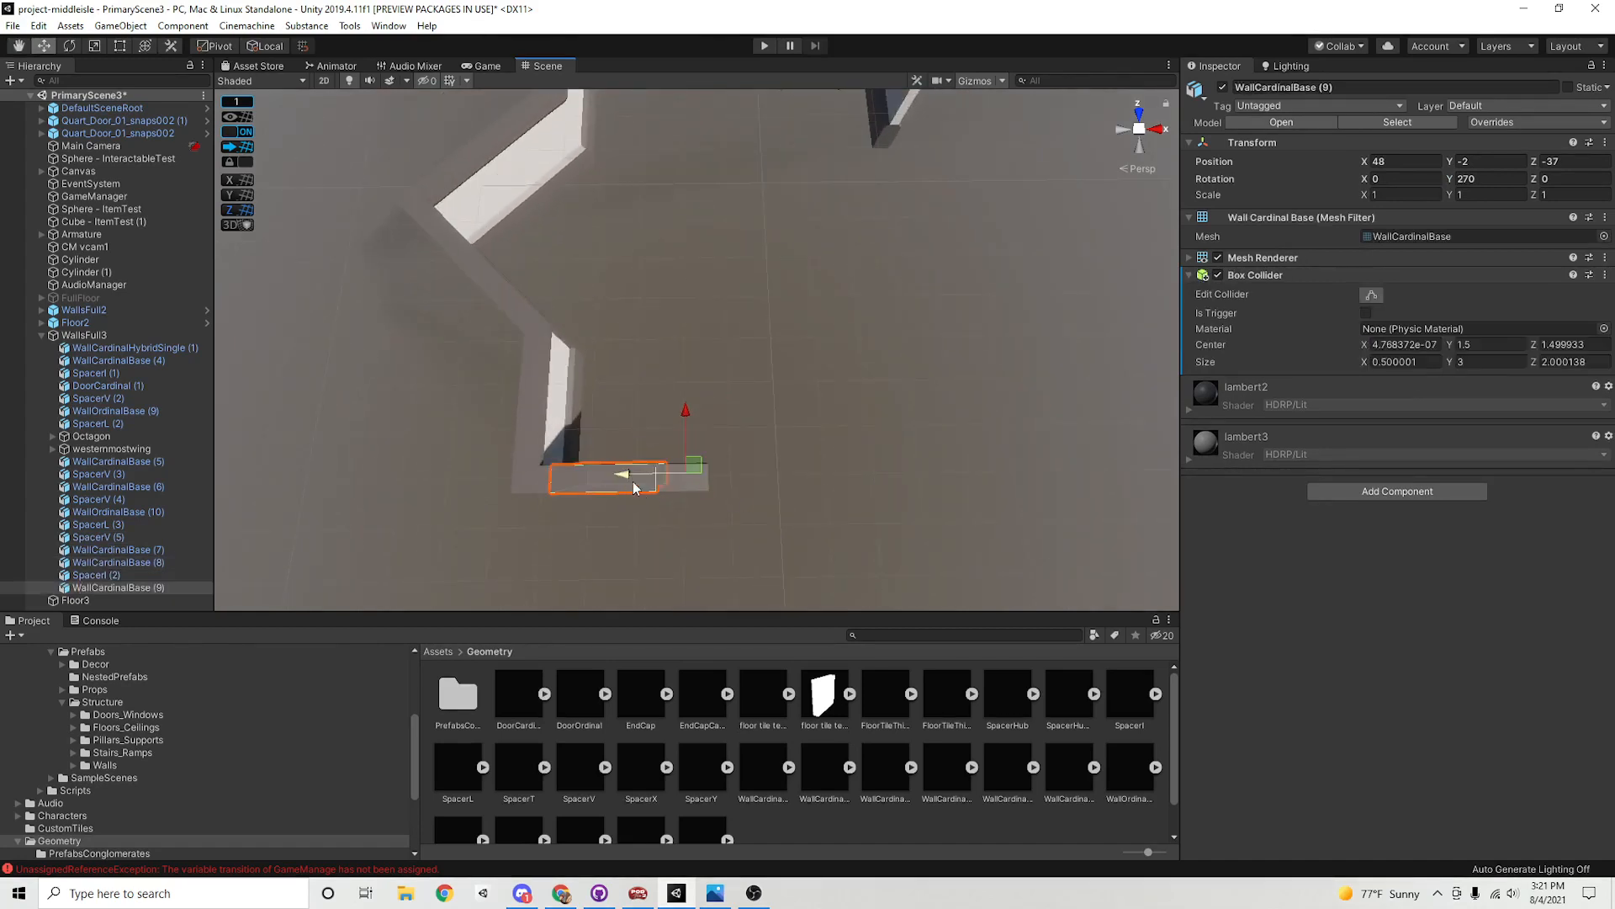
drag(635, 488, 796, 484)
Compare the new room's wall outline with the ModEnviroGridTest2.jpg floor plan in Photos, and return to Unity
alt+right_drag(796, 484, 636, 345)
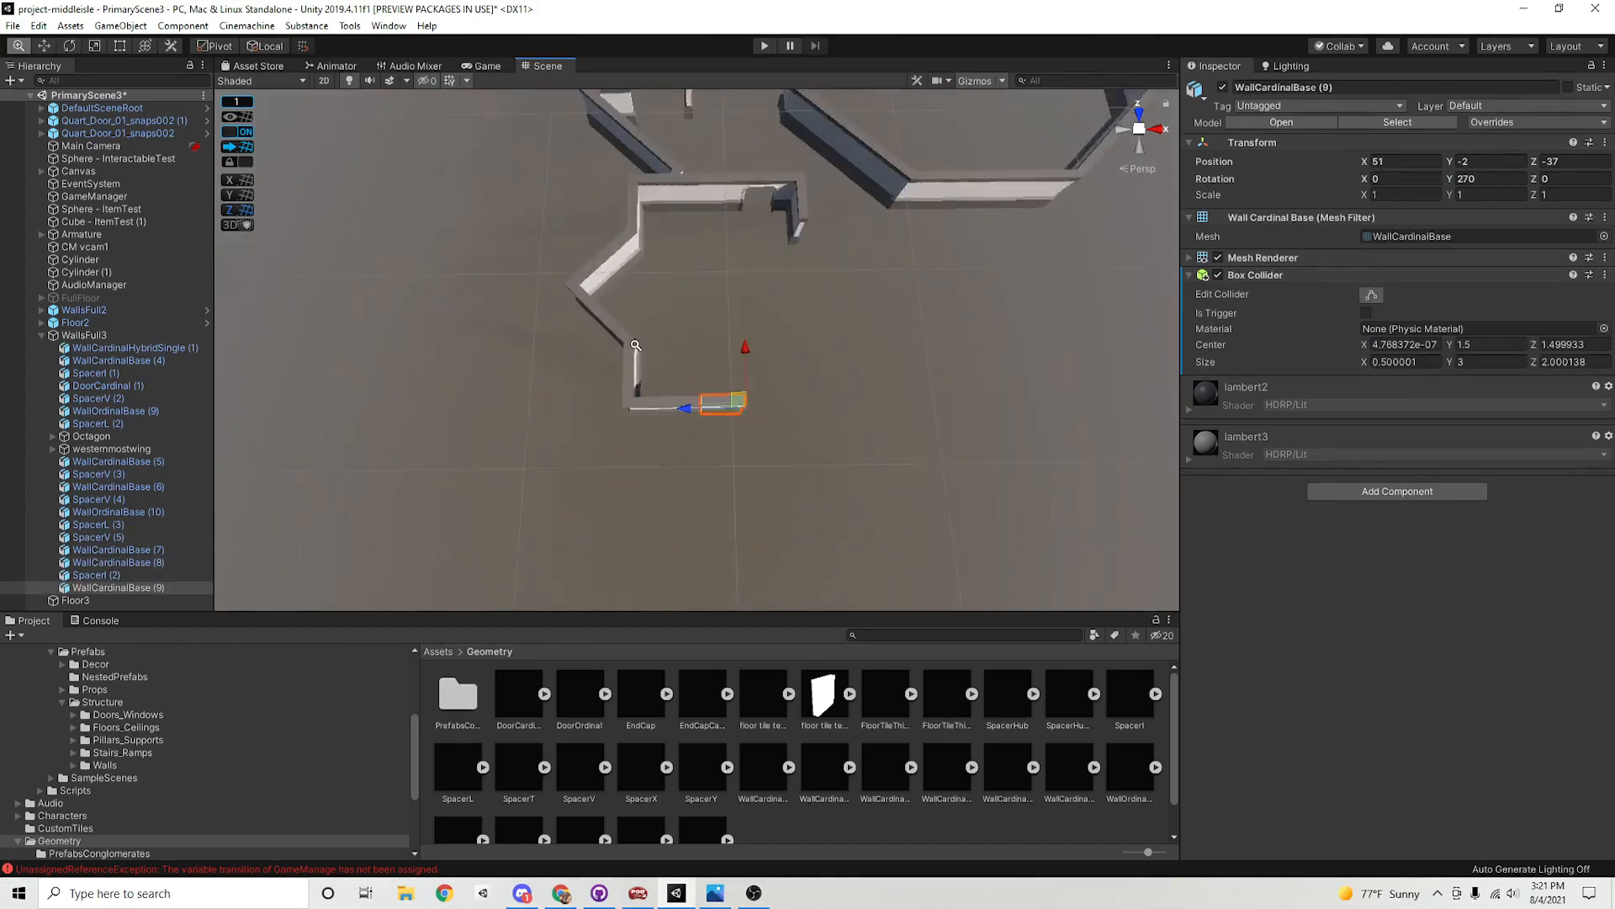
alt+drag(636, 345, 908, 483)
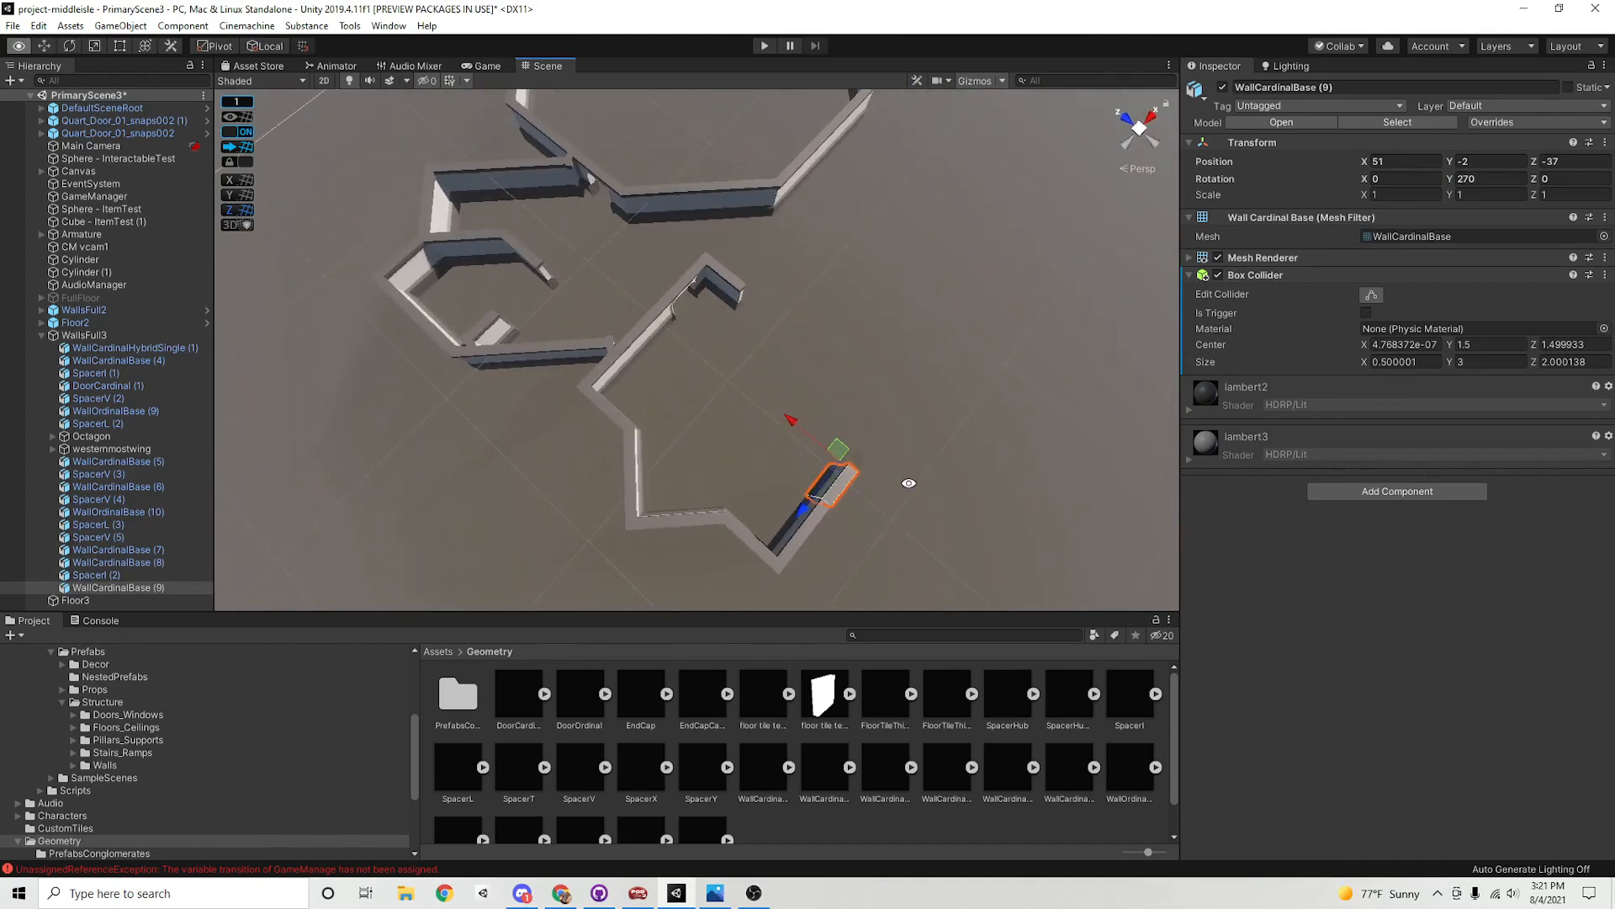
alt+drag(725, 386, 844, 392)
alt+scroll(765, 404, up, 5)
alt+scroll(573, 371, down, 10)
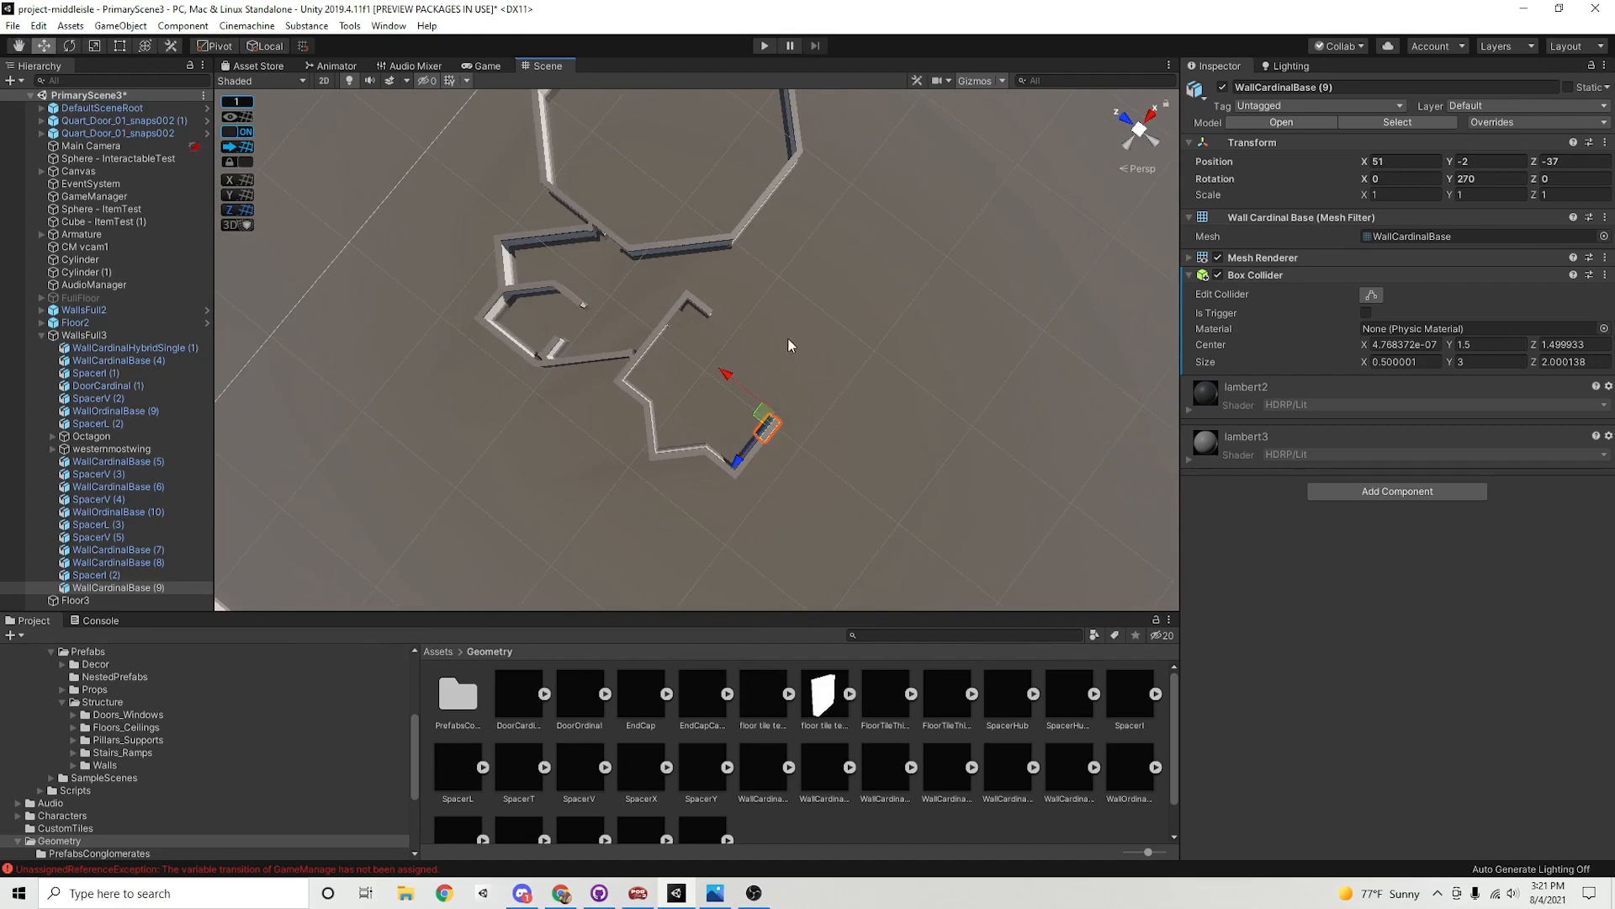
alt+drag(788, 345, 790, 391)
click(790, 391)
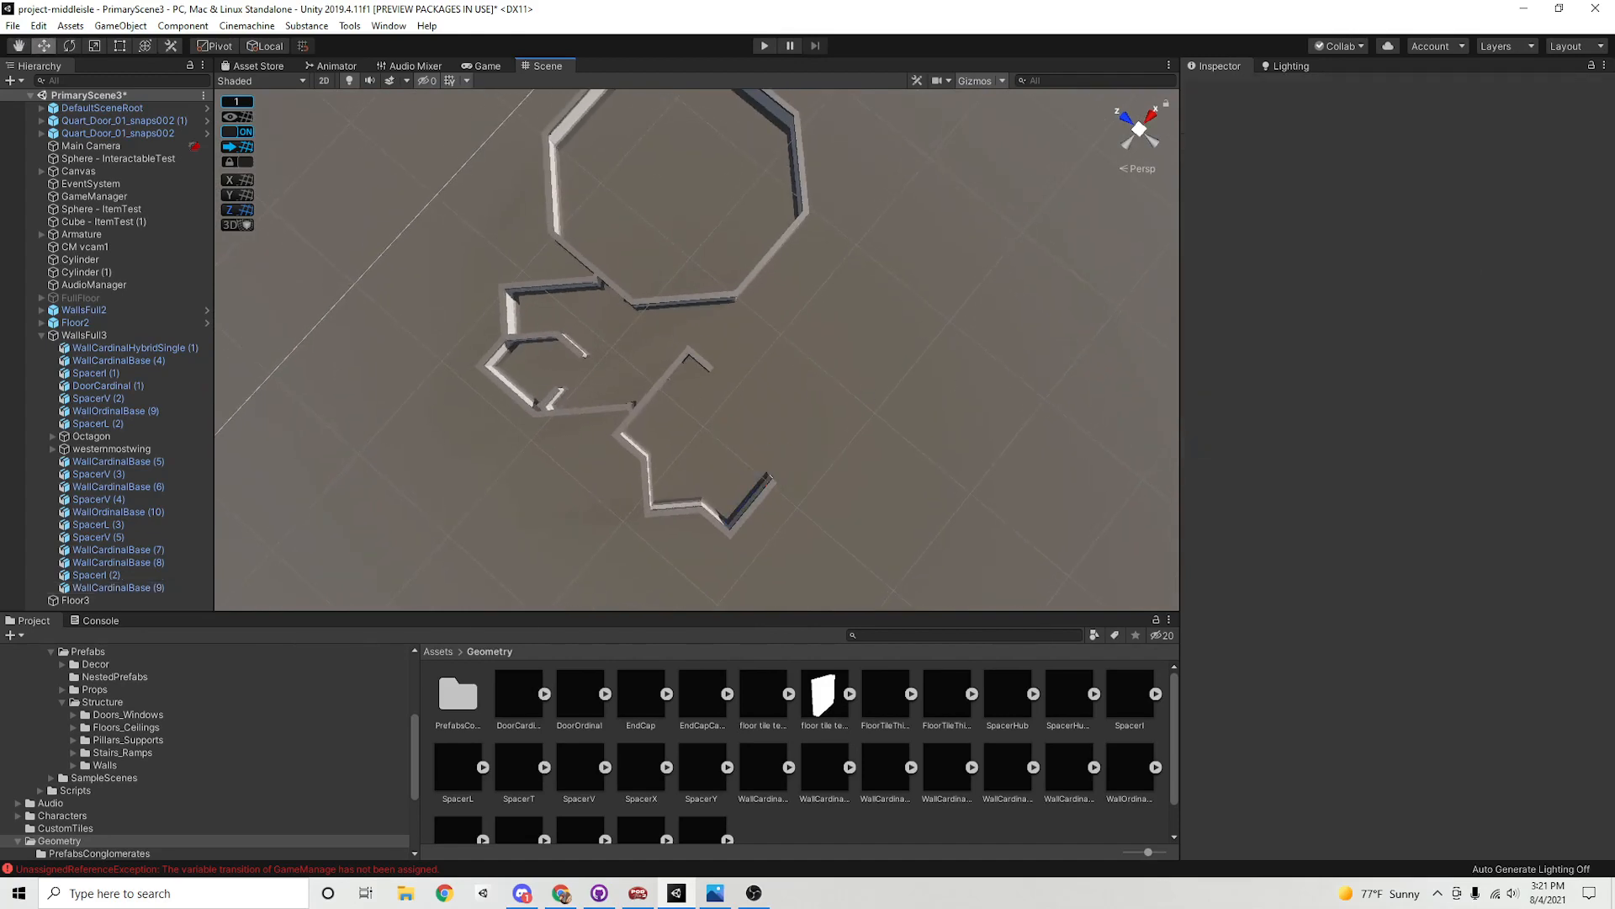
key(alt+Tab)
drag(786, 137, 857, 120)
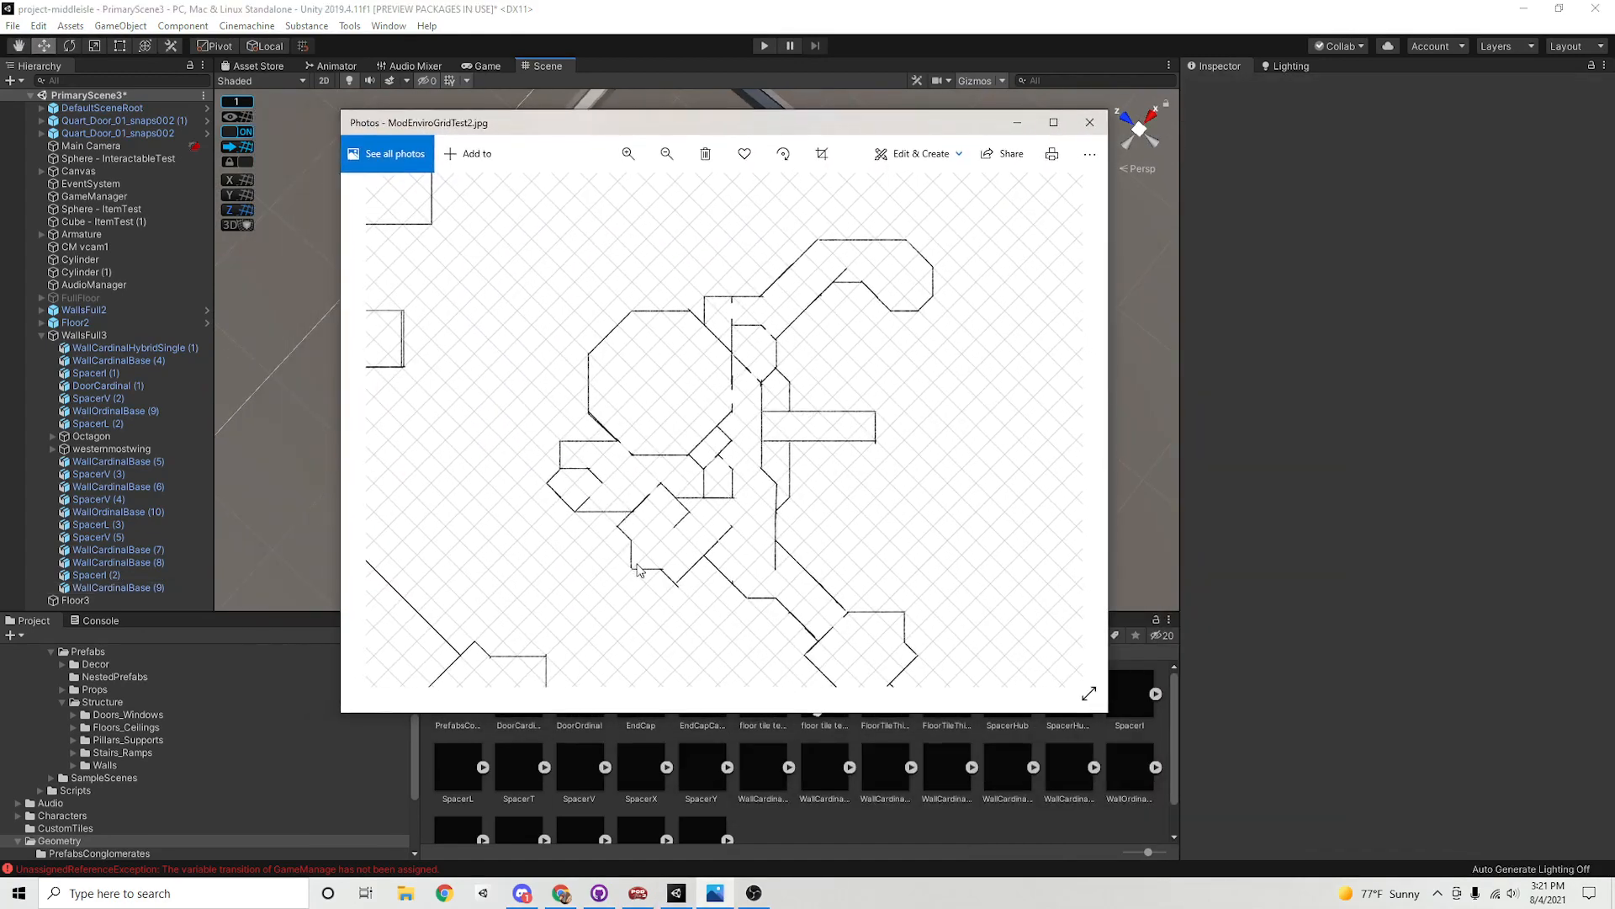
drag(648, 139, 663, 138)
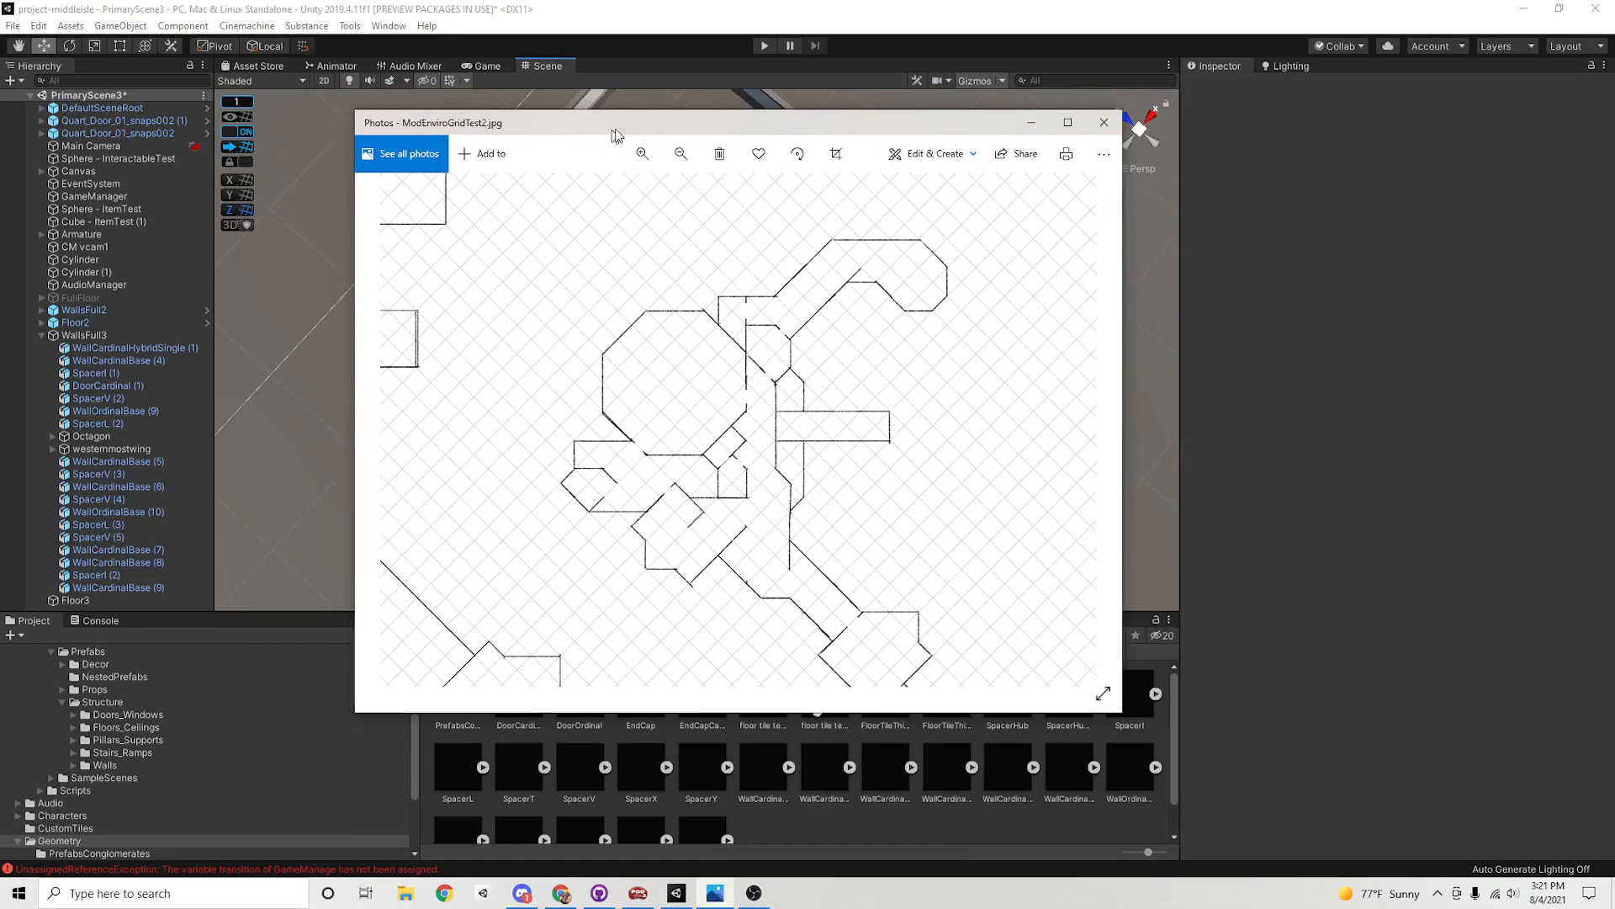
key(alt+Tab)
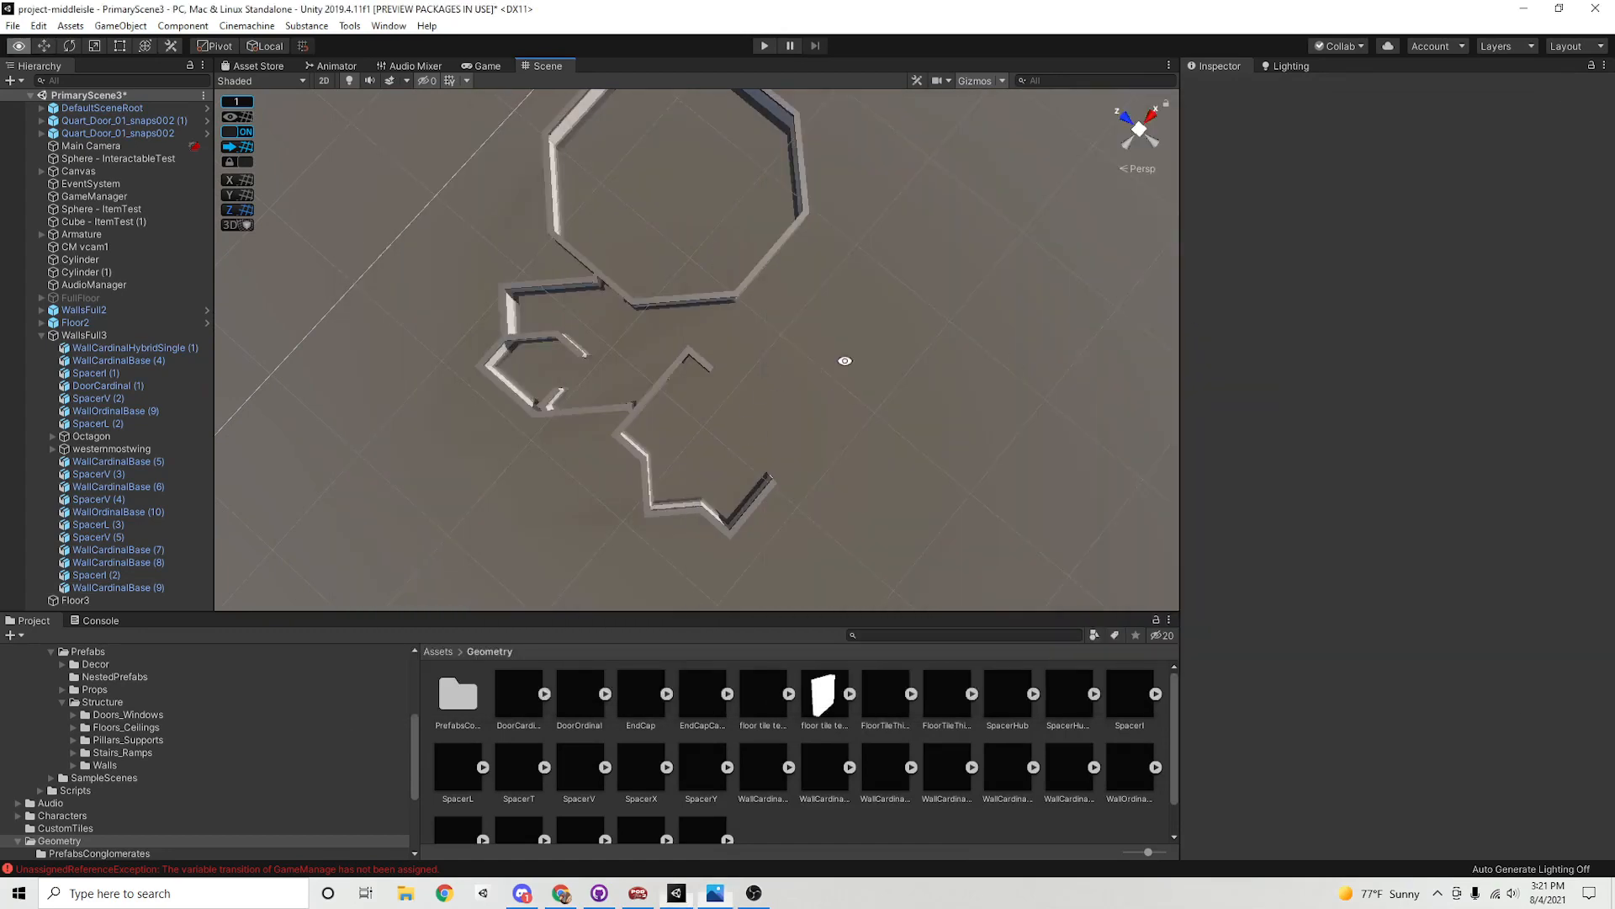
Compare the octagon's walls with the ModEnviroGridTest2.jpg floor plan in Photos, and inspect its corner SpacerL (2) in Unity
alt+drag(844, 361, 788, 484)
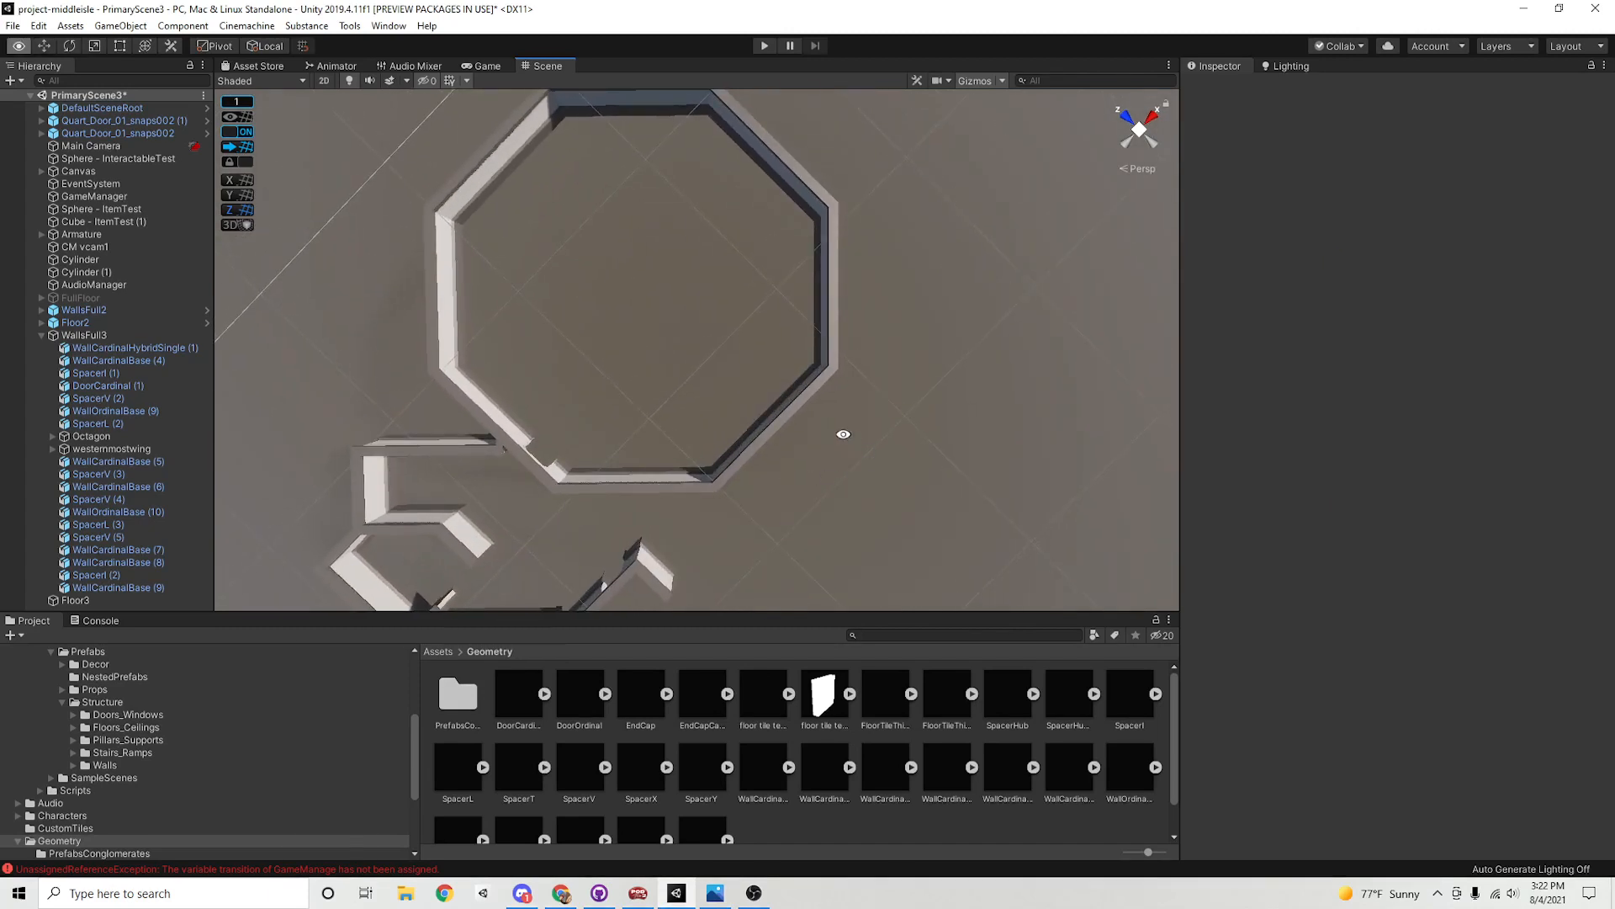
alt+drag(843, 434, 808, 451)
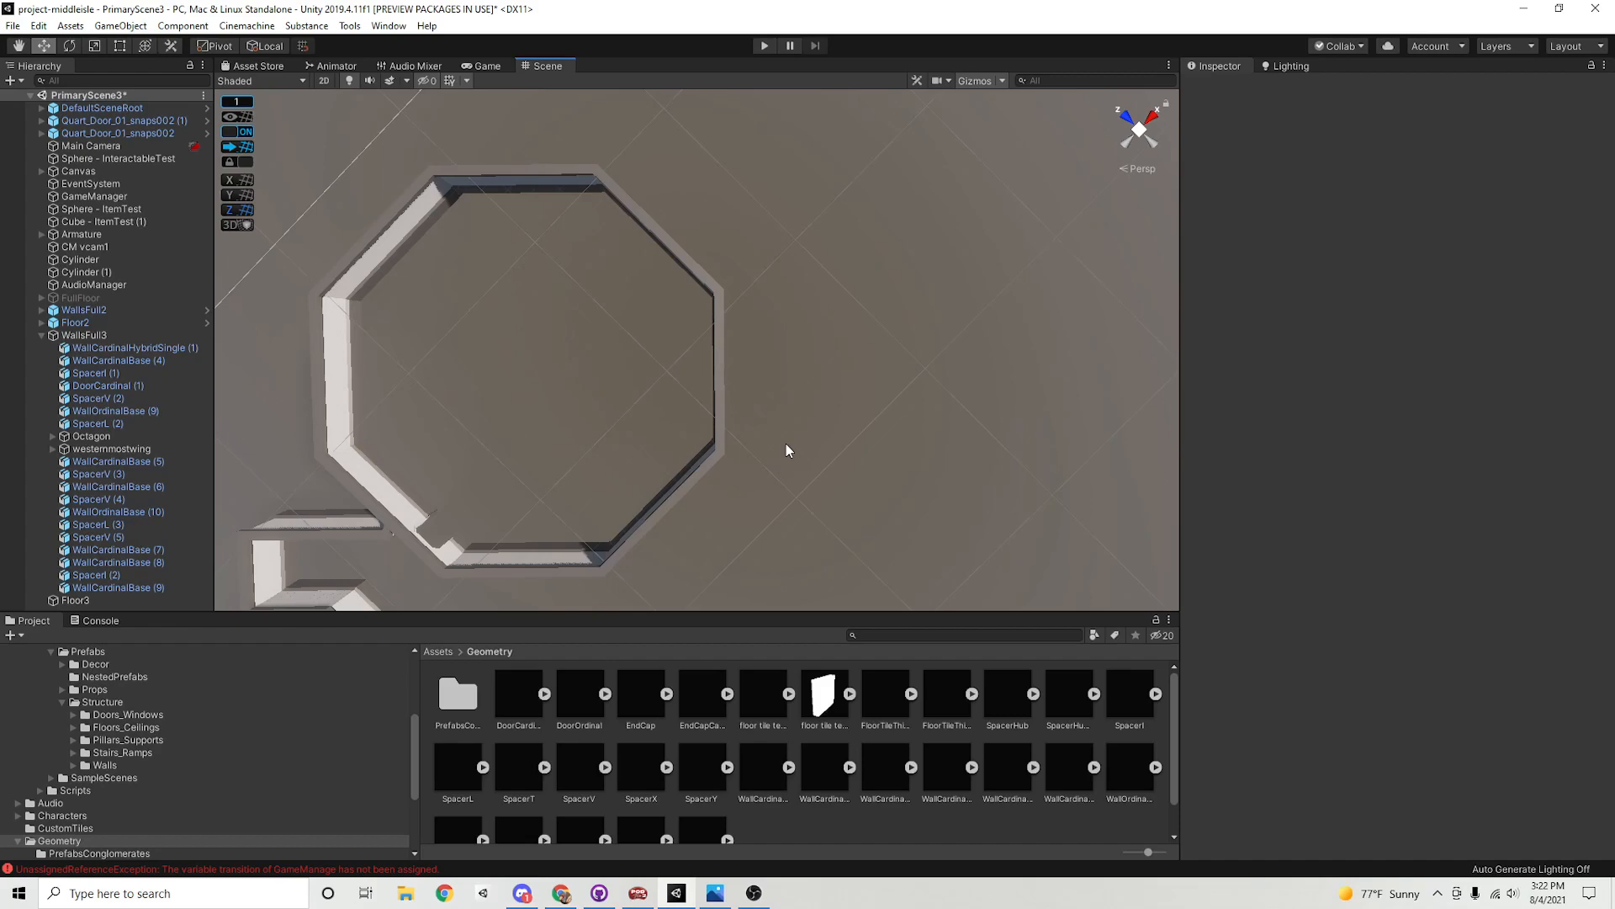
key(alt+Tab)
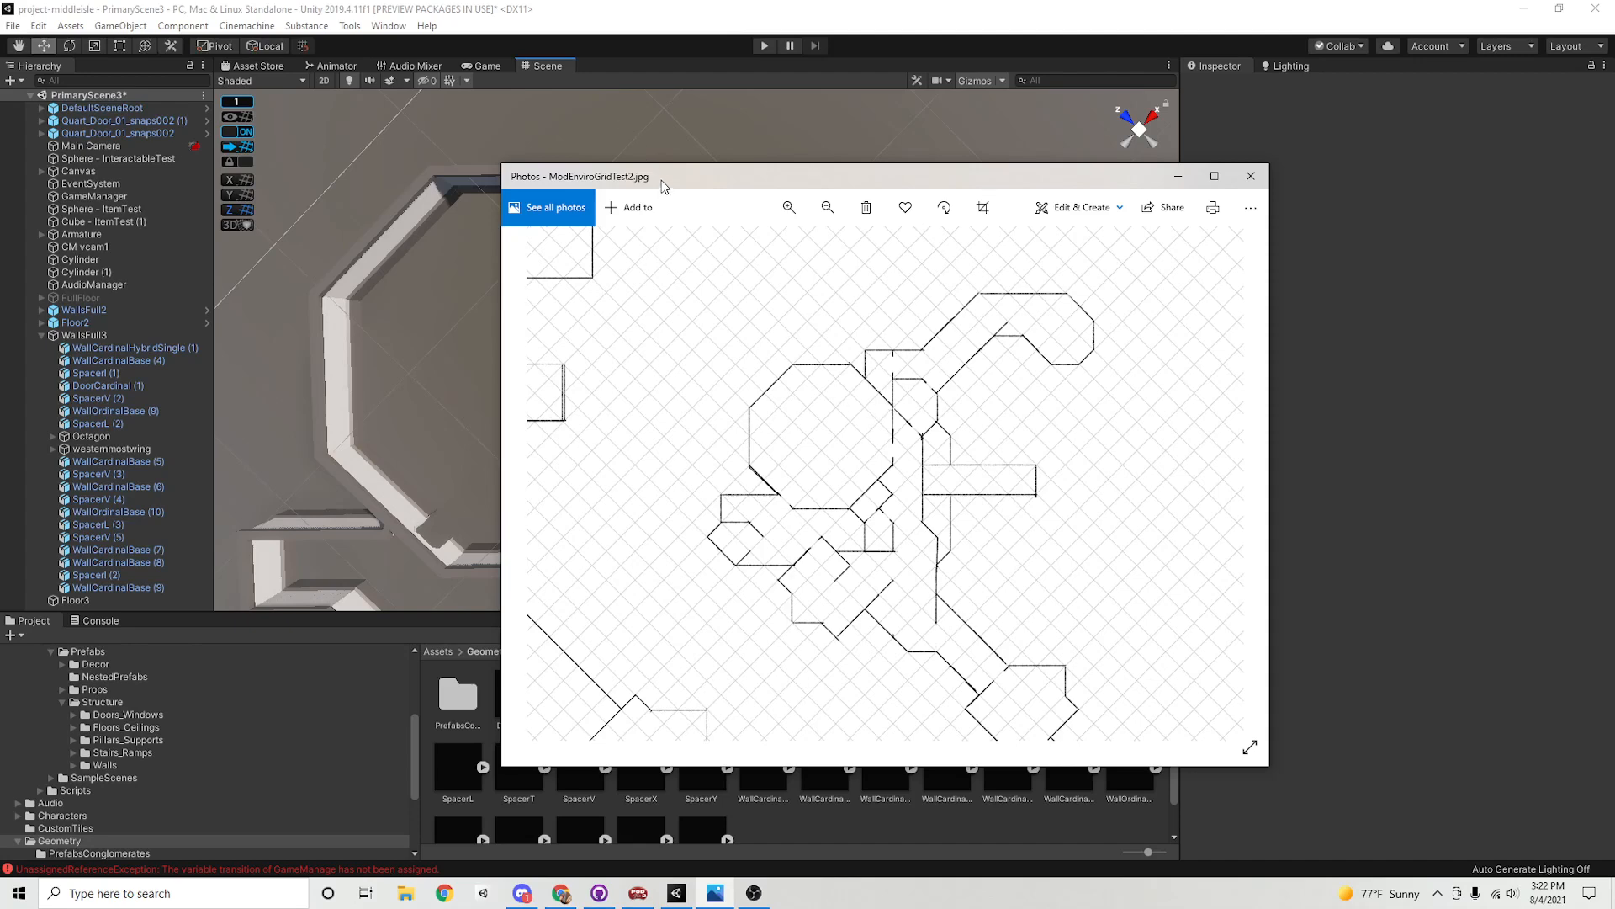
key(alt+Tab)
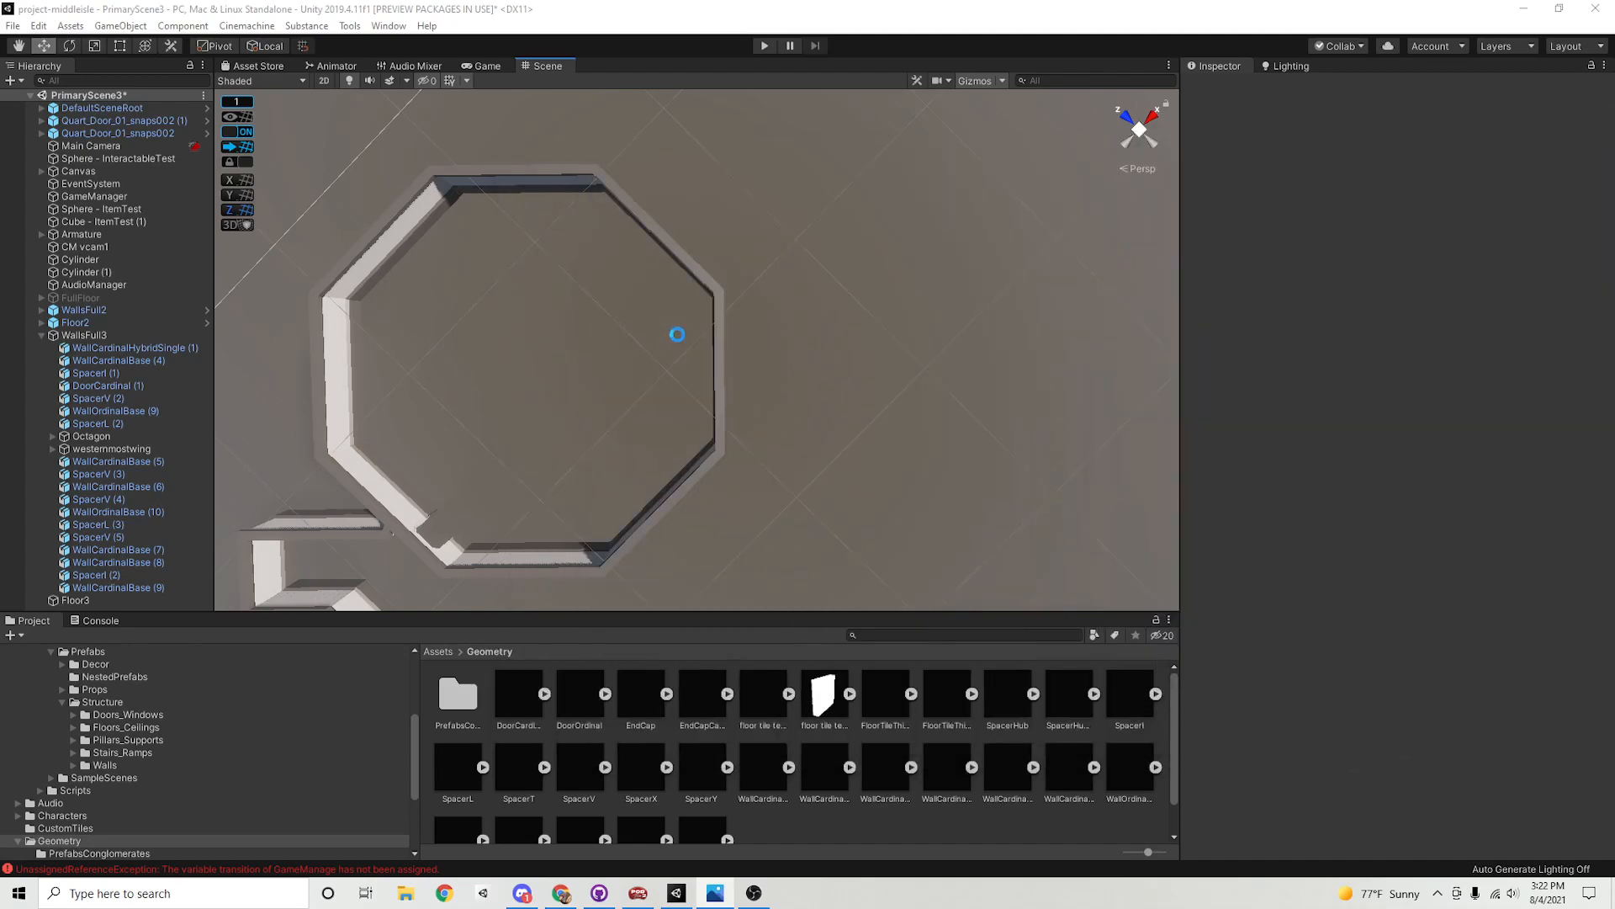
scroll(677, 334, up, 10)
middle_drag(815, 278, 768, 421)
scroll(771, 440, up, 11)
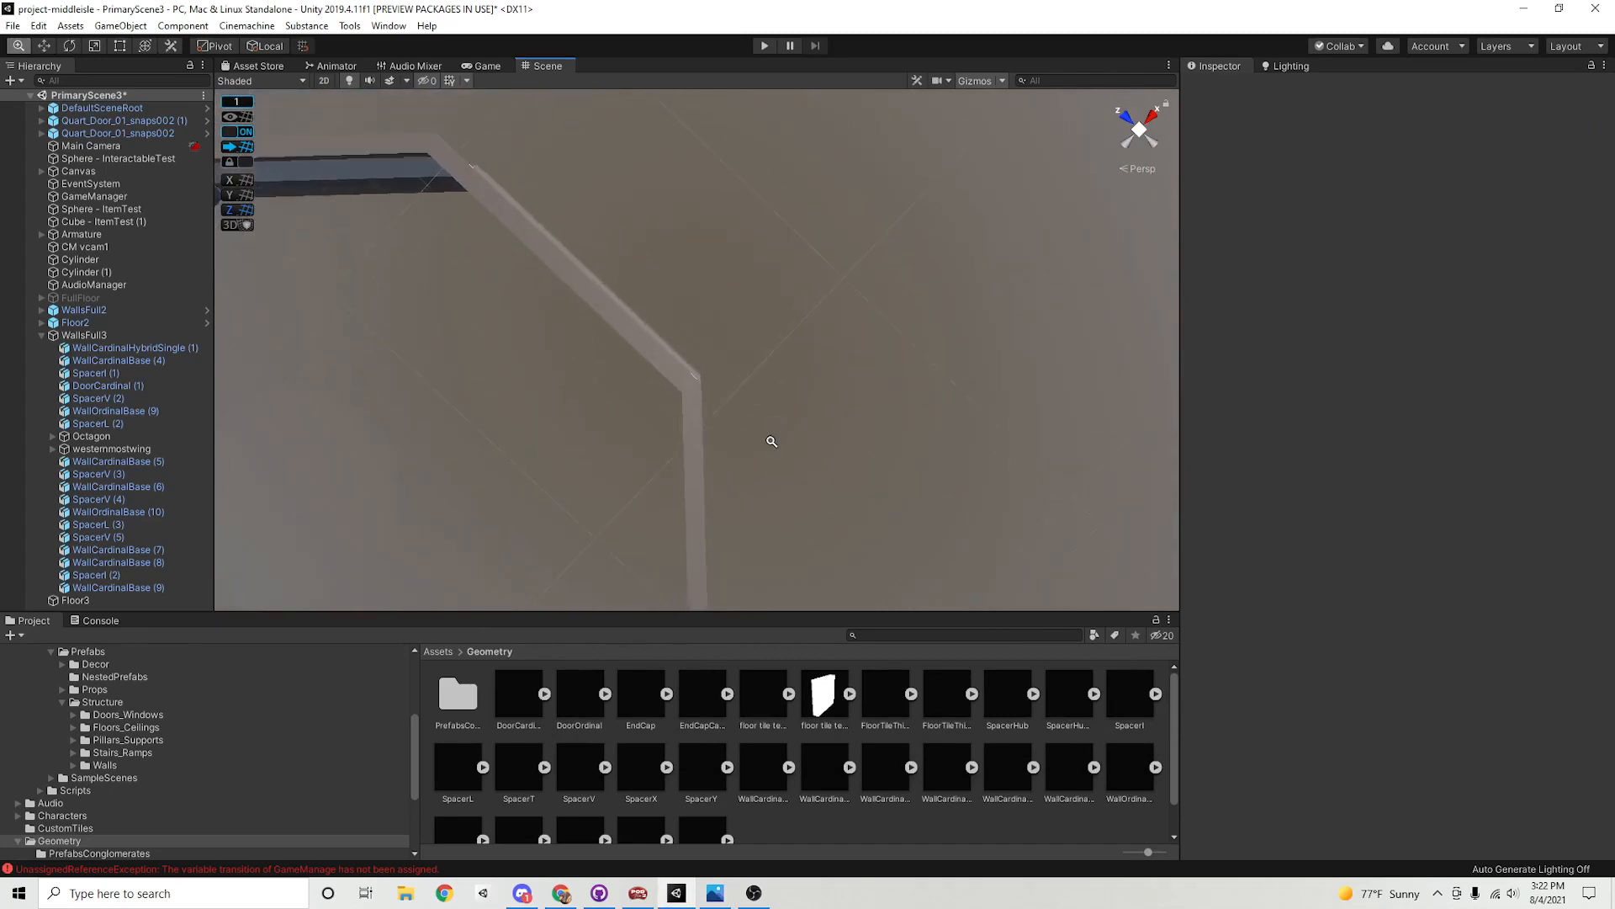
click(679, 402)
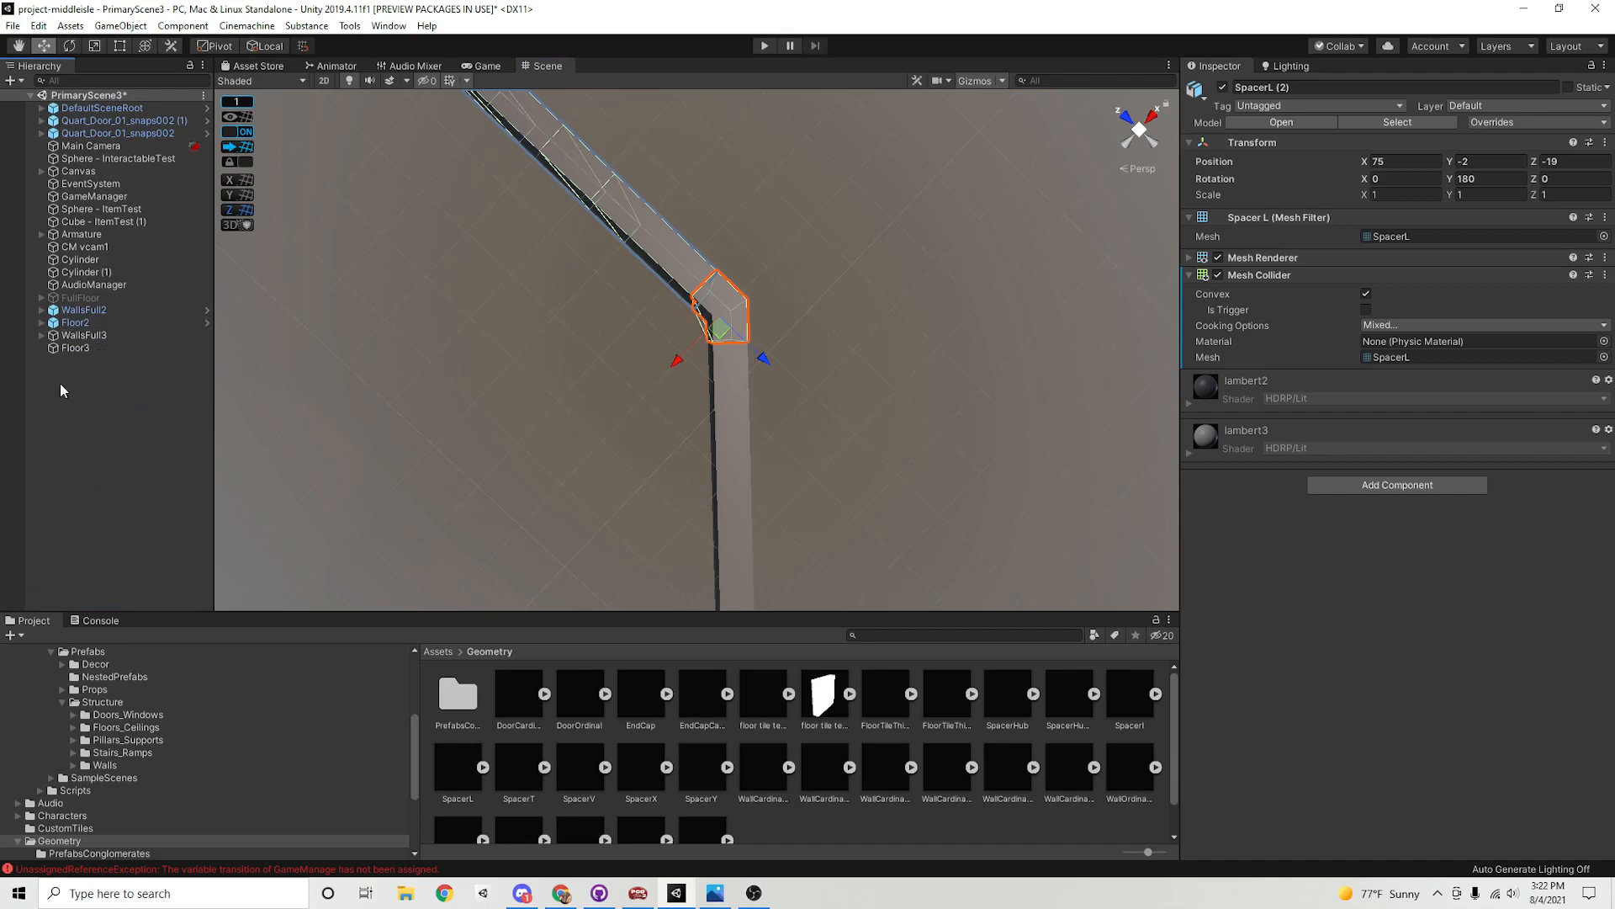
Create an empty game object and set its position to X 0, Y 0, Z 0
click(41, 335)
click(53, 436)
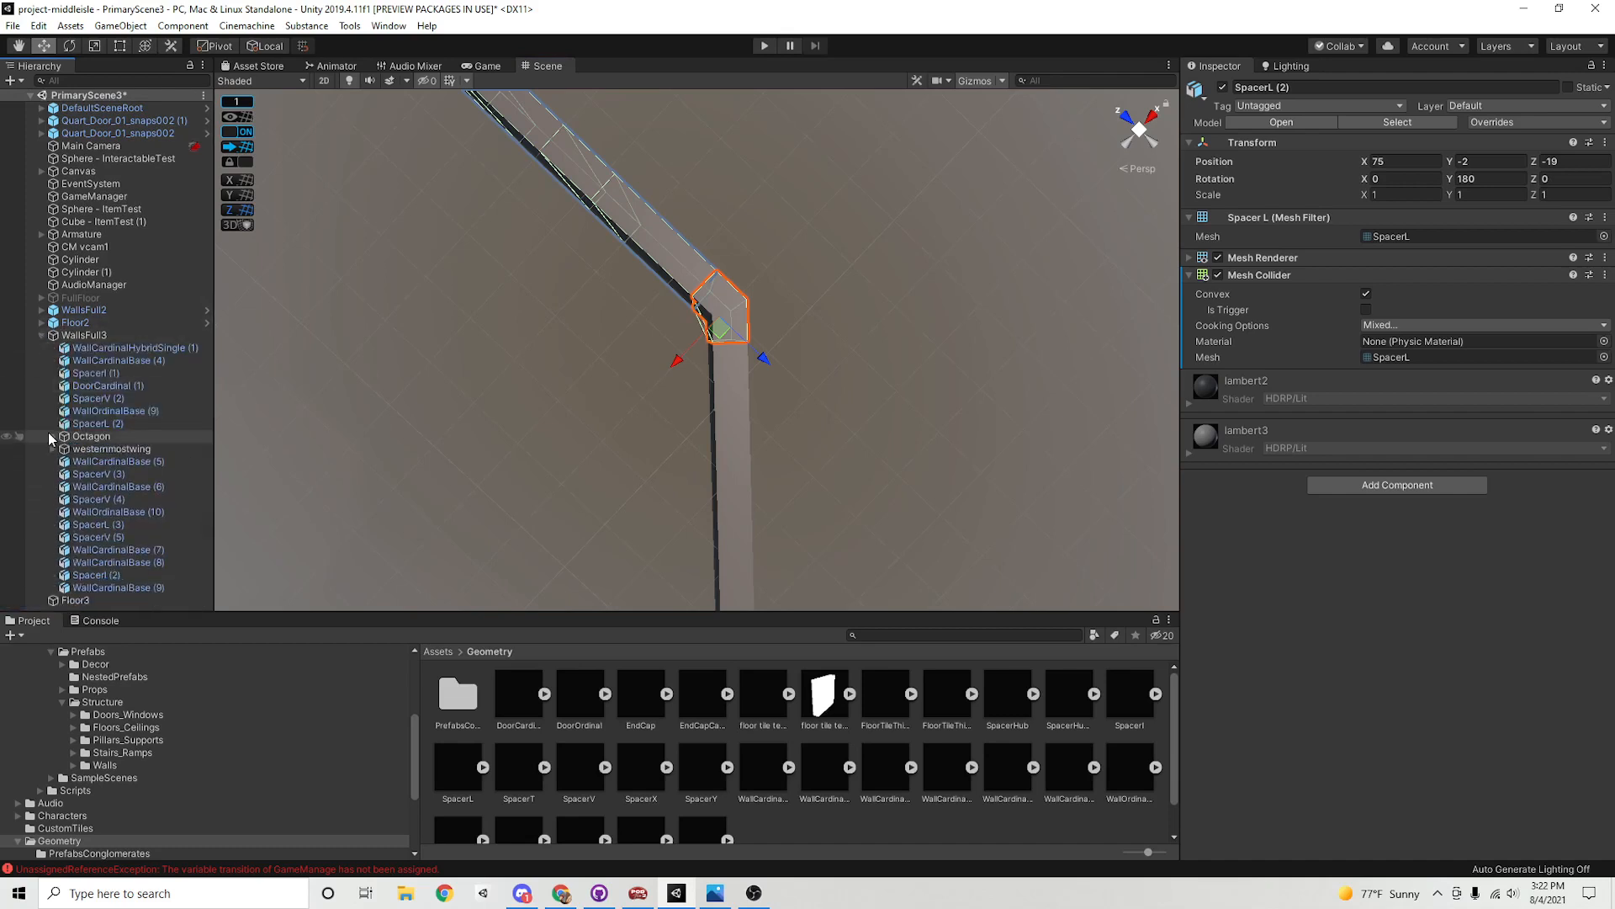
click(53, 449)
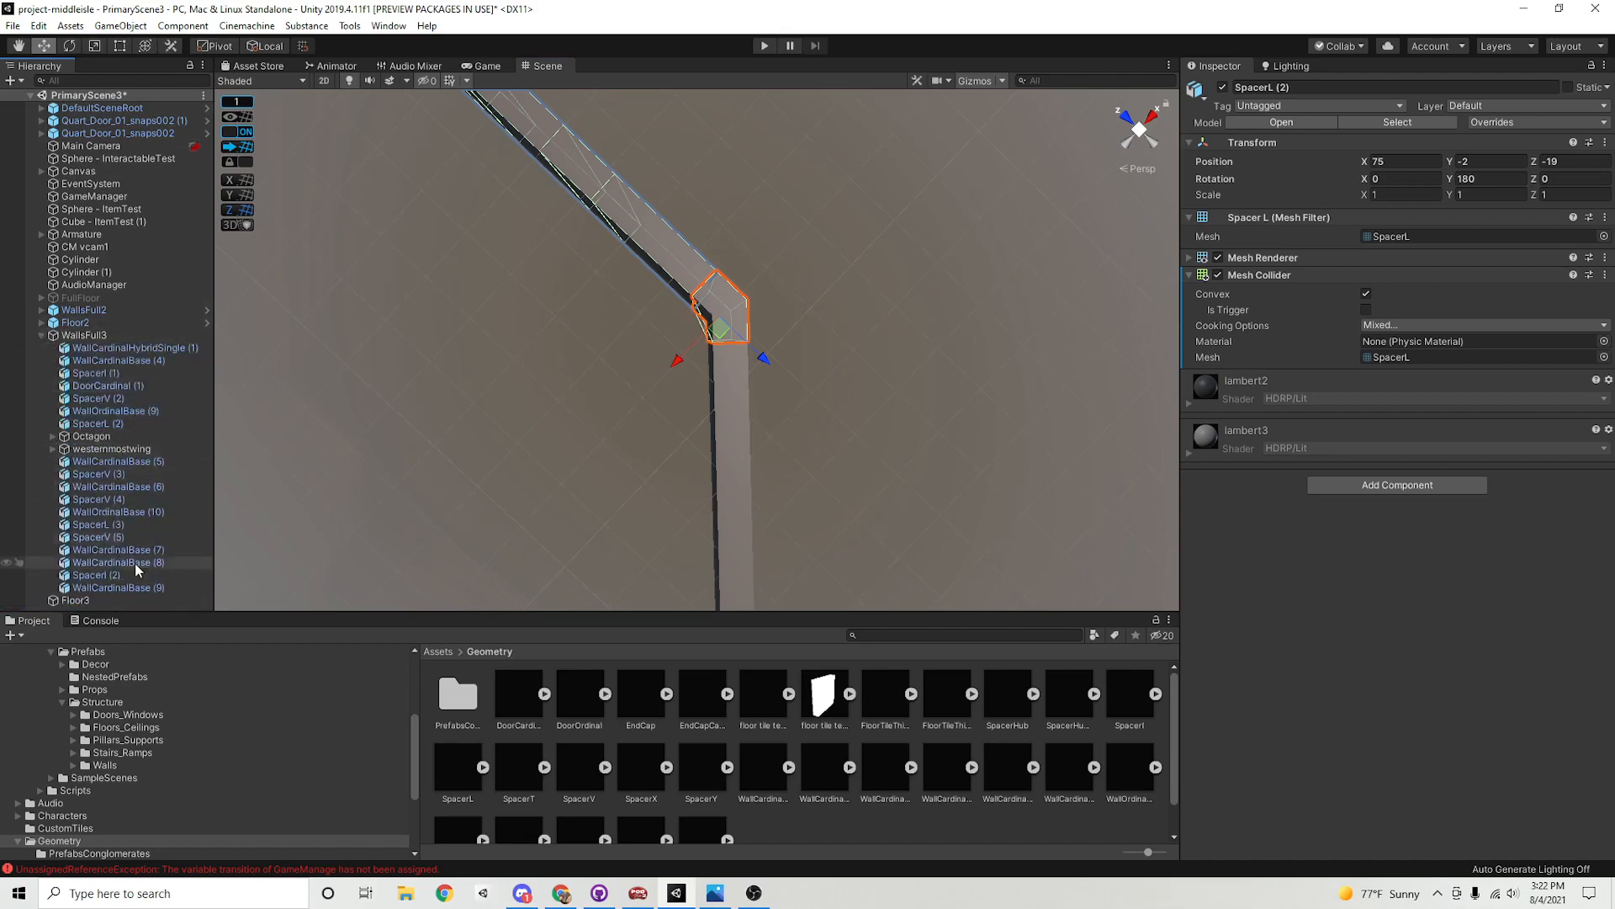
click(41, 335)
right_click(83, 446)
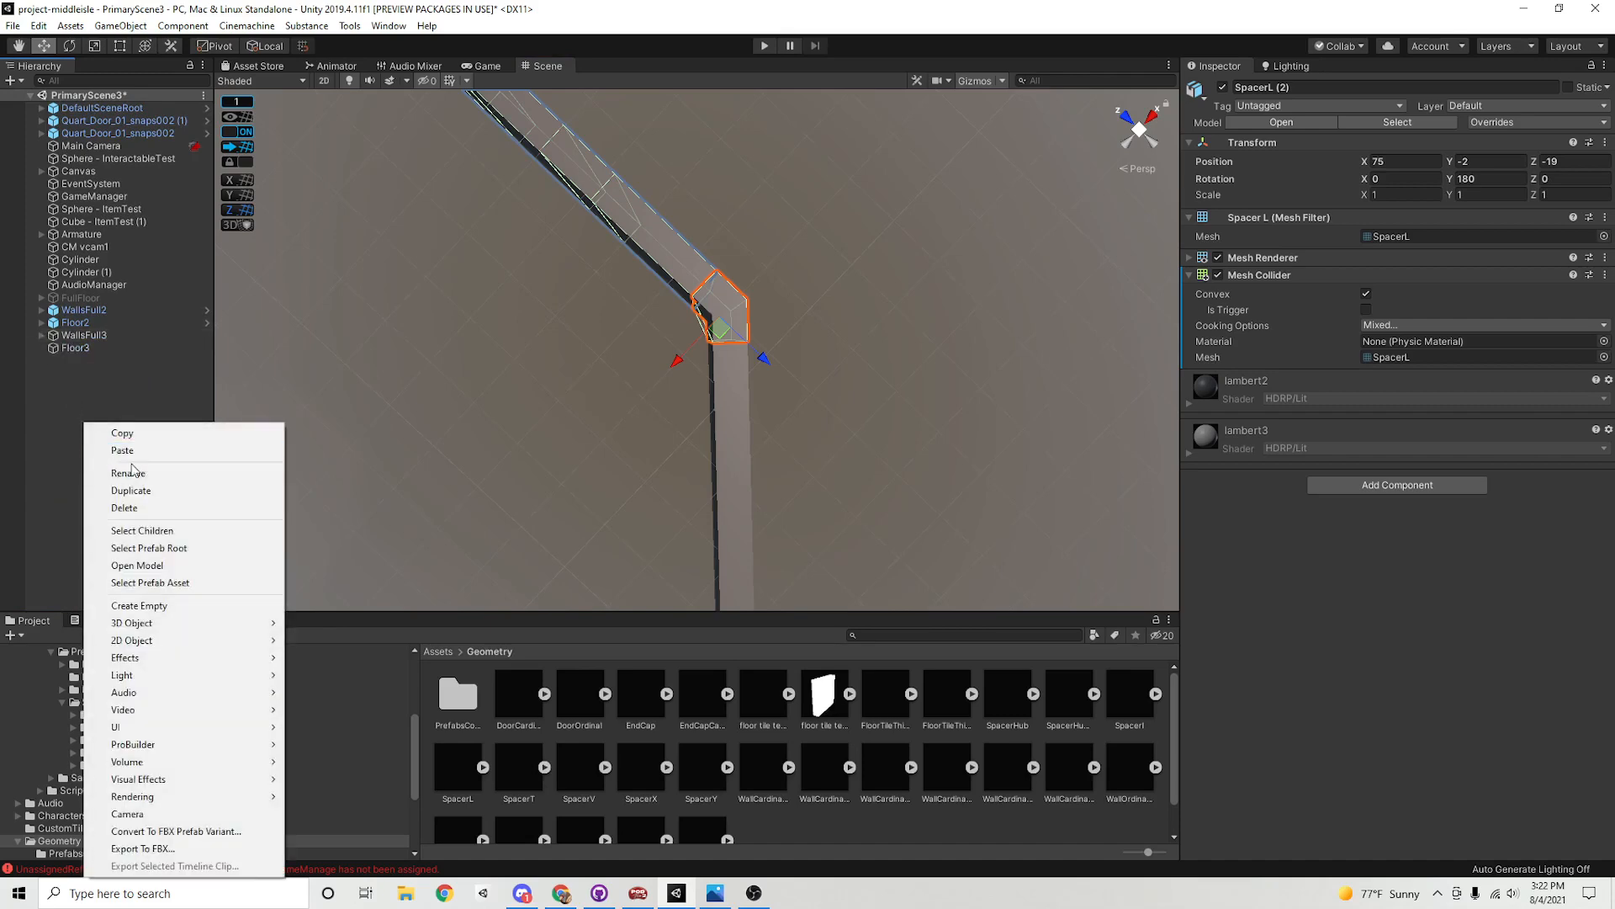
click(154, 606)
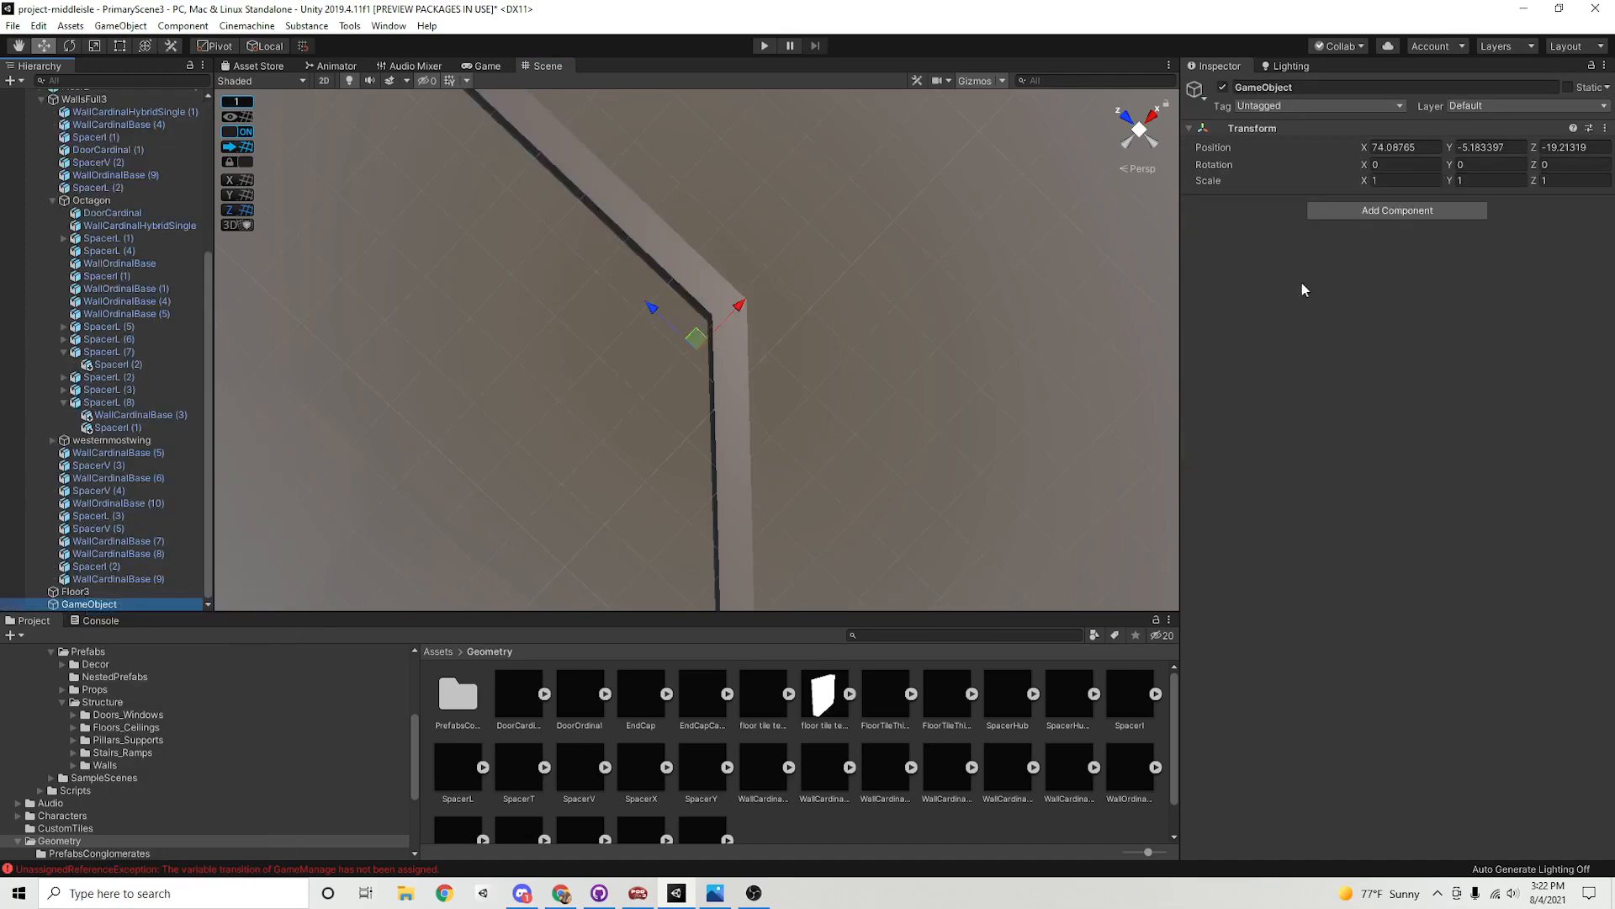
click(1425, 144)
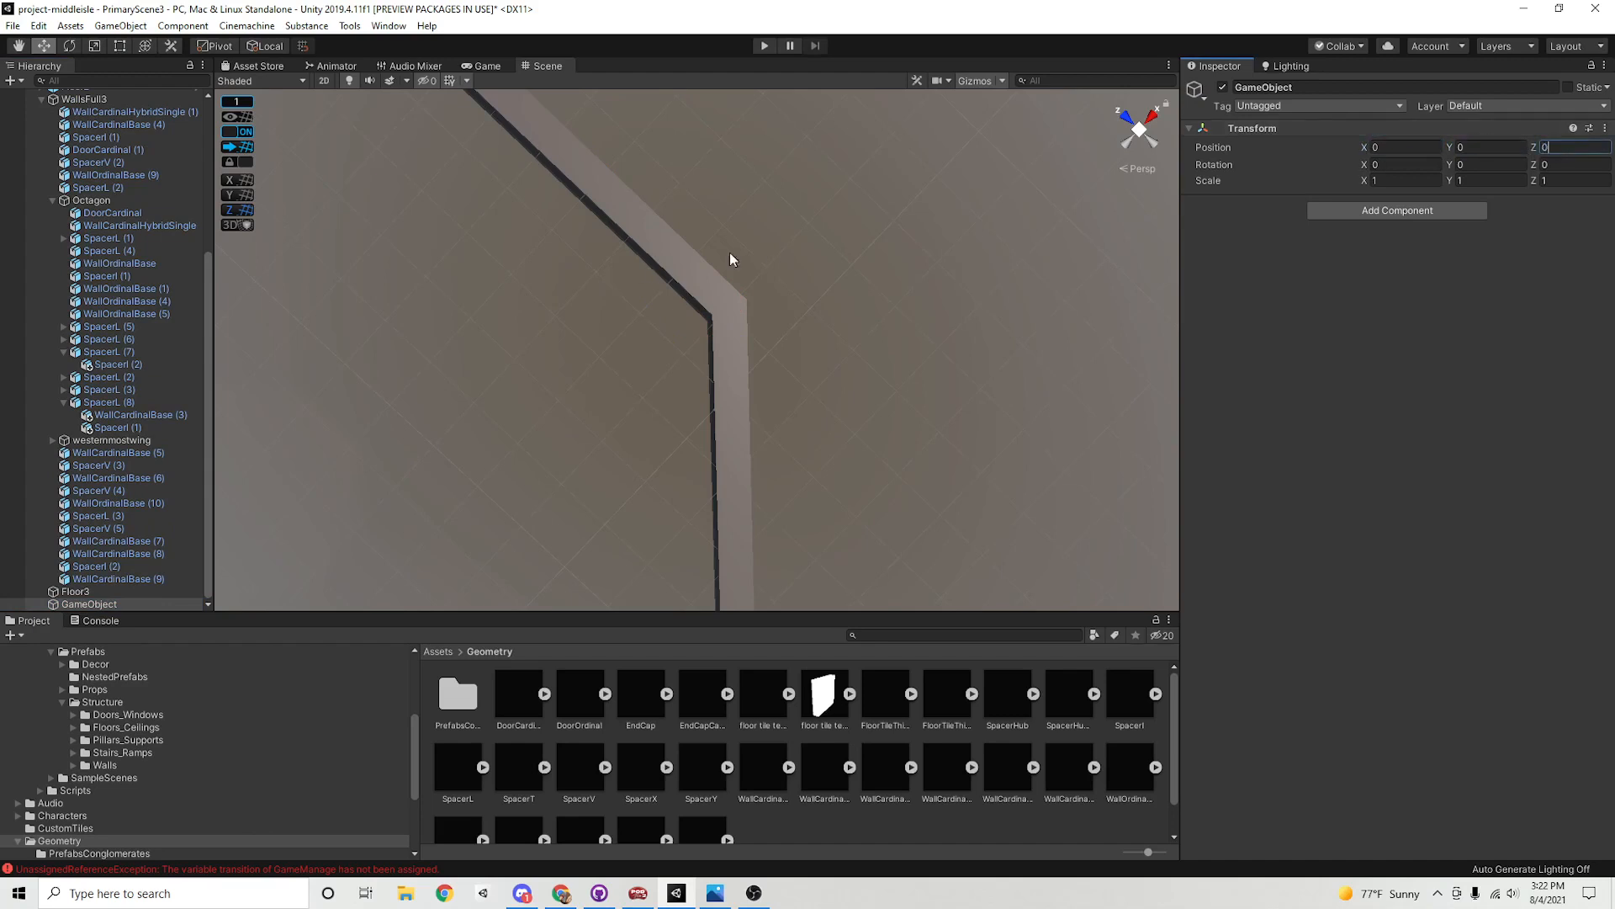
click(1070, 277)
Rename the new empty object as WestSecondWing
alt+scroll(699, 361, down, 7)
alt+middle_drag(699, 361, 775, 260)
alt+scroll(642, 332, down, 1)
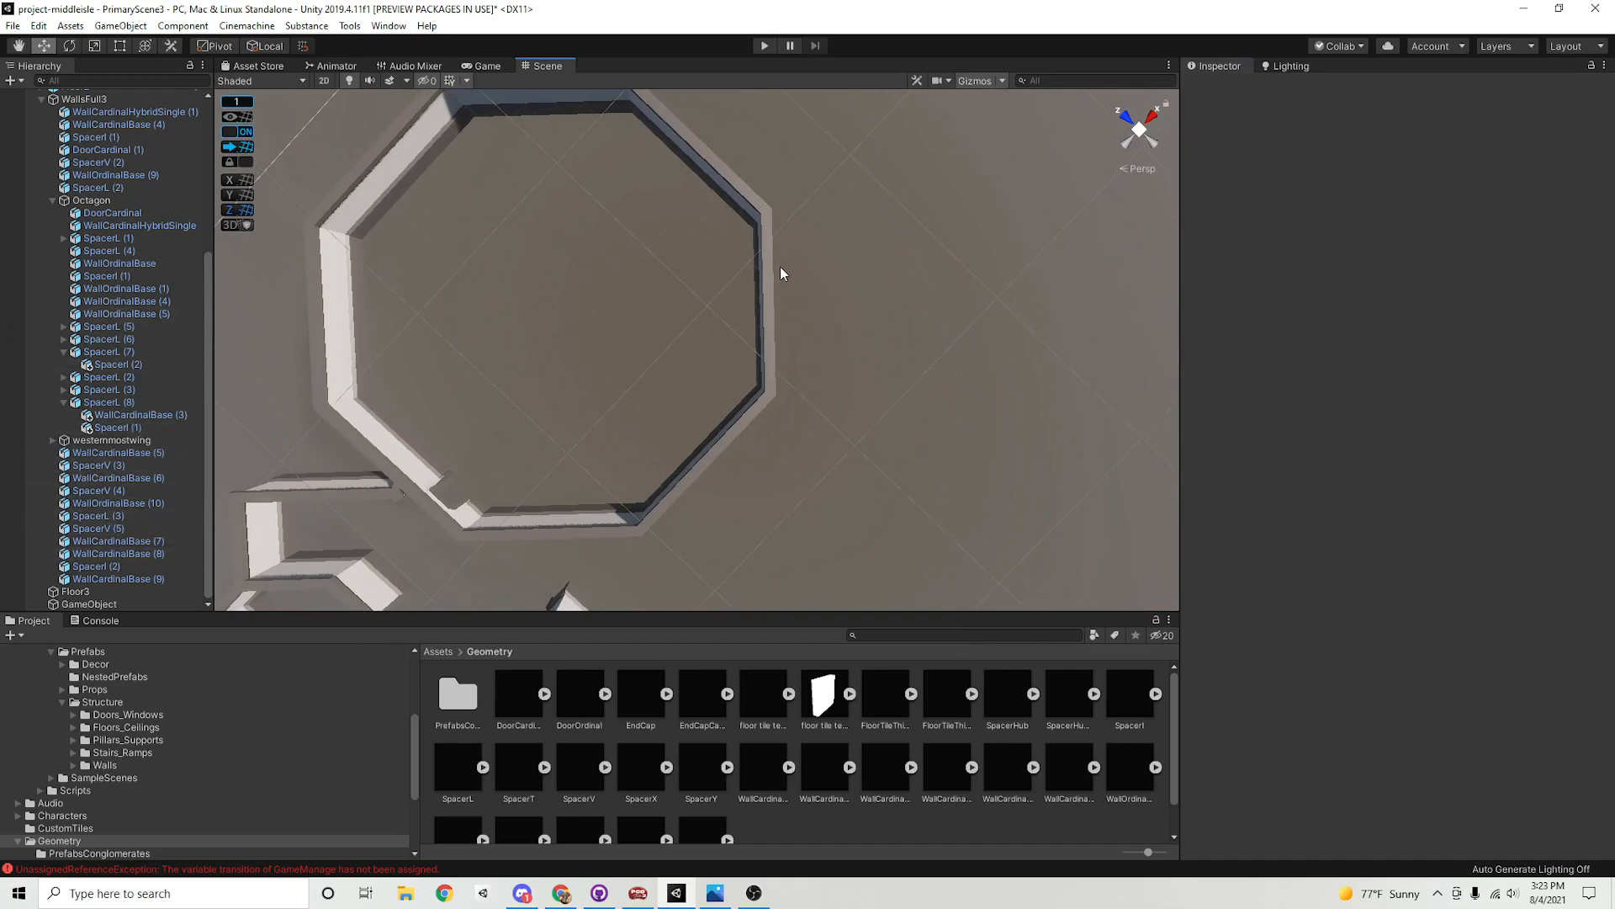
click(128, 602)
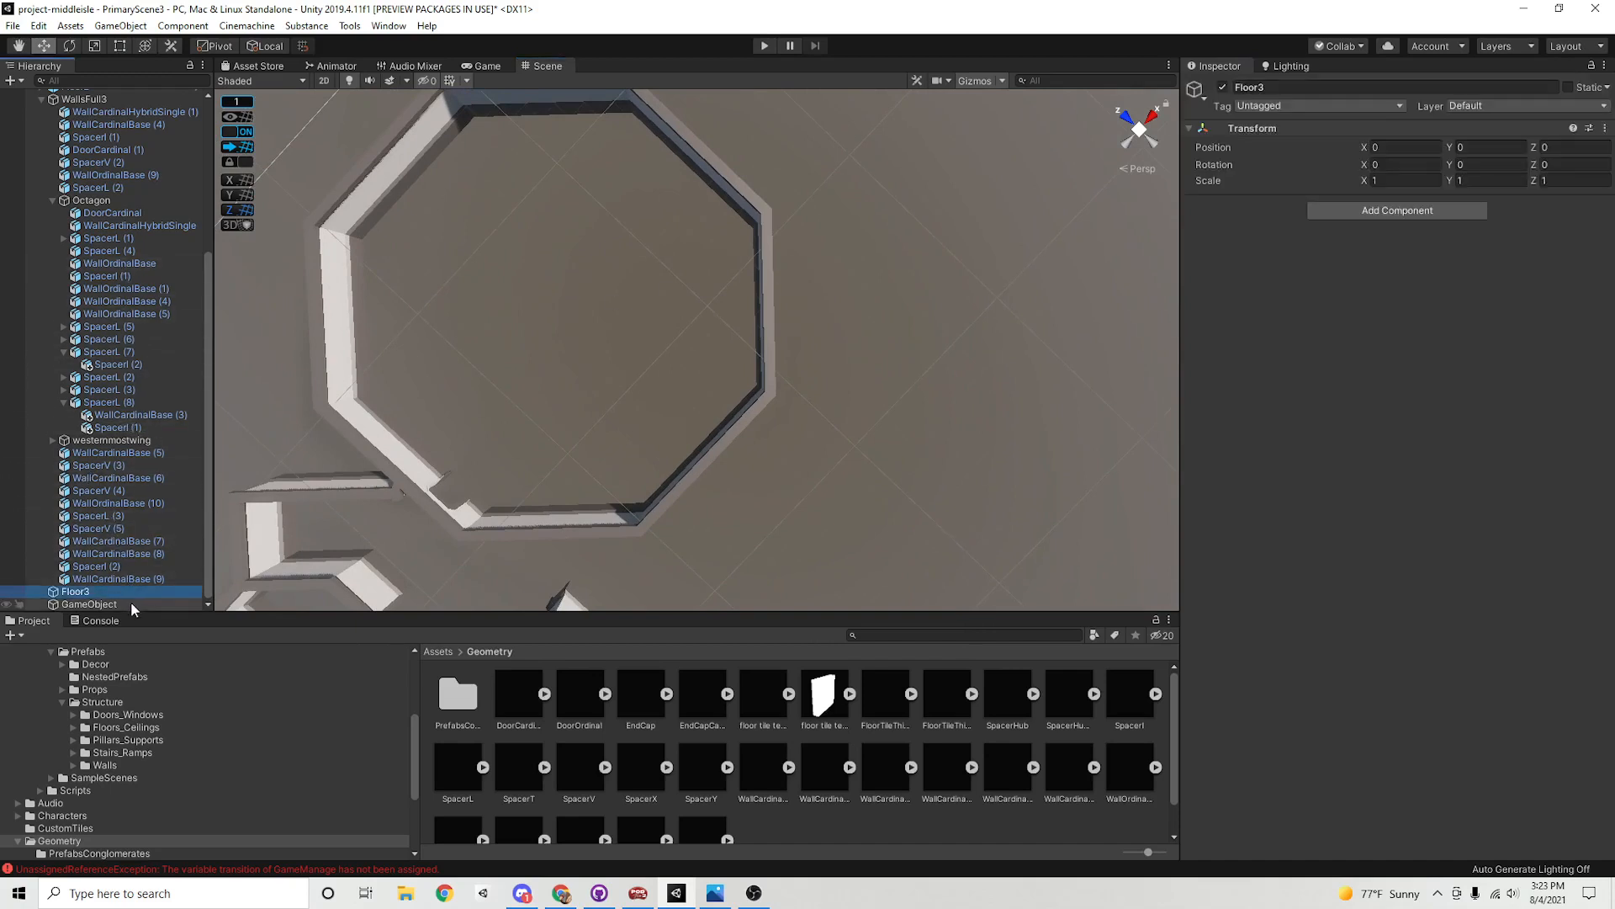
click(1329, 88)
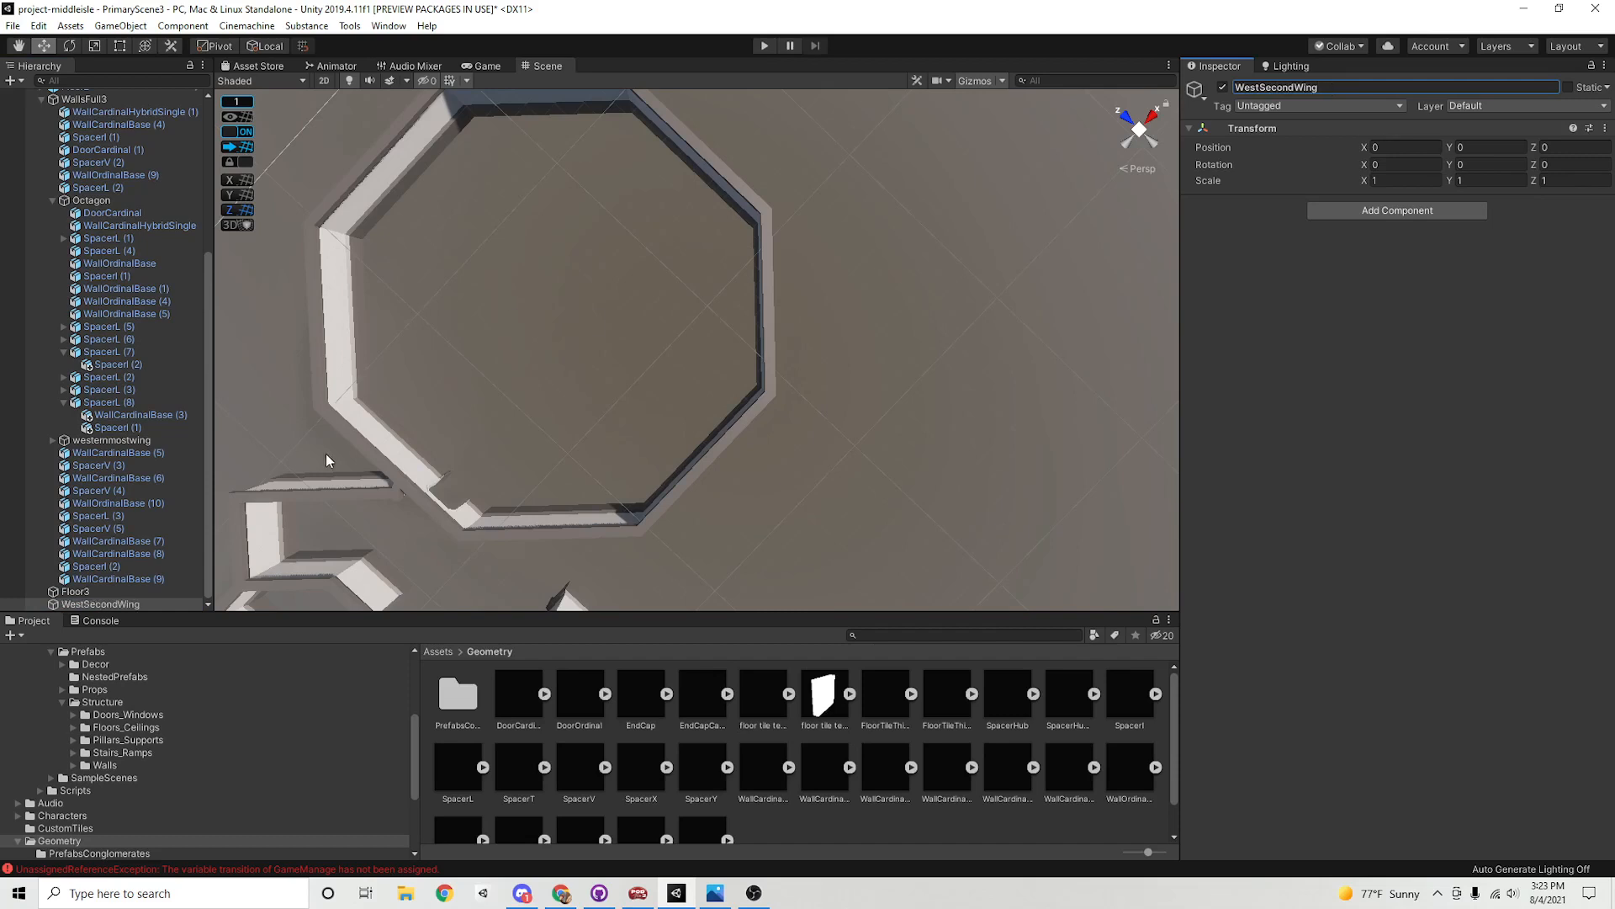
Move the seven loose pieces from WallCardinalHybridSingle (1) through SpacerL (2) out of WallsFull3 into WestSecondWing
click(117, 604)
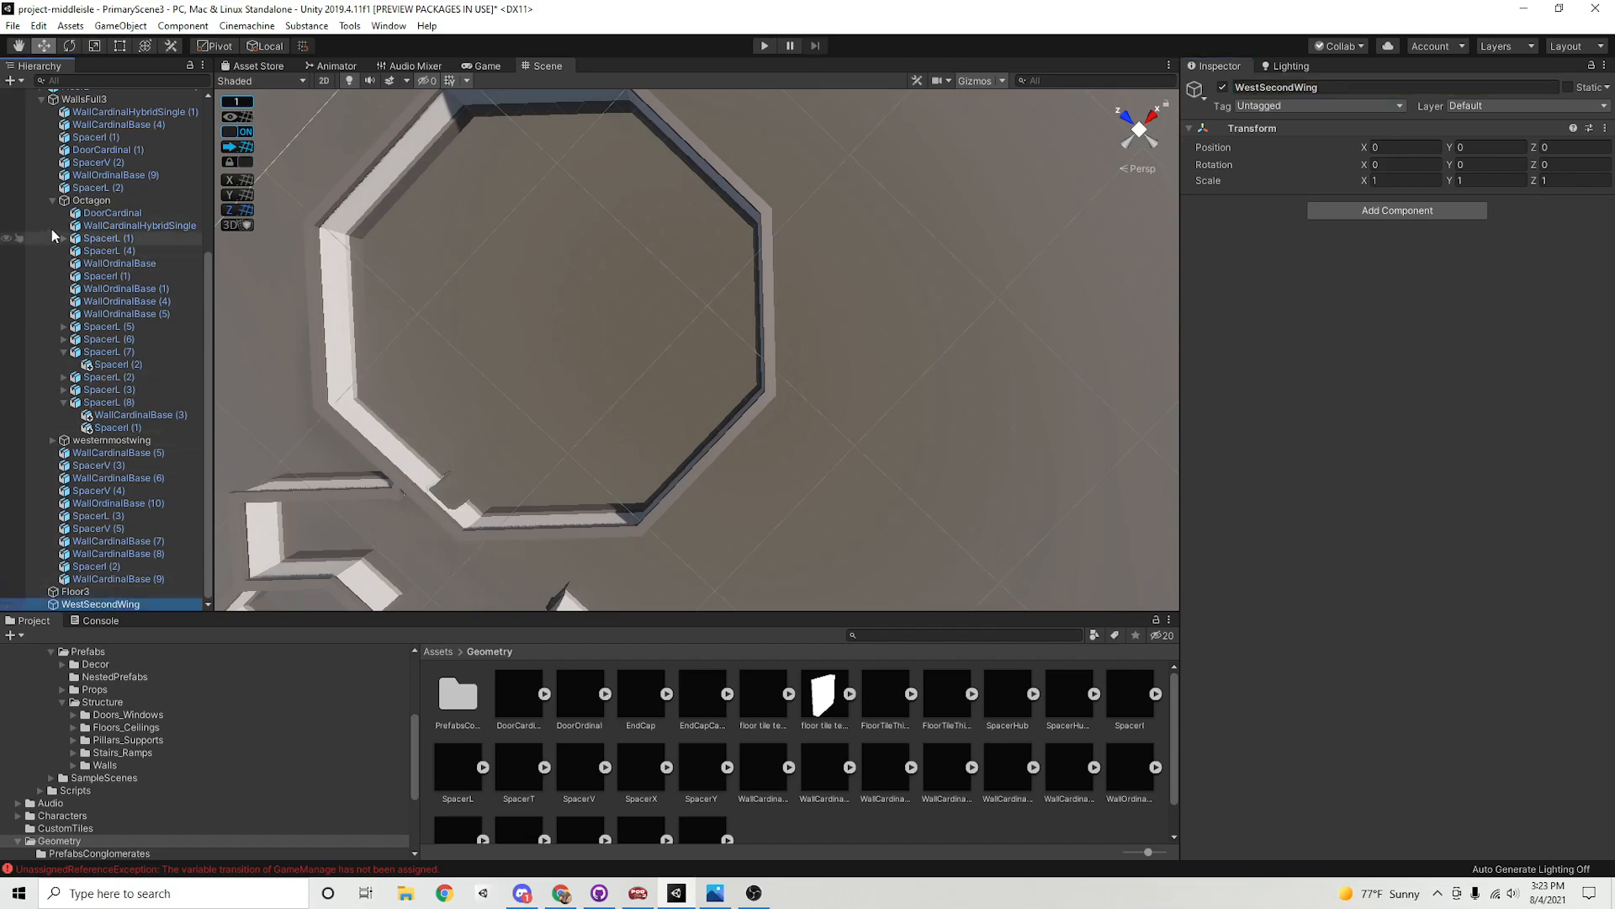
click(53, 202)
click(92, 415)
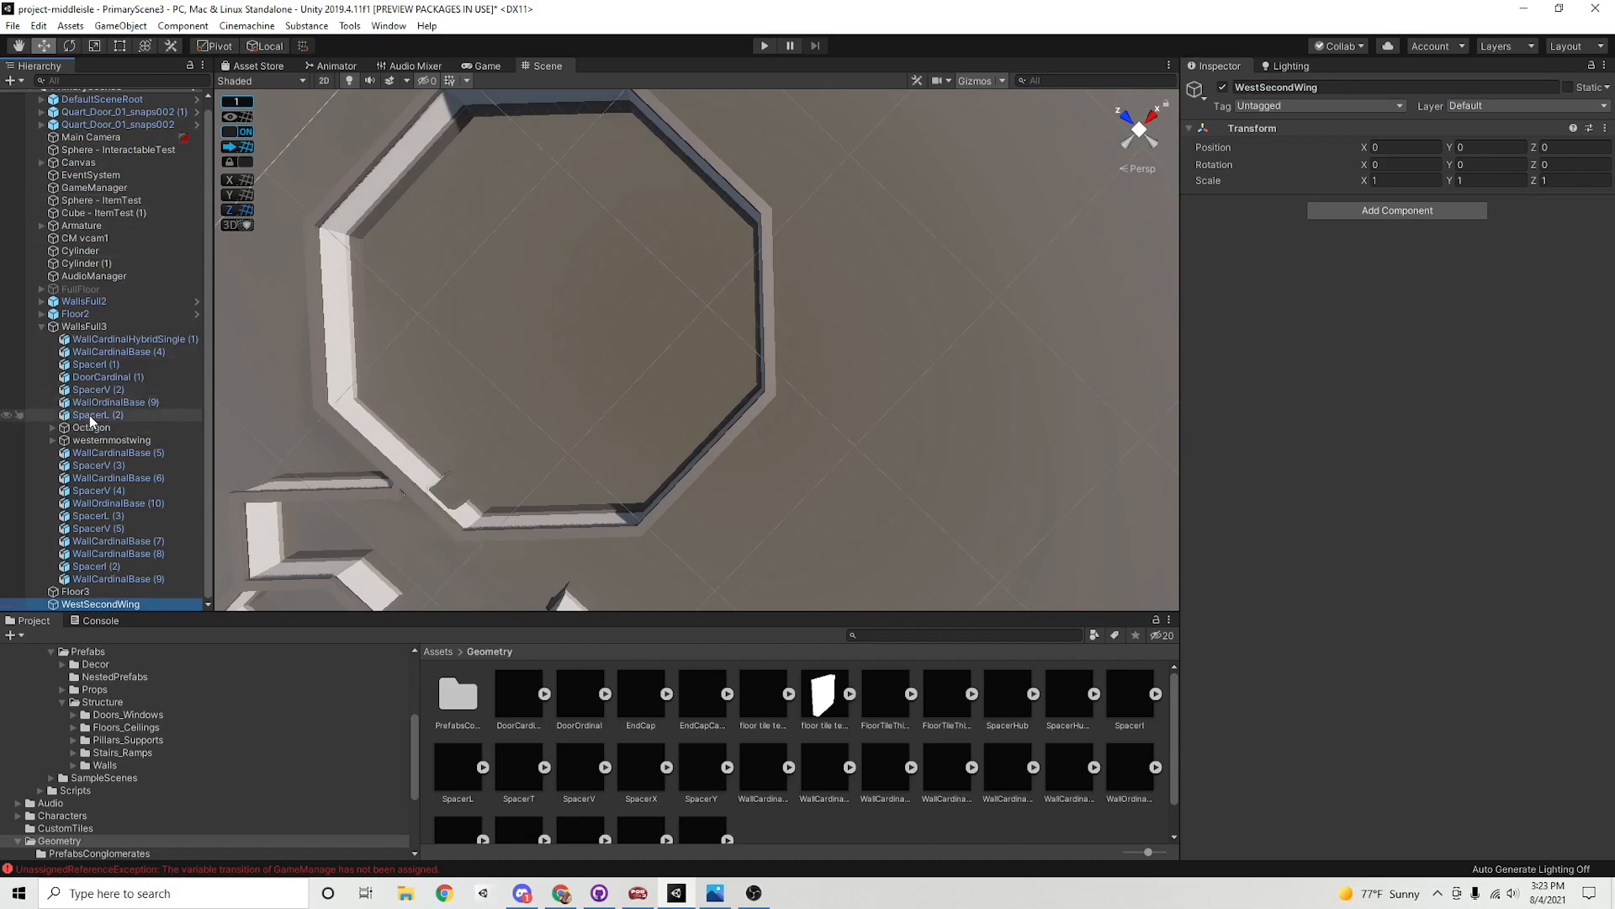
shift+click(102, 341)
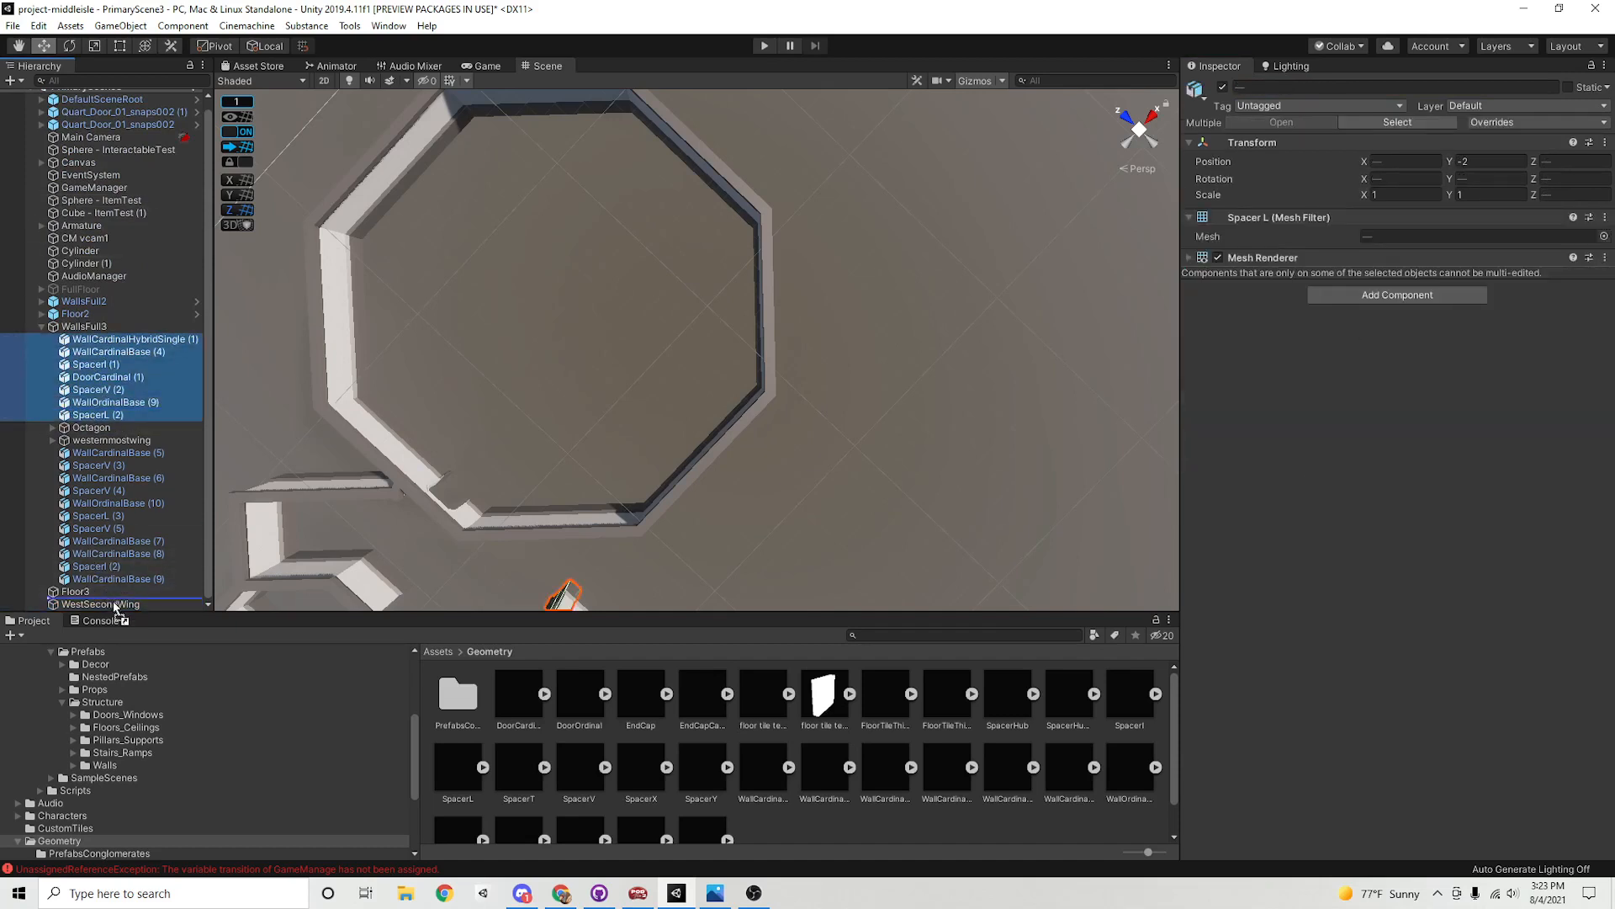
drag(118, 604, 118, 604)
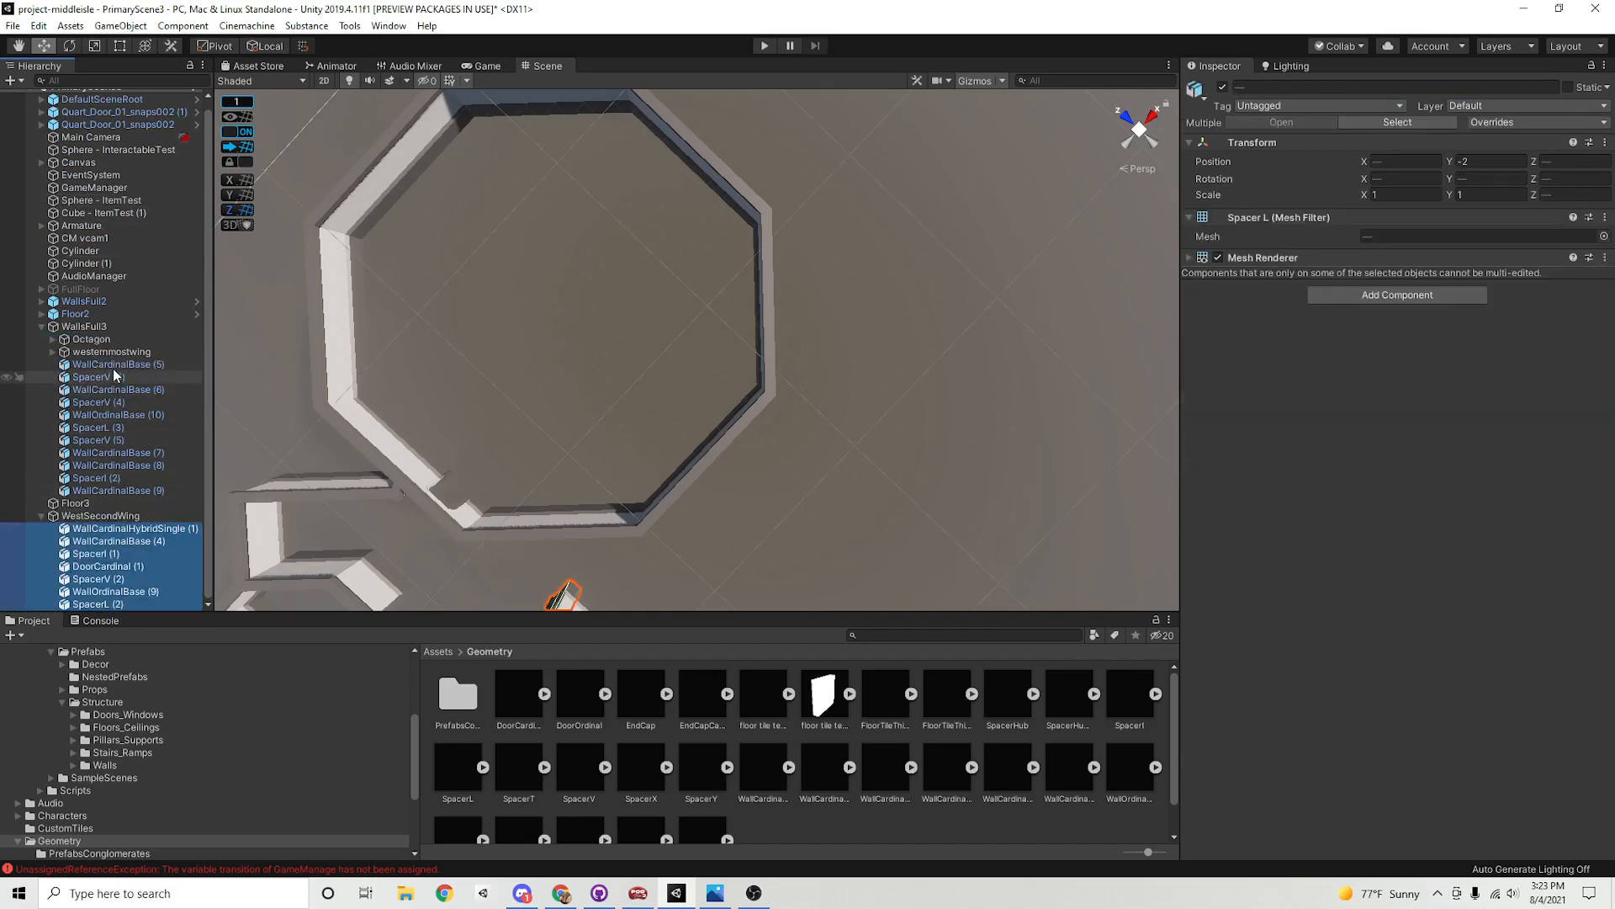
Move the remaining loose pieces, WallCardinalBase (5) through WallCardinalBase (9), into WestSecondWing, and nest that group under WallsFull3
click(113, 364)
shift+click(110, 490)
drag(107, 370, 109, 525)
click(42, 377)
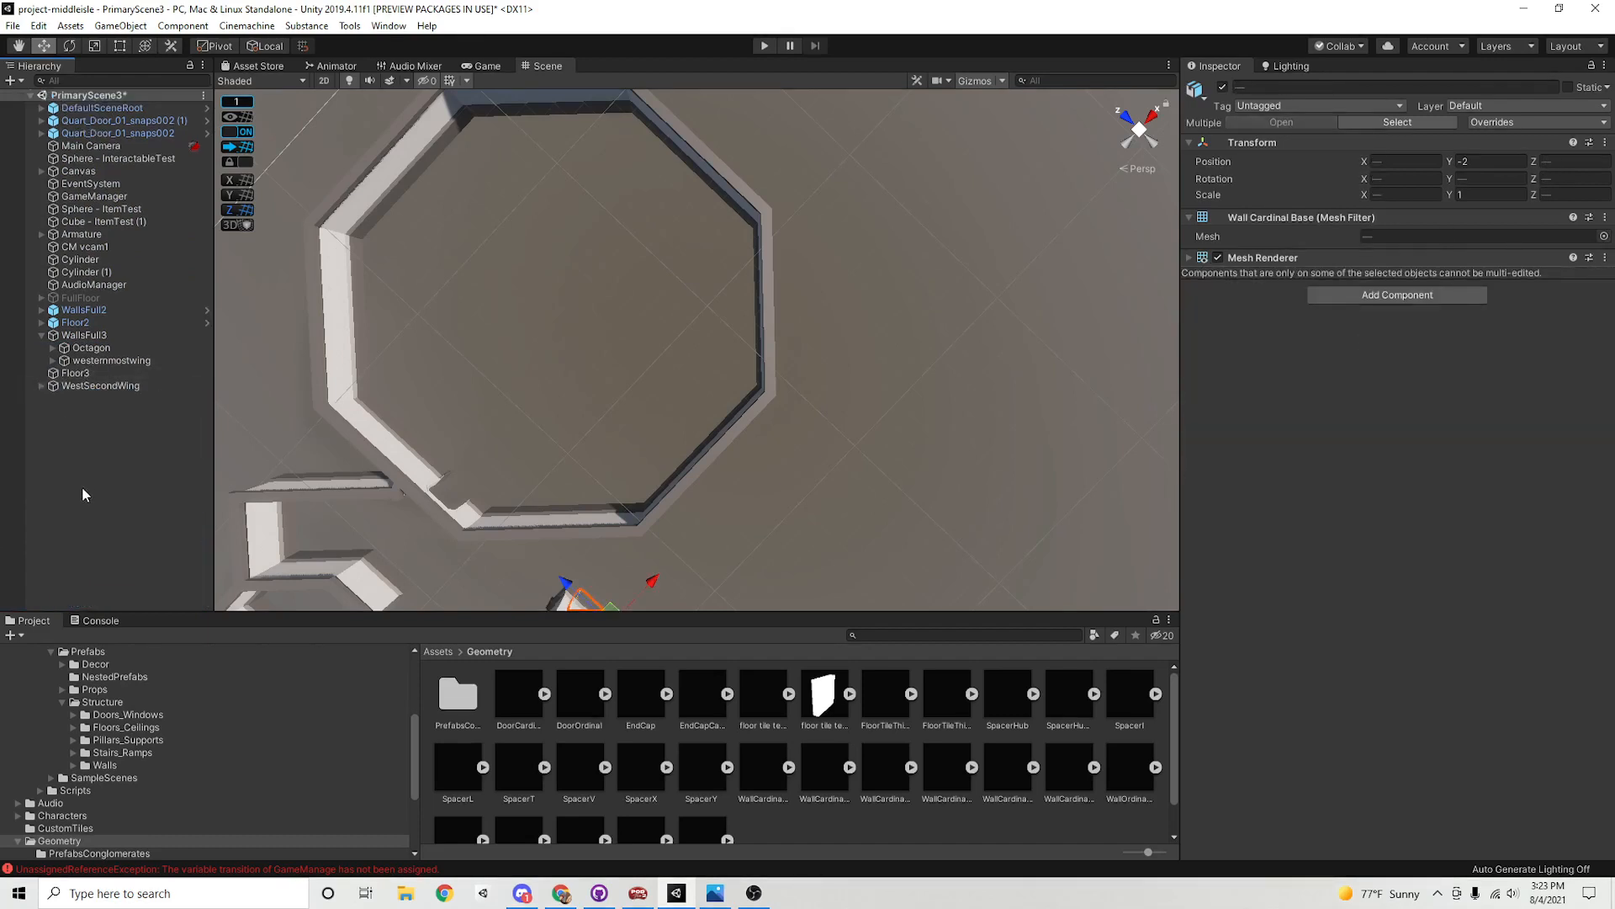
click(83, 387)
drag(66, 387, 80, 336)
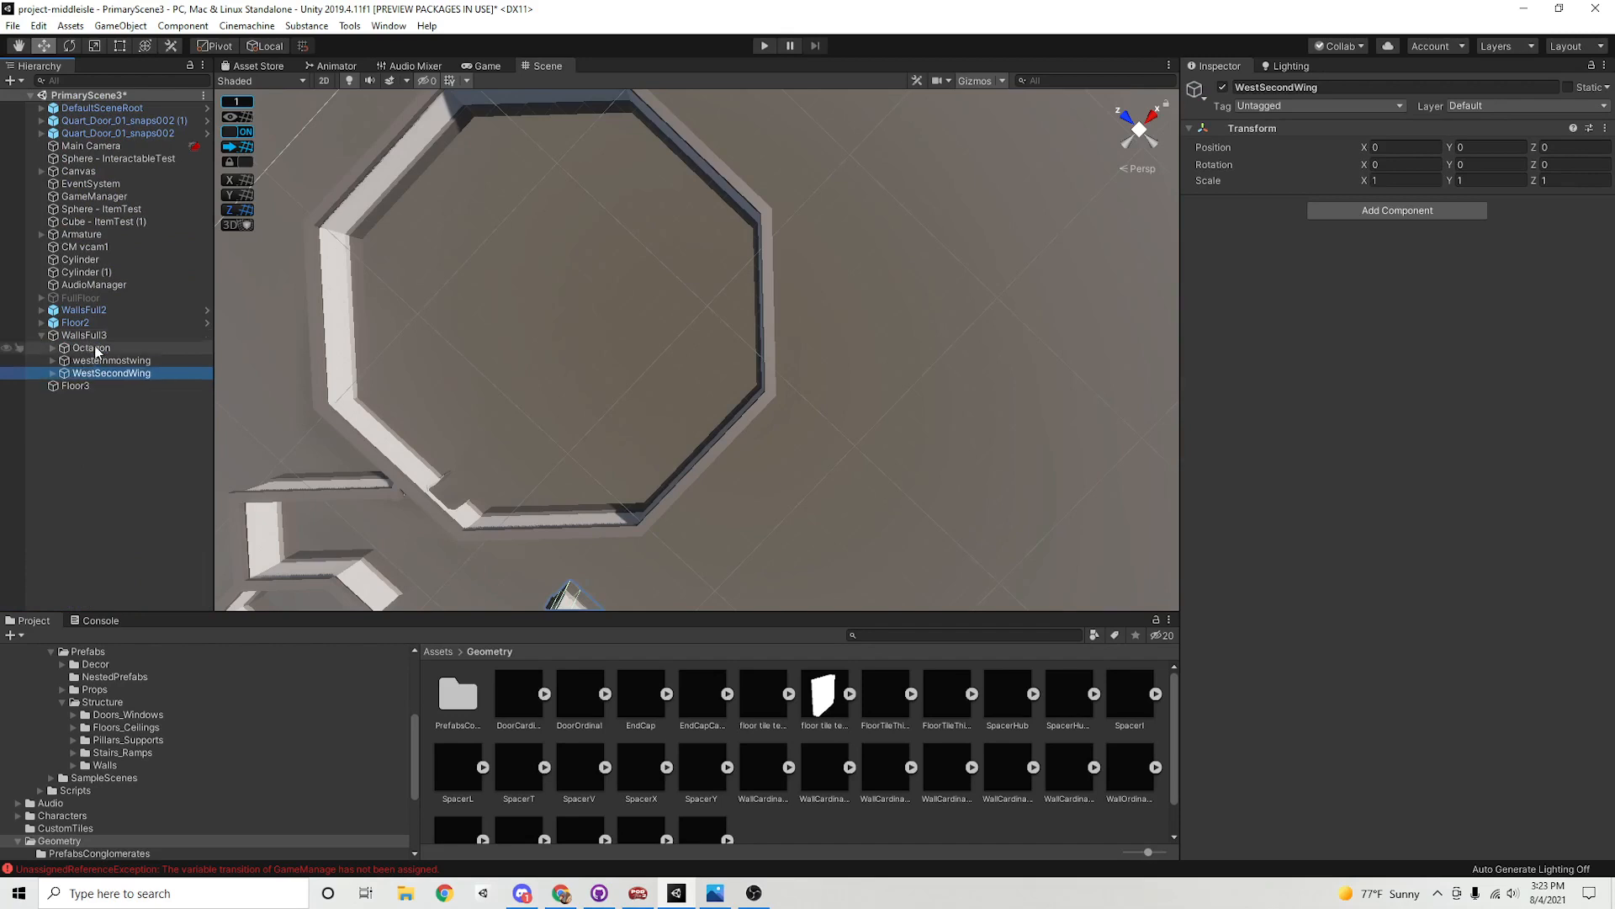
Check in the scene which walls belong to the westernmostwing and Octagon groups
scroll(757, 433, down, 6)
middle_drag(757, 432, 917, 381)
click(156, 361)
click(138, 346)
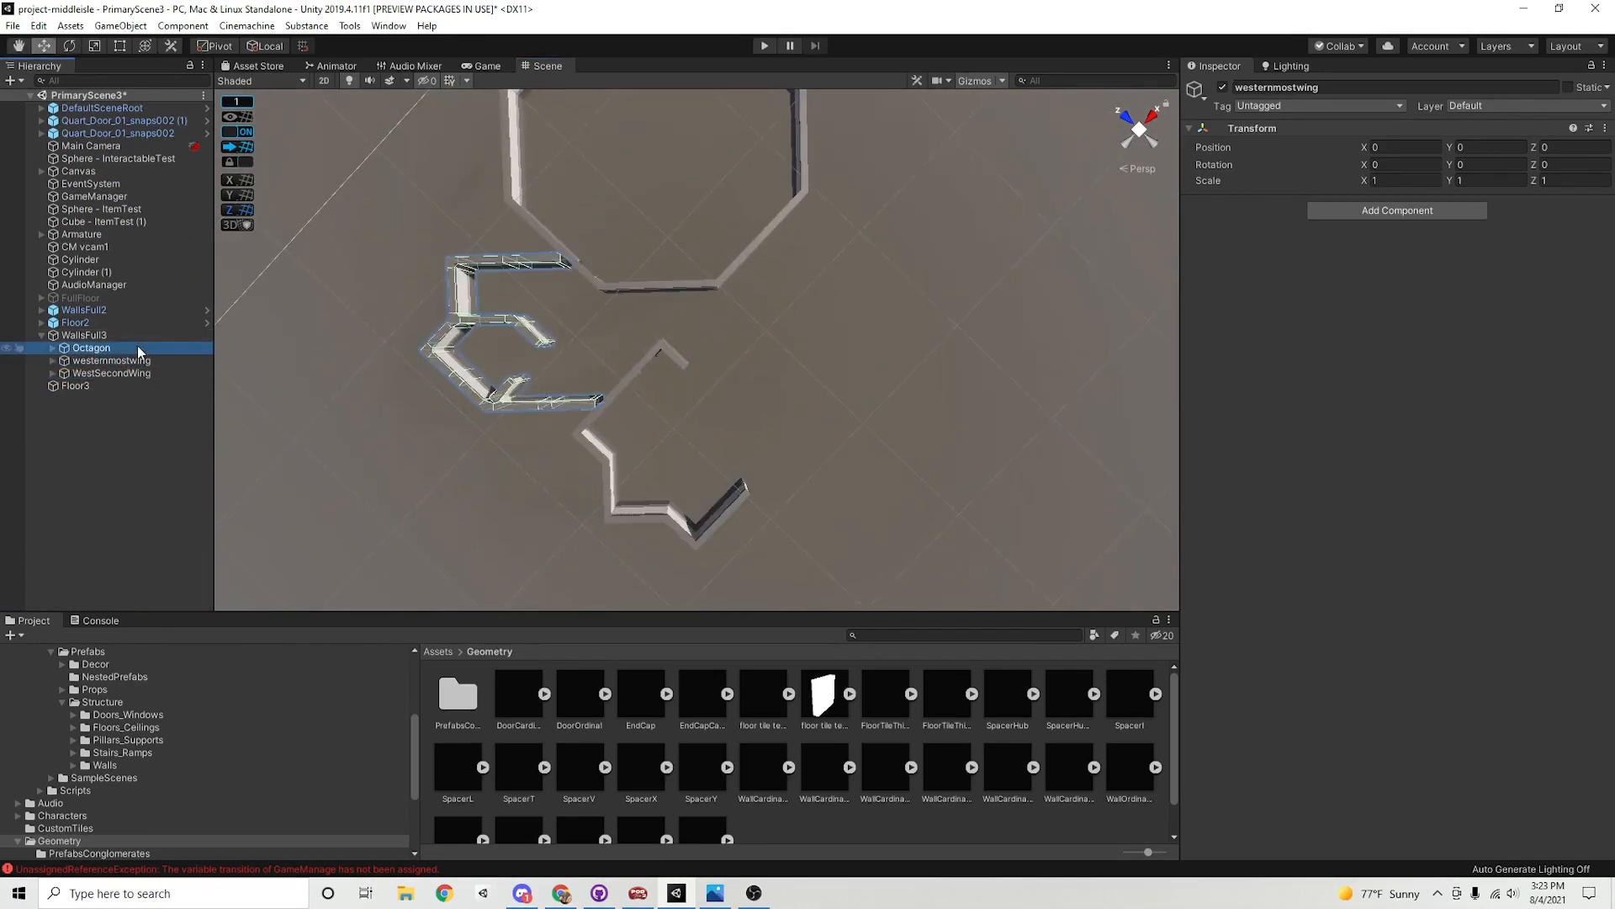
middle_drag(852, 325, 851, 425)
key(f)
key(w)
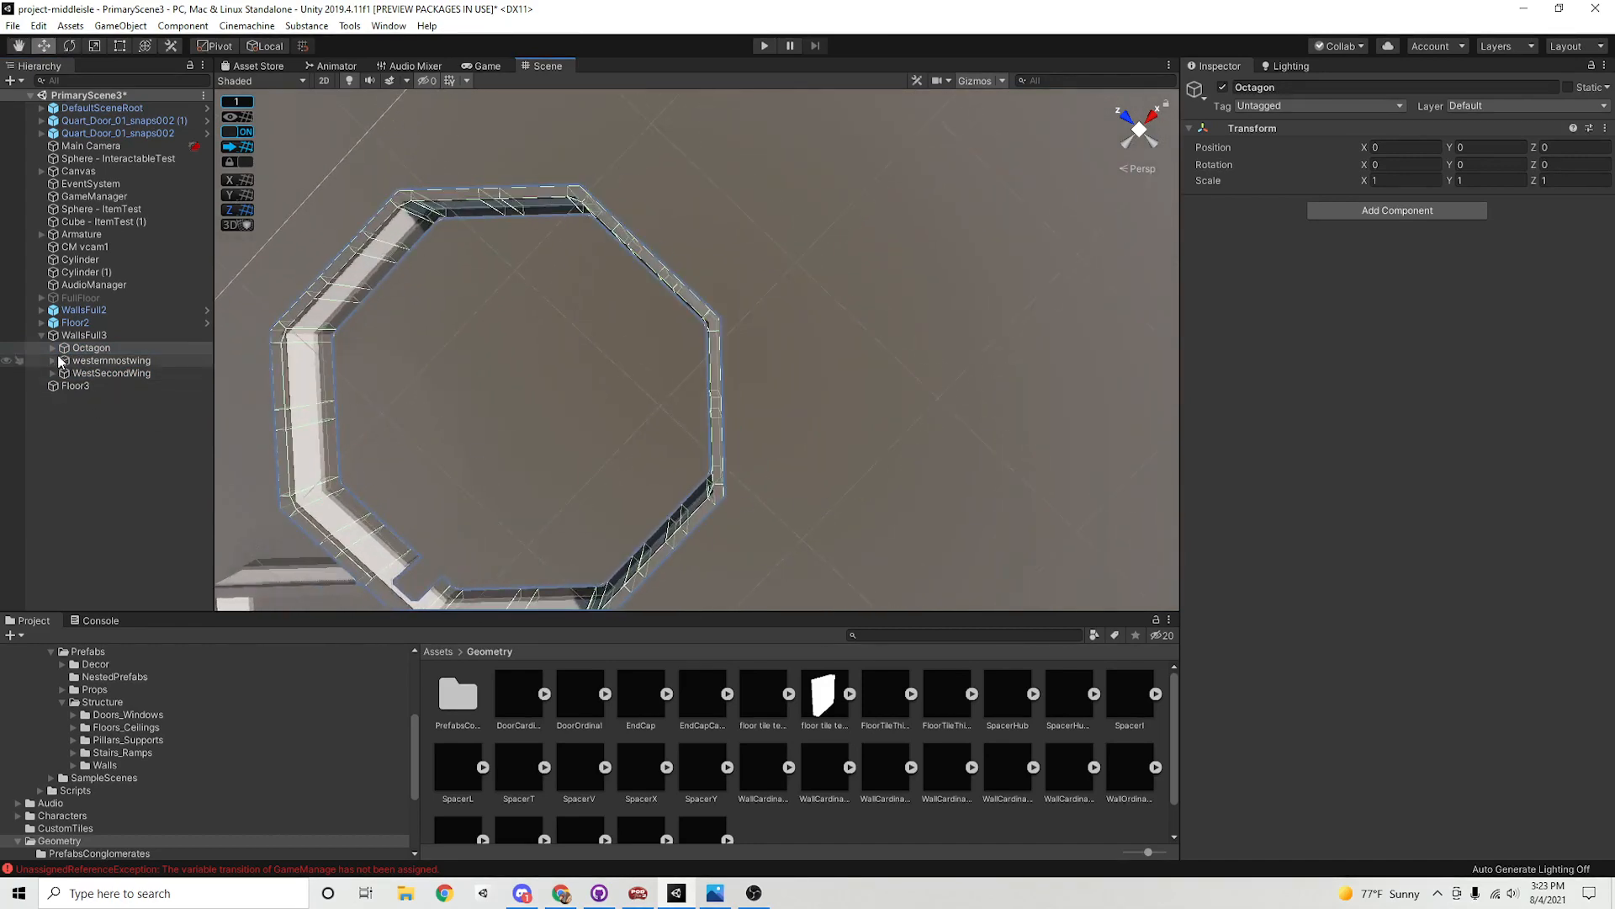
Move the five wall and spacer children of the octagon's corner SpacerL (2) directly under Octagon
click(52, 347)
right_drag(774, 329, 774, 329)
key(w)
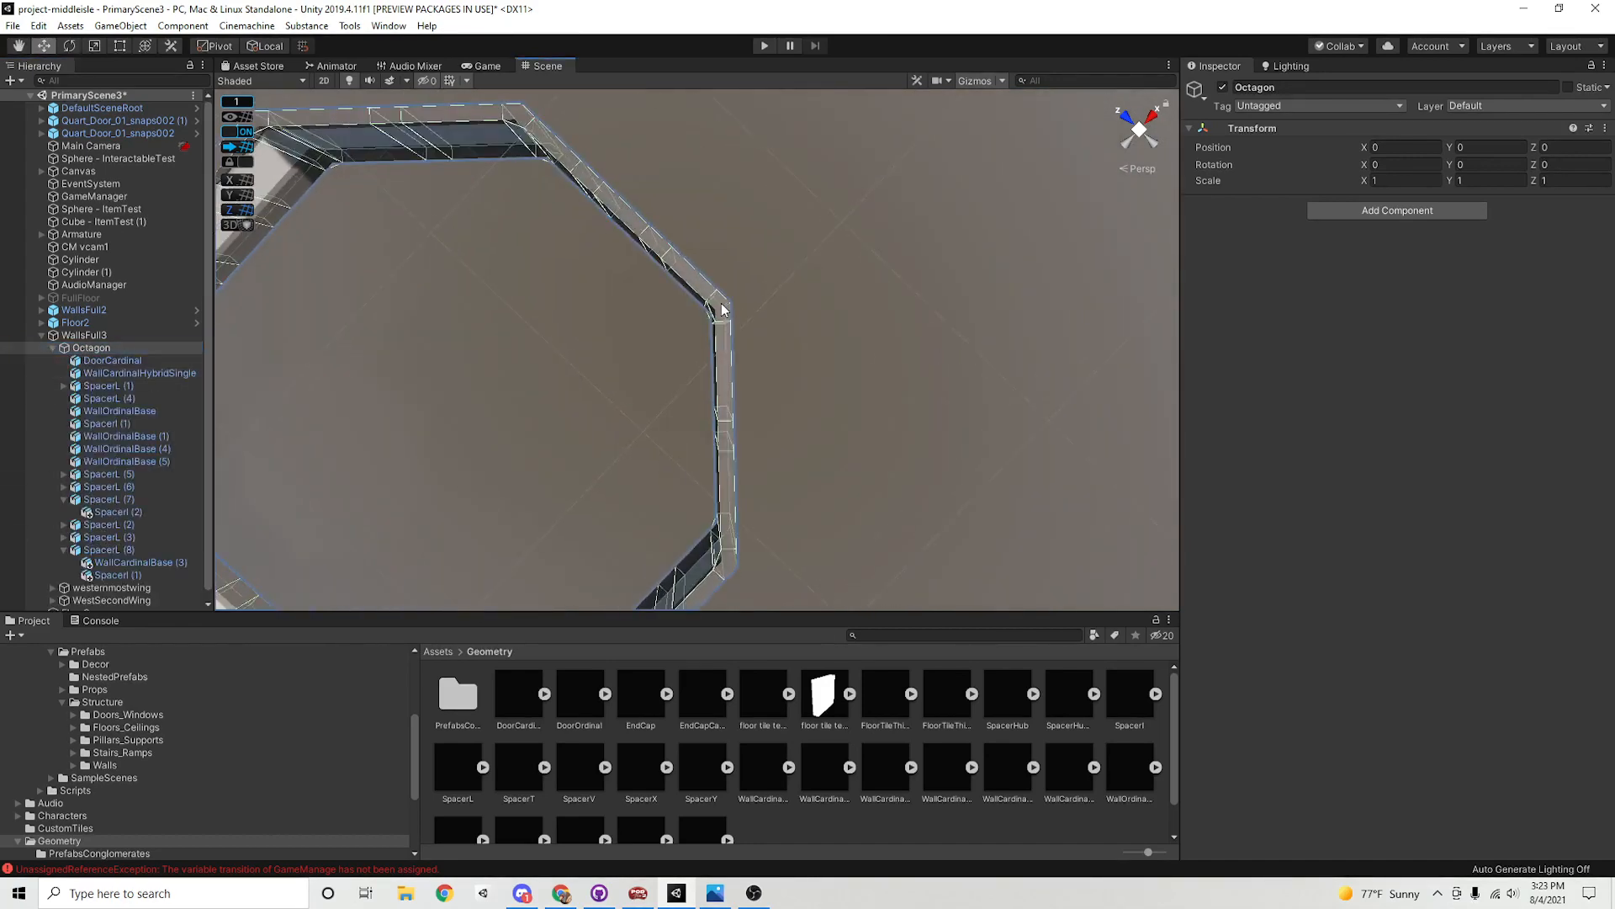
click(721, 310)
middle_drag(721, 309, 679, 396)
scroll(572, 379, up, 7)
middle_drag(573, 378, 631, 383)
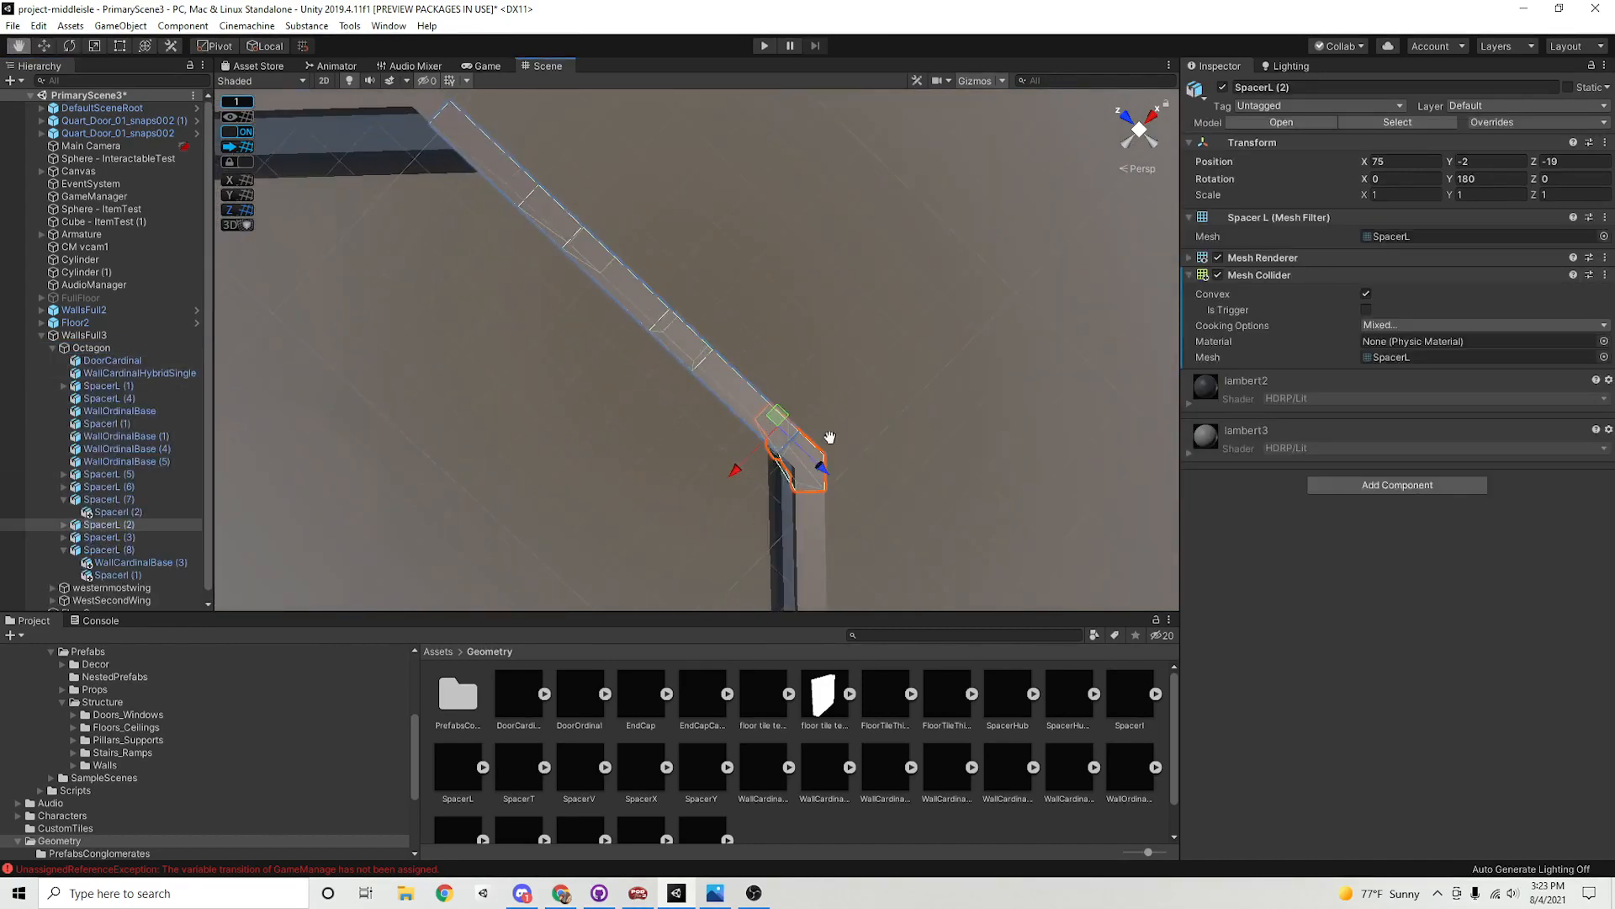
middle_drag(829, 438, 746, 395)
click(64, 524)
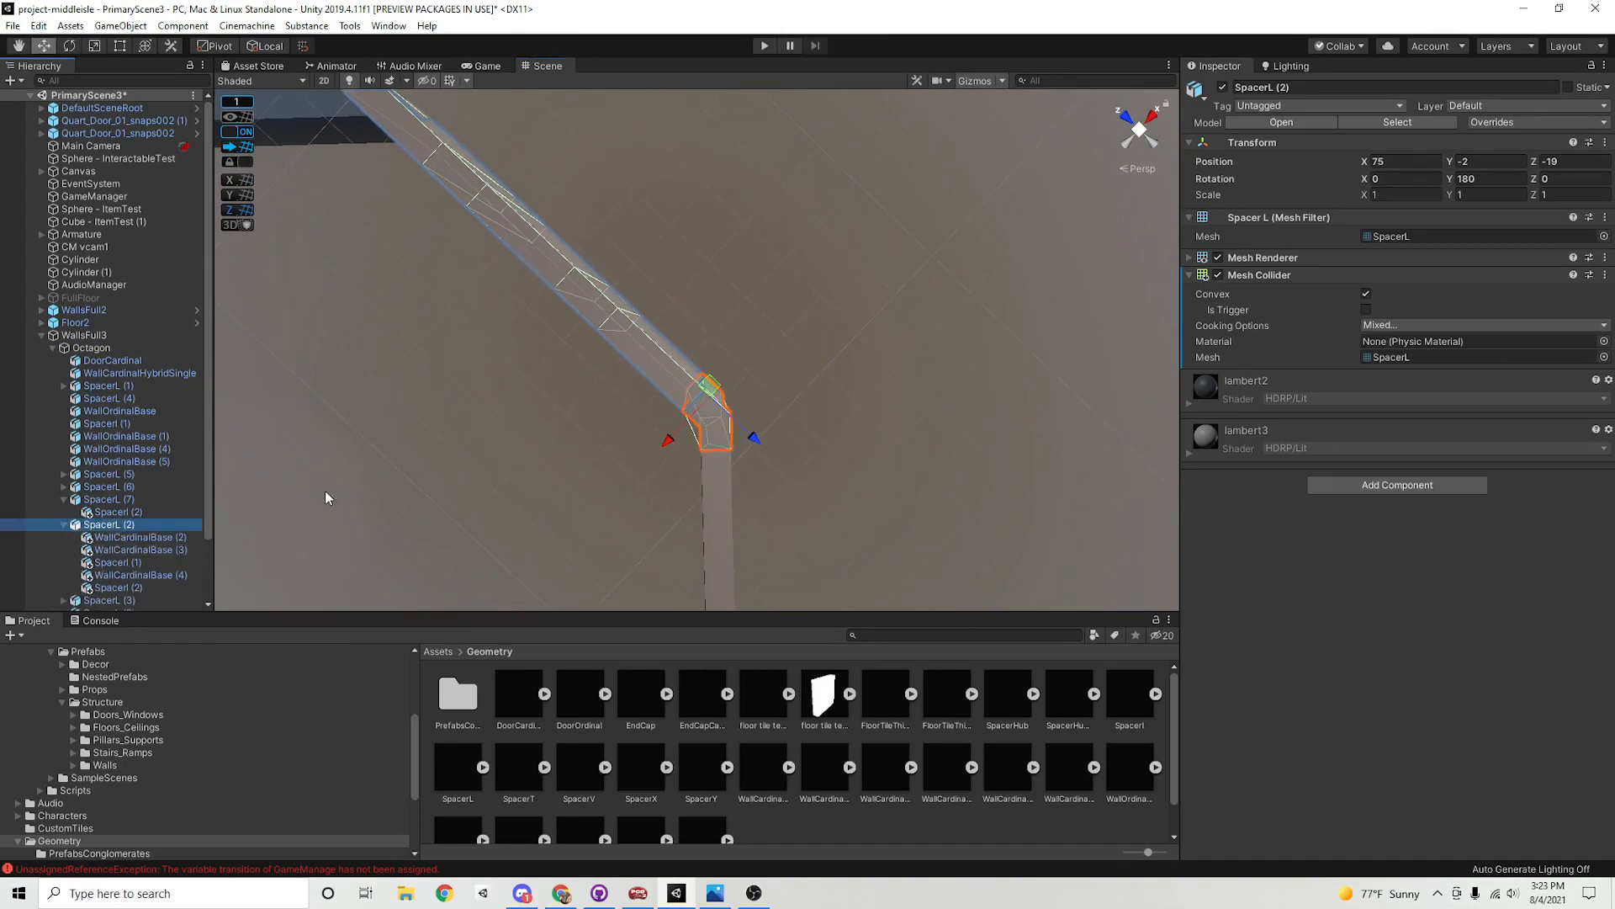
click(135, 537)
shift+click(143, 586)
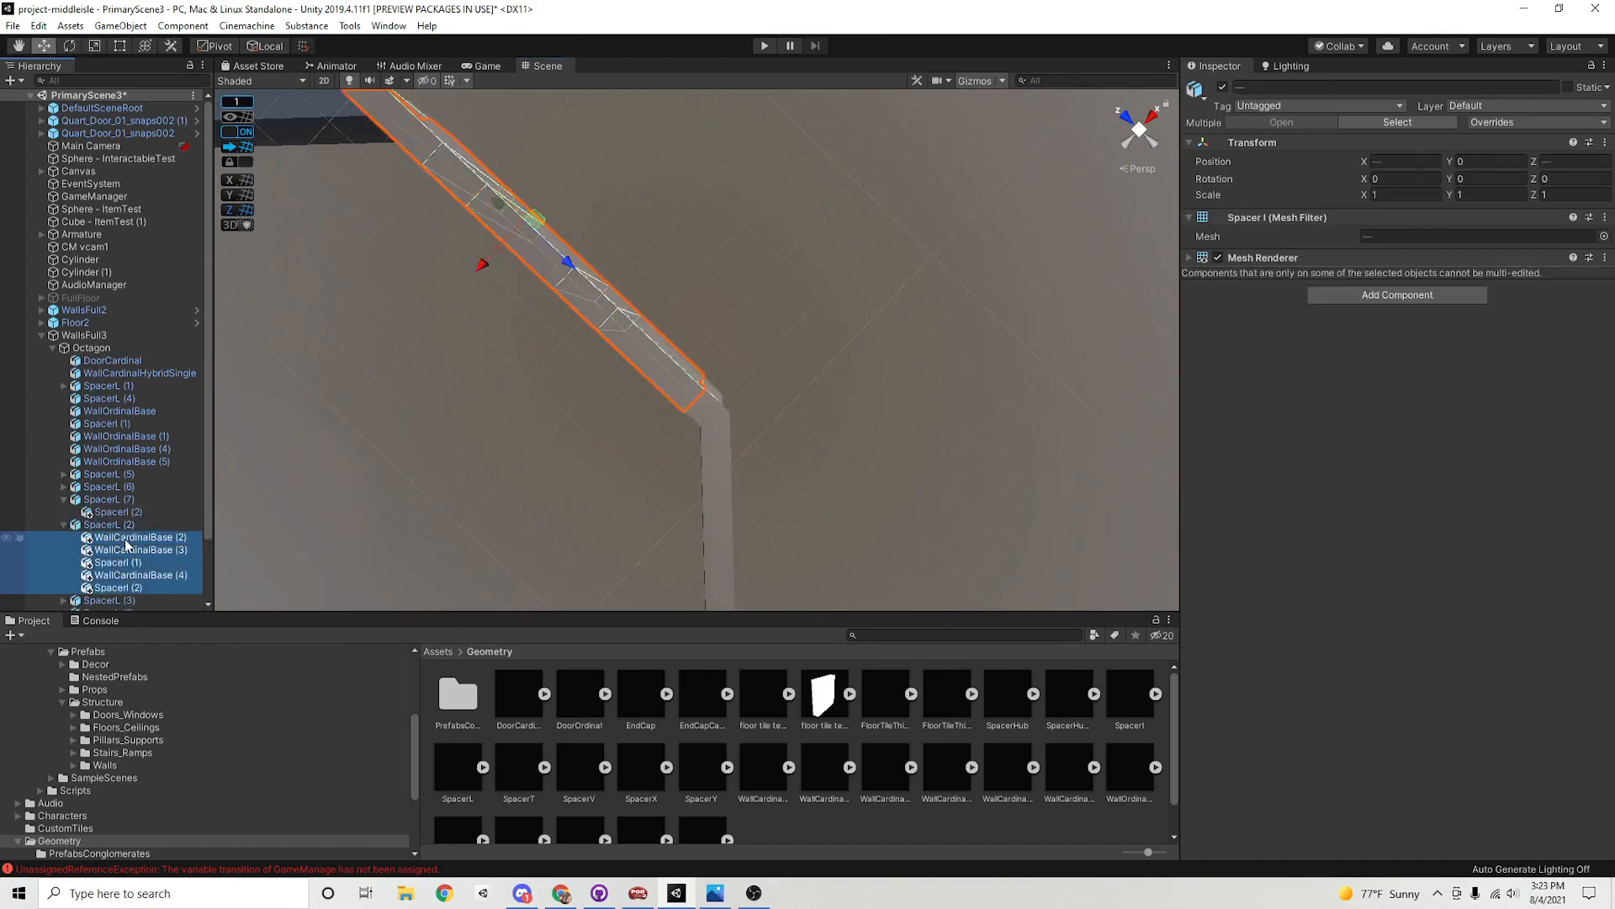
drag(123, 525, 127, 528)
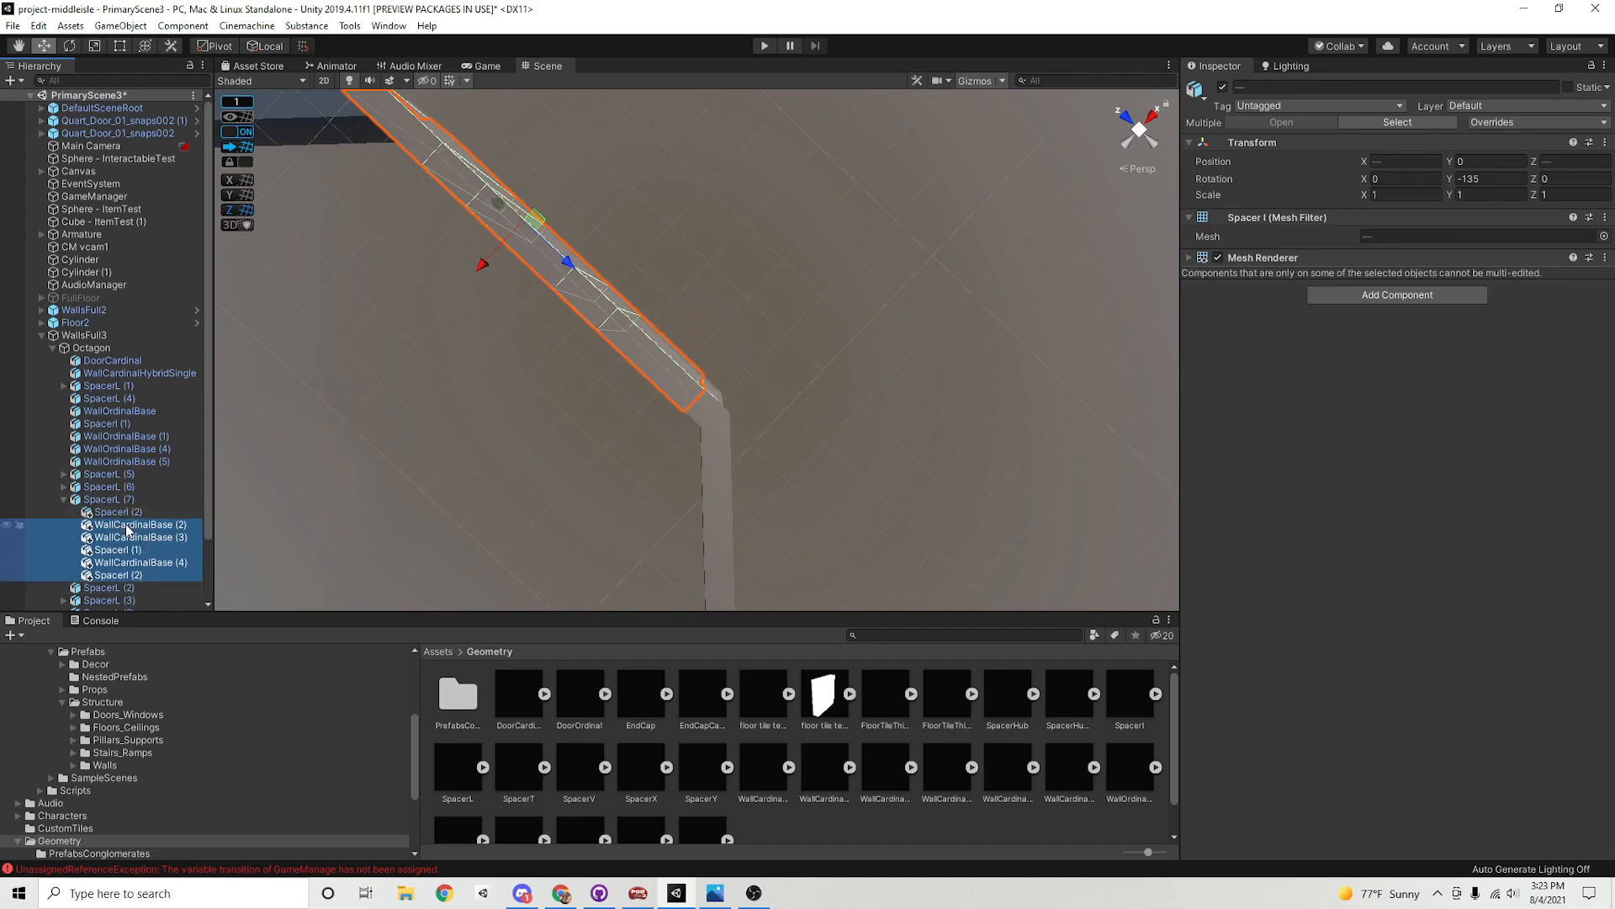
drag(128, 528, 136, 495)
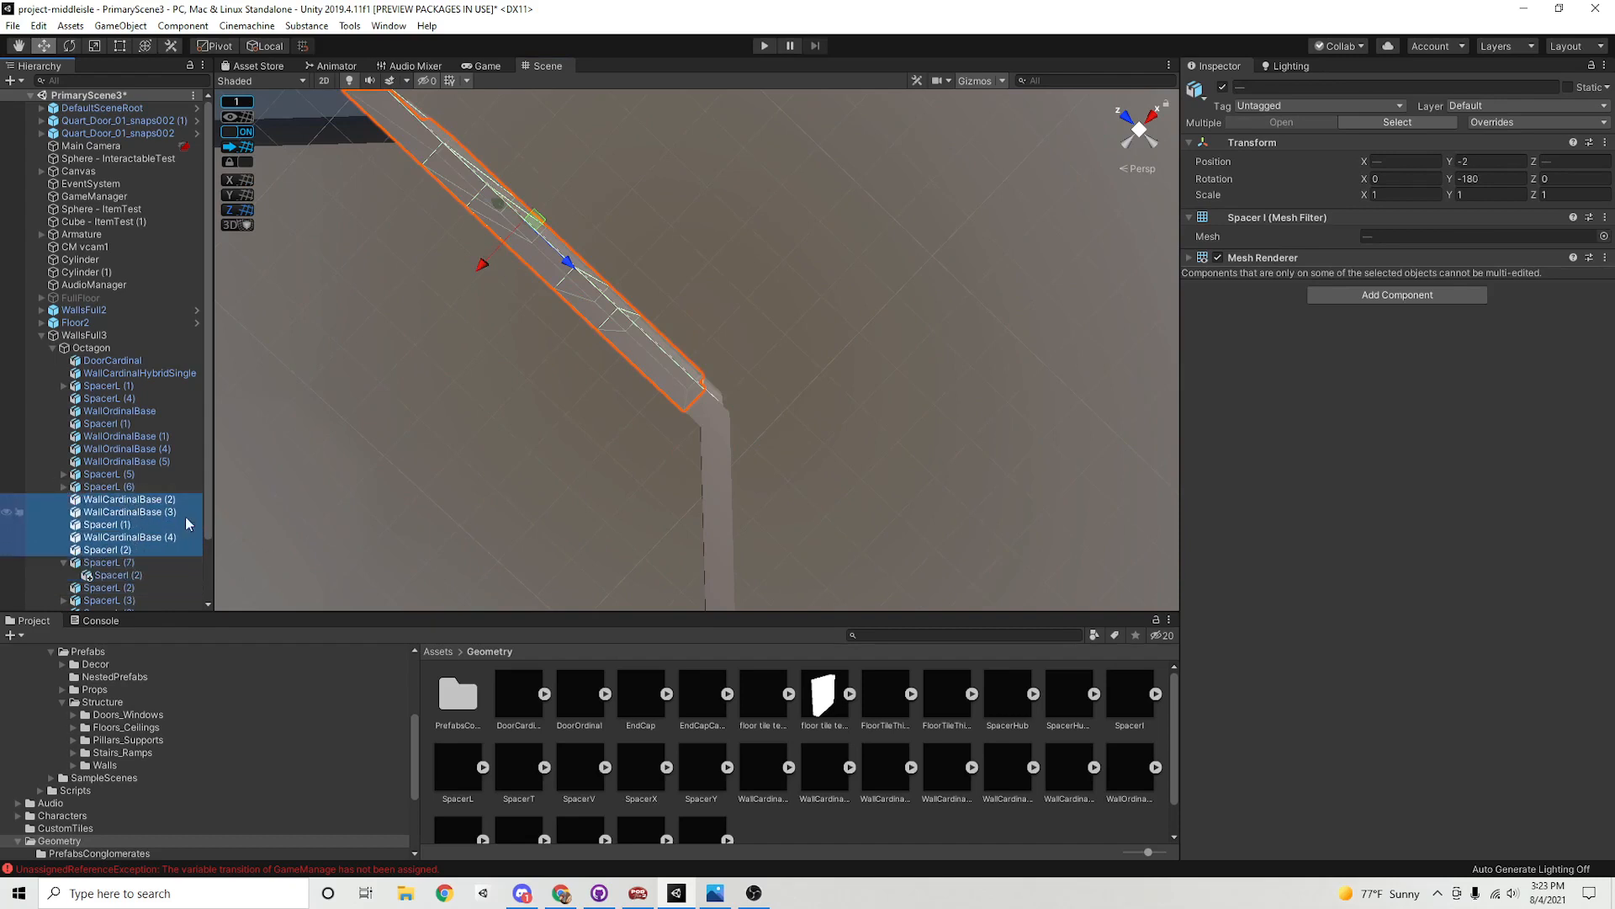
Delete the octagon's corner SpacerL (2) and the neighbouring wall pieces to open a gap at that corner
right_drag(600, 418, 611, 383)
click(724, 362)
right_drag(700, 423, 618, 417)
key(Delete)
right_drag(656, 335, 687, 401)
click(699, 360)
shift+click(699, 431)
right_drag(749, 447, 696, 299)
key(Delete)
mouse_move(800, 376)
right_down()
mouse_move(866, 426)
mouse_move(828, 376)
right_up()
Try a WallCardinalHub piece at the octagon's open corner, and undo its placement
click(126, 360)
click(875, 762)
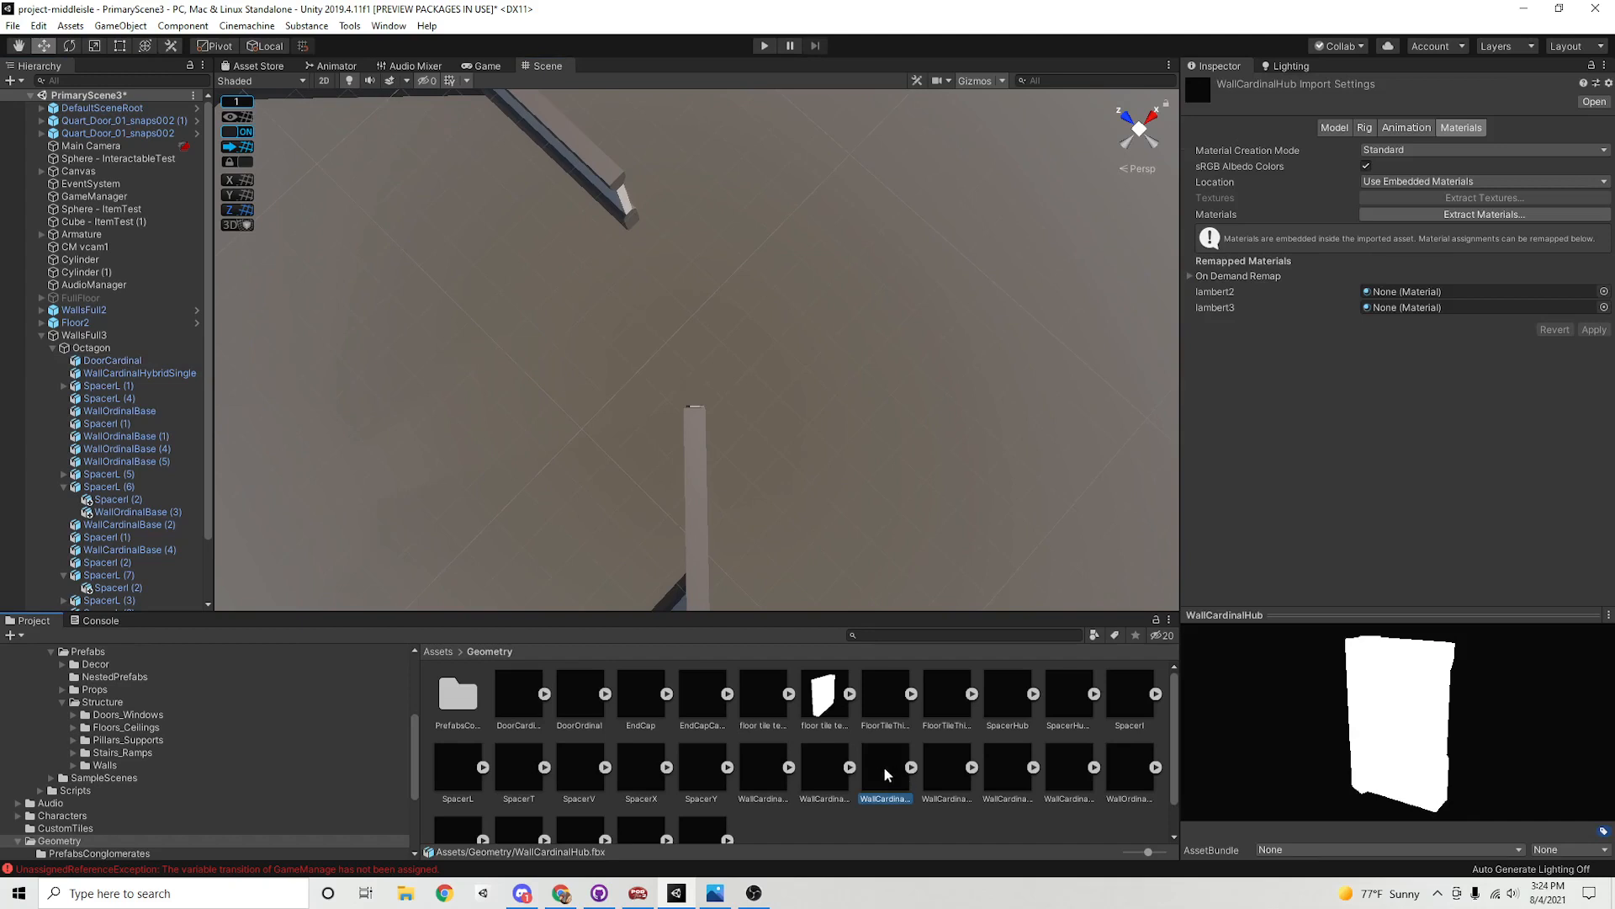
drag(884, 763, 683, 281)
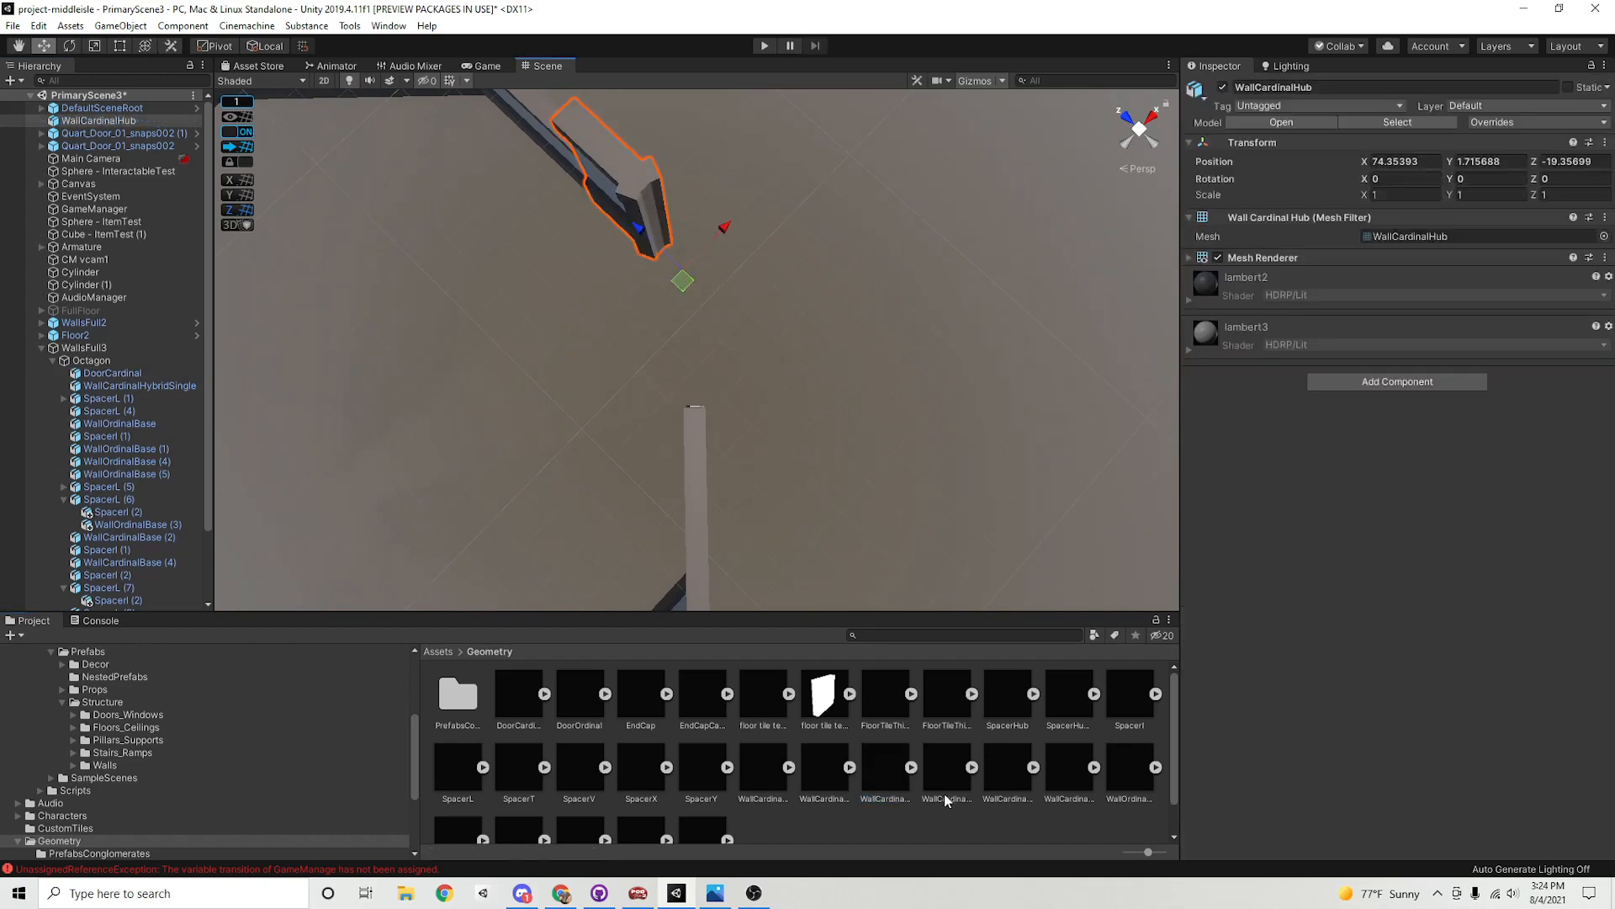
key(ctrl+z)
Preview the wall models in the Geometry folder, and place a WallCardinalHub2 at the octagon's open corner
click(1073, 753)
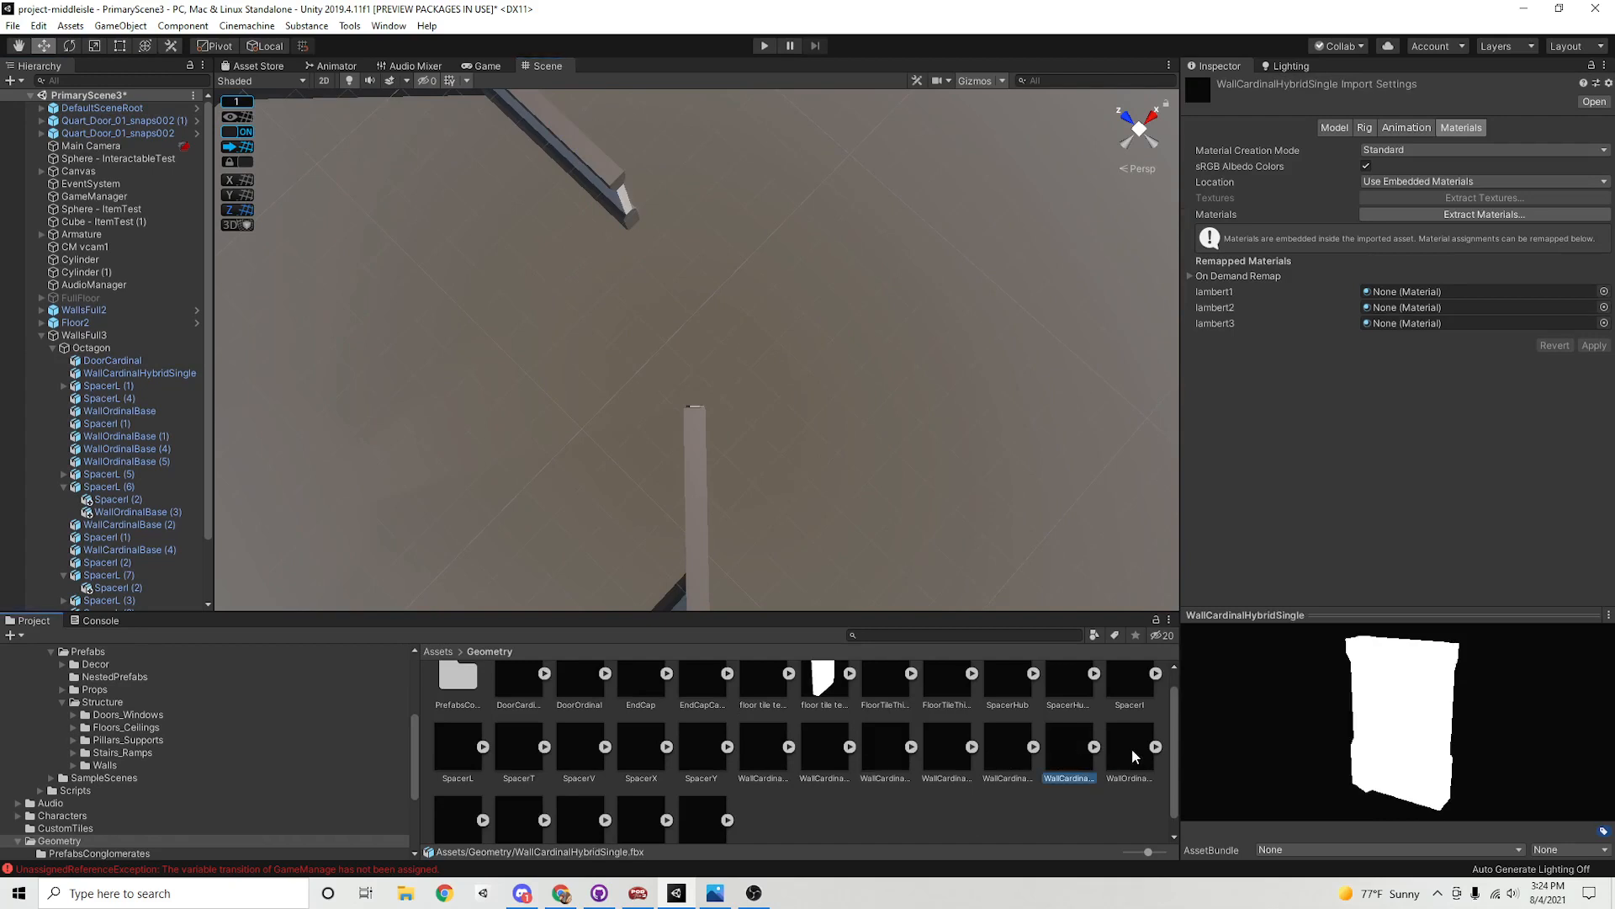
click(1133, 755)
scroll(521, 809, down, 1)
click(453, 816)
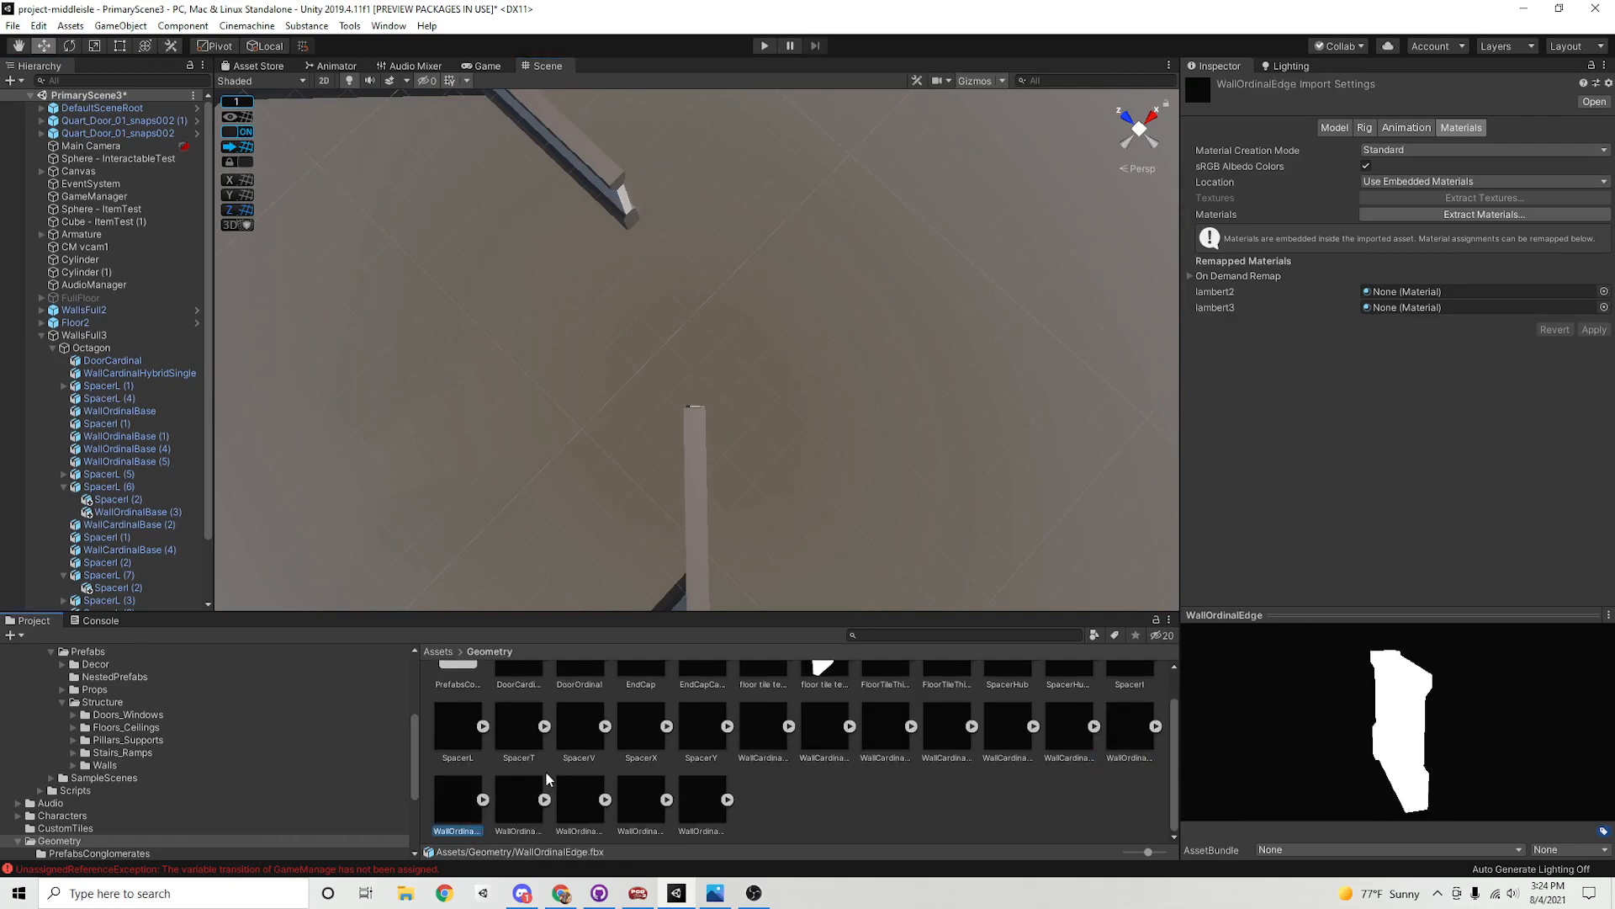
click(513, 794)
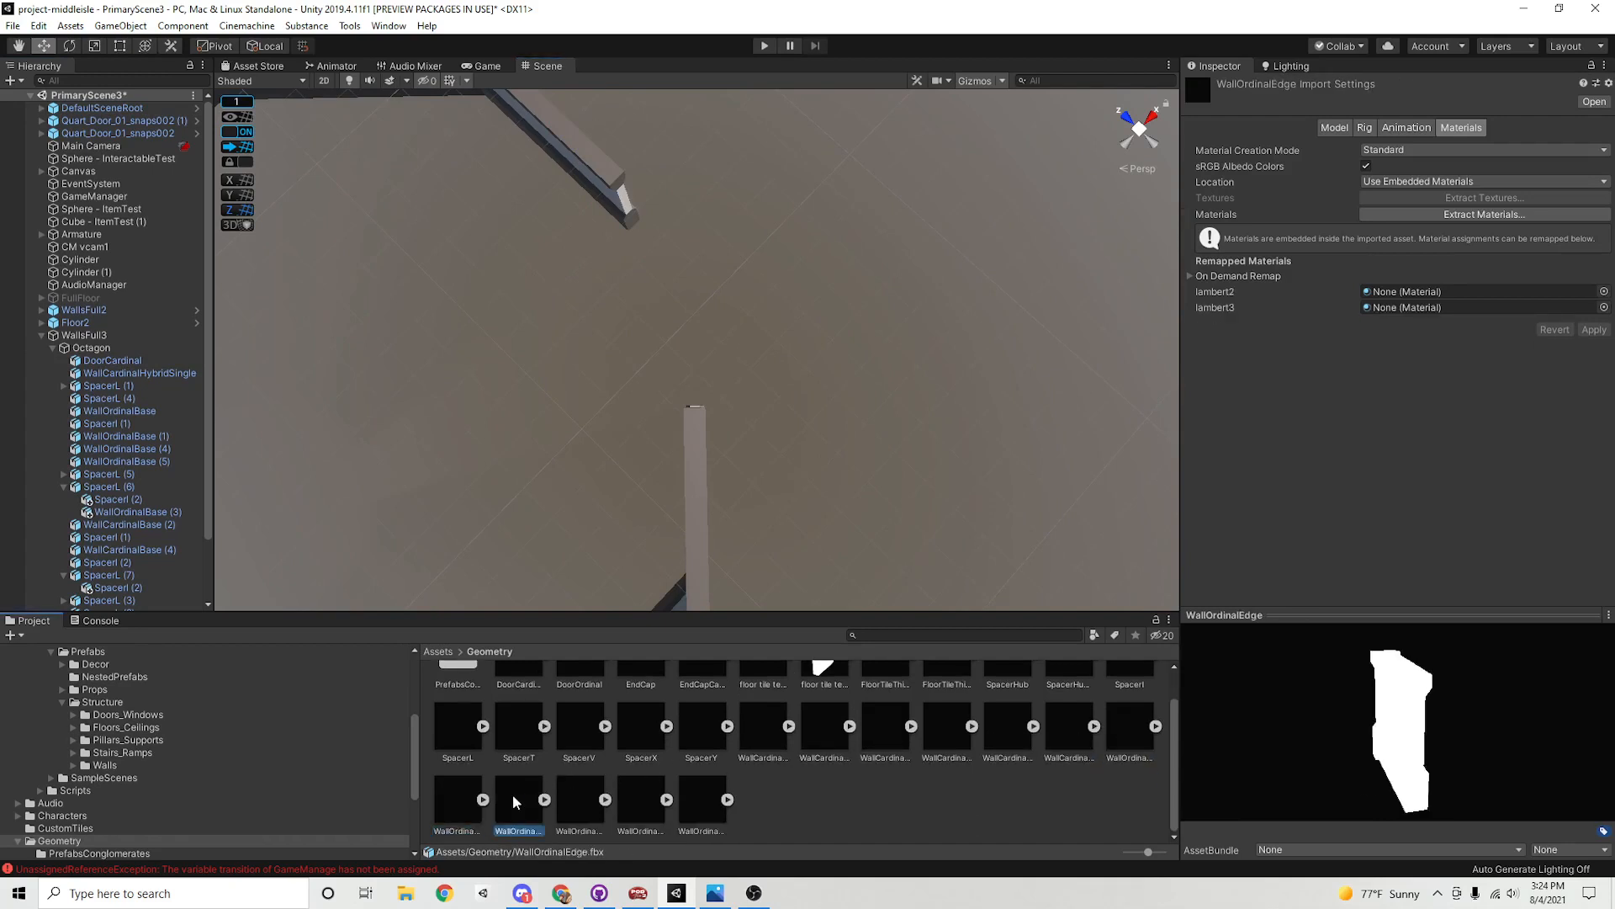
click(763, 729)
click(693, 729)
click(826, 729)
click(886, 728)
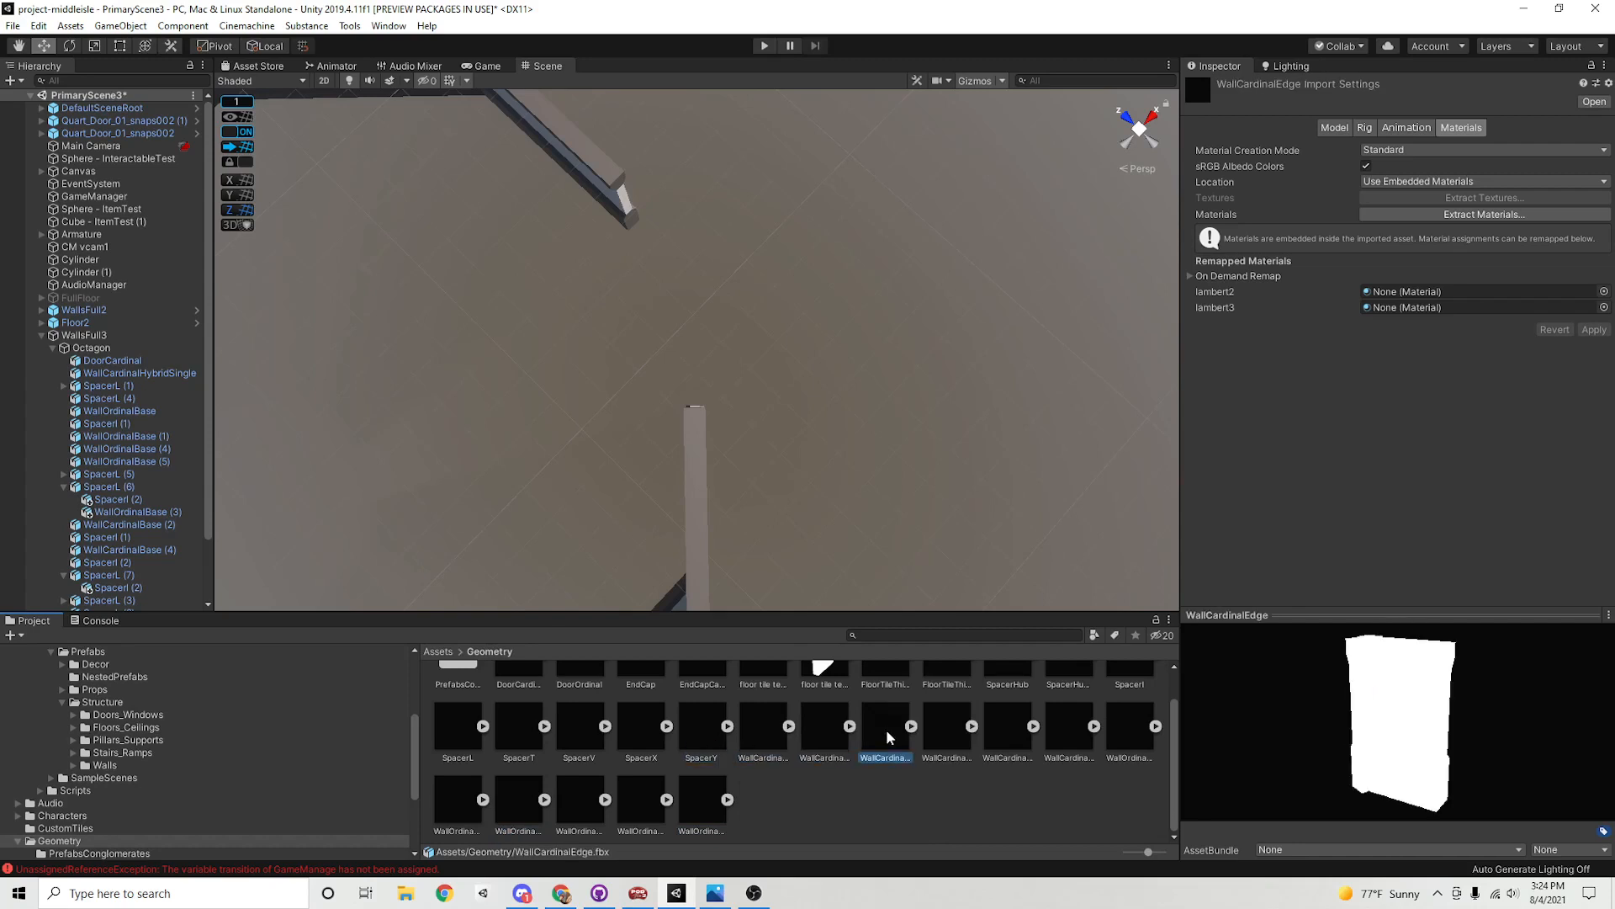
click(942, 729)
drag(951, 750, 715, 330)
middle_drag(724, 339, 768, 426)
alt+drag(768, 426, 876, 386)
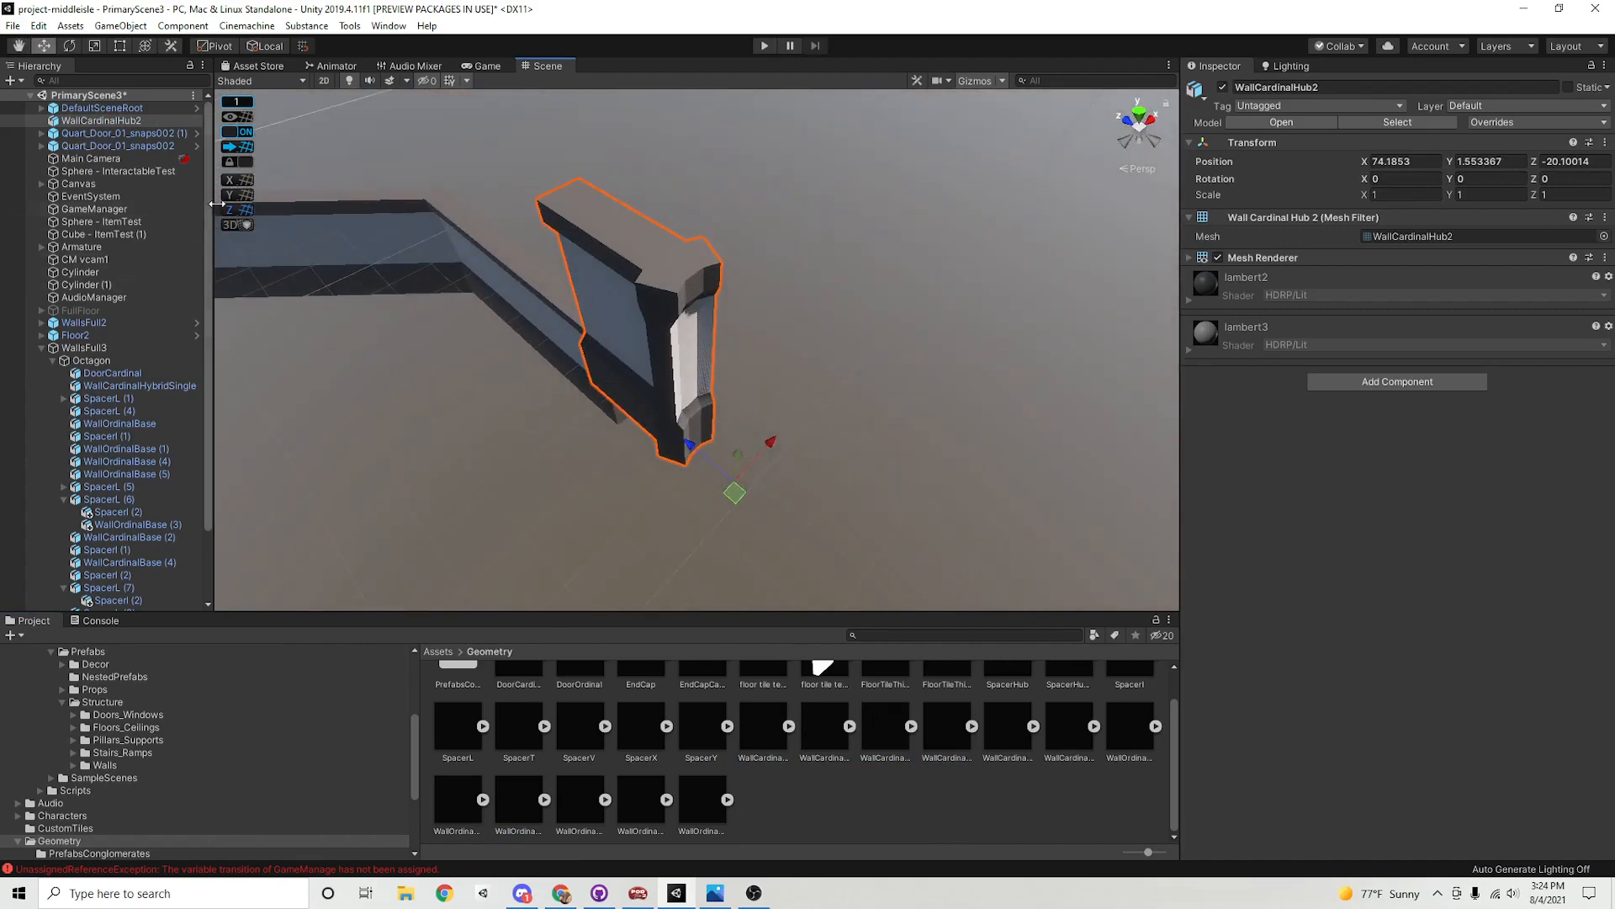
Snap WallCardinalHub2 to the grid and give it a convex Mesh Collider
click(244, 152)
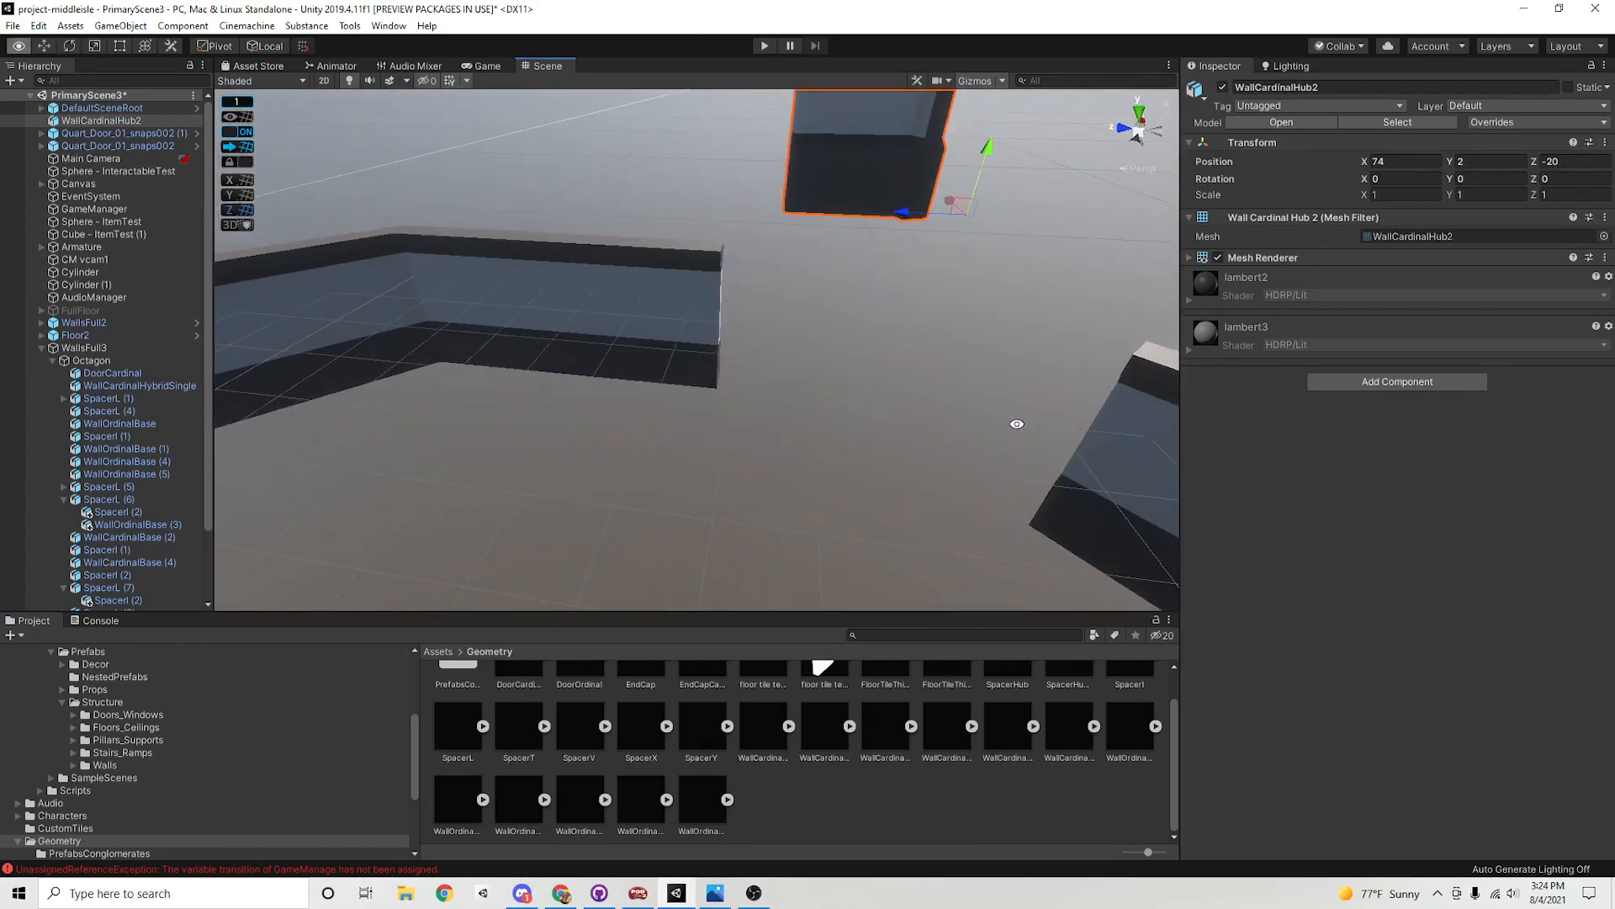
click(1397, 381)
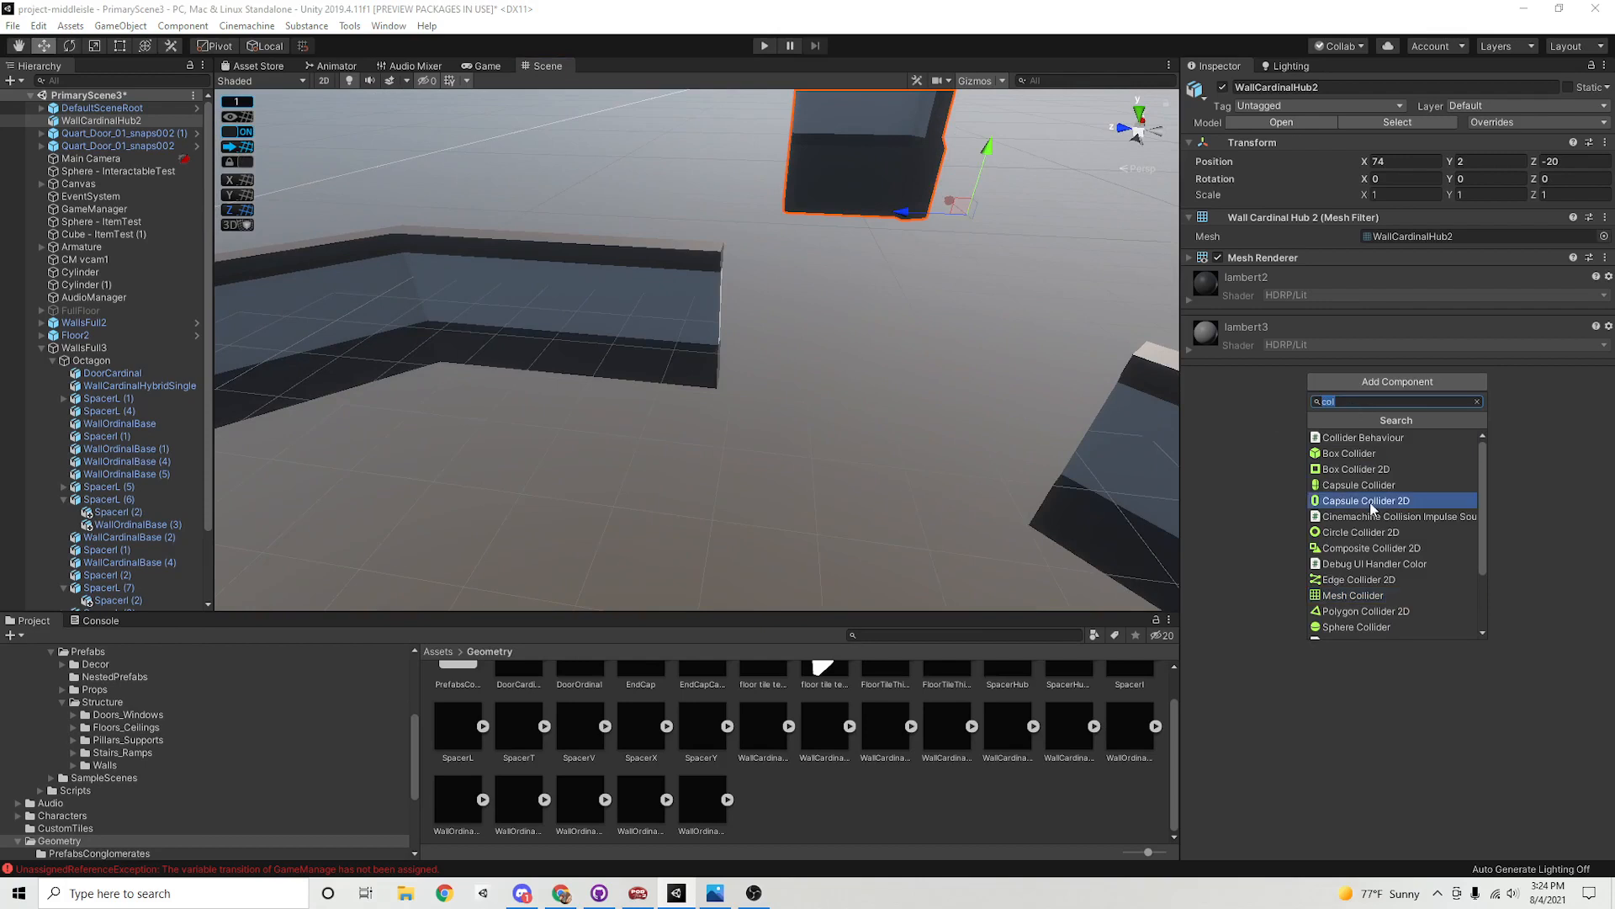
click(1361, 596)
click(1365, 293)
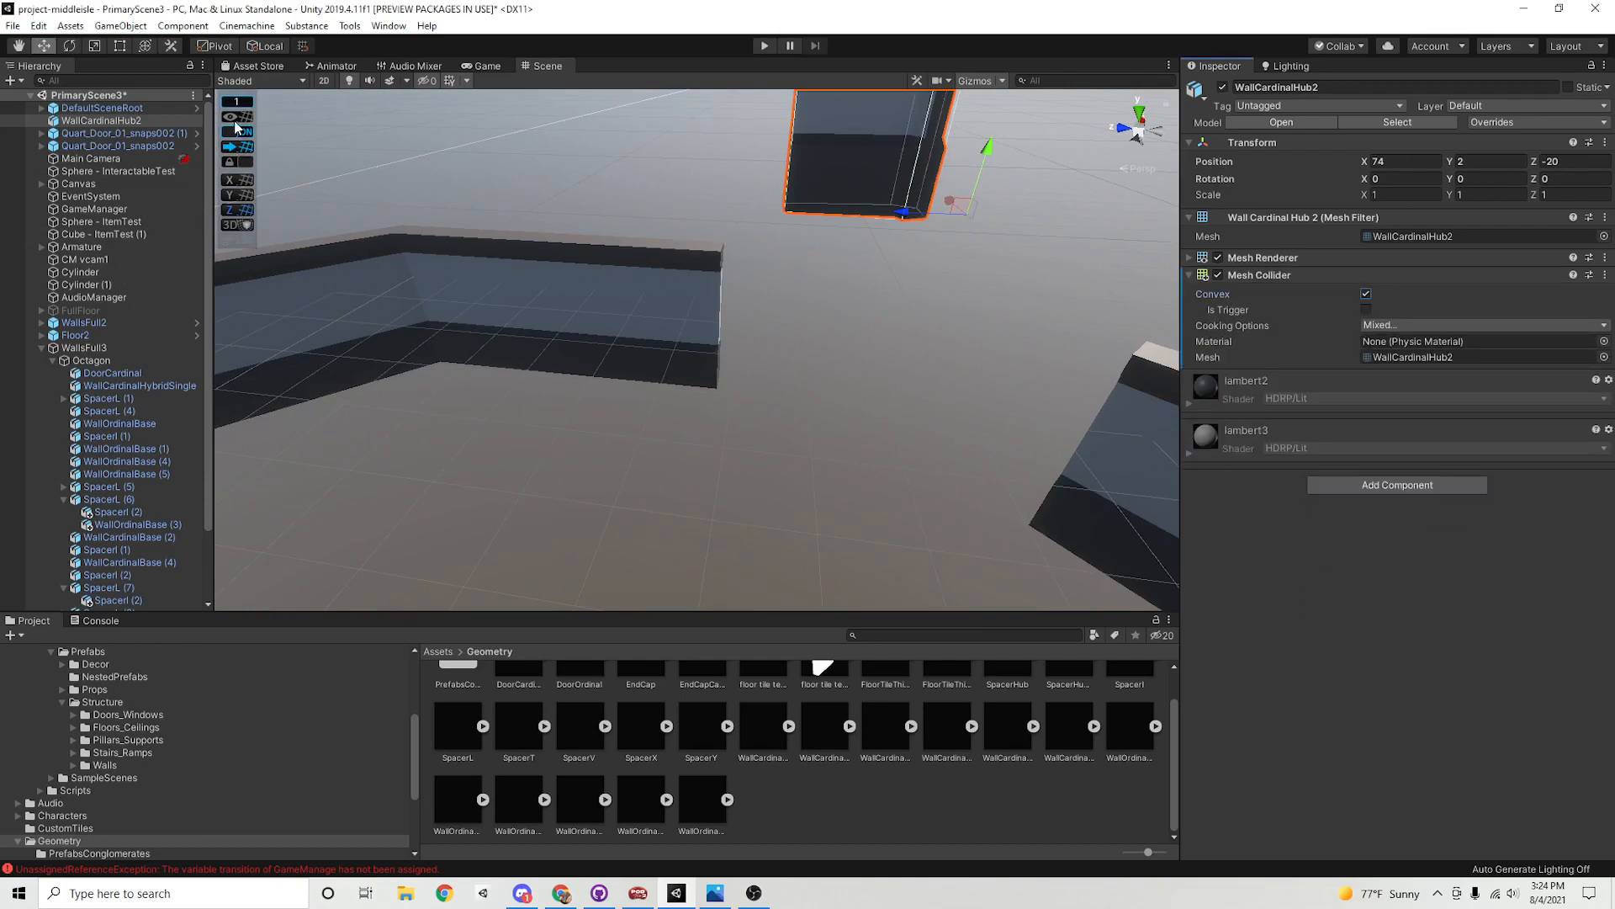
Parent WallCardinalHub2 under Octagon and move it onto the open wall end at X 75, Y -2, Z -19
drag(101, 121, 151, 369)
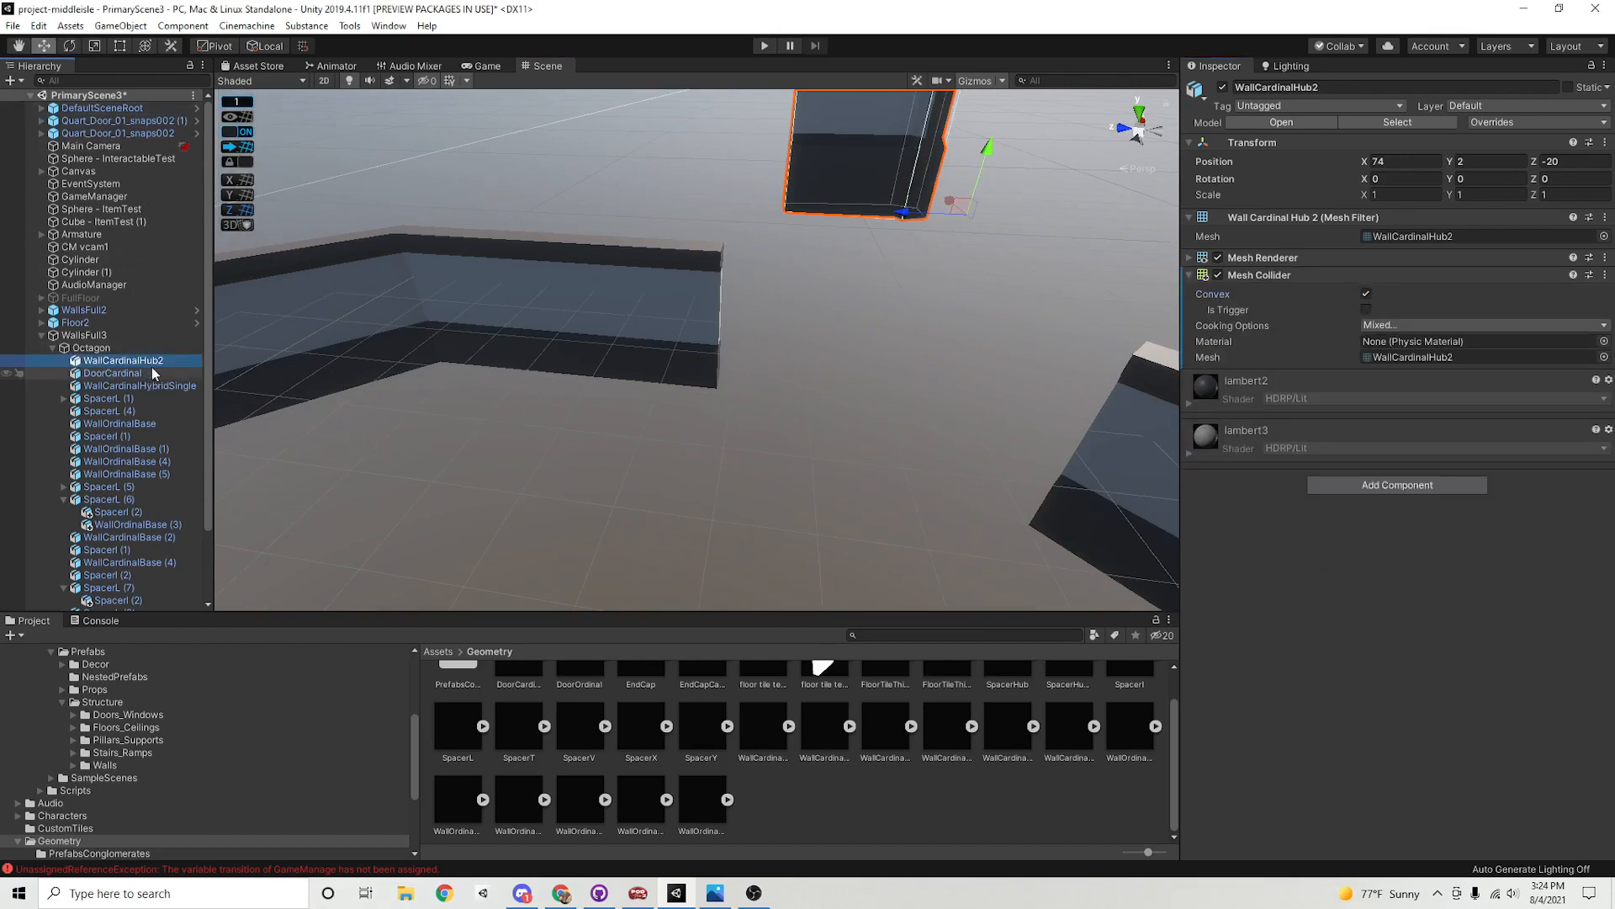
middle_drag(917, 172, 903, 451)
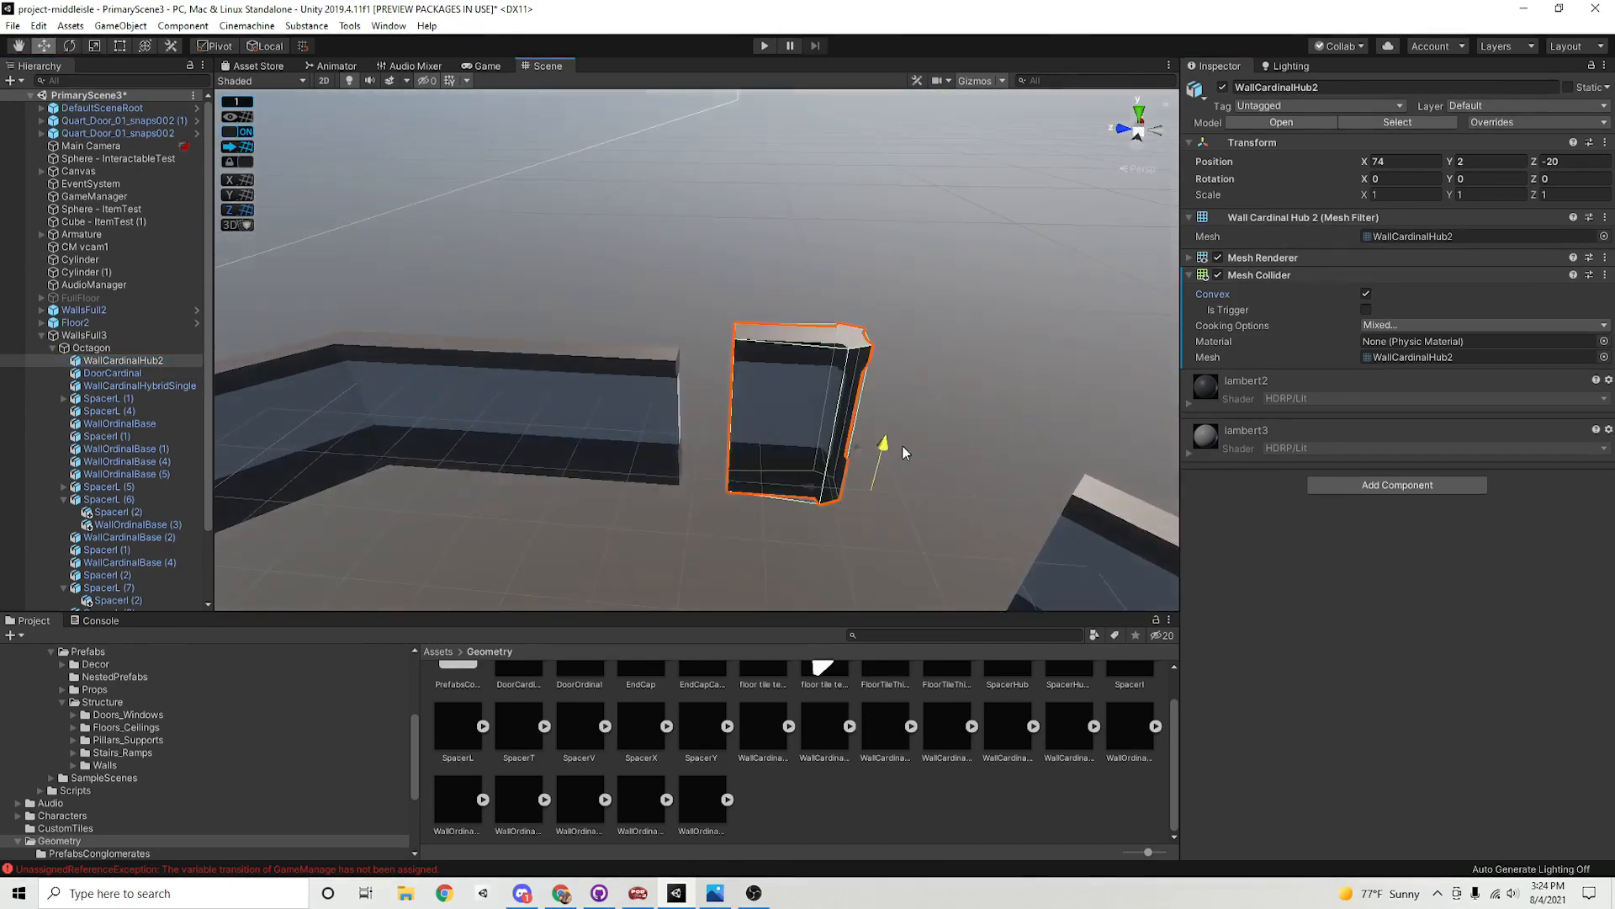
drag(898, 478, 740, 419)
Preview the WallOrdinal models, place a WallOrdinalHub2 near the opposite open wall end, and parent it under Octagon
click(711, 365)
alt+drag(712, 366, 667, 366)
click(779, 342)
alt+drag(779, 343, 796, 423)
click(770, 403)
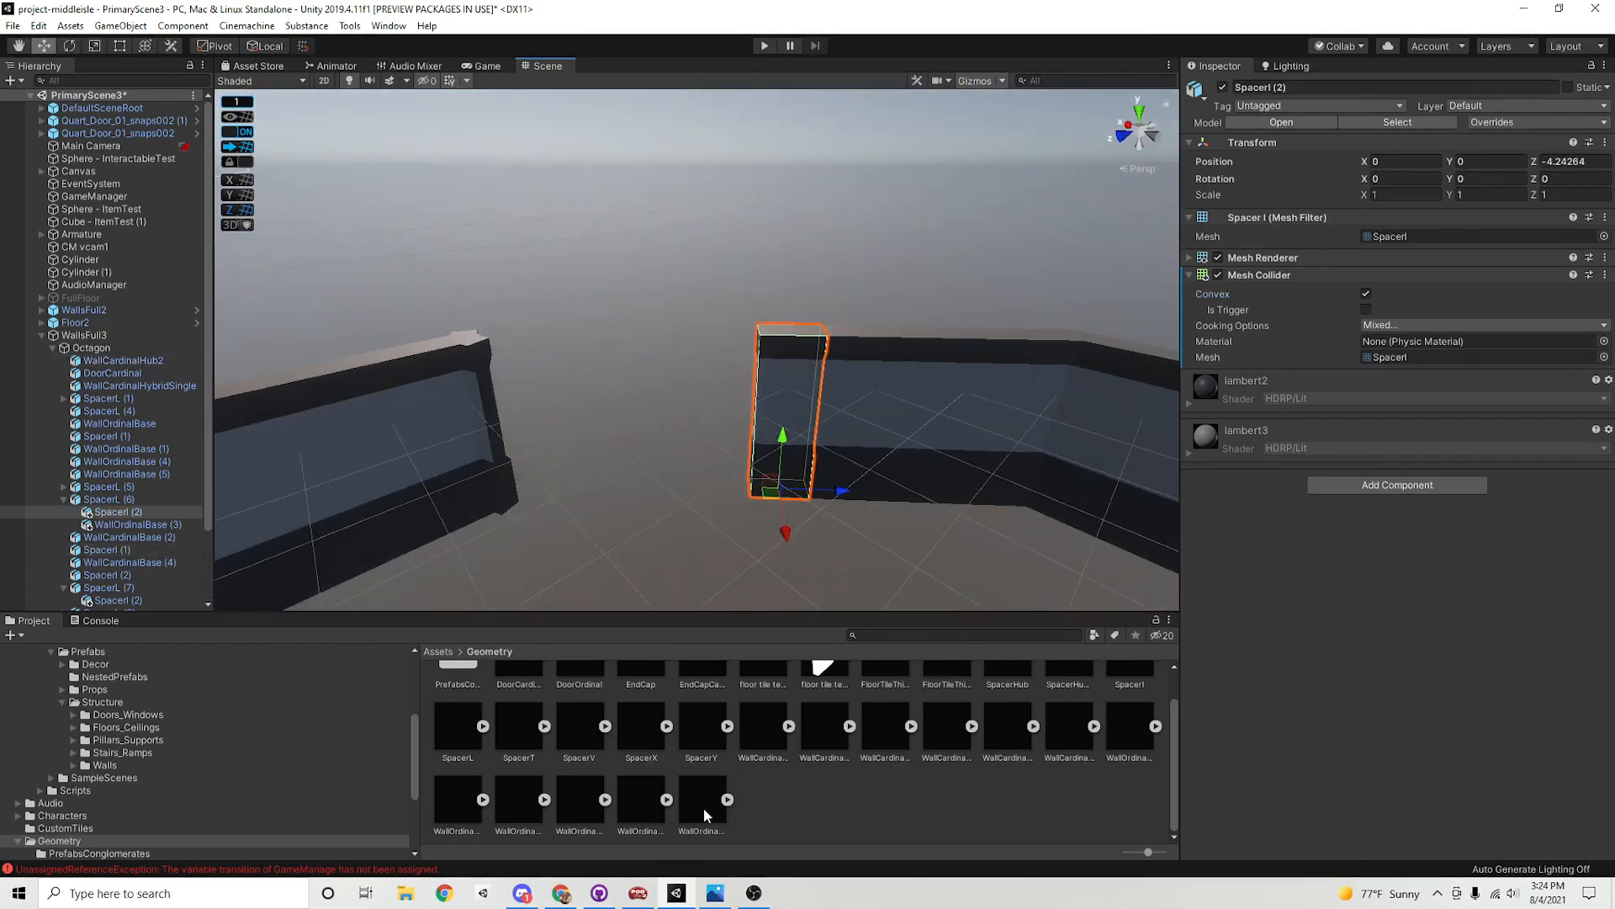
click(702, 809)
click(631, 803)
click(579, 804)
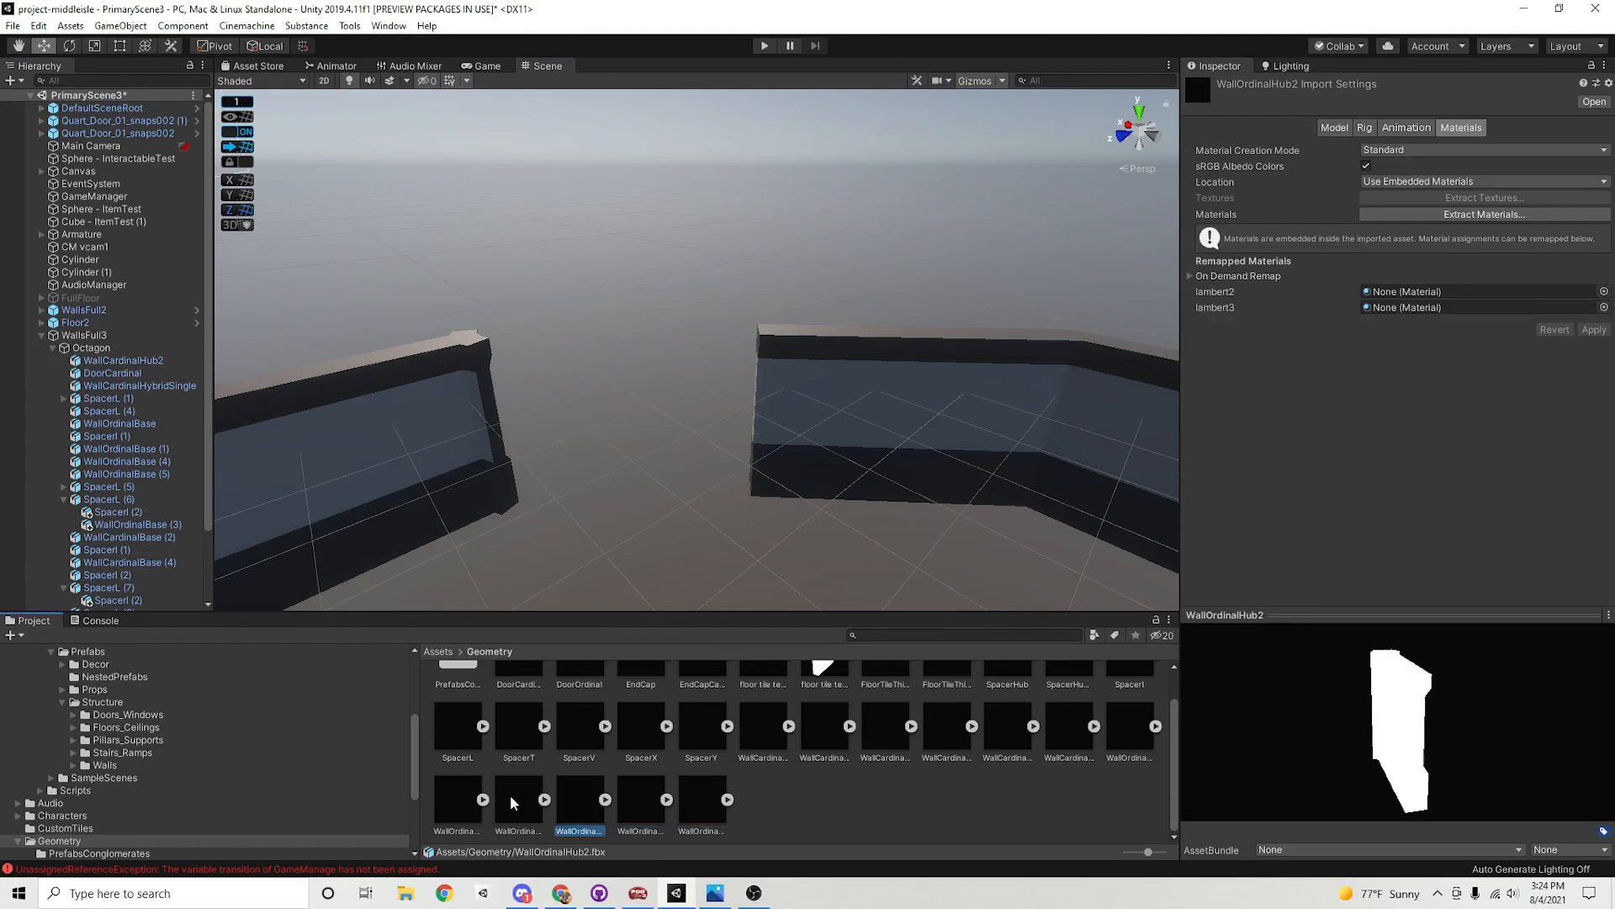
drag(578, 810, 759, 423)
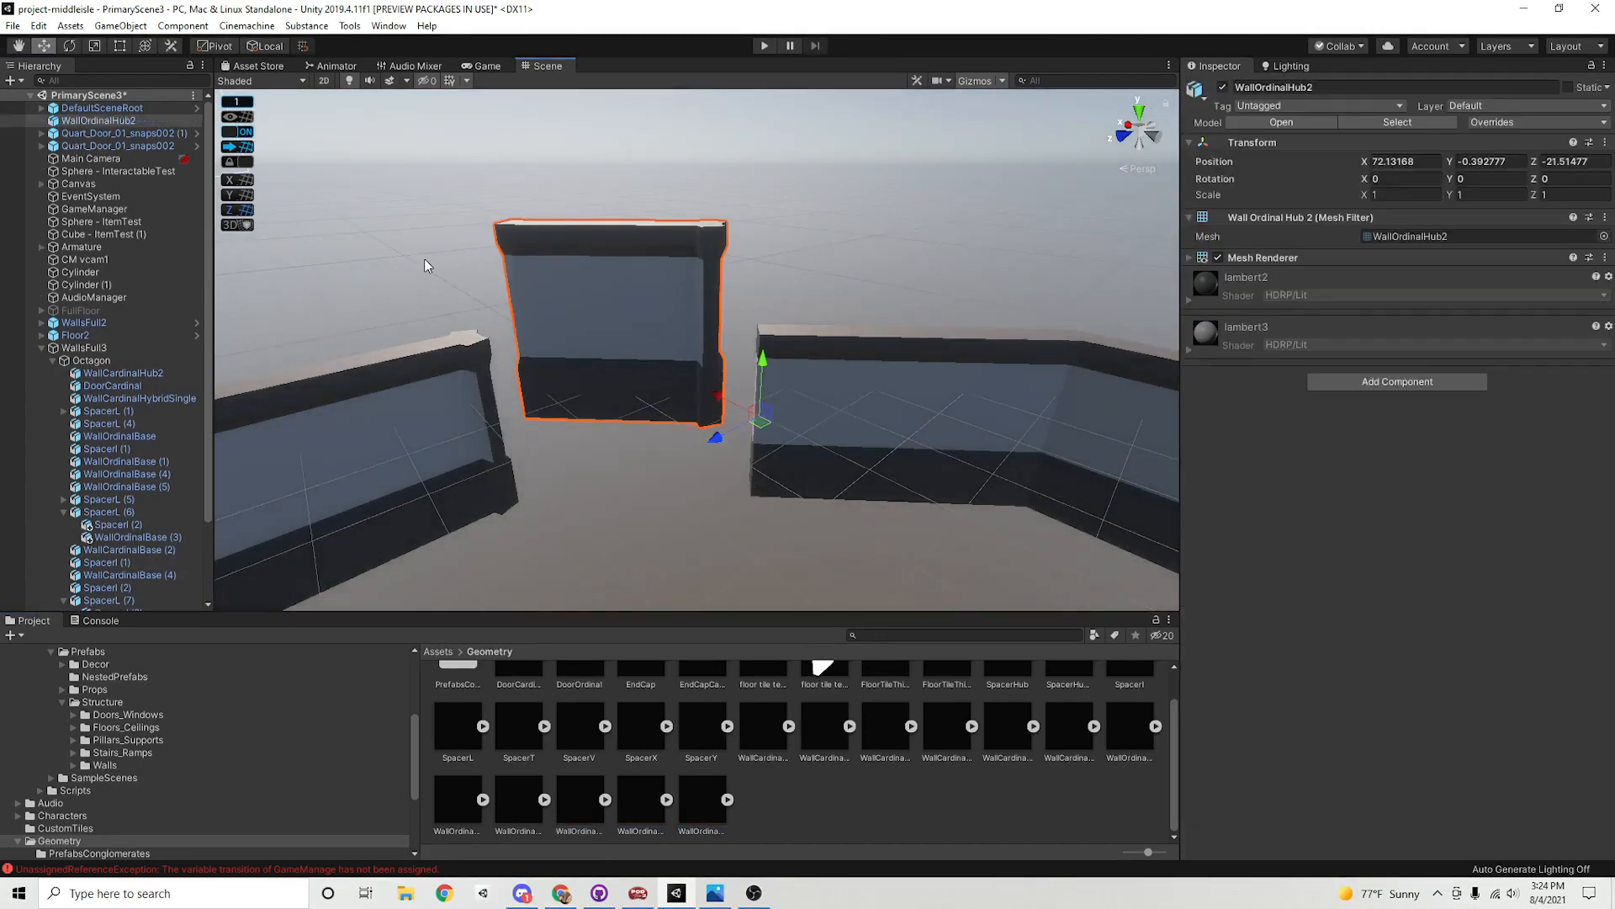
drag(120, 373, 120, 370)
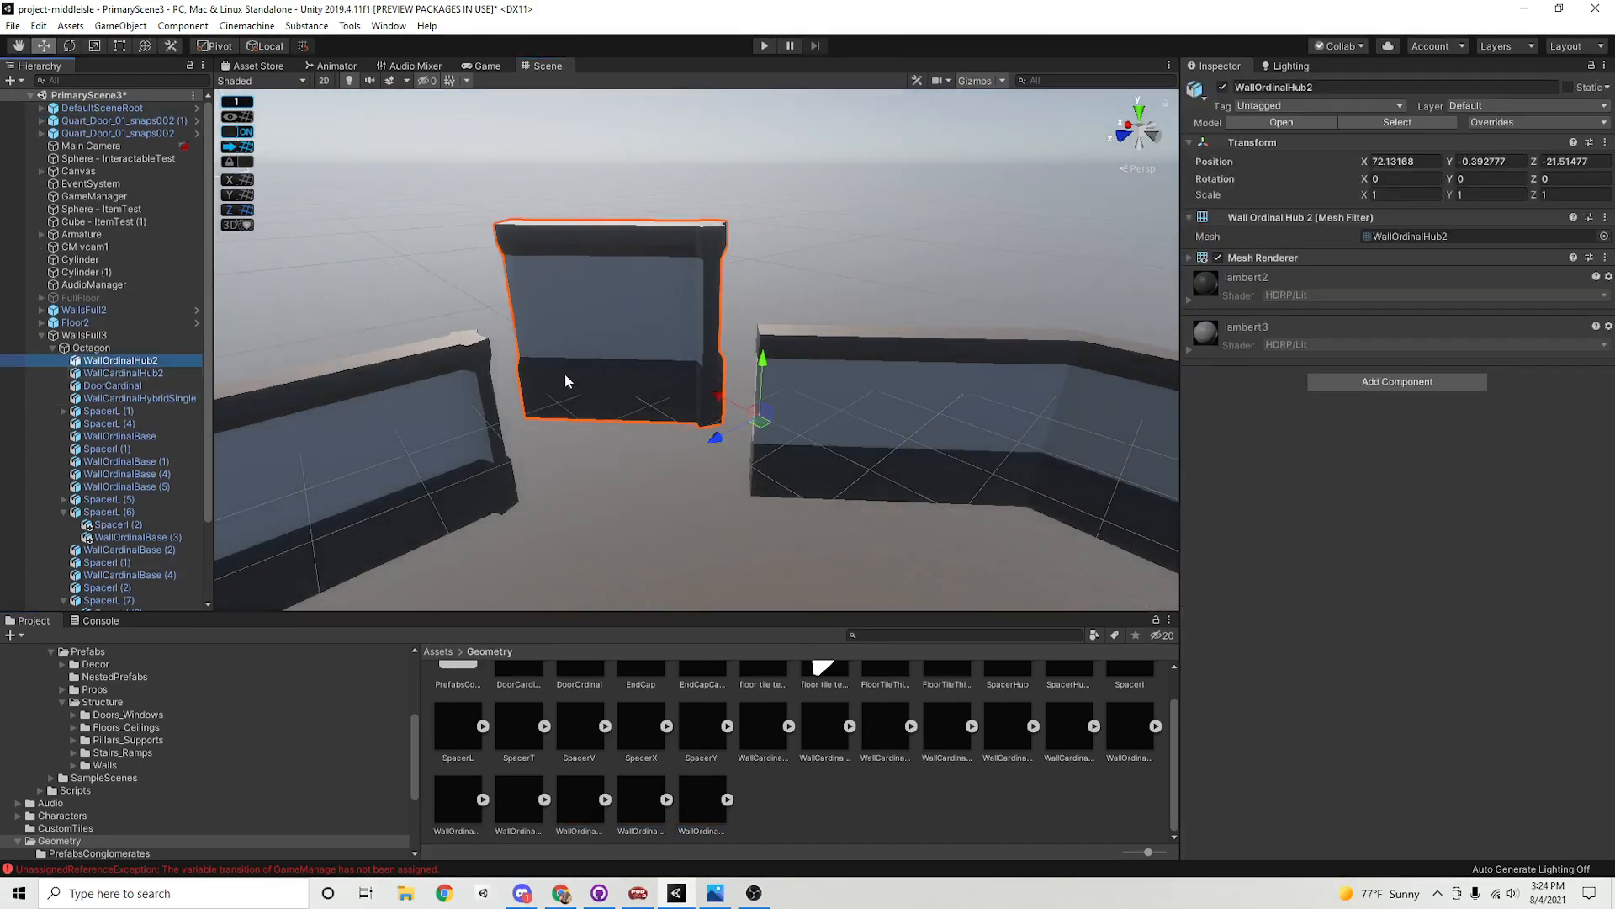
Set WallOrdinalHub2's Y rotation to 180 and give it a convex Mesh Collider
click(1480, 180)
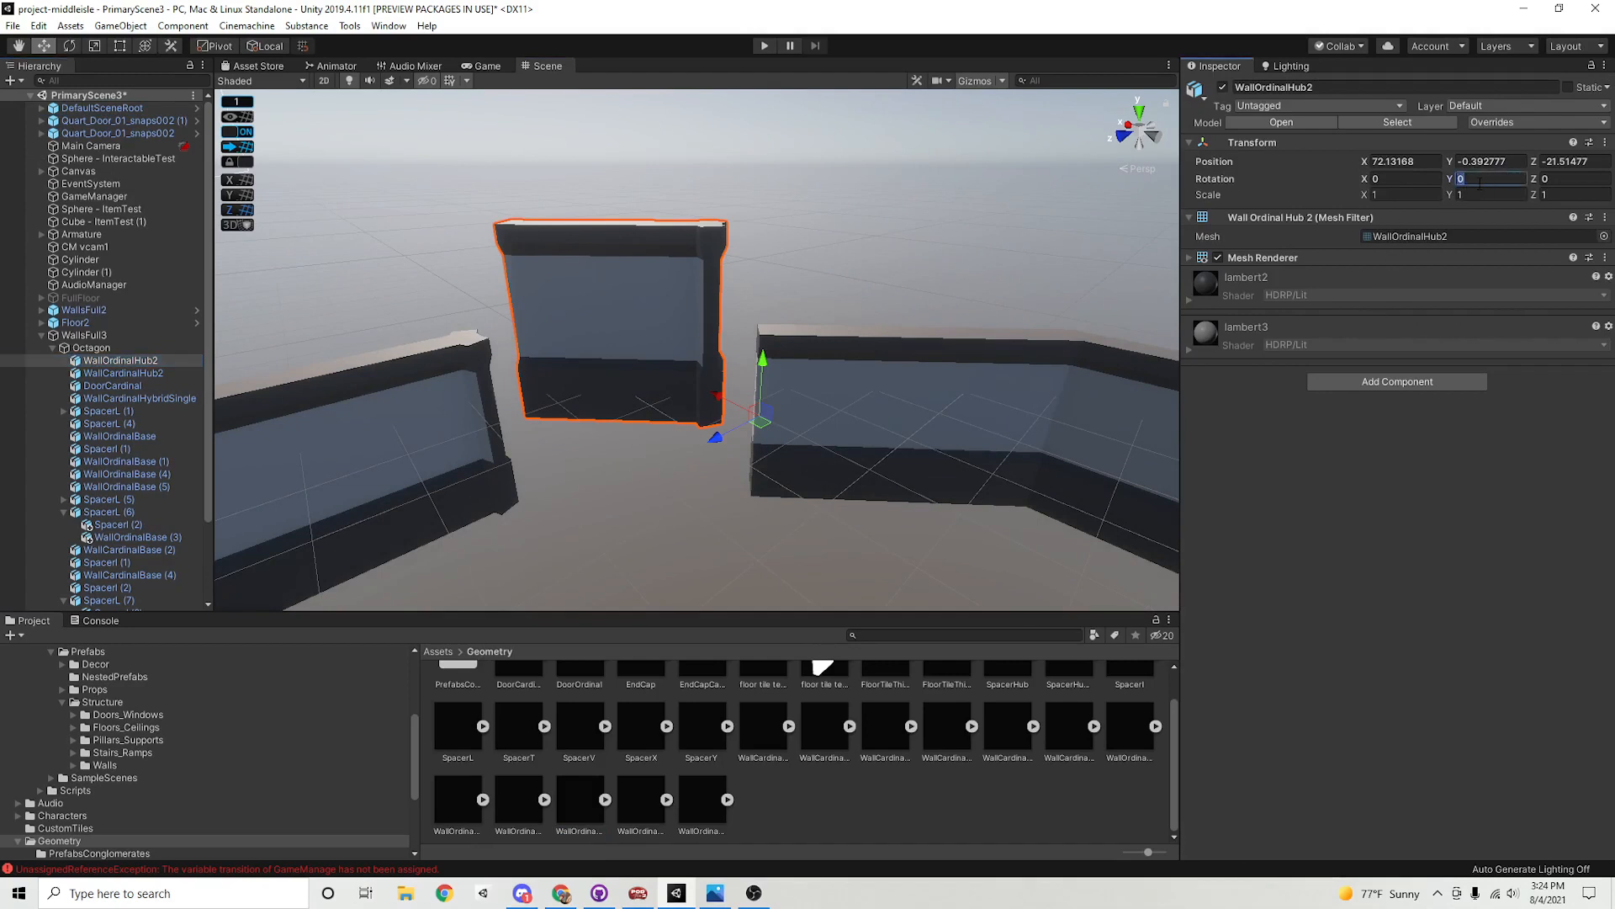
text(180)
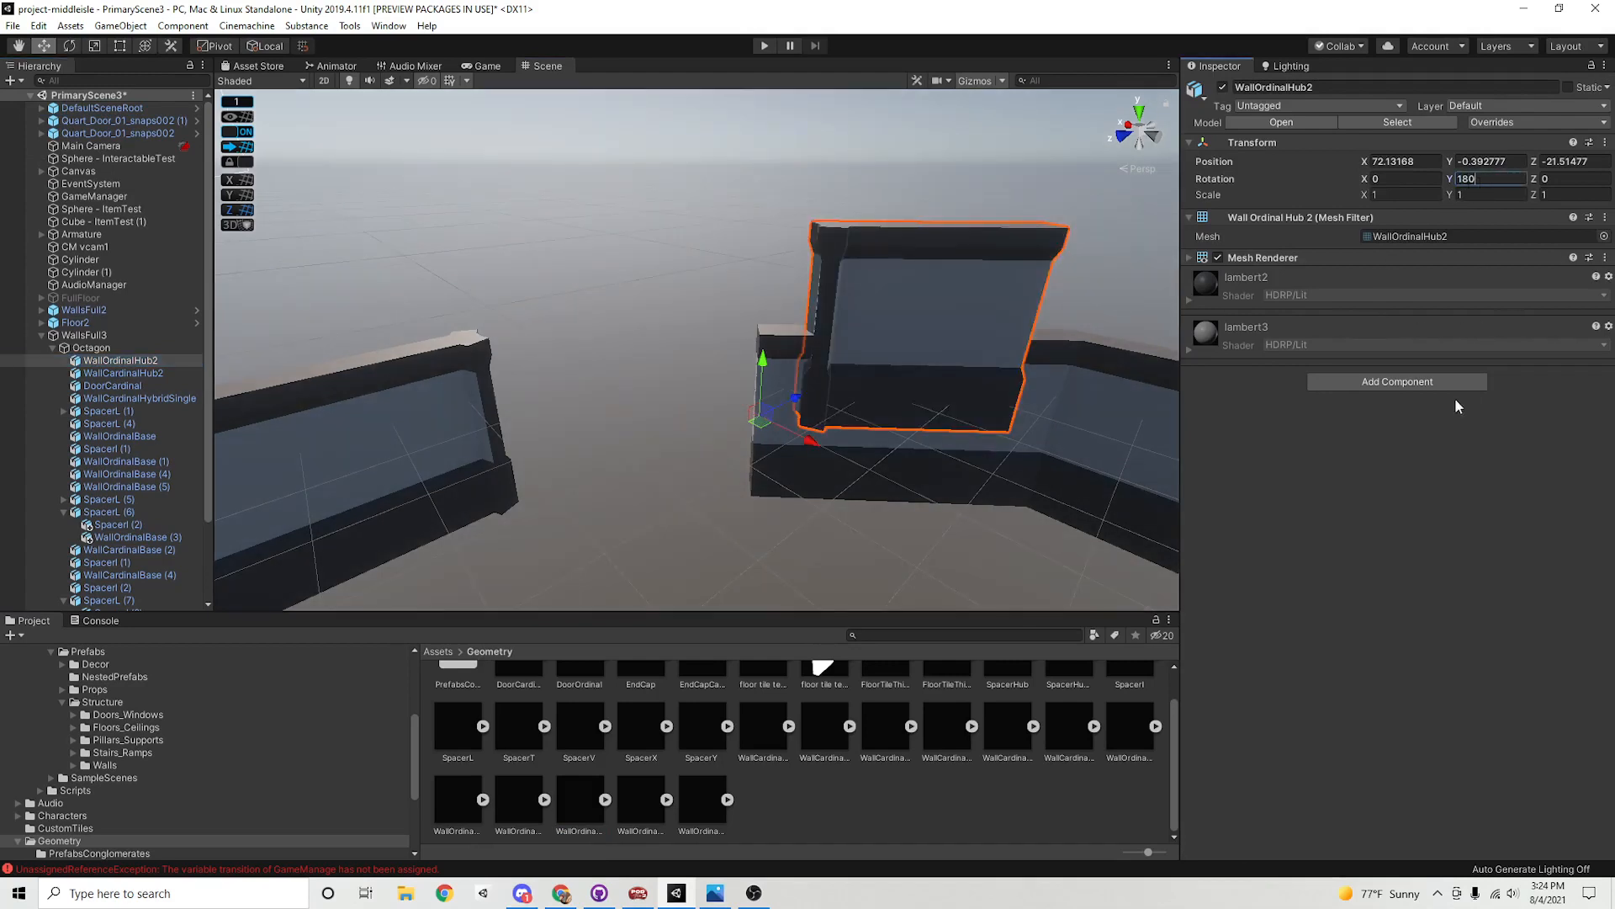
click(1388, 382)
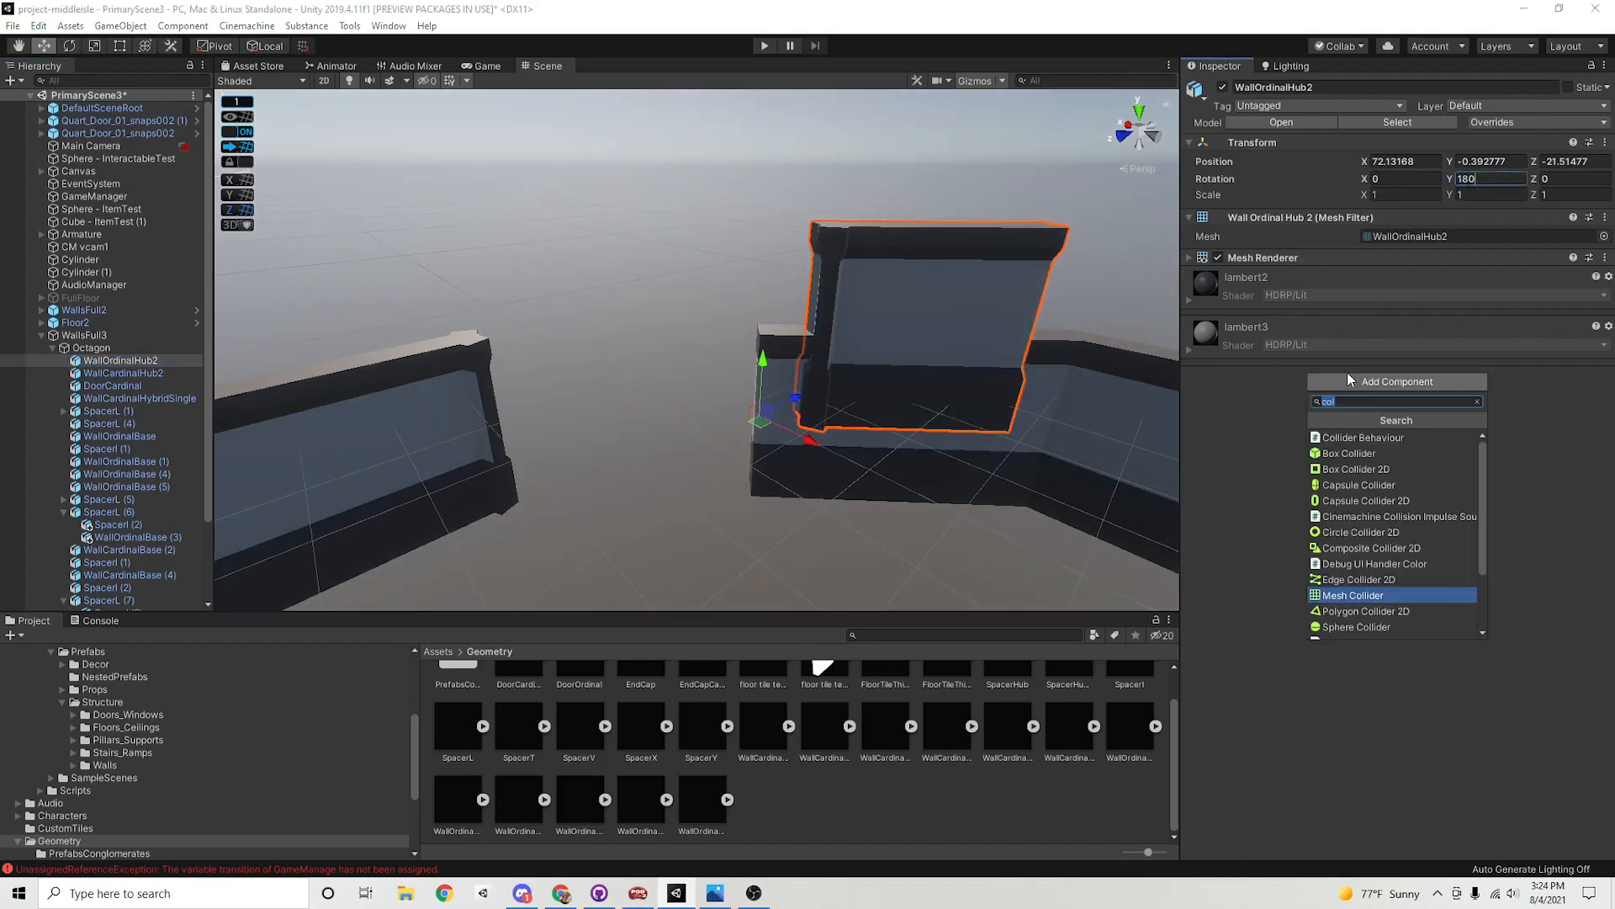
click(1356, 595)
click(1366, 293)
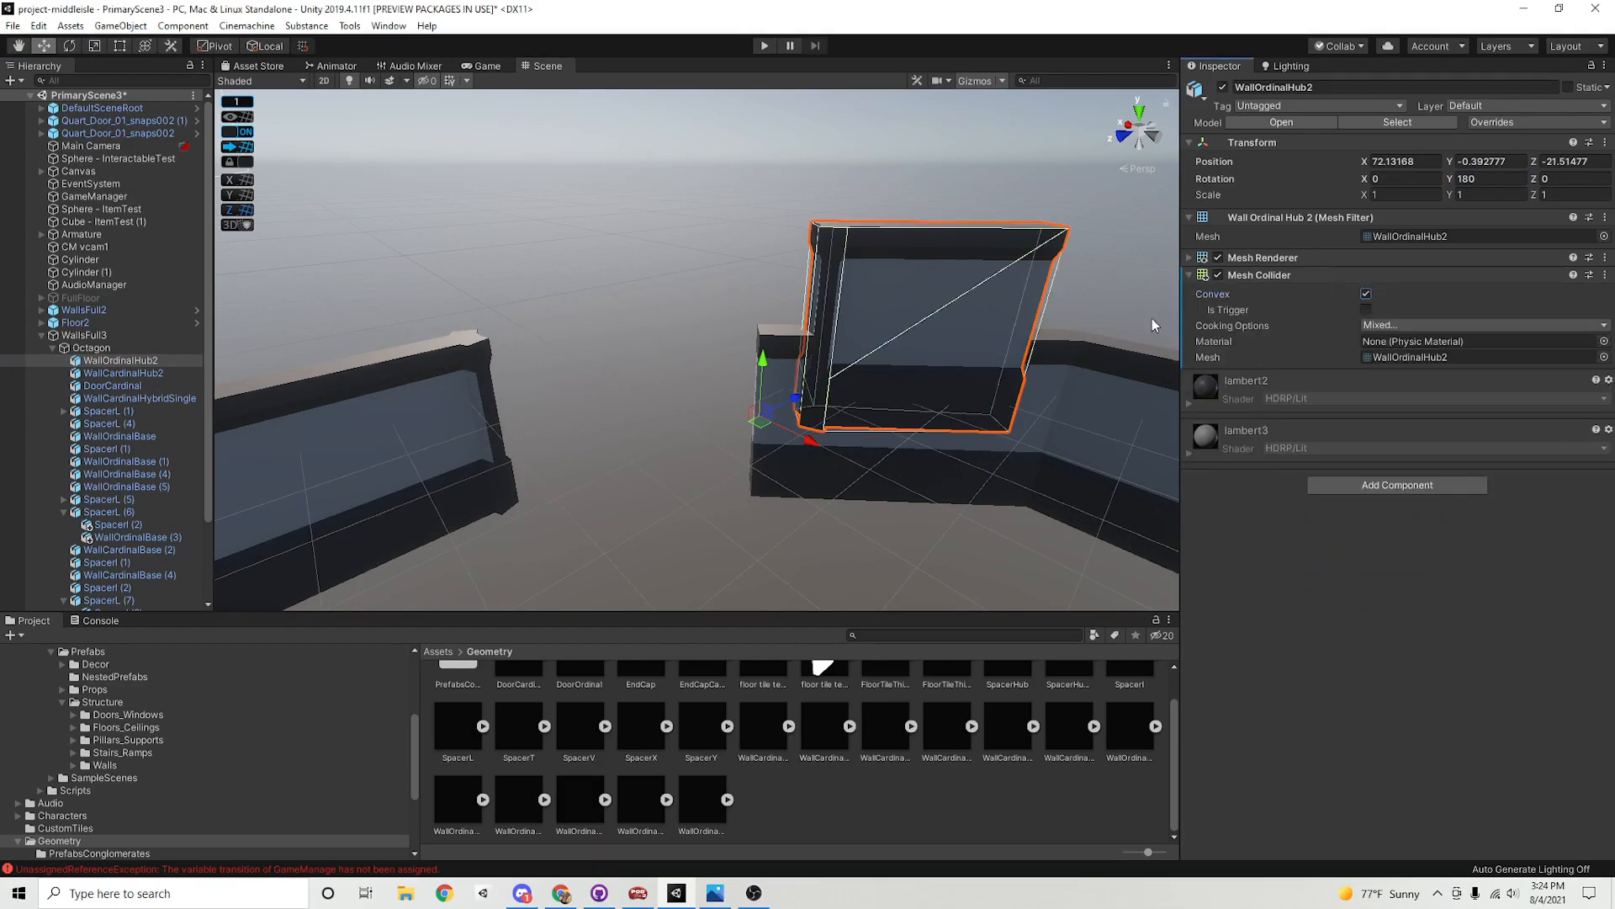
Snap WallOrdinalHub2 to the grid and move it onto the opposite wall end at X 75, Y -2, Z -19
key(ctrl+backslash)
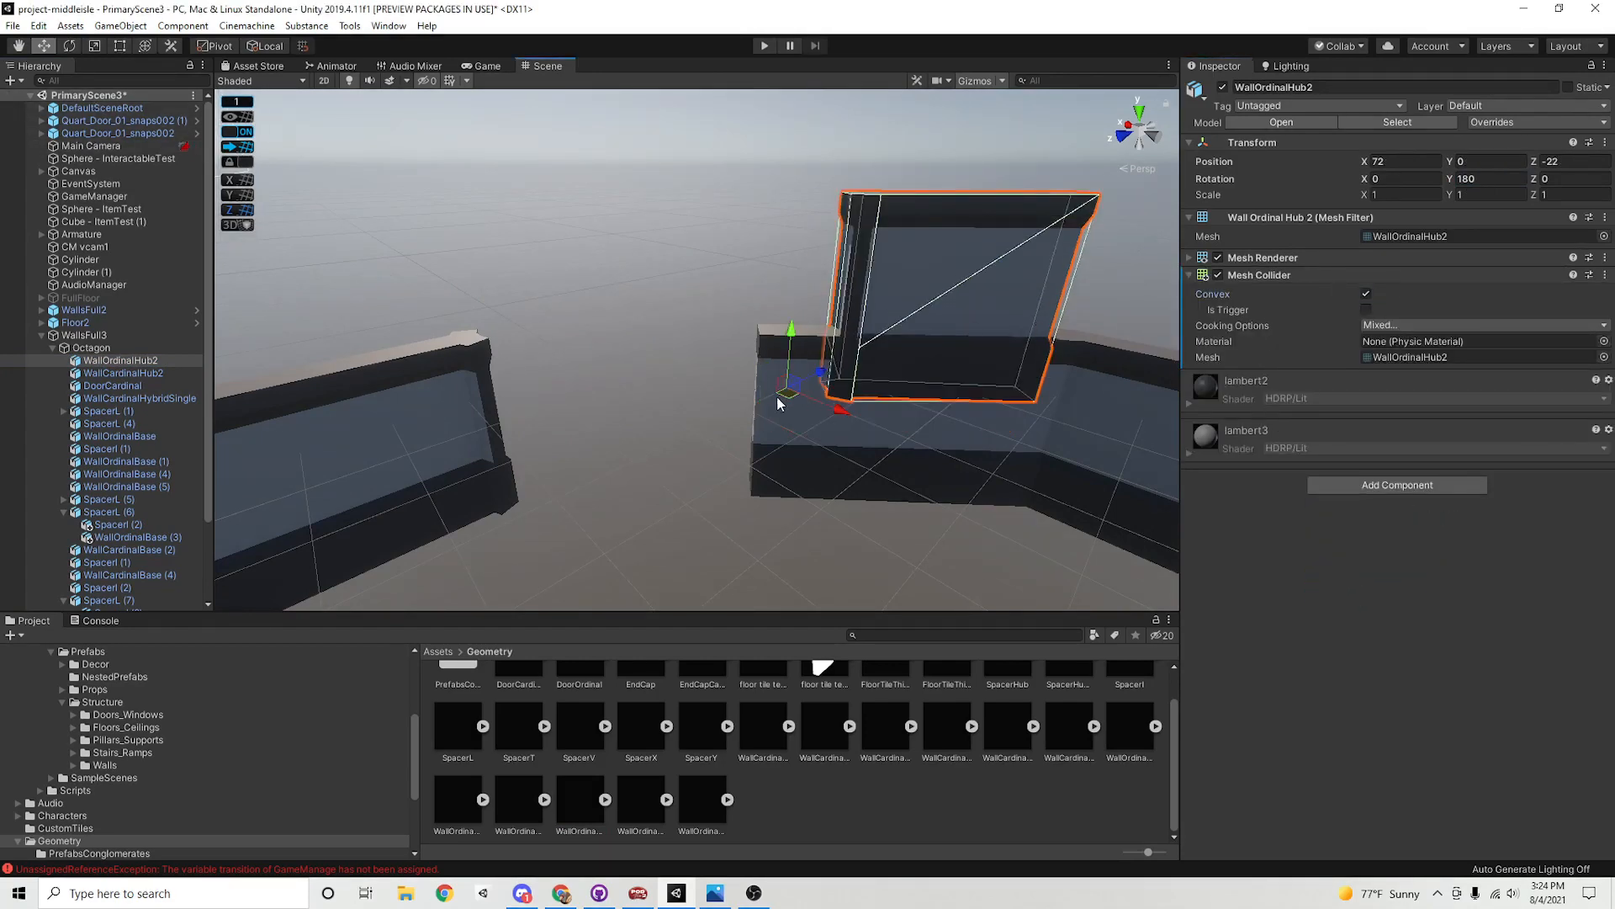
drag(777, 403, 509, 481)
key(ctrl+z)
drag(791, 363, 794, 439)
drag(775, 497, 521, 501)
alt+drag(815, 350, 589, 539)
middle_drag(589, 538, 858, 427)
alt+drag(858, 427, 654, 402)
alt+right_drag(654, 403, 966, 426)
alt+drag(749, 351, 761, 346)
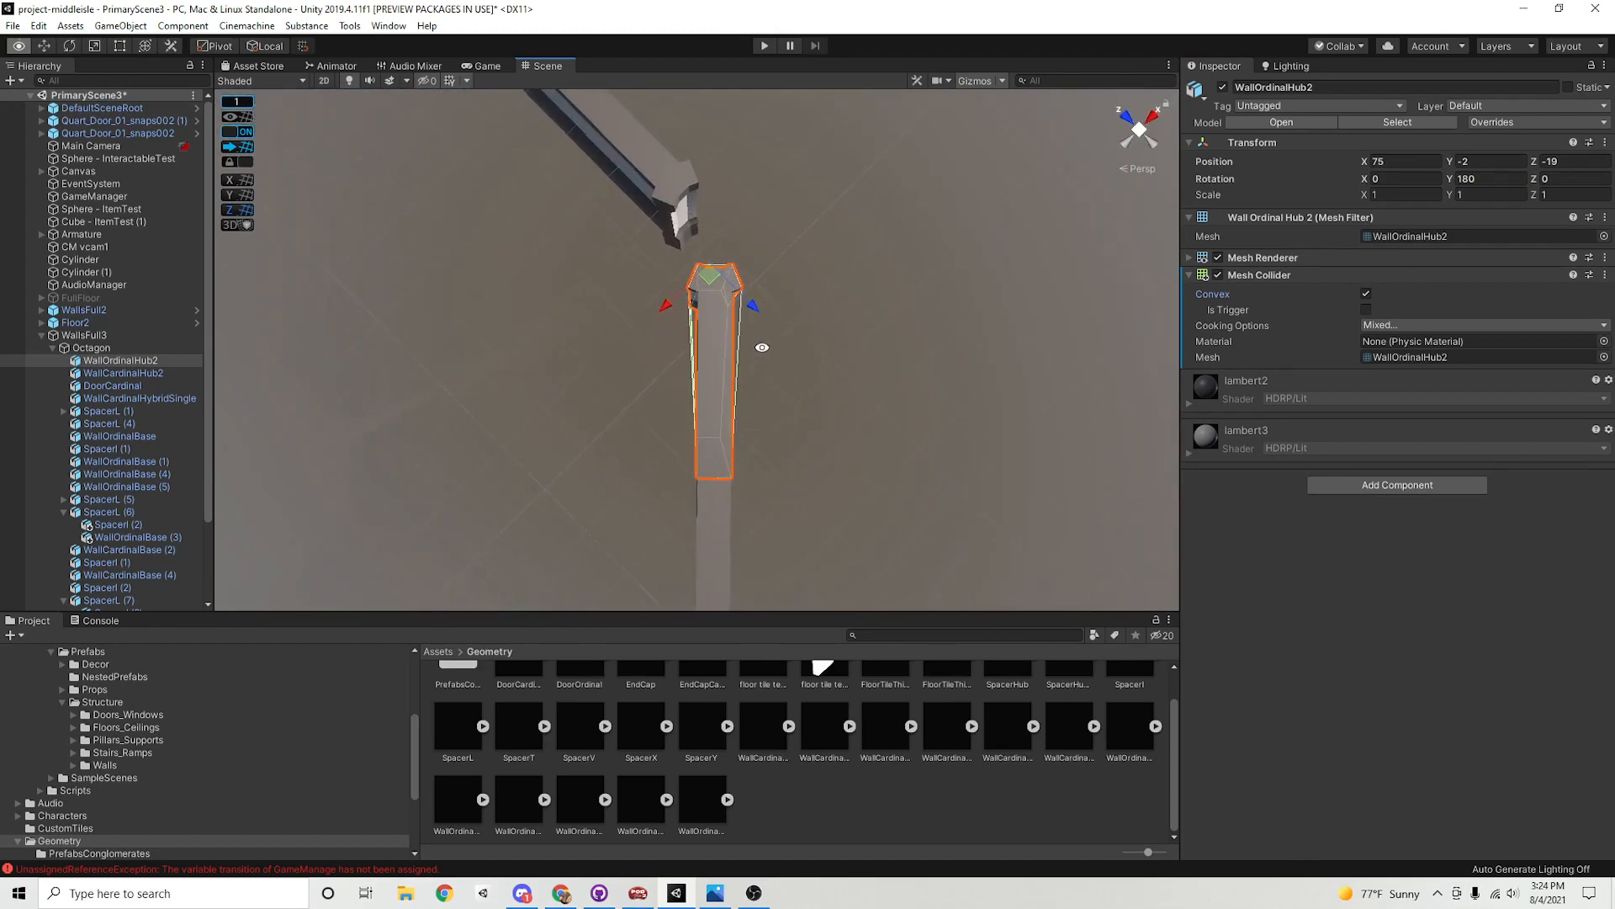
alt+right_drag(782, 336, 909, 325)
alt+drag(909, 324, 833, 370)
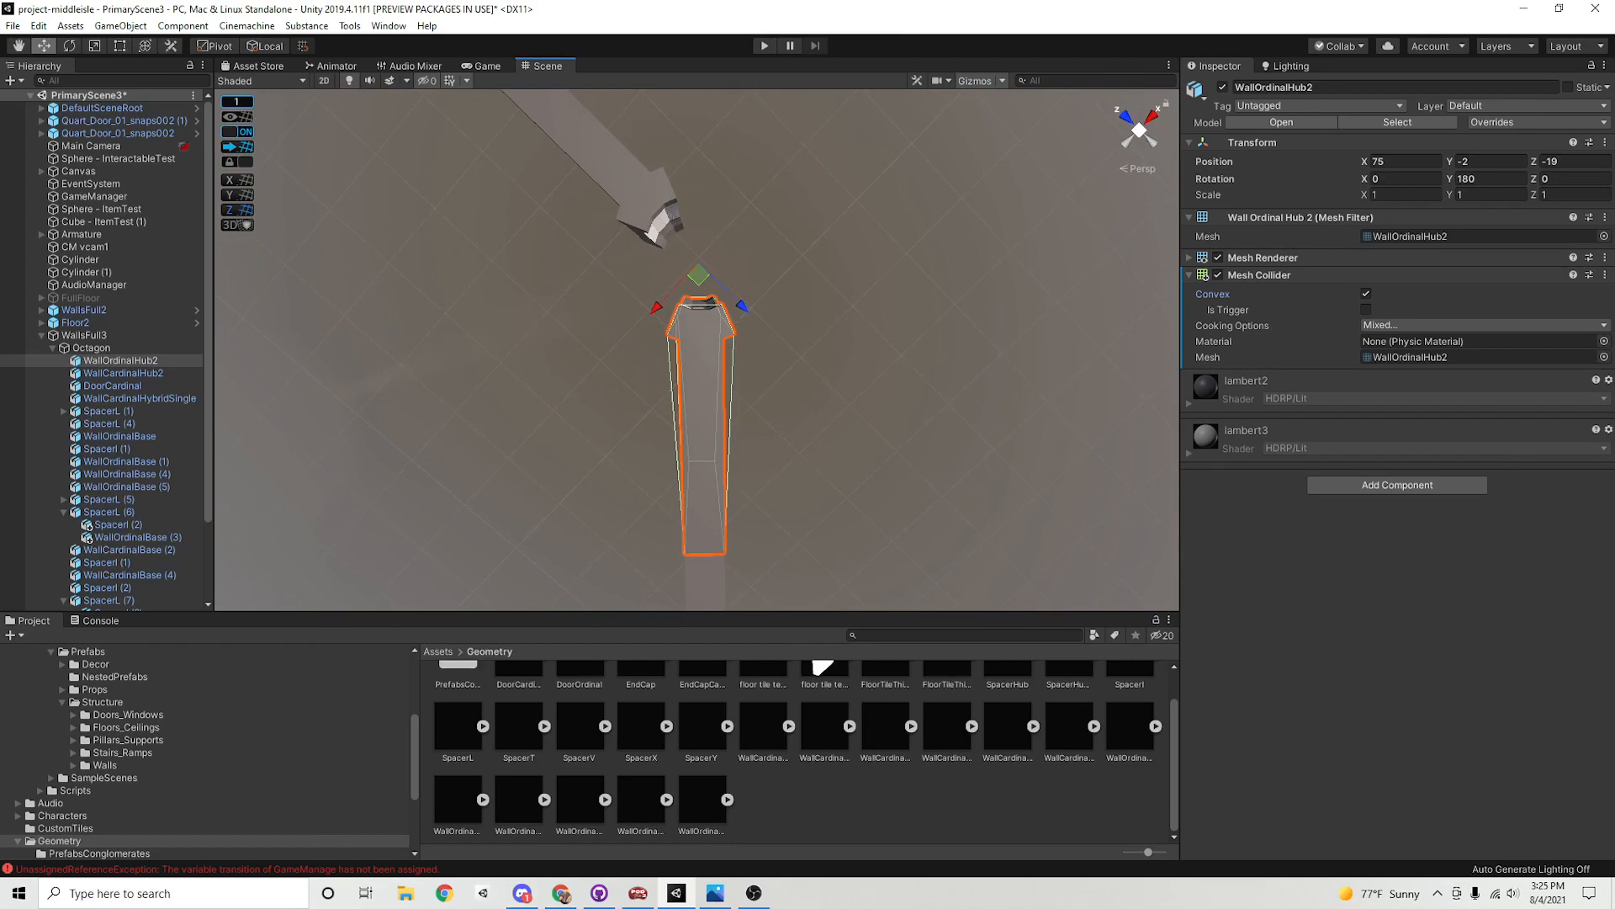
Check the corner against the floor plan image in Photos, and in Unity duplicate WallCardinalHub2 with a Y rotation of 180
key(alt+Tab)
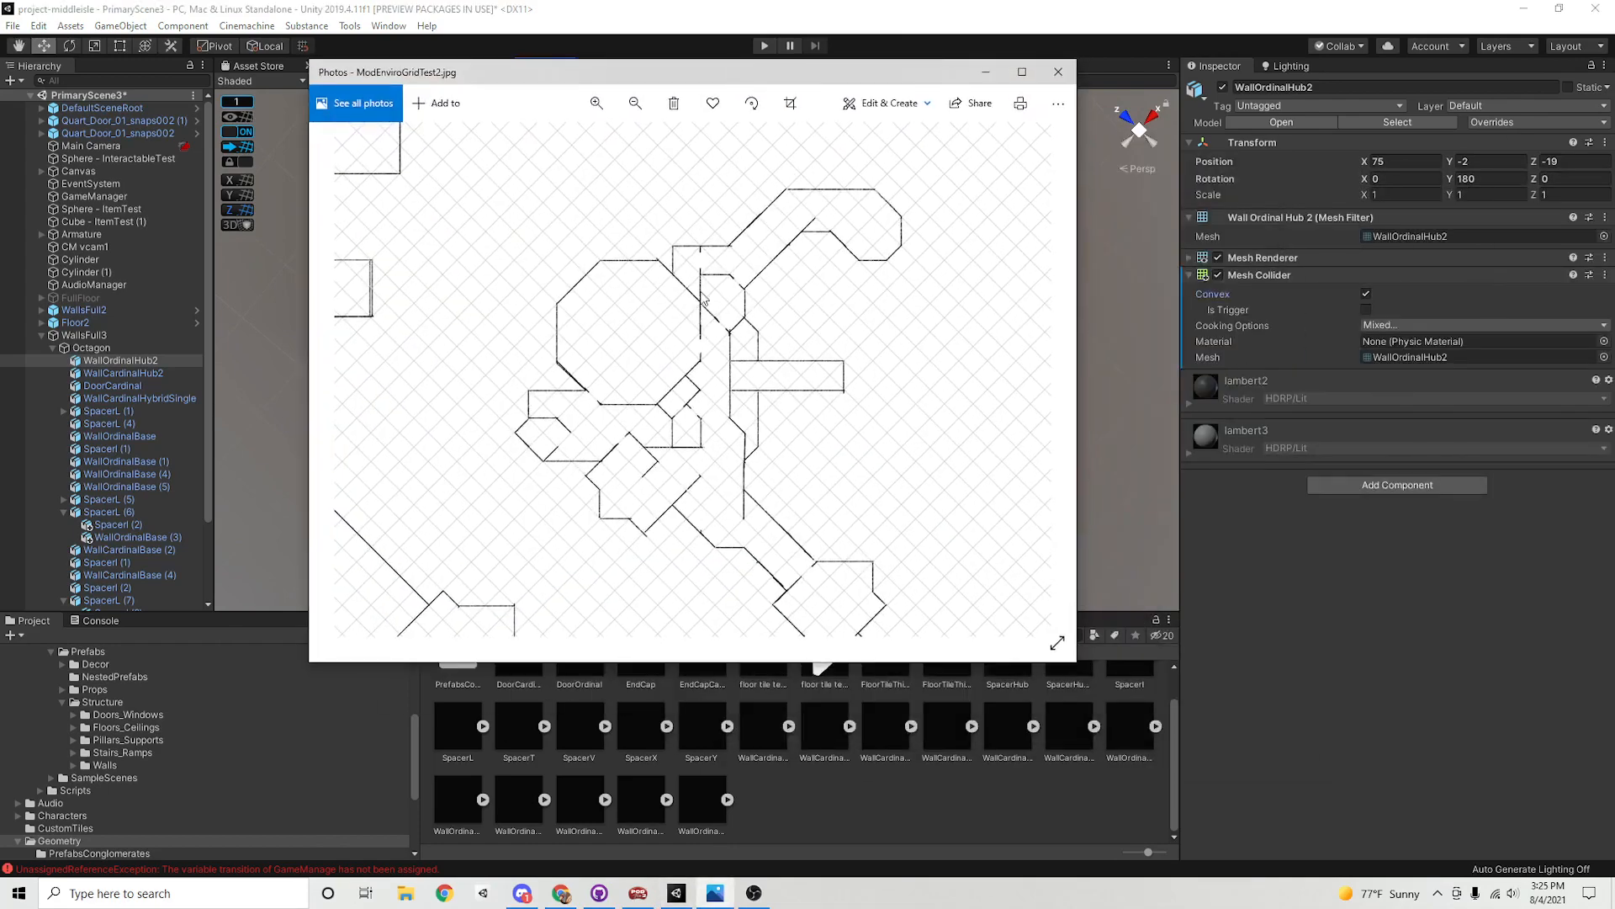
drag(661, 87, 1136, 88)
key(alt+Tab)
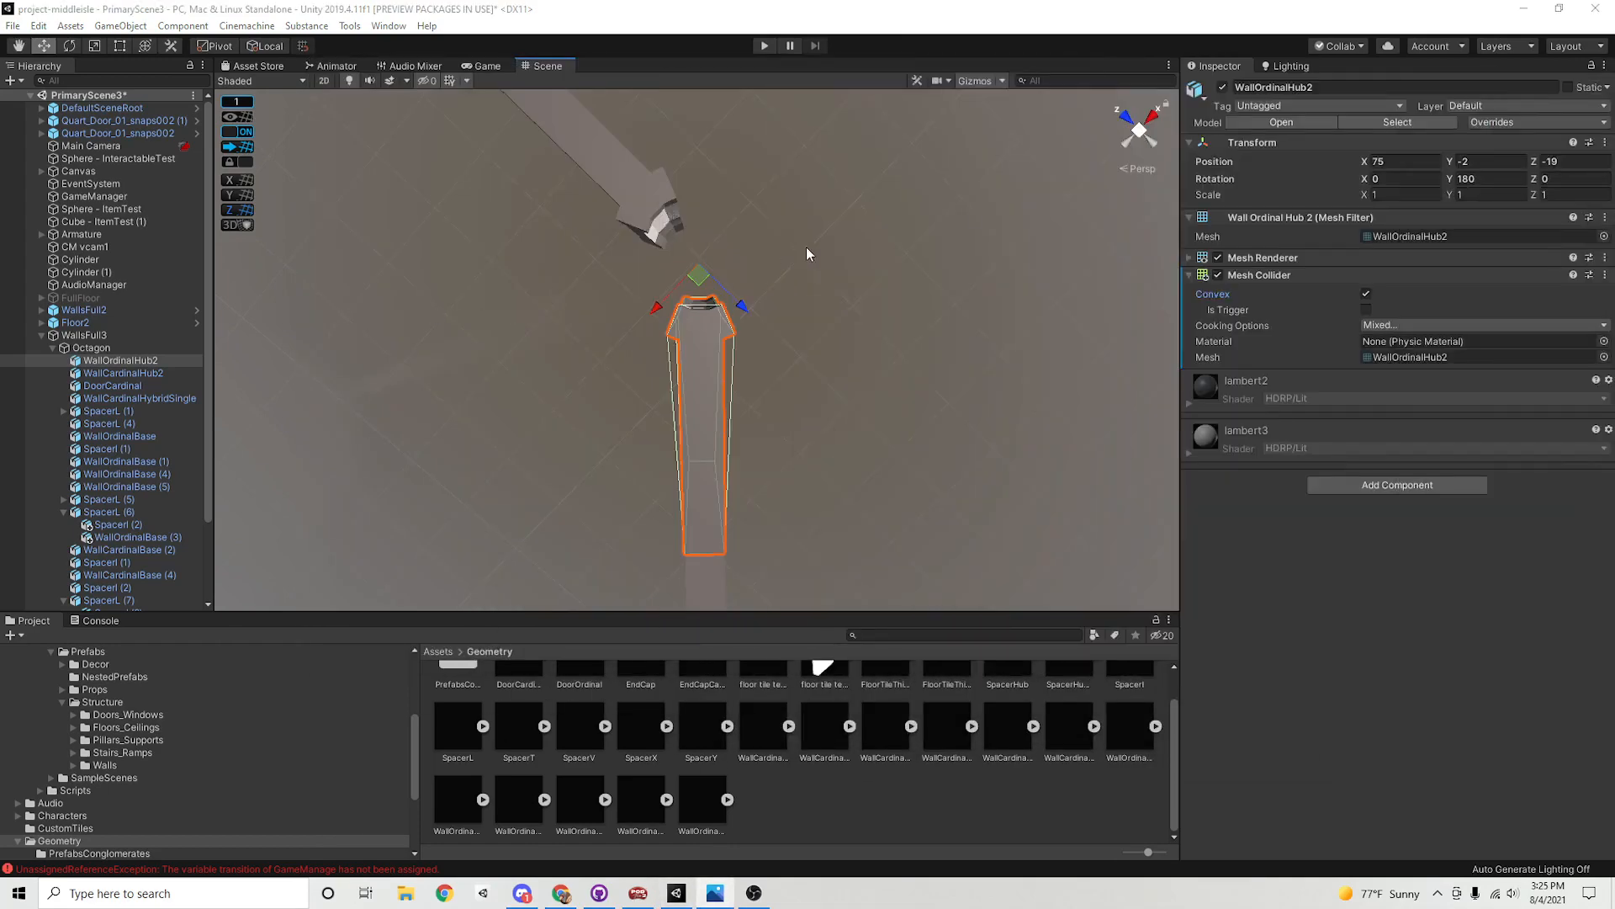
click(603, 204)
middle_drag(595, 197, 631, 250)
click(660, 266)
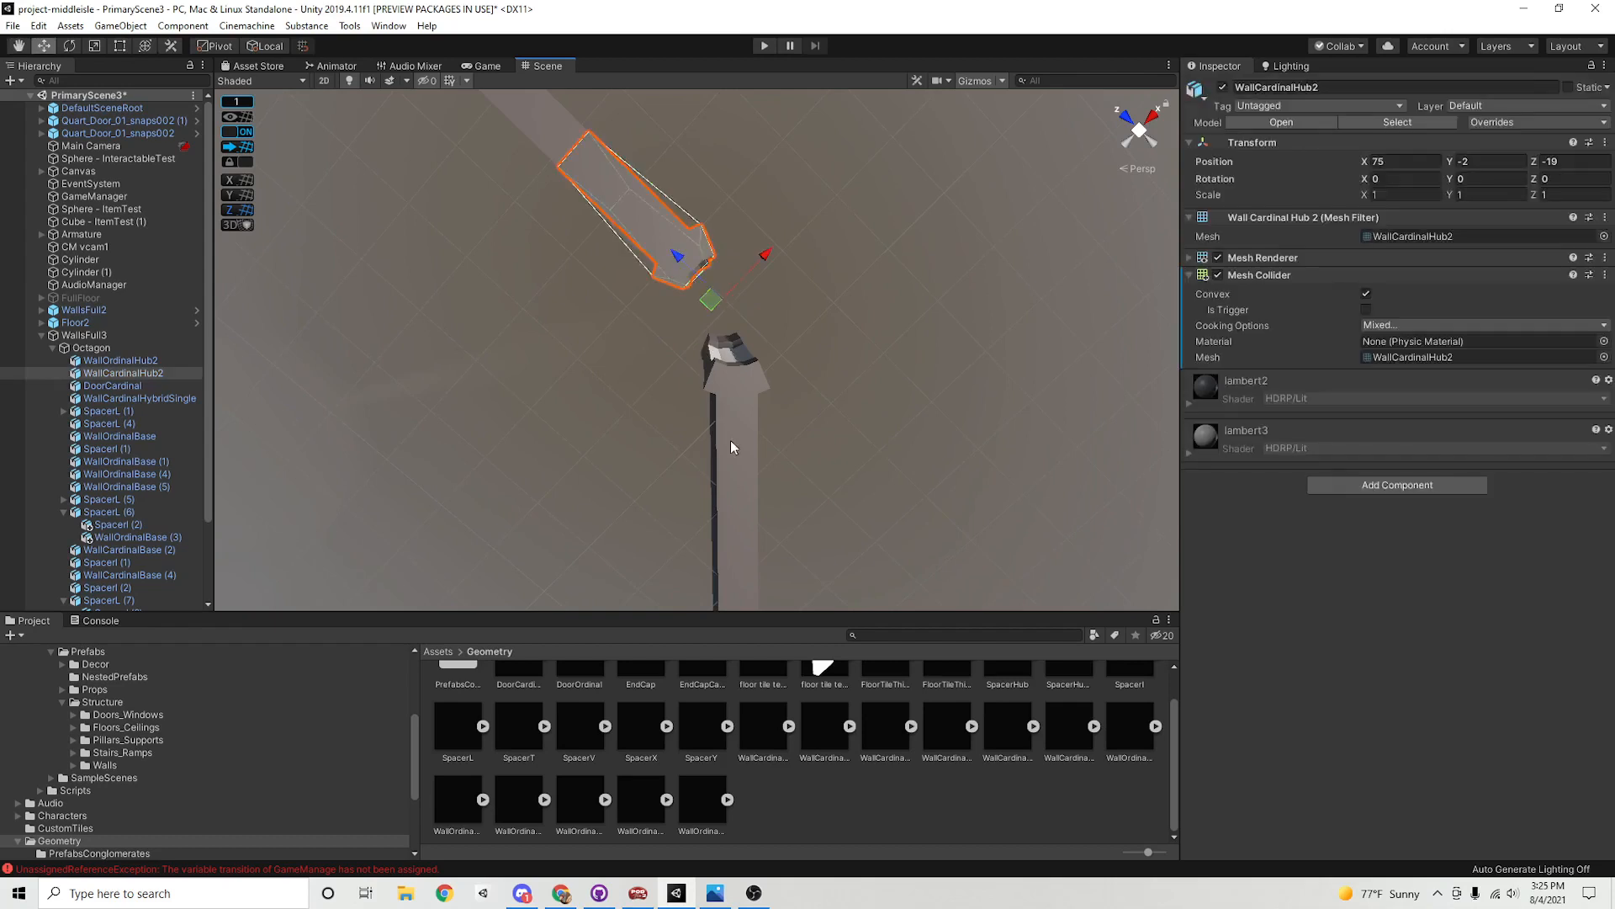
click(730, 441)
click(659, 245)
middle_drag(794, 316, 757, 292)
key(ctrl+d)
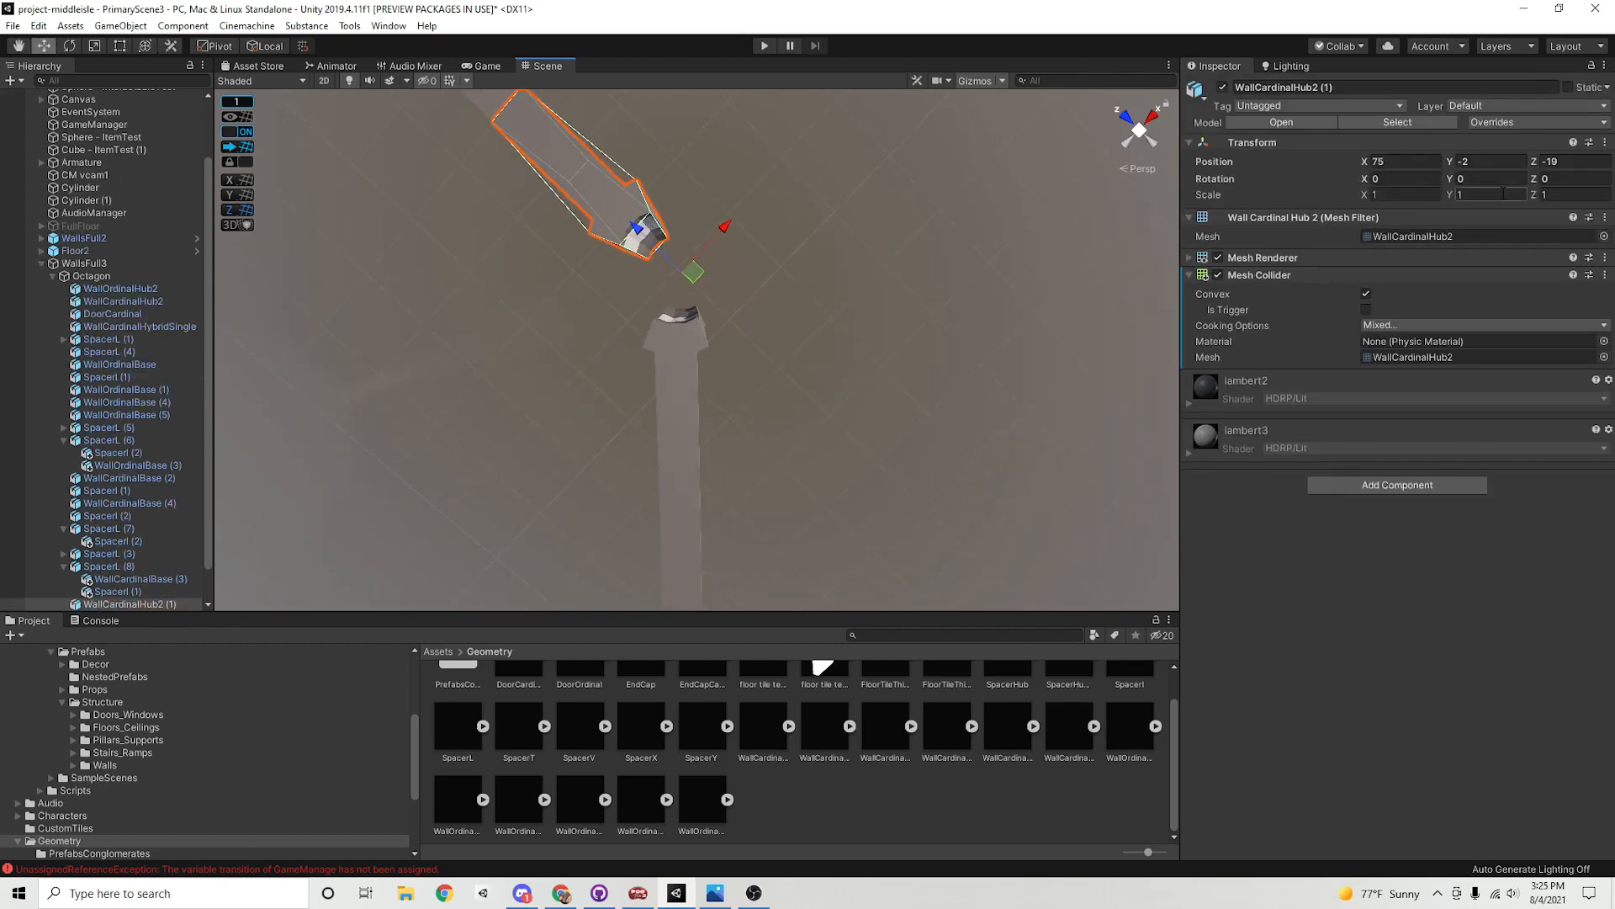
text(180)
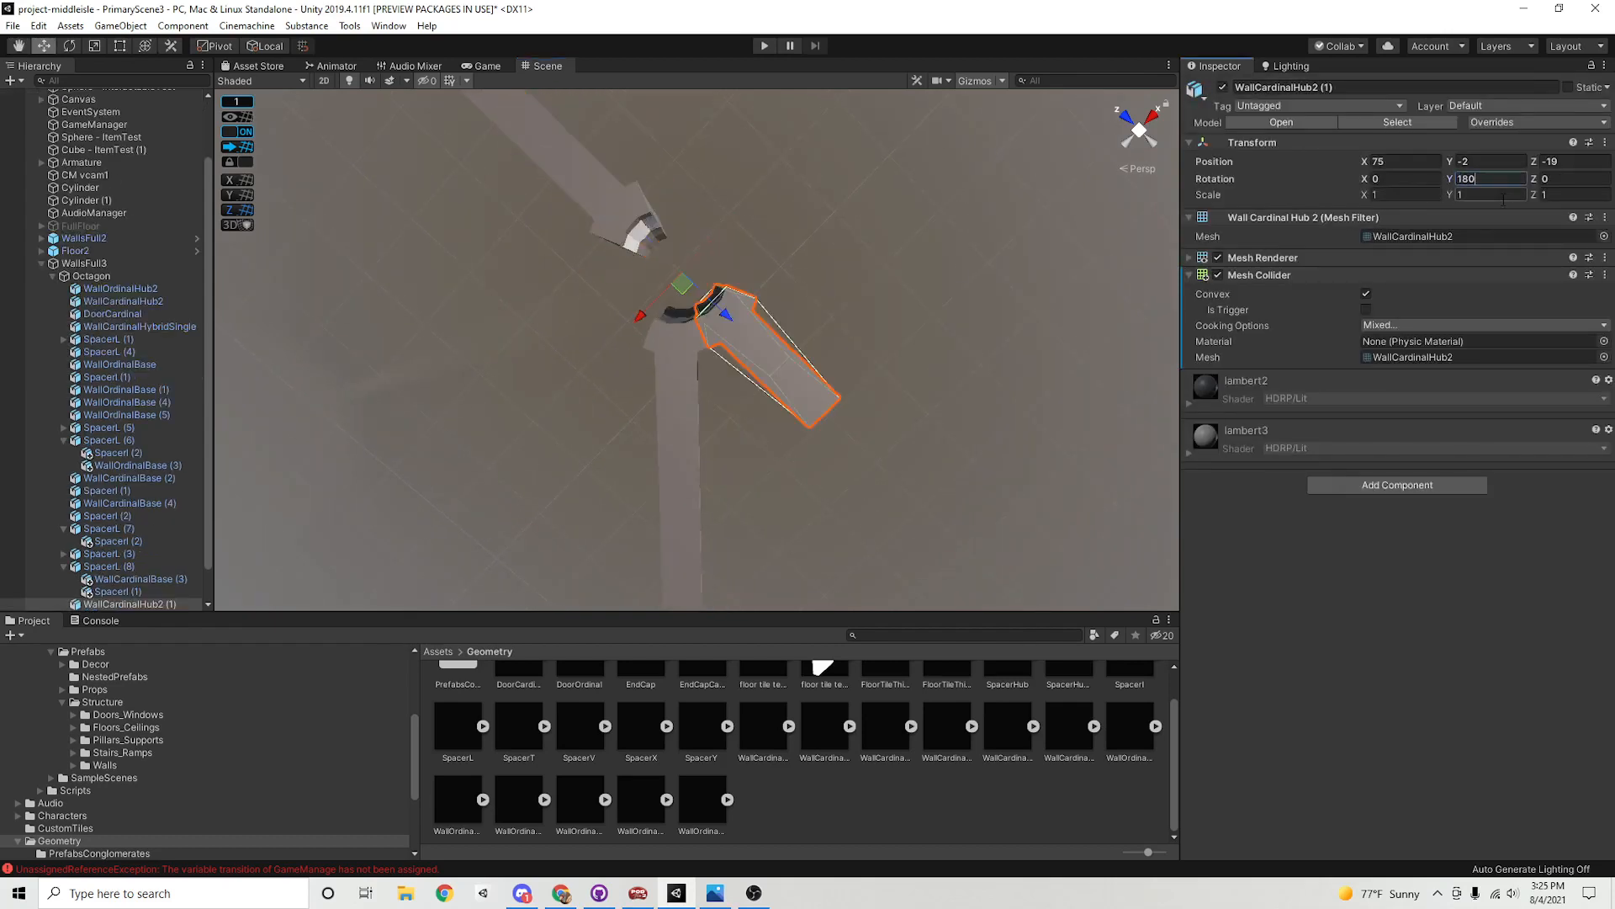
Duplicate WallOrdinalHub2 and set the copy's Y rotation to 0
right_drag(926, 296, 765, 338)
key(a)
click(737, 433)
key(e)
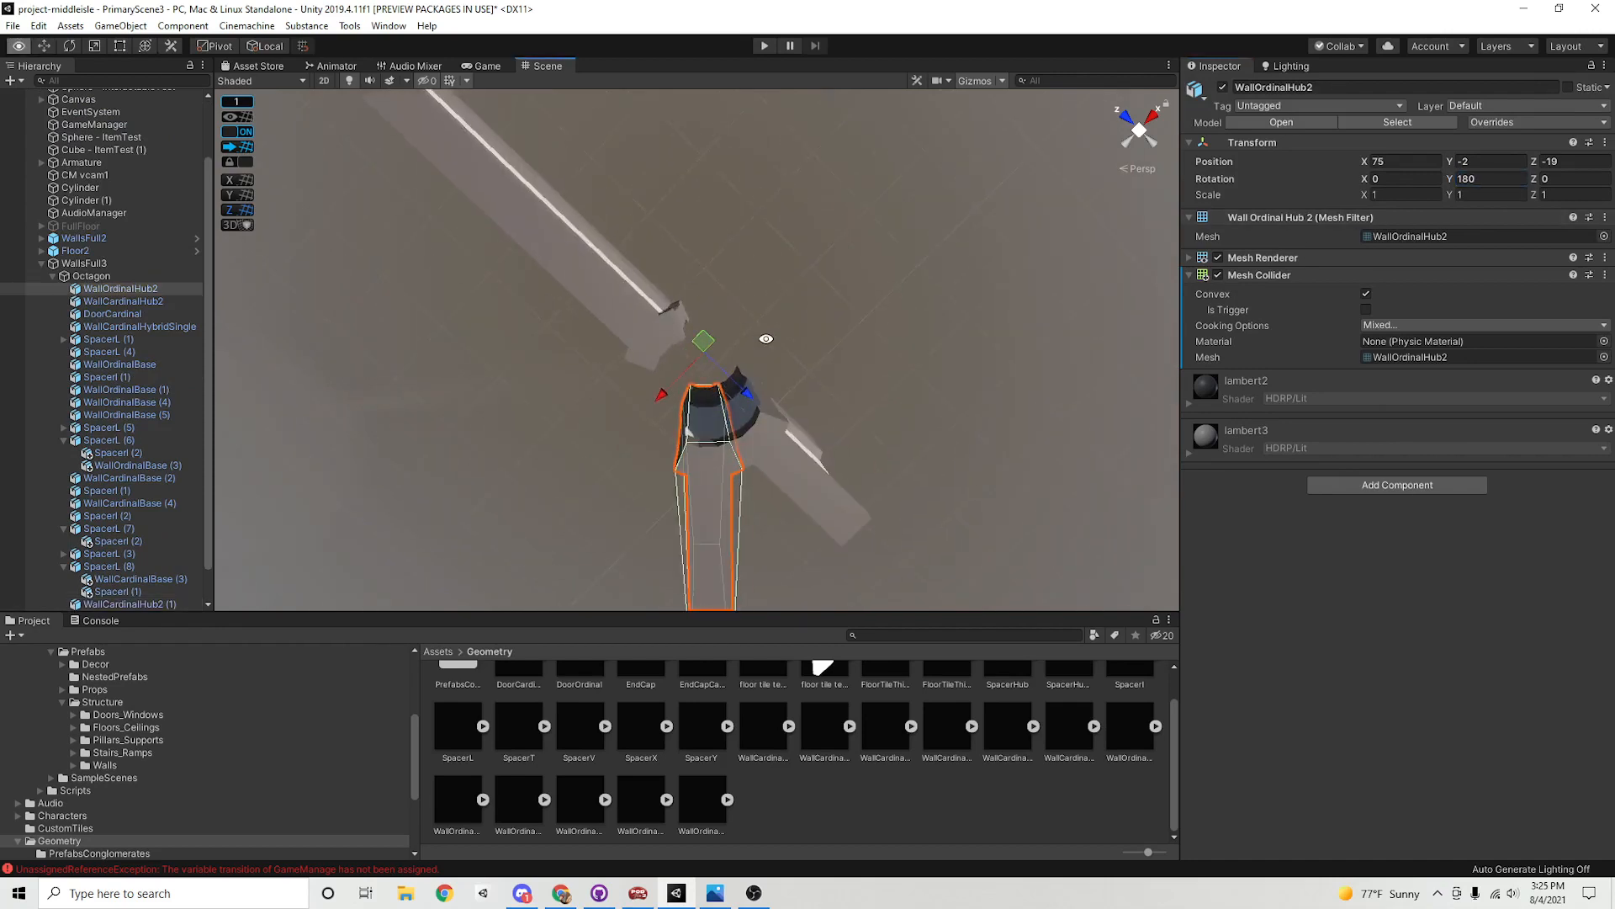
key(ctrl+d)
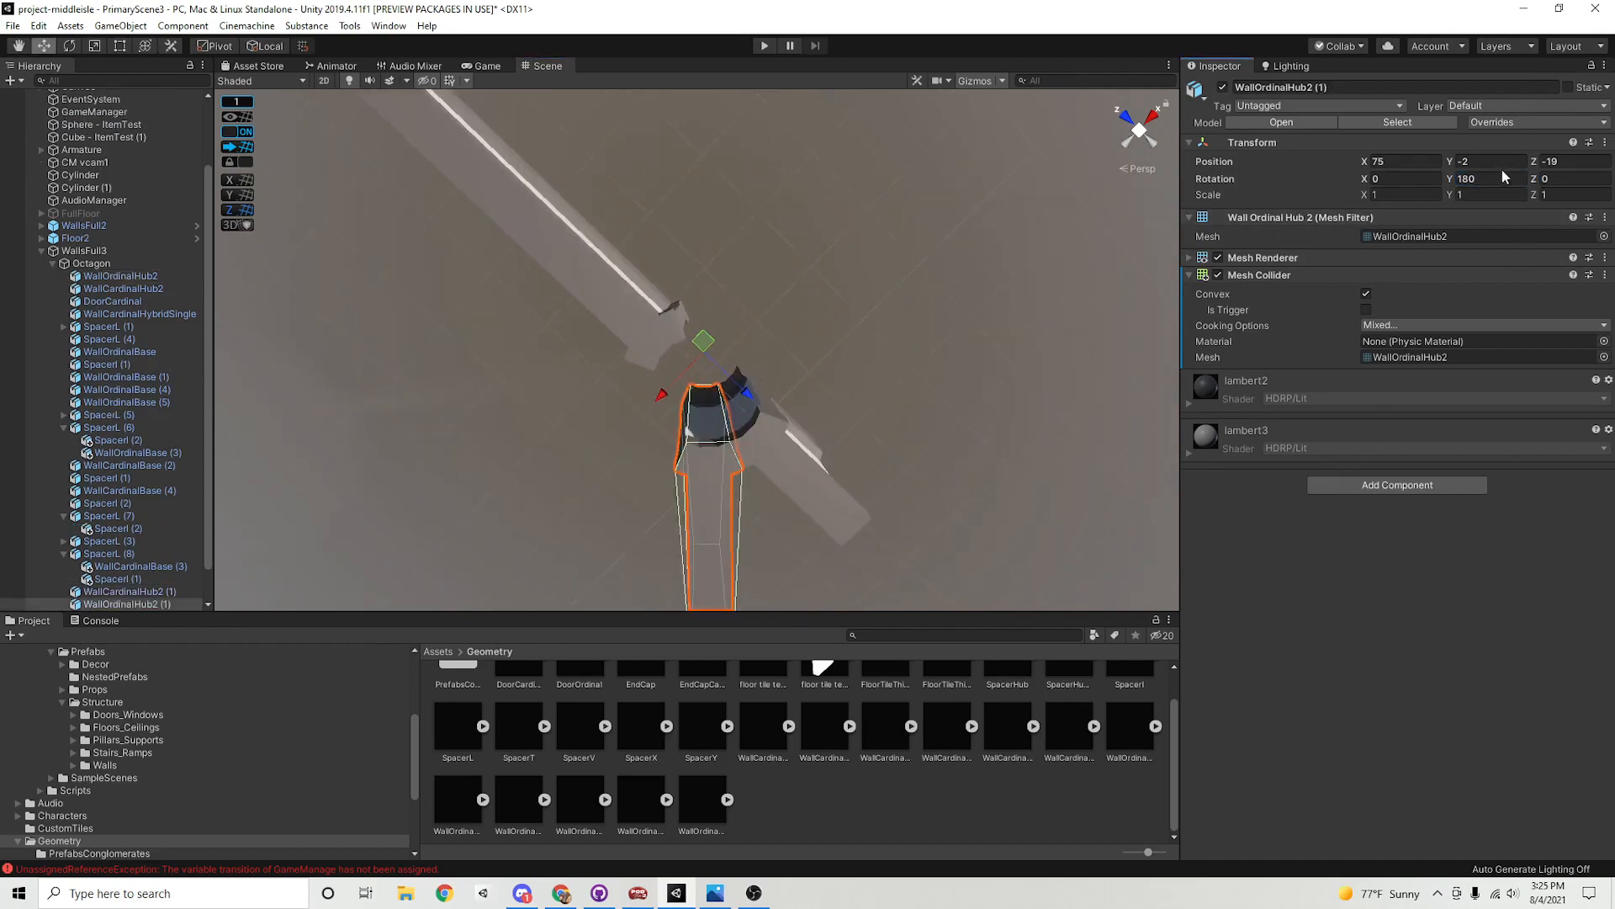
text(0)
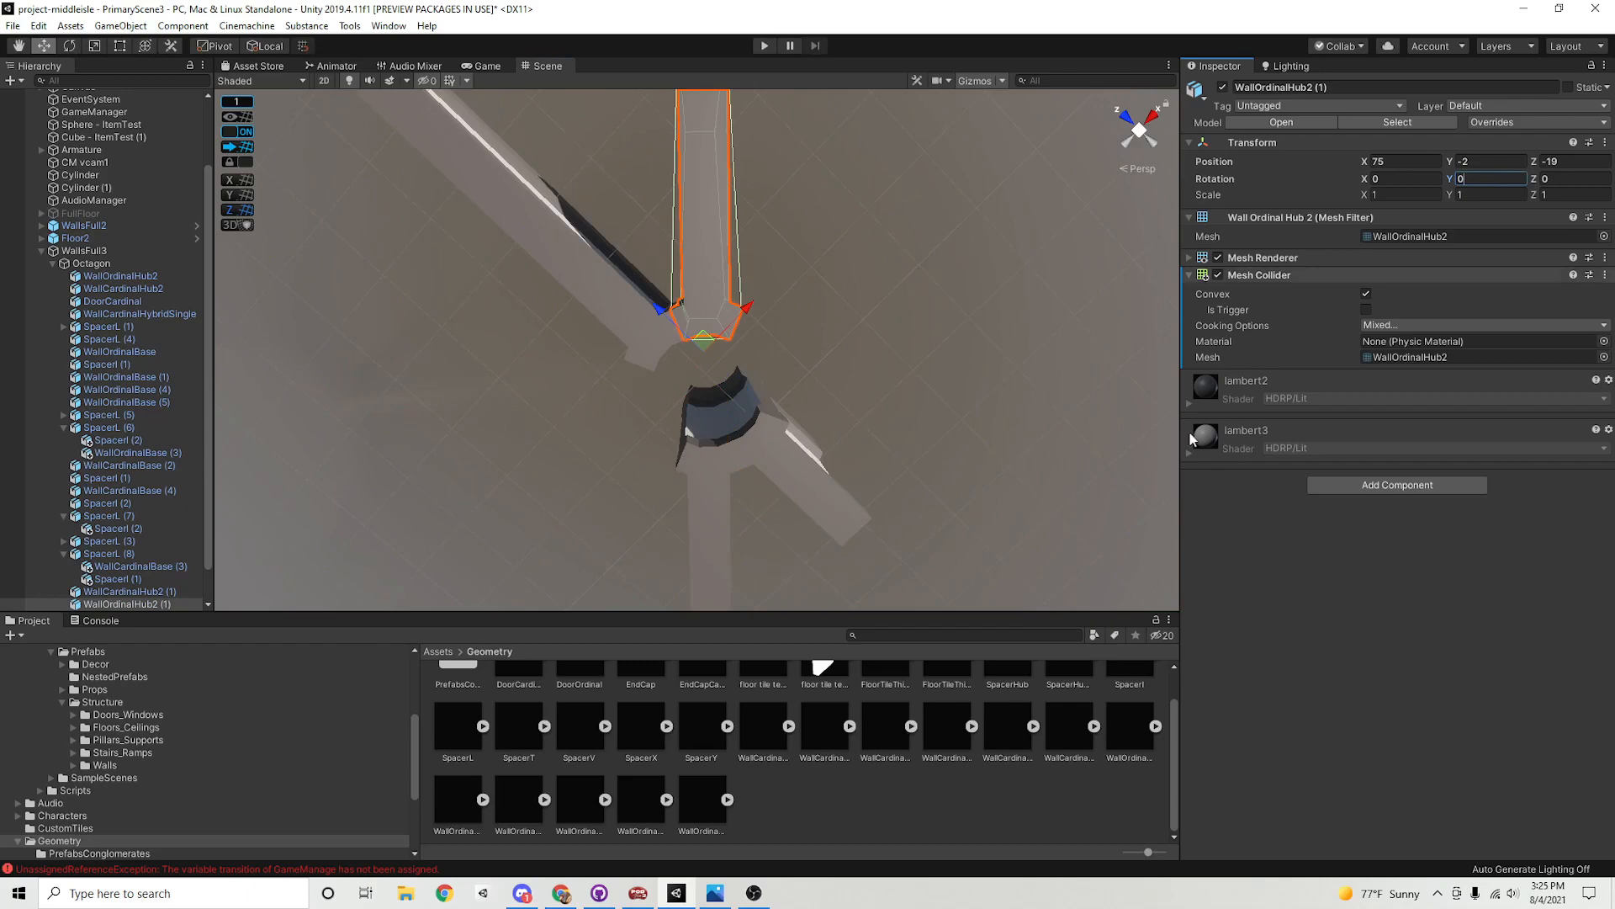
right_drag(894, 390, 694, 358)
alt+drag(694, 359, 884, 397)
click(998, 421)
Place a SpacerHub2 from the Geometry folder near the gap between the hub walls and snap it to the grid
scroll(999, 421, up, 4)
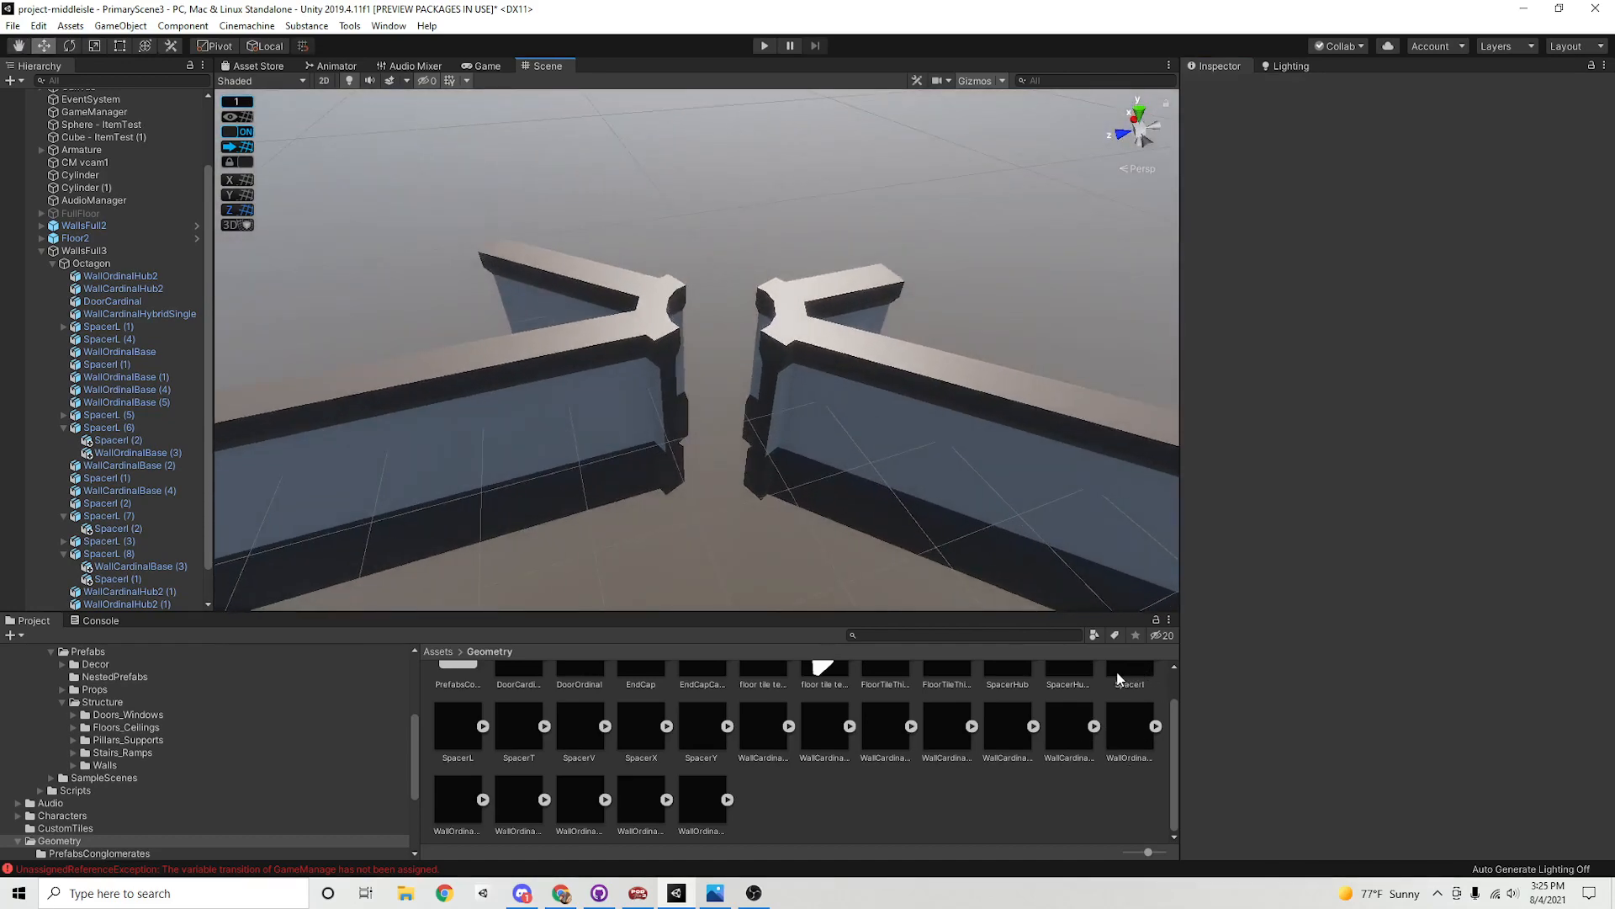
click(1074, 674)
drag(1066, 696, 744, 370)
mouse_move(744, 370)
alt+mouse_down()
mouse_move(408, 416)
mouse_move(375, 371)
mouse_move(732, 502)
mouse_move(715, 362)
alt+mouse_up()
click(238, 146)
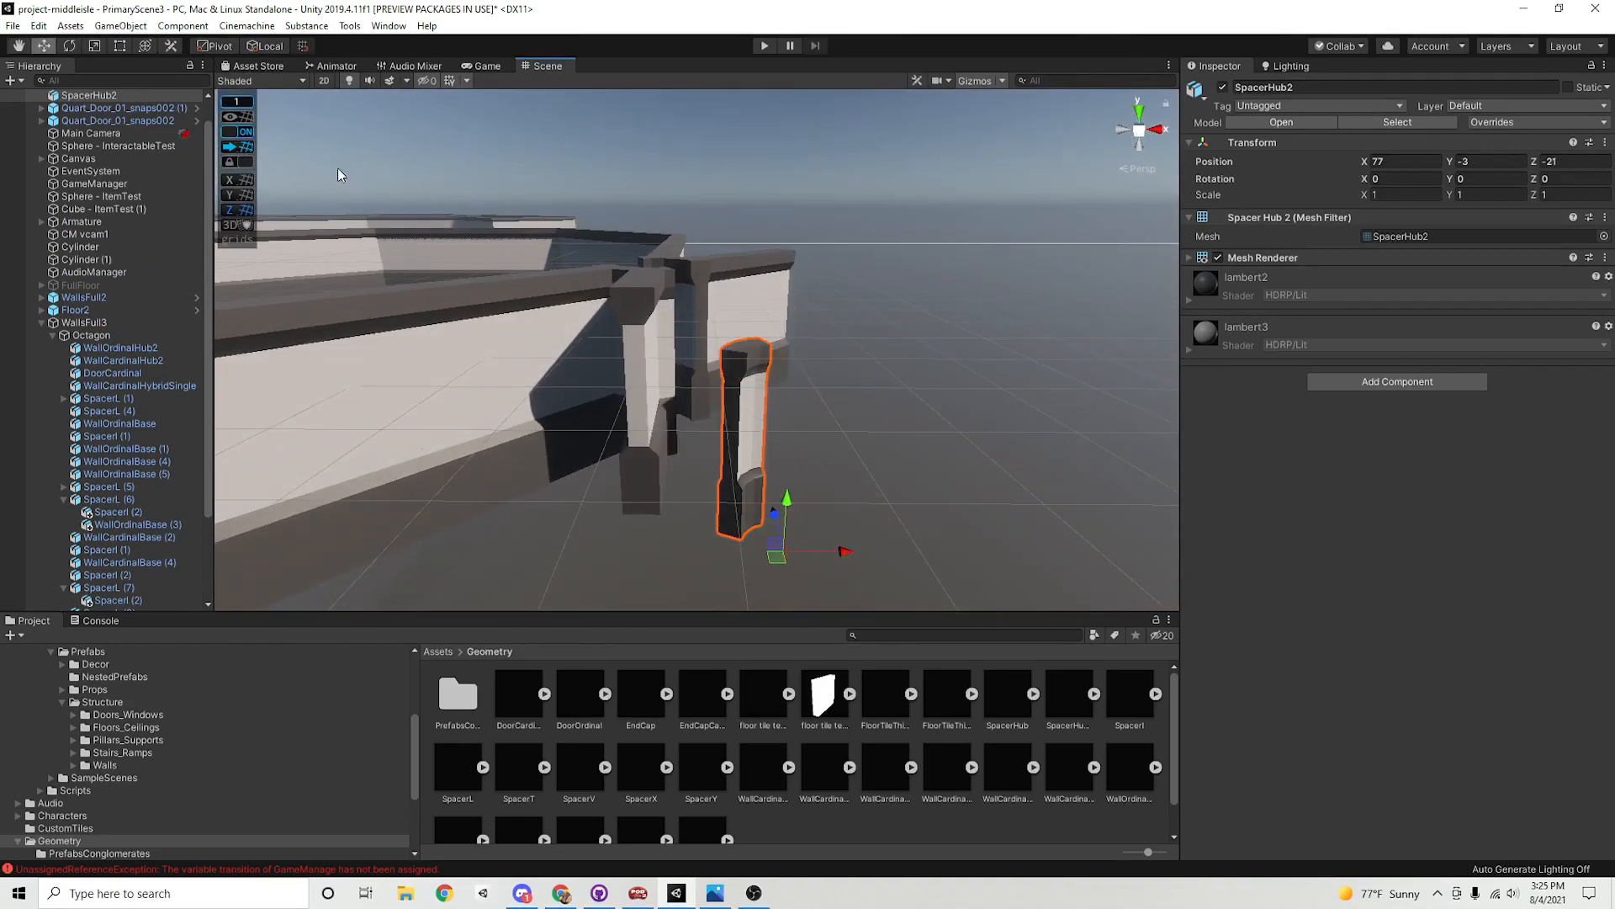
Parent SpacerHub2 under Octagon and give it a convex Mesh Collider
scroll(85, 139, up, 1)
drag(101, 122, 125, 373)
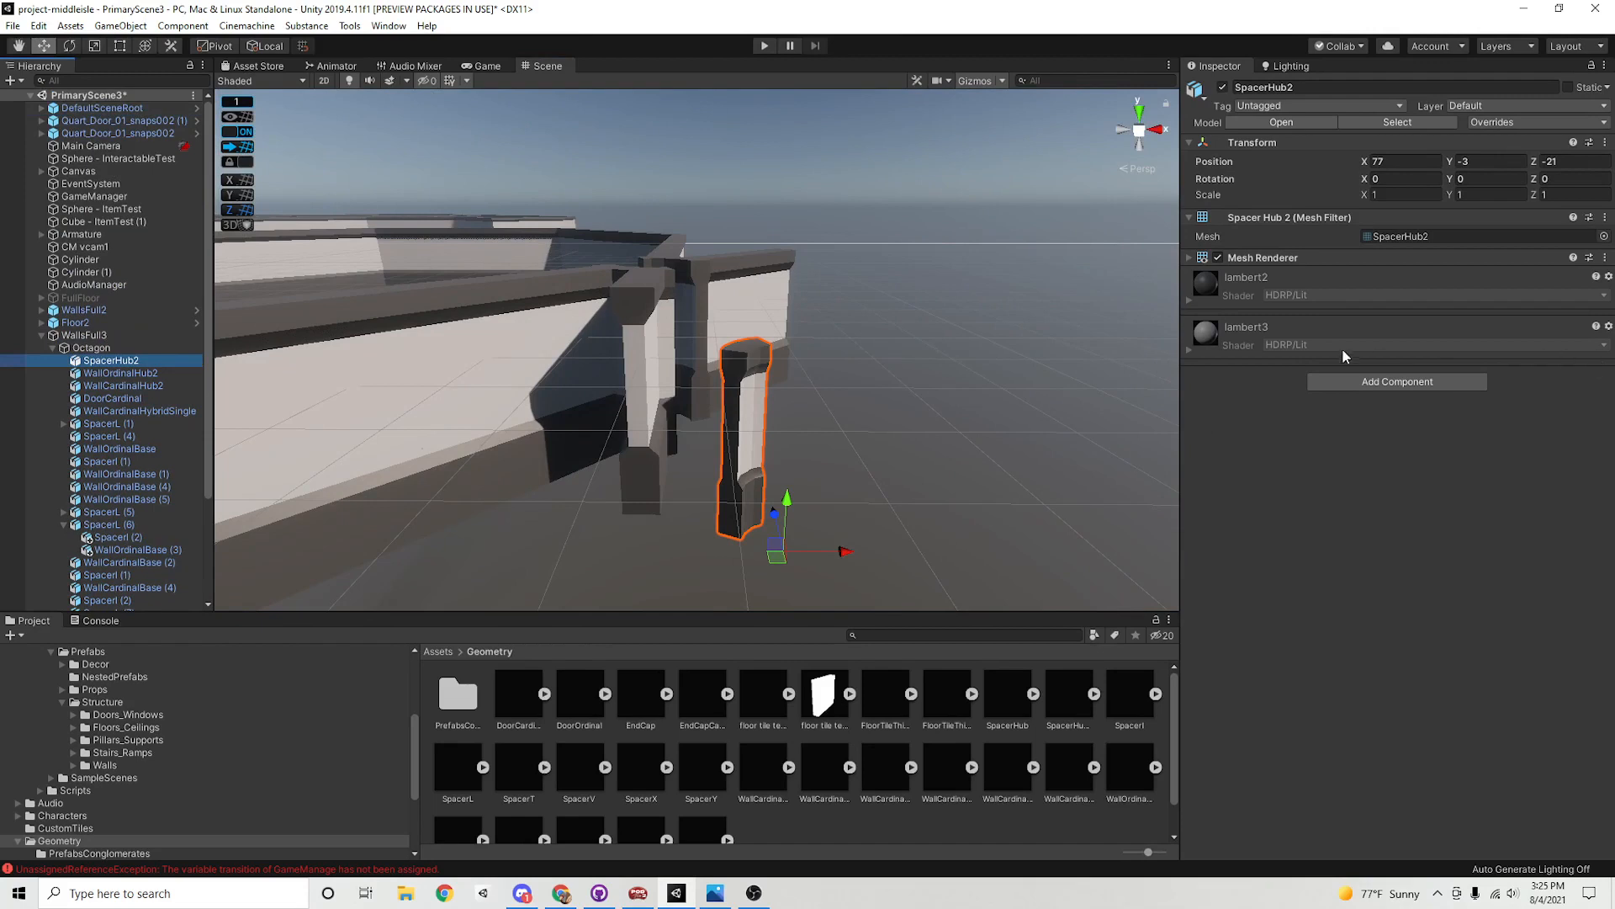
click(1346, 382)
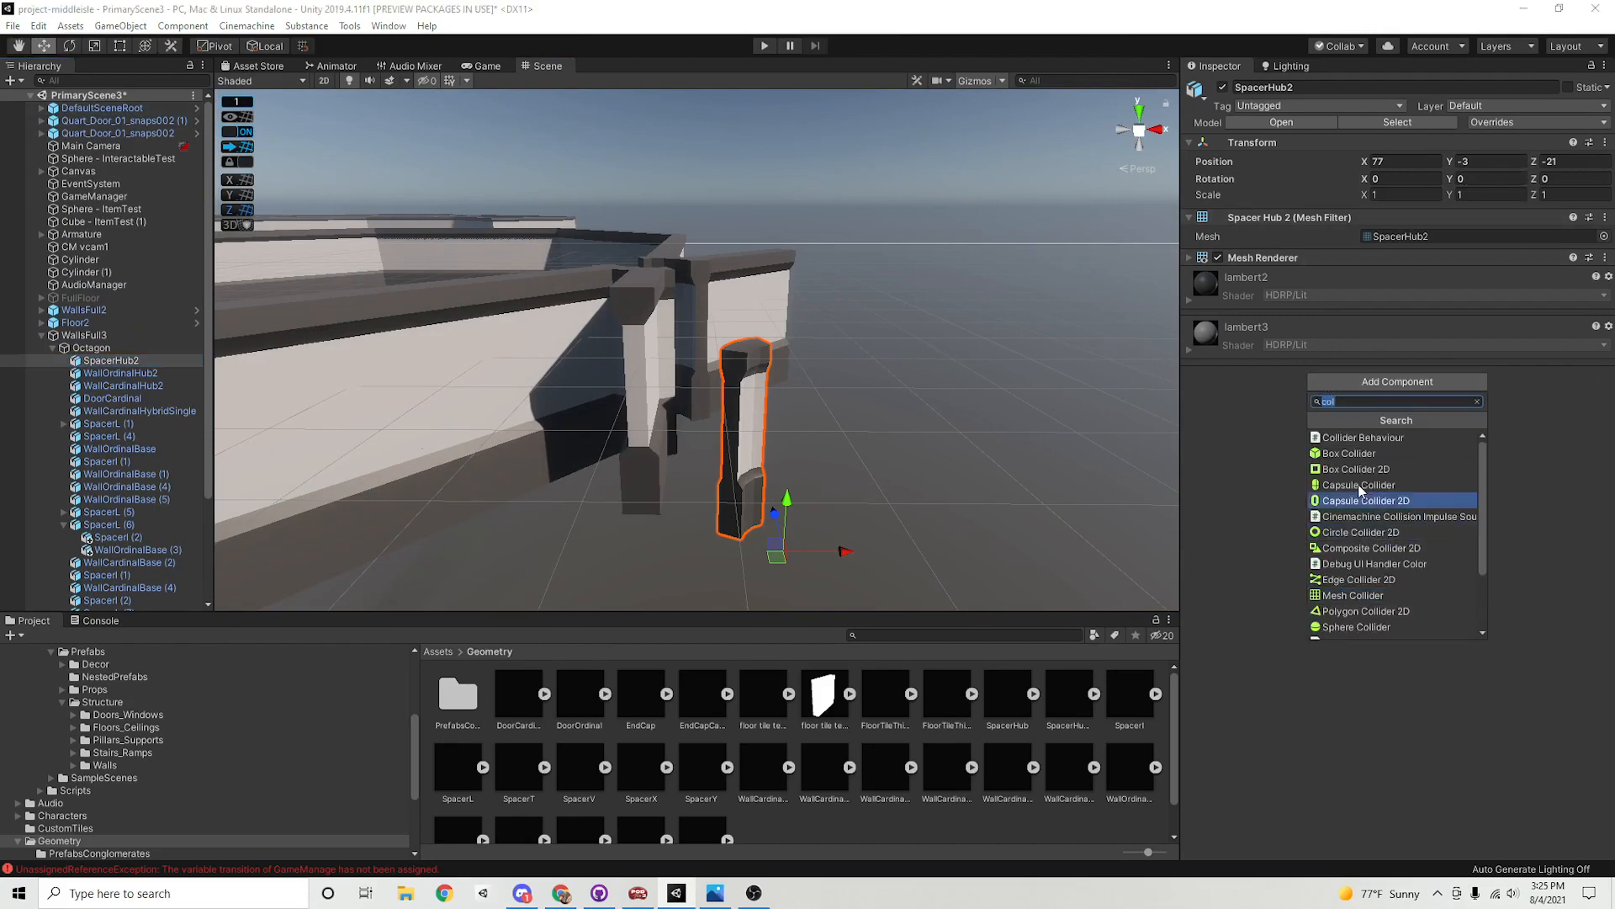
click(1371, 595)
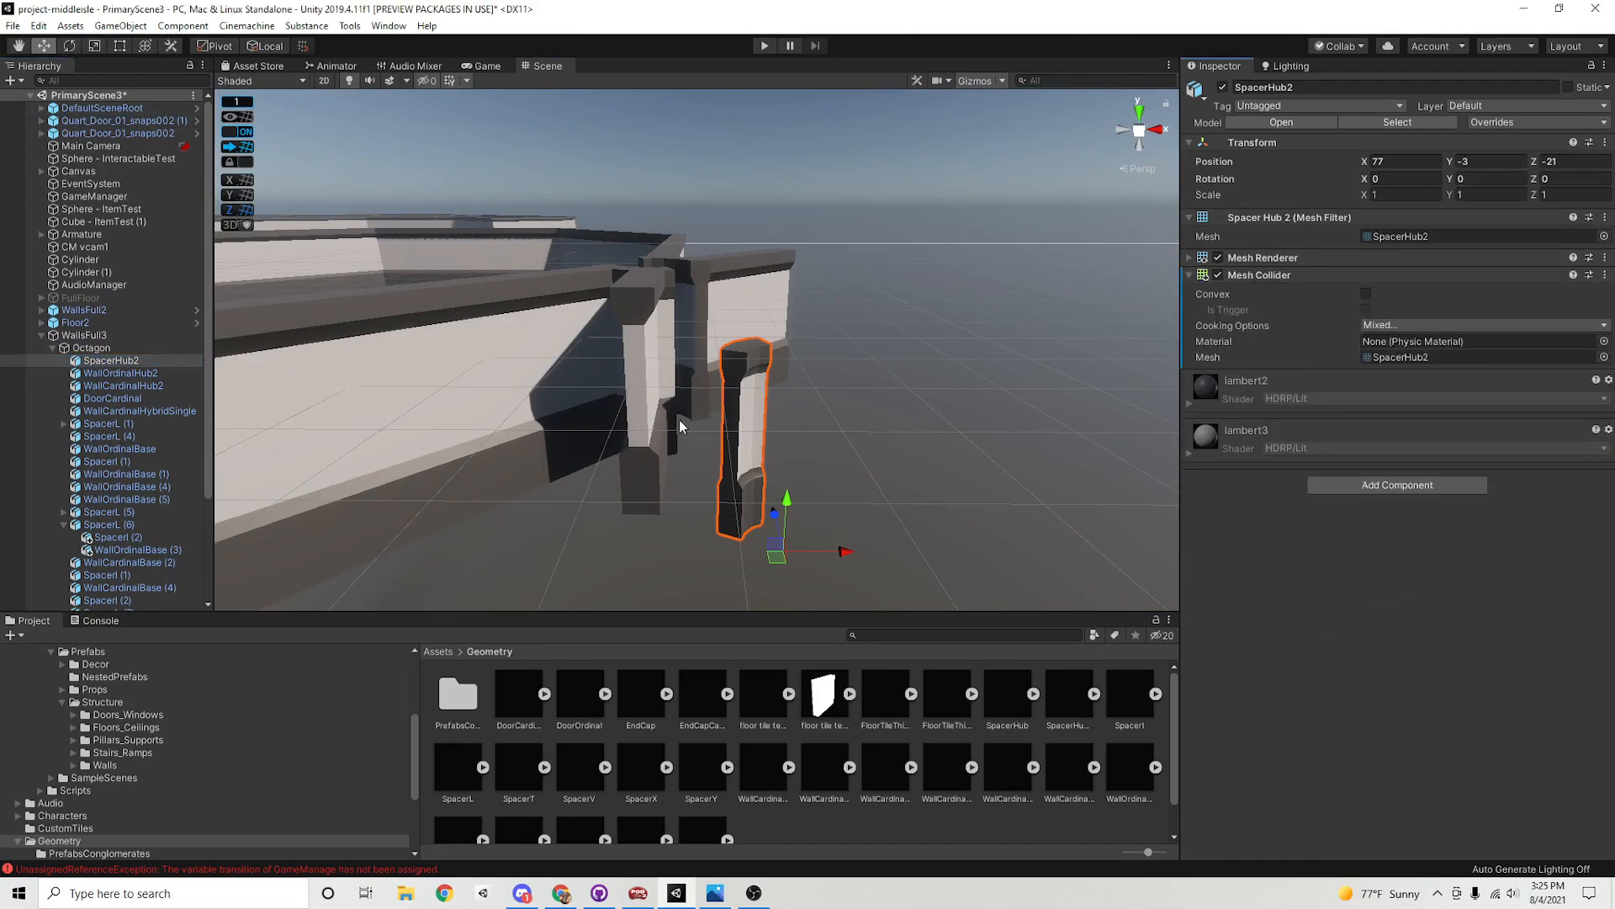
click(1366, 294)
Move SpacerHub2 into the hub ring at X 75, Y -2, Z -19
alt+drag(712, 379, 757, 353)
scroll(898, 446, up, 3)
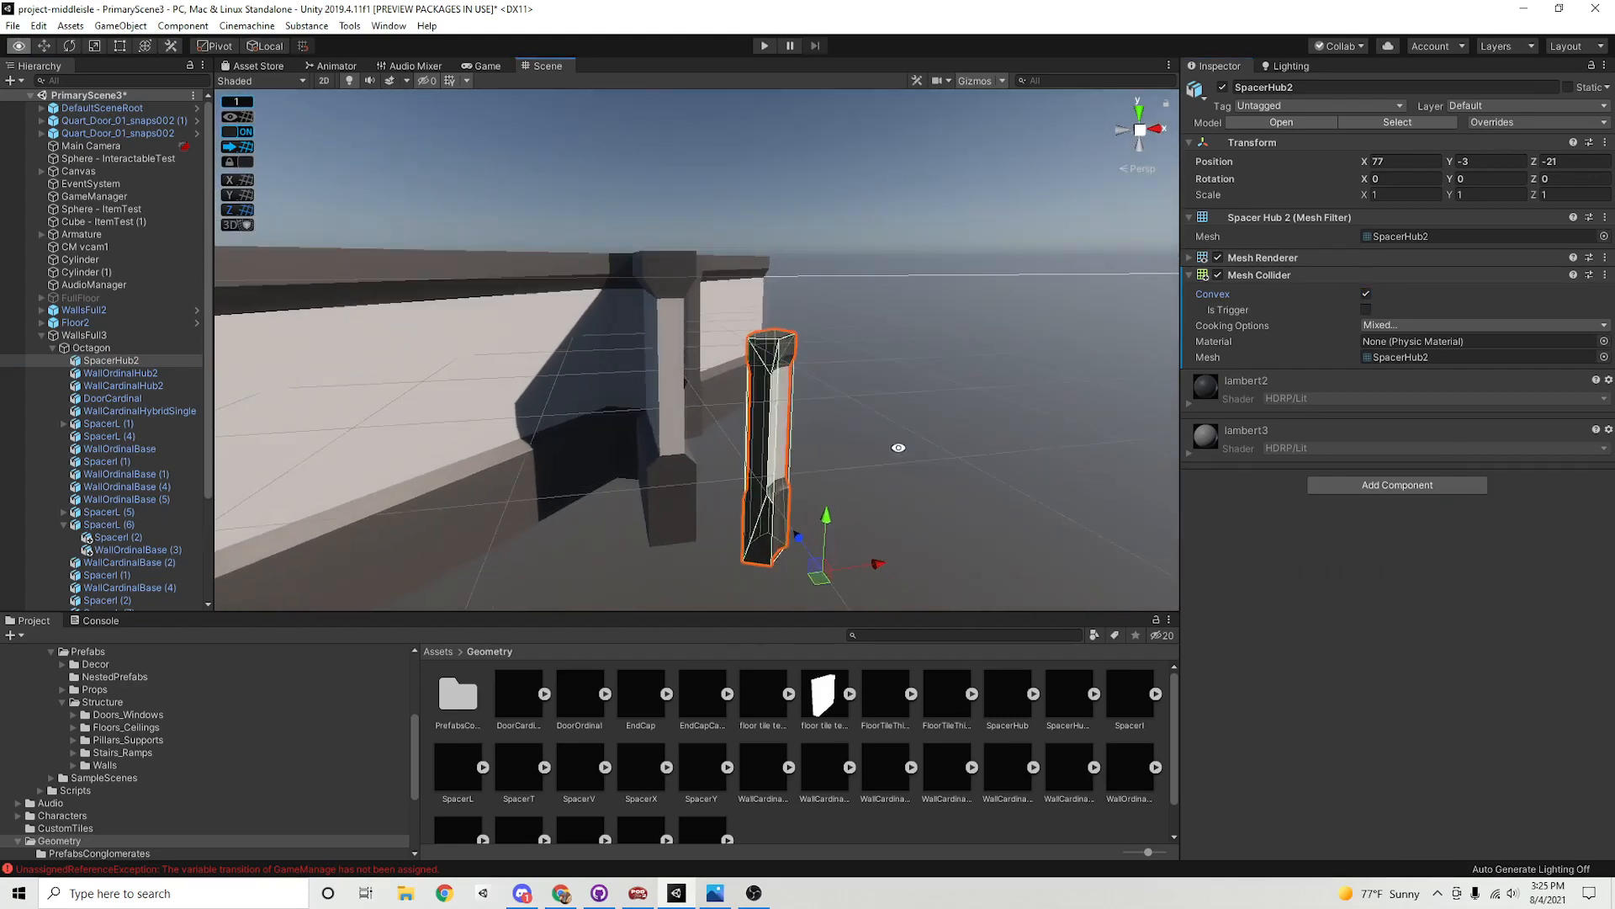
alt+drag(897, 447, 926, 429)
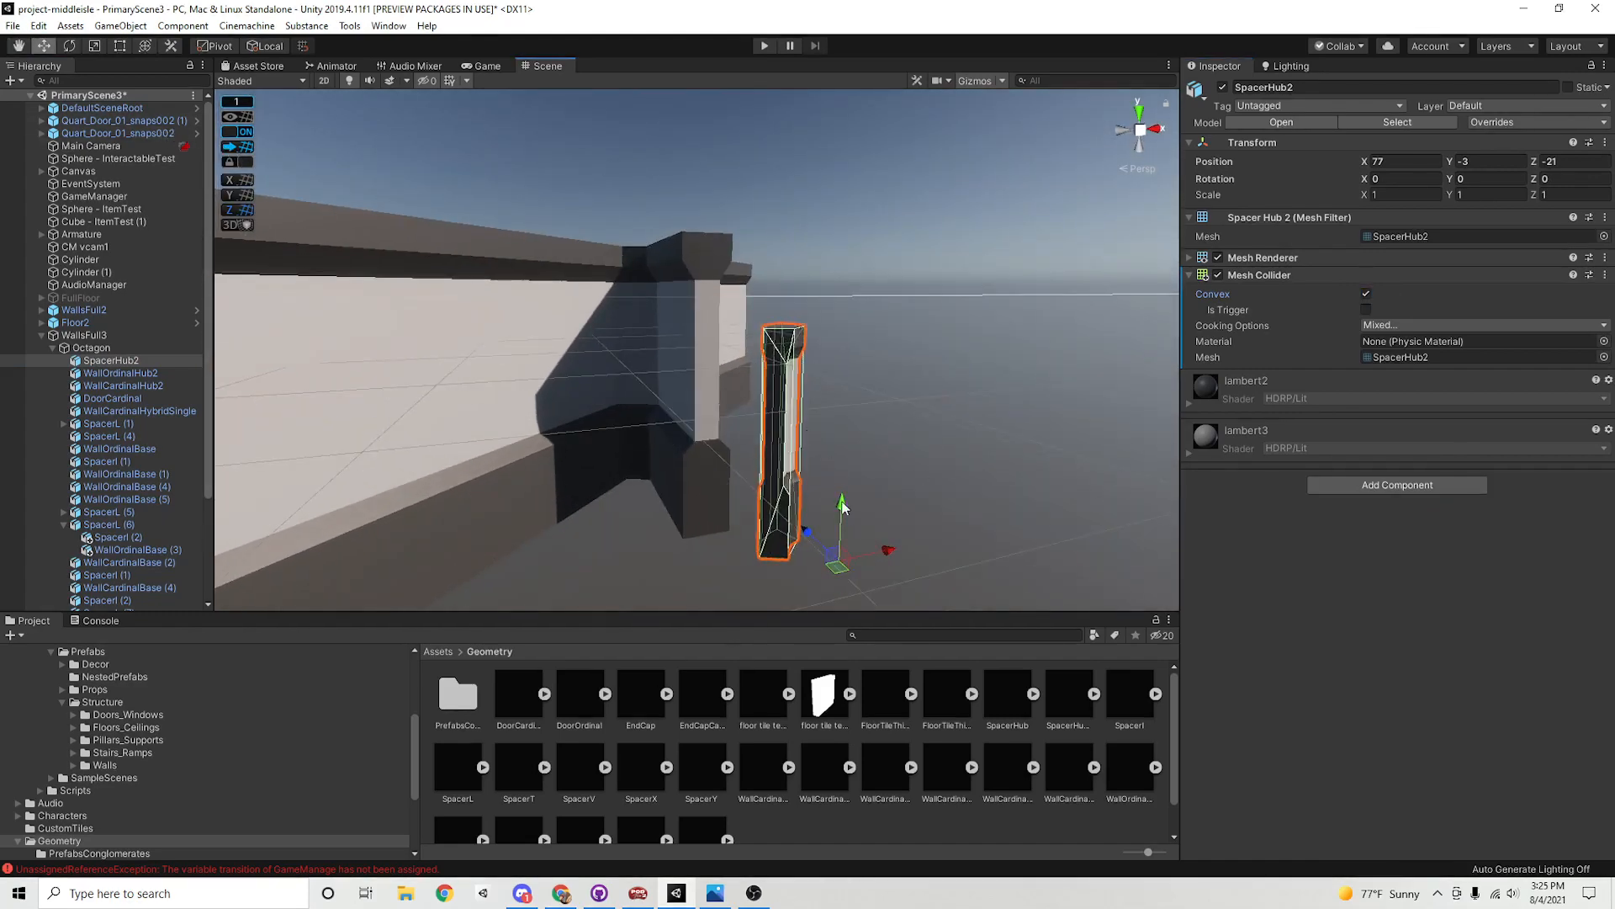
drag(841, 505, 628, 359)
Duplicate SpacerHub2 and set the copy's Y rotation to -45 to extend the hub ring
scroll(472, 371, up, 3)
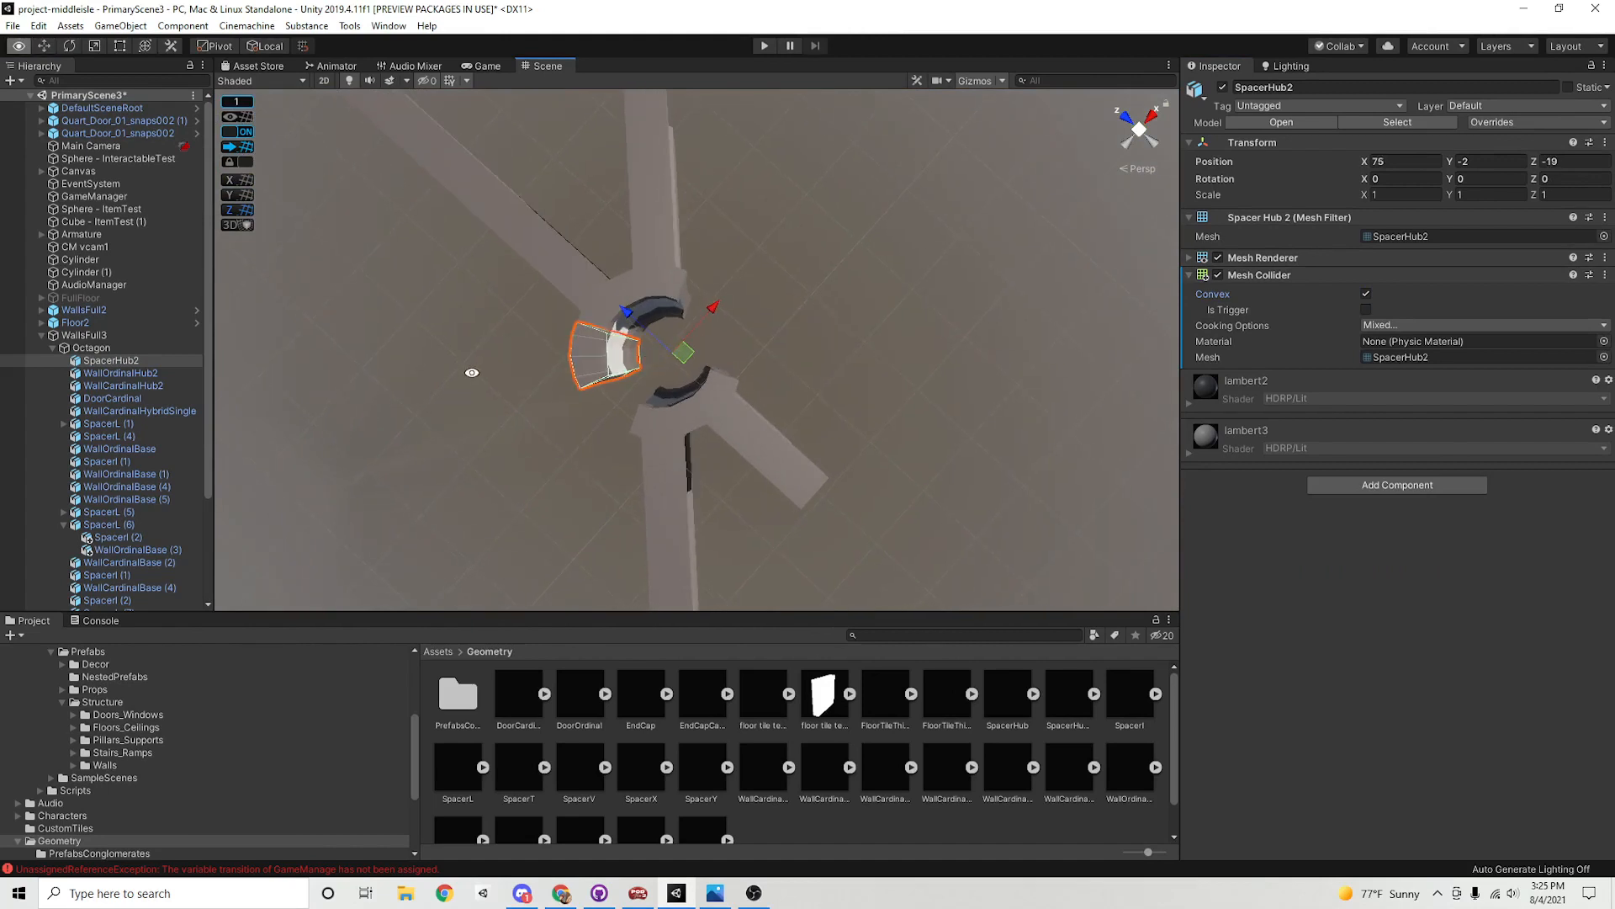
middle_drag(737, 392, 770, 383)
key(ctrl+d)
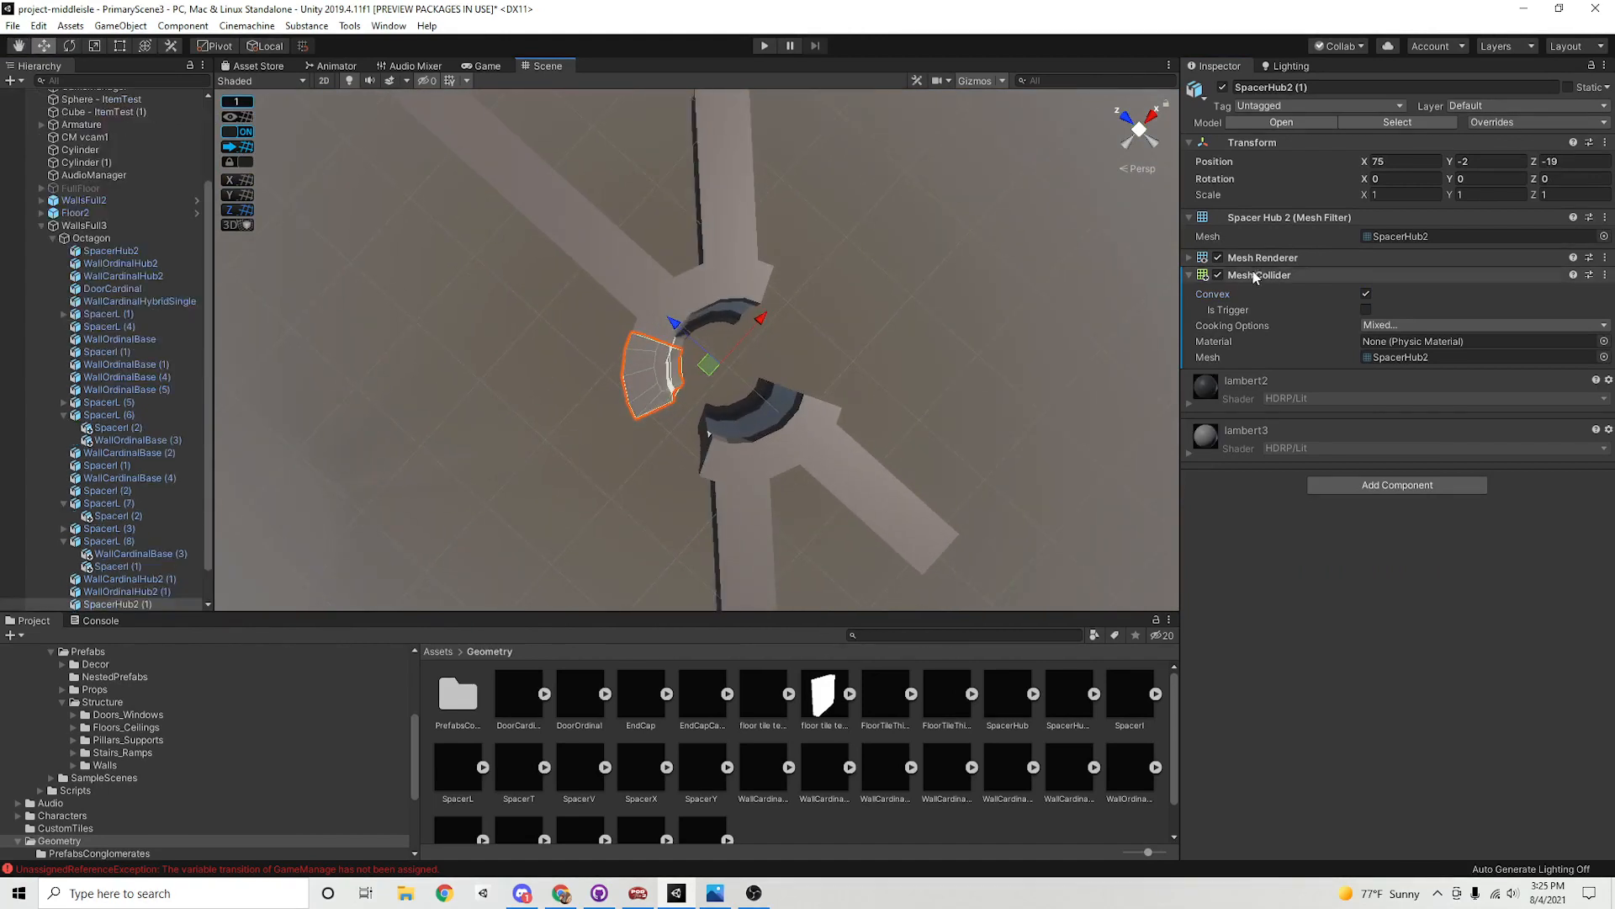
text(45)
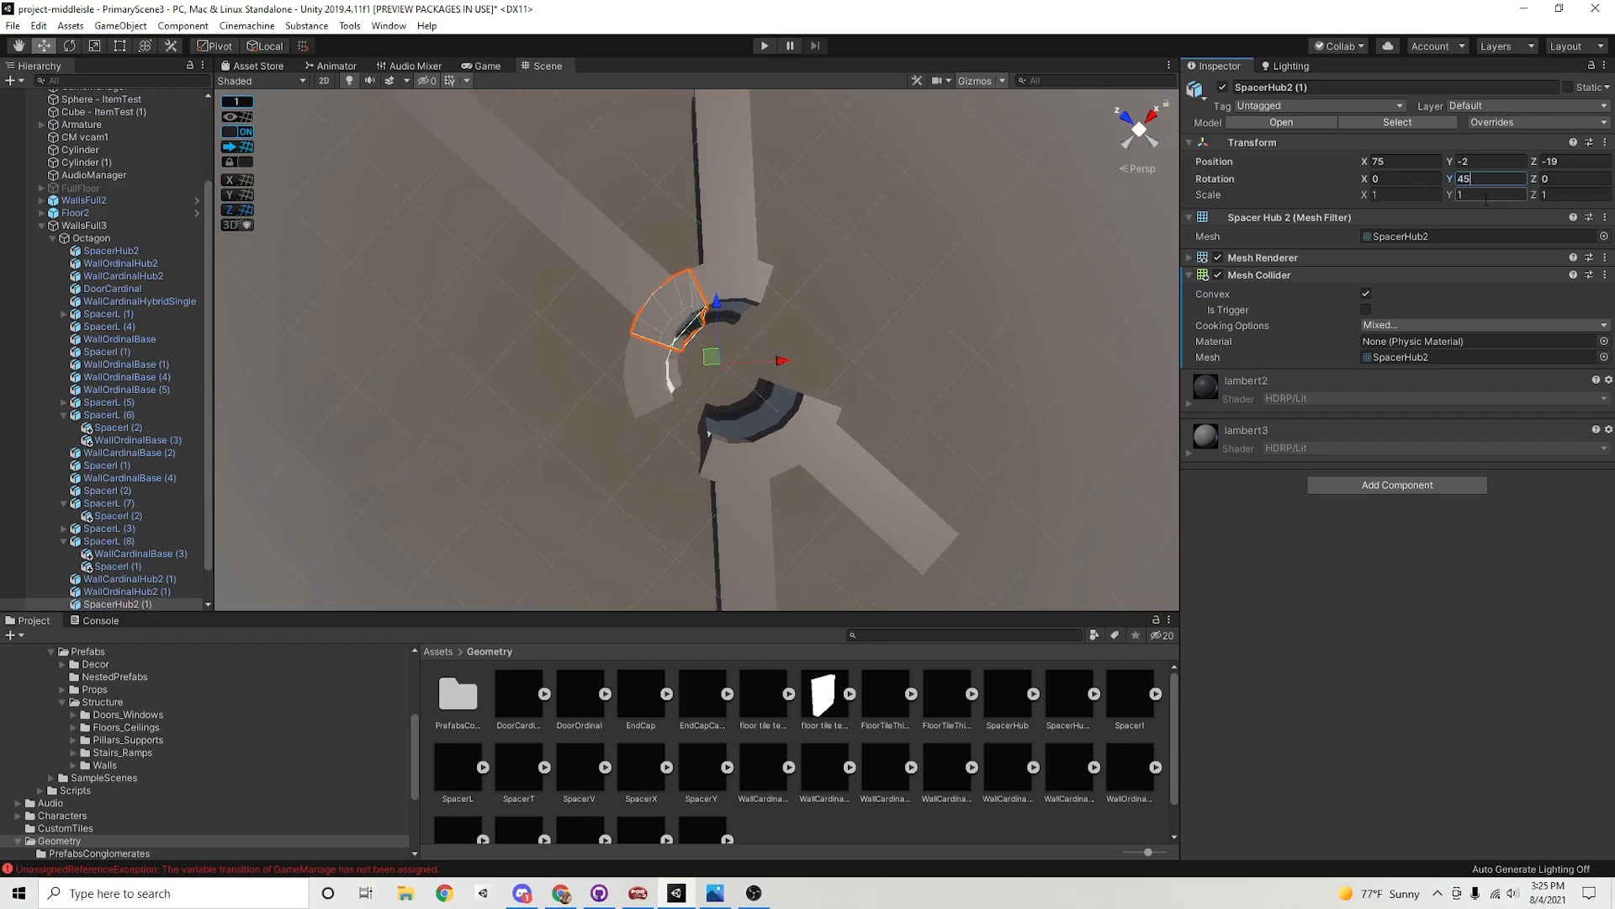
key(BackSpace)
text(-45)
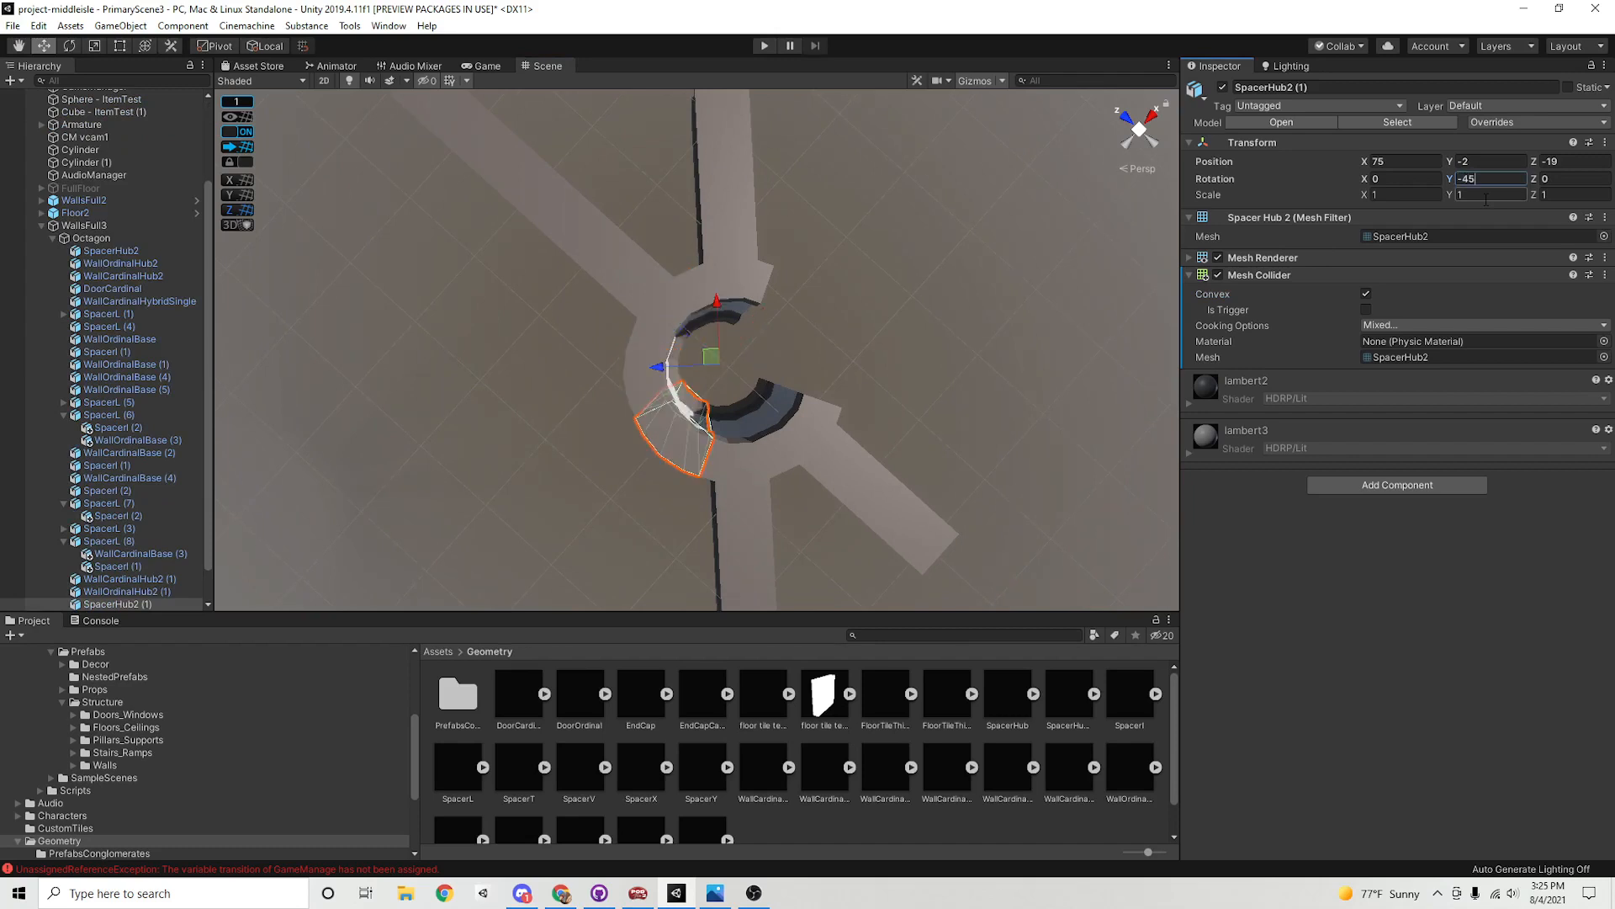
Parent the rotated hub spacer copy, SpacerHub2 (1), under the original SpacerHub2
shift+click(637, 403)
alt+drag(729, 405, 795, 402)
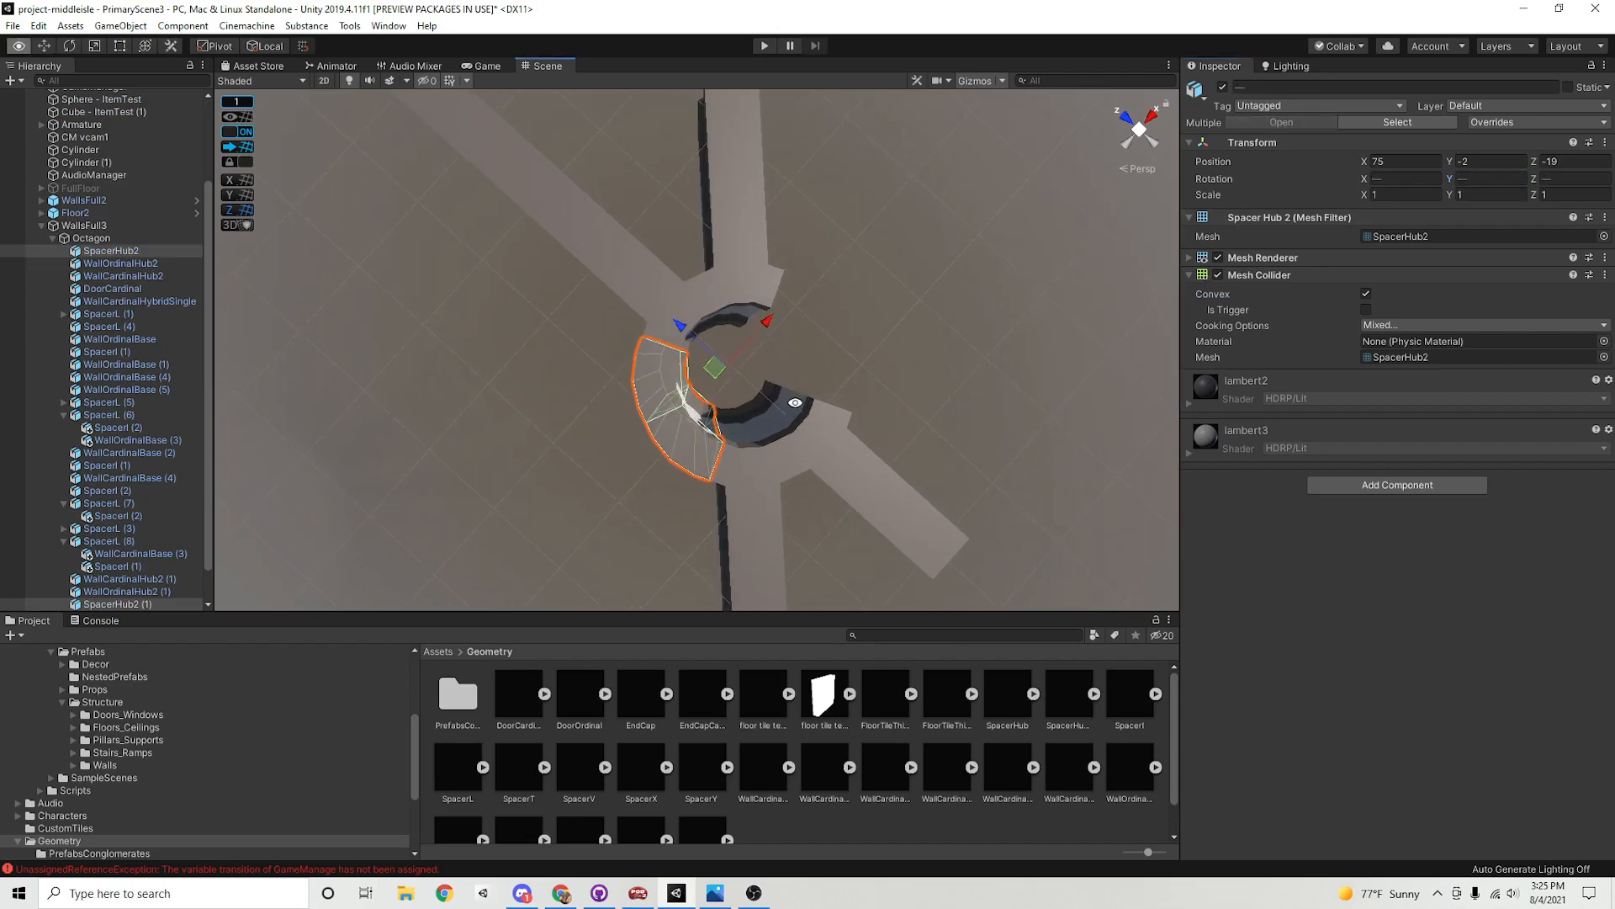
click(688, 443)
mouse_move(688, 442)
mouse_down()
mouse_move(653, 392)
mouse_move(688, 456)
mouse_up()
click(688, 454)
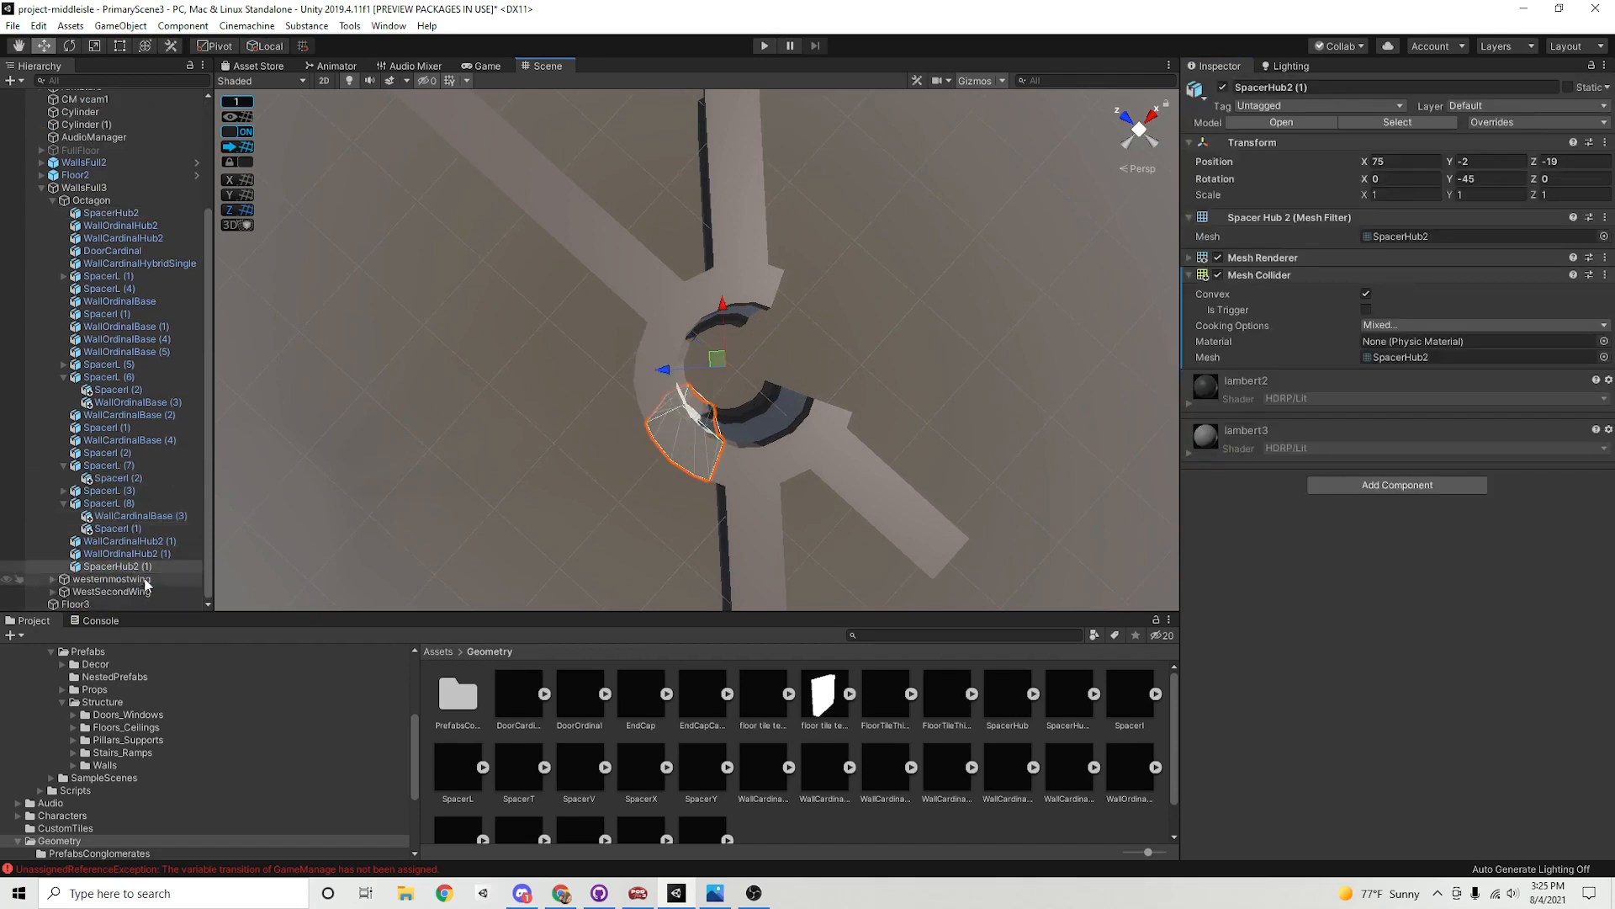
scroll(130, 255, up, 4)
scroll(130, 255, down, 4)
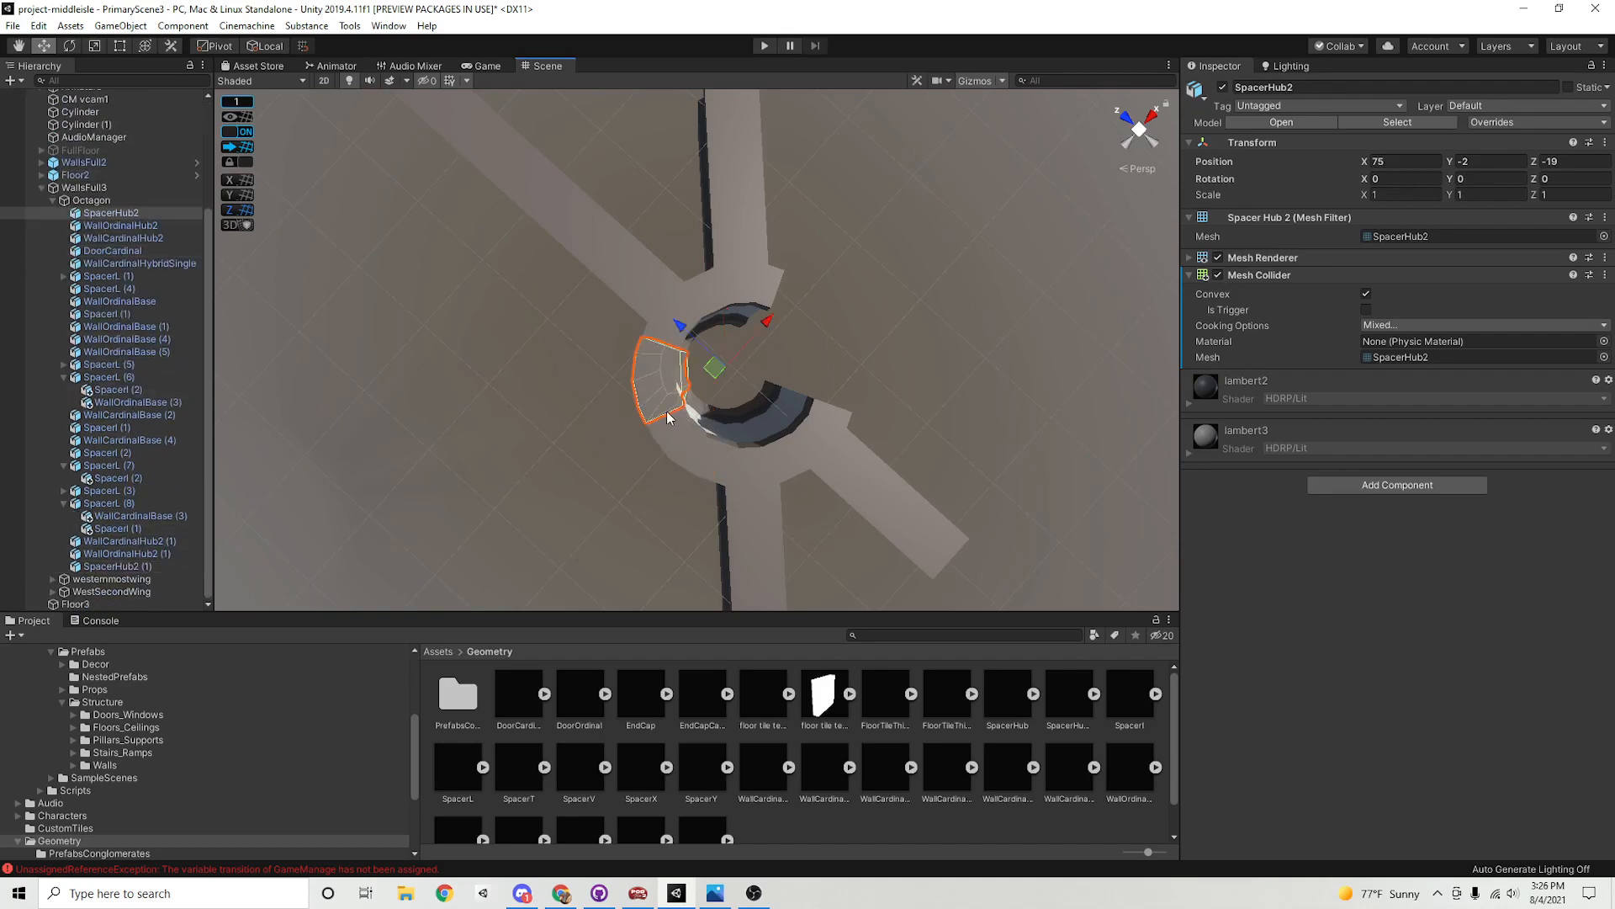
drag(141, 566, 124, 219)
Duplicate SpacerHub2 together with its child and set the copy's Y rotation to 180 to close the hub ring
click(124, 214)
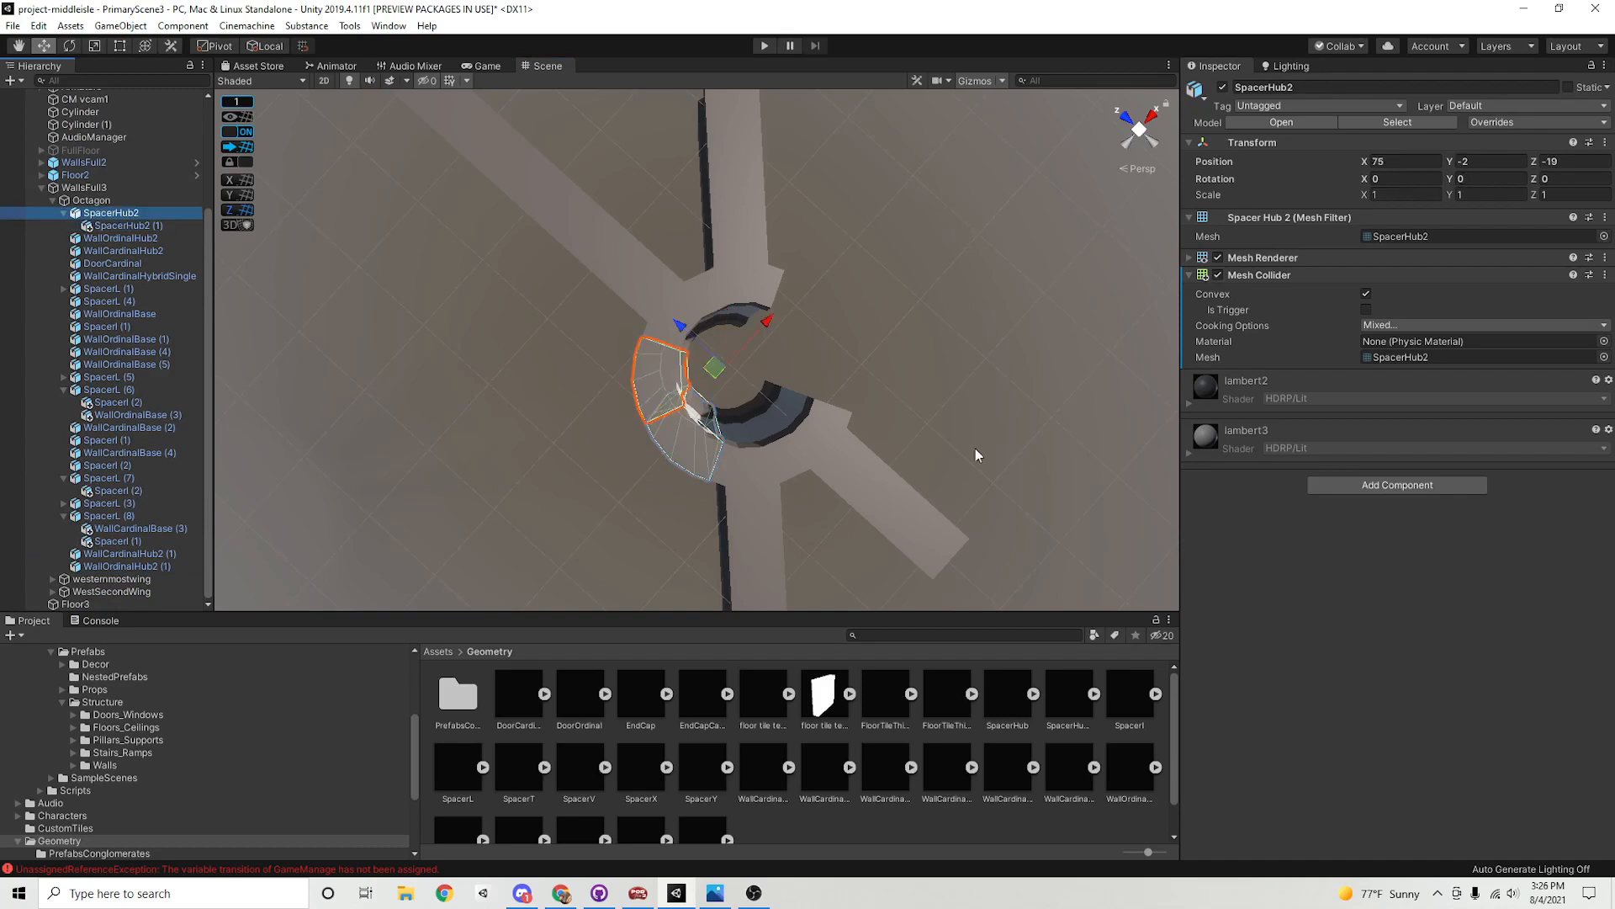
alt+drag(867, 425, 840, 386)
key(ctrl+d)
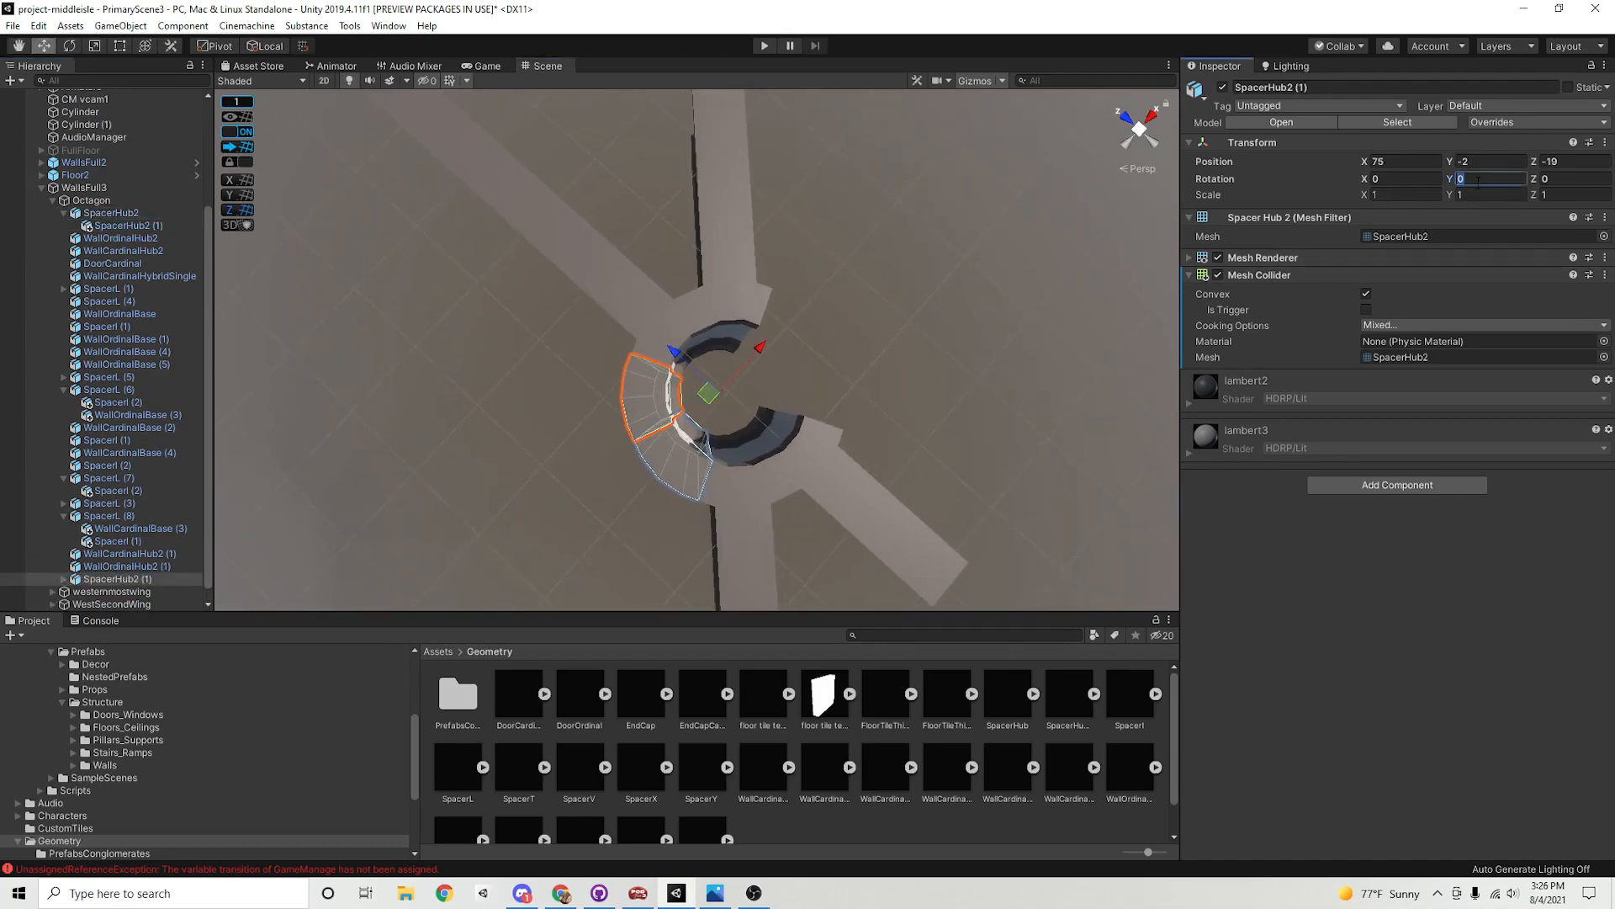
text(180)
click(939, 426)
alt+drag(896, 392, 766, 392)
Check the wall and spacer pieces around the hub ring by selecting them one after another
click(761, 268)
click(692, 313)
click(620, 335)
click(613, 404)
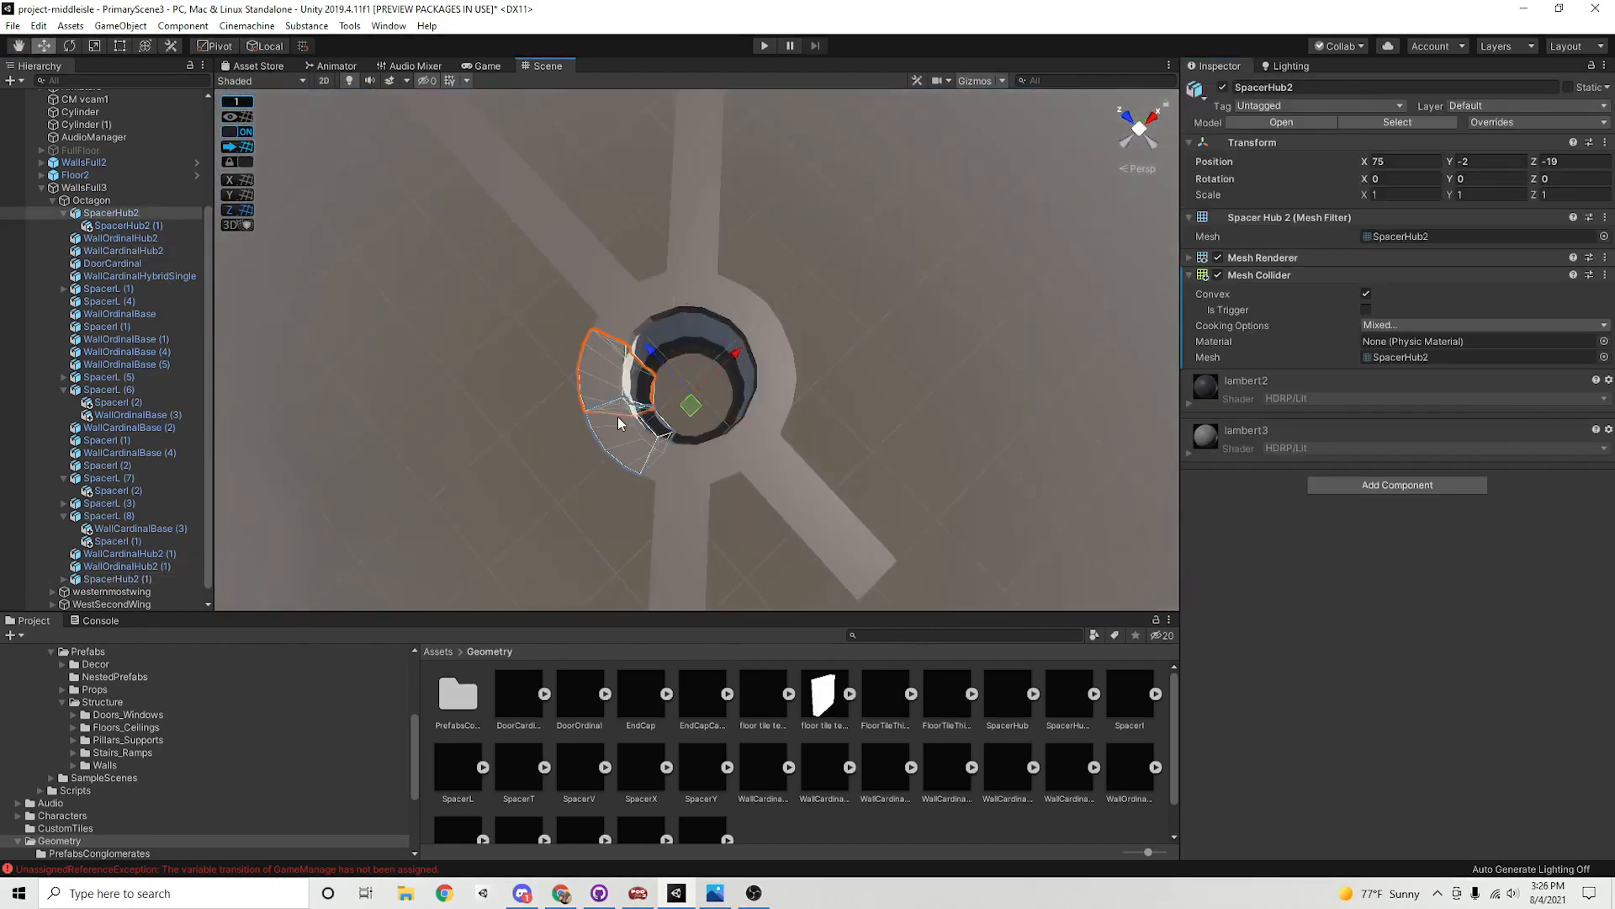
click(633, 448)
click(692, 473)
click(740, 486)
click(785, 449)
click(753, 358)
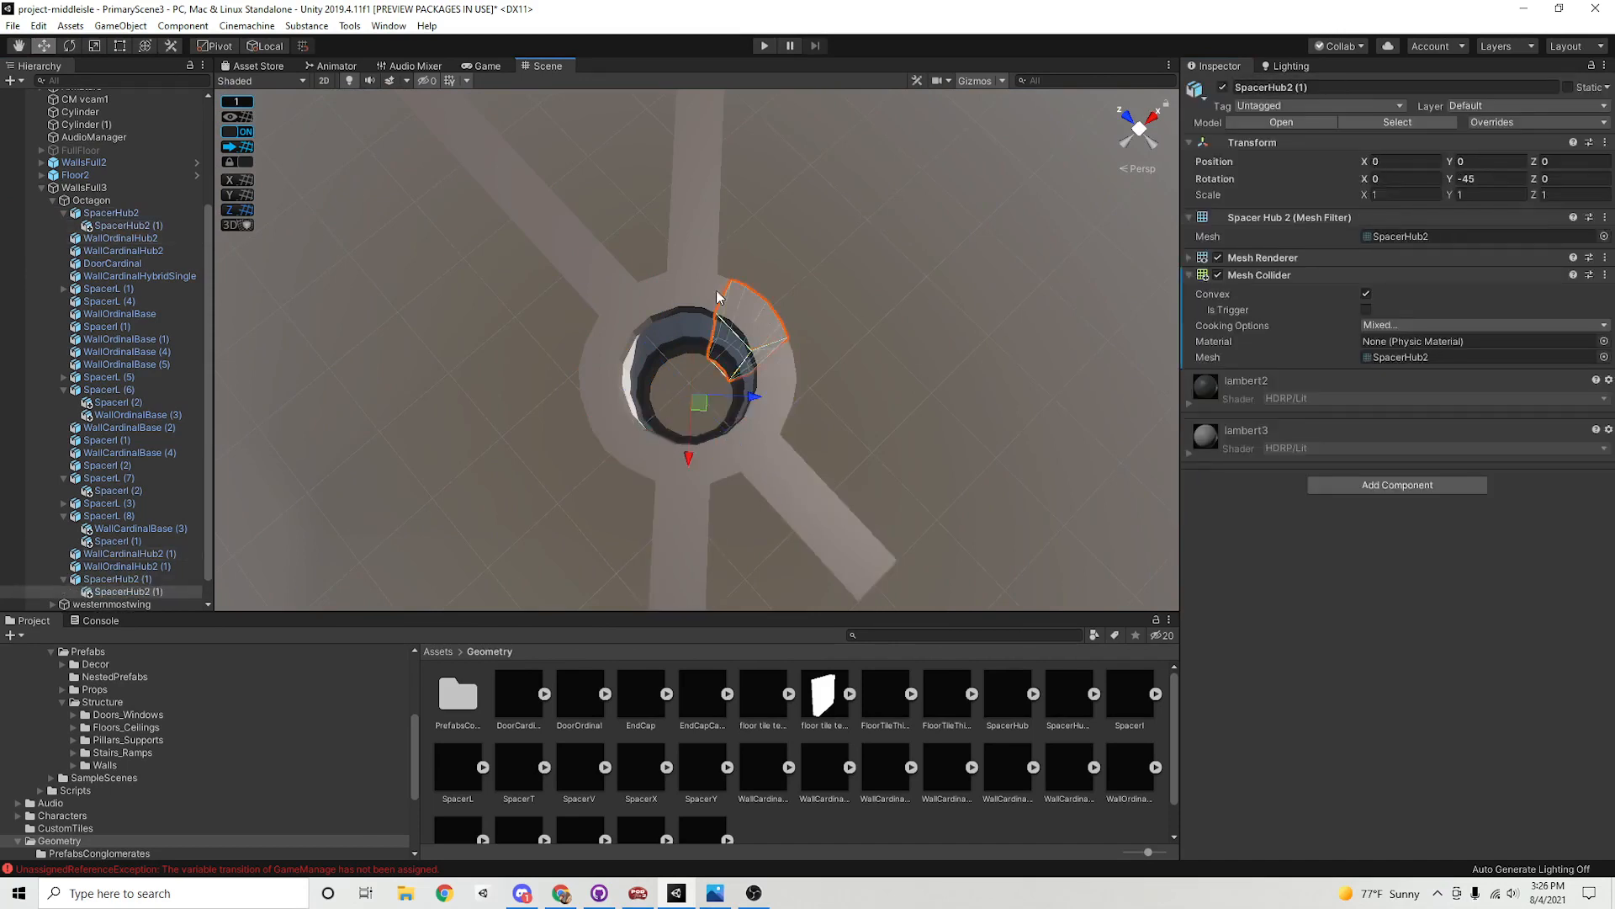
Select the hub walls and spacers together and inspect how the pieces join around the ring
alt+drag(901, 408, 711, 438)
alt+right_drag(711, 438, 775, 285)
click(711, 308)
shift+click(786, 303)
middle_drag(595, 334, 677, 332)
shift+click(627, 387)
shift+click(628, 380)
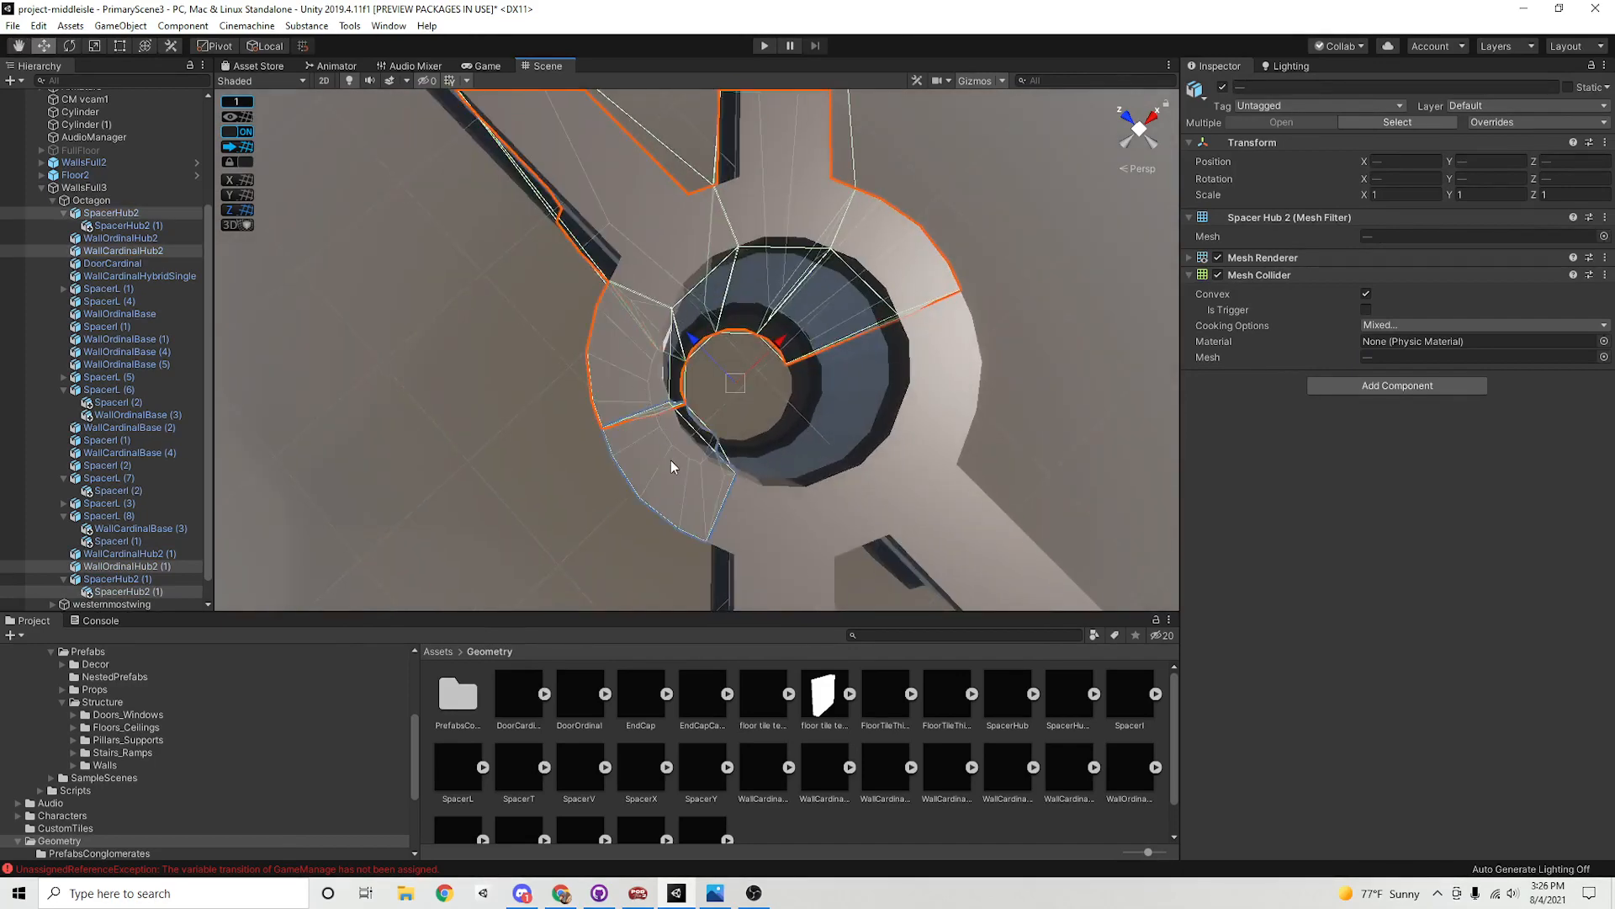
shift+click(766, 518)
shift+click(904, 509)
shift+click(967, 392)
alt+drag(969, 396, 425, 475)
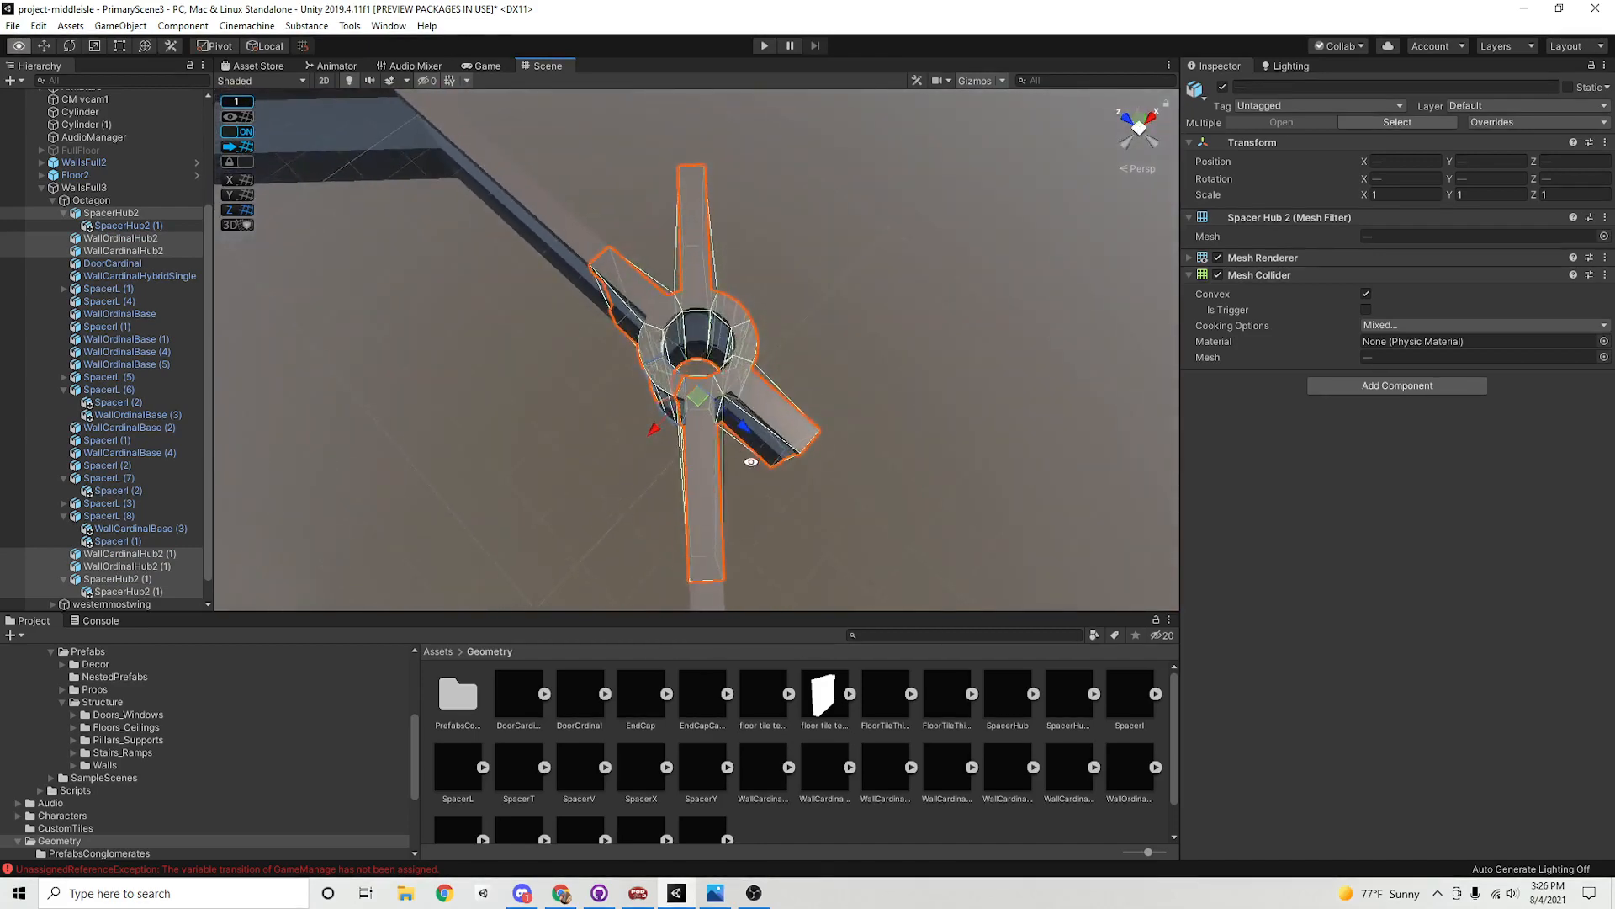
Inspect the doorway and hub, and compare them with the ModEnviroGridTest2.jpg floor plan in Photos
middle_drag(425, 476, 699, 458)
alt+right_drag(699, 458, 897, 443)
click(831, 398)
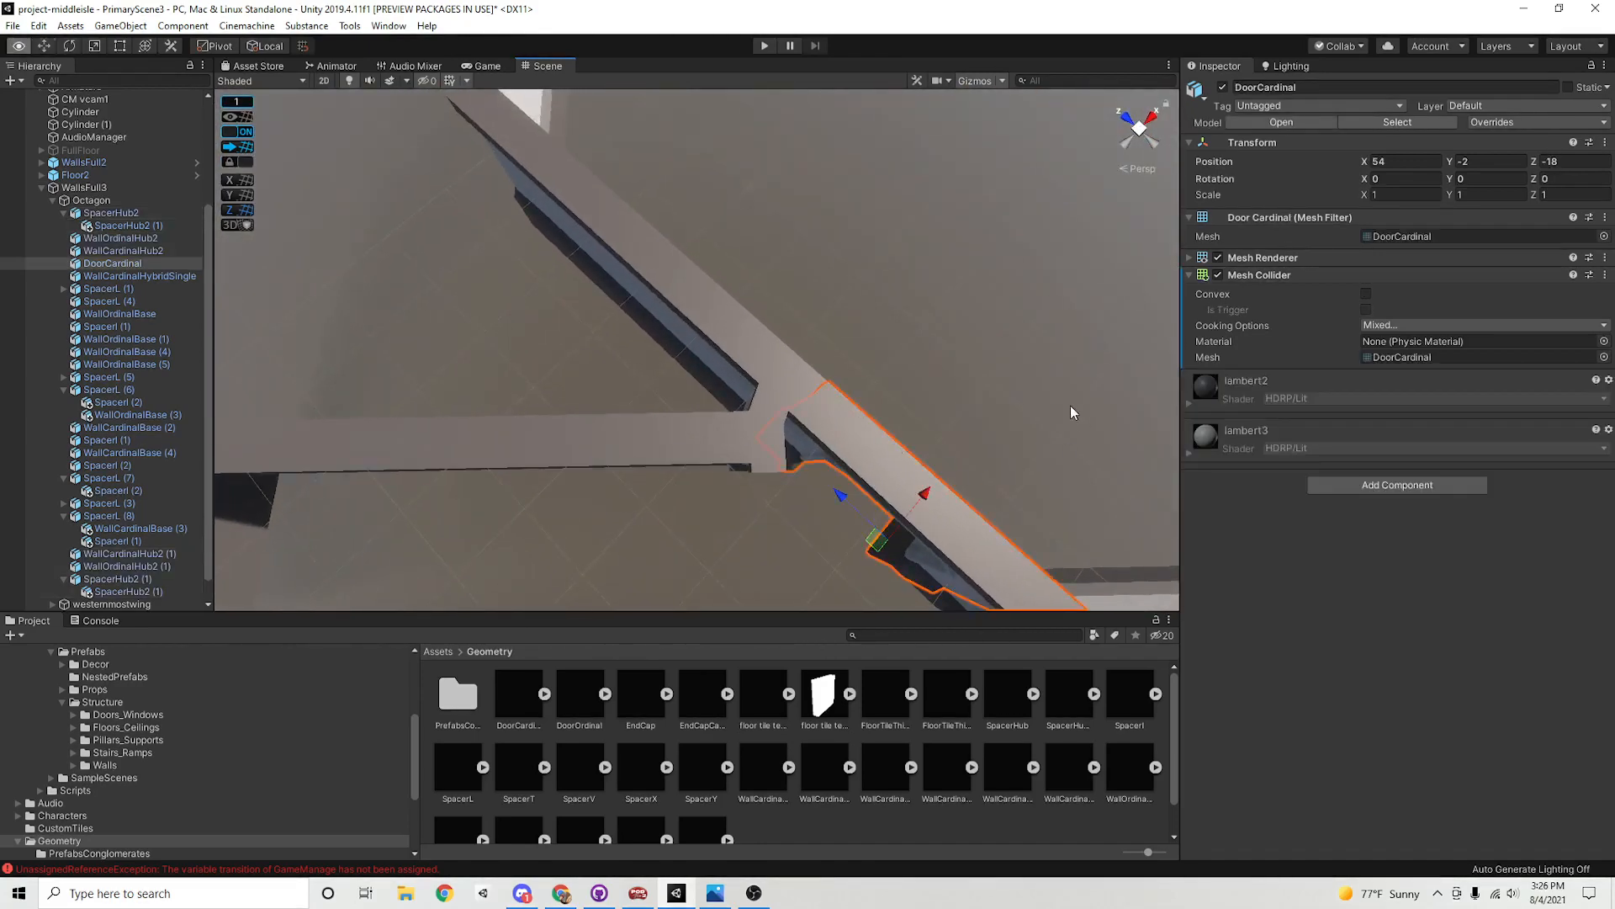
alt+right_drag(1070, 407, 976, 289)
middle_drag(977, 289, 684, 385)
alt+right_drag(685, 385, 790, 360)
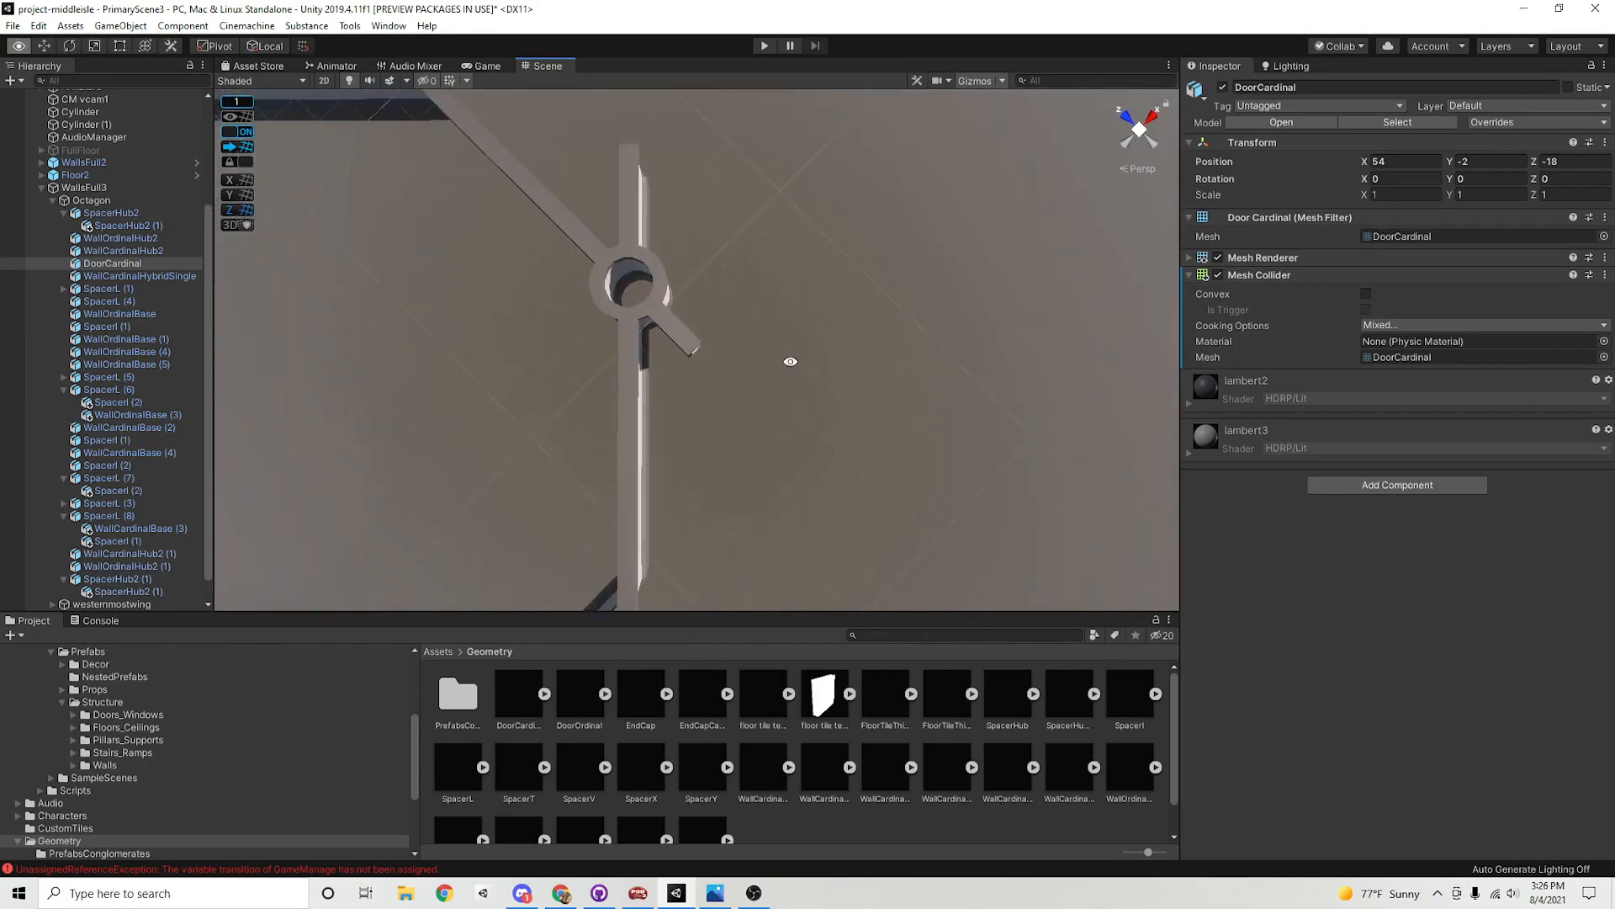
middle_drag(596, 314, 628, 361)
key(alt+Tab)
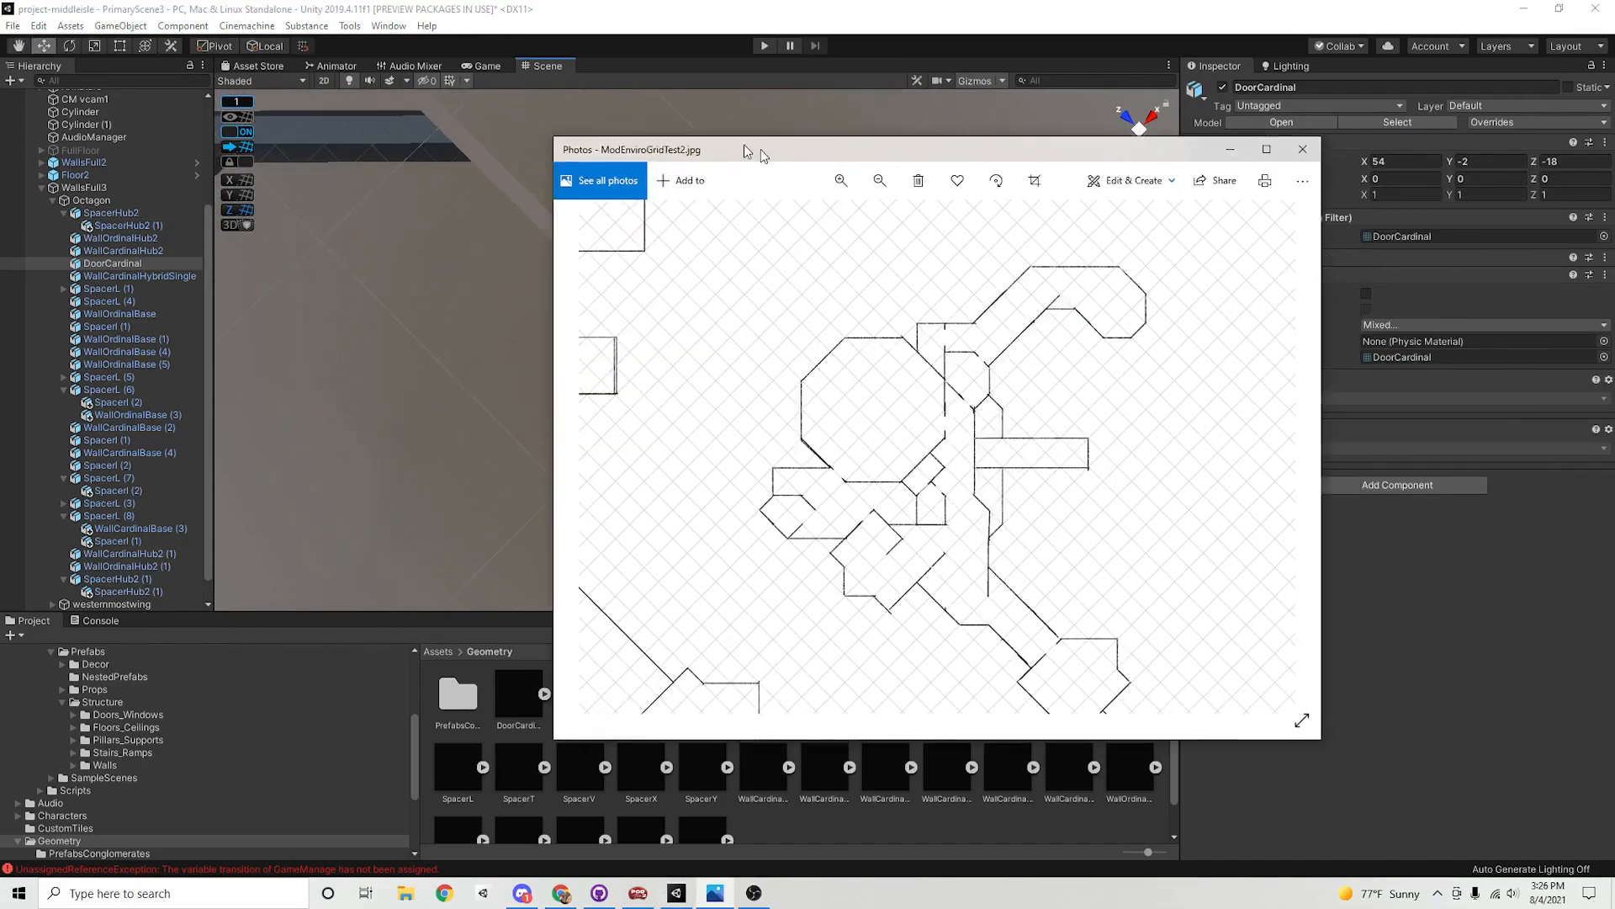
drag(748, 149, 665, 98)
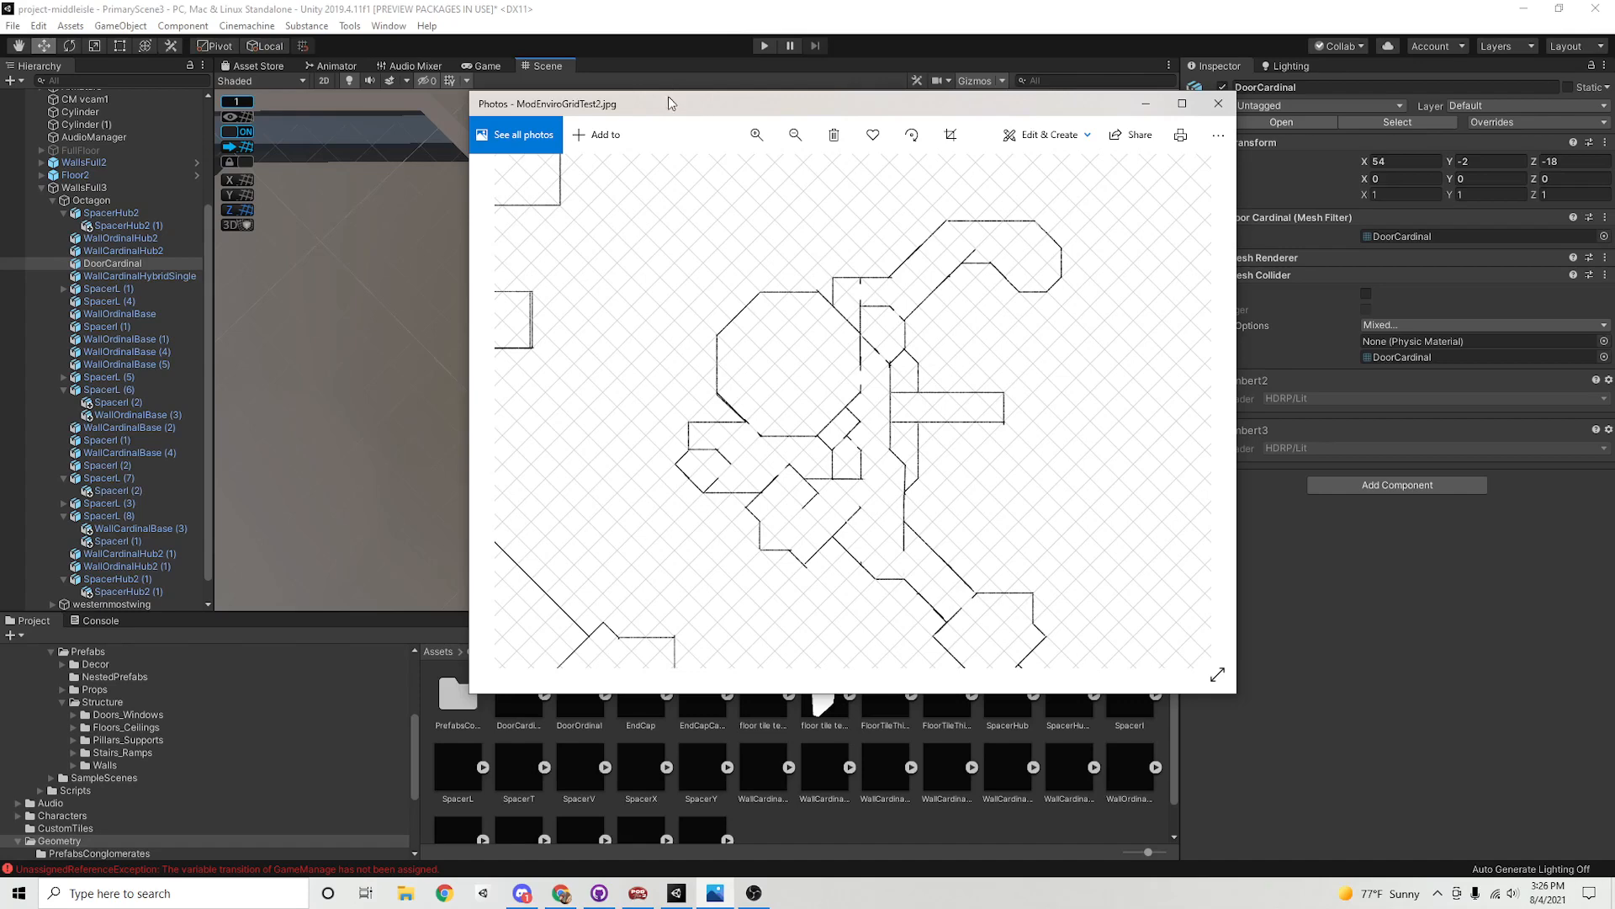
drag(648, 102, 1614, 63)
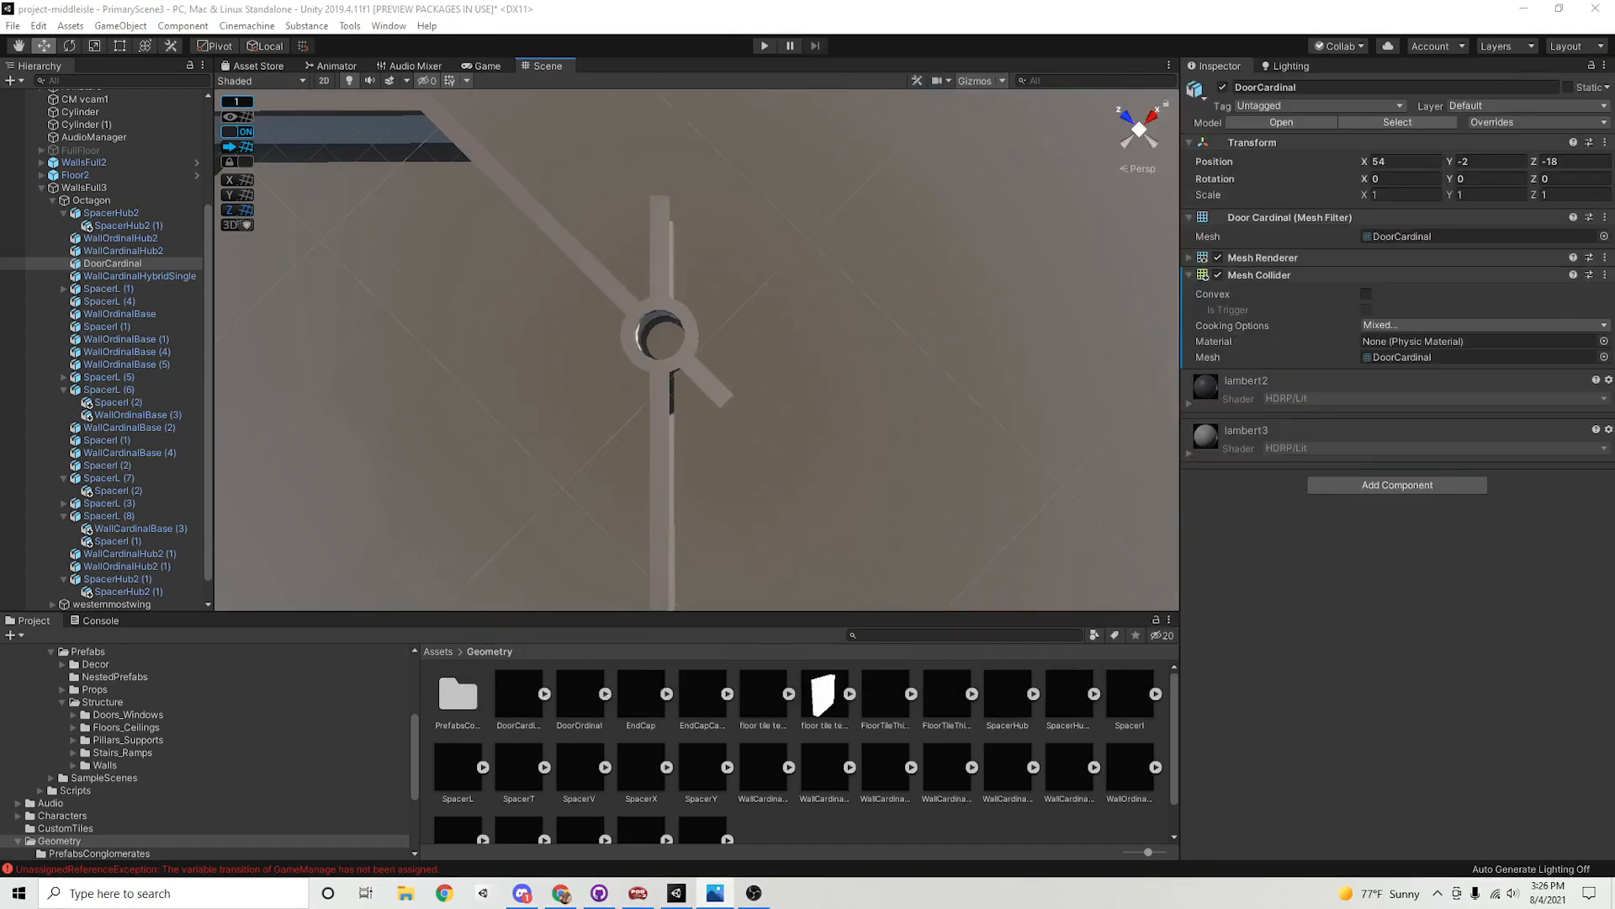
key(alt+Tab)
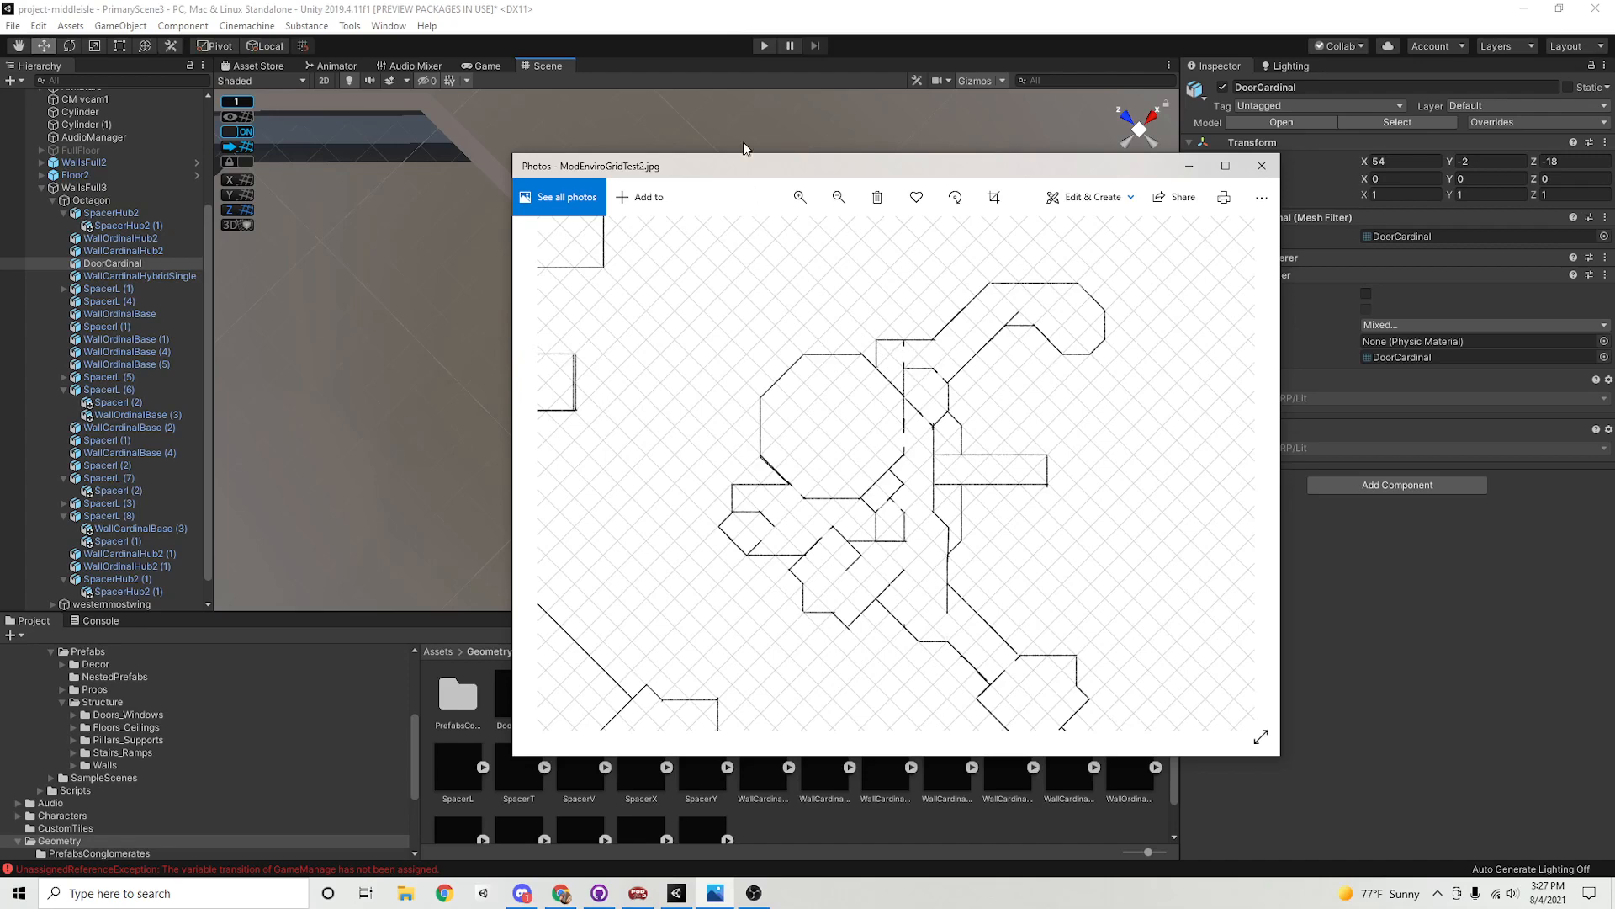
drag(748, 166, 1614, 178)
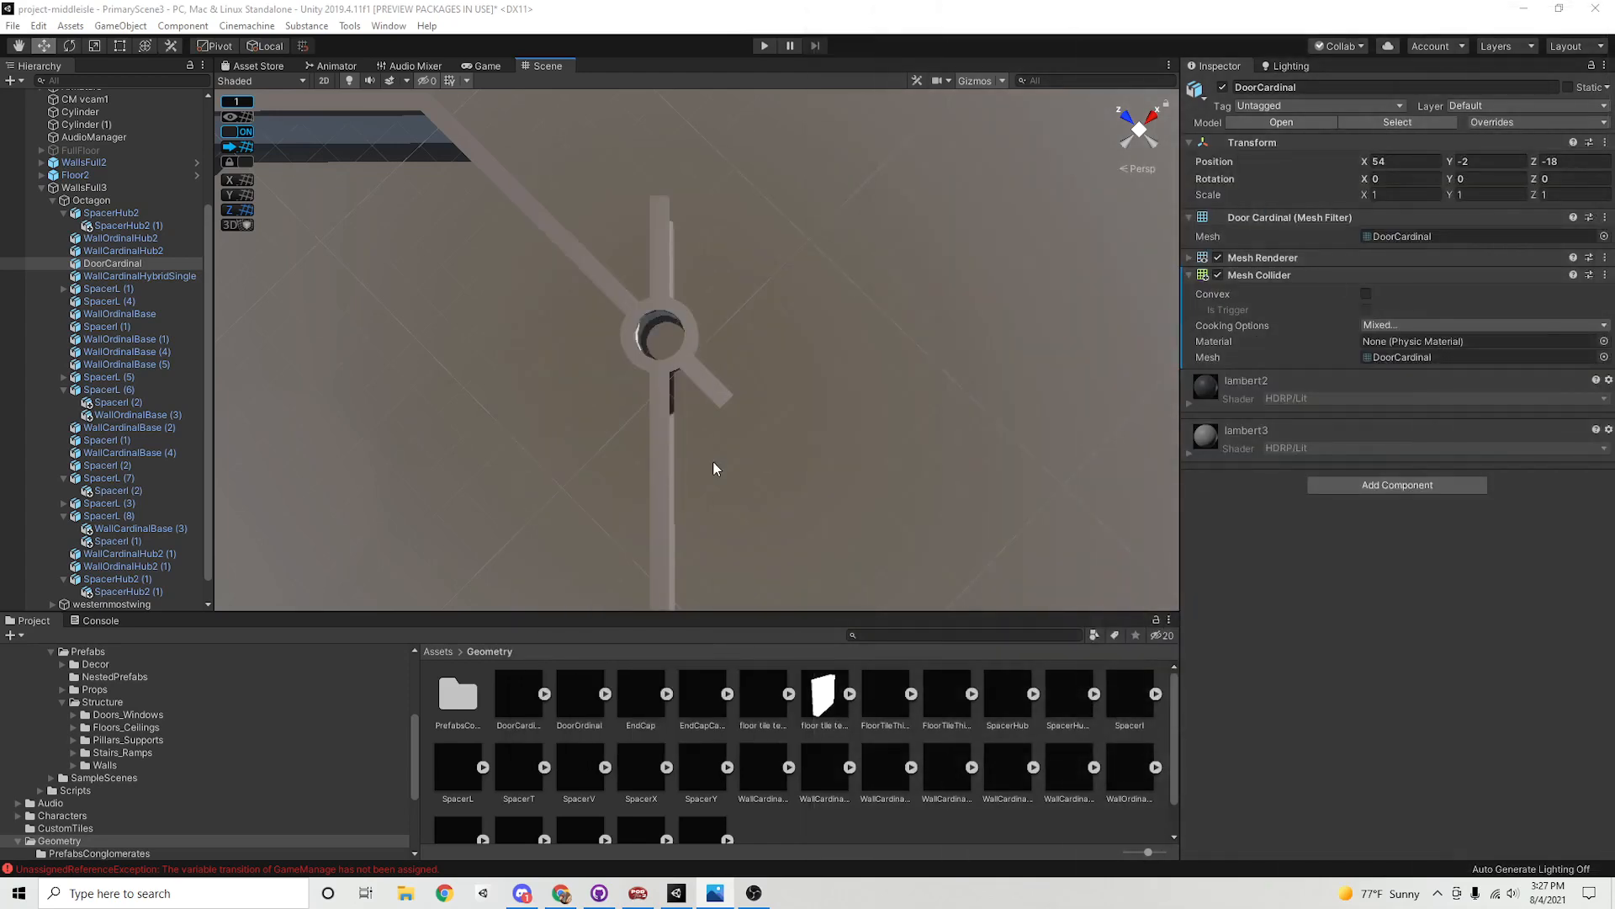
Examine the overall WallsFull3 layout from above and the western wing's interior up close
scroll(728, 390, down, 5)
alt+drag(808, 342, 840, 465)
scroll(854, 466, down, 5)
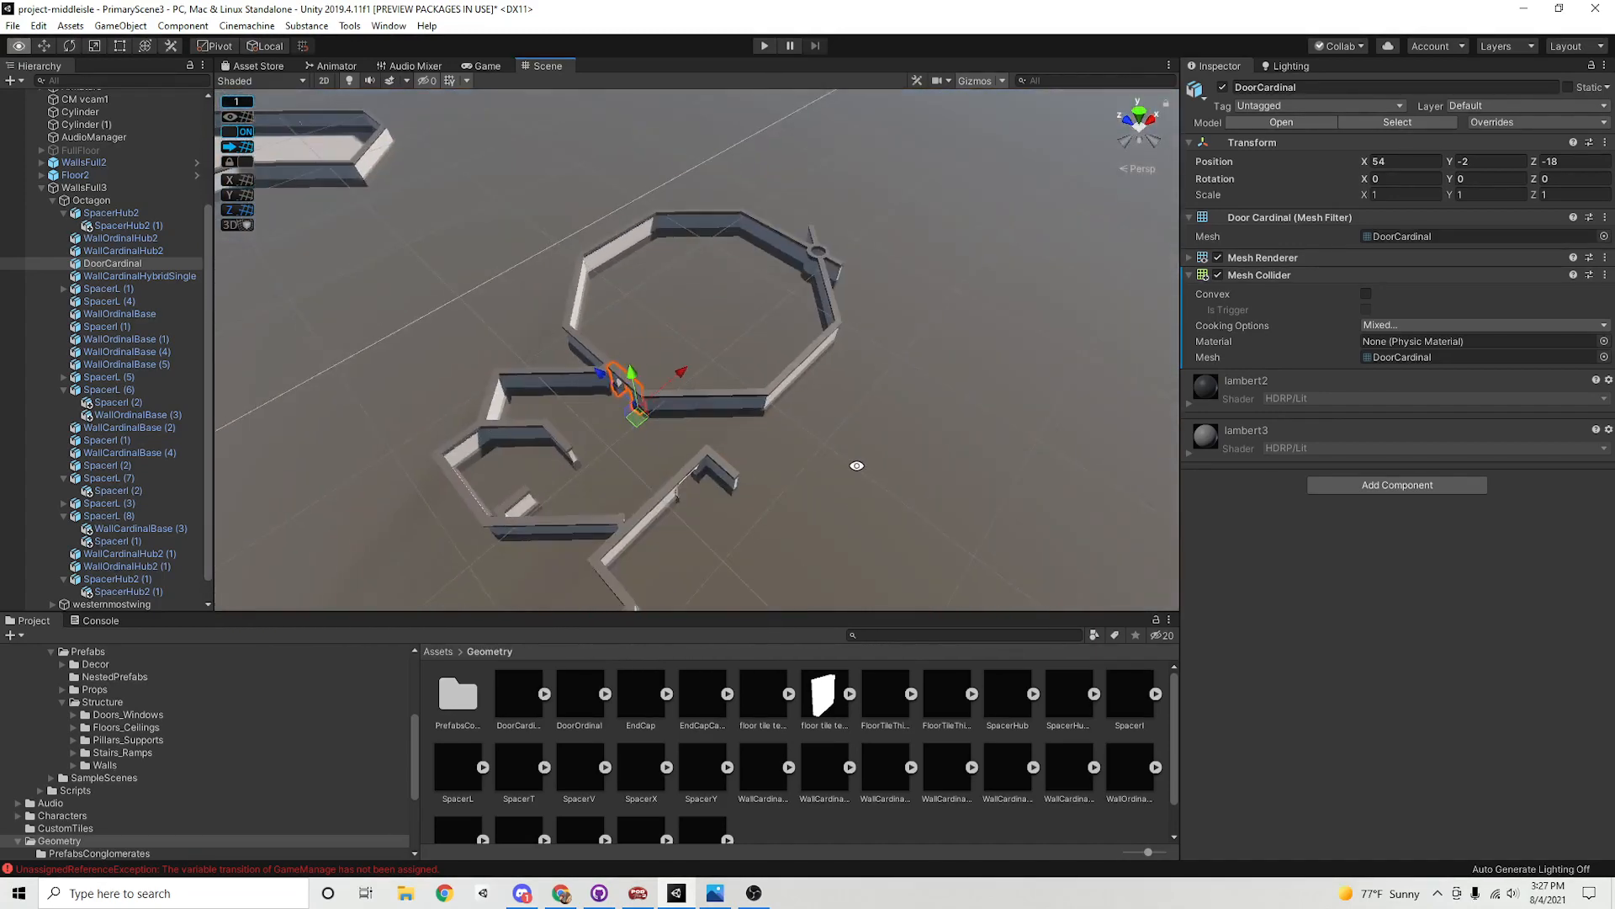
middle_drag(765, 412, 759, 382)
alt+drag(759, 382, 749, 489)
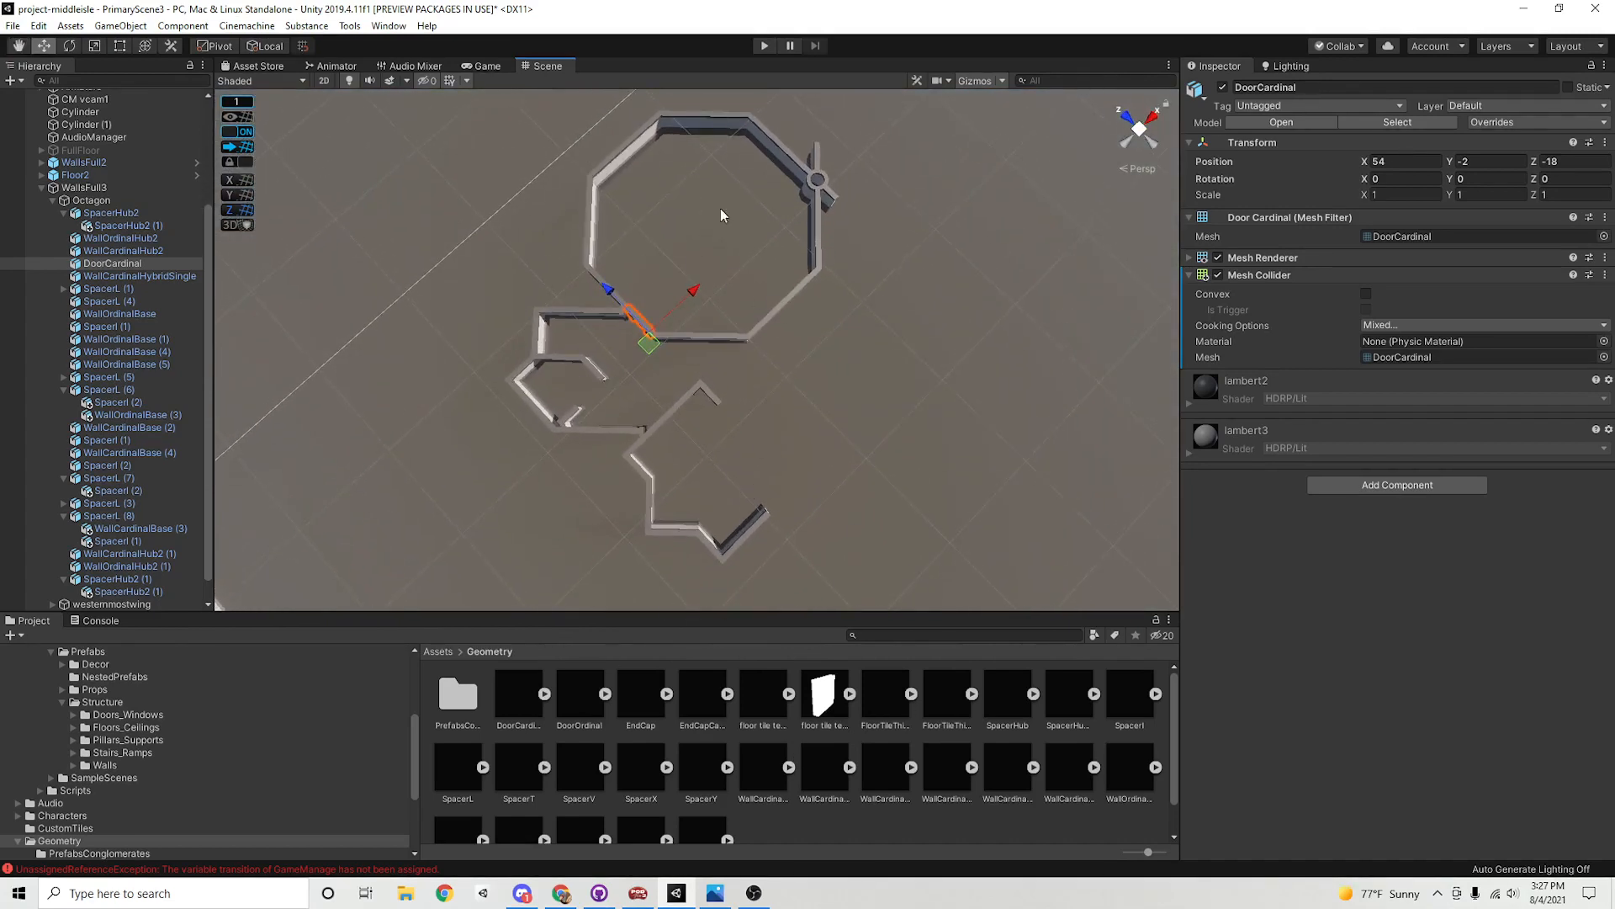
alt+drag(720, 216, 770, 405)
alt+middle_drag(581, 573, 663, 407)
alt+right_drag(663, 407, 725, 418)
alt+drag(724, 418, 741, 278)
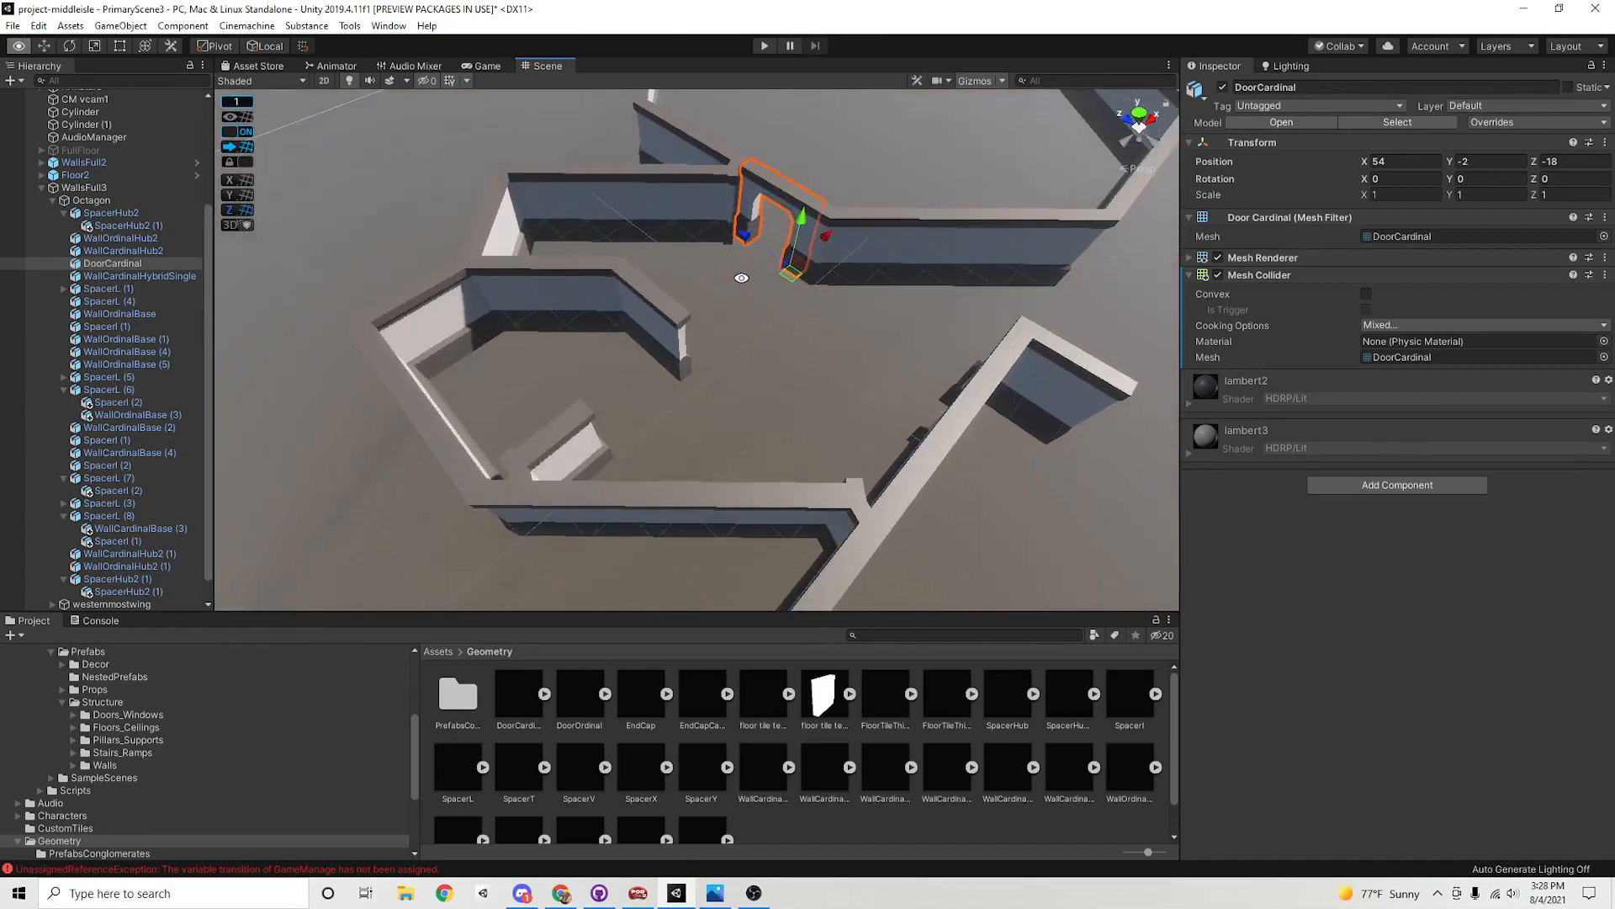
click(581, 356)
alt+right_drag(580, 356, 725, 375)
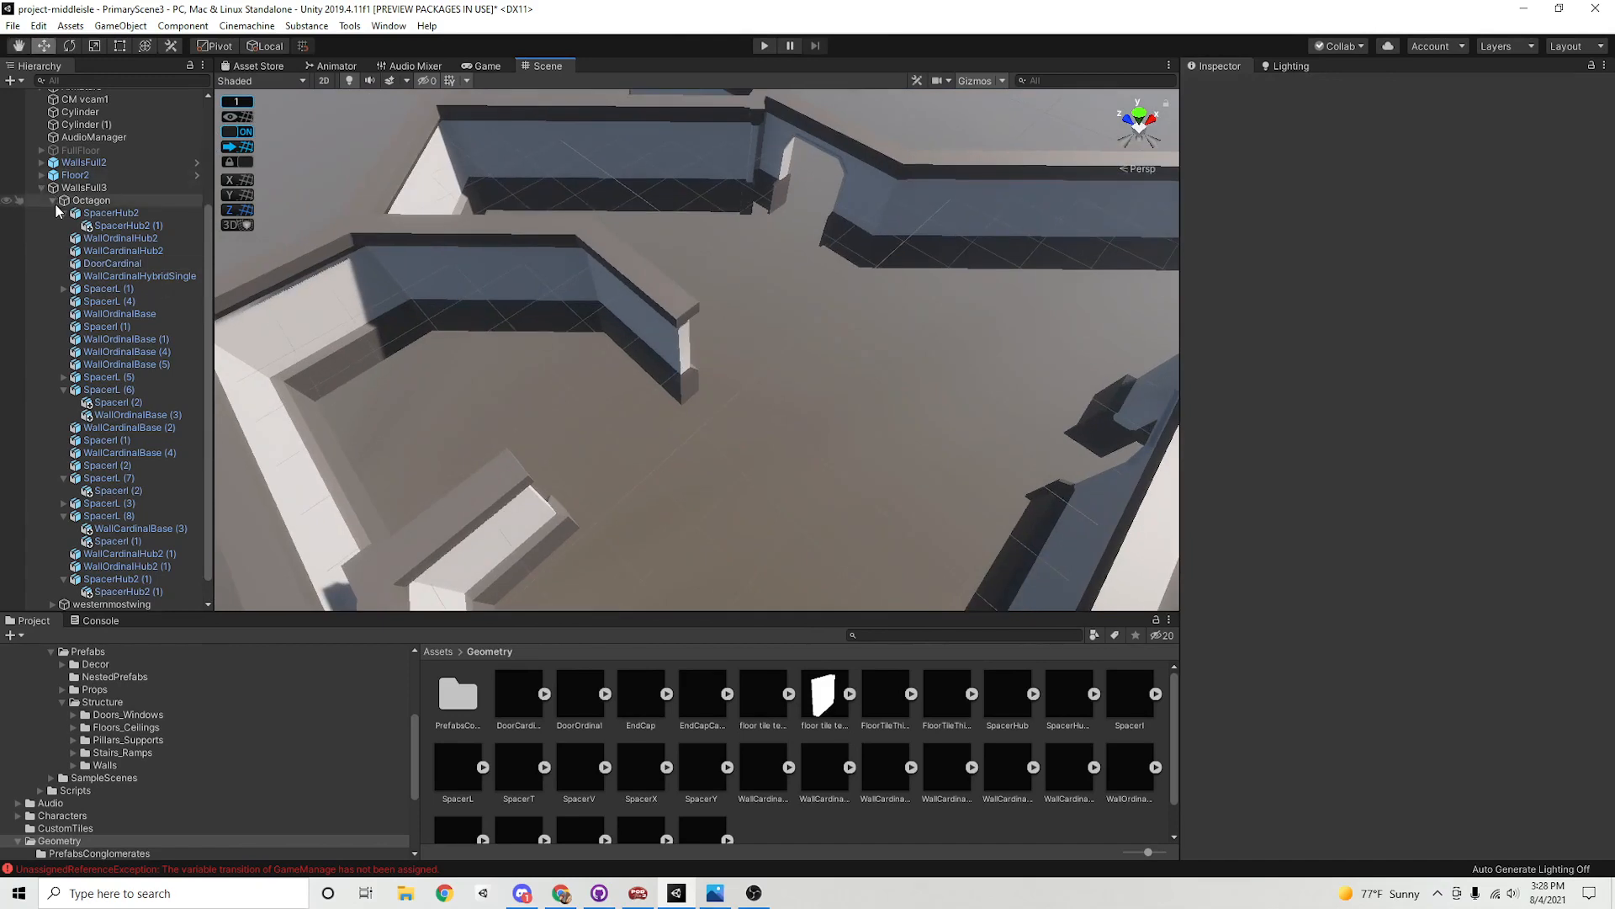
Collapse the Octagon and WallsFull3 groups in the hierarchy and select the Floor3 object
click(54, 202)
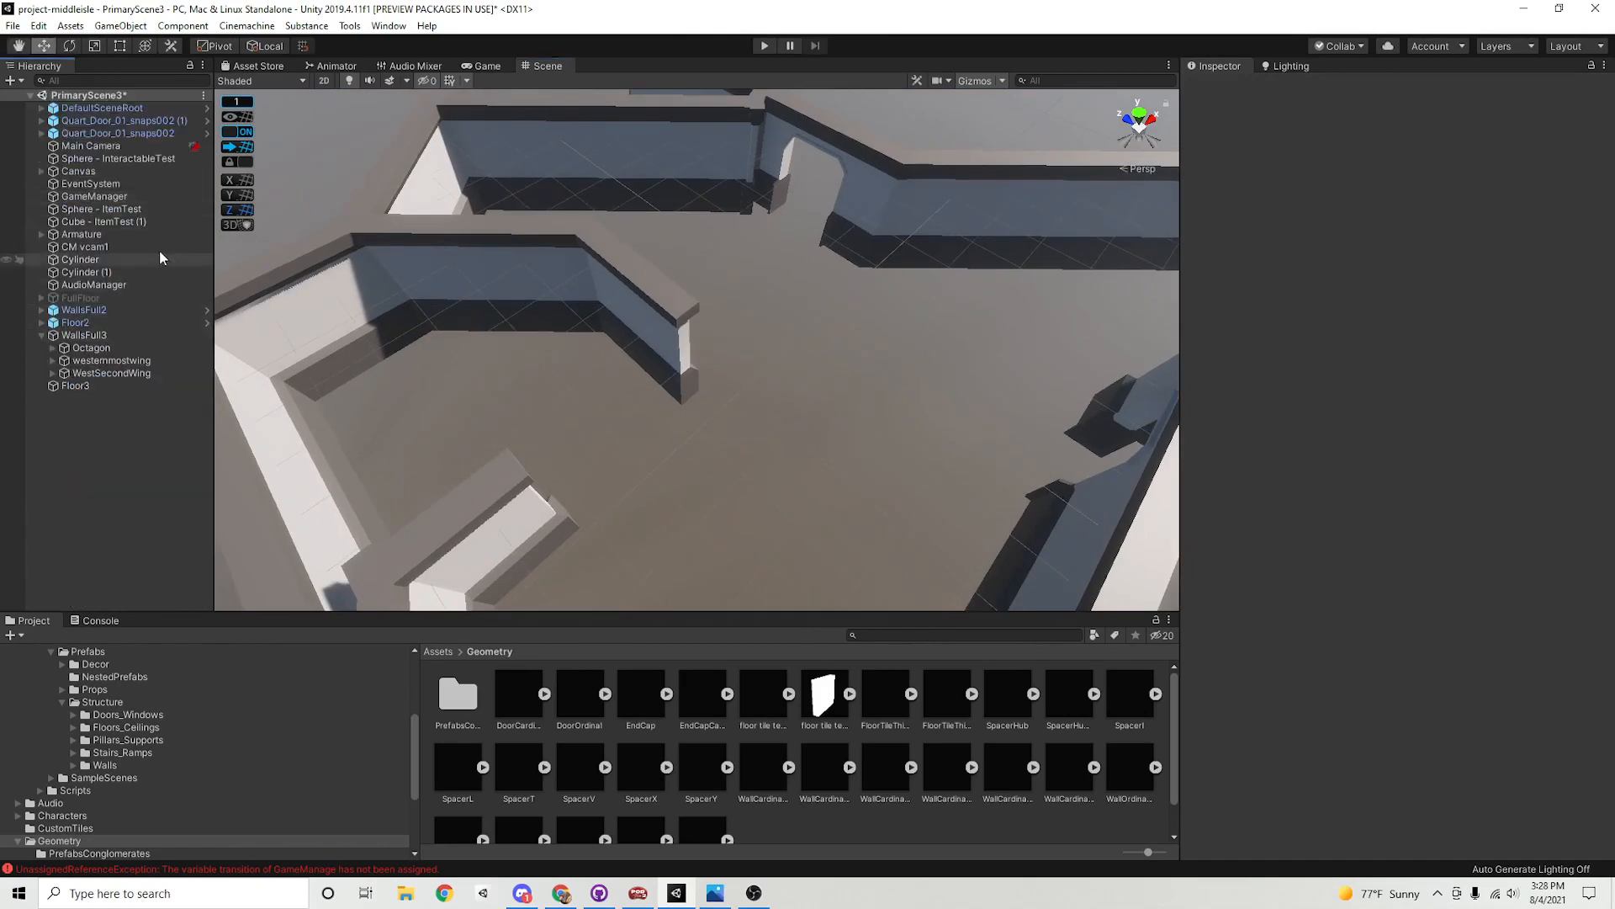
click(43, 335)
click(80, 348)
alt+right_drag(952, 559, 797, 497)
alt+drag(797, 497, 756, 434)
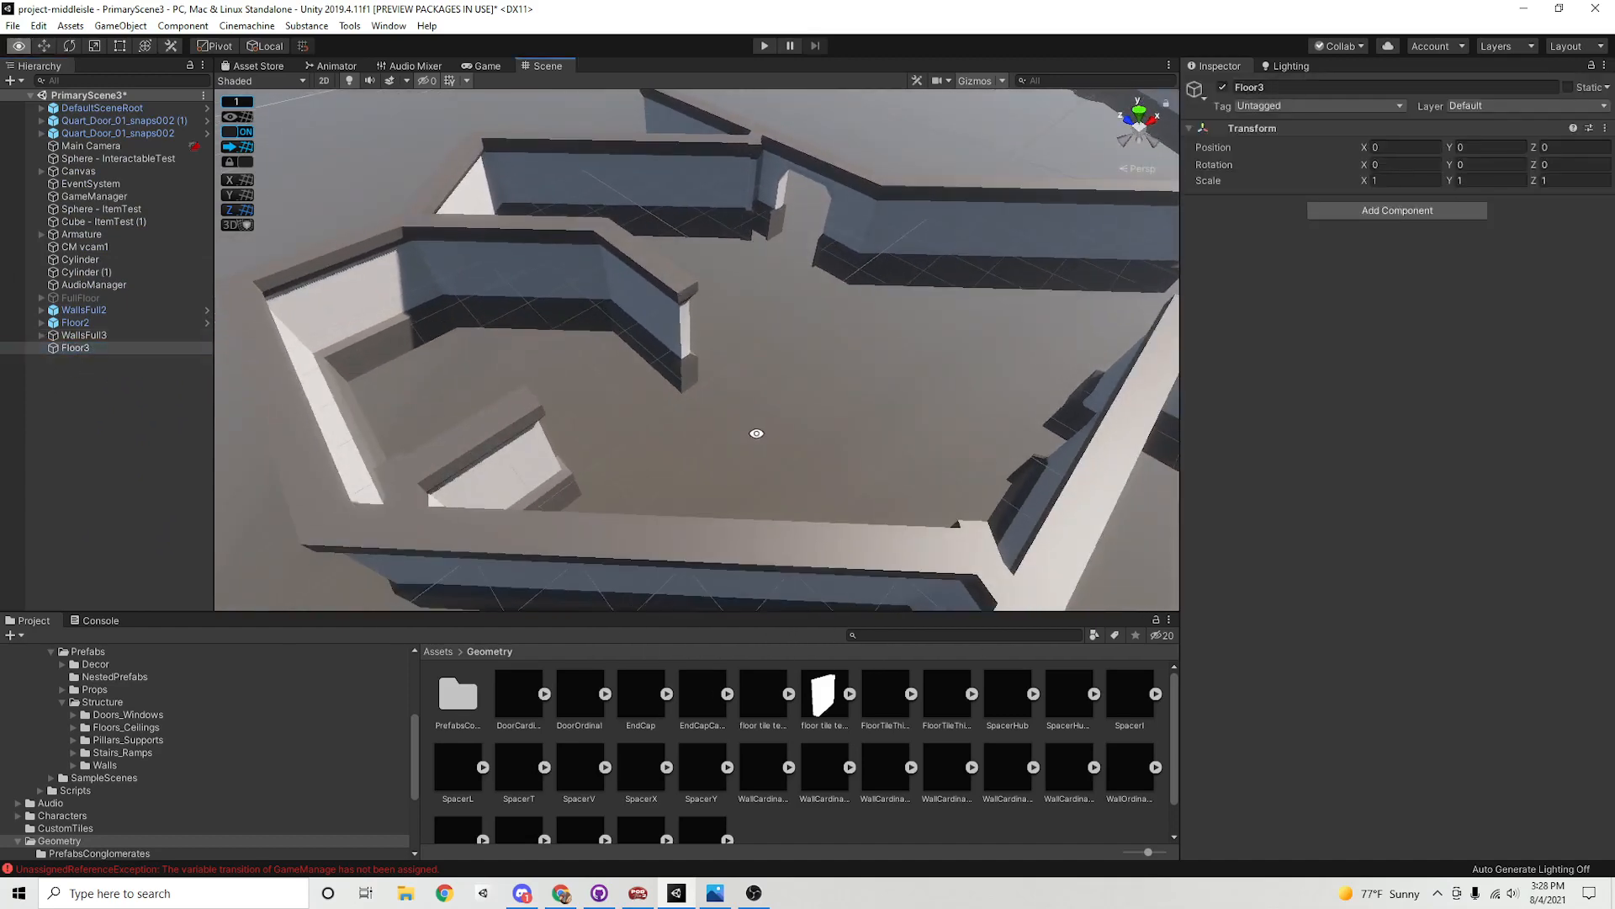
middle_drag(732, 519, 655, 503)
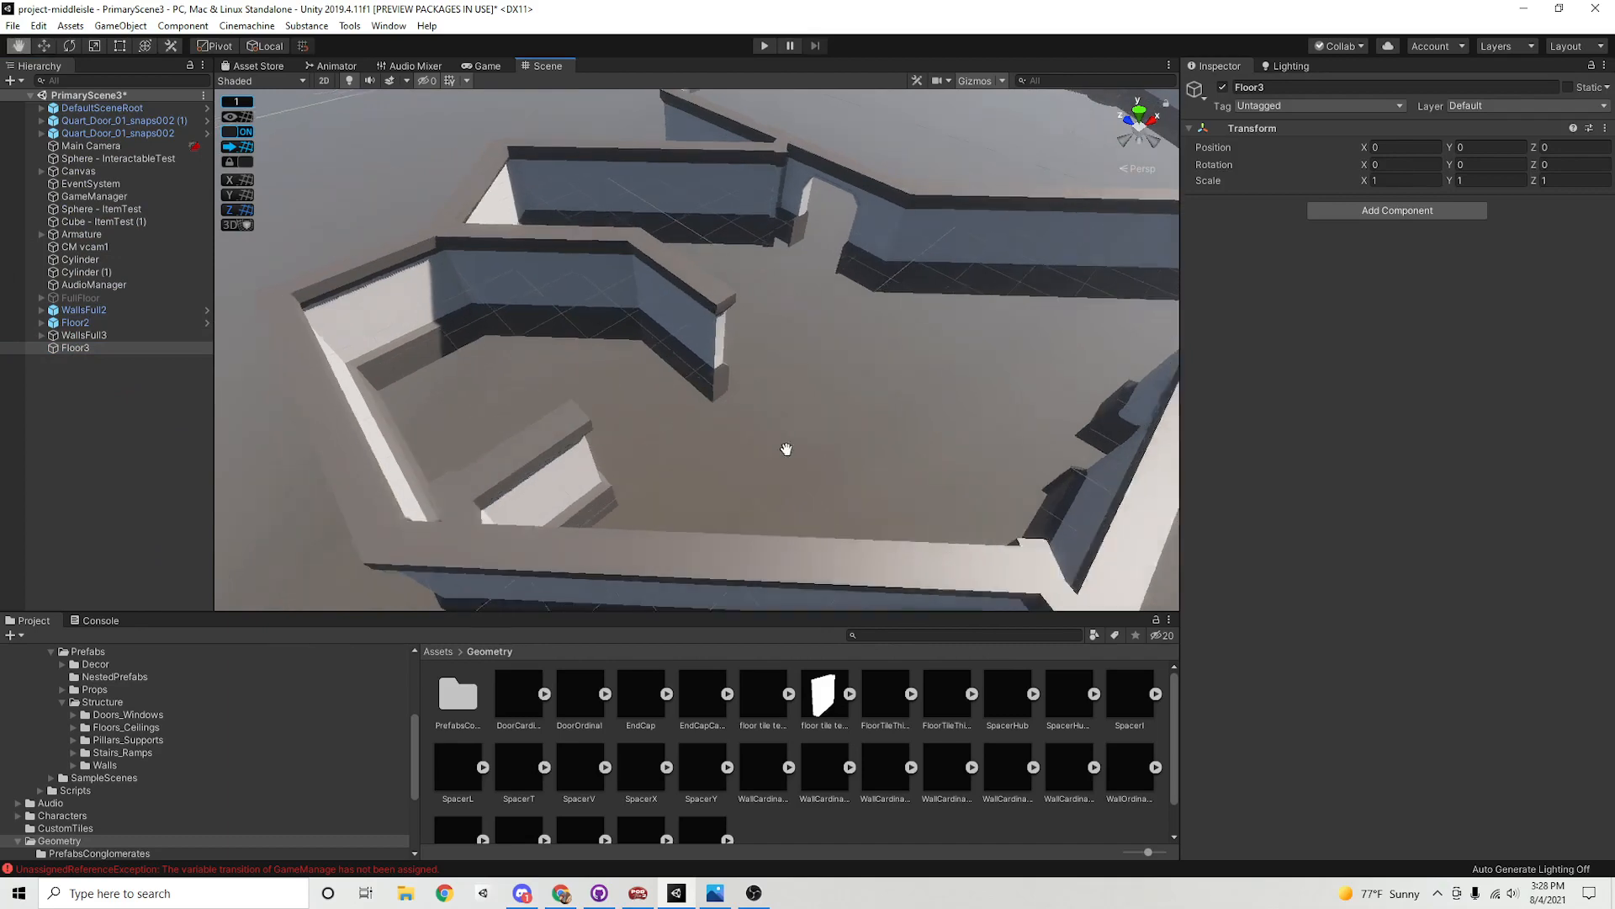
alt+drag(655, 502, 541, 466)
alt+right_drag(541, 466, 664, 463)
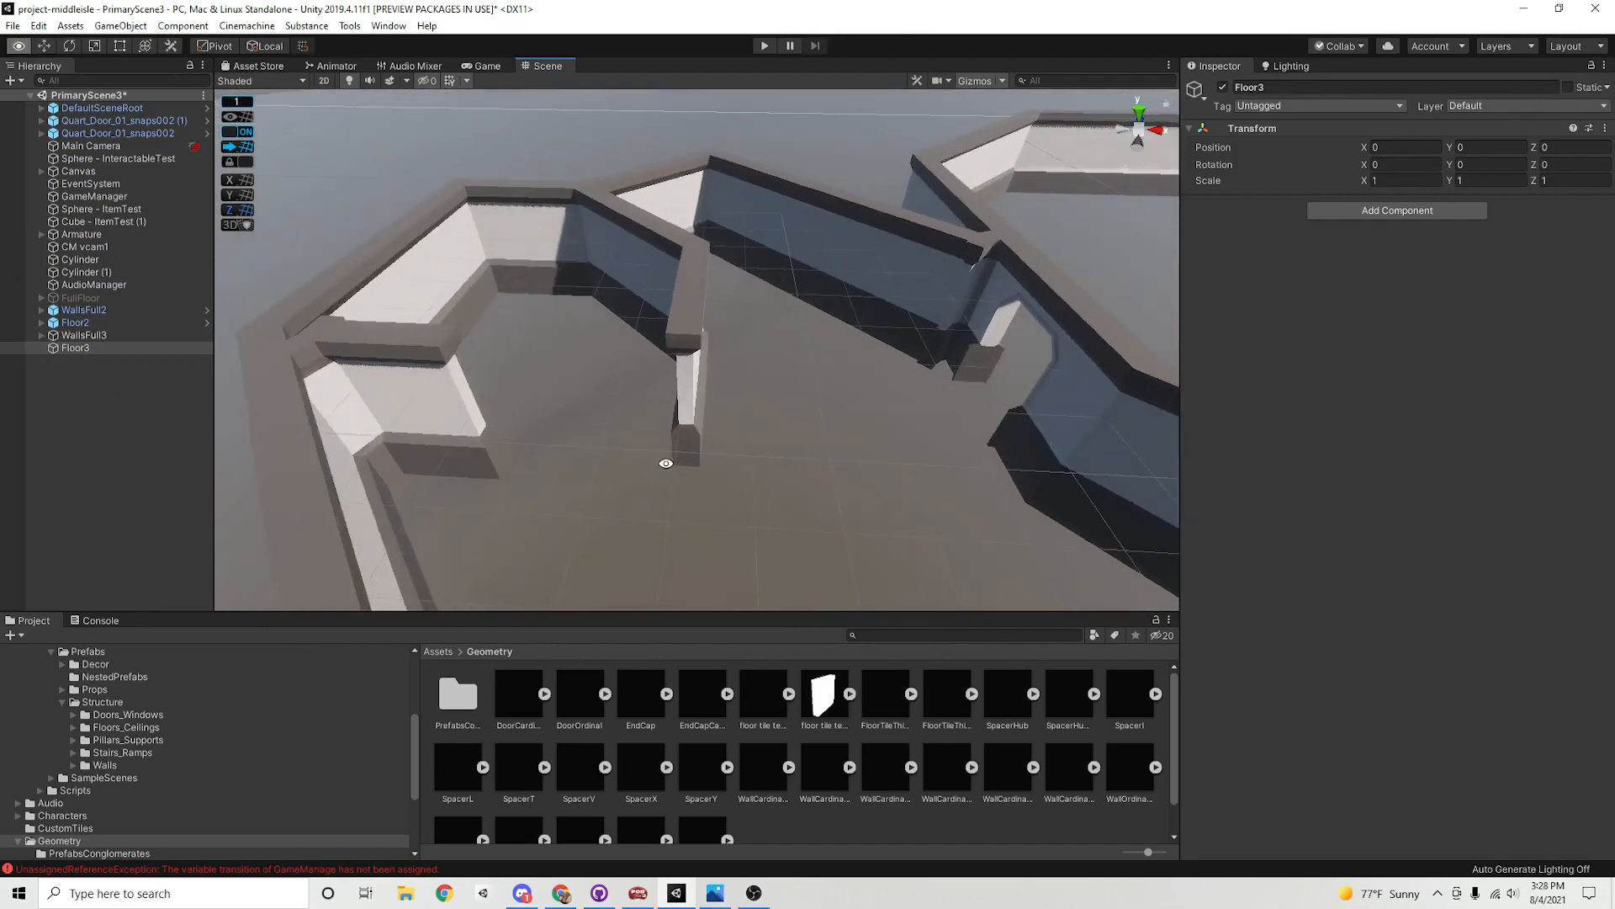
alt+drag(663, 464, 754, 488)
Browse the Geometry folder and preview the floor tile and end cap models to find a floor piece
scroll(842, 732, down, 1)
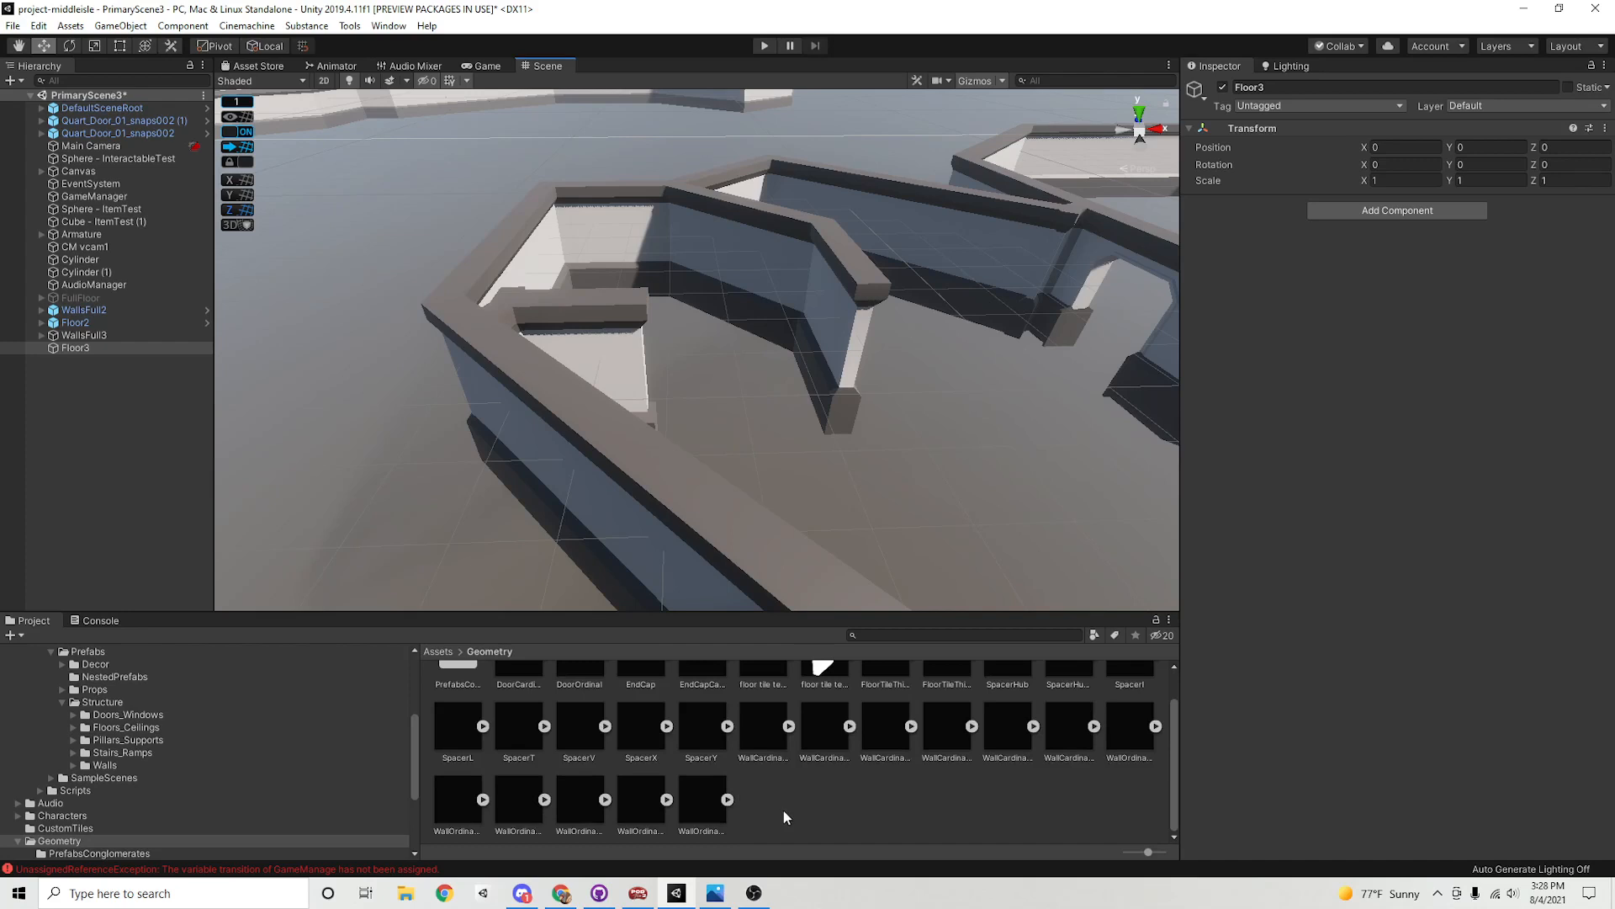
scroll(703, 784, up, 1)
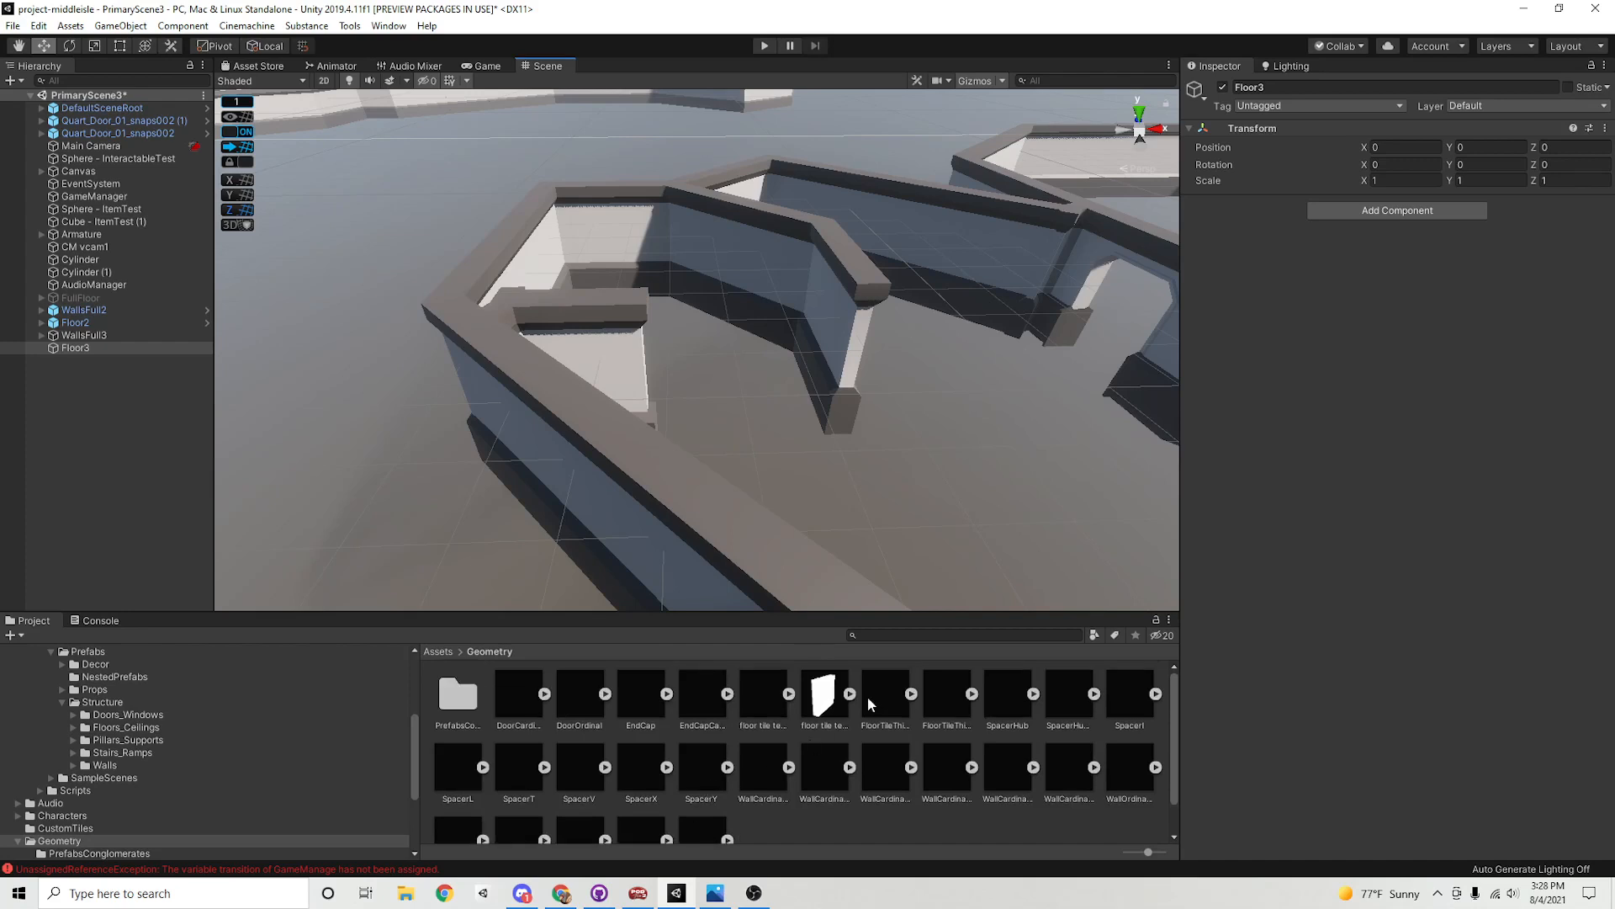
click(943, 703)
click(1033, 694)
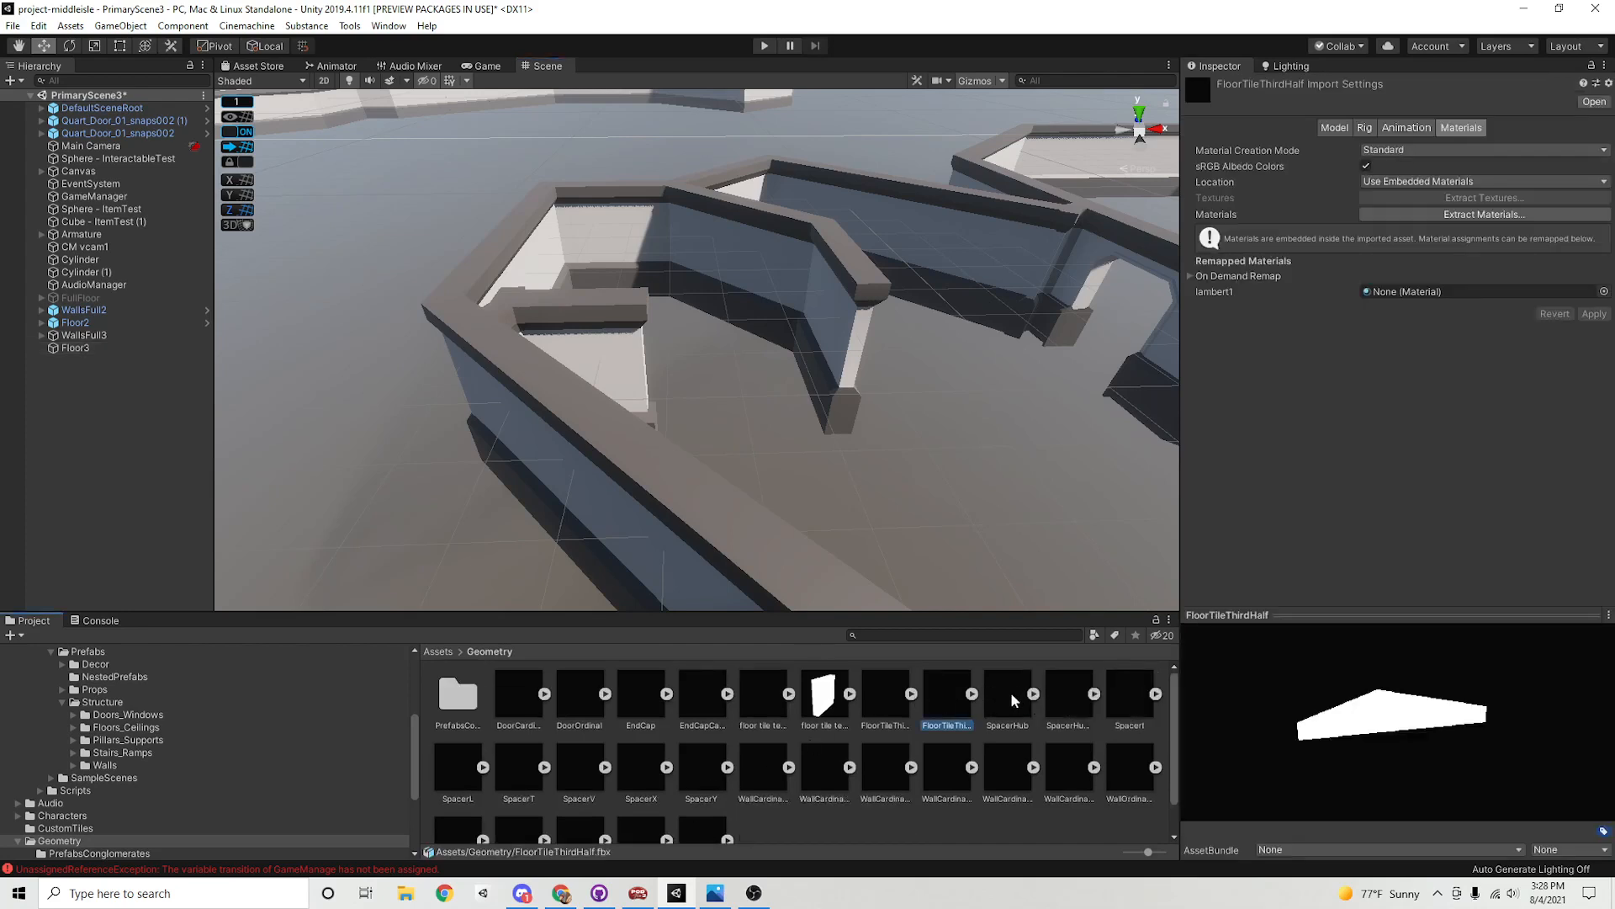
click(702, 696)
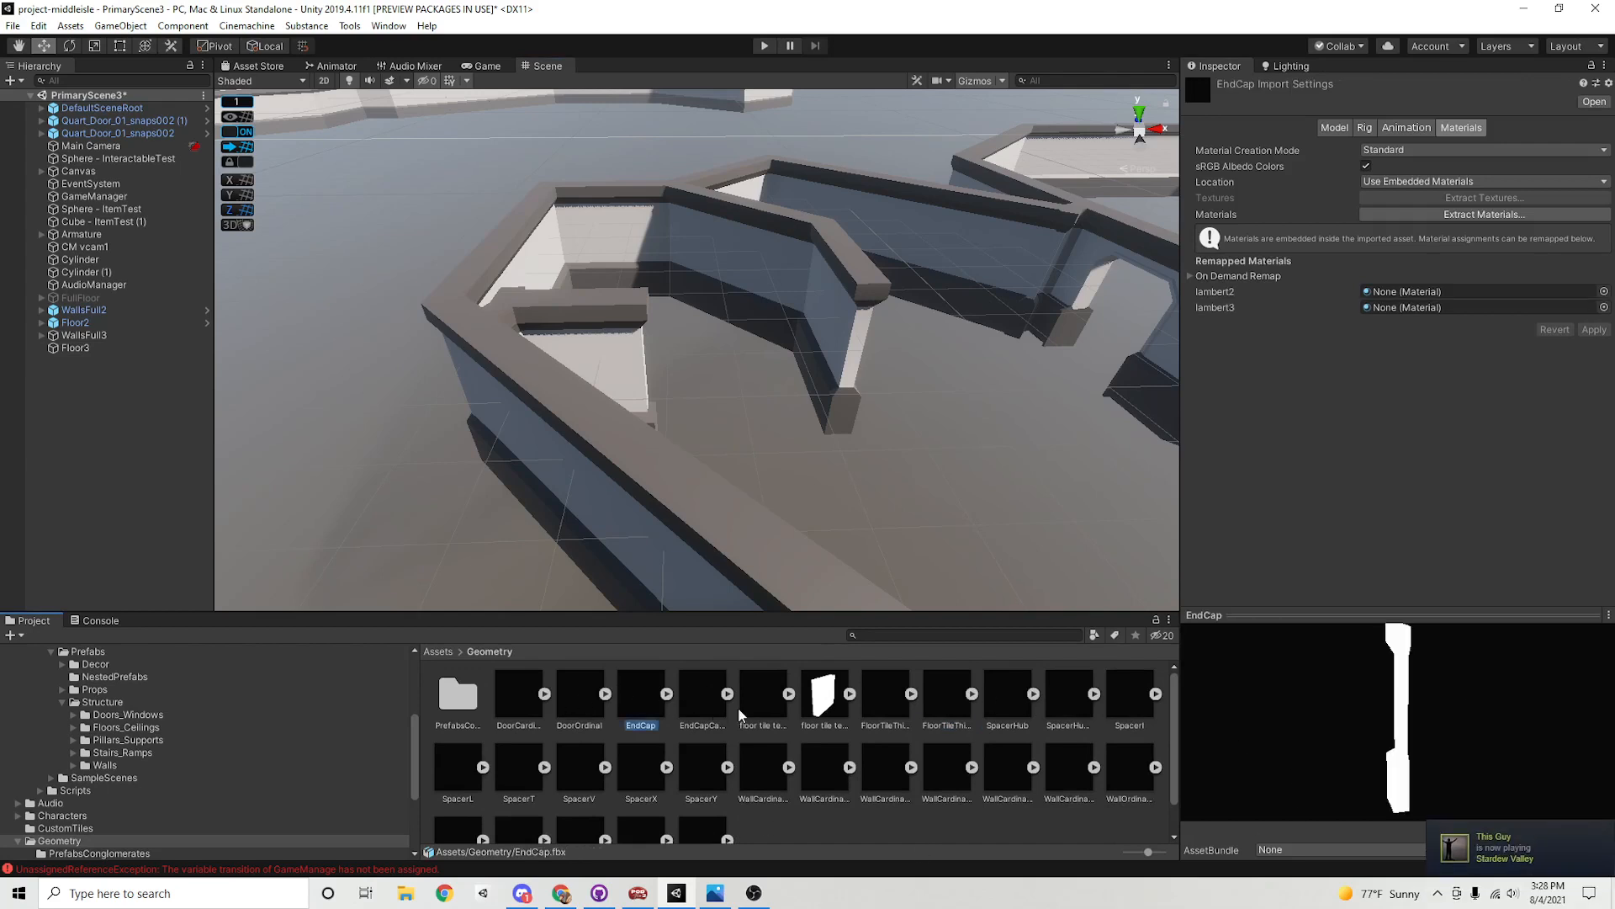
scroll(697, 757, down, 1)
scroll(716, 762, up, 1)
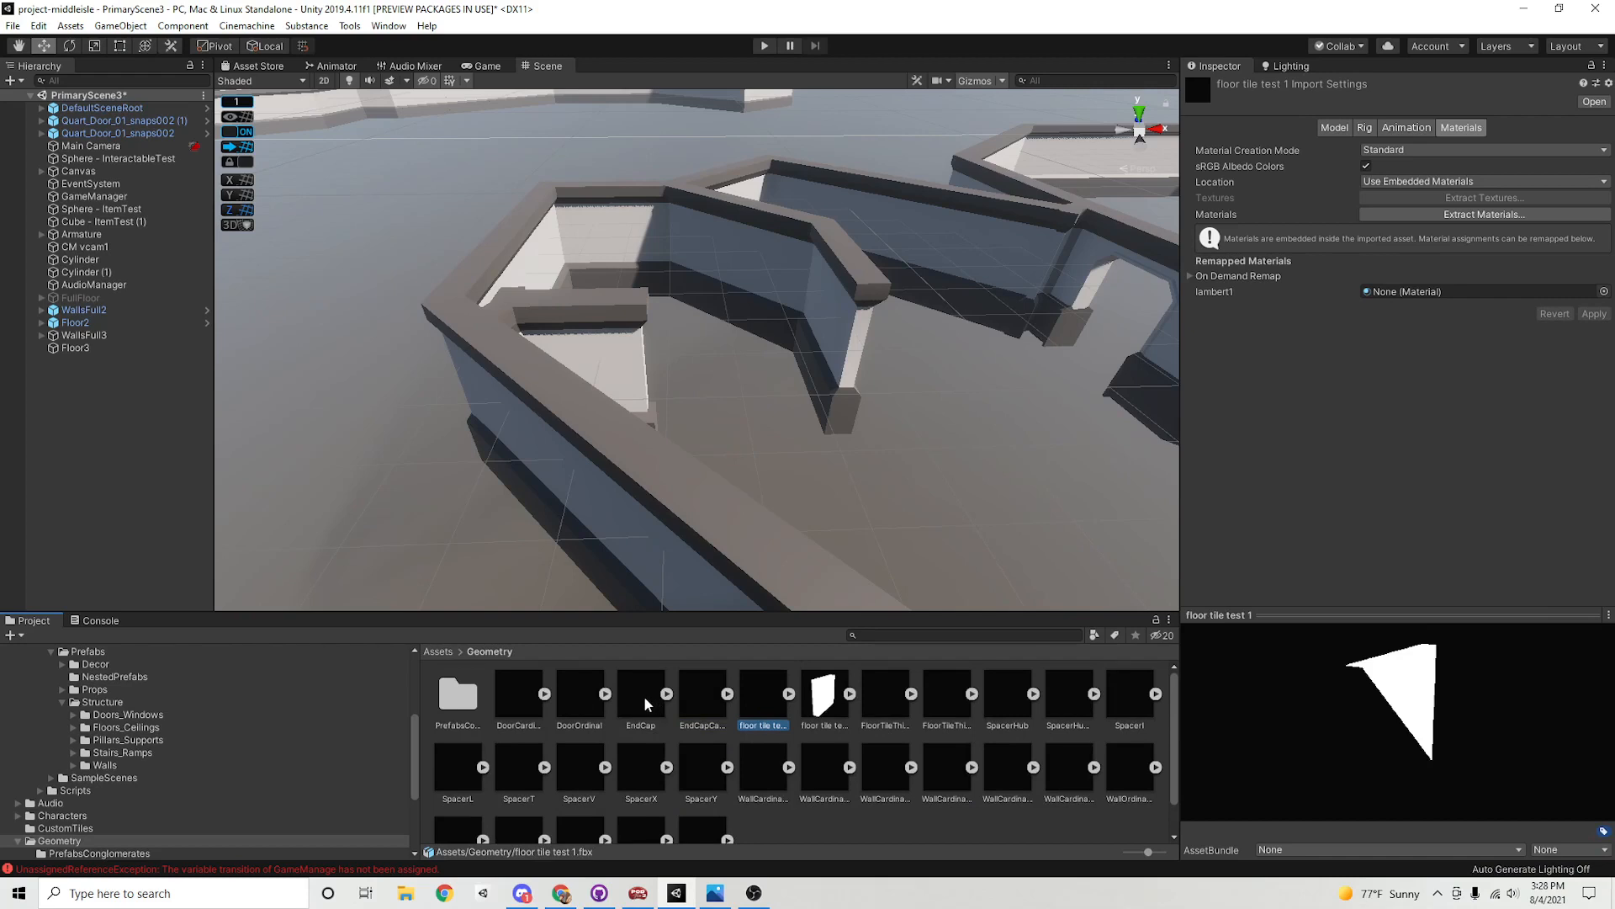
key(Left)
key(Right)
key(Right)
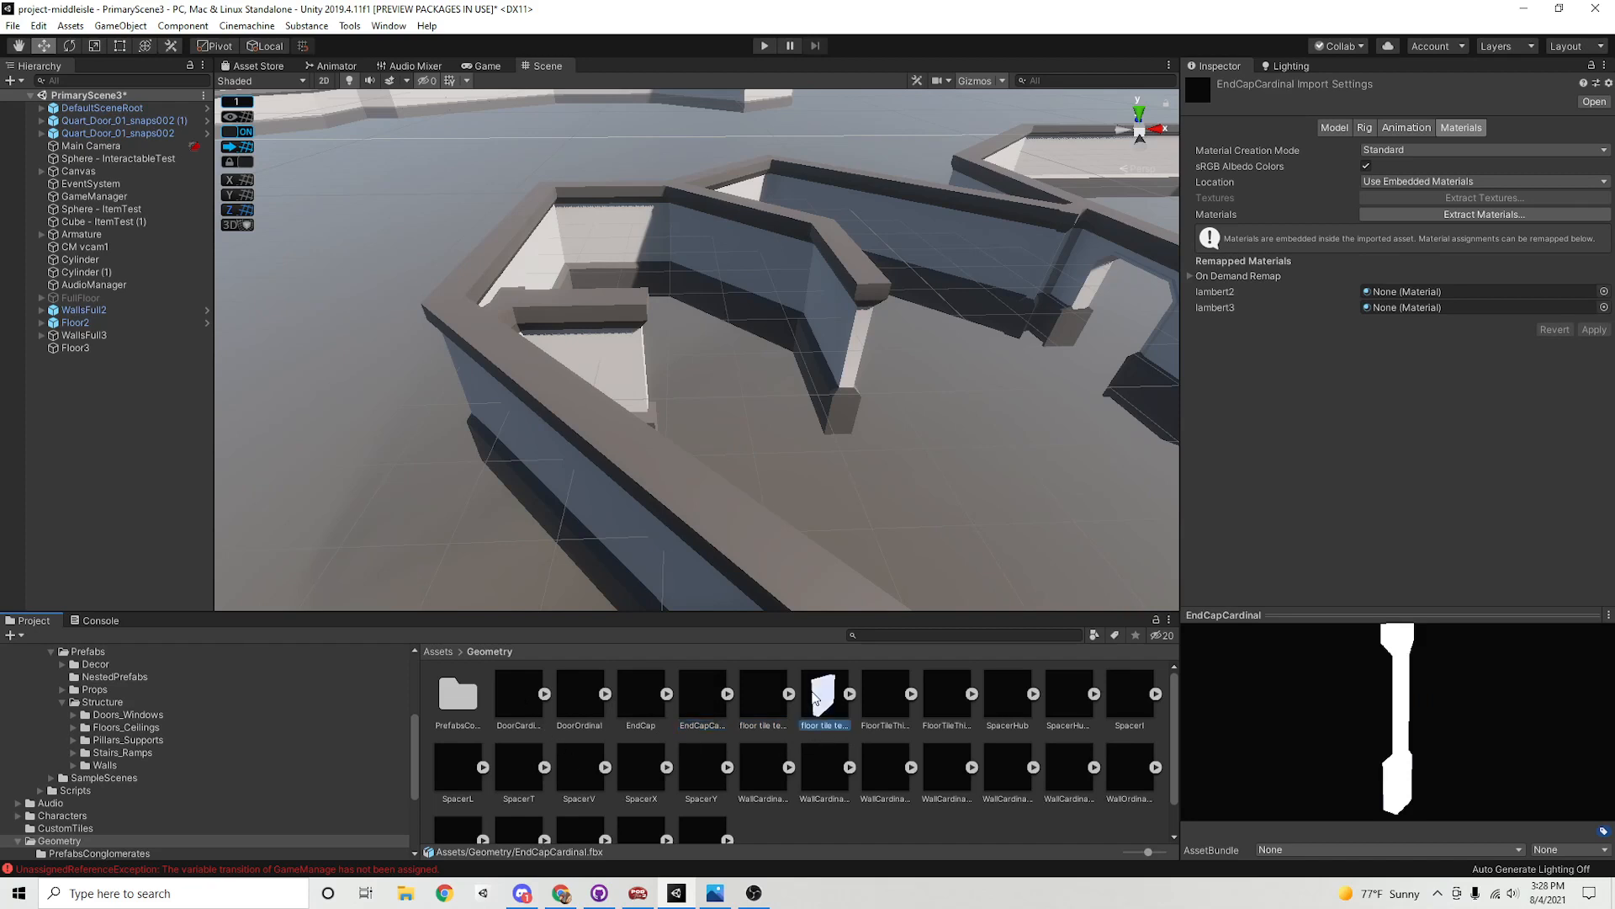
click(849, 695)
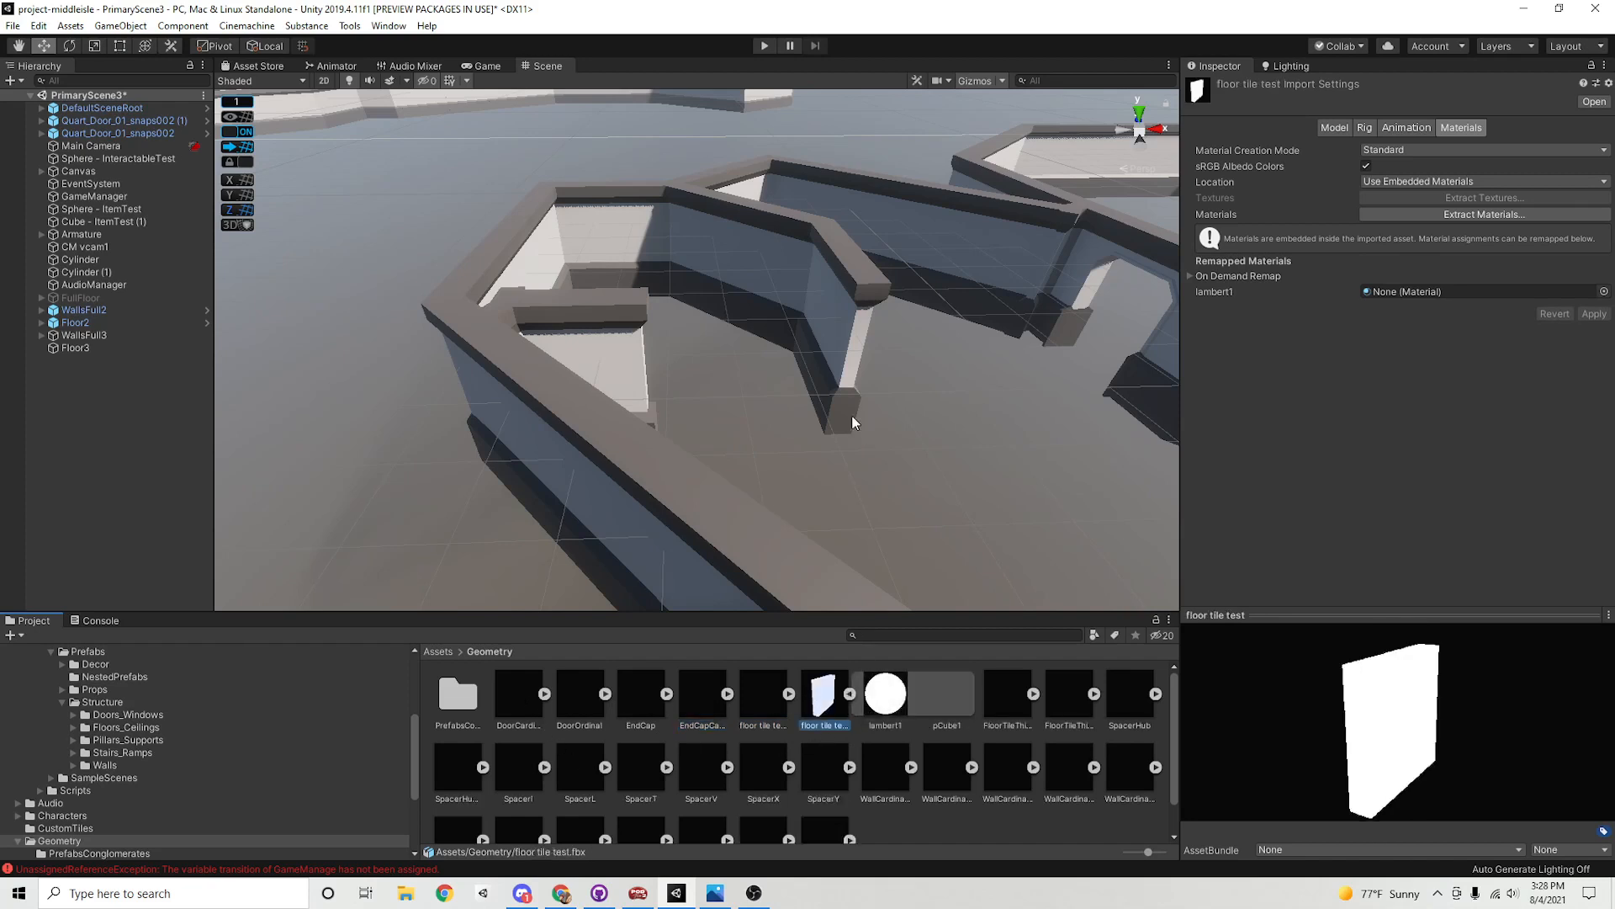
click(849, 693)
Place the floor tile test model near the western wing's free wall end and snap it to the grid at X 48, Y -3, Z -18
drag(822, 698, 735, 440)
alt+right_drag(735, 440, 853, 452)
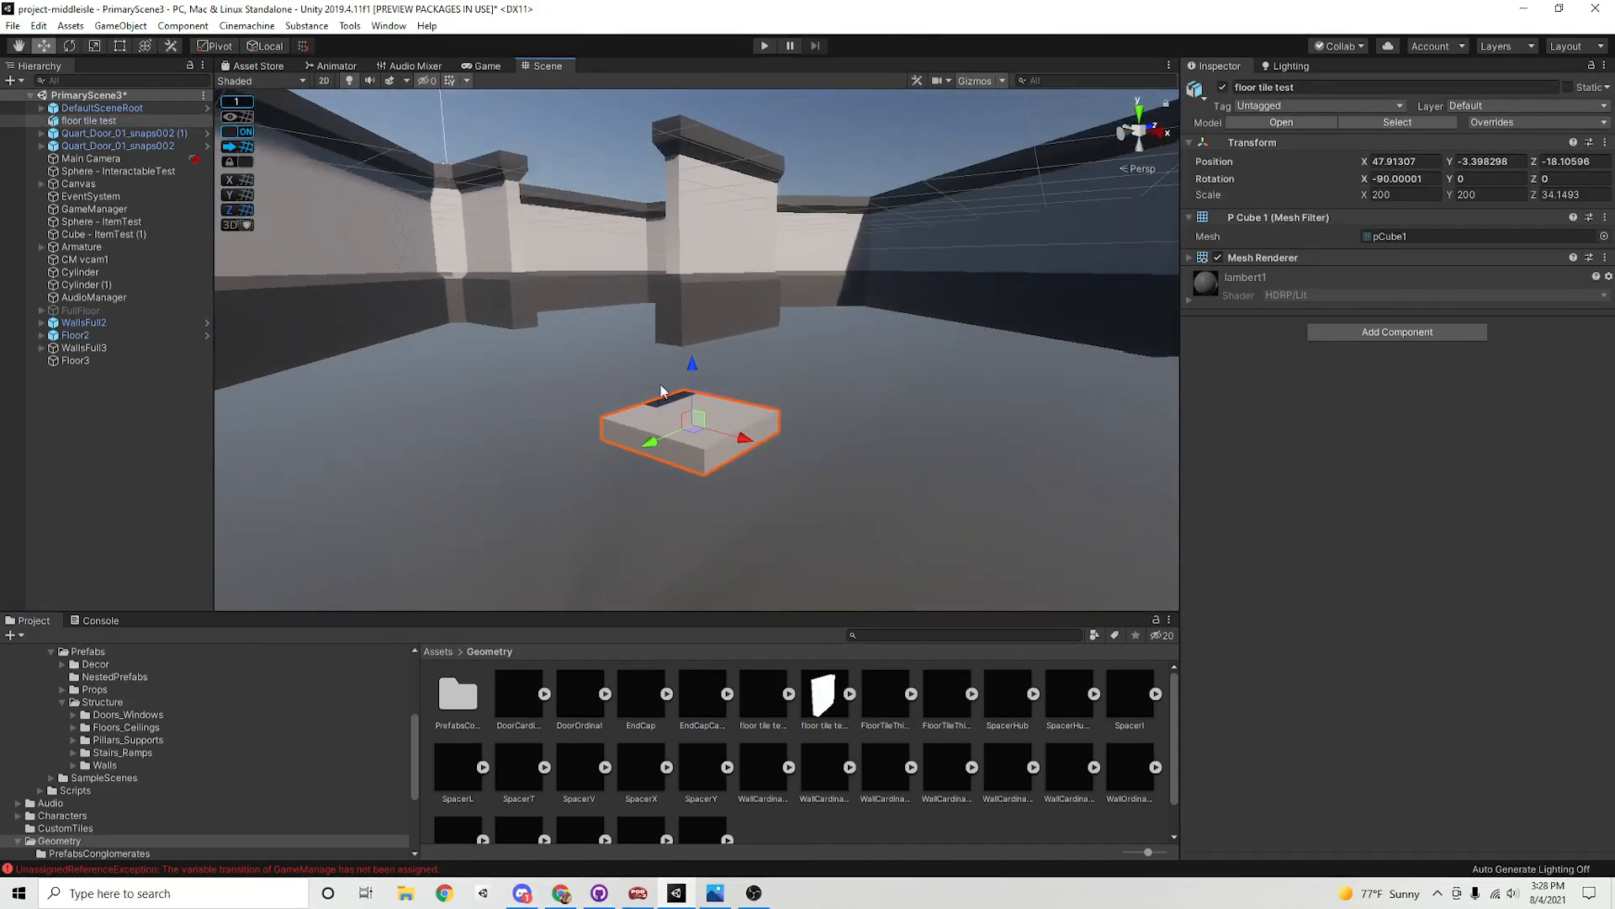
click(234, 146)
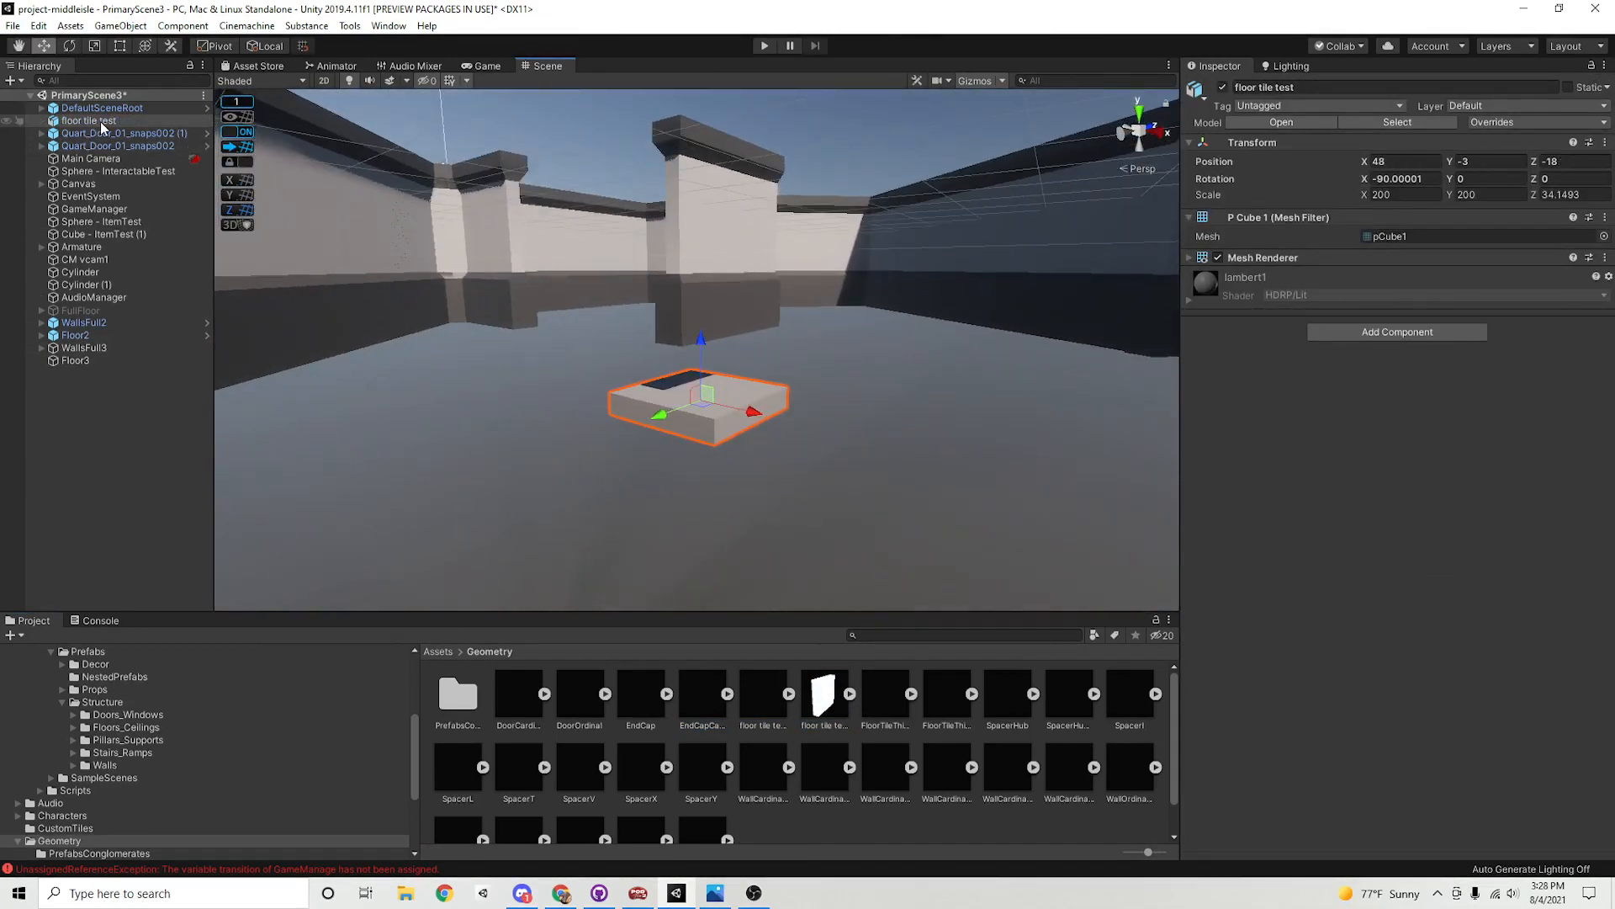
Parent the floor tile test object under Floor3 and raise it to Y -2
drag(91, 122, 78, 361)
alt+drag(566, 336, 821, 564)
middle_drag(822, 564, 728, 379)
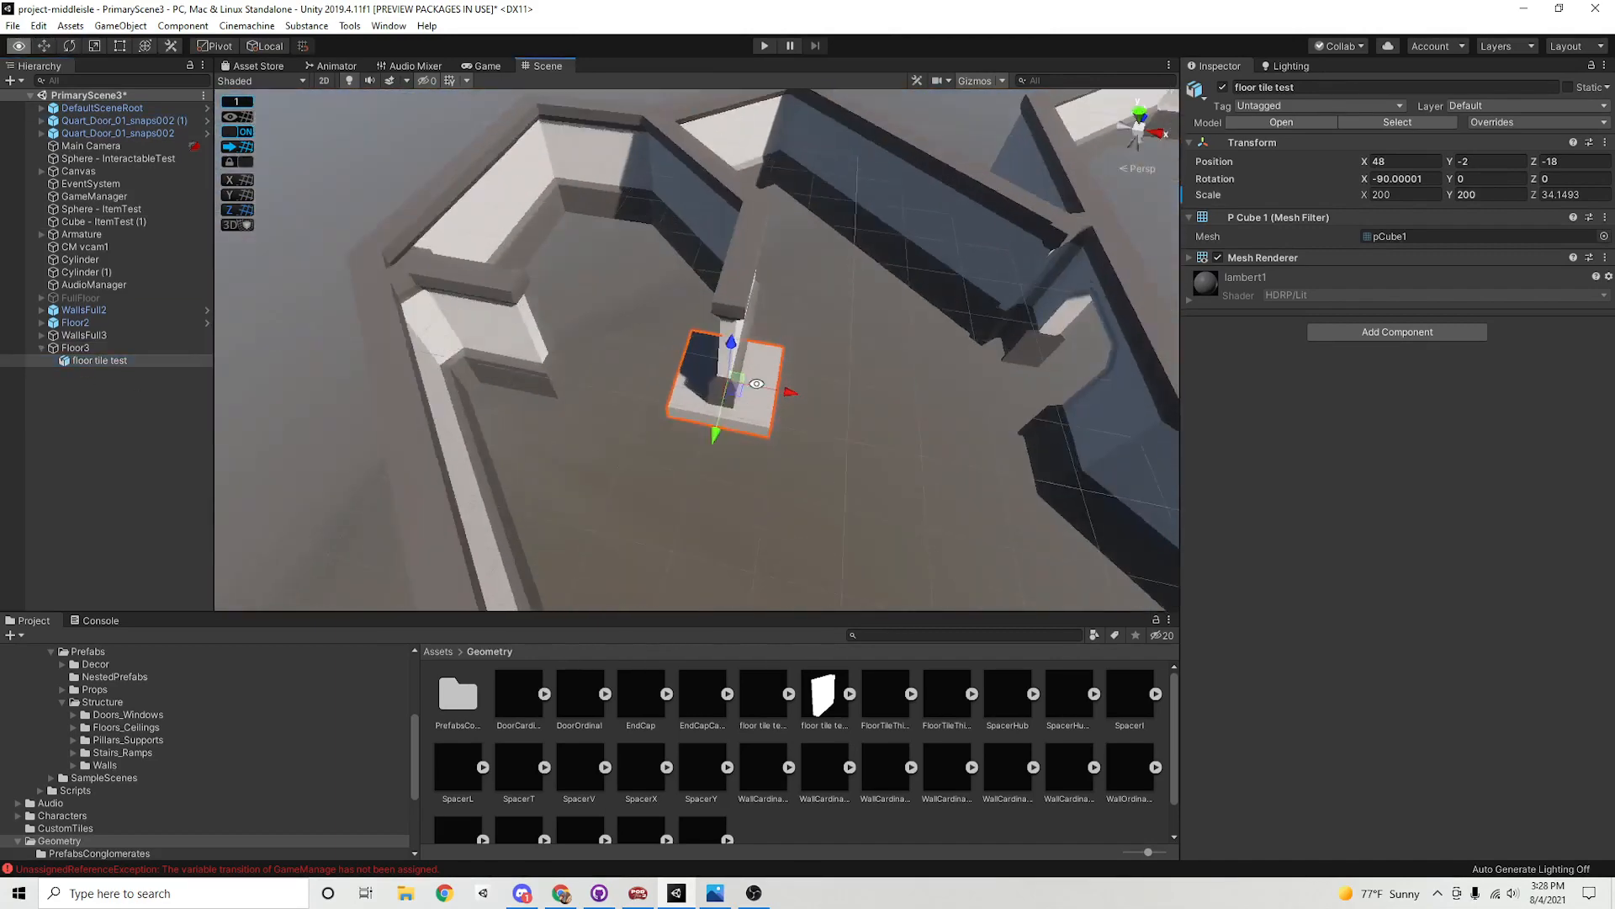
Place the floor tile test 1 model in the scene beside the floor tile test near the wing's free wall end
alt+drag(729, 378, 774, 429)
middle_drag(774, 429, 781, 434)
scroll(780, 435, up, 5)
click(762, 696)
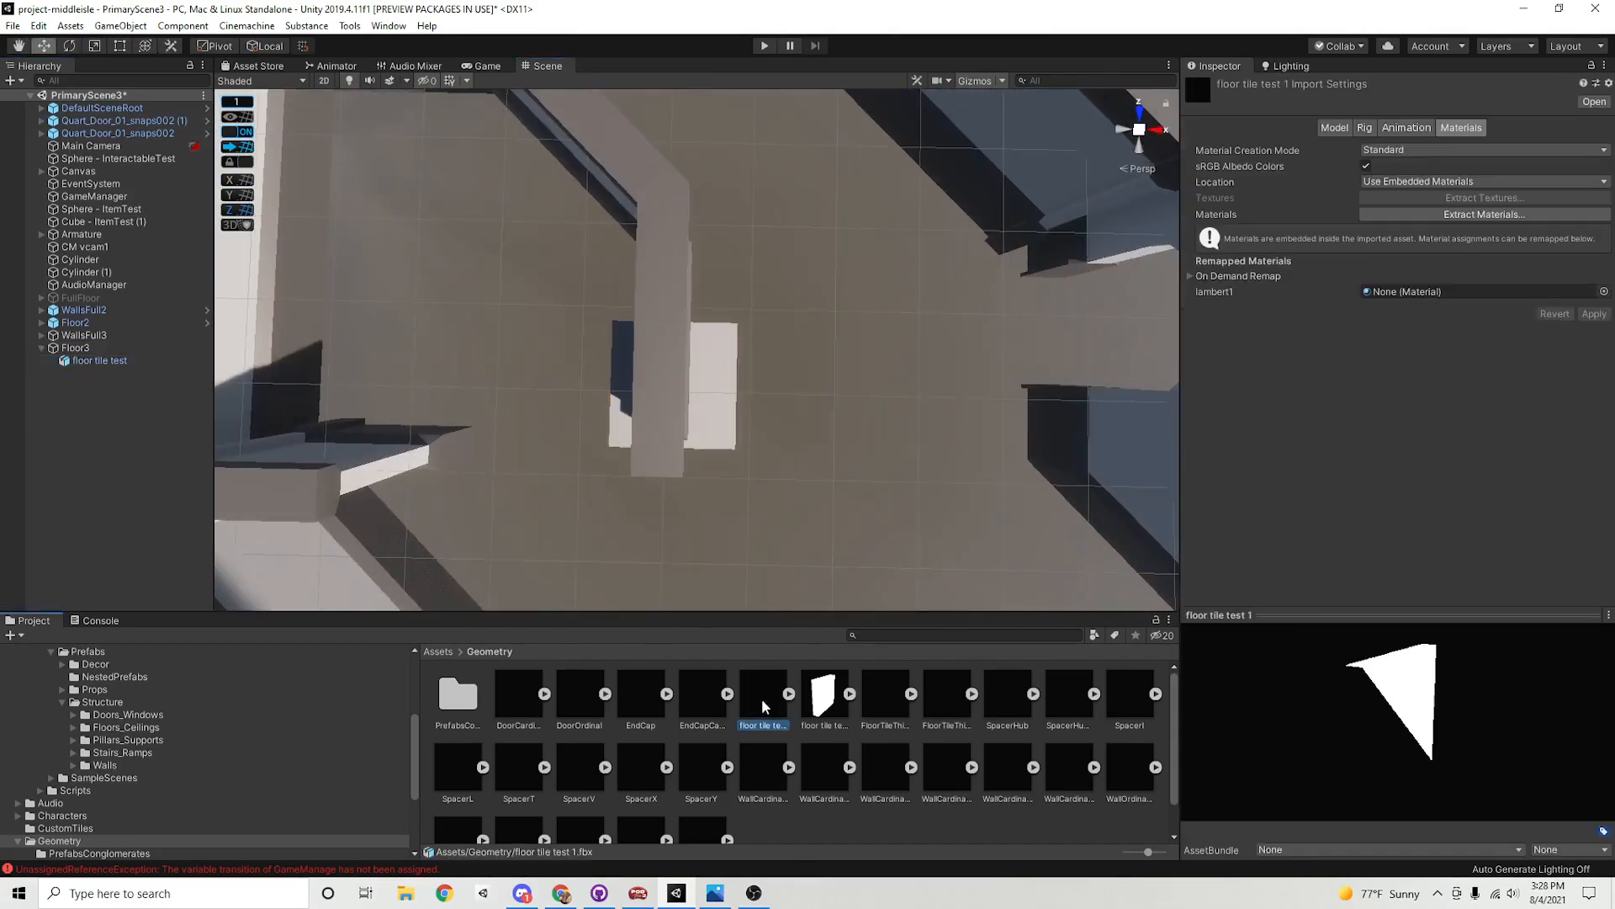
drag(762, 697, 811, 354)
alt+drag(811, 353, 706, 194)
middle_drag(707, 194, 663, 411)
alt+drag(664, 412, 598, 339)
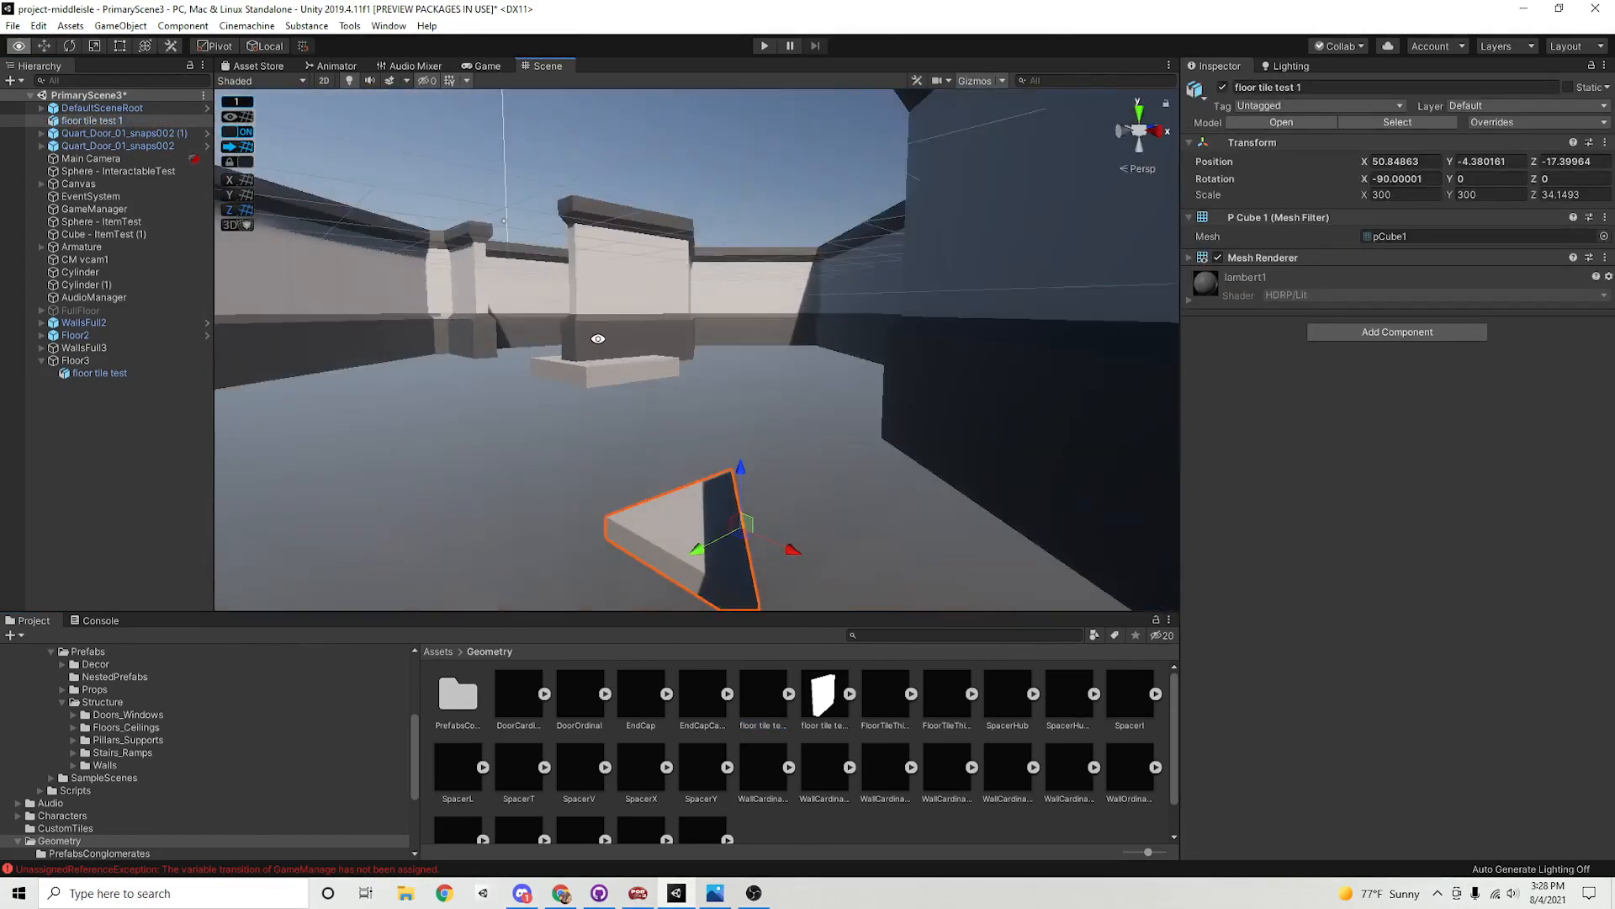
middle_drag(673, 381, 702, 355)
alt+drag(702, 355, 782, 376)
middle_drag(782, 375, 785, 415)
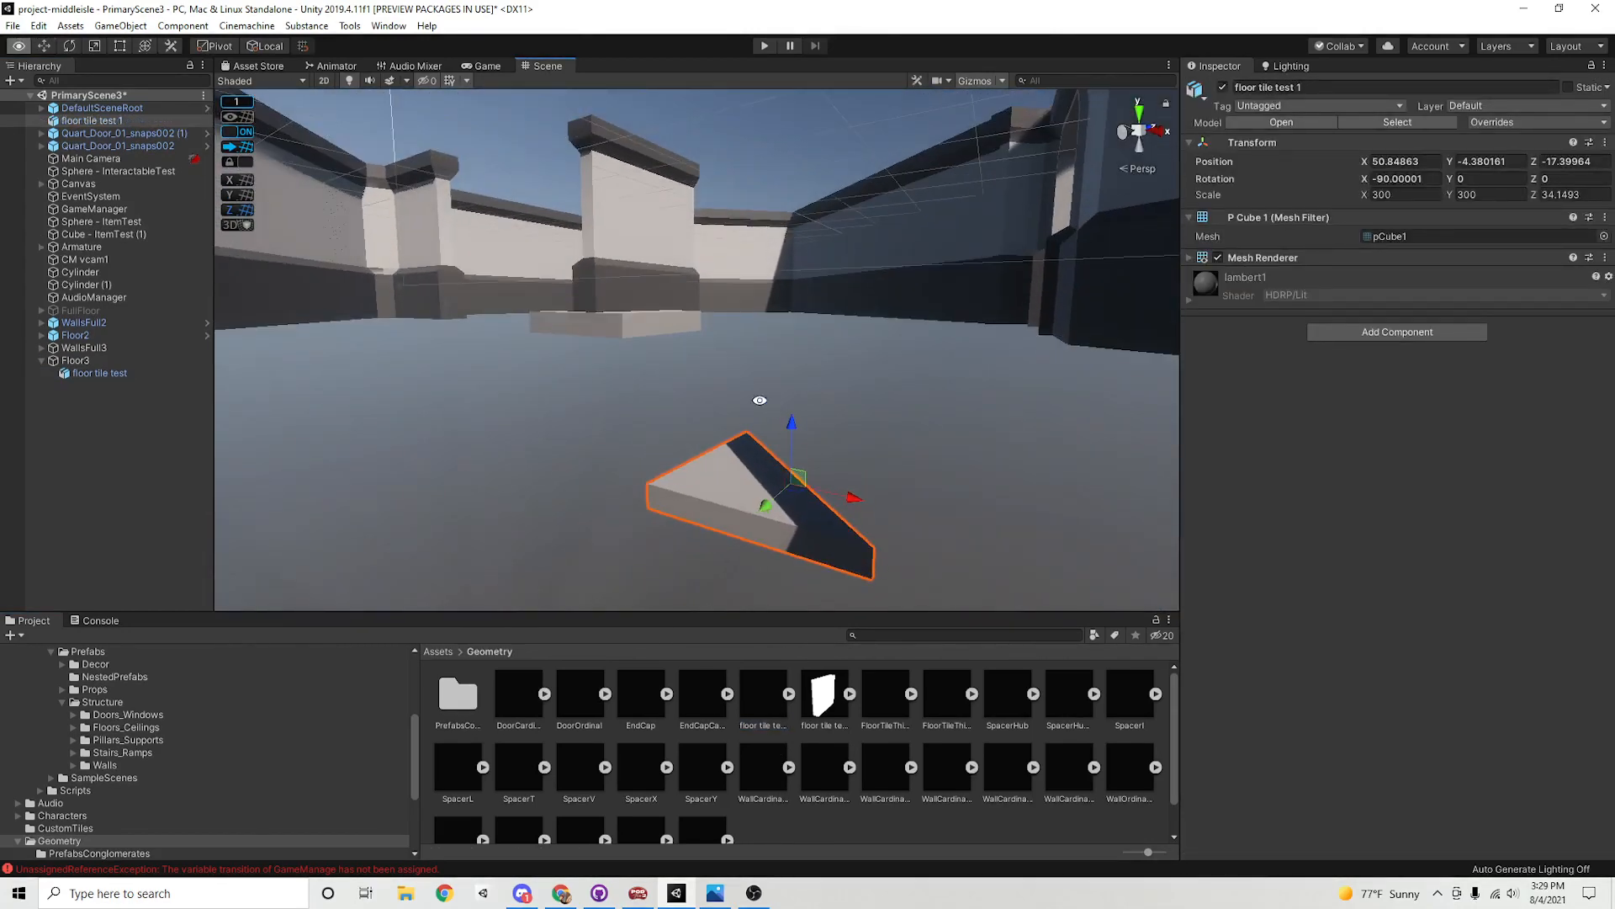
Parent floor tile test 1 under Floor3 and snap it to the grid at X 51, Y -2, Z -18
drag(106, 120, 120, 380)
drag(789, 424, 801, 252)
alt+drag(783, 359, 800, 505)
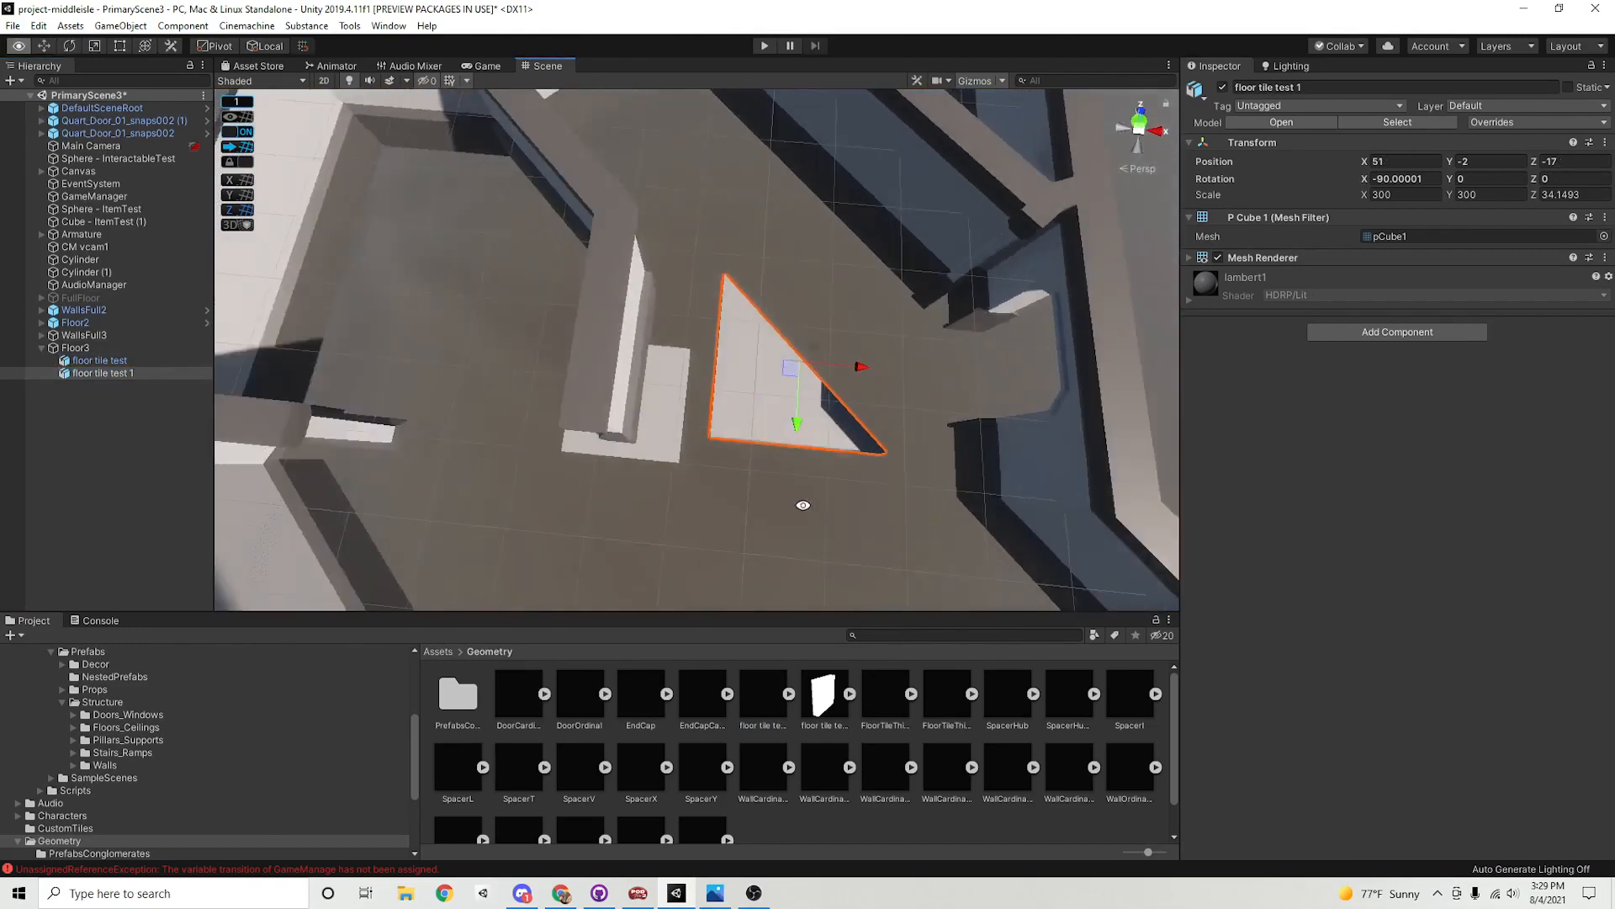
alt+right_drag(800, 505, 929, 434)
mouse_move(837, 424)
mouse_down()
mouse_move(837, 476)
mouse_move(838, 411)
mouse_move(833, 431)
mouse_move(853, 438)
mouse_up()
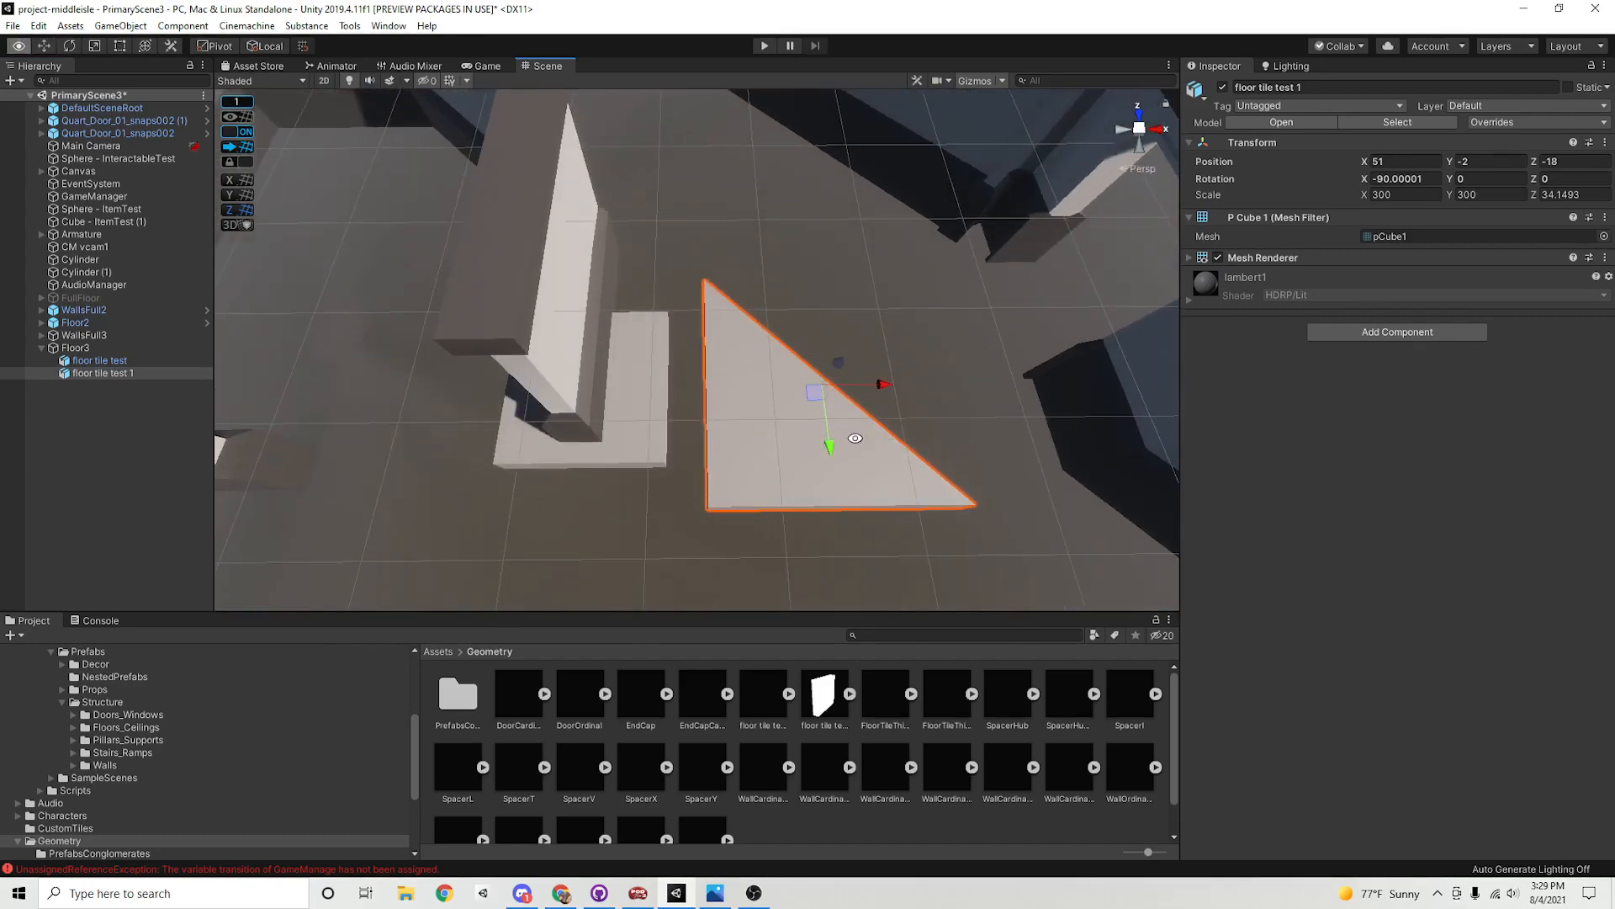
Compare the previews of the floor tile test, FloorTileThird and FloorTileThirdHalf models in the Geometry folder
click(829, 694)
click(778, 699)
click(883, 703)
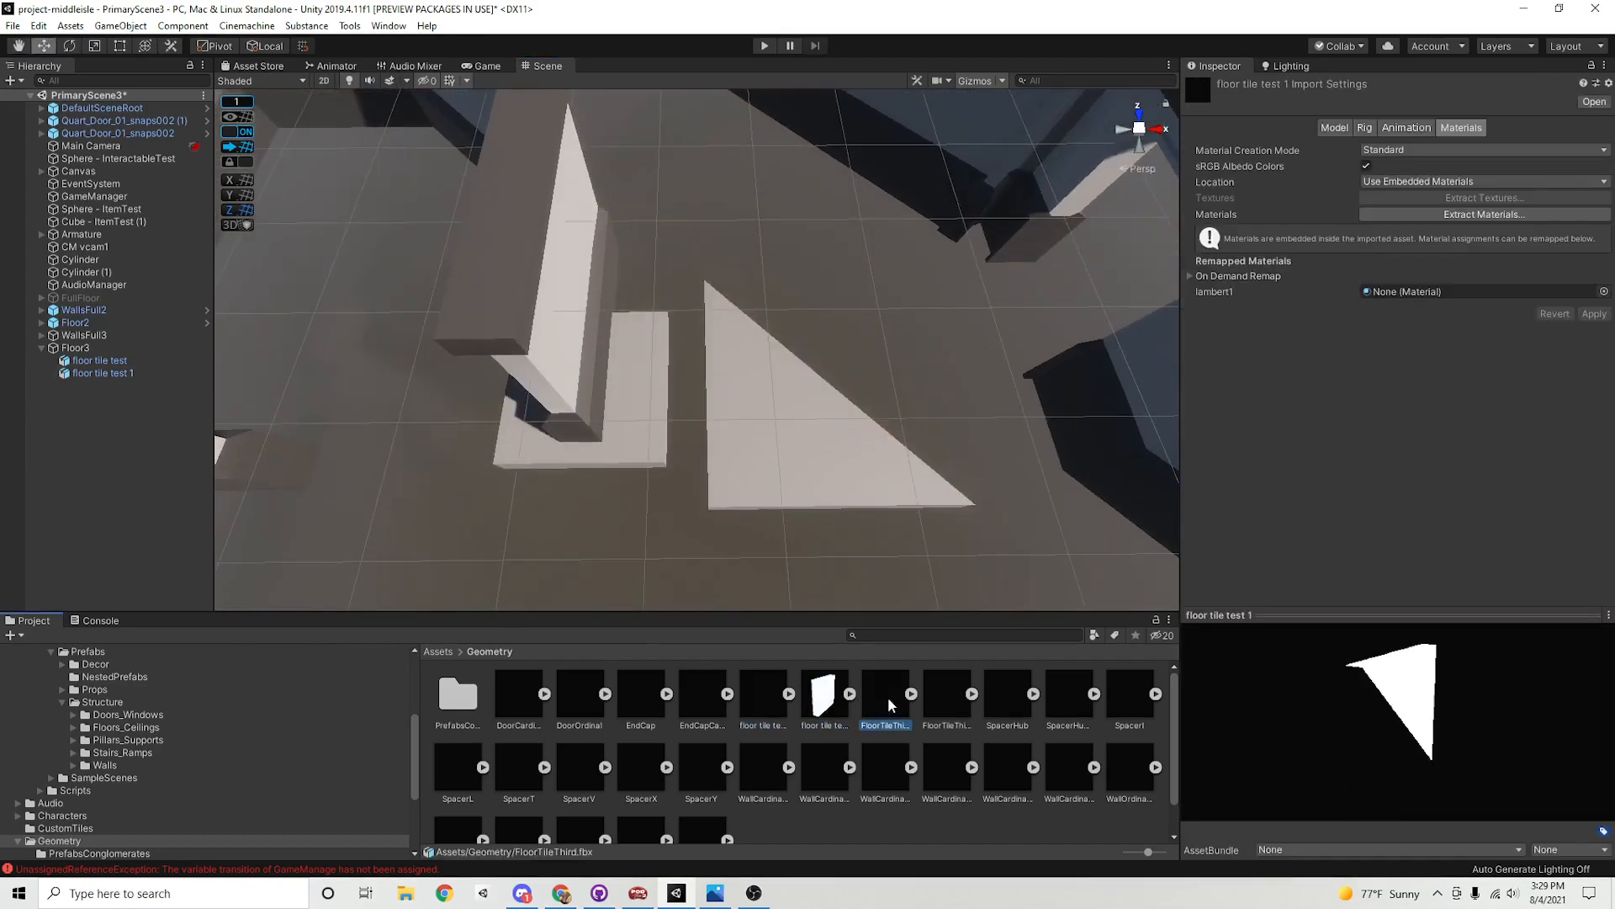
click(942, 714)
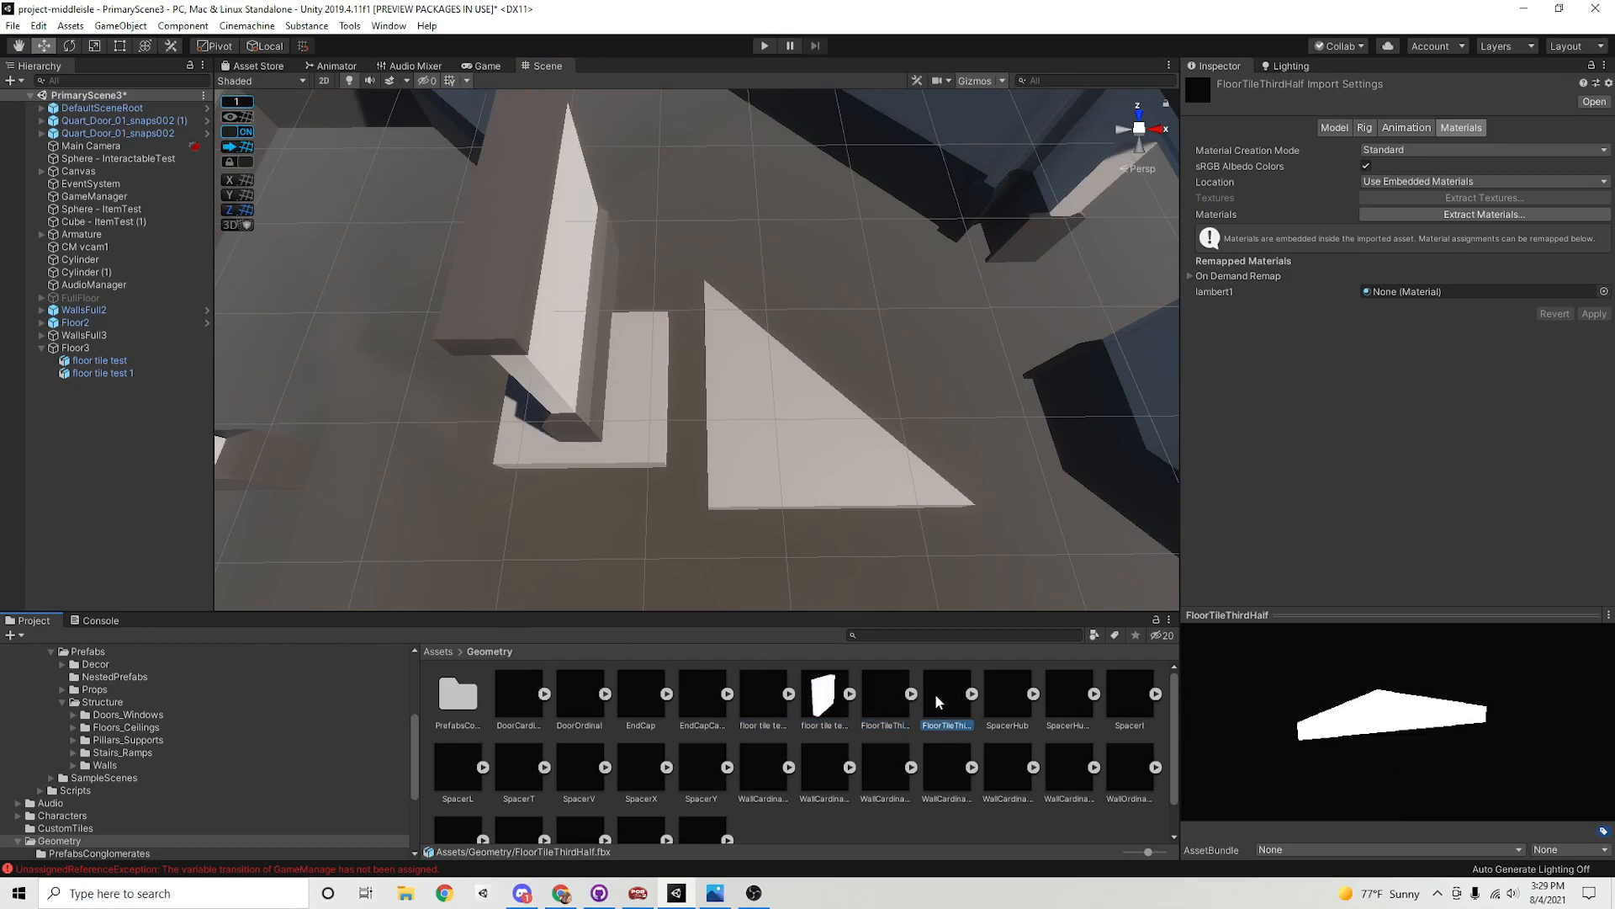
click(890, 703)
click(825, 695)
click(773, 688)
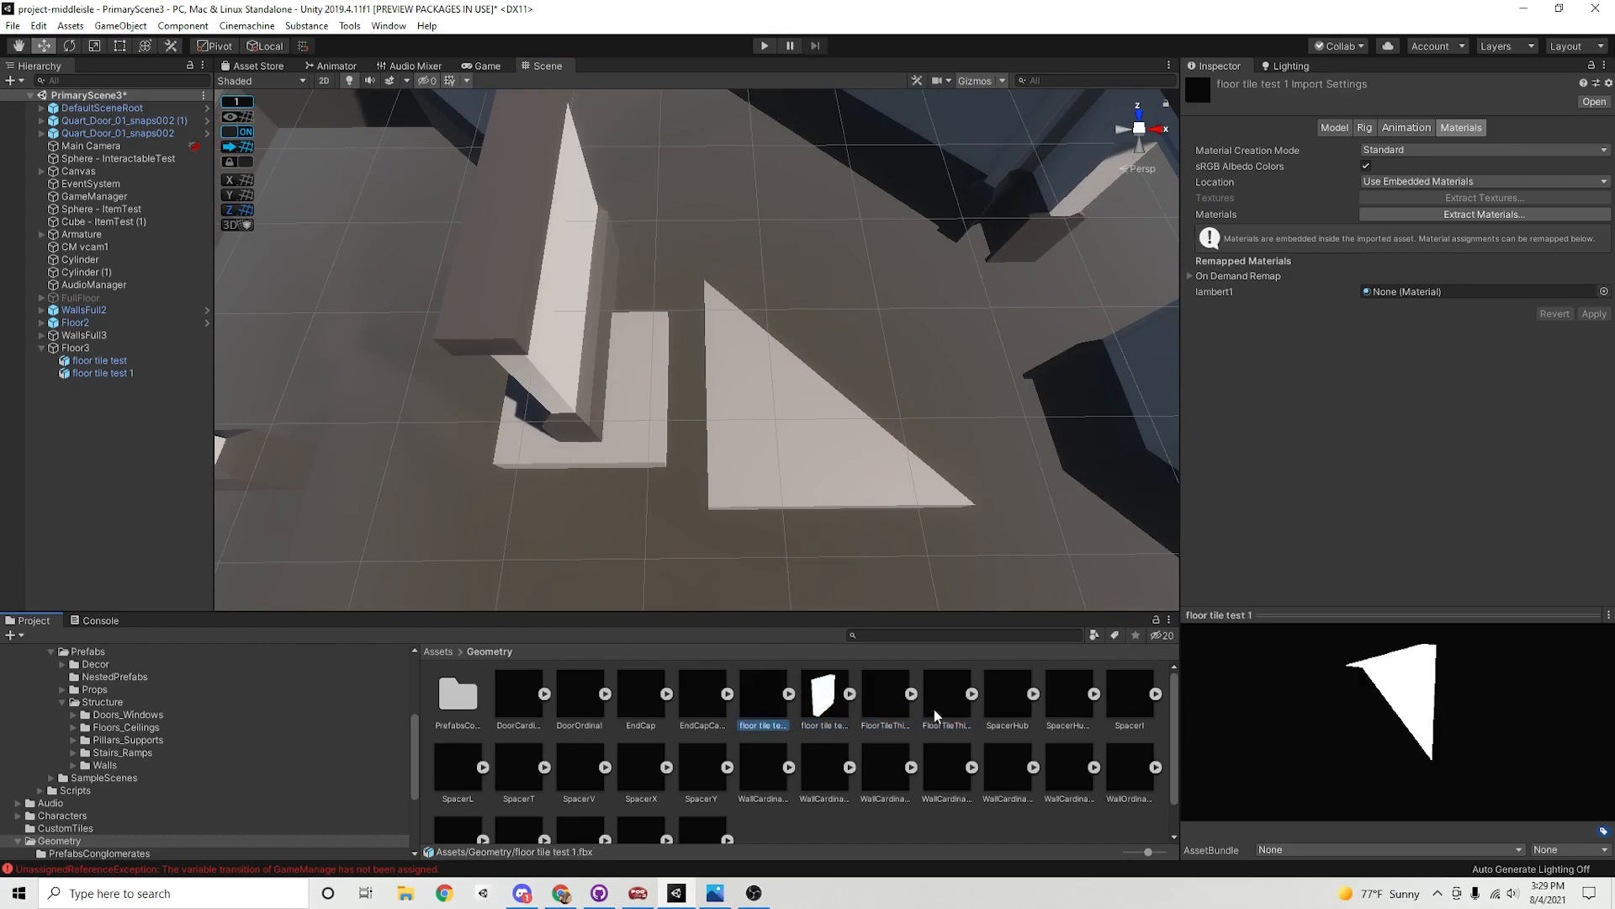
click(892, 696)
click(972, 699)
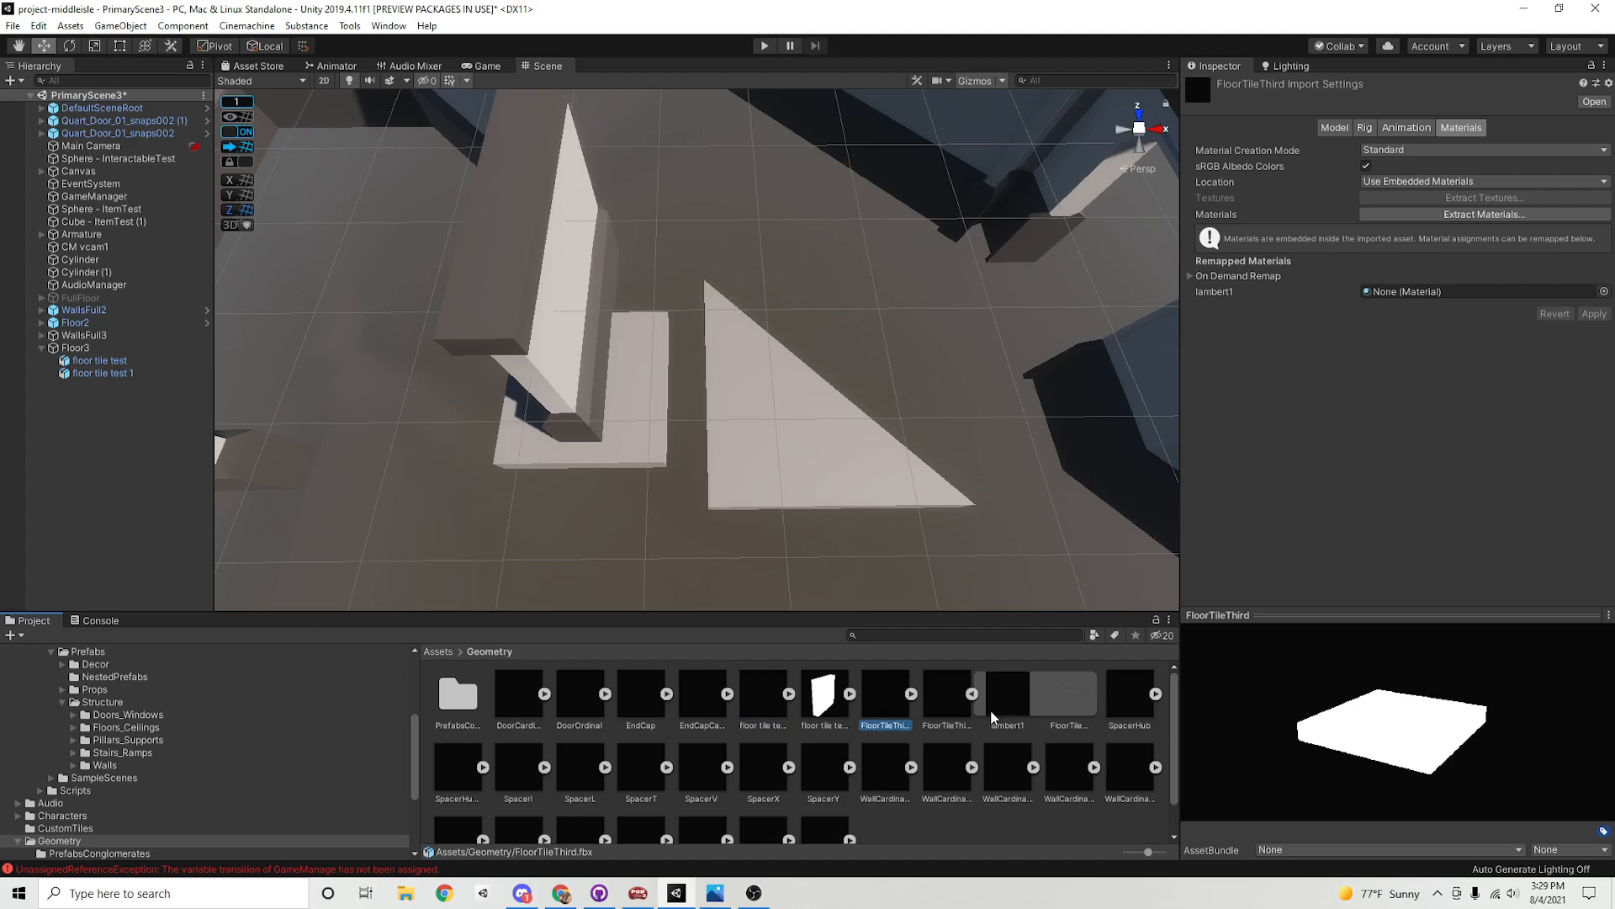
click(946, 707)
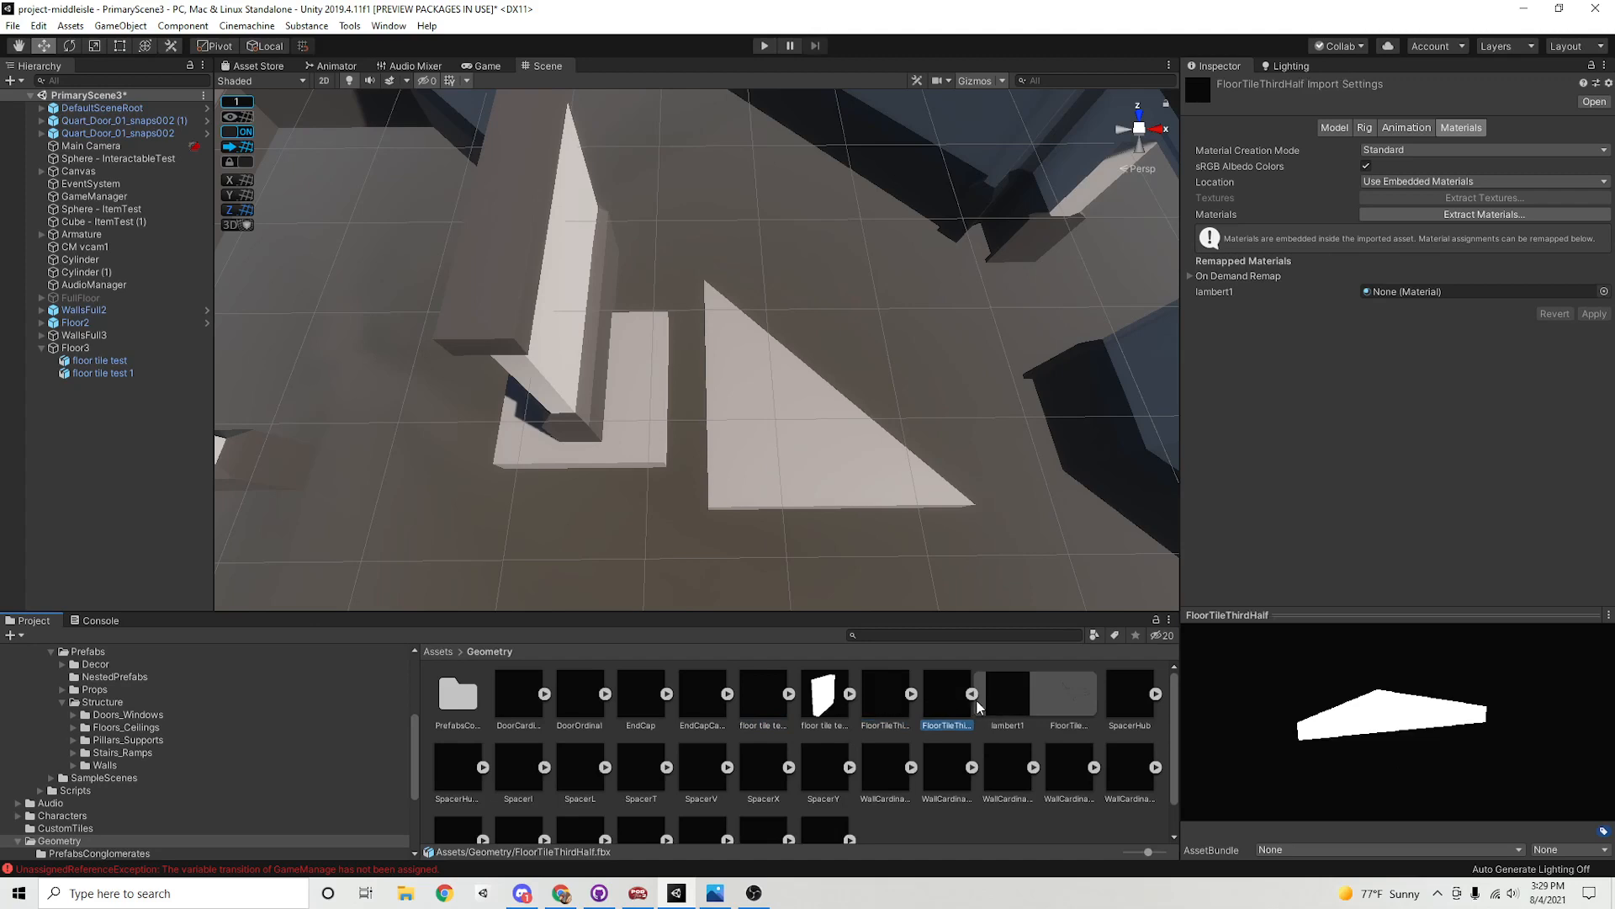
click(972, 693)
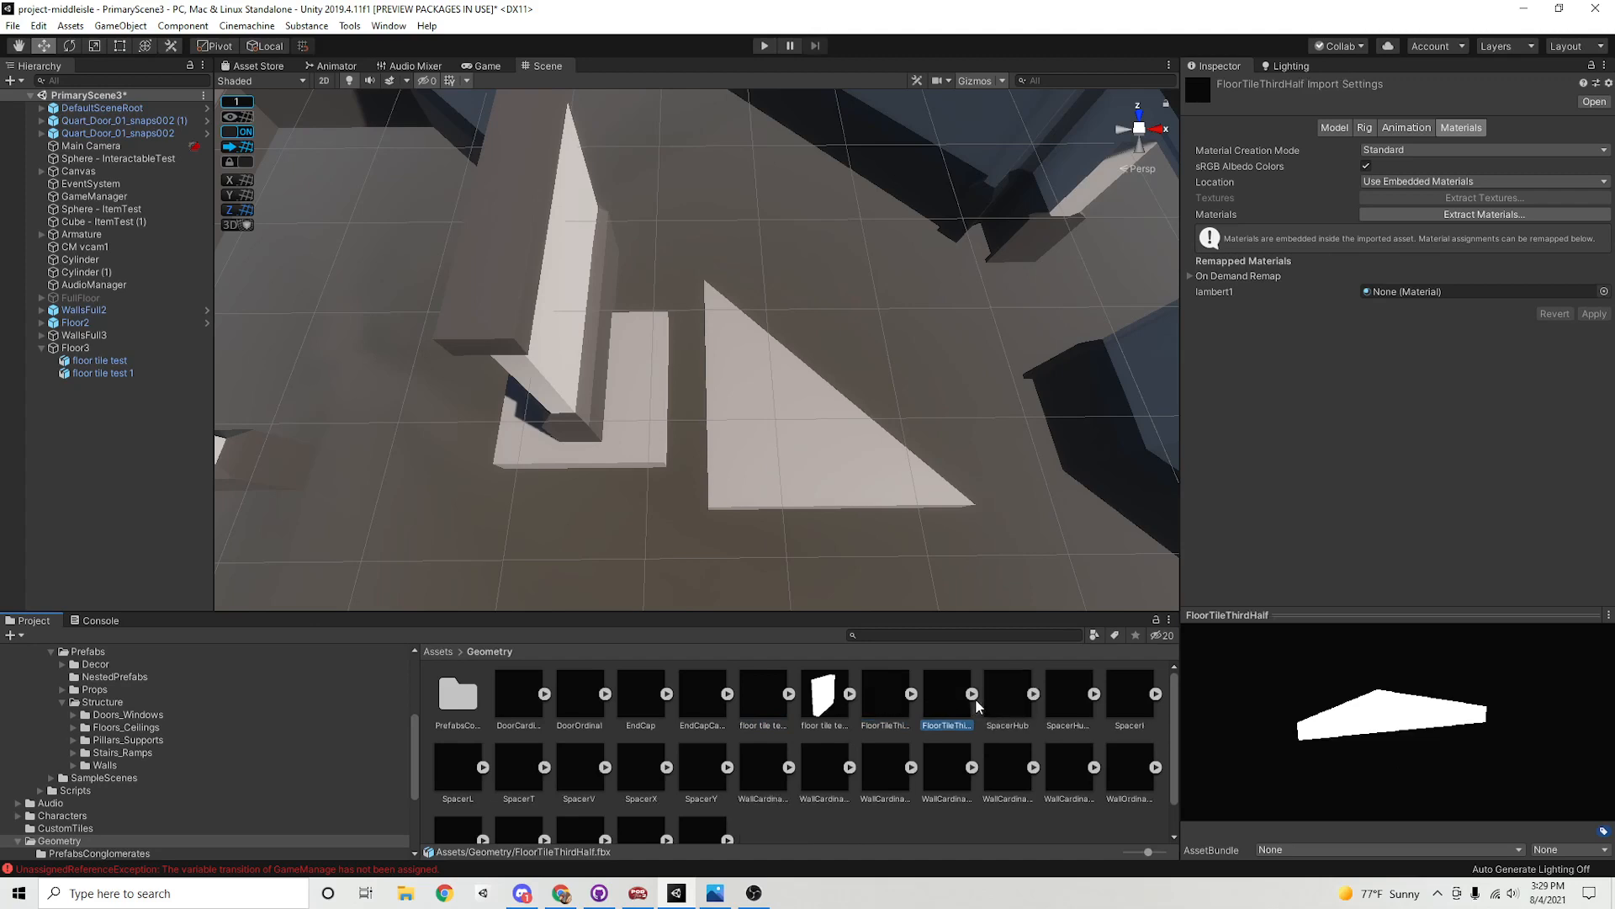
click(890, 693)
click(818, 691)
Delete both the floor tile test 1 and floor tile test objects from Floor3
click(777, 437)
key(Delete)
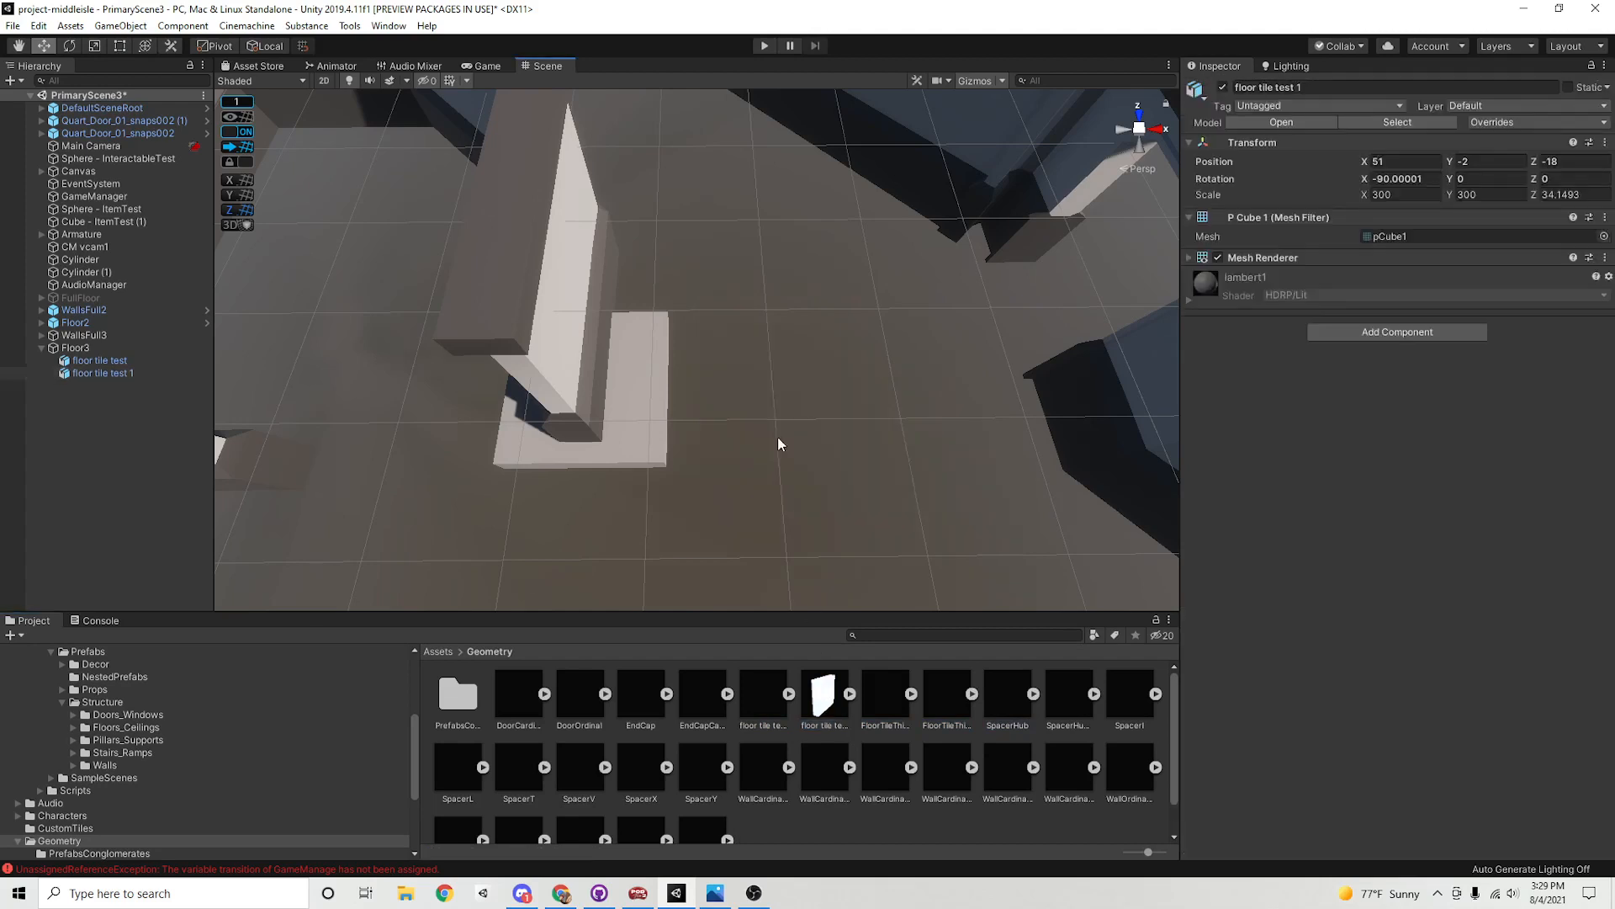
click(639, 432)
key(Delete)
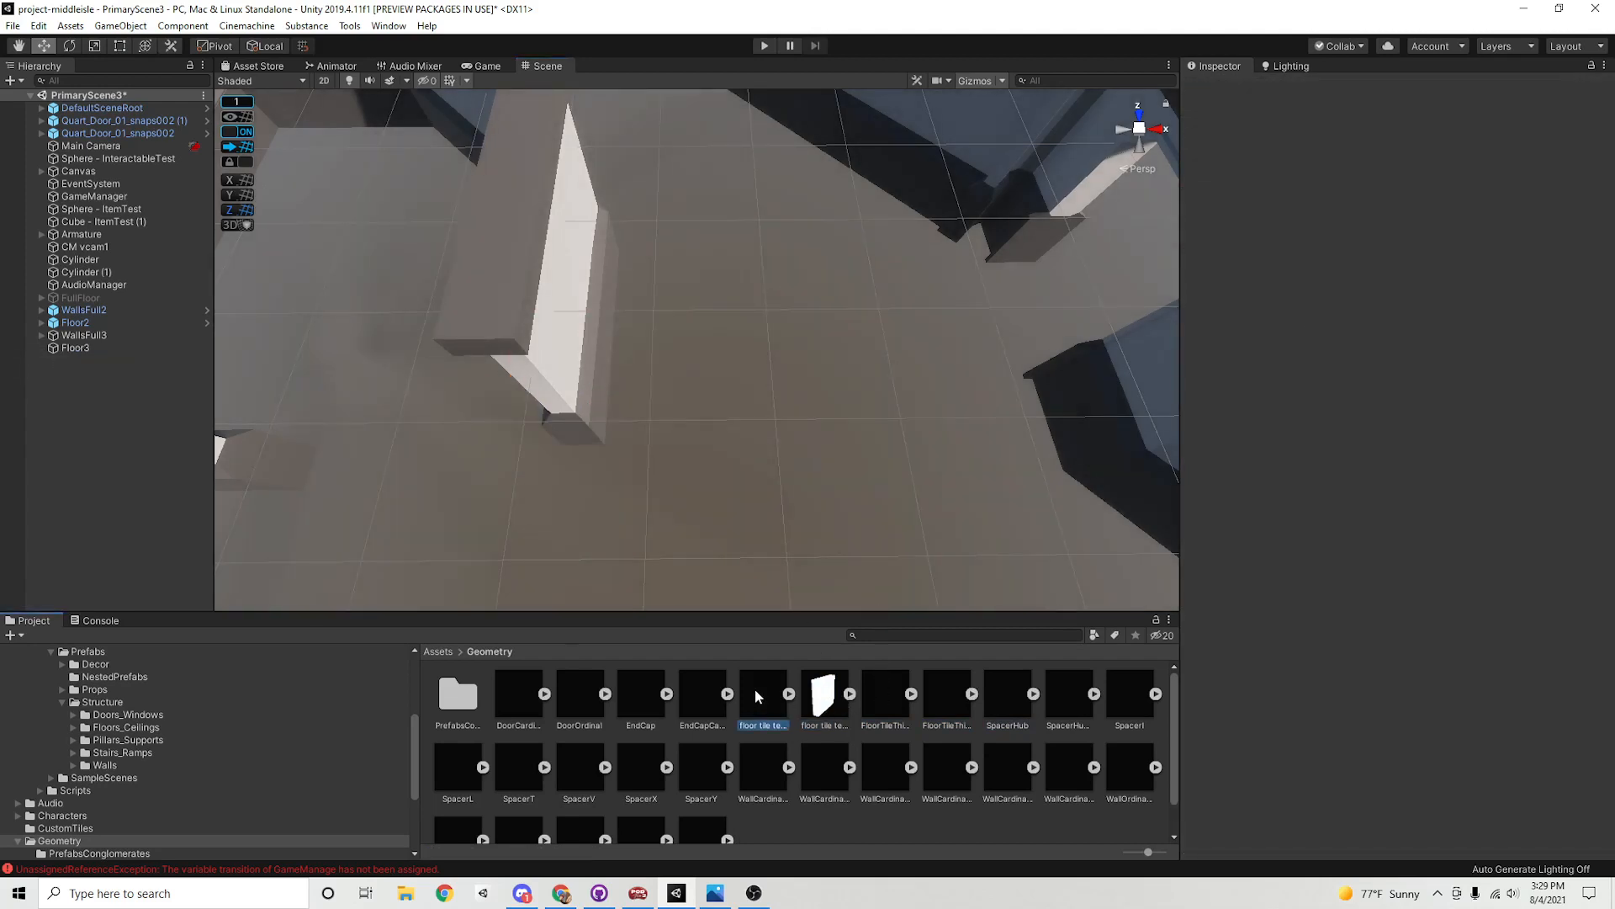
Add the FloorTileThird model to the scene under Floor3 and snap it to X 49, Y -1, Z -16
click(754, 688)
click(880, 701)
click(920, 703)
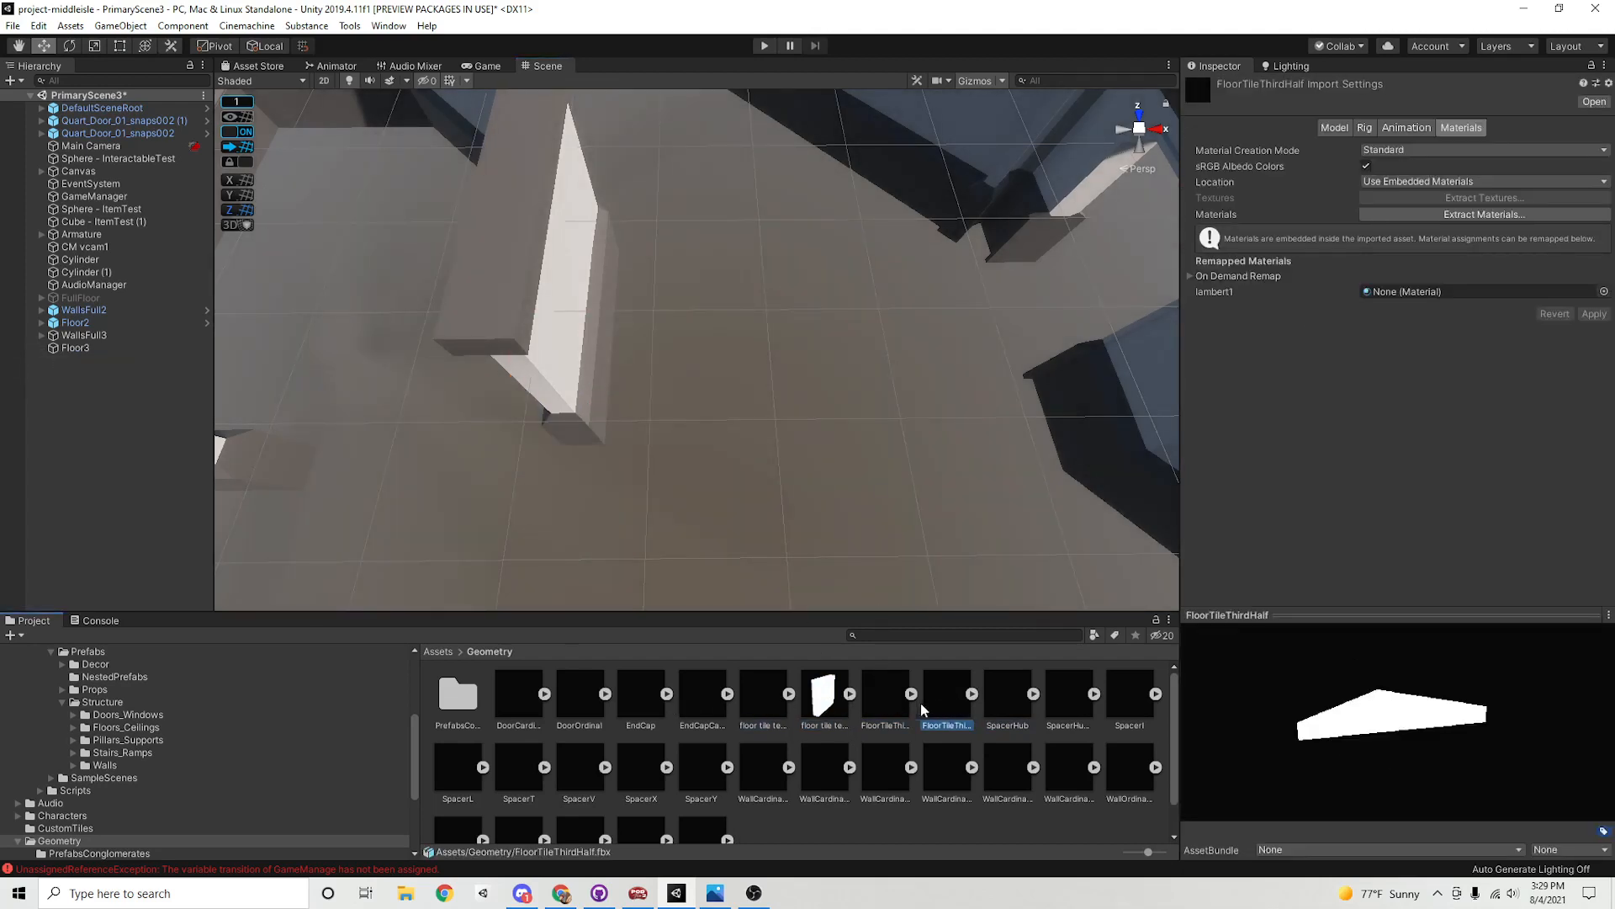
click(886, 698)
drag(728, 409, 694, 354)
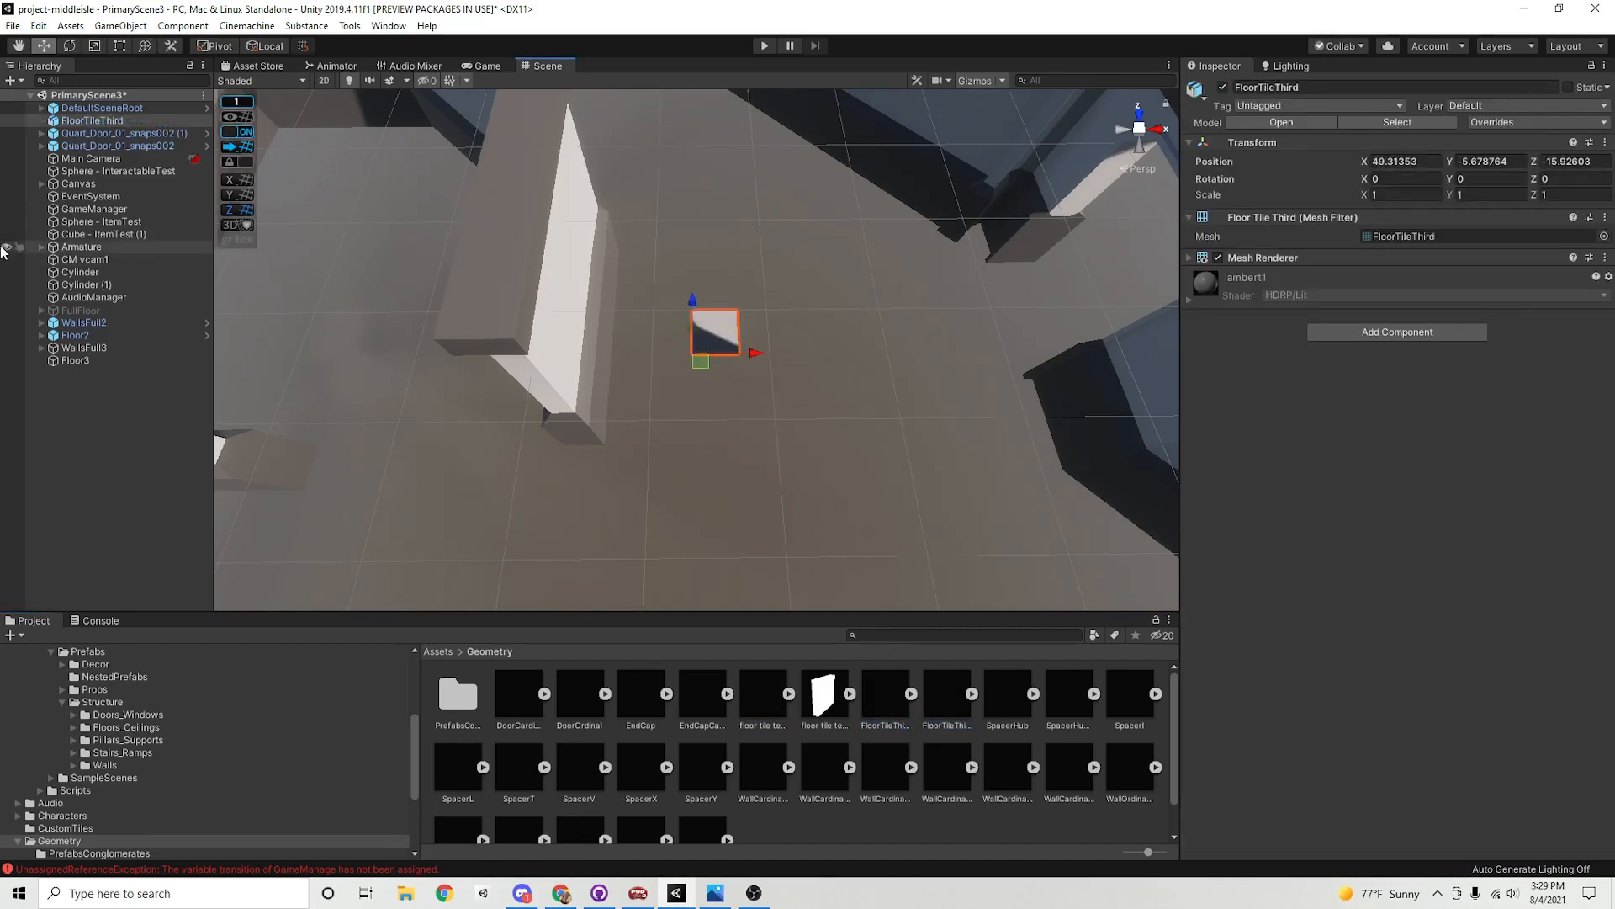
drag(92, 122, 94, 358)
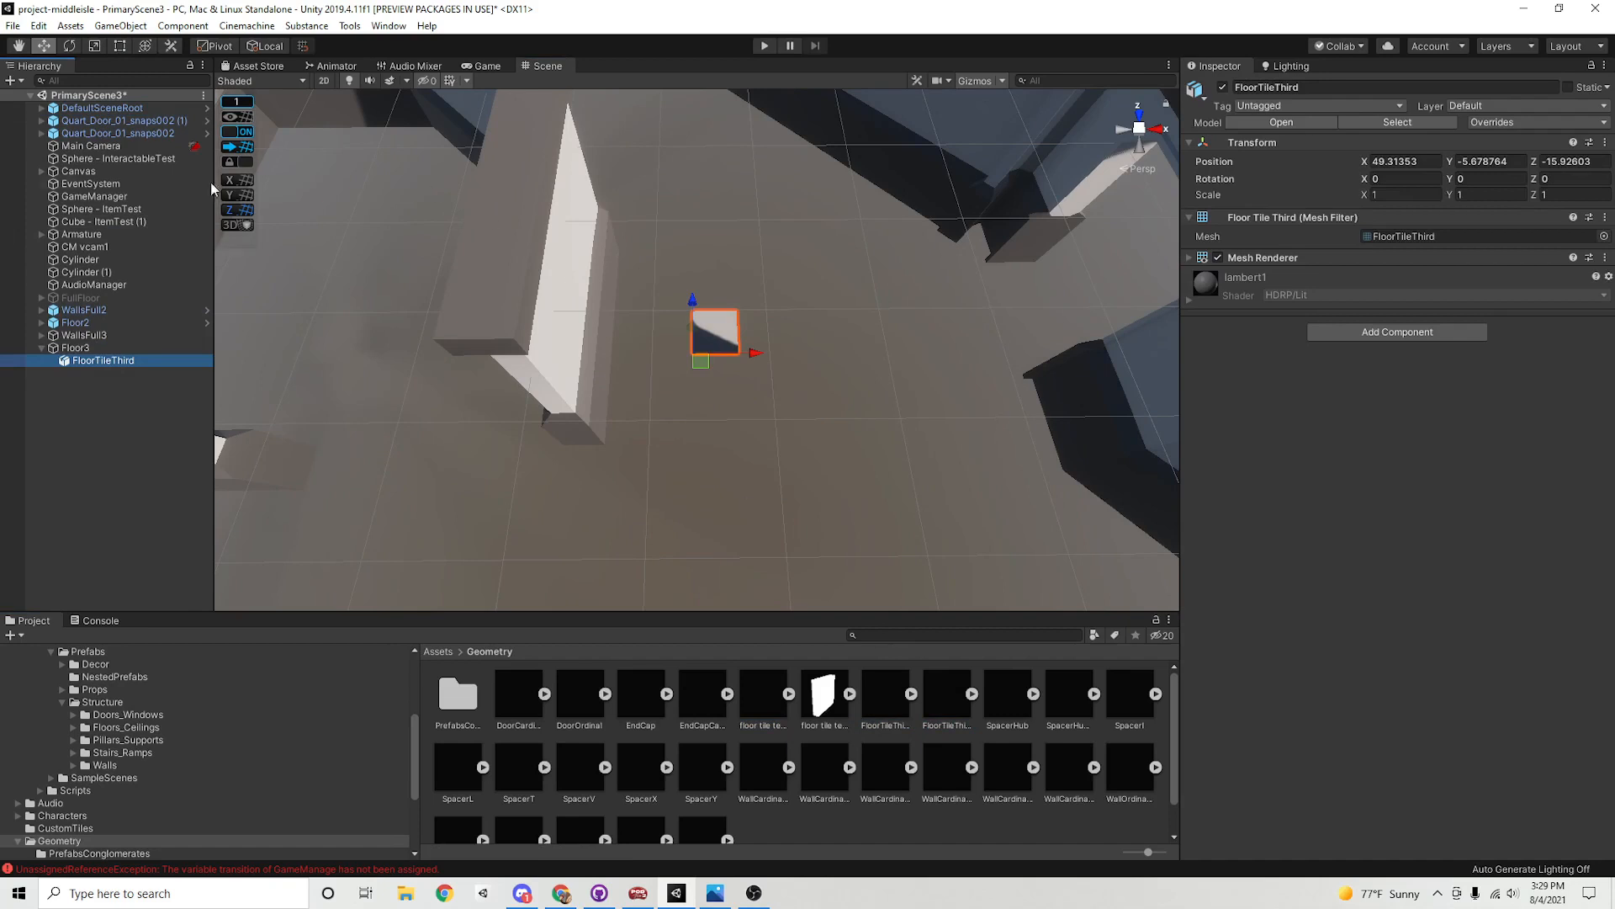
ctrl+drag(727, 320, 673, 261)
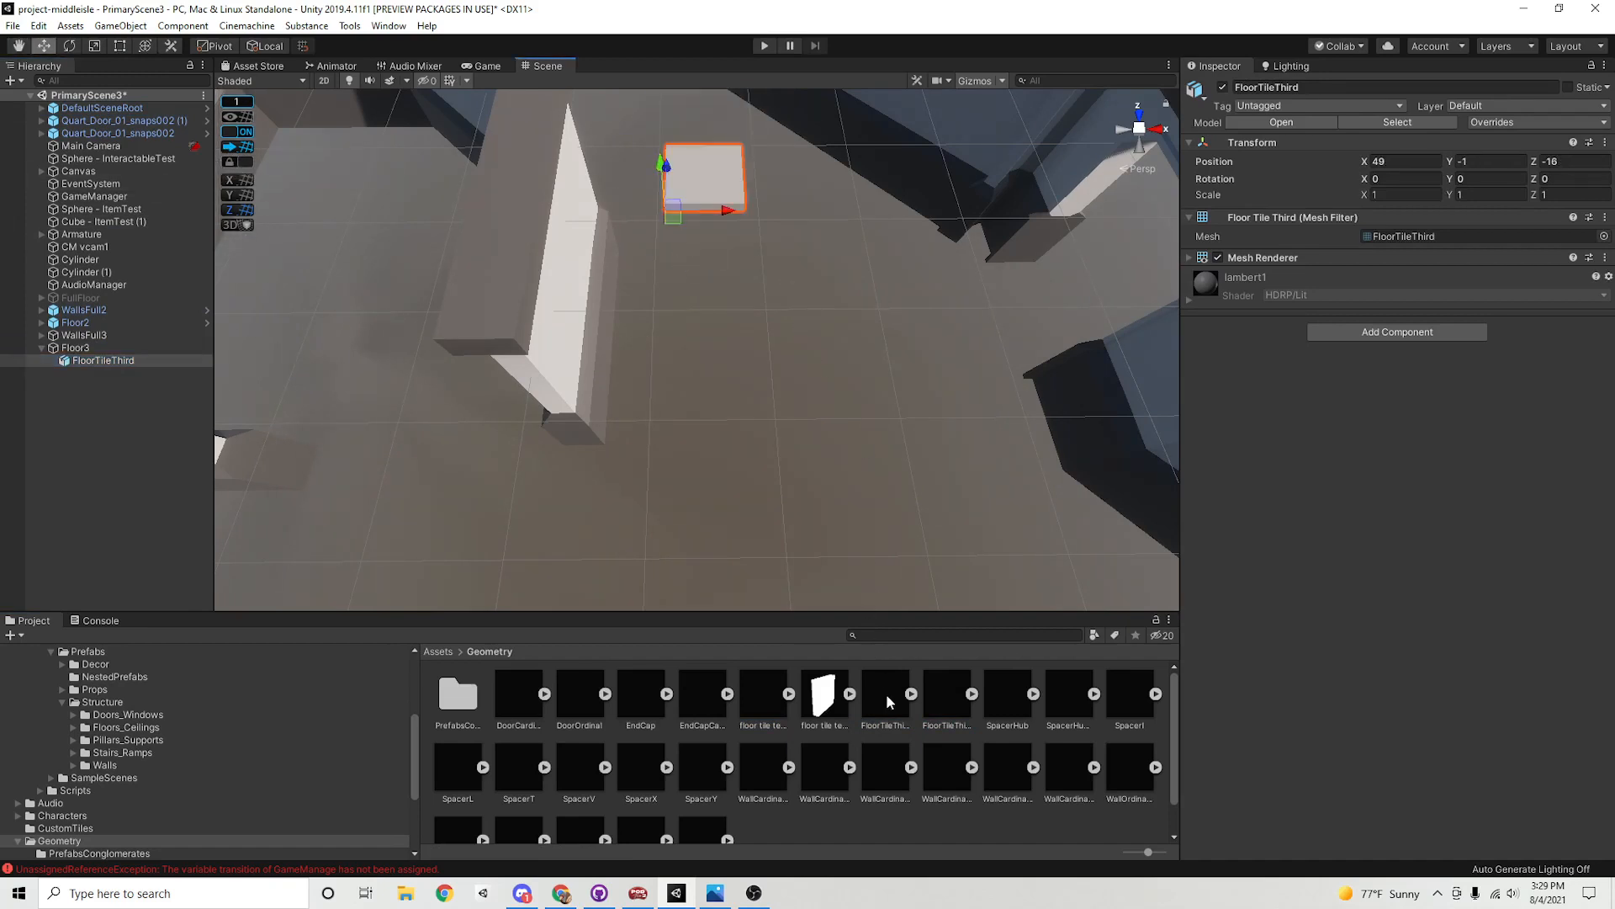
Add the FloorTileThirdHalf model to the scene near the square tile and parent it under Floor3
click(886, 693)
click(942, 698)
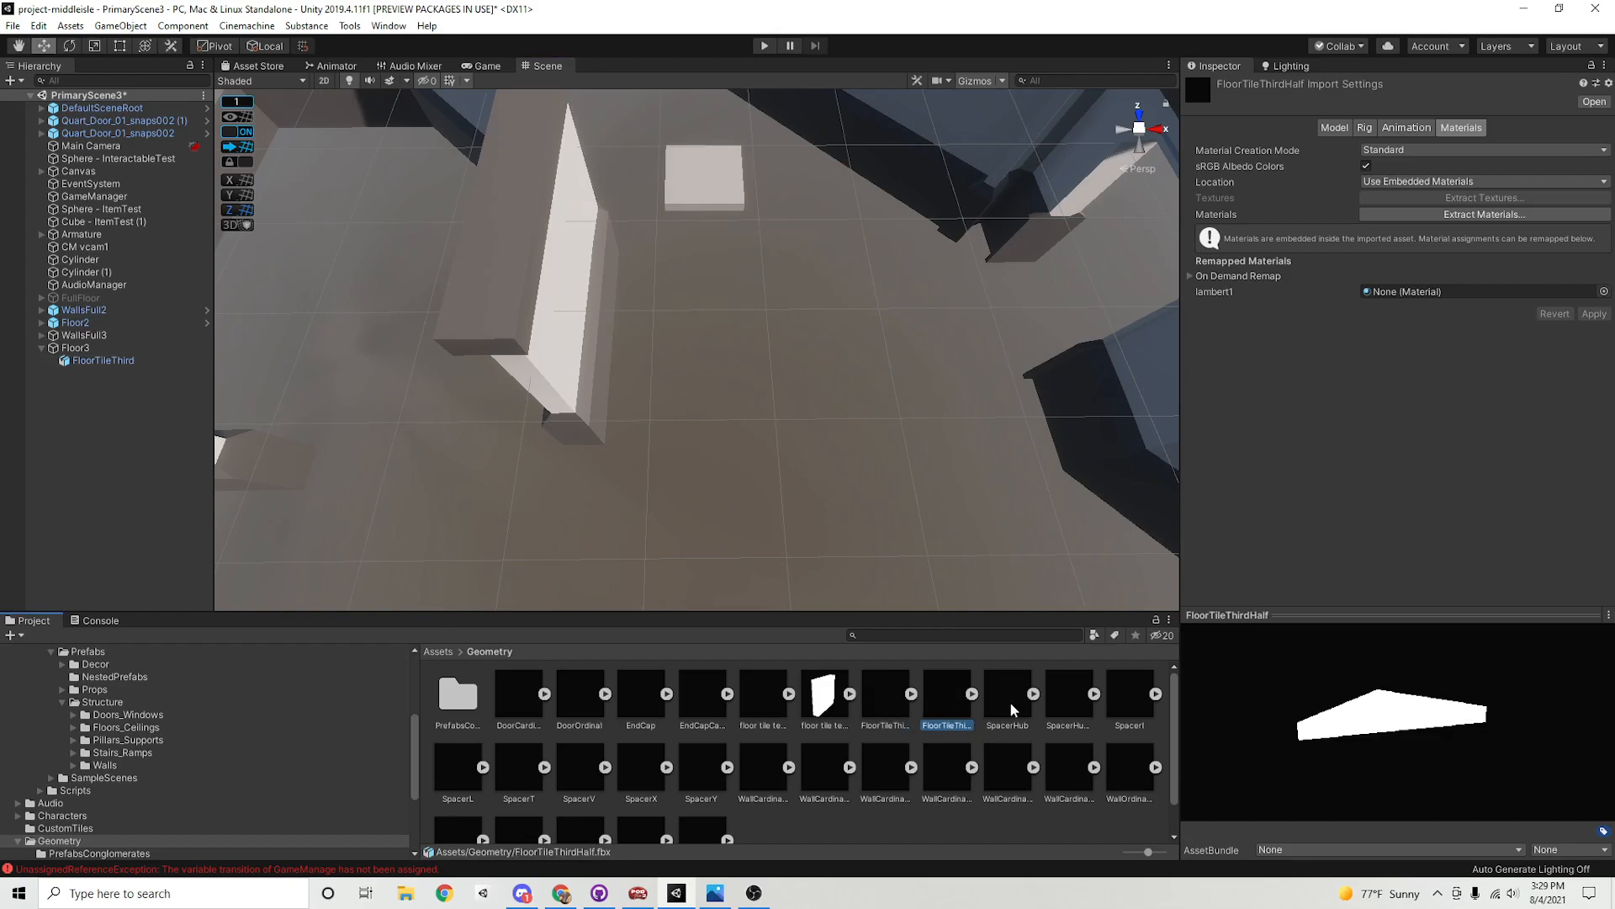
drag(953, 711, 176, 393)
drag(755, 291, 738, 251)
drag(101, 121, 121, 386)
alt+drag(893, 404, 812, 168)
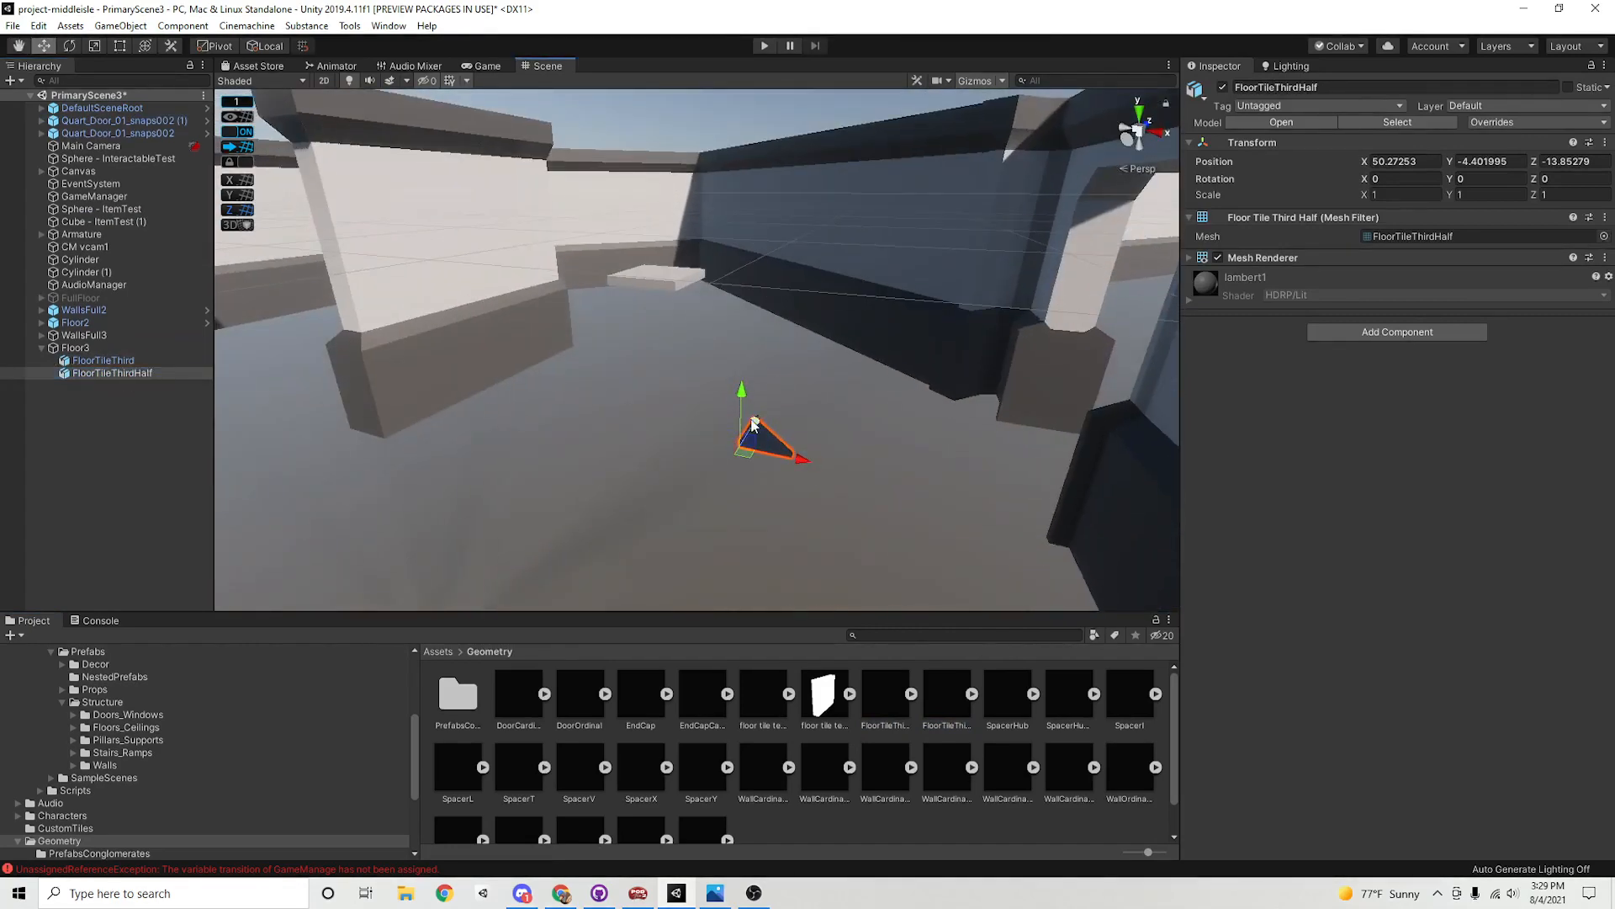
Raise the triangular half tile to Y -1 and snap it to the grid at X 50, Z -14
drag(755, 425, 818, 414)
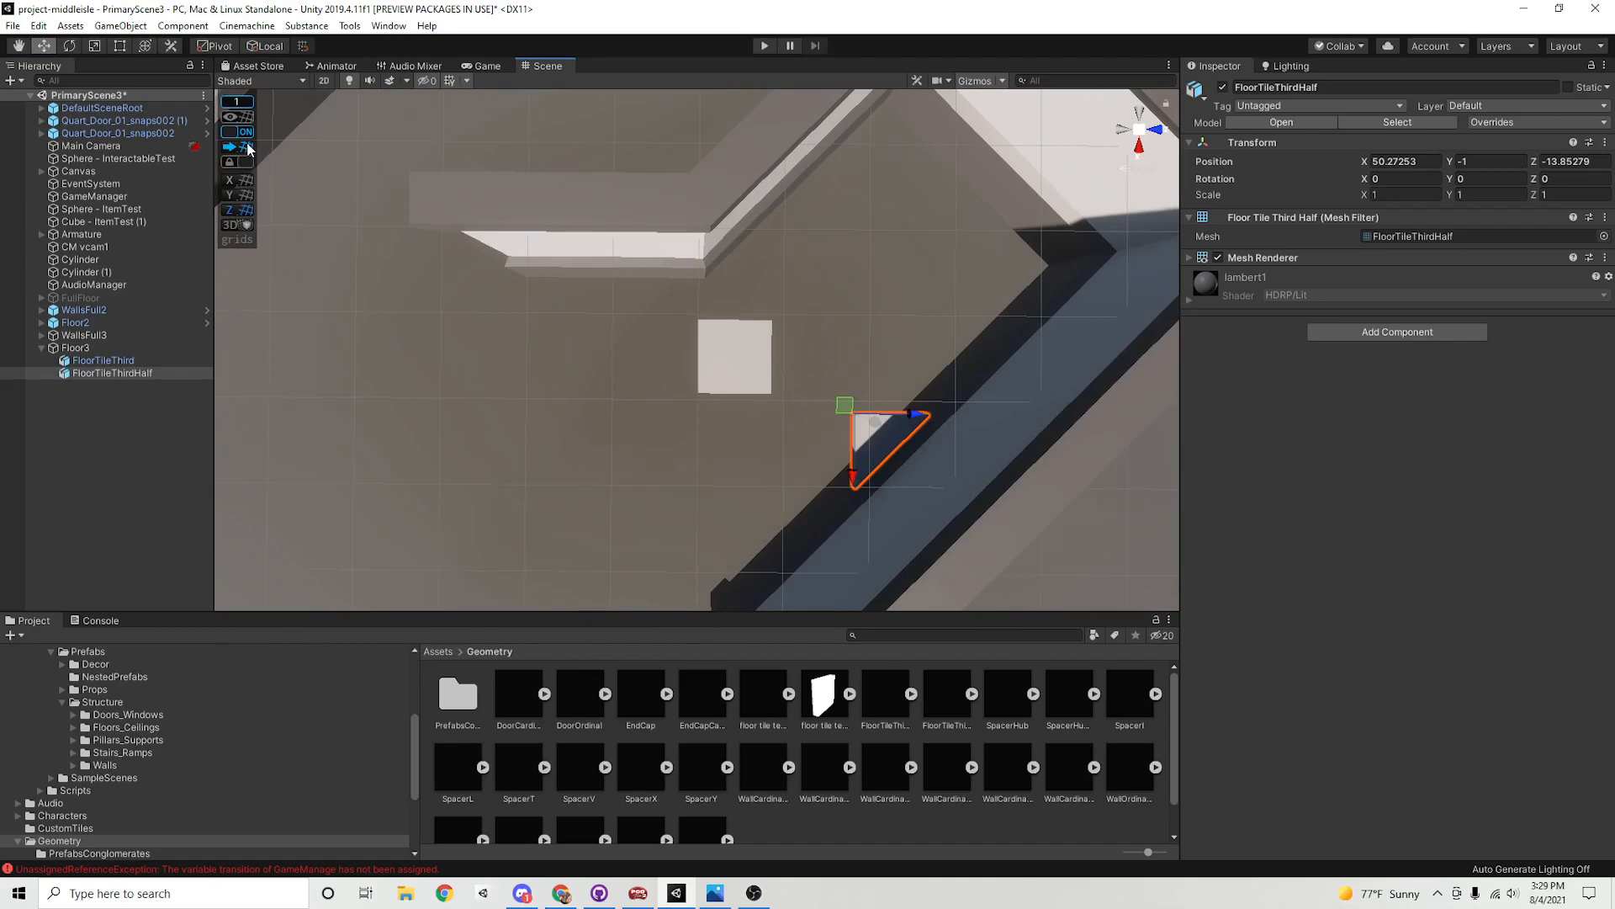
click(248, 147)
middle_drag(630, 402, 538, 343)
scroll(537, 342, up, 4)
Move the half tile against the square tile at X 50, Z -16 and lower both tiles to Y -2
click(694, 324)
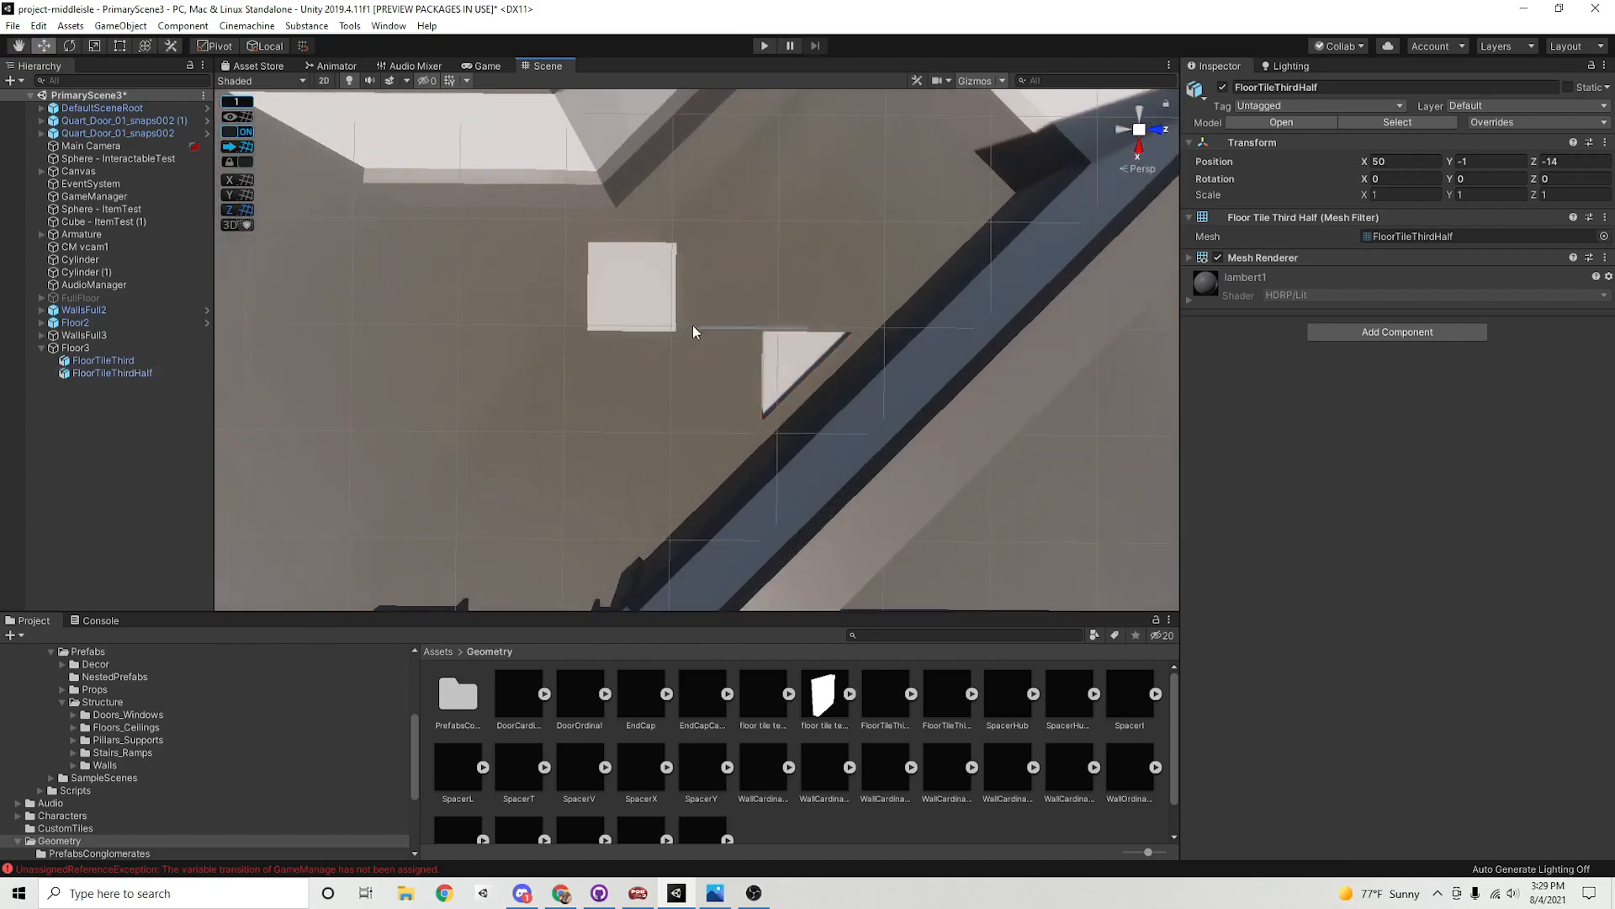
click(804, 341)
drag(753, 339, 745, 478)
shift+click(737, 354)
click(799, 387)
alt+right_drag(823, 396, 969, 472)
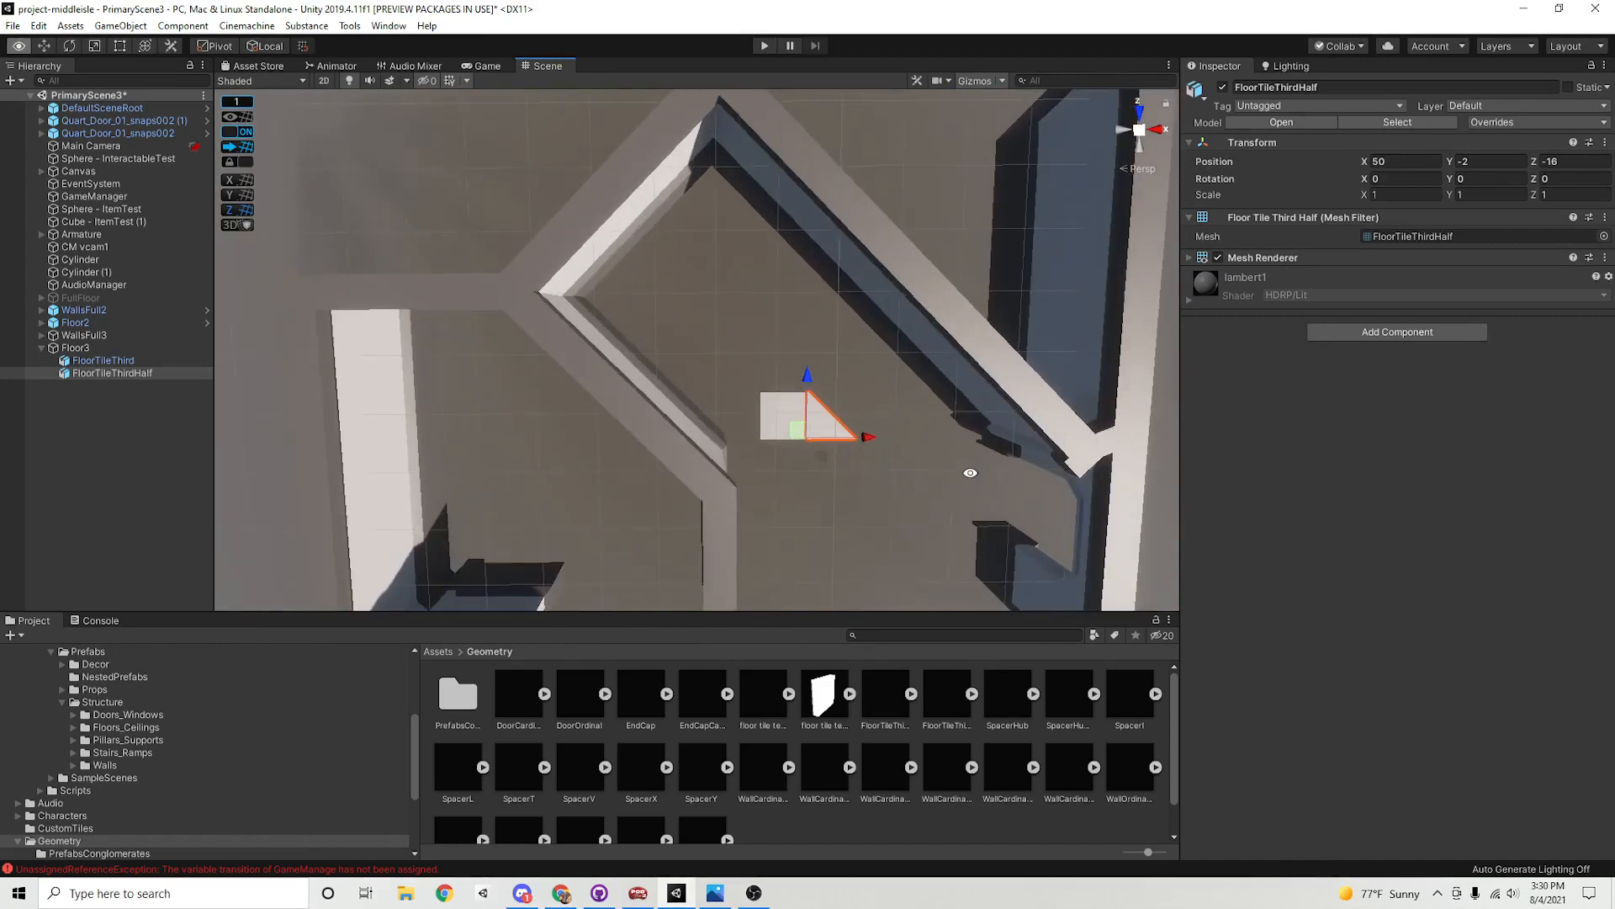
Move the half tile into the neighbouring room against the diagonal wall's upper end at X 45, Z -14
alt+middle_drag(827, 422, 803, 427)
alt+drag(810, 450, 589, 430)
middle_drag(589, 429, 830, 426)
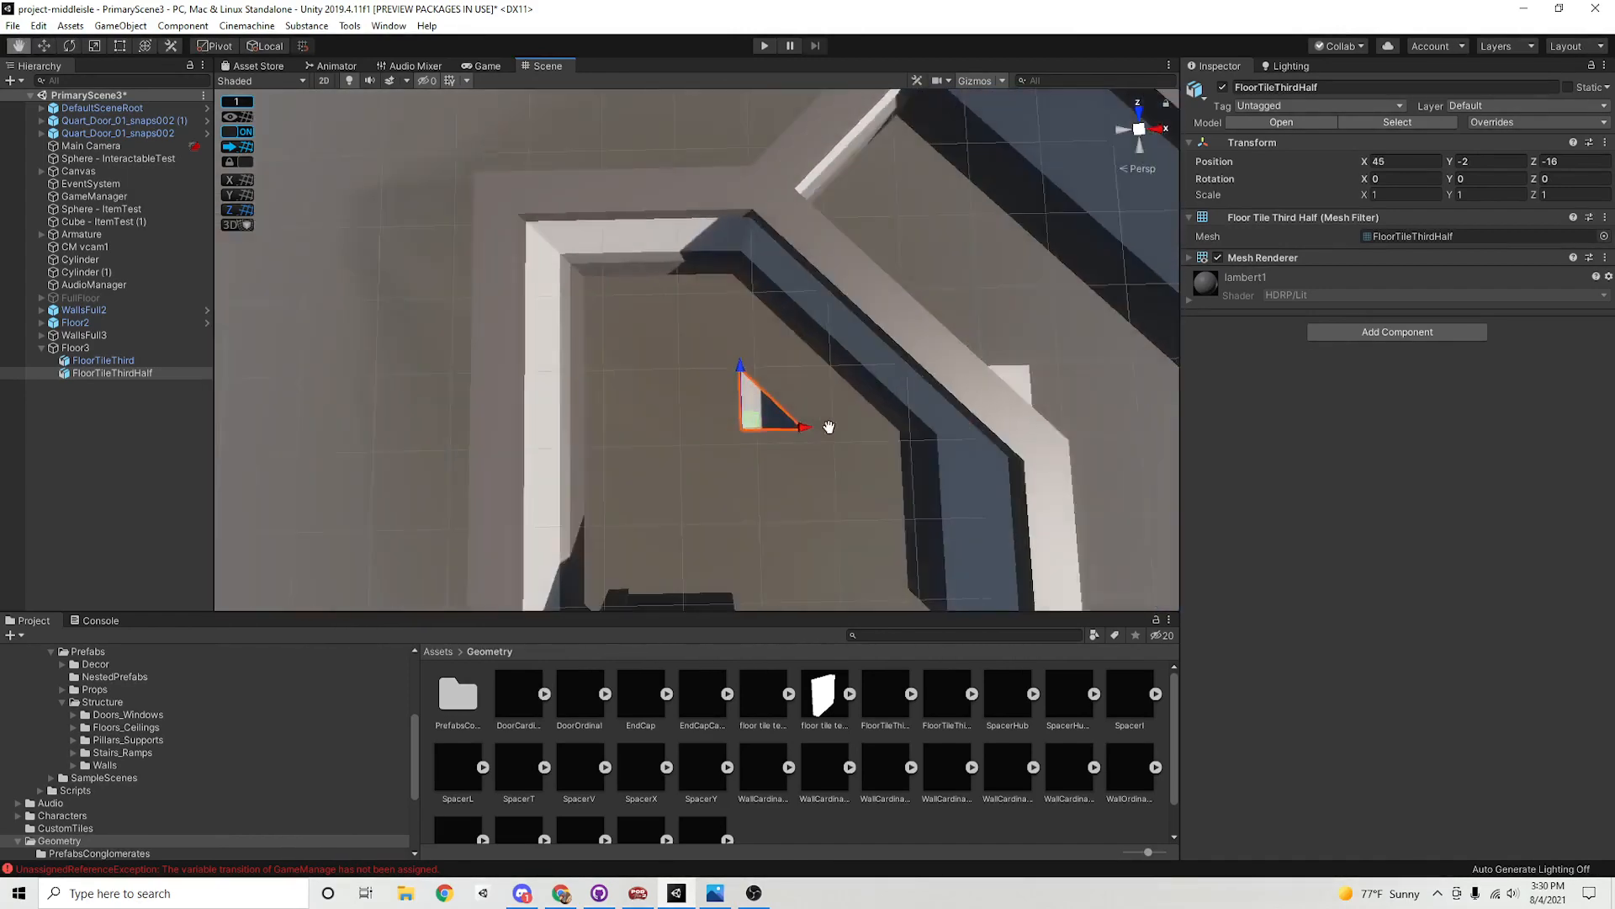
mouse_move(830, 426)
alt+mouse_down()
mouse_move(822, 314)
mouse_move(808, 446)
alt+mouse_up()
drag(766, 365, 732, 472)
alt+right_drag(732, 472, 775, 488)
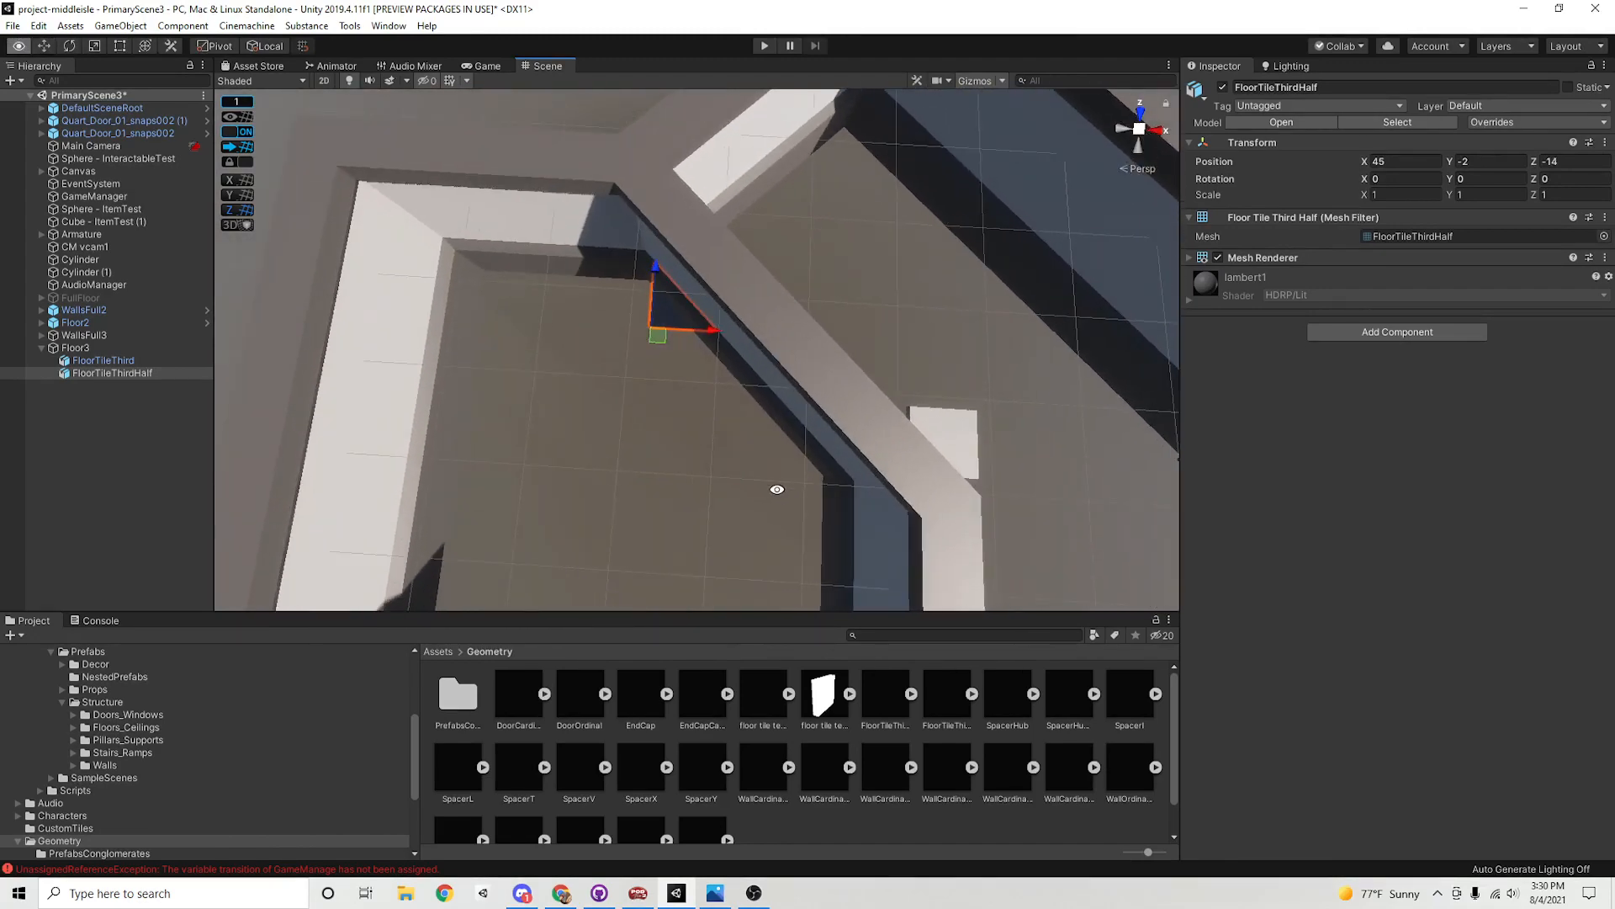
mouse_move(775, 489)
alt+mouse_down()
mouse_move(802, 386)
mouse_move(789, 508)
mouse_move(764, 444)
mouse_move(738, 462)
mouse_move(749, 440)
mouse_move(754, 507)
alt+mouse_up()
Duplicate the half tile twice along the diagonal wall, at X 46, Z -15 and X 47, Z -16
key(ctrl+d)
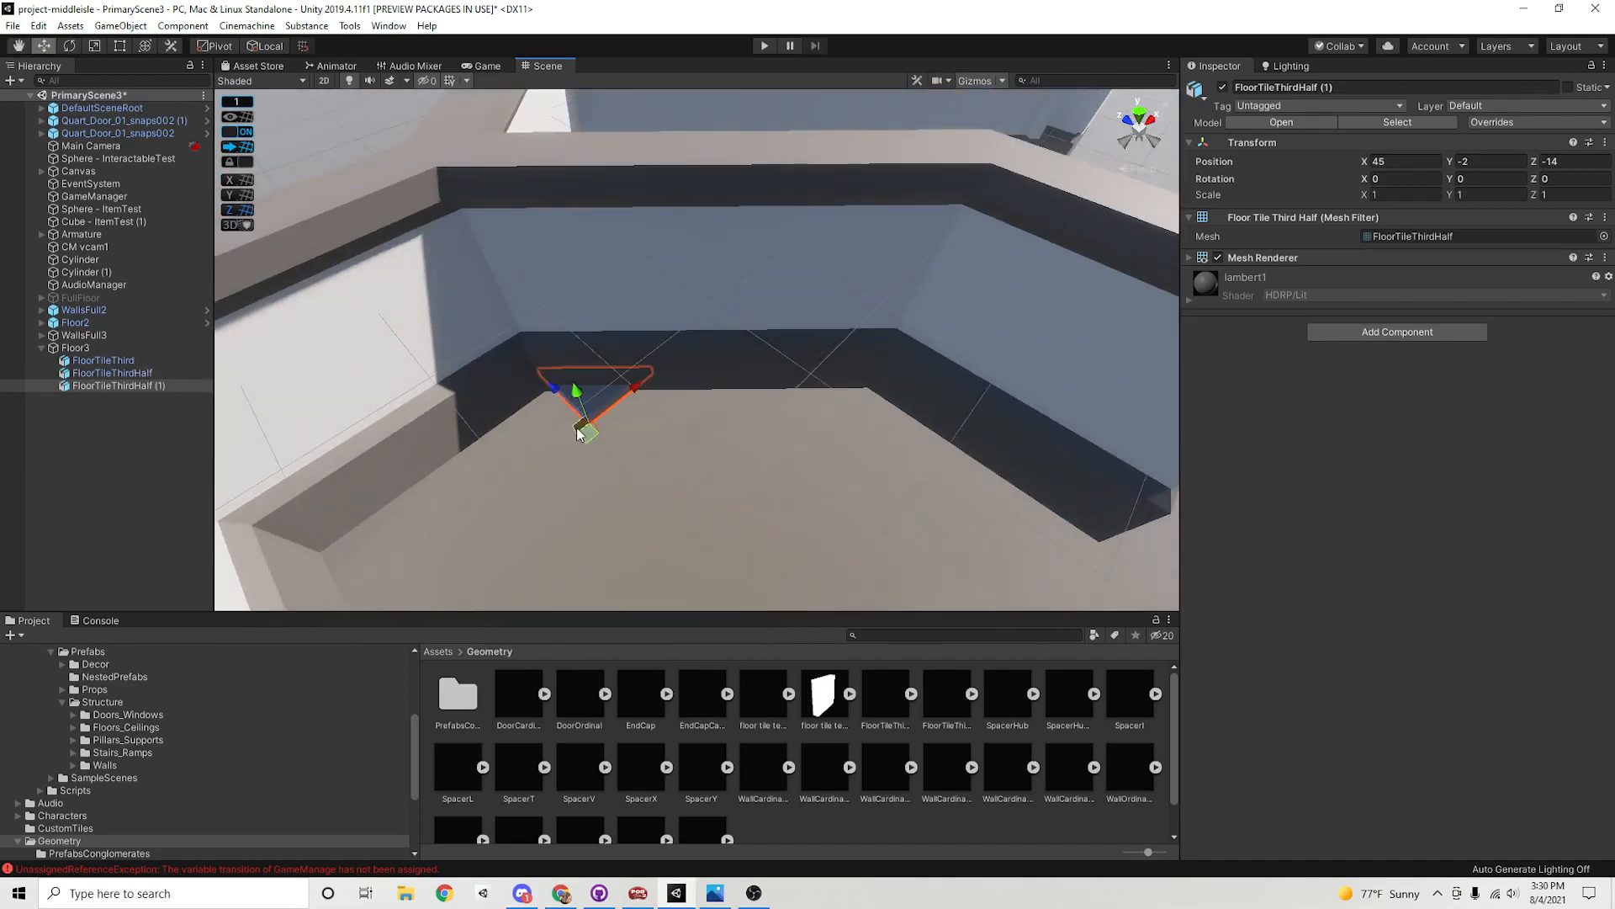
drag(586, 434, 723, 488)
key(ctrl+d)
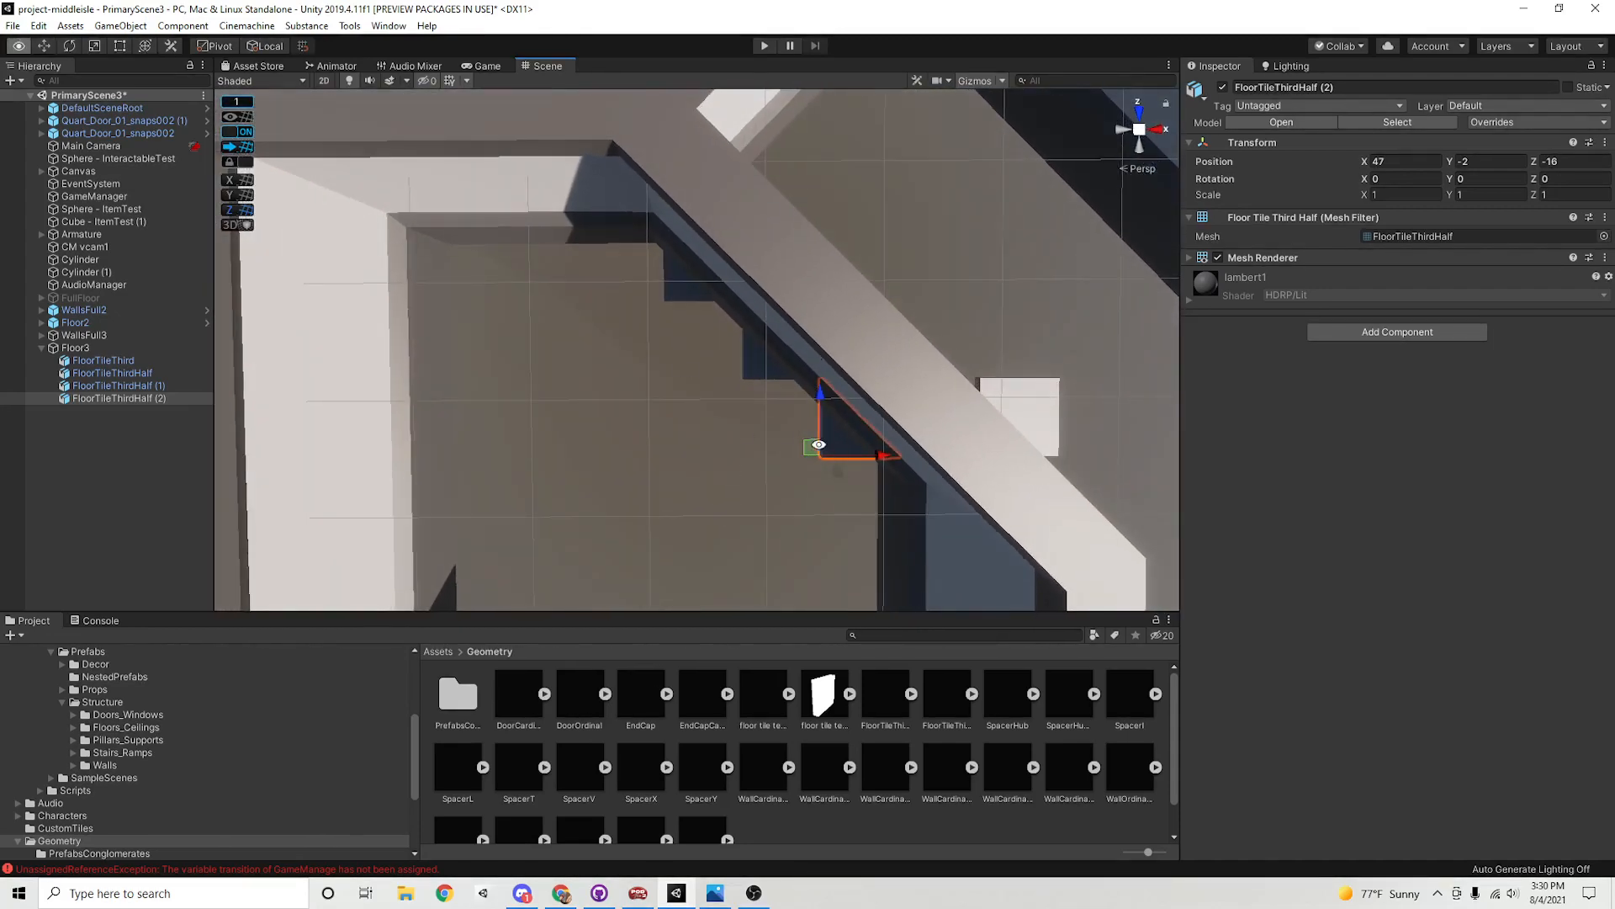
alt+drag(819, 444, 732, 494)
Fill the corner behind the half tiles with FloorTileThird and its duplicates, and set a spare copy at X 42, Z -15
click(1000, 450)
key(ctrl+d)
key(ctrl+d)
drag(675, 435, 491, 413)
key(ctrl+d)
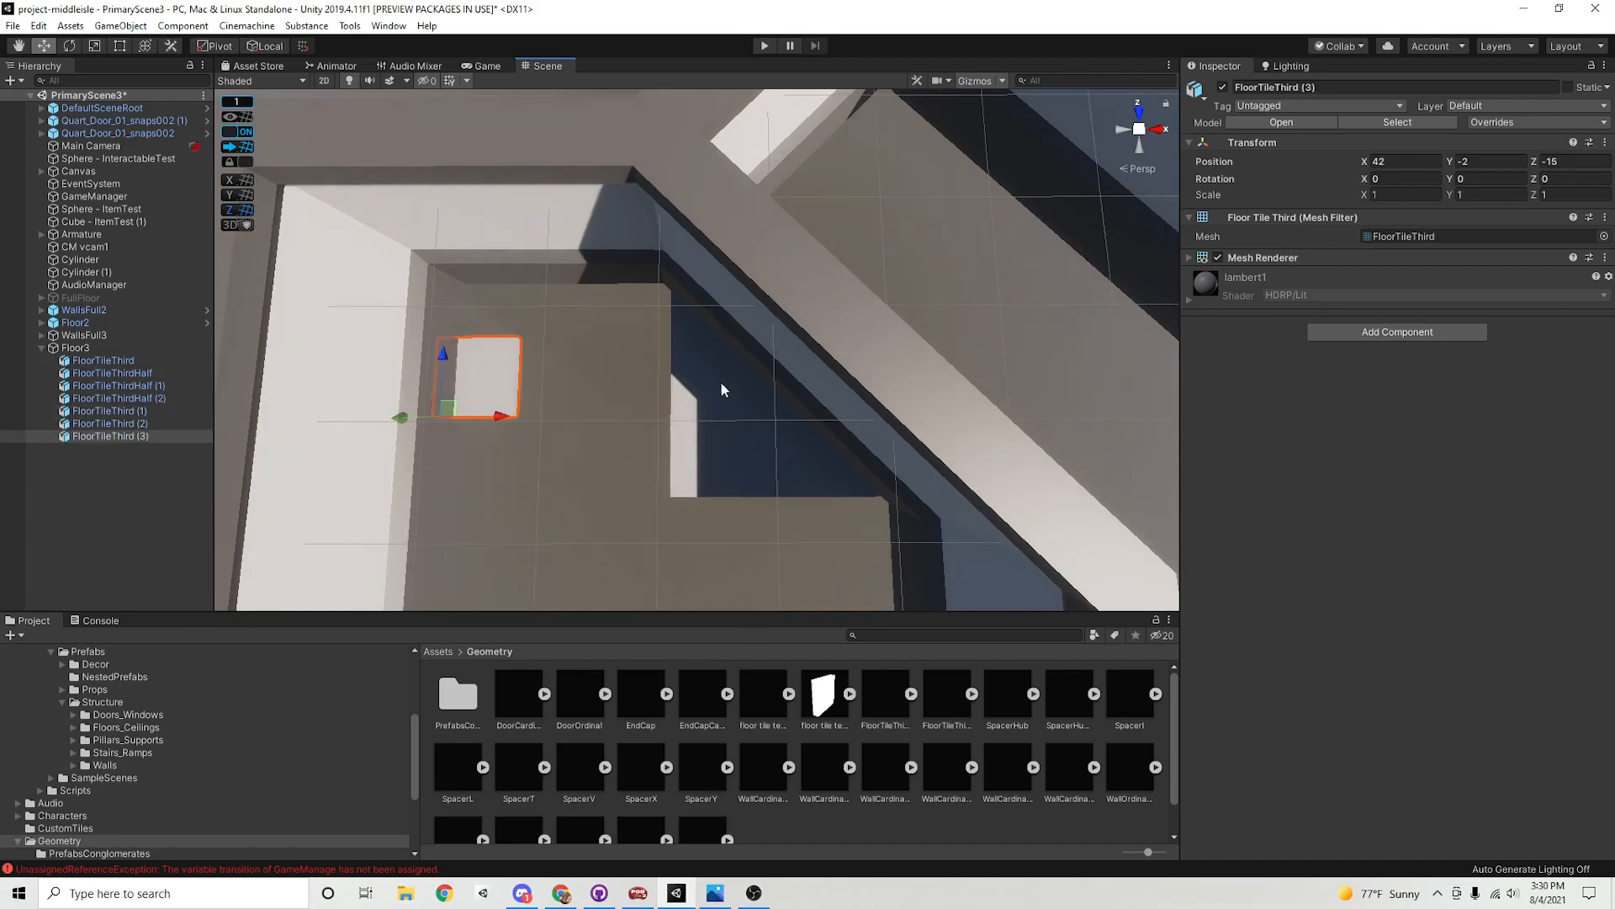
Parent the other two half tiles and the three adjoining square tiles under FloorTileThirdHalf (1), leaving out the spare square tile
double_click(117, 385)
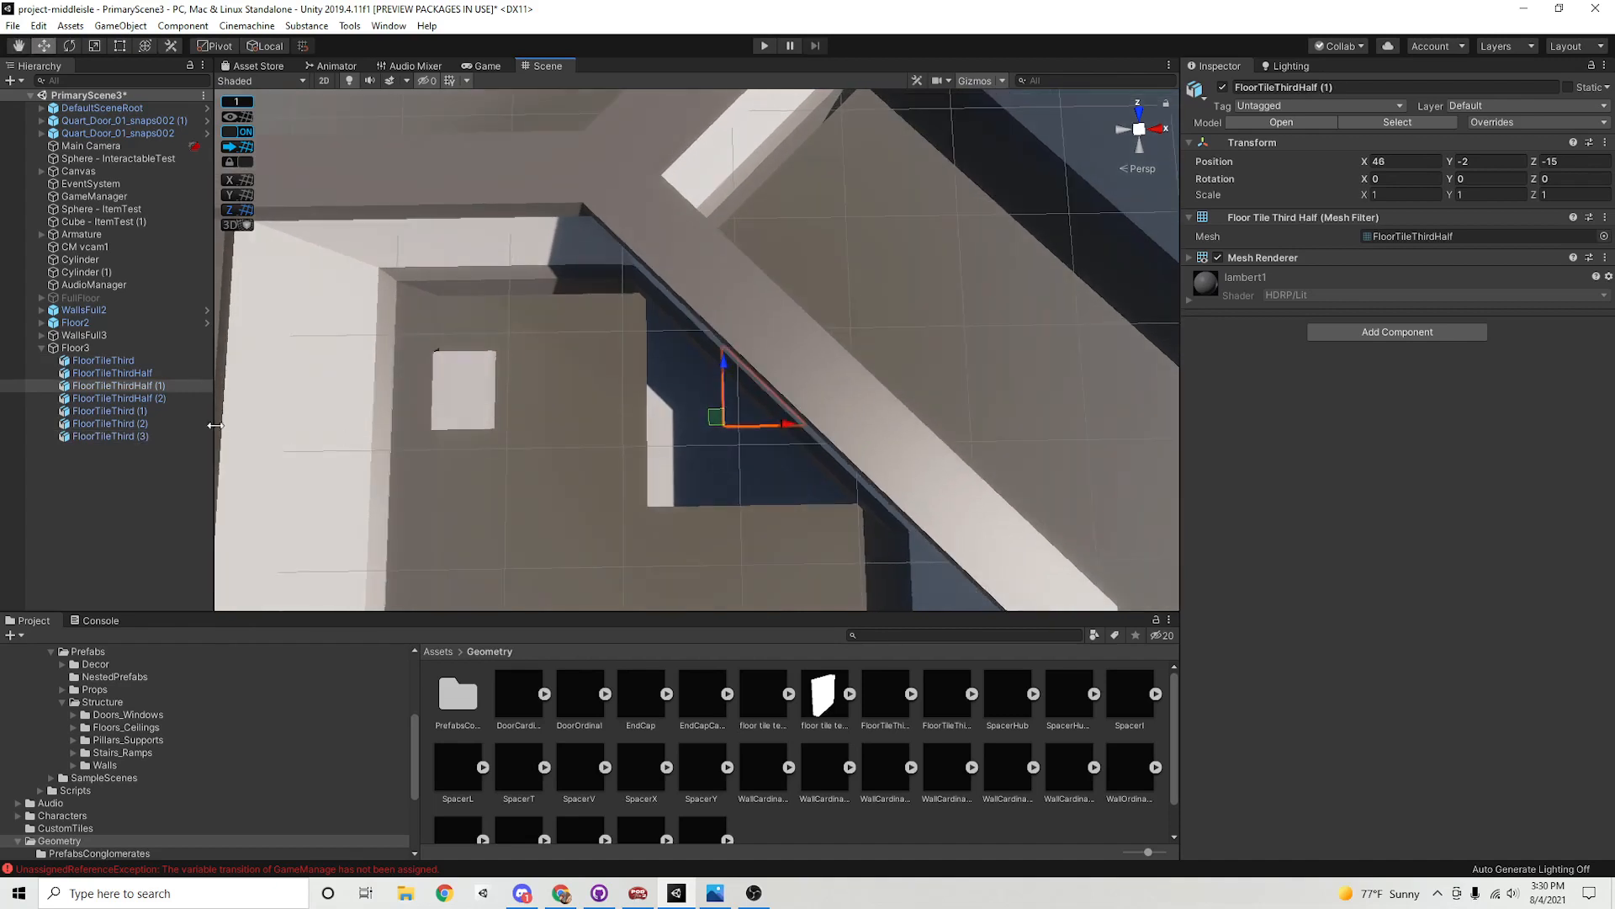
click(139, 361)
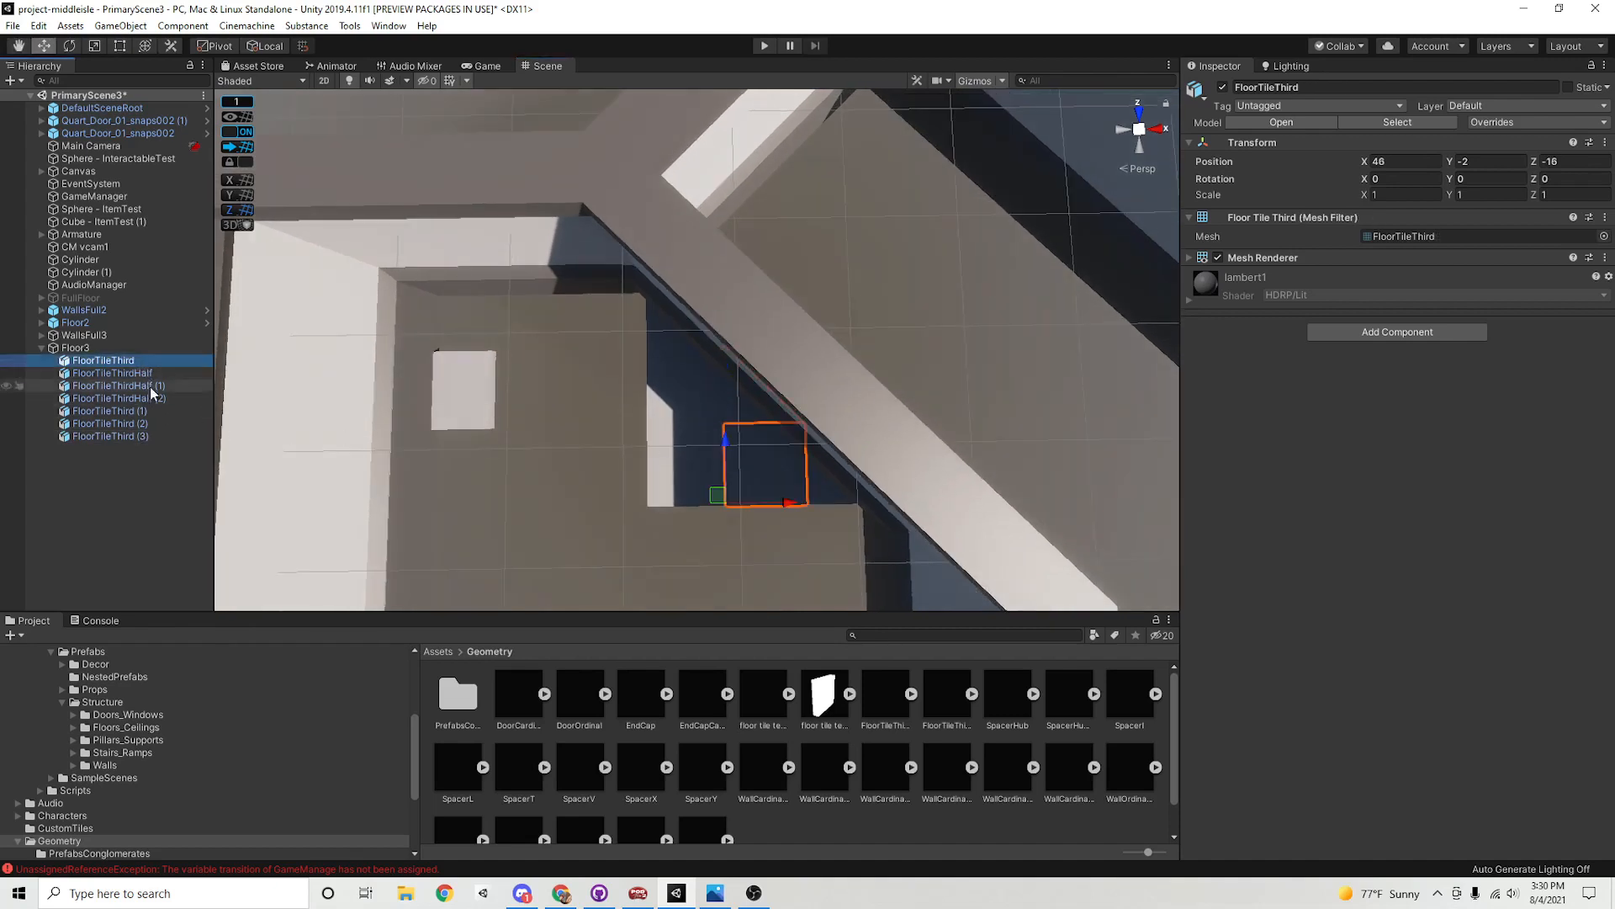
click(156, 451)
click(154, 434)
click(153, 422)
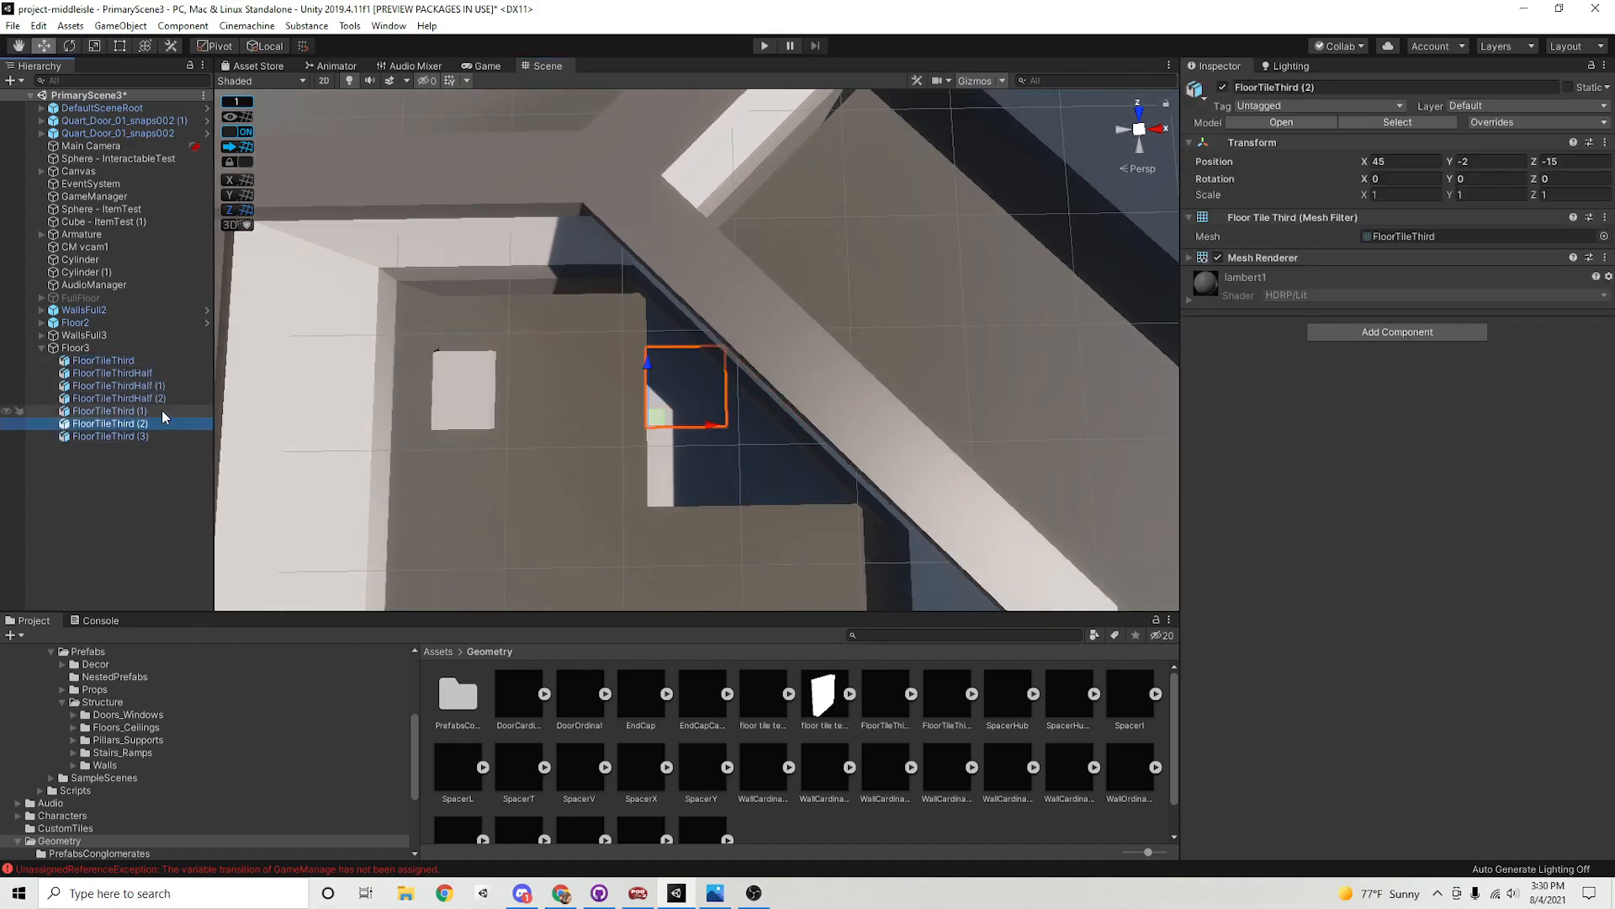
click(140, 361)
mouse_move(141, 361)
mouse_down()
mouse_move(144, 390)
mouse_move(149, 363)
mouse_move(183, 367)
mouse_move(158, 365)
mouse_up()
click(144, 363)
click(150, 372)
shift+click(154, 421)
click(158, 364)
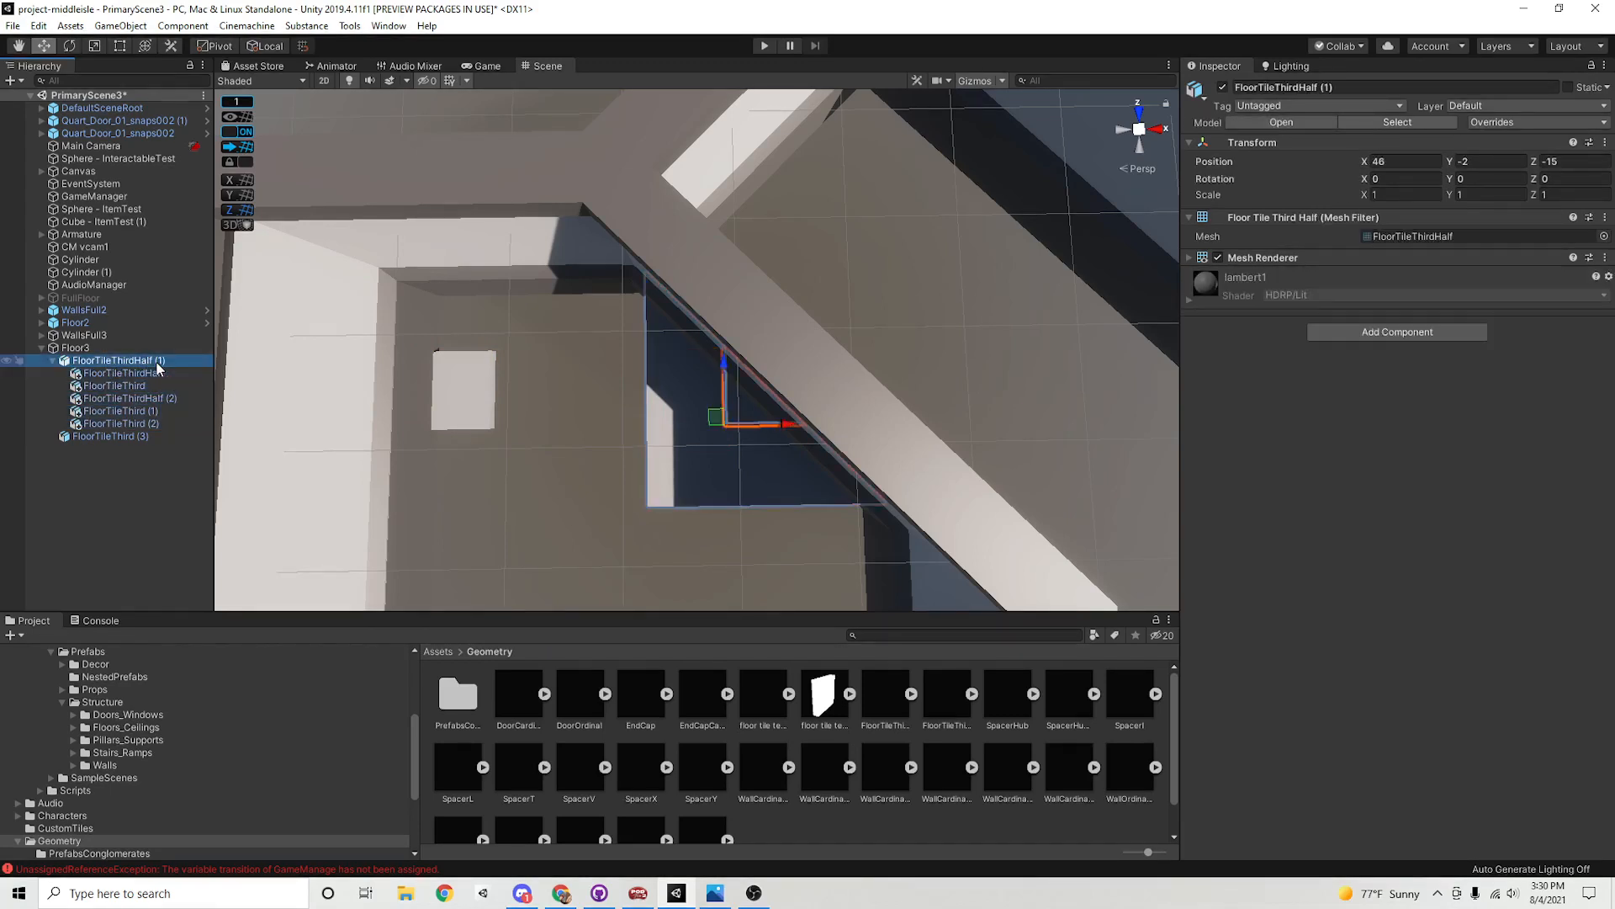
Duplicate the triangular tile group and move the copy into the diamond-shaped room's upper corner at X 49, Z -12
scroll(829, 507, down, 8)
middle_drag(762, 504, 786, 411)
scroll(757, 399, down, 8)
scroll(800, 436, up, 5)
mouse_move(786, 411)
alt+mouse_down()
mouse_move(765, 414)
mouse_move(822, 415)
mouse_move(779, 411)
alt+mouse_up()
key(ctrl+d)
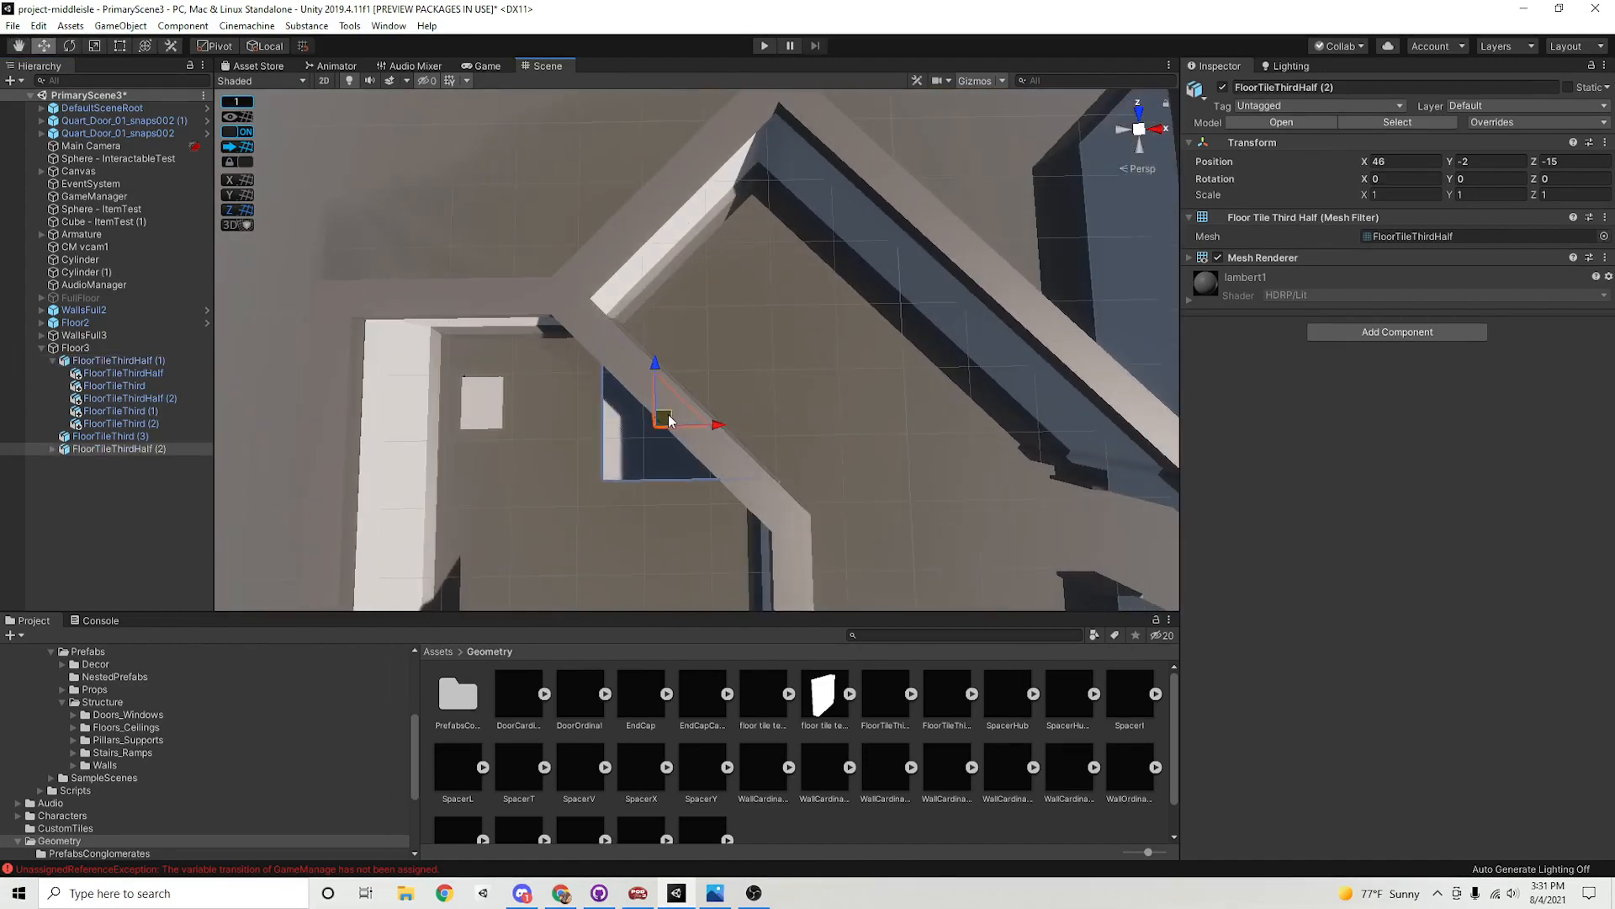
drag(668, 418, 803, 404)
Duplicate the tile group again, rotate the copy 180 degrees about Y and place it at X 47, Z -14
key(ctrl+d)
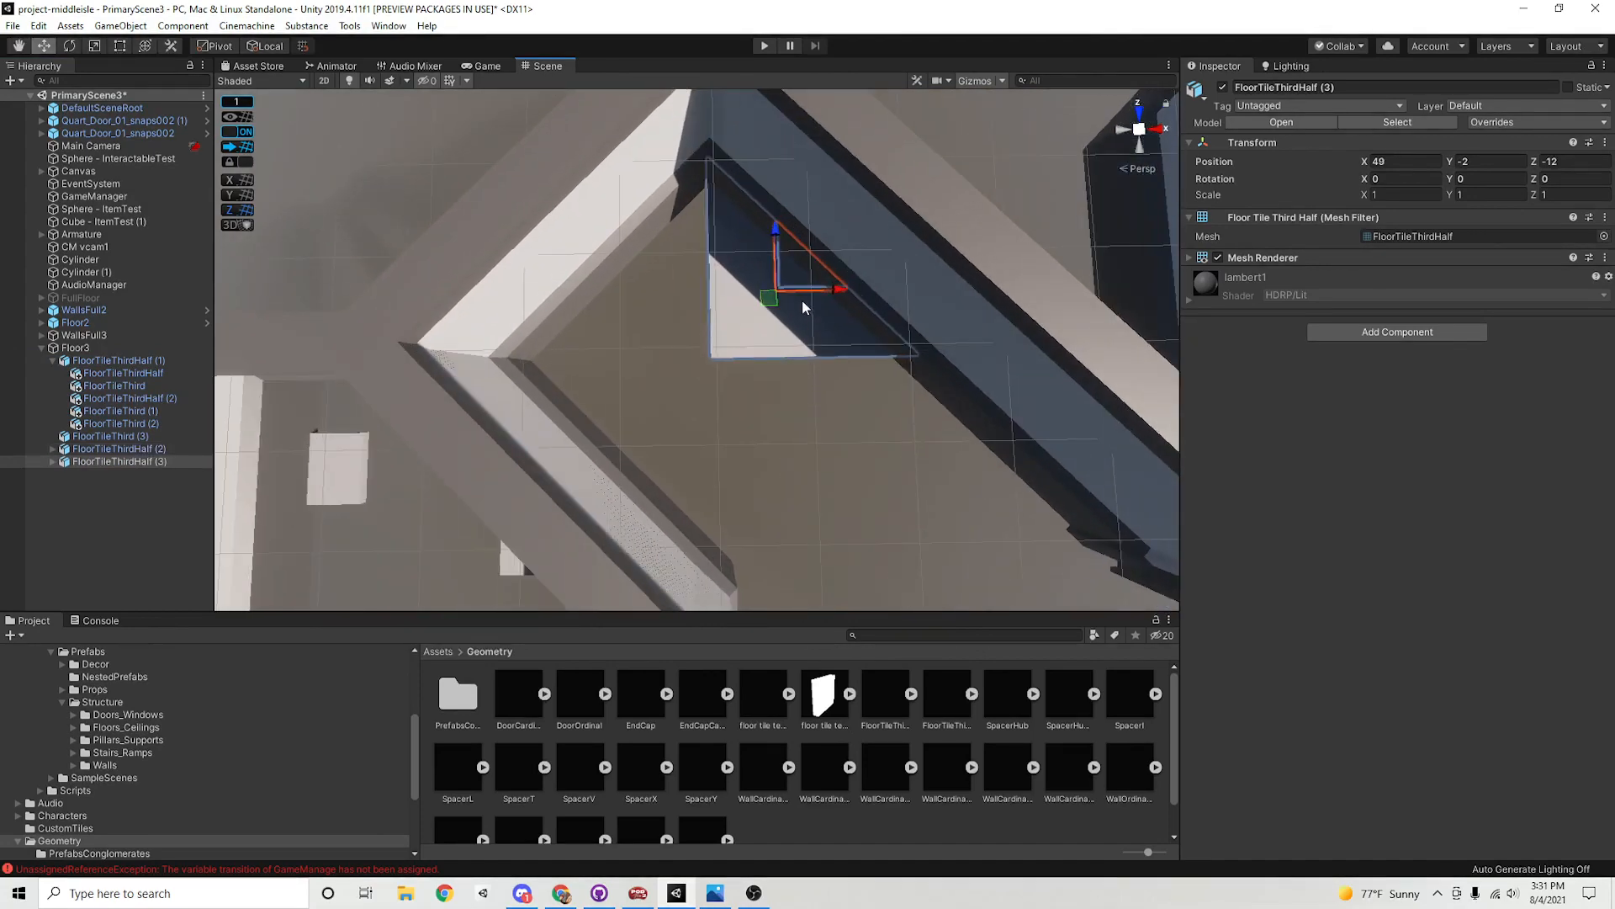
drag(772, 306, 681, 410)
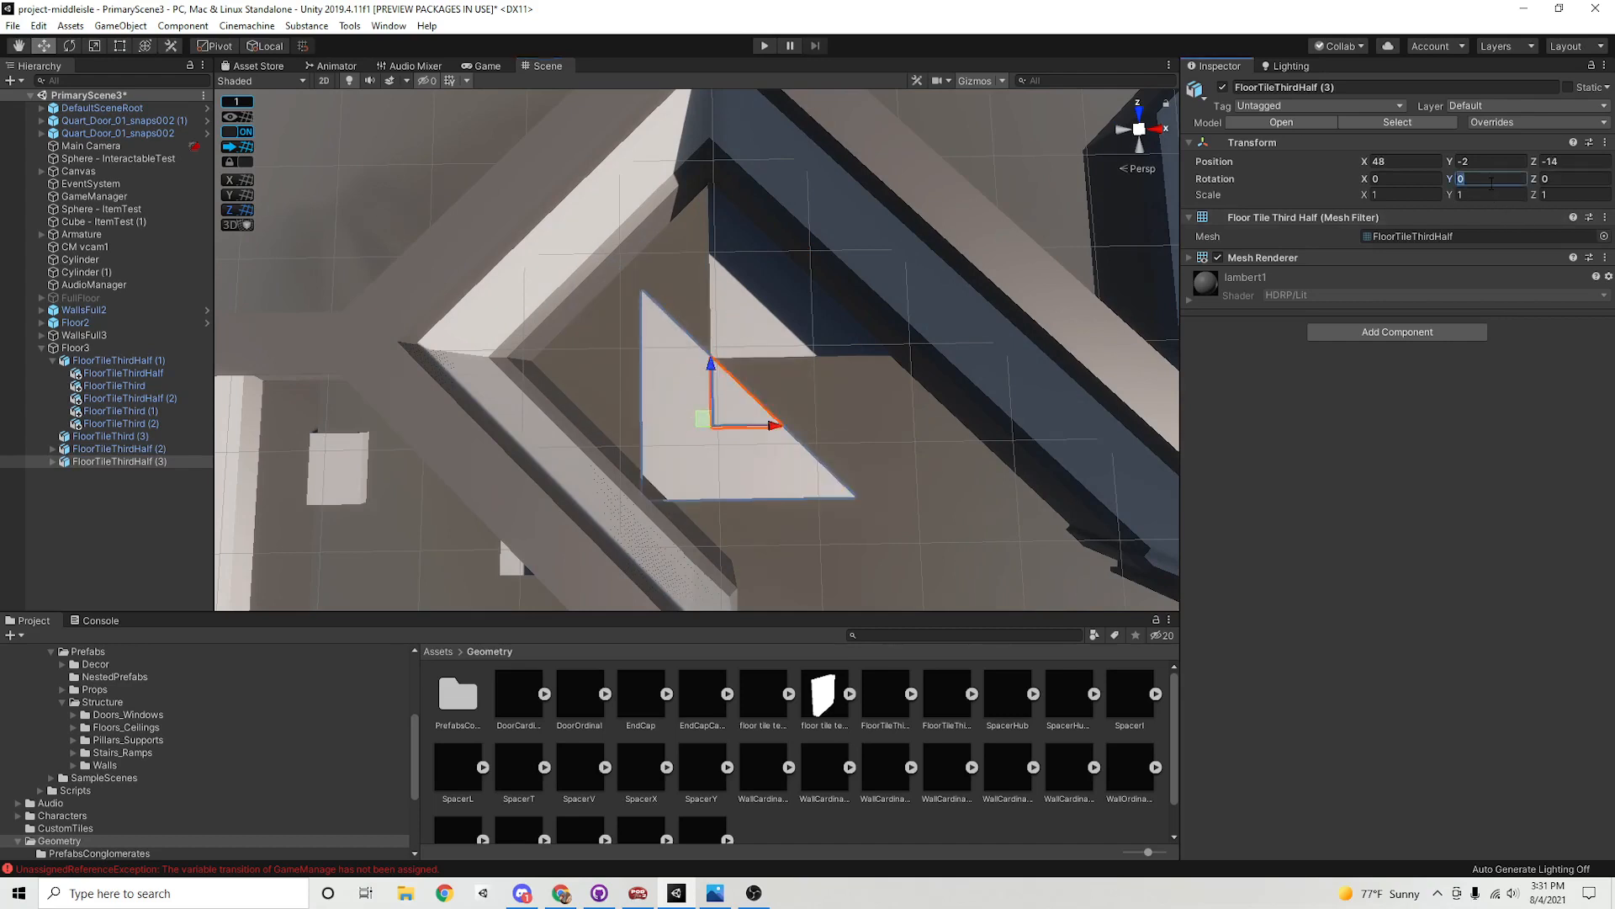
text(180)
drag(705, 417, 641, 422)
Duplicate the triangular tile group, rotate the copy to -90 degrees about Y and place it at X 47, Z -12
middle_drag(718, 386, 803, 404)
key(ctrl+d)
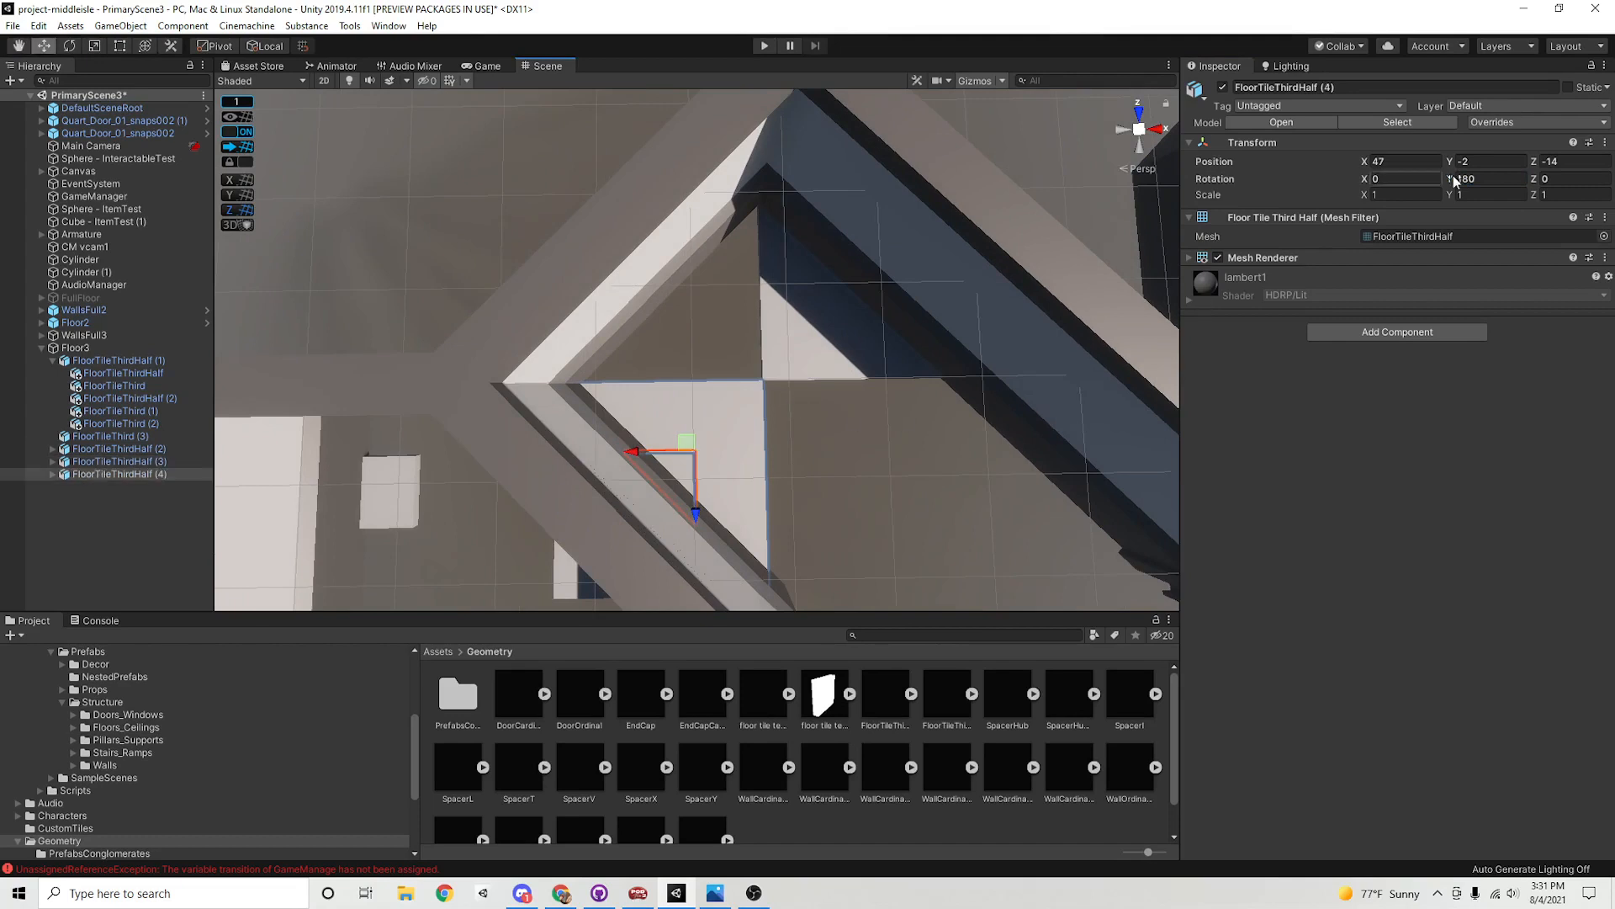
text(90)
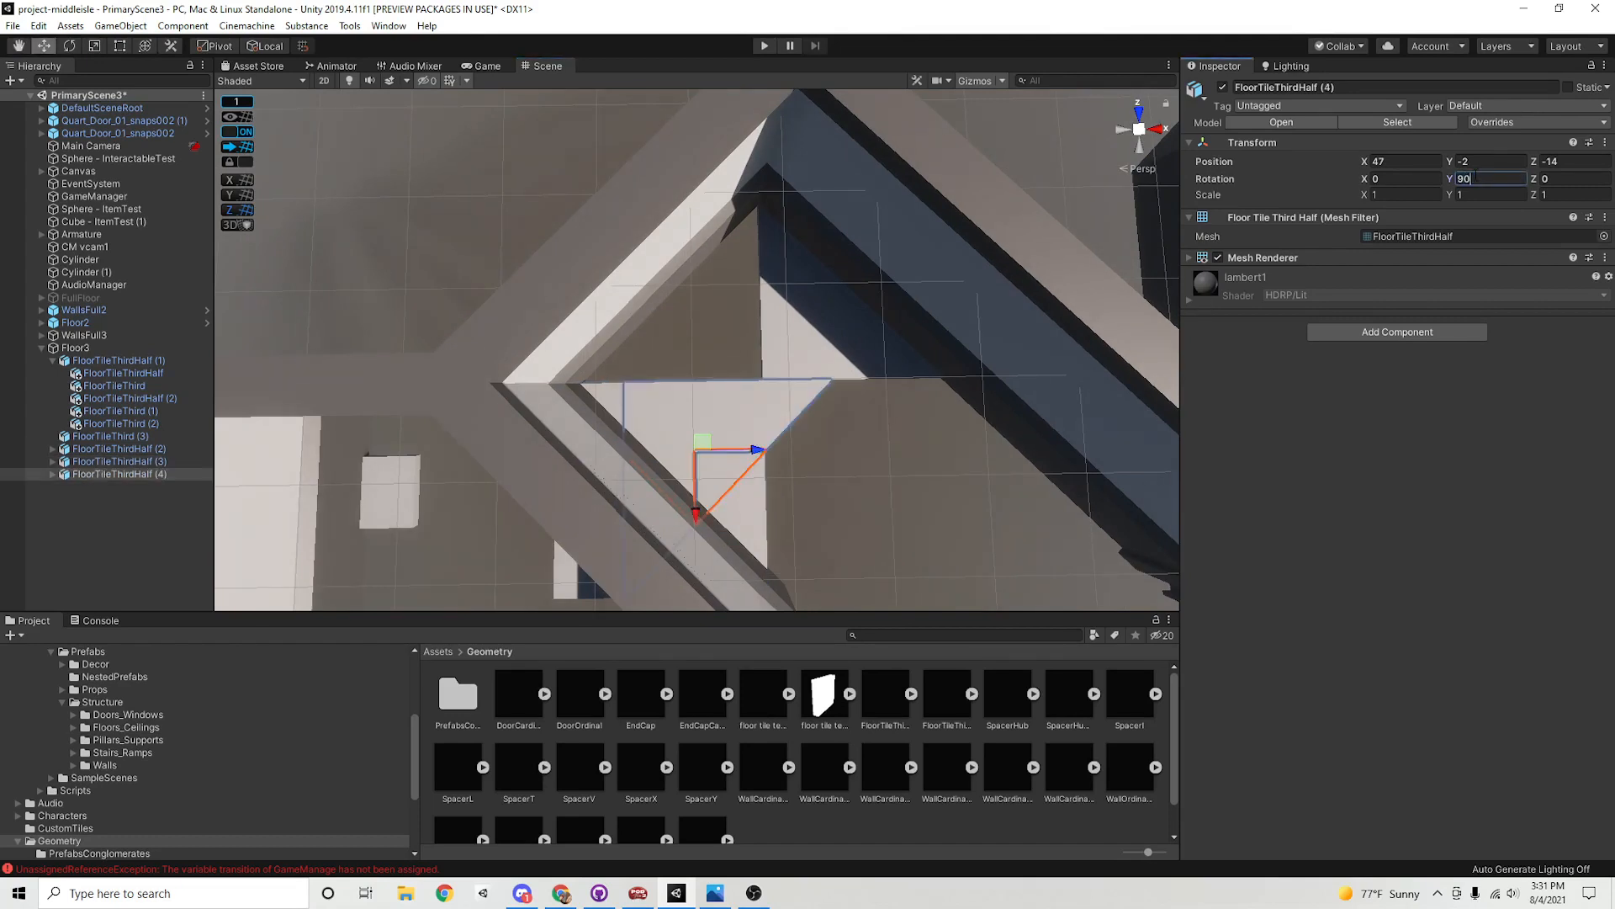
key(BackSpace)
key(BackSpace)
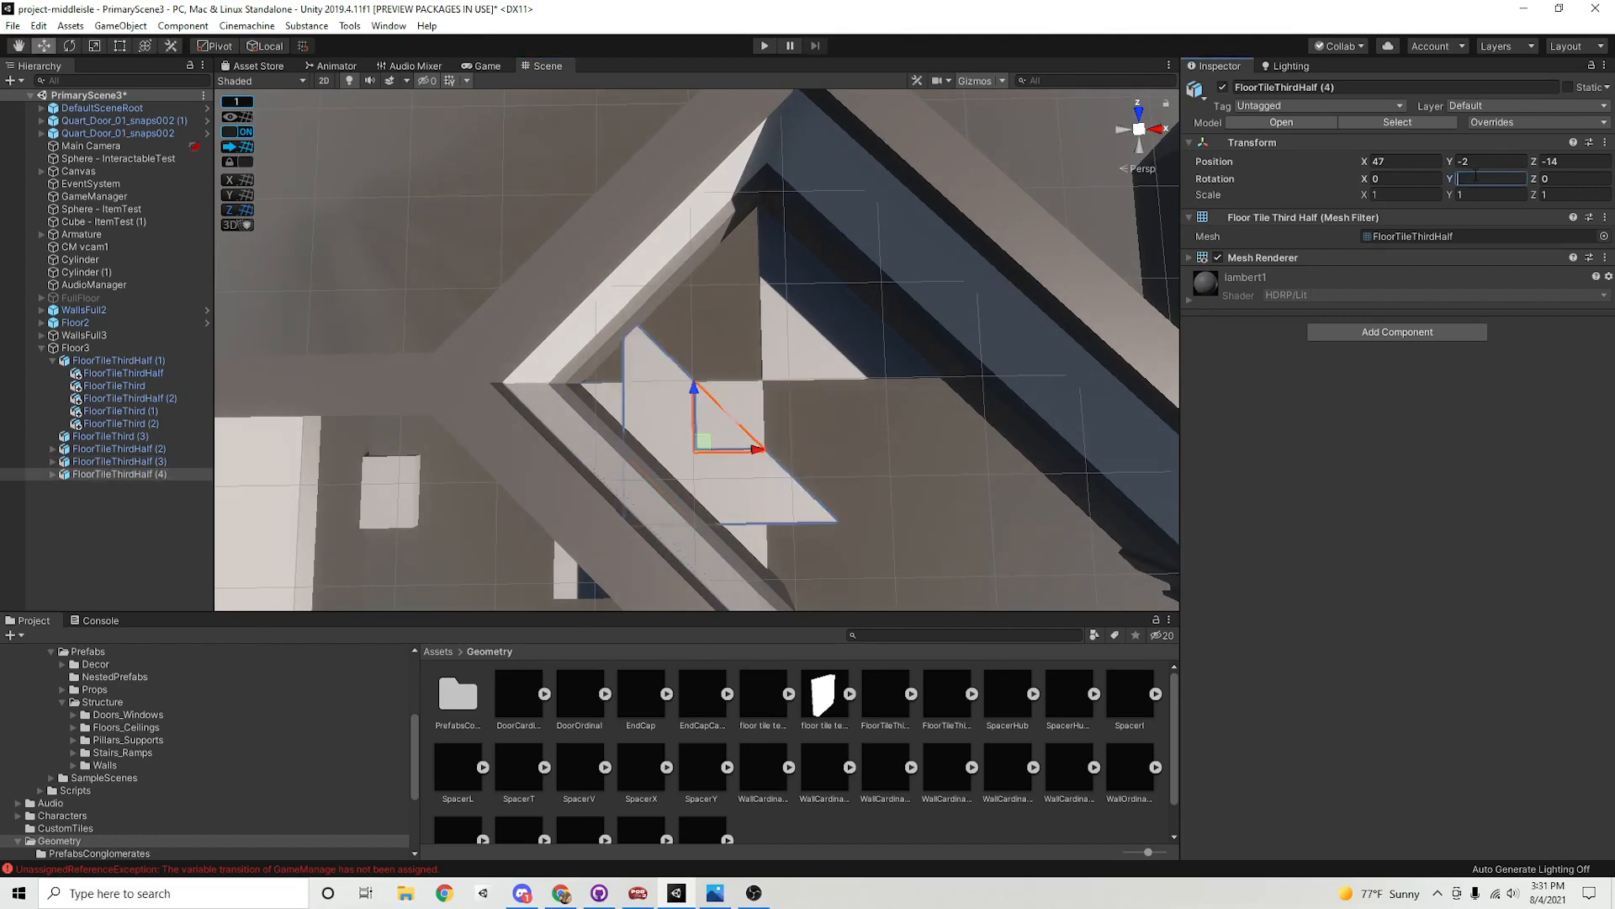
text(-90)
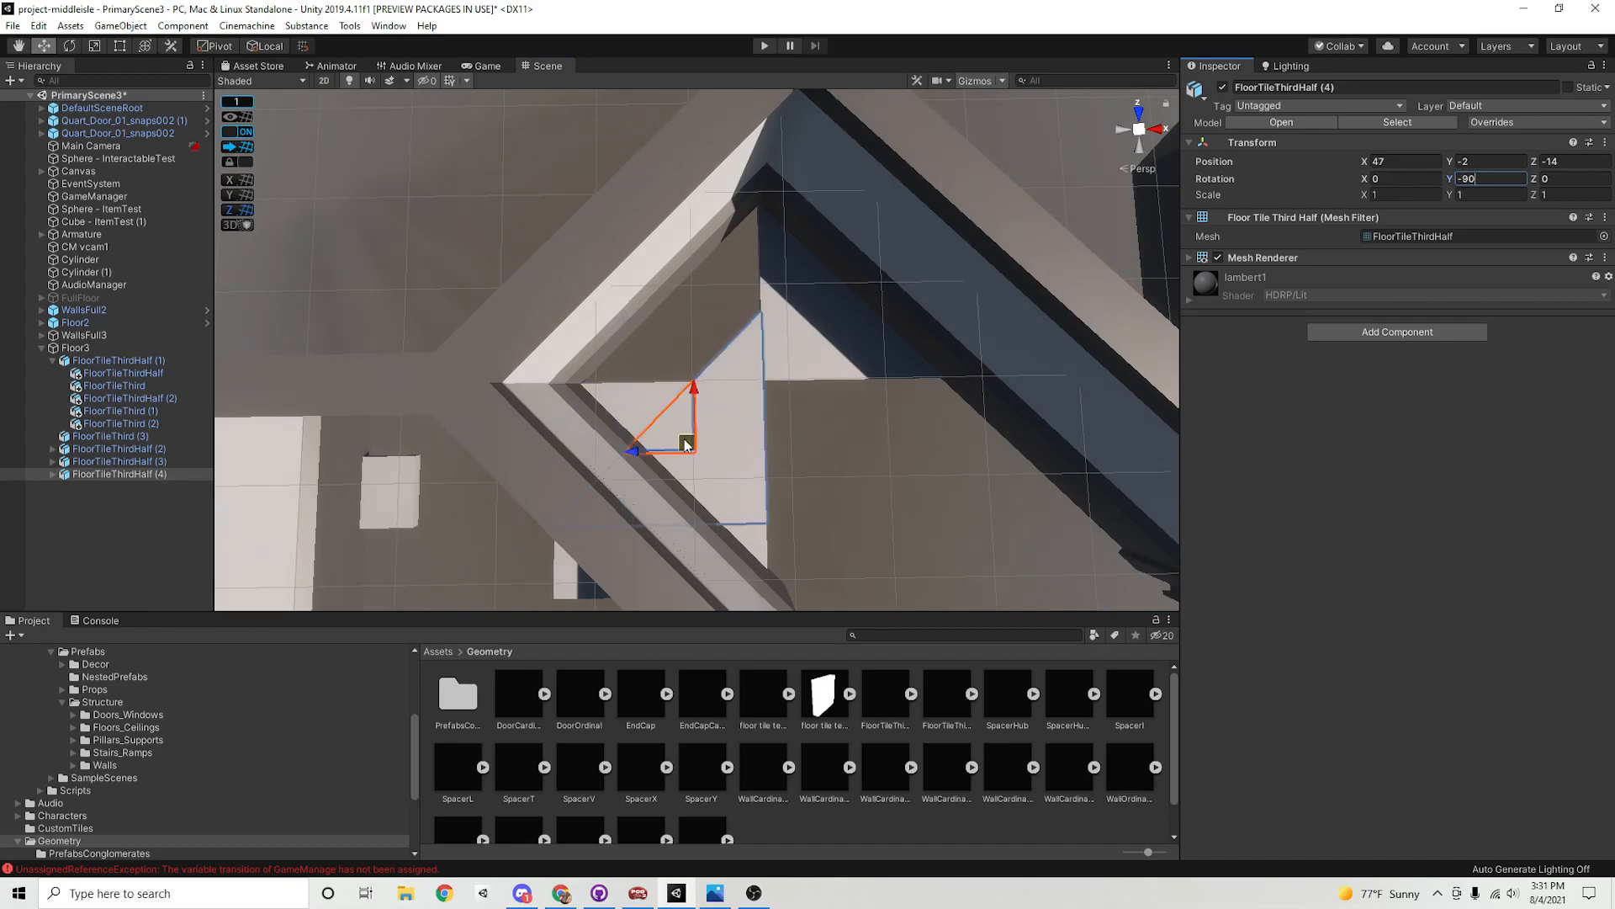
drag(685, 445, 684, 308)
Duplicate the rotated tile group twice along the neighbouring large room's diagonal wall, at X 56, Z -9 and X 59, Z -6
middle_drag(294, 475, 447, 407)
scroll(447, 408, down, 10)
middle_drag(721, 486, 595, 478)
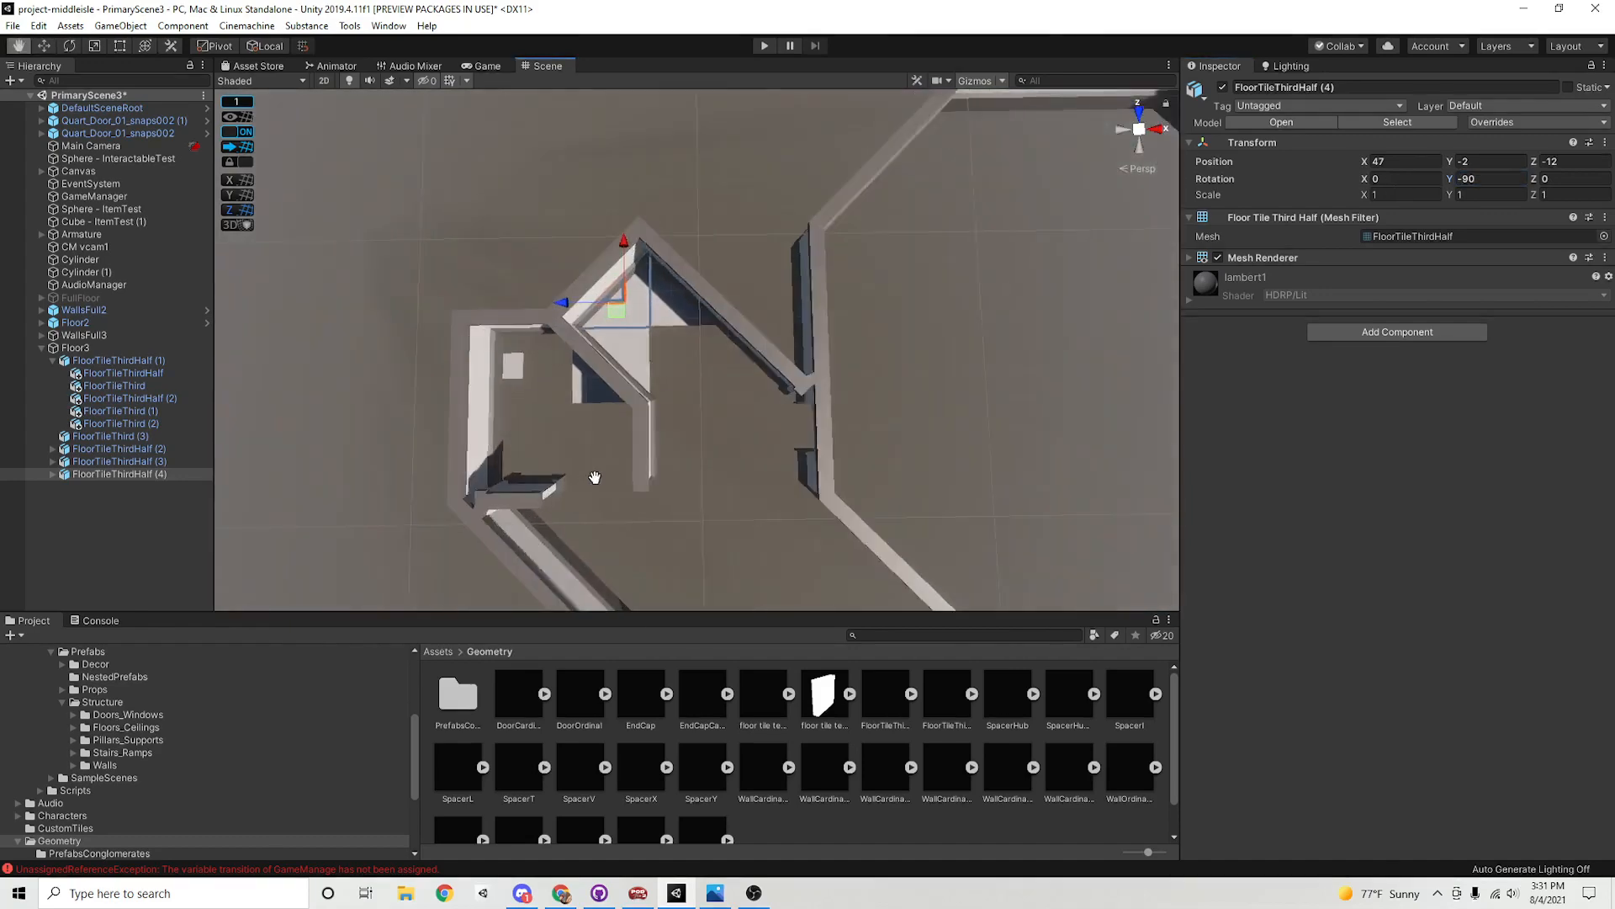
scroll(822, 407, down, 12)
middle_drag(822, 407, 883, 461)
scroll(883, 461, up, 15)
alt+drag(993, 505, 791, 467)
middle_drag(790, 467, 661, 468)
key(ctrl+d)
drag(539, 325, 741, 385)
scroll(902, 465, up, 5)
middle_drag(902, 464, 847, 462)
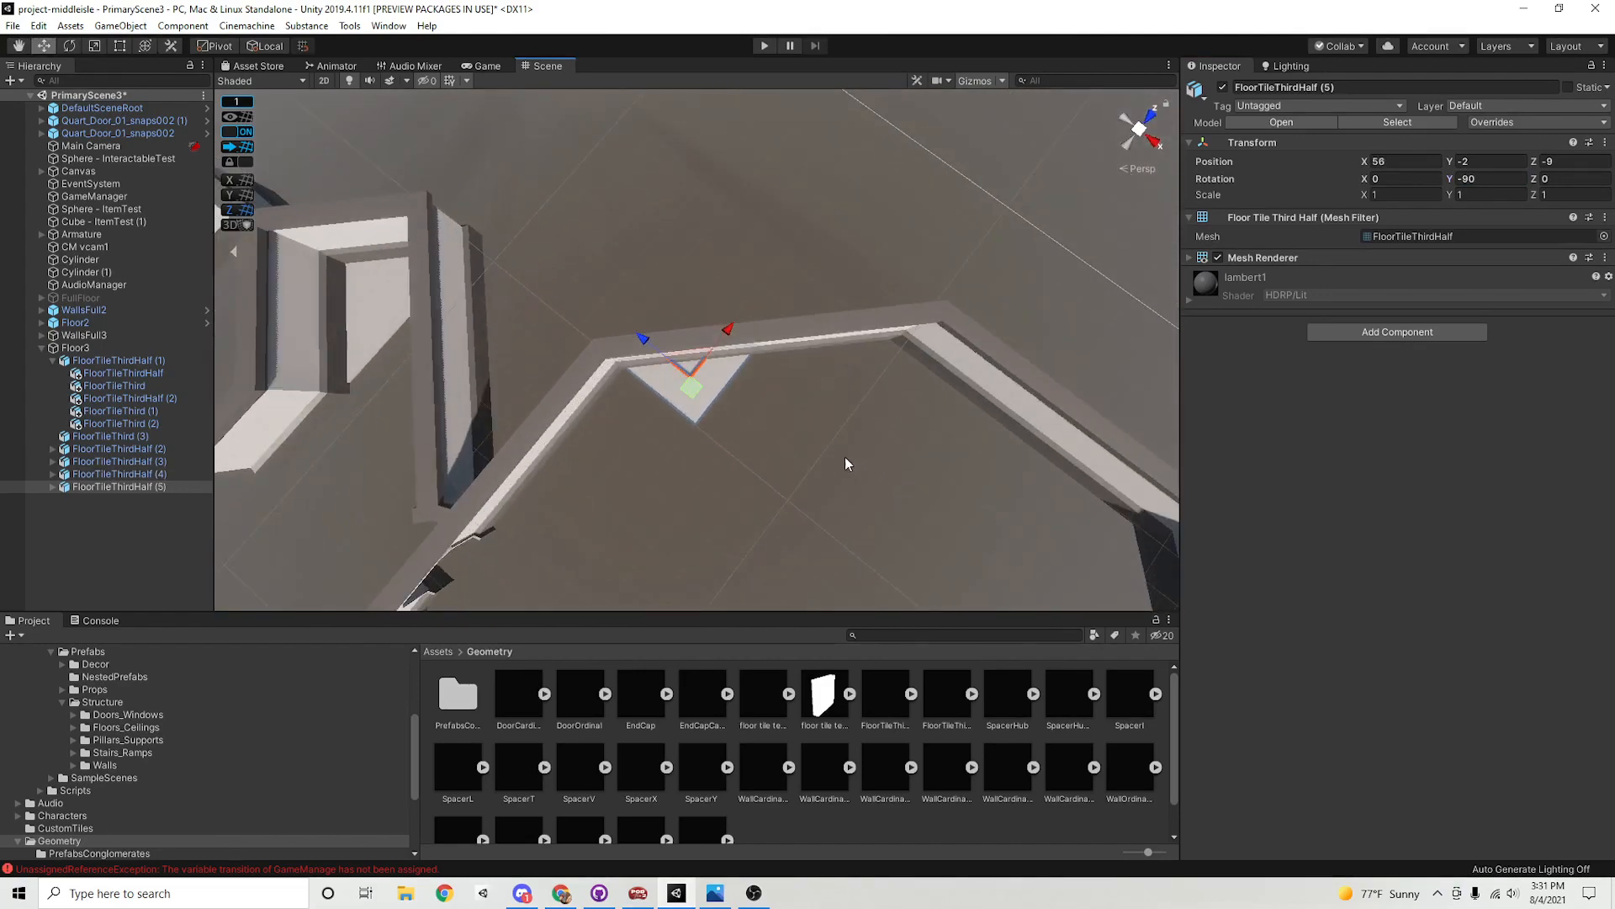
key(ctrl+d)
drag(698, 389, 713, 532)
Select the spare square tile FloorTileThird (3) in the small room and move it above FloorTileThirdHalf (1) within Floor3
middle_drag(713, 531, 912, 433)
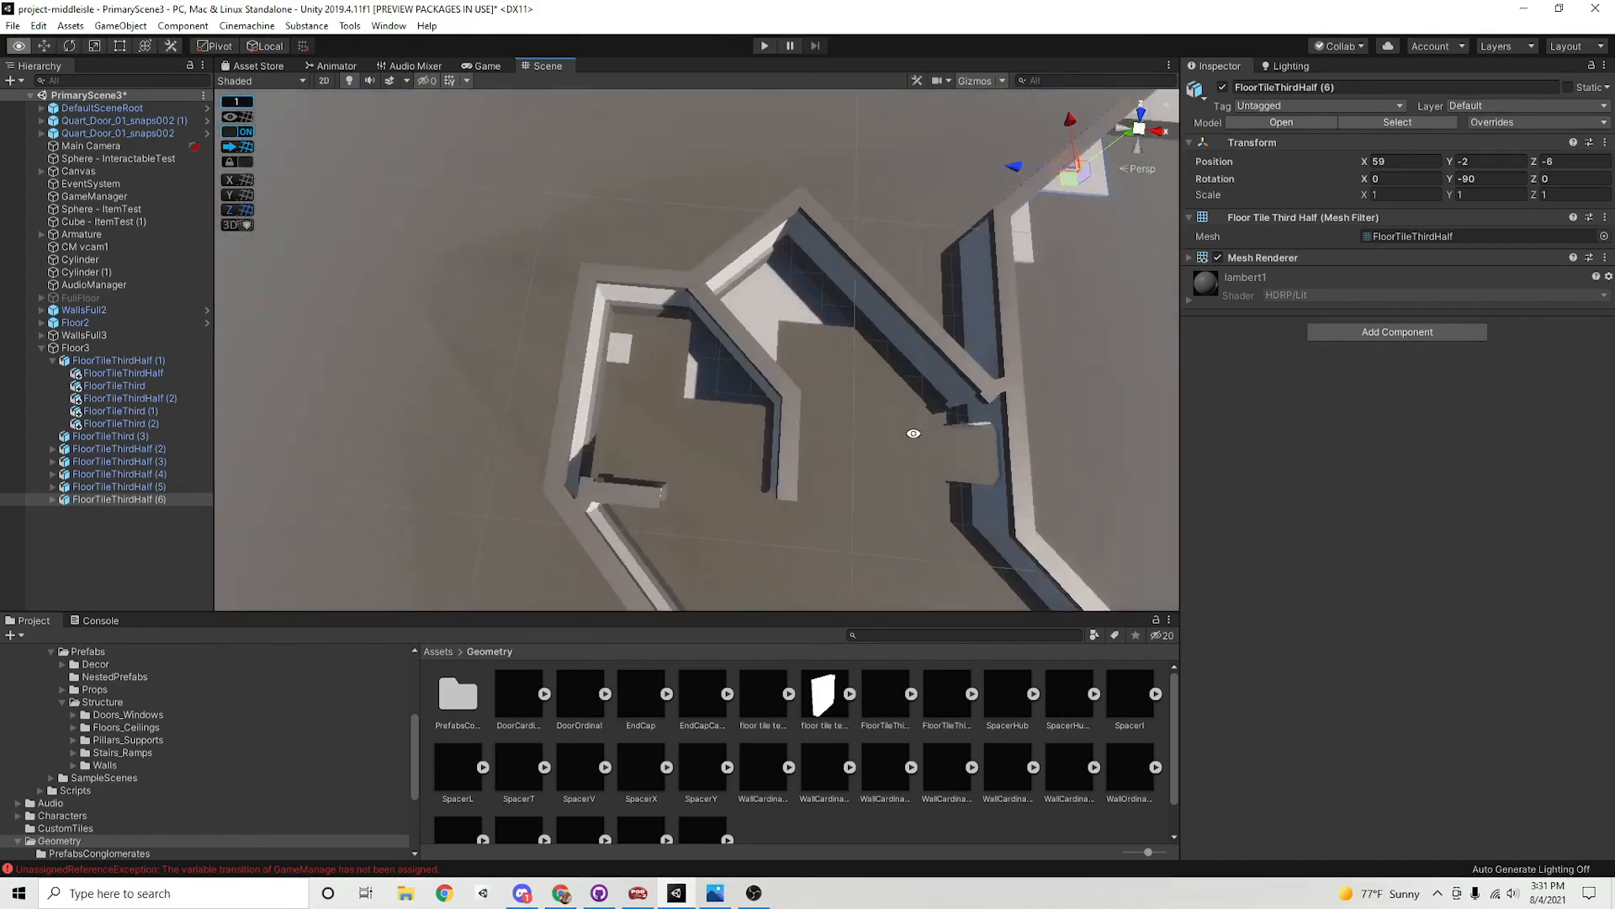
scroll(743, 429, up, 2)
middle_drag(743, 429, 681, 443)
scroll(858, 441, up, 2)
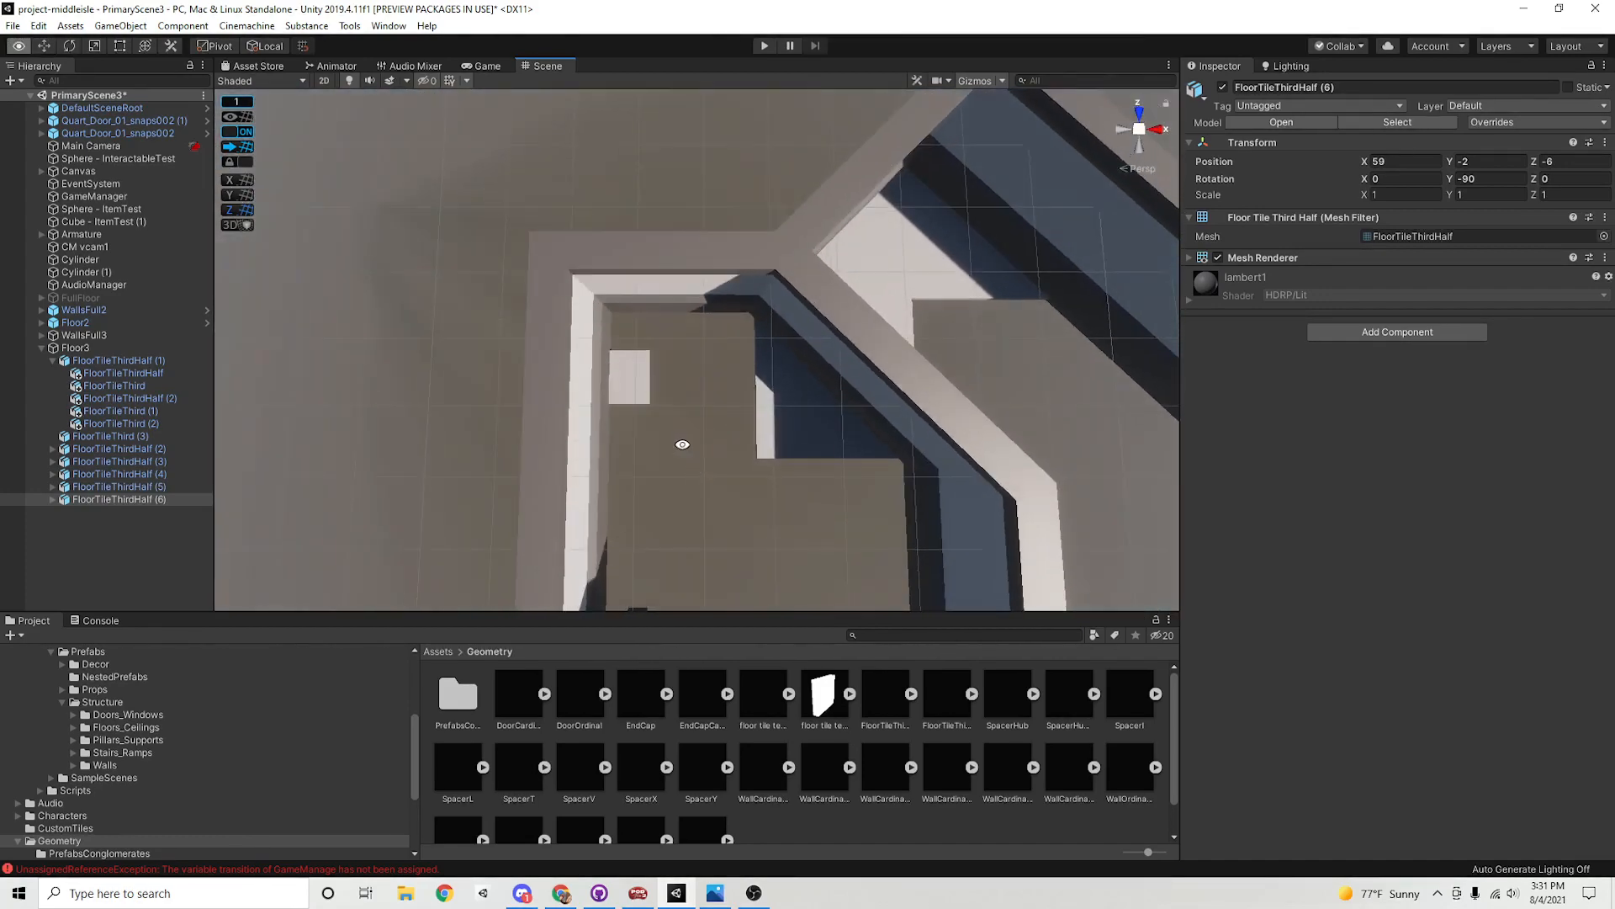
click(633, 377)
alt+drag(678, 431, 680, 393)
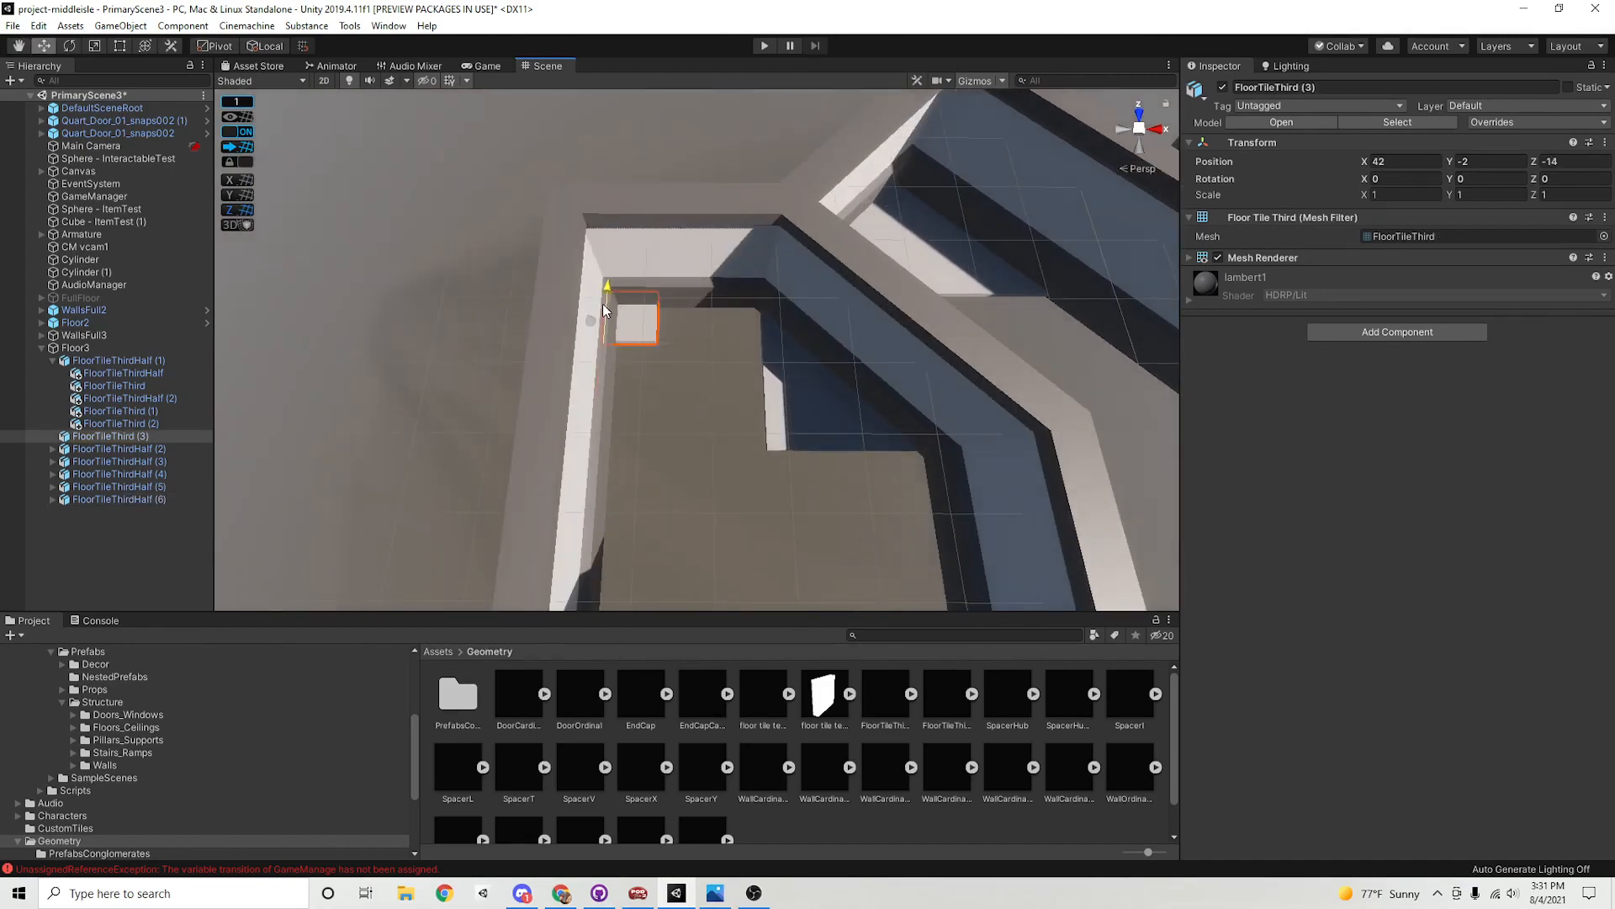
alt+drag(604, 311, 653, 451)
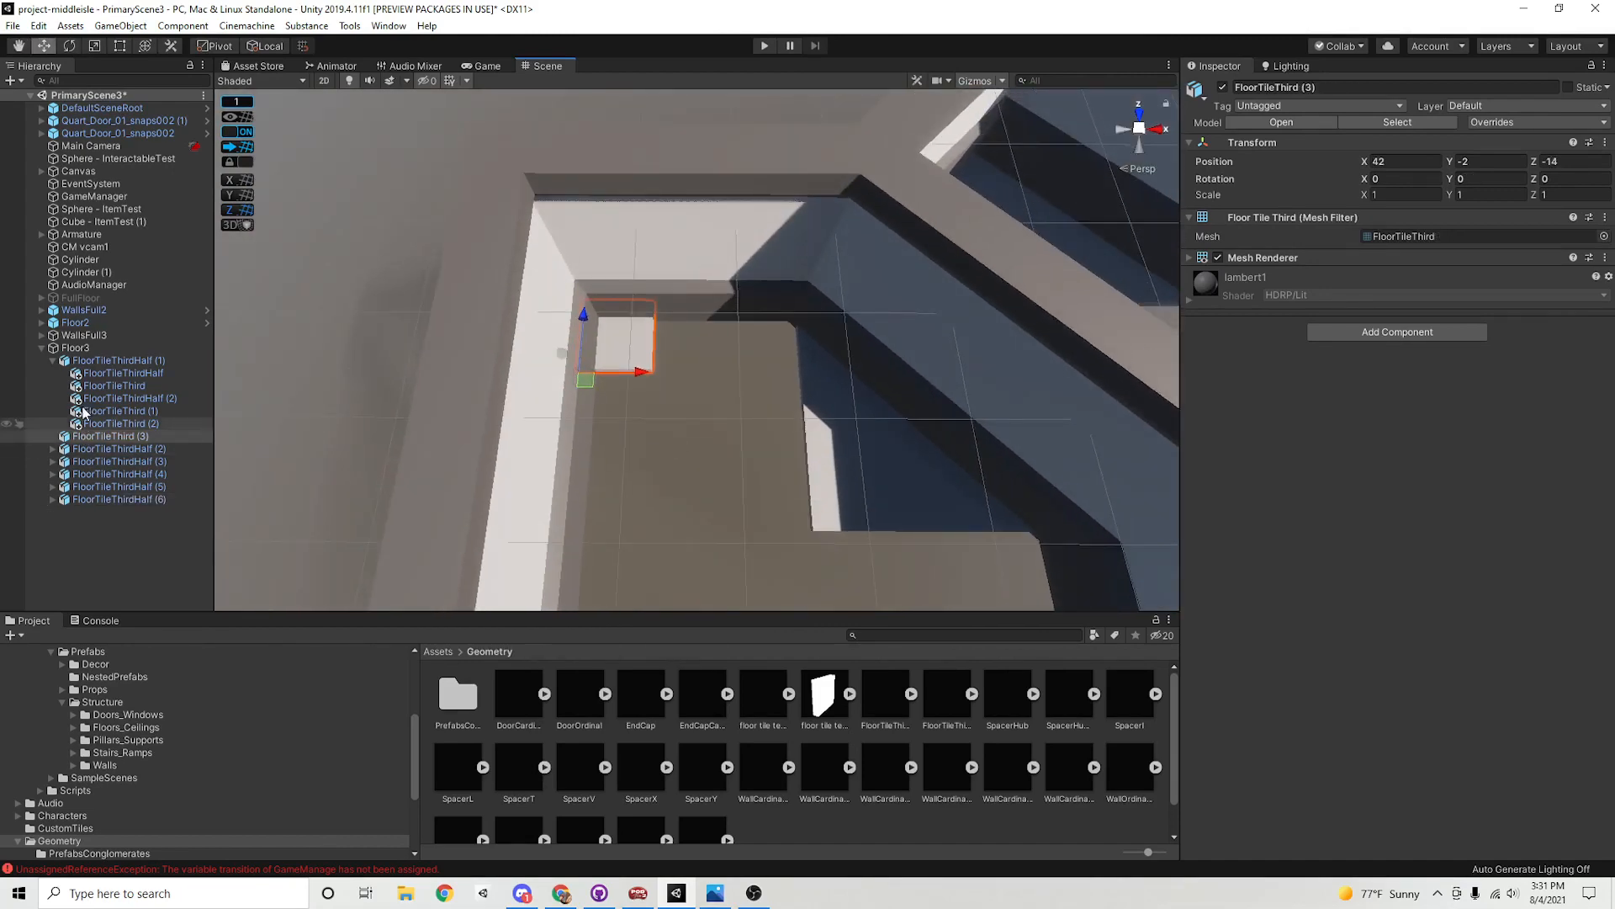
click(53, 361)
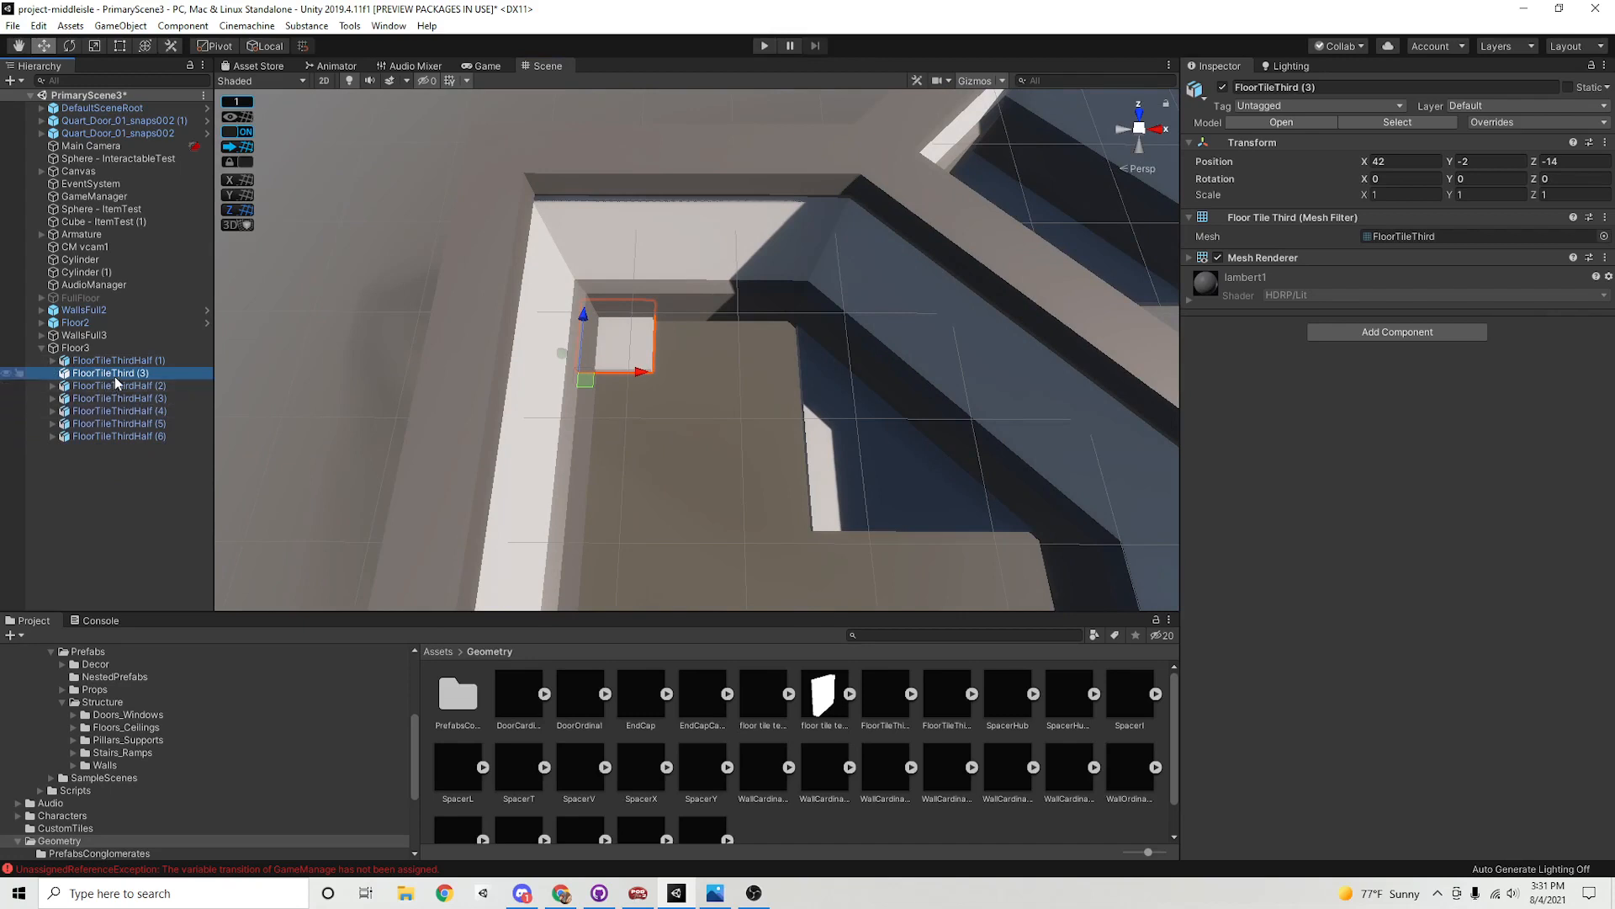
drag(120, 362, 120, 360)
alt+drag(857, 444, 708, 446)
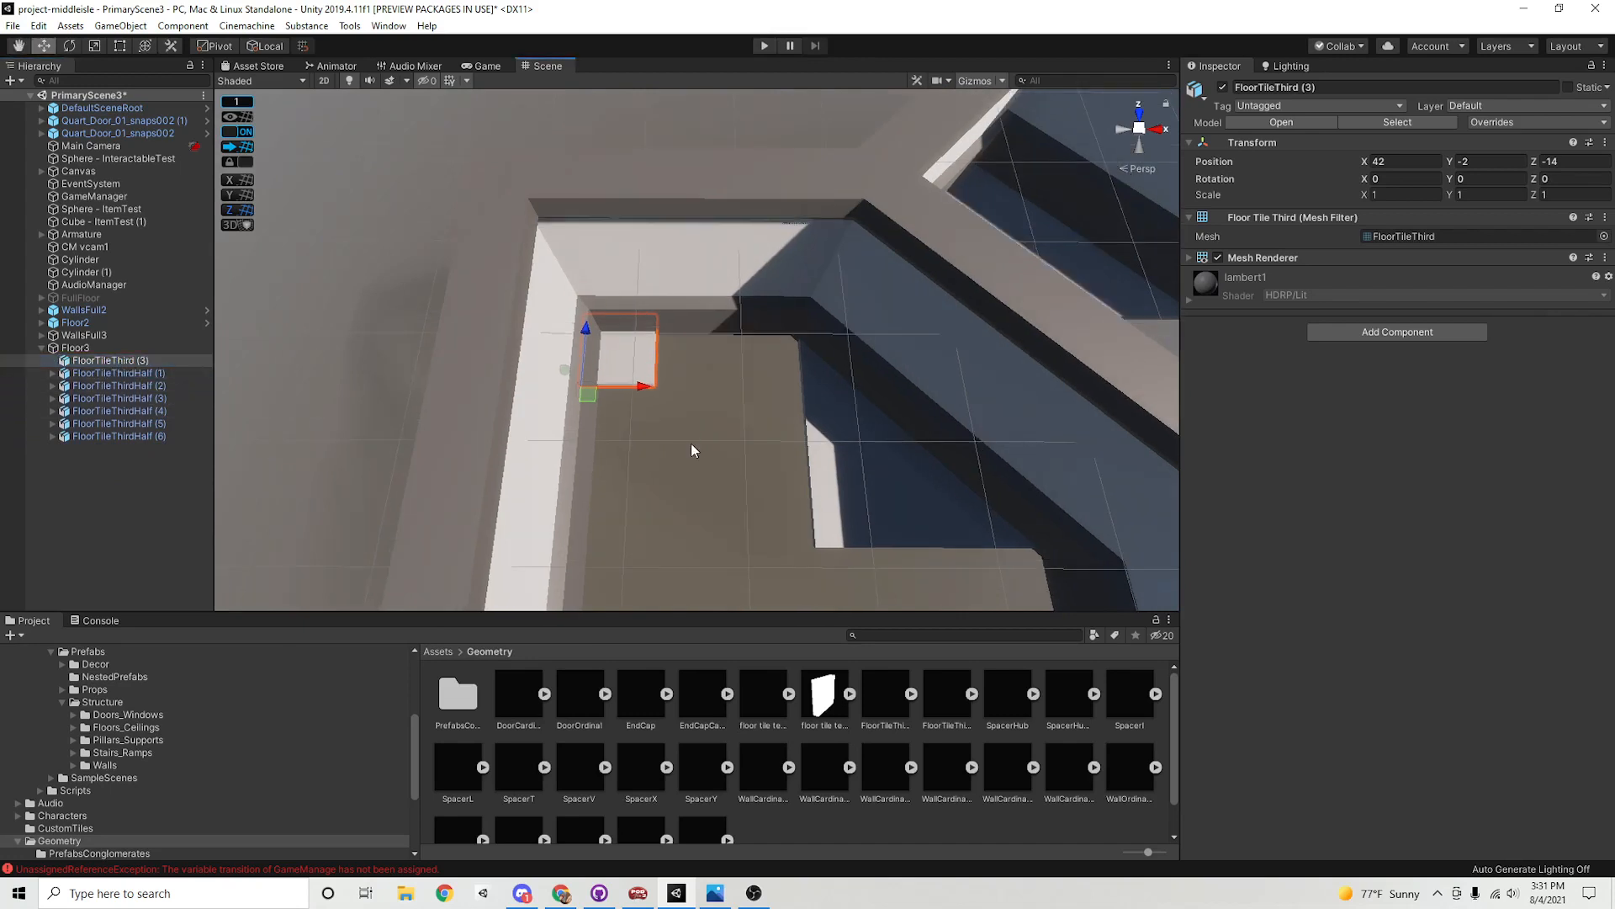
Duplicate the spare square tile twice along X to form a row of three tiles at Z -14
key(ctrl+d)
drag(623, 386, 786, 389)
key(ctrl+d)
scroll(855, 411, up, 2)
Select the row of three square tiles and duplicate it twice down to Z -16, forming a three-by-three block
click(826, 371)
shift+click(766, 354)
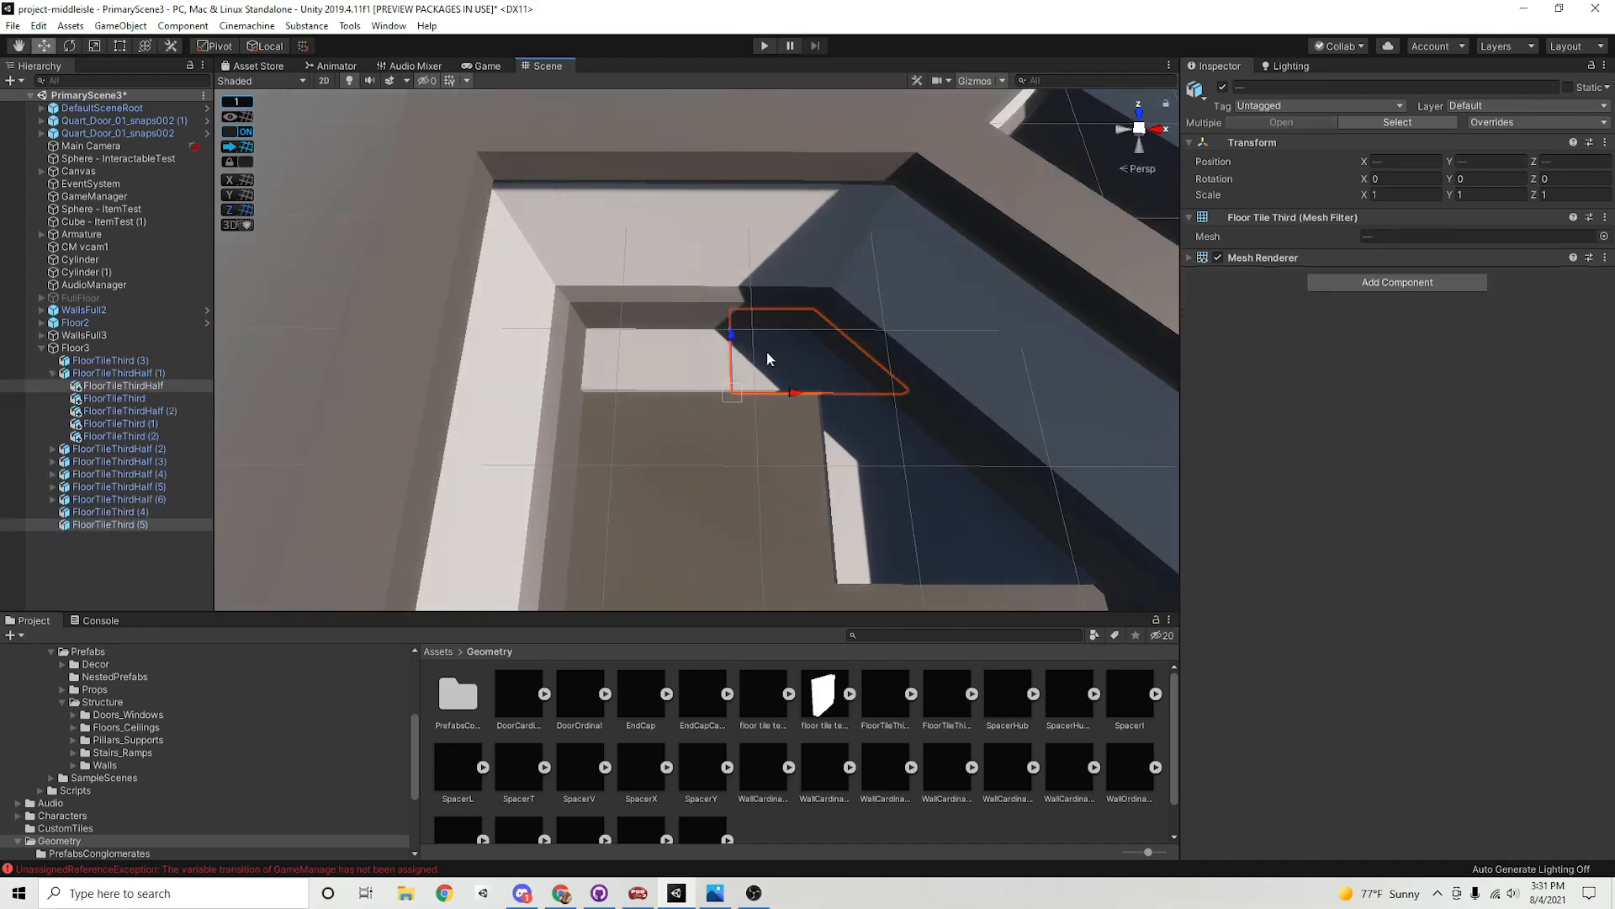
middle_drag(865, 449, 800, 432)
shift+click(793, 456)
alt+drag(733, 425, 680, 269)
click(683, 268)
shift+click(648, 261)
shift+click(572, 265)
alt+drag(572, 266, 670, 303)
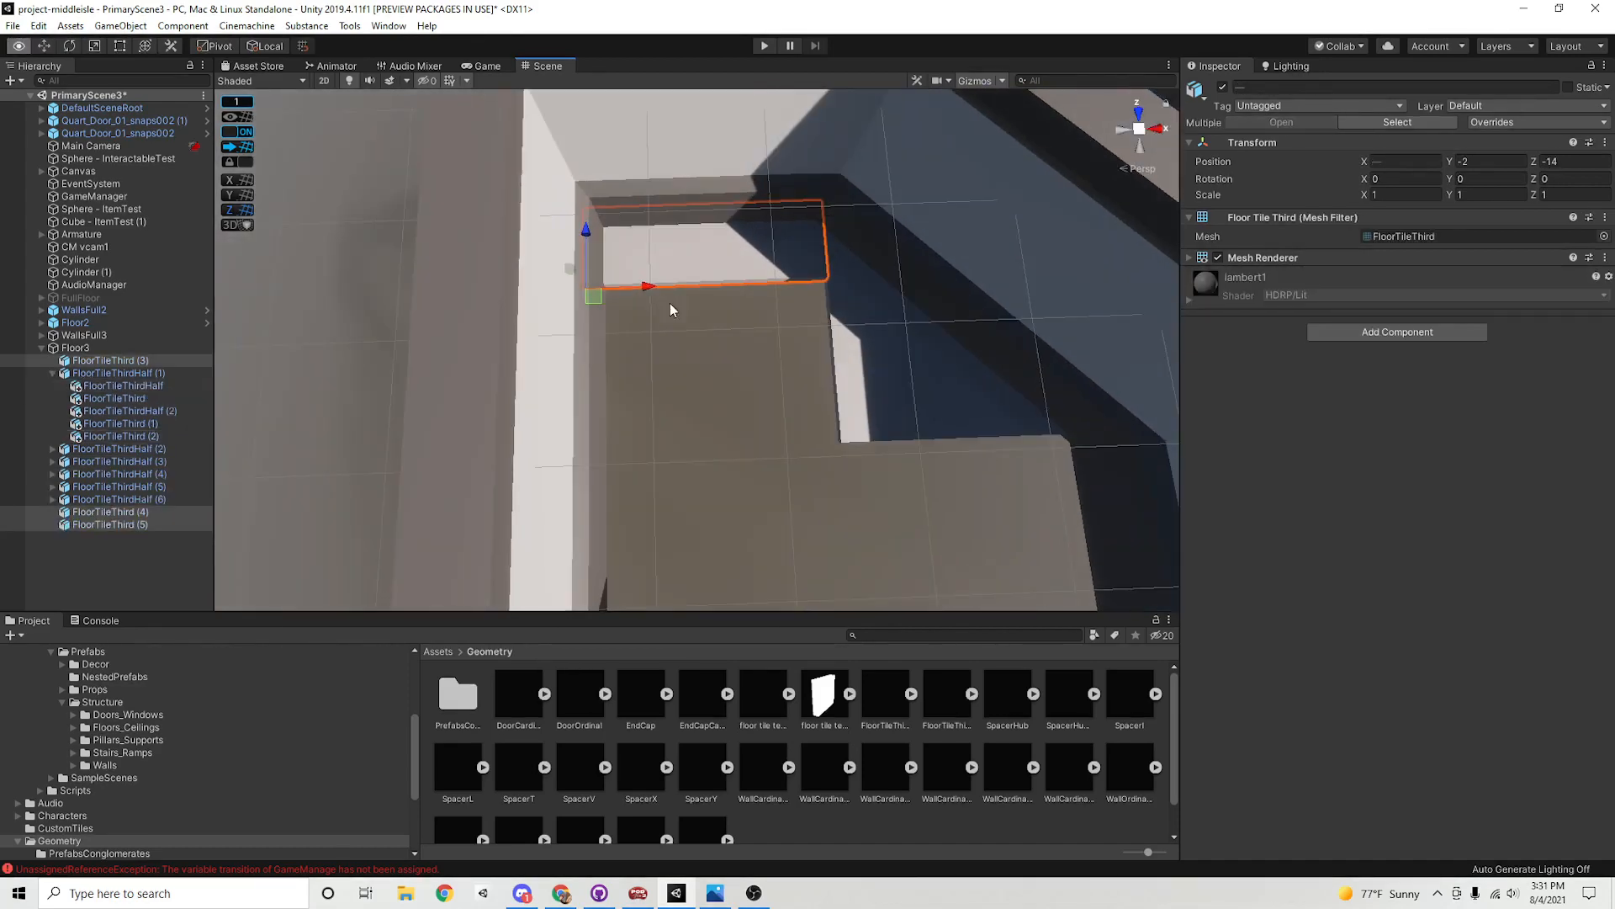
key(ctrl+d)
drag(586, 223, 678, 405)
key(ctrl+d)
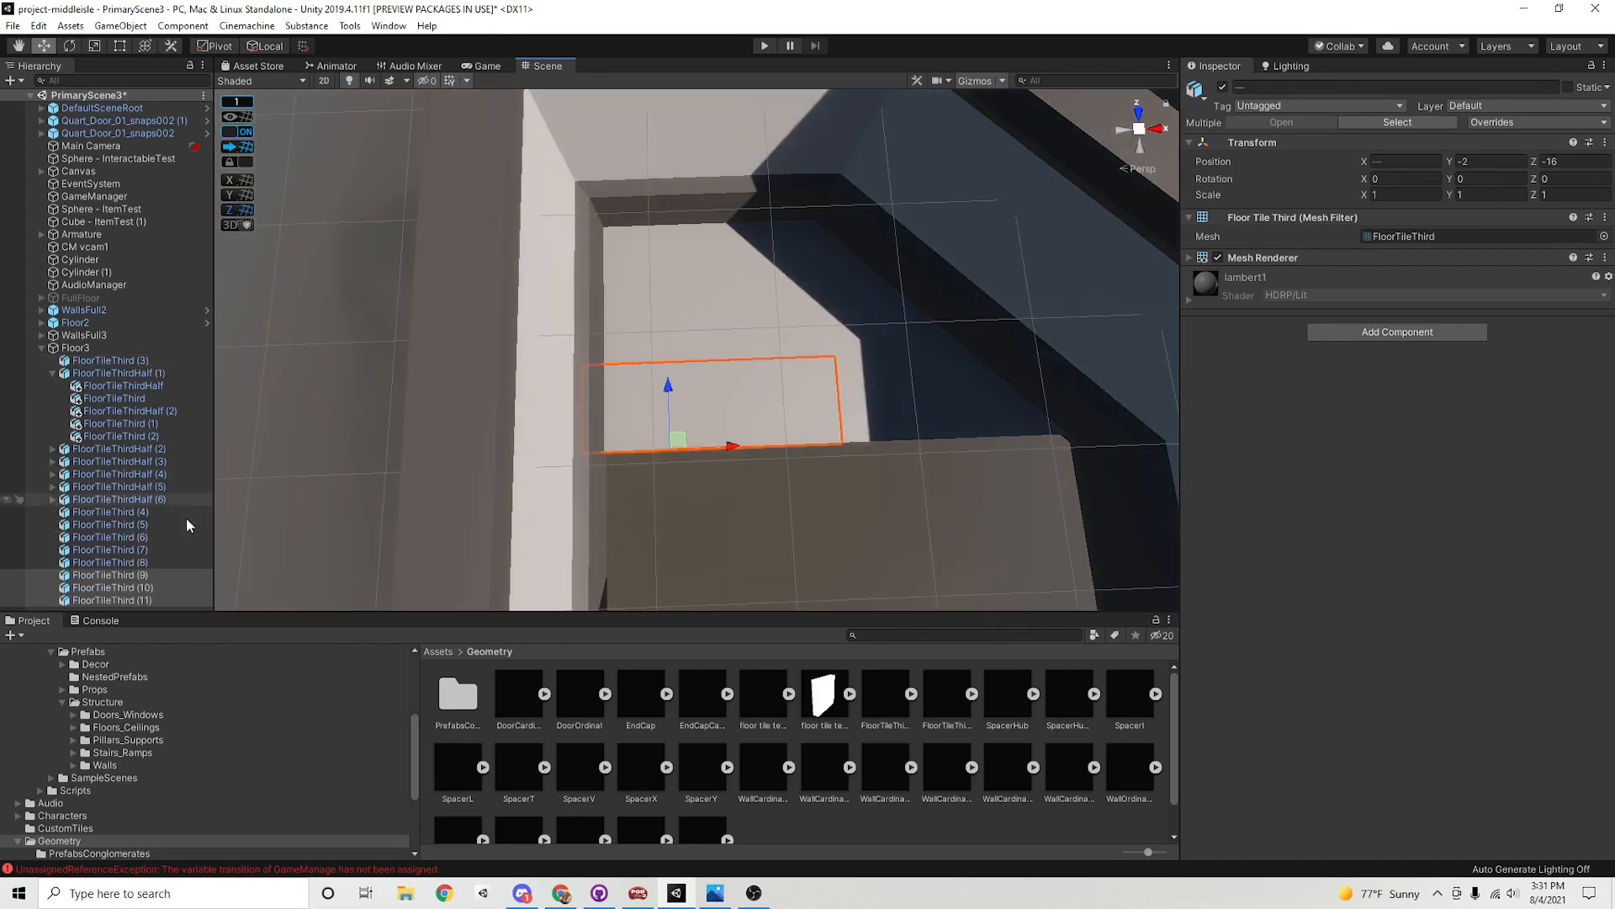
Select the block's other eight square tiles and parent them under FloorTileThird (5)
shift+click(781, 340)
shift+click(715, 316)
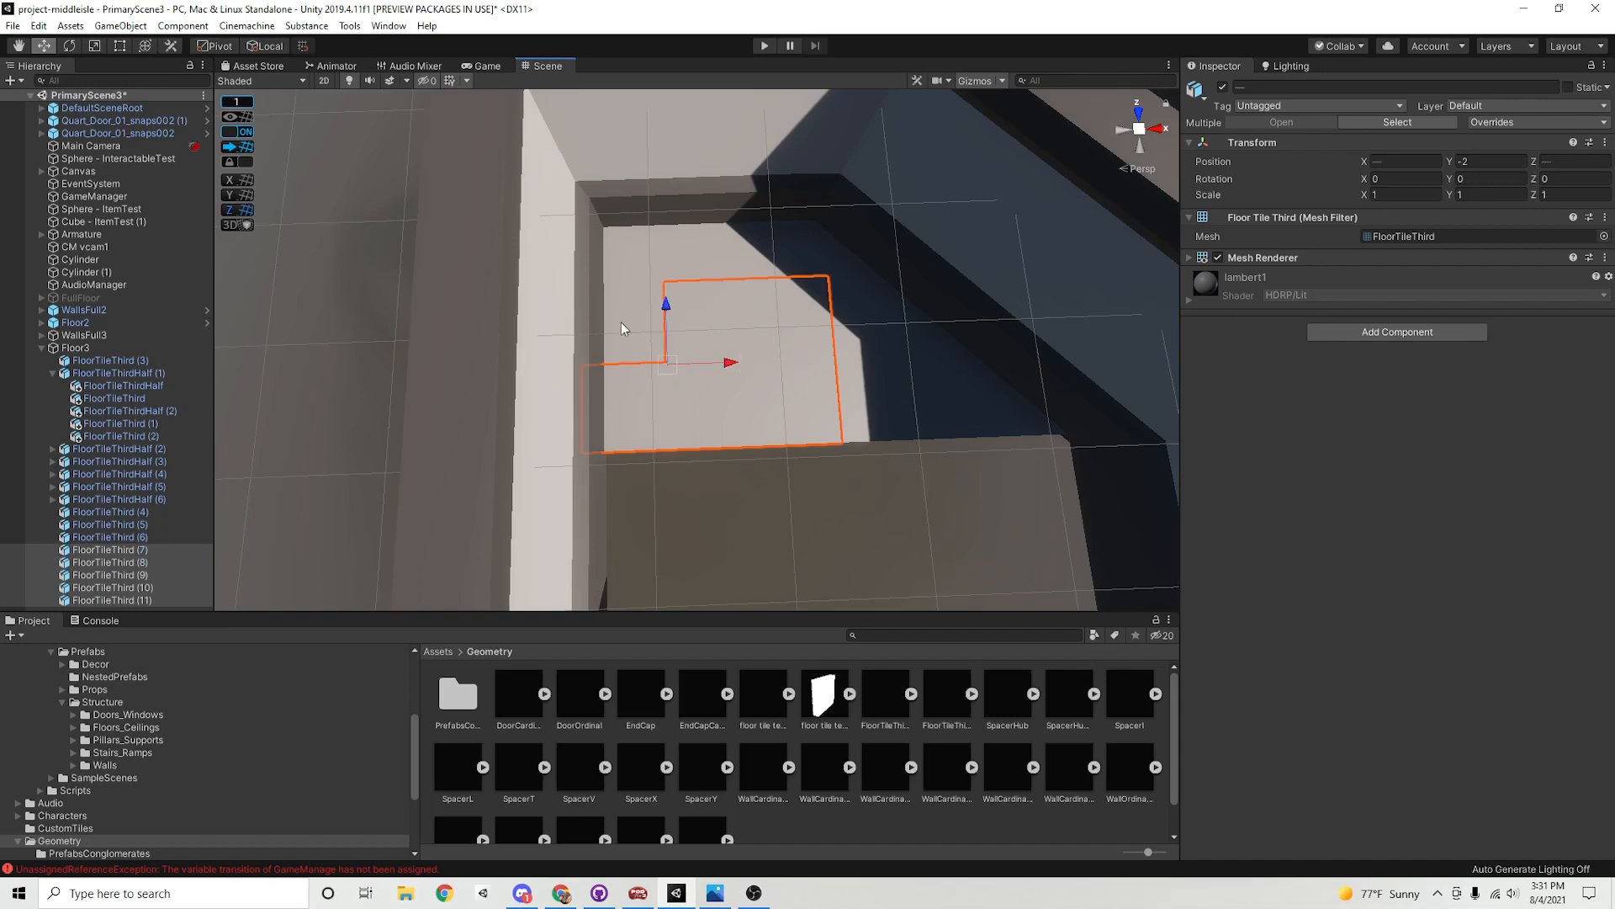
shift+click(621, 321)
shift+click(624, 259)
shift+click(703, 256)
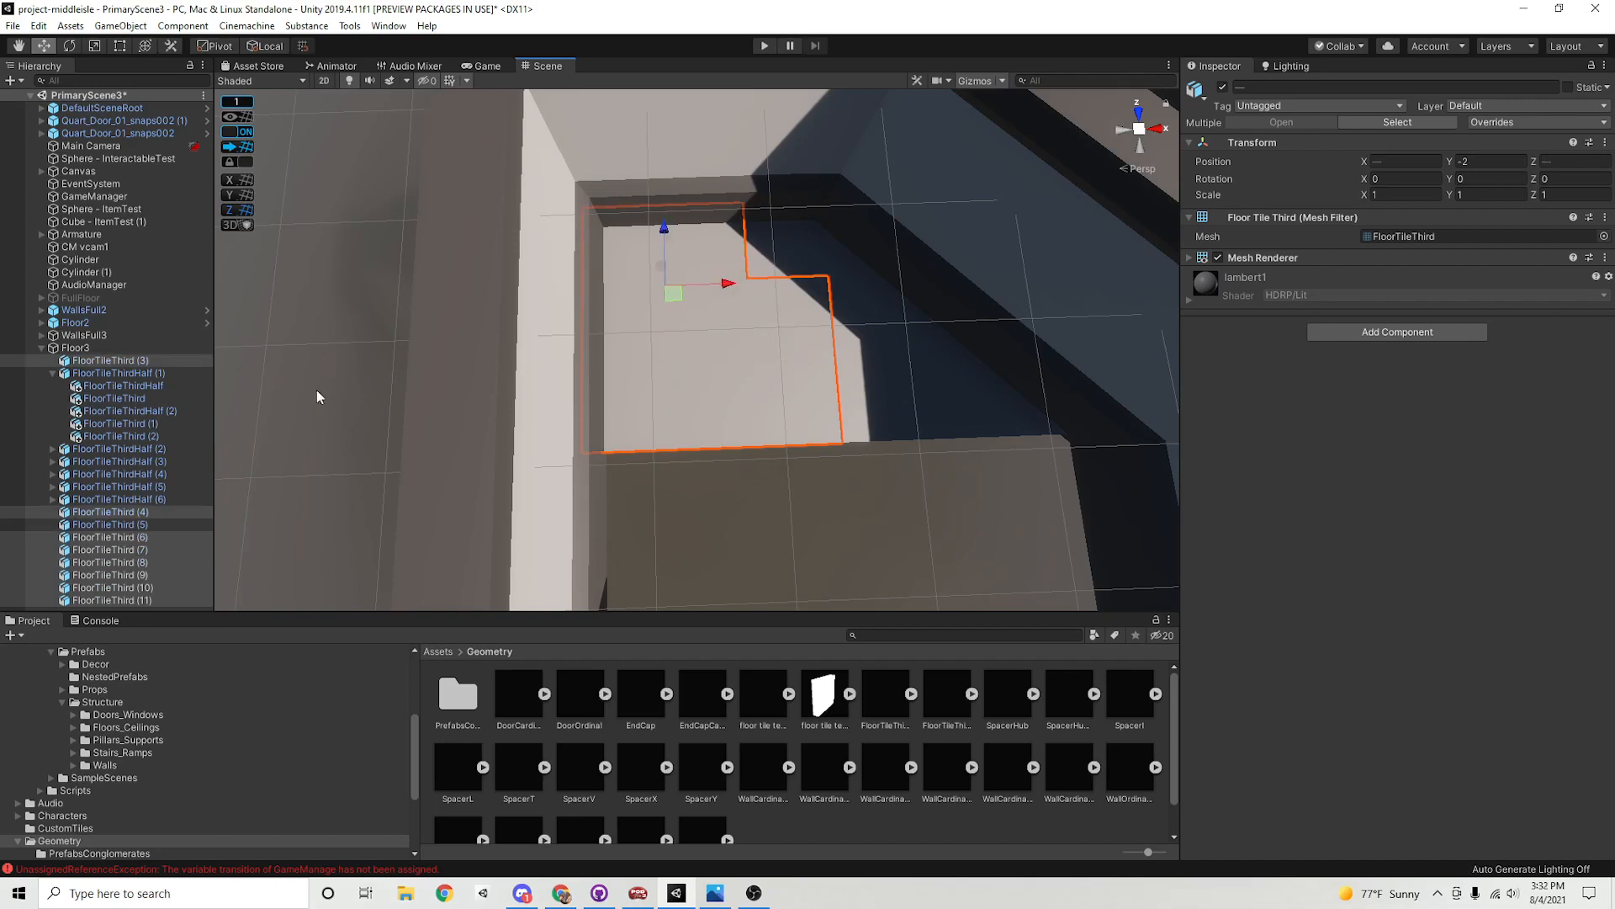
click(145, 513)
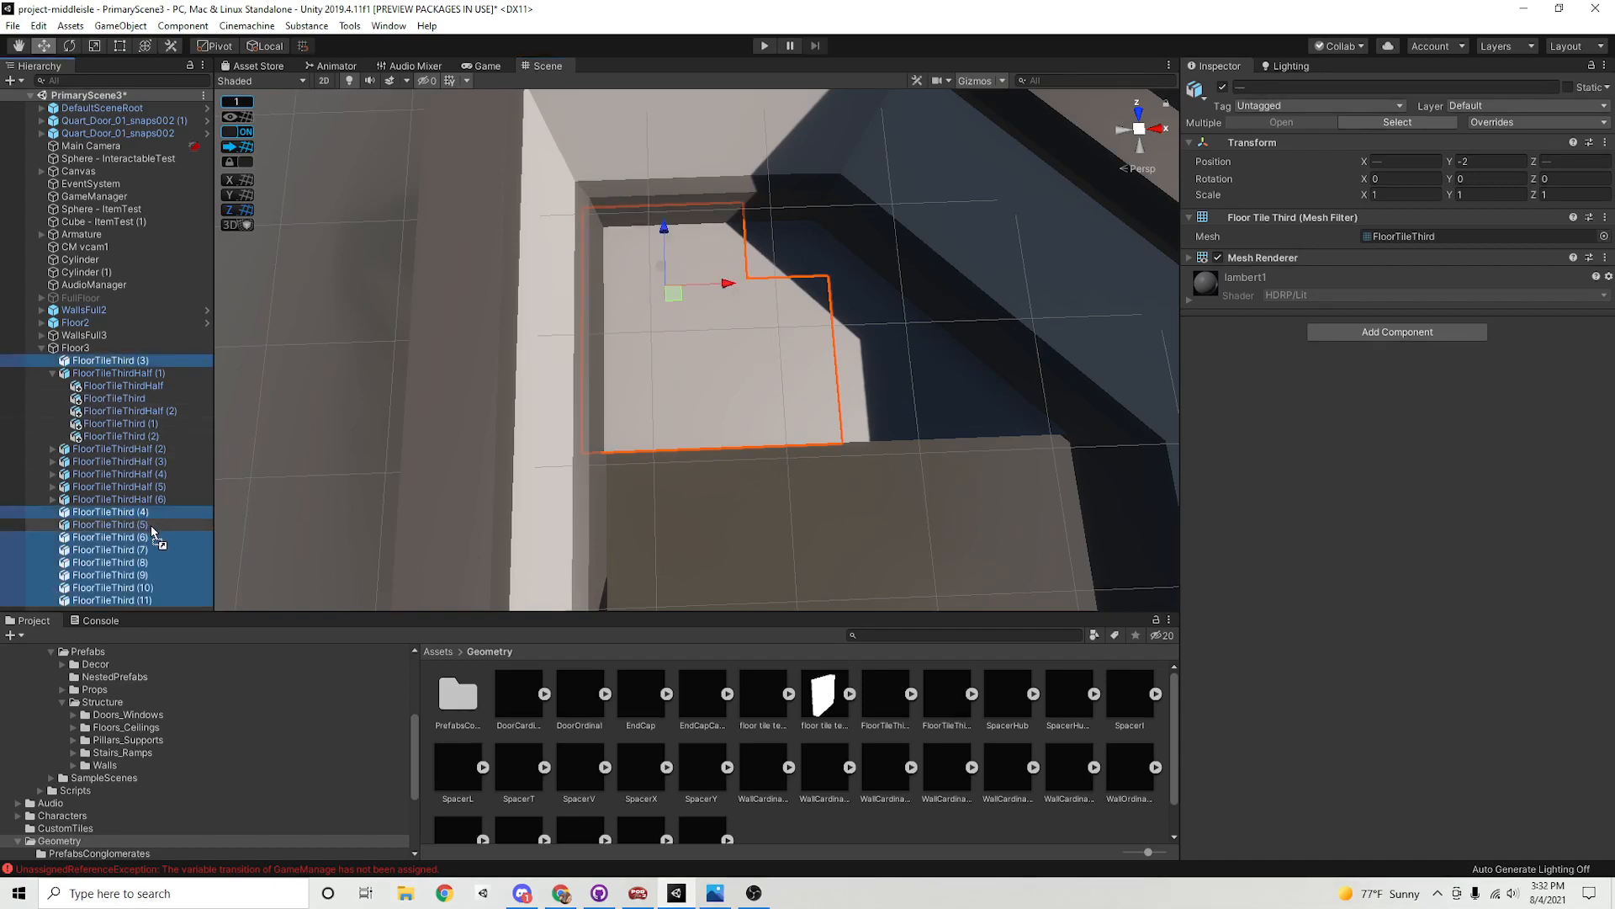
drag(152, 527, 156, 526)
click(53, 500)
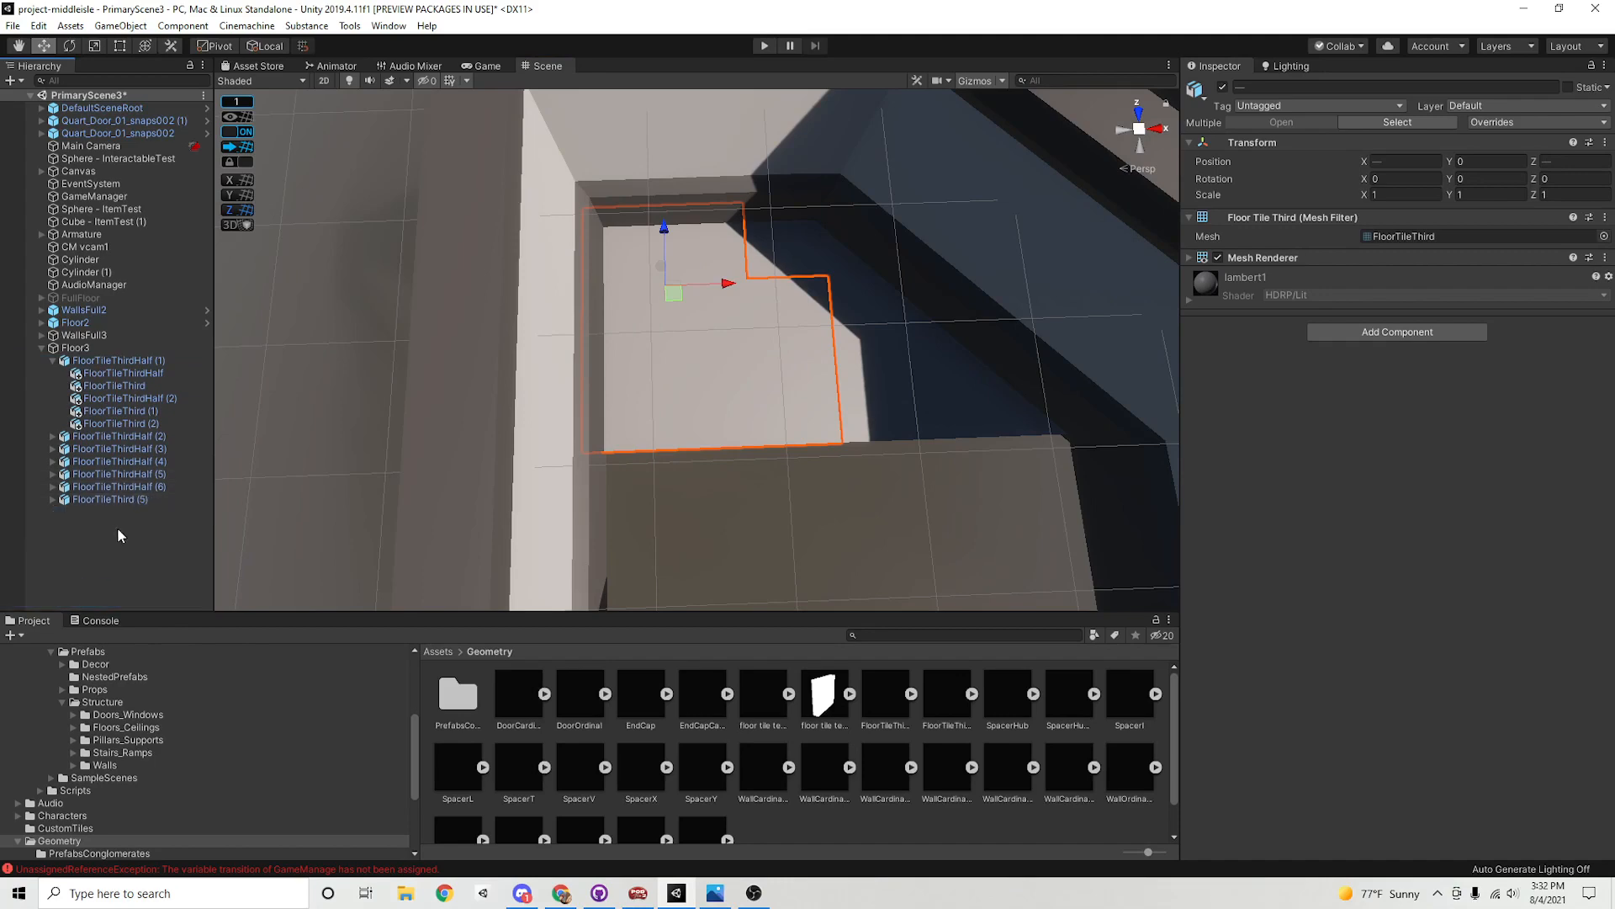
Duplicate the nine-tile block FloorTileThird (5) twice across the small room at Z -17, placing the second copy at X 47
click(133, 502)
scroll(627, 492, down, 10)
alt+drag(627, 480, 626, 492)
key(w)
right_drag(627, 492, 804, 432)
key(ctrl+d)
drag(704, 231, 870, 354)
key(ctrl+d)
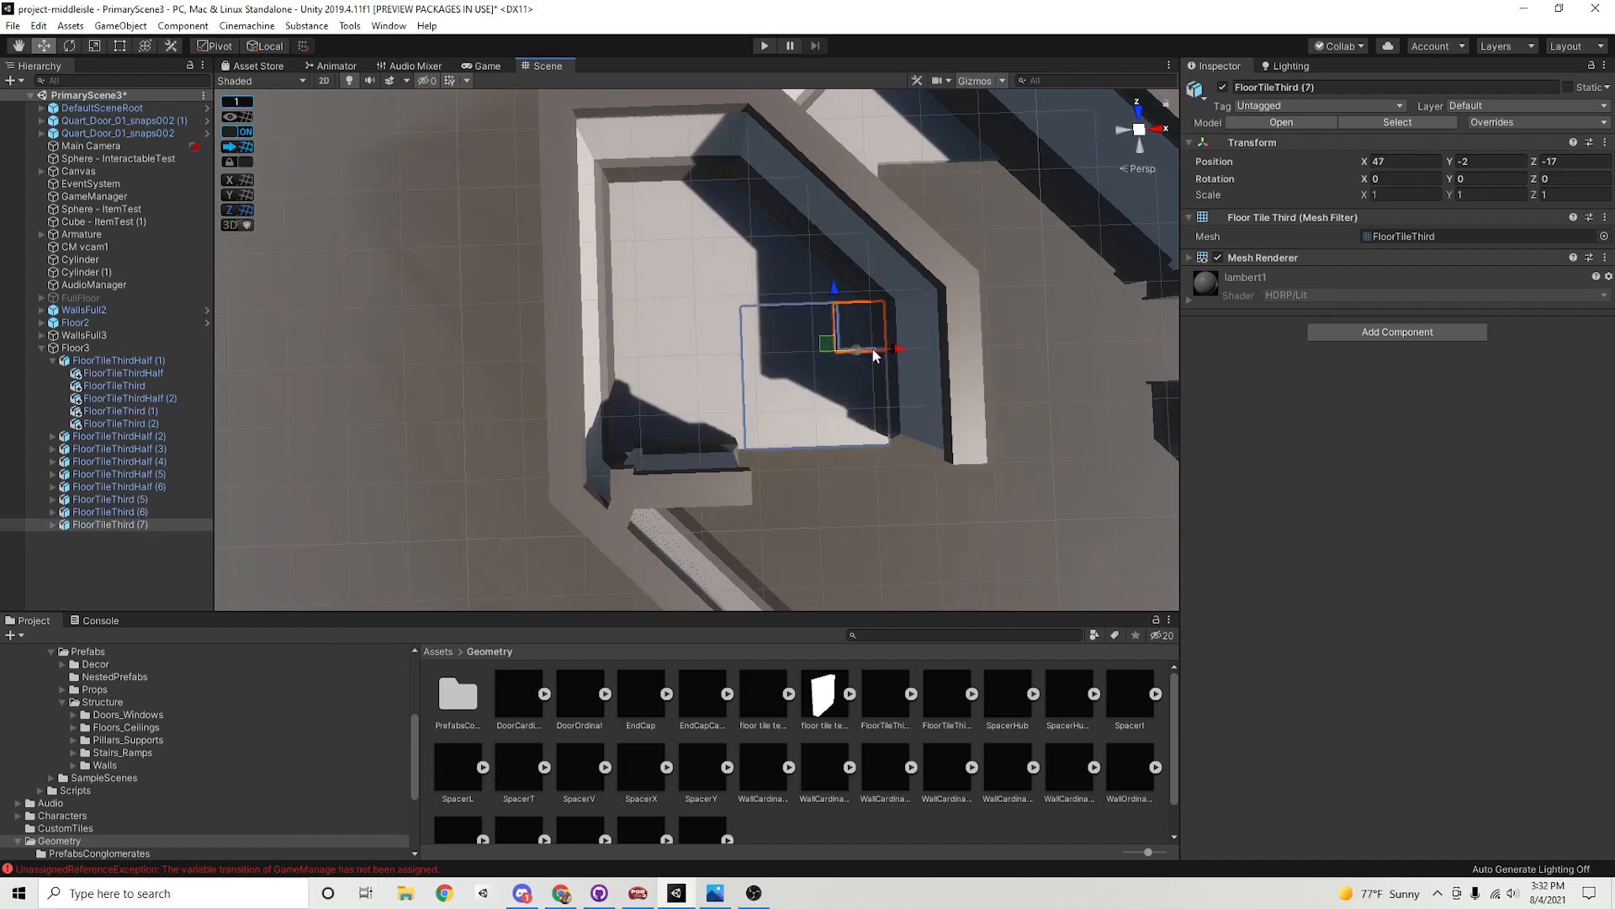
Duplicate the nine-tile block into the adjoining room at X 50, Z -14, and place another copy below it at Z -17
key(d)
right_drag(871, 353, 836, 473)
key(w)
key(ctrl+d)
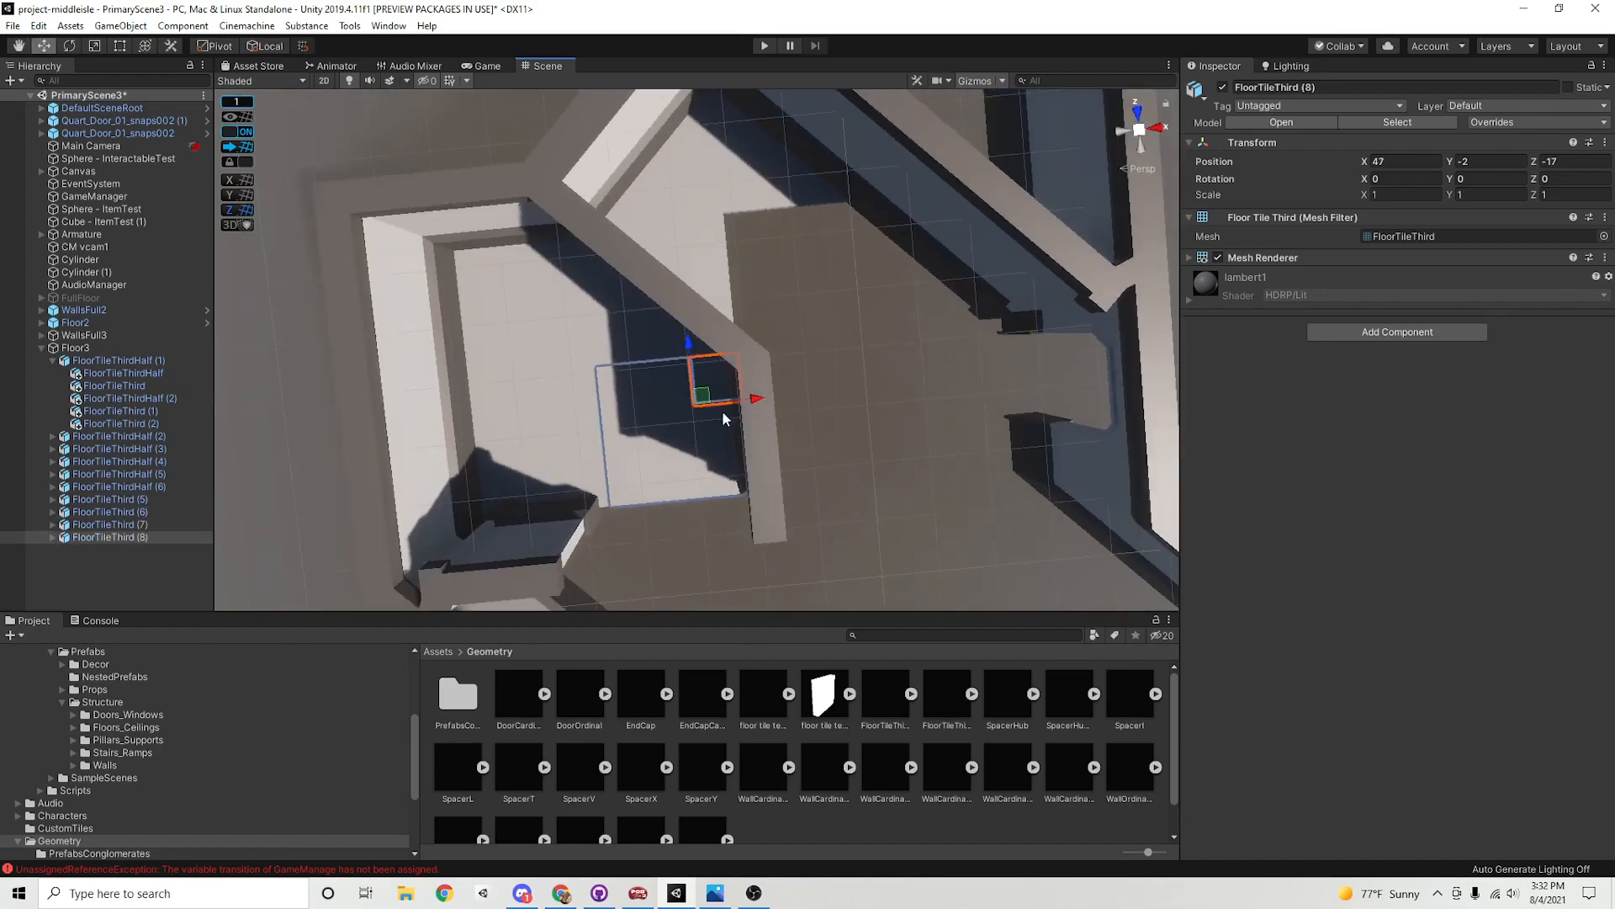
drag(702, 397, 830, 251)
right_drag(940, 477, 780, 498)
key(ctrl+d)
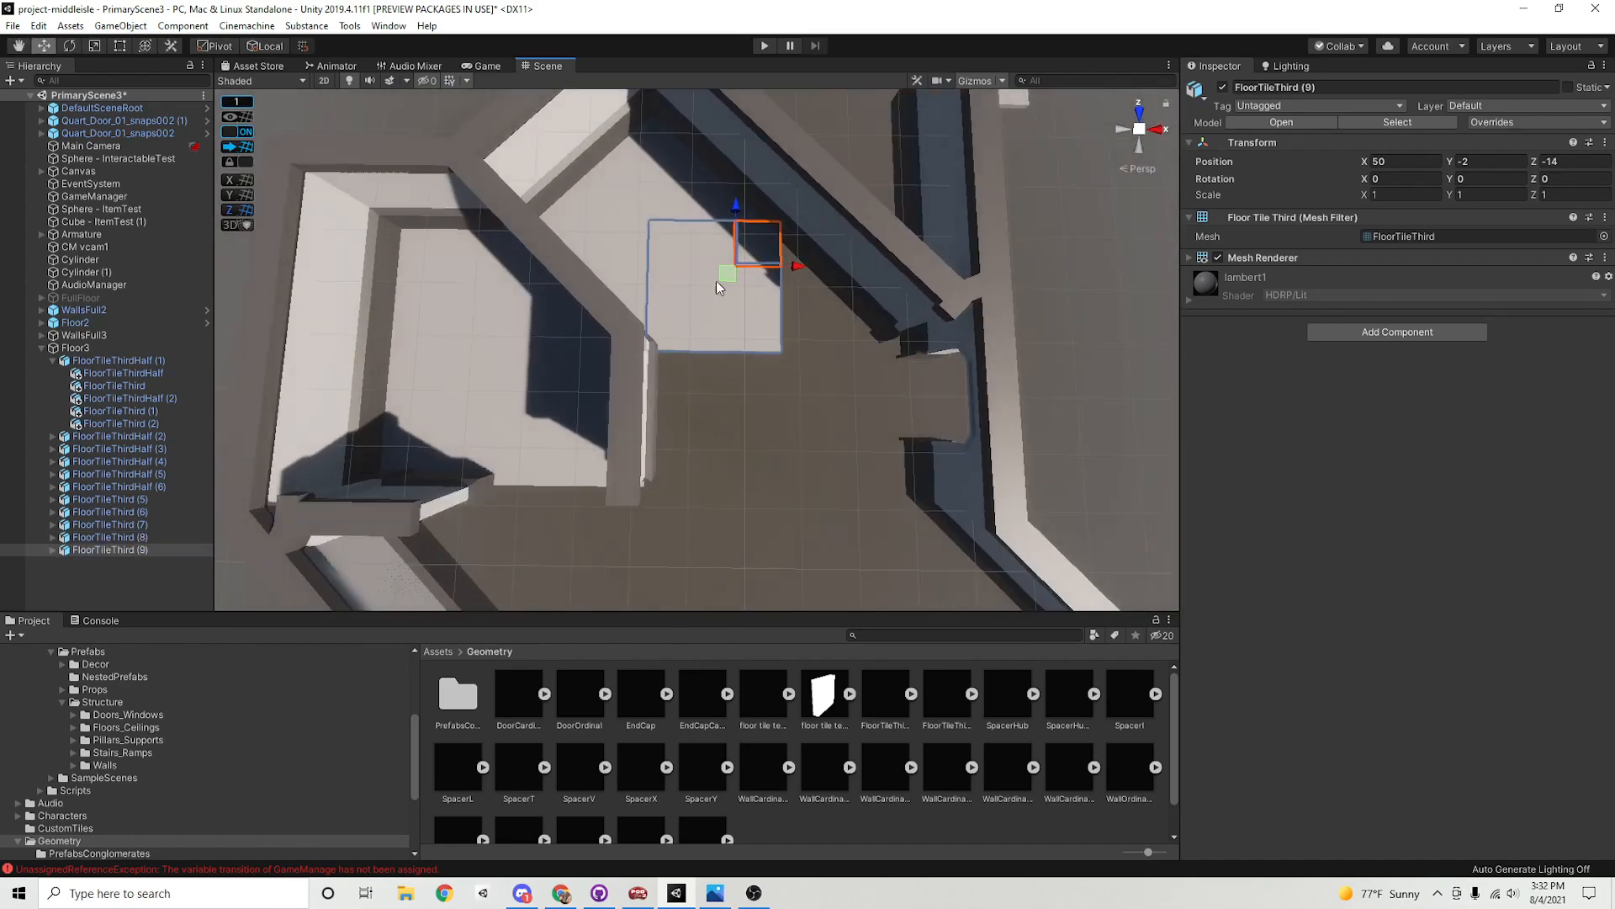
drag(720, 277, 722, 395)
Select the two nine-tile blocks on either side of the dividing wall and duplicate them to Z -20
right_drag(722, 395, 682, 370)
shift+click(649, 372)
key(ctrl+z)
shift+click(707, 293)
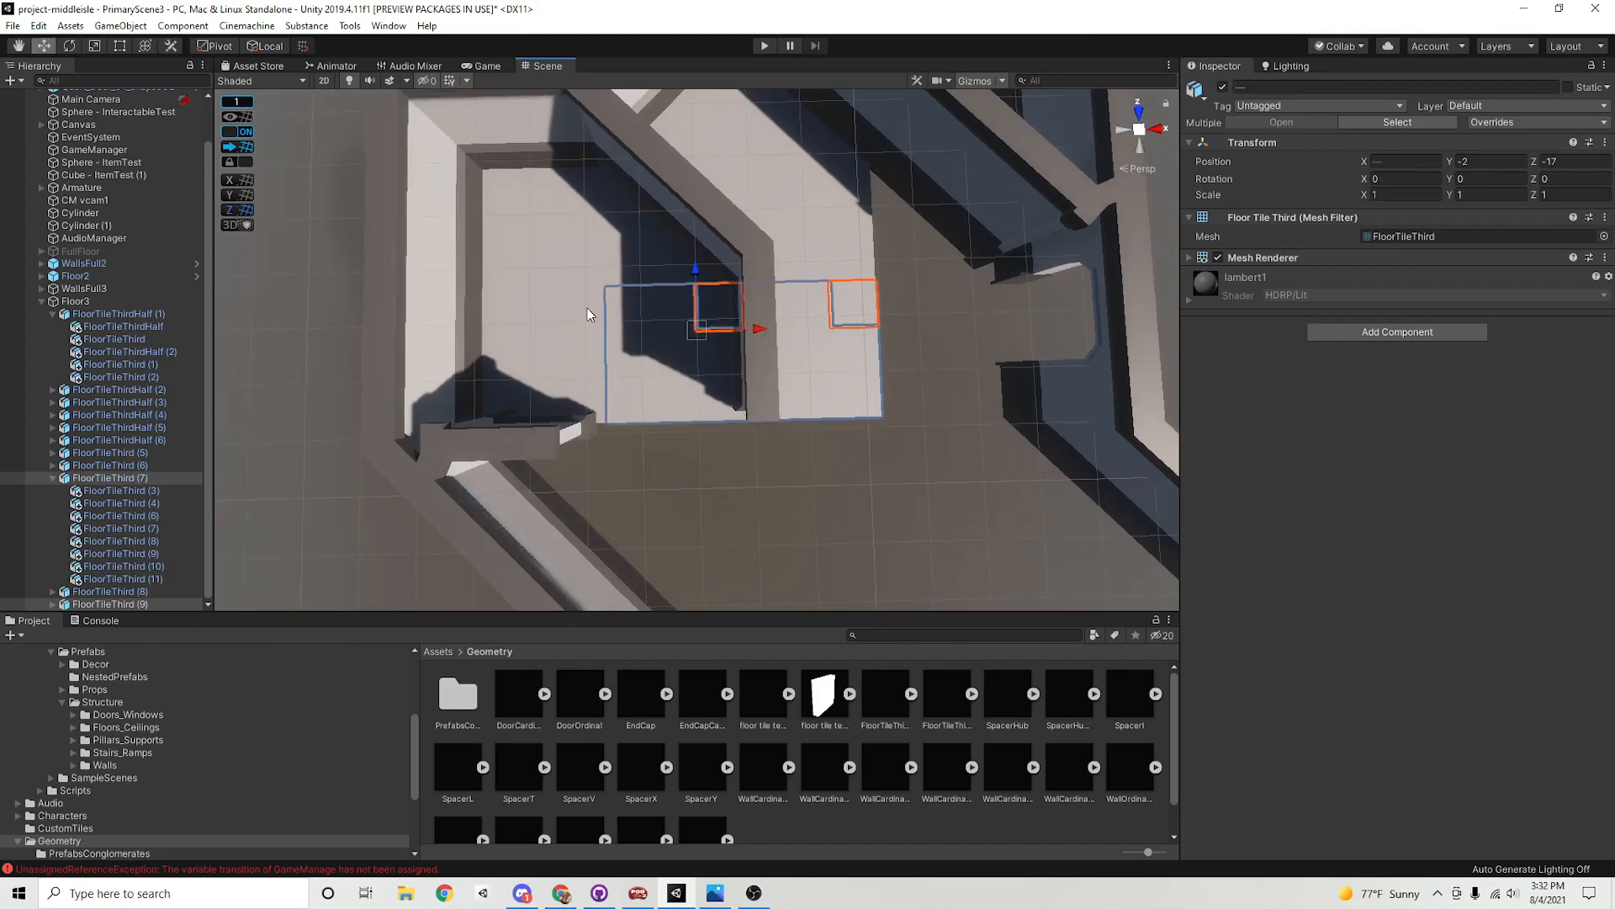
shift+click(587, 308)
middle_drag(676, 429, 631, 391)
scroll(718, 379, down, 5)
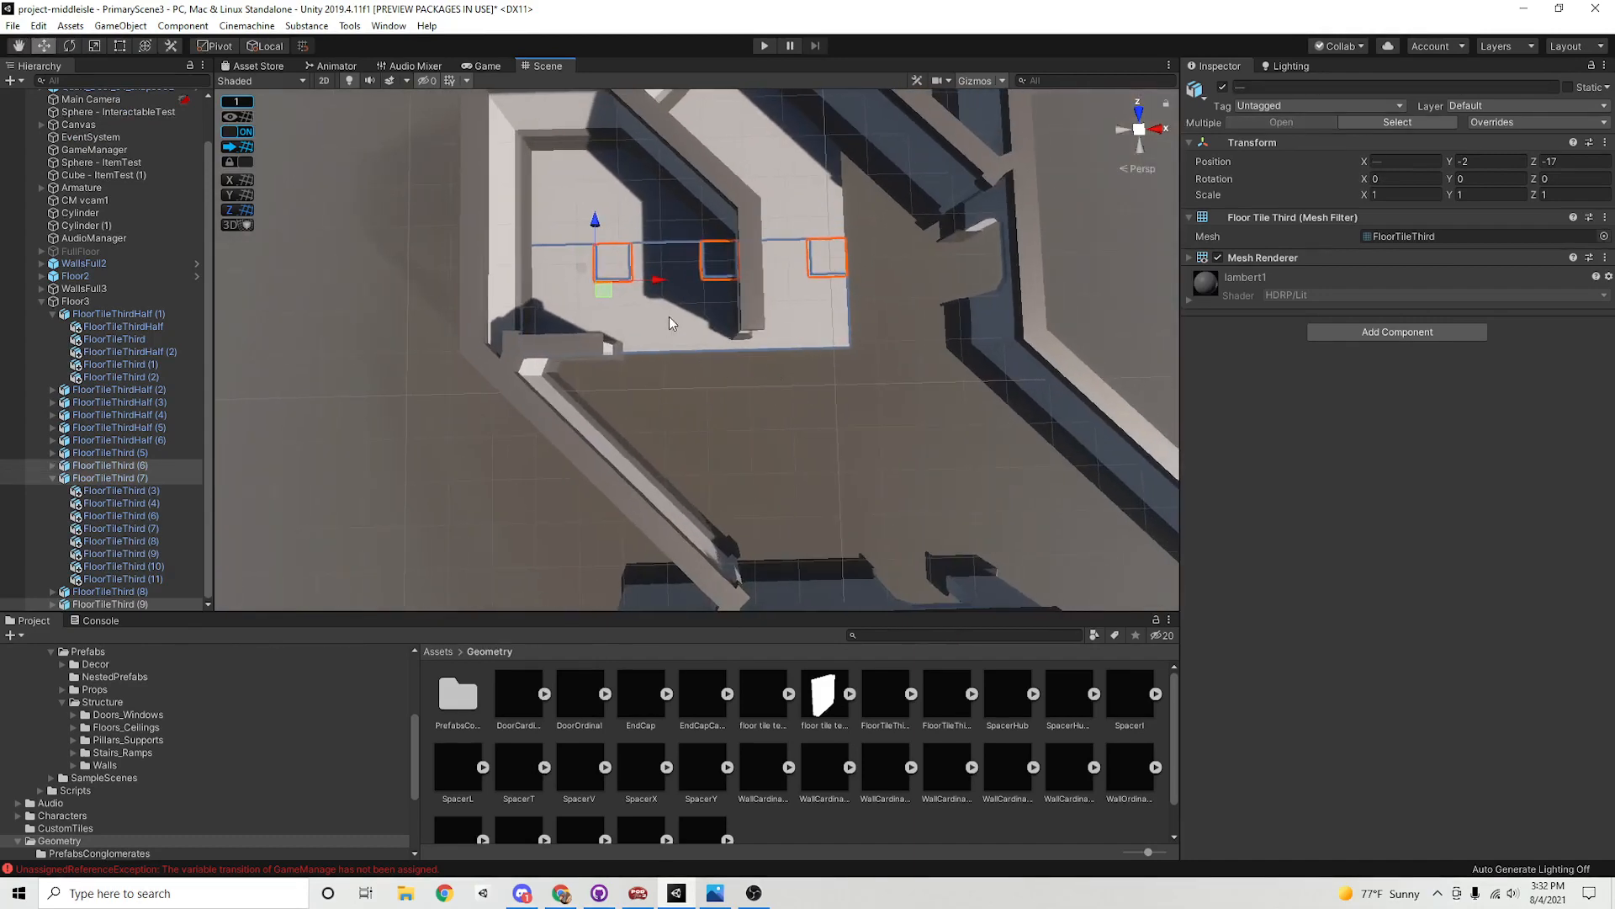
key(ctrl+z)
middle_drag(754, 355, 700, 374)
key(ctrl+d)
drag(759, 235, 765, 357)
middle_drag(795, 368, 755, 337)
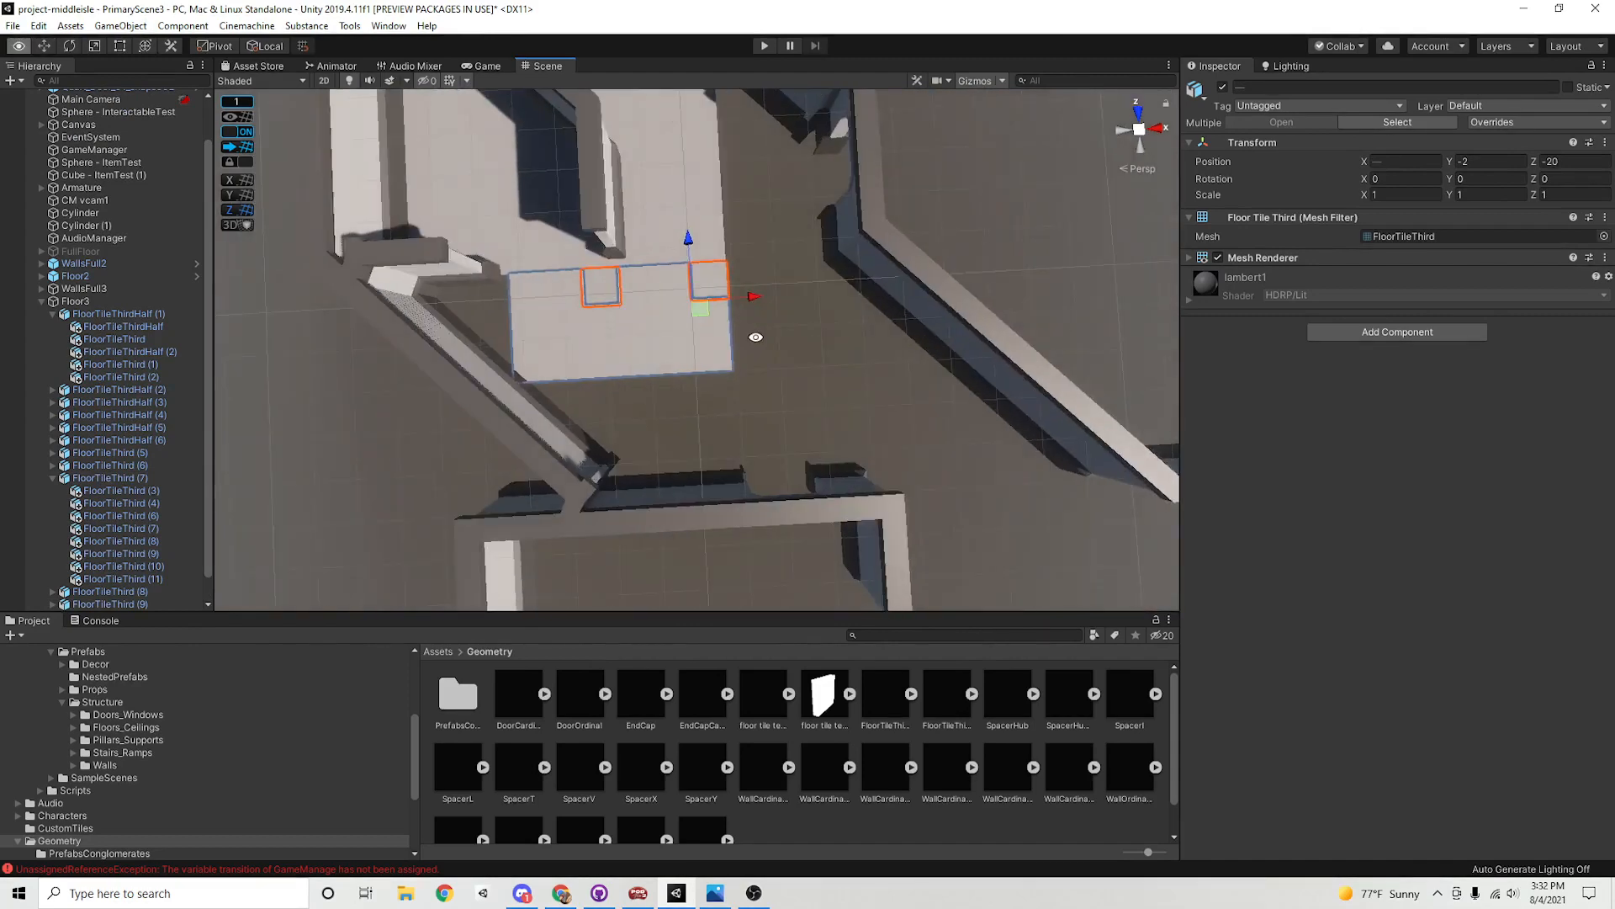
Duplicate the two nine-tile blocks again and shift the copies diagonally by one block toward the room's lower doorway
alt+drag(686, 368, 660, 379)
scroll(779, 461, up, 3)
key(ctrl+d)
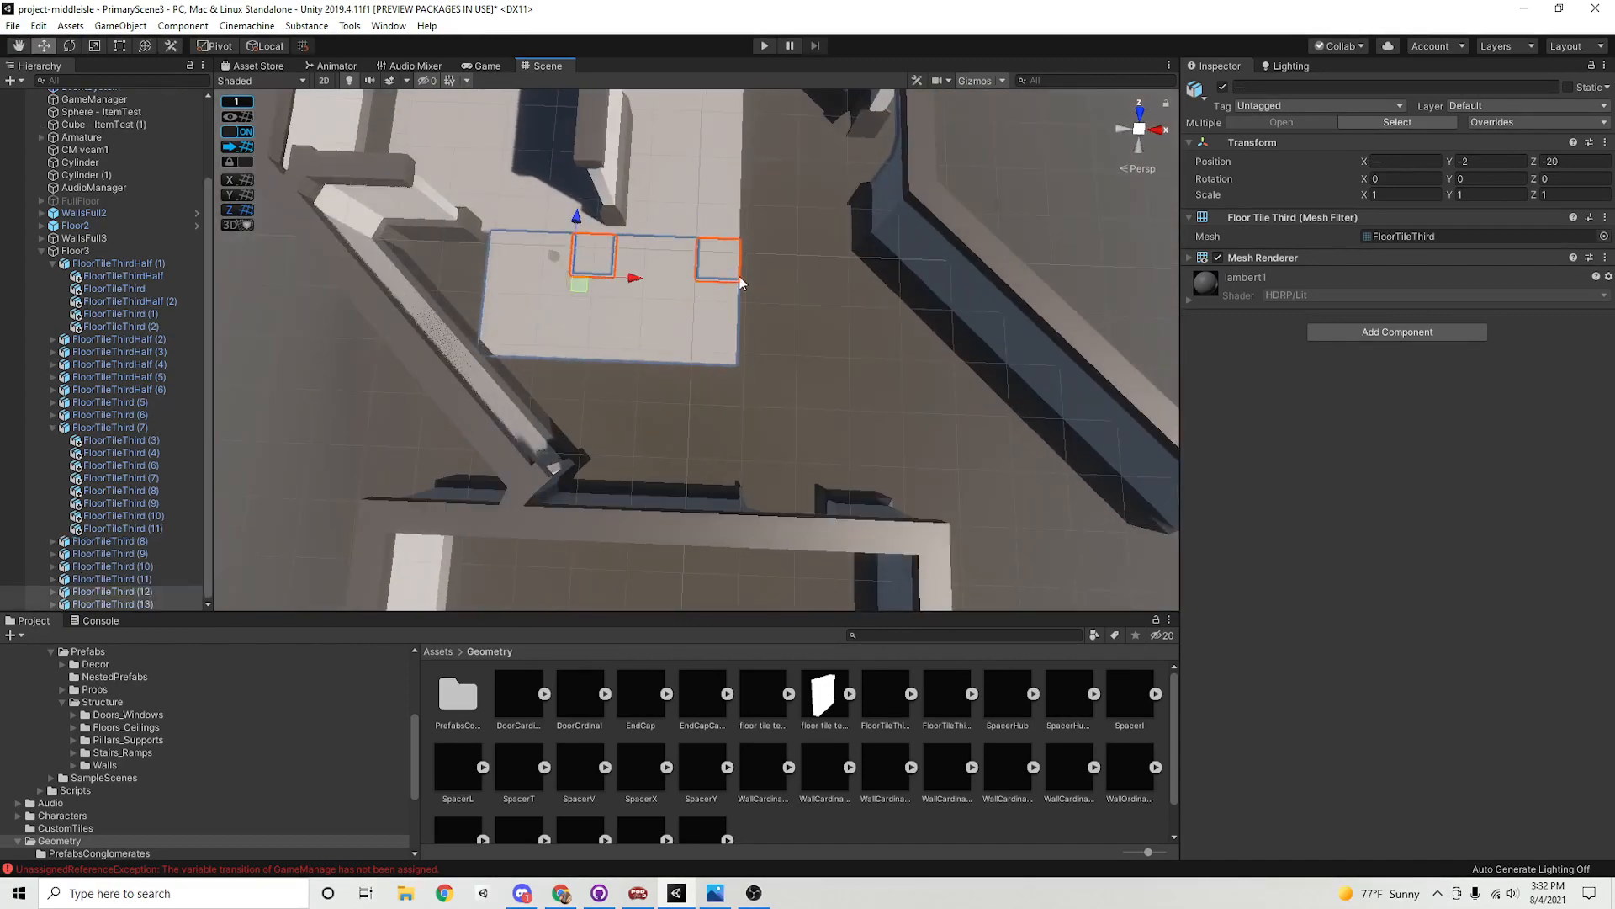
alt+drag(640, 277, 731, 368)
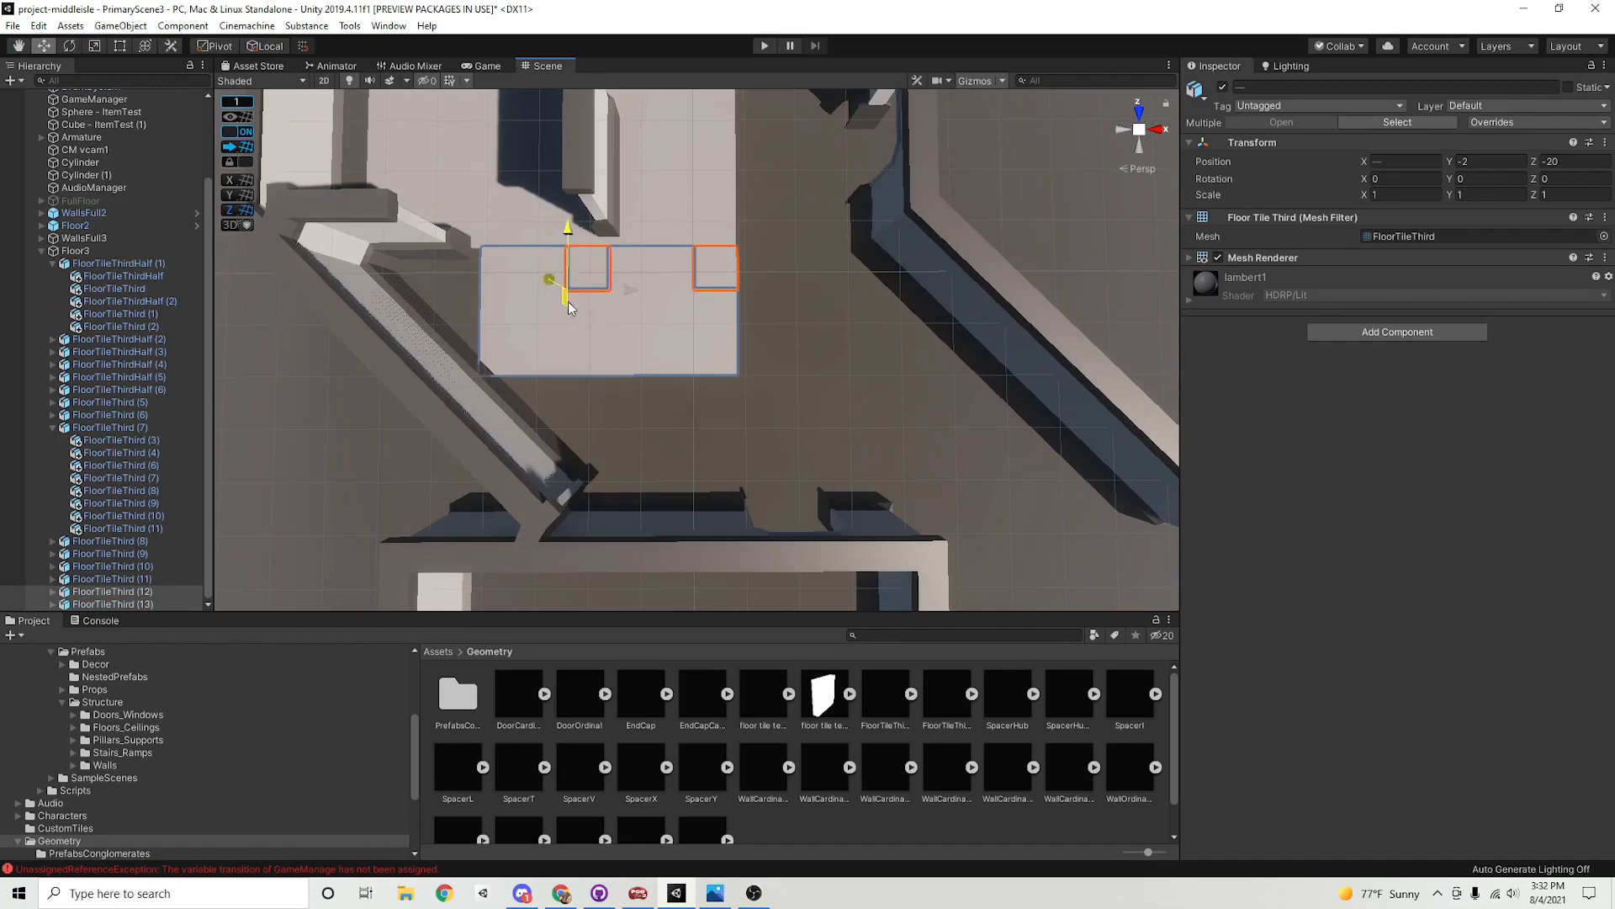
drag(568, 302, 647, 363)
key(ctrl+z)
drag(579, 300, 704, 438)
alt+middle_drag(704, 439, 790, 472)
Duplicate the half-tile group rotated 180 degrees to X 44, Z -20, and place a second copy further along the diagonal wall
alt+drag(705, 345, 802, 297)
click(676, 310)
click(677, 310)
alt+drag(920, 319, 830, 346)
key(ctrl+d)
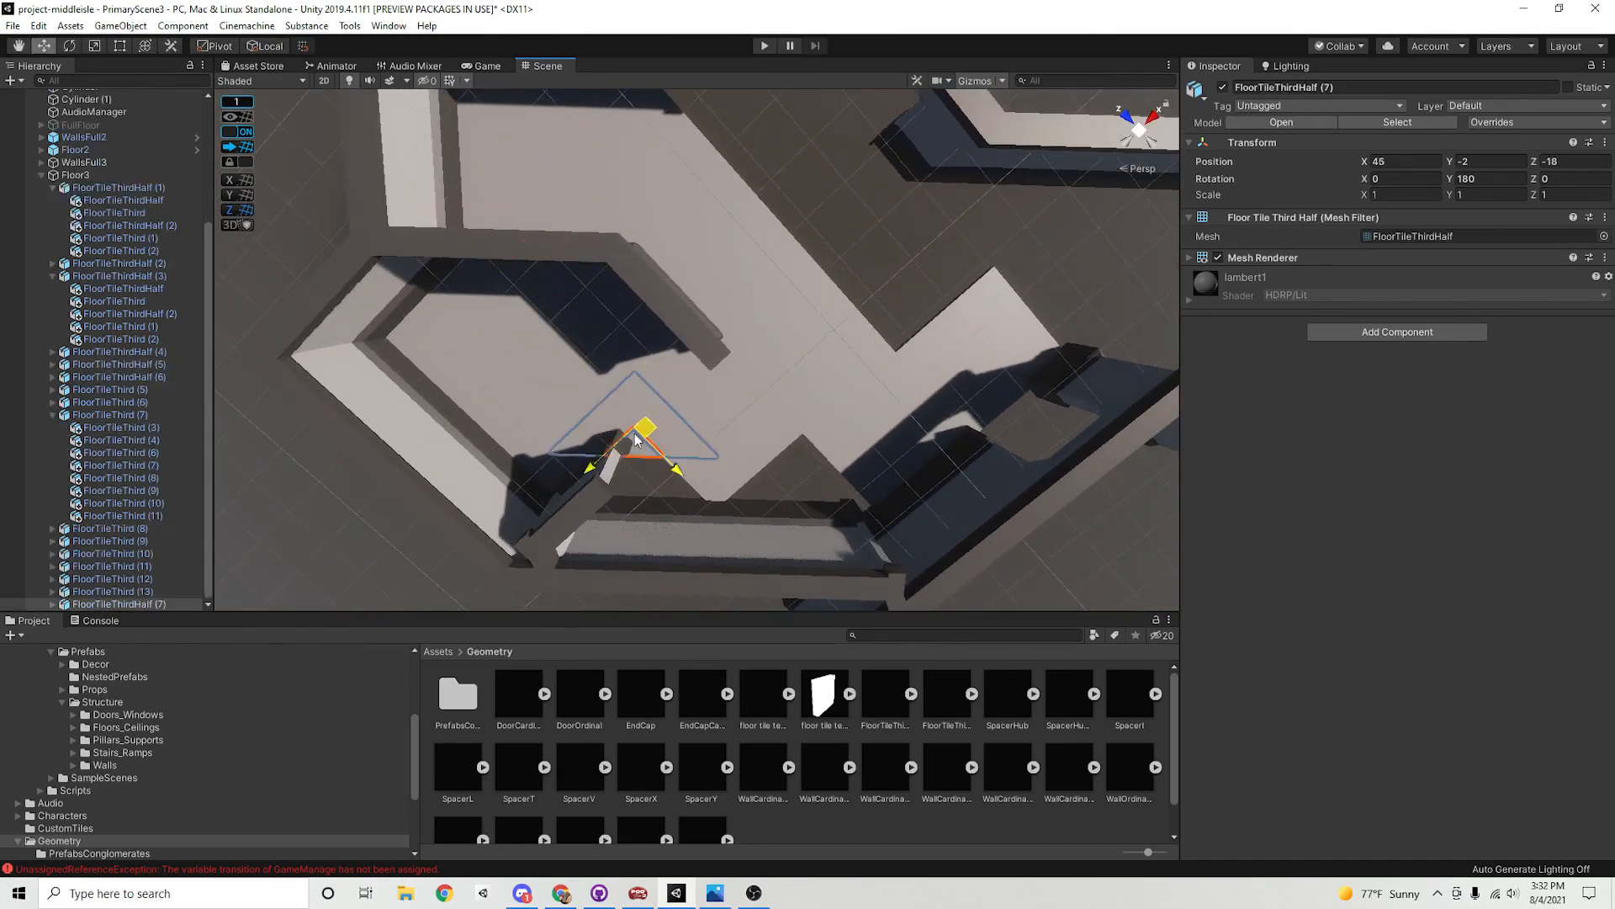
drag(637, 439, 712, 389)
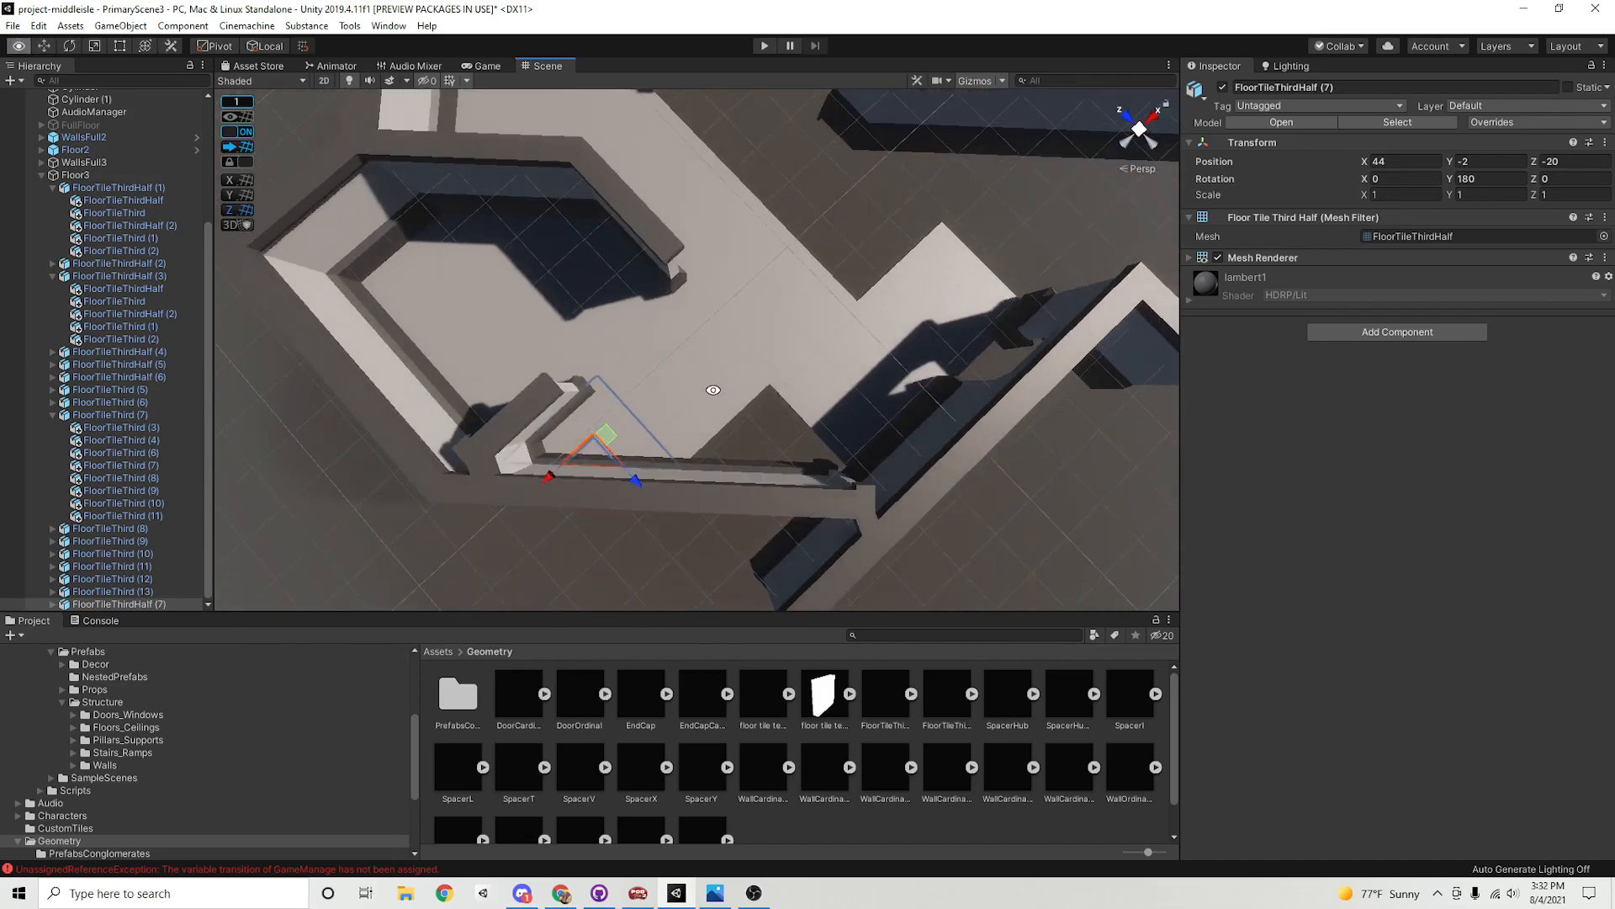
key(ctrl+d)
drag(606, 437, 704, 396)
In FloorTileThirdHalf (8), delete the half tile sticking out at the wall junction and duplicate the square tile FloorTileThird (1)
alt+right_drag(703, 397, 804, 443)
alt+drag(804, 443, 672, 477)
click(709, 454)
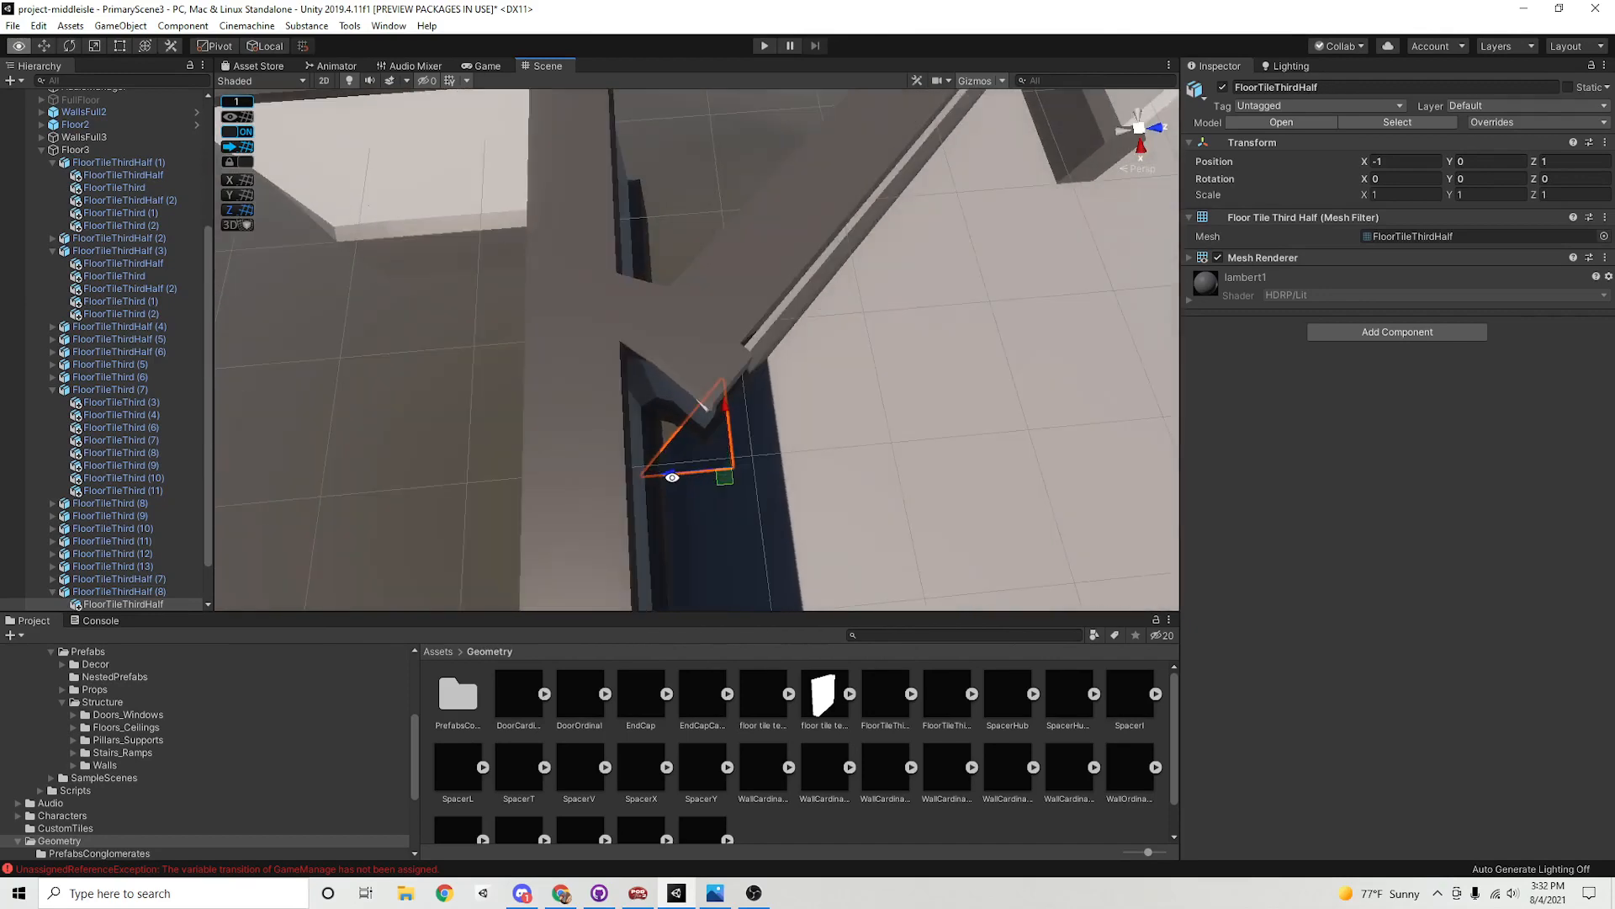
click(609, 480)
click(829, 426)
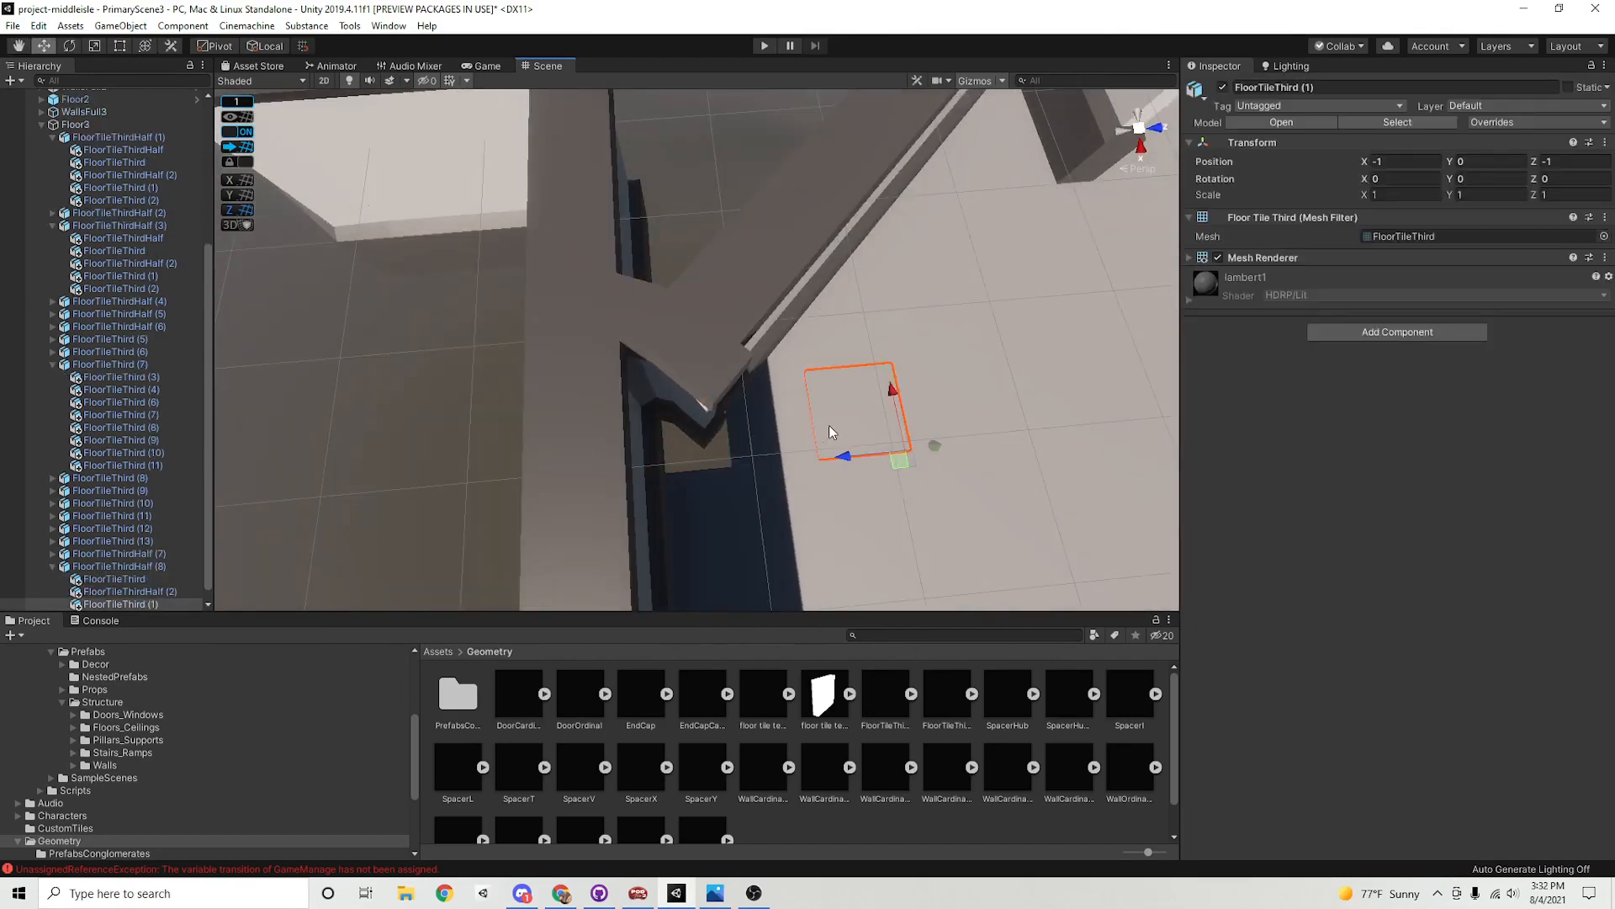
key(ctrl+d)
alt+drag(907, 448, 793, 462)
Inspect the floor coverage around the diagonal wall's end piece and the adjoining open area
click(804, 399)
click(658, 380)
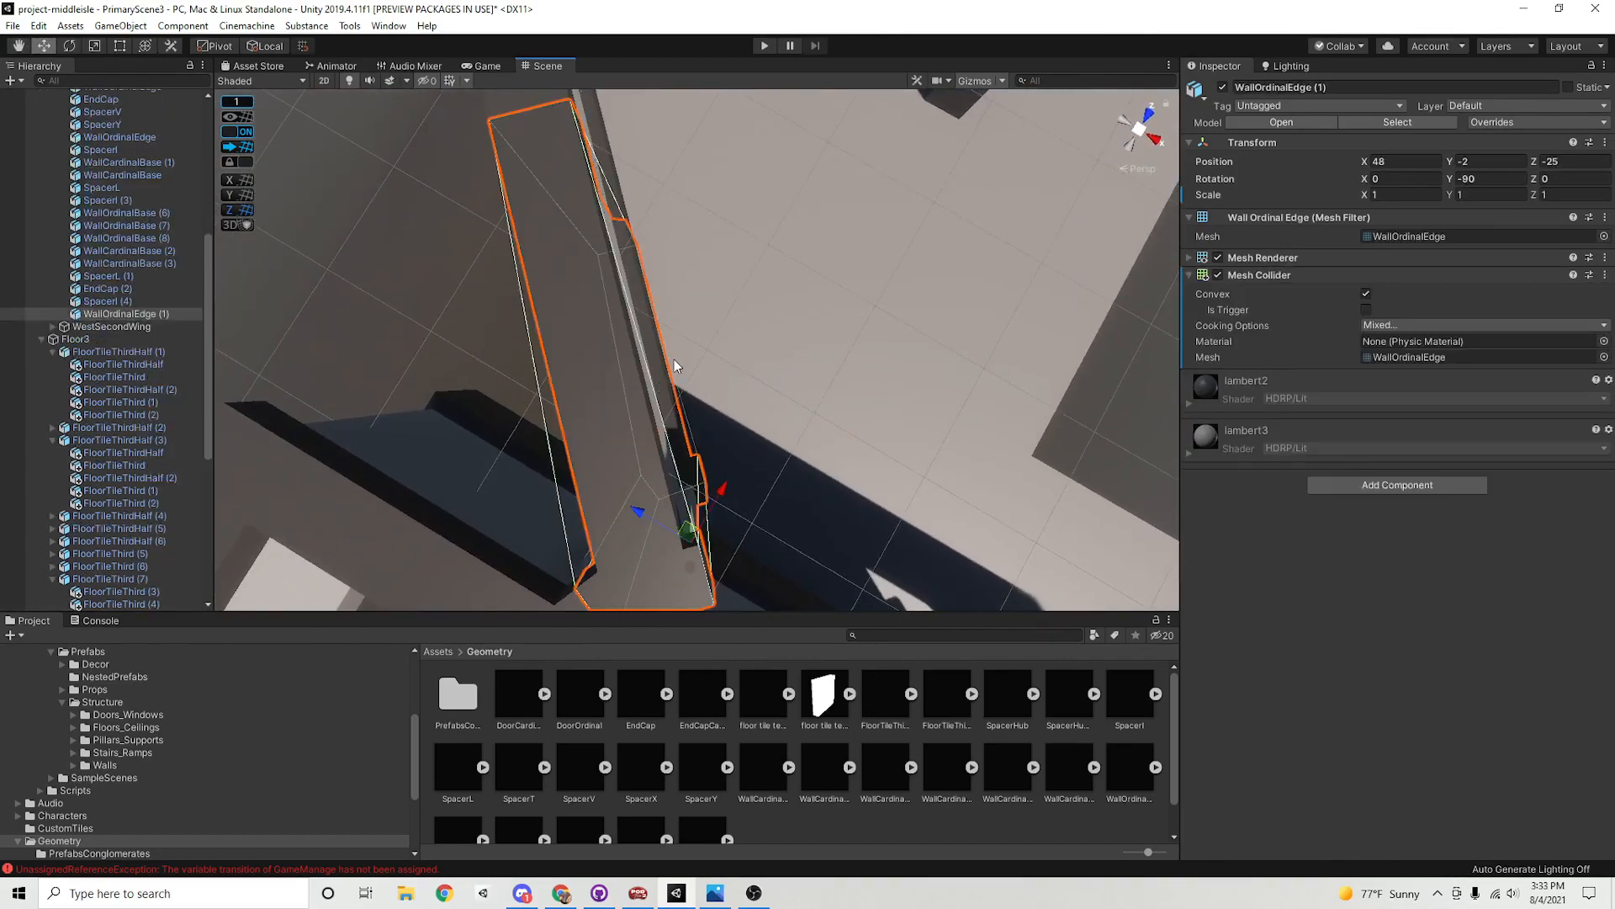
click(674, 360)
alt+drag(674, 360, 805, 446)
middle_drag(805, 459, 805, 524)
alt+drag(806, 524, 502, 344)
scroll(502, 344, up, 3)
middle_drag(593, 342, 633, 404)
click(593, 390)
click(552, 418)
scroll(689, 394, up, 3)
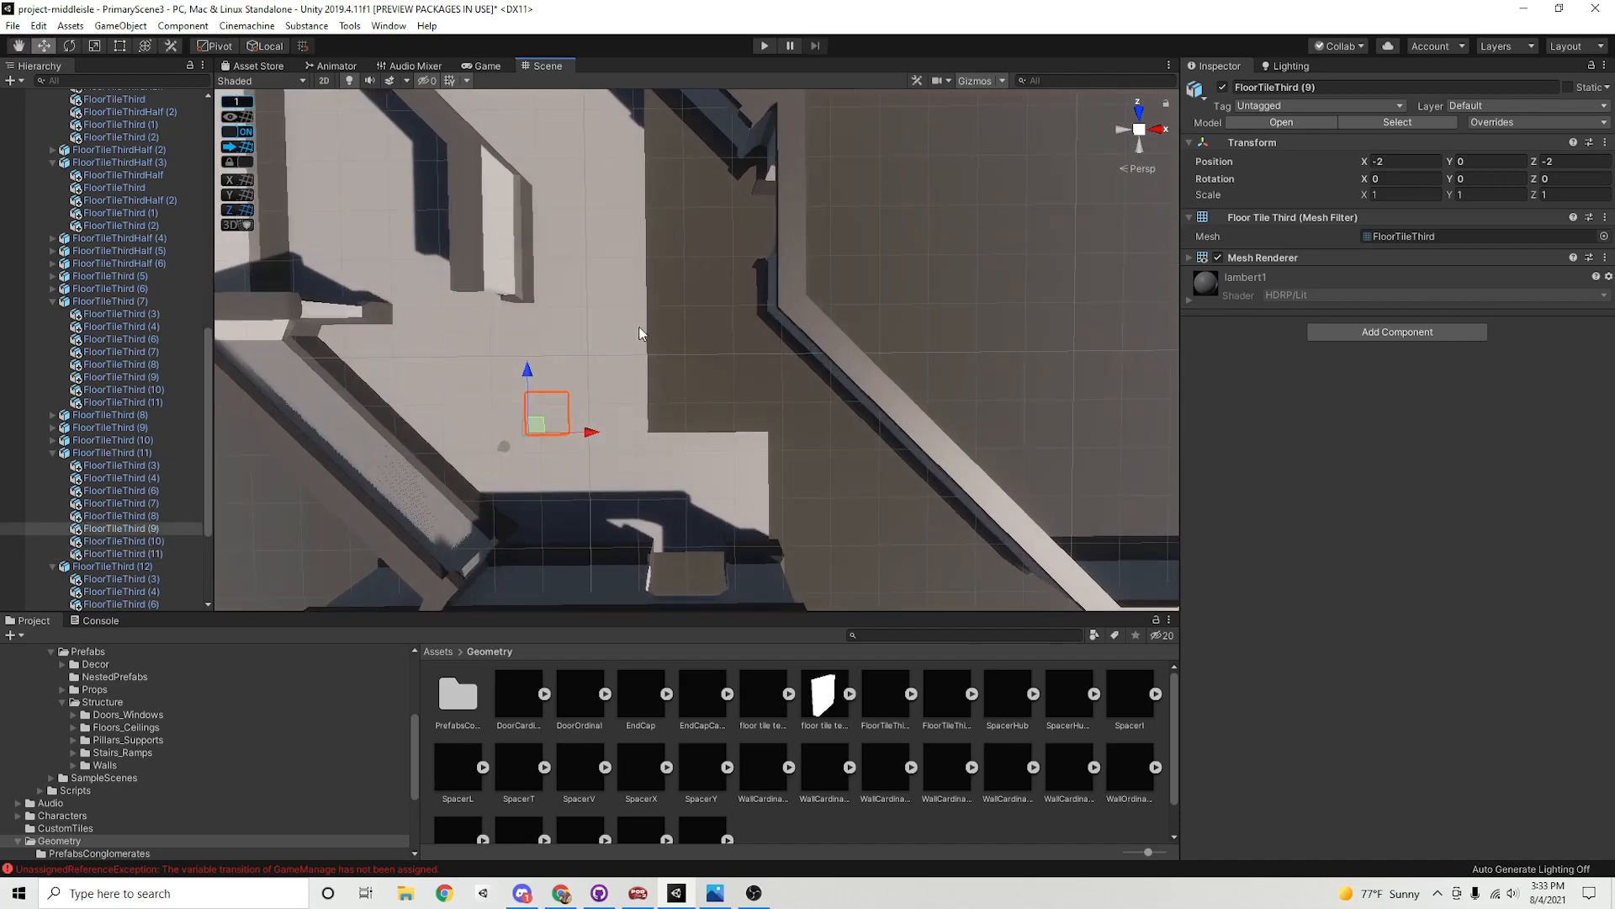
Duplicate the nine-tile block toward the open side of the room and place another copy by the doorway at X 53, Z -17
click(642, 335)
middle_drag(692, 340, 683, 365)
key(ctrl+d)
drag(663, 377, 776, 376)
middle_drag(776, 376, 805, 425)
key(ctrl+d)
drag(705, 367, 702, 251)
middle_drag(625, 234, 704, 337)
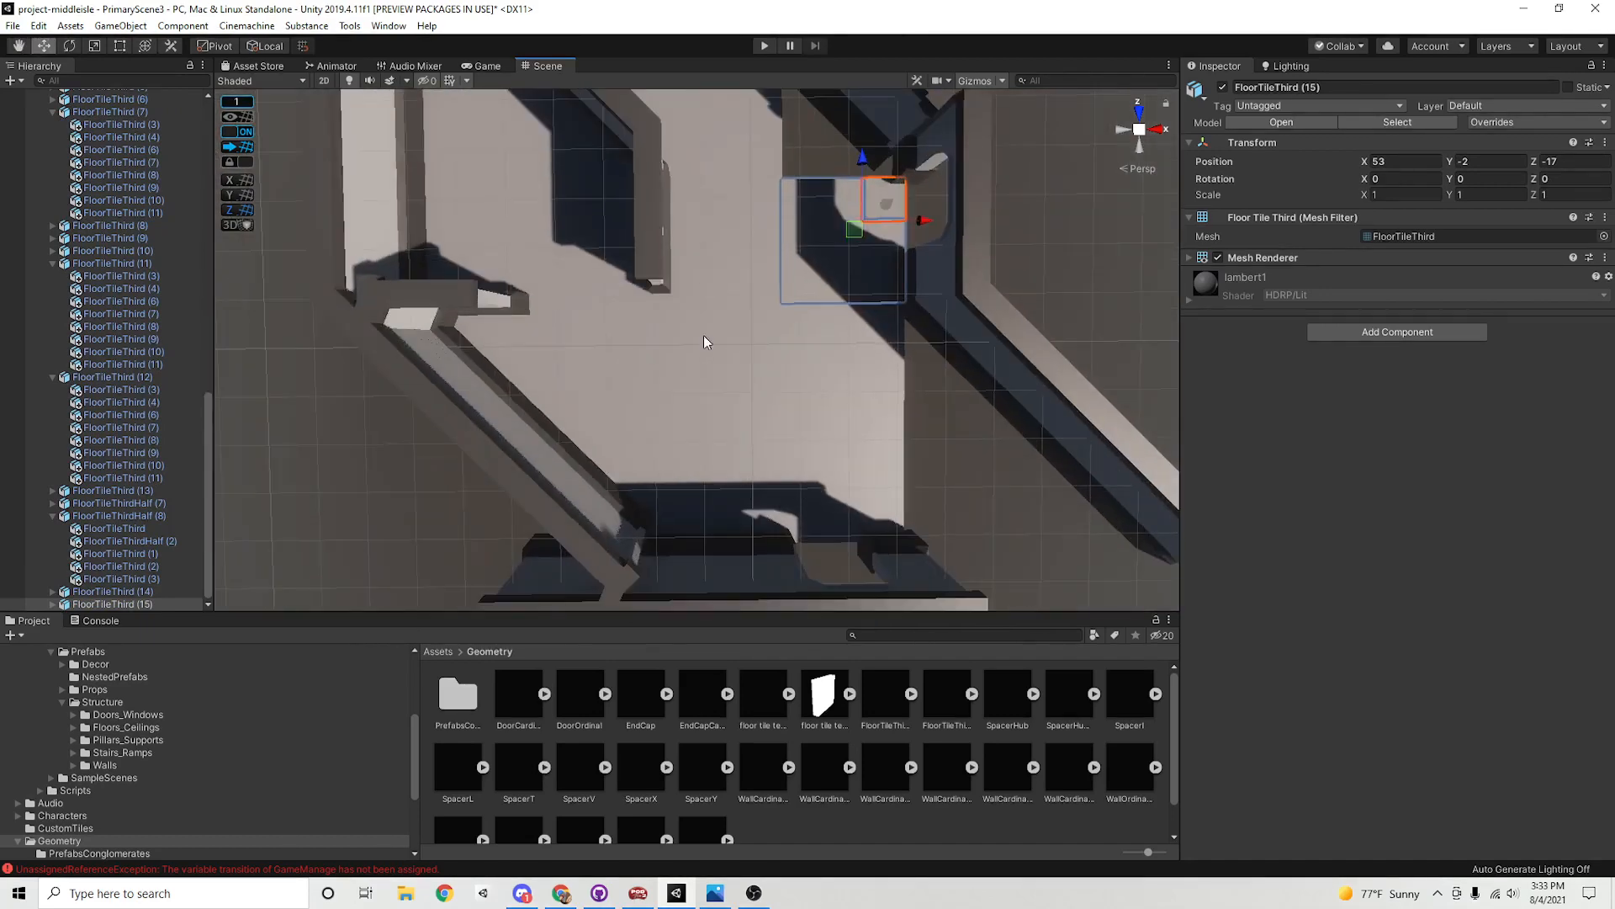
Duplicate the half-tile group at the diagonal wall and move the copy to X 53, Z -14 near the octagon doorway
click(599, 468)
middle_drag(600, 468, 623, 420)
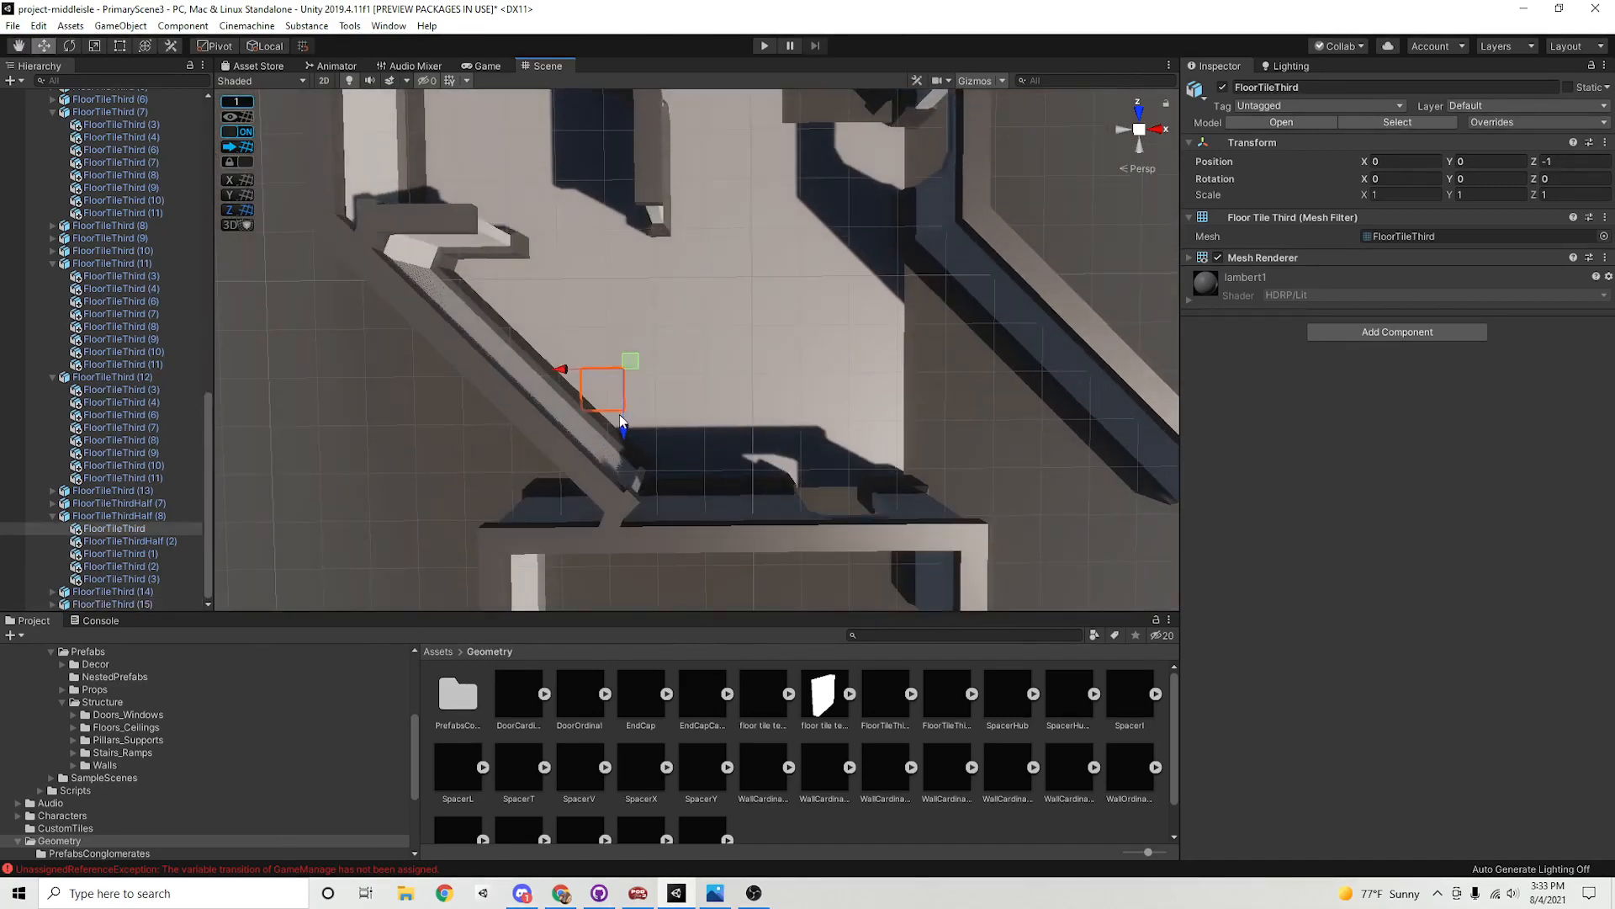
click(613, 420)
key(ctrl+d)
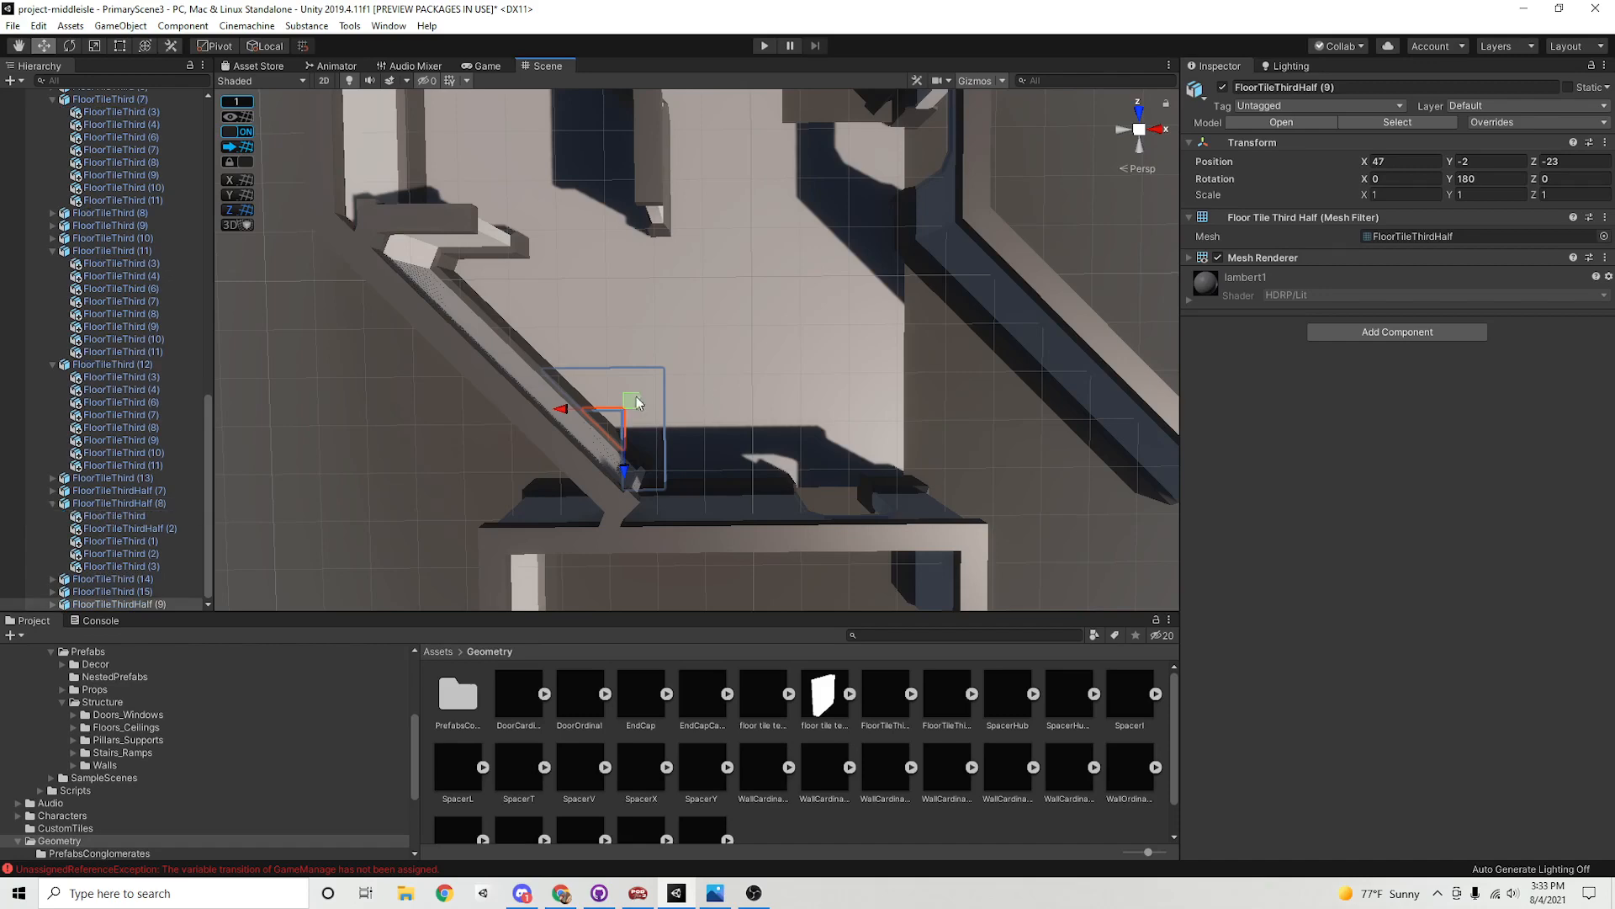
drag(632, 401, 795, 160)
middle_drag(795, 160, 731, 363)
drag(730, 363, 757, 254)
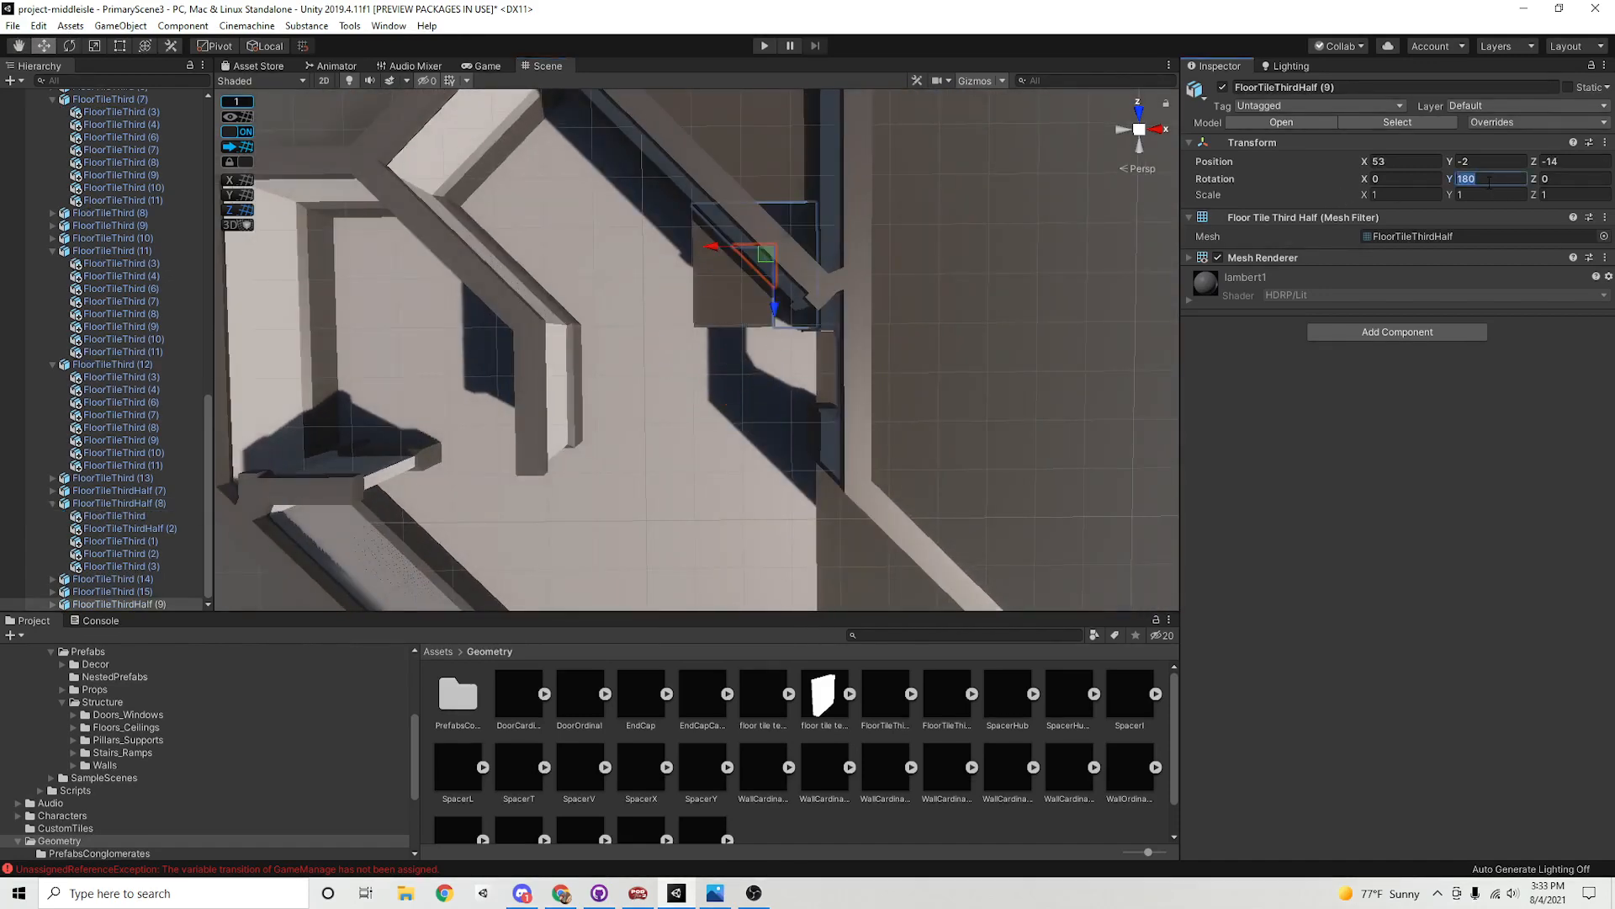
Mirror the copied half-tile group with X scale -1 and Y rotation 90, and fit it against the diagonal wall at X 52, Z -15
text(0)
middle_drag(752, 291, 645, 424)
scroll(645, 423, up, 3)
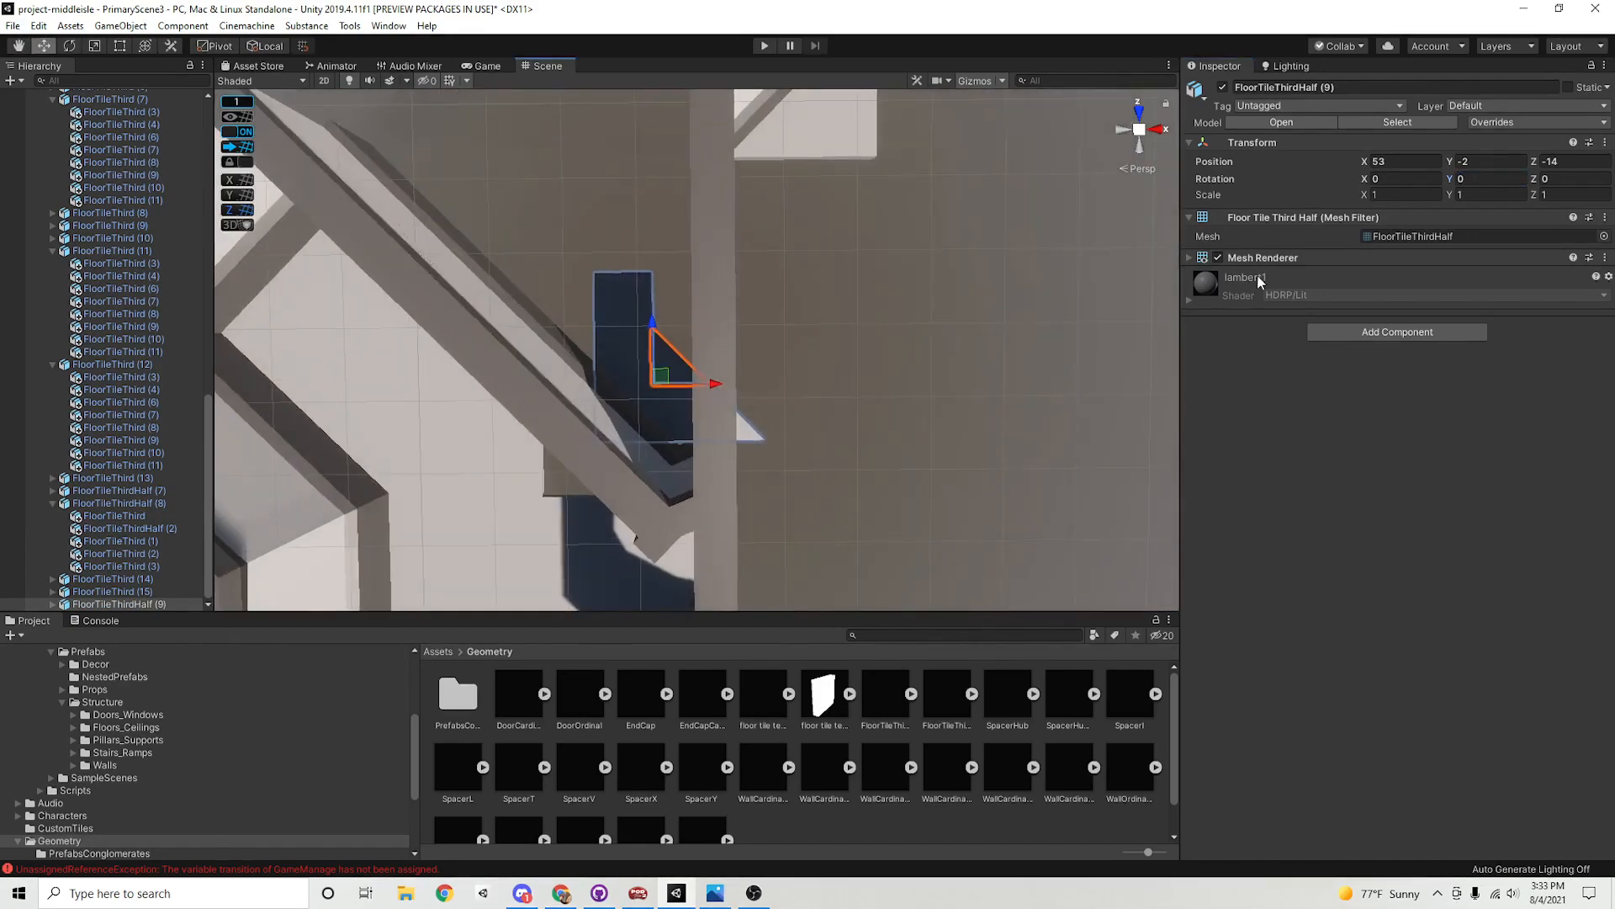
text(-1)
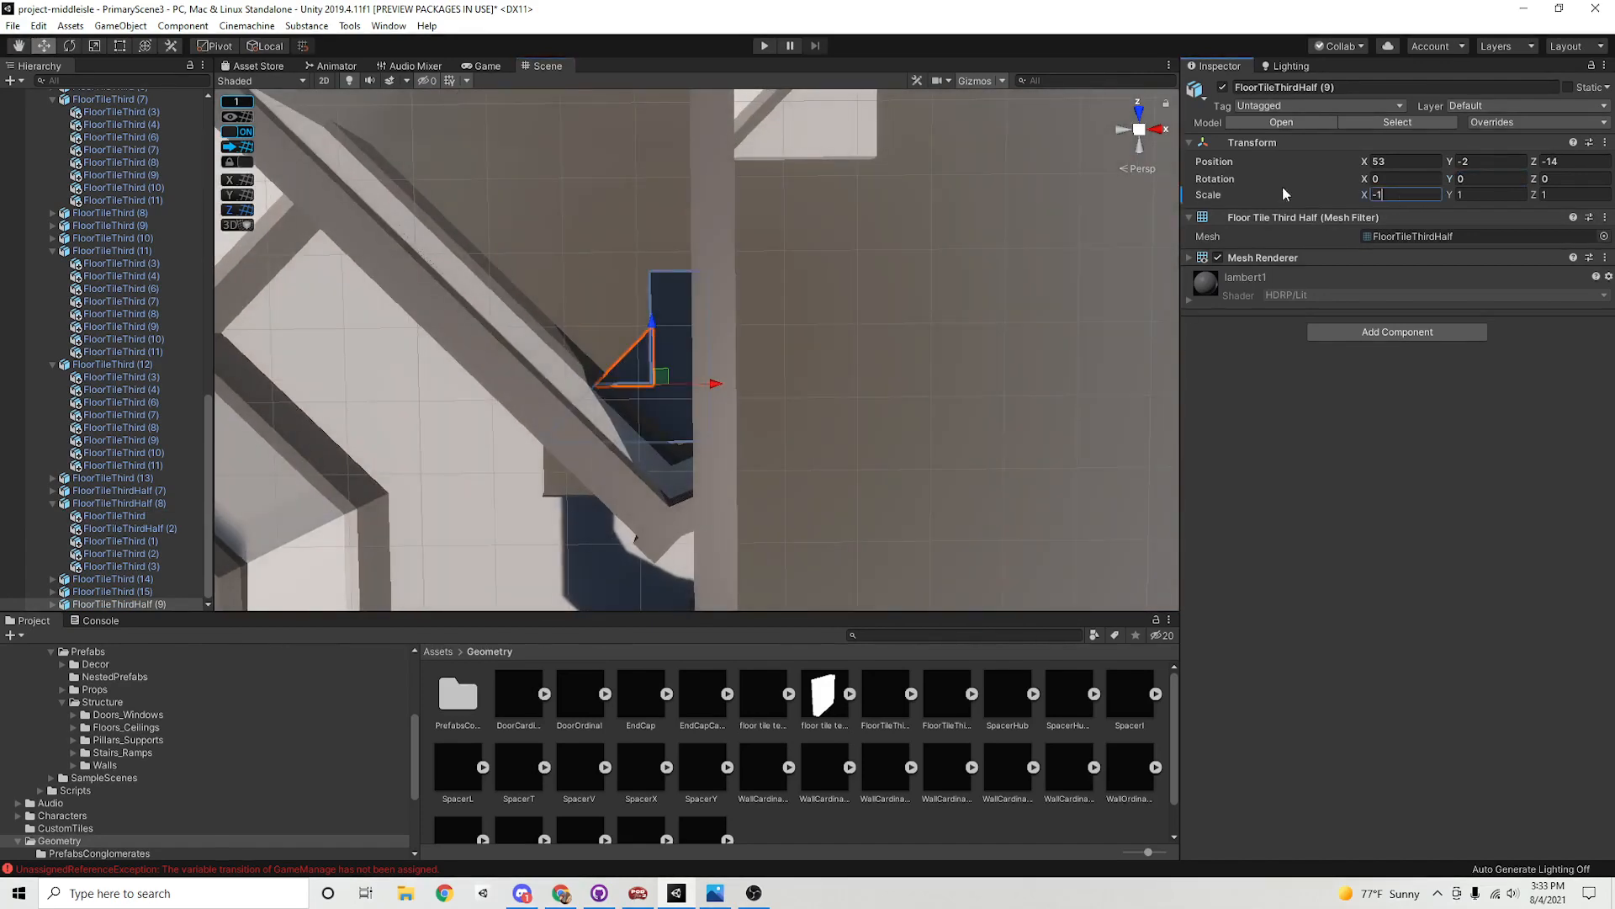
click(1483, 180)
text(90)
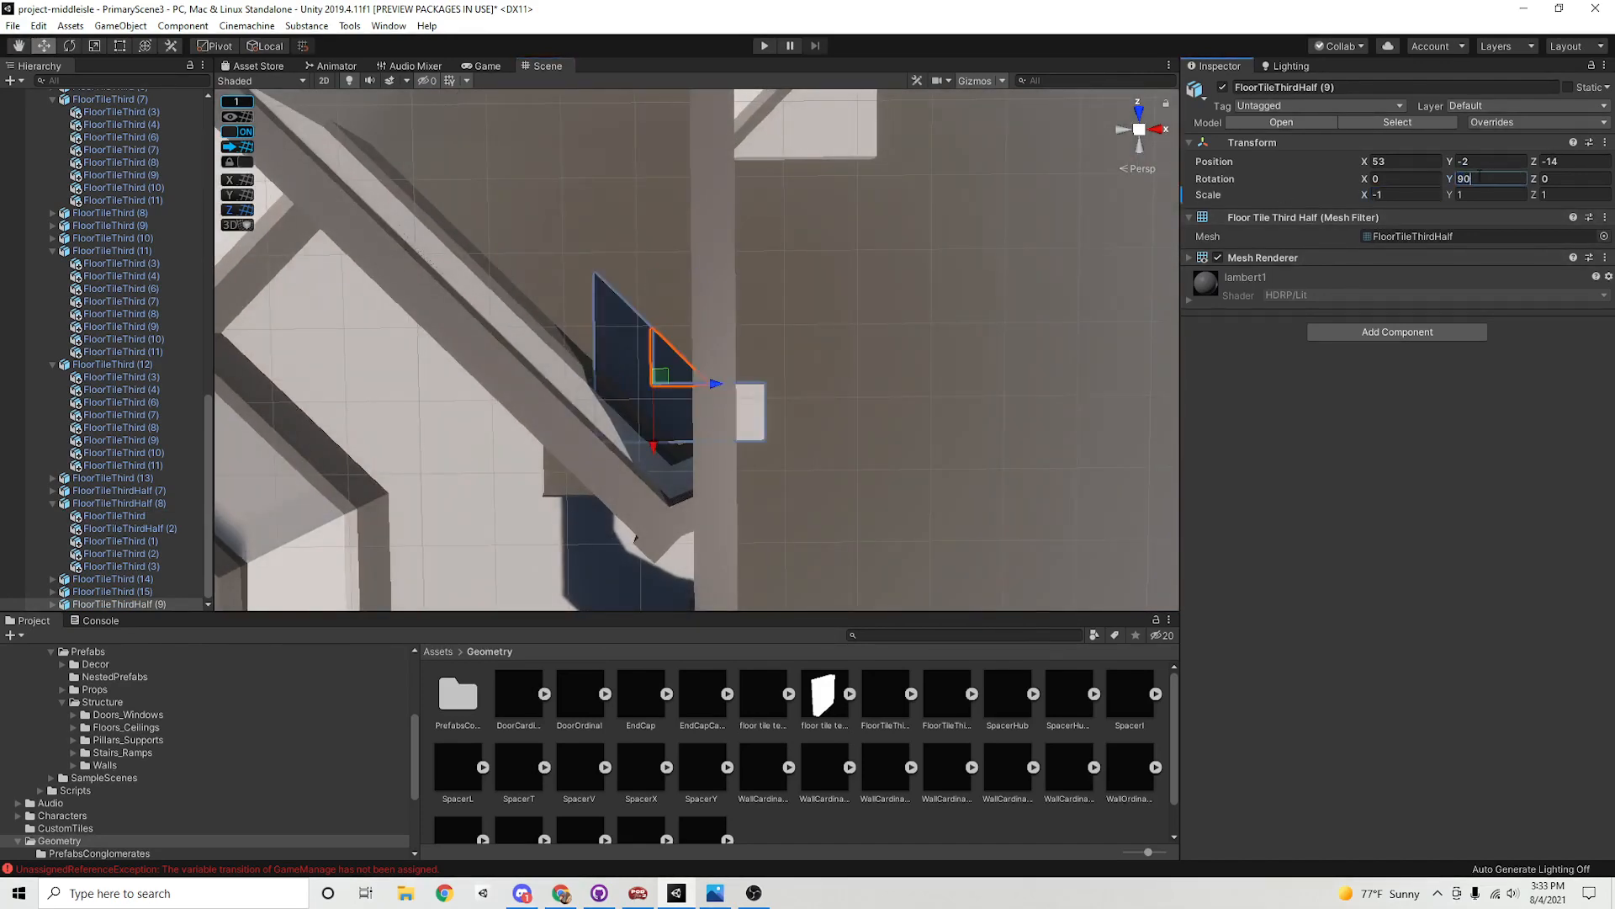
drag(665, 376, 621, 439)
middle_drag(680, 462, 809, 402)
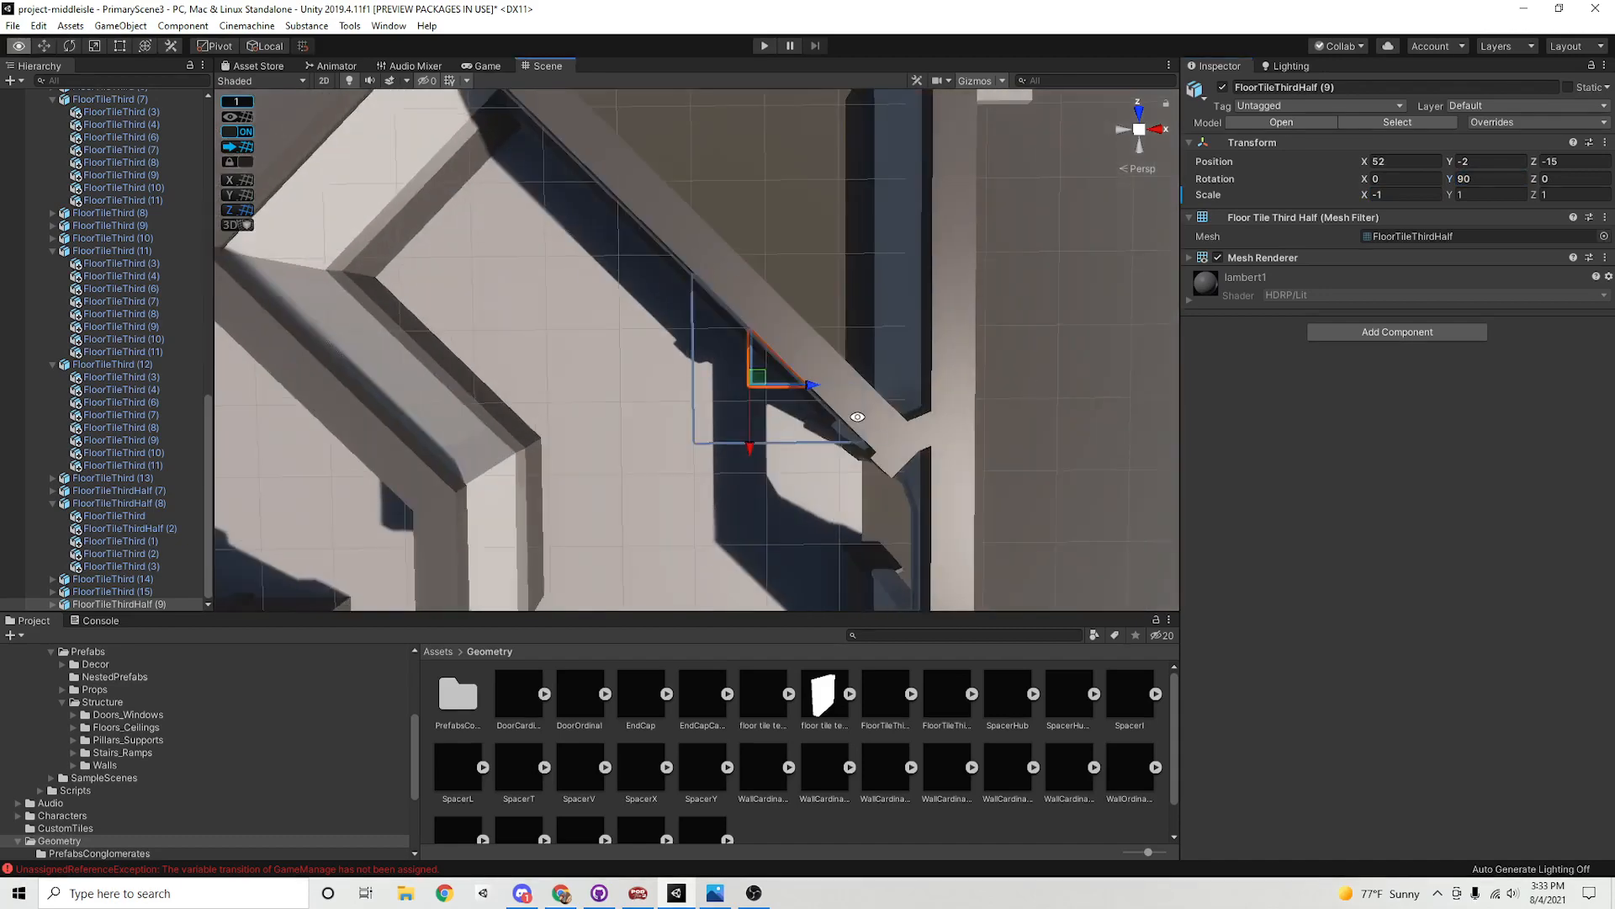
Collapse all the expanded FloorTileThird and FloorTileThirdHalf groups under Floor3 in the hierarchy
alt+drag(902, 470, 714, 552)
scroll(732, 395, down, 6)
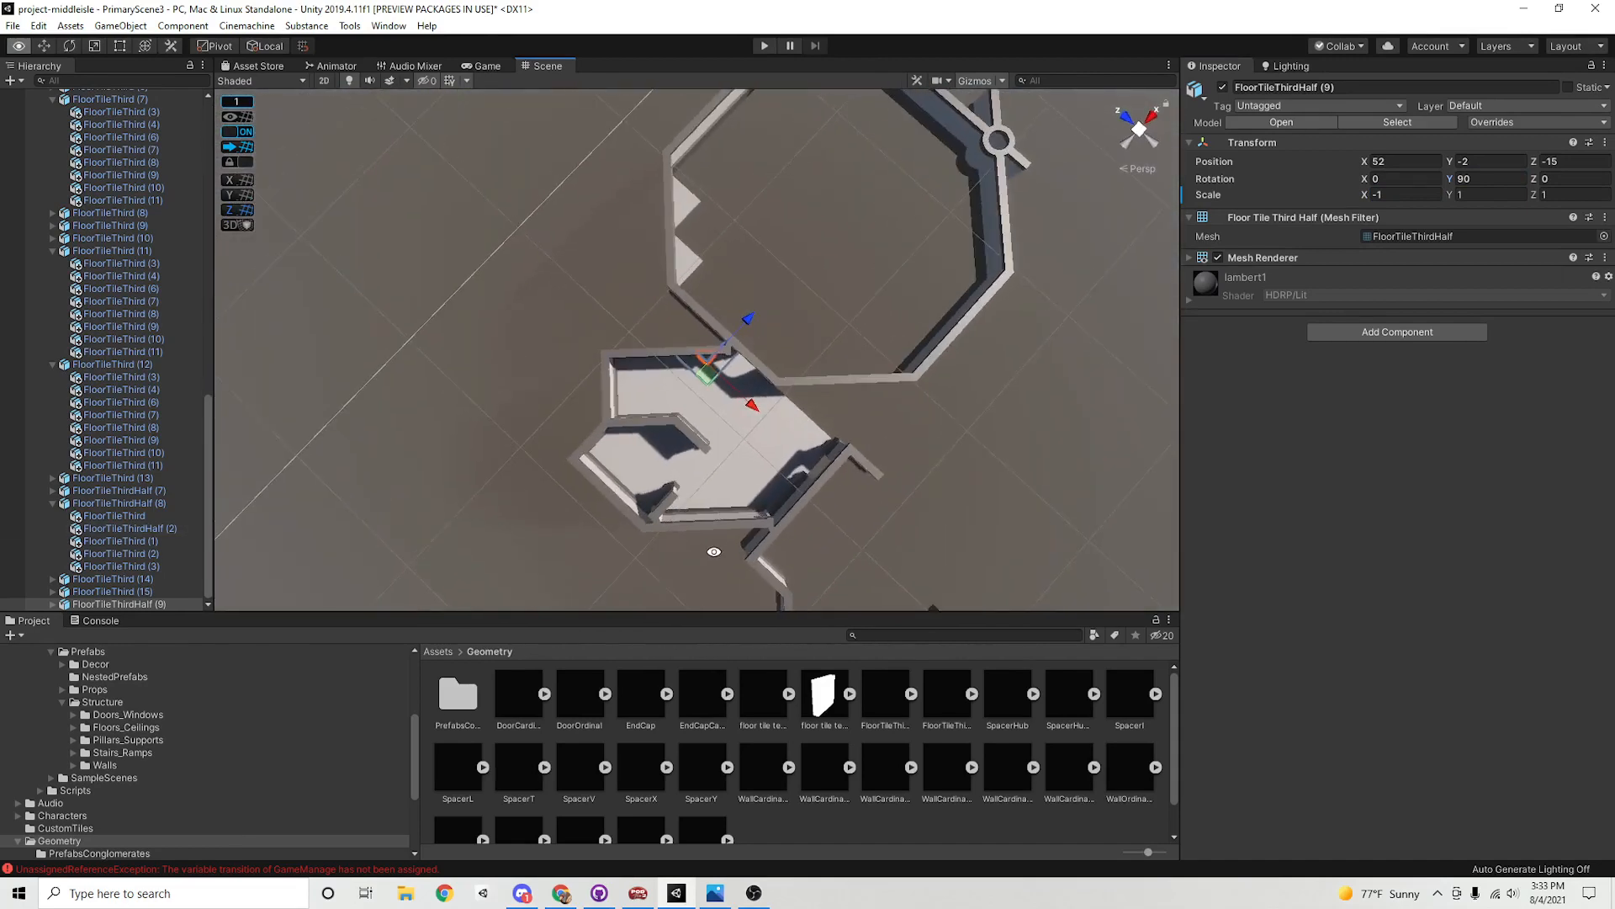
alt+right_drag(715, 552, 883, 544)
alt+middle_drag(883, 545, 792, 430)
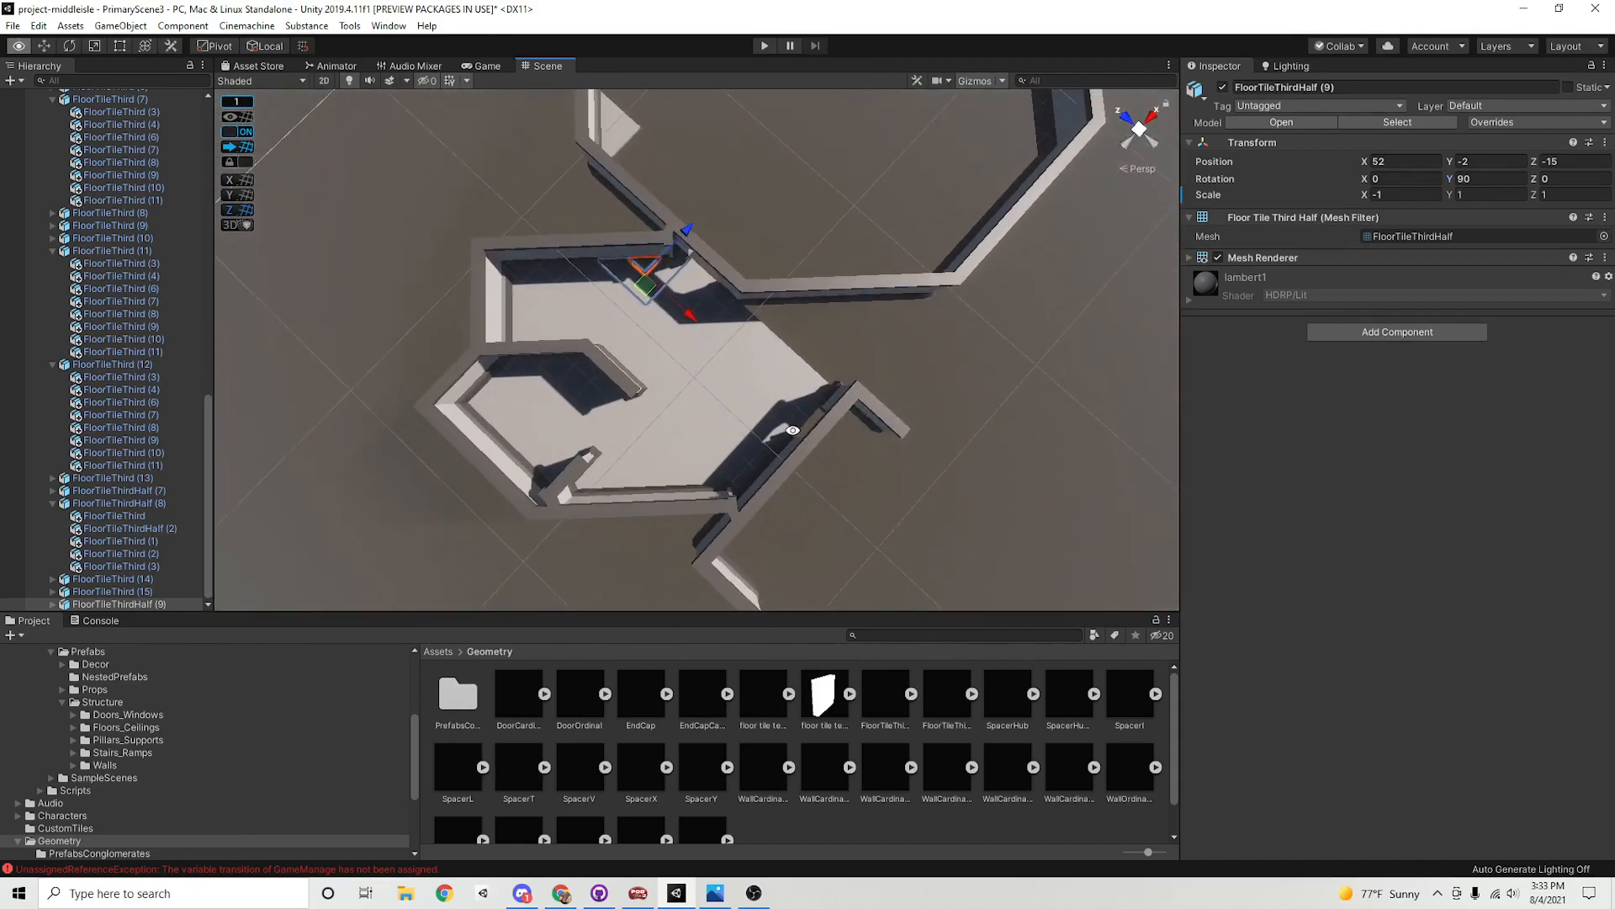
click(52, 364)
click(53, 352)
click(52, 302)
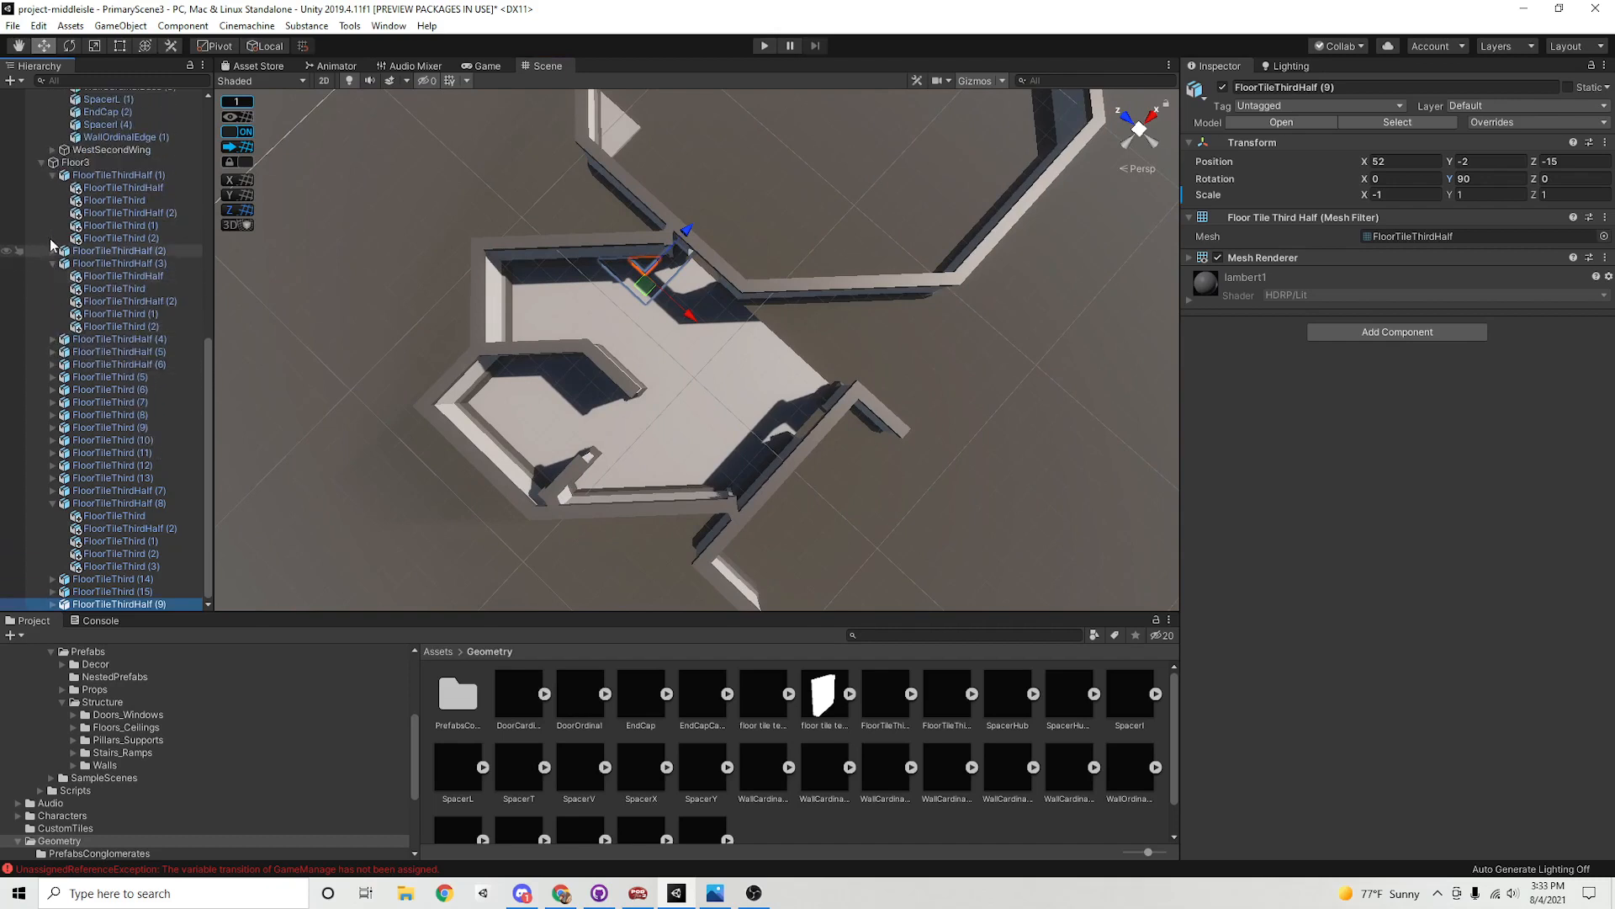
click(53, 264)
click(53, 239)
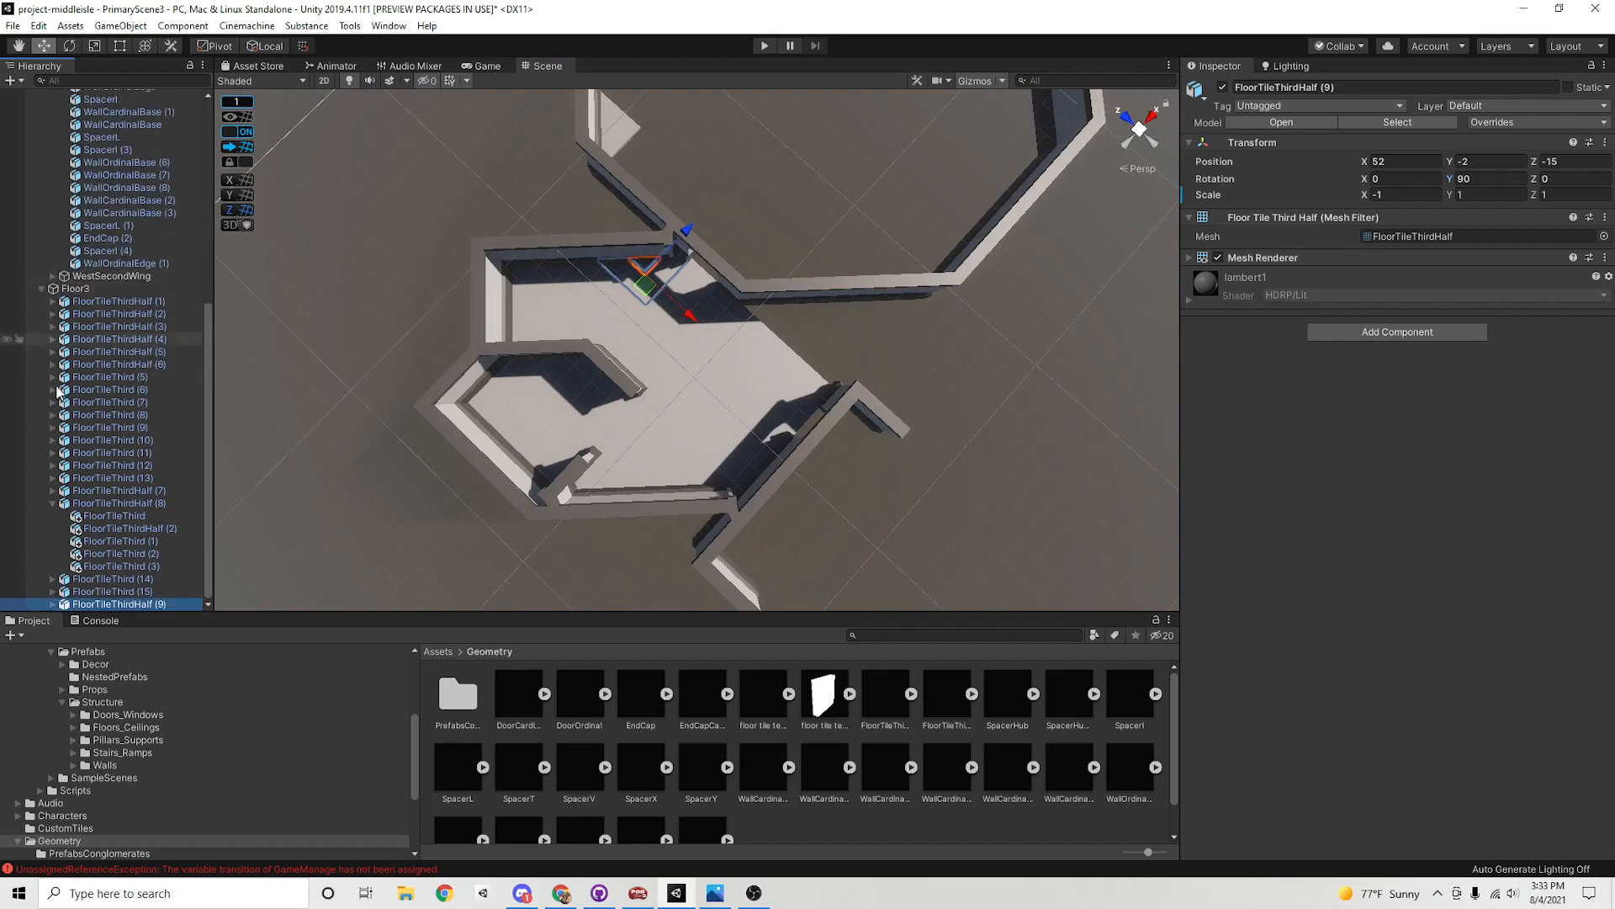
click(52, 504)
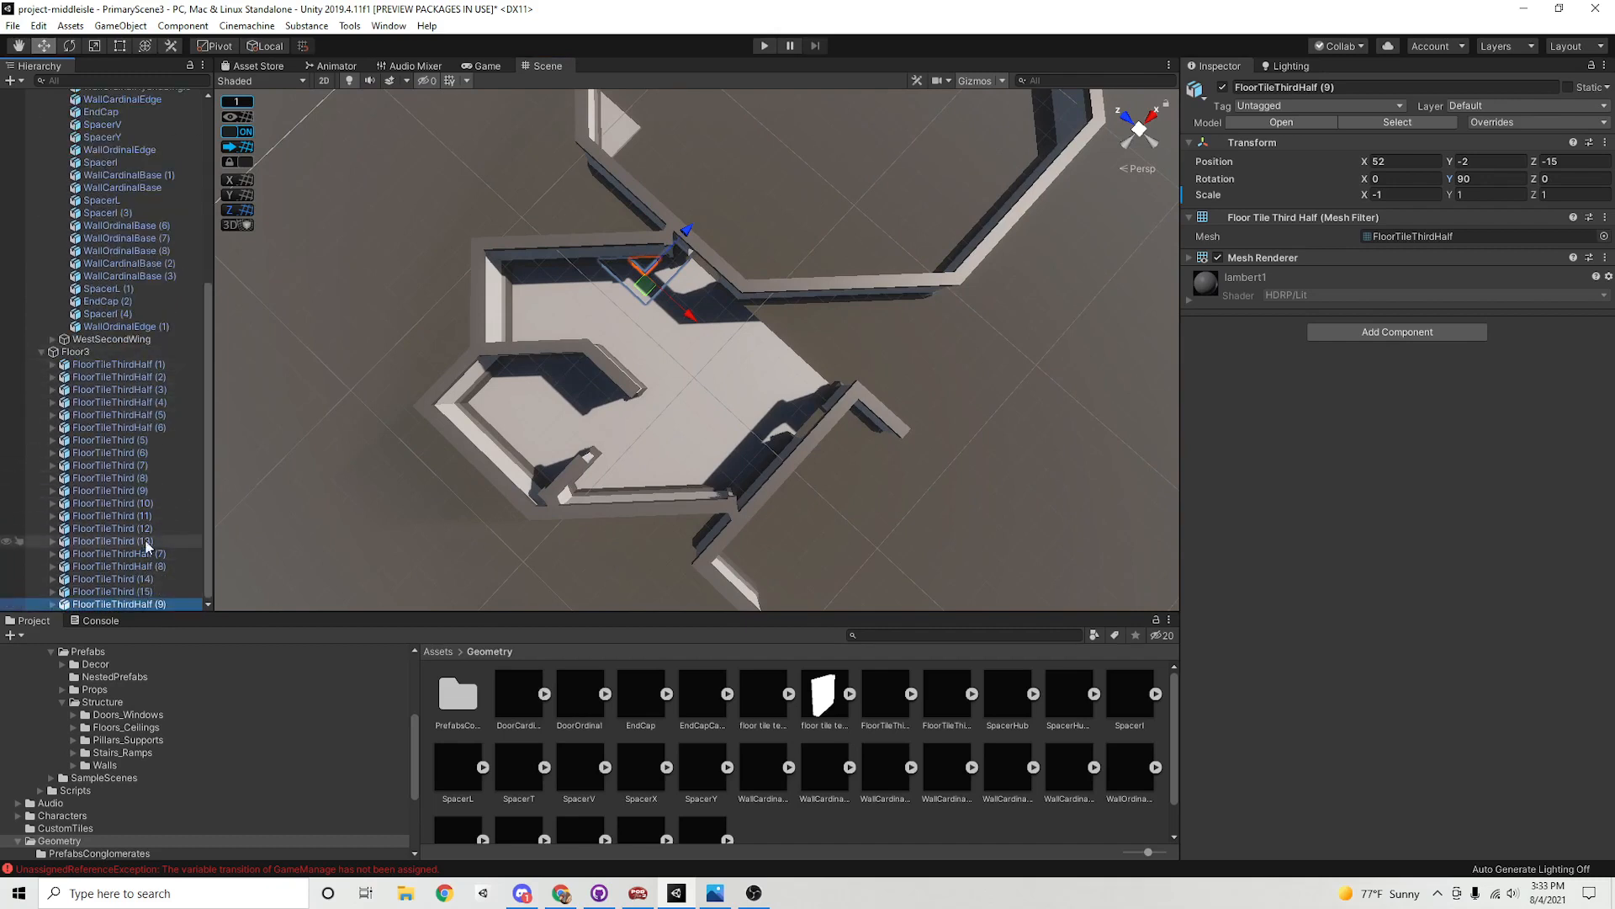
Create an empty object at position 0, 0, 0 and name it WestmostWingFloor
click(202, 65)
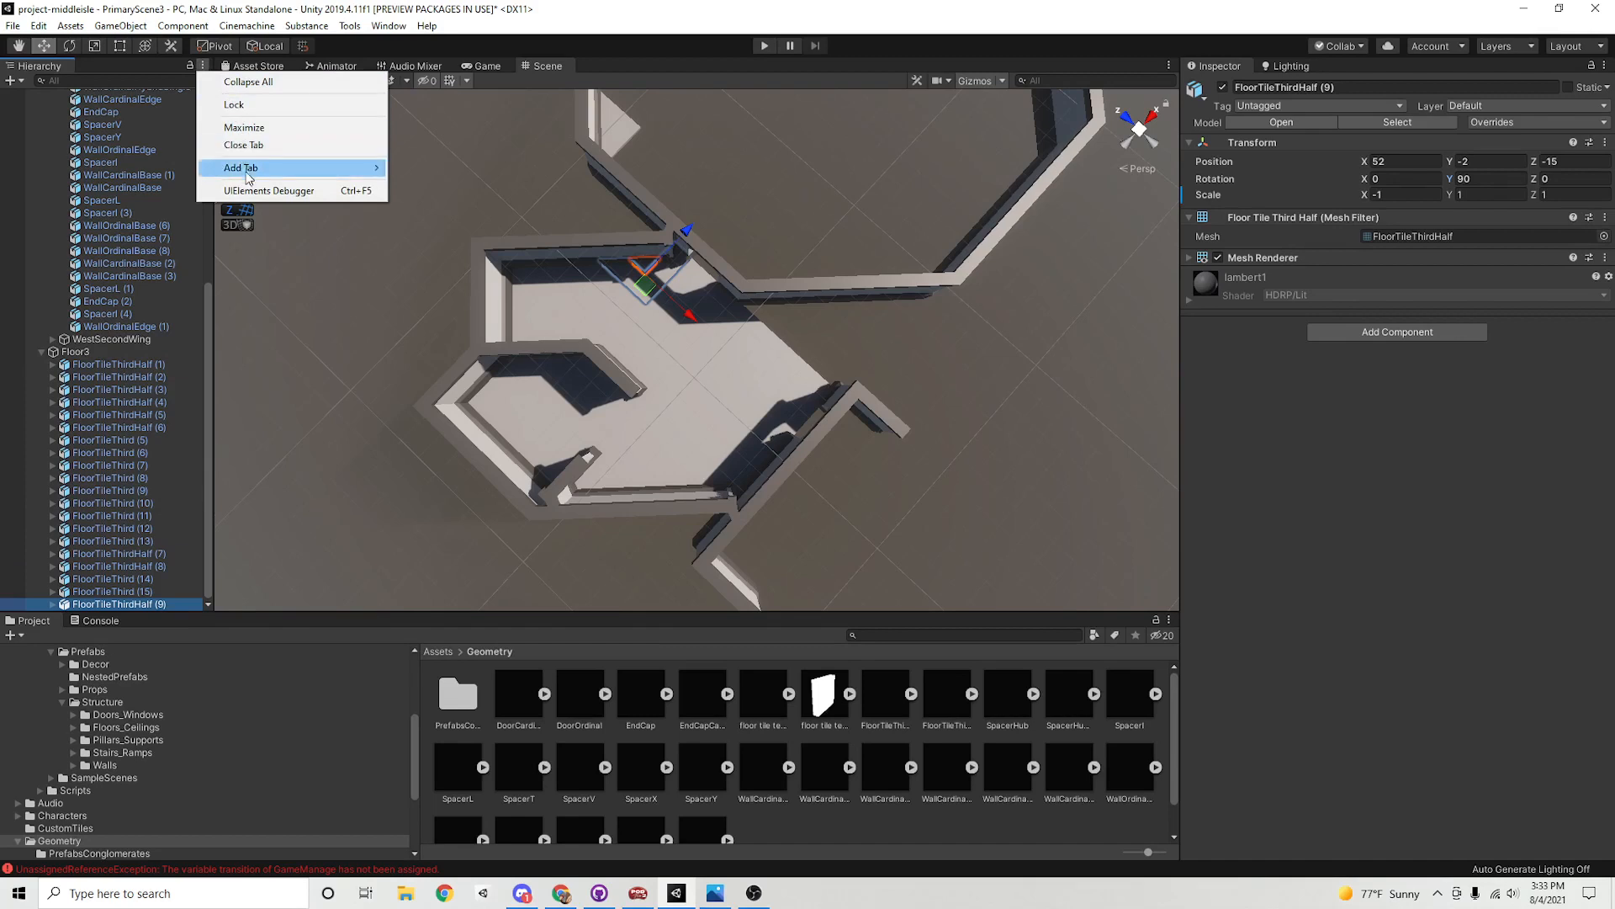
mouse_move(247, 169)
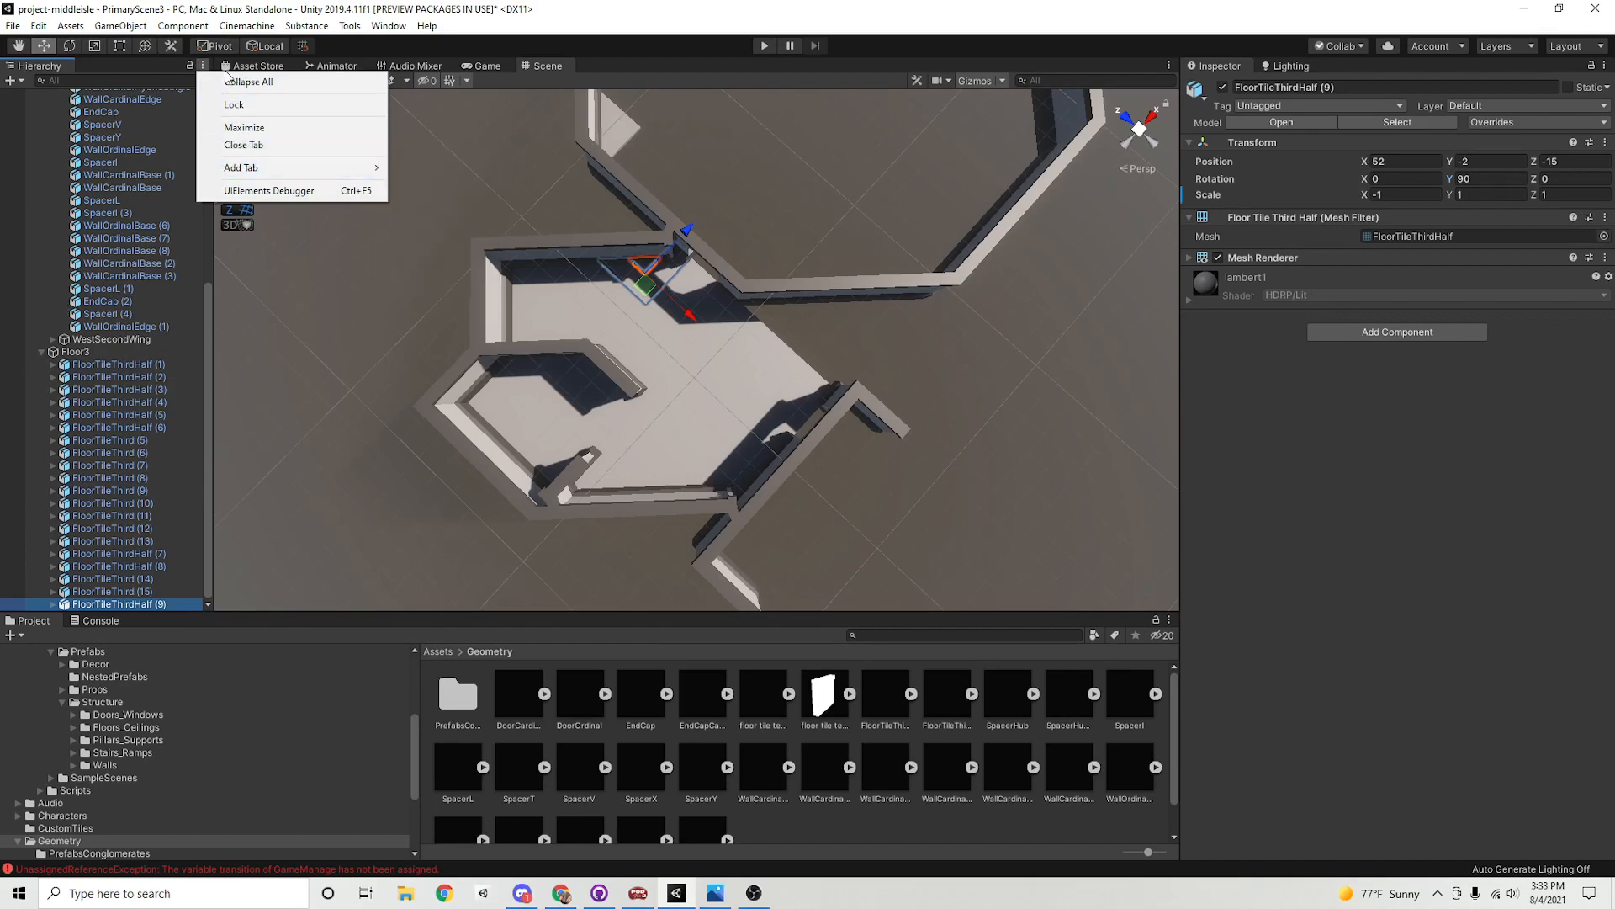
click(17, 81)
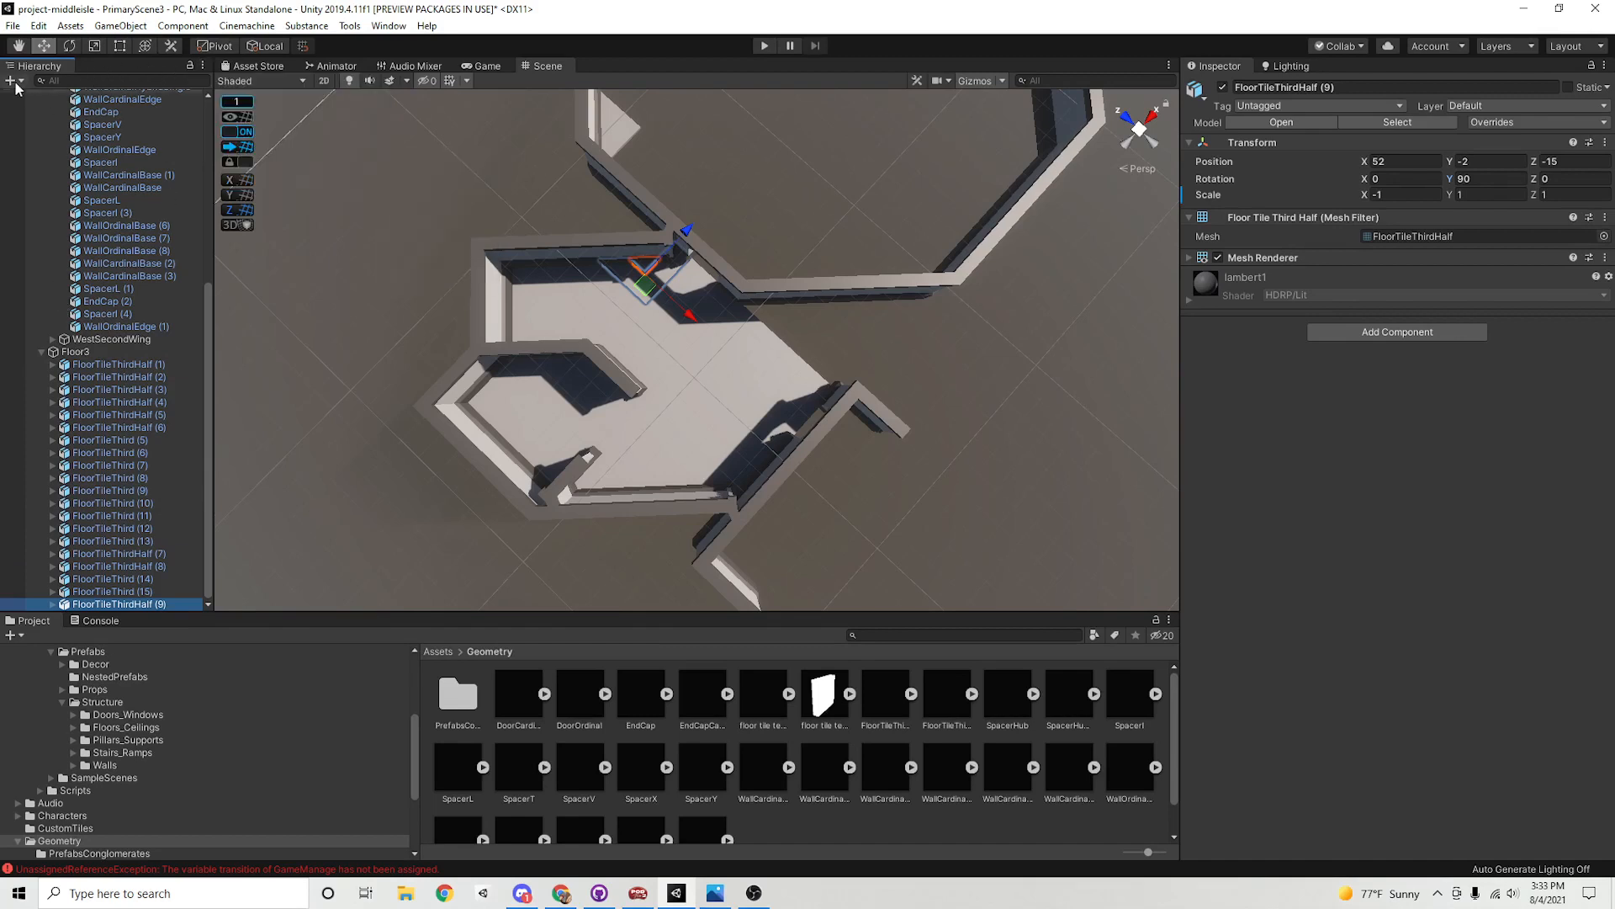
click(17, 81)
click(46, 98)
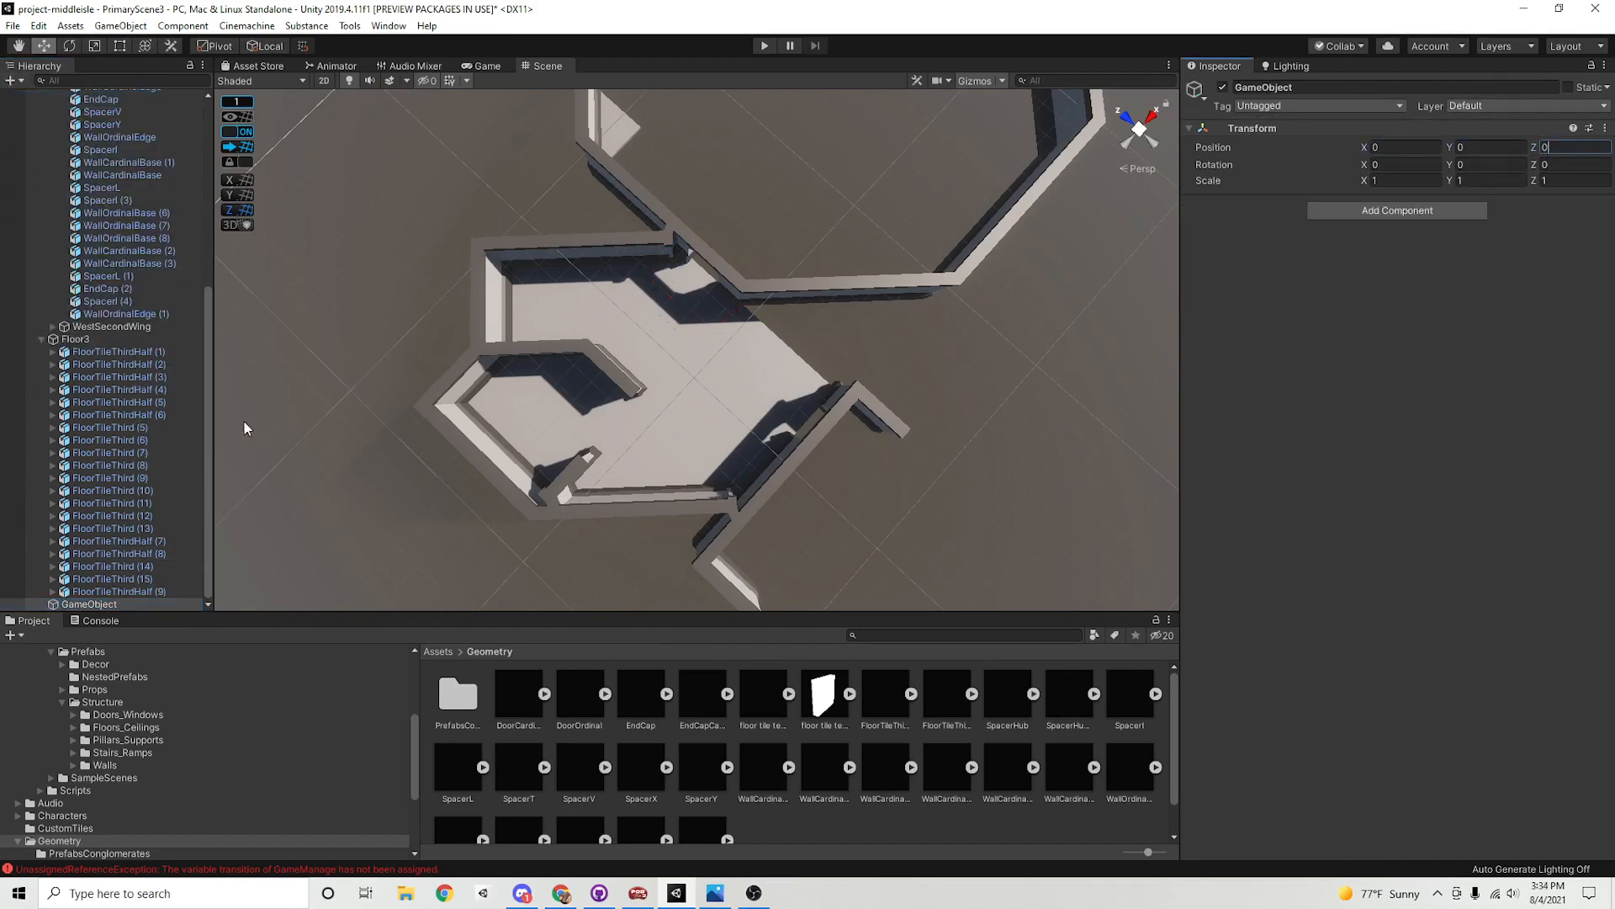
double_click(131, 600)
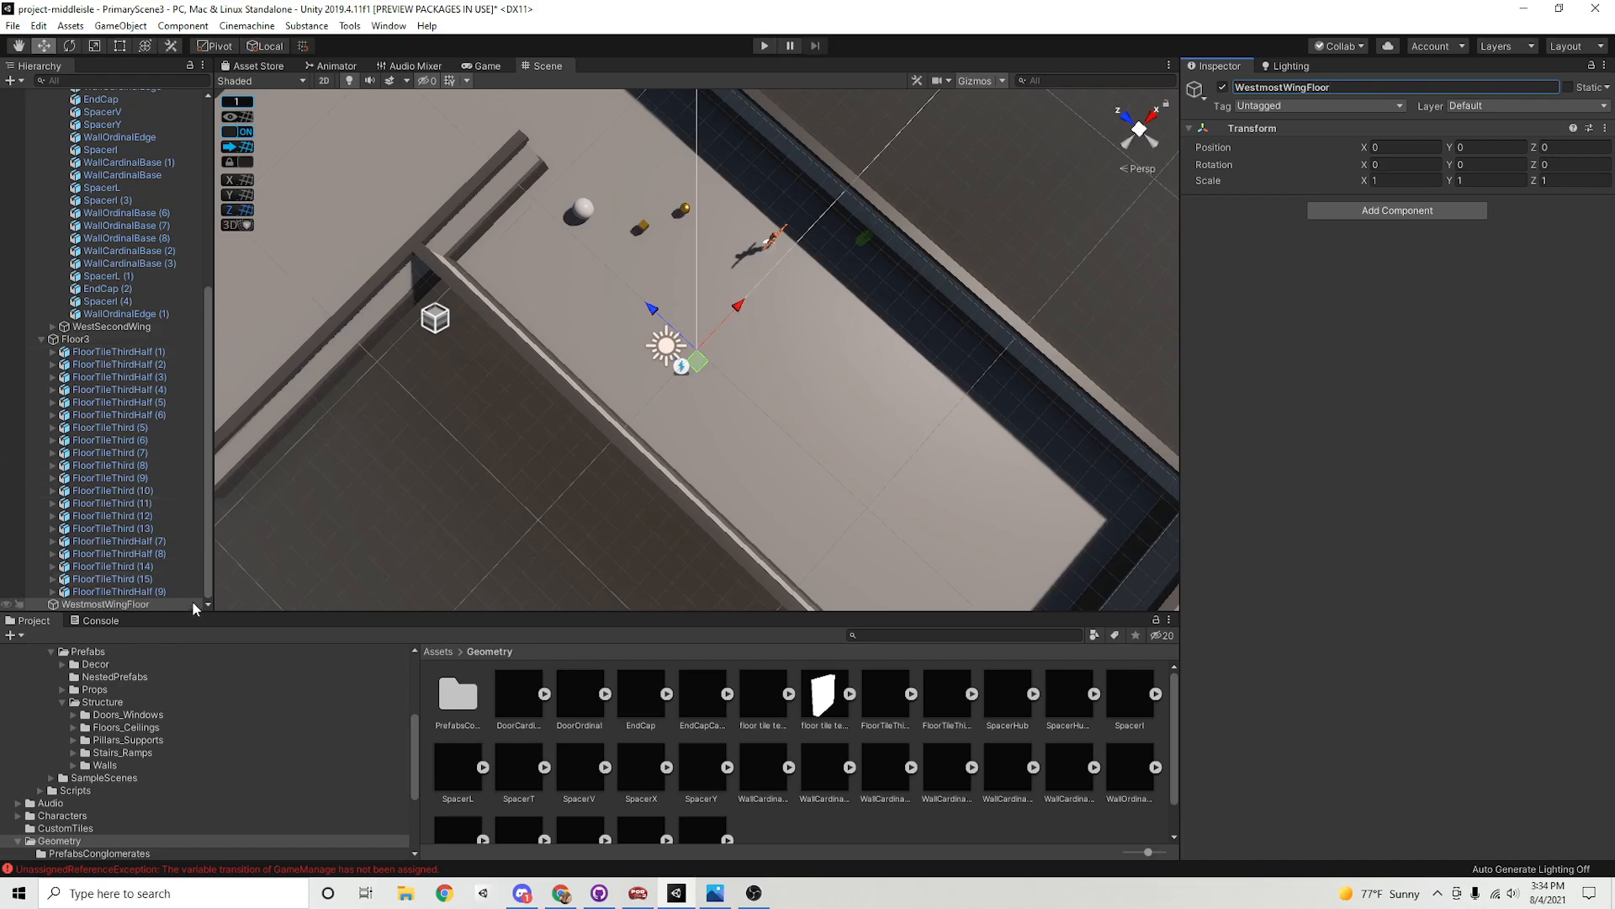
Move all floor tile groups from Floor3 into WestmostWingFloor and nest WestmostWingFloor under Floor3
click(168, 592)
shift+click(115, 355)
drag(114, 355, 119, 406)
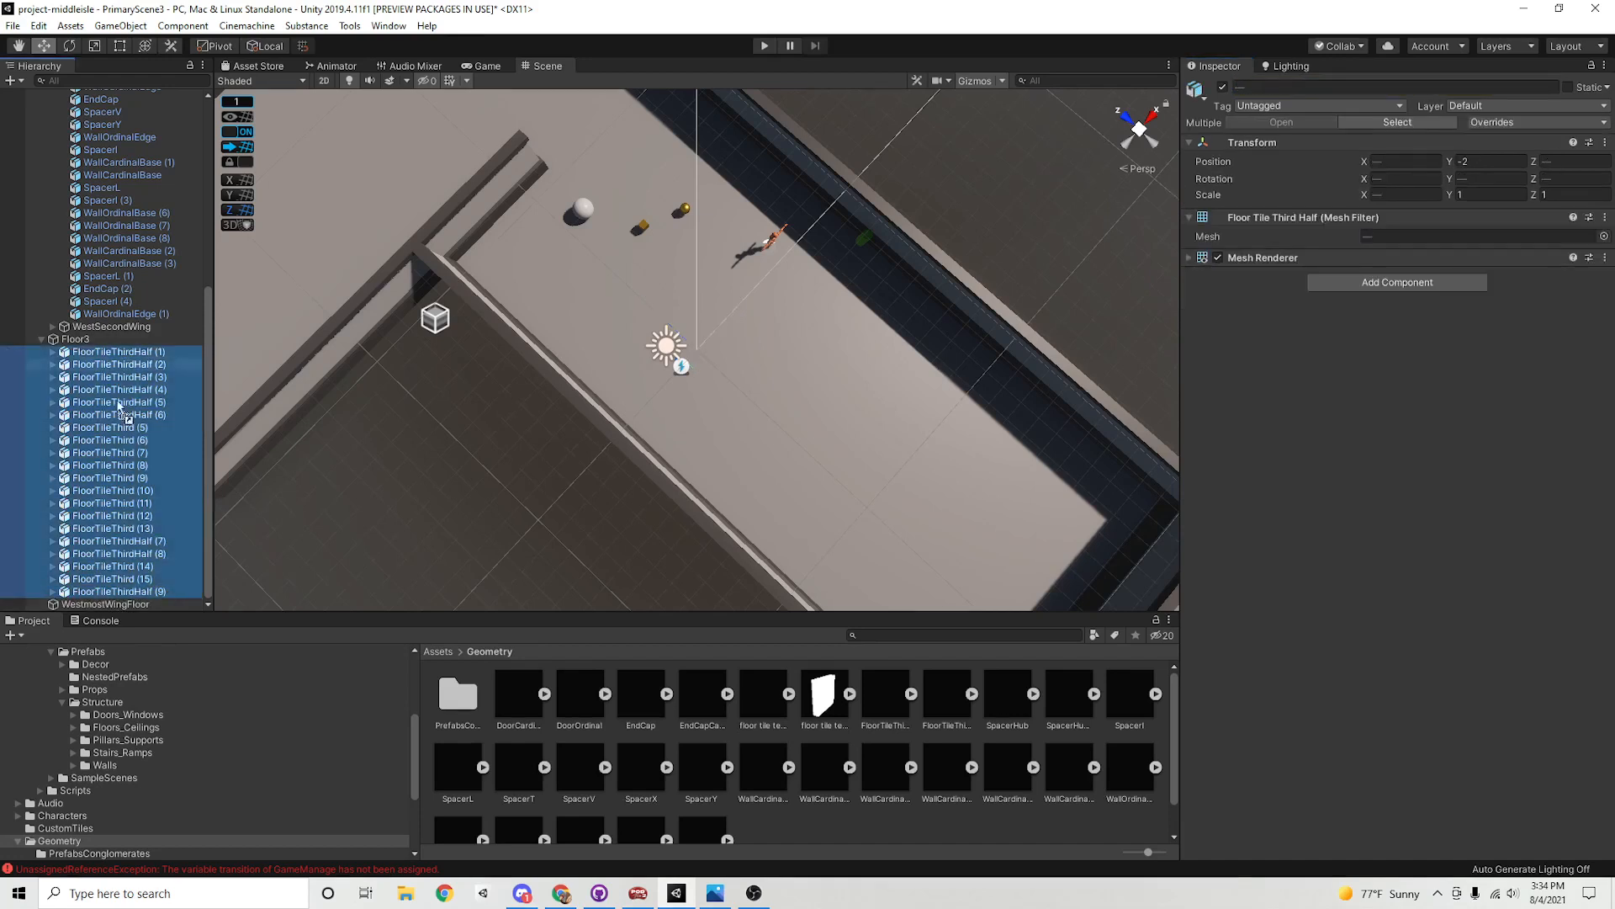
drag(129, 604, 128, 604)
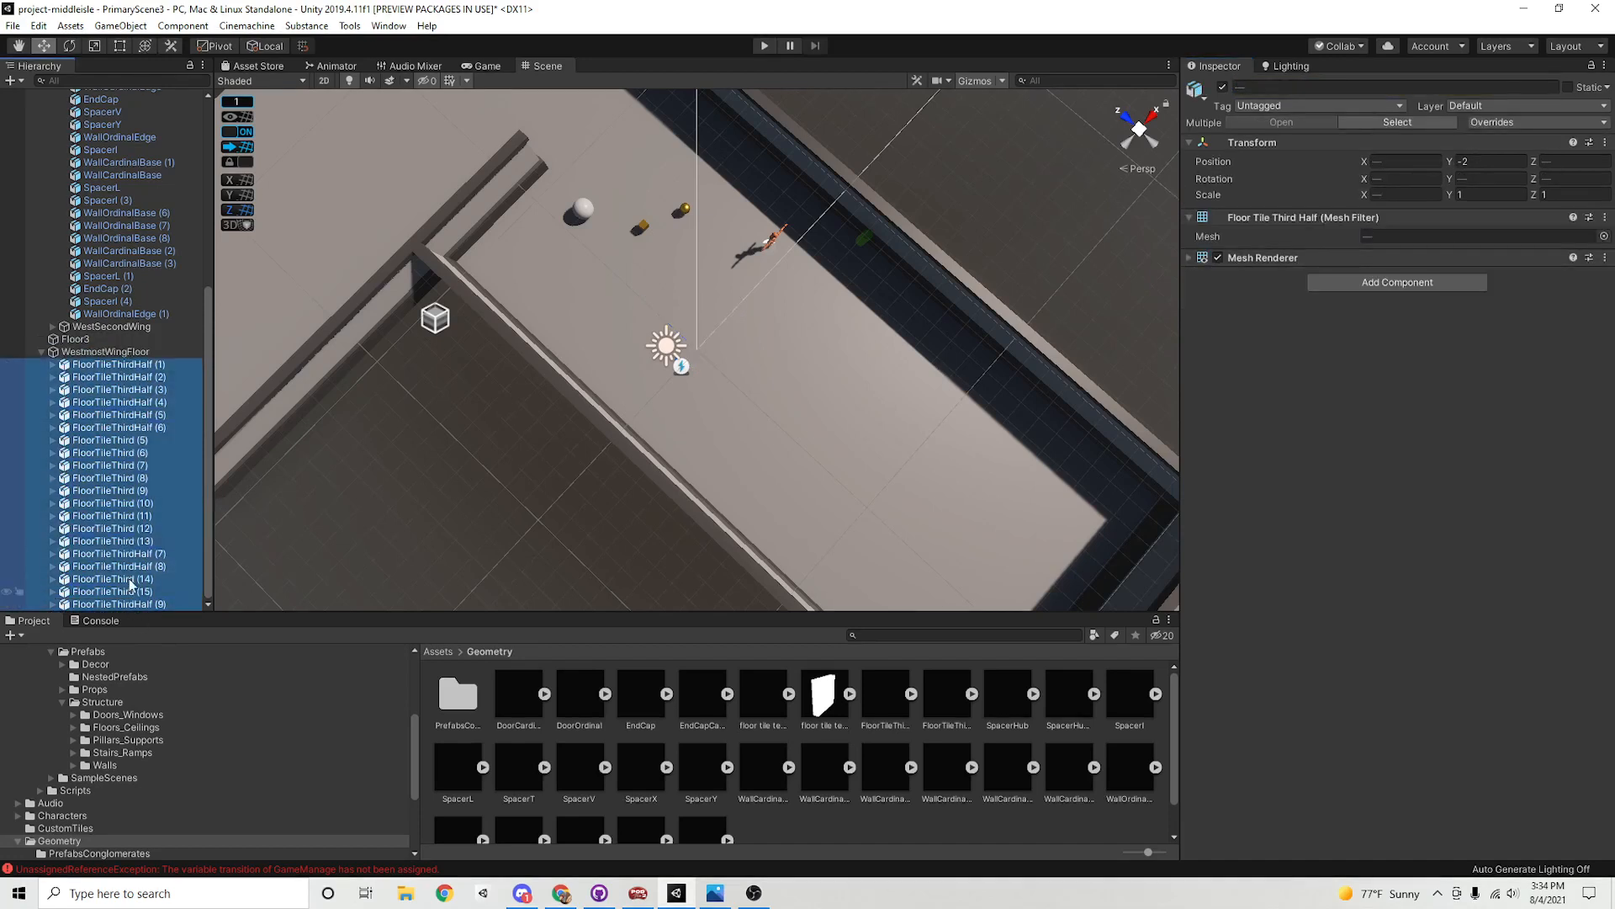
click(42, 351)
click(93, 604)
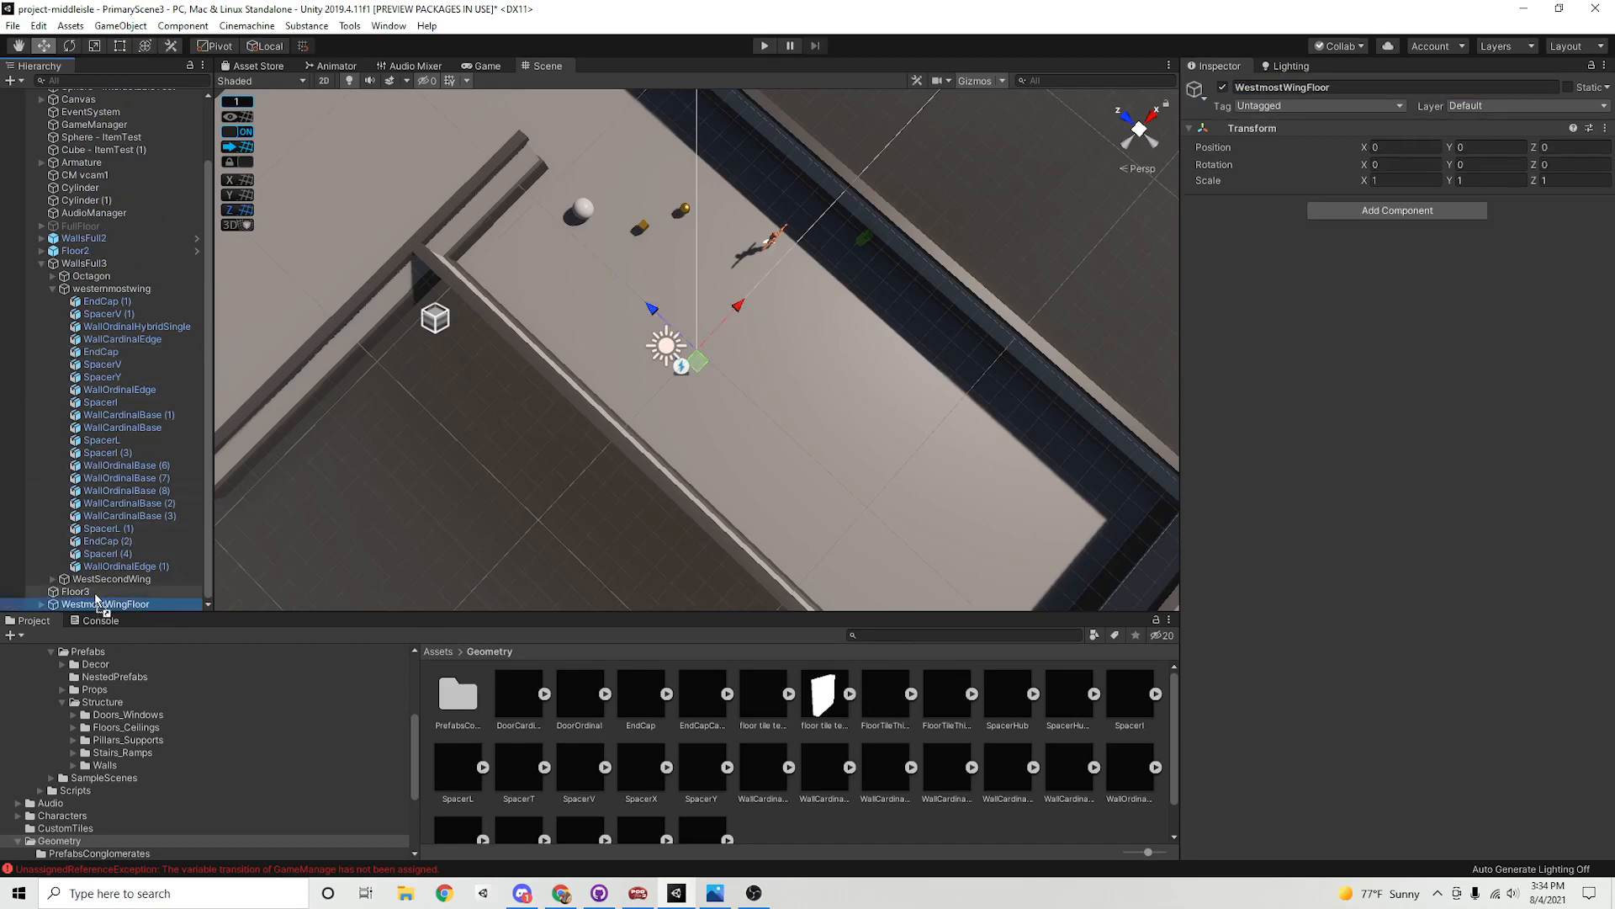
Move the octagon's two half-tile groups, FloorTileThirdHalf (5) and (6), out of WestmostWingFloor so they sit directly under Floor3
alt+right_drag(999, 326, 909, 345)
alt+middle_drag(968, 303, 458, 562)
alt+right_drag(800, 418, 1127, 439)
alt+middle_drag(810, 379, 788, 446)
alt+drag(788, 446, 386, 404)
alt+right_drag(386, 404, 1082, 356)
alt+middle_drag(1082, 357, 736, 400)
alt+drag(736, 400, 623, 375)
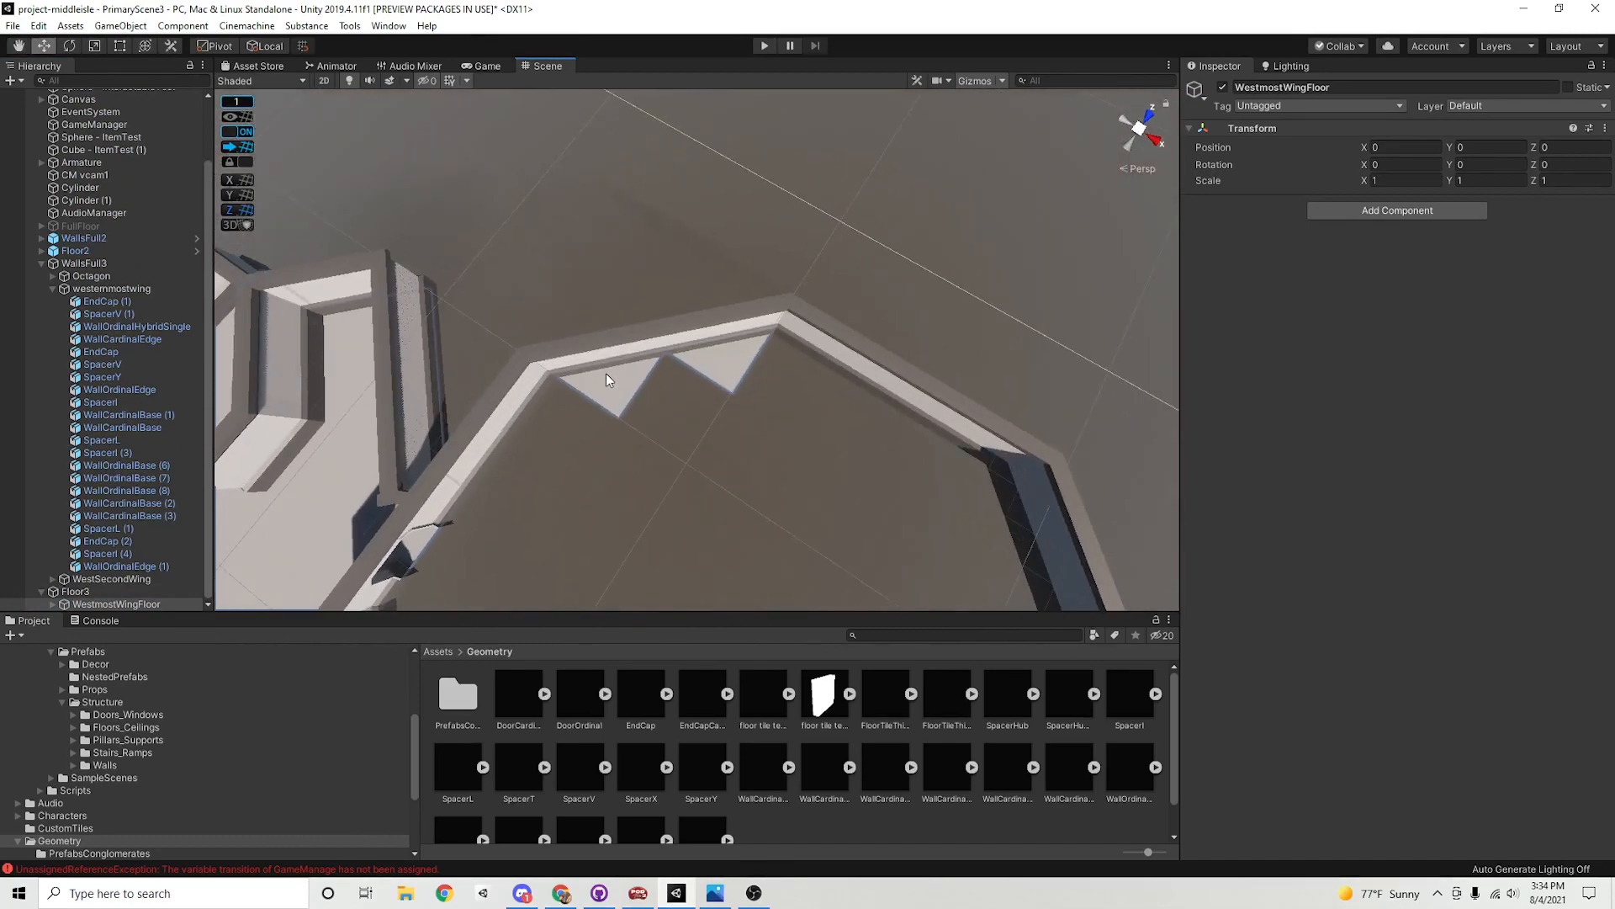
click(606, 372)
alt+right_drag(606, 372, 926, 418)
alt+drag(927, 418, 772, 392)
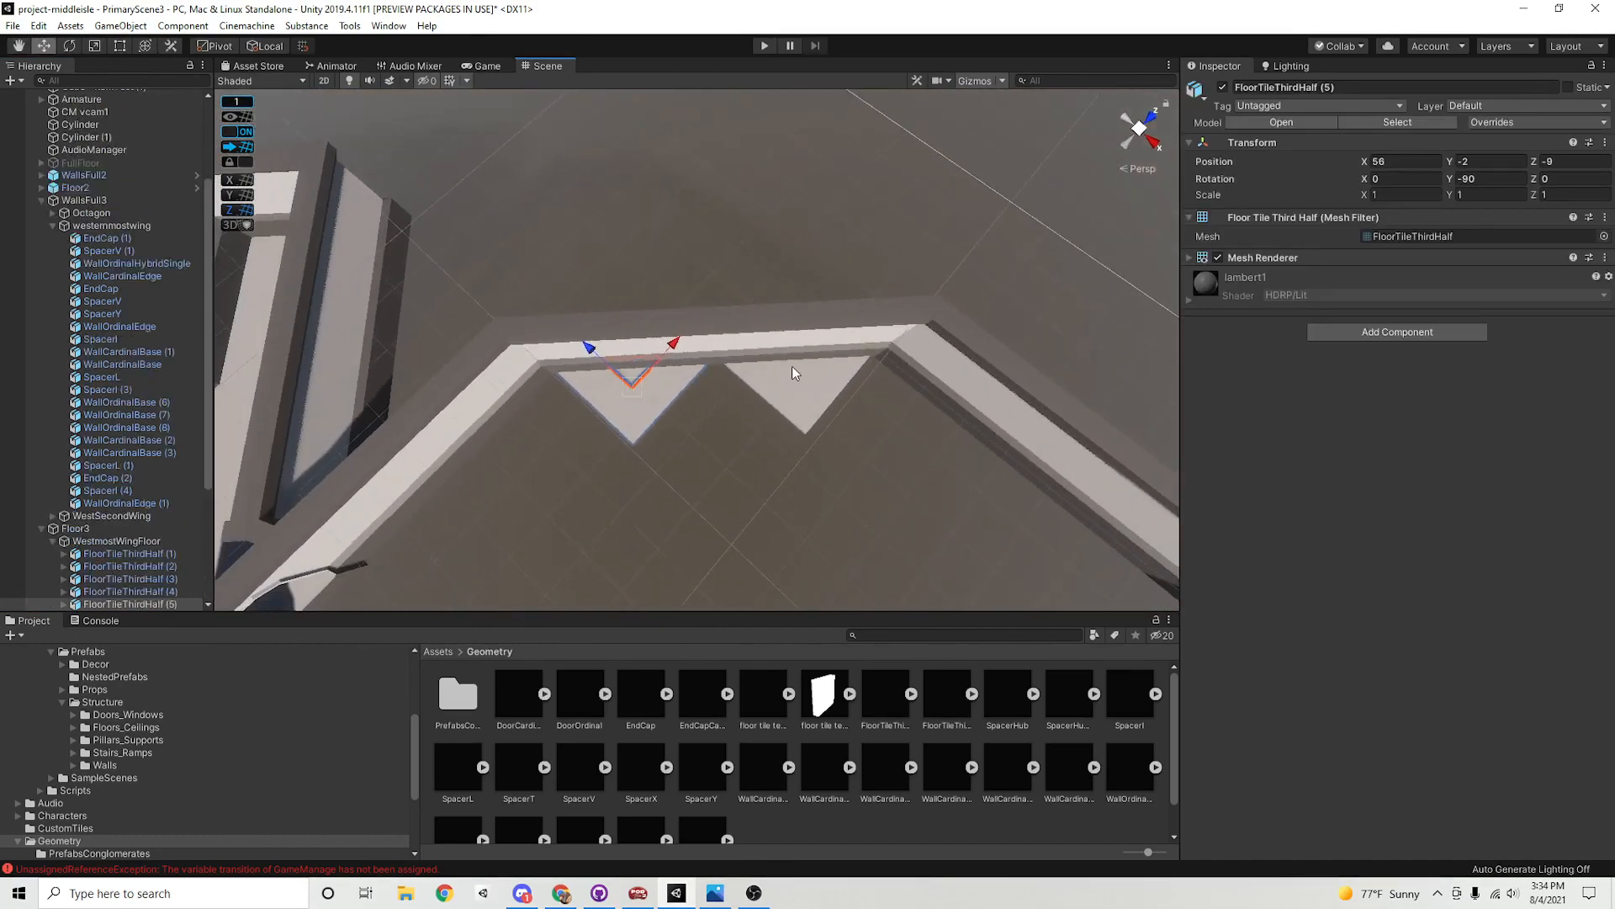
shift+click(791, 366)
scroll(127, 555, down, 4)
drag(139, 421, 131, 343)
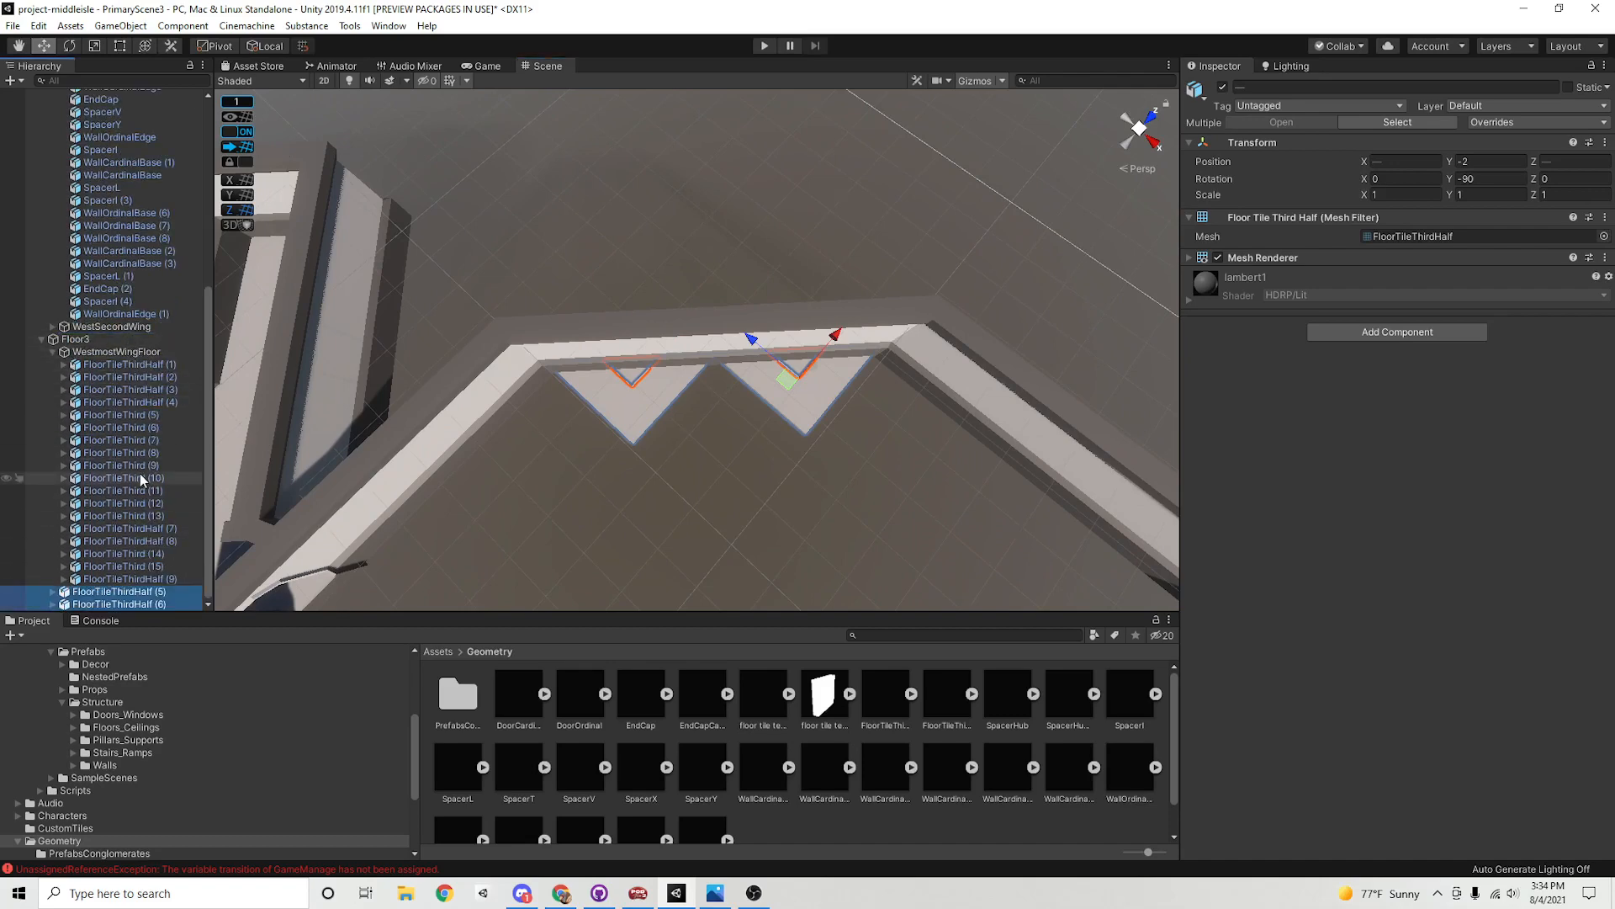
Duplicate the nine-tile block FloorTileThird (10) and move the copy out of WestmostWingFloor to sit directly under Floor3
click(122, 478)
alt+drag(1094, 336, 295, 476)
key(ctrl+d)
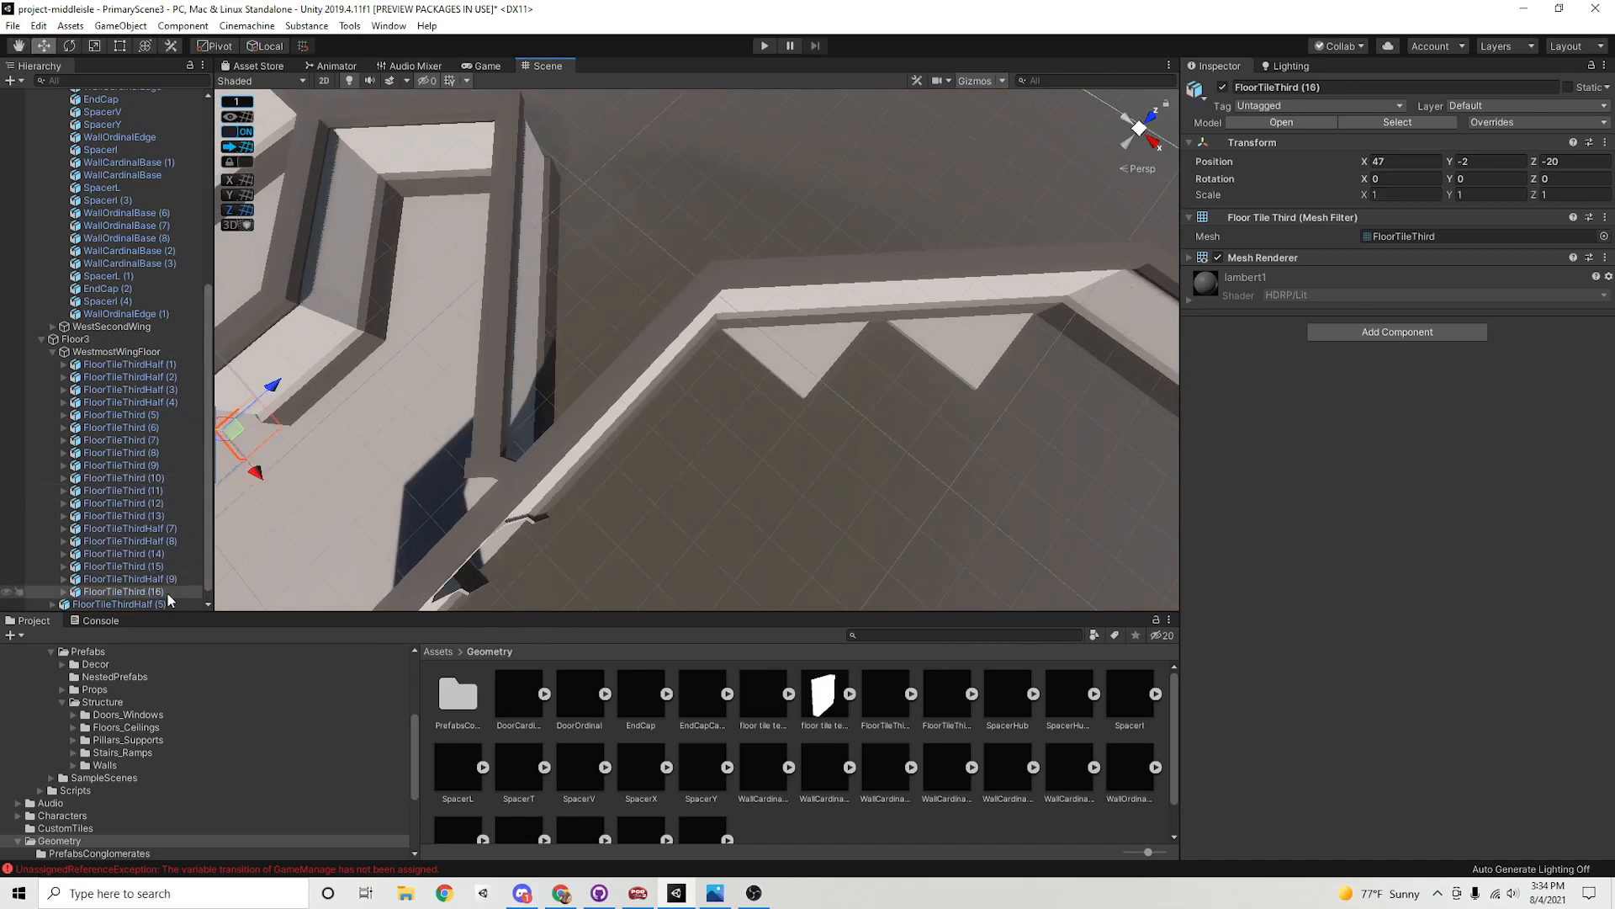
drag(143, 349, 53, 368)
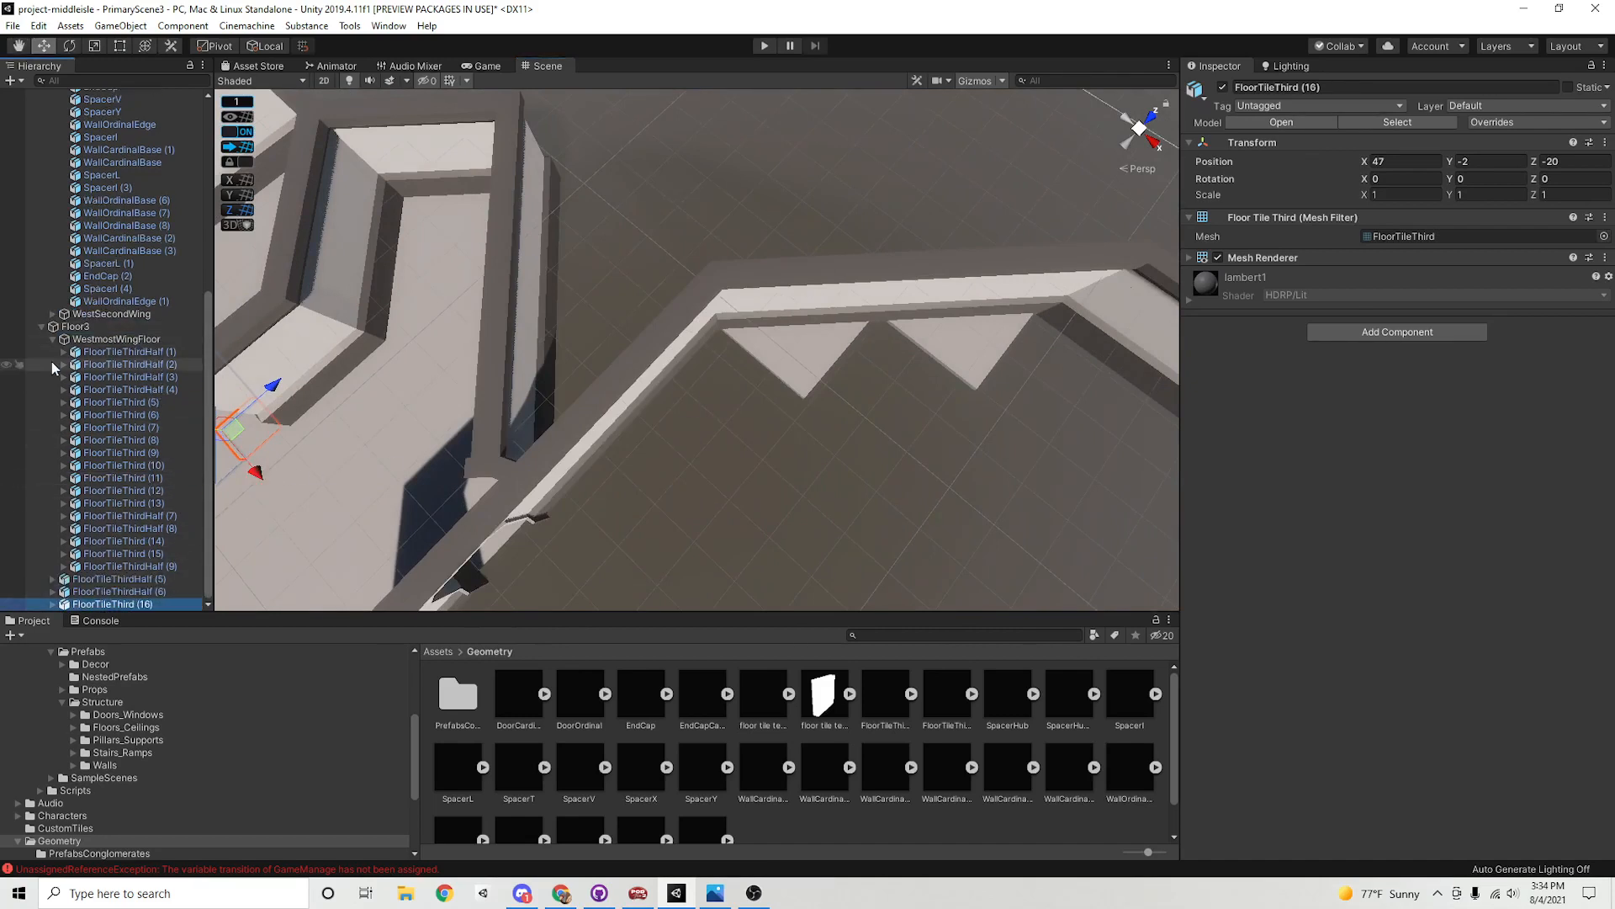
click(52, 339)
Place the new block in the octagon at X 56, Z -11 and duplicate it twice along the diagonal wall, ending at X 62, Z -5
double_click(127, 603)
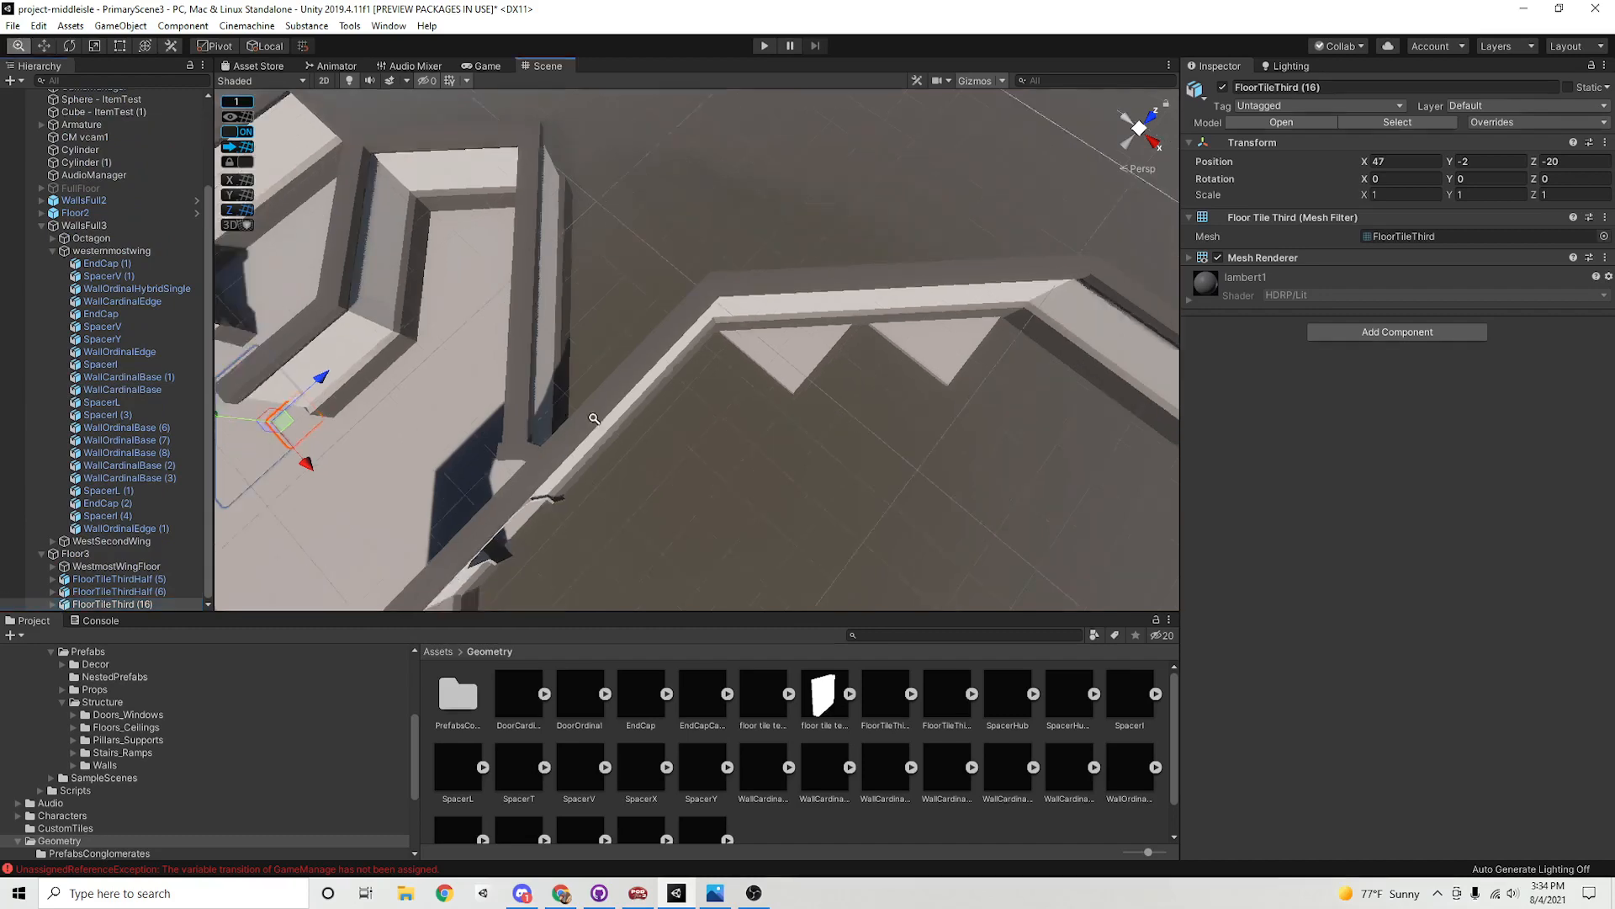
drag(370, 368, 806, 497)
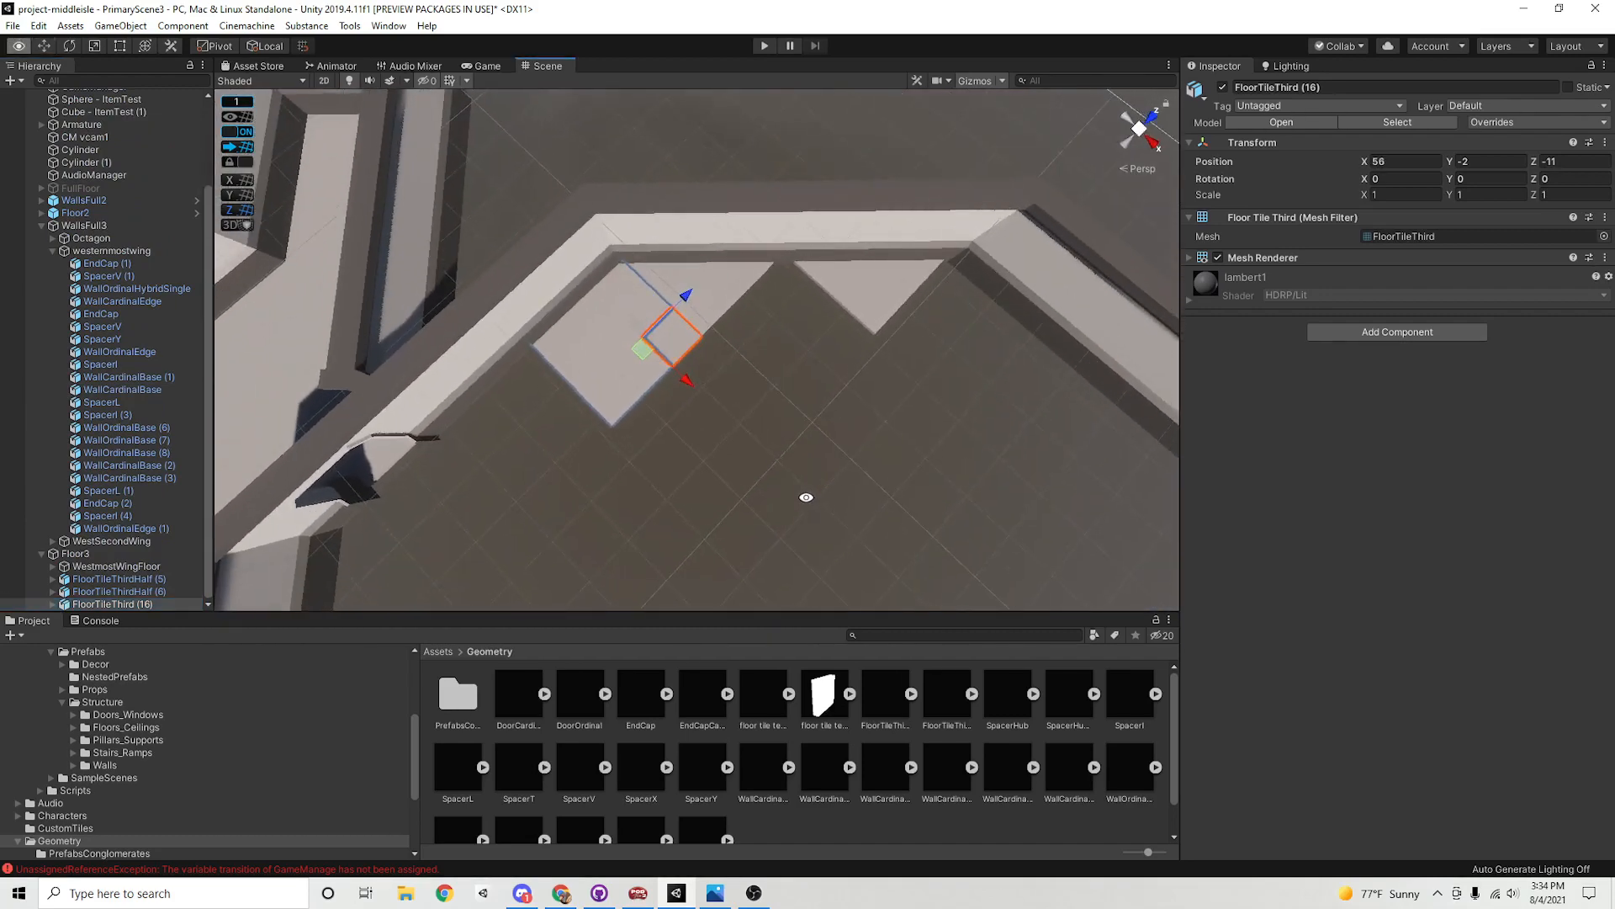
drag(648, 355, 822, 355)
middle_drag(860, 385, 763, 419)
key(ctrl+d)
drag(742, 383, 858, 476)
scroll(660, 490, down, 4)
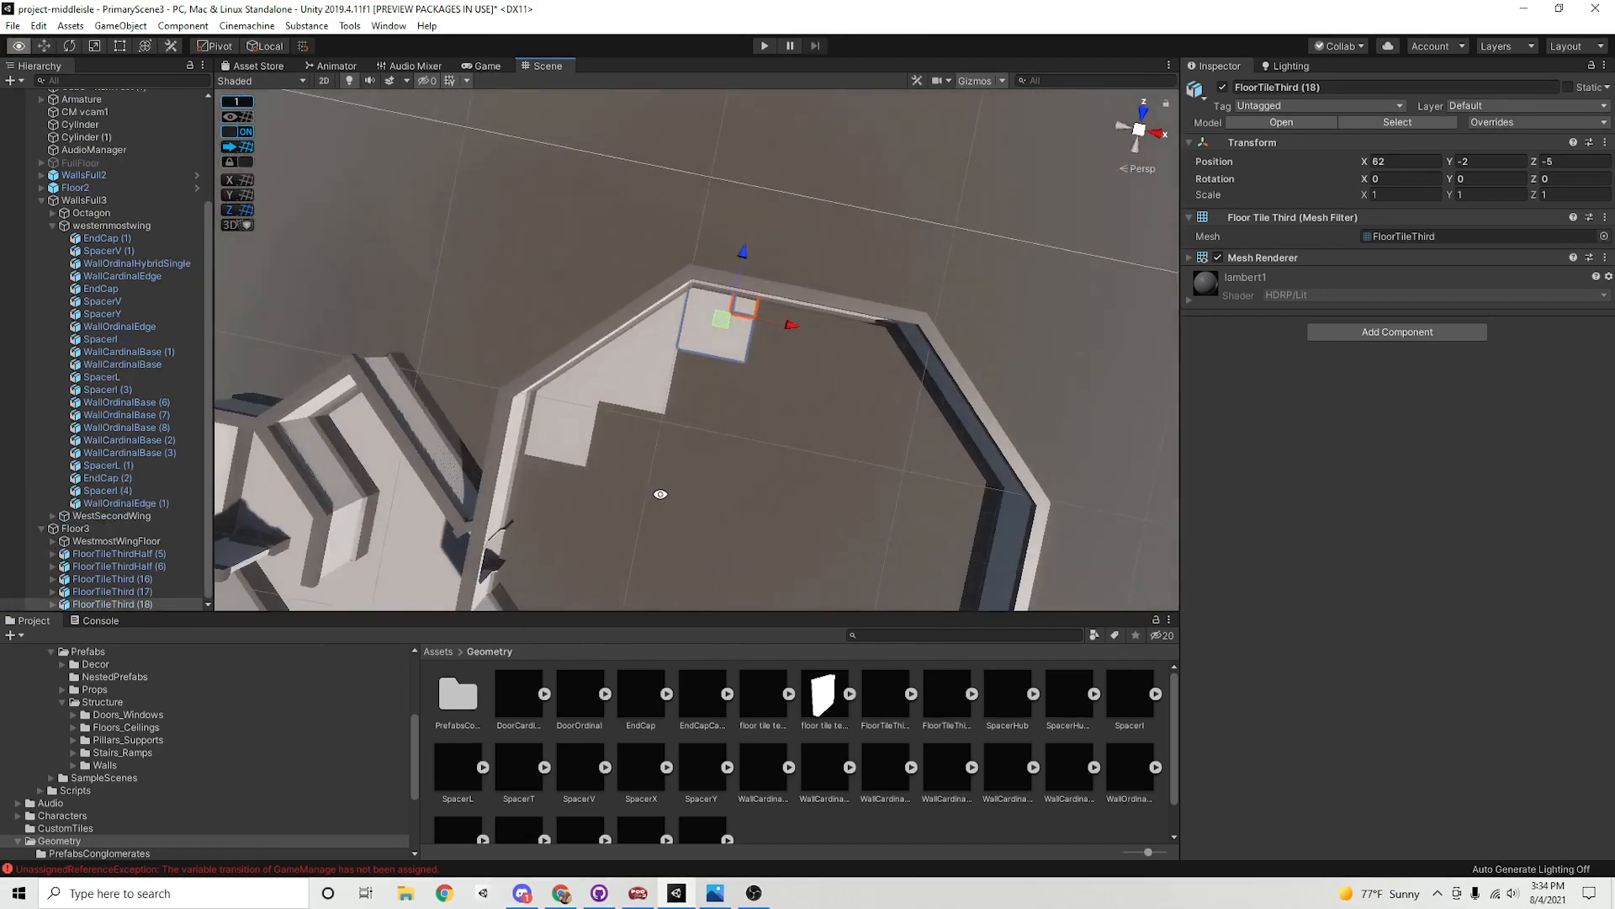
middle_drag(659, 490, 648, 350)
click(477, 386)
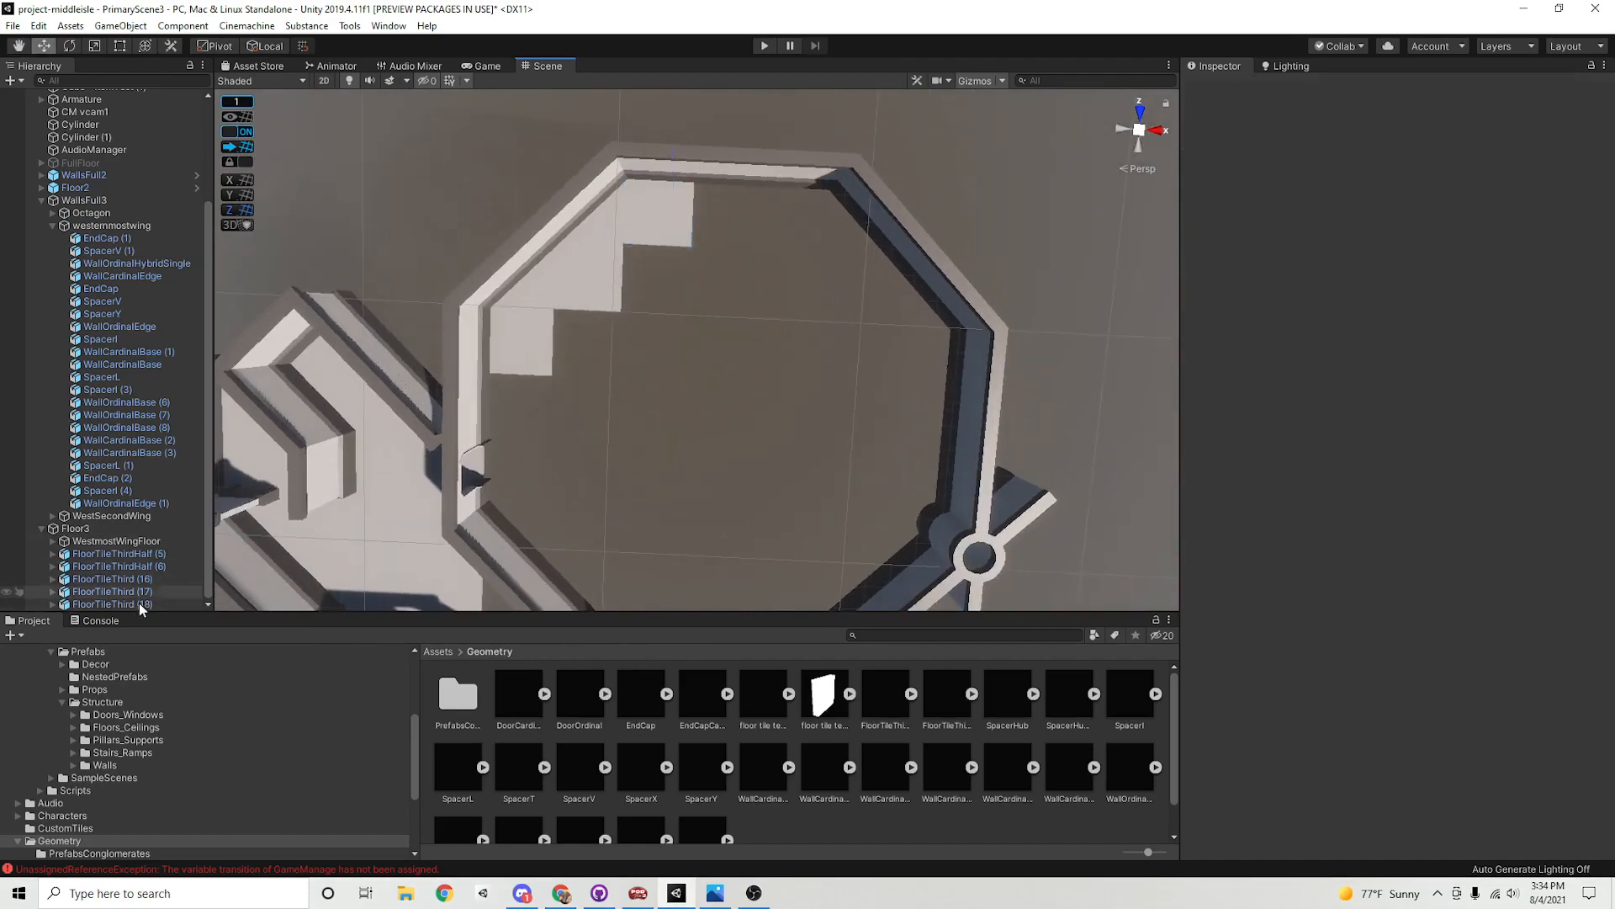
Inspect the octagon, the westernmost wing and the adjoining walls and doorways from above and from low angles
alt+drag(859, 410, 791, 500)
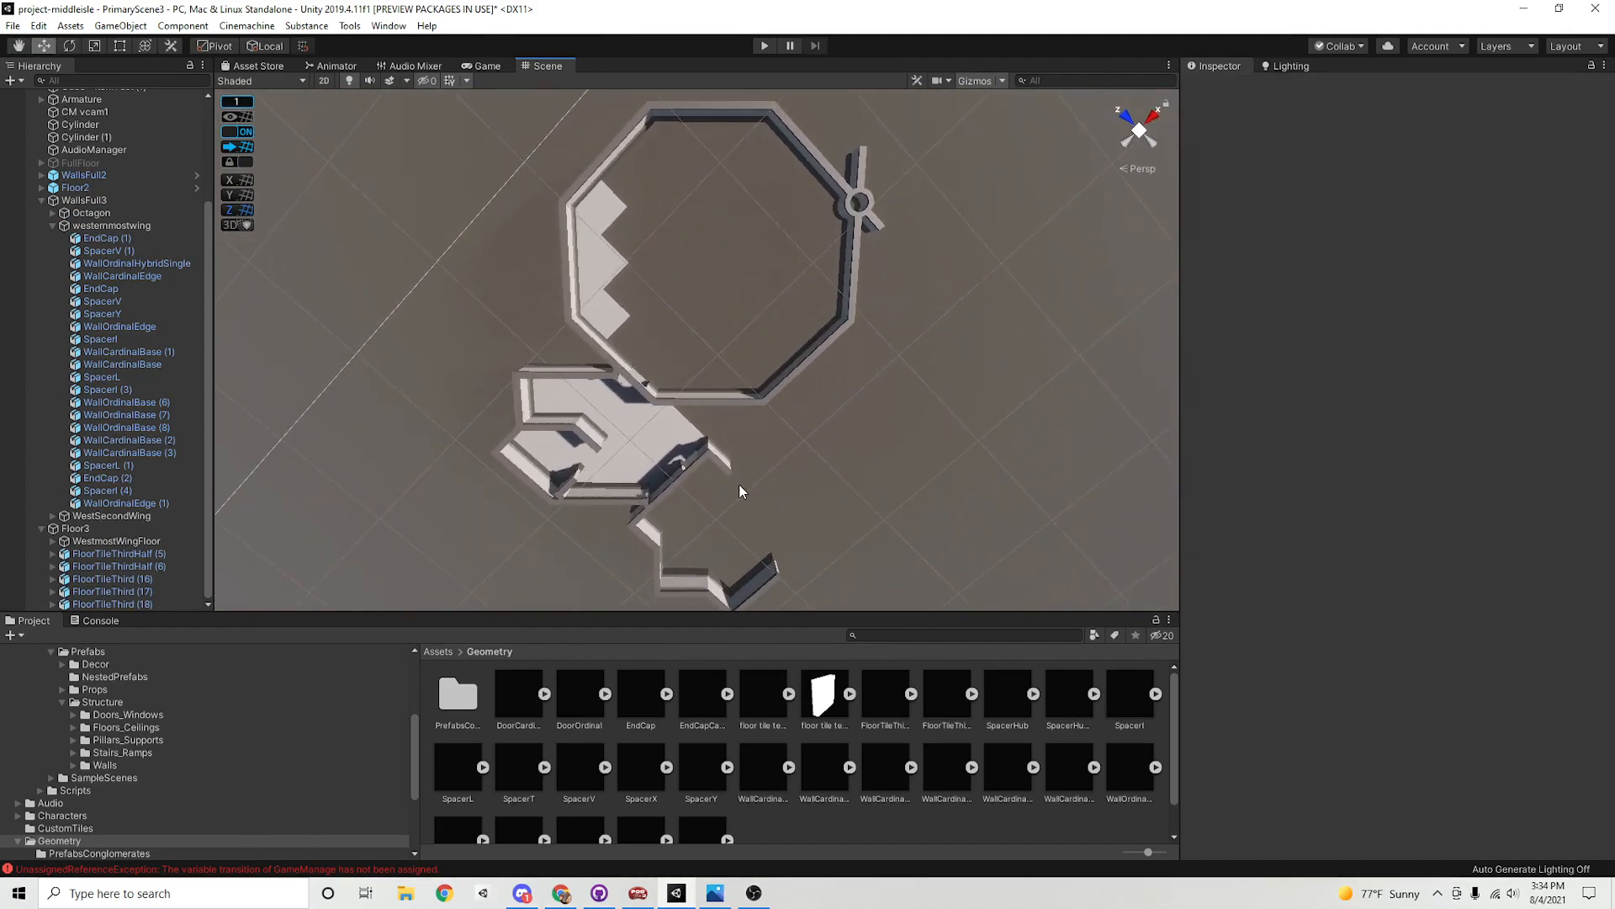
alt+drag(728, 256, 532, 366)
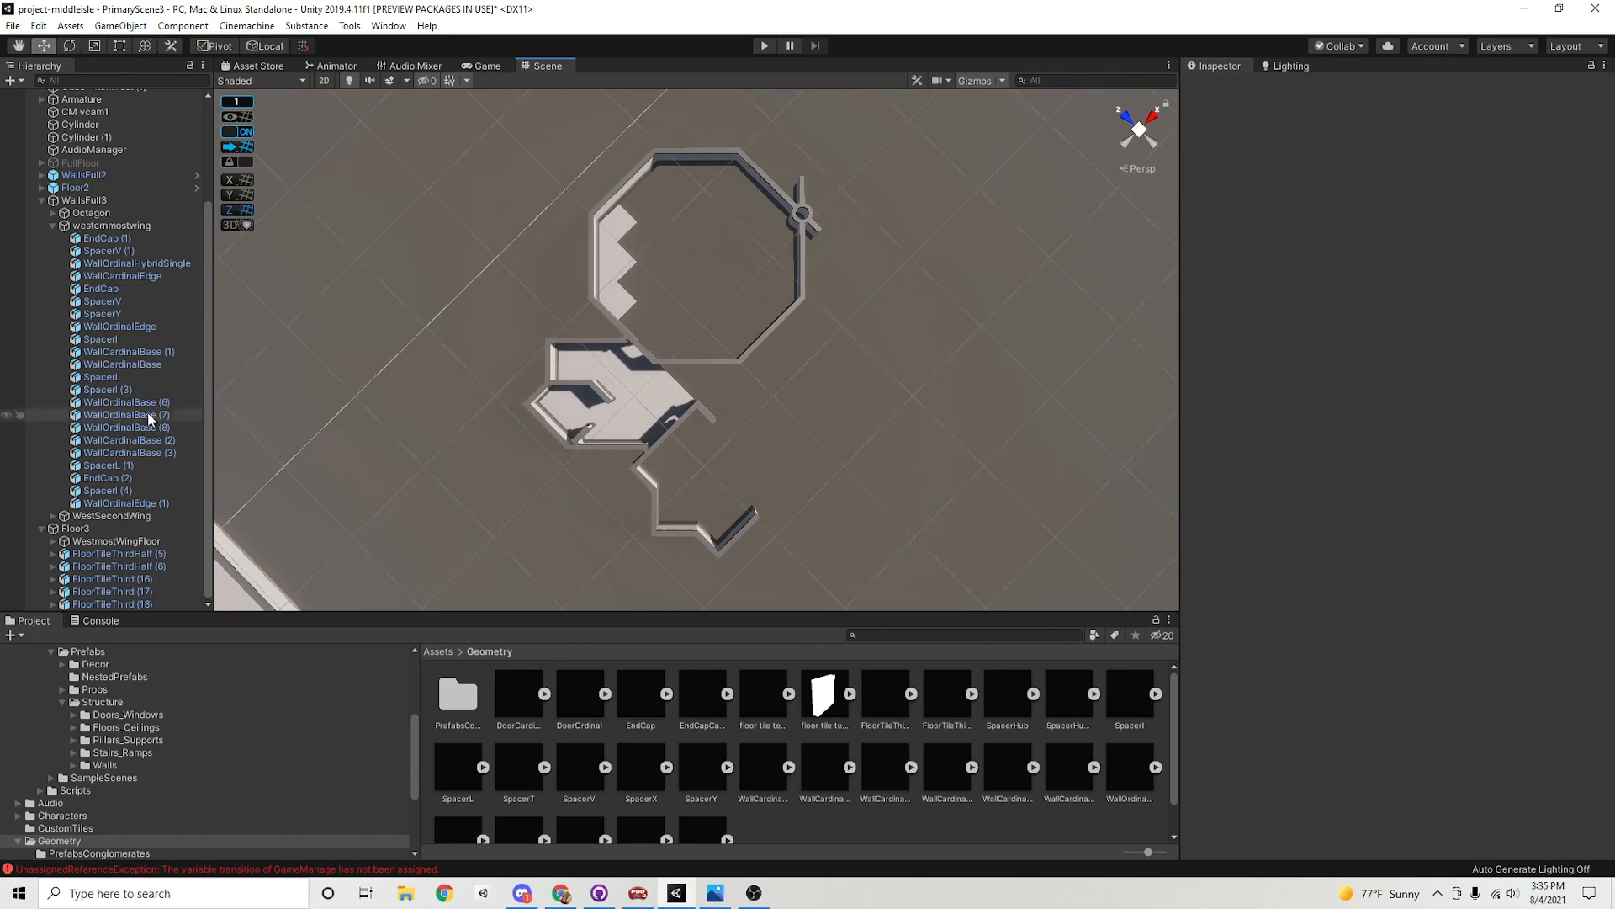
scroll(1006, 271, up, 4)
middle_drag(645, 298, 681, 421)
alt+drag(682, 422, 593, 429)
click(715, 893)
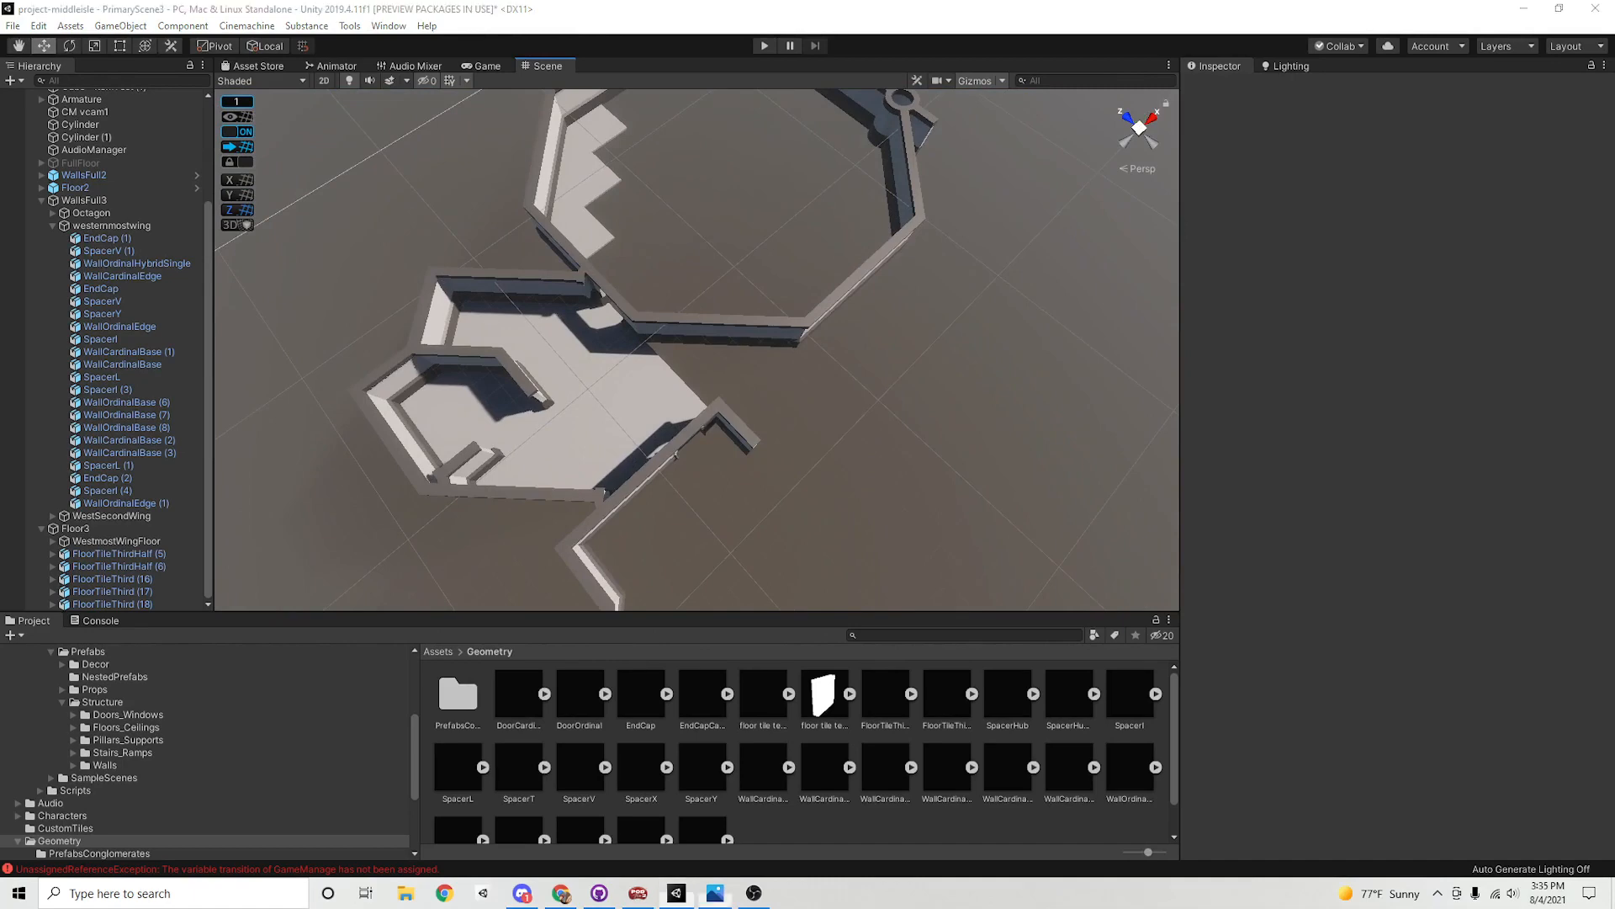
drag(577, 198, 1614, 160)
alt+drag(695, 328, 766, 233)
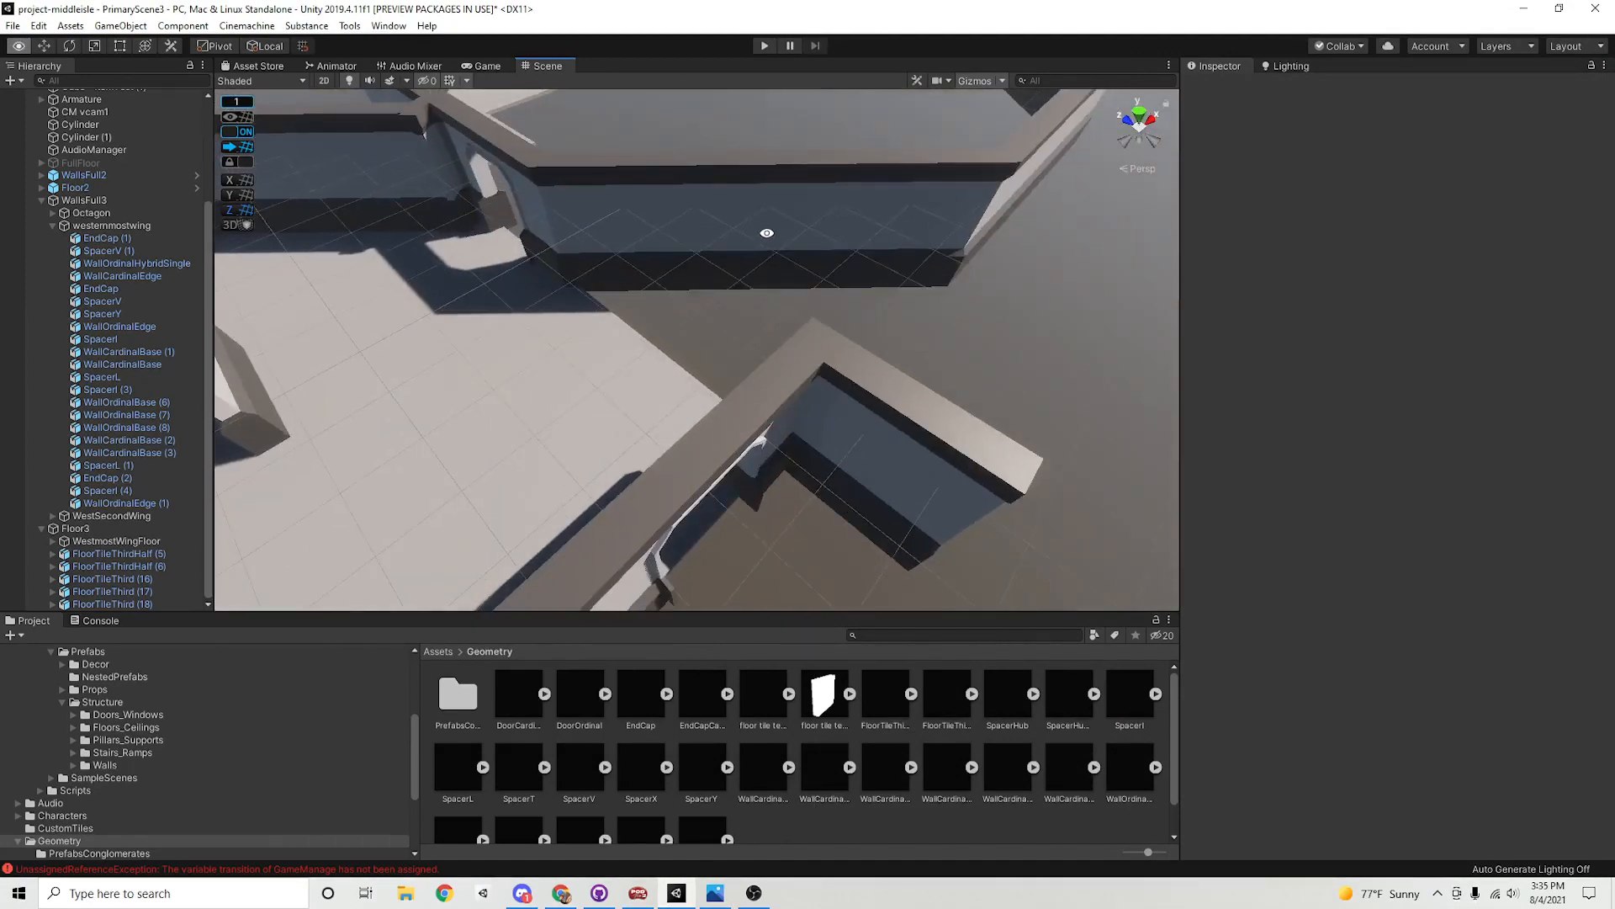
scroll(596, 357, down, 8)
alt+drag(597, 358, 606, 288)
middle_drag(606, 289, 725, 289)
scroll(842, 345, up, 3)
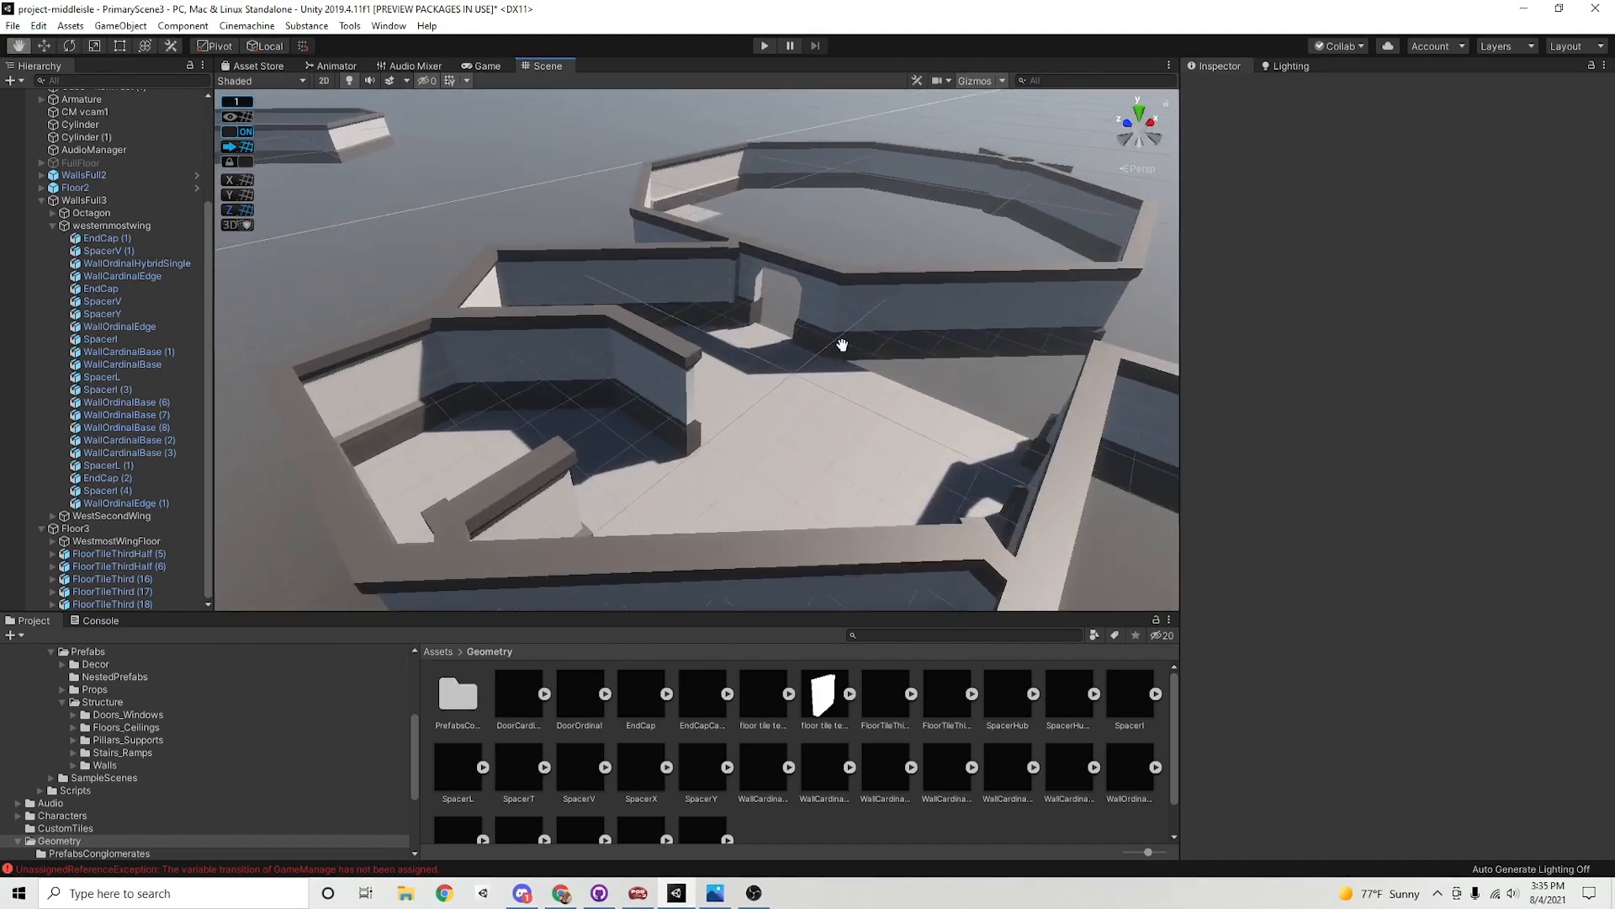
alt+drag(843, 345, 705, 341)
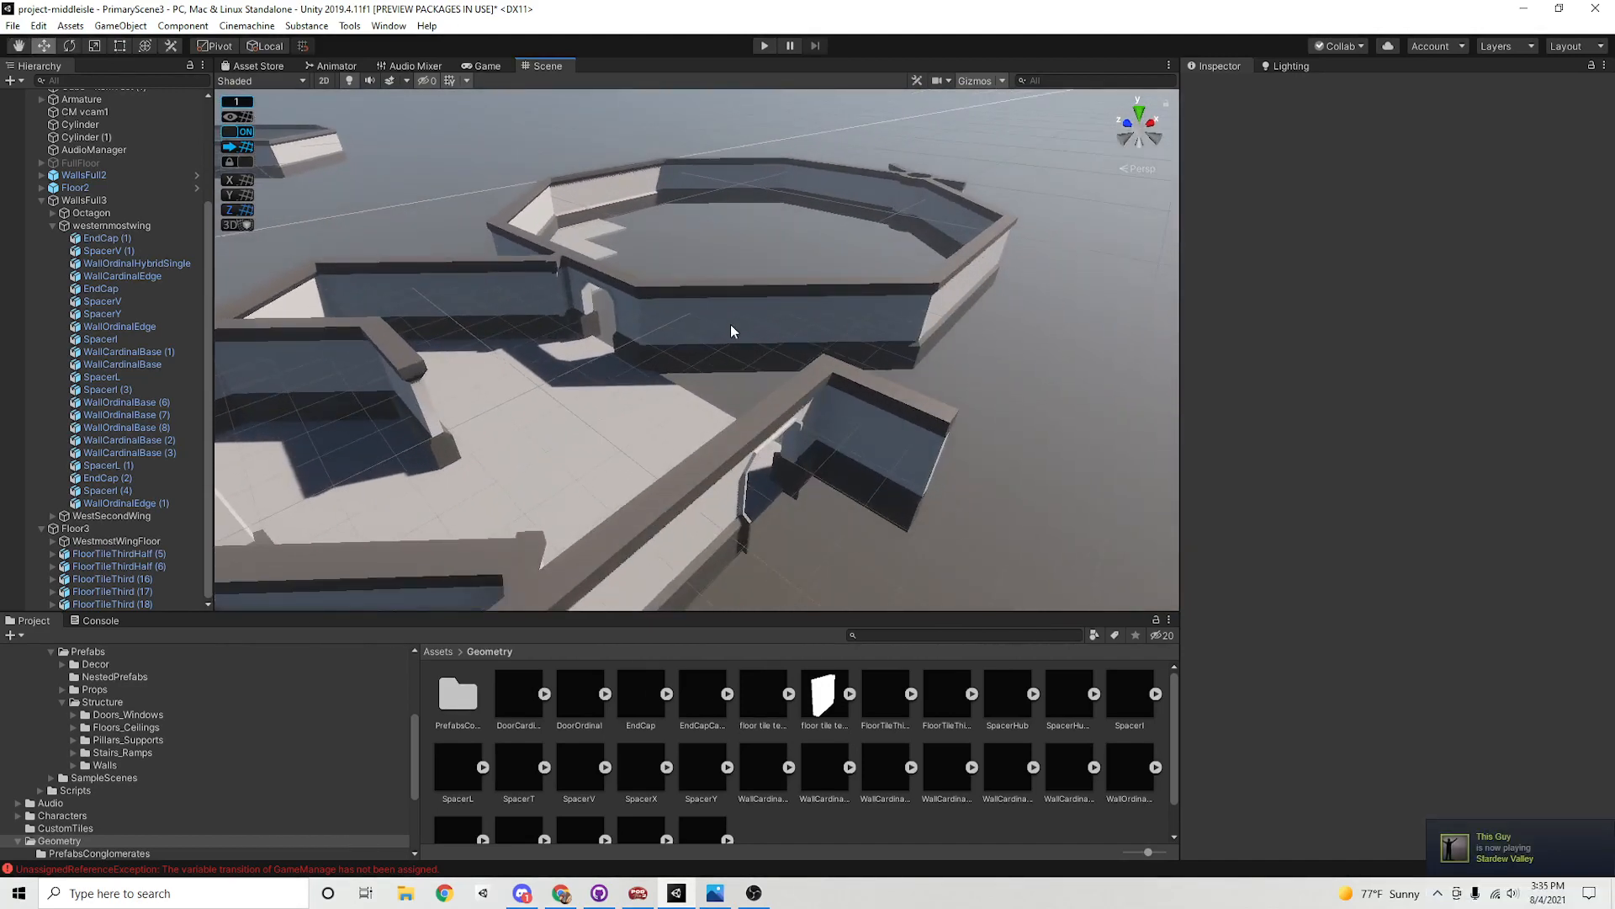
Examine the octagon's outer wall segments and spacers and how they meet the westernmost wing
click(775, 303)
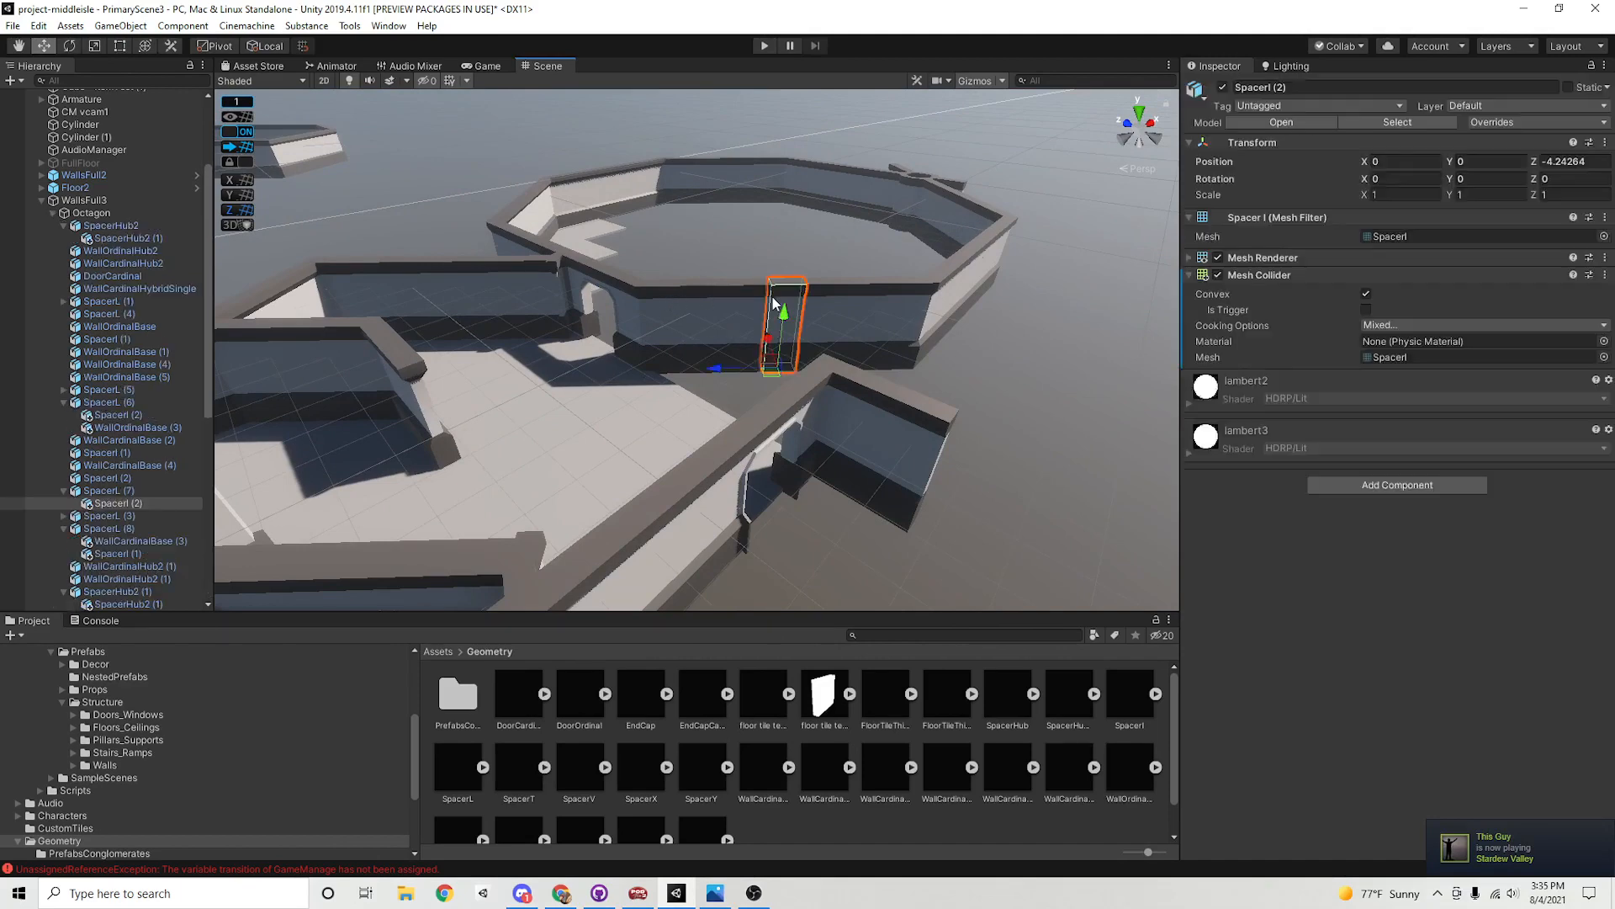
middle_drag(775, 303, 598, 289)
click(642, 292)
alt+right_drag(641, 292, 789, 271)
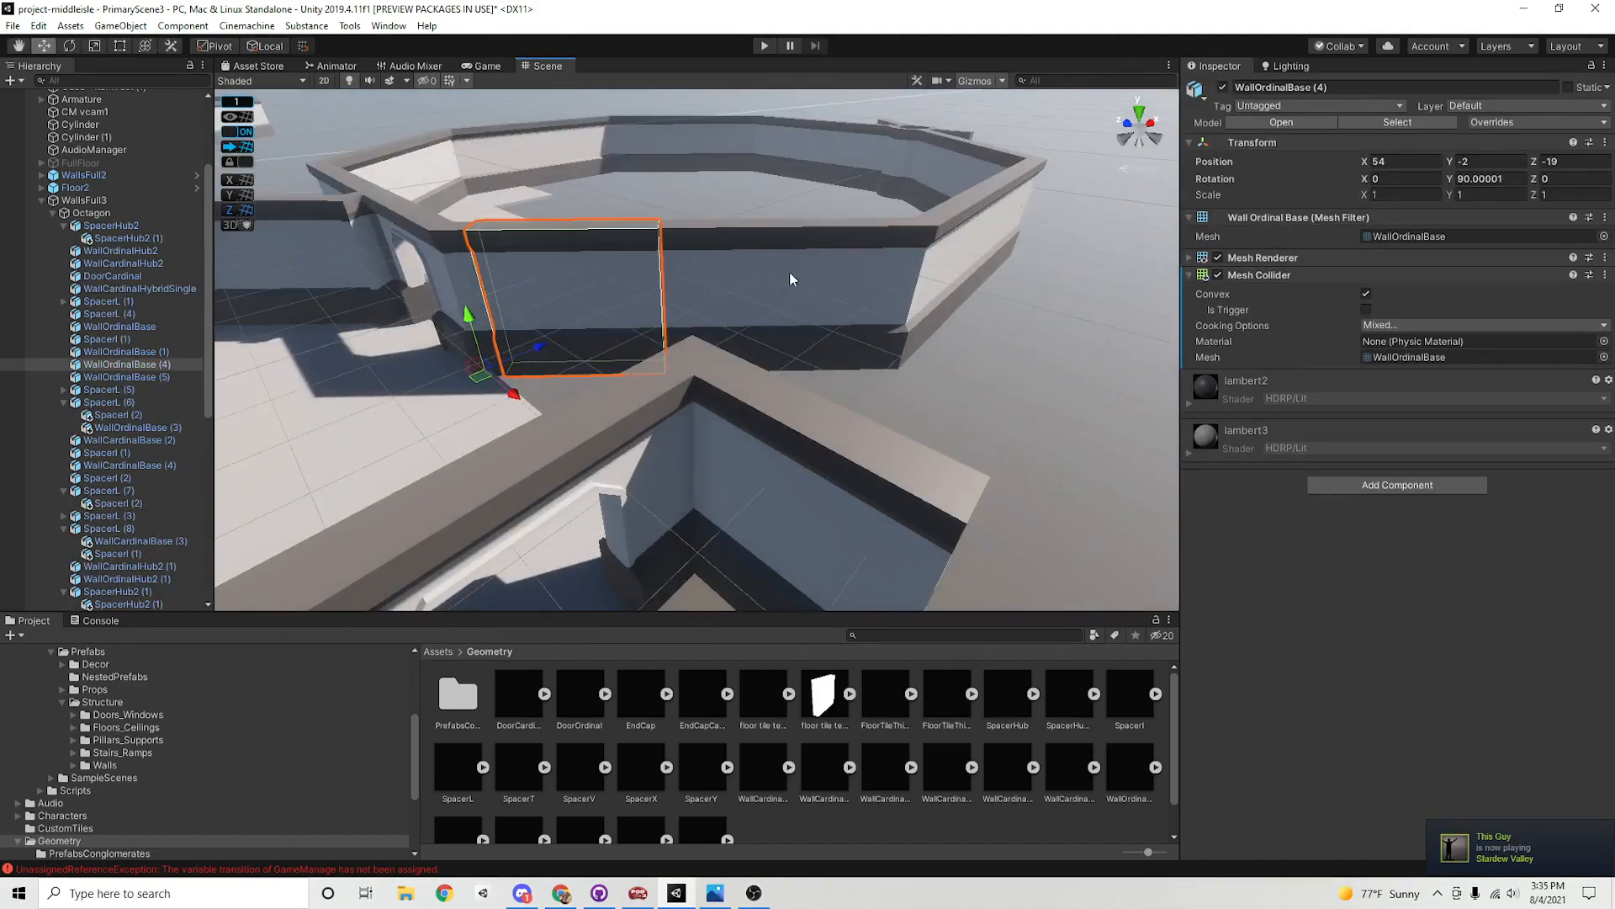
click(789, 271)
click(683, 229)
middle_drag(688, 233, 765, 303)
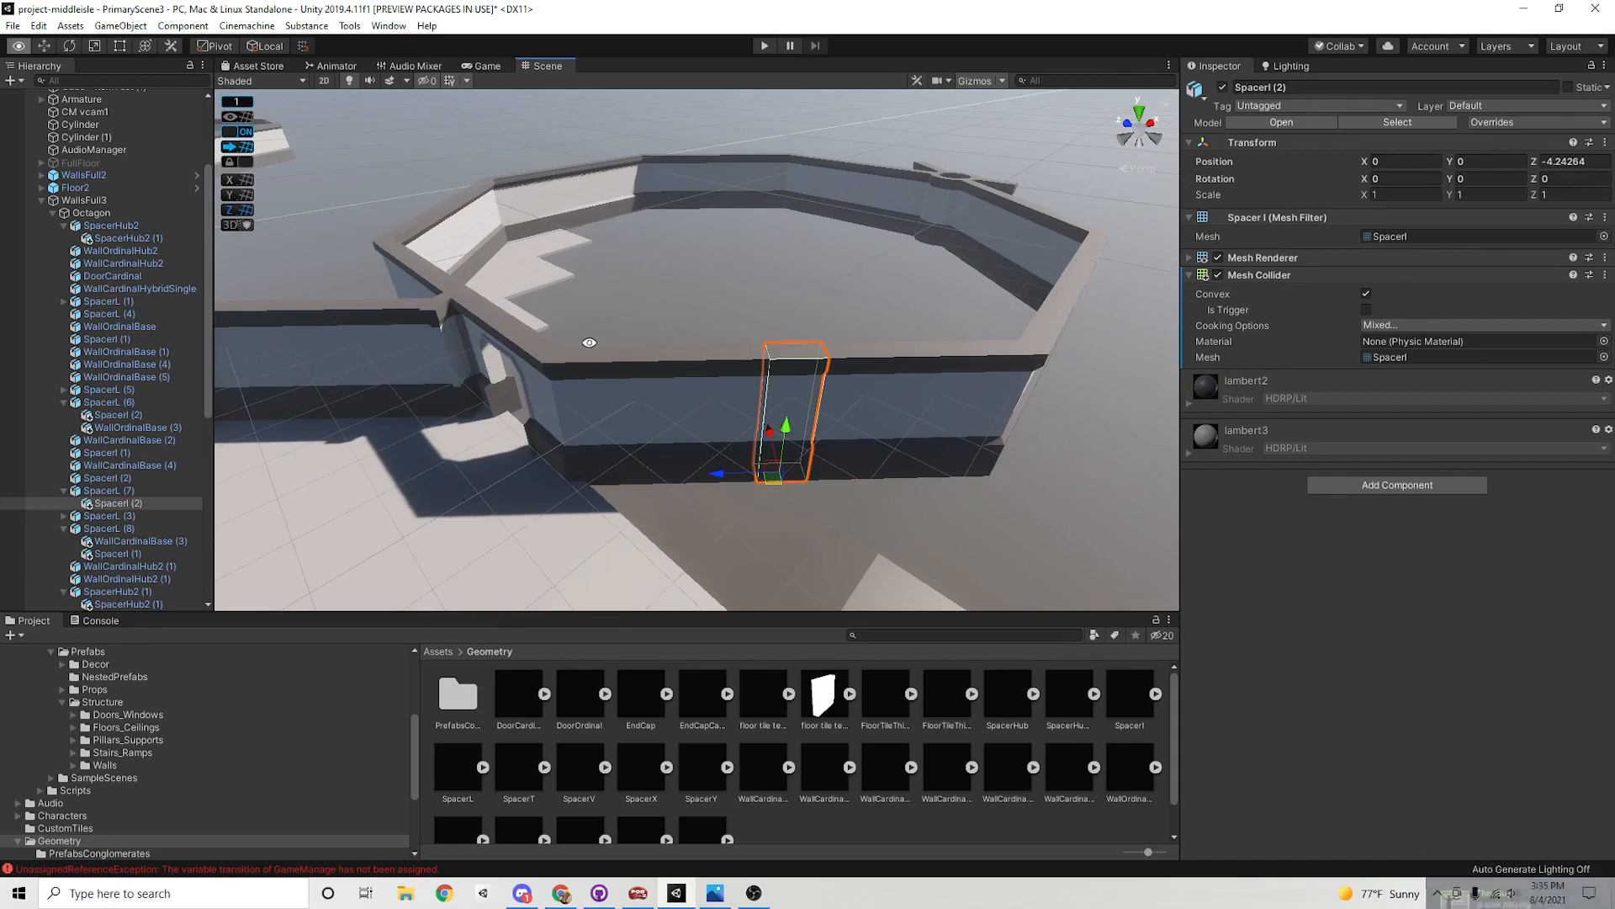
alt+drag(589, 343, 923, 447)
alt+right_drag(923, 446, 648, 445)
middle_drag(648, 444, 663, 321)
alt+drag(663, 320, 505, 404)
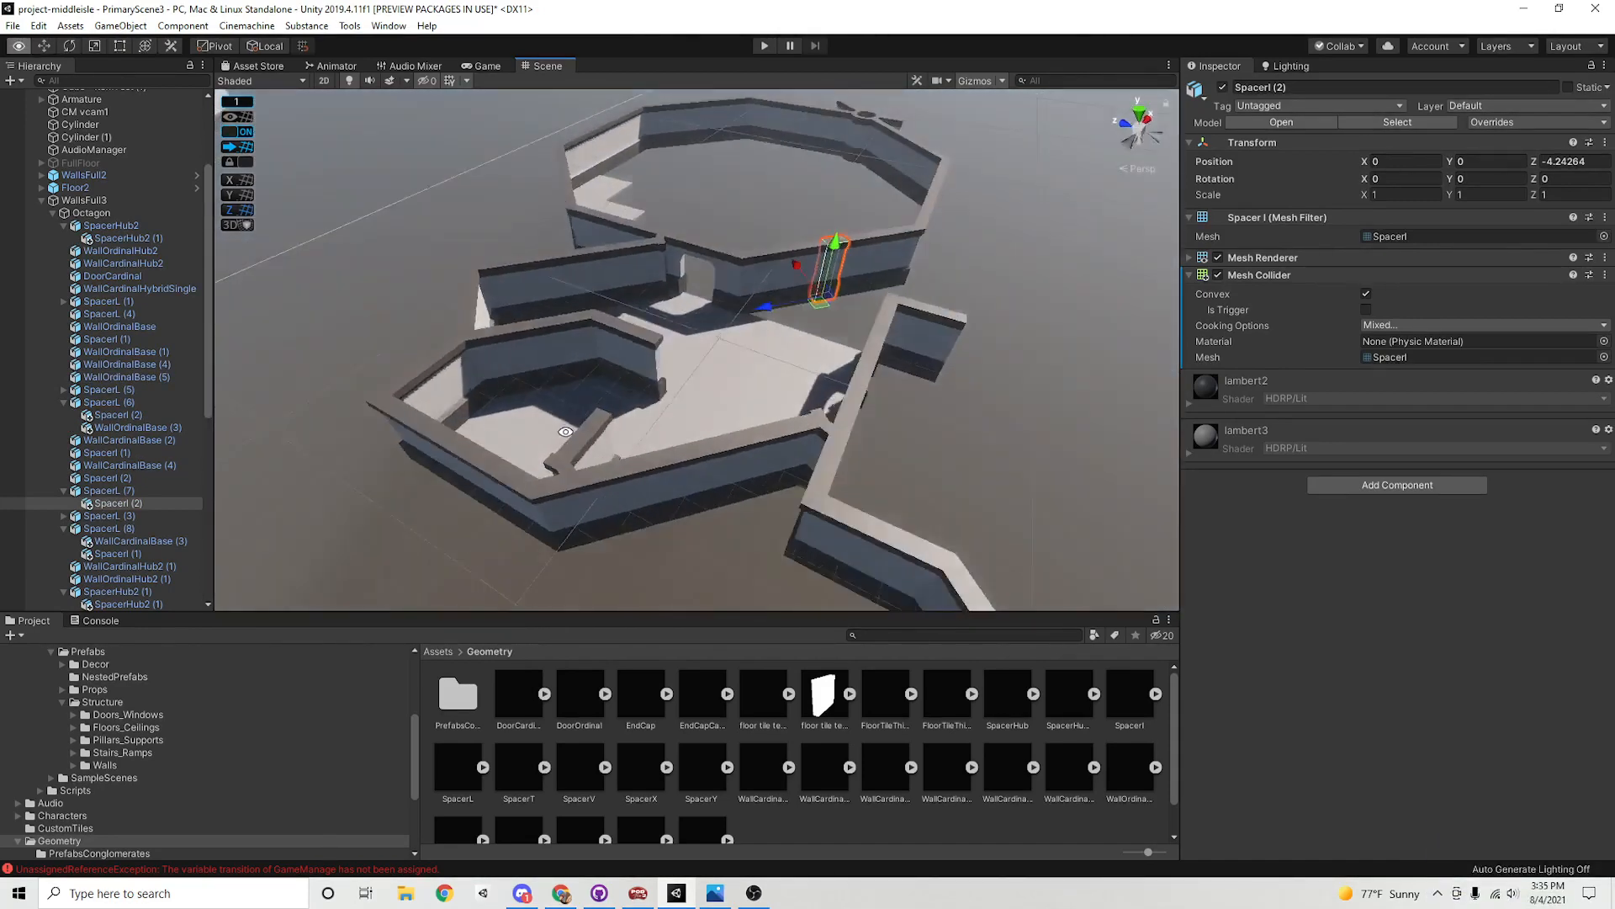
middle_drag(505, 403, 613, 414)
alt+drag(613, 415, 522, 447)
middle_drag(522, 446, 485, 392)
alt+drag(485, 392, 577, 412)
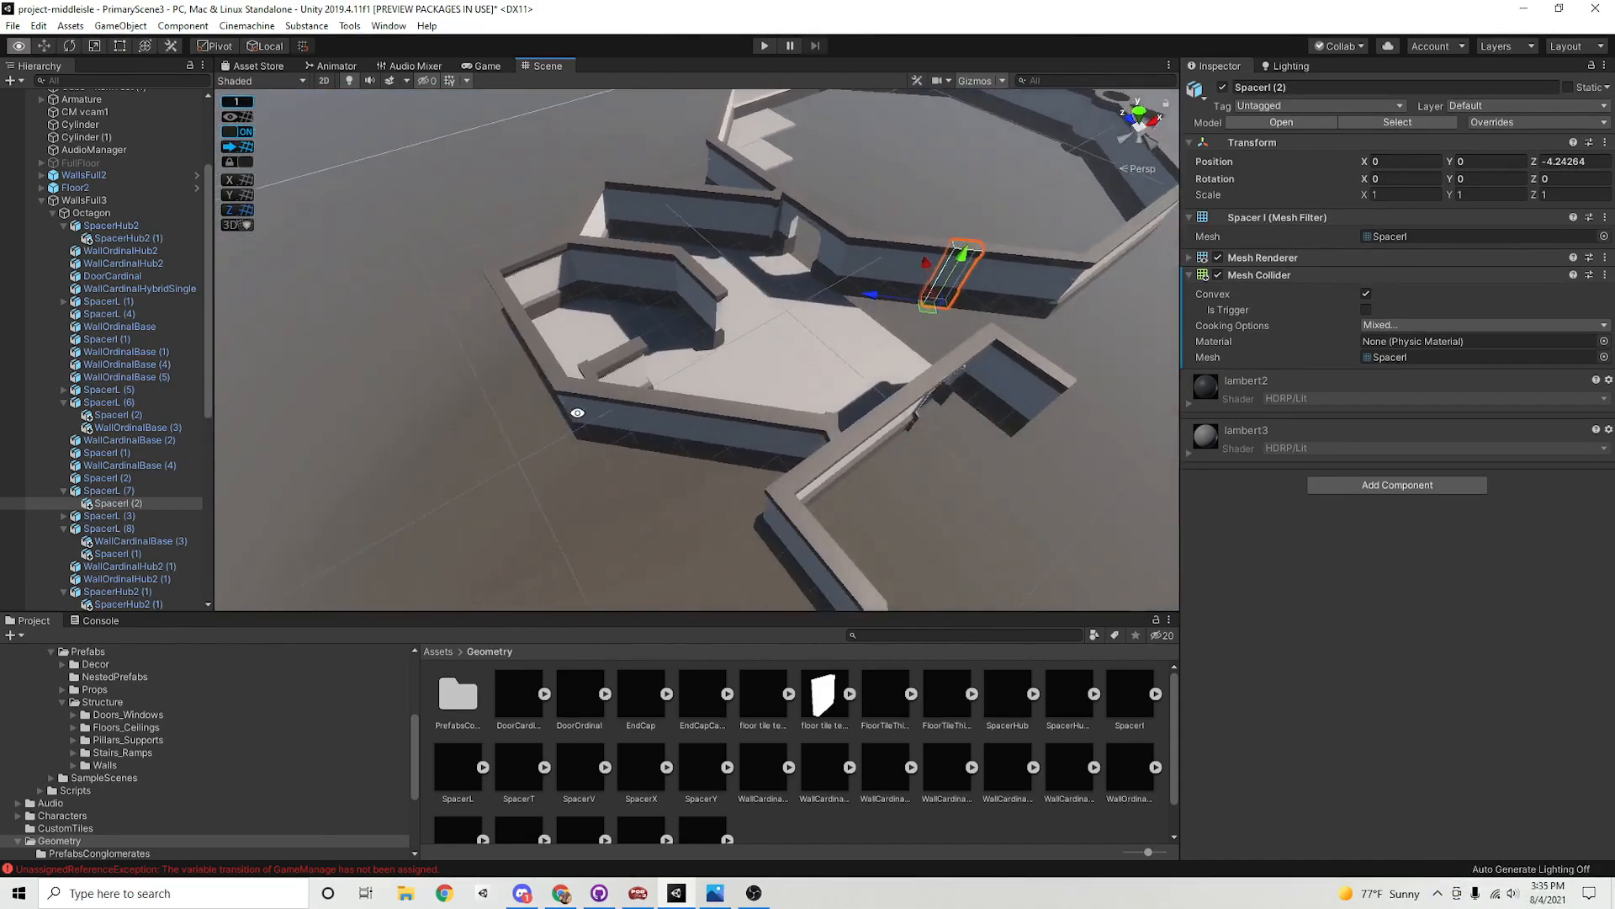
middle_drag(715, 383, 616, 354)
alt+drag(617, 354, 638, 419)
middle_drag(639, 418, 721, 412)
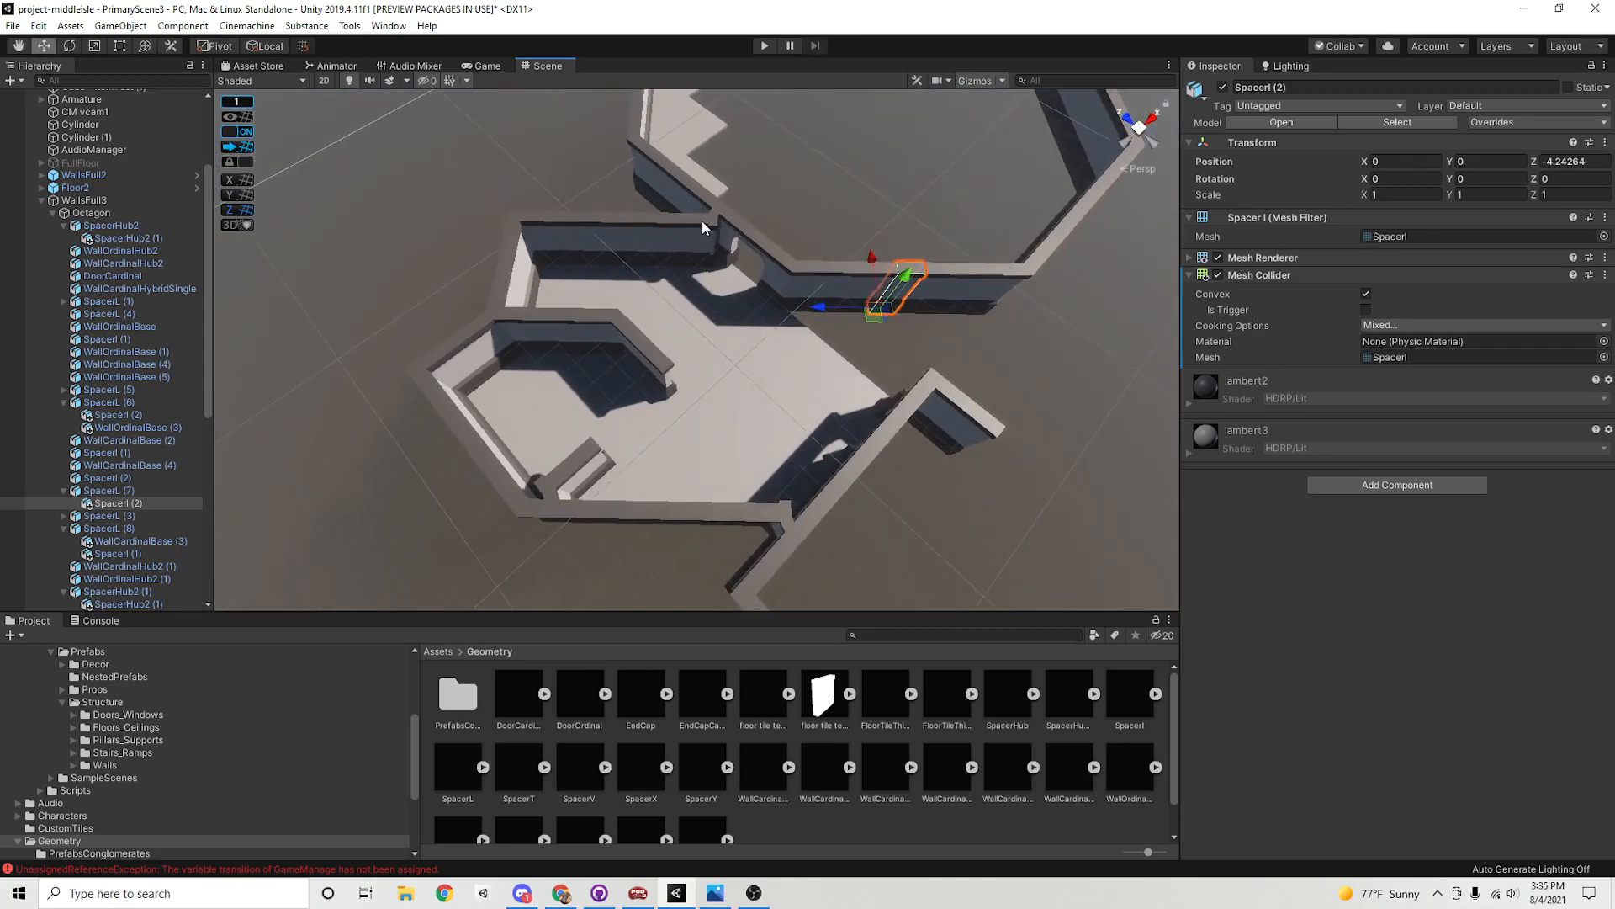
Examine the unfloored gap between the octagon, the westernmost wing and the second wing's walls from above and at an angle
click(704, 220)
middle_drag(899, 114, 760, 483)
middle_drag(863, 482, 942, 180)
click(988, 194)
alt+drag(649, 303, 649, 354)
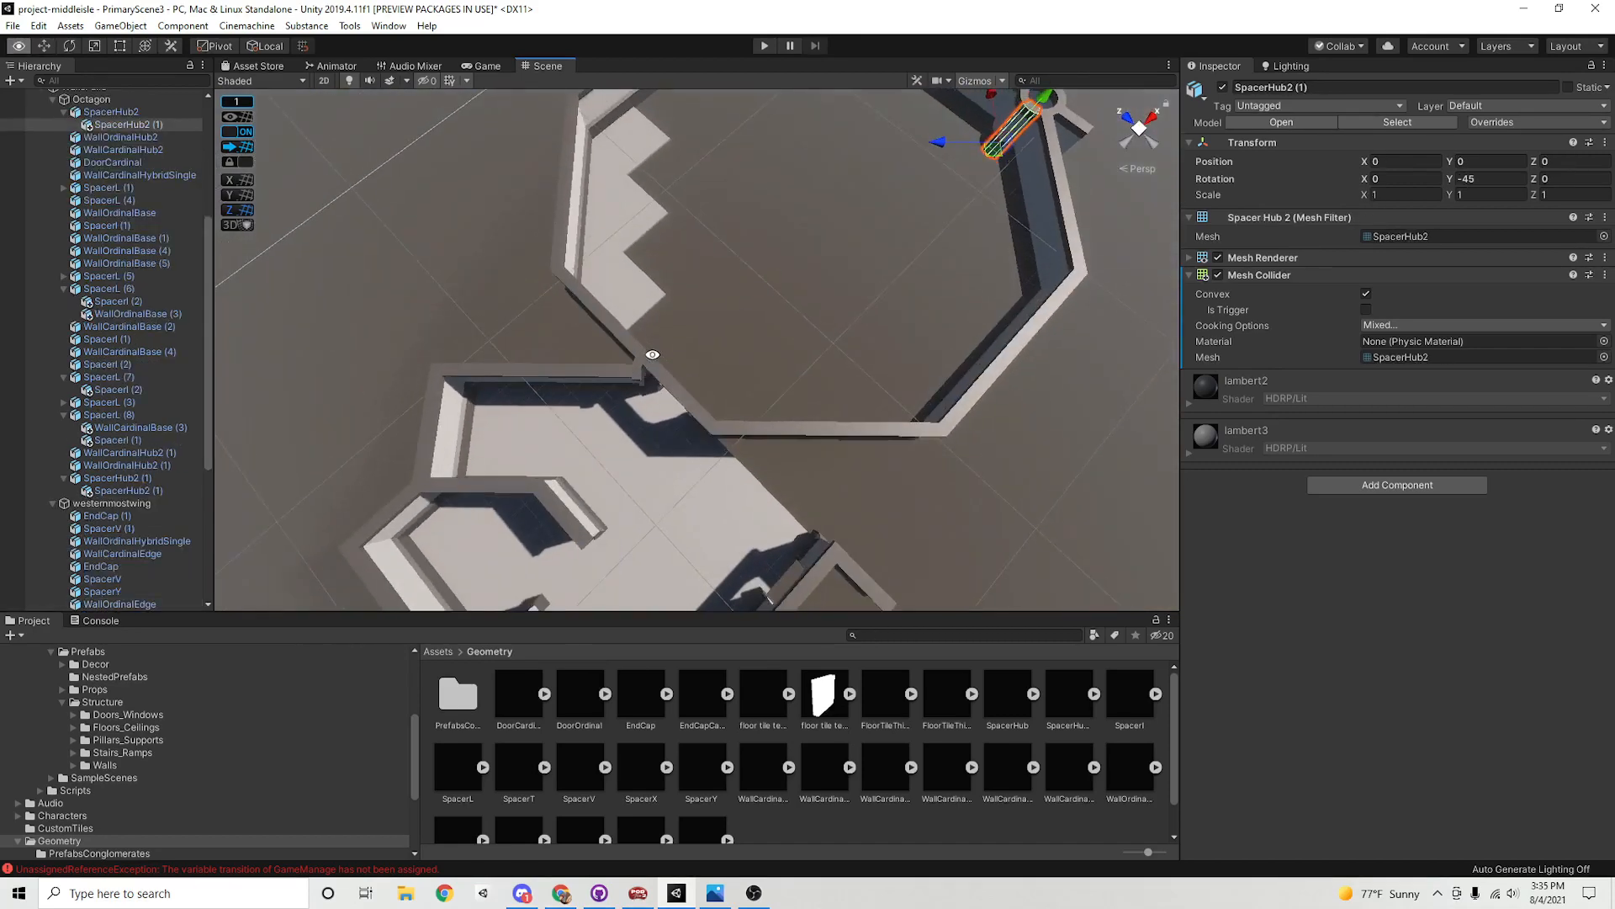
middle_drag(786, 510, 766, 440)
alt+drag(766, 440, 826, 461)
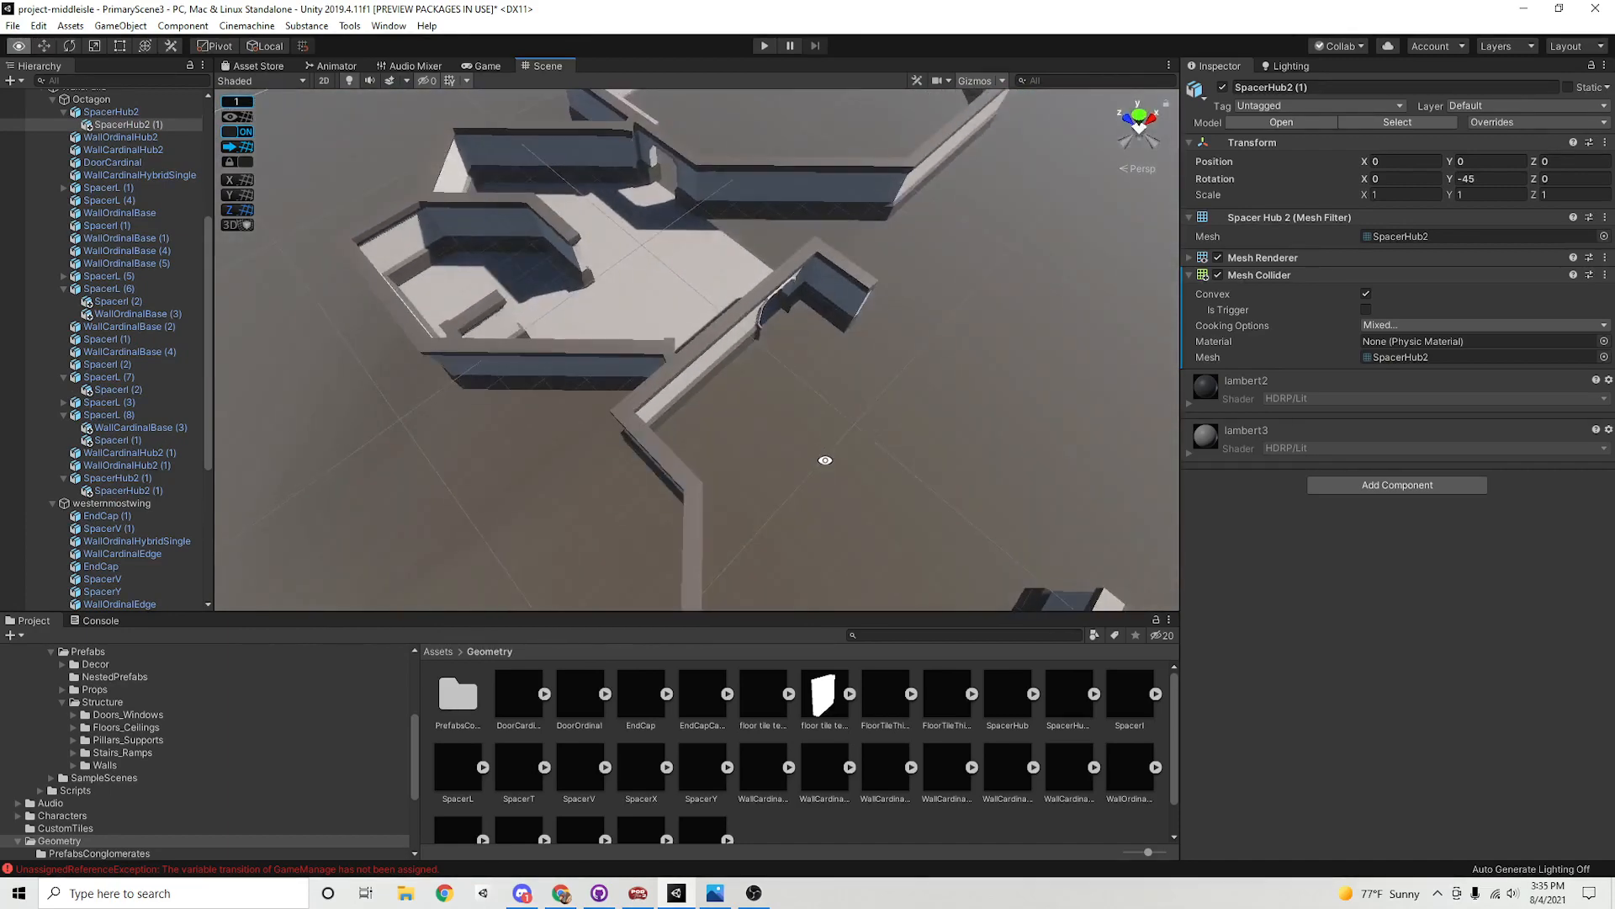
middle_drag(826, 462, 718, 501)
alt+drag(712, 354, 707, 440)
alt+right_drag(707, 440, 791, 488)
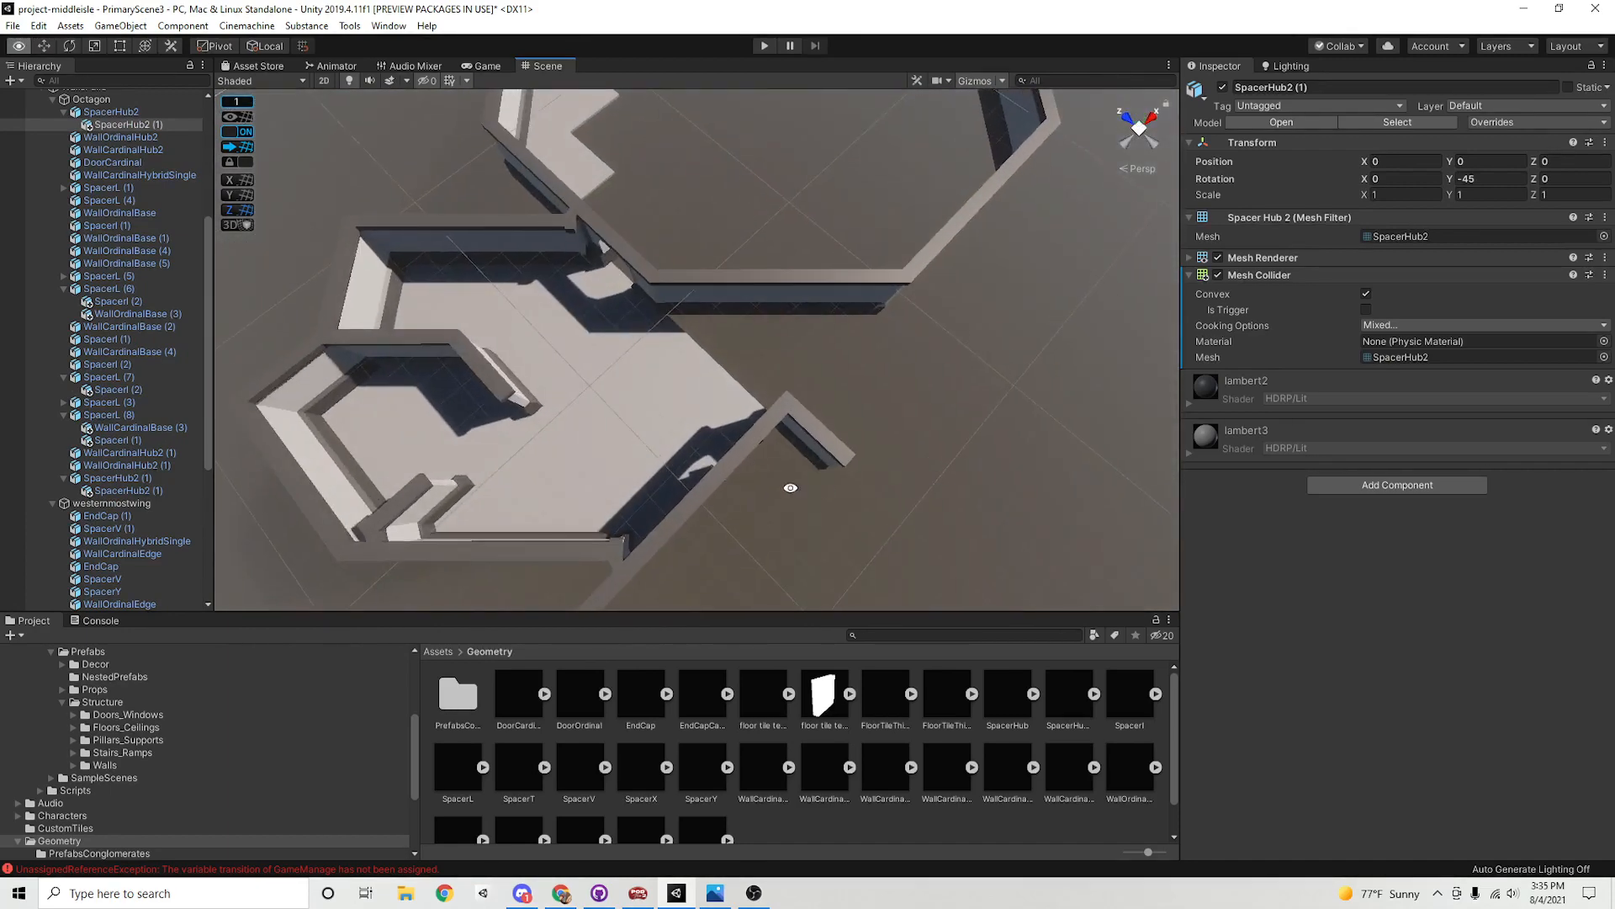
click(633, 263)
alt+drag(632, 264, 925, 203)
alt+drag(671, 336, 719, 382)
alt+right_drag(719, 382, 948, 450)
Inspect the floor tiles along the westernmost wing's open edge, including FloorTileThird (13) beside the doorway to the second wing
click(693, 496)
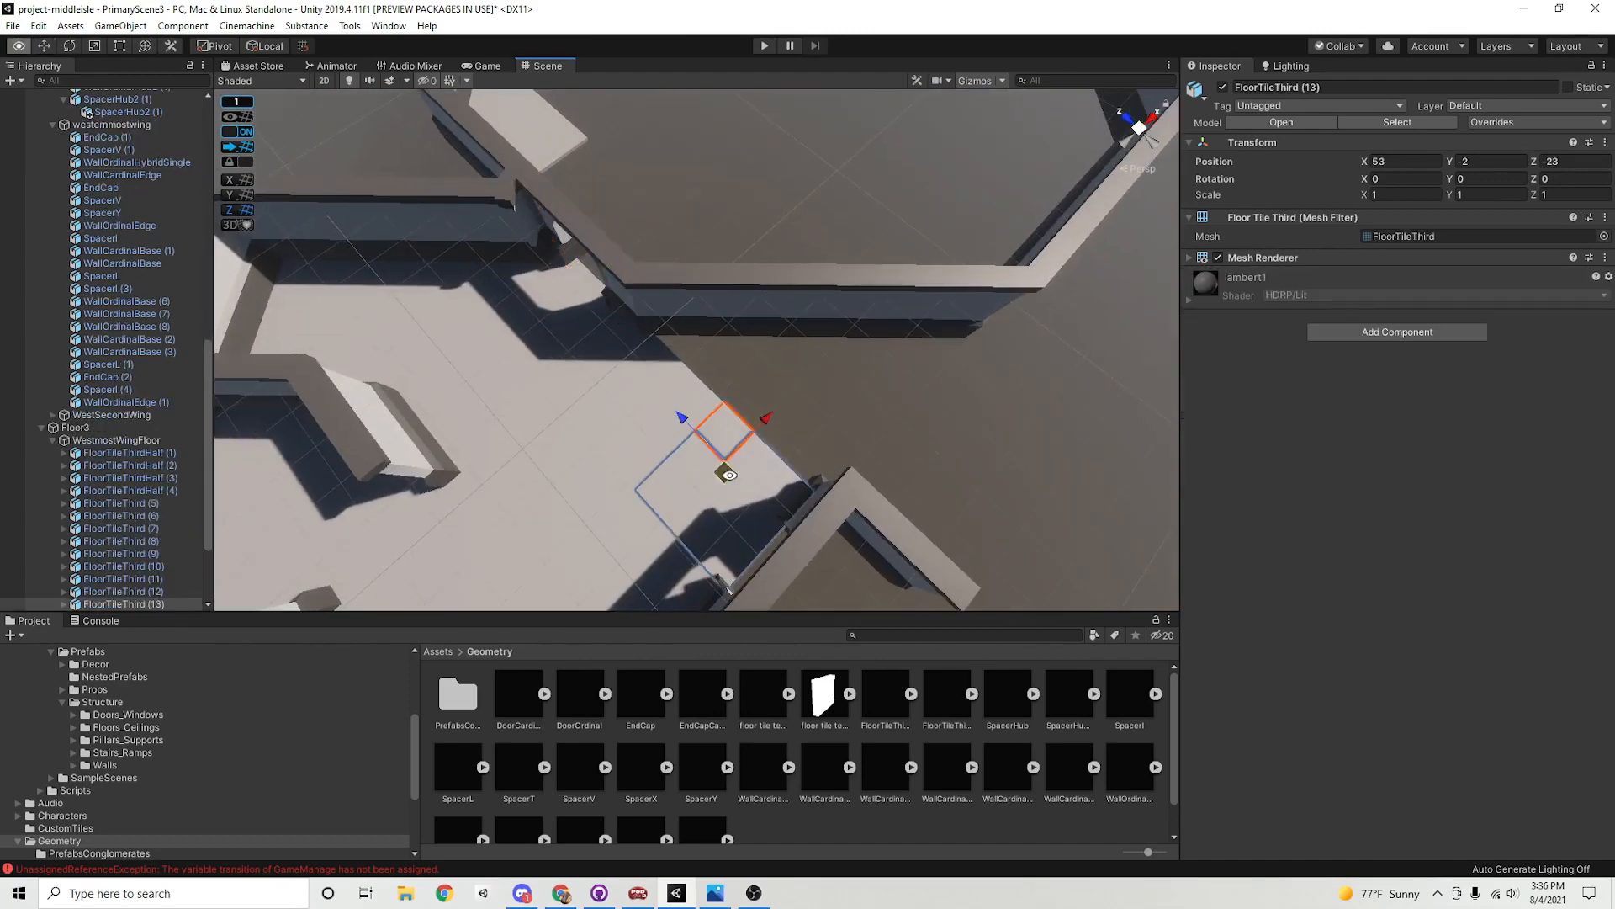
alt+drag(692, 497, 838, 471)
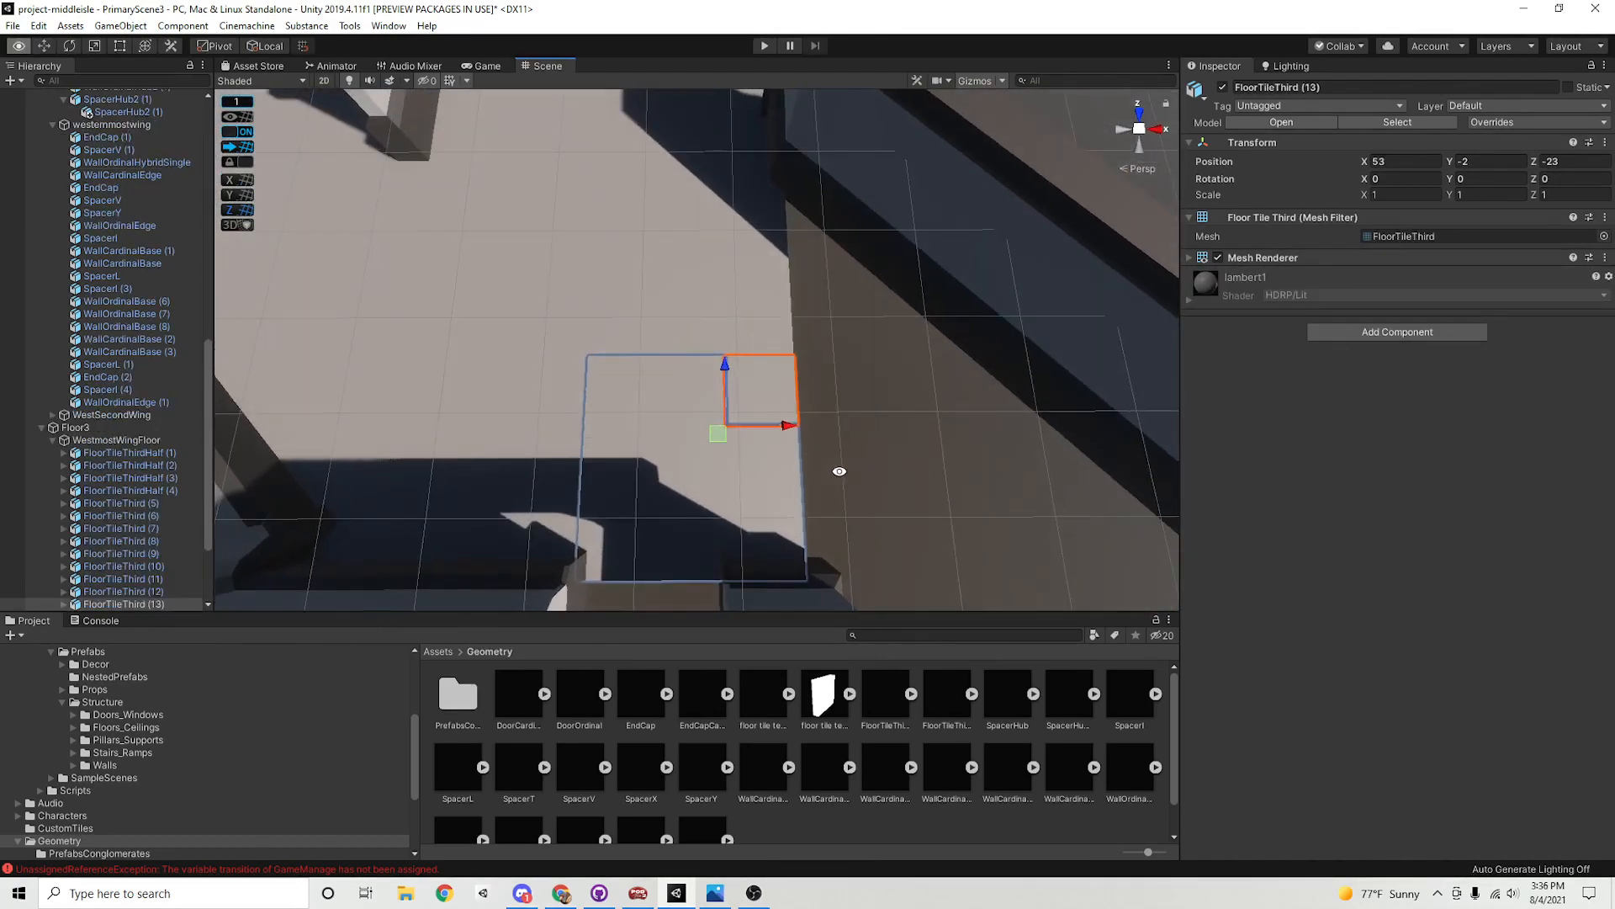
click(762, 254)
alt+drag(762, 254, 764, 389)
alt+scroll(681, 418, down, 6)
alt+drag(681, 418, 702, 278)
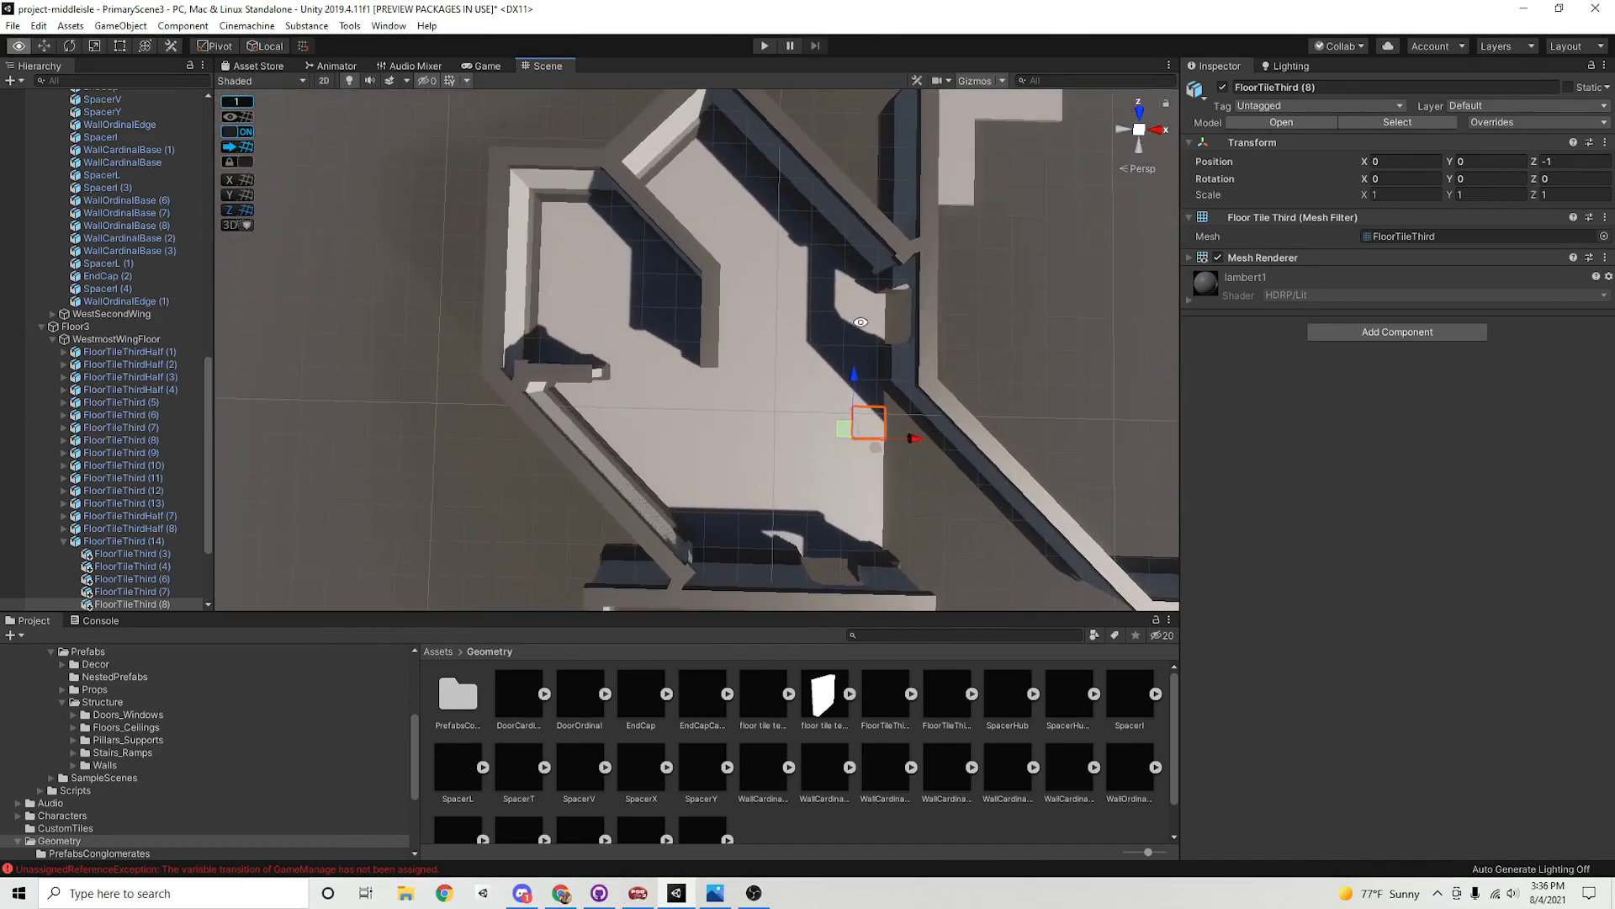
mouse_move(704, 336)
alt+mouse_down()
mouse_move(773, 457)
mouse_move(740, 442)
mouse_move(717, 426)
mouse_move(843, 404)
mouse_move(730, 346)
alt+mouse_up()
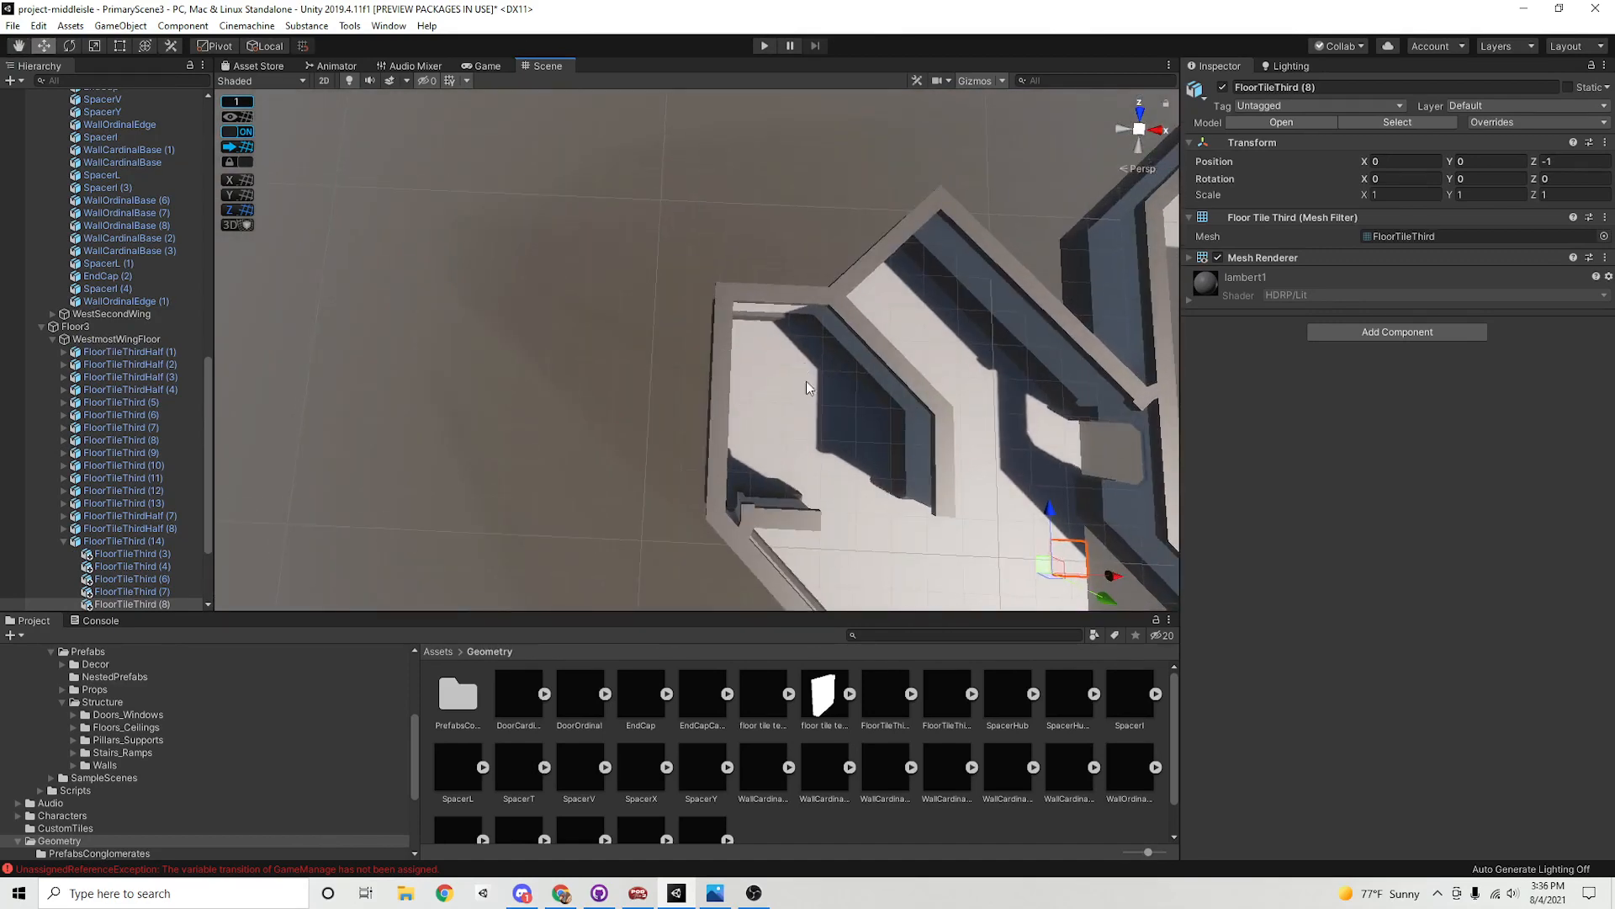
alt+drag(806, 387, 760, 400)
click(741, 441)
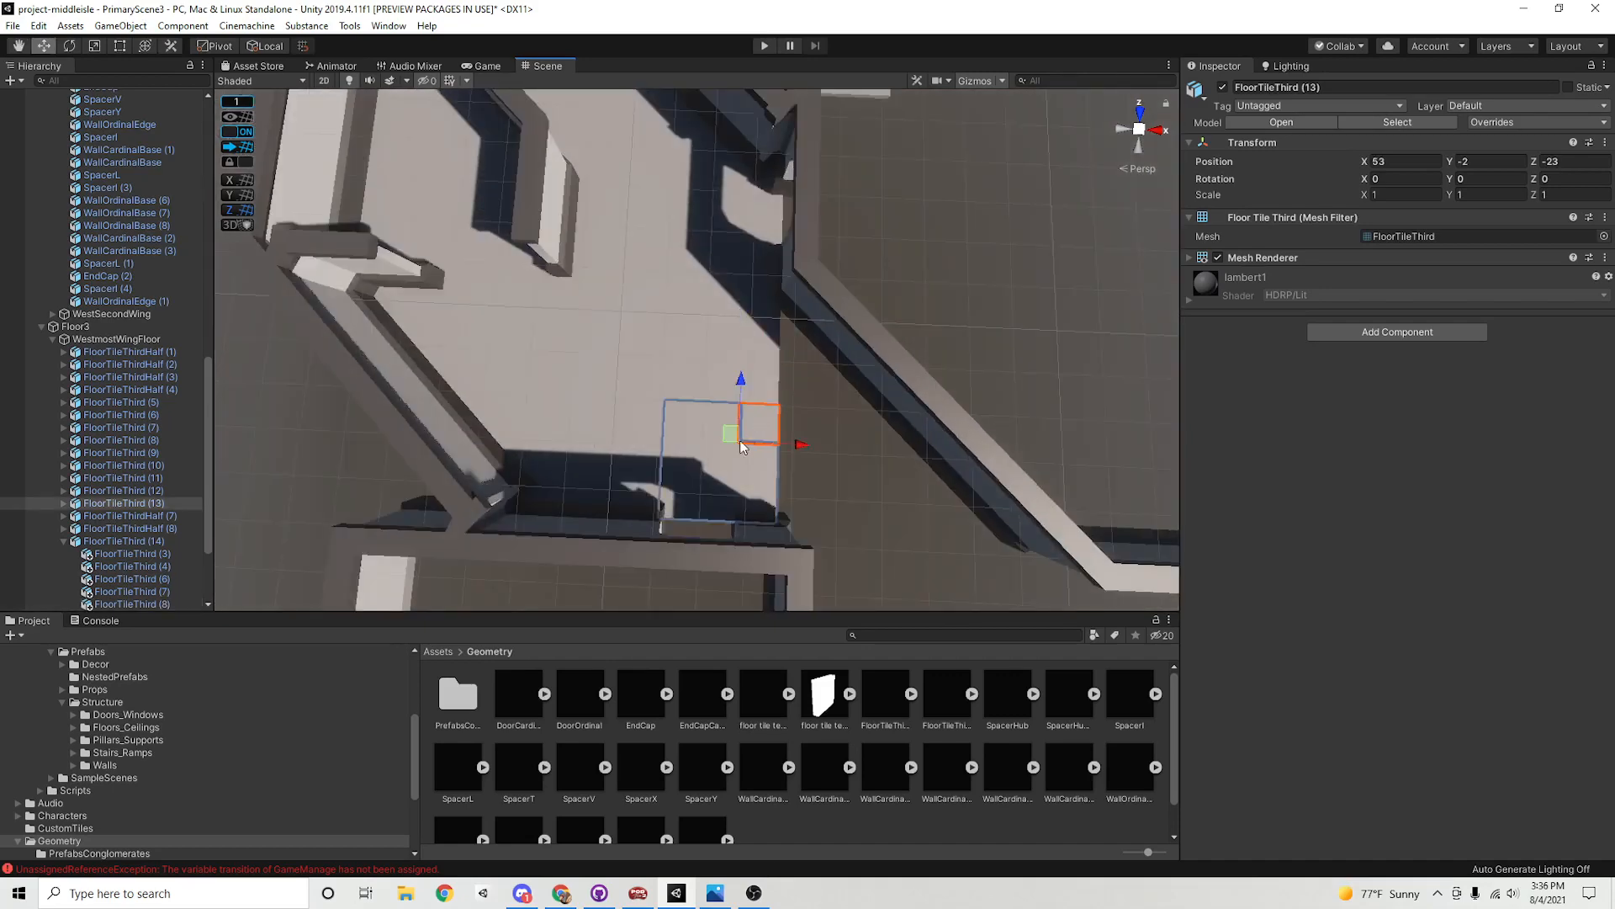
middle_drag(557, 444, 703, 408)
scroll(707, 409, up, 6)
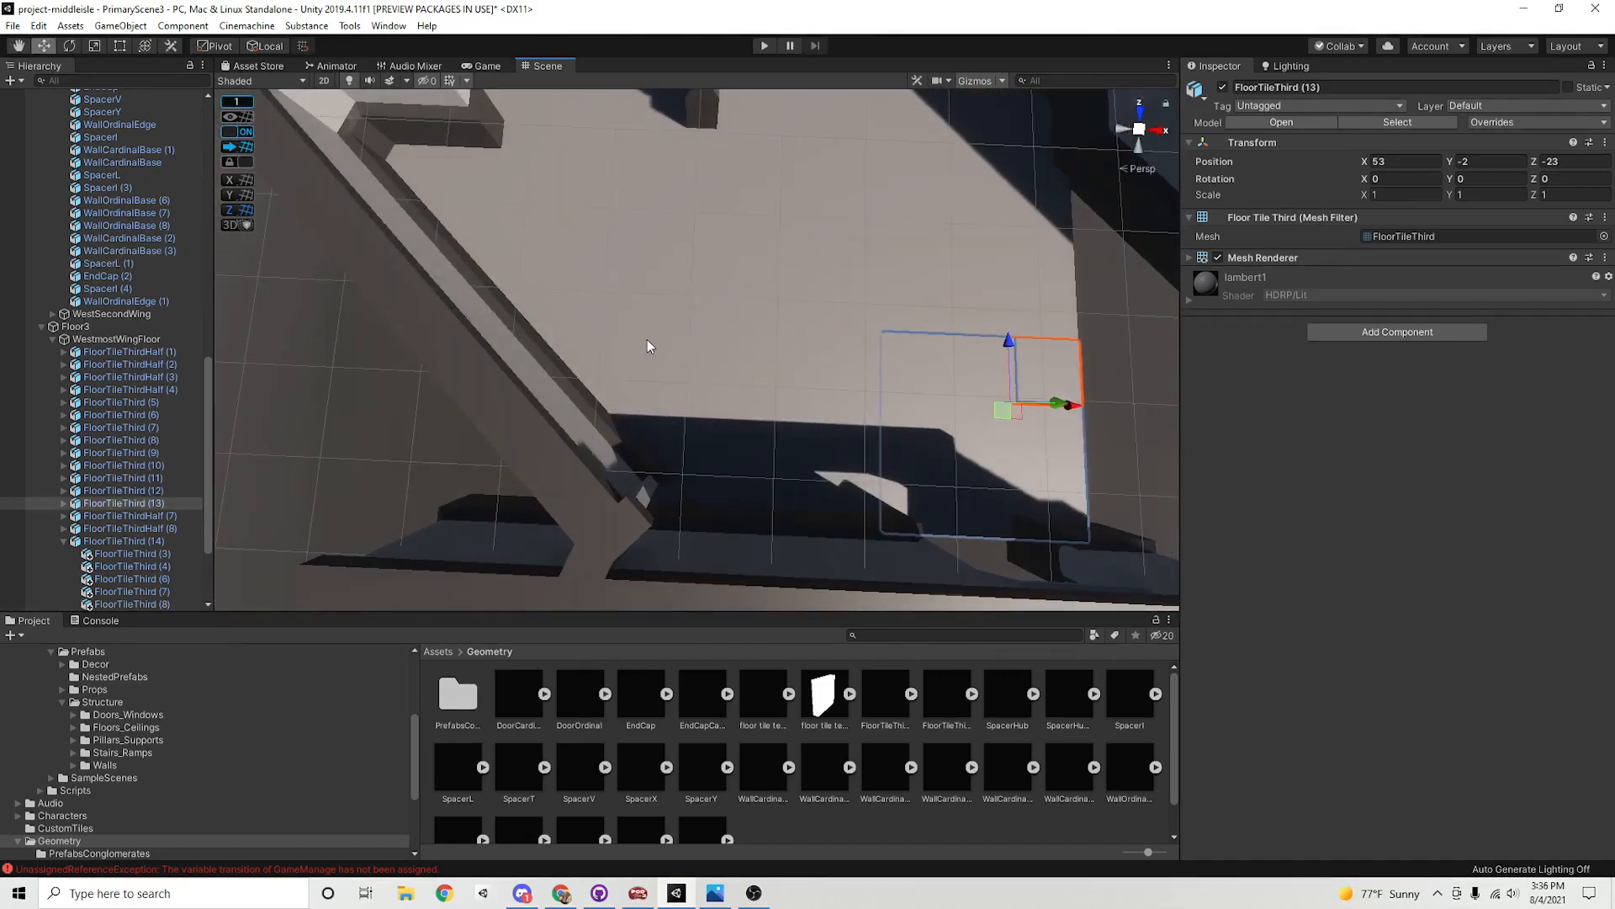
key(f)
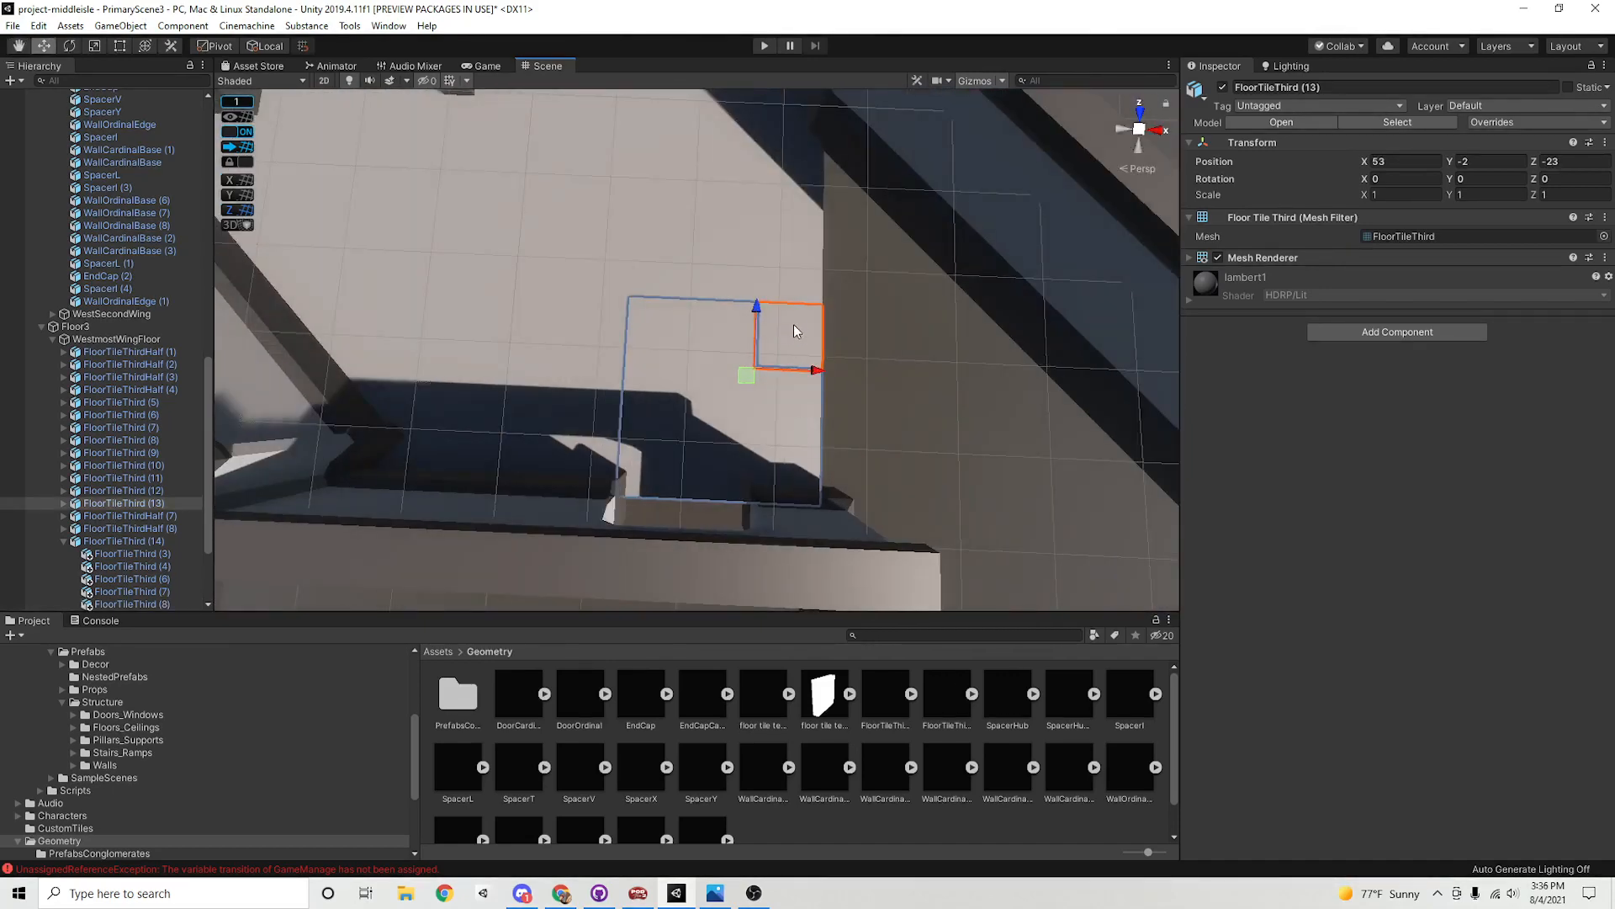
alt+drag(795, 325, 689, 375)
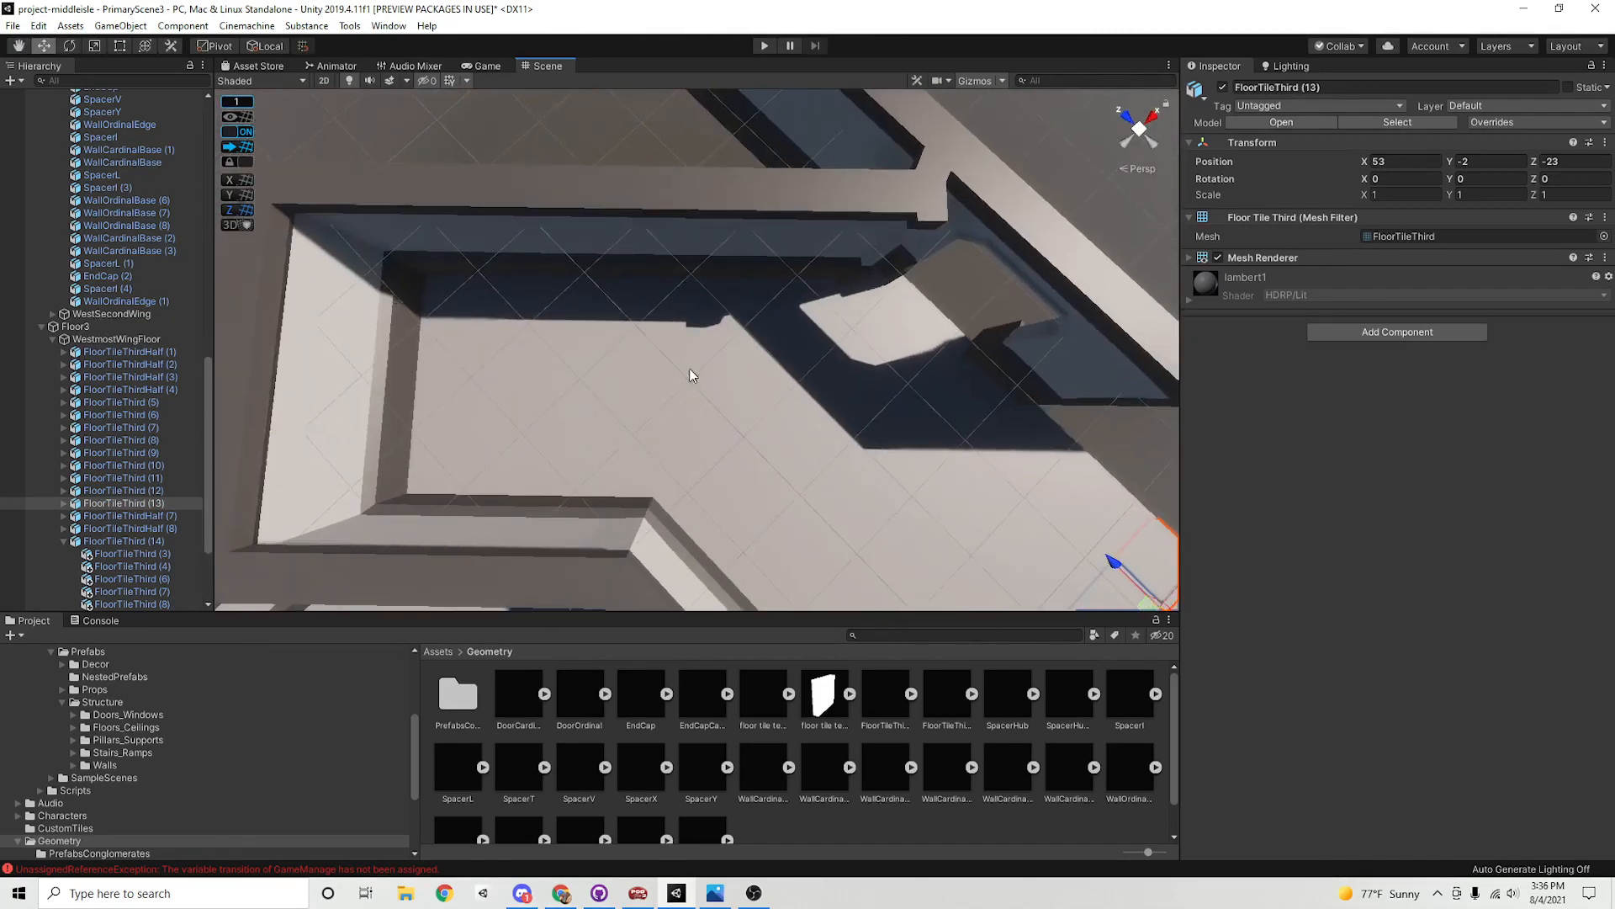
Inspect the half-tile group FloorTileThirdHalf (2) and the neighbouring floor in the westernmost wing's upper corner room
click(649, 301)
middle_drag(713, 329, 764, 378)
click(754, 365)
click(611, 318)
click(640, 305)
click(643, 311)
scroll(787, 387, up, 4)
alt+drag(794, 390, 729, 530)
scroll(639, 342, down, 7)
middle_drag(728, 530, 671, 433)
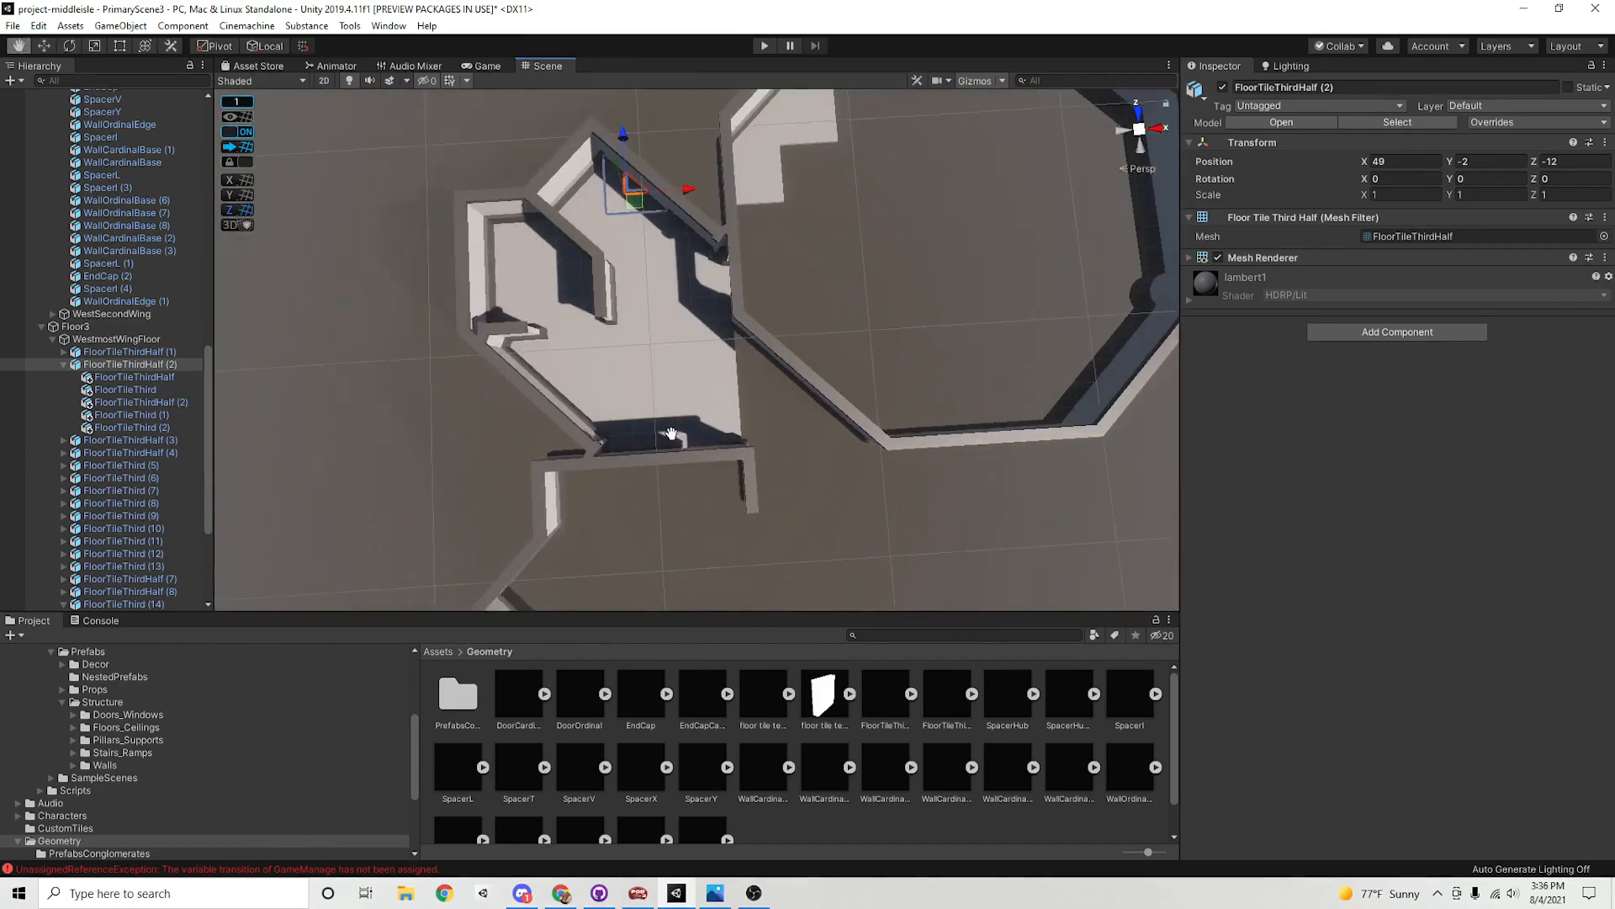
Compare the level's layout from above with the floor plan ModEnviroGridTest2.jpg in Photos, and move the plan's window off the scene
alt+drag(671, 433, 770, 490)
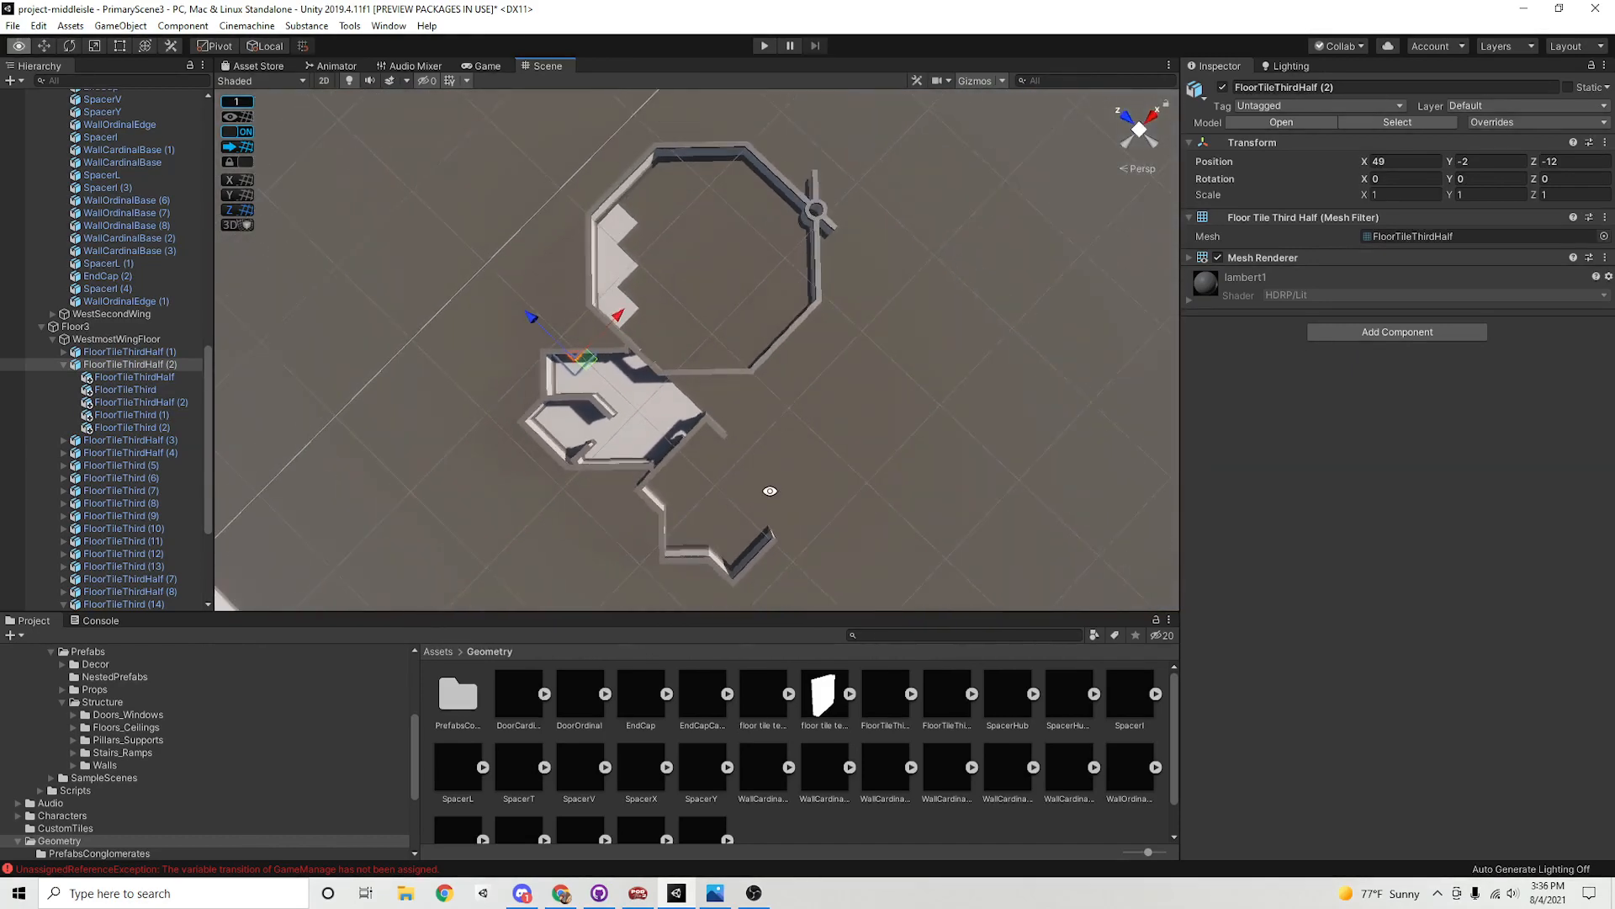
middle_drag(770, 490, 749, 487)
alt+drag(749, 487, 771, 491)
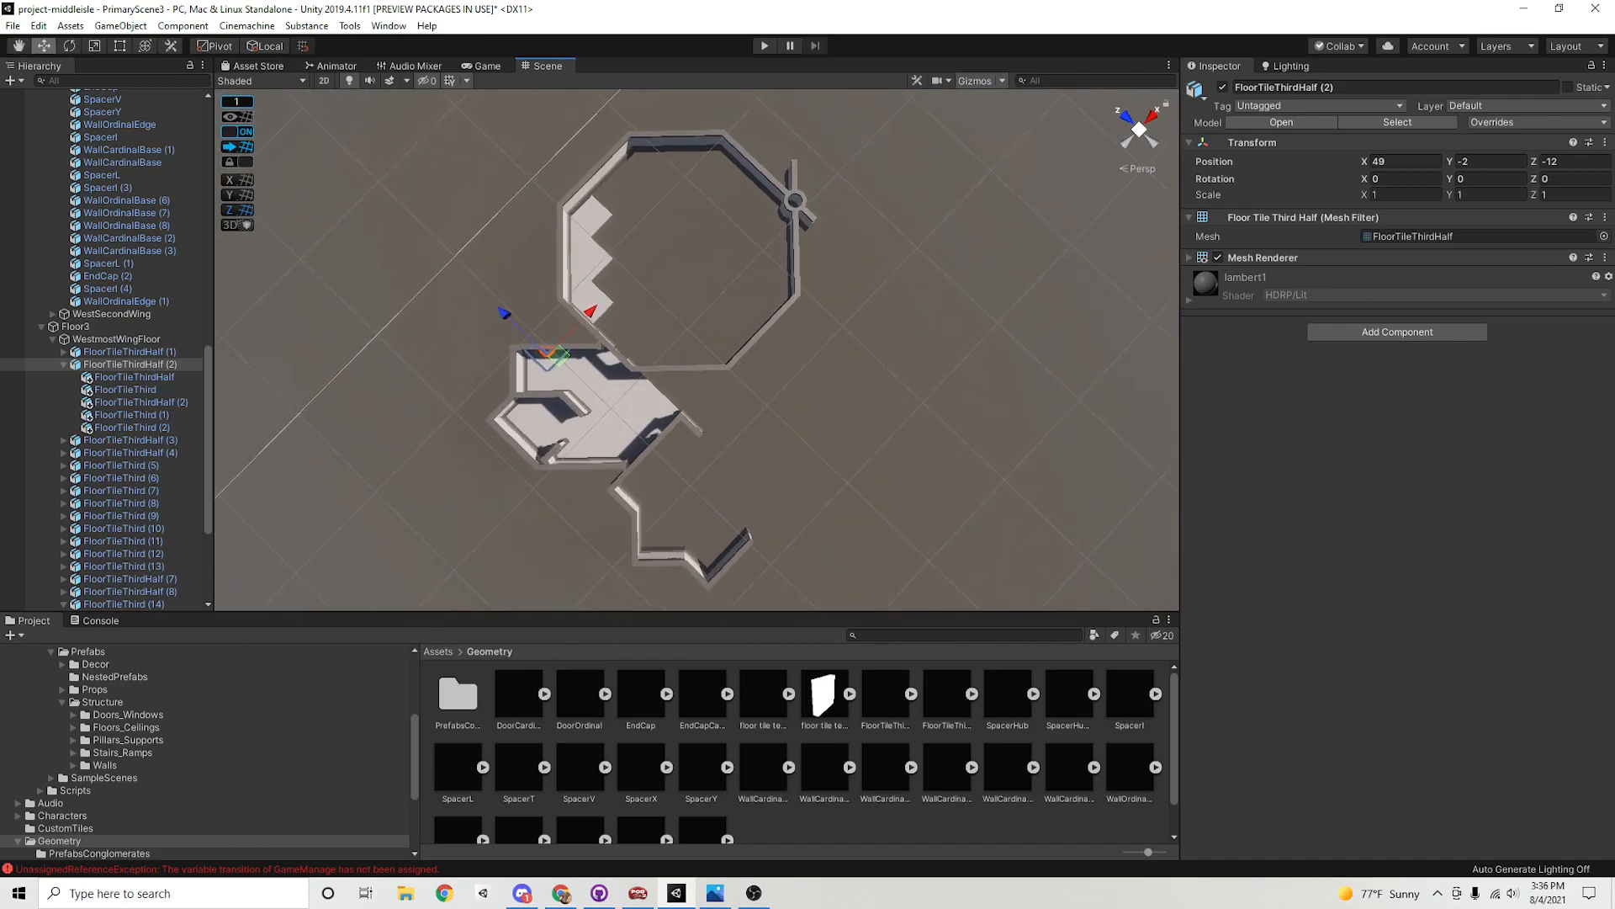
click(714, 892)
drag(830, 148, 716, 103)
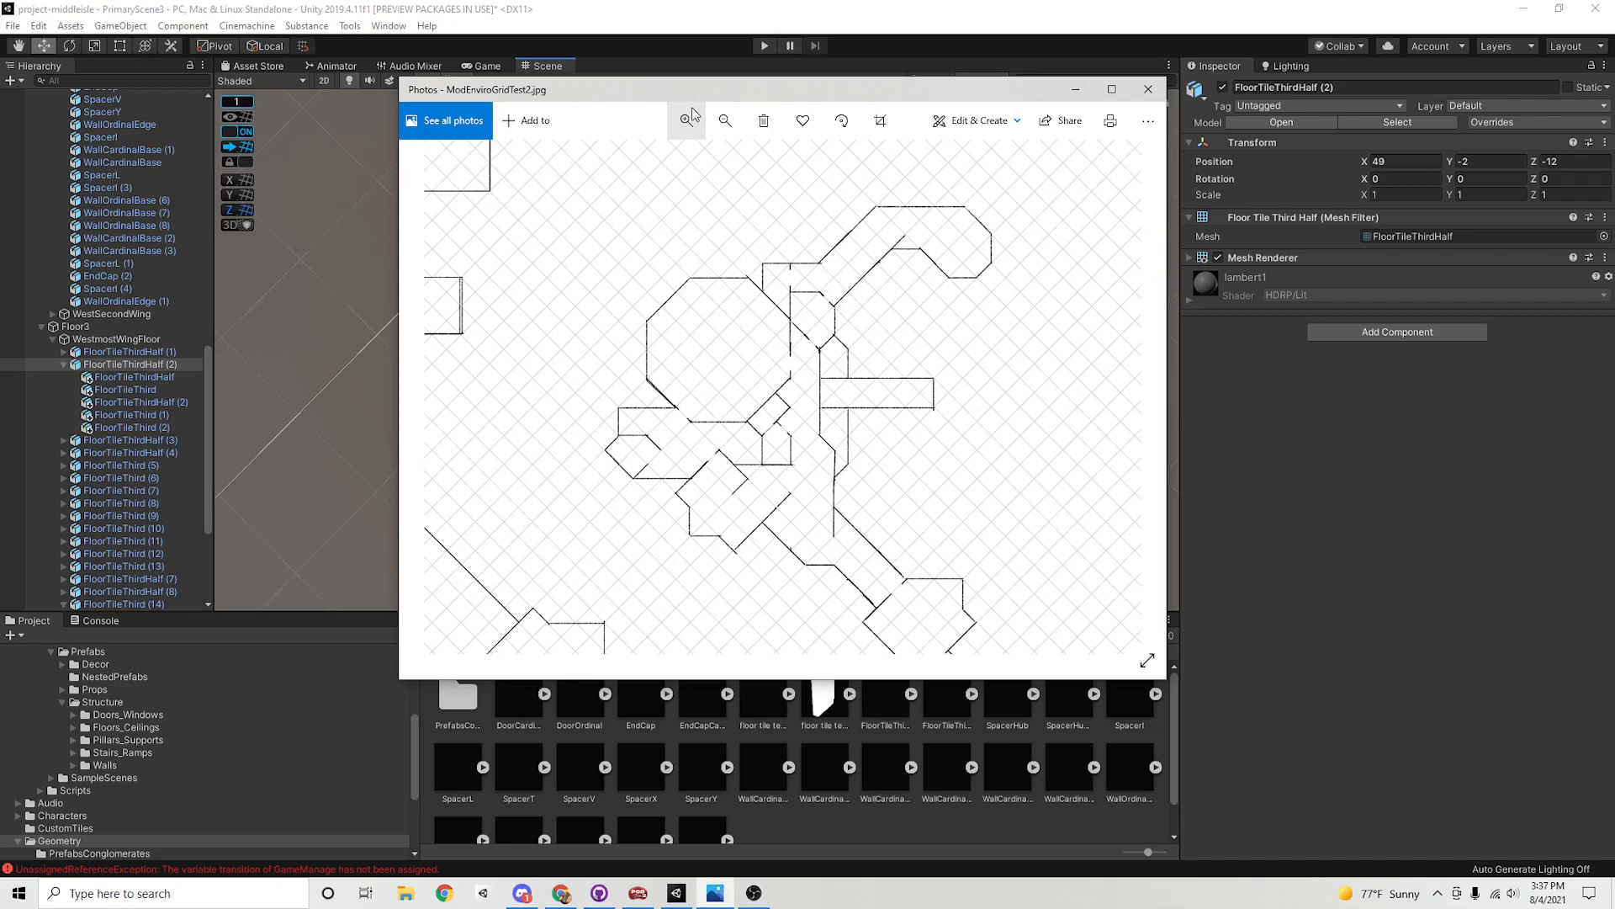
drag(674, 91, 1614, 269)
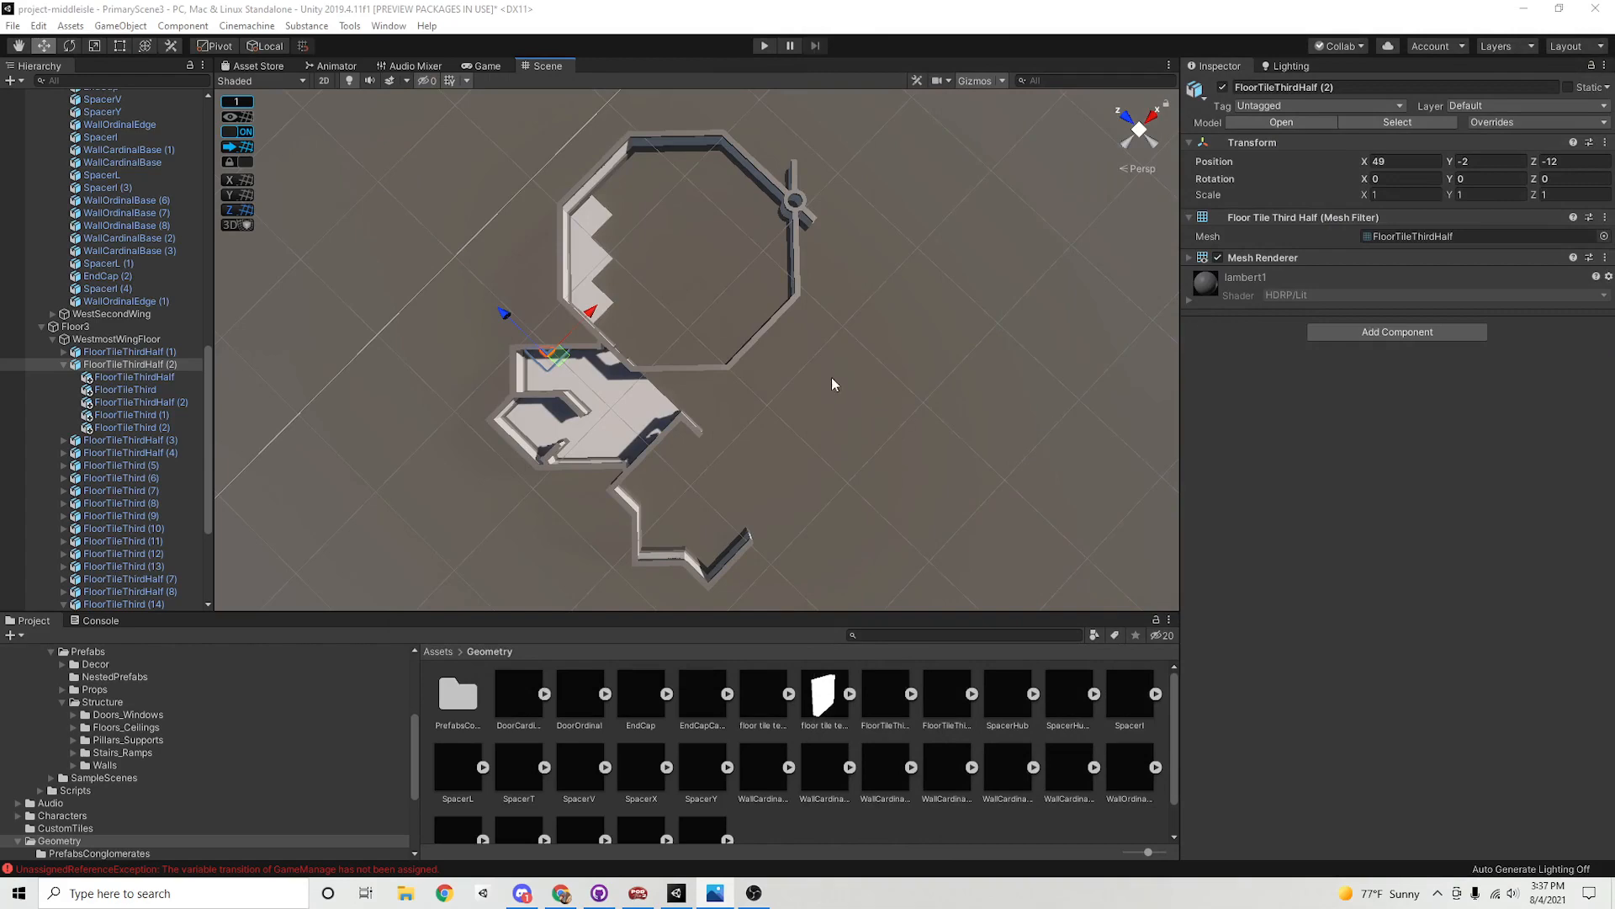
Review the octagon, the westernmost wing and the unfinished second wing walls together from an oblique angle and close up
alt+drag(785, 432, 811, 382)
alt+right_drag(811, 382, 464, 377)
alt+right_drag(591, 316, 1228, 434)
alt+right_drag(830, 452, 887, 443)
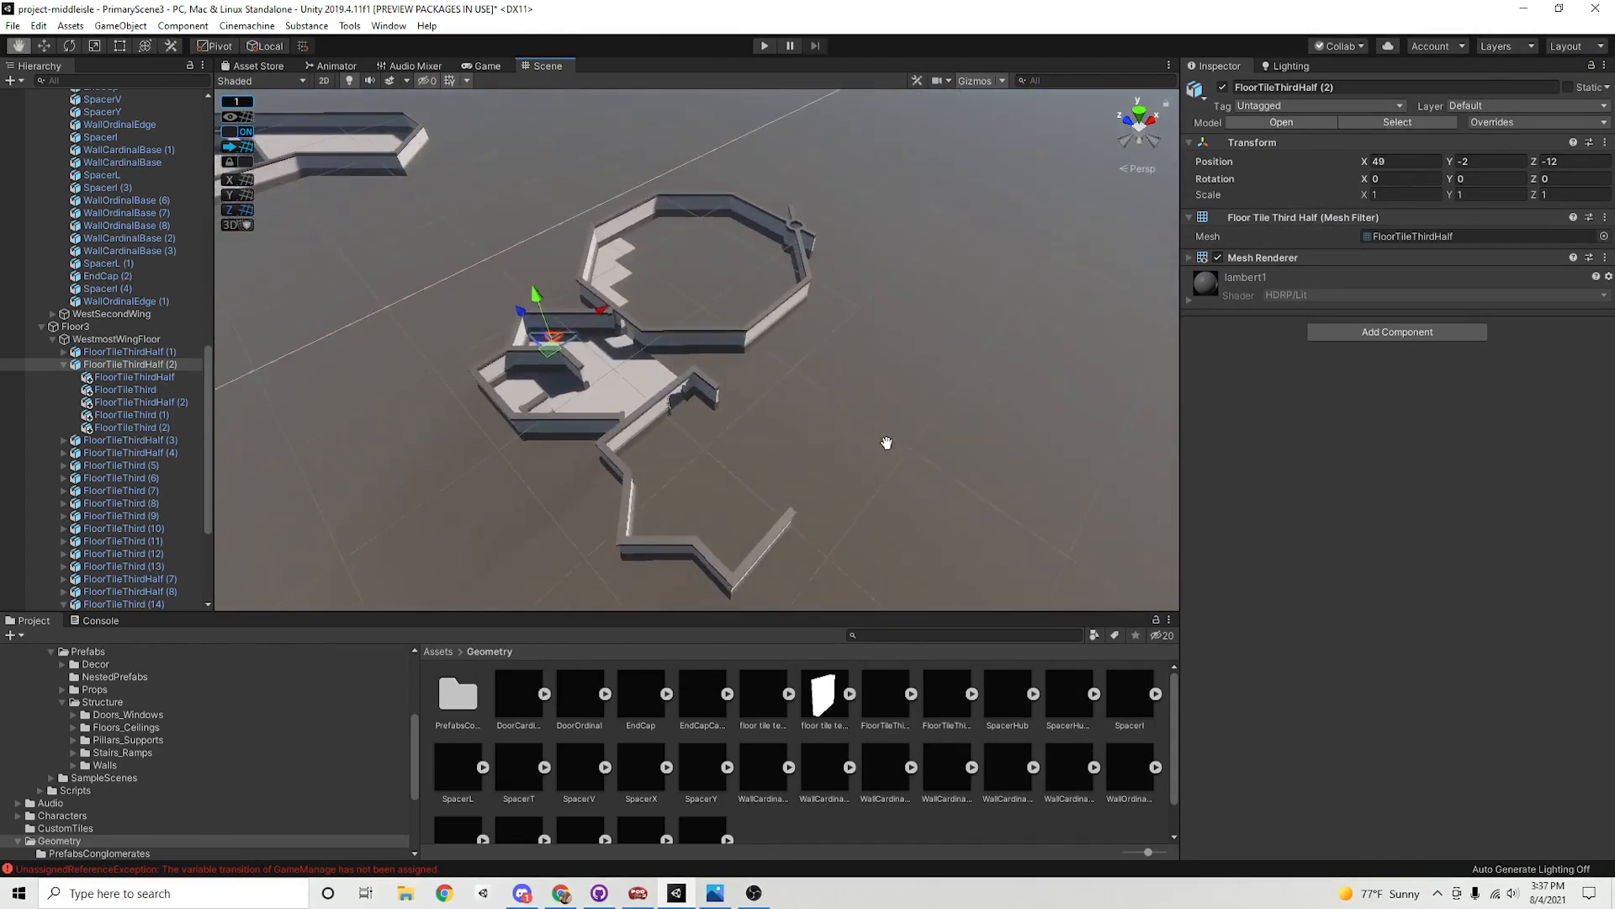
alt+drag(887, 467, 883, 413)
scroll(882, 413, up, 3)
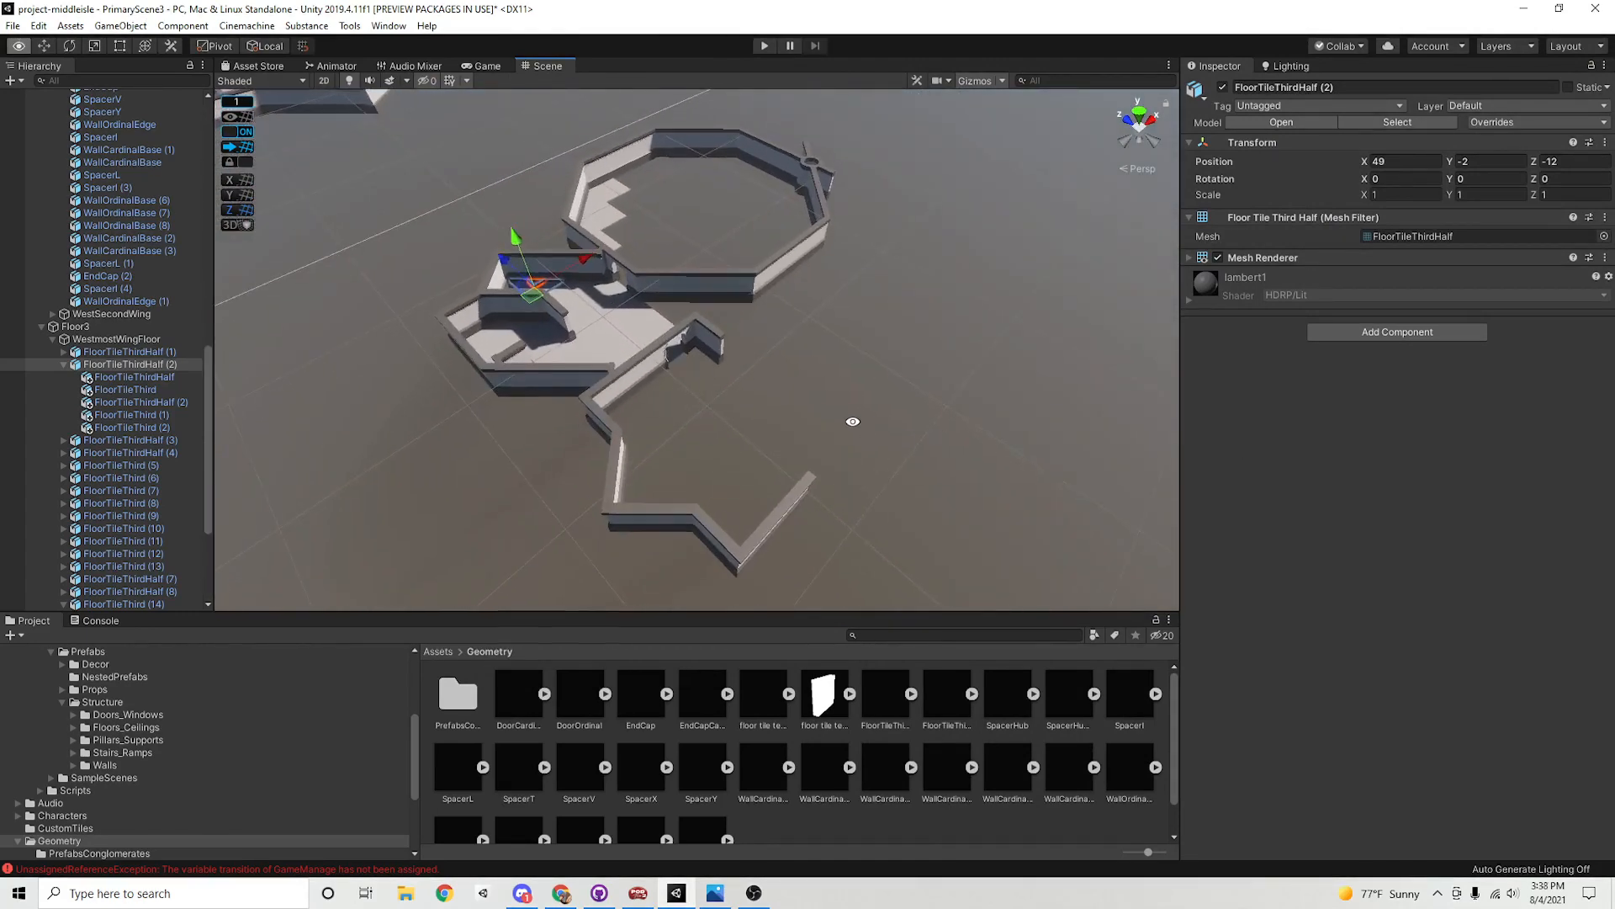
middle_drag(863, 428, 865, 429)
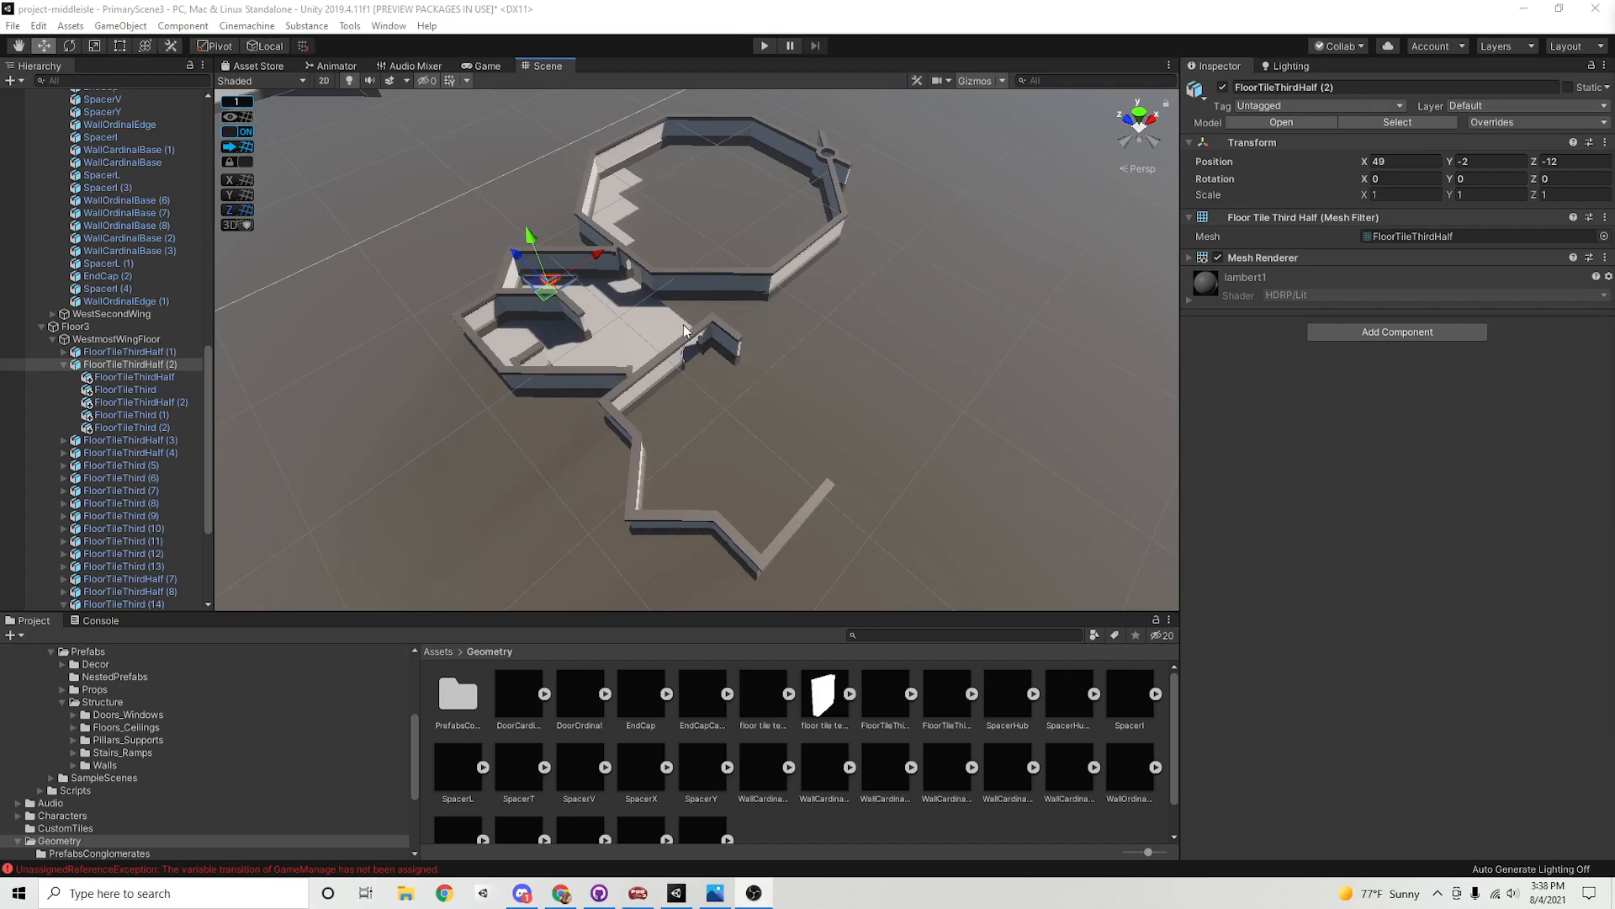
alt+drag(684, 327, 791, 326)
alt+scroll(664, 320, up, 10)
alt+drag(664, 320, 858, 459)
alt+scroll(818, 440, down, 7)
alt+scroll(645, 443, down, 4)
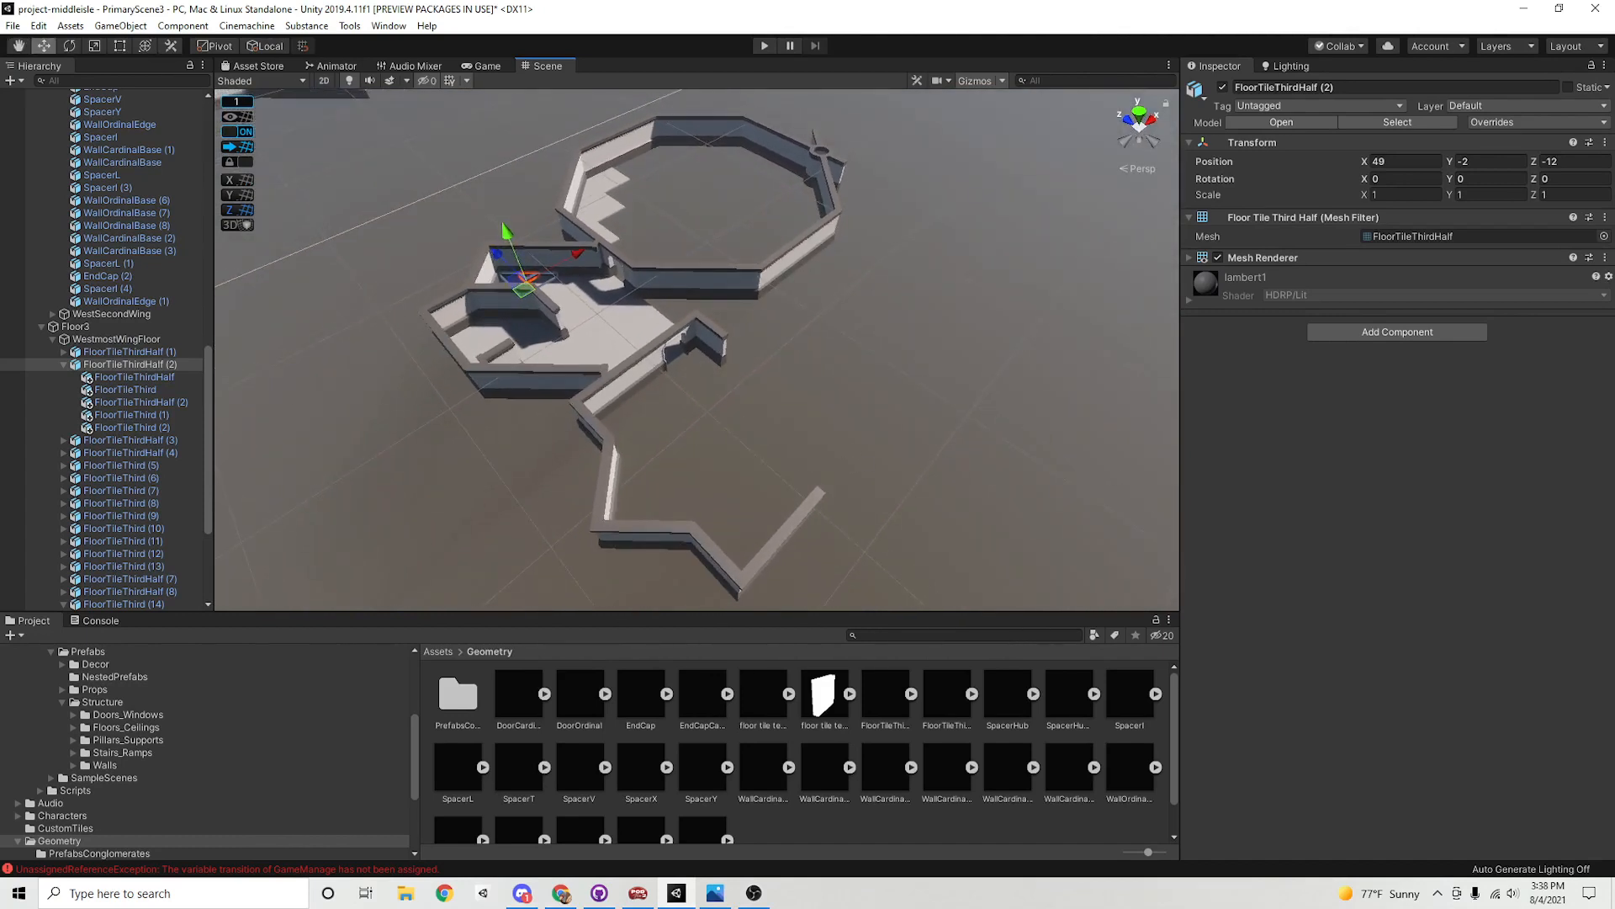